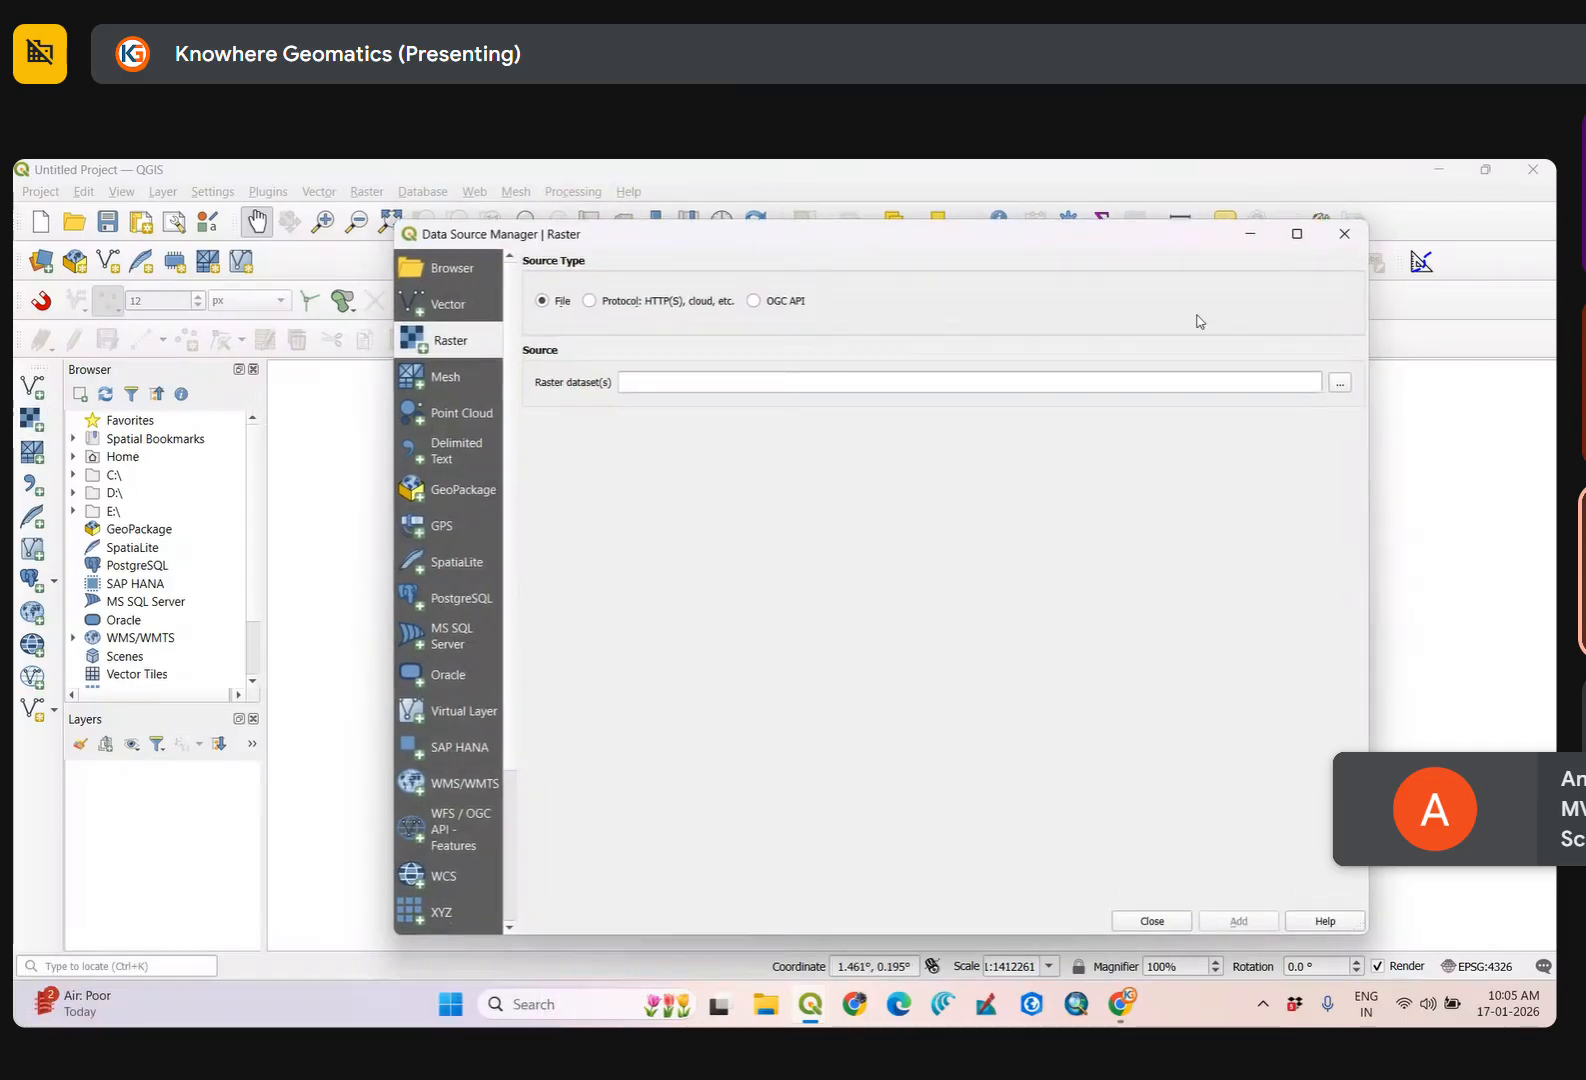
Add the raster dataset 47_E_11_Reproject.tif from the SINNAR_Workshop_QGIS folder to the project.
{"action": "left_click", "coordinate": [1340, 383]}
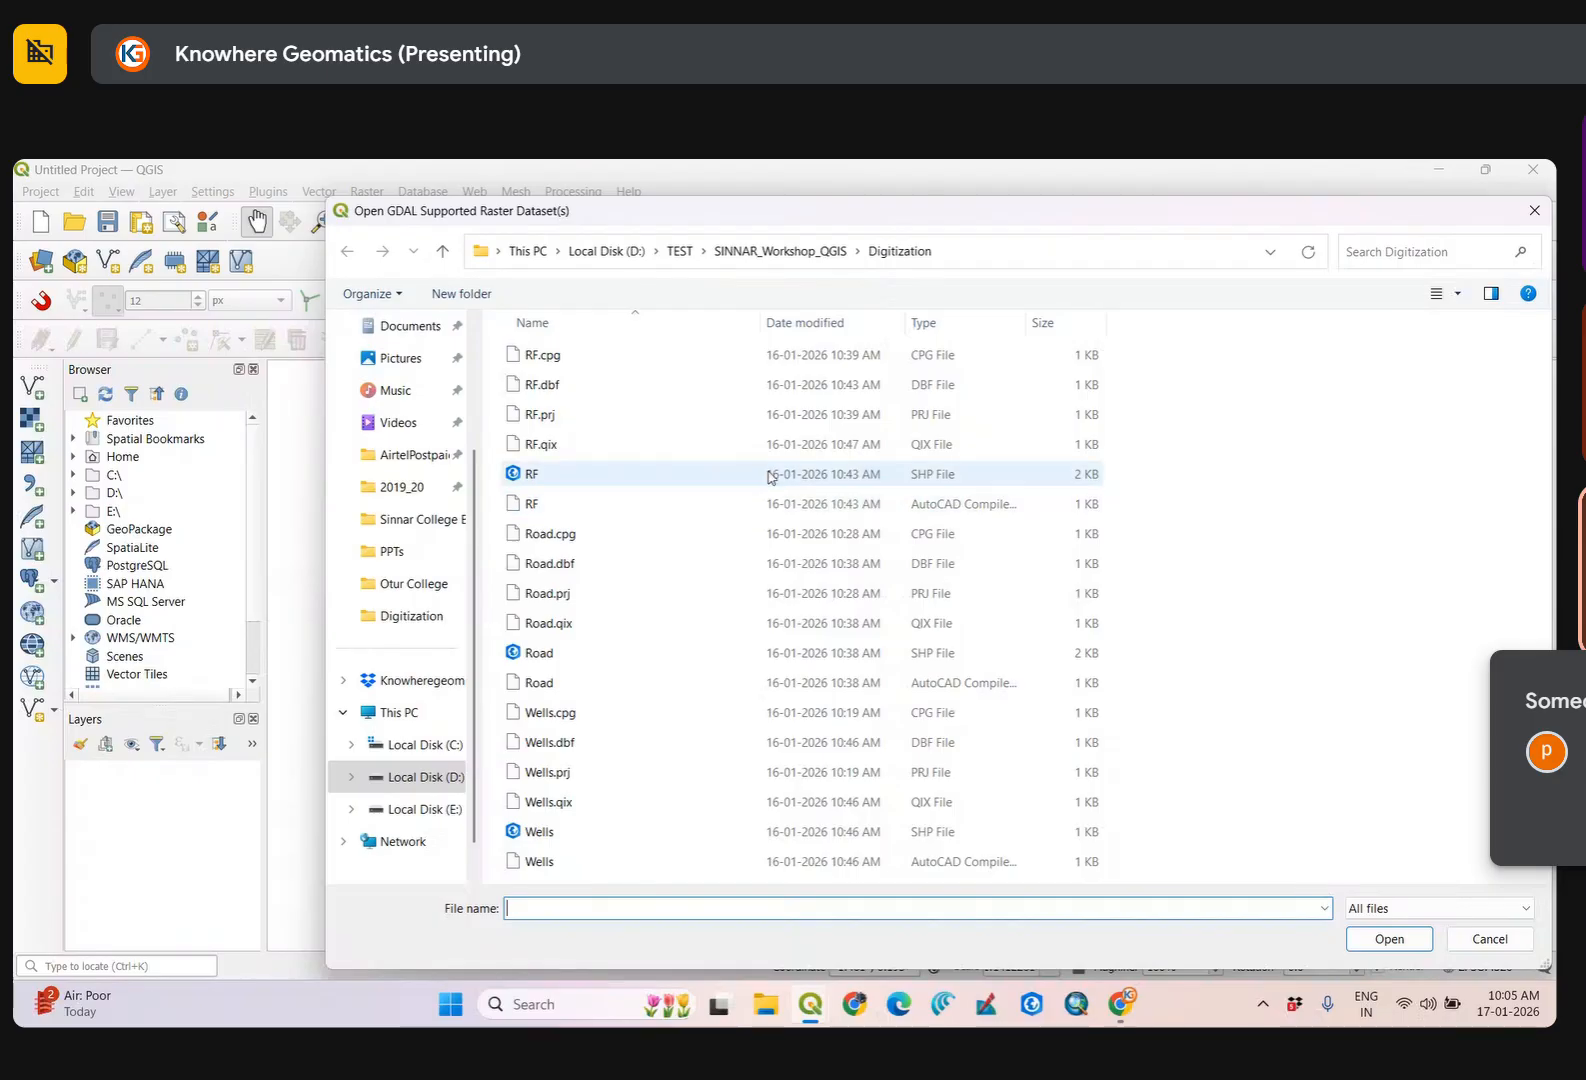
{"action": "left_click", "coordinate": [812, 251]}
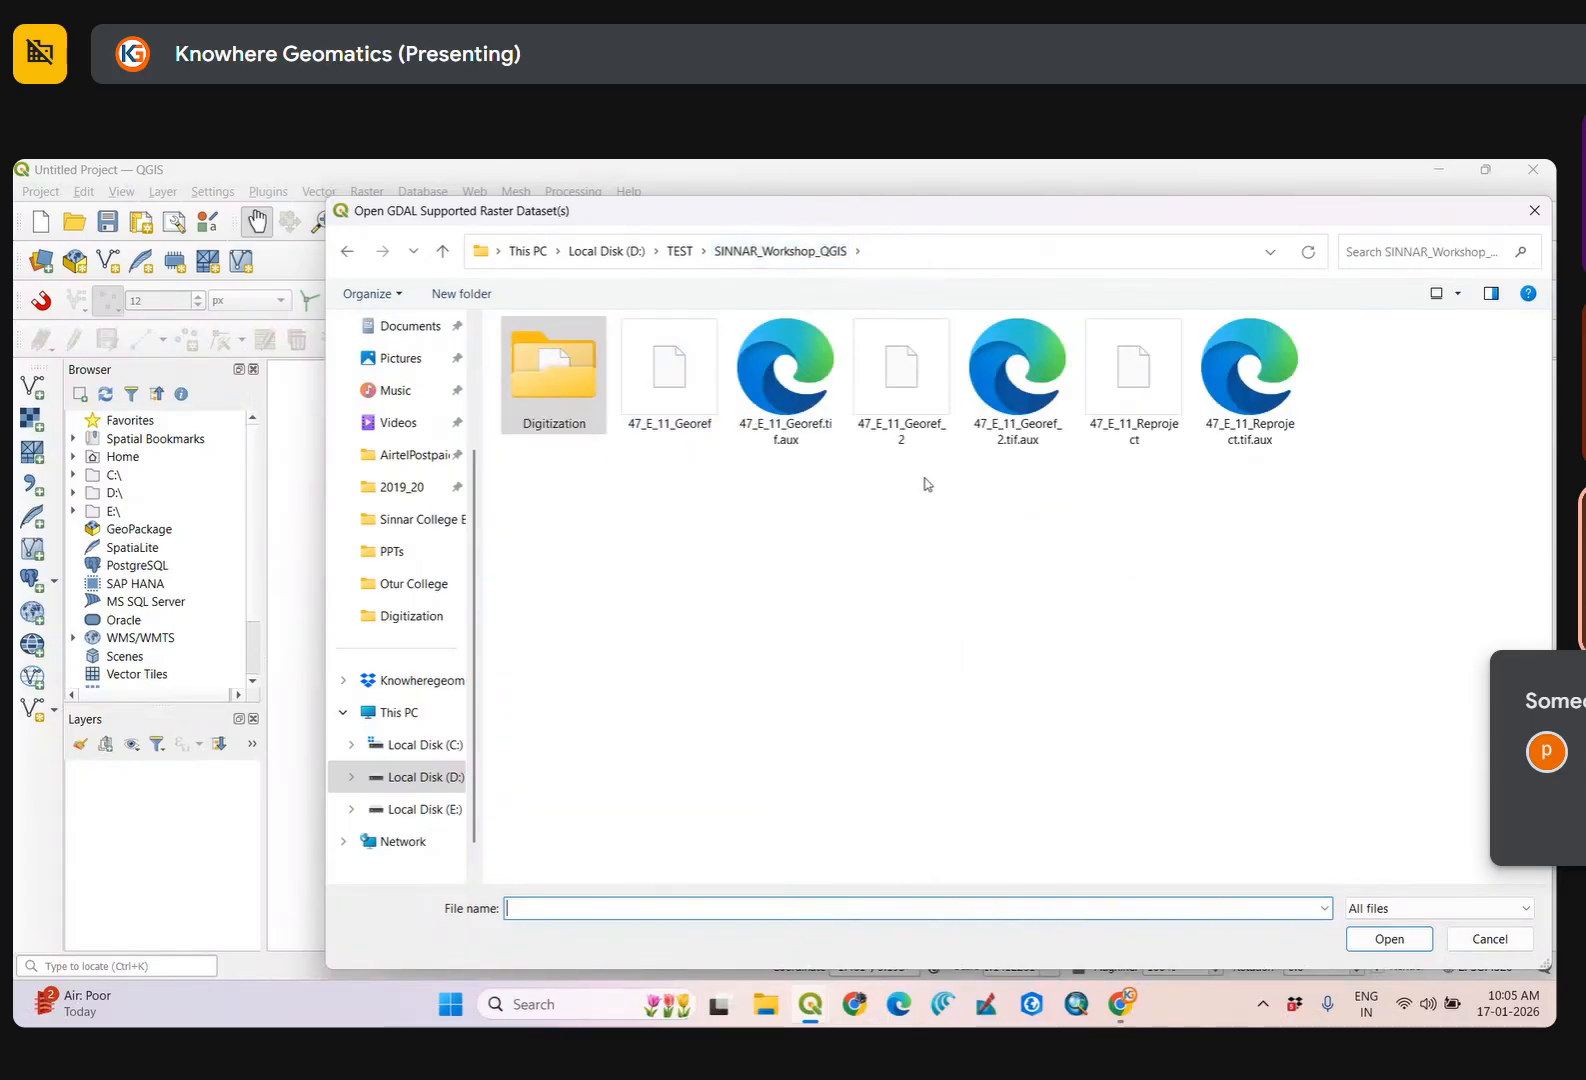
{"action": "left_click", "coordinate": [1177, 443]}
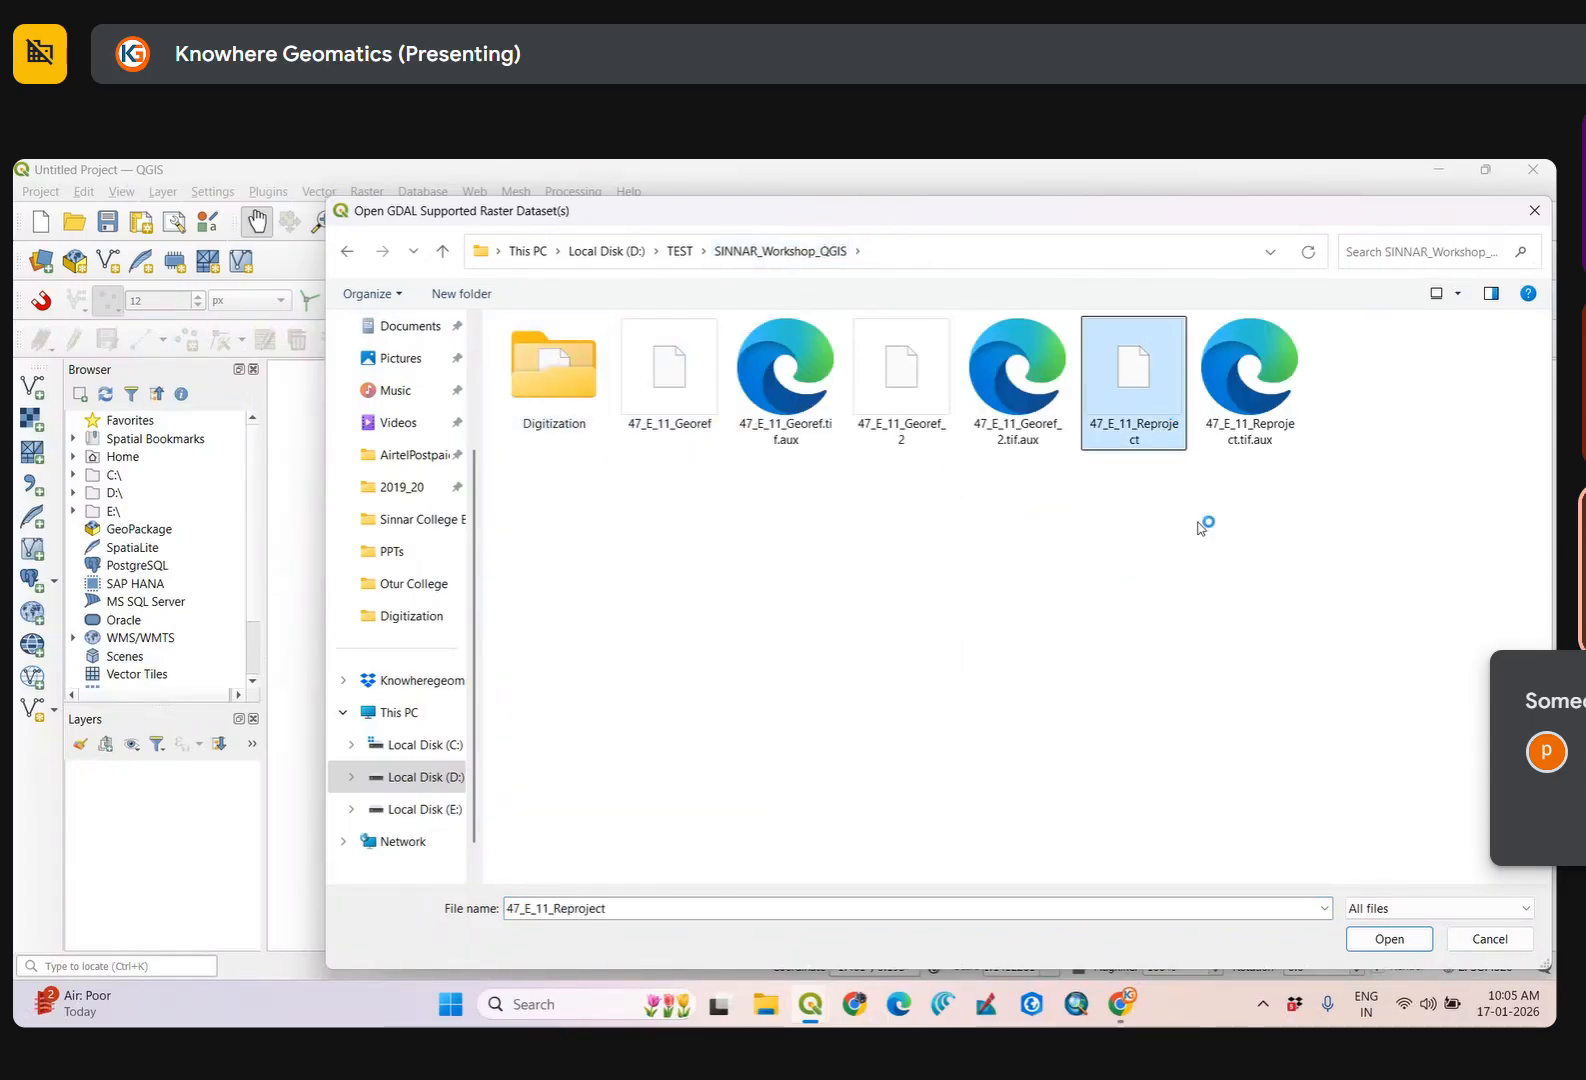
{"action": "left_click", "coordinate": [1389, 939]}
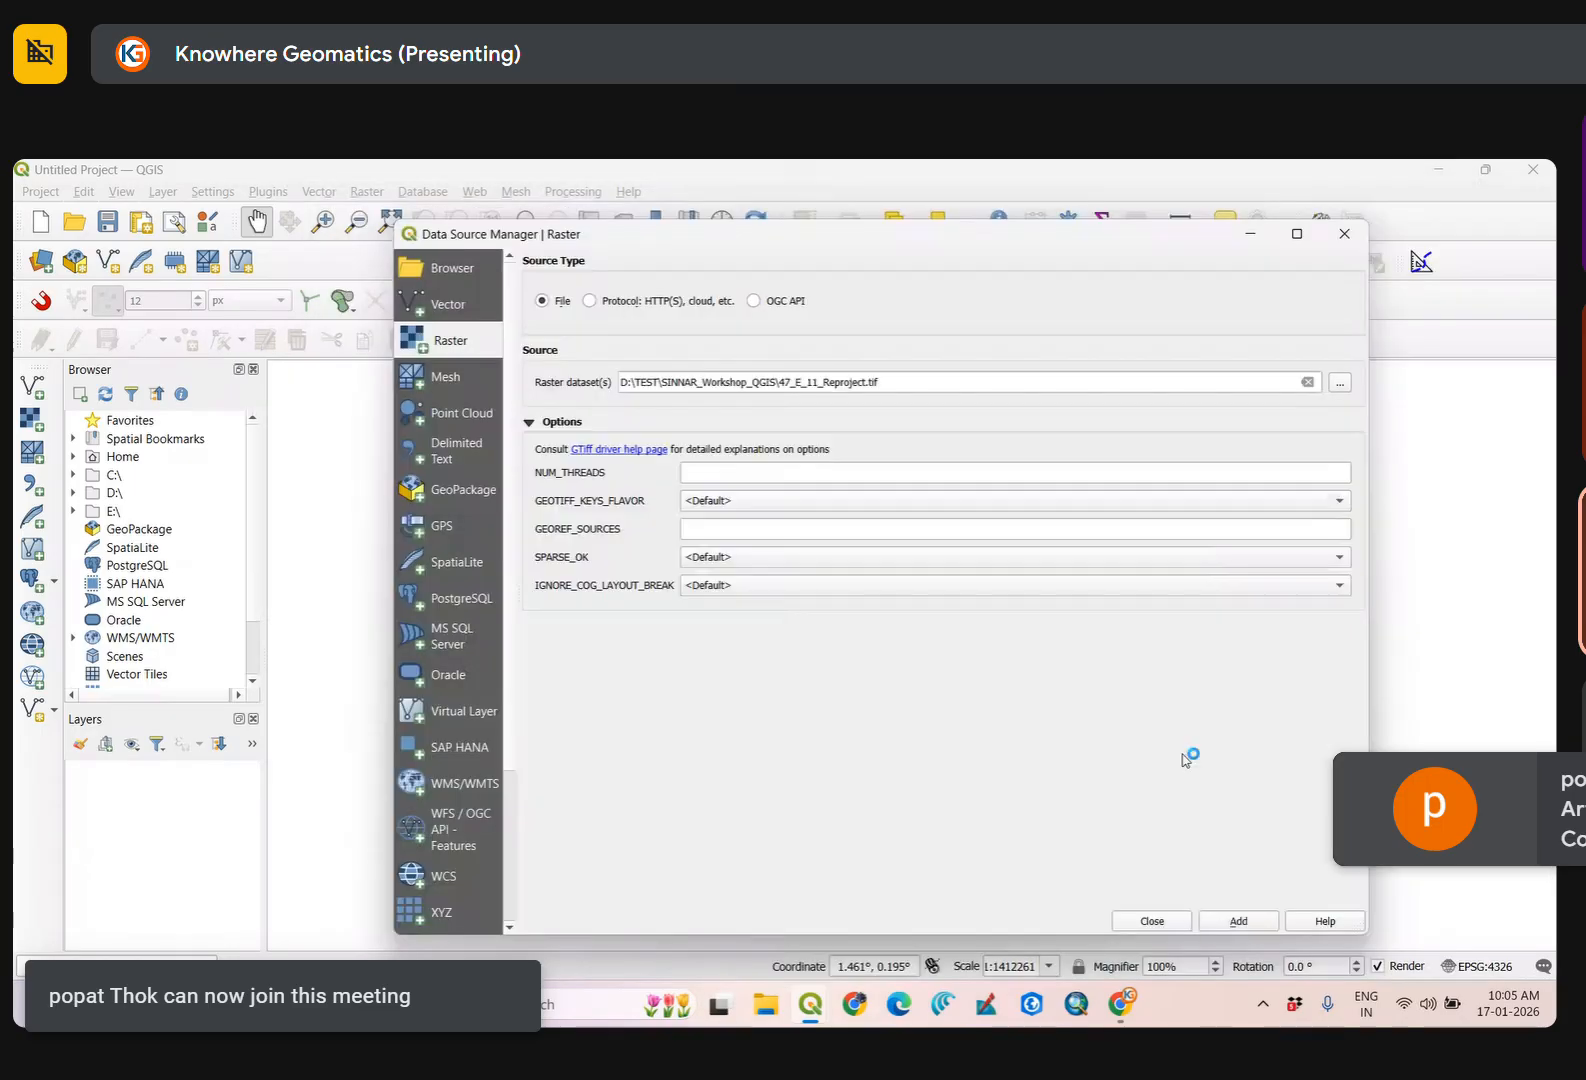
{"action": "left_click", "coordinate": [1242, 922]}
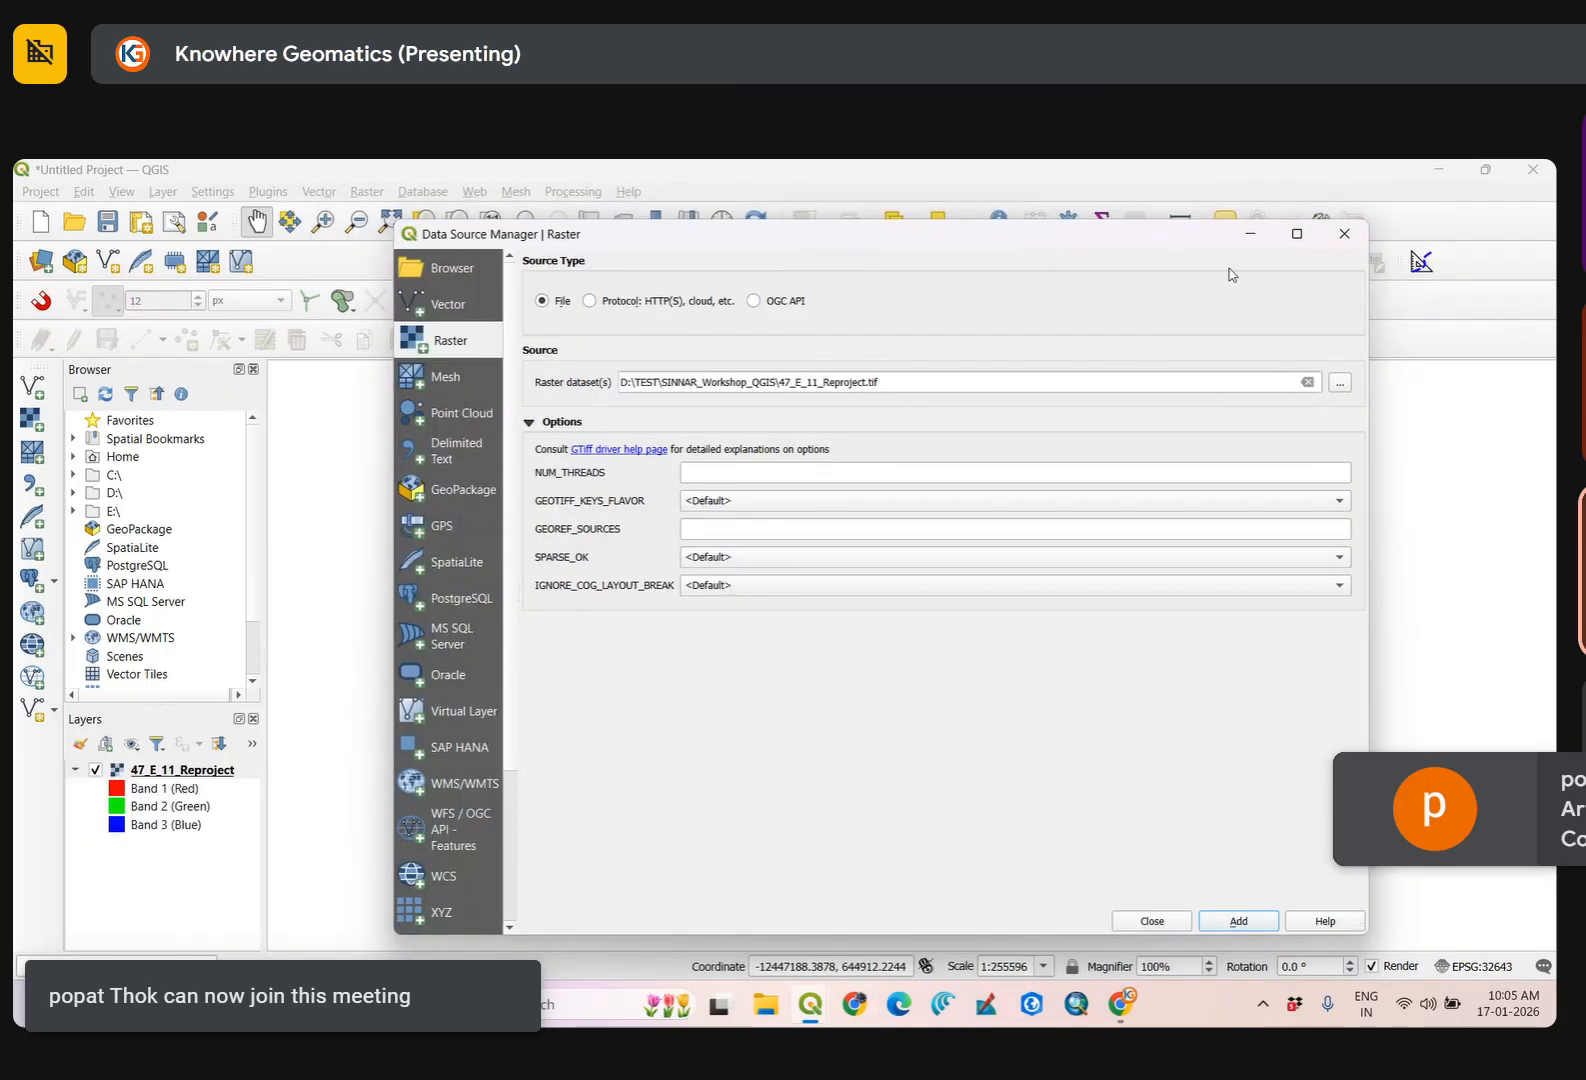
{"action": "left_click_drag", "start_coordinate": [1186, 240], "coordinate": [1240, 214]}
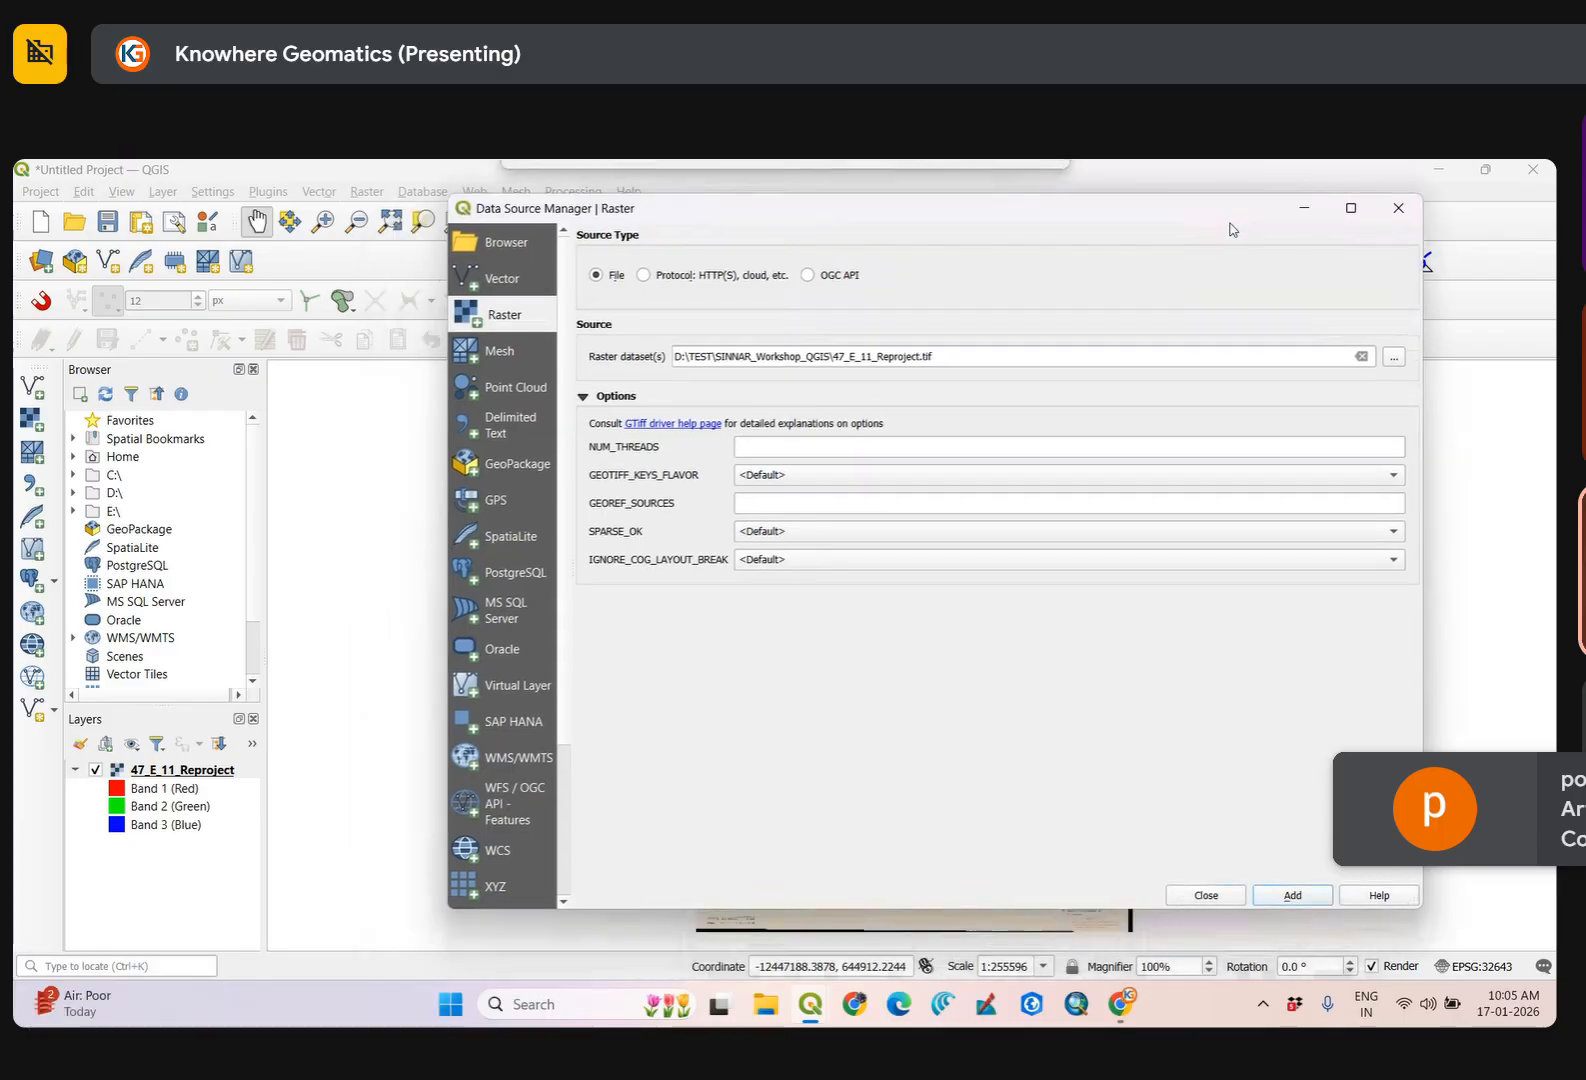
{"action": "left_click", "coordinate": [1393, 358]}
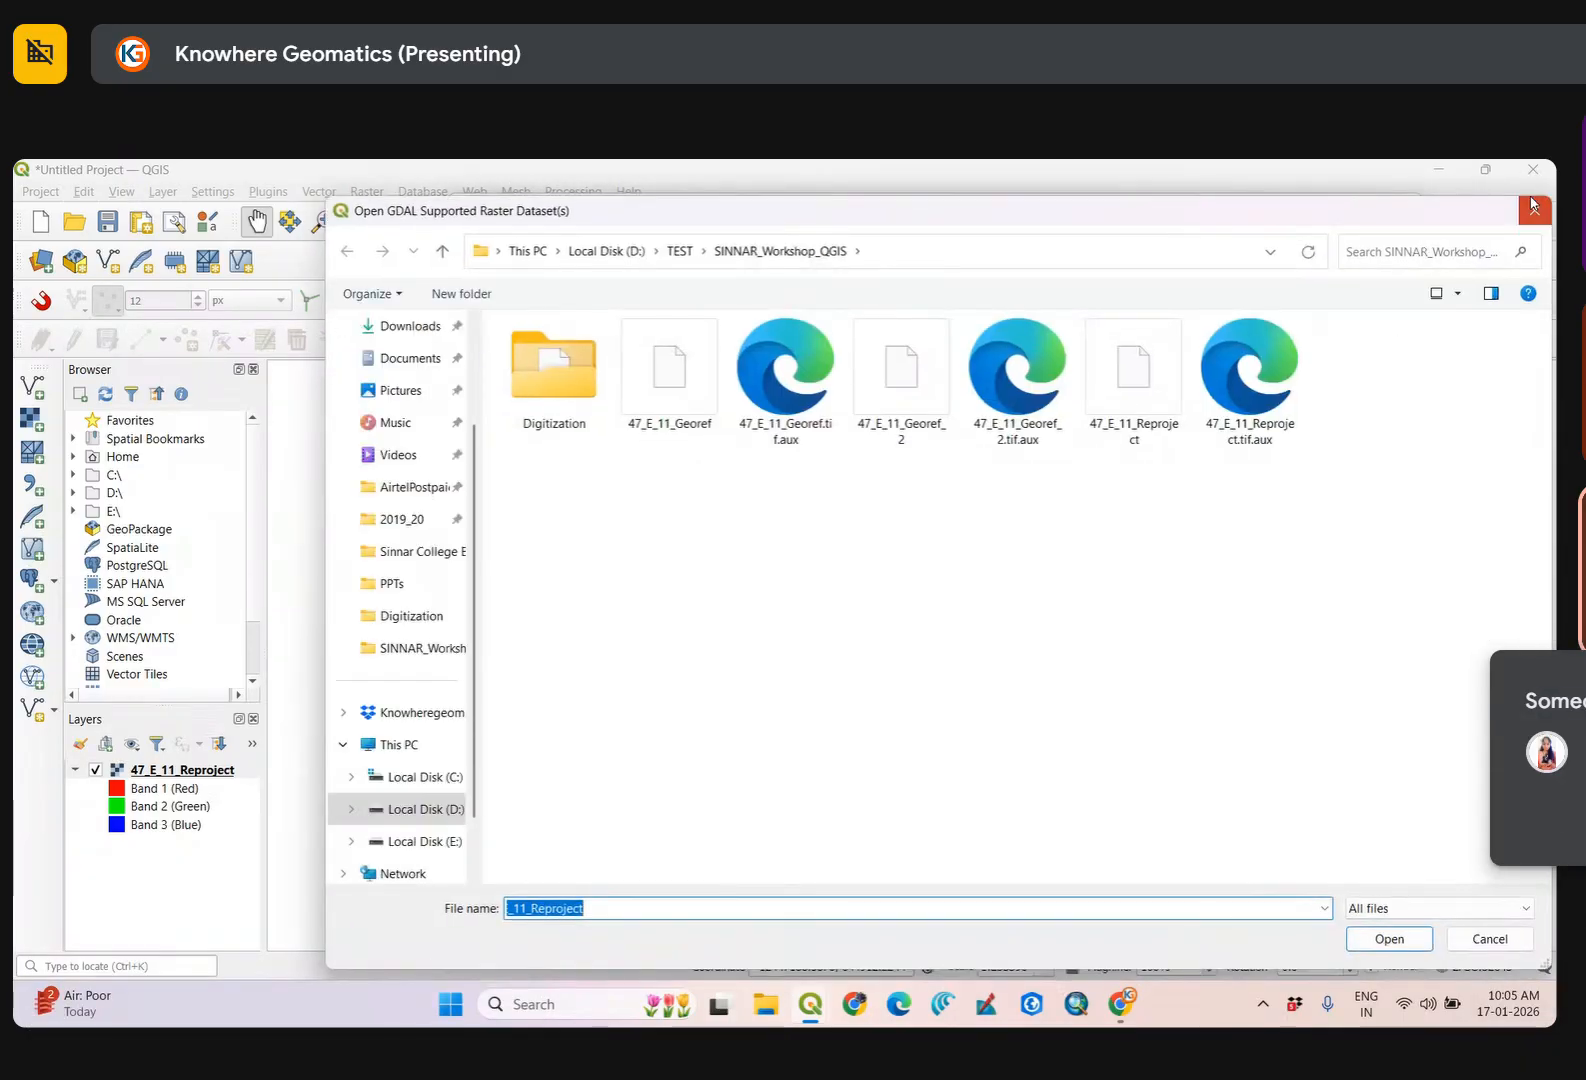
{"action": "left_click", "coordinate": [1533, 205]}
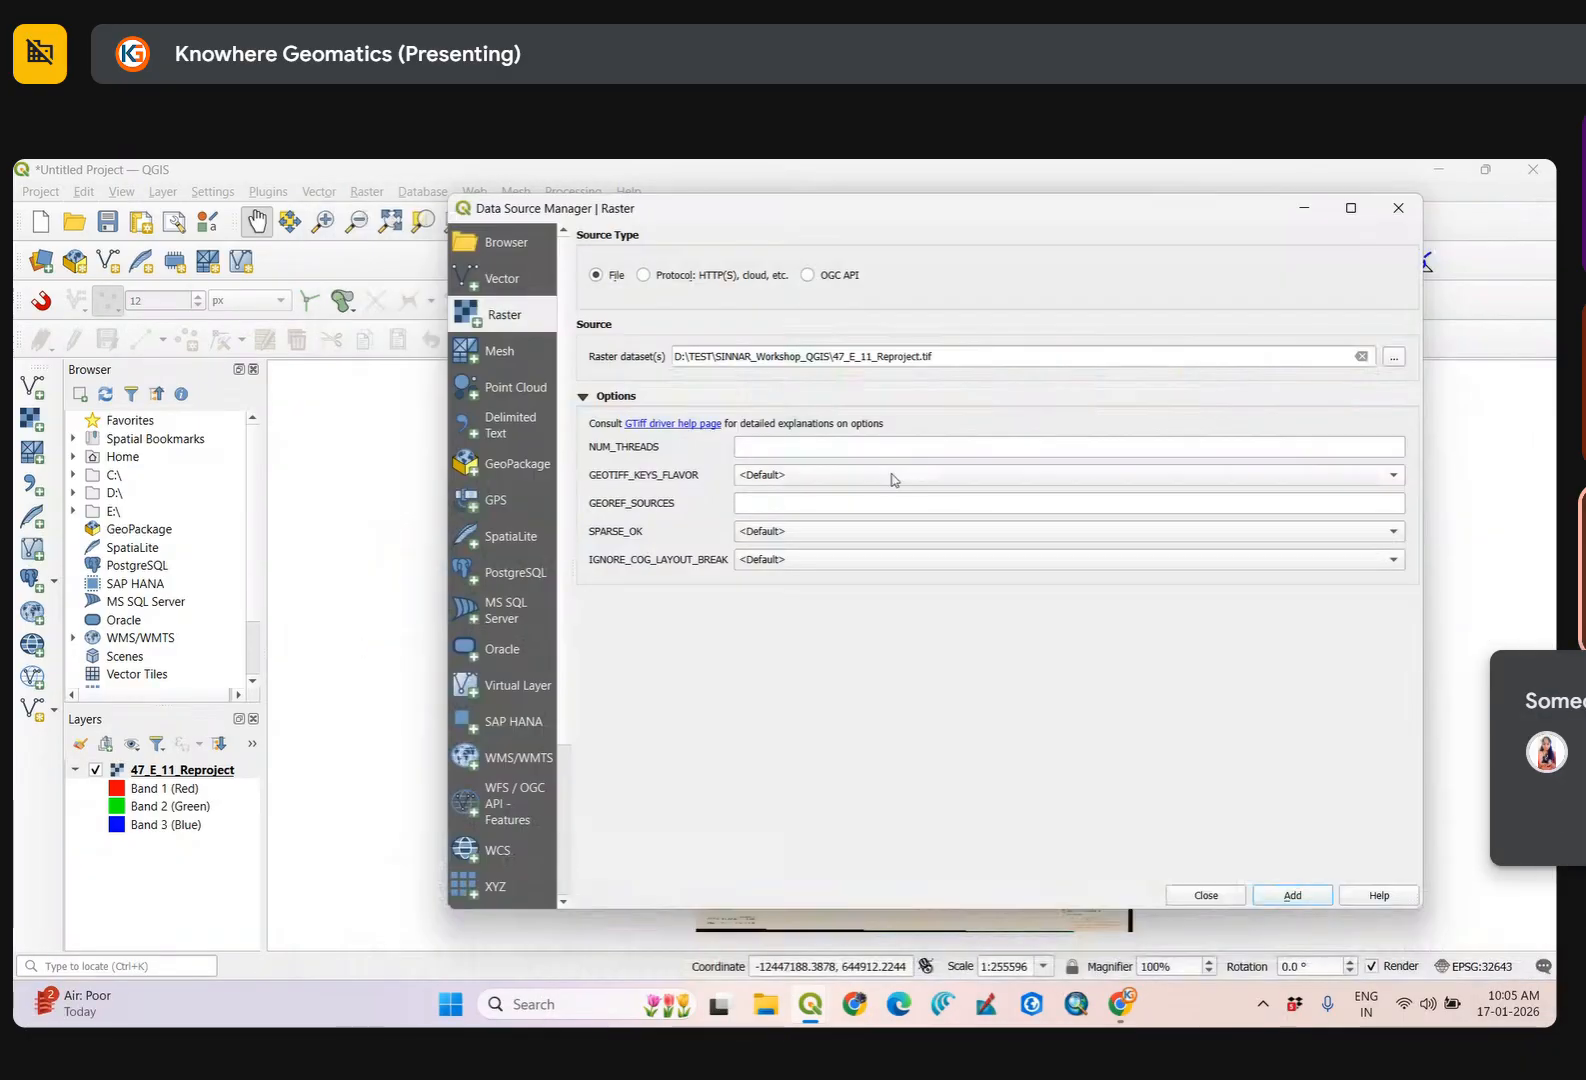
{"action": "left_click", "coordinate": [1408, 212]}
{"action": "left_click_drag", "start_coordinate": [648, 598], "coordinate": [720, 617]}
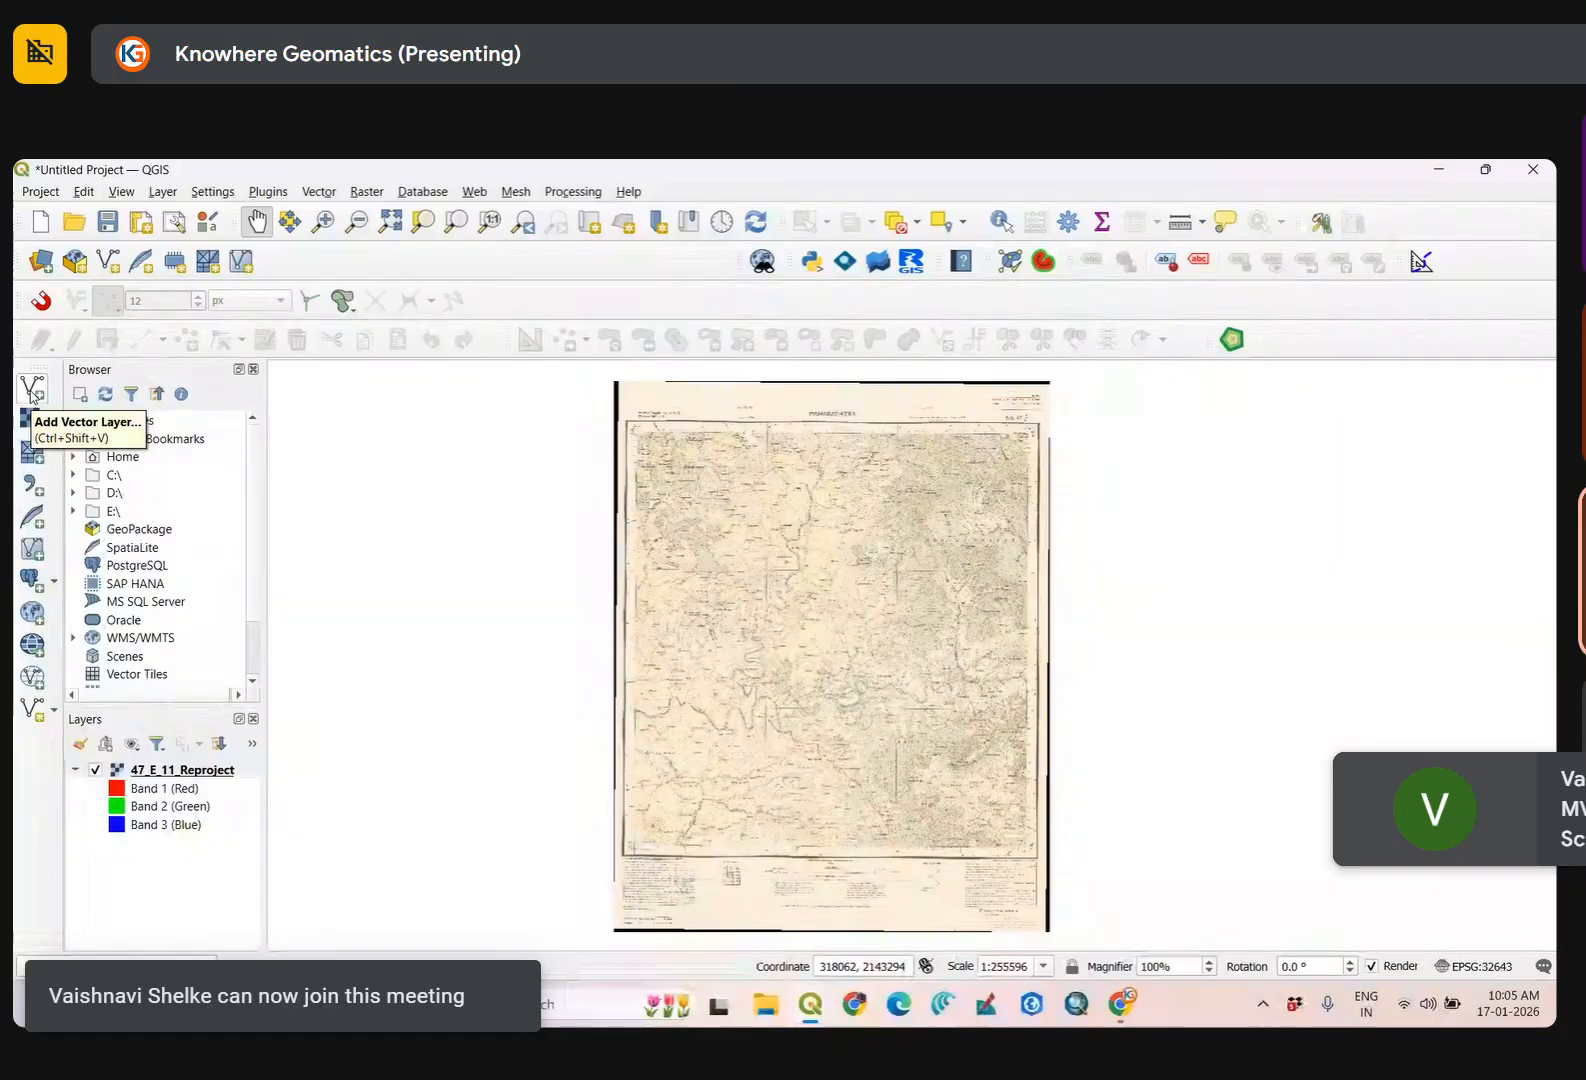
Add the RF, Road and Wells shapefiles from the Digitization folder of SINNAR_Workshop_QGIS as vector layers.
{"action": "left_click", "coordinate": [33, 390]}
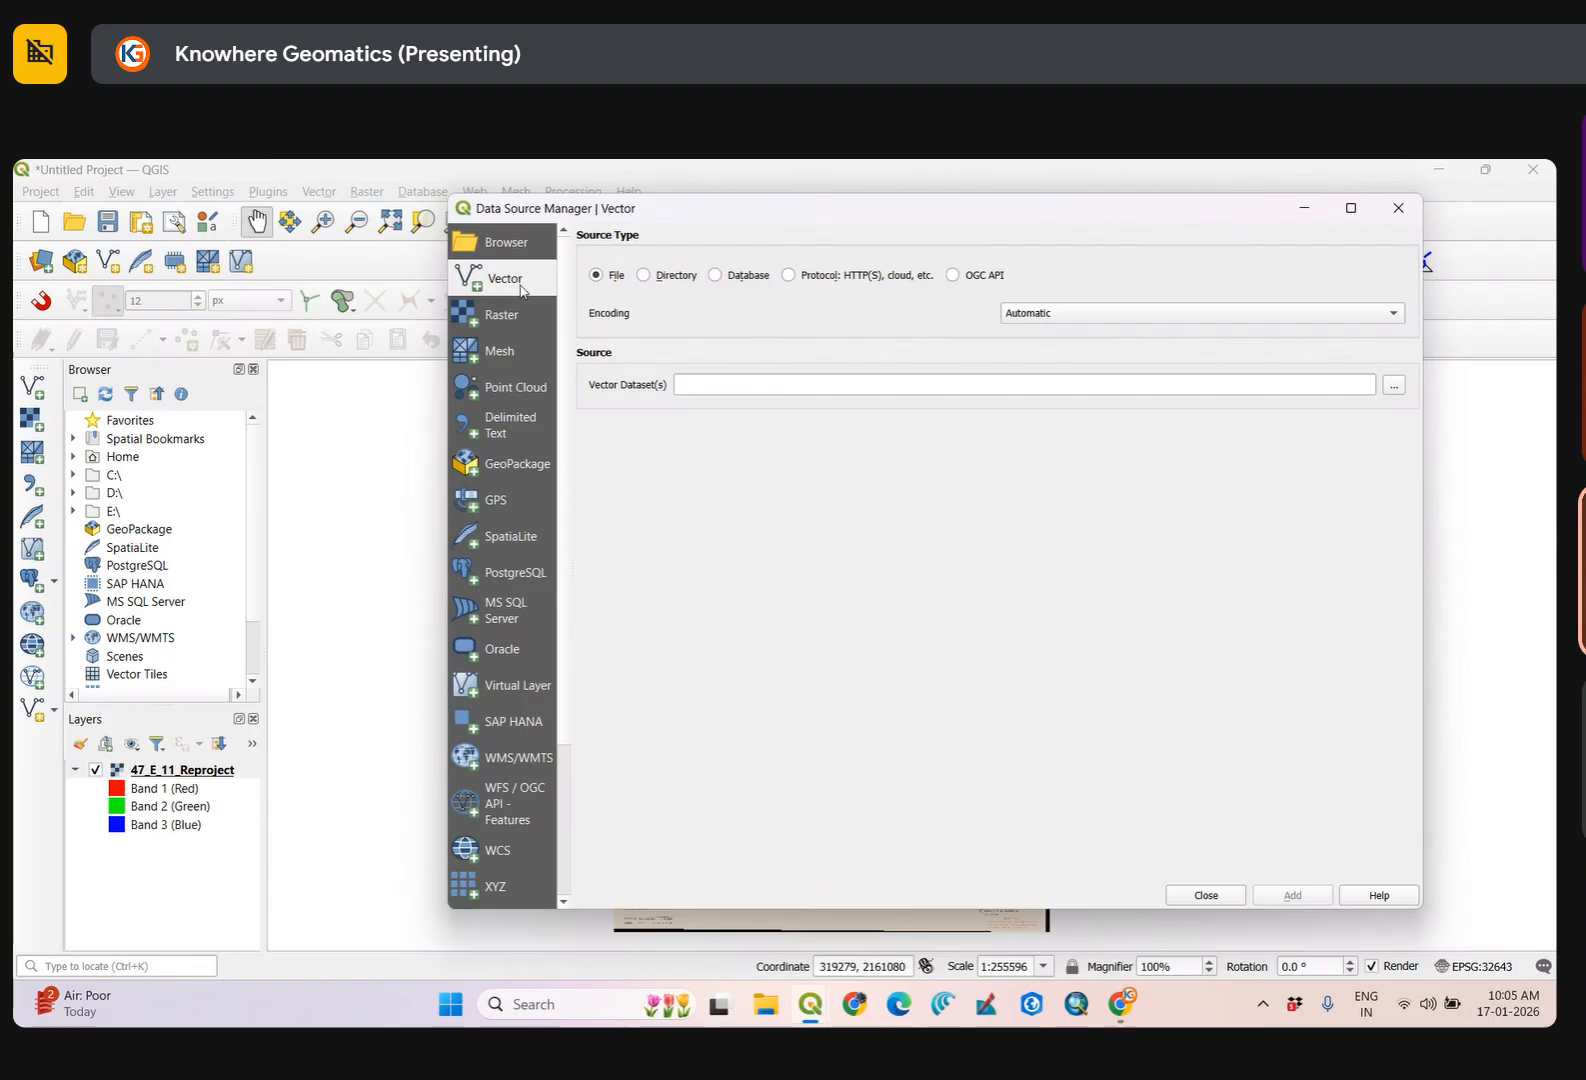
{"action": "left_click", "coordinate": [1393, 394]}
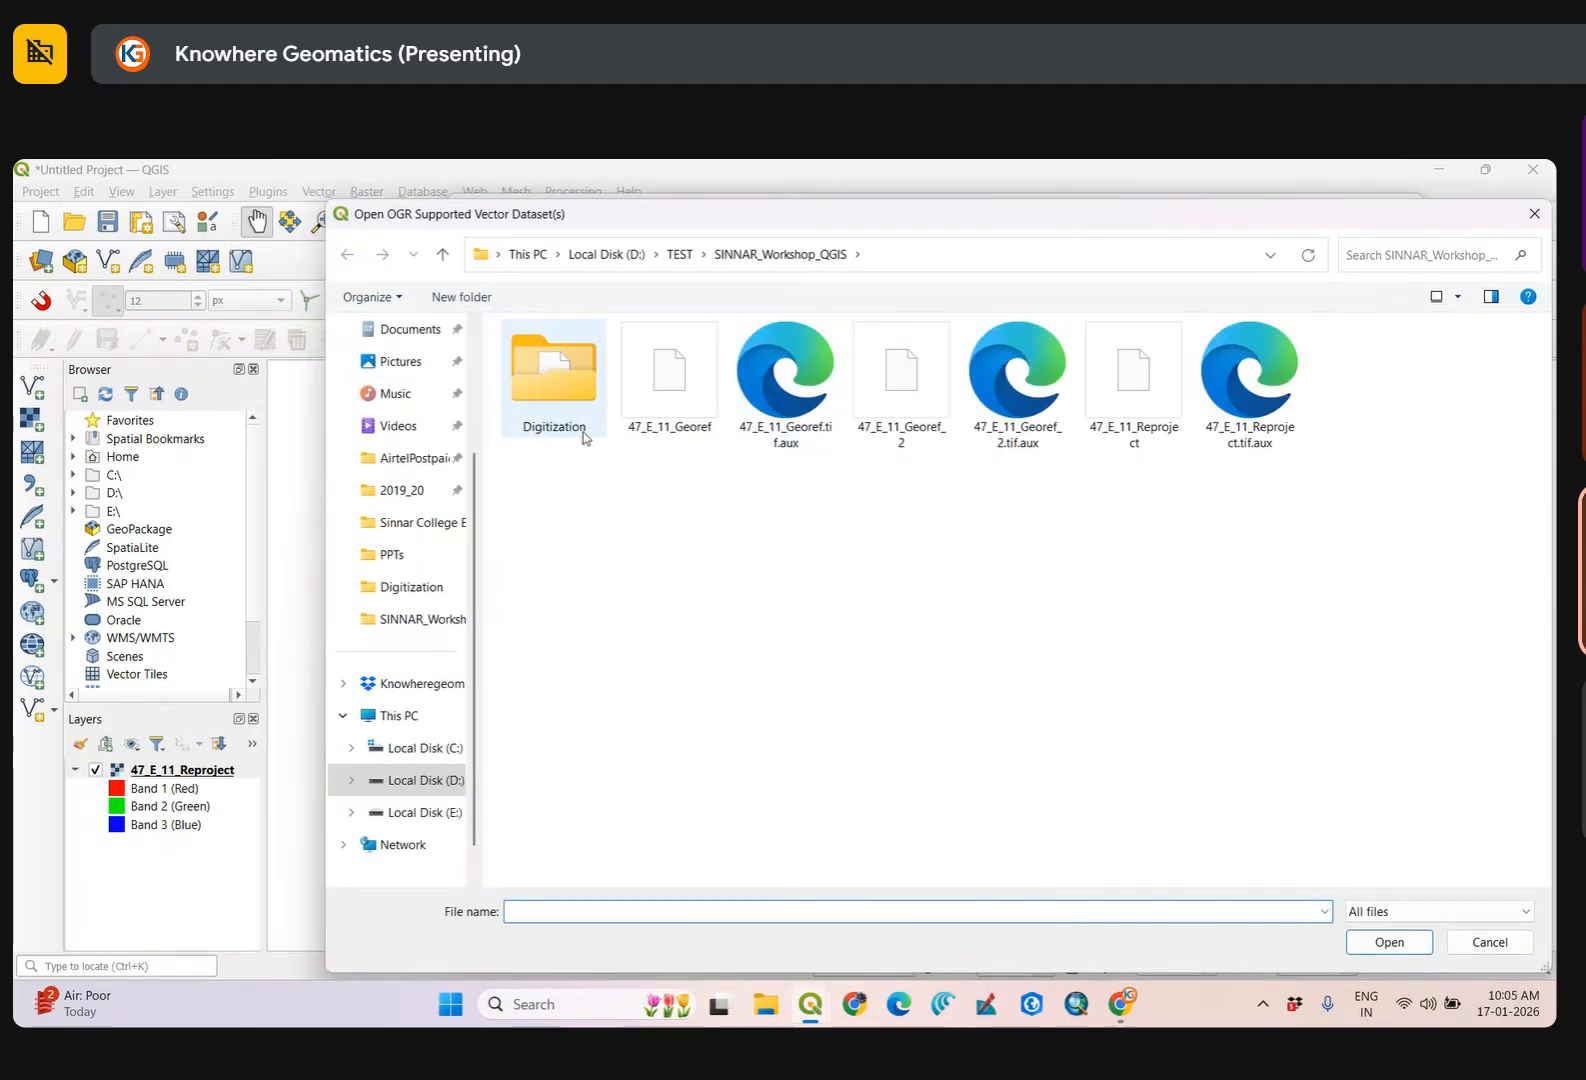
{"action": "double_click", "coordinate": [549, 430]}
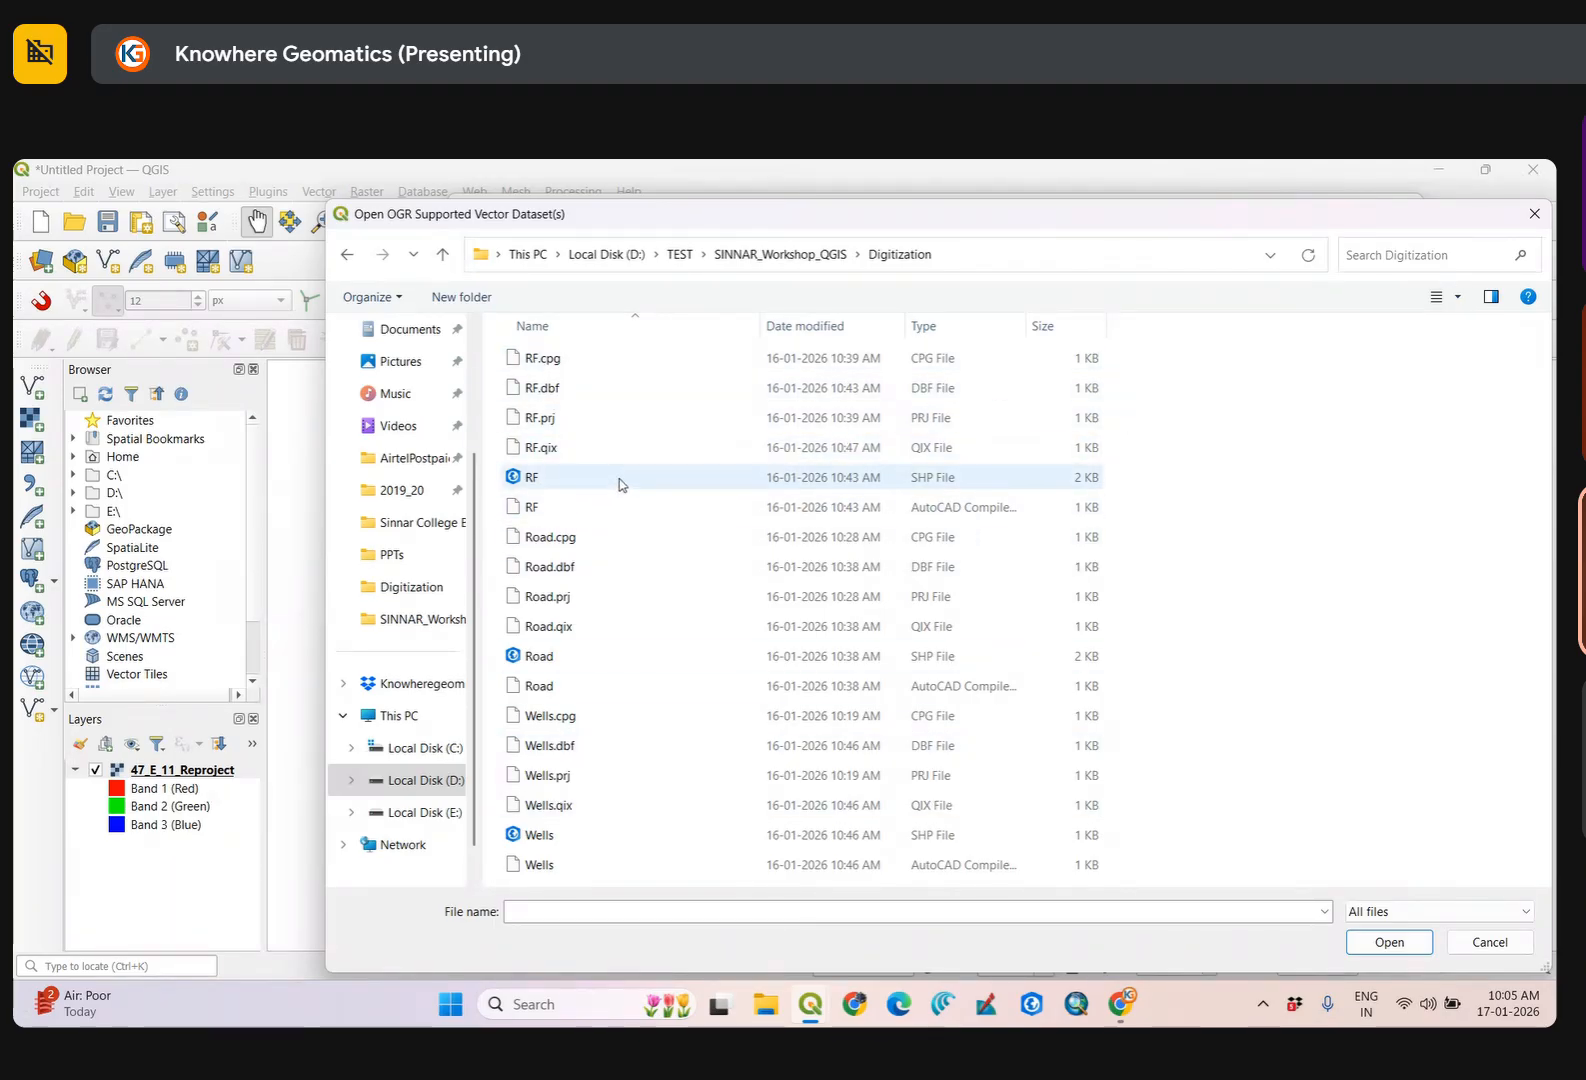
{"action": "left_click_drag", "start_coordinate": [1170, 353], "coordinate": [985, 513]}
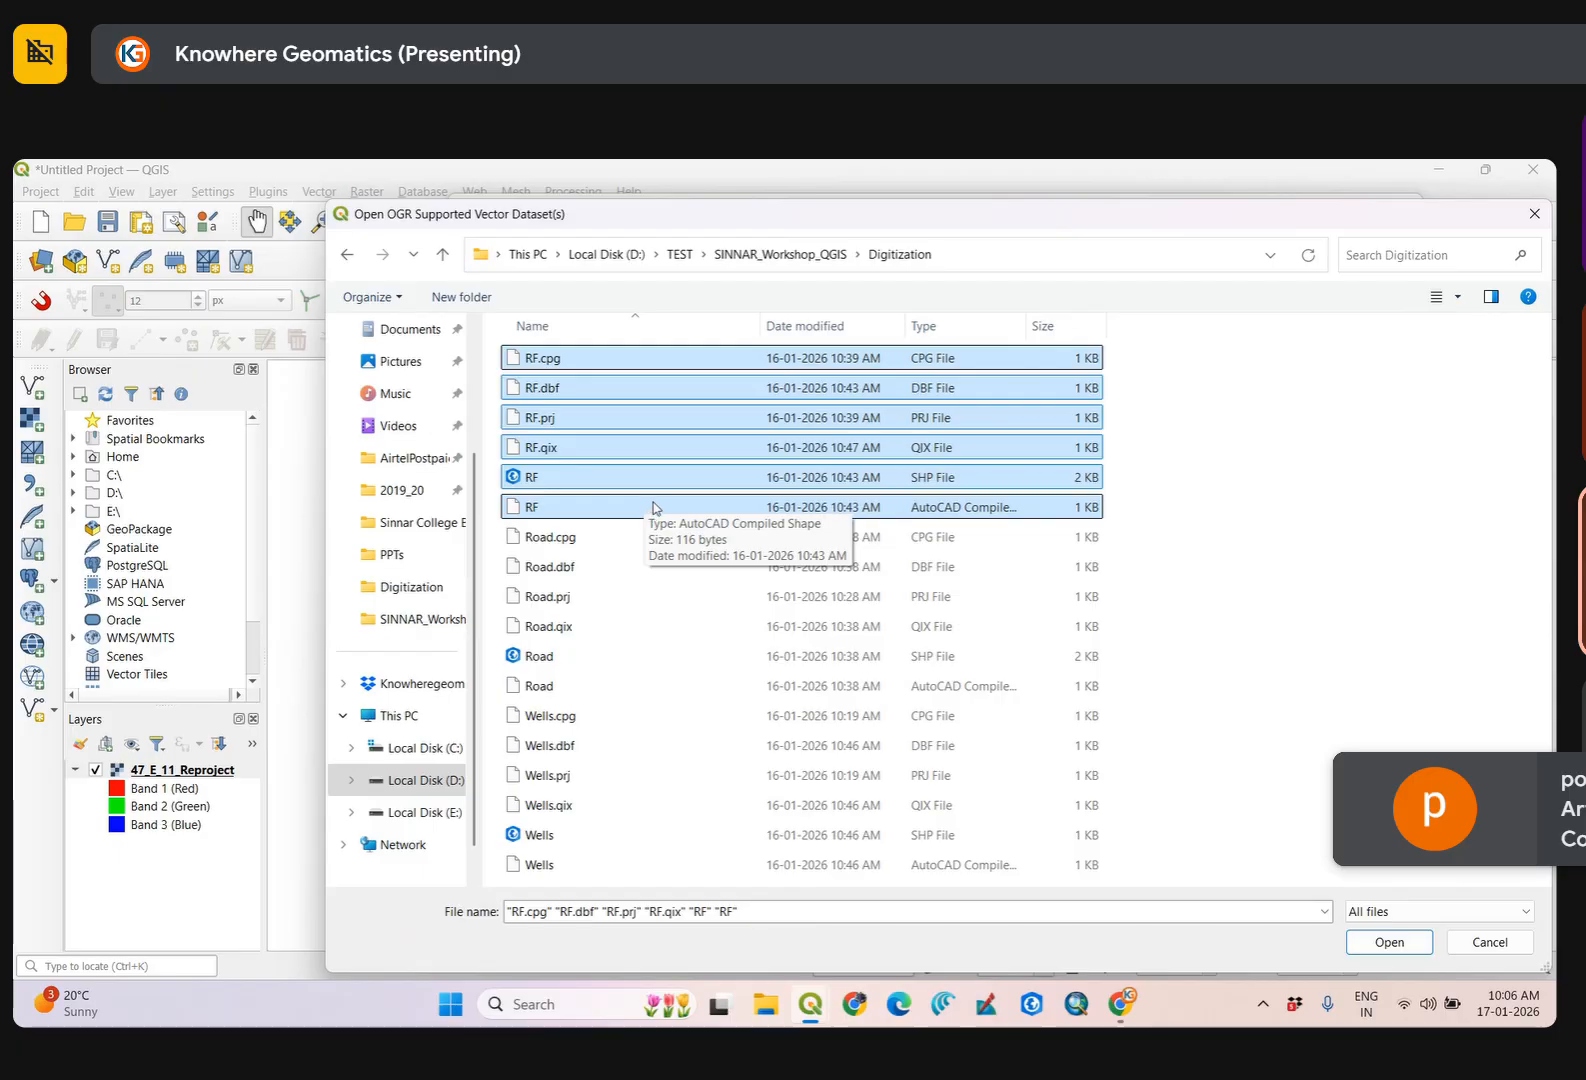
{"action": "left_click", "coordinate": [1363, 480]}
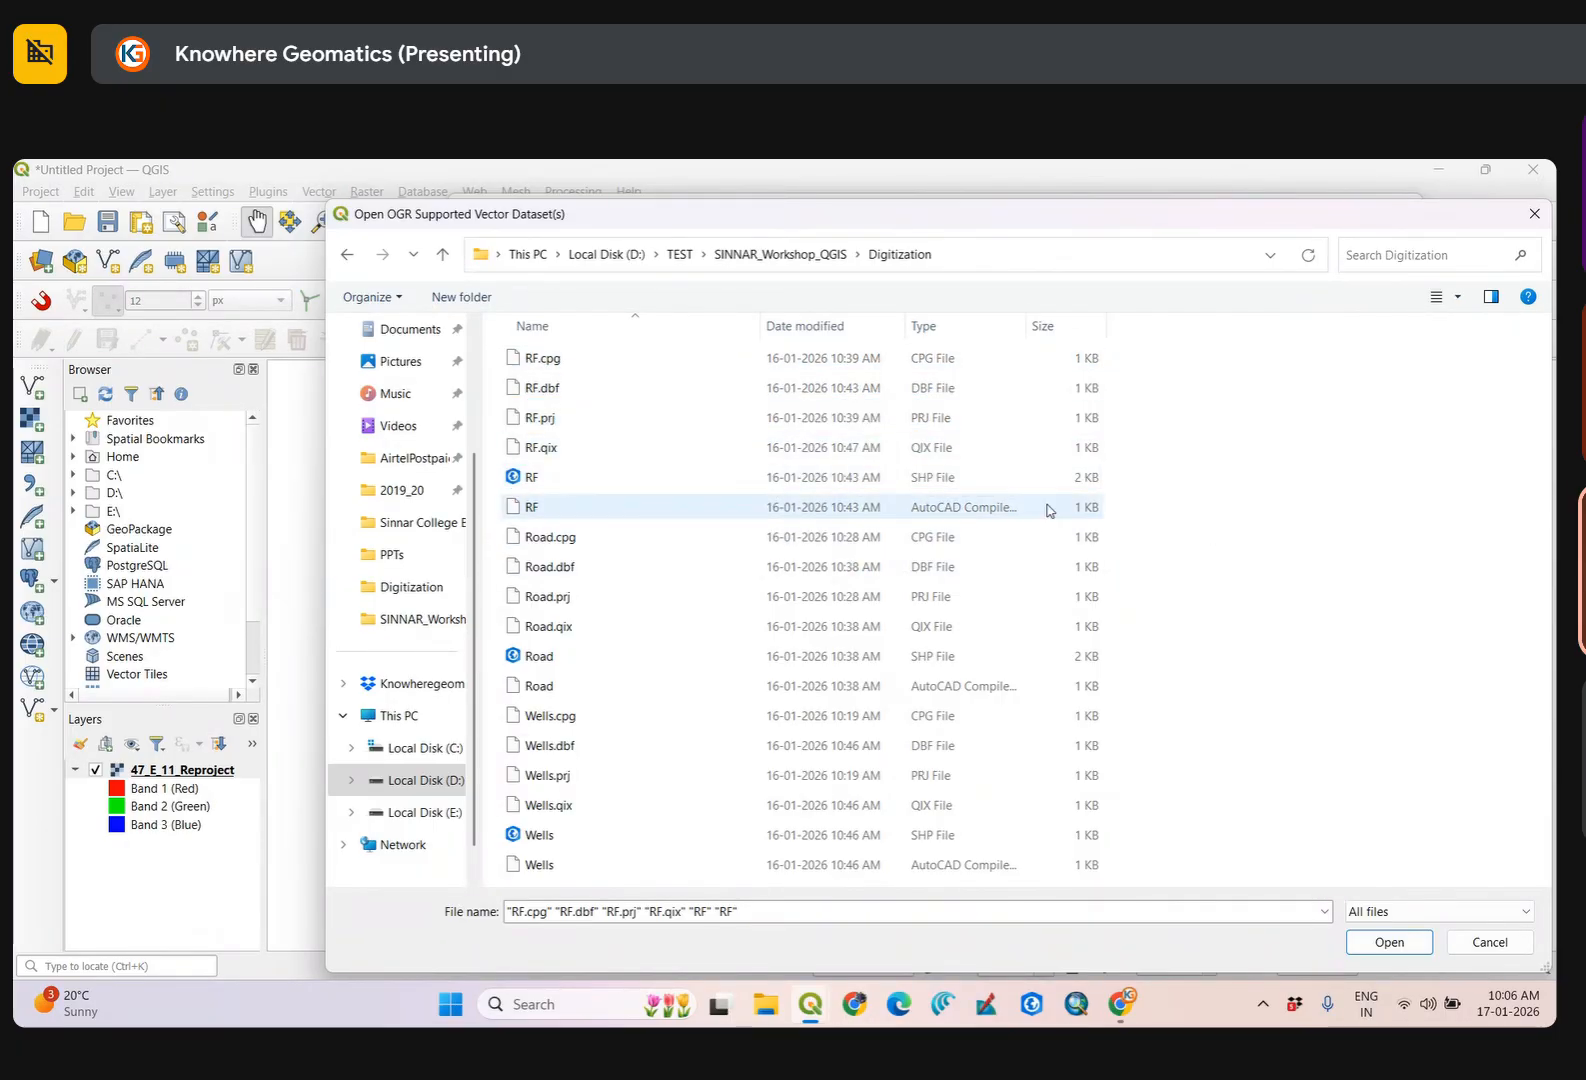
{"action": "left_click", "coordinate": [940, 486]}
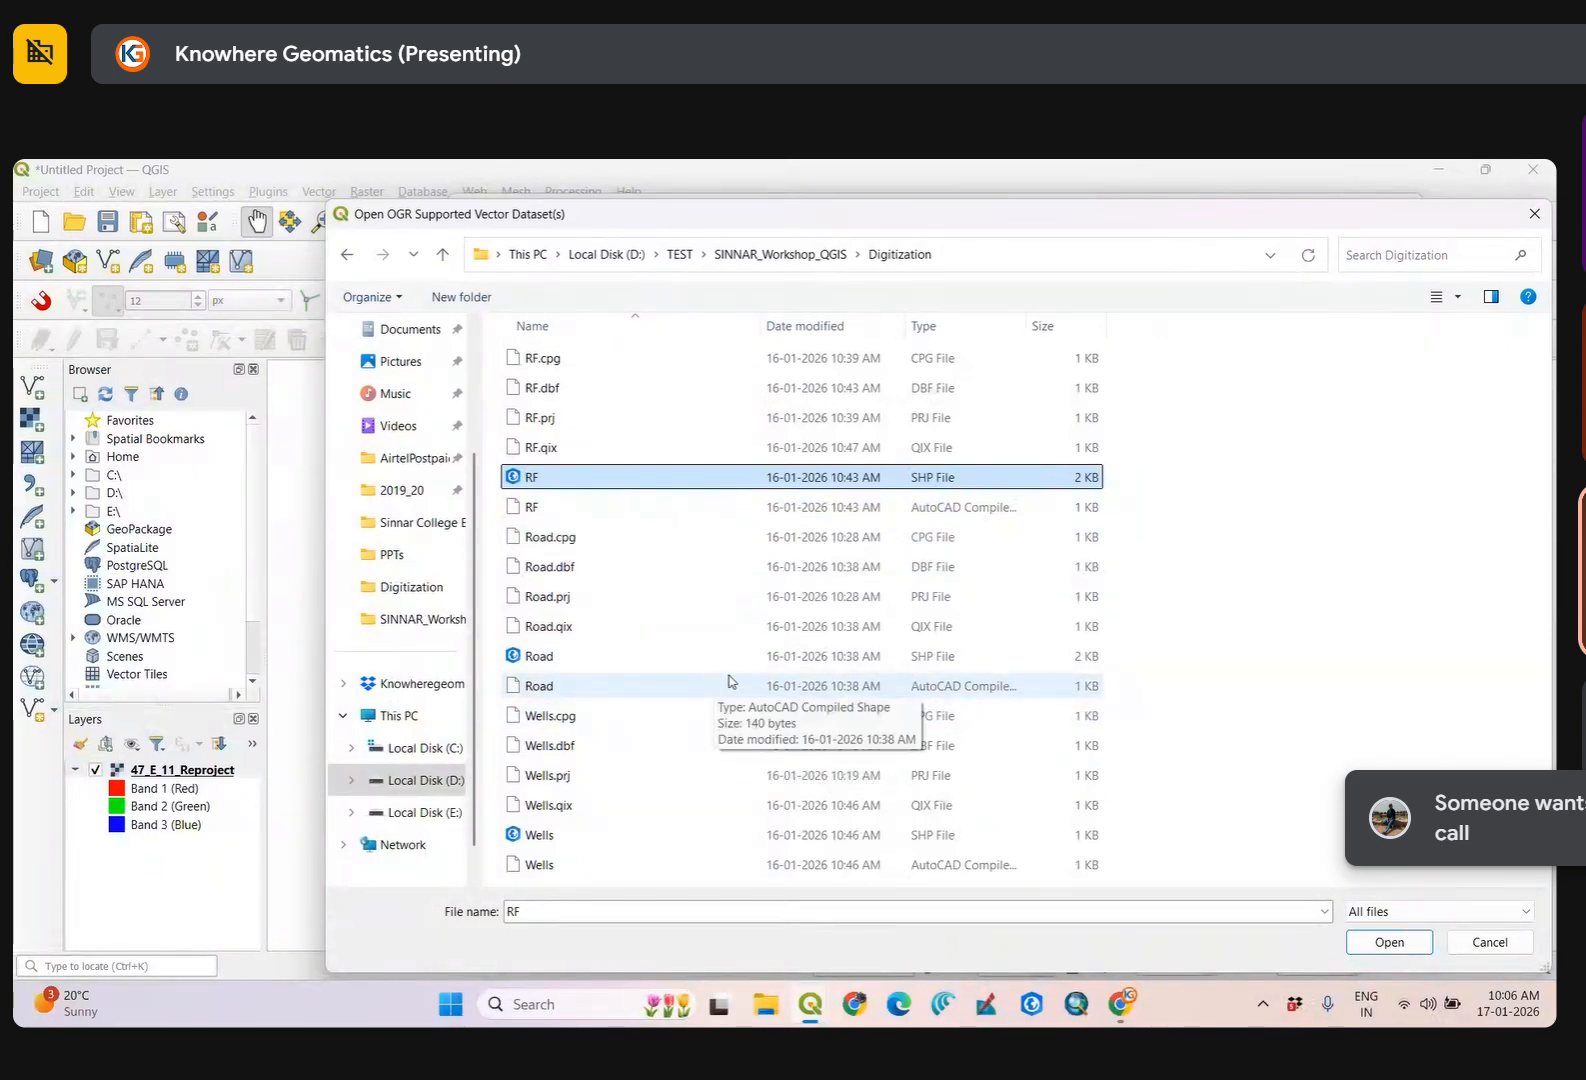
{"action": "left_click", "coordinate": [1030, 660], "text": "ctrl"}
{"action": "left_click", "coordinate": [988, 840], "text": "ctrl"}
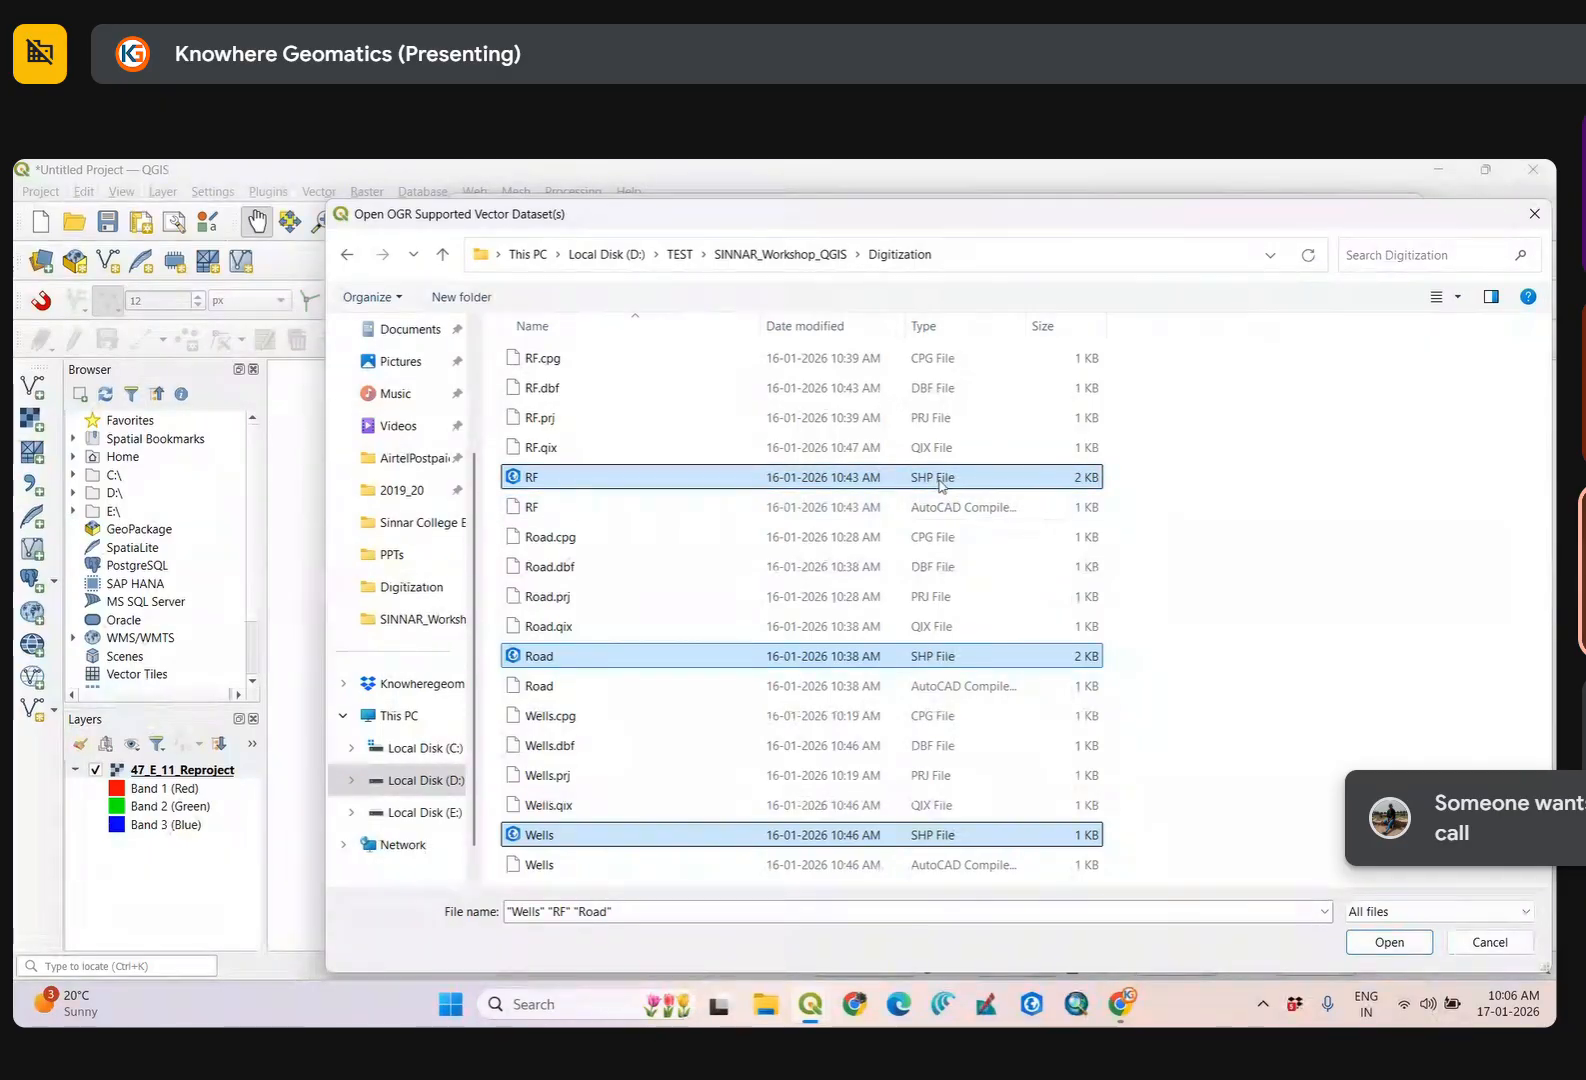
{"action": "left_click", "coordinate": [1420, 830]}
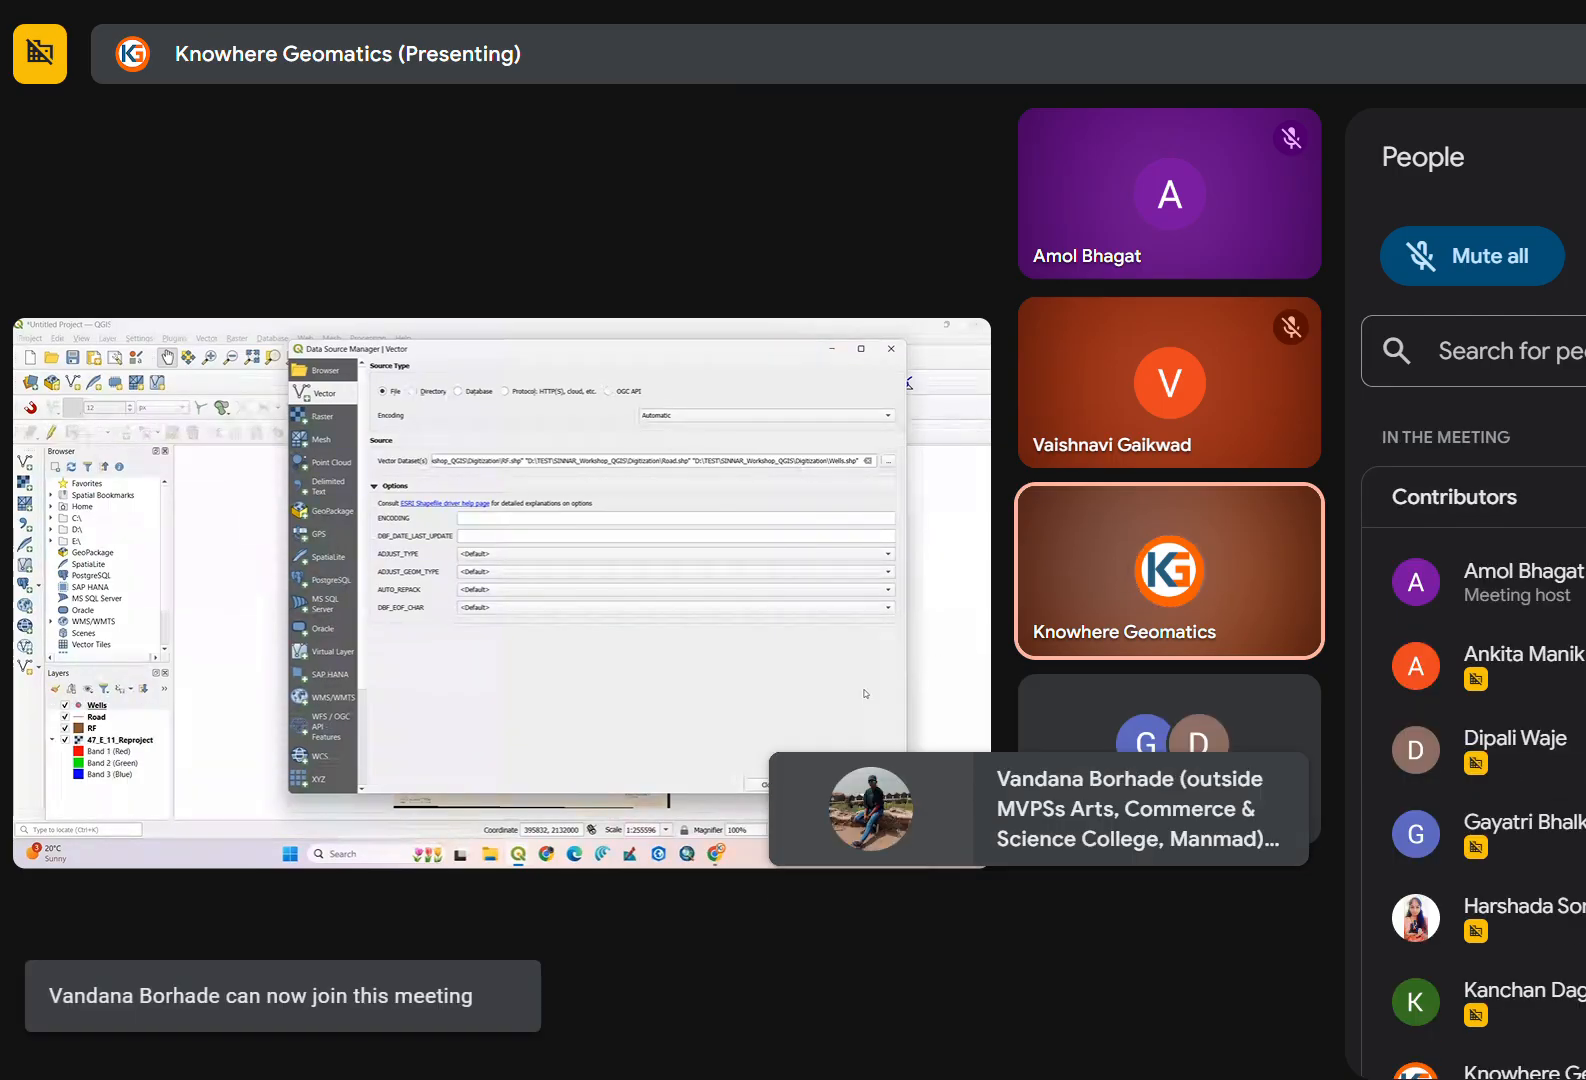
{"action": "left_click", "coordinate": [1520, 1018]}
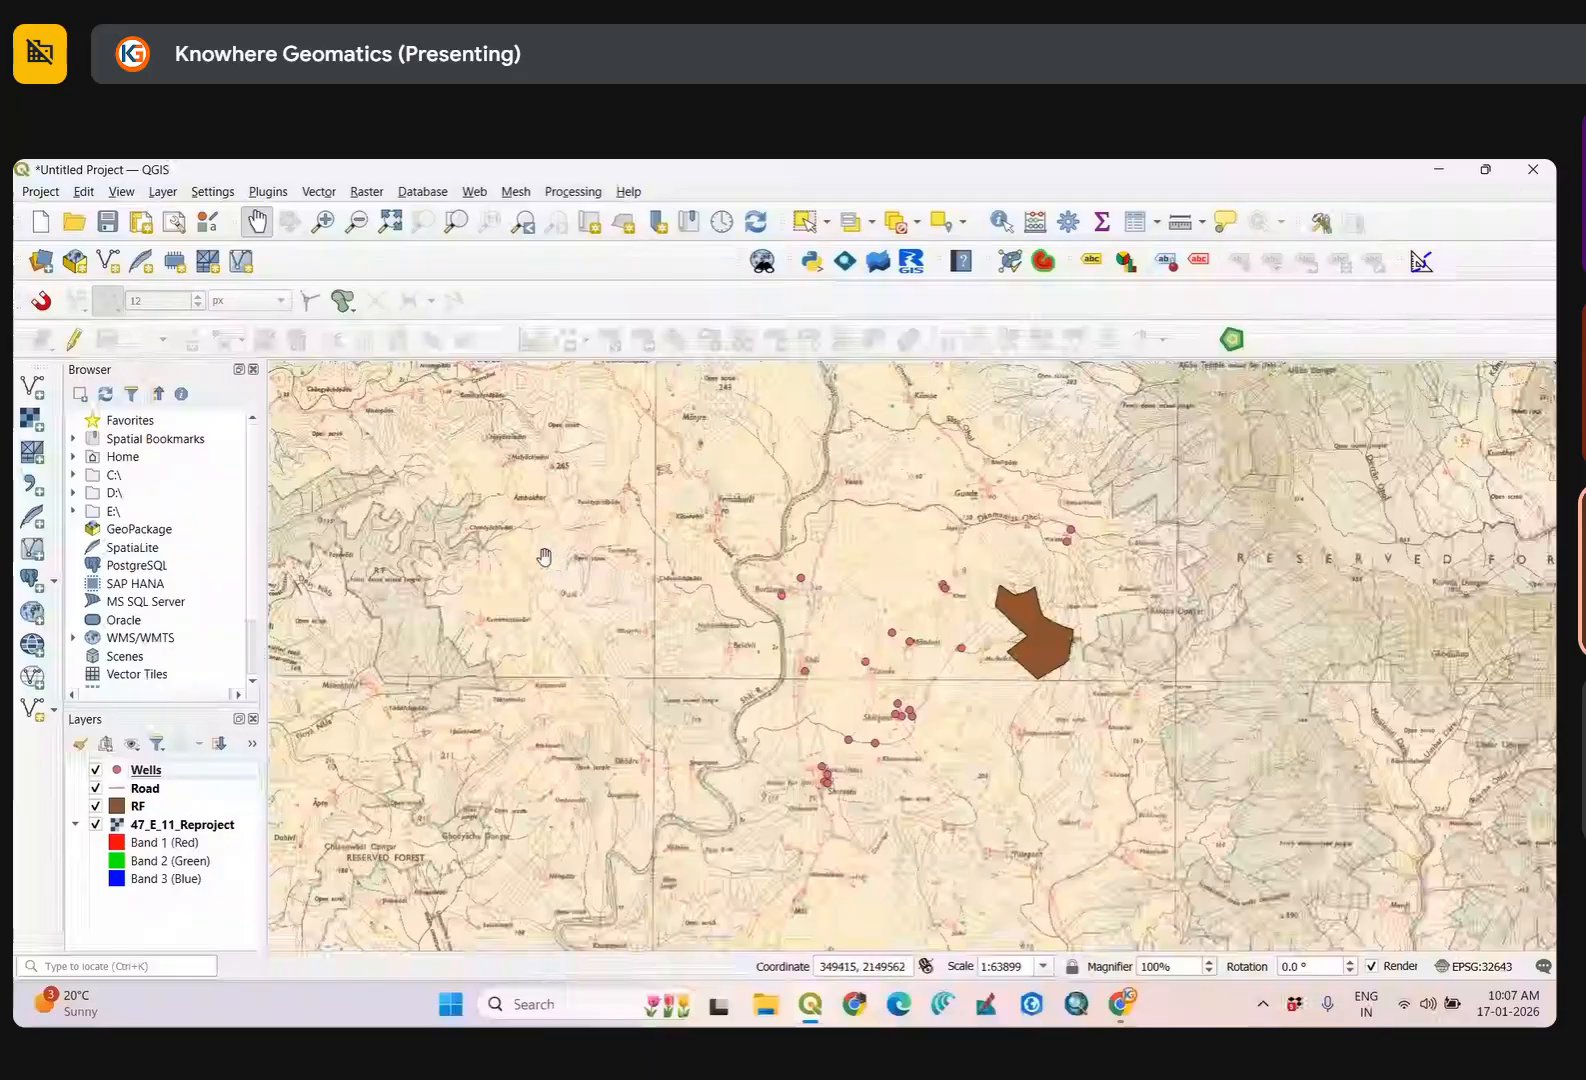
{"action": "scroll", "coordinate": [695, 650], "scroll_direction": "down", "scroll_amount": 2}
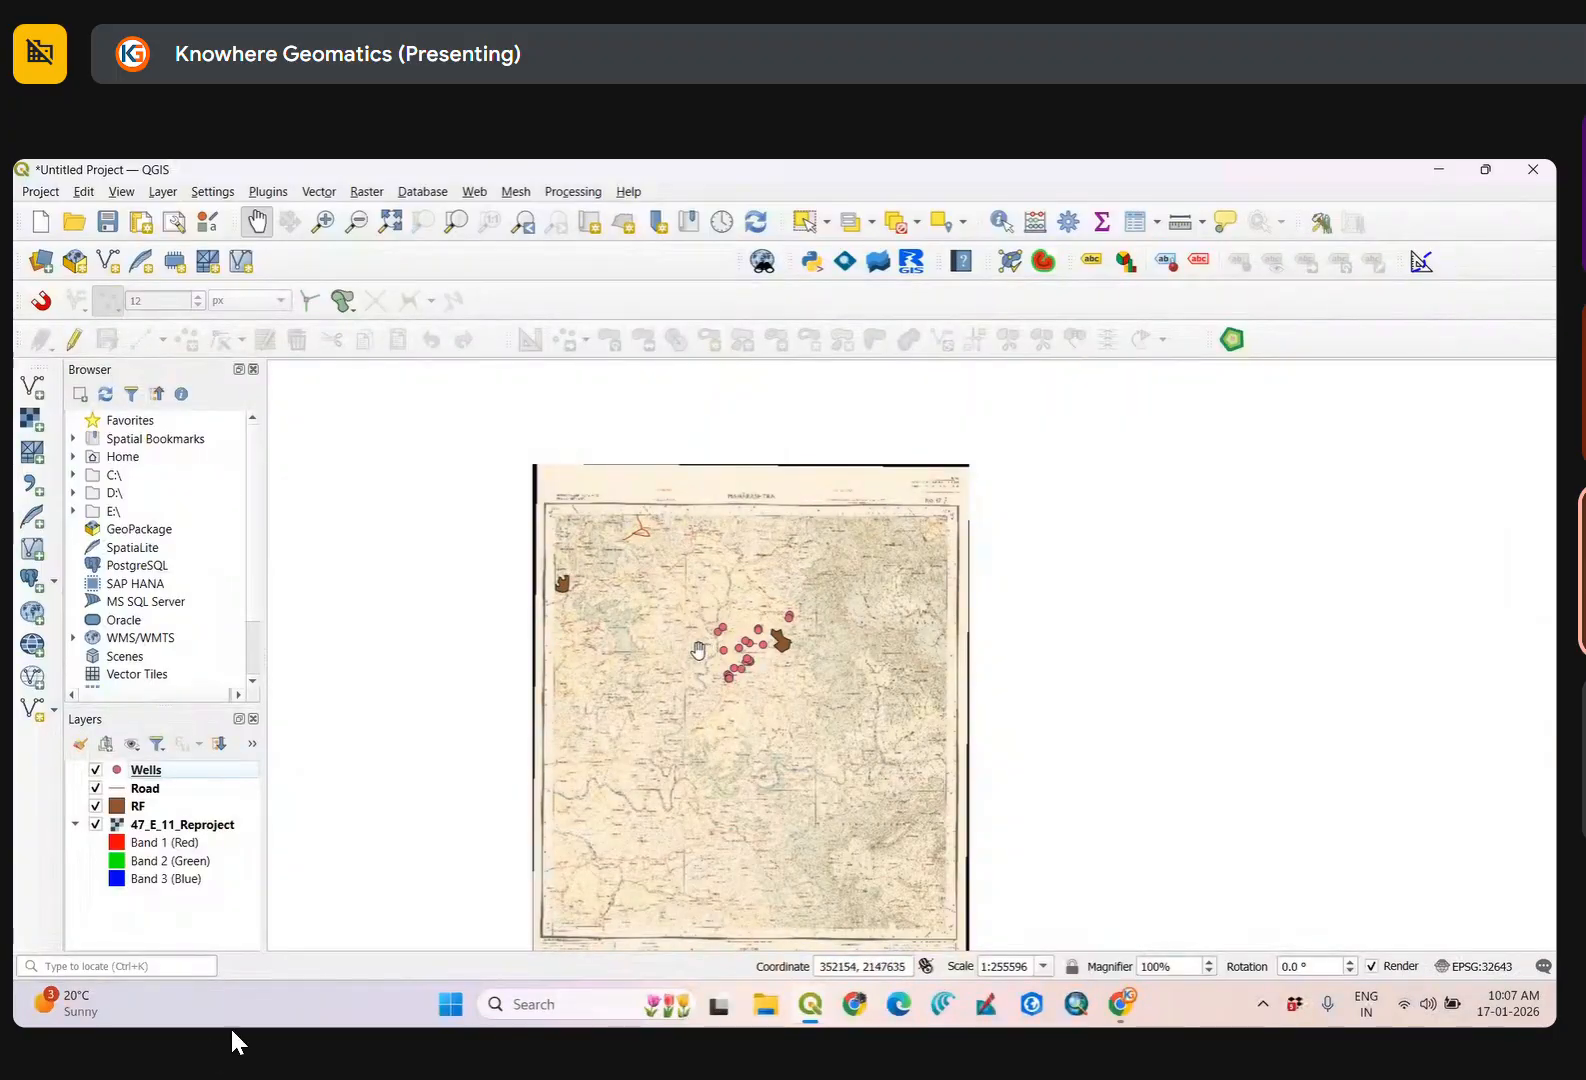
{"action": "left_click", "coordinate": [45, 193]}
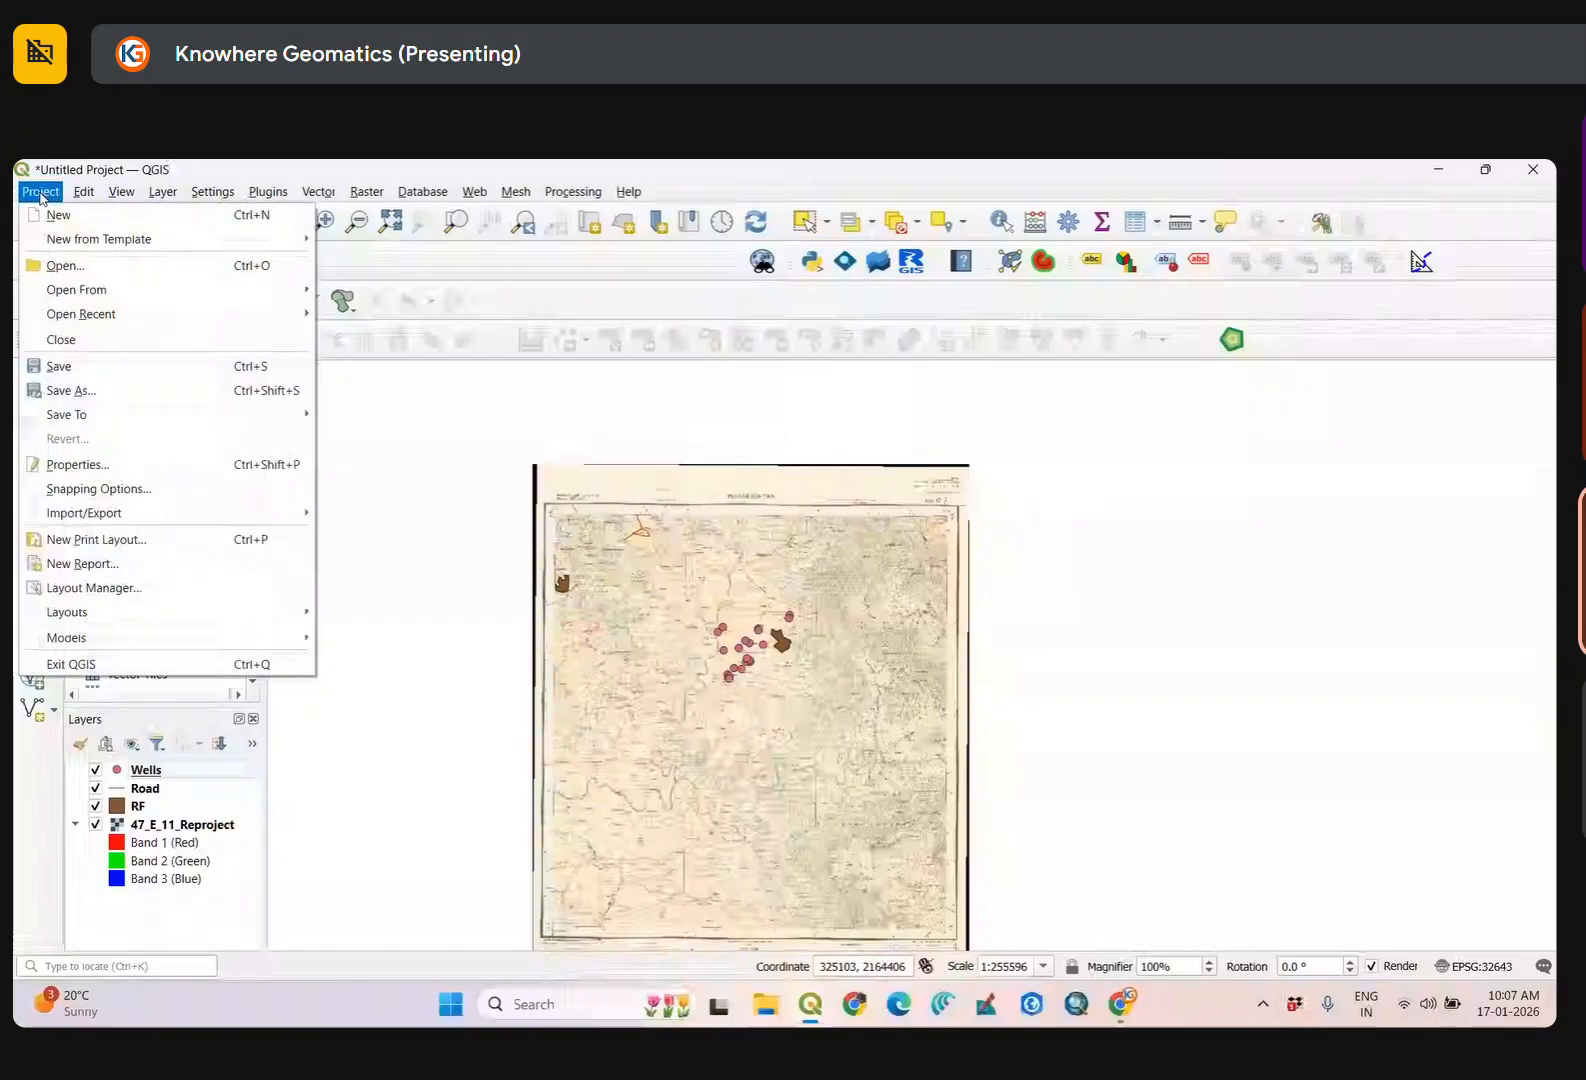
{"action": "left_click", "coordinate": [93, 398]}
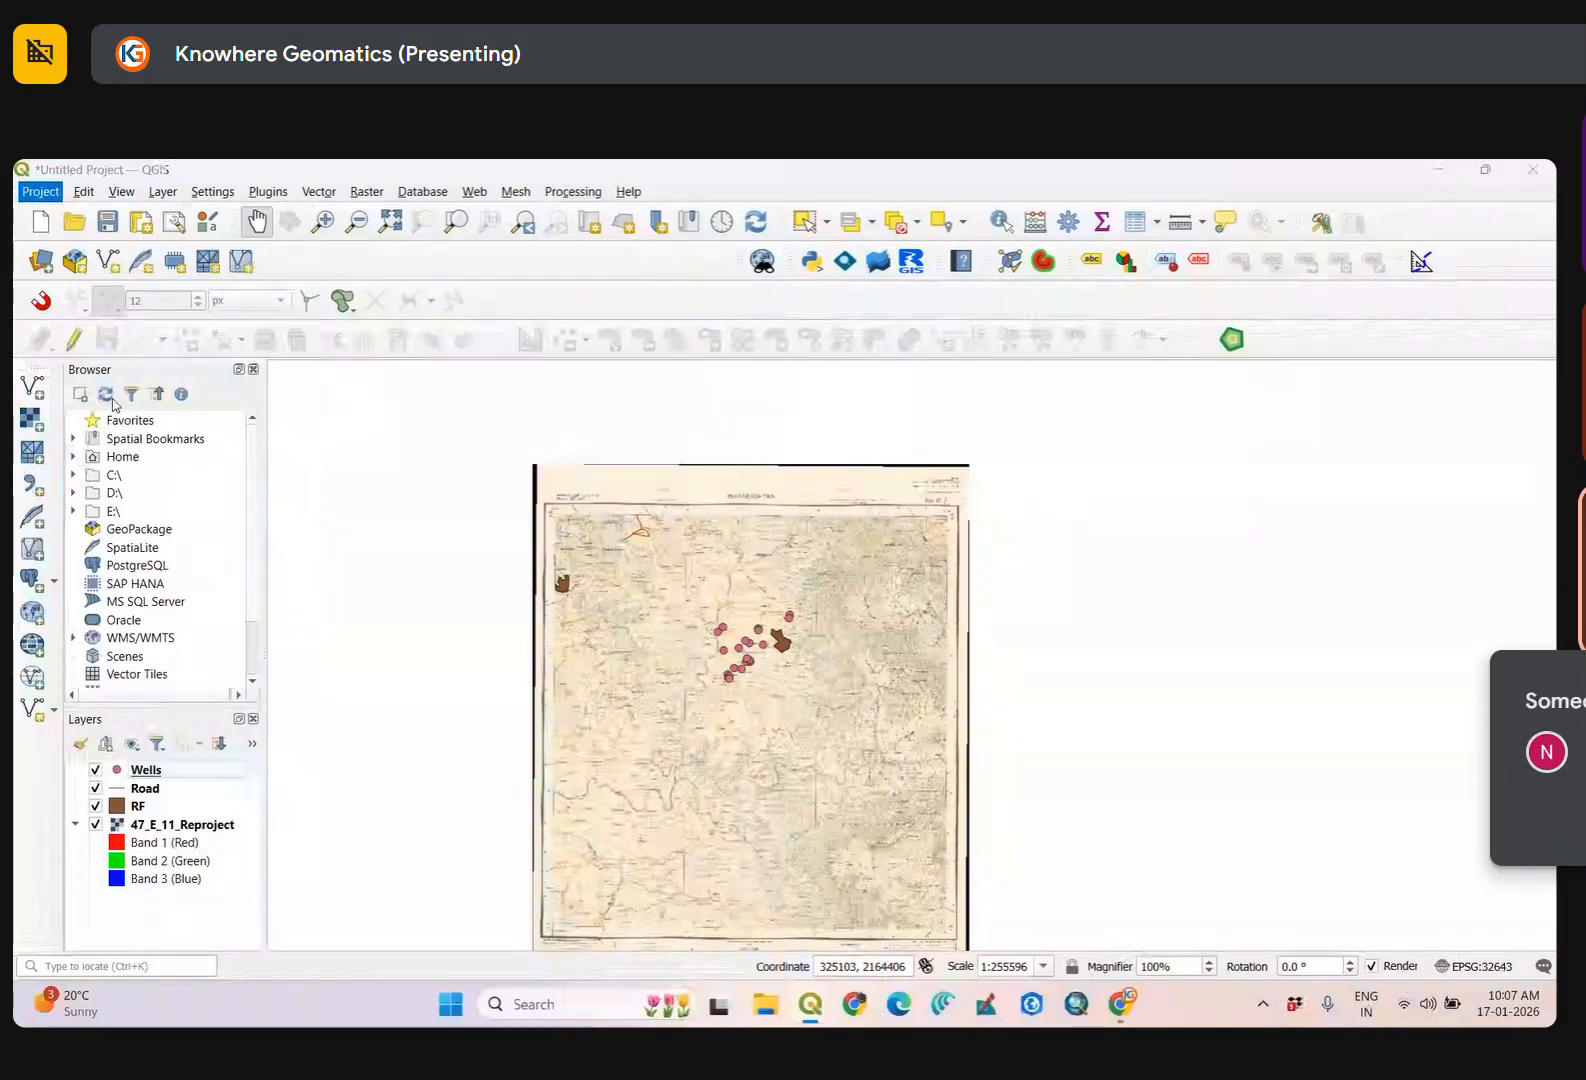
{"action": "left_click", "coordinate": [455, 240]}
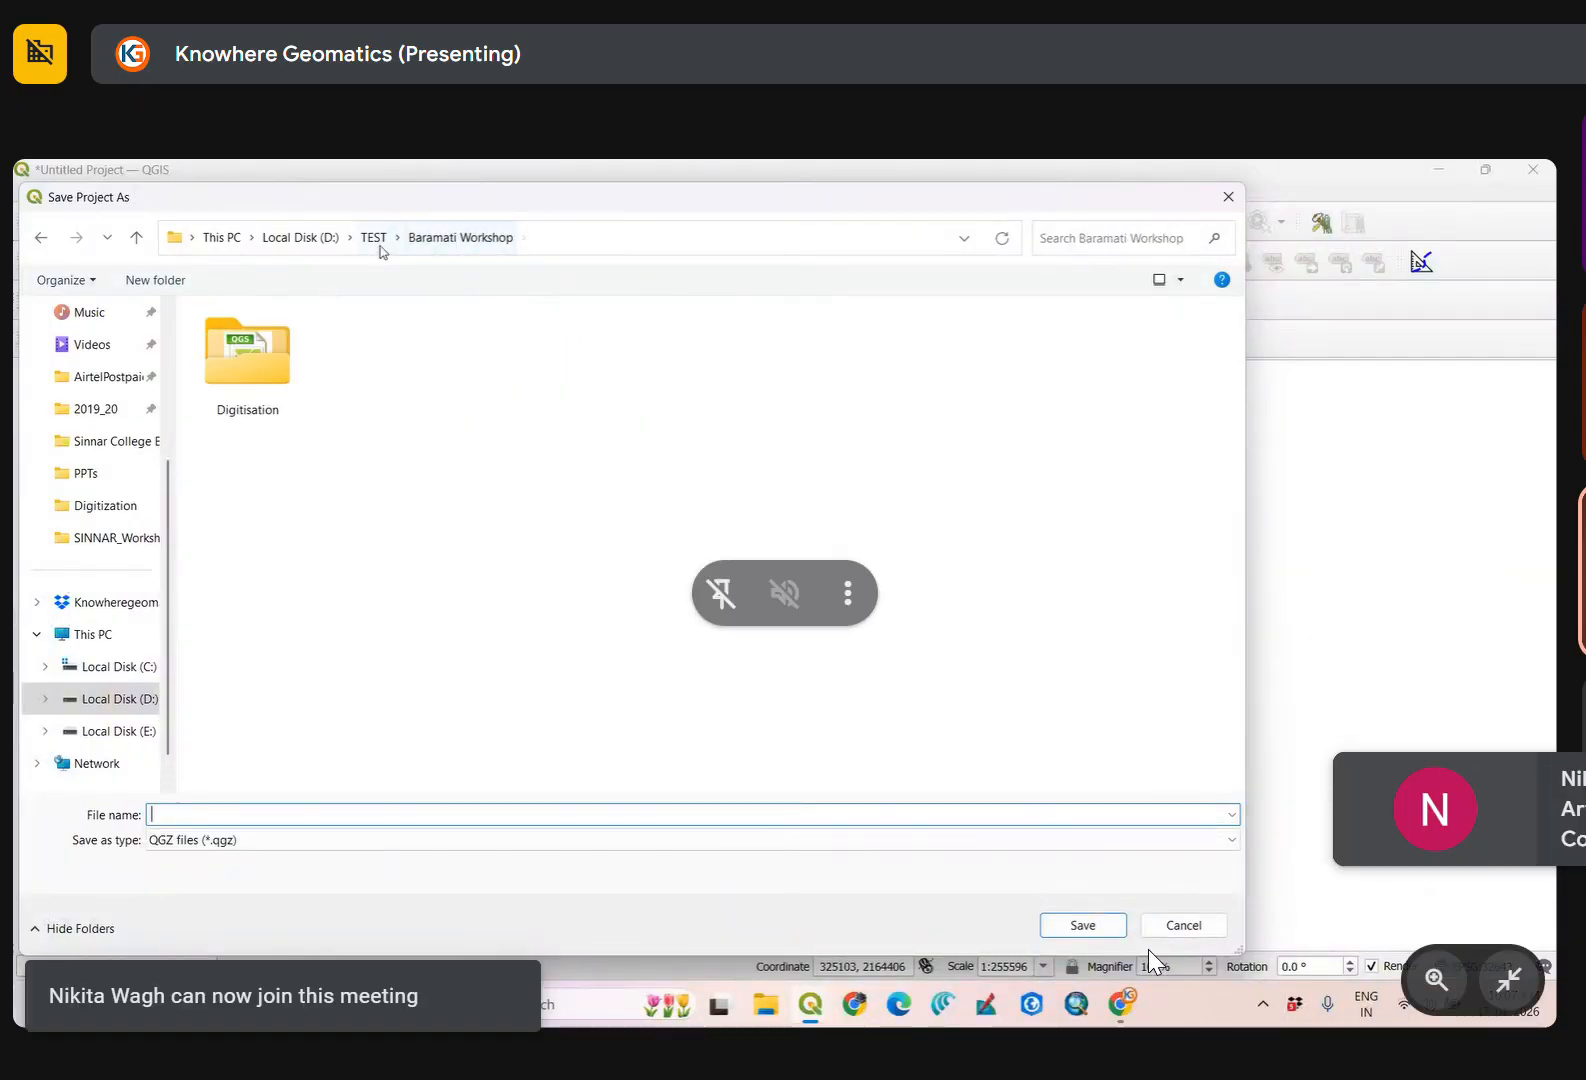
{"action": "left_click", "coordinate": [376, 240]}
{"action": "scroll", "coordinate": [390, 521], "scroll_direction": "down", "scroll_amount": 1}
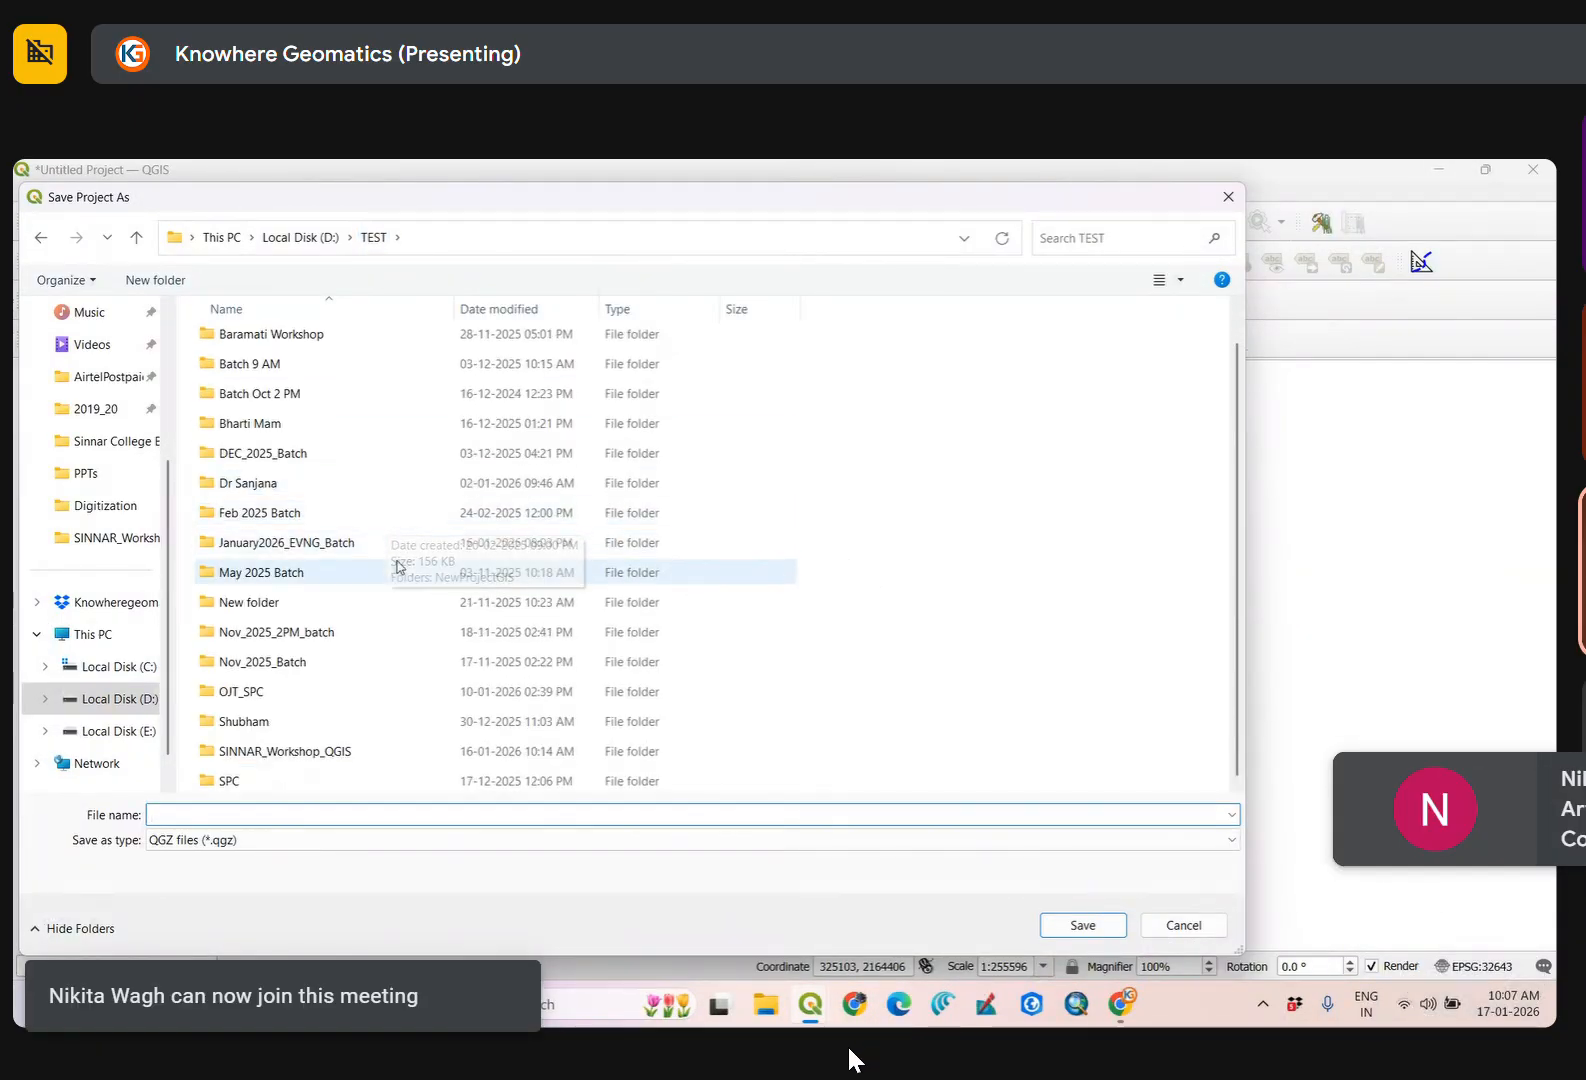
{"action": "left_click", "coordinate": [357, 751]}
{"action": "double_click", "coordinate": [357, 751]}
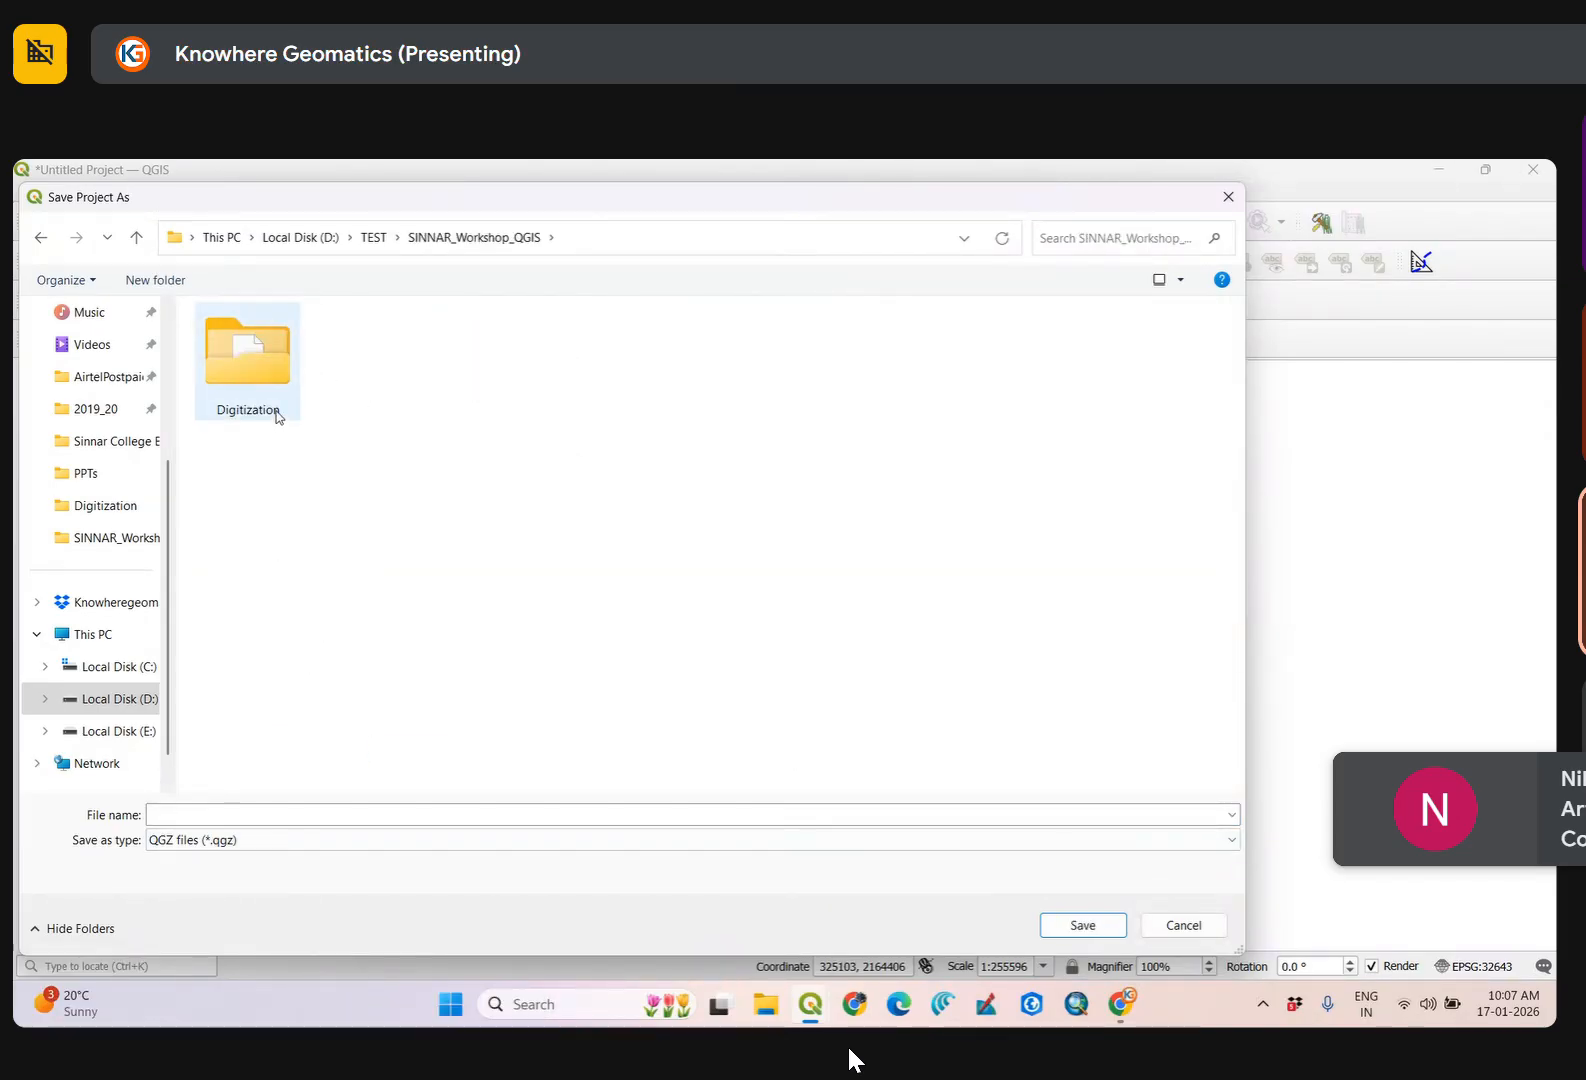
{"action": "double_click", "coordinate": [276, 414]}
{"action": "left_click", "coordinate": [216, 818]}
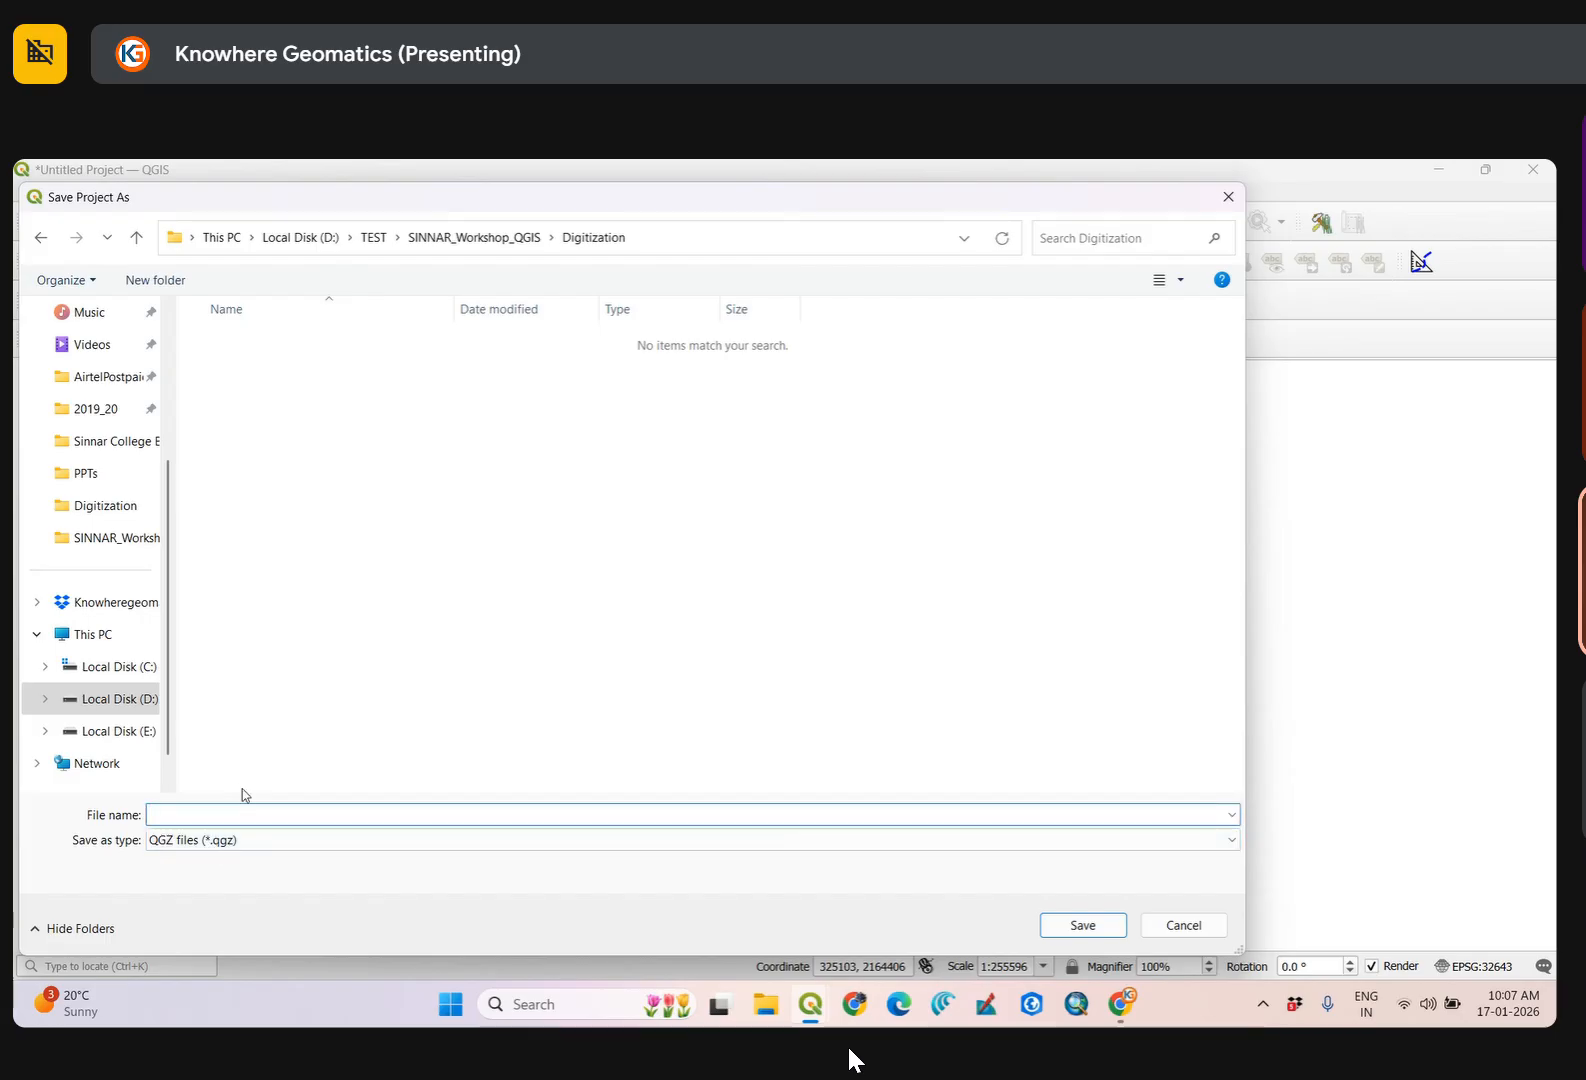
{"action": "type", "text": "Digitization"}
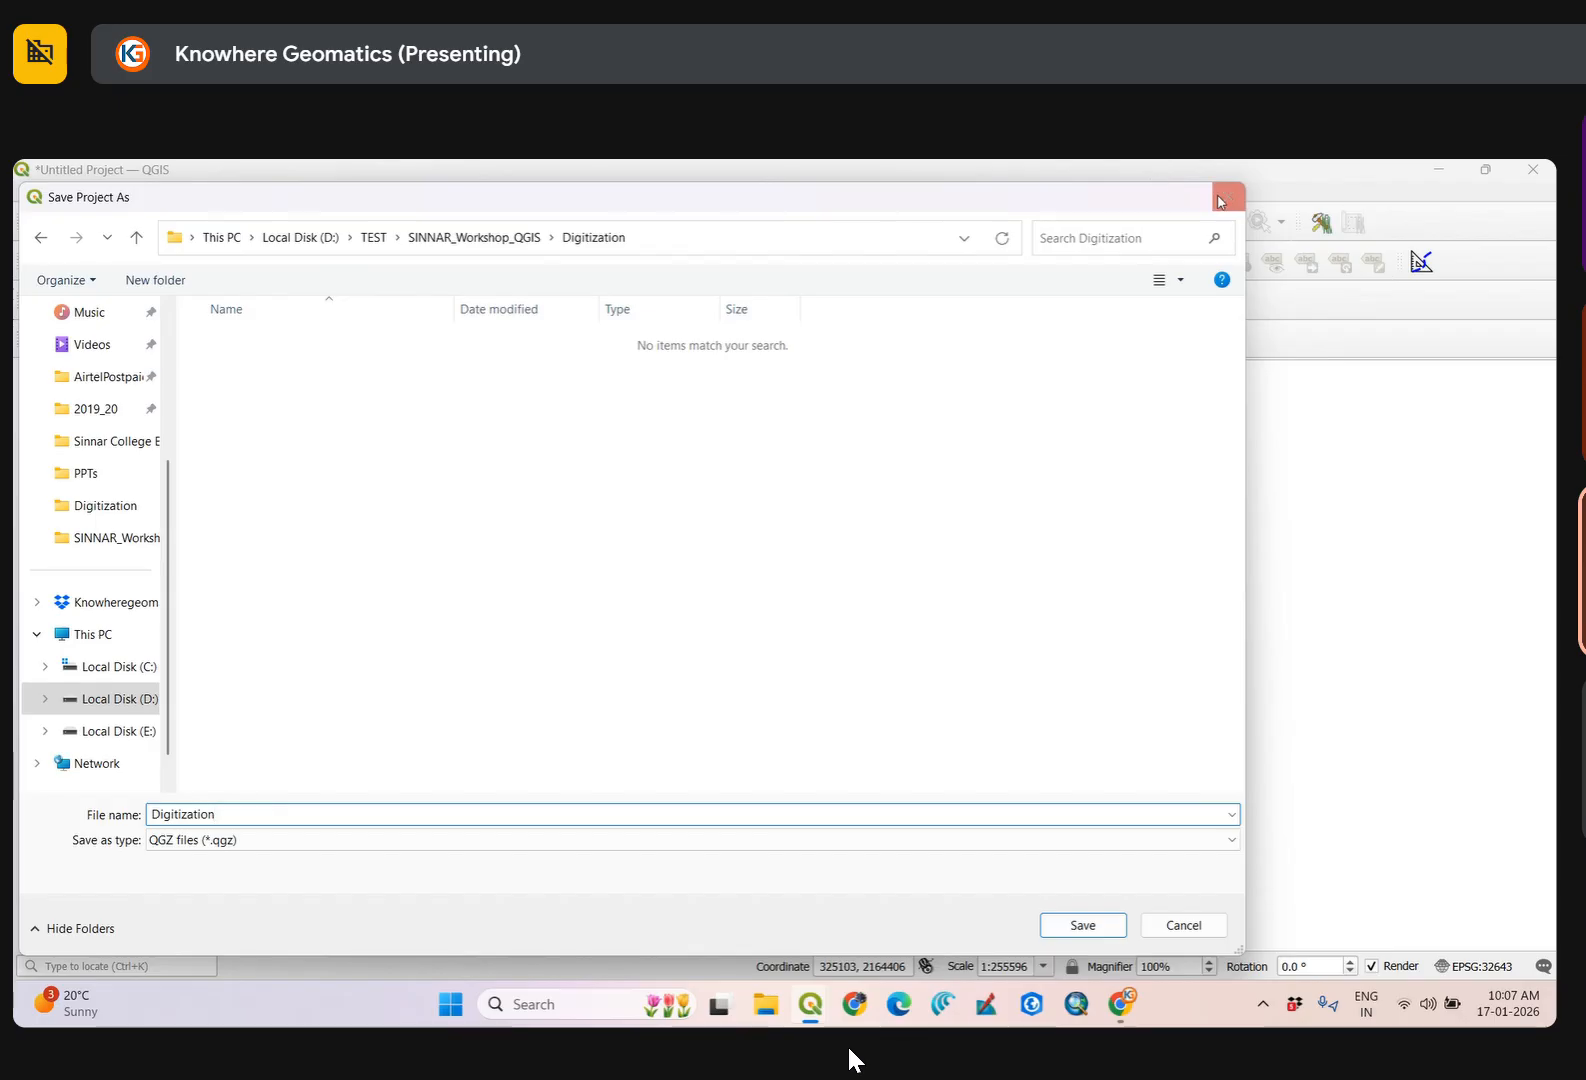
{"action": "left_click", "coordinate": [1228, 196]}
Save the project as Digitization_Topo in the Digitization folder of D:\TEST\SINNAR_Workshop_QGIS.
{"action": "left_click", "coordinate": [40, 191]}
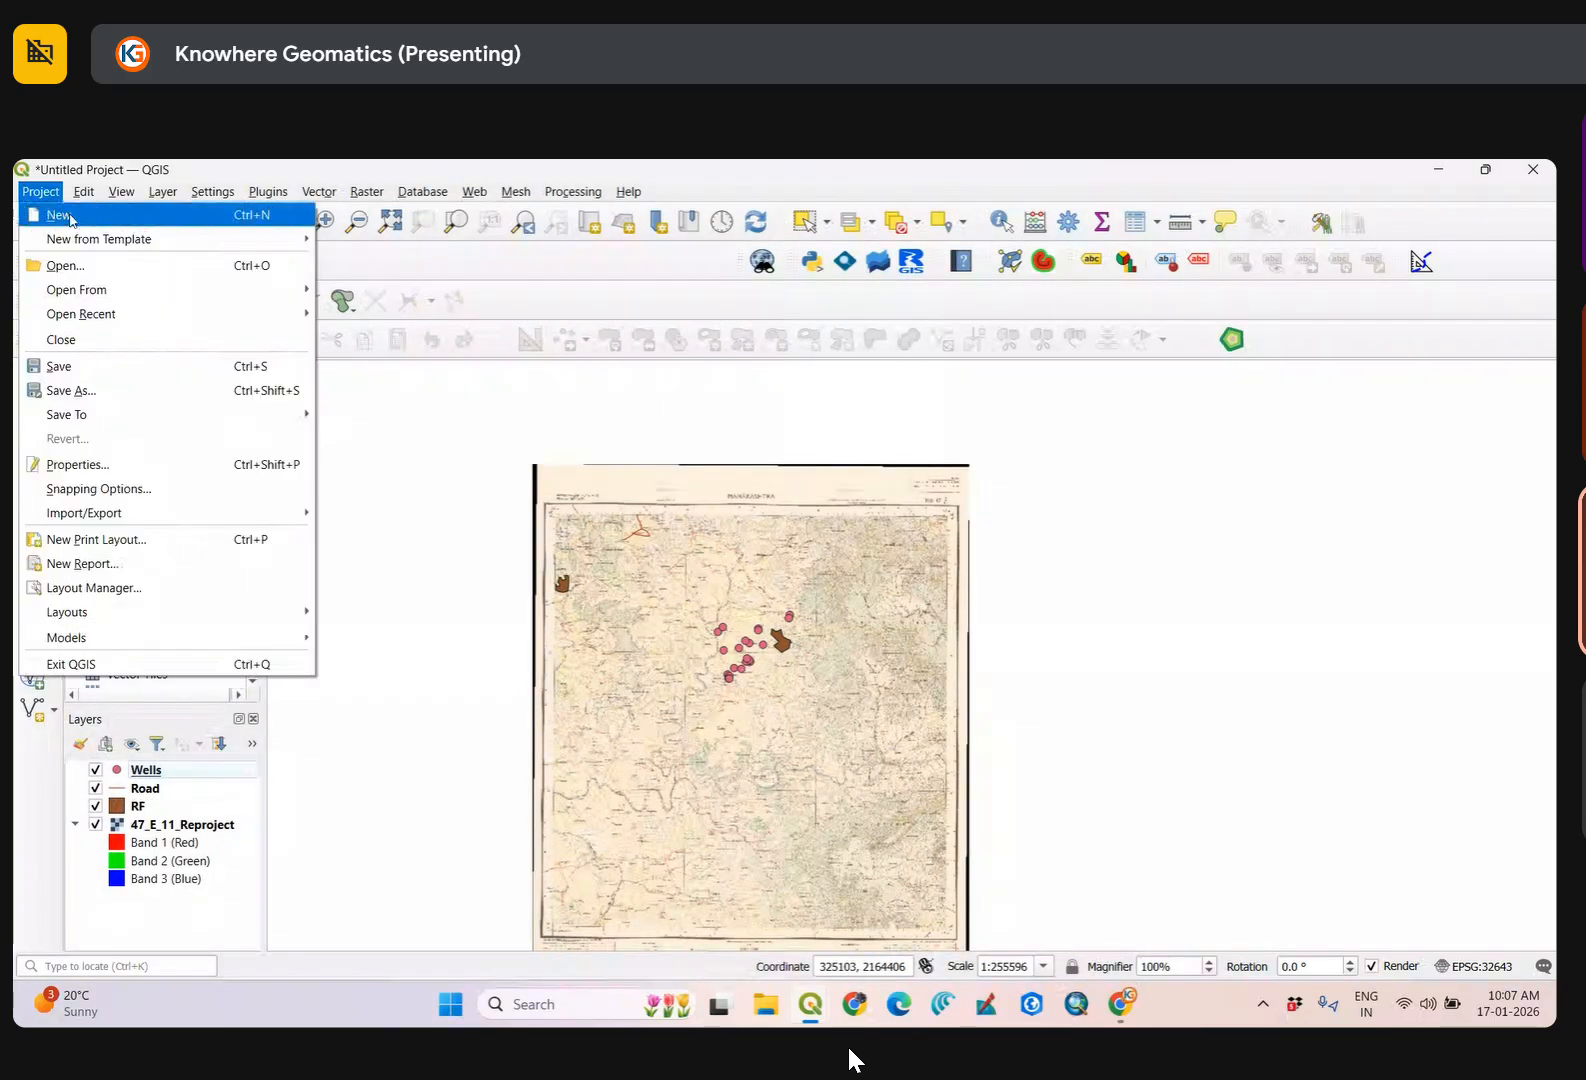
{"action": "left_click", "coordinate": [107, 391]}
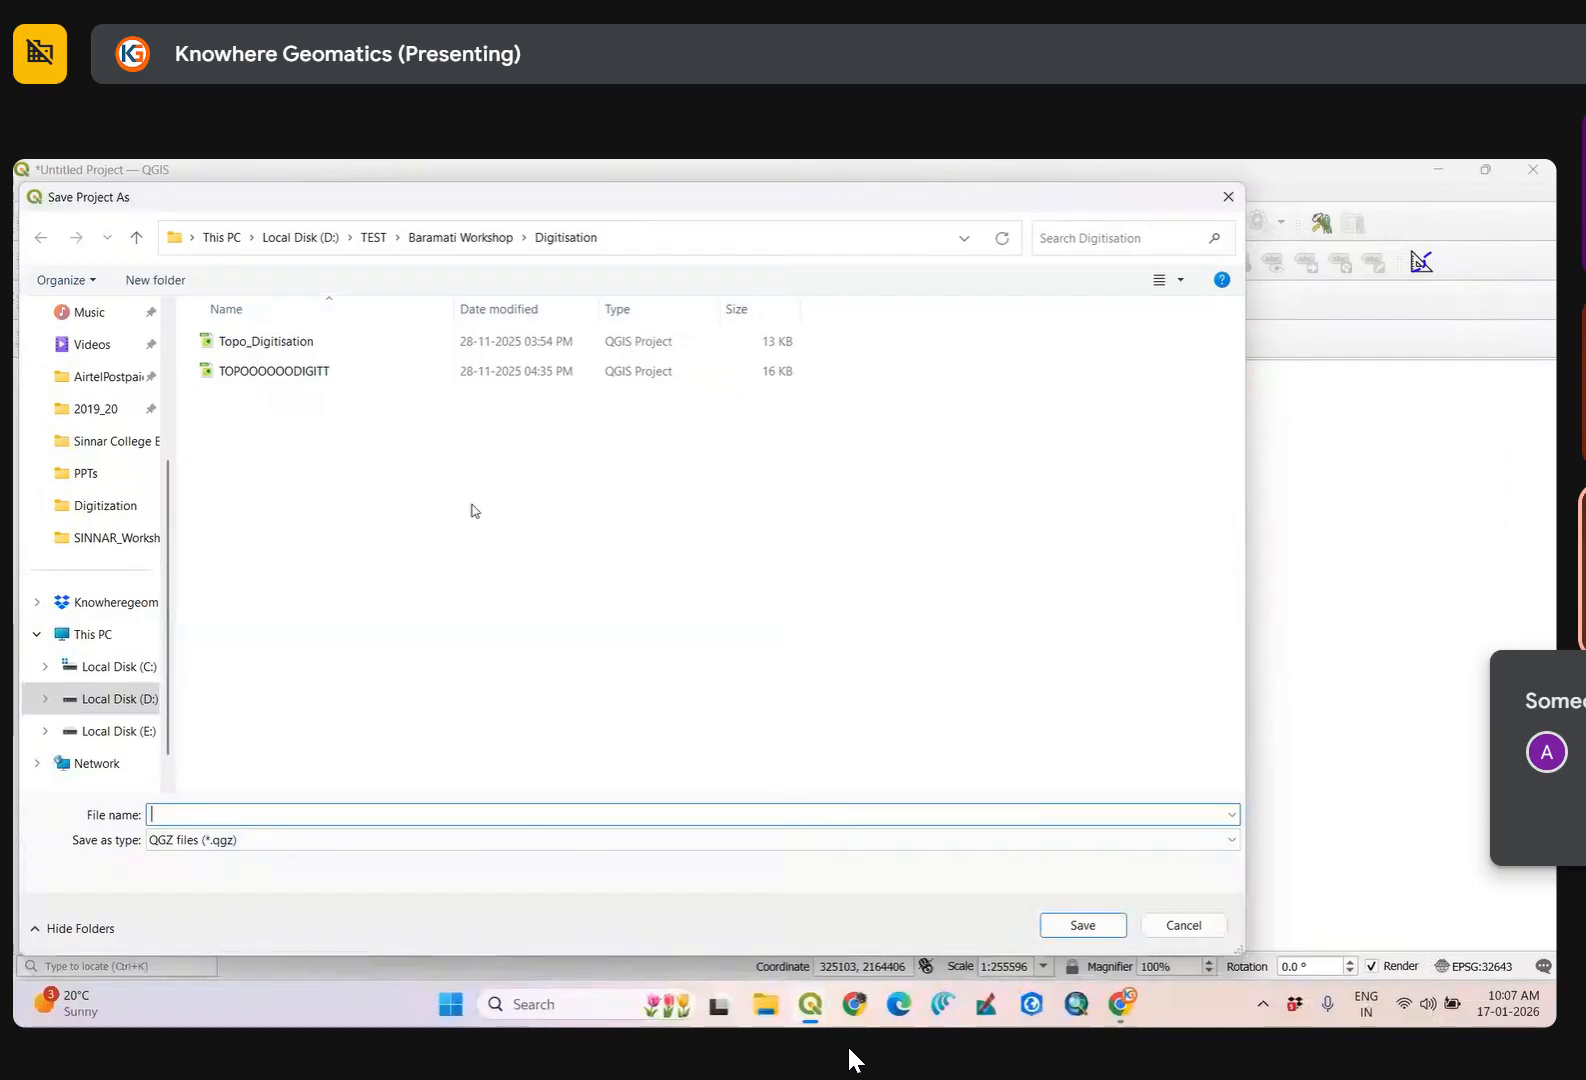
{"action": "left_click", "coordinate": [300, 238]}
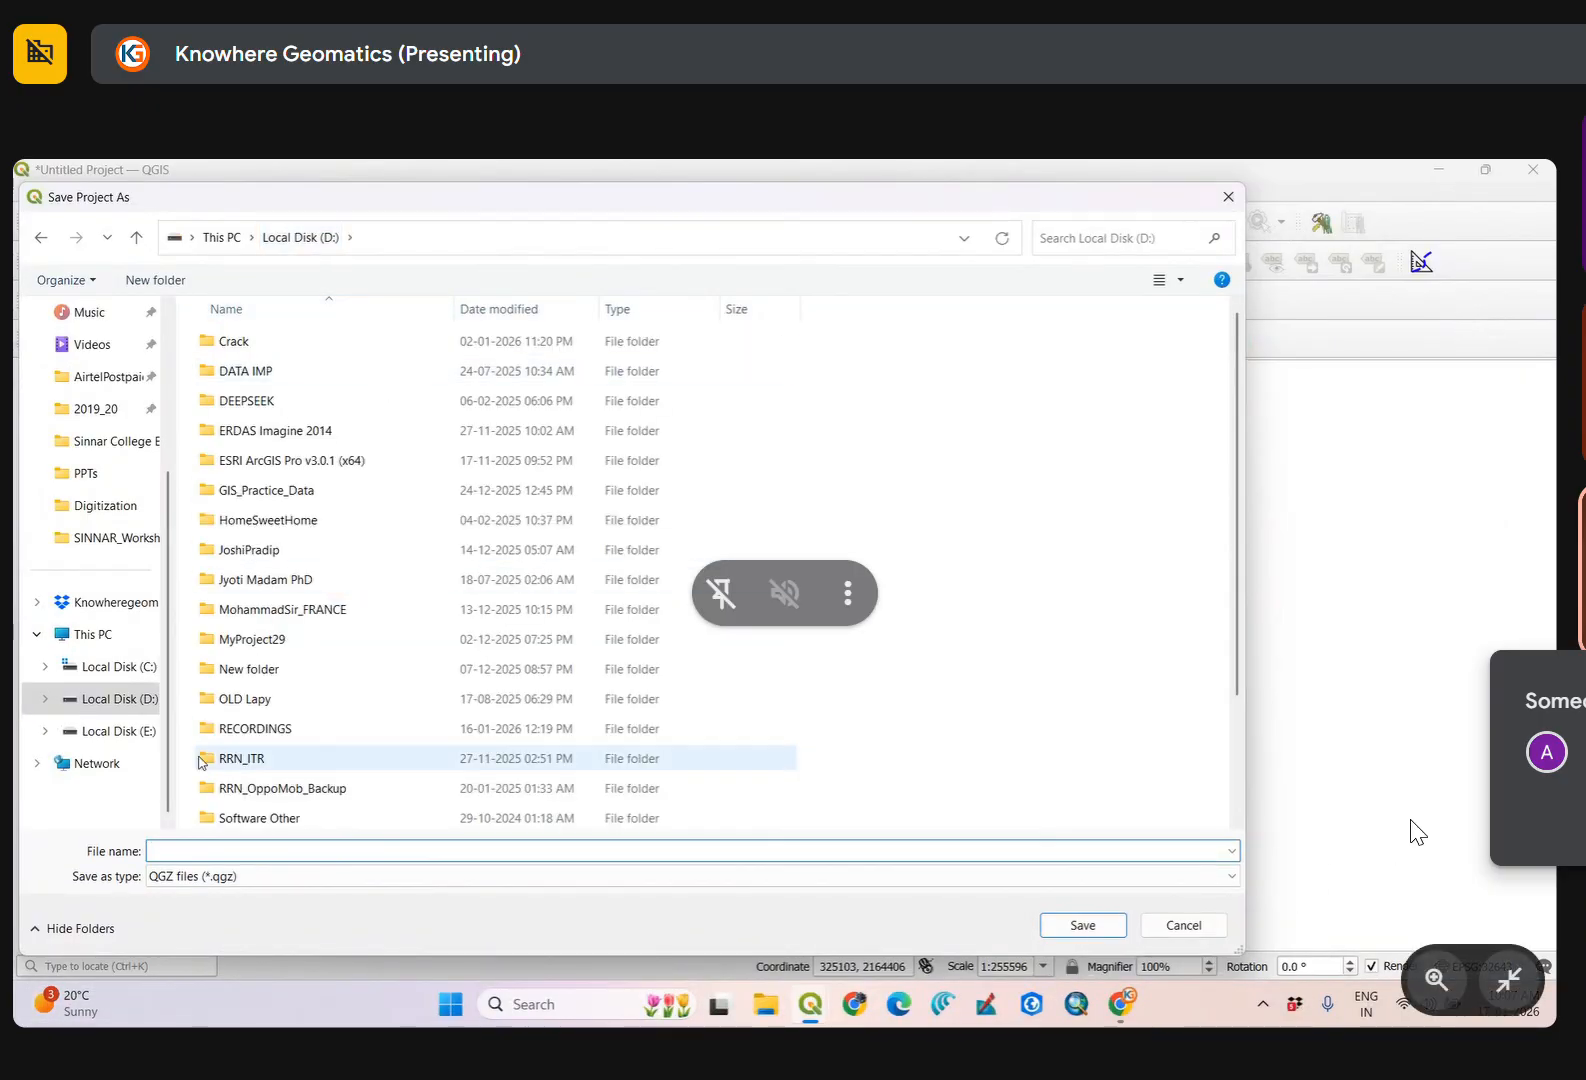
{"action": "scroll", "coordinate": [250, 738], "scroll_direction": "down", "scroll_amount": 2}
{"action": "double_click", "coordinate": [250, 736]}
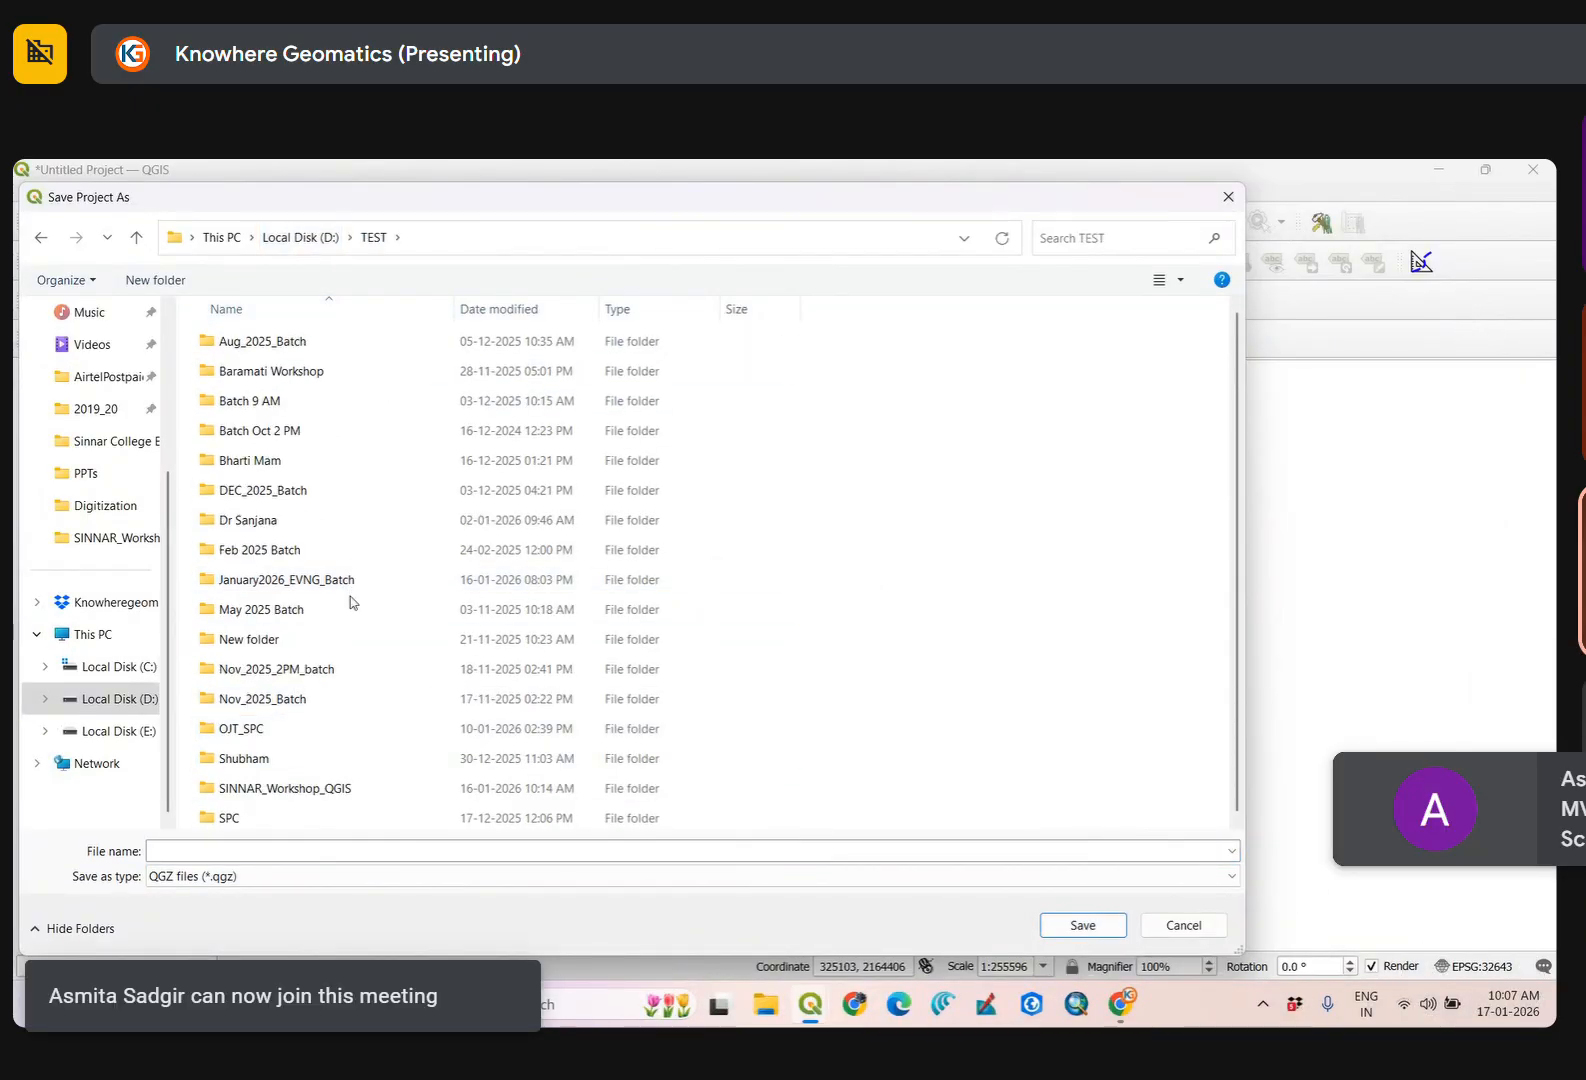
{"action": "double_click", "coordinate": [295, 797]}
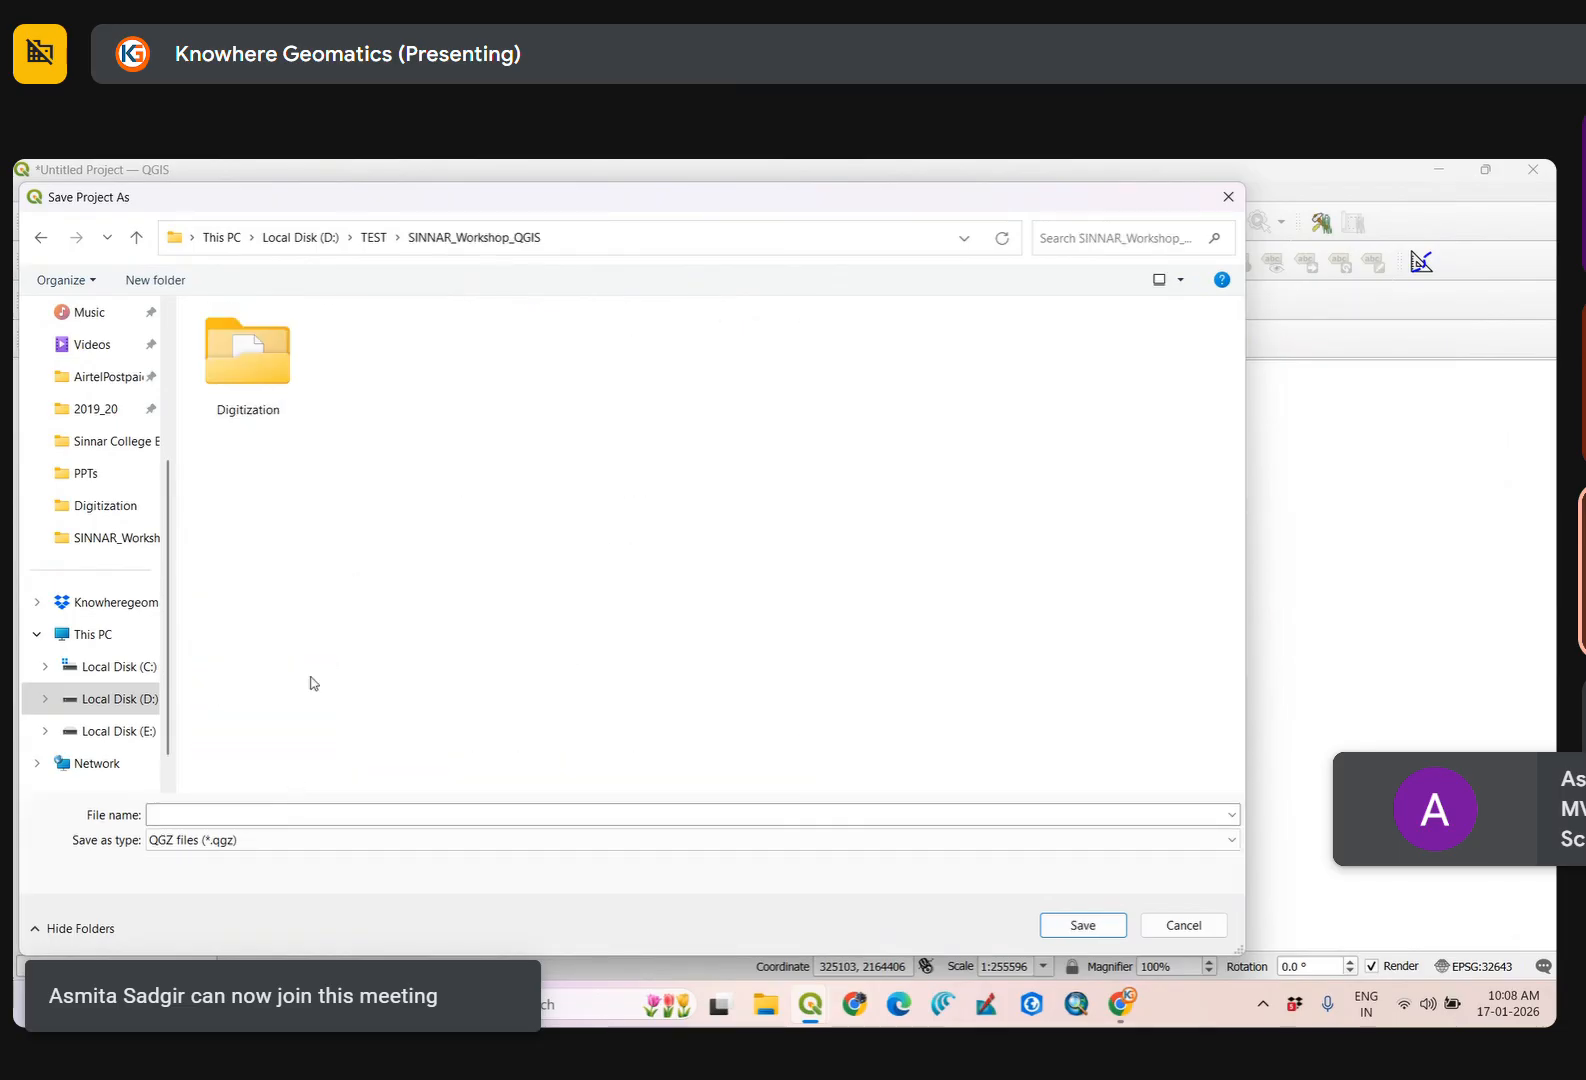
{"action": "double_click", "coordinate": [285, 410]}
{"action": "left_click", "coordinate": [276, 808]}
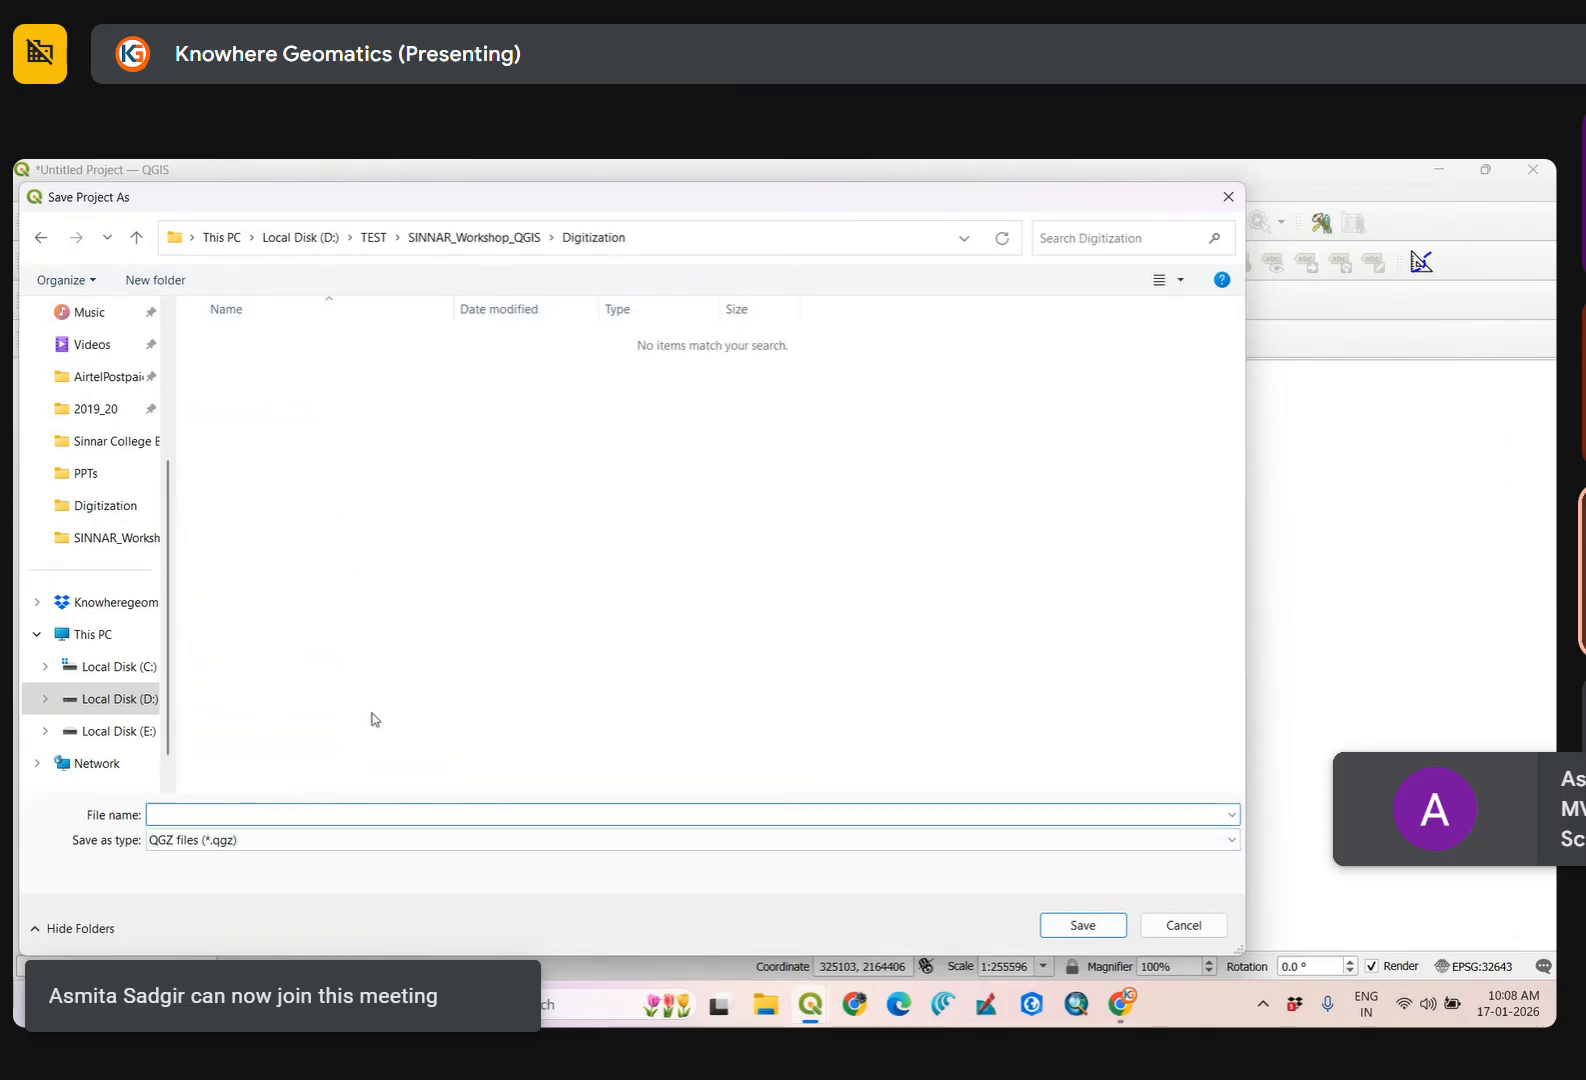
{"action": "type", "text": "Digiti"}
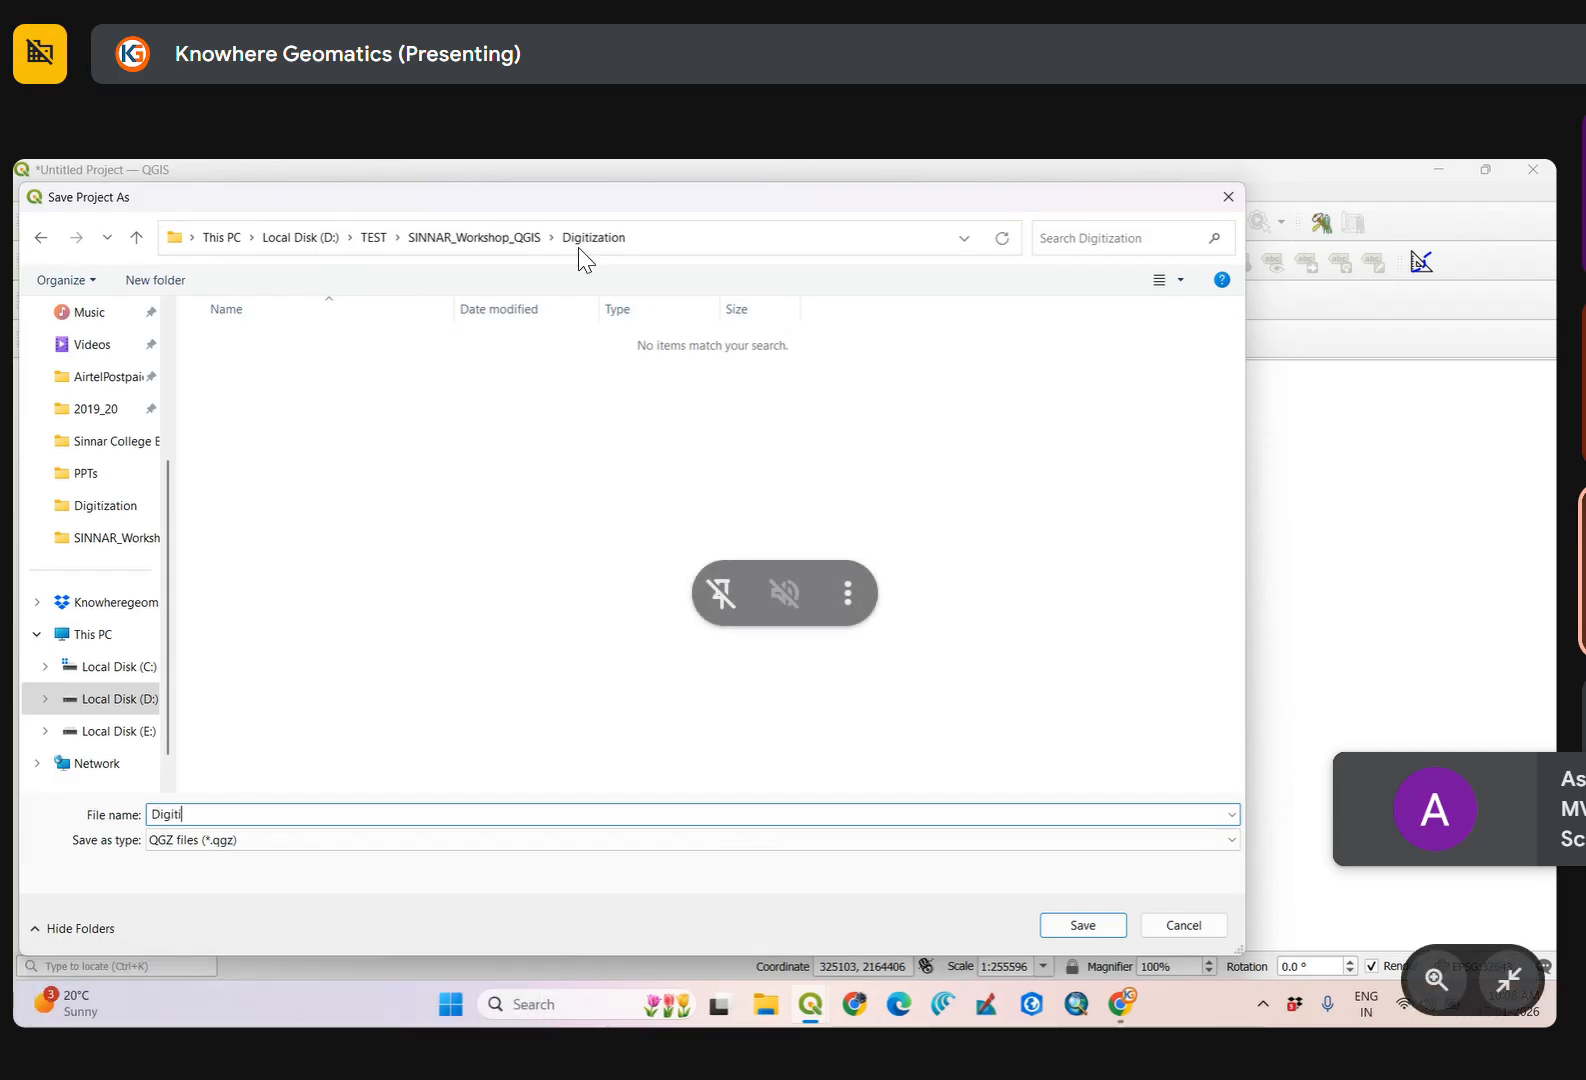
{"action": "type", "text": "zation_Topo"}
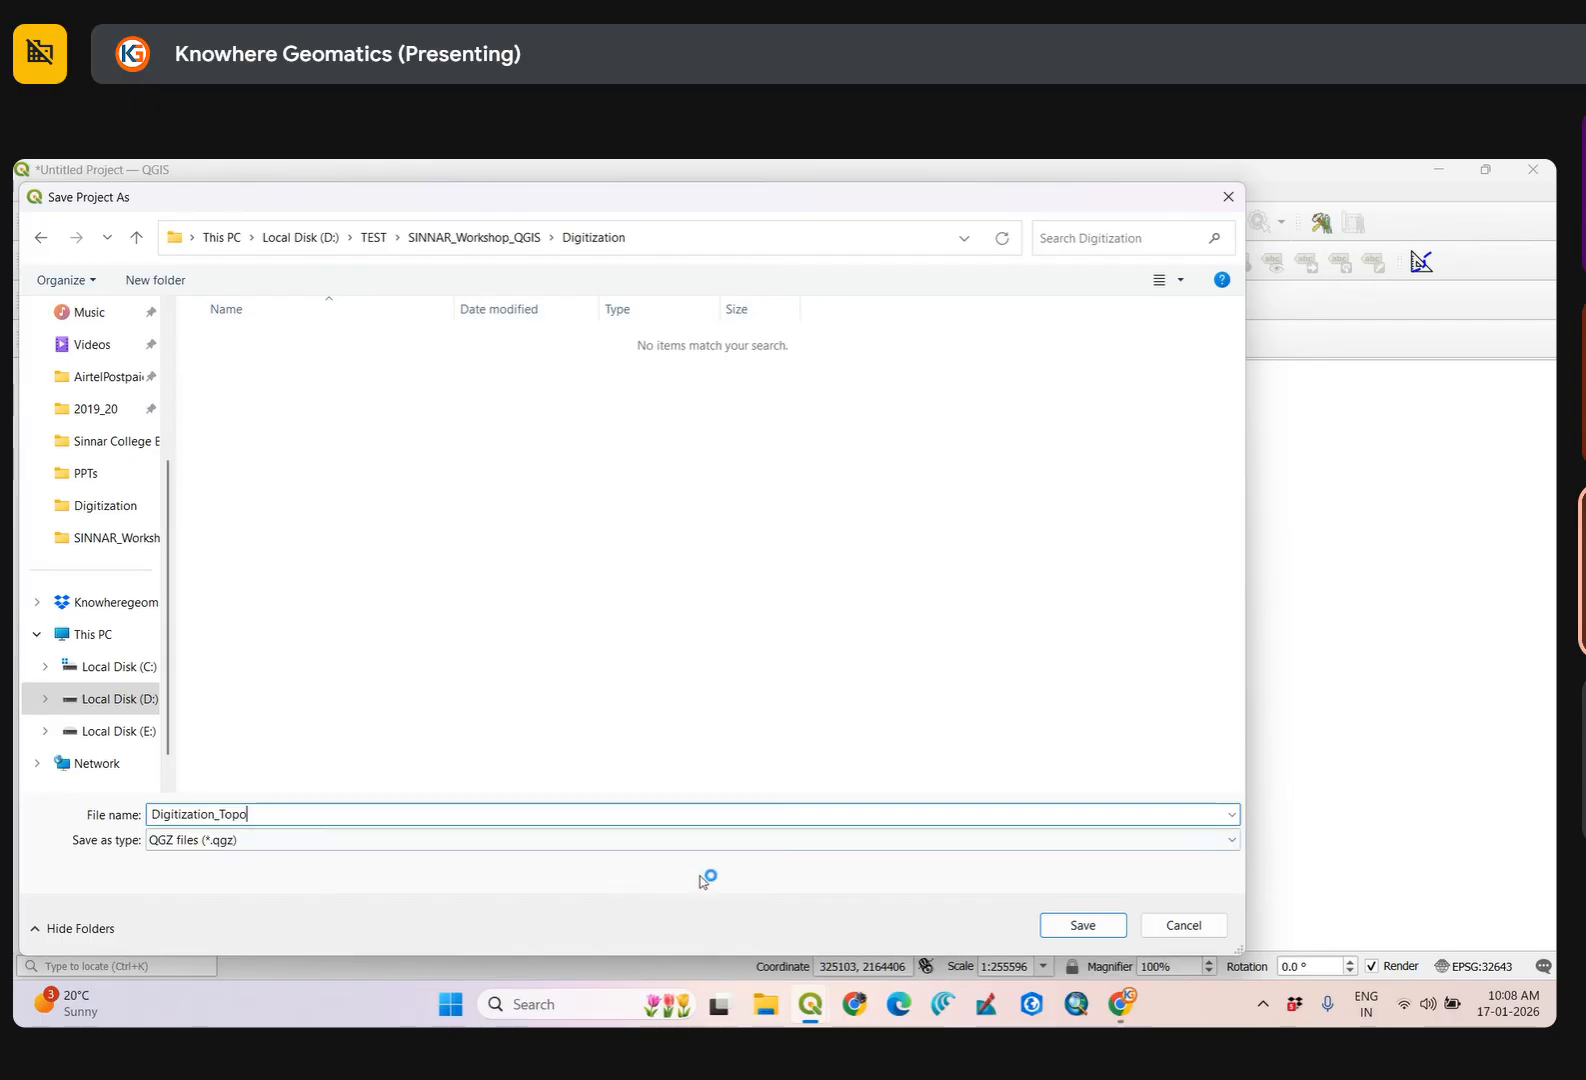
{"action": "left_click", "coordinate": [1085, 933]}
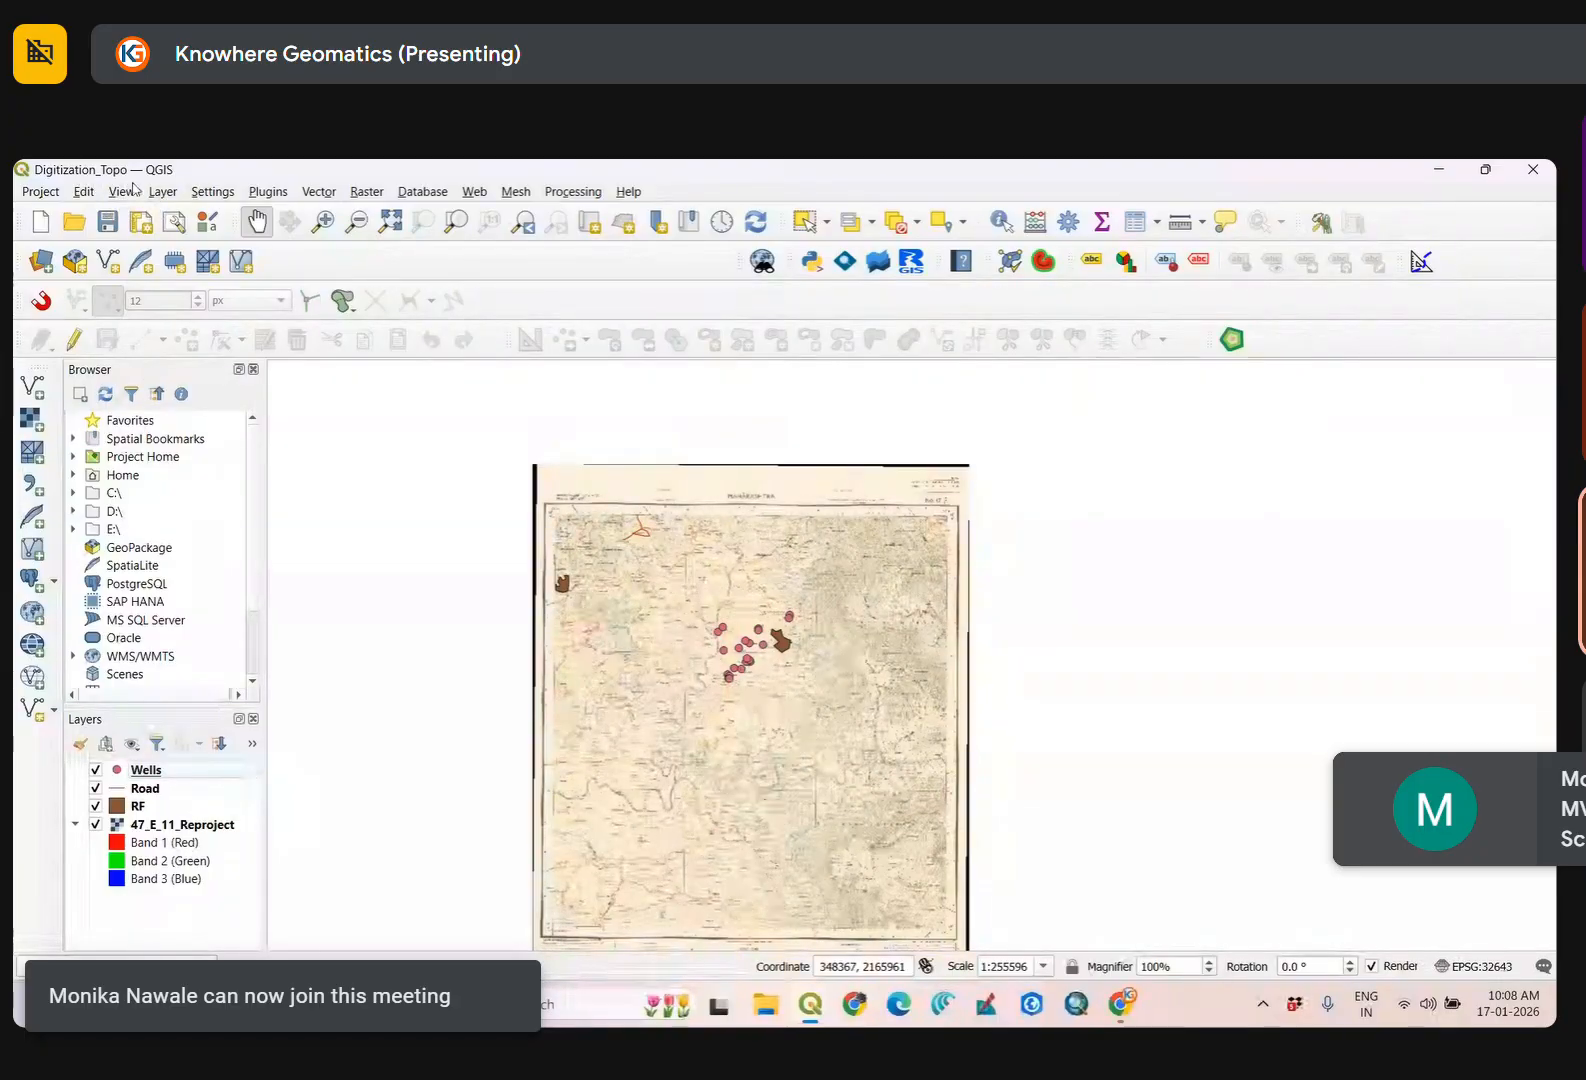
Change the Wells layer's symbology to the dot blue marker style.
{"action": "left_click_drag", "start_coordinate": [656, 587], "coordinate": [654, 580]}
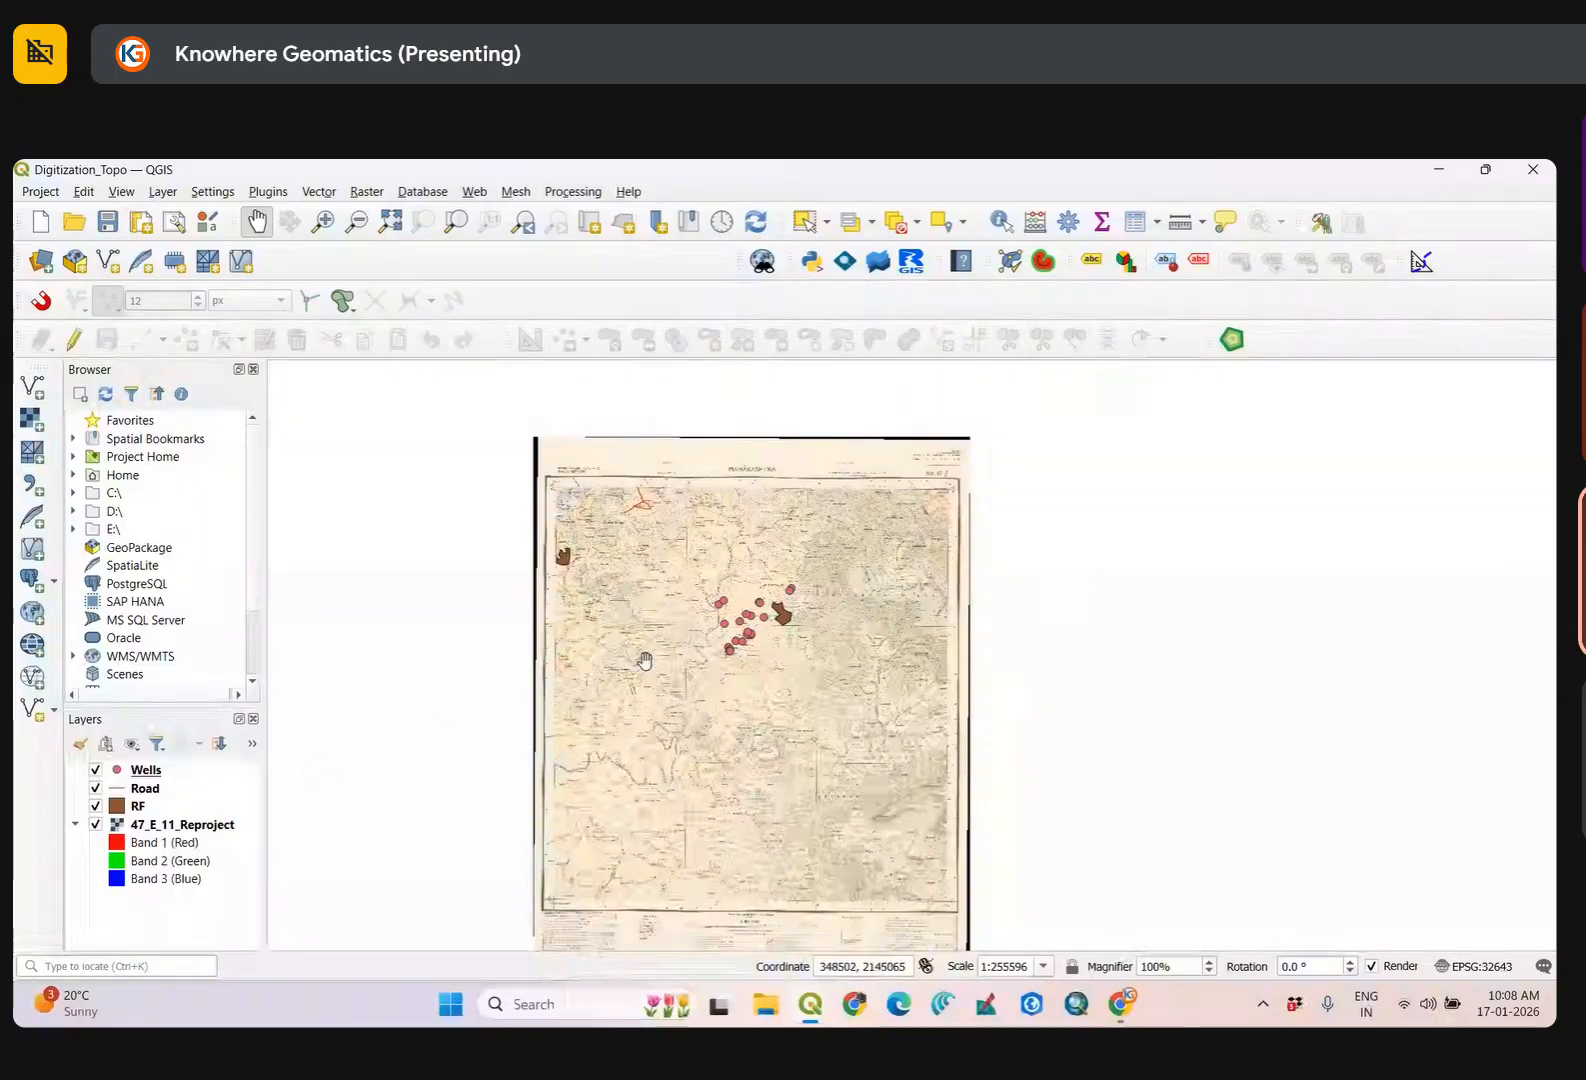
{"action": "left_click_drag", "start_coordinate": [675, 685], "coordinate": [714, 648]}
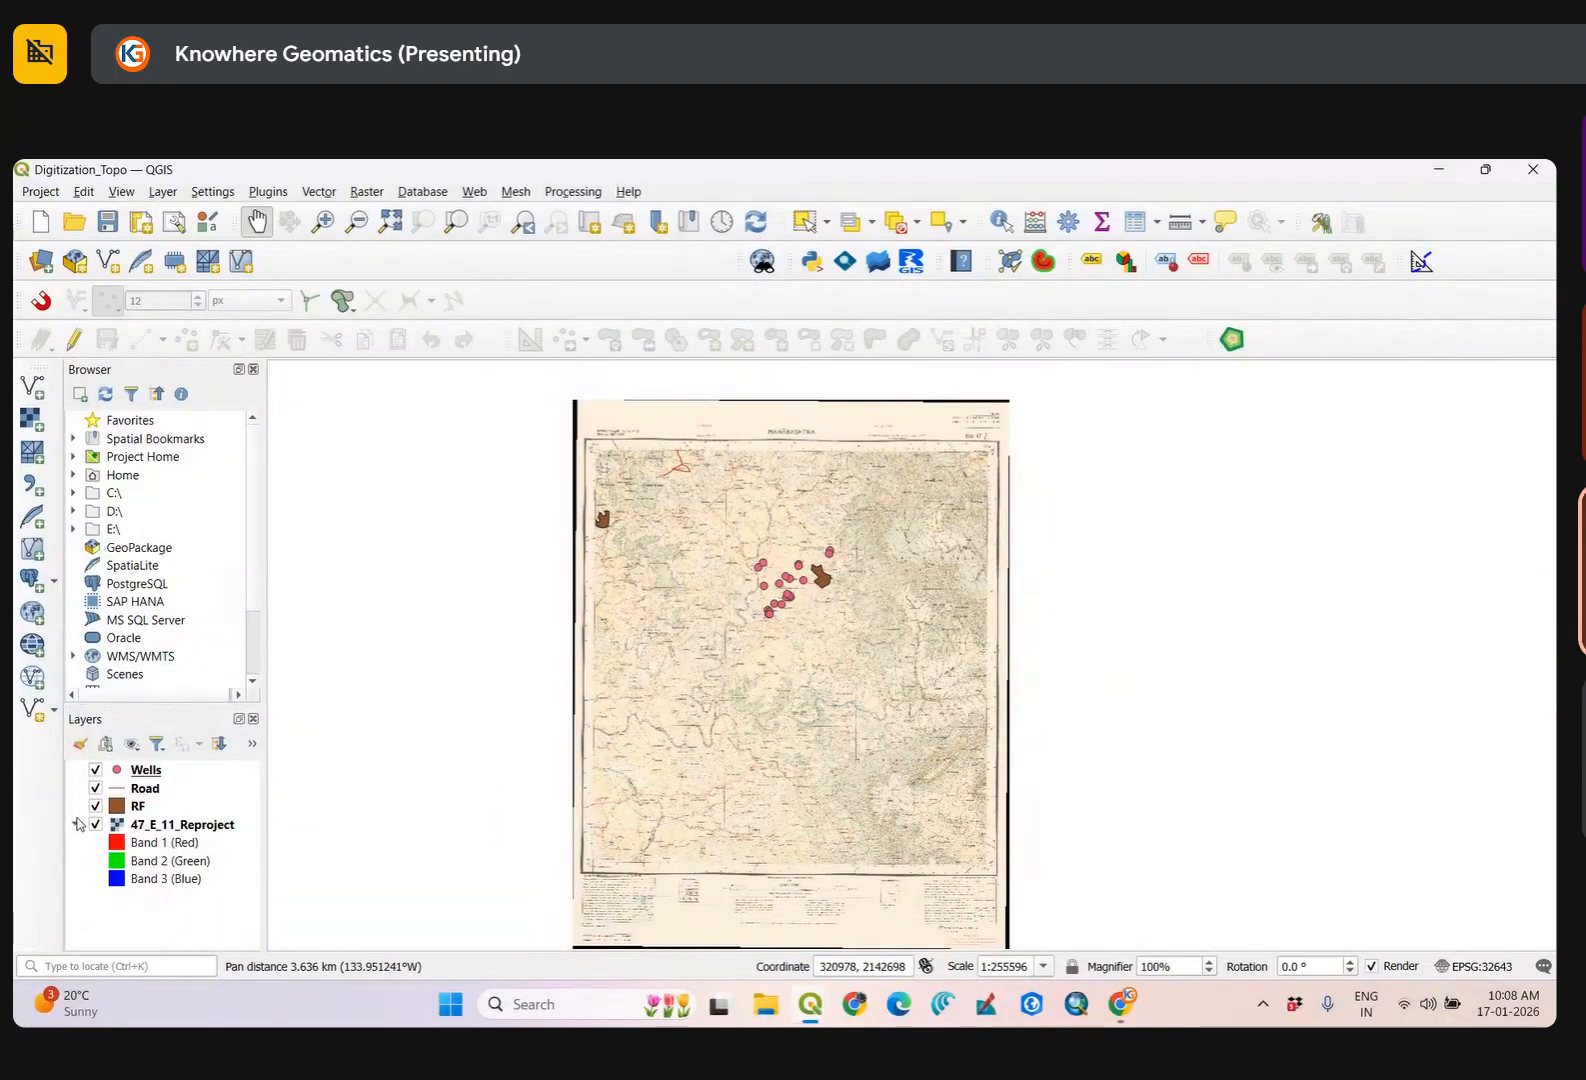
{"action": "right_click", "coordinate": [128, 771]}
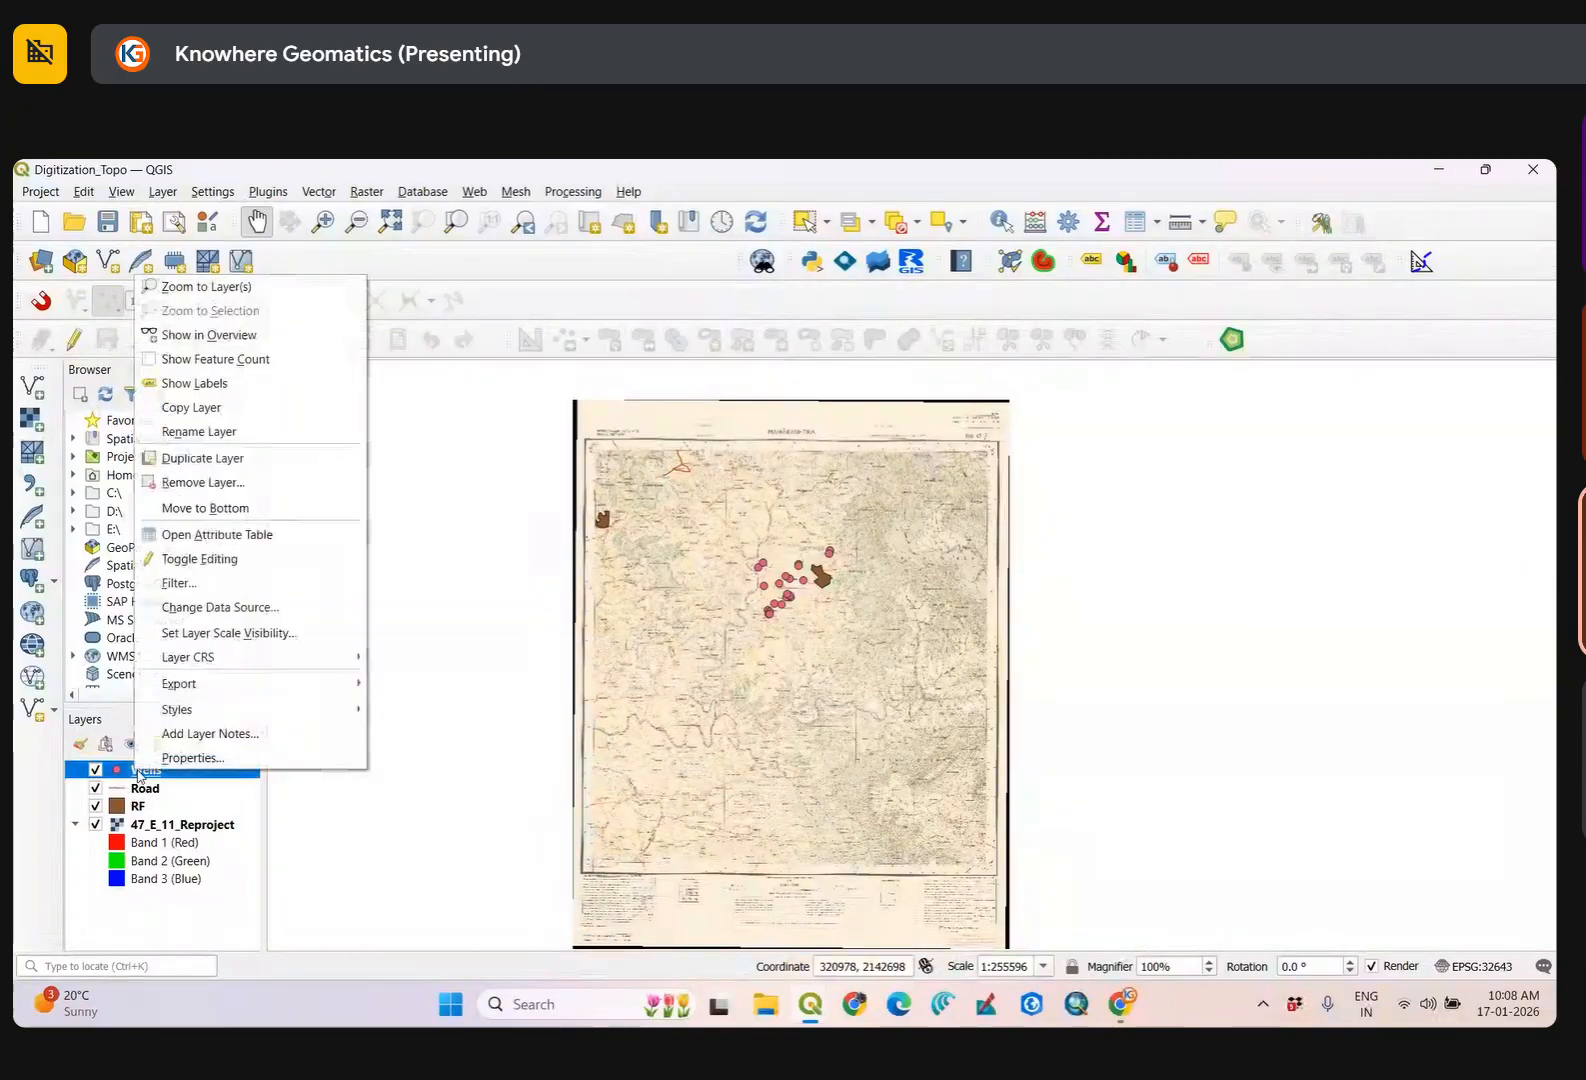
{"action": "left_click", "coordinate": [205, 757]}
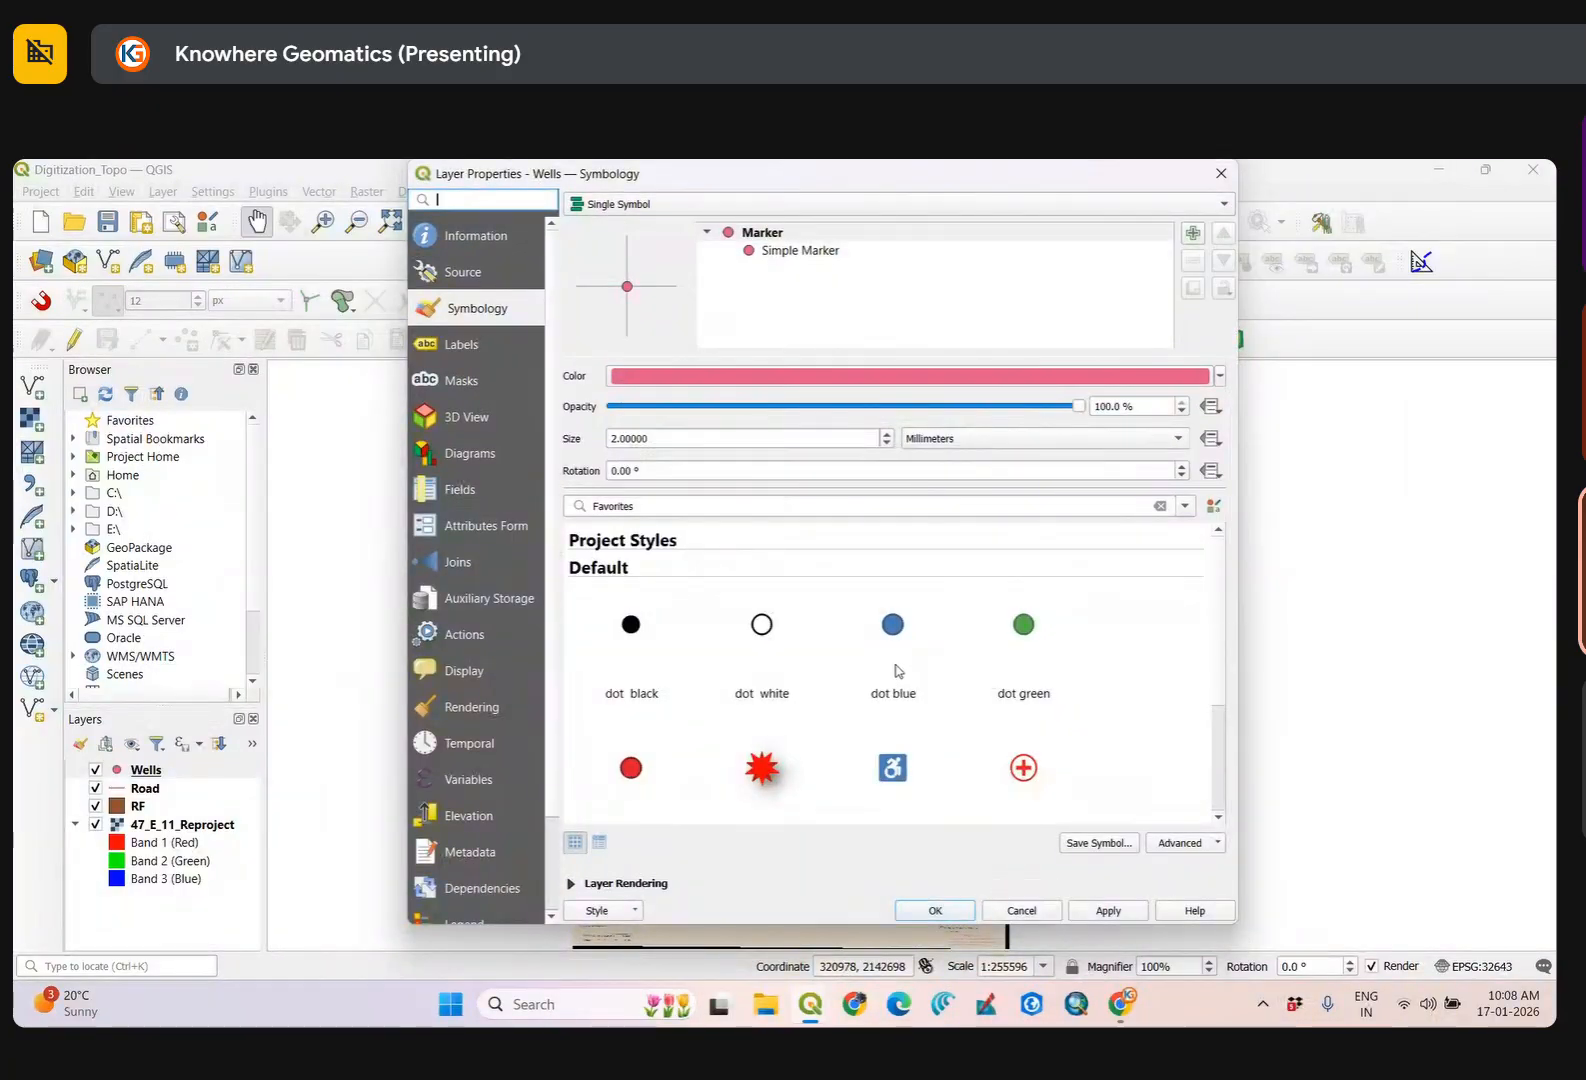
{"action": "left_click", "coordinate": [894, 636]}
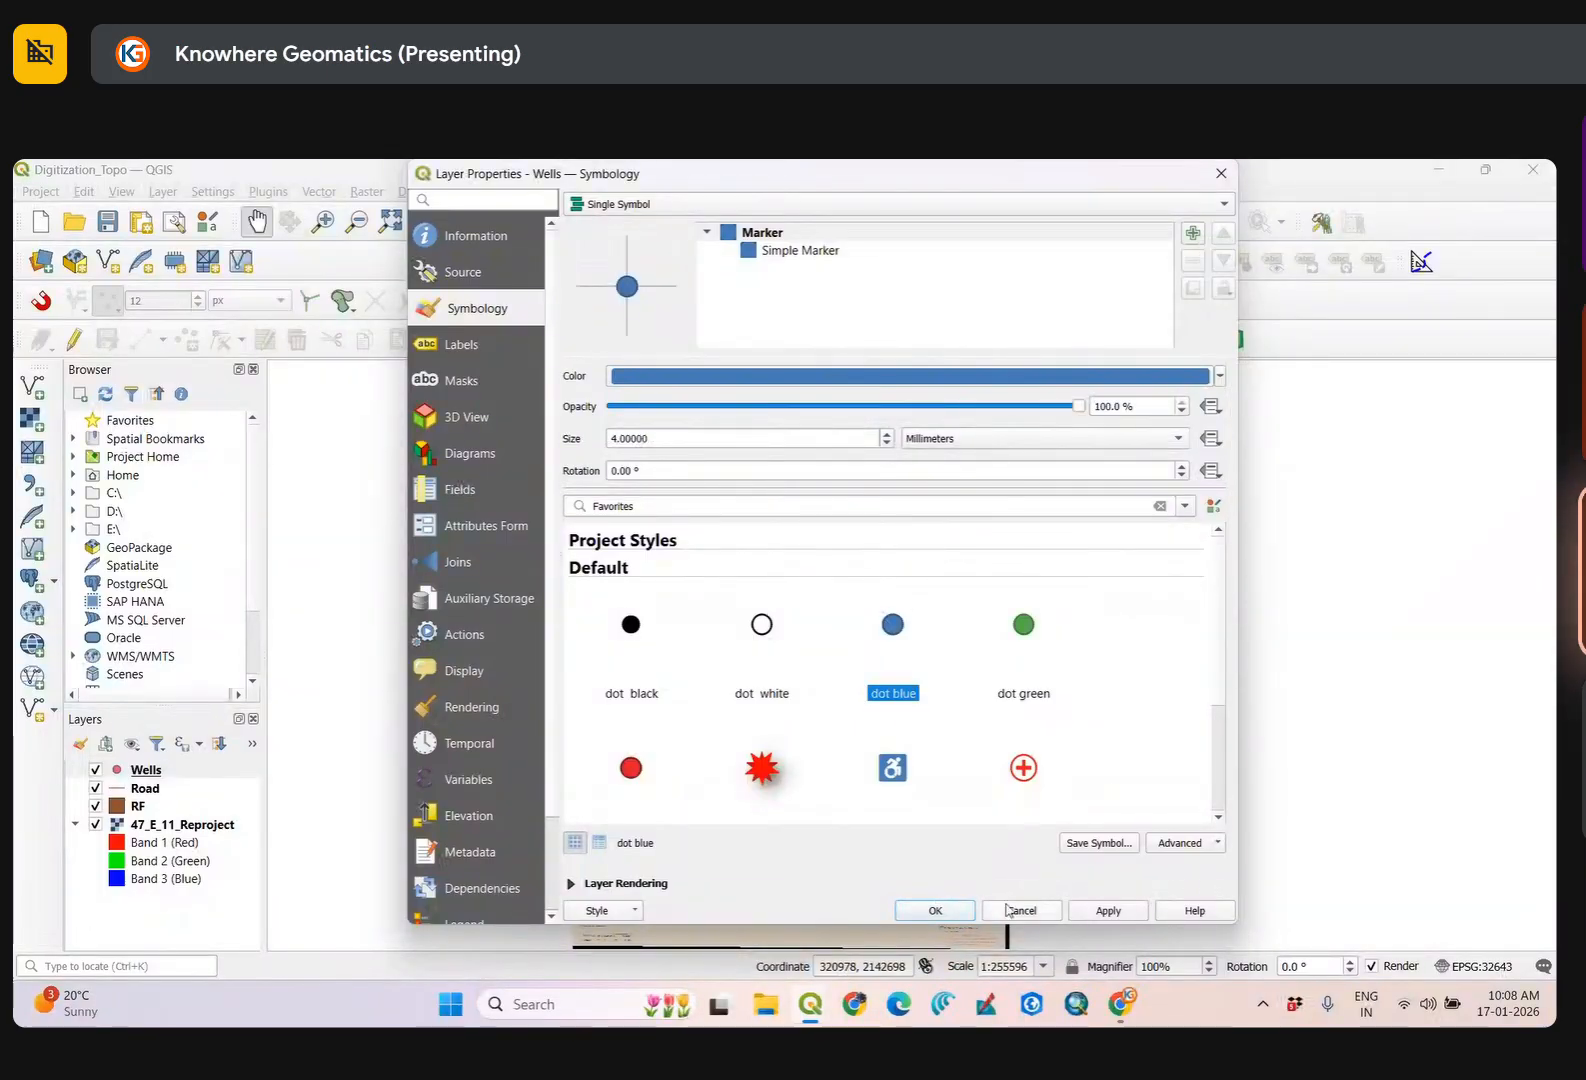
{"action": "left_click", "coordinate": [935, 910]}
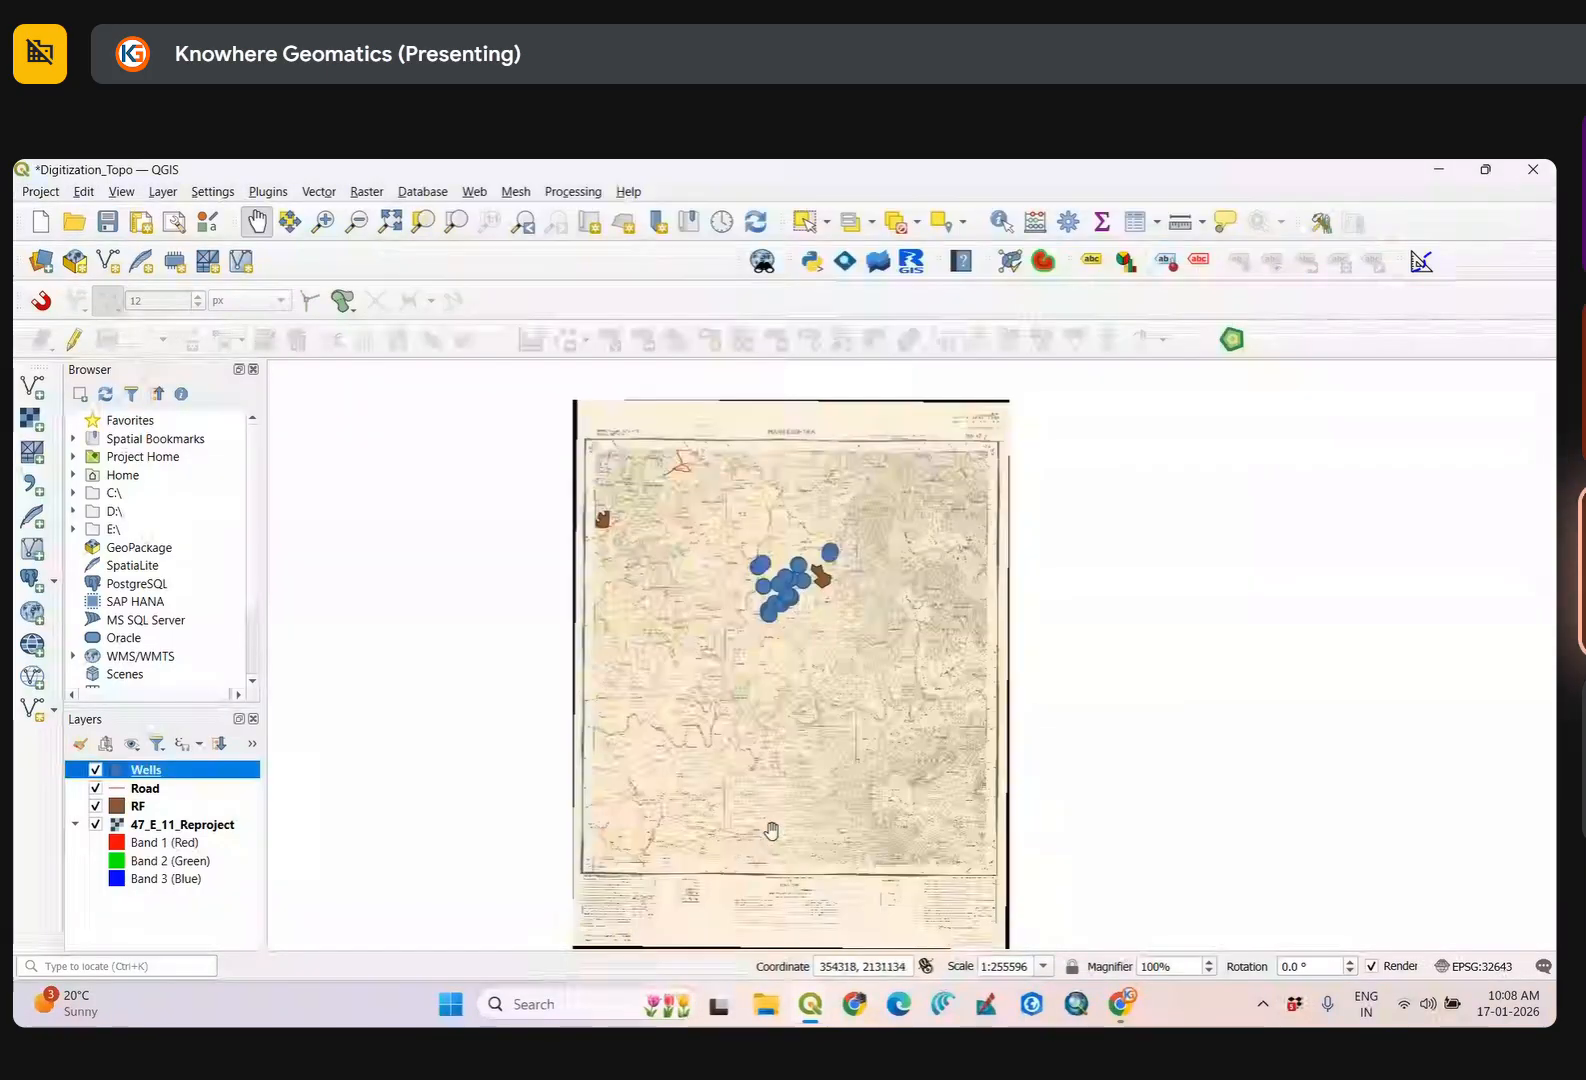
Set the Road layer's line symbology to a width of 1.06 millimetres and a bright green colour.
{"action": "right_click", "coordinate": [143, 790]}
{"action": "left_click", "coordinate": [200, 774]}
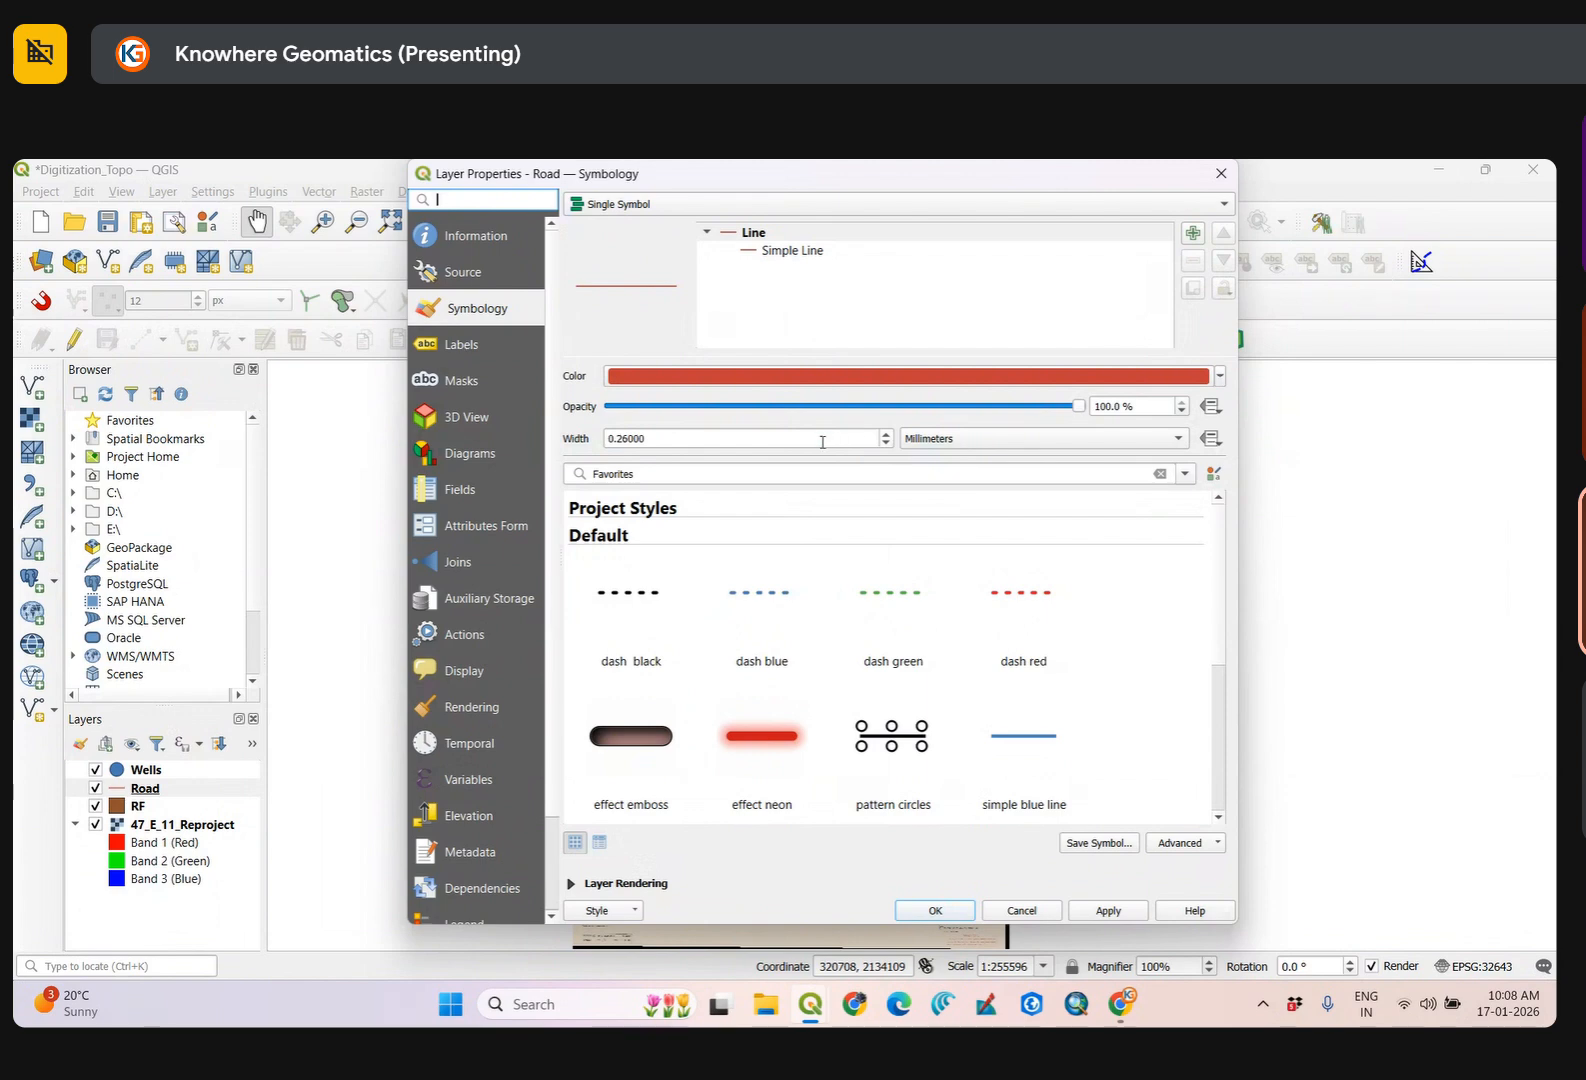
{"action": "left_click", "coordinate": [823, 440]}
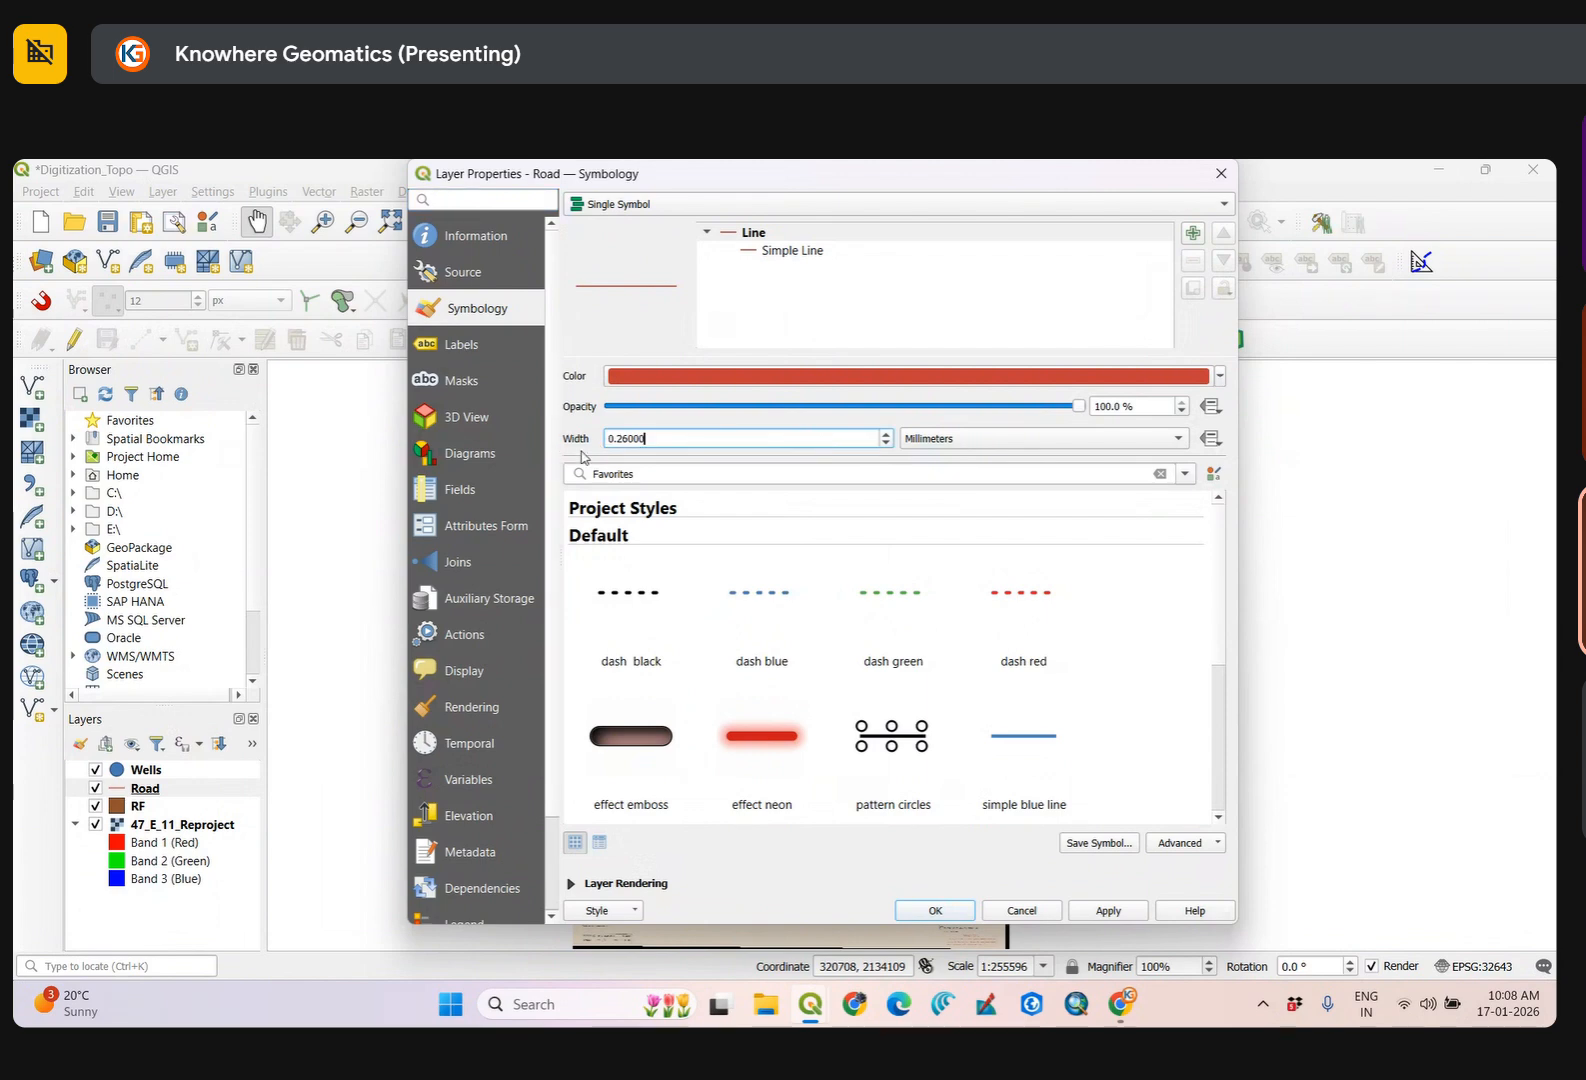
{"action": "left_click", "coordinate": [886, 434]}
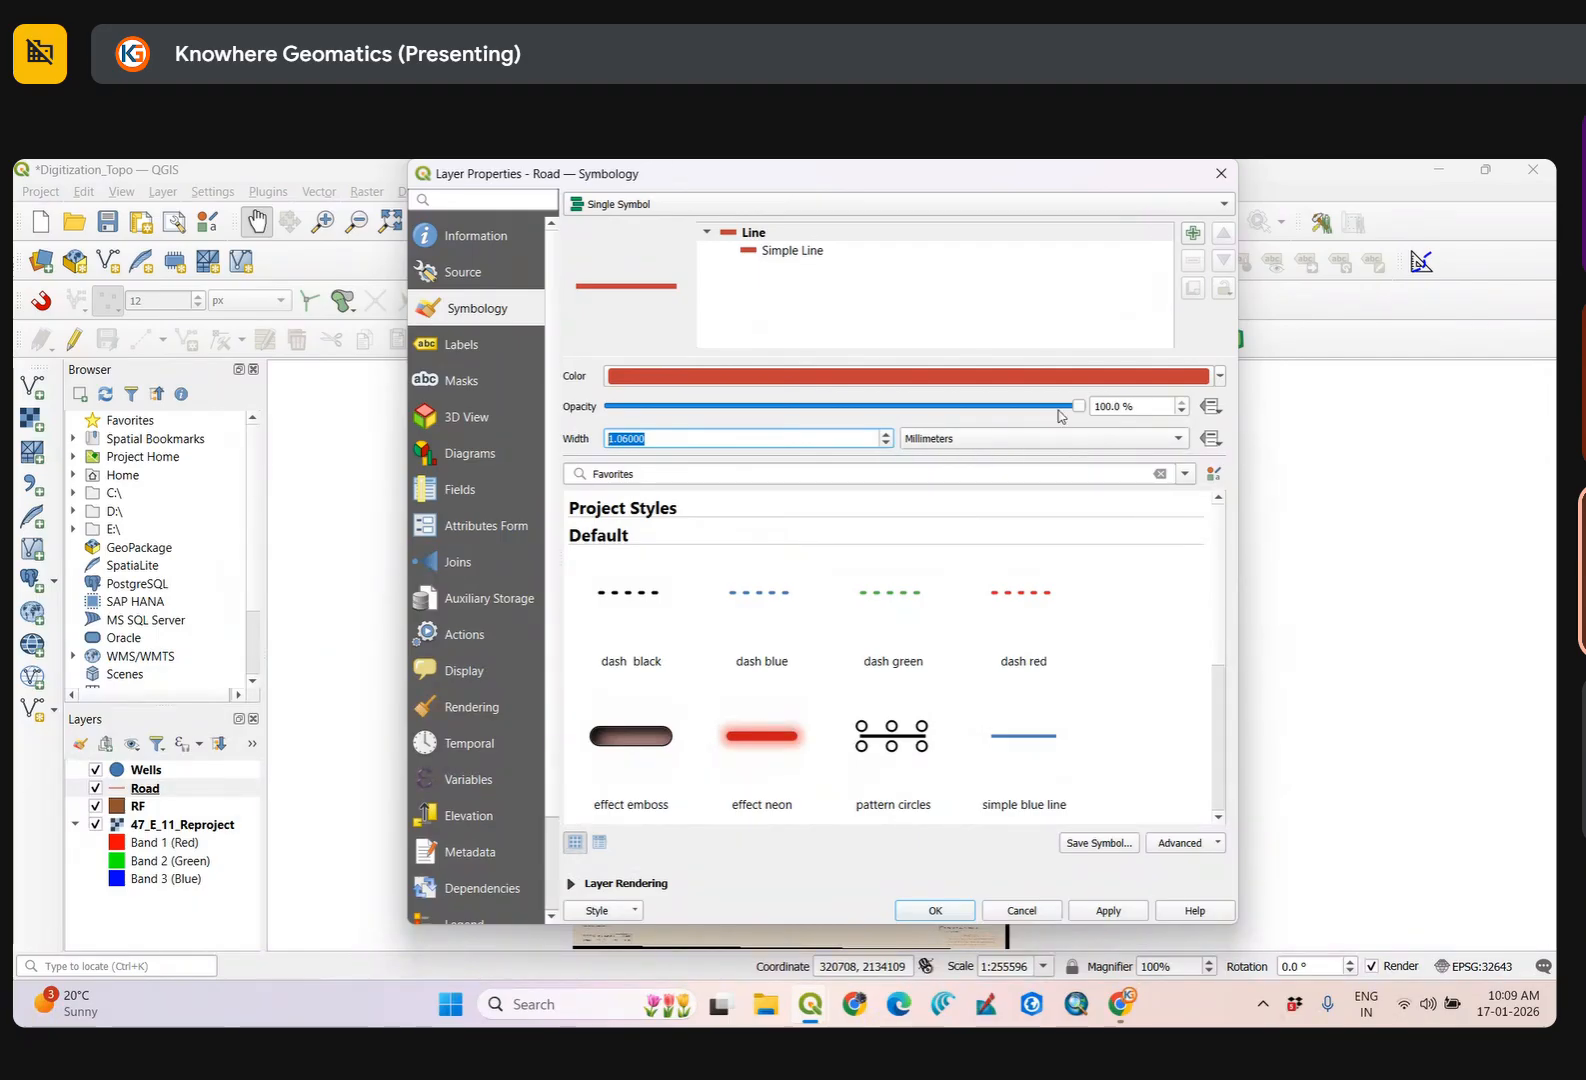
{"action": "left_click", "coordinate": [1220, 376]}
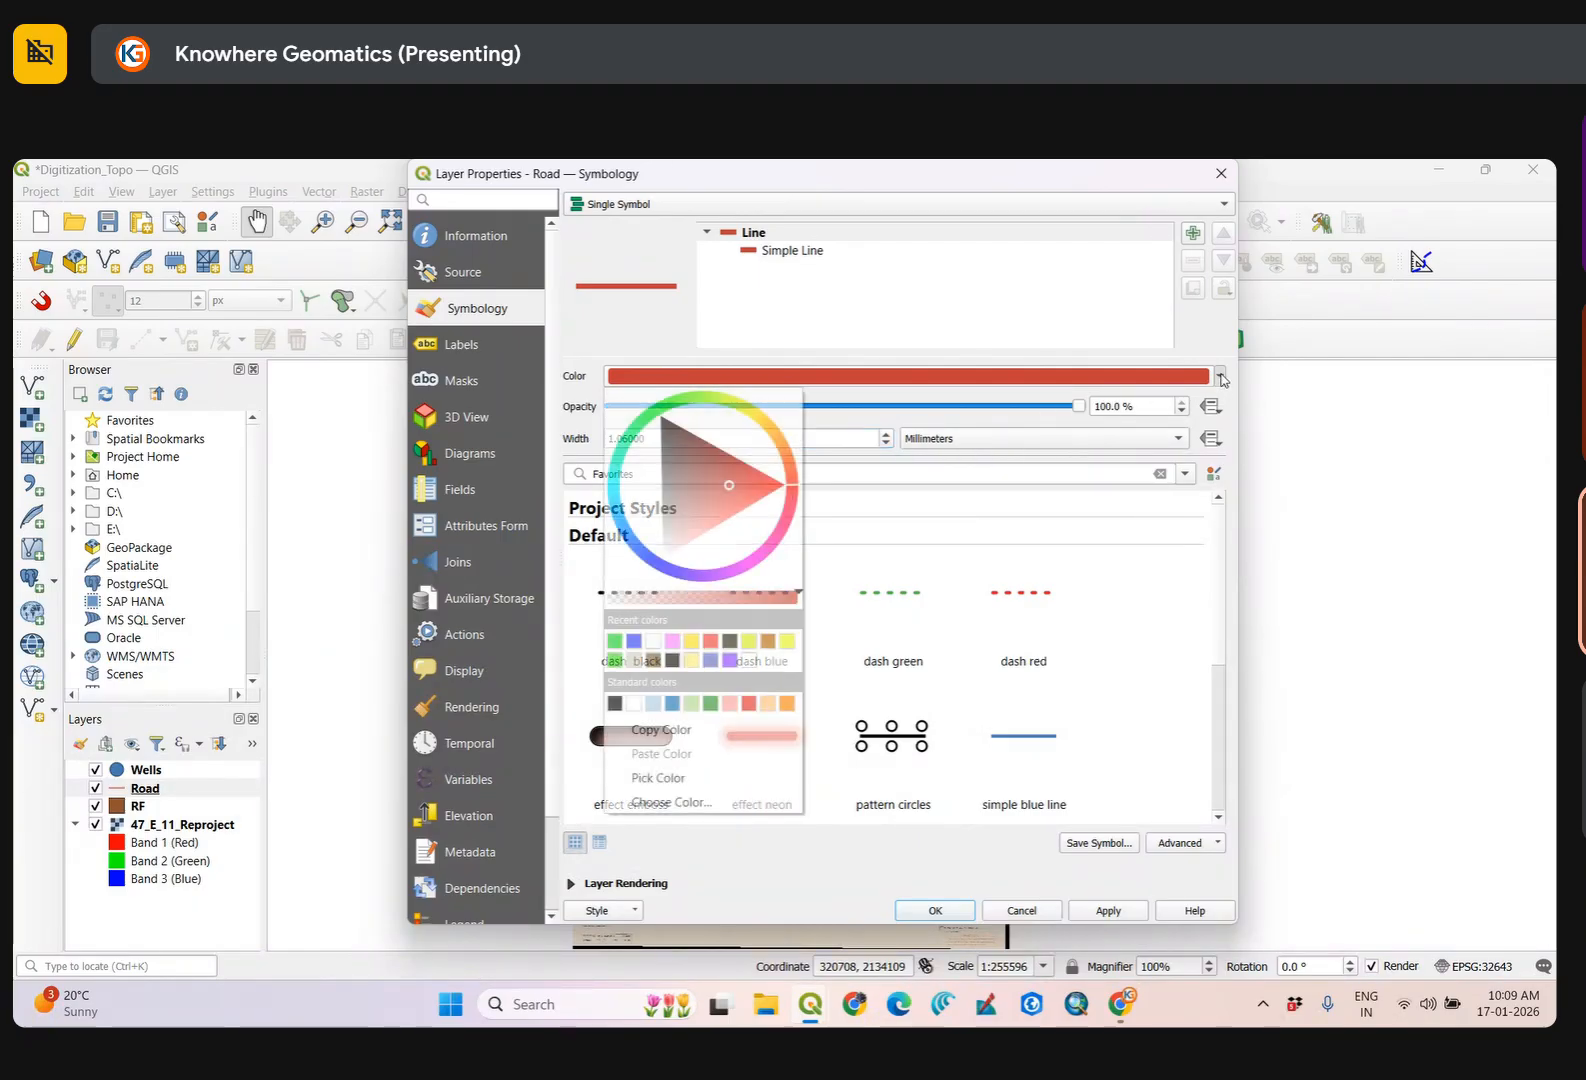
{"action": "left_click", "coordinate": [665, 416]}
{"action": "left_click", "coordinate": [683, 434]}
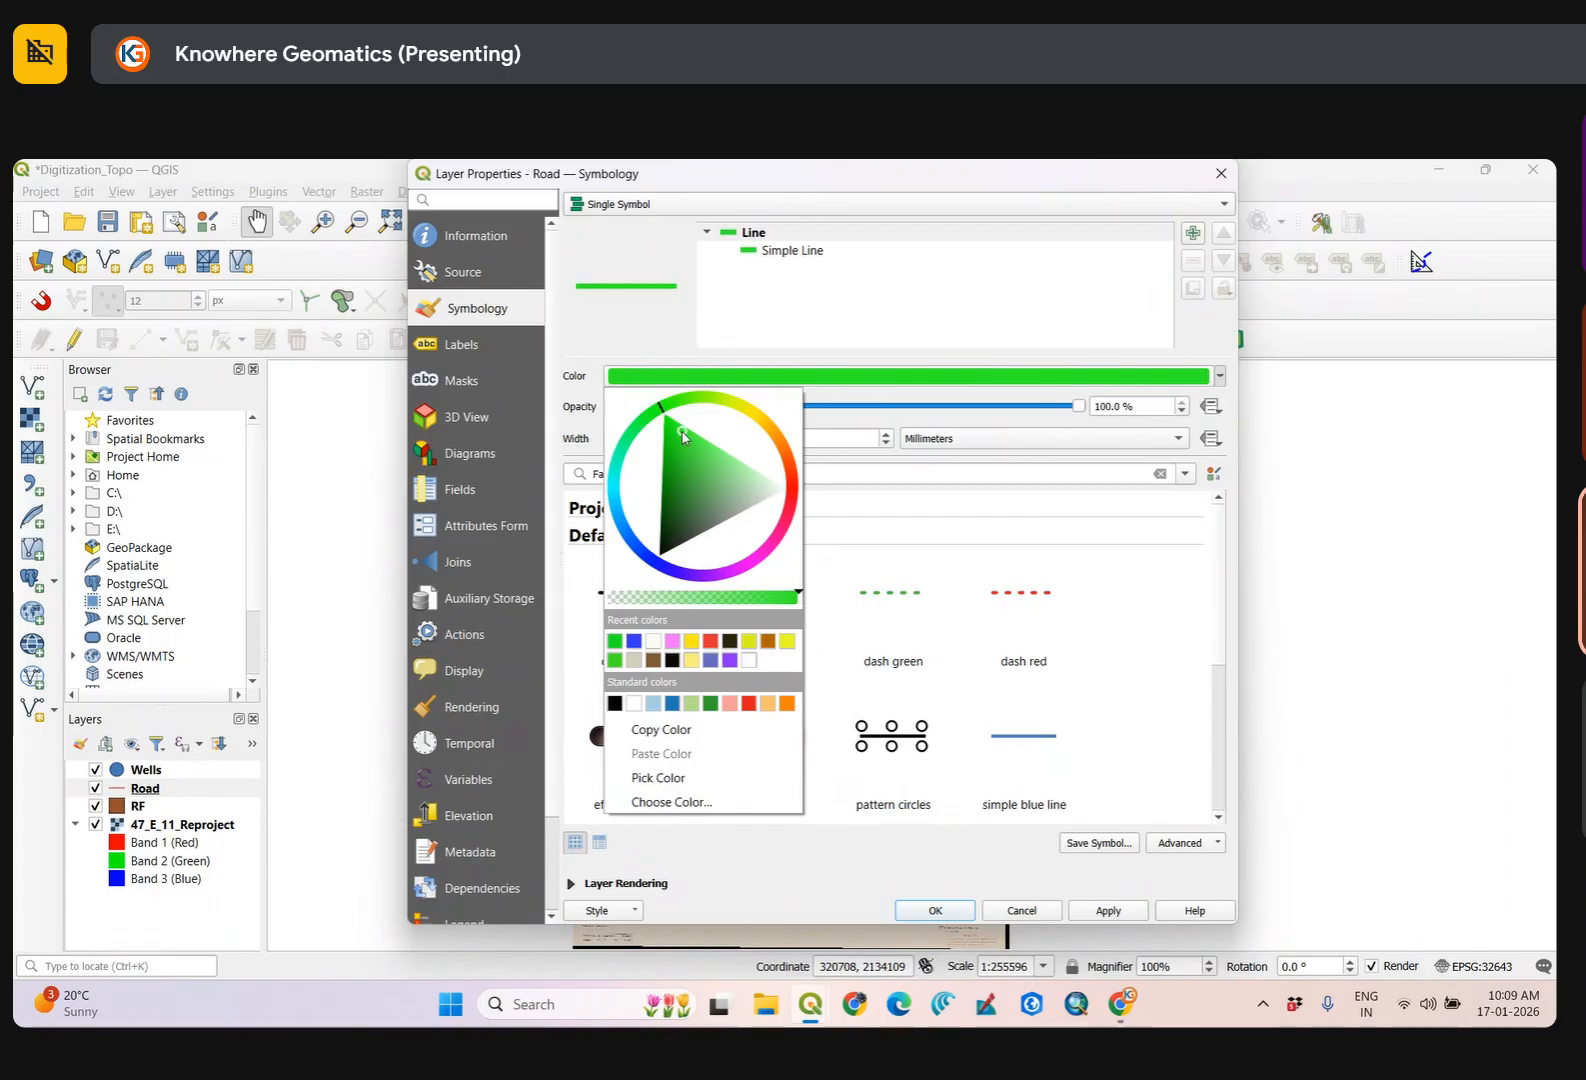
{"action": "left_click", "coordinate": [1114, 917]}
{"action": "left_click", "coordinate": [935, 912]}
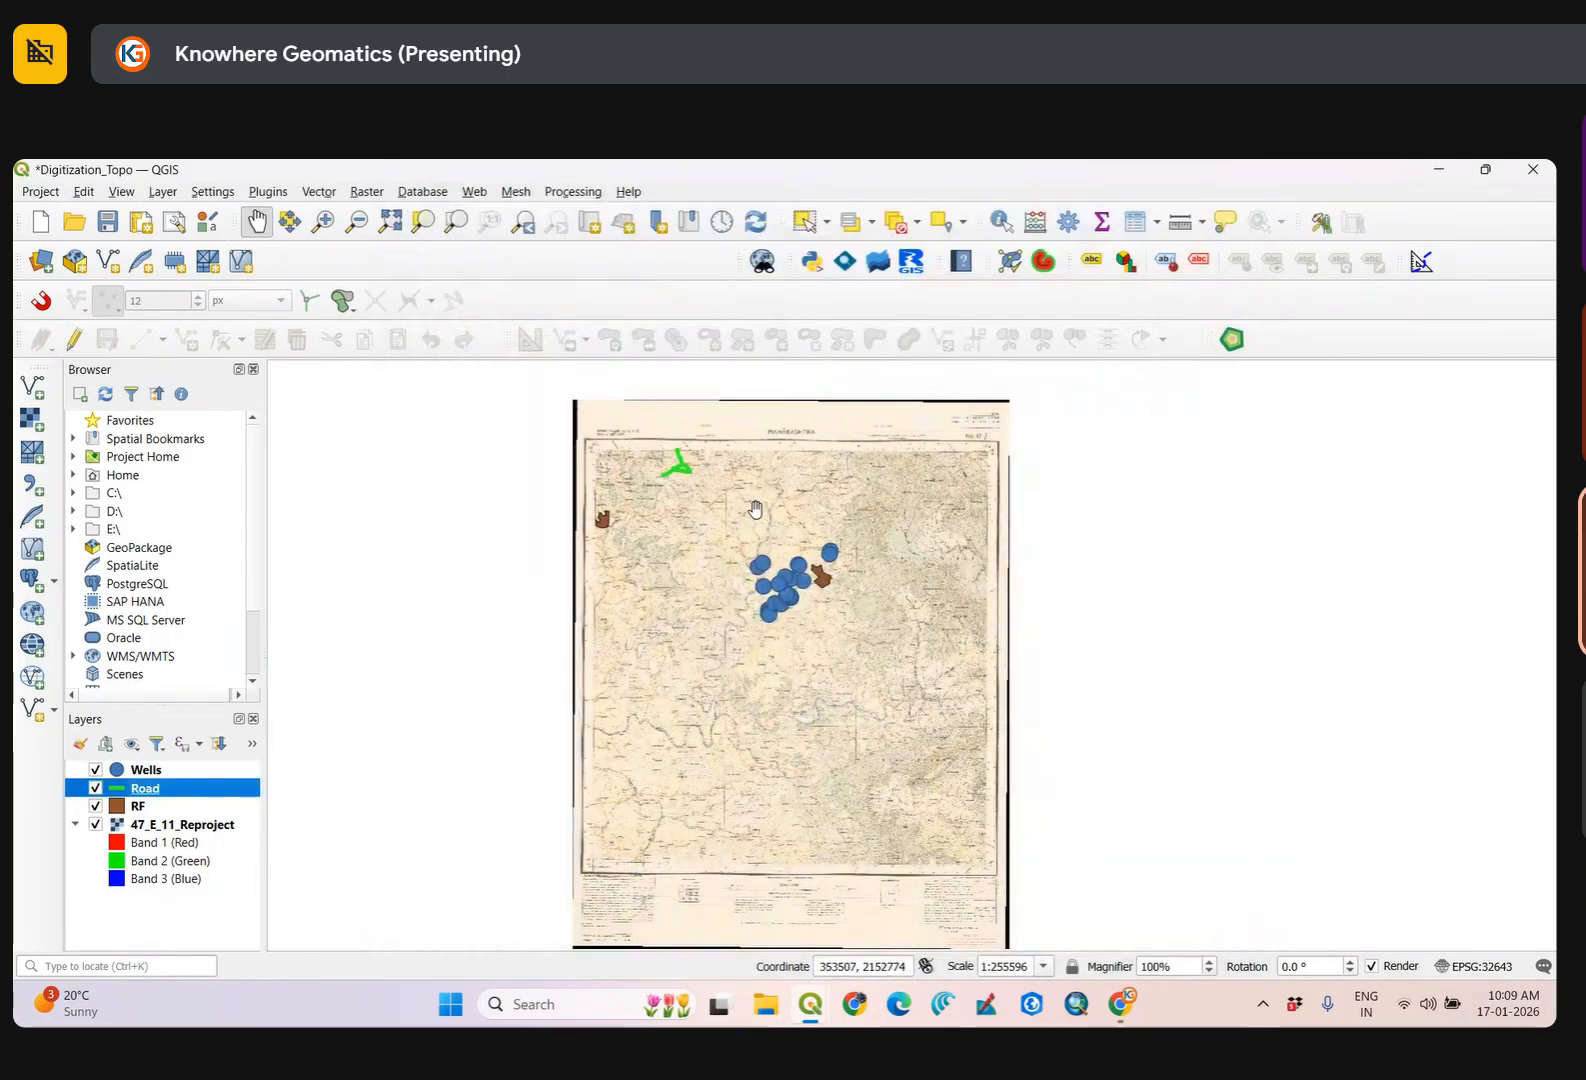
Change the RF polygon layer's symbology to the outline green style.
{"action": "scroll", "coordinate": [680, 465], "scroll_direction": "up", "scroll_amount": 4}
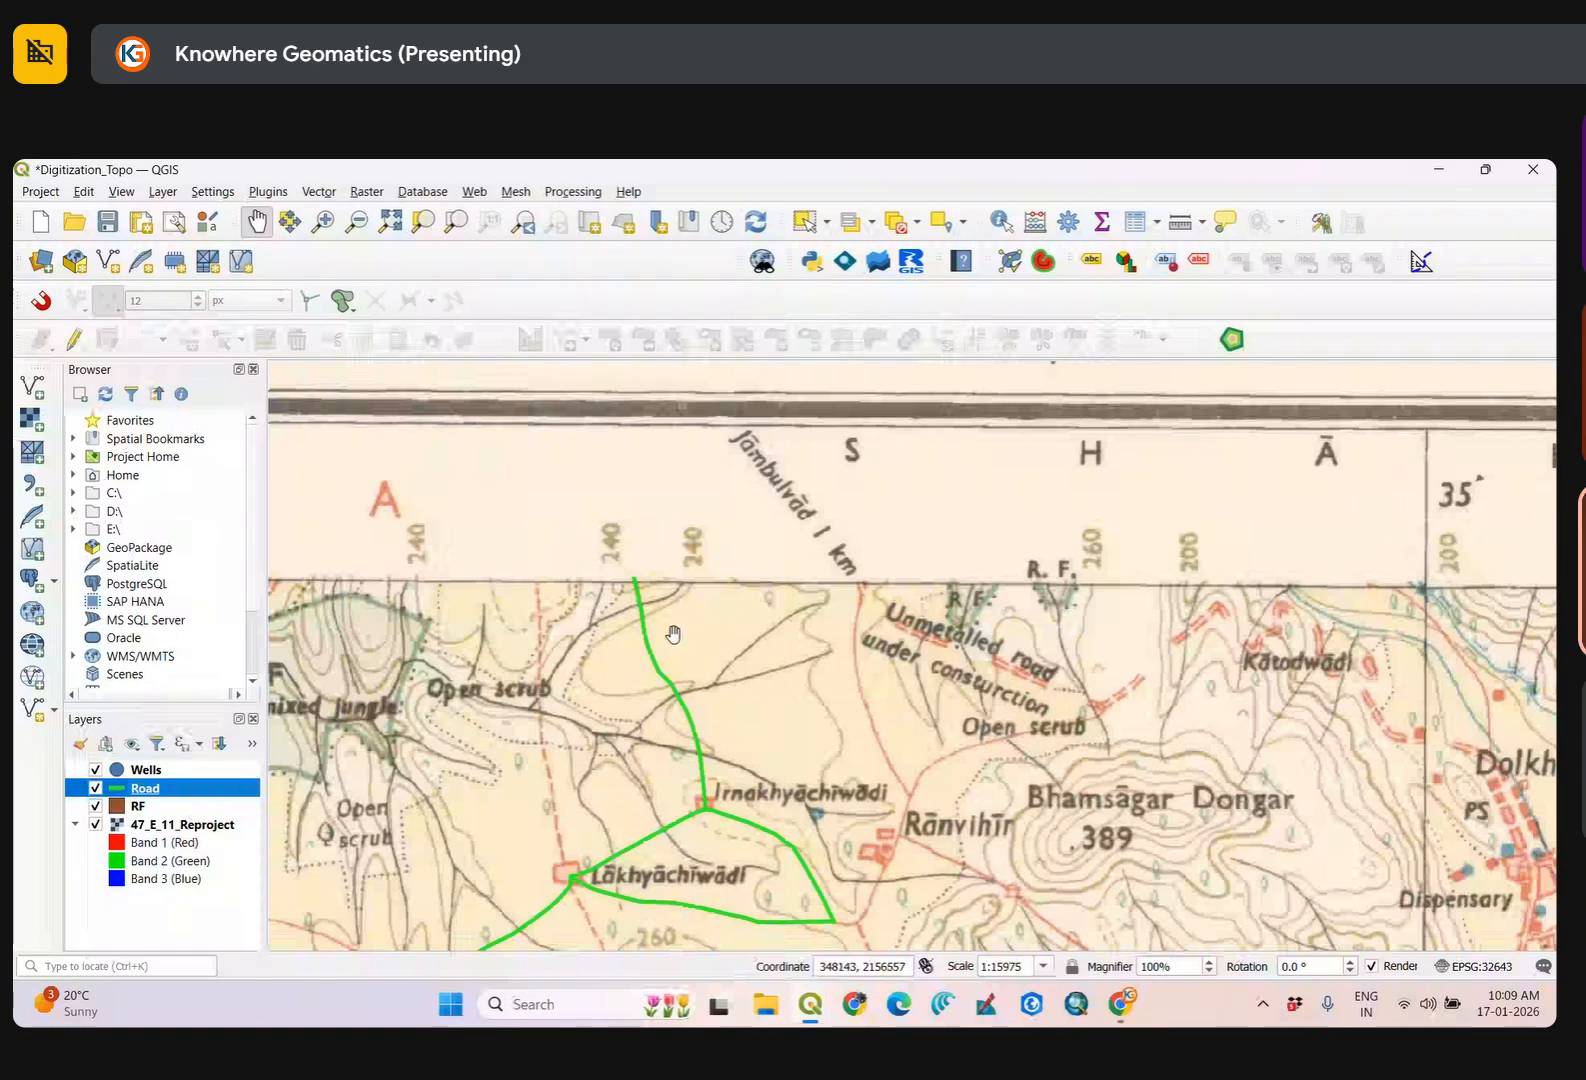
{"action": "scroll", "coordinate": [569, 762], "scroll_direction": "down", "scroll_amount": 3}
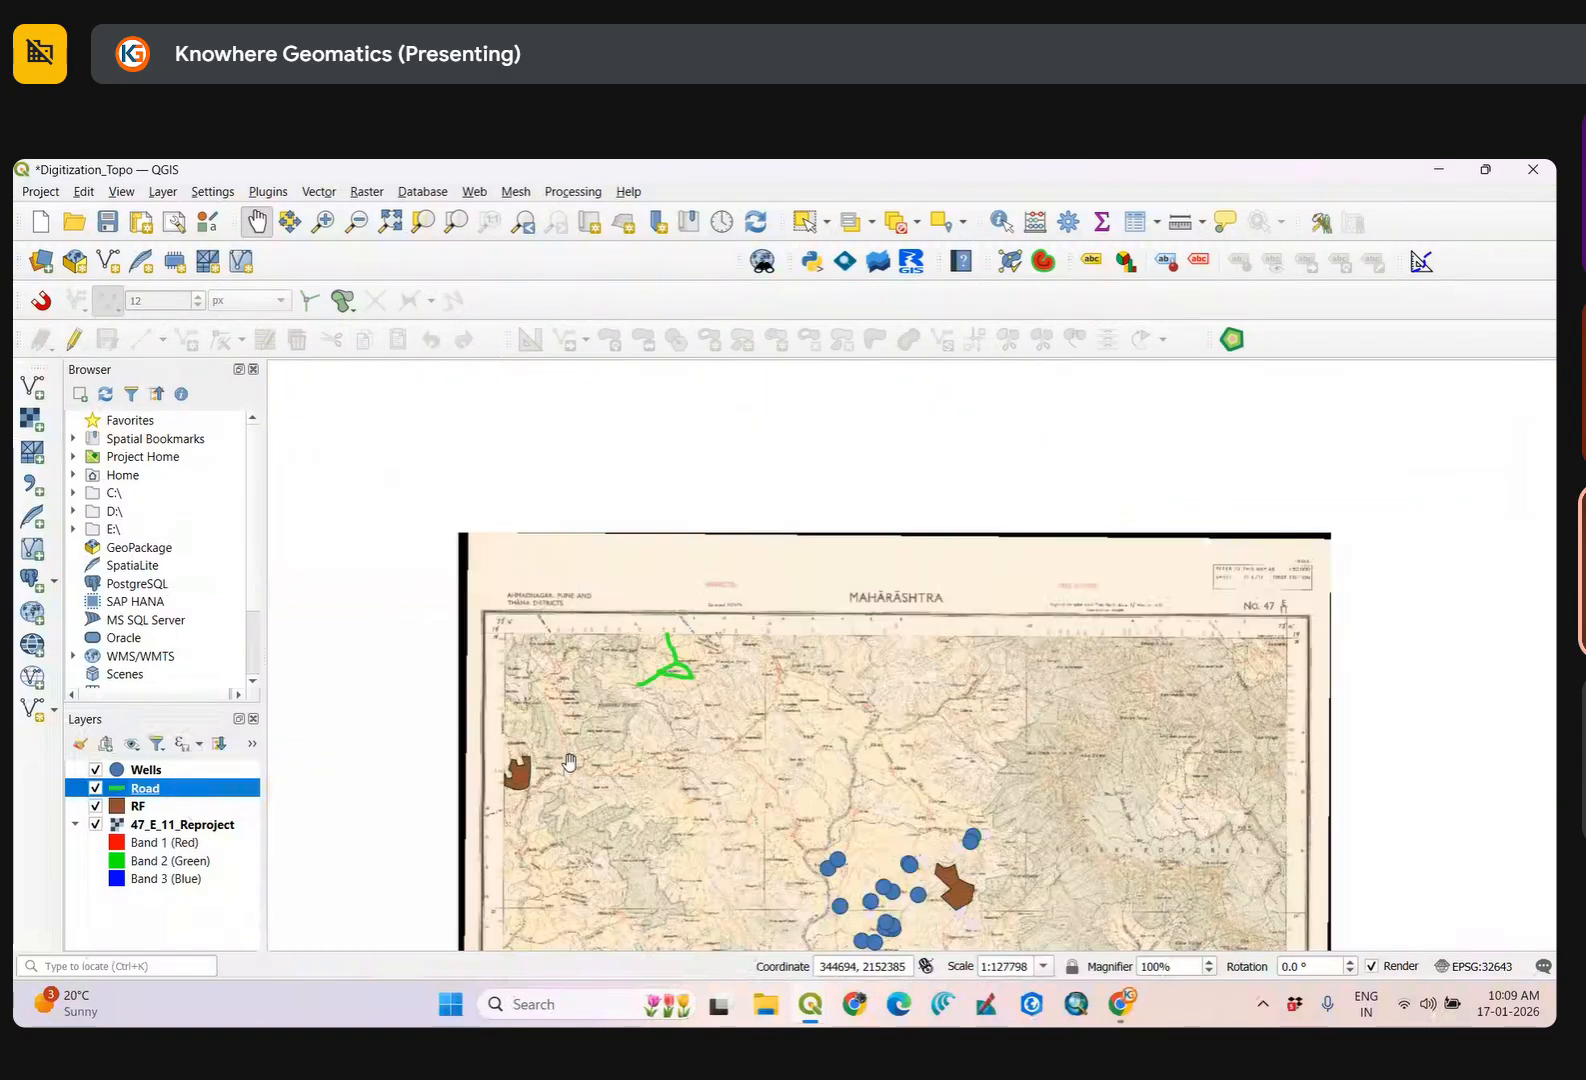
{"action": "right_click", "coordinate": [137, 805]}
{"action": "left_click", "coordinate": [224, 796]}
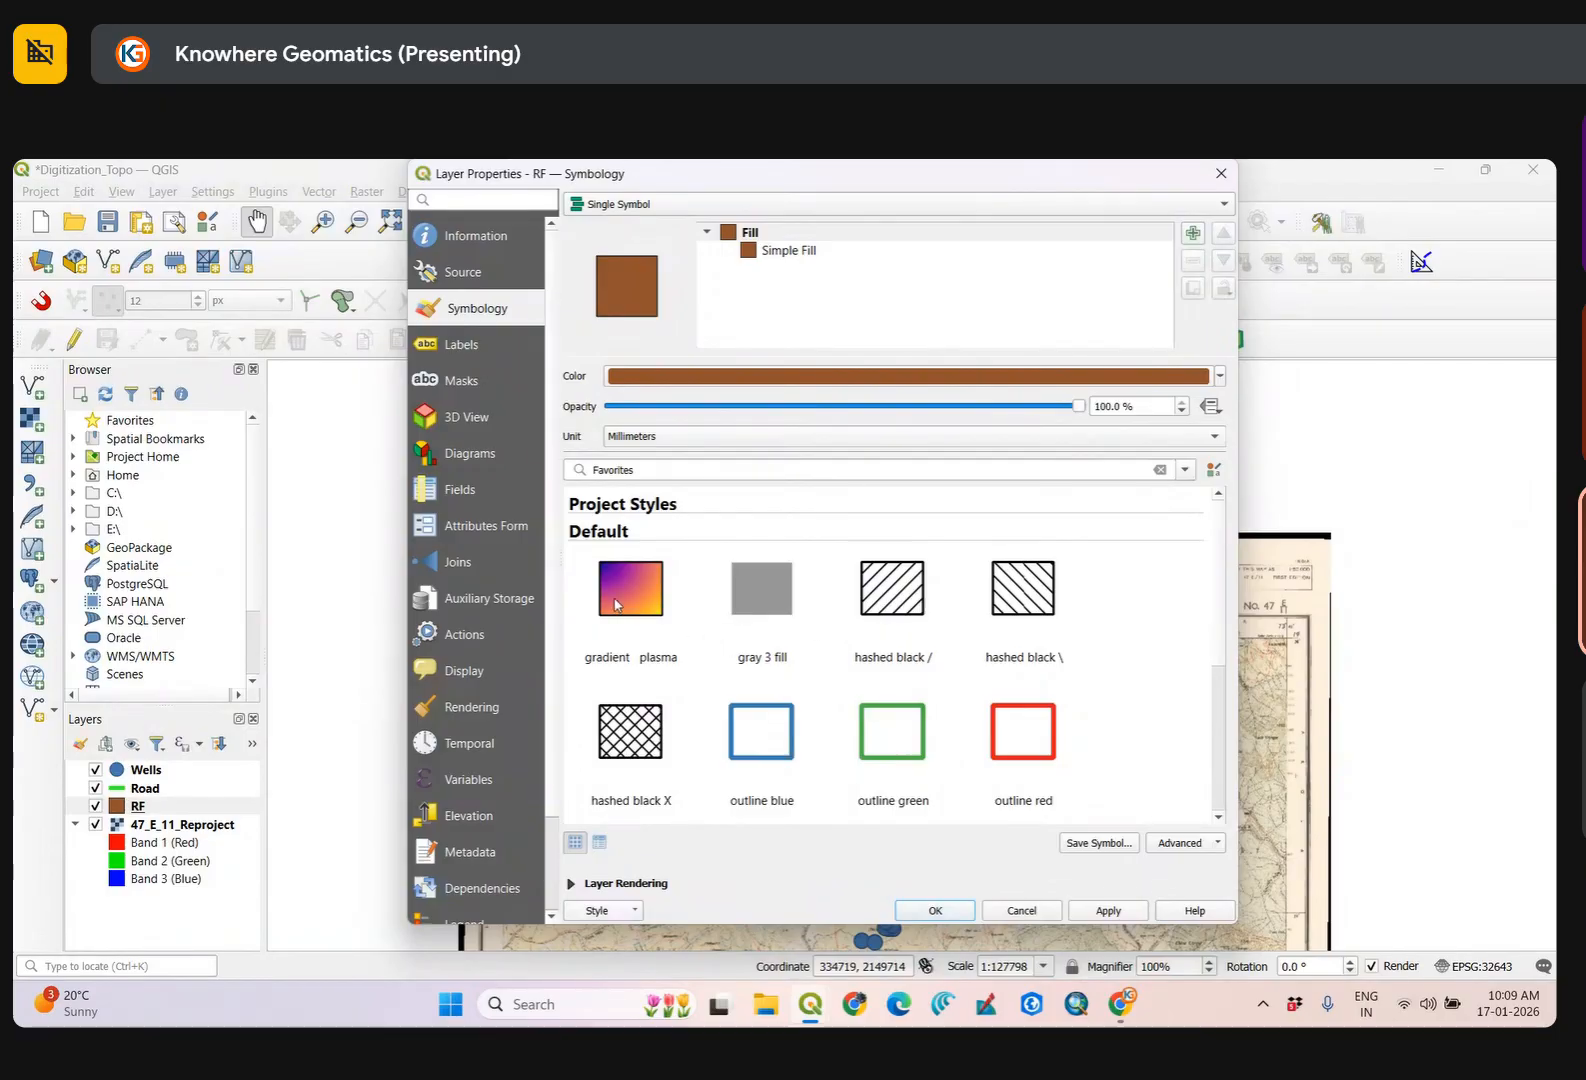
{"action": "left_click", "coordinate": [889, 747]}
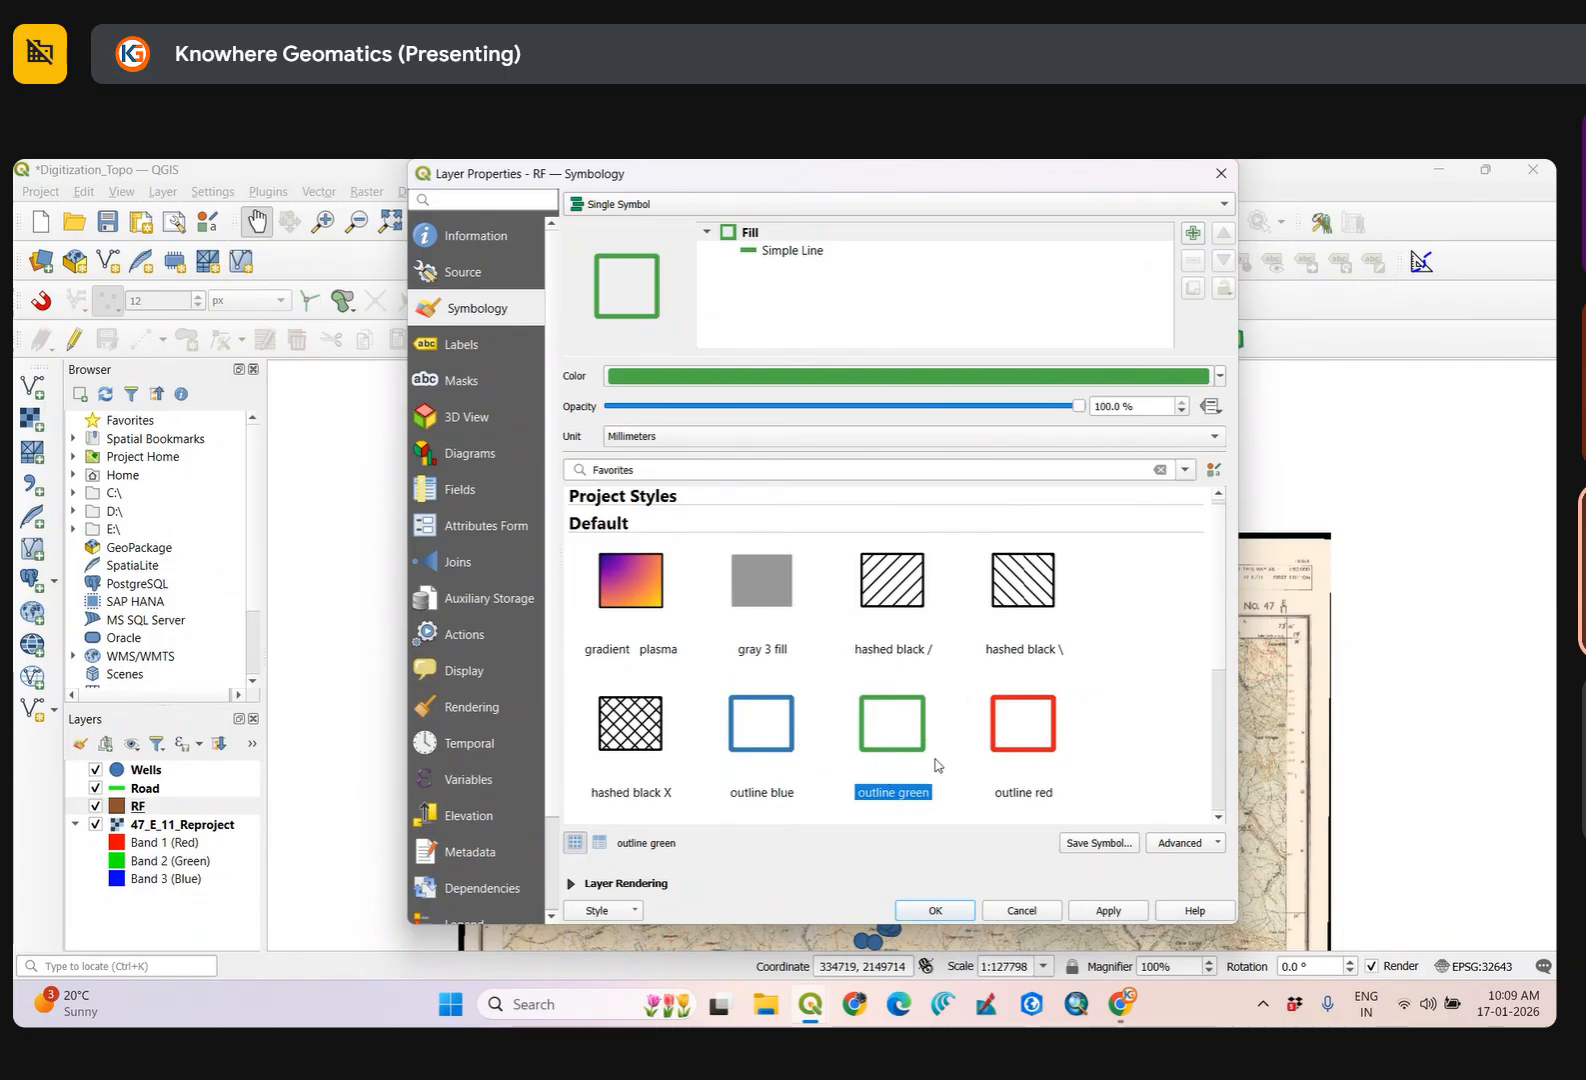
{"action": "left_click", "coordinate": [1109, 909]}
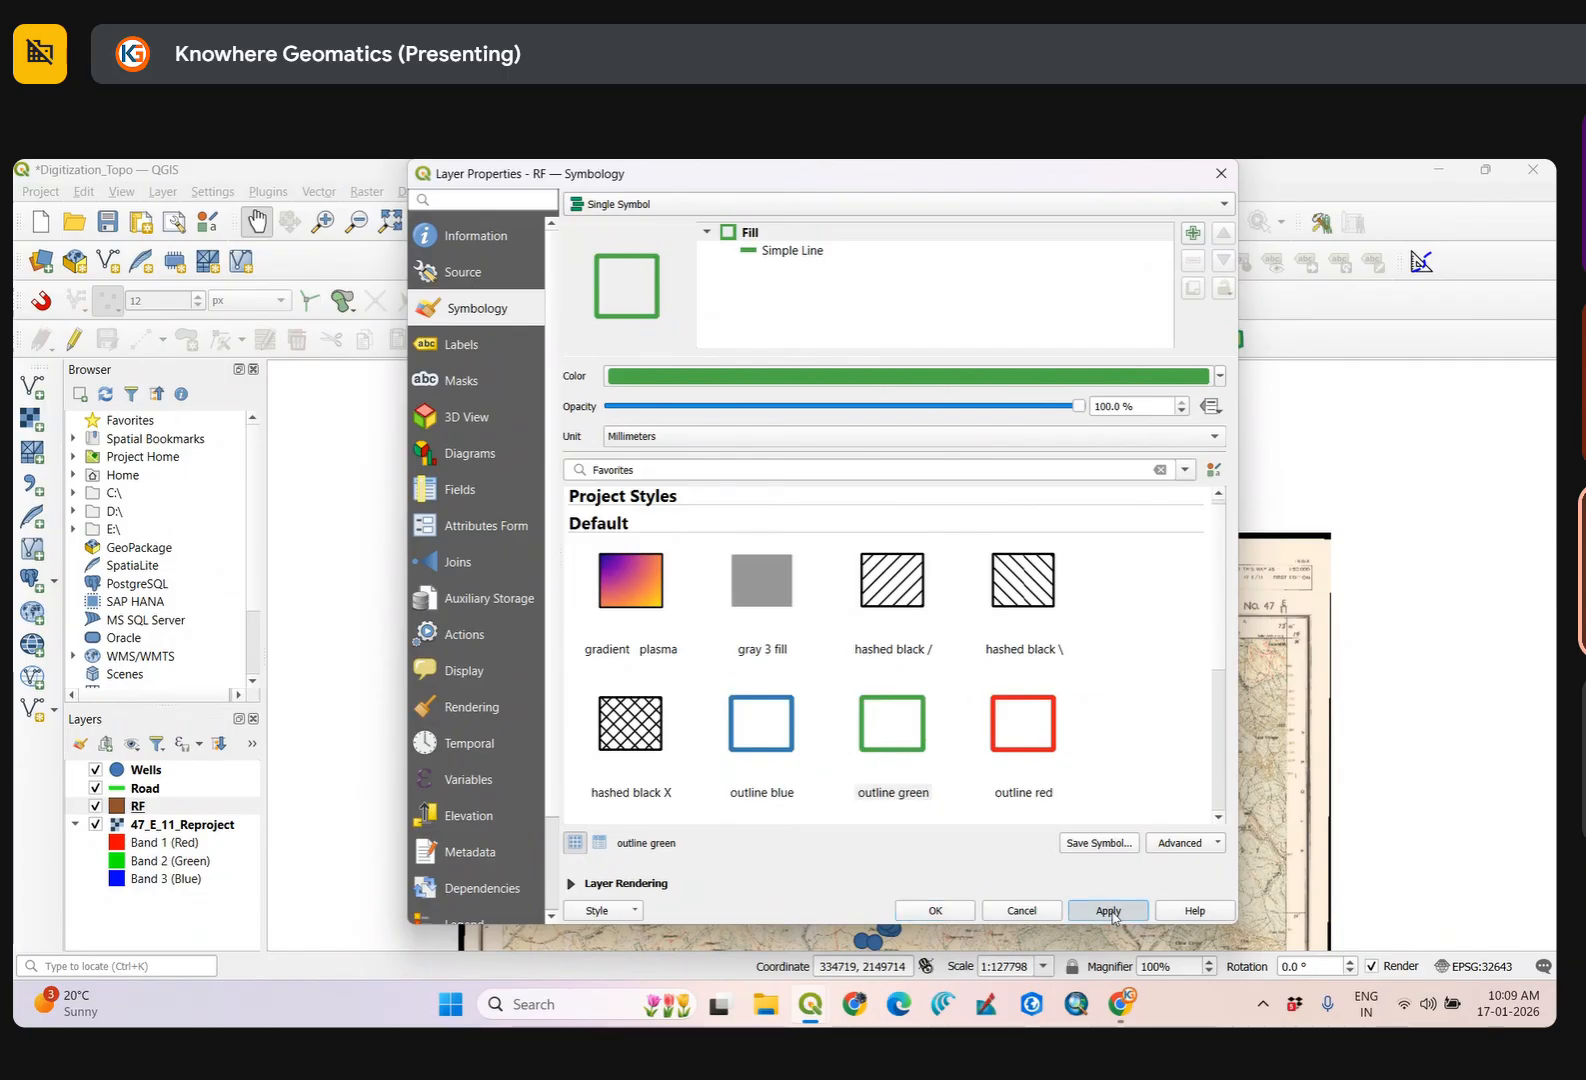
{"action": "left_click", "coordinate": [936, 910]}
Save the styling changes to the existing Digitization_Topo project.
{"action": "left_click_drag", "start_coordinate": [1000, 870], "coordinate": [1005, 670]}
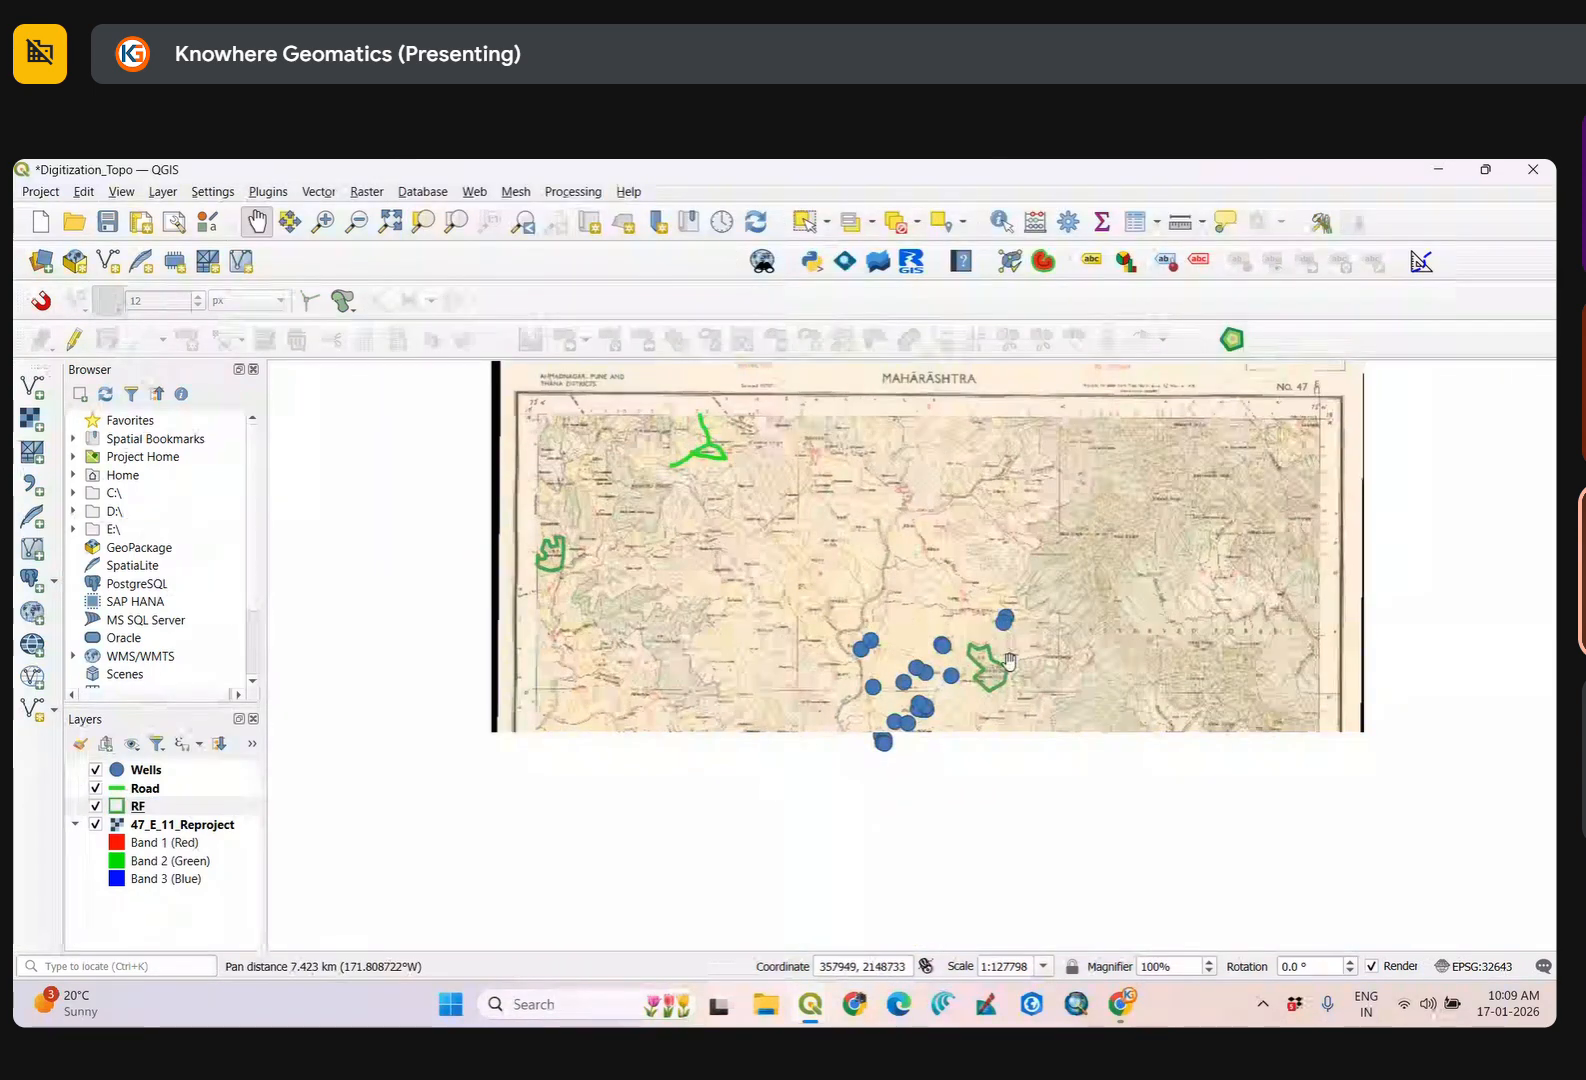
{"action": "scroll", "coordinate": [1005, 670], "scroll_direction": "up", "scroll_amount": 2}
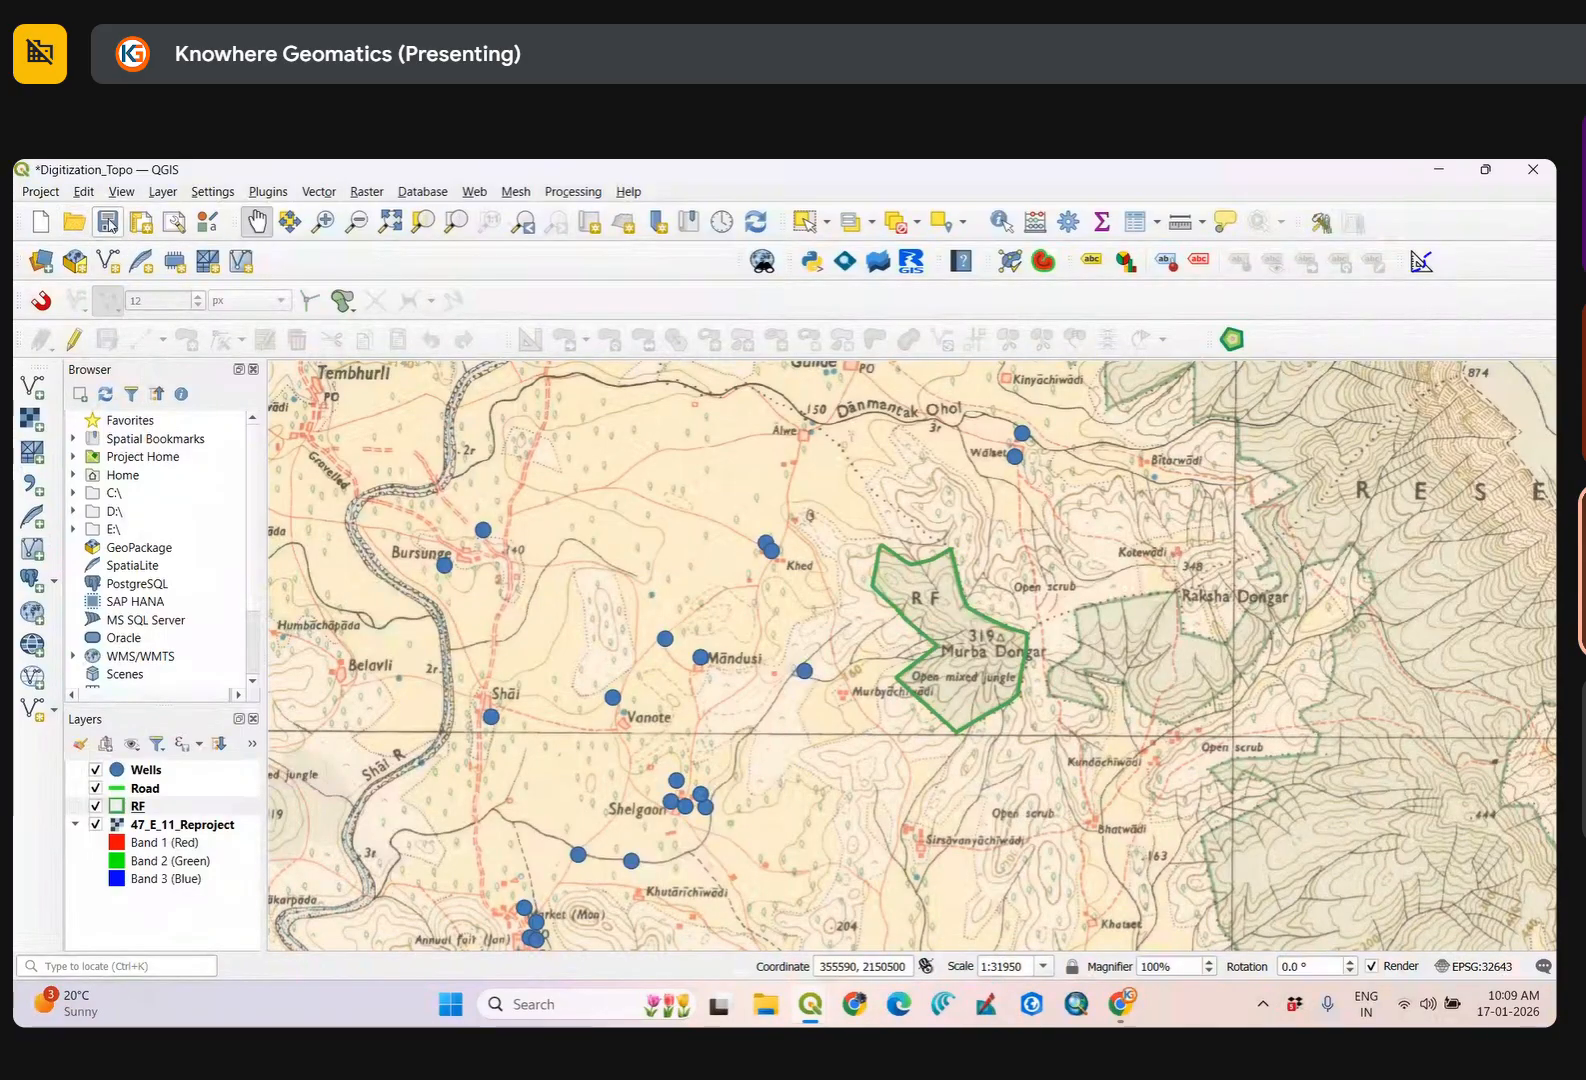
{"action": "left_click", "coordinate": [38, 191]}
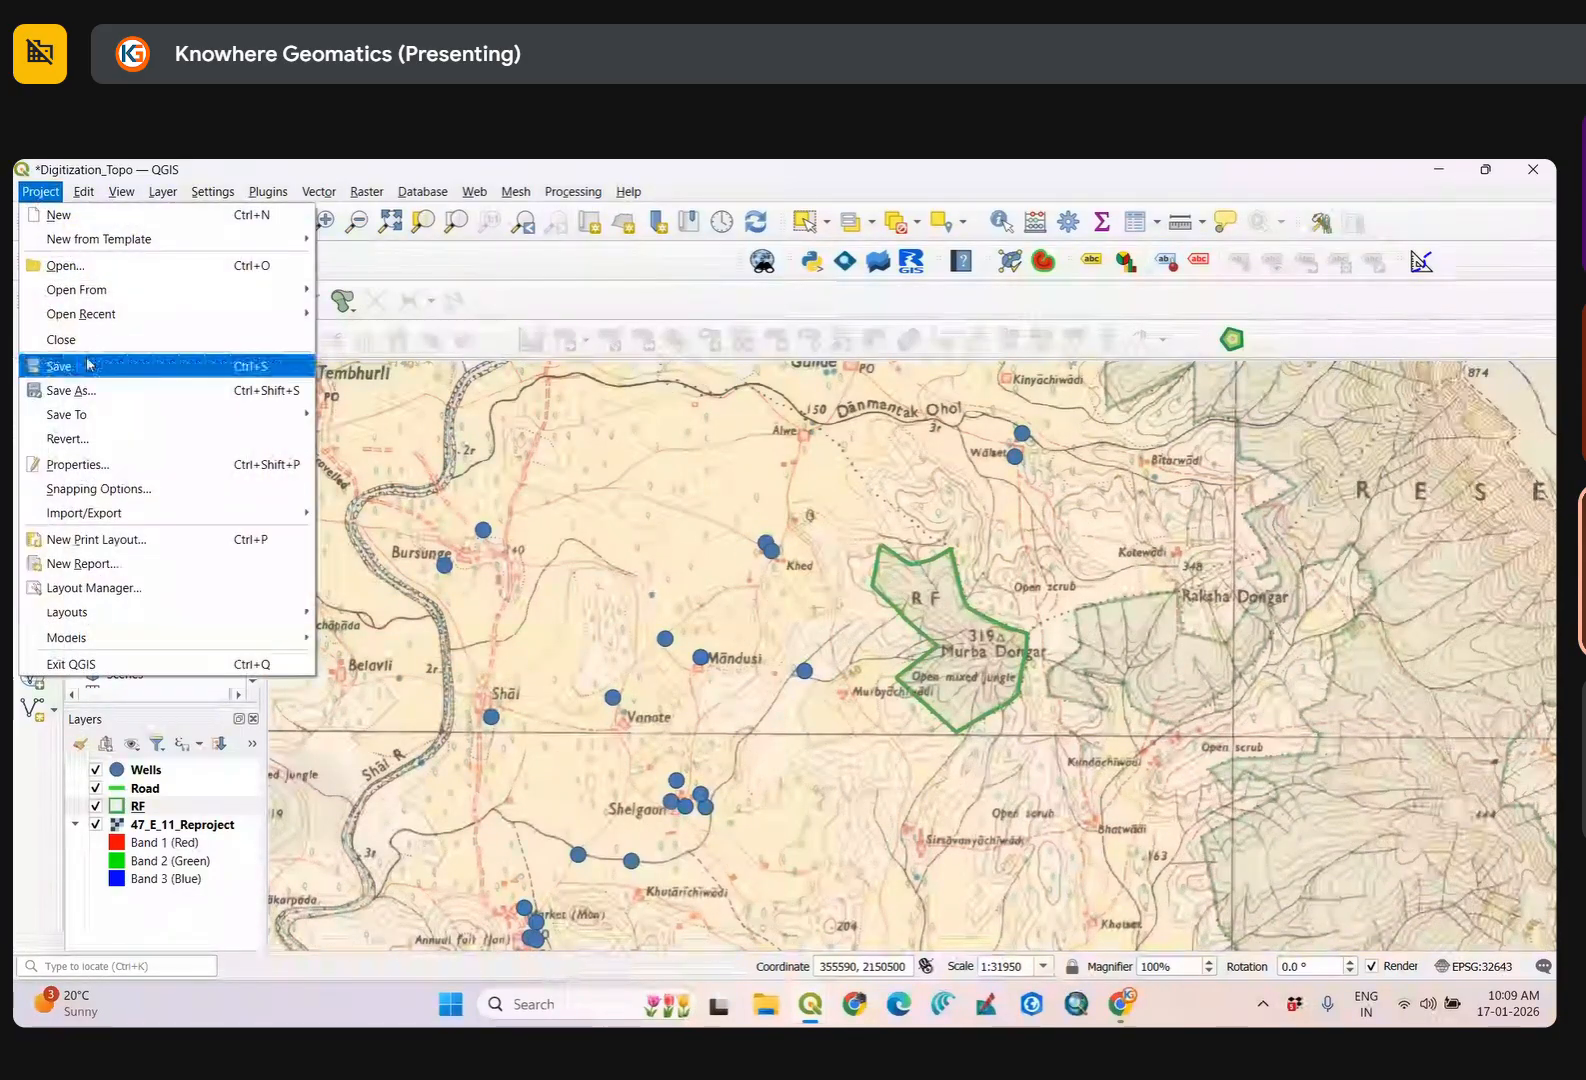
{"action": "left_click", "coordinate": [507, 271]}
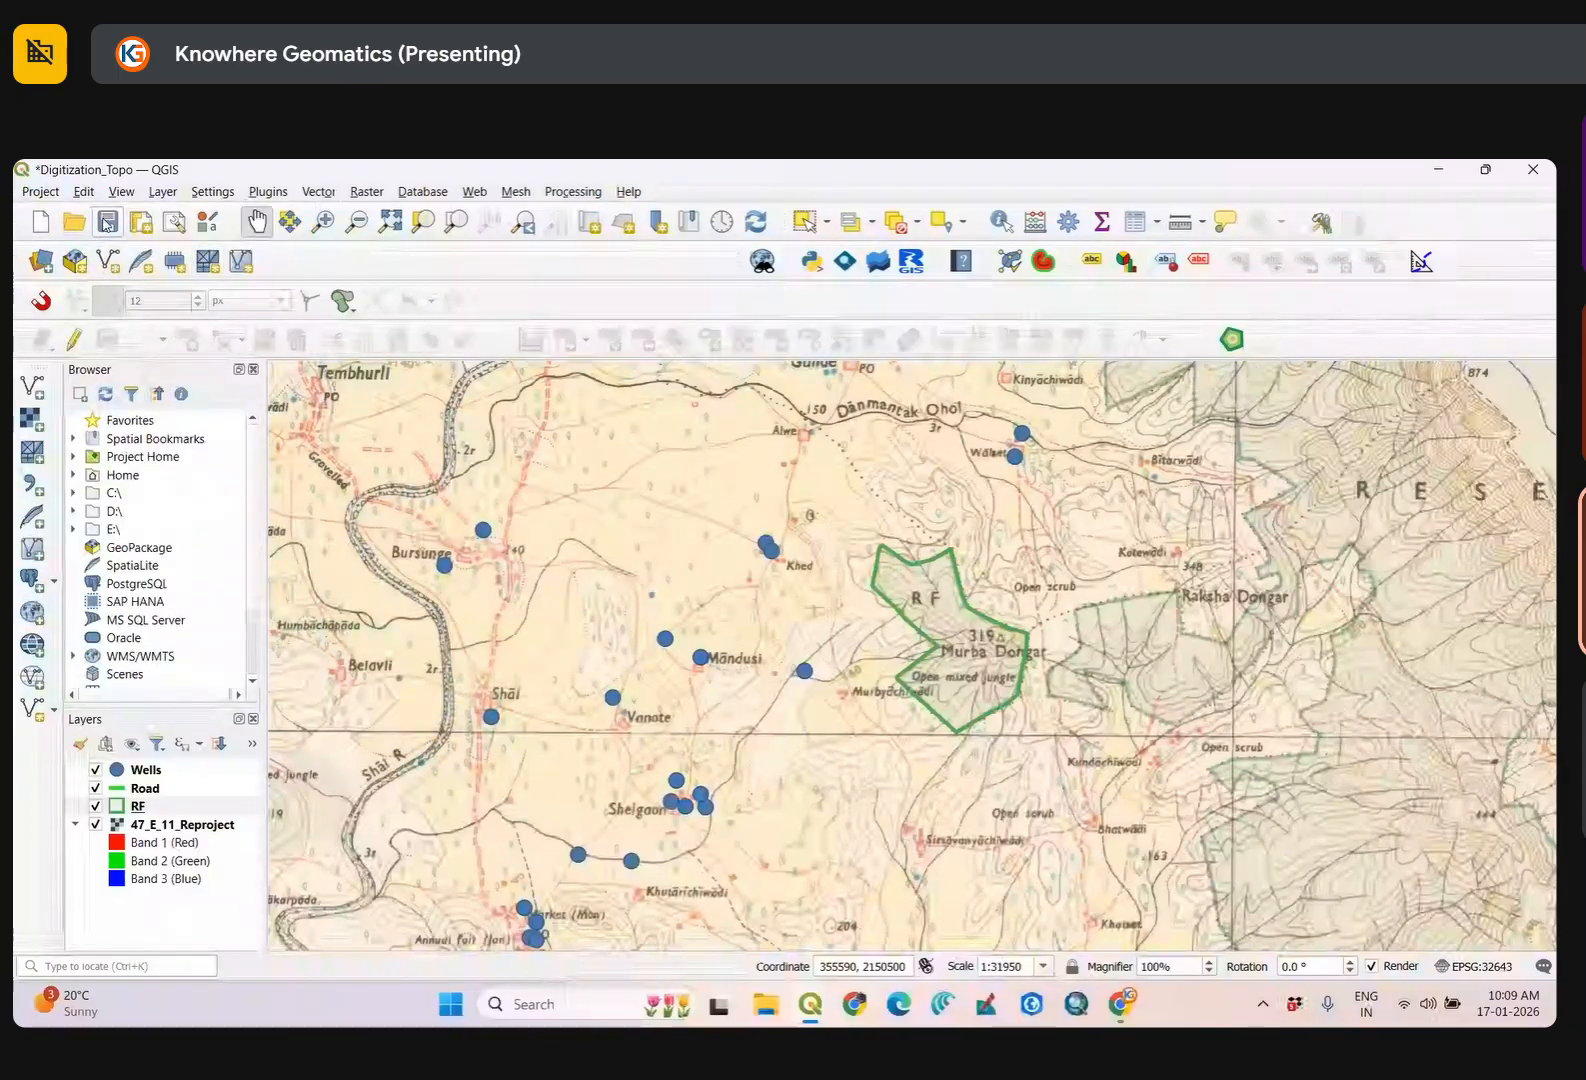
{"action": "left_click", "coordinate": [107, 224]}
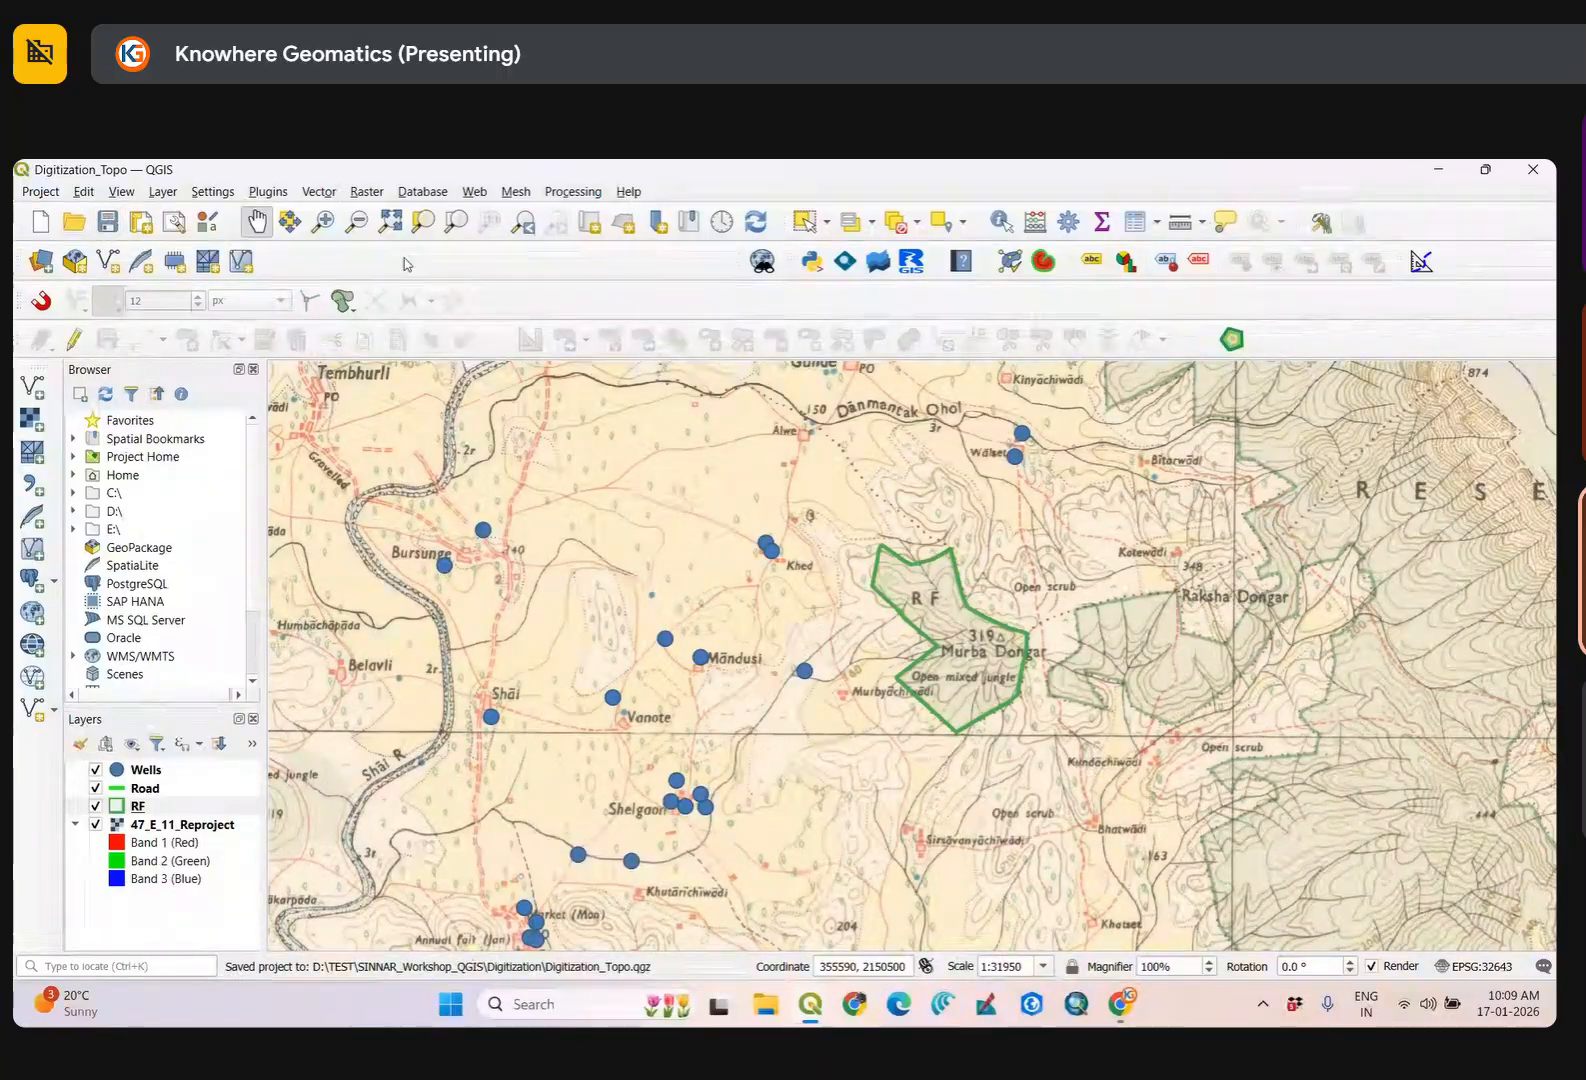
Examine how the digitized wells, roads and RF polygons line up with the features on the toposheet.
{"action": "scroll", "coordinate": [800, 606], "scroll_direction": "down", "scroll_amount": 1}
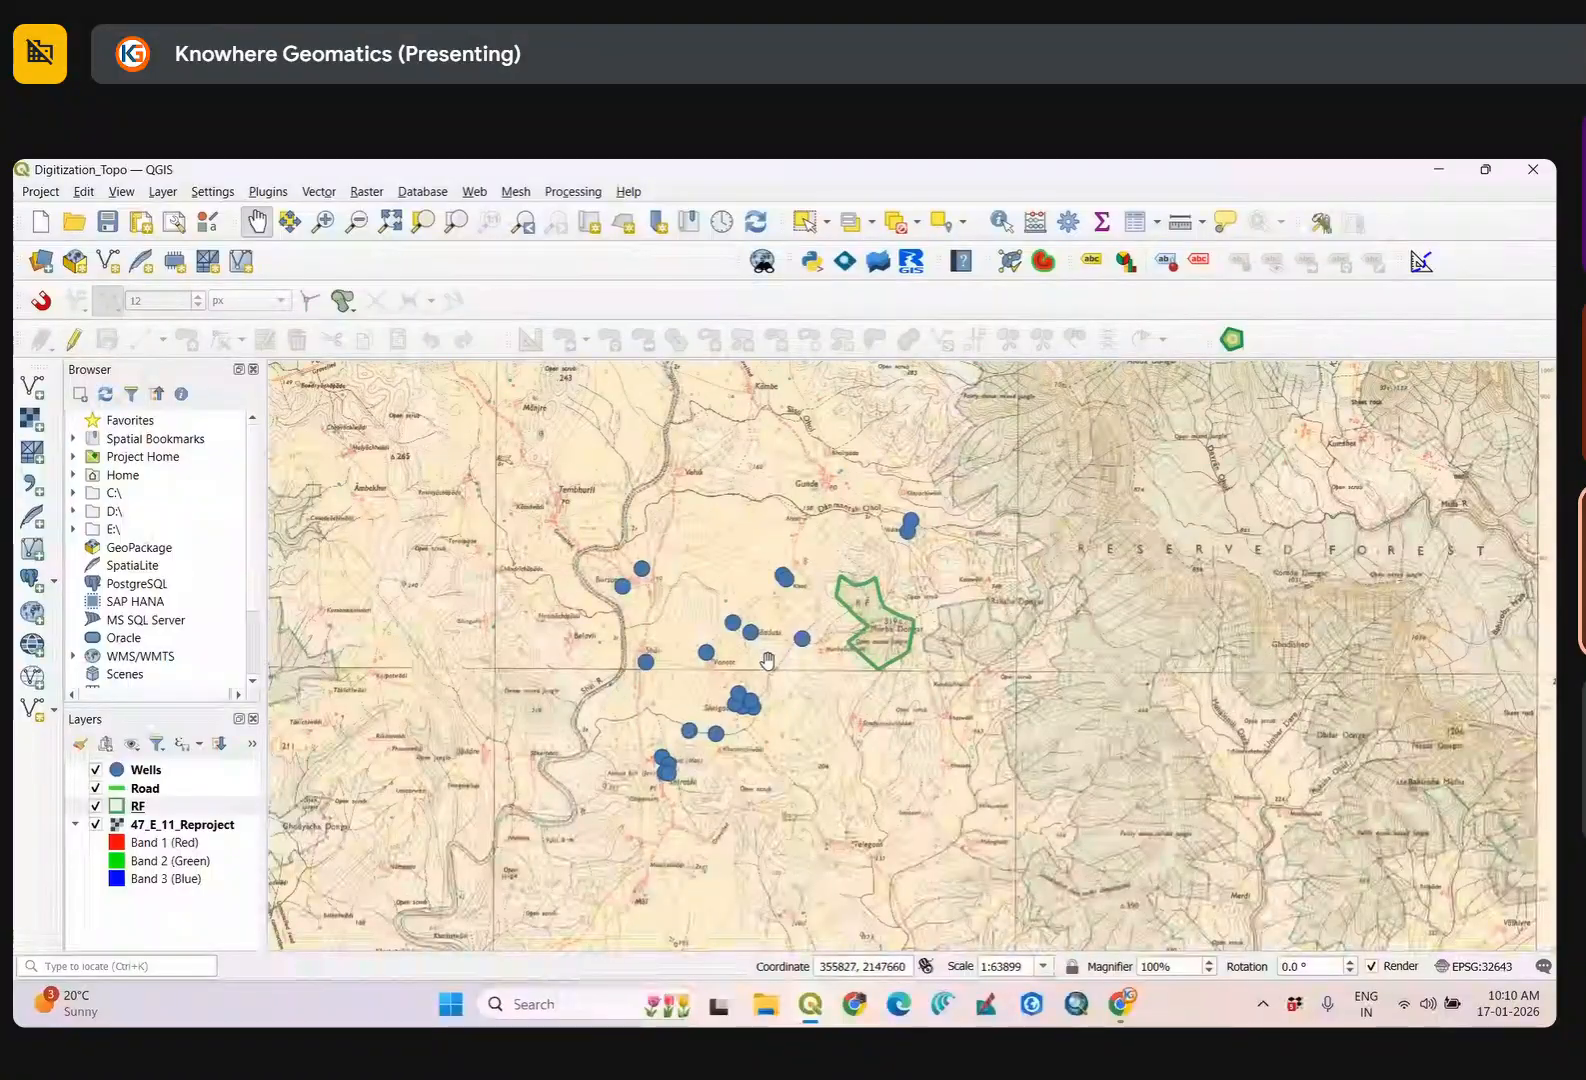
{"action": "scroll", "coordinate": [859, 657], "scroll_direction": "up", "scroll_amount": 3}
{"action": "scroll", "coordinate": [859, 657], "scroll_direction": "down", "scroll_amount": 4}
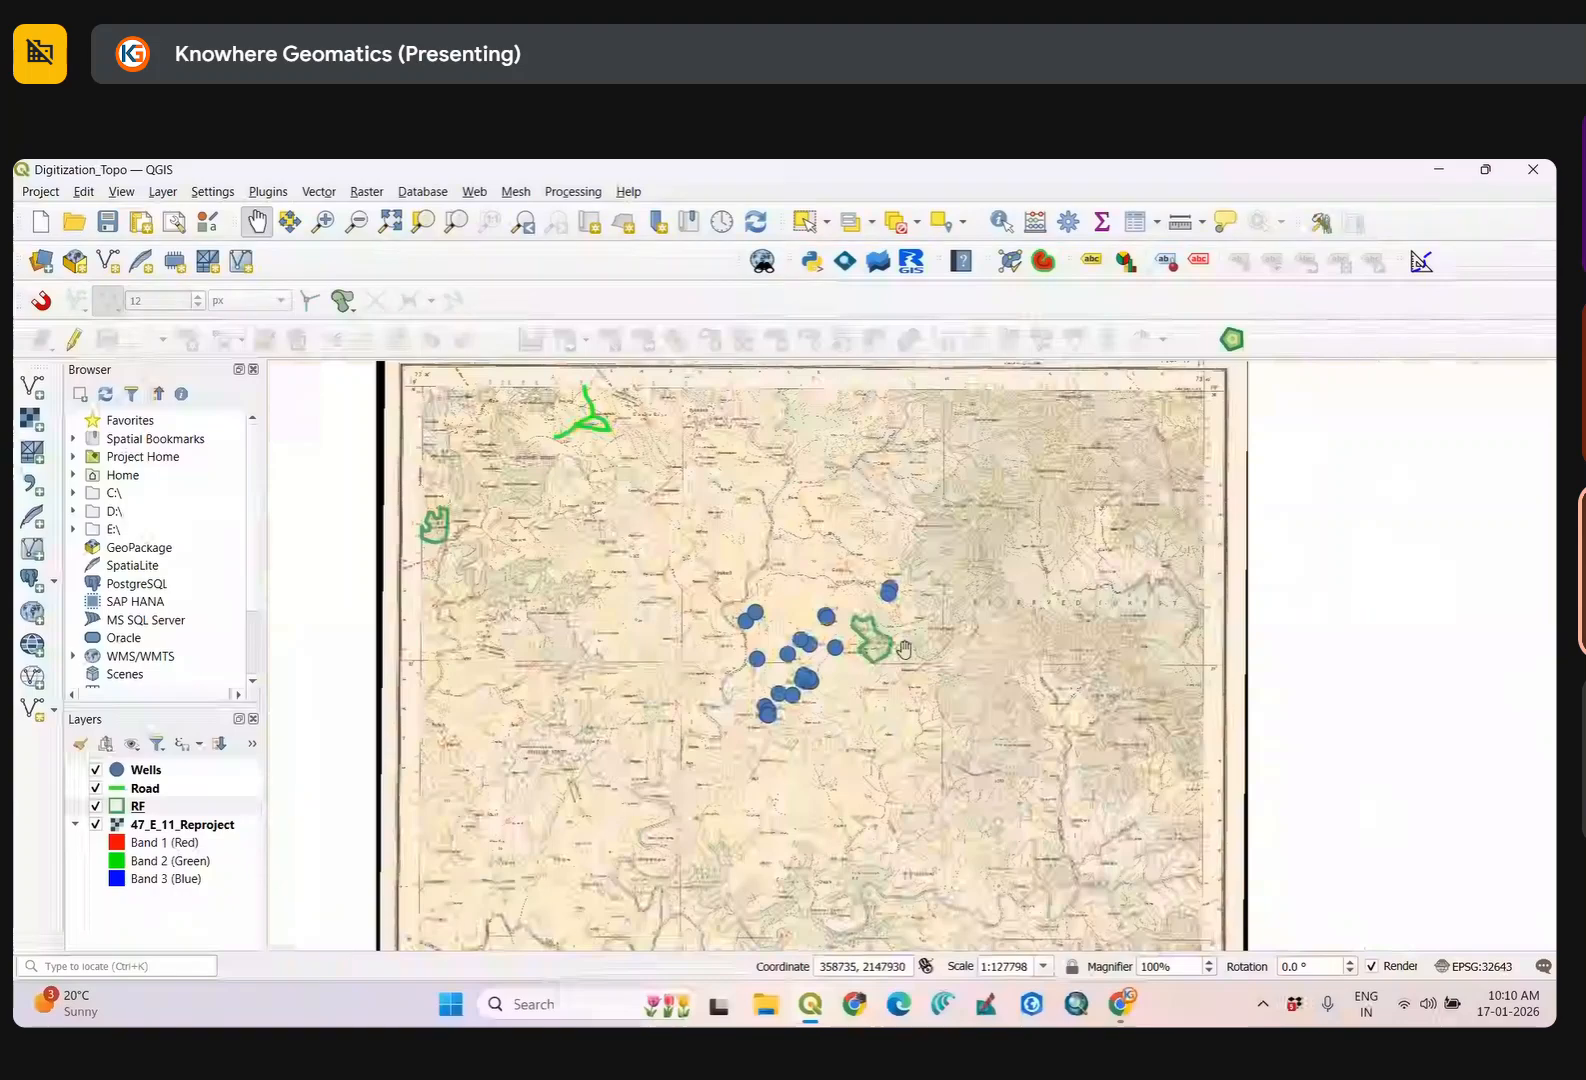
{"action": "scroll", "coordinate": [601, 380], "scroll_direction": "up", "scroll_amount": 3}
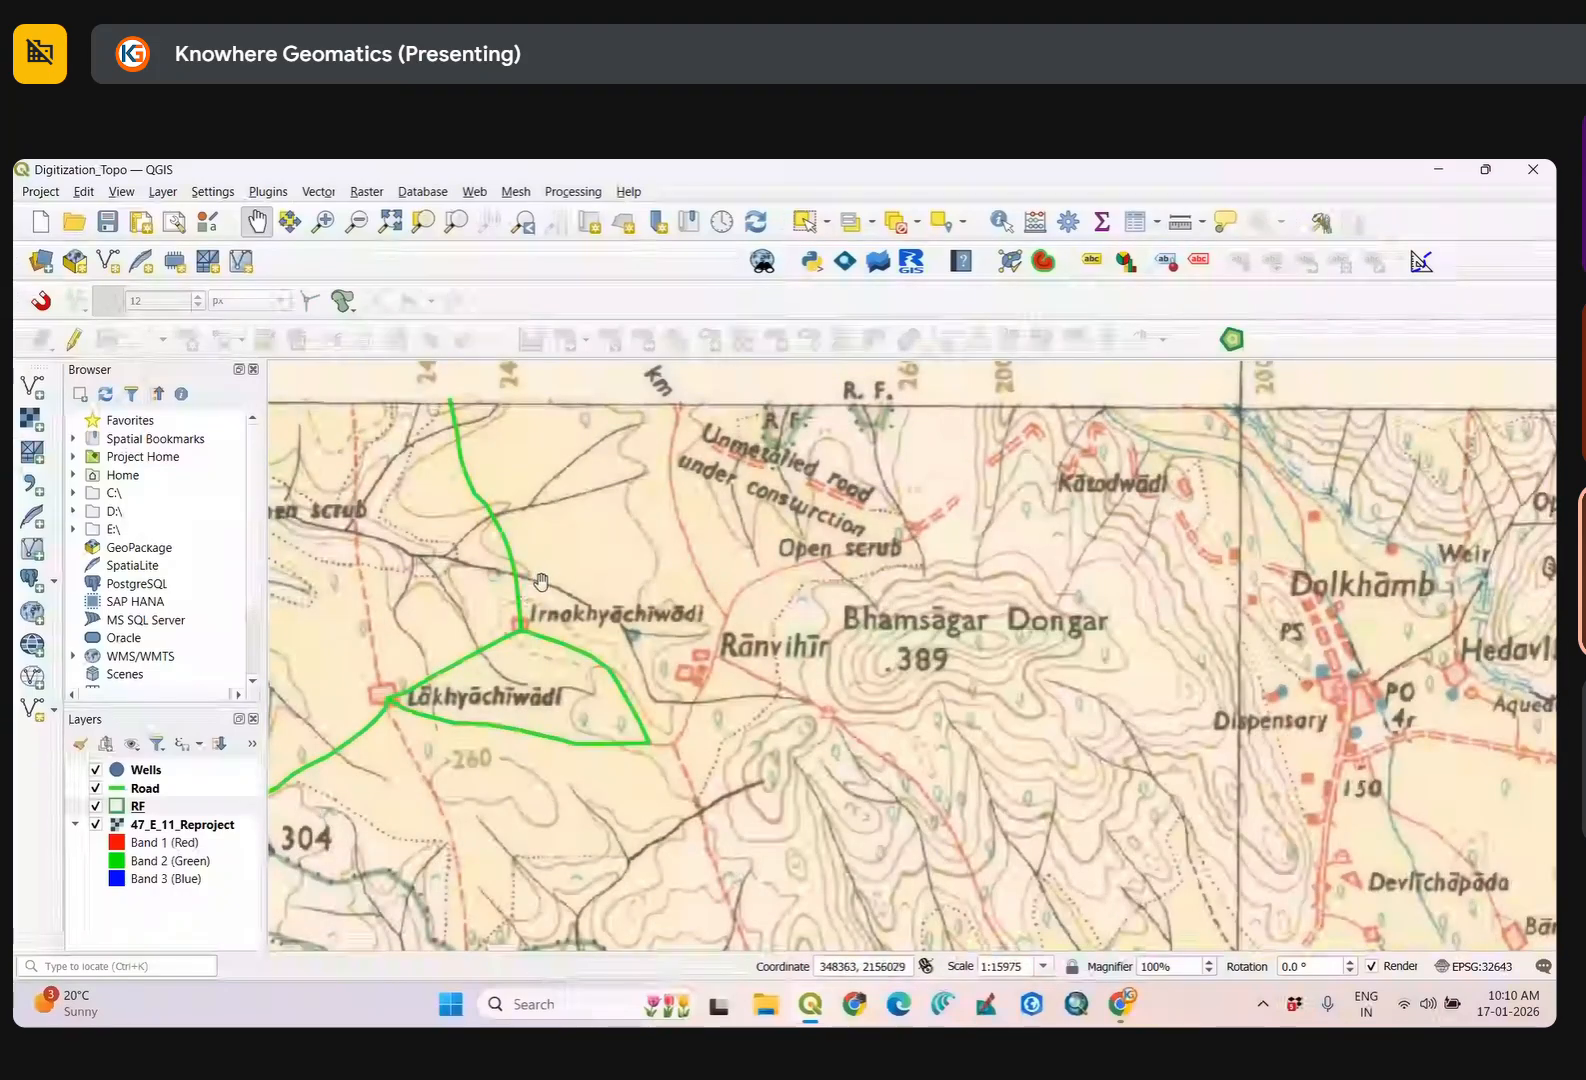
{"action": "scroll", "coordinate": [611, 582], "scroll_direction": "down", "scroll_amount": 3}
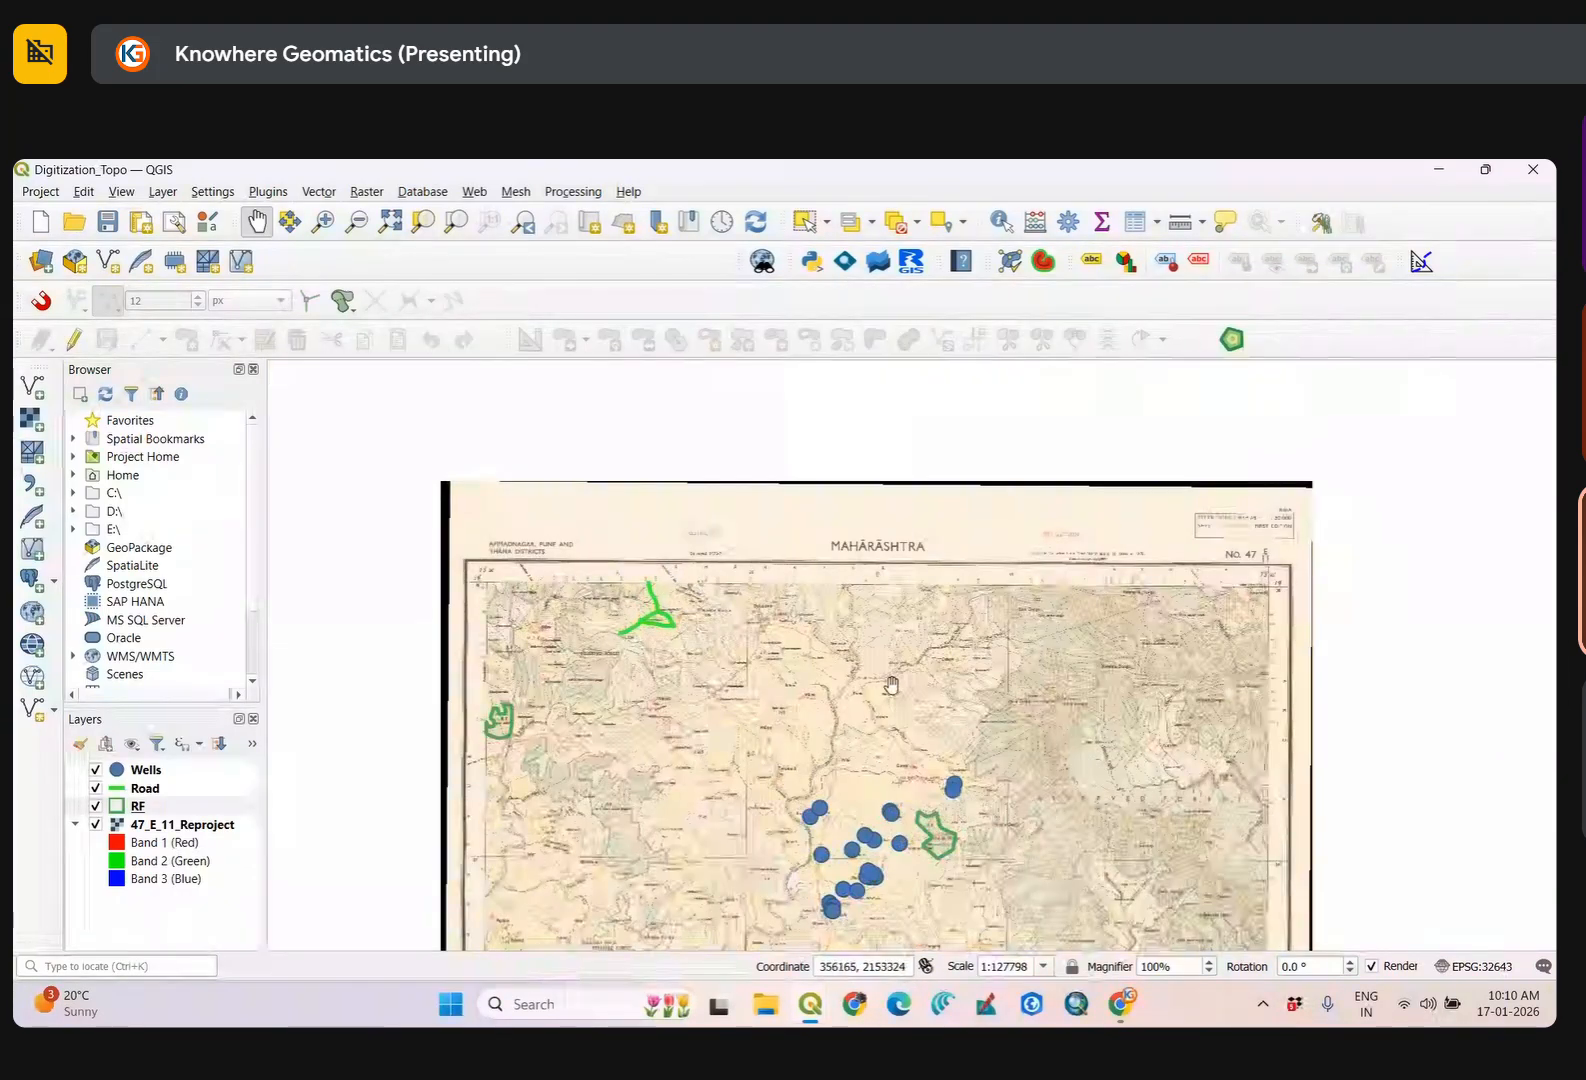
{"action": "left_click_drag", "start_coordinate": [921, 850], "coordinate": [800, 714]}
{"action": "scroll", "coordinate": [853, 728], "scroll_direction": "up", "scroll_amount": 3}
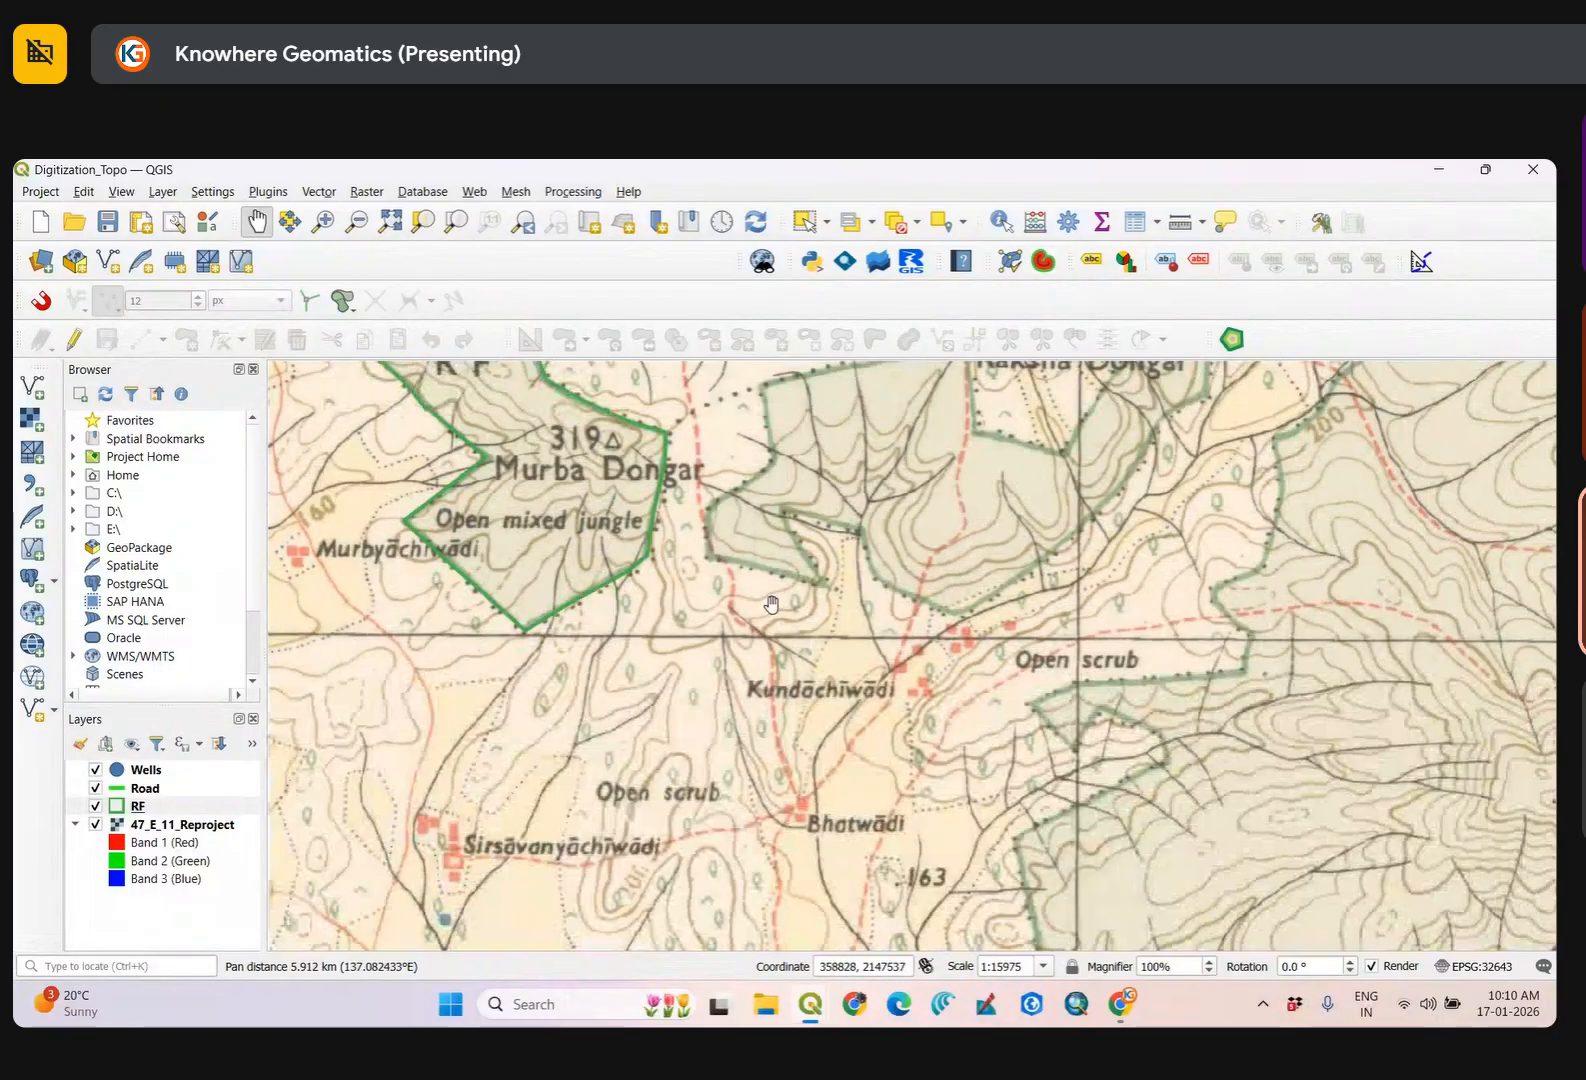
{"action": "scroll", "coordinate": [681, 551], "scroll_direction": "down", "scroll_amount": 3}
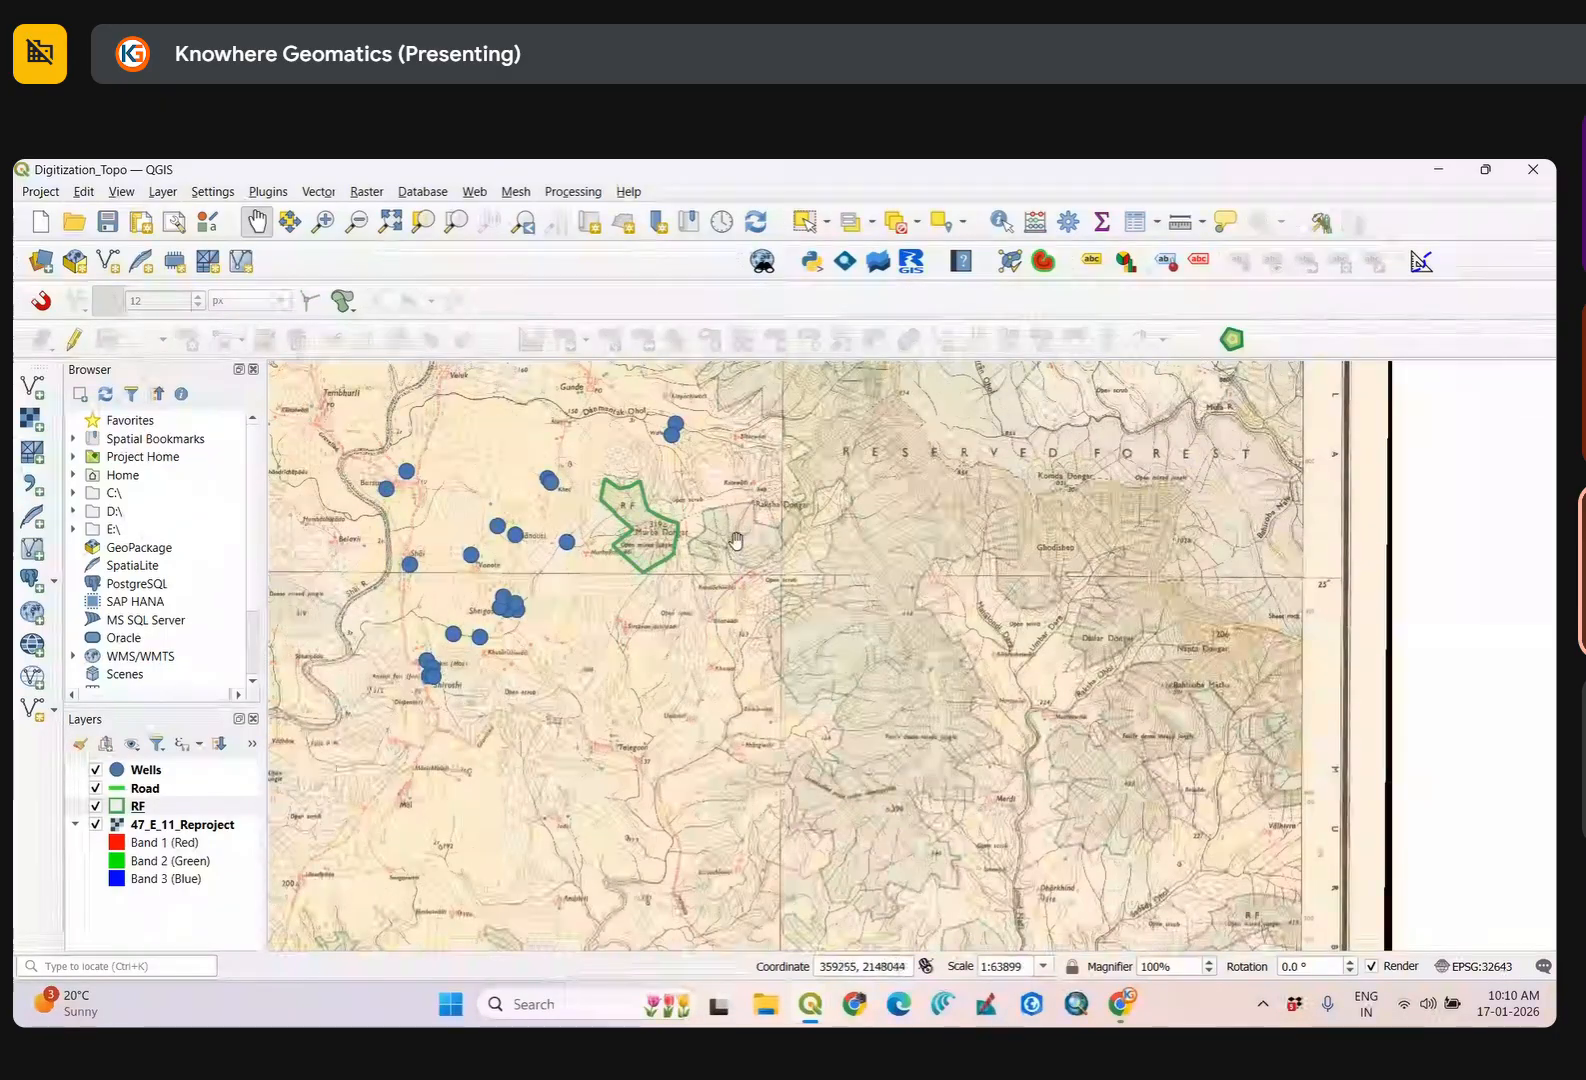
{"action": "scroll", "coordinate": [734, 528], "scroll_direction": "up", "scroll_amount": 3}
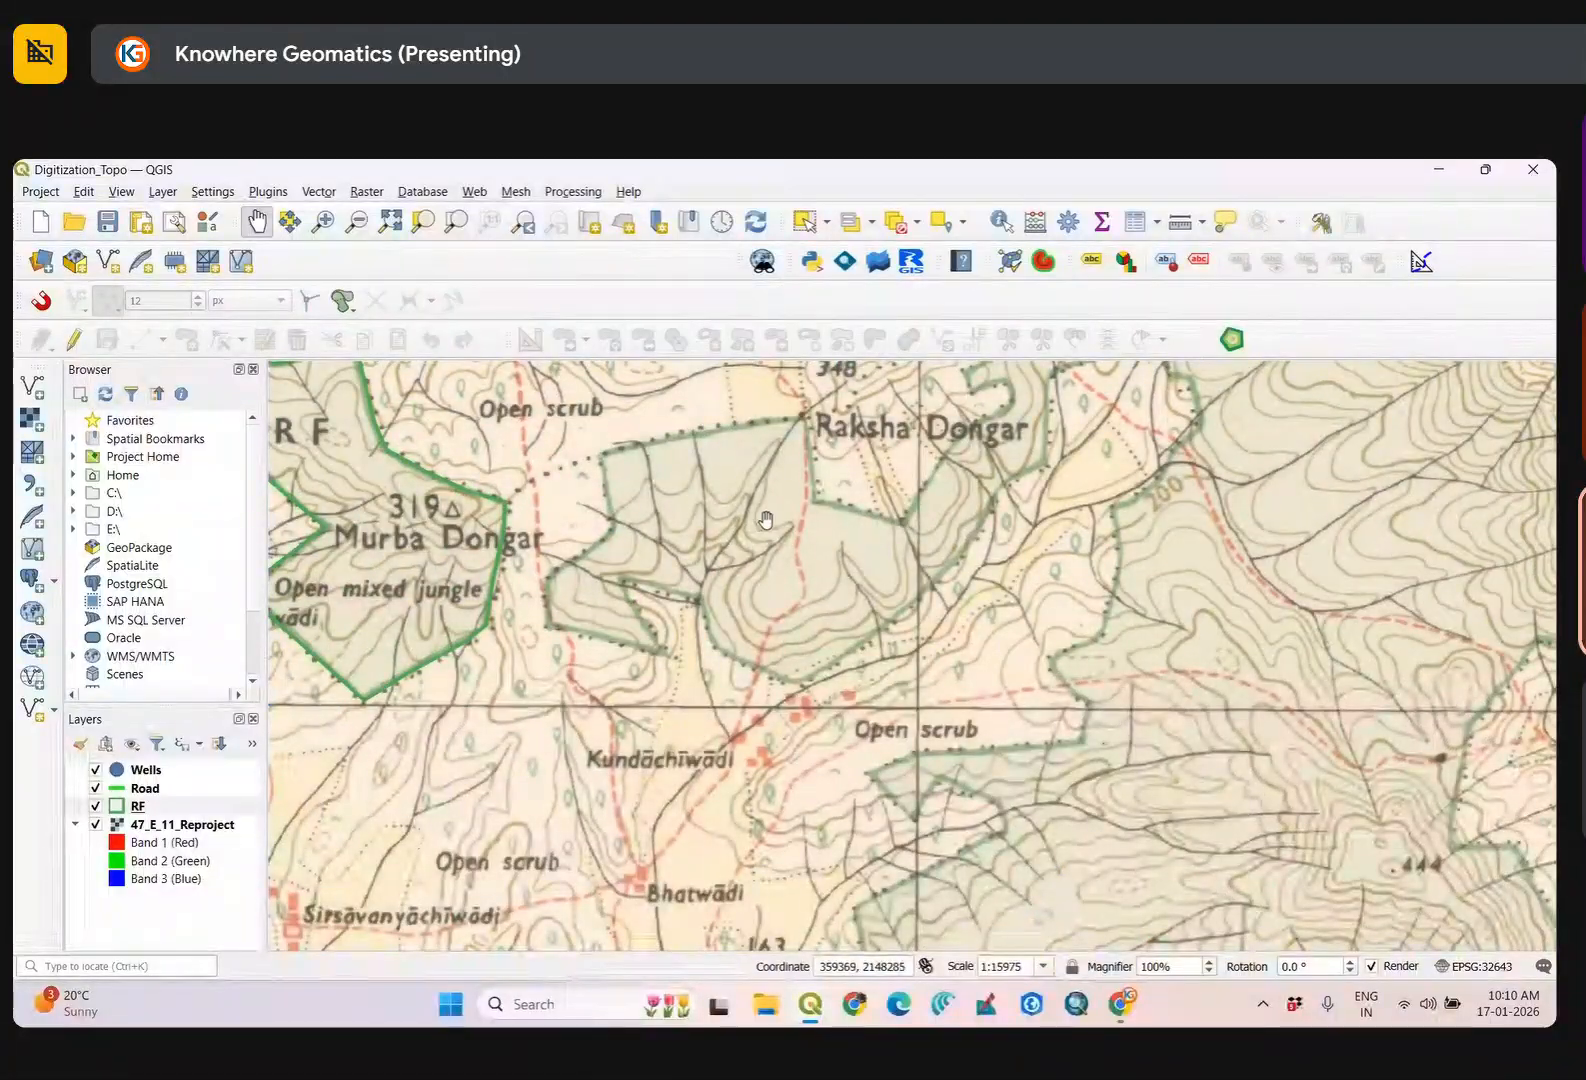
{"action": "left_click_drag", "start_coordinate": [749, 467], "coordinate": [960, 634]}
{"action": "scroll", "coordinate": [960, 634], "scroll_direction": "down", "scroll_amount": 1}
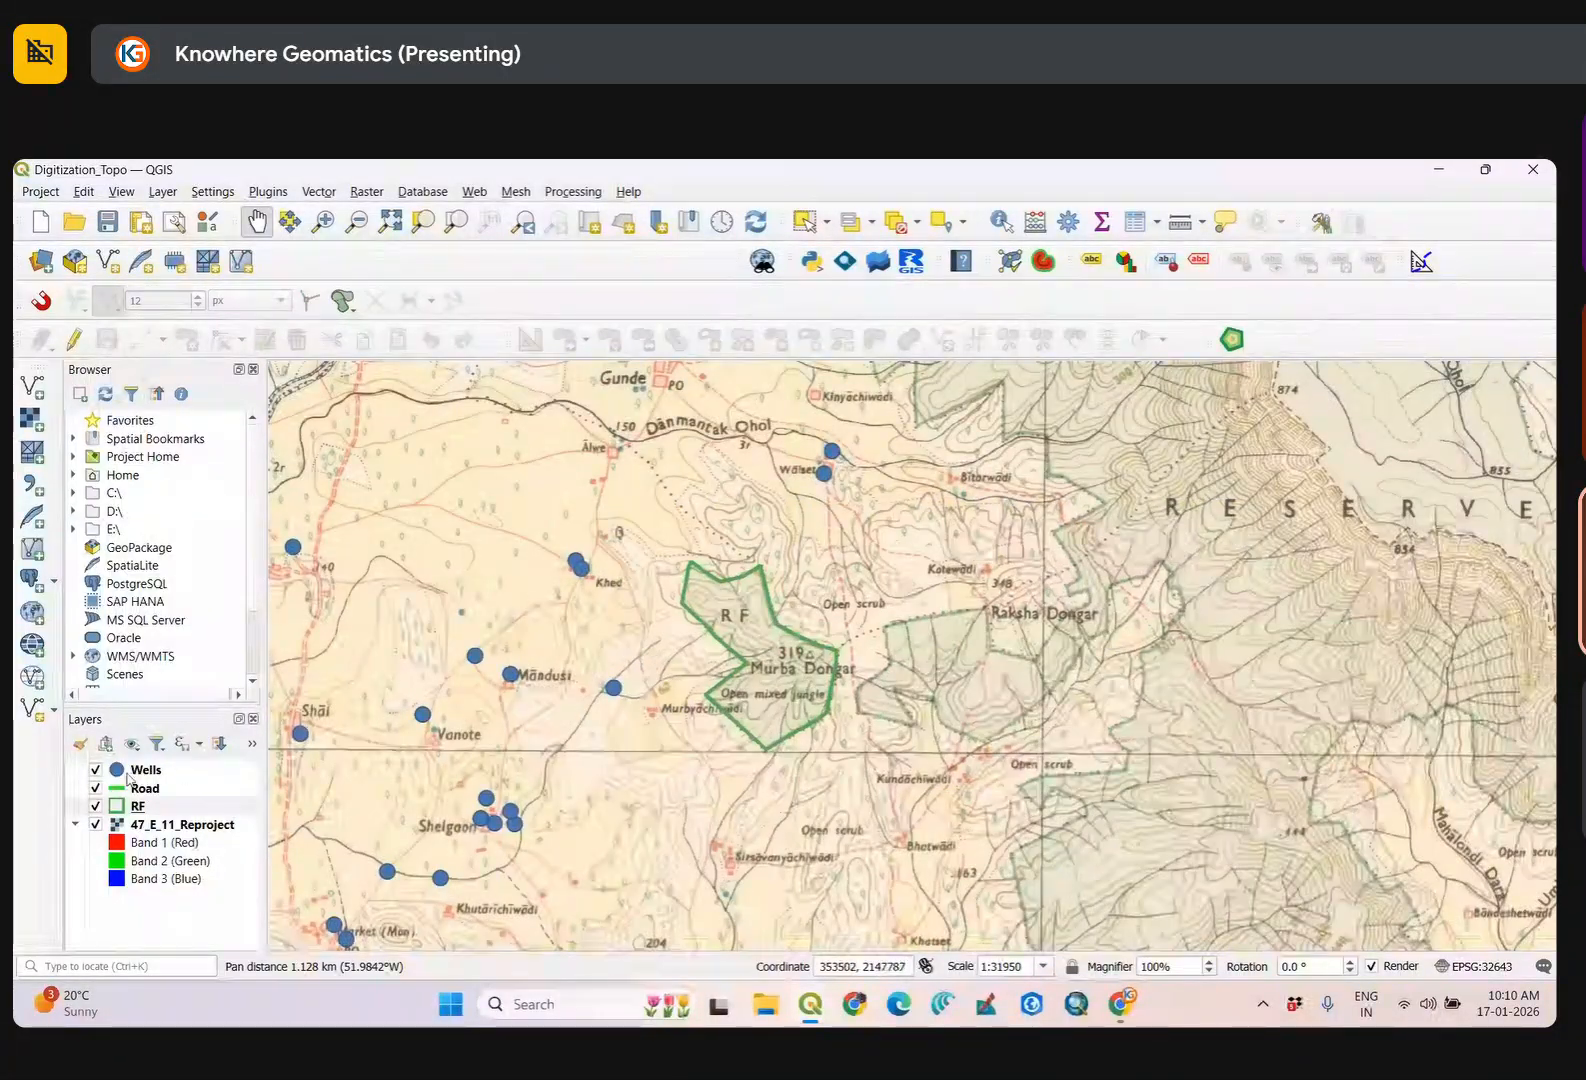
Hide the 47_E_11_Reproject, RF and Road layers, leaving only Wells displayed.
{"action": "left_click", "coordinate": [96, 824]}
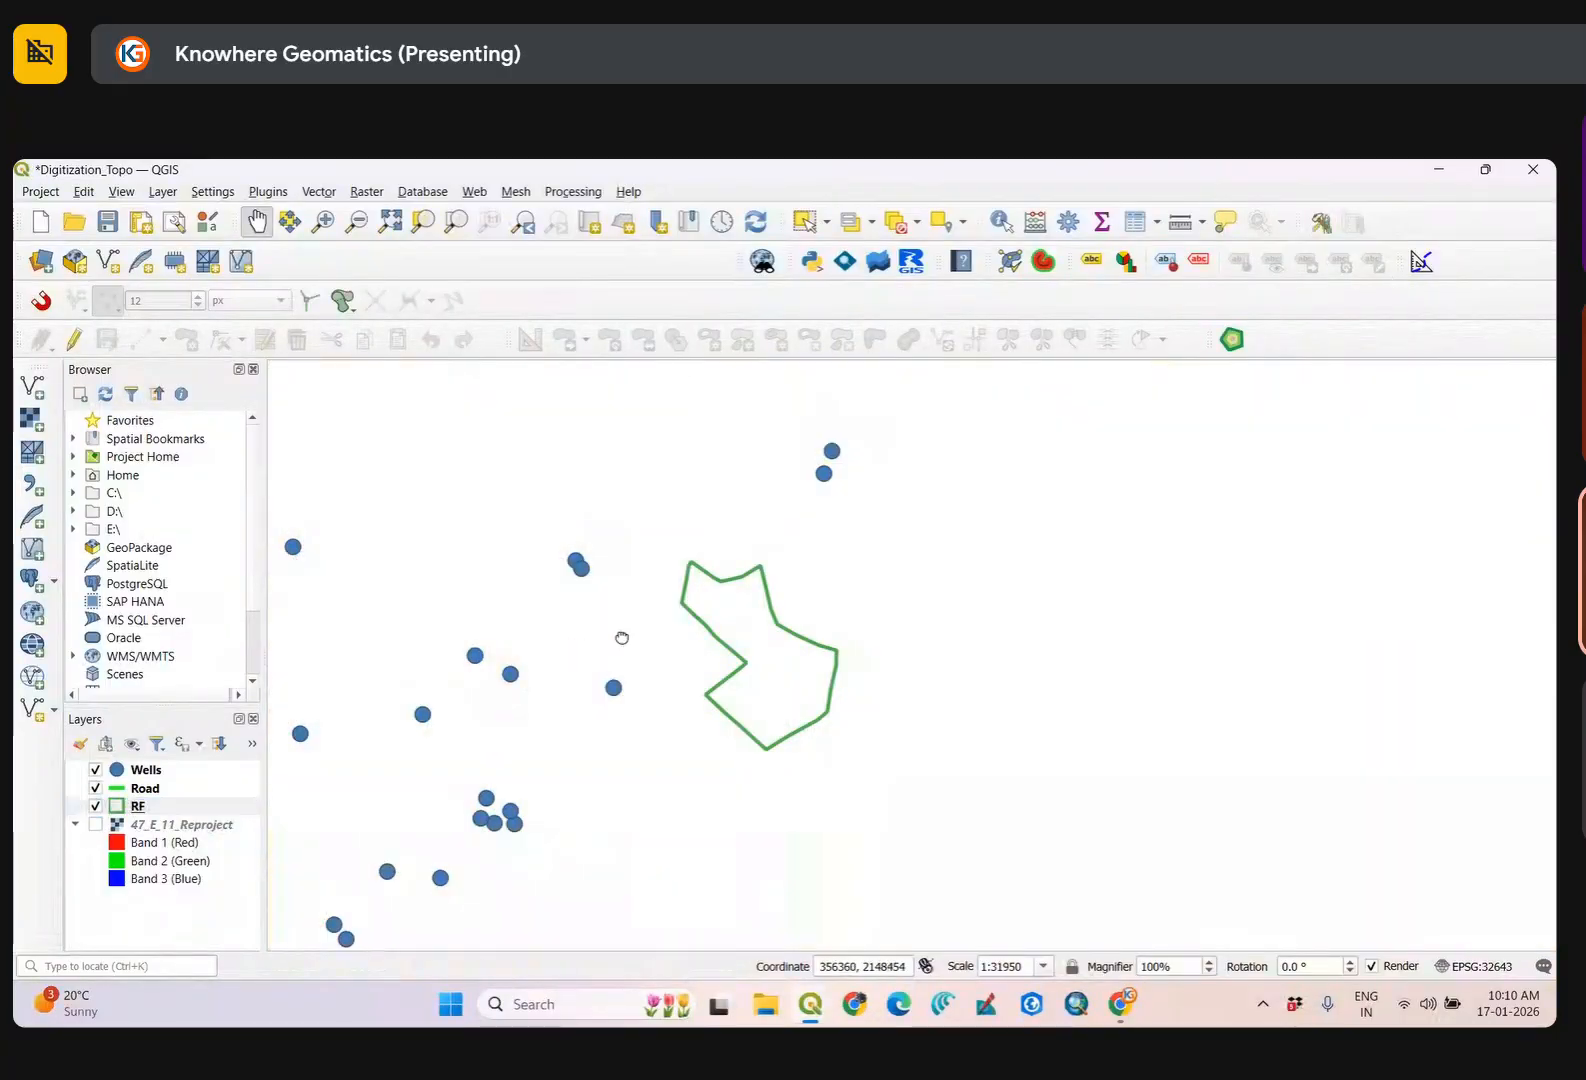
{"action": "left_click", "coordinate": [95, 806]}
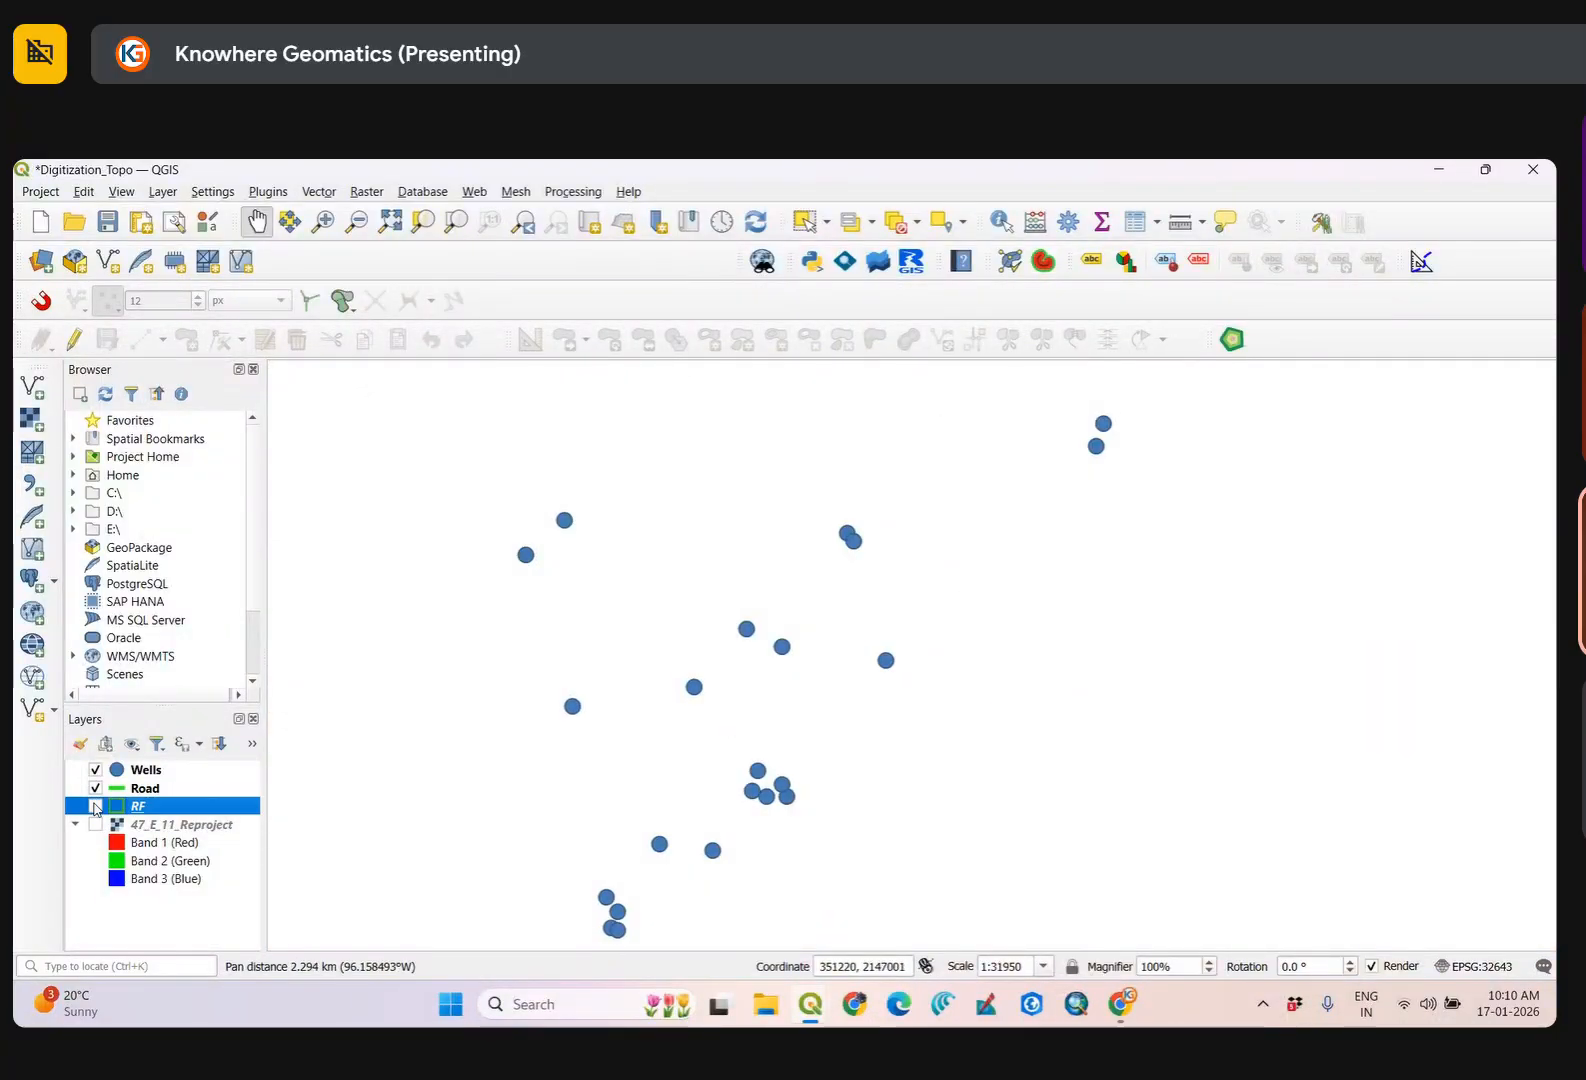
{"action": "left_click", "coordinate": [96, 788]}
Show the 47_E_11_Reproject raster again beneath the wells around Shelgaon and make Wells the active layer.
{"action": "left_click_drag", "start_coordinate": [620, 743], "coordinate": [688, 716]}
{"action": "scroll", "coordinate": [845, 772], "scroll_direction": "up", "scroll_amount": 2}
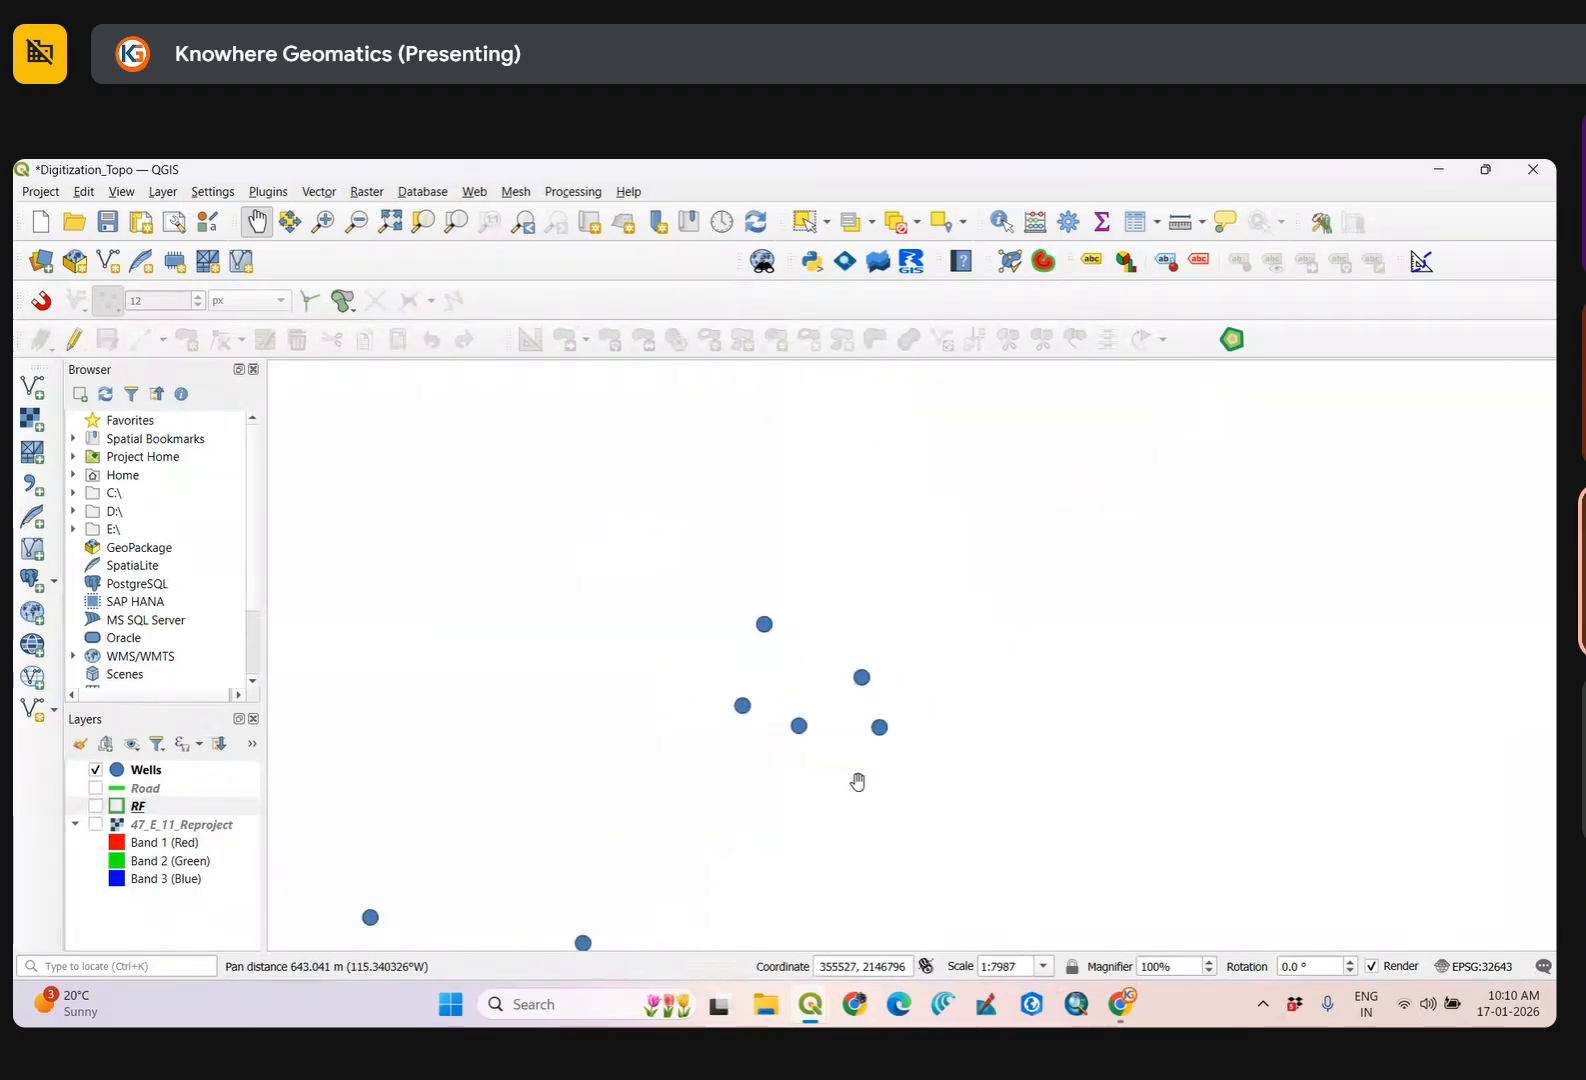
{"action": "left_click", "coordinate": [96, 824]}
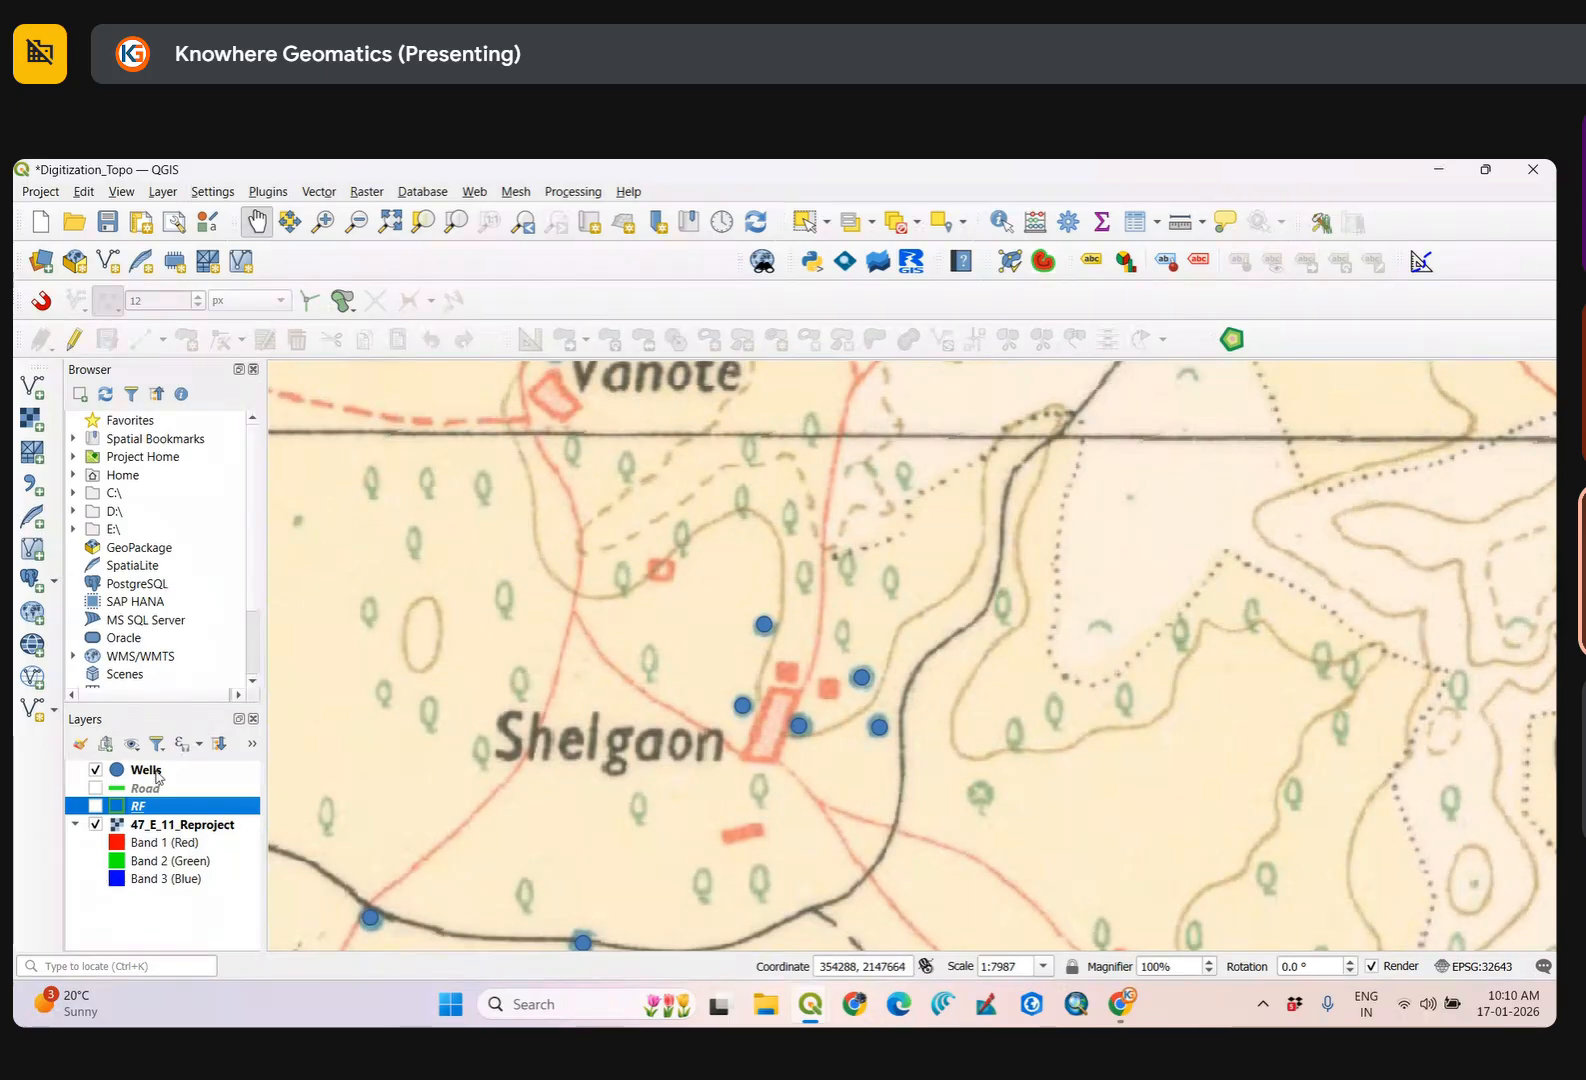
{"action": "left_click", "coordinate": [157, 772]}
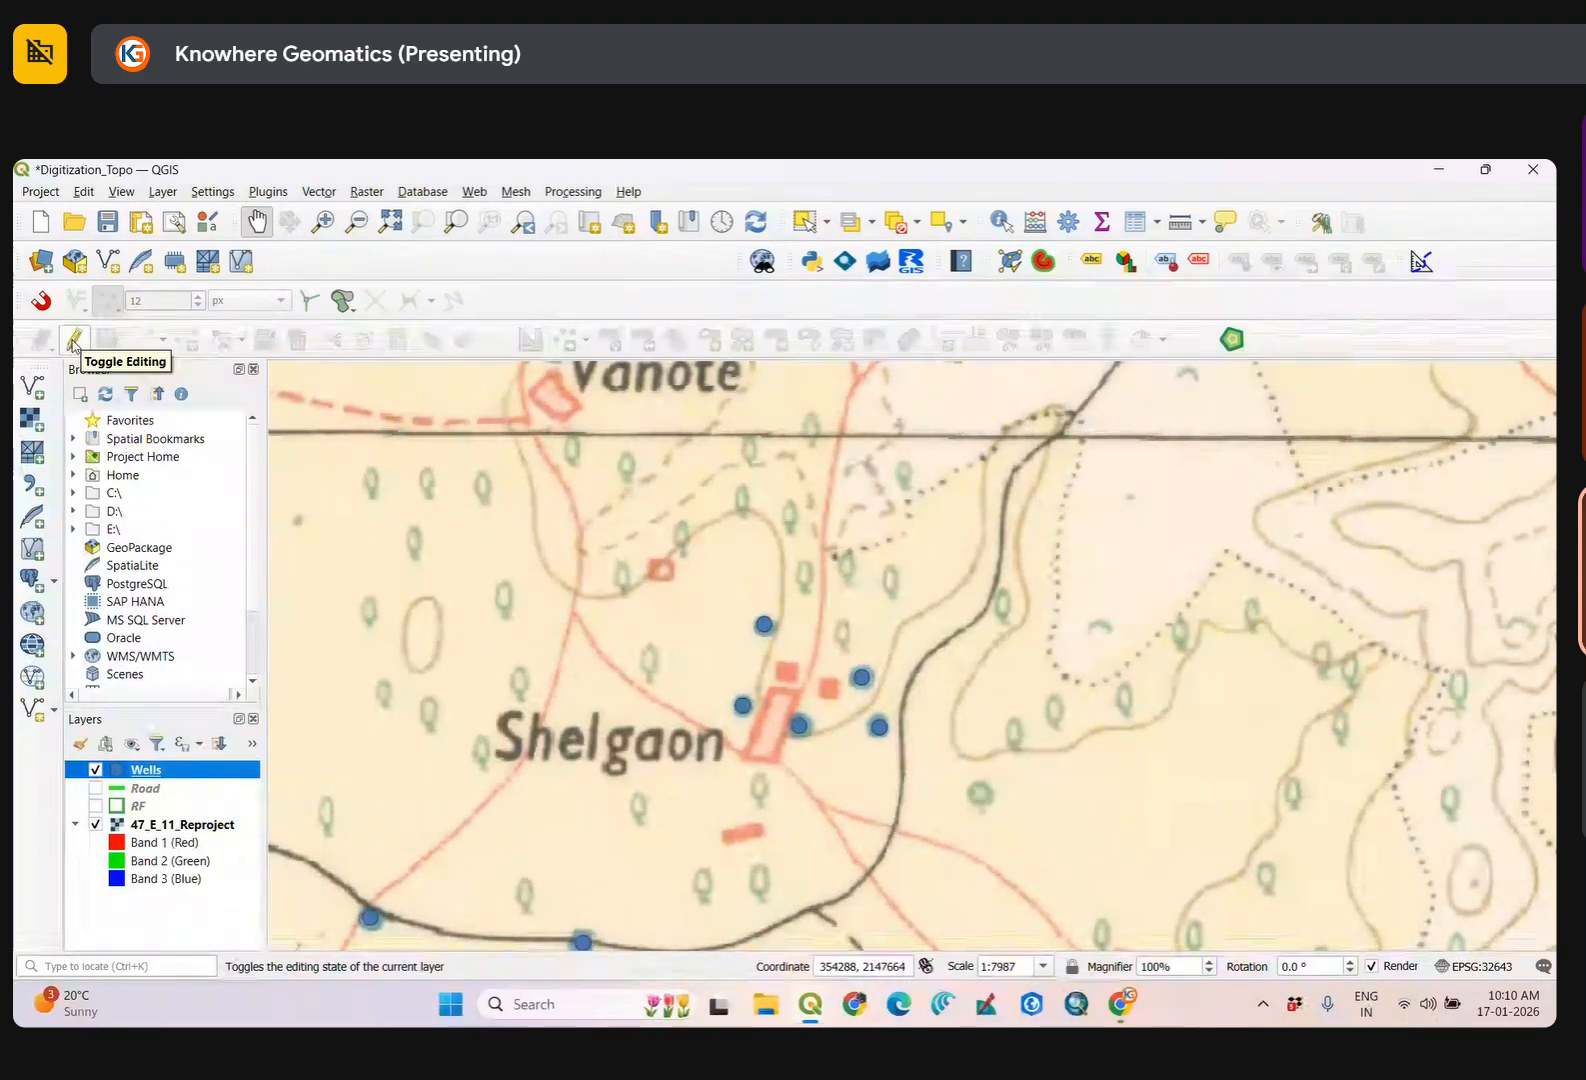
Add three points with empty ids to the Wells layer on tree symbols northwest of Shelgaon, saving the edits and closing the editing session.
{"action": "left_click", "coordinate": [73, 341]}
{"action": "left_click_drag", "start_coordinate": [622, 717], "coordinate": [762, 693]}
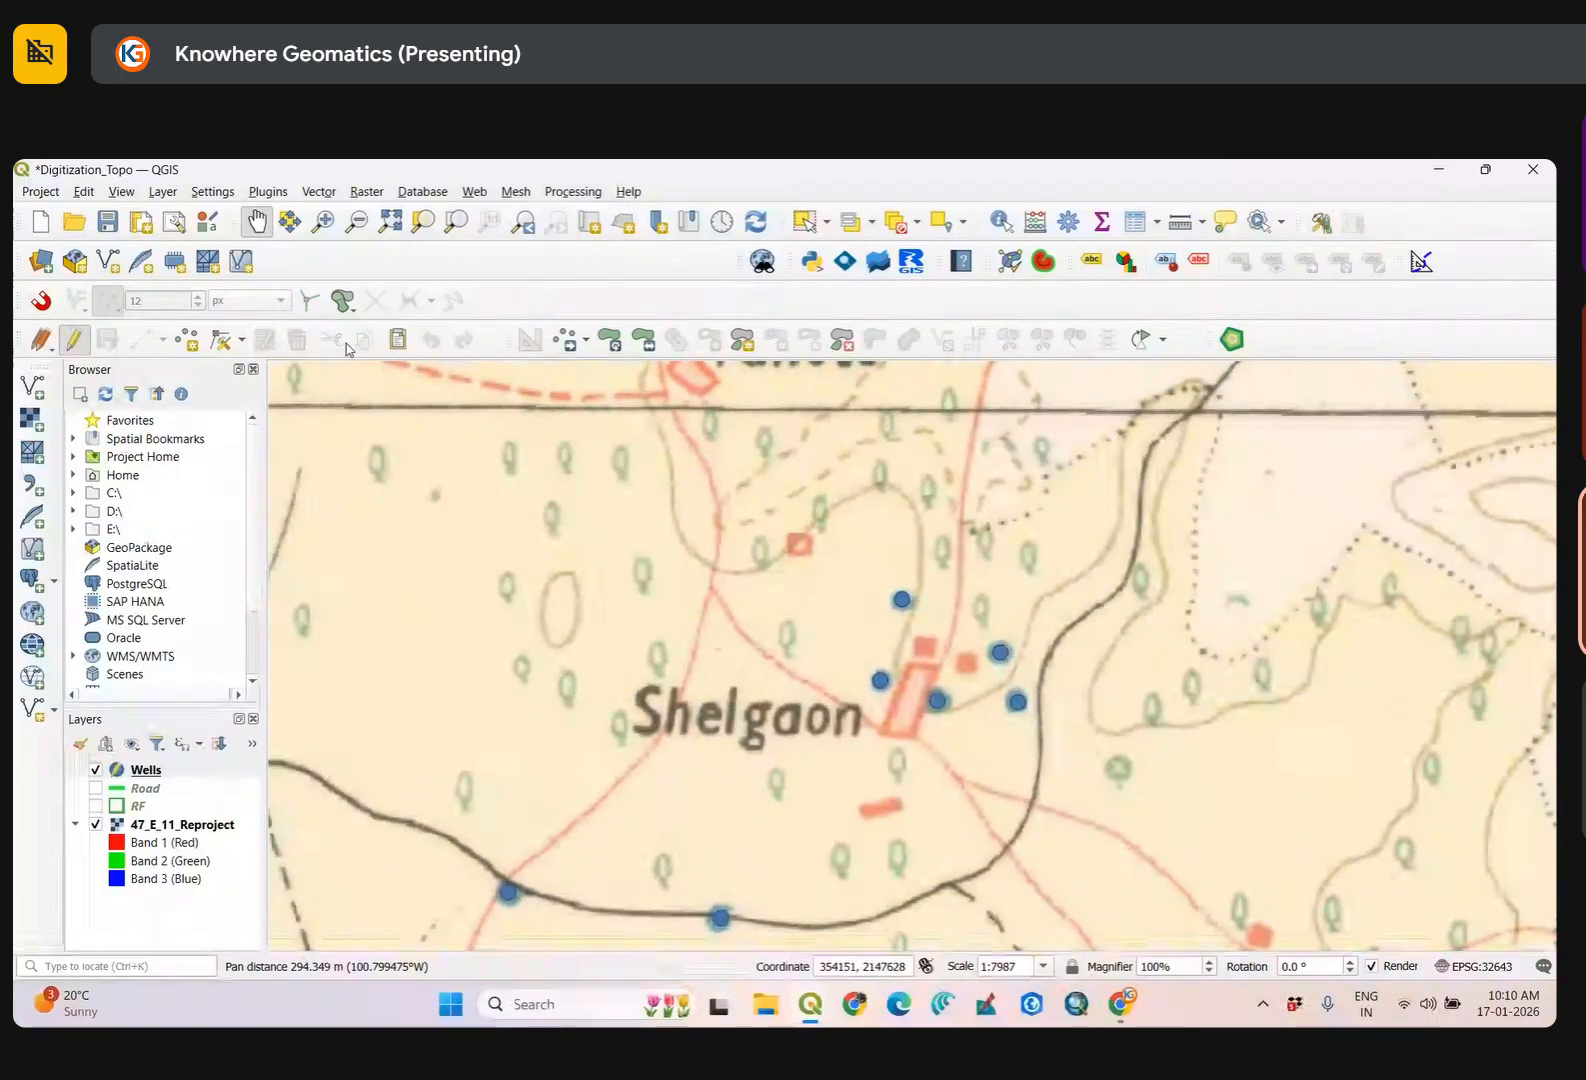
{"action": "left_click", "coordinate": [141, 340]}
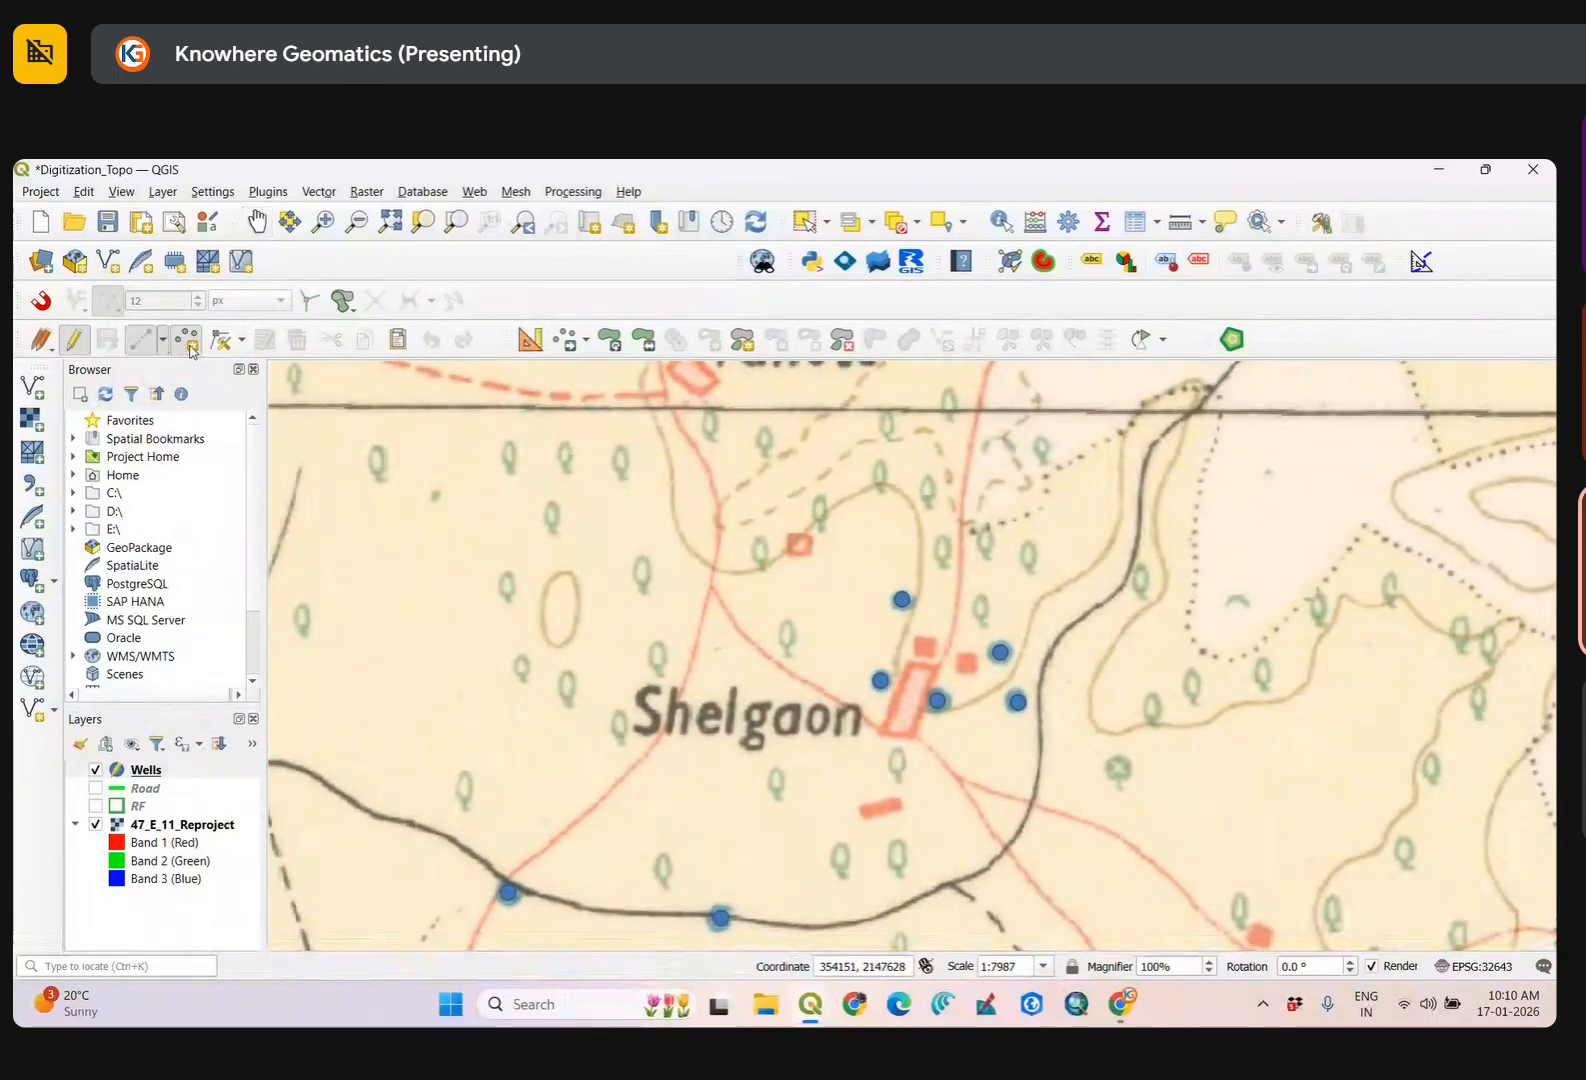
{"action": "left_click", "coordinate": [524, 665]}
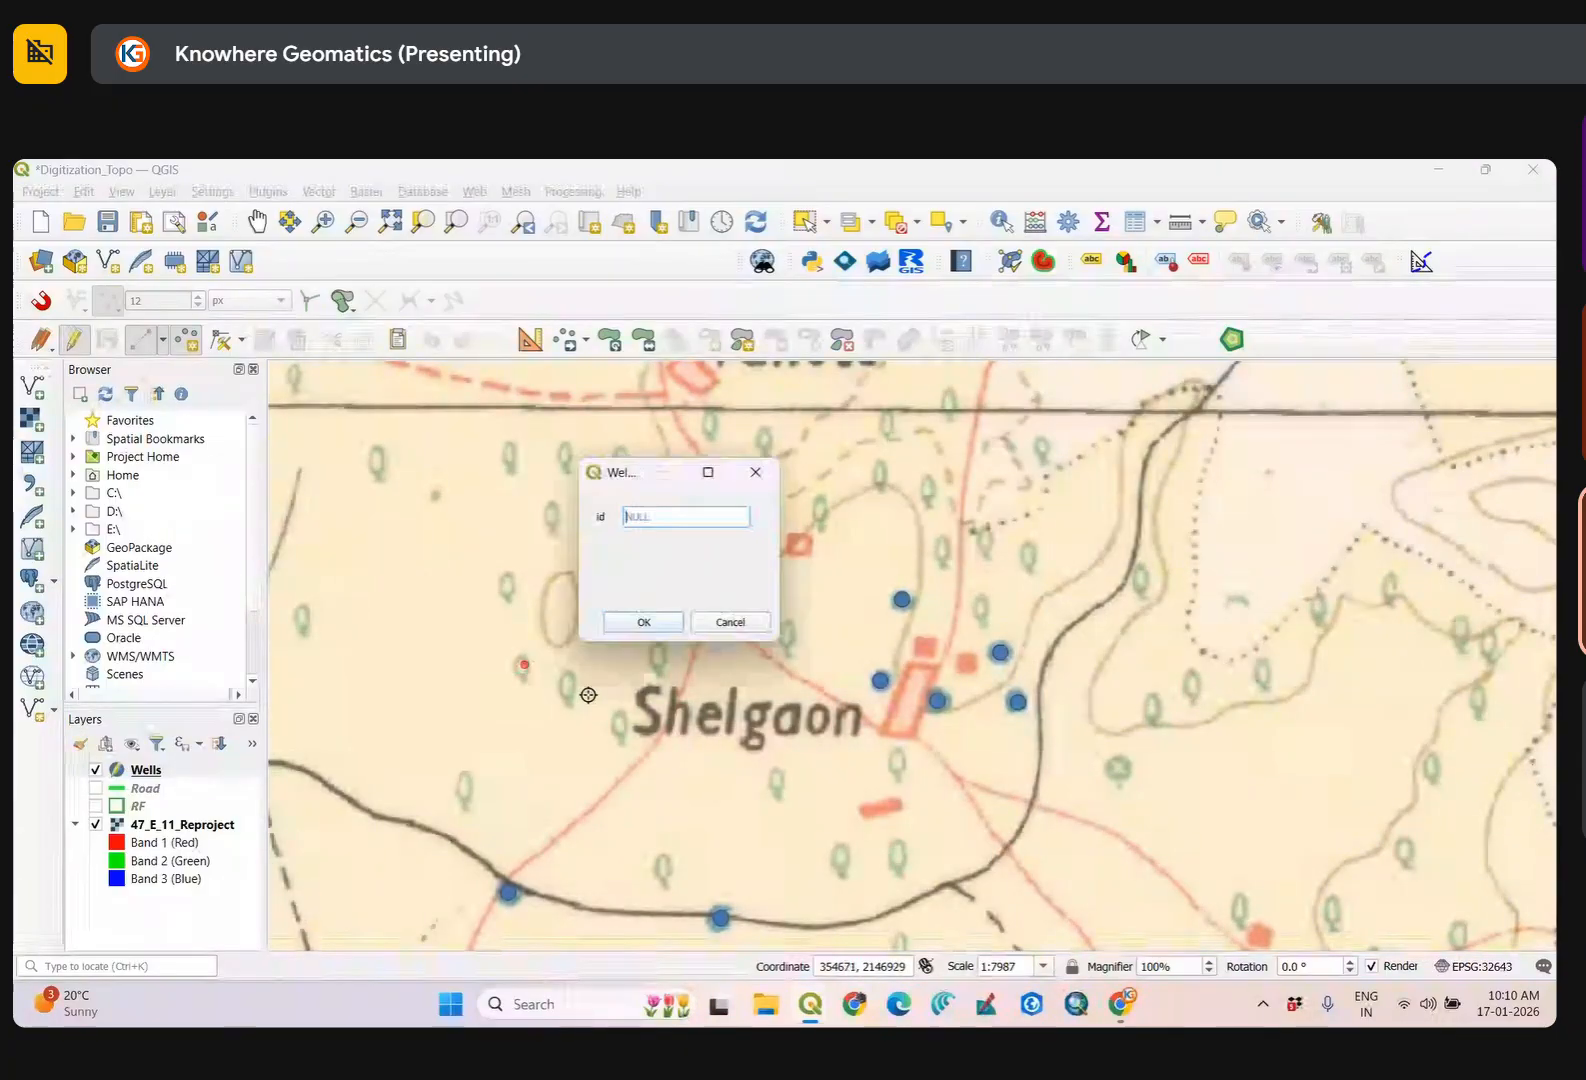
{"action": "left_click", "coordinate": [653, 622]}
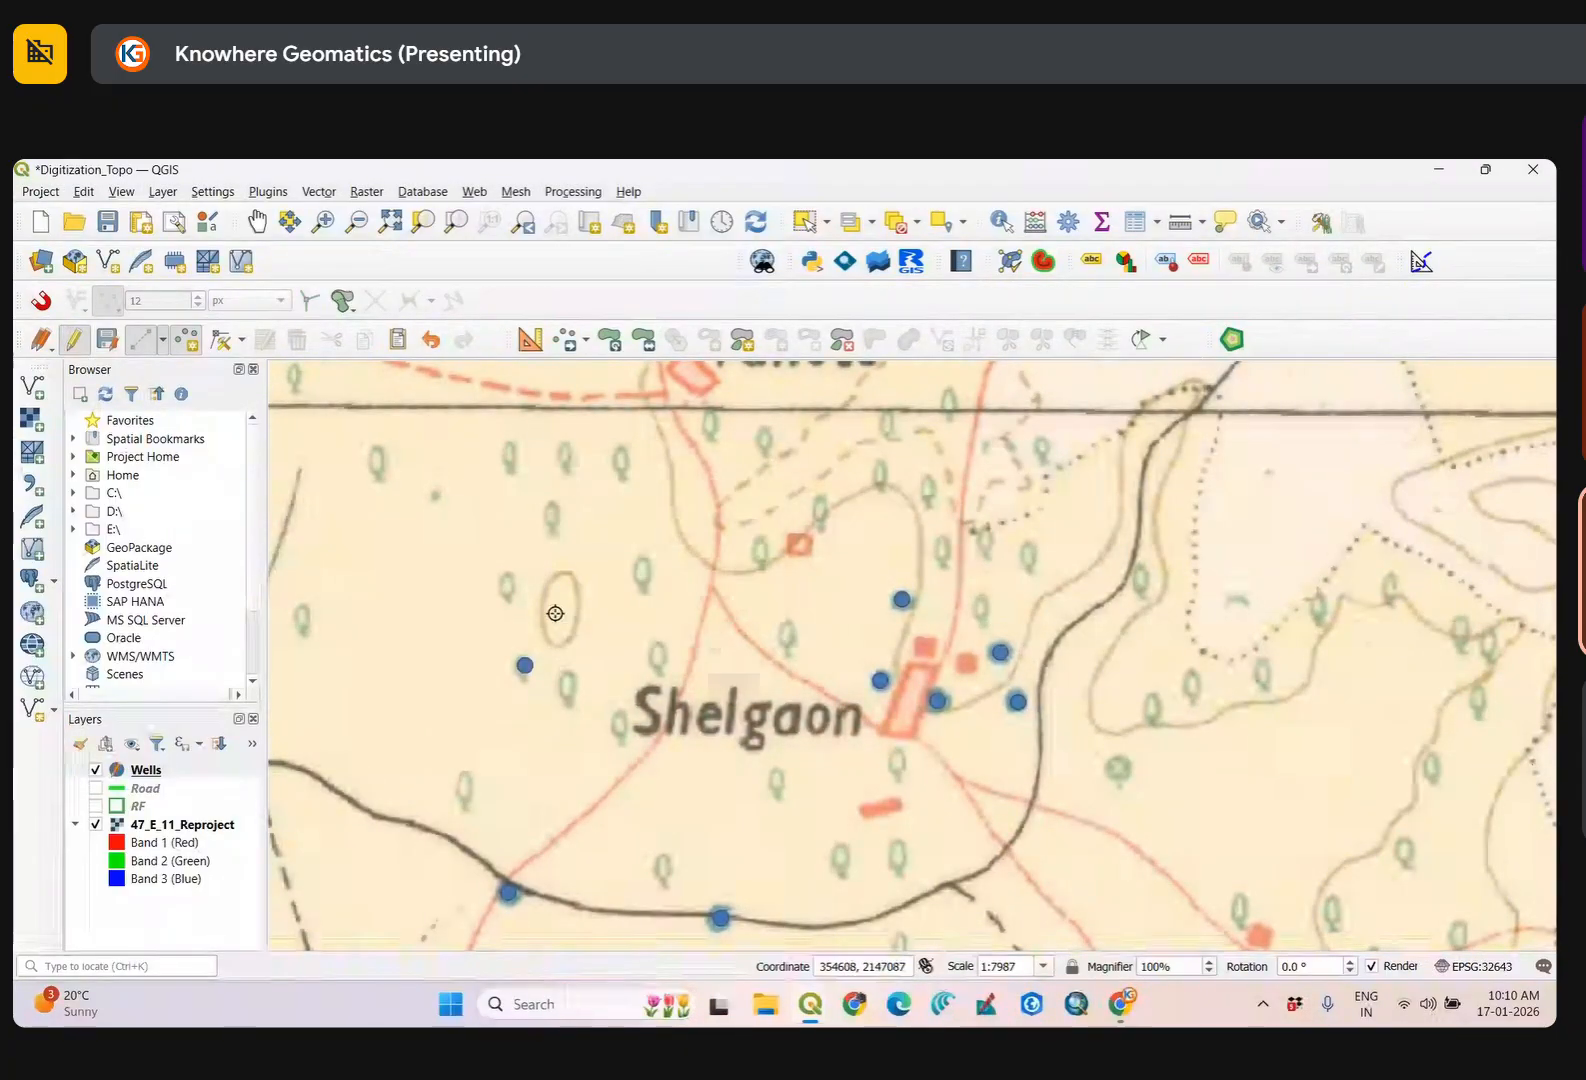
{"action": "left_click", "coordinate": [510, 585]}
{"action": "left_click", "coordinate": [650, 622]}
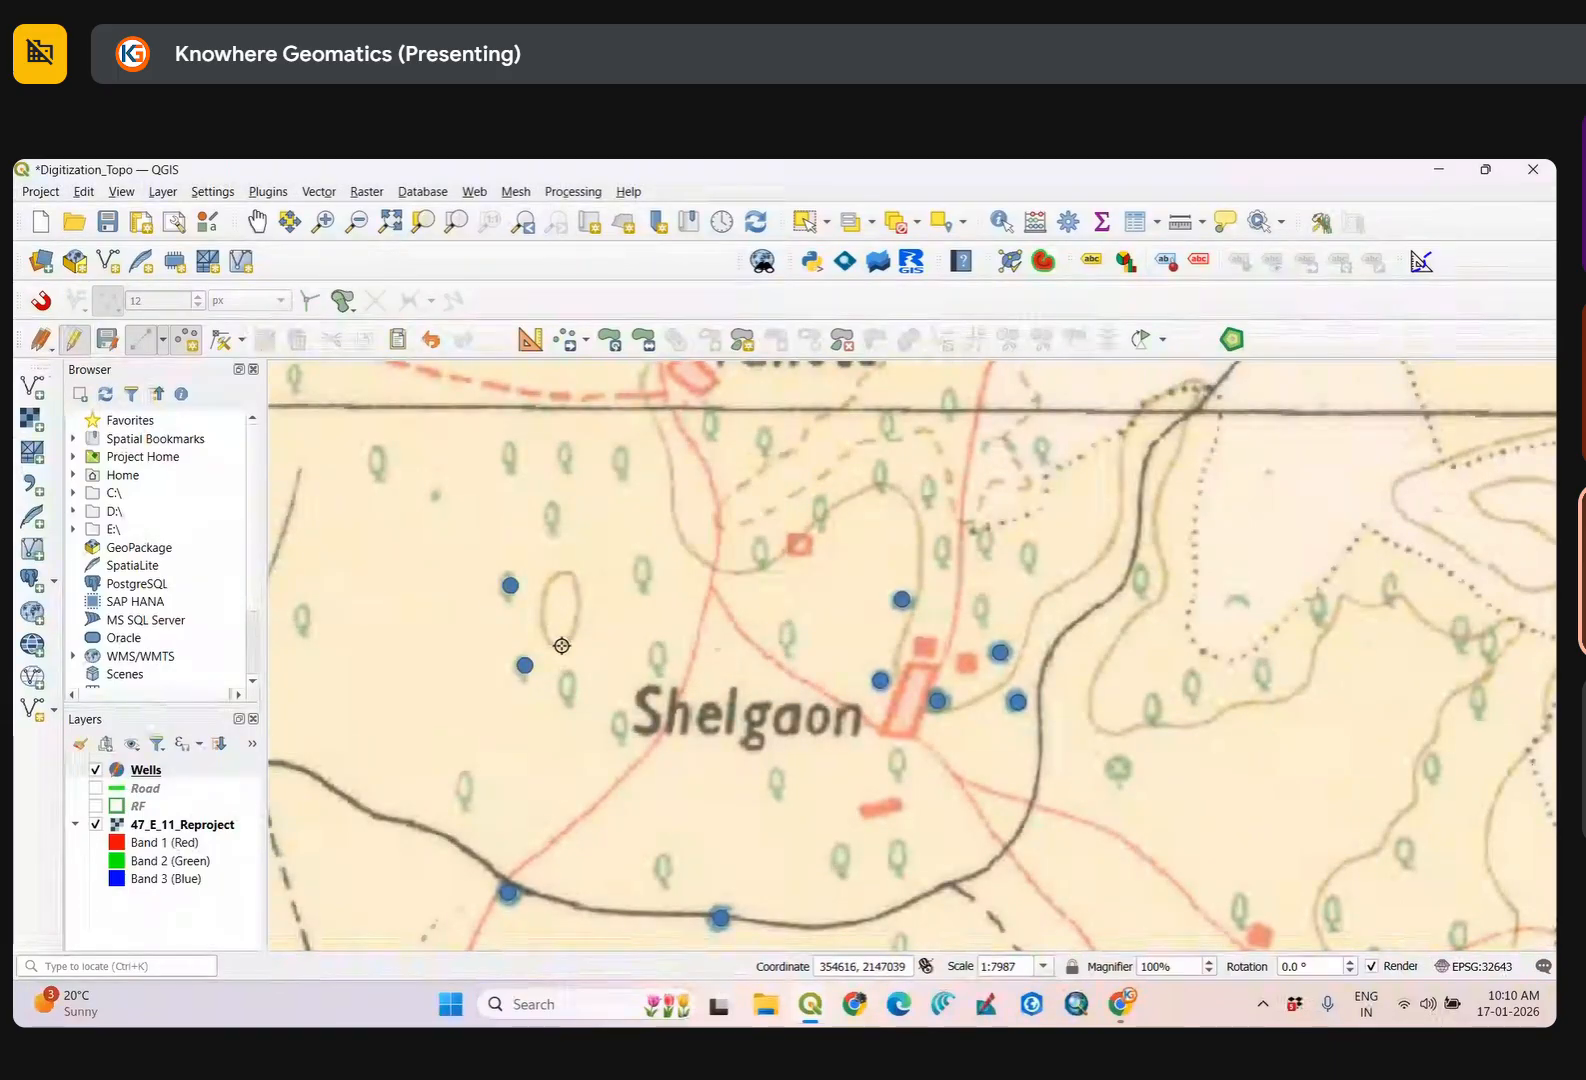
{"action": "left_click", "coordinate": [621, 460]}
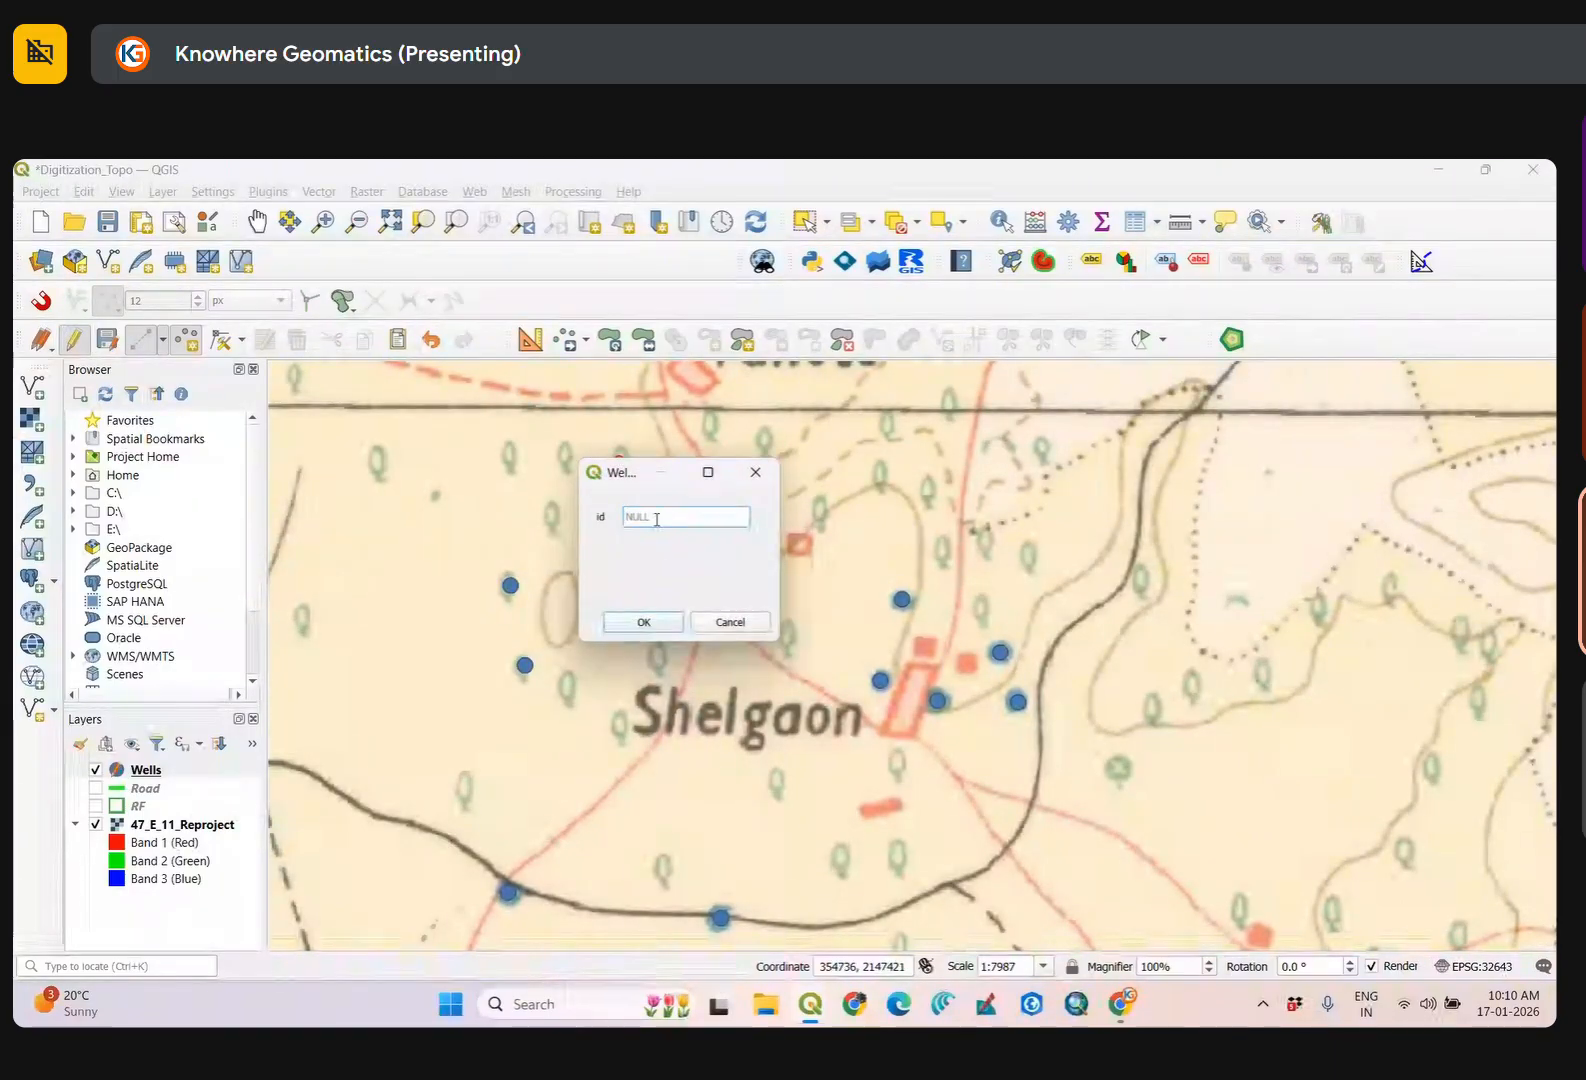
{"action": "left_click", "coordinate": [645, 620]}
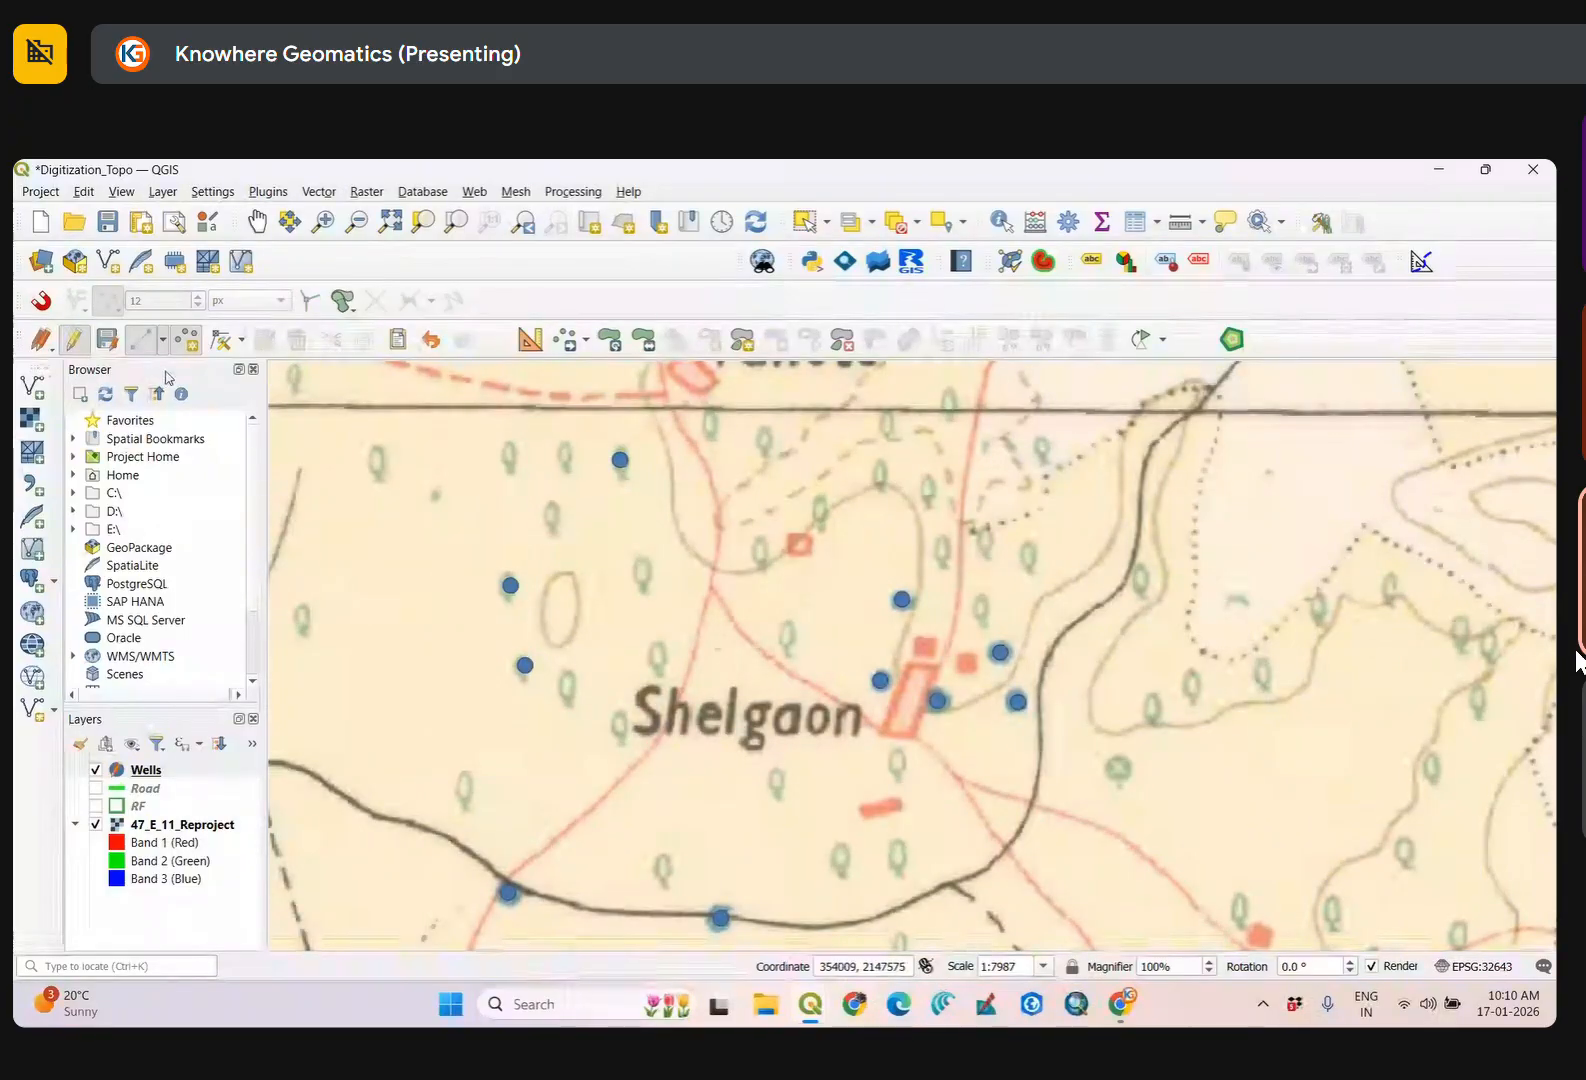
{"action": "left_click", "coordinate": [107, 340]}
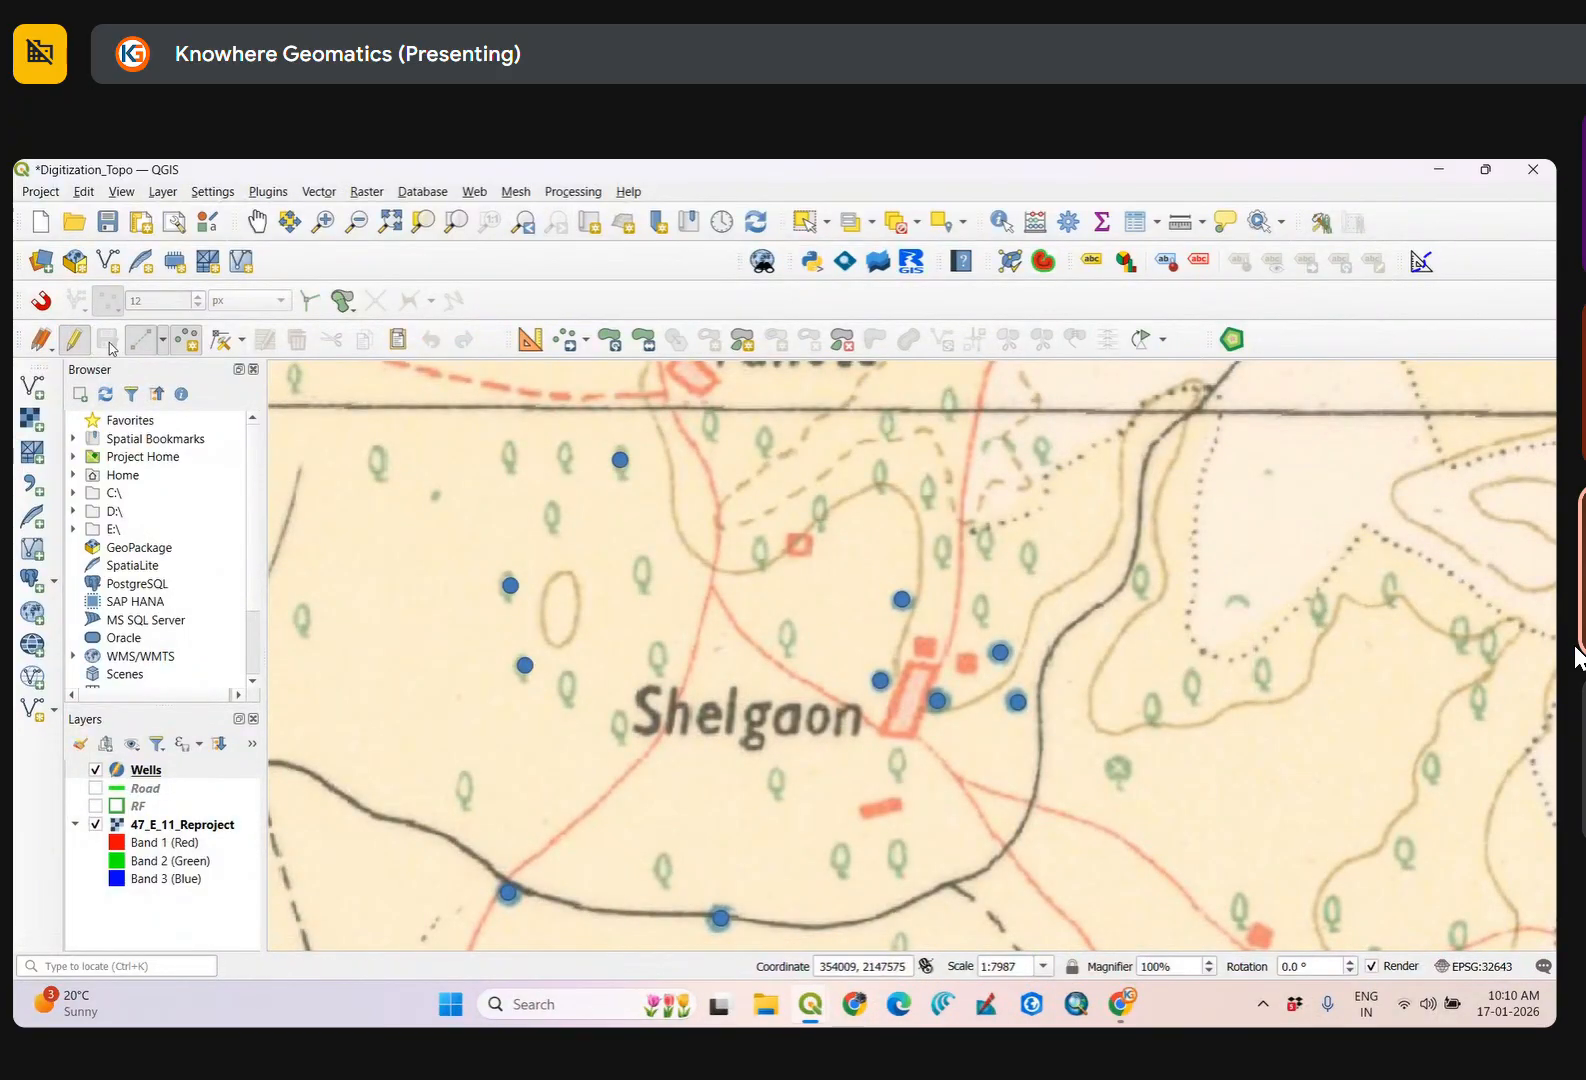
{"action": "left_click", "coordinate": [74, 339]}
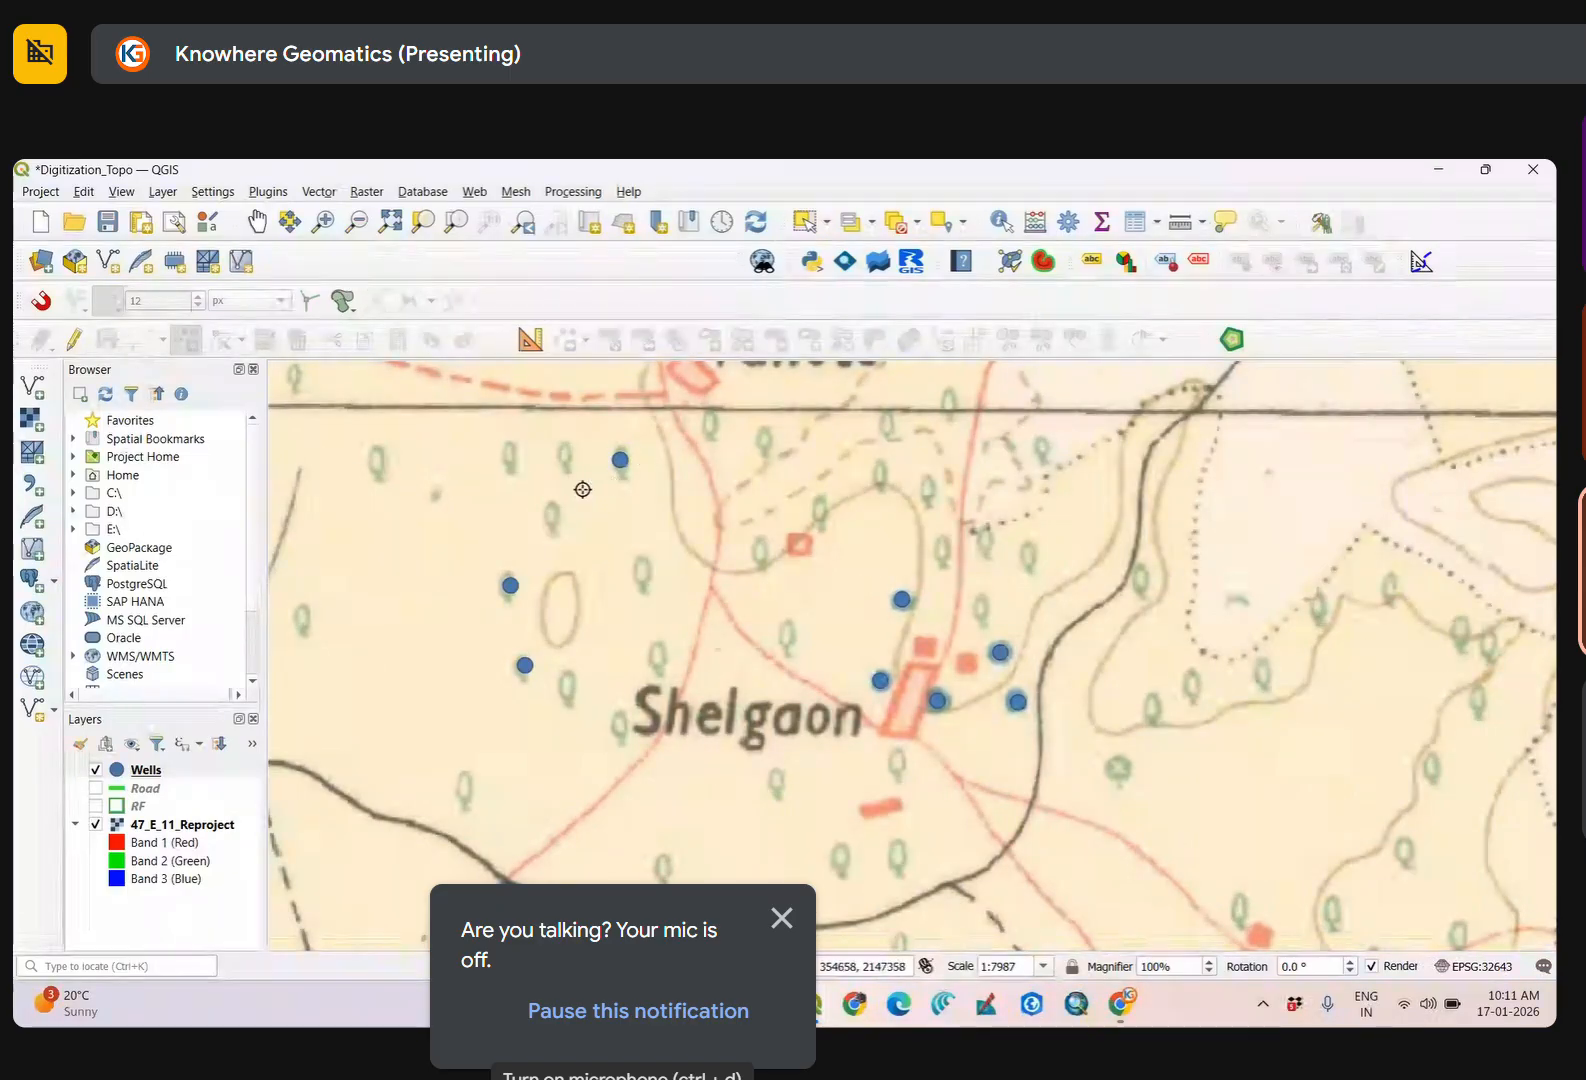
Reopen the Wells layer for editing and mark the northernmost of the three new points with the current-layer Vertex Tool.
{"action": "left_click", "coordinate": [146, 770]}
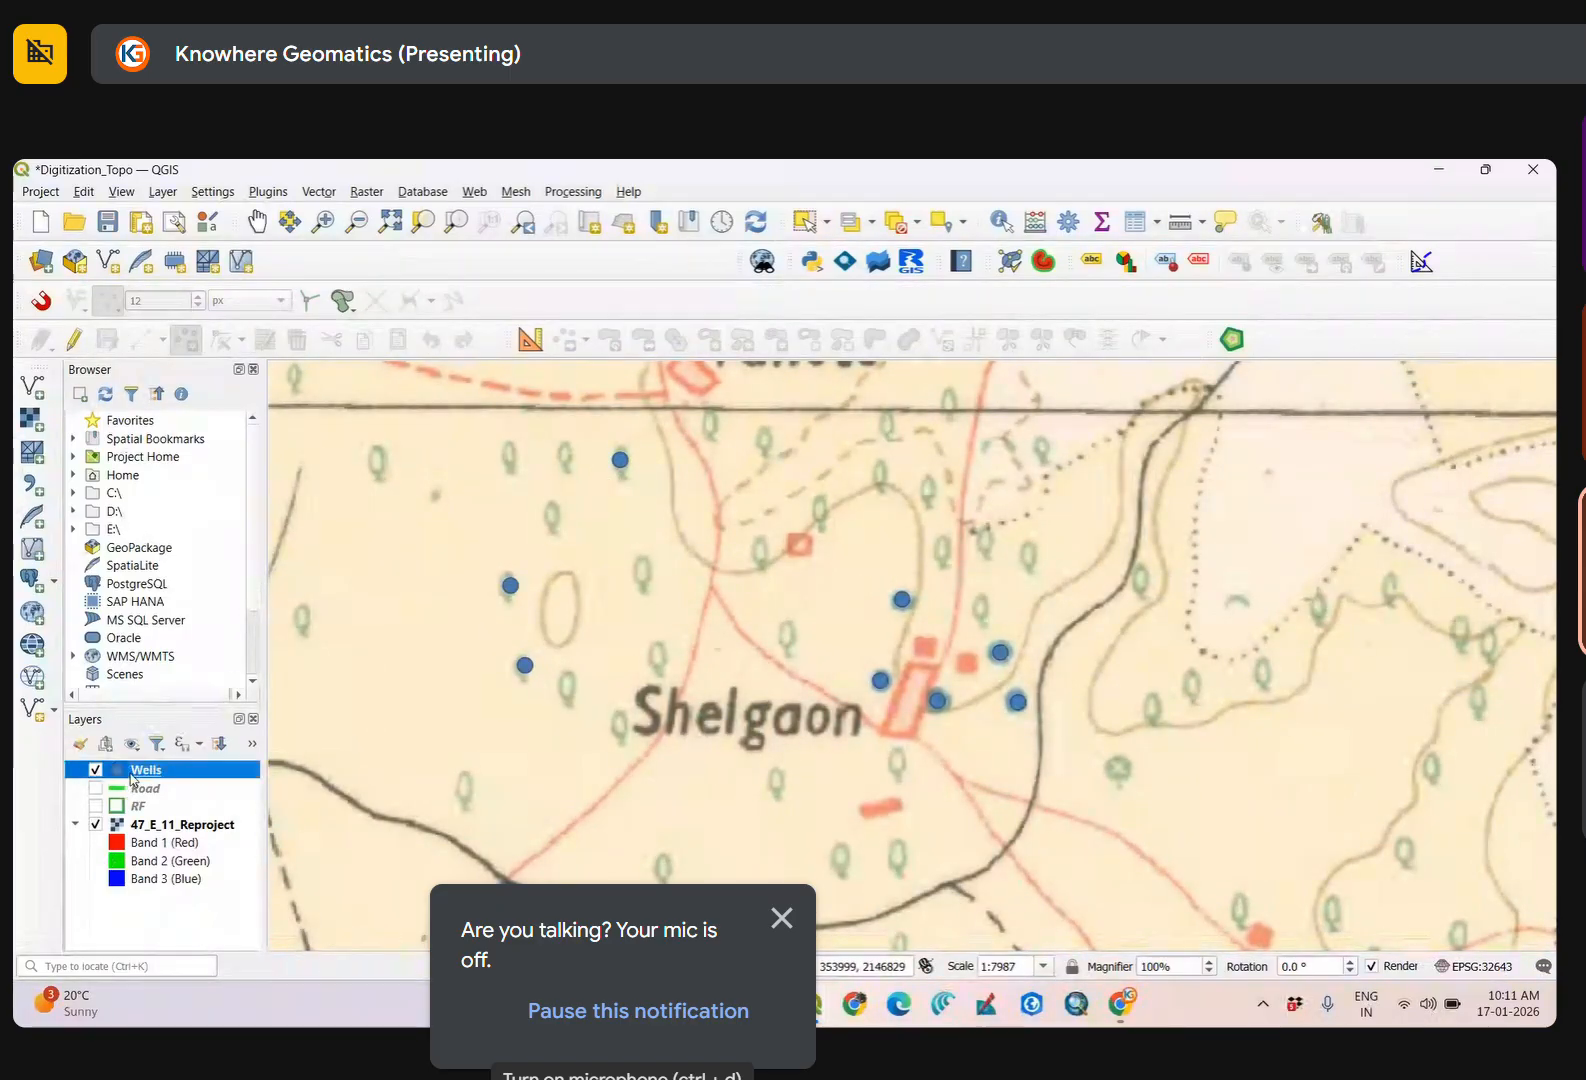
{"action": "left_click", "coordinate": [74, 345]}
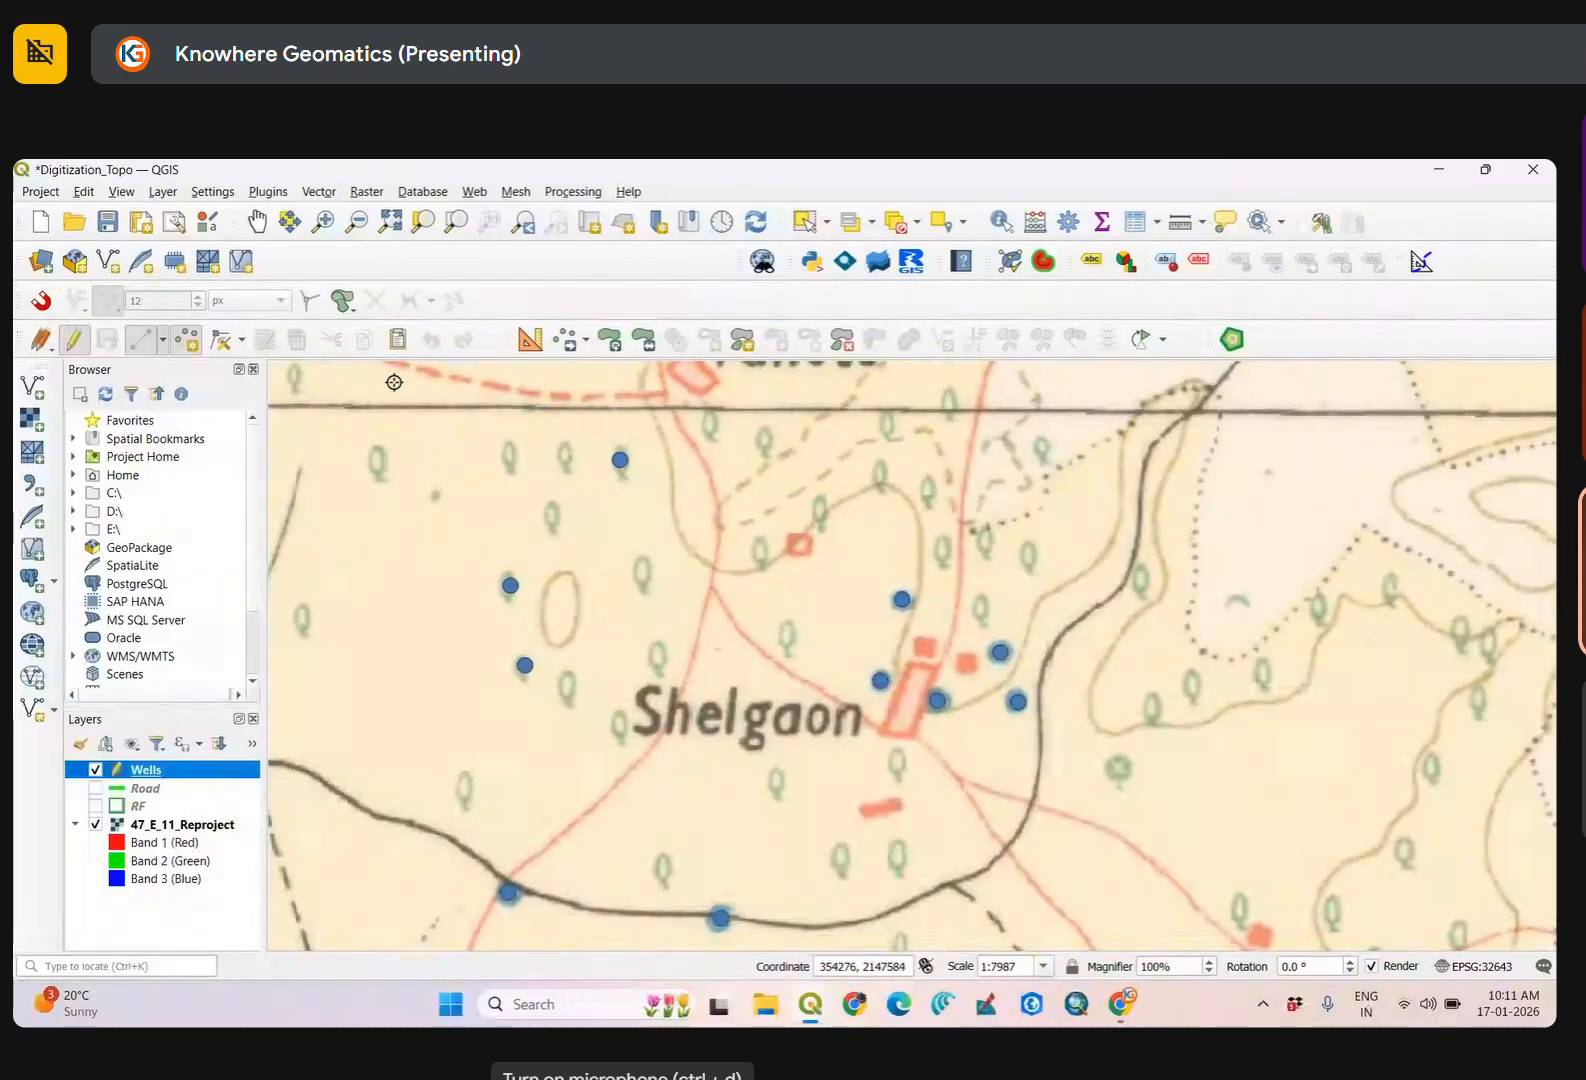
{"action": "left_click", "coordinate": [226, 342]}
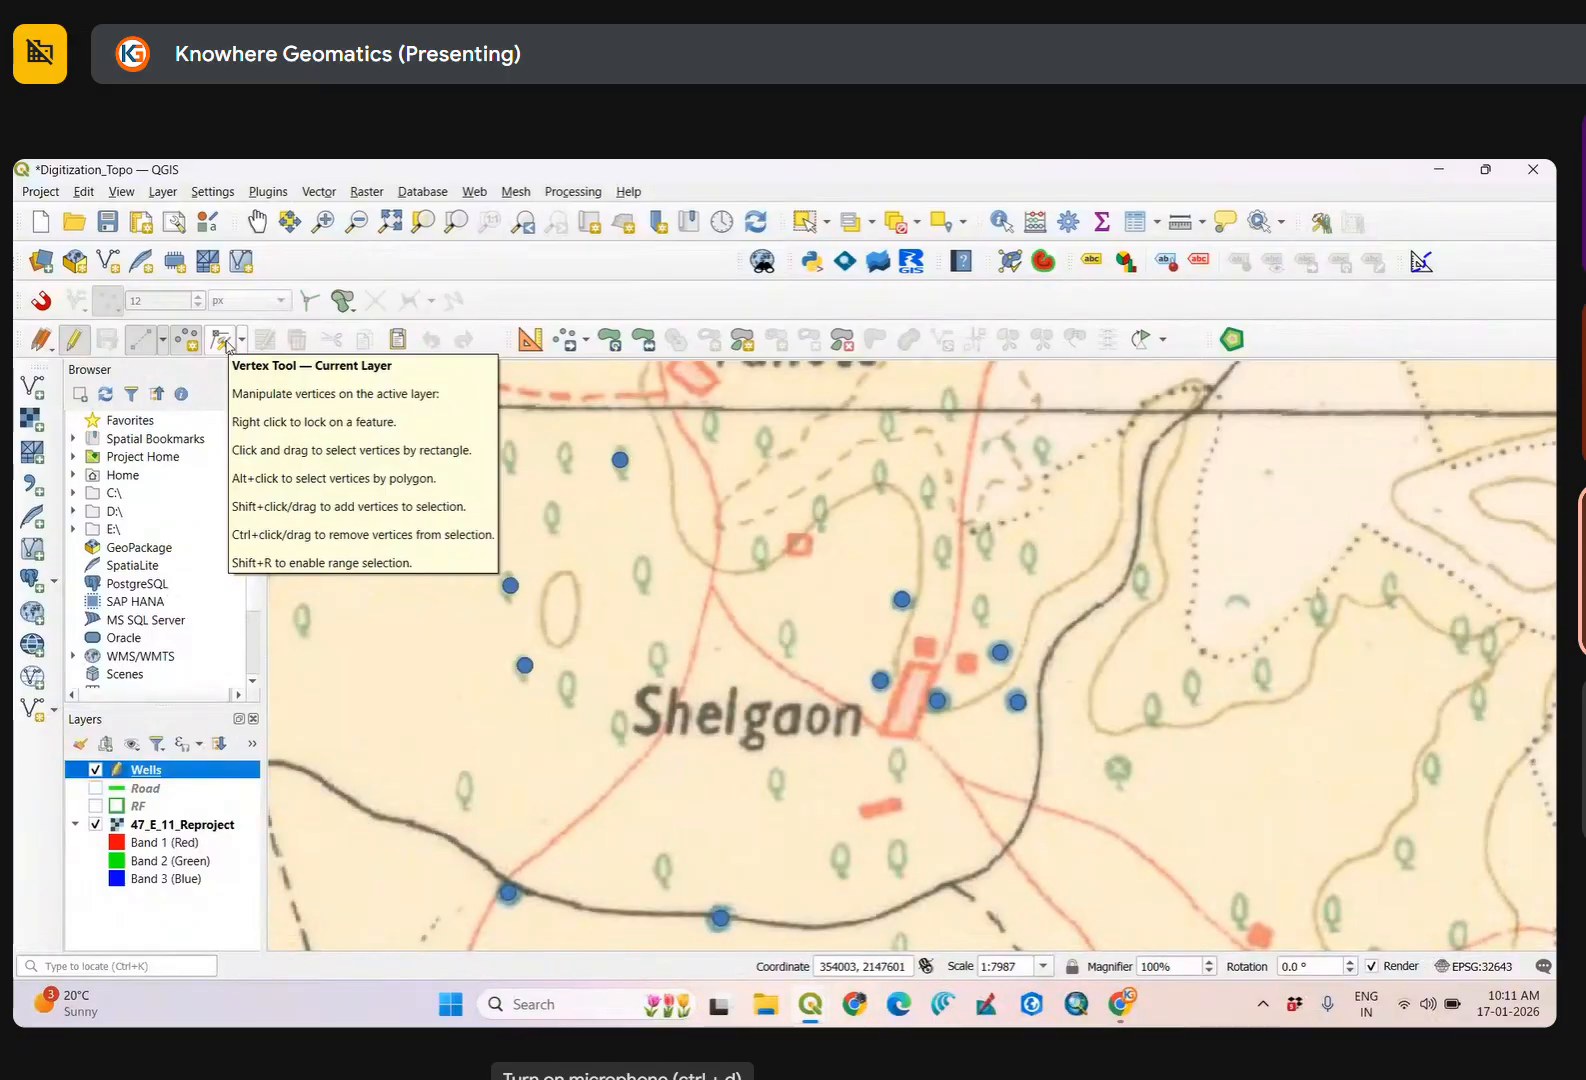
{"action": "left_click", "coordinate": [226, 342]}
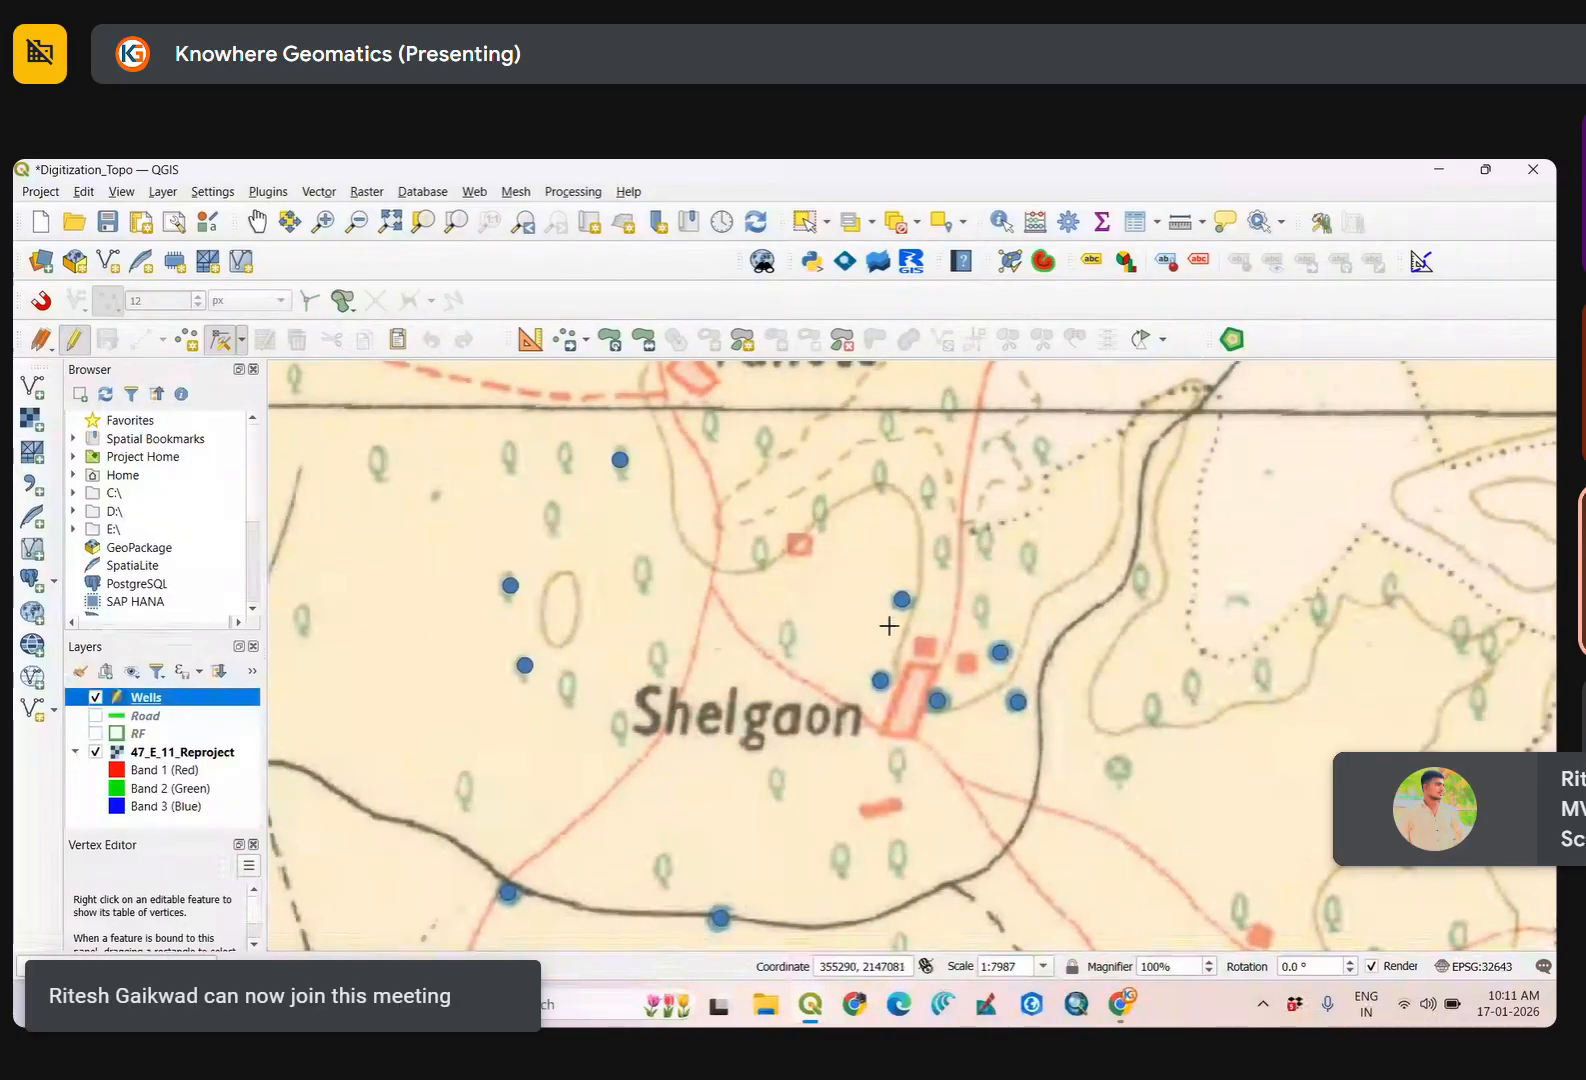
{"action": "mouse_move", "coordinate": [602, 938]}
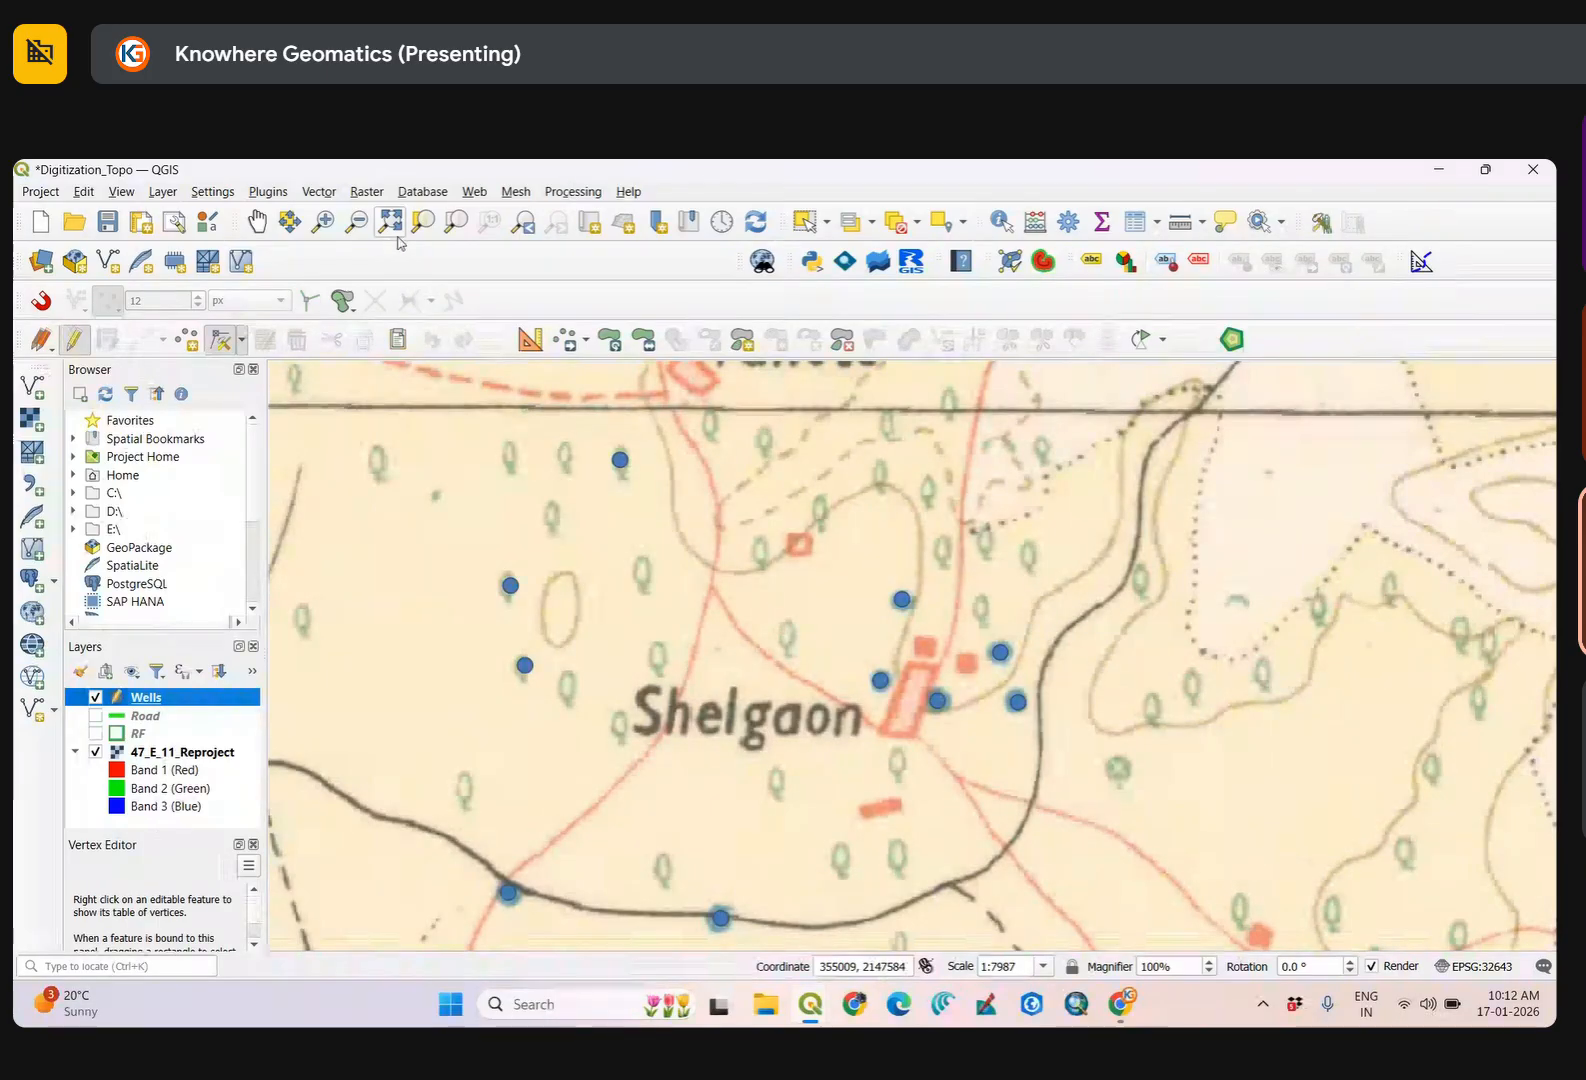
{"action": "left_click", "coordinate": [230, 342]}
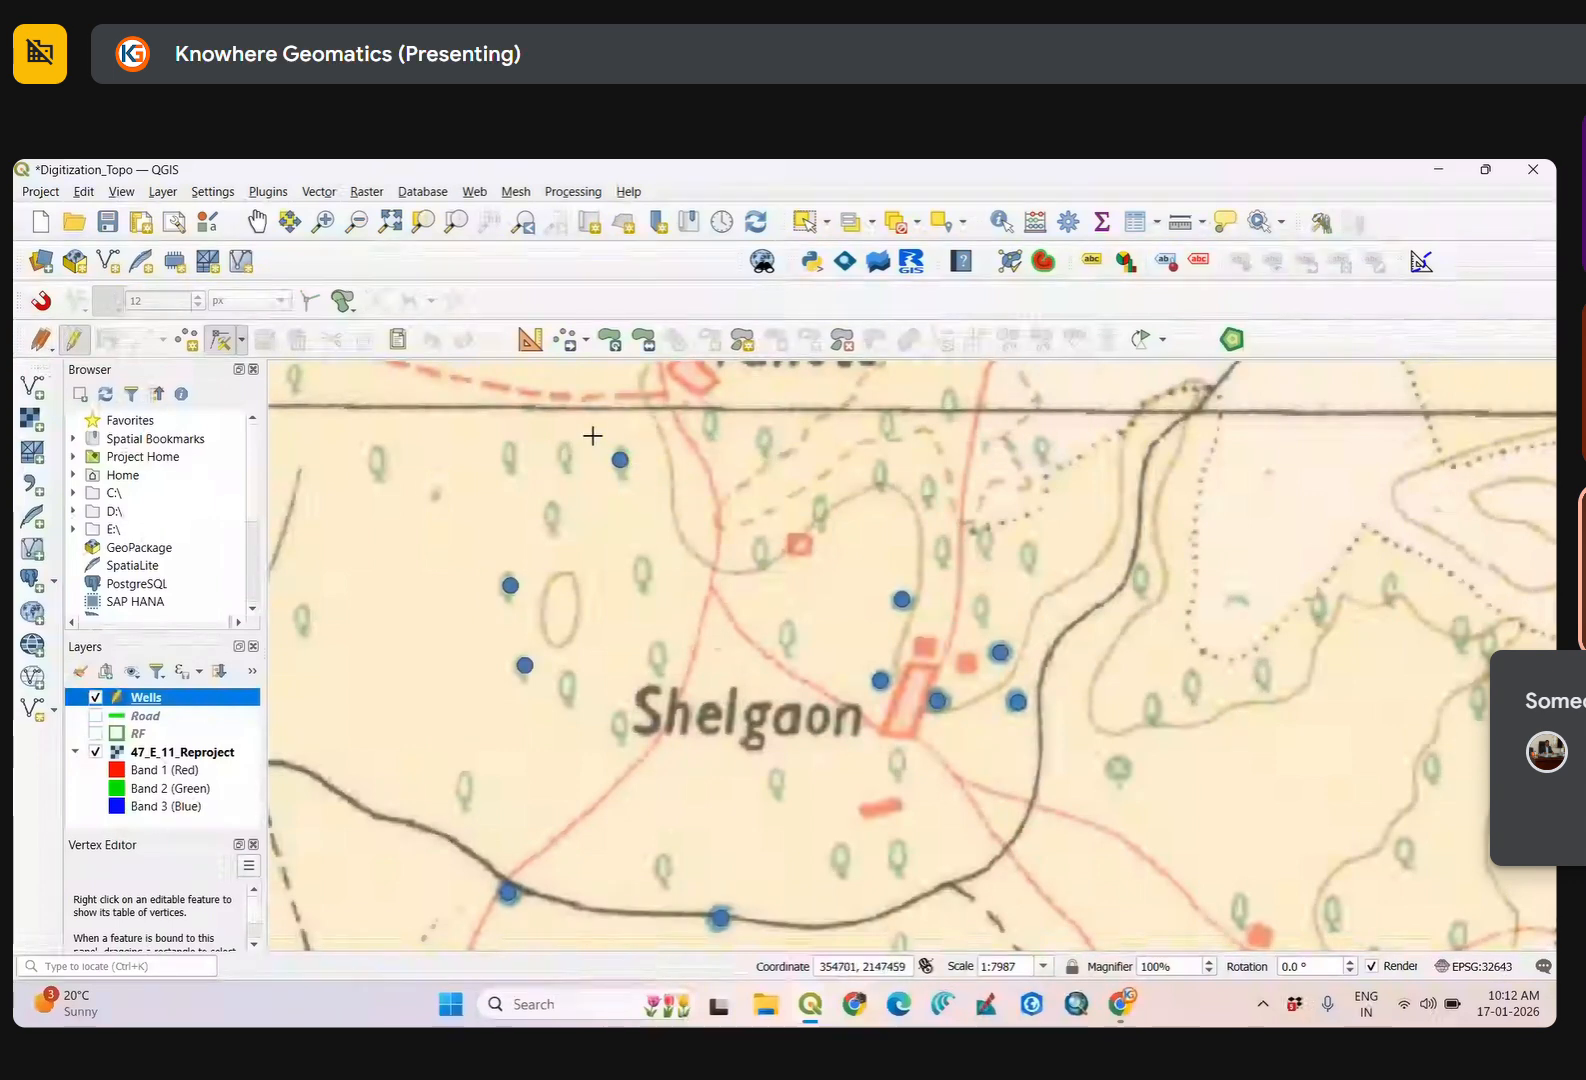
{"action": "left_click_drag", "start_coordinate": [590, 434], "coordinate": [600, 485]}
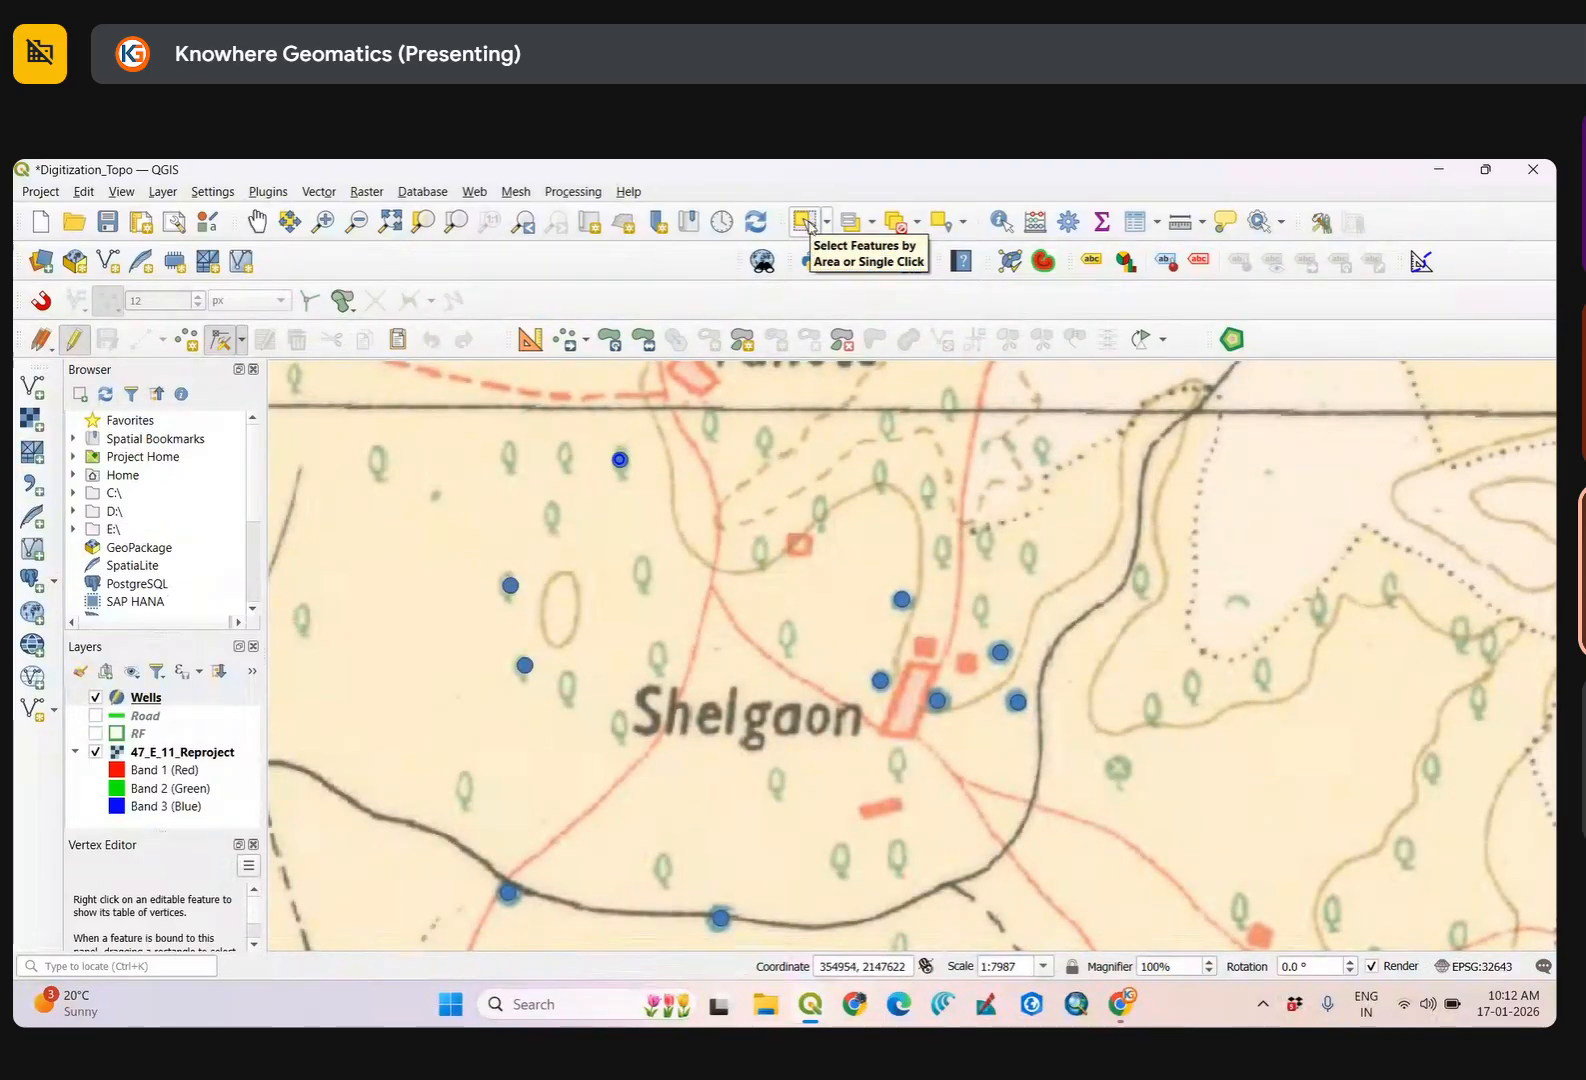
Practise selecting the three new wells northwest of Shelgaon, both singly and as a group, with Select Features by Area or Single Click.
{"action": "left_click", "coordinate": [810, 226]}
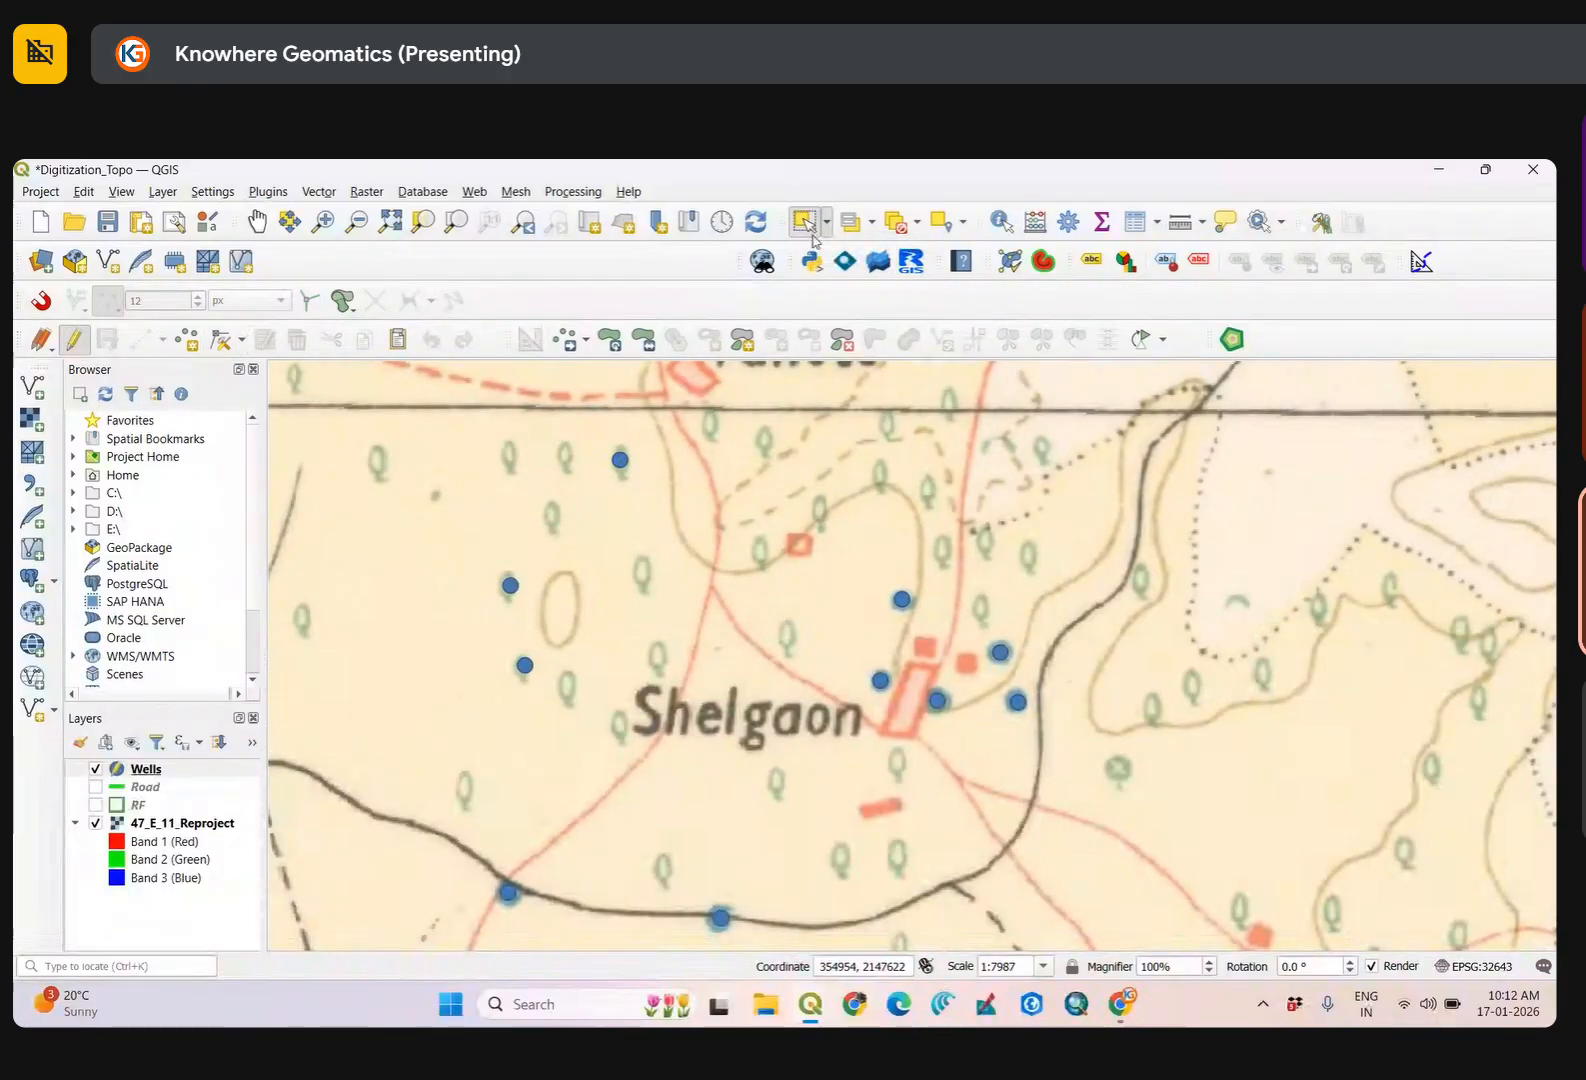
{"action": "left_click", "coordinate": [619, 459]}
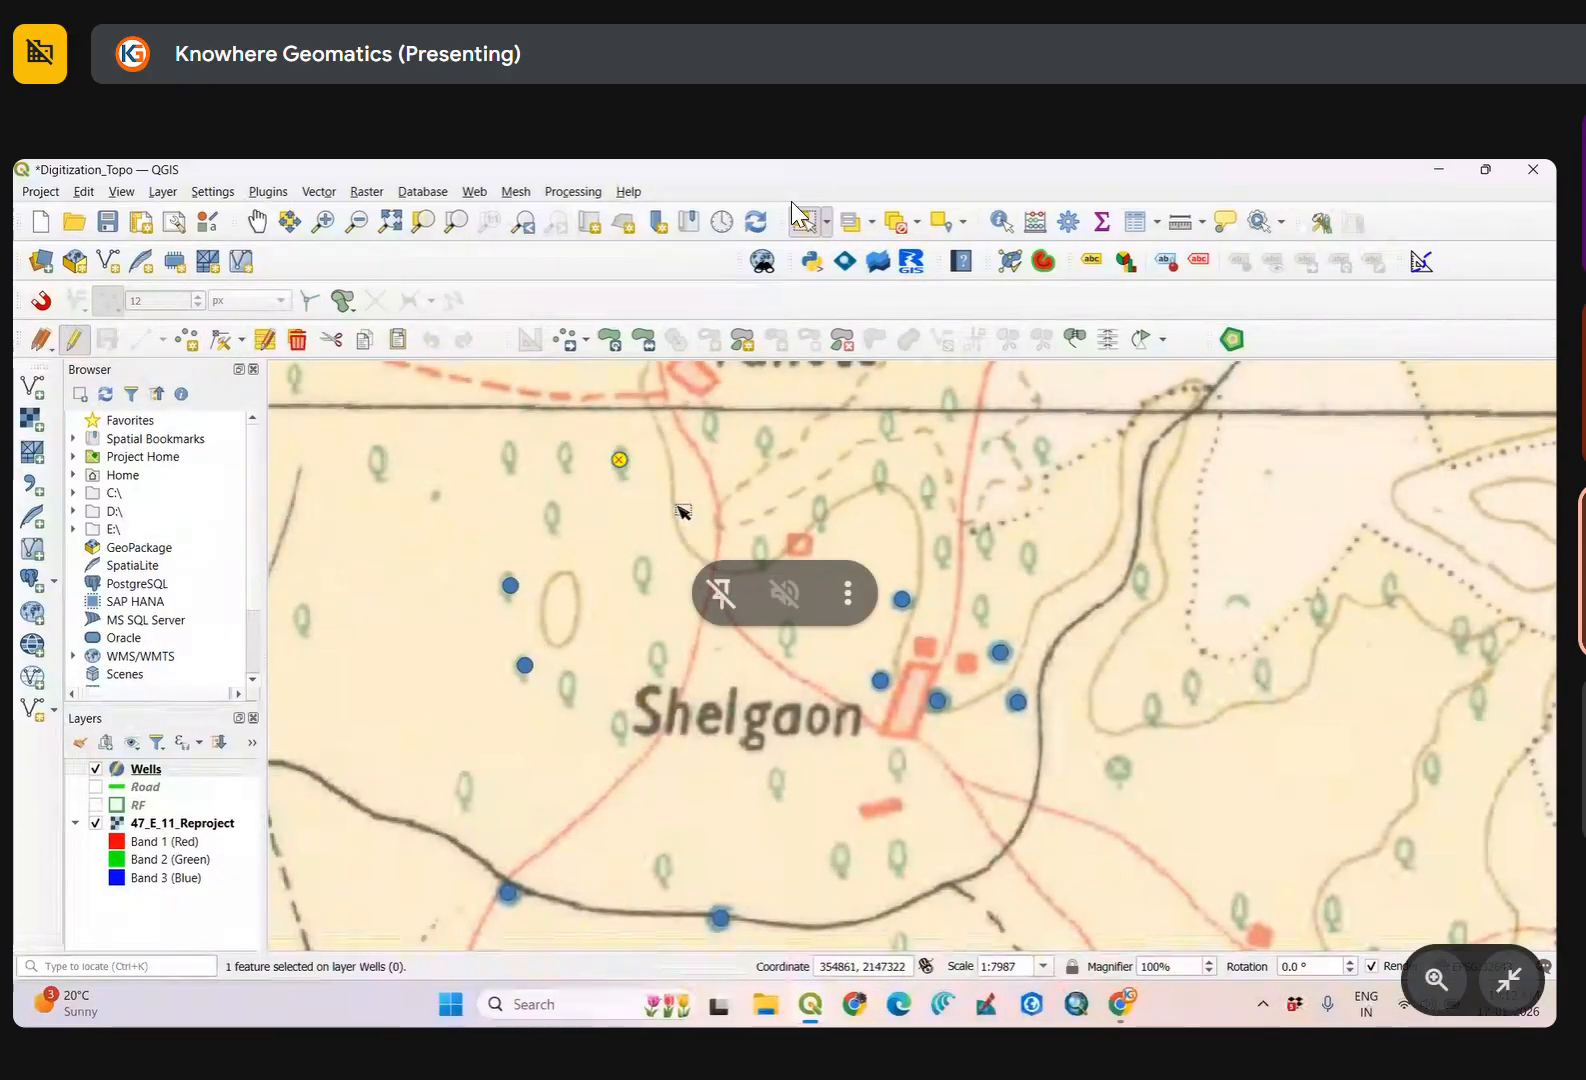
{"action": "left_click_drag", "start_coordinate": [513, 520], "coordinate": [580, 700]}
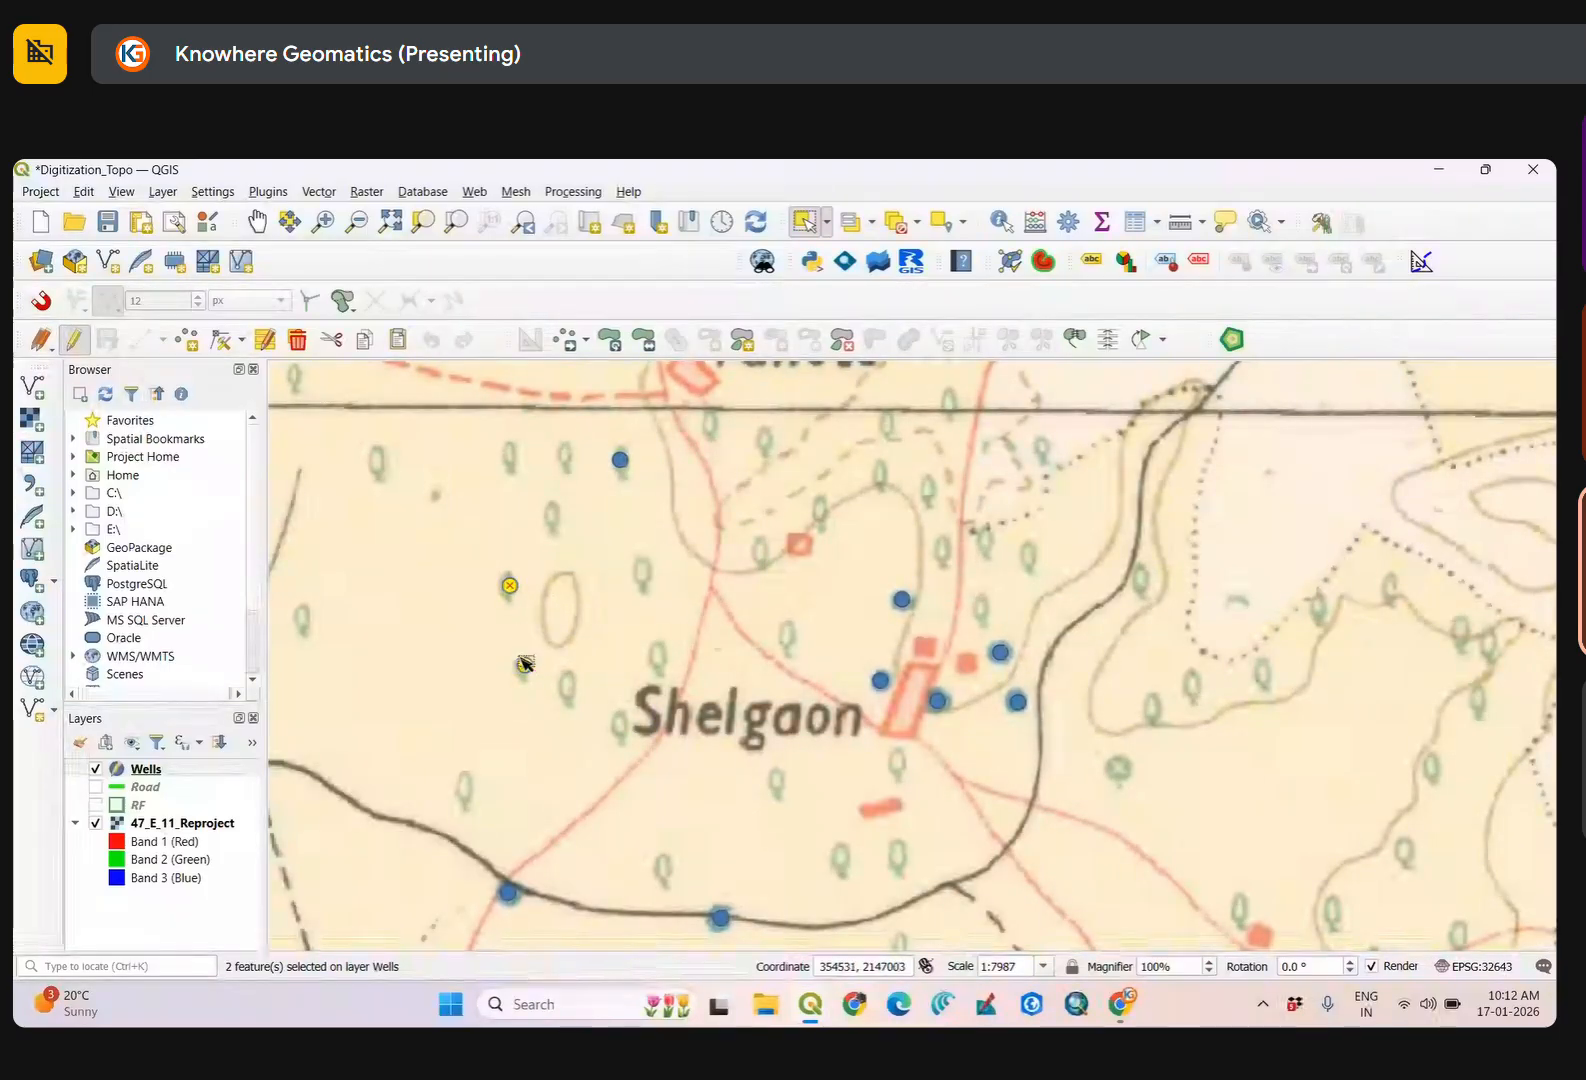
{"action": "left_click", "coordinate": [620, 460]}
{"action": "left_click", "coordinate": [654, 469]}
{"action": "left_click_drag", "start_coordinate": [609, 446], "coordinate": [640, 485]}
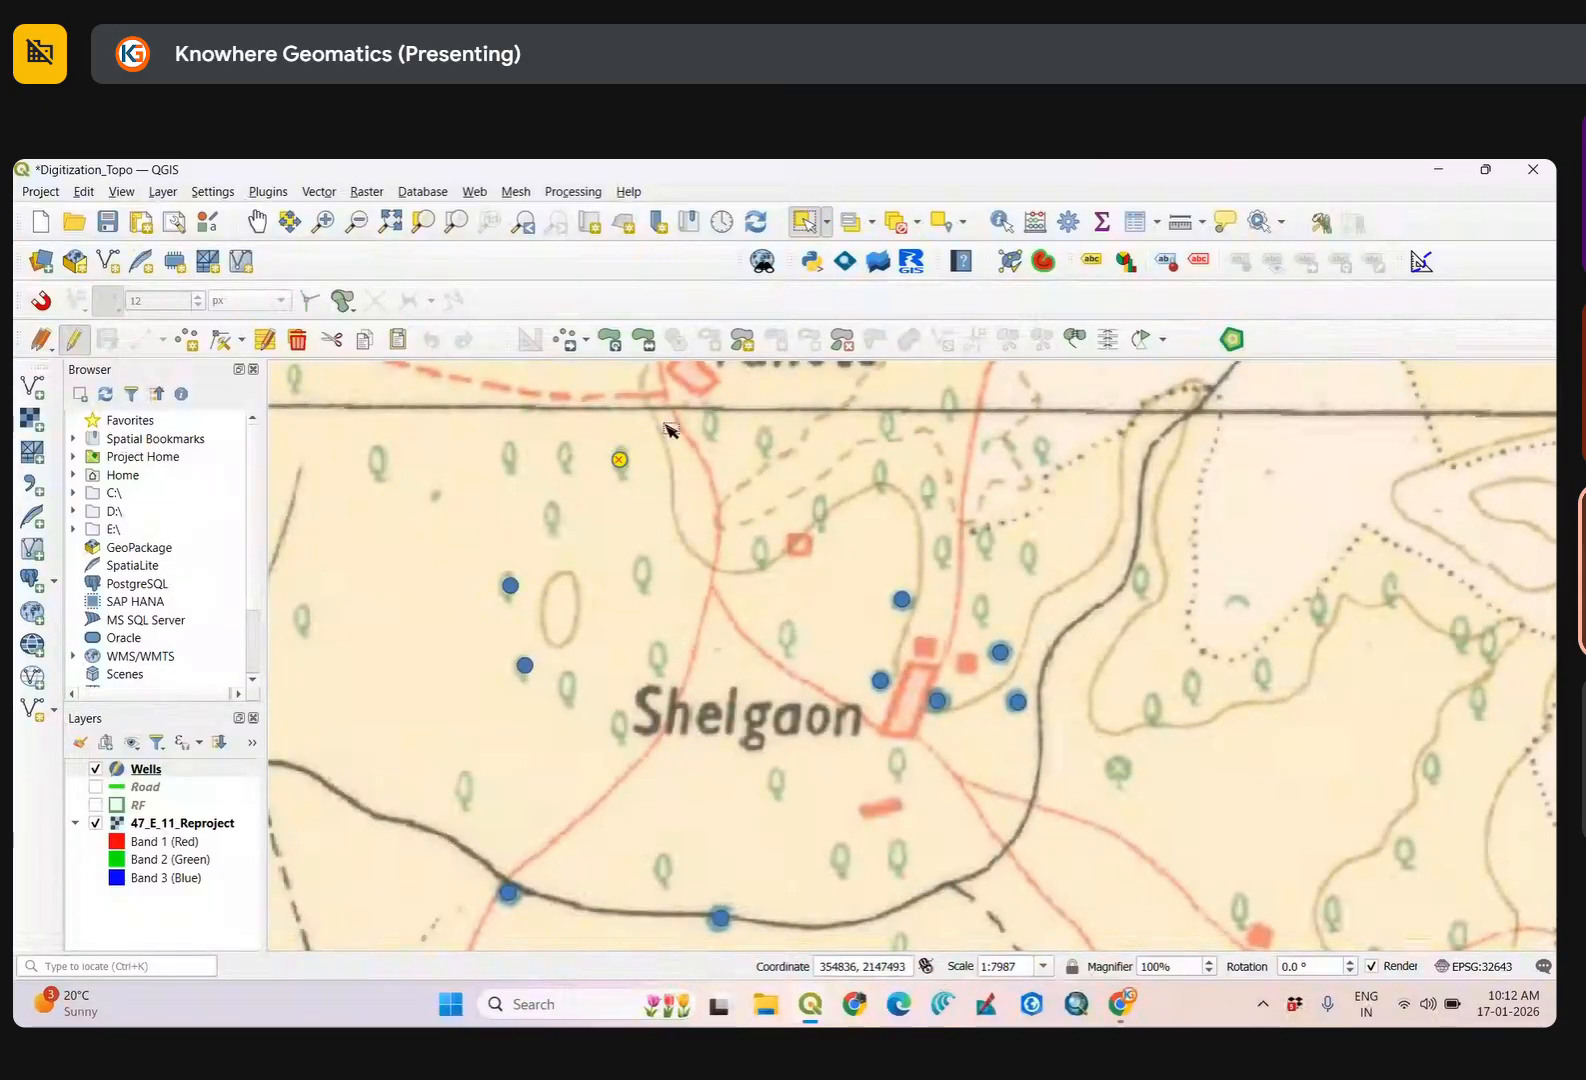
{"action": "left_click_drag", "start_coordinate": [583, 418], "coordinate": [677, 540]}
{"action": "left_click_drag", "start_coordinate": [432, 436], "coordinate": [689, 731]}
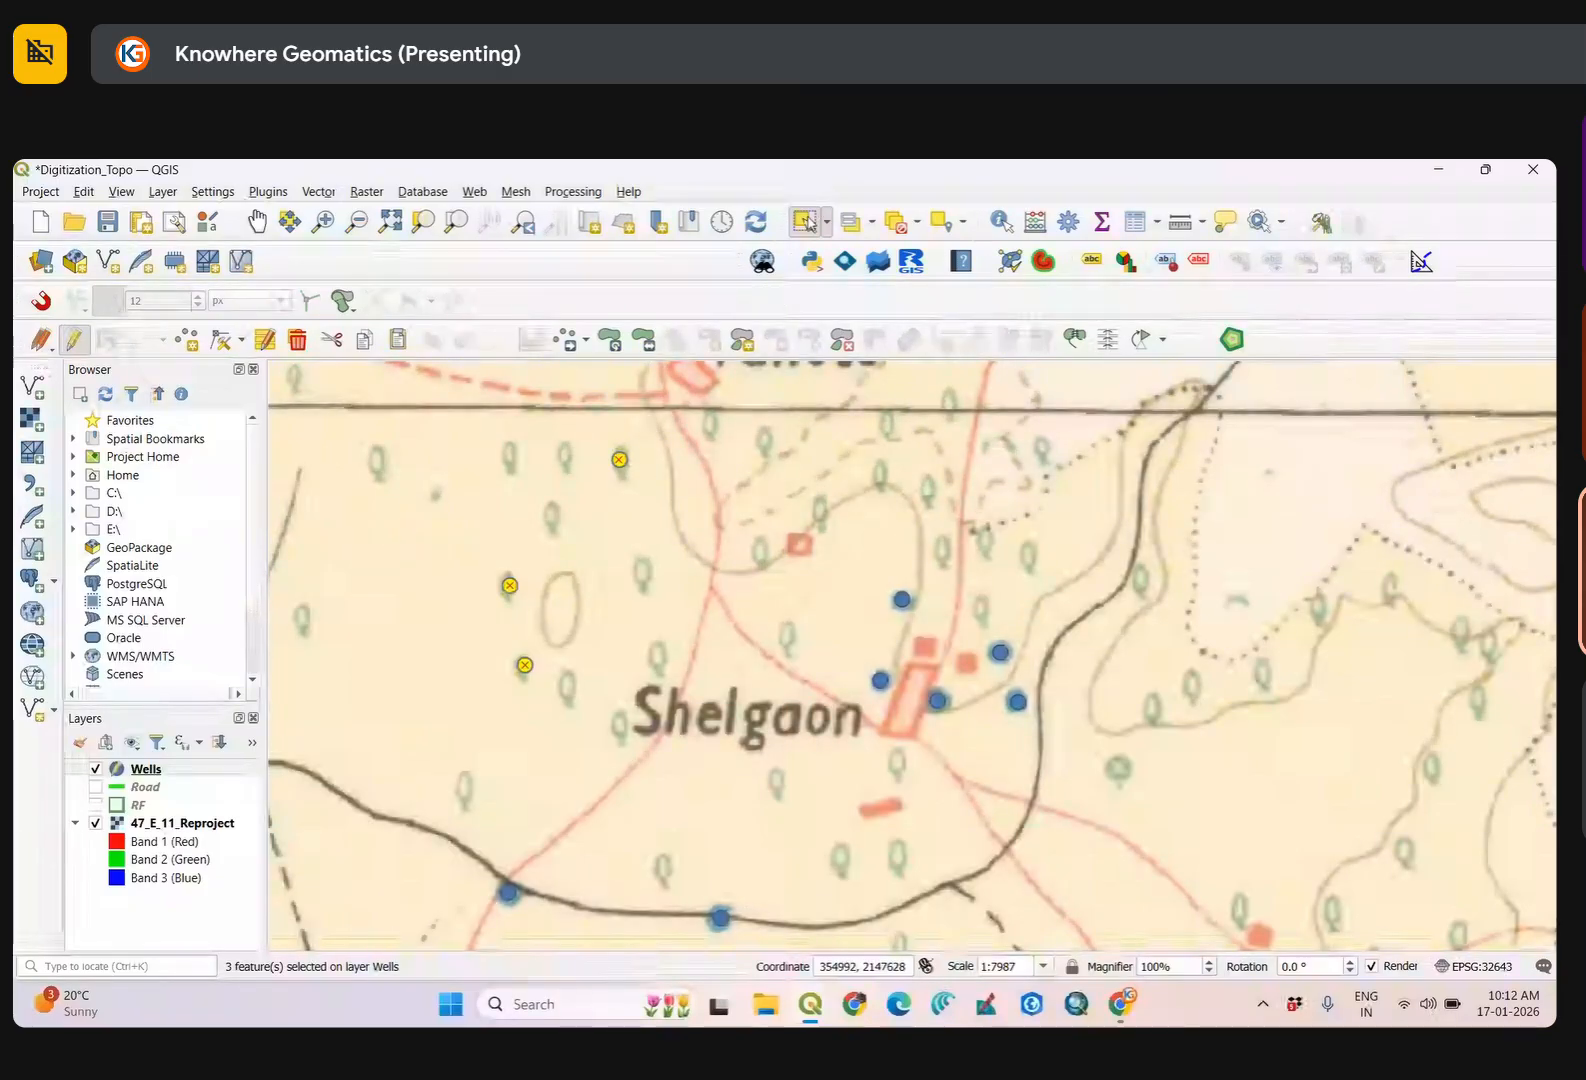
{"action": "left_click", "coordinate": [620, 460]}
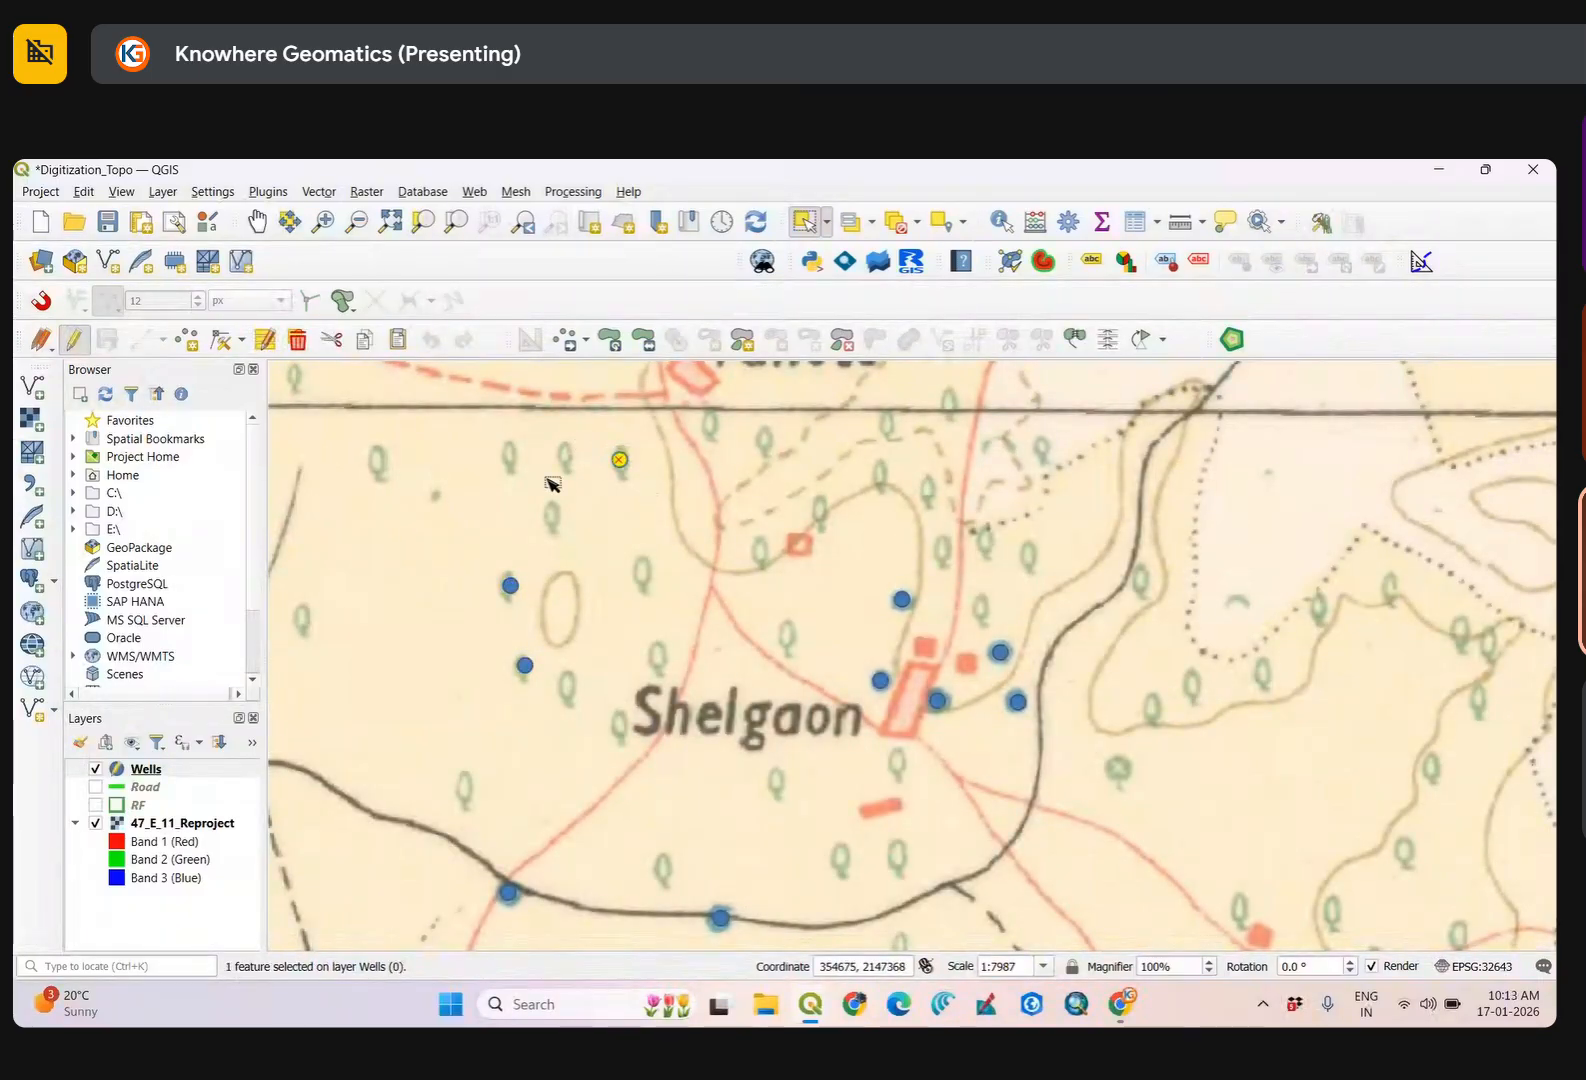
Select all three wrongly placed wells northwest of Shelgaon and delete them from the Wells layer.
{"action": "left_click_drag", "start_coordinate": [386, 413], "coordinate": [662, 764]}
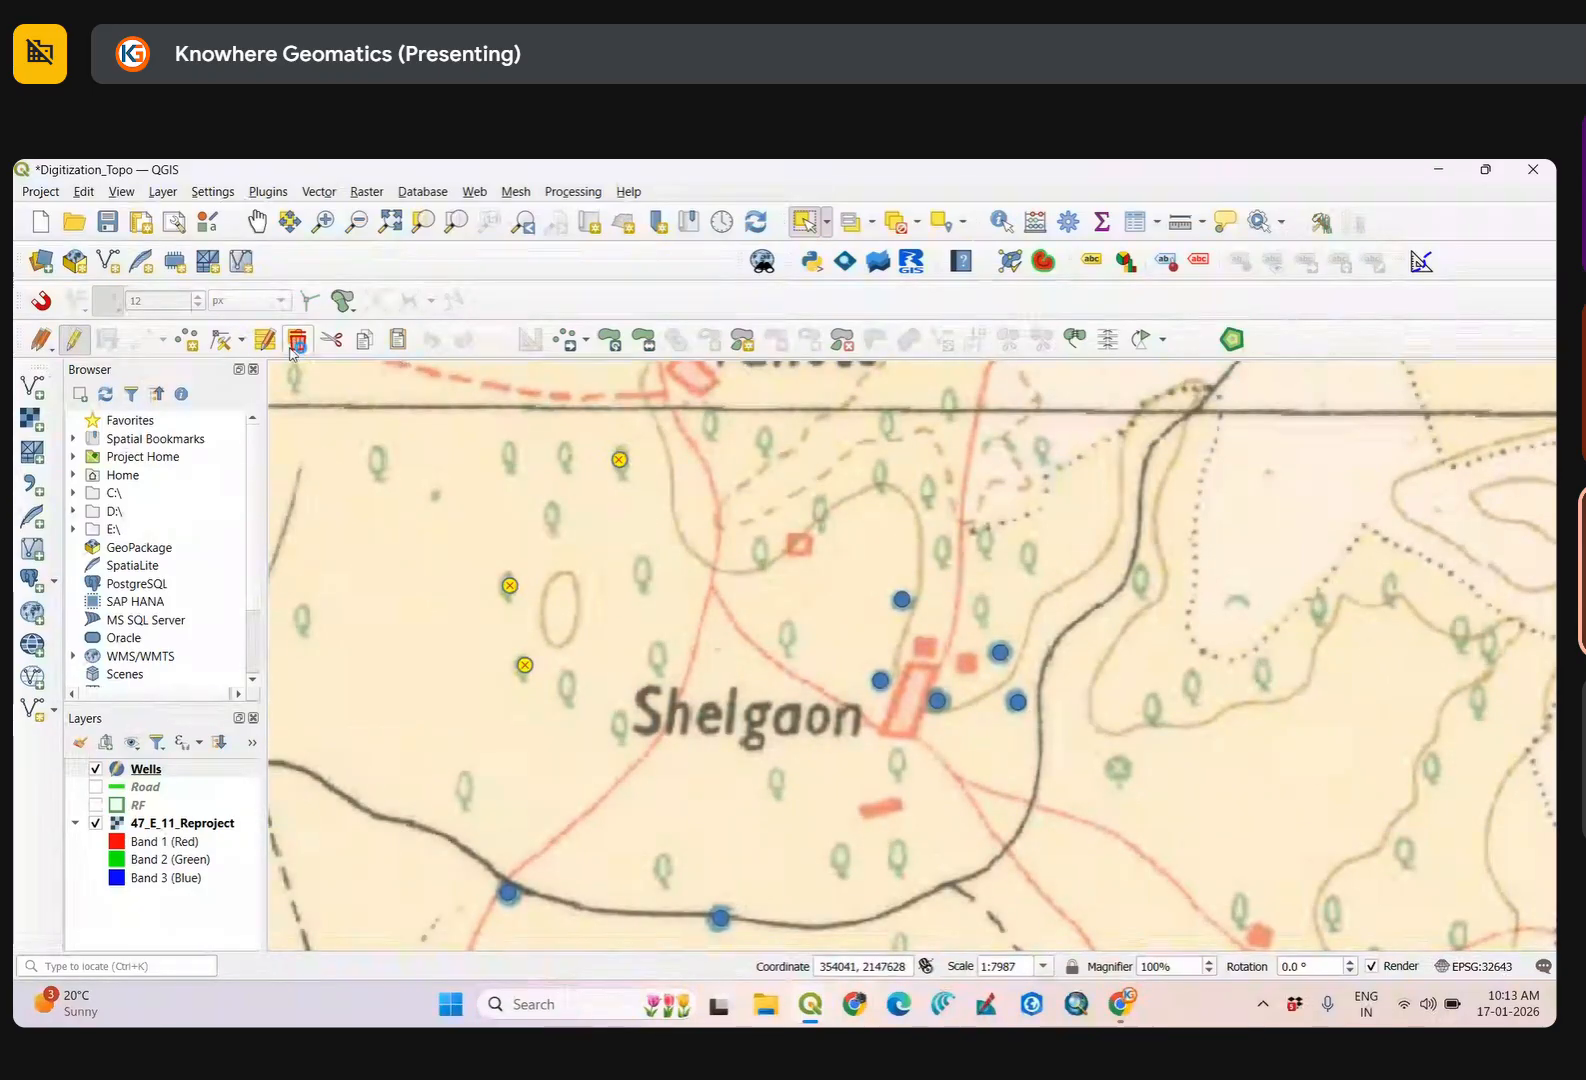
{"action": "left_click", "coordinate": [297, 343]}
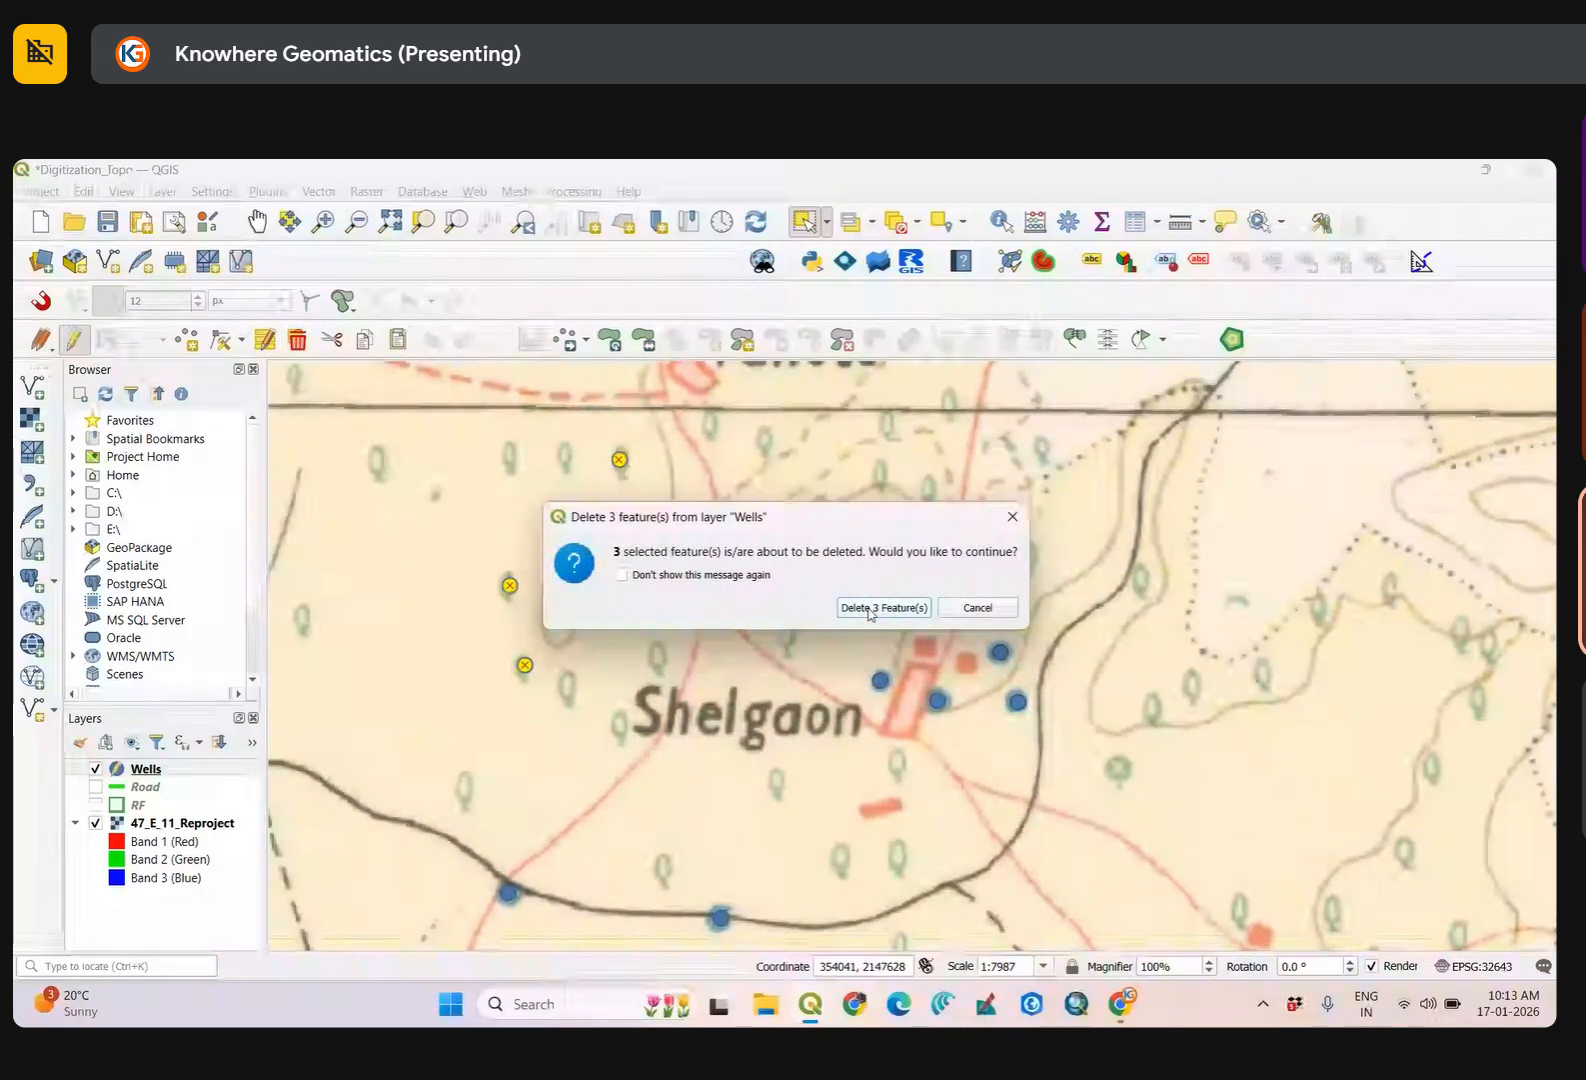
{"action": "left_click", "coordinate": [870, 610]}
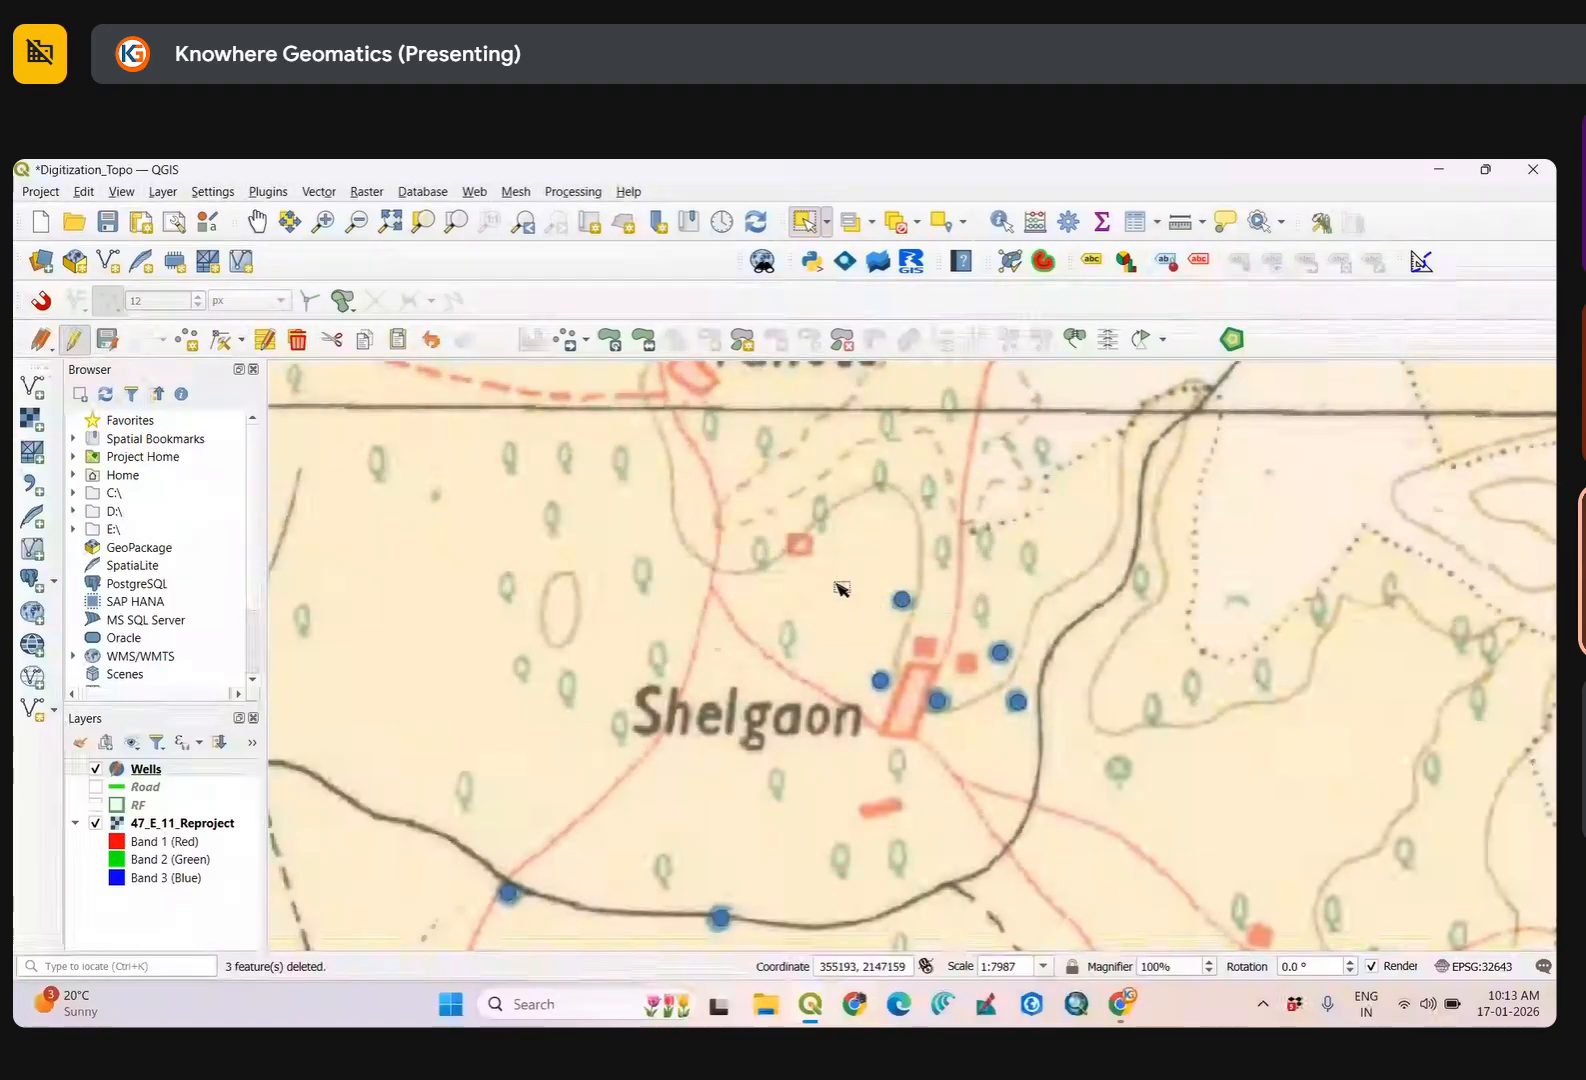
Add two points with empty ids to the Wells layer, slightly off the blue well symbols east and northwest of the Mānichīwādi label.
{"action": "left_click_drag", "start_coordinate": [694, 605], "coordinate": [835, 607]}
{"action": "scroll", "coordinate": [833, 614], "scroll_direction": "up", "scroll_amount": 1}
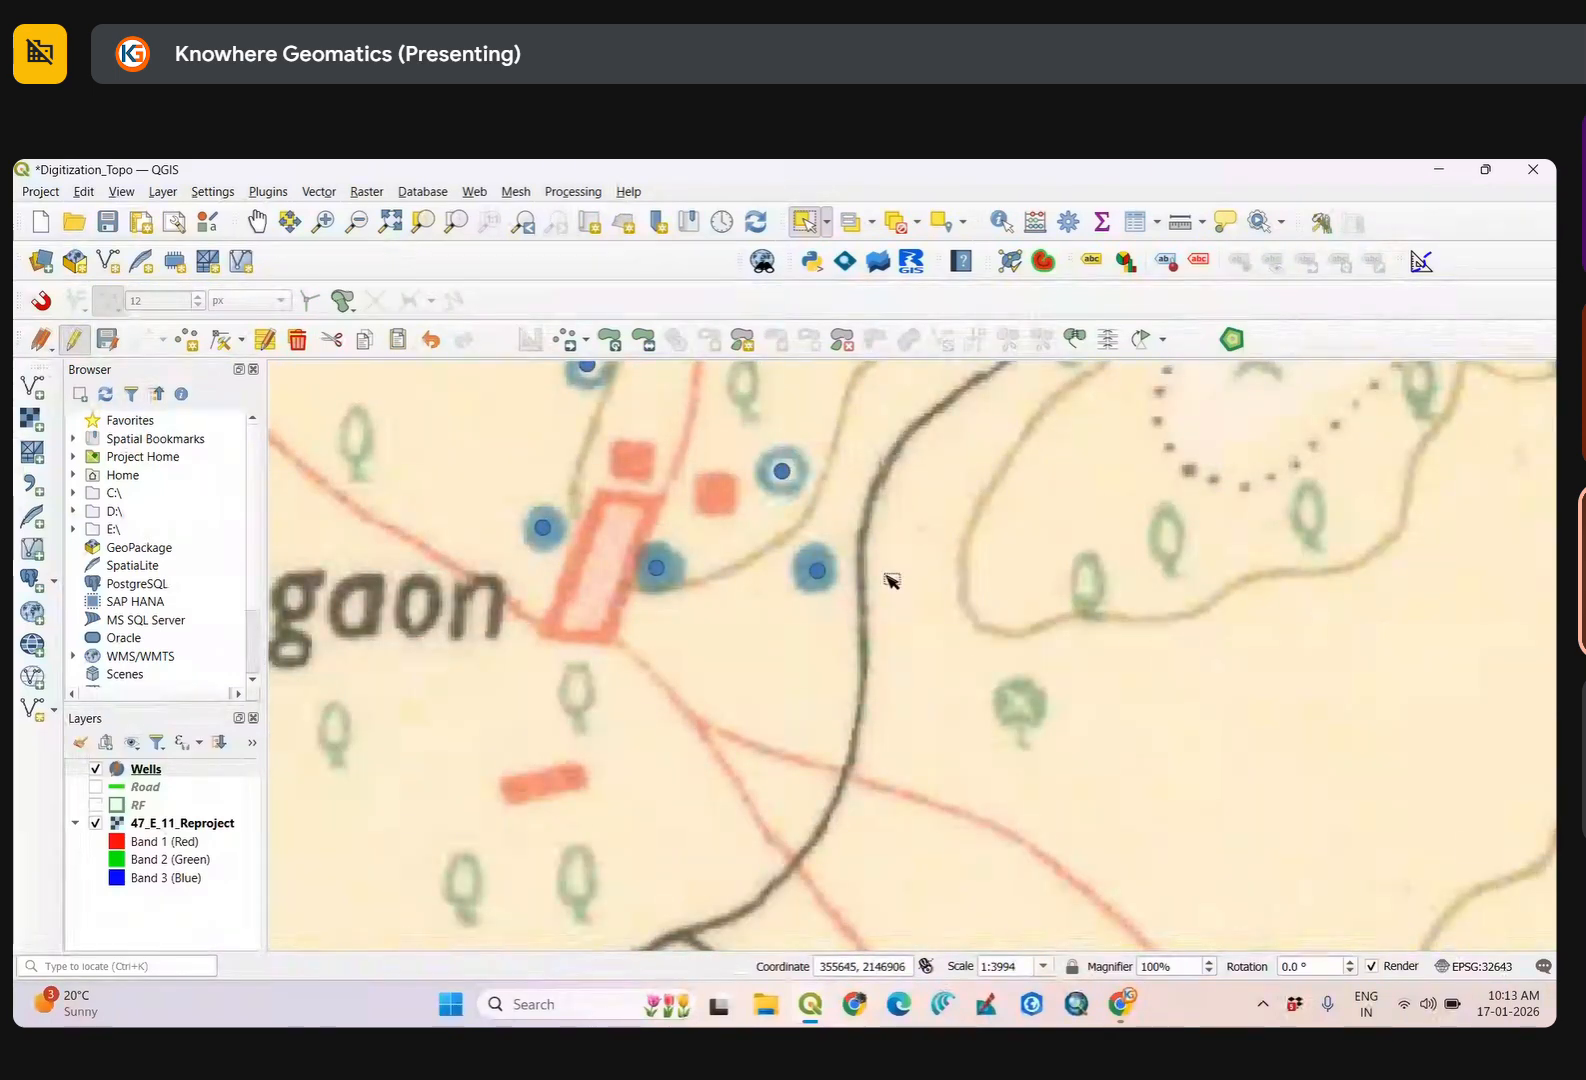
{"action": "scroll", "coordinate": [938, 603], "scroll_direction": "down", "scroll_amount": 2}
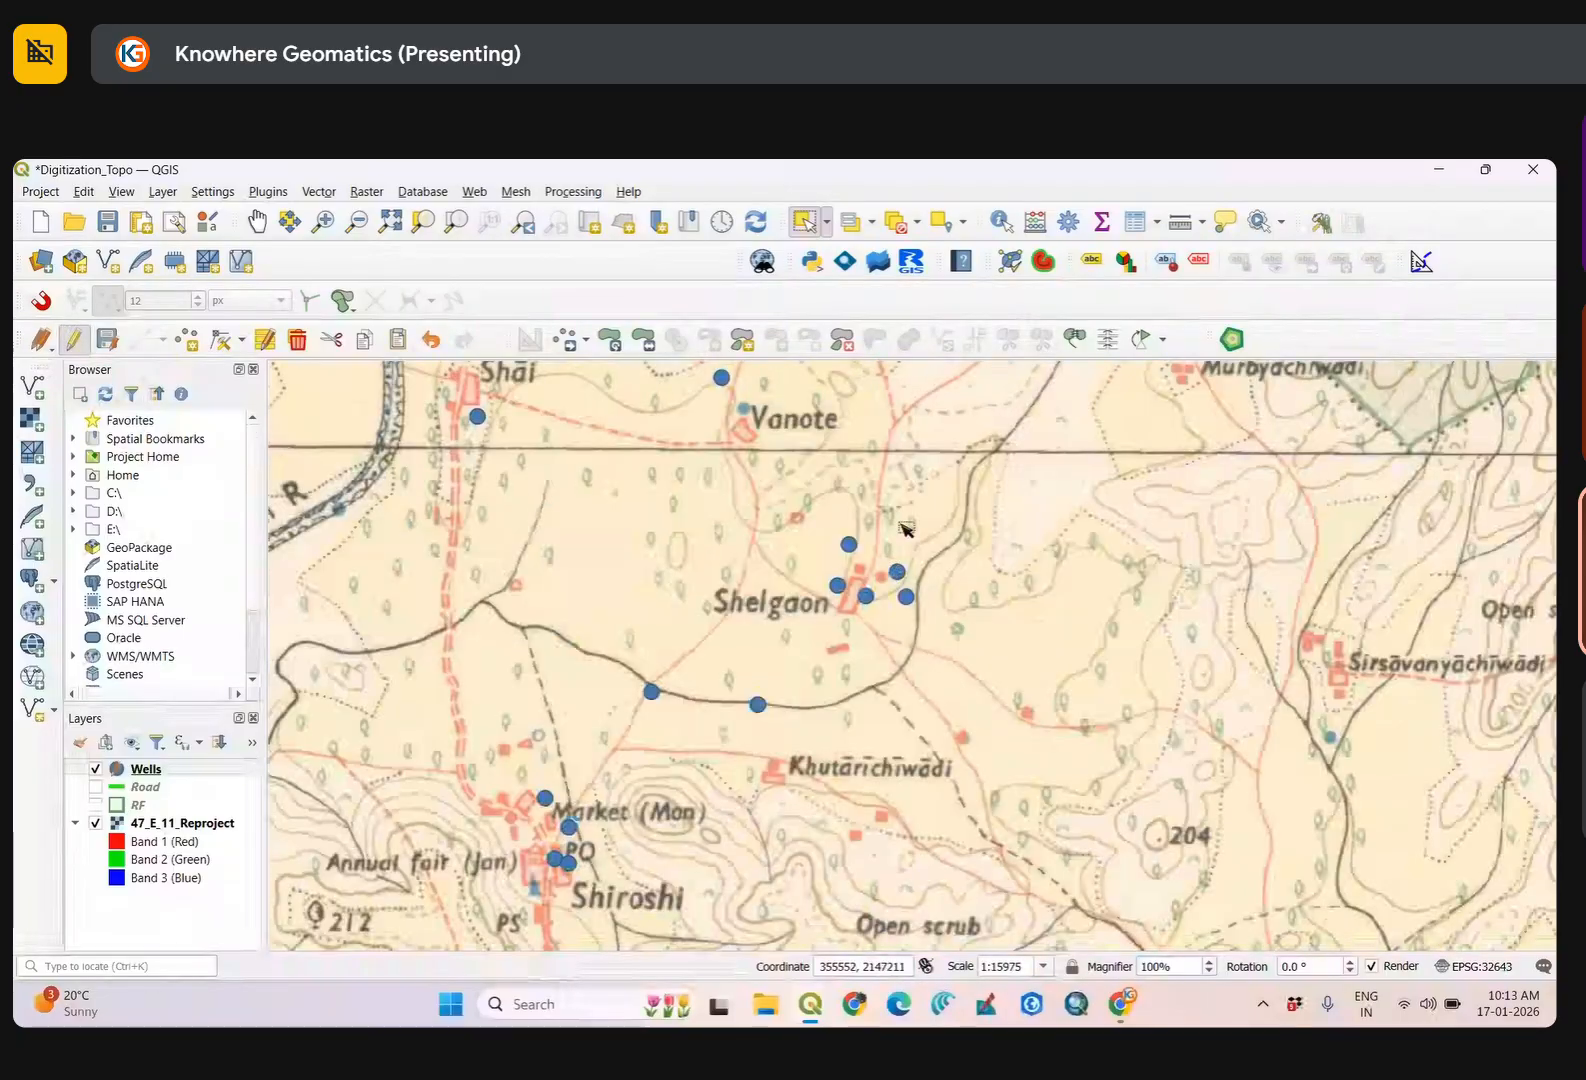
{"action": "left_click", "coordinate": [187, 339]}
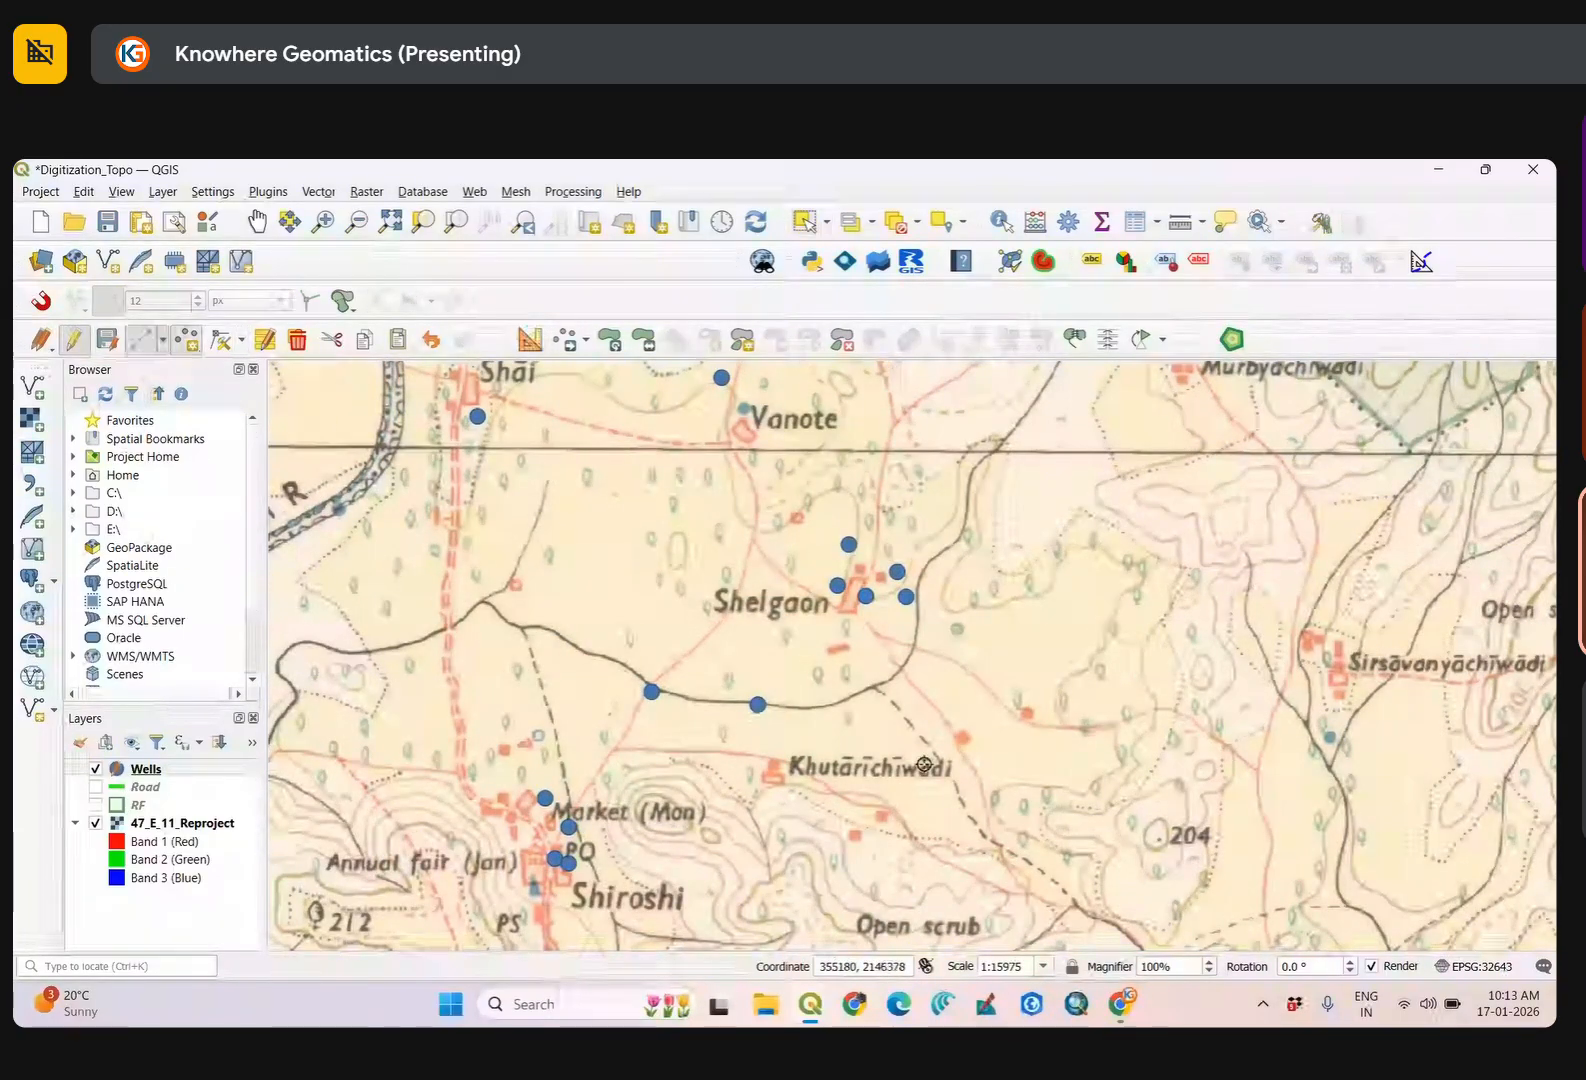
{"action": "scroll", "coordinate": [913, 602], "scroll_direction": "up", "scroll_amount": 3}
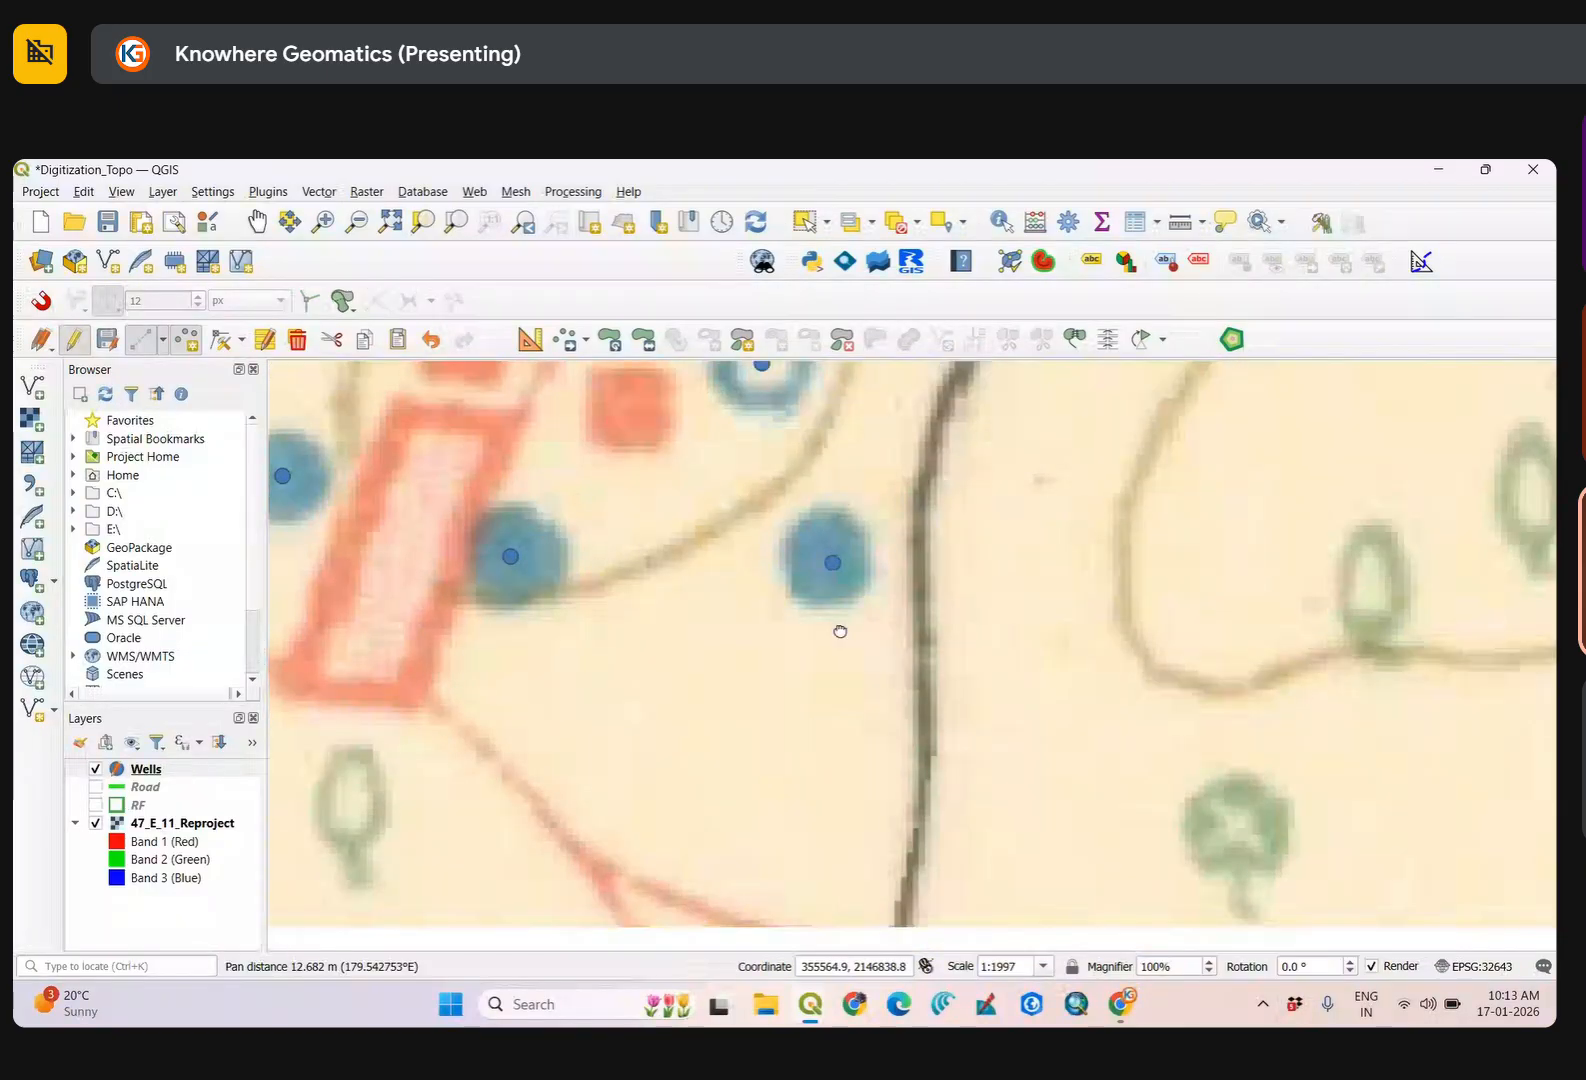
{"action": "scroll", "coordinate": [887, 658], "scroll_direction": "down", "scroll_amount": 4}
{"action": "left_click_drag", "start_coordinate": [1122, 585], "coordinate": [972, 757]}
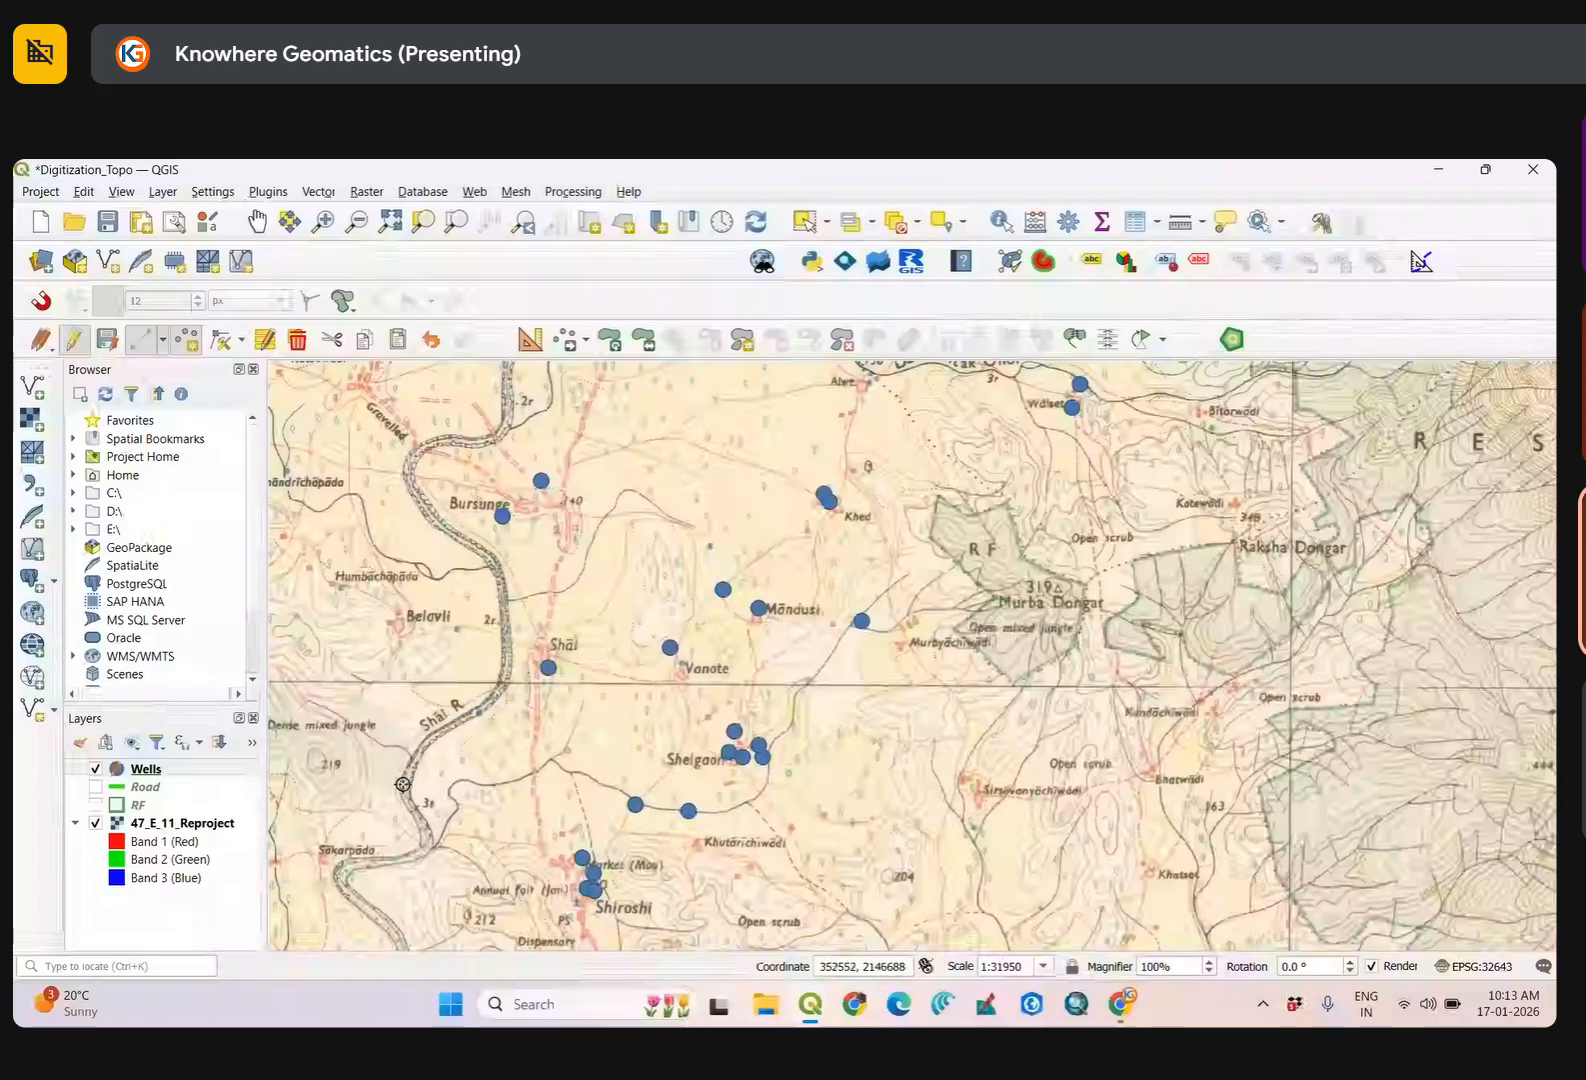
{"action": "left_click_drag", "start_coordinate": [427, 795], "coordinate": [779, 640]}
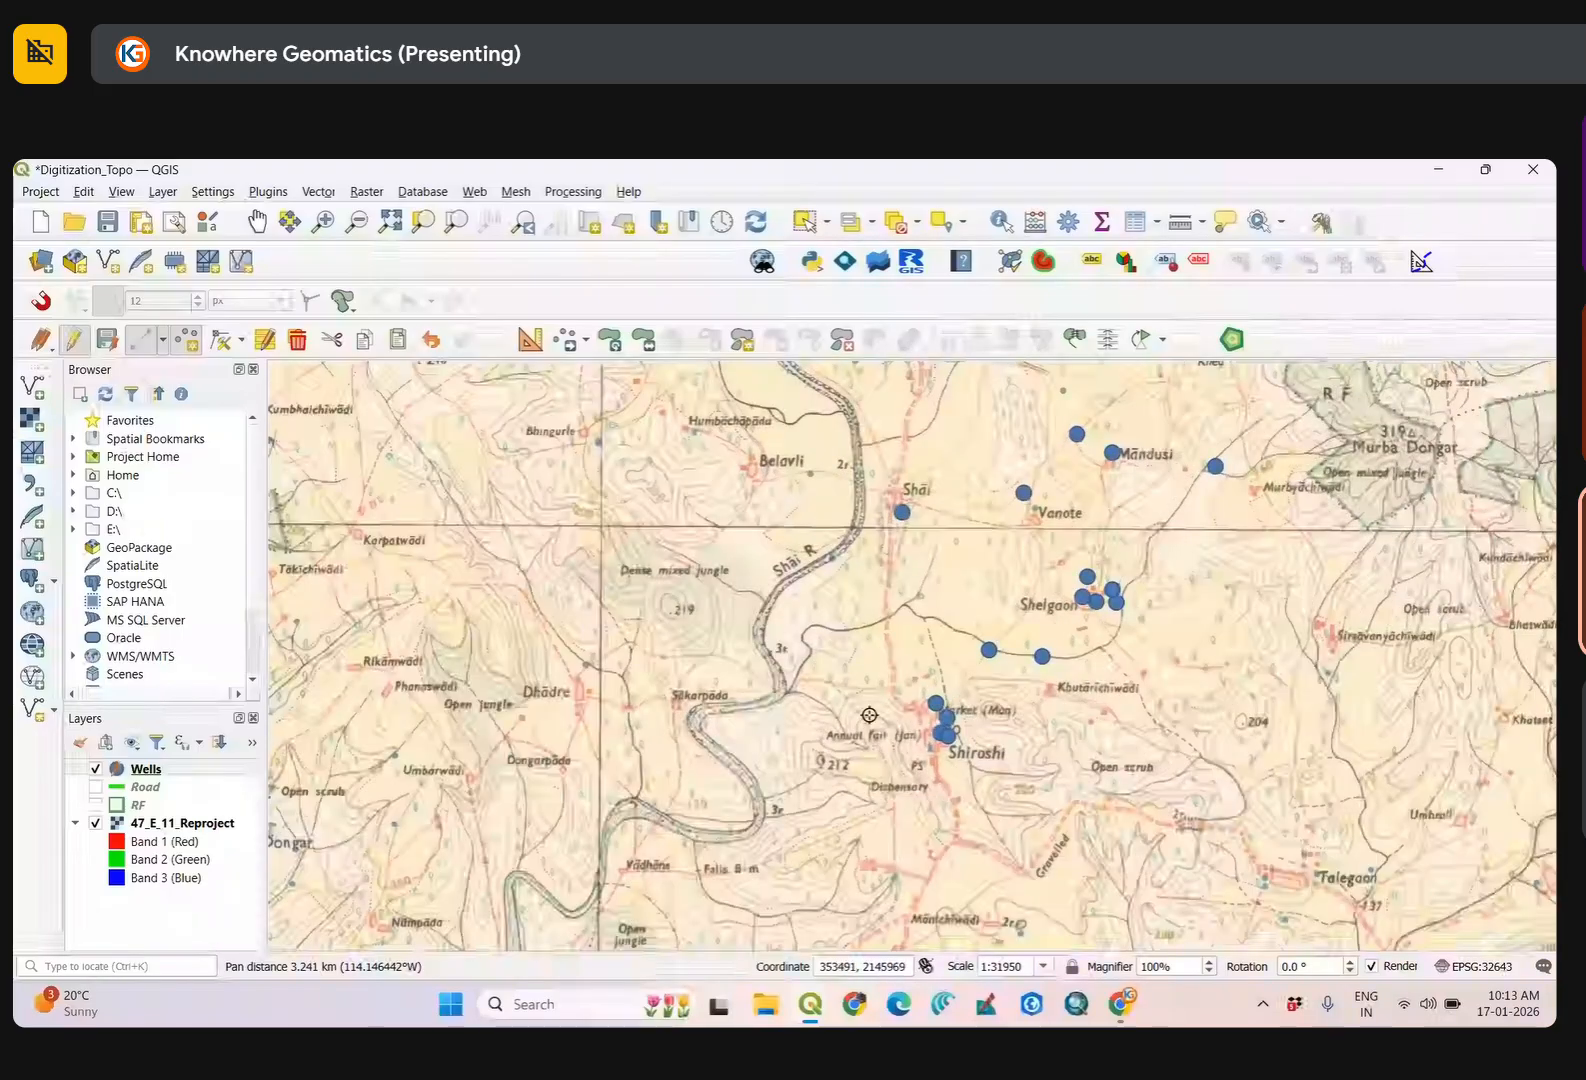
{"action": "scroll", "coordinate": [914, 907], "scroll_direction": "up", "scroll_amount": 2}
{"action": "left_click_drag", "start_coordinate": [759, 619], "coordinate": [694, 517]}
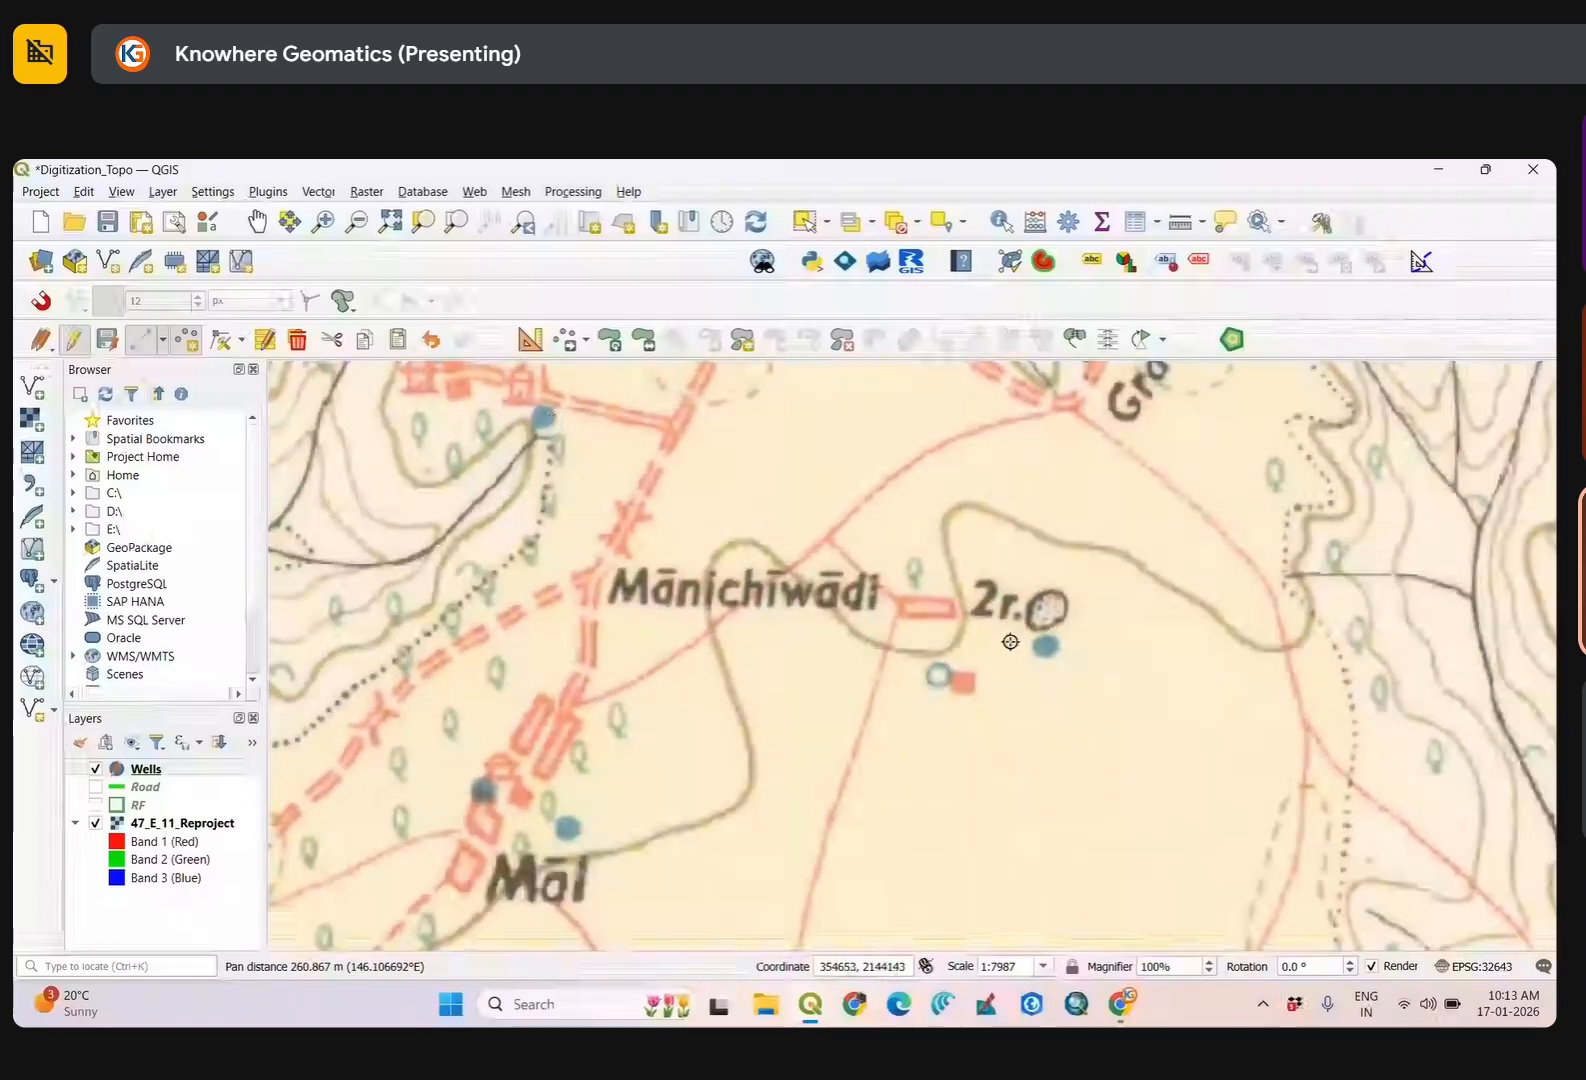
{"action": "left_click", "coordinate": [1052, 661]}
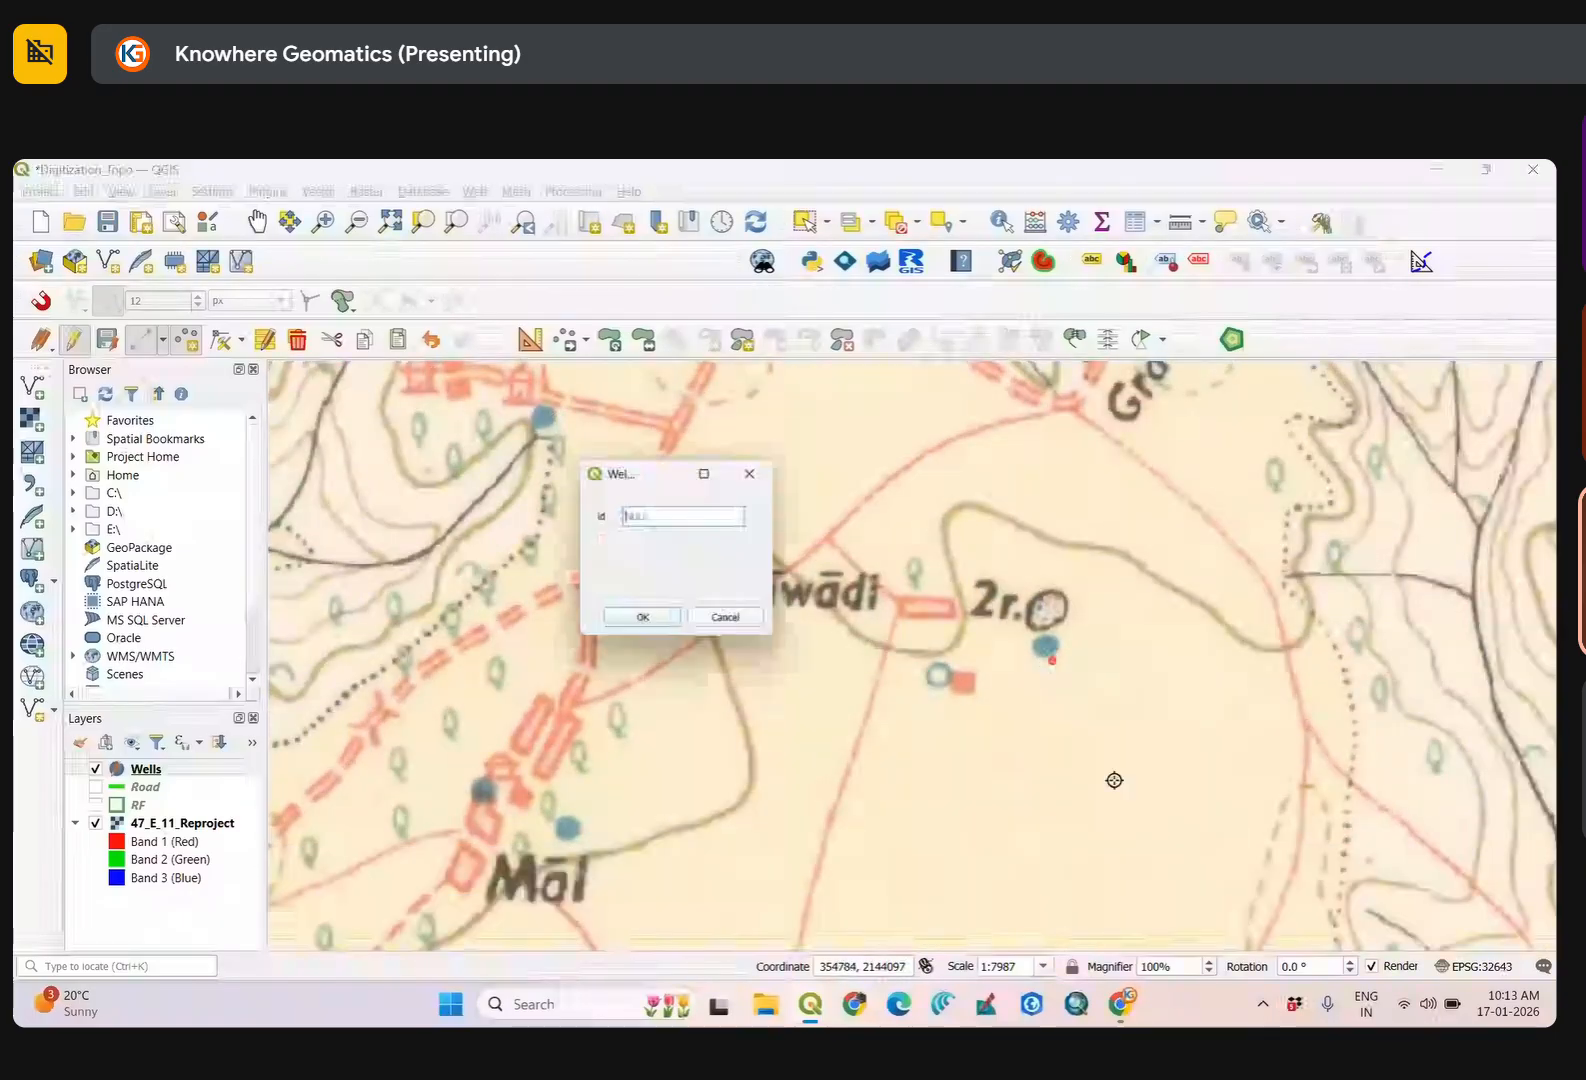
{"action": "left_click", "coordinate": [641, 619]}
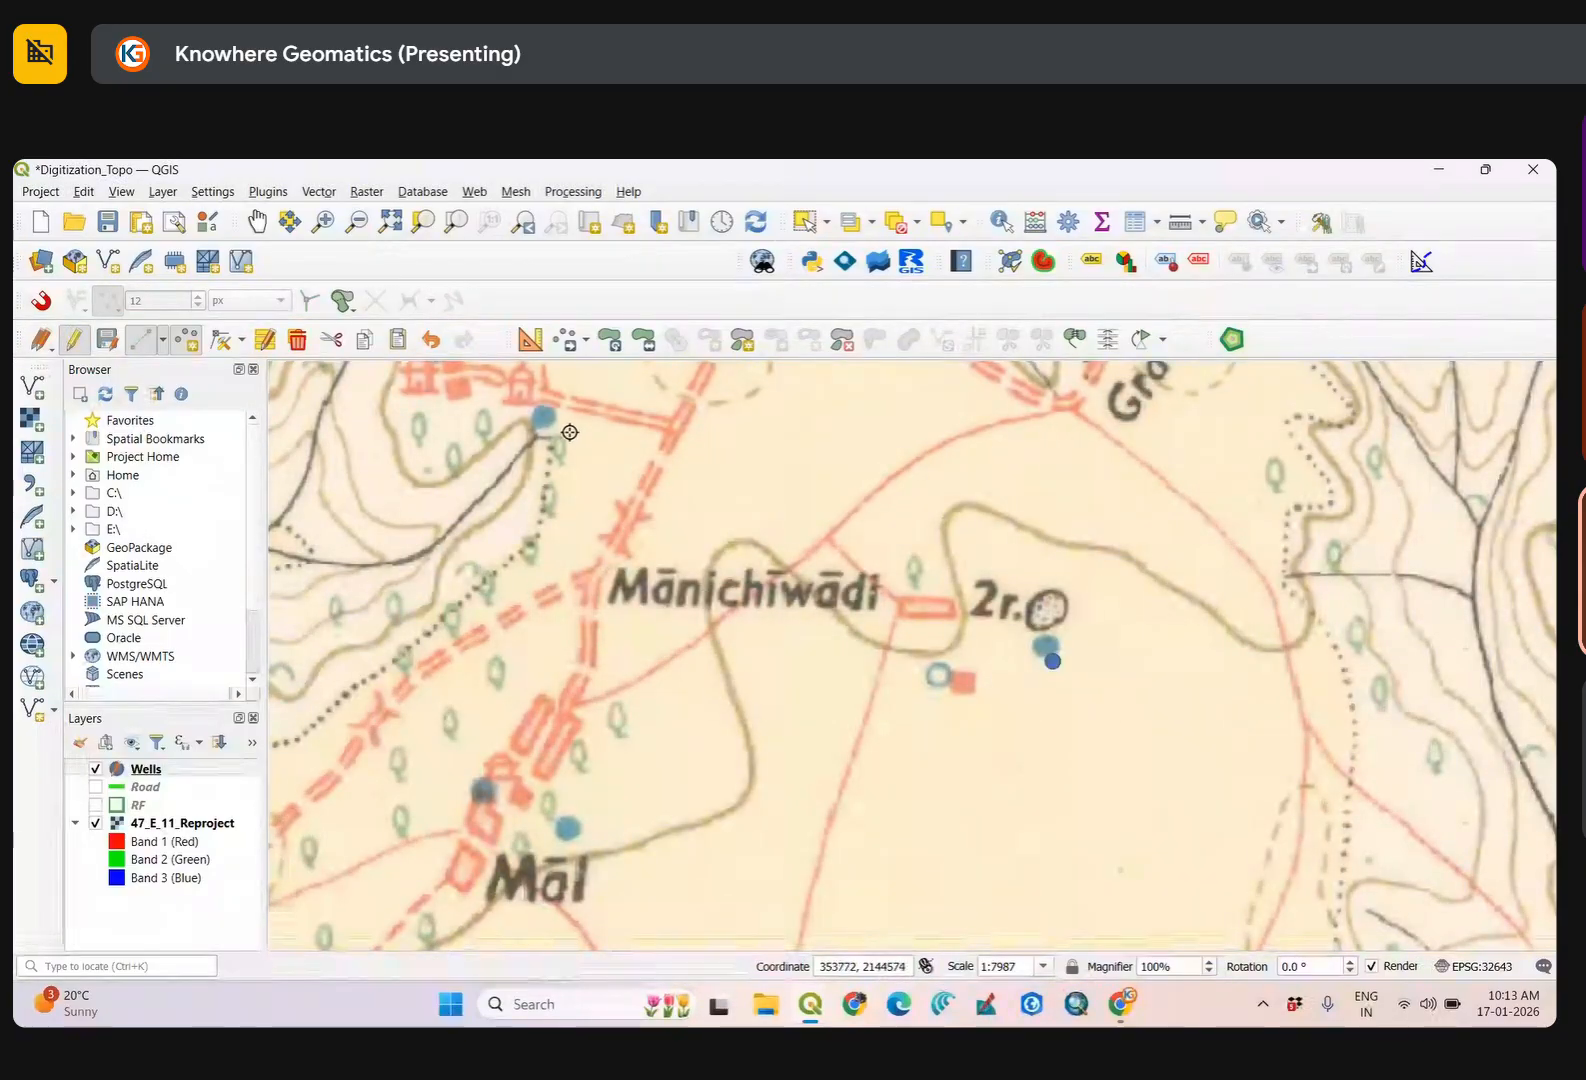
{"action": "left_click", "coordinate": [563, 425]}
{"action": "left_click", "coordinate": [641, 622]}
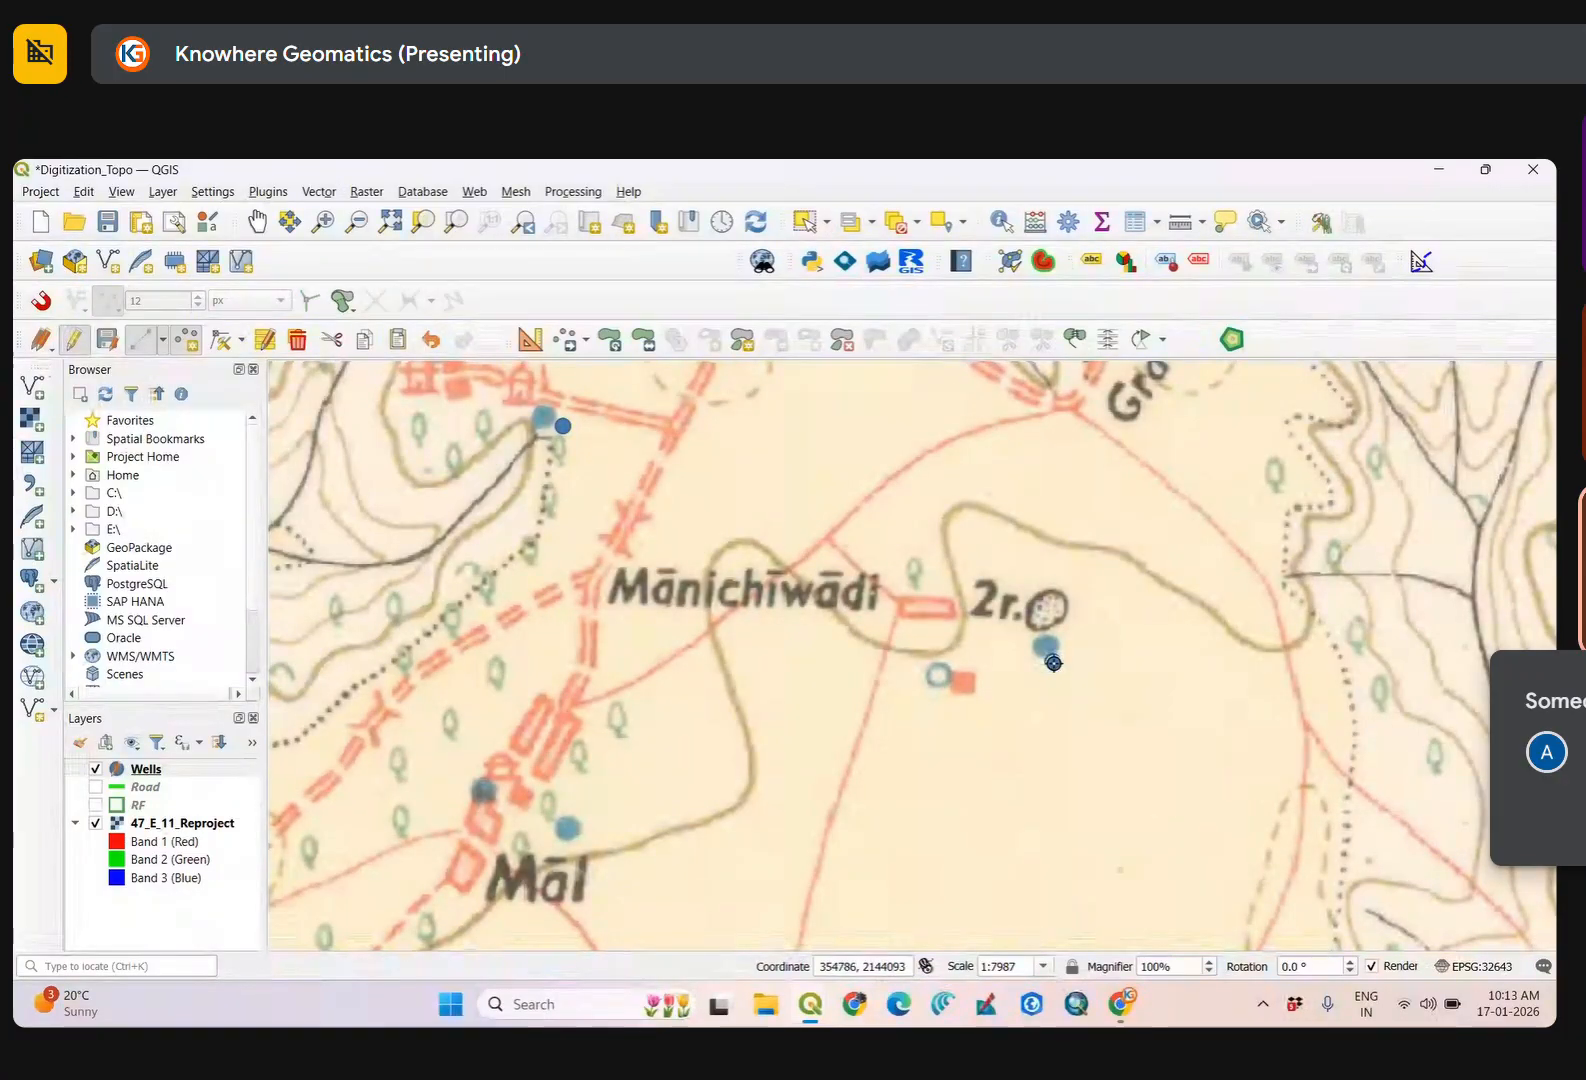
Move the misplaced well point east of the Mānichīwādi label onto the centre of its blue well symbol with the Vertex Tool.
{"action": "scroll", "coordinate": [1053, 662], "scroll_direction": "up", "scroll_amount": 2}
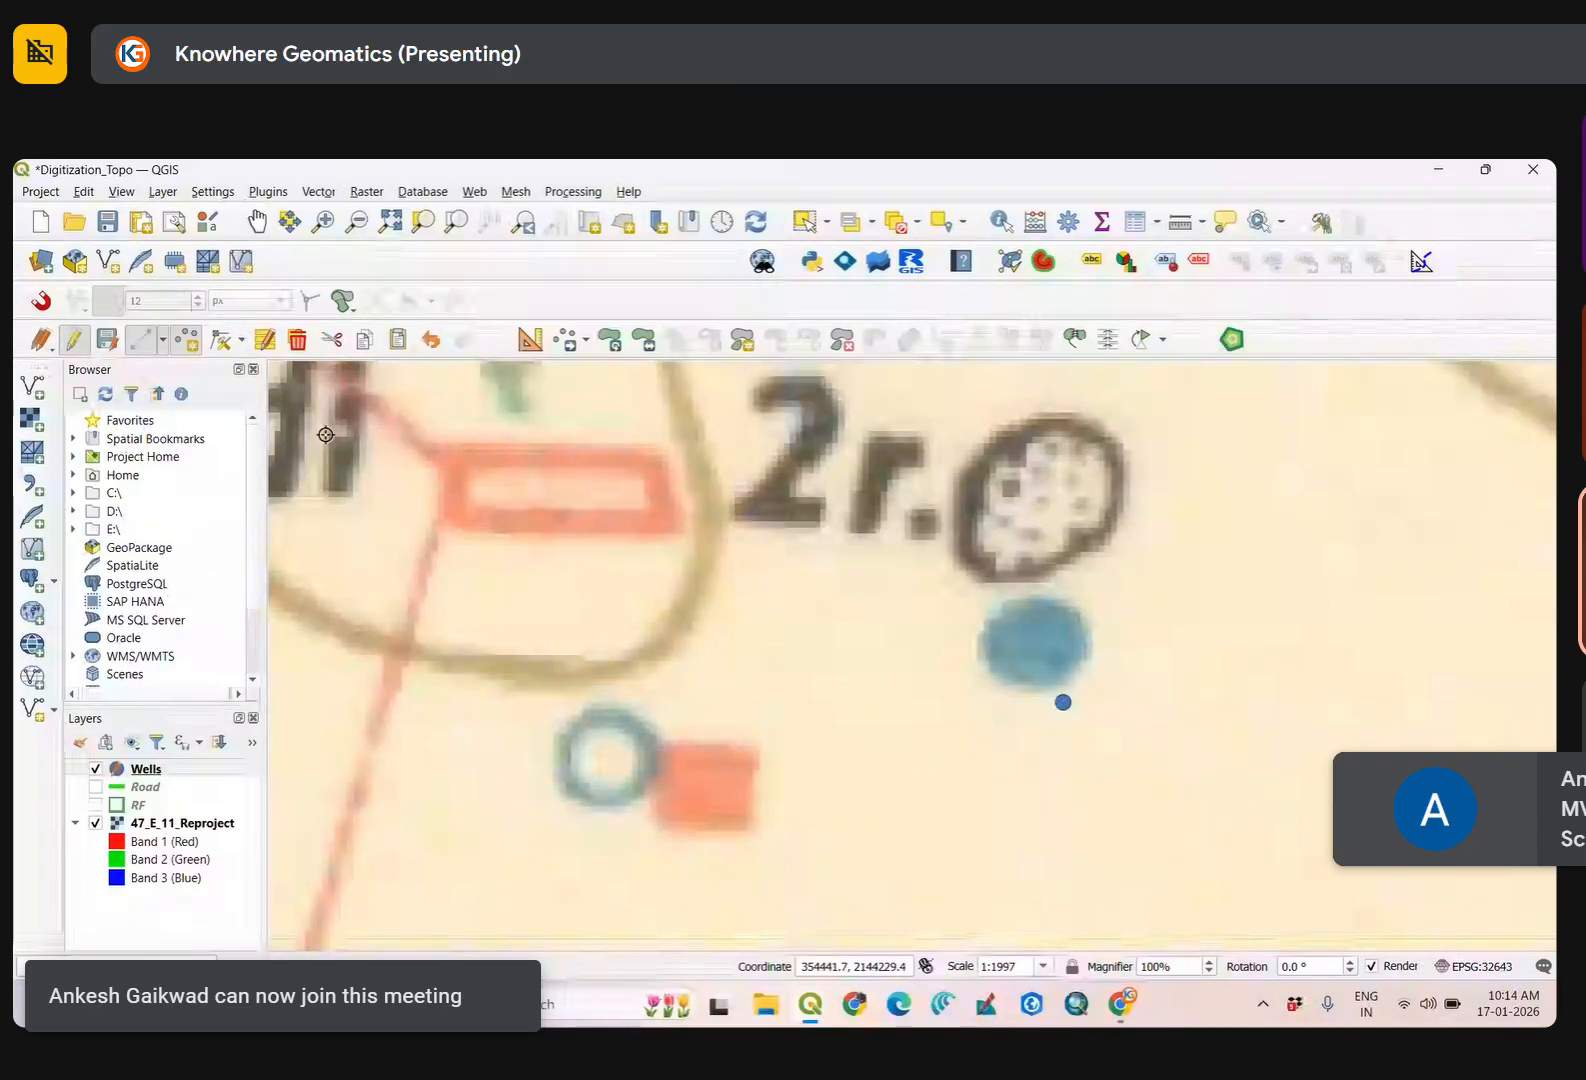
{"action": "left_click", "coordinate": [222, 349]}
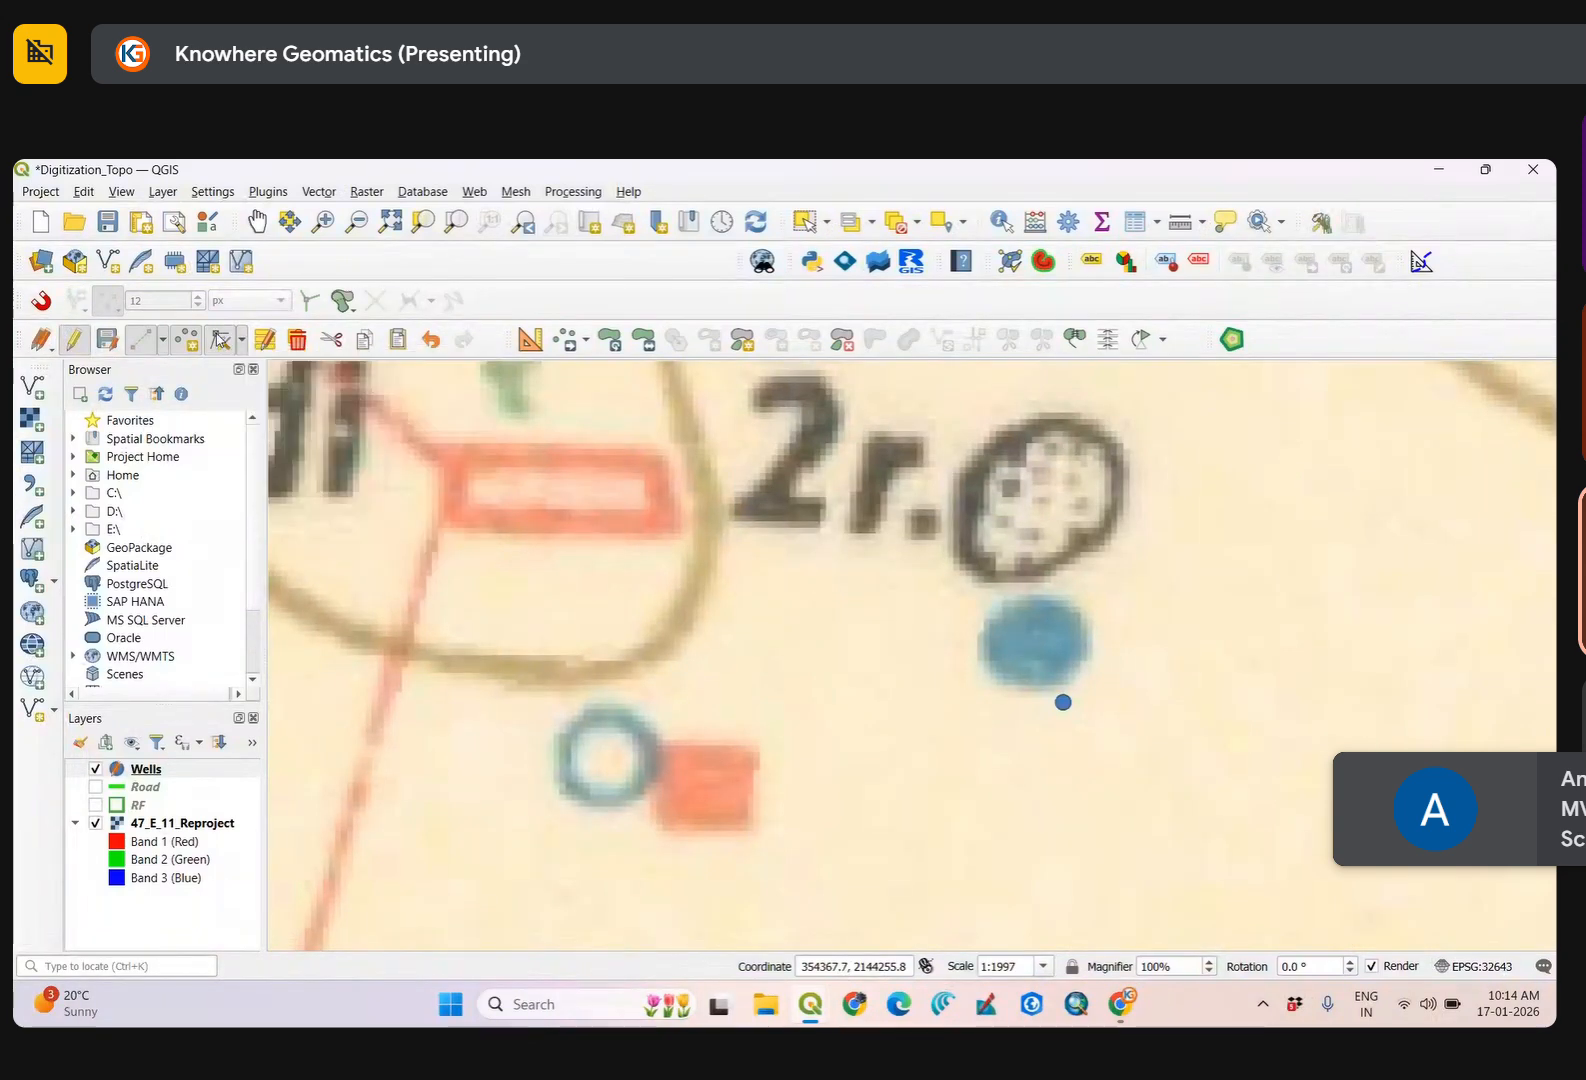
{"action": "left_click", "coordinate": [1064, 704]}
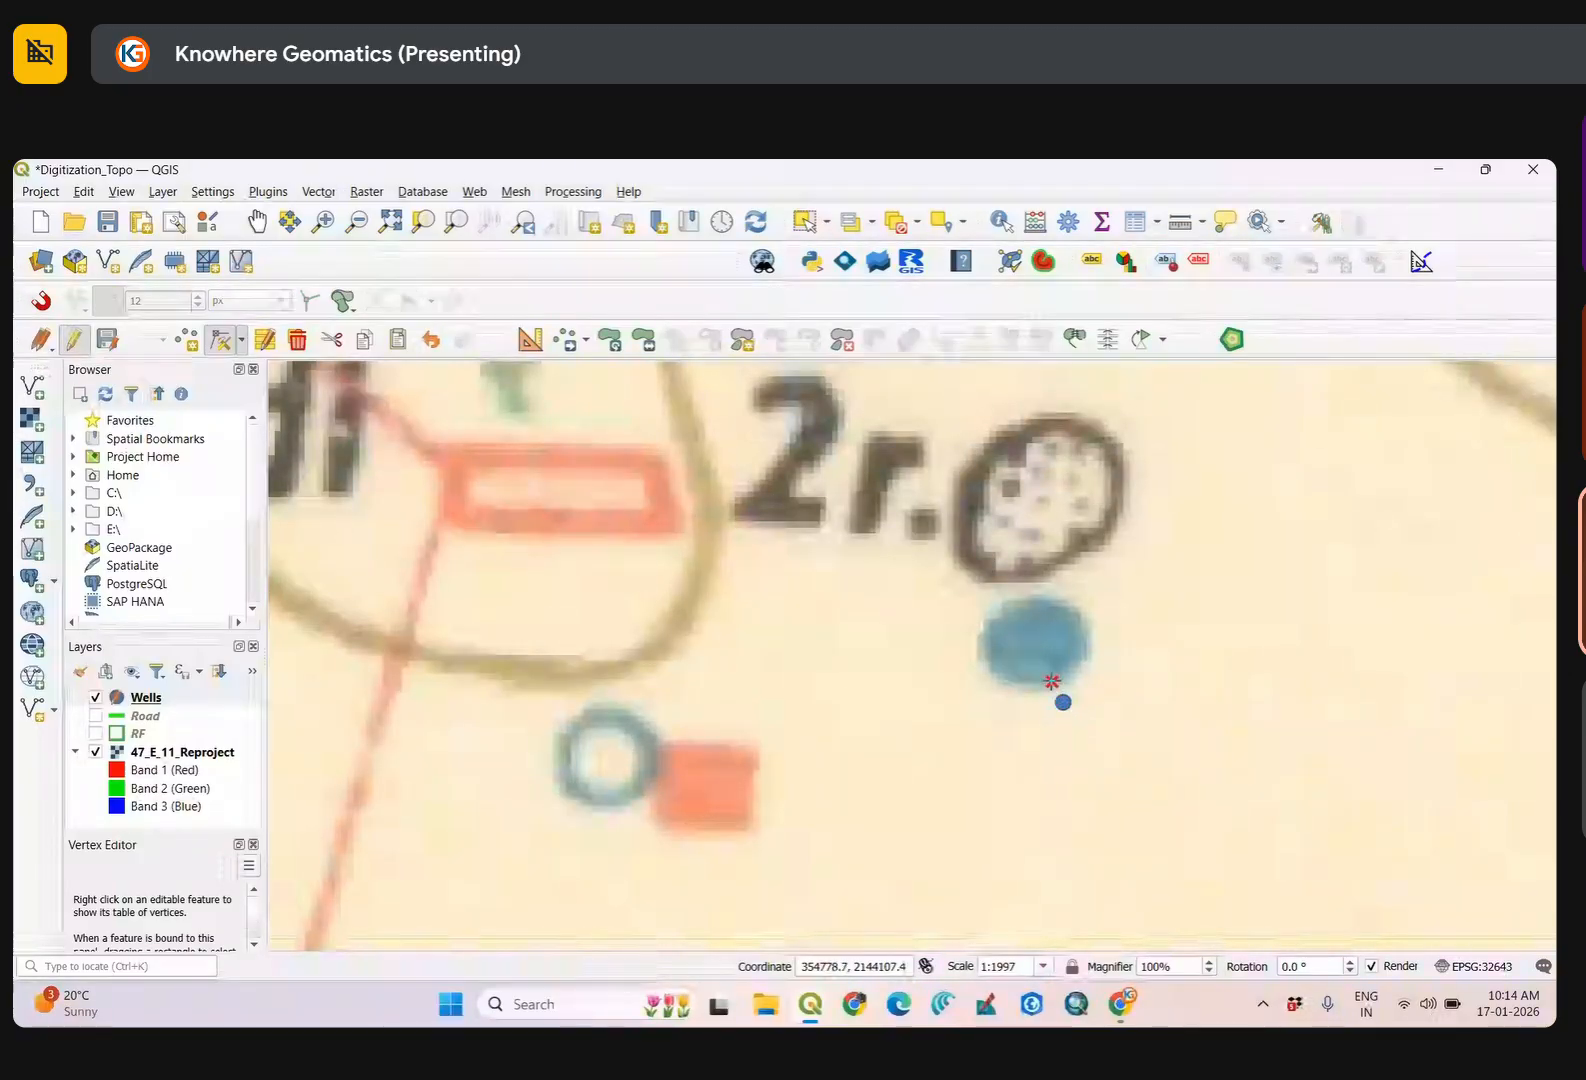
{"action": "left_click", "coordinate": [1036, 644]}
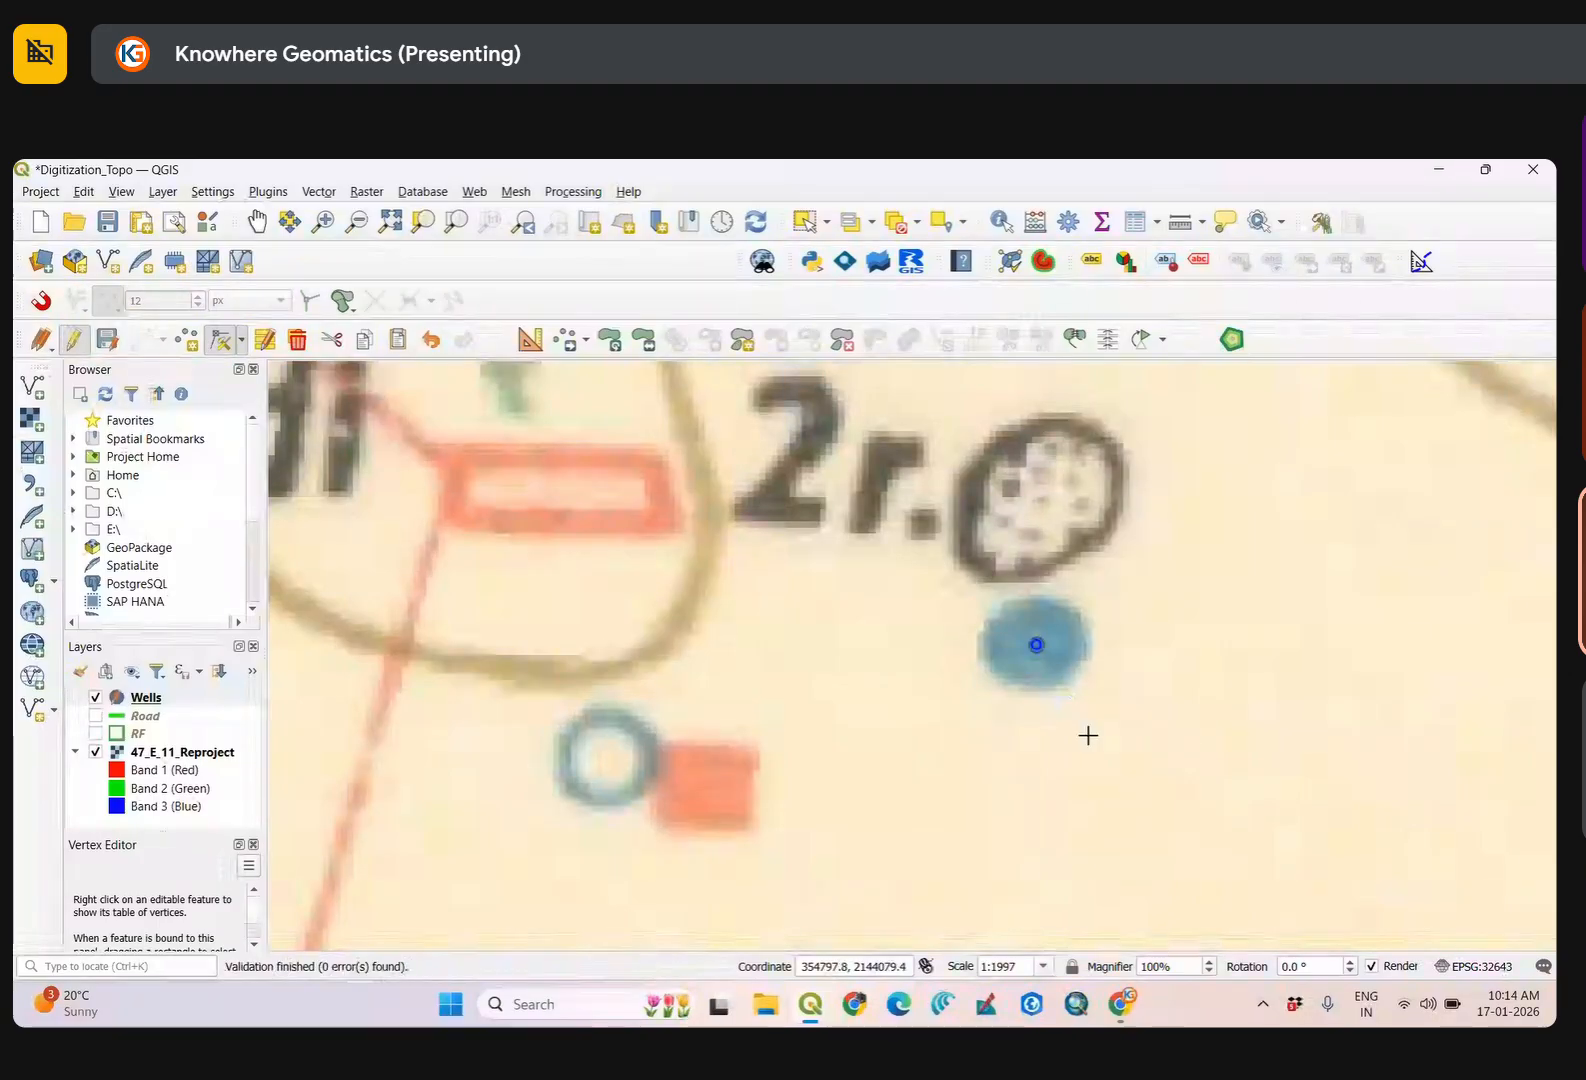
Reposition the well point northwest of Mānichīwādi onto the centre of its blue well symbol and check the placement.
{"action": "scroll", "coordinate": [616, 568], "scroll_direction": "down", "scroll_amount": 2}
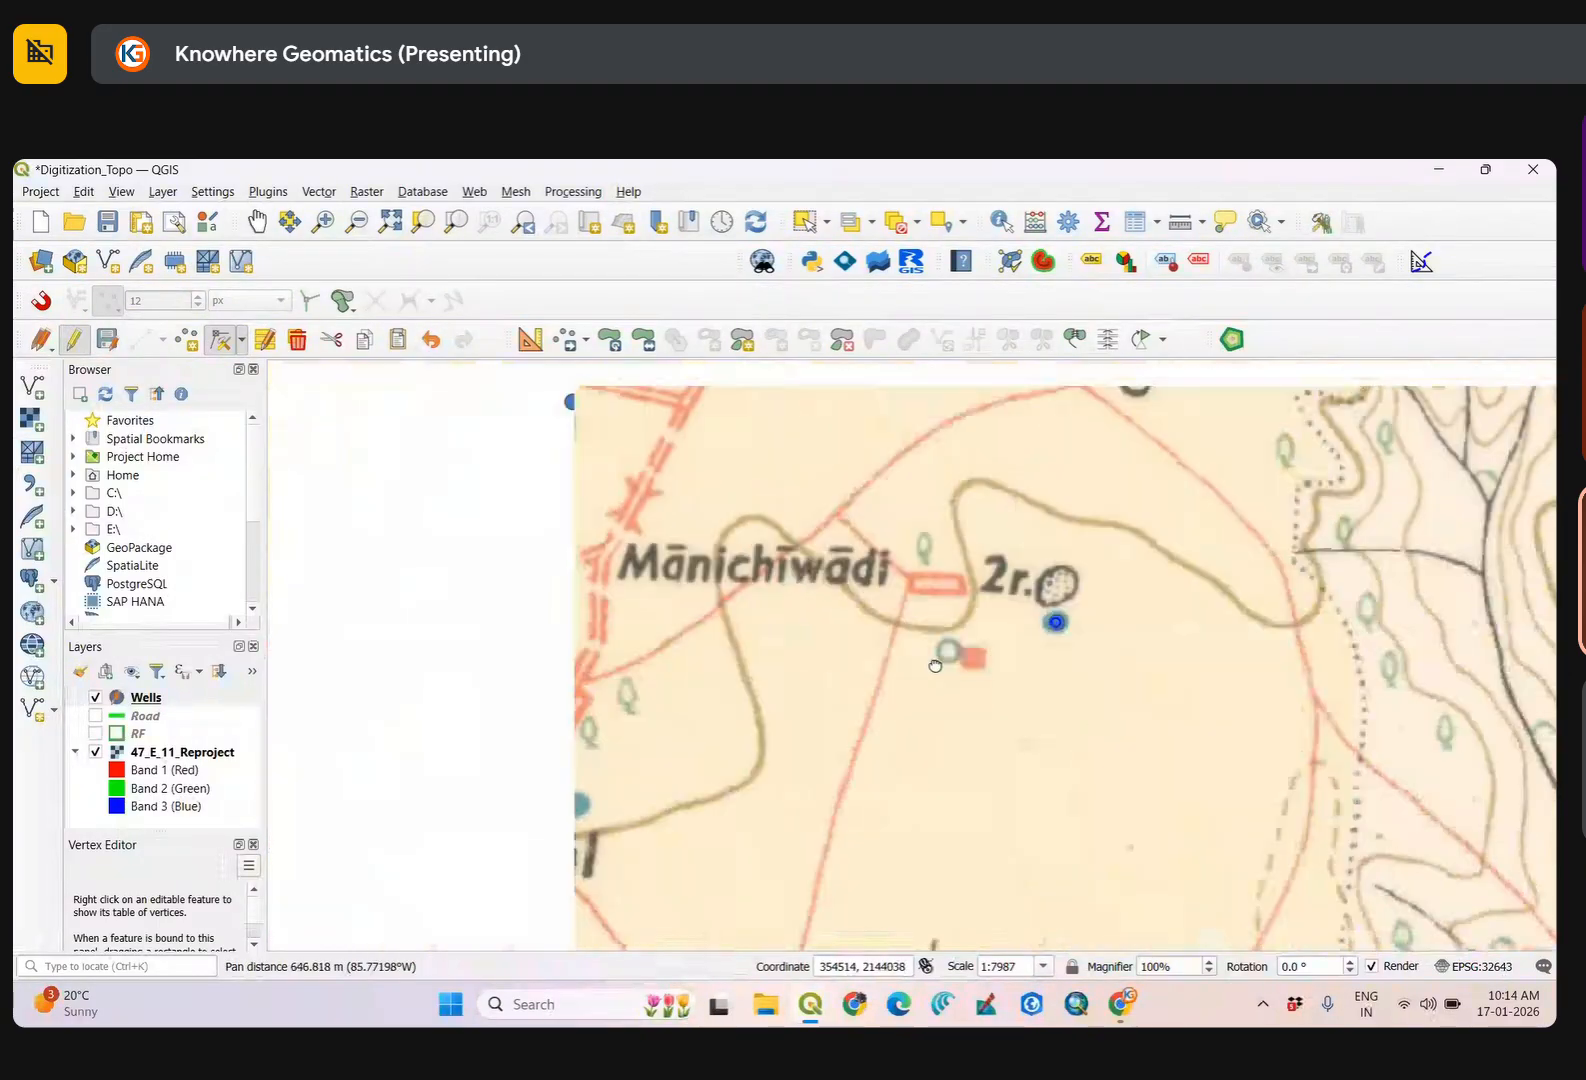
{"action": "scroll", "coordinate": [840, 734], "scroll_direction": "down", "scroll_amount": 2}
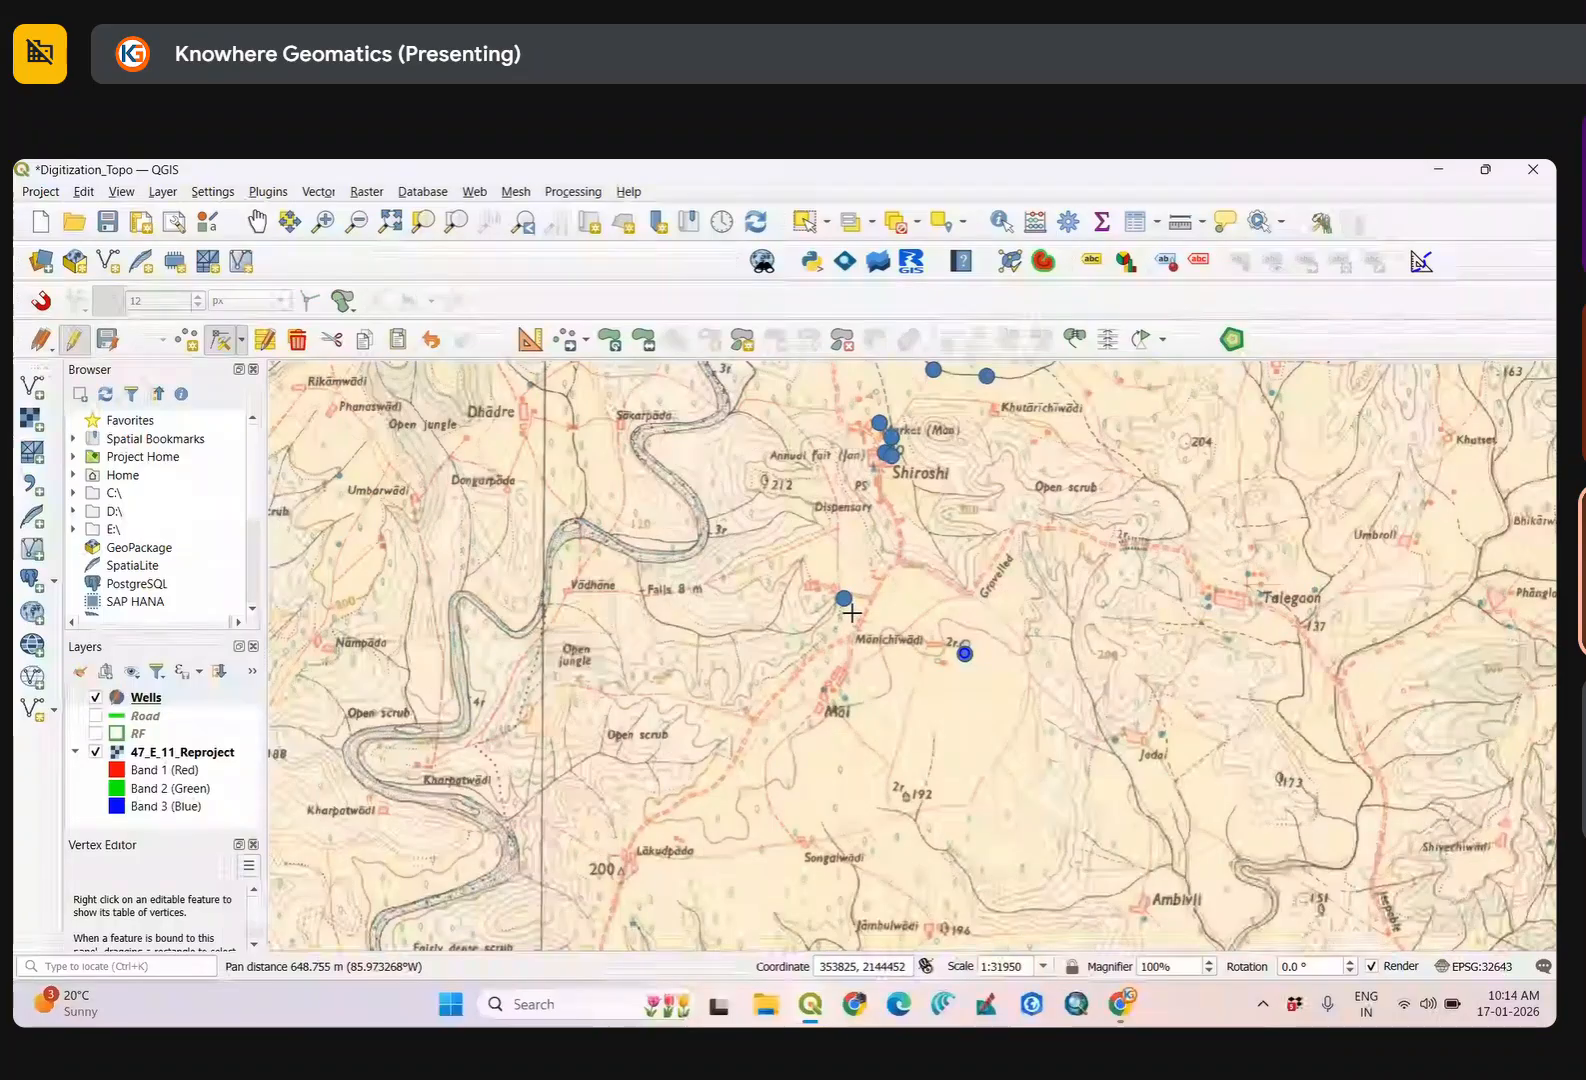
{"action": "scroll", "coordinate": [849, 605], "scroll_direction": "up", "scroll_amount": 2}
{"action": "scroll", "coordinate": [818, 568], "scroll_direction": "up", "scroll_amount": 3}
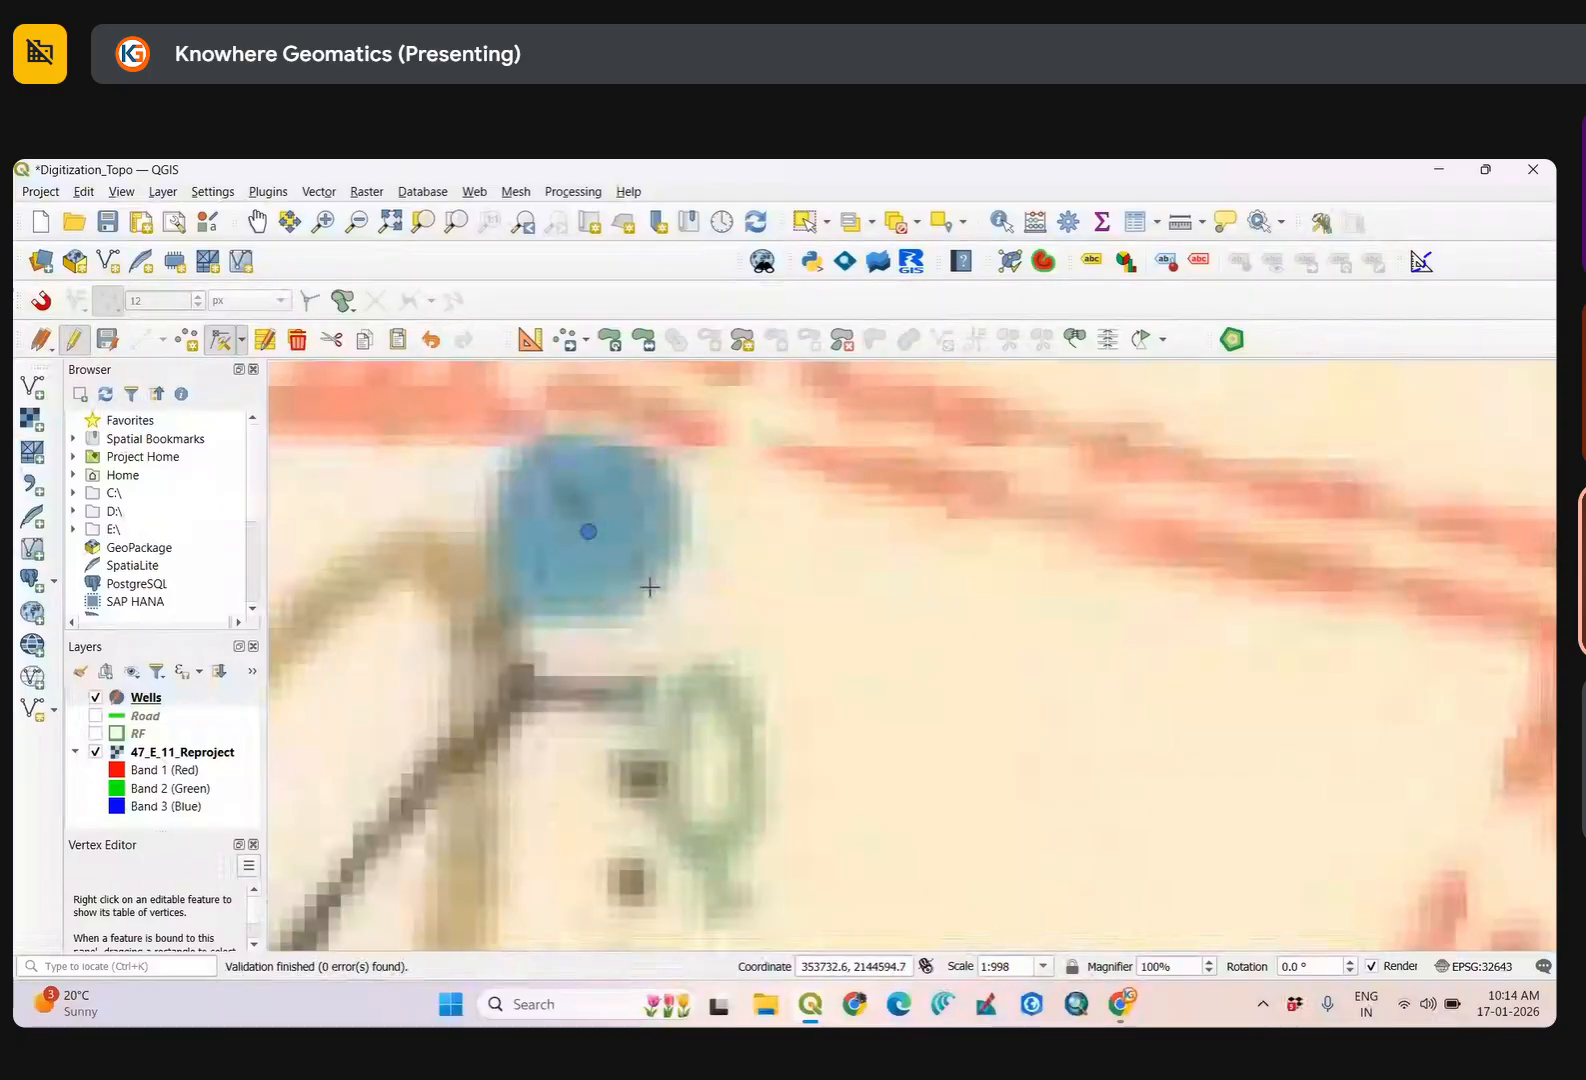
{"action": "scroll", "coordinate": [650, 585], "scroll_direction": "down", "scroll_amount": 3}
{"action": "left_click_drag", "start_coordinate": [808, 708], "coordinate": [807, 556]}
{"action": "scroll", "coordinate": [805, 693], "scroll_direction": "down", "scroll_amount": 2}
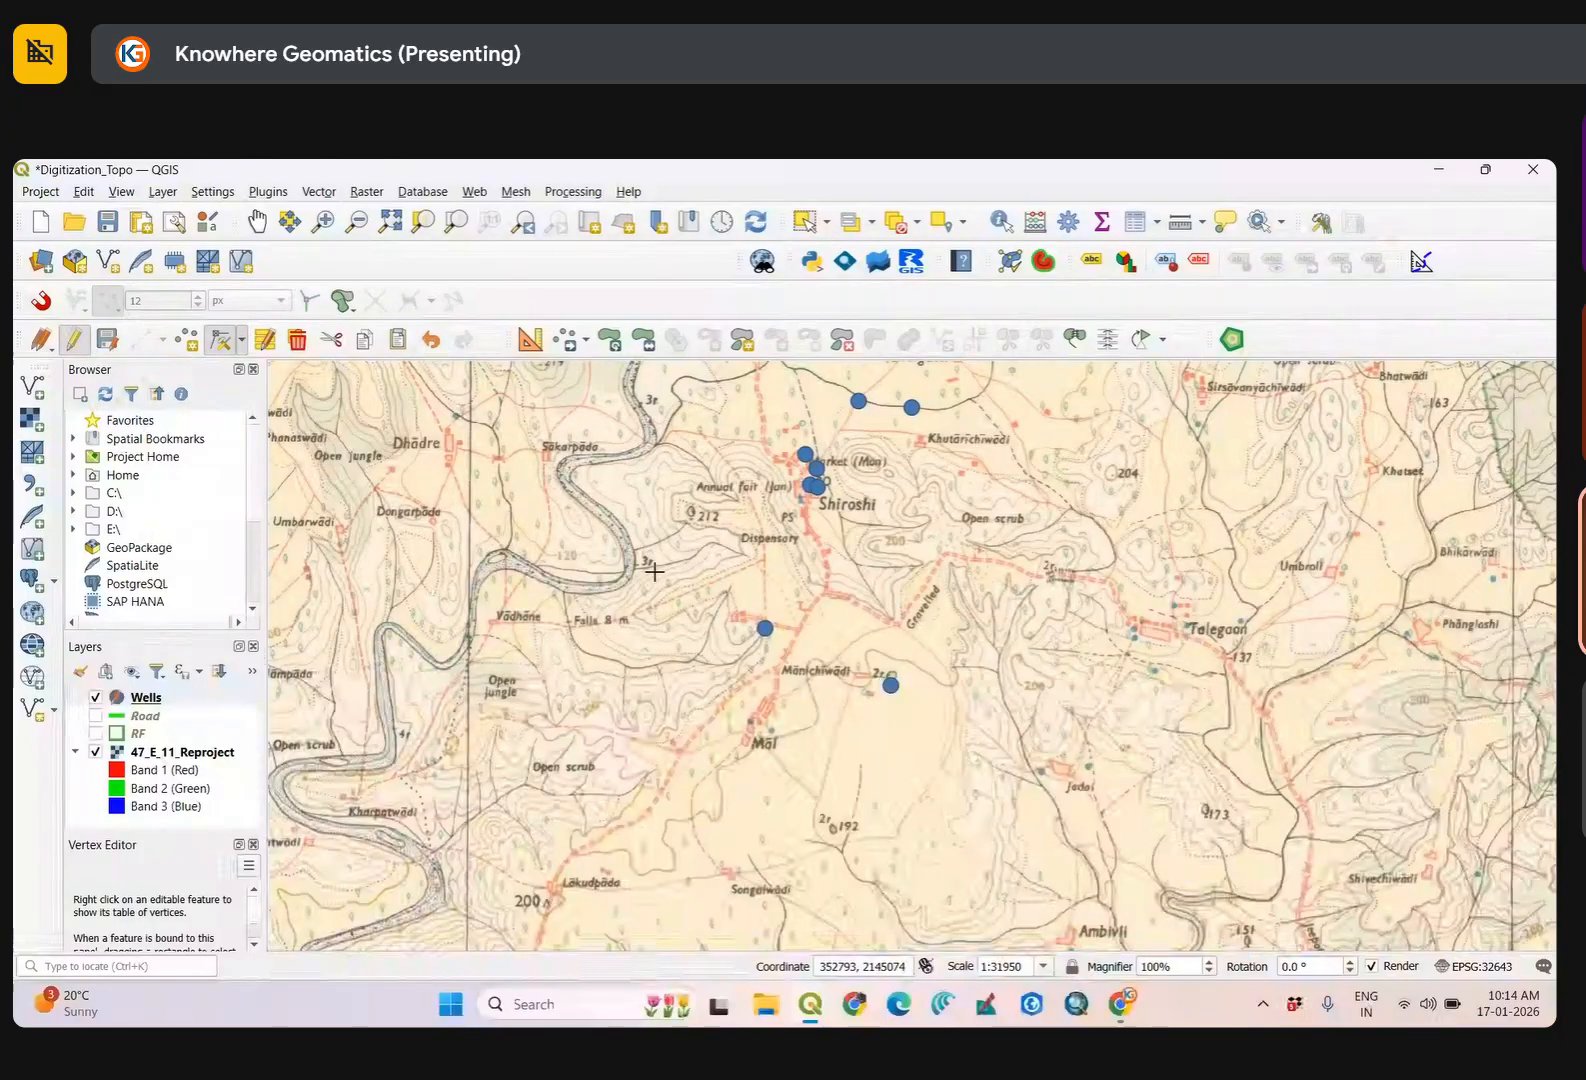
{"action": "scroll", "coordinate": [773, 635], "scroll_direction": "up", "scroll_amount": 4}
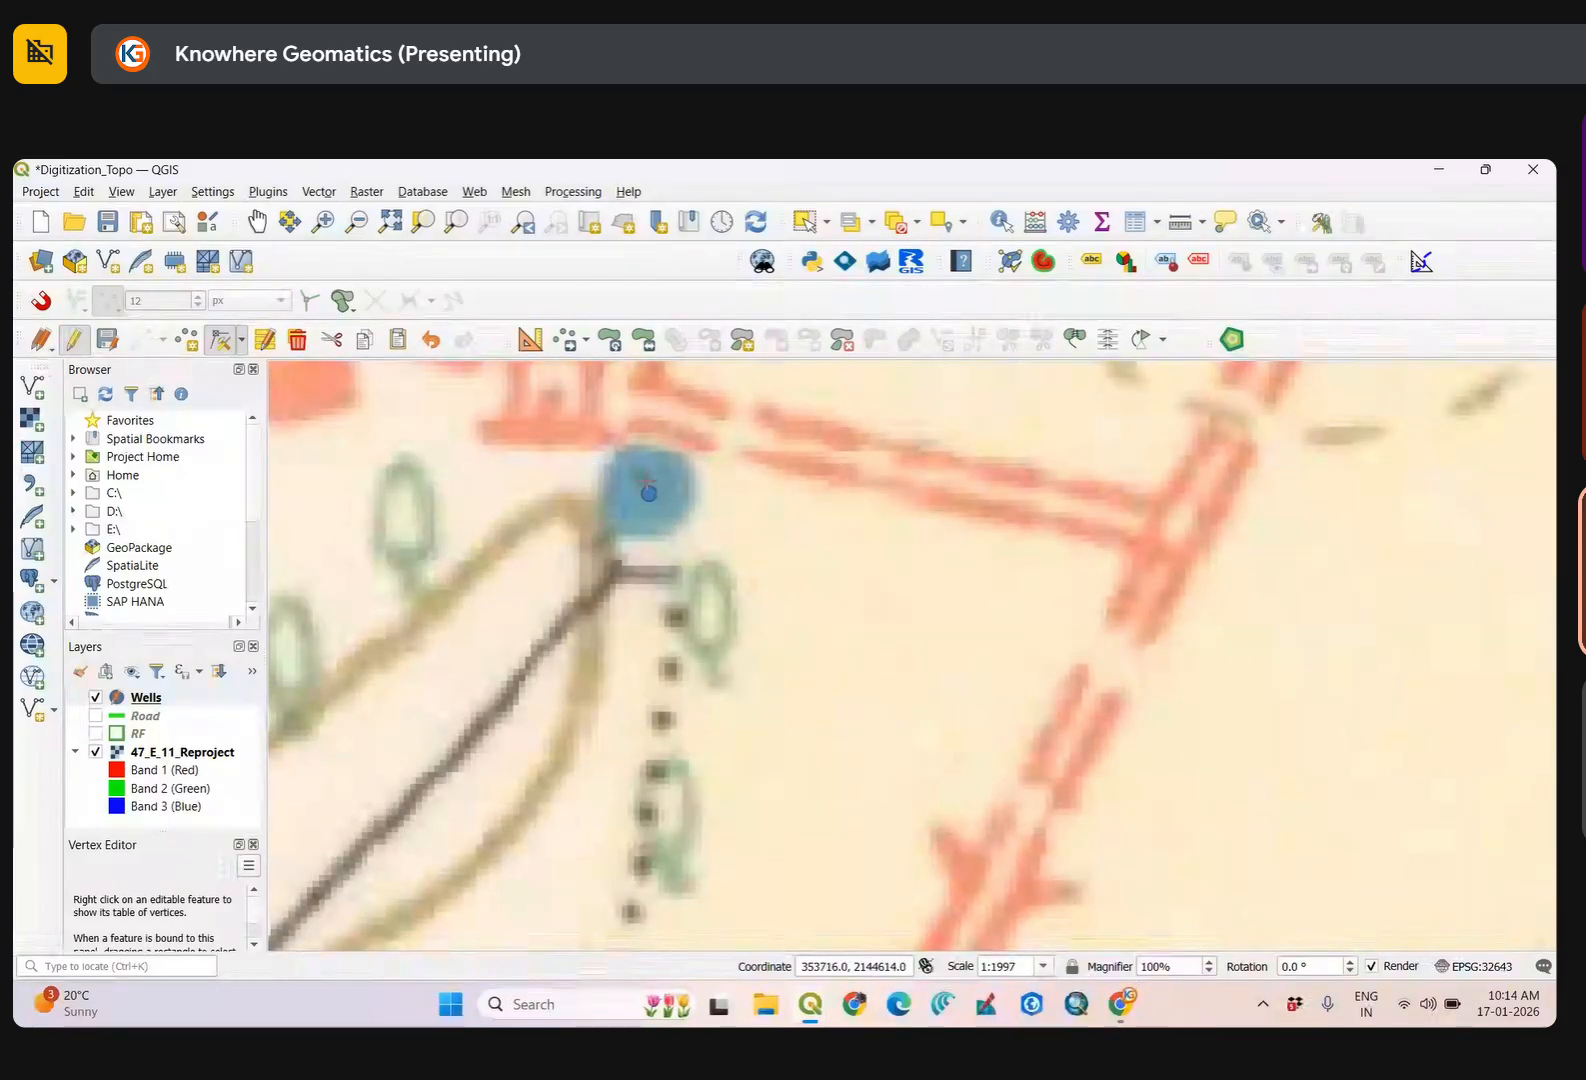
Add two points with empty ids to the Wells layer on the blue well symbols north and northwest of the Māl label.
{"action": "left_click", "coordinate": [160, 342]}
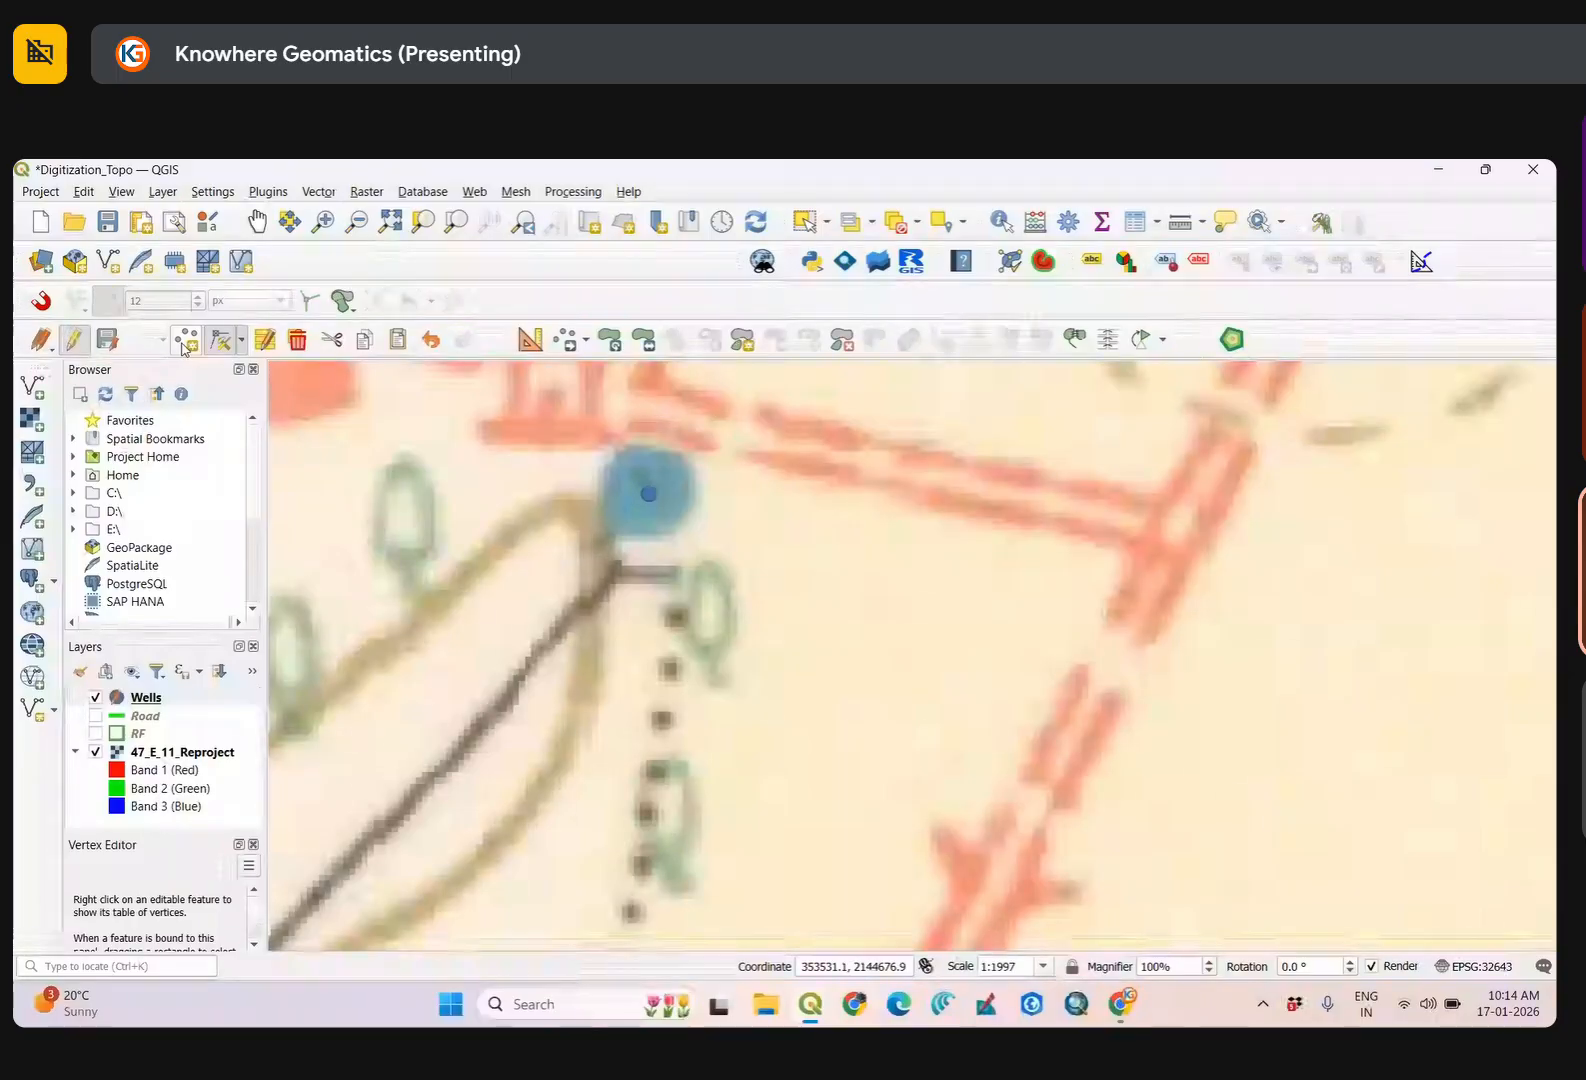
{"action": "scroll", "coordinate": [955, 720], "scroll_direction": "down", "scroll_amount": 4}
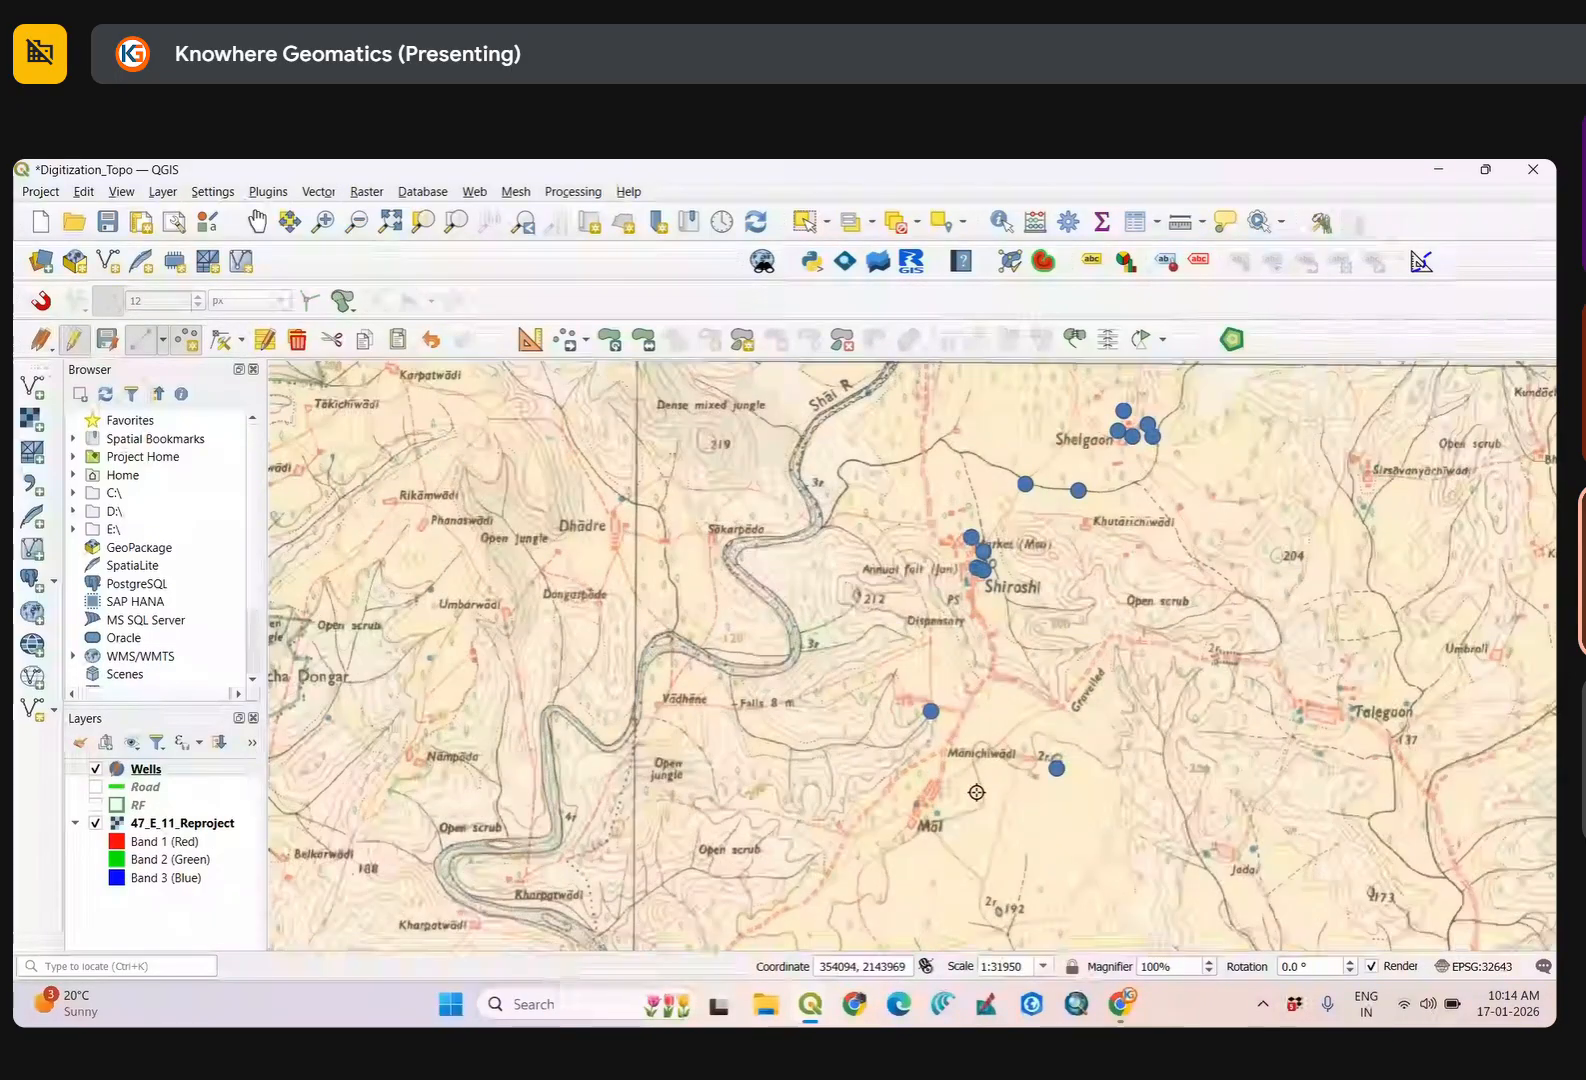
{"action": "left_click_drag", "start_coordinate": [940, 882], "coordinate": [830, 697]}
{"action": "scroll", "coordinate": [832, 635], "scroll_direction": "up", "scroll_amount": 4}
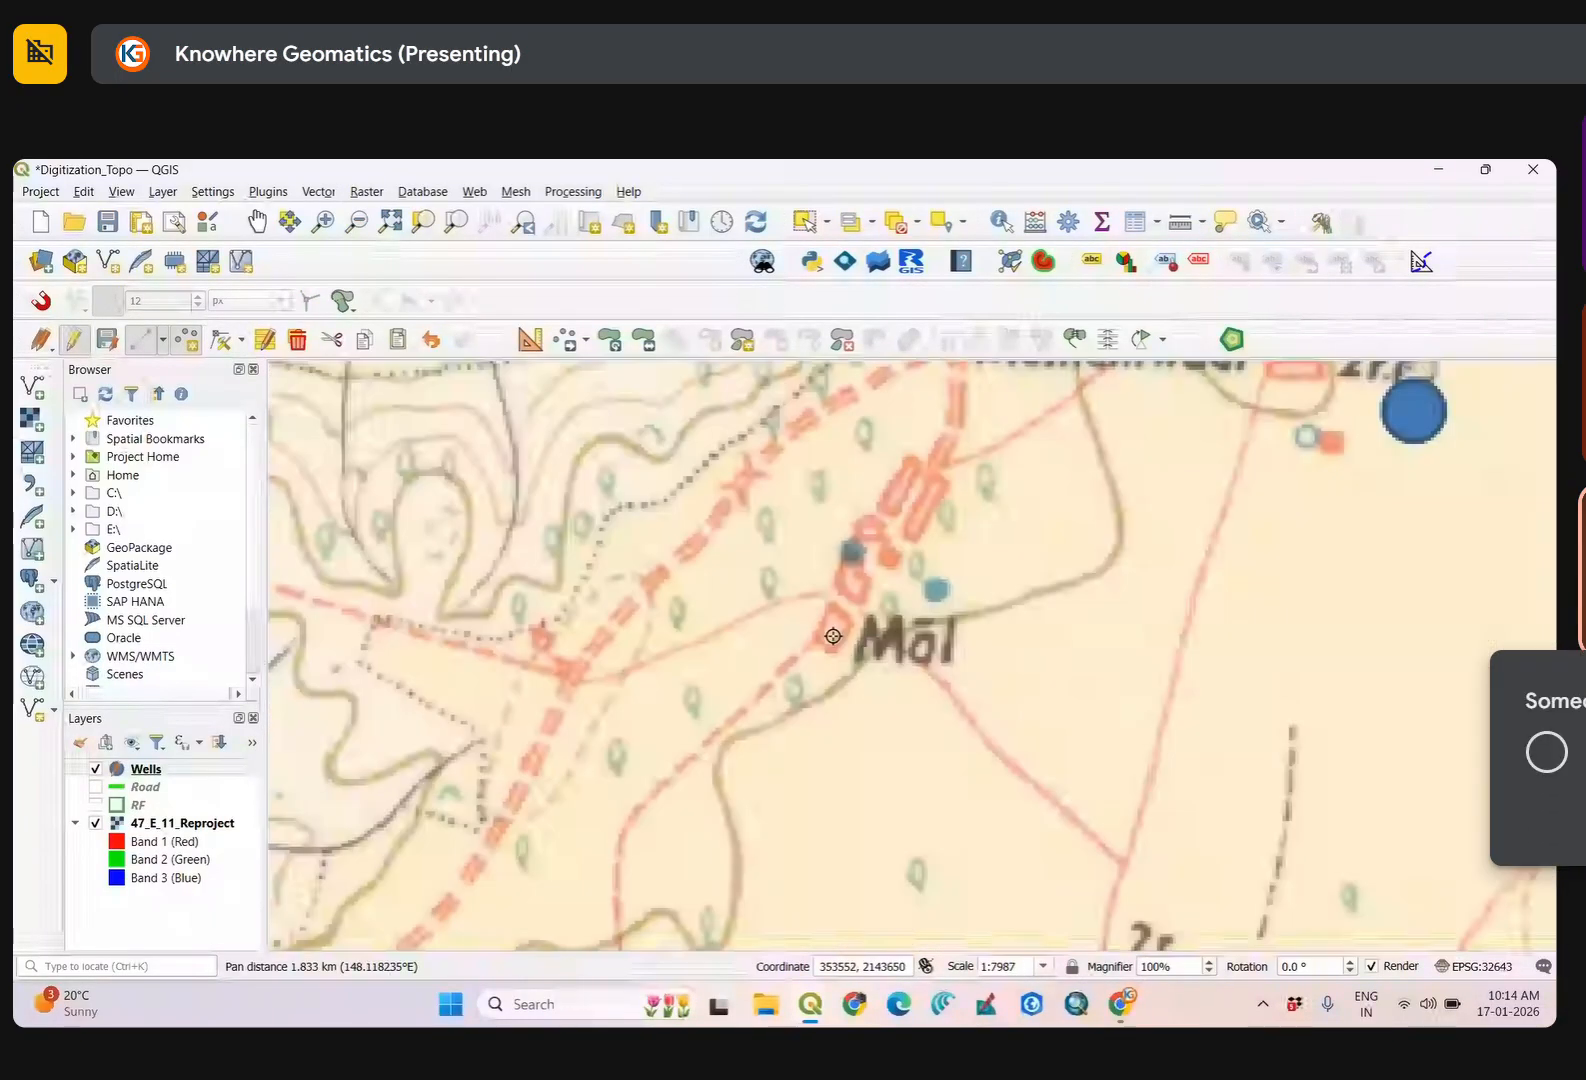
{"action": "left_click", "coordinate": [859, 573]}
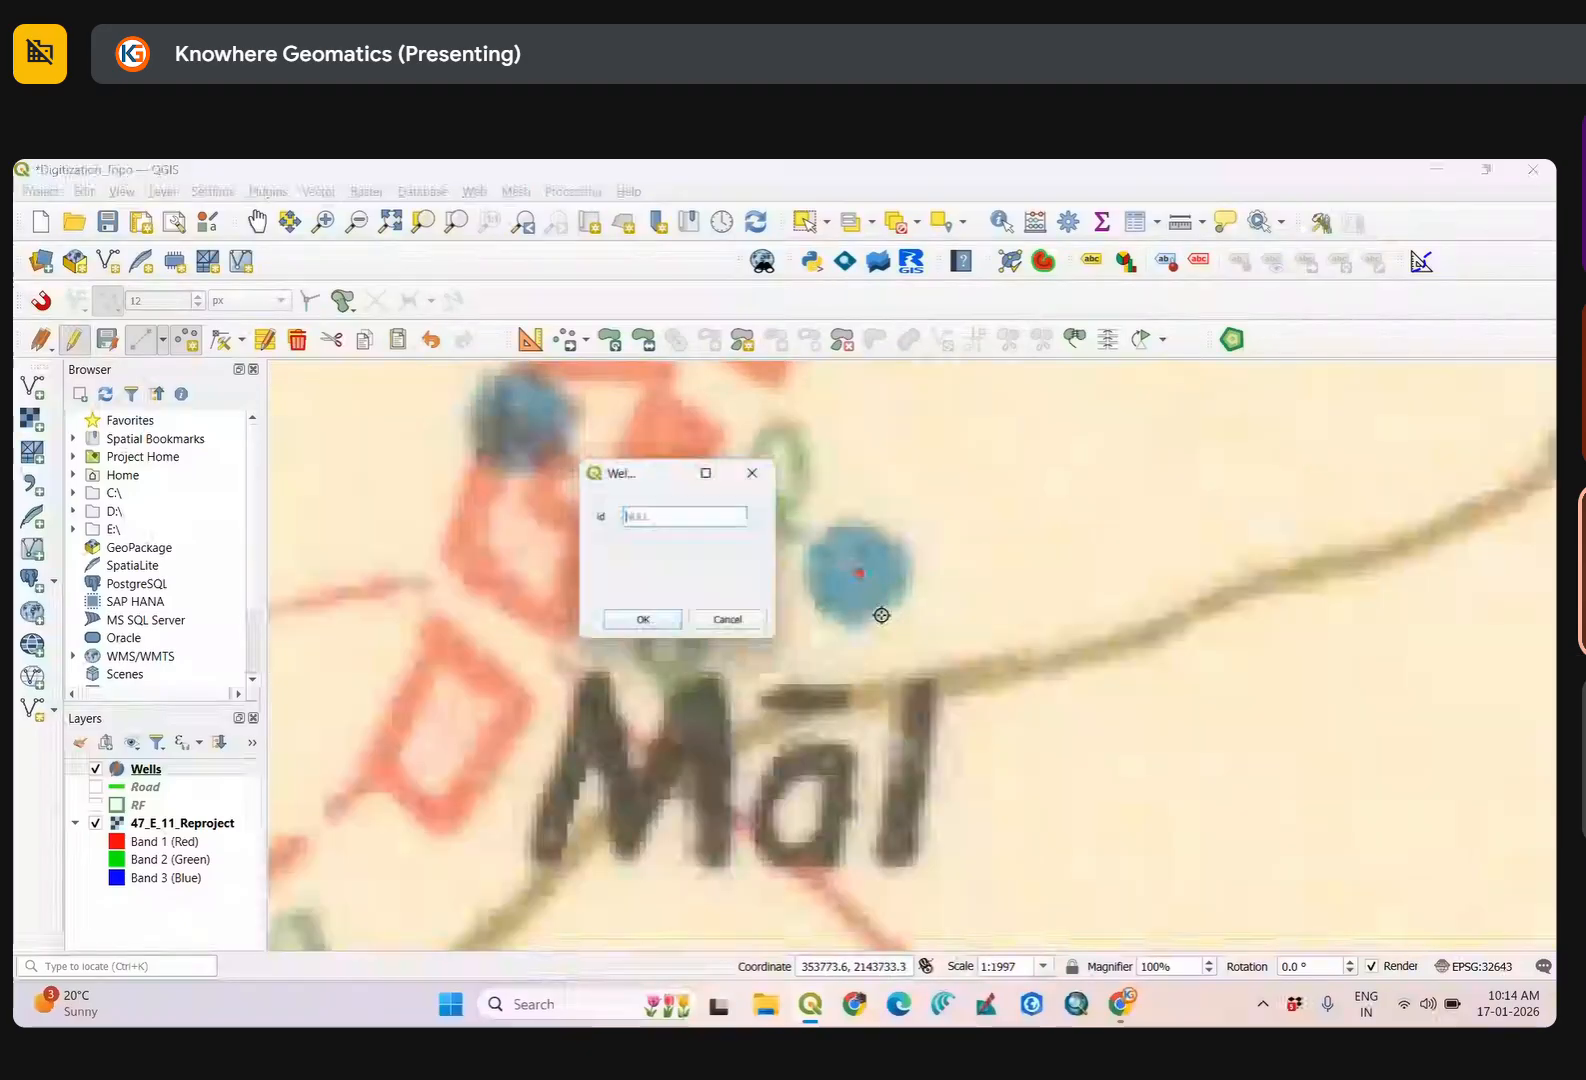
{"action": "left_click", "coordinate": [641, 620]}
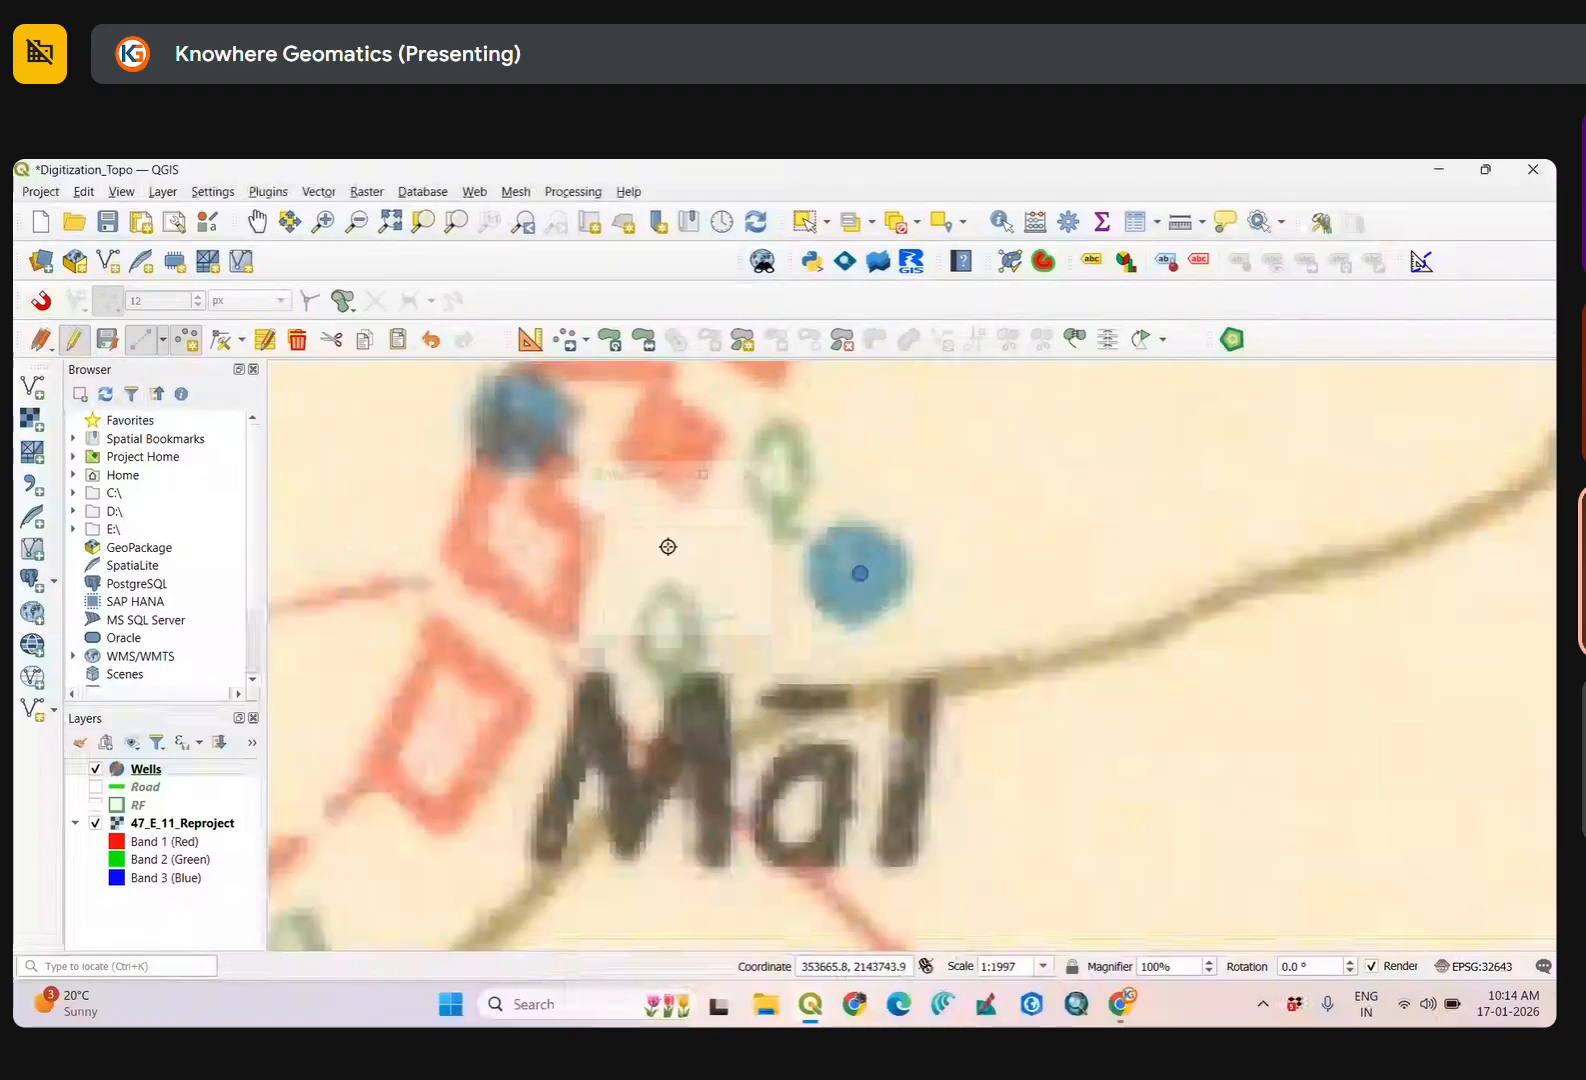
{"action": "left_click", "coordinate": [504, 410]}
{"action": "left_click", "coordinate": [643, 621]}
Add wells with empty ids on the two blue well symbols beside Jadai and save the Wells layer edits.
{"action": "scroll", "coordinate": [800, 692], "scroll_direction": "down", "scroll_amount": 3}
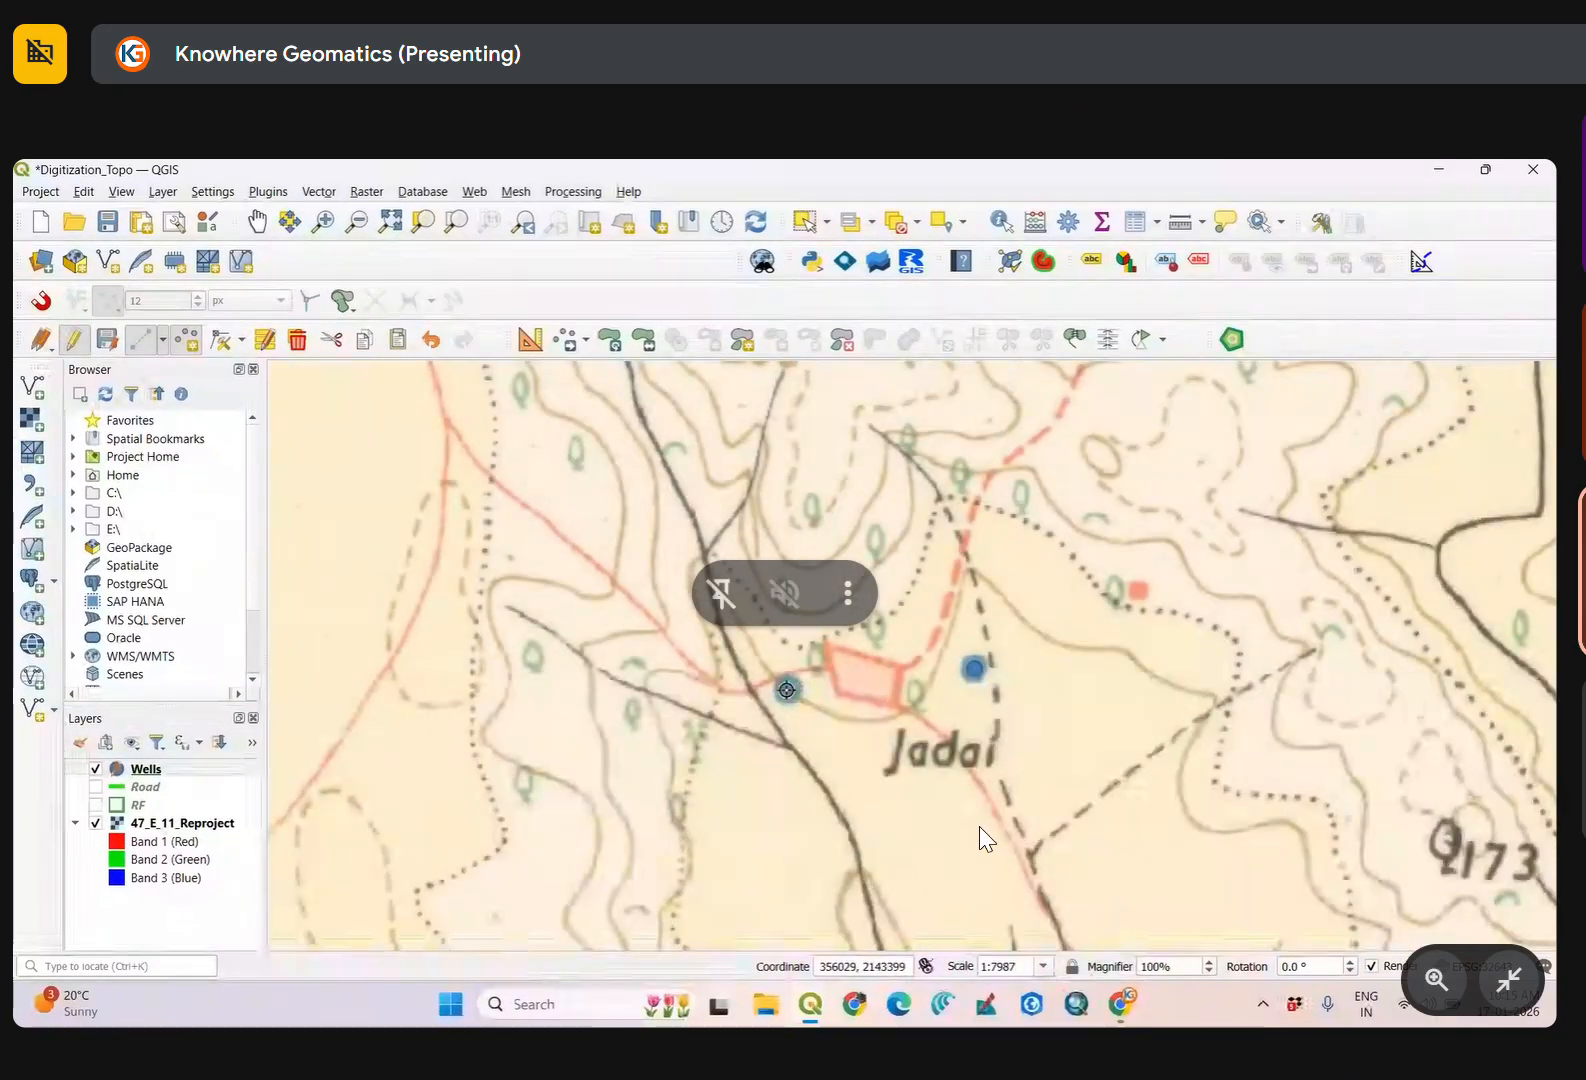
{"action": "left_click", "coordinate": [786, 690]}
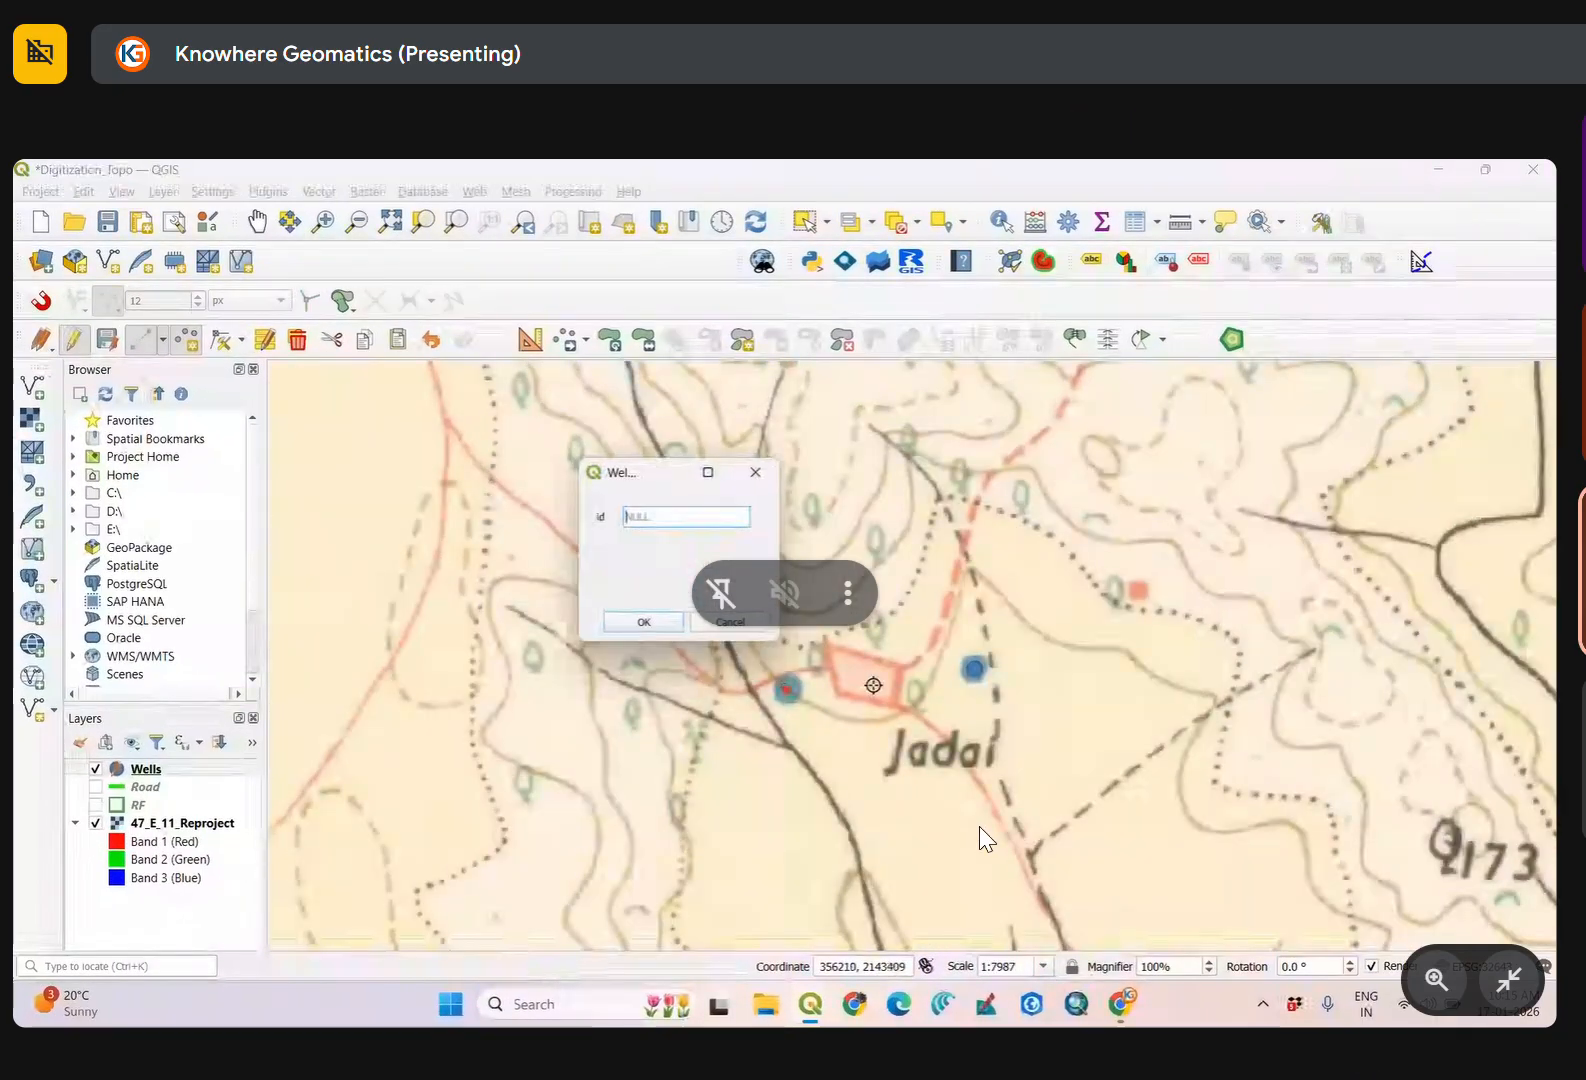
{"action": "left_click", "coordinate": [660, 625]}
{"action": "scroll", "coordinate": [845, 656], "scroll_direction": "down", "scroll_amount": 3}
{"action": "left_click_drag", "start_coordinate": [872, 498], "coordinate": [828, 650]}
{"action": "left_click_drag", "start_coordinate": [612, 385], "coordinate": [610, 494]}
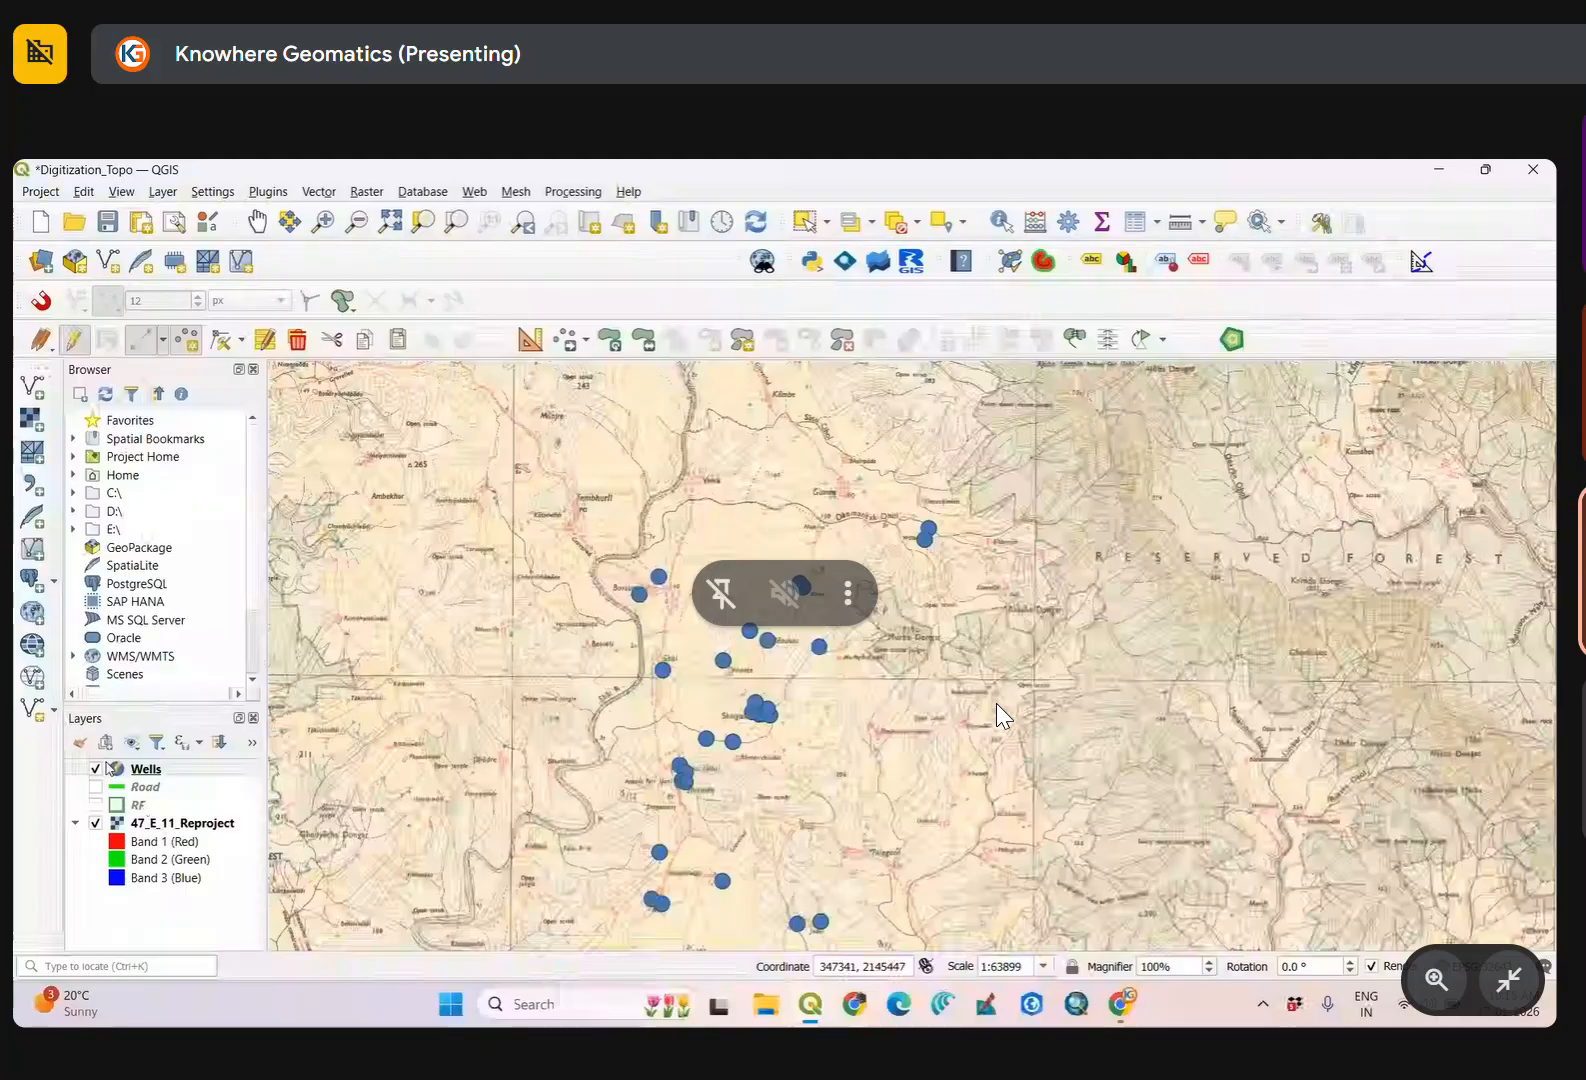
{"action": "left_click", "coordinate": [96, 769]}
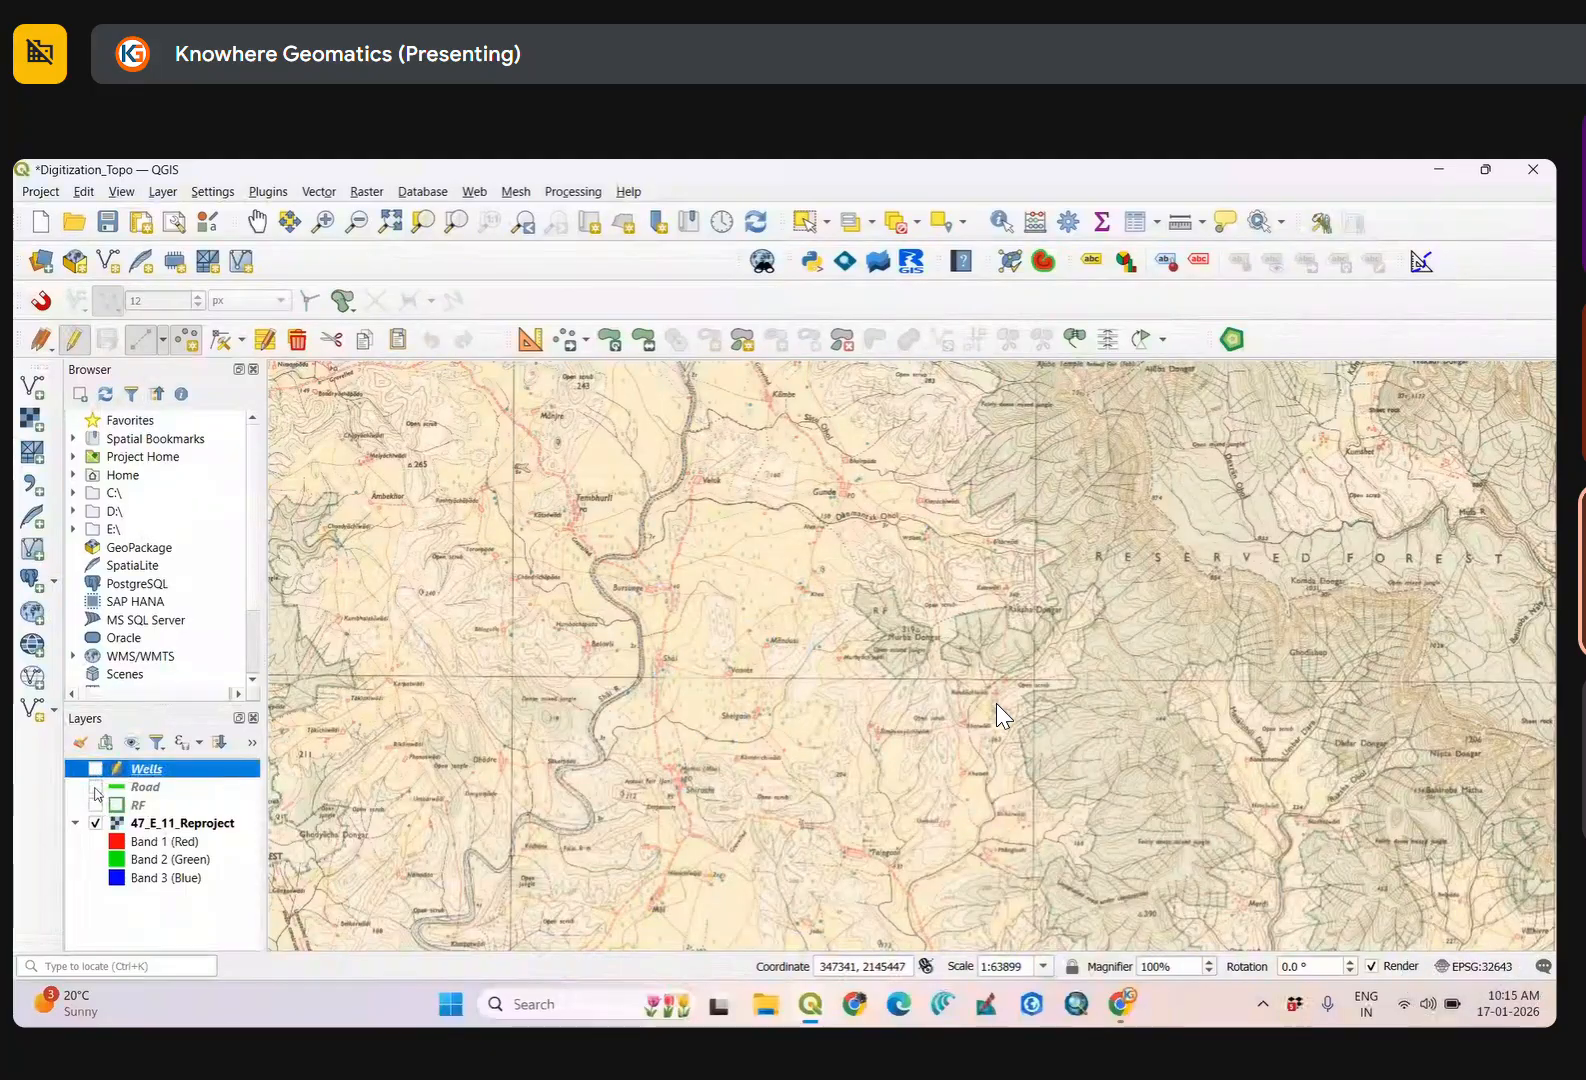
{"action": "left_click", "coordinate": [96, 787]}
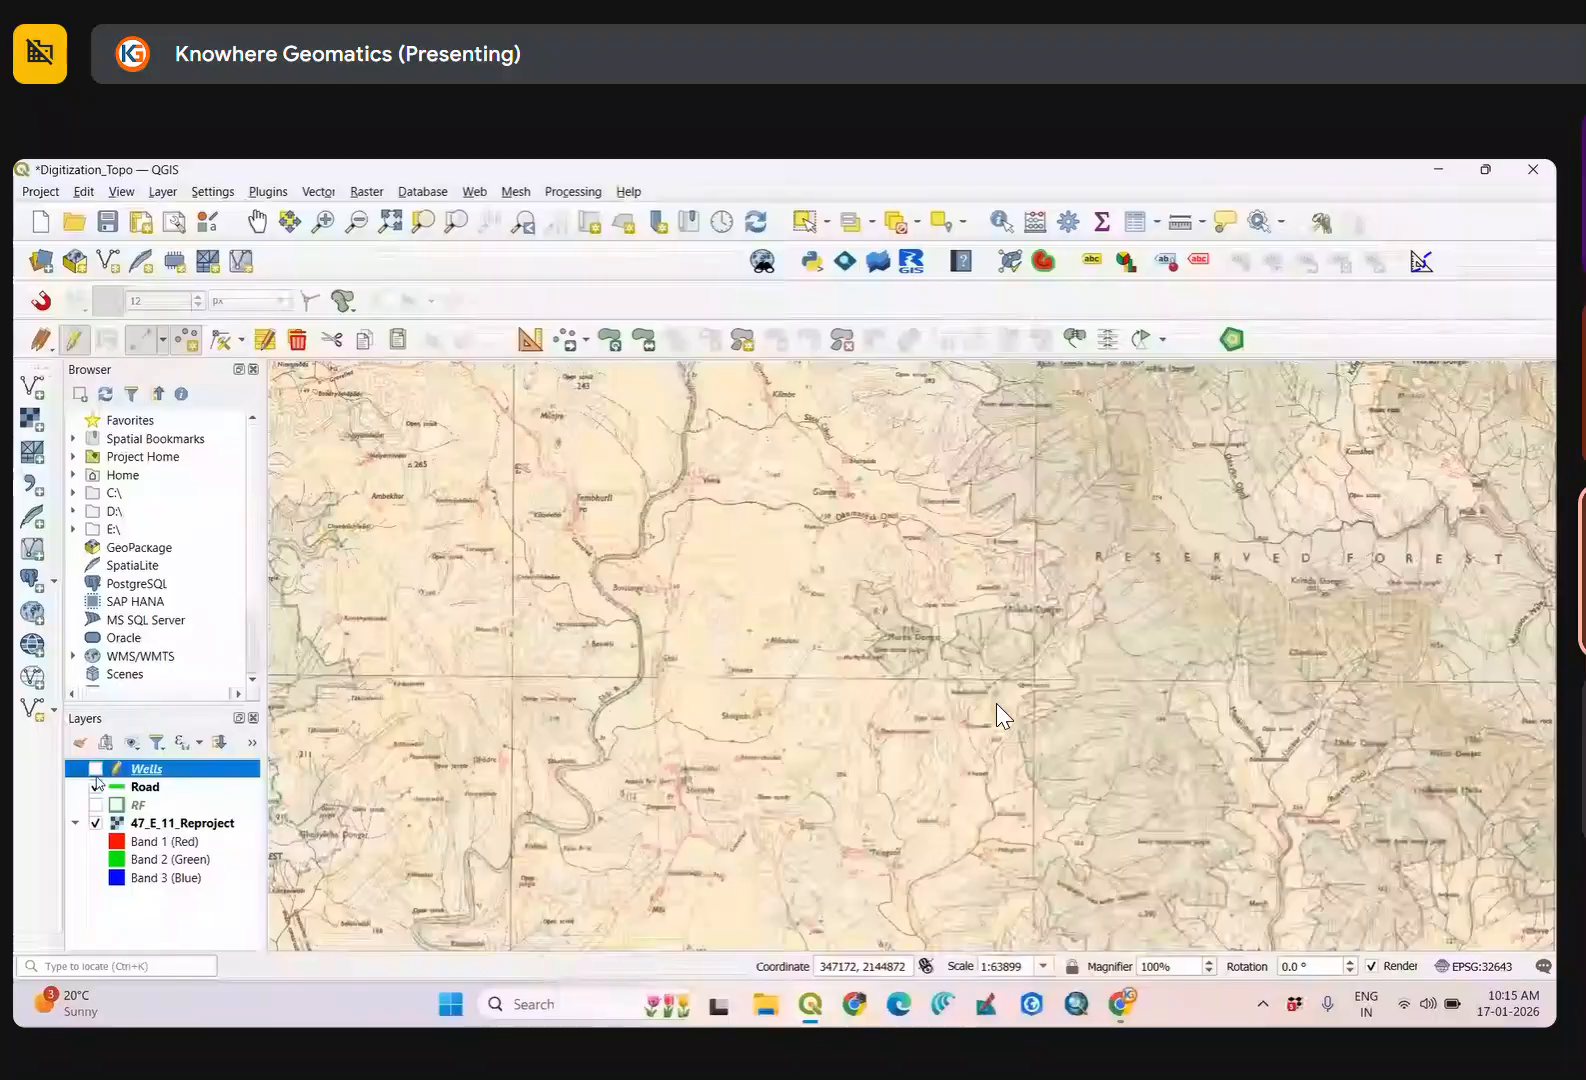
{"action": "left_click", "coordinate": [146, 789]}
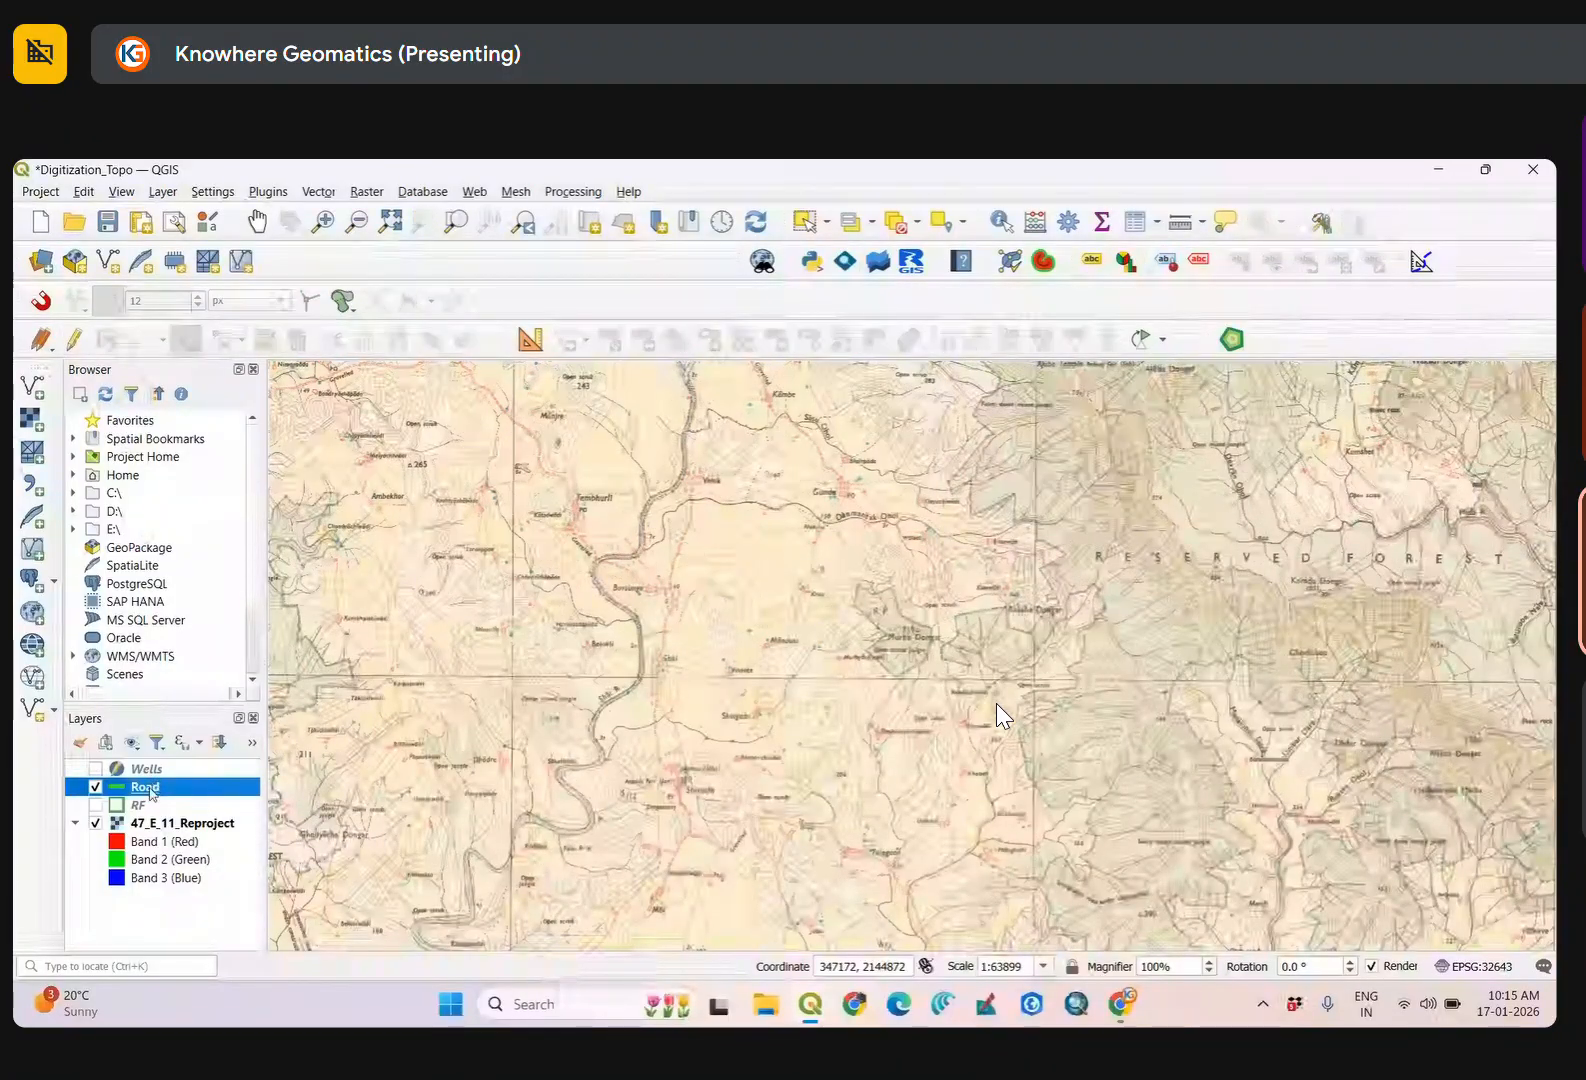
{"action": "left_click", "coordinate": [96, 769]}
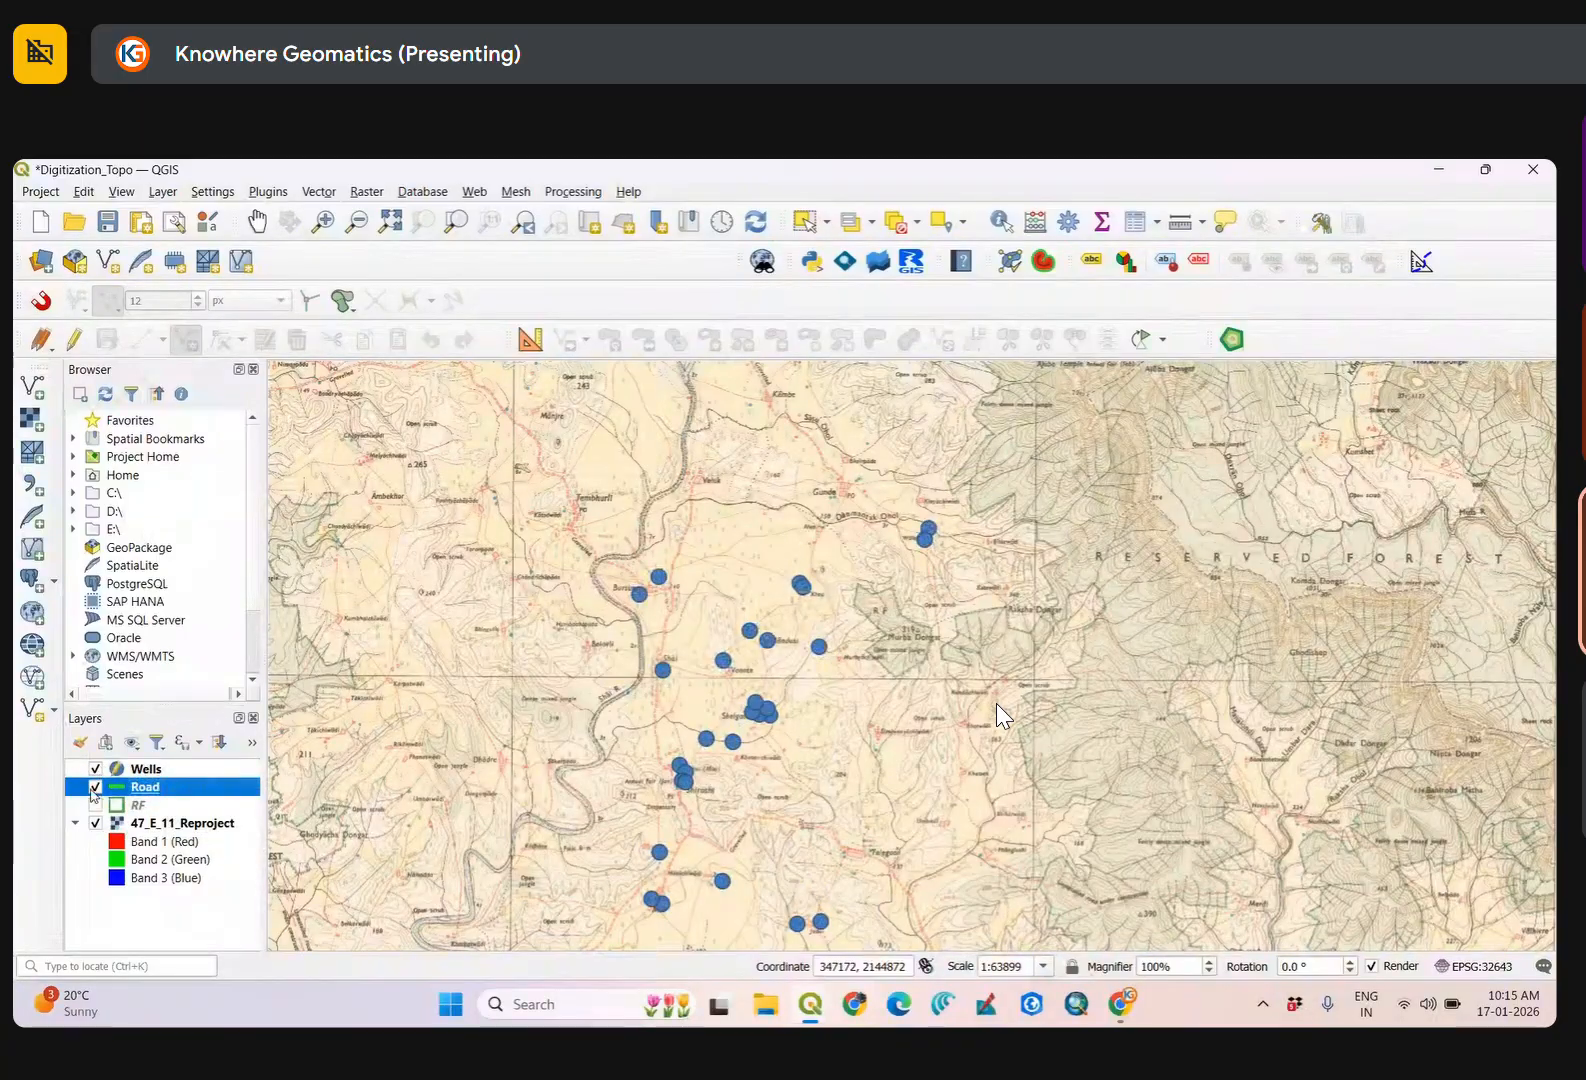
End the editing session of the Wells layer, hide that layer and display the Road layer instead.
{"action": "left_click", "coordinate": [128, 772]}
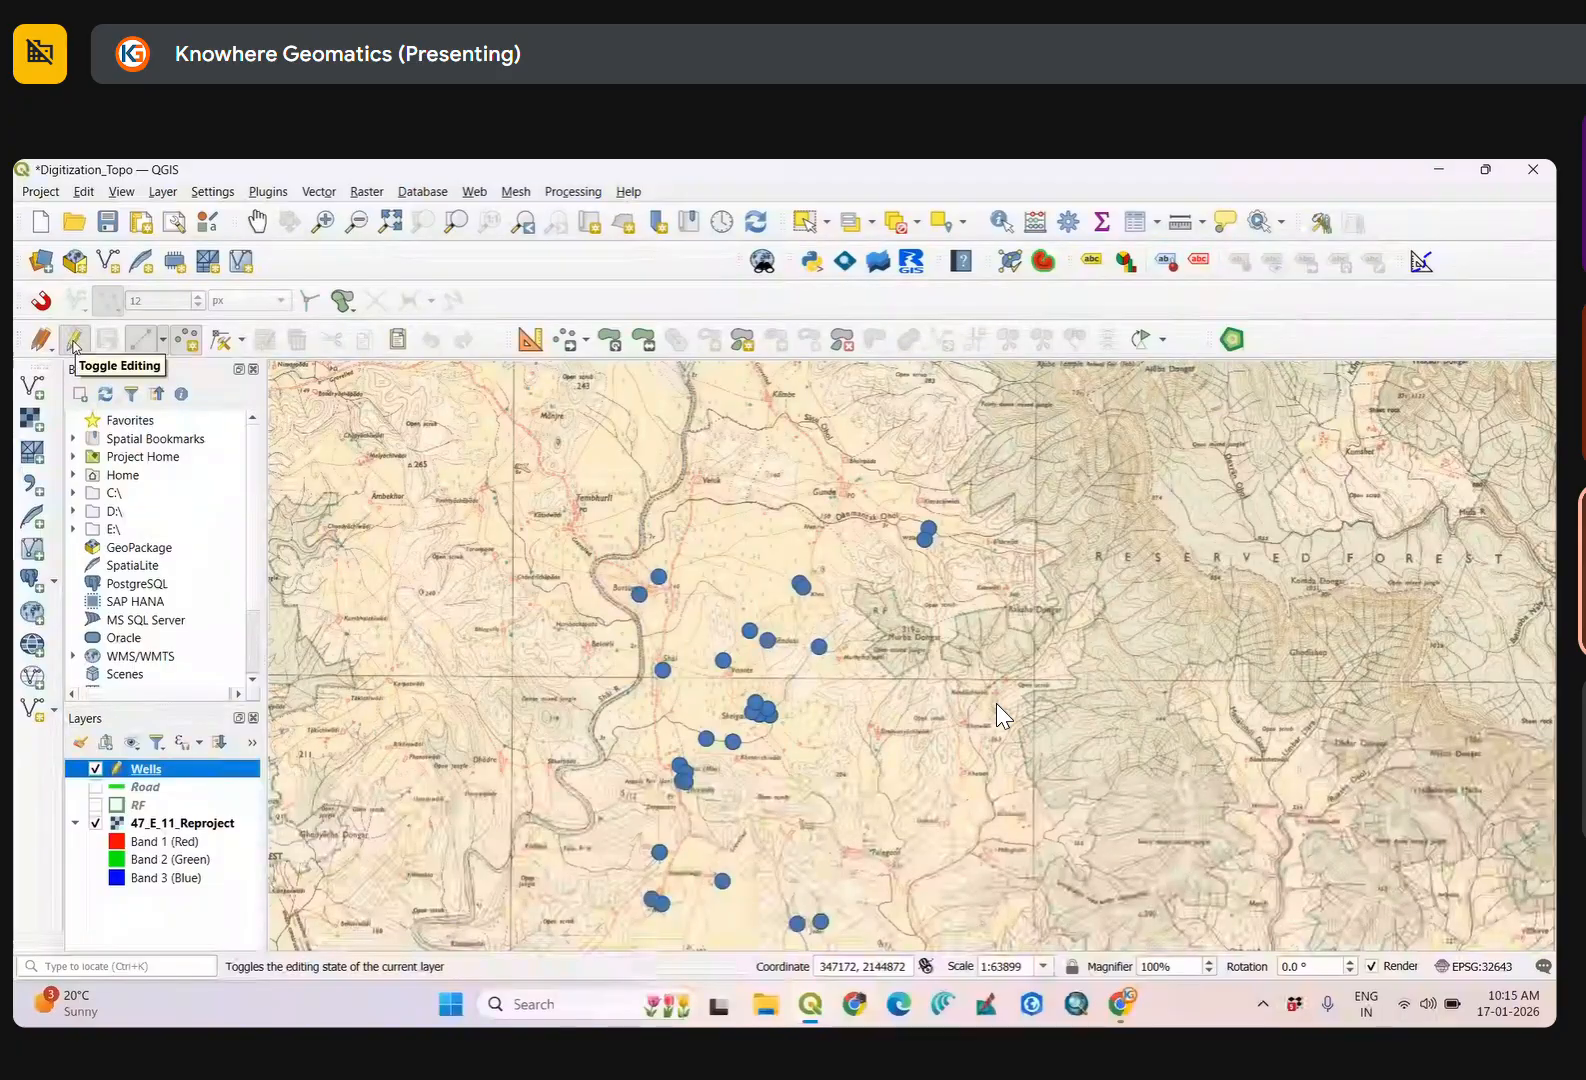
{"action": "left_click", "coordinate": [73, 341]}
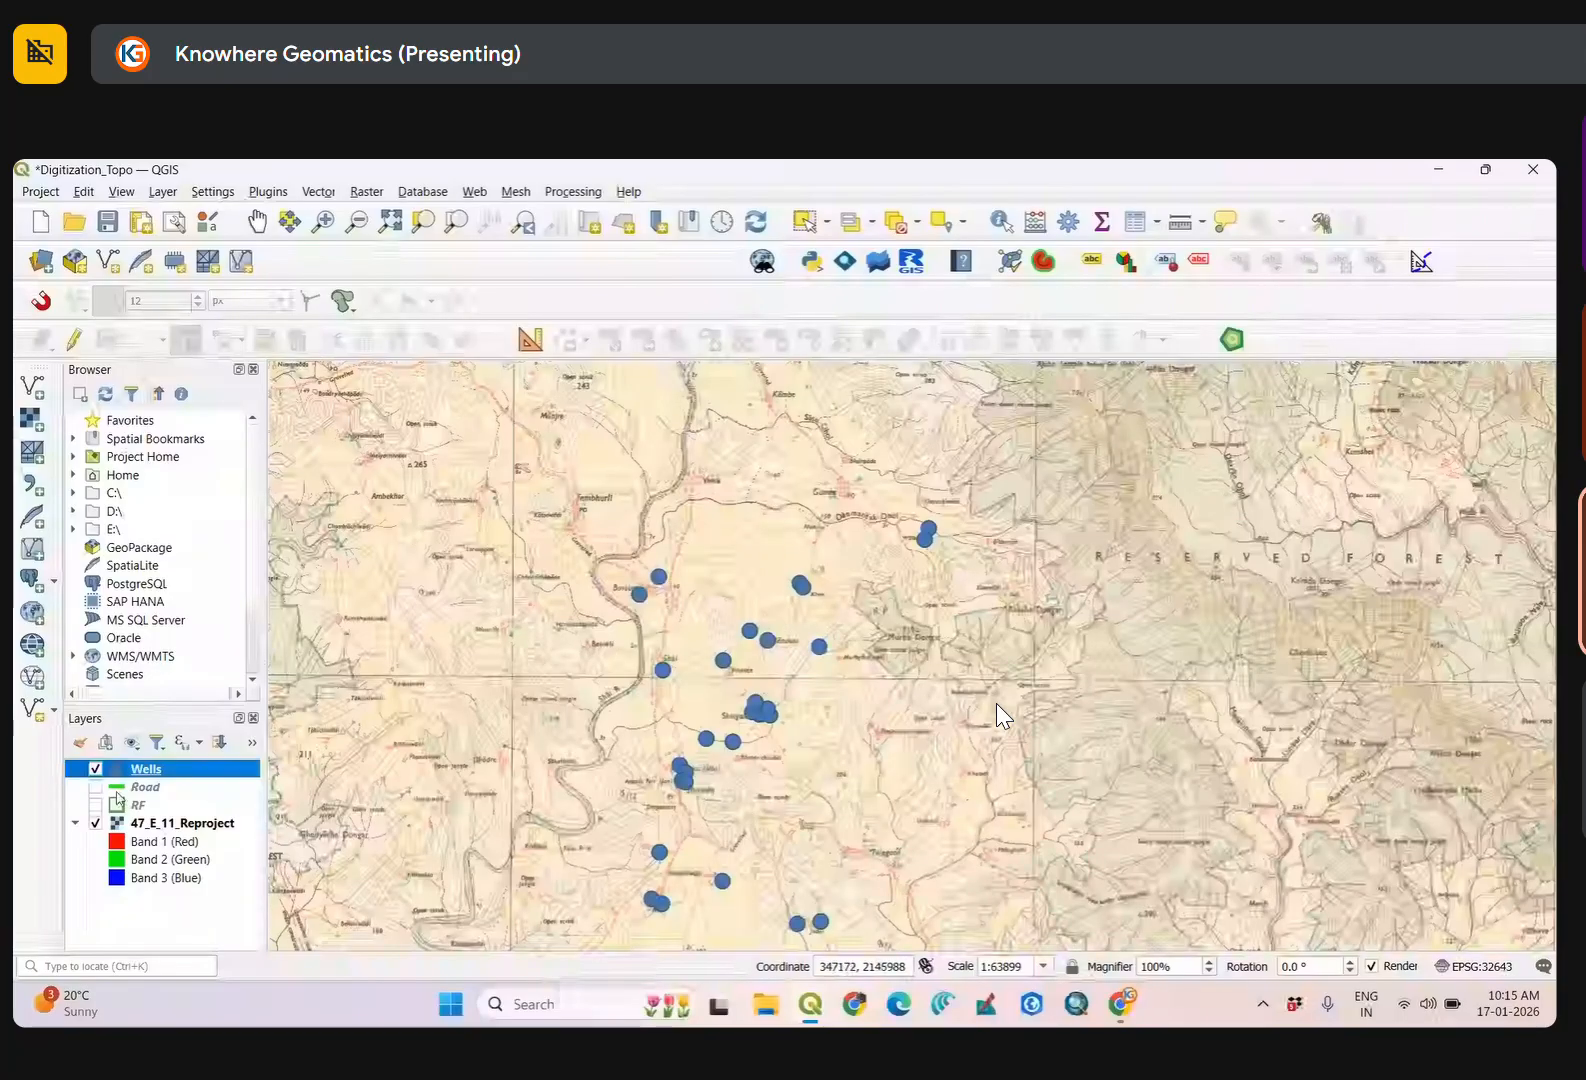
{"action": "left_click", "coordinate": [95, 769]}
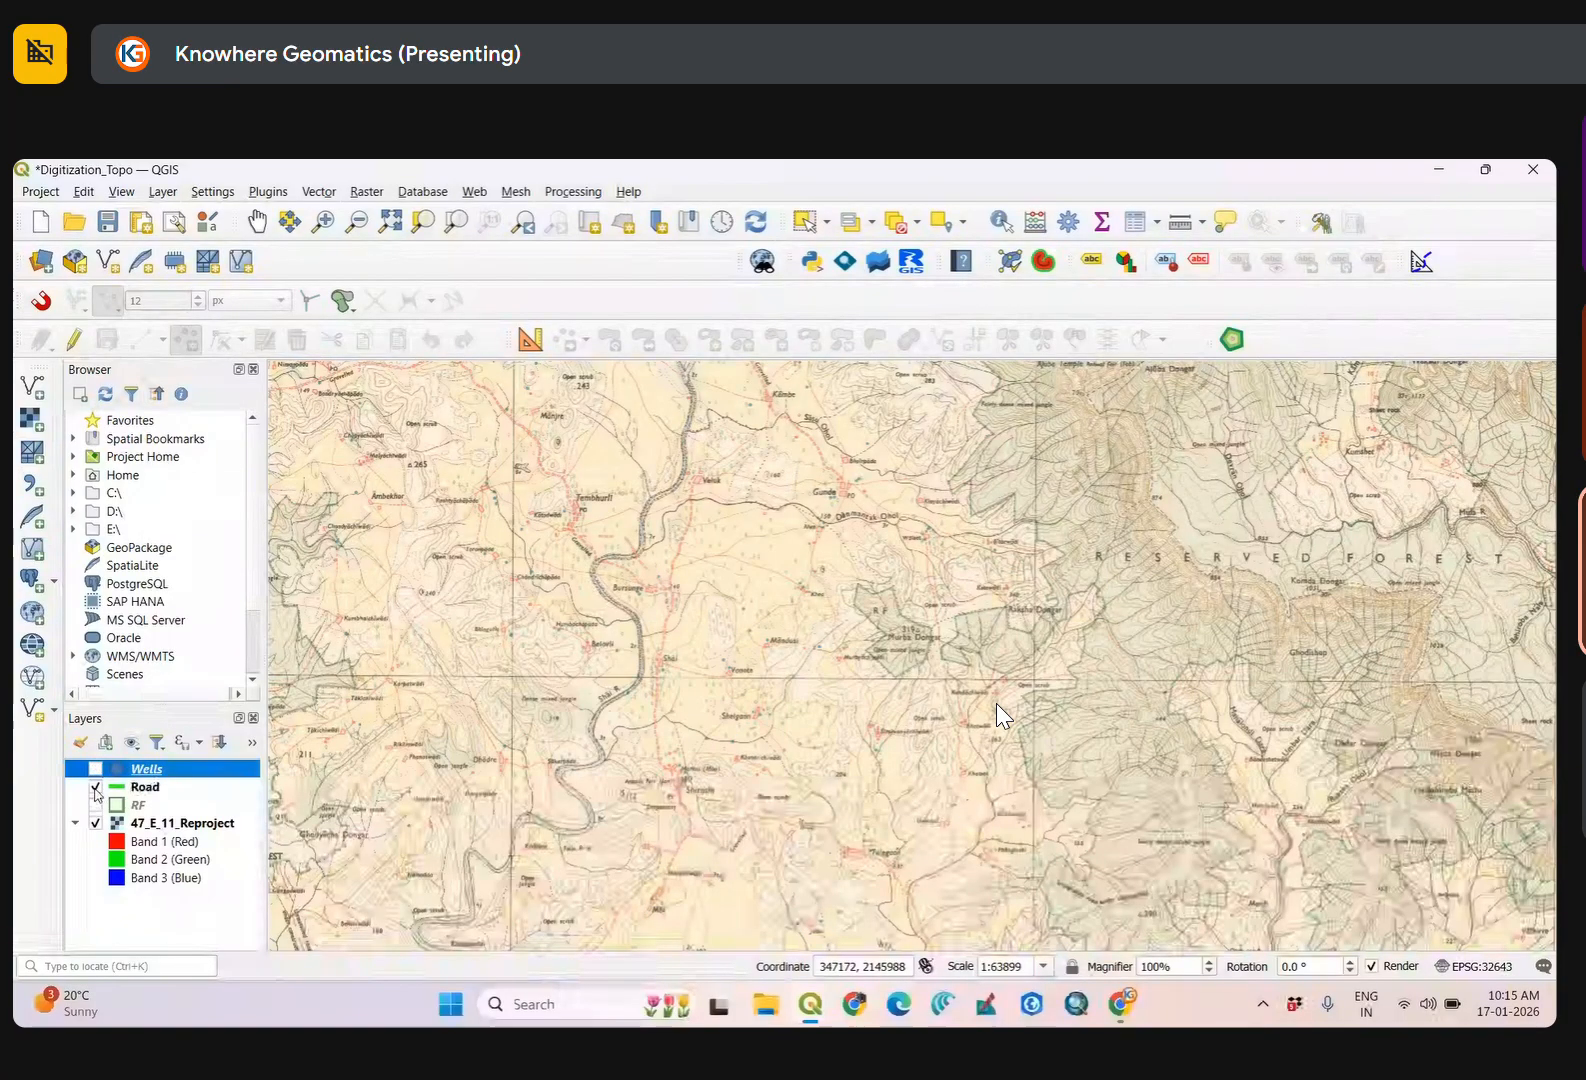
{"action": "left_click", "coordinate": [95, 787]}
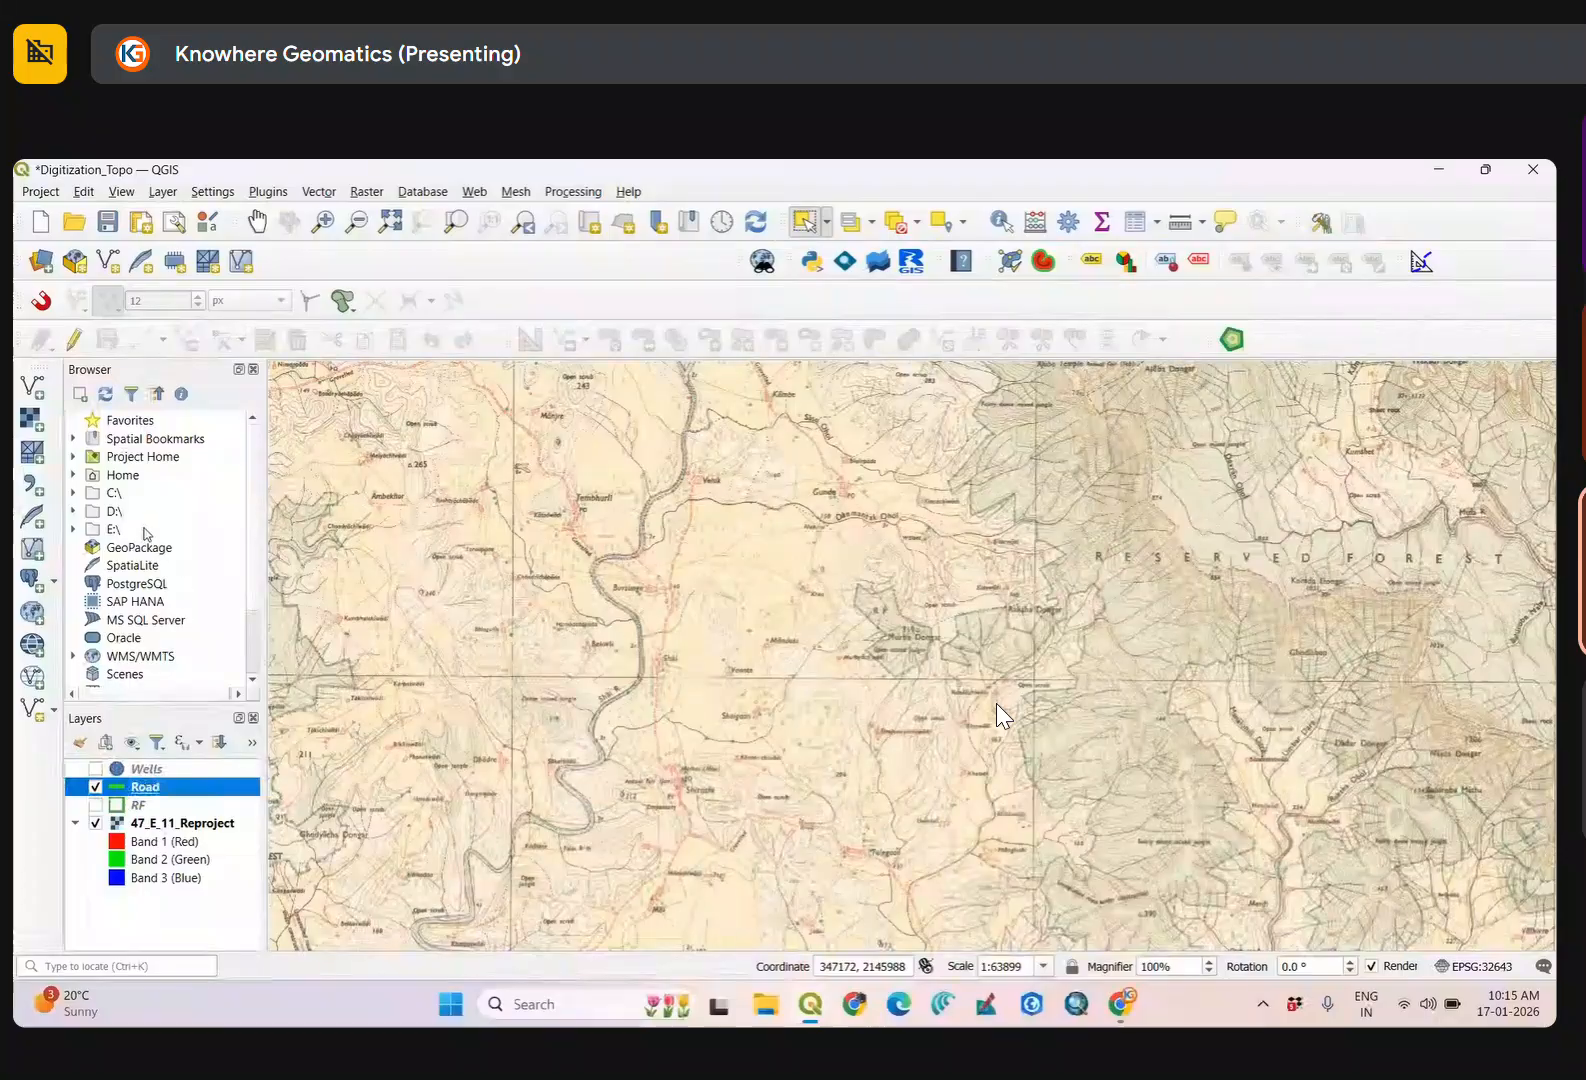
Start editing the Road layer with Add Line Feature at the digitized road corner east of Lākhyāchīwādi.
{"action": "left_click", "coordinate": [74, 340]}
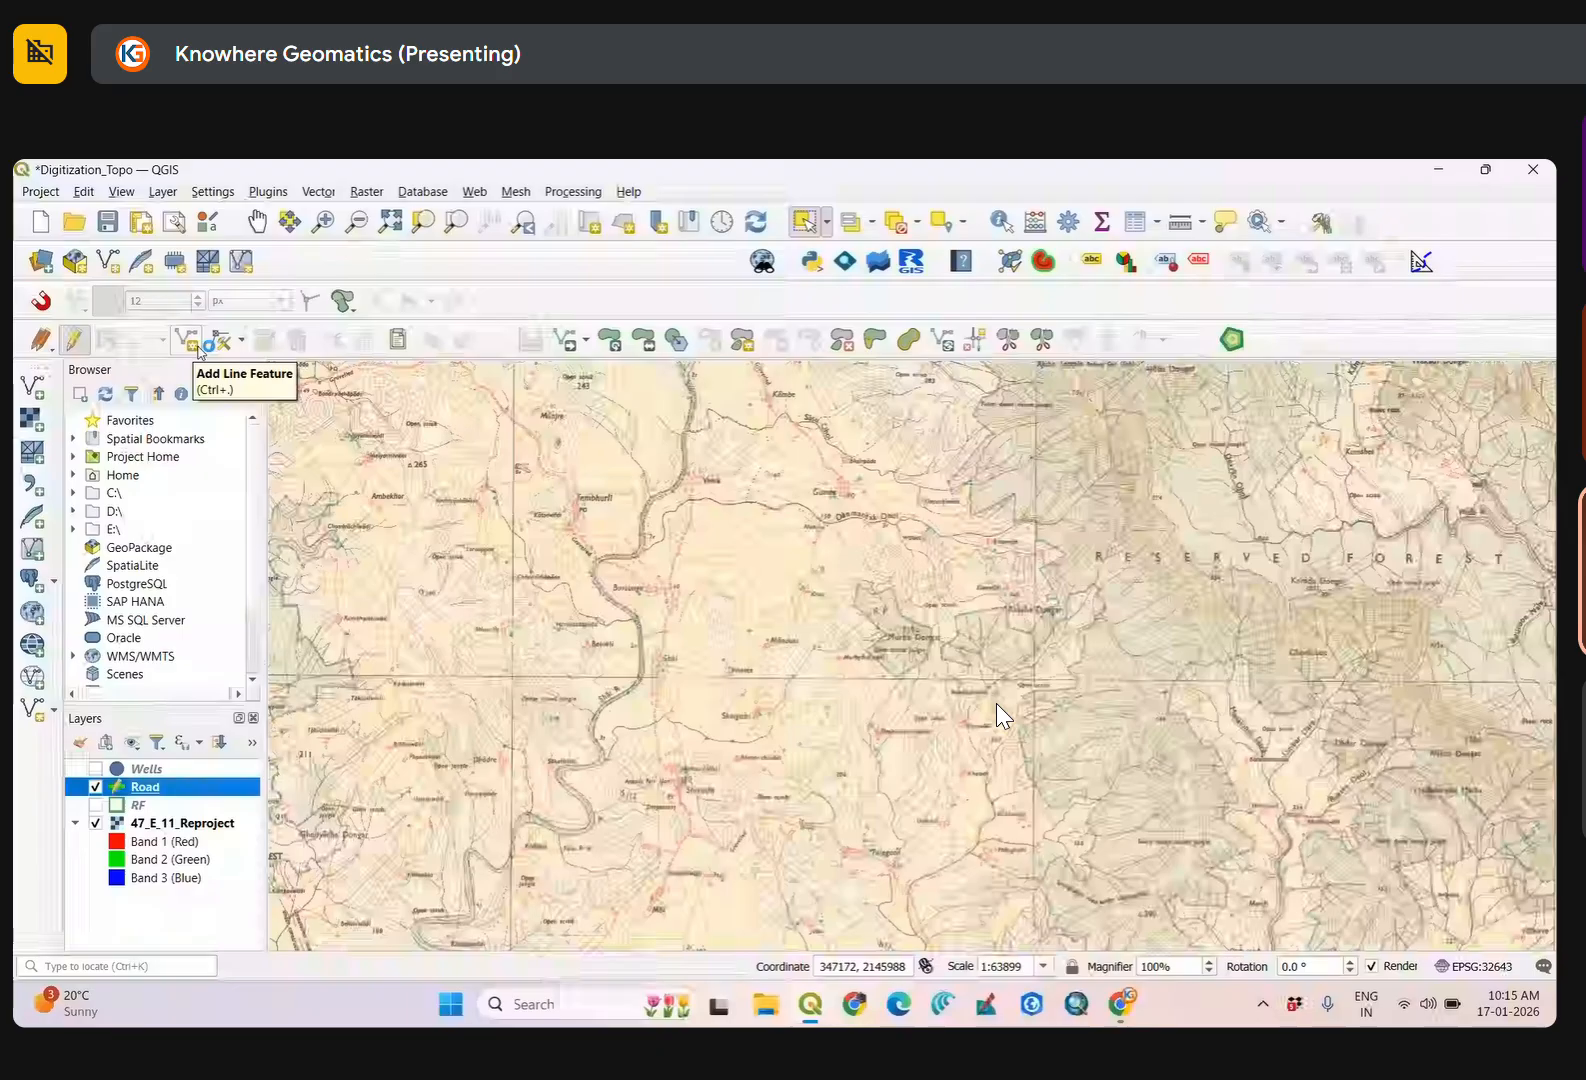
{"action": "left_click", "coordinate": [197, 346]}
{"action": "scroll", "coordinate": [684, 678], "scroll_direction": "down", "scroll_amount": 3}
{"action": "scroll", "coordinate": [630, 612], "scroll_direction": "up", "scroll_amount": 3}
{"action": "scroll", "coordinate": [714, 680], "scroll_direction": "up", "scroll_amount": 3}
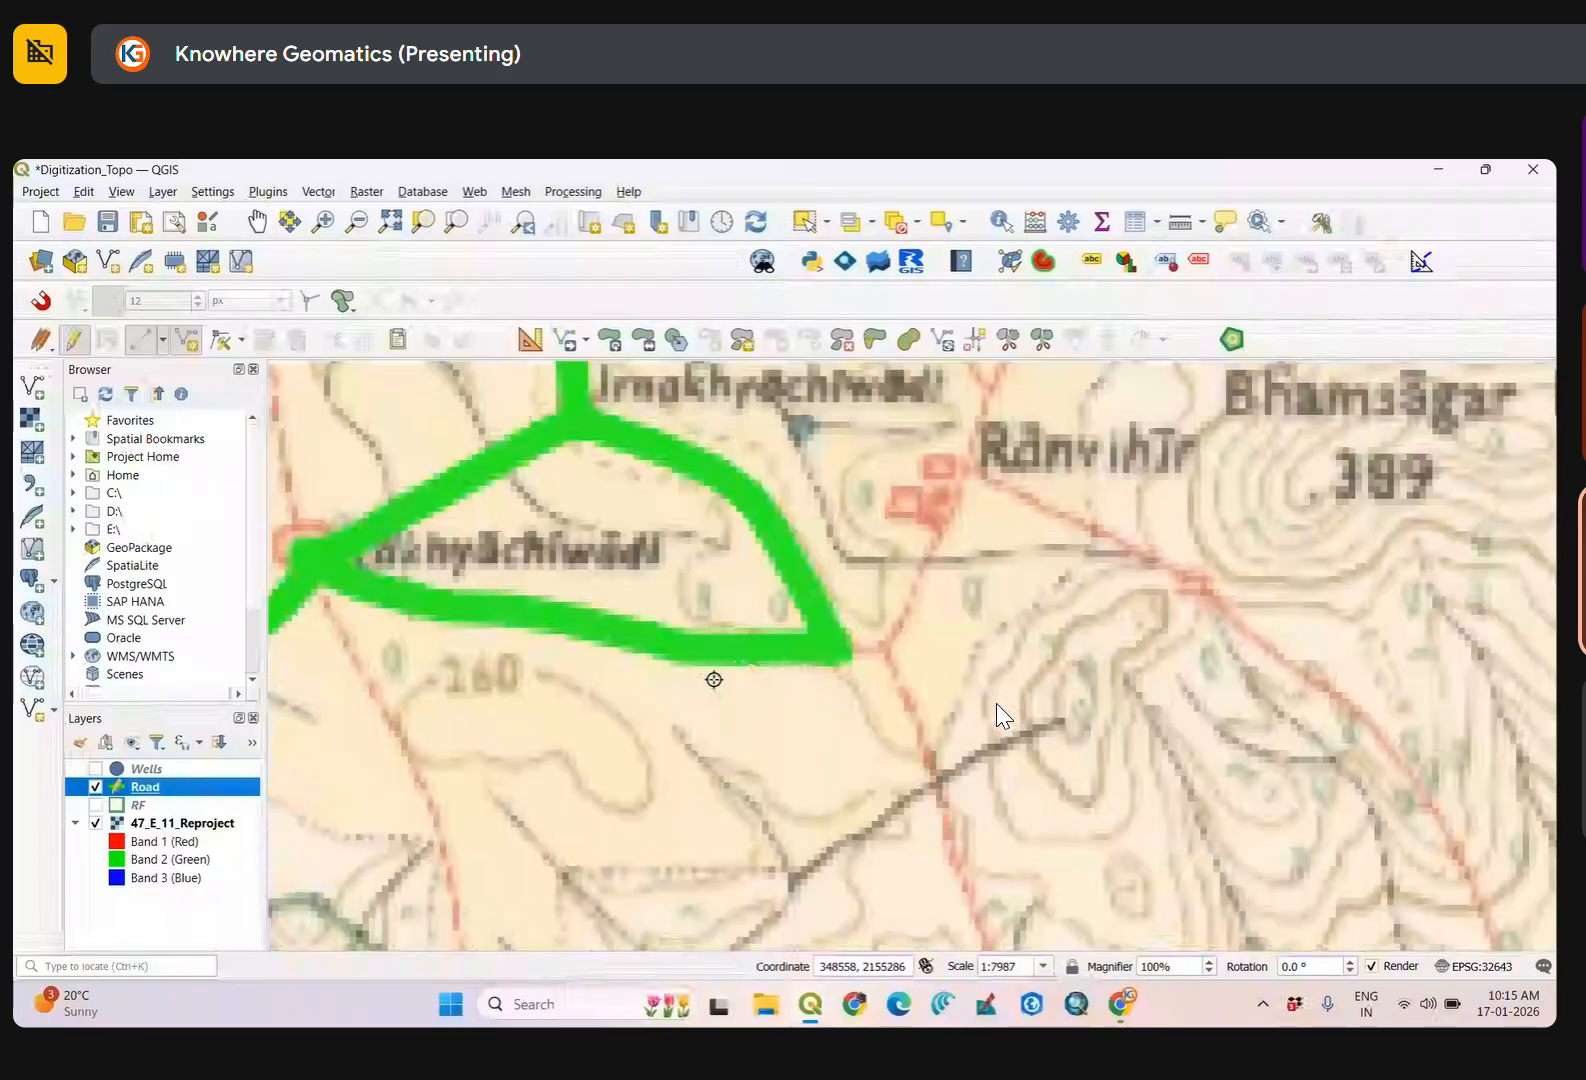
{"action": "left_click_drag", "start_coordinate": [814, 662], "coordinate": [1338, 722]}
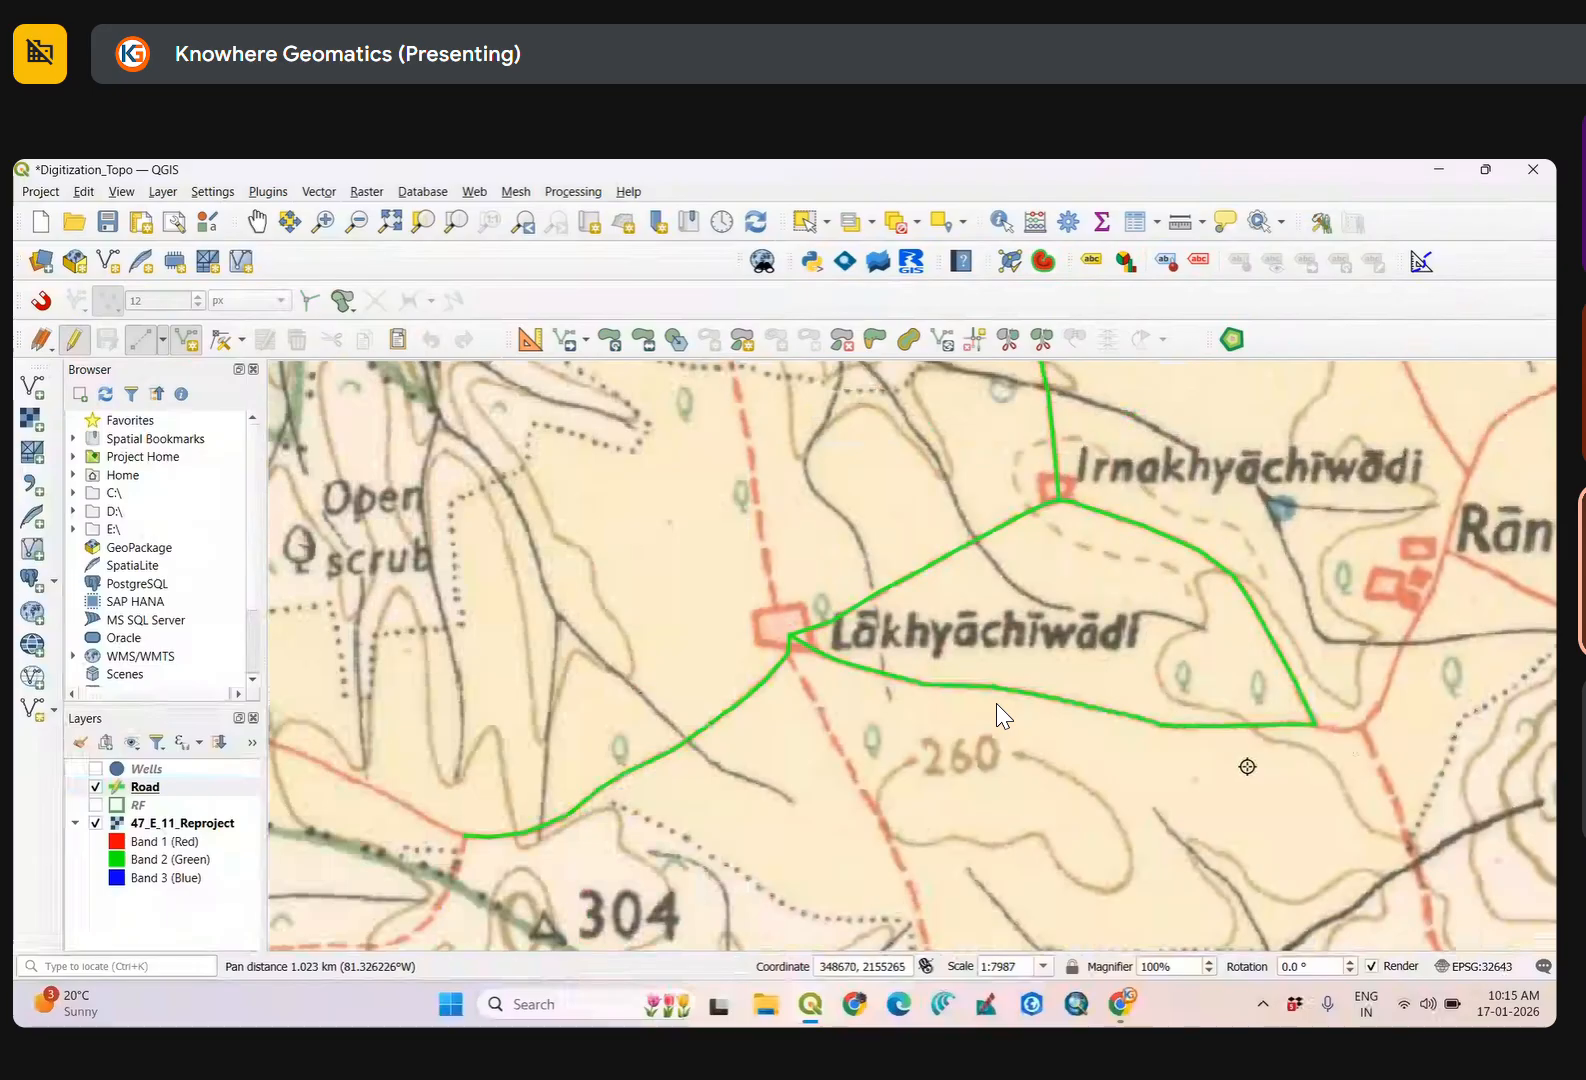
{"action": "left_click_drag", "start_coordinate": [1247, 766], "coordinate": [747, 722]}
{"action": "scroll", "coordinate": [903, 662], "scroll_direction": "up", "scroll_amount": 2}
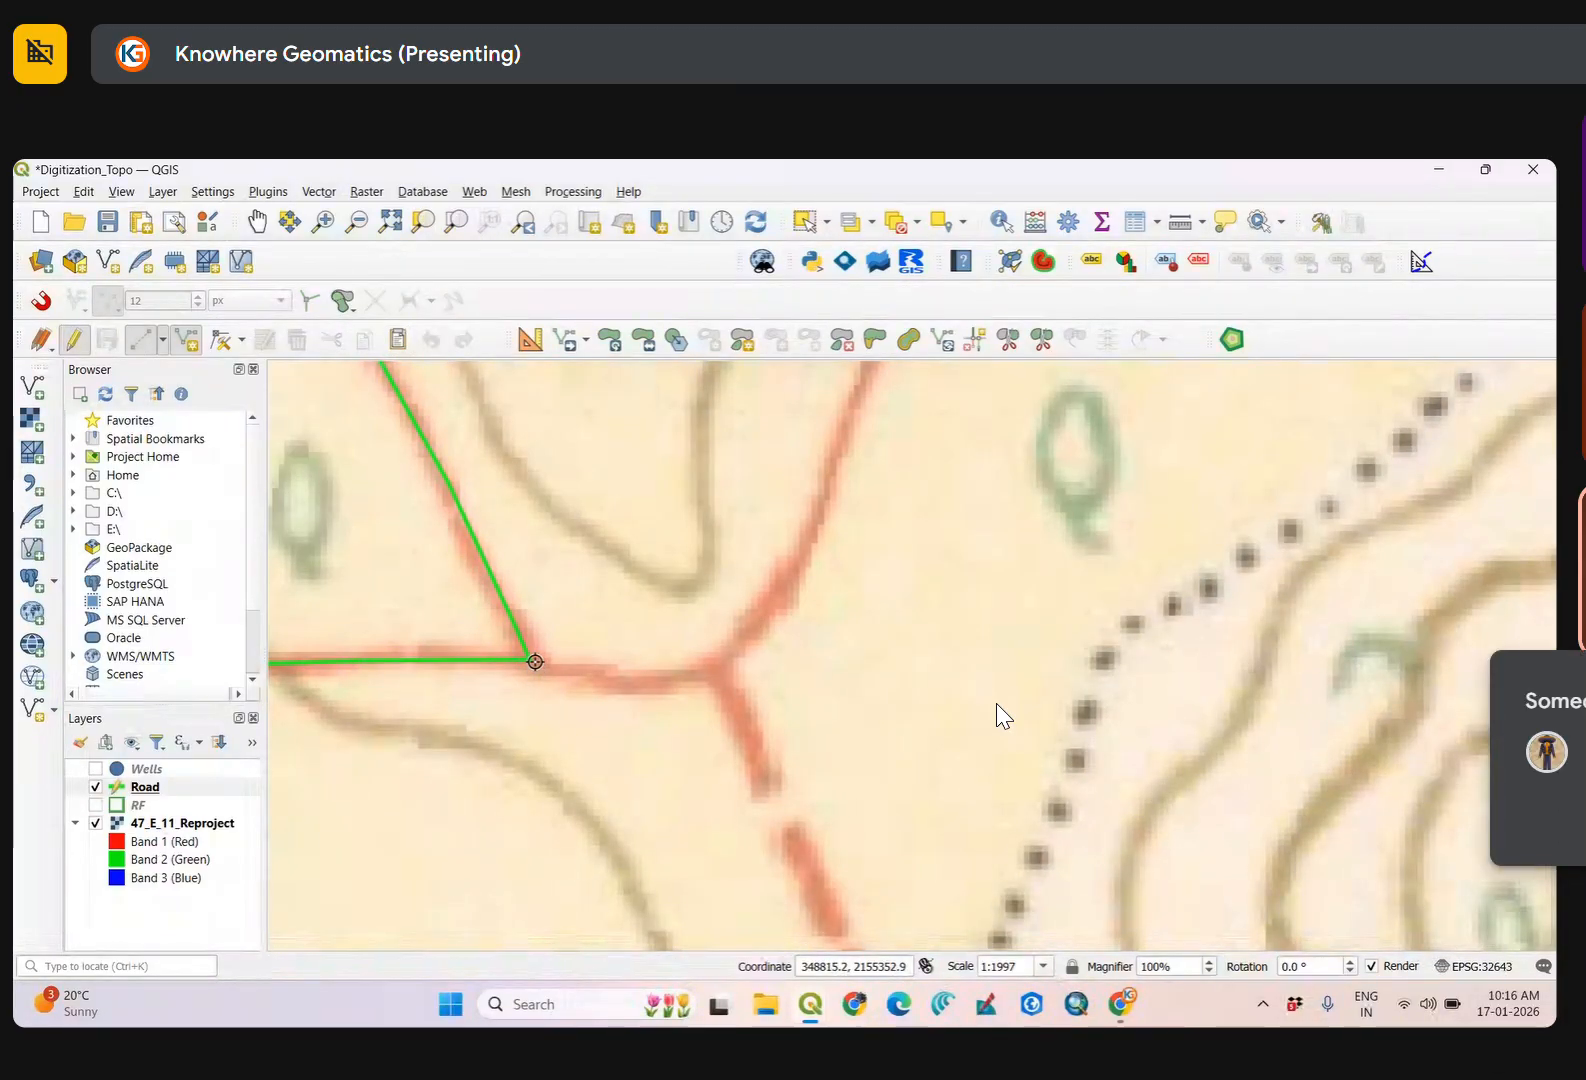
{"action": "scroll", "coordinate": [527, 662], "scroll_direction": "up", "scroll_amount": 2}
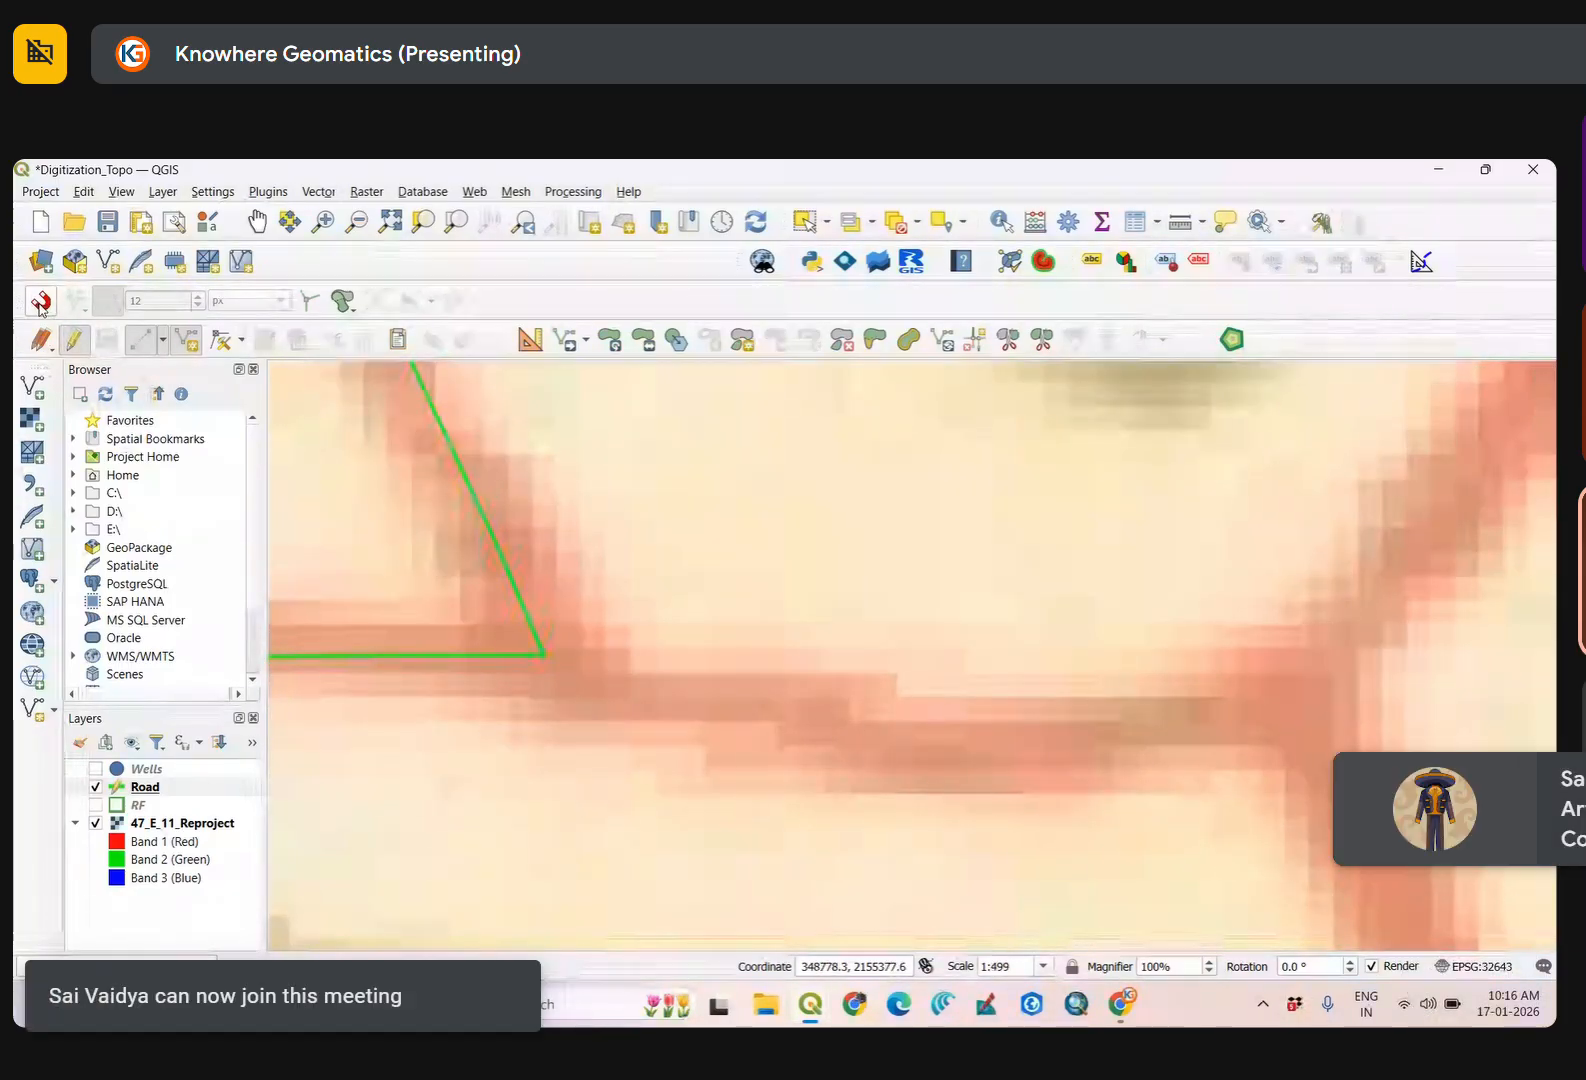
Undock the Snapping Toolbar over the map and look up its entry in the list of available toolbars.
{"action": "left_click_drag", "start_coordinate": [36, 305], "coordinate": [407, 498]}
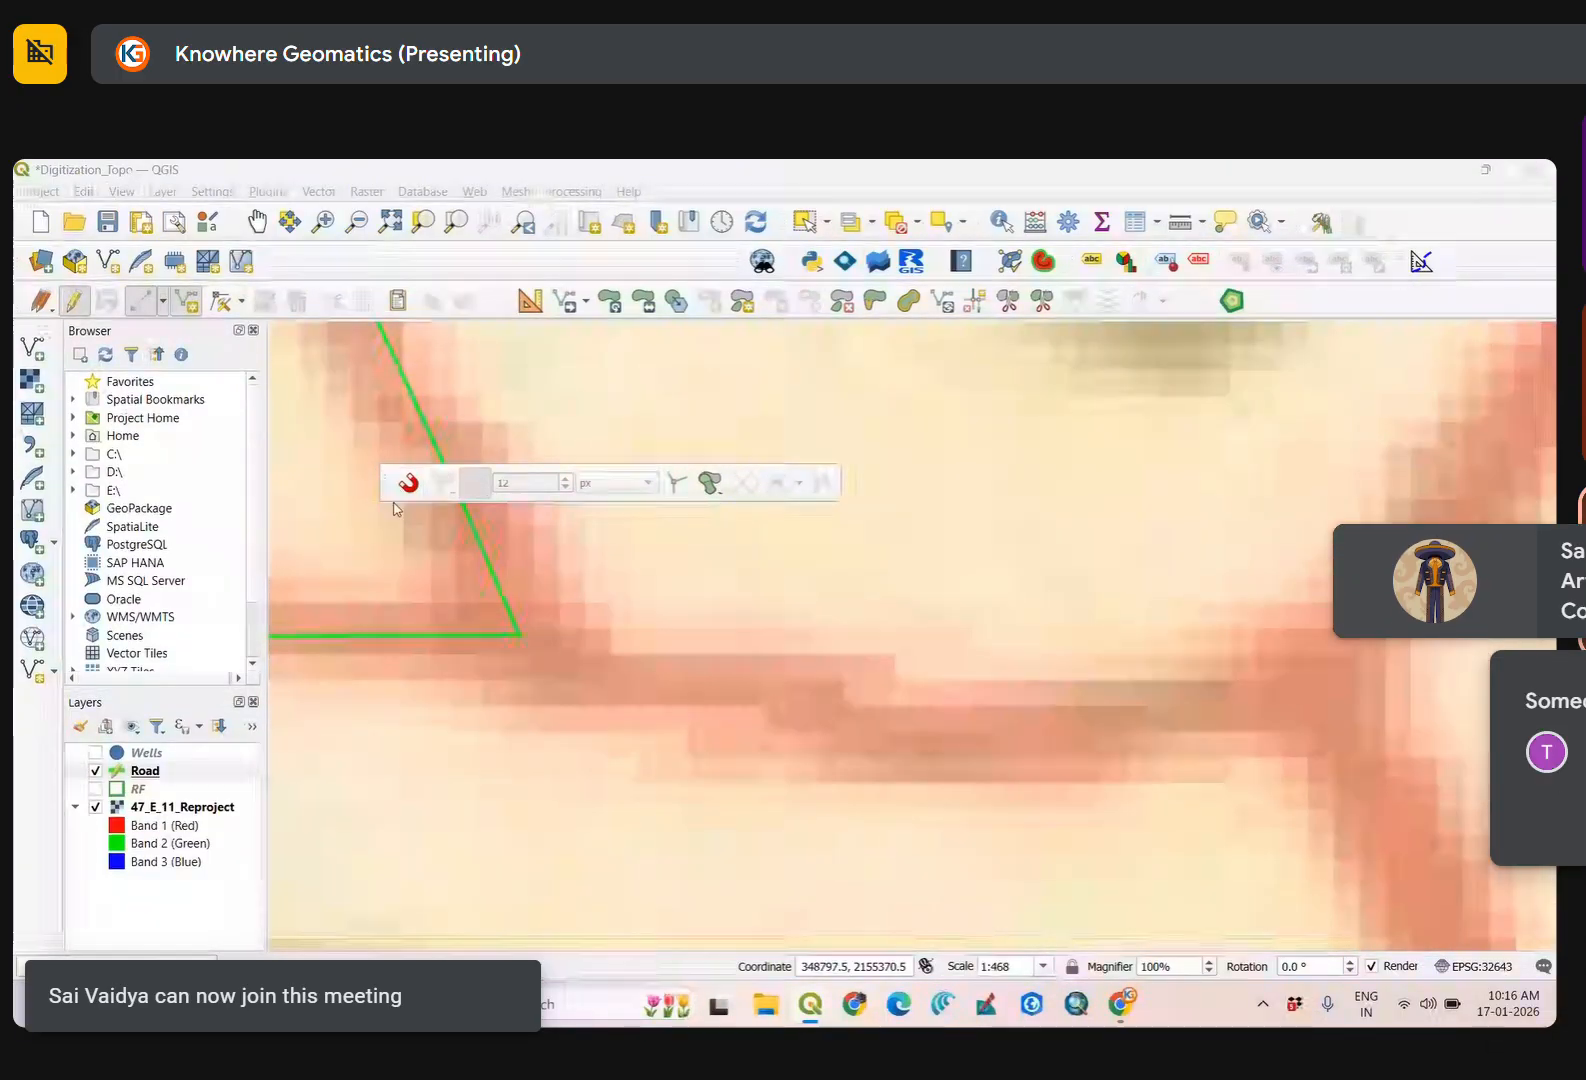
{"action": "left_click", "coordinate": [168, 195]}
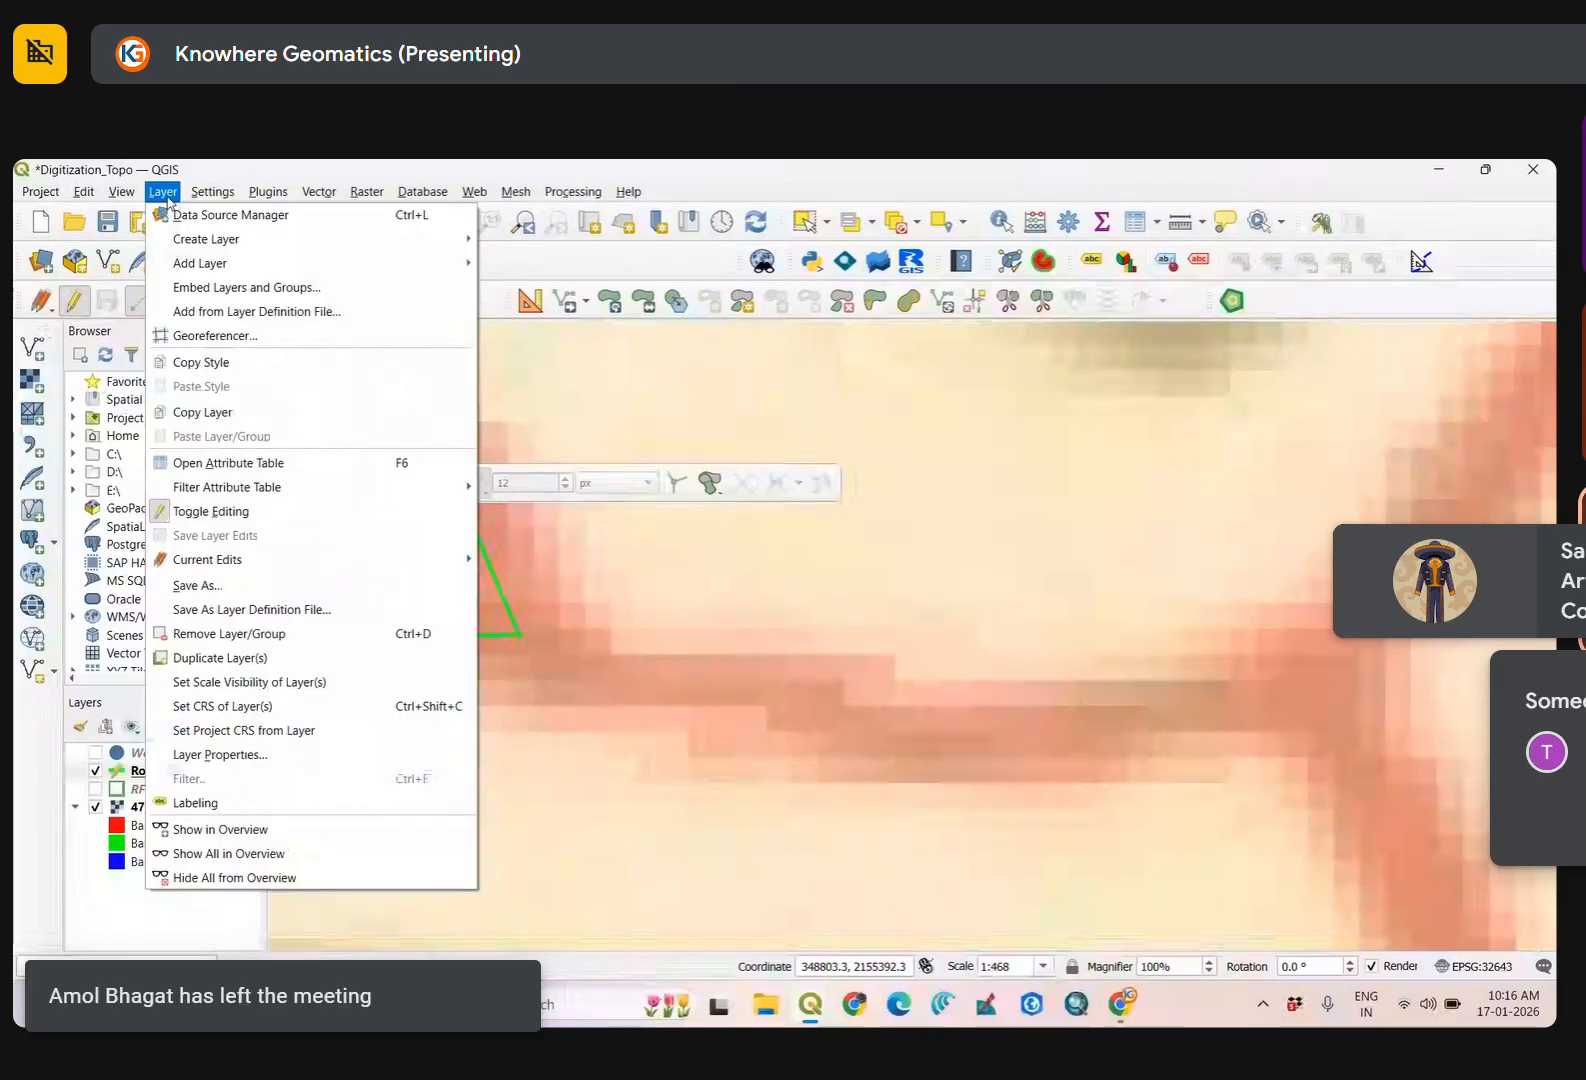
{"action": "mouse_move", "coordinate": [445, 830]}
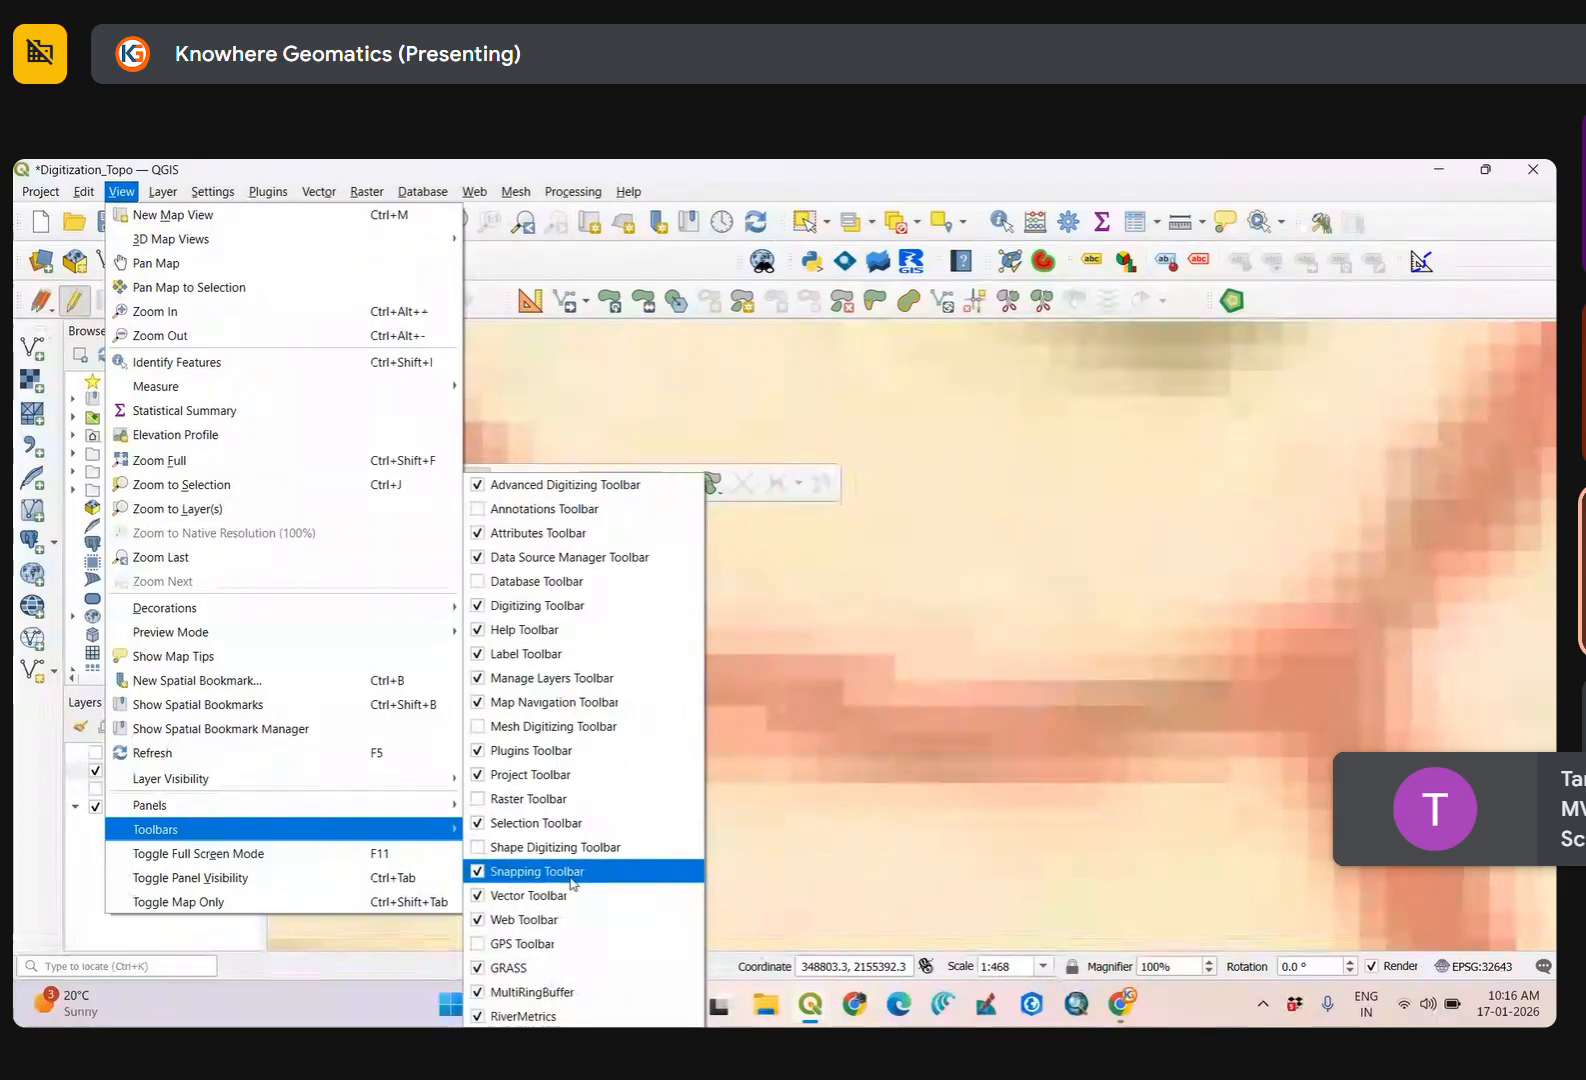
{"action": "left_click", "coordinate": [741, 167]}
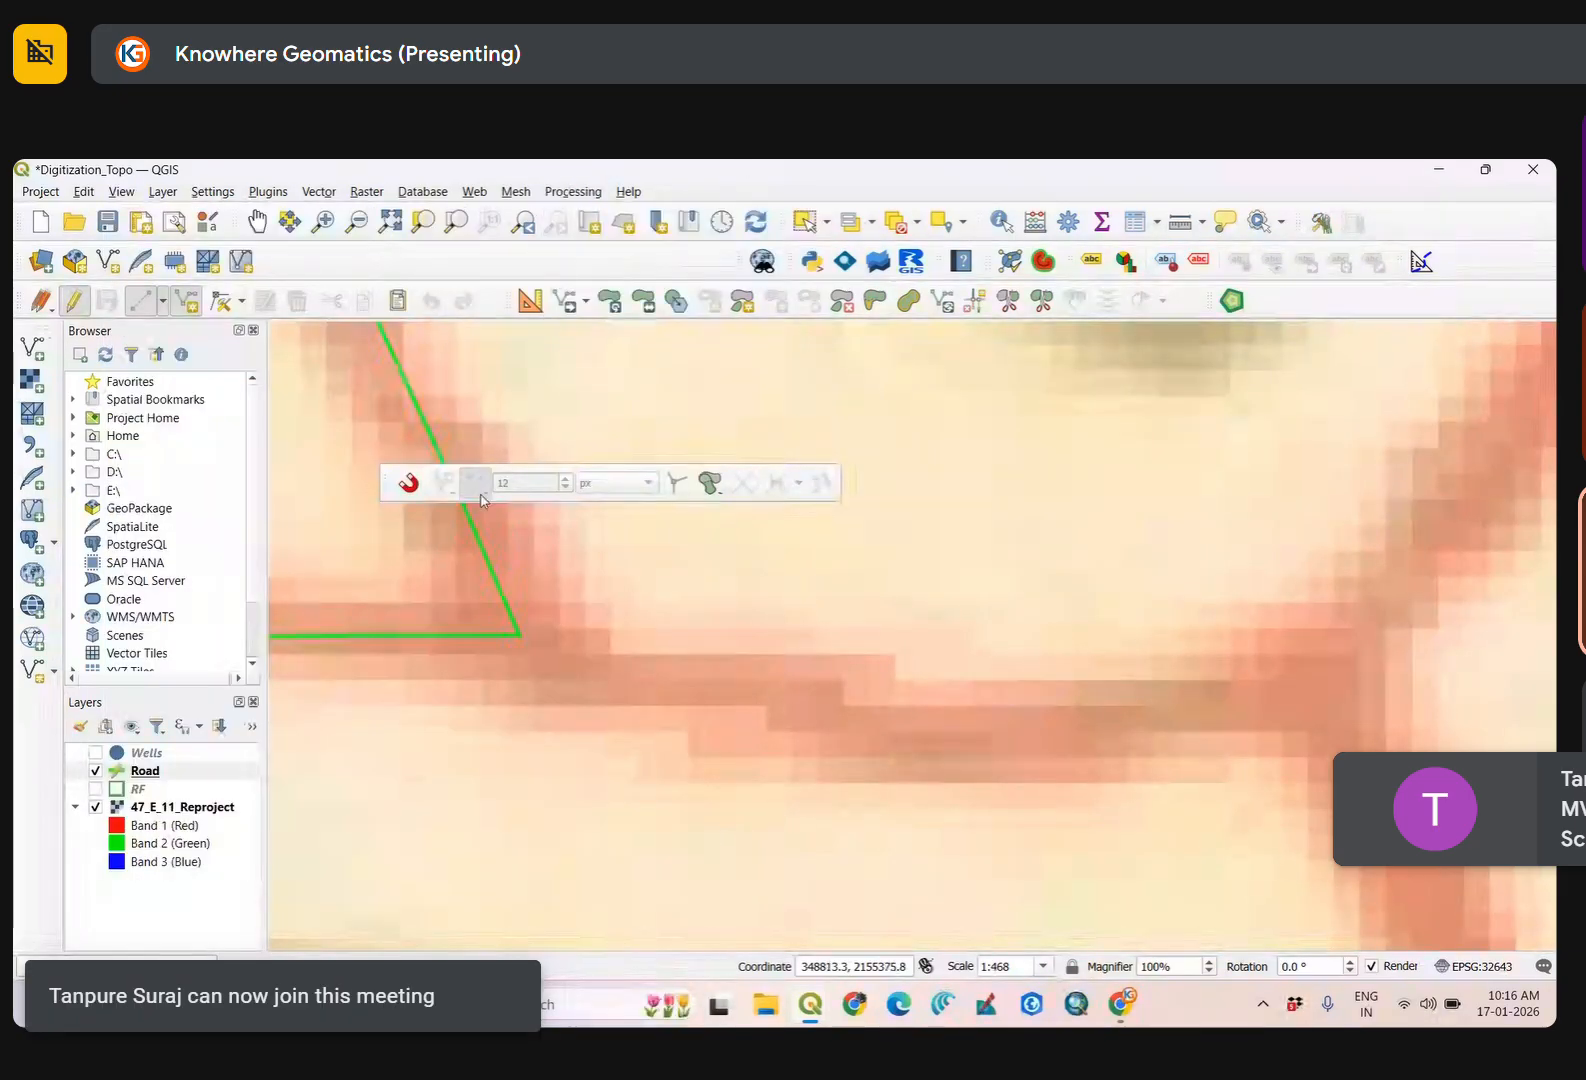
{"action": "left_click", "coordinate": [387, 474]}
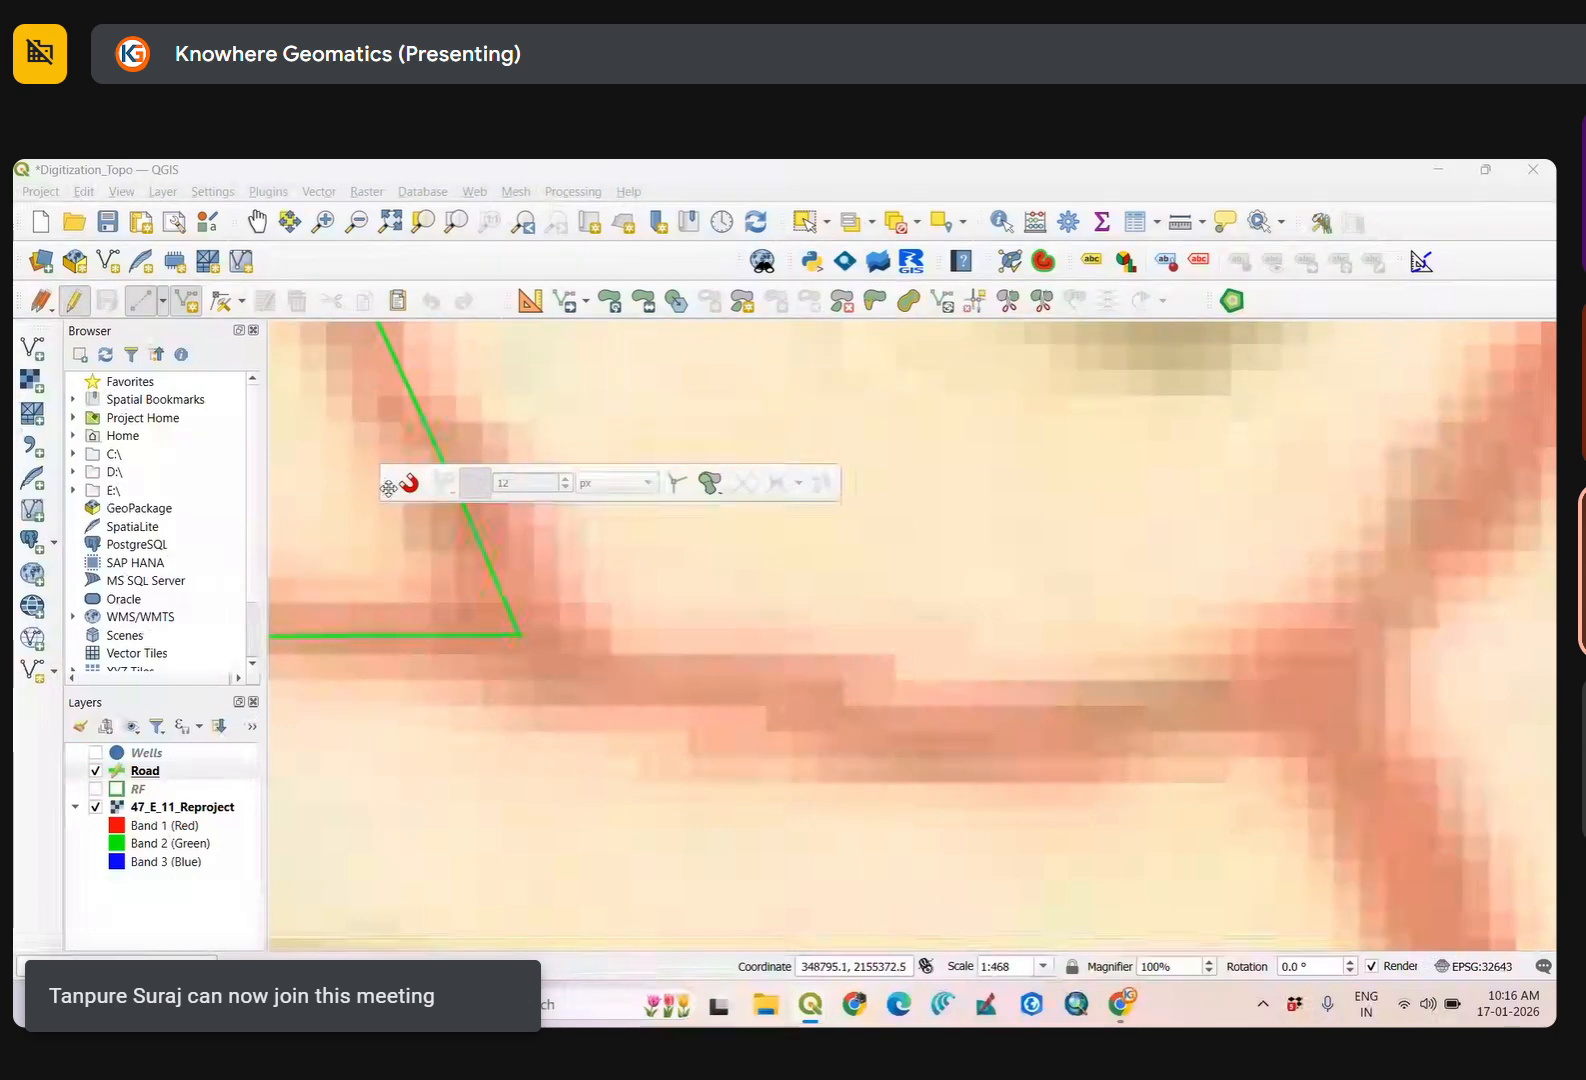
Dock the Snapping Toolbar above the map and enable snapping with topological editing, snapping on intersection, tracing and self-snapping.
{"action": "left_click_drag", "start_coordinate": [387, 484], "coordinate": [291, 282]}
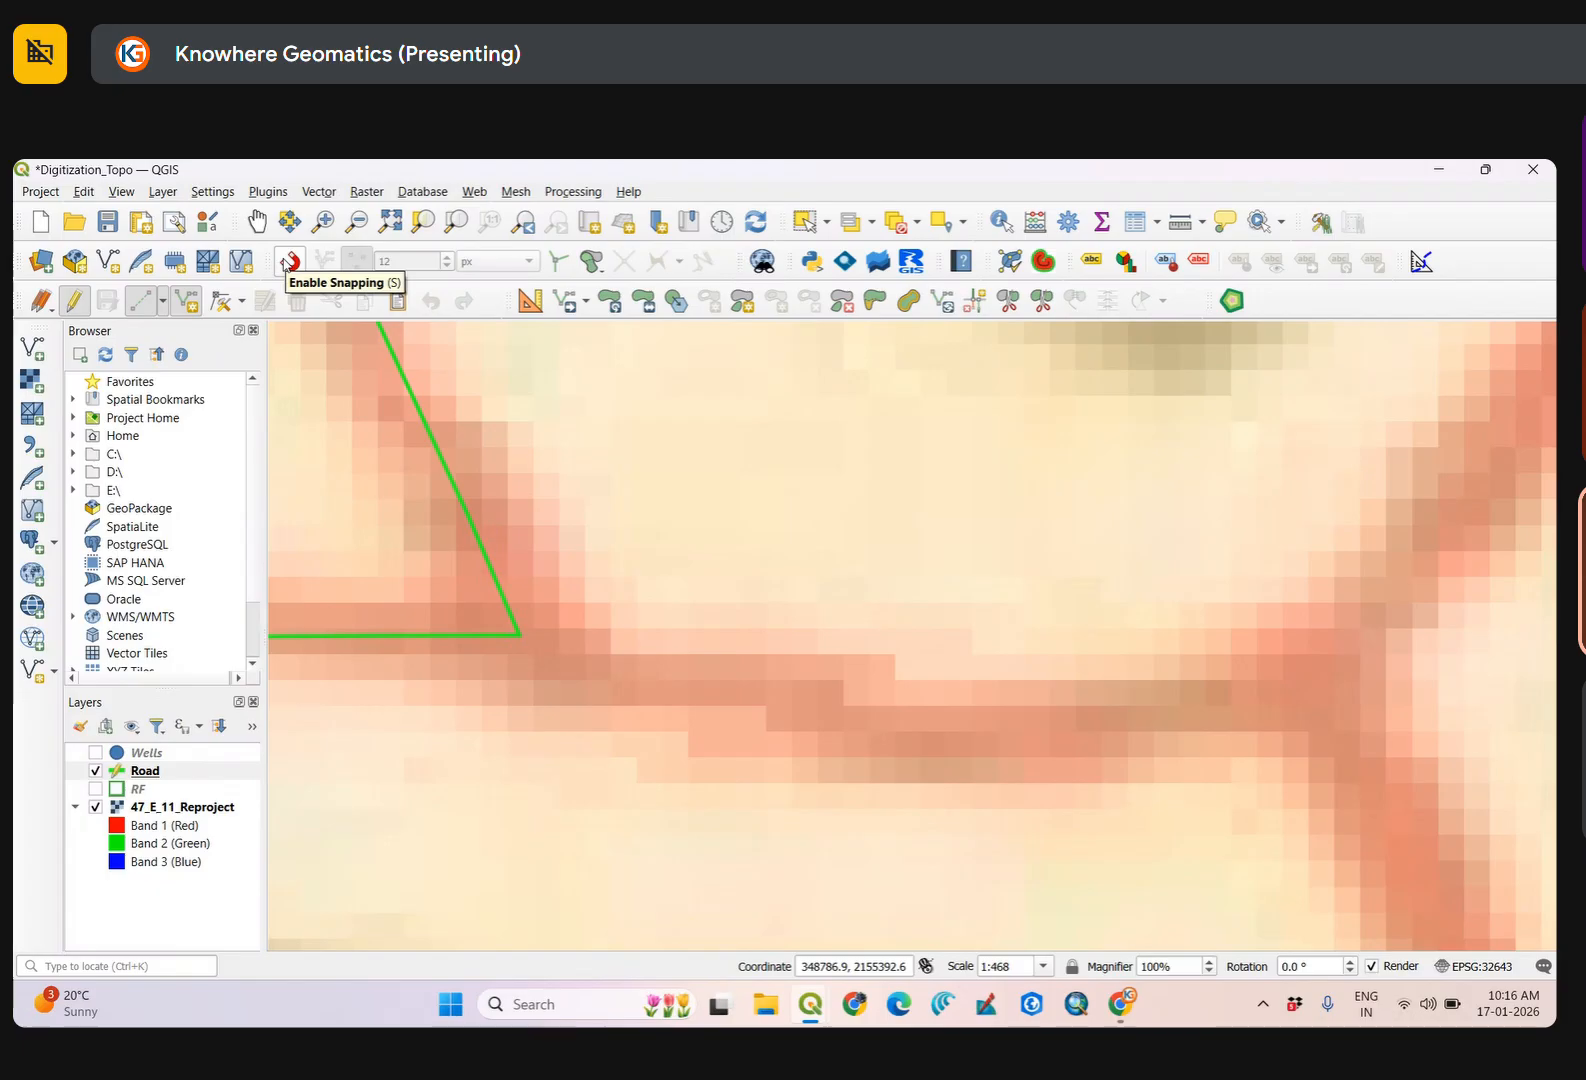
{"action": "left_click", "coordinate": [296, 271]}
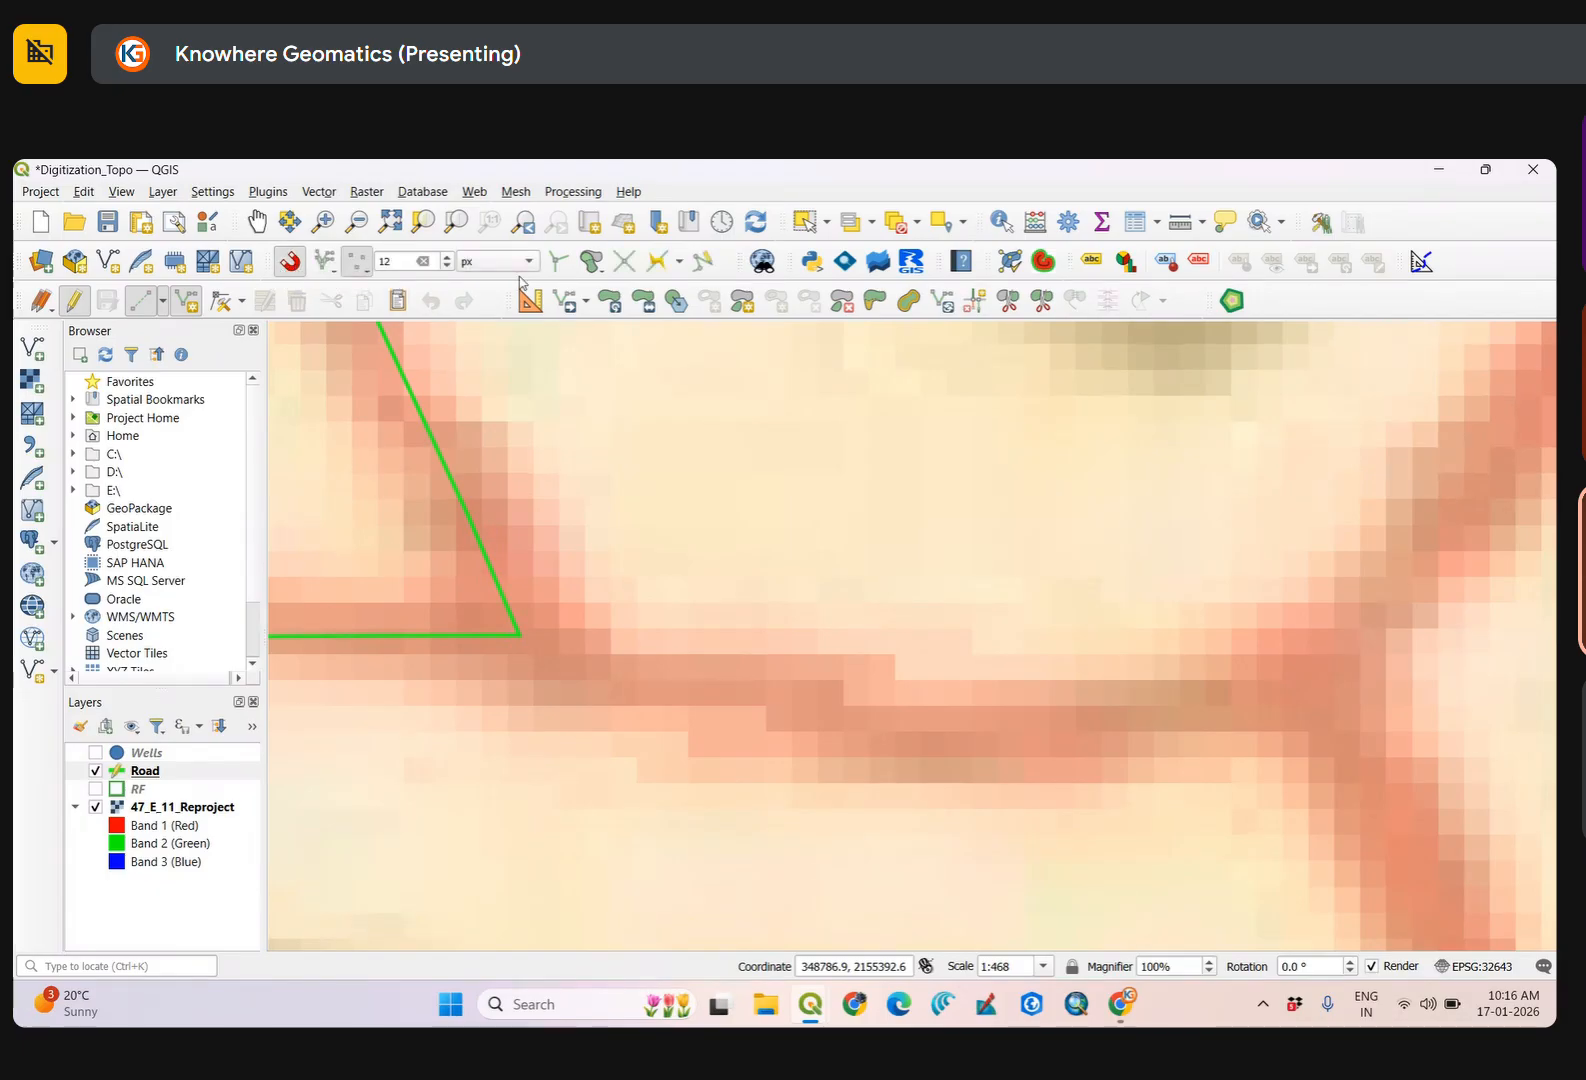
{"action": "left_click", "coordinate": [630, 276]}
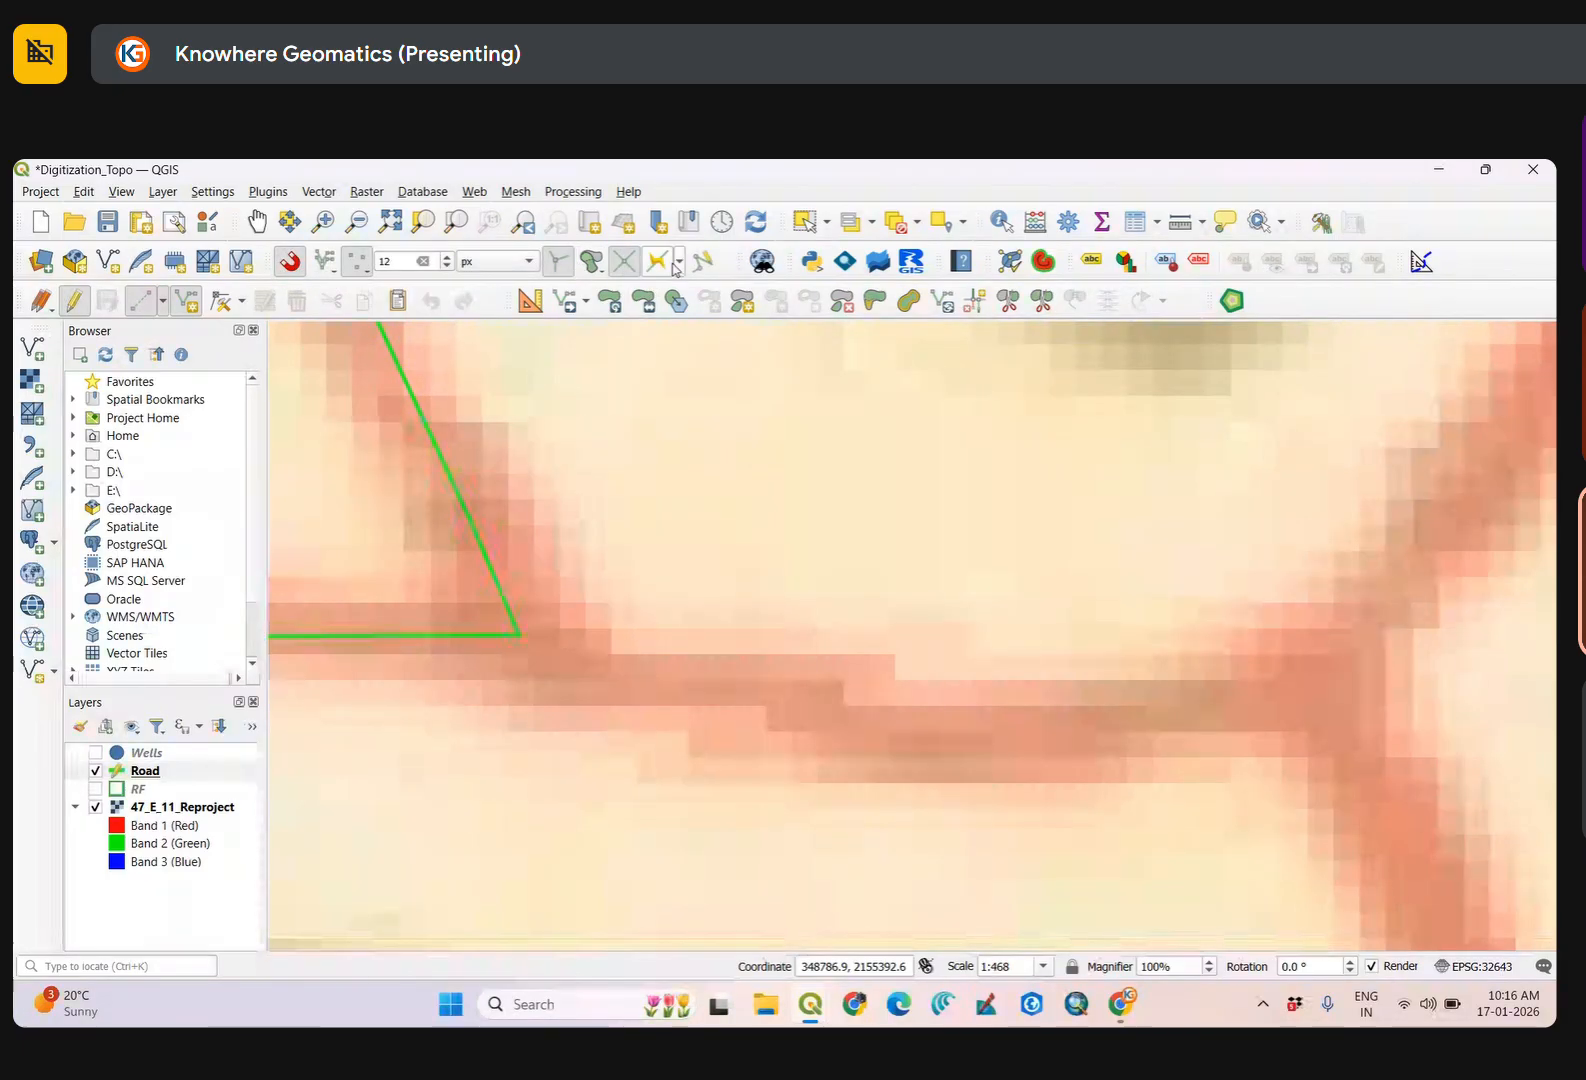
{"action": "left_click", "coordinate": [668, 265]}
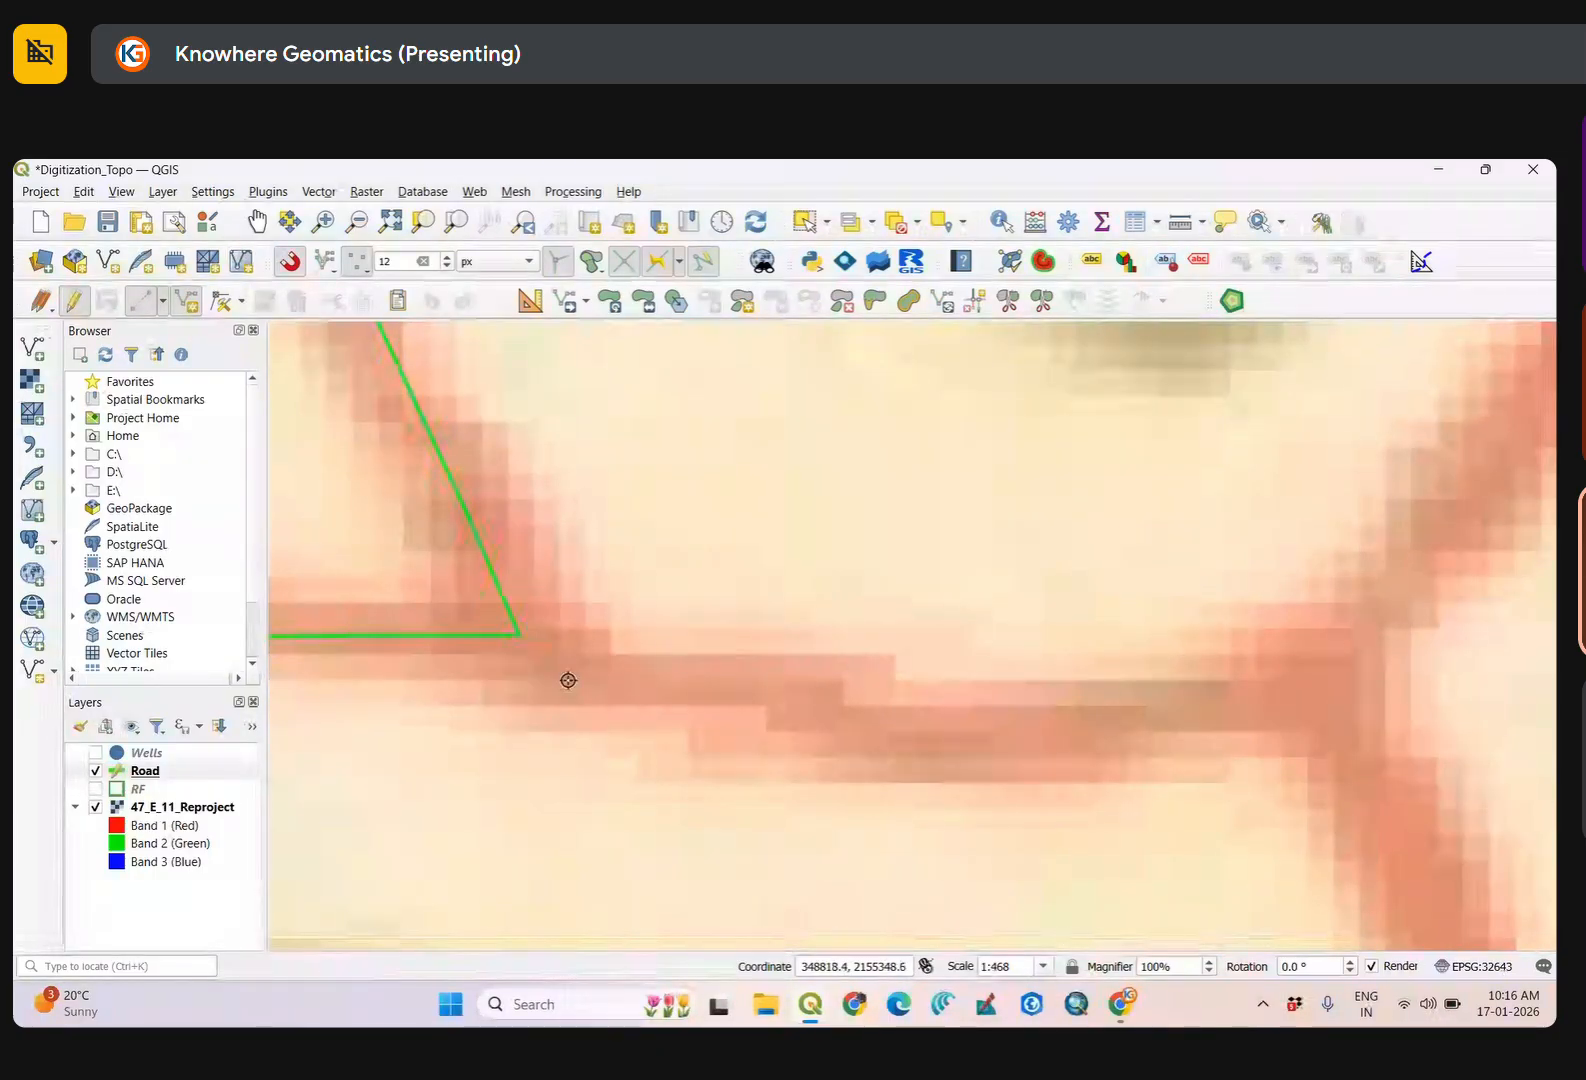
Trace a road line from the snapped end of the digitized corner along the red road to the fork in the east.
{"action": "scroll", "coordinate": [518, 632], "scroll_direction": "up", "scroll_amount": 3}
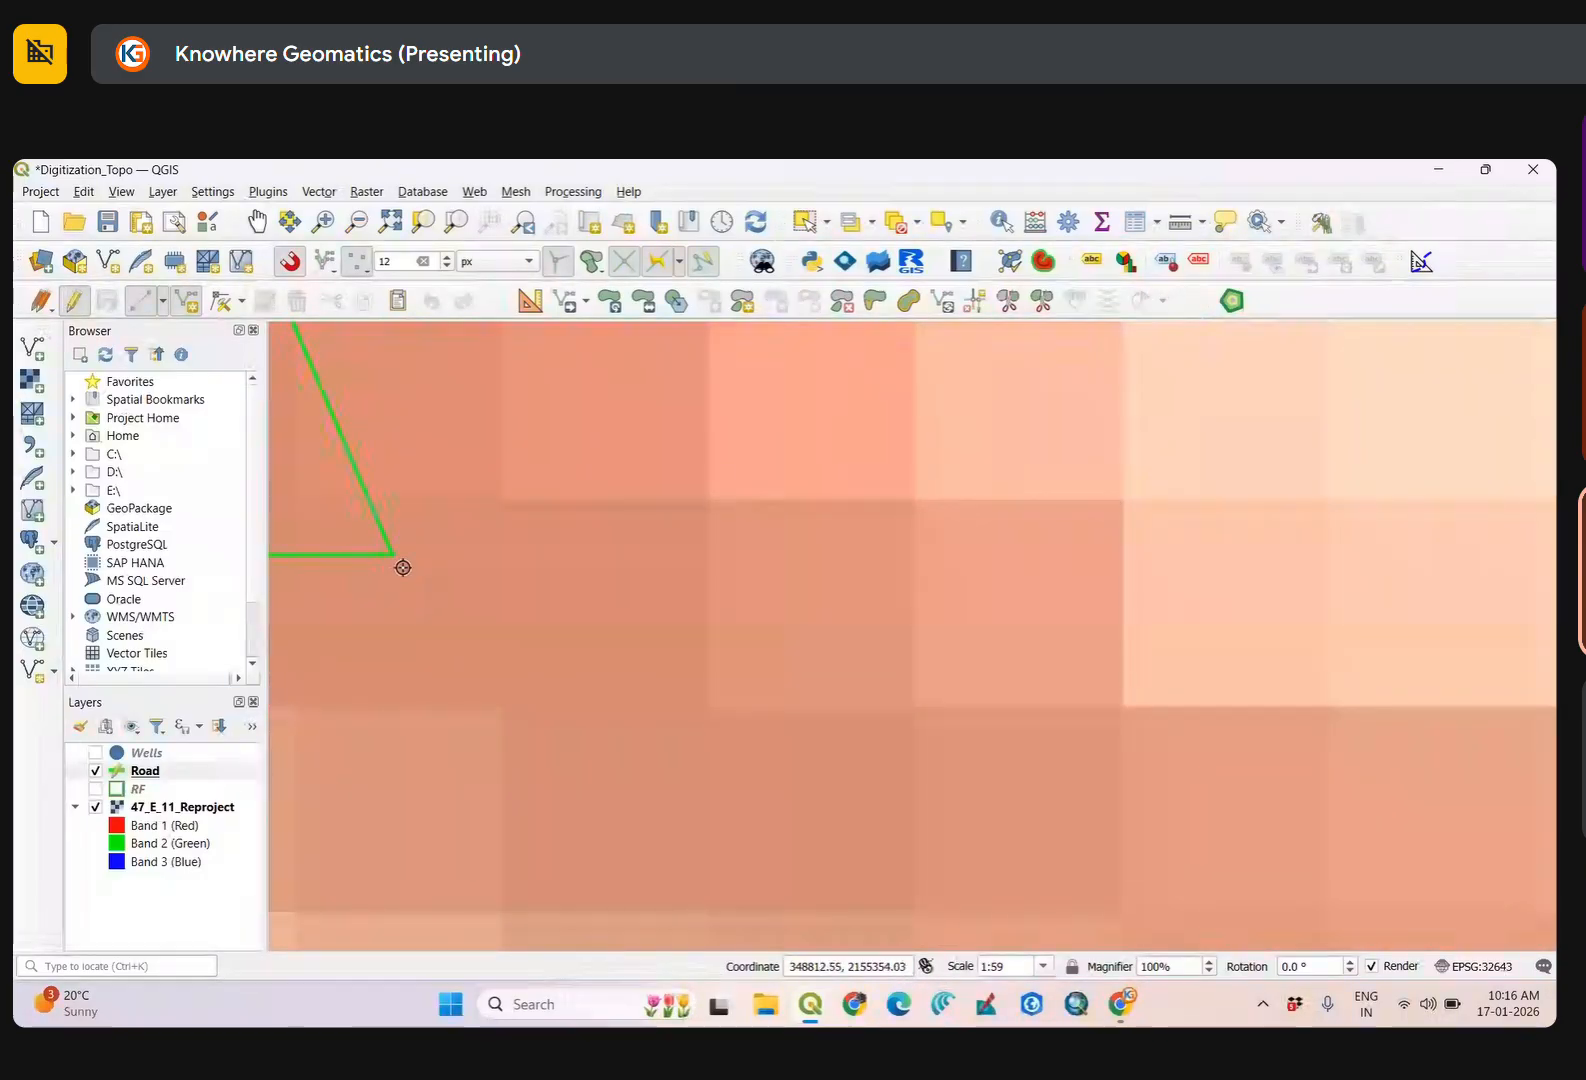
{"action": "scroll", "coordinate": [492, 648], "scroll_direction": "down", "scroll_amount": 4}
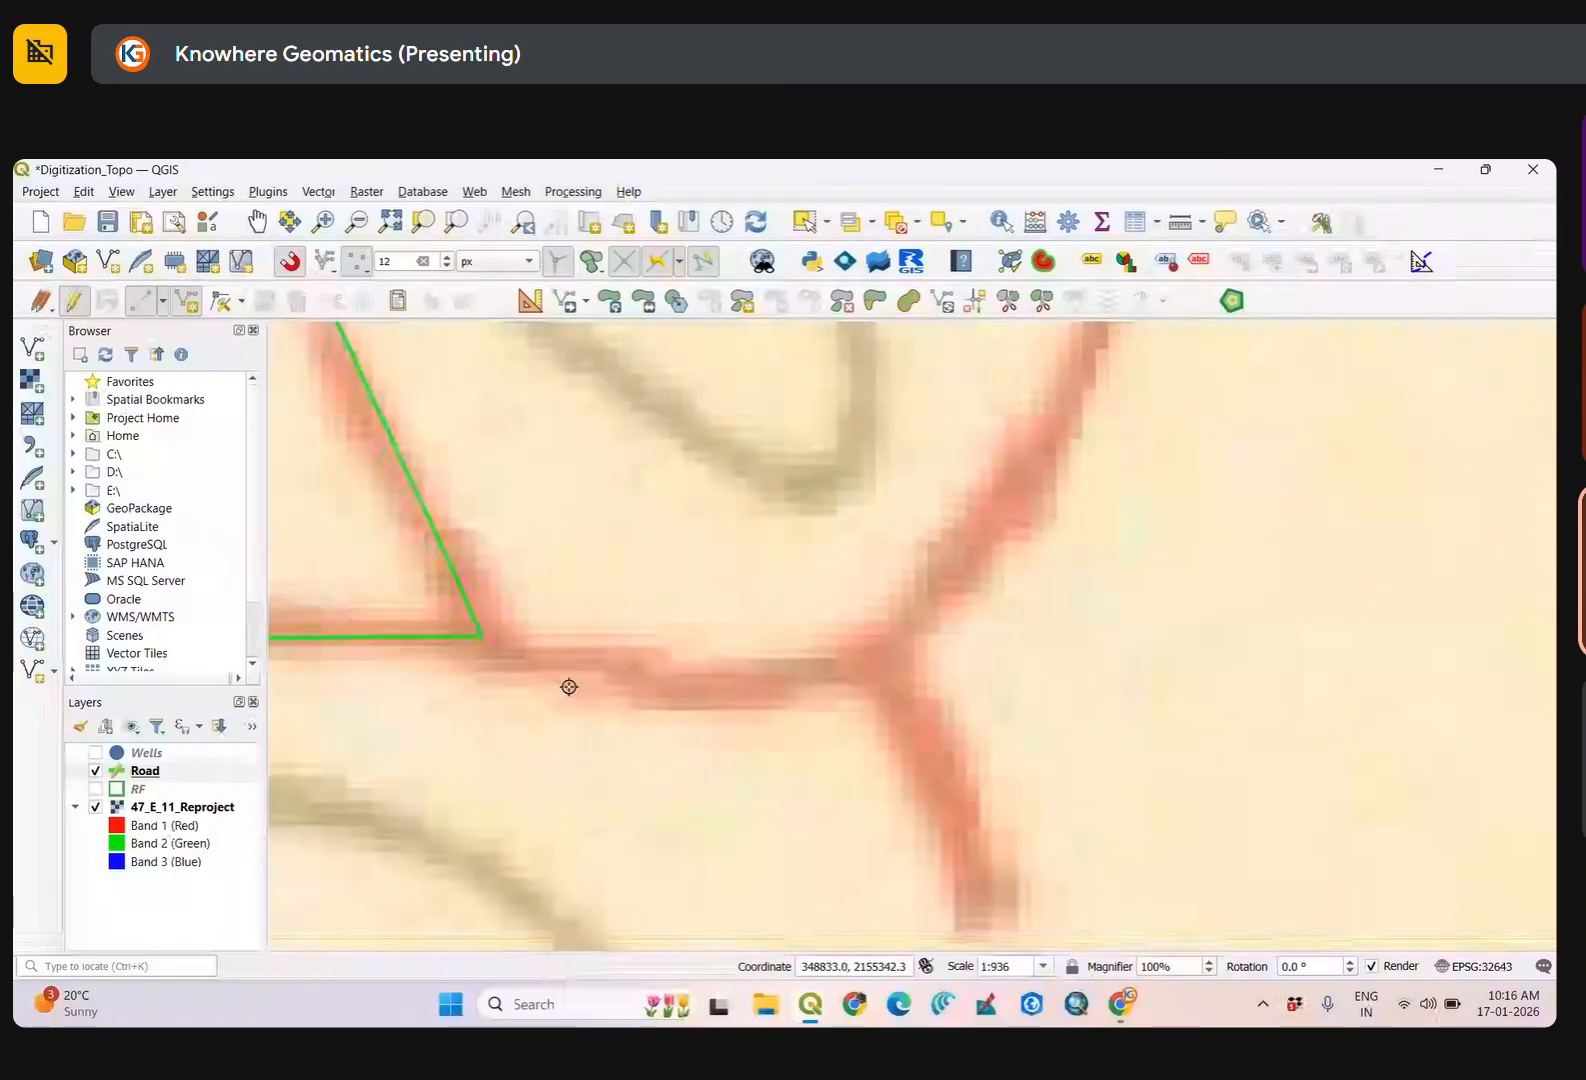
{"action": "left_click", "coordinate": [602, 683]}
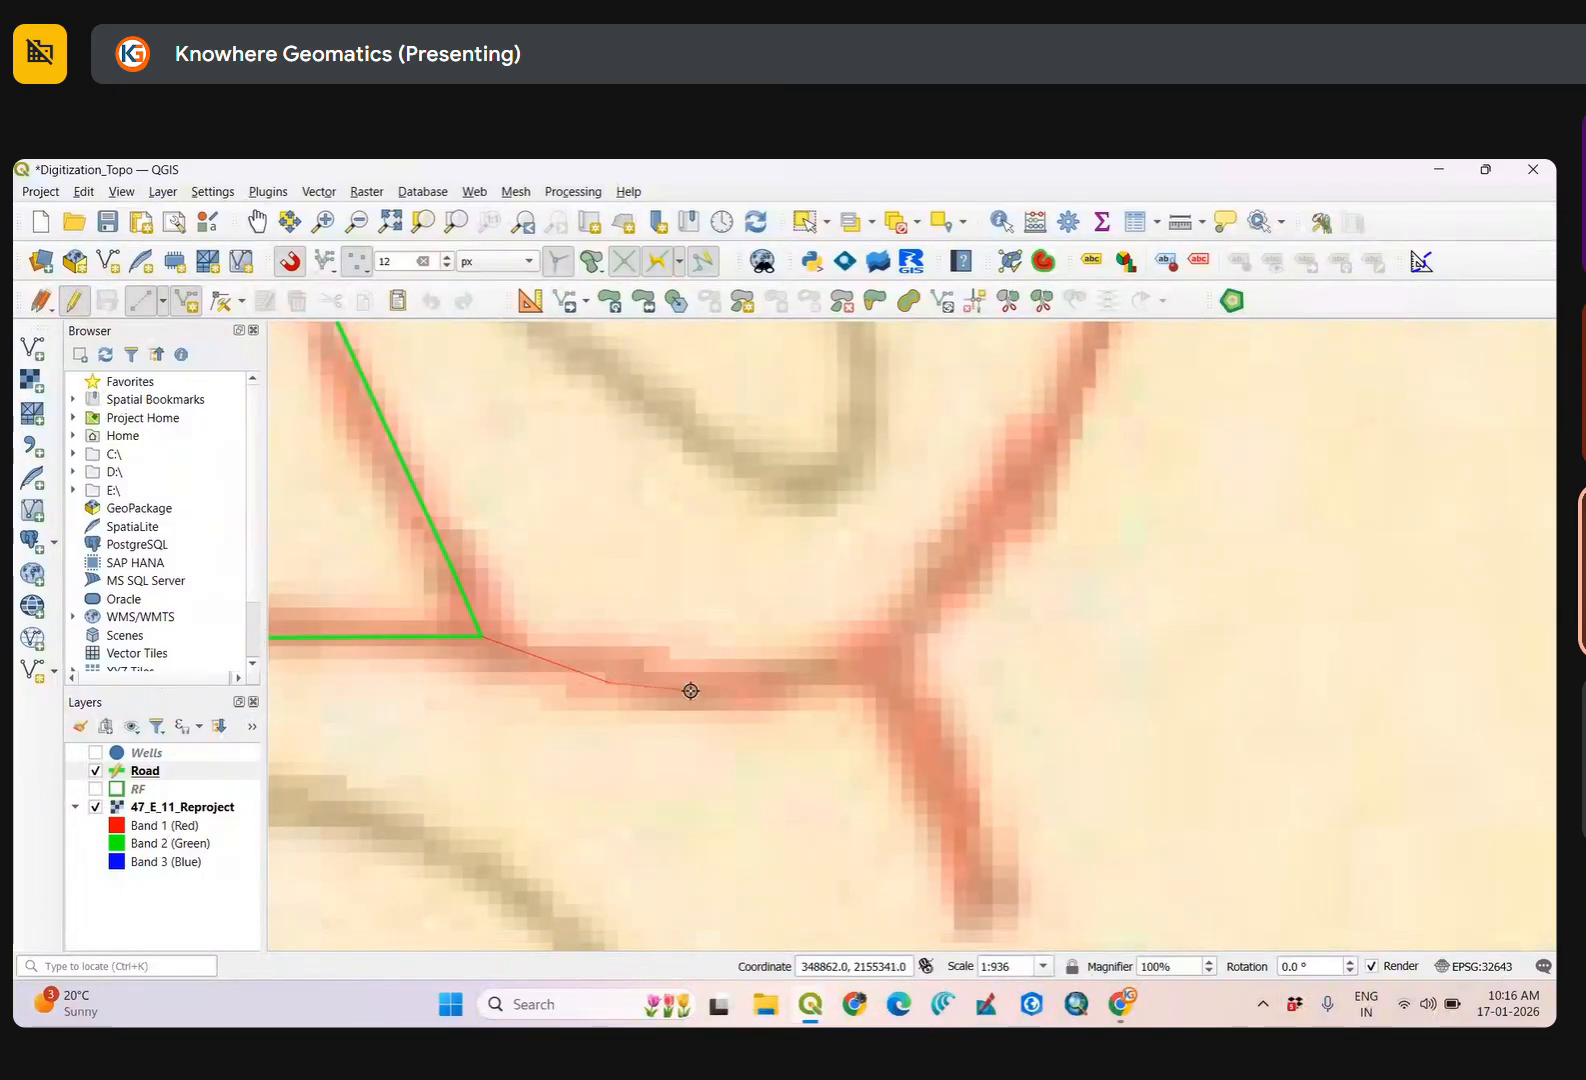
{"action": "left_click", "coordinate": [829, 673]}
{"action": "left_click", "coordinate": [877, 657]}
Continue the line along the road up to the junction beside Rānvihīr and finish the feature with an empty id.
{"action": "scroll", "coordinate": [877, 657], "scroll_direction": "down", "scroll_amount": 2}
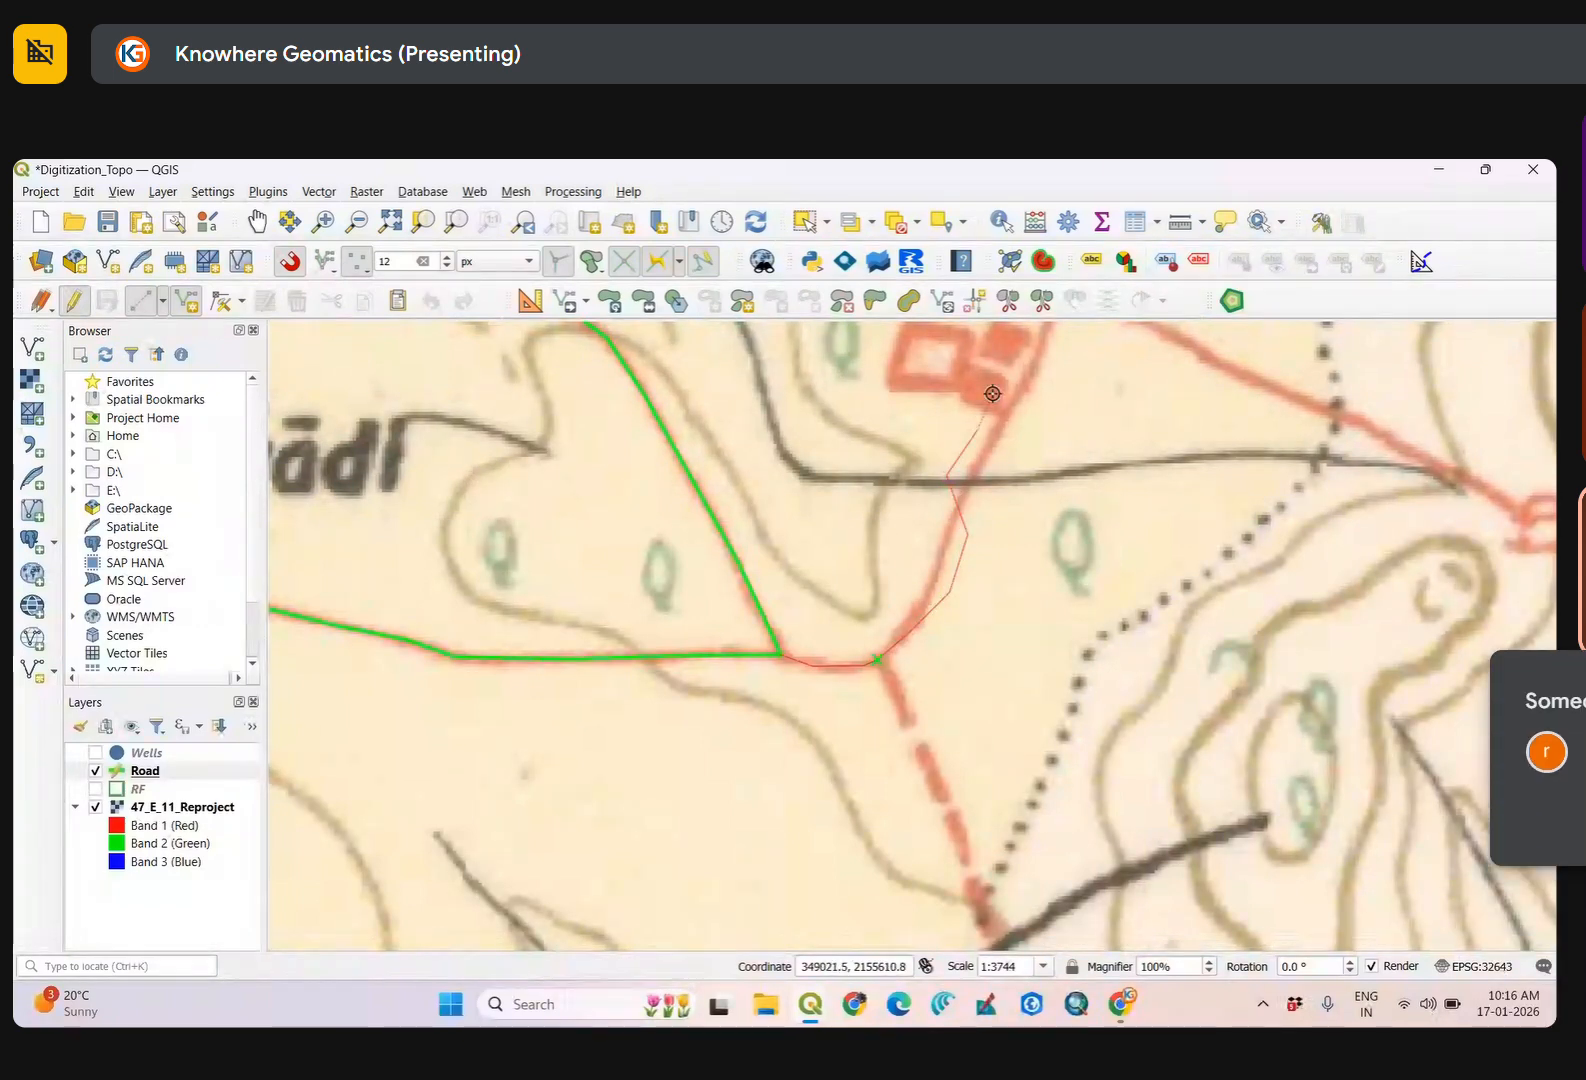
{"action": "left_click_drag", "start_coordinate": [985, 395], "coordinate": [931, 591]}
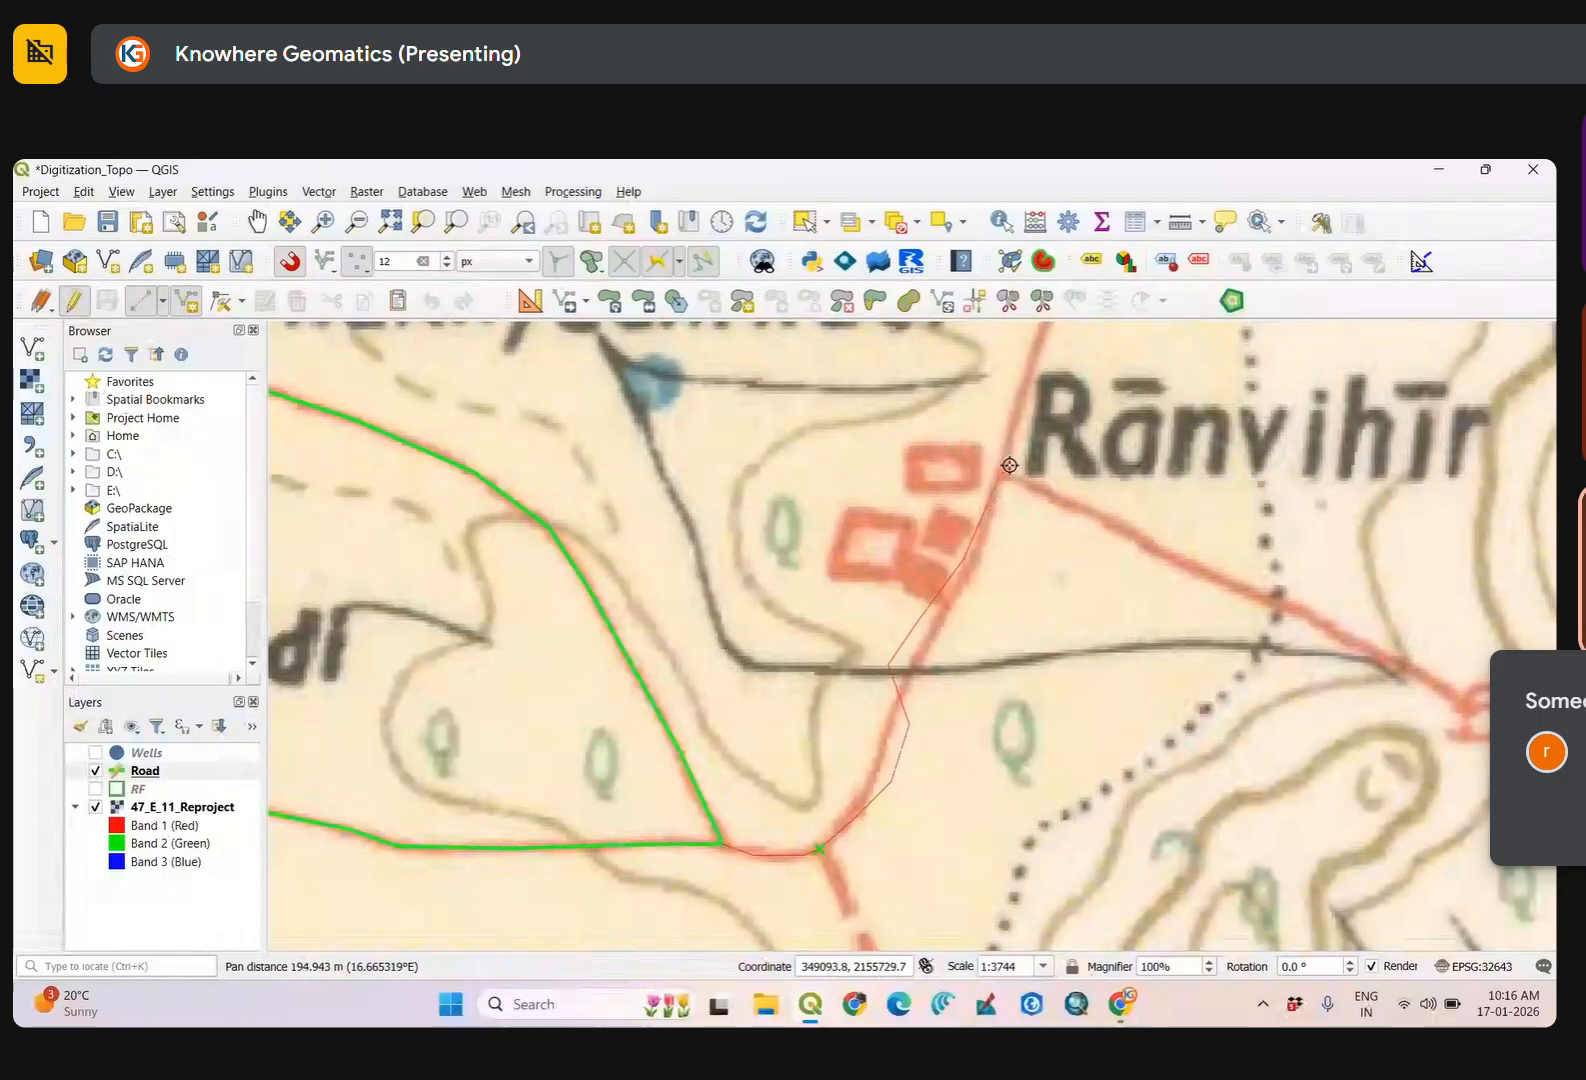
{"action": "left_click", "coordinate": [1005, 470]}
{"action": "right_click", "coordinate": [1005, 470]}
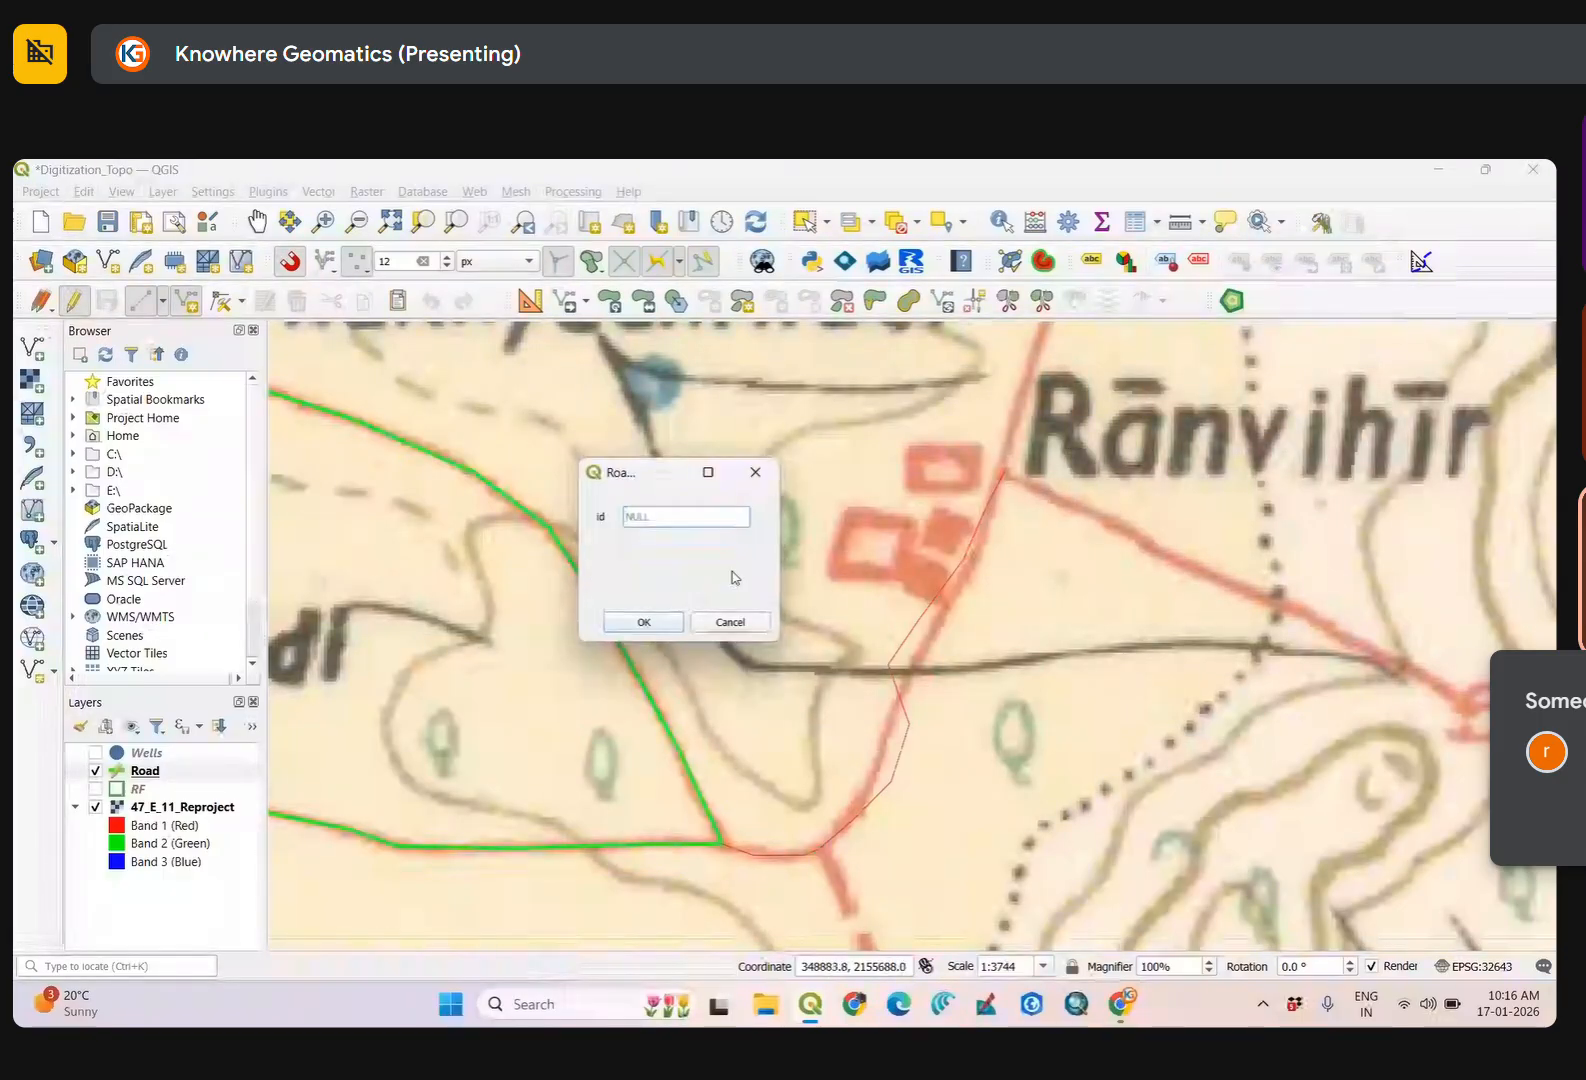
{"action": "left_click", "coordinate": [673, 629]}
Using the Vertex Tool on the Road layer, move the first off-road bend north-east of the fork onto the red road.
{"action": "left_click_drag", "start_coordinate": [1069, 736], "coordinate": [949, 577]}
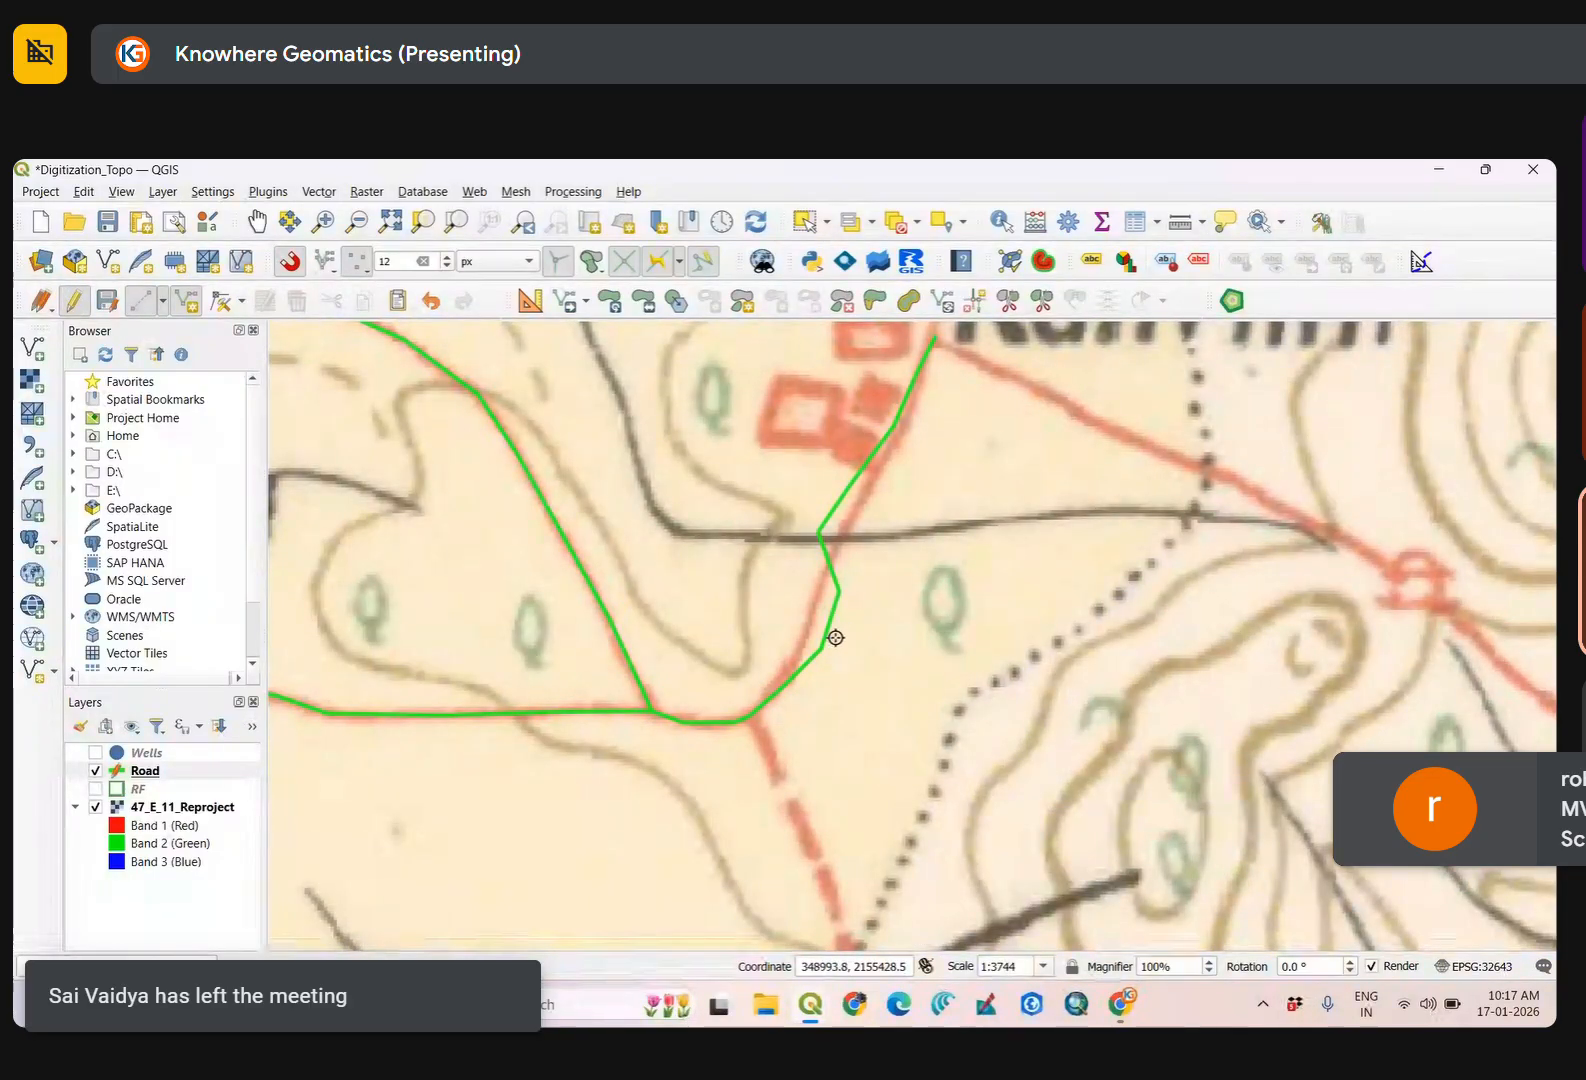
{"action": "scroll", "coordinate": [836, 638], "scroll_direction": "down", "scroll_amount": 1}
{"action": "scroll", "coordinate": [848, 593], "scroll_direction": "up", "scroll_amount": 2}
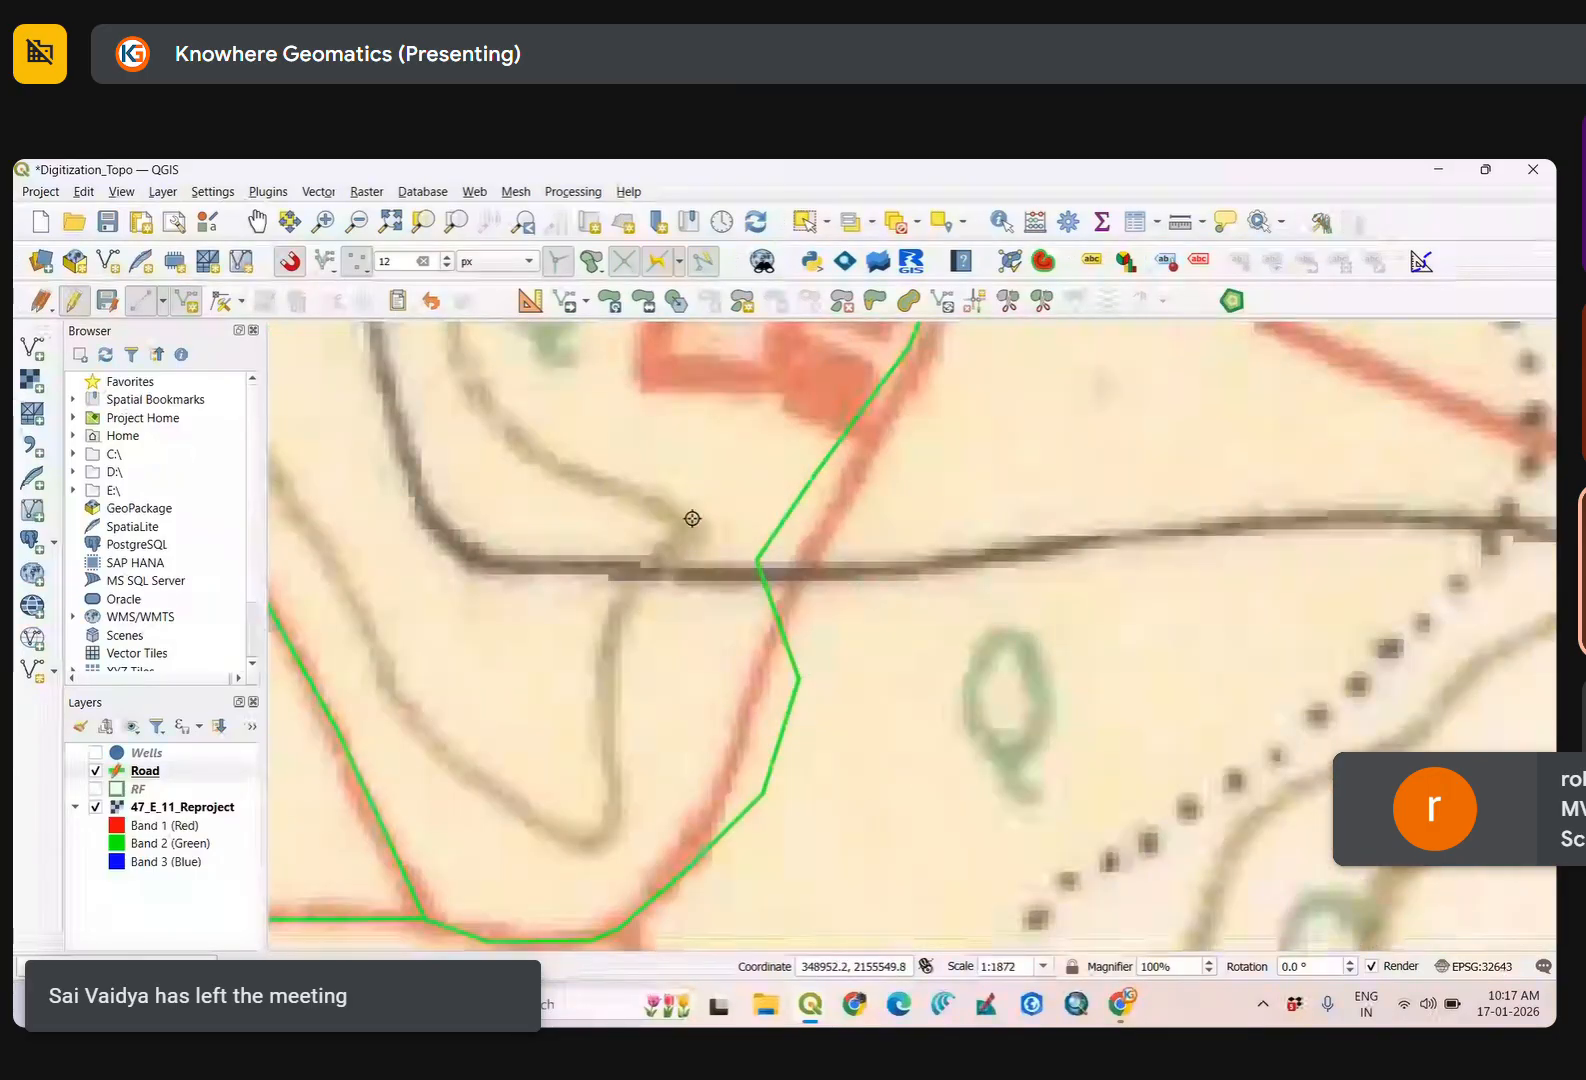
{"action": "scroll", "coordinate": [615, 553], "scroll_direction": "down", "scroll_amount": 1}
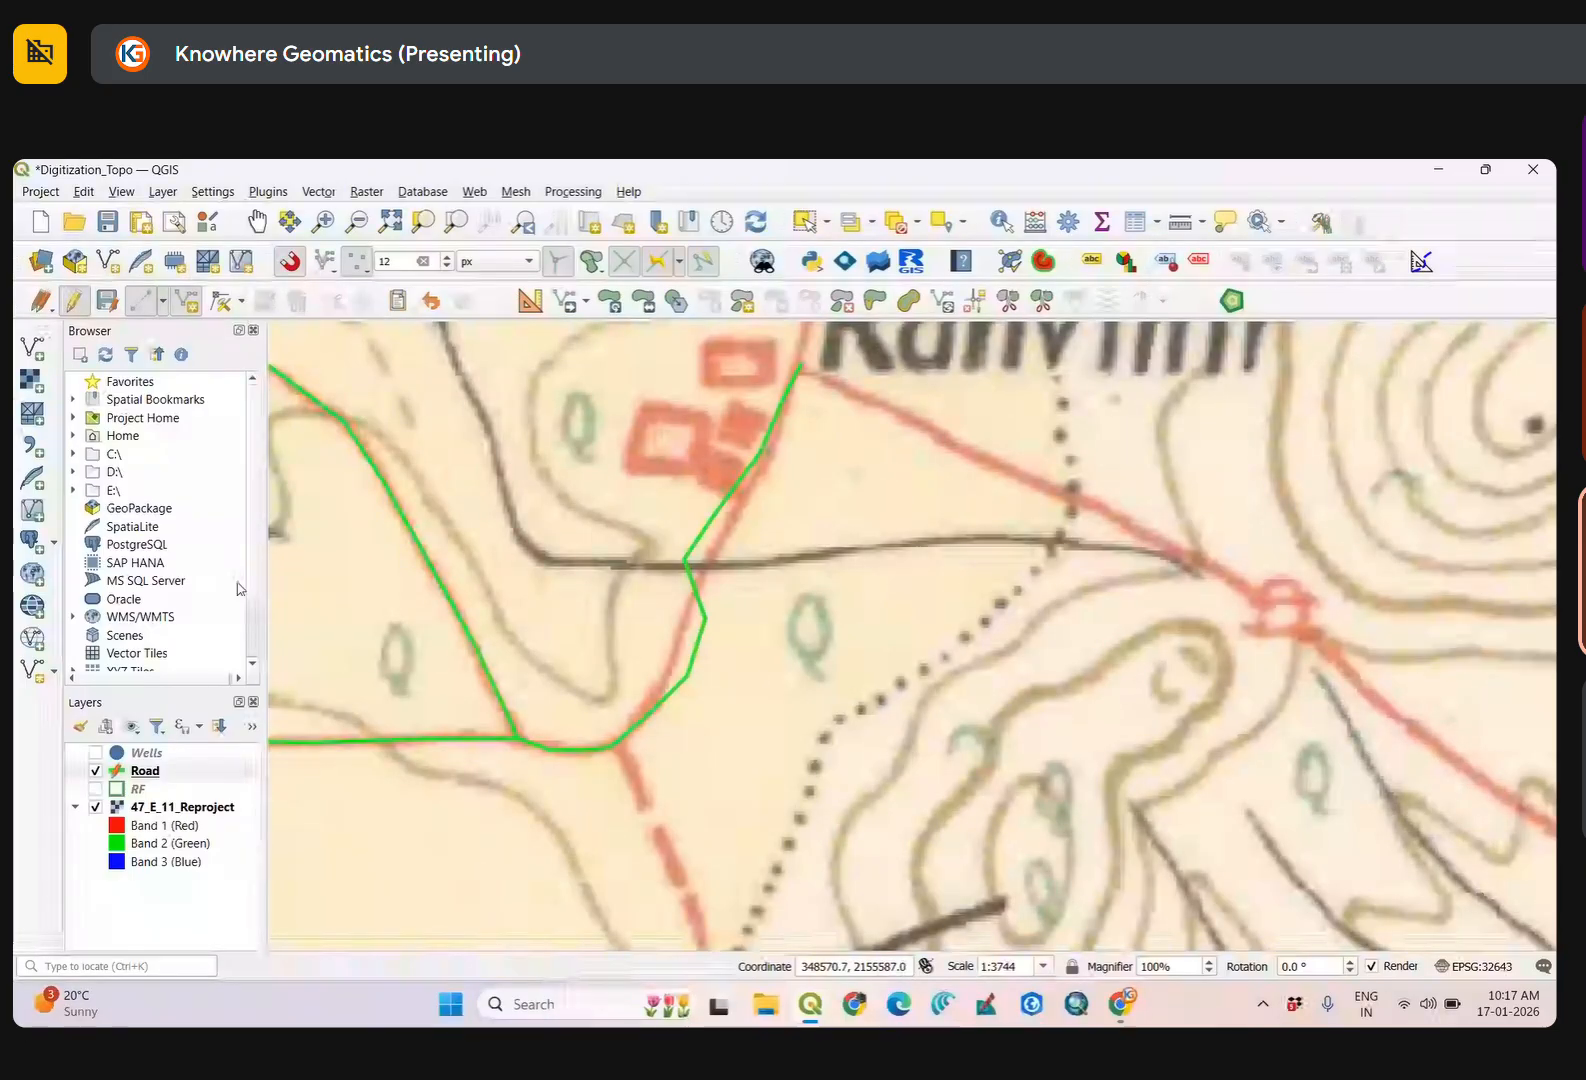
{"action": "left_click", "coordinate": [158, 772]}
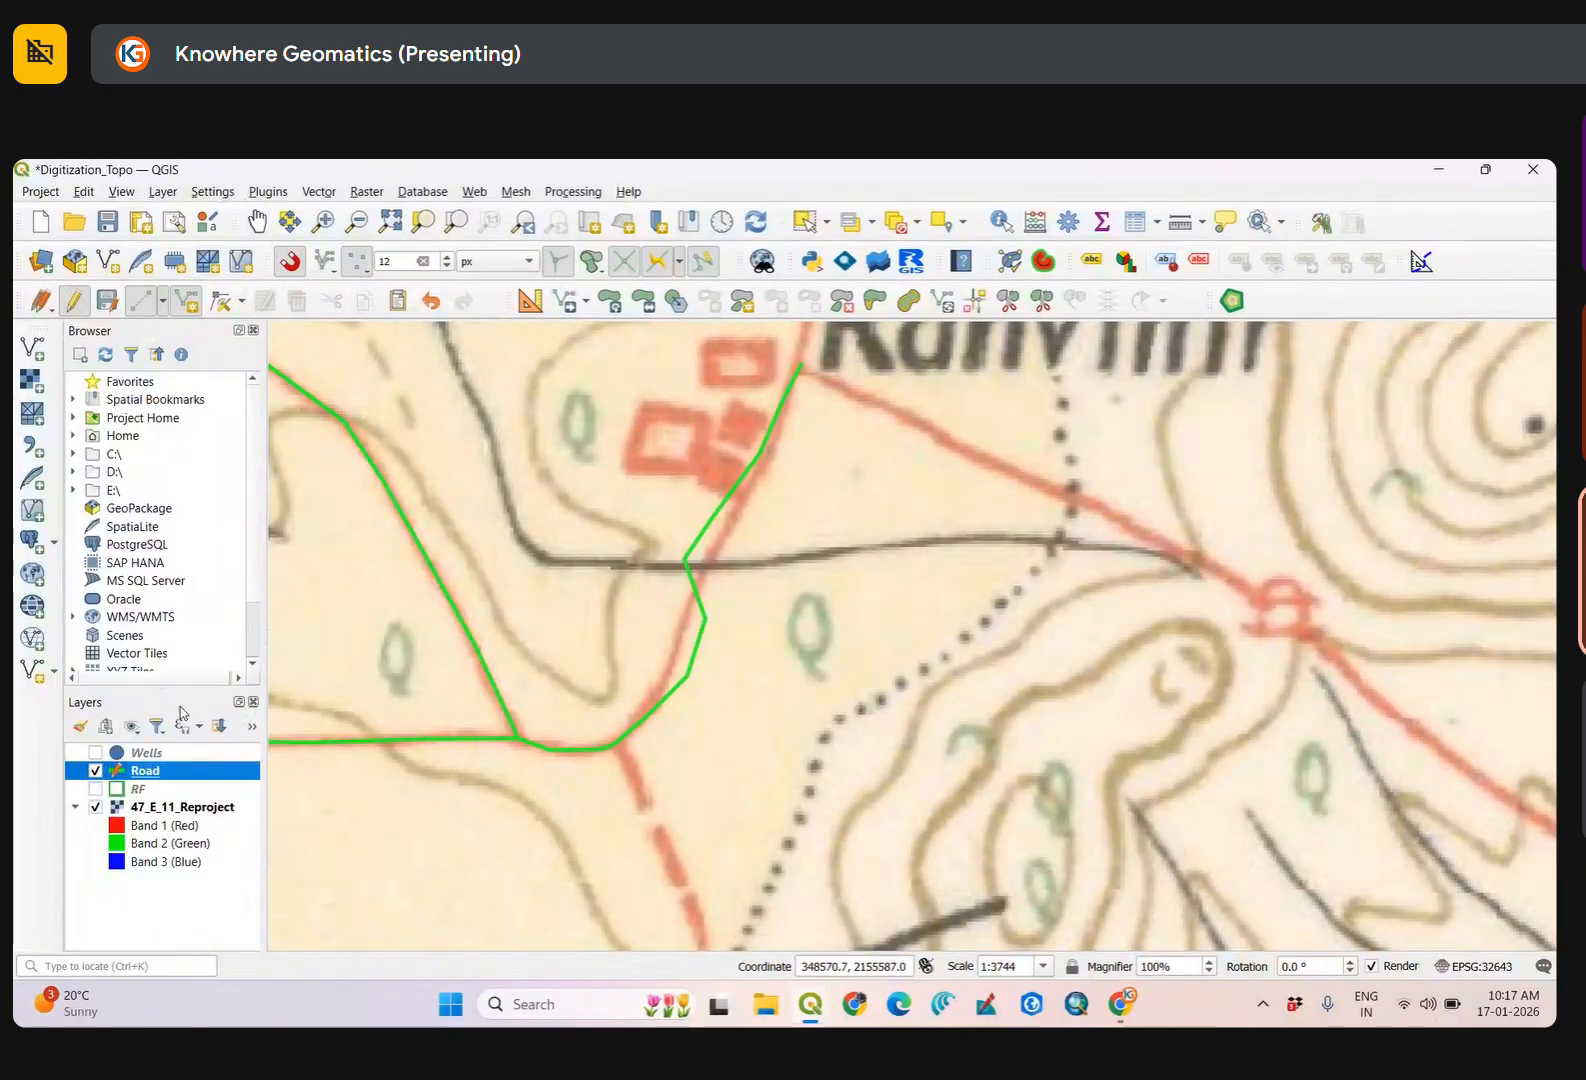
{"action": "left_click", "coordinate": [220, 300]}
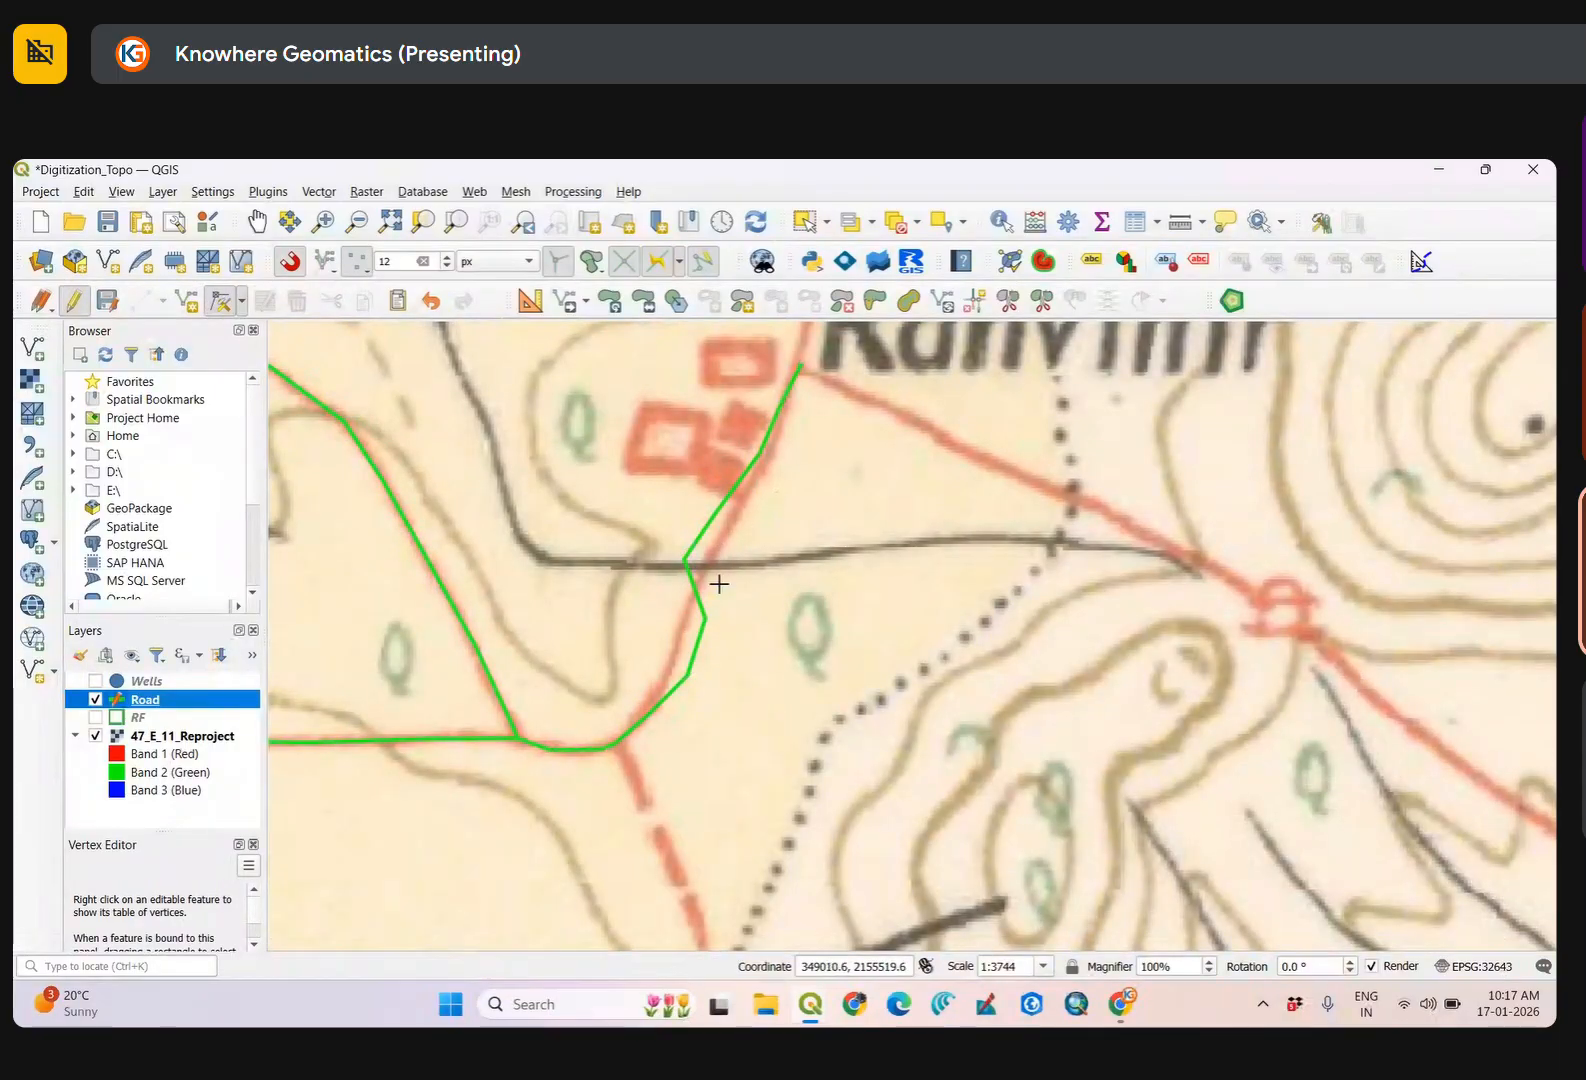
{"action": "scroll", "coordinate": [691, 630], "scroll_direction": "up", "scroll_amount": 2}
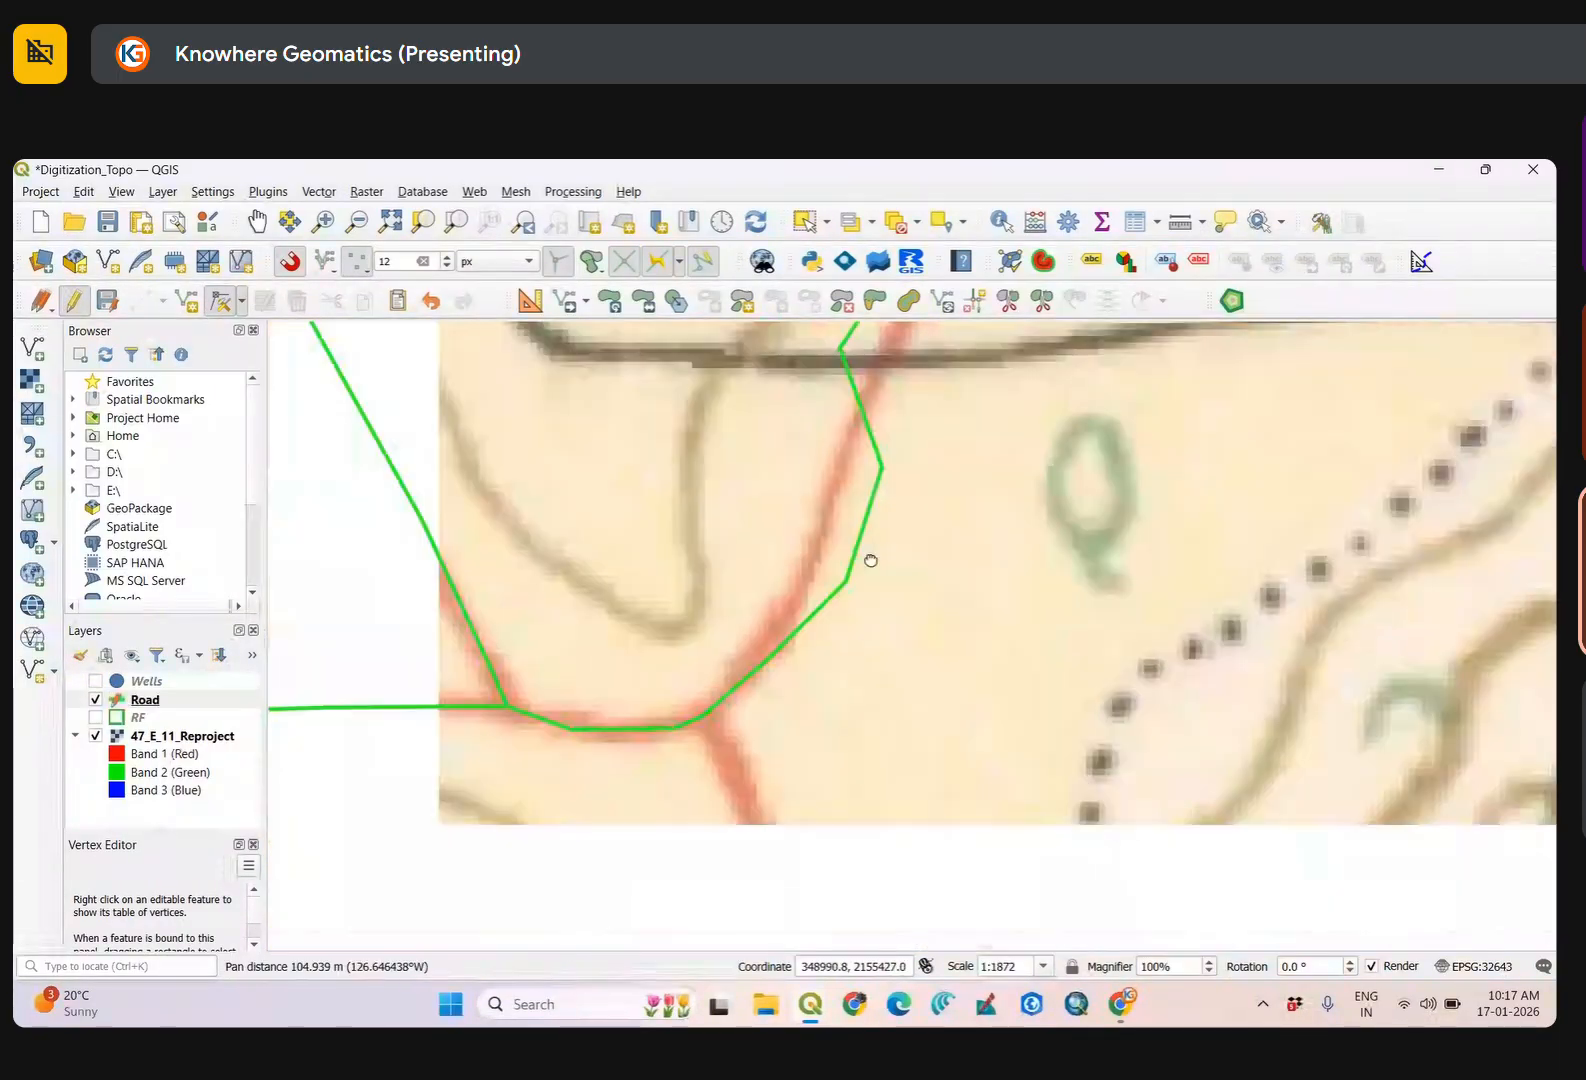
{"action": "left_click_drag", "start_coordinate": [897, 596], "coordinate": [926, 760]}
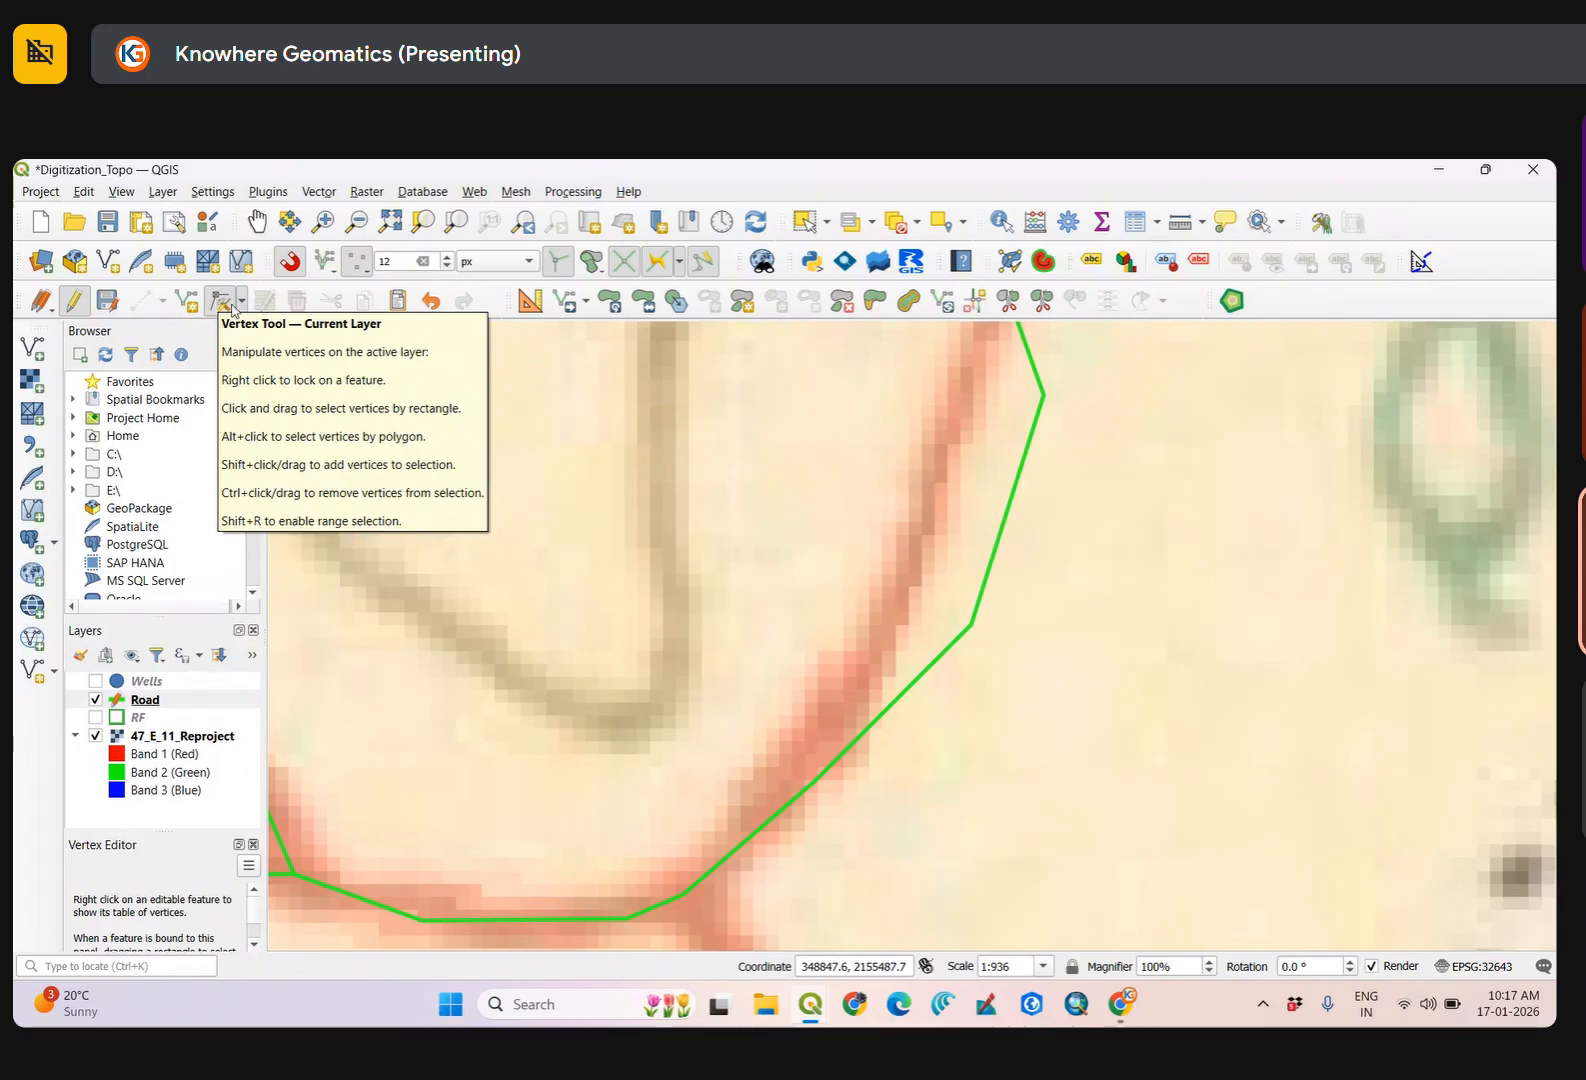
{"action": "left_click", "coordinate": [971, 625]}
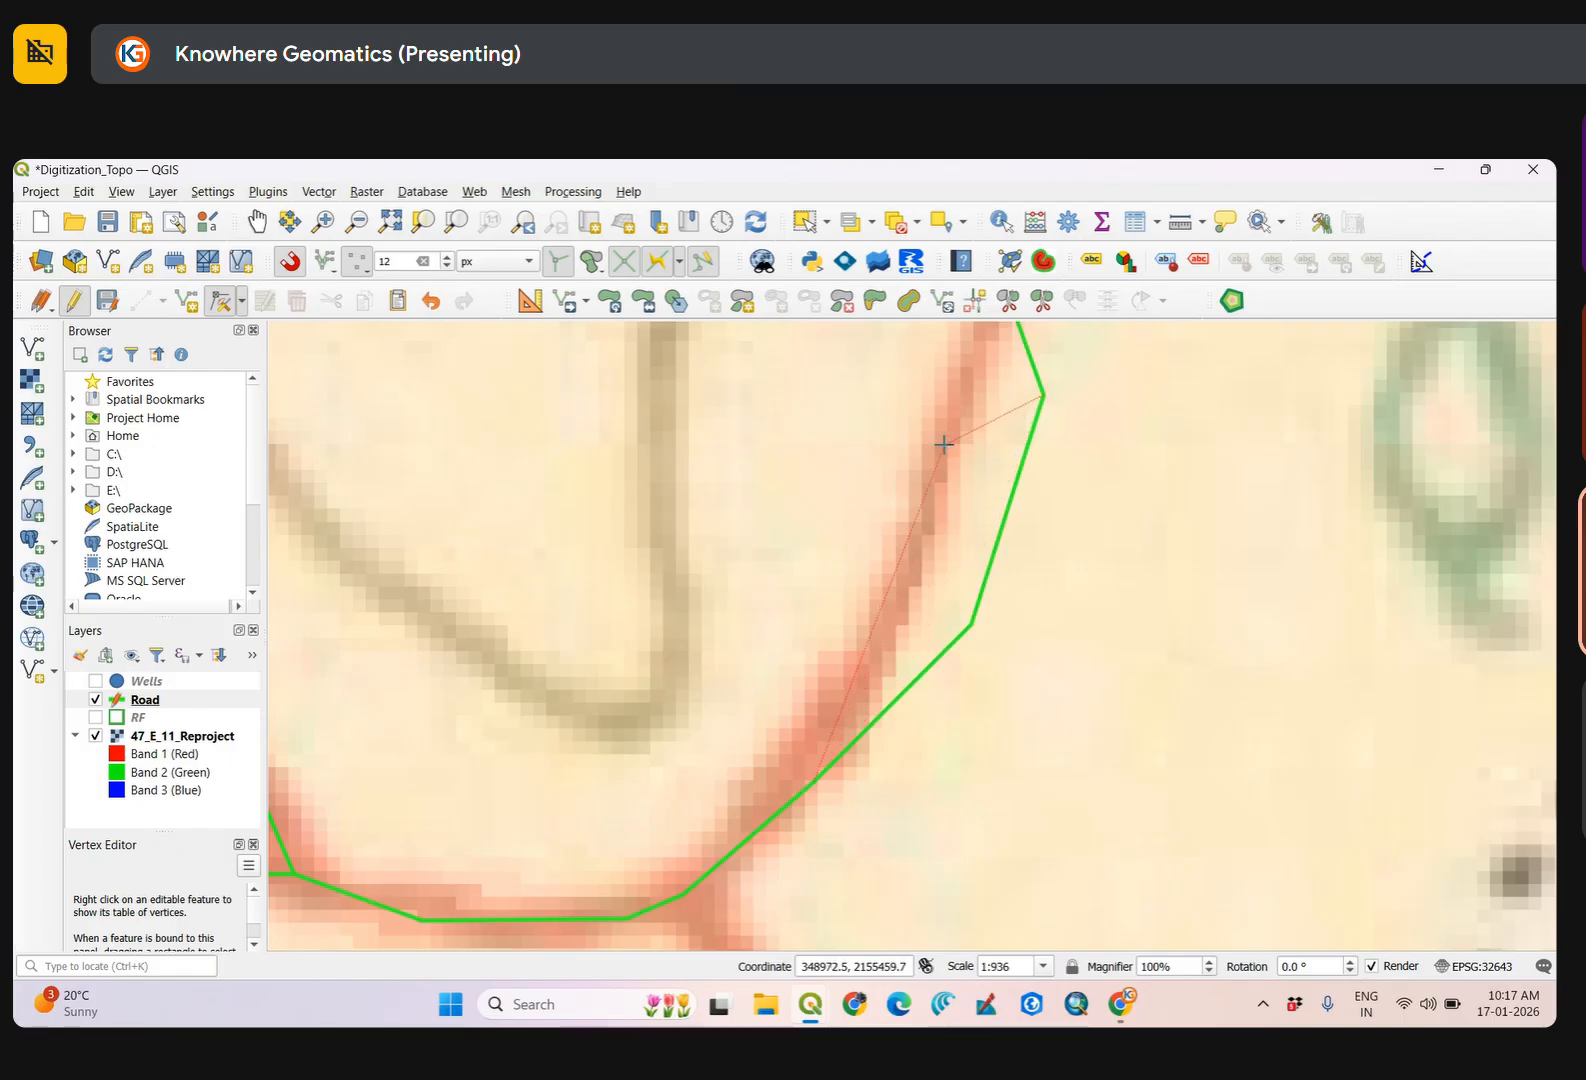
{"action": "left_click", "coordinate": [928, 540]}
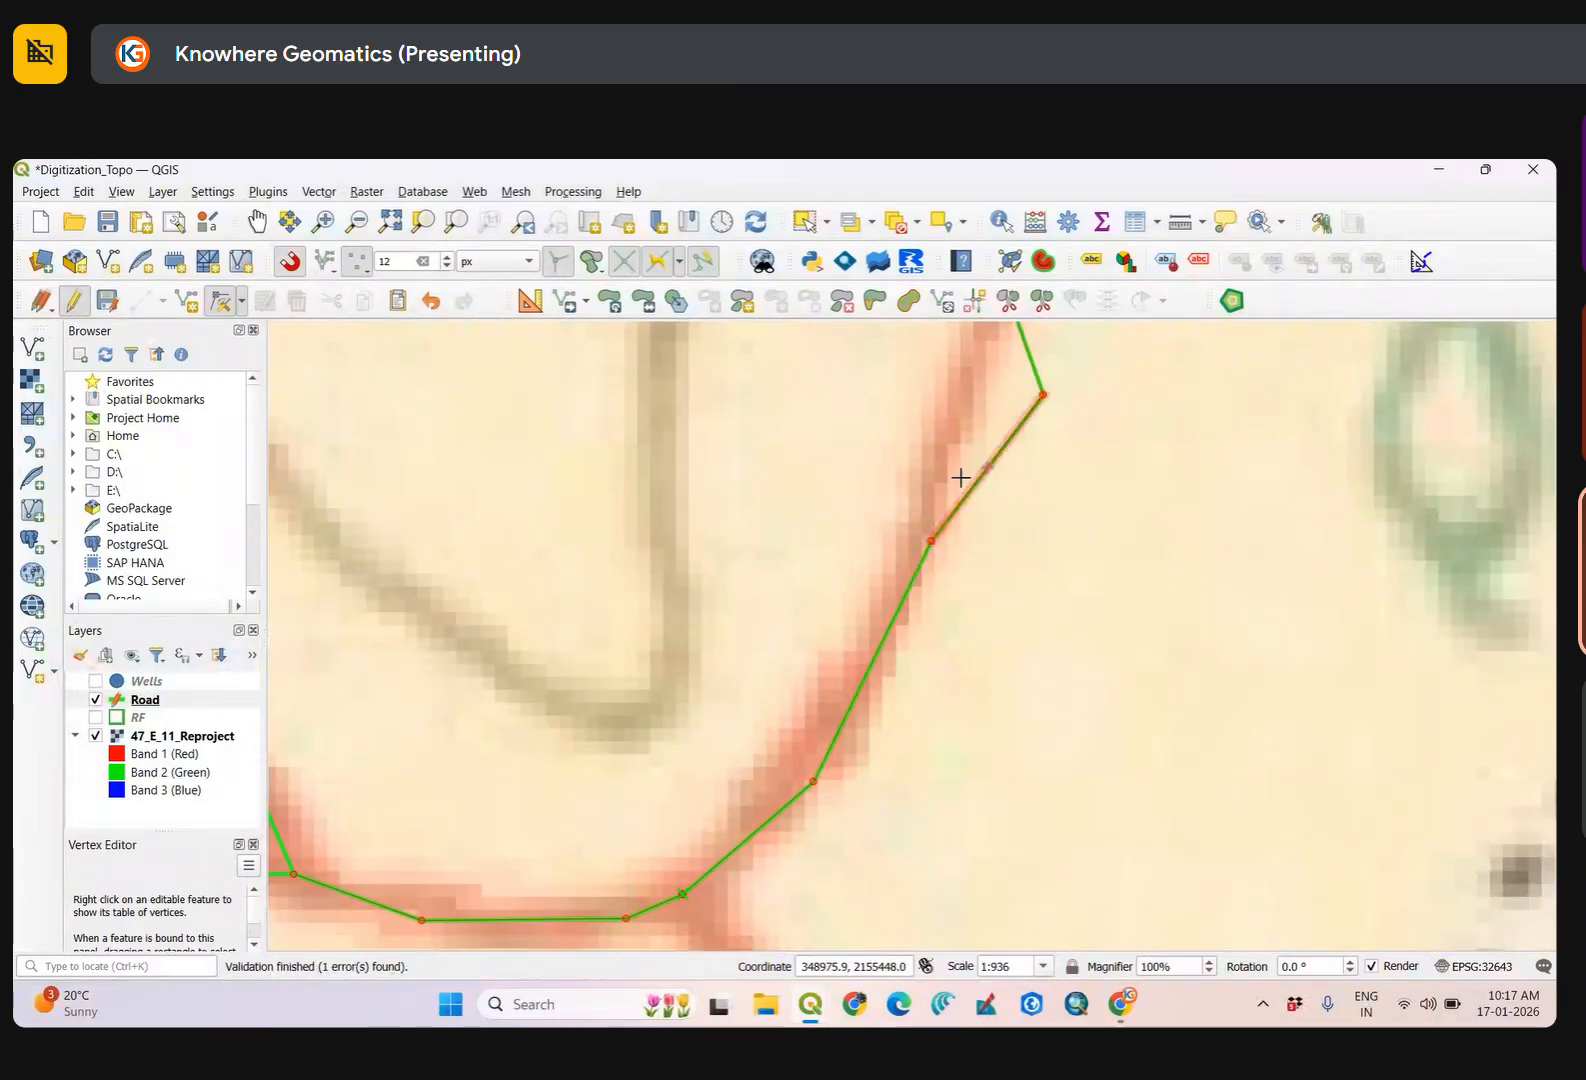
Move the two stray vertices below and beside the black line crossing onto the red road.
{"action": "left_click_drag", "start_coordinate": [956, 471], "coordinate": [949, 690]}
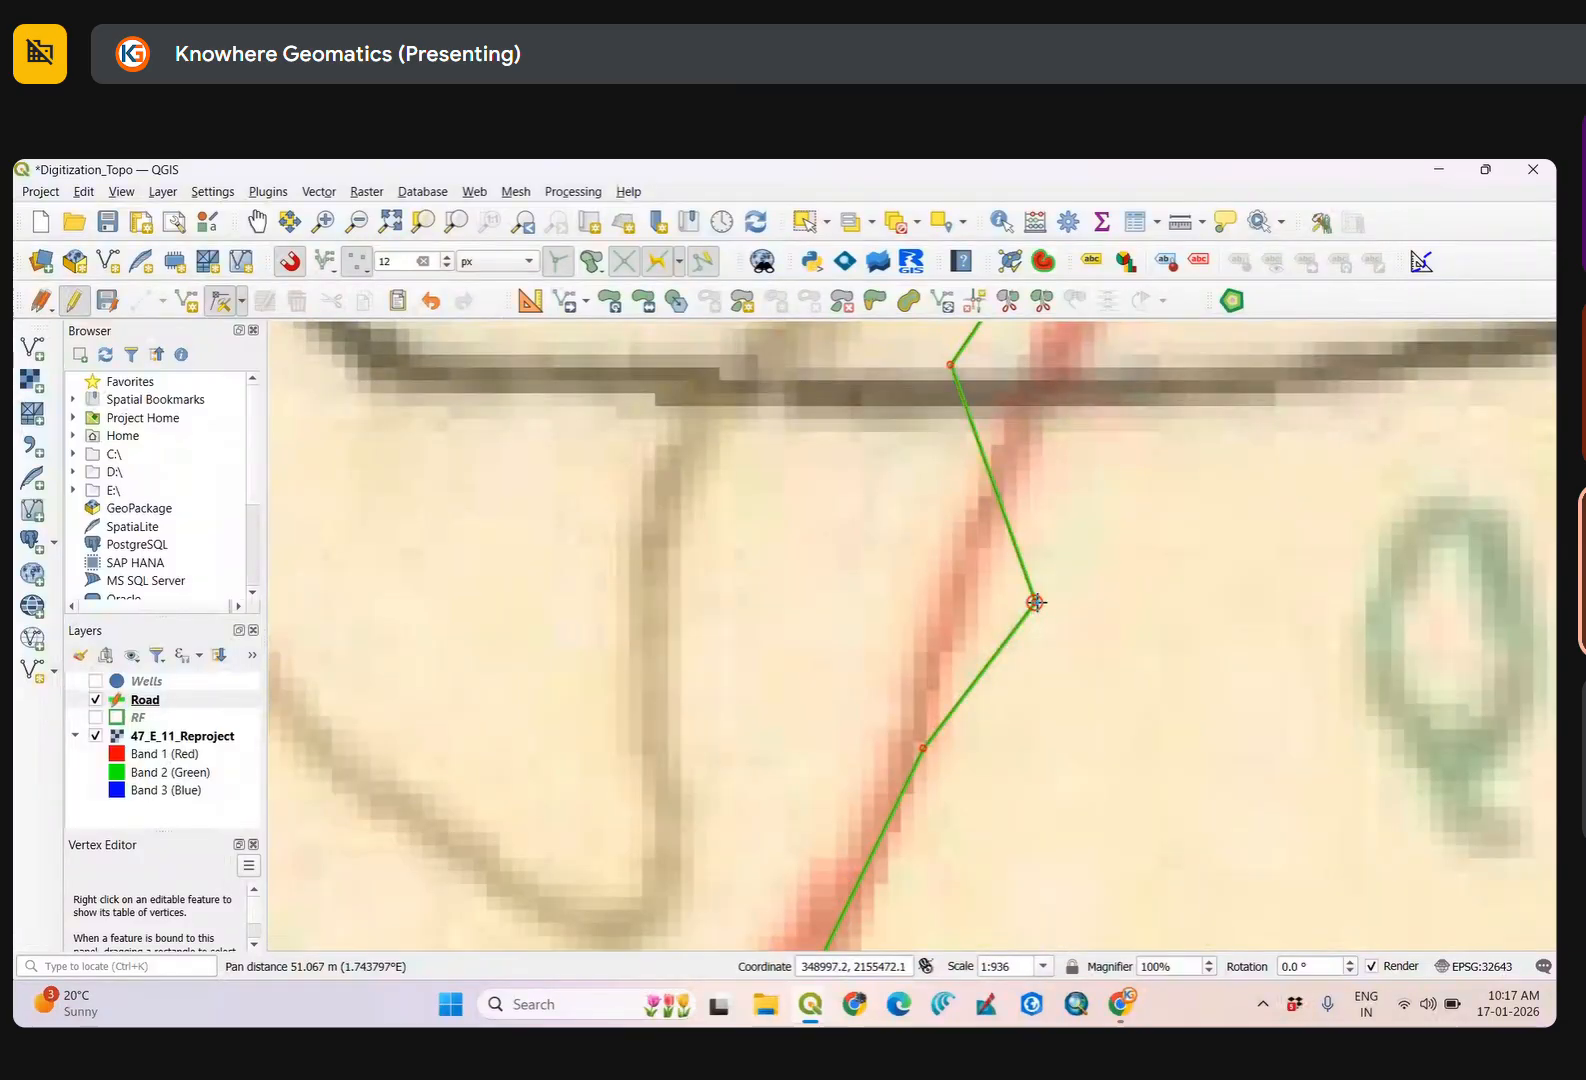
{"action": "left_click", "coordinate": [1030, 600]}
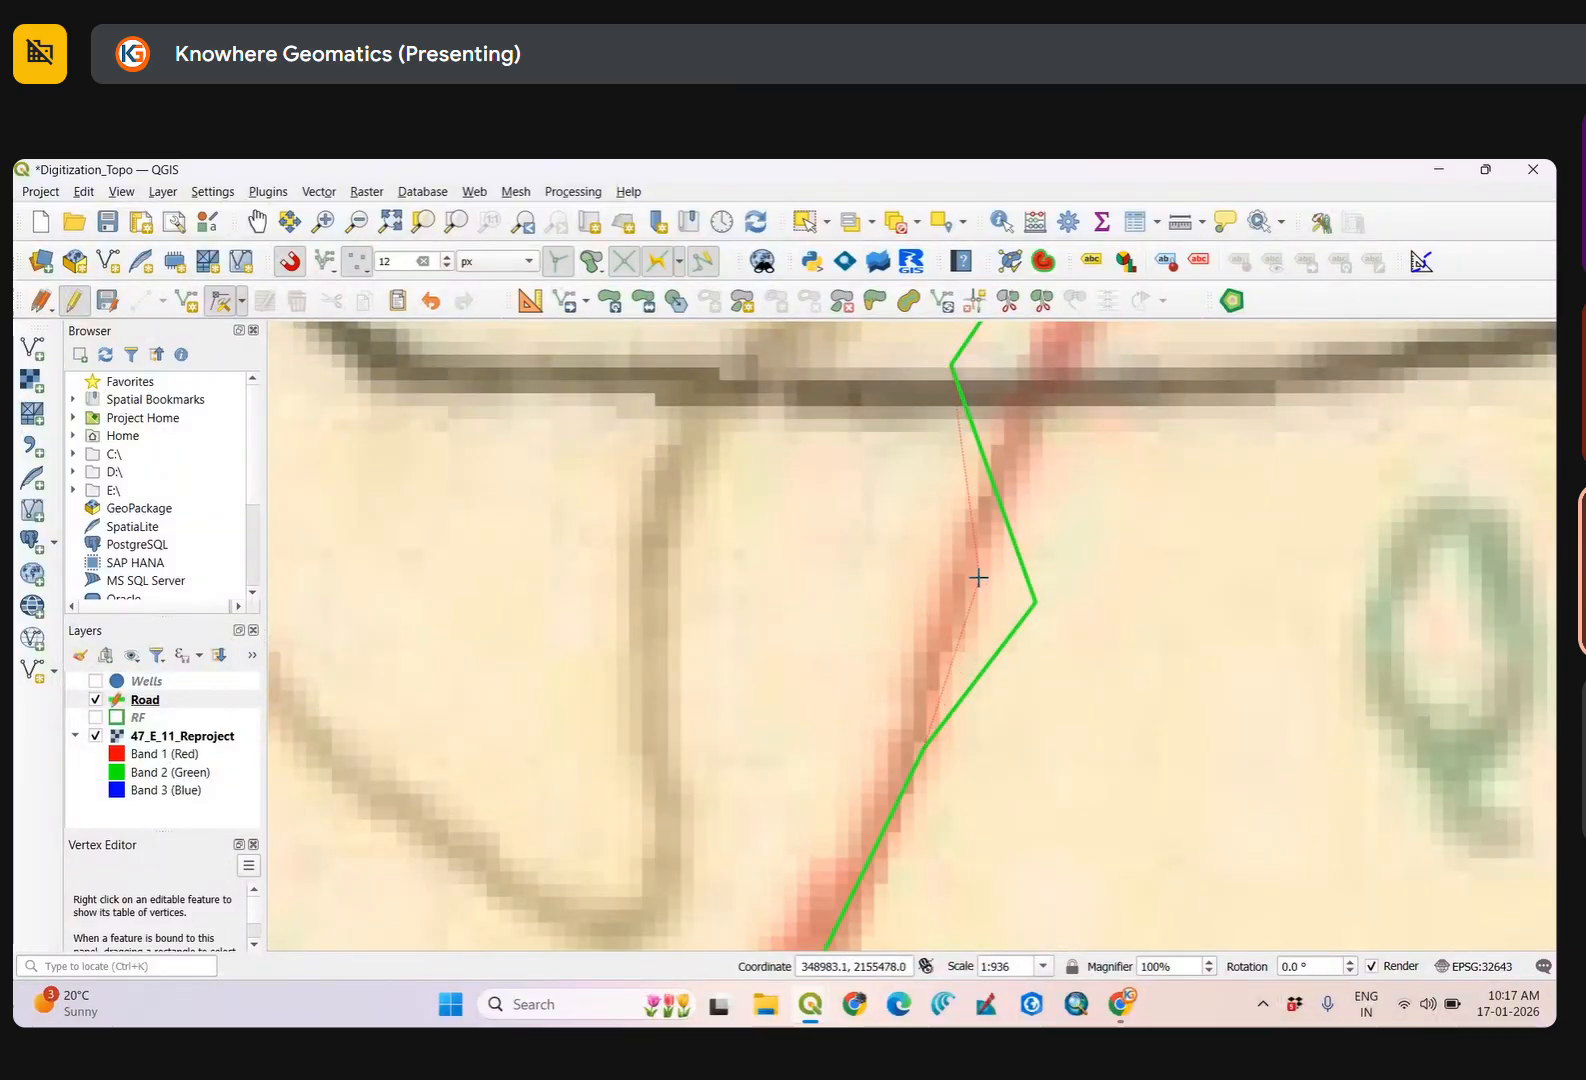
{"action": "left_click", "coordinate": [988, 525]}
{"action": "left_click_drag", "start_coordinate": [1017, 506], "coordinate": [788, 743]}
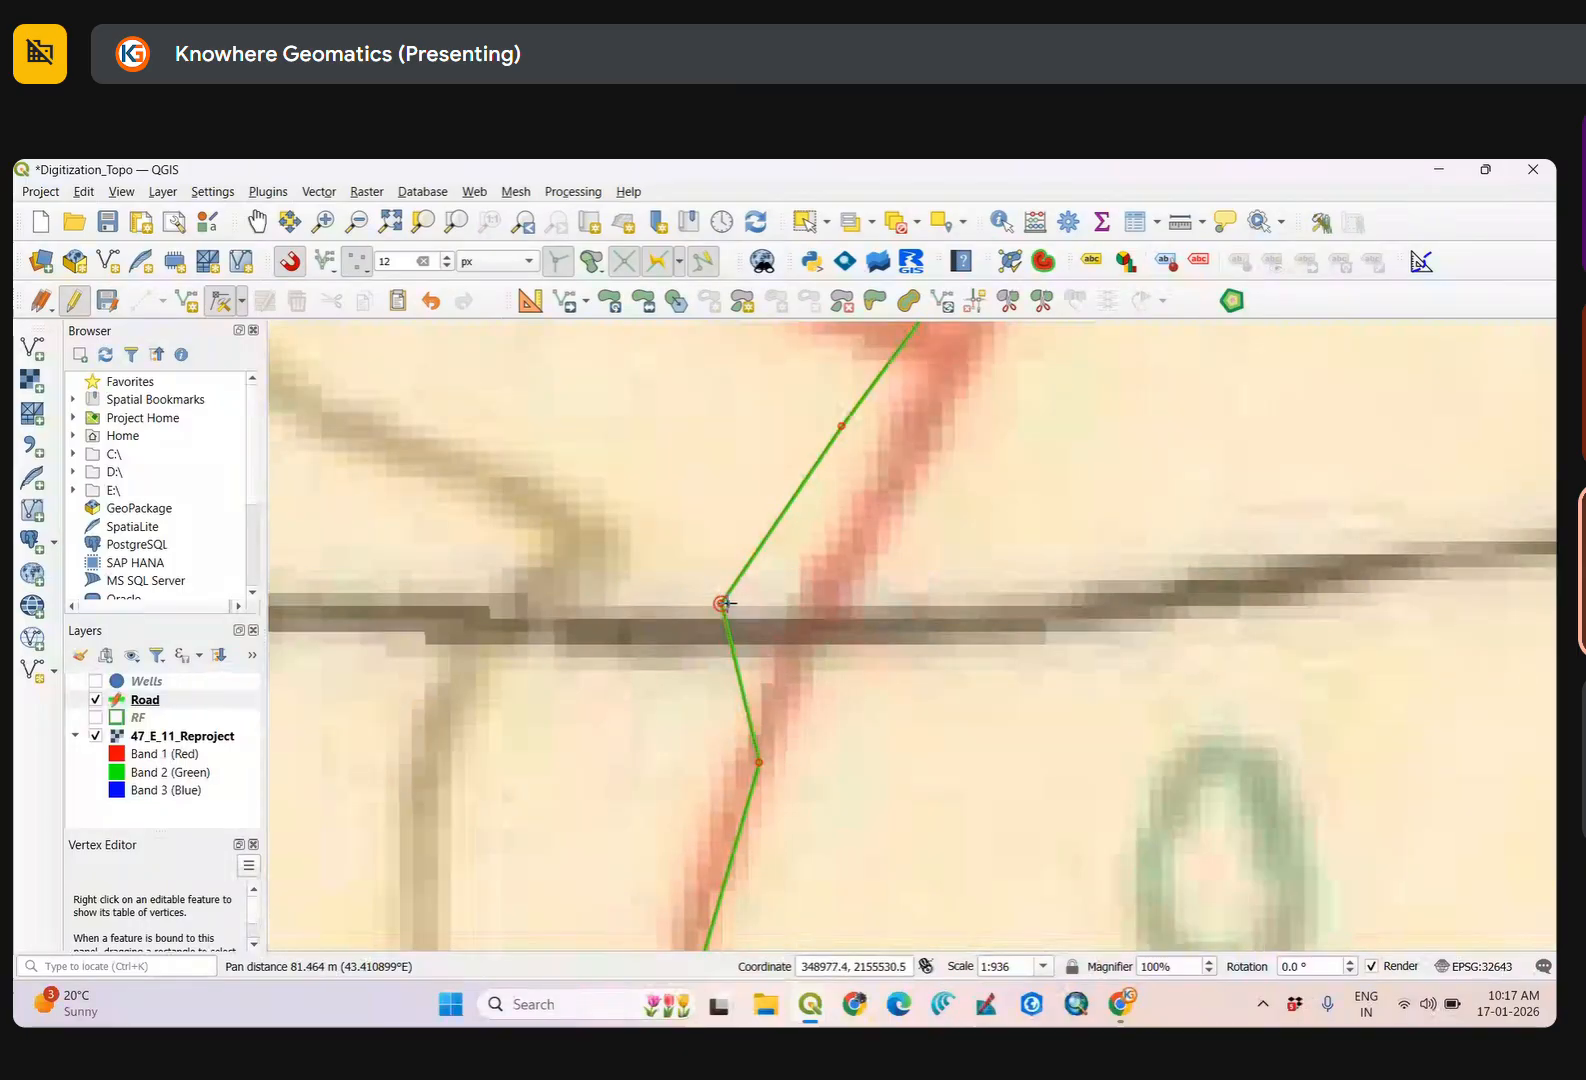
{"action": "left_click", "coordinate": [720, 601]}
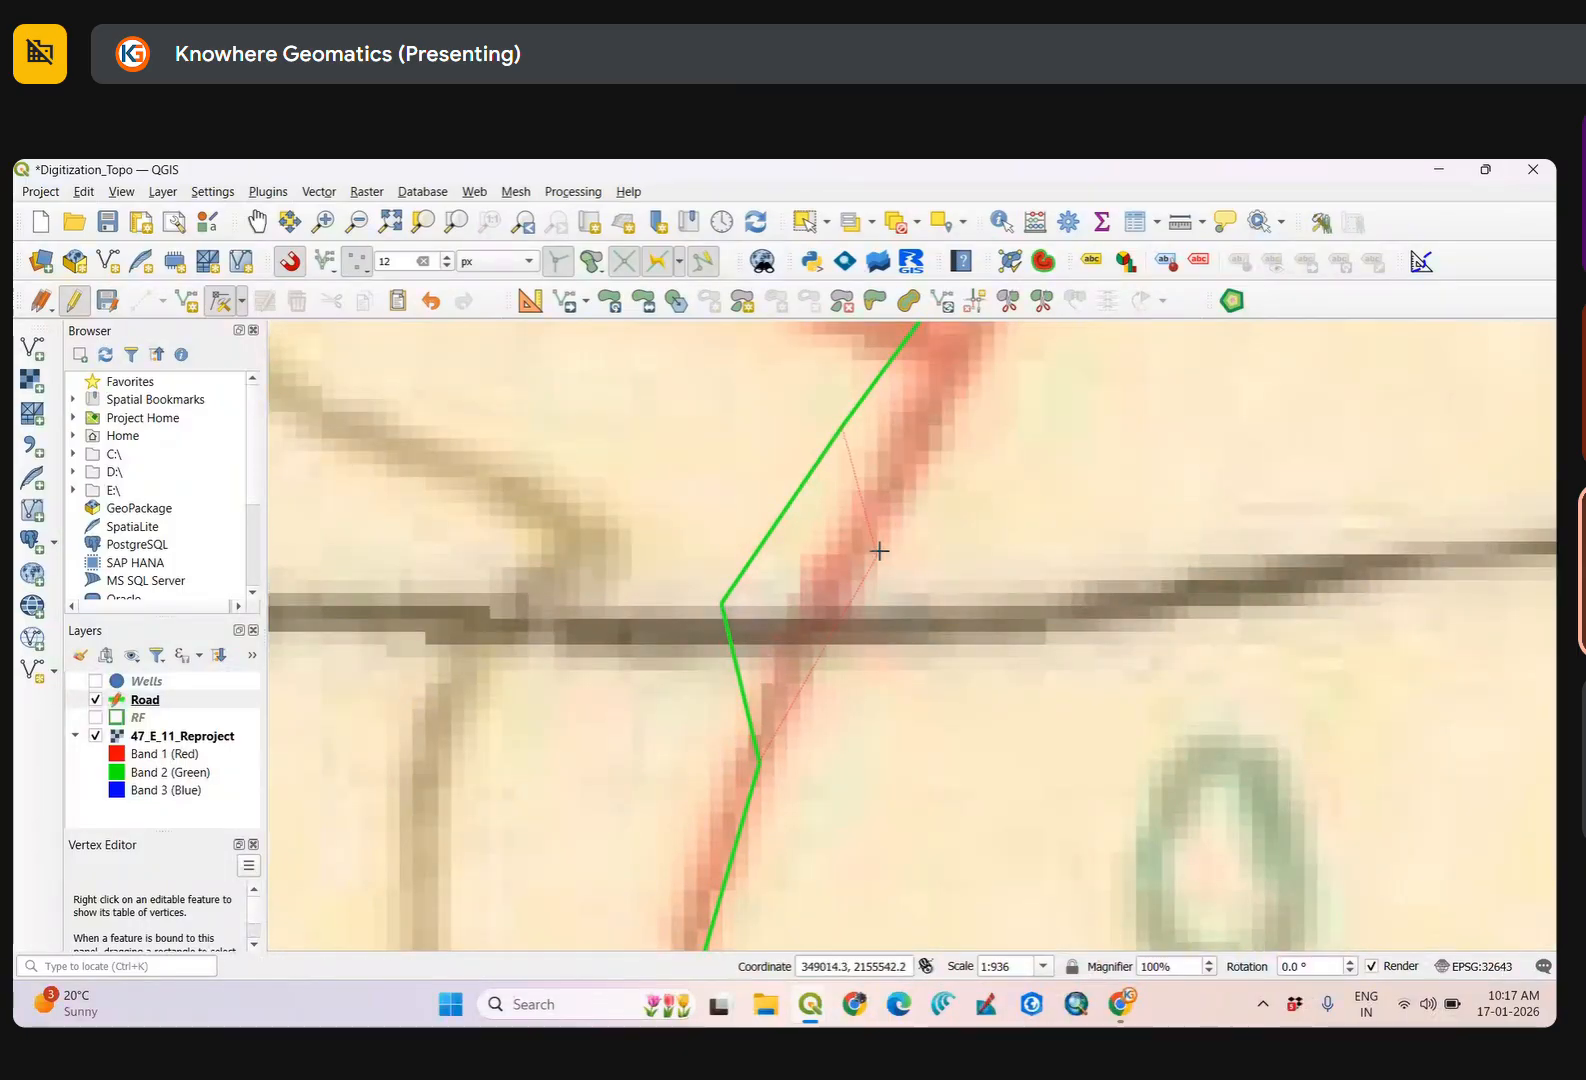
{"action": "left_click", "coordinate": [870, 507]}
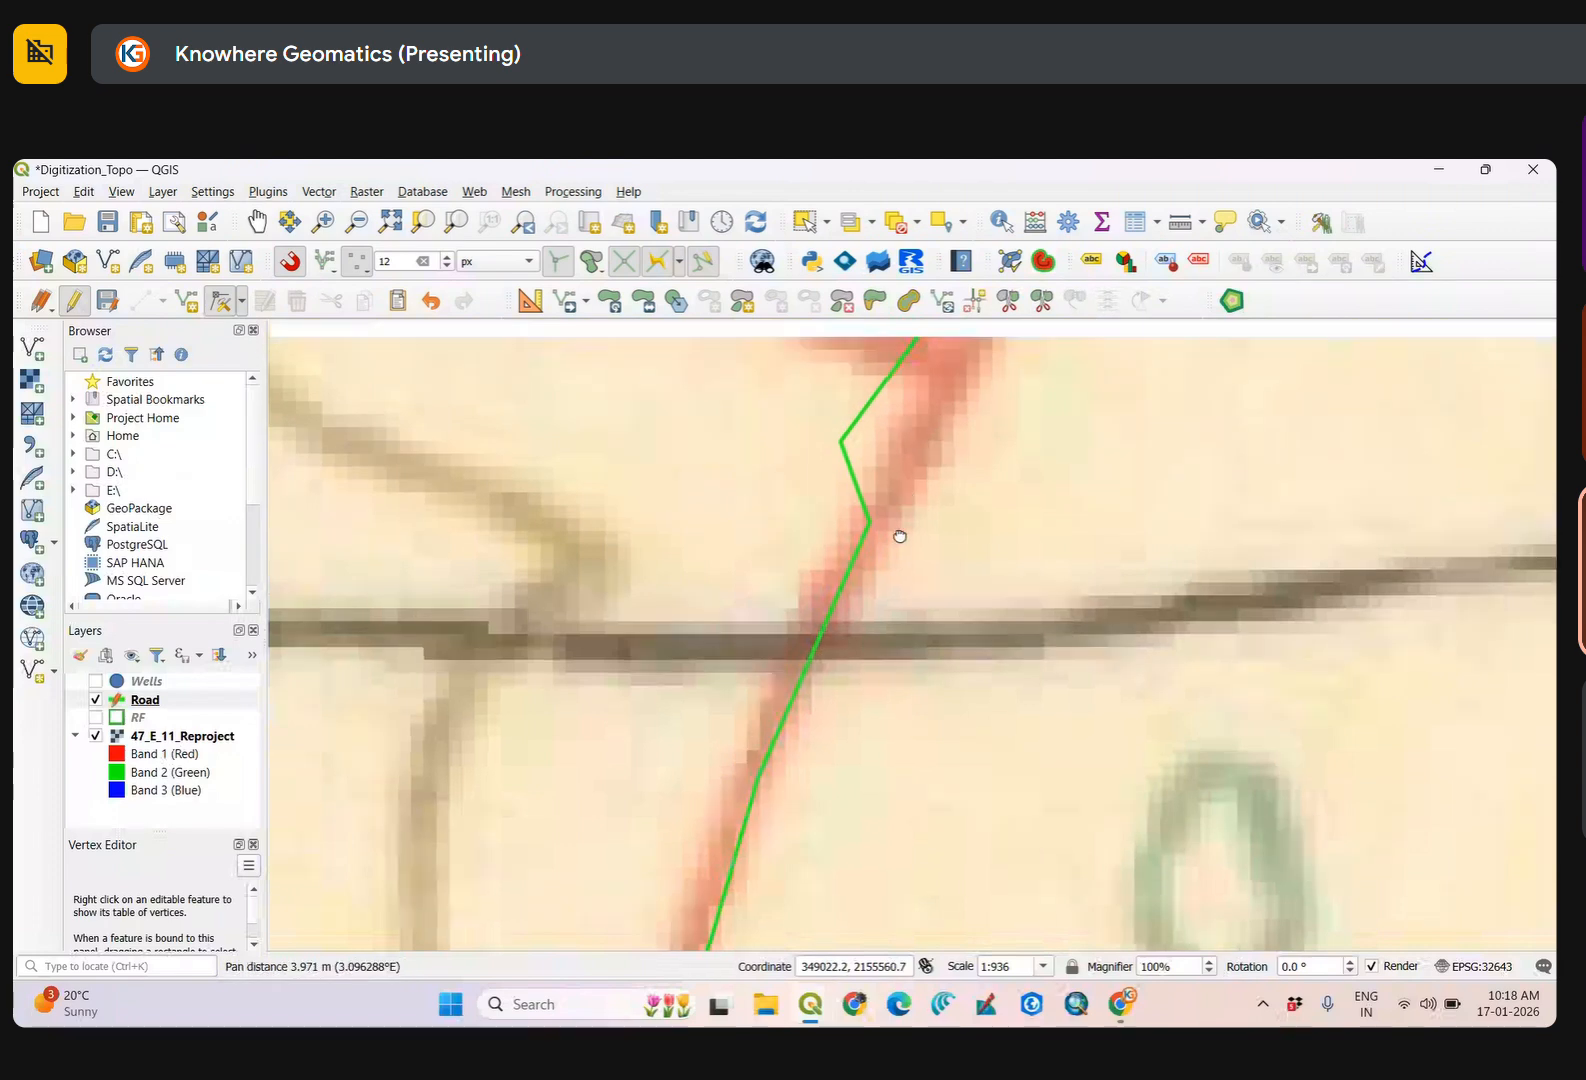
Move the stray vertex just south of the Rānvihīr buildings onto the red road.
{"action": "left_click_drag", "start_coordinate": [896, 531], "coordinate": [740, 775]}
{"action": "left_click", "coordinate": [689, 719]}
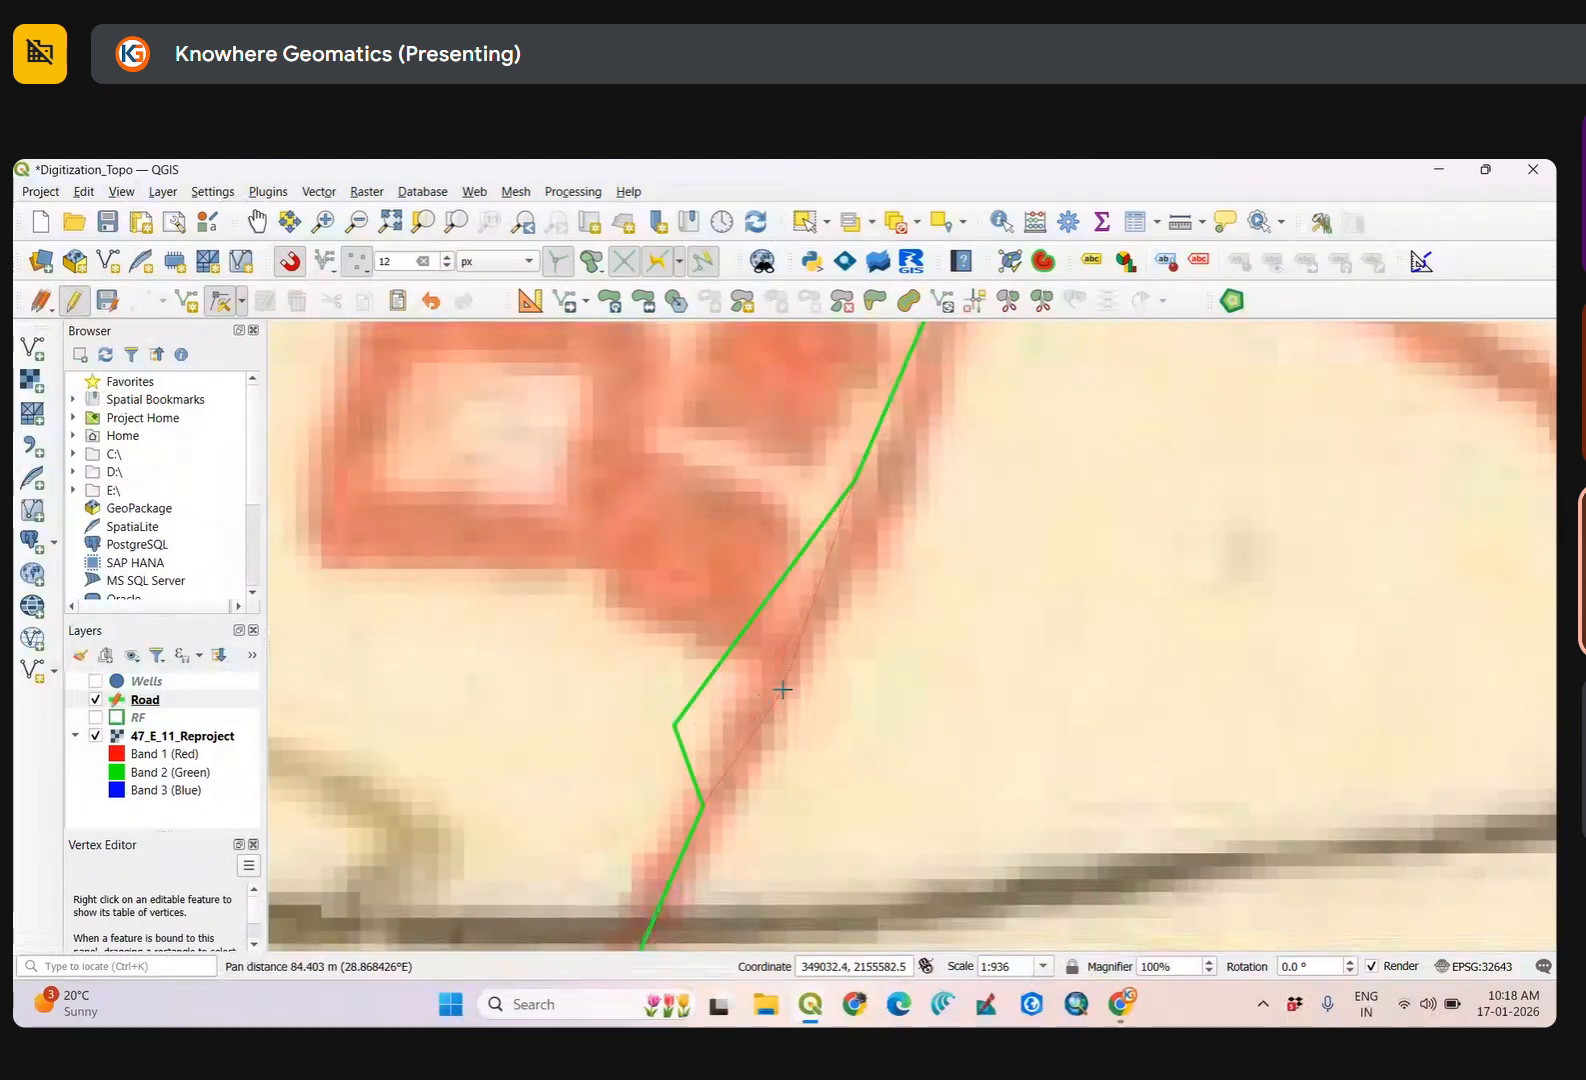
{"action": "left_click", "coordinate": [790, 676]}
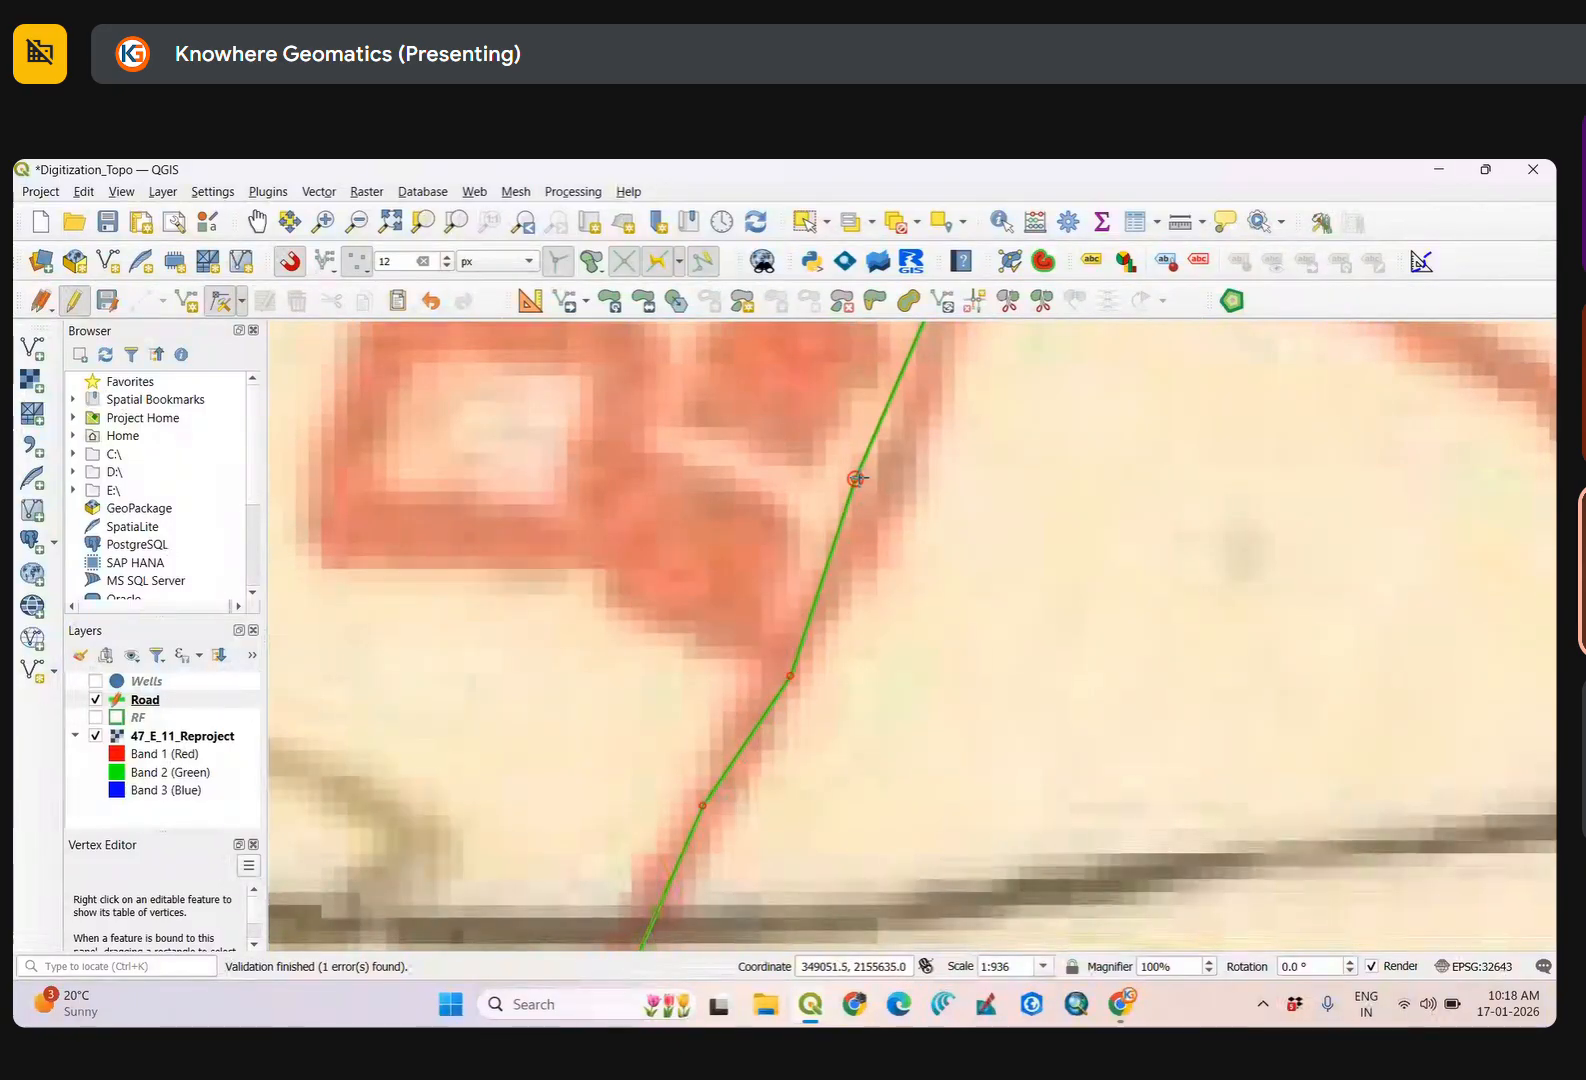
Delete the end vertex of the new road line at the Rānvihīr junction.
{"action": "scroll", "coordinate": [903, 488], "scroll_direction": "down", "scroll_amount": 2}
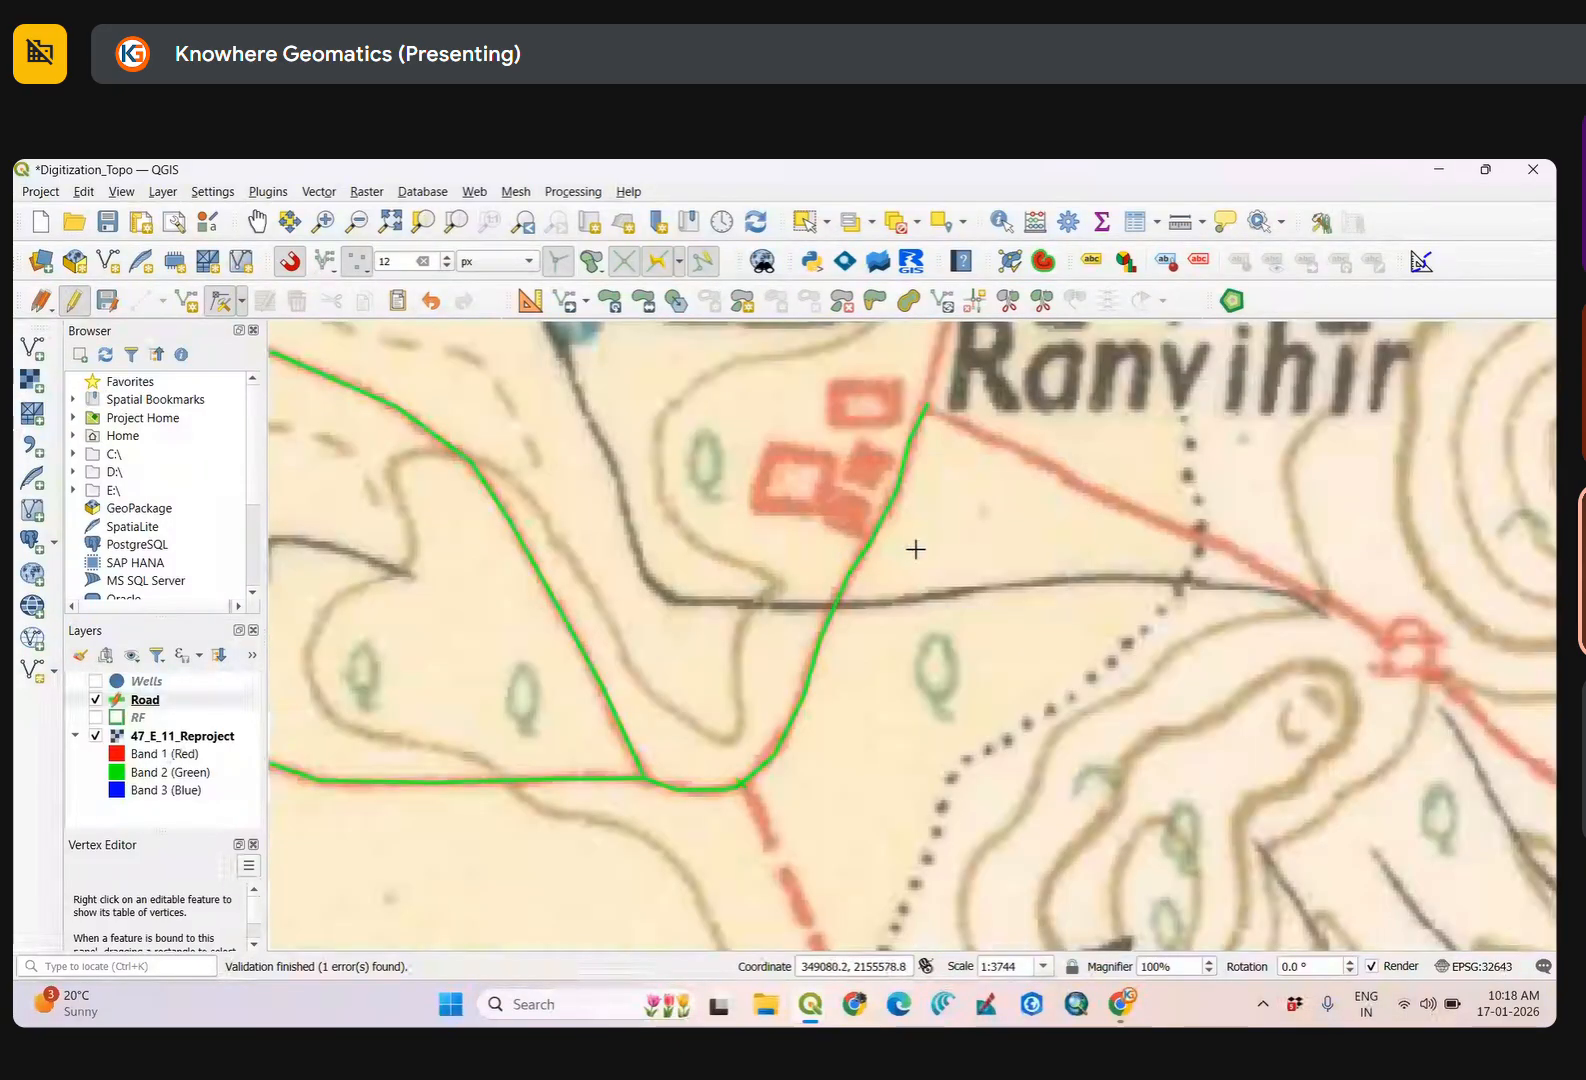
{"action": "left_click_drag", "start_coordinate": [988, 535], "coordinate": [913, 641]}
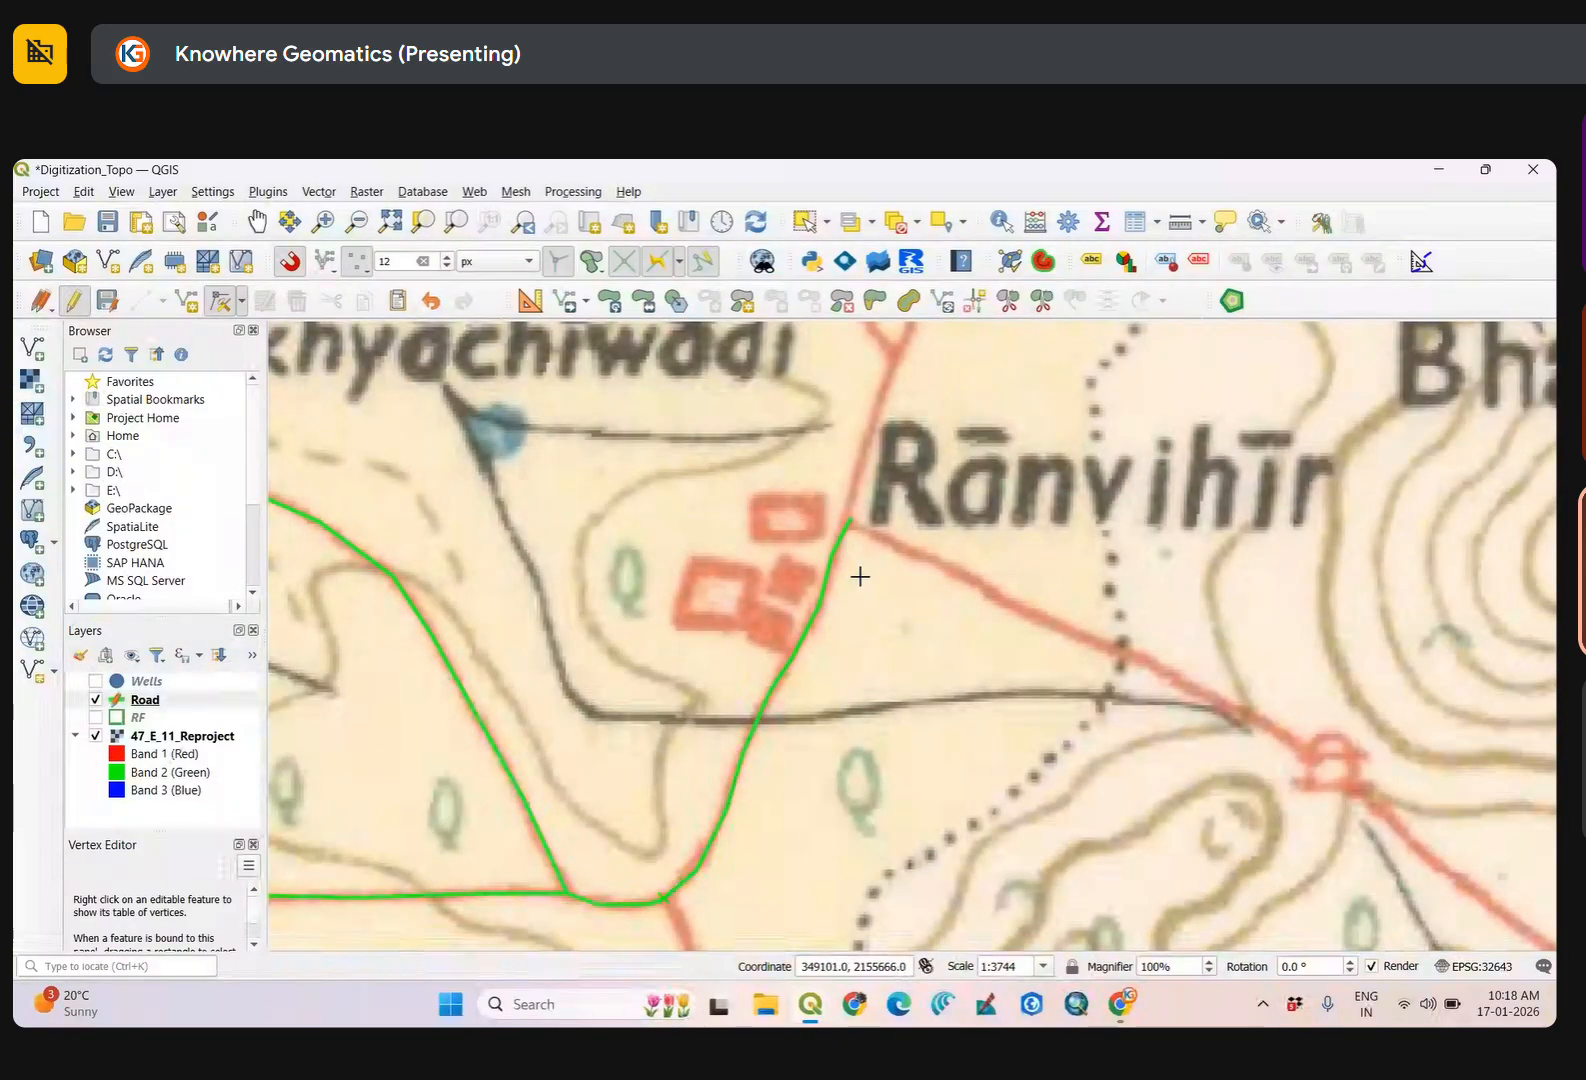
{"action": "scroll", "coordinate": [843, 546], "scroll_direction": "up", "scroll_amount": 2}
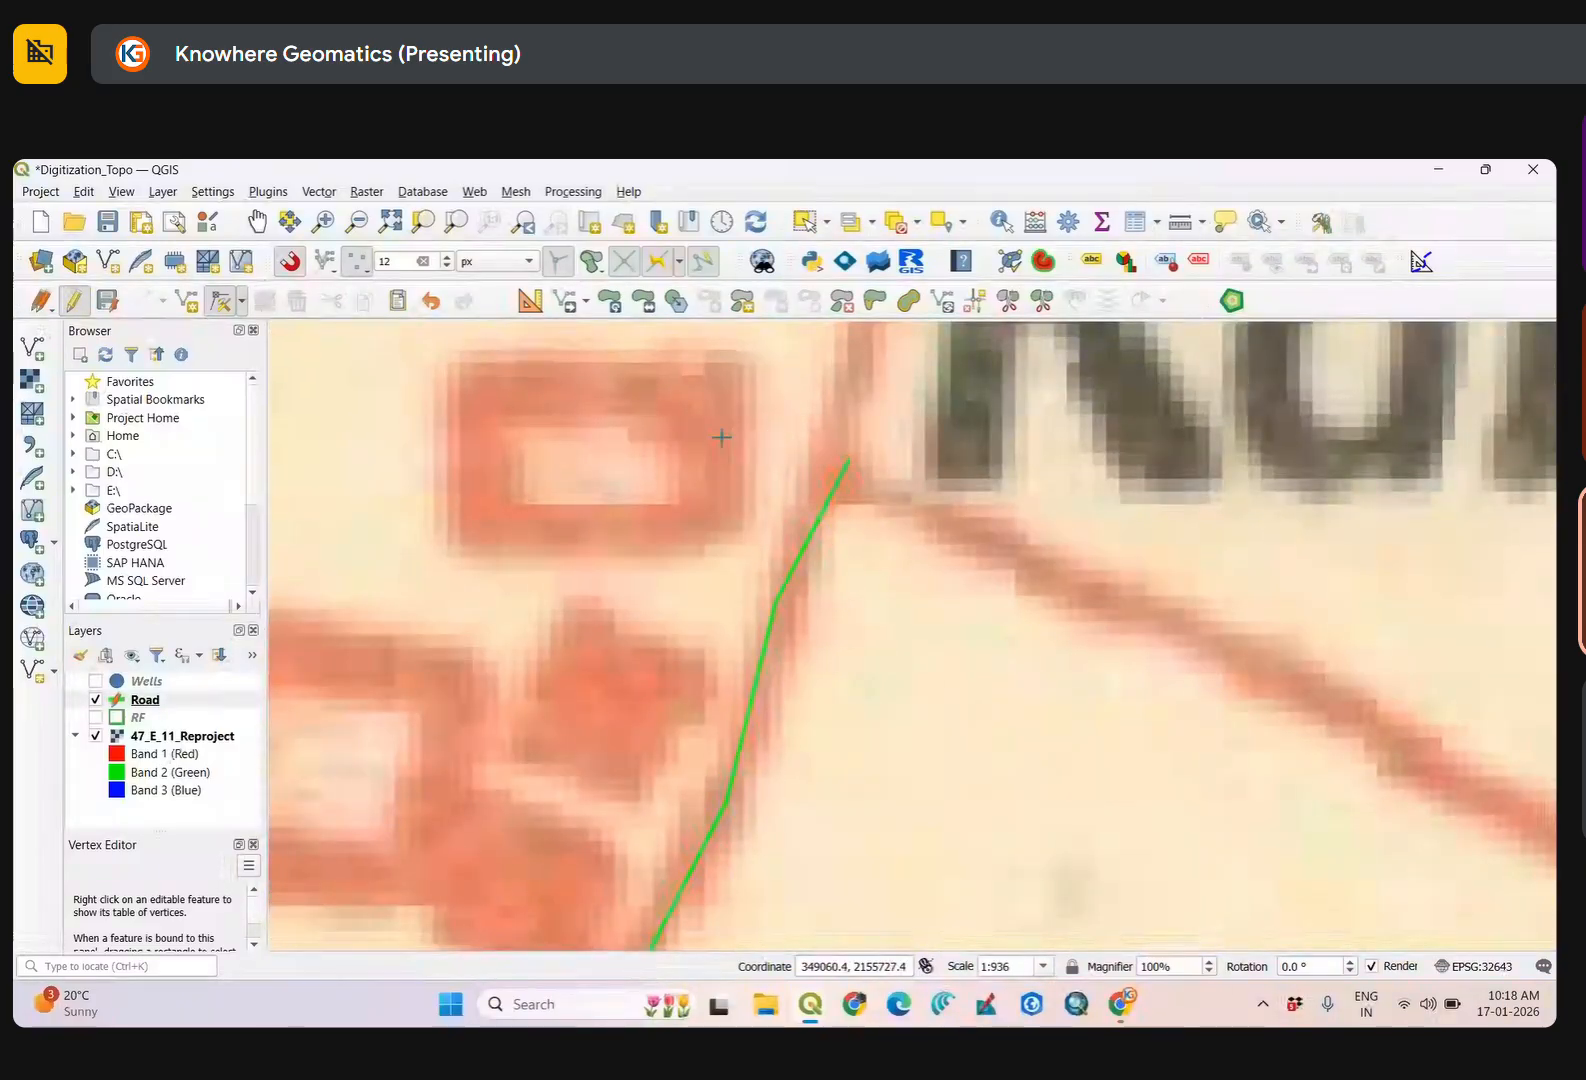
{"action": "left_click_drag", "start_coordinate": [673, 428], "coordinate": [886, 632]}
{"action": "scroll", "coordinate": [832, 622], "scroll_direction": "down", "scroll_amount": 2}
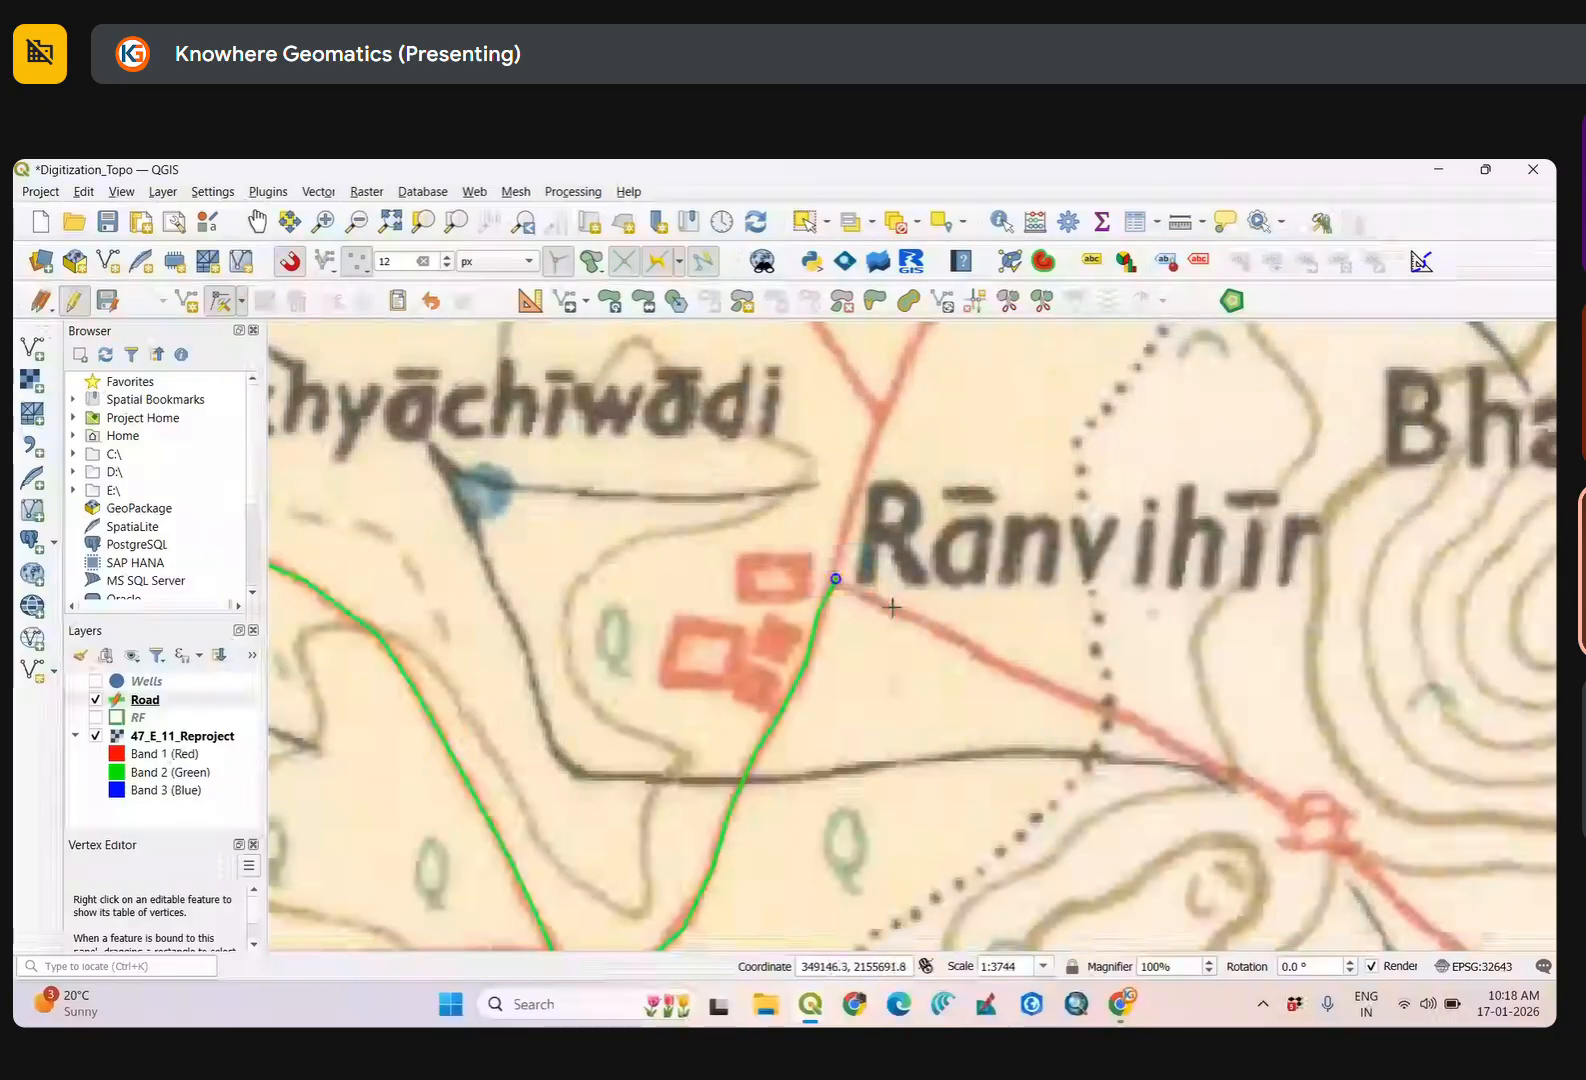
{"action": "scroll", "coordinate": [855, 592], "scroll_direction": "up", "scroll_amount": 3}
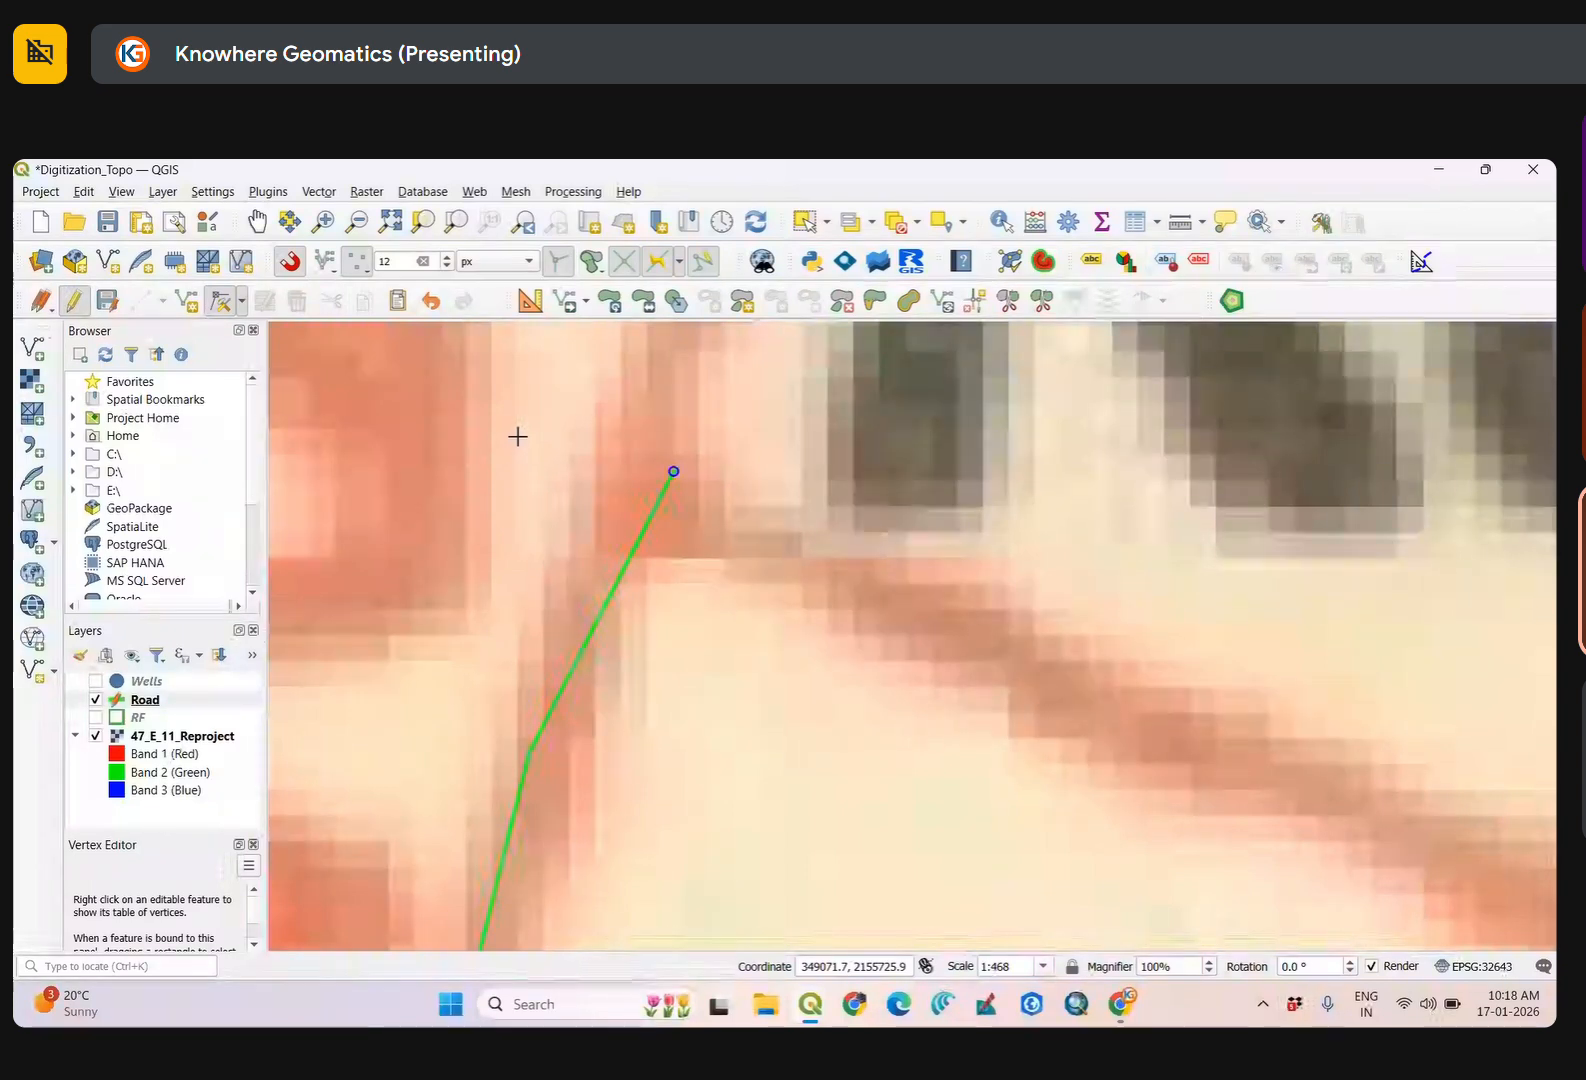
{"action": "key", "text": "Delete"}
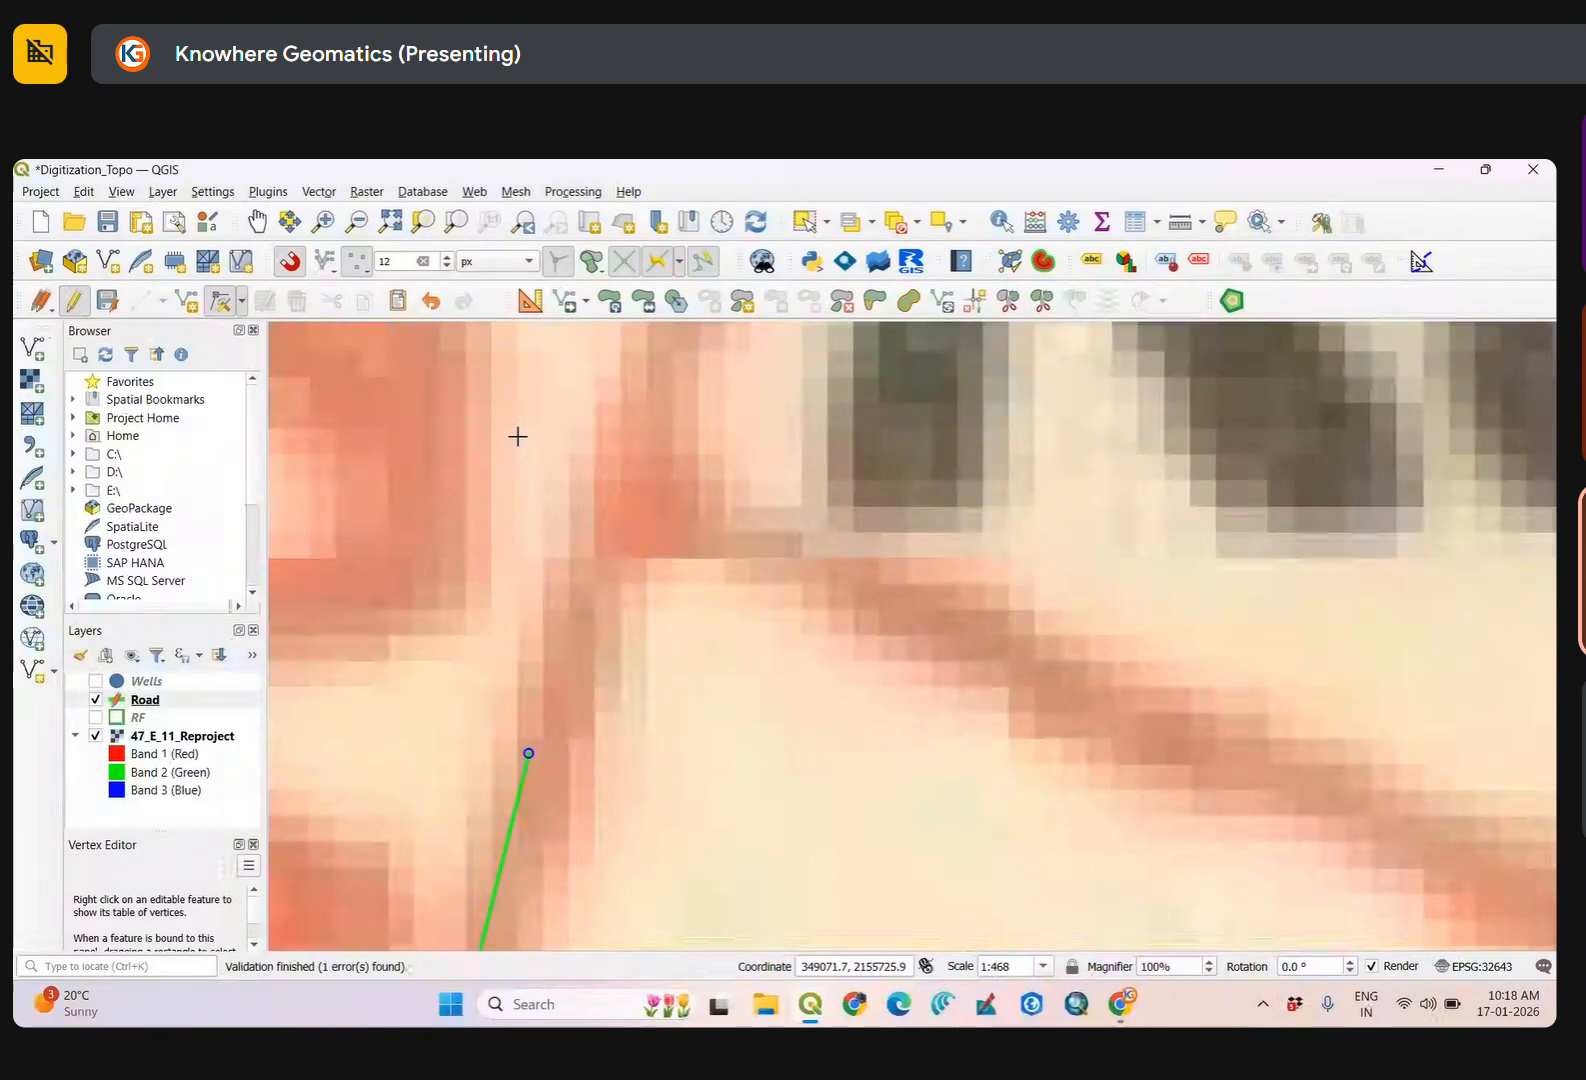
Delete the line's remaining vertices one after another from its Rānvihīr end back to the vertex just past the fork.
{"action": "left_click_drag", "start_coordinate": [588, 803], "coordinate": [781, 717]}
{"action": "scroll", "coordinate": [750, 755], "scroll_direction": "down", "scroll_amount": 1}
{"action": "scroll", "coordinate": [730, 780], "scroll_direction": "down", "scroll_amount": 1}
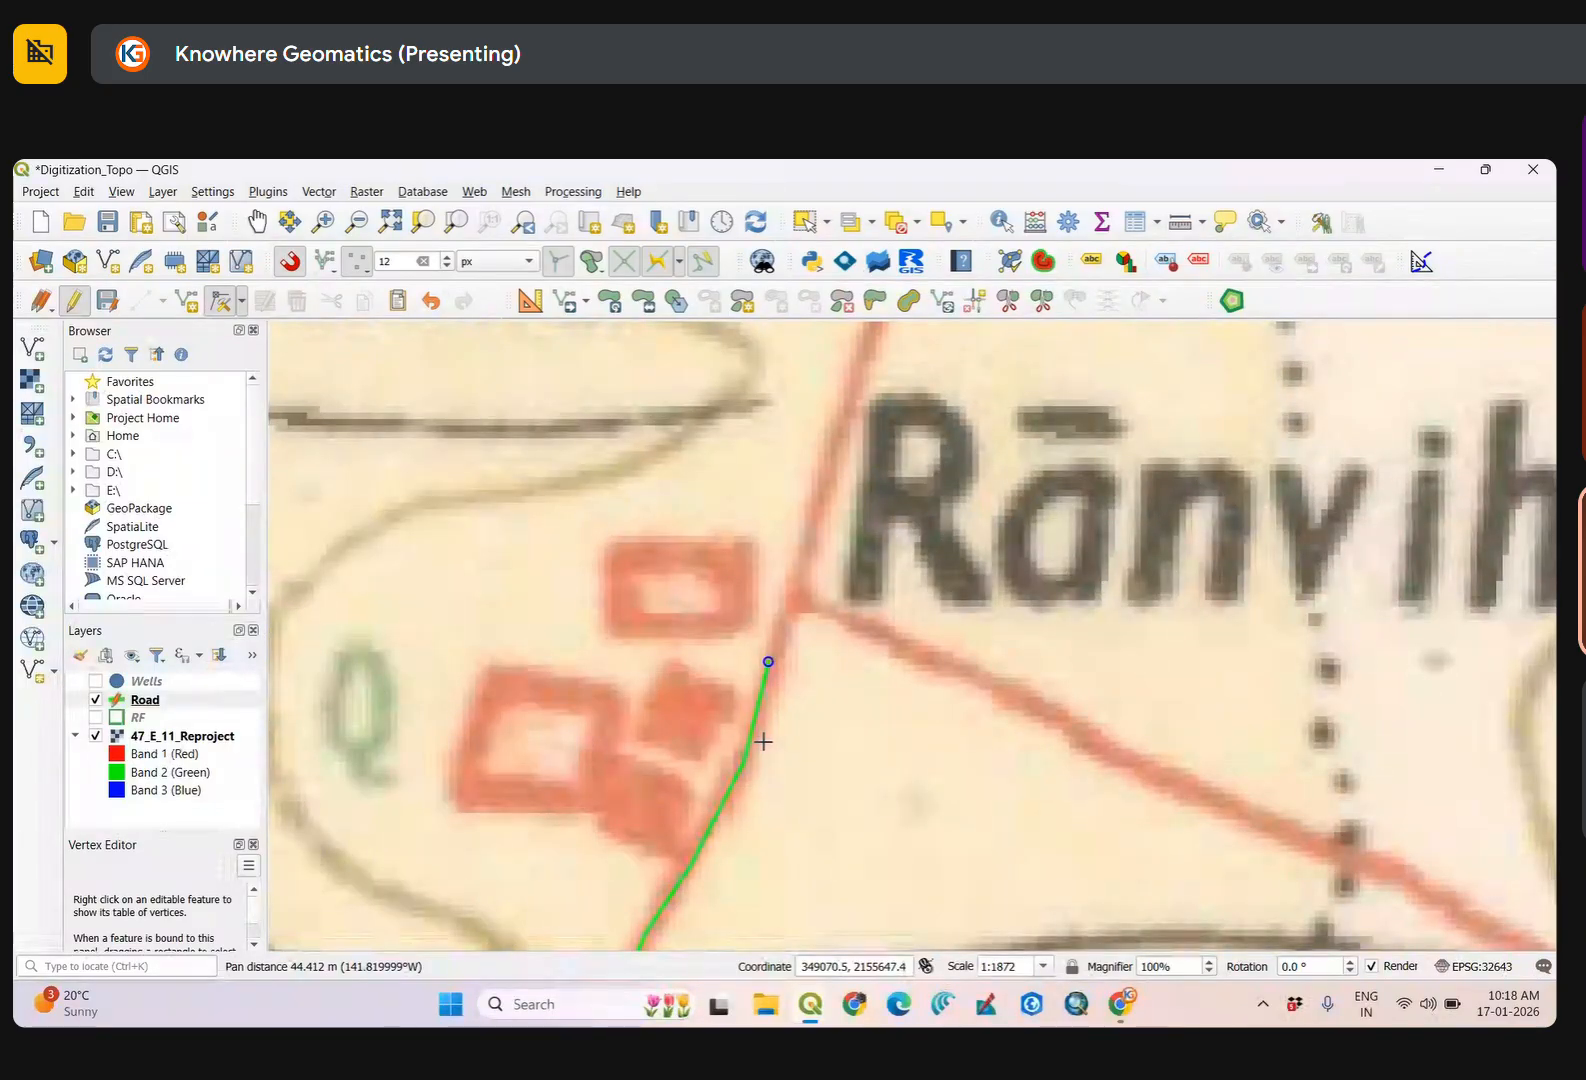
{"action": "key", "text": "BackSpace"}
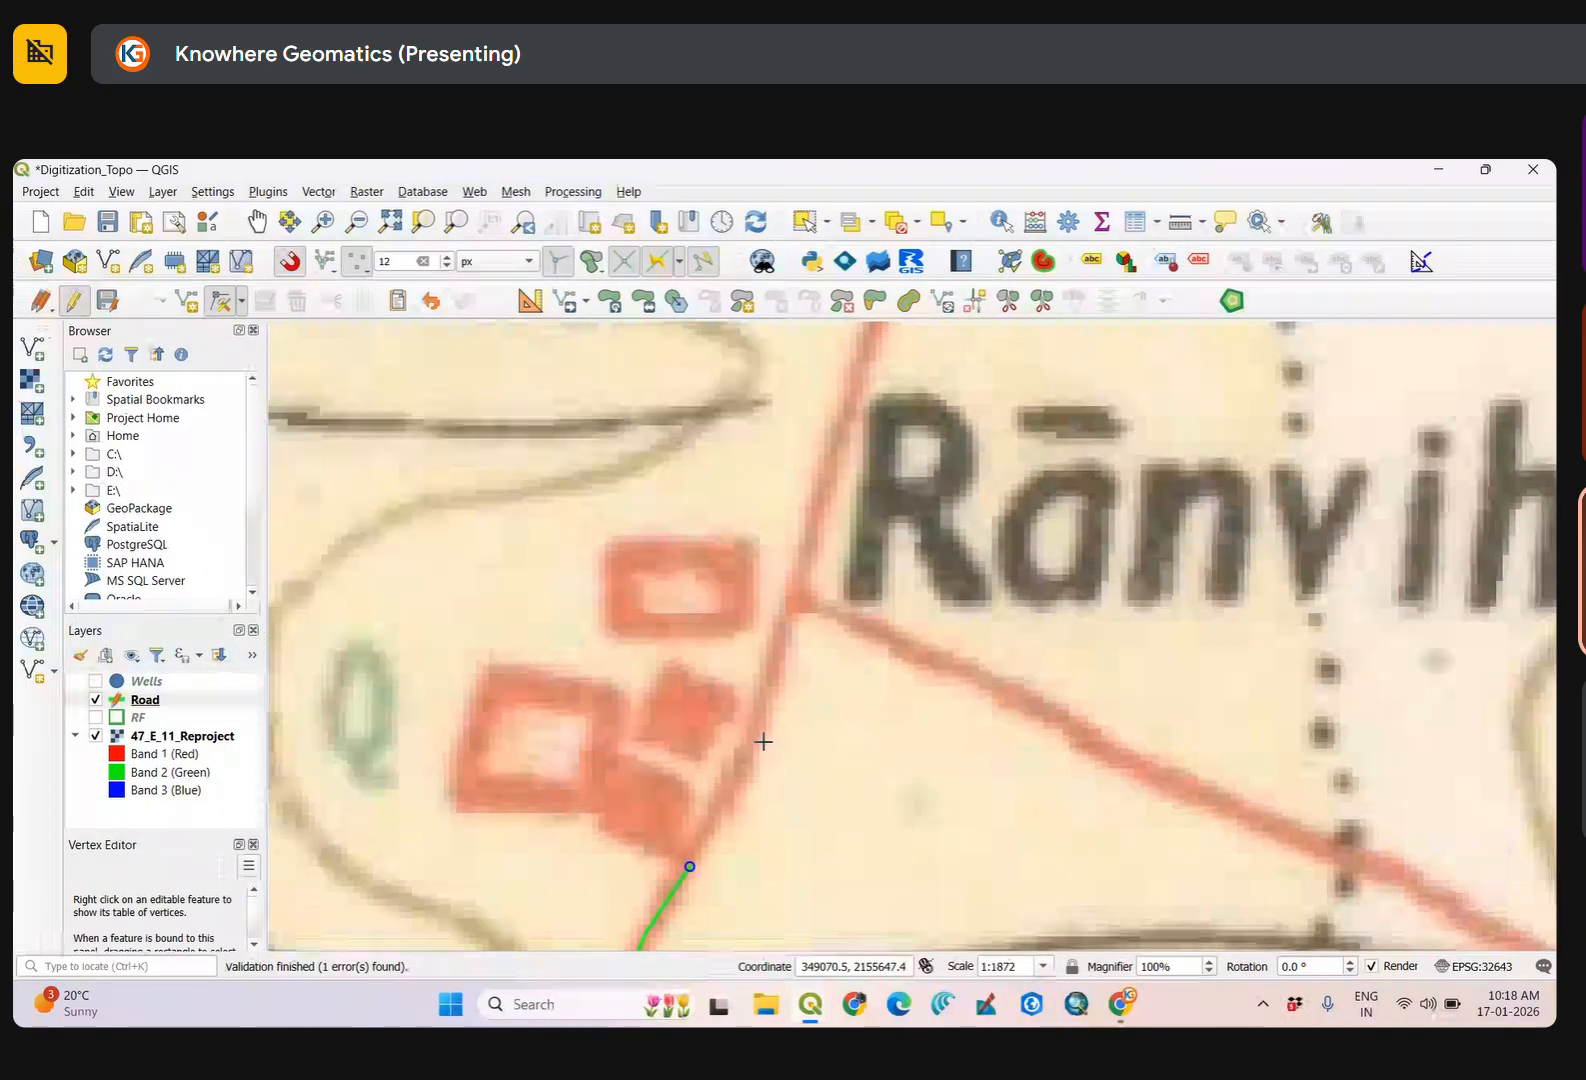
{"action": "scroll", "coordinate": [826, 755], "scroll_direction": "down", "scroll_amount": 2}
{"action": "key", "text": "BackSpace"}
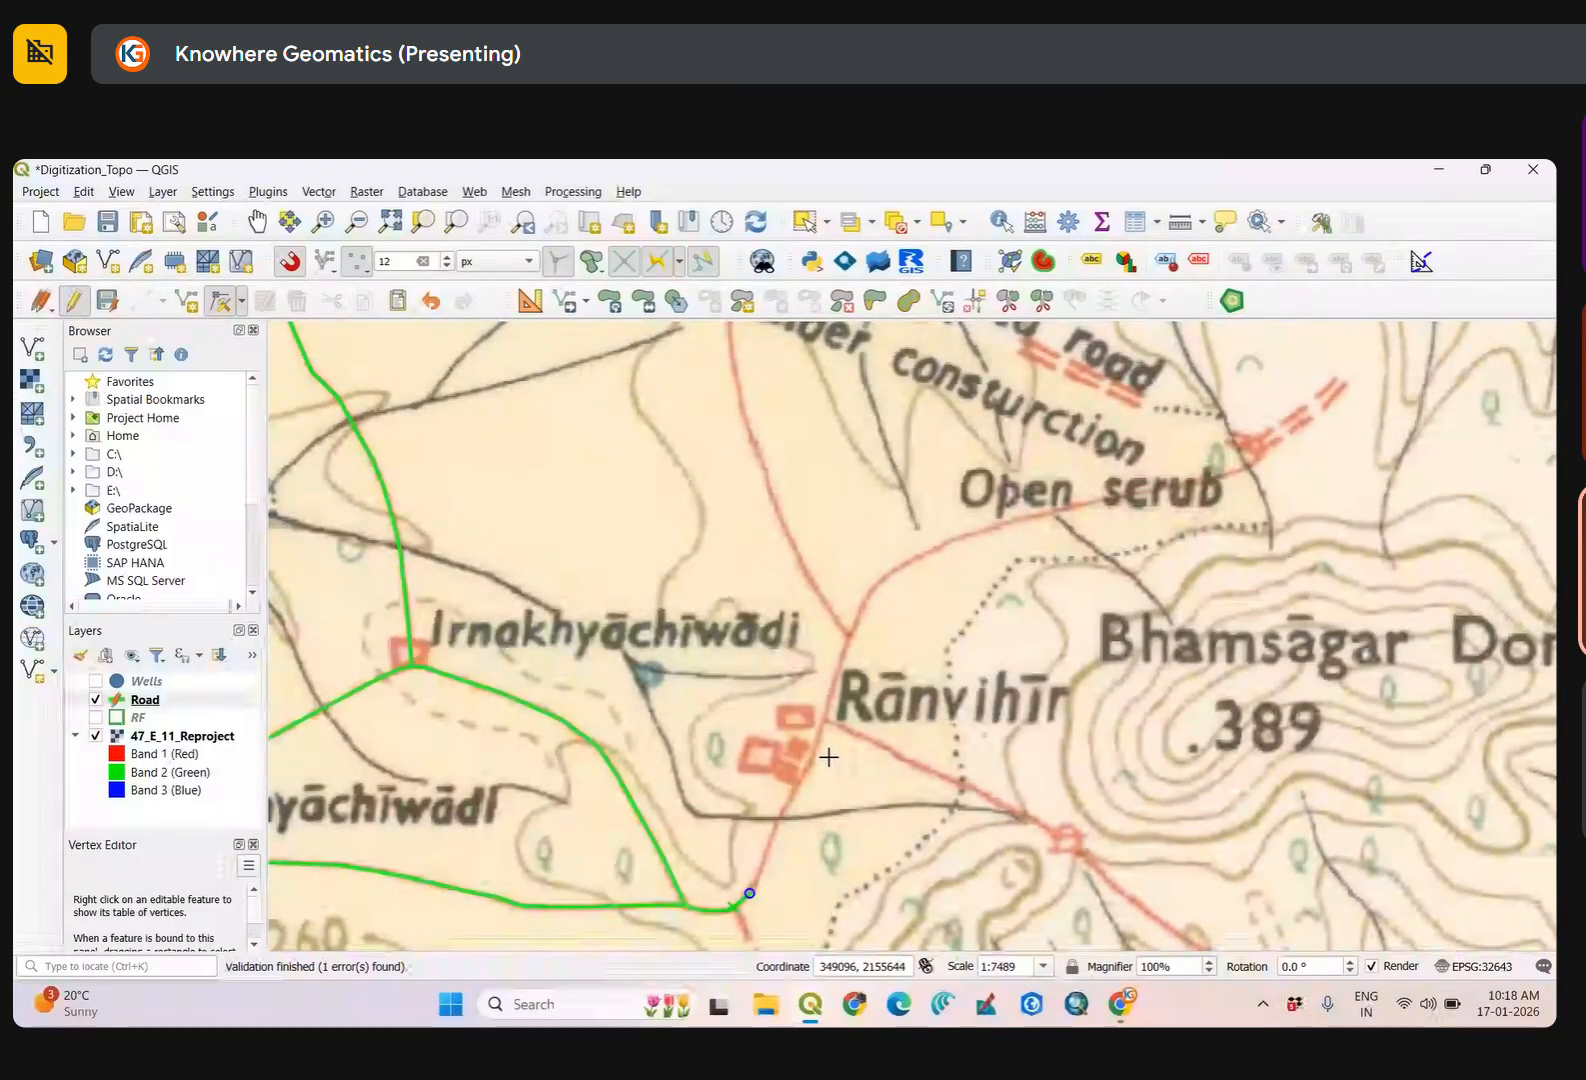
Undo the vertex deletions on the road line between the fork and the Rānvihīr junction.
{"action": "key", "text": "ctrl+z"}
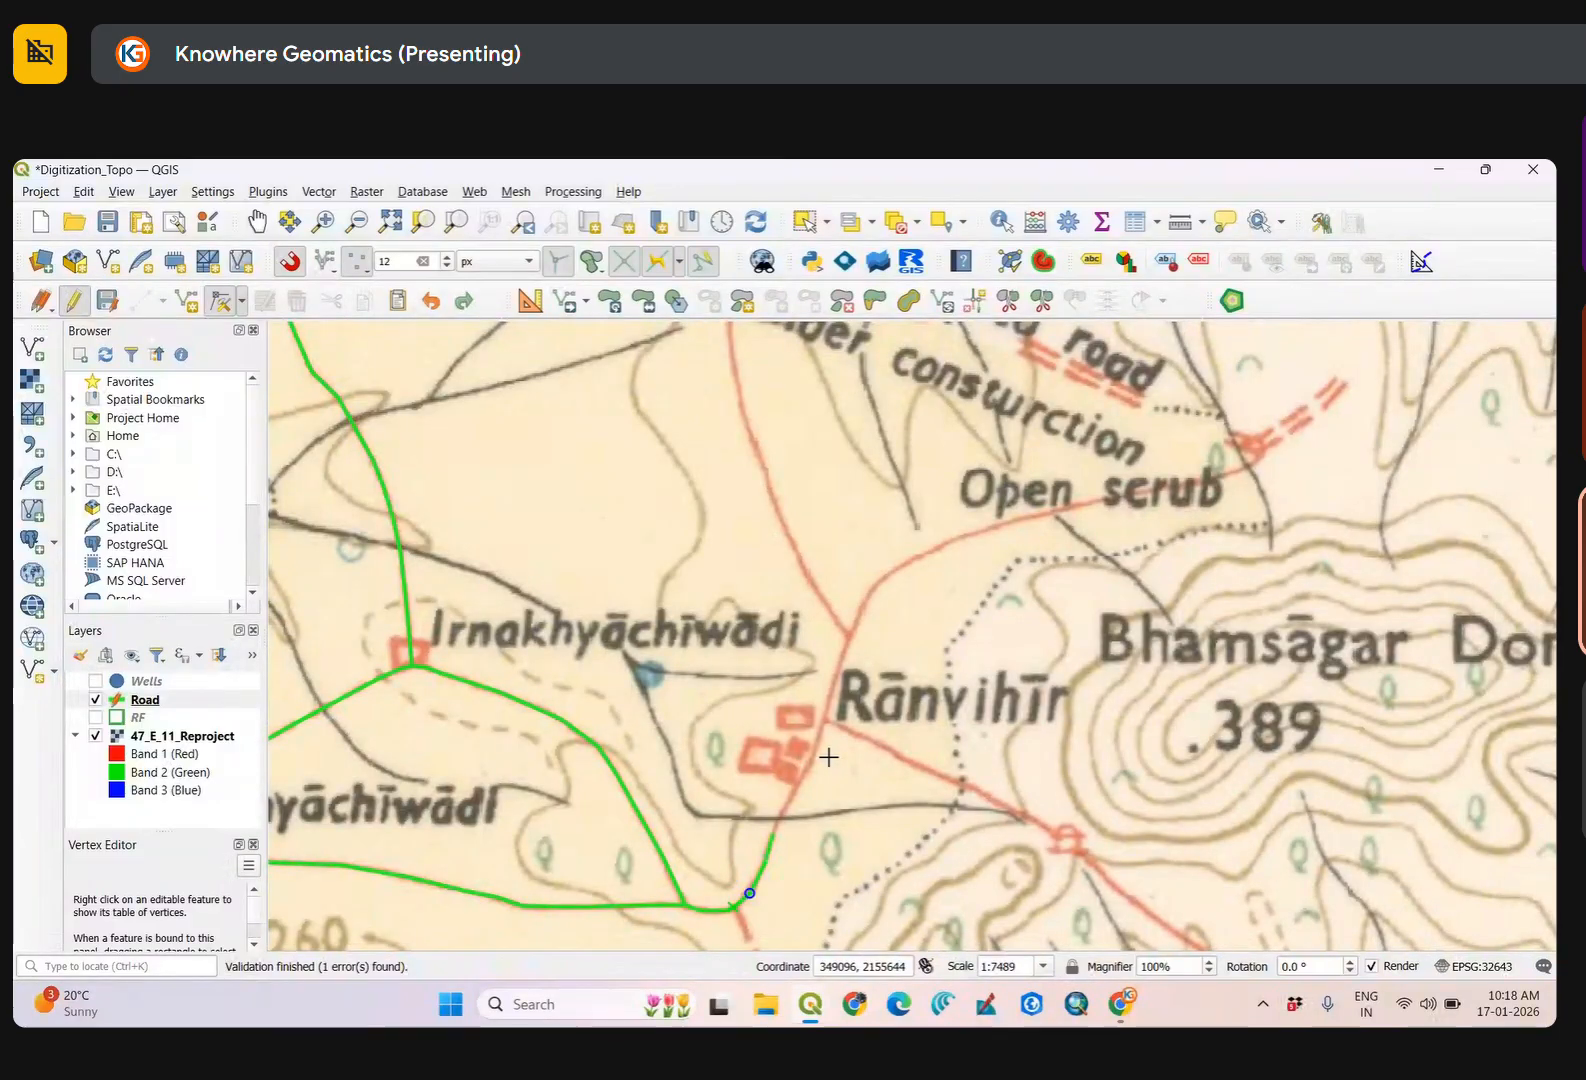
{"action": "key", "text": "ctrl+z"}
{"action": "key", "text": "ctrl+z"}
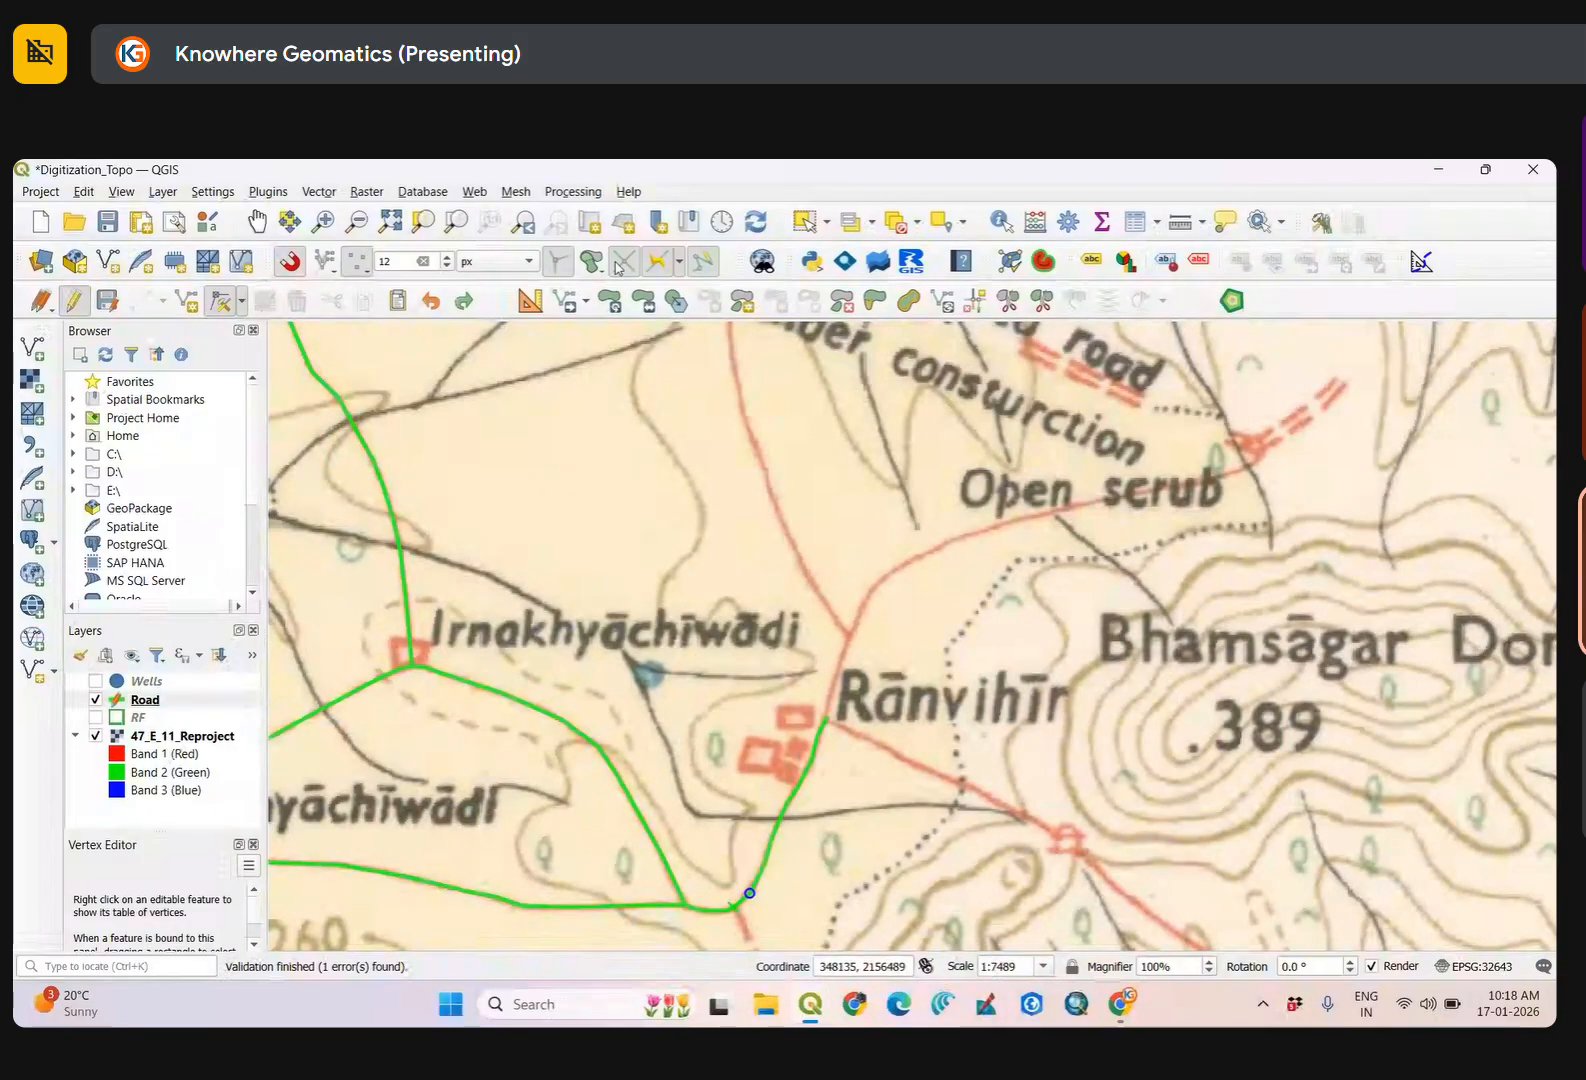
Select the restored road line beside the Rānvihīr buildings to check its extent, and clear the selection.
{"action": "left_click", "coordinate": [804, 221]}
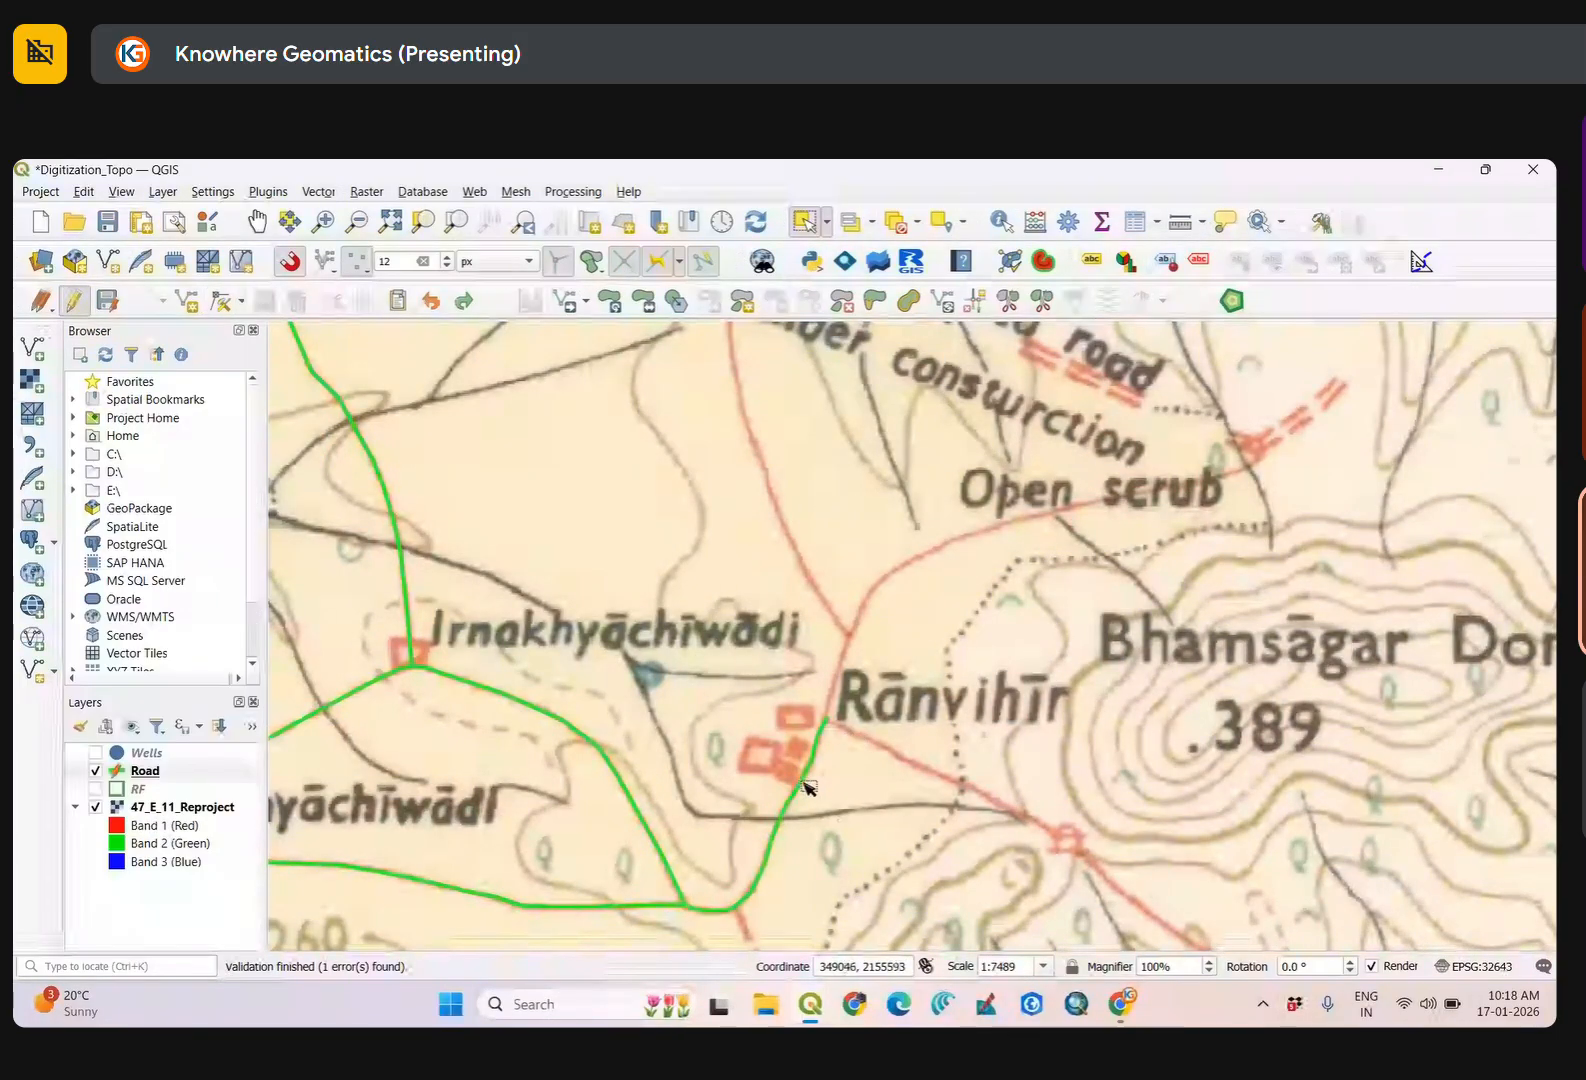
{"action": "left_click", "coordinate": [824, 745]}
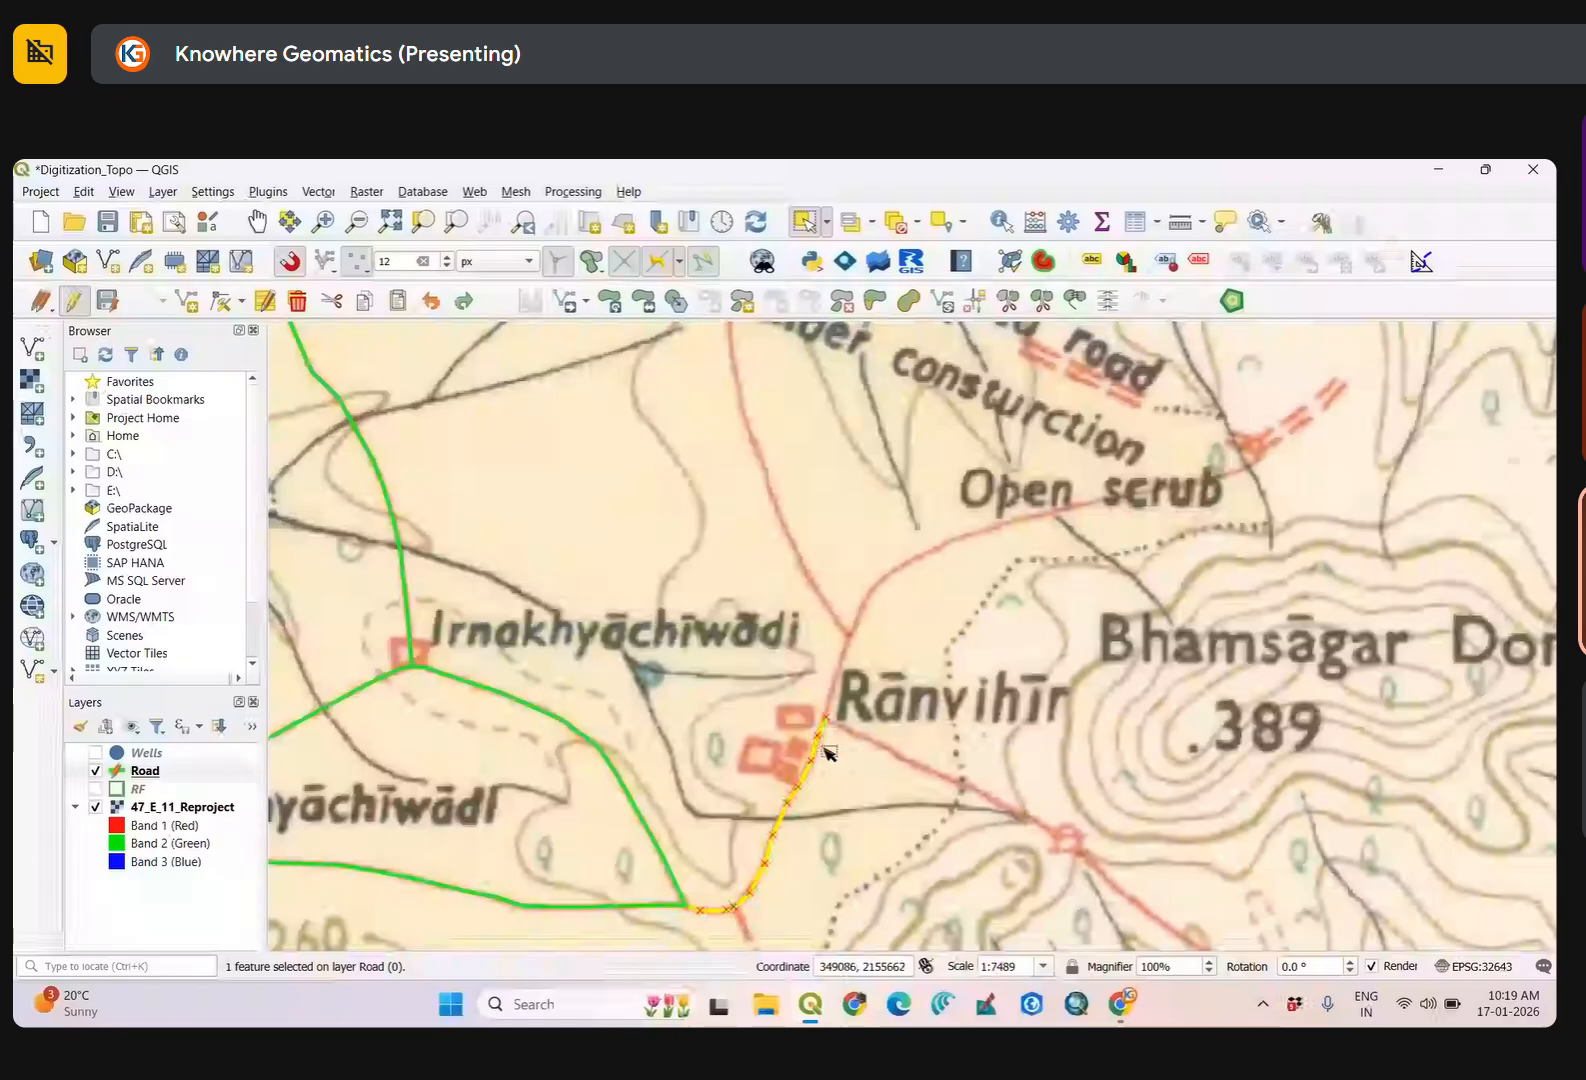
{"action": "left_click", "coordinate": [778, 704]}
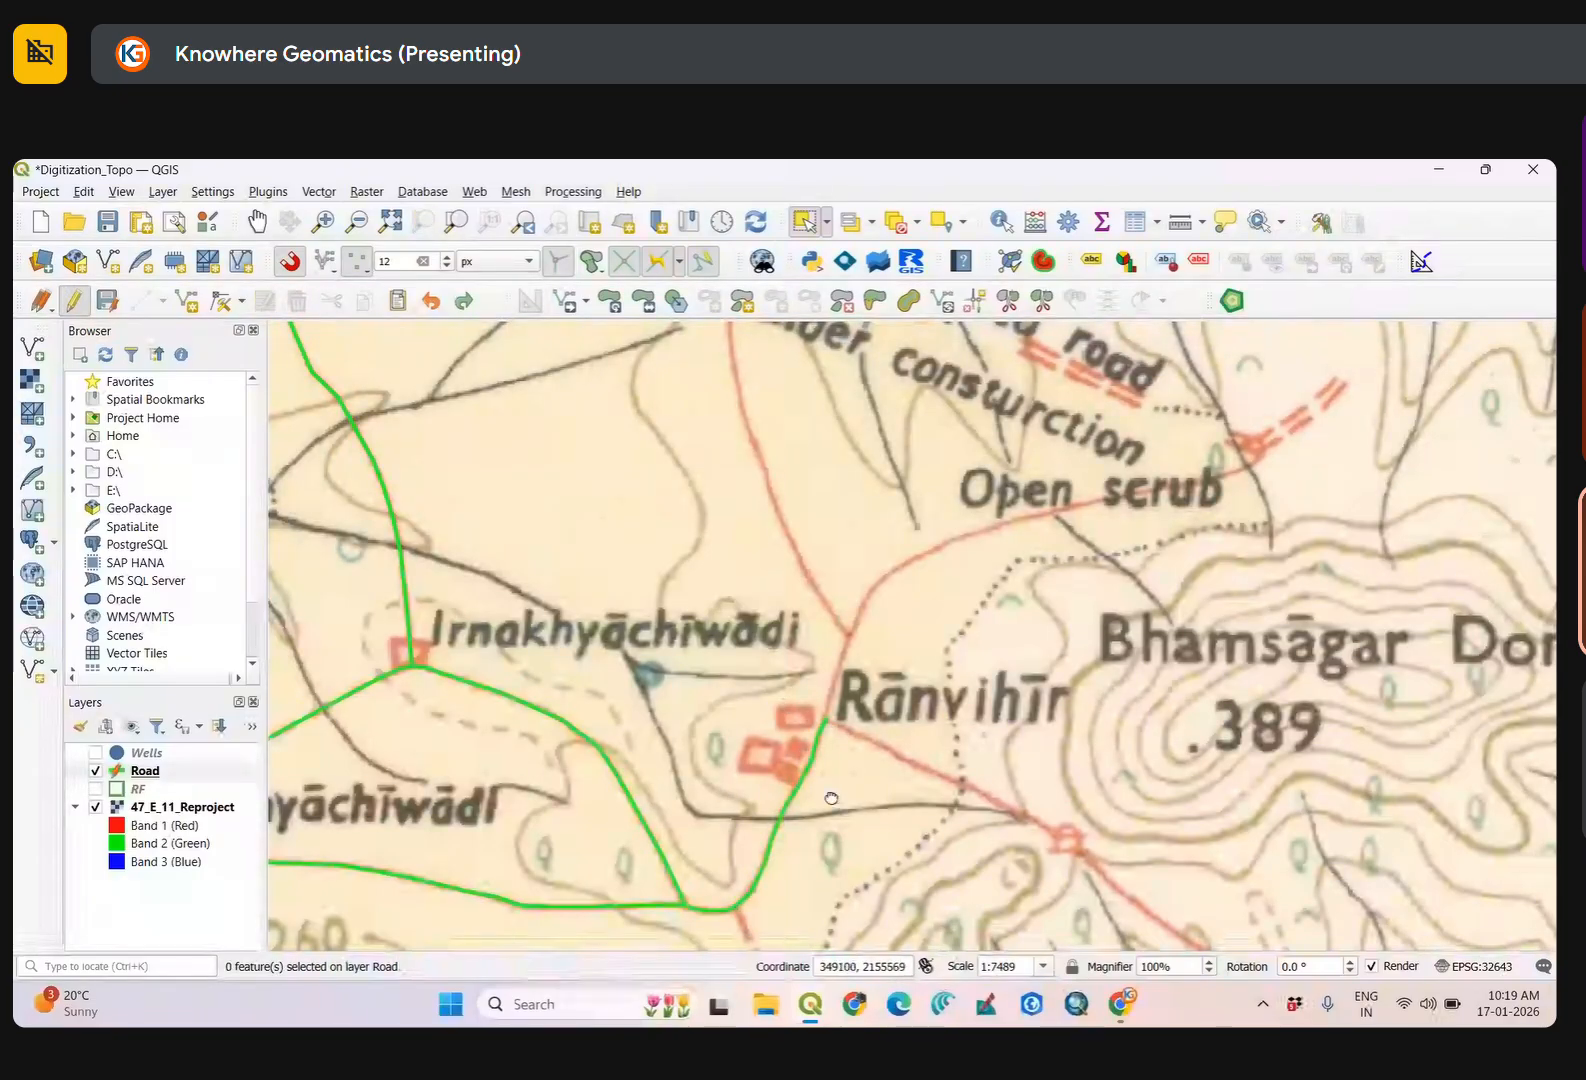
Start a new Road line snapped to the existing line's end at Rānvihīr and trace the red road north to the next fork.
{"action": "left_click_drag", "start_coordinate": [831, 798], "coordinate": [827, 680]}
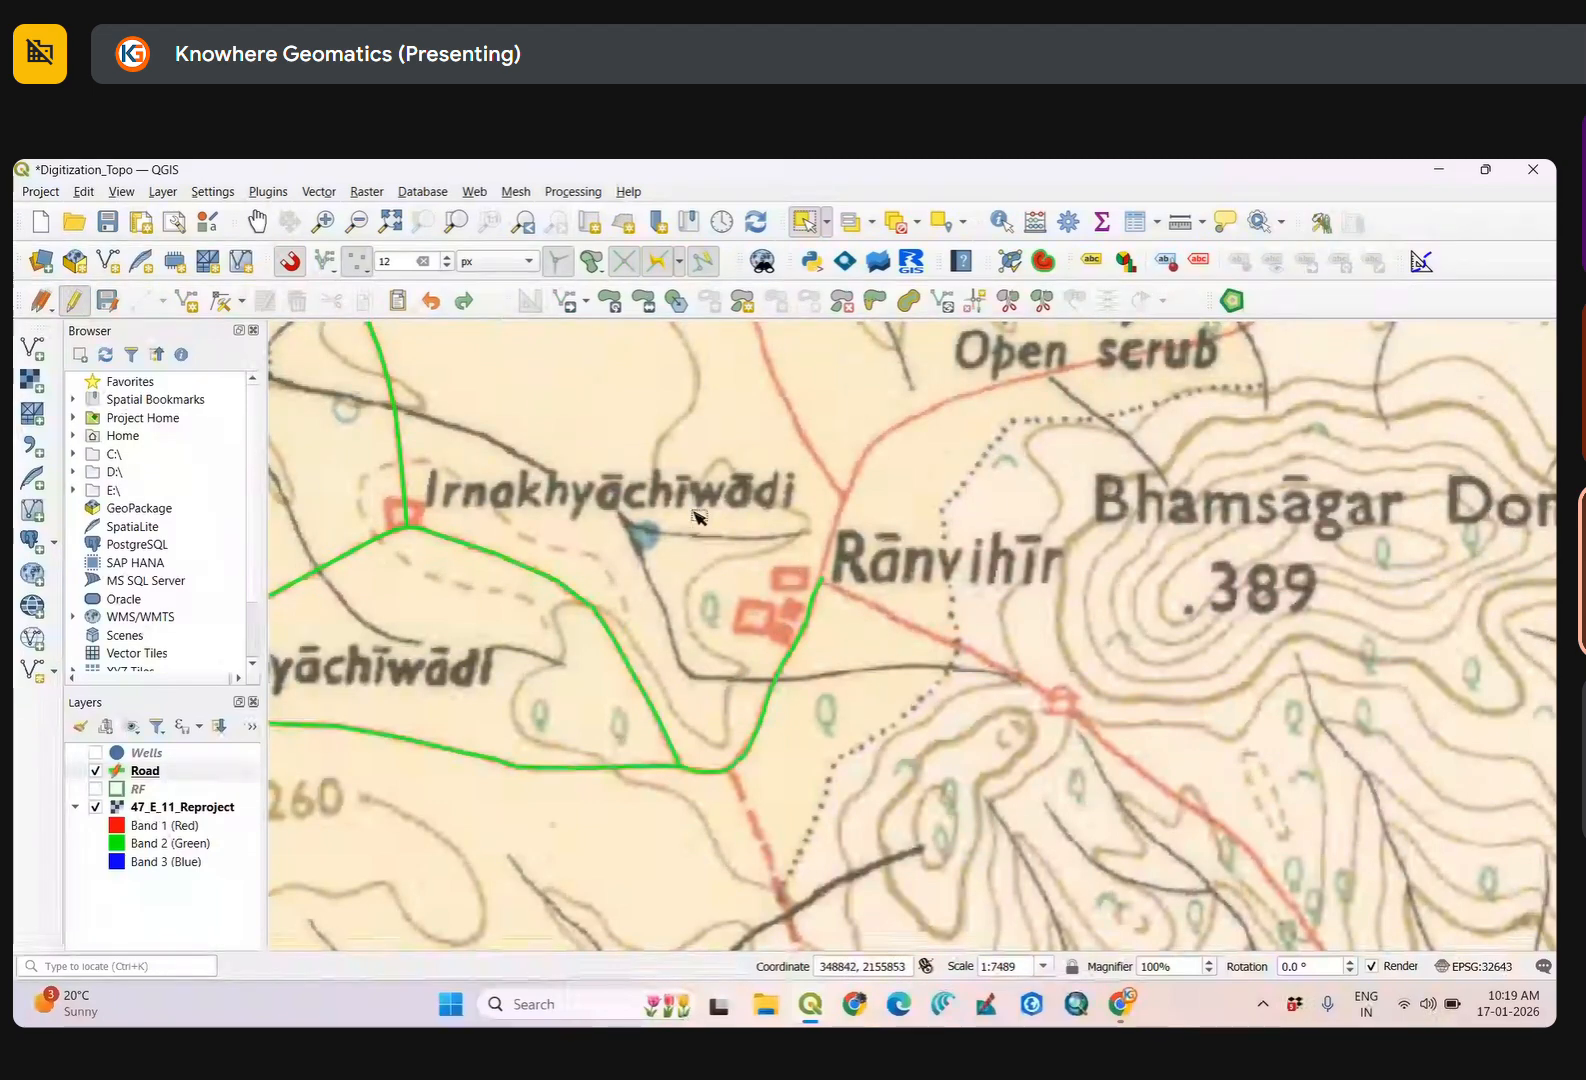
{"action": "scroll", "coordinate": [820, 600], "scroll_direction": "up", "scroll_amount": 3}
{"action": "left_click_drag", "start_coordinate": [807, 411], "coordinate": [828, 623]}
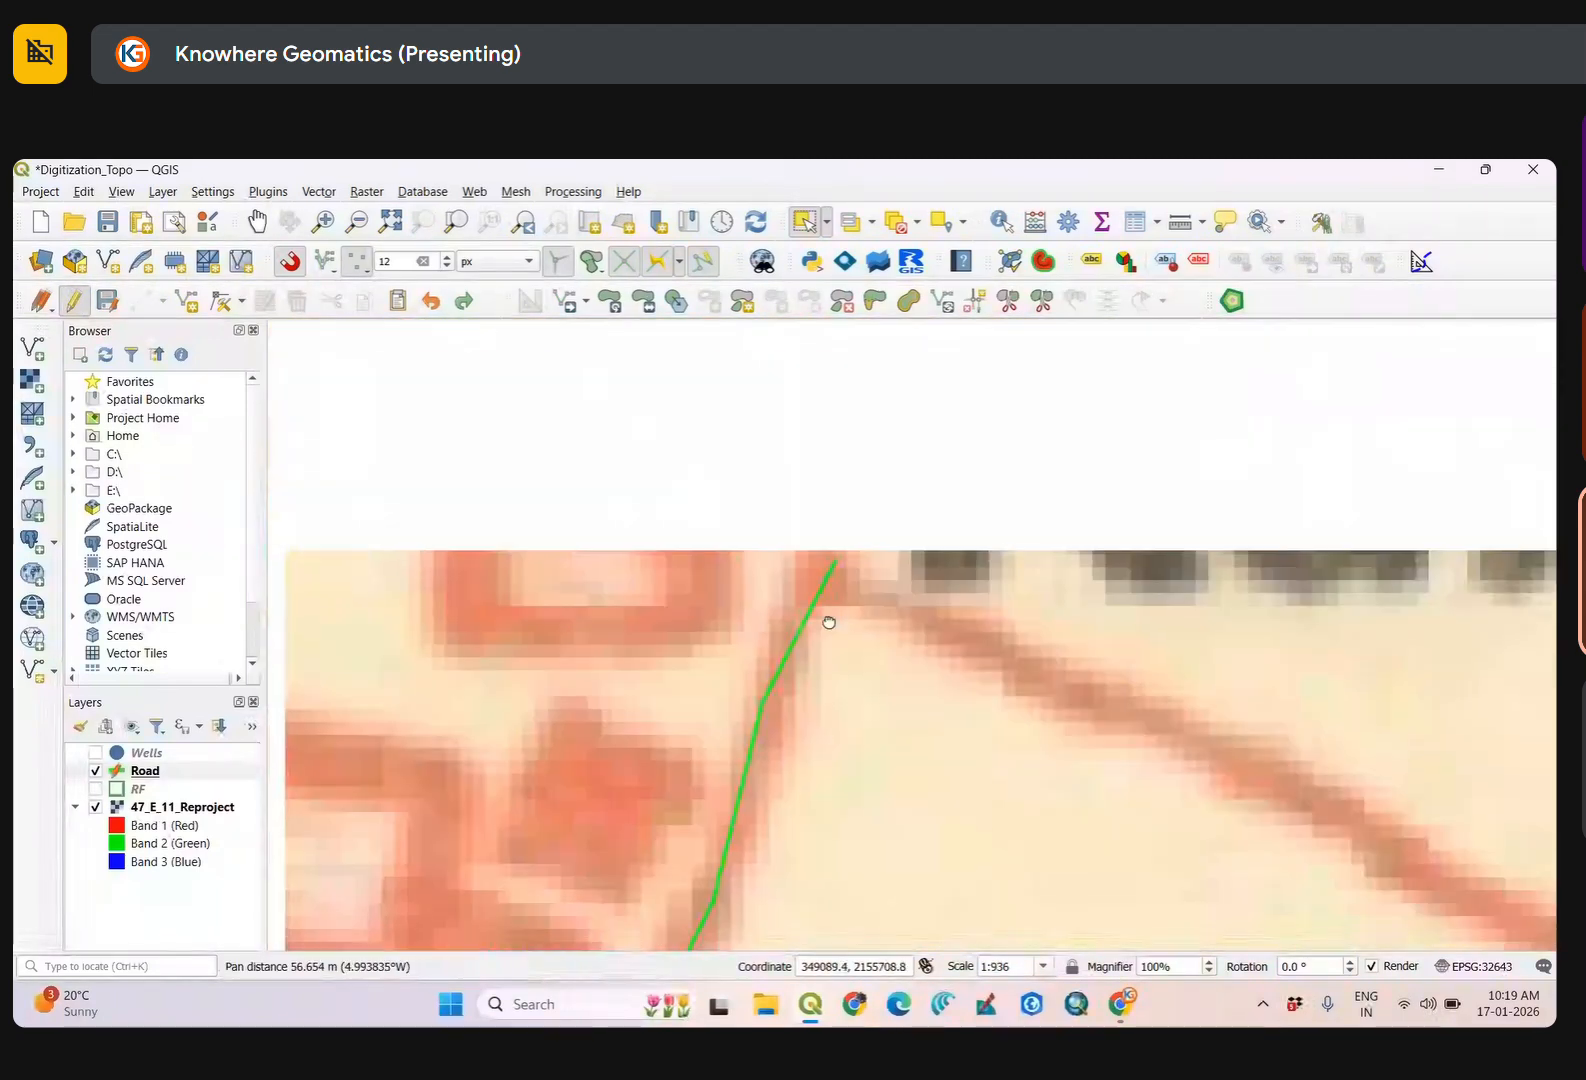
{"action": "scroll", "coordinate": [851, 607], "scroll_direction": "down", "scroll_amount": 2}
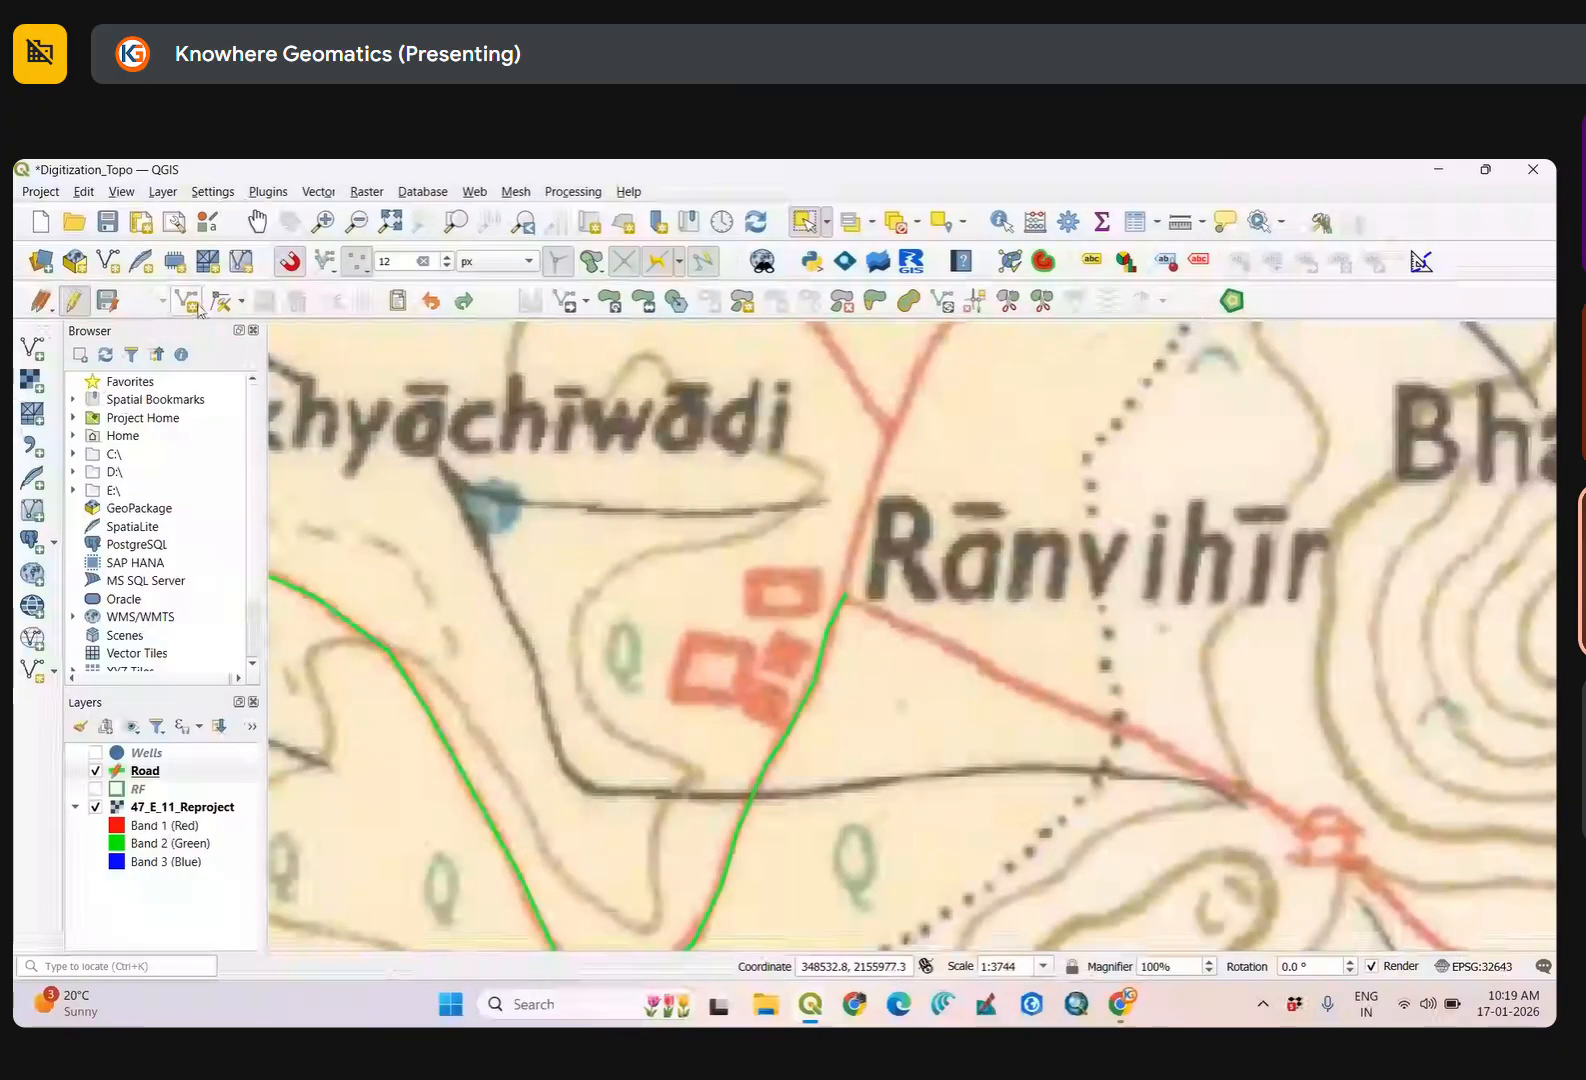
{"action": "left_click", "coordinate": [141, 300]}
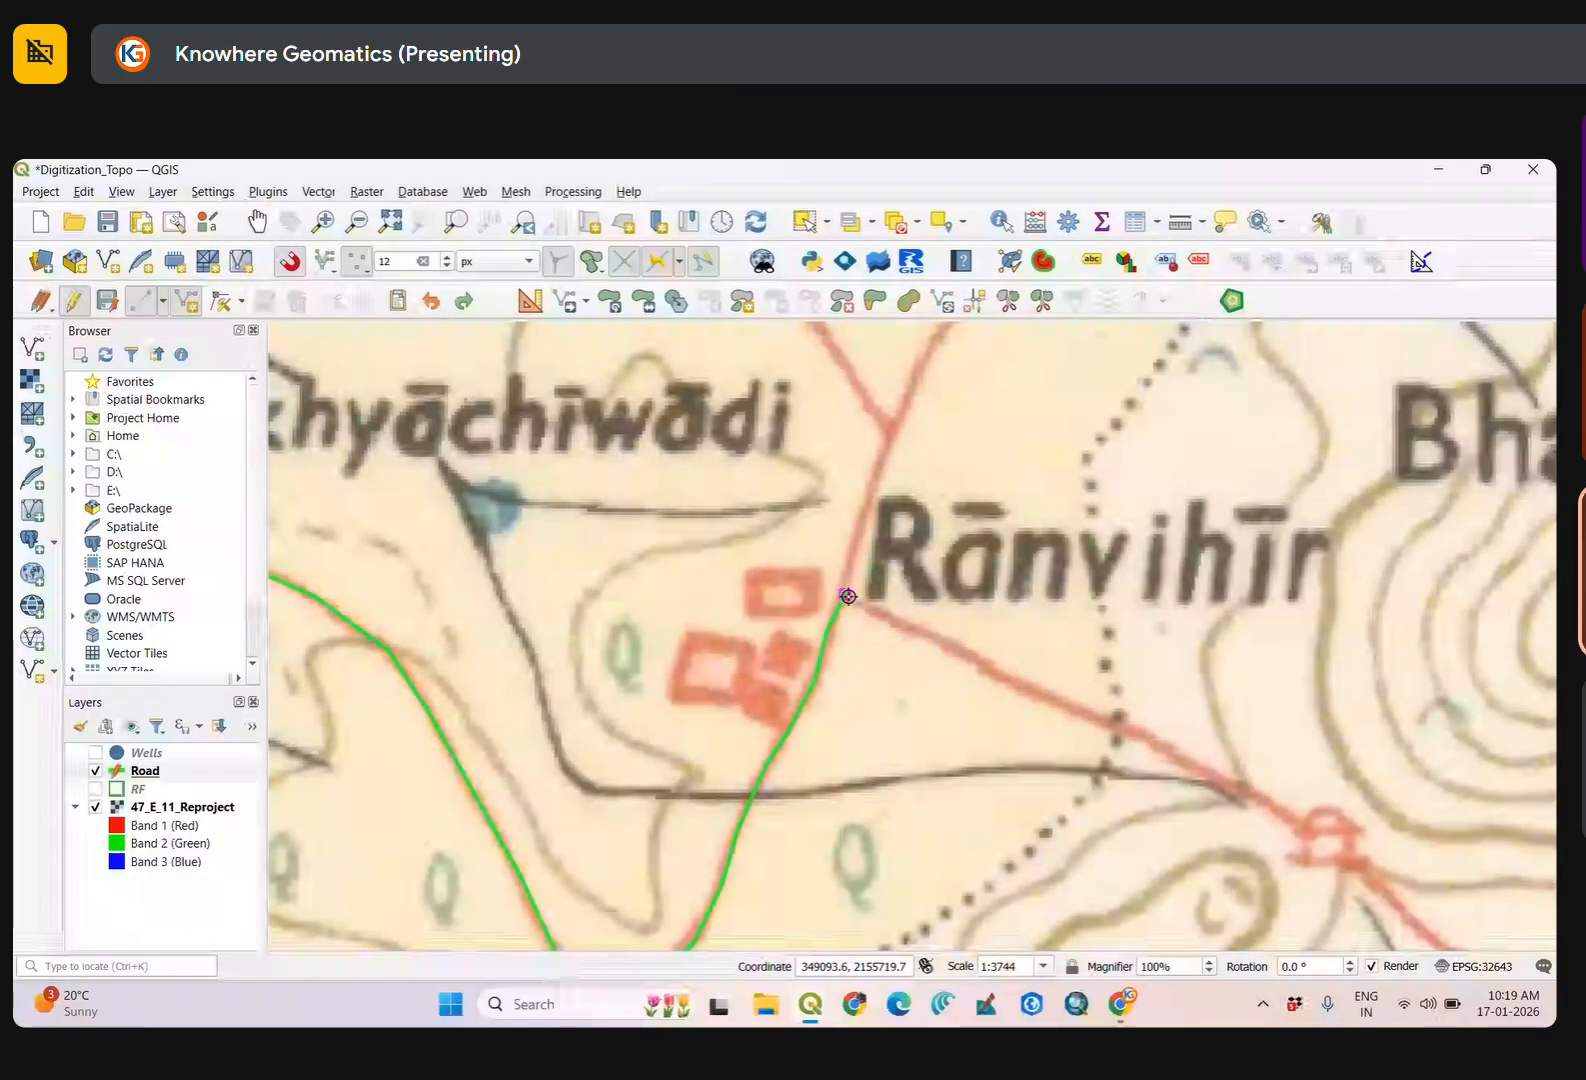
{"action": "scroll", "coordinate": [848, 596], "scroll_direction": "up", "scroll_amount": 2}
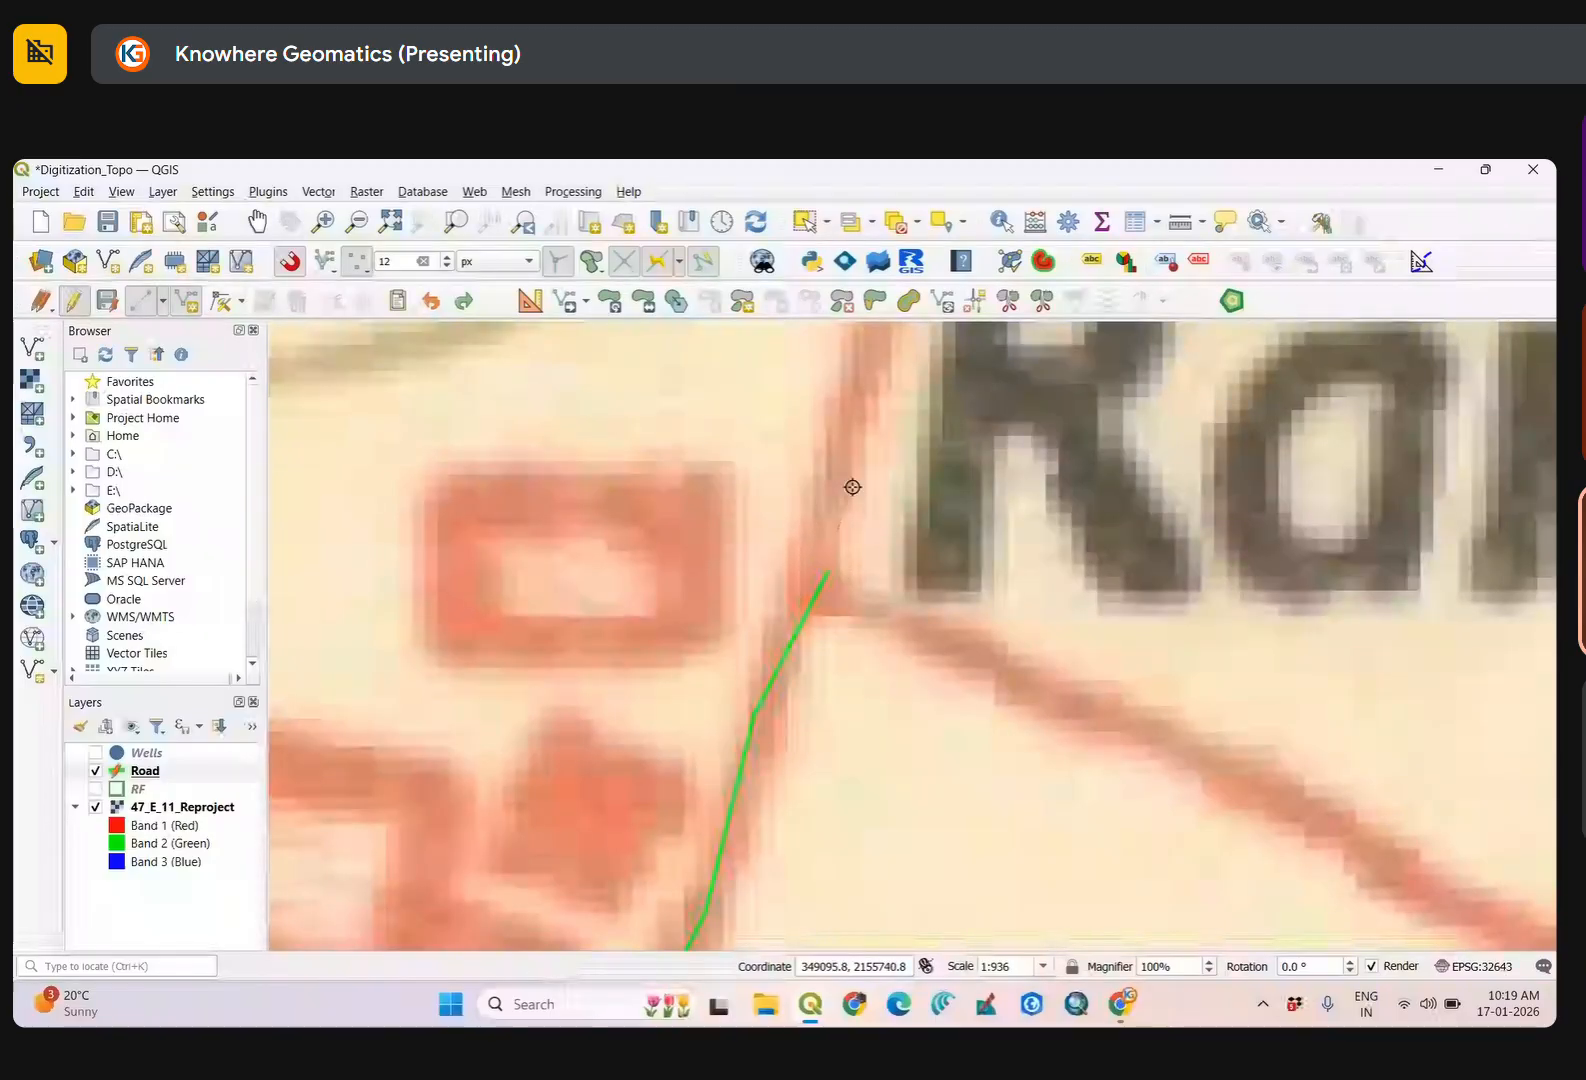
{"action": "left_click_drag", "start_coordinate": [850, 485], "coordinate": [754, 733]}
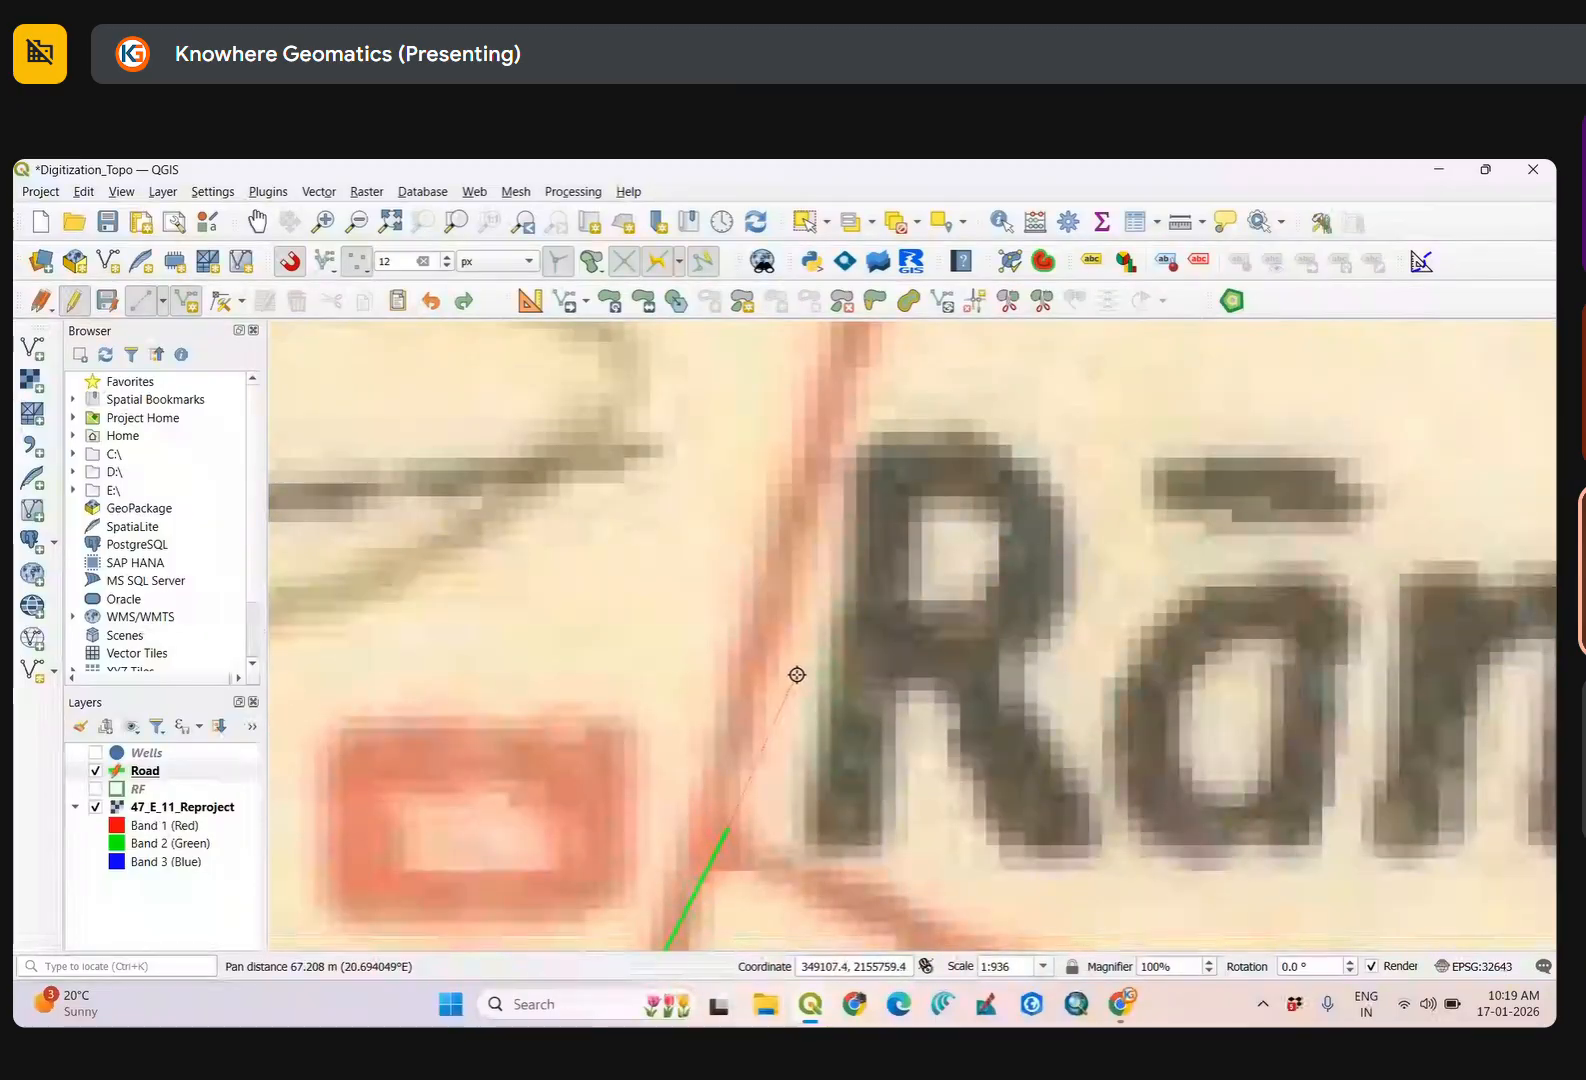
{"action": "left_click", "coordinate": [803, 652]}
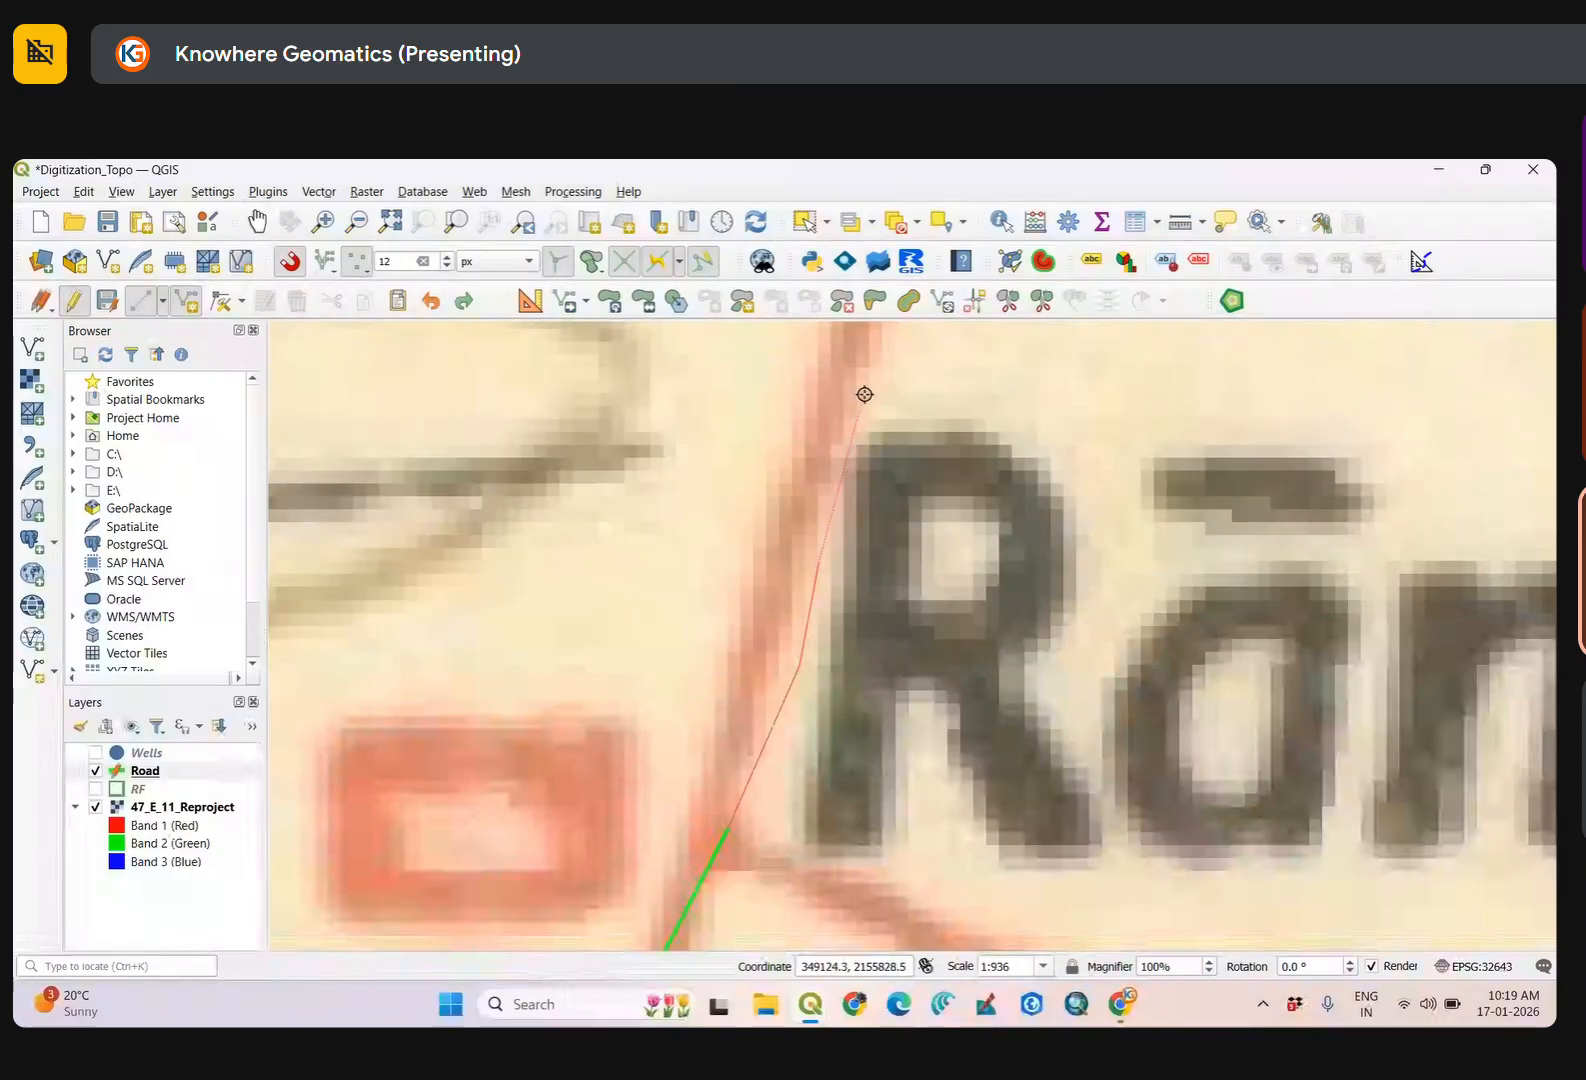
{"action": "left_click_drag", "start_coordinate": [865, 394], "coordinate": [768, 637]}
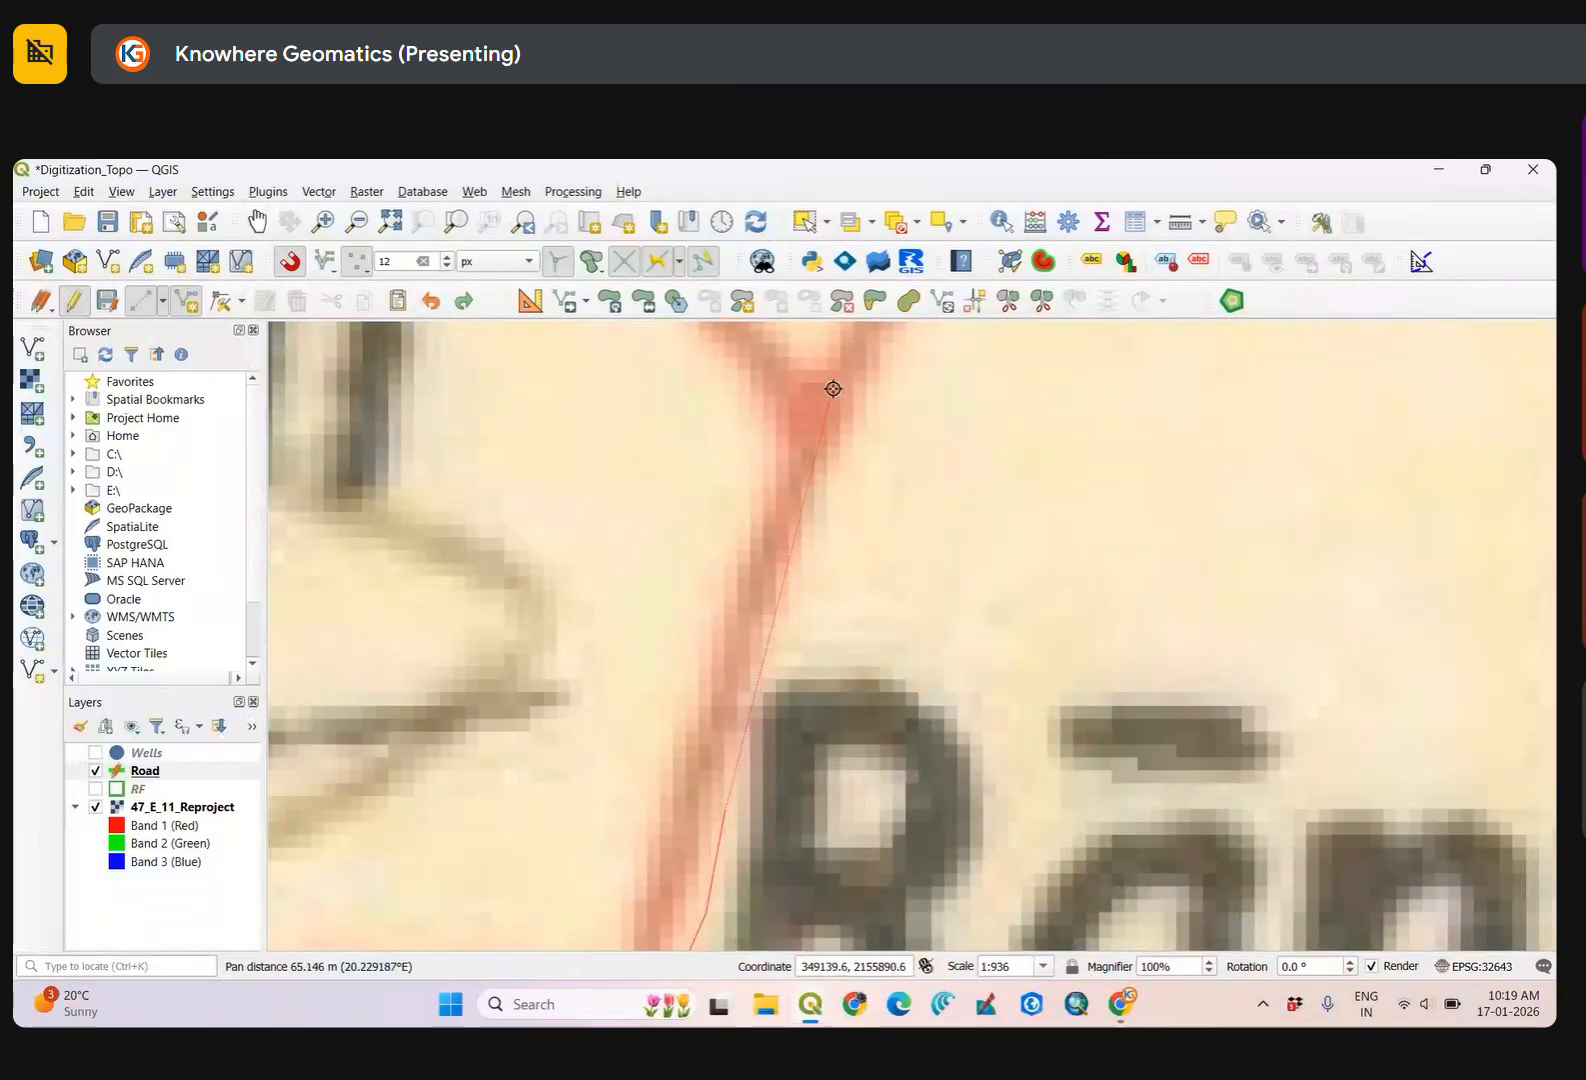
{"action": "right_click", "coordinate": [833, 386]}
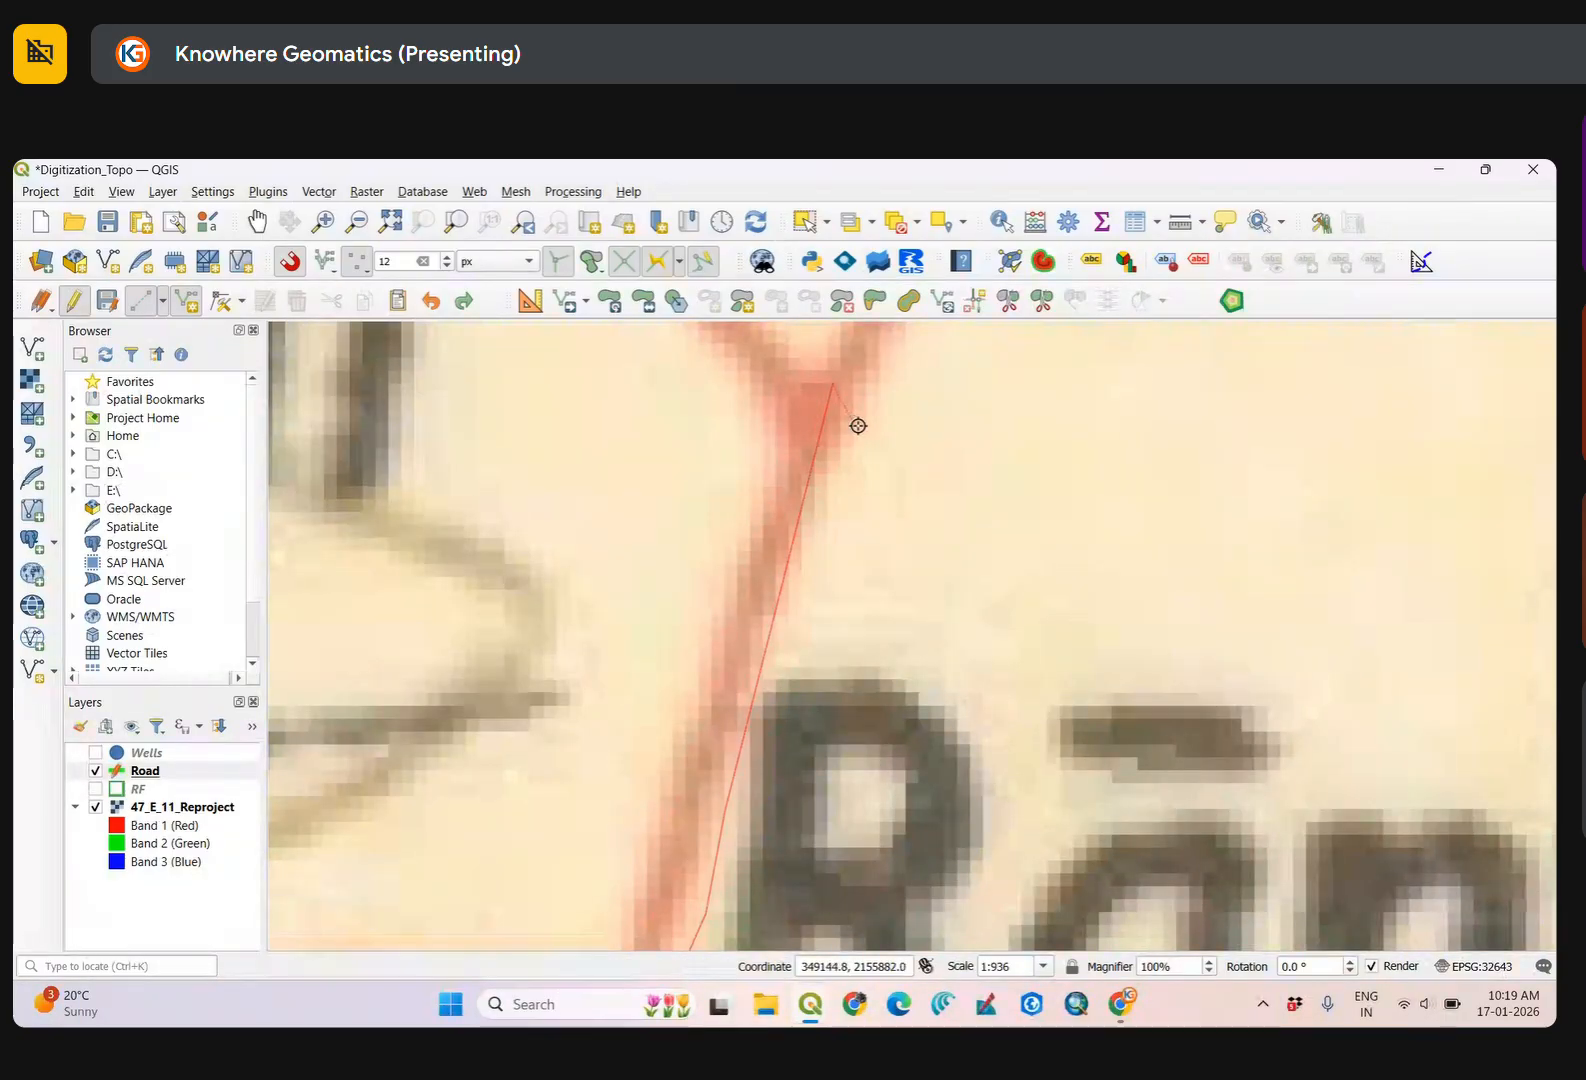
Continue the line along the fork's northeast branch around the bend and finish the feature with its id left empty.
{"action": "left_click_drag", "start_coordinate": [858, 425], "coordinate": [697, 740]}
{"action": "left_click_drag", "start_coordinate": [775, 435], "coordinate": [701, 705]}
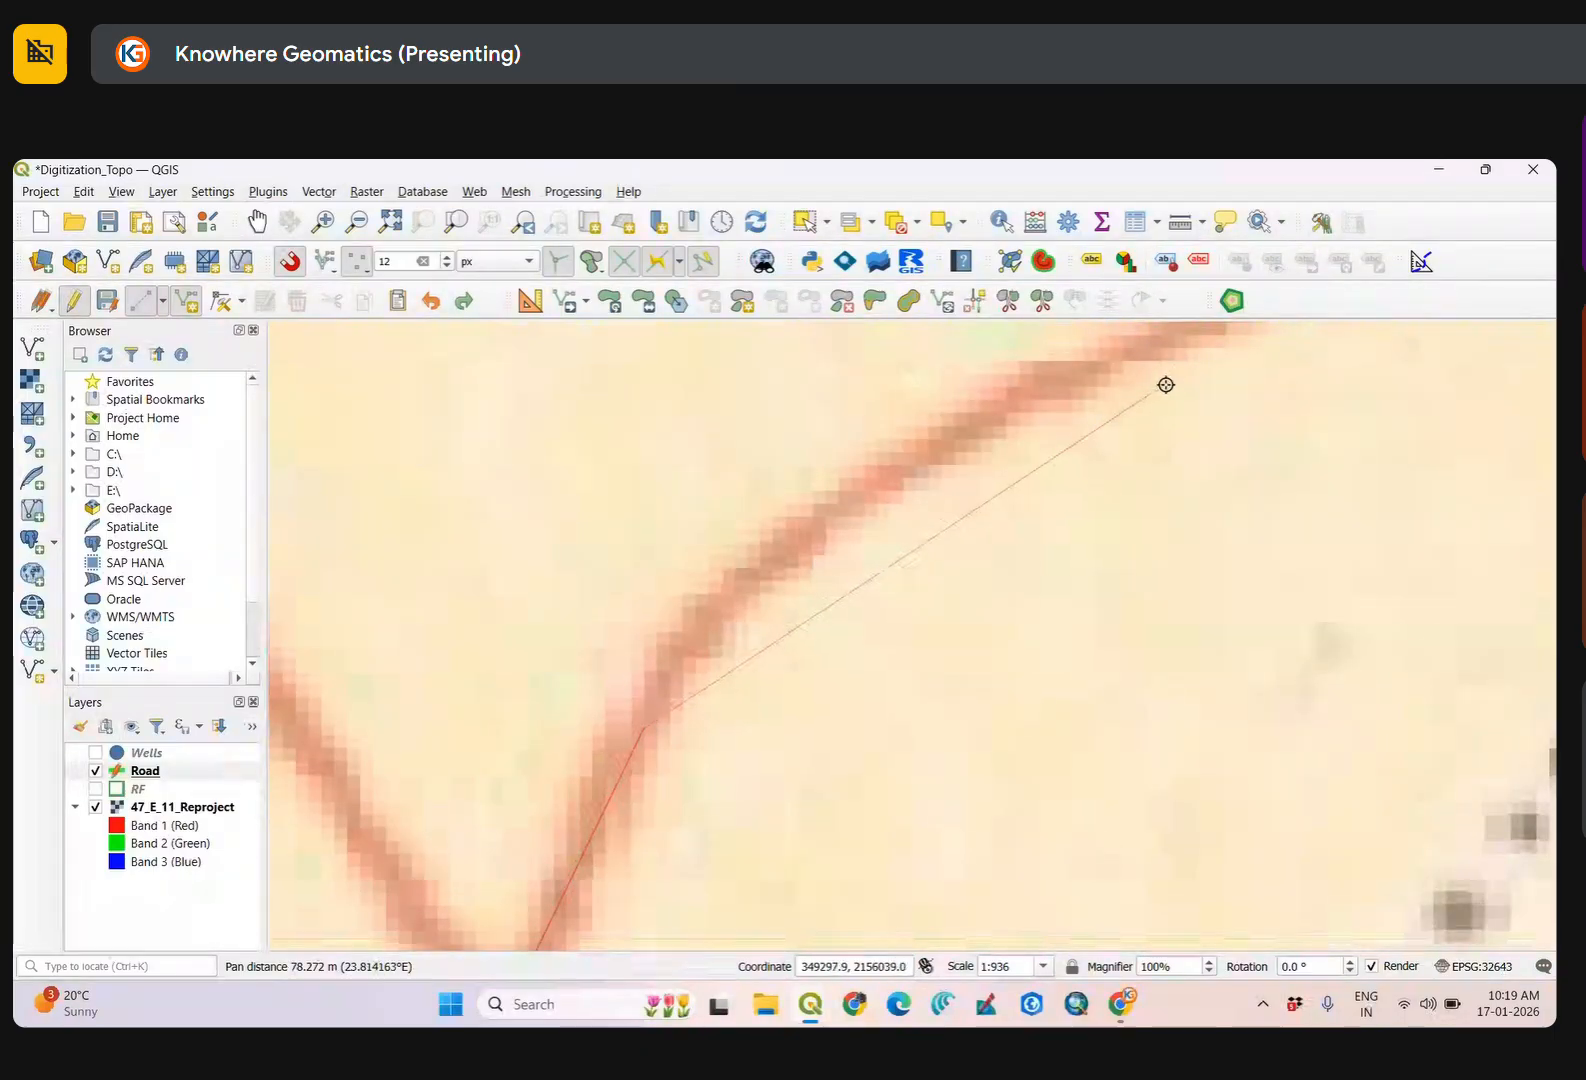
{"action": "left_click", "coordinate": [1186, 340]}
{"action": "right_click", "coordinate": [1186, 340]}
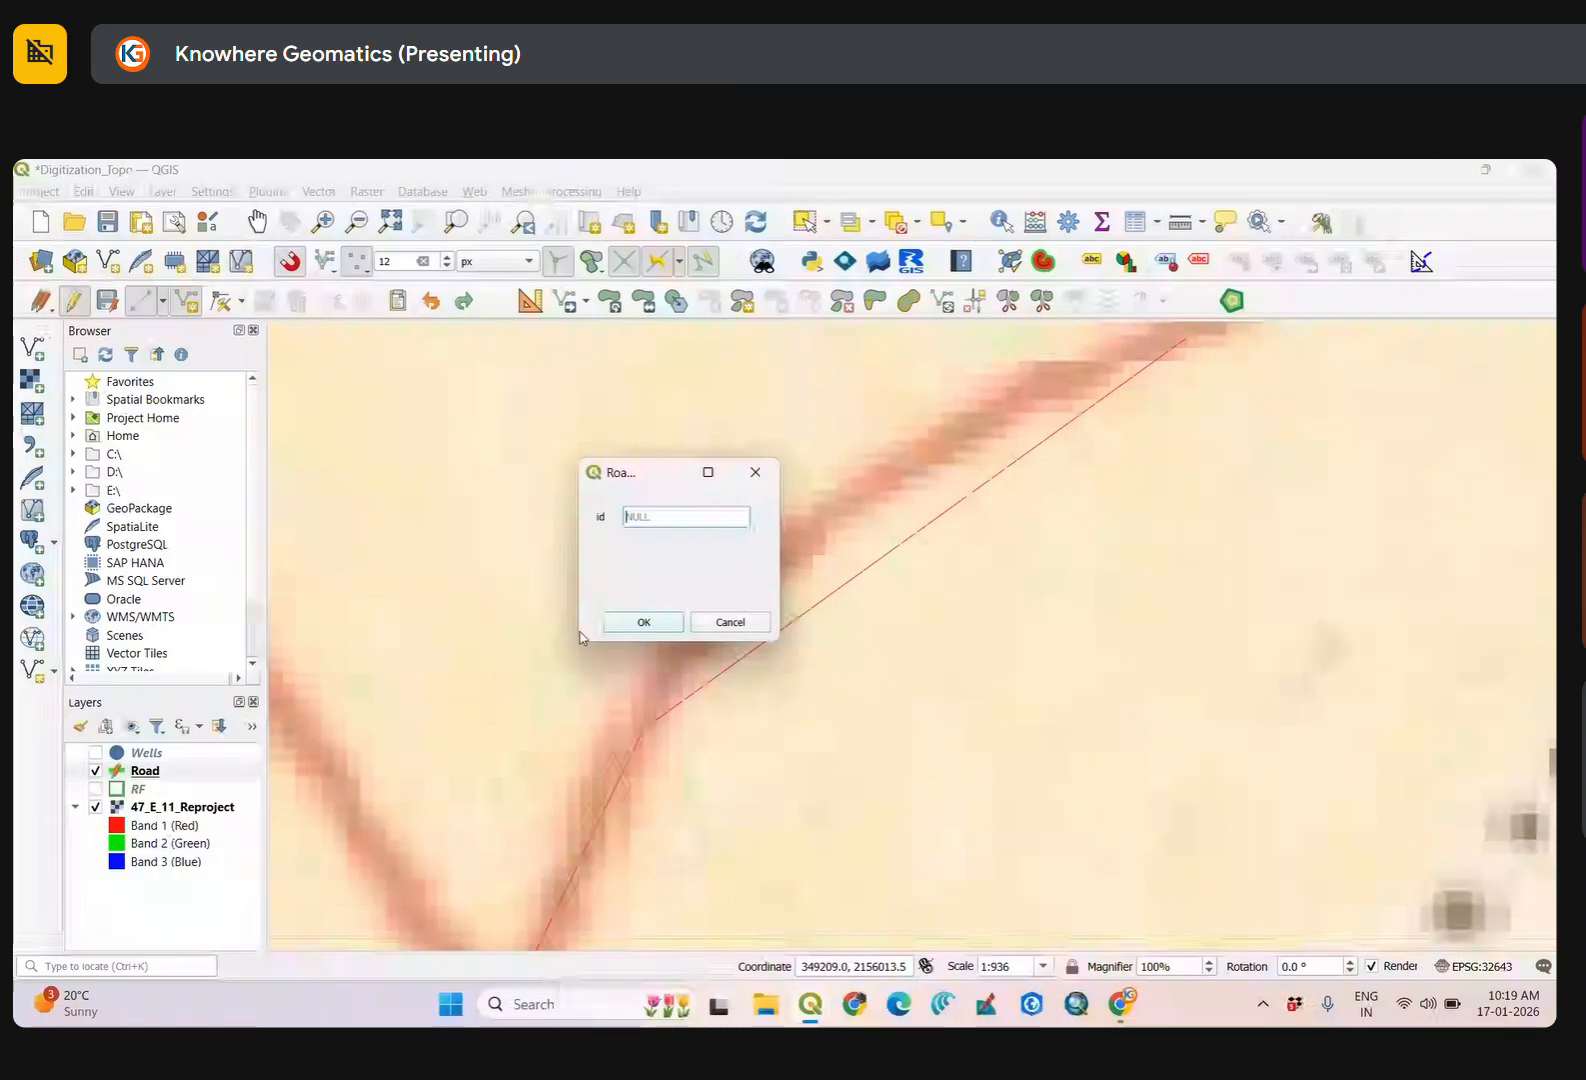
{"action": "left_click", "coordinate": [640, 619]}
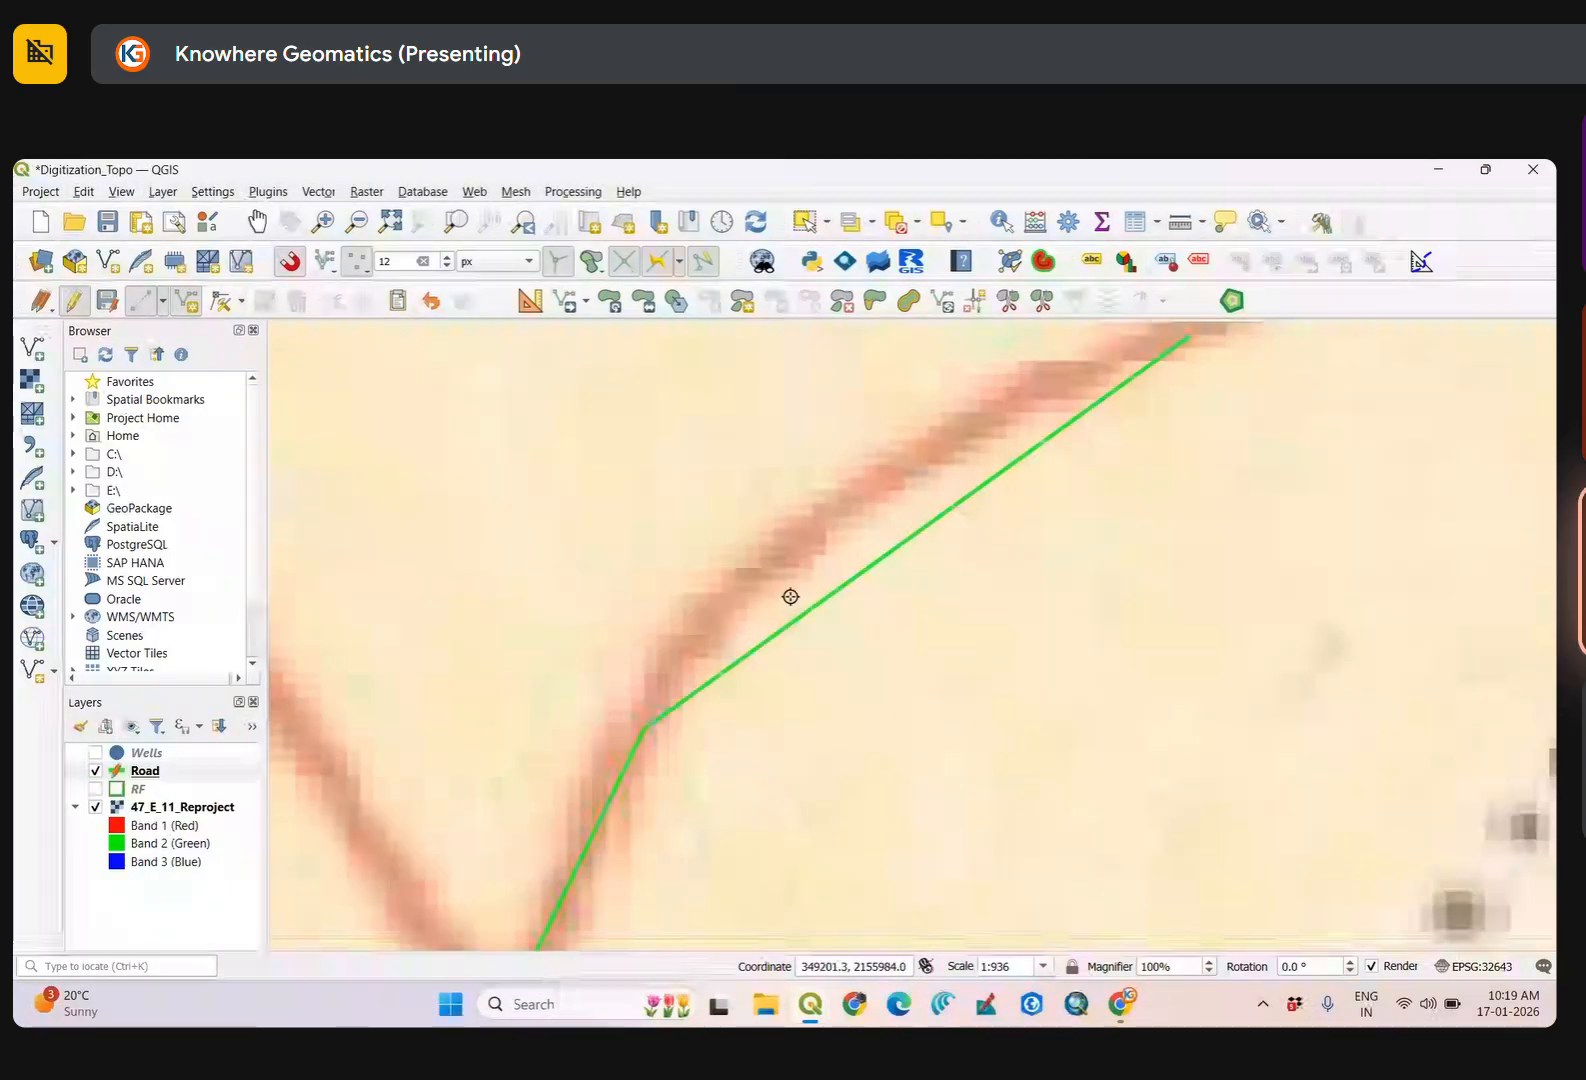
With the Vertex Tool, add a vertex midway along the new line's last long segment and place it on the red road.
{"action": "scroll", "coordinate": [790, 610], "scroll_direction": "down", "scroll_amount": 1}
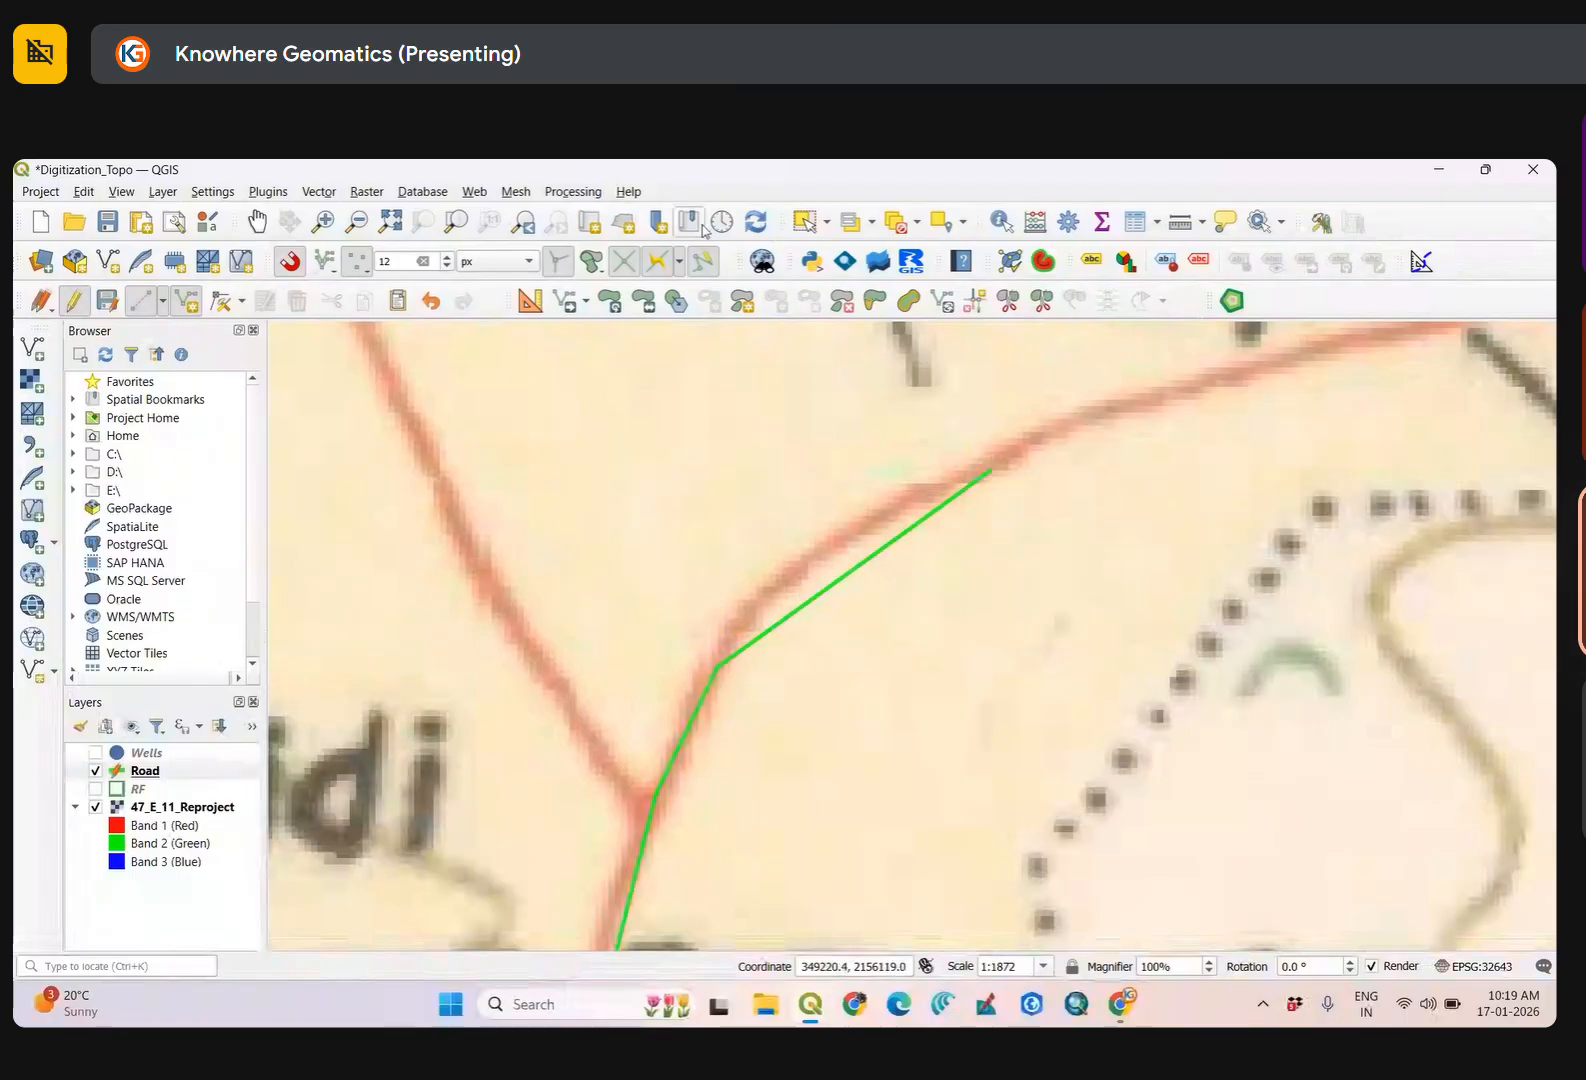
{"action": "left_click", "coordinate": [219, 302]}
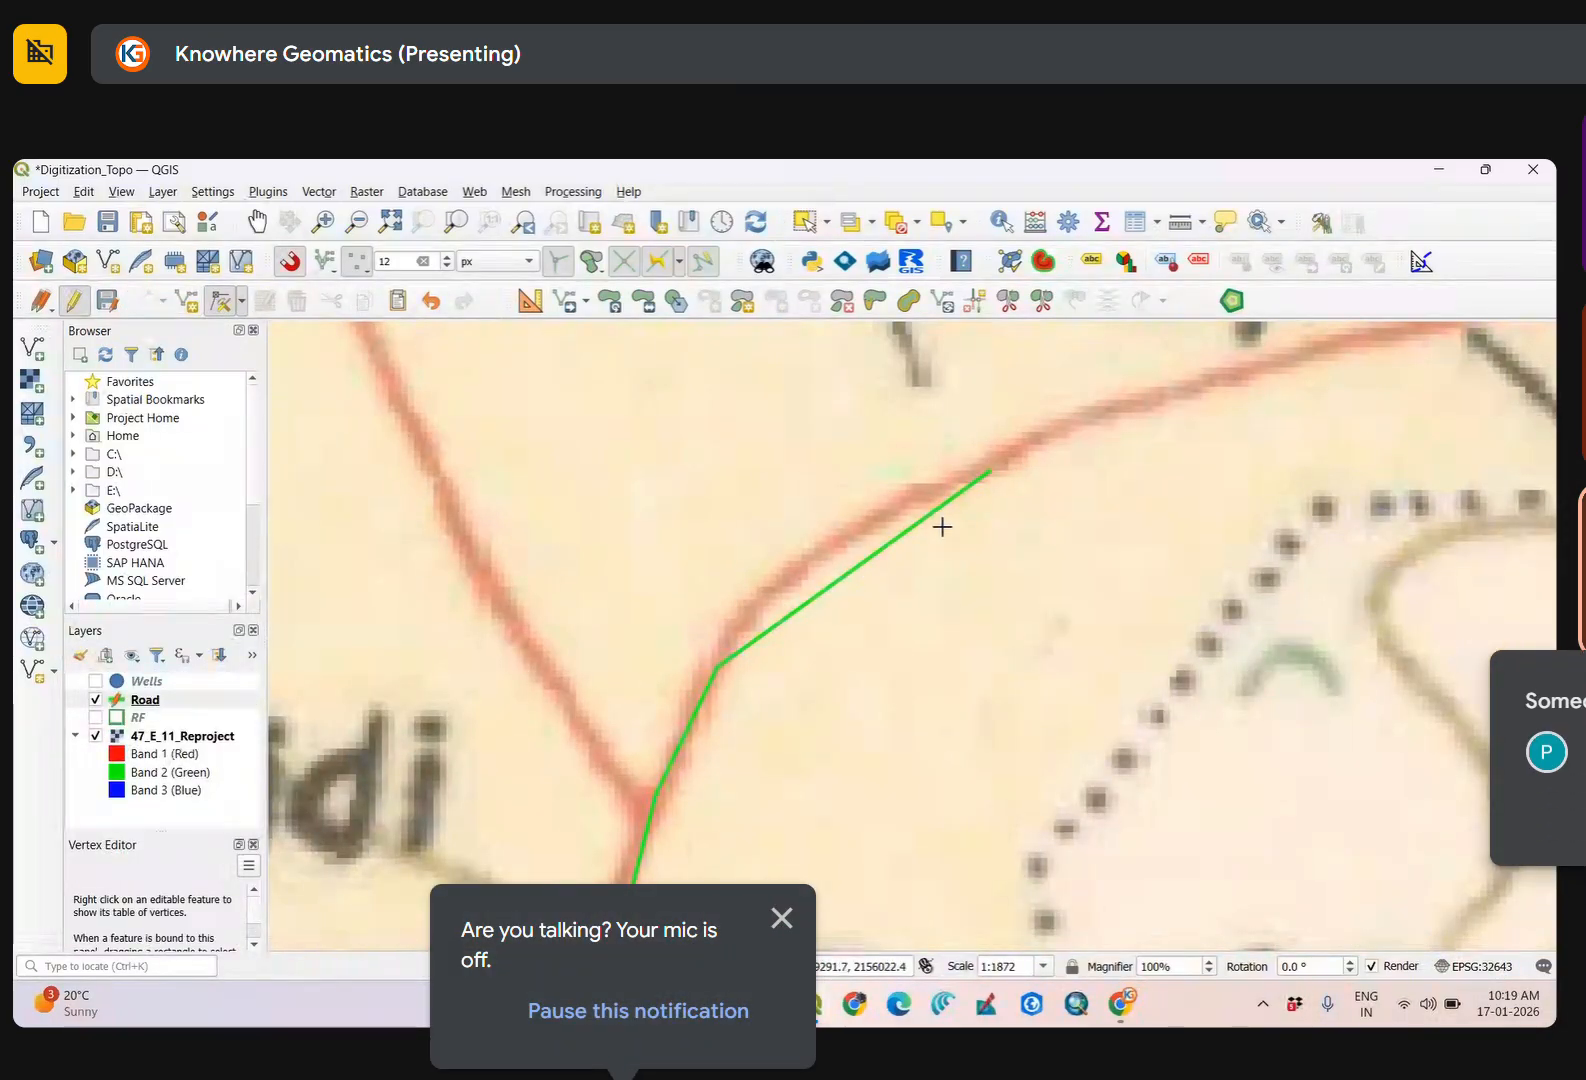
{"action": "scroll", "coordinate": [869, 572], "scroll_direction": "up", "scroll_amount": 1}
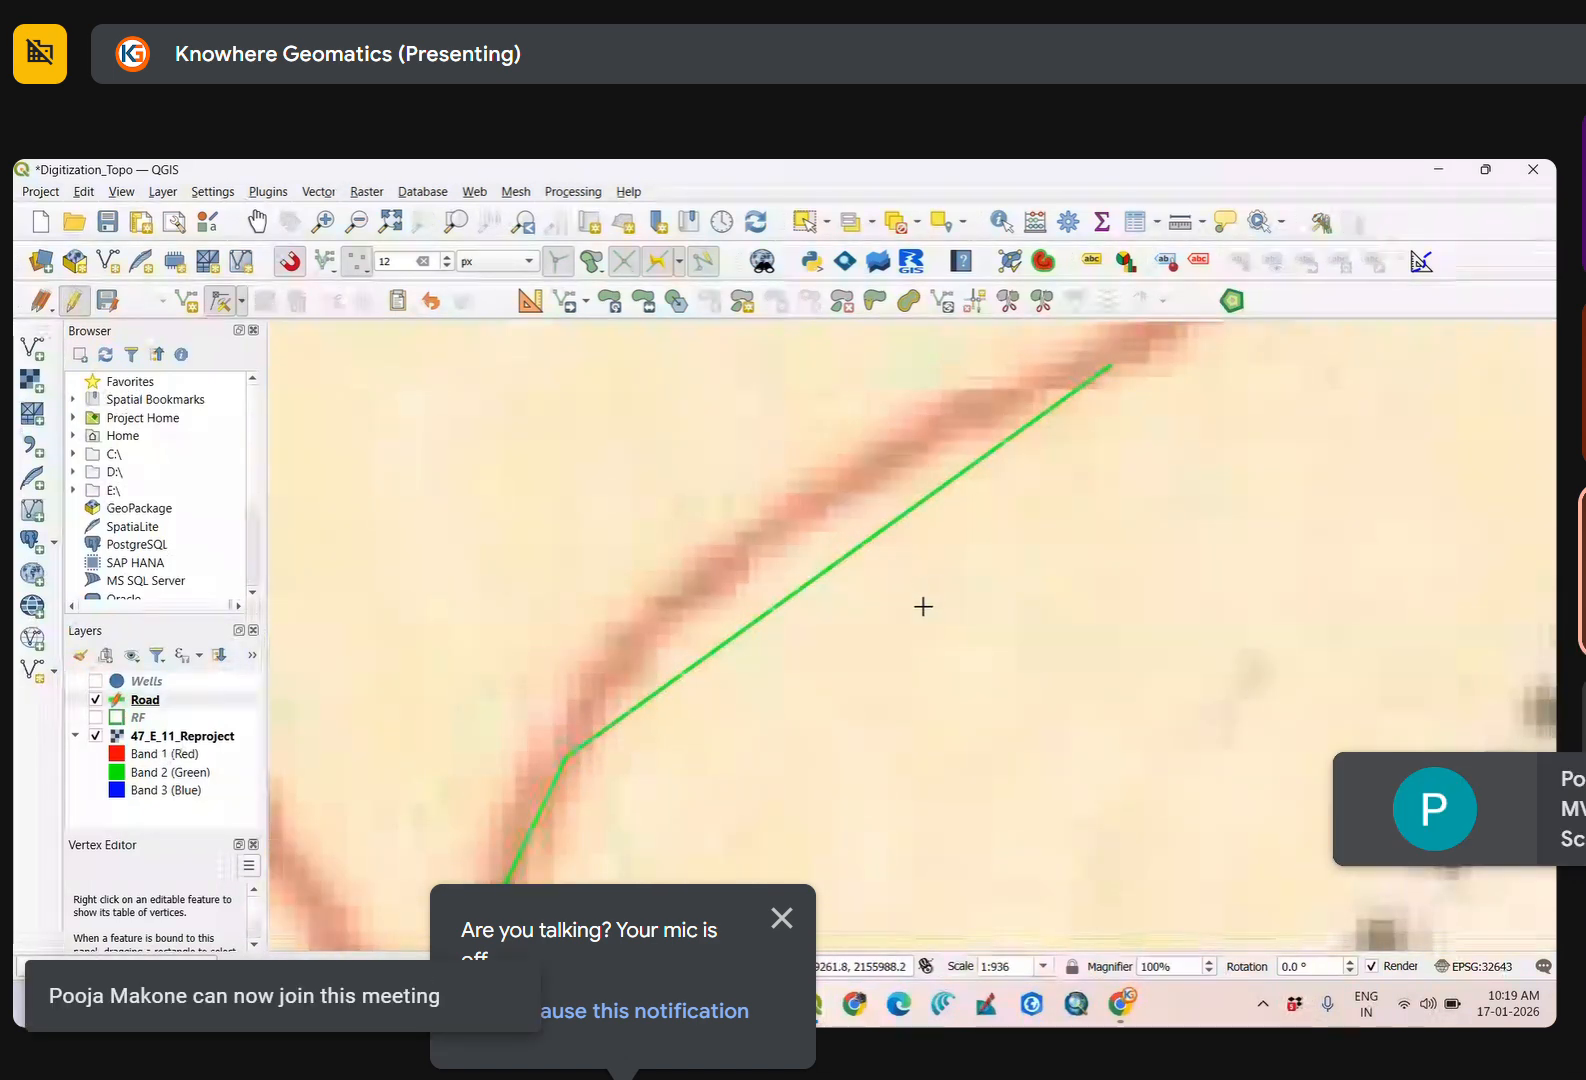
{"action": "left_click", "coordinate": [853, 548]}
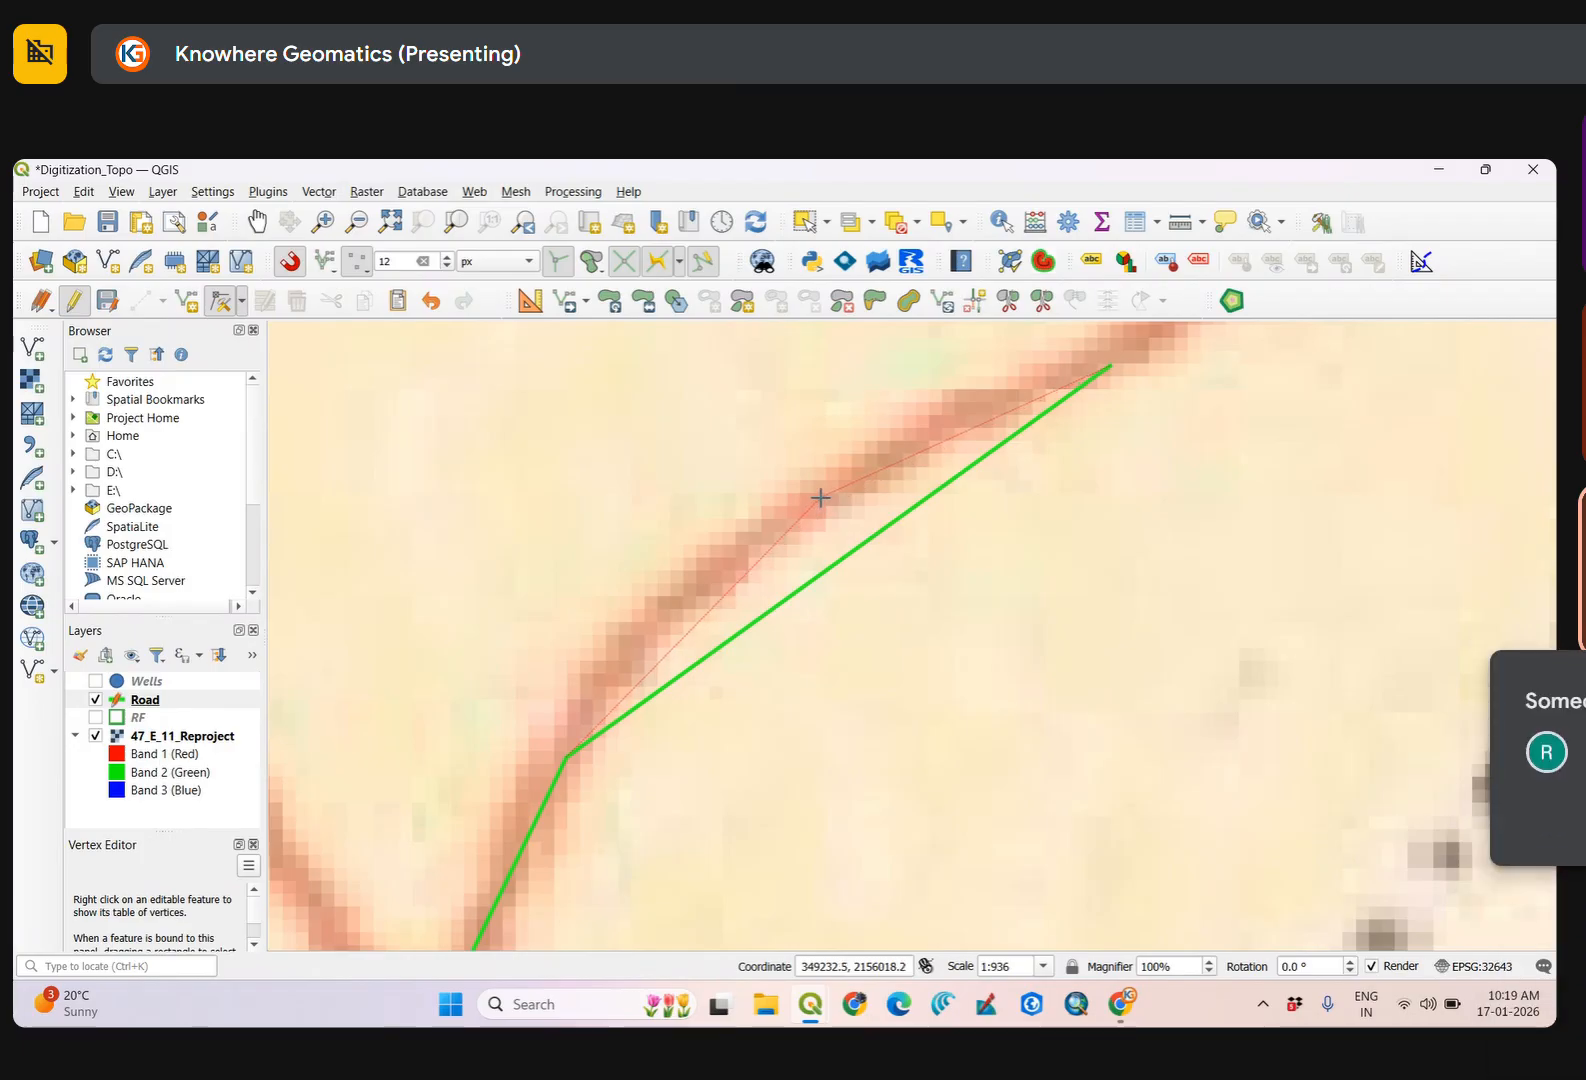
{"action": "left_click", "coordinate": [820, 497]}
{"action": "scroll", "coordinate": [945, 538], "scroll_direction": "down", "scroll_amount": 2}
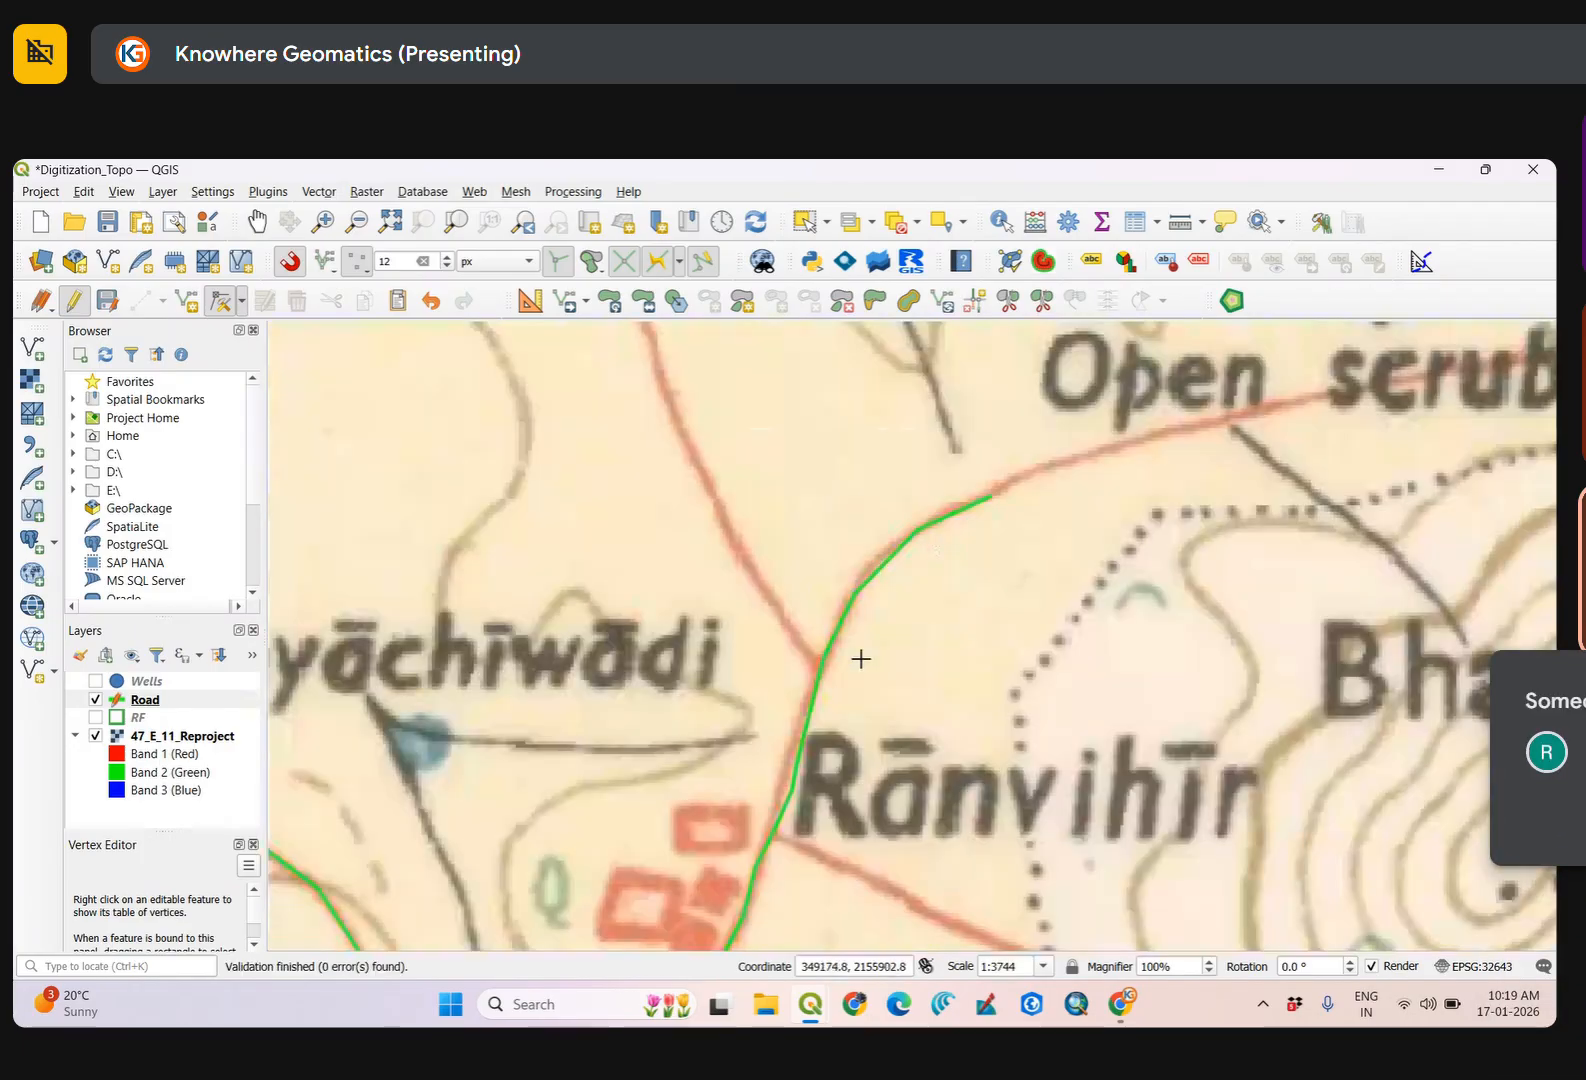
Move the new line's stray vertices beside the R of the Rānvihīr label onto the red road.
{"action": "left_click_drag", "start_coordinate": [860, 658], "coordinate": [895, 570]}
{"action": "scroll", "coordinate": [842, 625], "scroll_direction": "up", "scroll_amount": 2}
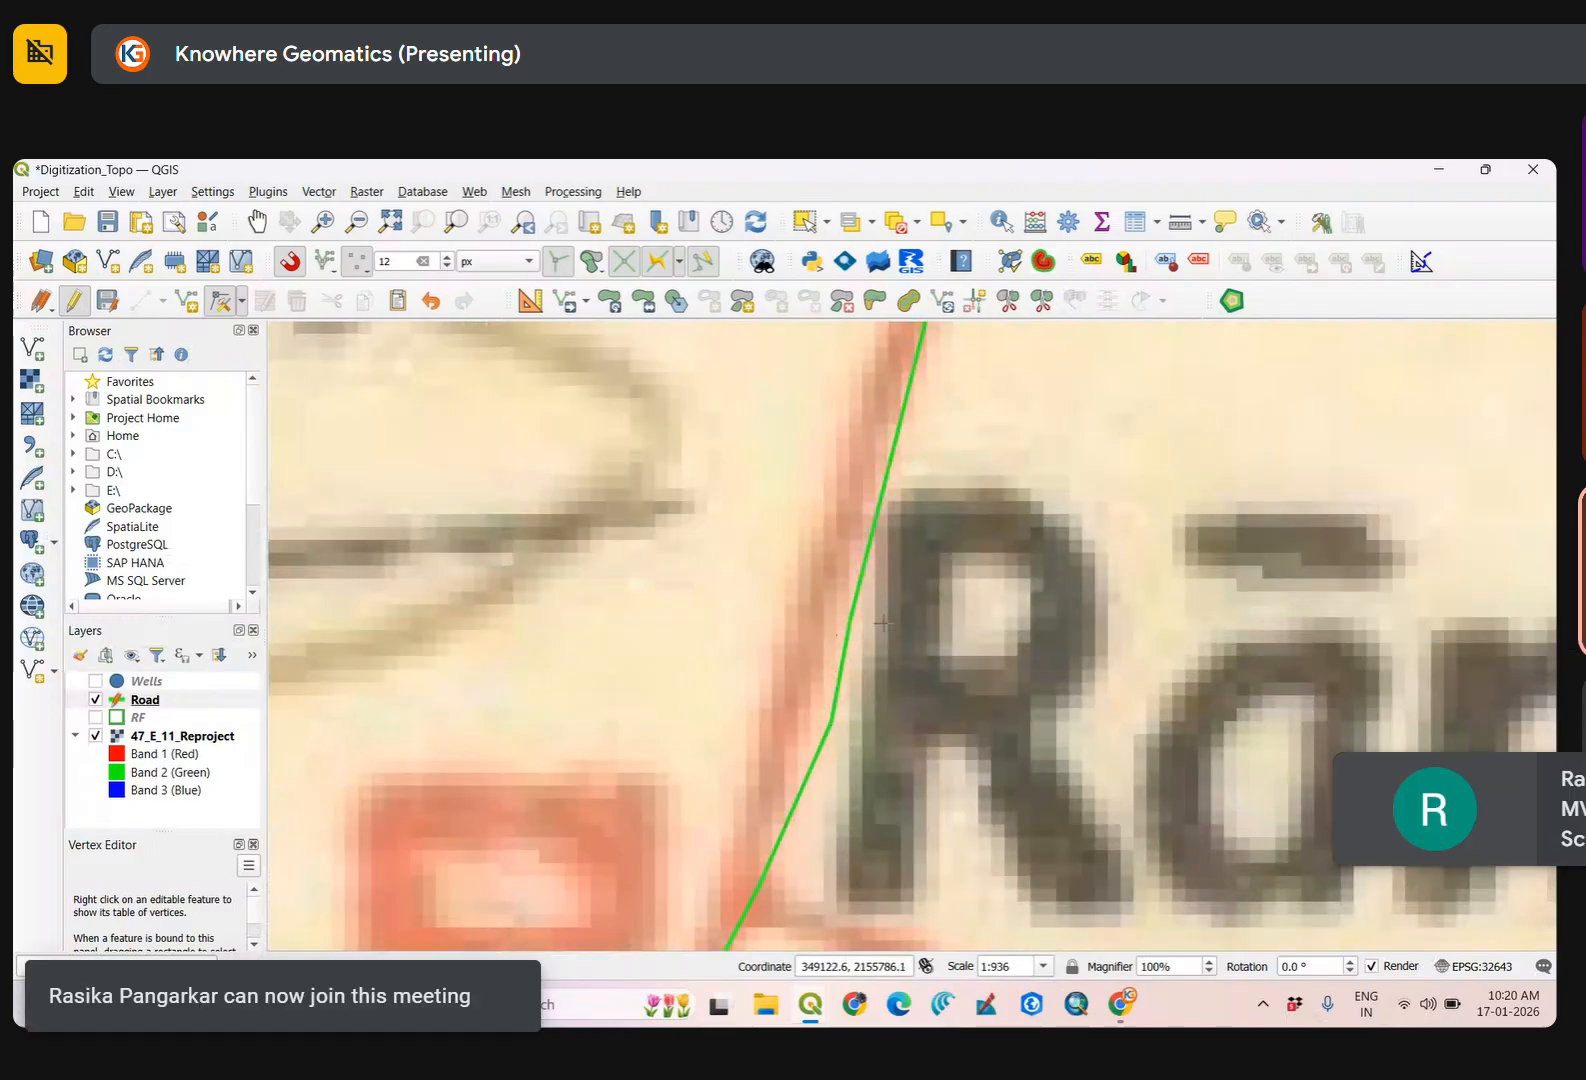
{"action": "left_click", "coordinate": [848, 619]}
{"action": "left_click", "coordinate": [815, 613]}
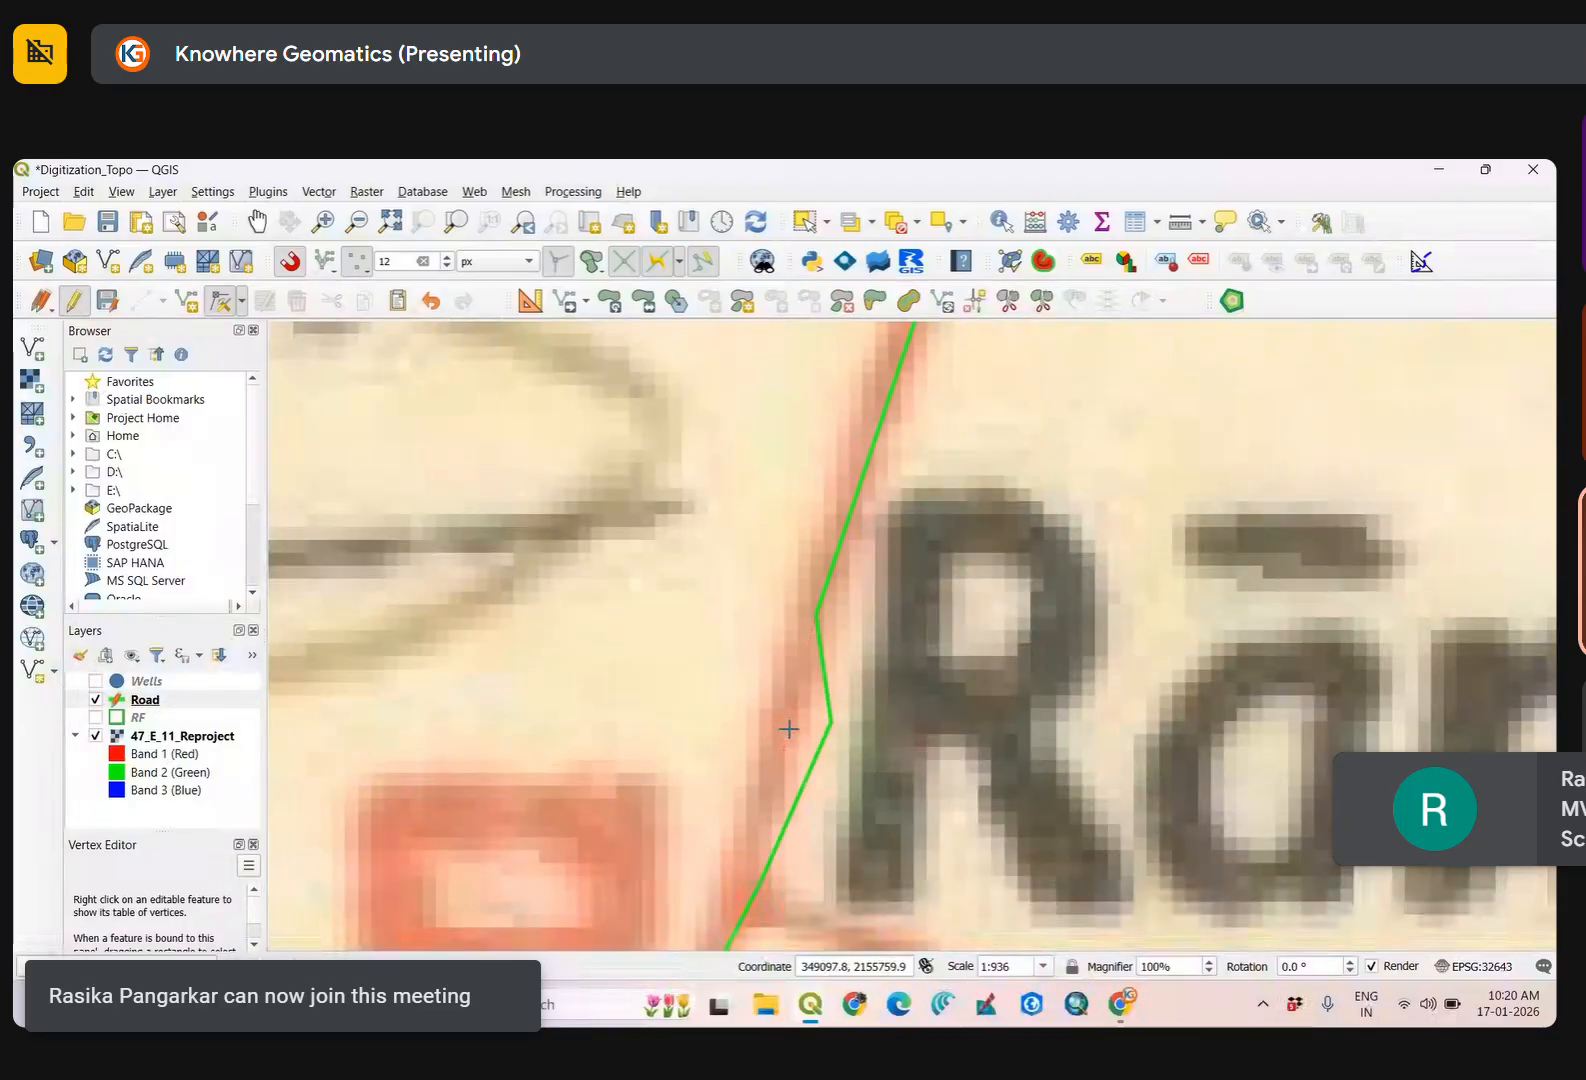
{"action": "scroll", "coordinate": [789, 729], "scroll_direction": "down", "scroll_amount": 2}
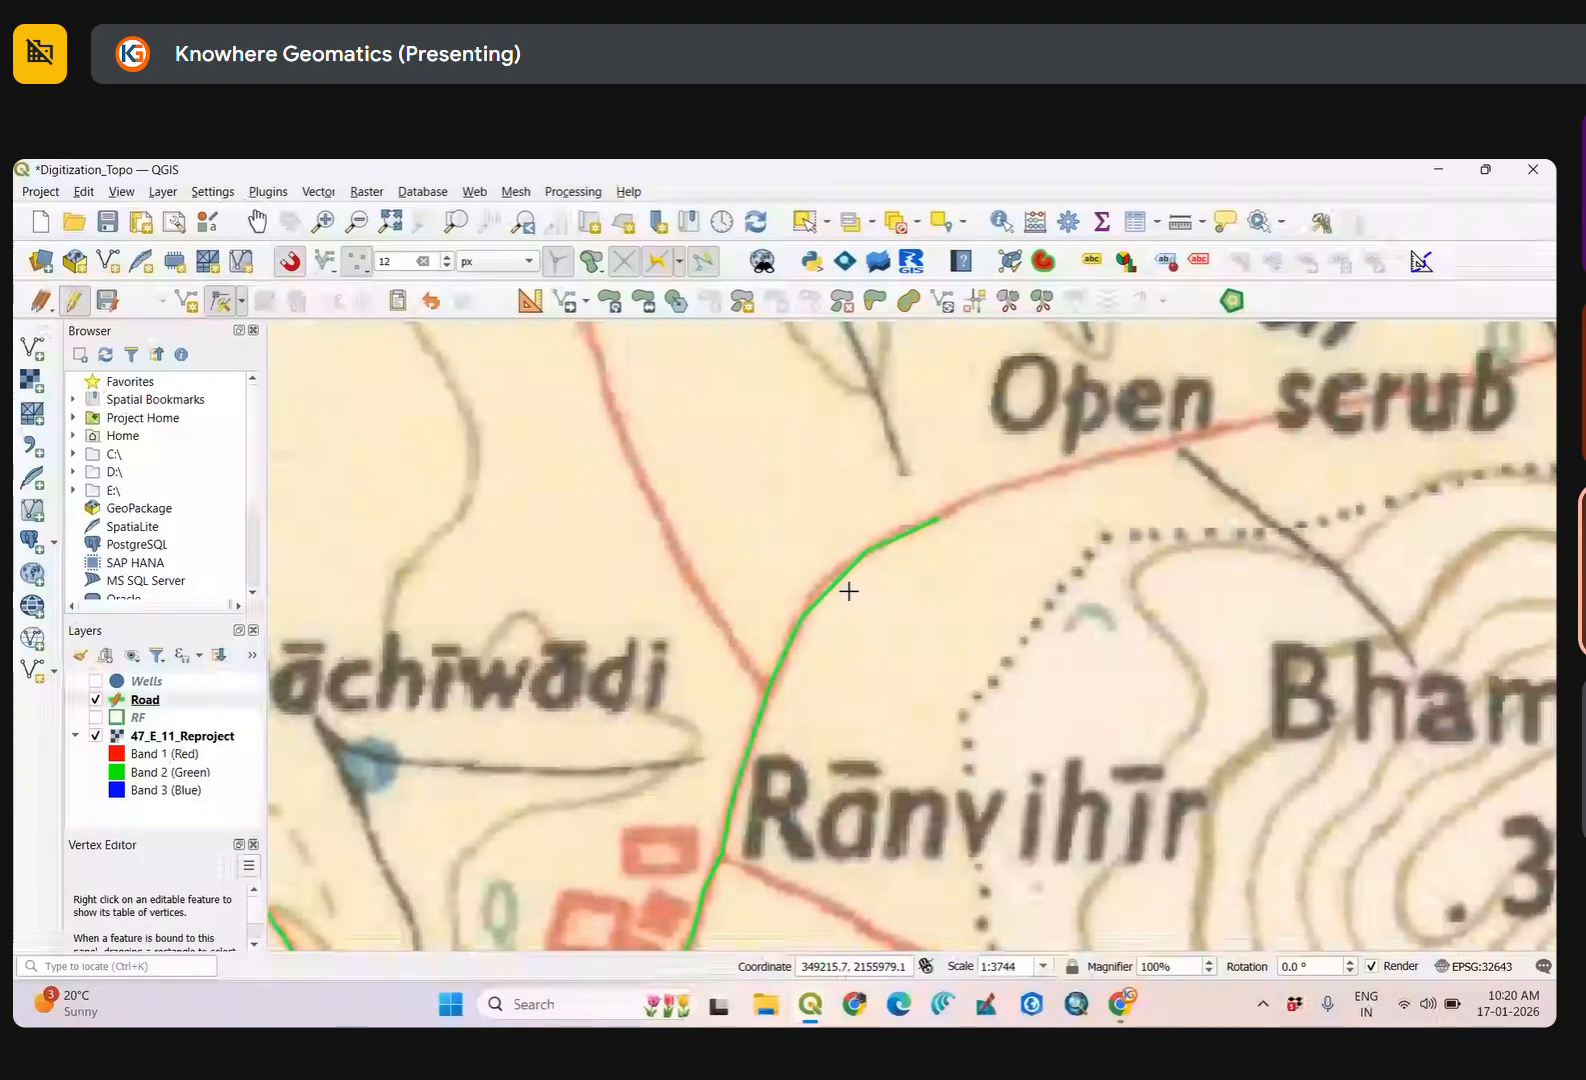
Add another vertex in the bend northeast of the fork and place it on the red road.
{"action": "scroll", "coordinate": [854, 587], "scroll_direction": "up", "scroll_amount": 2}
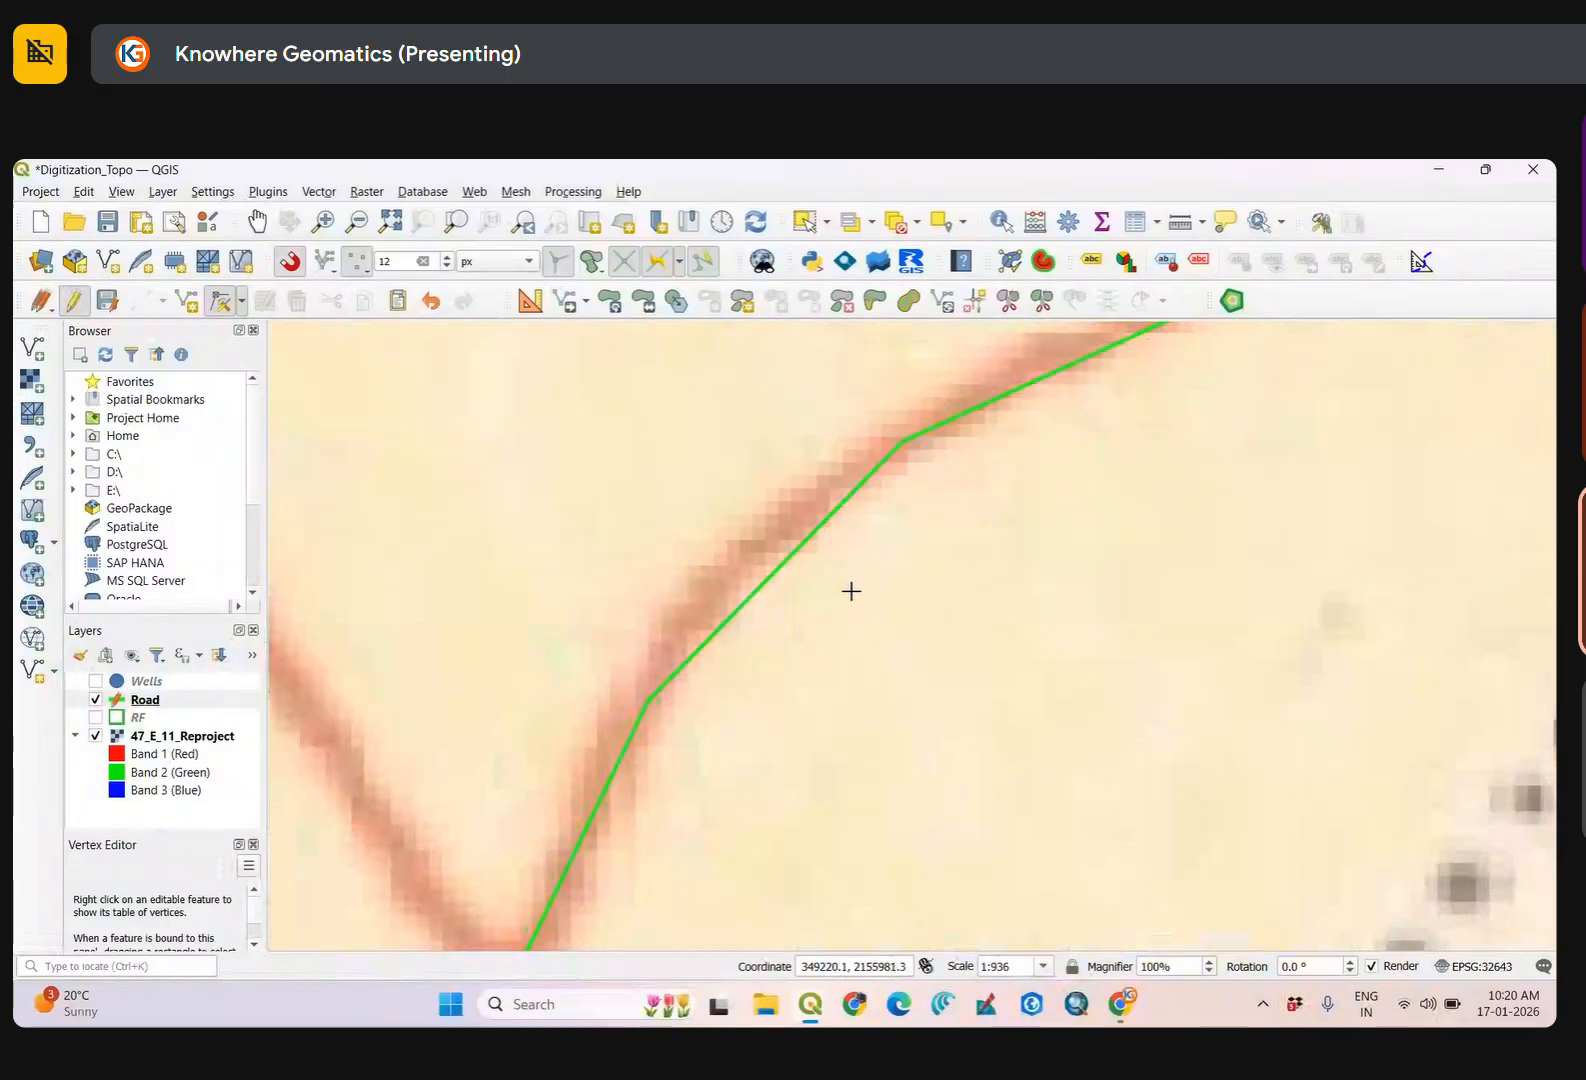
{"action": "left_click", "coordinate": [775, 572]}
{"action": "left_click", "coordinate": [766, 553]}
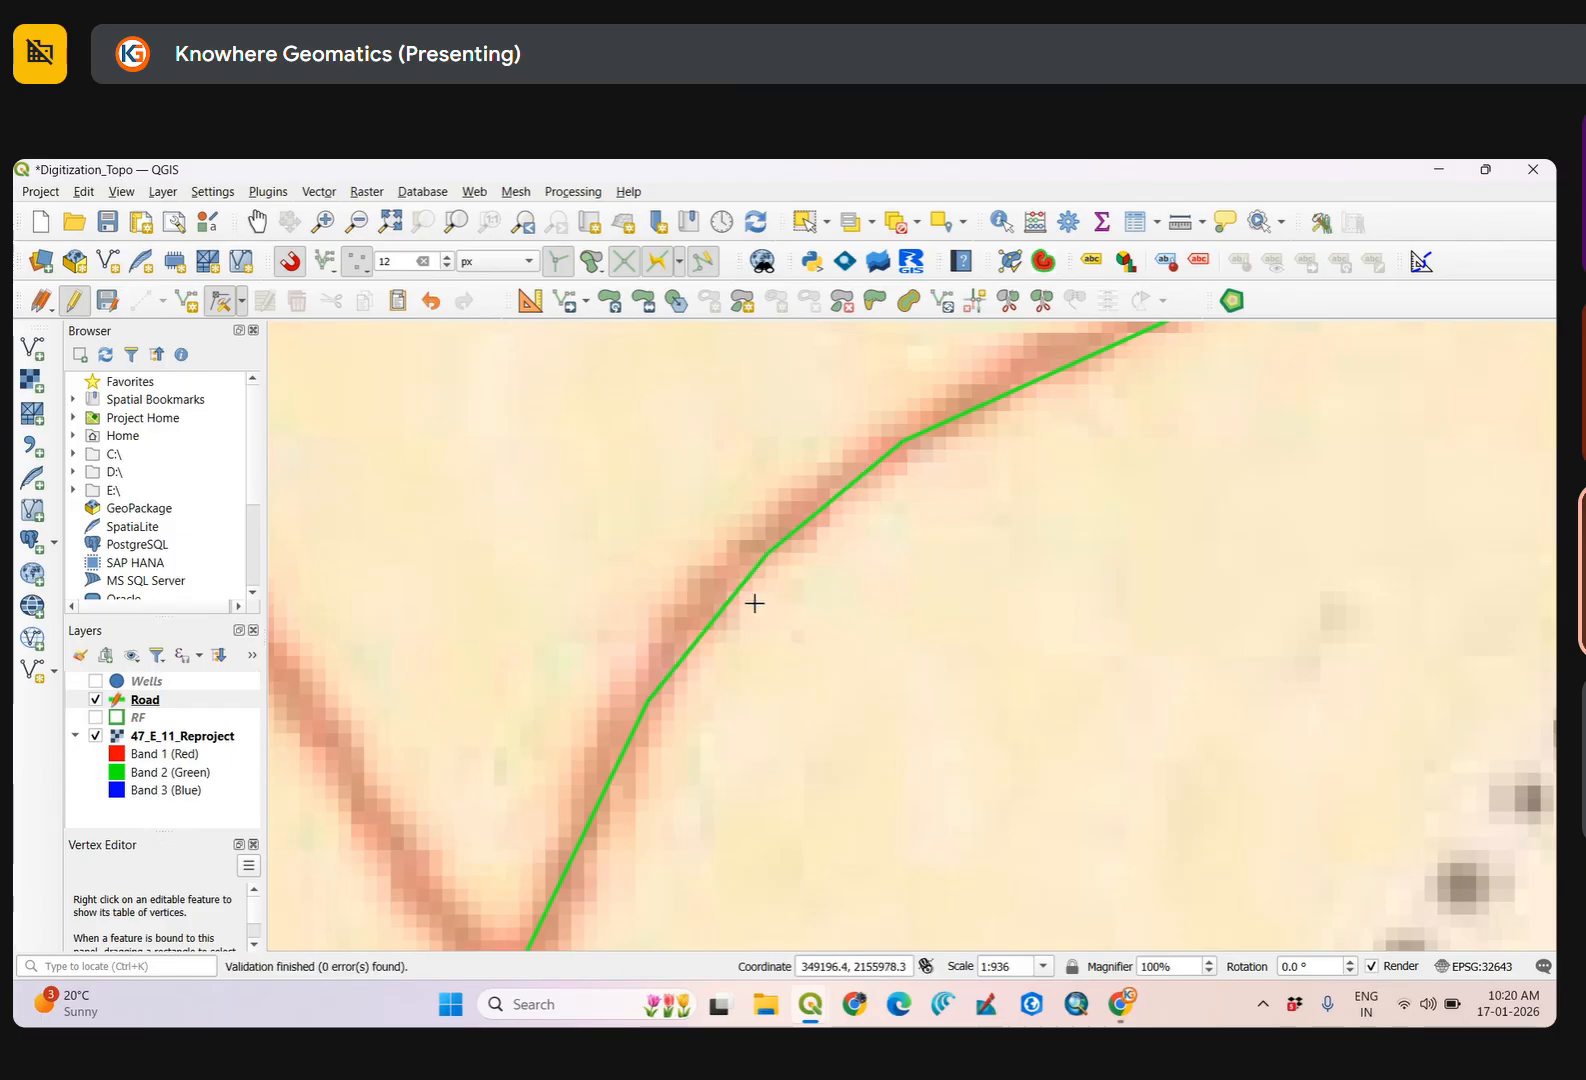
{"action": "scroll", "coordinate": [809, 607], "scroll_direction": "down", "scroll_amount": 2}
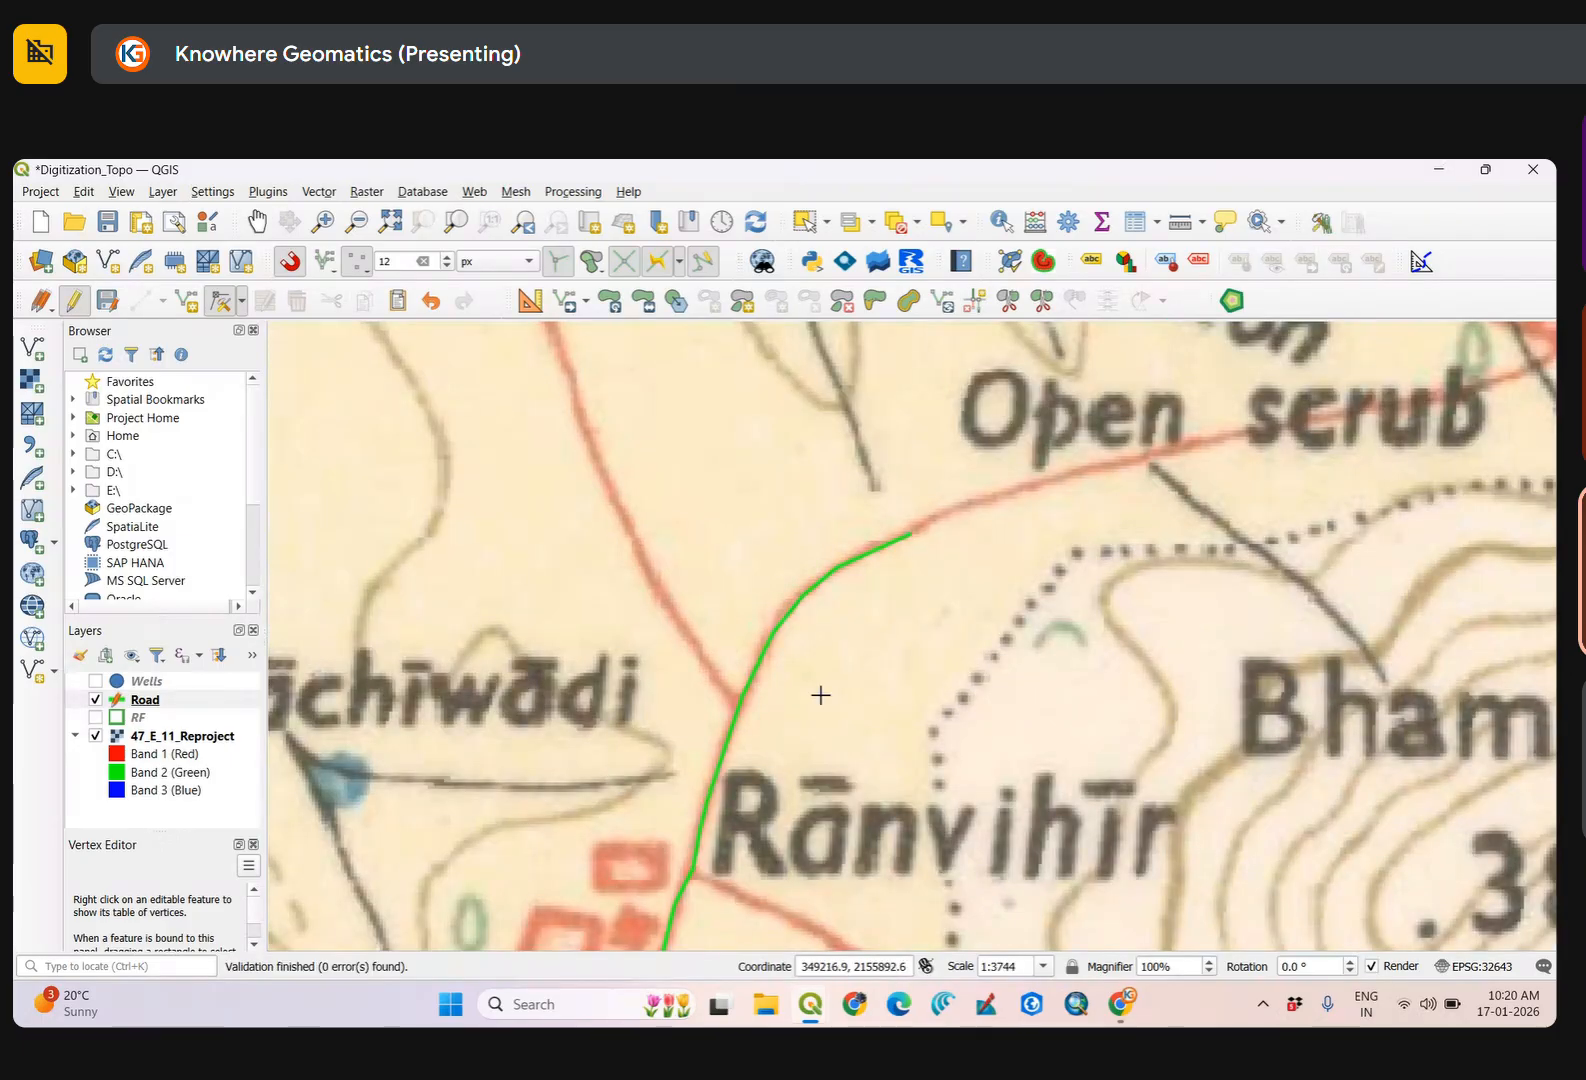
Check how the digitized line follows the red road past the Rānvihīr buildings and toward Open scrub.
{"action": "left_click_drag", "start_coordinate": [821, 630], "coordinate": [751, 474]}
{"action": "scroll", "coordinate": [857, 535], "scroll_direction": "down", "scroll_amount": 1}
{"action": "scroll", "coordinate": [857, 535], "scroll_direction": "up", "scroll_amount": 2}
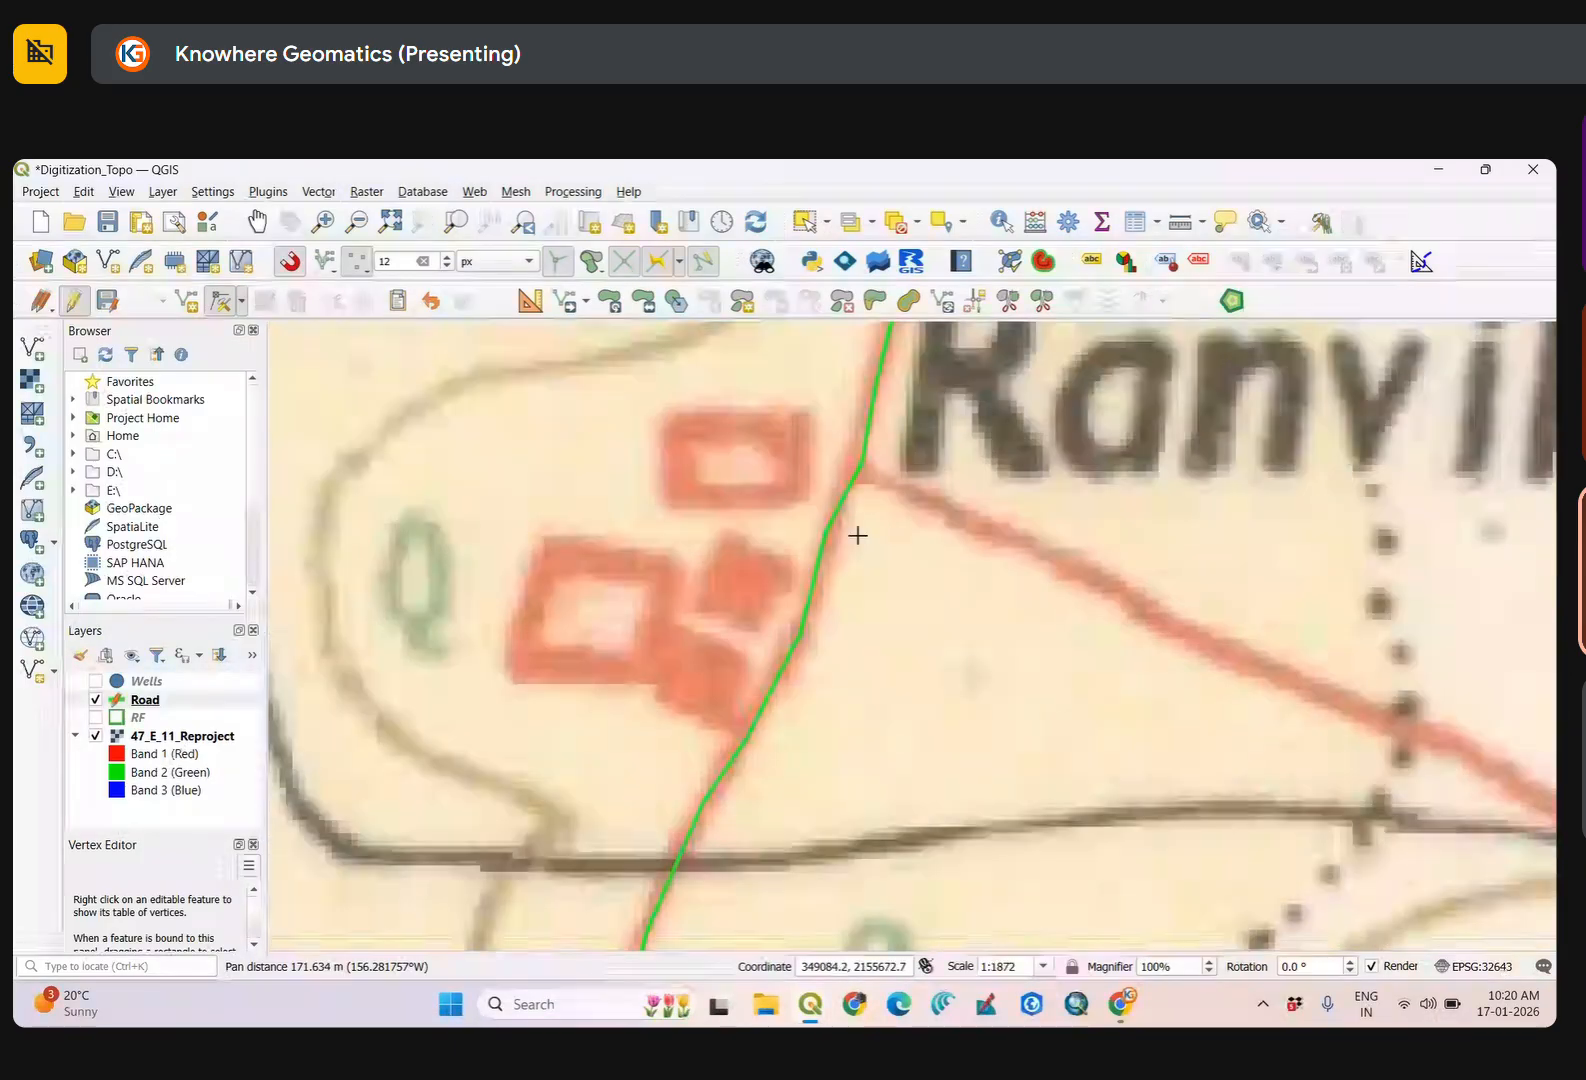
{"action": "scroll", "coordinate": [857, 535], "scroll_direction": "down", "scroll_amount": 1}
{"action": "scroll", "coordinate": [811, 623], "scroll_direction": "down", "scroll_amount": 1}
{"action": "left_click_drag", "start_coordinate": [1040, 518], "coordinate": [780, 558]}
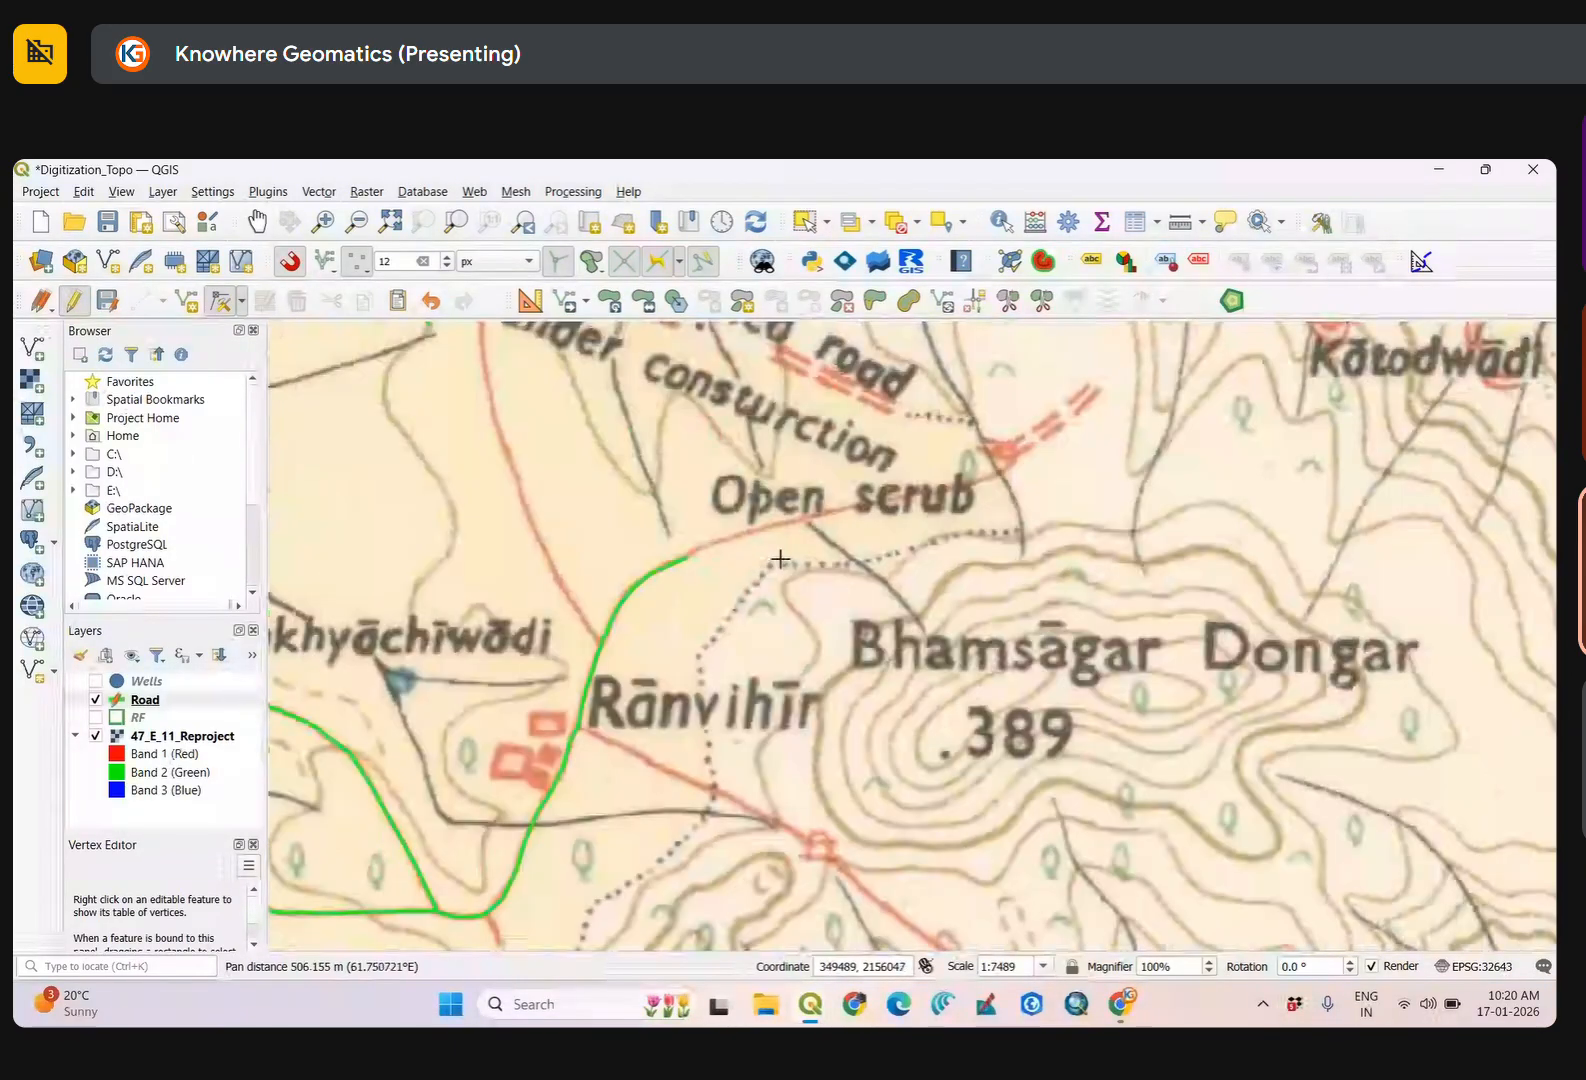
{"action": "left_click_drag", "start_coordinate": [555, 566], "coordinate": [680, 436]}
Select the new road line north of Rānvihīr and examine its vertex at the fork up close.
{"action": "left_click", "coordinate": [805, 221]}
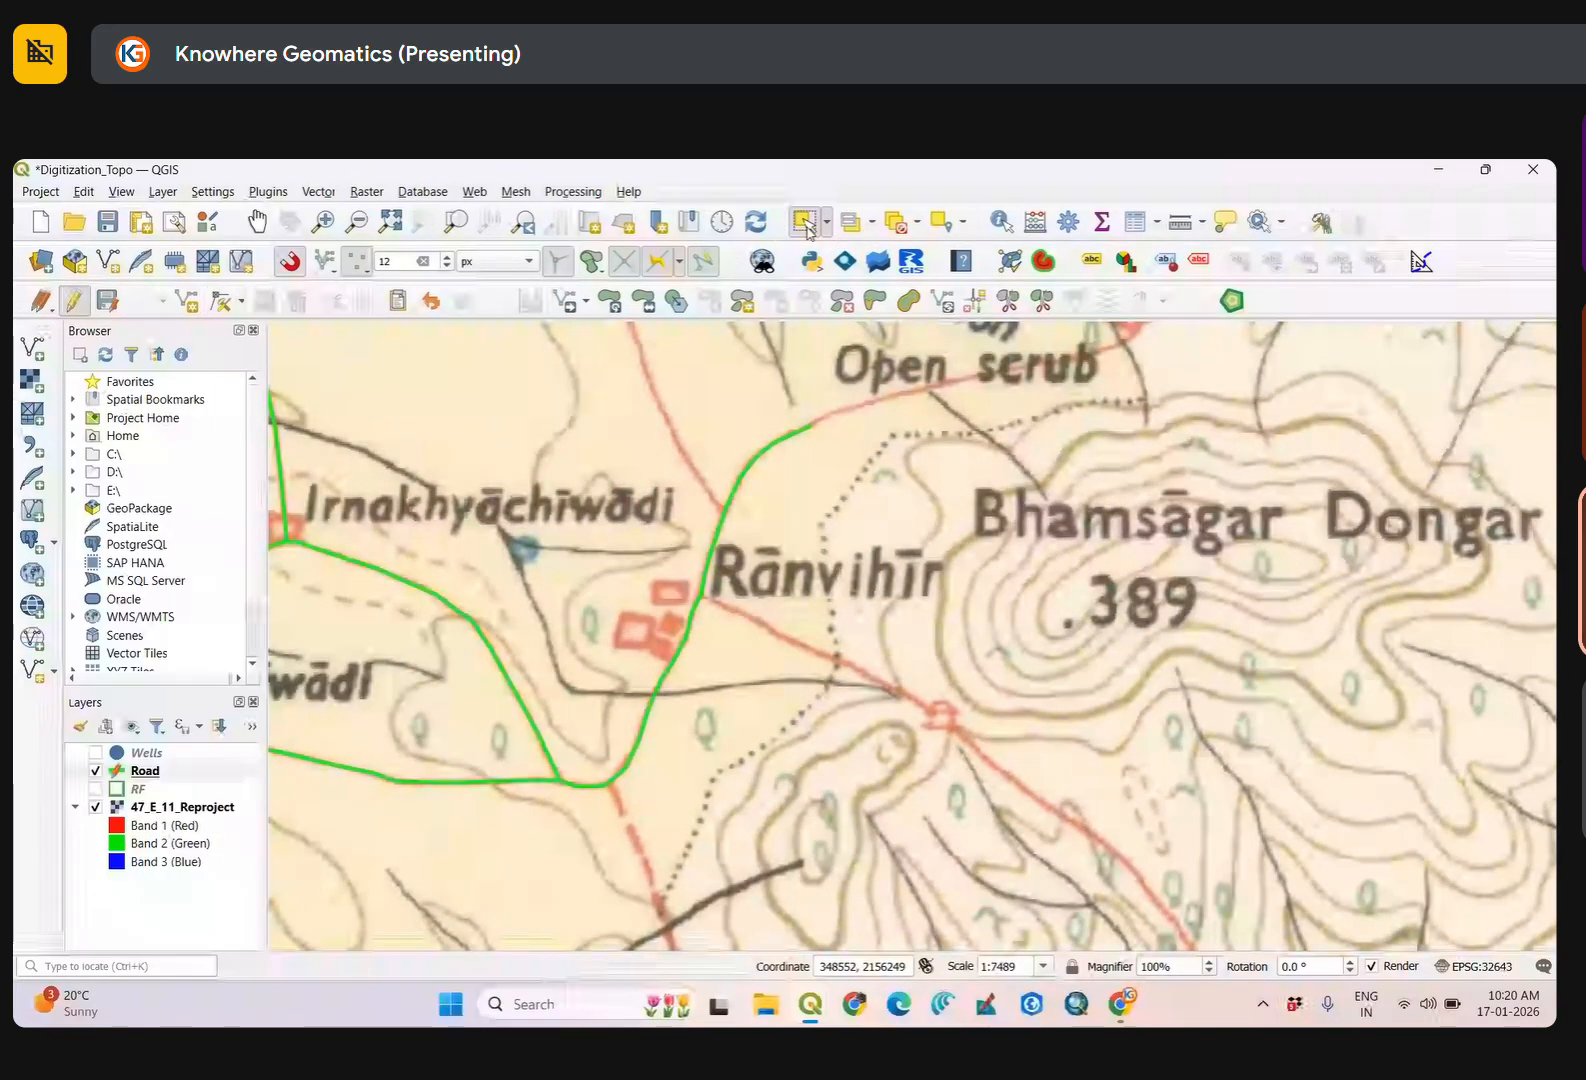
{"action": "left_click", "coordinate": [790, 547]}
{"action": "left_click", "coordinate": [643, 546]}
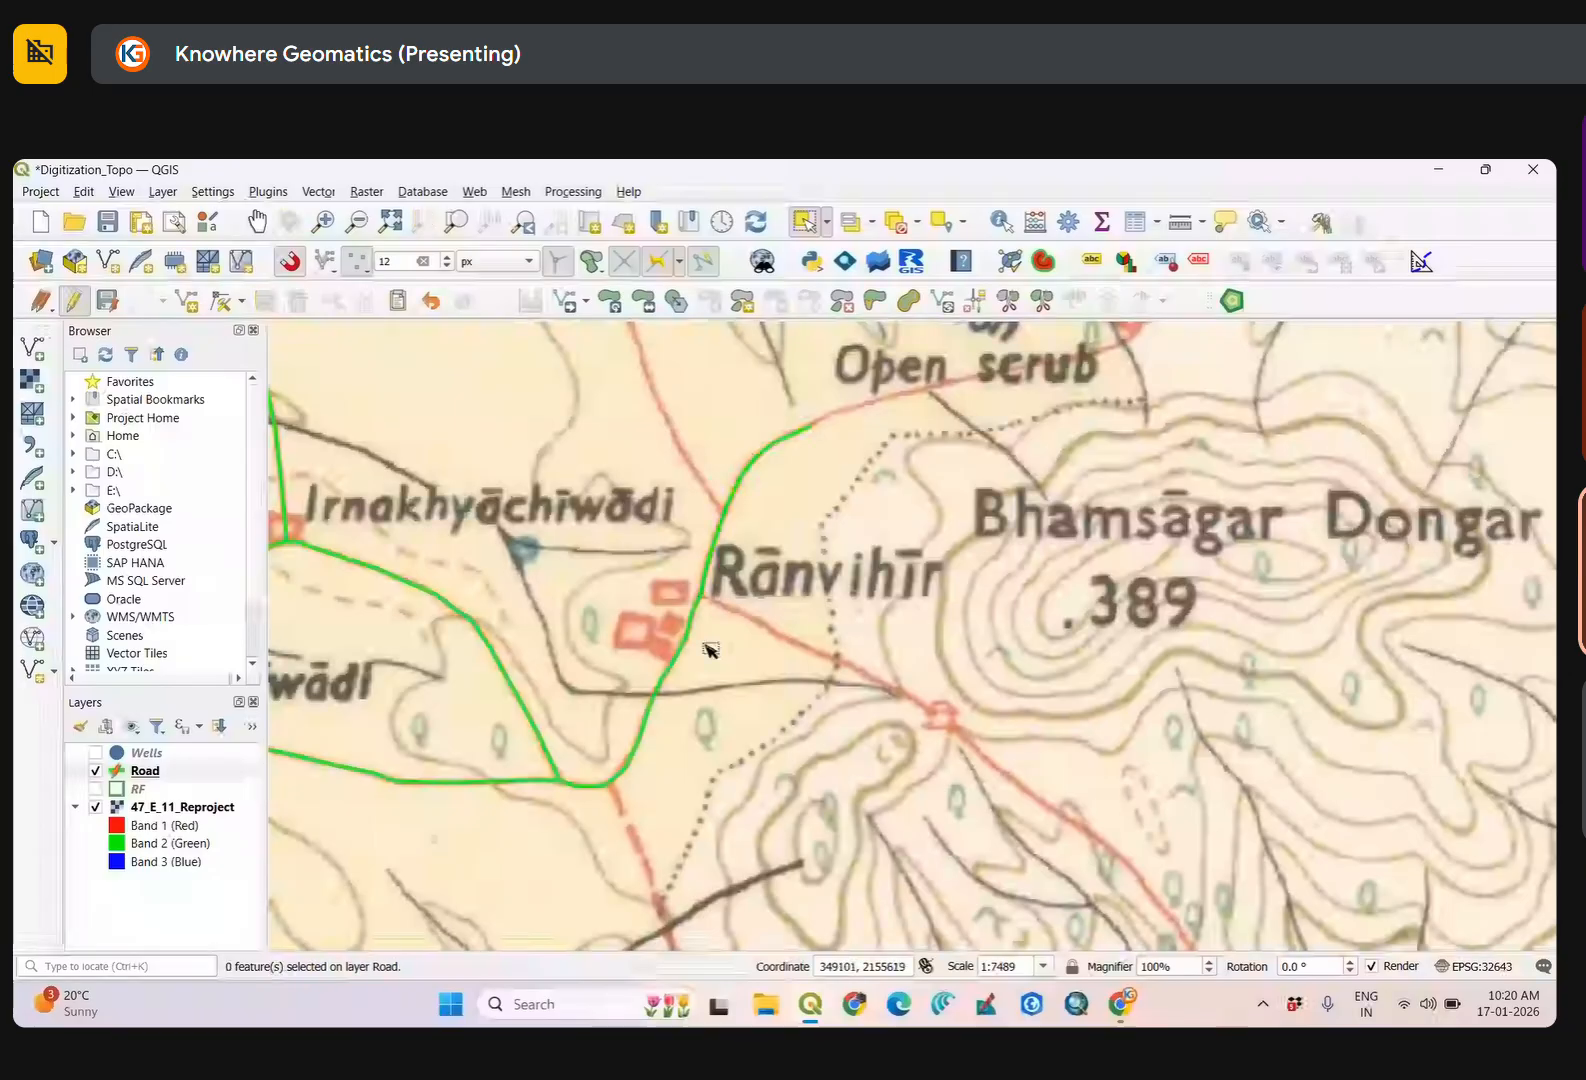
{"action": "left_click", "coordinate": [735, 494]}
{"action": "scroll", "coordinate": [683, 573], "scroll_direction": "up", "scroll_amount": 3}
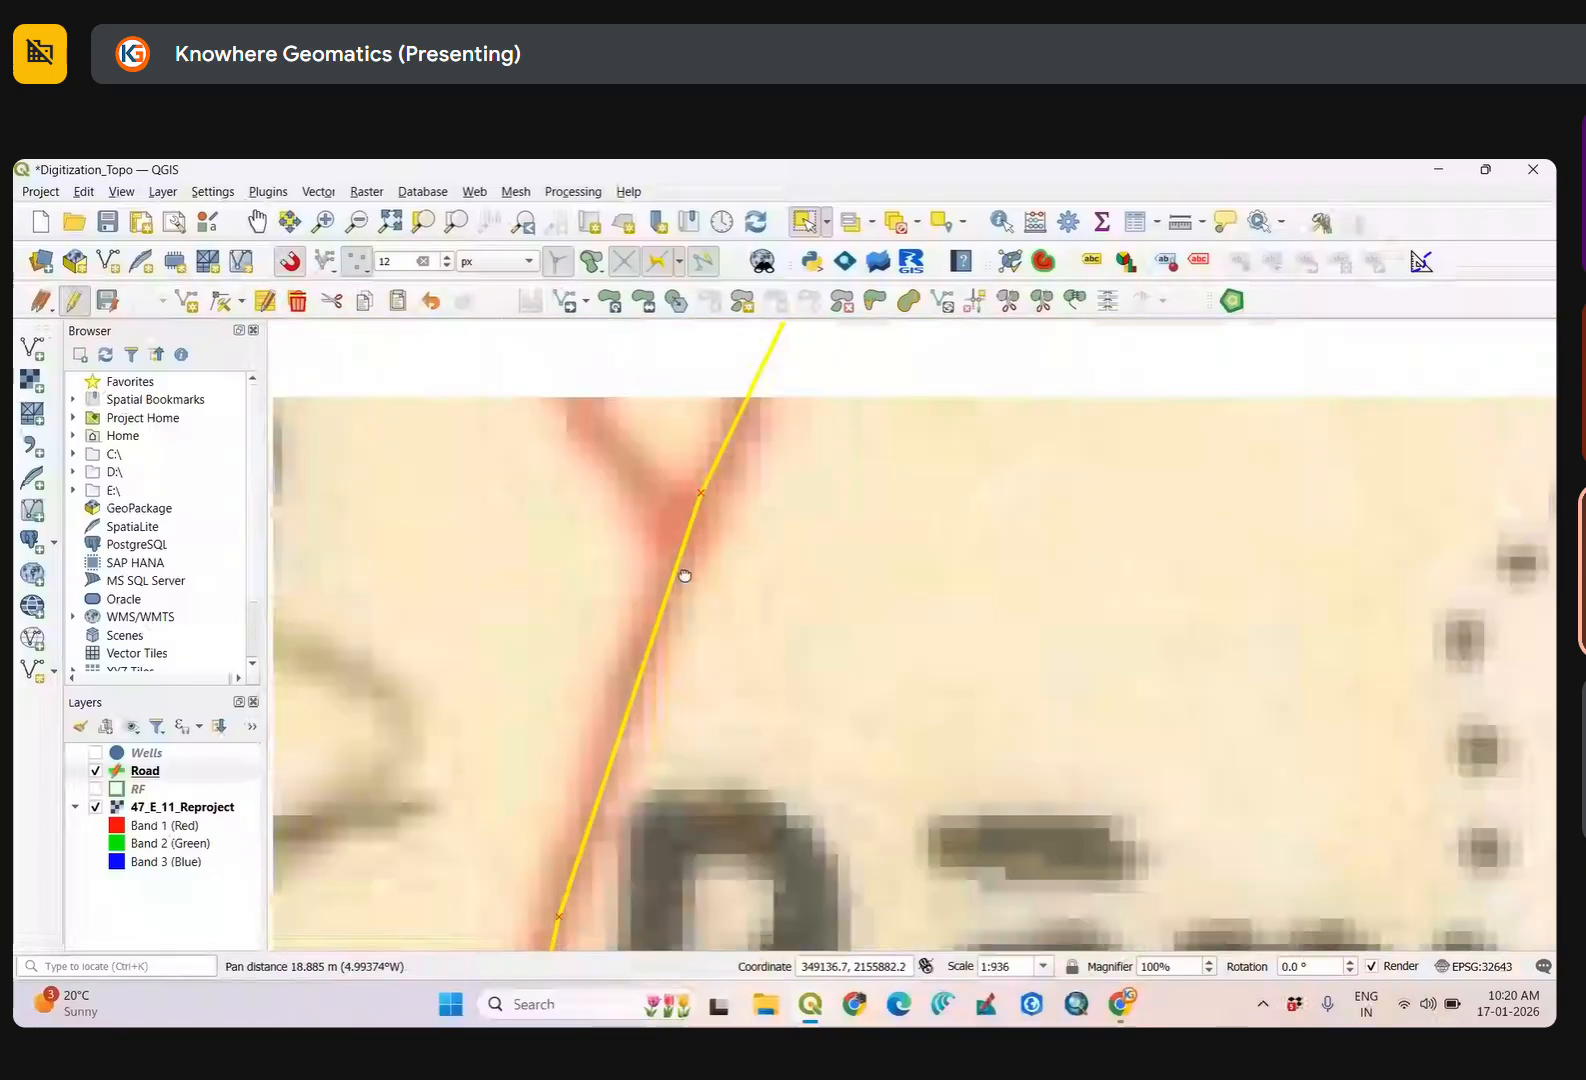
{"action": "scroll", "coordinate": [648, 673], "scroll_direction": "down", "scroll_amount": 2}
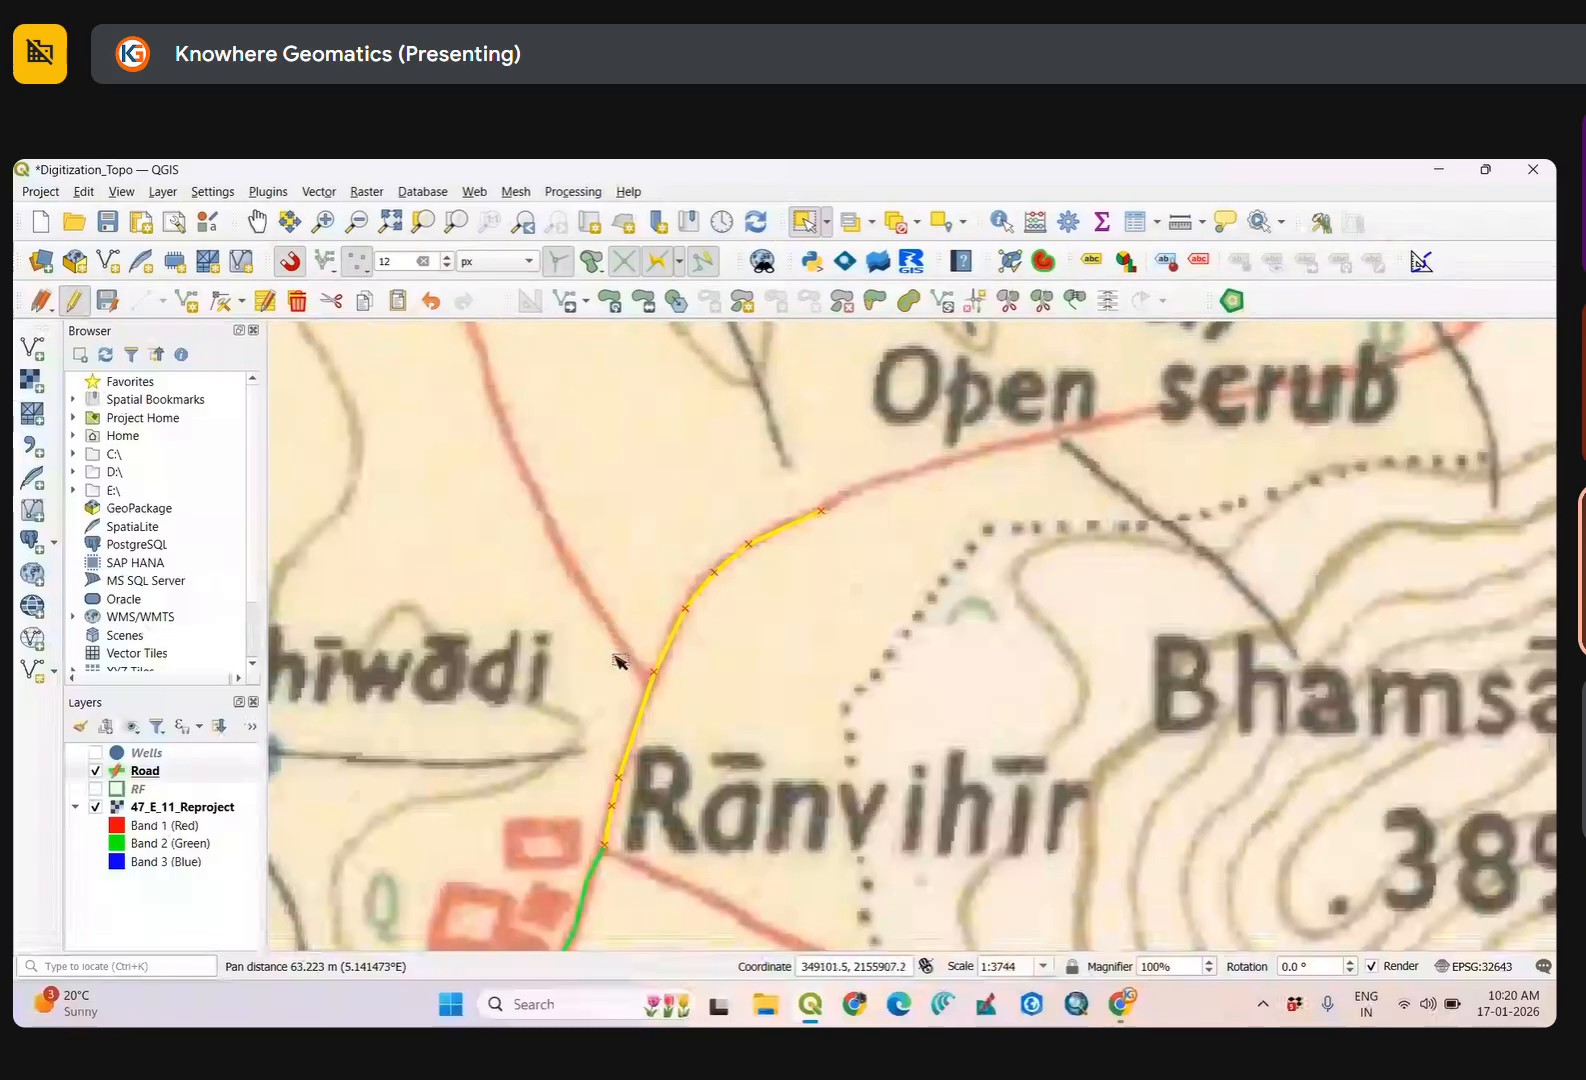
{"action": "scroll", "coordinate": [660, 677], "scroll_direction": "up", "scroll_amount": 3}
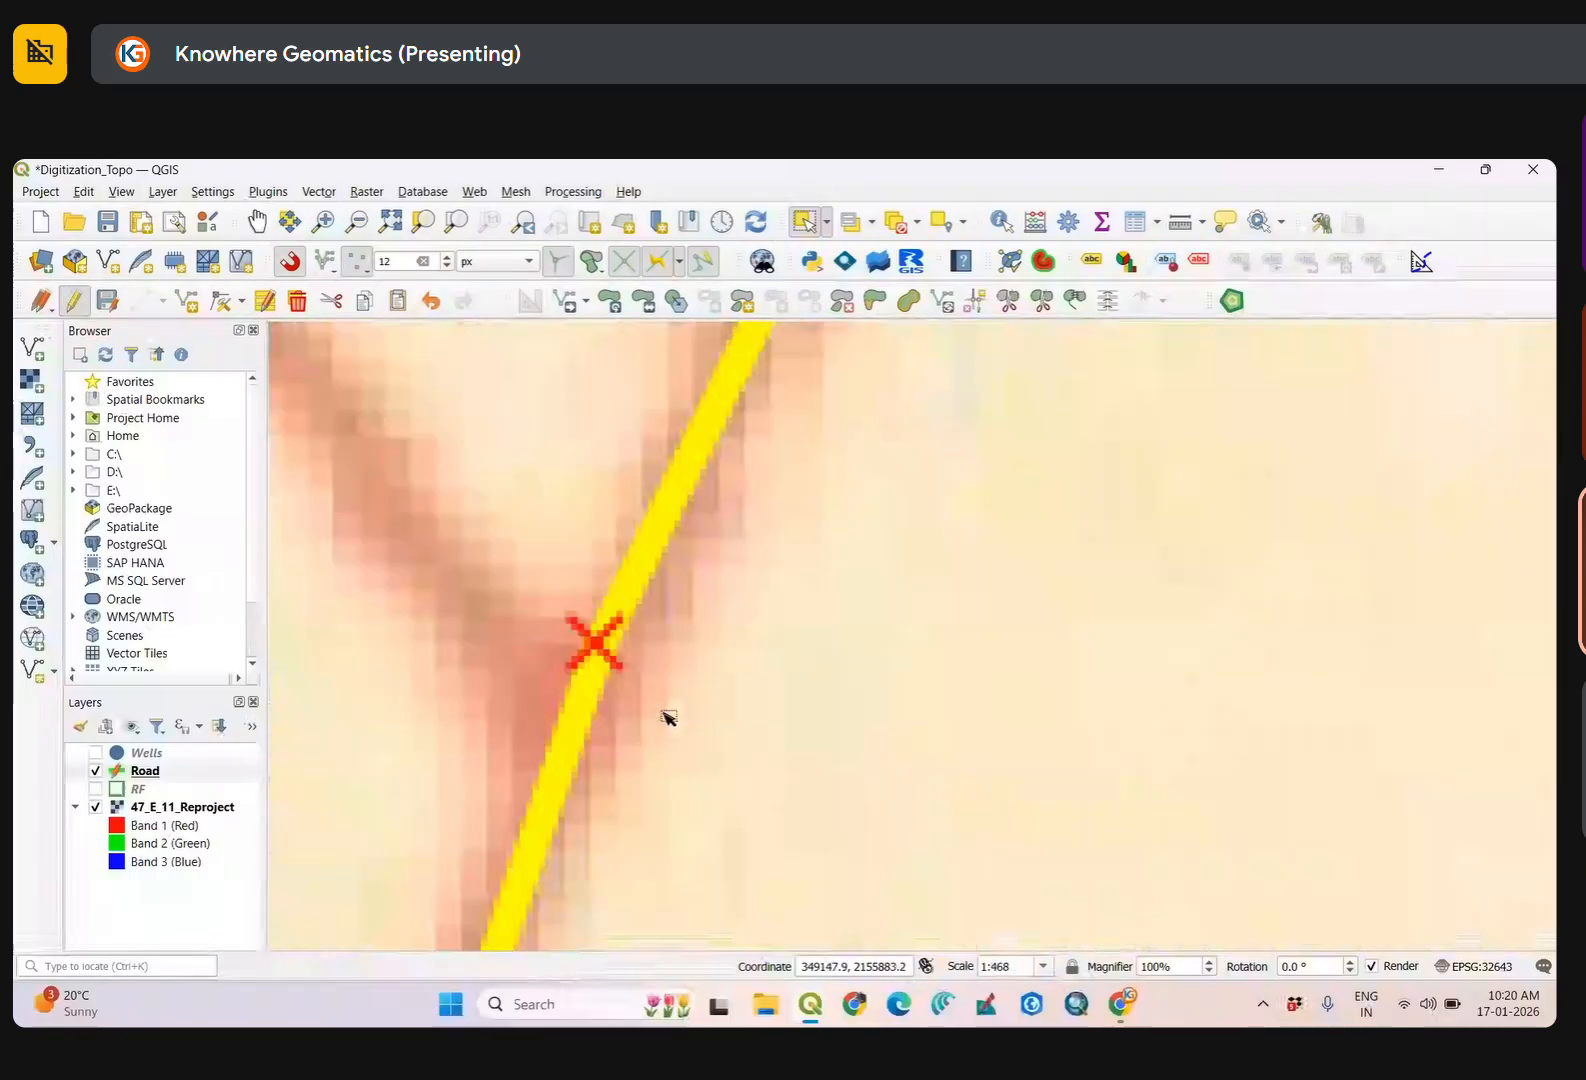
Move the road line's vertex at the fork north of Rānvihīr onto the centre of the red road junction with the Vertex Tool.
{"action": "left_click", "coordinate": [222, 300]}
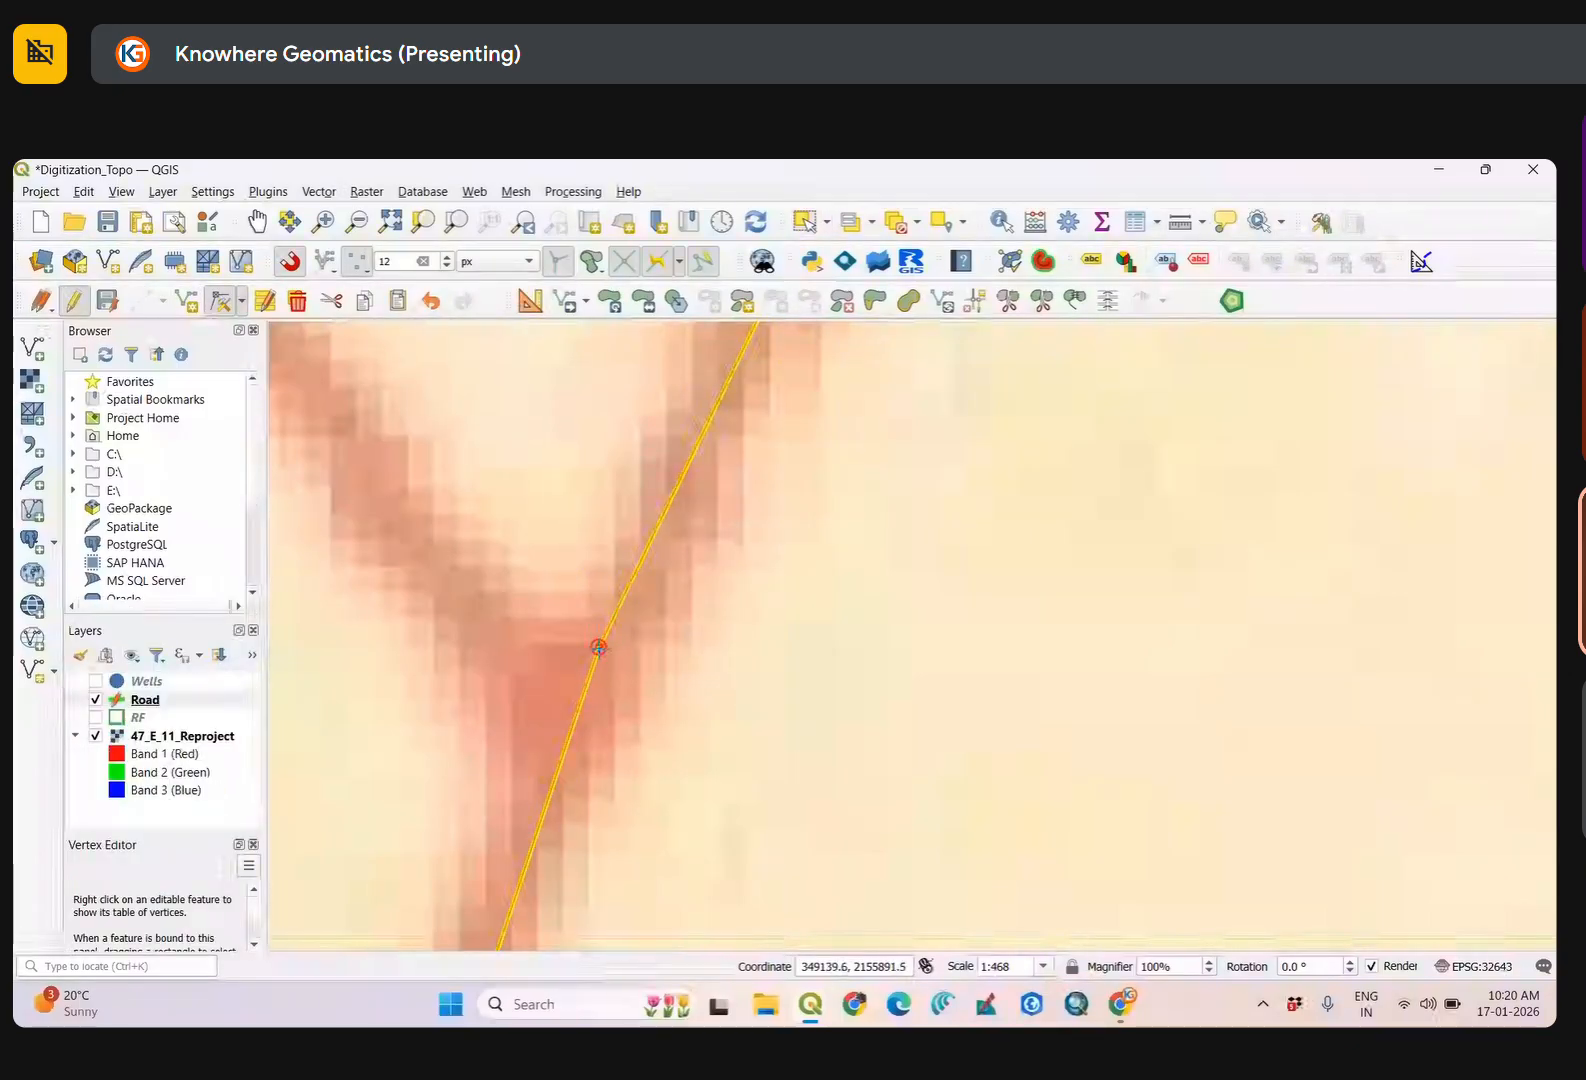
{"action": "left_click", "coordinate": [598, 645]}
{"action": "left_click", "coordinate": [569, 698]}
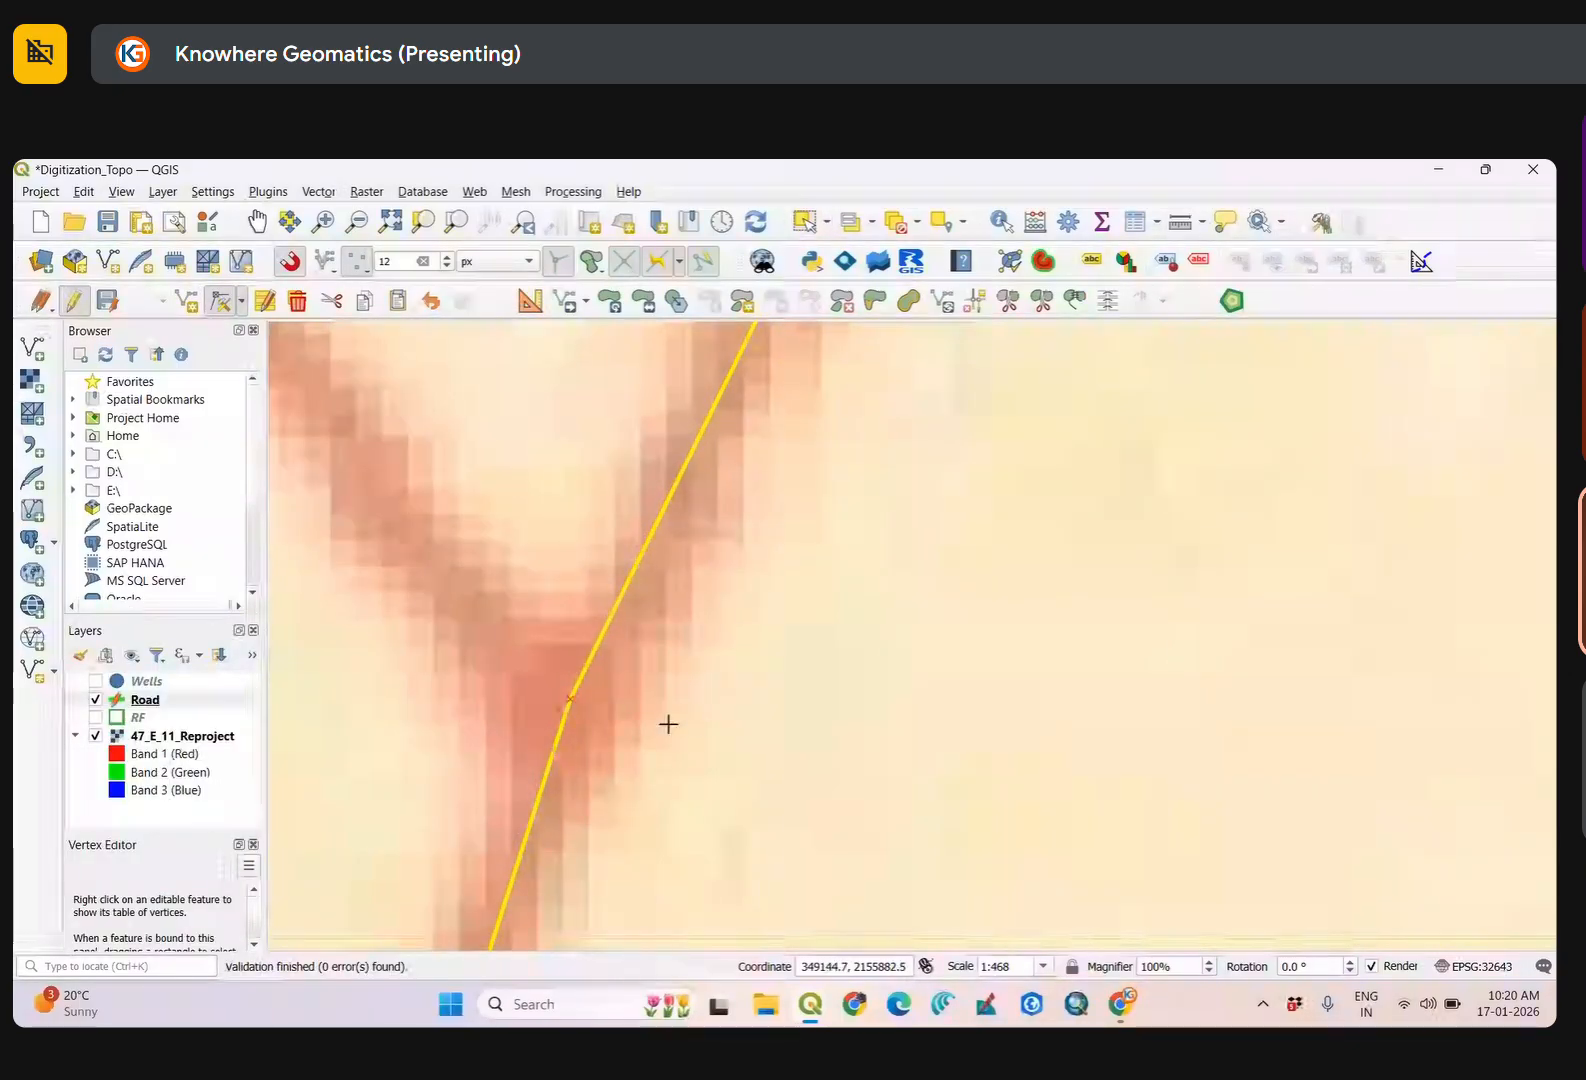
Select the road line north of Rānvihīr and examine its extent from the buildings past the fork toward Open scrub.
{"action": "left_click", "coordinate": [804, 221]}
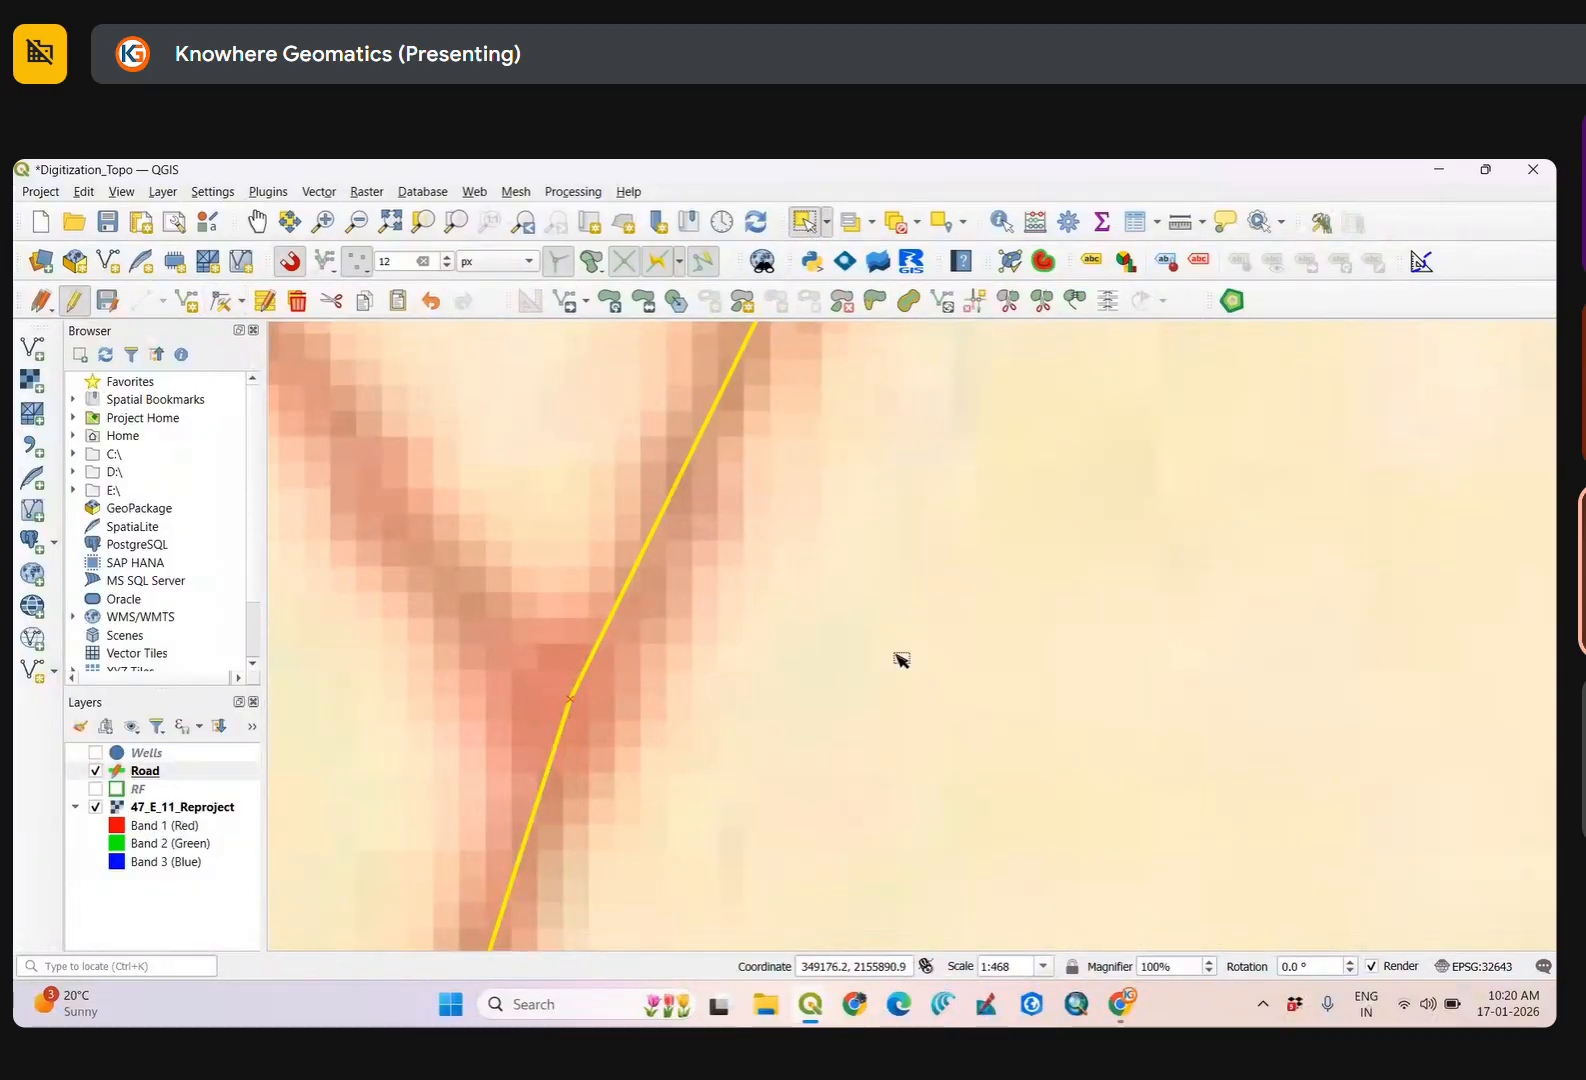
{"action": "left_click", "coordinate": [896, 660]}
{"action": "scroll", "coordinate": [740, 718], "scroll_direction": "down", "scroll_amount": 3}
{"action": "left_click", "coordinate": [735, 690]}
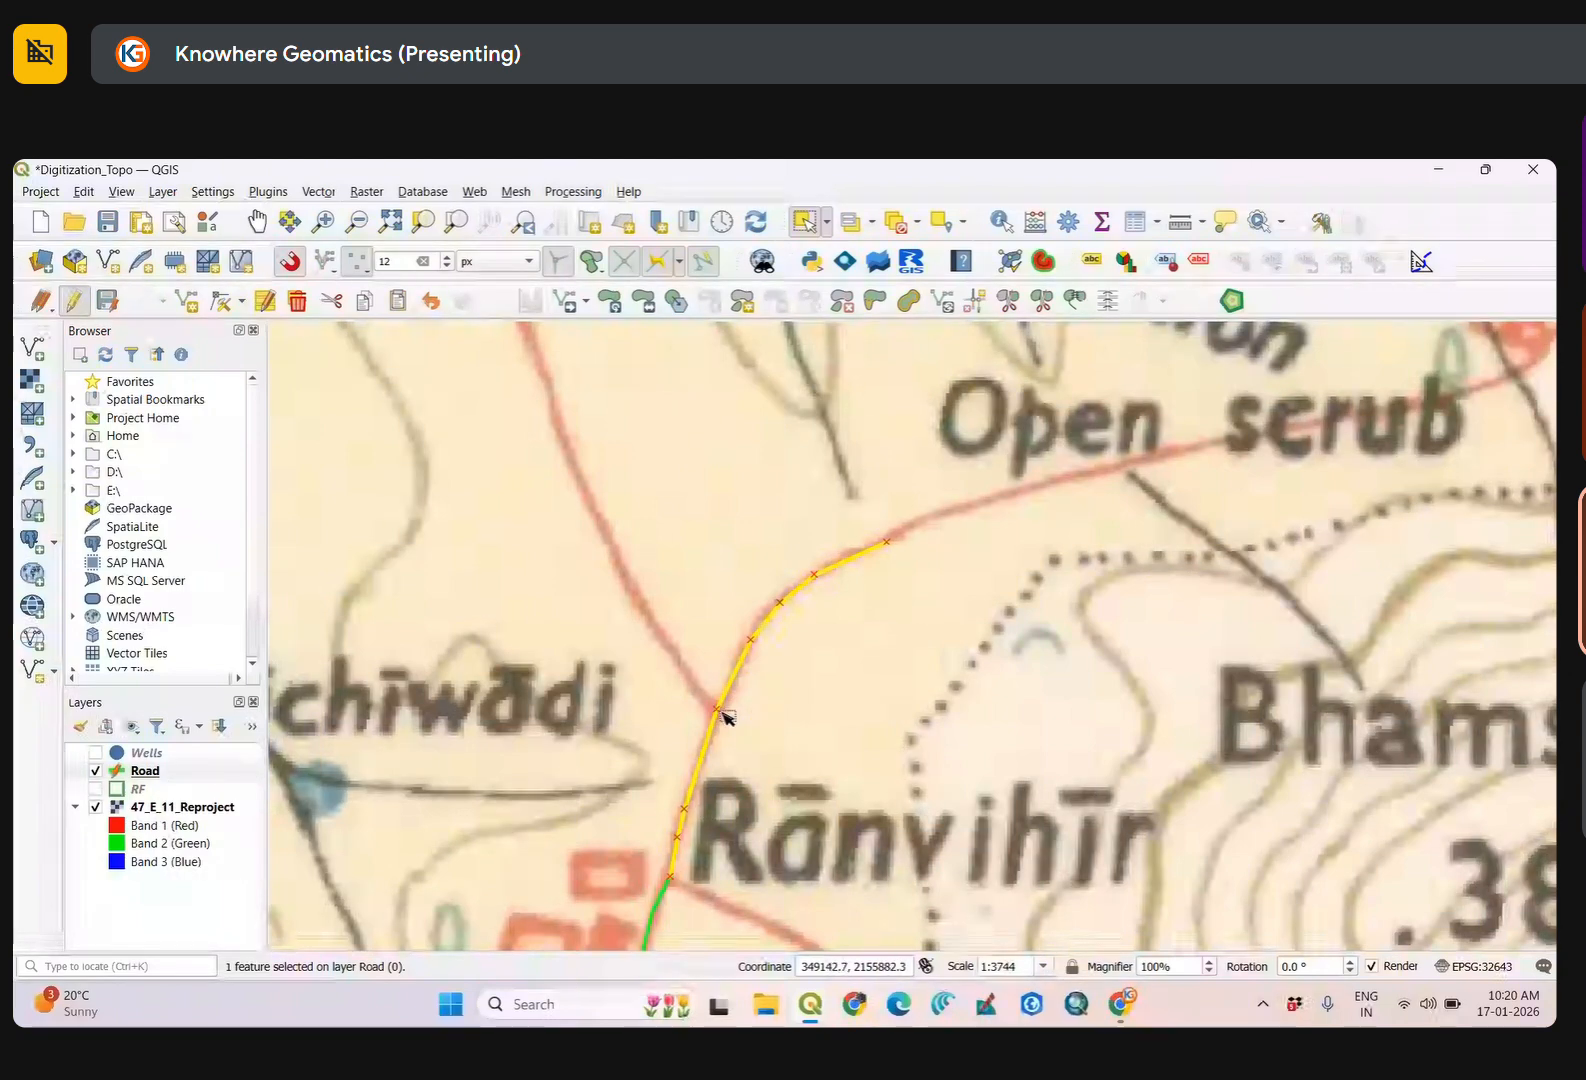
{"action": "scroll", "coordinate": [745, 718], "scroll_direction": "down", "scroll_amount": 3}
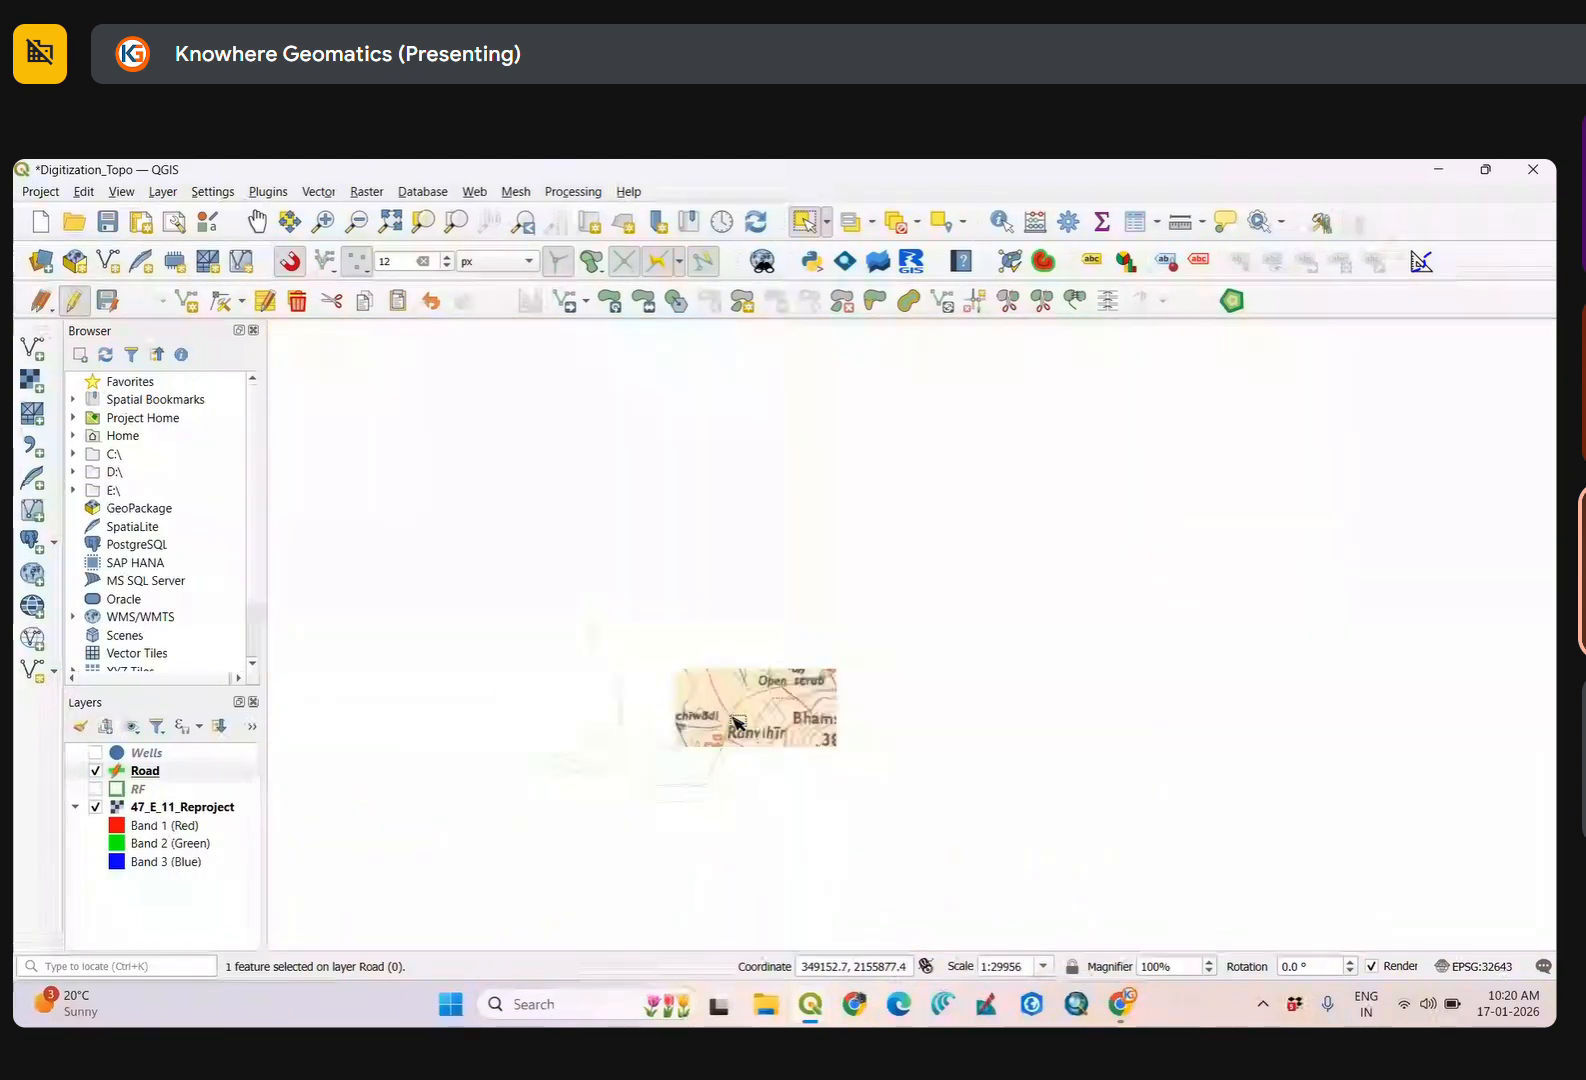
{"action": "scroll", "coordinate": [745, 720], "scroll_direction": "up", "scroll_amount": 3}
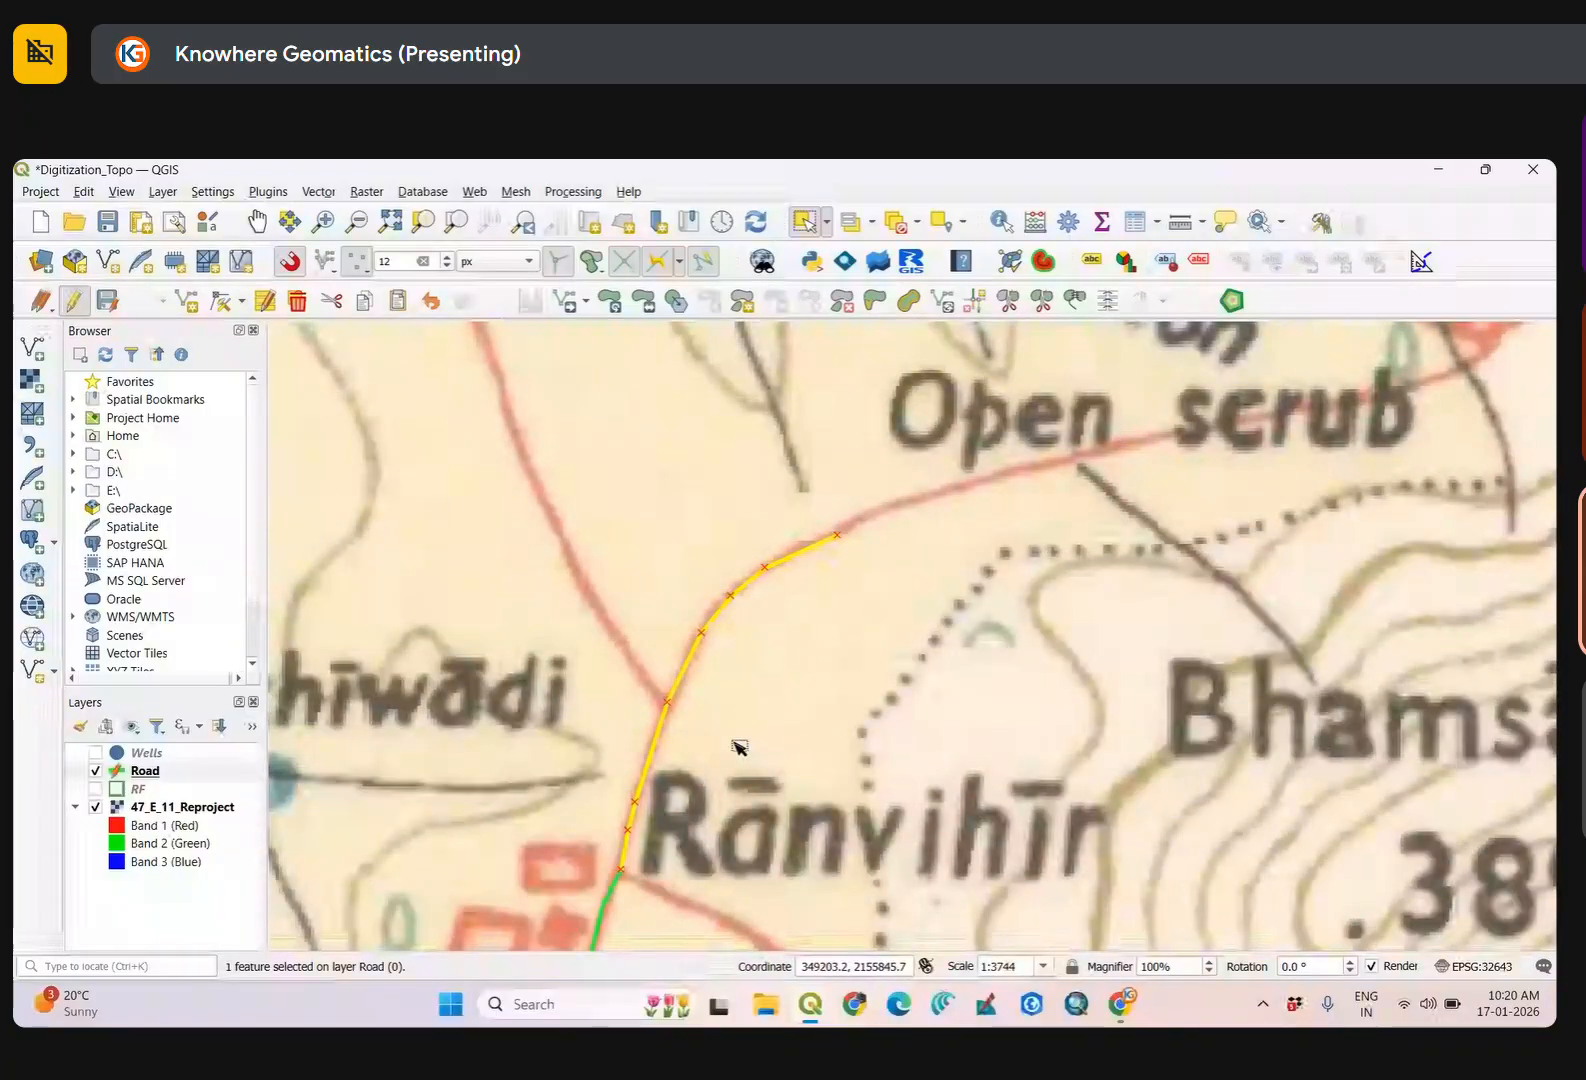
{"action": "left_click_drag", "start_coordinate": [740, 748], "coordinate": [697, 790]}
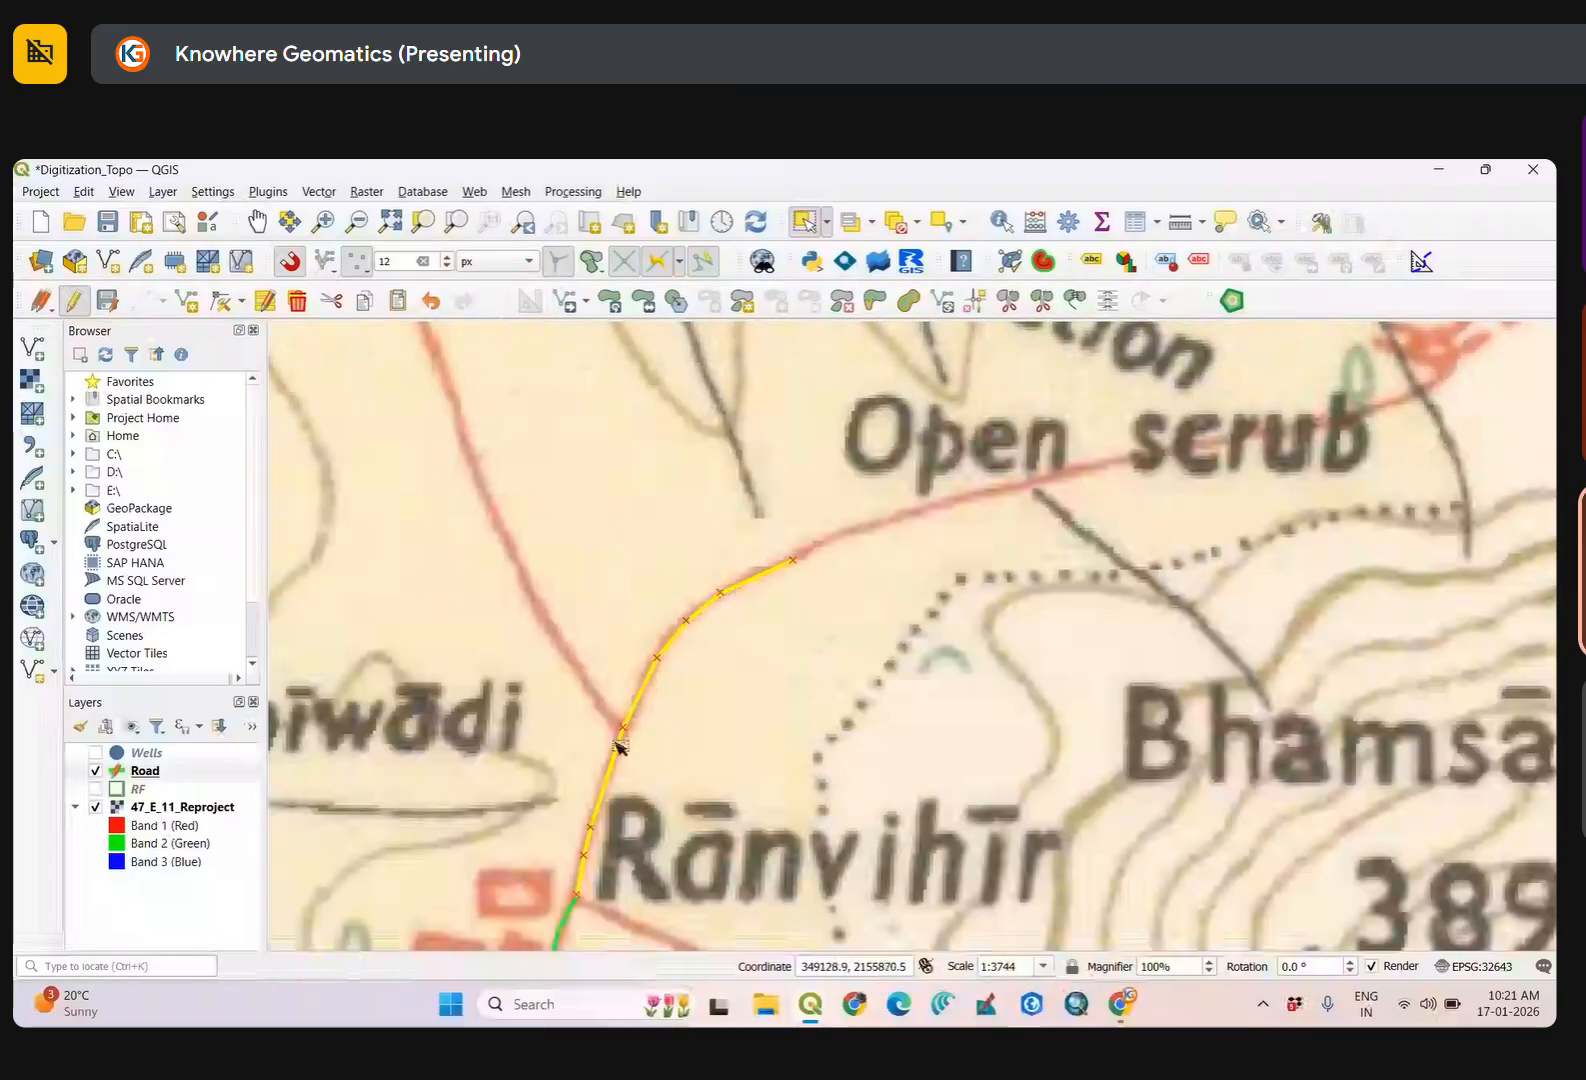
{"action": "left_click", "coordinate": [766, 735]}
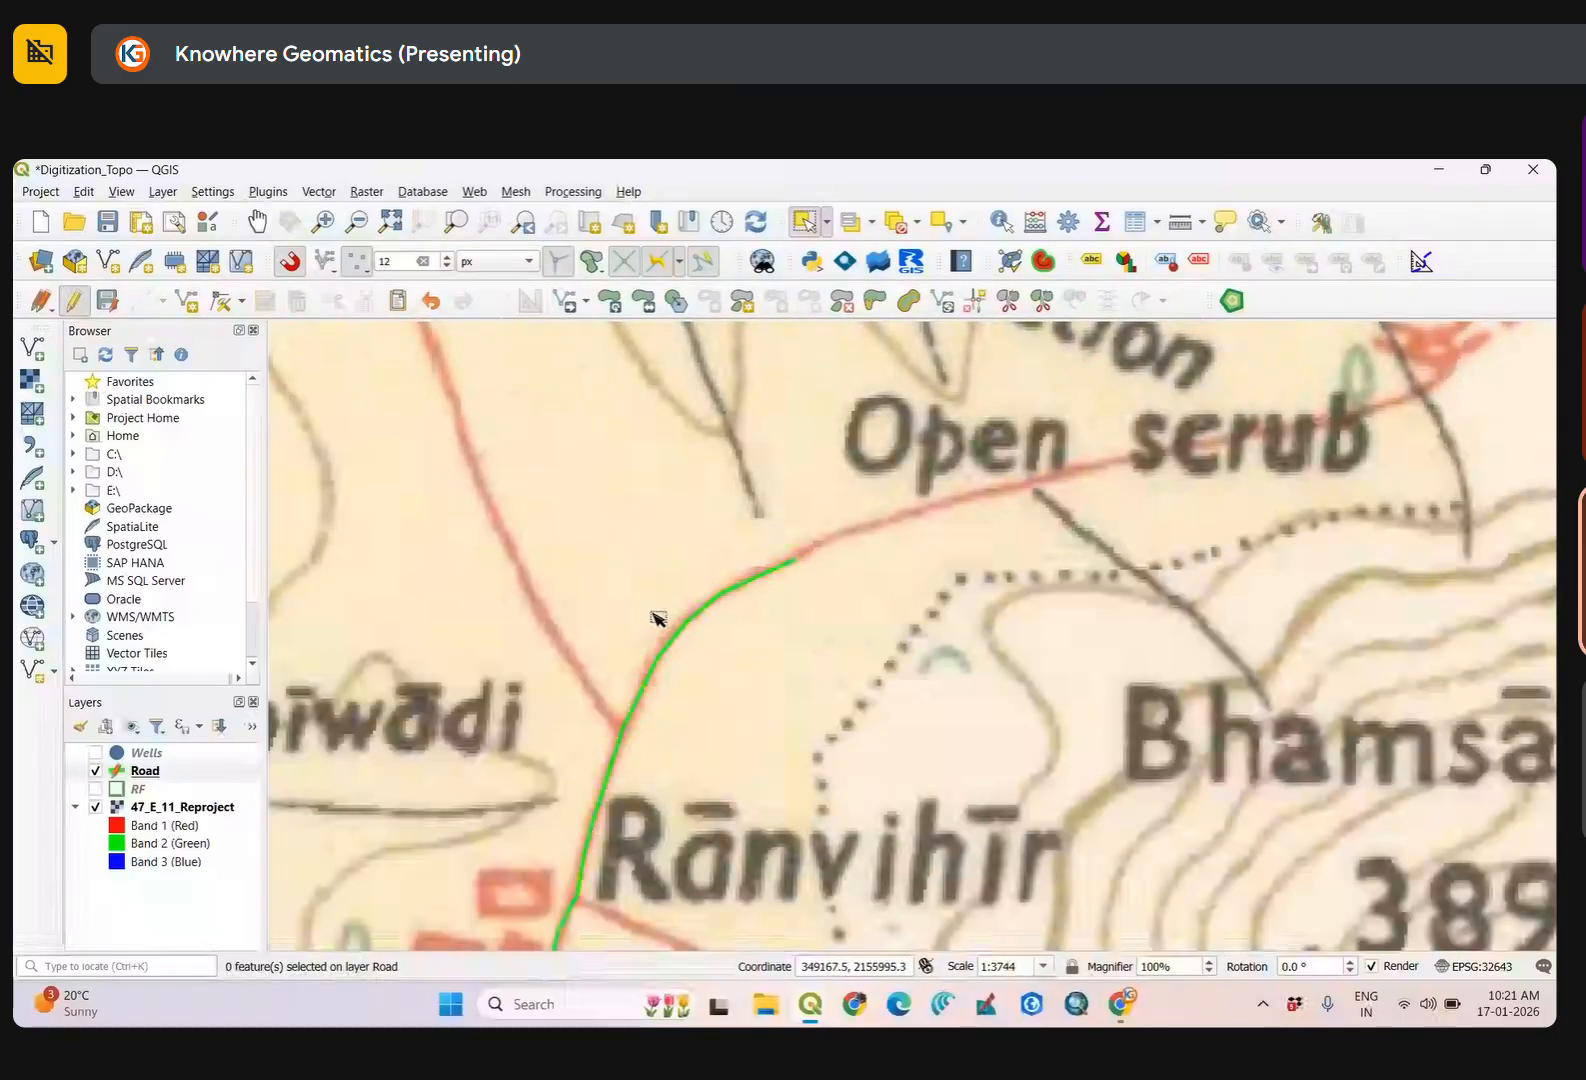
{"action": "left_click_drag", "start_coordinate": [648, 602], "coordinate": [766, 719]}
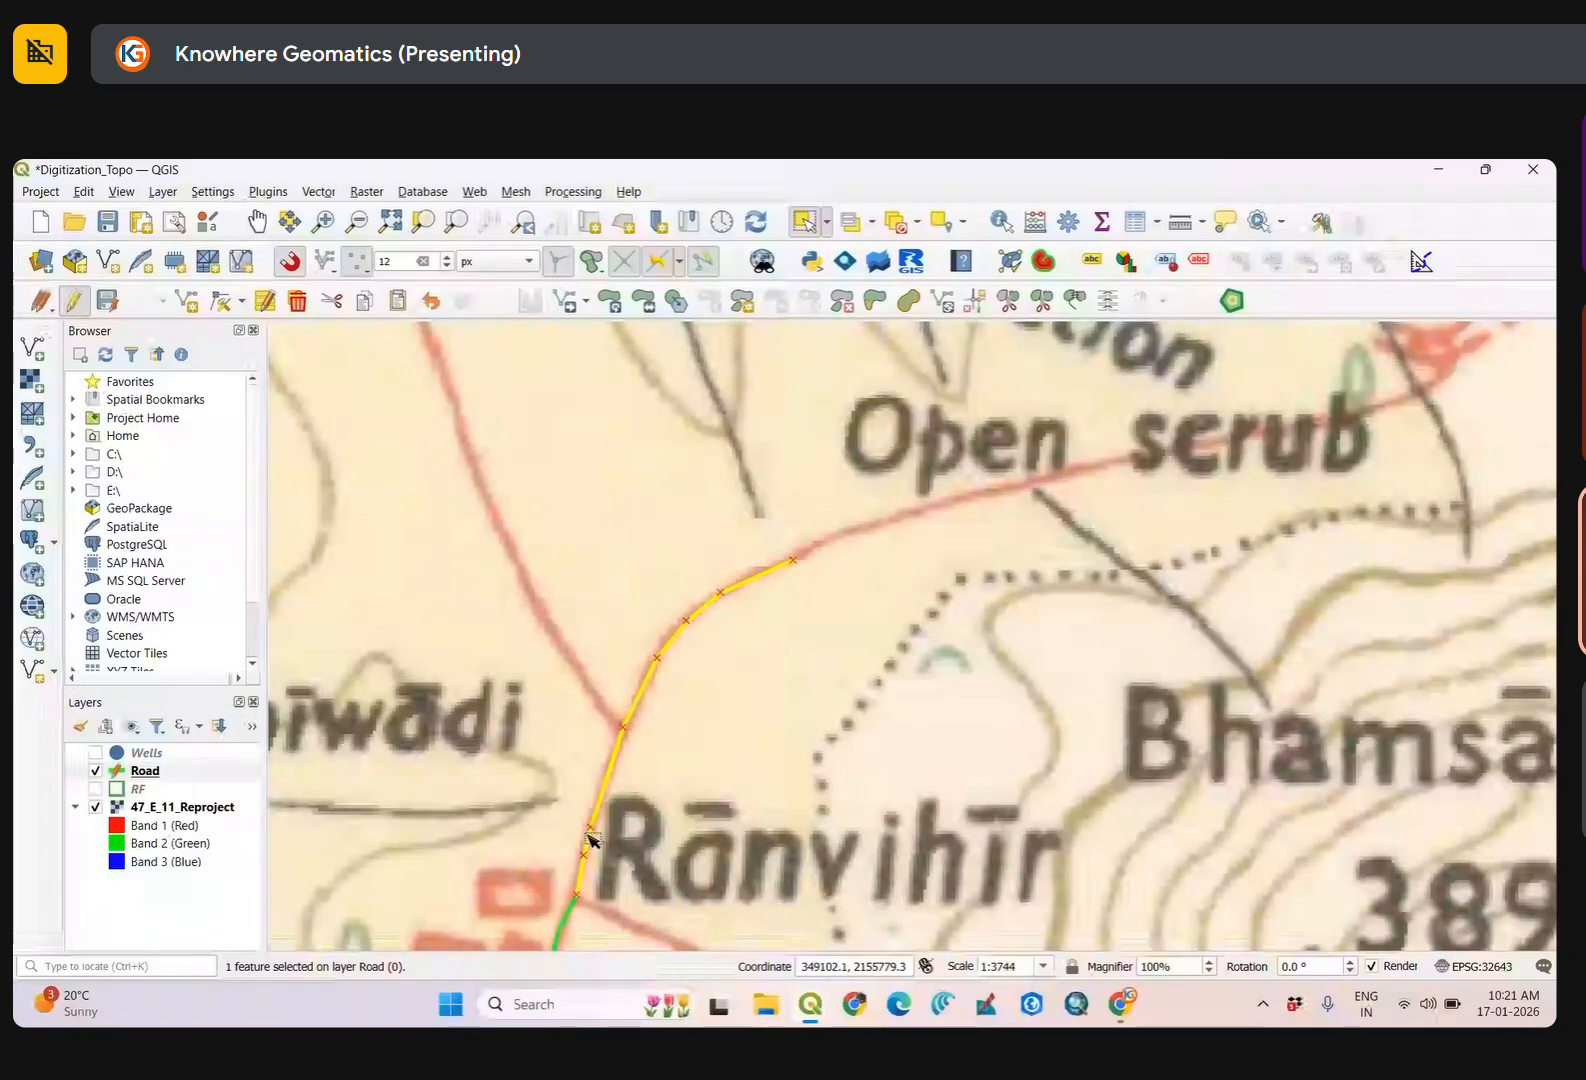
{"action": "left_click", "coordinate": [733, 711]}
{"action": "left_click_drag", "start_coordinate": [655, 609], "coordinate": [741, 709]}
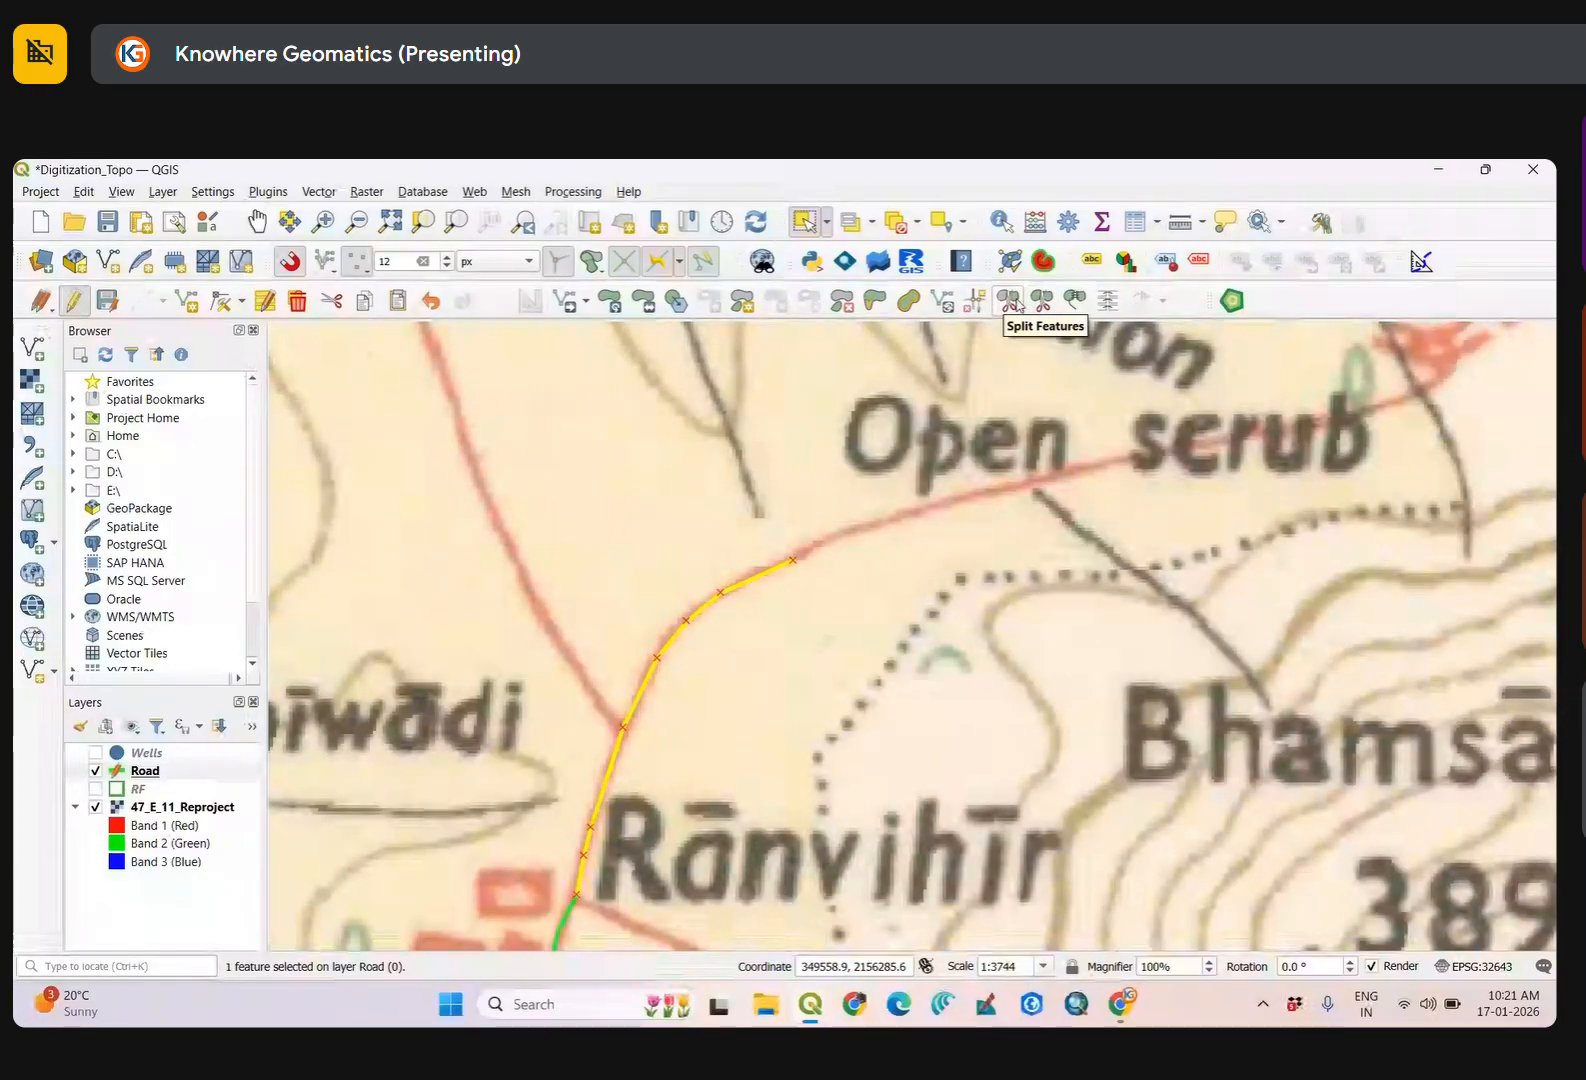
Split the selected road line at its vertex on the fork north of Rānvihīr using Split Features.
{"action": "left_click", "coordinate": [1017, 305]}
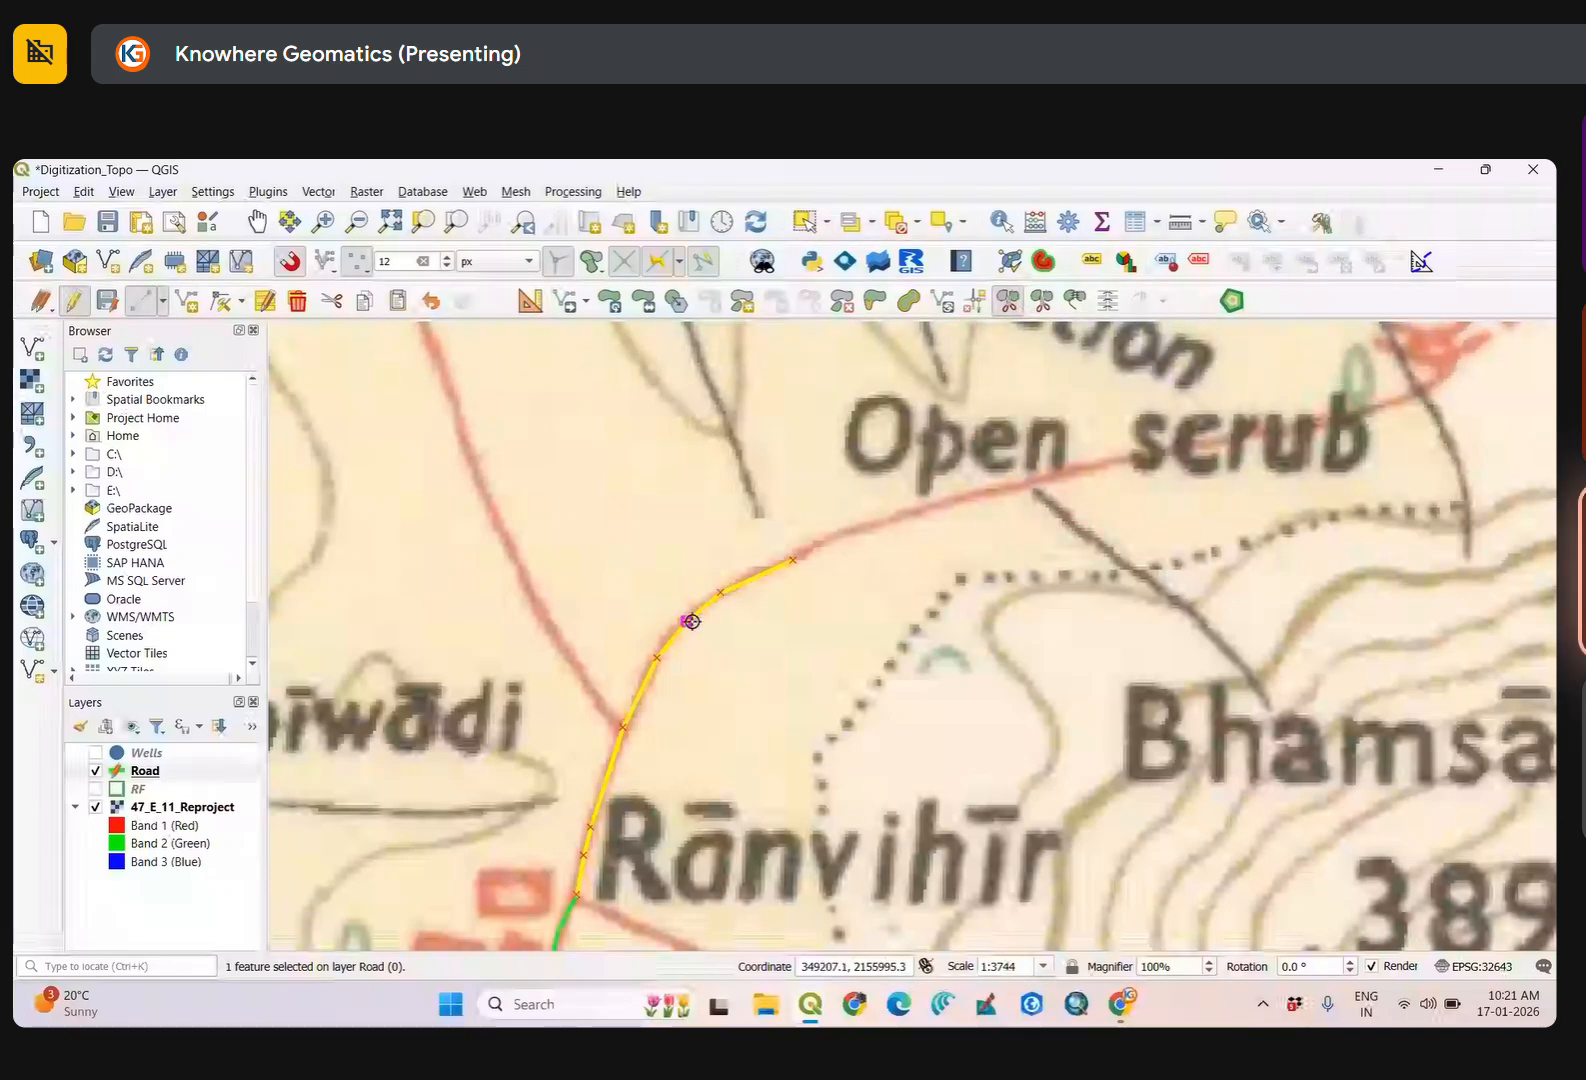
{"action": "scroll", "coordinate": [628, 748], "scroll_direction": "up", "scroll_amount": 3}
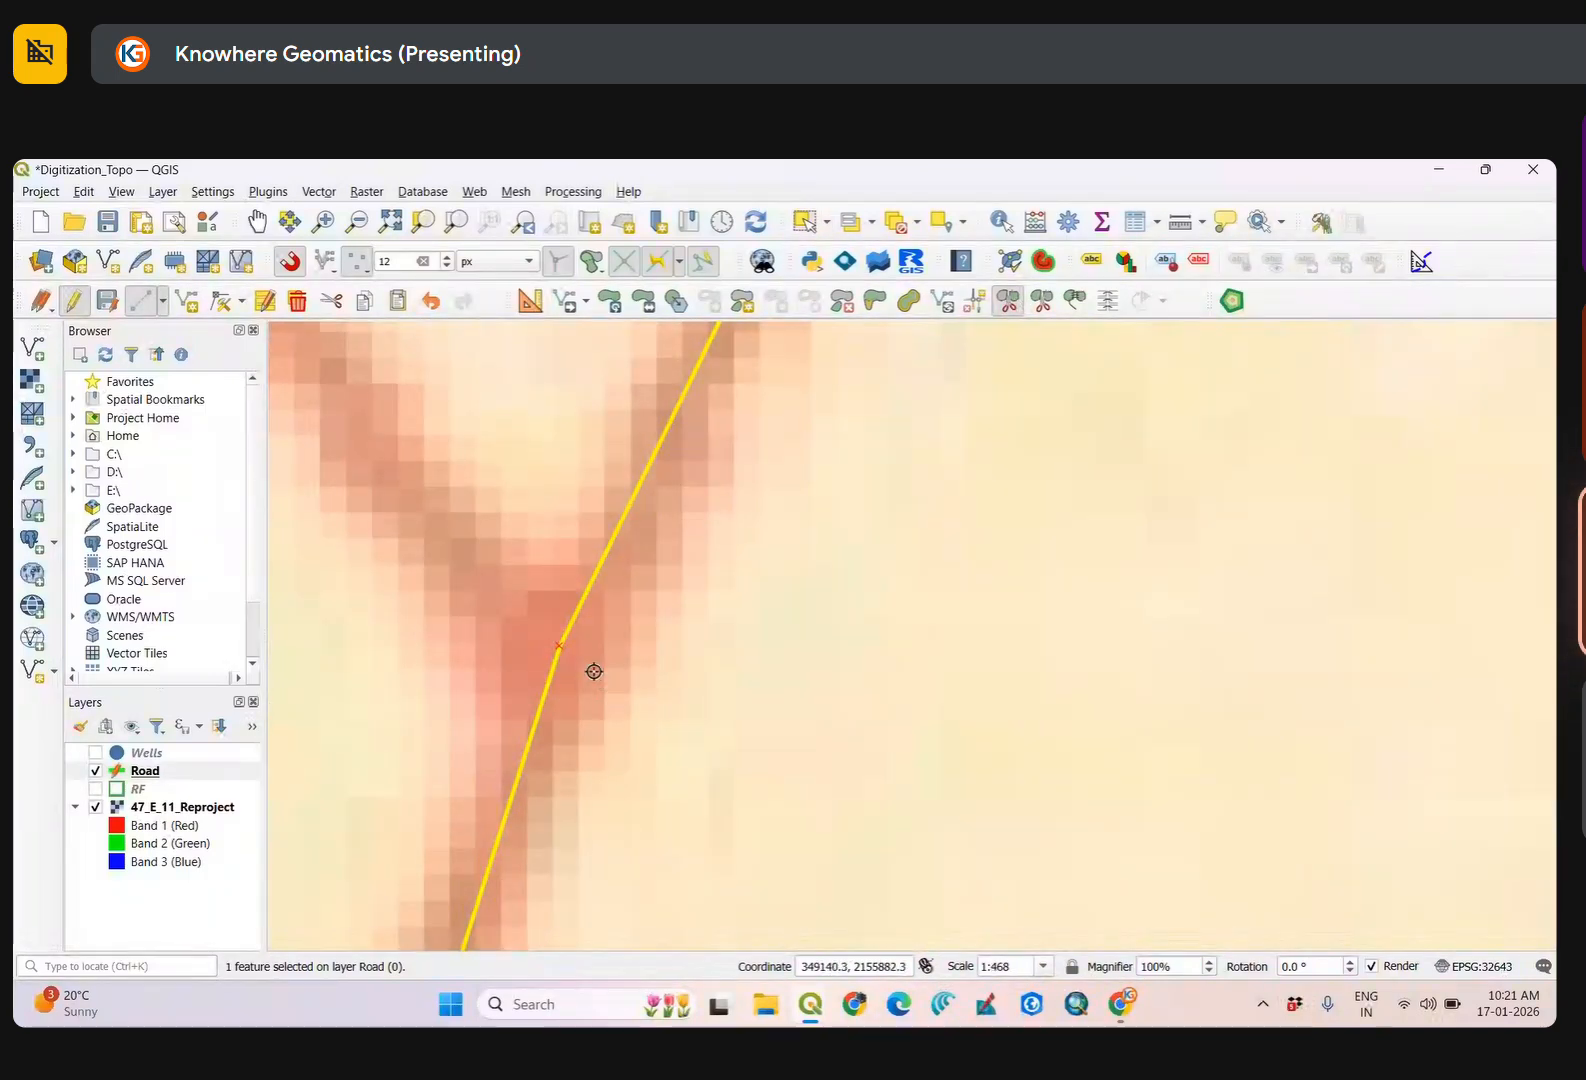
{"action": "scroll", "coordinate": [568, 649], "scroll_direction": "down", "scroll_amount": 2}
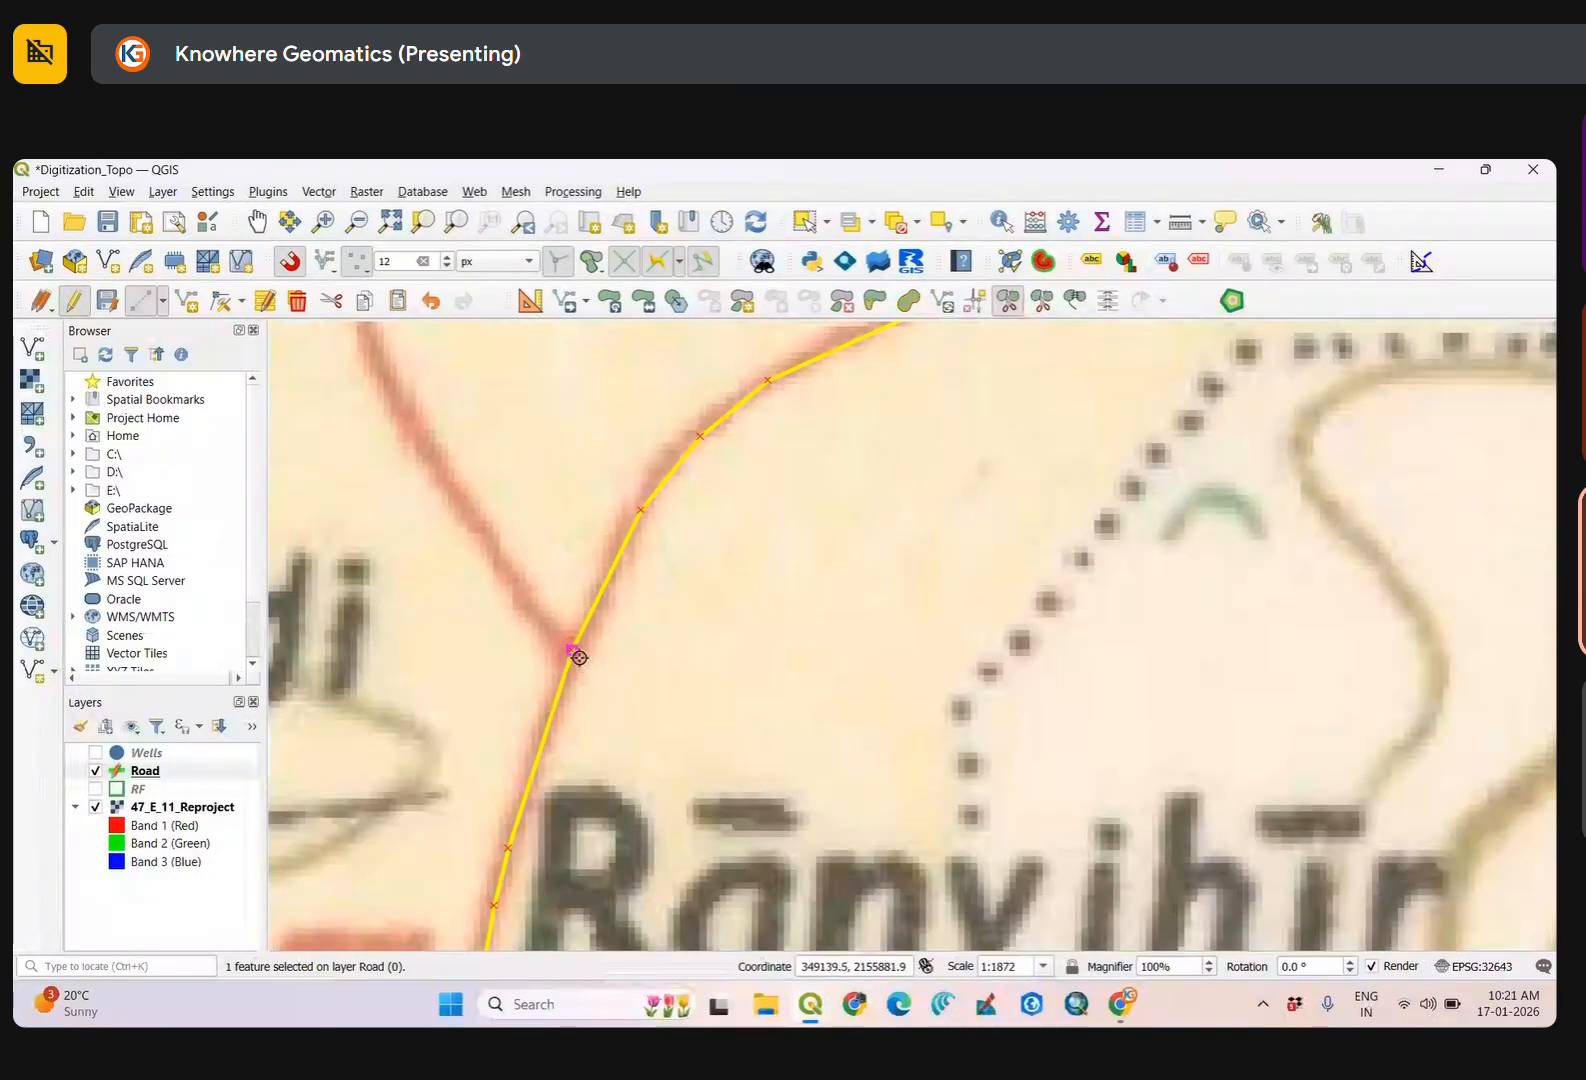
{"action": "left_click", "coordinate": [573, 648]}
{"action": "right_click", "coordinate": [578, 653]}
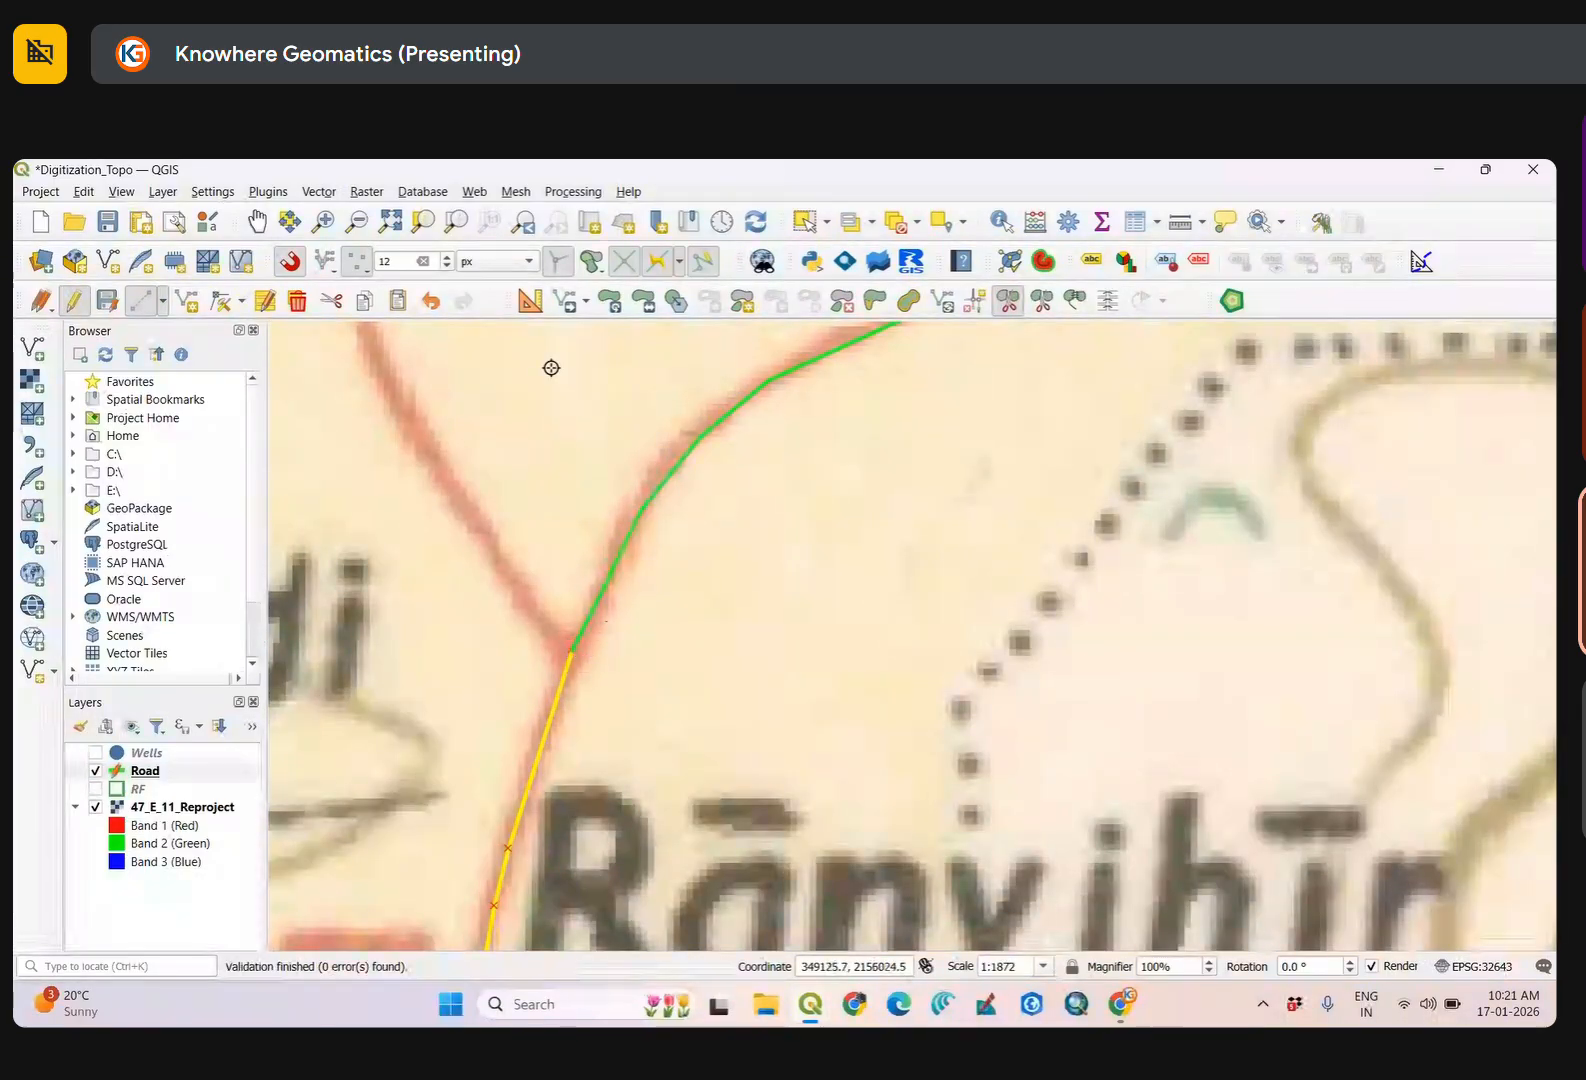
Select the road segments north and south of the fork in turn to check that the line is split there.
{"action": "left_click", "coordinate": [803, 220]}
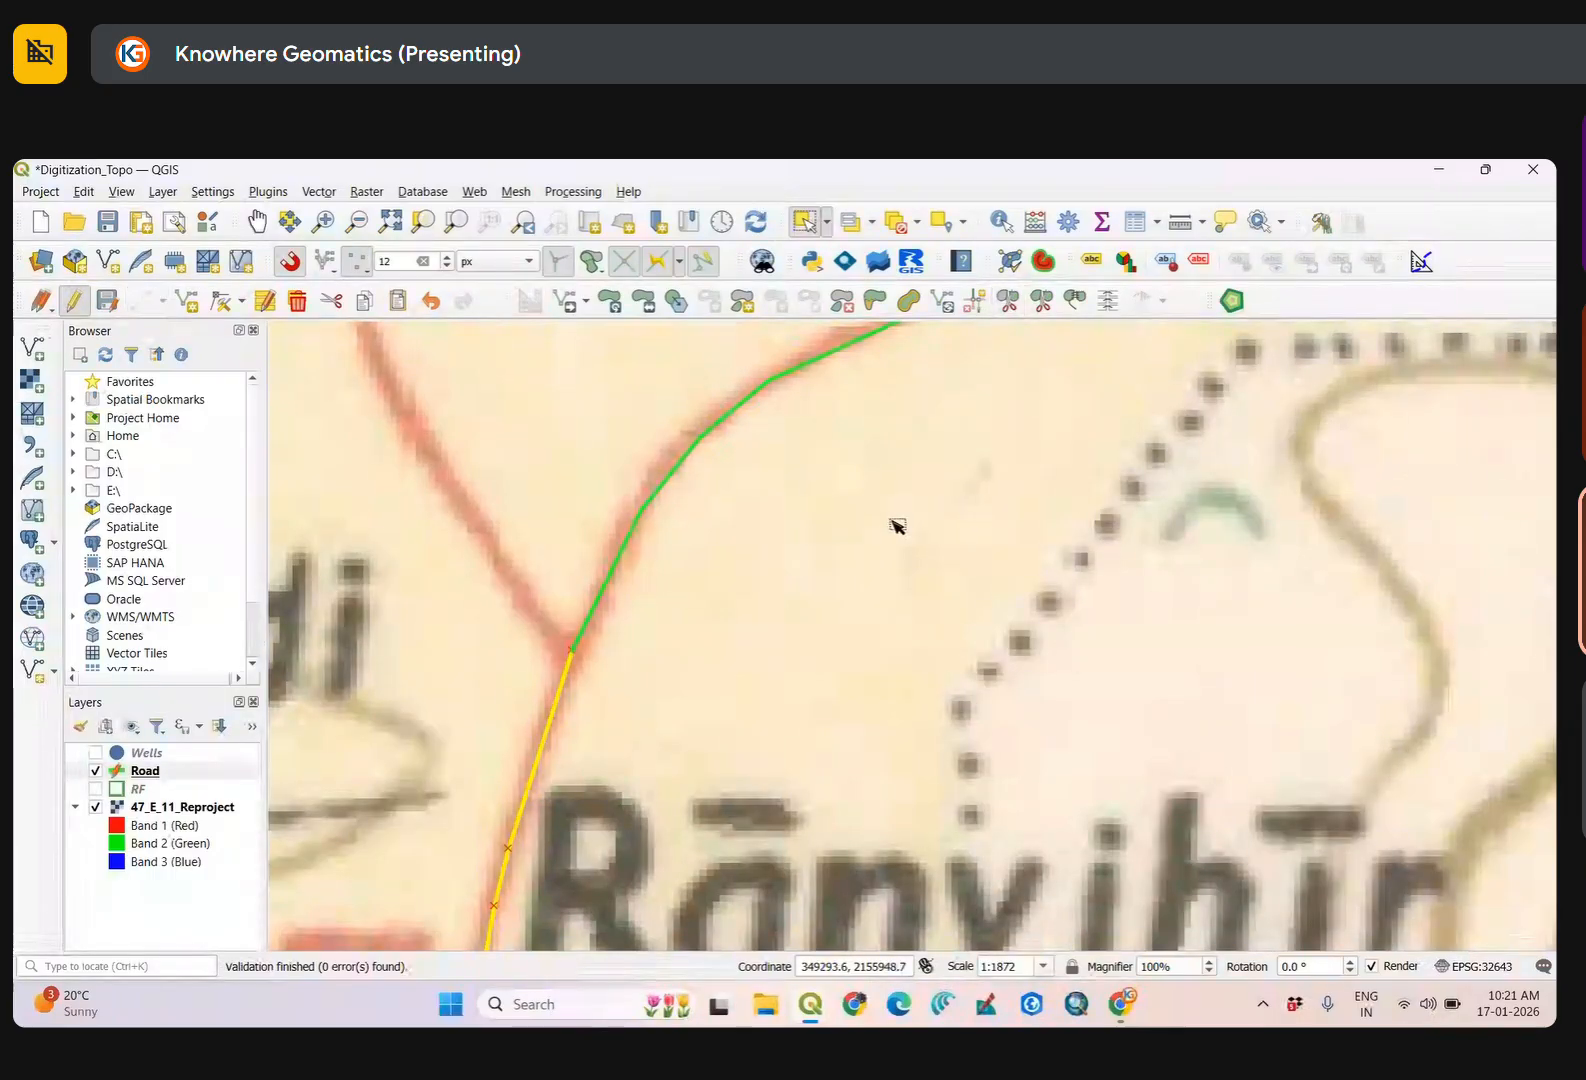
{"action": "left_click", "coordinate": [896, 522]}
{"action": "scroll", "coordinate": [810, 505], "scroll_direction": "down", "scroll_amount": 1}
{"action": "left_click", "coordinate": [727, 540]}
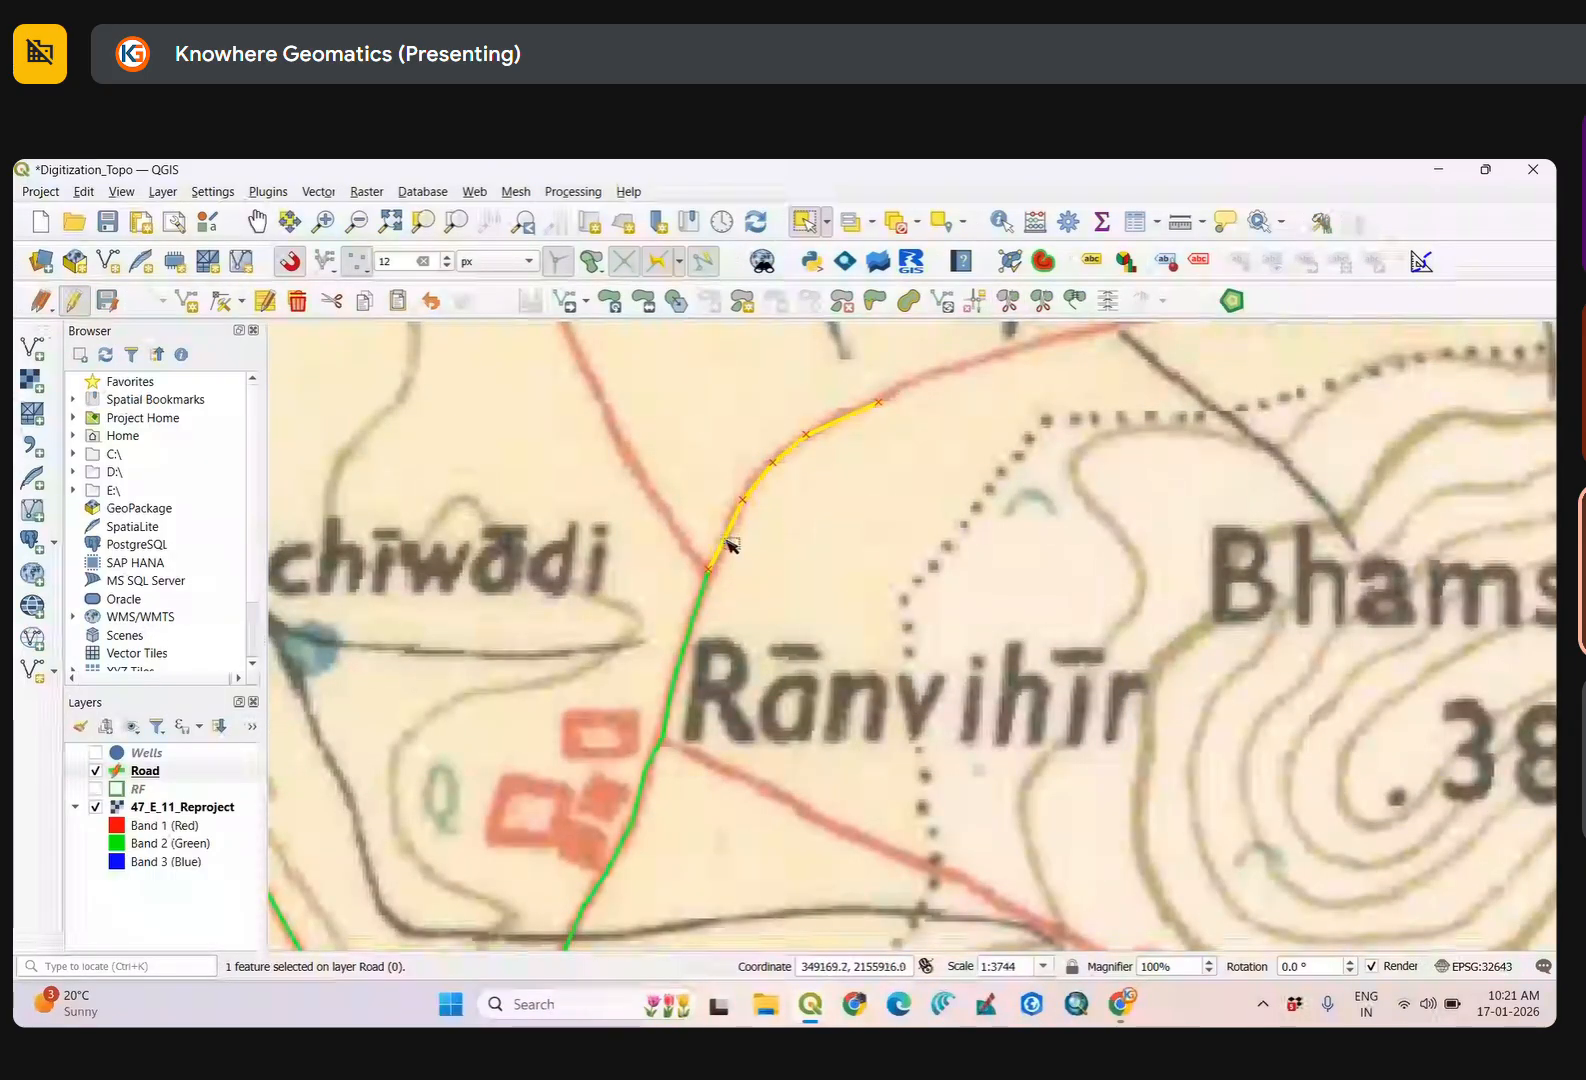
{"action": "left_click", "coordinate": [695, 648]}
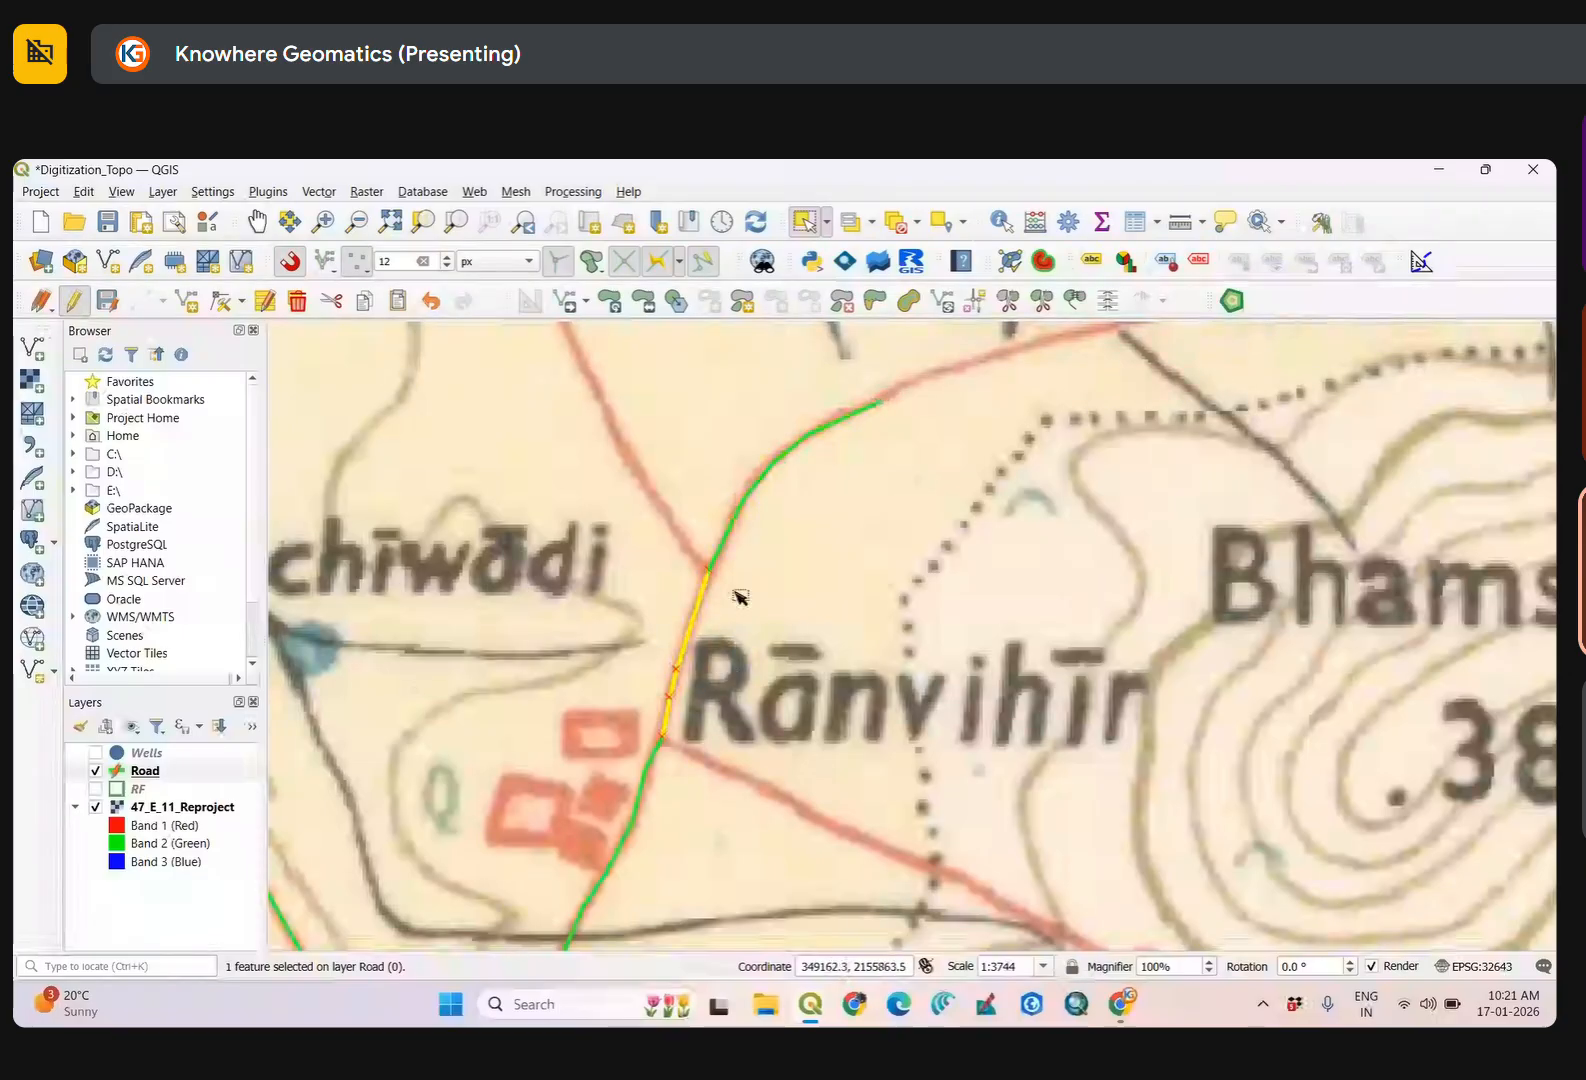
Start a new Road line at the open end of the northern segment and trace the red road below the Open label.
{"action": "scroll", "coordinate": [910, 471], "scroll_direction": "down", "scroll_amount": 3}
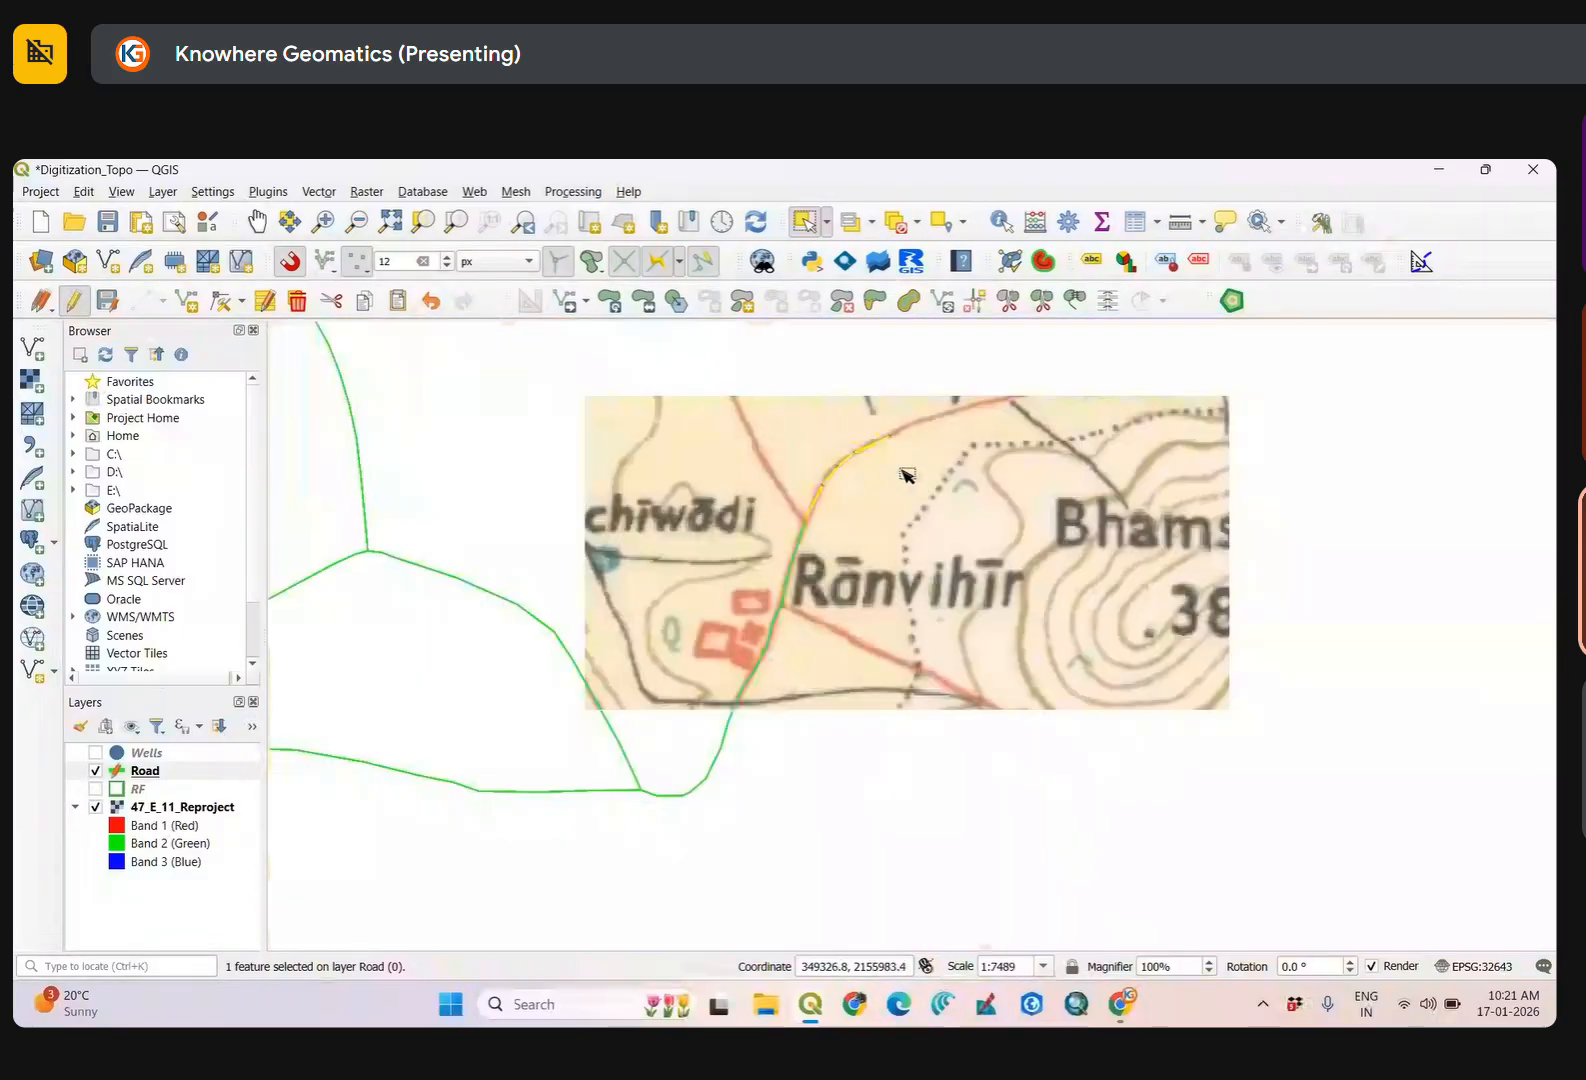
{"action": "left_click_drag", "start_coordinate": [912, 472], "coordinate": [812, 562]}
{"action": "scroll", "coordinate": [808, 562], "scroll_direction": "up", "scroll_amount": 3}
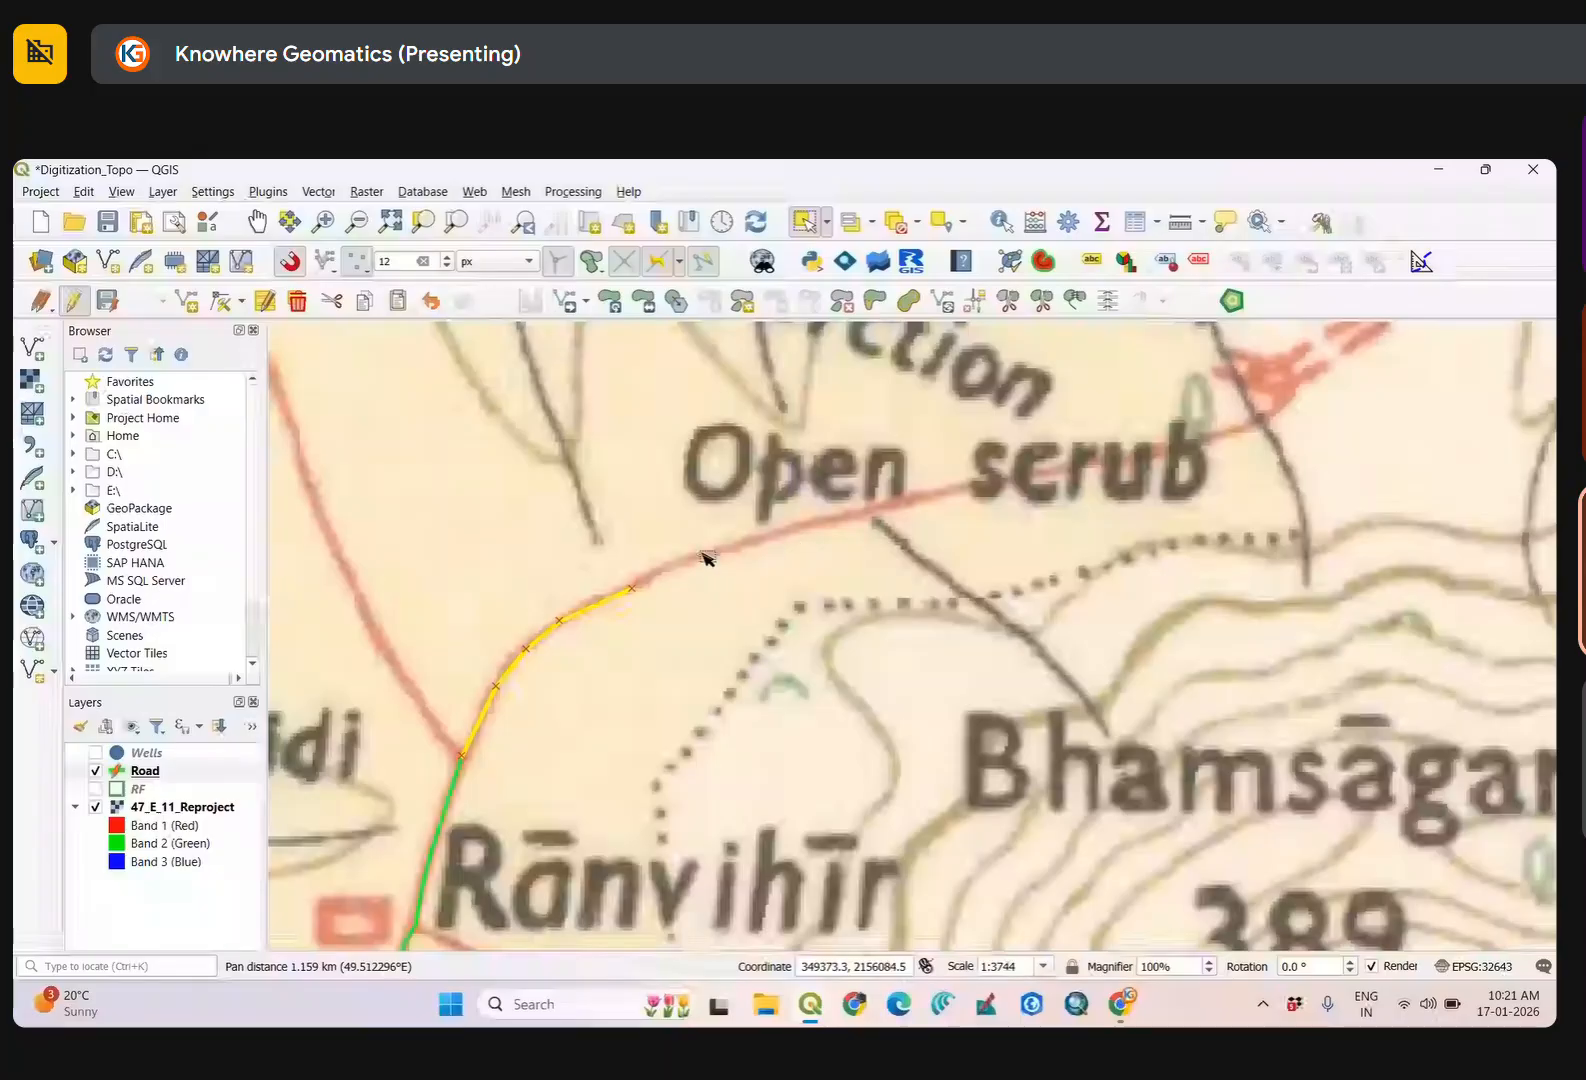
{"action": "scroll", "coordinate": [688, 576], "scroll_direction": "up", "scroll_amount": 2}
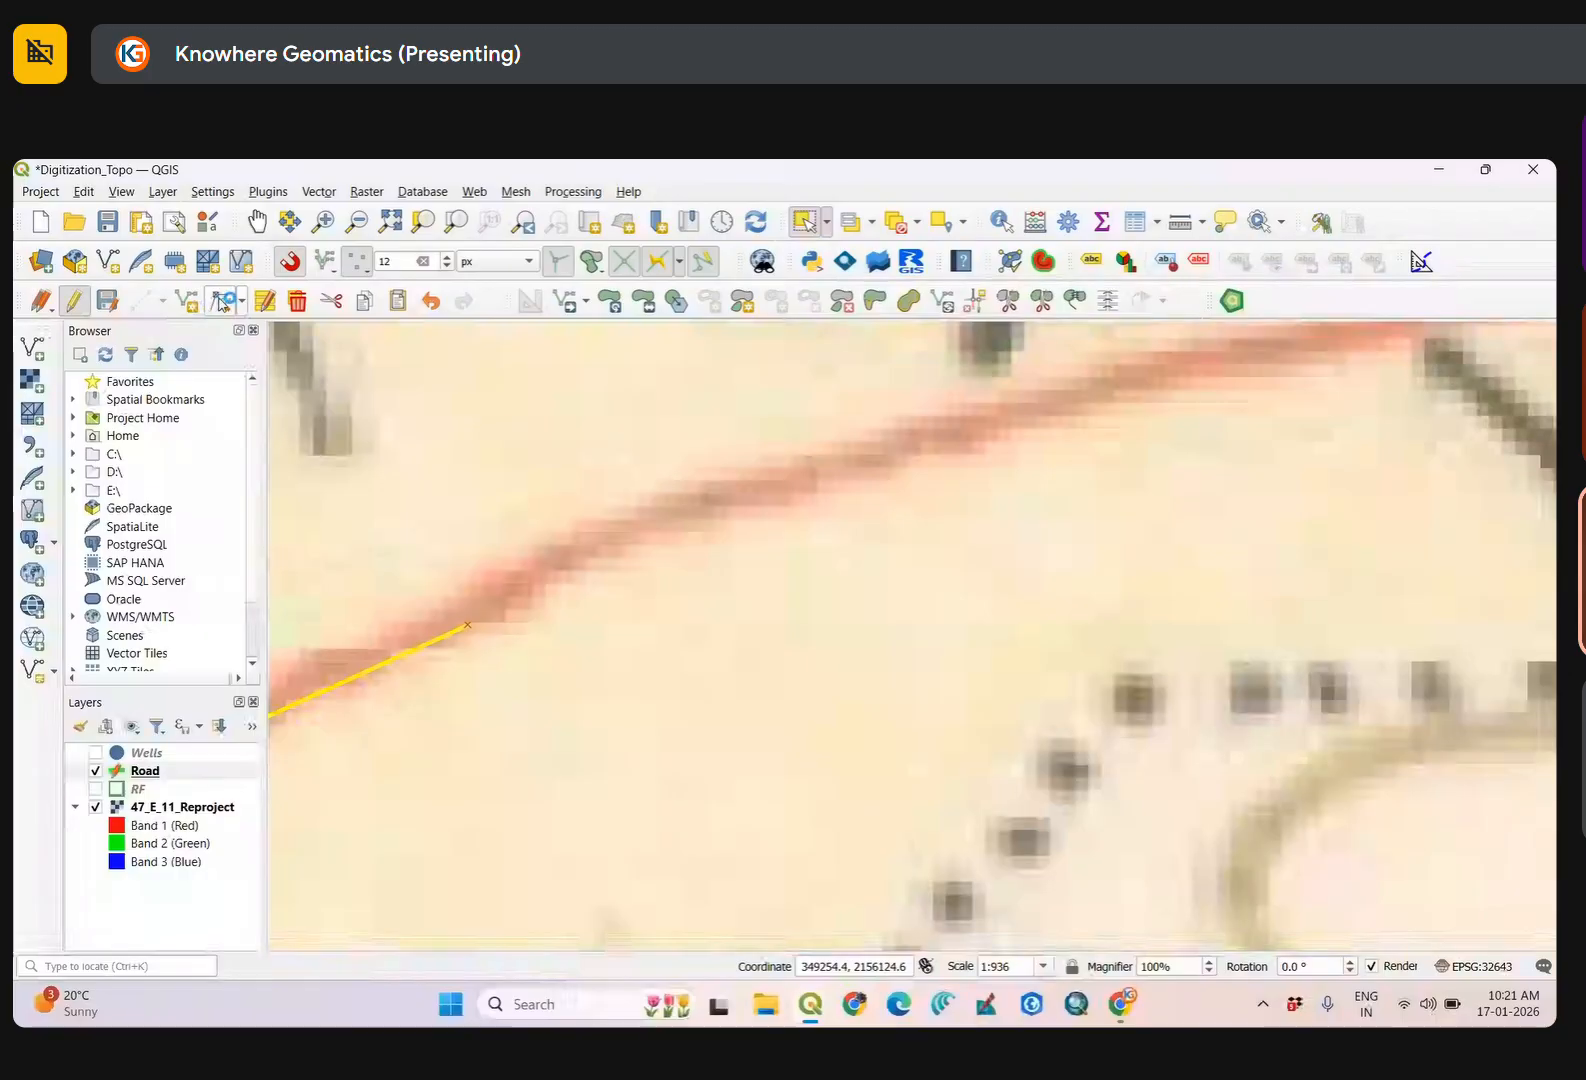
{"action": "left_click", "coordinate": [189, 302]}
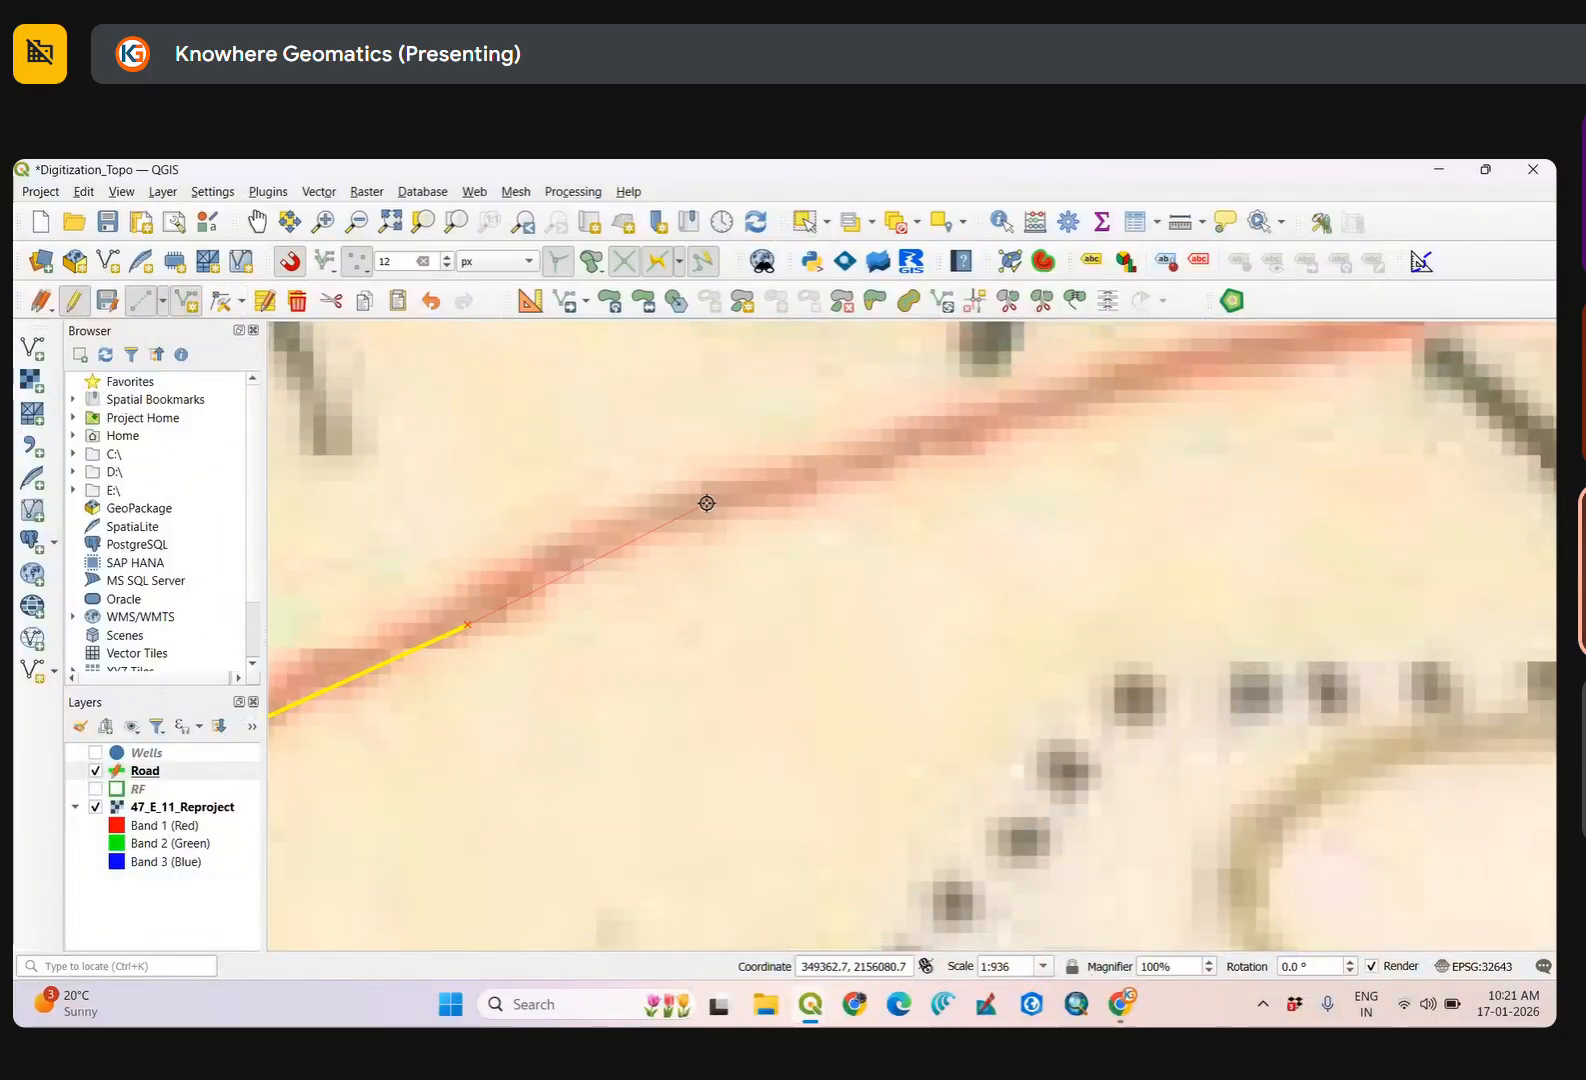
{"action": "left_click_drag", "start_coordinate": [910, 450], "coordinate": [470, 692]}
{"action": "scroll", "coordinate": [687, 616], "scroll_direction": "down", "scroll_amount": 1}
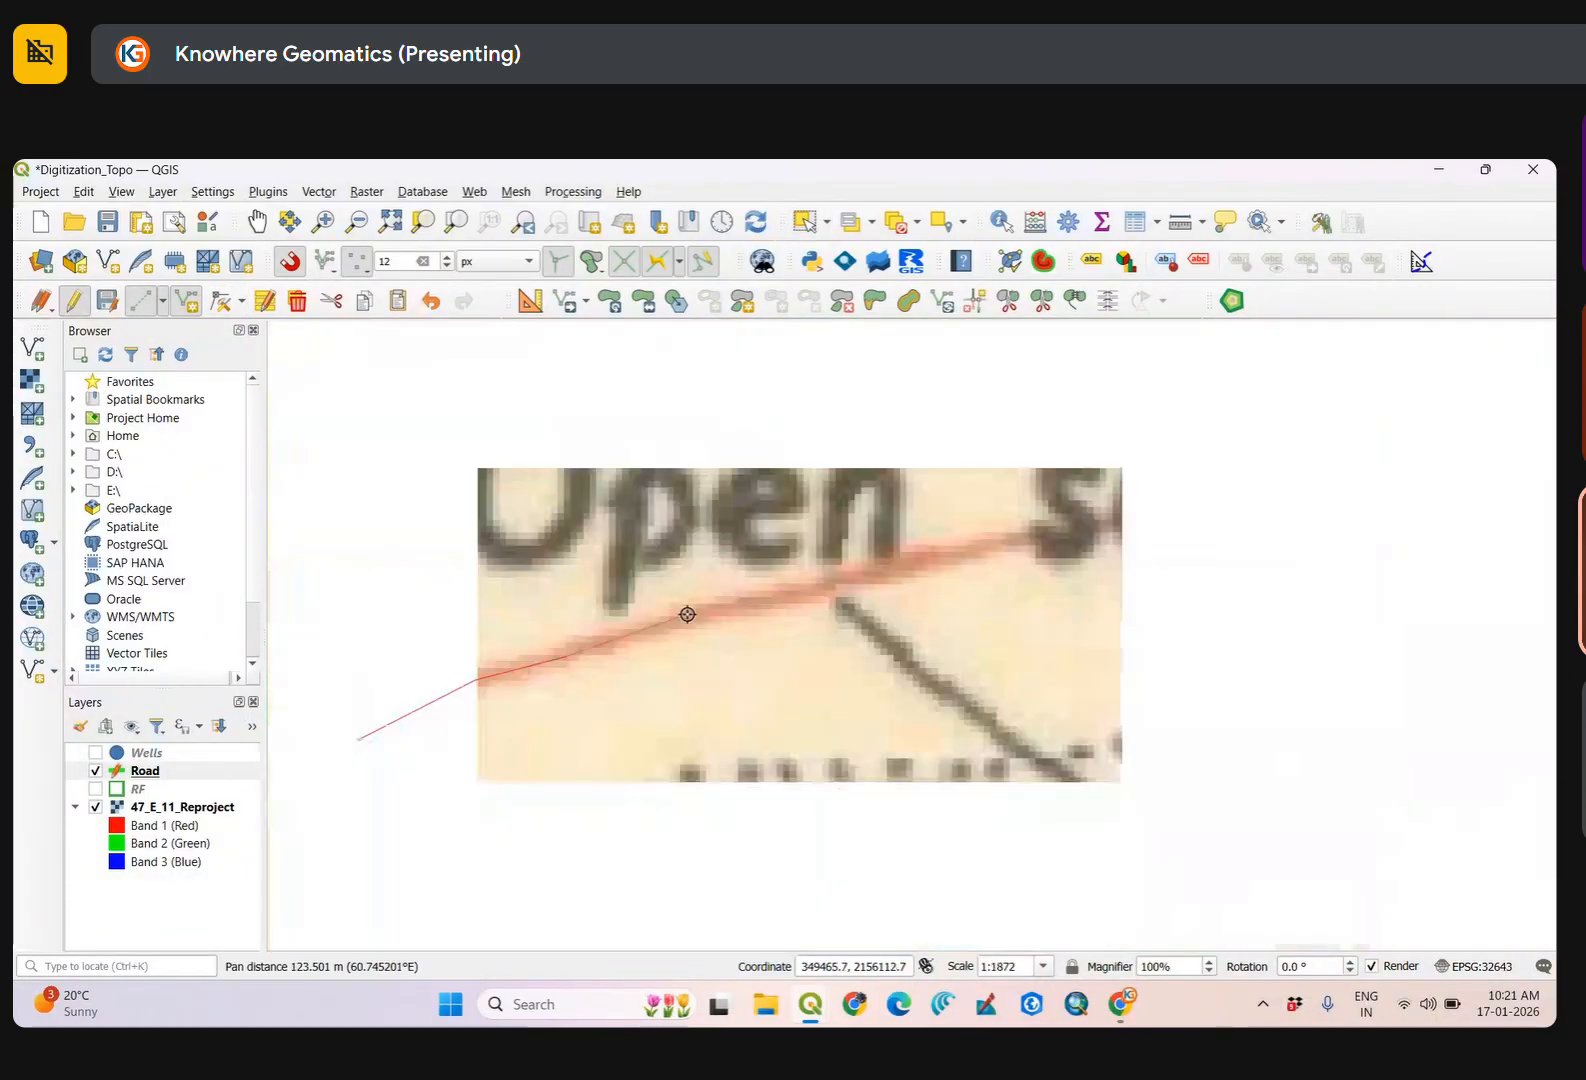
{"action": "left_click", "coordinate": [822, 589]}
Continue the line past the scrub label and along the dashed red road to the northeast, and finish the feature.
{"action": "scroll", "coordinate": [1012, 536], "scroll_direction": "down", "scroll_amount": 3}
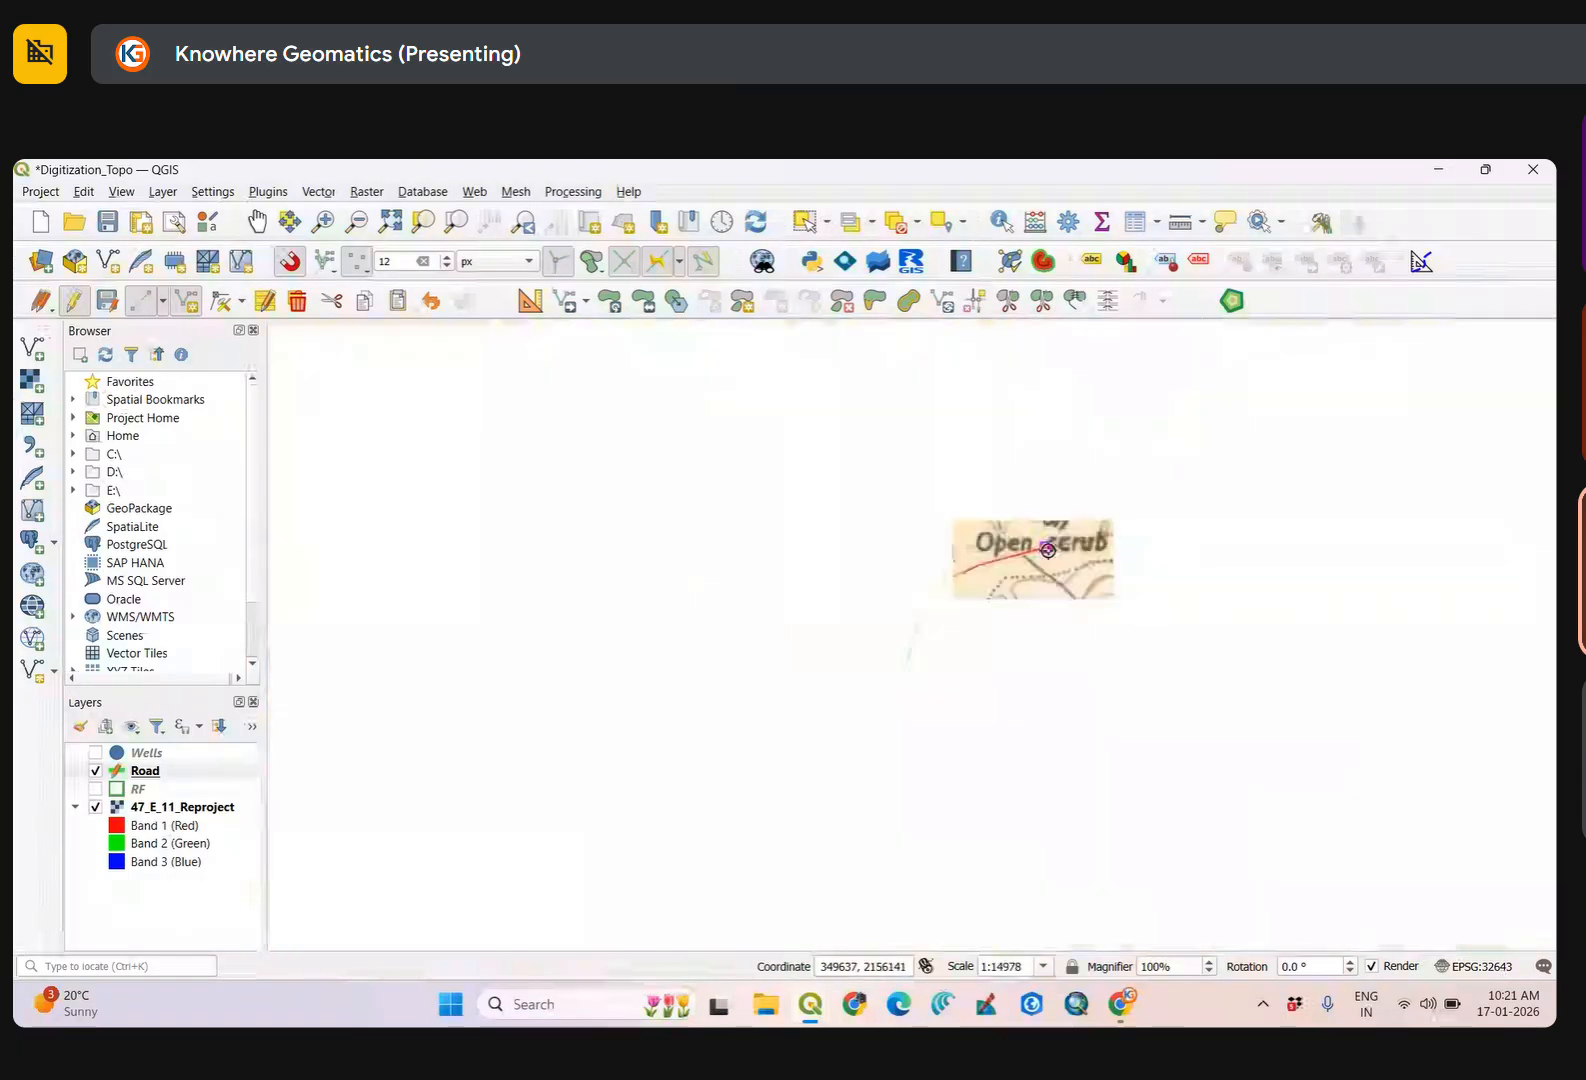
{"action": "scroll", "coordinate": [1110, 545], "scroll_direction": "up", "scroll_amount": 2}
{"action": "left_click", "coordinate": [1126, 553]}
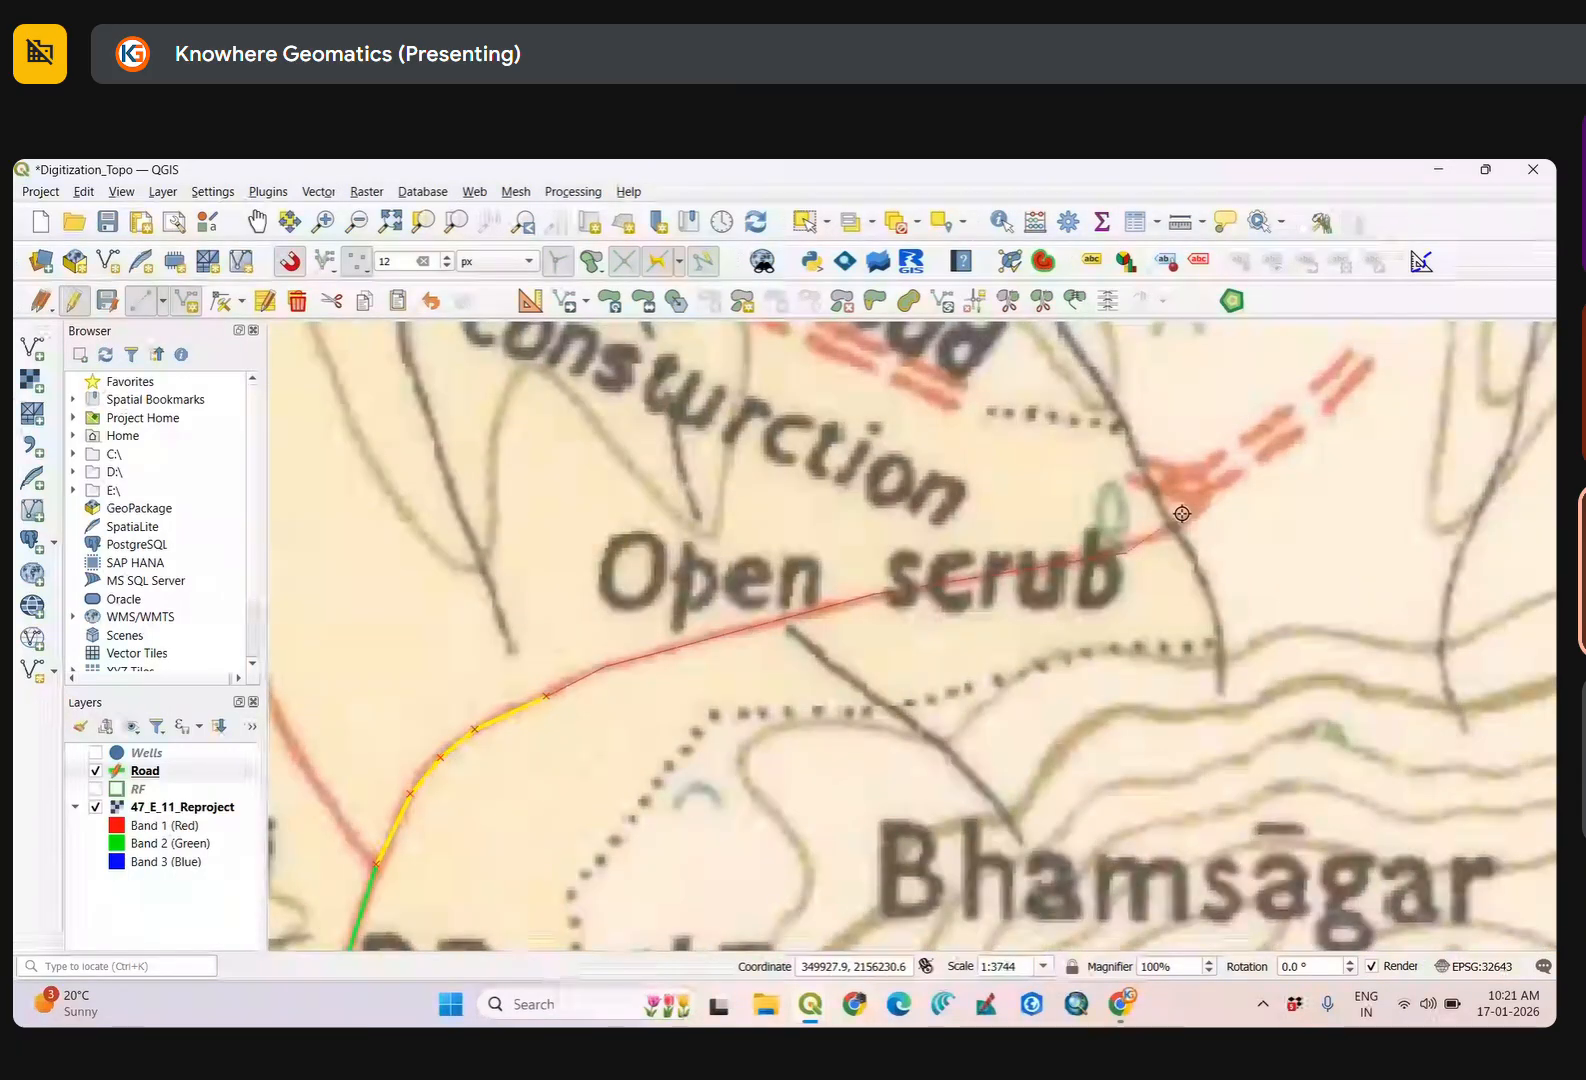
{"action": "right_click", "coordinate": [1364, 344]}
{"action": "left_click", "coordinate": [641, 620]}
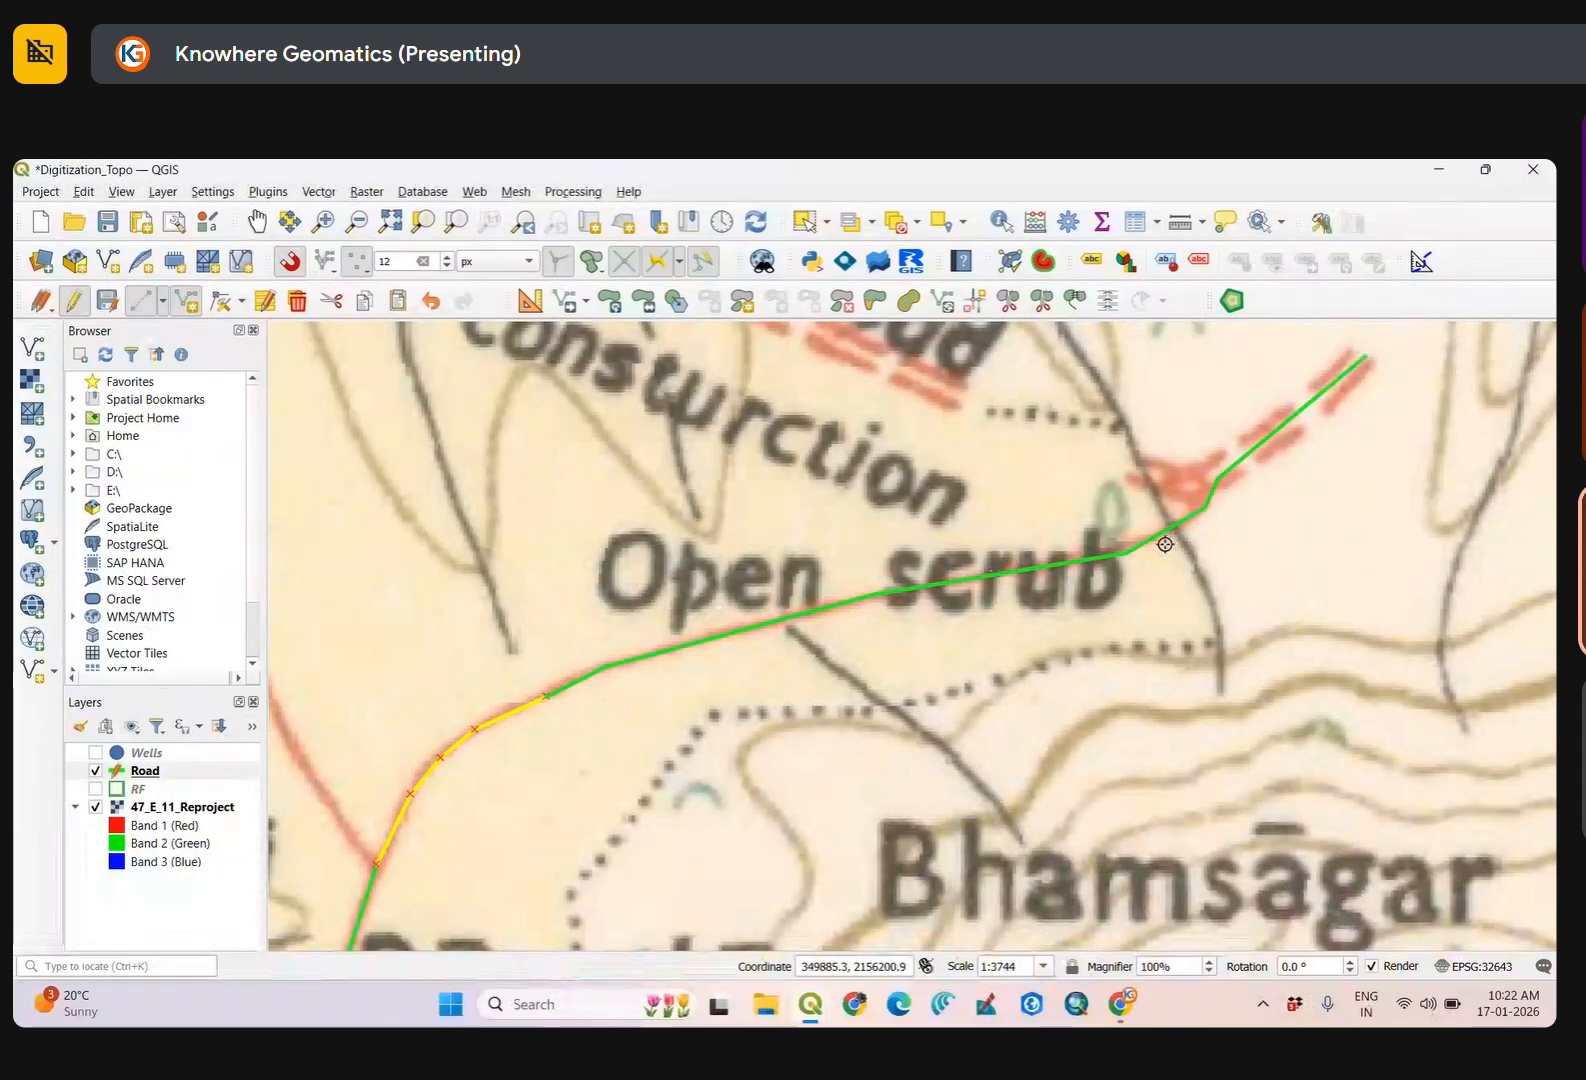
Move the new line's vertex at the red junction east of the scrub label closer to the red road with the Vertex Tool.
{"action": "left_click_drag", "start_coordinate": [1188, 544], "coordinate": [897, 545]}
{"action": "scroll", "coordinate": [968, 508], "scroll_direction": "up", "scroll_amount": 2}
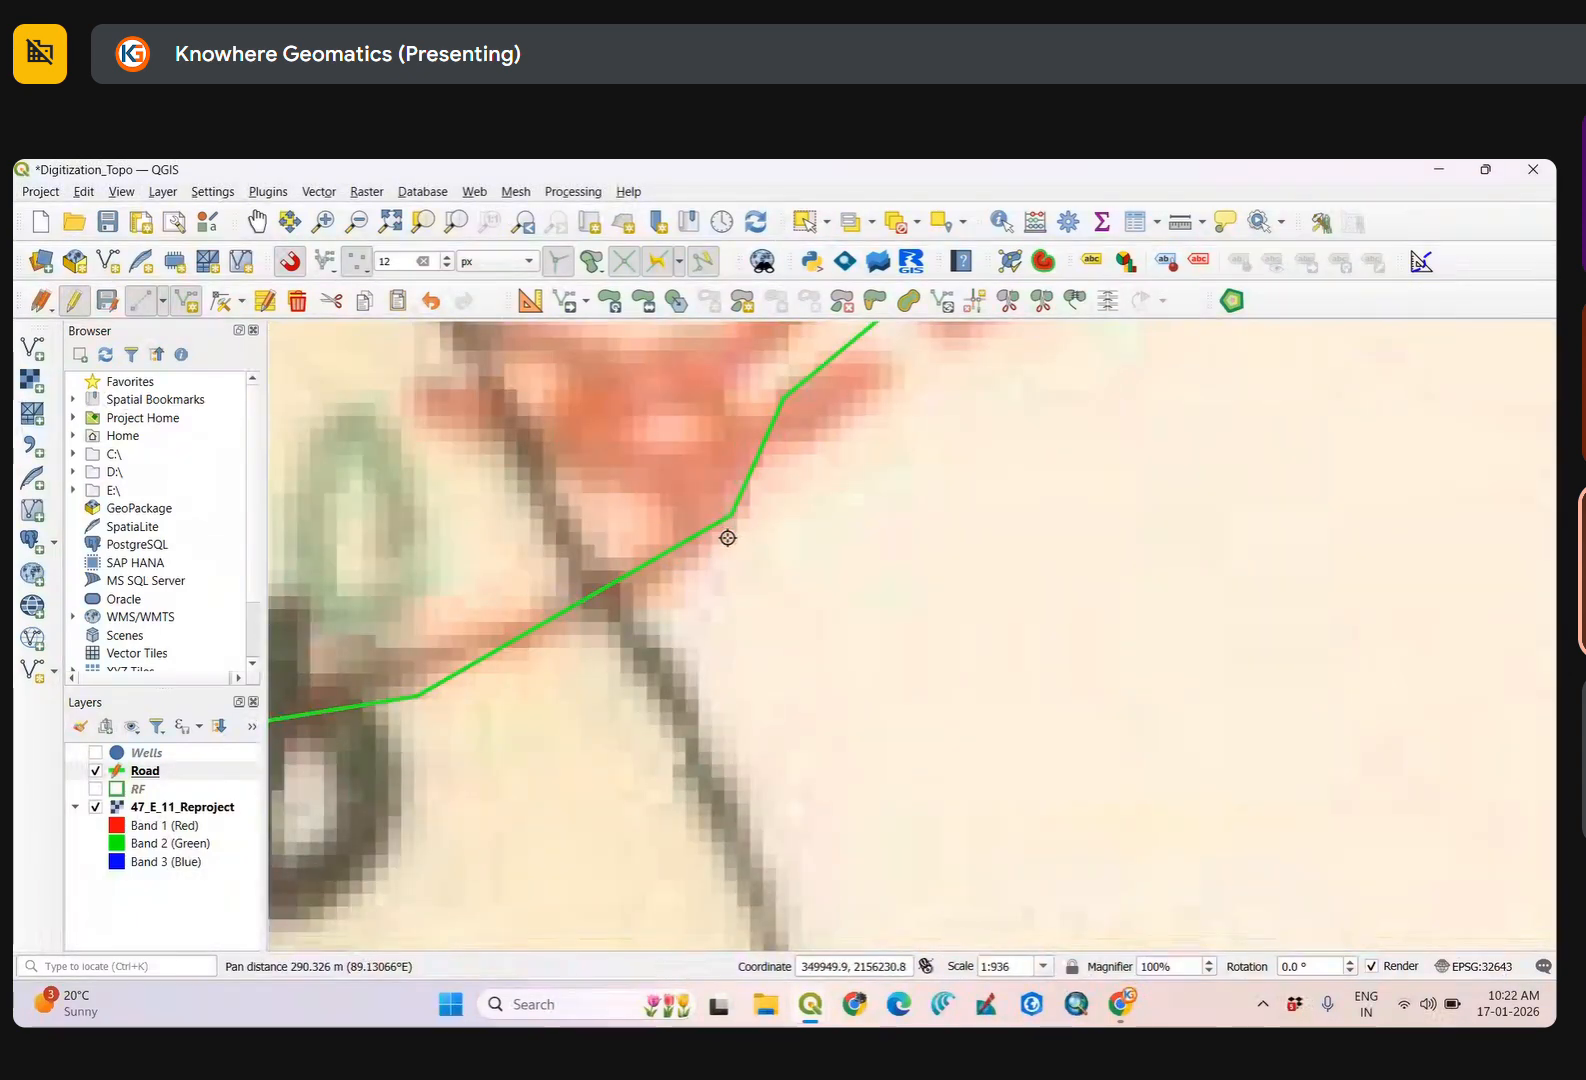
{"action": "left_click", "coordinate": [220, 301]}
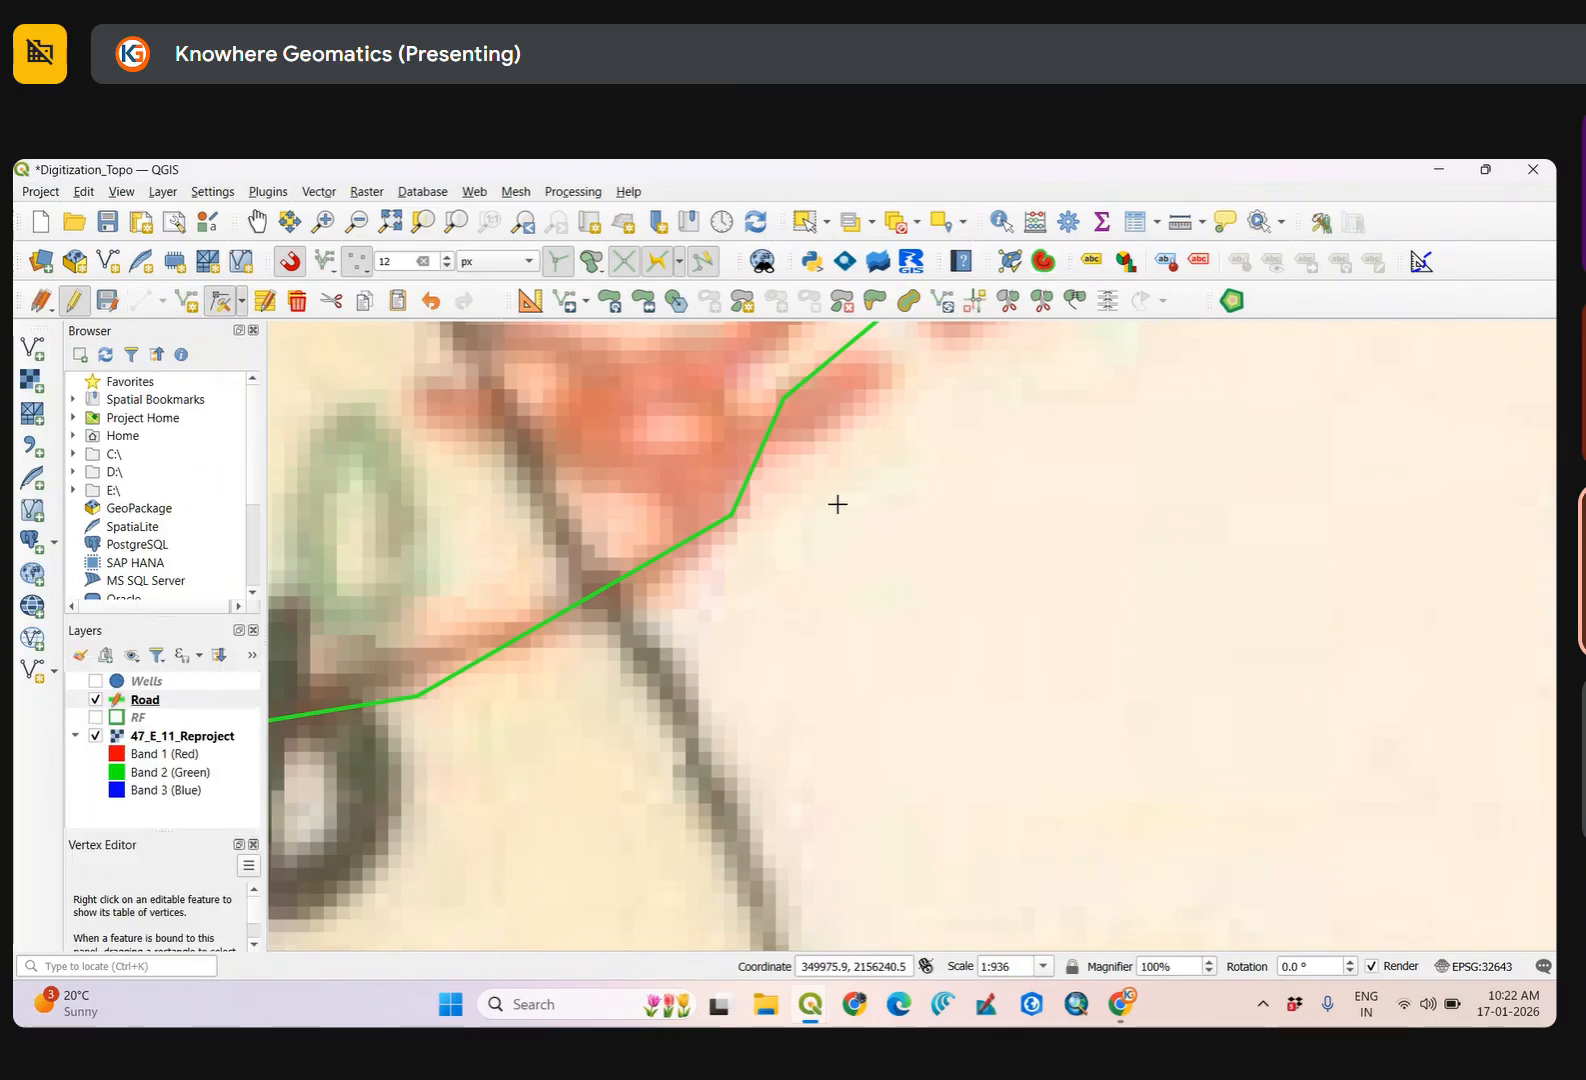
{"action": "left_click", "coordinate": [724, 476]}
Add a vertex where the red road crosses the black line, and move the vertex beside the b of scrub onto the road.
{"action": "scroll", "coordinate": [637, 575], "scroll_direction": "up", "scroll_amount": 1}
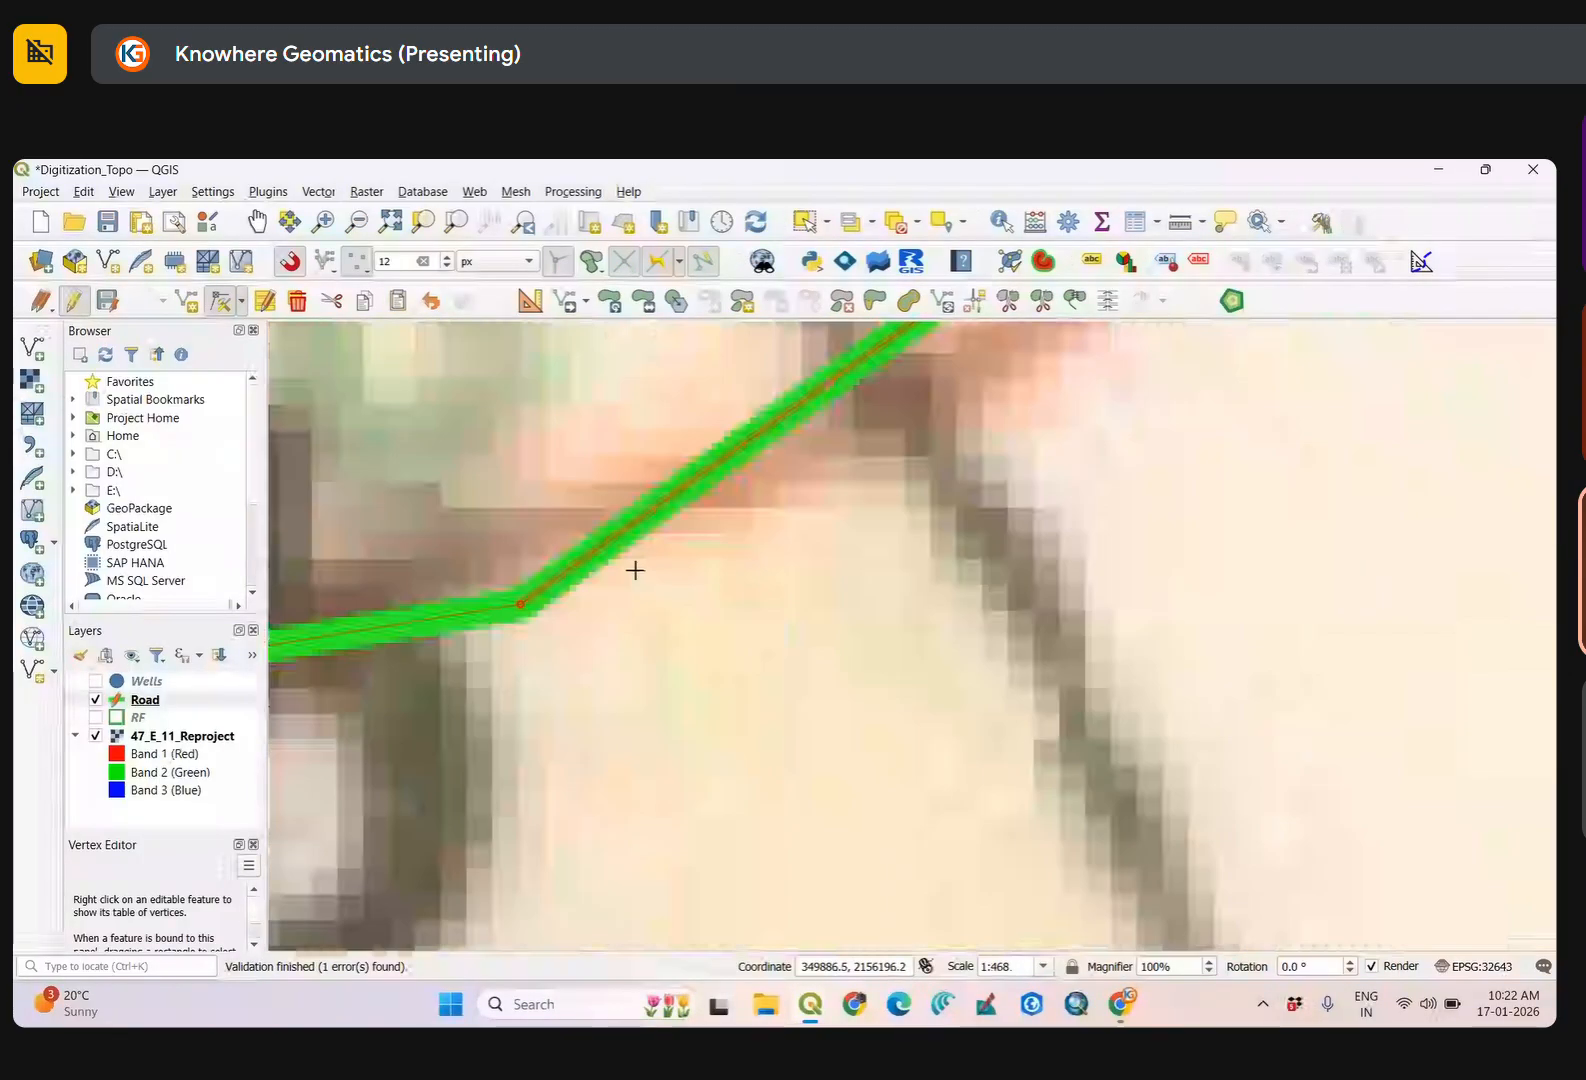
{"action": "scroll", "coordinate": [635, 570], "scroll_direction": "down", "scroll_amount": 1}
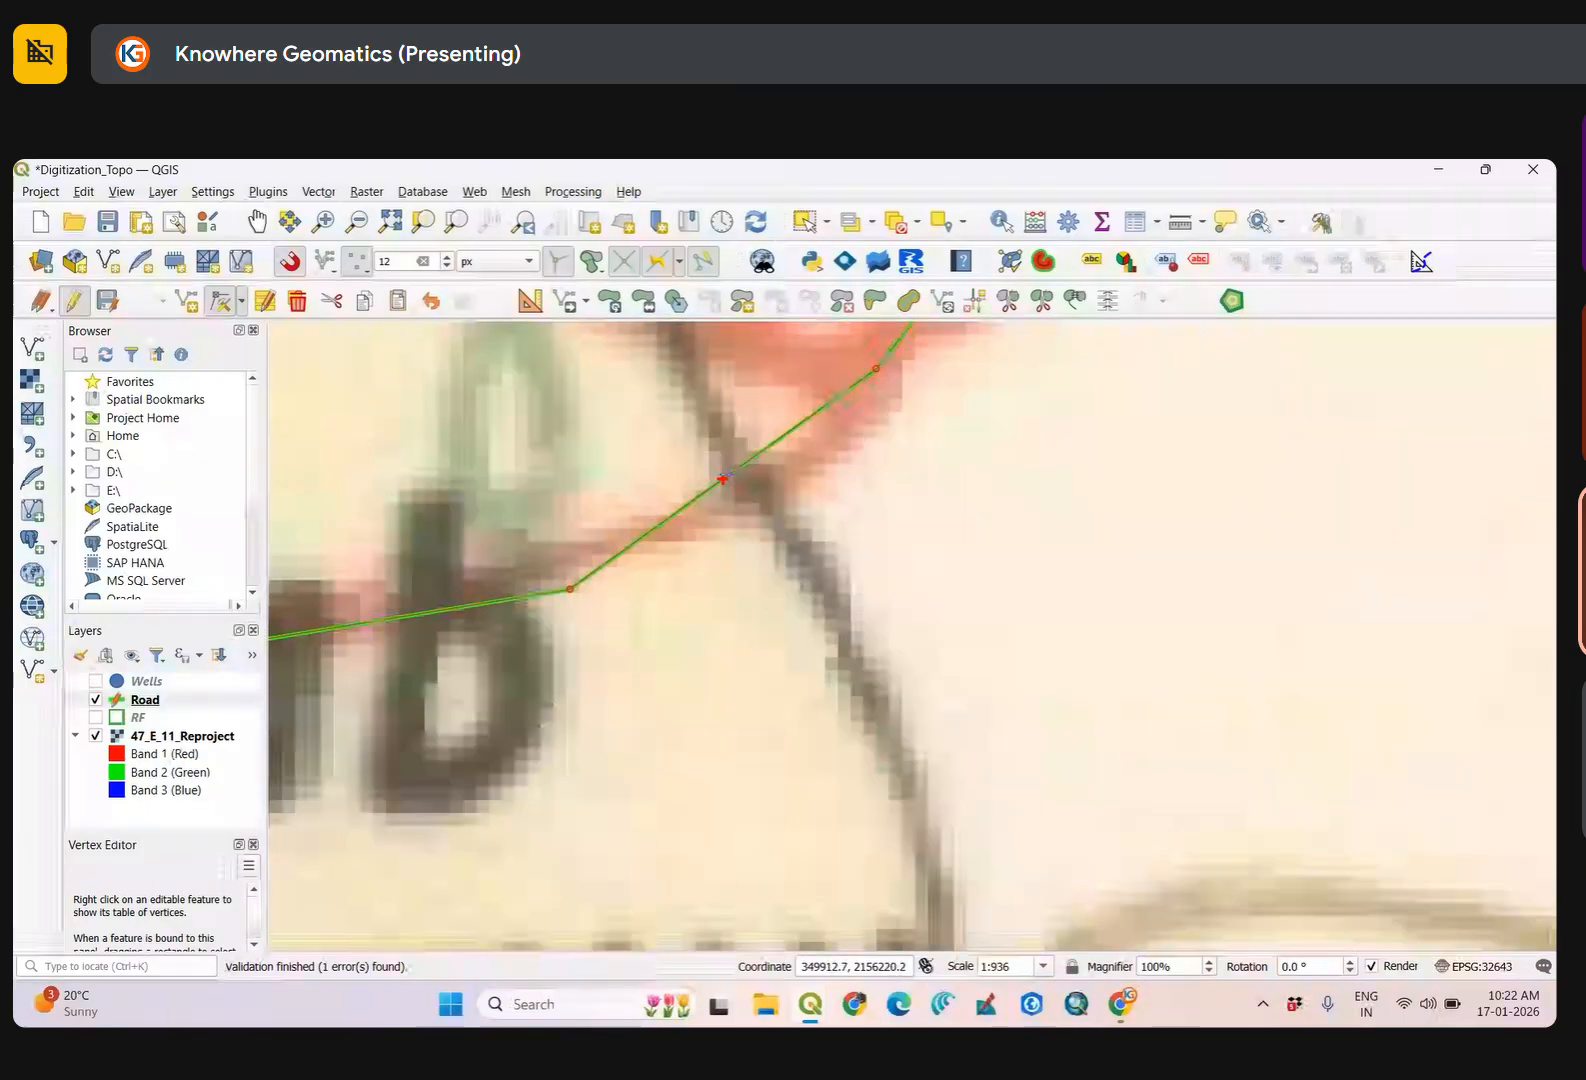
{"action": "left_click", "coordinate": [724, 478]}
{"action": "left_click", "coordinate": [757, 495]}
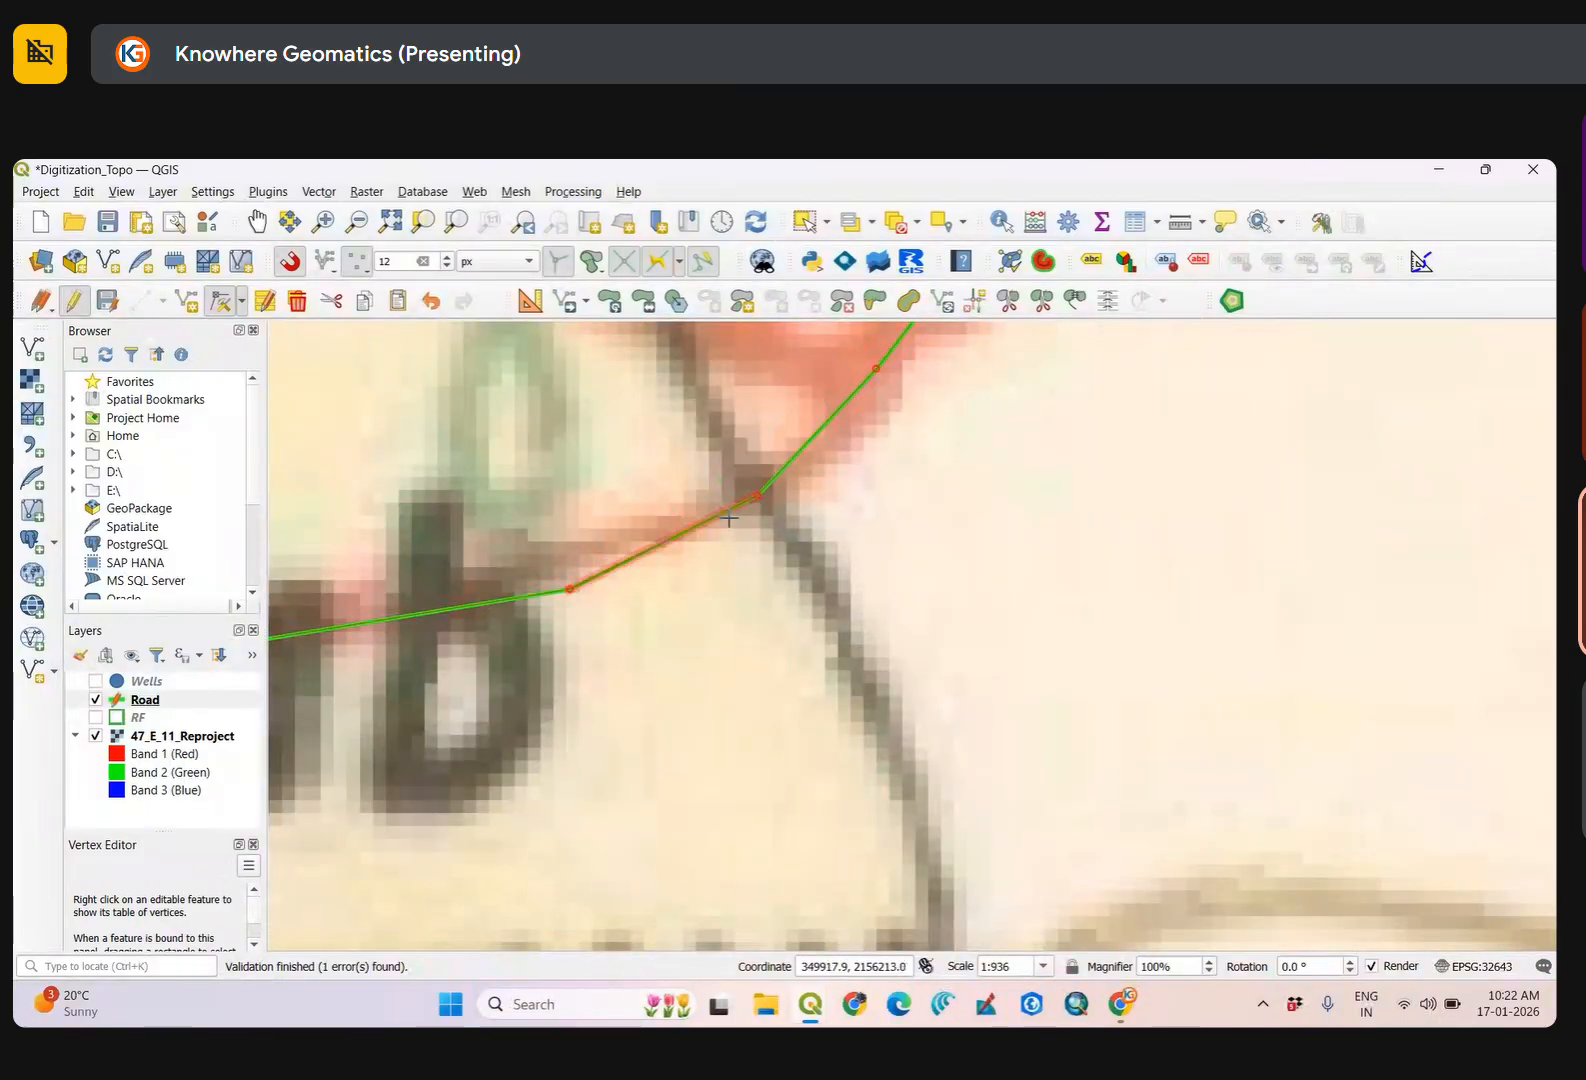
{"action": "left_click", "coordinate": [570, 590]}
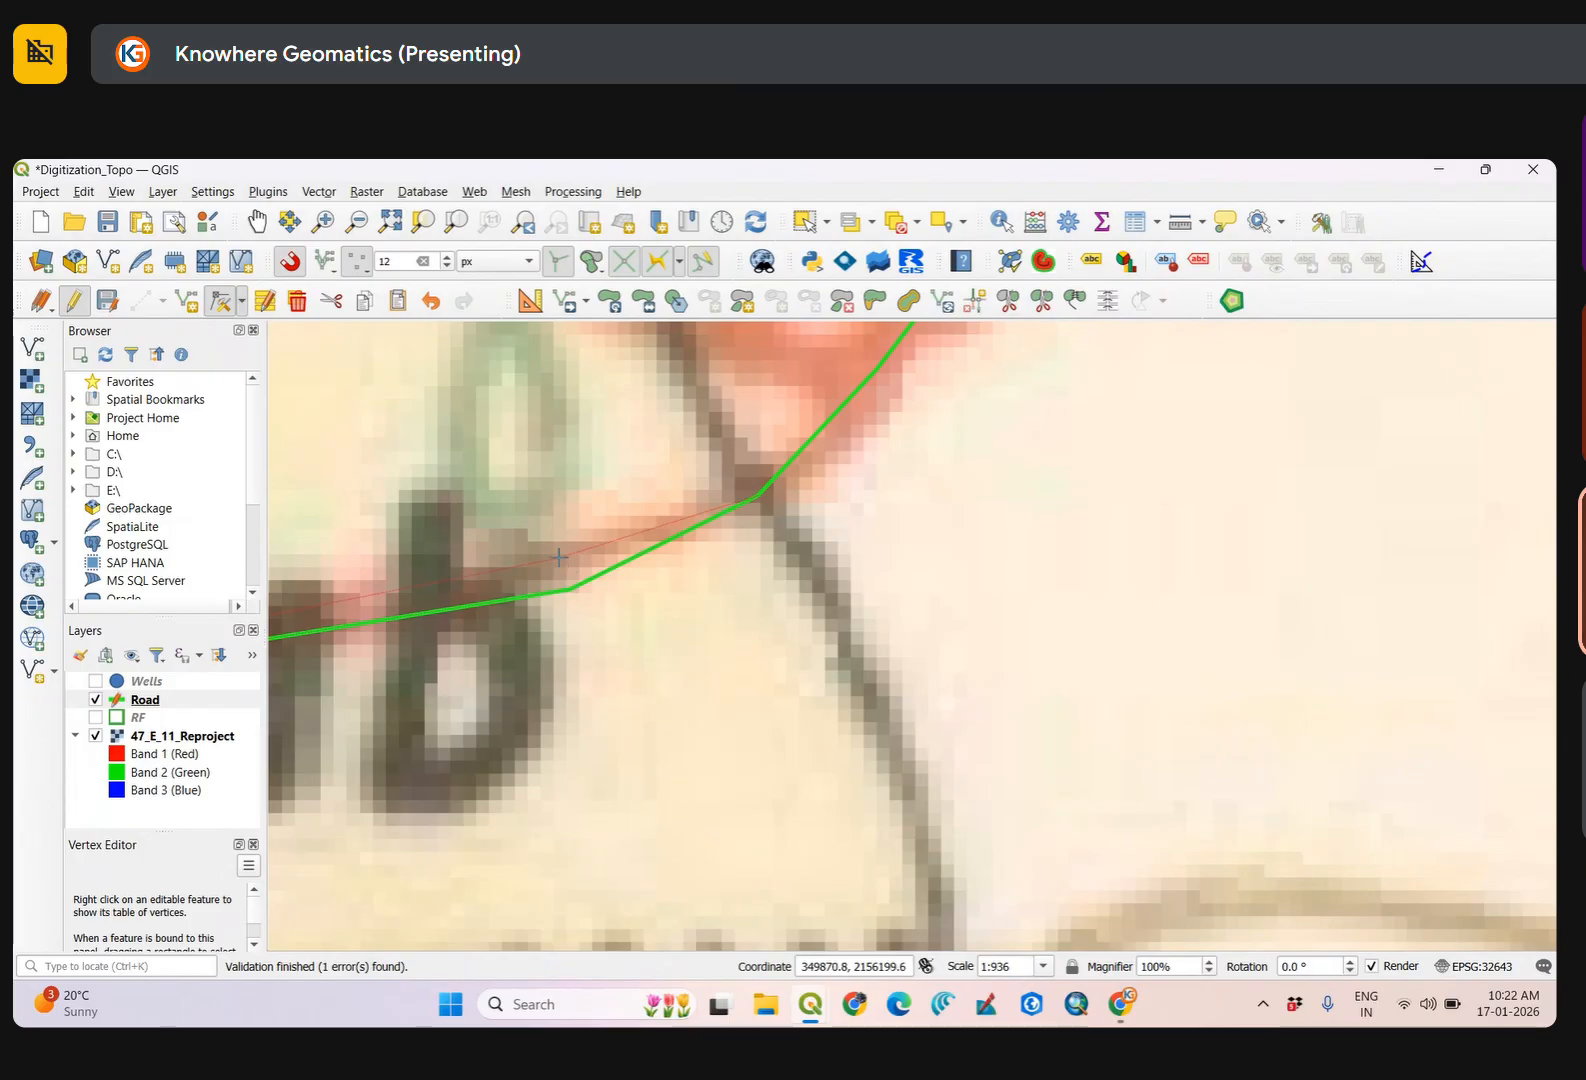
{"action": "left_click", "coordinate": [559, 556]}
Select the new road line and check how its vertices follow the red junction and the dashed road to the northeast.
{"action": "scroll", "coordinate": [643, 570], "scroll_direction": "down", "scroll_amount": 4}
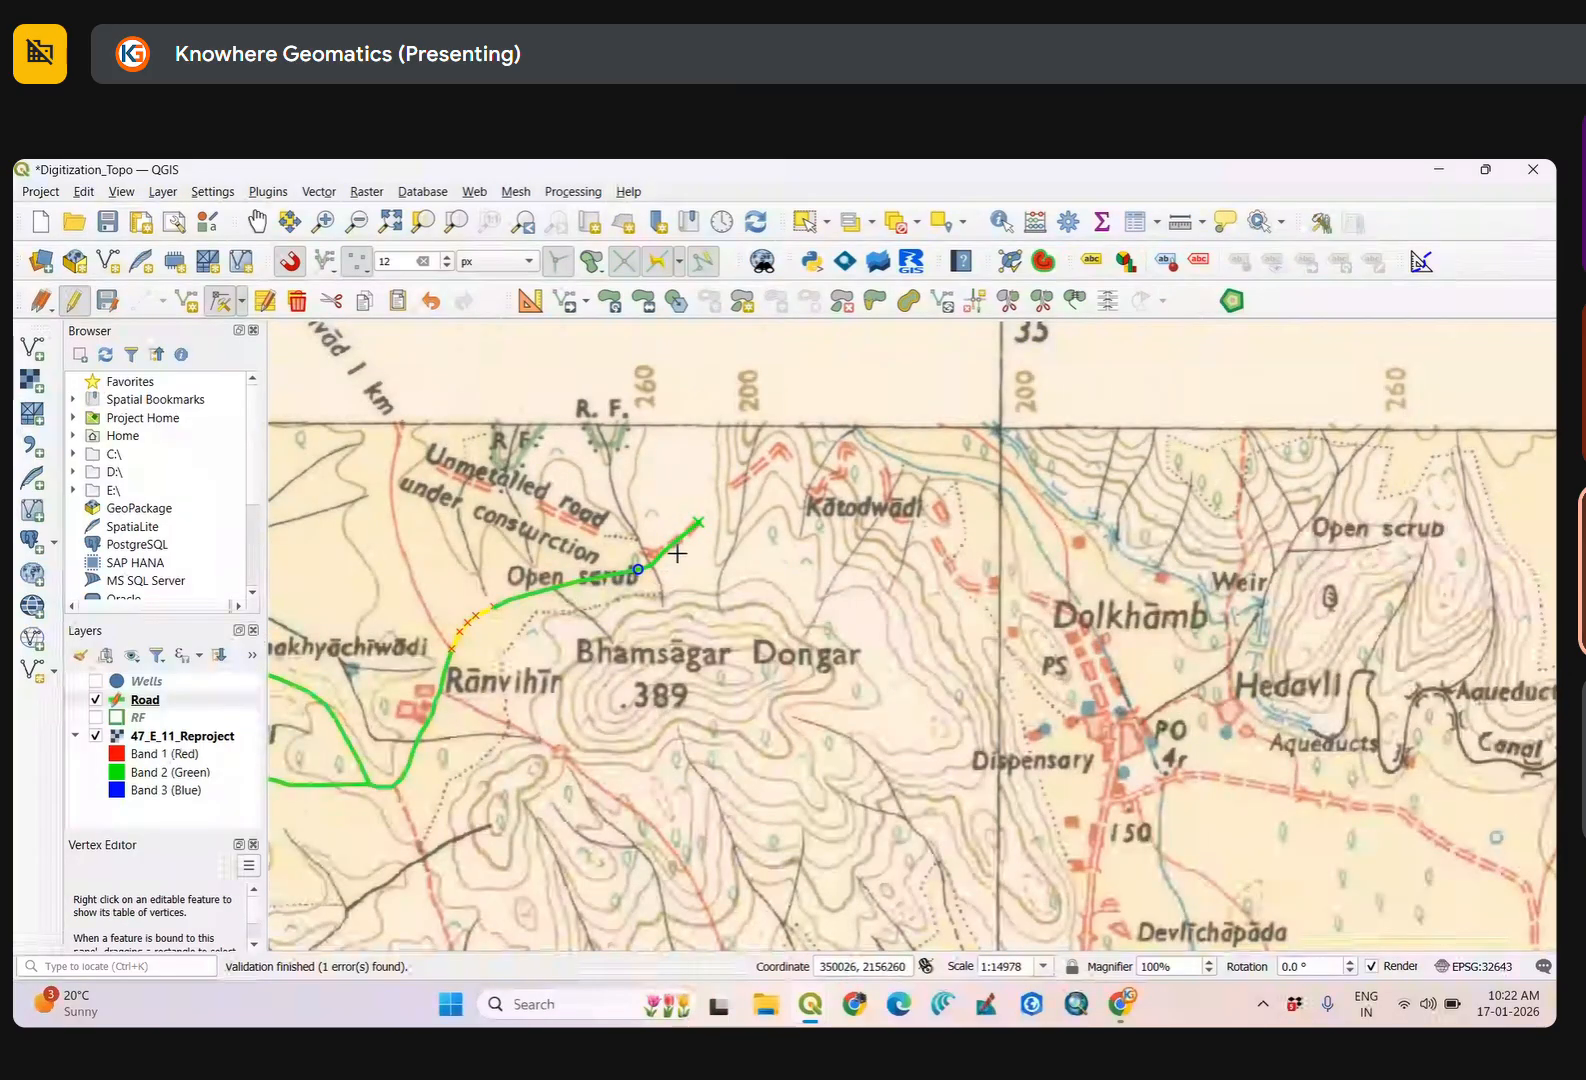
{"action": "scroll", "coordinate": [690, 530], "scroll_direction": "up", "scroll_amount": 3}
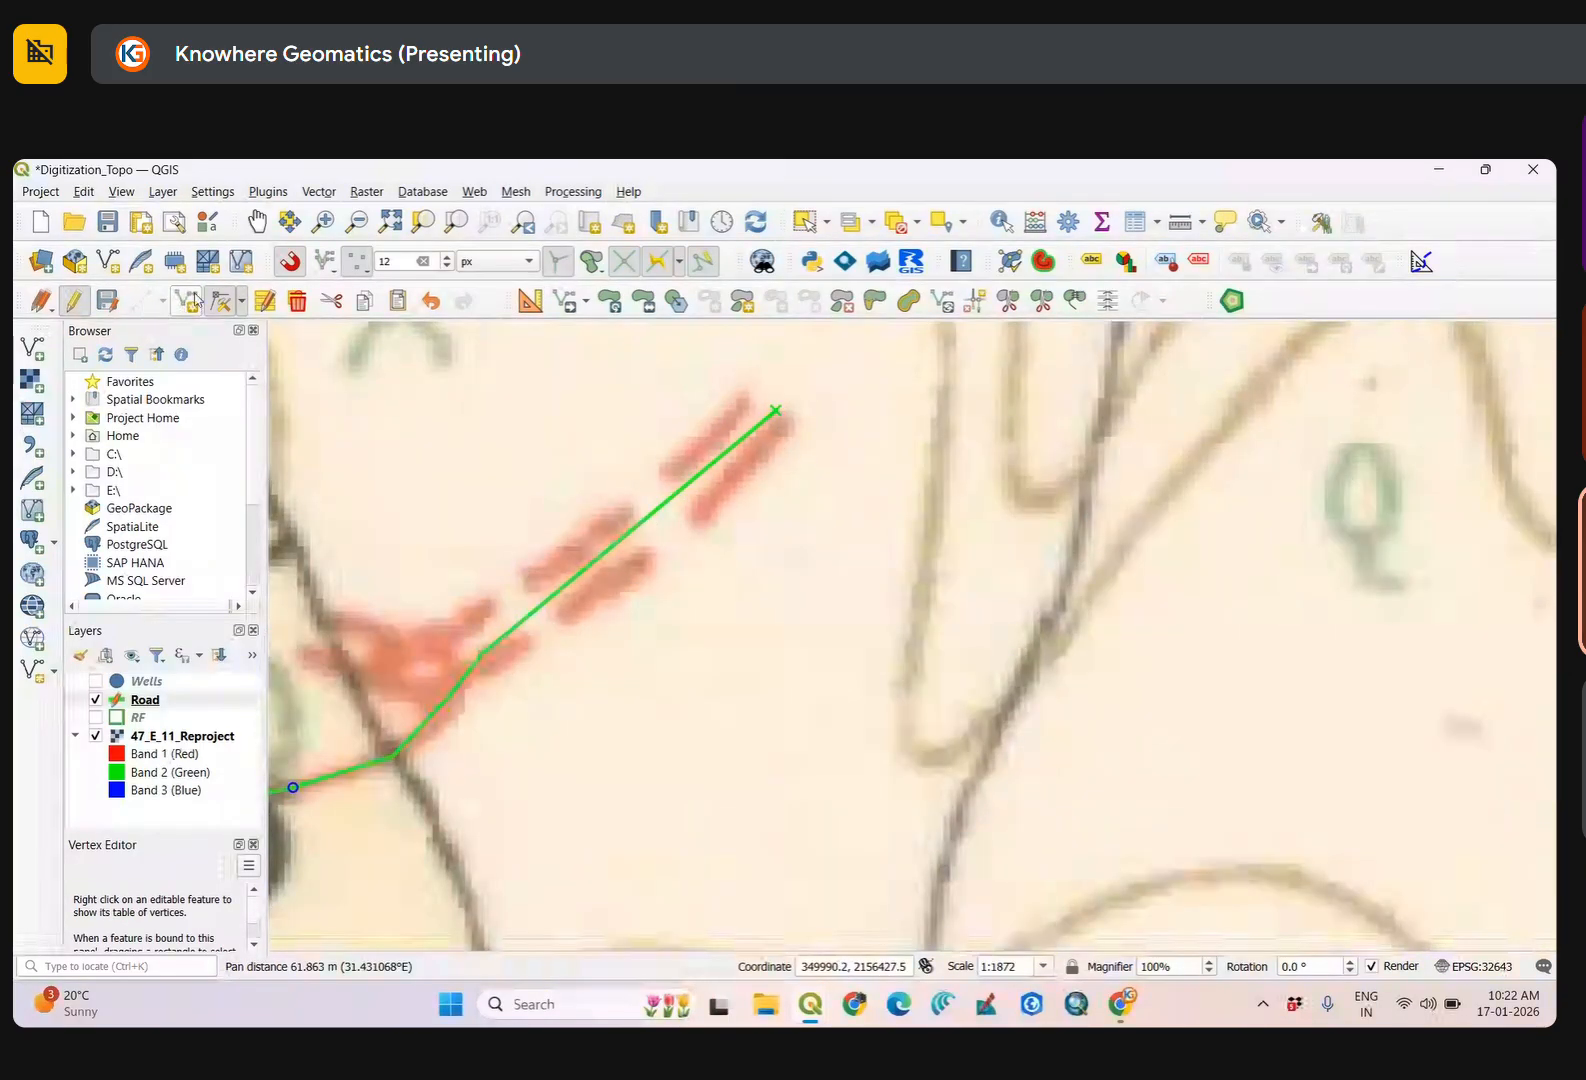
{"action": "left_click", "coordinate": [808, 221]}
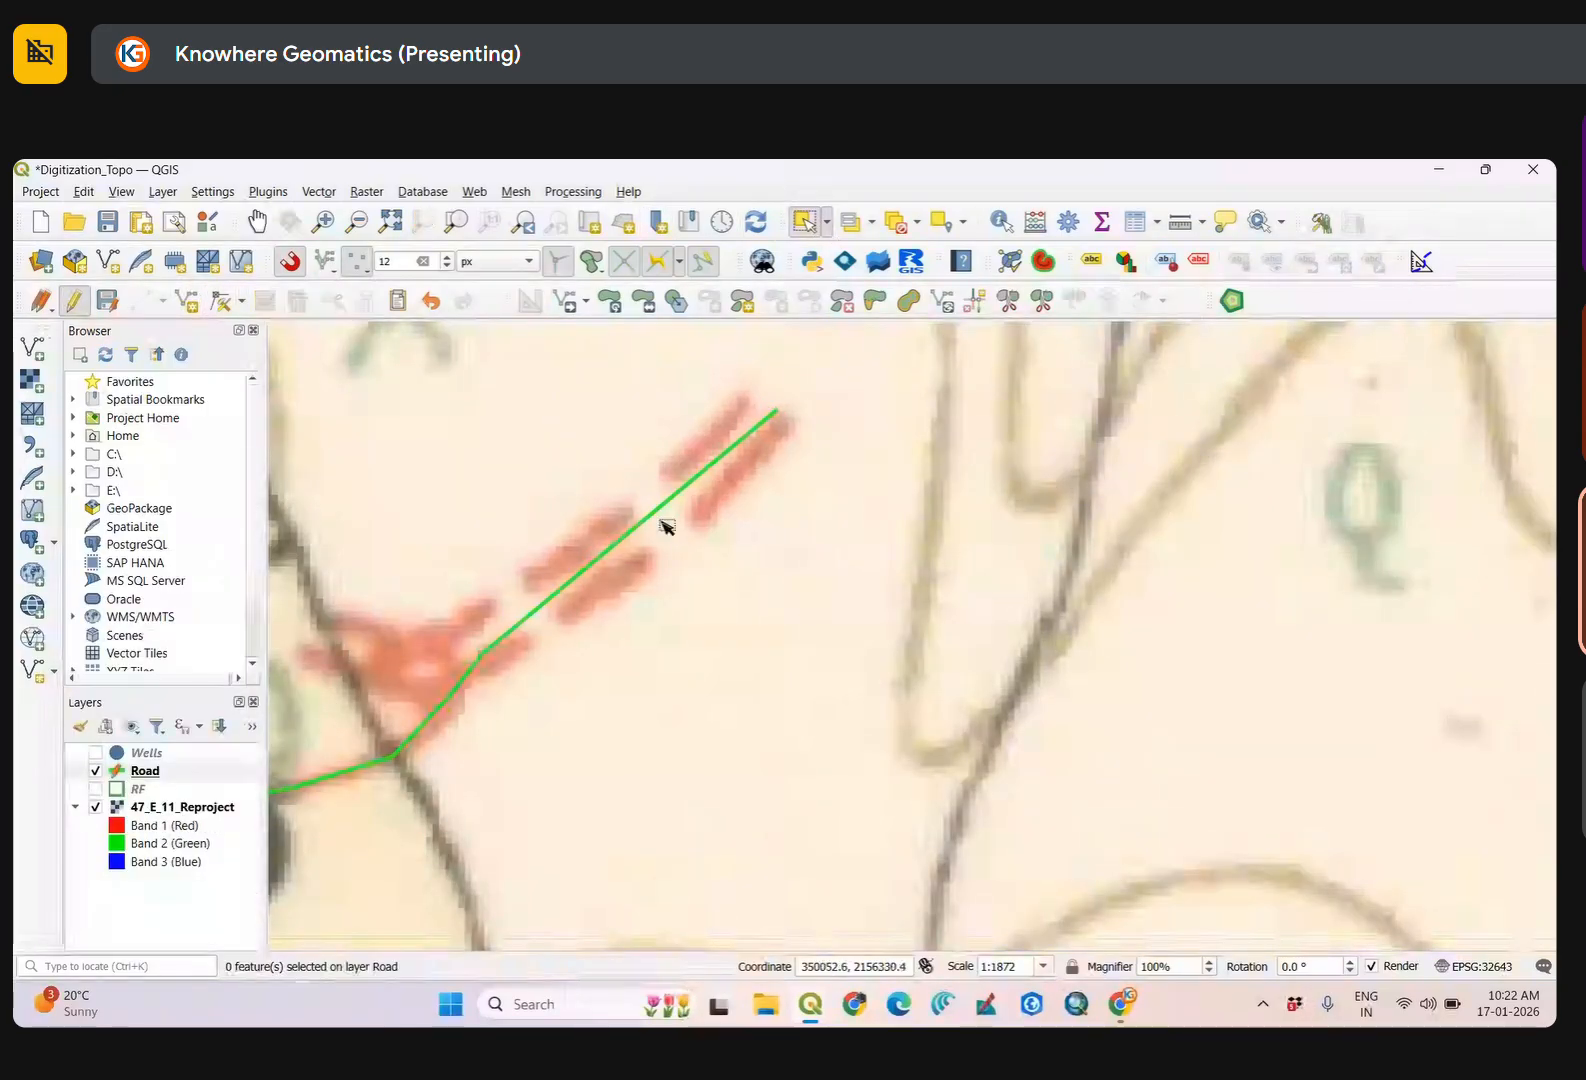
{"action": "left_click", "coordinate": [661, 521]}
{"action": "scroll", "coordinate": [700, 640], "scroll_direction": "up", "scroll_amount": 2}
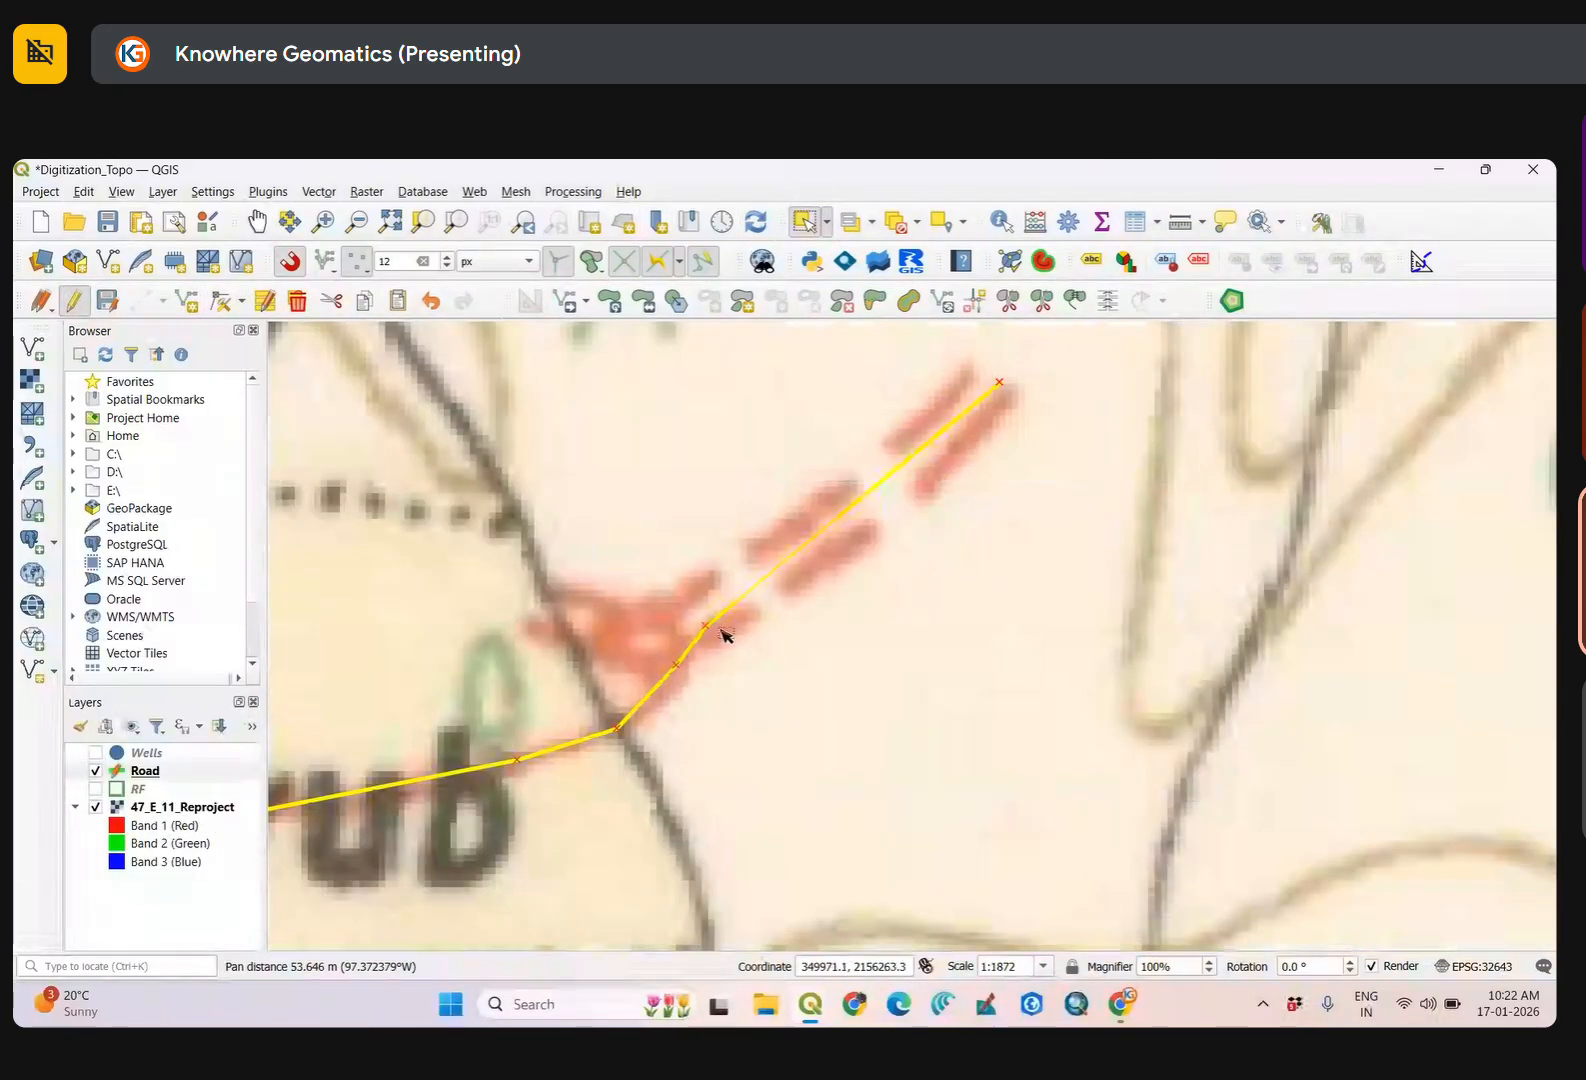
Split the road line at its vertex in the red junction east of the scrub label with the Split Features tool.
{"action": "scroll", "coordinate": [840, 455], "scroll_direction": "down", "scroll_amount": 3}
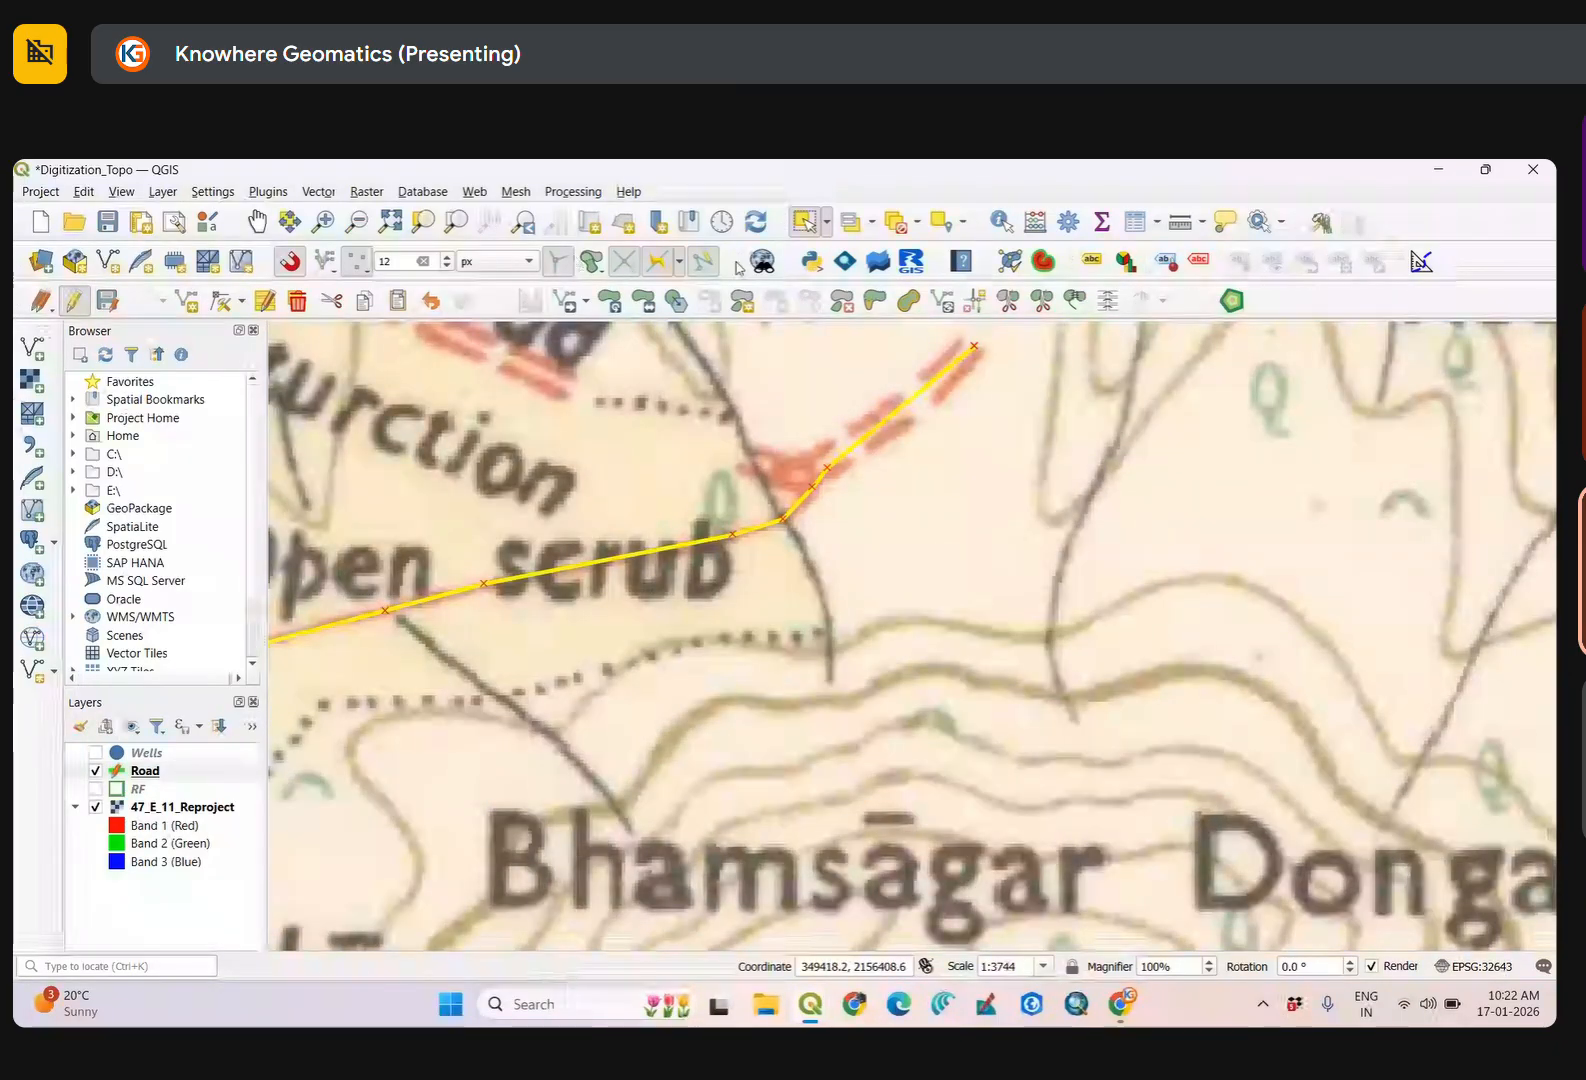
{"action": "left_click", "coordinate": [1008, 300]}
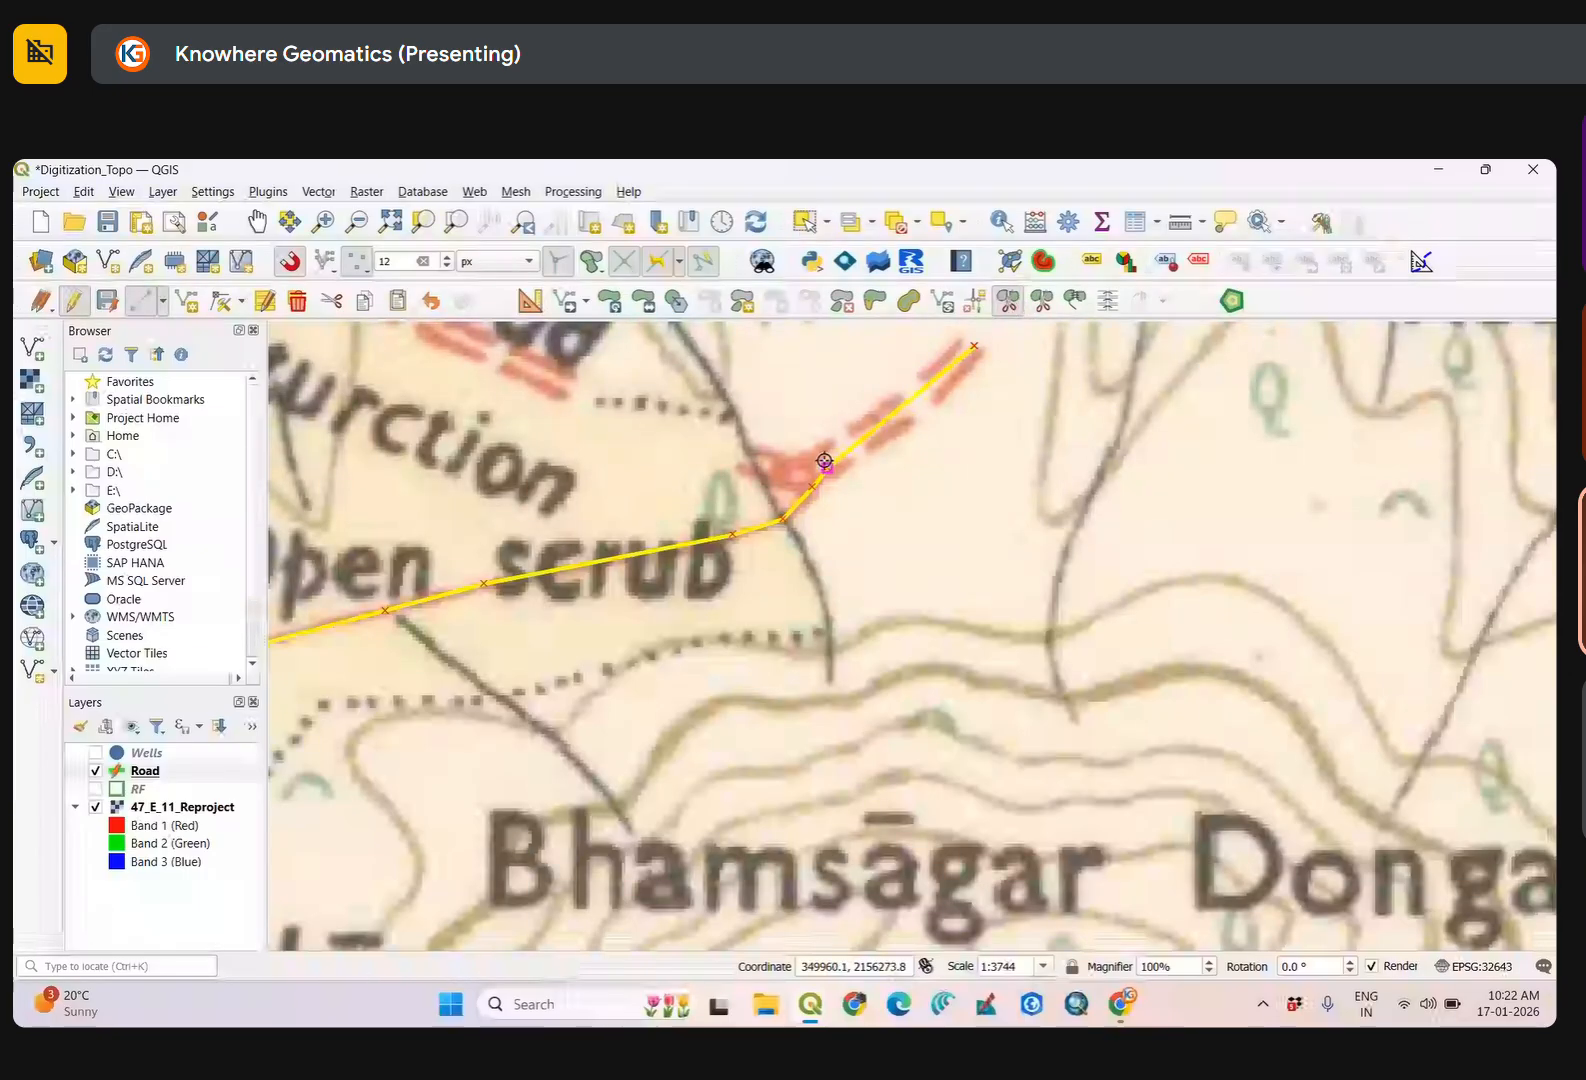
{"action": "scroll", "coordinate": [824, 461], "scroll_direction": "up", "scroll_amount": 2}
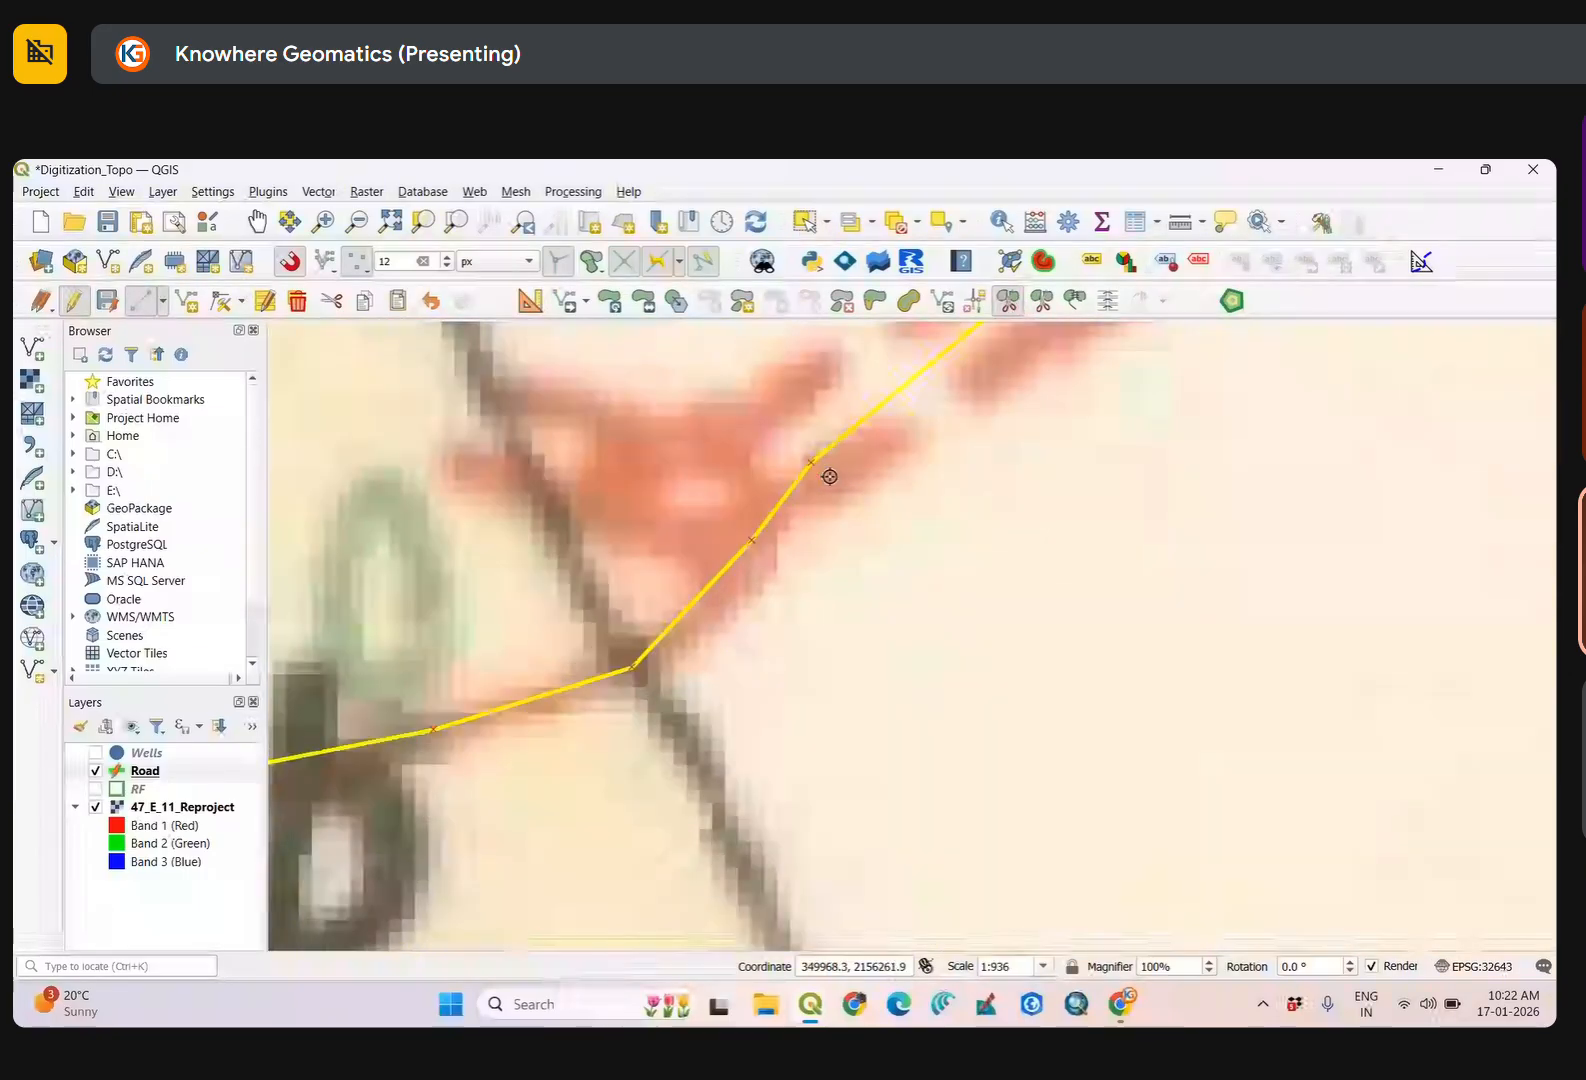
{"action": "left_click", "coordinate": [757, 541]}
{"action": "right_click", "coordinate": [757, 541]}
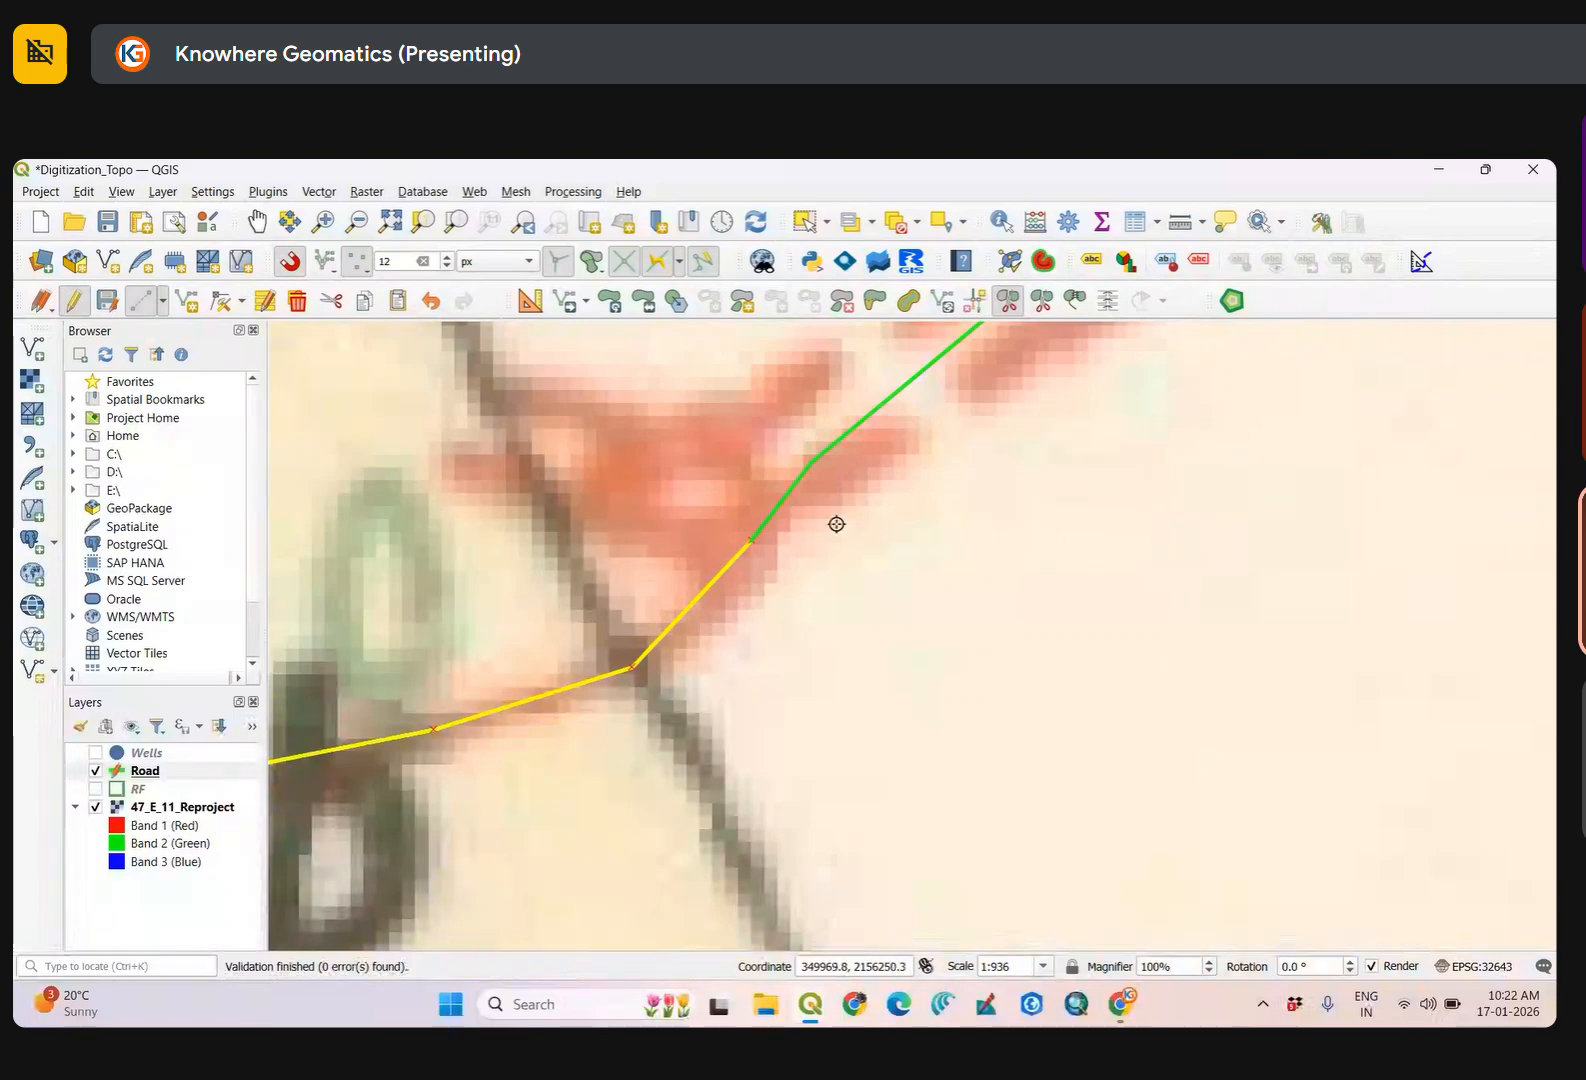
Select the road pieces on either side of the red junction in turn to check where the line is divided.
{"action": "left_click", "coordinate": [810, 223]}
{"action": "left_click", "coordinate": [995, 634]}
{"action": "scroll", "coordinate": [998, 625], "scroll_direction": "down", "scroll_amount": 3}
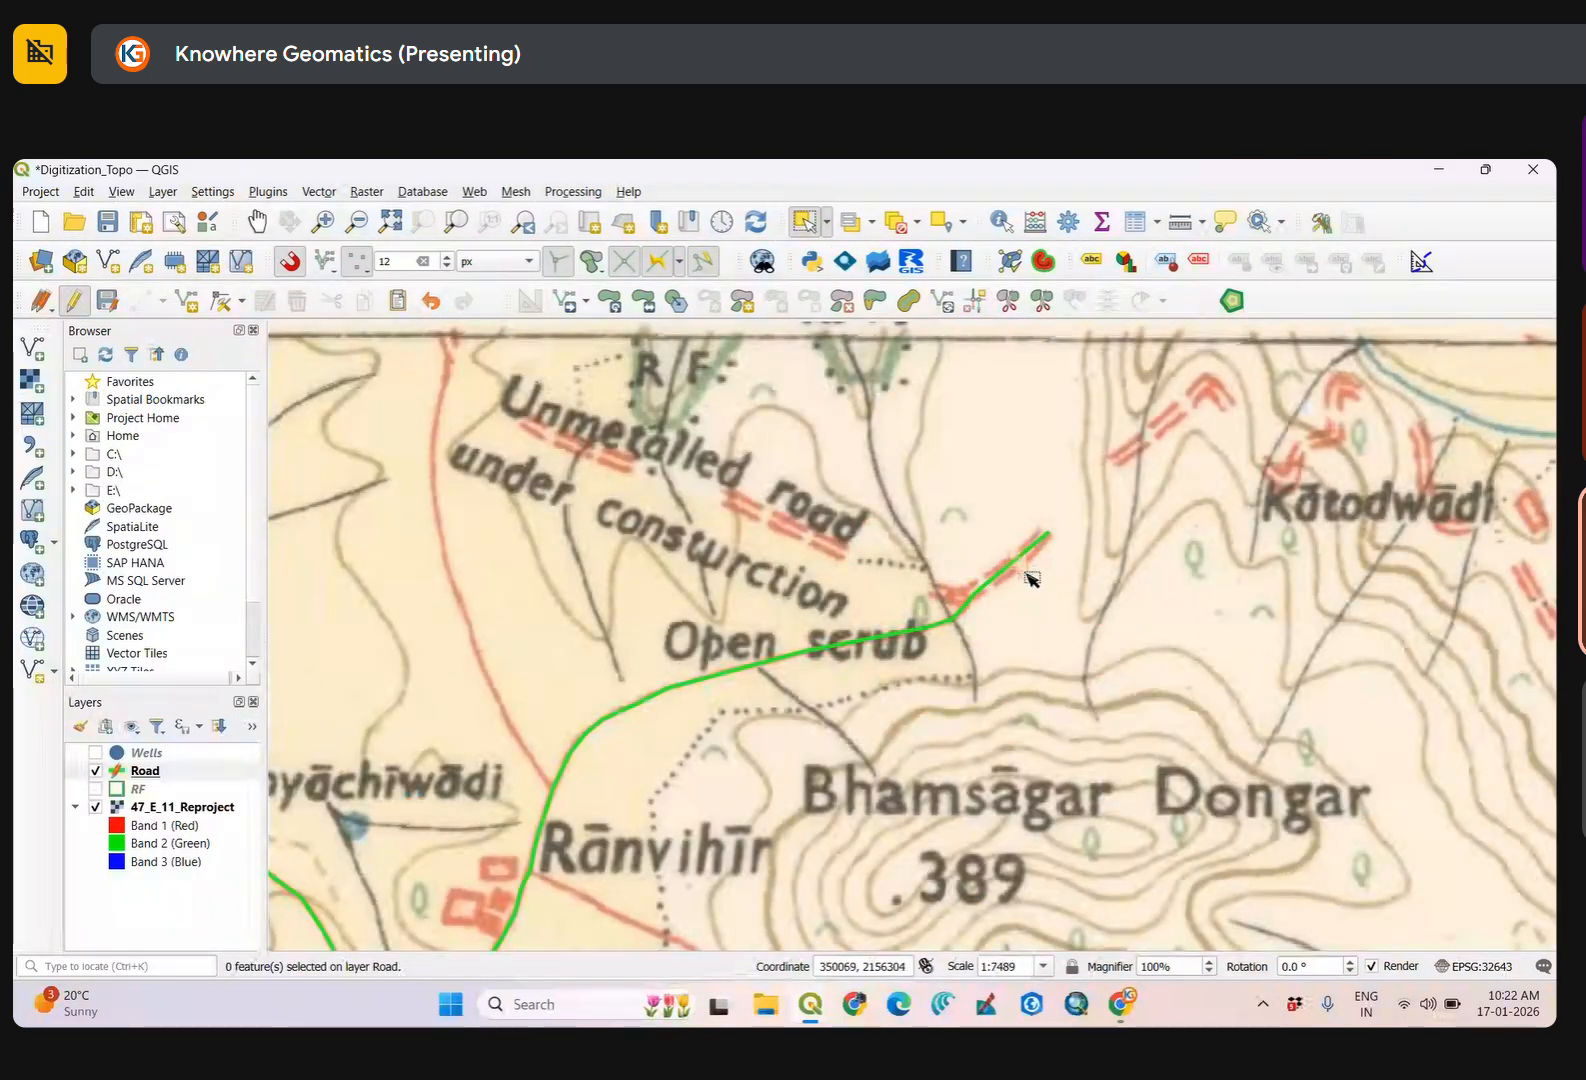
{"action": "left_click", "coordinate": [1027, 571]}
{"action": "left_click", "coordinate": [942, 621]}
{"action": "left_click", "coordinate": [1070, 622]}
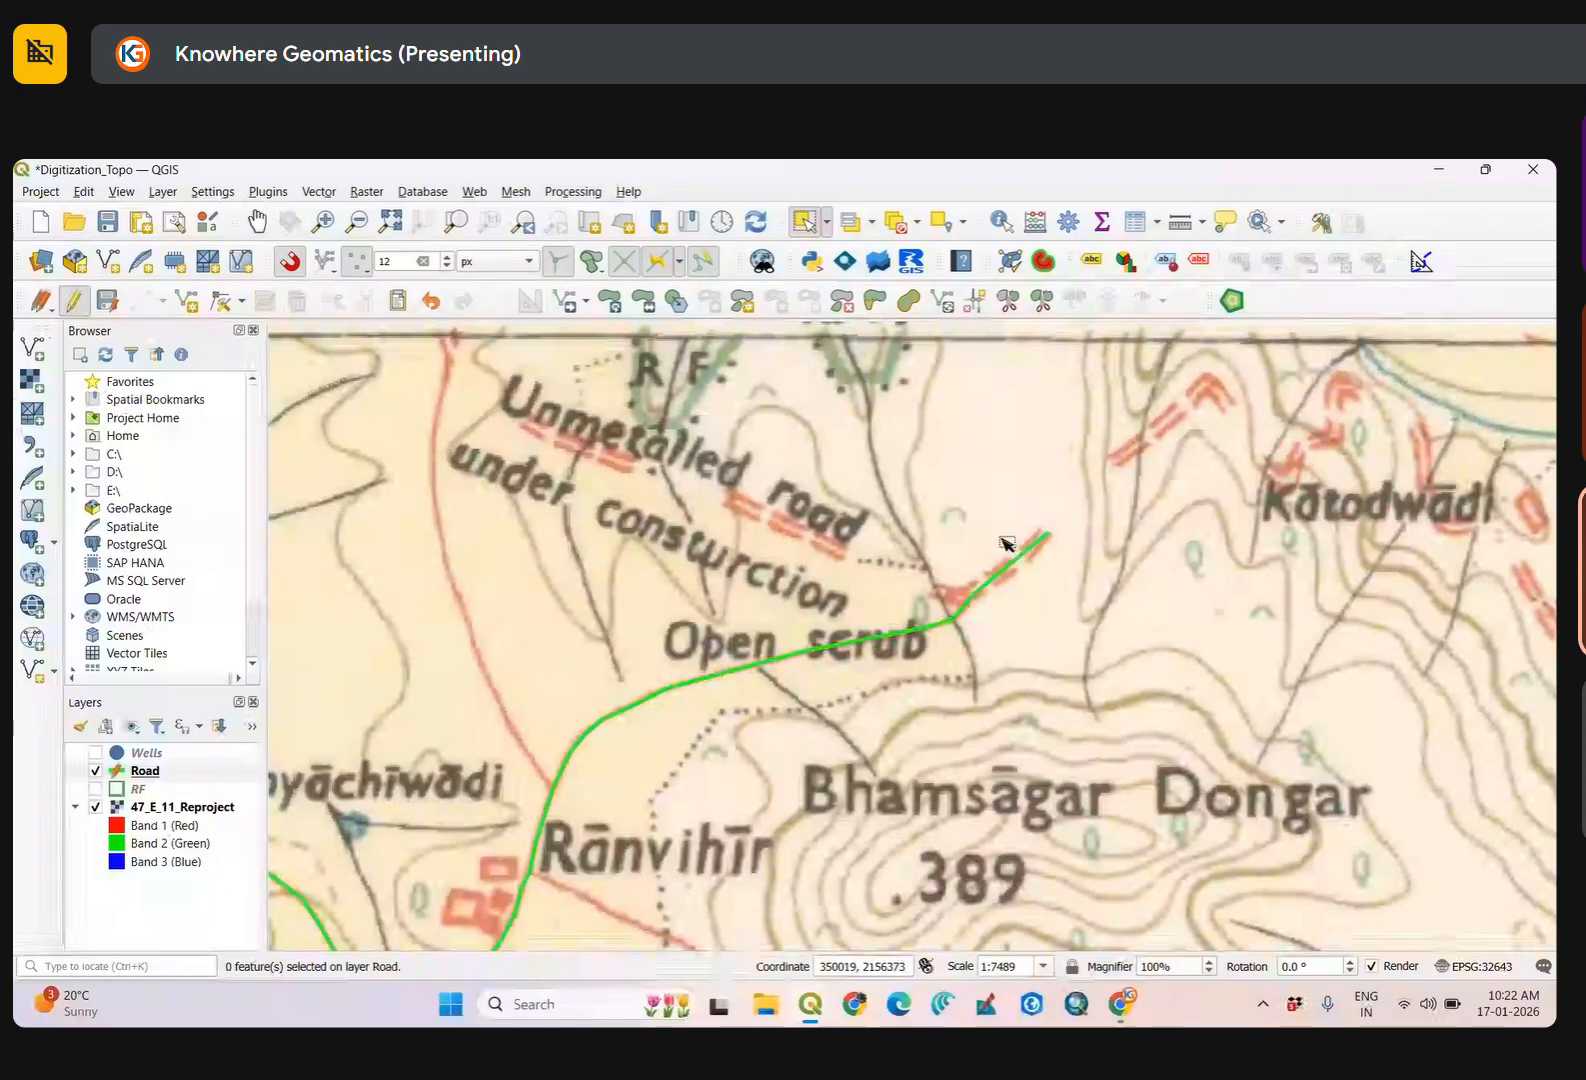
{"action": "left_click", "coordinate": [1017, 560]}
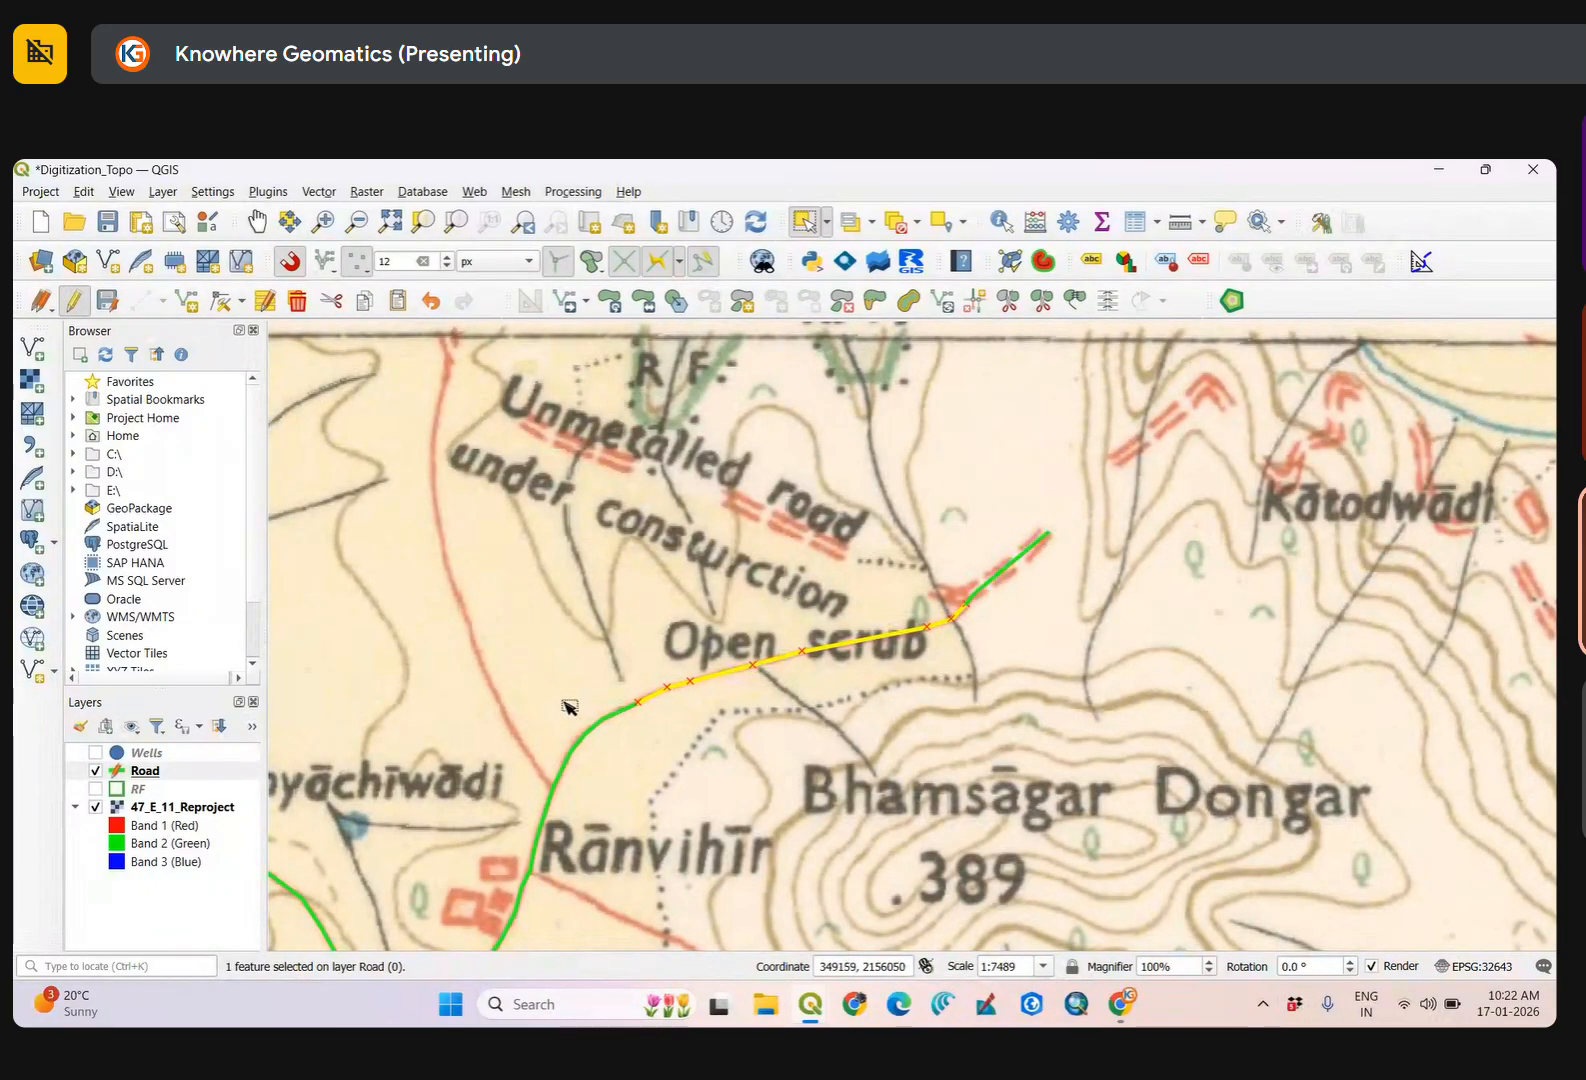
{"action": "left_click", "coordinate": [583, 735]}
{"action": "left_click", "coordinate": [1035, 592]}
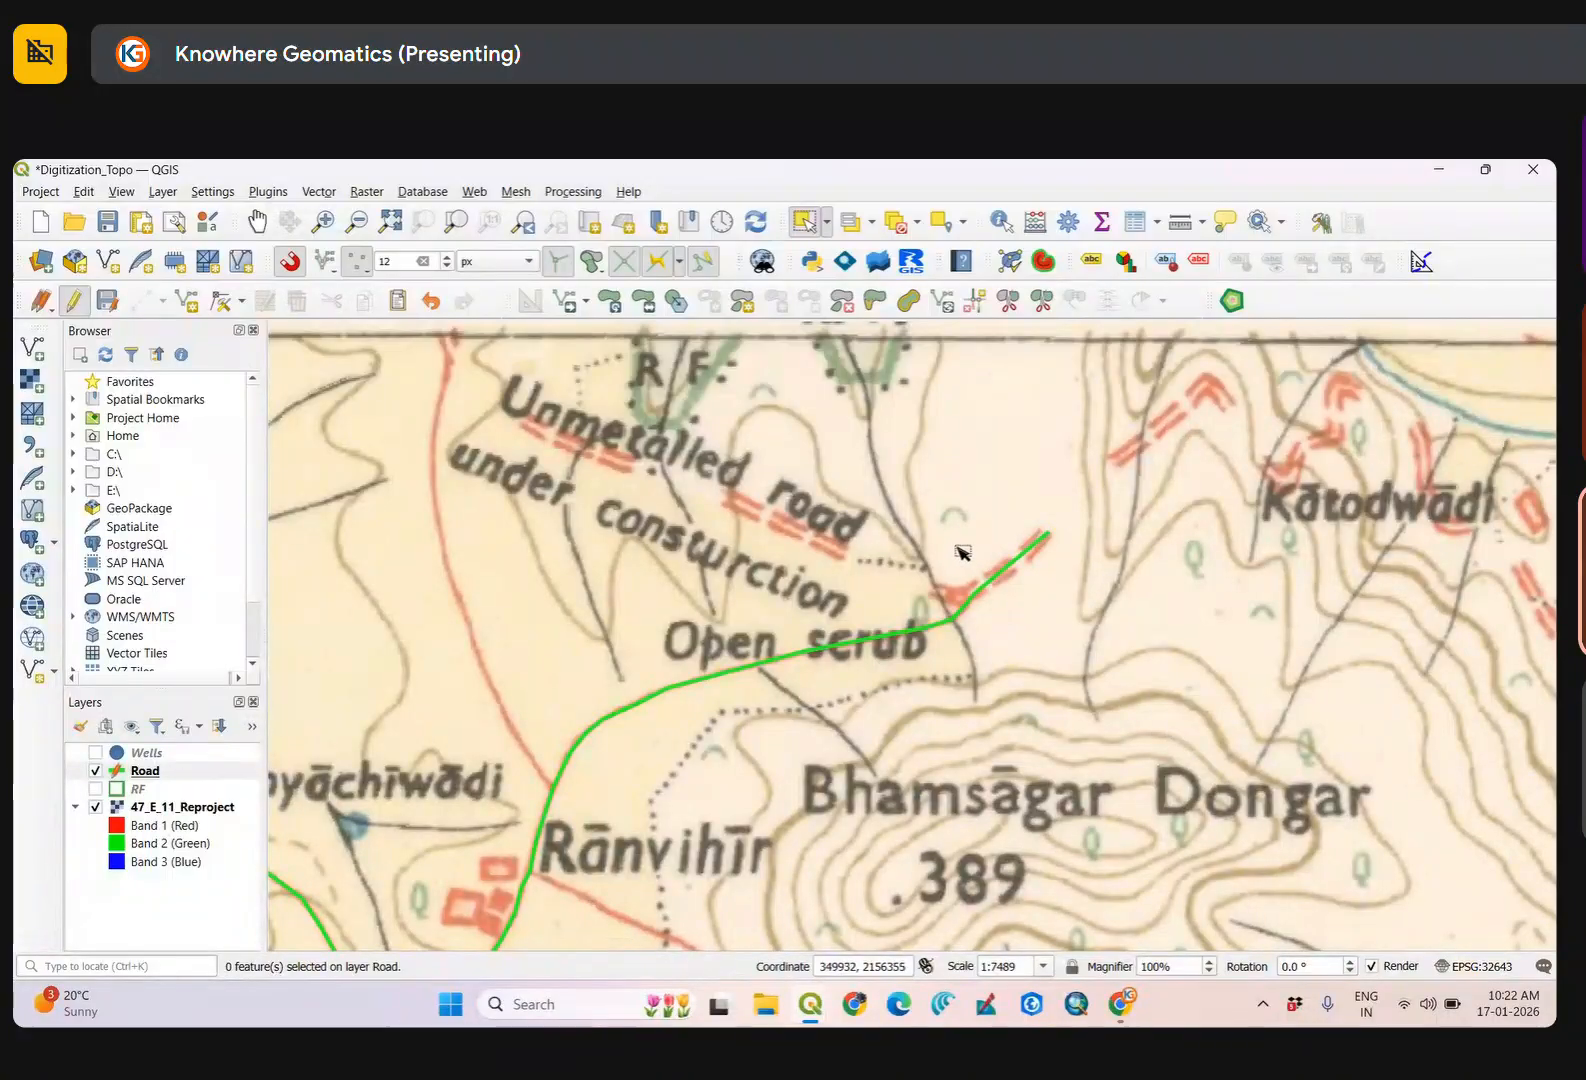
{"action": "left_click", "coordinate": [1004, 569]}
{"action": "left_click", "coordinate": [895, 628]}
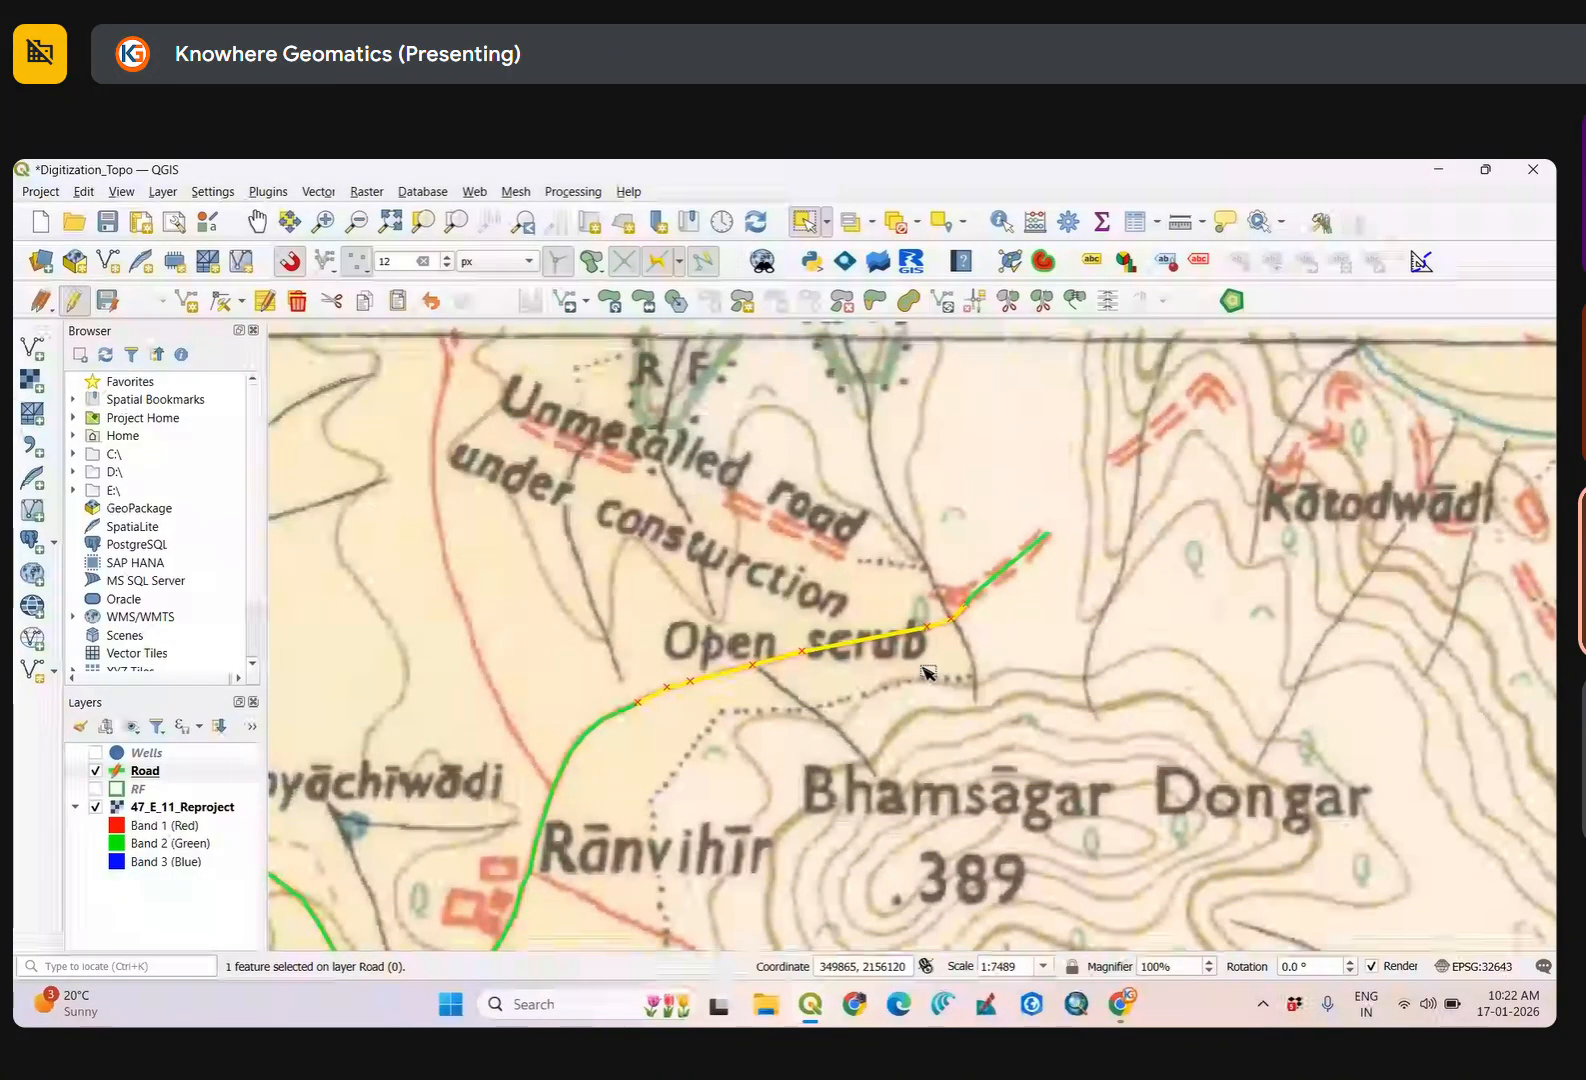
{"action": "scroll", "coordinate": [925, 665], "scroll_direction": "down", "scroll_amount": 1}
{"action": "left_click", "coordinate": [967, 681]}
{"action": "left_click_drag", "start_coordinate": [950, 598], "coordinate": [1022, 657]}
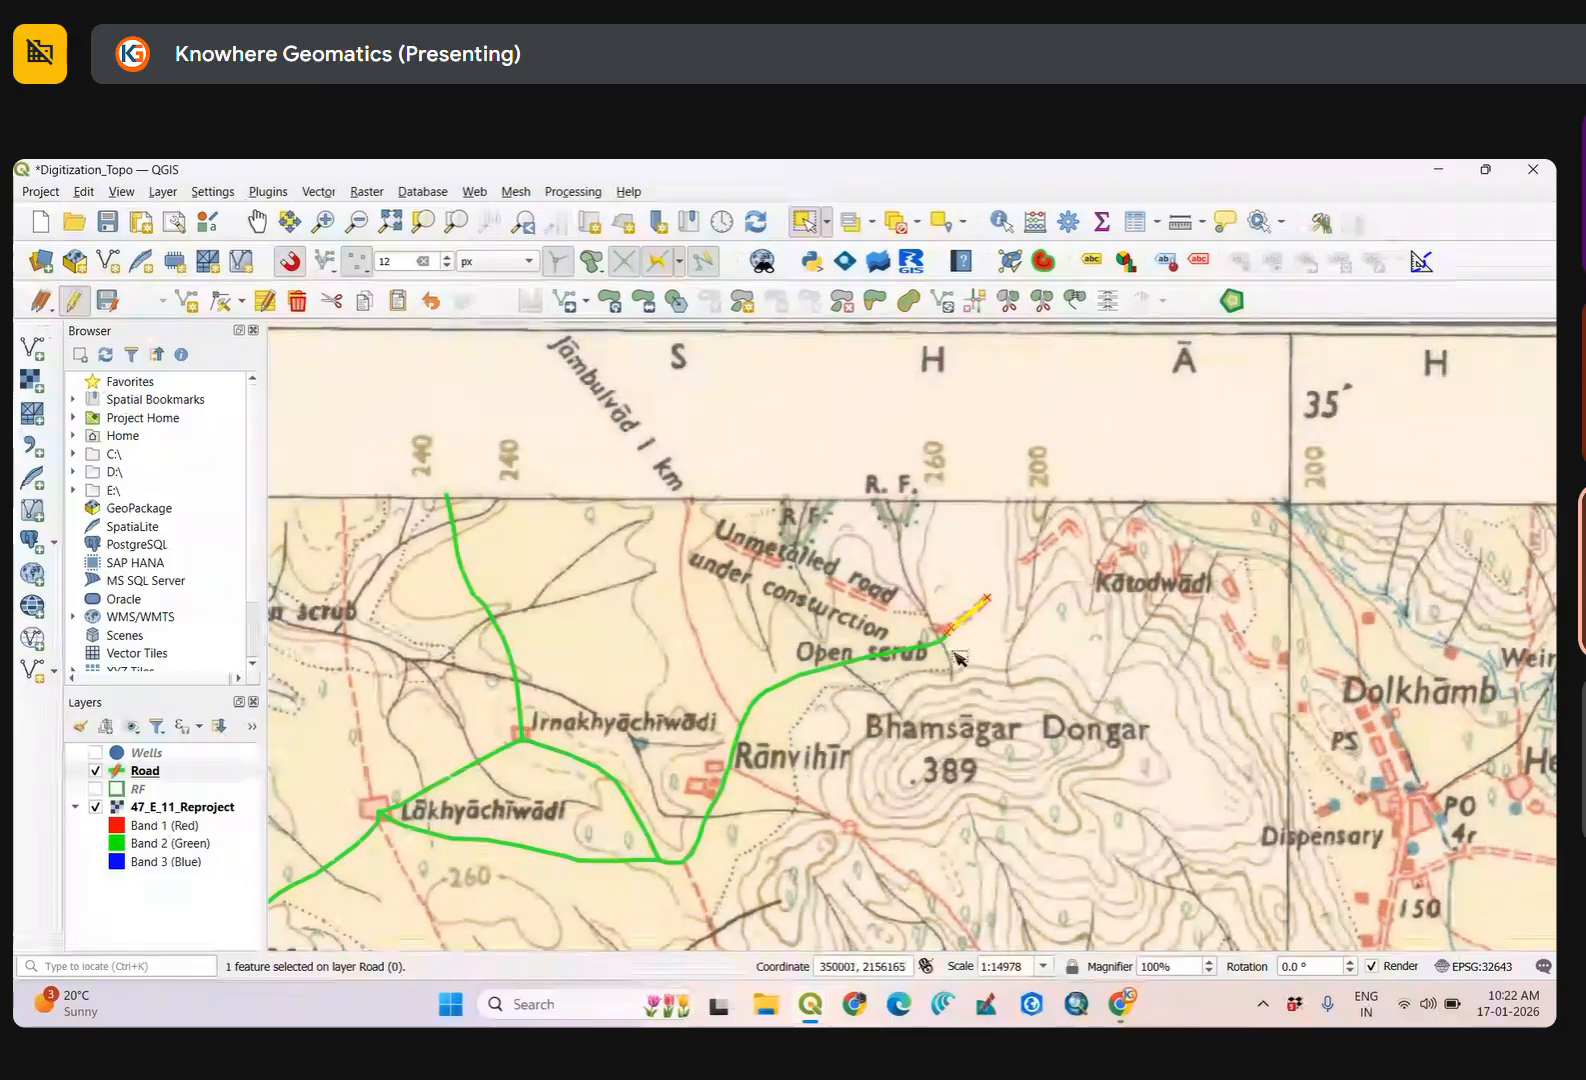
Select the road segments one after another from the Open scrub label back to Rānvihīr to examine their extents.
{"action": "scroll", "coordinate": [950, 652], "scroll_direction": "up", "scroll_amount": 3}
{"action": "left_click_drag", "start_coordinate": [909, 532], "coordinate": [961, 613]}
{"action": "scroll", "coordinate": [975, 593], "scroll_direction": "down", "scroll_amount": 2}
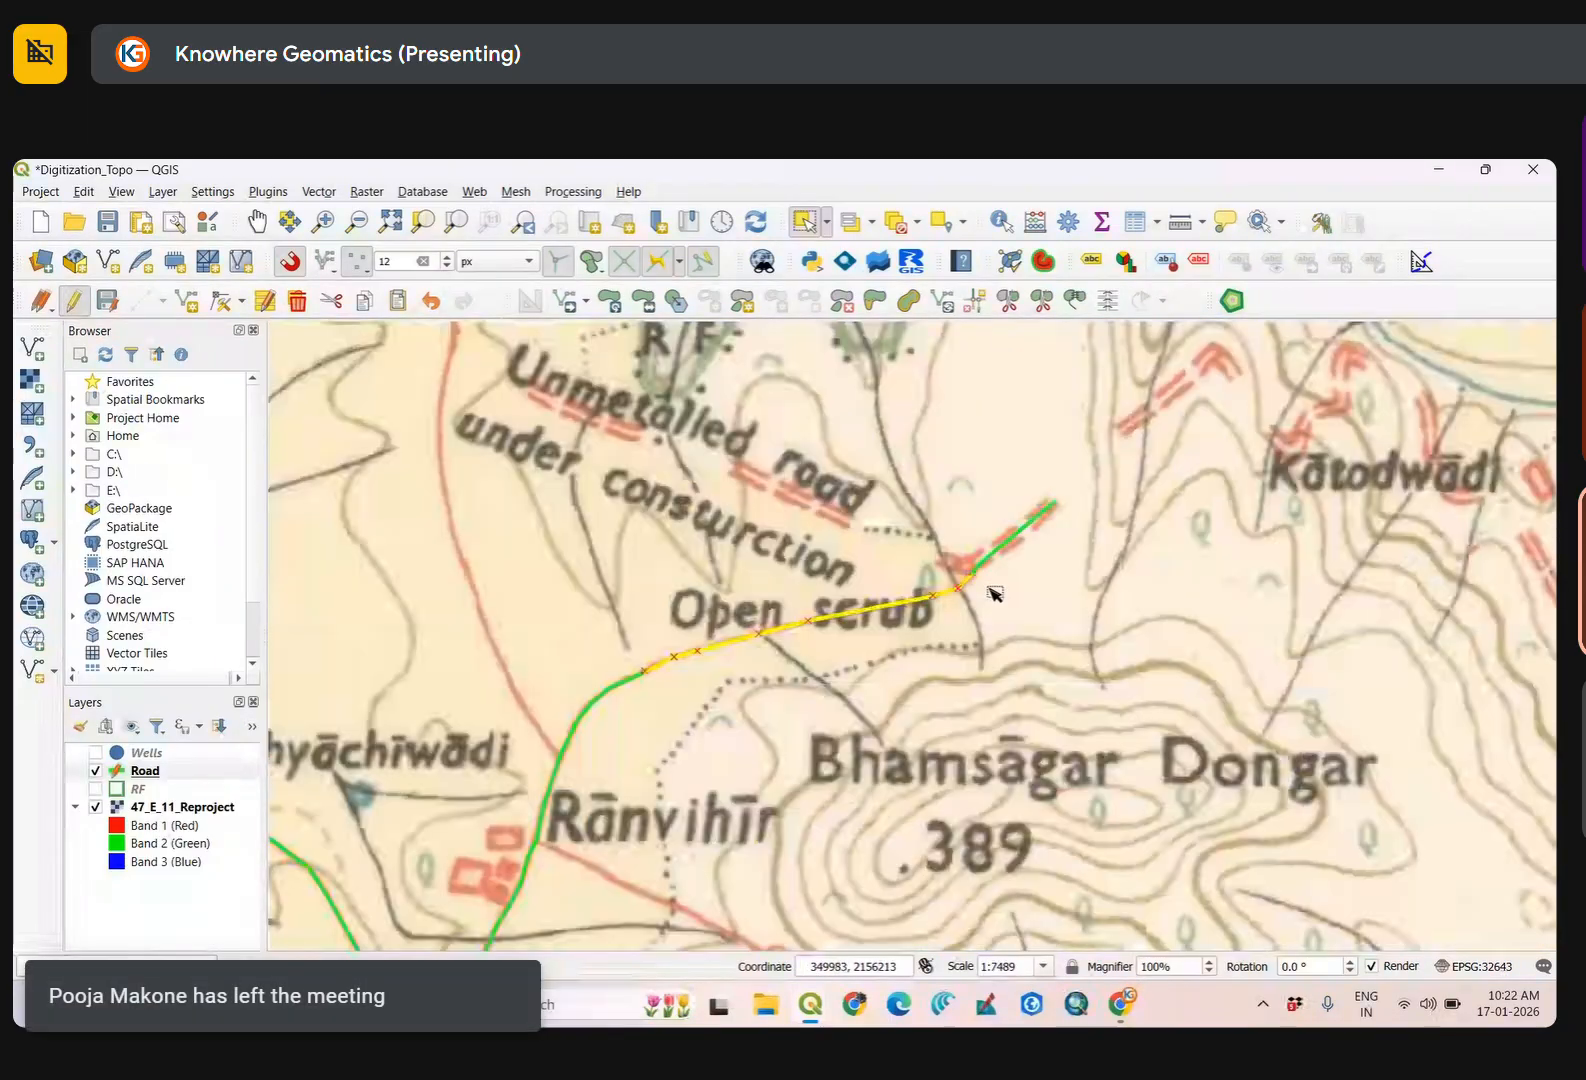
{"action": "left_click_drag", "start_coordinate": [990, 535], "coordinate": [1041, 583]}
{"action": "left_click", "coordinate": [890, 605]}
{"action": "left_click_drag", "start_coordinate": [836, 670], "coordinate": [1008, 572]}
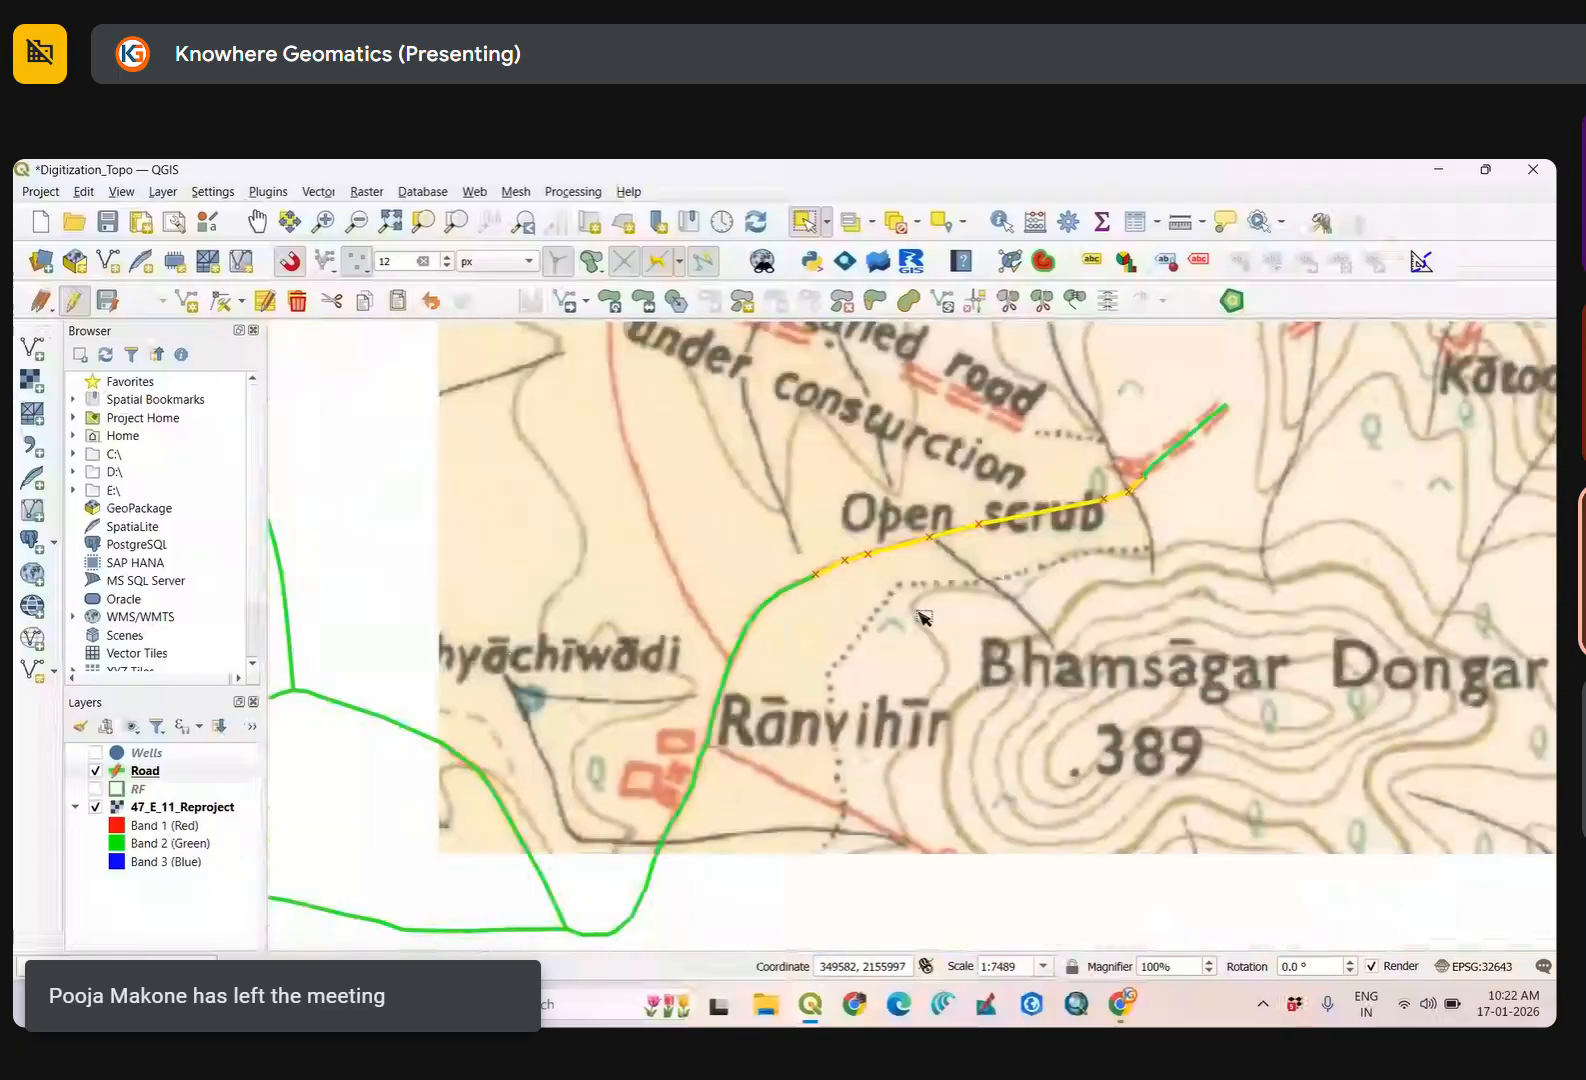
{"action": "left_click", "coordinate": [758, 608]}
{"action": "left_click_drag", "start_coordinate": [780, 682], "coordinate": [845, 598]}
{"action": "left_click_drag", "start_coordinate": [940, 604], "coordinate": [868, 646]}
{"action": "scroll", "coordinate": [798, 615], "scroll_direction": "up", "scroll_amount": 3}
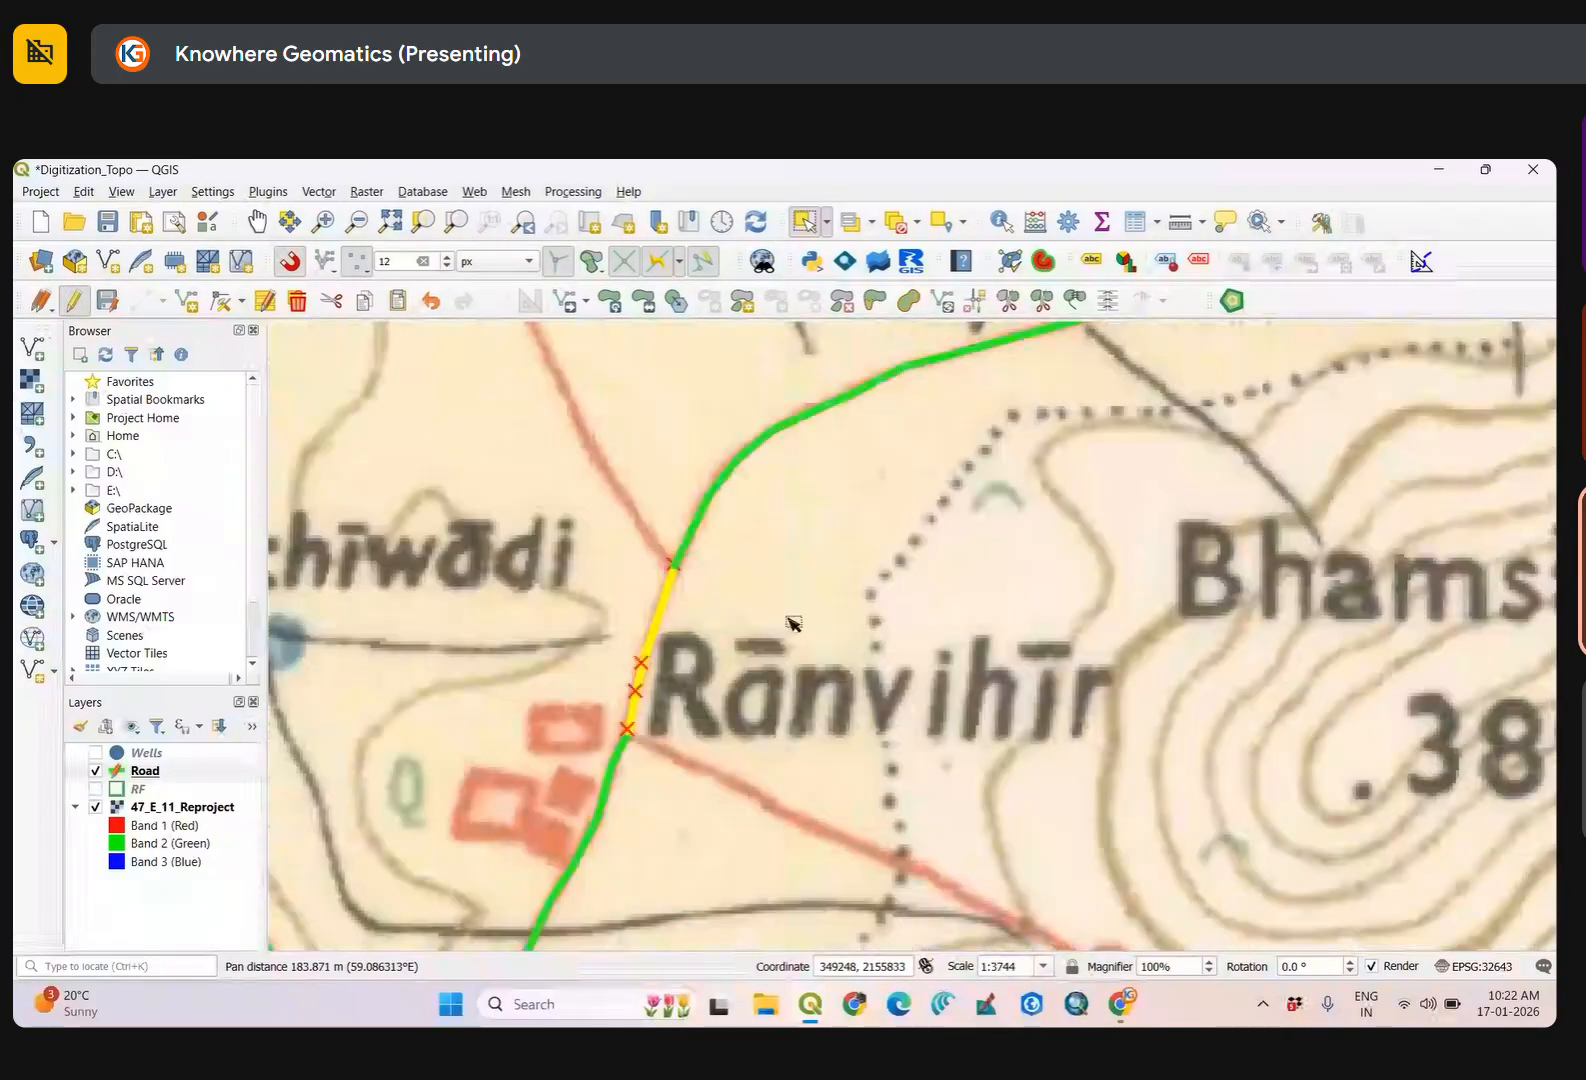
{"action": "scroll", "coordinate": [866, 618], "scroll_direction": "down", "scroll_amount": 2}
{"action": "left_click_drag", "start_coordinate": [768, 668], "coordinate": [824, 638]}
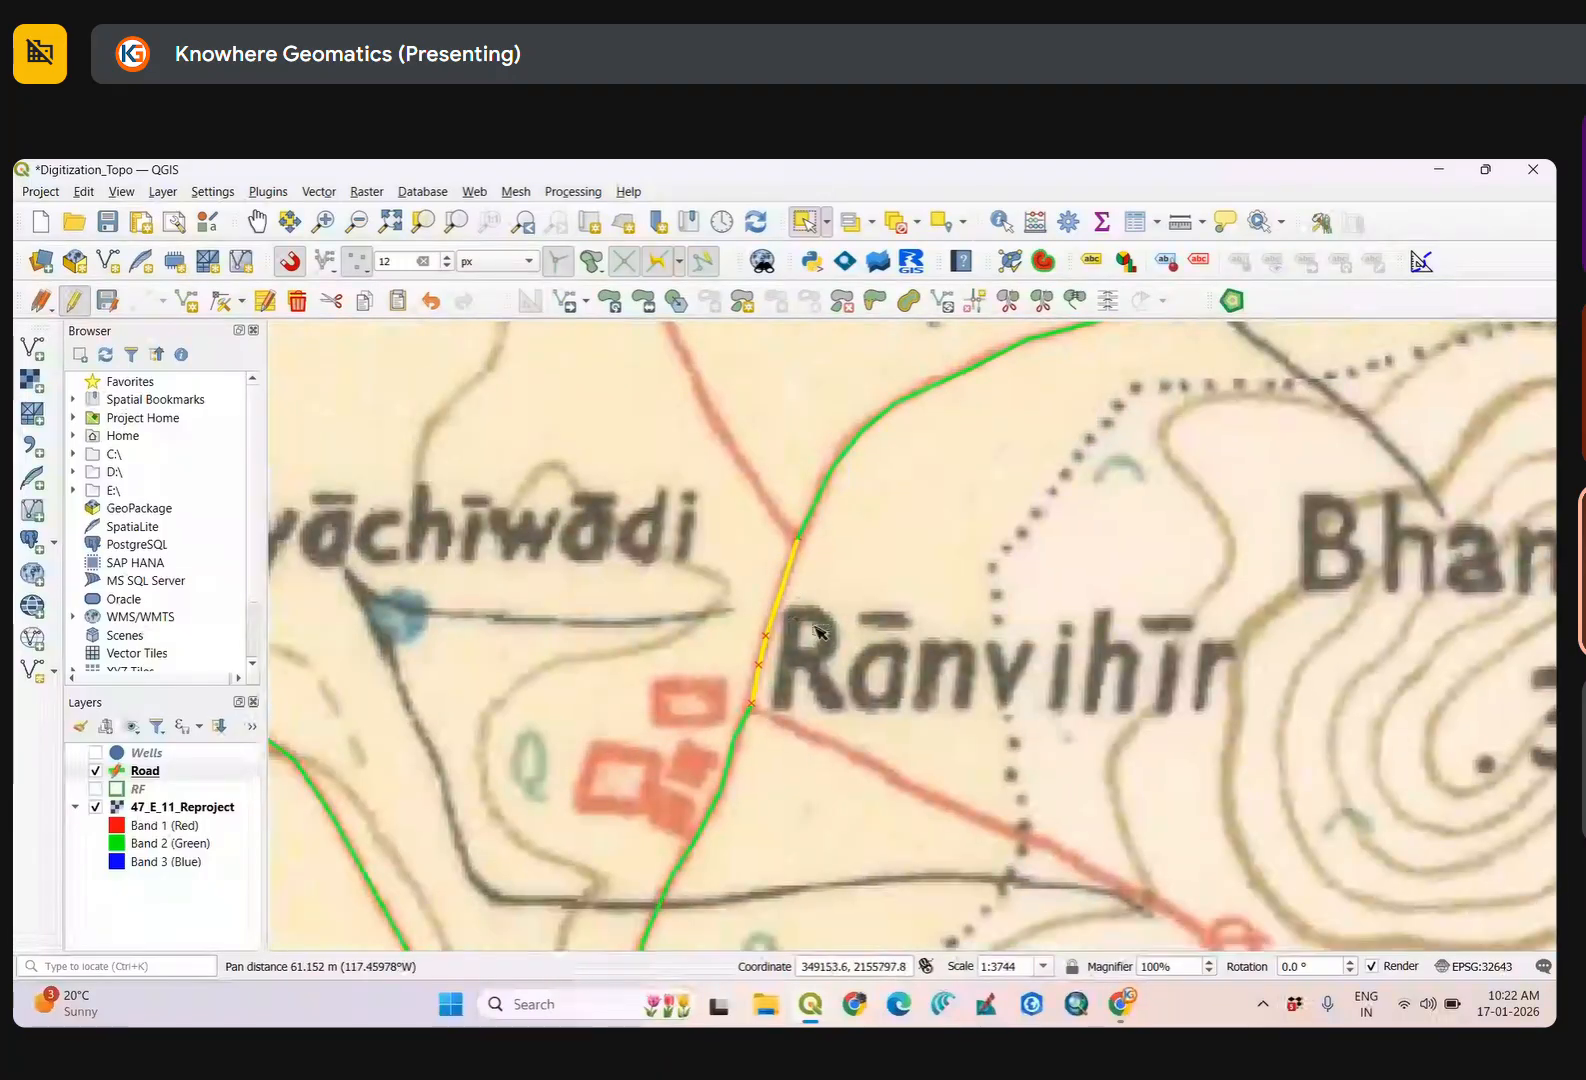
{"action": "left_click", "coordinate": [812, 625]}
{"action": "left_click_drag", "start_coordinate": [759, 588], "coordinate": [808, 632]}
{"action": "left_click_drag", "start_coordinate": [906, 570], "coordinate": [808, 654]}
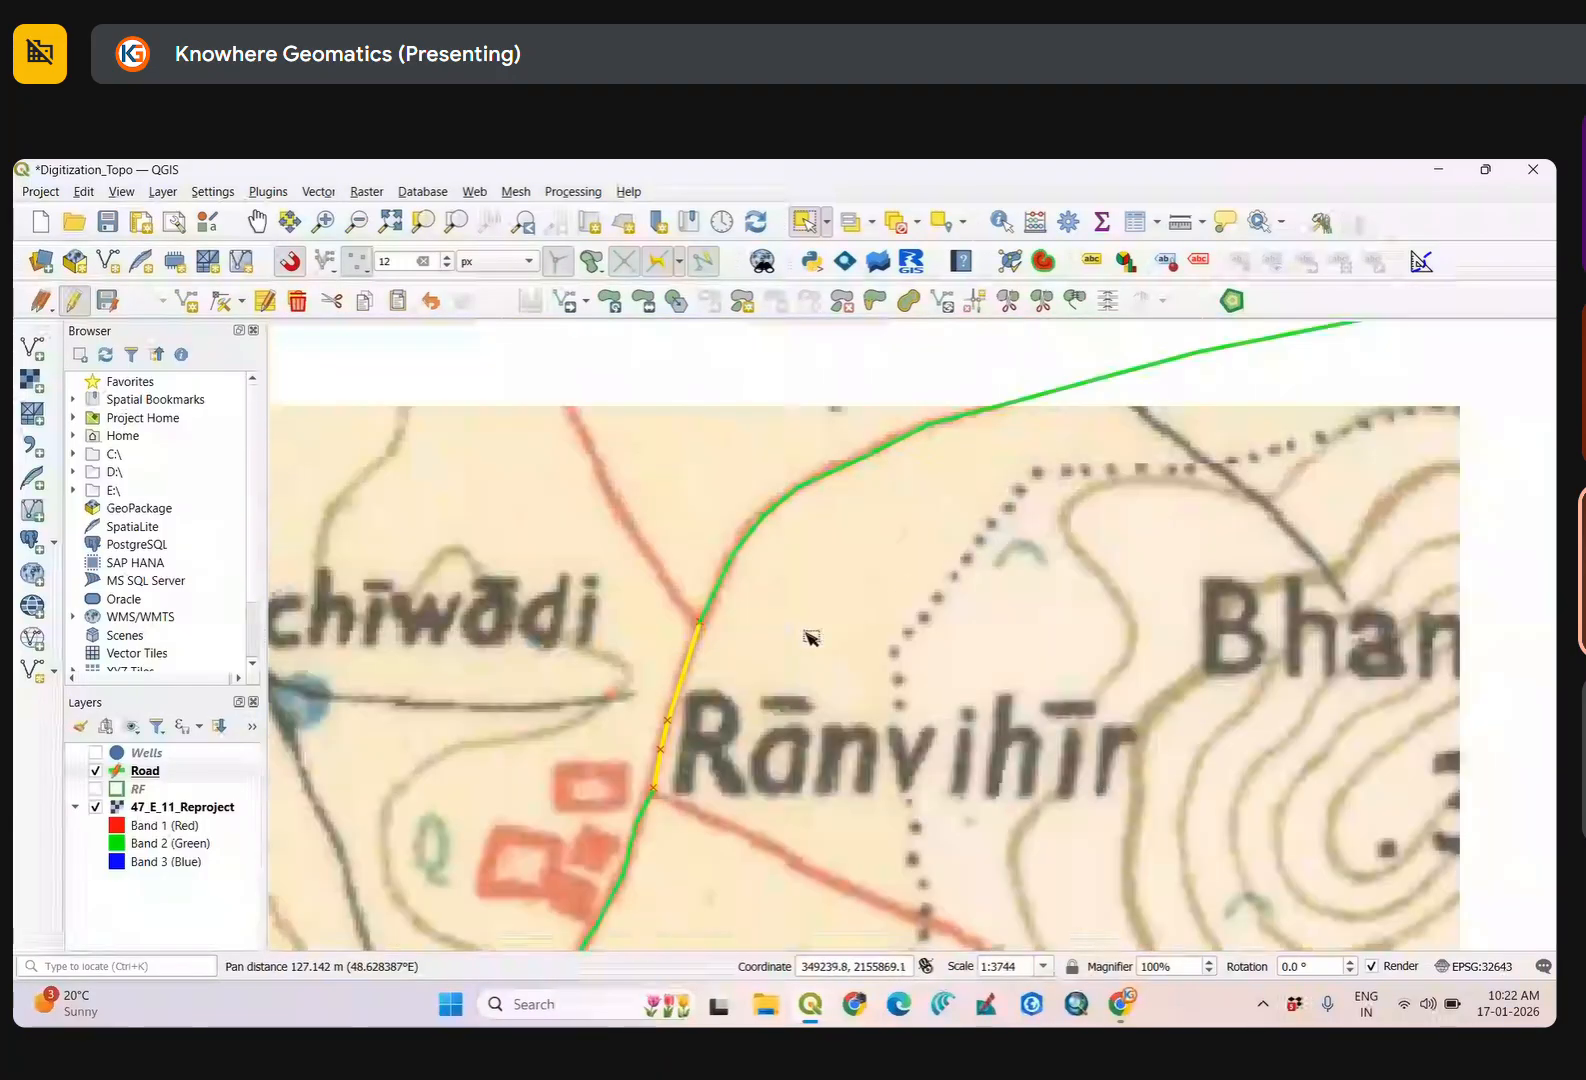
Select the four connected road segments from Rānvihīr to the dashed road's northeast end and merge them, using the id of Feature -24.
{"action": "left_click_drag", "start_coordinate": [790, 525], "coordinate": [795, 528]}
{"action": "scroll", "coordinate": [892, 538], "scroll_direction": "down", "scroll_amount": 2}
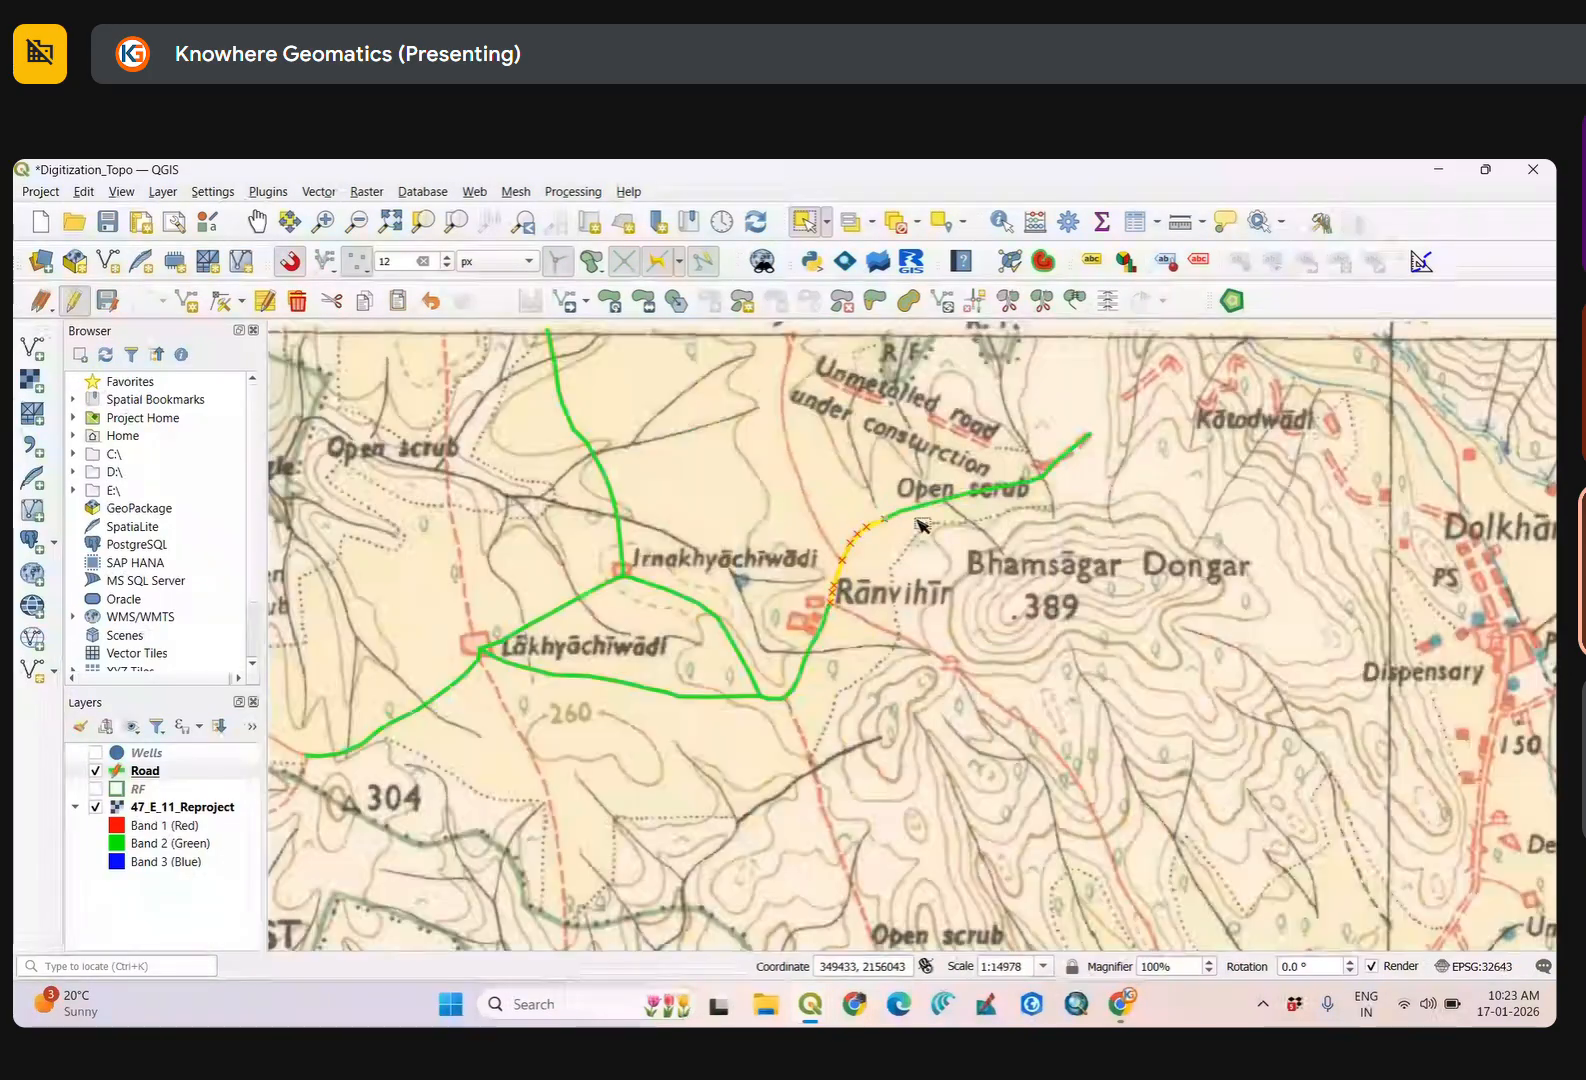
{"action": "scroll", "coordinate": [900, 548], "scroll_direction": "up", "scroll_amount": 2}
{"action": "left_click_drag", "start_coordinate": [898, 456], "coordinate": [910, 498]}
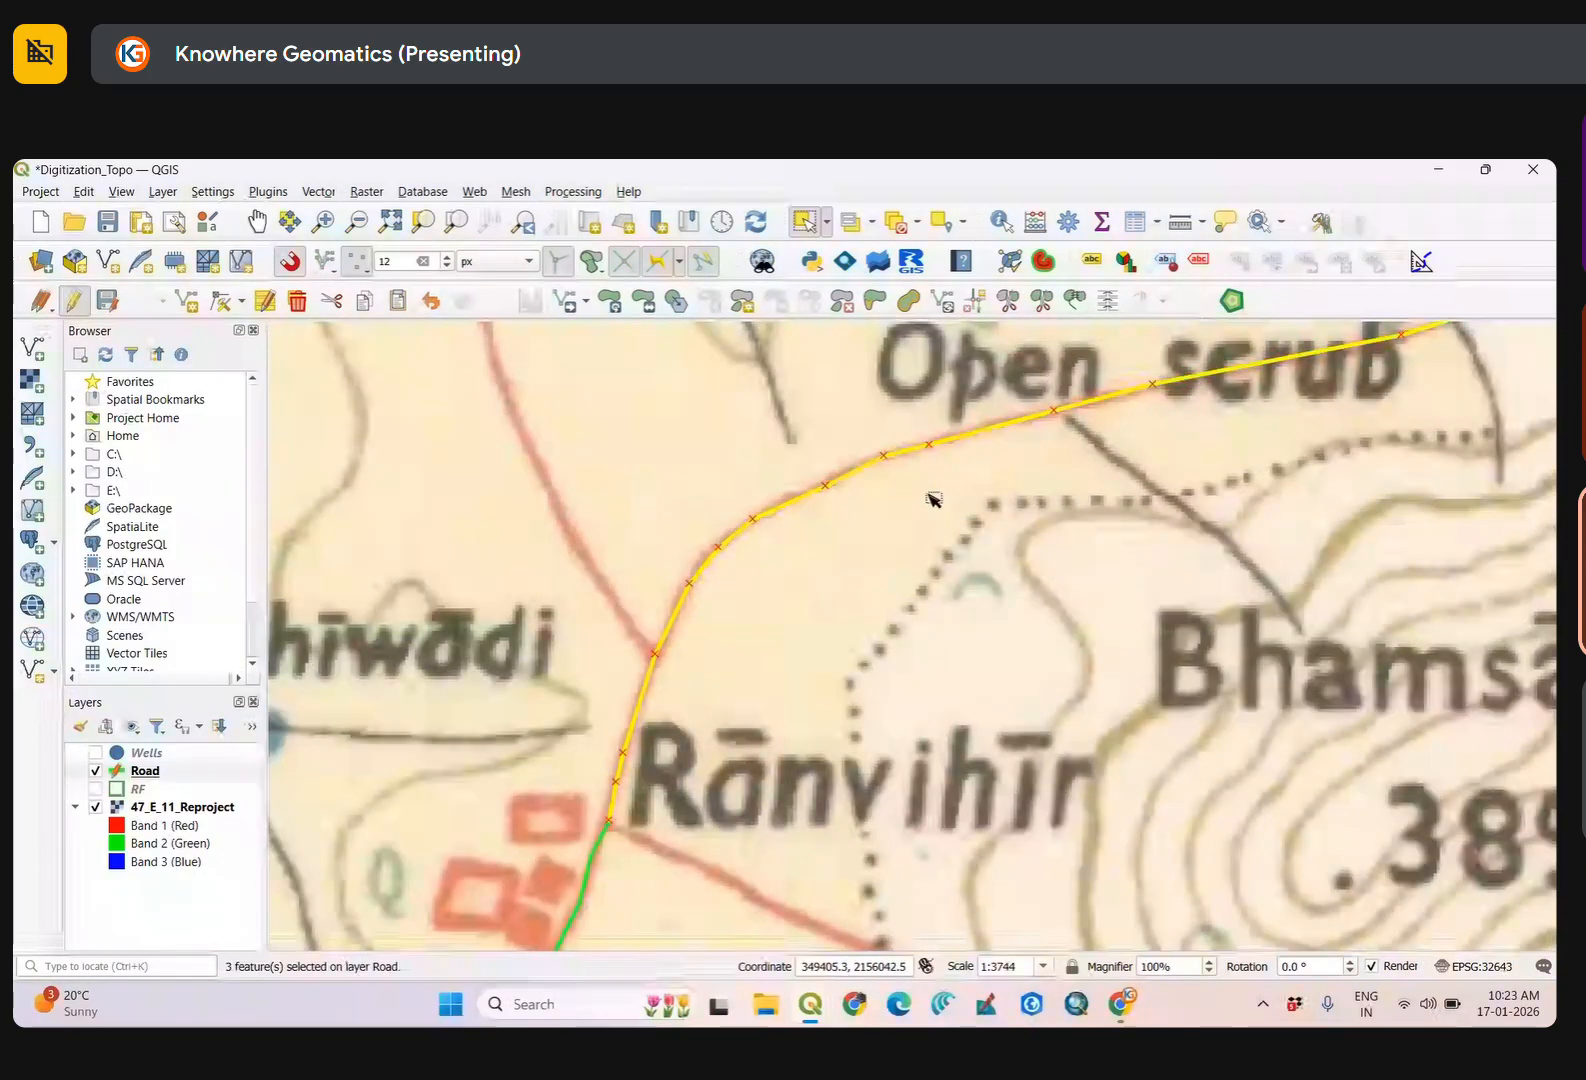
{"action": "scroll", "coordinate": [890, 540], "scroll_direction": "up", "scroll_amount": 2}
{"action": "scroll", "coordinate": [935, 558], "scroll_direction": "down", "scroll_amount": 4}
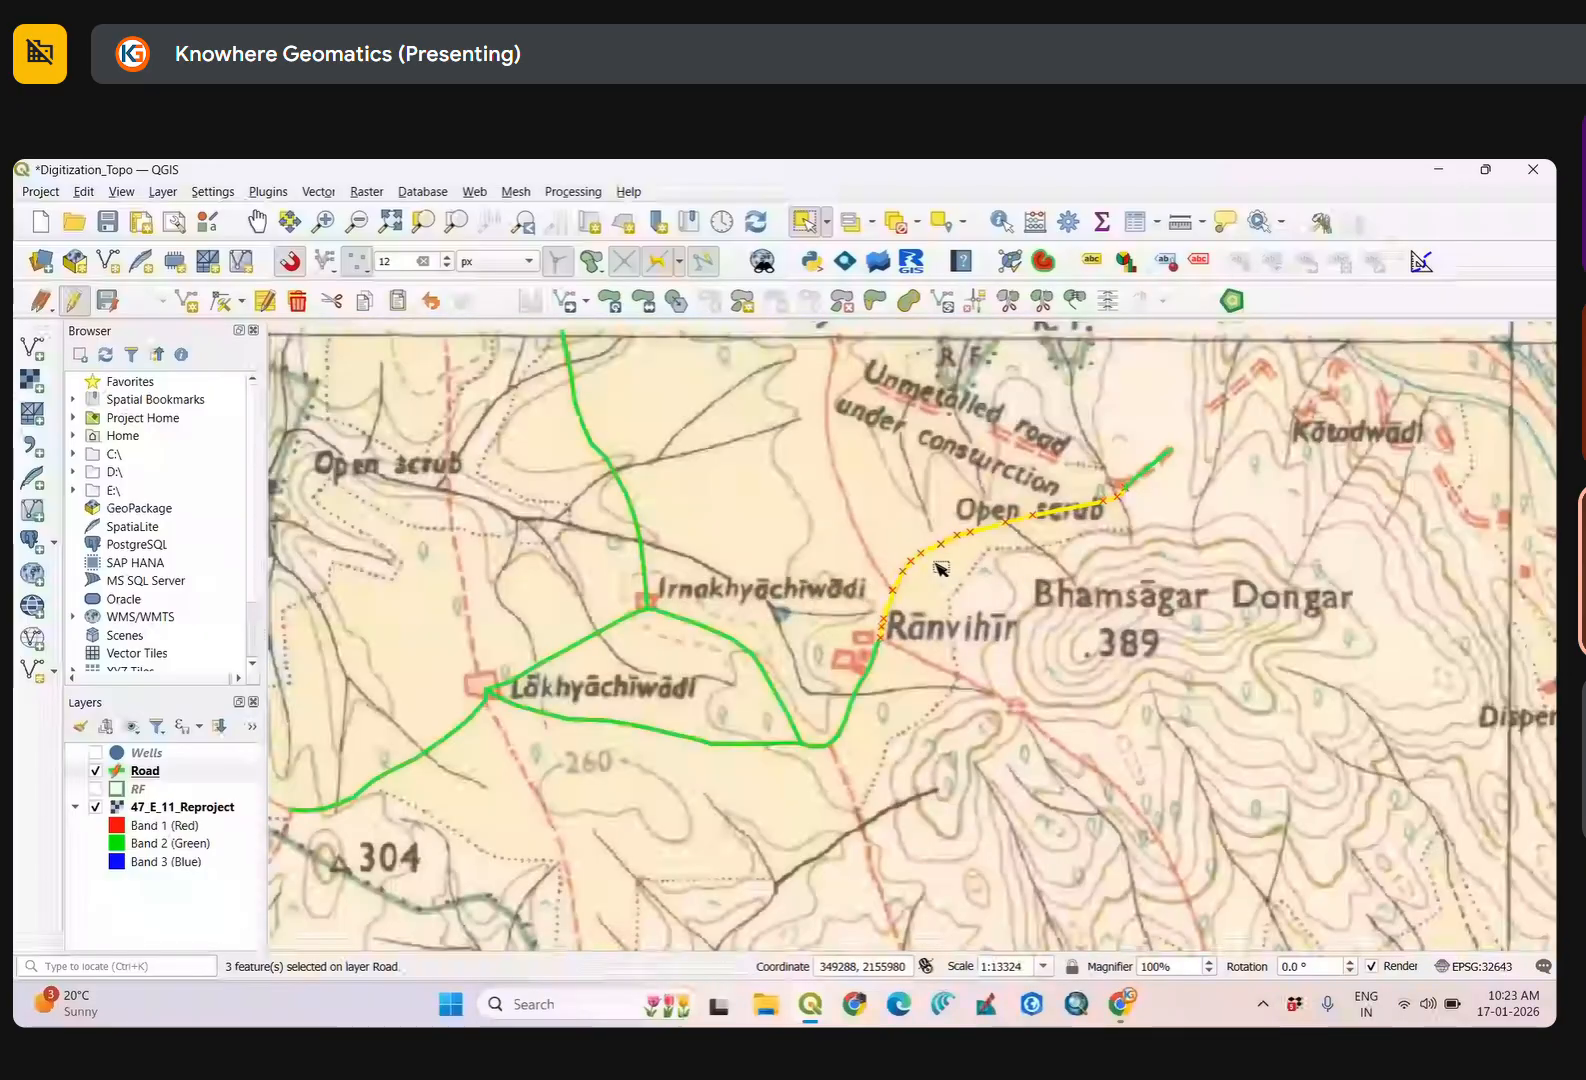
{"action": "scroll", "coordinate": [960, 577], "scroll_direction": "up", "scroll_amount": 3}
{"action": "scroll", "coordinate": [1006, 552], "scroll_direction": "down", "scroll_amount": 2}
{"action": "left_click_drag", "start_coordinate": [1234, 476], "coordinate": [849, 608]}
{"action": "scroll", "coordinate": [928, 533], "scroll_direction": "up", "scroll_amount": 2}
{"action": "left_click_drag", "start_coordinate": [735, 535], "coordinate": [780, 600]}
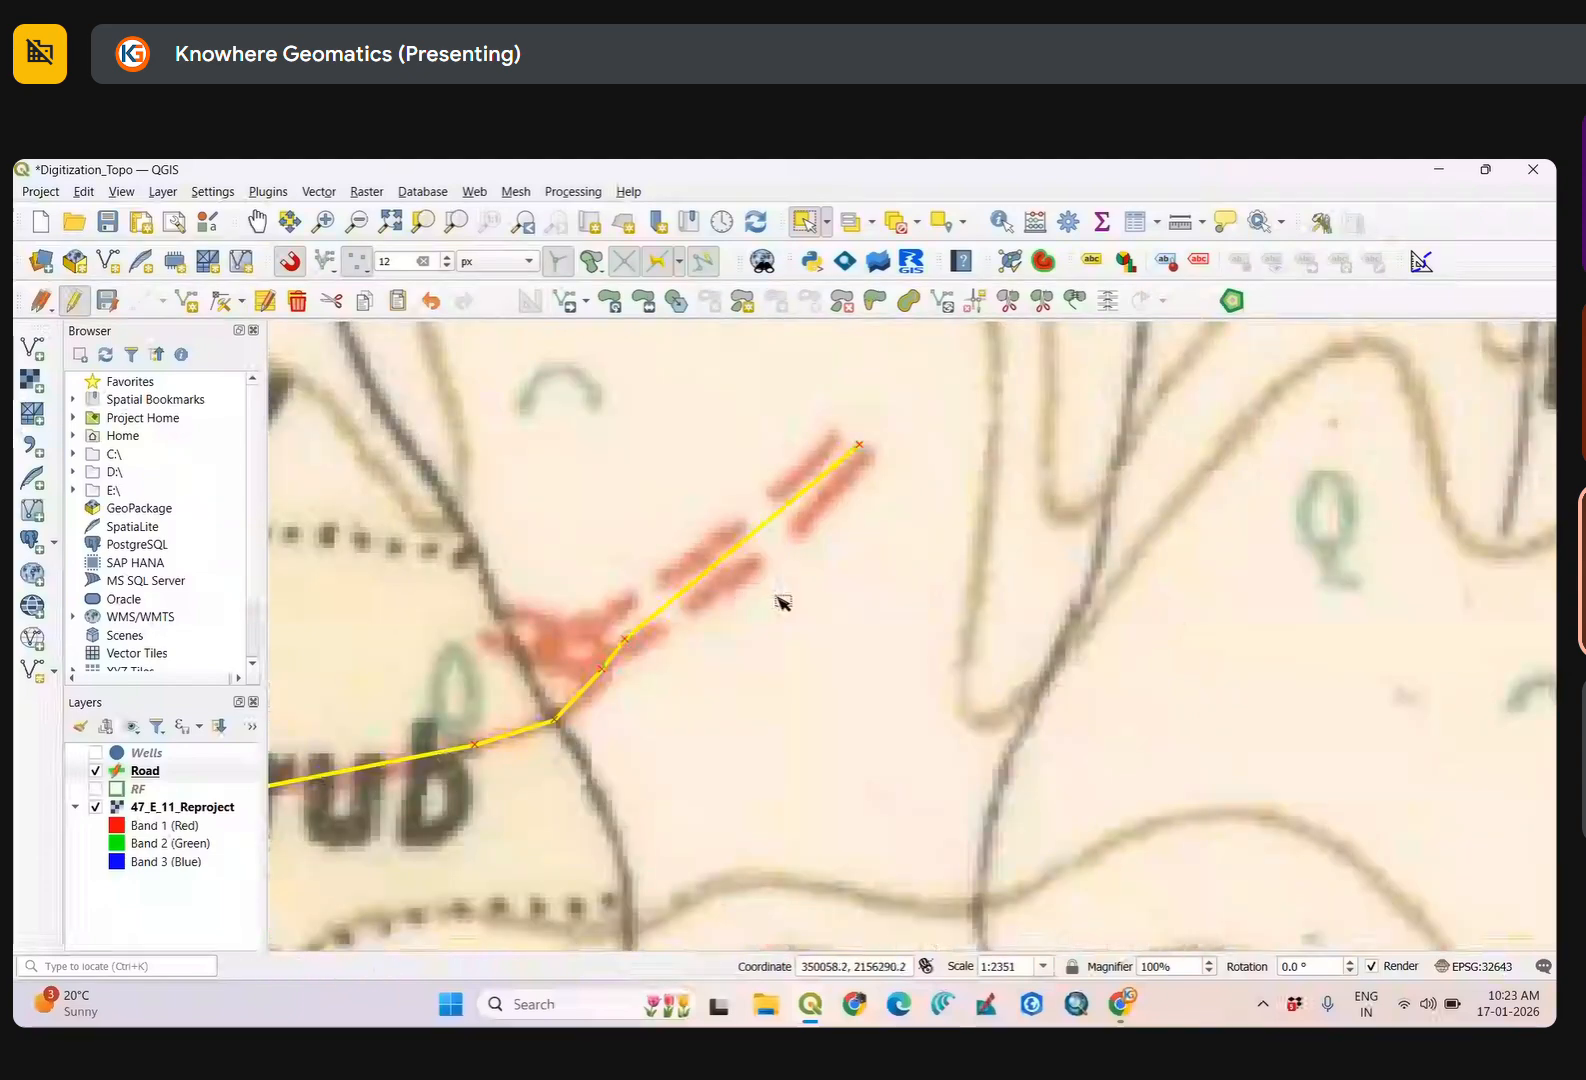
{"action": "scroll", "coordinate": [778, 611], "scroll_direction": "down", "scroll_amount": 3}
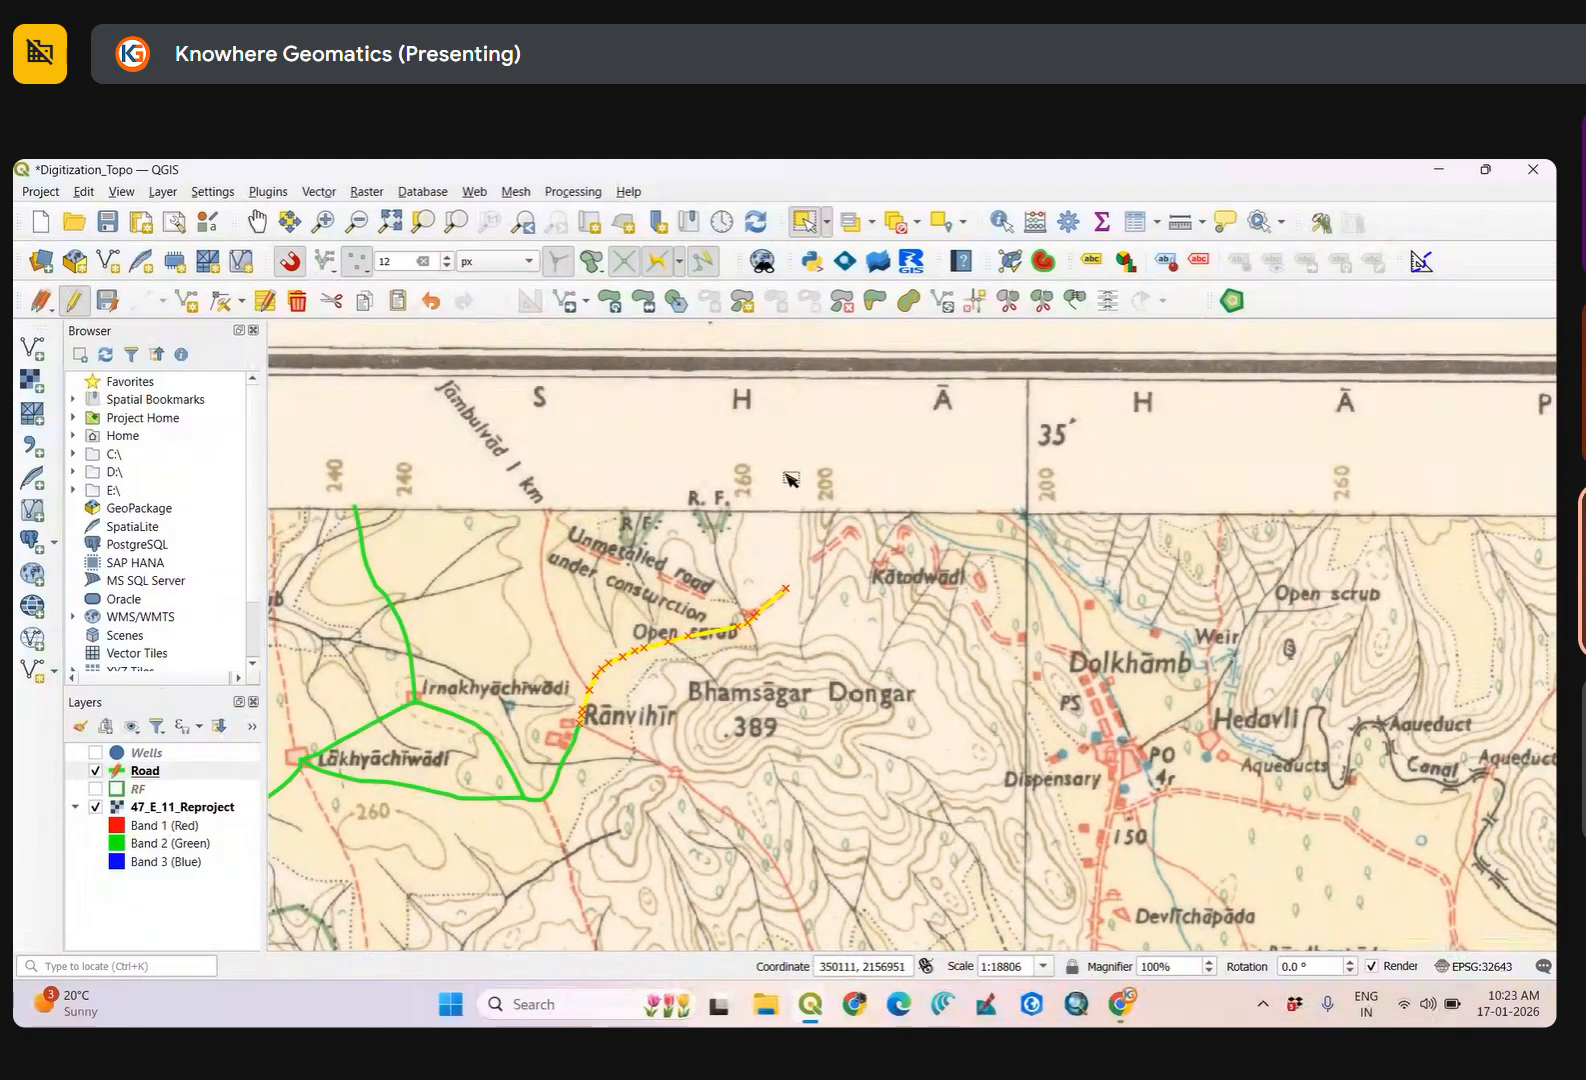
{"action": "left_click", "coordinate": [1073, 299]}
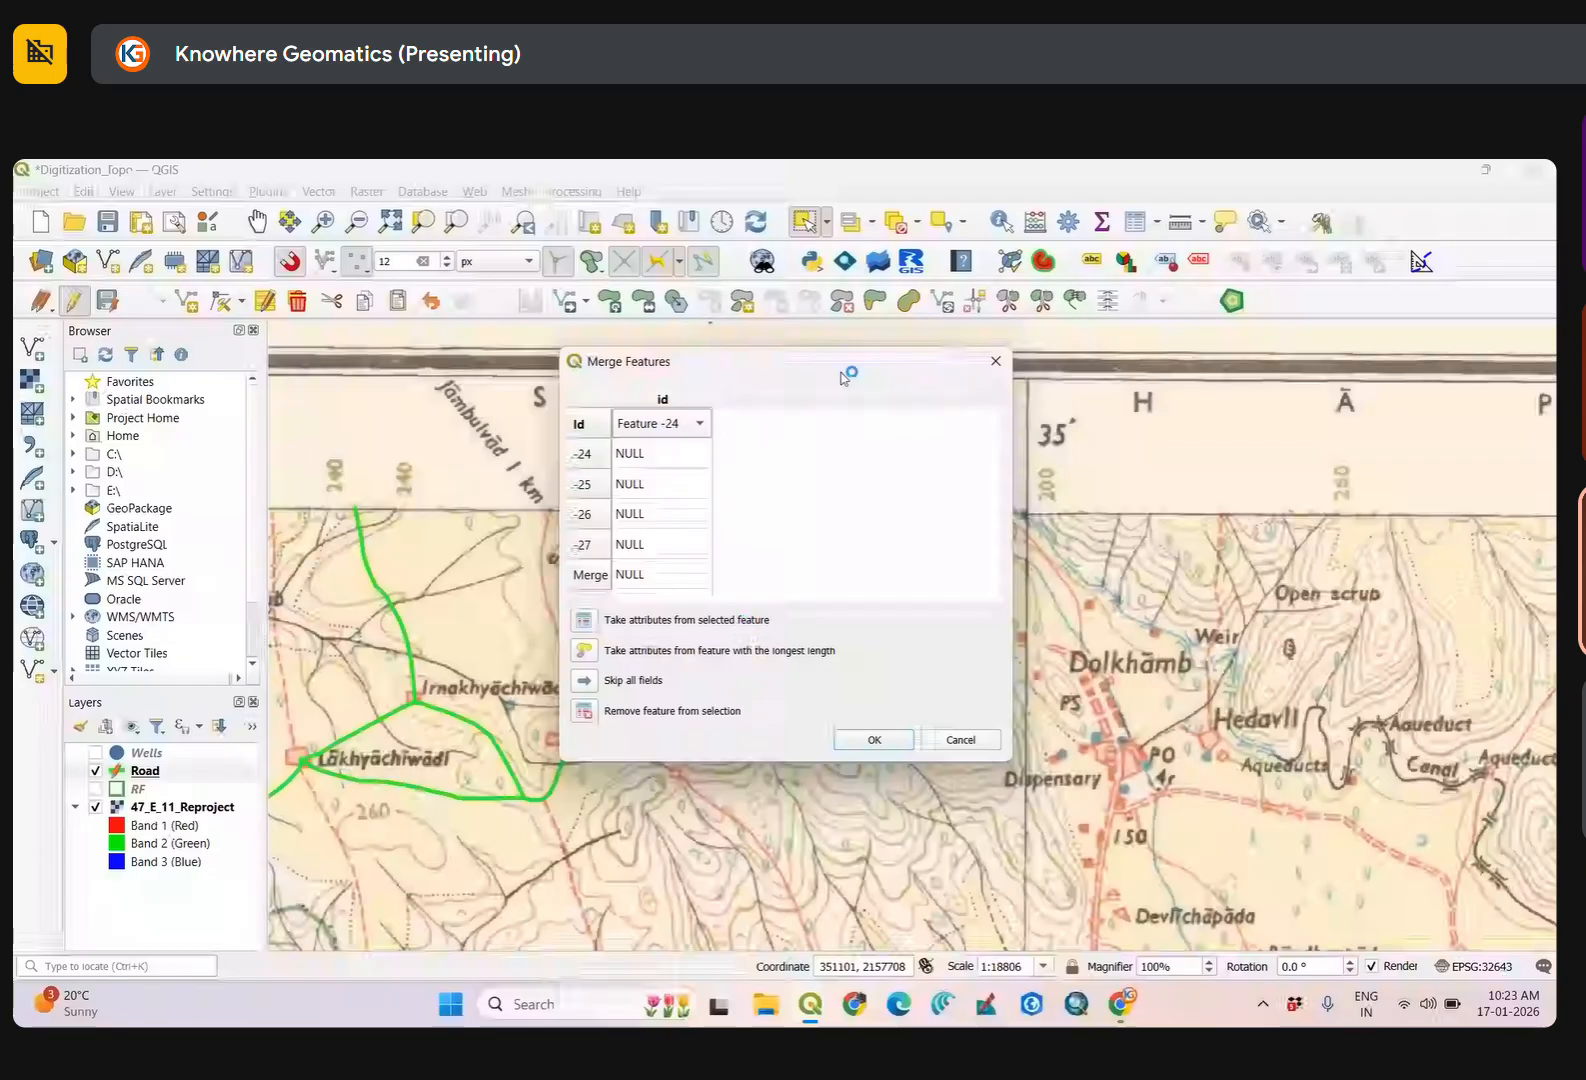
{"action": "left_click_drag", "start_coordinate": [842, 372], "coordinate": [1197, 367]}
{"action": "left_click", "coordinate": [948, 452]}
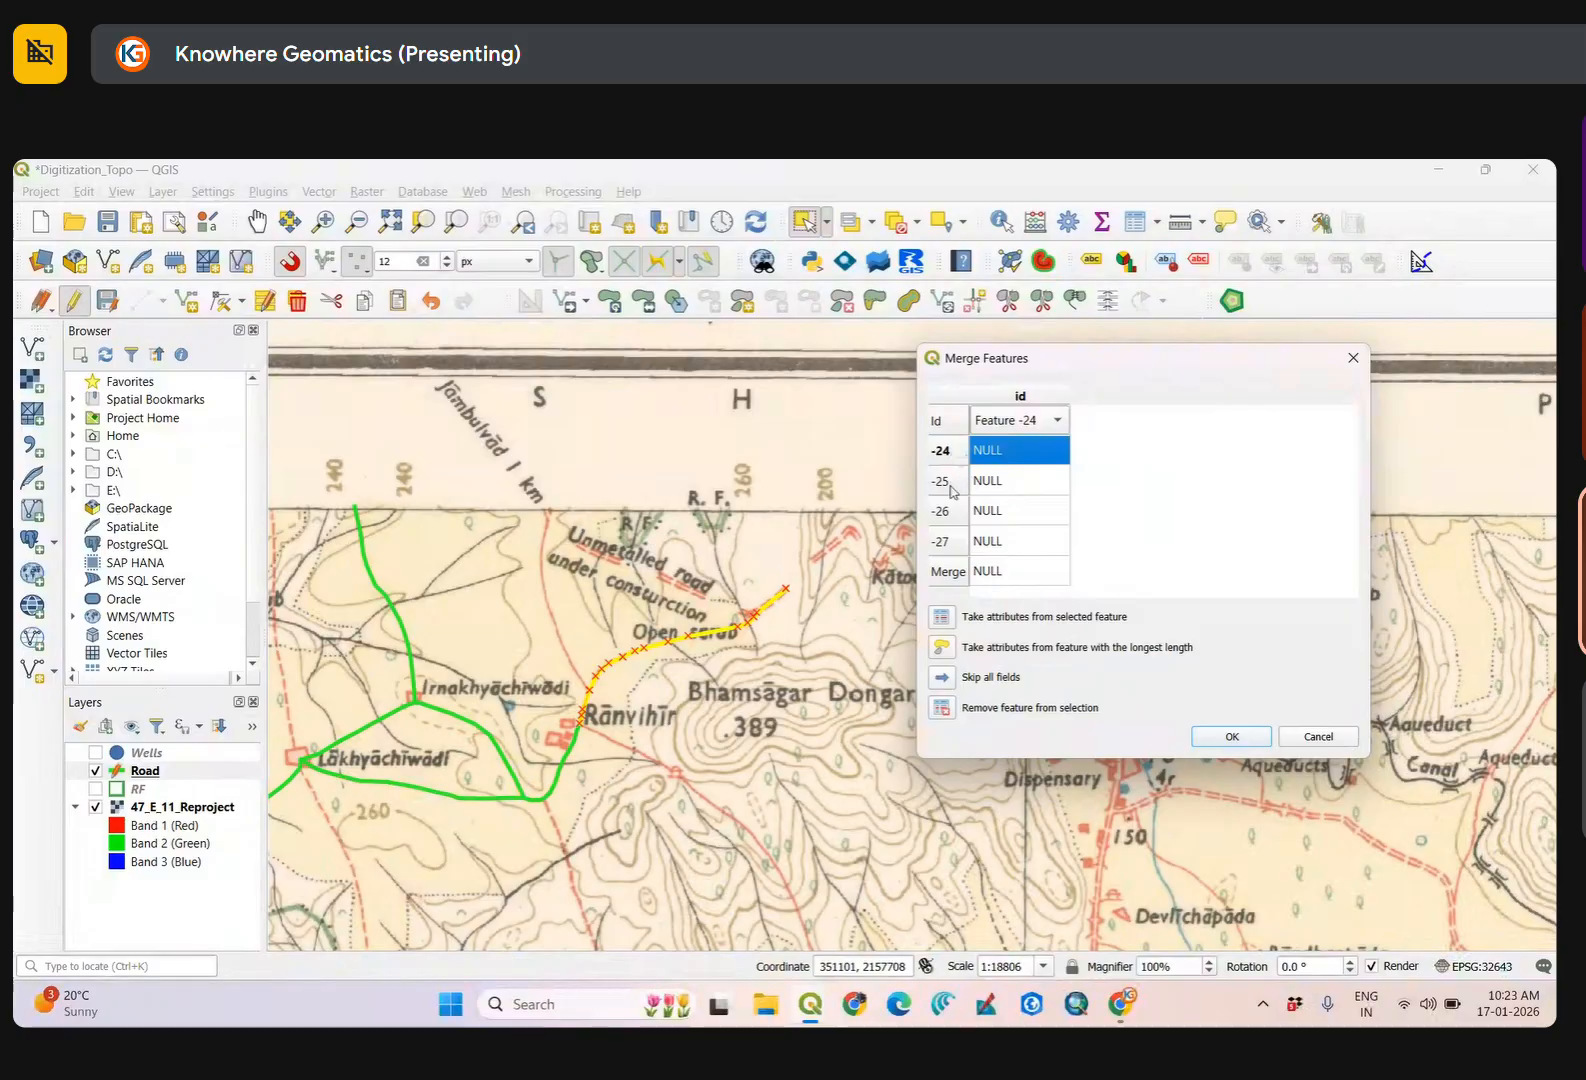
{"action": "left_click", "coordinate": [951, 487]}
{"action": "left_click", "coordinate": [940, 455]}
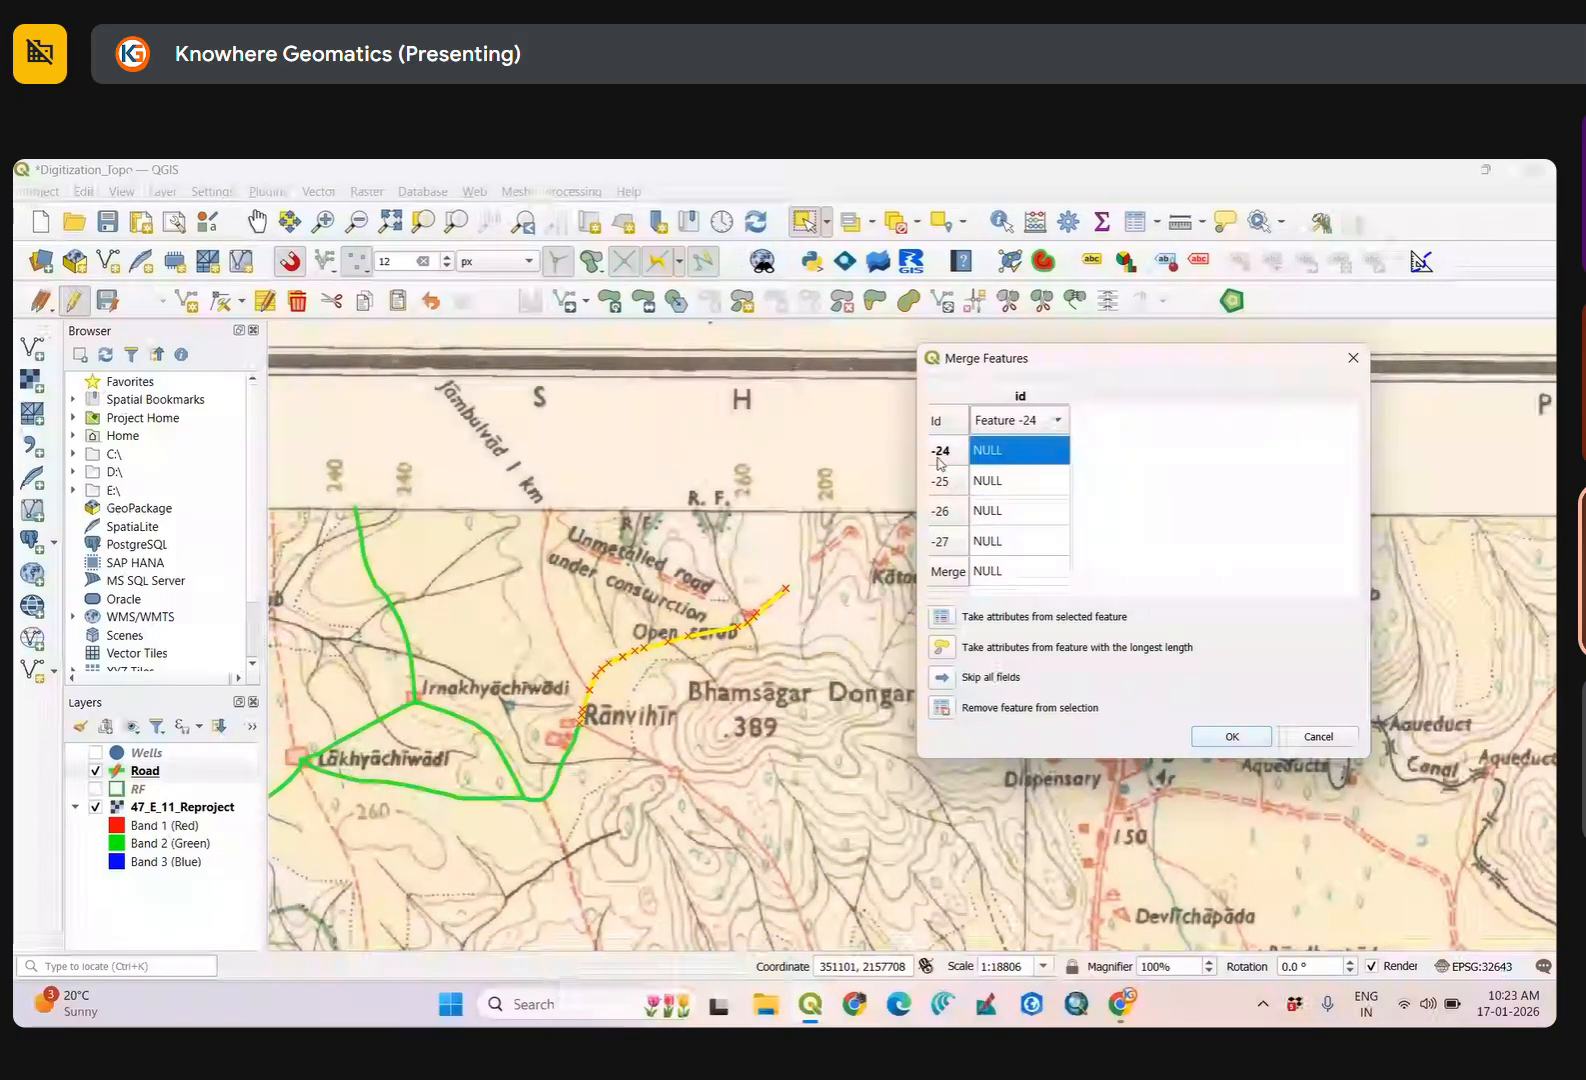
{"action": "left_click", "coordinate": [1243, 742]}
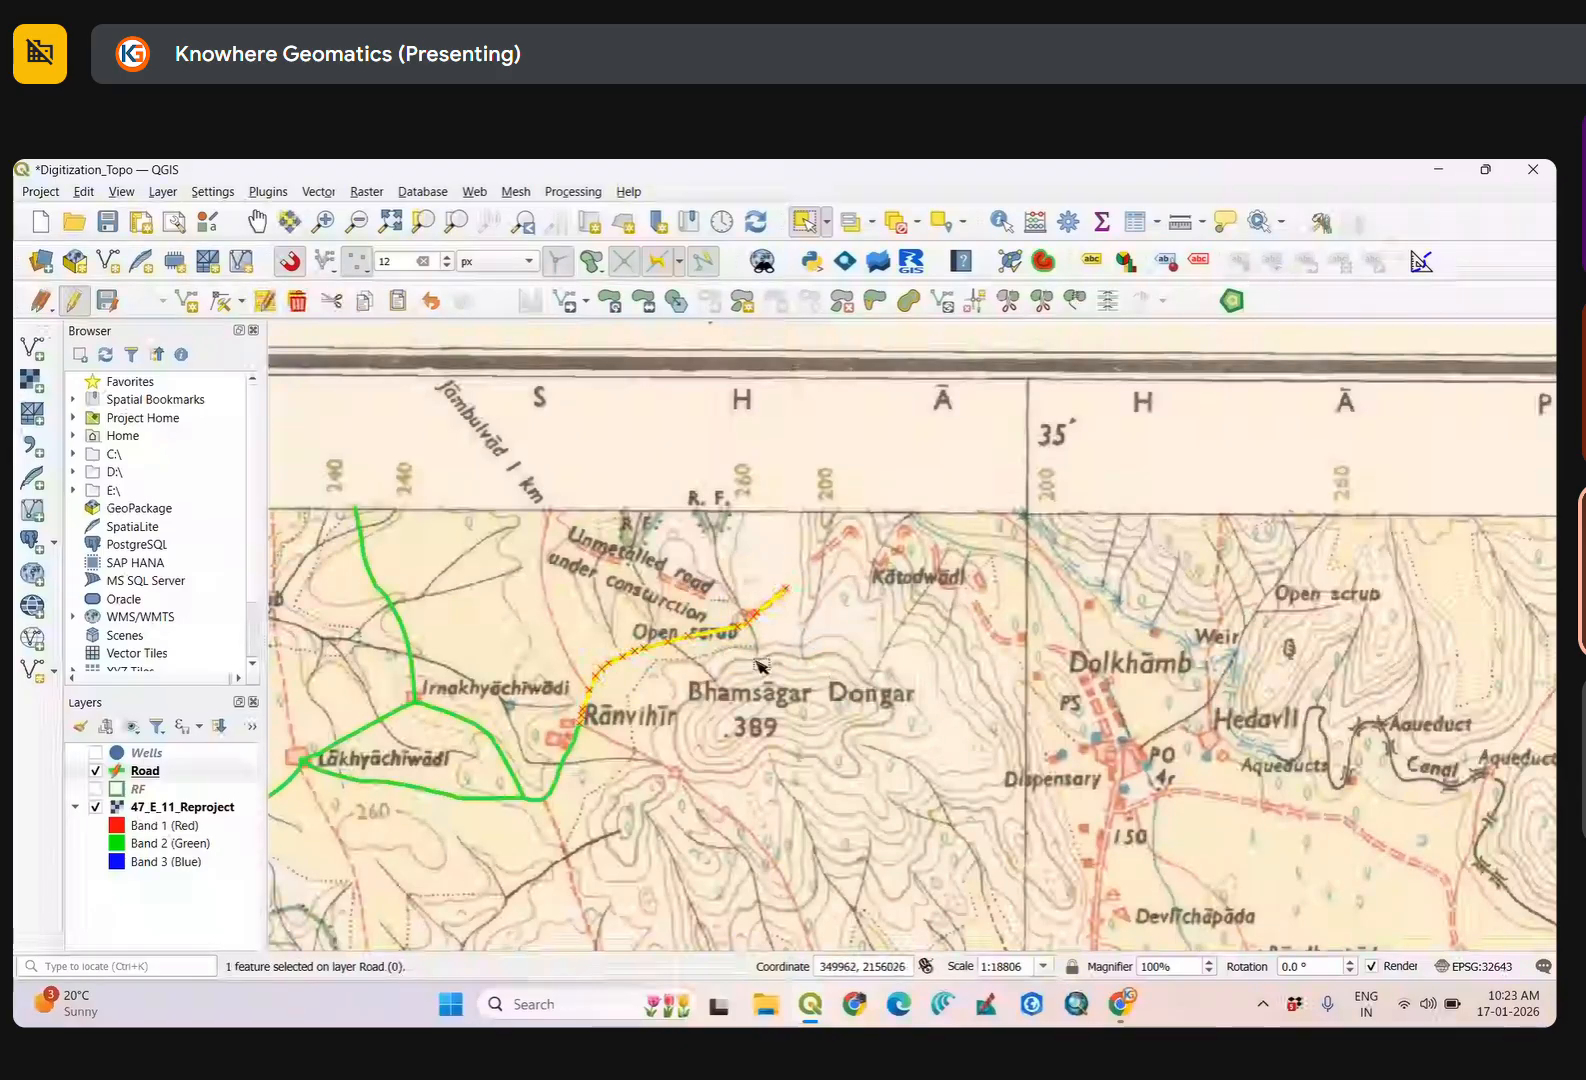
{"action": "left_click", "coordinate": [826, 680]}
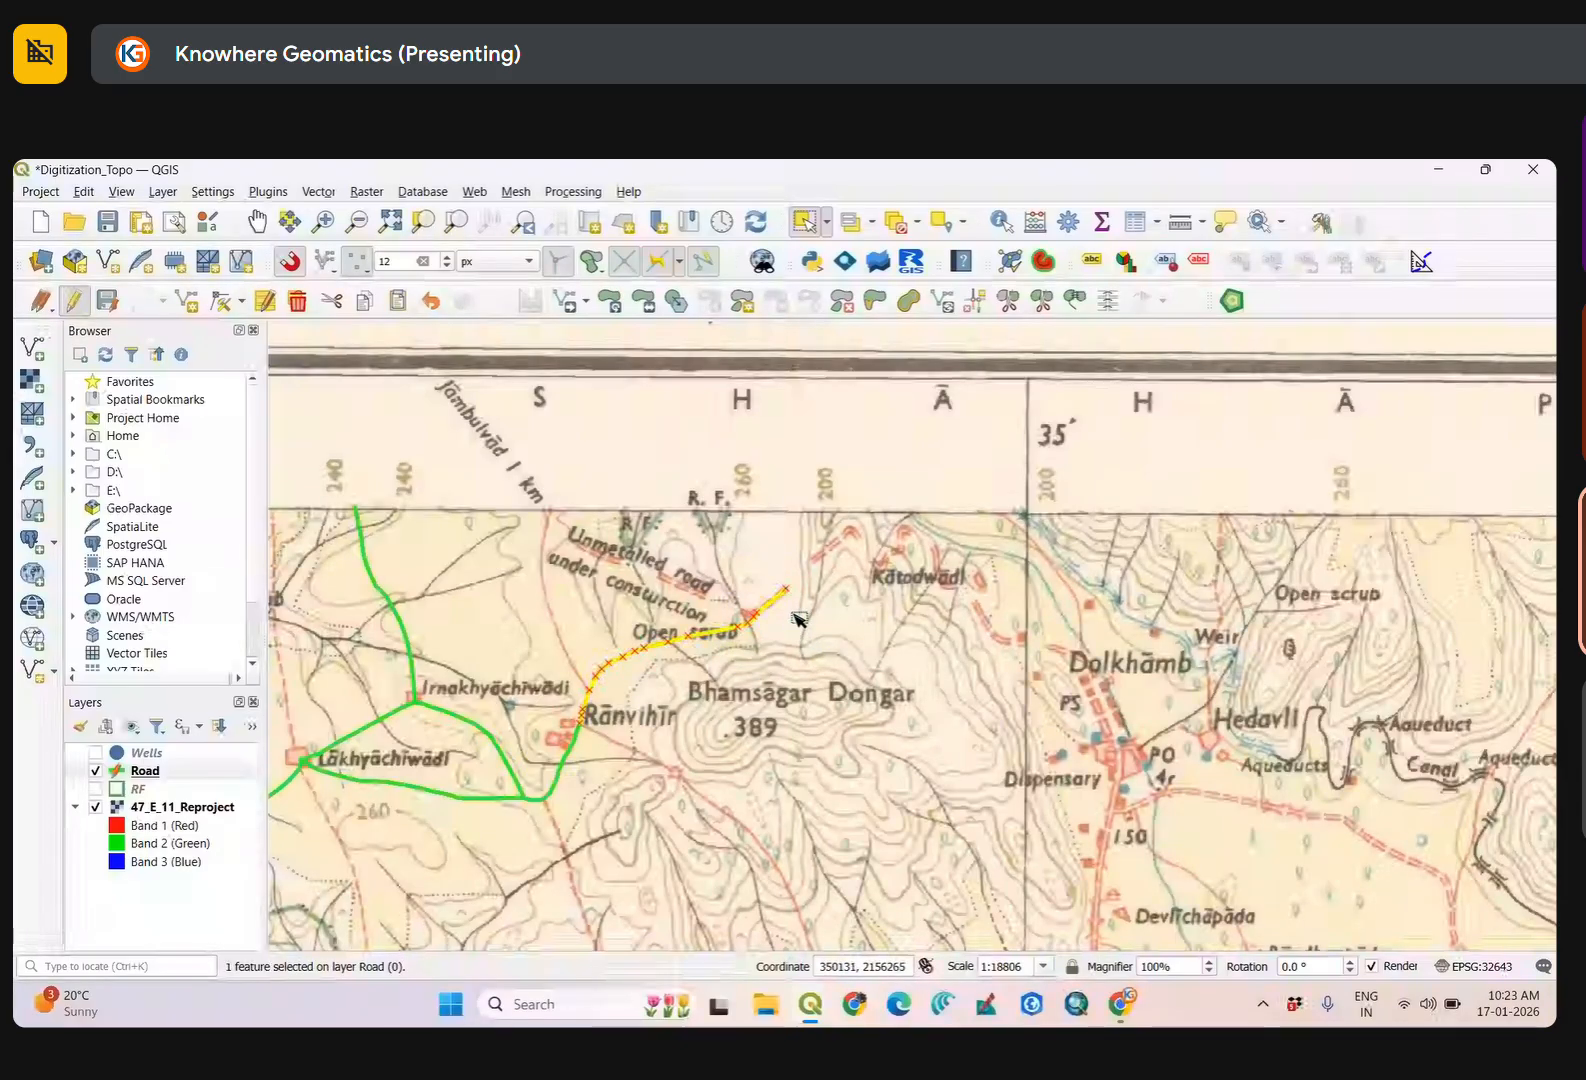
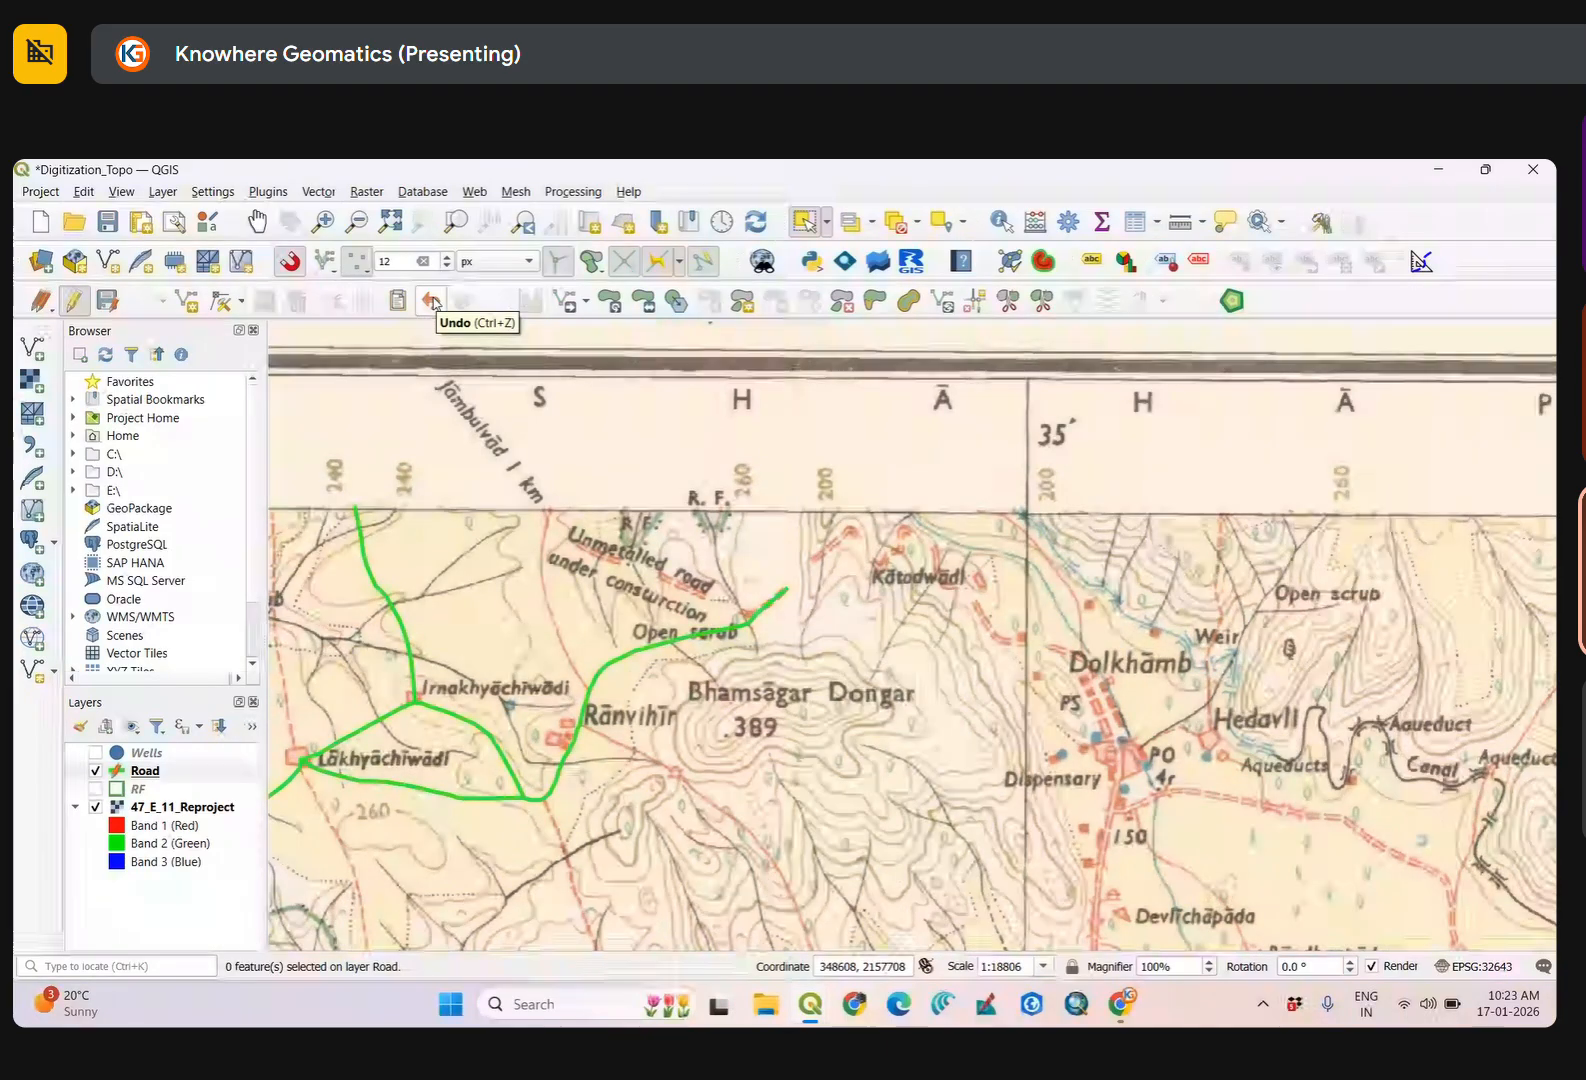
Undo the merge of the road segments and check the separate dashed-road piece by selecting it.
{"action": "left_click", "coordinate": [434, 302]}
{"action": "left_click", "coordinate": [745, 618]}
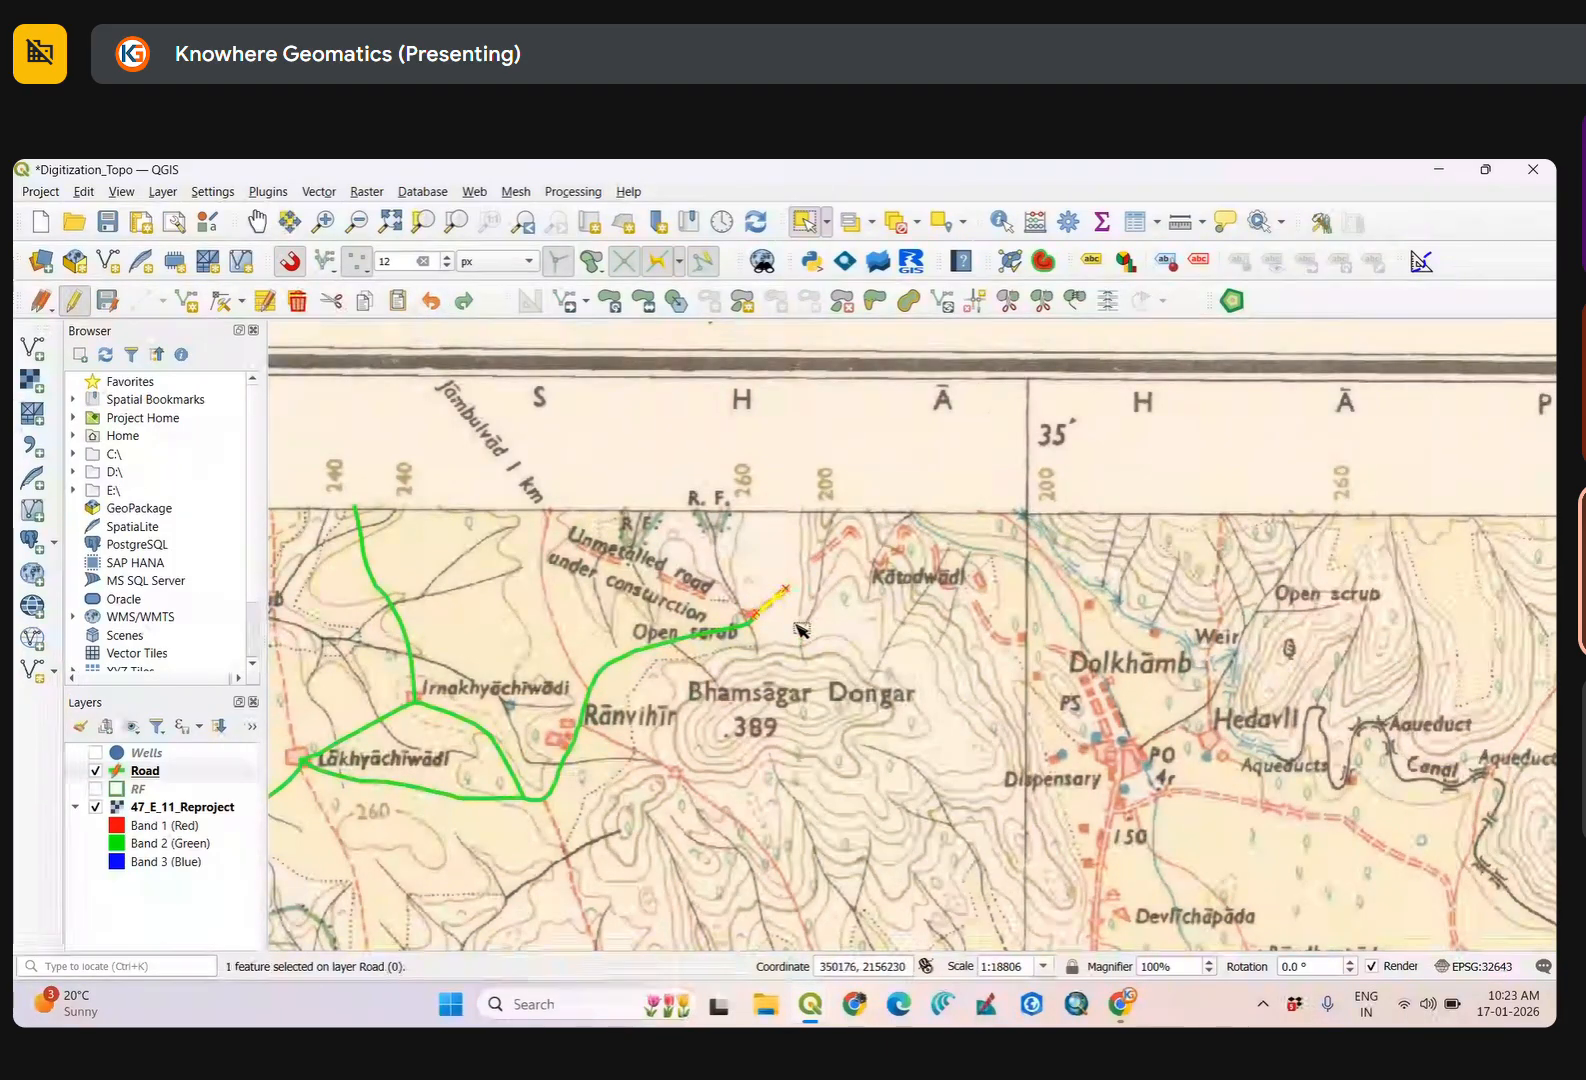
{"action": "left_click", "coordinate": [605, 692]}
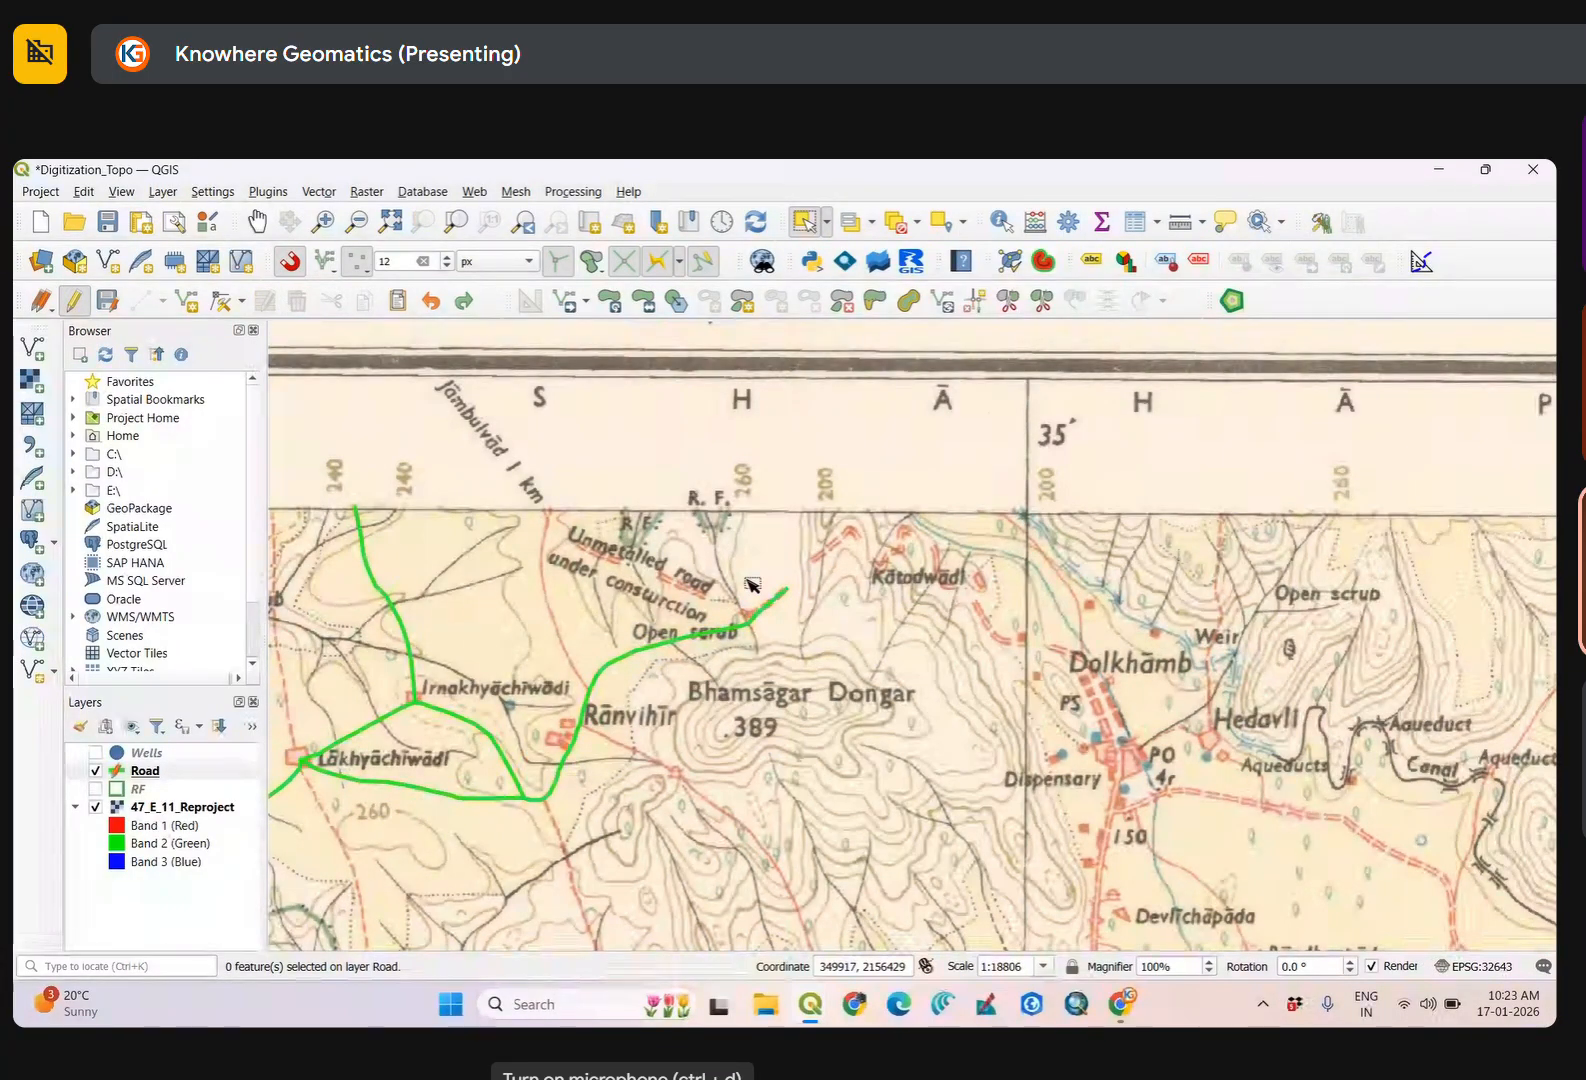
Look over the digitized road network around Rānvihīr and Bhamsāgar Dongar at overview and close-up scales.
{"action": "scroll", "coordinate": [748, 588], "scroll_direction": "down", "scroll_amount": 2}
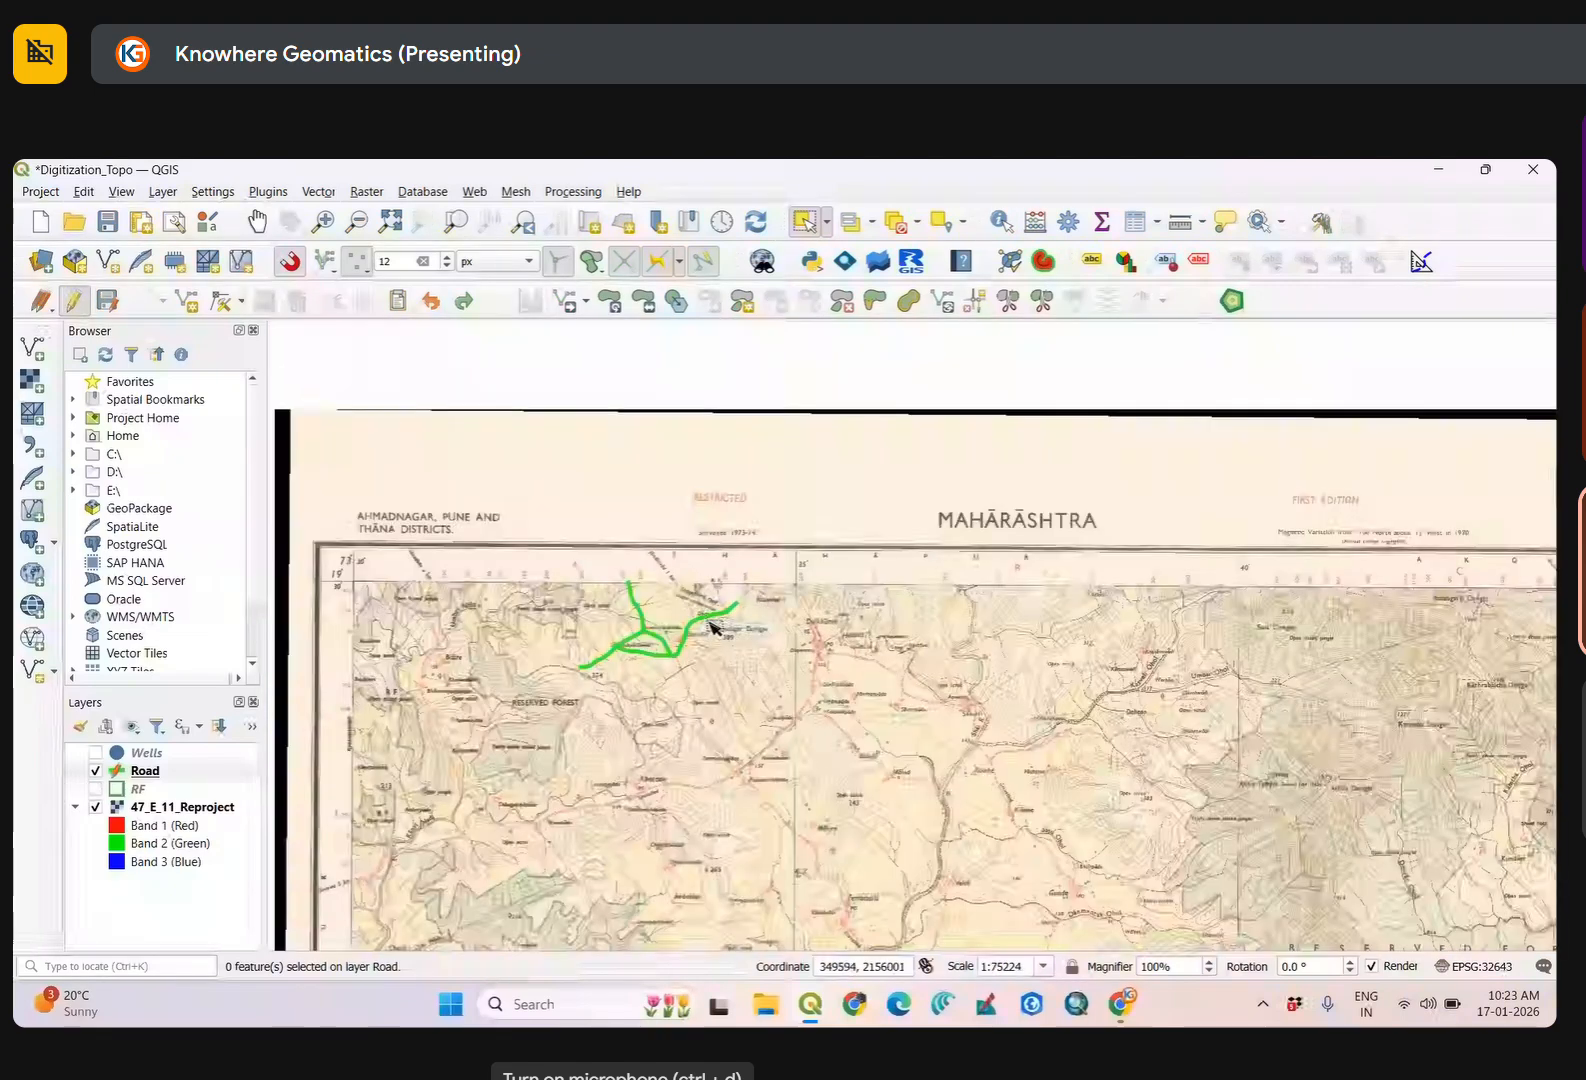
{"action": "scroll", "coordinate": [712, 627], "scroll_direction": "up", "scroll_amount": 2}
{"action": "left_click_drag", "start_coordinate": [712, 630], "coordinate": [870, 660]}
{"action": "scroll", "coordinate": [870, 660], "scroll_direction": "down", "scroll_amount": 1}
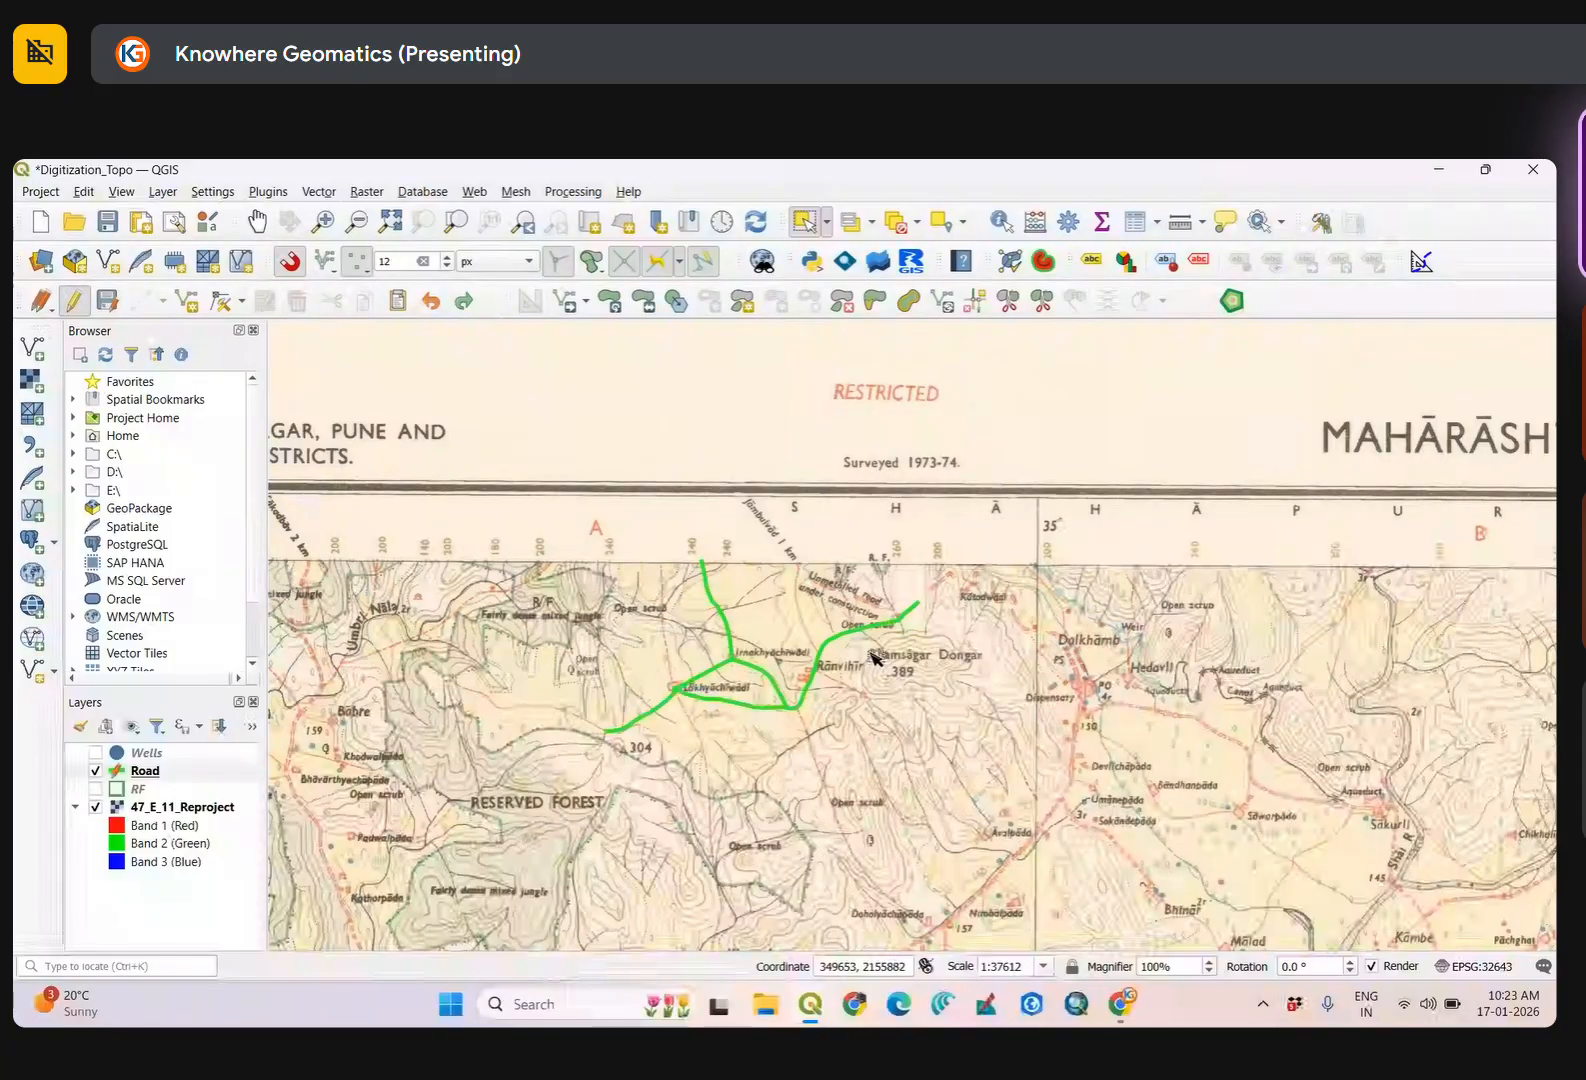
{"action": "scroll", "coordinate": [873, 635], "scroll_direction": "up", "scroll_amount": 3}
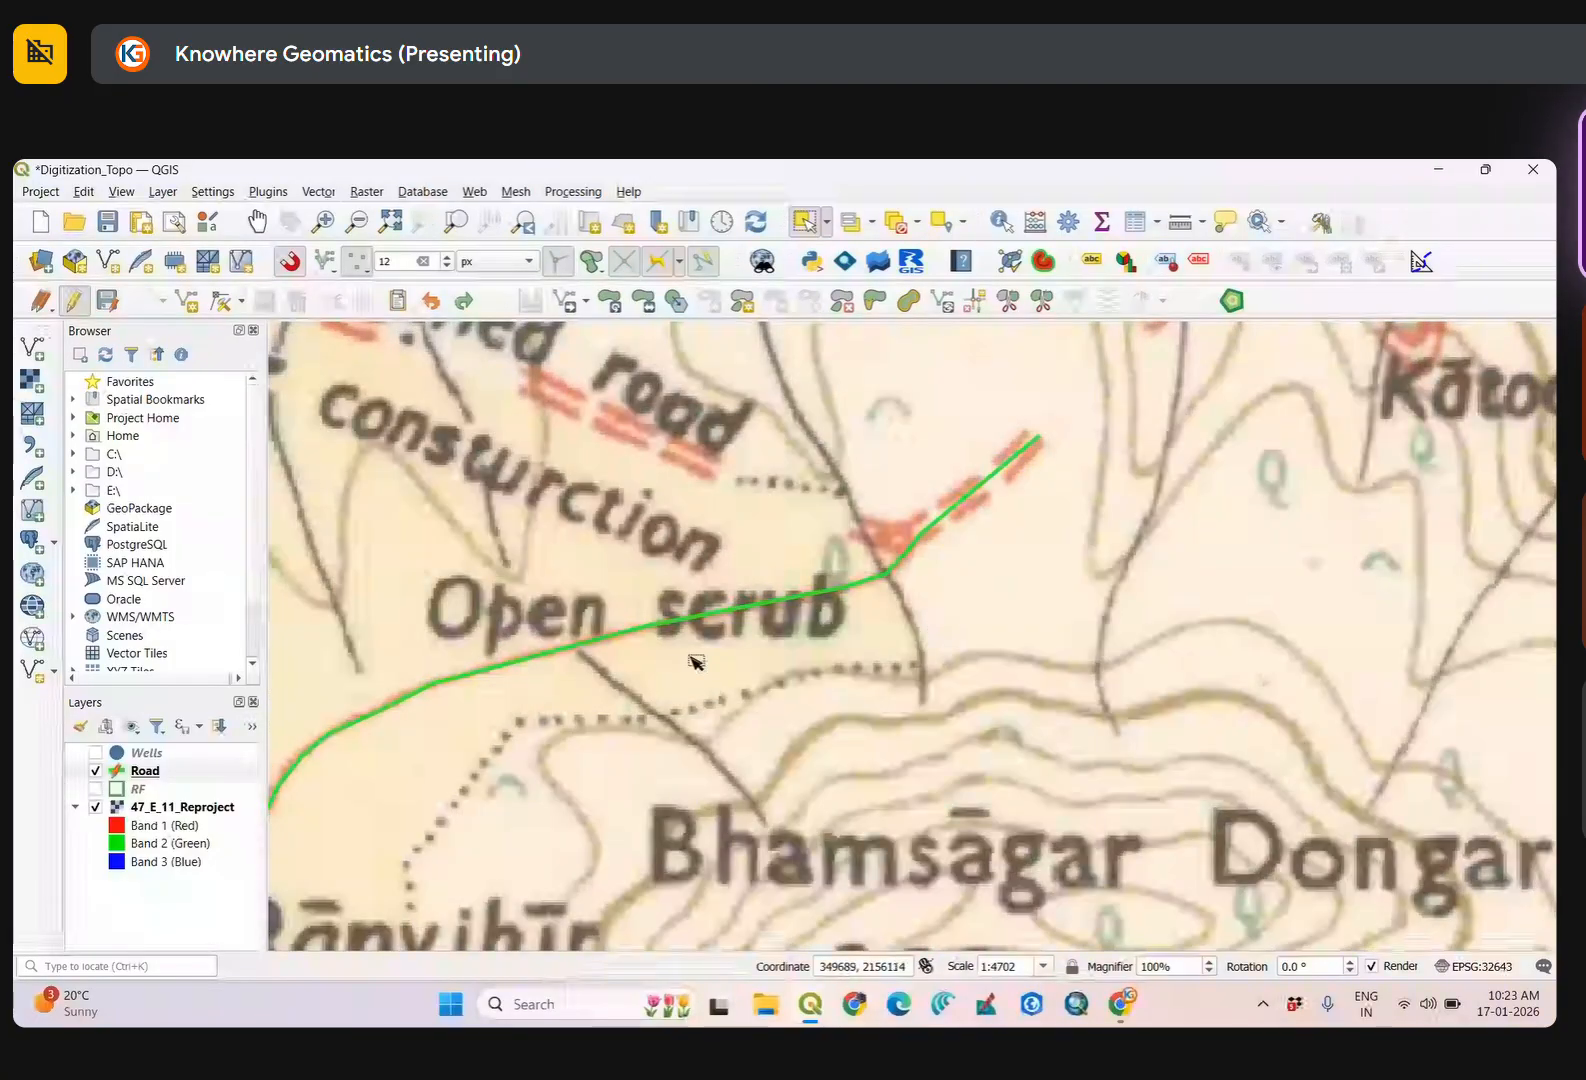
{"action": "left_click_drag", "start_coordinate": [694, 659], "coordinate": [871, 591]}
{"action": "scroll", "coordinate": [780, 728], "scroll_direction": "down", "scroll_amount": 1}
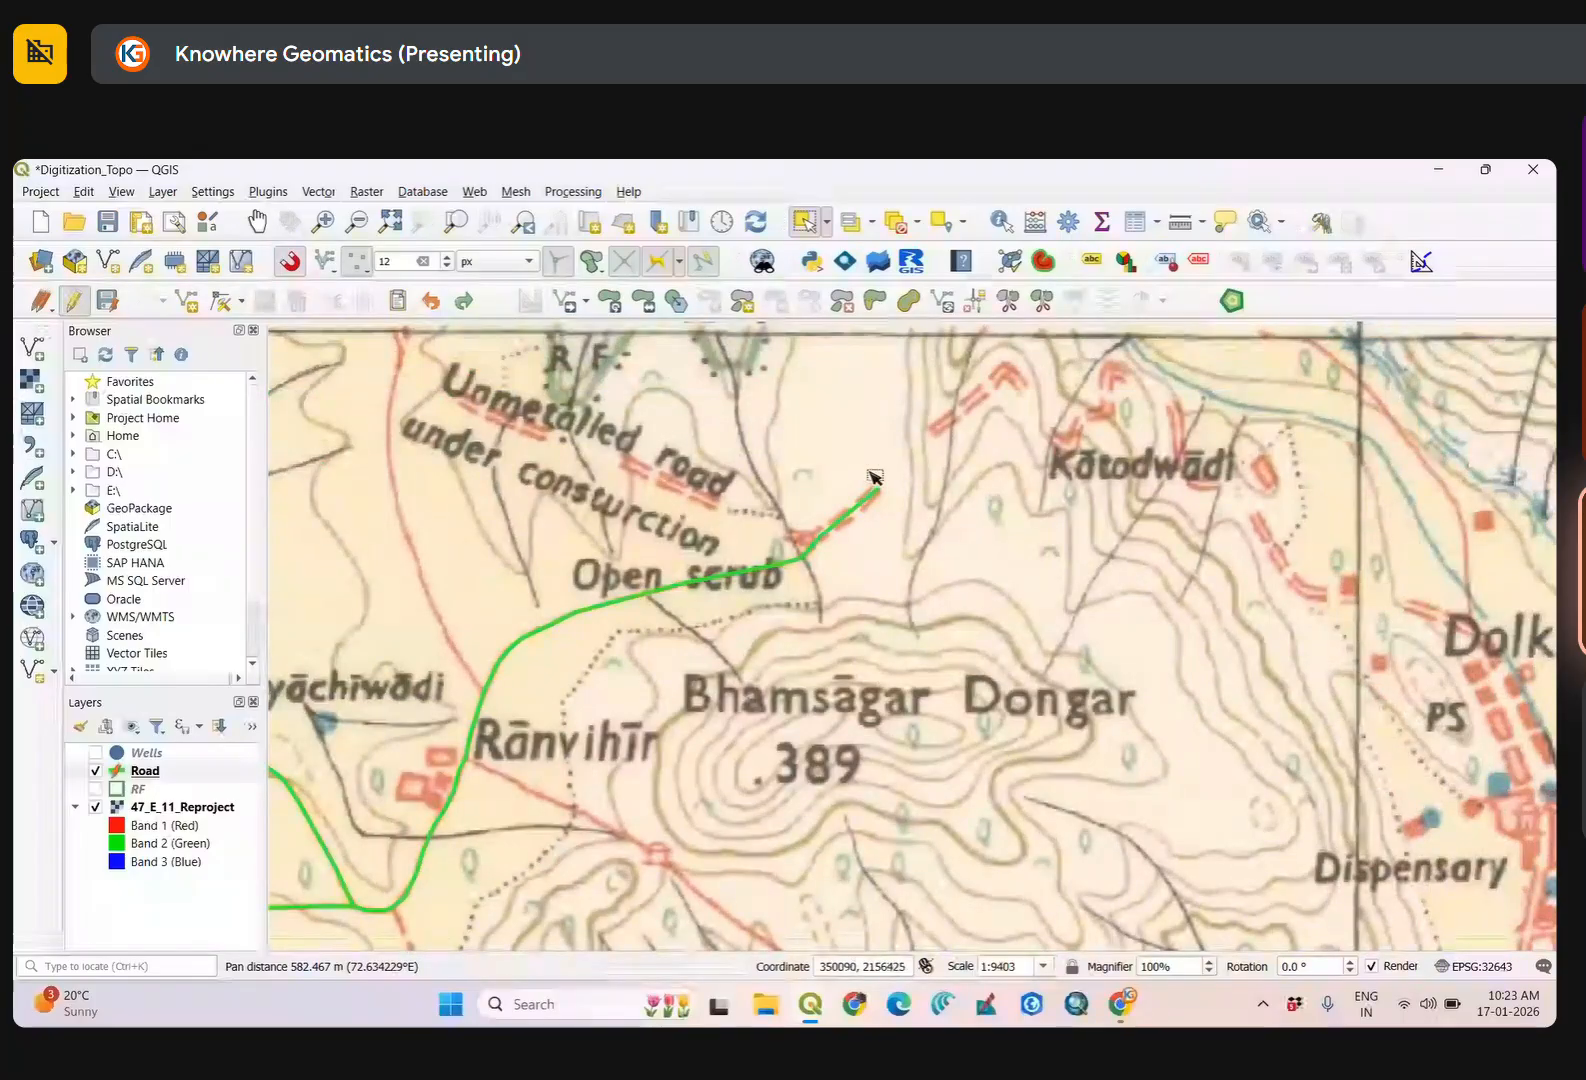
Select the road piece along the dashed red road northeast of the junction and examine where it starts and ends.
{"action": "left_click", "coordinate": [866, 499]}
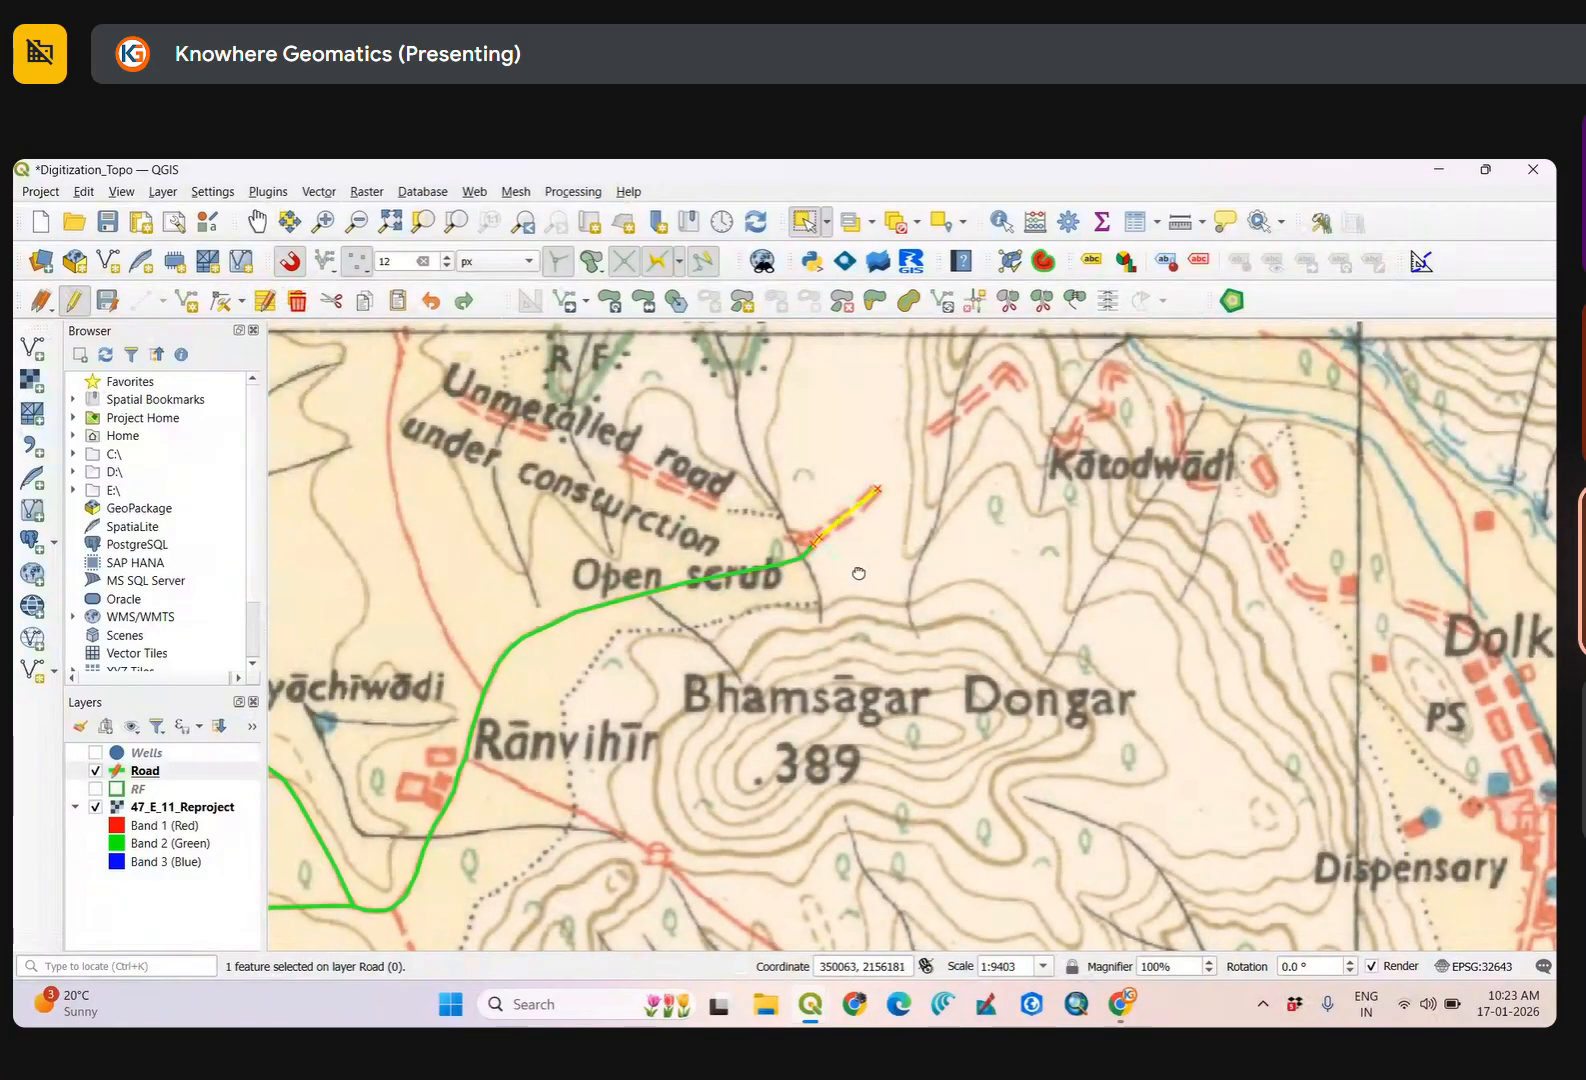
{"action": "left_click_drag", "start_coordinate": [858, 573], "coordinate": [813, 702]}
{"action": "scroll", "coordinate": [937, 499], "scroll_direction": "up", "scroll_amount": 2}
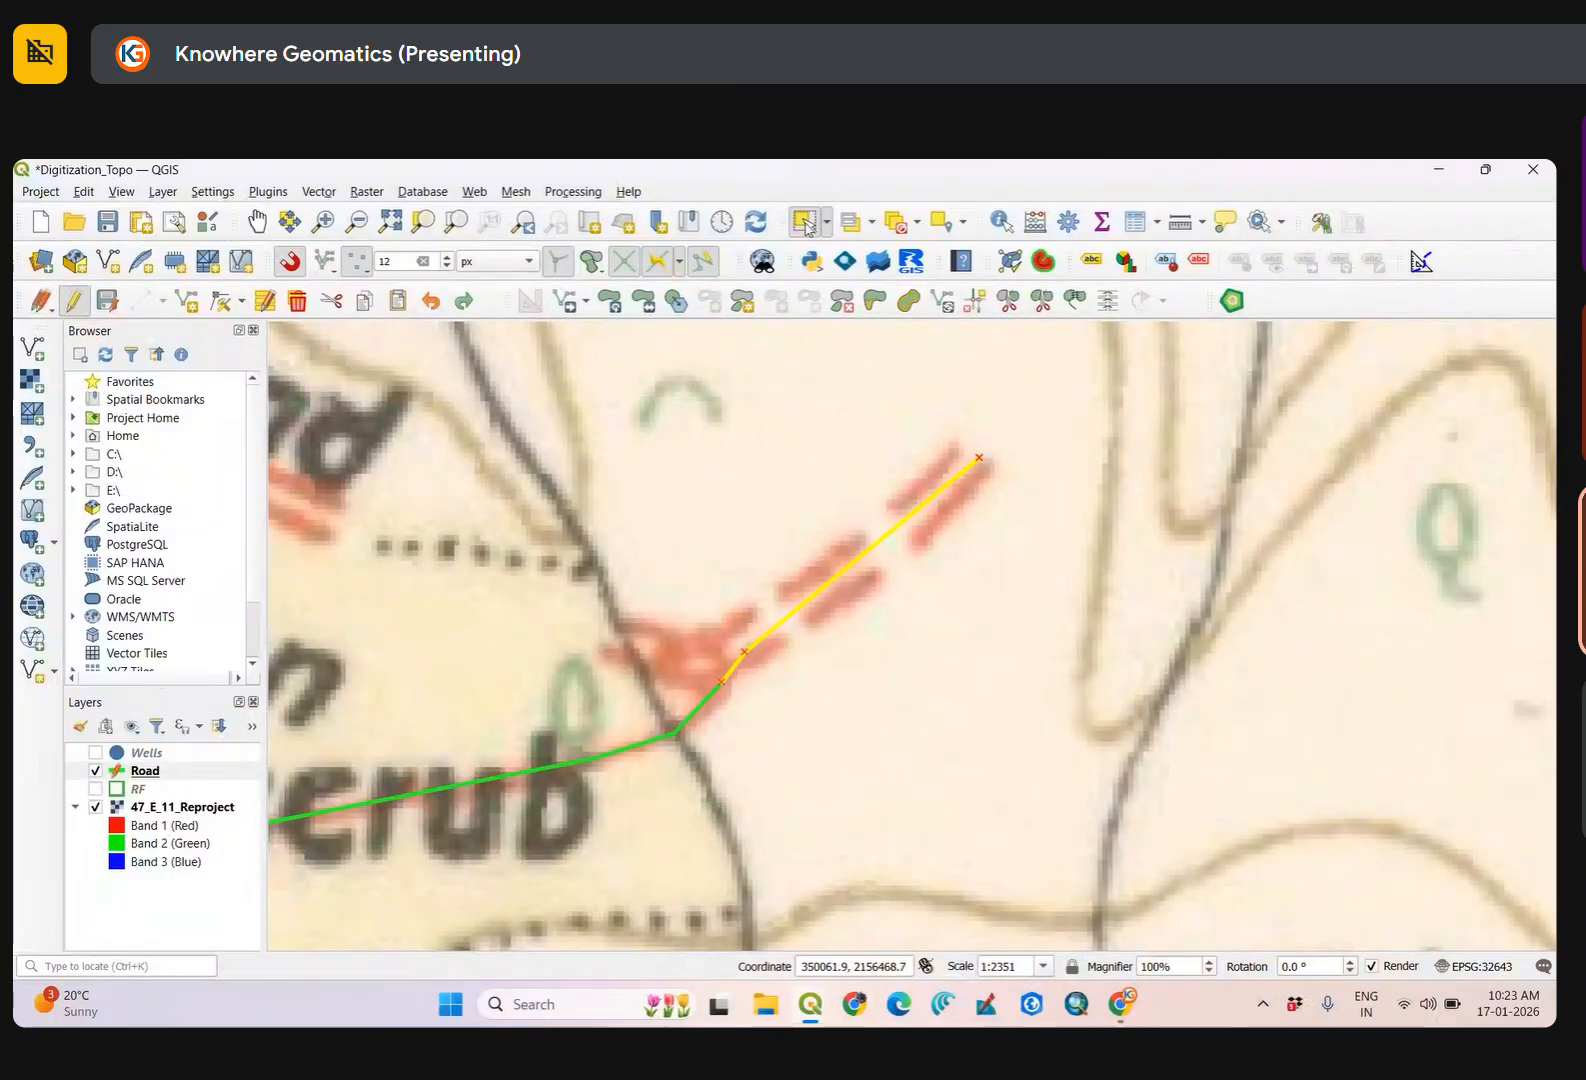
{"action": "left_click", "coordinate": [1105, 679]}
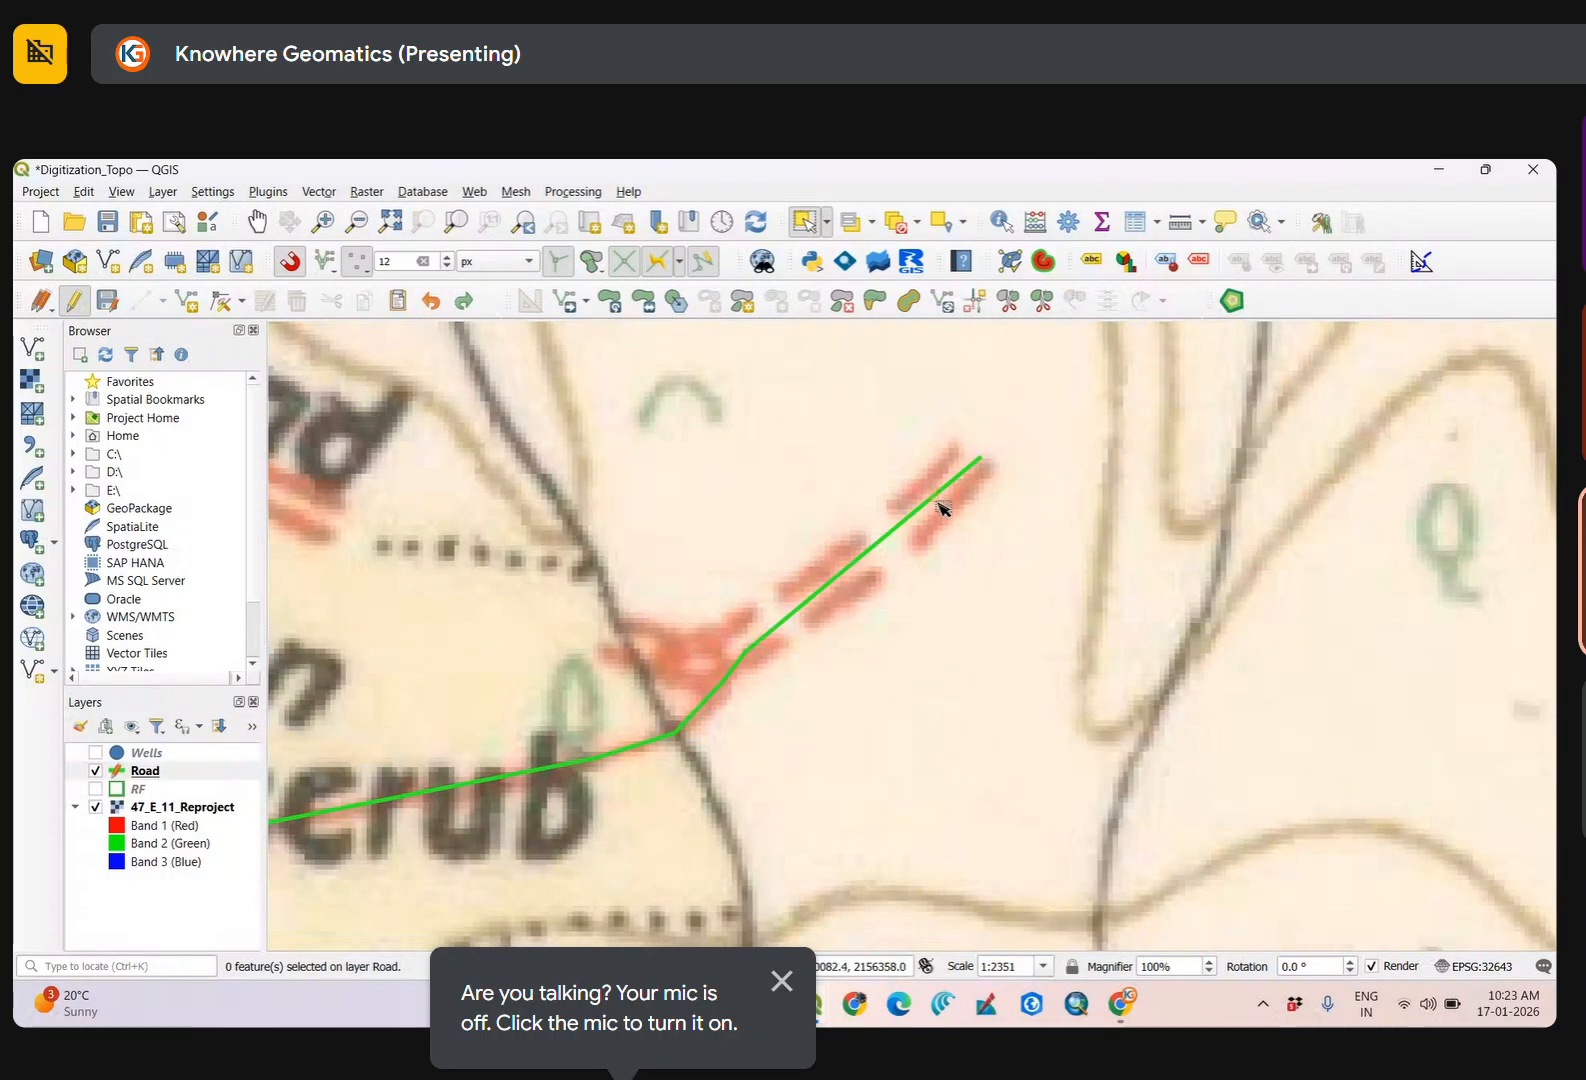
{"action": "left_click", "coordinate": [942, 508]}
{"action": "left_click_drag", "start_coordinate": [895, 441], "coordinate": [1036, 614]}
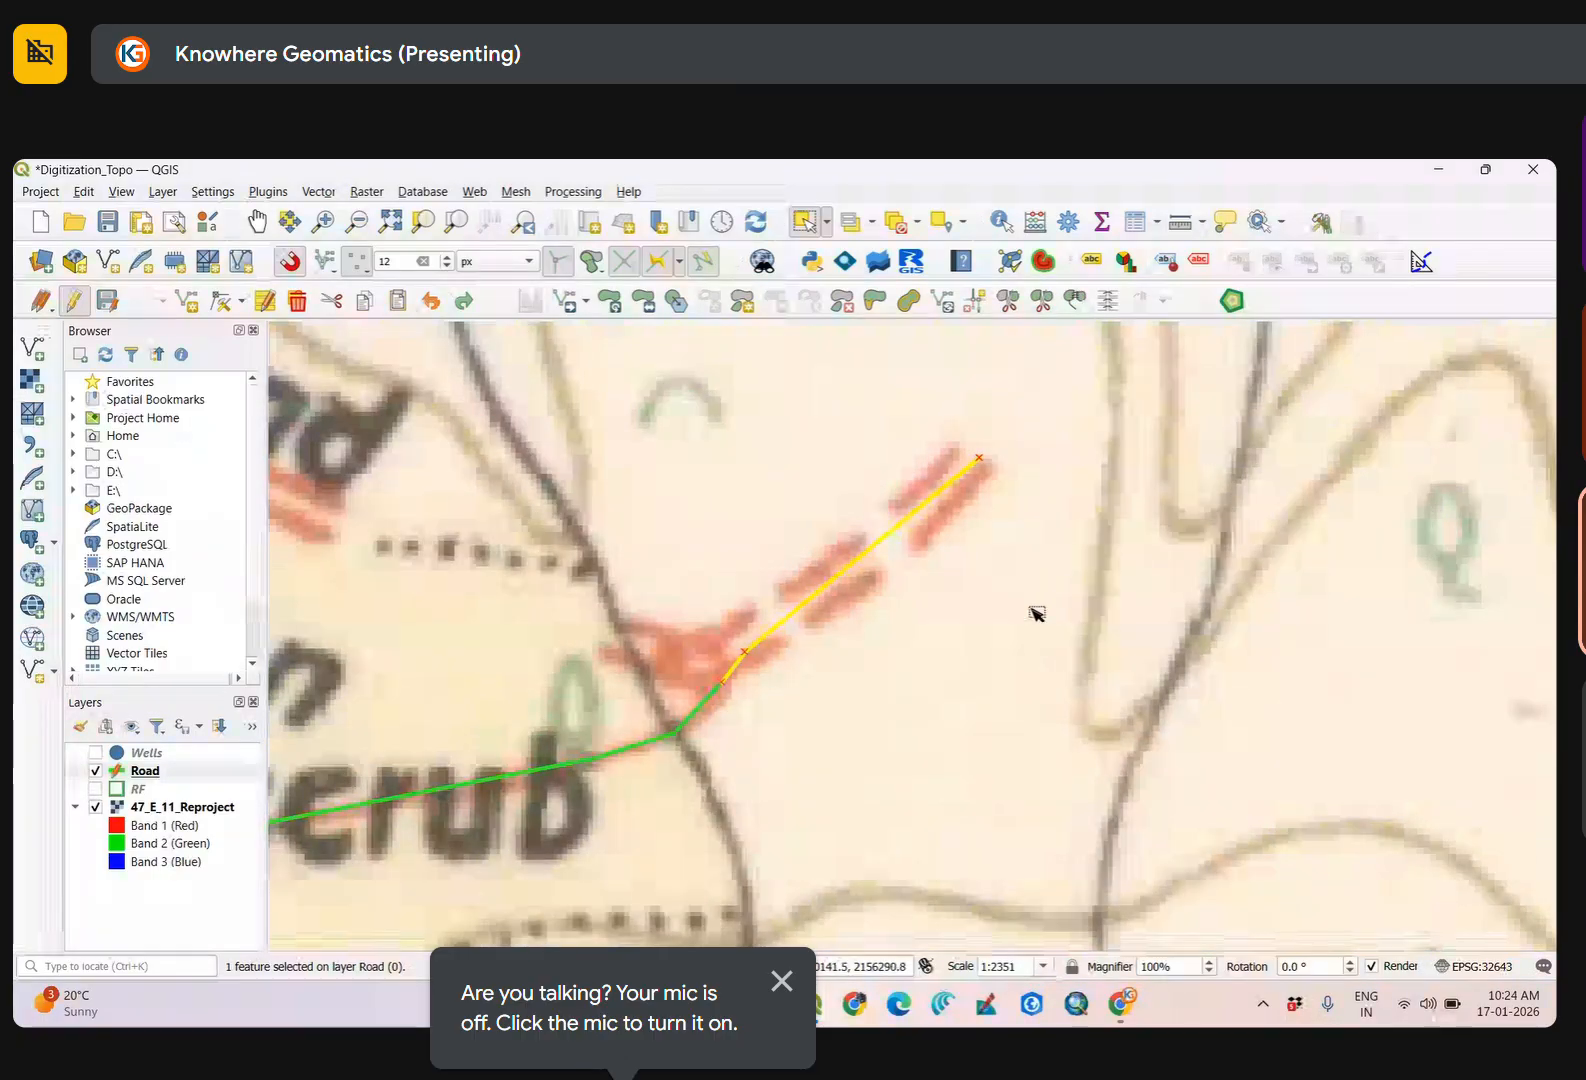
Select the connected Road layer segments from the dashed northeastern end through the Open scrub label.
{"action": "left_click", "coordinate": [965, 548]}
{"action": "left_click", "coordinate": [909, 514]}
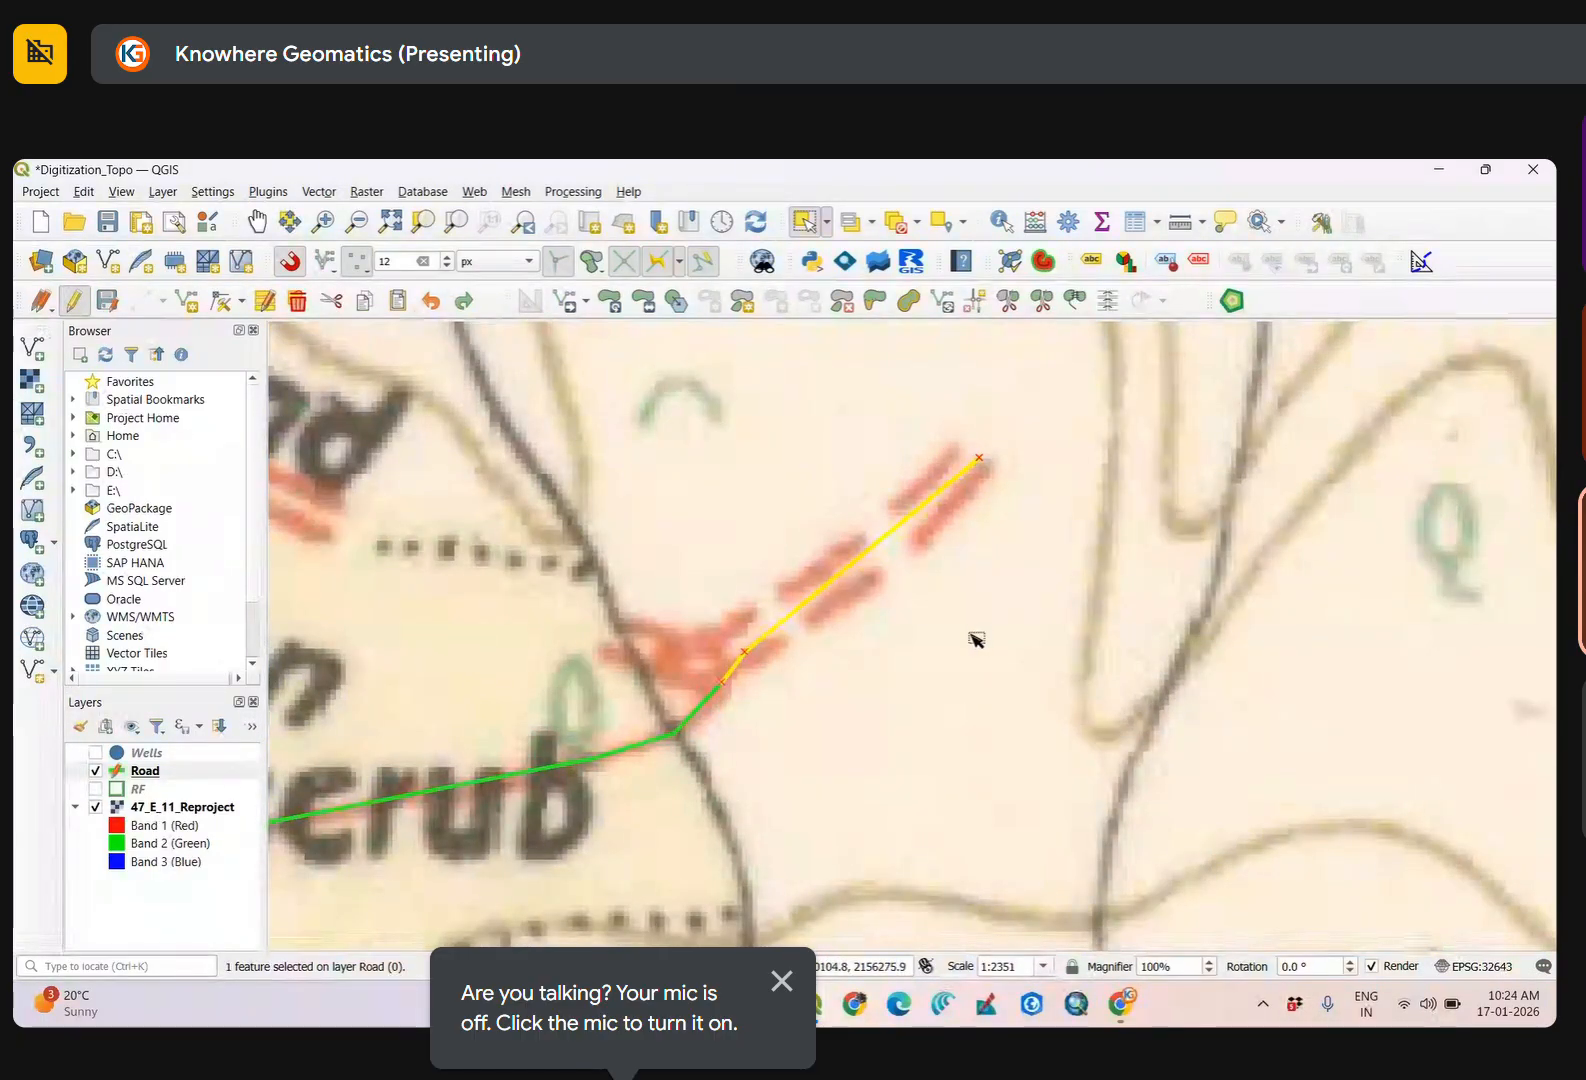
{"action": "left_click_drag", "start_coordinate": [887, 682], "coordinate": [1041, 524]}
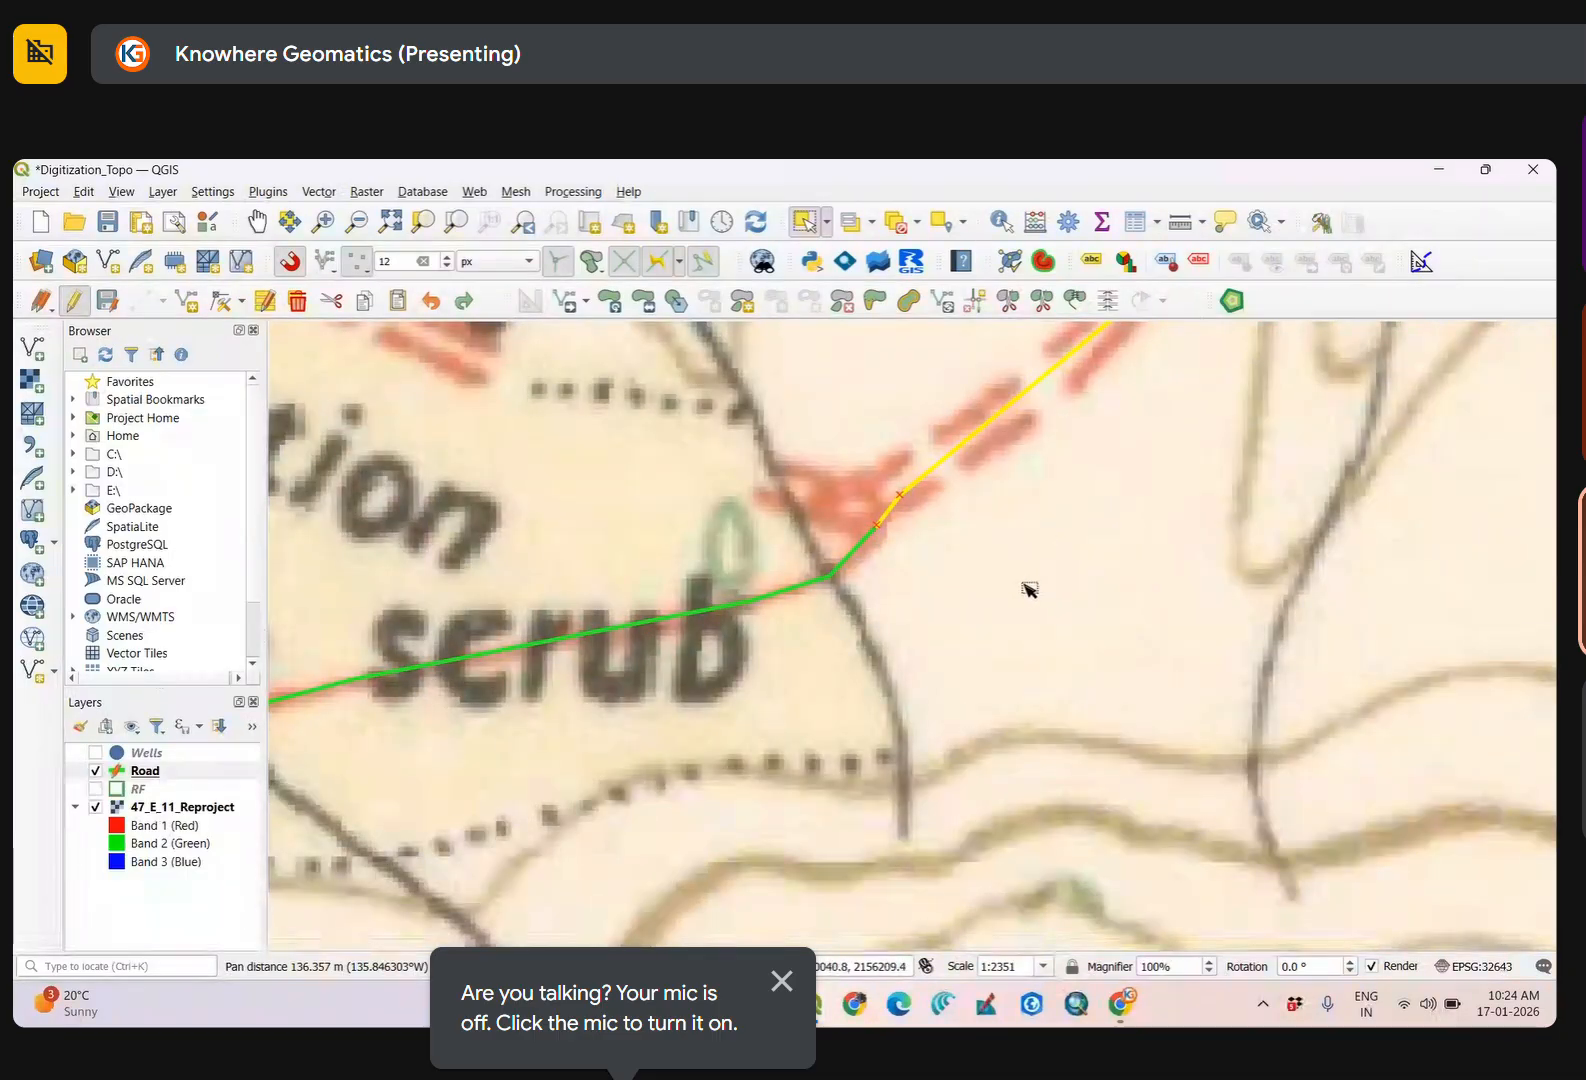
{"action": "scroll", "coordinate": [910, 595], "scroll_direction": "up", "scroll_amount": 2}
{"action": "scroll", "coordinate": [910, 578], "scroll_direction": "down", "scroll_amount": 3}
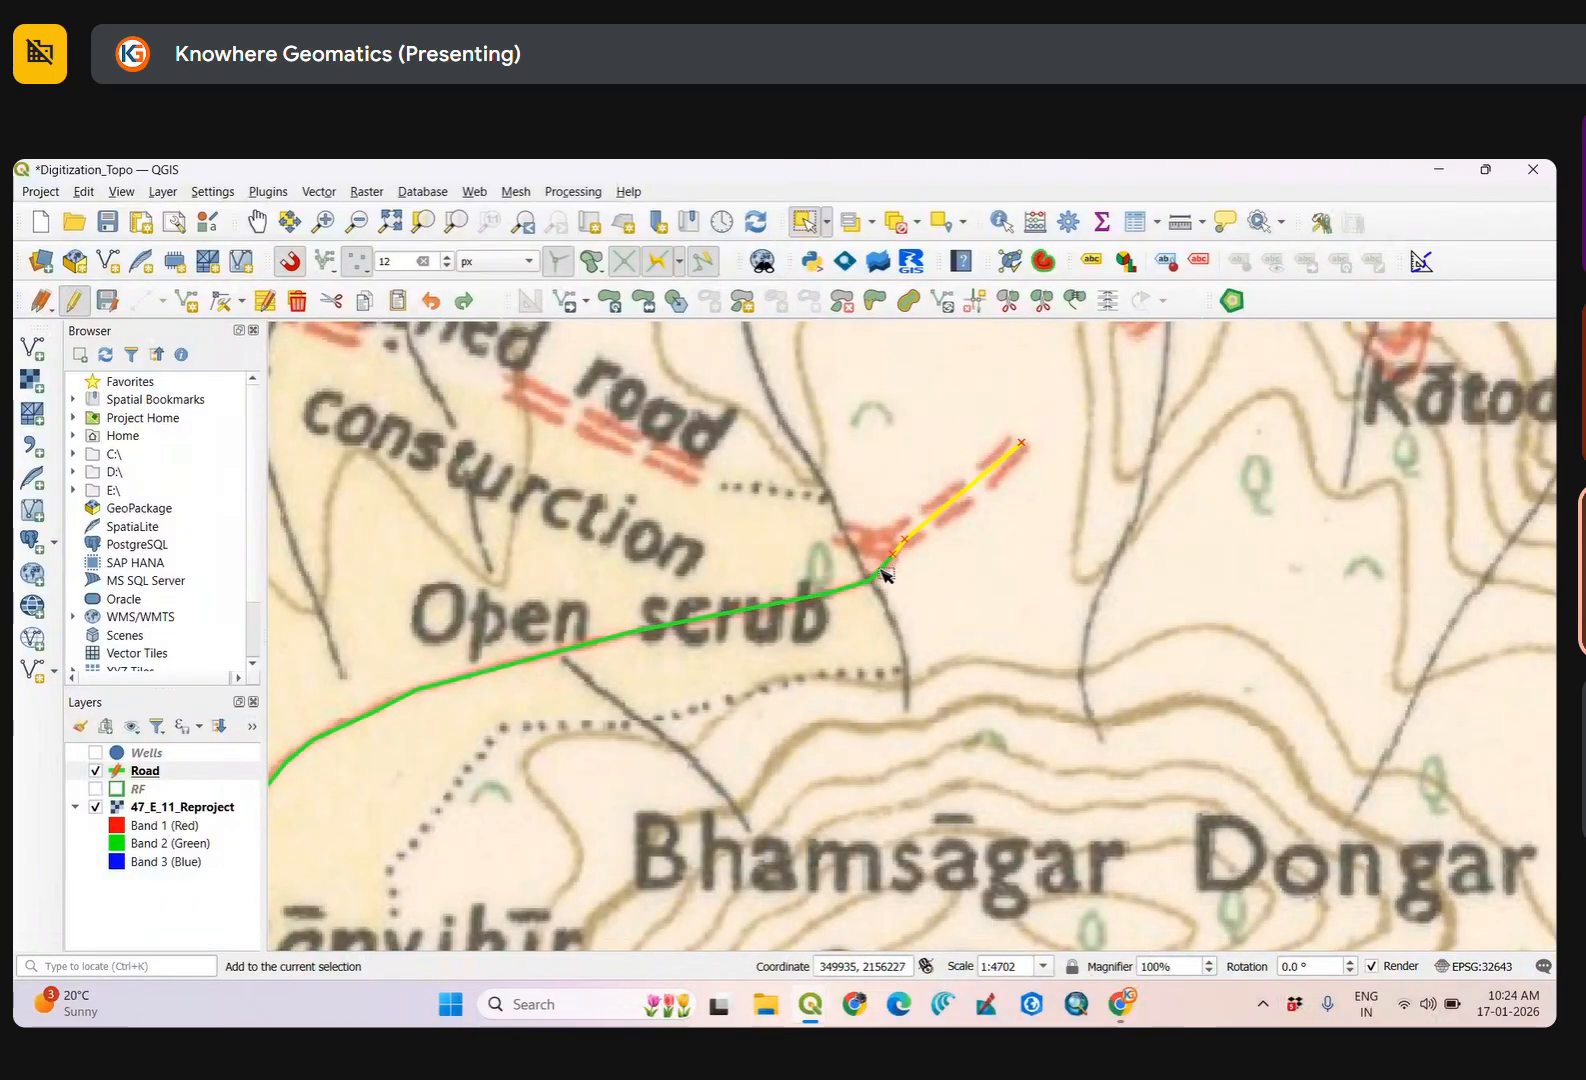
{"action": "left_click", "coordinate": [882, 572], "text": "shift"}
{"action": "left_click_drag", "start_coordinate": [797, 658], "coordinate": [1168, 520]}
{"action": "scroll", "coordinate": [970, 620], "scroll_direction": "down", "scroll_amount": 2}
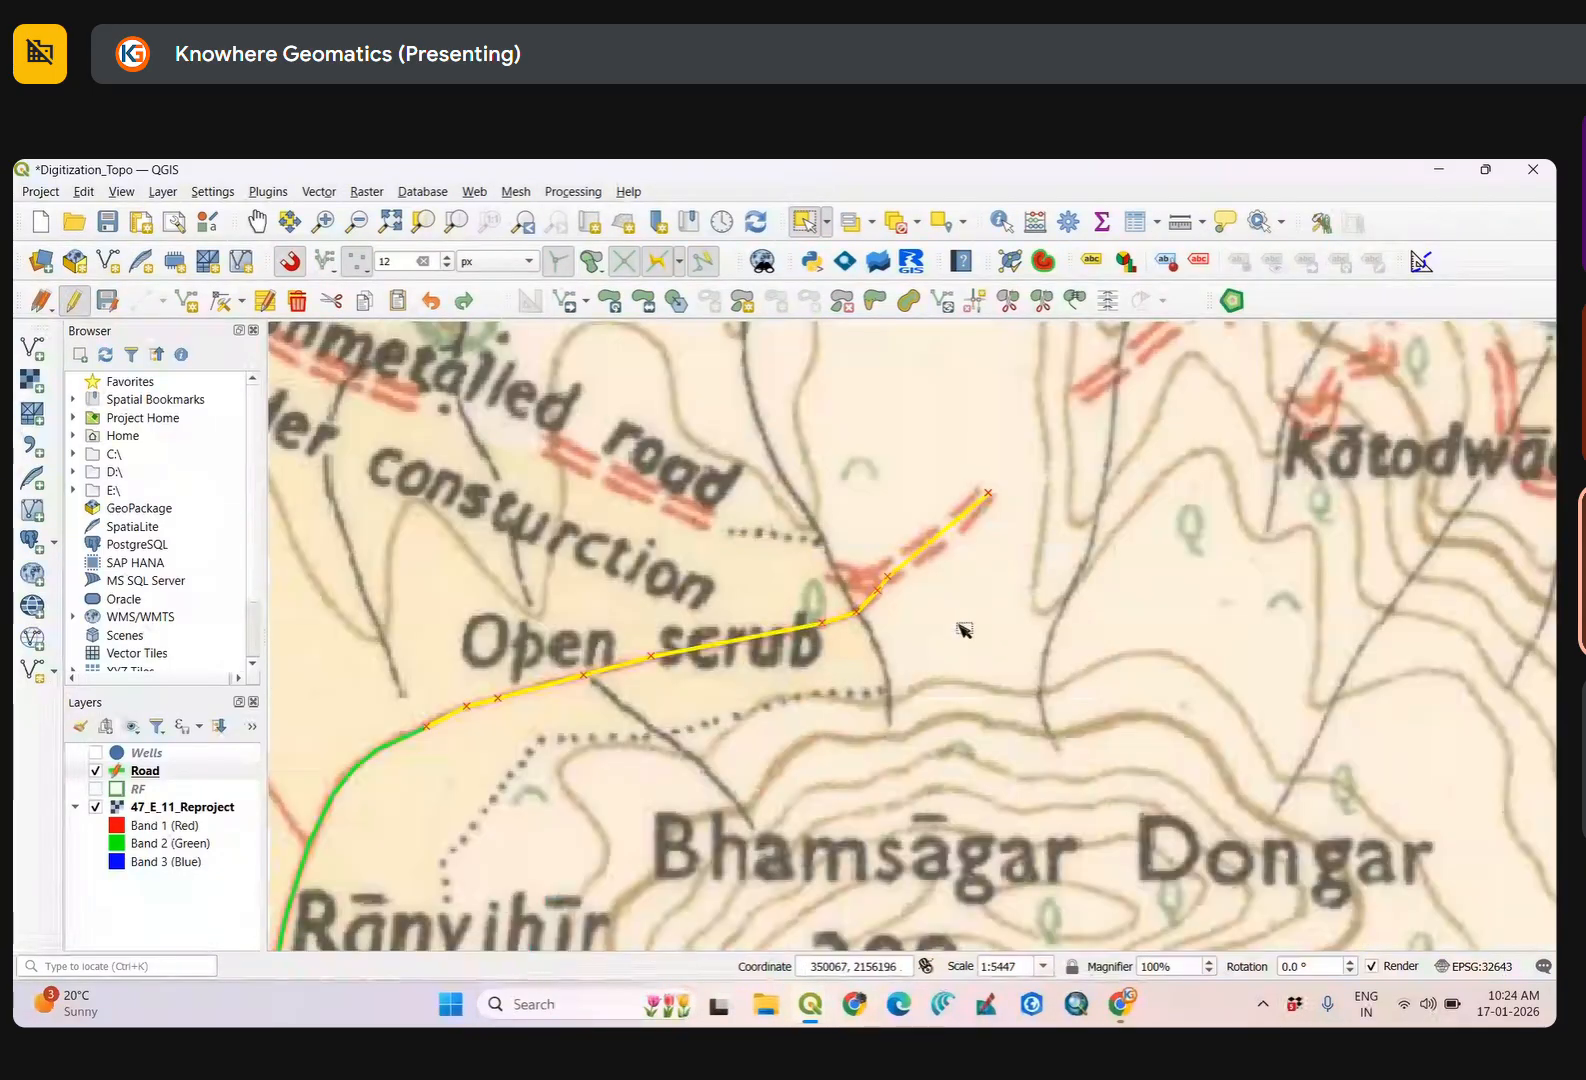
Add the remaining road segments past Rānvihīr, down to the junction south of the village, to the selection.
{"action": "scroll", "coordinate": [800, 690], "scroll_direction": "up", "scroll_amount": 2}
{"action": "scroll", "coordinate": [1136, 549], "scroll_direction": "down", "scroll_amount": 2}
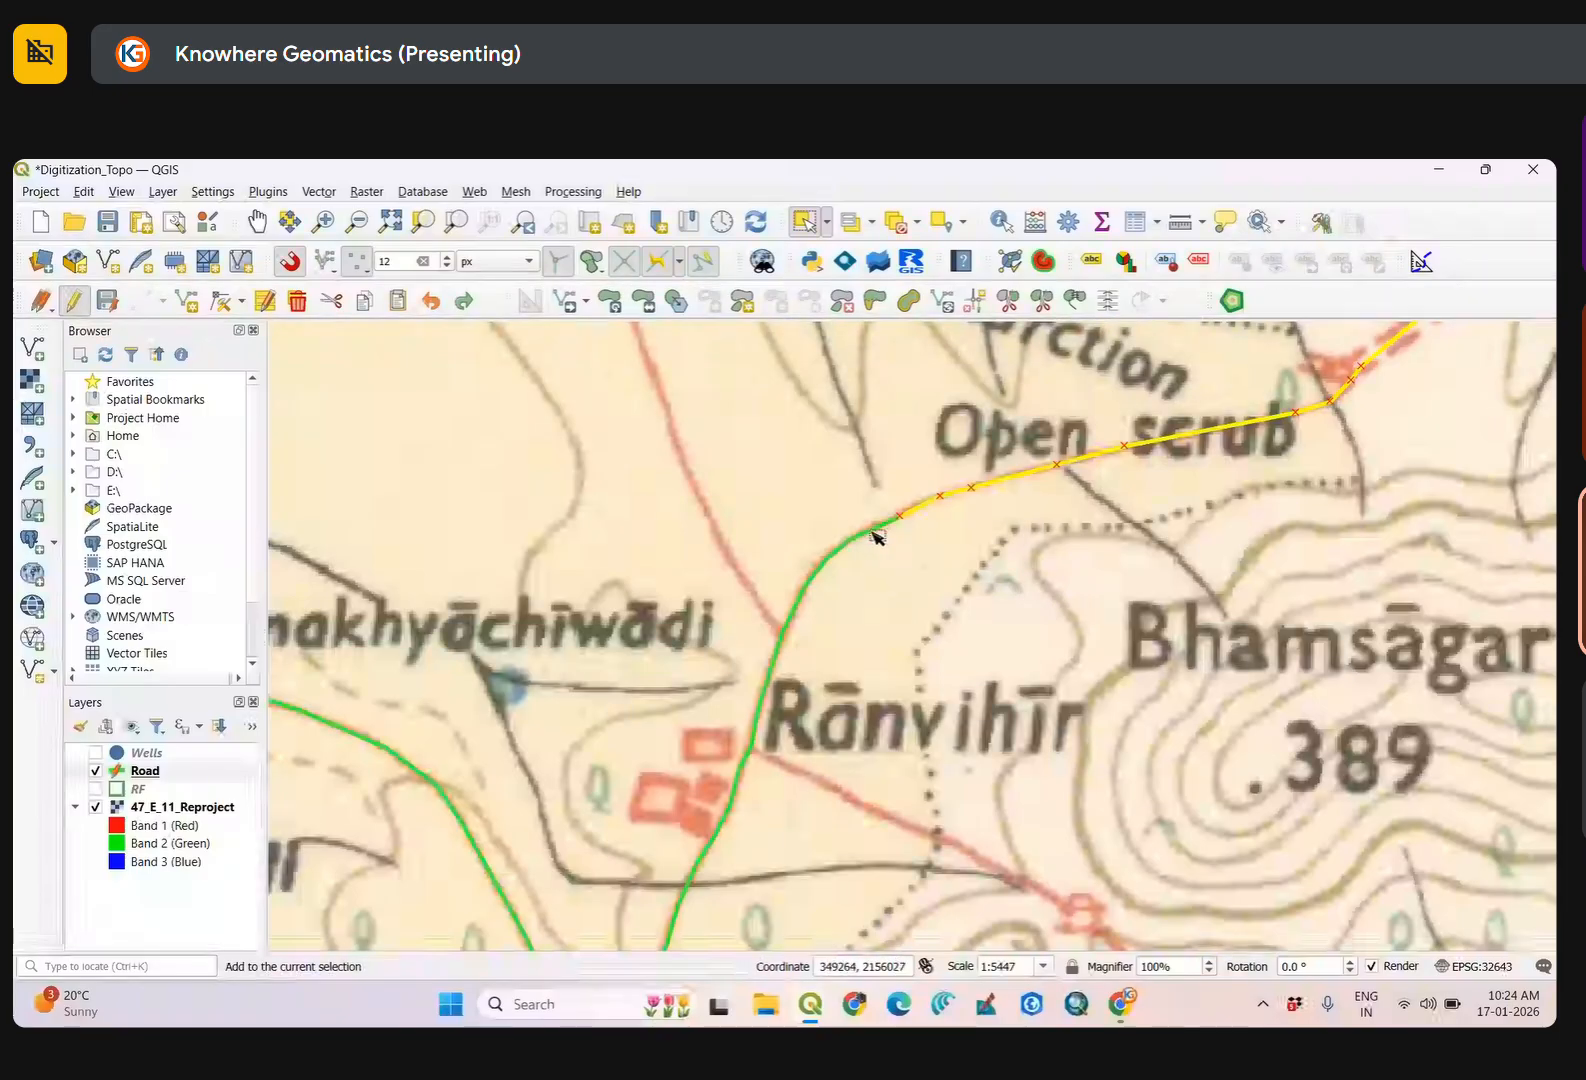
{"action": "scroll", "coordinate": [899, 570], "scroll_direction": "down", "scroll_amount": 3}
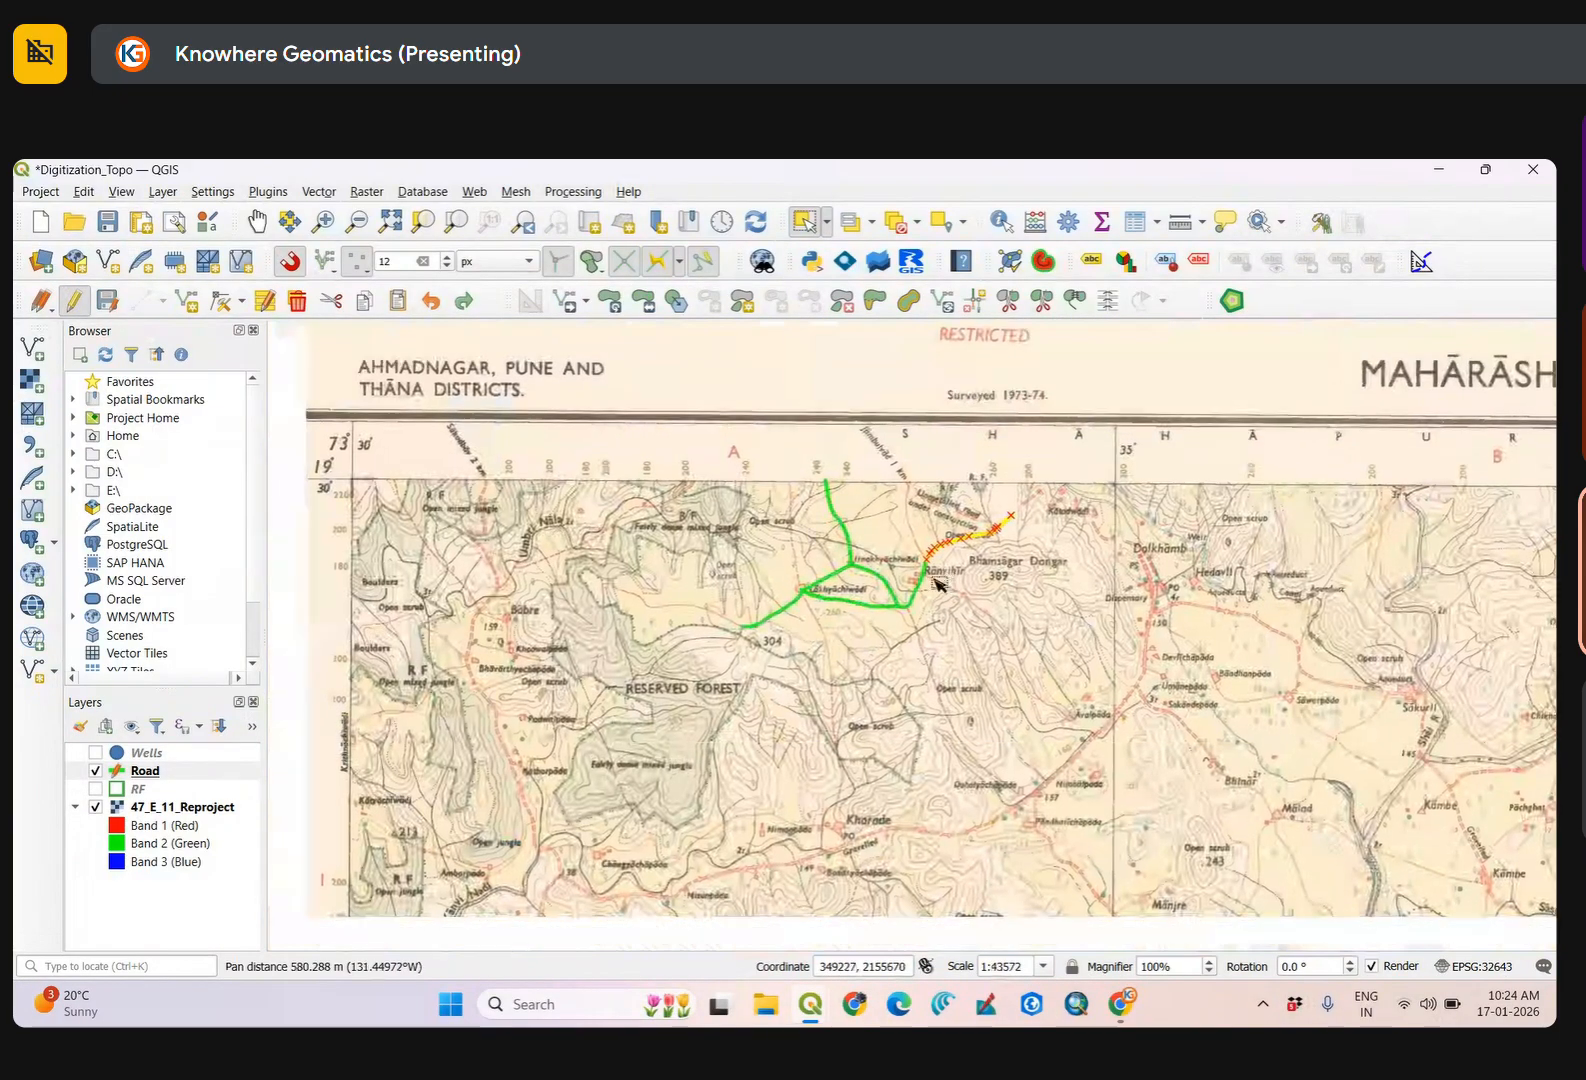
{"action": "scroll", "coordinate": [936, 582], "scroll_direction": "up", "scroll_amount": 3}
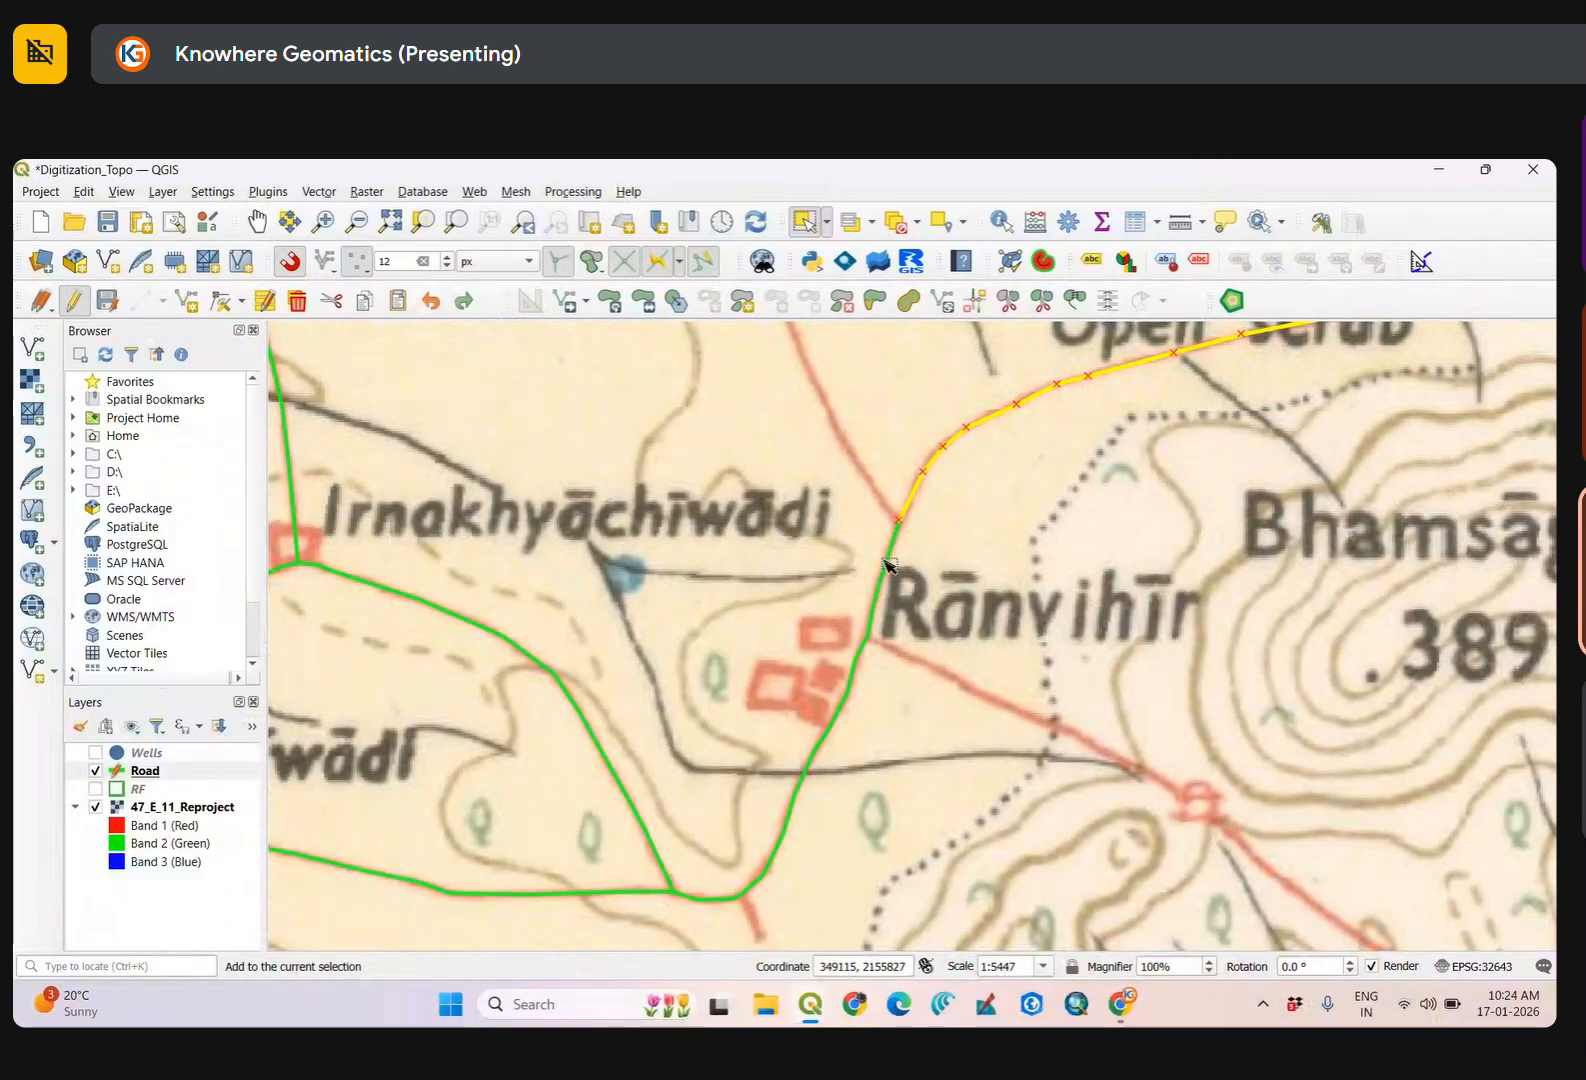
{"action": "left_click", "coordinate": [881, 598], "text": "shift"}
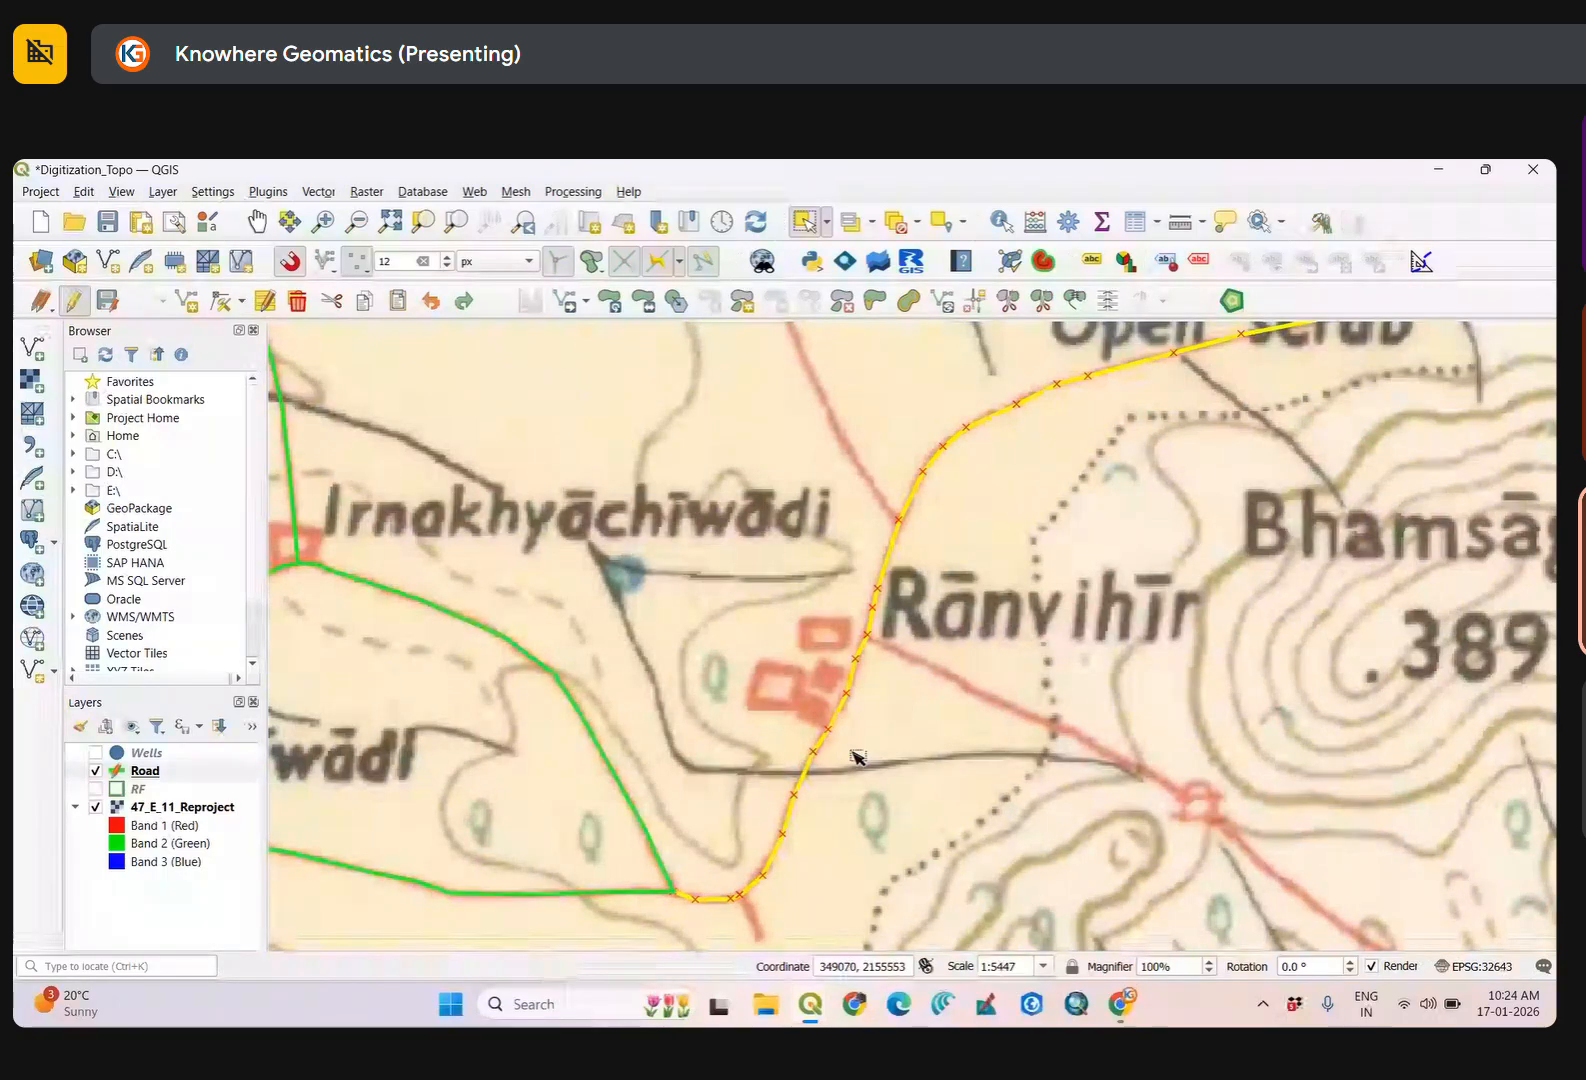
{"action": "scroll", "coordinate": [794, 798], "scroll_direction": "down", "scroll_amount": 2}
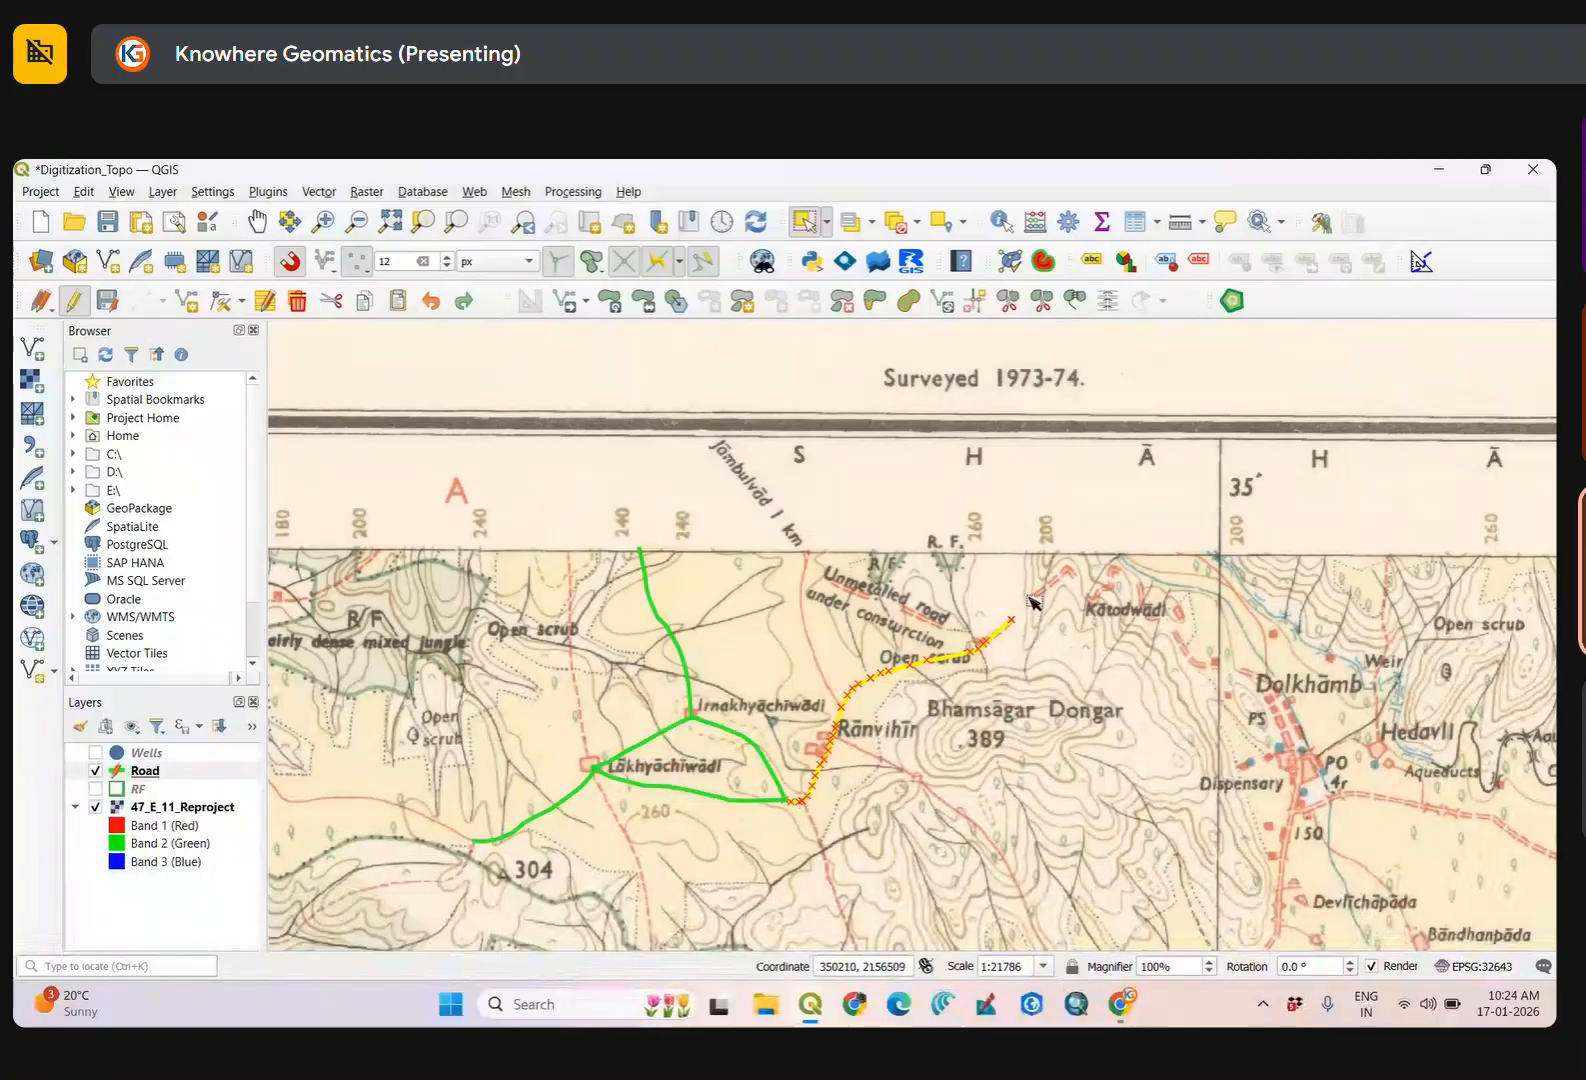
Merge the selected road segments into a single feature.
{"action": "left_click", "coordinate": [1074, 300]}
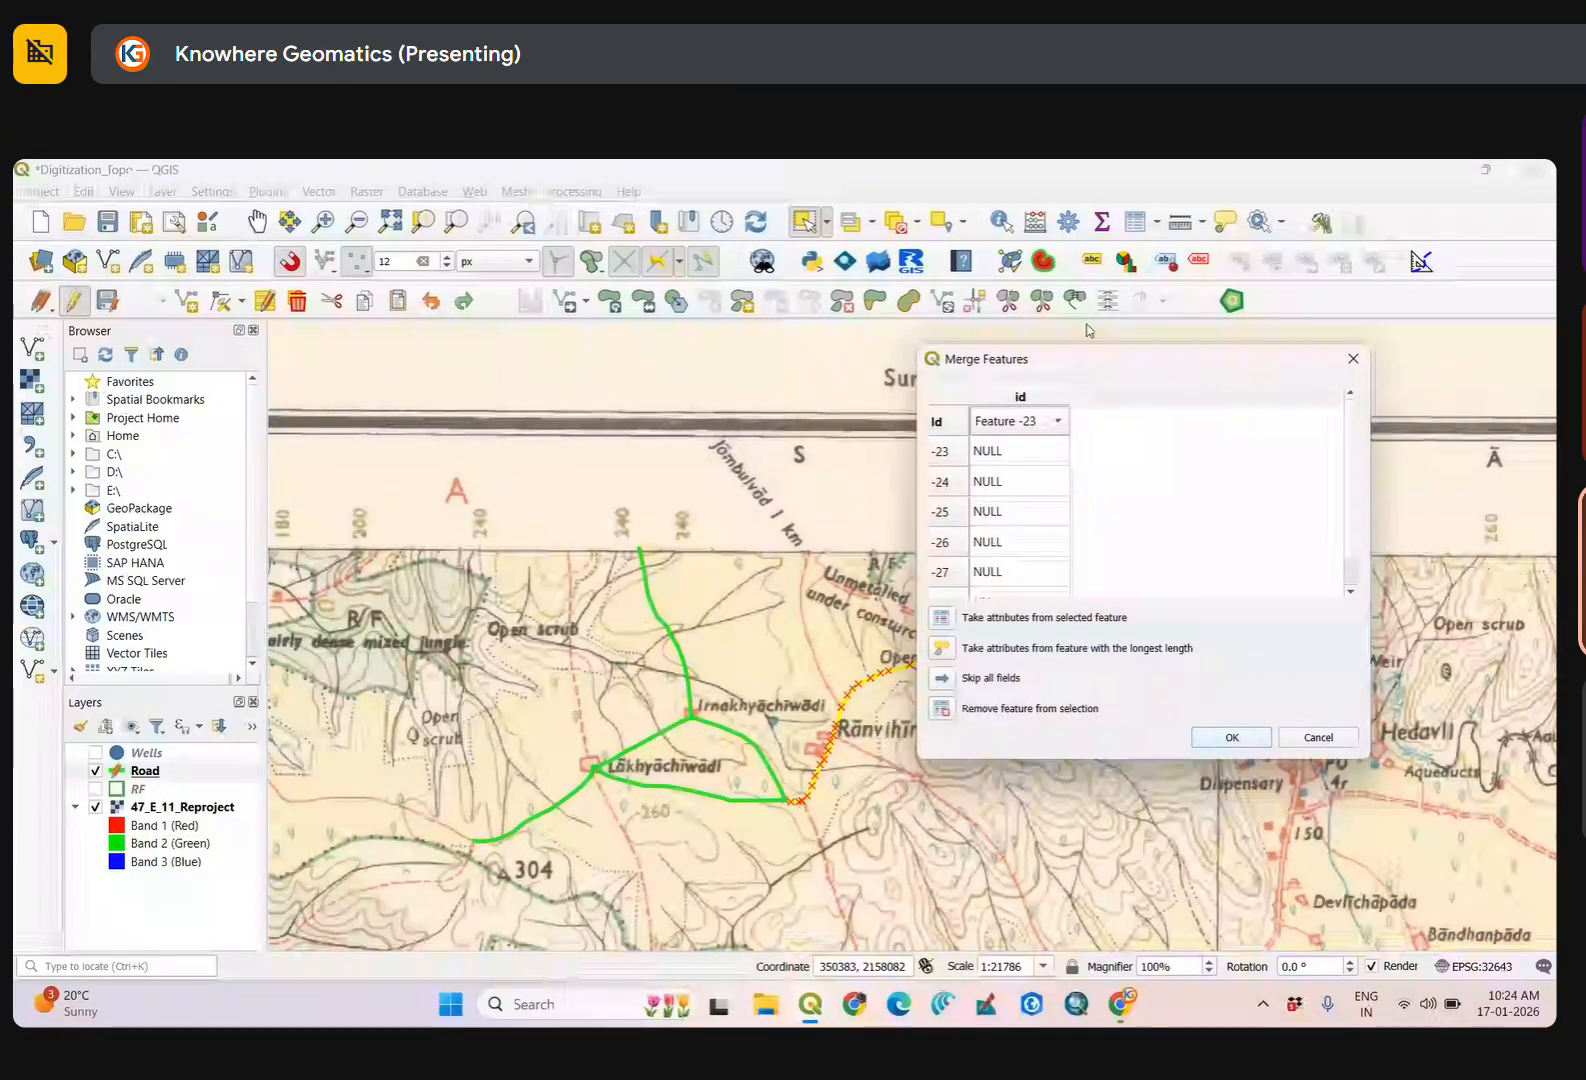
{"action": "left_click_drag", "start_coordinate": [1150, 366], "coordinate": [1187, 364]}
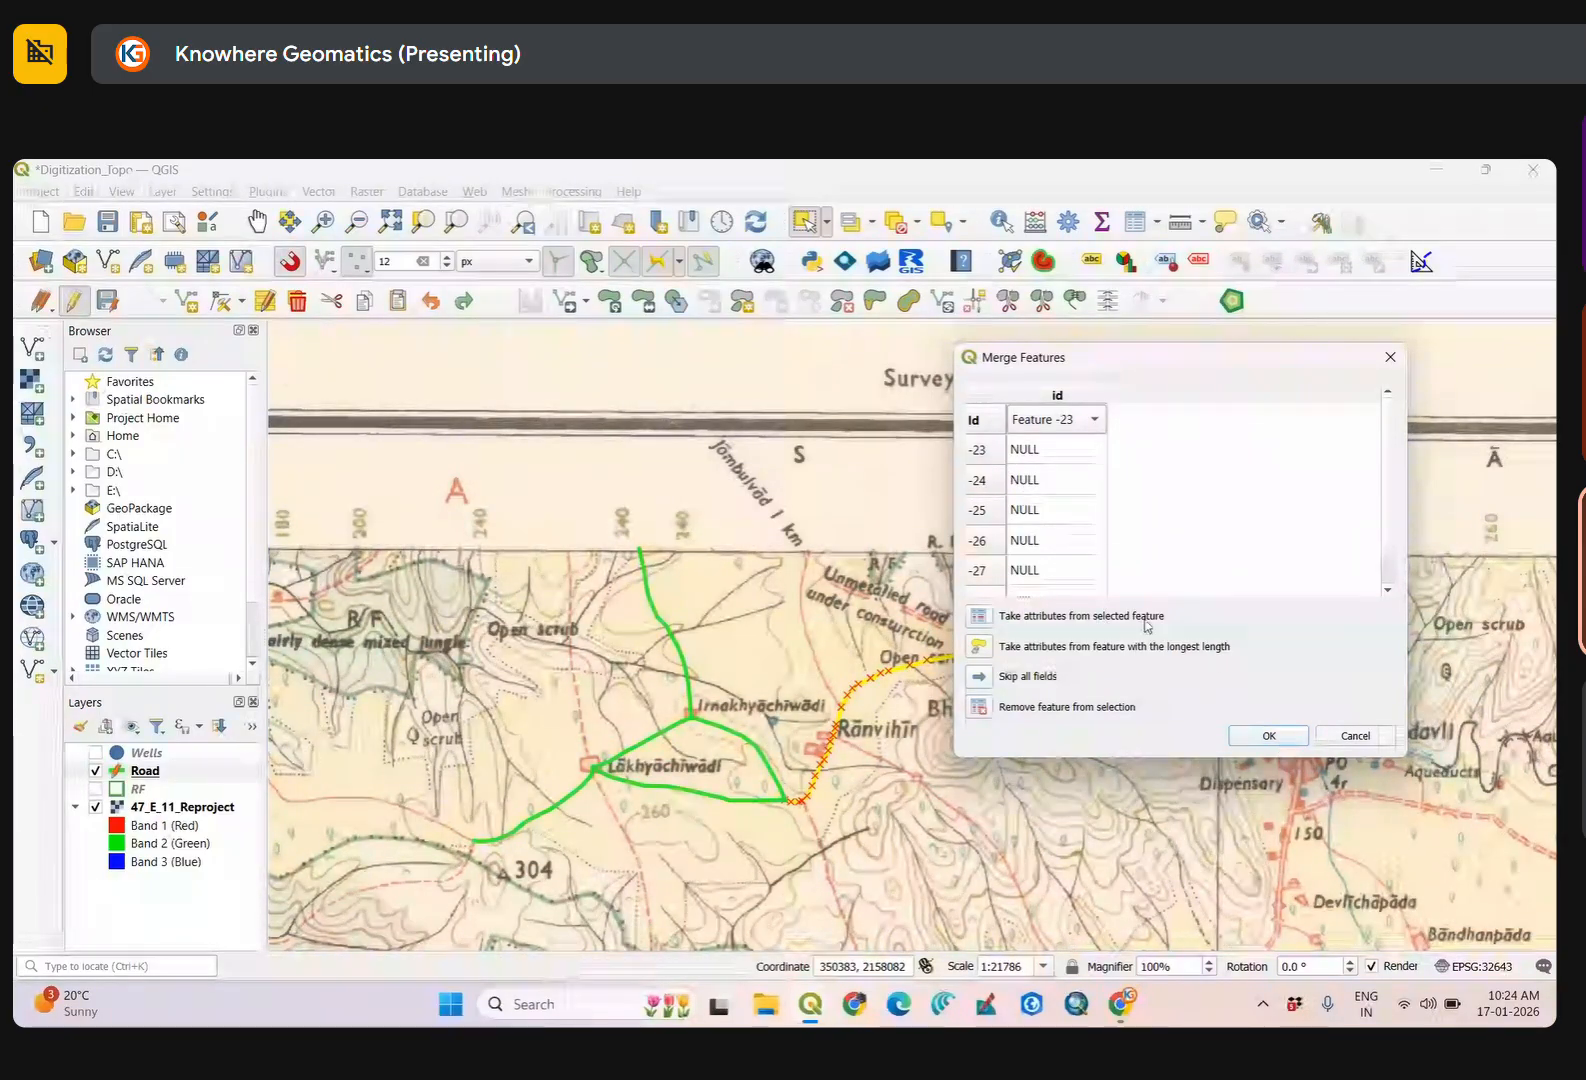
{"action": "left_click", "coordinate": [1268, 737]}
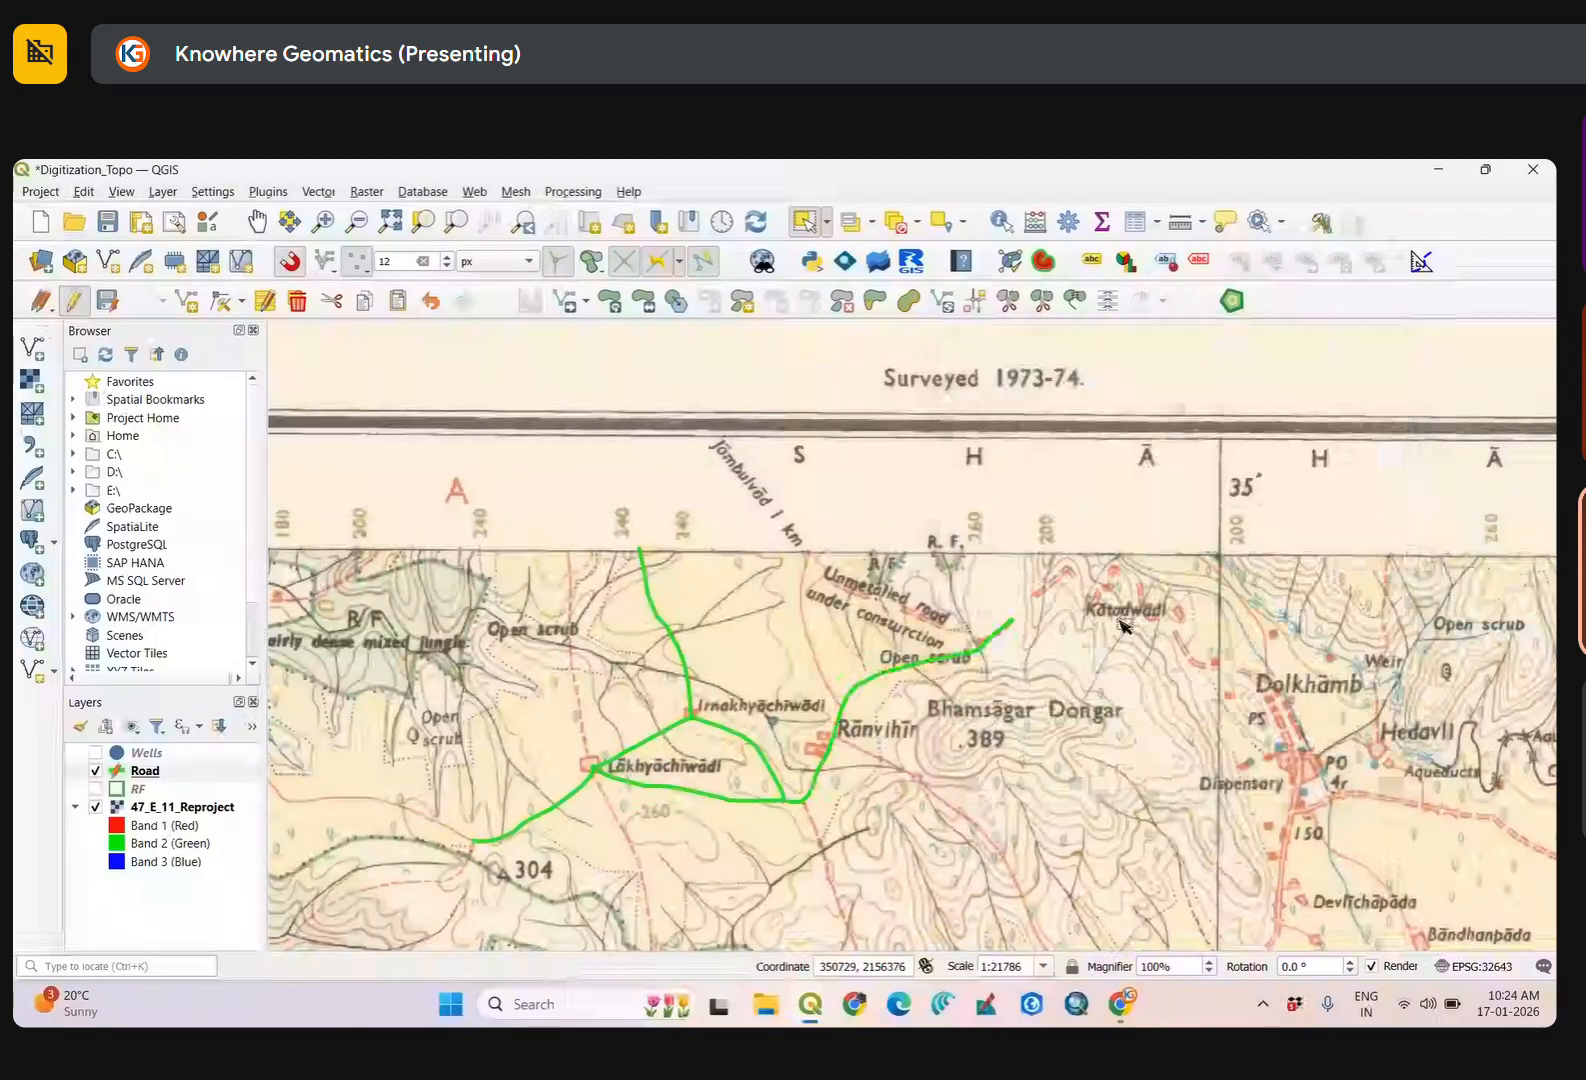
Check that the merged road selects as one feature, clear the selection and inspect the surrounding road network.
{"action": "left_click", "coordinate": [1003, 614]}
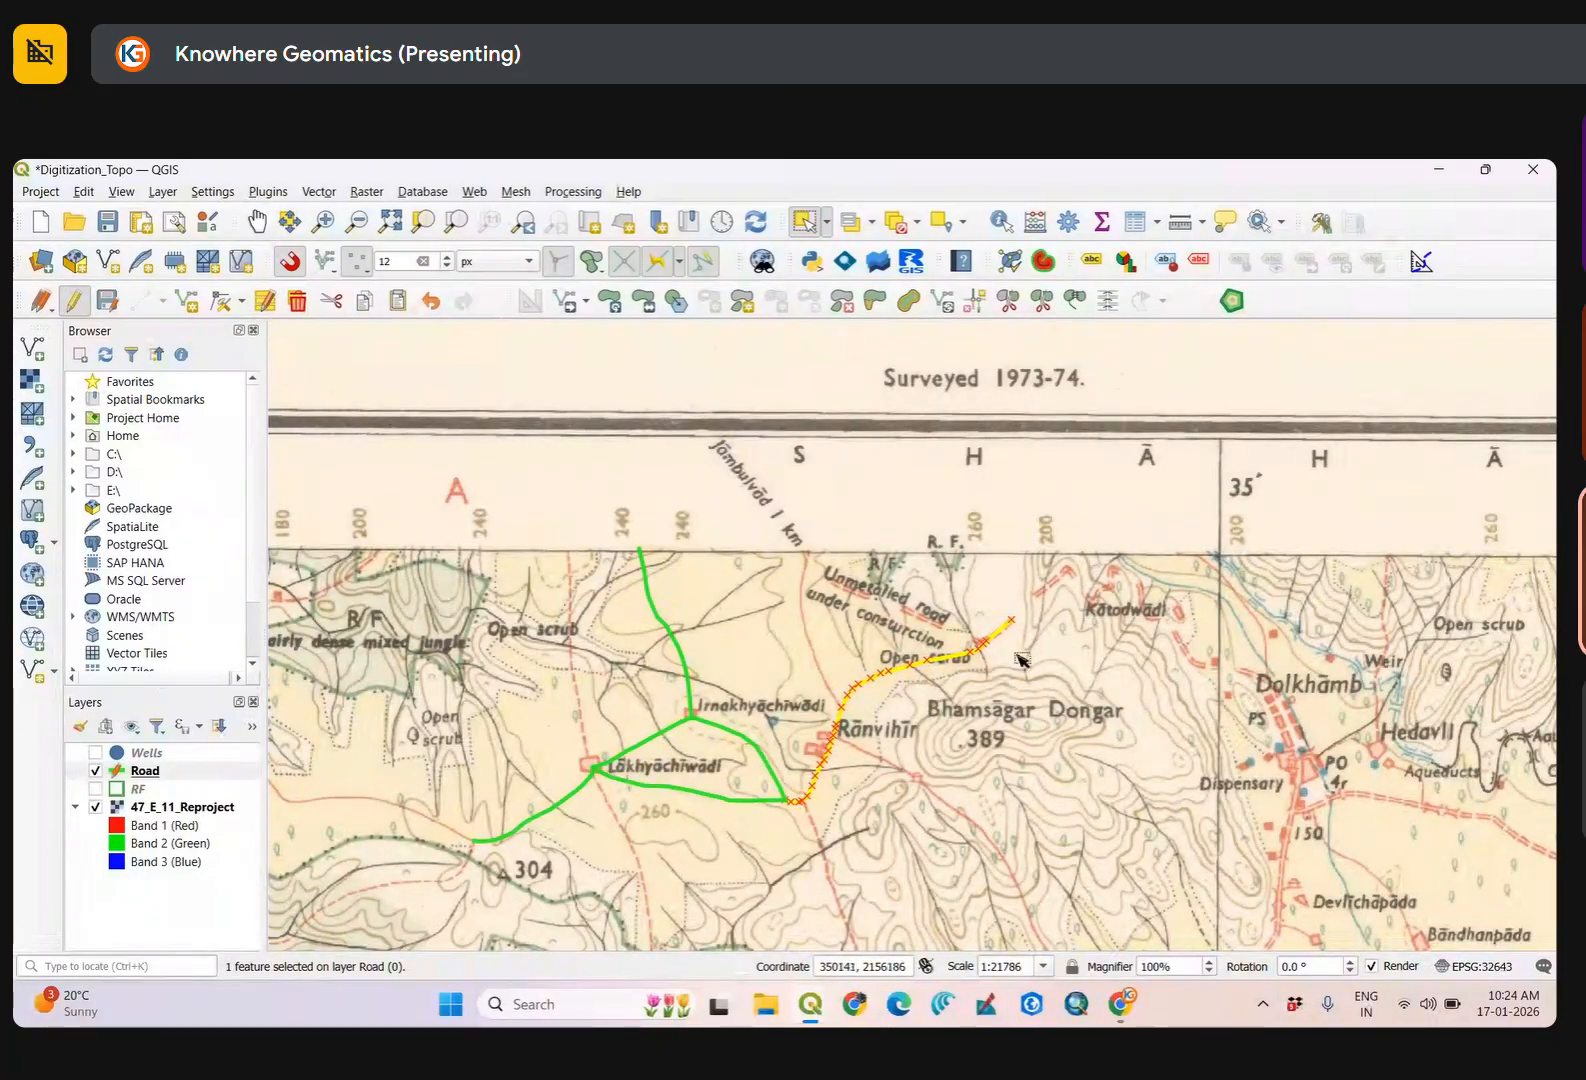
{"action": "left_click", "coordinate": [1068, 630]}
{"action": "left_click", "coordinate": [998, 636]}
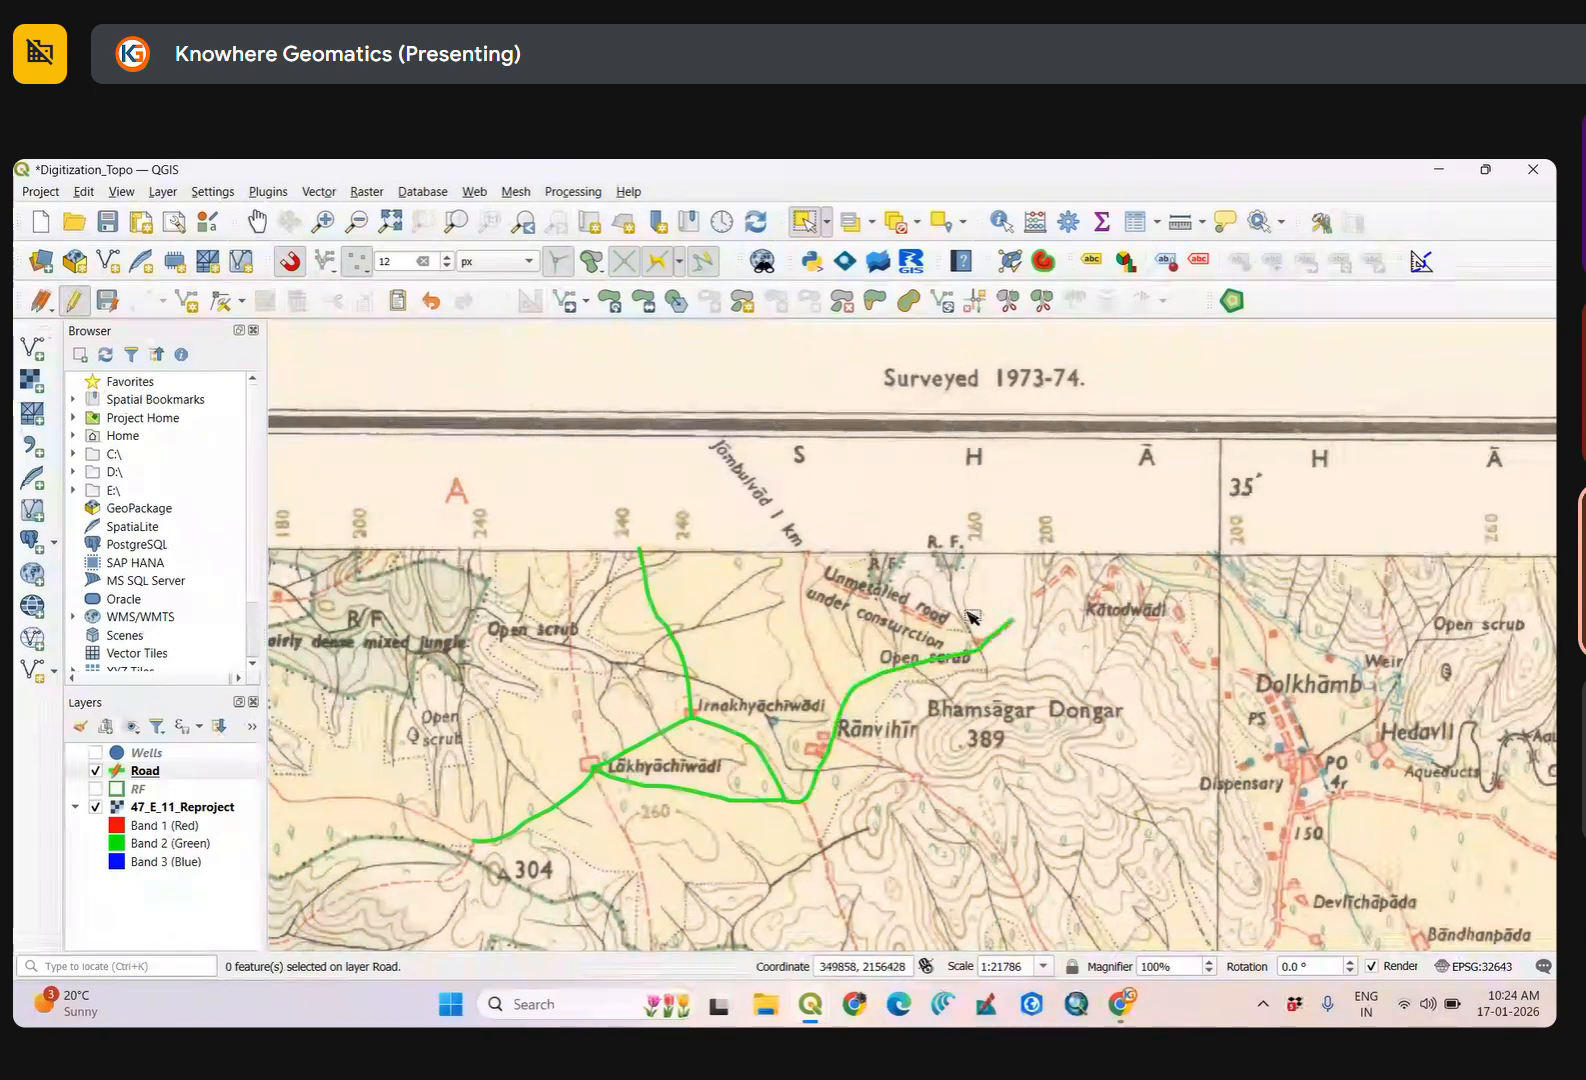
{"action": "left_click", "coordinate": [1041, 663]}
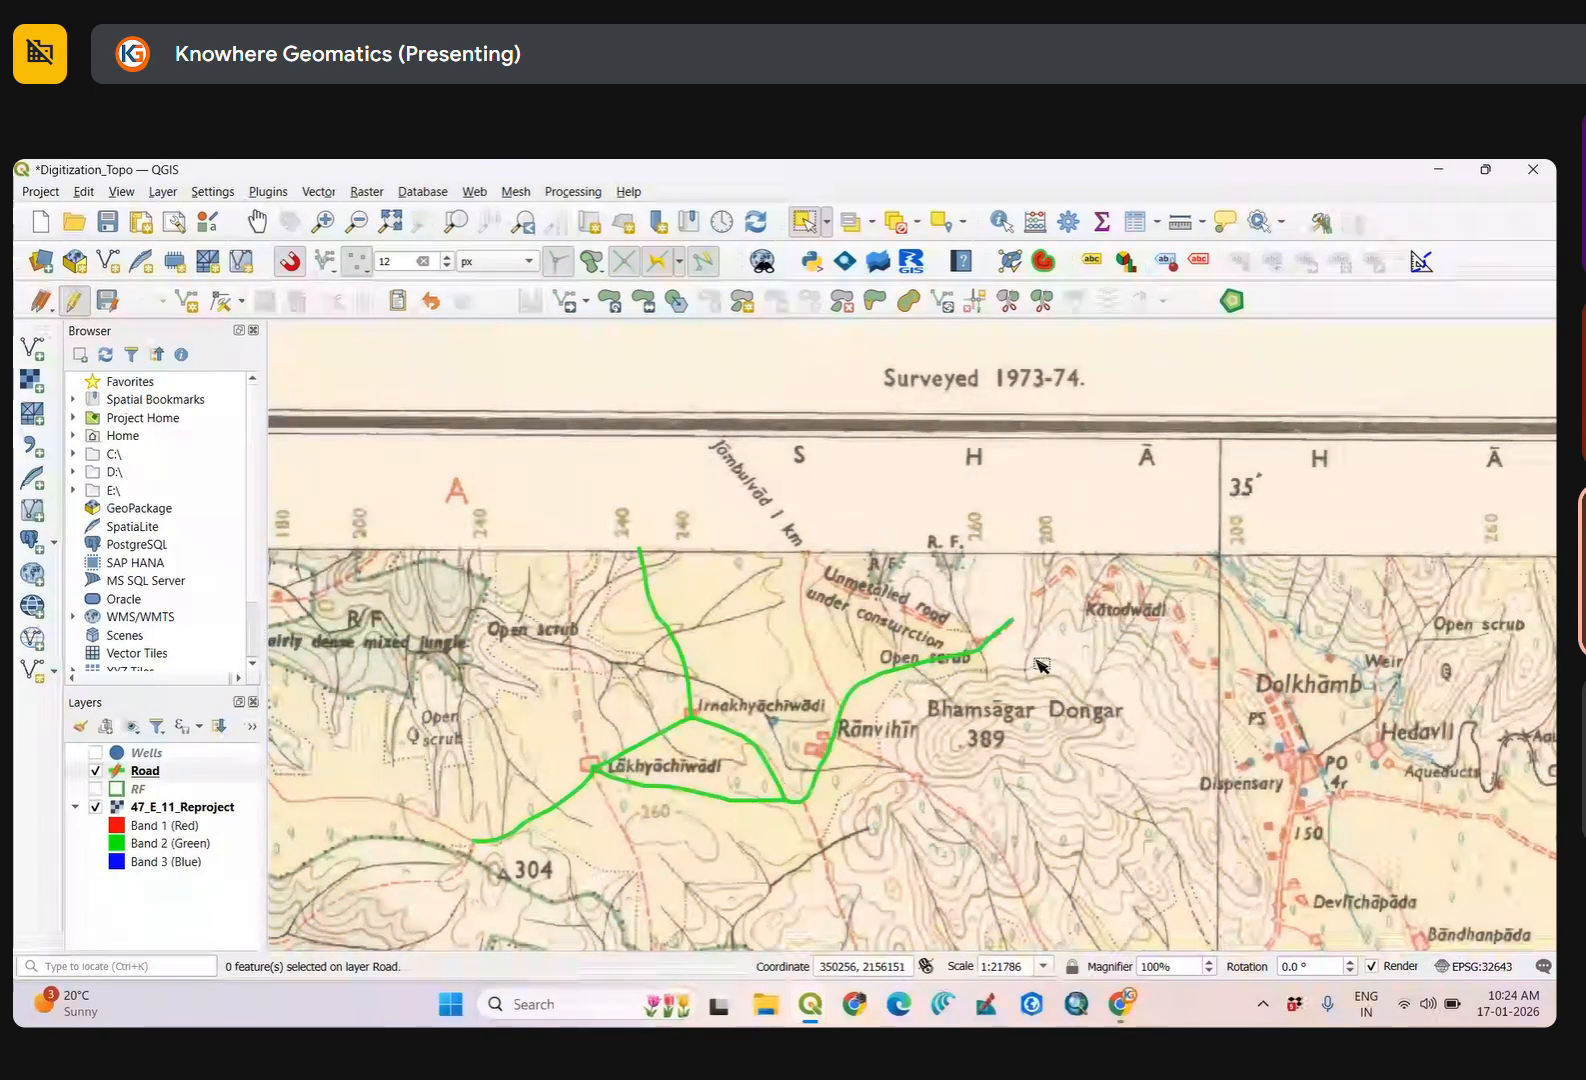
{"action": "scroll", "coordinate": [1100, 645], "scroll_direction": "down", "scroll_amount": 1}
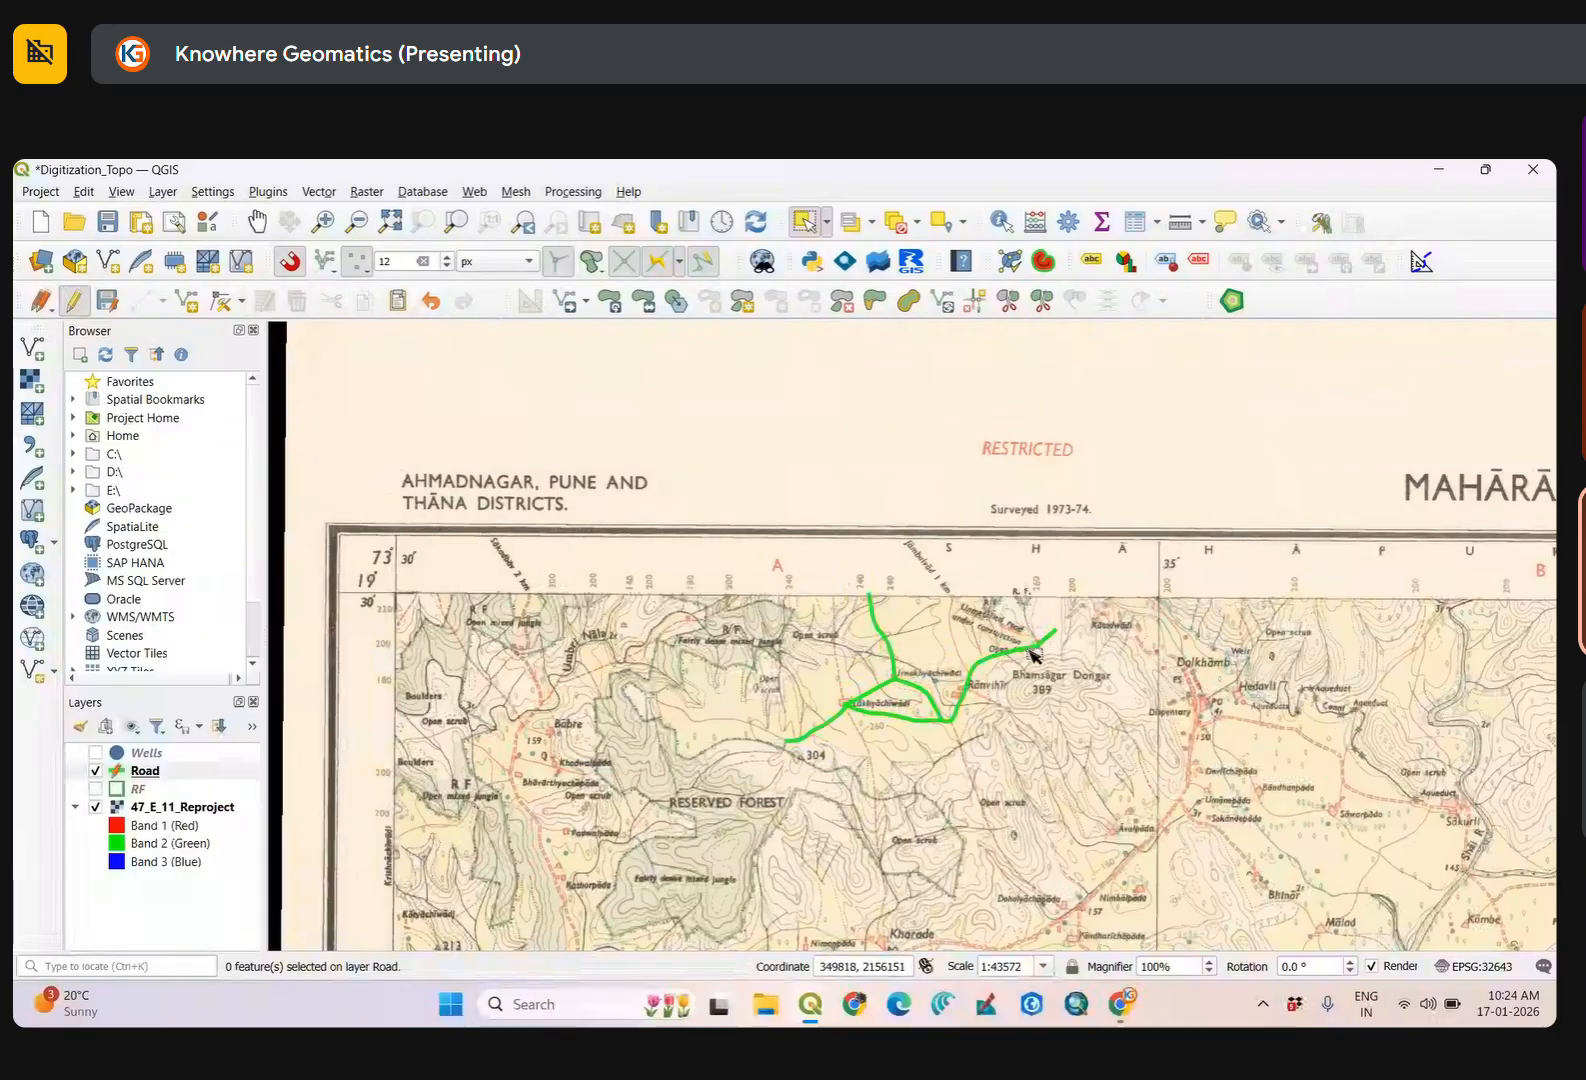
{"action": "scroll", "coordinate": [1040, 665], "scroll_direction": "up", "scroll_amount": 2}
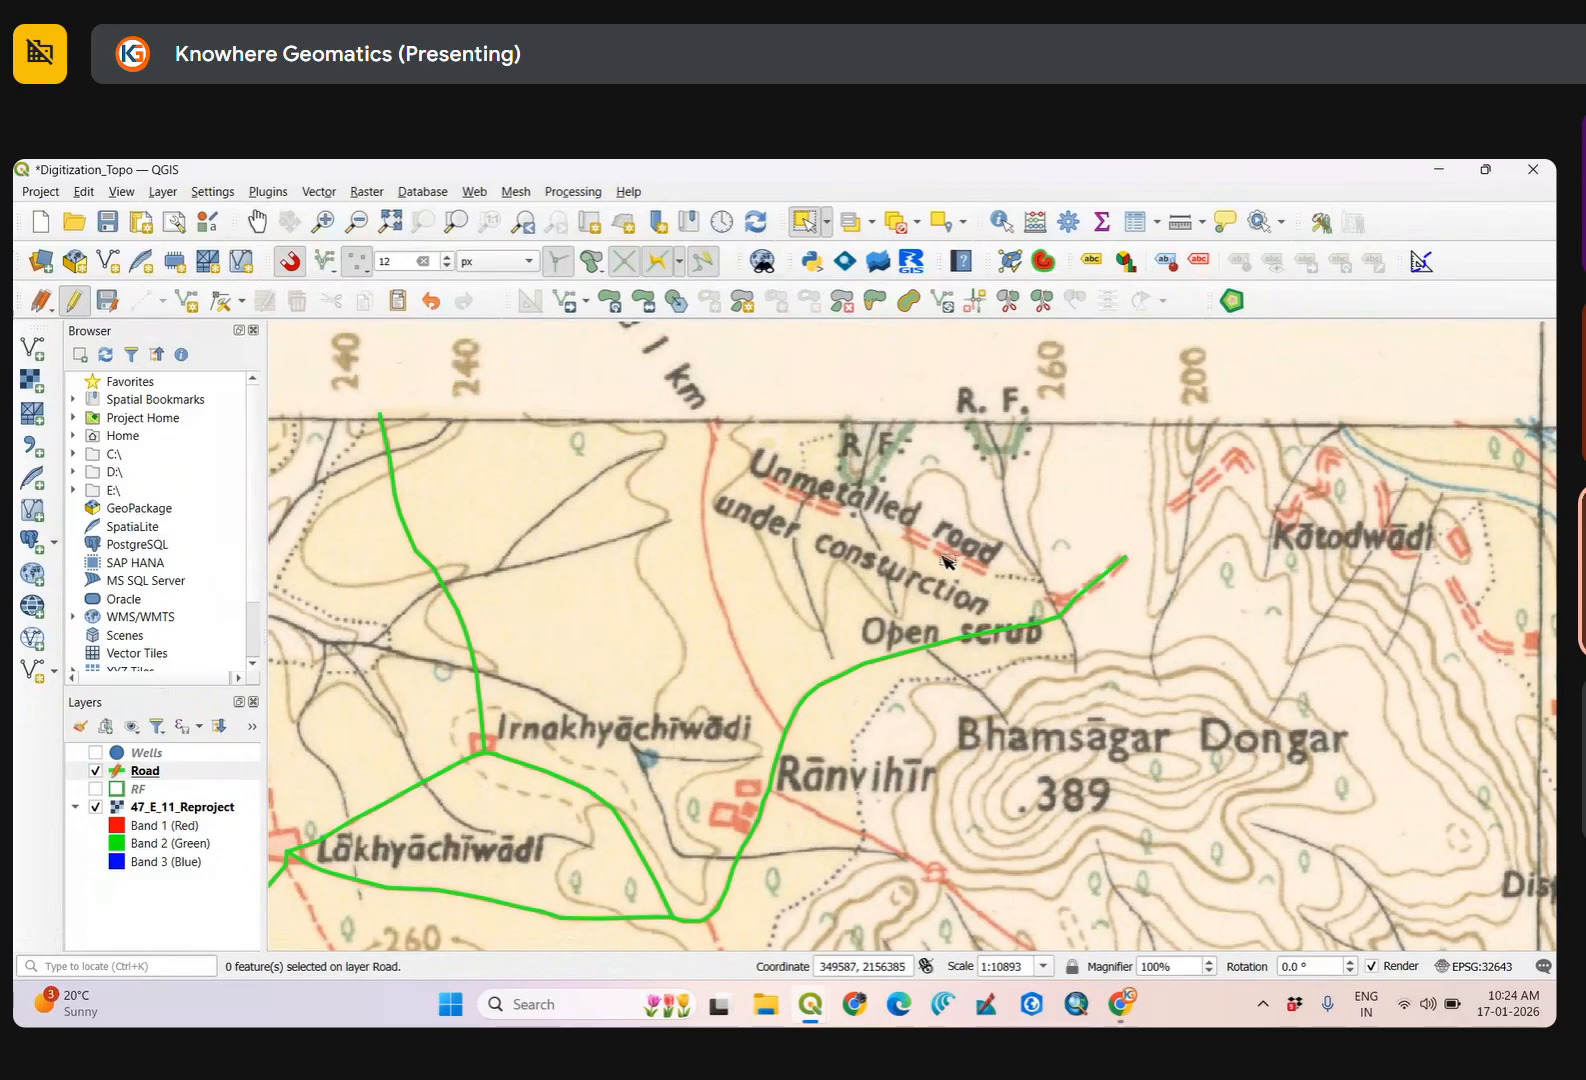
{"action": "scroll", "coordinate": [965, 562], "scroll_direction": "down", "scroll_amount": 1}
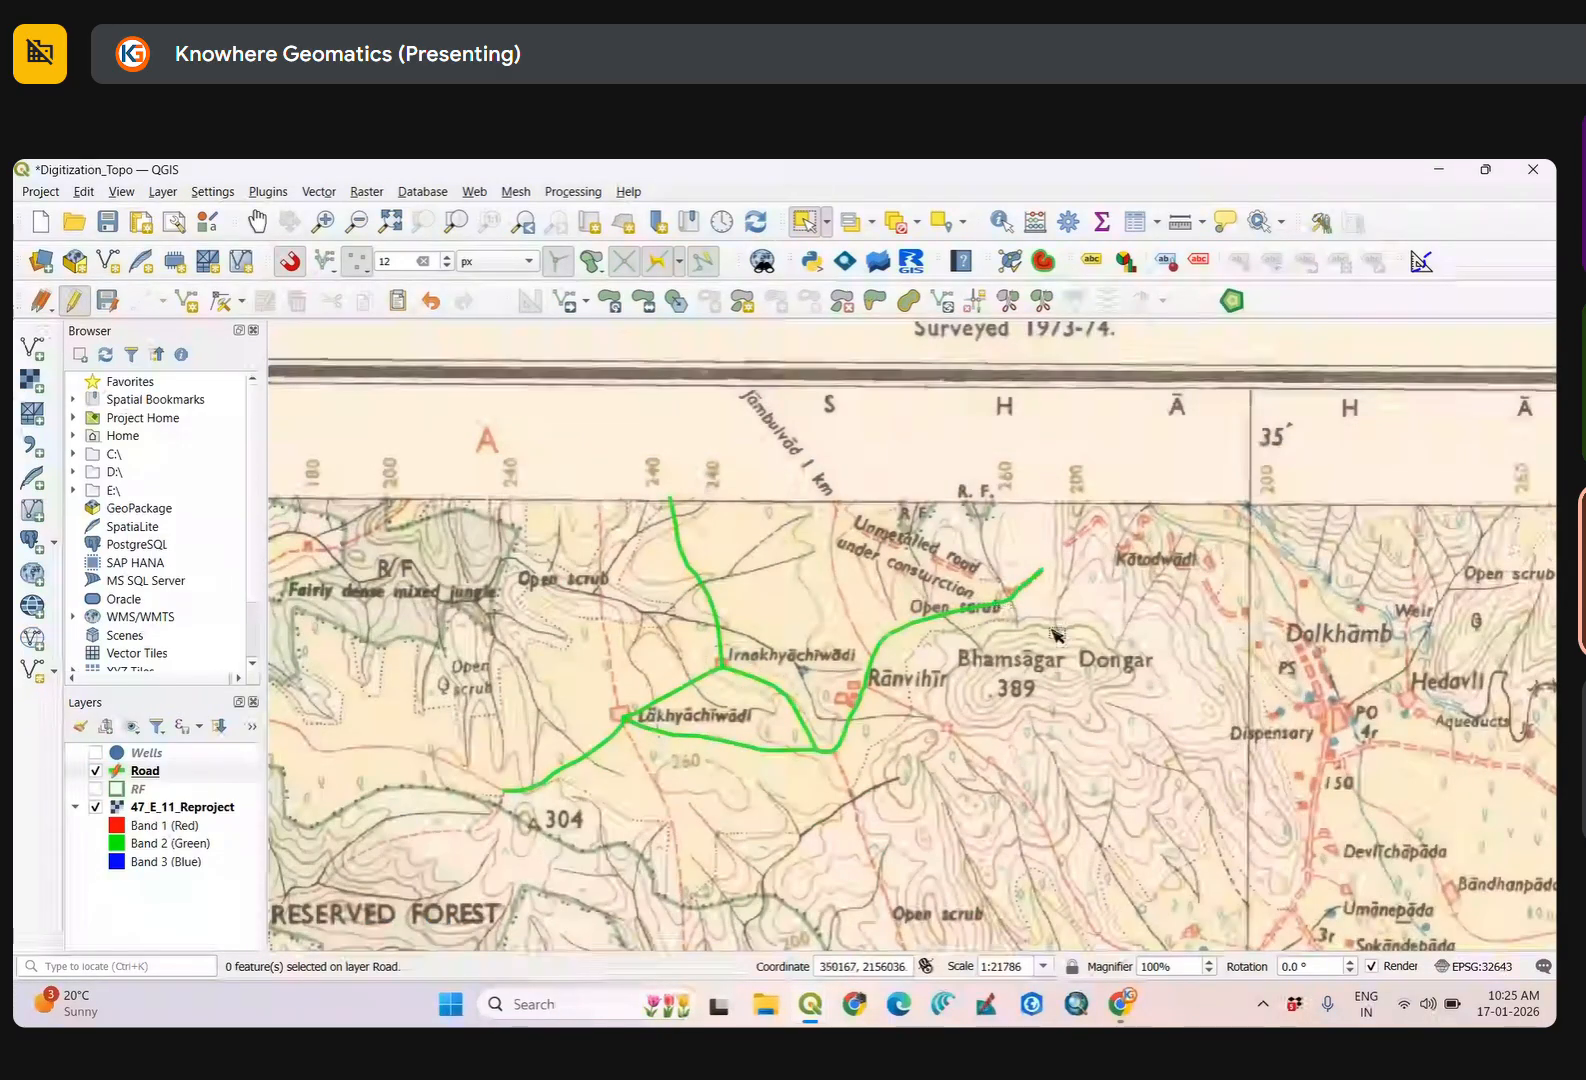
{"action": "left_click_drag", "start_coordinate": [1065, 633], "coordinate": [1022, 622]}
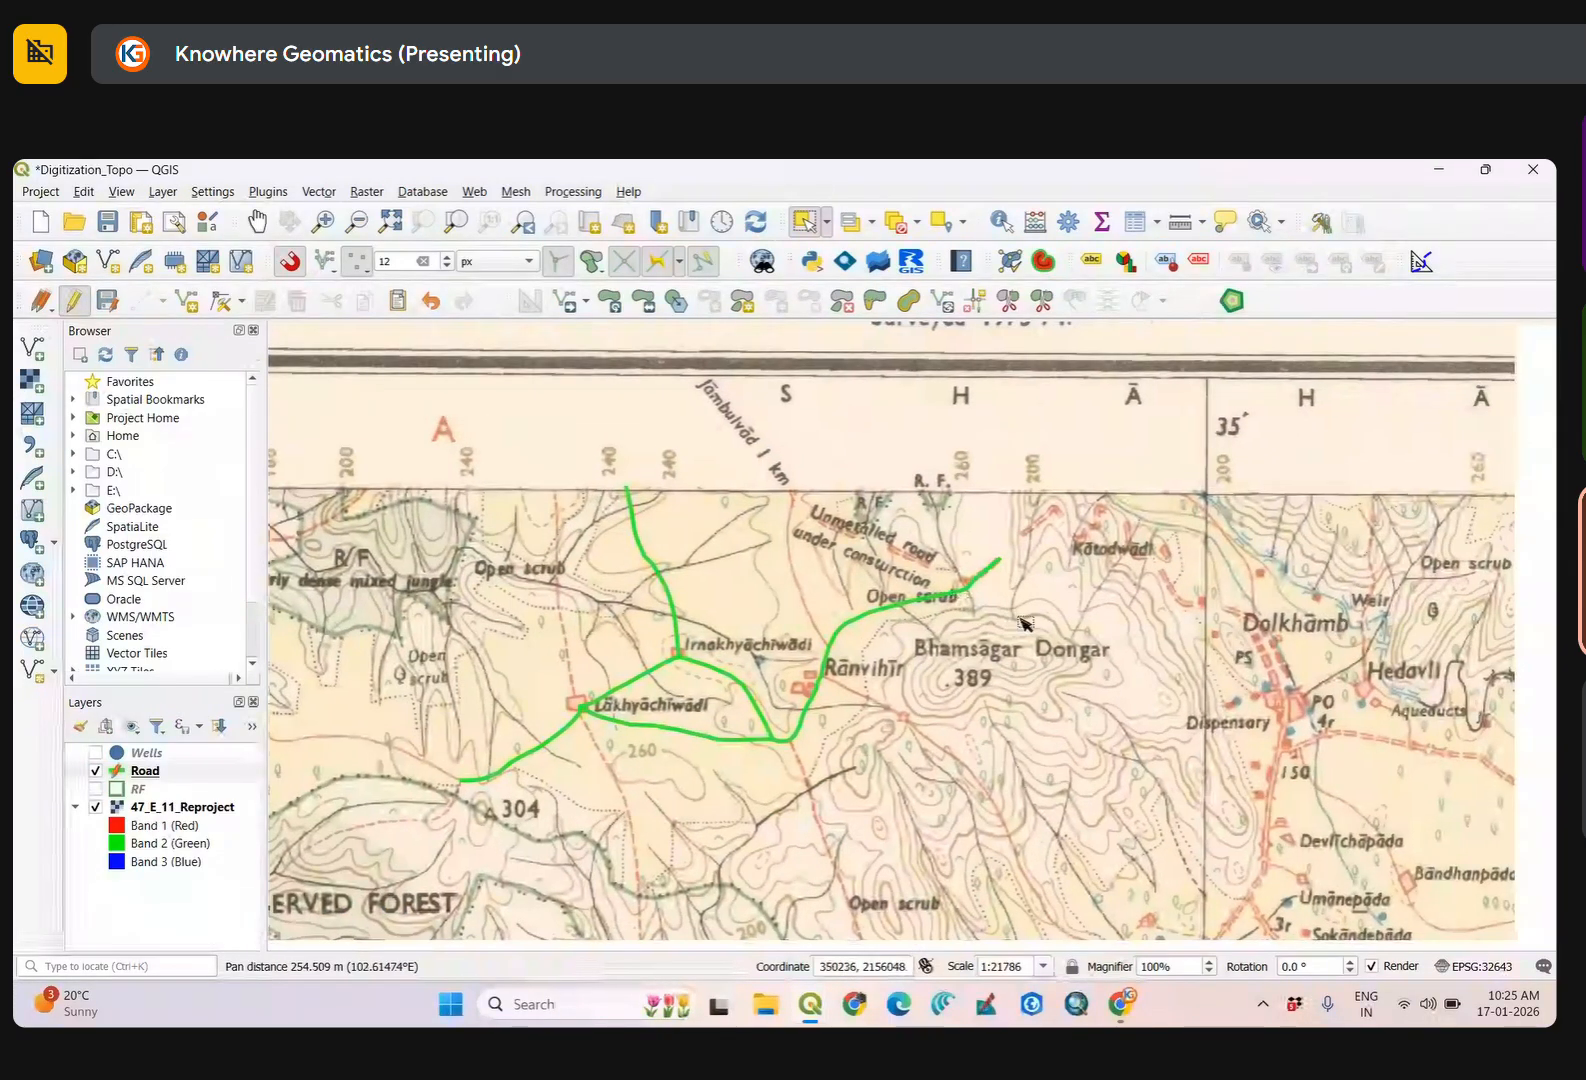
Hide the Road layer, show the RF layer and zoom to the RF layer's extent.
{"action": "left_click", "coordinate": [96, 771]}
{"action": "left_click", "coordinate": [96, 789]}
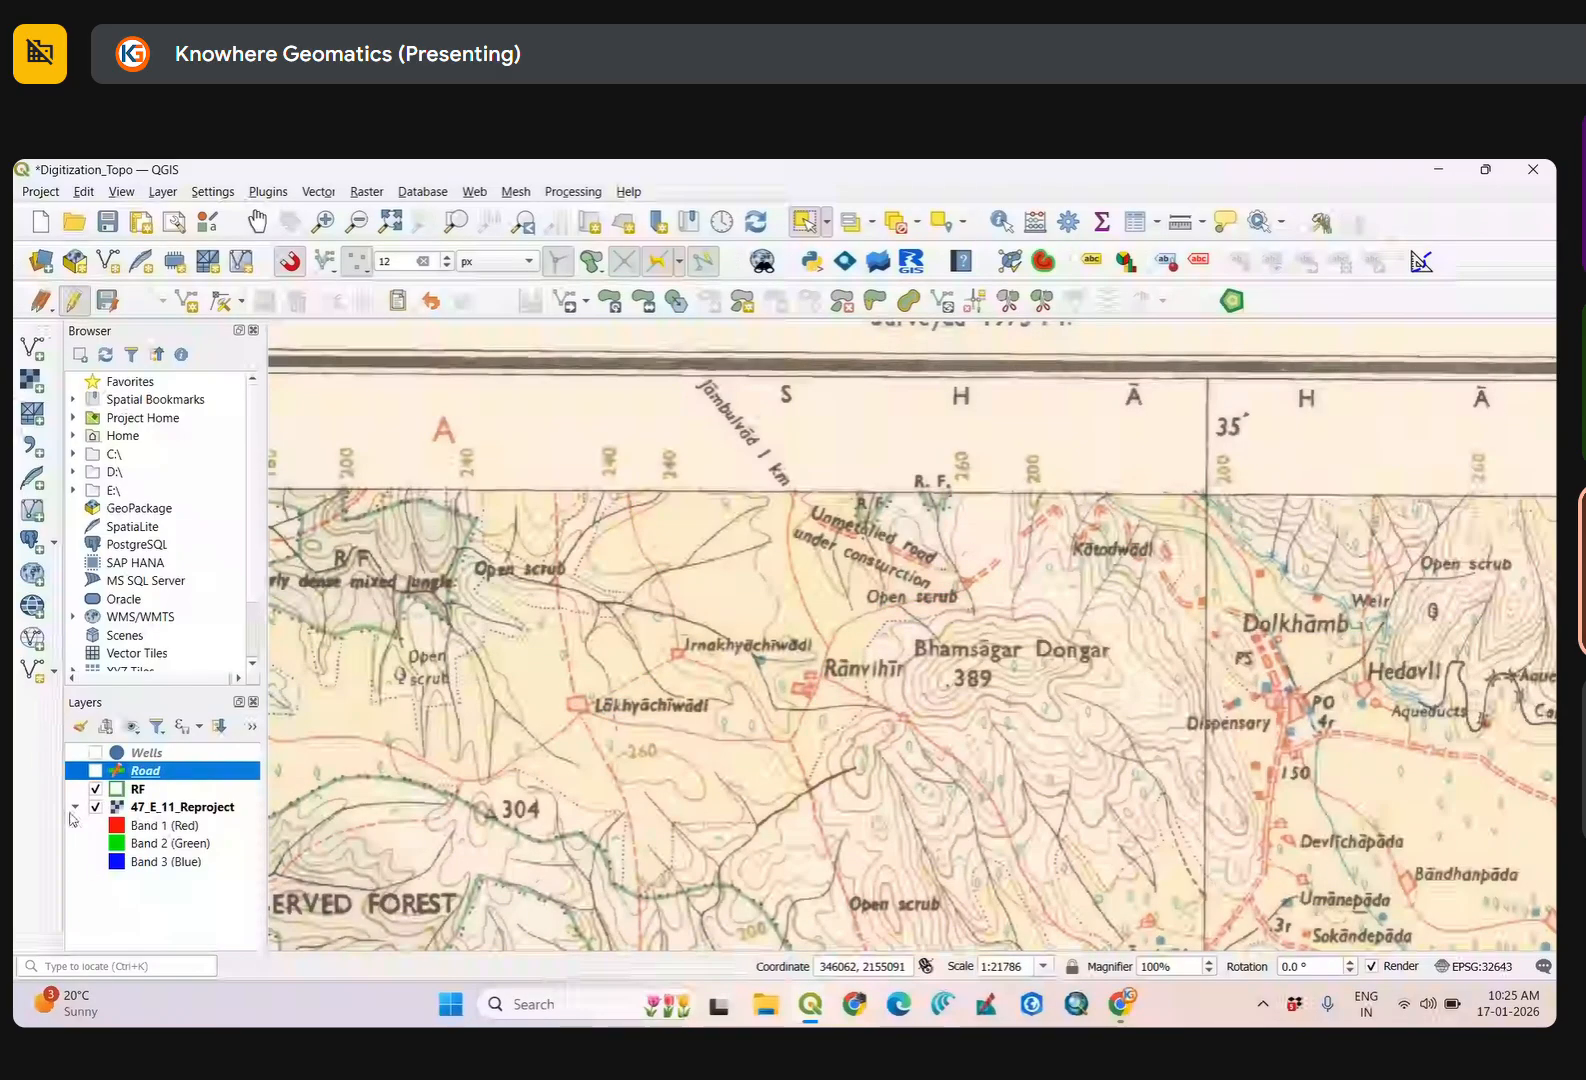
{"action": "right_click", "coordinate": [137, 793]}
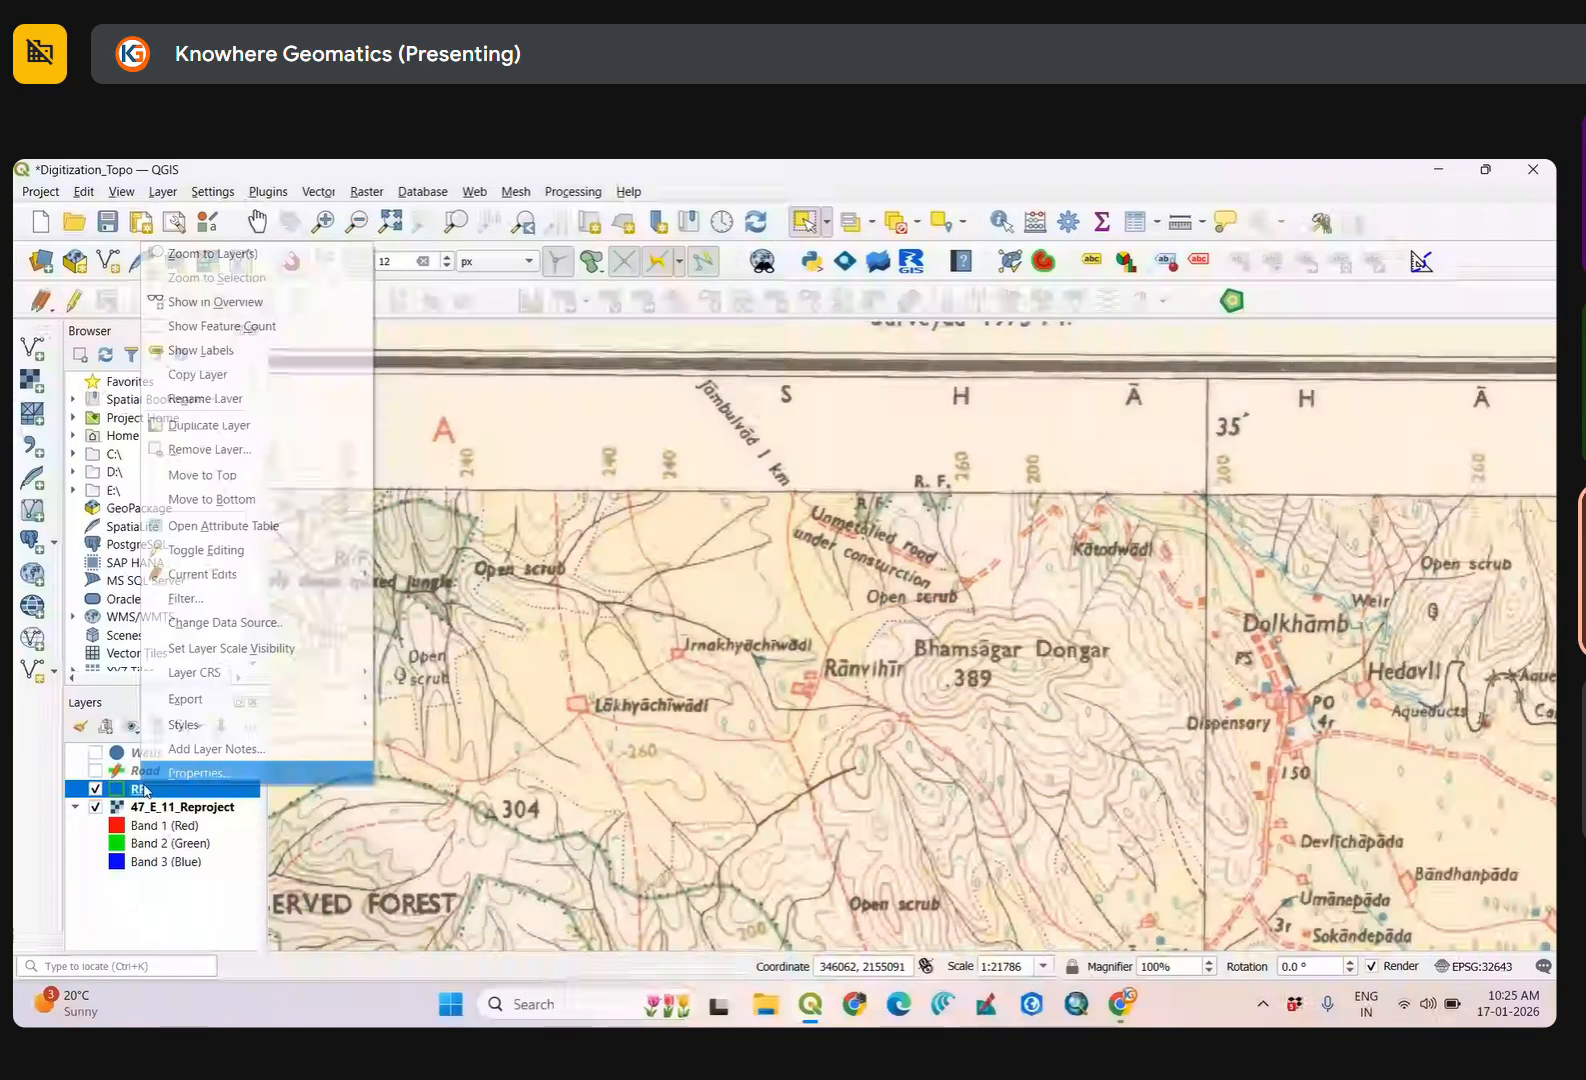
{"action": "left_click", "coordinate": [296, 255]}
Examine the reserved forest areas across the toposheet, from the digitized northwestern polygon down to the southern river and forest areas.
{"action": "left_click_drag", "start_coordinate": [709, 622], "coordinate": [1098, 694]}
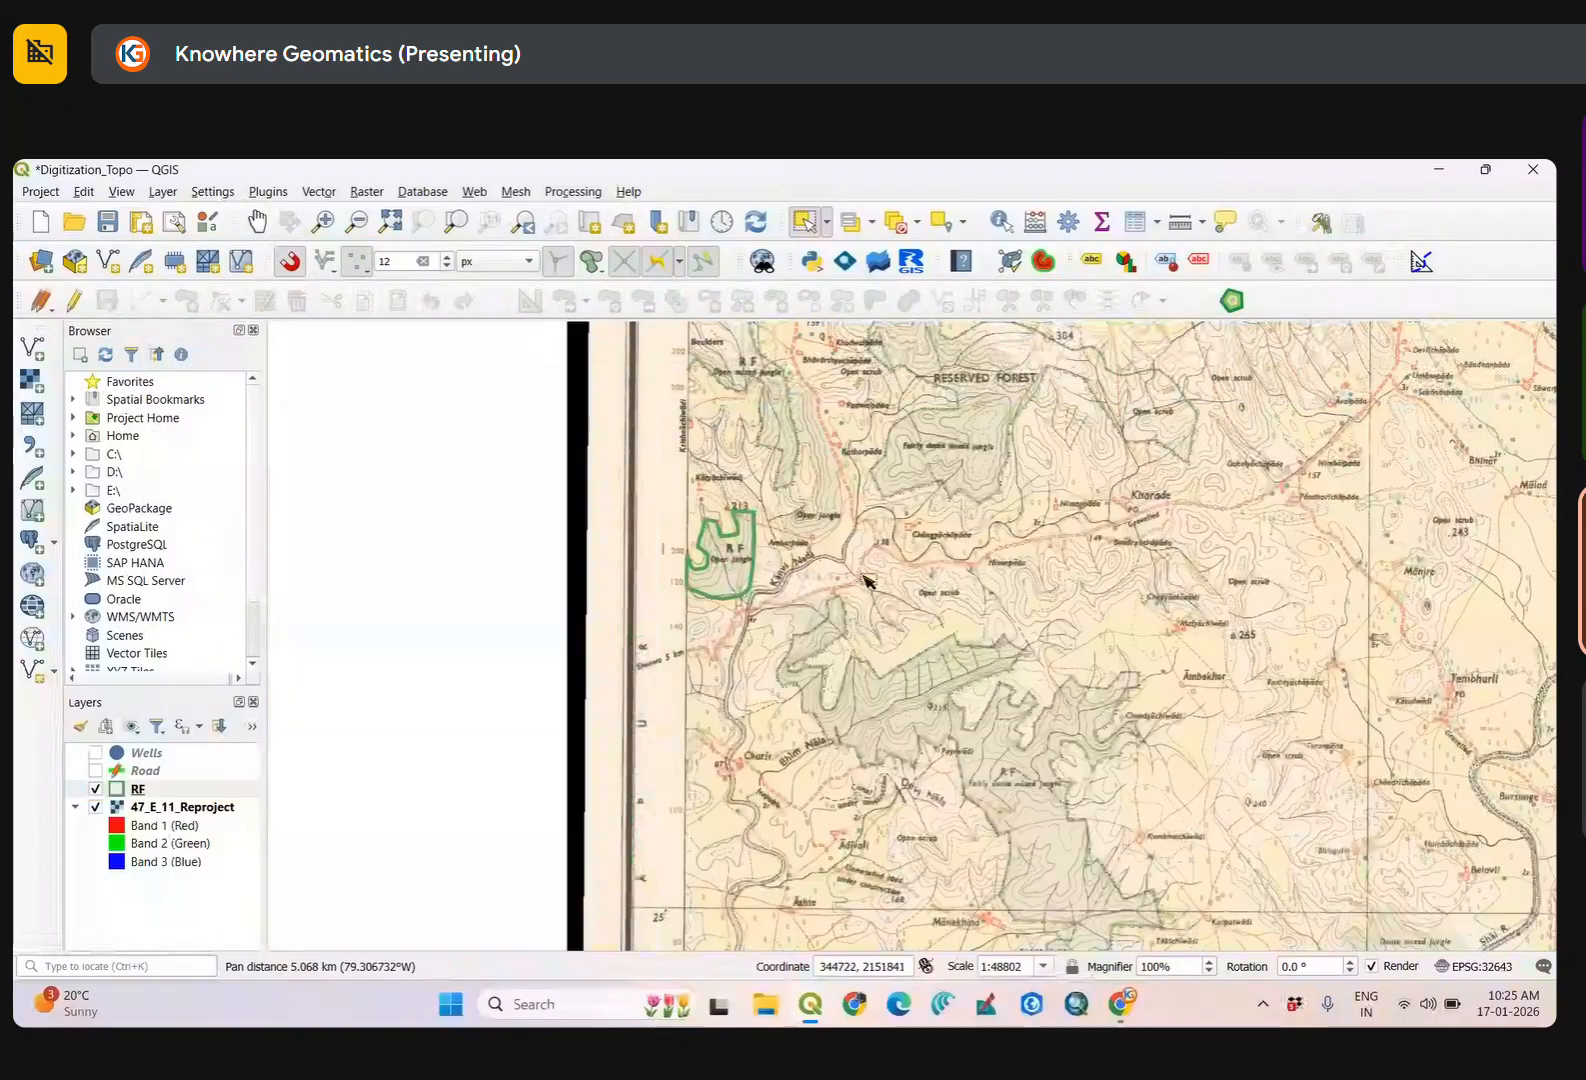
{"action": "left_click_drag", "start_coordinate": [980, 637], "coordinate": [633, 654]}
{"action": "left_click_drag", "start_coordinate": [1361, 661], "coordinate": [697, 439]}
{"action": "left_click_drag", "start_coordinate": [828, 632], "coordinate": [924, 538]}
{"action": "scroll", "coordinate": [892, 636], "scroll_direction": "down", "scroll_amount": 3}
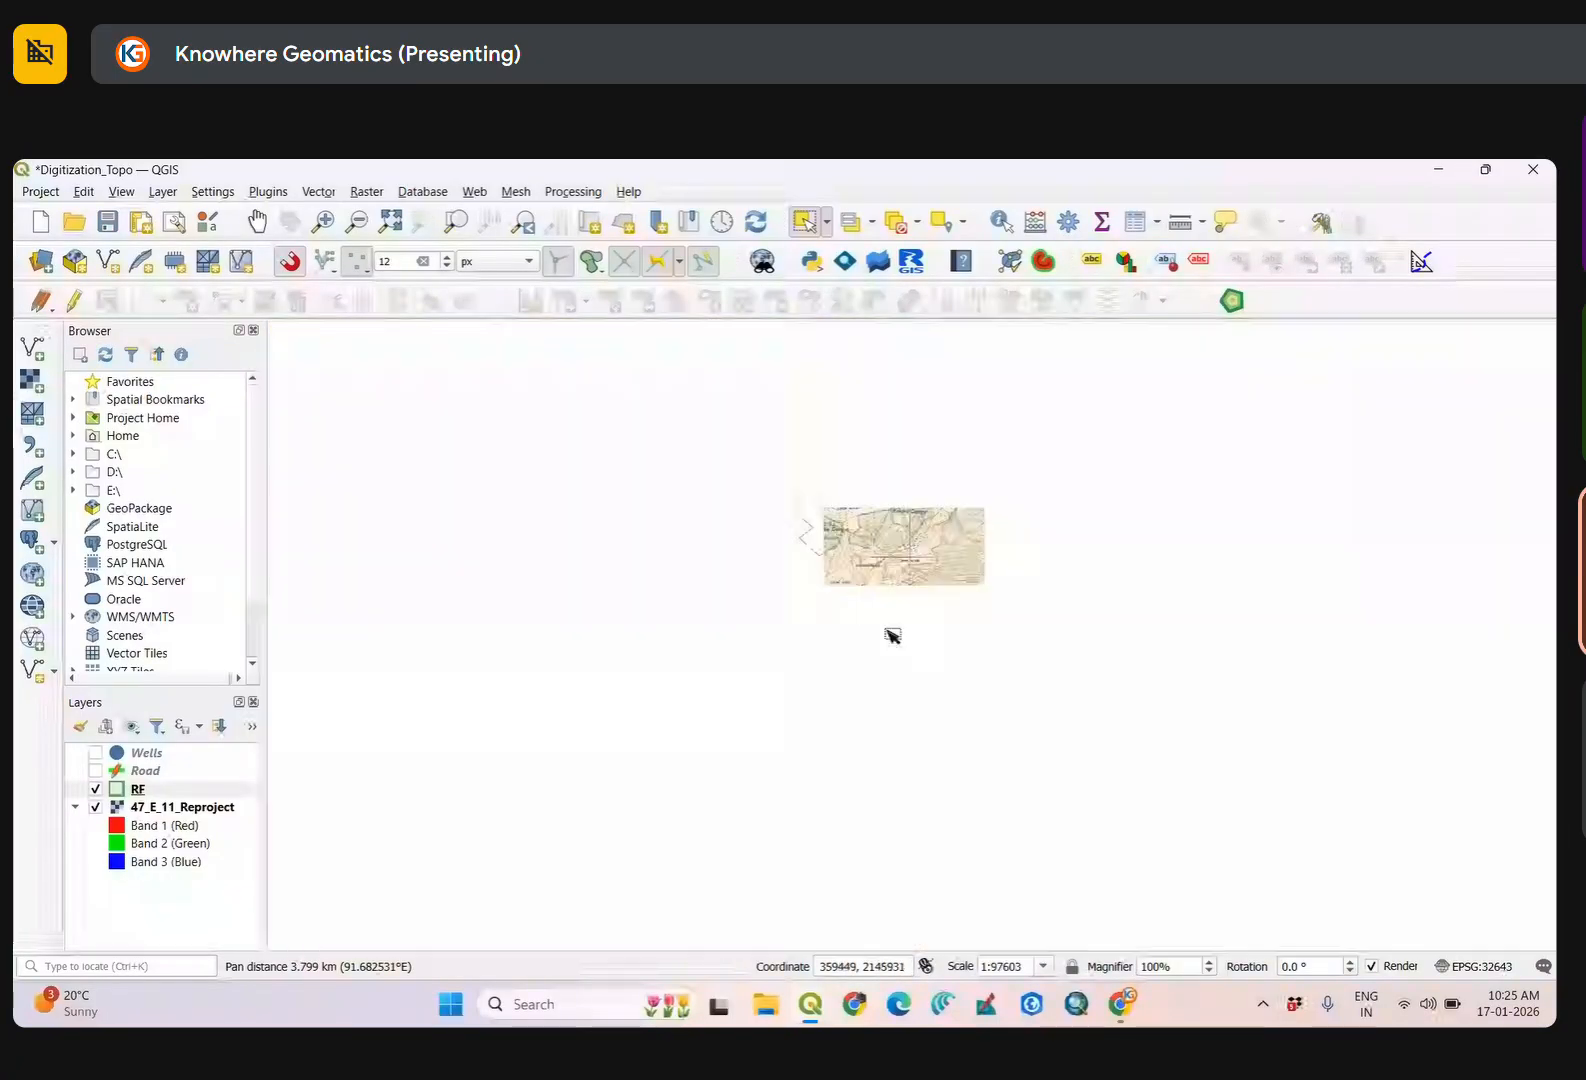
{"action": "scroll", "coordinate": [825, 584], "scroll_direction": "up", "scroll_amount": 2}
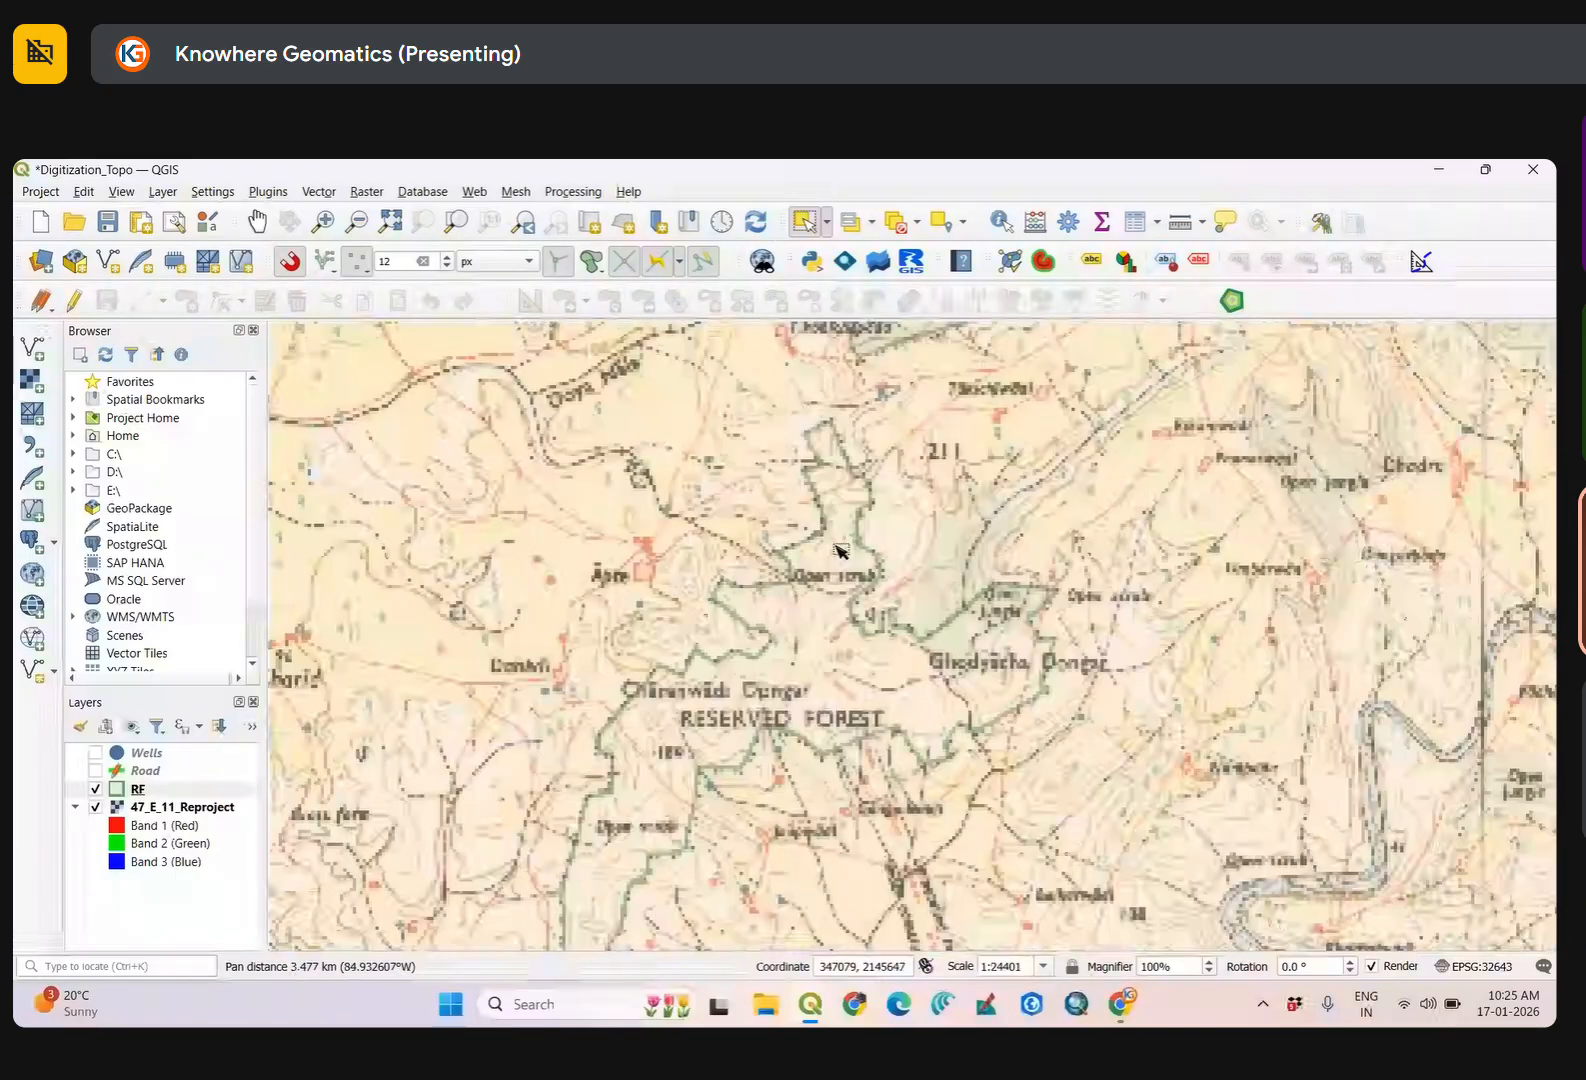
{"action": "scroll", "coordinate": [841, 551], "scroll_direction": "up", "scroll_amount": 1}
{"action": "left_click_drag", "start_coordinate": [1044, 617], "coordinate": [786, 439]}
{"action": "scroll", "coordinate": [873, 493], "scroll_direction": "down", "scroll_amount": 2}
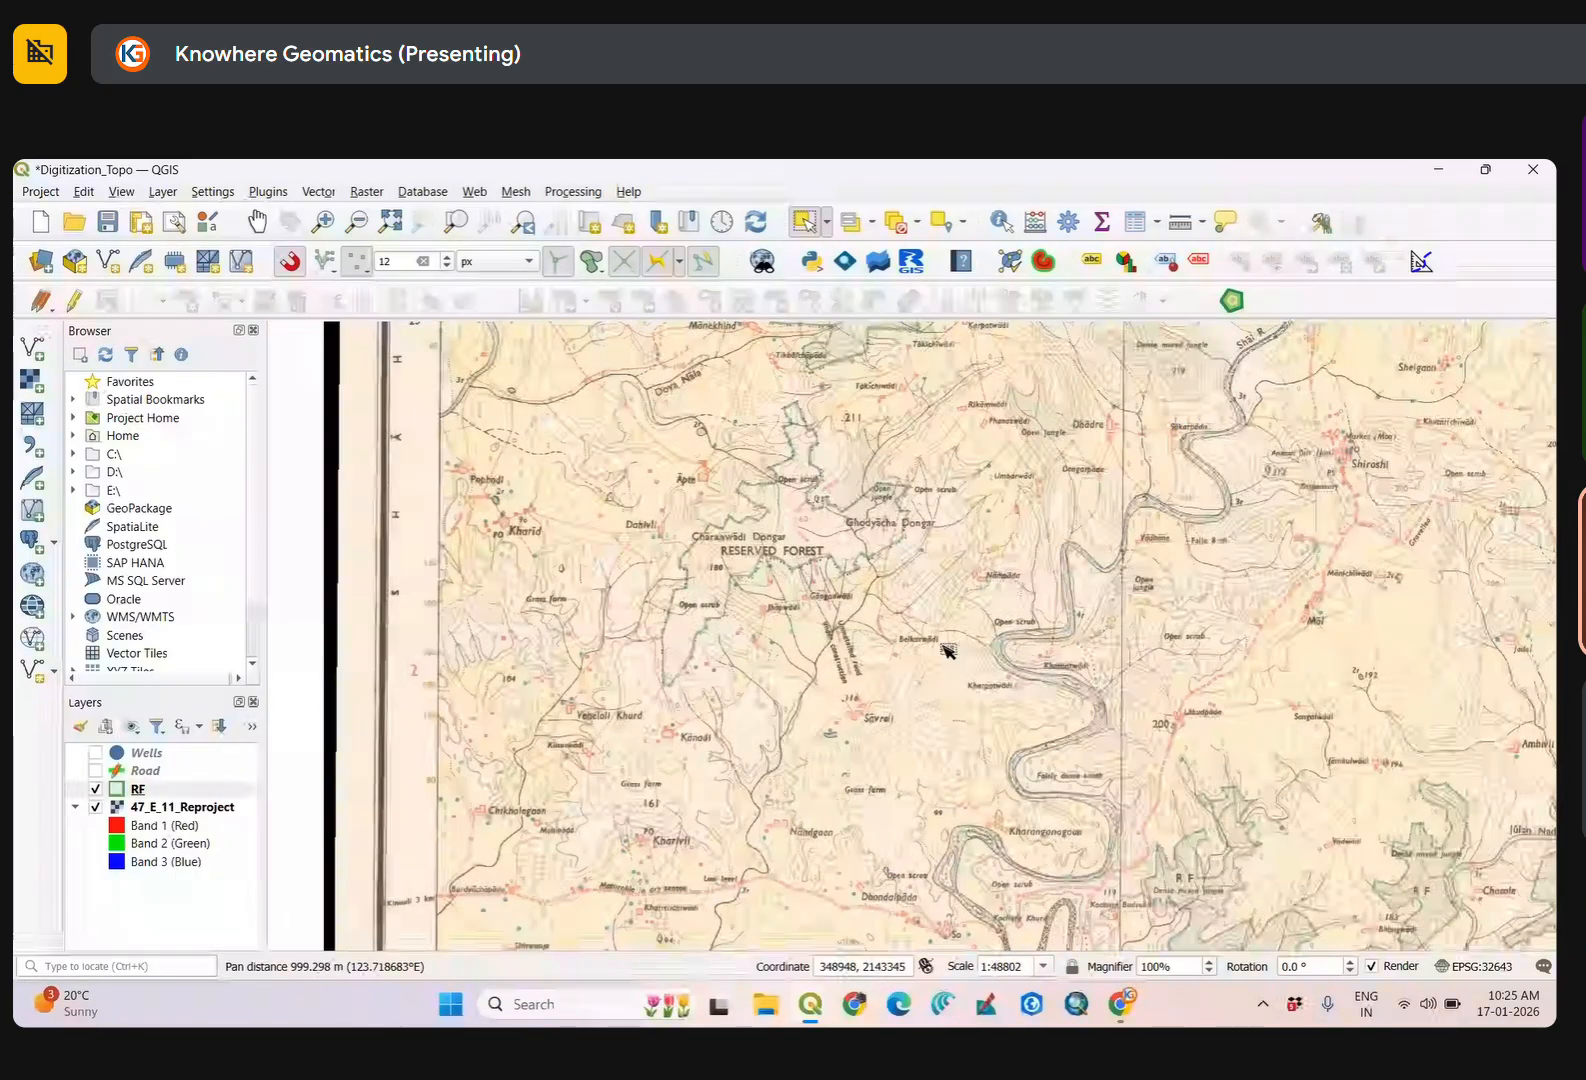
{"action": "left_click_drag", "start_coordinate": [800, 657], "coordinate": [913, 605]}
{"action": "left_click_drag", "start_coordinate": [918, 706], "coordinate": [960, 648]}
{"action": "left_click_drag", "start_coordinate": [1289, 945], "coordinate": [1023, 651]}
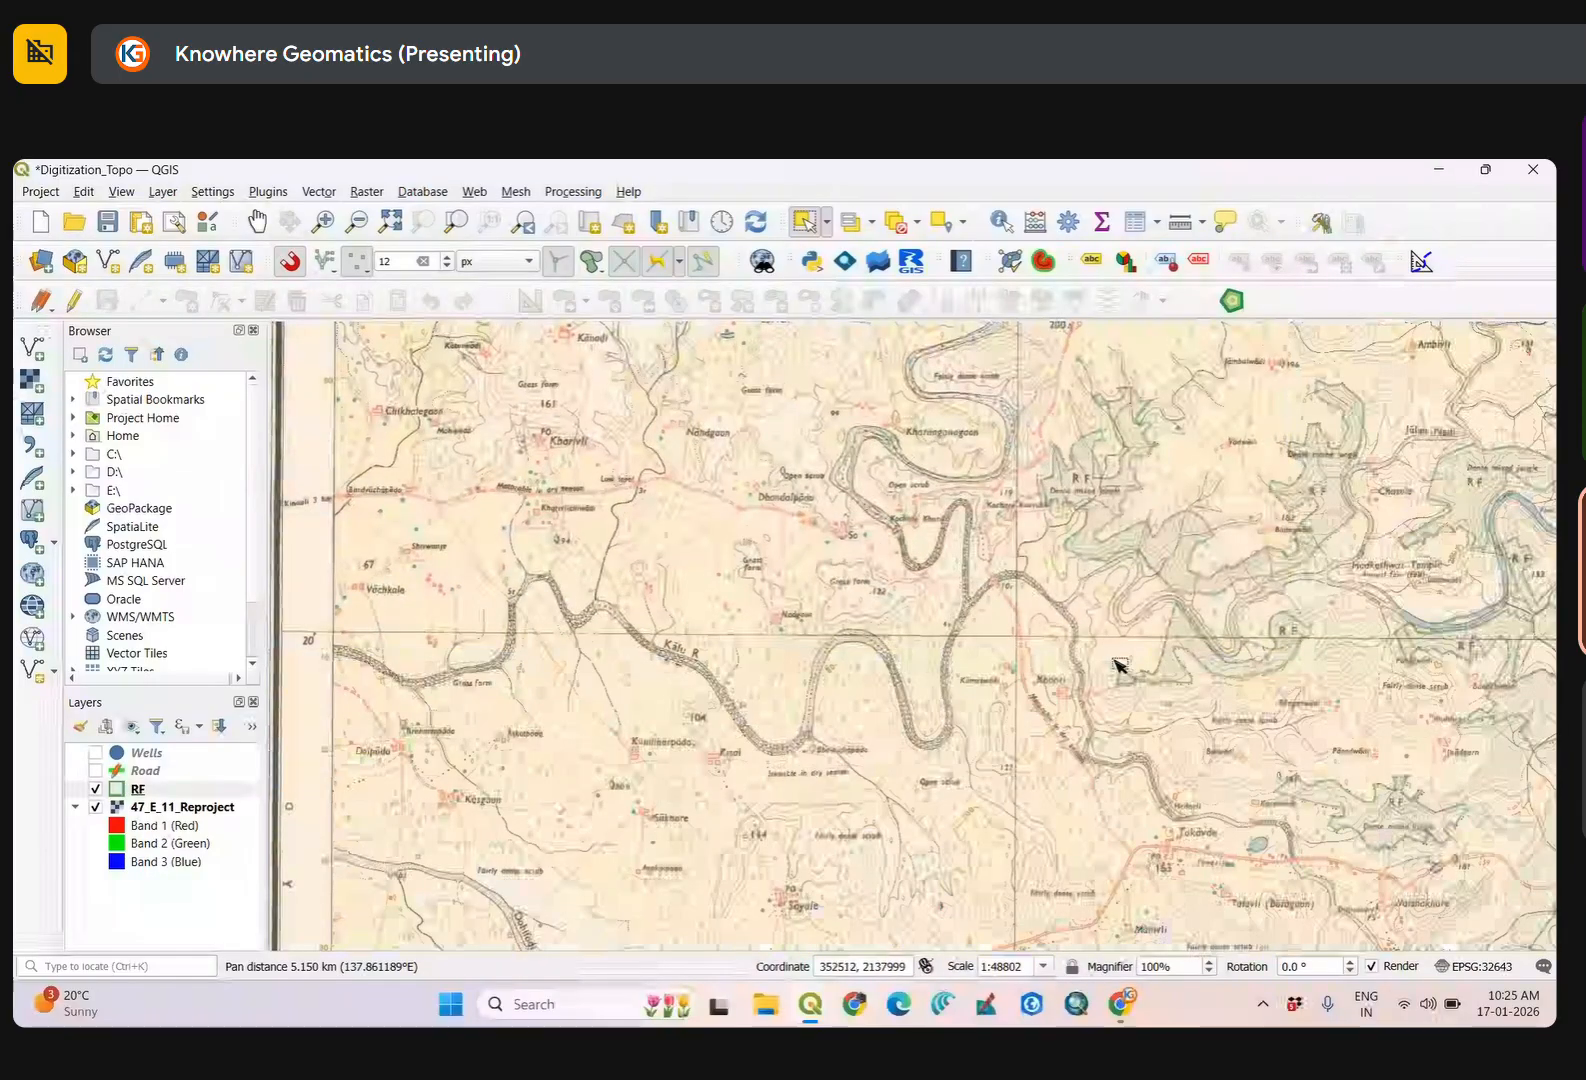
{"action": "left_click_drag", "start_coordinate": [905, 579], "coordinate": [892, 272]}
{"action": "left_click_drag", "start_coordinate": [1540, 605], "coordinate": [1023, 627]}
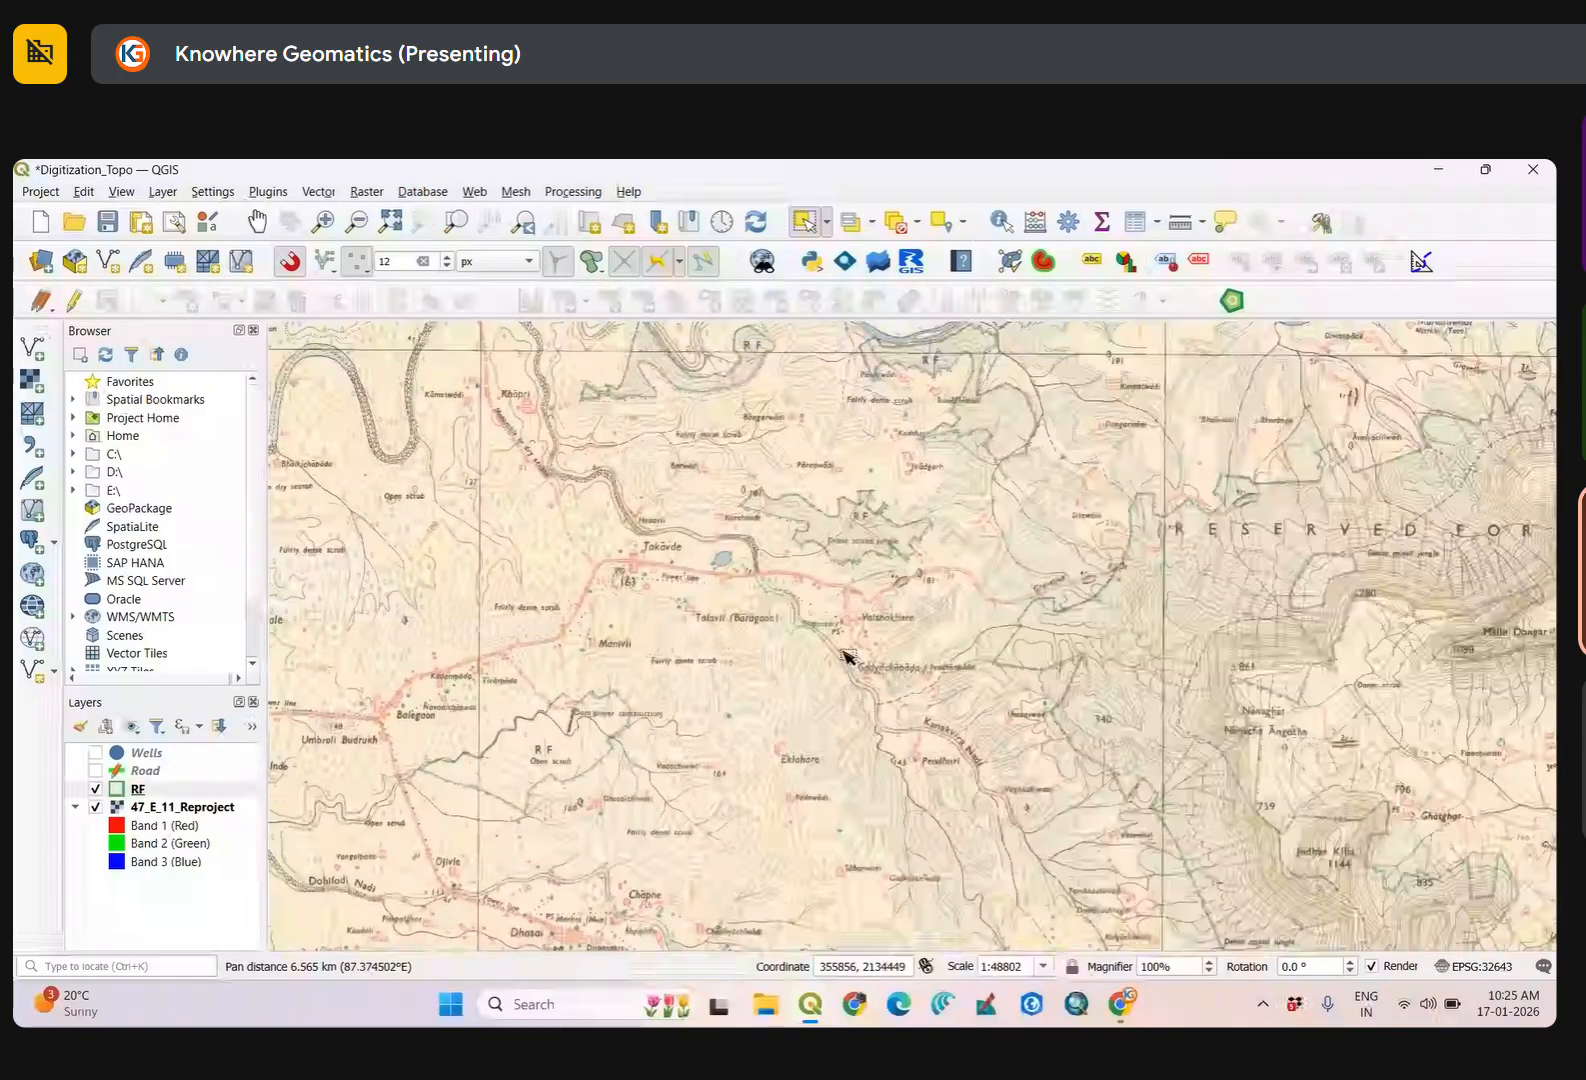
{"action": "left_click_drag", "start_coordinate": [827, 536], "coordinate": [789, 637]}
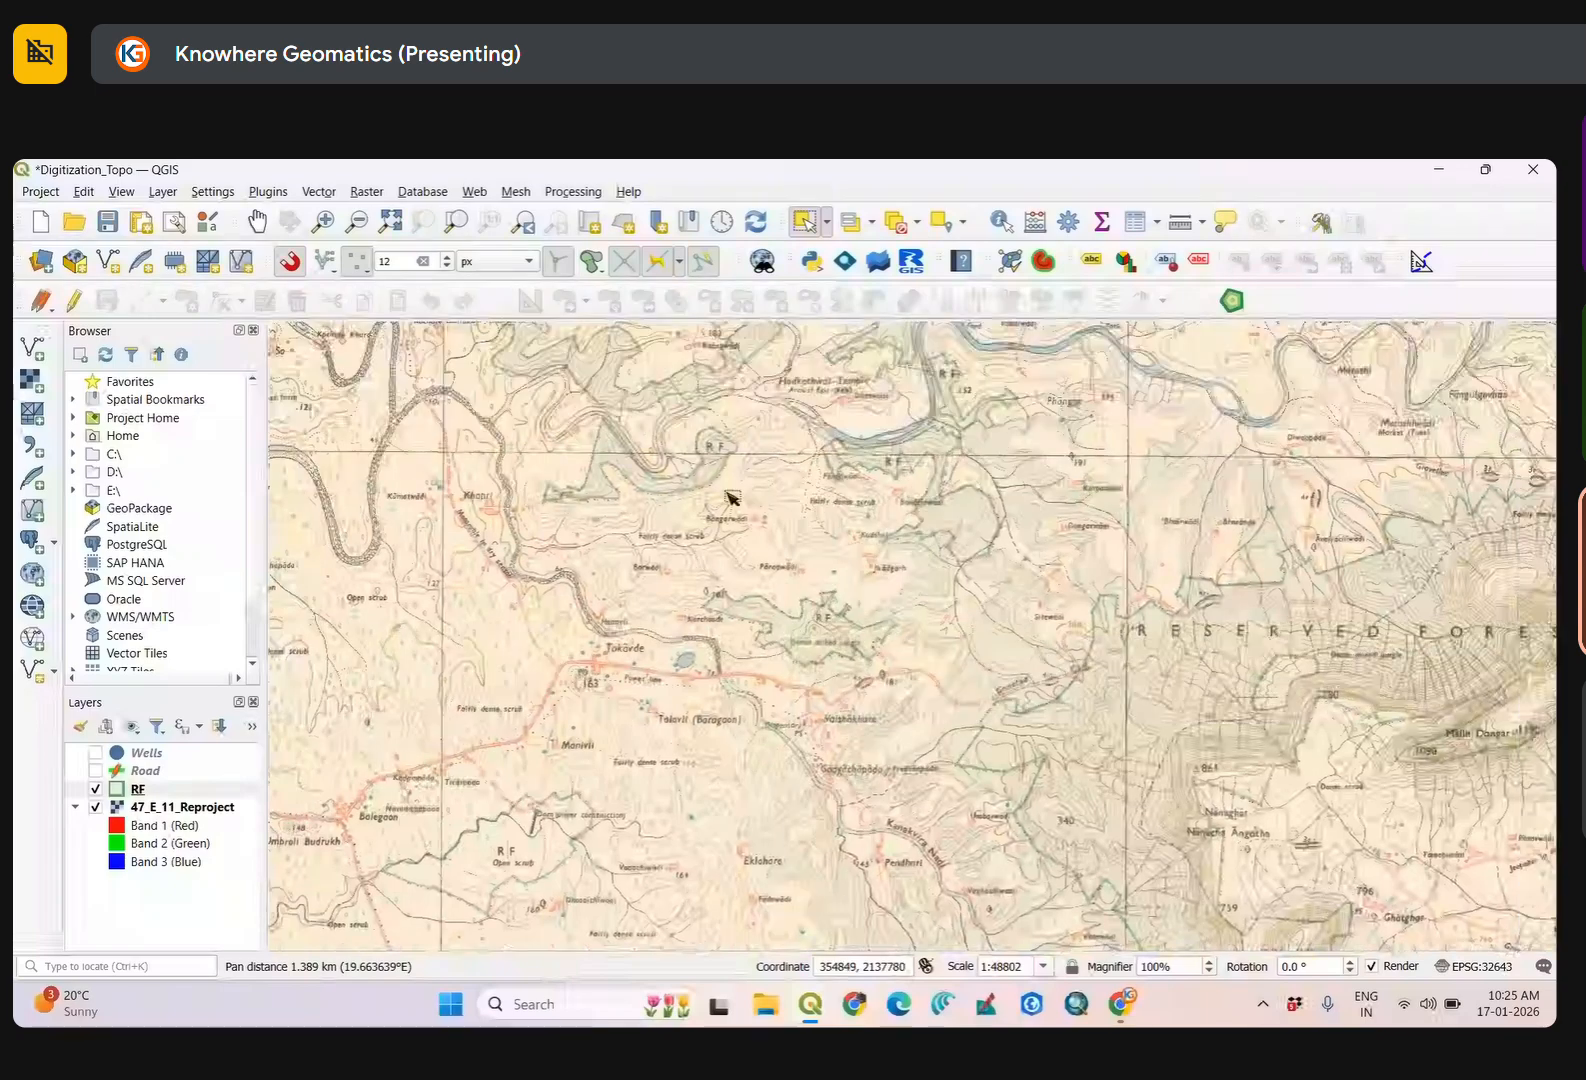
{"action": "left_click_drag", "start_coordinate": [892, 522], "coordinate": [644, 786]}
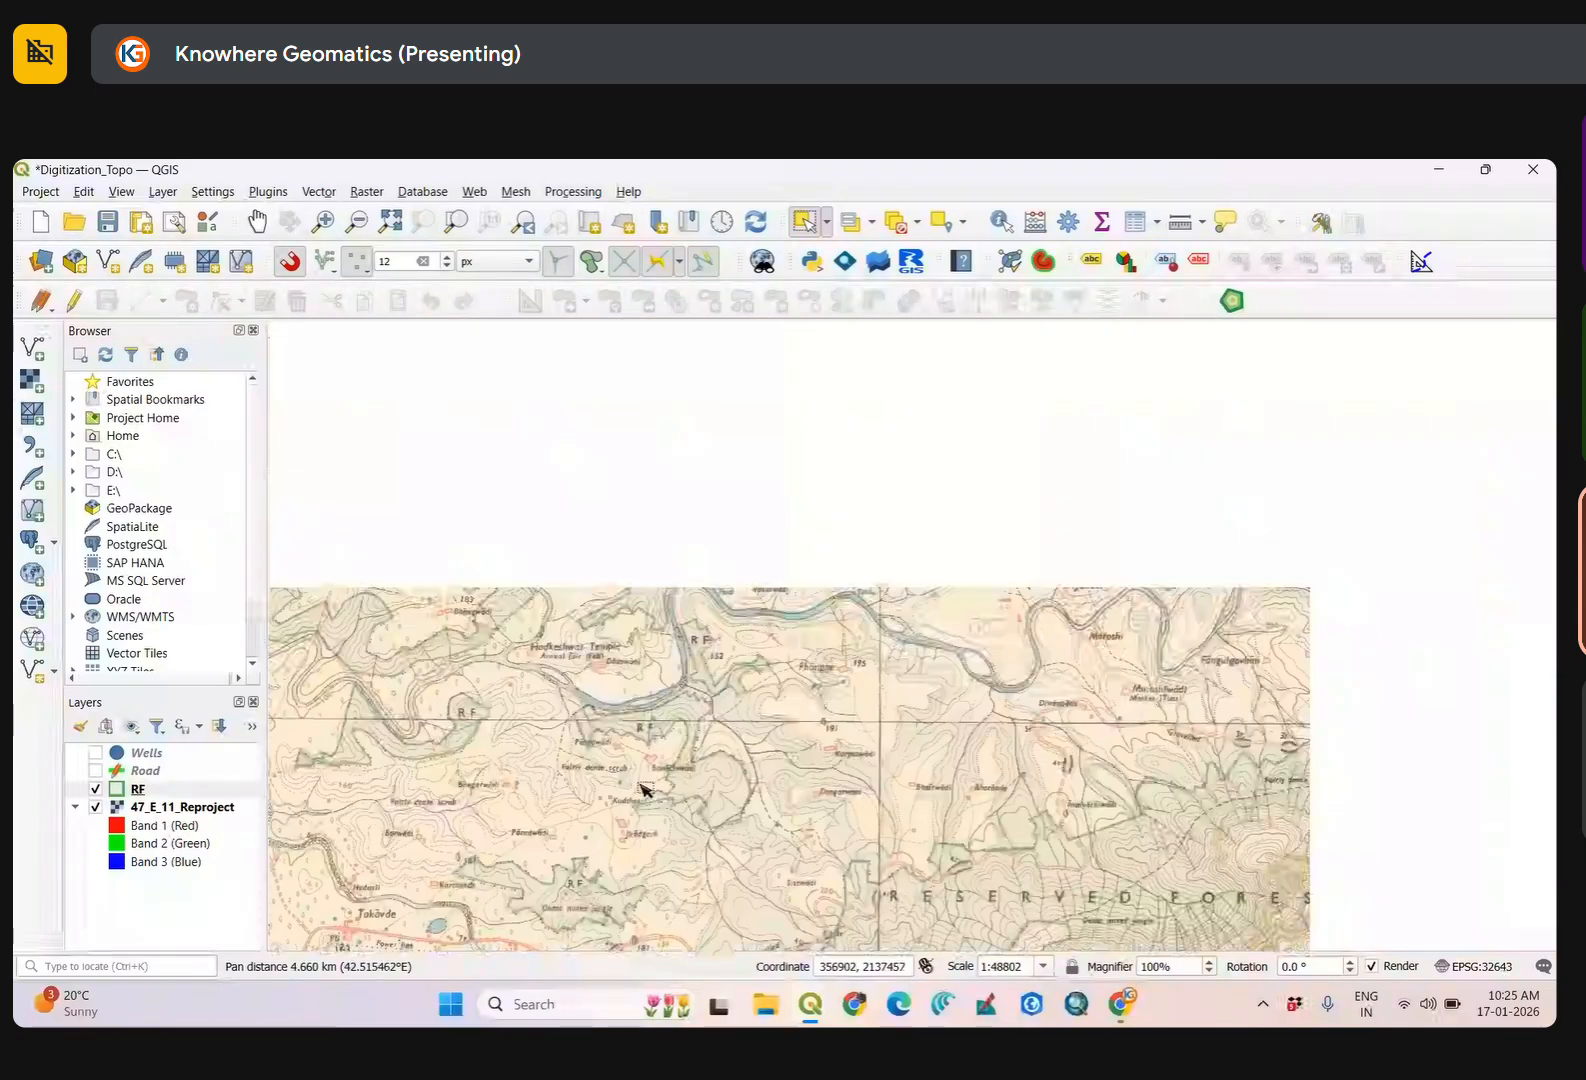
Compare the digitized RF polygons with the undigitized reserved forest patches, from the full sheet to the forests around Tokāvde.
{"action": "scroll", "coordinate": [896, 643], "scroll_direction": "down", "scroll_amount": 2}
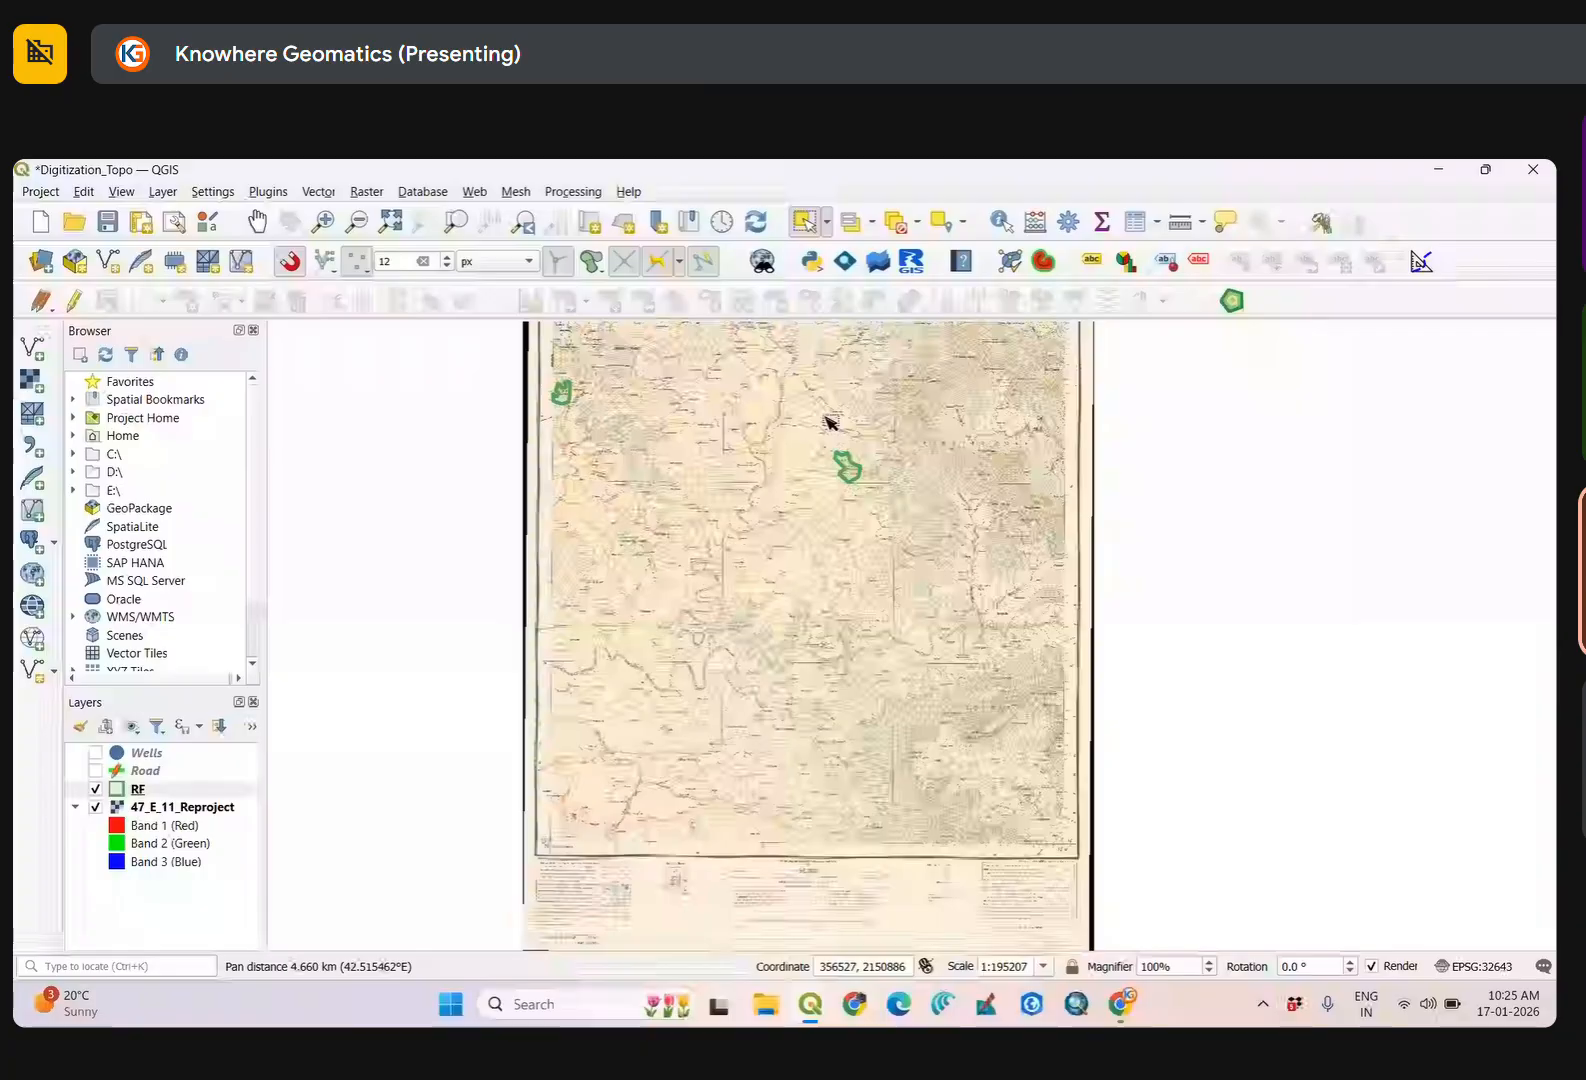
{"action": "scroll", "coordinate": [828, 425], "scroll_direction": "up", "scroll_amount": 1}
{"action": "left_click_drag", "start_coordinate": [588, 352], "coordinate": [752, 575]}
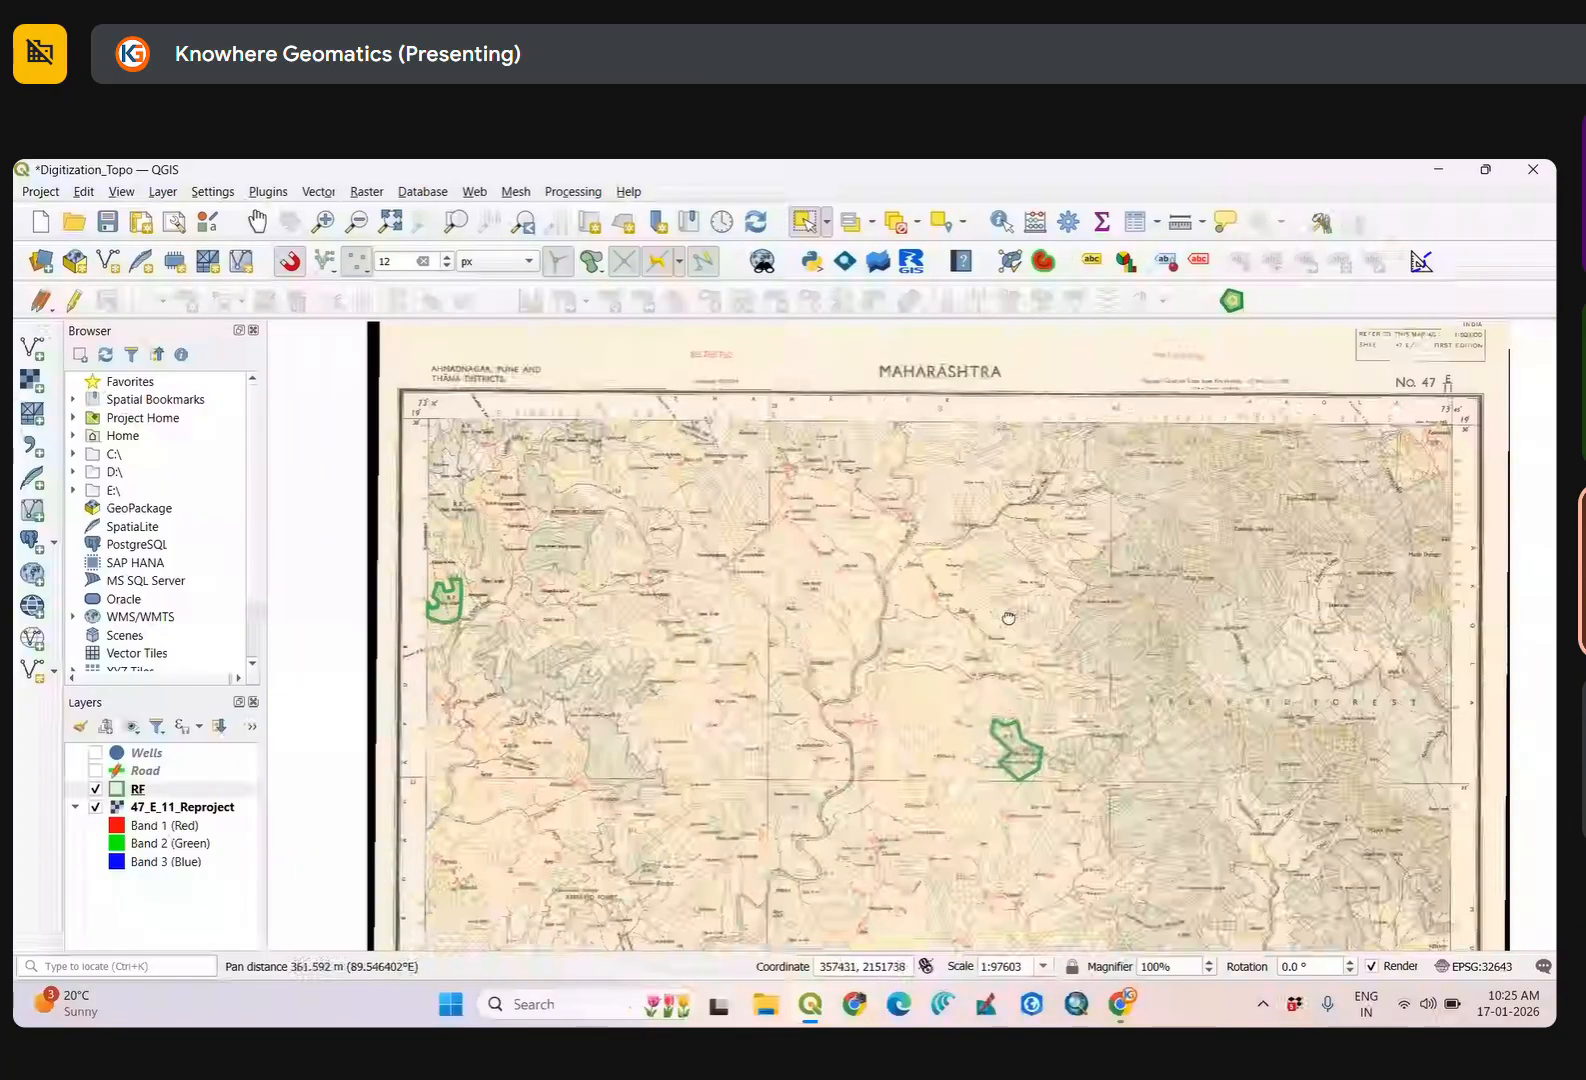
{"action": "left_click_drag", "start_coordinate": [598, 646], "coordinate": [645, 606]}
{"action": "scroll", "coordinate": [510, 468], "scroll_direction": "up", "scroll_amount": 1}
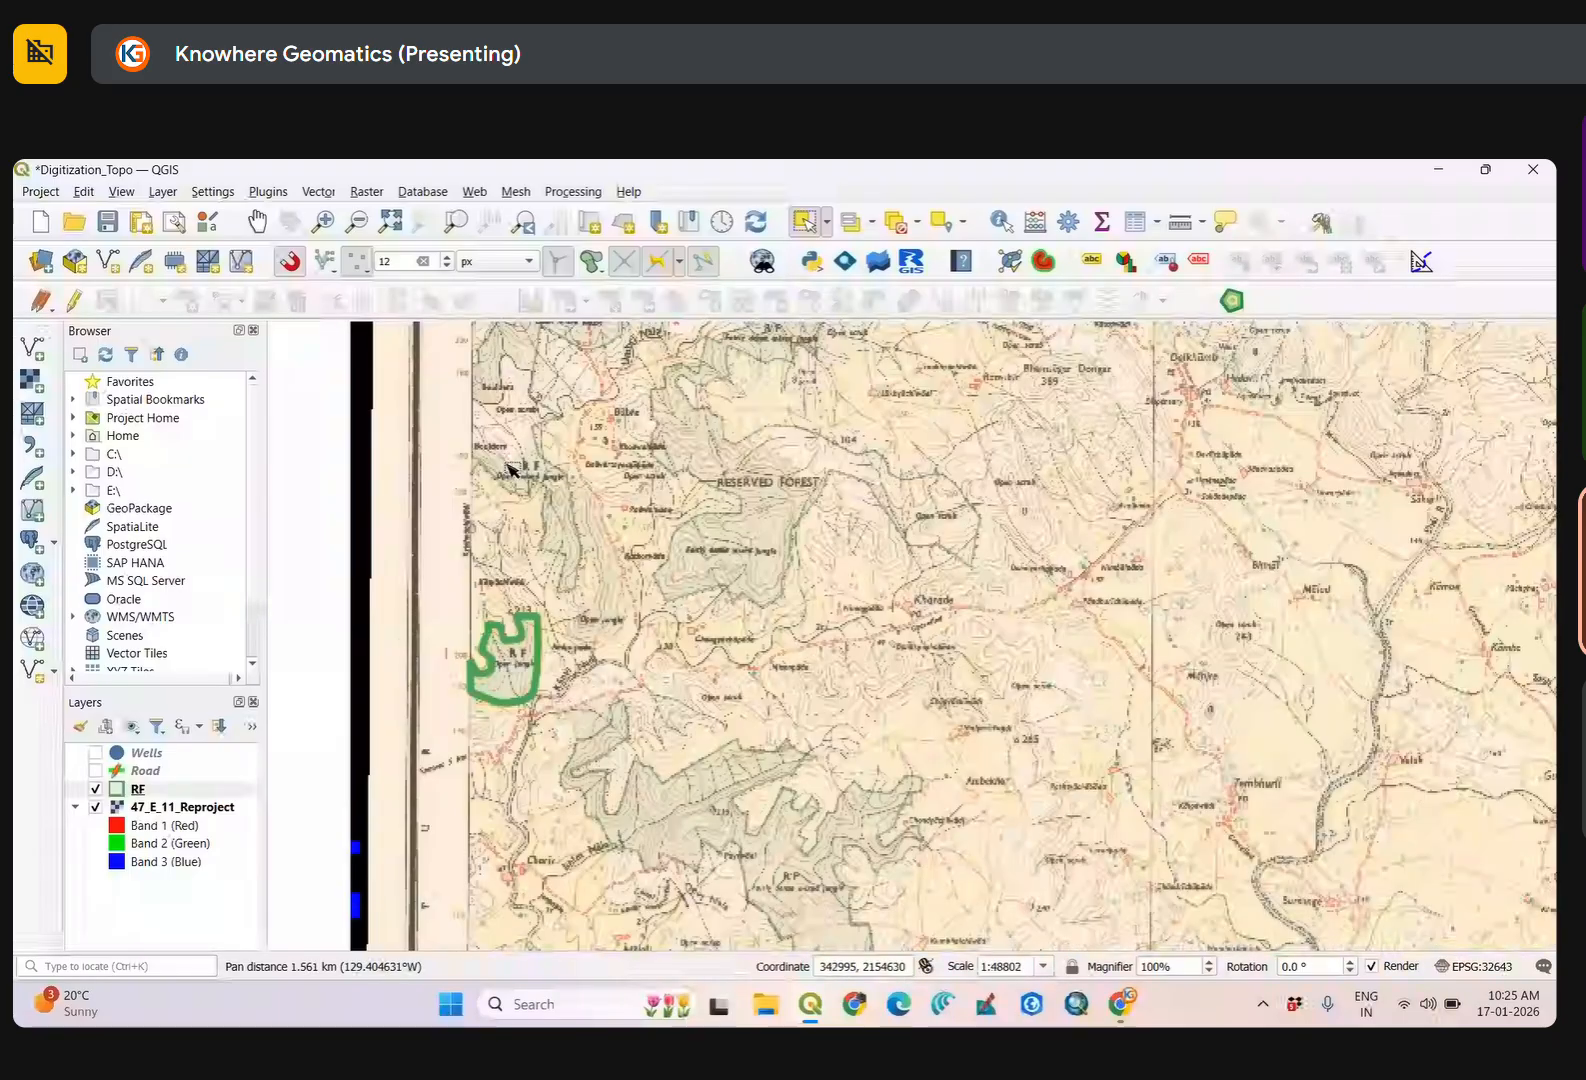
{"action": "scroll", "coordinate": [710, 740], "scroll_direction": "up", "scroll_amount": 1}
{"action": "left_click_drag", "start_coordinate": [710, 740], "coordinate": [668, 496]}
{"action": "scroll", "coordinate": [667, 494], "scroll_direction": "down", "scroll_amount": 1}
{"action": "left_click_drag", "start_coordinate": [744, 785], "coordinate": [637, 421]}
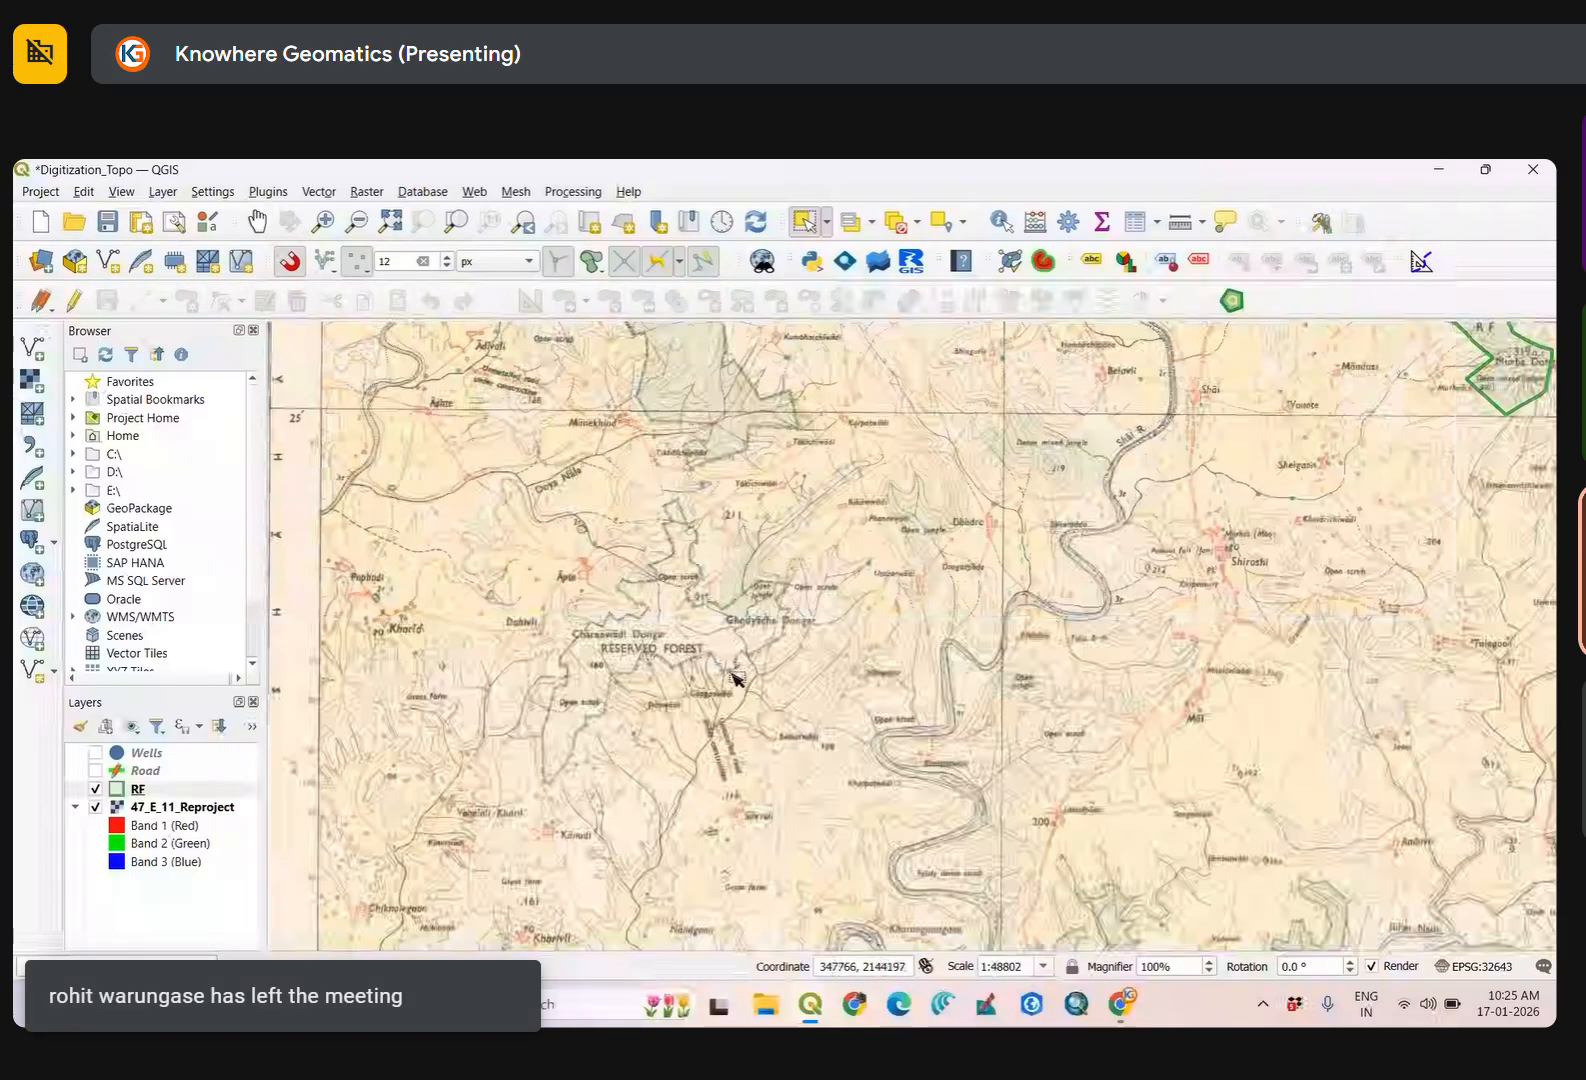
{"action": "left_click_drag", "start_coordinate": [768, 760], "coordinate": [741, 434]}
{"action": "left_click_drag", "start_coordinate": [1063, 657], "coordinate": [572, 593]}
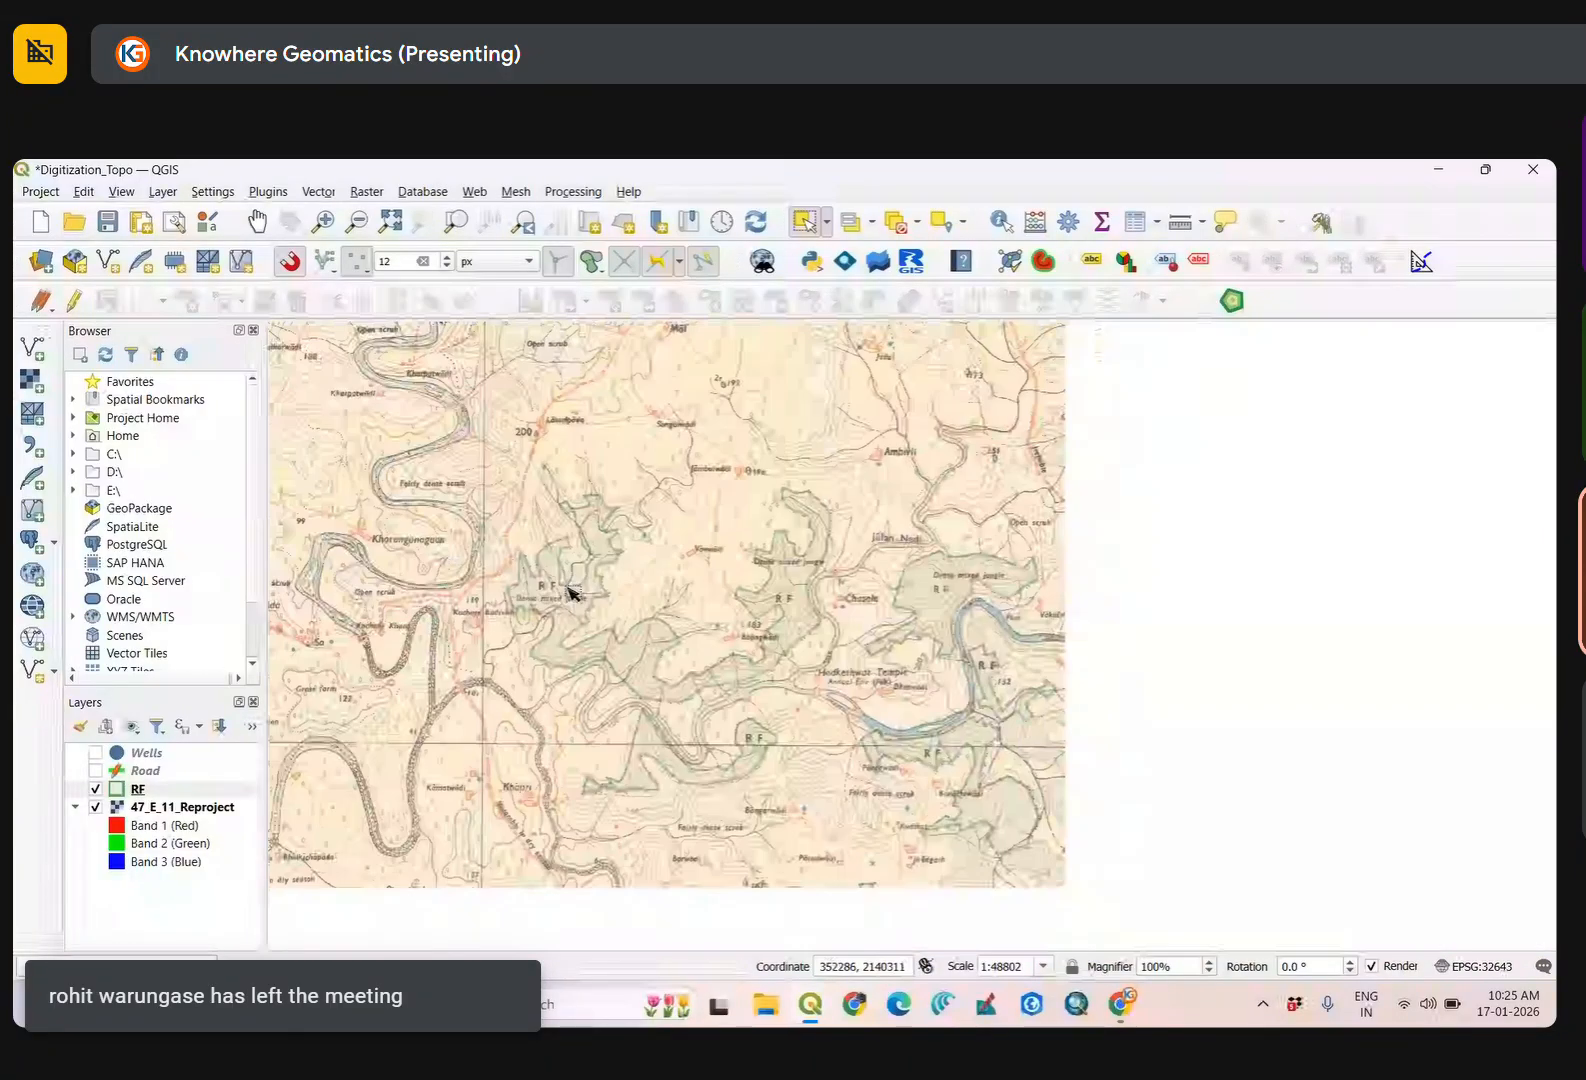
{"action": "left_click_drag", "start_coordinate": [769, 653], "coordinate": [657, 785]}
{"action": "mouse_move", "coordinate": [678, 873]}
{"action": "left_mouse_down"}
{"action": "mouse_move", "coordinate": [748, 450]}
{"action": "mouse_move", "coordinate": [659, 683]}
{"action": "mouse_move", "coordinate": [726, 666]}
{"action": "mouse_move", "coordinate": [761, 538]}
{"action": "left_mouse_up"}
{"action": "left_click_drag", "start_coordinate": [748, 685], "coordinate": [750, 620]}
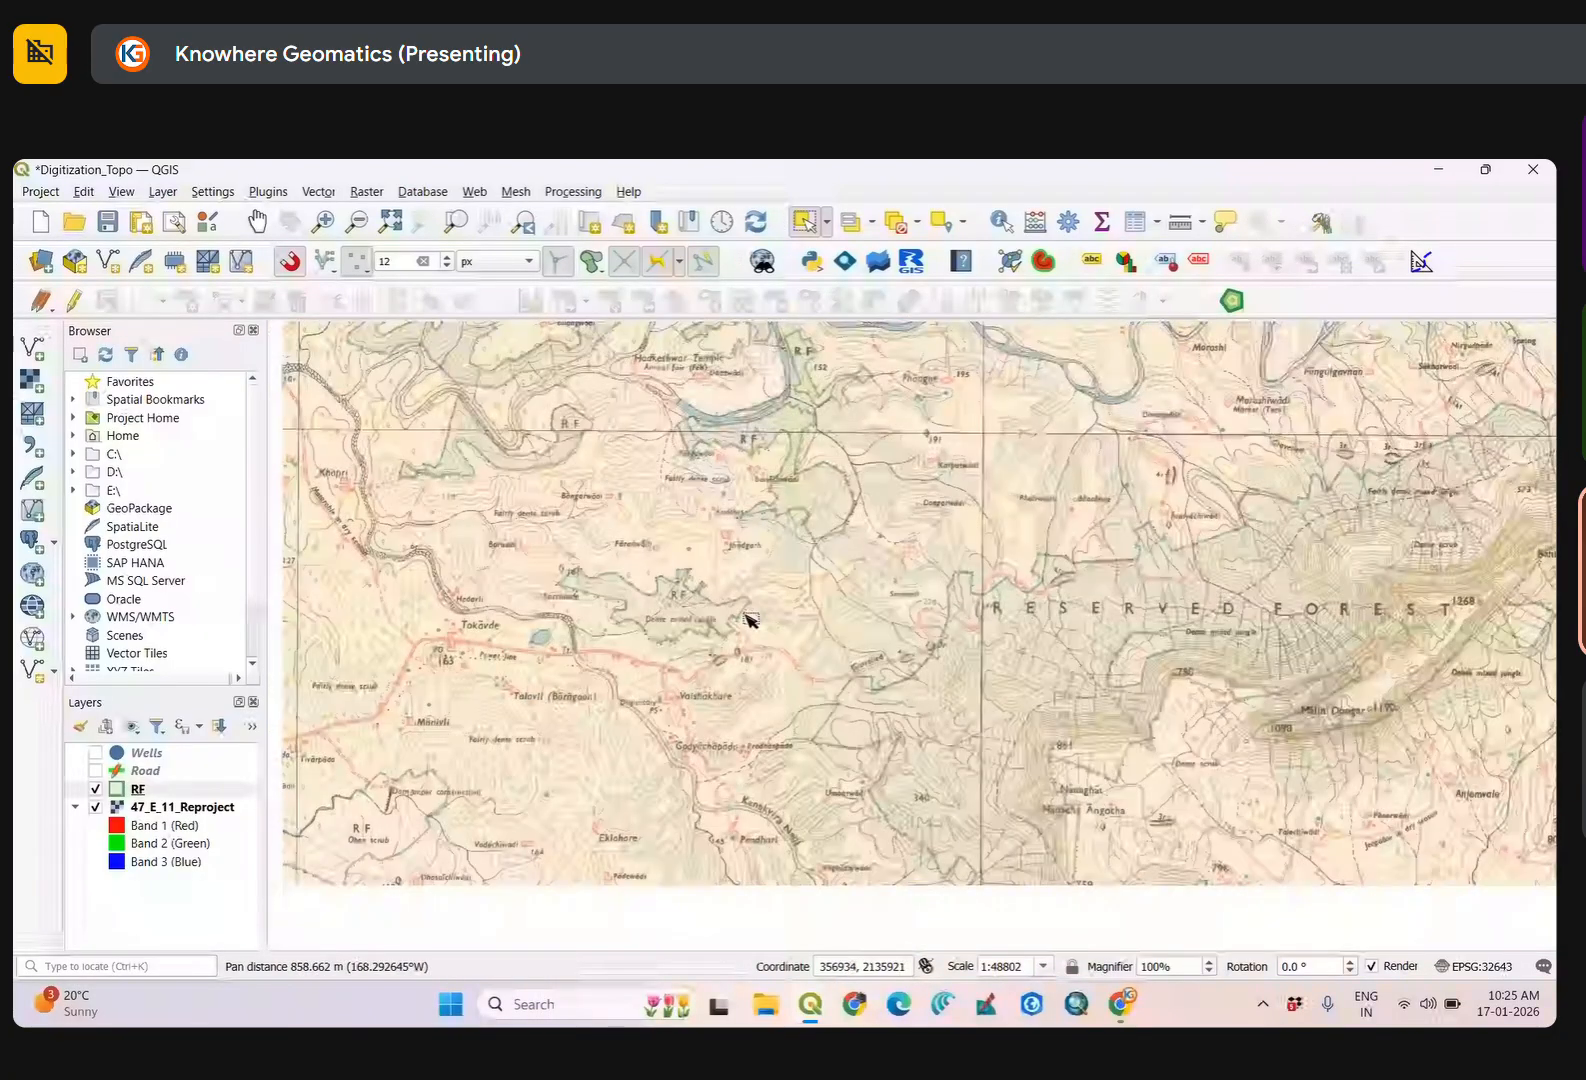
End the open edit sessions on the Road and RF layers, with the dense mixed jungle RF patch near Karchonde in view.
{"action": "scroll", "coordinate": [750, 620], "scroll_direction": "up", "scroll_amount": 2}
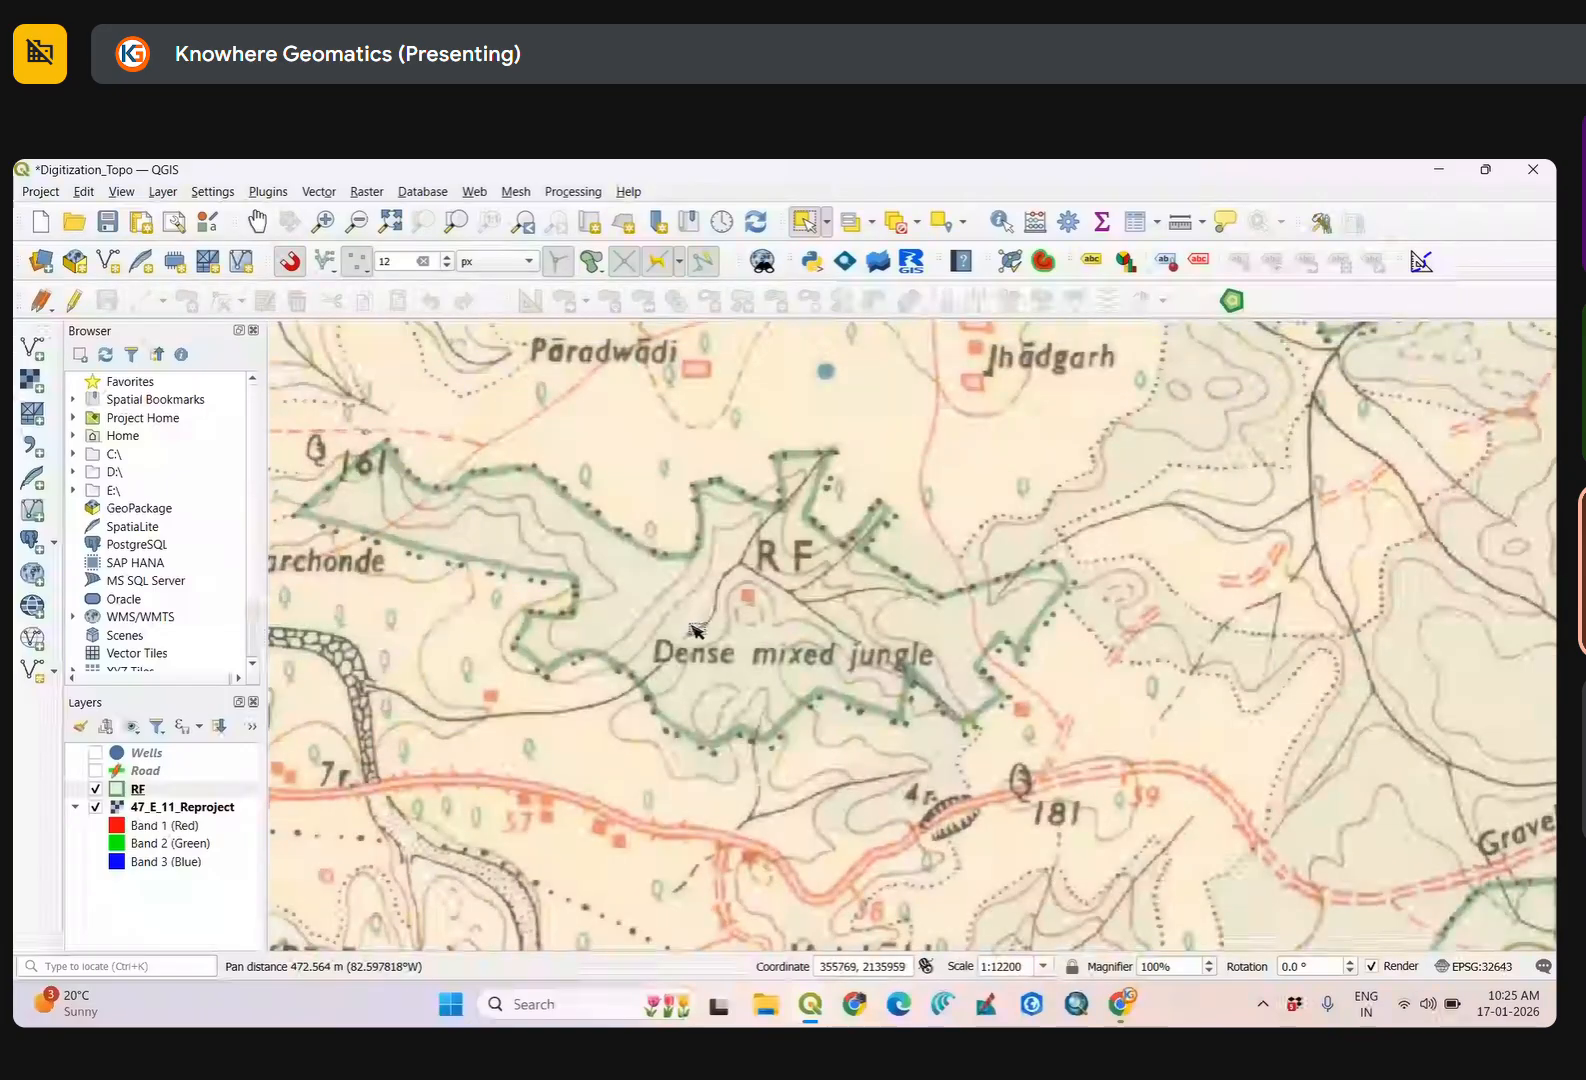
{"action": "left_click_drag", "start_coordinate": [697, 630], "coordinate": [742, 623]}
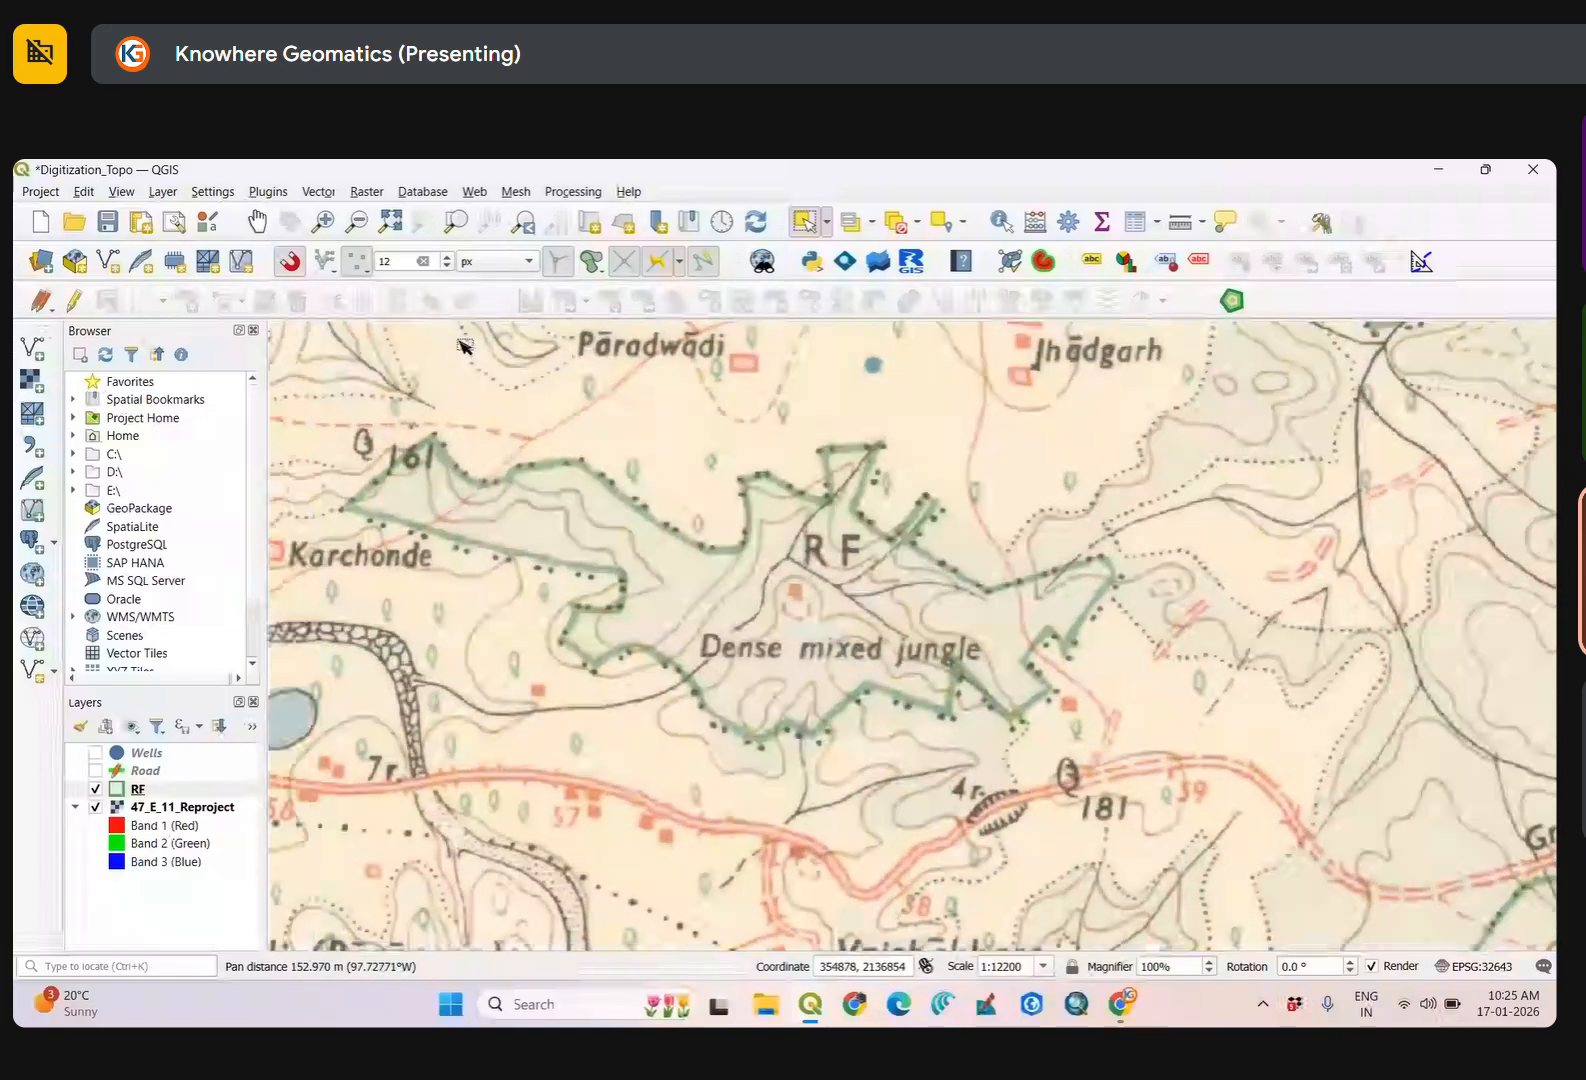
{"action": "left_click", "coordinate": [140, 790]}
{"action": "left_click", "coordinate": [78, 305]}
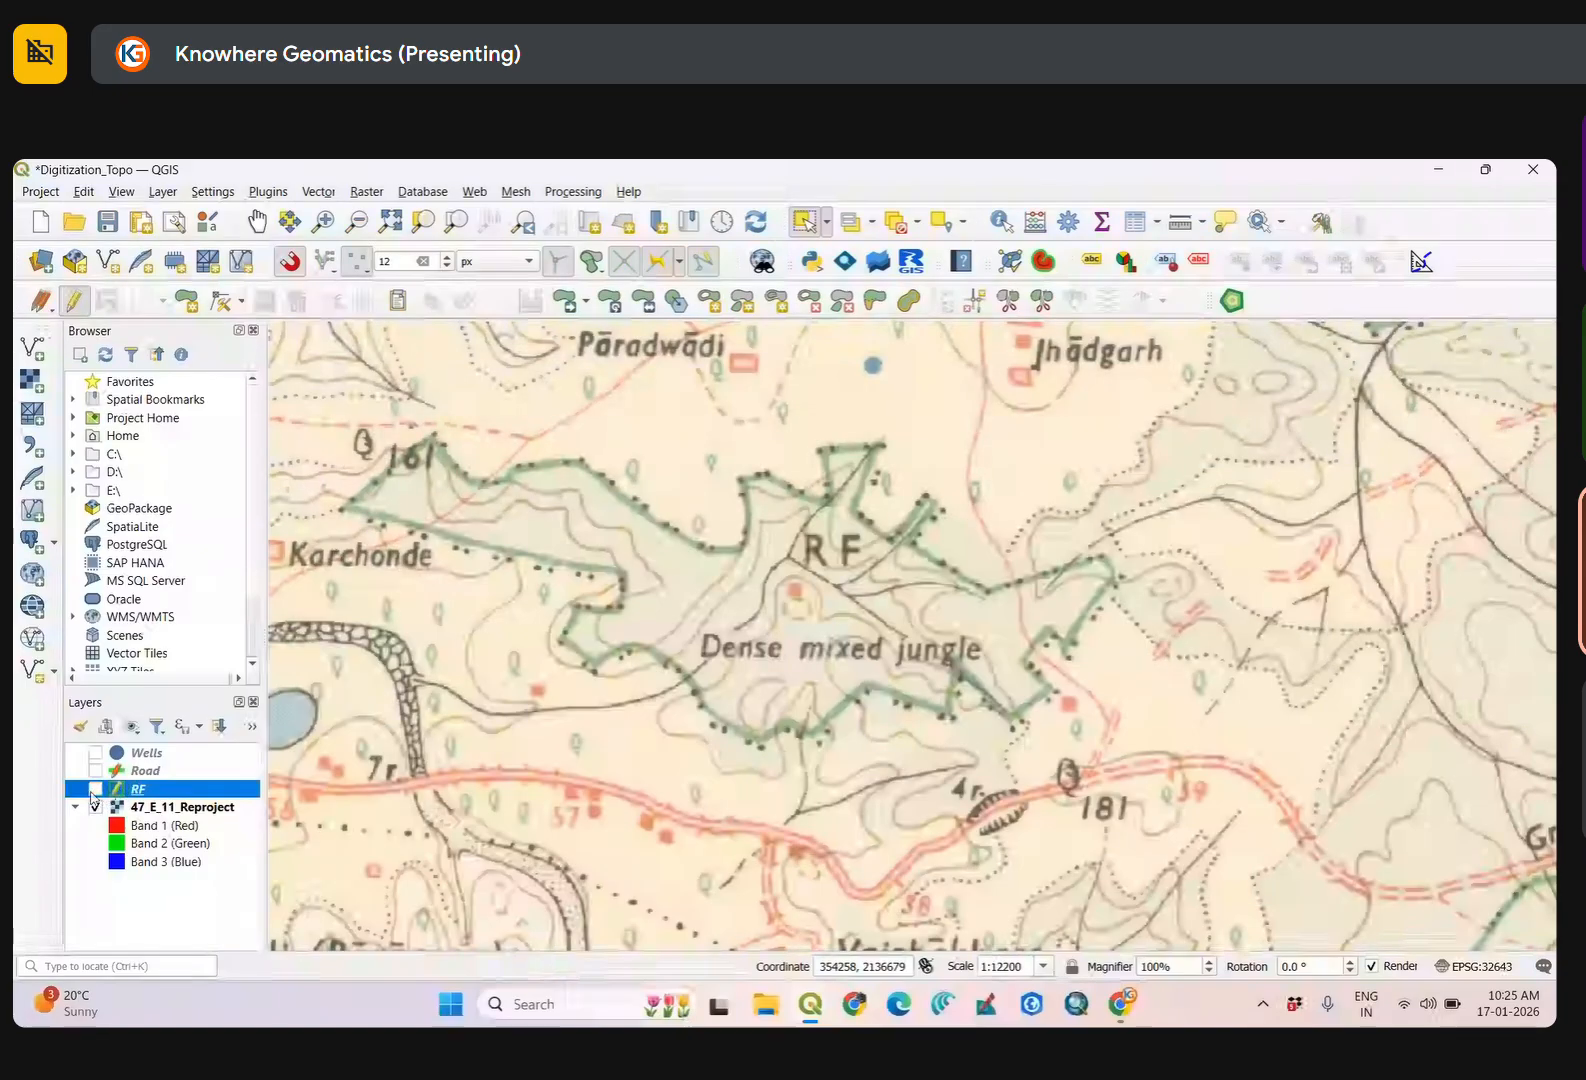
{"action": "left_click", "coordinate": [142, 772]}
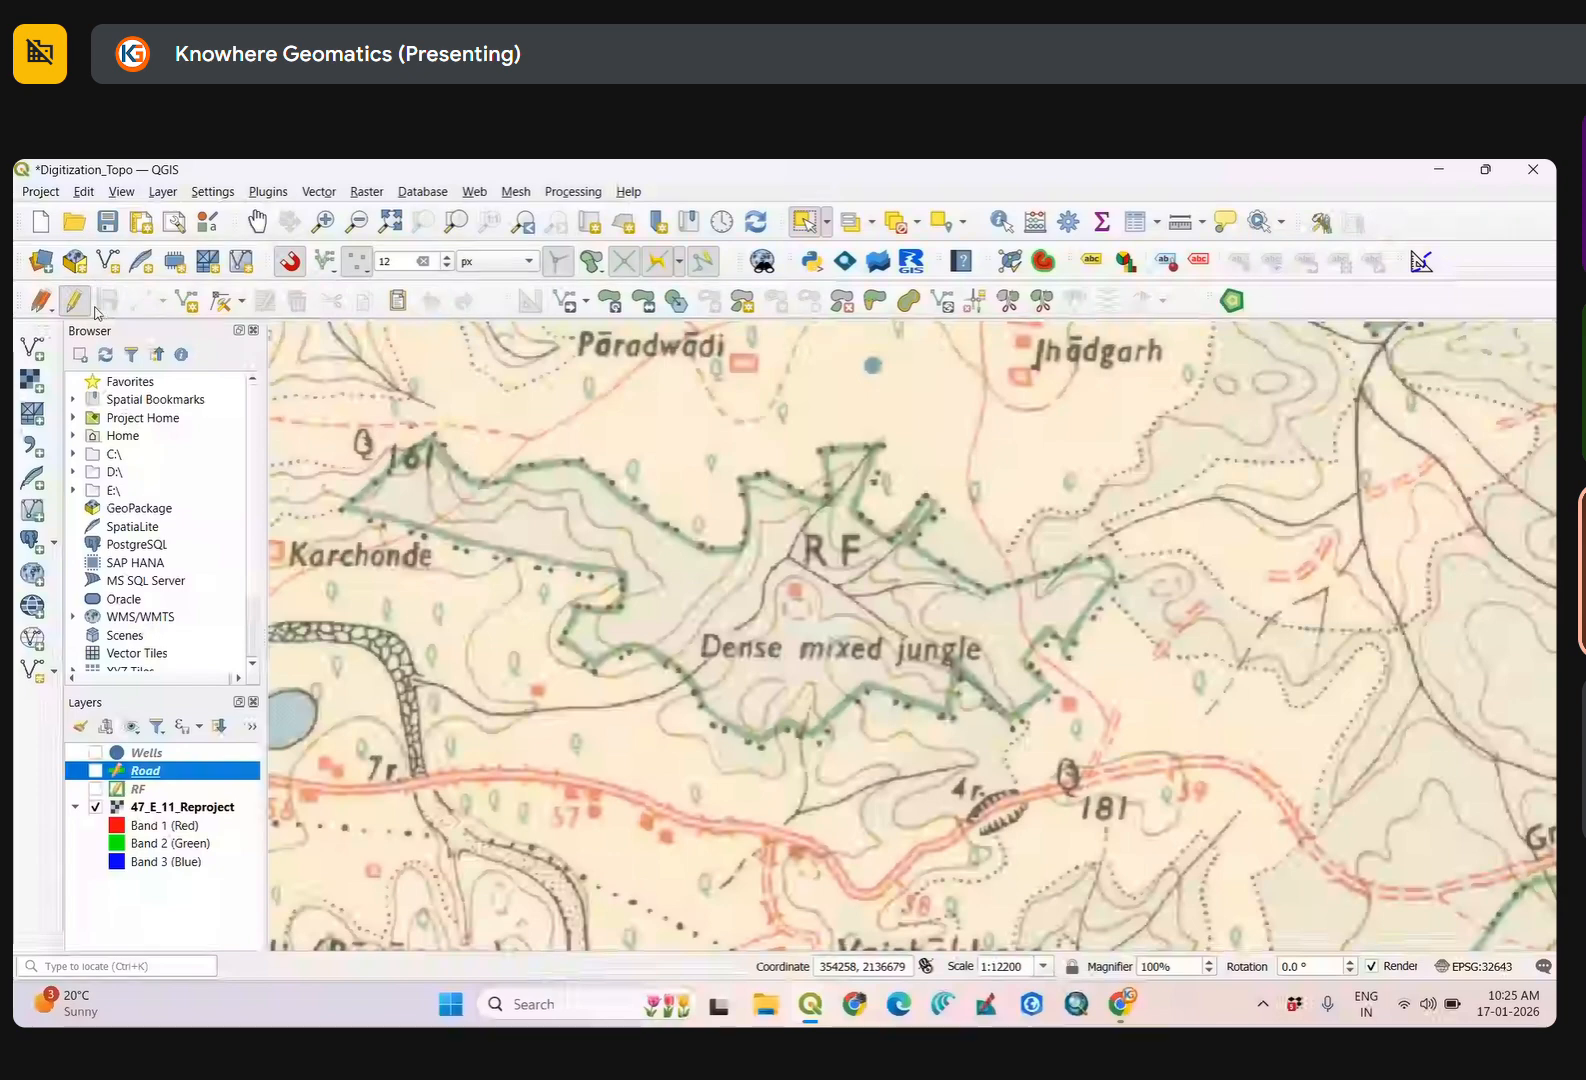
{"action": "left_click", "coordinate": [40, 300]}
{"action": "left_click", "coordinate": [100, 452]}
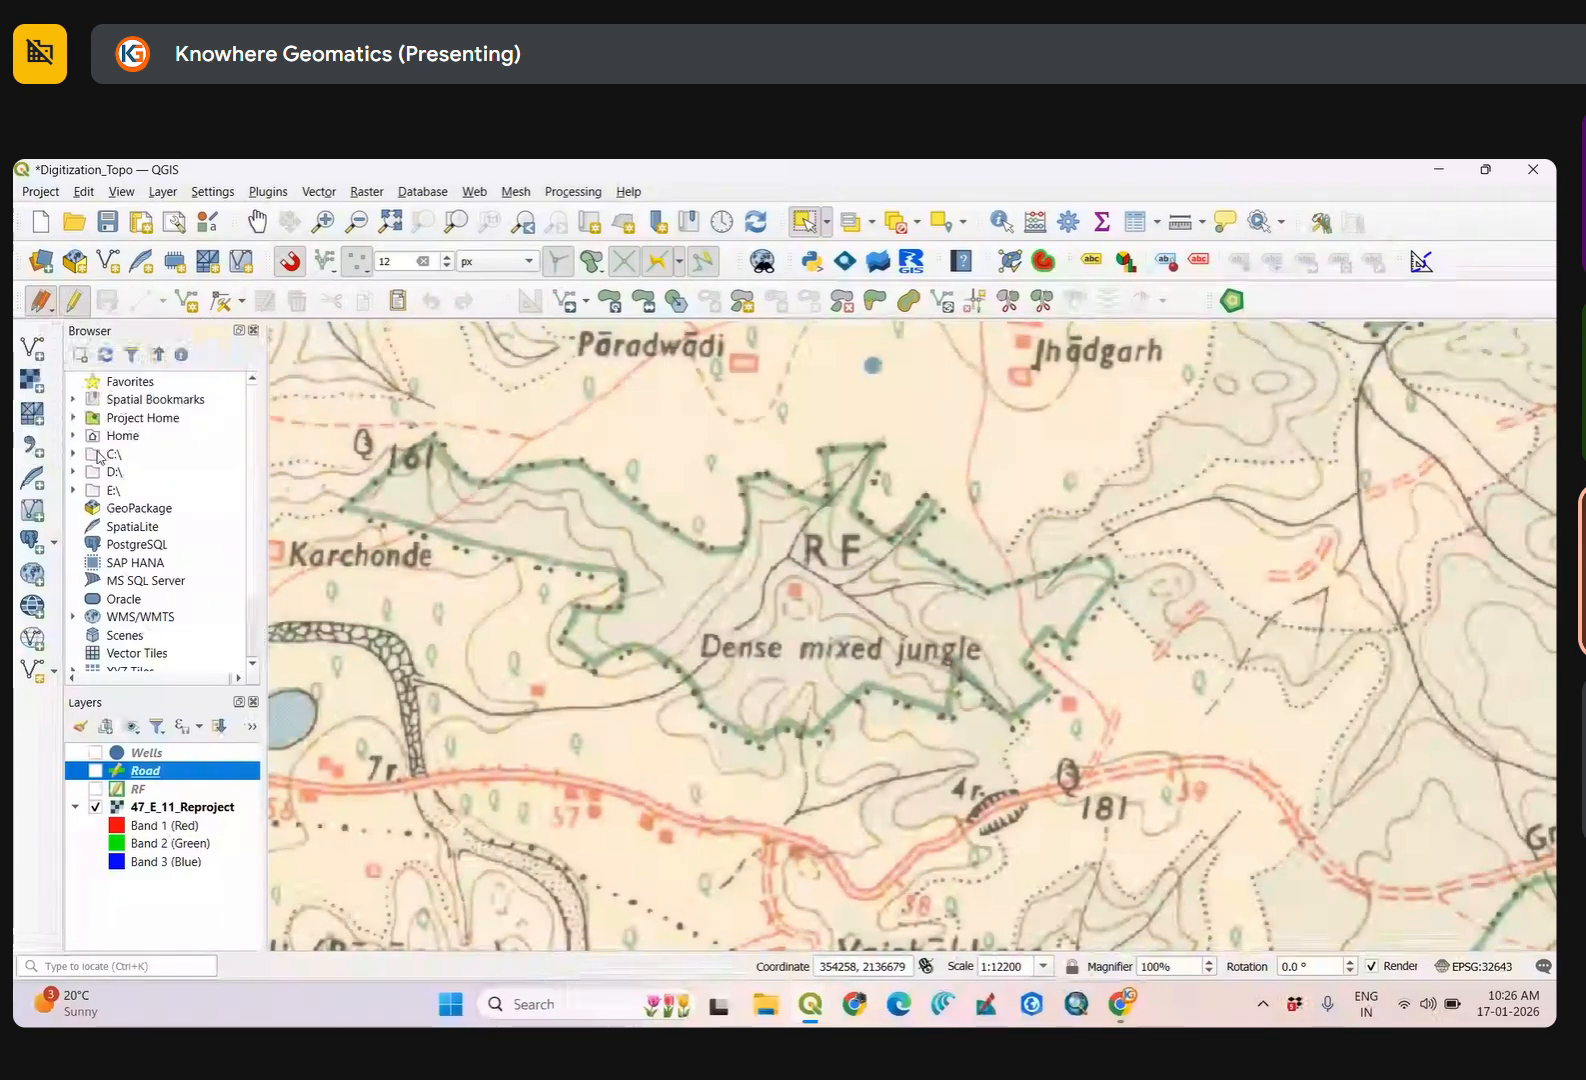
{"action": "key", "text": "Return"}
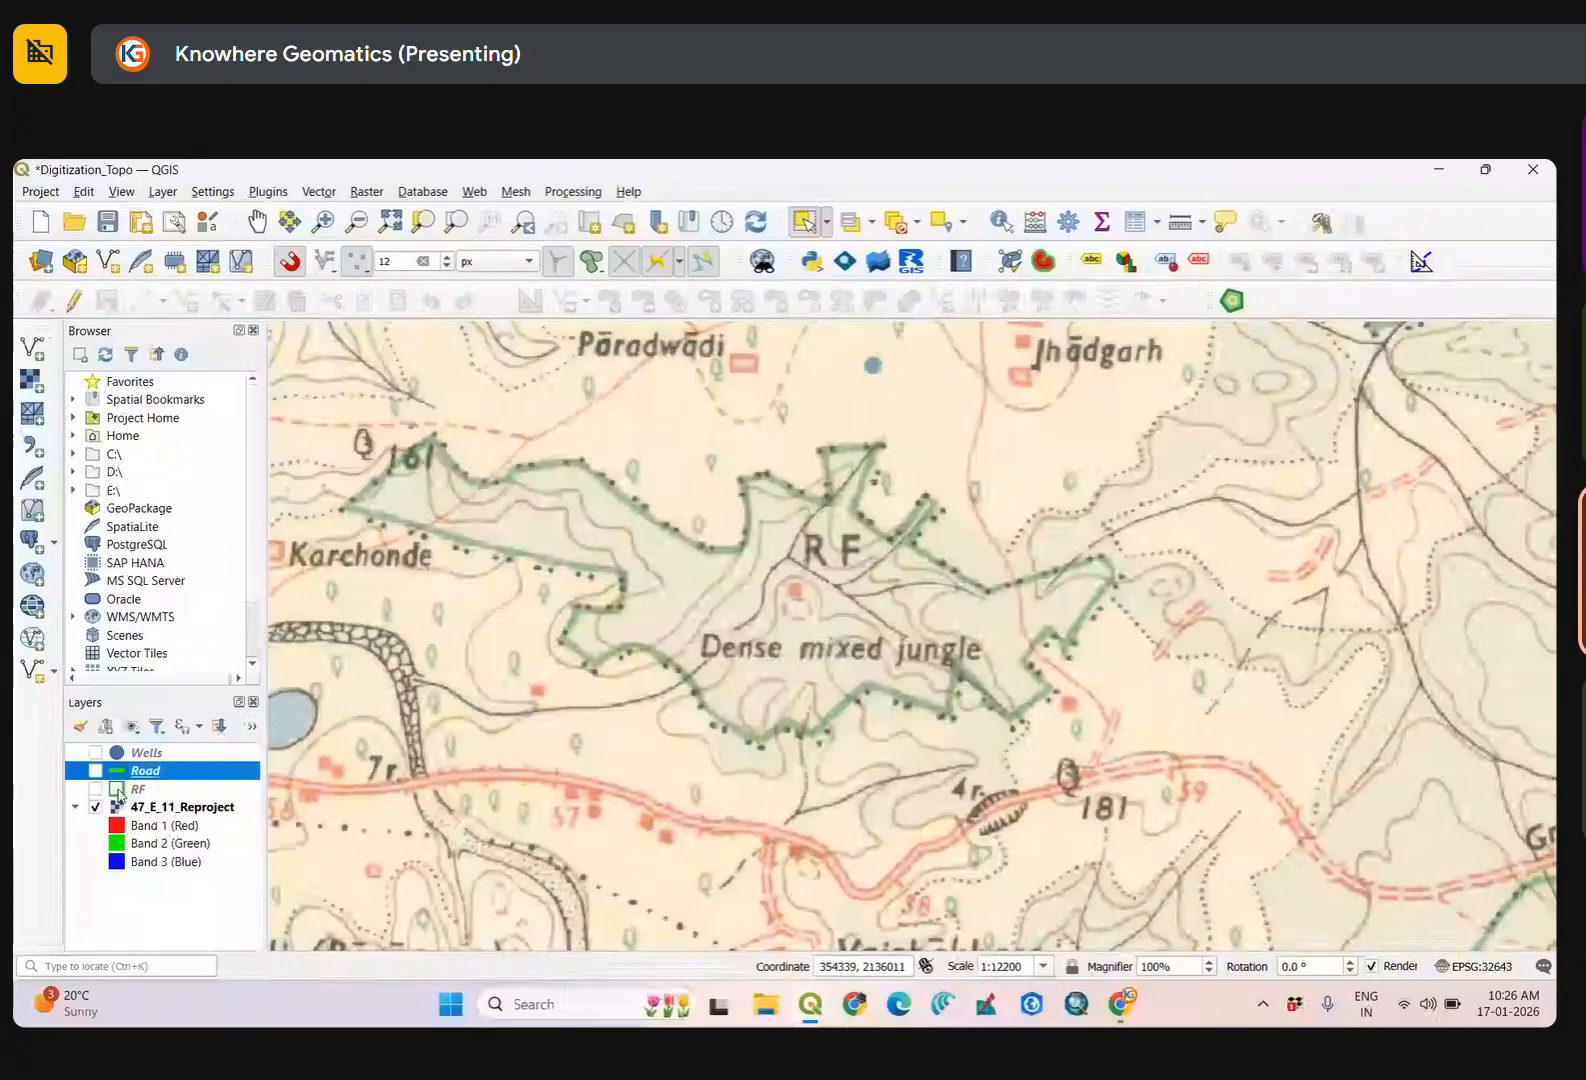
Make the RF layer visible and editable, and start a polygon from the forest's western tip along the straight edge above Karchonde.
{"action": "left_click", "coordinate": [134, 795]}
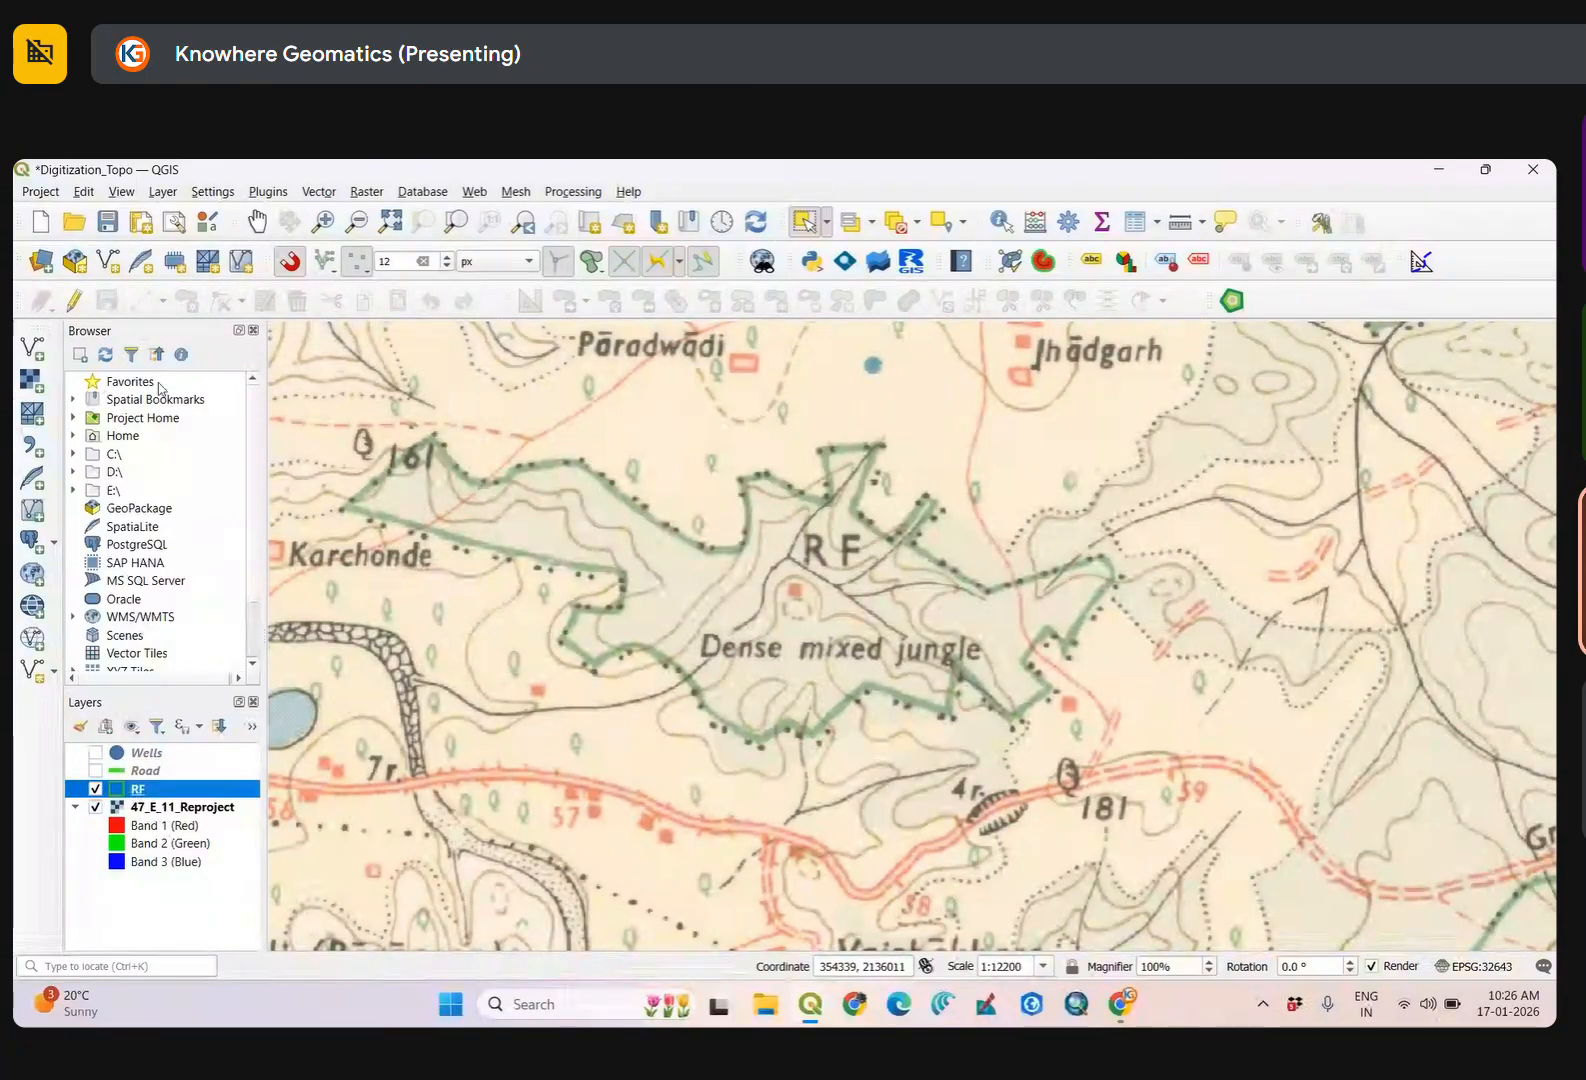
{"action": "left_click", "coordinate": [73, 300]}
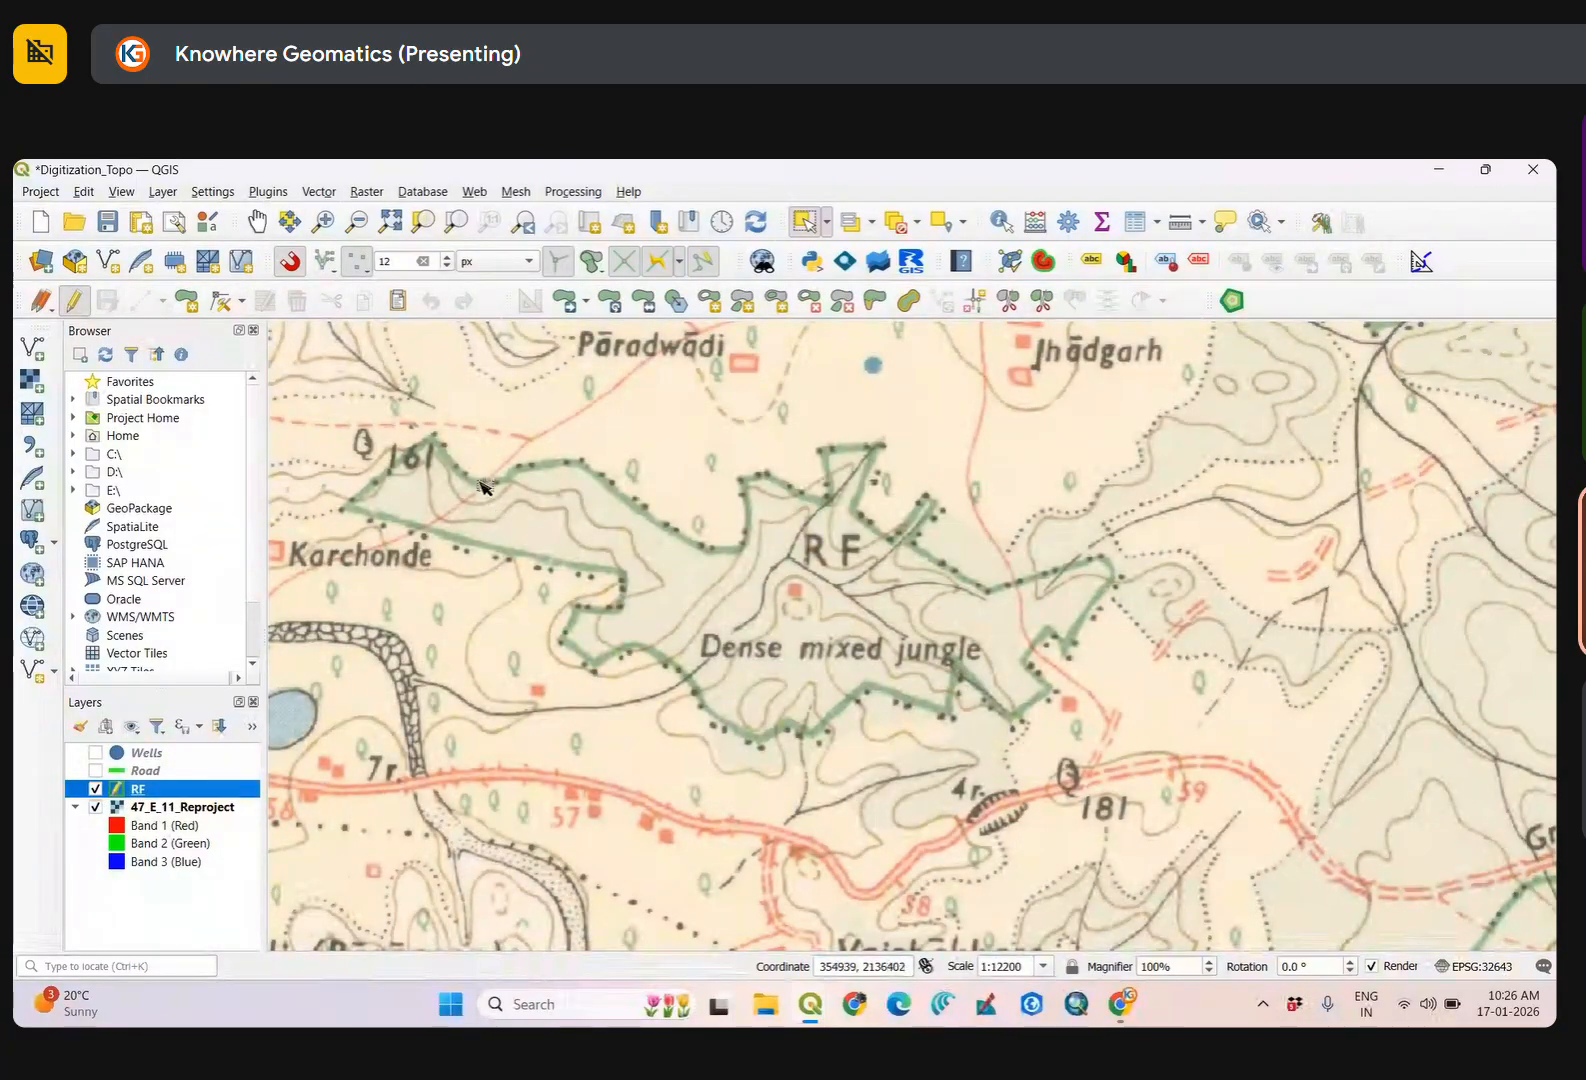
{"action": "left_click", "coordinate": [185, 300]}
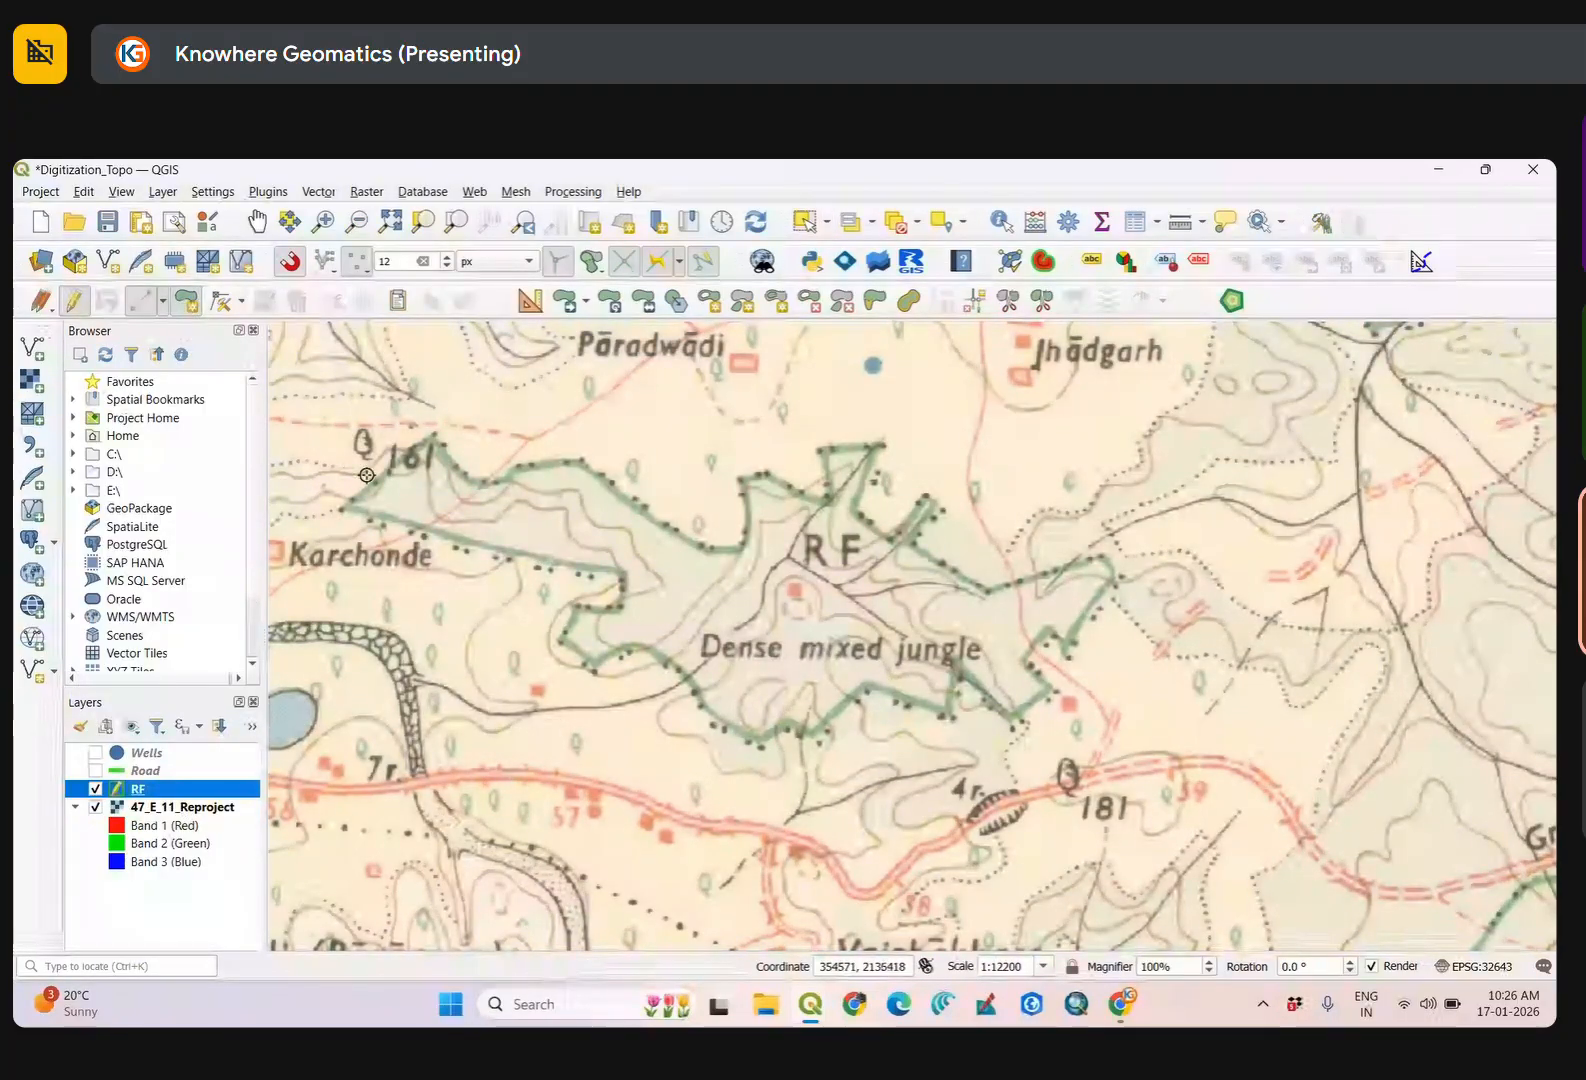
{"action": "left_click_drag", "start_coordinate": [377, 509], "coordinate": [439, 561]}
{"action": "scroll", "coordinate": [439, 561], "scroll_direction": "up", "scroll_amount": 2}
{"action": "left_click", "coordinate": [296, 563]}
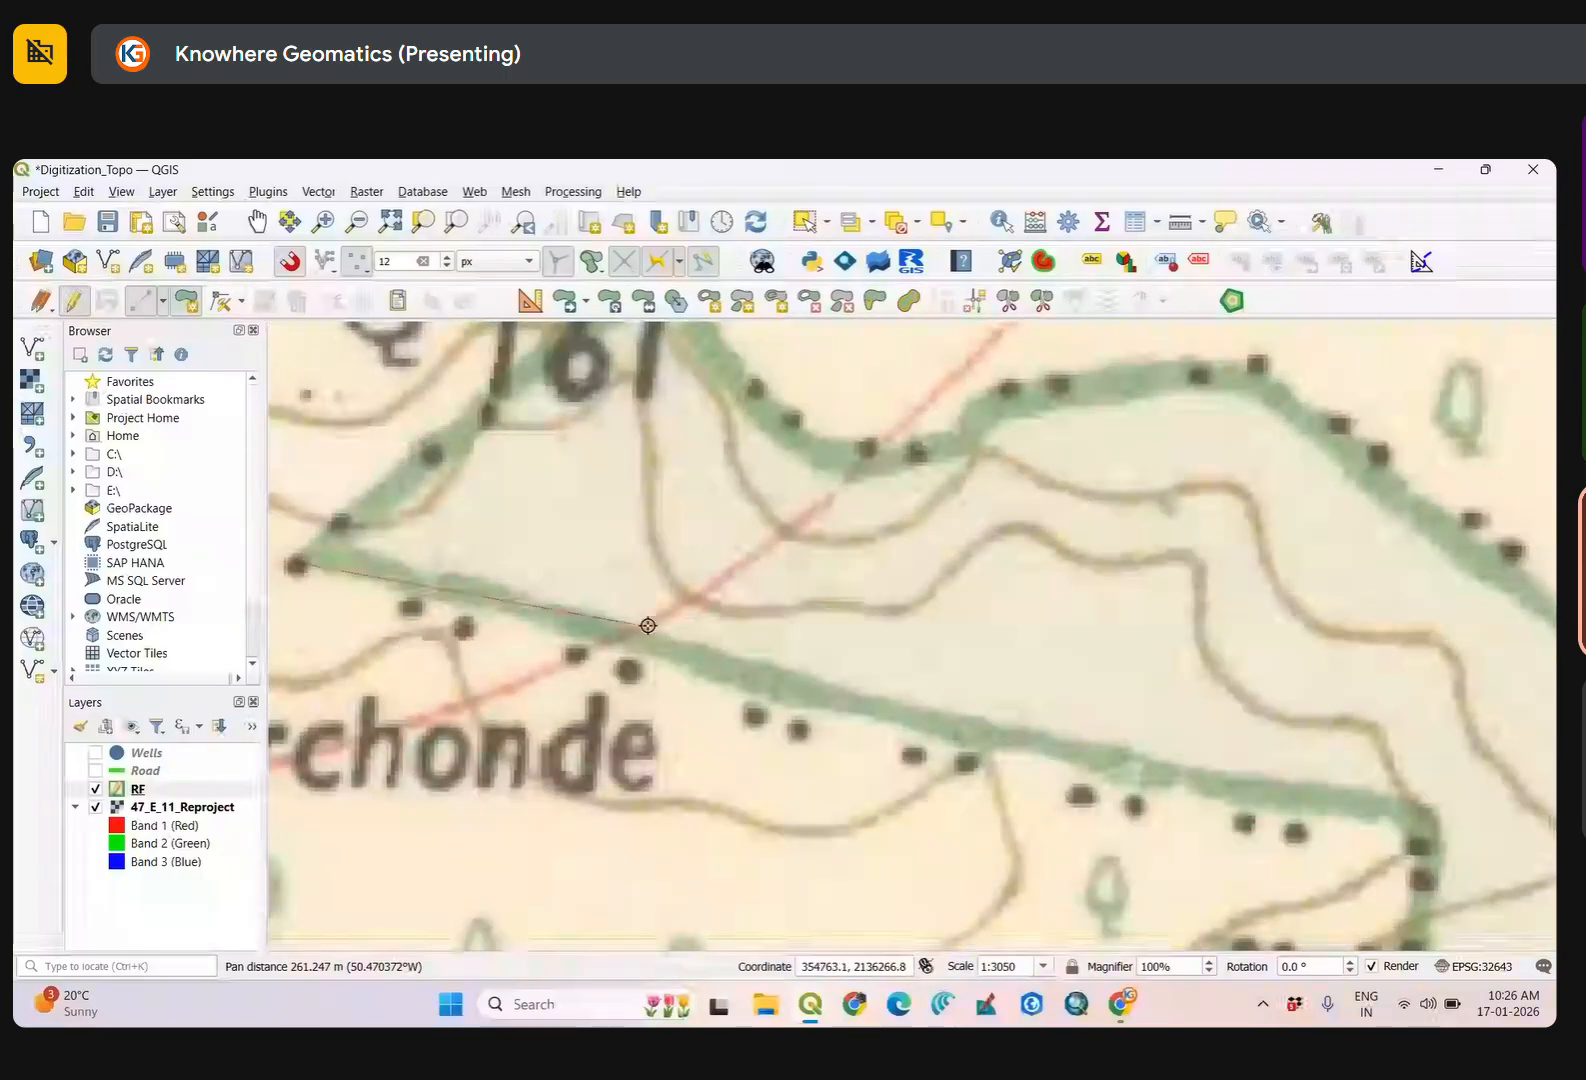
{"action": "left_click", "coordinate": [1005, 746]}
{"action": "left_click", "coordinate": [1190, 783]}
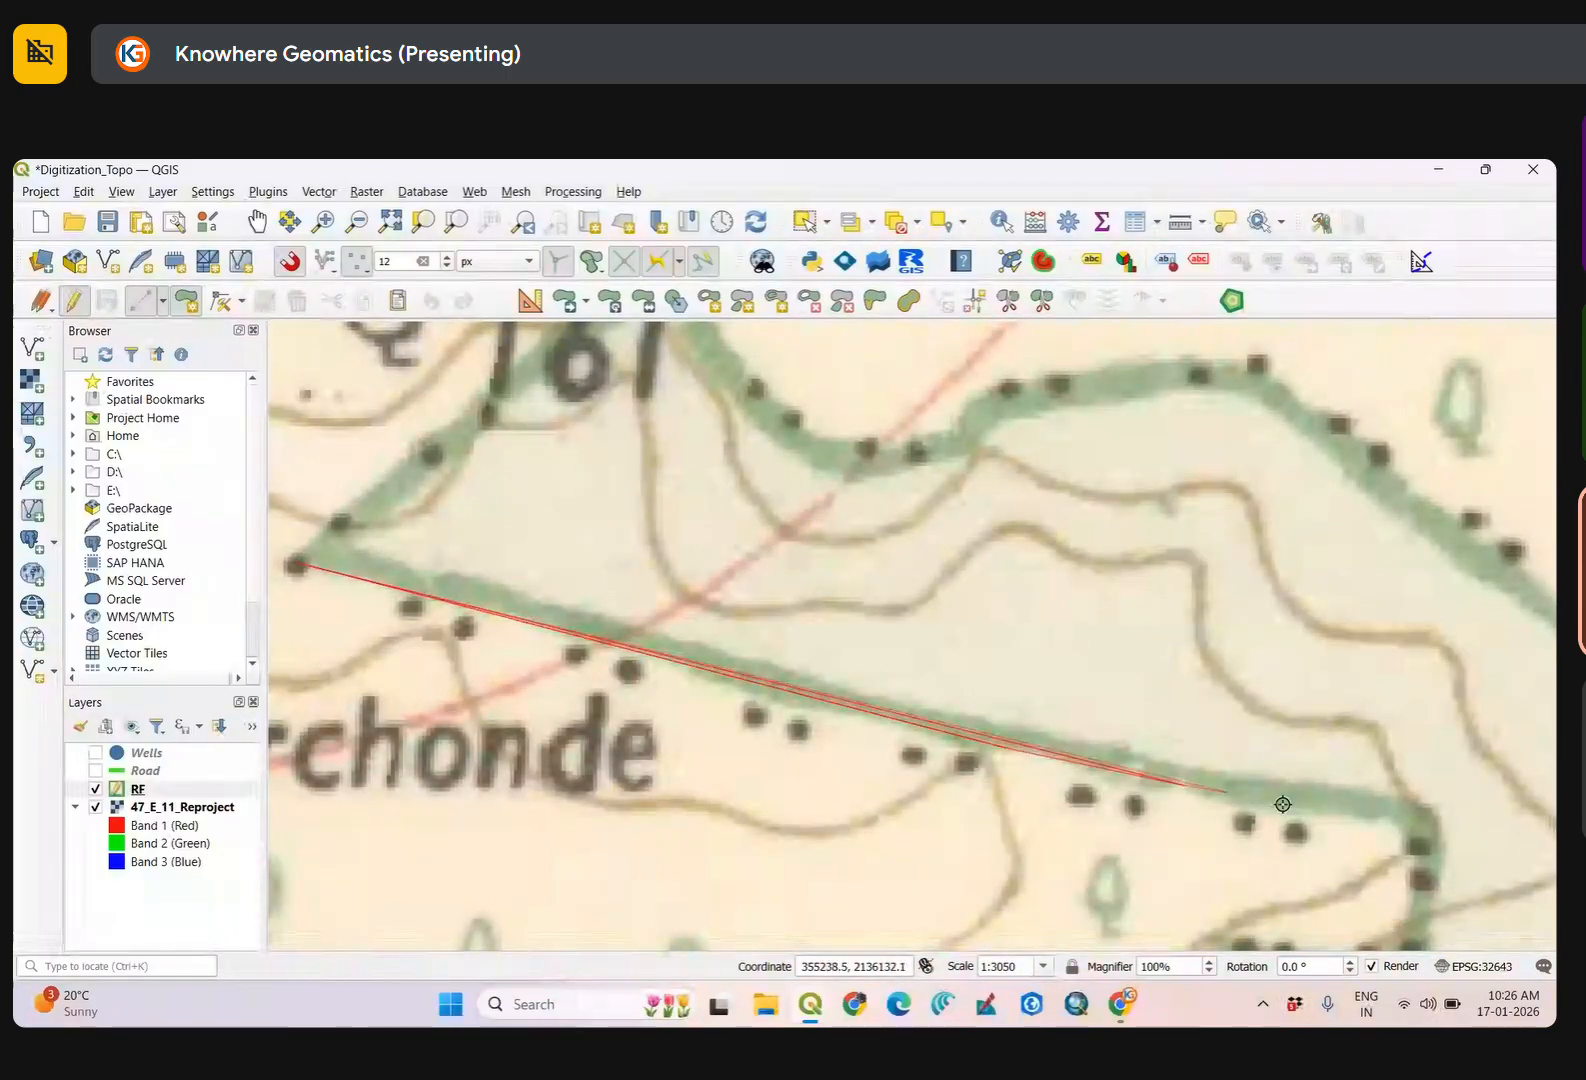
Continue the RF polygon around the notch east of Karchonde, down to the forest's southwestern corner.
{"action": "scroll", "coordinate": [1266, 790], "scroll_direction": "down", "scroll_amount": 2}
{"action": "left_click_drag", "start_coordinate": [1303, 797], "coordinate": [783, 602]}
{"action": "scroll", "coordinate": [783, 602], "scroll_direction": "up", "scroll_amount": 2}
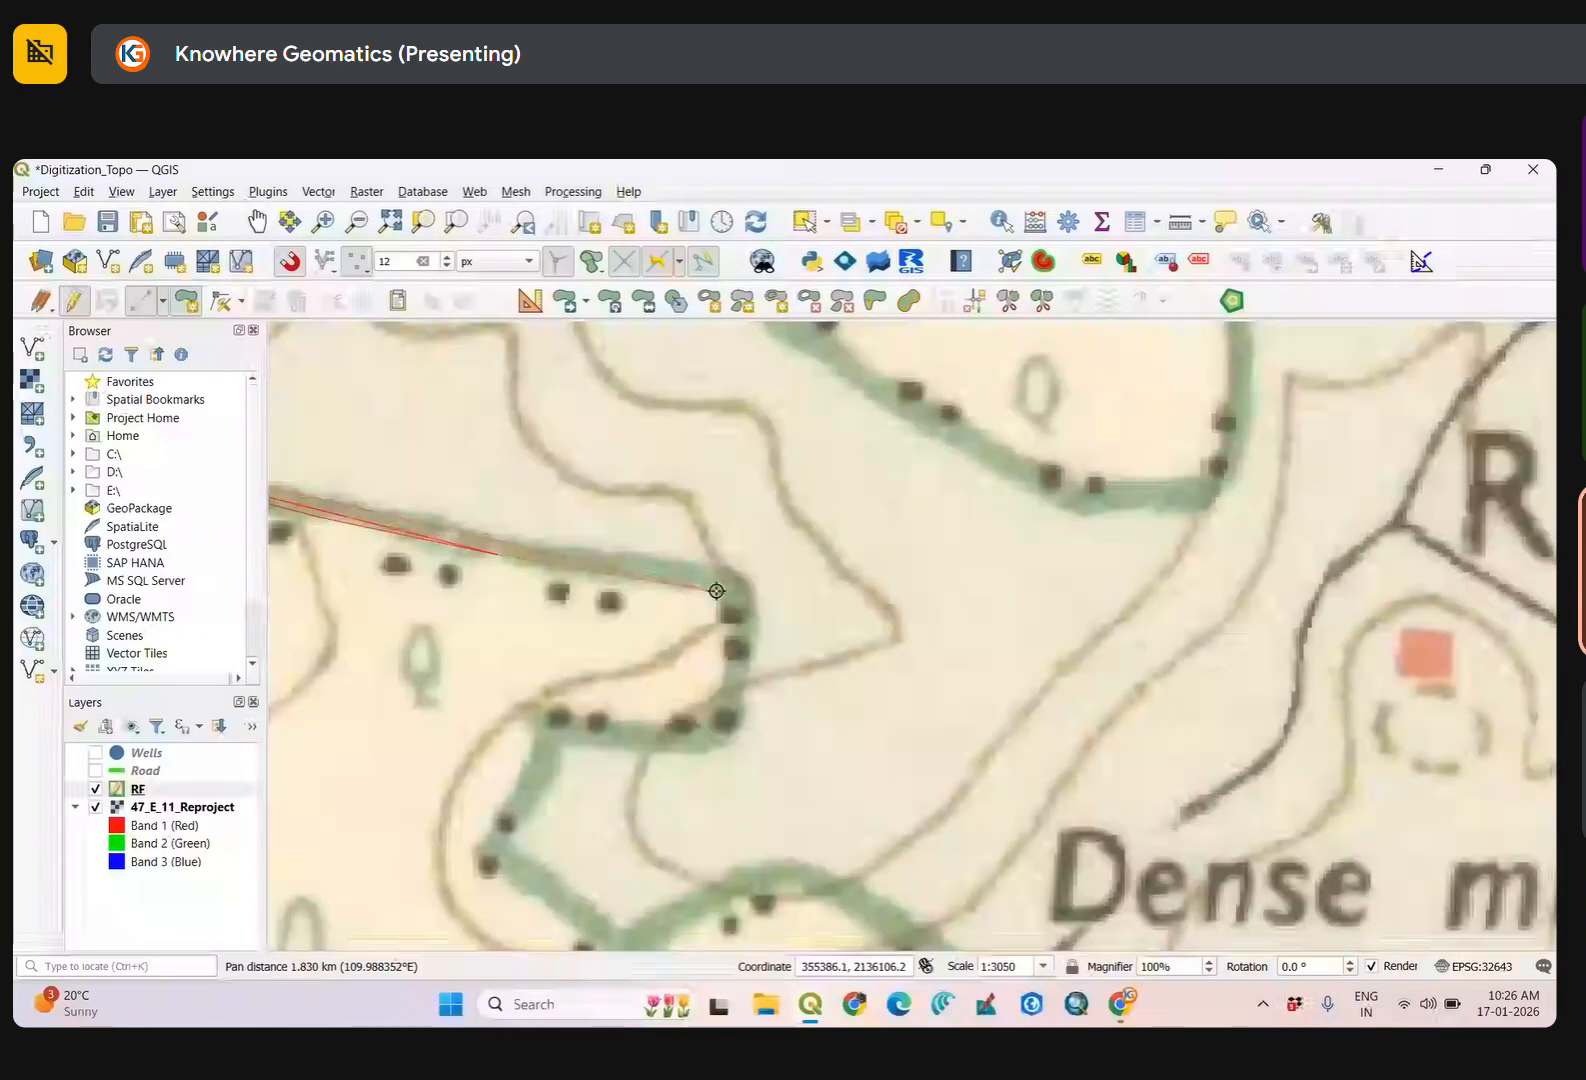
{"action": "left_click", "coordinate": [722, 590]}
{"action": "left_click", "coordinate": [726, 718]}
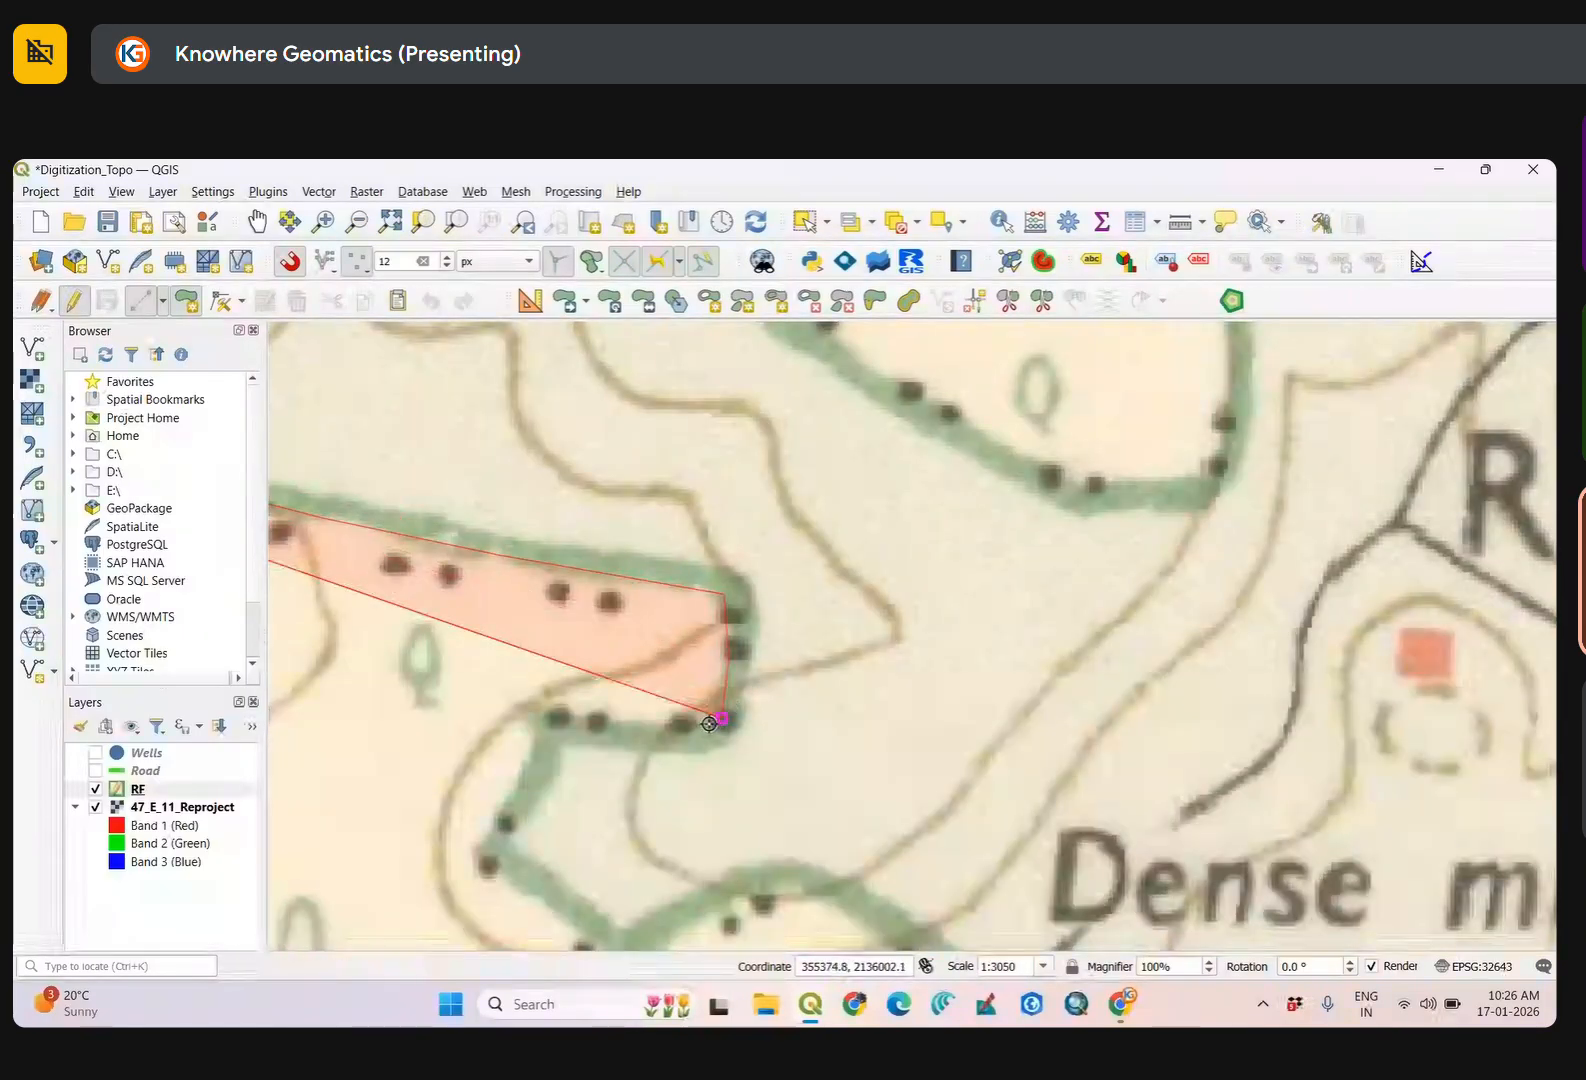
{"action": "left_click", "coordinate": [589, 725]}
{"action": "left_click", "coordinate": [550, 733]}
{"action": "left_click", "coordinate": [519, 771]}
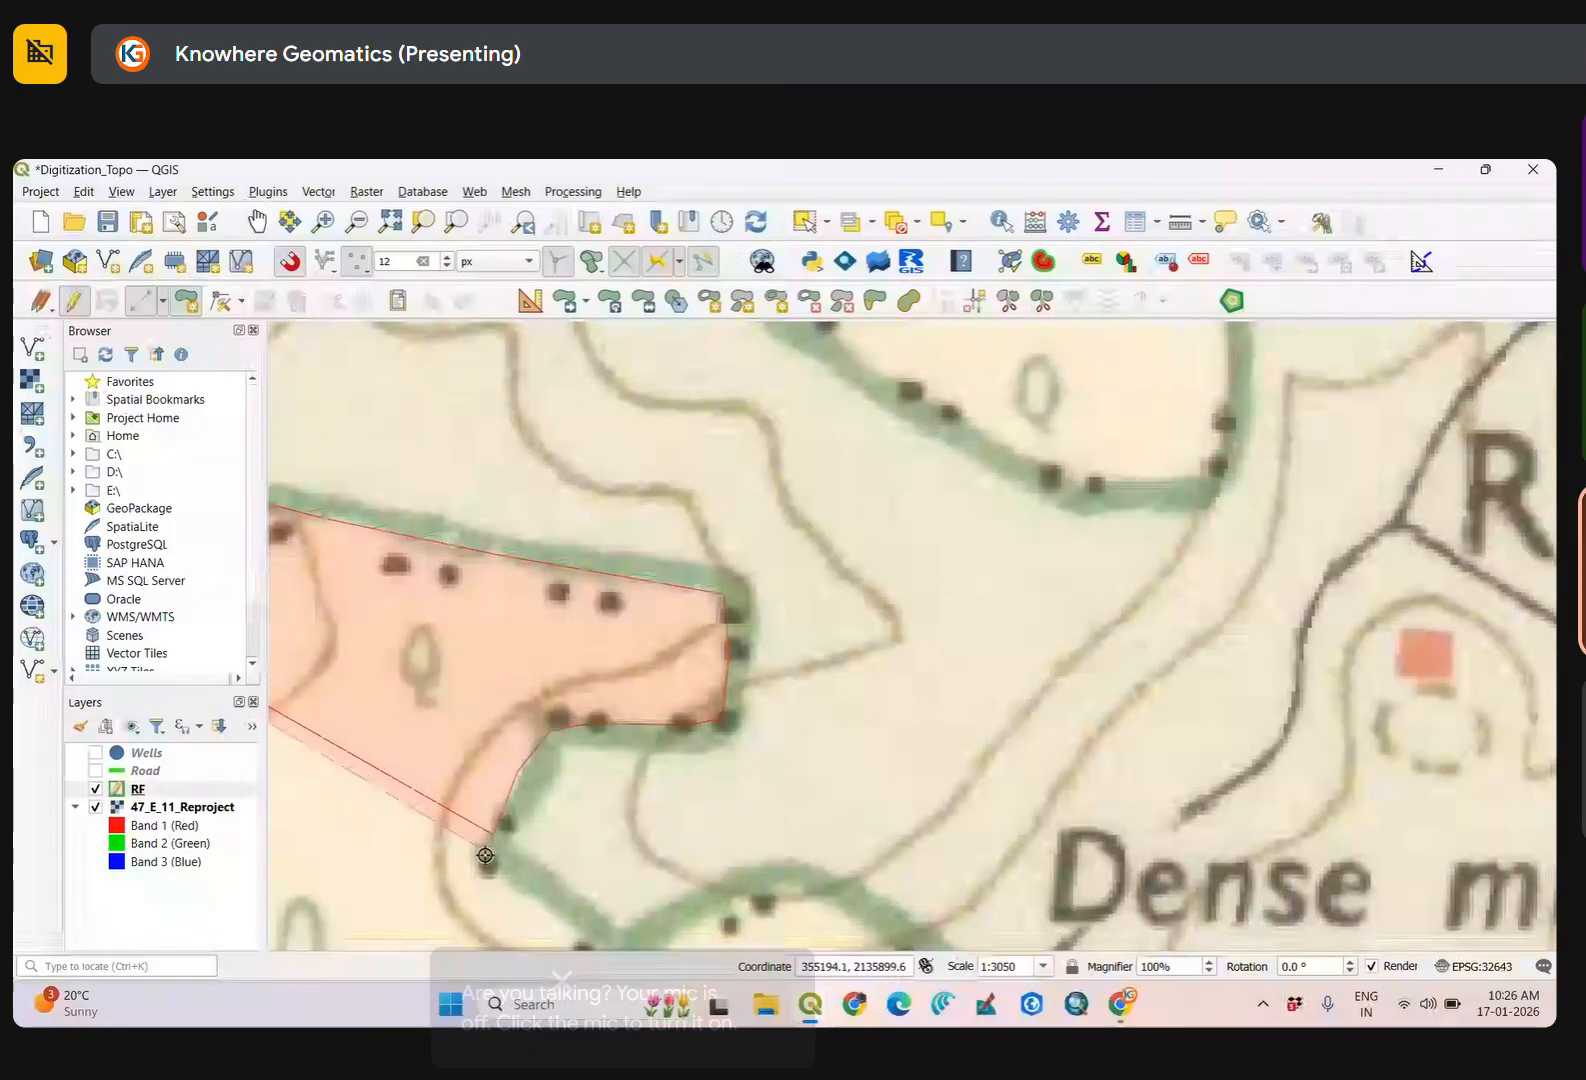
{"action": "left_click", "coordinate": [481, 861]}
Add rough polygon vertices around the southwestern bend and eastward to the road crossing, outside the printed forest boundary.
{"action": "left_click_drag", "start_coordinate": [481, 853], "coordinate": [609, 517]}
{"action": "left_click", "coordinate": [611, 524]}
{"action": "left_click", "coordinate": [665, 645]}
{"action": "left_click", "coordinate": [755, 668]}
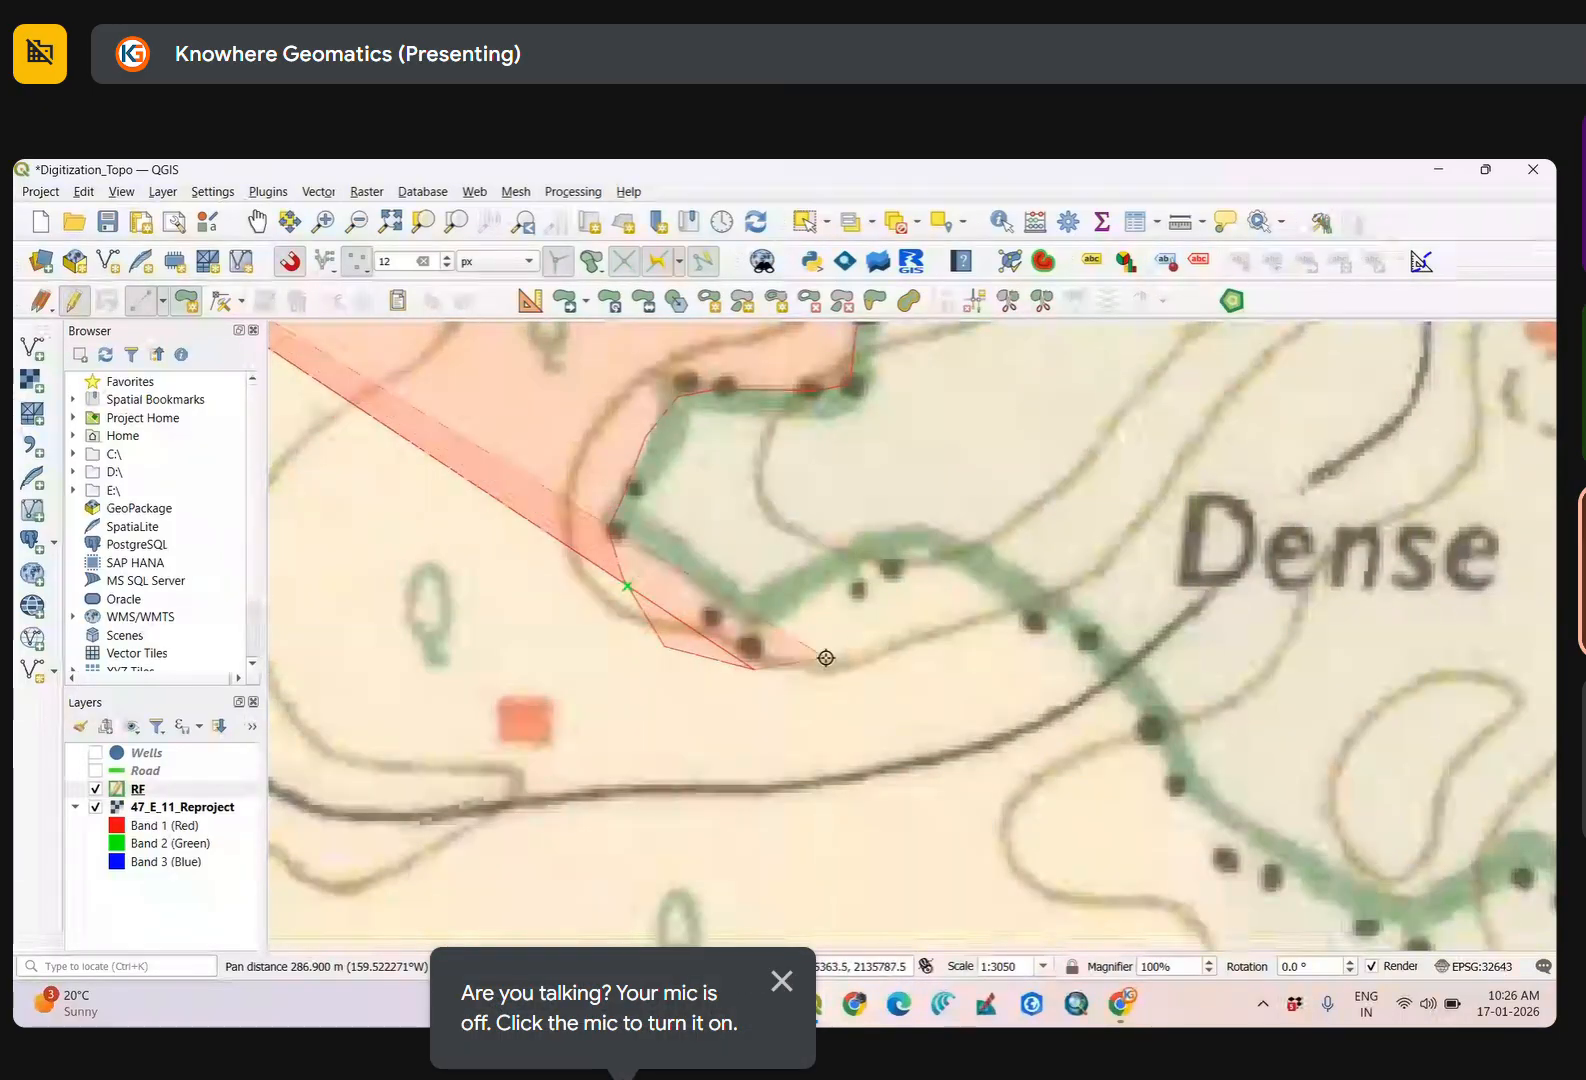
{"action": "left_click", "coordinate": [936, 631]}
{"action": "left_click", "coordinate": [1103, 602]}
{"action": "left_click", "coordinate": [1140, 614]}
Trace the southern bulge of the forest roughly, from the road crossing up to the boundary peak below the 'Dense mixed jungle' label.
{"action": "left_click_drag", "start_coordinate": [1162, 649], "coordinate": [563, 435]}
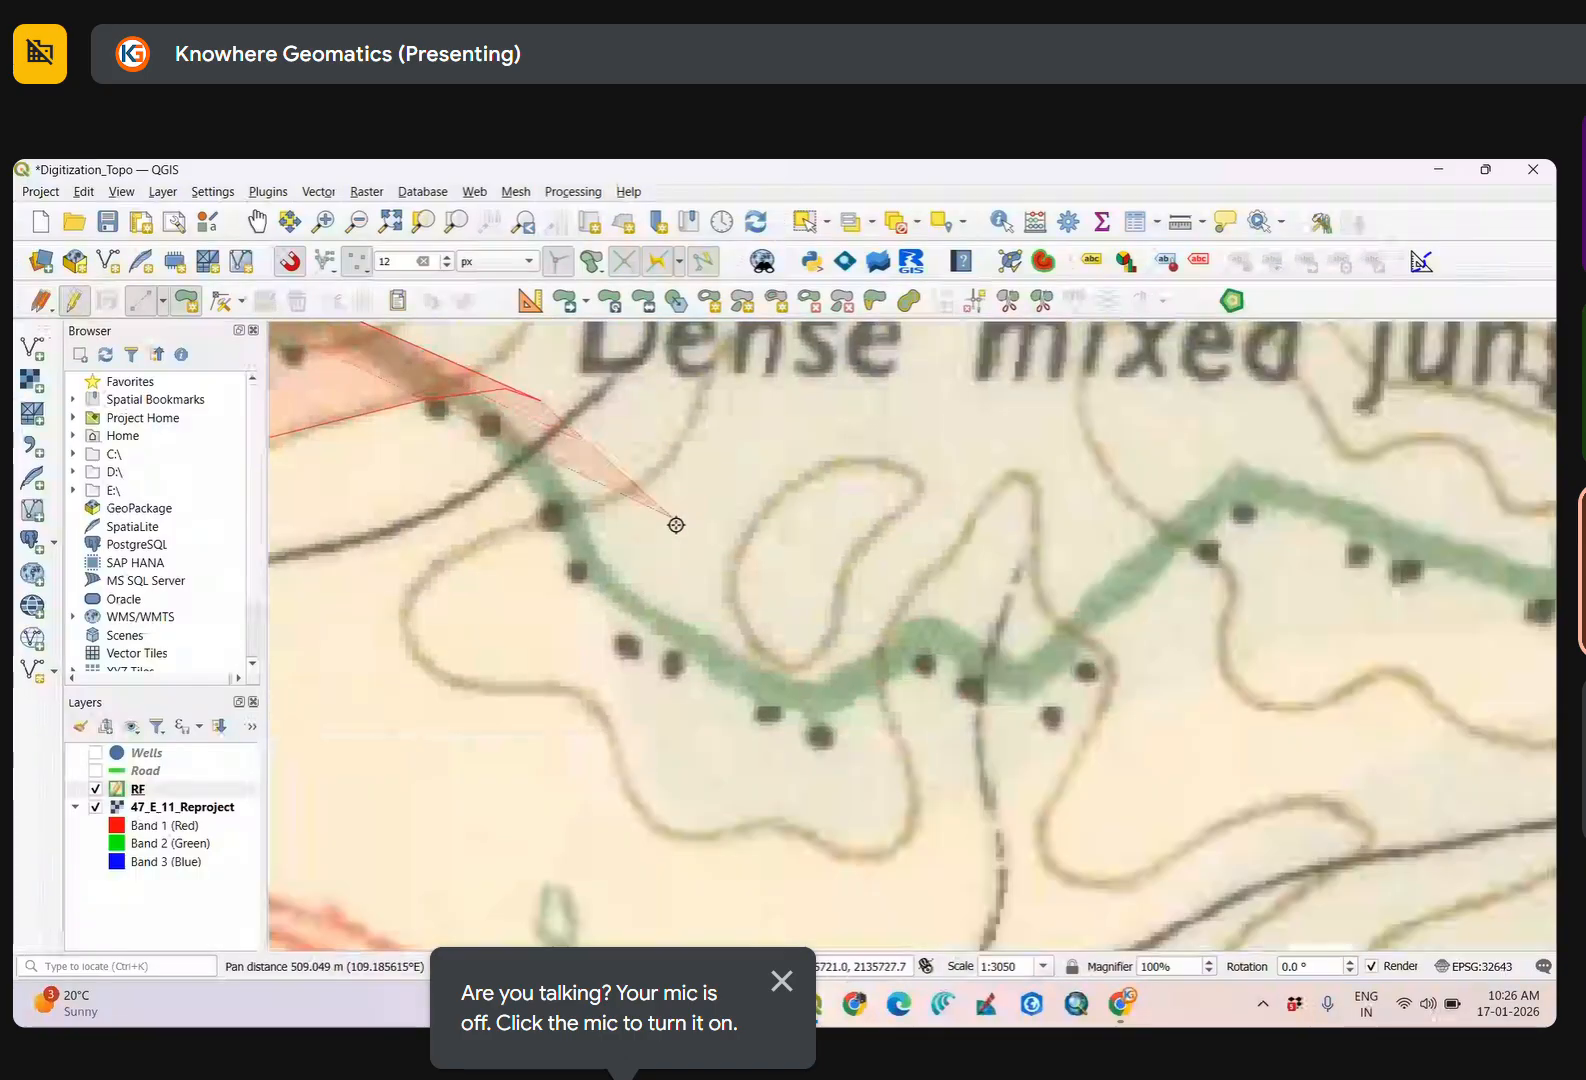
{"action": "left_click", "coordinate": [679, 528]}
{"action": "left_click", "coordinate": [816, 741]}
{"action": "left_click", "coordinate": [956, 783]}
{"action": "left_click", "coordinate": [1084, 713]}
{"action": "left_click", "coordinate": [1217, 508]}
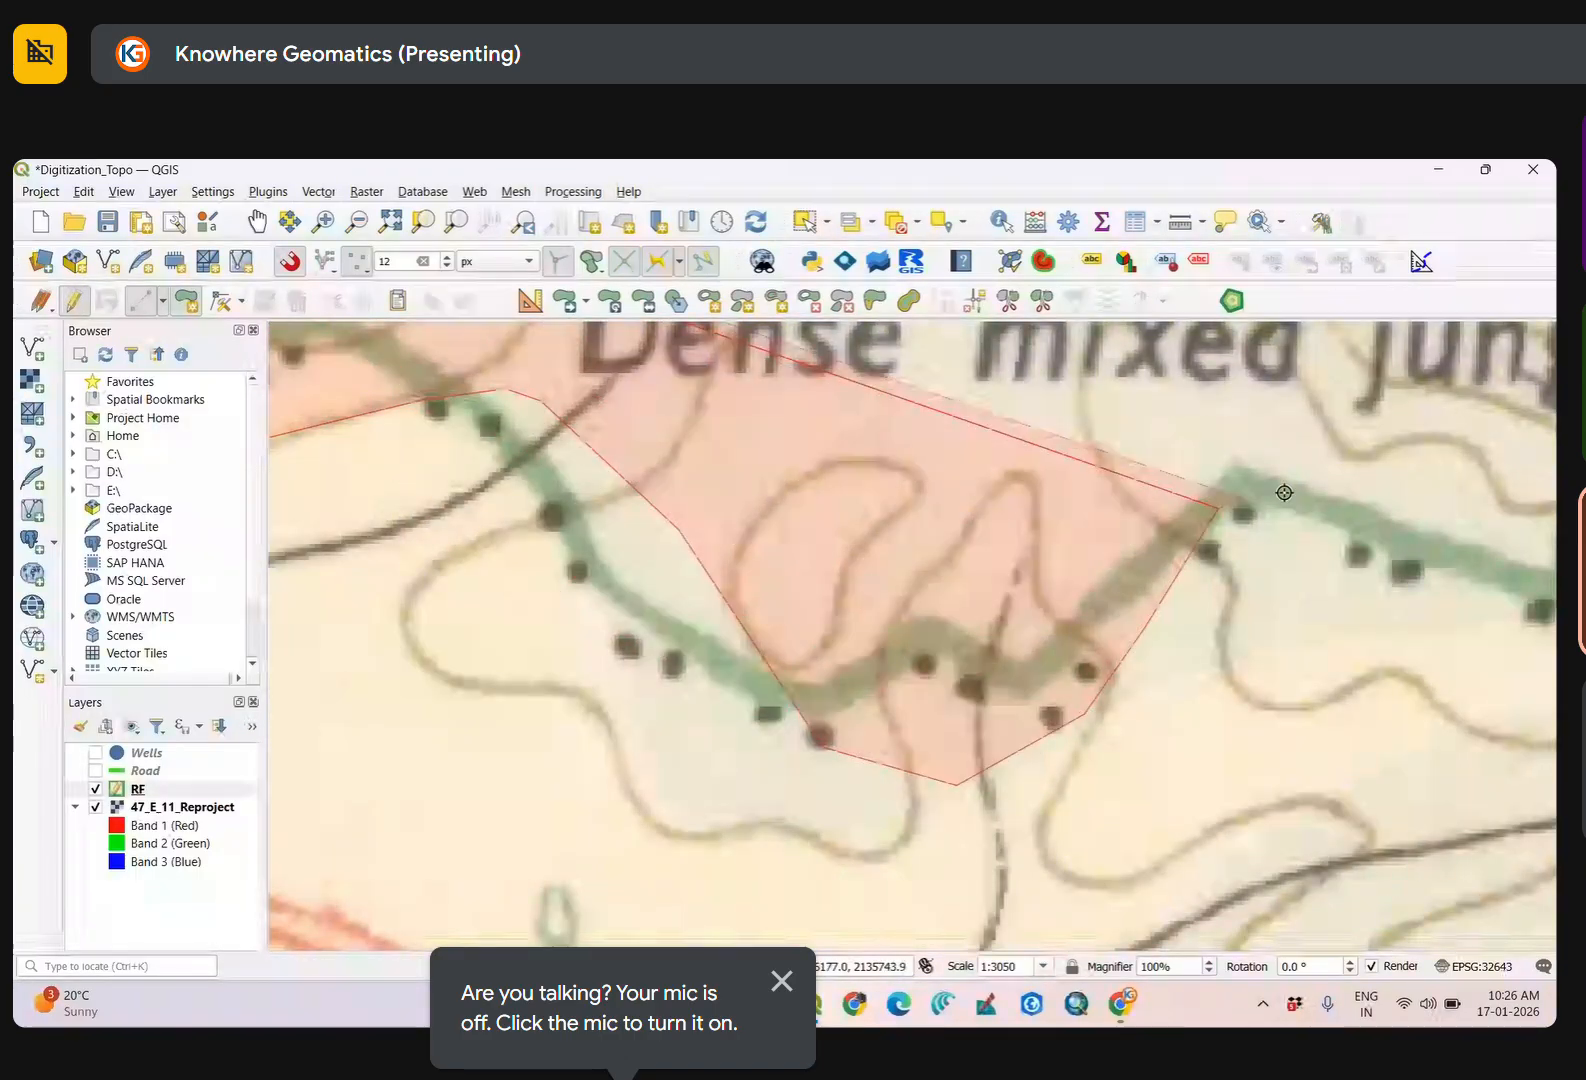
{"action": "left_click", "coordinate": [1274, 493]}
Extend the polygon along the southeastern boundary, cutting across the narrow inlet and reaching the corner near the red building.
{"action": "left_click_drag", "start_coordinate": [1350, 498], "coordinate": [594, 593]}
{"action": "left_click", "coordinate": [917, 717]}
{"action": "left_click", "coordinate": [962, 666]}
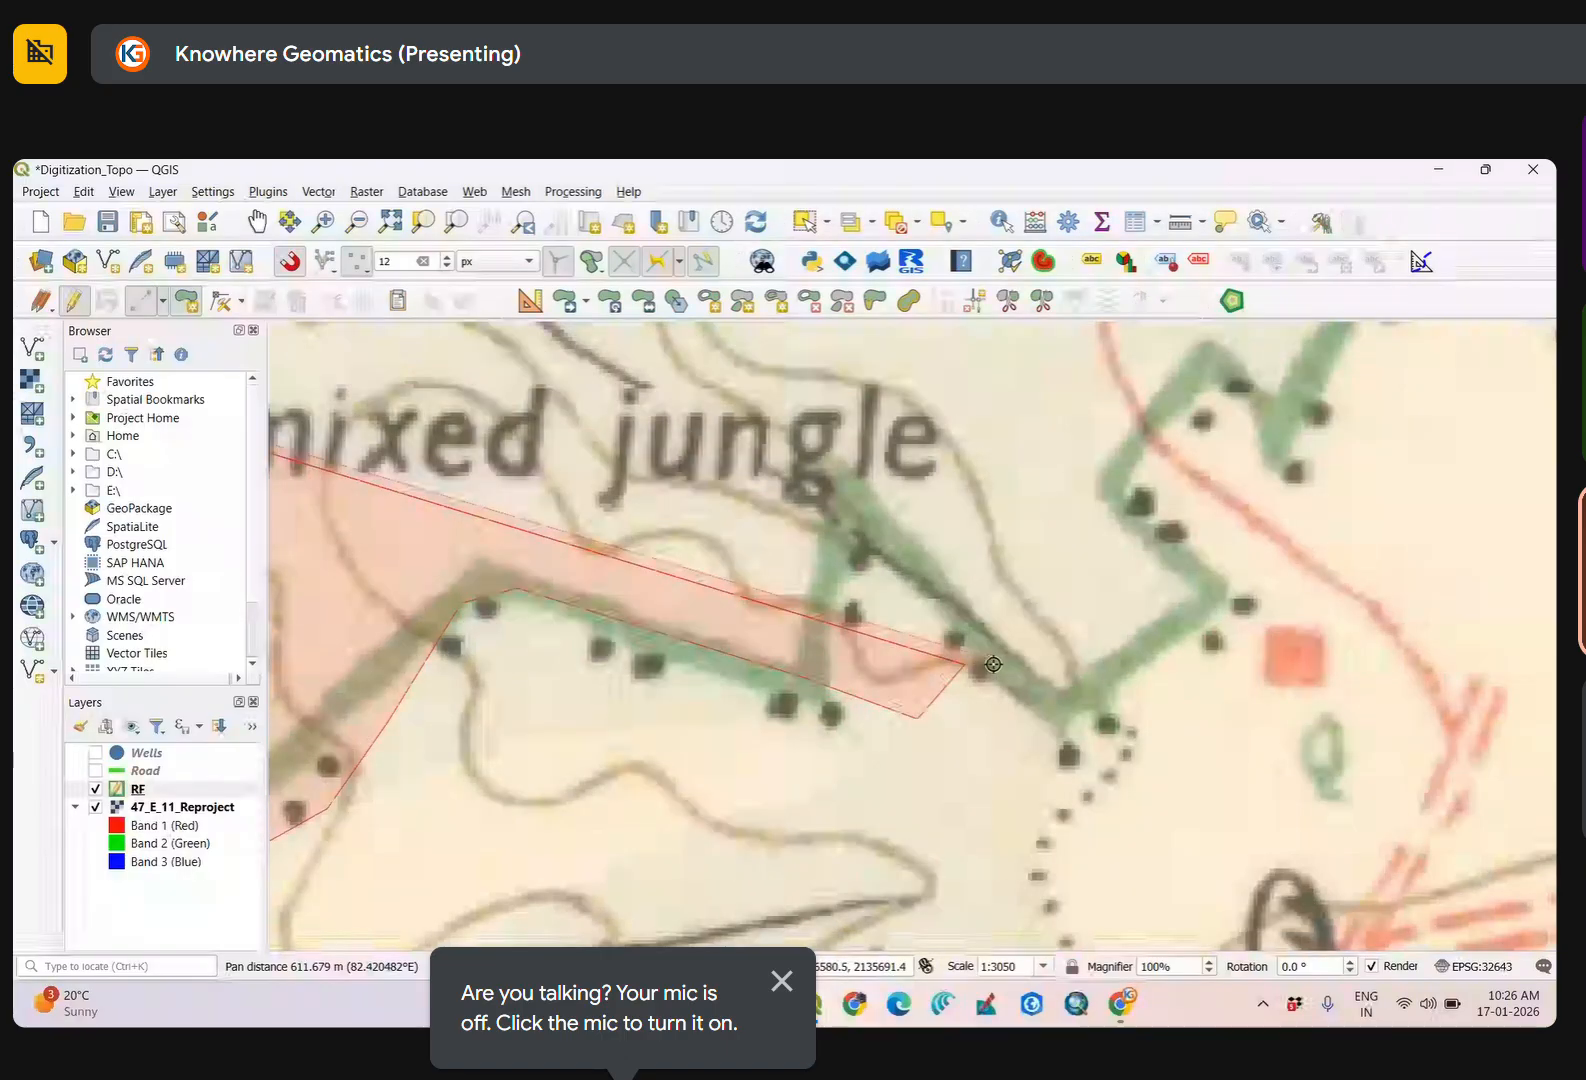
{"action": "left_click", "coordinate": [1042, 662]}
{"action": "left_click", "coordinate": [1115, 688]}
{"action": "left_click", "coordinate": [1237, 583]}
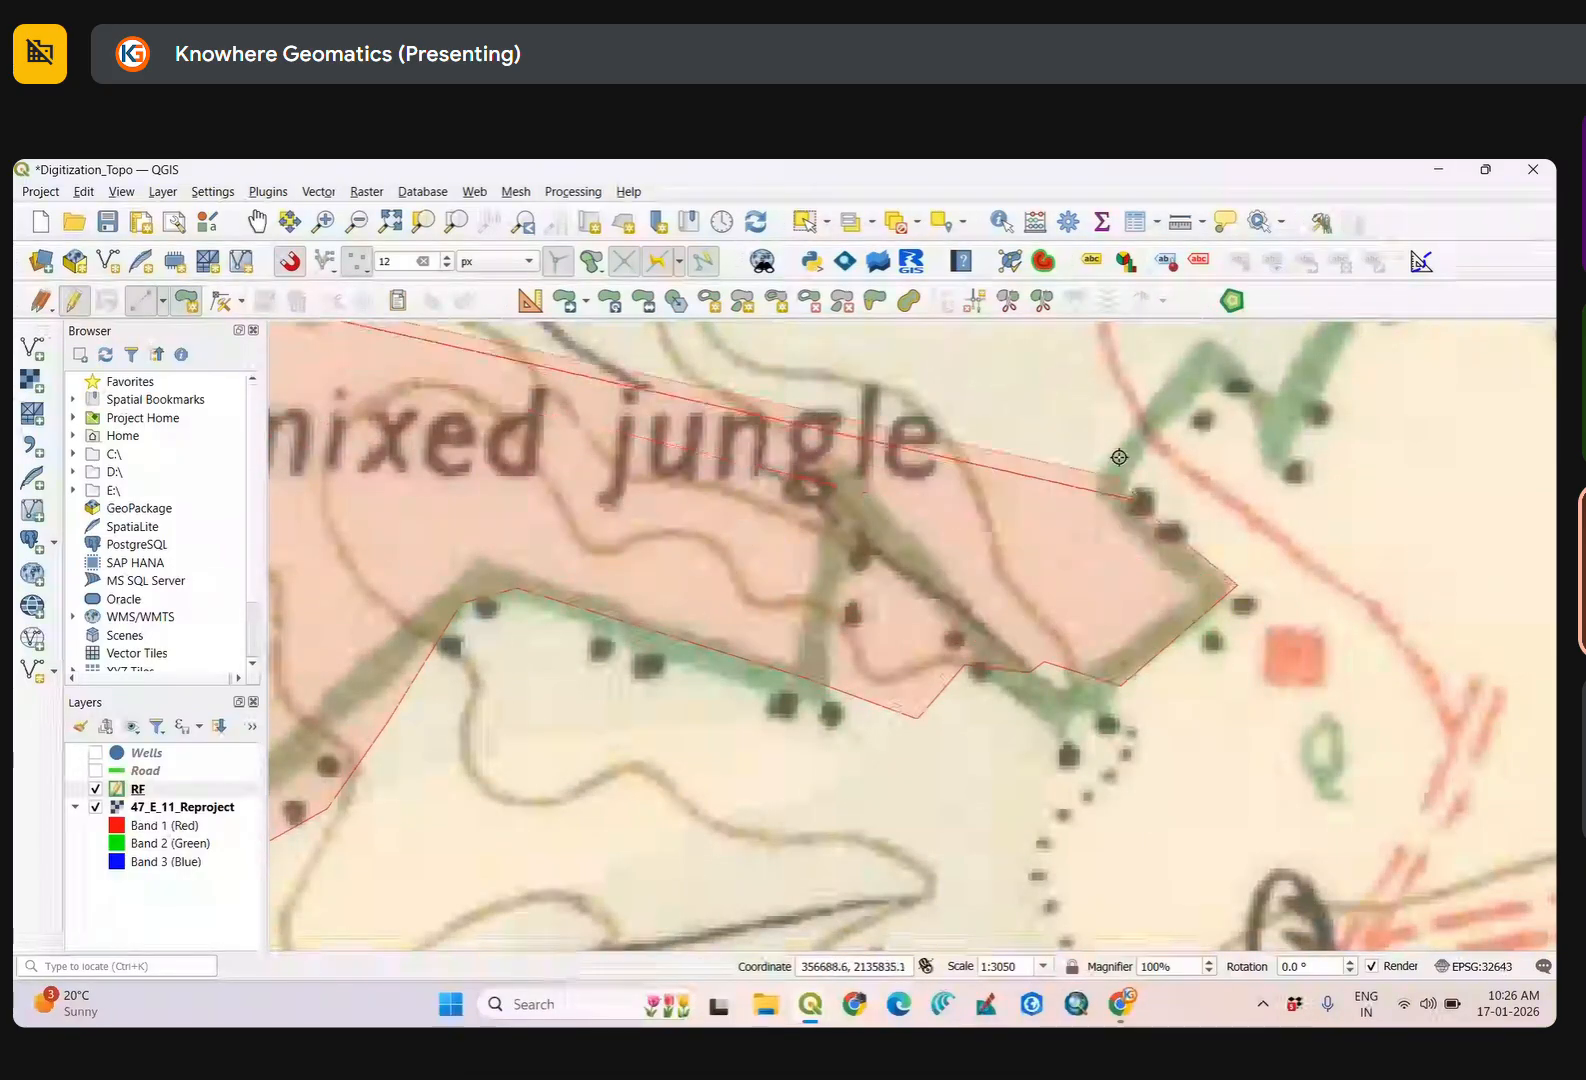
Trace the zigzag eastern boundary of the forest up to and around its northeastern tip.
{"action": "left_click", "coordinate": [1140, 497]}
{"action": "left_click", "coordinate": [1215, 385]}
{"action": "left_click", "coordinate": [1295, 463]}
{"action": "left_click_drag", "start_coordinate": [1296, 464], "coordinate": [1151, 779]}
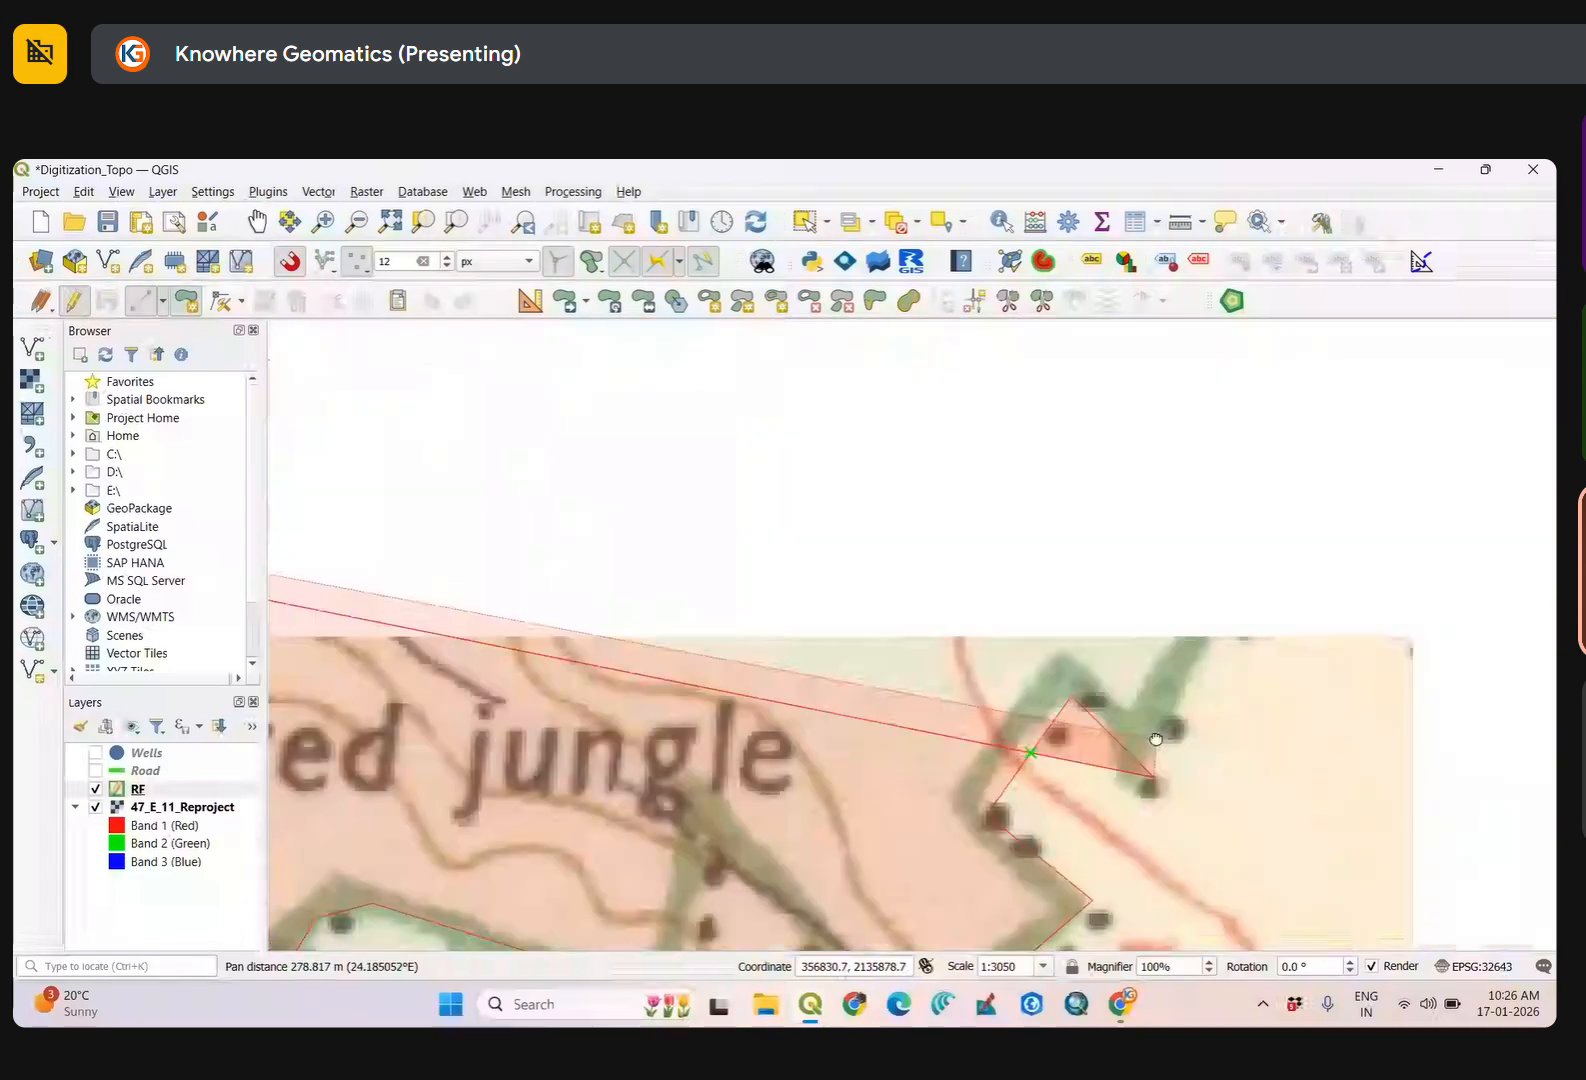
{"action": "left_click", "coordinate": [1330, 448]}
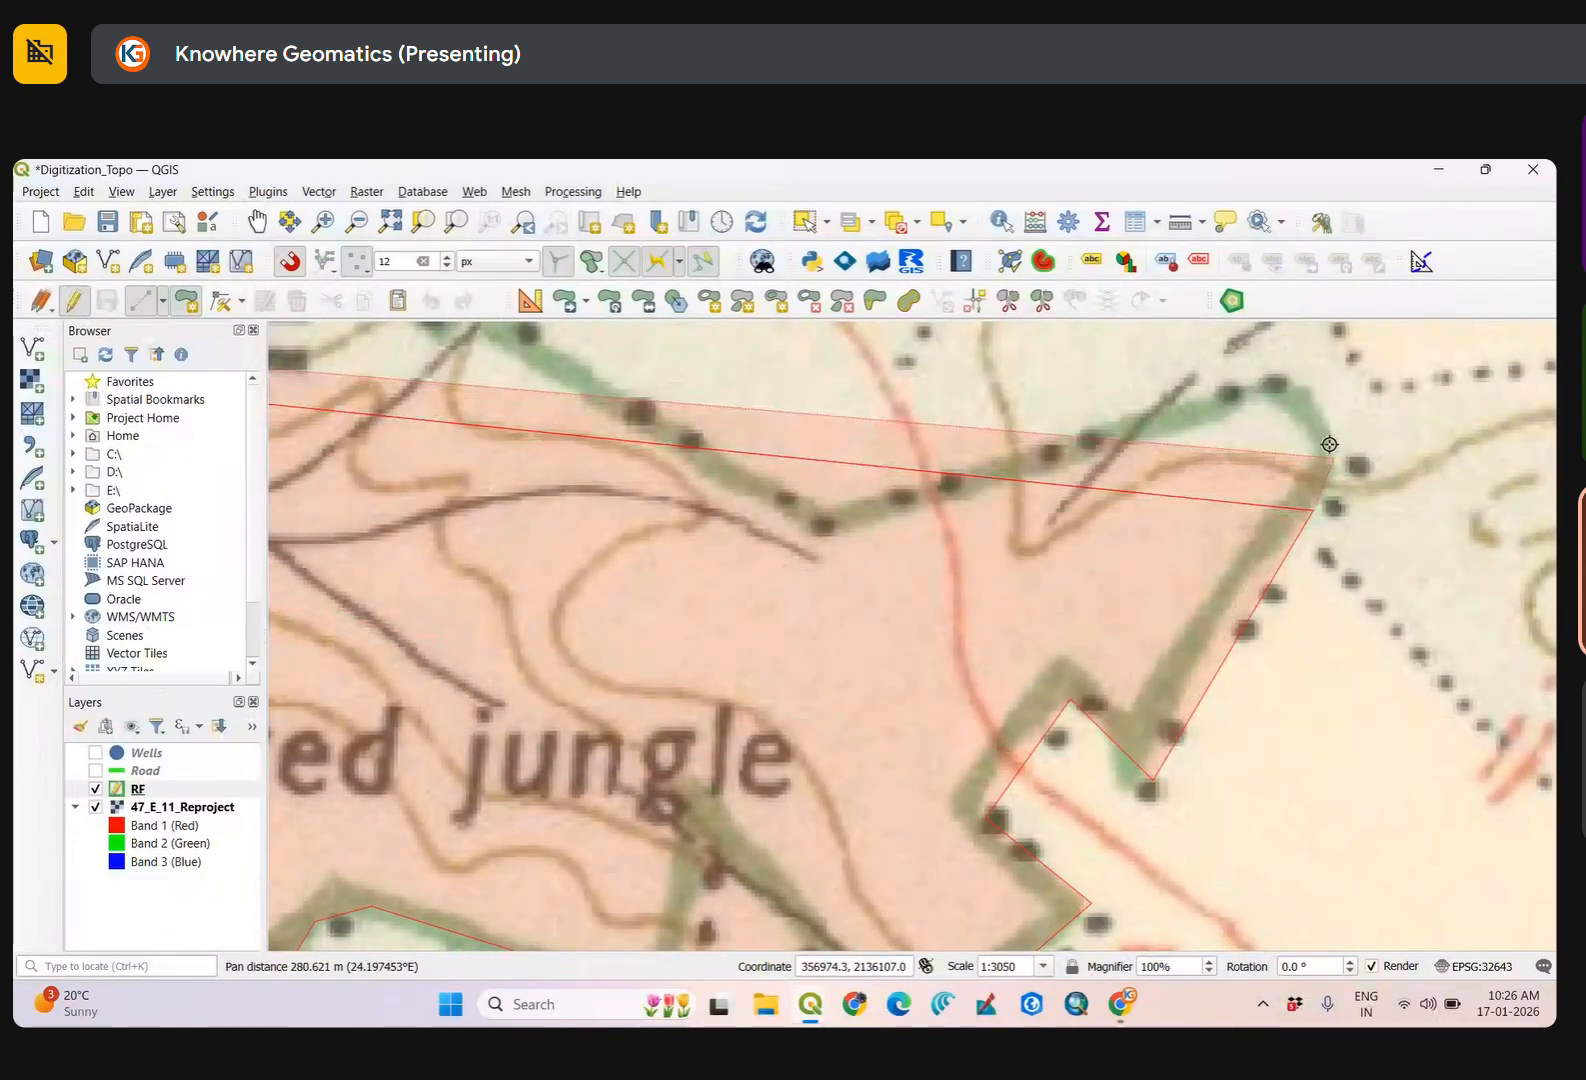
{"action": "left_click", "coordinate": [1300, 397]}
Finish the polygon along part of the northern edge, close it straight across to the western tip and save it with an empty id.
{"action": "left_click_drag", "start_coordinate": [860, 492], "coordinate": [1092, 524]}
{"action": "scroll", "coordinate": [1092, 524], "scroll_direction": "down", "scroll_amount": 2}
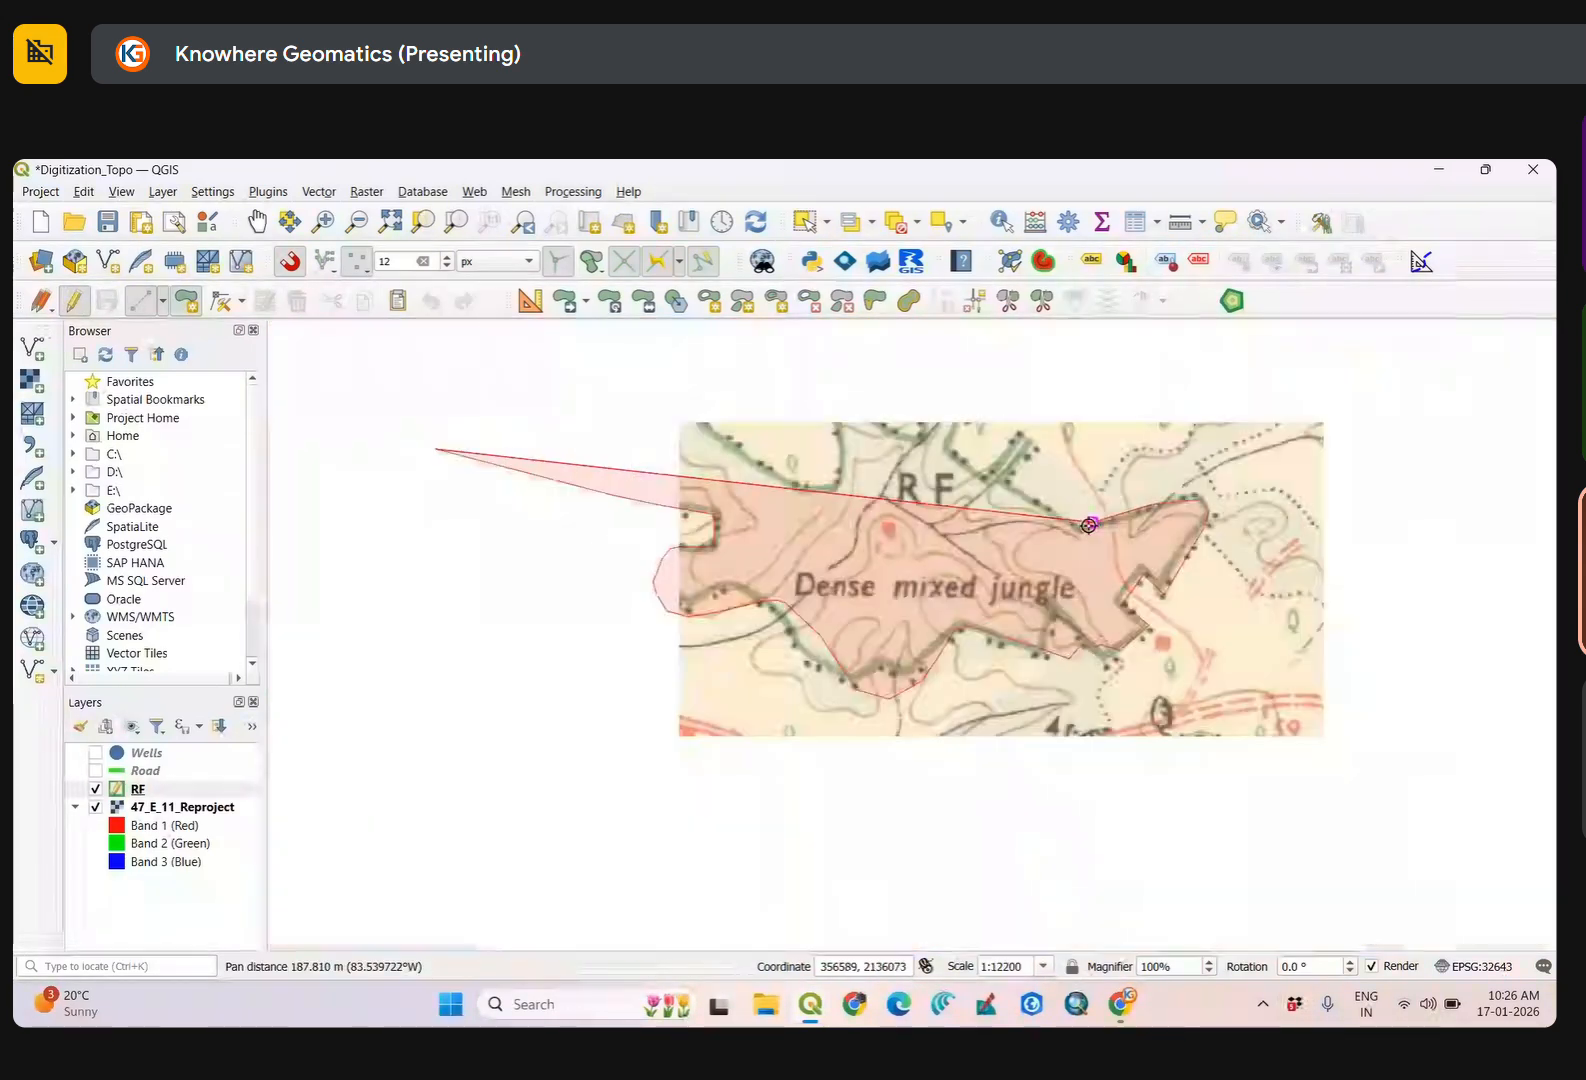
{"action": "right_click", "coordinate": [1039, 506]}
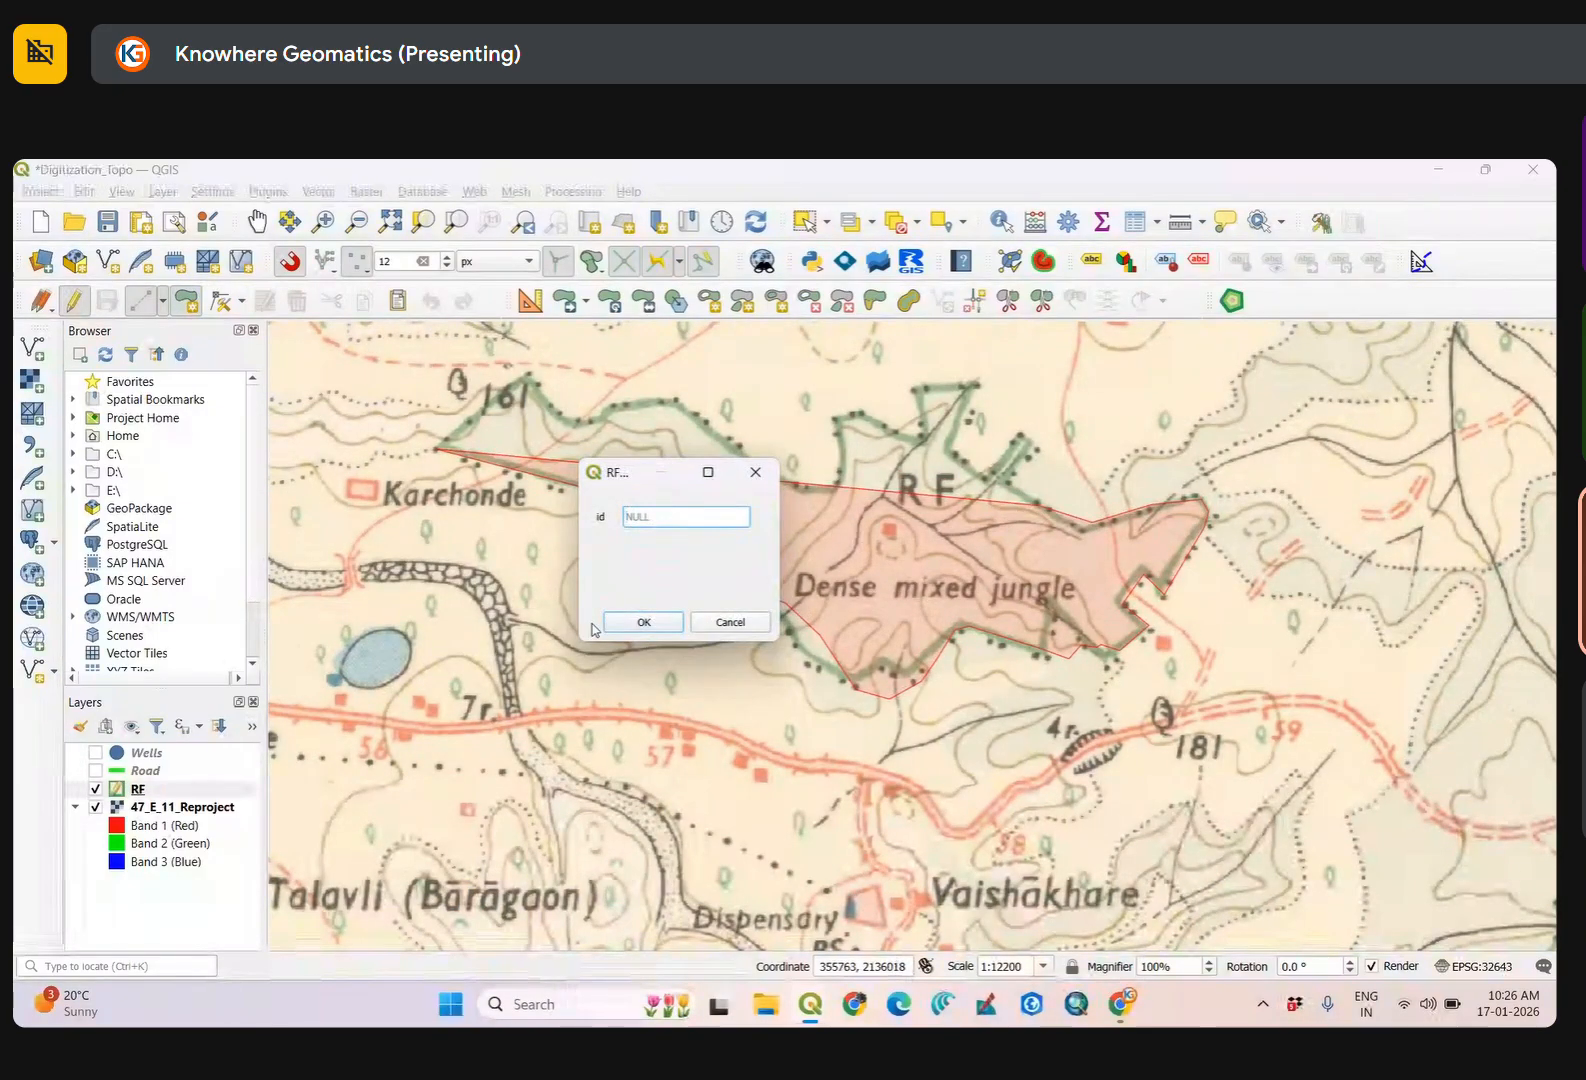
{"action": "left_click", "coordinate": [643, 616]}
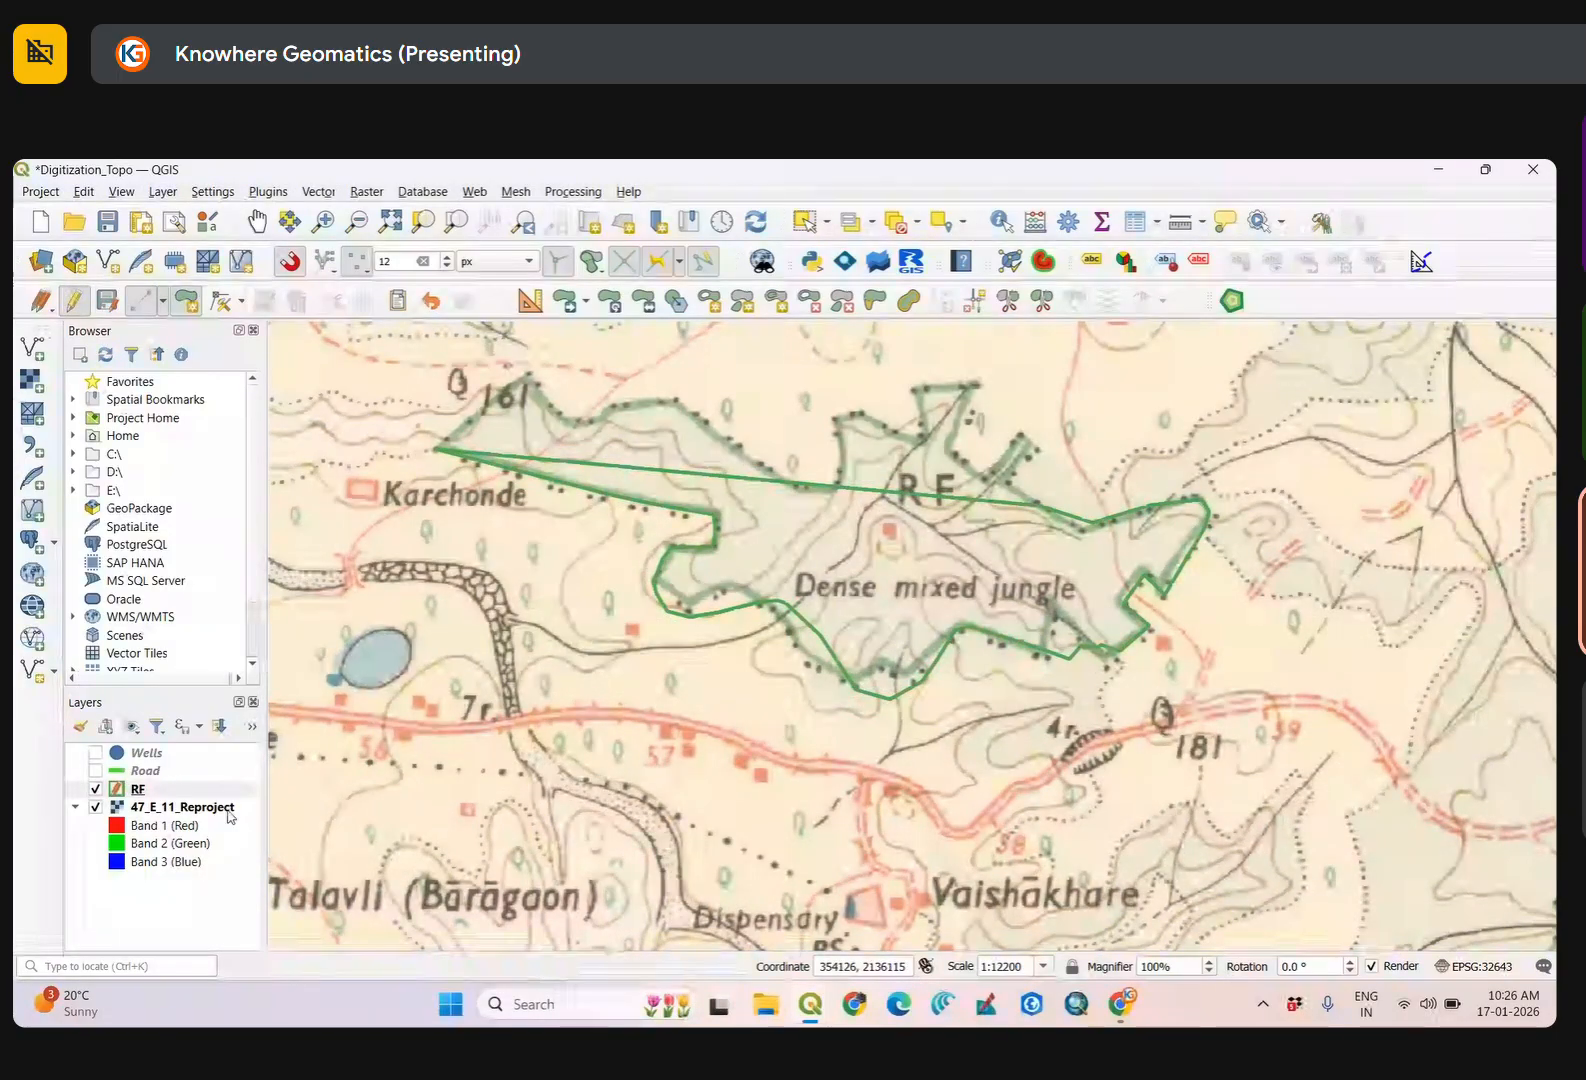
Change the RF layer's outline color to a brighter green in its symbology.
{"action": "left_click", "coordinate": [140, 790]}
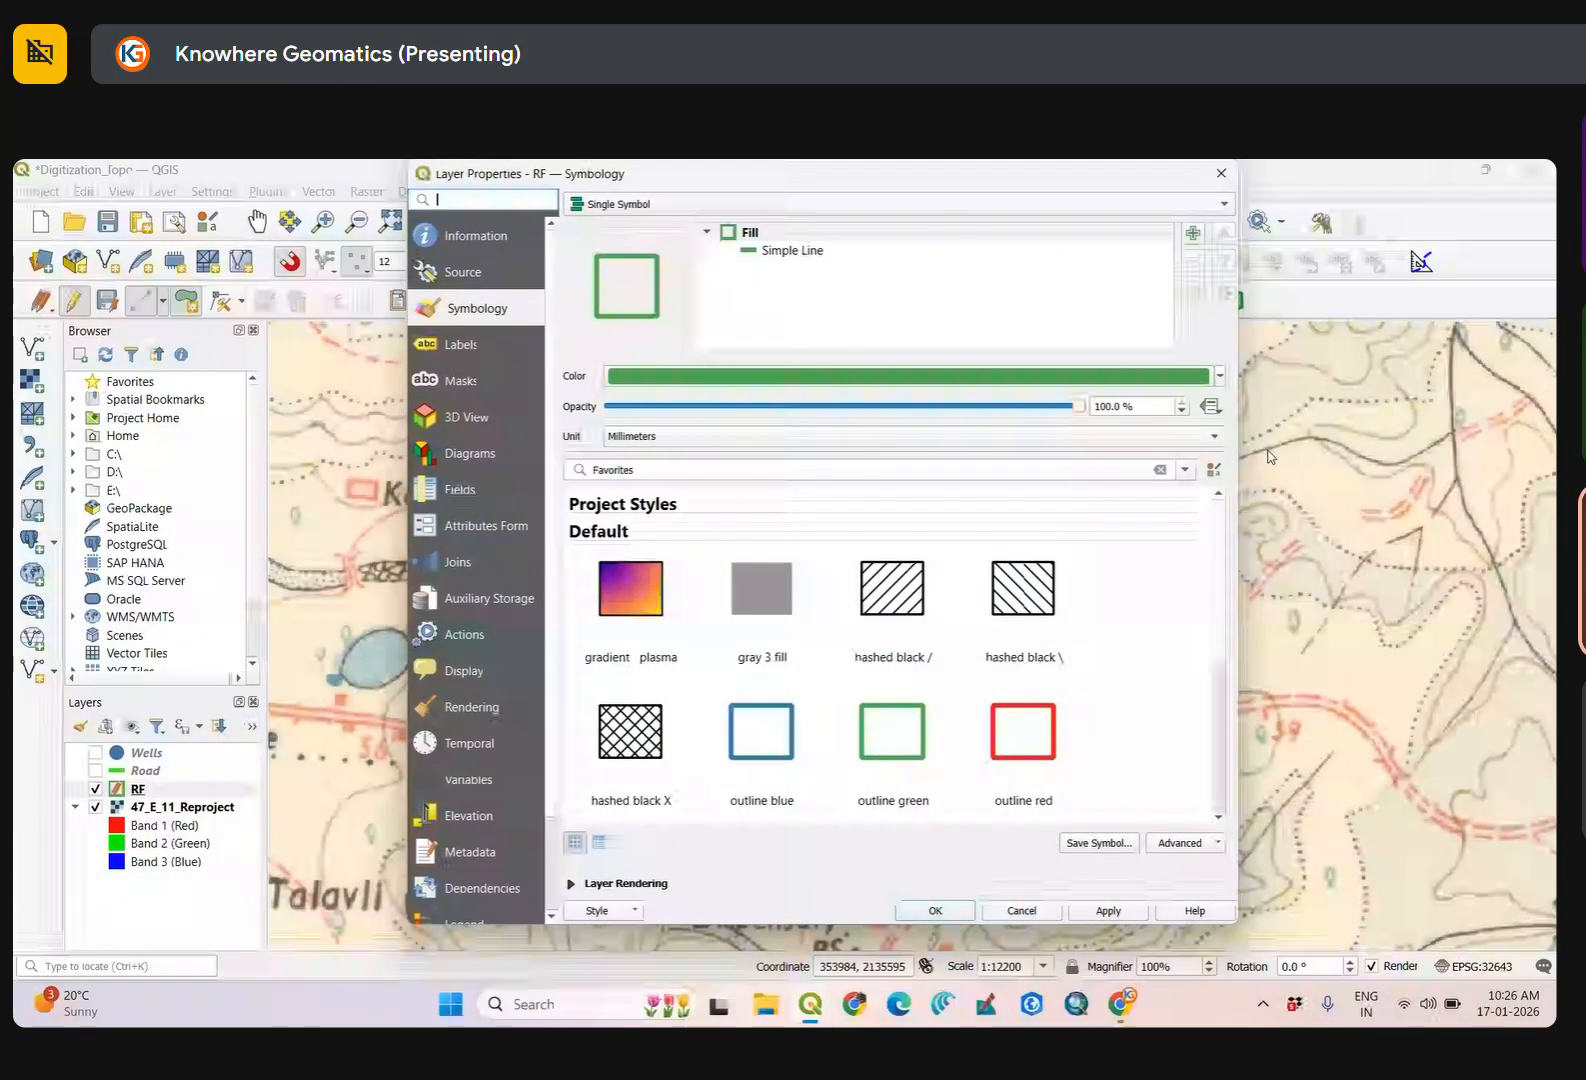
{"action": "left_click", "coordinate": [1219, 378]}
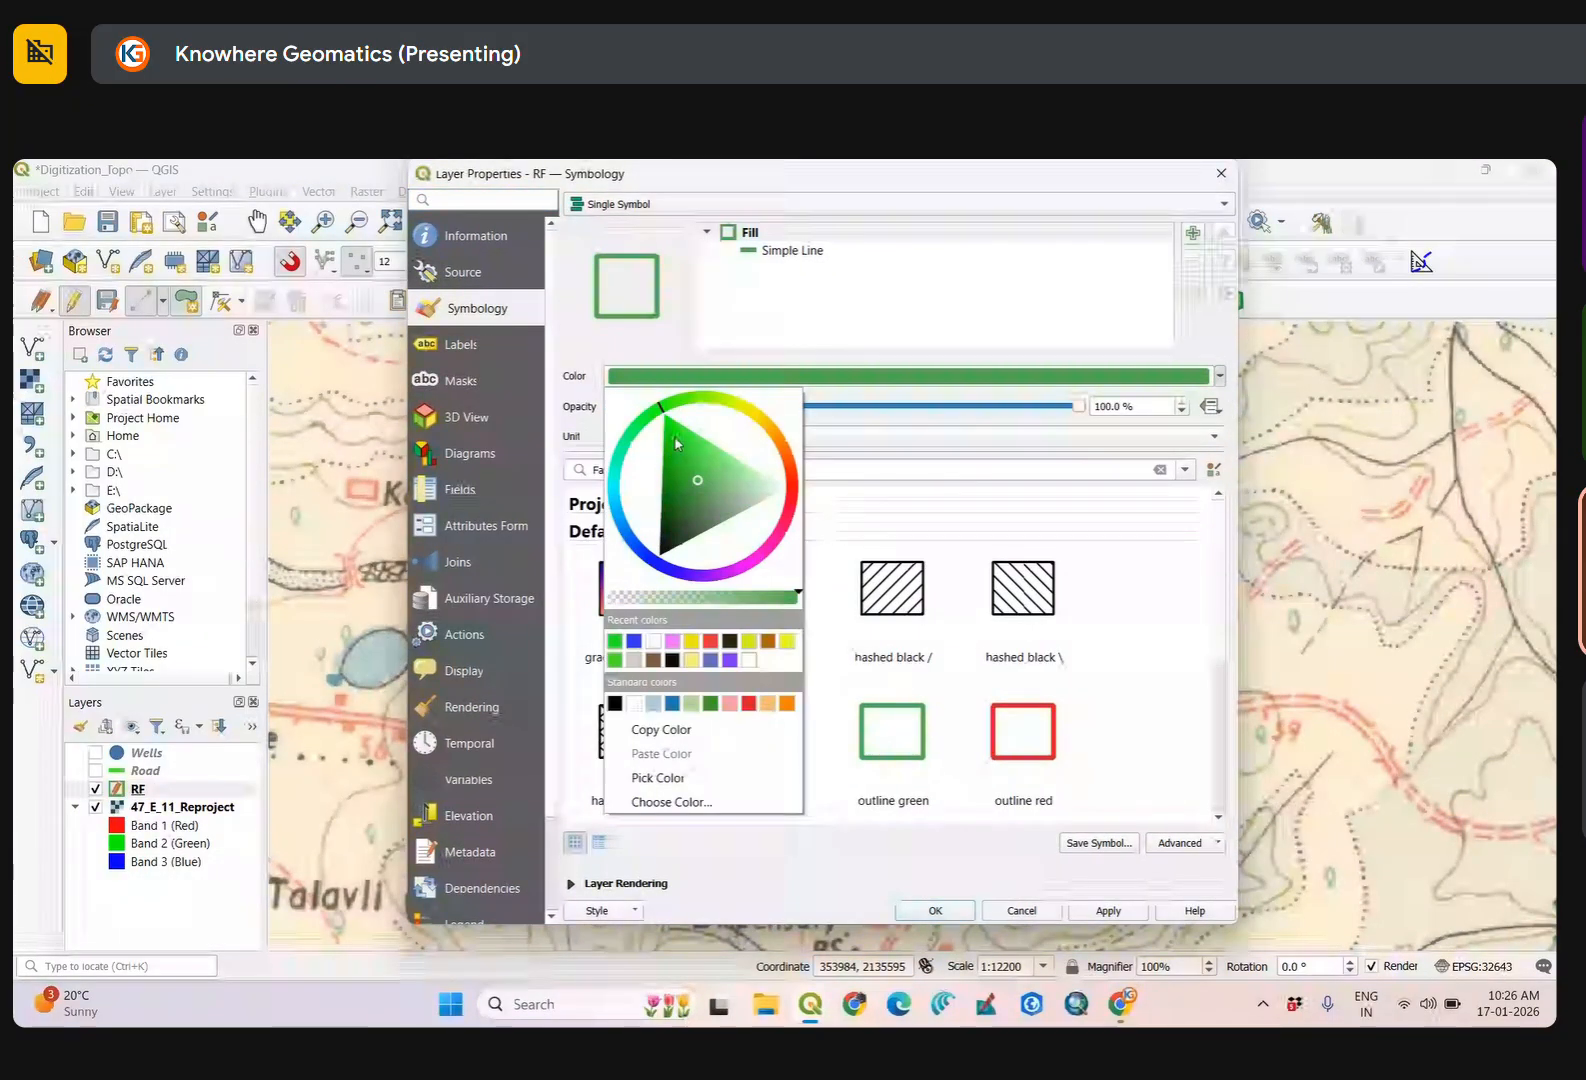
{"action": "left_click", "coordinate": [938, 915]}
{"action": "left_click", "coordinate": [935, 910]}
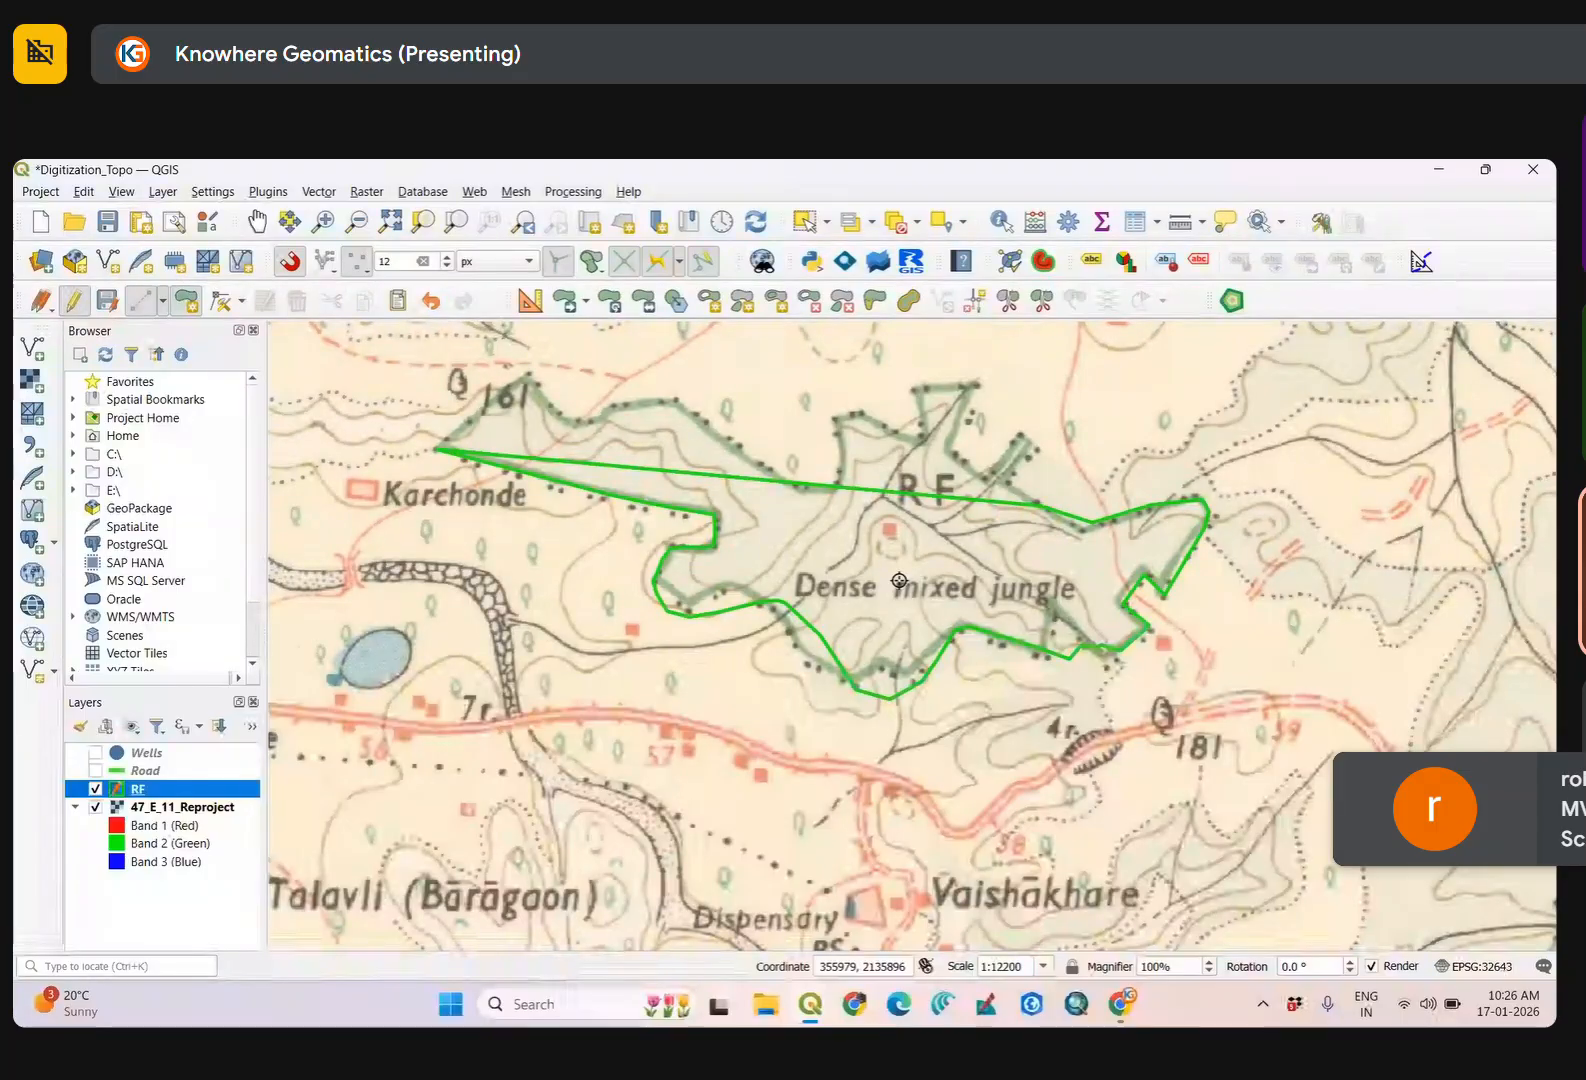
Select the RF polygon and start a Reshape Features line from its southwestern bend, tracing the printed boundary across the dip toward the southern lobe.
{"action": "scroll", "coordinate": [708, 595], "scroll_direction": "up", "scroll_amount": 1}
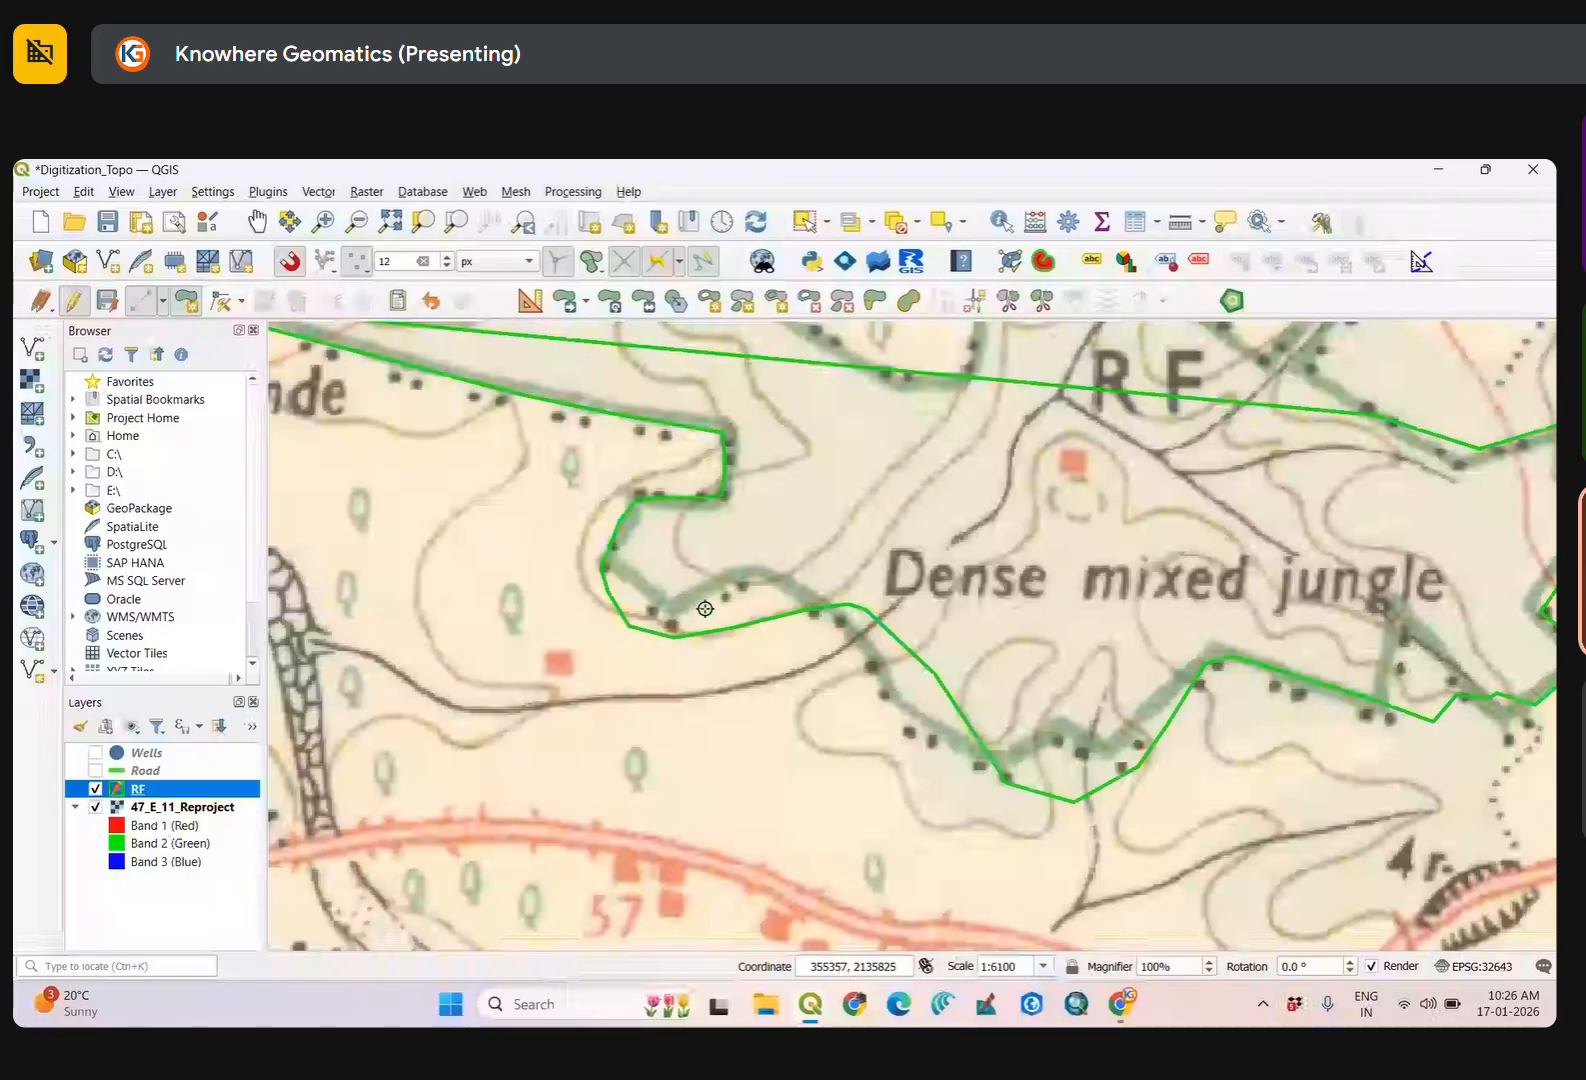
{"action": "left_click_drag", "start_coordinate": [666, 500], "coordinate": [714, 605]}
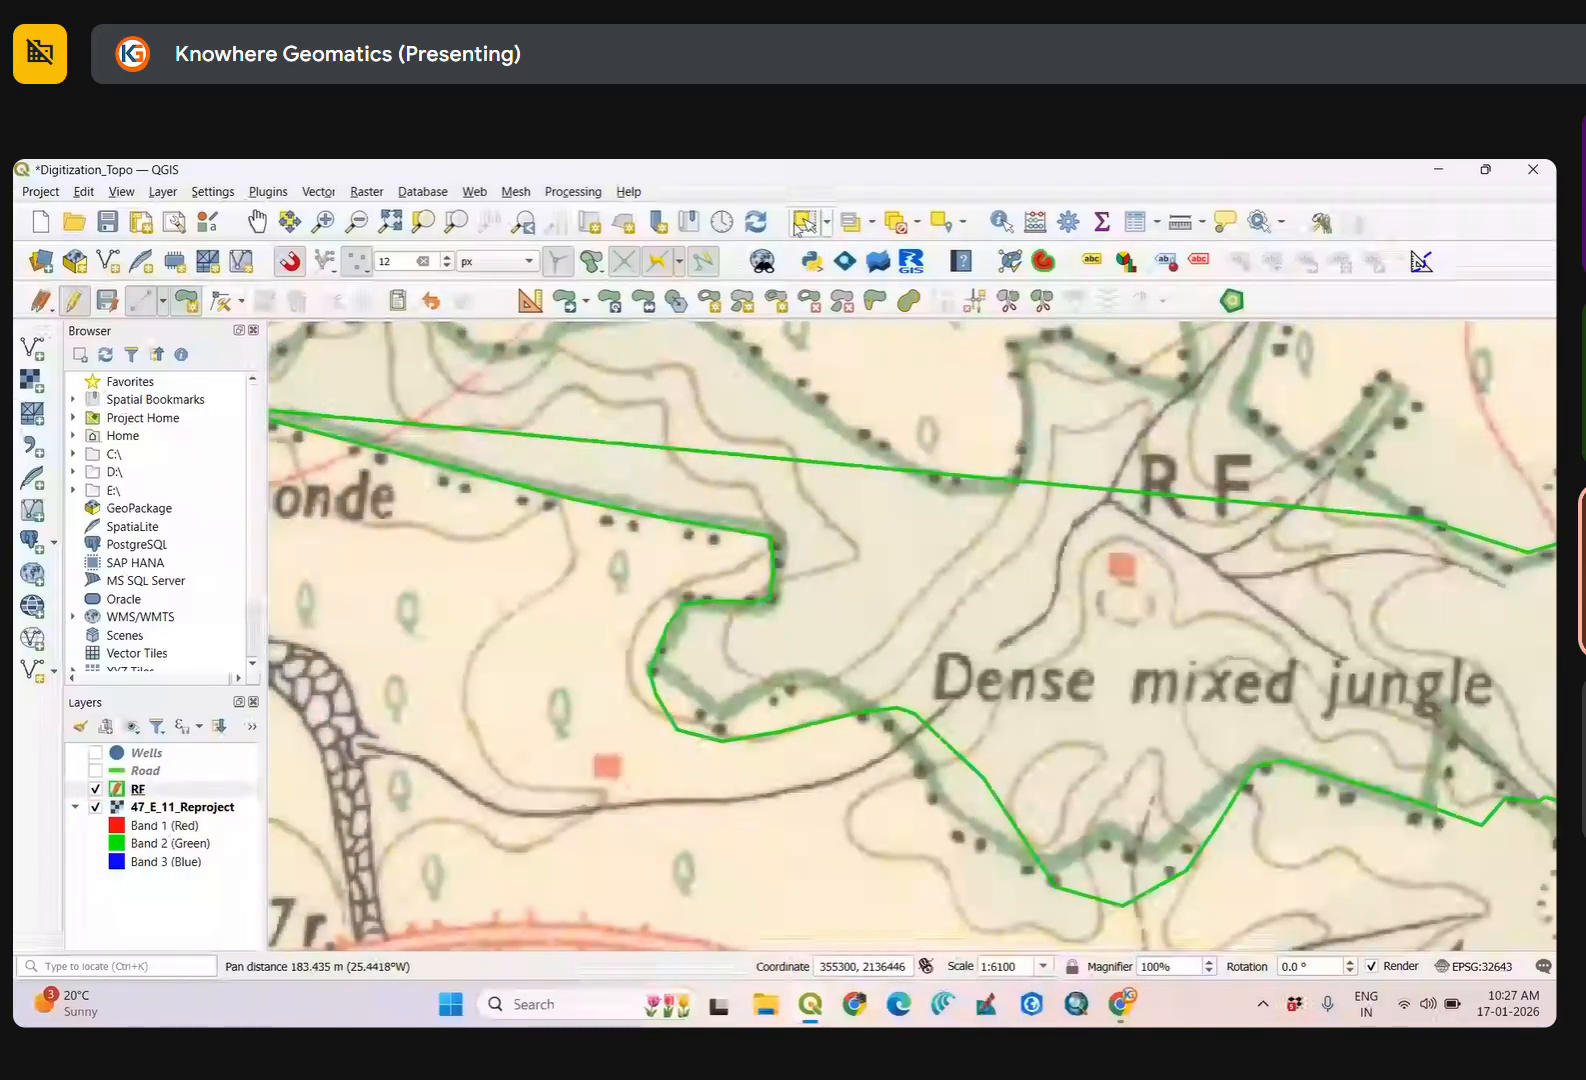
{"action": "left_click", "coordinate": [805, 222]}
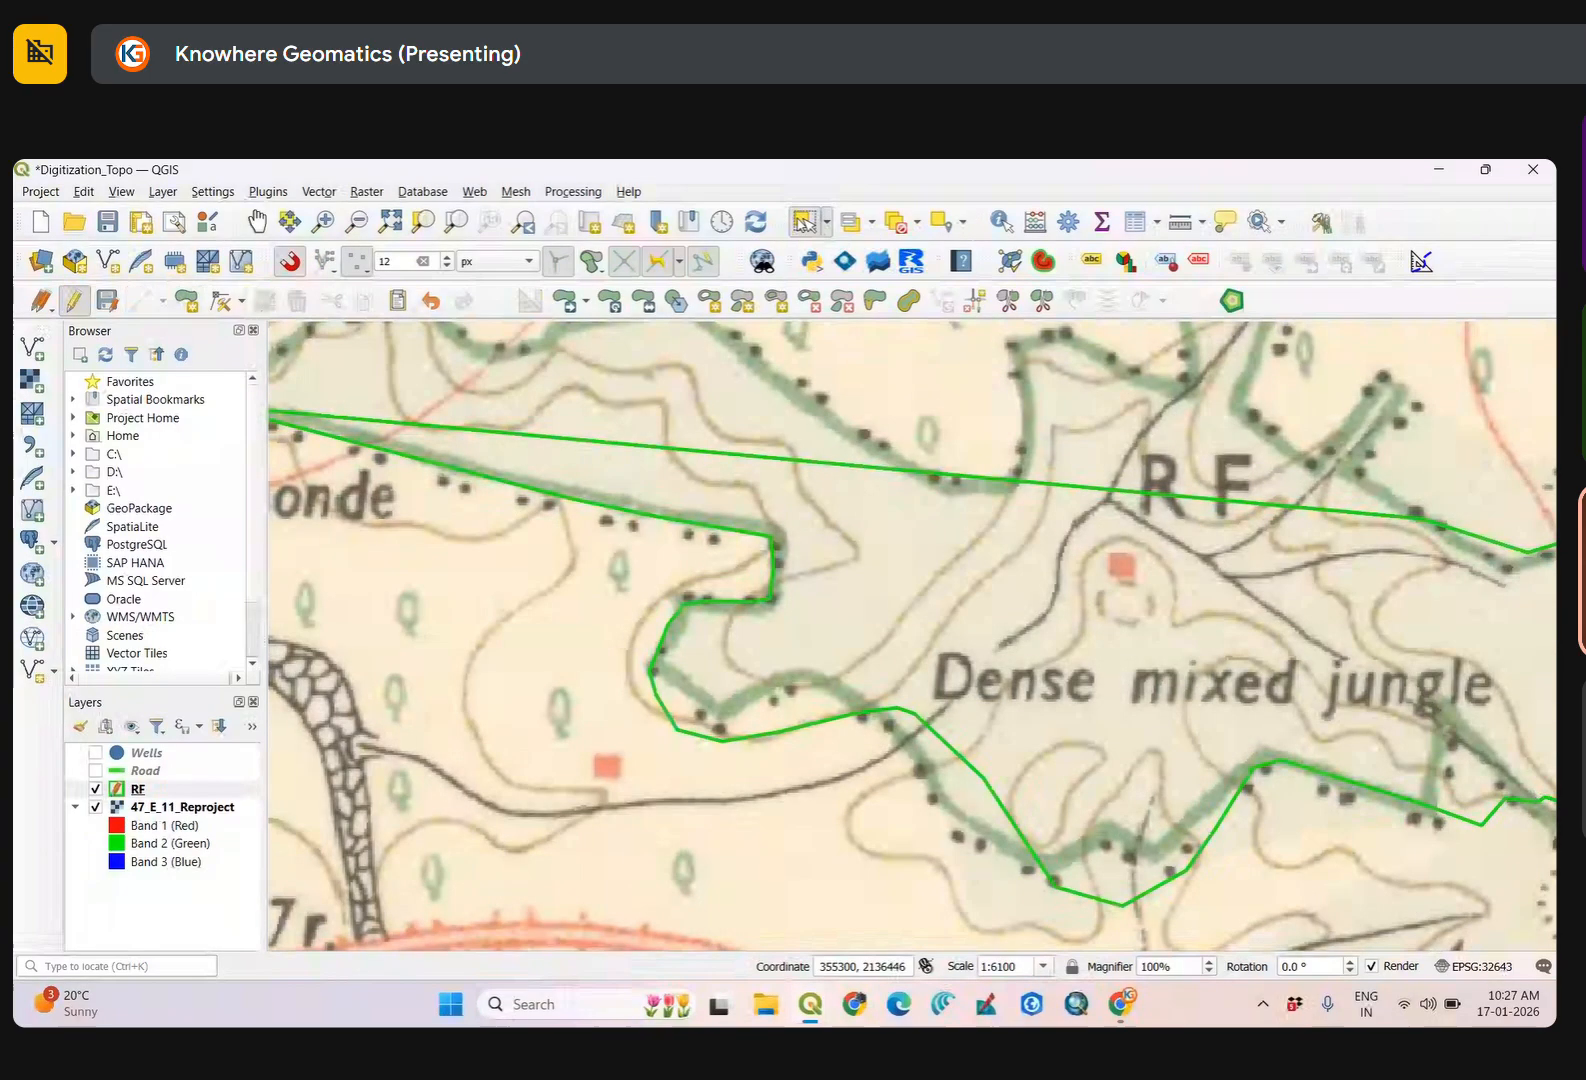
{"action": "left_click", "coordinate": [876, 503]}
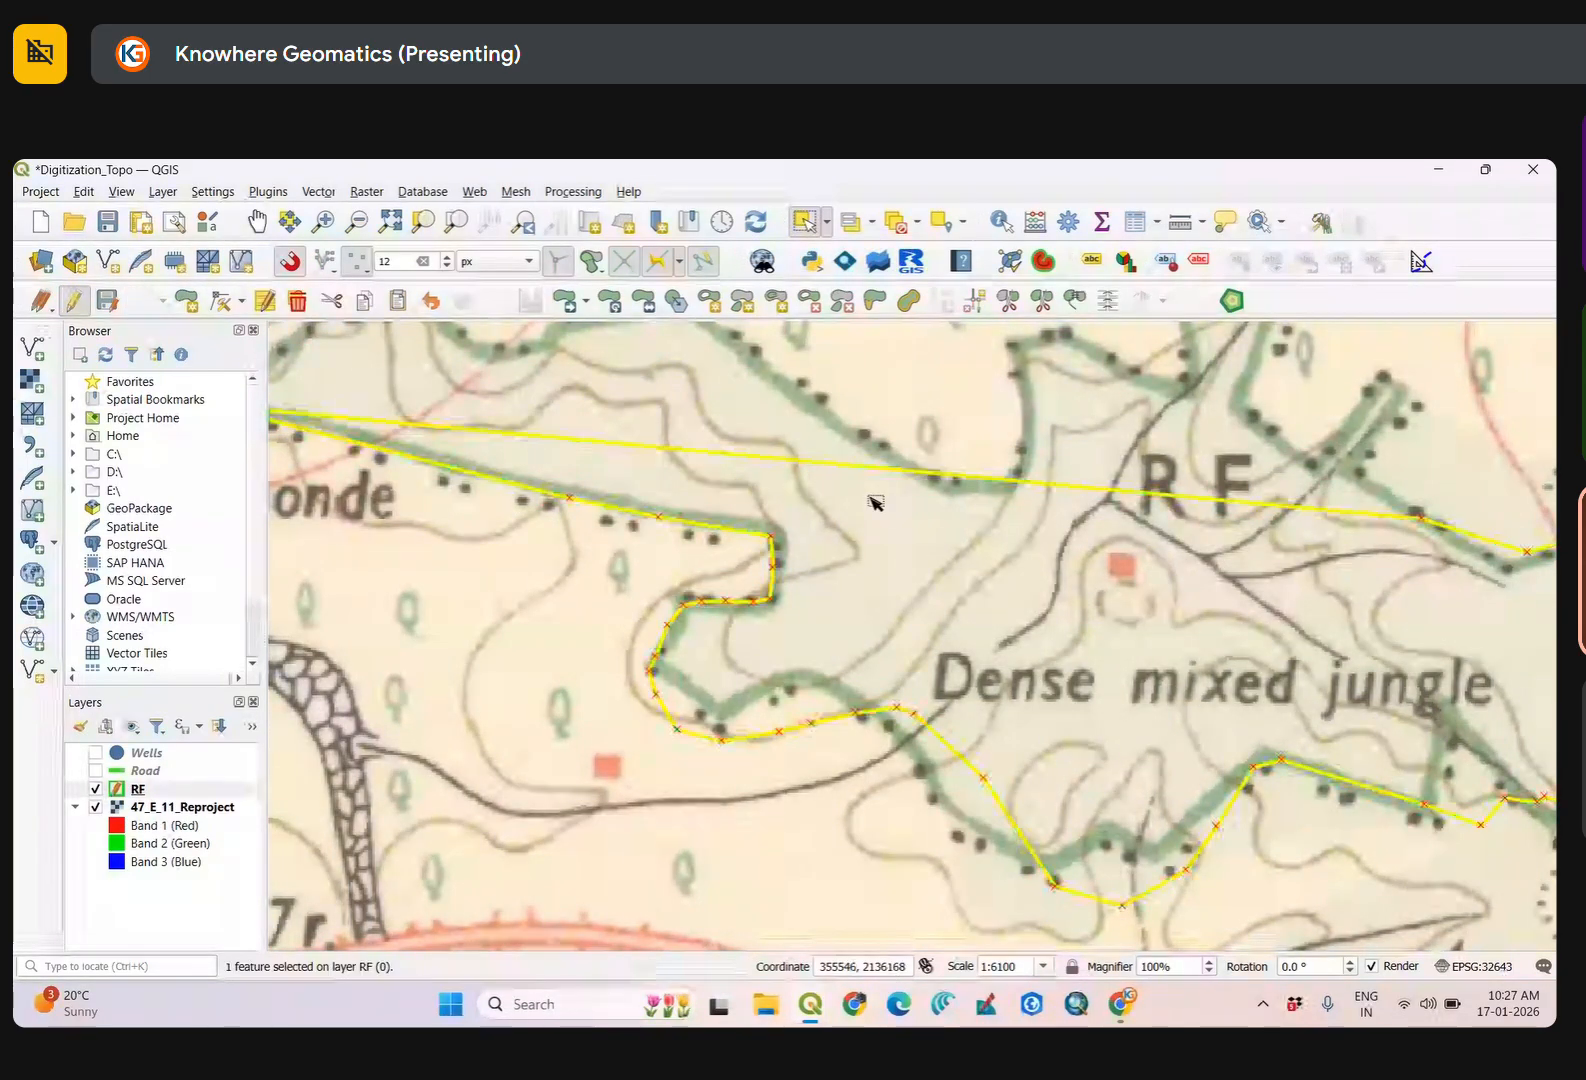
{"action": "scroll", "coordinate": [866, 590], "scroll_direction": "down", "scroll_amount": 2}
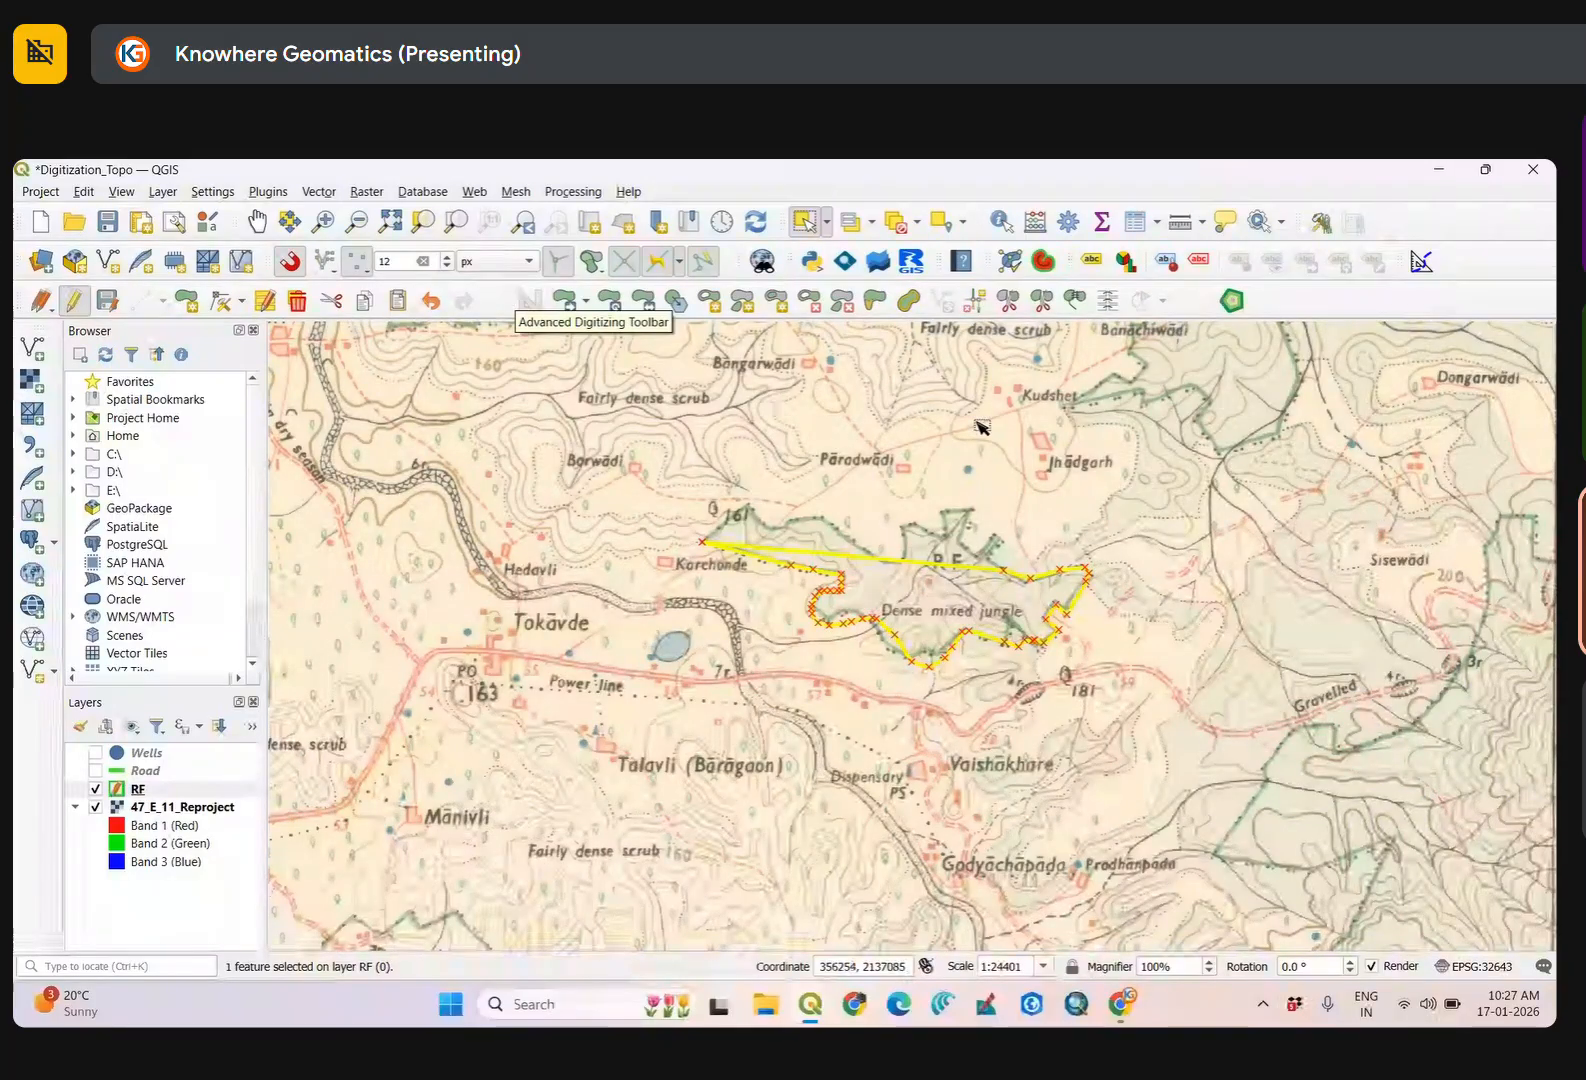
{"action": "left_click", "coordinate": [873, 306]}
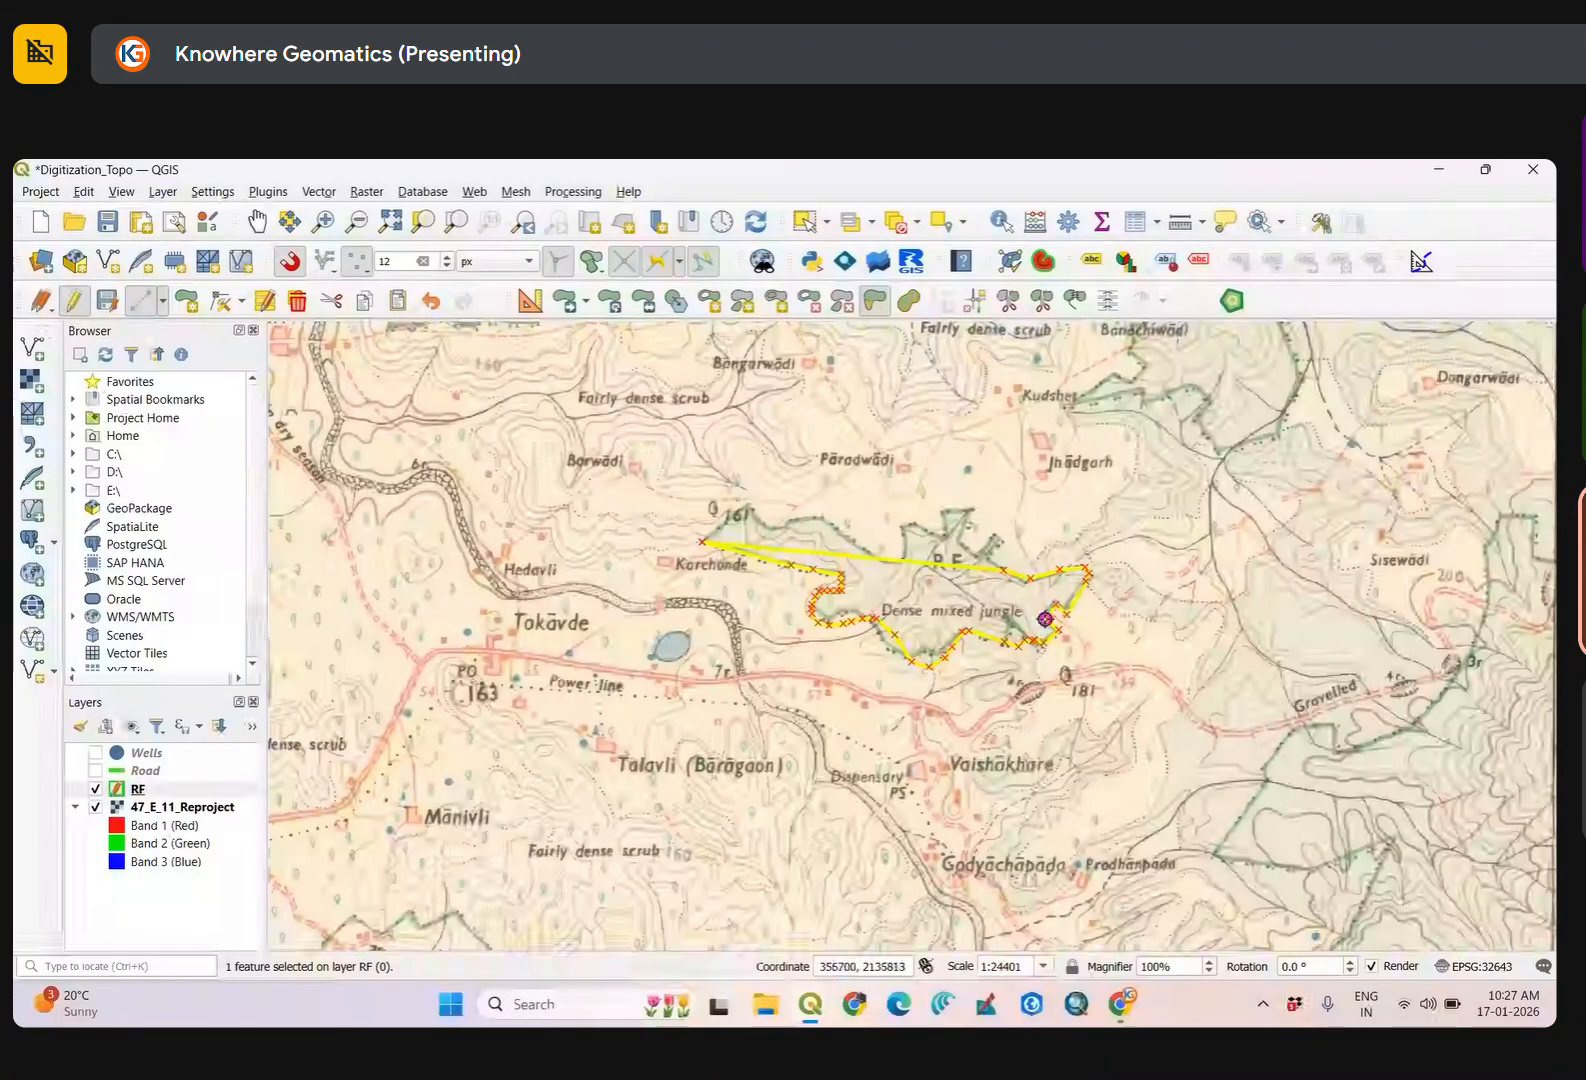
{"action": "scroll", "coordinate": [1050, 565], "scroll_direction": "up", "scroll_amount": 1}
{"action": "left_click_drag", "start_coordinate": [599, 665], "coordinate": [1048, 713]}
{"action": "scroll", "coordinate": [1048, 713], "scroll_direction": "up", "scroll_amount": 2}
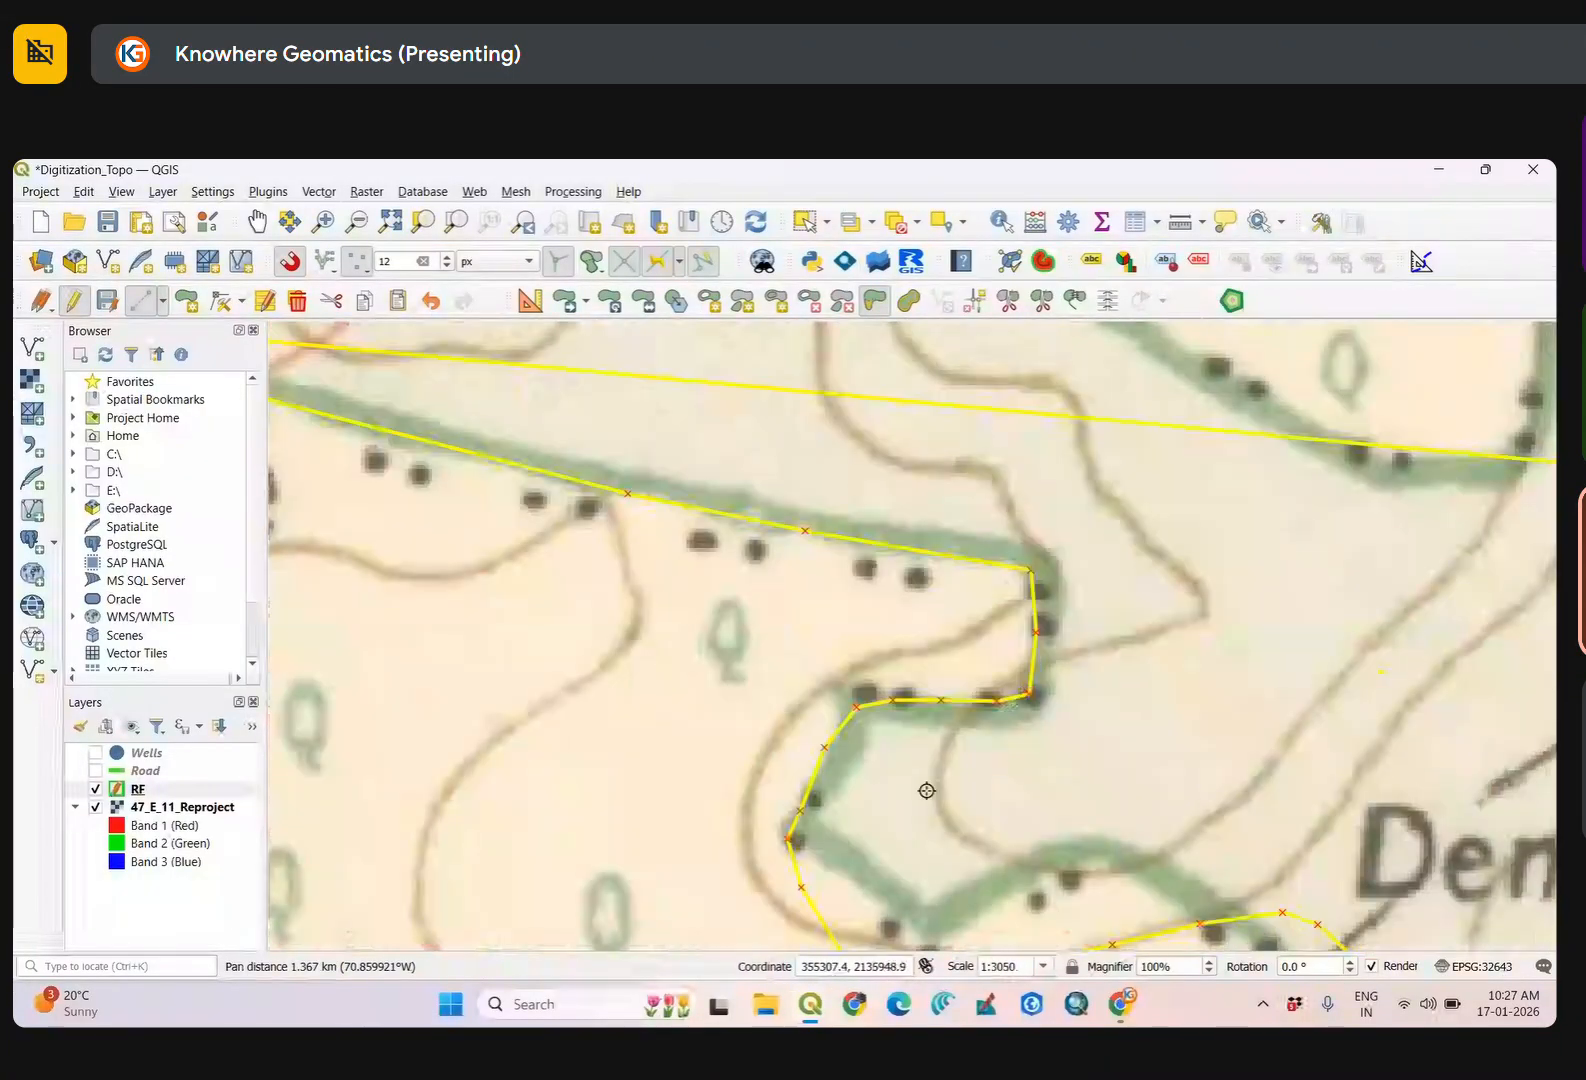
{"action": "left_click_drag", "start_coordinate": [927, 786], "coordinate": [917, 620]}
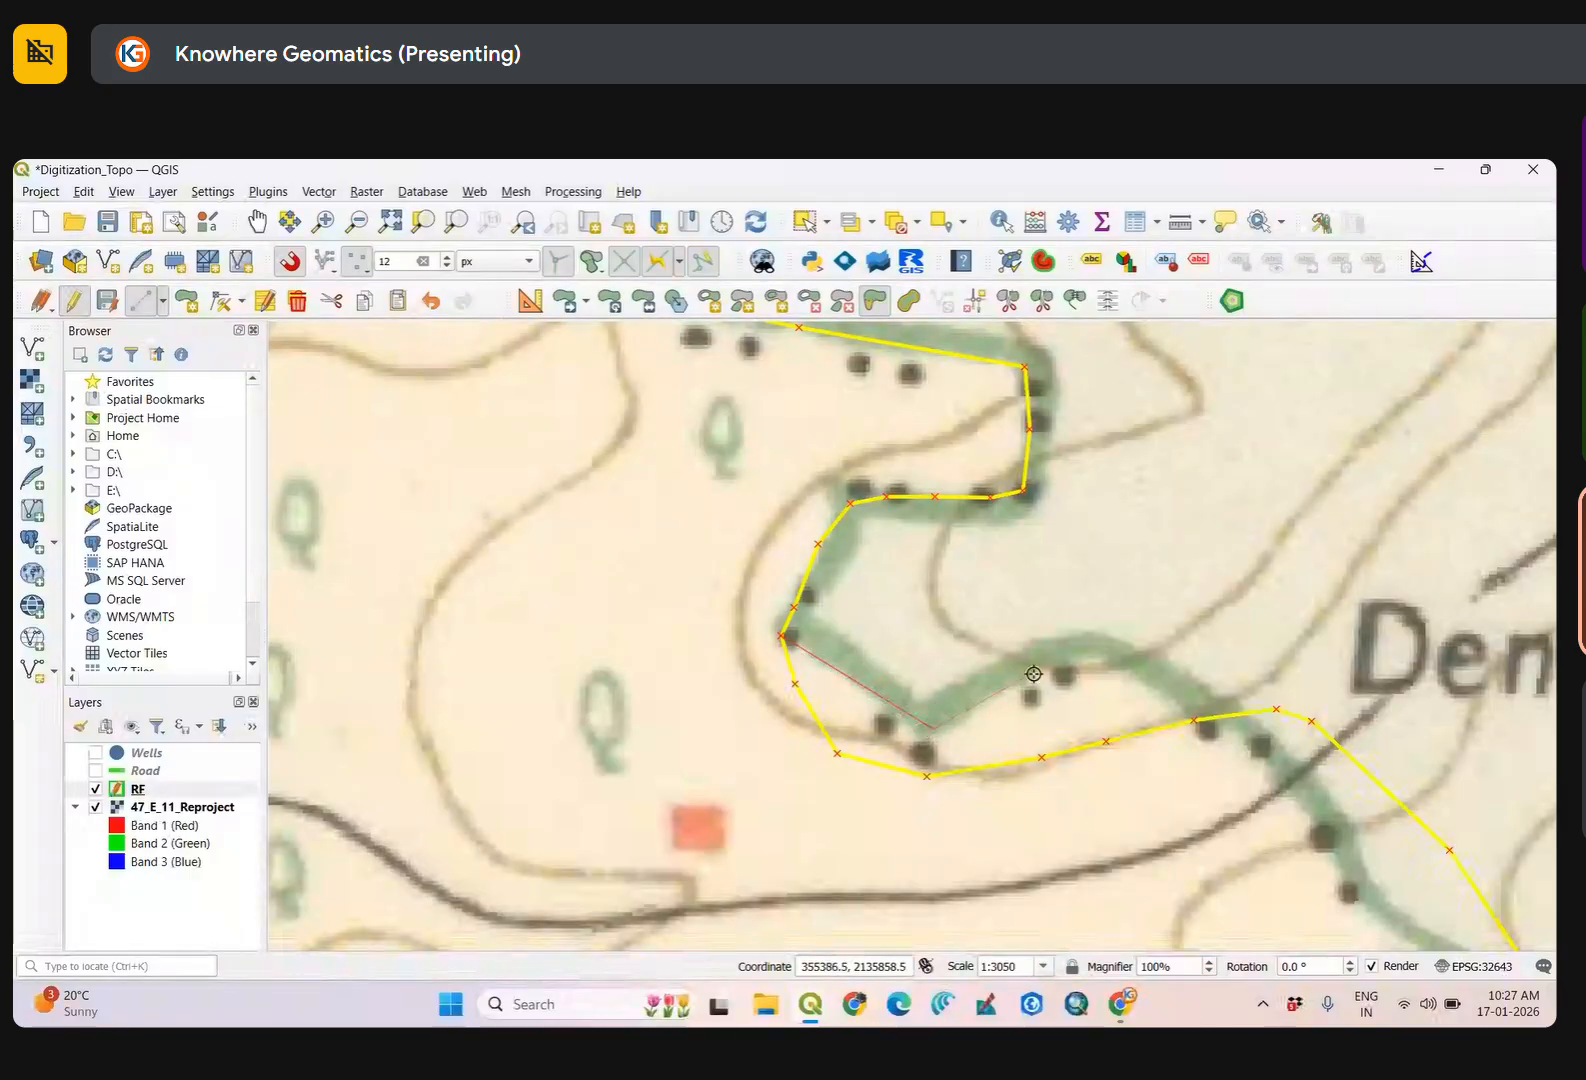
{"action": "left_click", "coordinate": [1065, 658]}
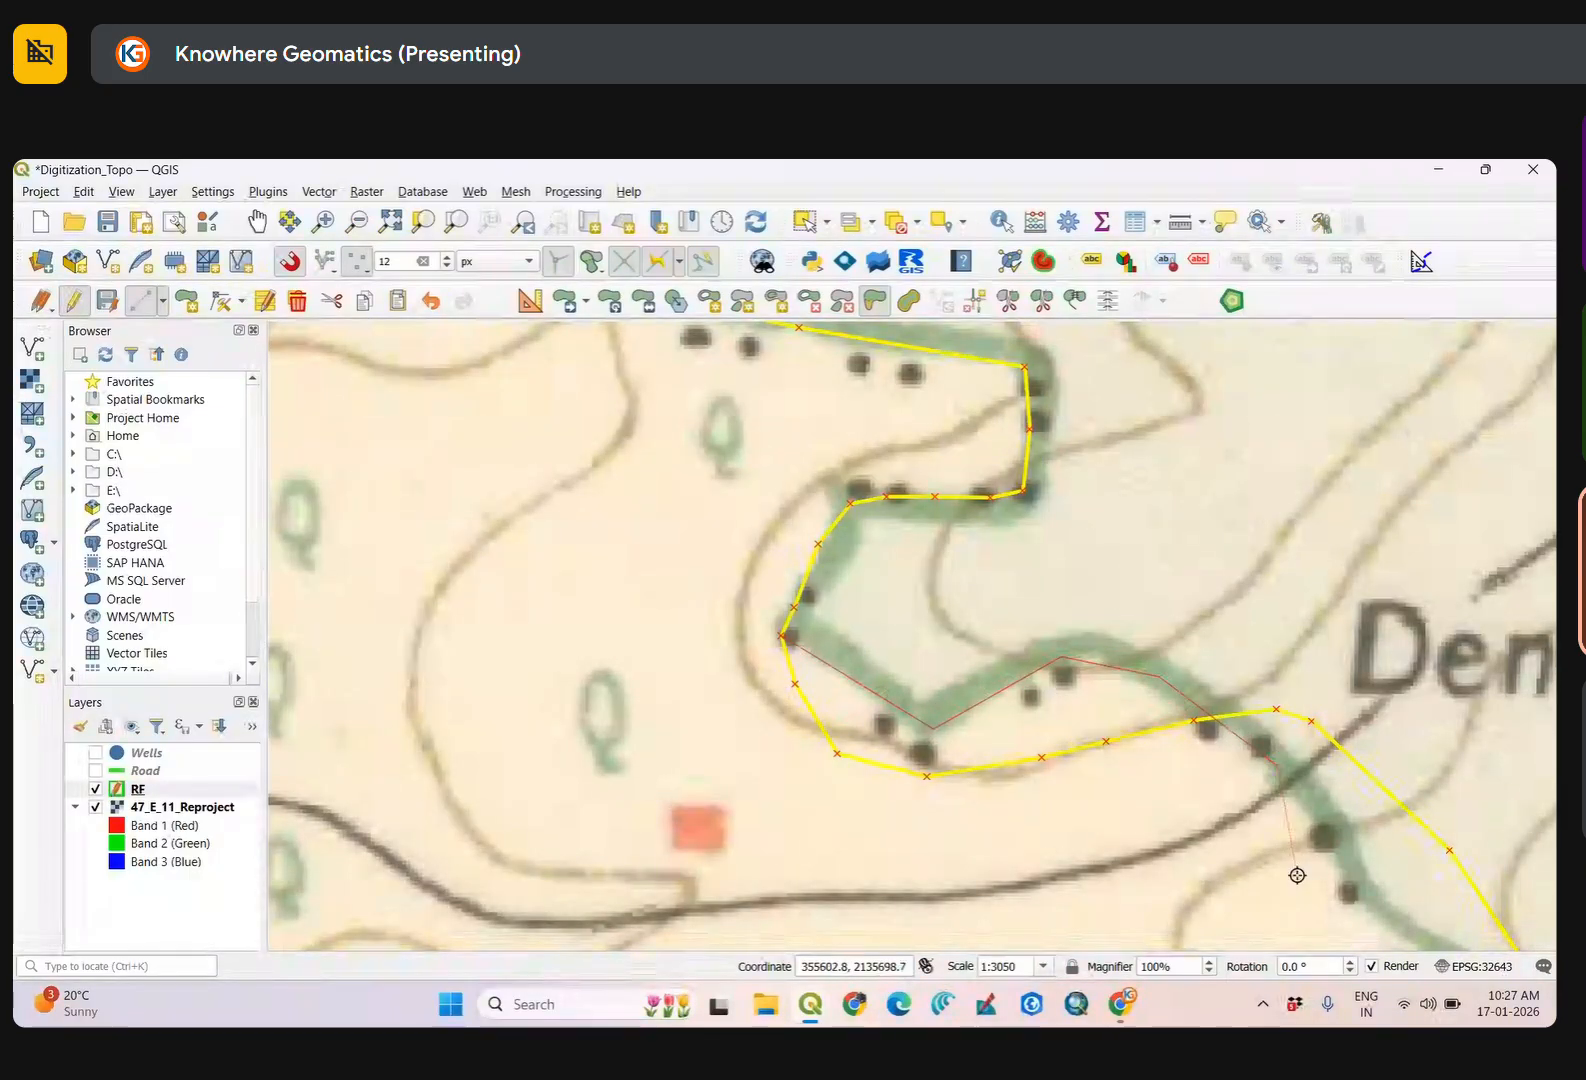
{"action": "left_click_drag", "start_coordinate": [1297, 875], "coordinate": [673, 571]}
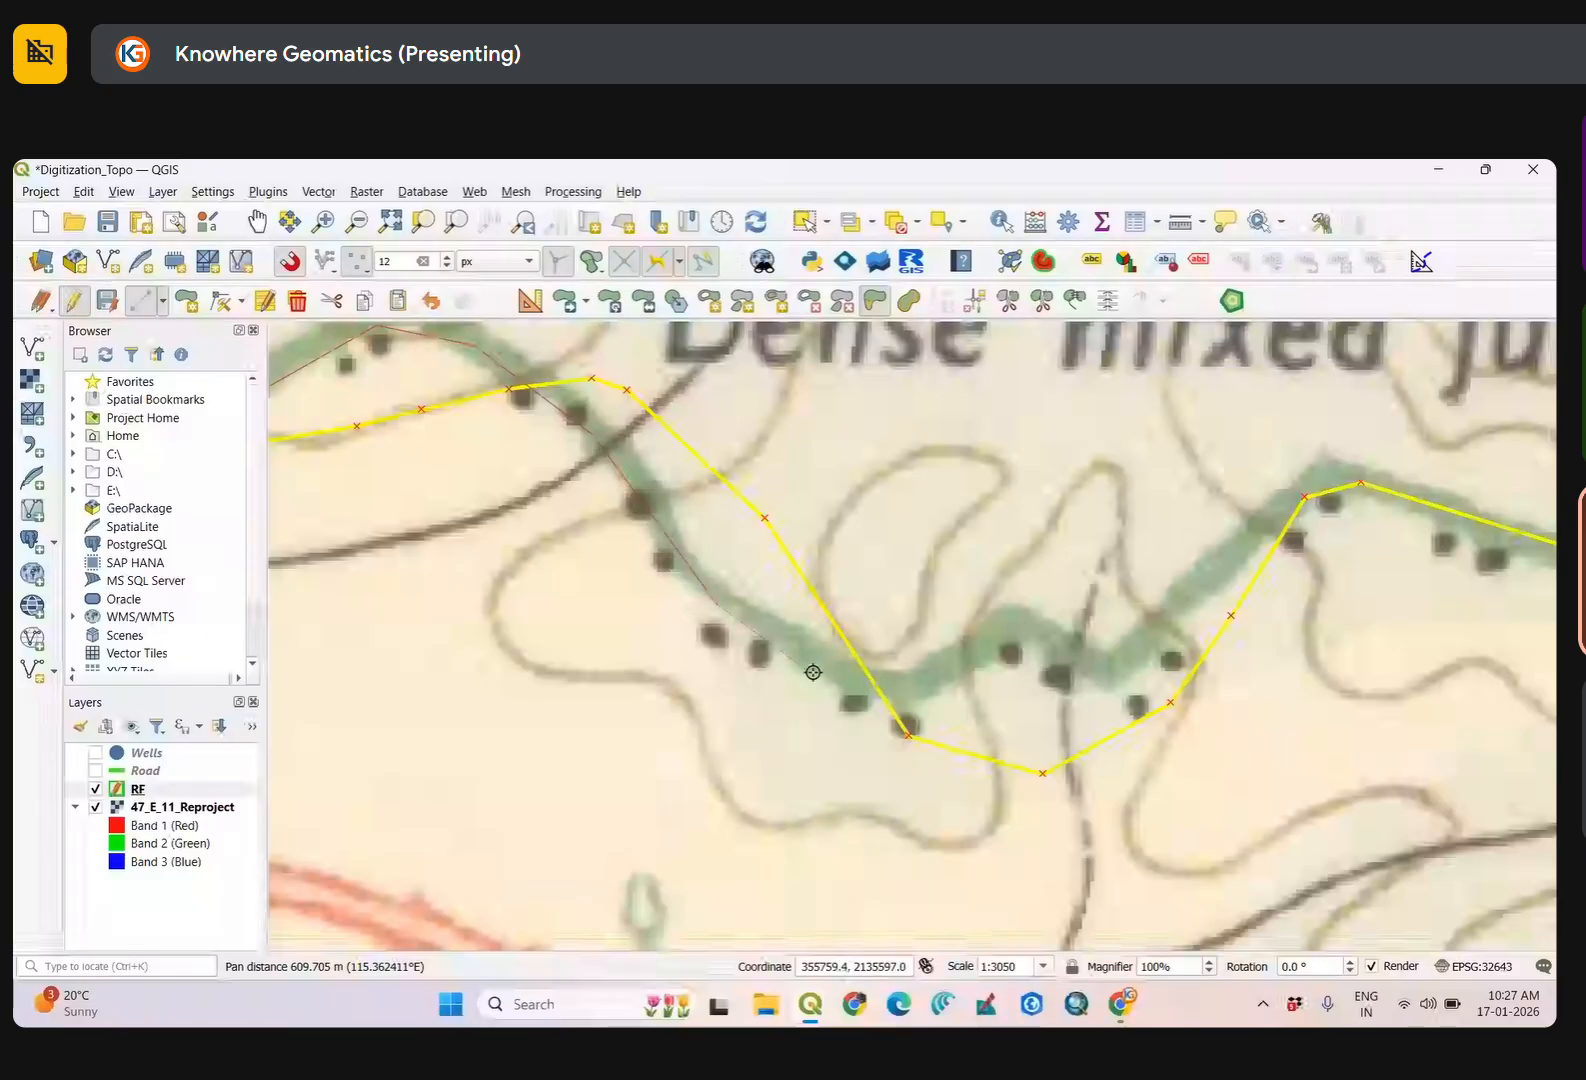
Continue the reshape line along the bottom of the southern lobe to the existing vertex below "Dense mixed jungle" and apply it.
{"action": "left_click", "coordinate": [899, 702]}
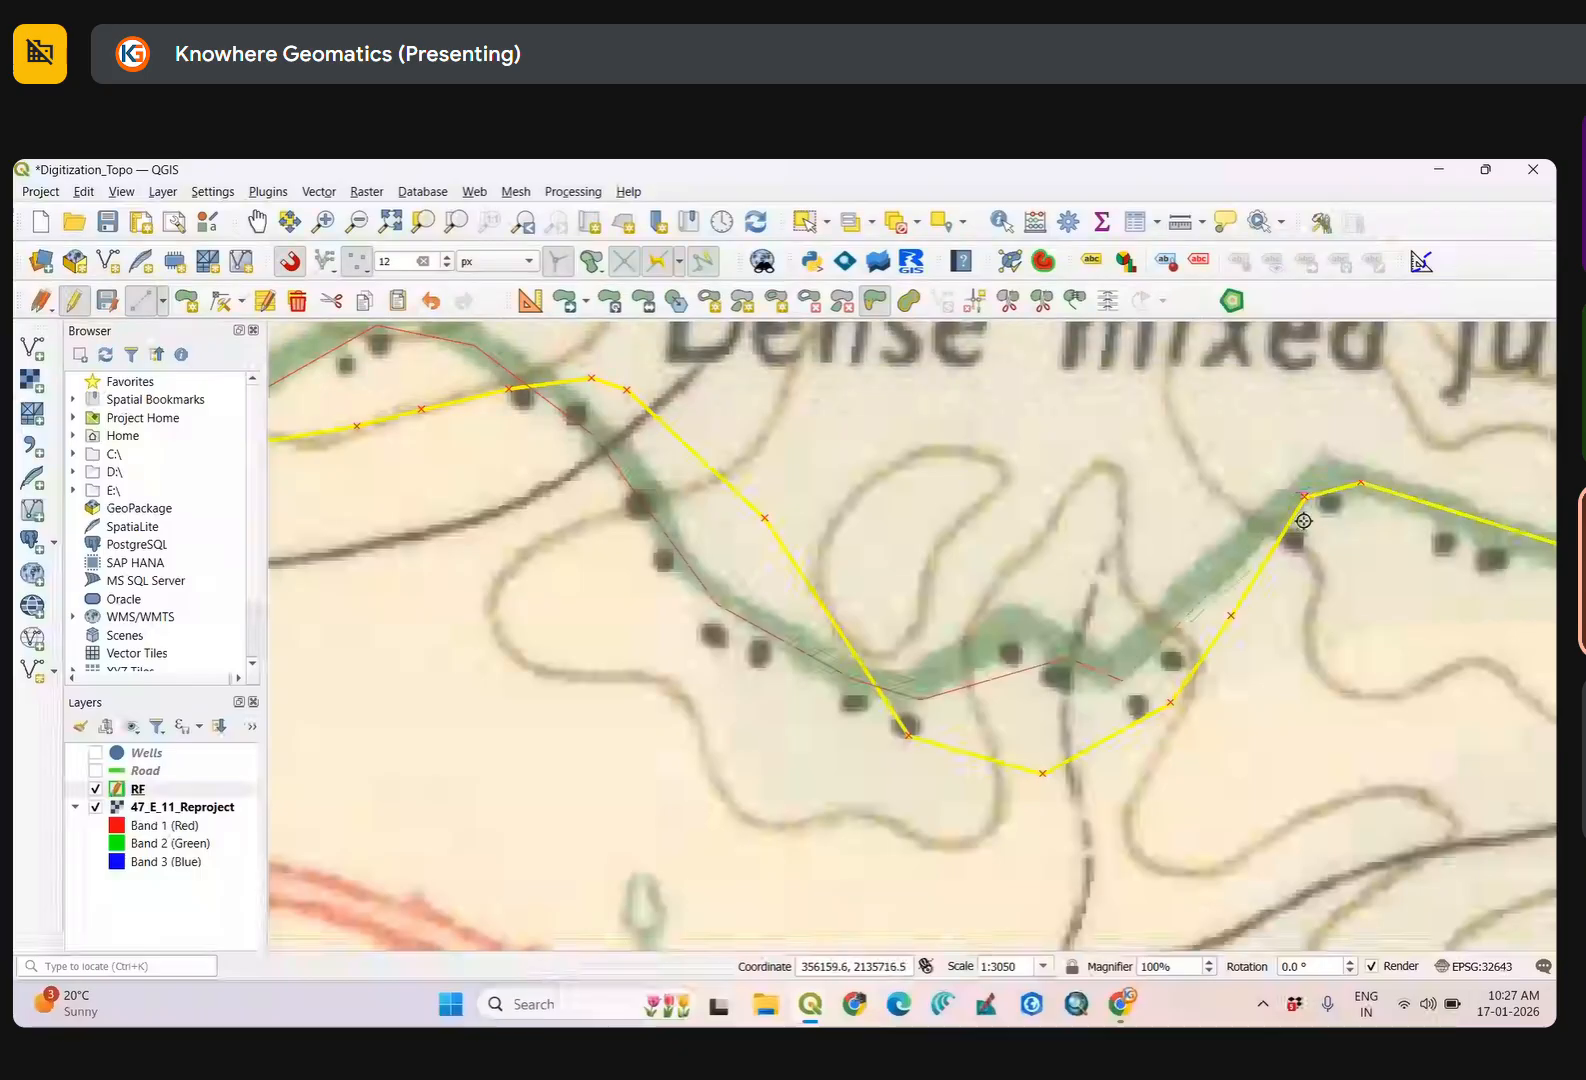
{"action": "left_click_drag", "start_coordinate": [1278, 517], "coordinate": [1193, 556]}
{"action": "scroll", "coordinate": [860, 641], "scroll_direction": "up", "scroll_amount": 1}
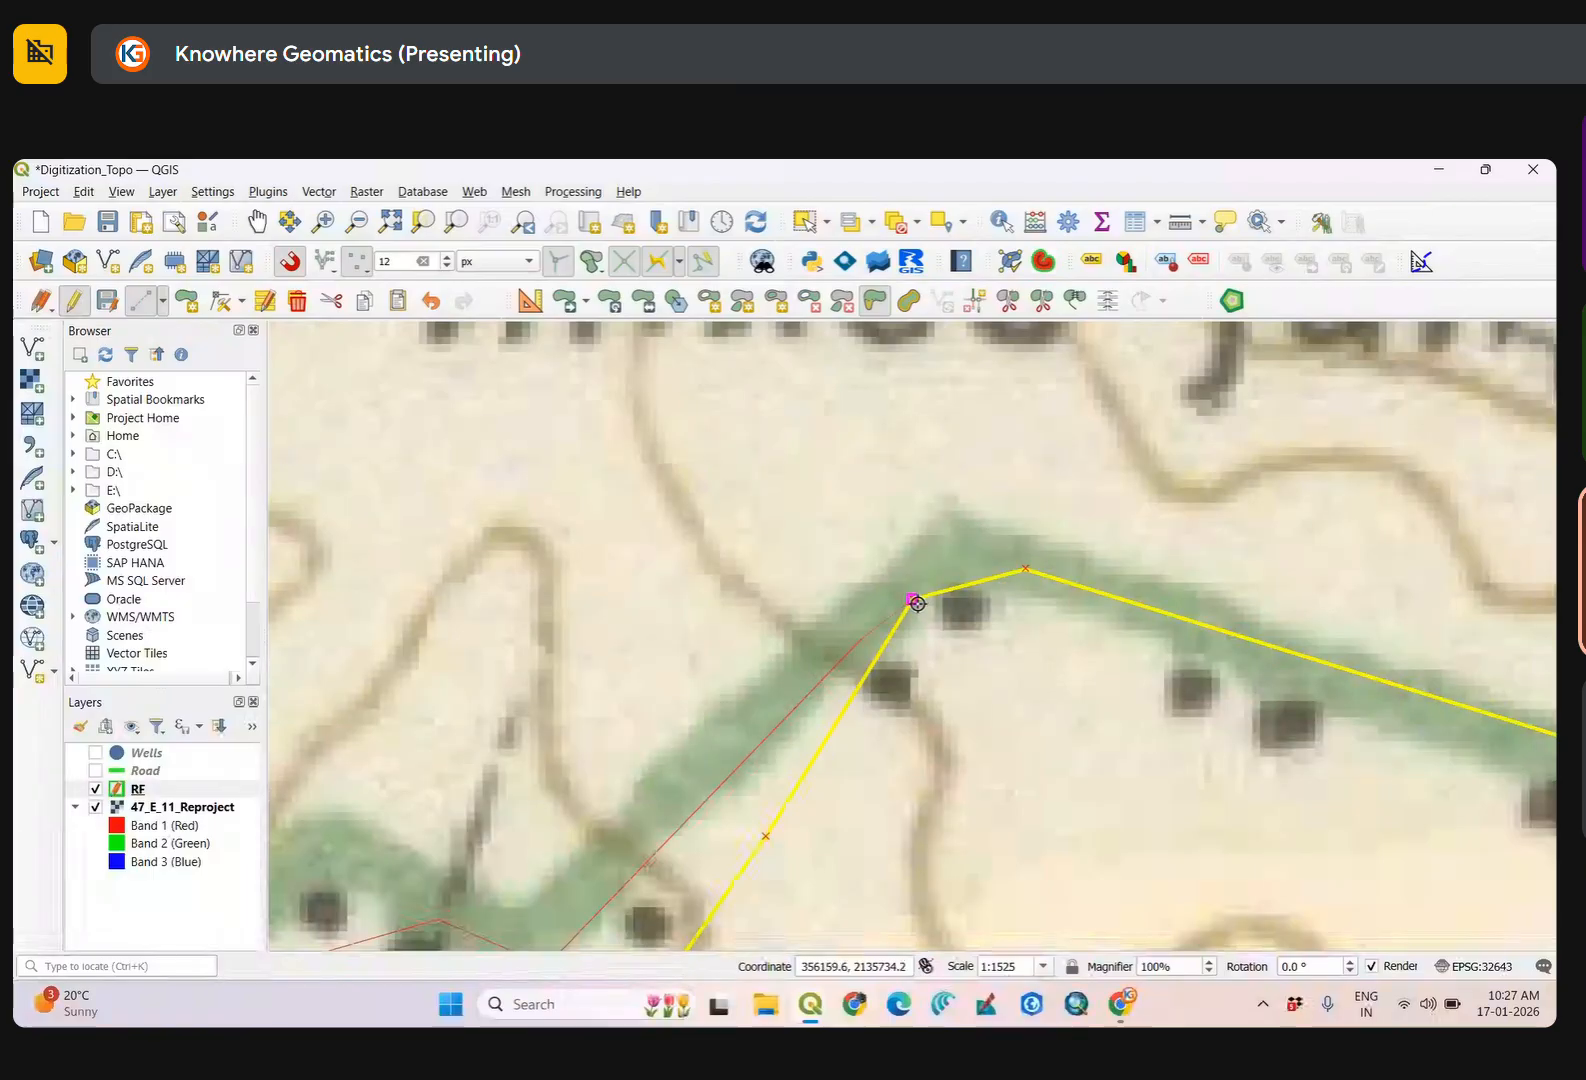
{"action": "scroll", "coordinate": [918, 602], "scroll_direction": "up", "scroll_amount": 1}
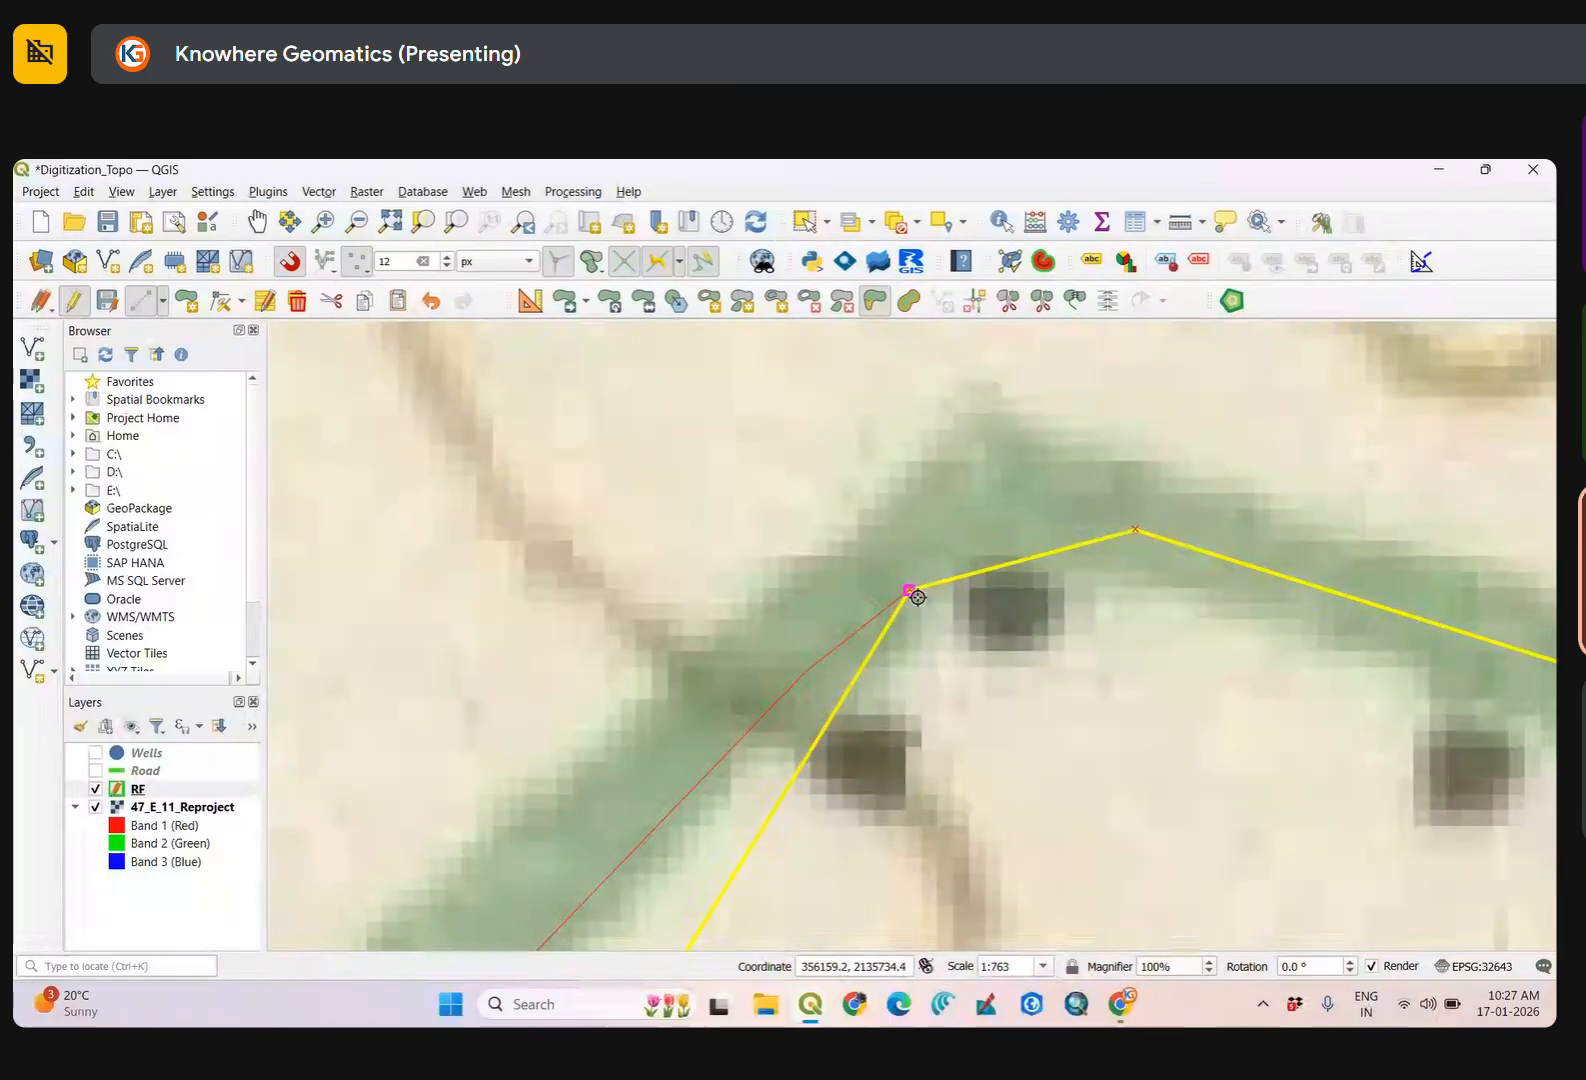
{"action": "scroll", "coordinate": [918, 597], "scroll_direction": "down", "scroll_amount": 3}
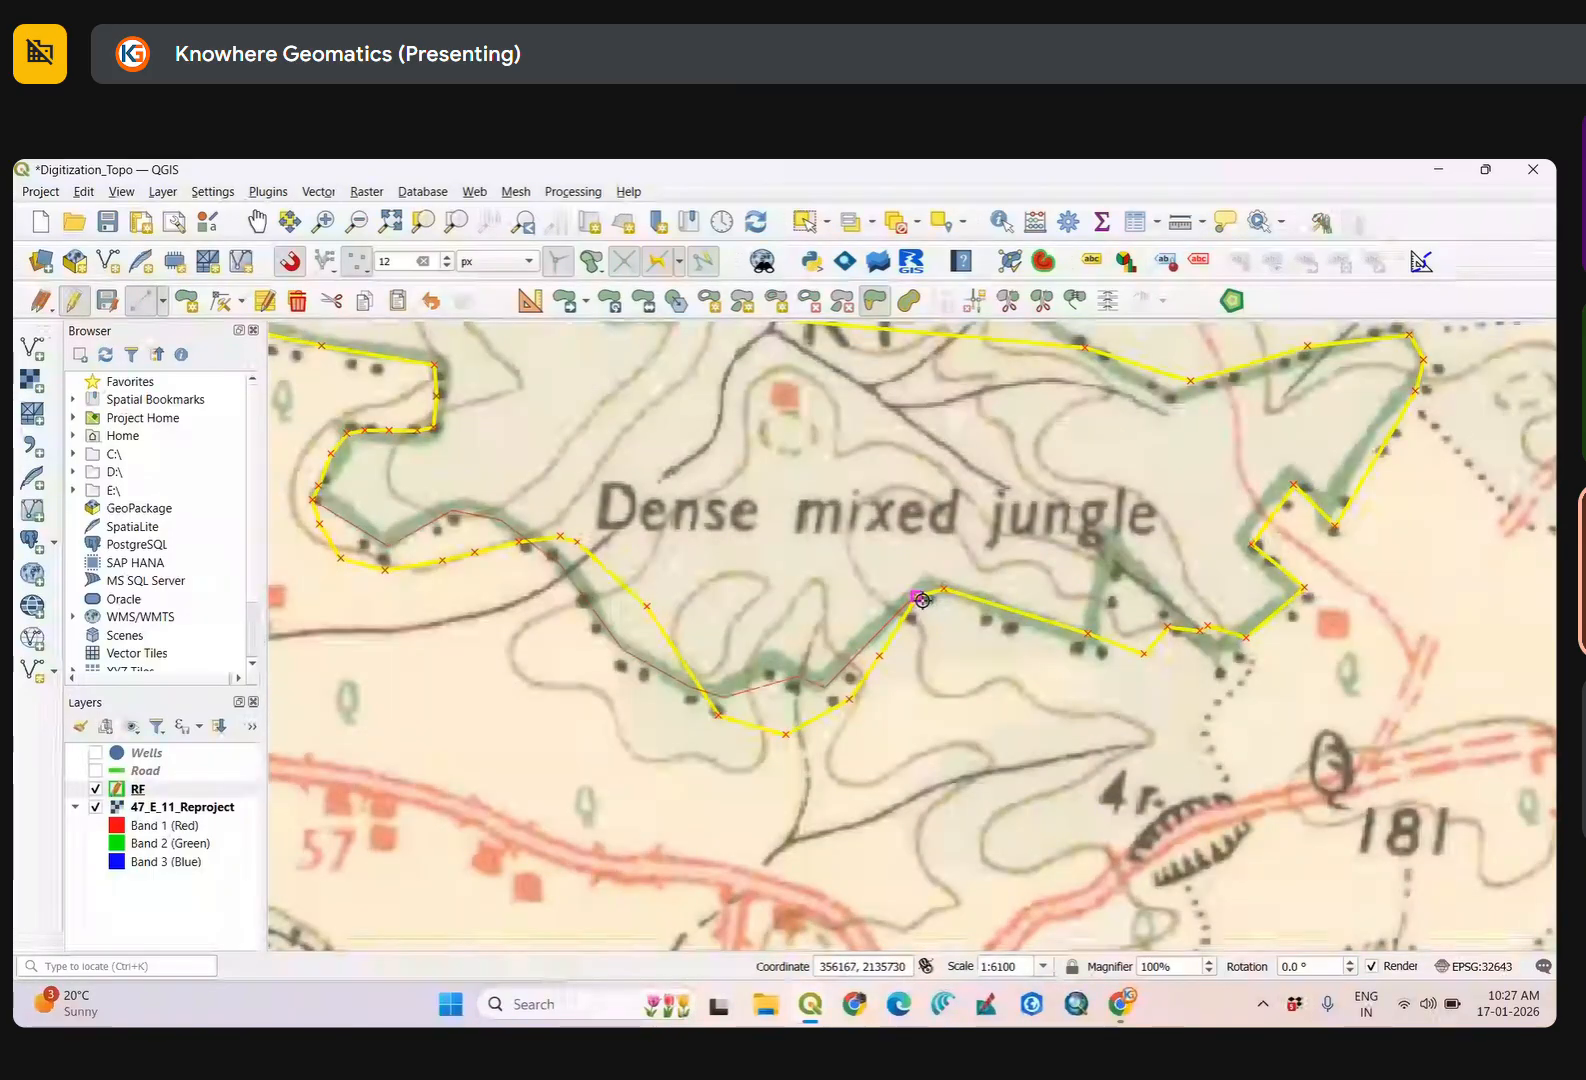
{"action": "mouse_move", "coordinate": [693, 617]}
{"action": "left_mouse_down"}
{"action": "mouse_move", "coordinate": [1130, 684]}
{"action": "mouse_move", "coordinate": [704, 641]}
{"action": "left_mouse_up"}
{"action": "left_click_drag", "start_coordinate": [866, 643], "coordinate": [595, 672]}
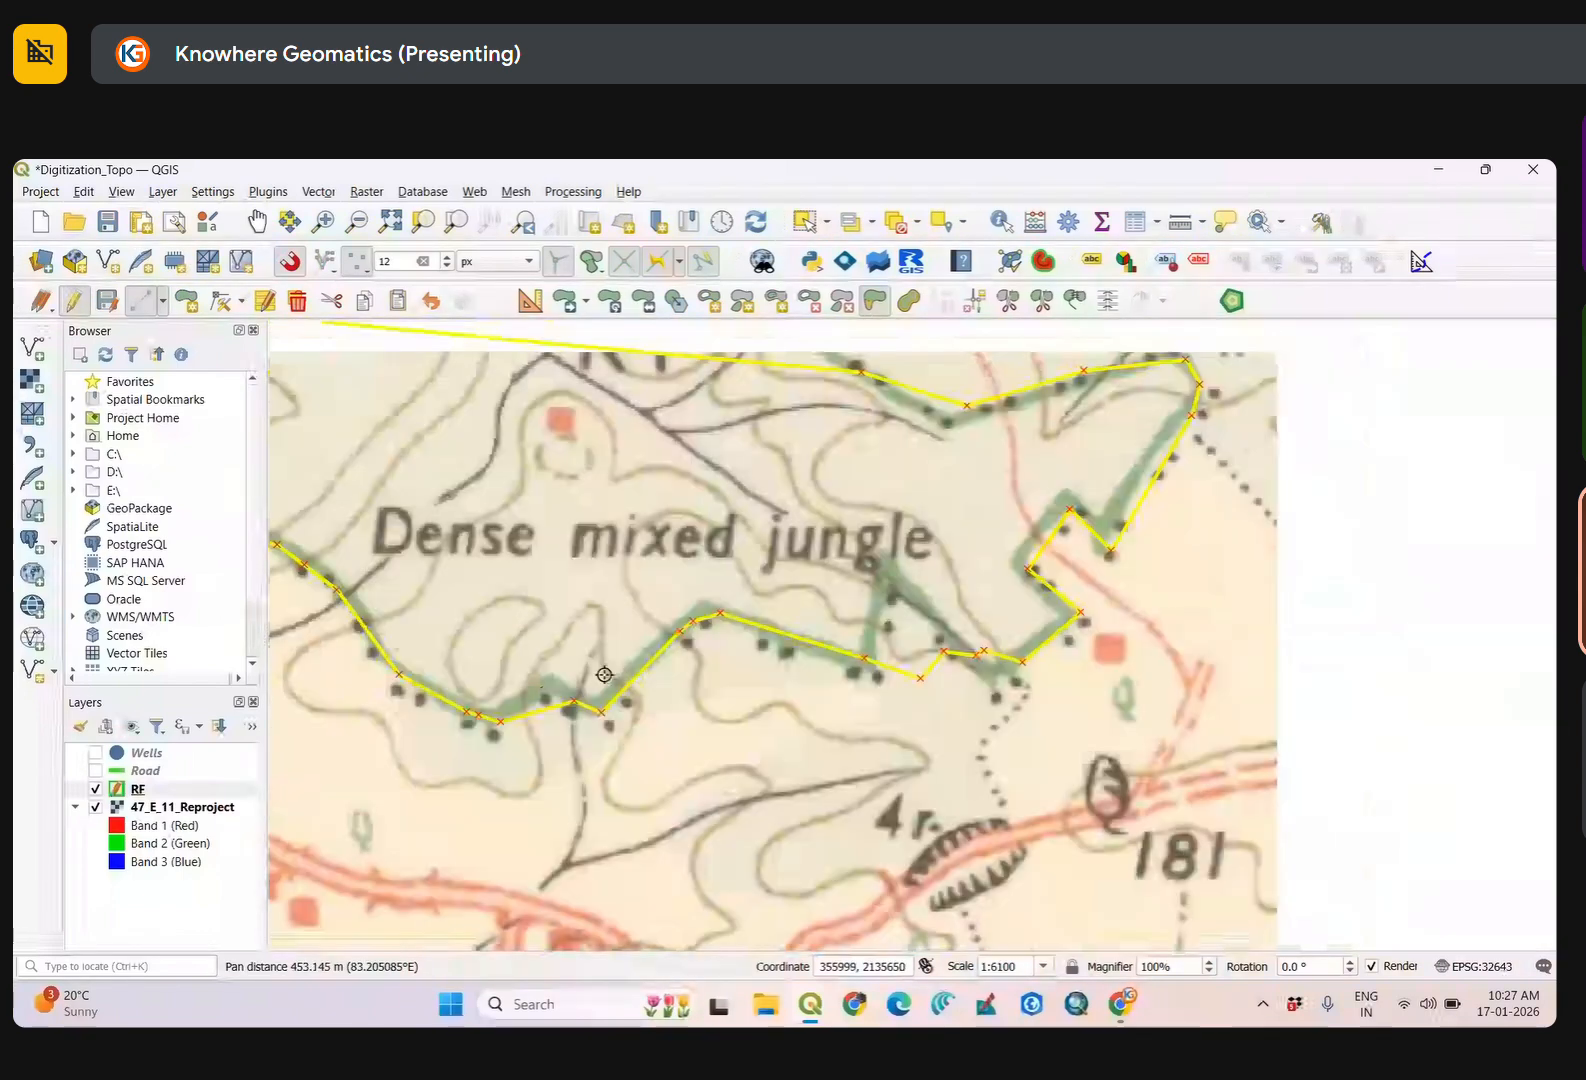
Reshape the southeastern edge around the narrow inlet and out to the printed corner, ending on the polygon vertex southwest of the red building.
{"action": "scroll", "coordinate": [846, 654], "scroll_direction": "up", "scroll_amount": 1}
{"action": "scroll", "coordinate": [895, 675], "scroll_direction": "up", "scroll_amount": 1}
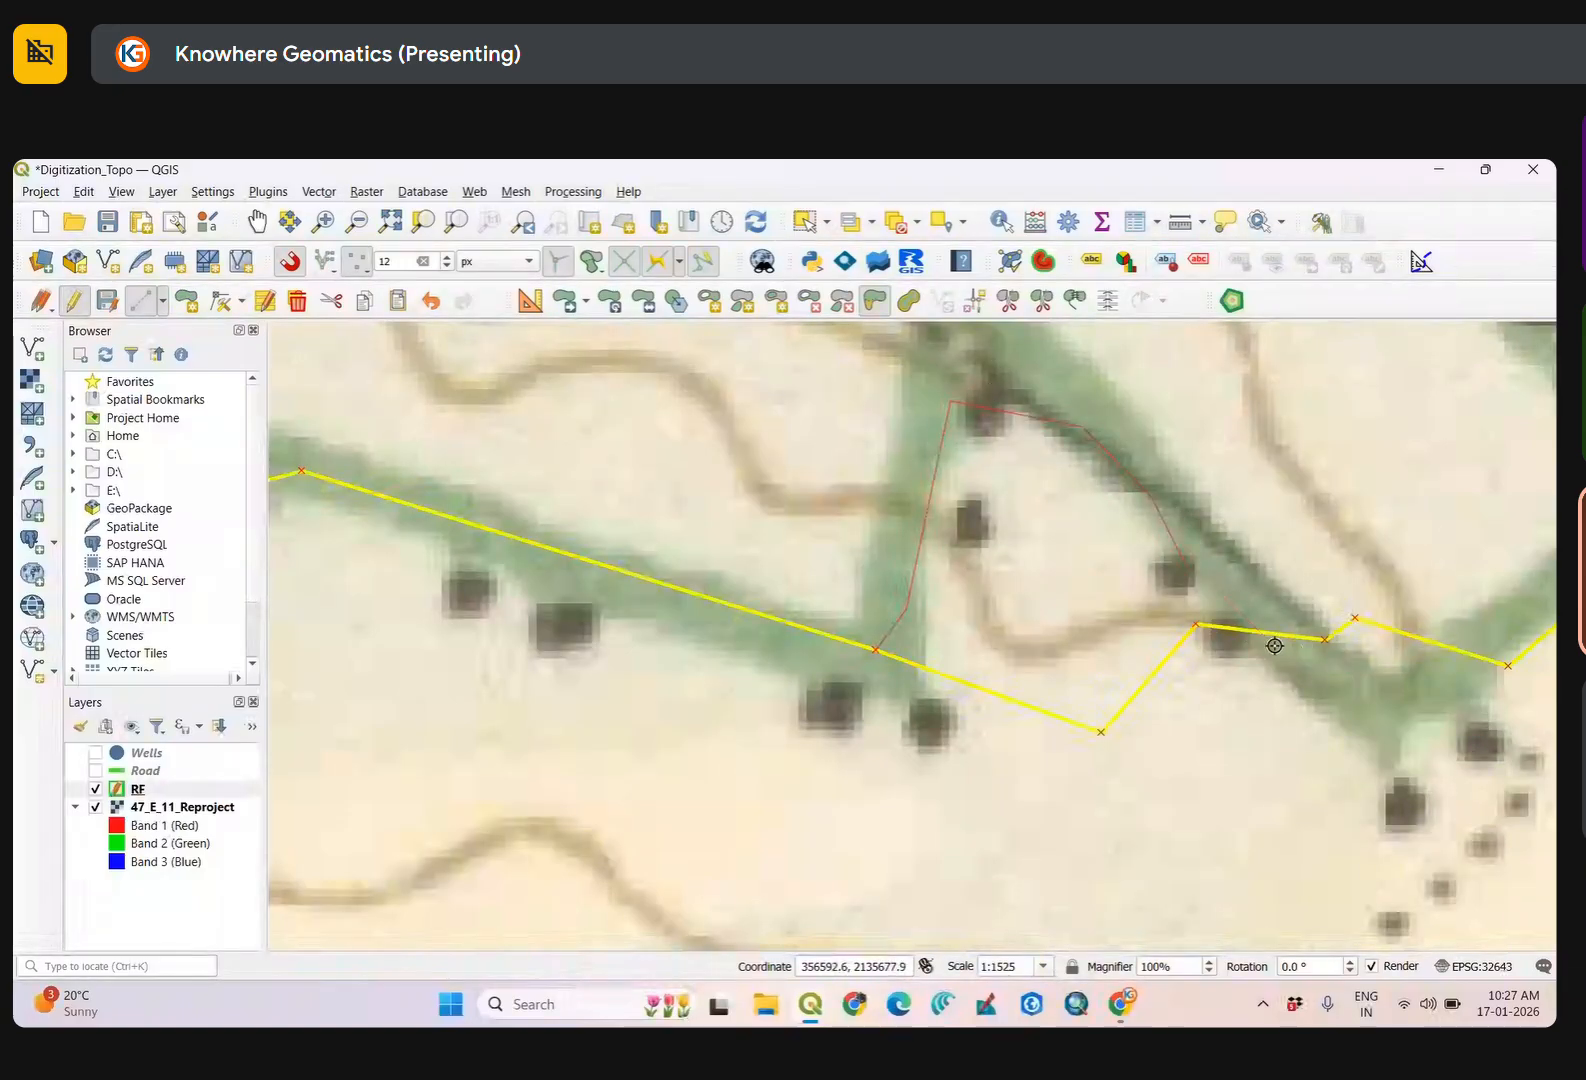
{"action": "left_click_drag", "start_coordinate": [1295, 663], "coordinate": [850, 577]}
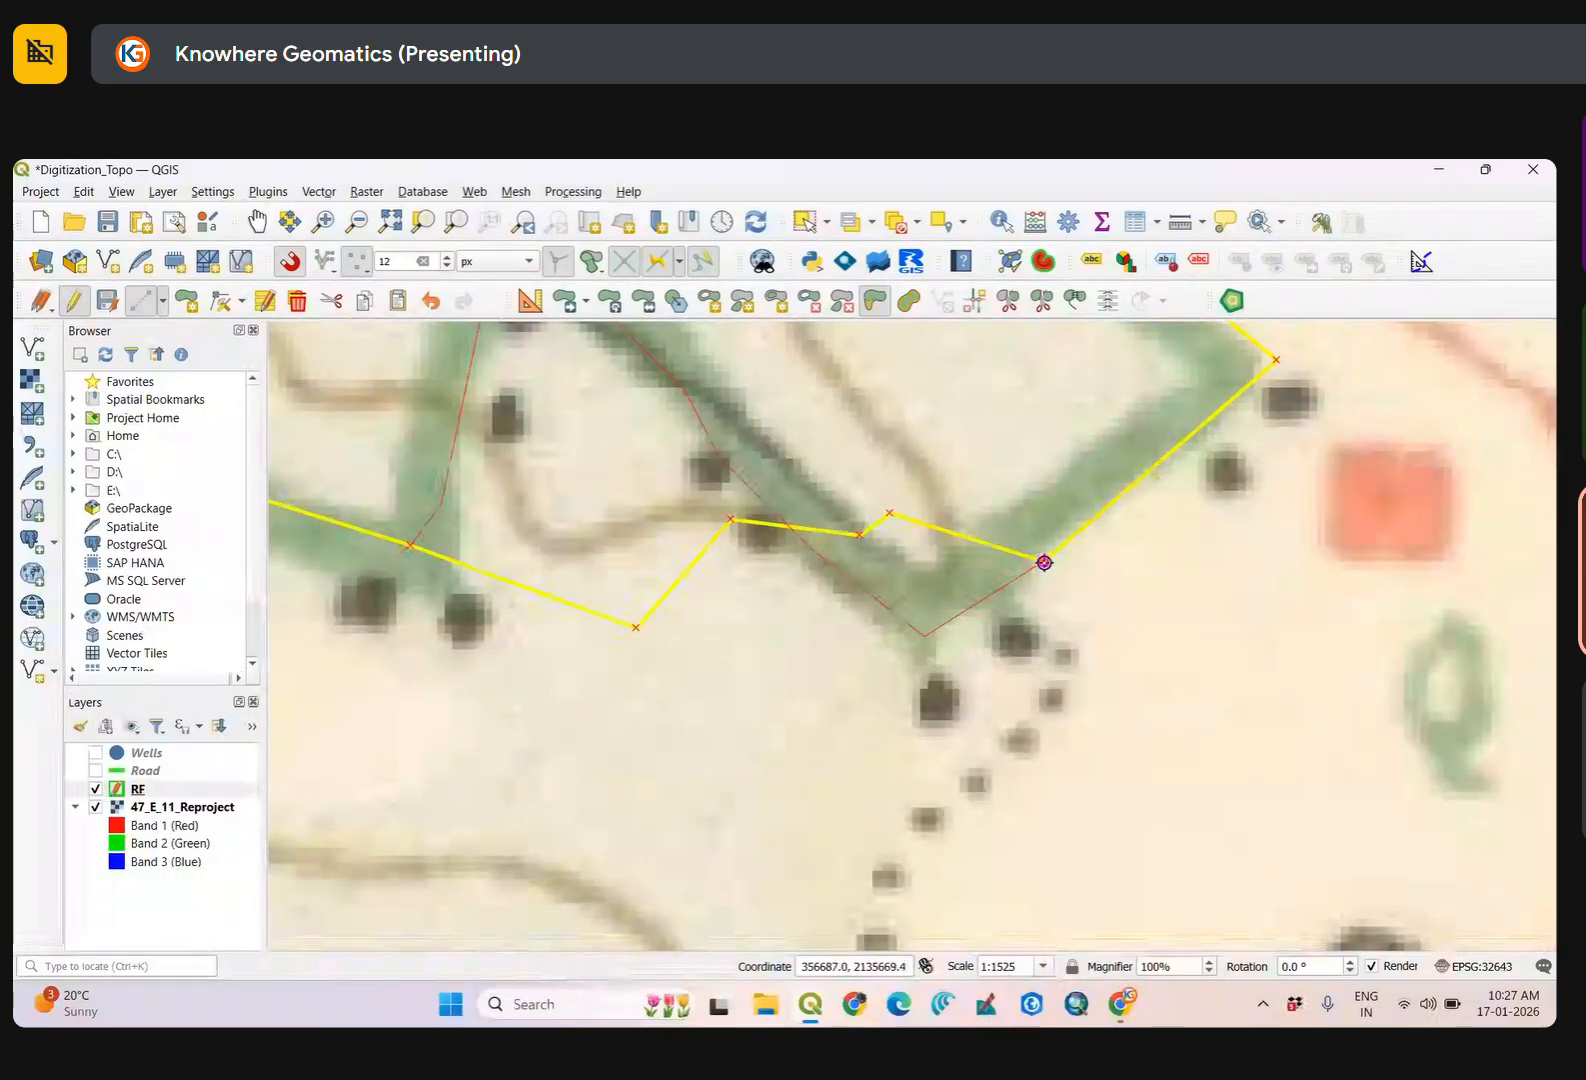
{"action": "left_click", "coordinate": [1044, 562]}
{"action": "right_click", "coordinate": [1044, 562]}
{"action": "scroll", "coordinate": [662, 531], "scroll_direction": "down", "scroll_amount": 4}
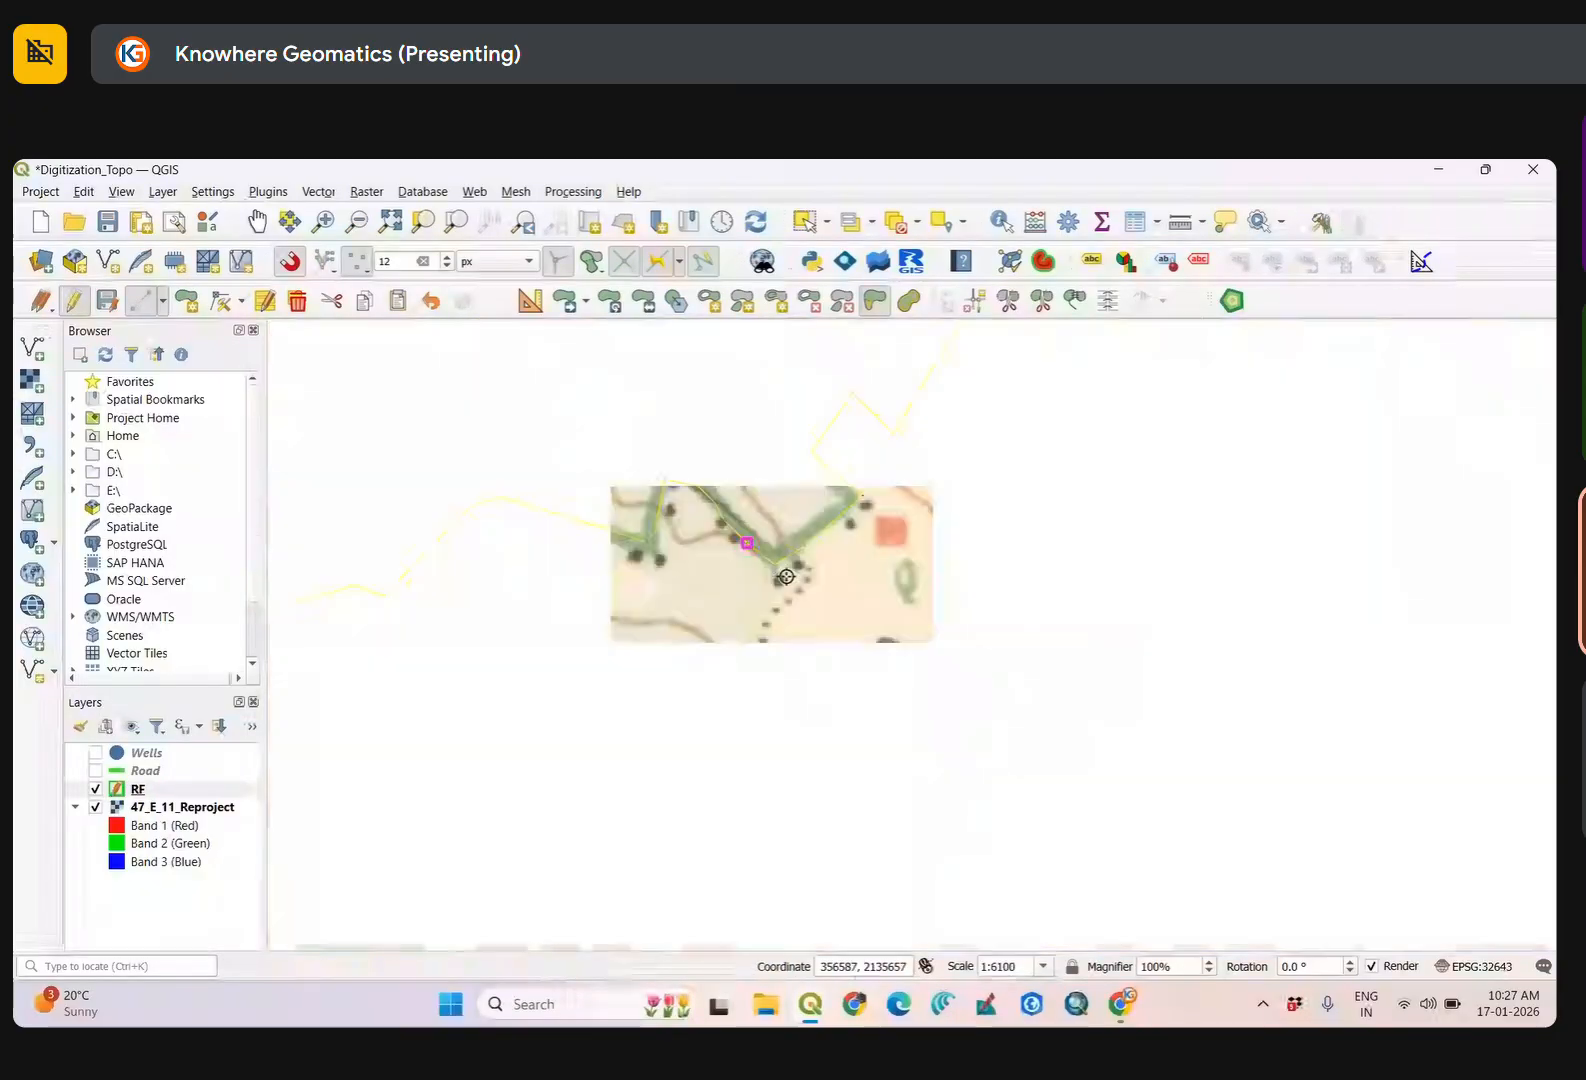
Start reshaping the northern edge from the vertex west of the northeastern tip, tracing the printed boundary westward across the red track.
{"action": "scroll", "coordinate": [830, 571], "scroll_direction": "up", "scroll_amount": 2}
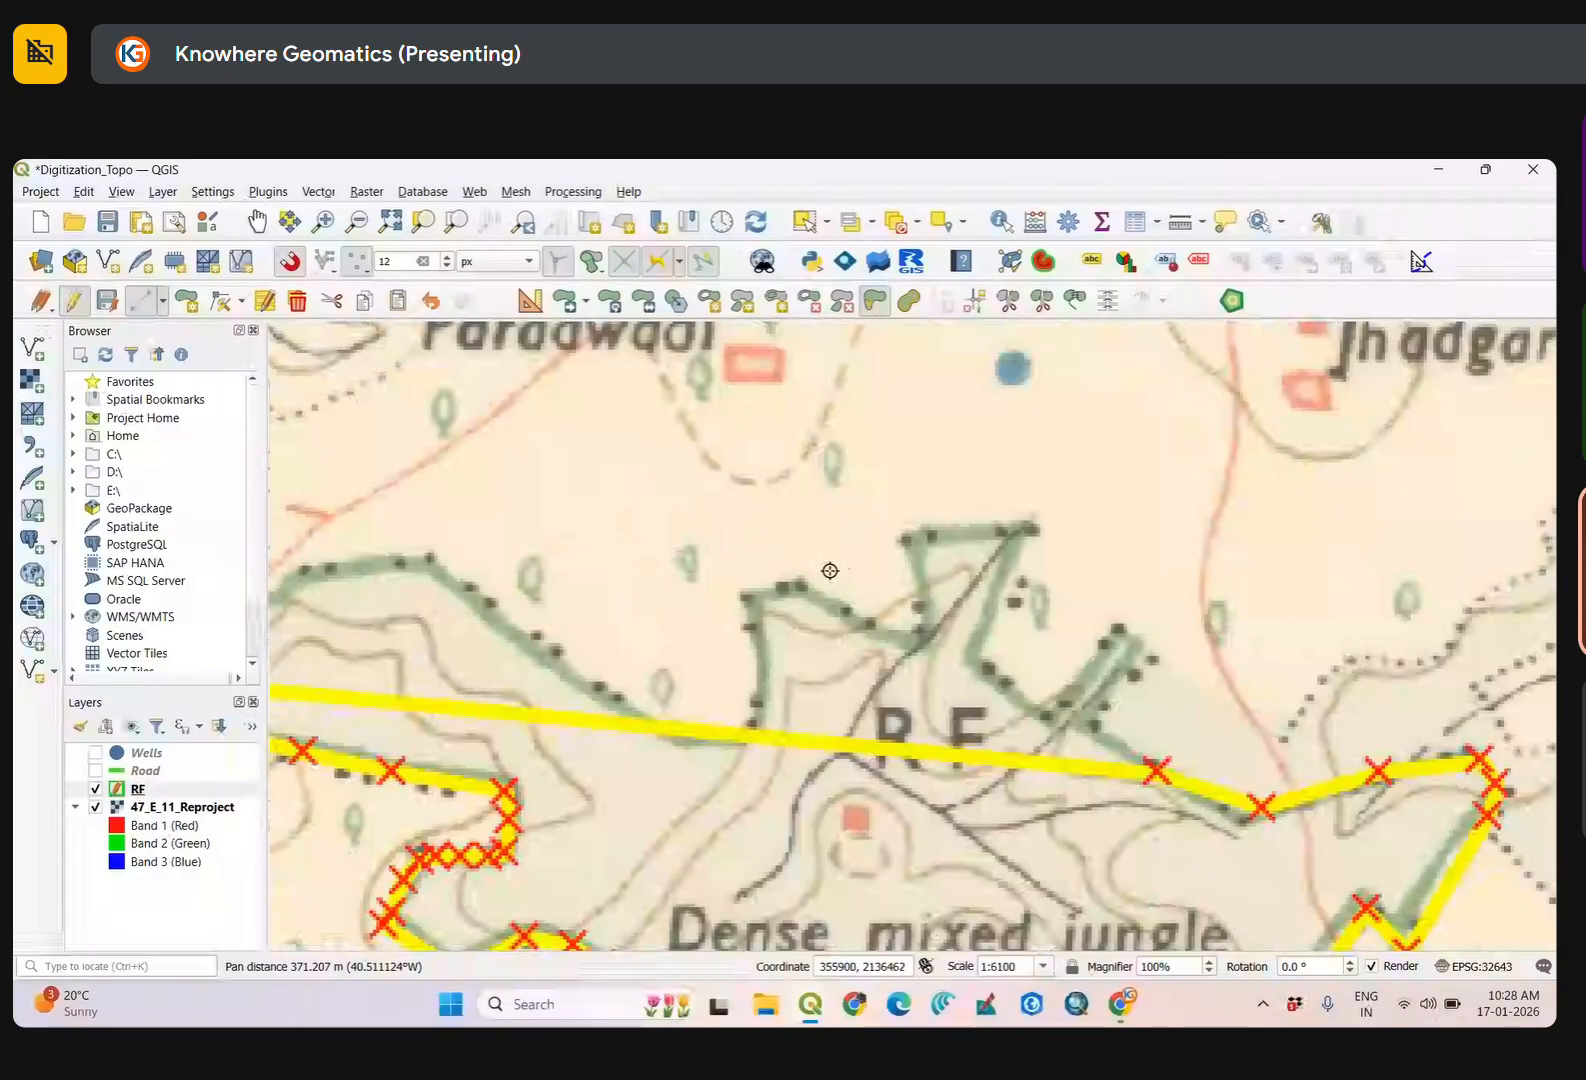
{"action": "scroll", "coordinate": [830, 571], "scroll_direction": "down", "scroll_amount": 1}
{"action": "scroll", "coordinate": [830, 770], "scroll_direction": "up", "scroll_amount": 1}
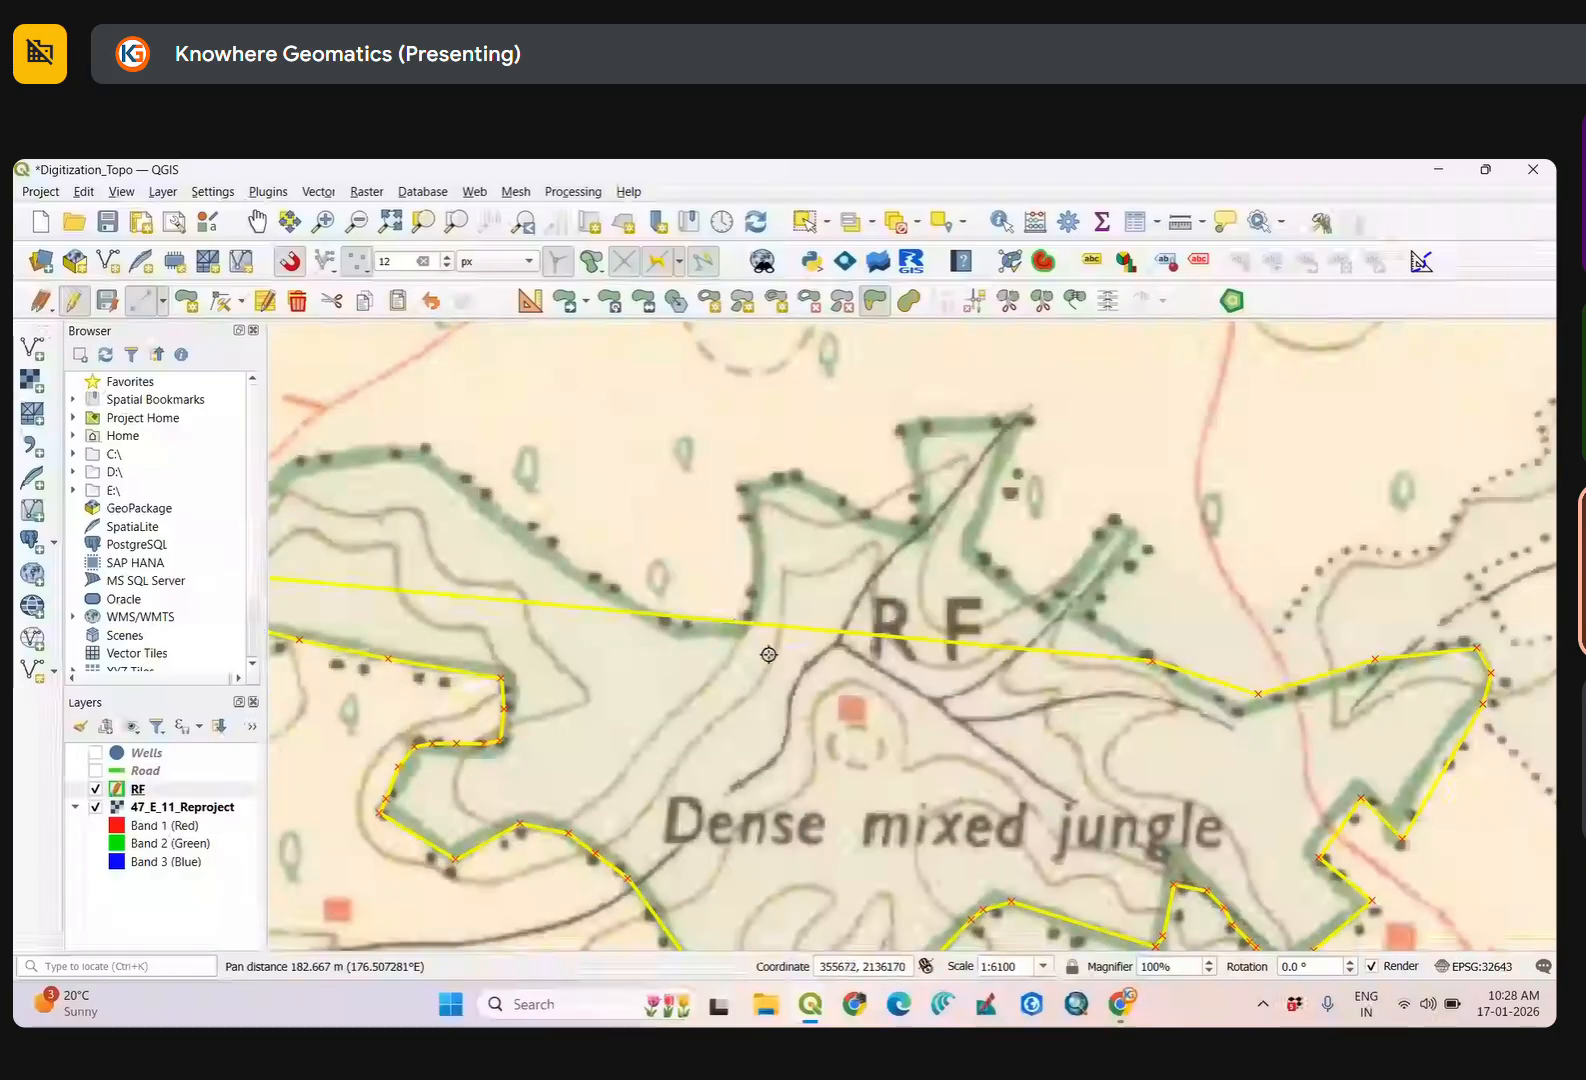
{"action": "scroll", "coordinate": [825, 789], "scroll_direction": "down", "scroll_amount": 1}
{"action": "scroll", "coordinate": [592, 647], "scroll_direction": "up", "scroll_amount": 1}
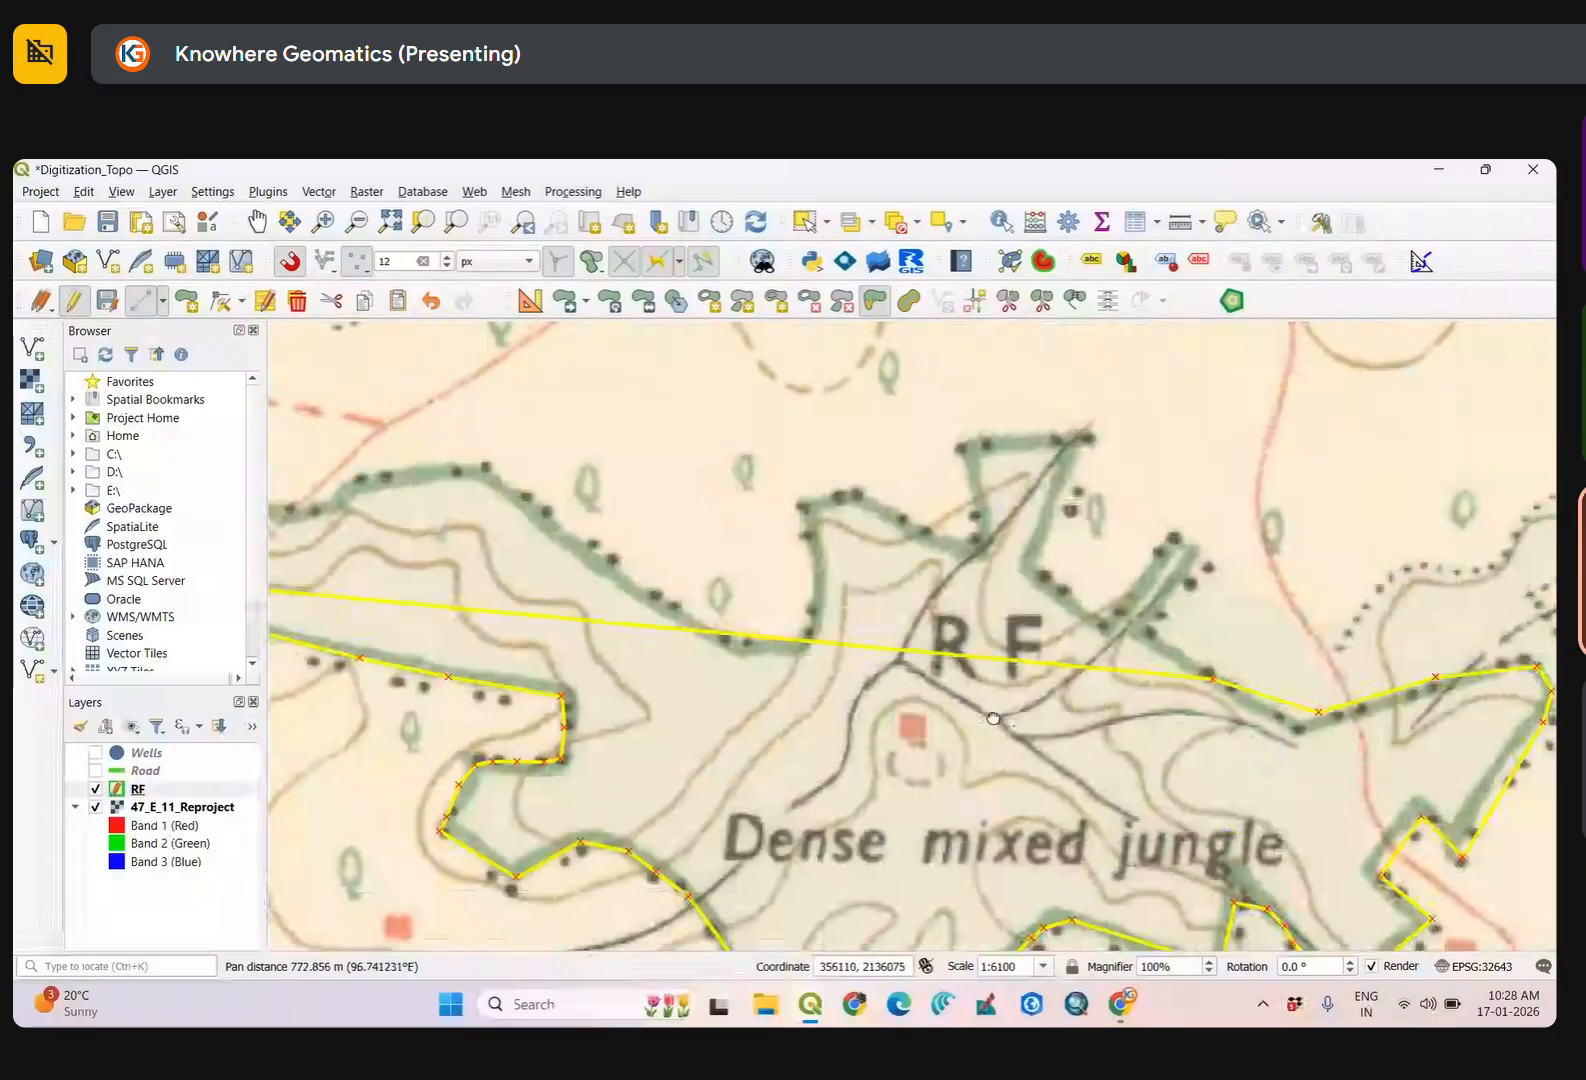
{"action": "scroll", "coordinate": [932, 672], "scroll_direction": "up", "scroll_amount": 2}
{"action": "scroll", "coordinate": [1023, 672], "scroll_direction": "down", "scroll_amount": 2}
{"action": "scroll", "coordinate": [819, 594], "scroll_direction": "up", "scroll_amount": 2}
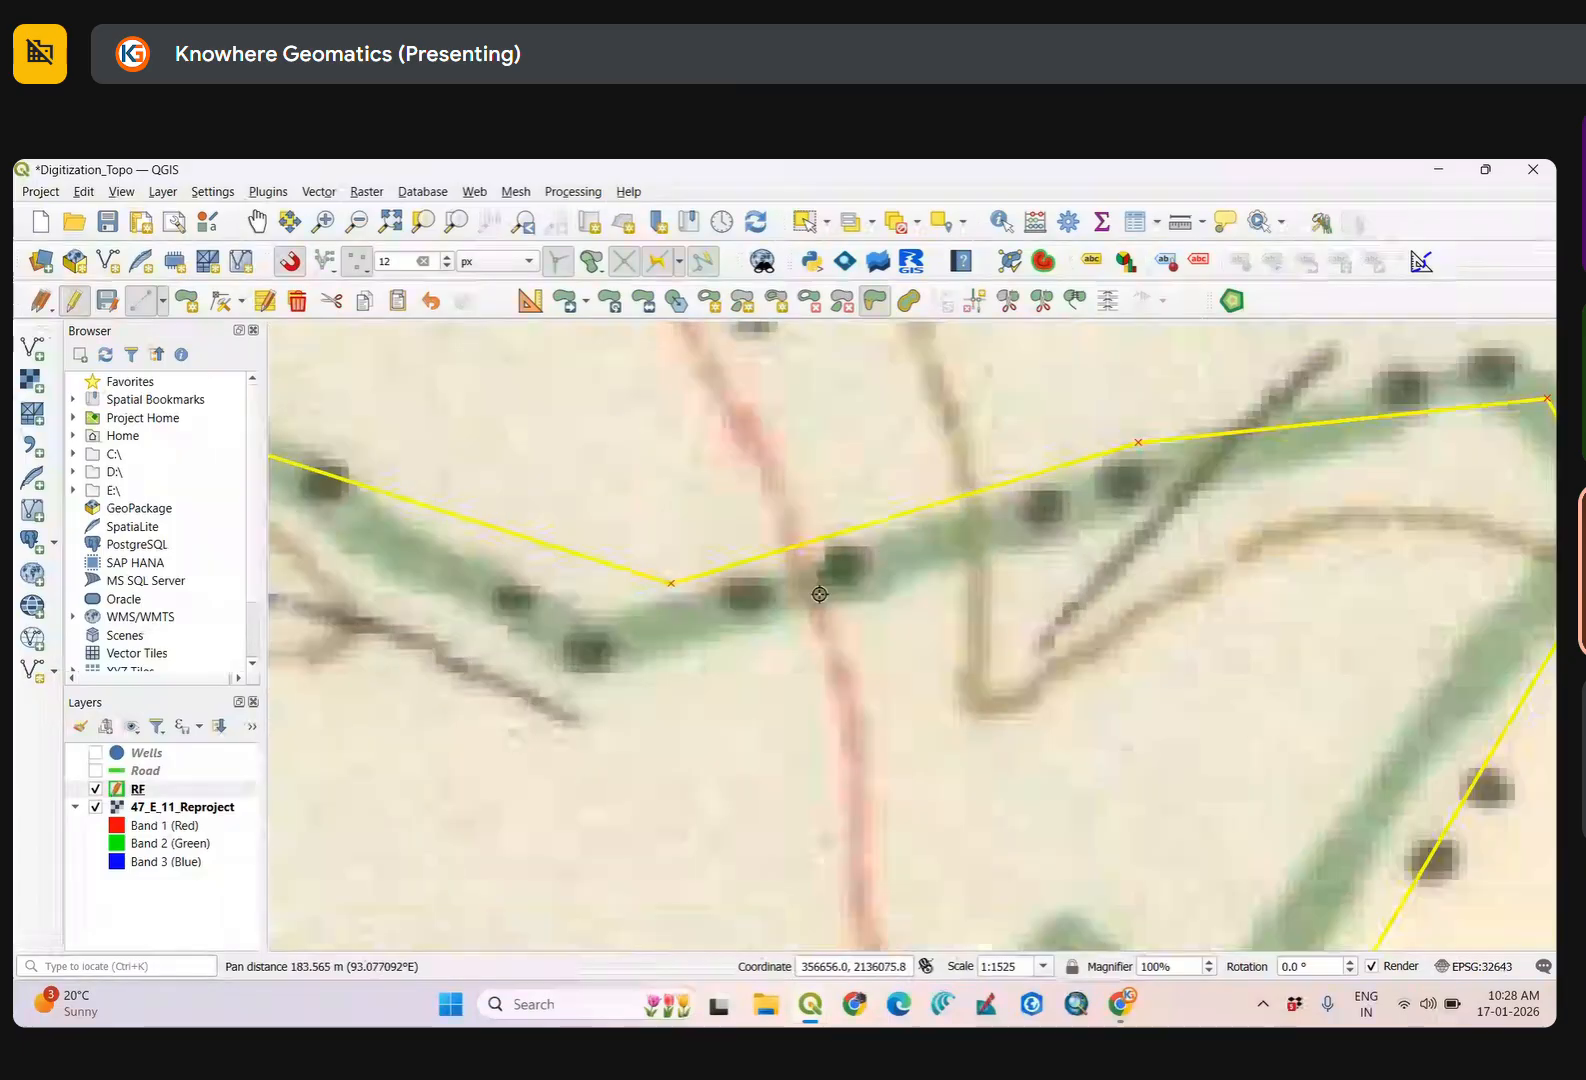
{"action": "left_click", "coordinate": [1139, 446]}
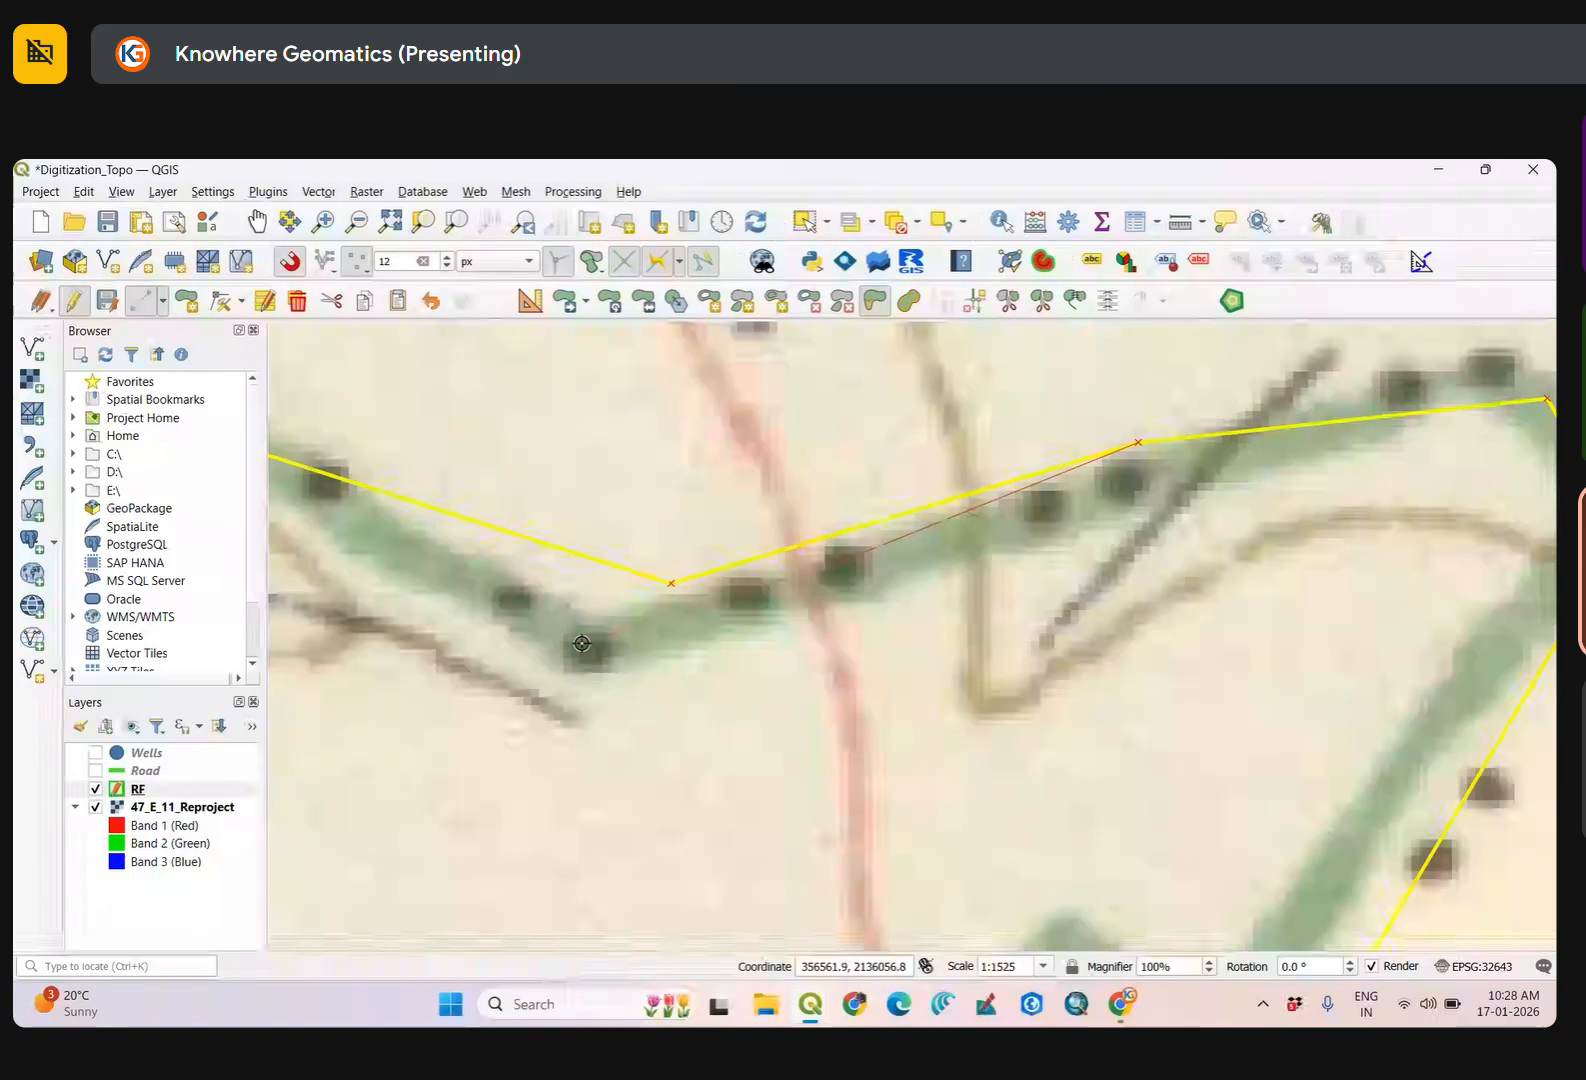
{"action": "left_click_drag", "start_coordinate": [586, 643], "coordinate": [1165, 858]}
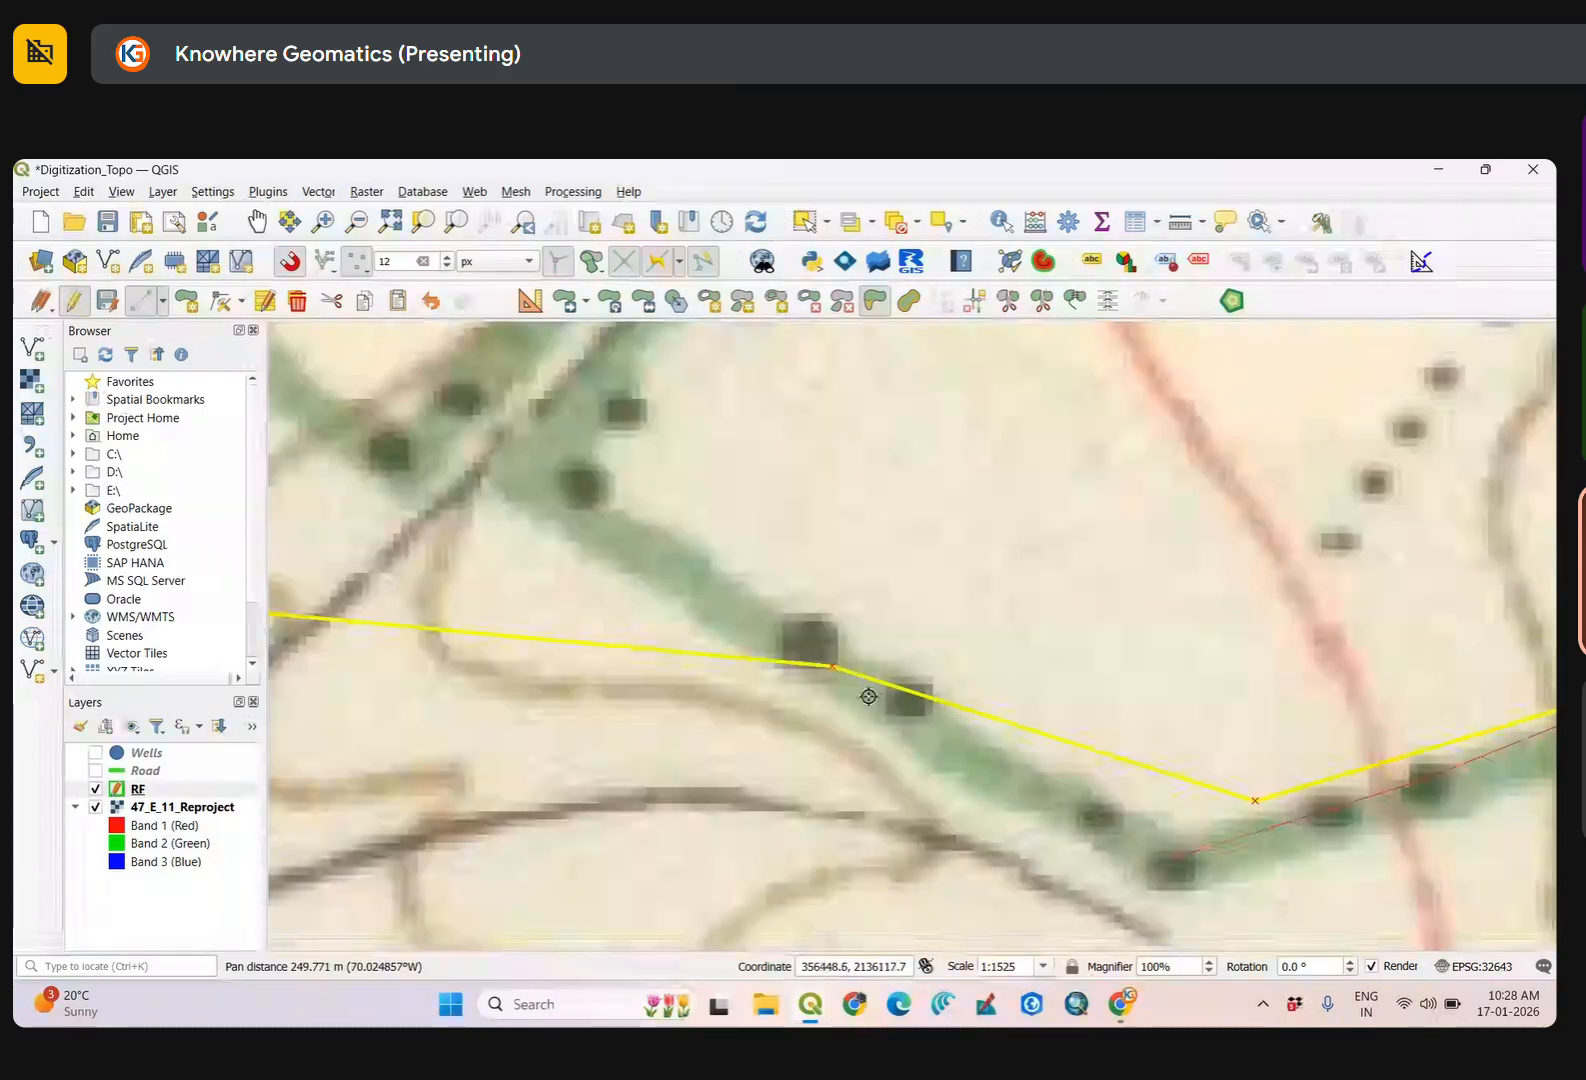
{"action": "left_click_drag", "start_coordinate": [590, 488], "coordinate": [900, 745]}
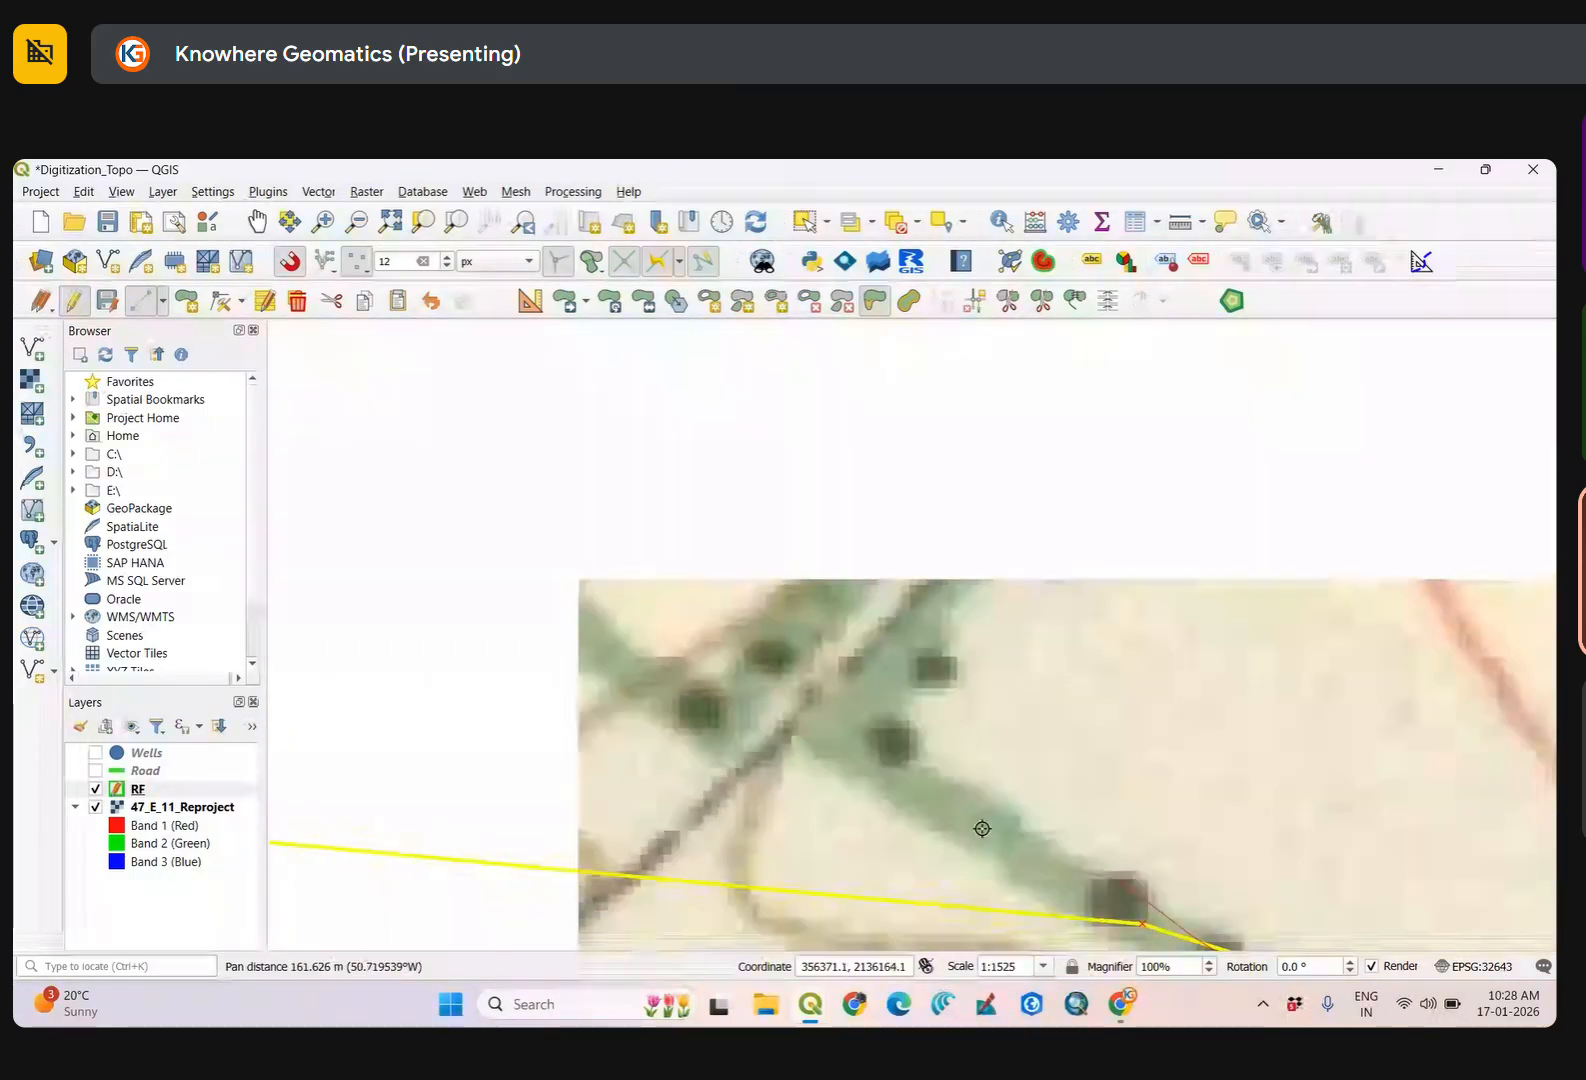
Trace the reshape line around the narrow spur northeast of the RF label and up the eastern side of the triangular projection.
{"action": "scroll", "coordinate": [900, 745], "scroll_direction": "down", "scroll_amount": 2}
{"action": "scroll", "coordinate": [935, 695], "scroll_direction": "up", "scroll_amount": 1}
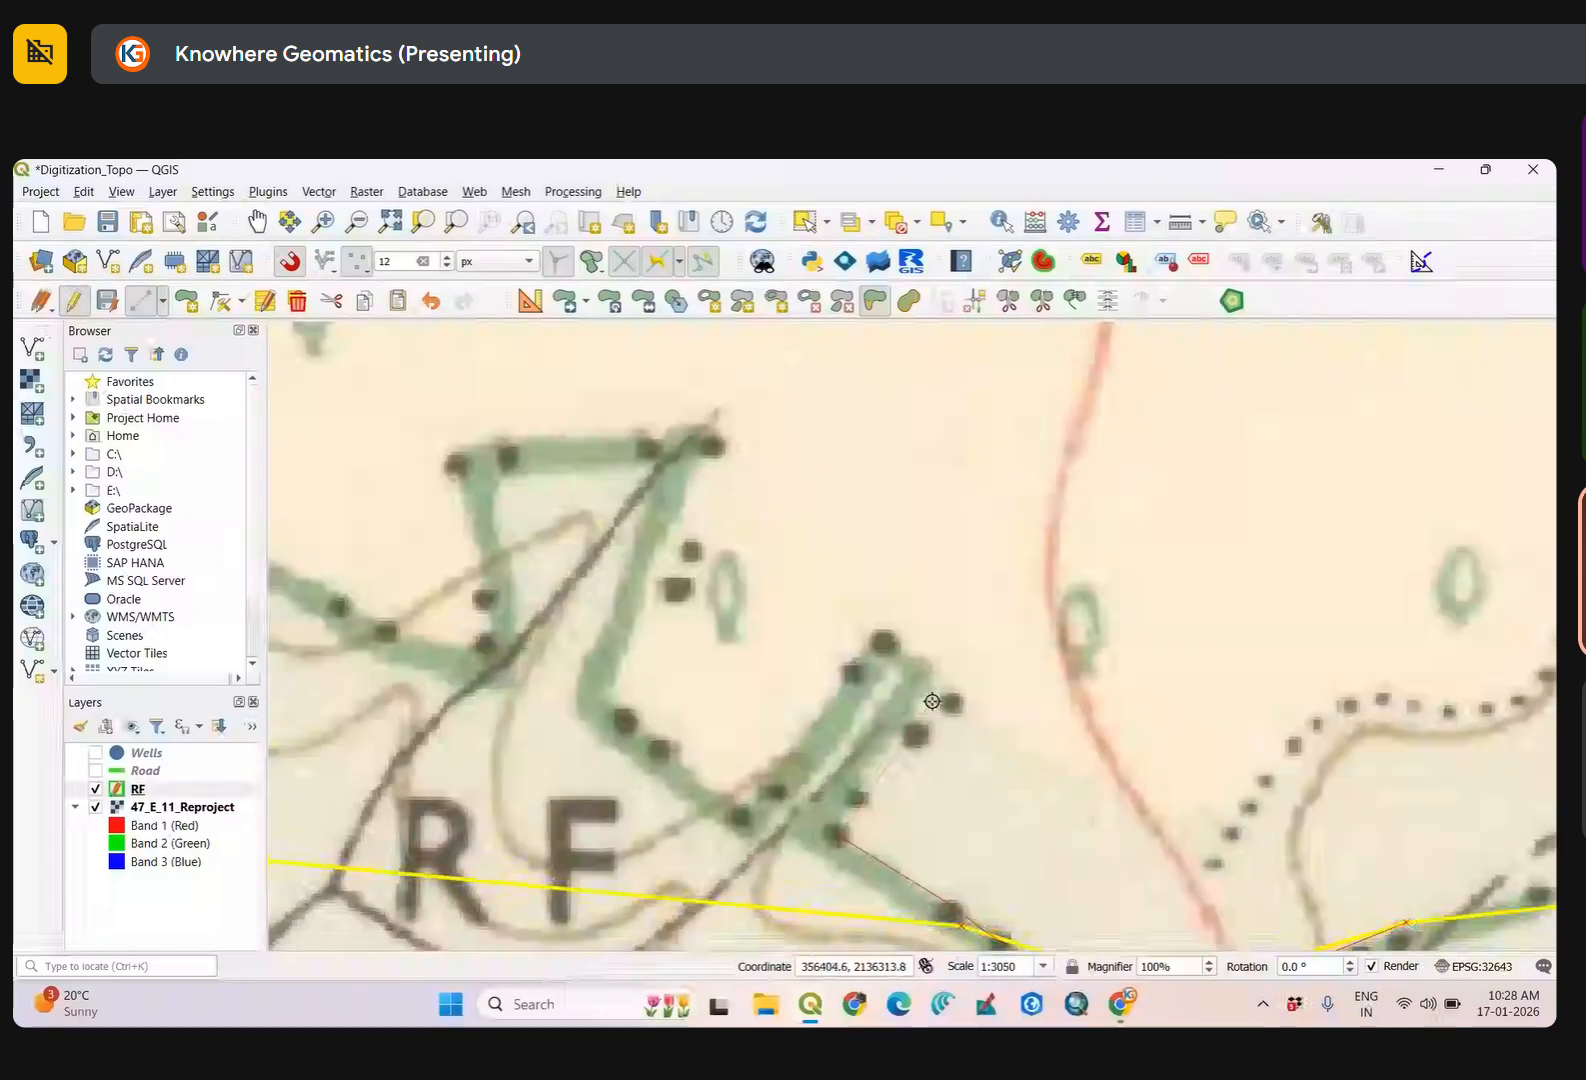
{"action": "left_click", "coordinate": [930, 679]}
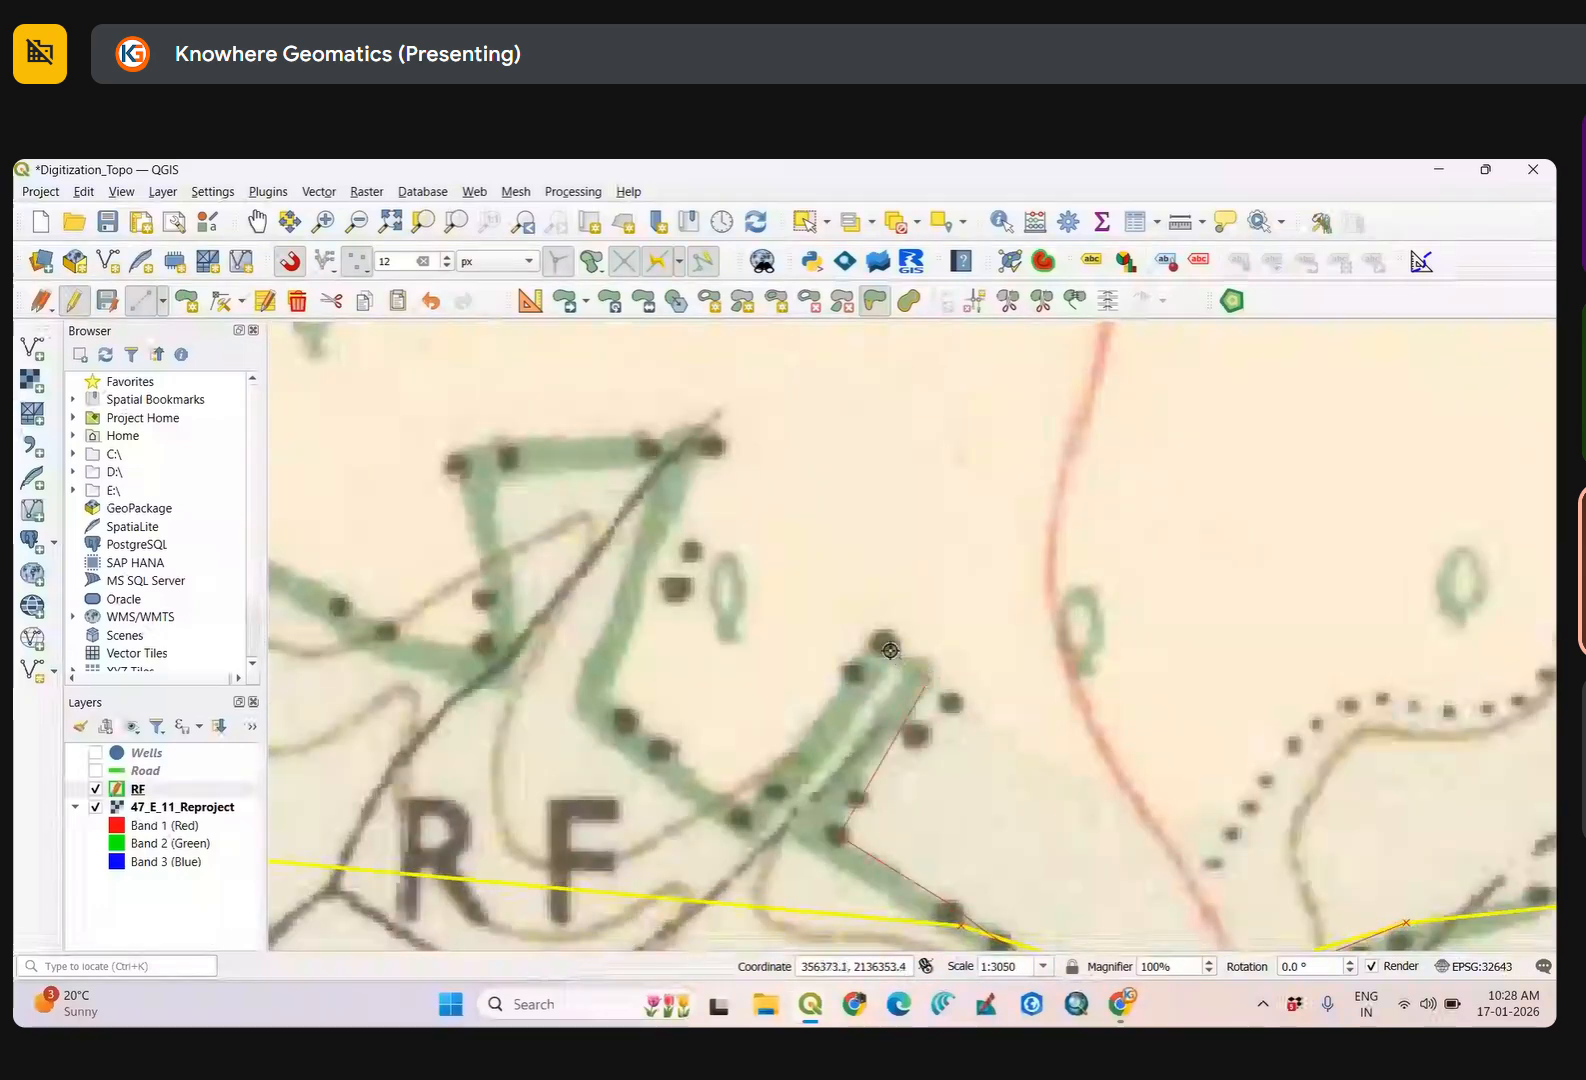
{"action": "left_click", "coordinate": [742, 808]}
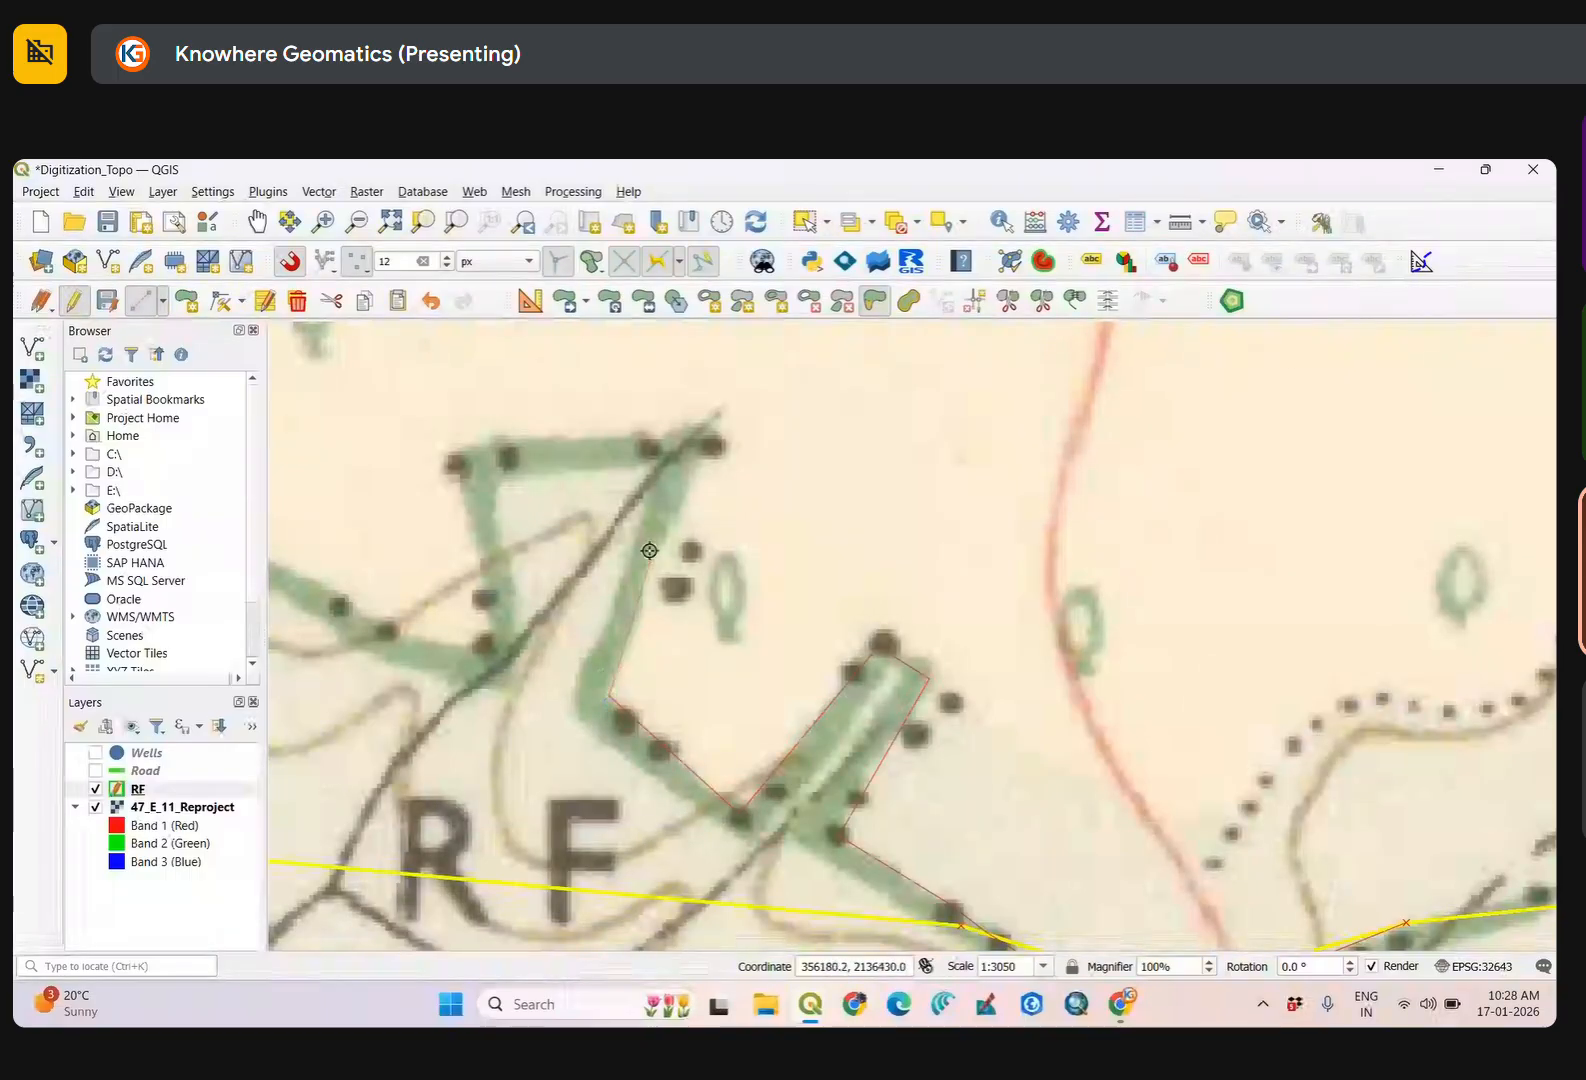
{"action": "left_click", "coordinate": [670, 521]}
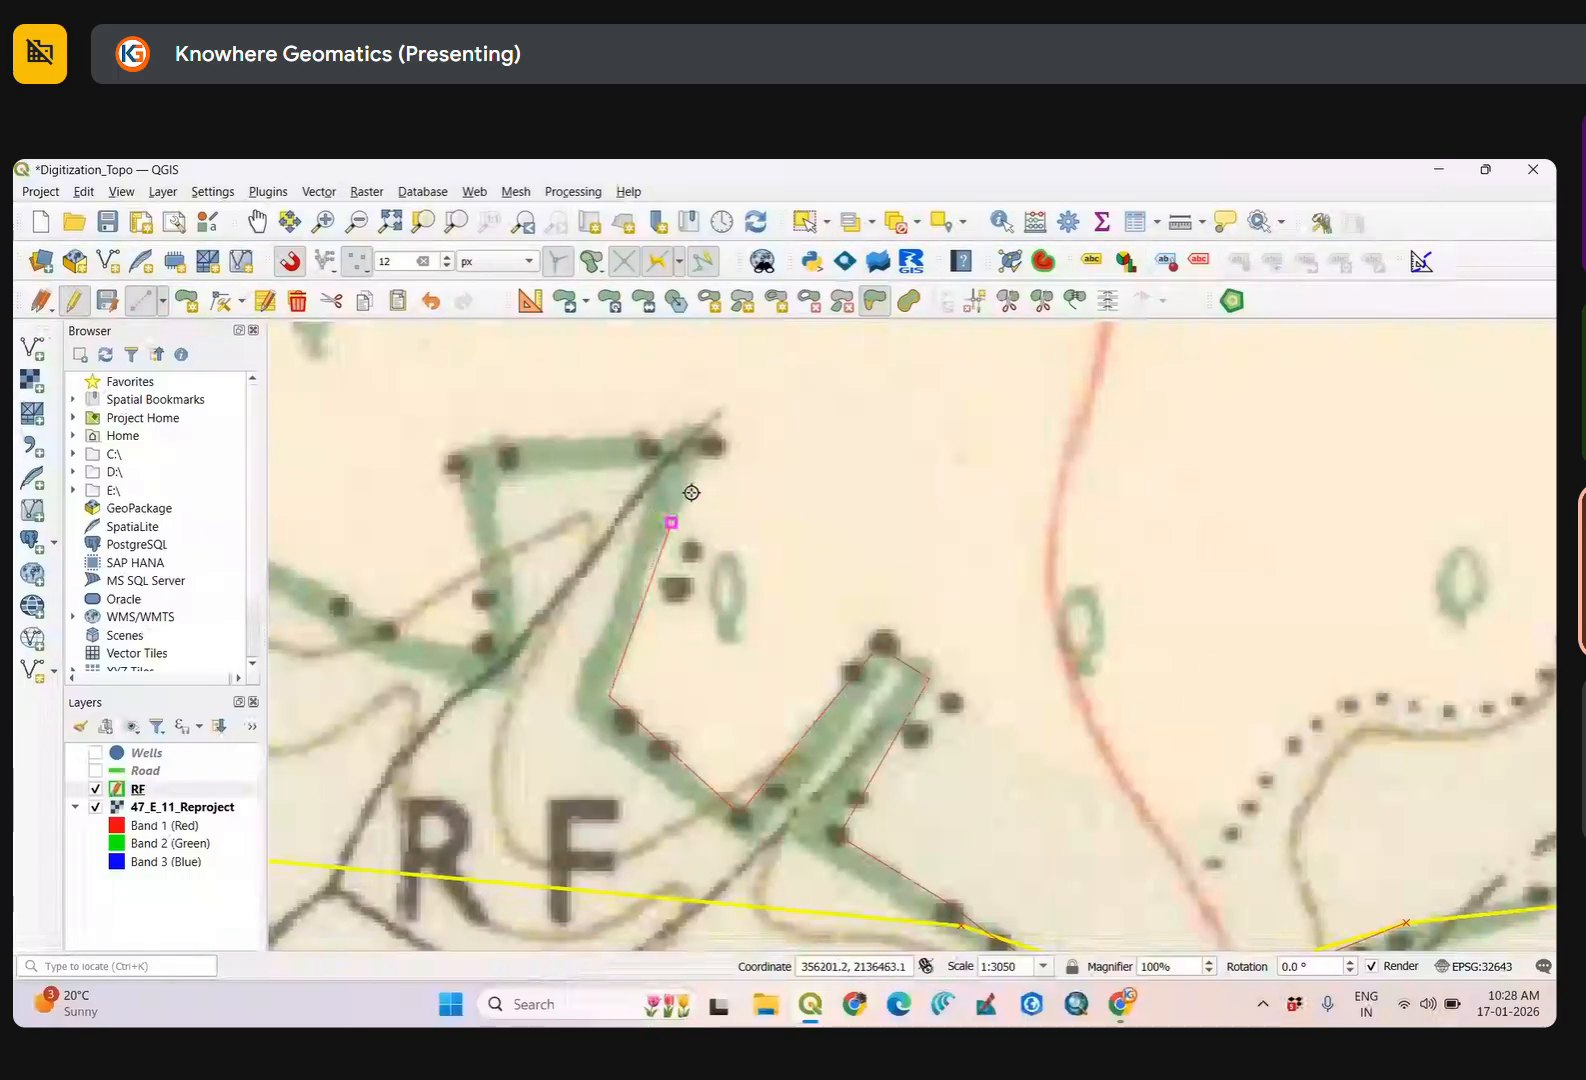
Trace the top and western side of the triangular projection, and follow the boundary west around the next forest corner.
{"action": "left_click", "coordinate": [455, 464]}
{"action": "left_click", "coordinate": [486, 650]}
{"action": "left_click_drag", "start_coordinate": [486, 650], "coordinate": [964, 800]}
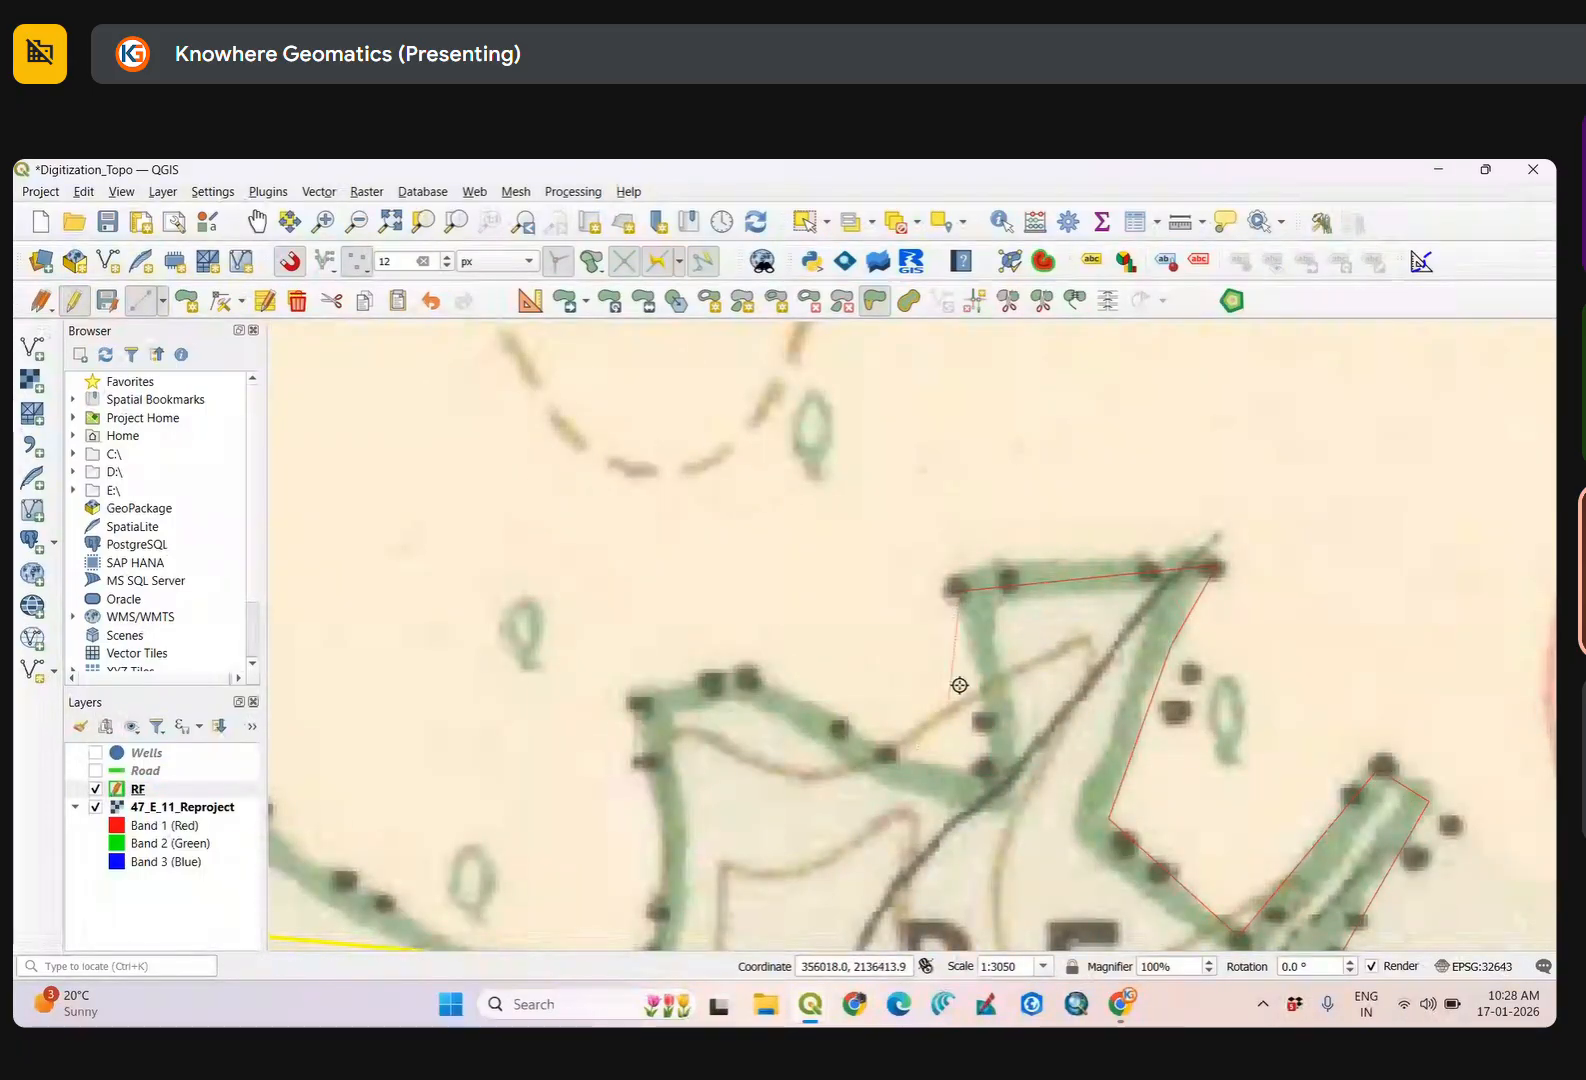
{"action": "left_click", "coordinate": [1004, 785]}
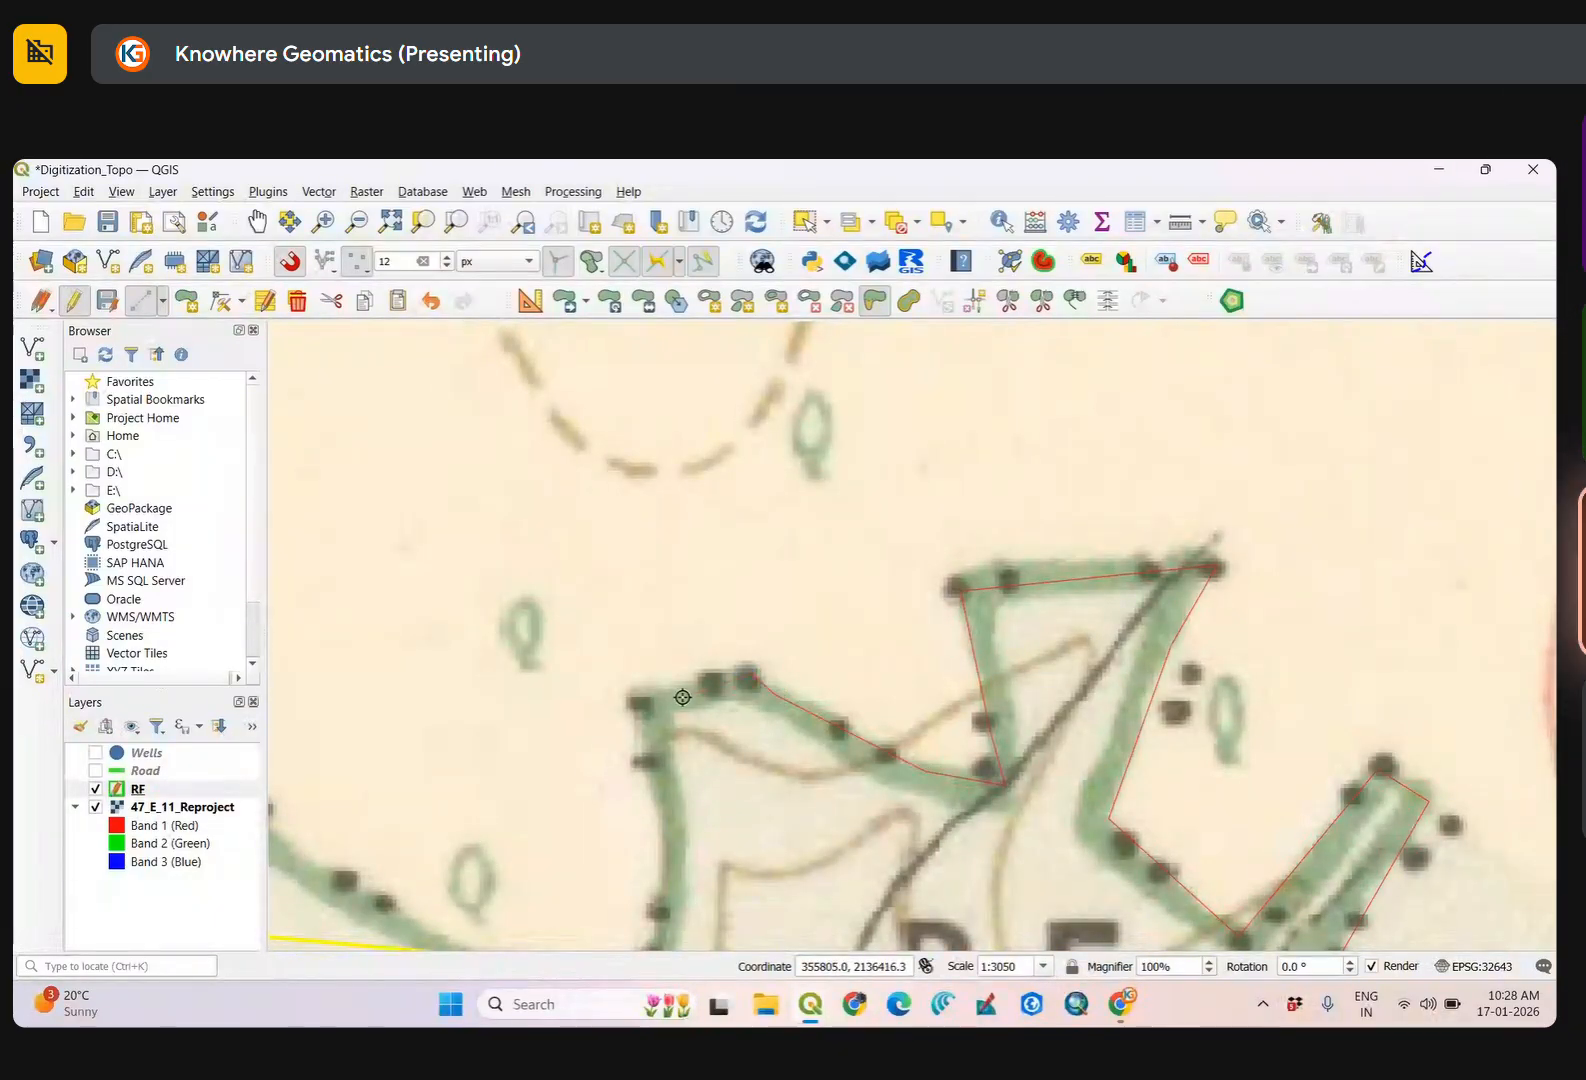
{"action": "left_click", "coordinate": [645, 704]}
{"action": "left_click", "coordinate": [655, 768]}
{"action": "left_click_drag", "start_coordinate": [662, 826], "coordinate": [659, 605]}
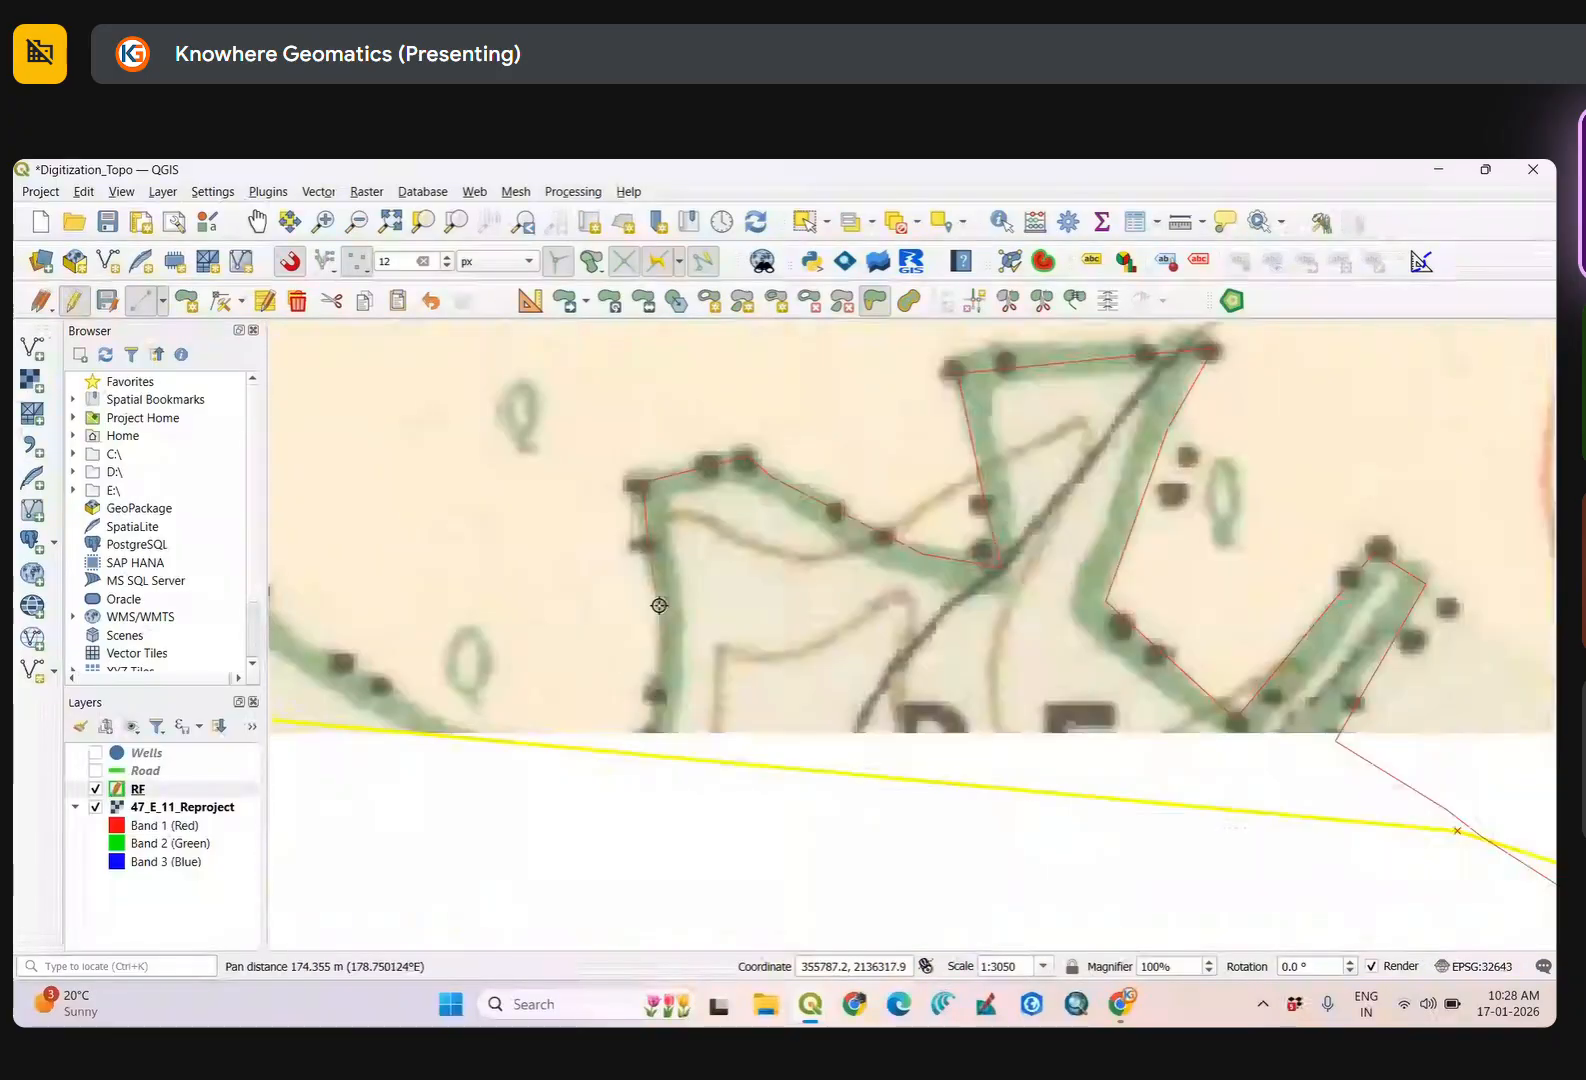
Trace the reshape line around the forest bay west of the RF label and northwest along the printed dots to the next corner.
{"action": "left_click", "coordinate": [655, 697]}
{"action": "left_click_drag", "start_coordinate": [662, 719], "coordinate": [863, 665]}
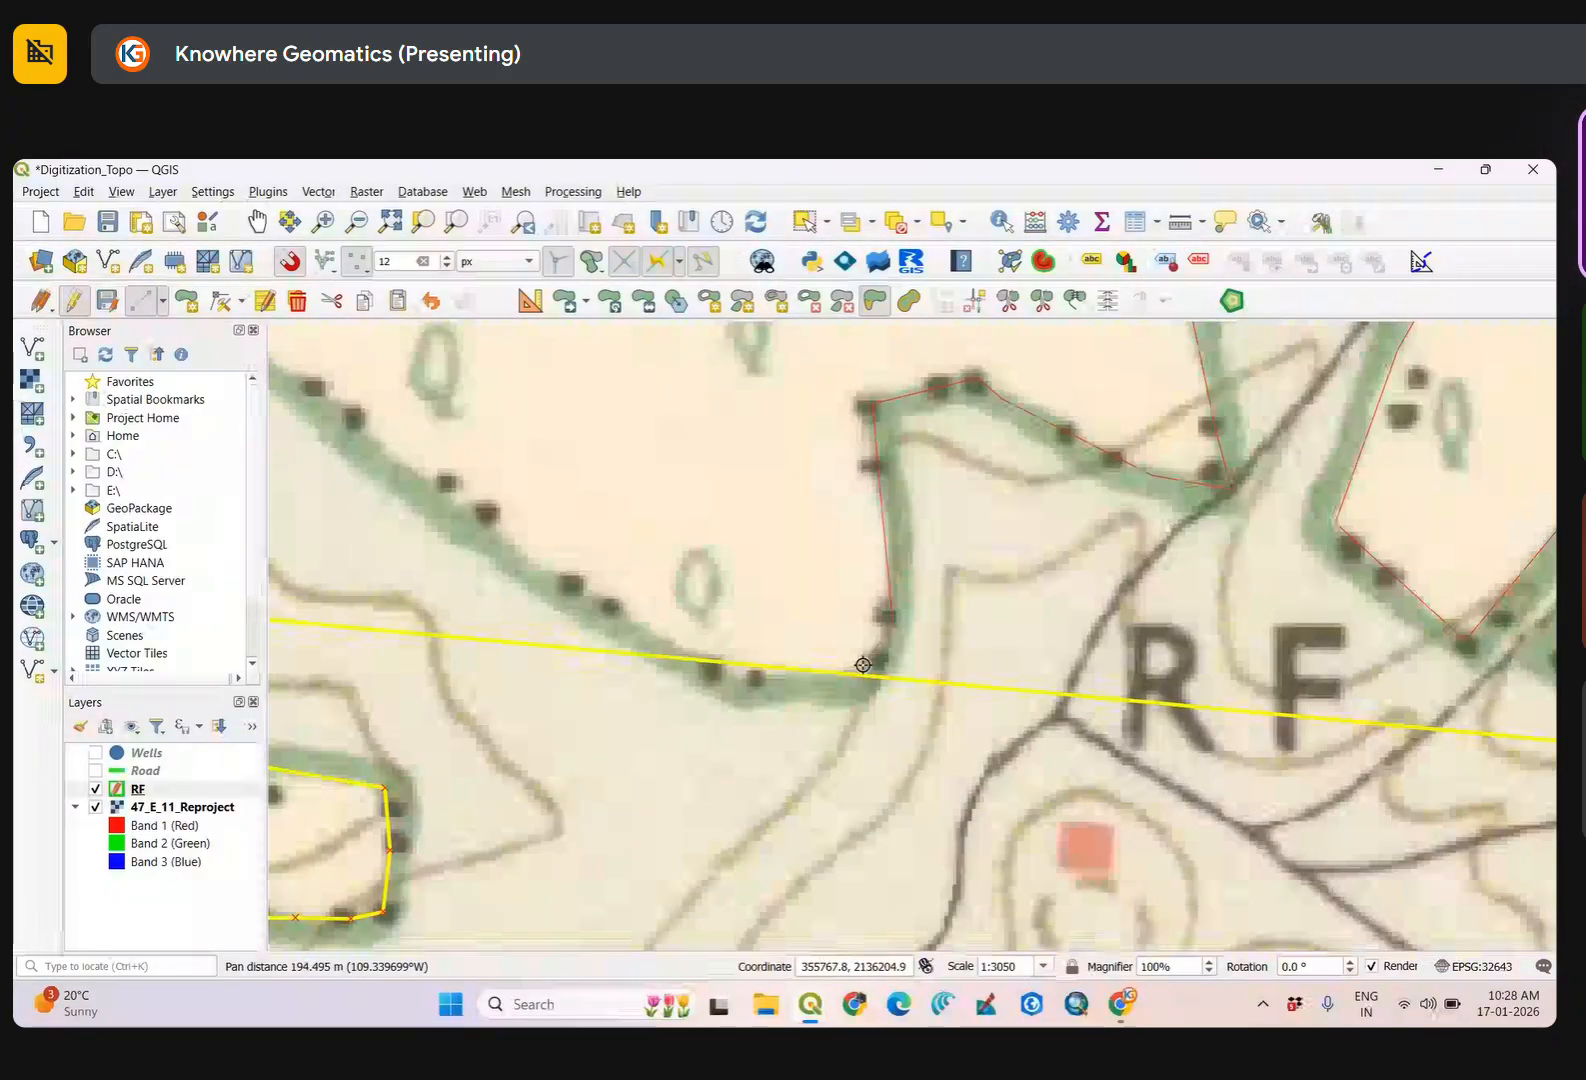
{"action": "left_click", "coordinate": [709, 671]}
{"action": "left_click", "coordinate": [568, 577]}
{"action": "left_click_drag", "start_coordinate": [662, 642], "coordinate": [885, 797]}
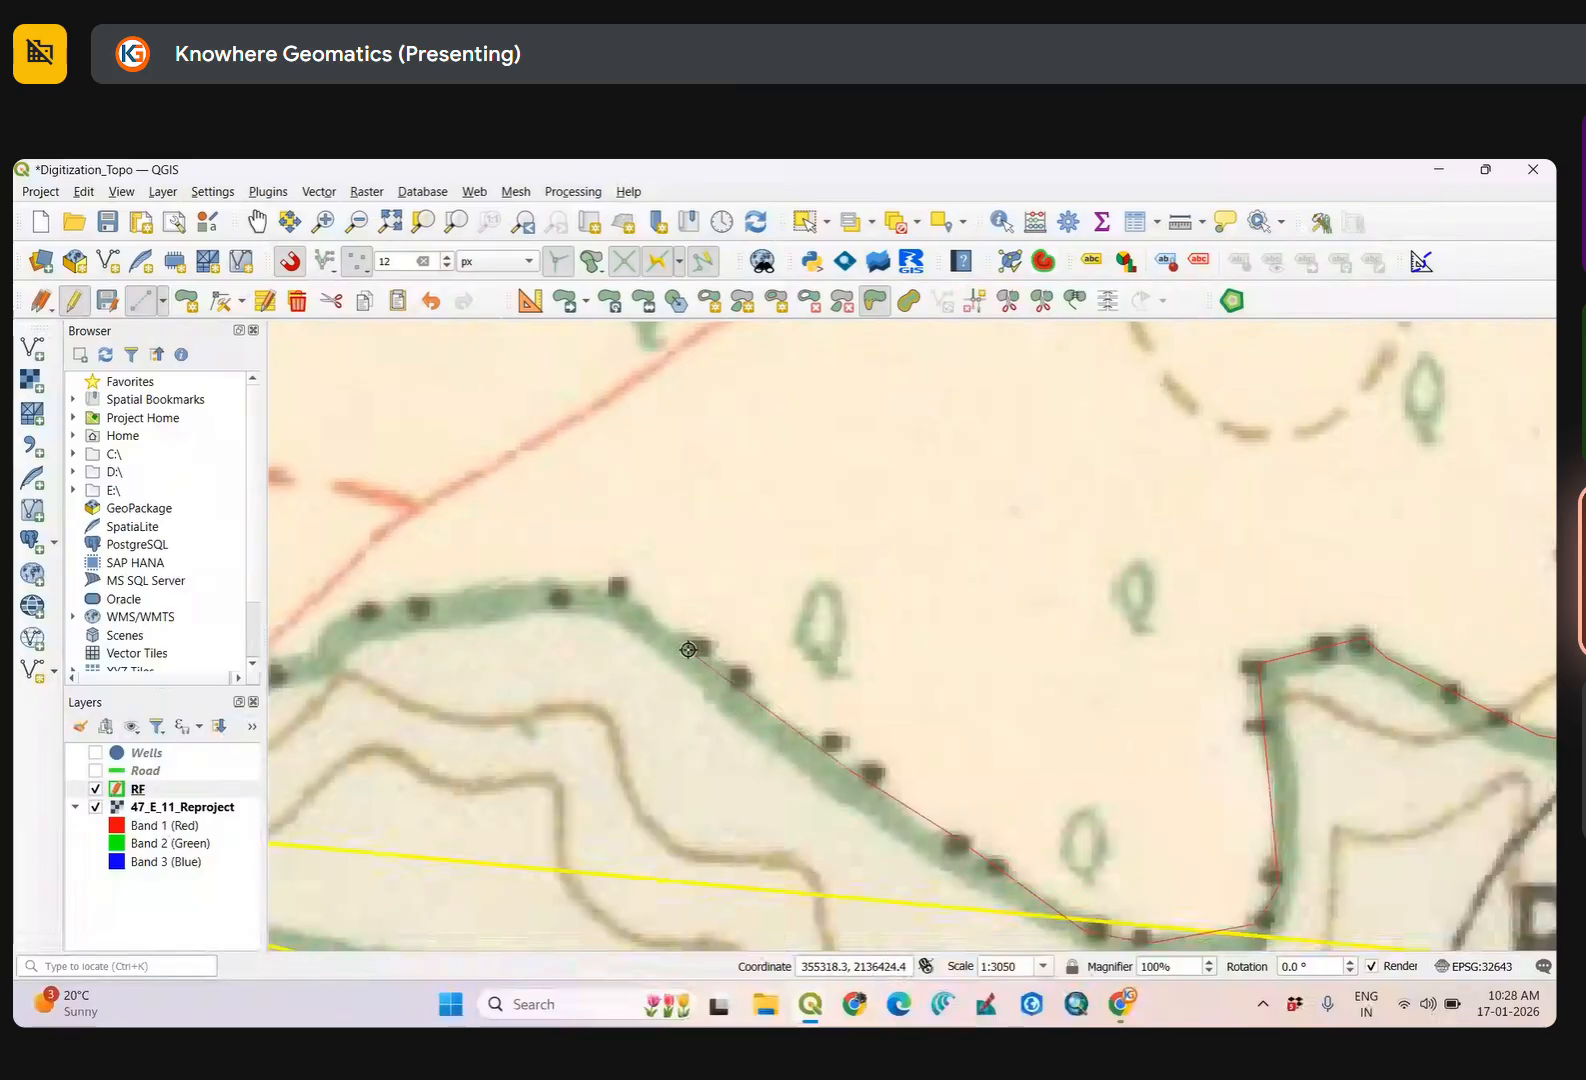
{"action": "left_click", "coordinate": [618, 587]}
Continue the reshape line west across the red track and up the printed boundary to the peak beside the 161 label.
{"action": "left_click_drag", "start_coordinate": [618, 588], "coordinate": [1064, 604]}
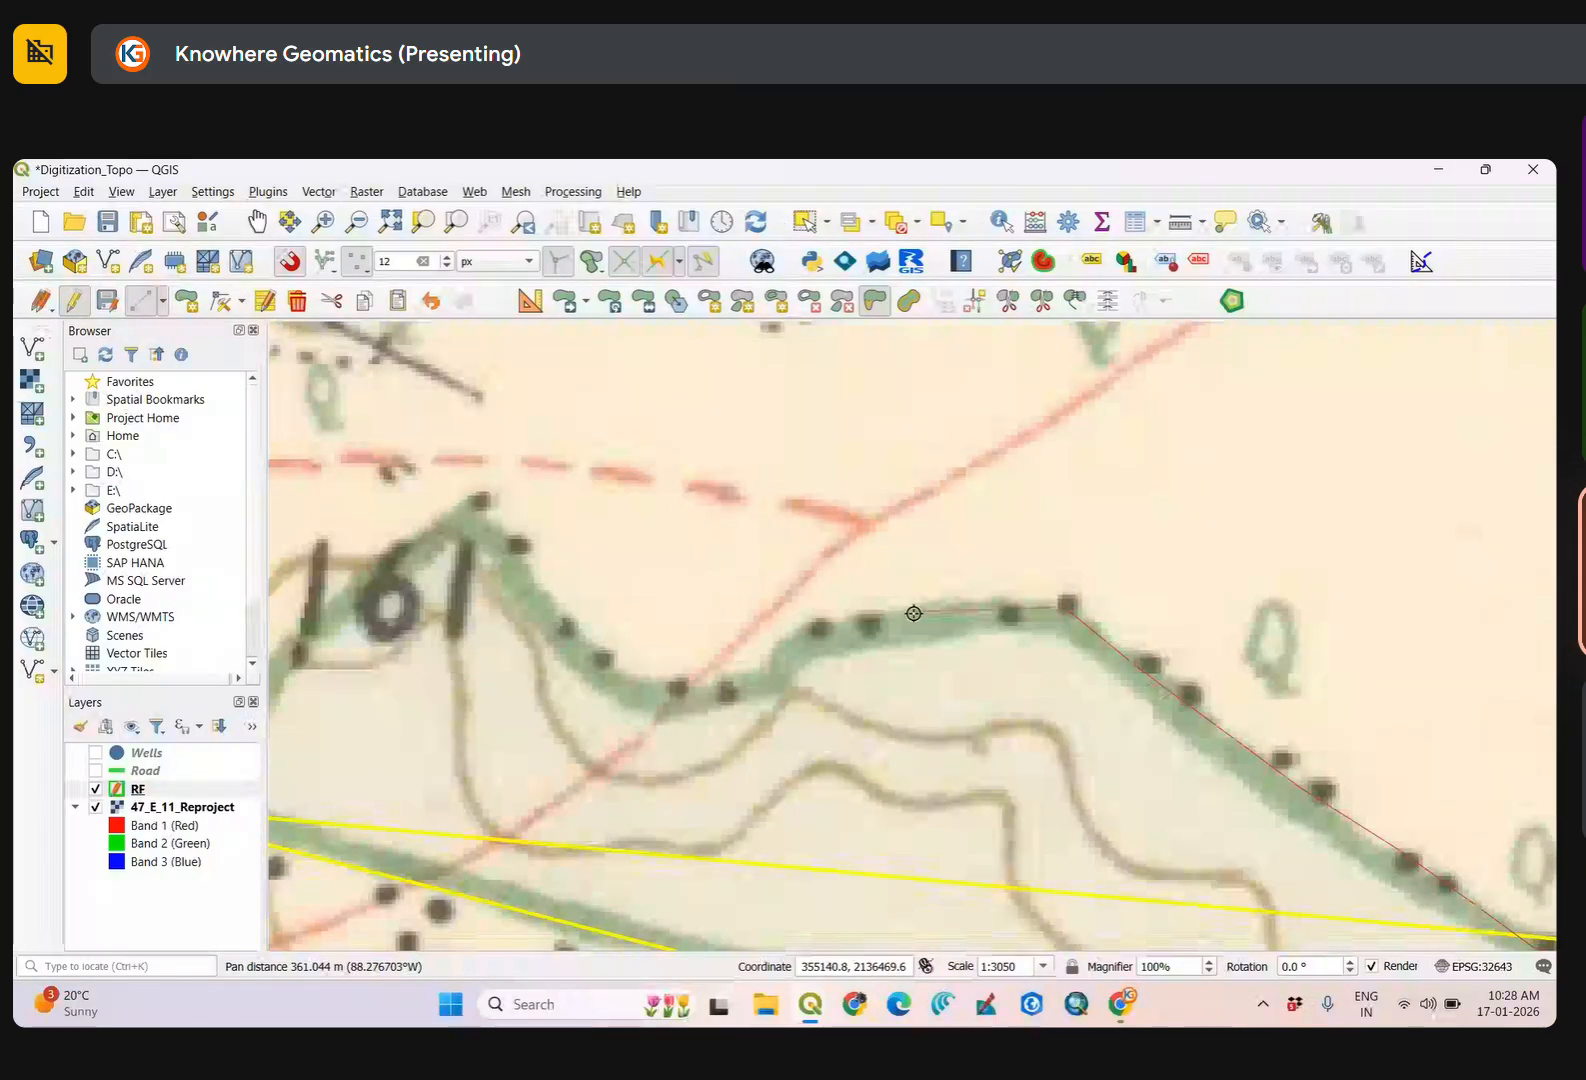
{"action": "left_click", "coordinate": [768, 671]}
{"action": "left_click", "coordinate": [706, 688]}
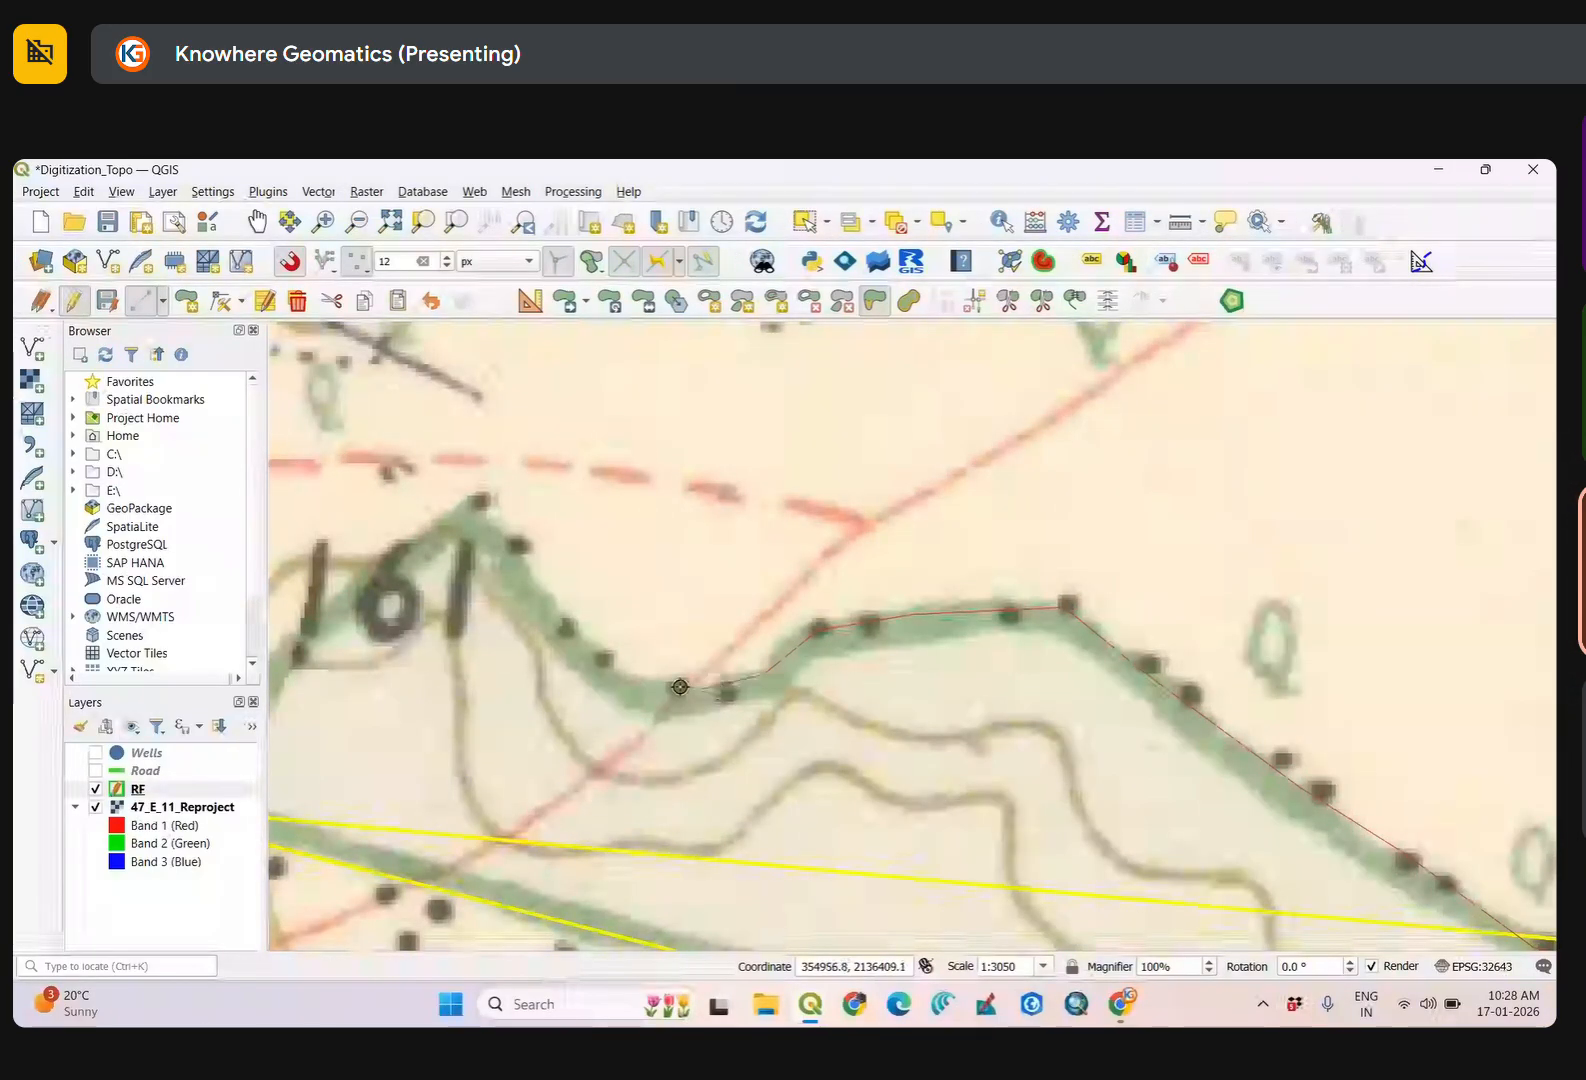
{"action": "left_click", "coordinate": [668, 686]}
{"action": "left_click", "coordinate": [606, 659]}
{"action": "left_click", "coordinate": [569, 628]}
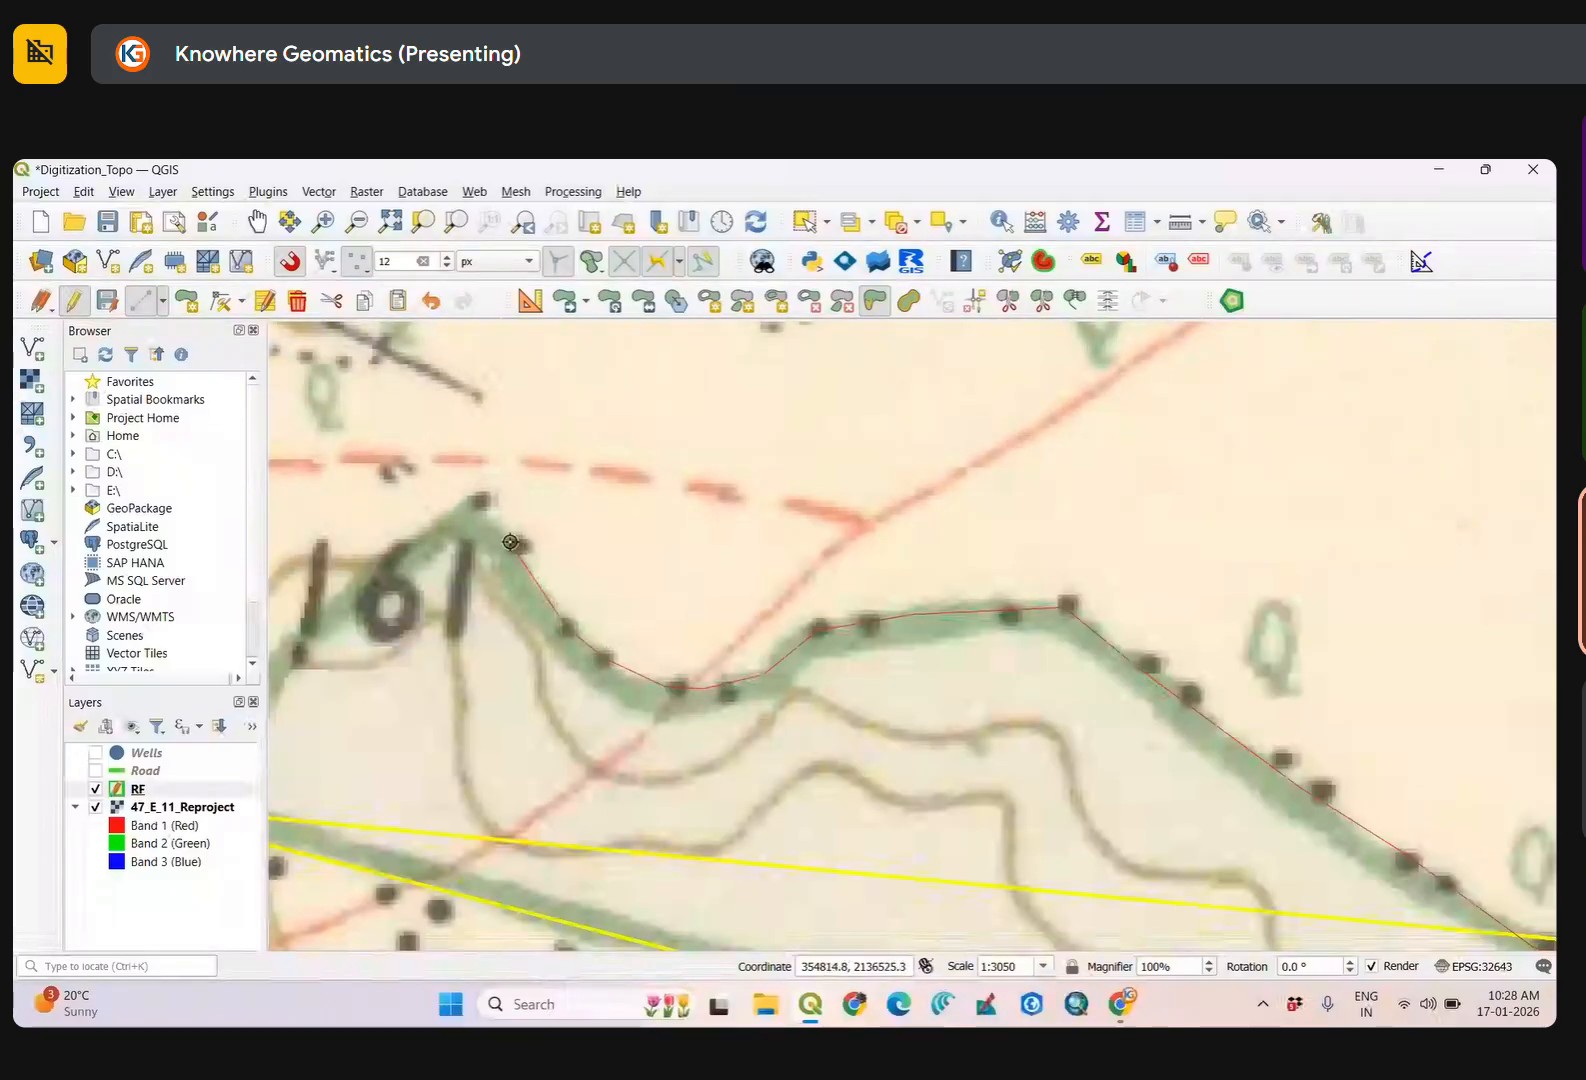
{"action": "left_click", "coordinate": [473, 499]}
Trace the boundary southwest past the 161 label and finish the reshape on the polygon's western tip vertex north of Karchonde.
{"action": "left_click_drag", "start_coordinate": [470, 566], "coordinate": [982, 423]}
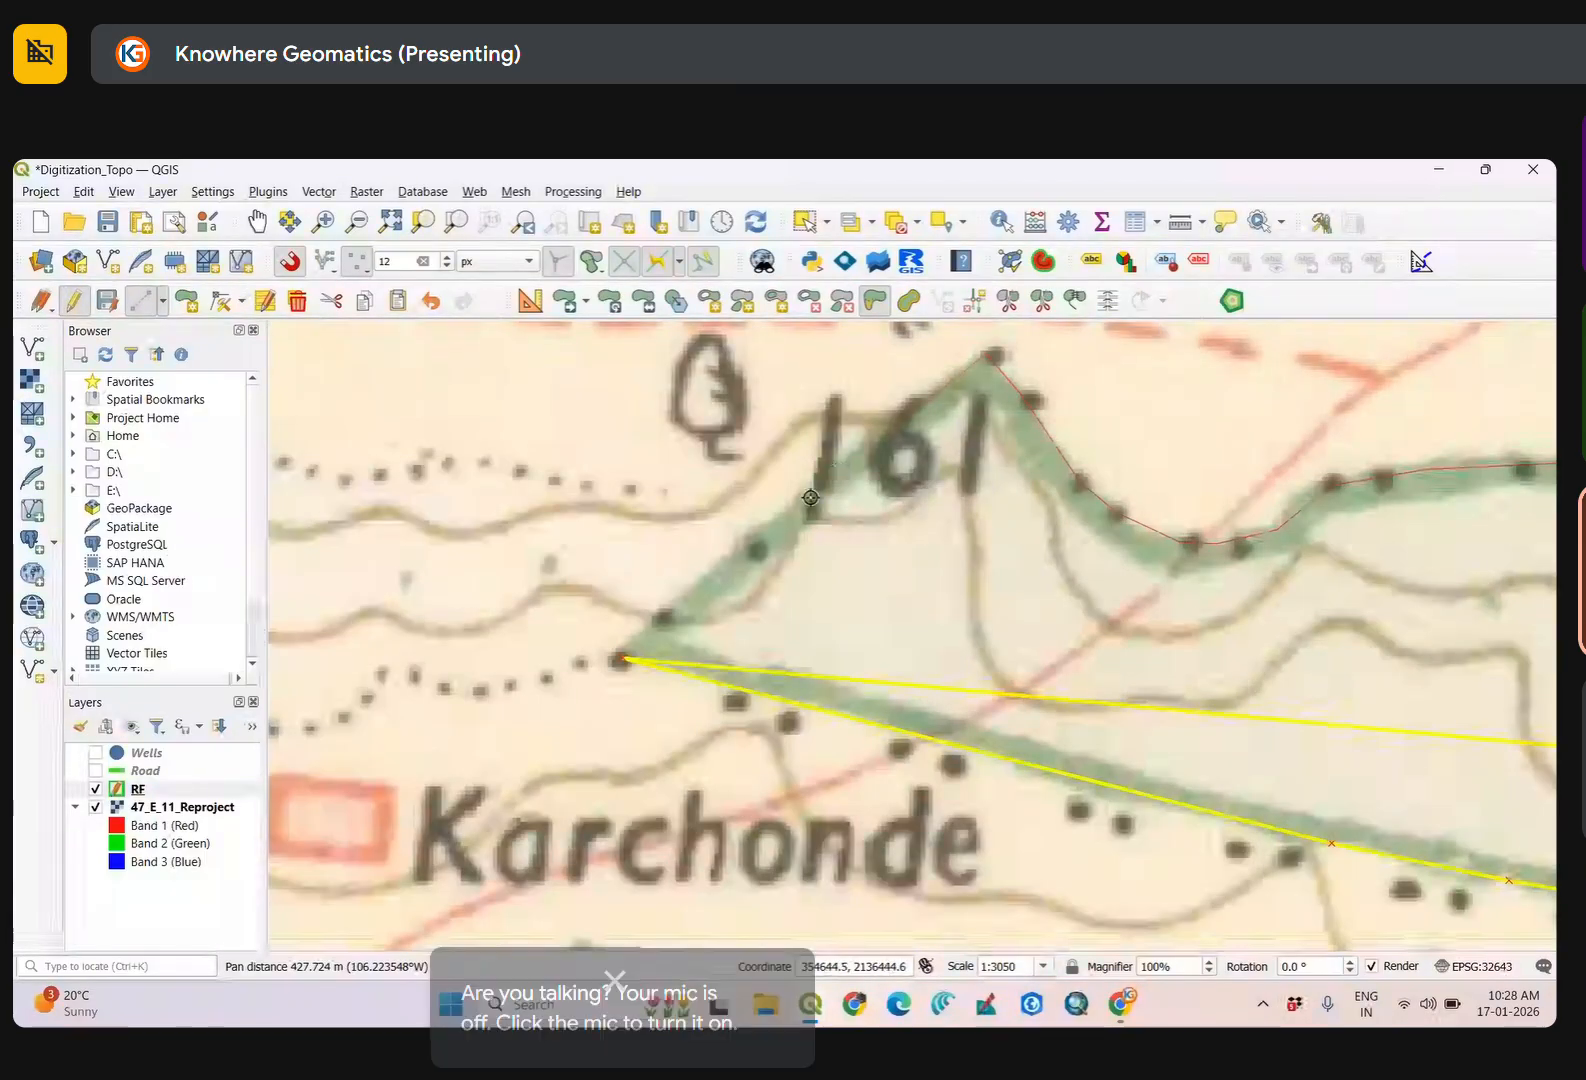
{"action": "left_click", "coordinate": [818, 489]}
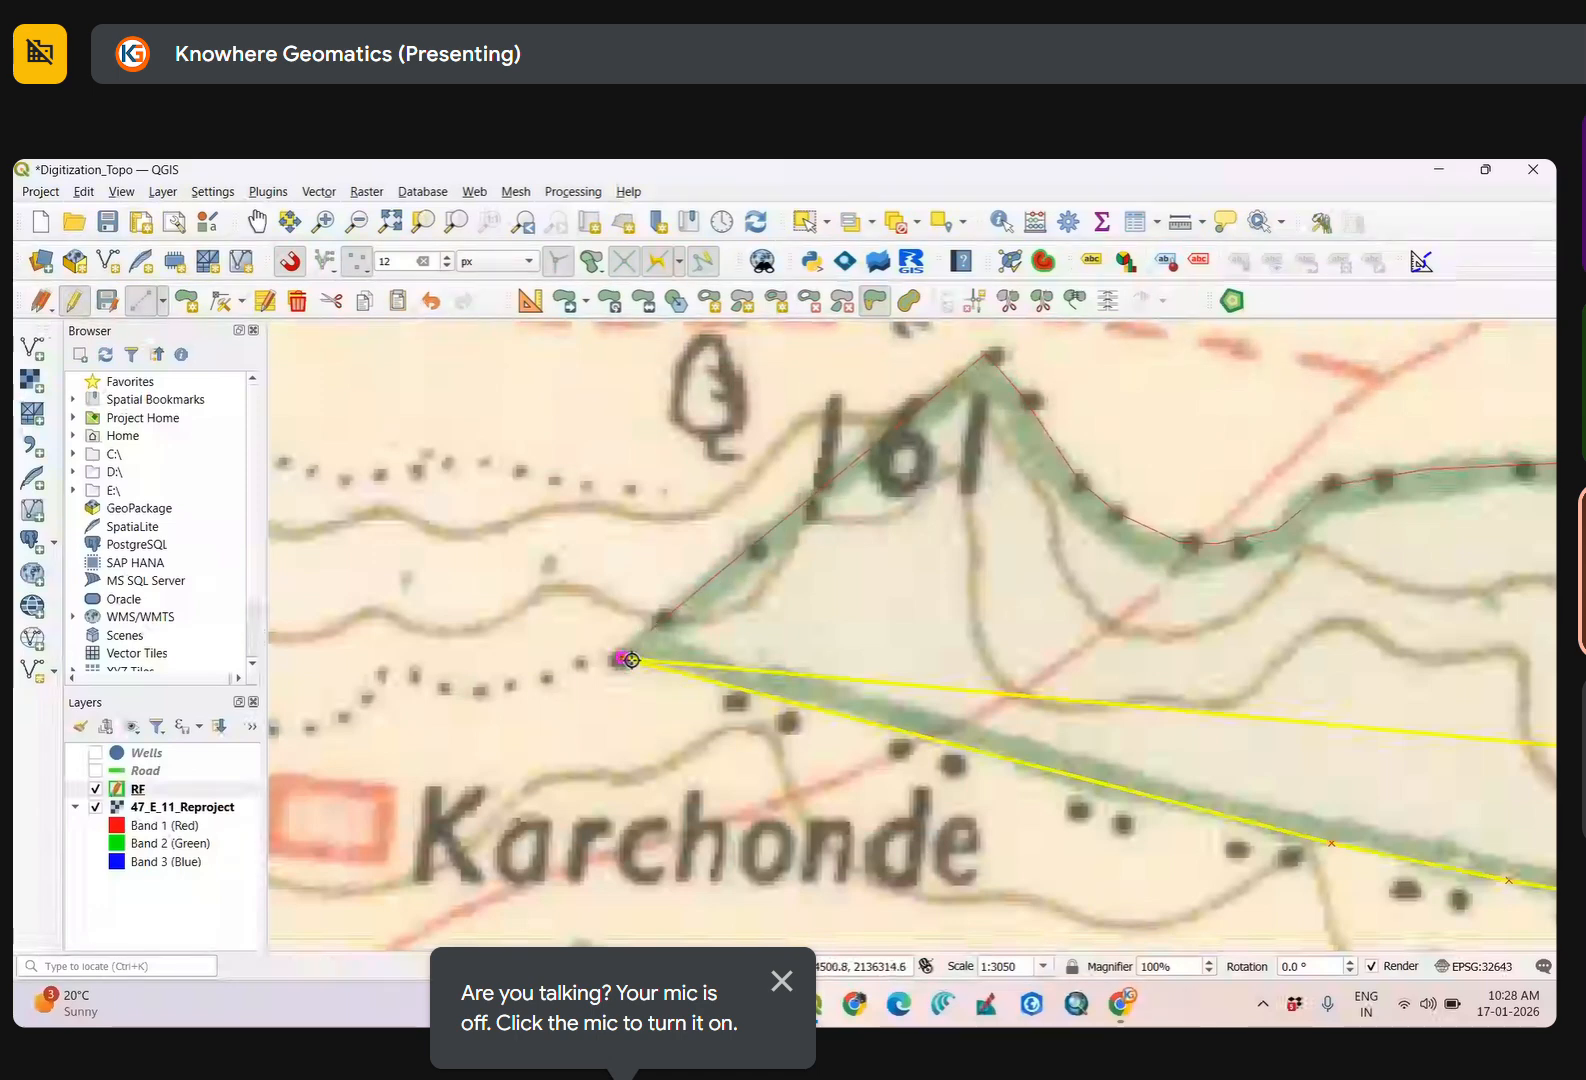
{"action": "scroll", "coordinate": [631, 660], "scroll_direction": "up", "scroll_amount": 3}
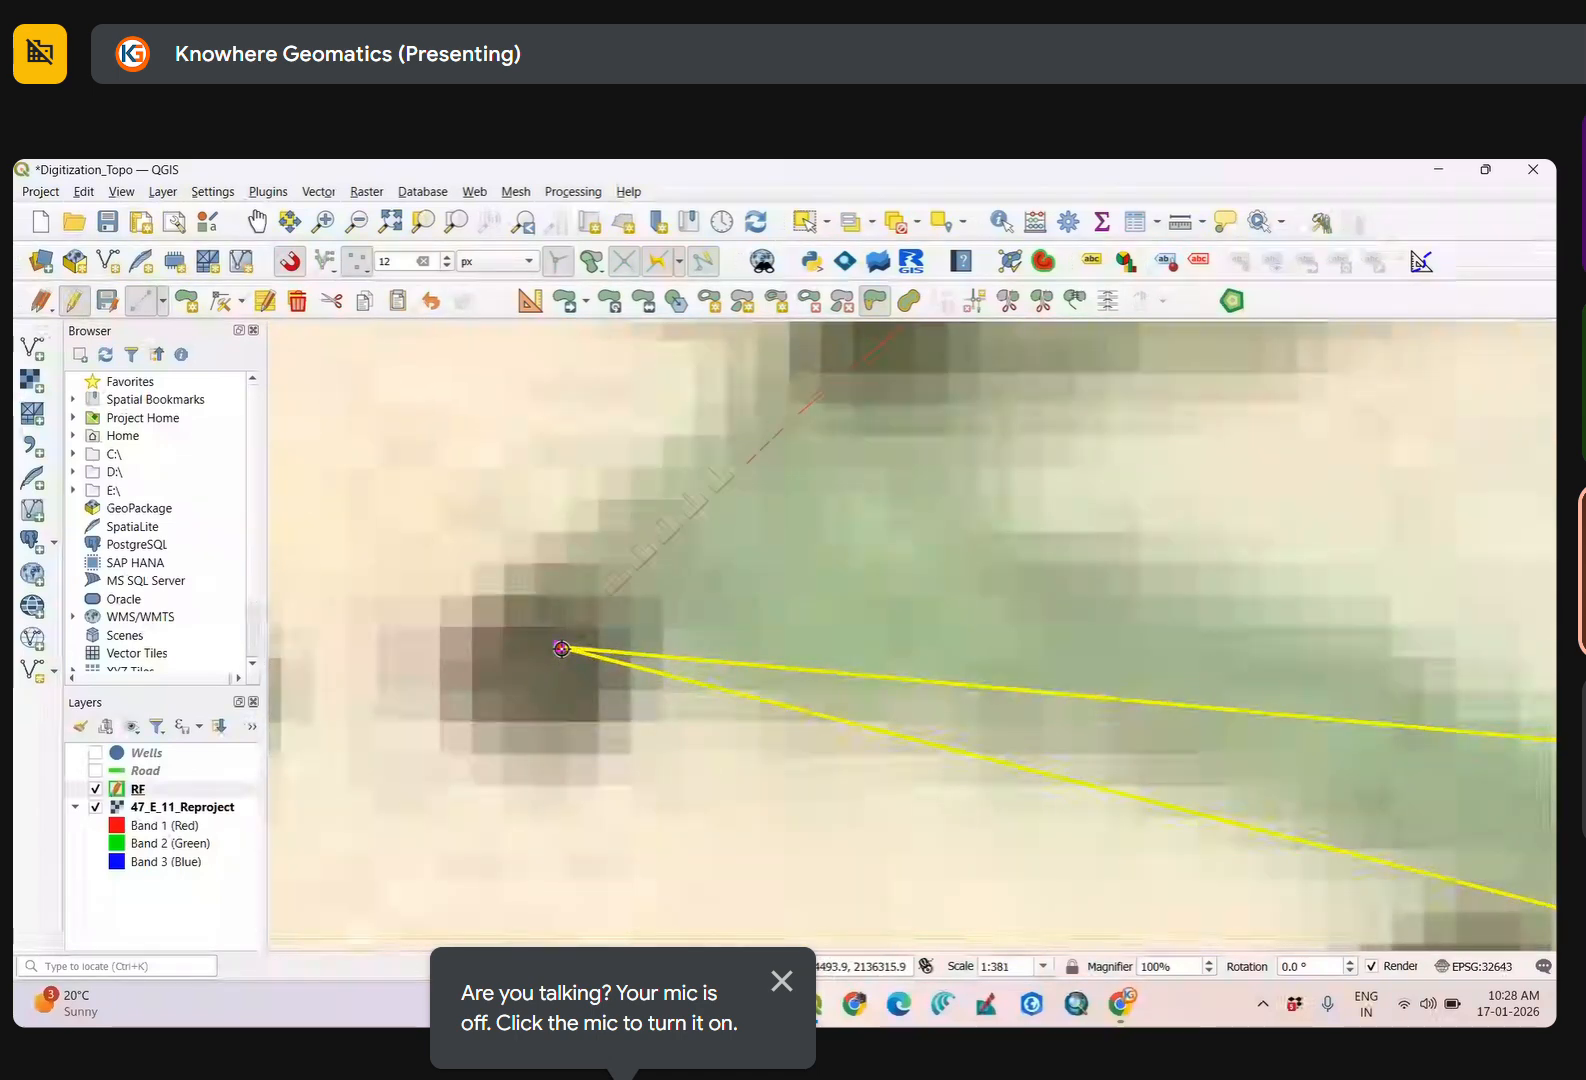
{"action": "scroll", "coordinate": [561, 648], "scroll_direction": "down", "scroll_amount": 4}
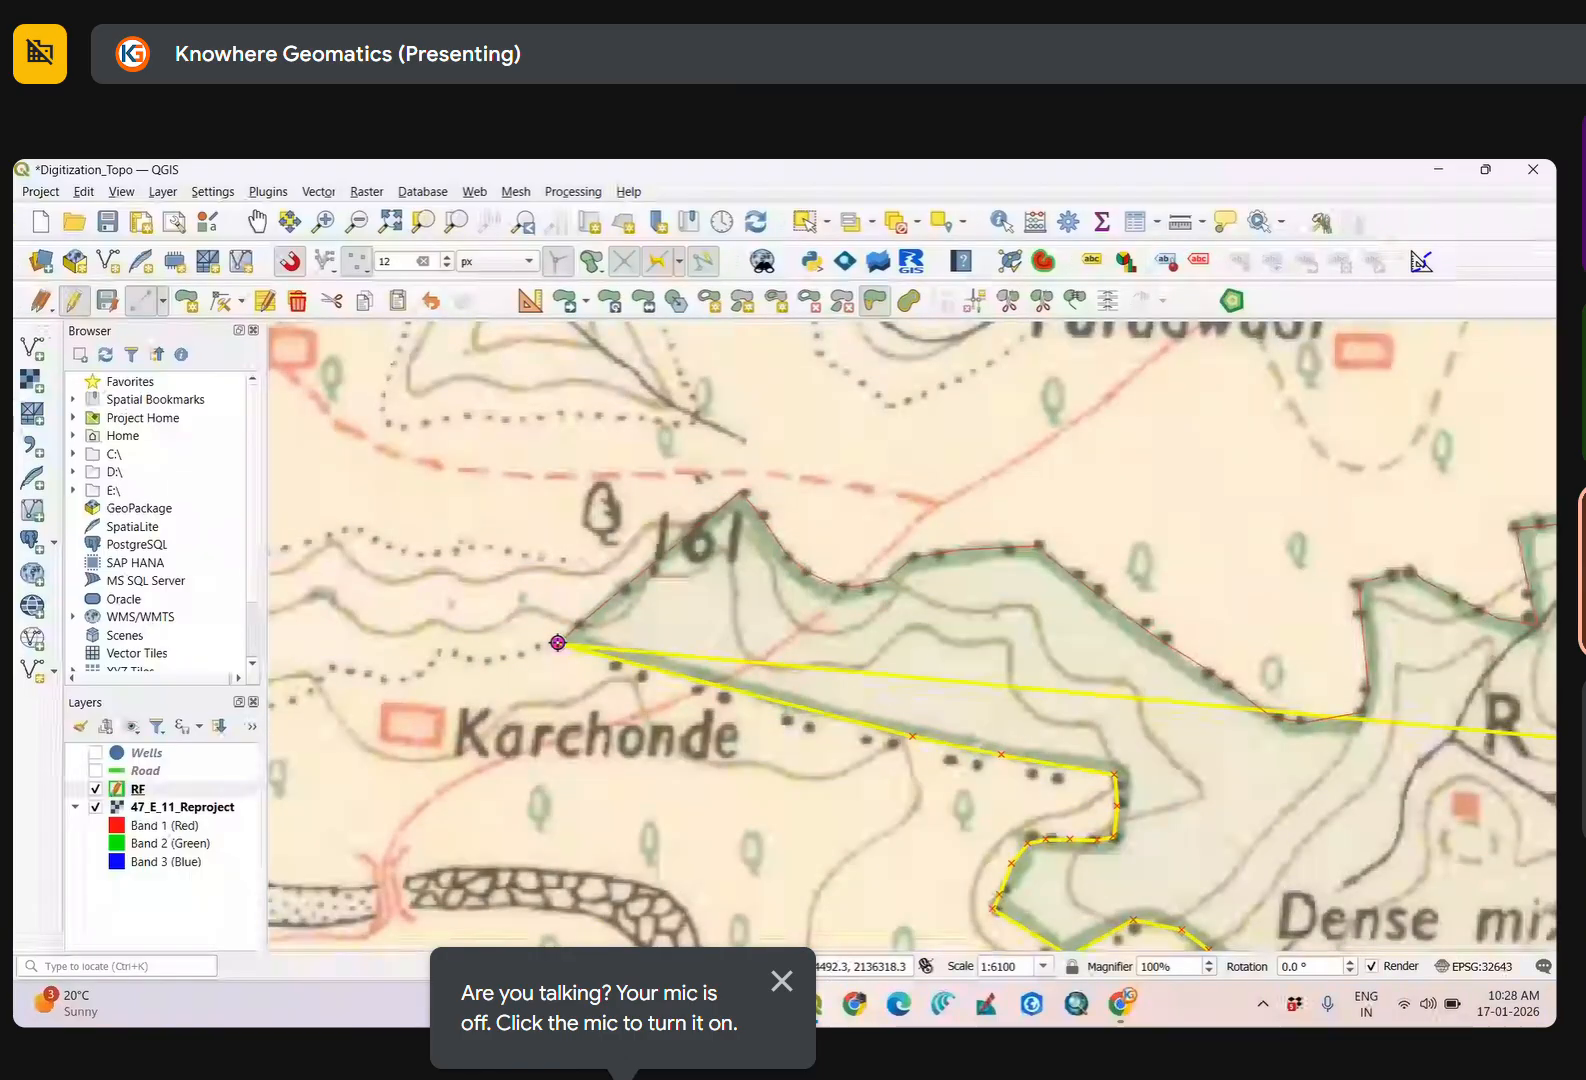
{"action": "left_click", "coordinate": [557, 642]}
{"action": "scroll", "coordinate": [752, 635], "scroll_direction": "down", "scroll_amount": 2}
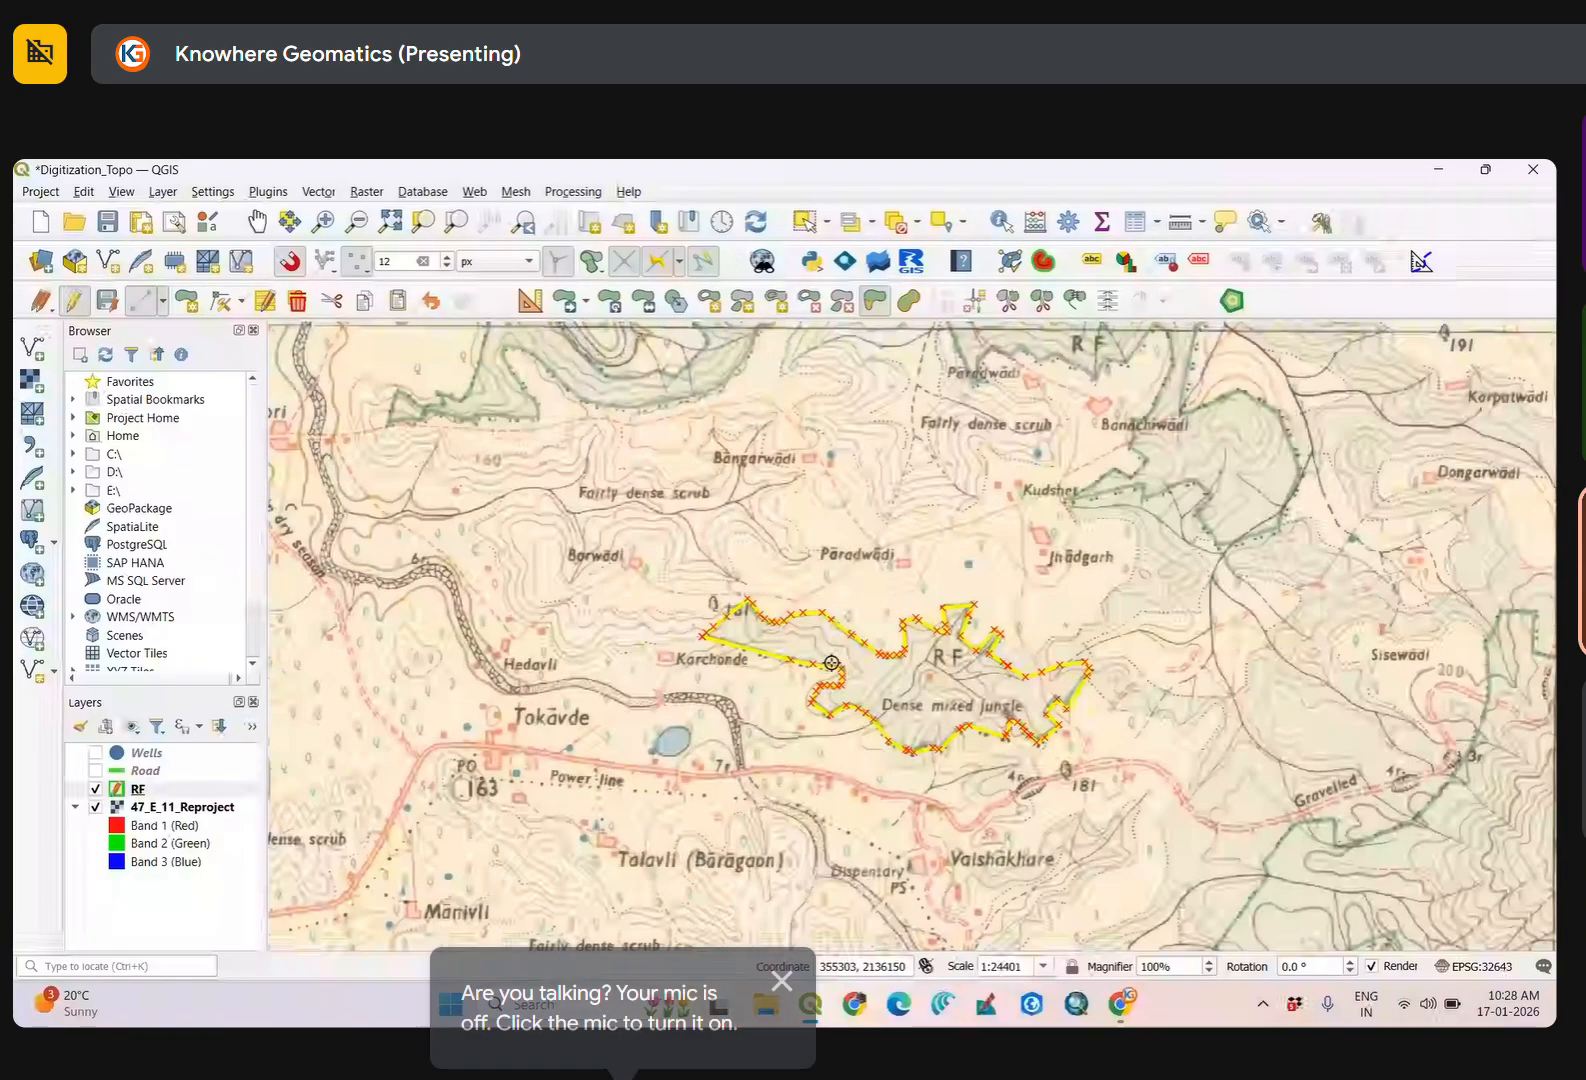
Examine the reshaped RF polygon's outline against the printed forest boundary, overall and close up near Karchonde.
{"action": "scroll", "coordinate": [840, 663], "scroll_direction": "up", "scroll_amount": 2}
{"action": "scroll", "coordinate": [840, 663], "scroll_direction": "up", "scroll_amount": 1}
{"action": "scroll", "coordinate": [864, 662], "scroll_direction": "down", "scroll_amount": 3}
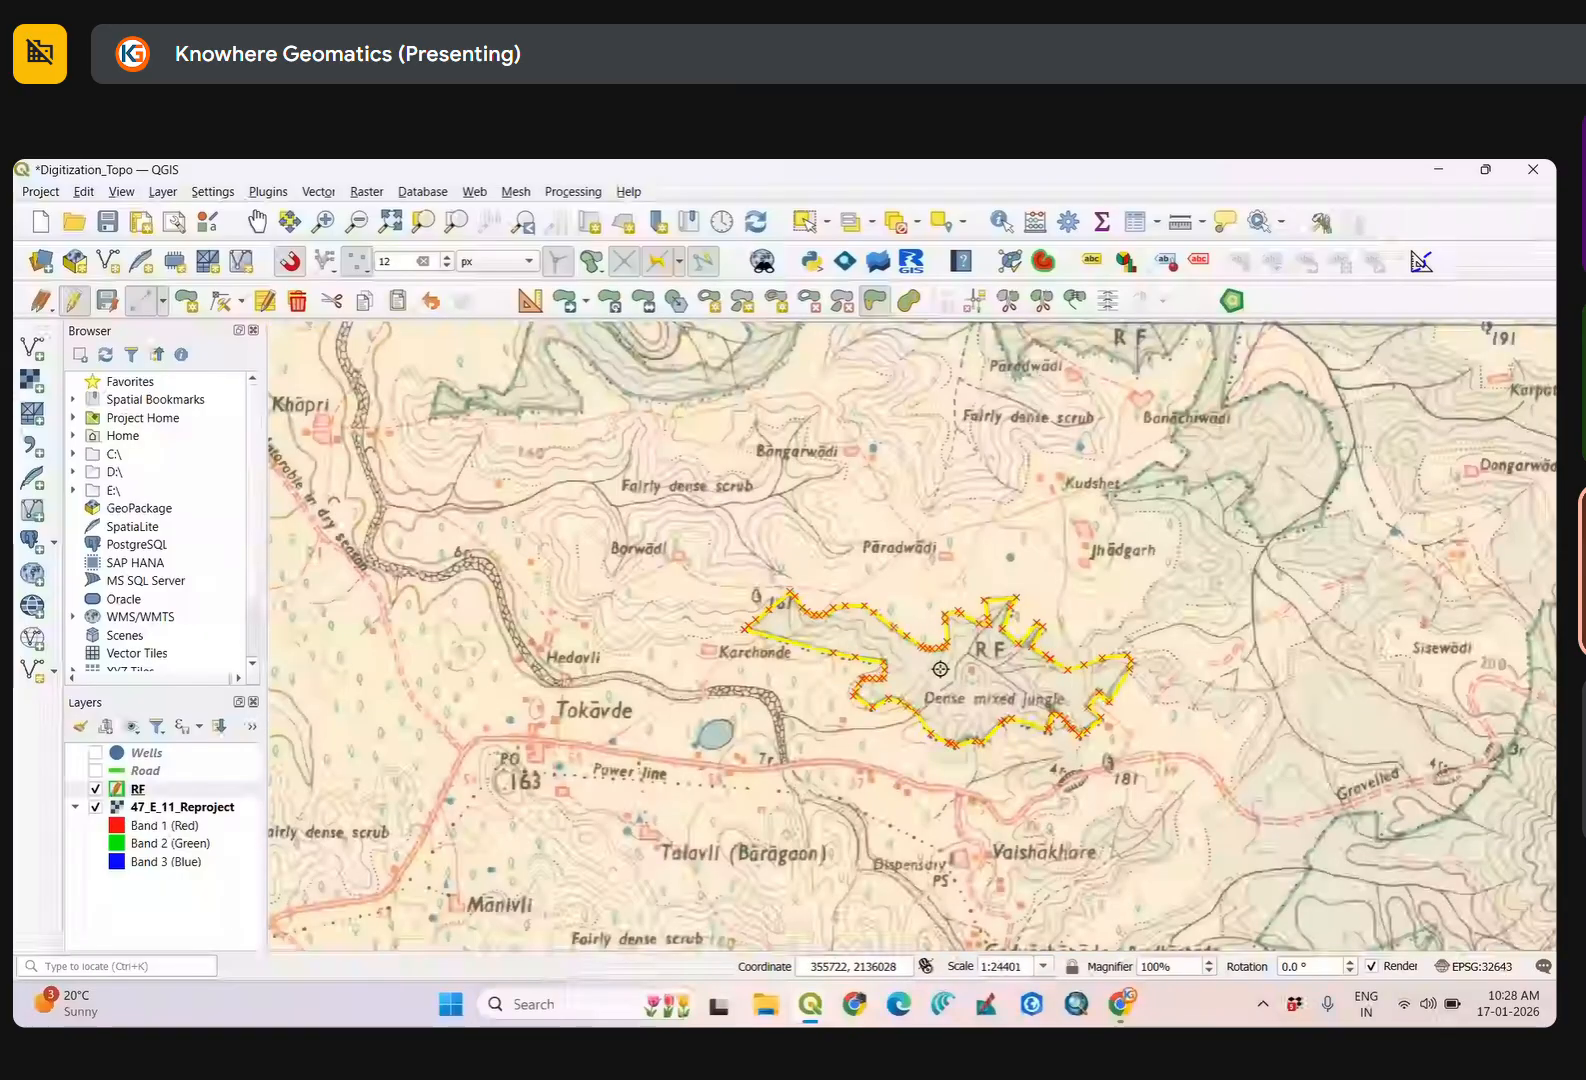
{"action": "scroll", "coordinate": [980, 683], "scroll_direction": "up", "scroll_amount": 2}
{"action": "scroll", "coordinate": [995, 683], "scroll_direction": "down", "scroll_amount": 2}
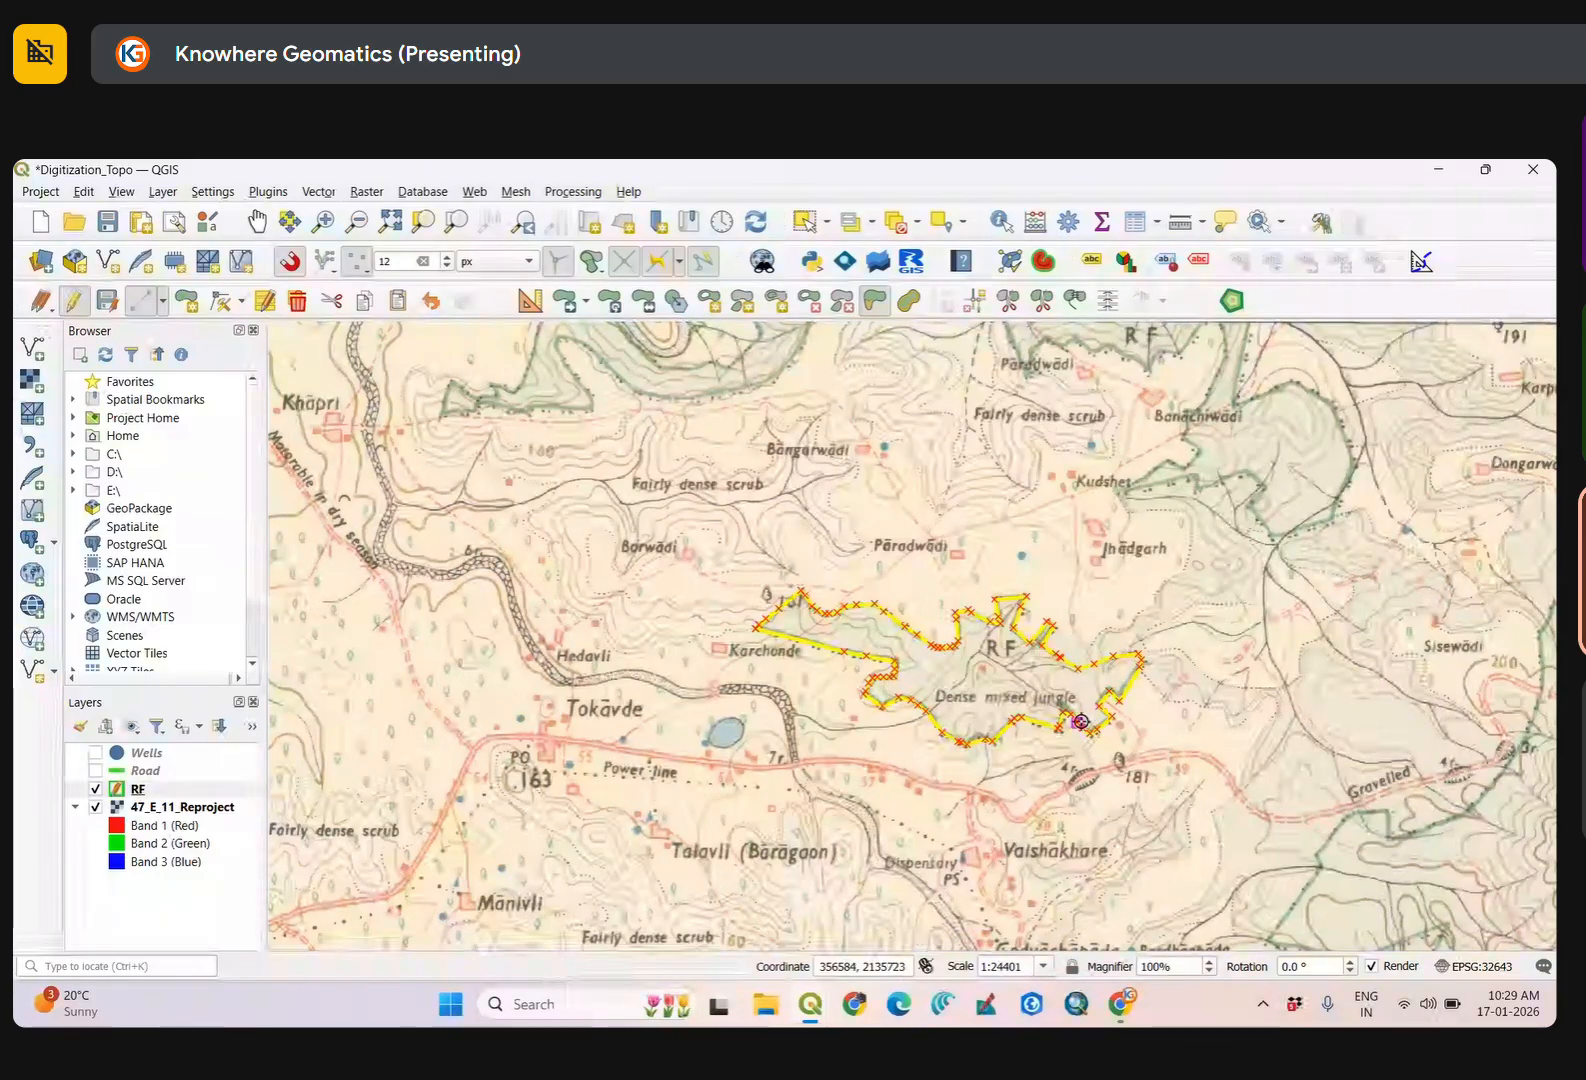
{"action": "scroll", "coordinate": [1033, 705], "scroll_direction": "up", "scroll_amount": 2}
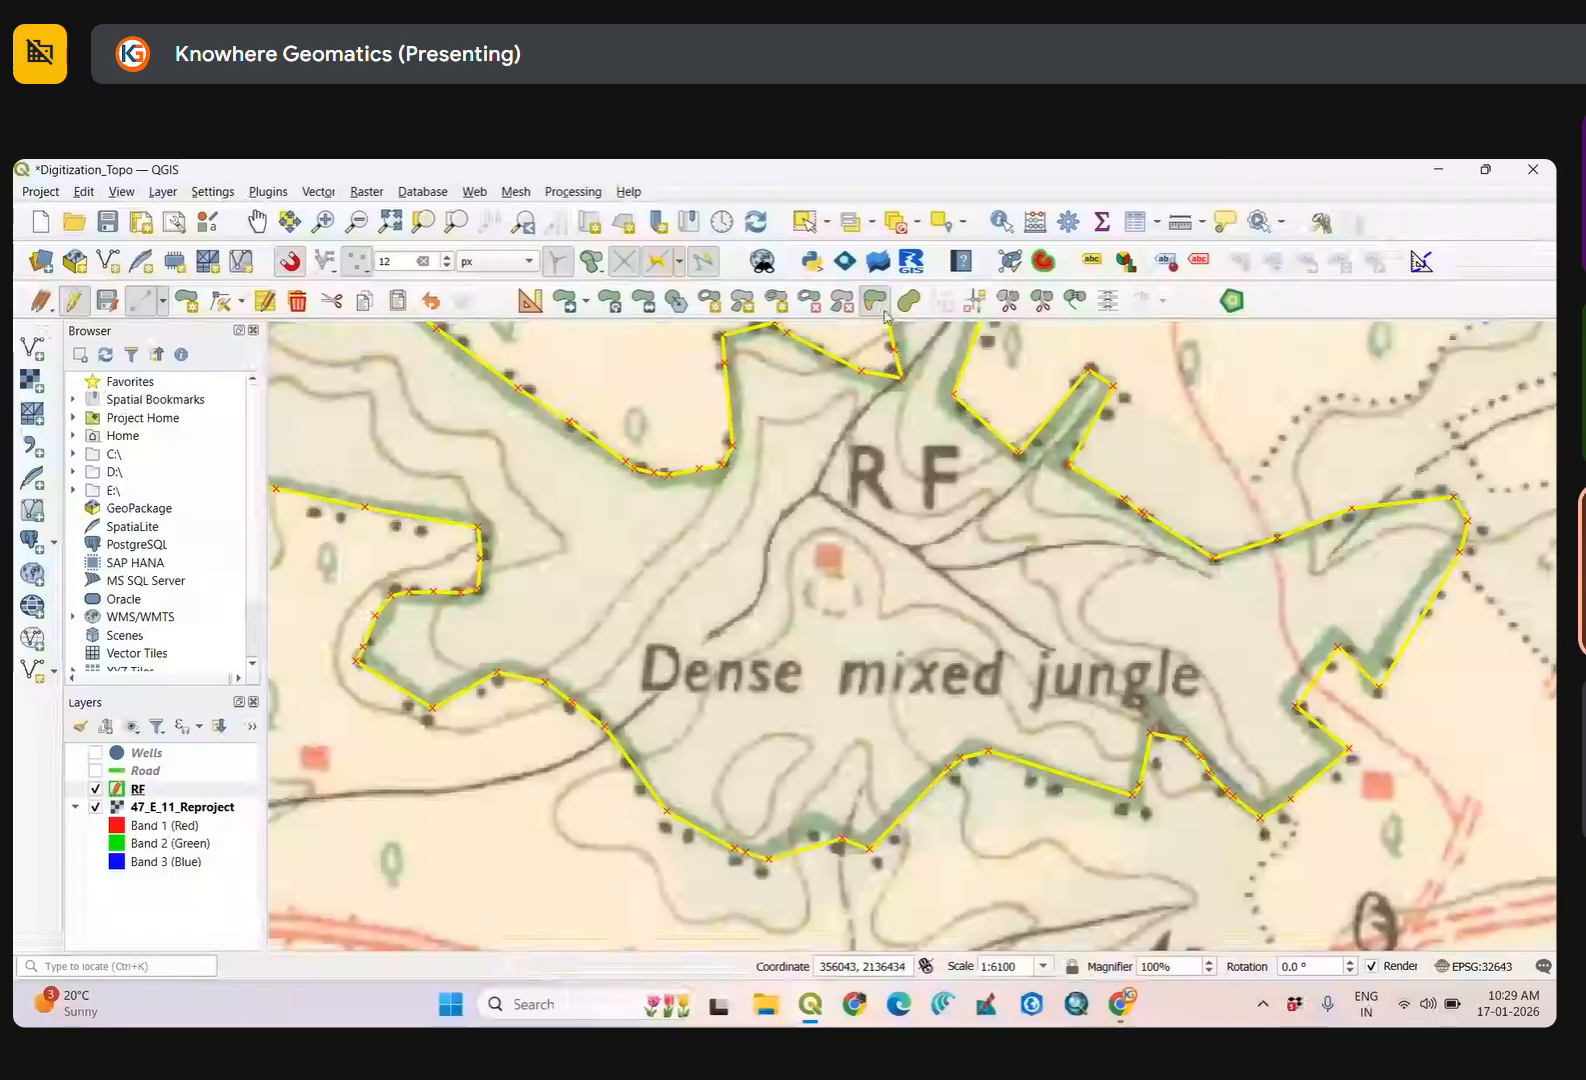
{"action": "scroll", "coordinate": [1050, 678], "scroll_direction": "down", "scroll_amount": 1}
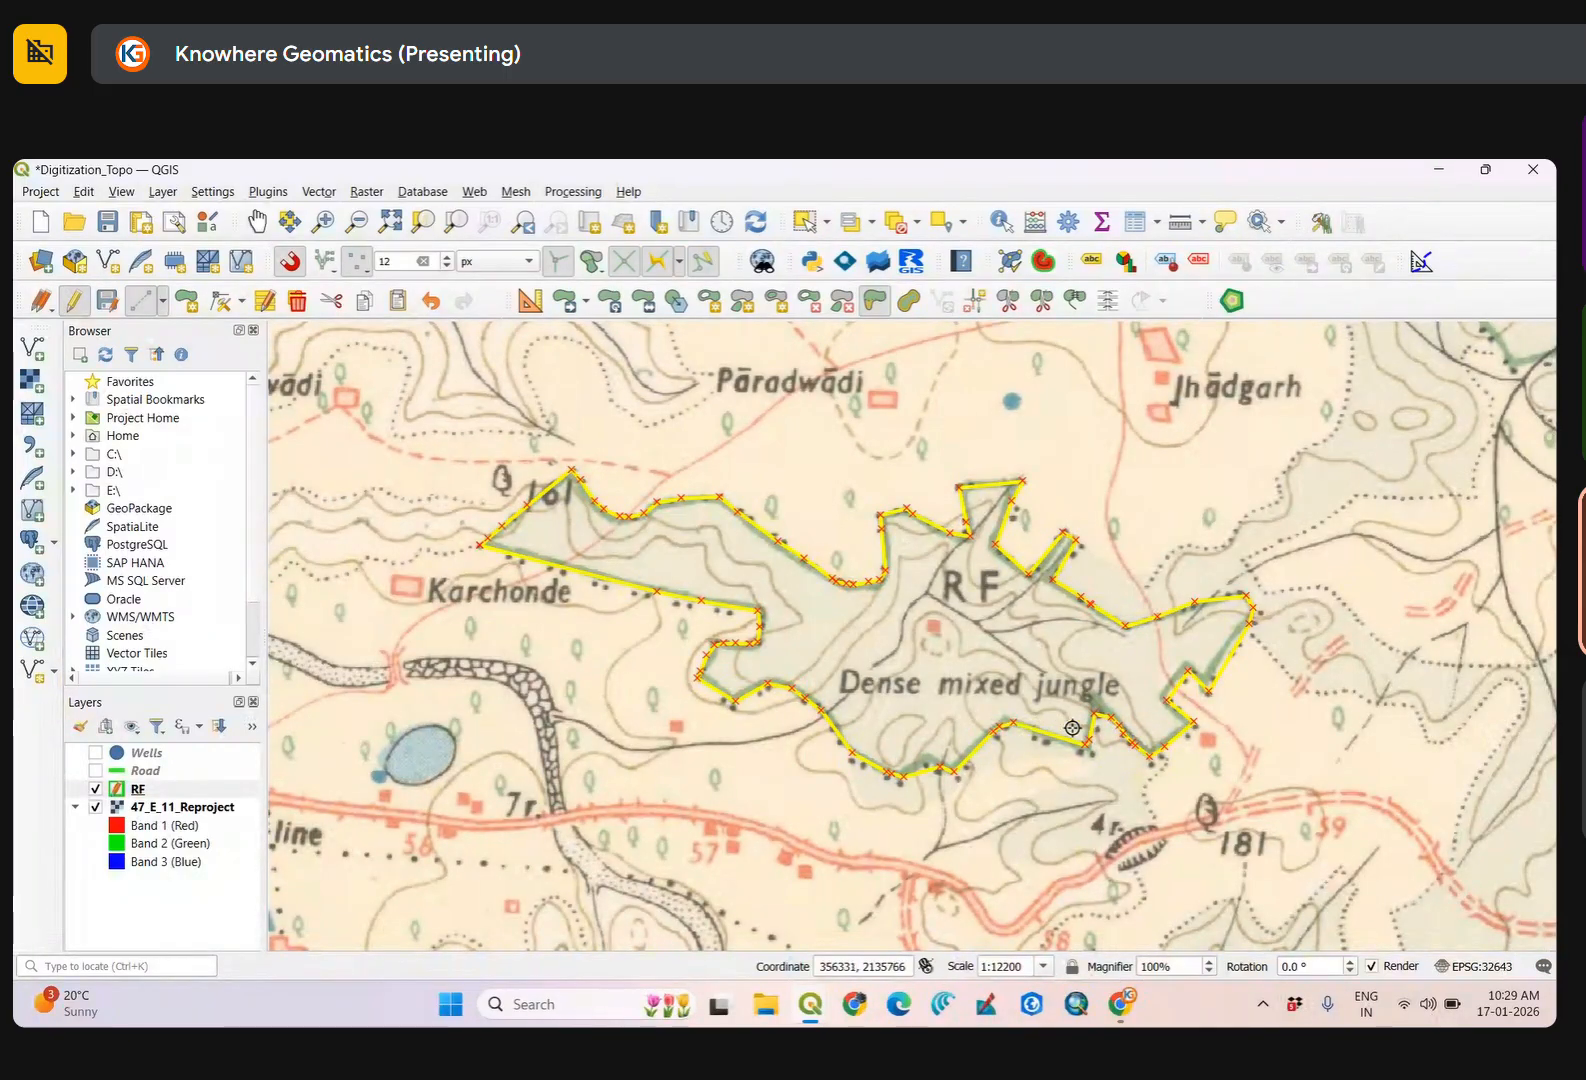
{"action": "scroll", "coordinate": [544, 540], "scroll_direction": "up", "scroll_amount": 2}
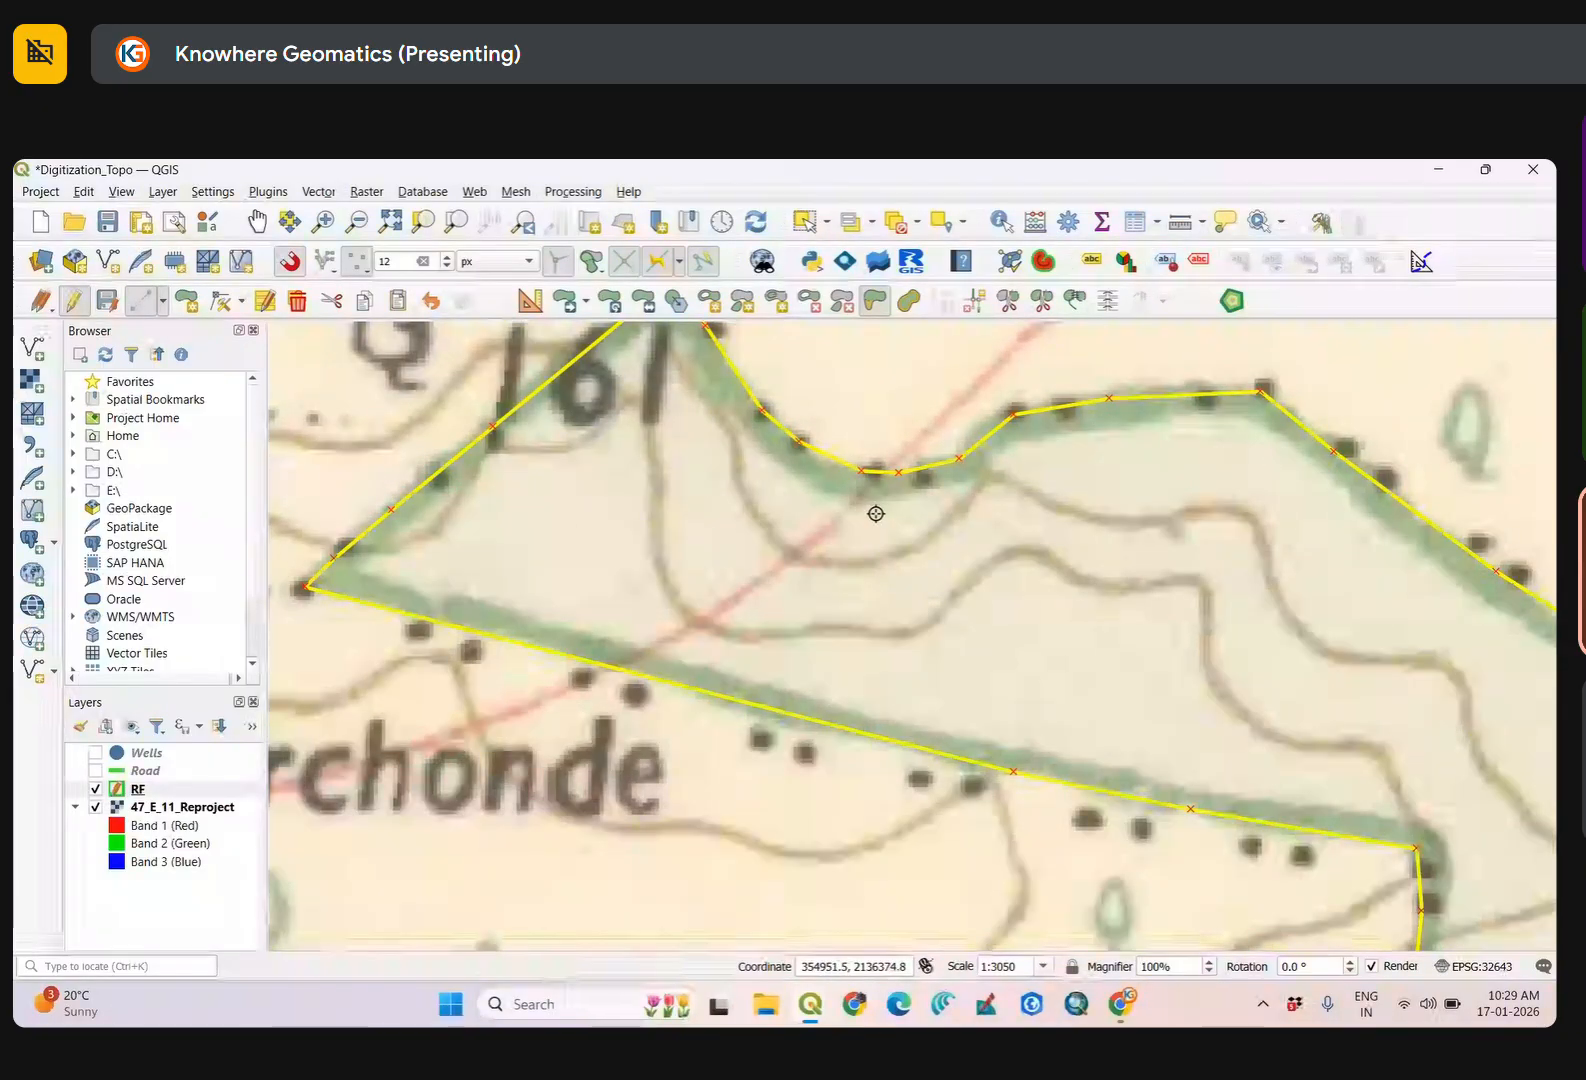
{"action": "scroll", "coordinate": [857, 452], "scroll_direction": "down", "scroll_amount": 1}
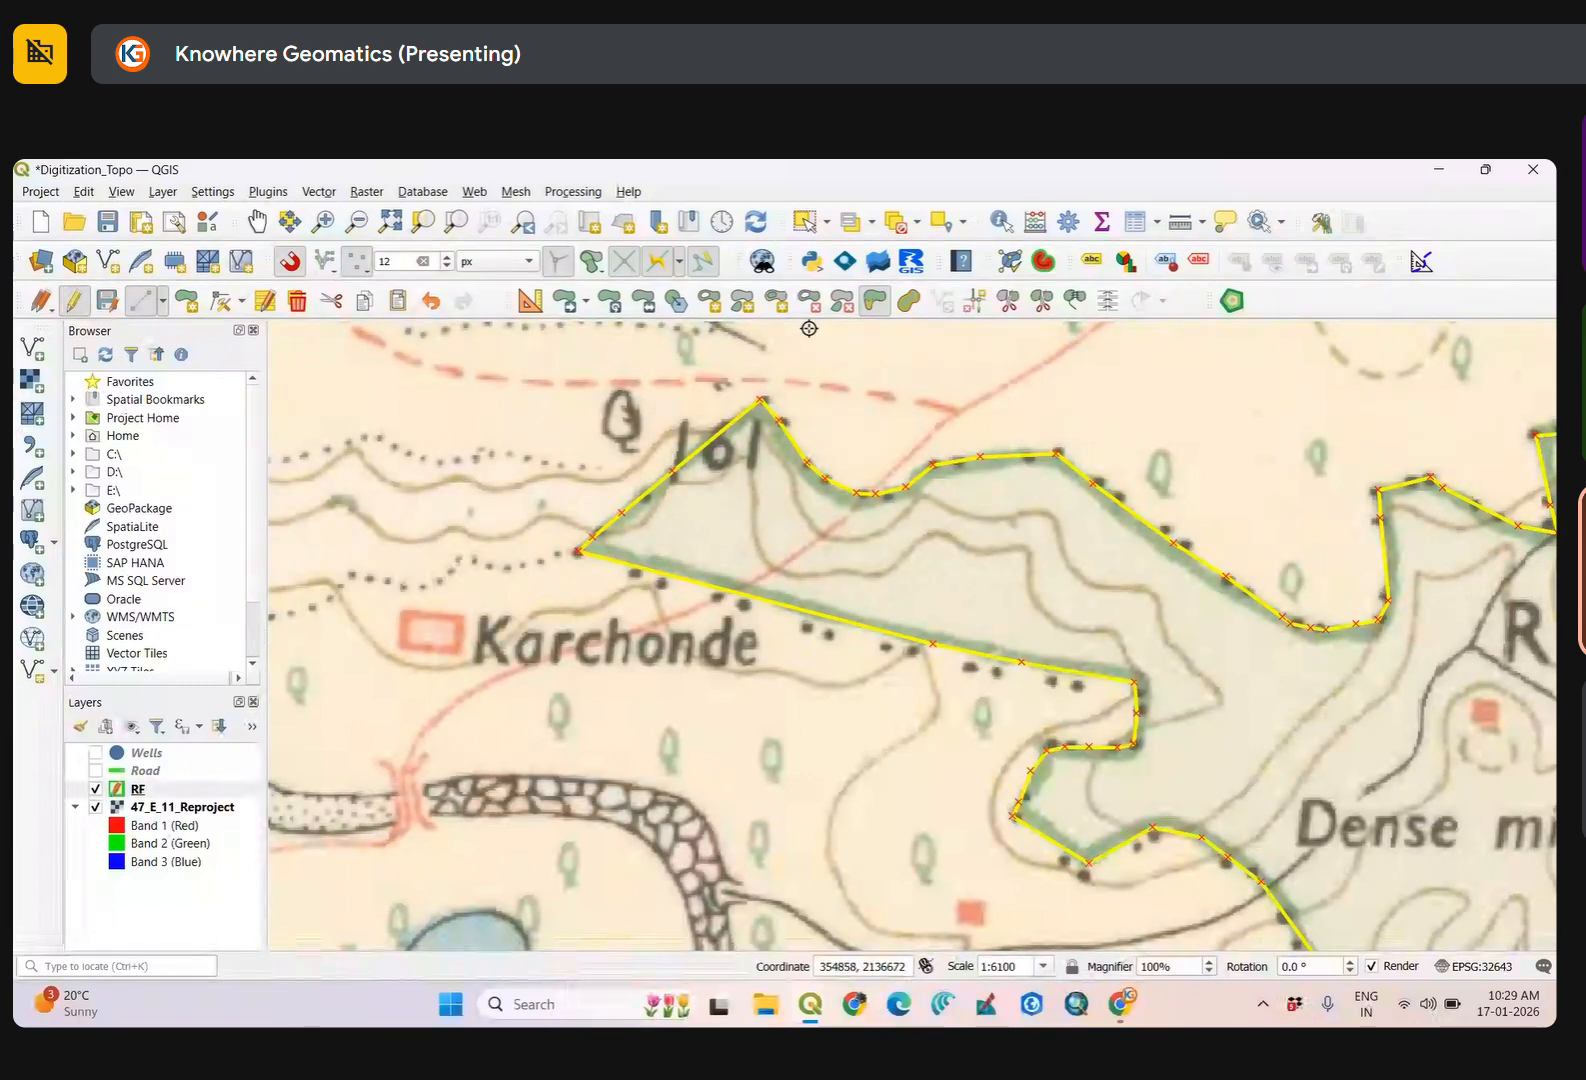
Try to split the RF polygon along the red track that crosses its western arm near Karchonde.
{"action": "left_click", "coordinate": [1011, 306]}
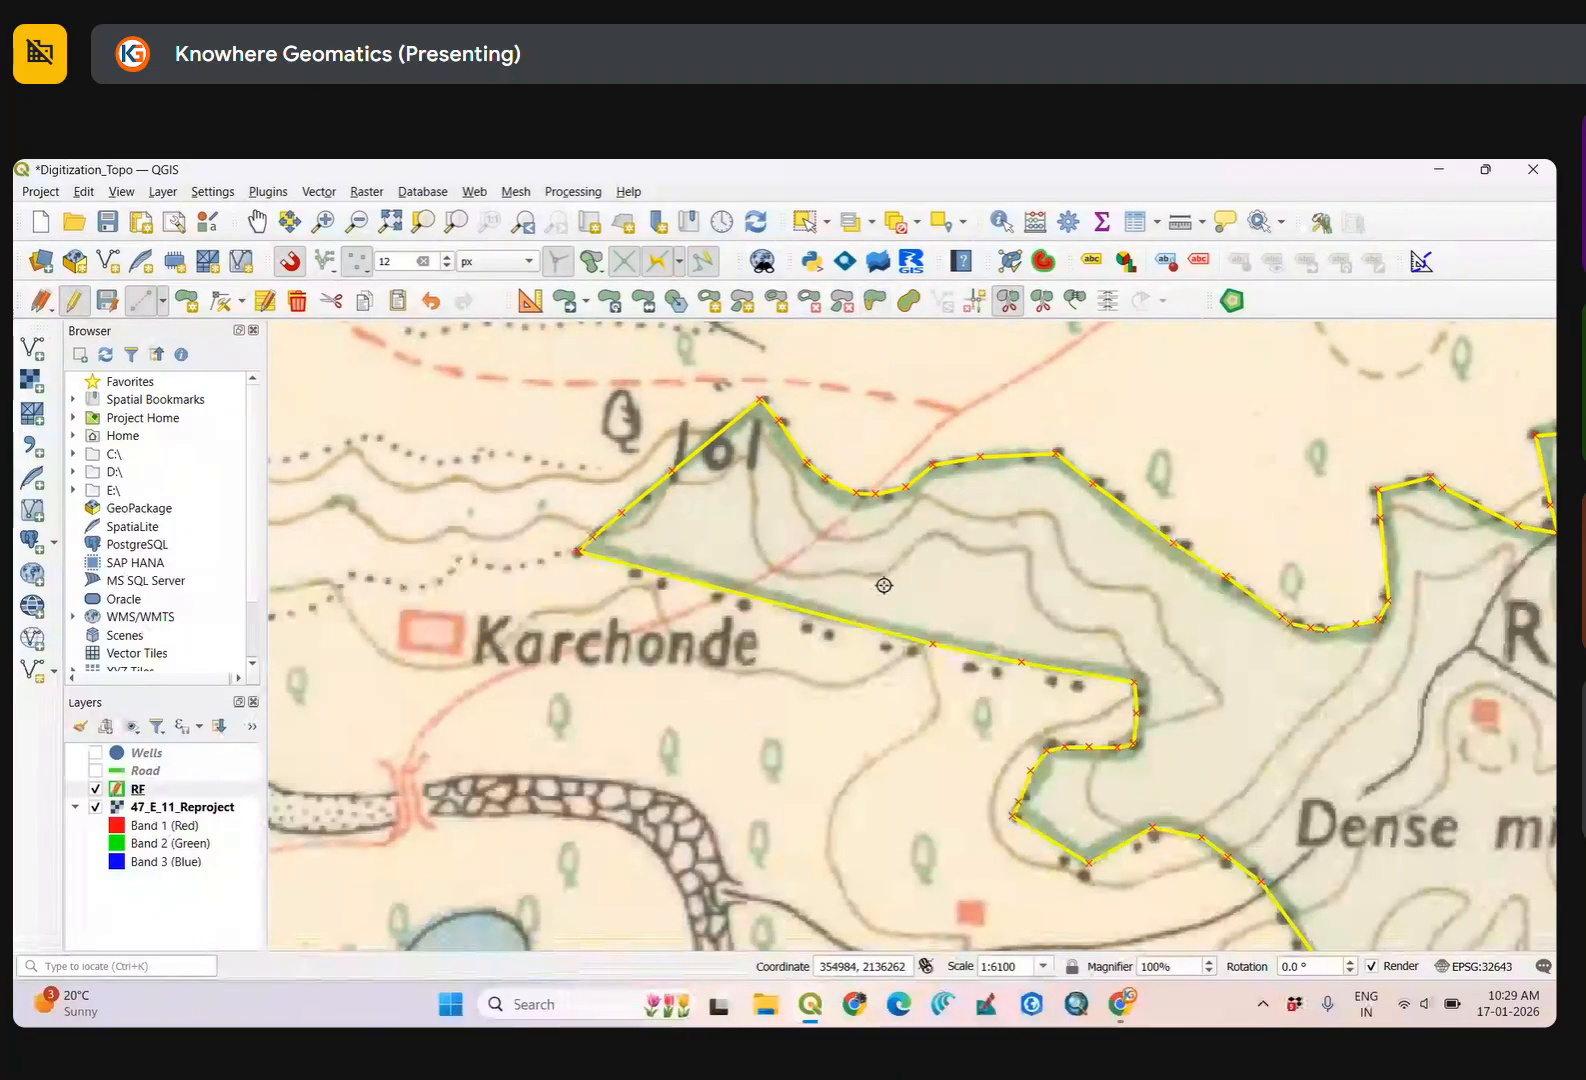
{"action": "scroll", "coordinate": [767, 529], "scroll_direction": "up", "scroll_amount": 2}
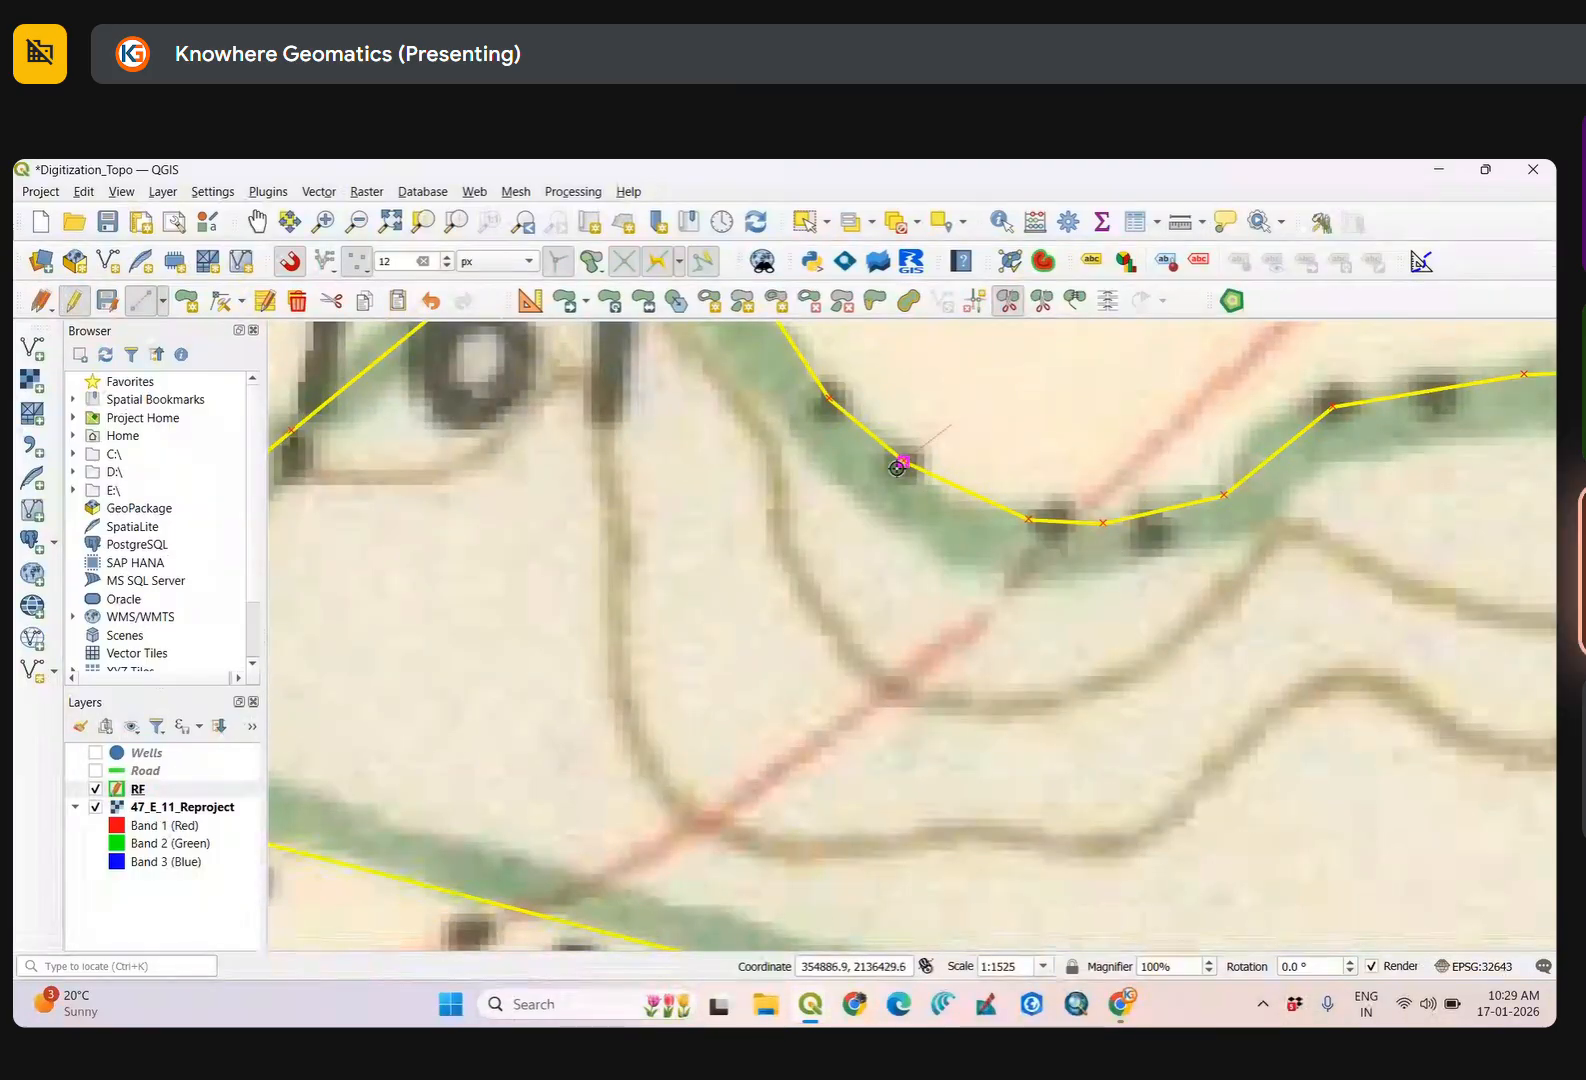
{"action": "left_click_drag", "start_coordinate": [602, 790], "coordinate": [984, 545]}
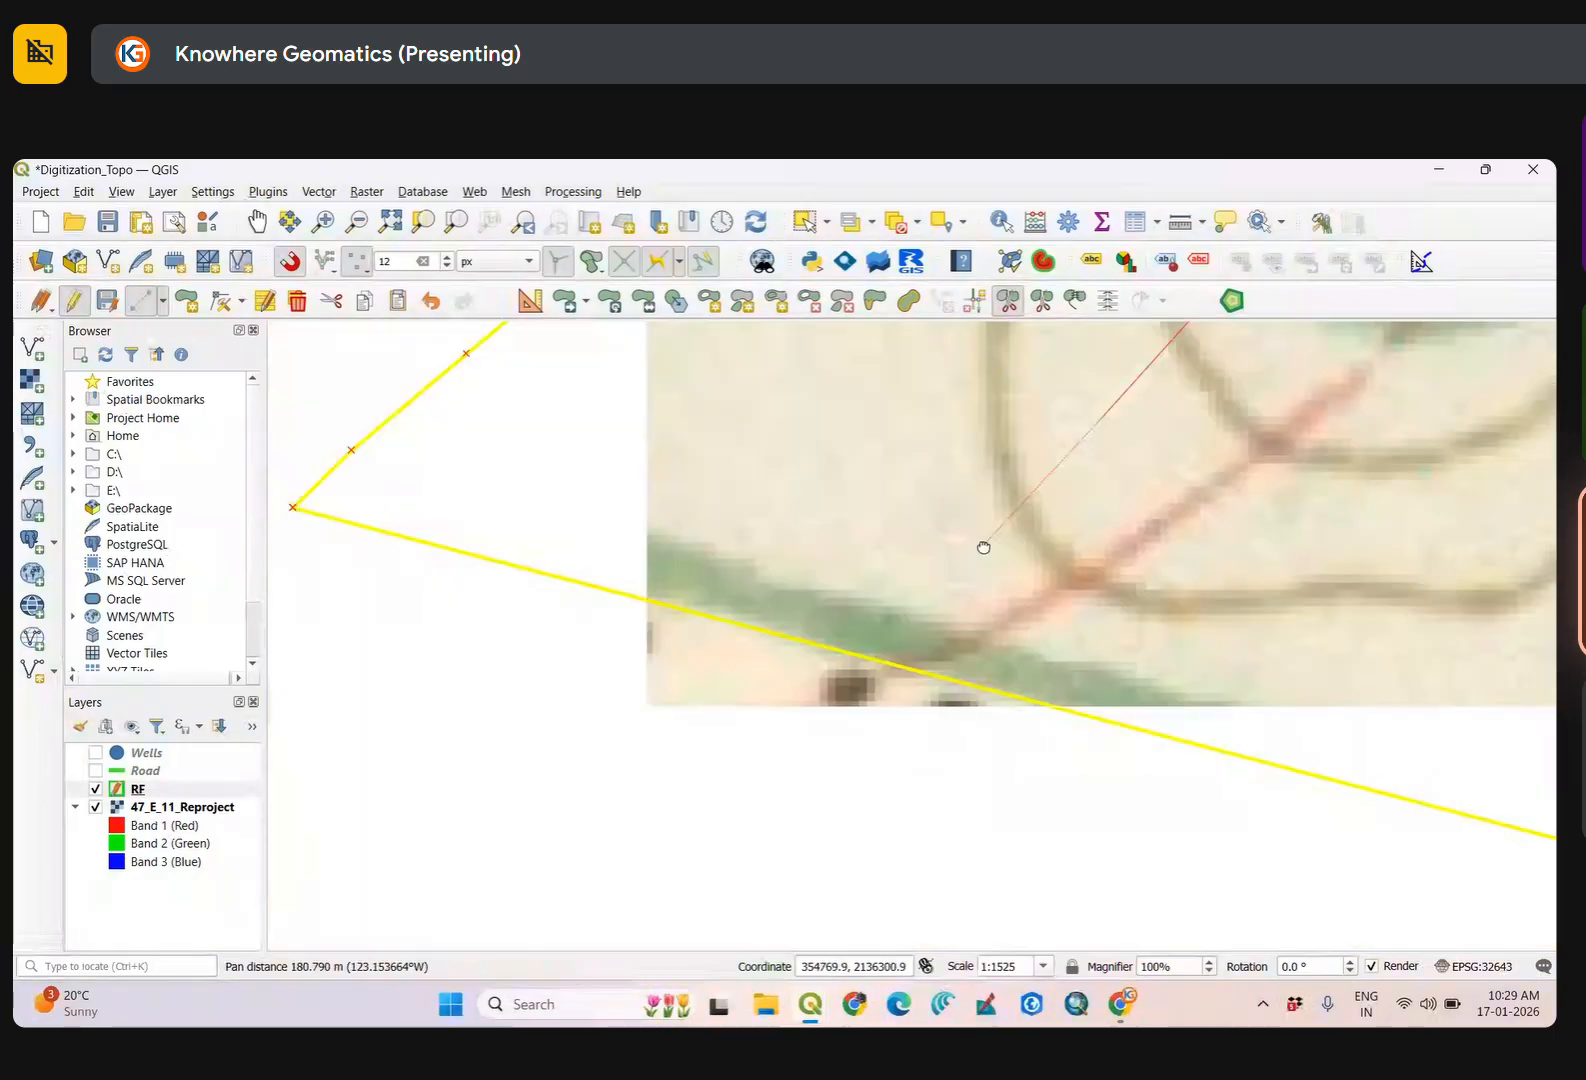
{"action": "scroll", "coordinate": [918, 630], "scroll_direction": "down", "scroll_amount": 2}
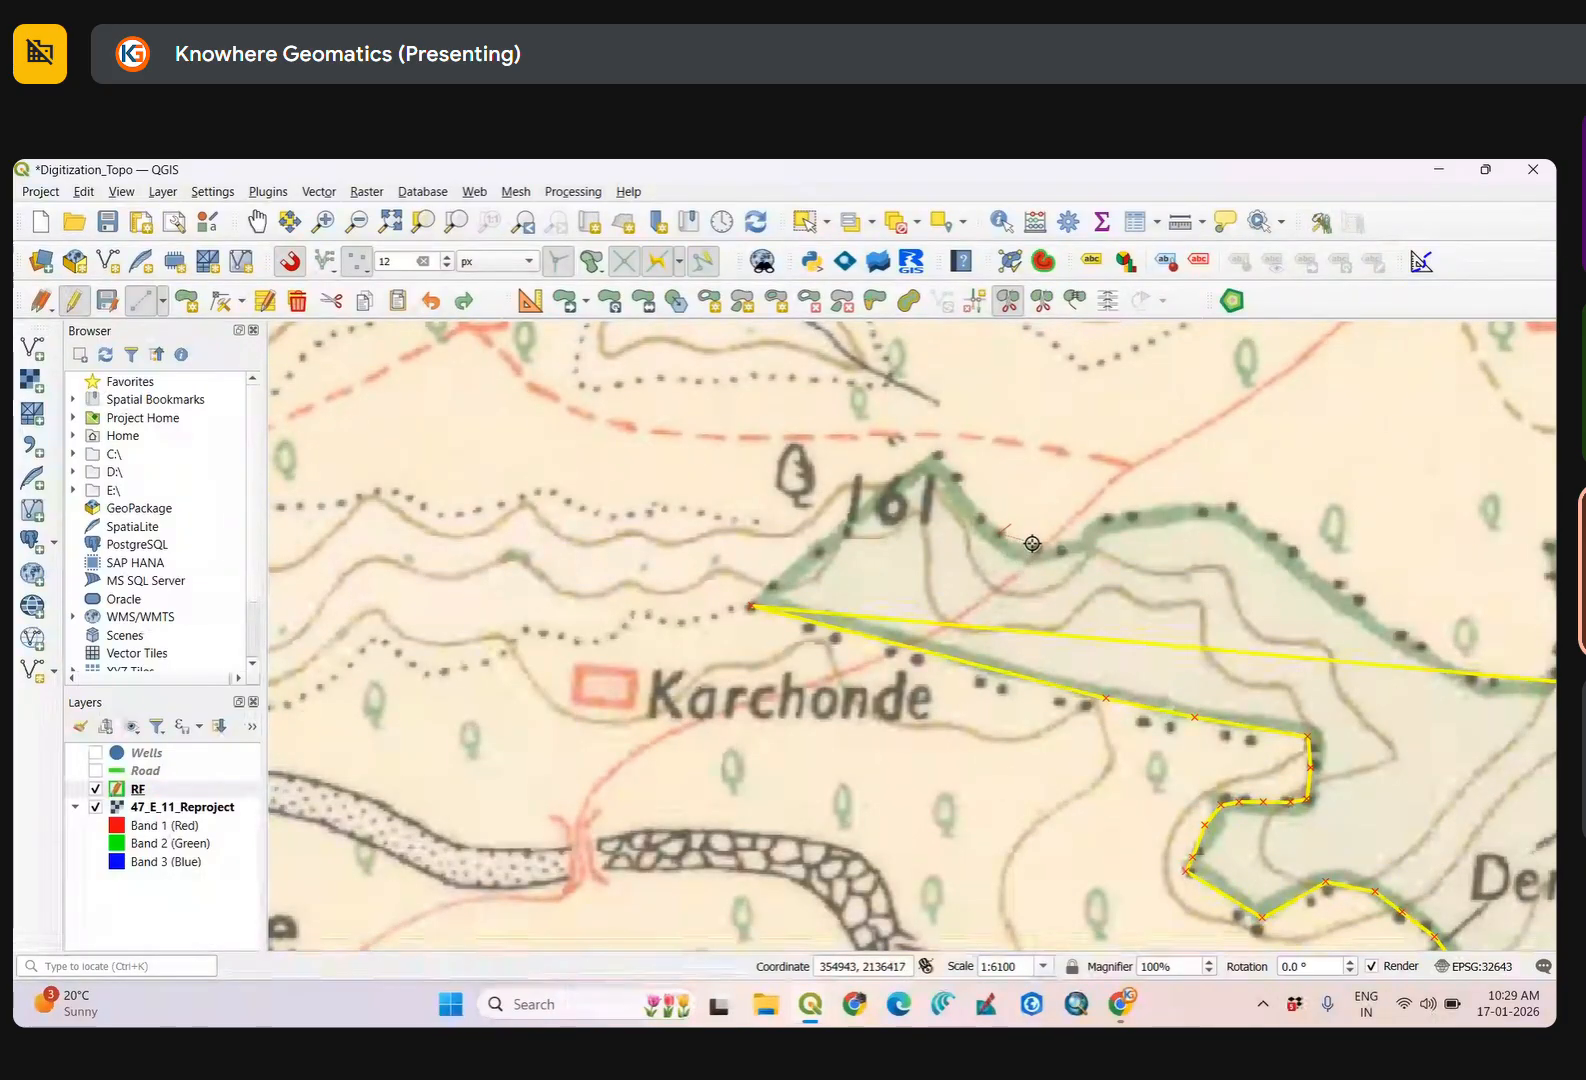
{"action": "left_click", "coordinate": [463, 300]}
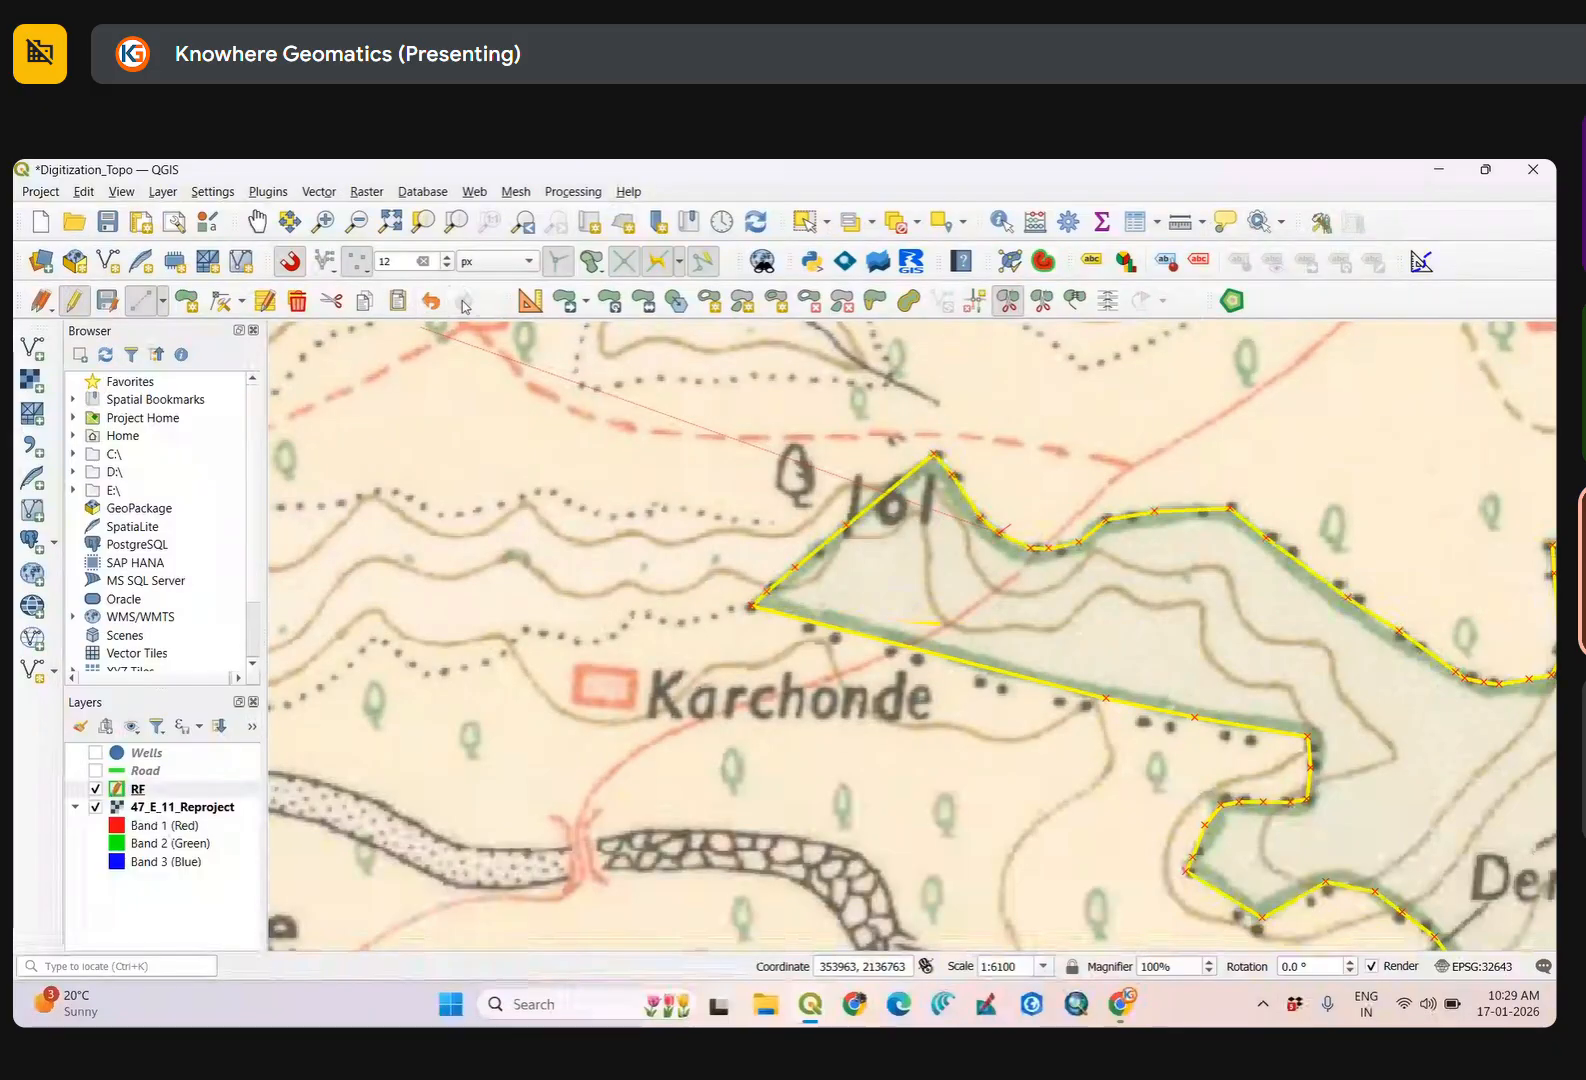
{"action": "right_click", "coordinate": [1018, 530]}
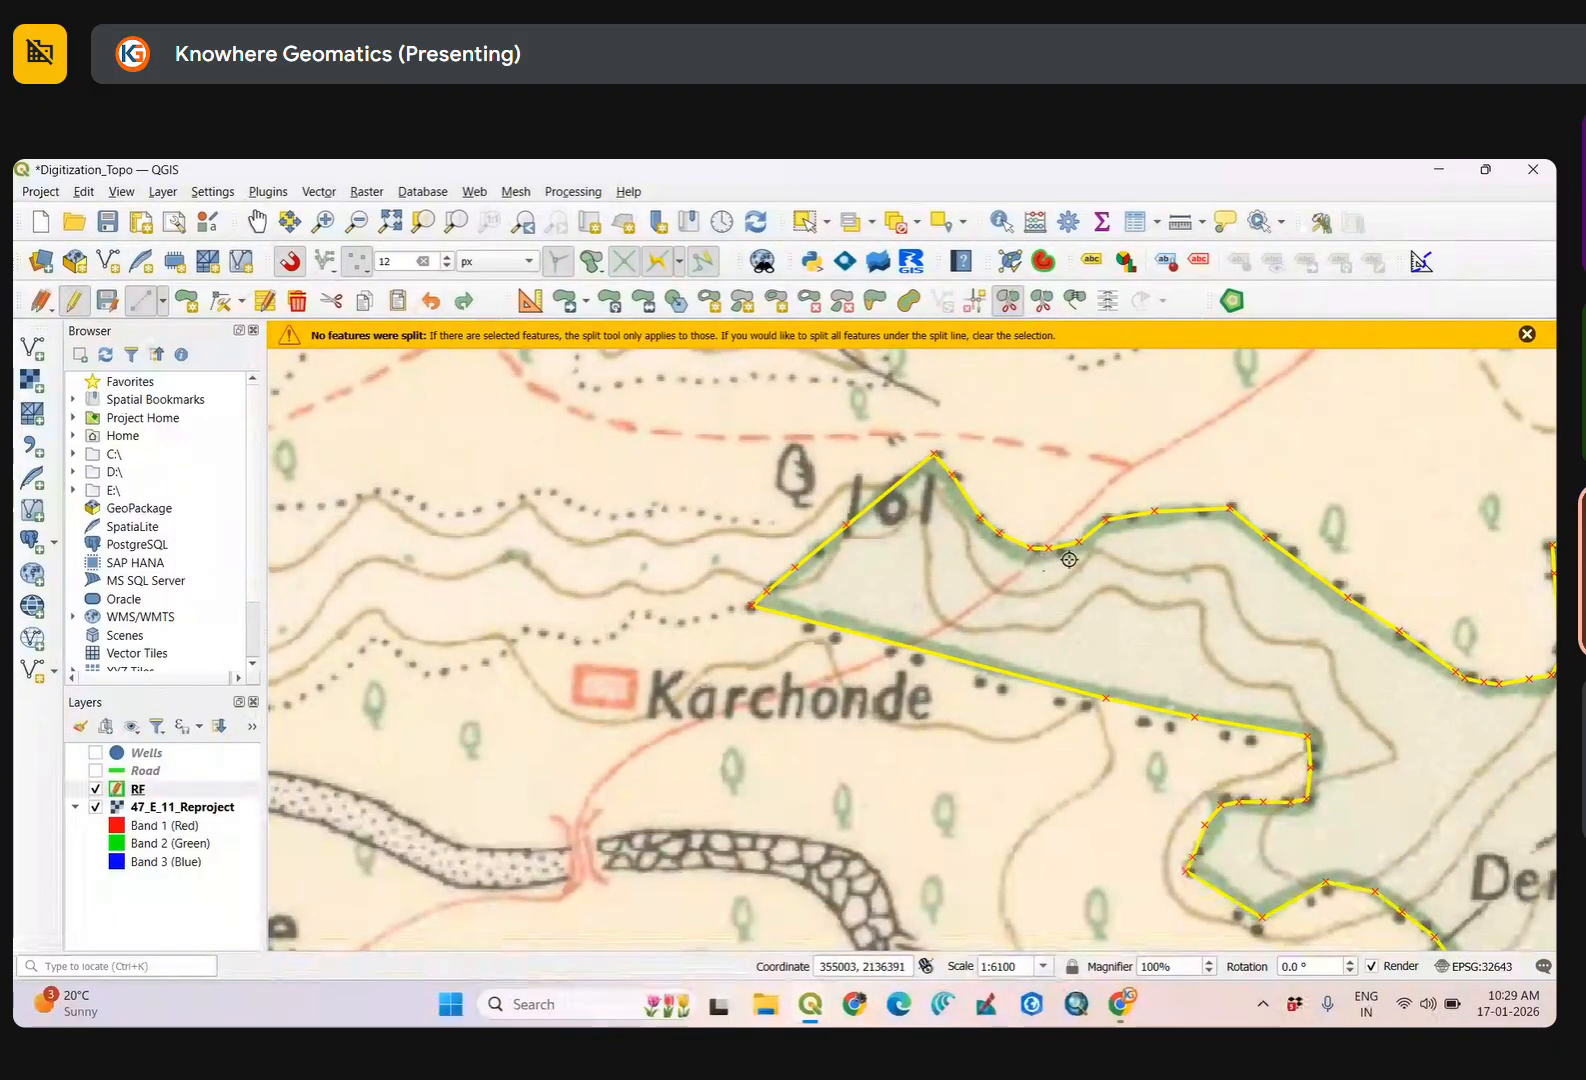
Split the RF polygon along the red track, from outside its northern edge to beyond its southern edge near Karchonde.
{"action": "scroll", "coordinate": [1047, 561], "scroll_direction": "up", "scroll_amount": 2}
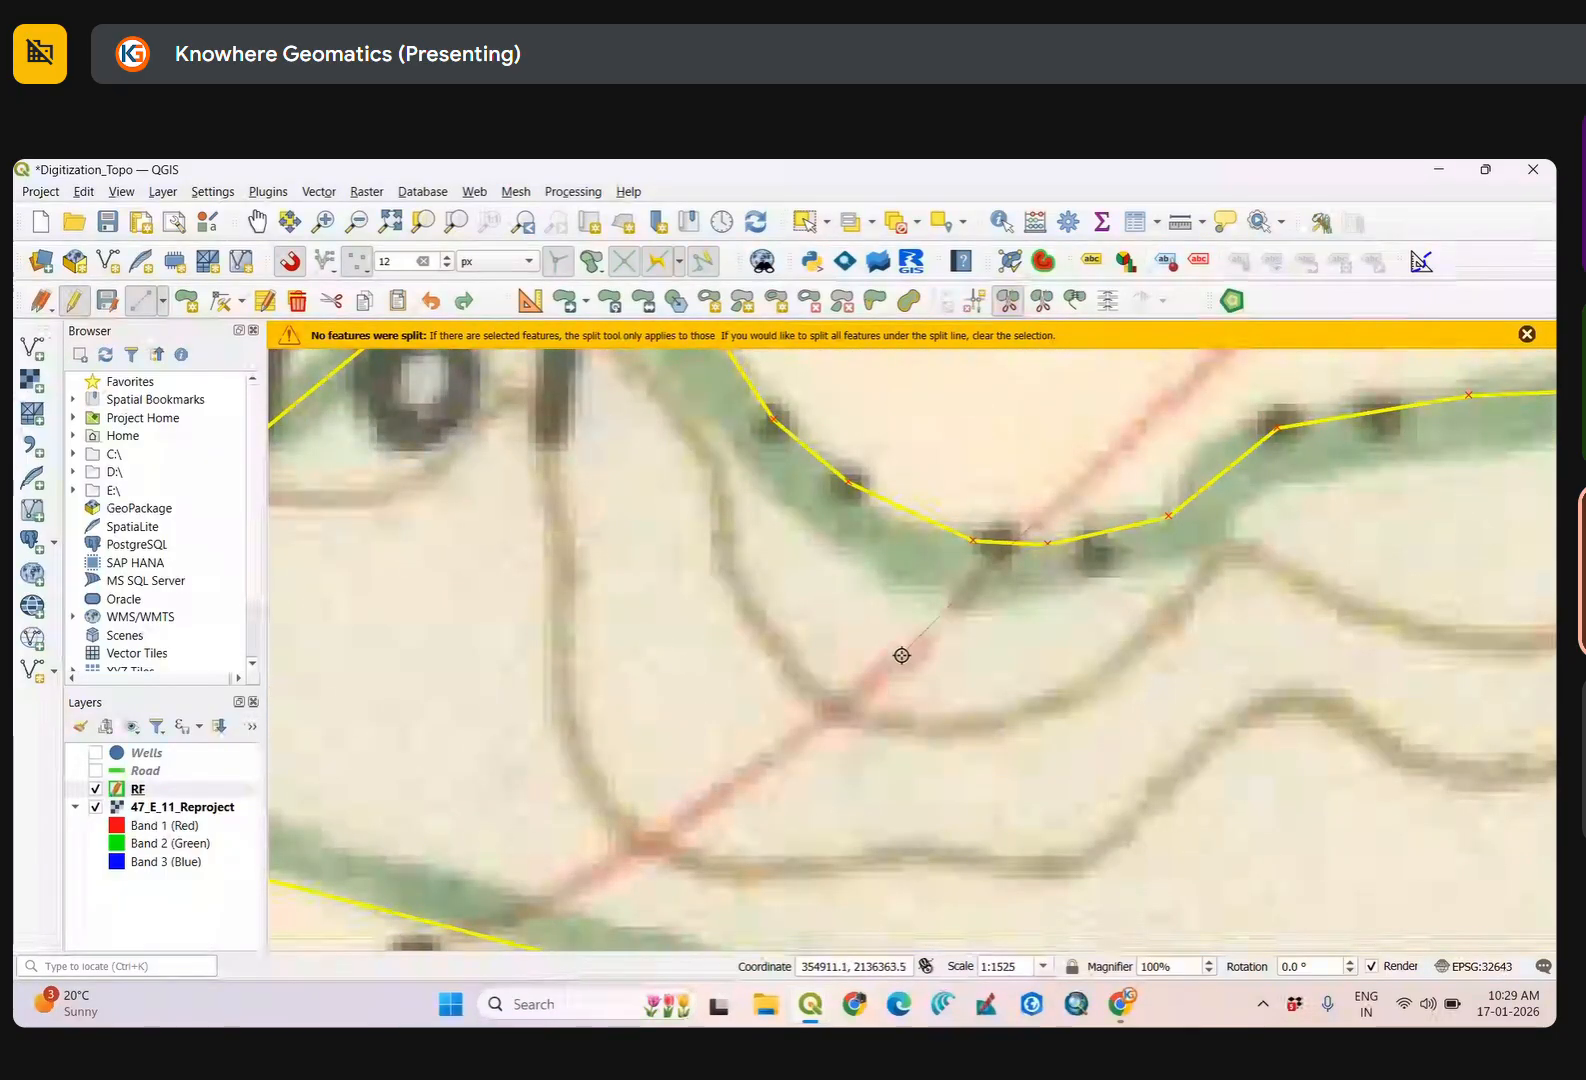
{"action": "left_click_drag", "start_coordinate": [737, 785], "coordinate": [818, 686]}
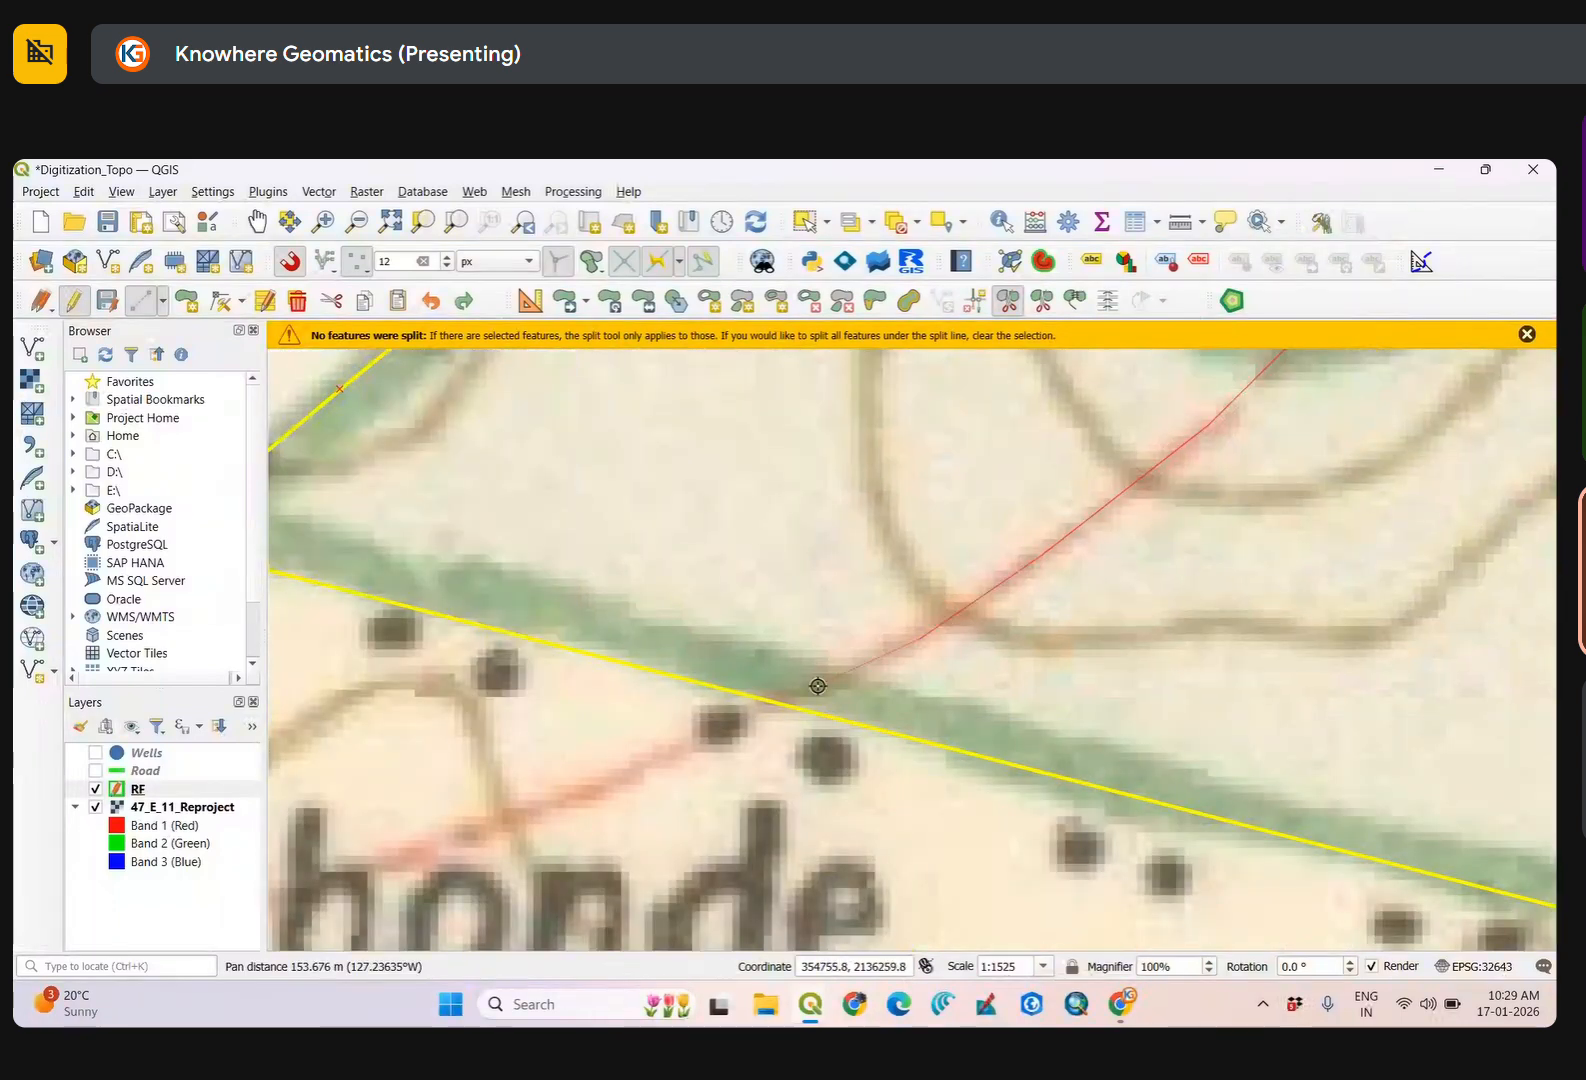
{"action": "scroll", "coordinate": [625, 772], "scroll_direction": "down", "scroll_amount": 3}
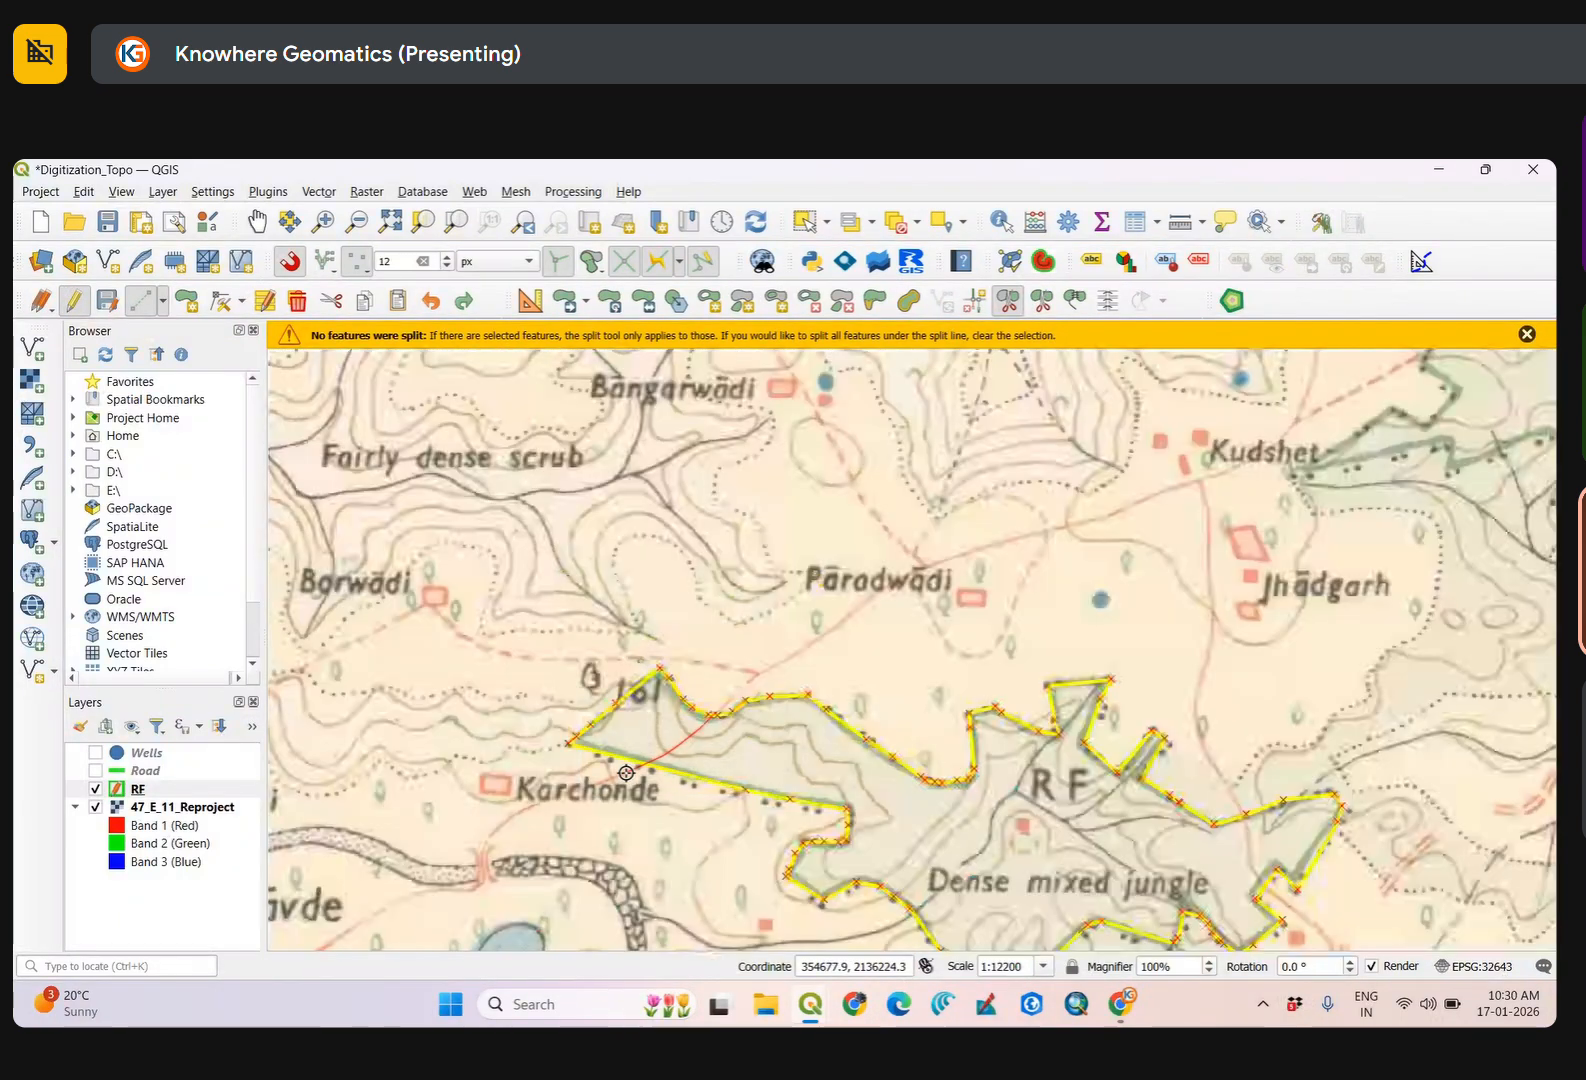
{"action": "right_click", "coordinate": [621, 778]}
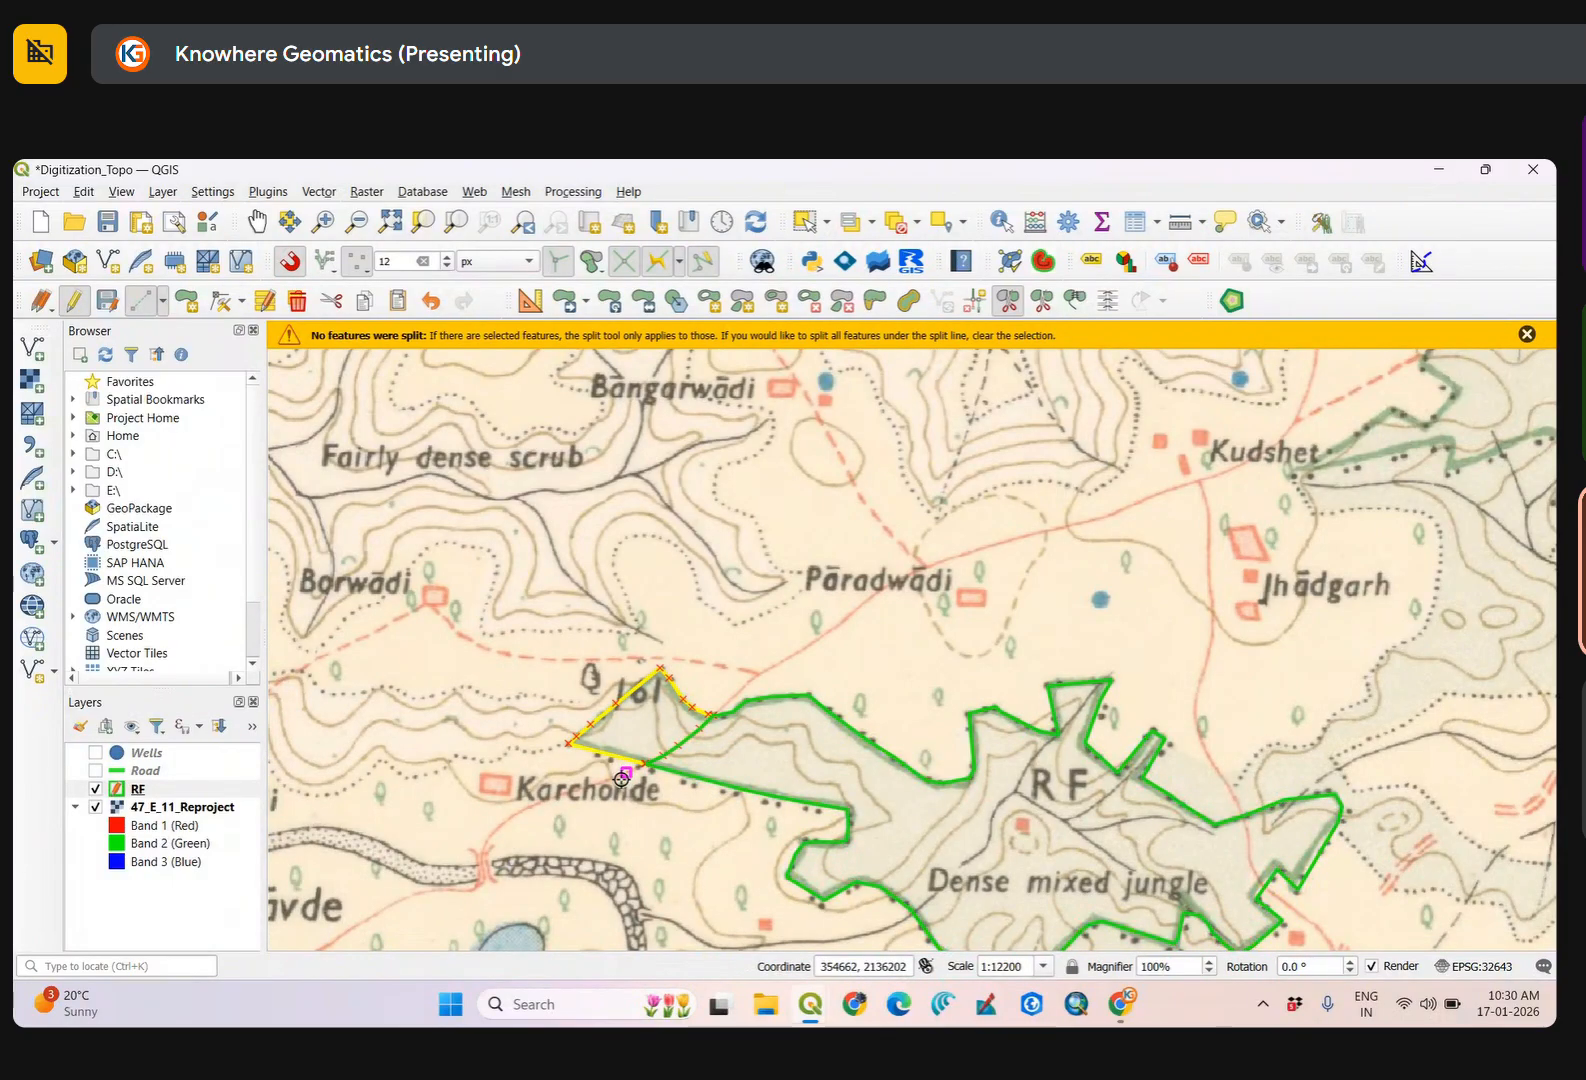
Select the western and eastern parts of the split RF polygon alternately, ending with the larger eastern part selected.
{"action": "left_click", "coordinate": [805, 221]}
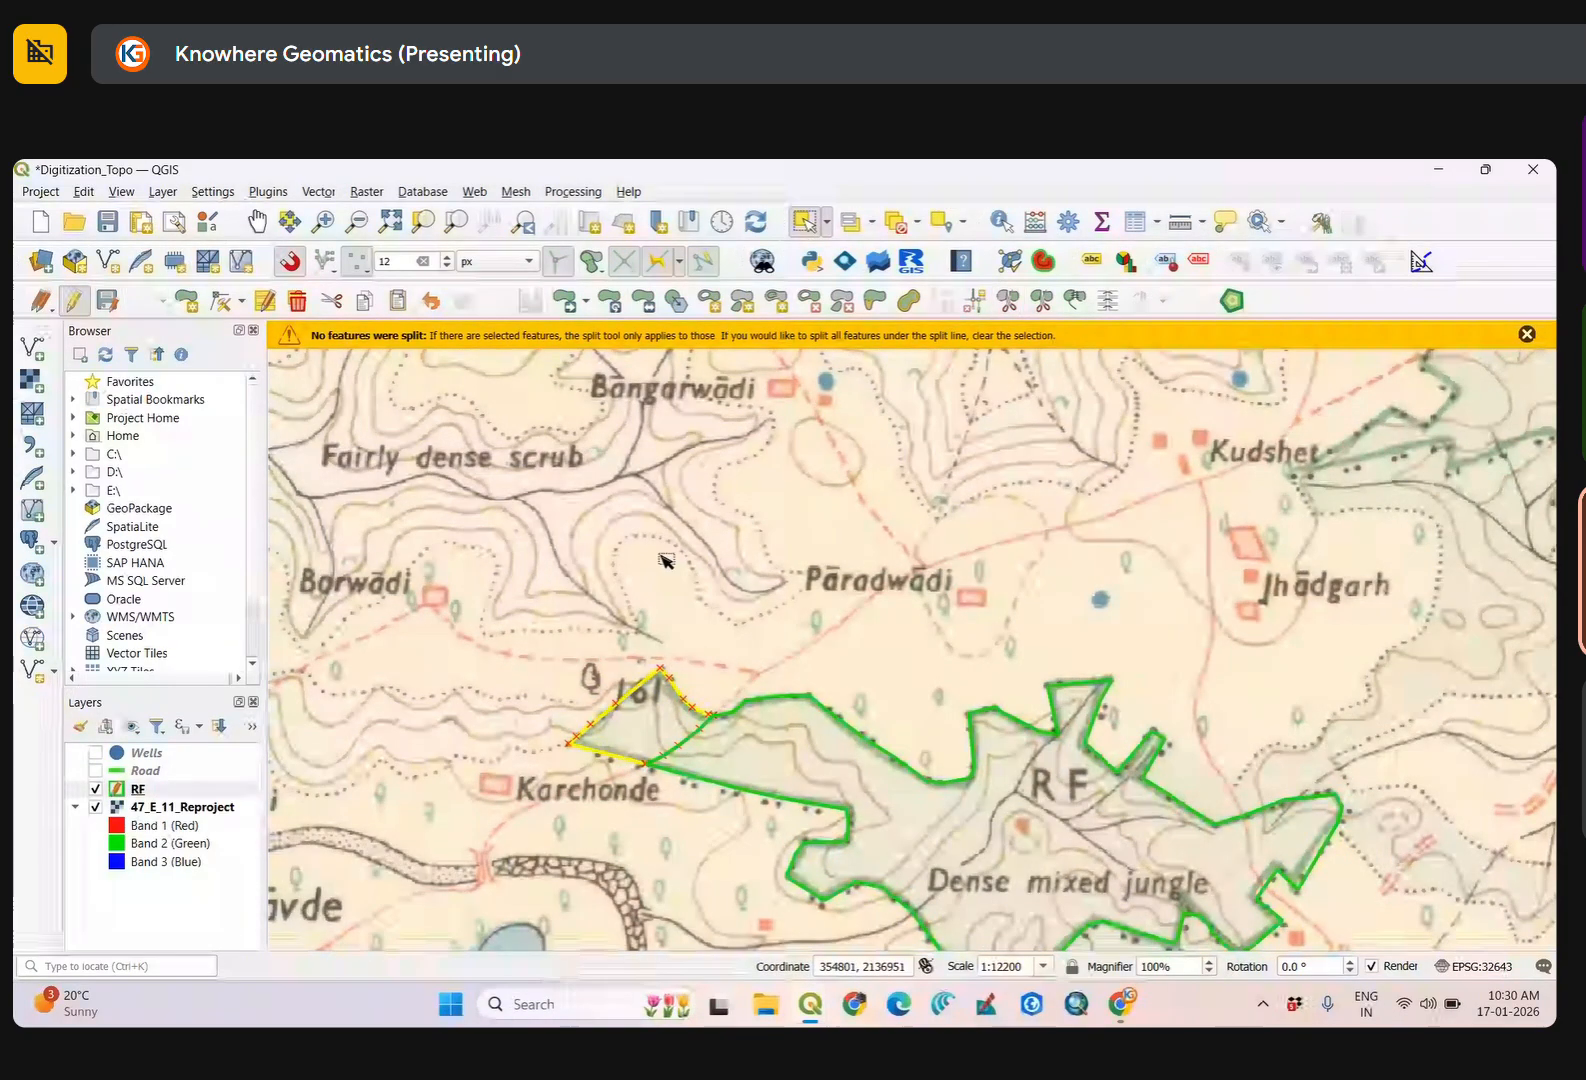
{"action": "left_click", "coordinate": [622, 632]}
{"action": "left_click", "coordinate": [645, 724]}
{"action": "left_click", "coordinate": [726, 736]}
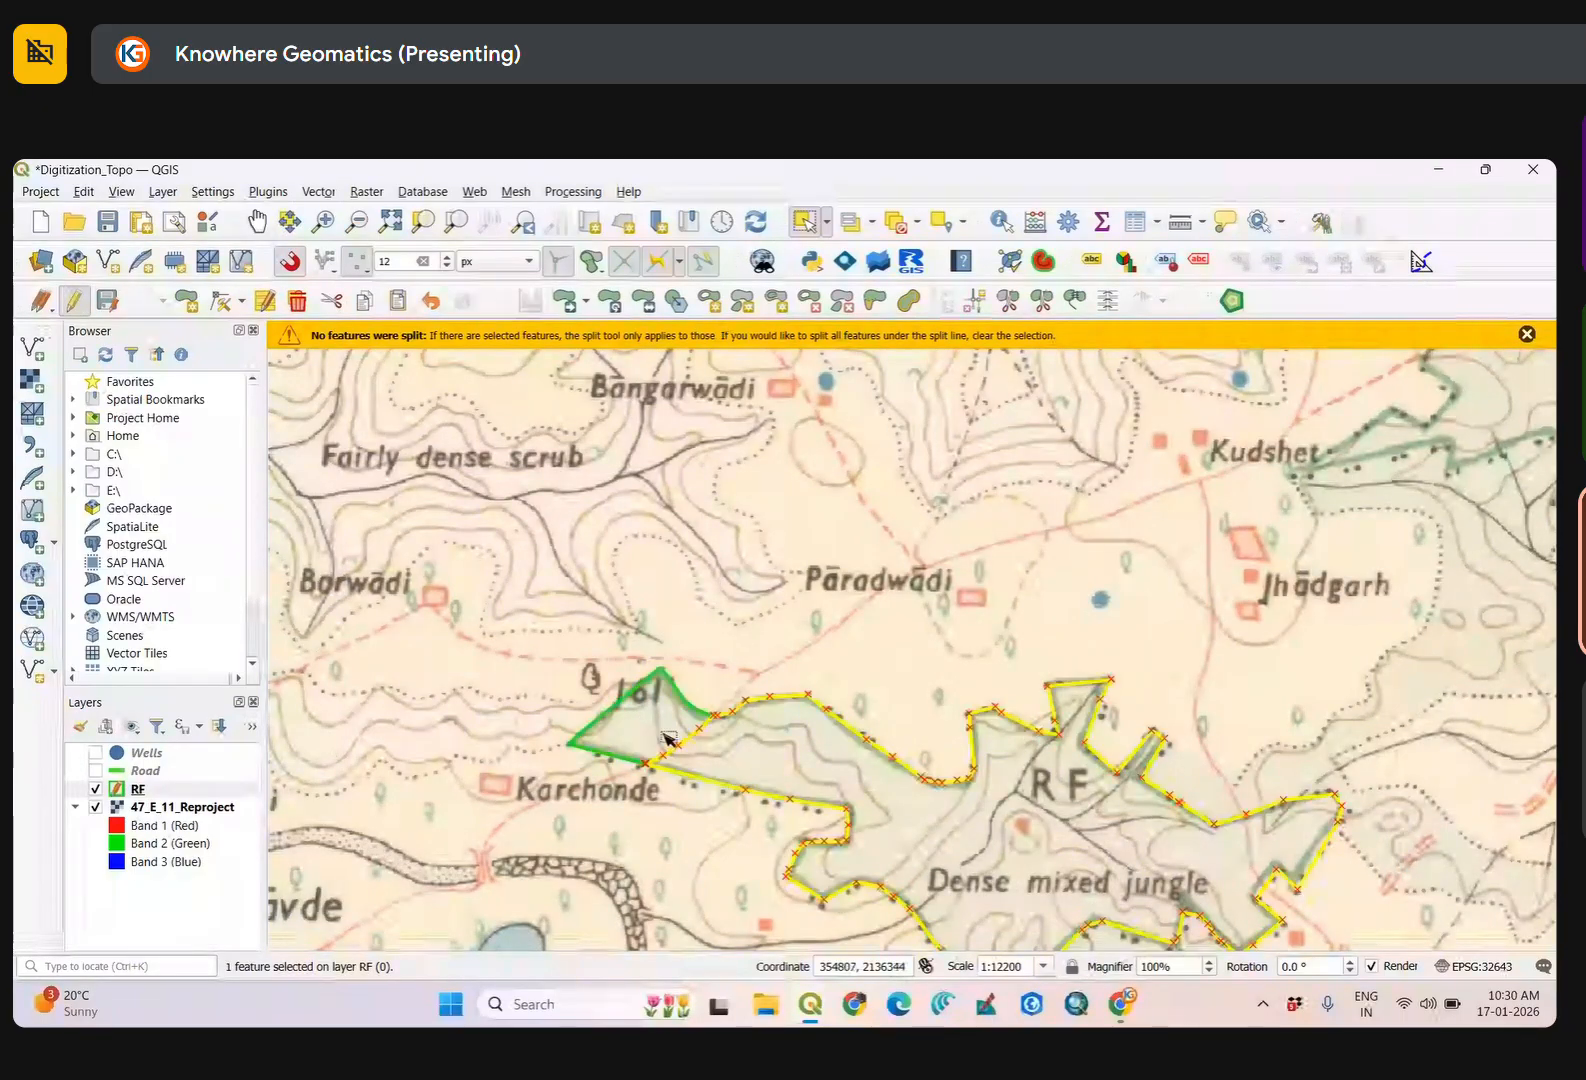
{"action": "left_click", "coordinate": [665, 736]}
{"action": "left_click", "coordinate": [747, 747]}
{"action": "left_click", "coordinate": [680, 740]}
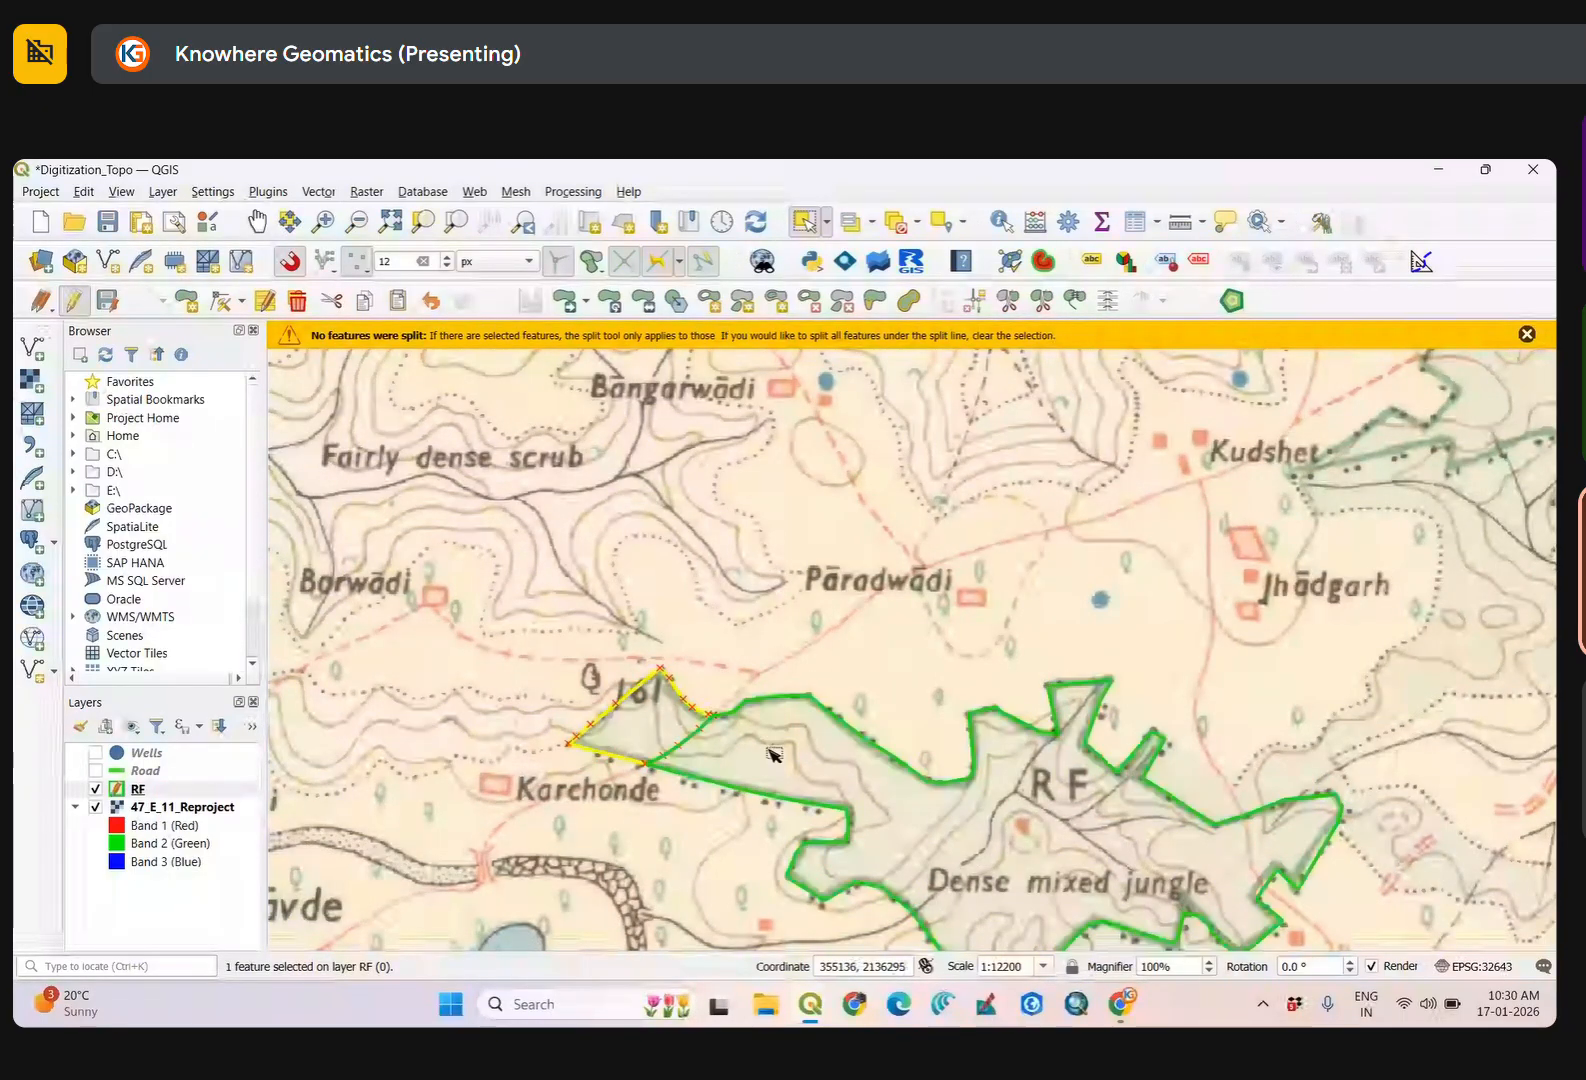
{"action": "left_click", "coordinate": [685, 733]}
{"action": "left_click", "coordinate": [733, 757]}
{"action": "left_click", "coordinate": [735, 757]}
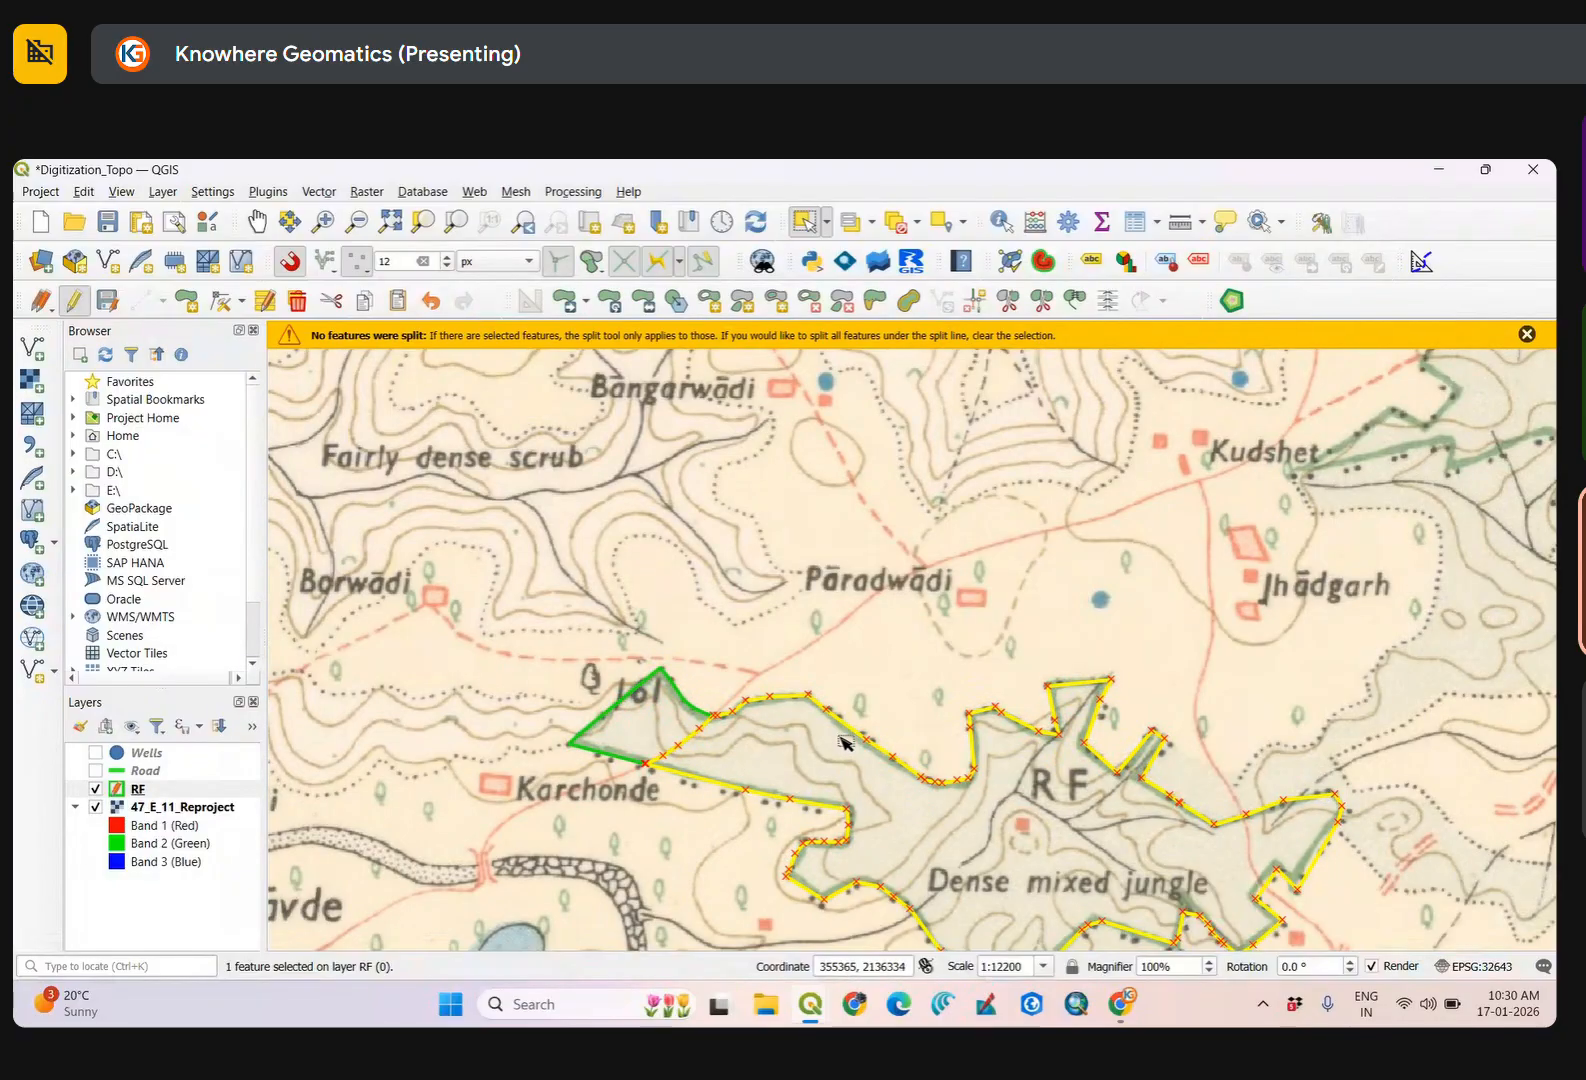
Split the selected eastern RF part along the brown contour west of the "Dense mixed jungle" label, from its northern notch to beyond its southern edge.
{"action": "left_click_drag", "start_coordinate": [750, 758], "coordinate": [743, 608]}
{"action": "scroll", "coordinate": [754, 719], "scroll_direction": "up", "scroll_amount": 1}
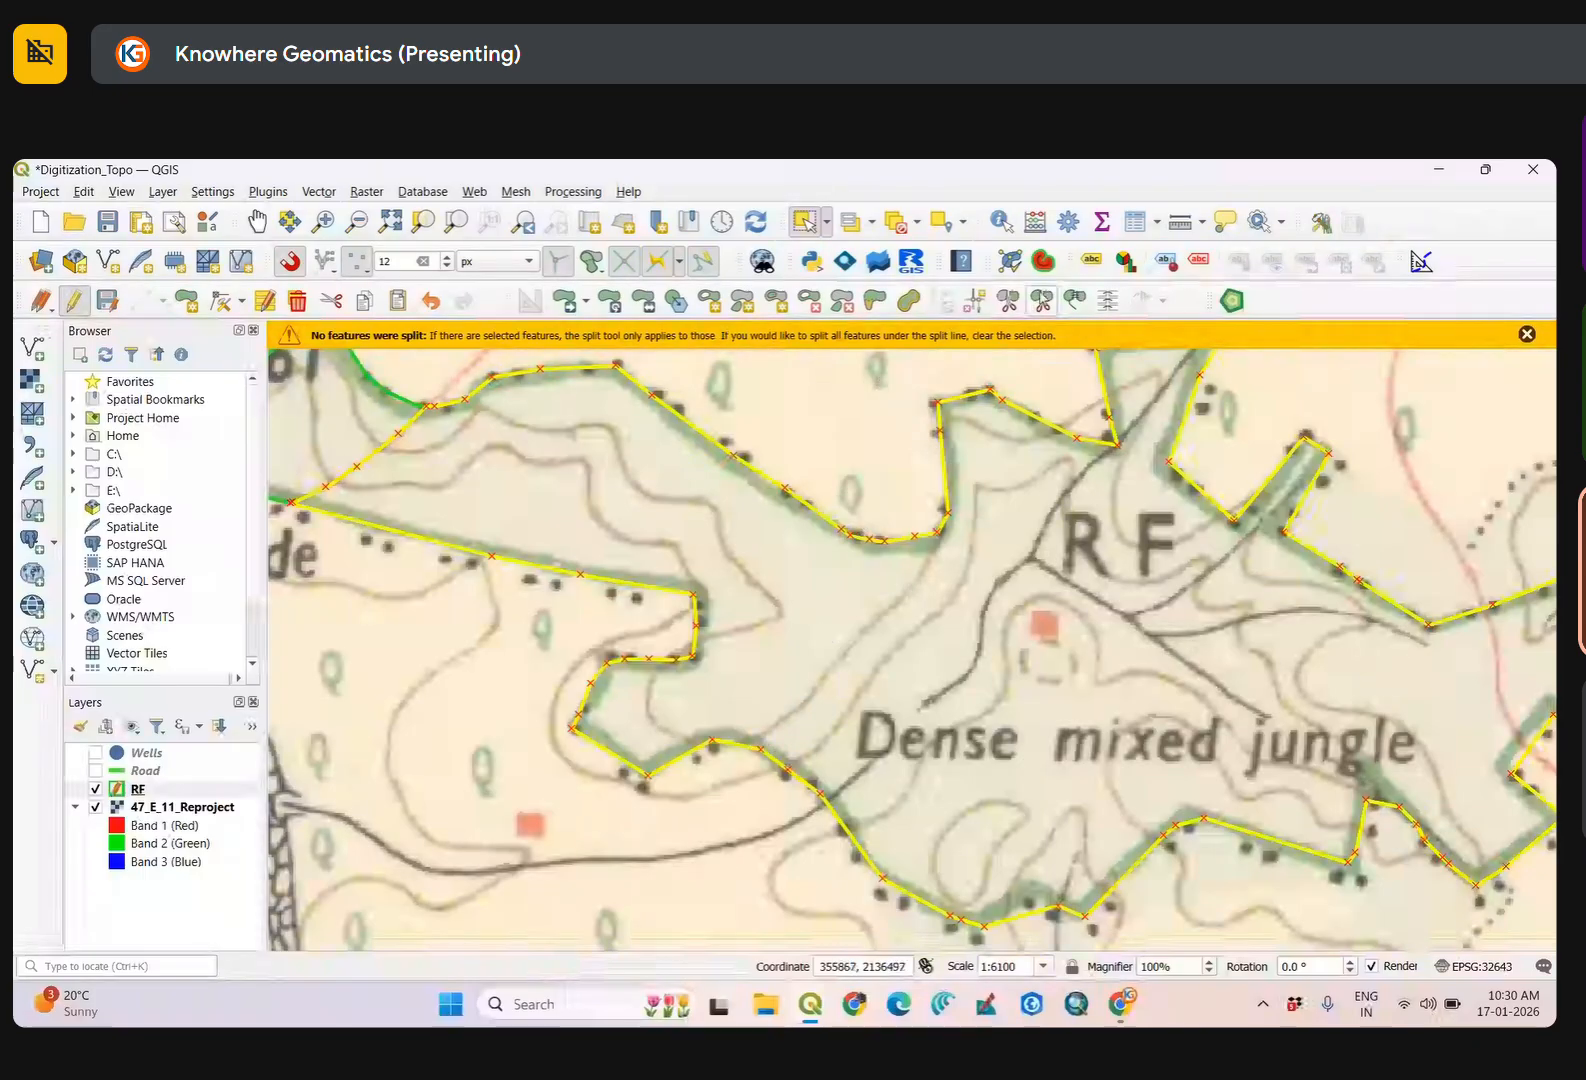
{"action": "left_click", "coordinate": [1008, 301]}
{"action": "scroll", "coordinate": [910, 587], "scroll_direction": "up", "scroll_amount": 1}
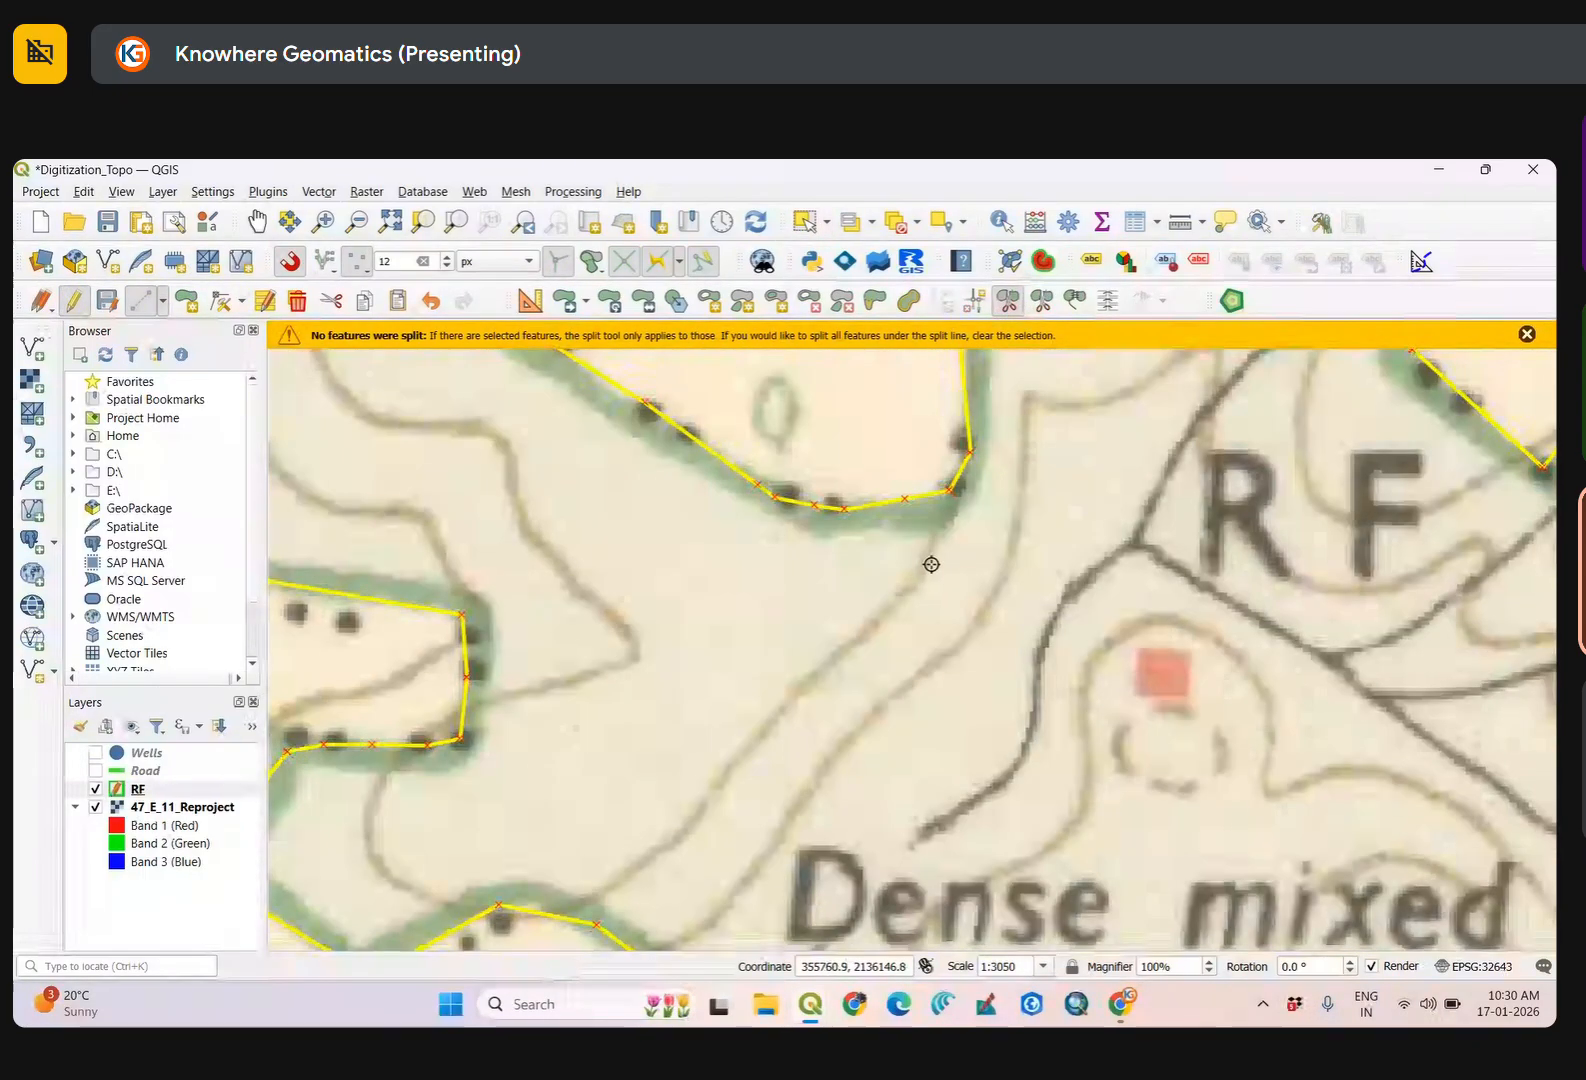
{"action": "left_click", "coordinate": [935, 459]}
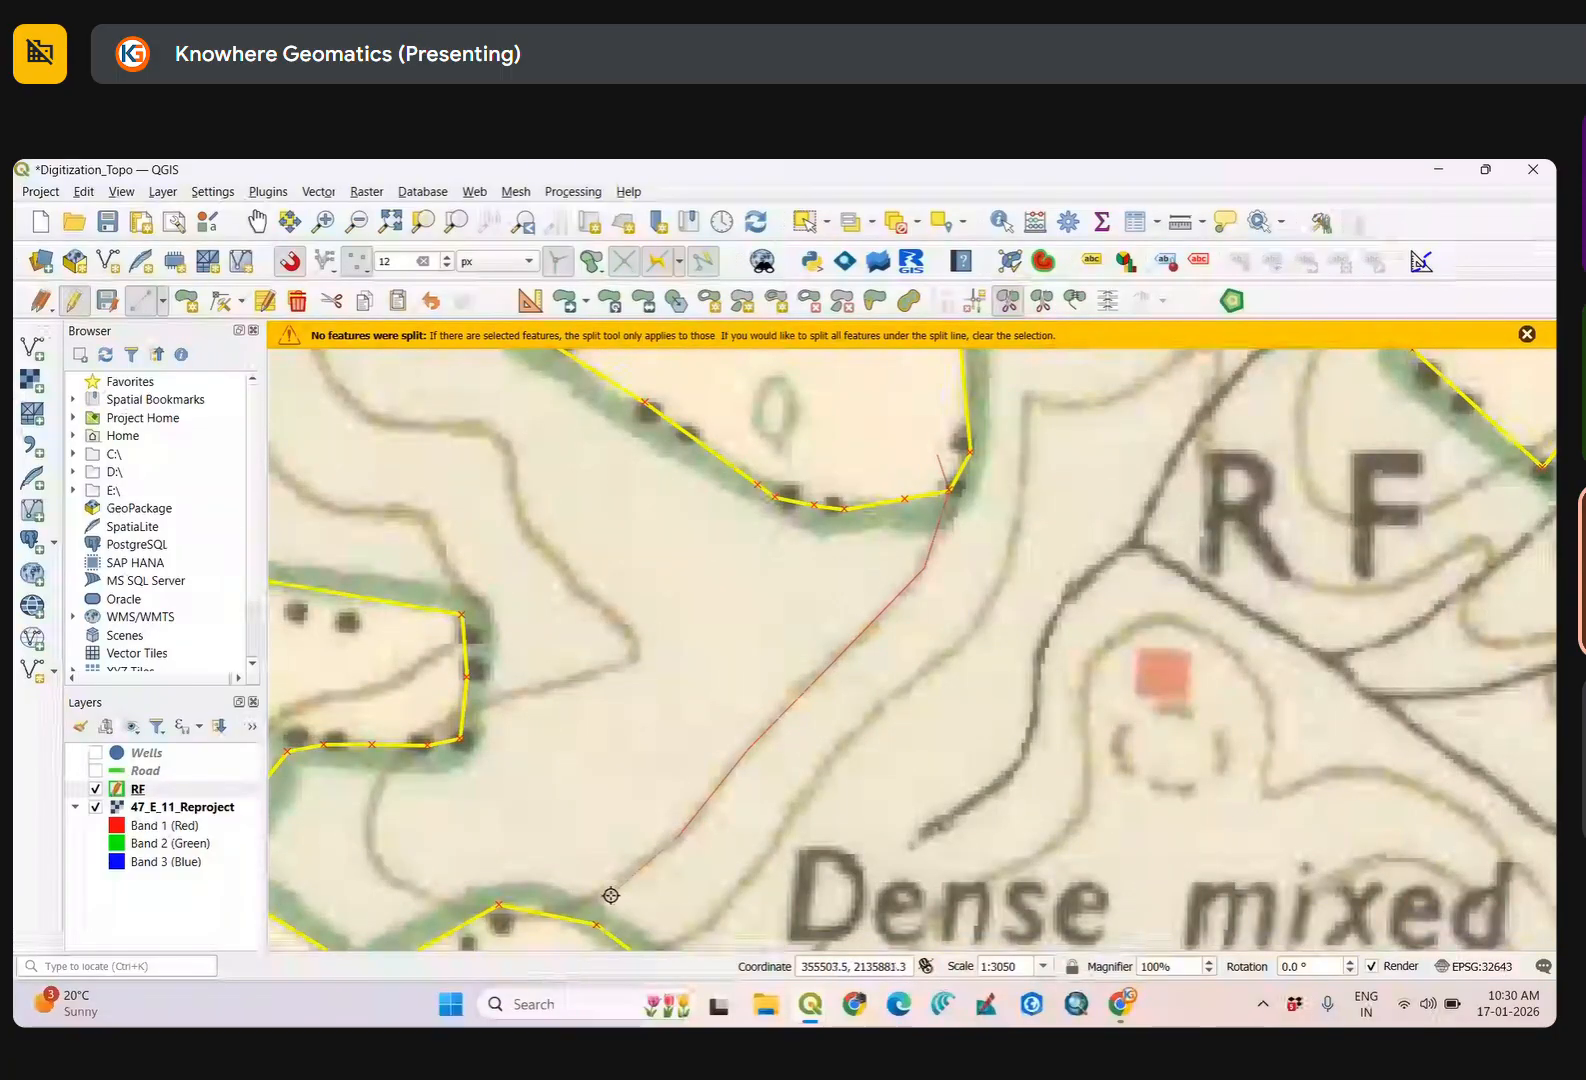
{"action": "left_click_drag", "start_coordinate": [591, 889], "coordinate": [801, 679]}
{"action": "left_click", "coordinate": [740, 712]}
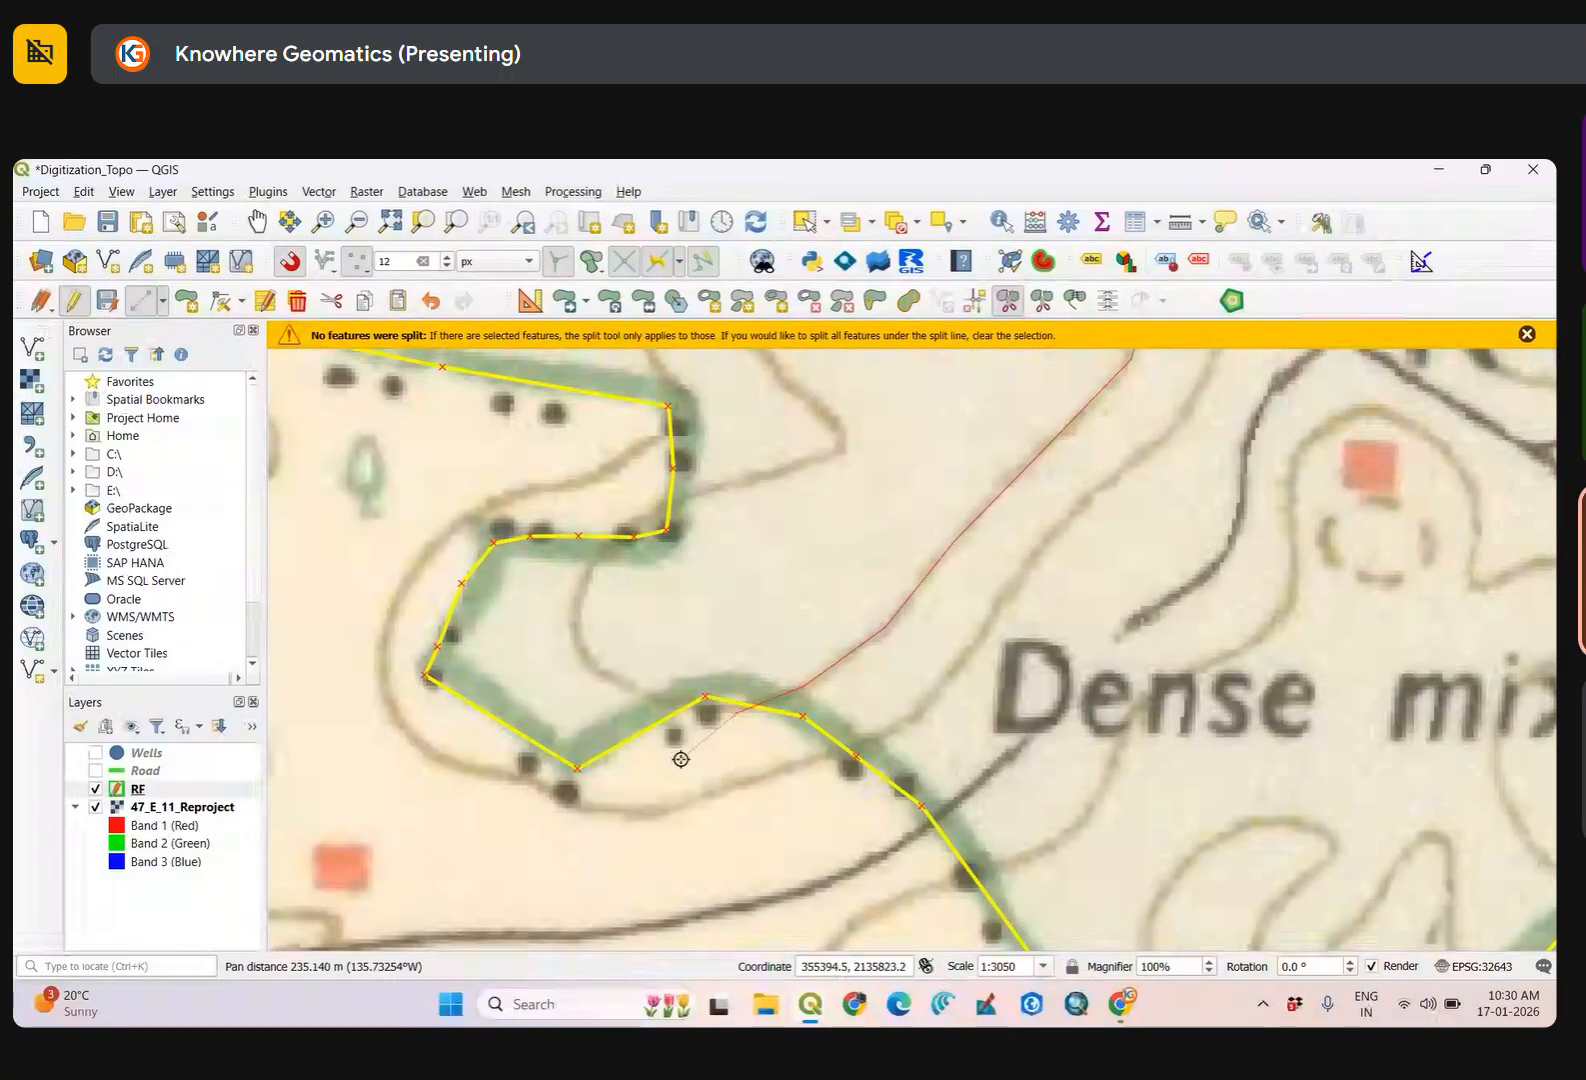
{"action": "scroll", "coordinate": [665, 765], "scroll_direction": "down", "scroll_amount": 2}
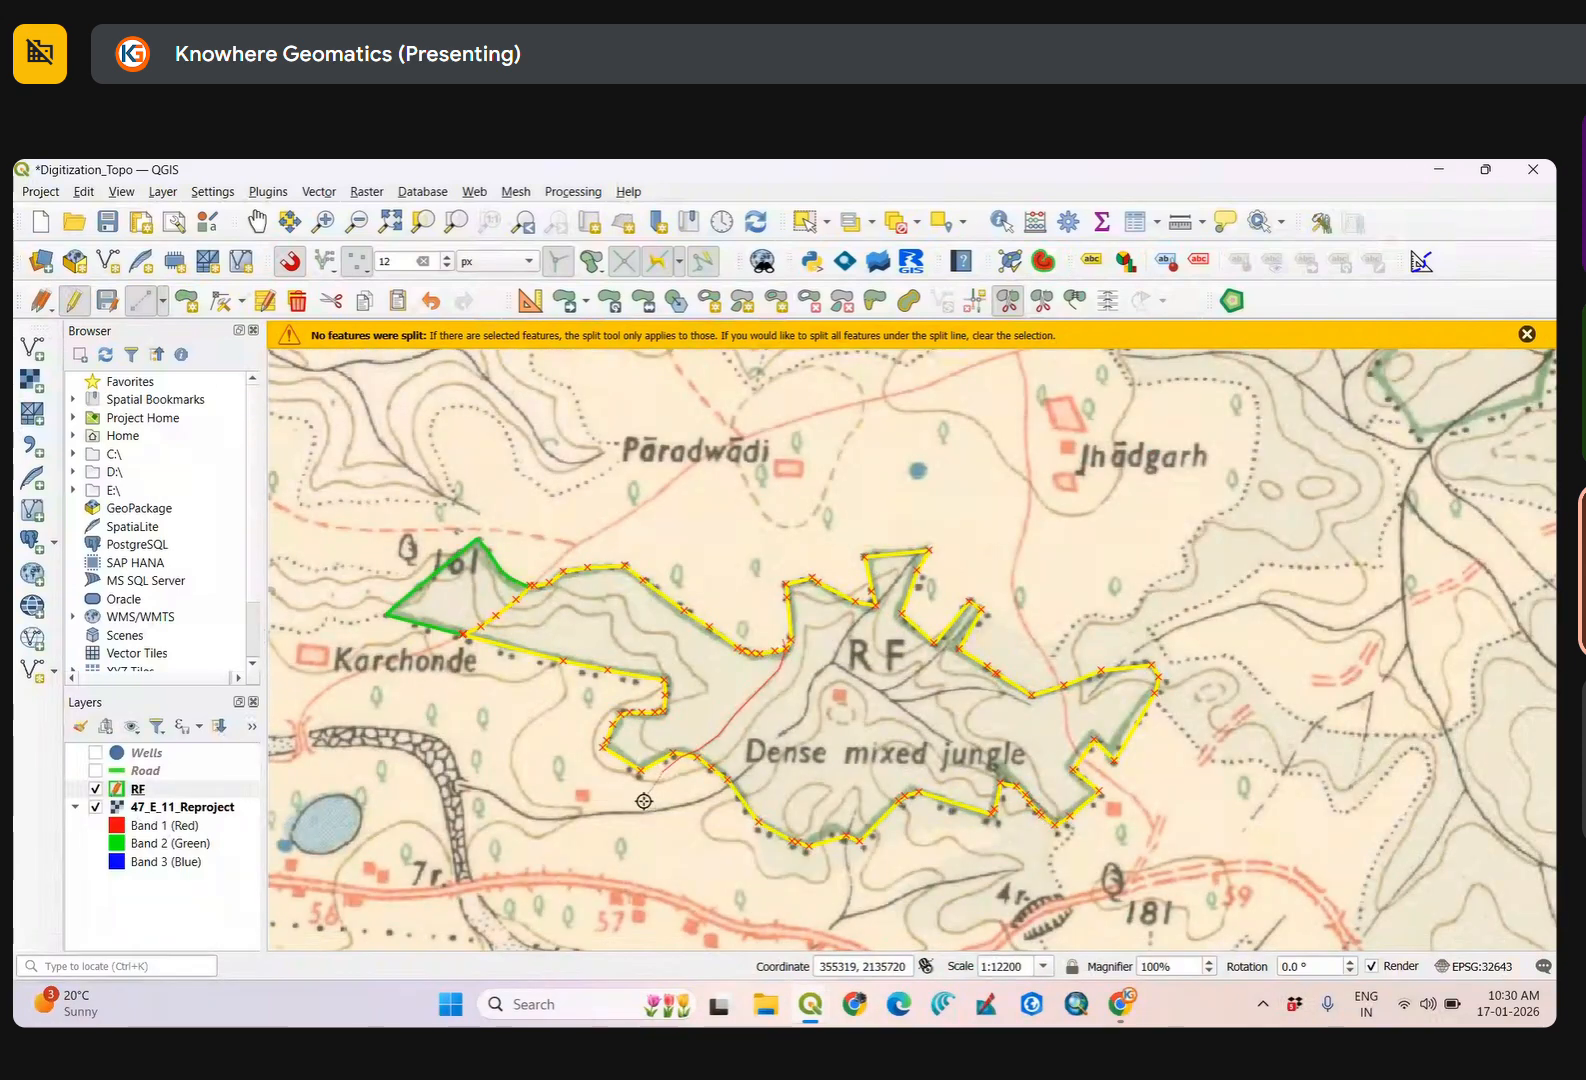
{"action": "right_click", "coordinate": [644, 801]}
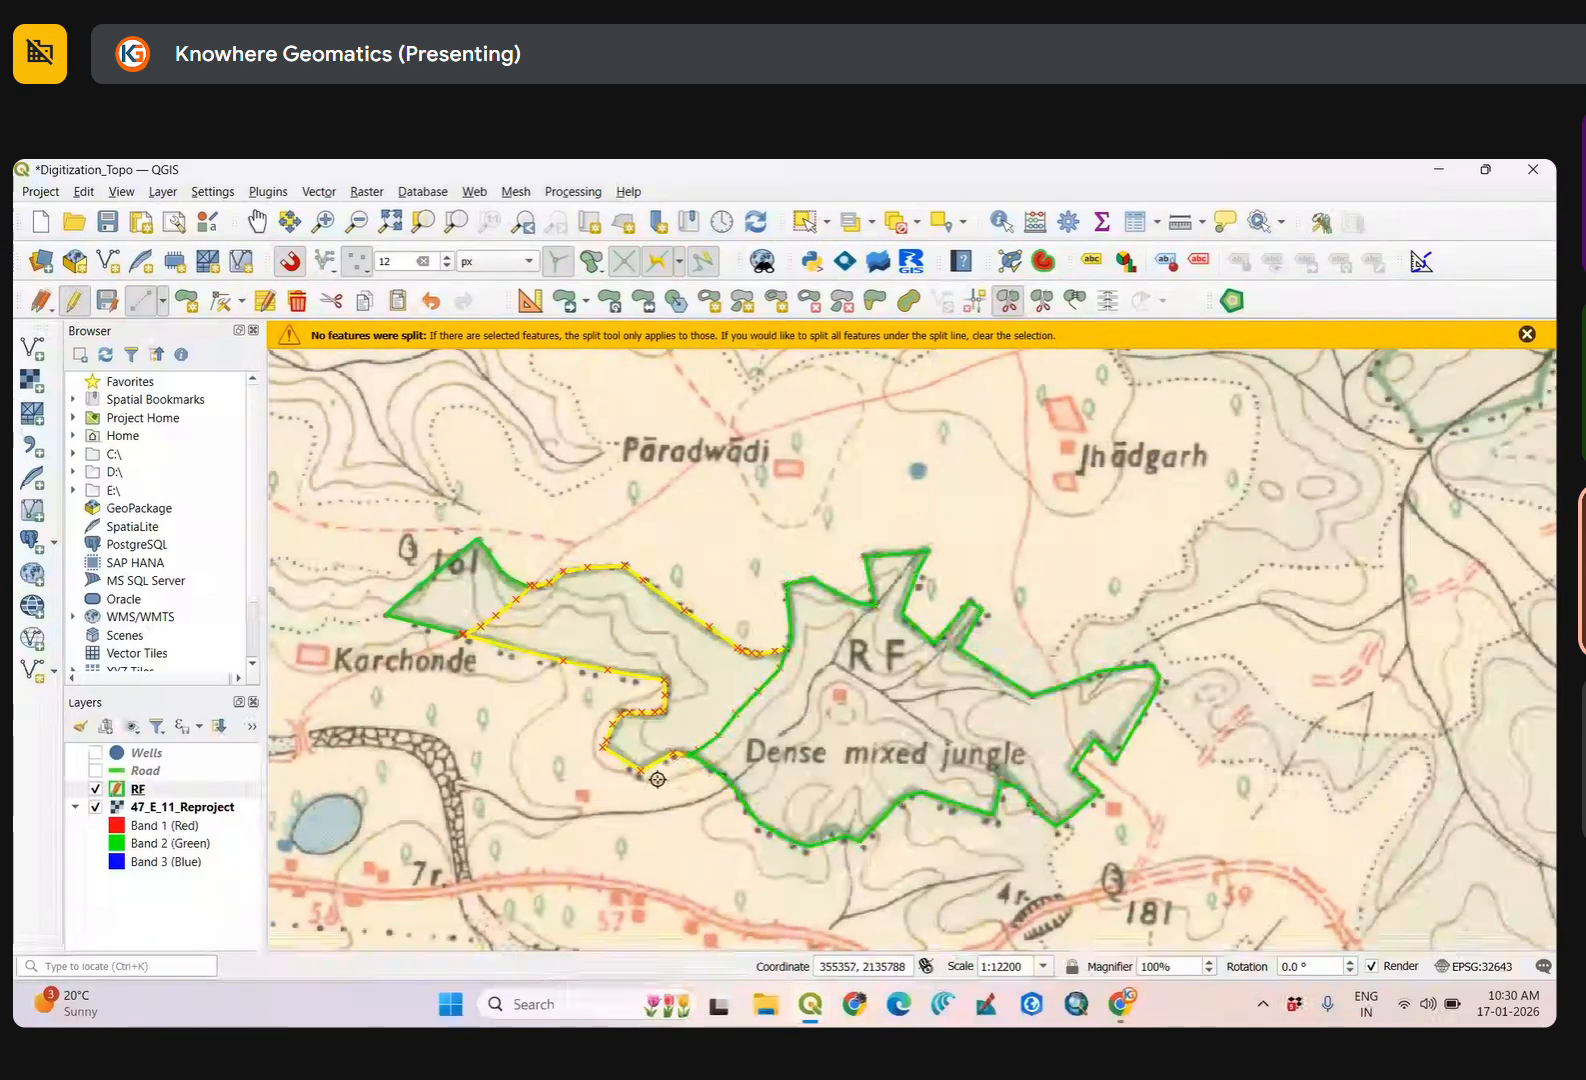
Select the western, middle and eastern parts of the split RF polygon in turn, and clear the selection.
{"action": "left_click", "coordinate": [806, 221]}
{"action": "left_click", "coordinate": [700, 535]}
{"action": "left_click", "coordinate": [478, 609]}
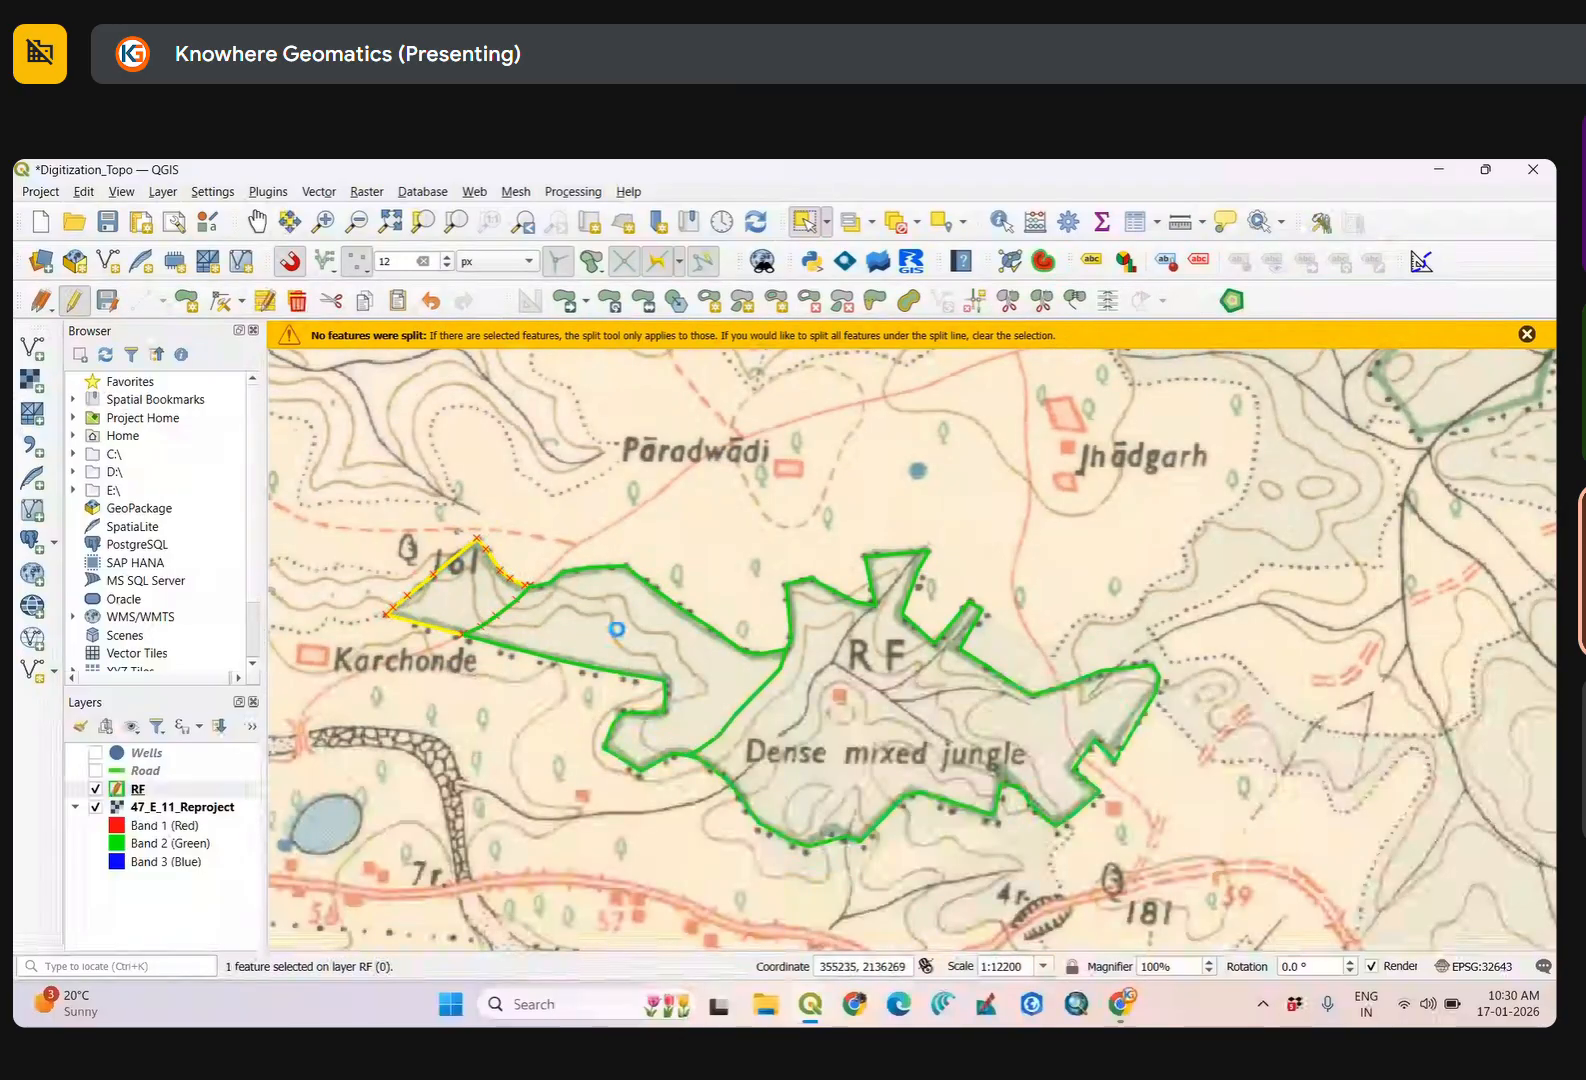
{"action": "left_click", "coordinate": [840, 698]}
{"action": "left_click", "coordinate": [745, 663]}
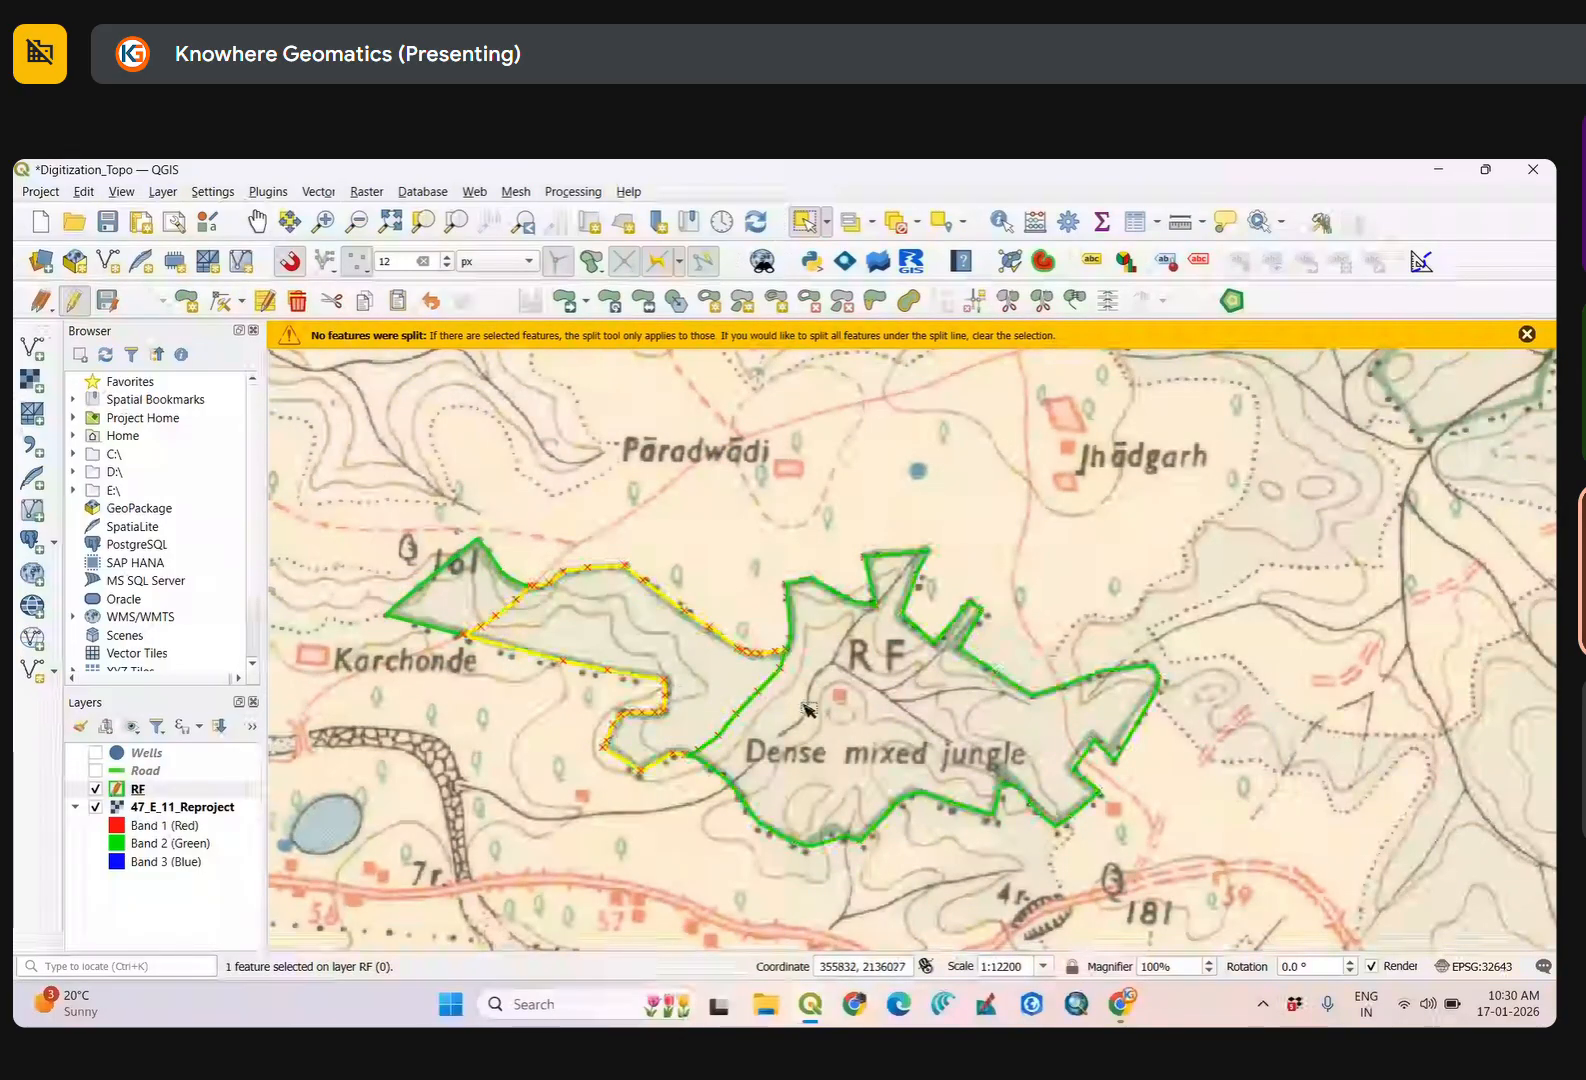
{"action": "left_click", "coordinate": [823, 688]}
{"action": "left_click", "coordinate": [473, 624]}
{"action": "left_click", "coordinate": [673, 506]}
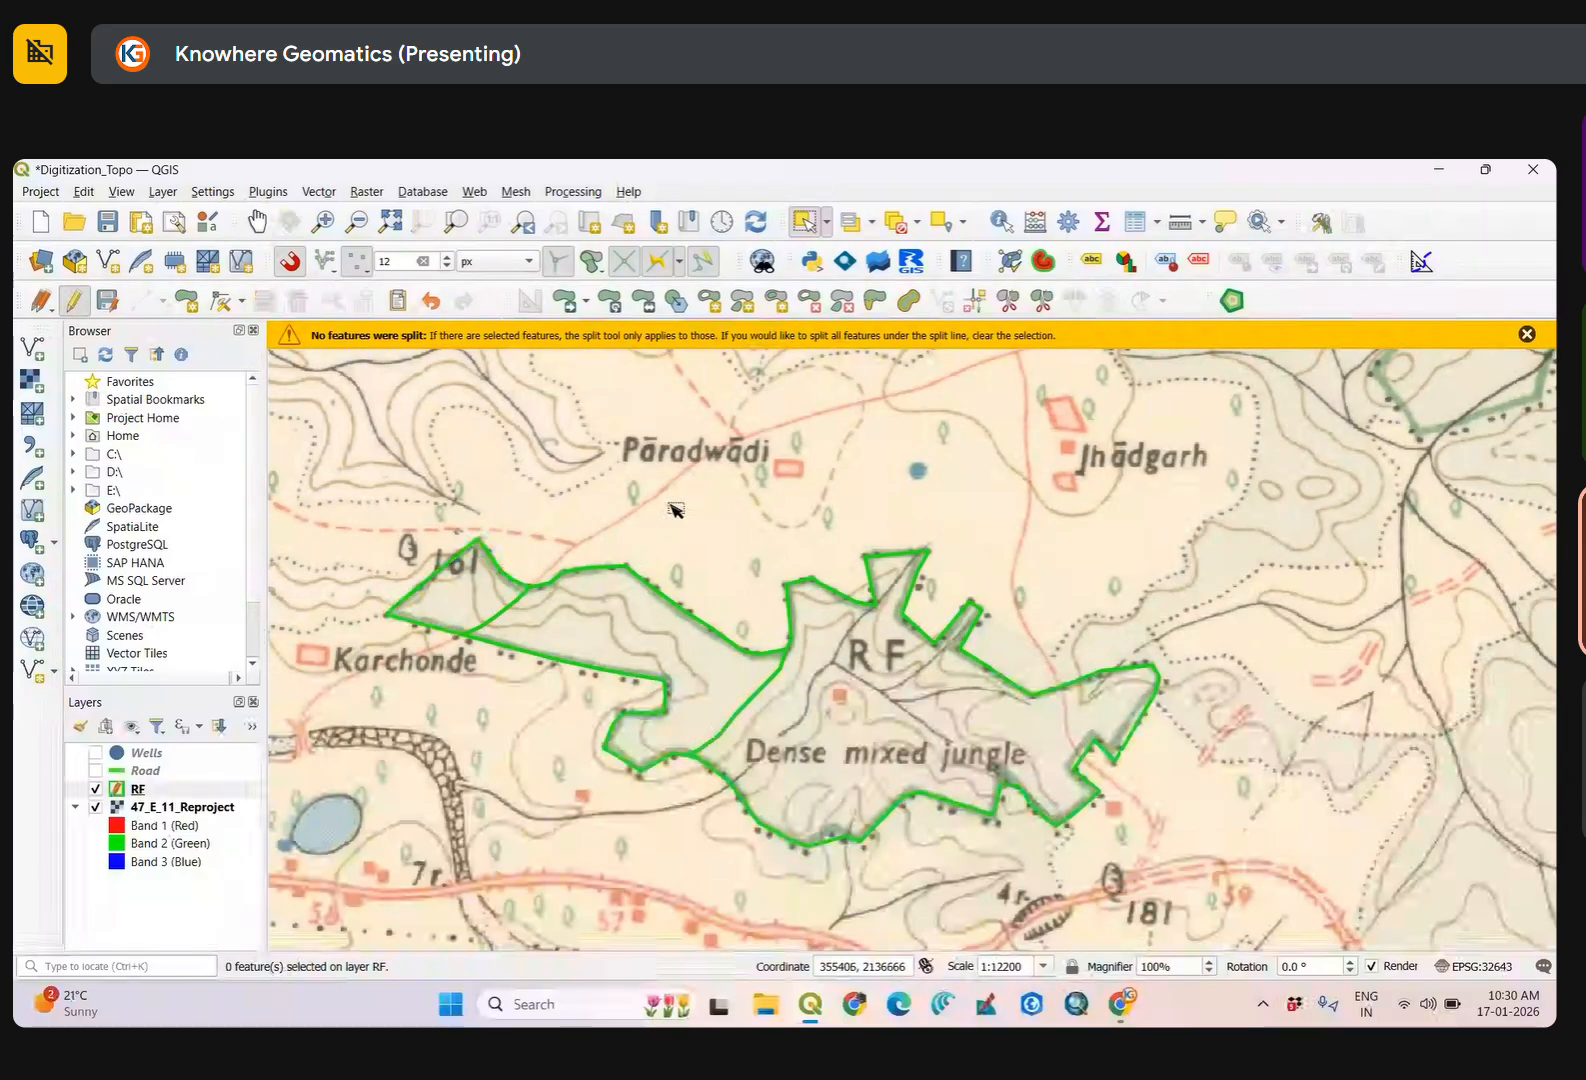
Merge all three parts of the split RF polygon near Karchonde into one feature and clear the selection.
{"action": "scroll", "coordinate": [703, 591], "scroll_direction": "down", "scroll_amount": 2}
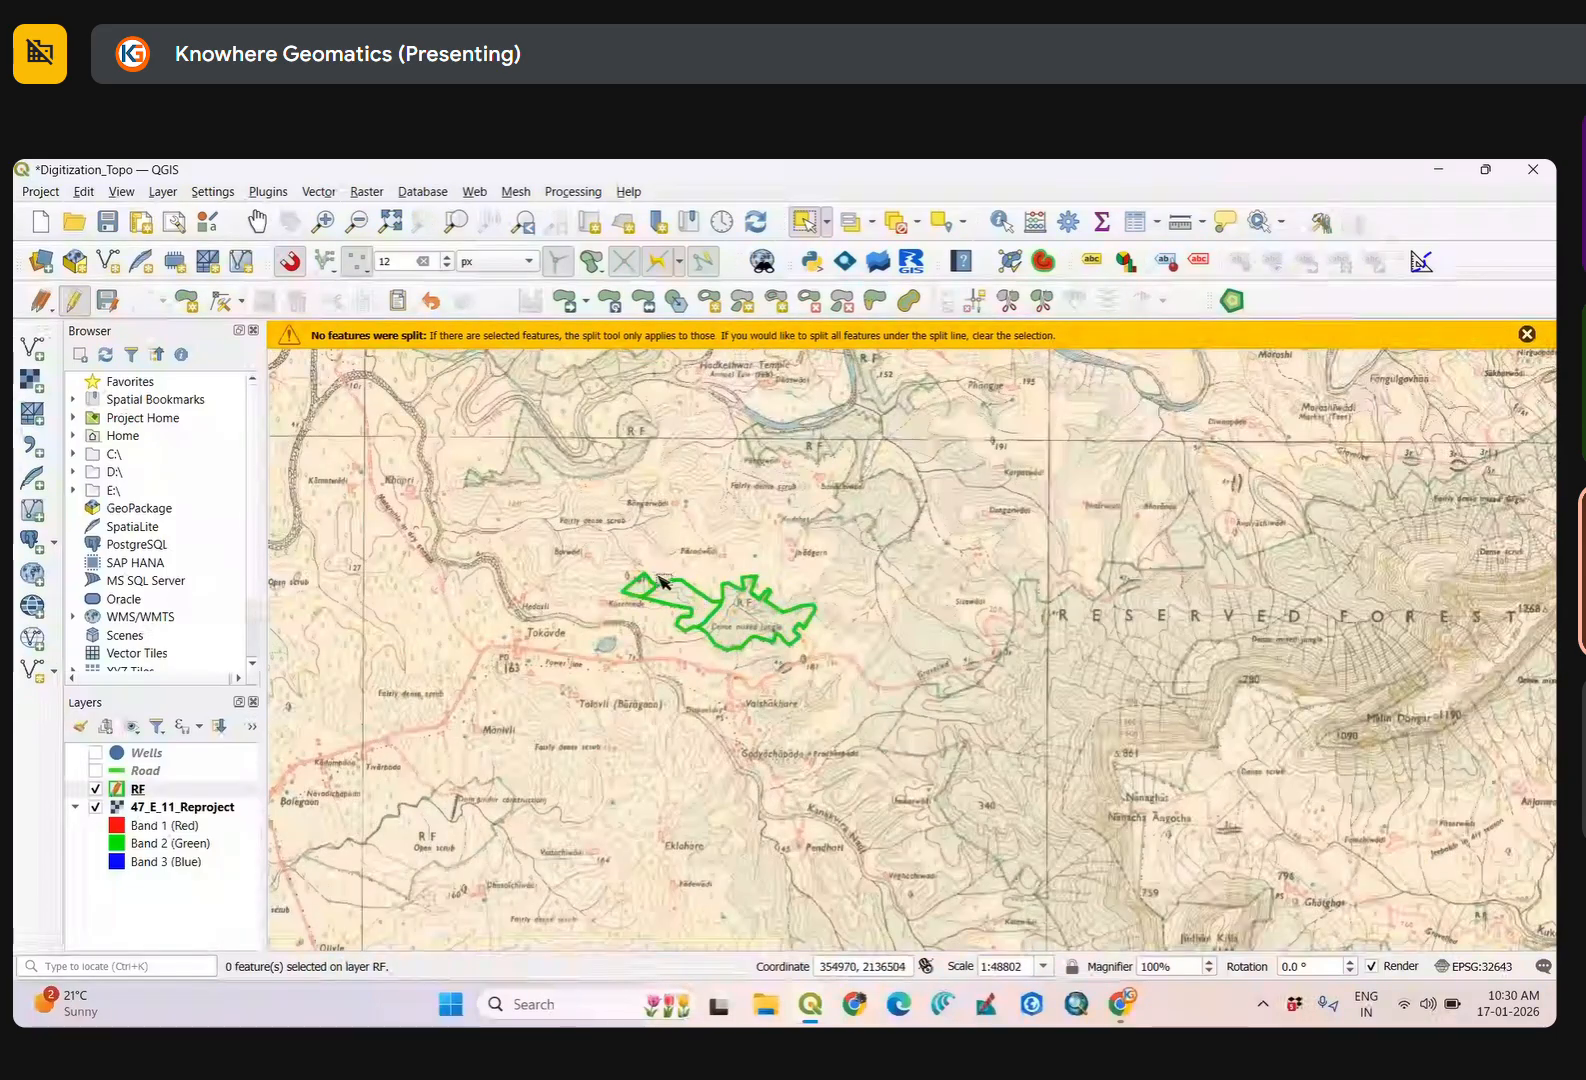
{"action": "scroll", "coordinate": [617, 616], "scroll_direction": "up", "scroll_amount": 2}
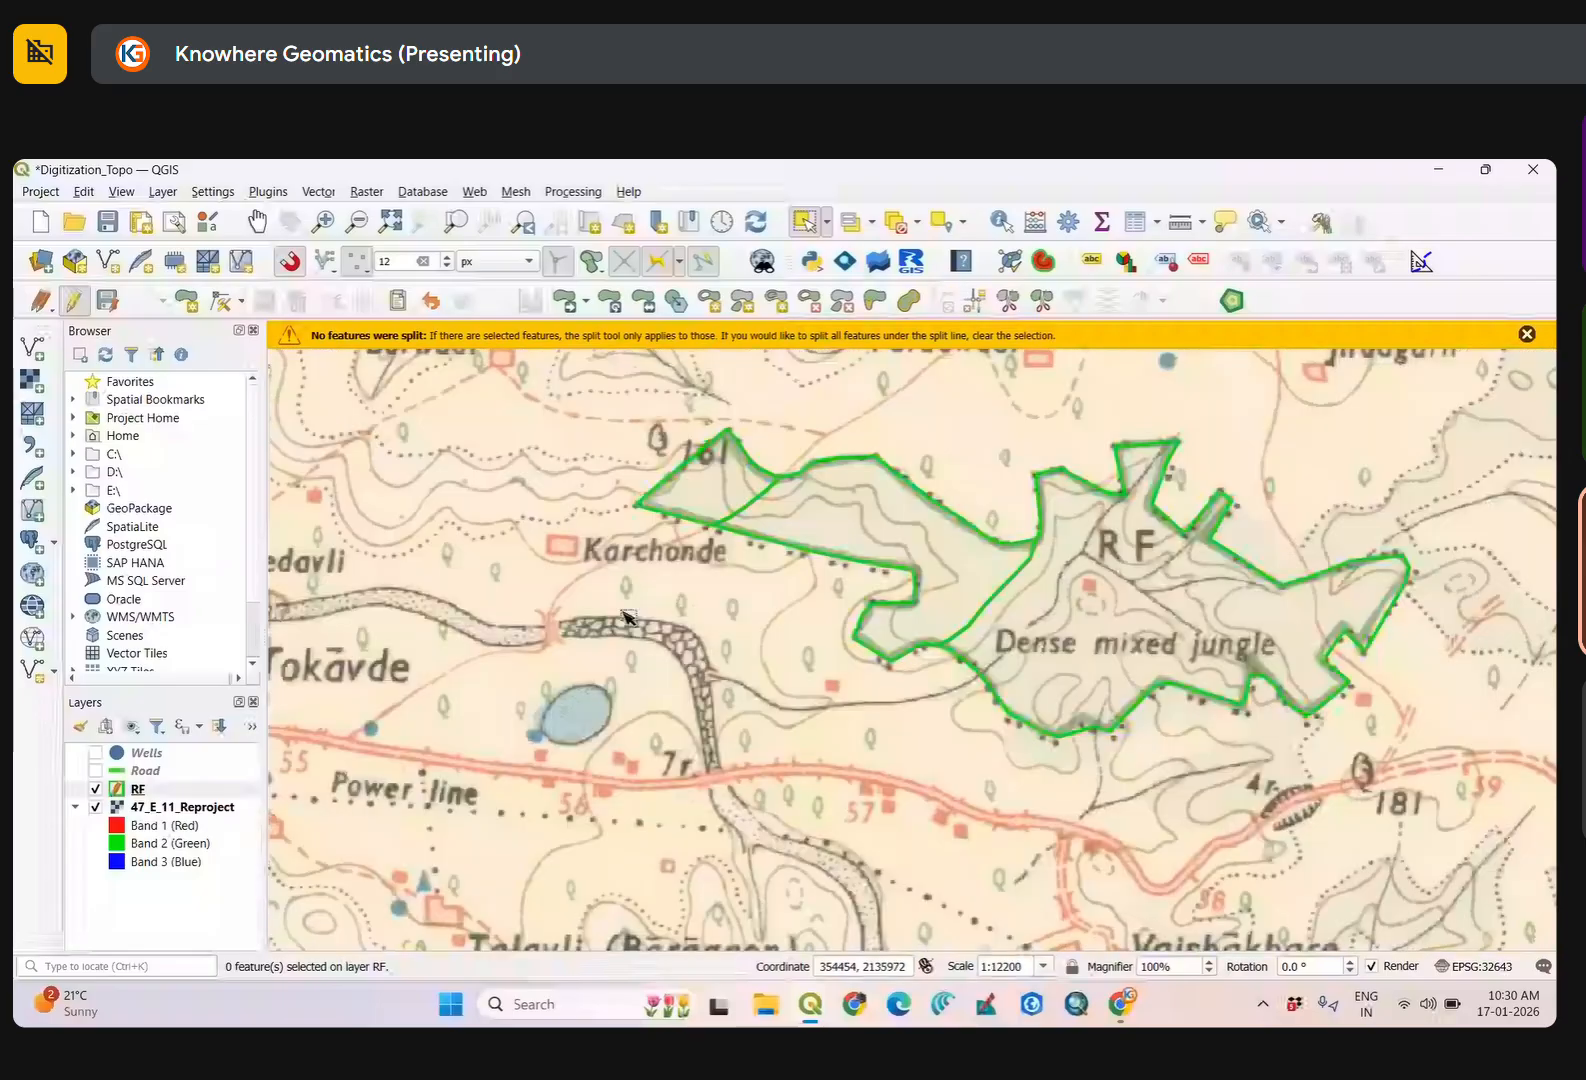
{"action": "left_click", "coordinate": [718, 495]}
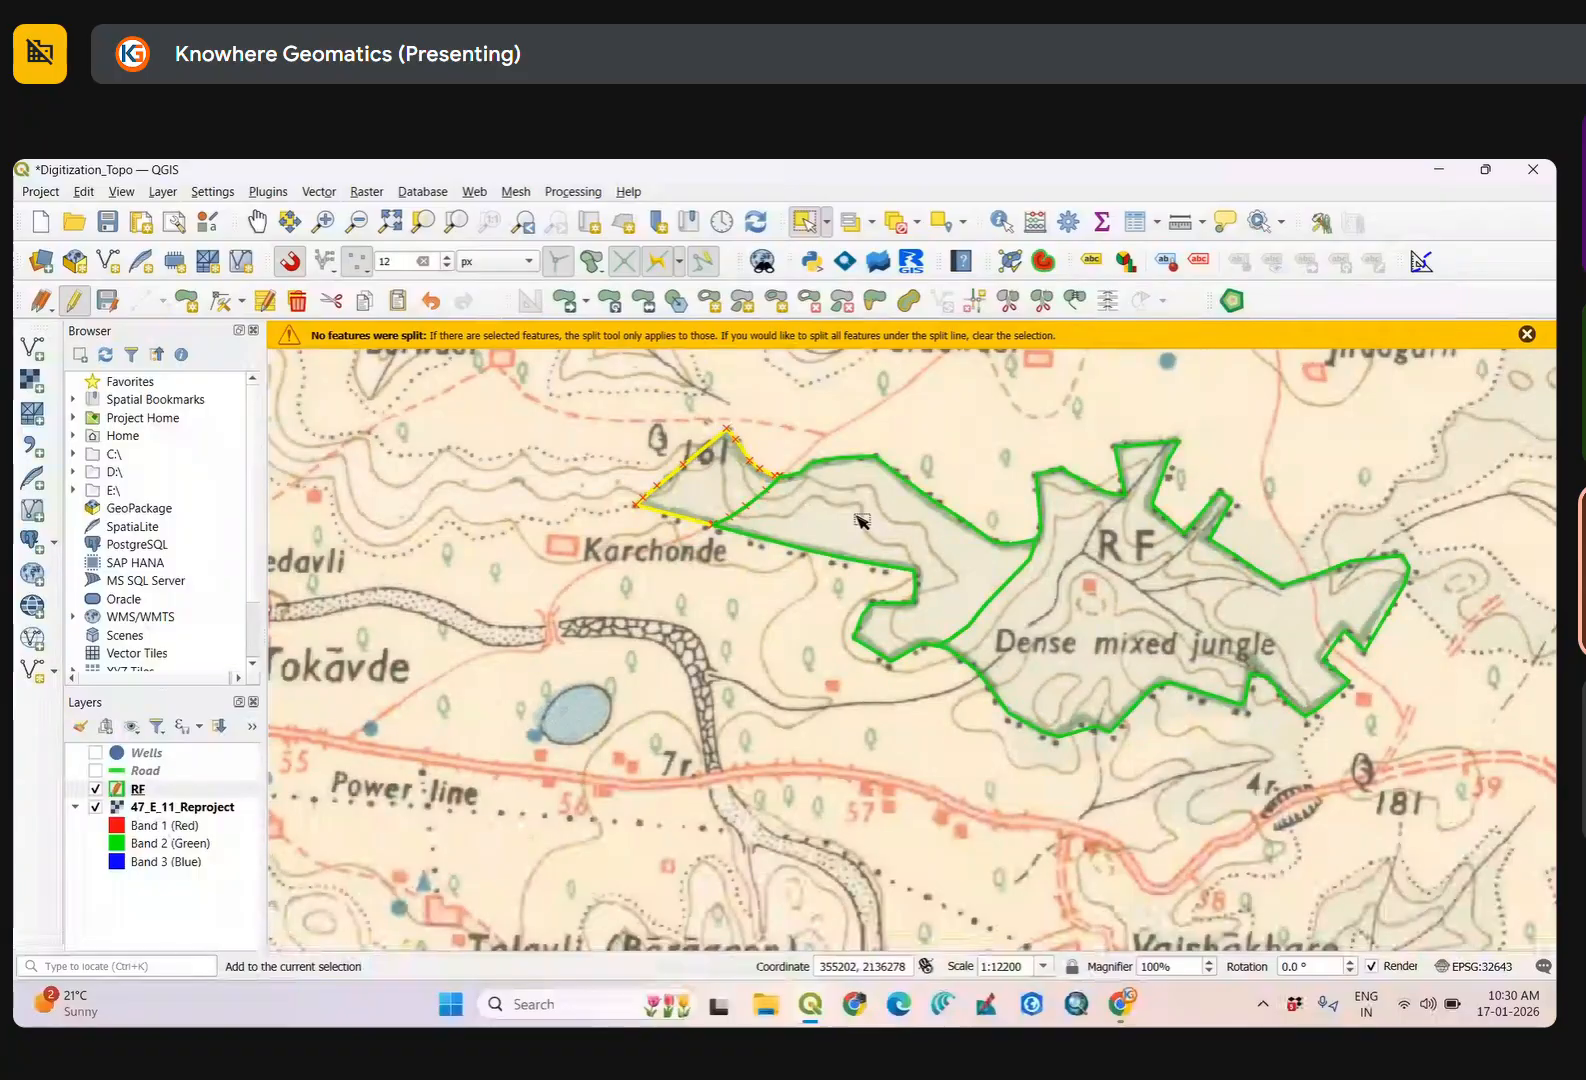
{"action": "left_click", "coordinate": [912, 590], "text": "shift"}
{"action": "left_click", "coordinate": [1066, 643], "text": "shift"}
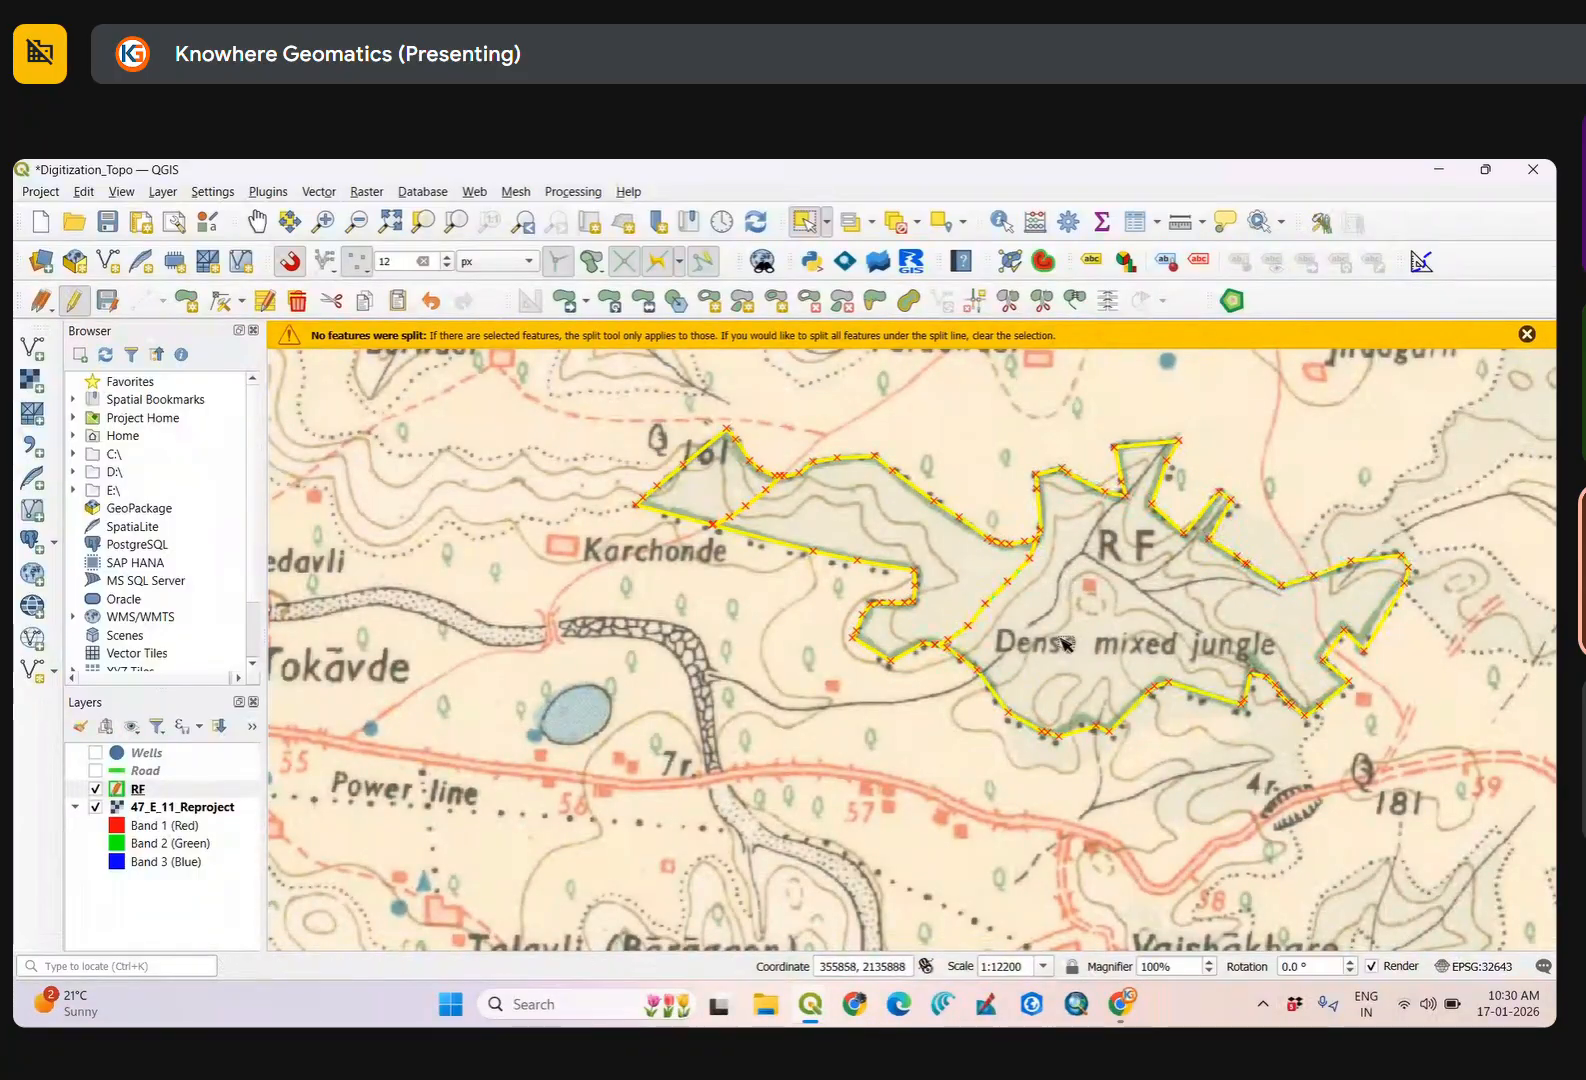
{"action": "left_click_drag", "start_coordinate": [1100, 632], "coordinate": [899, 692]}
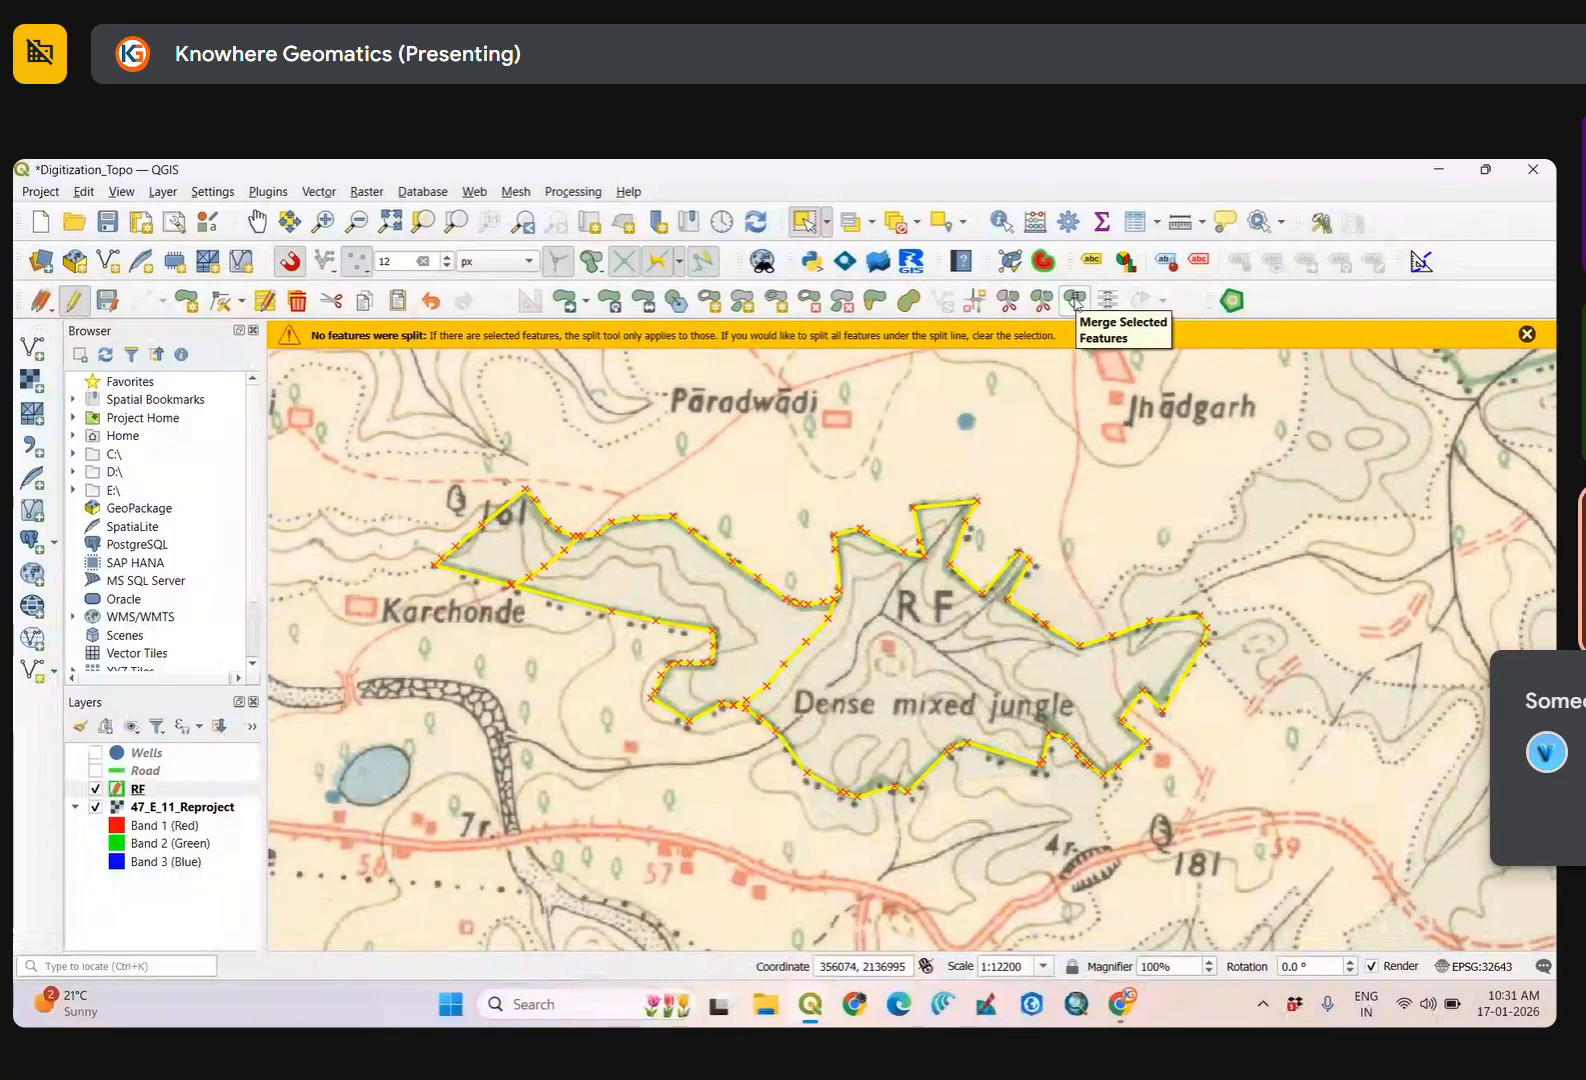
{"action": "left_click", "coordinate": [1075, 300]}
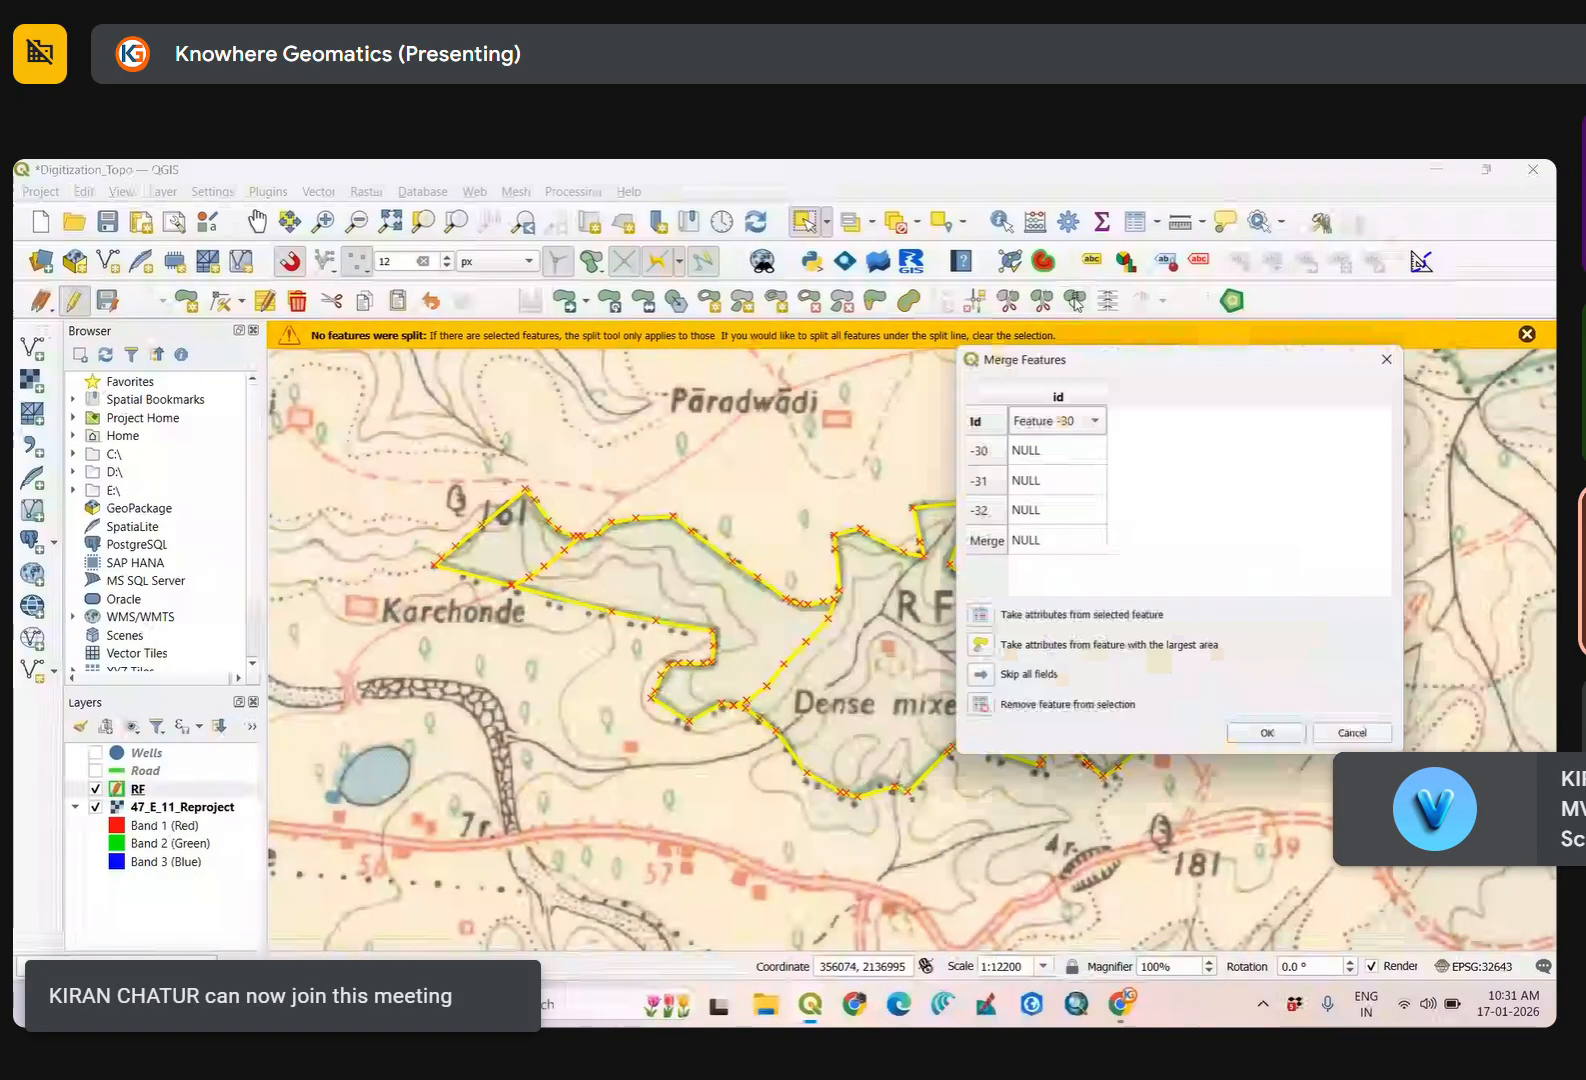
{"action": "left_click", "coordinate": [1268, 735]}
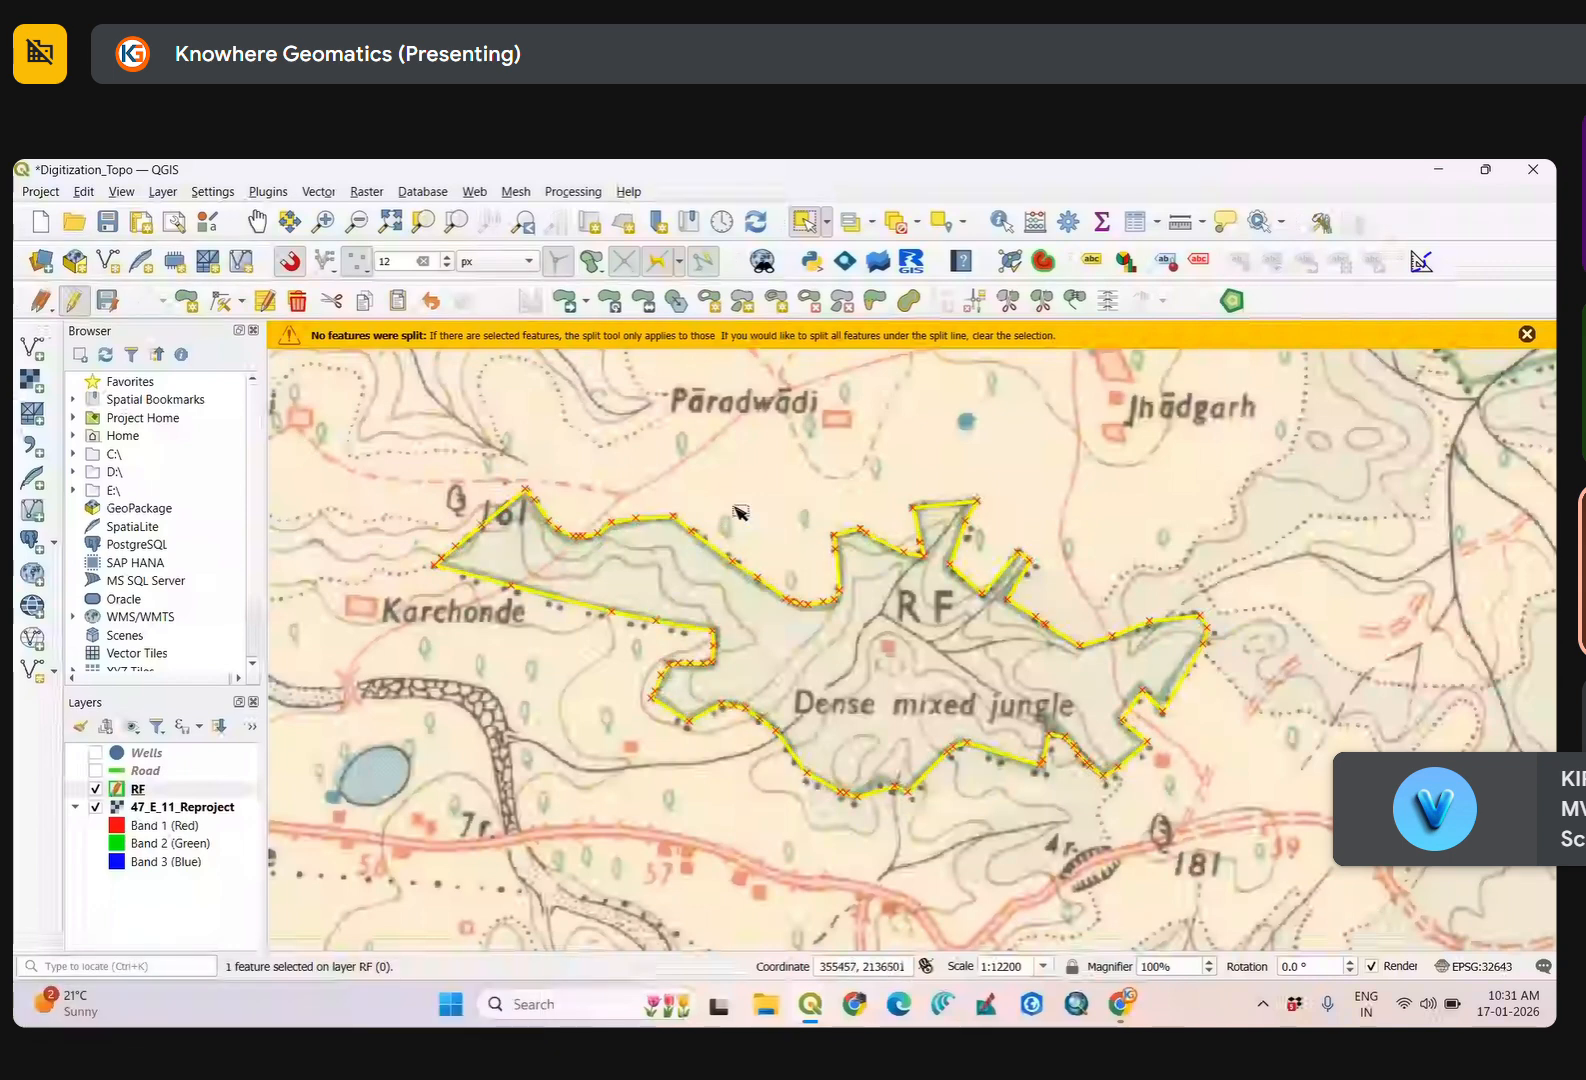
{"action": "left_click", "coordinate": [742, 511]}
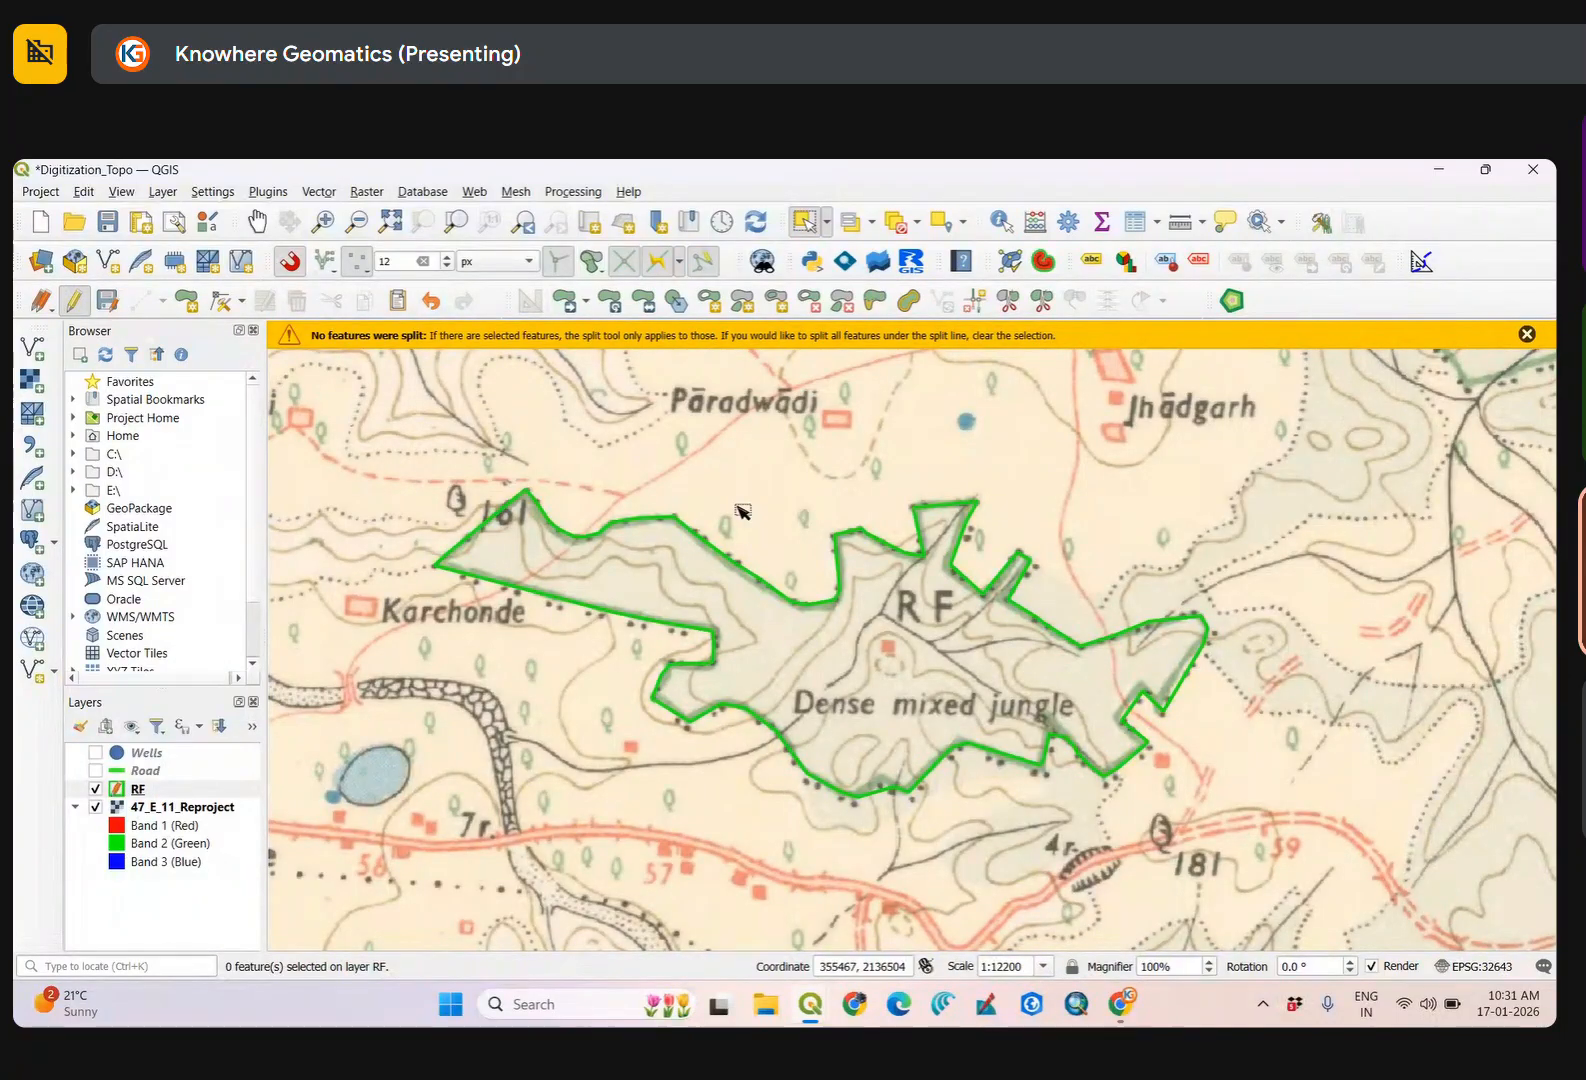
Examine the merged RF polygon, the whole toposheet, and the river bend with its island south of Hadkeshwar Temple.
{"action": "scroll", "coordinate": [742, 511], "scroll_direction": "down", "scroll_amount": 2}
{"action": "scroll", "coordinate": [754, 560], "scroll_direction": "up", "scroll_amount": 2}
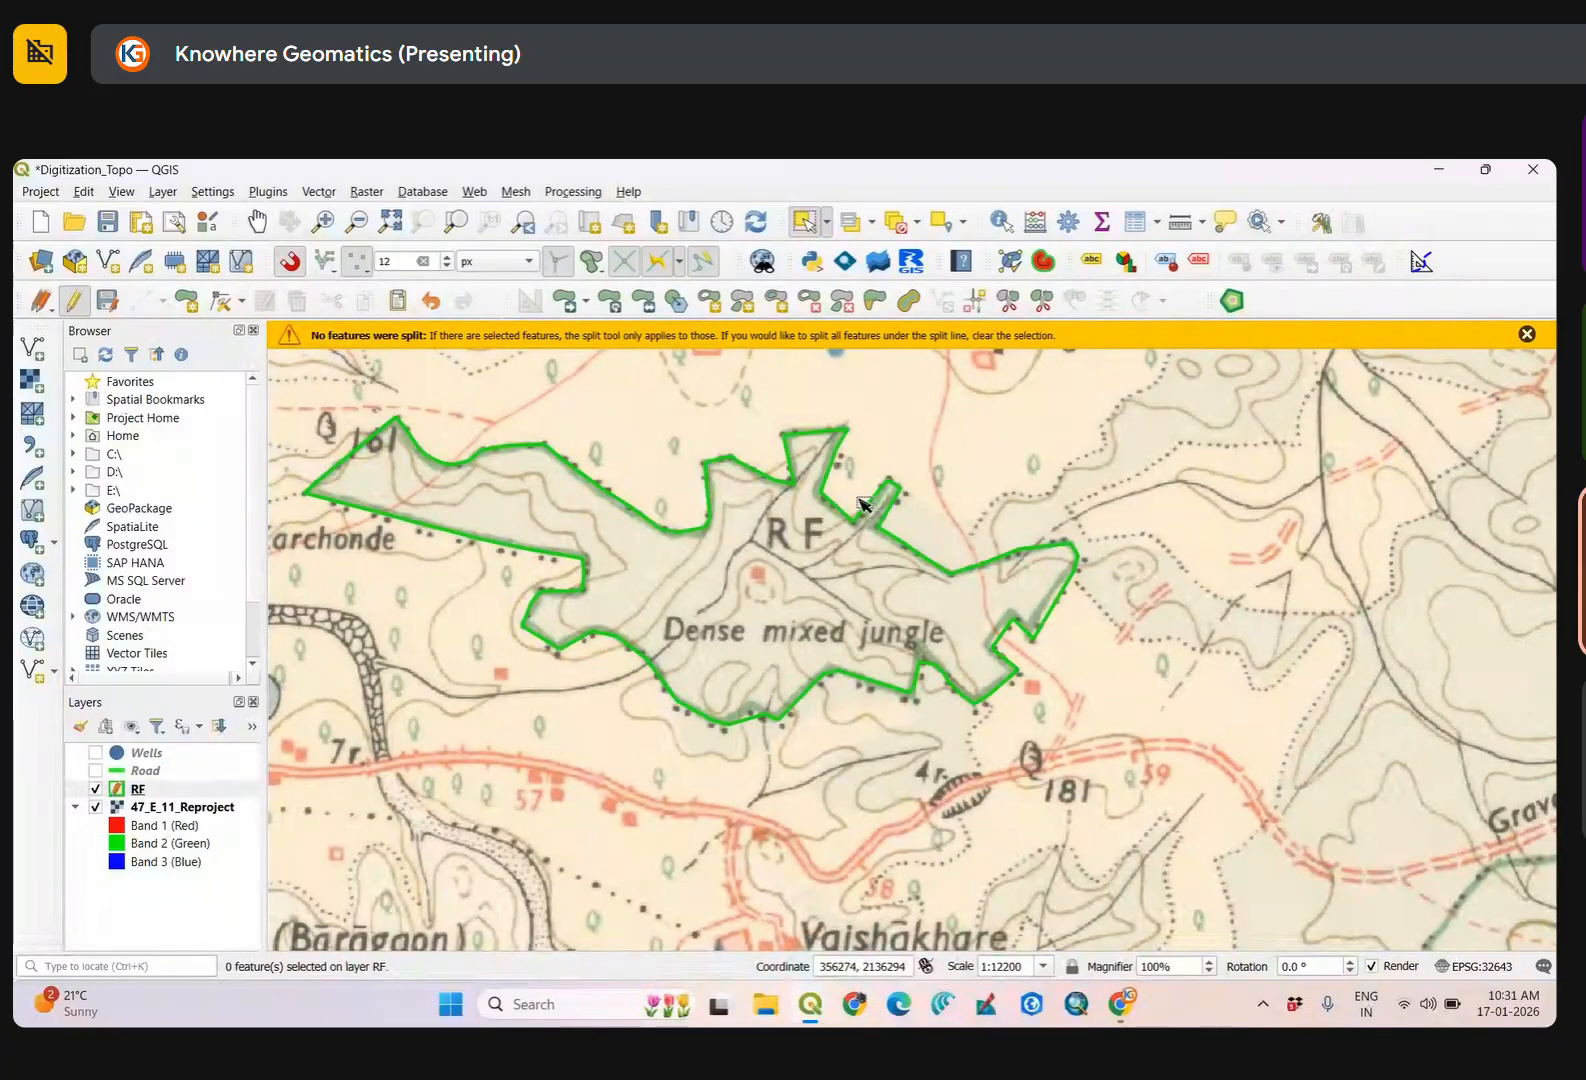
{"action": "scroll", "coordinate": [862, 503], "scroll_direction": "down", "scroll_amount": 2}
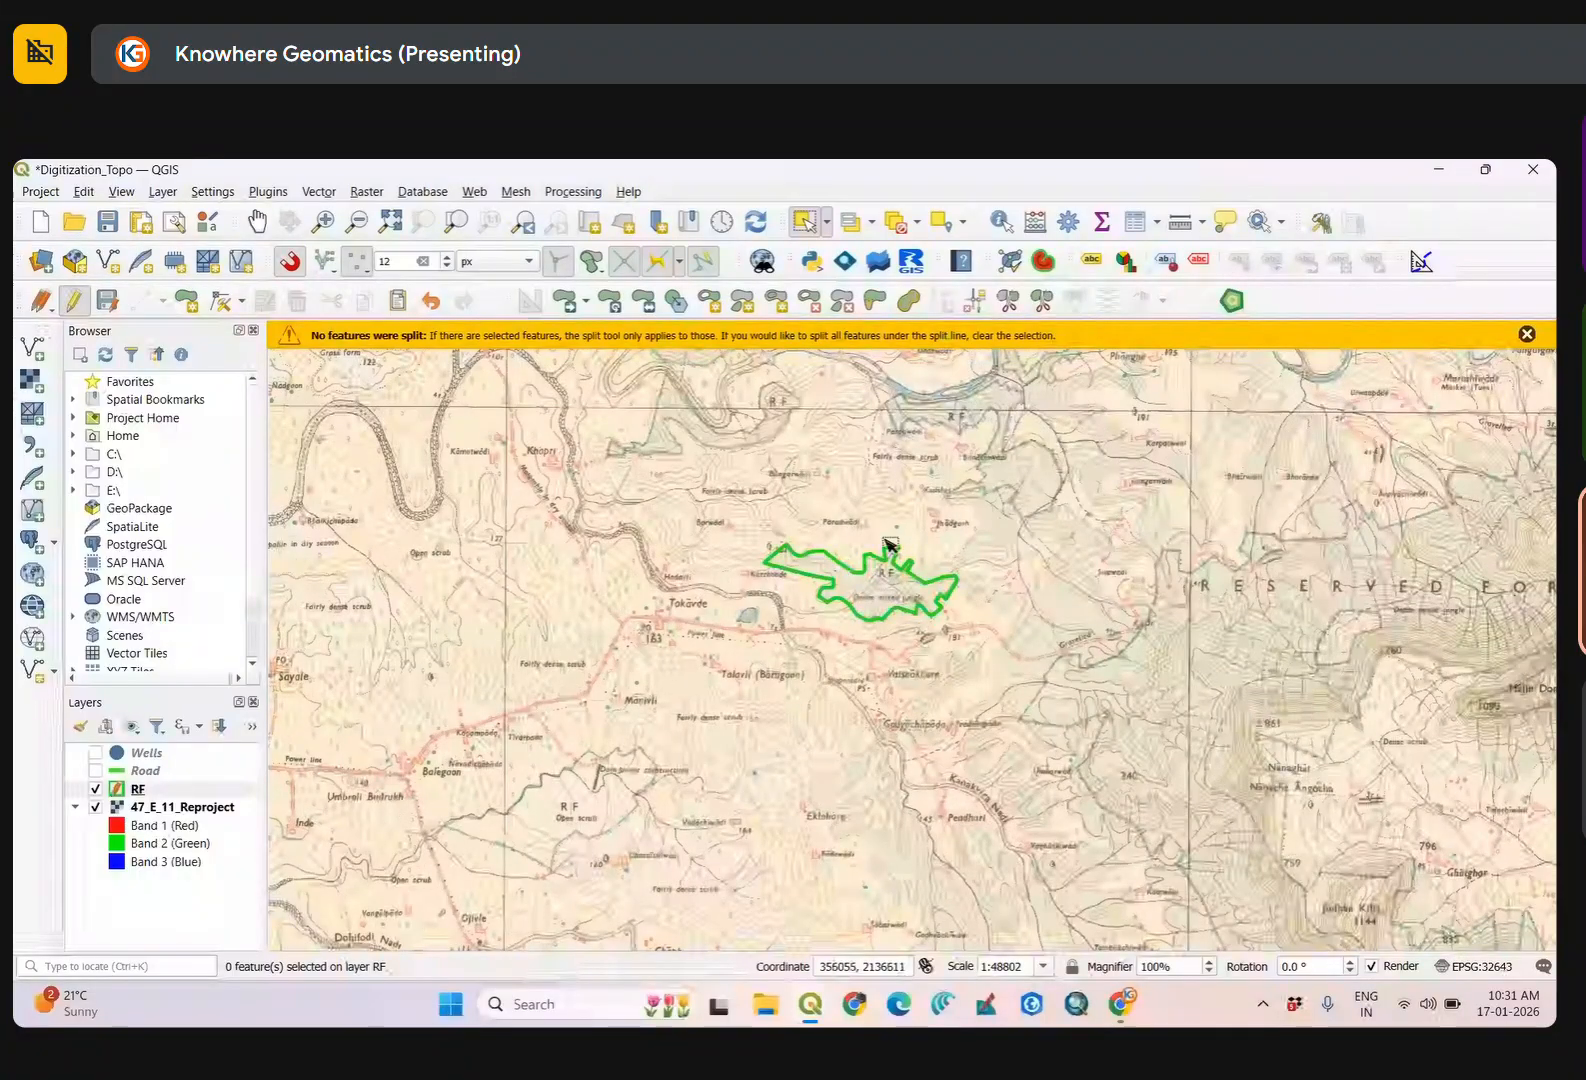
{"action": "left_click_drag", "start_coordinate": [1018, 415], "coordinate": [920, 577]}
{"action": "scroll", "coordinate": [885, 619], "scroll_direction": "up", "scroll_amount": 2}
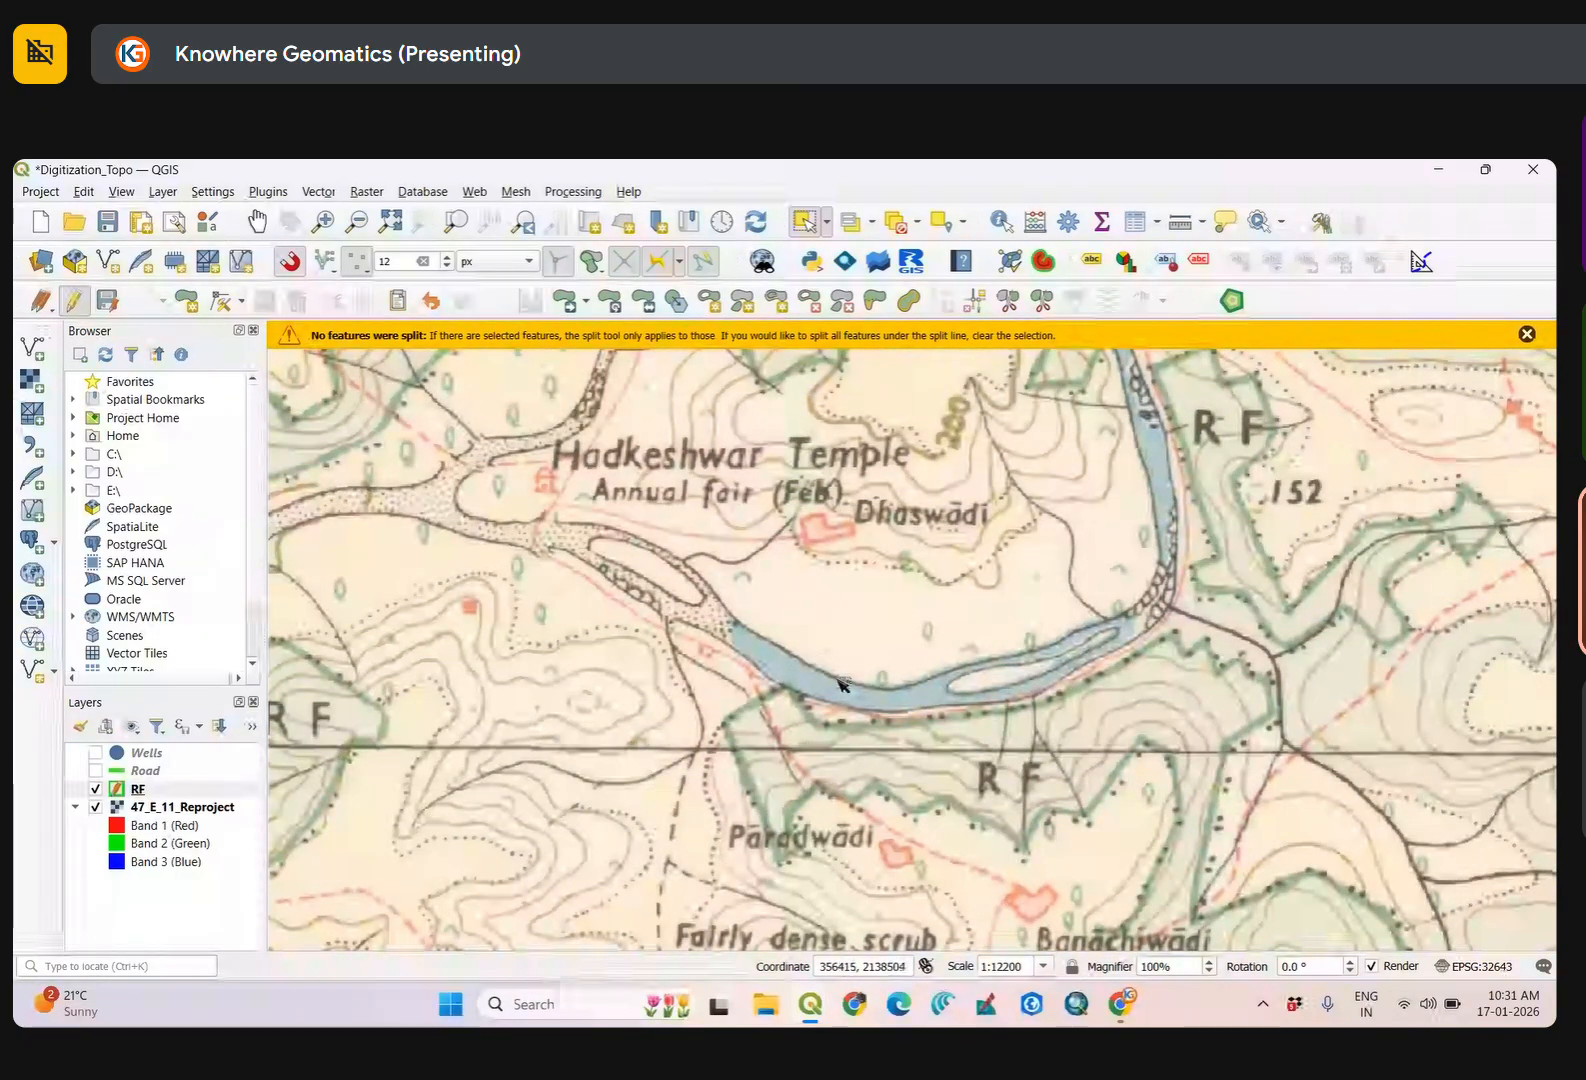
{"action": "scroll", "coordinate": [915, 693], "scroll_direction": "up", "scroll_amount": 1}
{"action": "scroll", "coordinate": [910, 693], "scroll_direction": "down", "scroll_amount": 1}
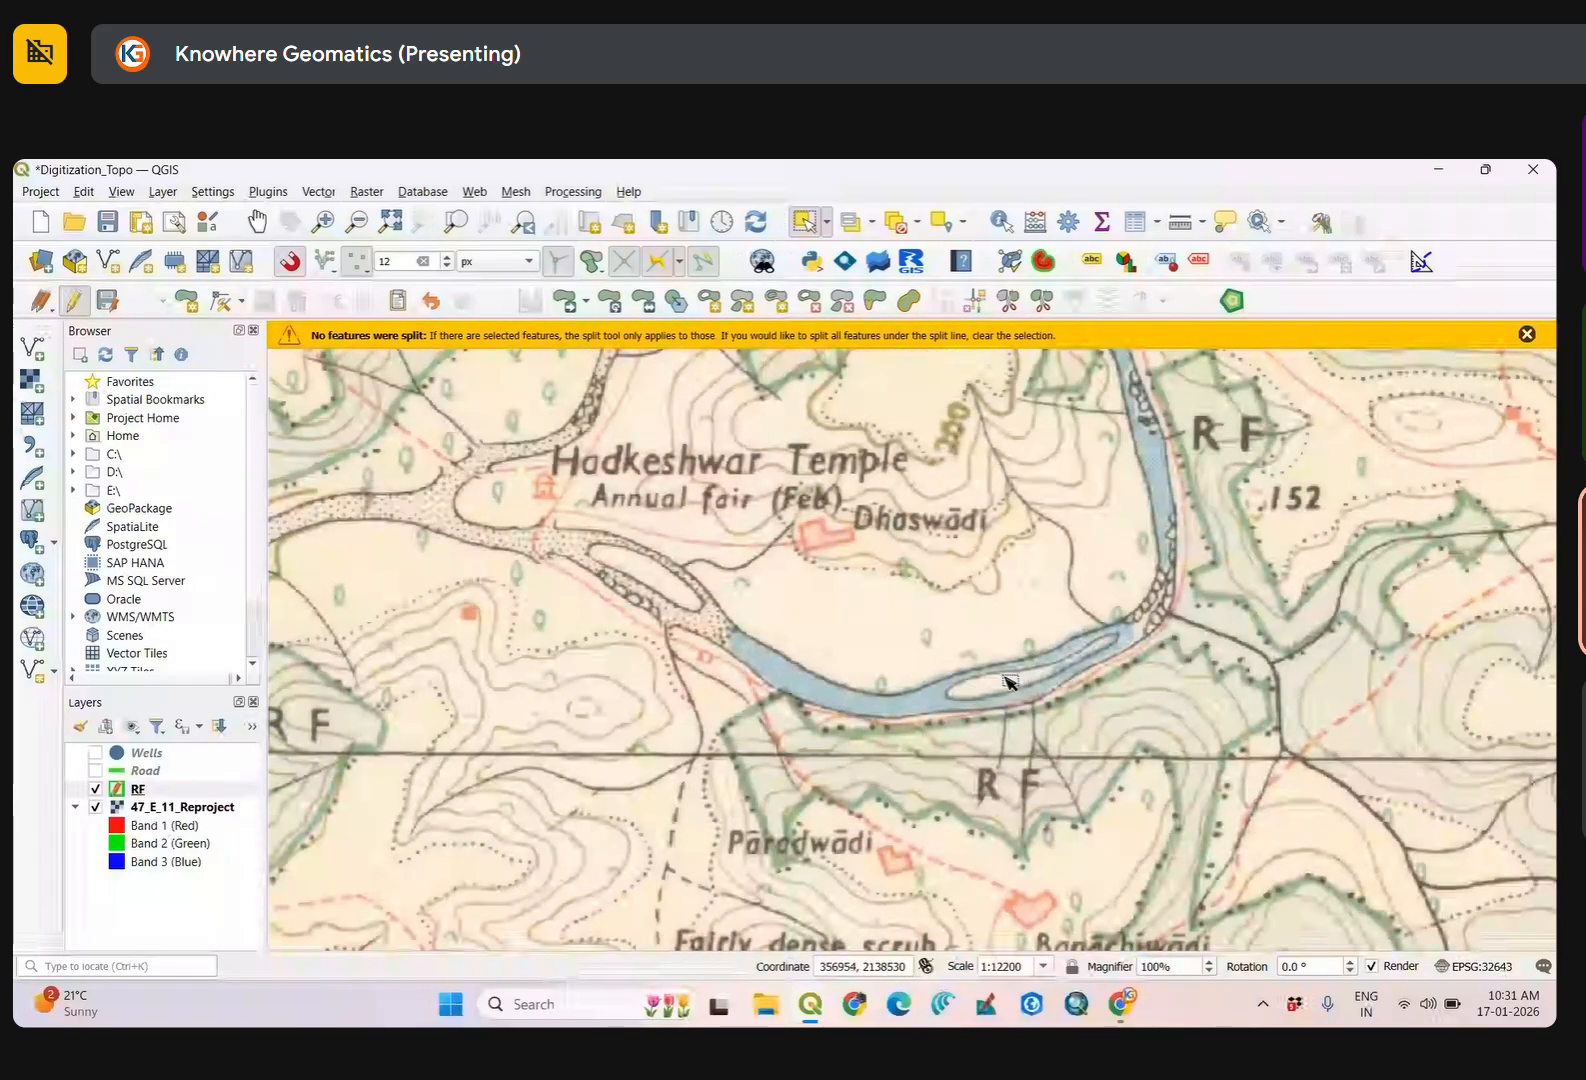
{"action": "scroll", "coordinate": [1072, 663], "scroll_direction": "up", "scroll_amount": 1}
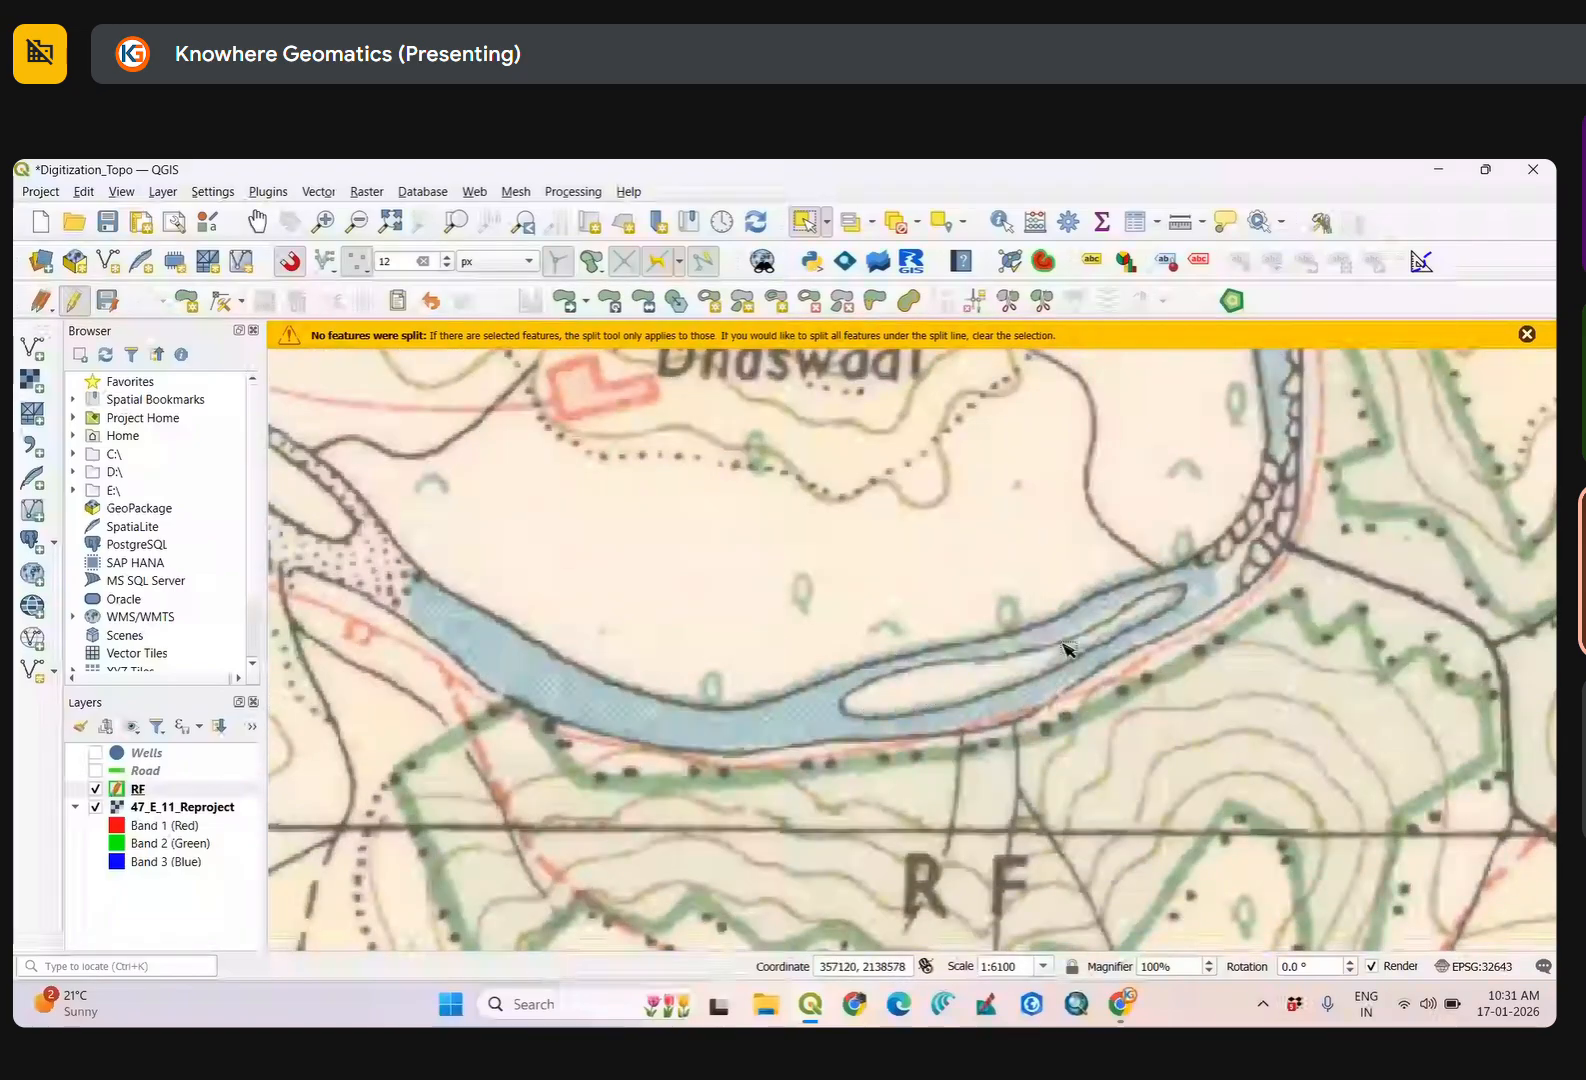
{"action": "scroll", "coordinate": [890, 720], "scroll_direction": "down", "scroll_amount": 1}
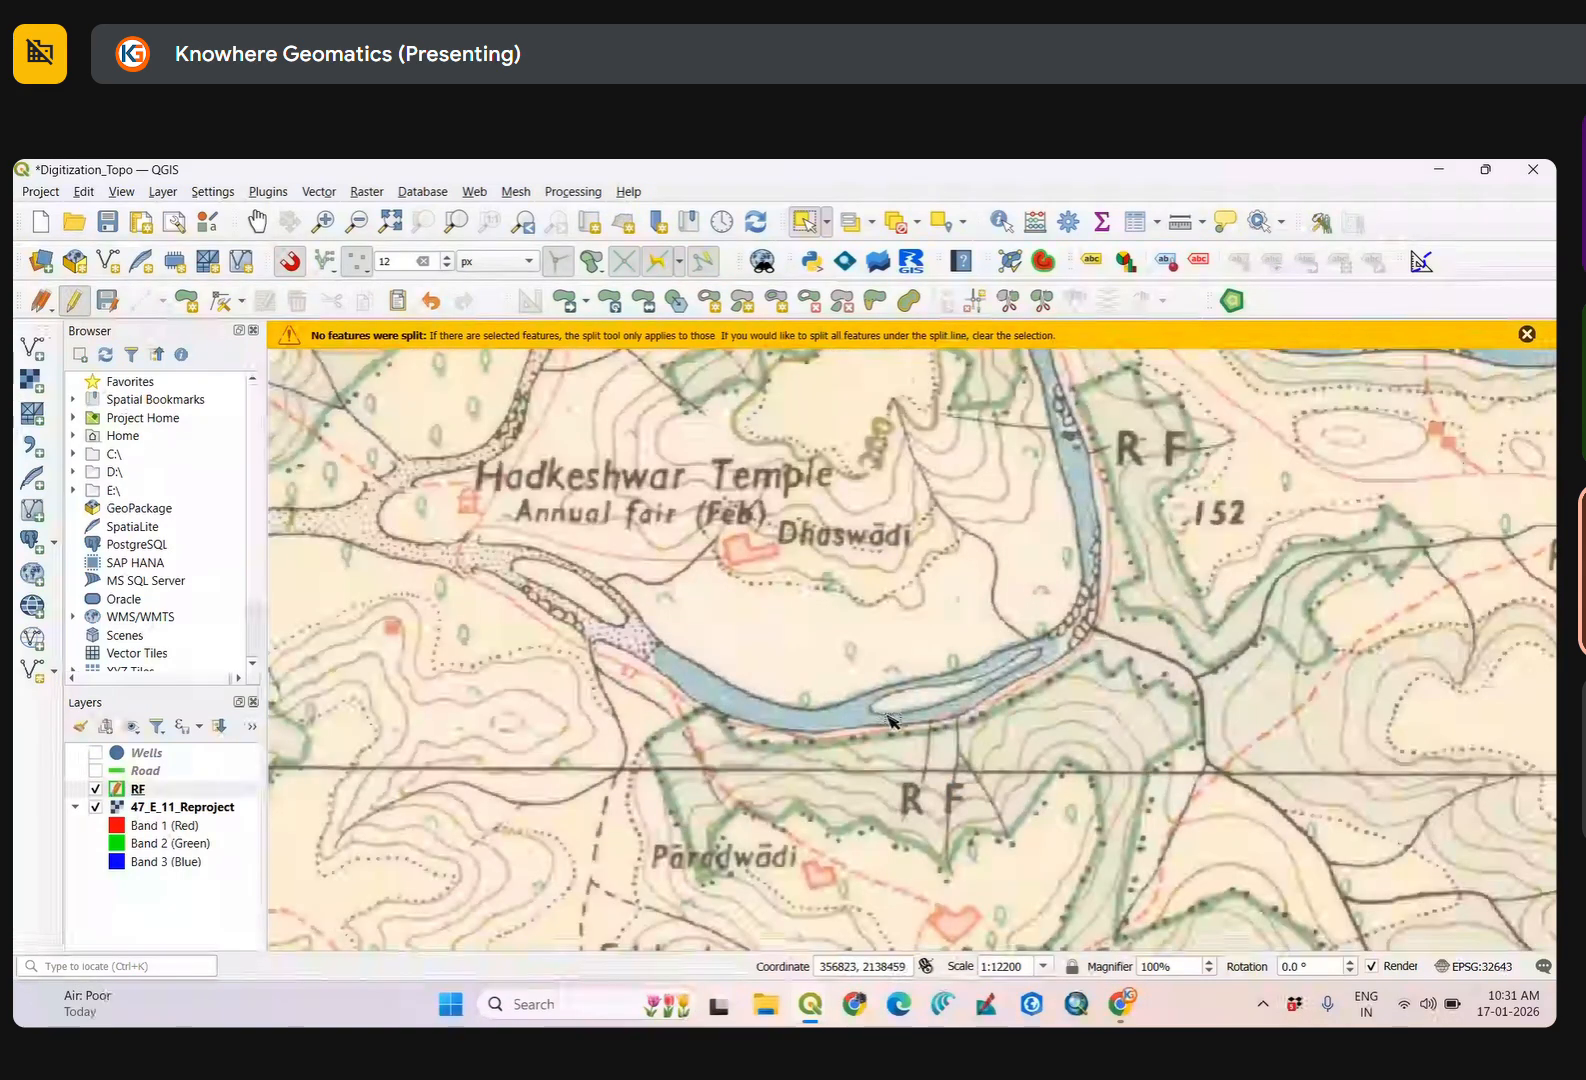
{"action": "scroll", "coordinate": [888, 718], "scroll_direction": "down", "scroll_amount": 2}
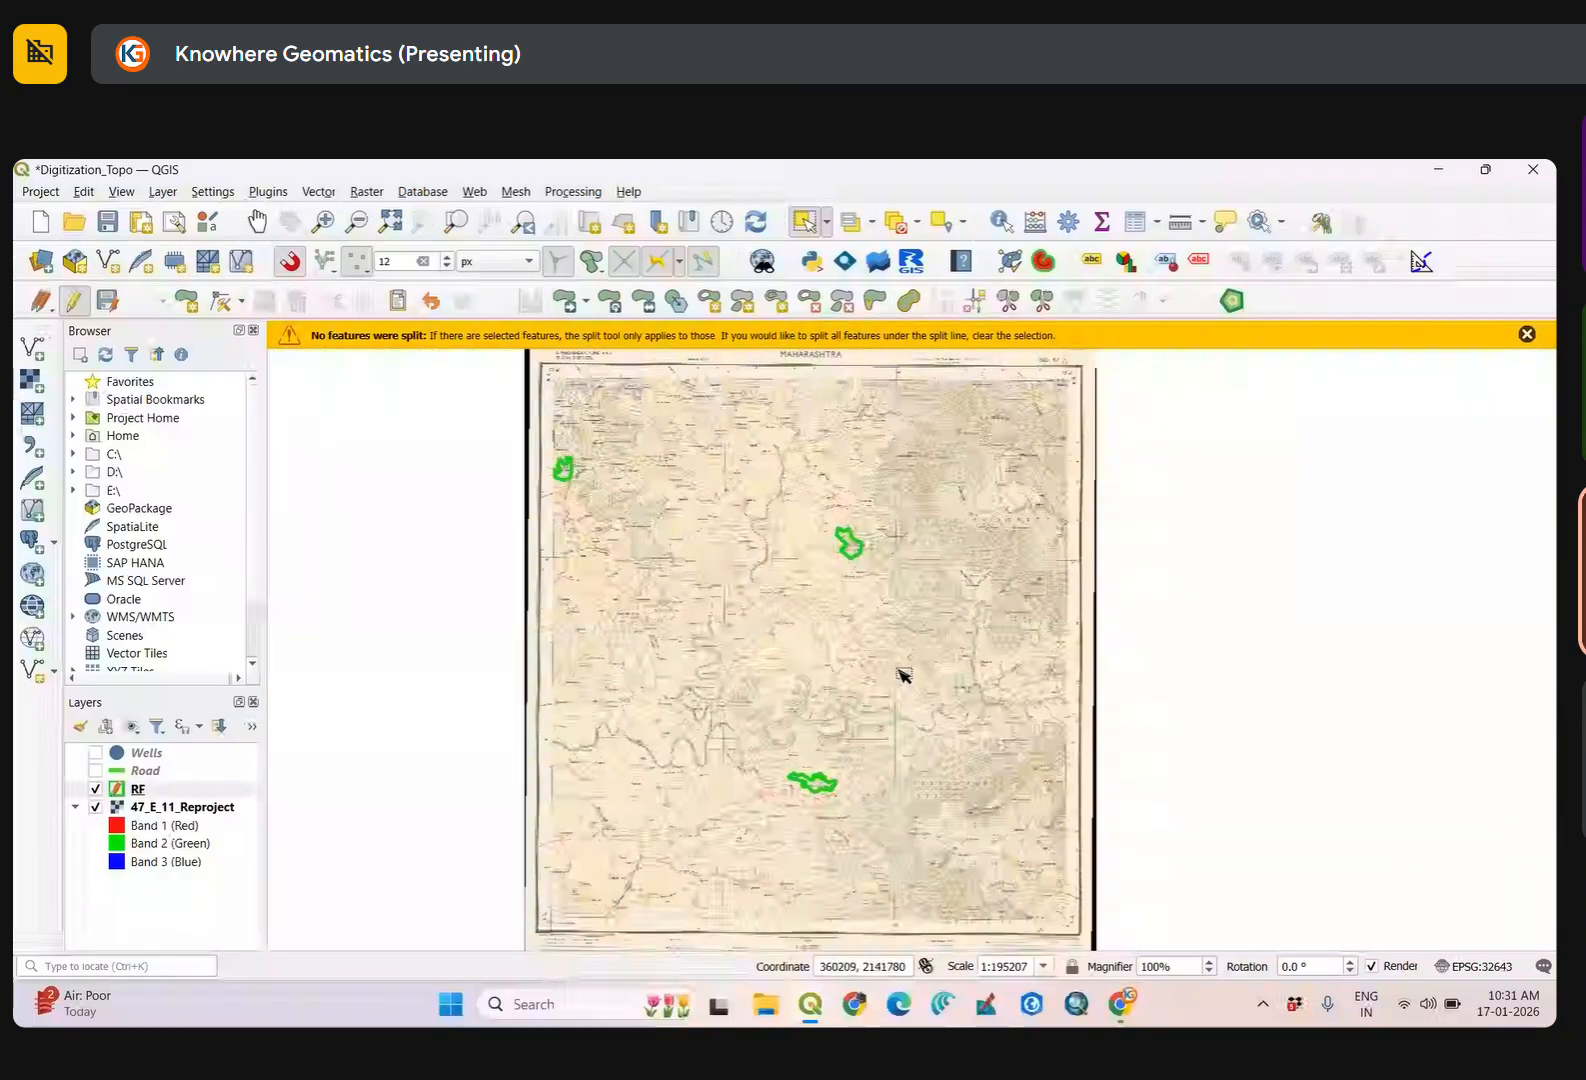
{"action": "scroll", "coordinate": [826, 757], "scroll_direction": "up", "scroll_amount": 2}
{"action": "scroll", "coordinate": [956, 666], "scroll_direction": "up", "scroll_amount": 3}
{"action": "left_click_drag", "start_coordinate": [683, 612], "coordinate": [1246, 627]}
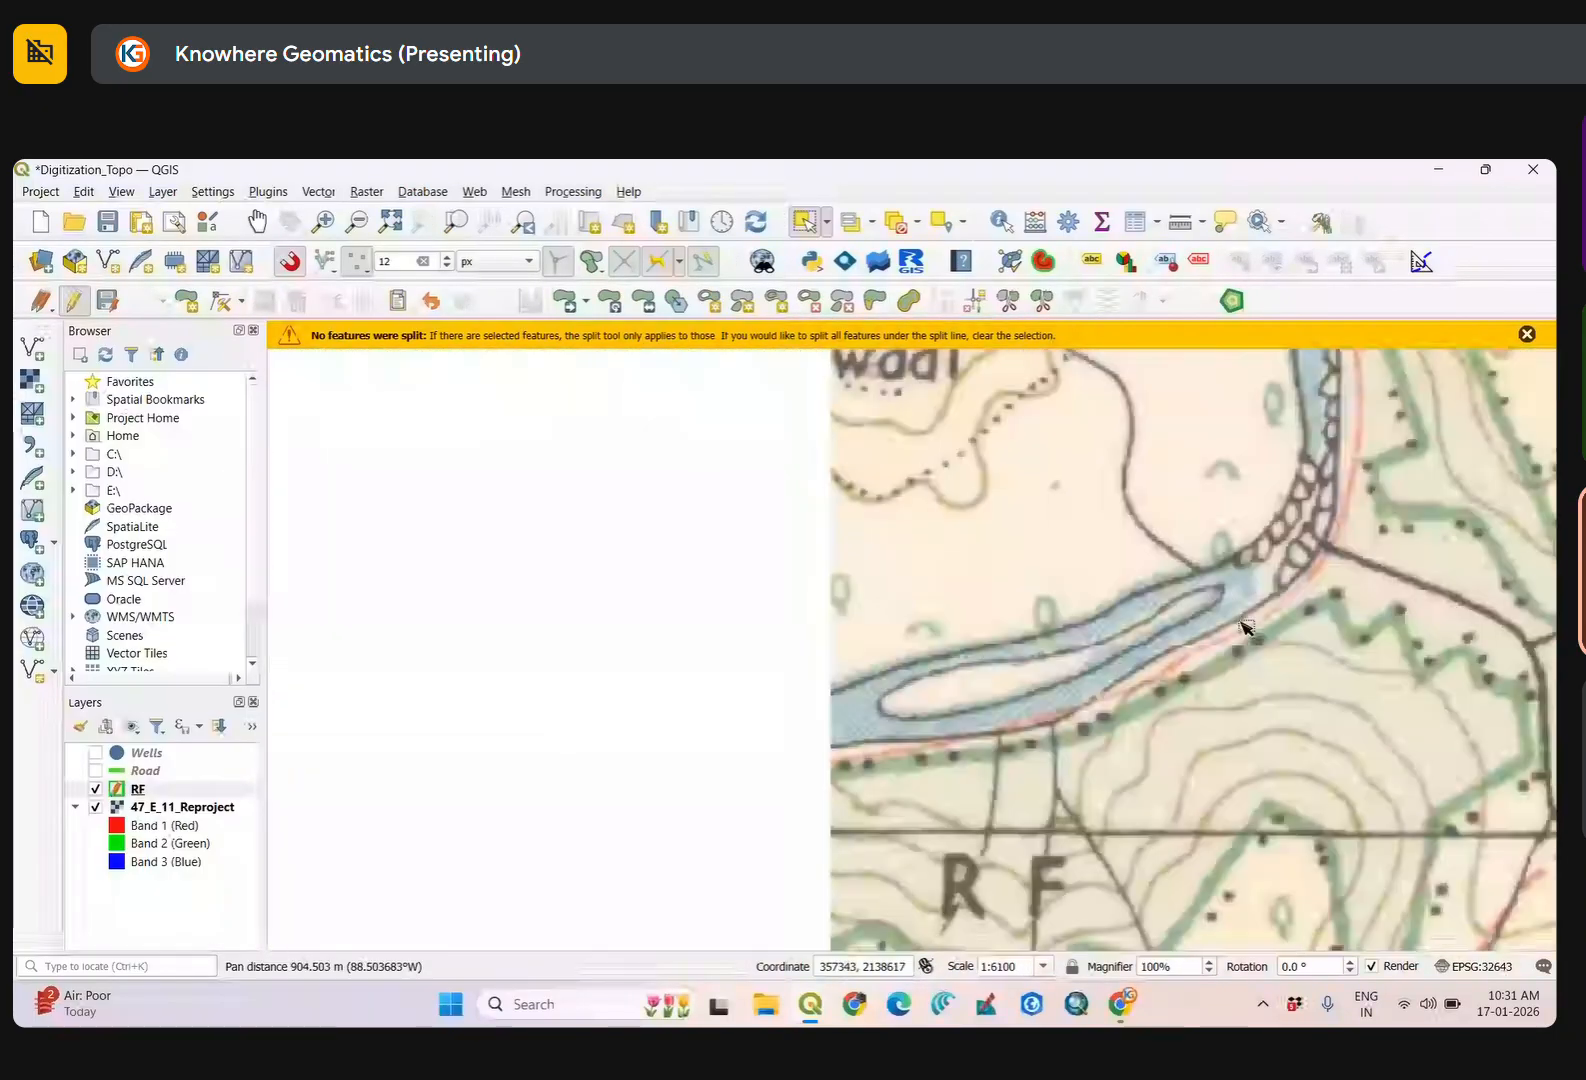
{"action": "scroll", "coordinate": [1150, 627], "scroll_direction": "down", "scroll_amount": 2}
{"action": "scroll", "coordinate": [1118, 643], "scroll_direction": "up", "scroll_amount": 1}
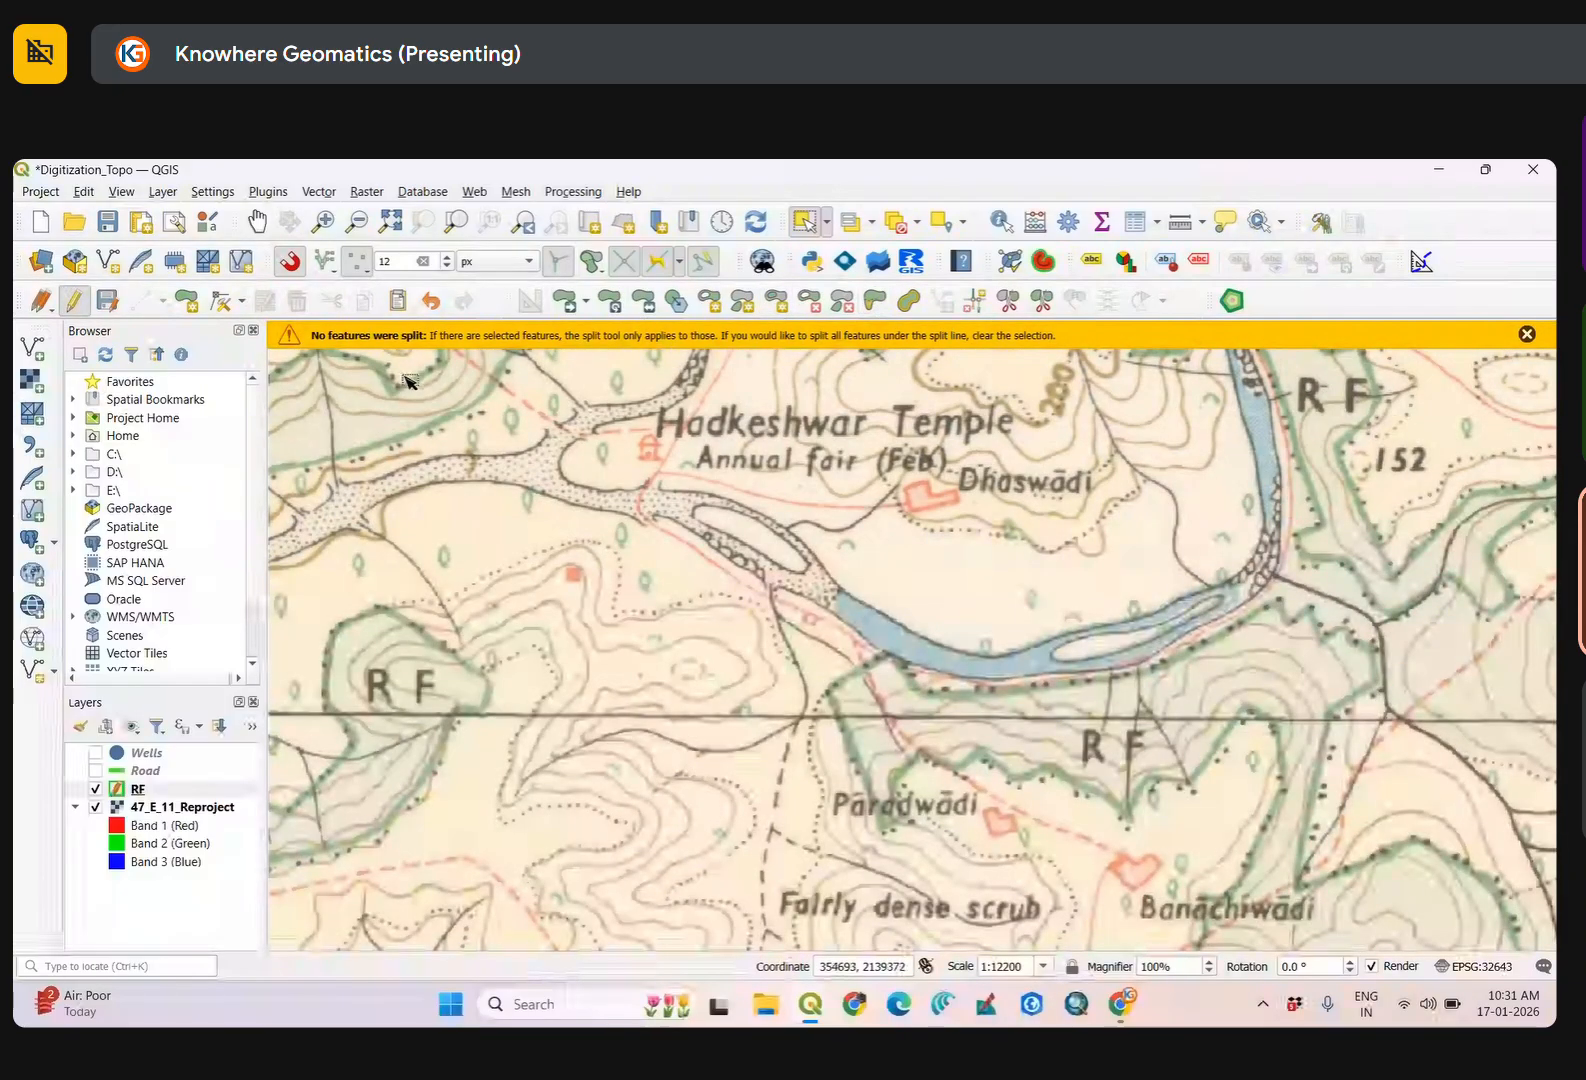
Start a new polygon in the RF layer at the blue water's western end and trace the northern bank to the bend's lowest point.
{"action": "left_click", "coordinate": [186, 300]}
{"action": "scroll", "coordinate": [885, 638], "scroll_direction": "up", "scroll_amount": 2}
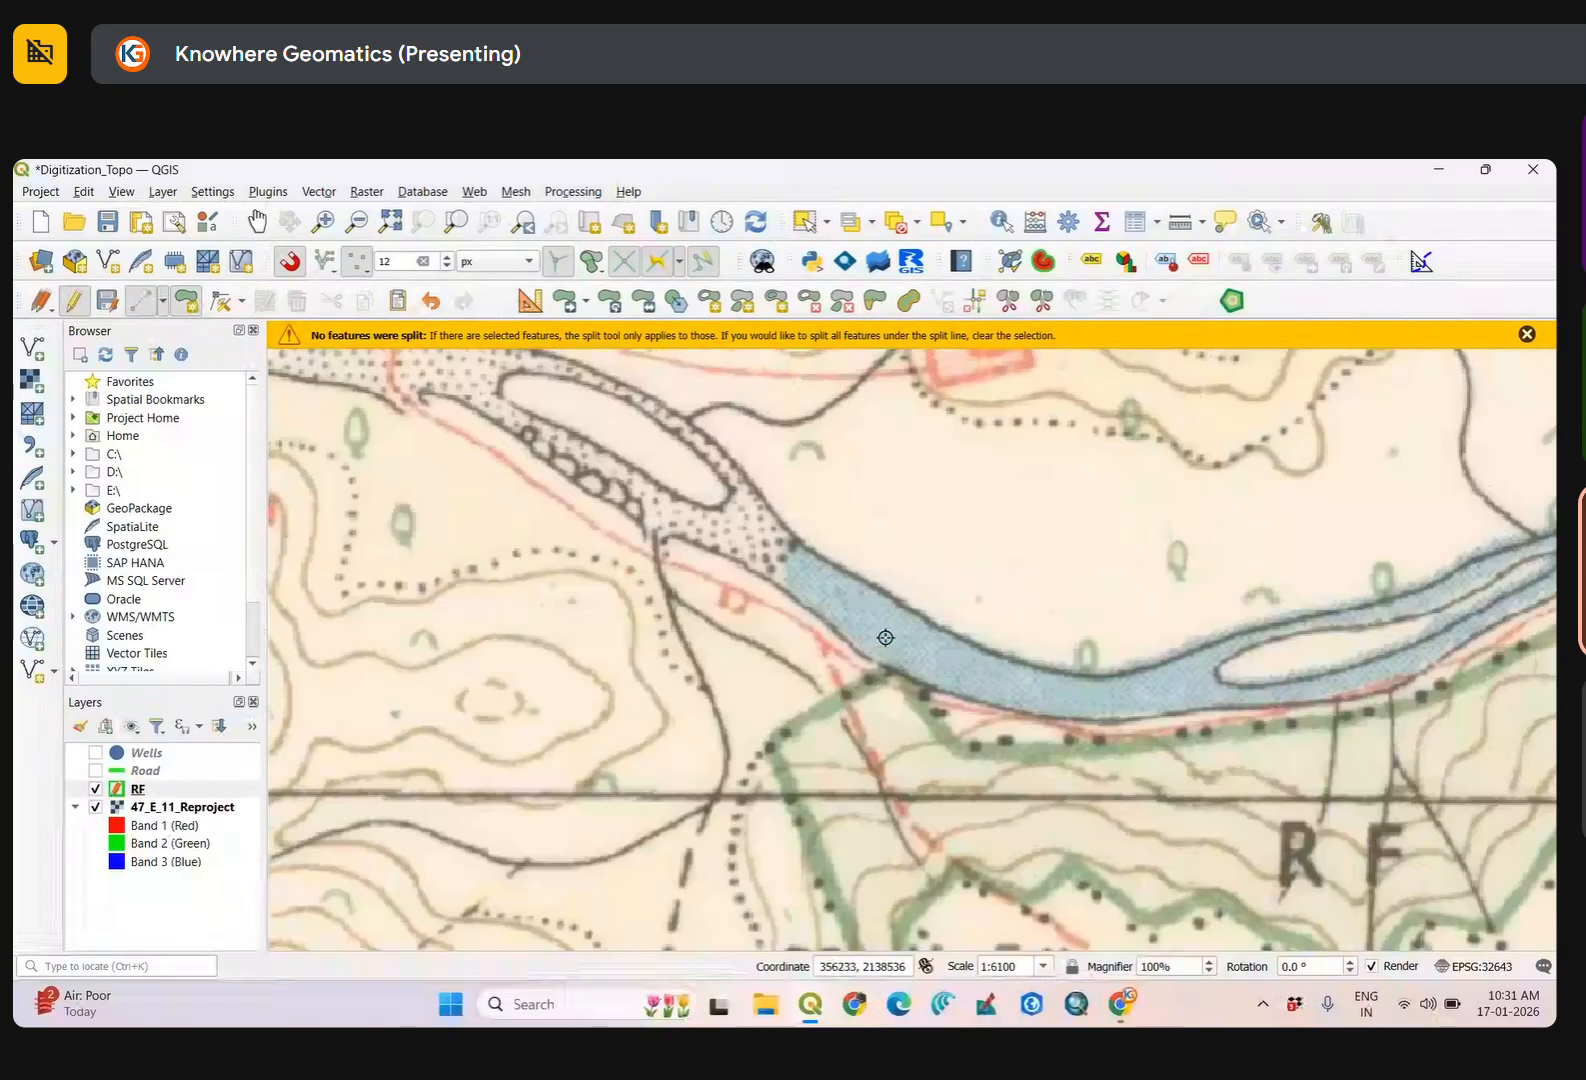
{"action": "left_click_drag", "start_coordinate": [1048, 683], "coordinate": [627, 761]}
{"action": "scroll", "coordinate": [627, 761], "scroll_direction": "down", "scroll_amount": 2}
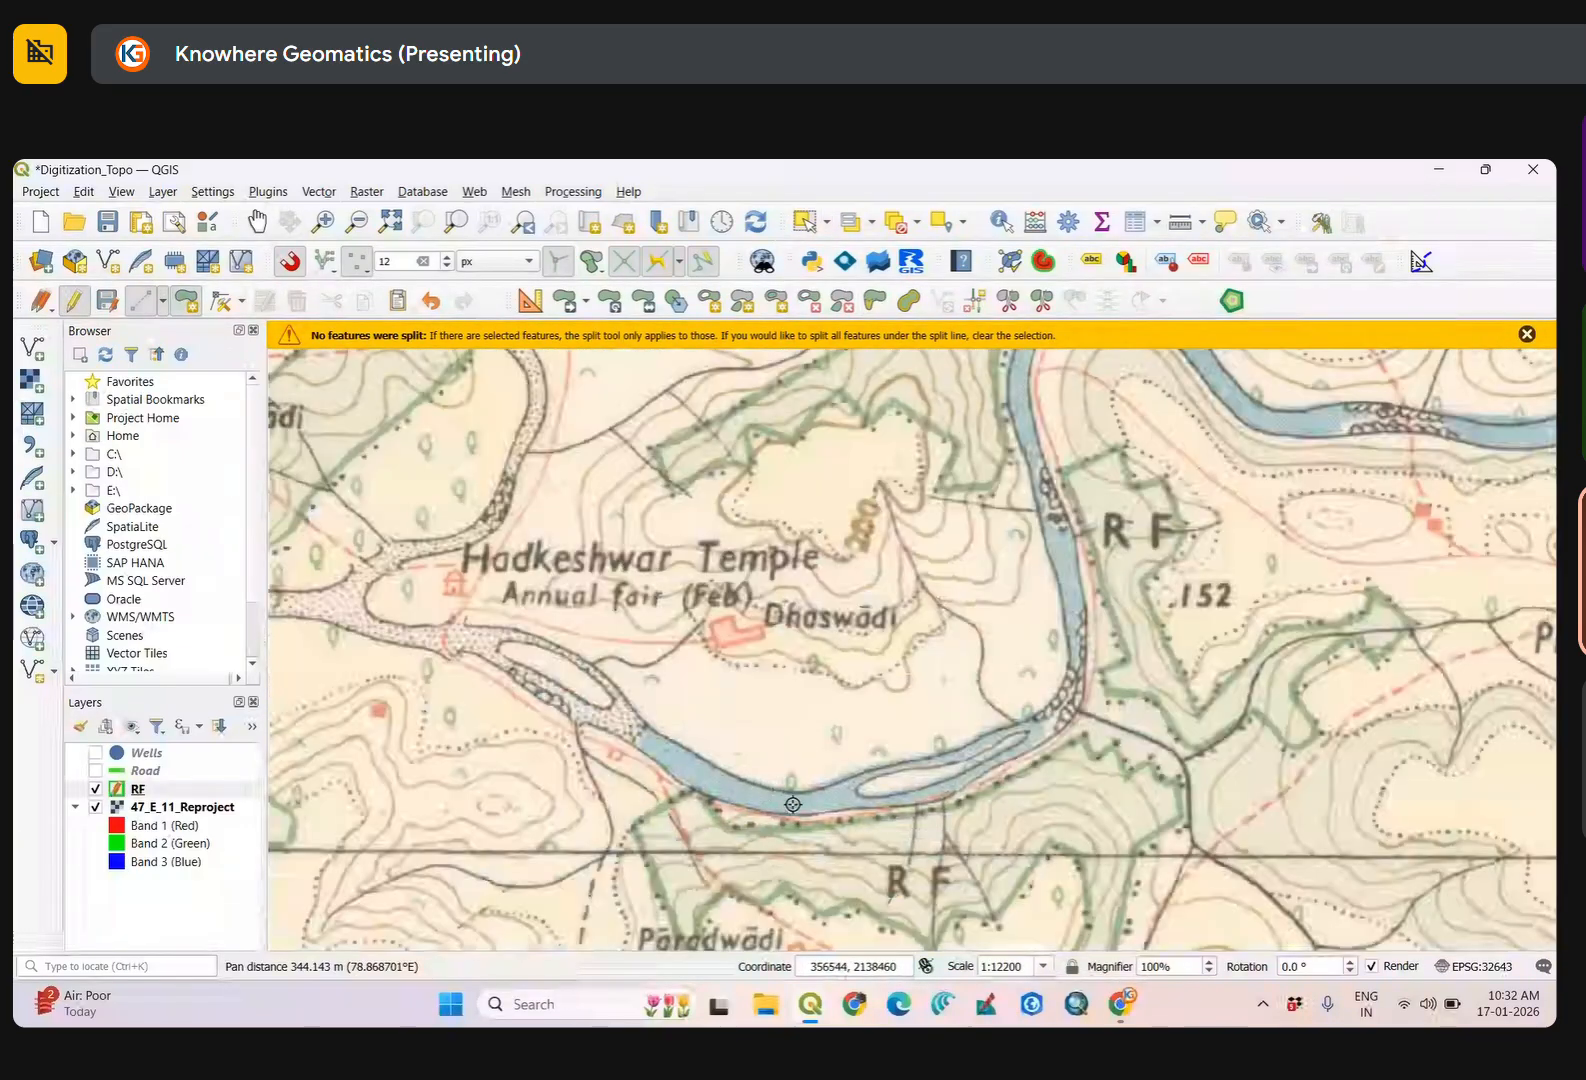
{"action": "scroll", "coordinate": [839, 782], "scroll_direction": "up", "scroll_amount": 2}
{"action": "left_click_drag", "start_coordinate": [697, 830], "coordinate": [717, 826]}
{"action": "scroll", "coordinate": [995, 767], "scroll_direction": "down", "scroll_amount": 2}
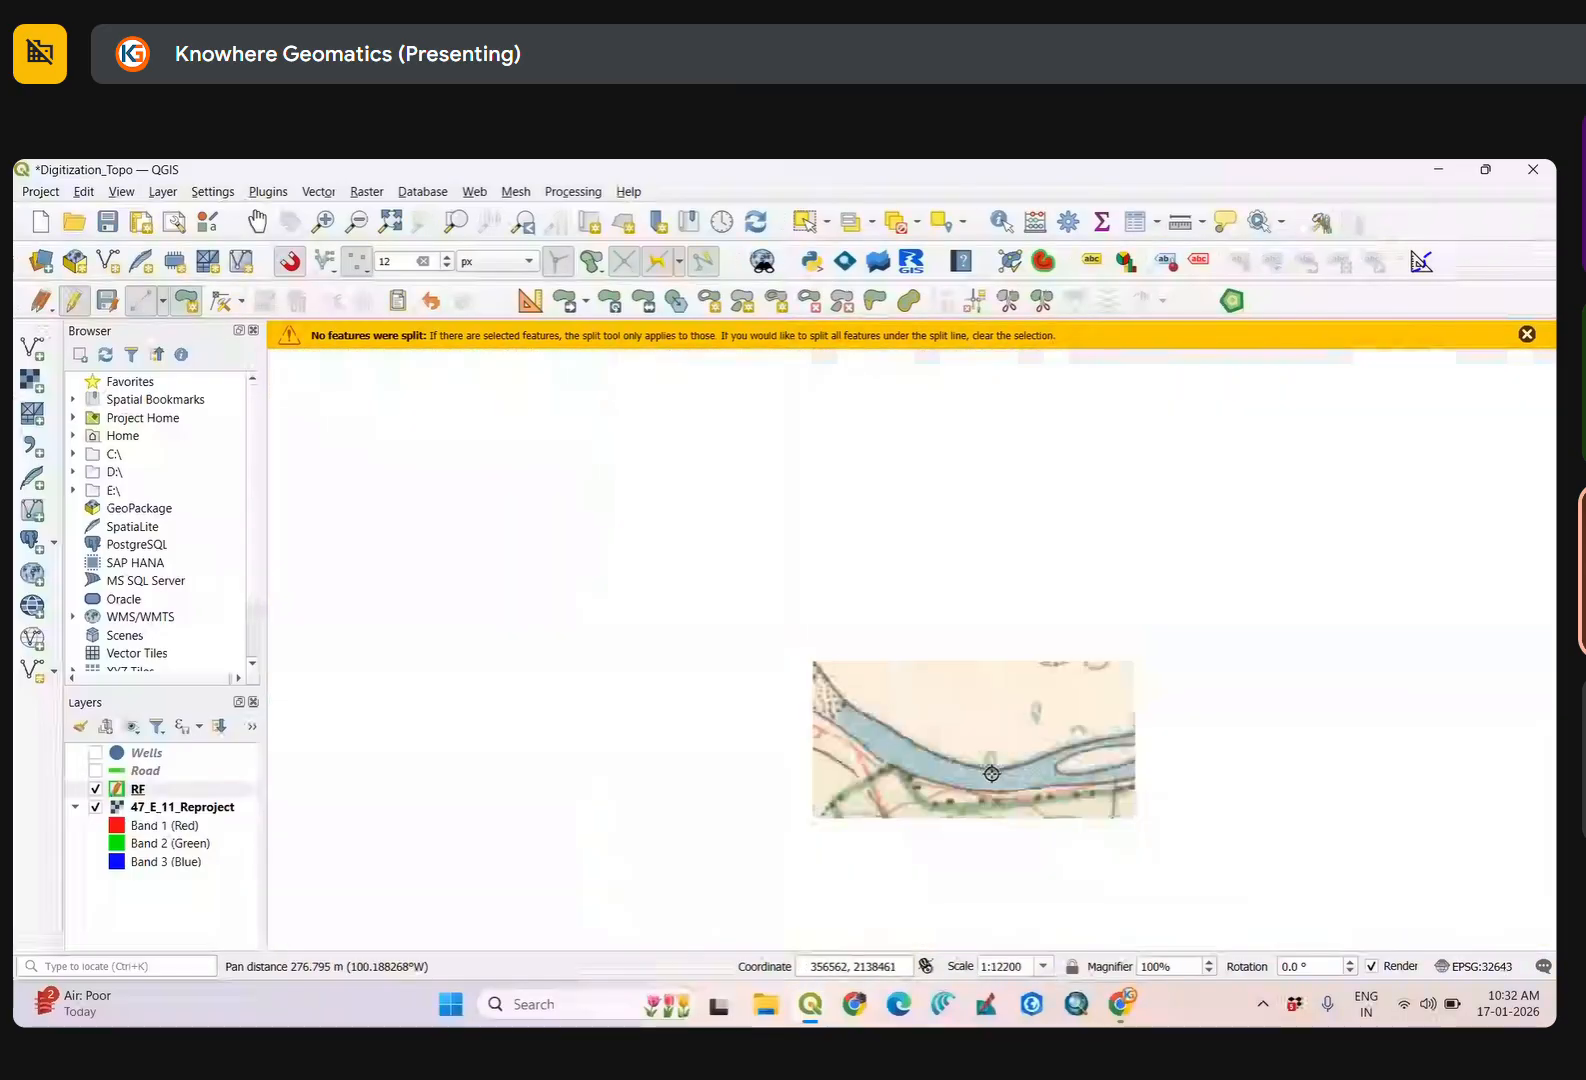
{"action": "scroll", "coordinate": [845, 703], "scroll_direction": "up", "scroll_amount": 2}
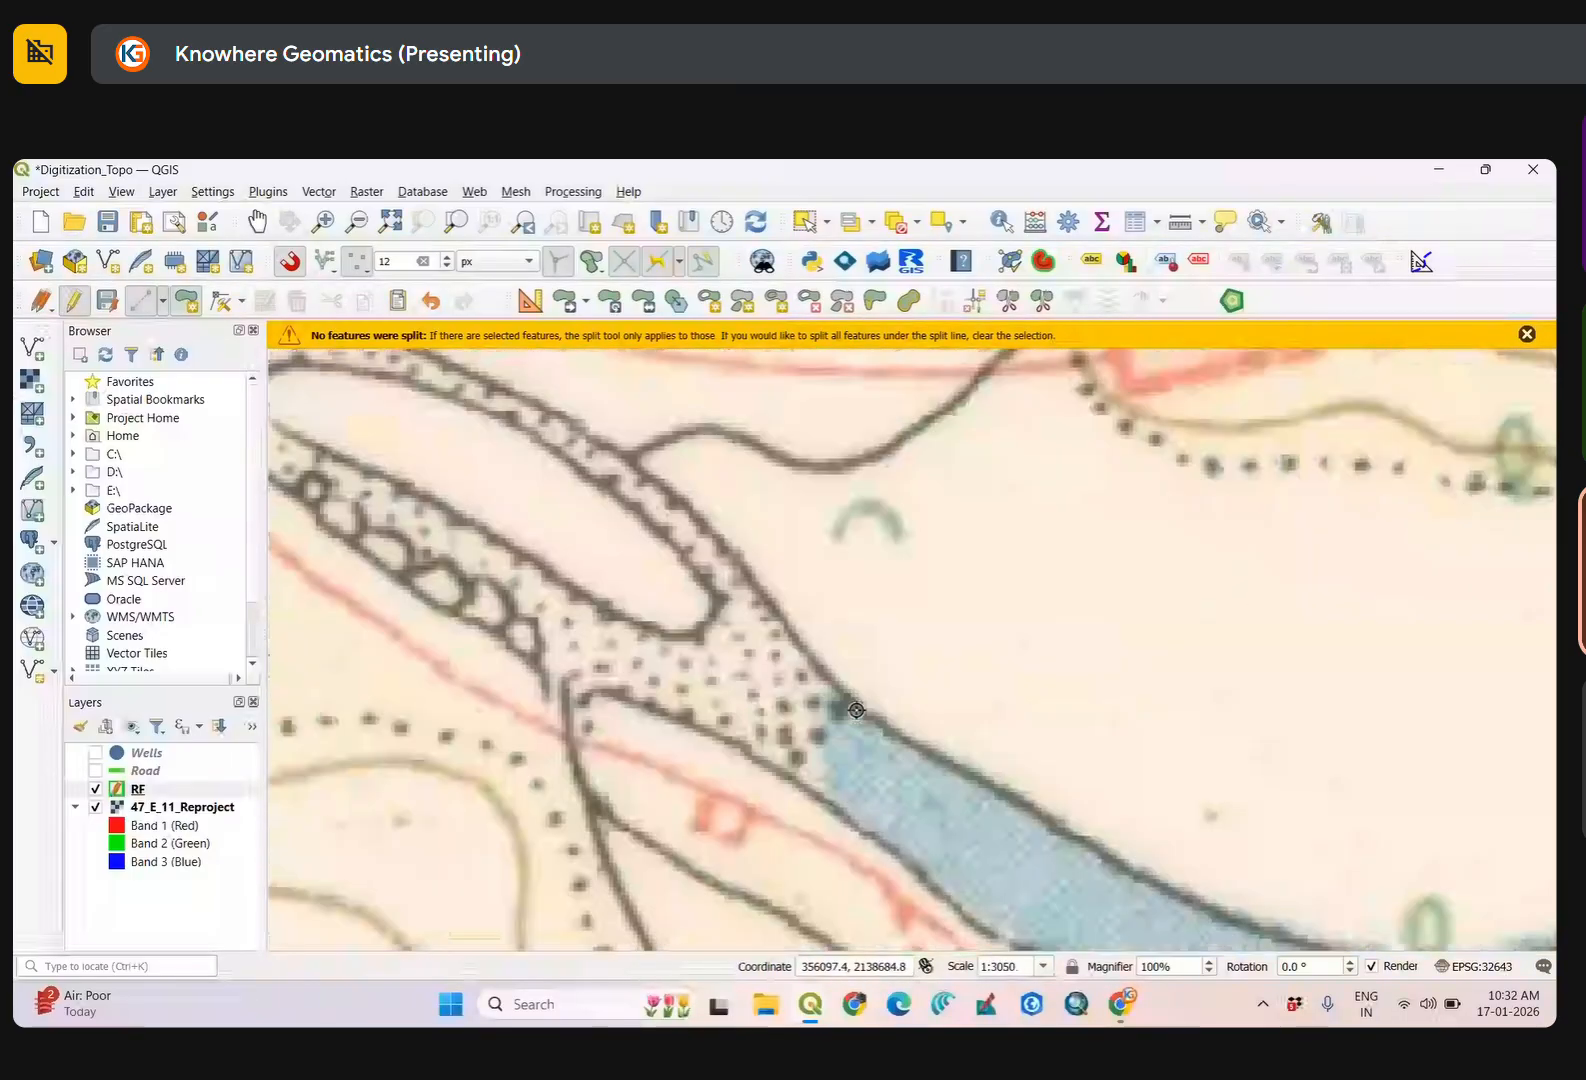
{"action": "left_click", "coordinate": [860, 710]}
{"action": "left_click_drag", "start_coordinate": [1091, 852], "coordinate": [776, 629]}
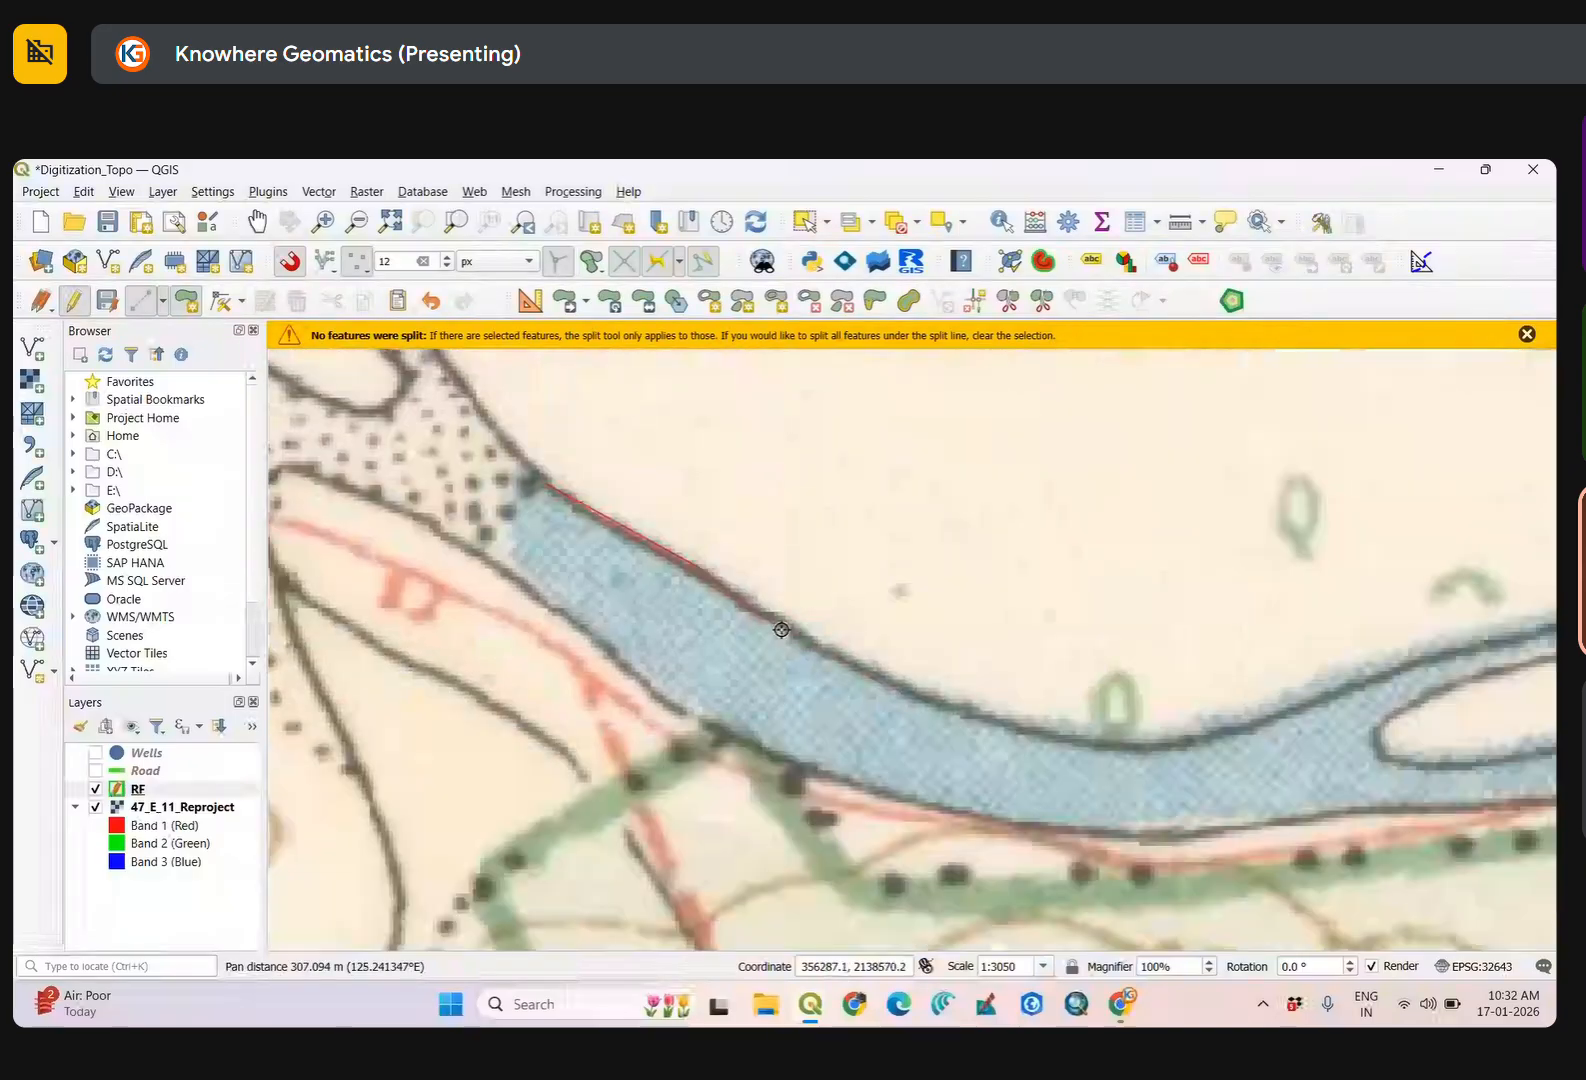
{"action": "left_click", "coordinate": [1006, 728]}
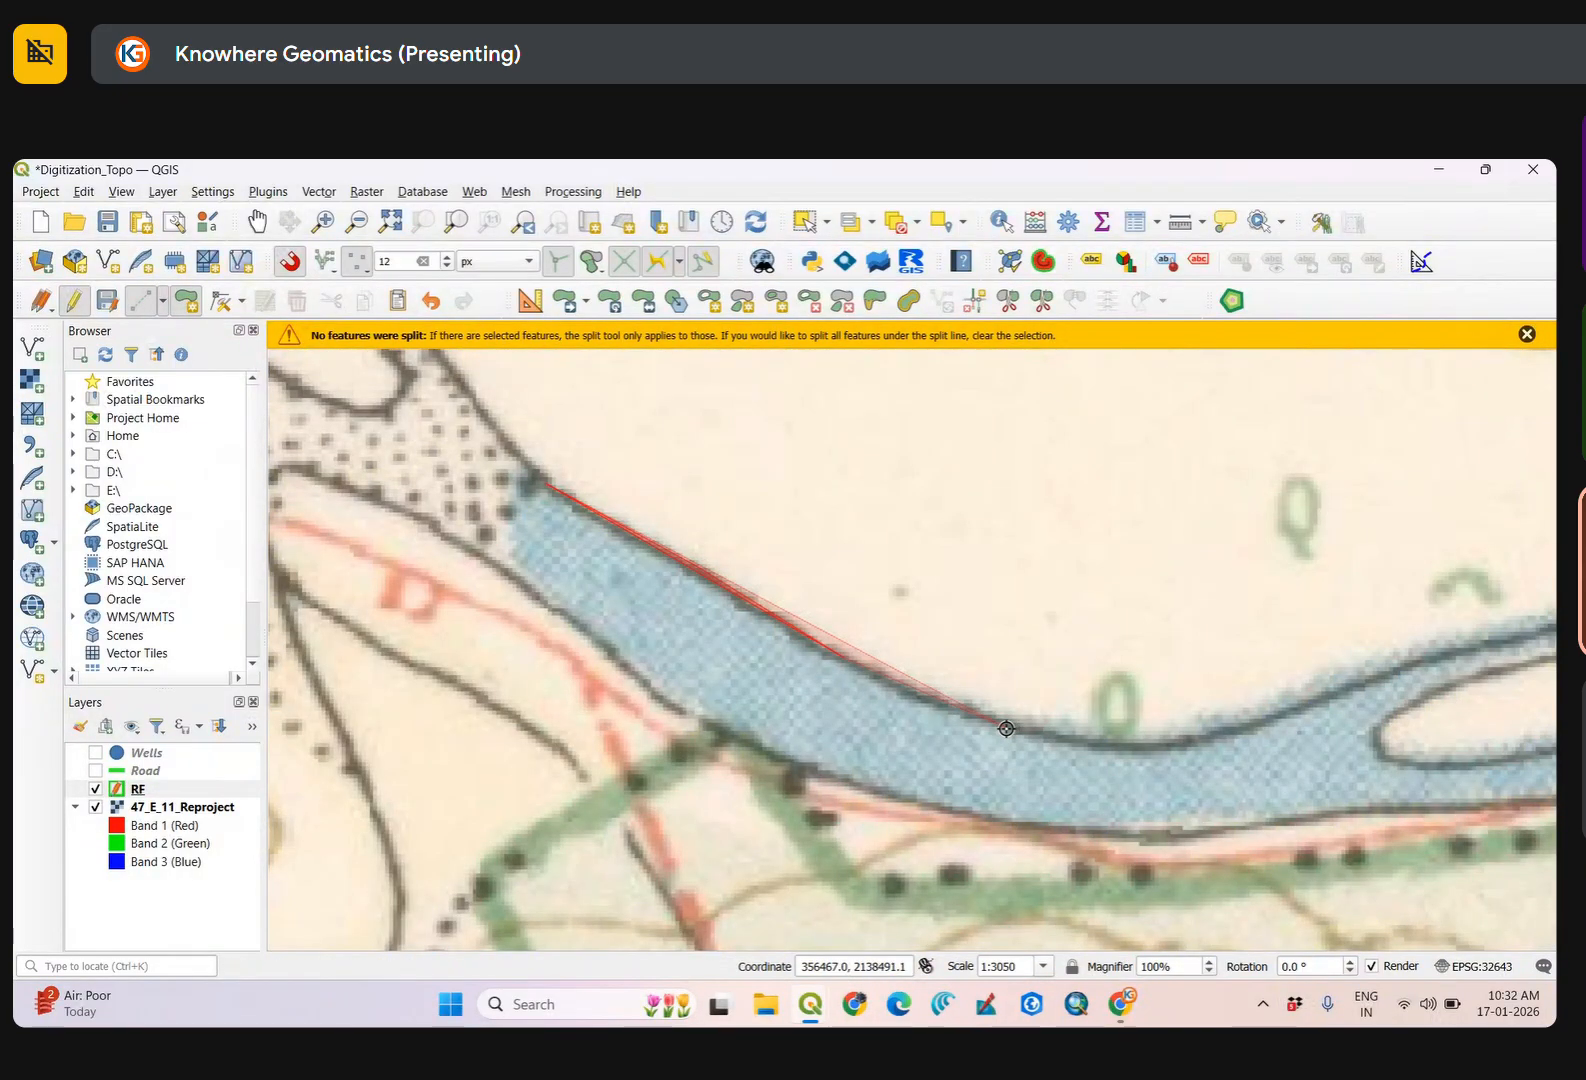
{"action": "left_click", "coordinate": [1160, 748]}
Continue the river polygon along the northern bank past the island and across the blue water's eastern end.
{"action": "left_click_drag", "start_coordinate": [1309, 712], "coordinate": [747, 772]}
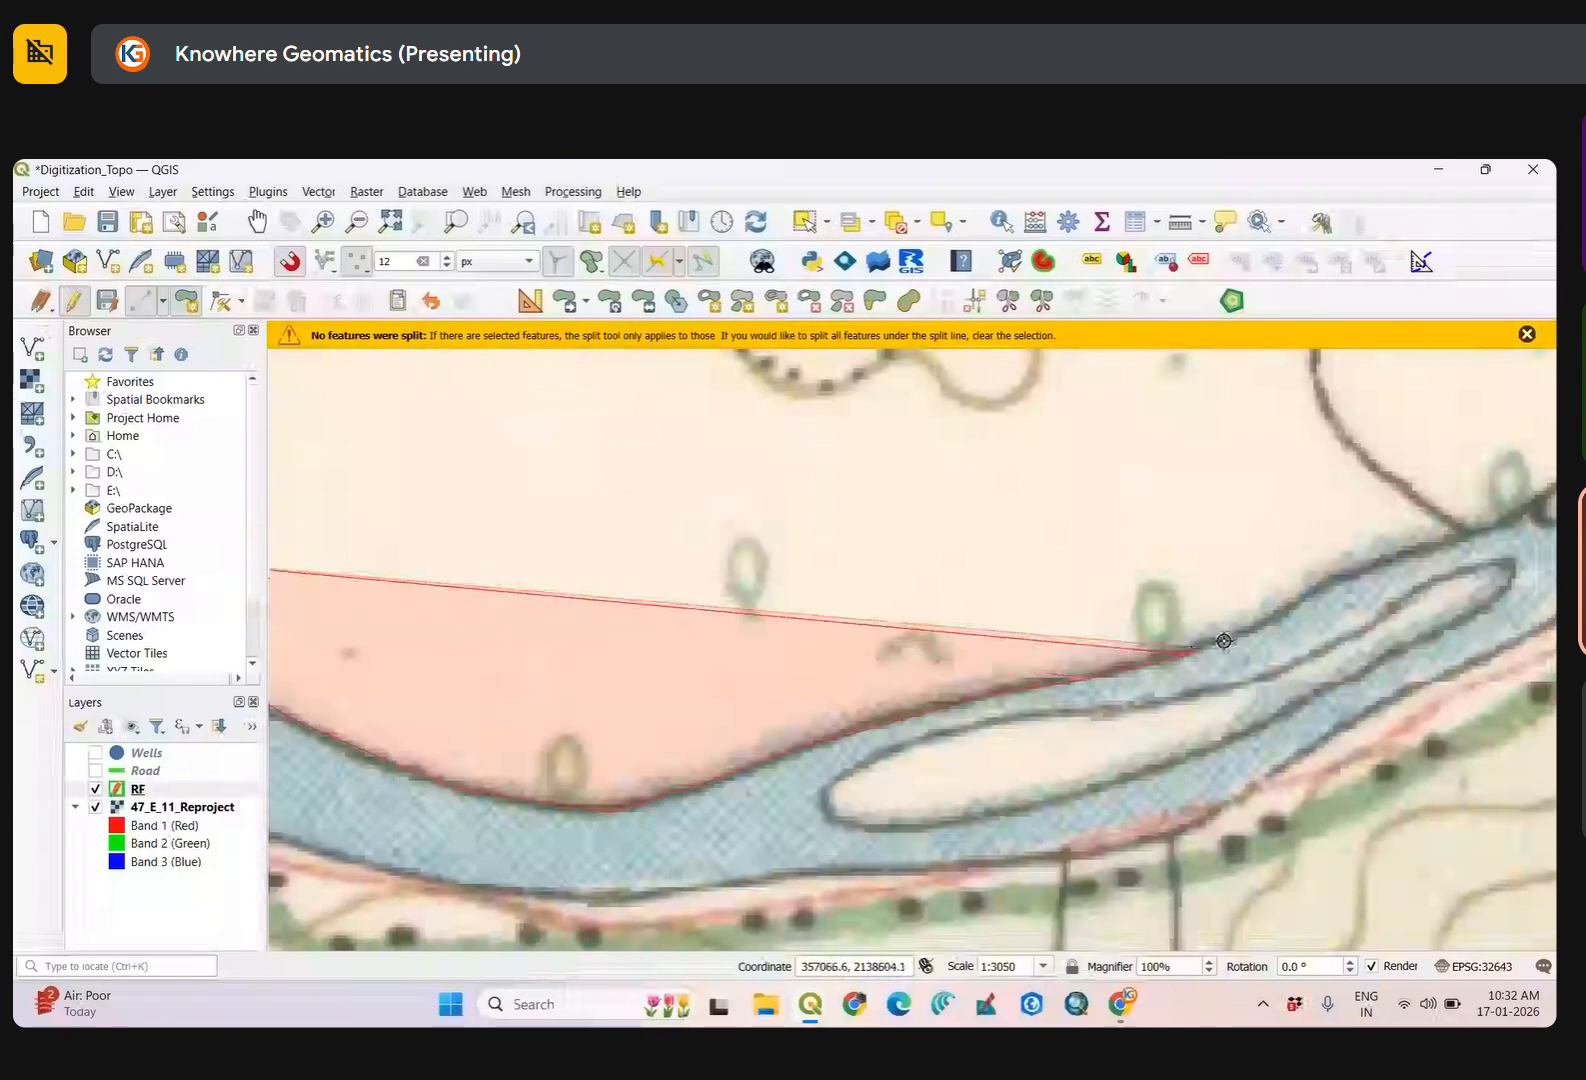
{"action": "left_click_drag", "start_coordinate": [1278, 612], "coordinate": [899, 733]}
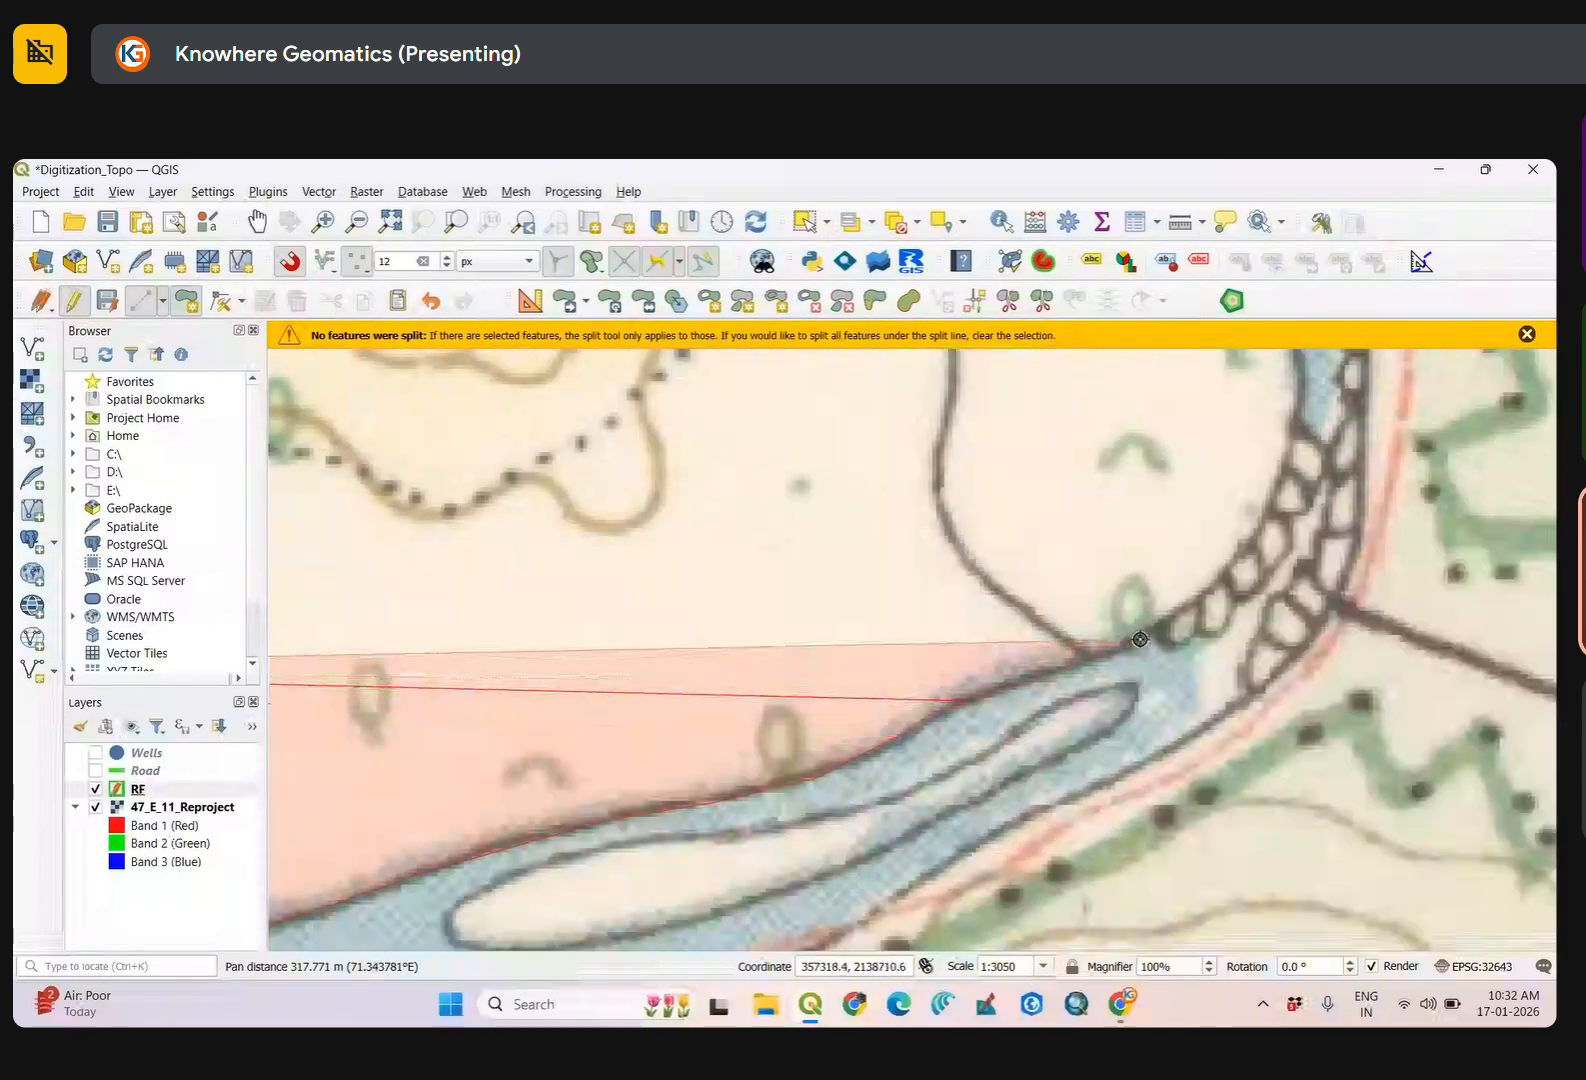
{"action": "left_click", "coordinate": [1100, 651]}
{"action": "left_click", "coordinate": [1168, 617]}
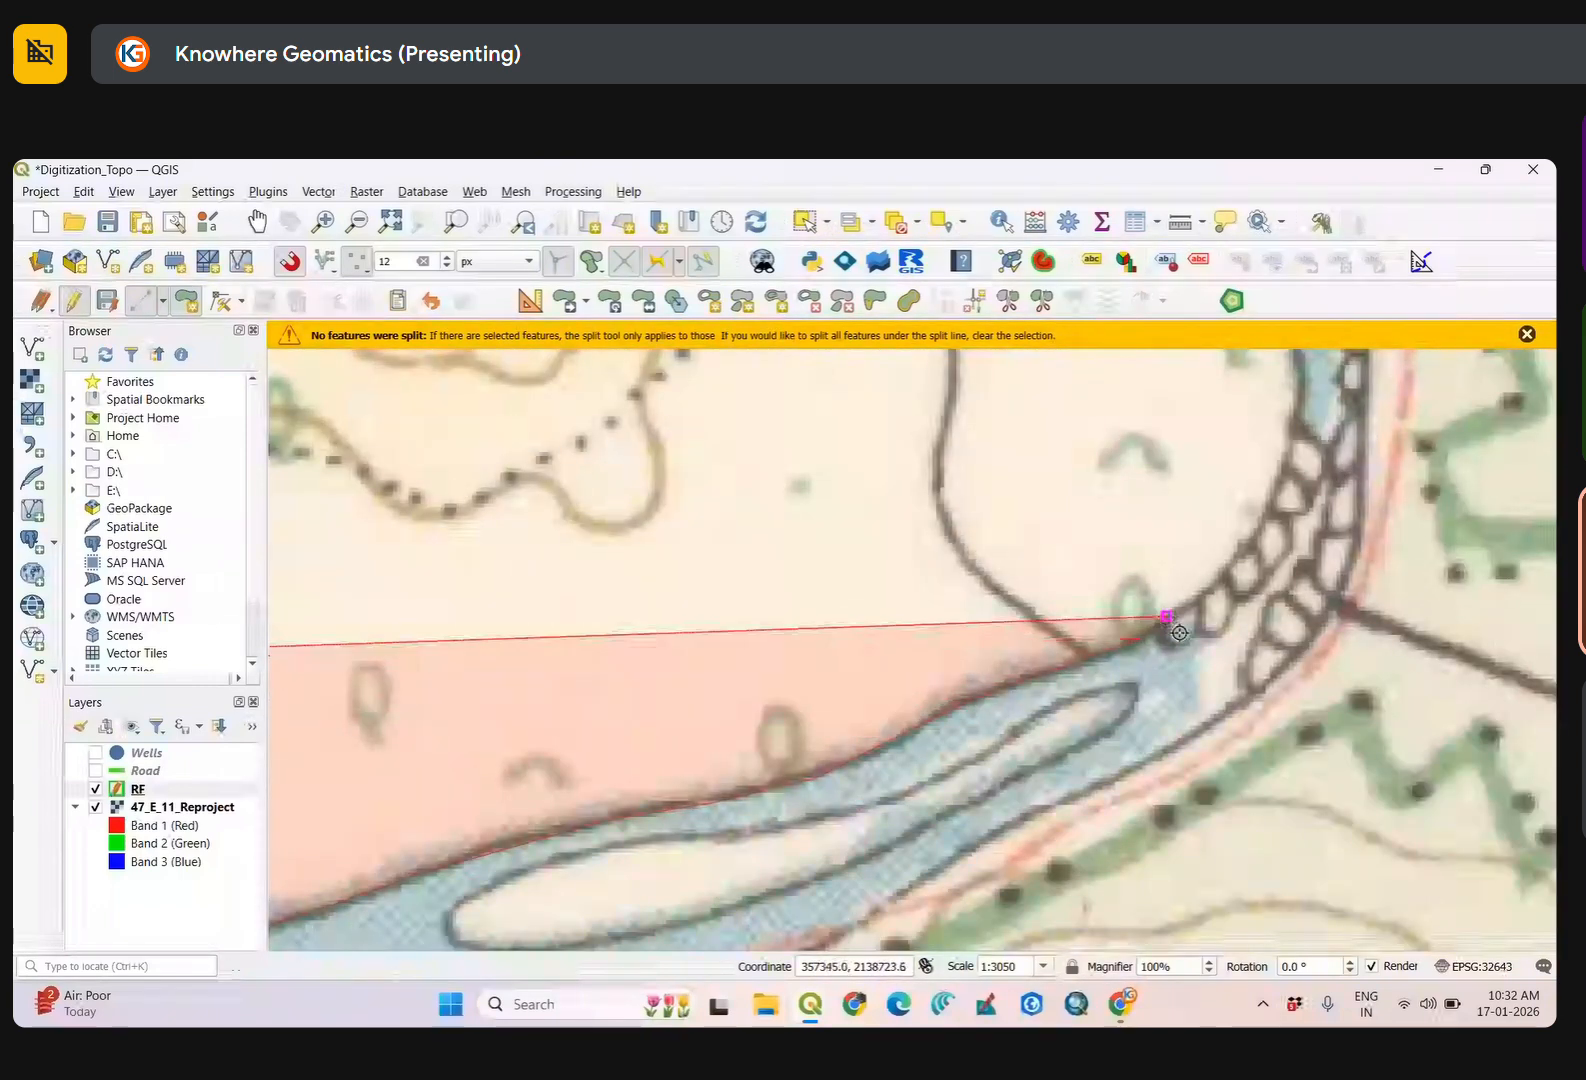
{"action": "left_click", "coordinate": [1228, 717]}
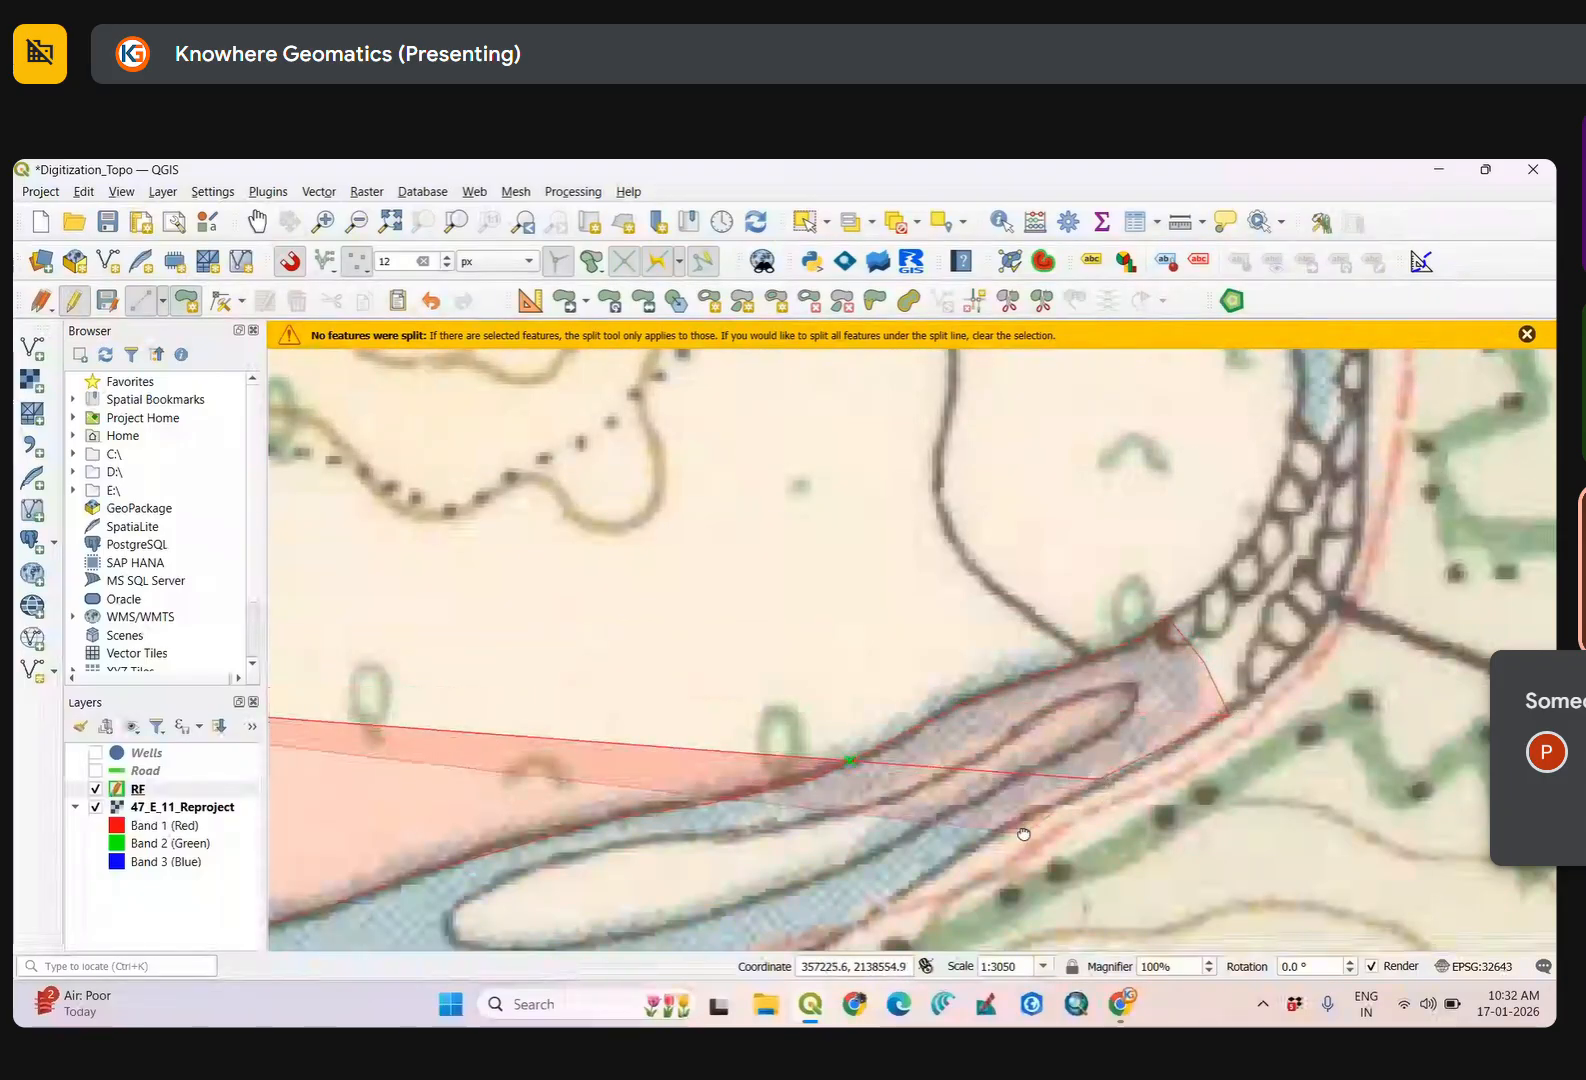
Trace the river polygon's southern bank from the eastern end westward past the bend's lowest point.
{"action": "left_click_drag", "start_coordinate": [1023, 833], "coordinate": [1174, 693]}
{"action": "left_click", "coordinate": [1130, 706]}
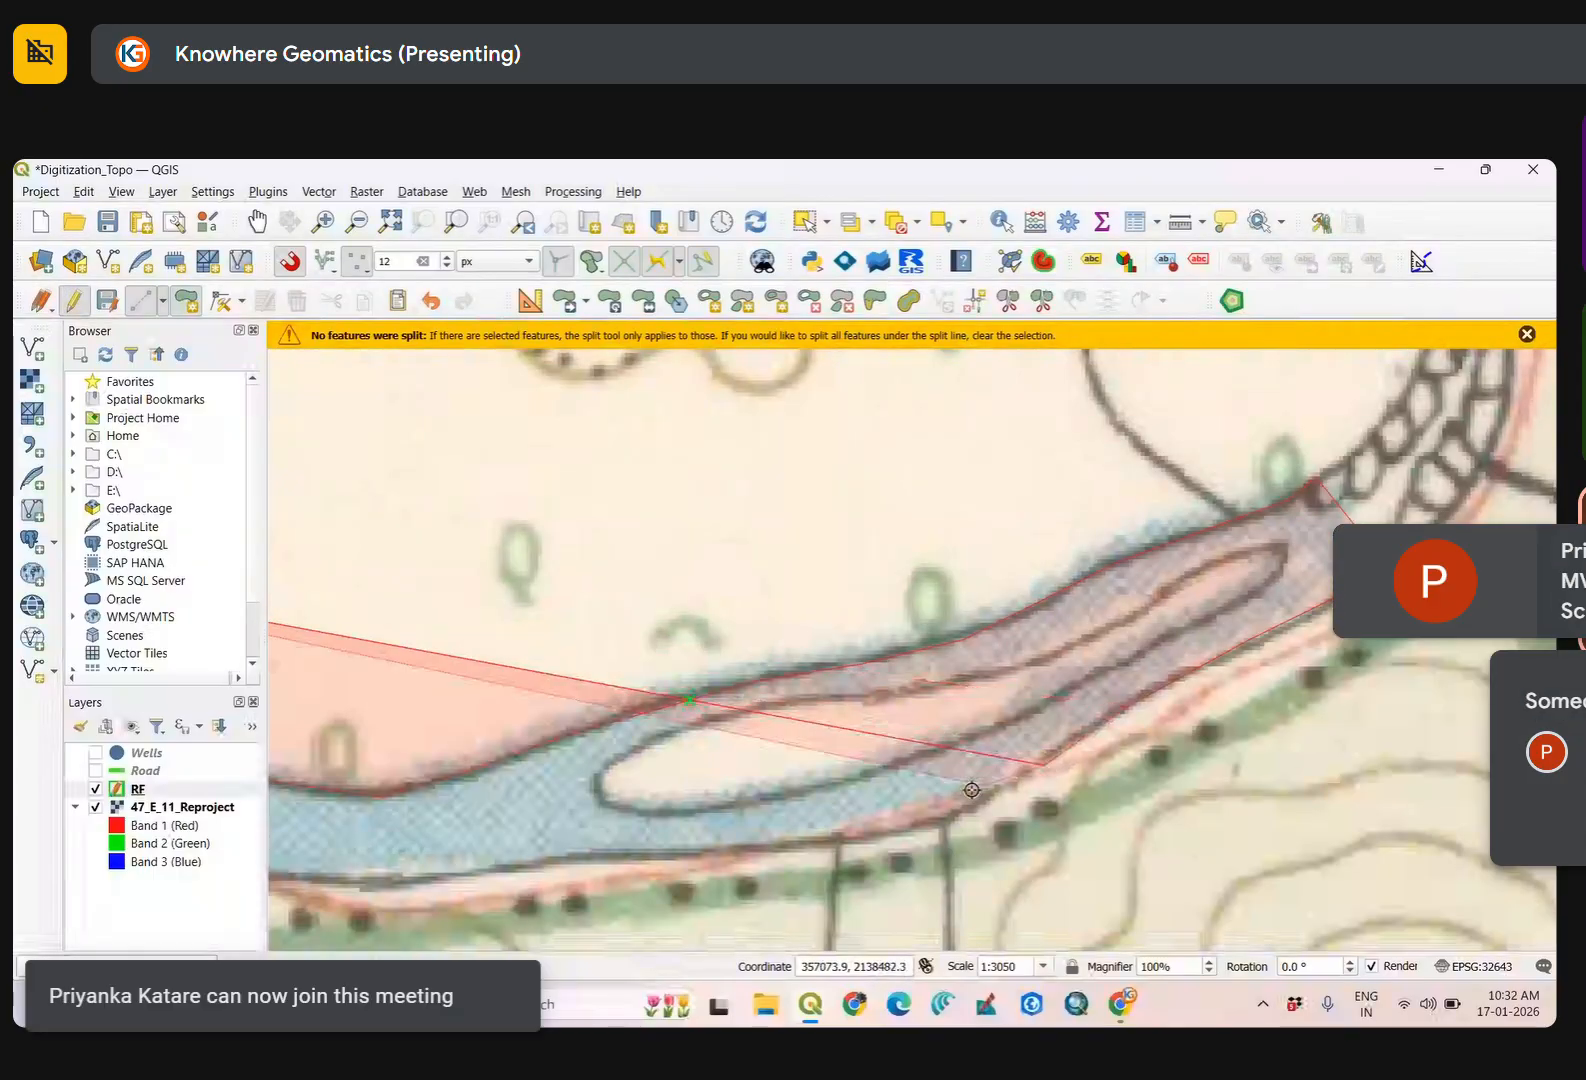
{"action": "left_click", "coordinate": [719, 853]}
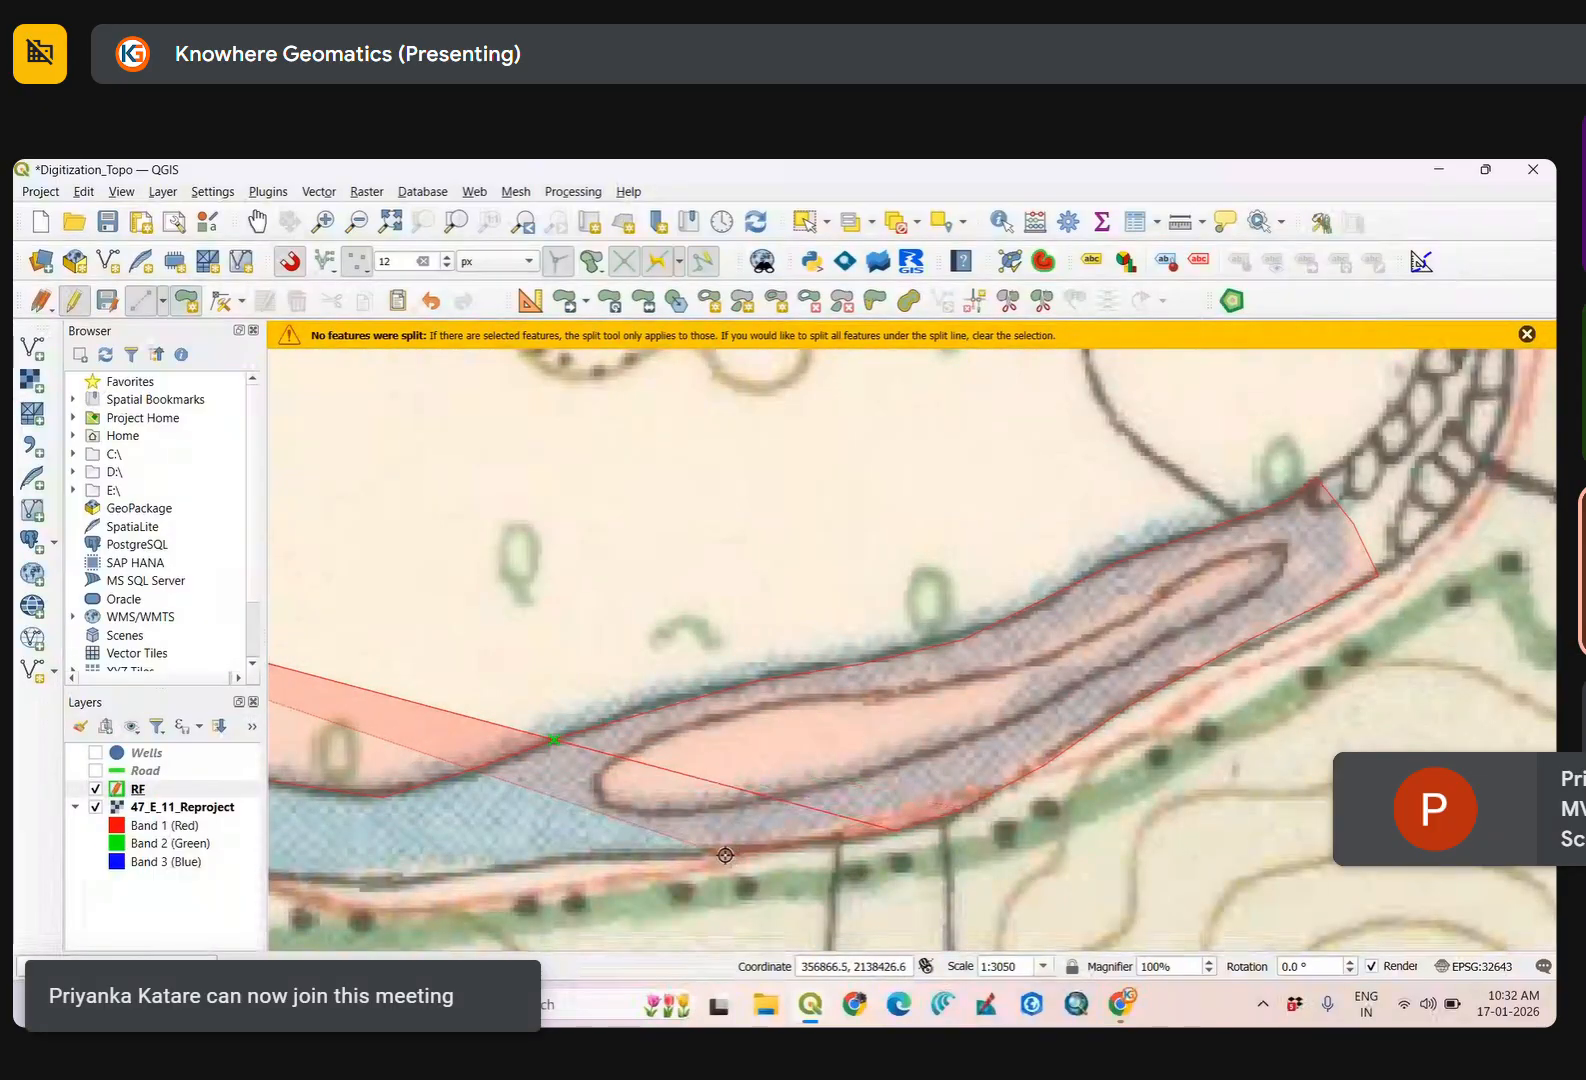
{"action": "left_click_drag", "start_coordinate": [559, 857], "coordinate": [891, 786]}
{"action": "left_click", "coordinate": [876, 792]}
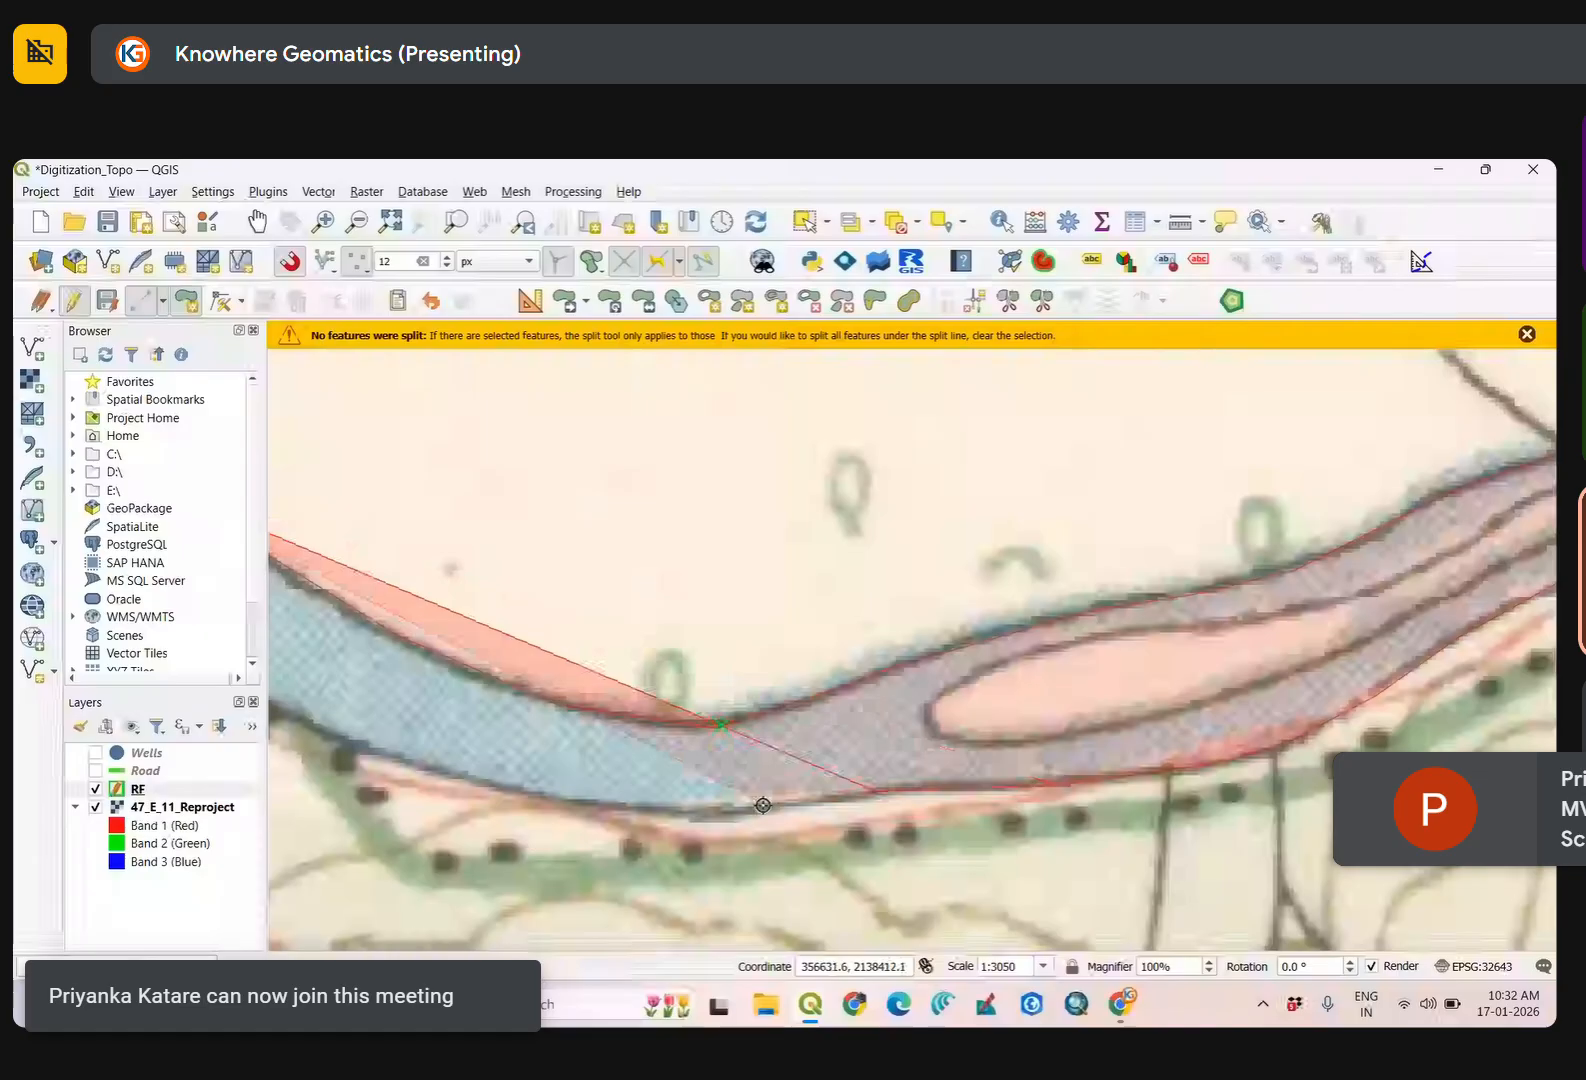
{"action": "left_click", "coordinate": [757, 805]}
{"action": "left_click", "coordinate": [651, 812]}
{"action": "left_click_drag", "start_coordinate": [514, 793], "coordinate": [800, 817]}
{"action": "left_click", "coordinate": [722, 797]}
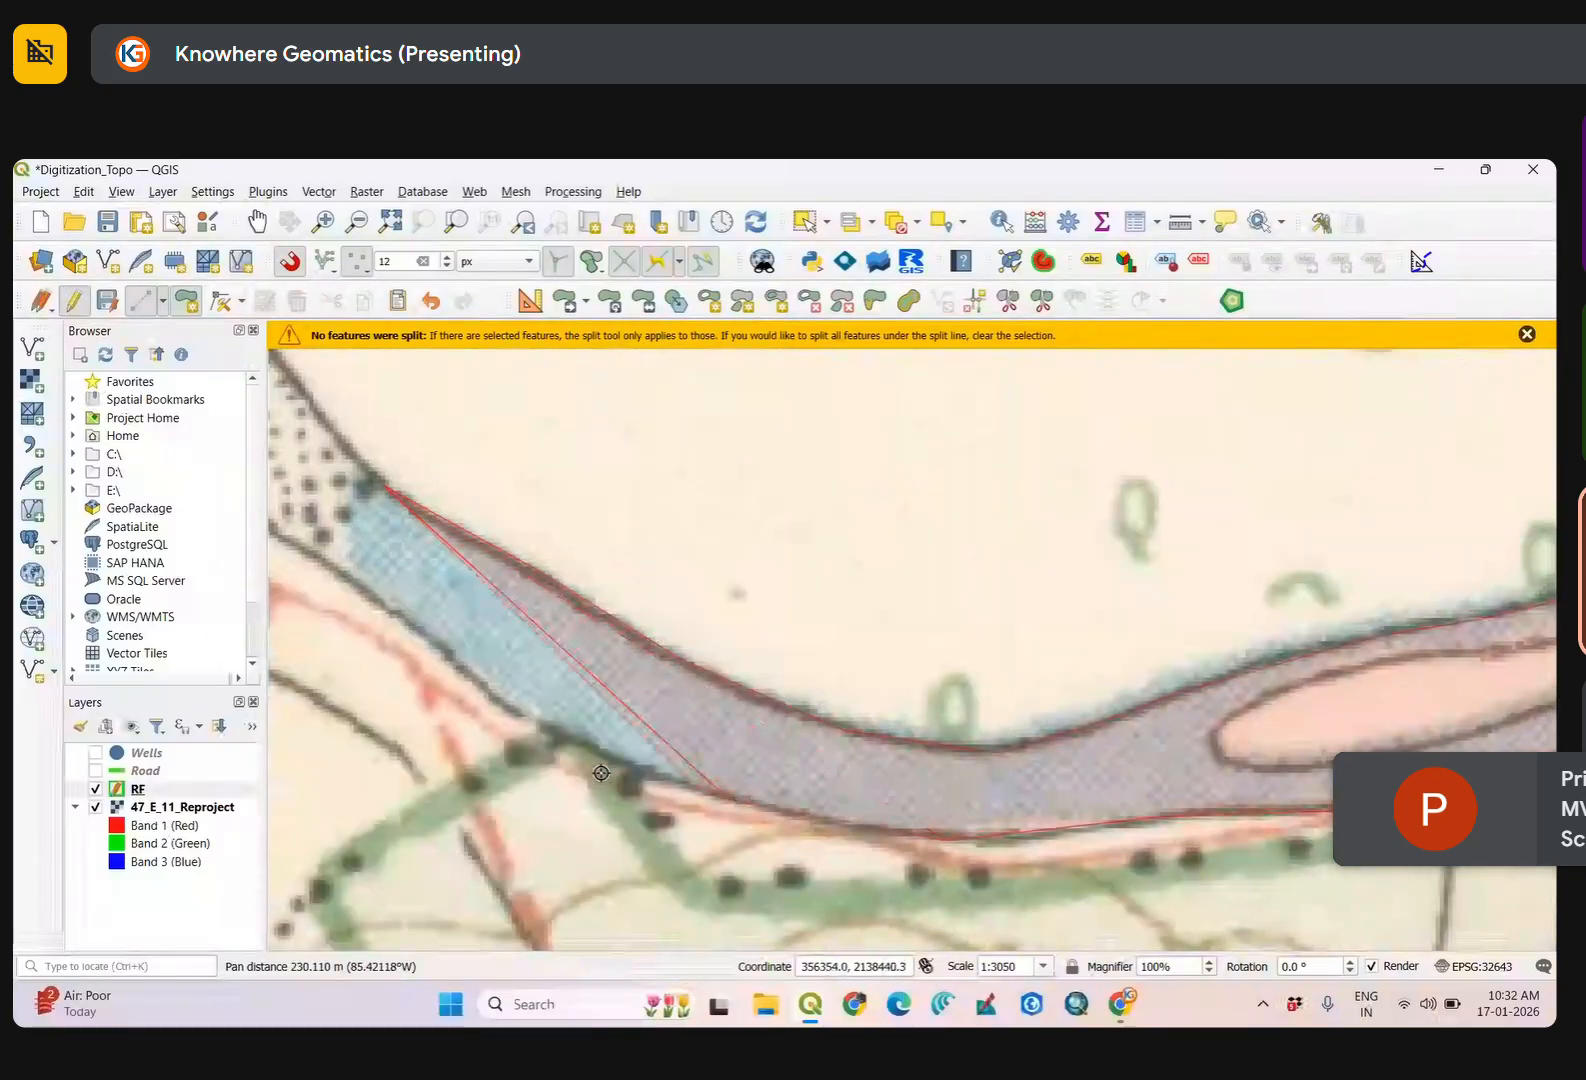
Trace the remaining southern bank to the blue water's western end and save the polygon with its id left empty.
{"action": "left_click", "coordinate": [577, 743]}
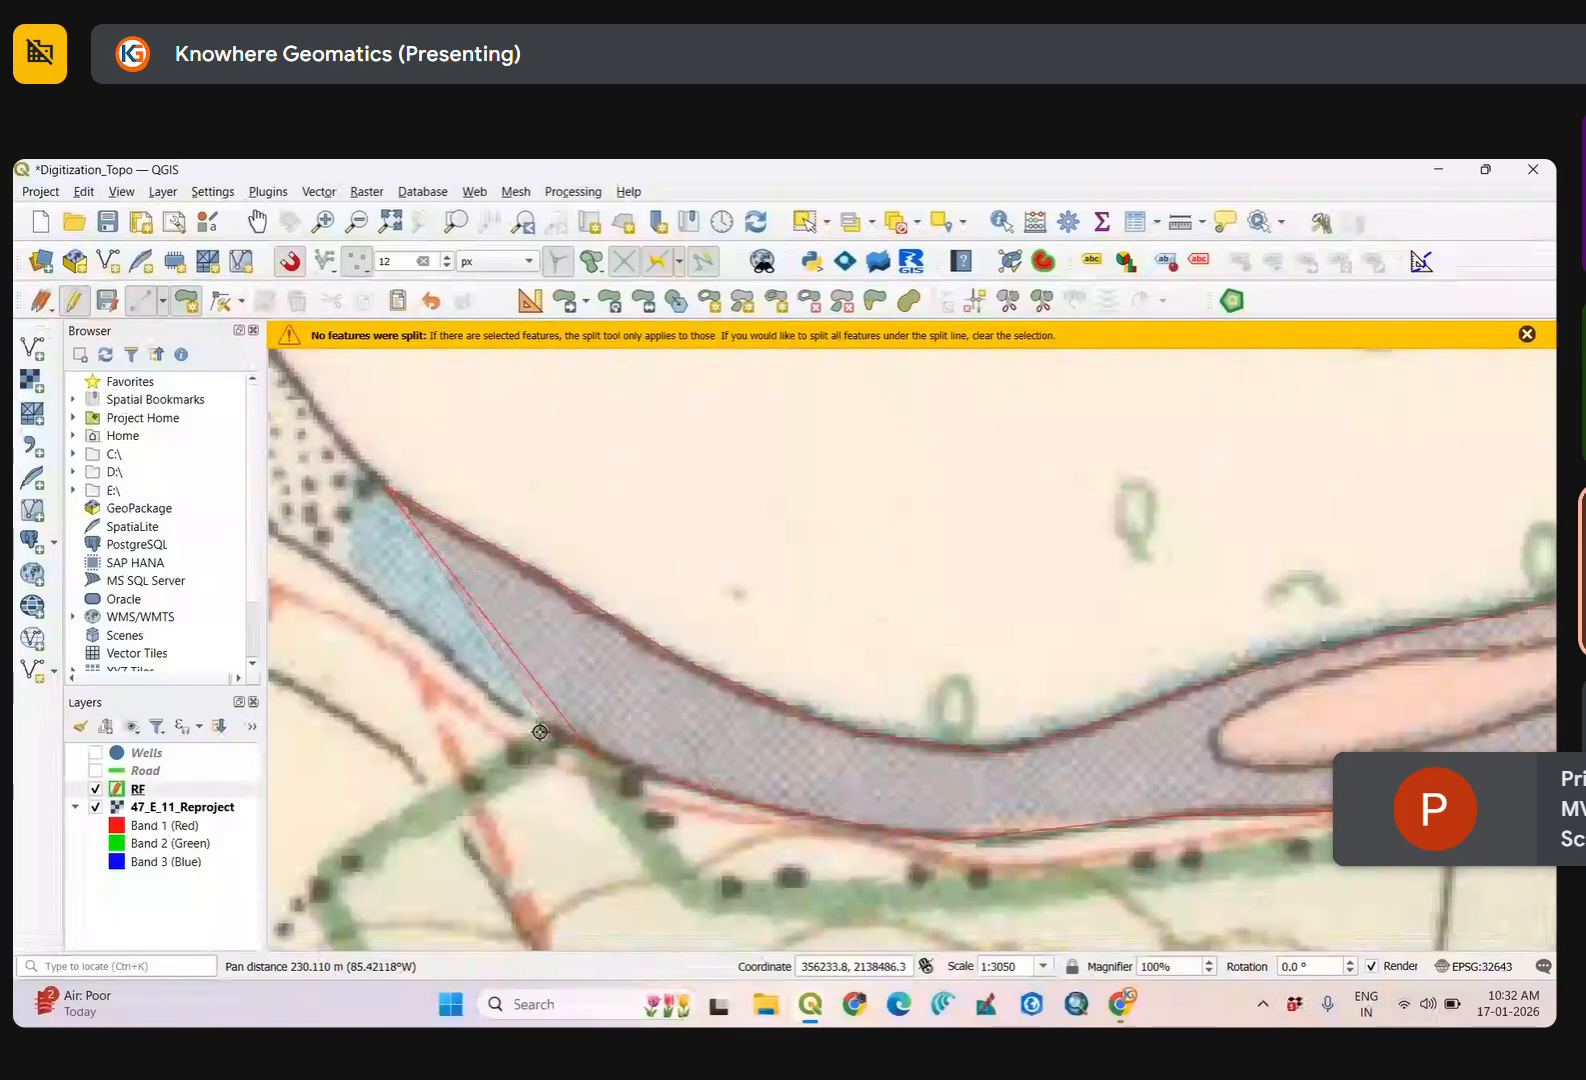
{"action": "left_click", "coordinate": [497, 703]}
{"action": "left_click", "coordinate": [416, 628]}
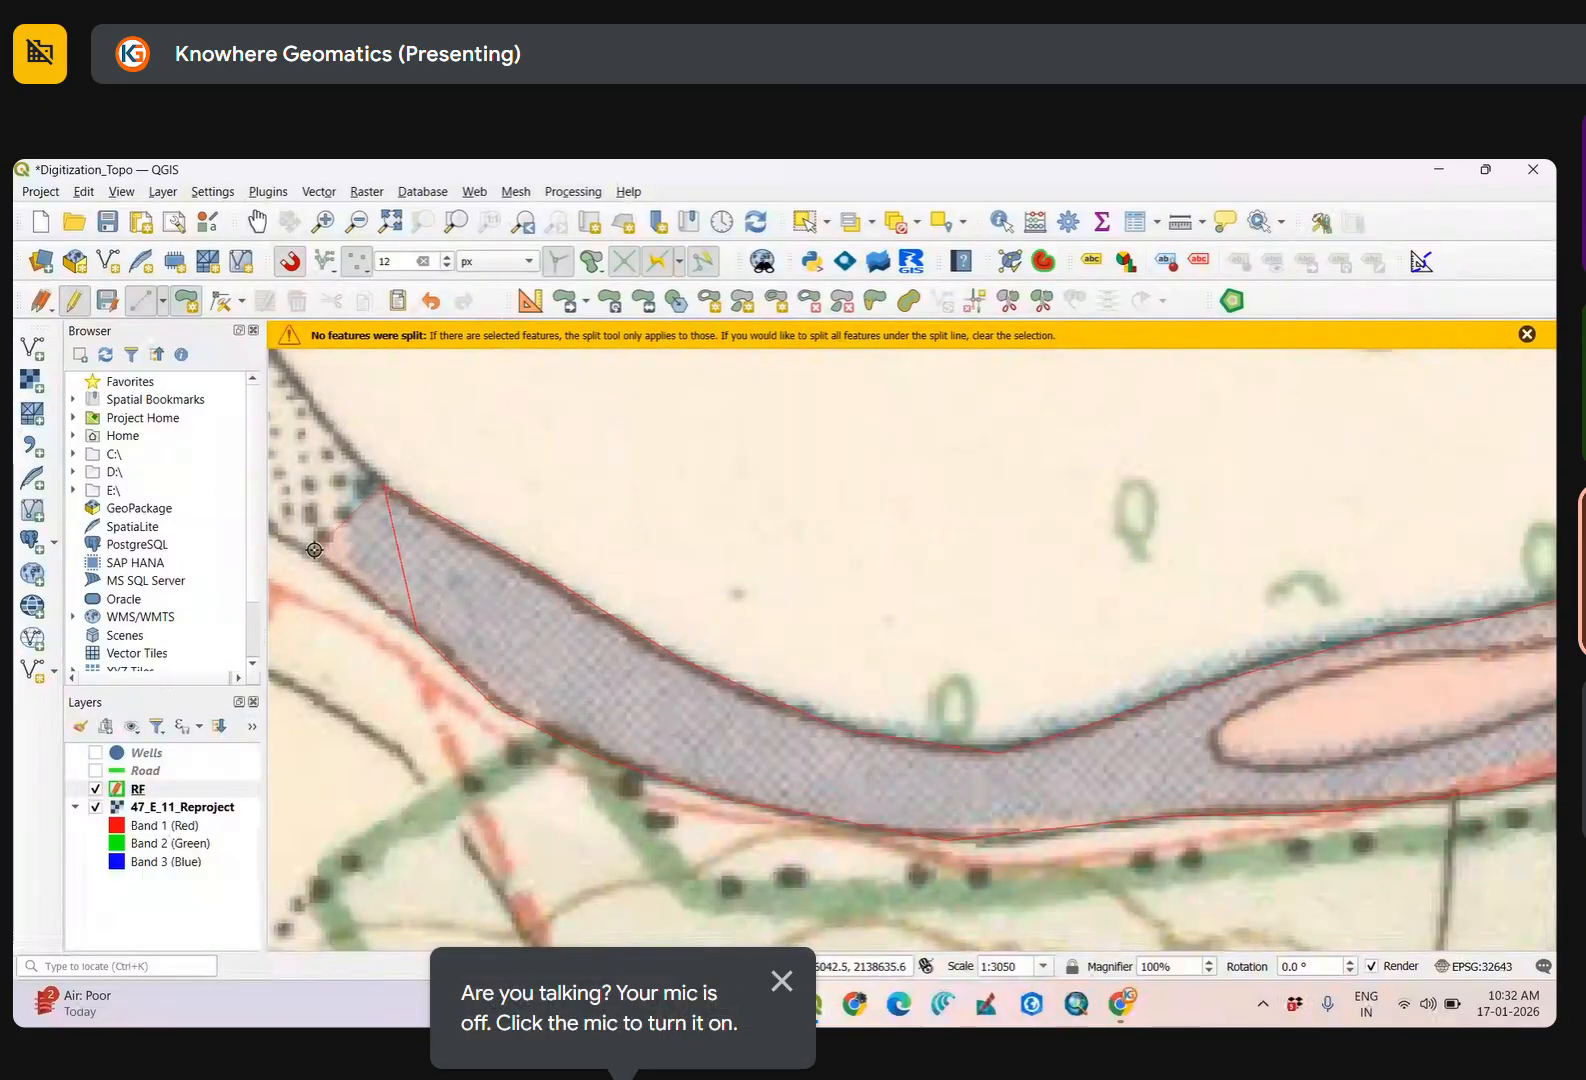
{"action": "right_click", "coordinate": [314, 550]}
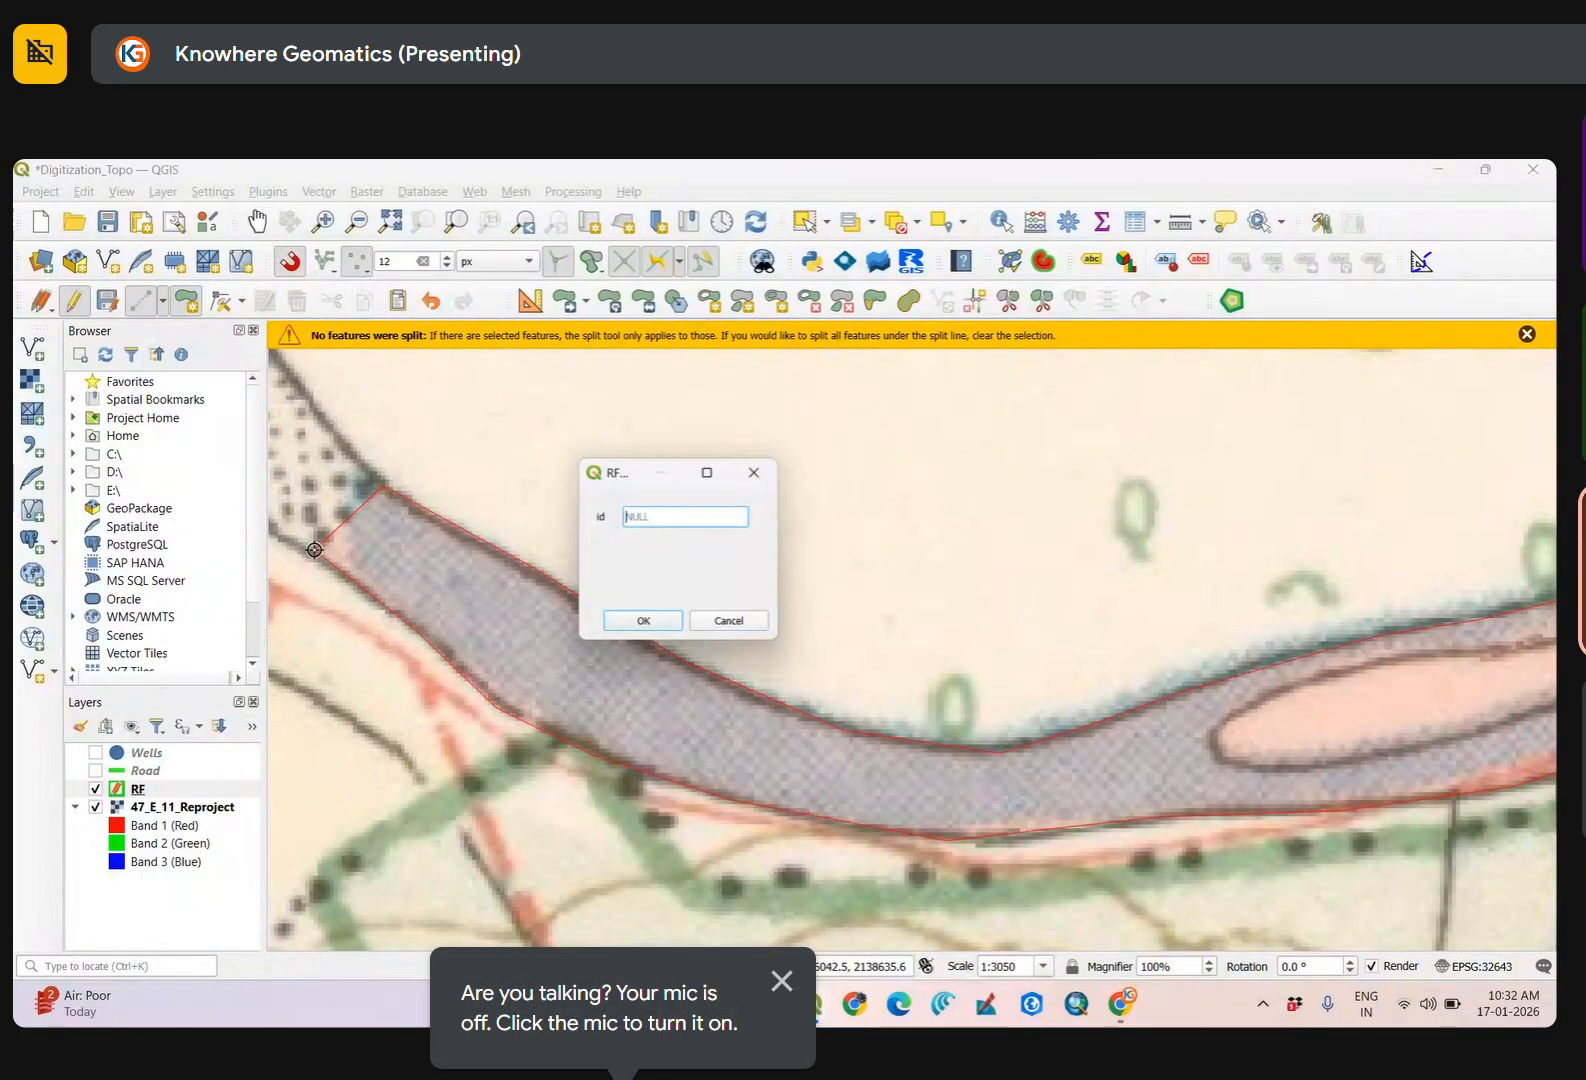
{"action": "left_click", "coordinate": [643, 619]}
Select the new river polygon, clear the selection, and select the polygon again.
{"action": "scroll", "coordinate": [793, 705], "scroll_direction": "down", "scroll_amount": 2}
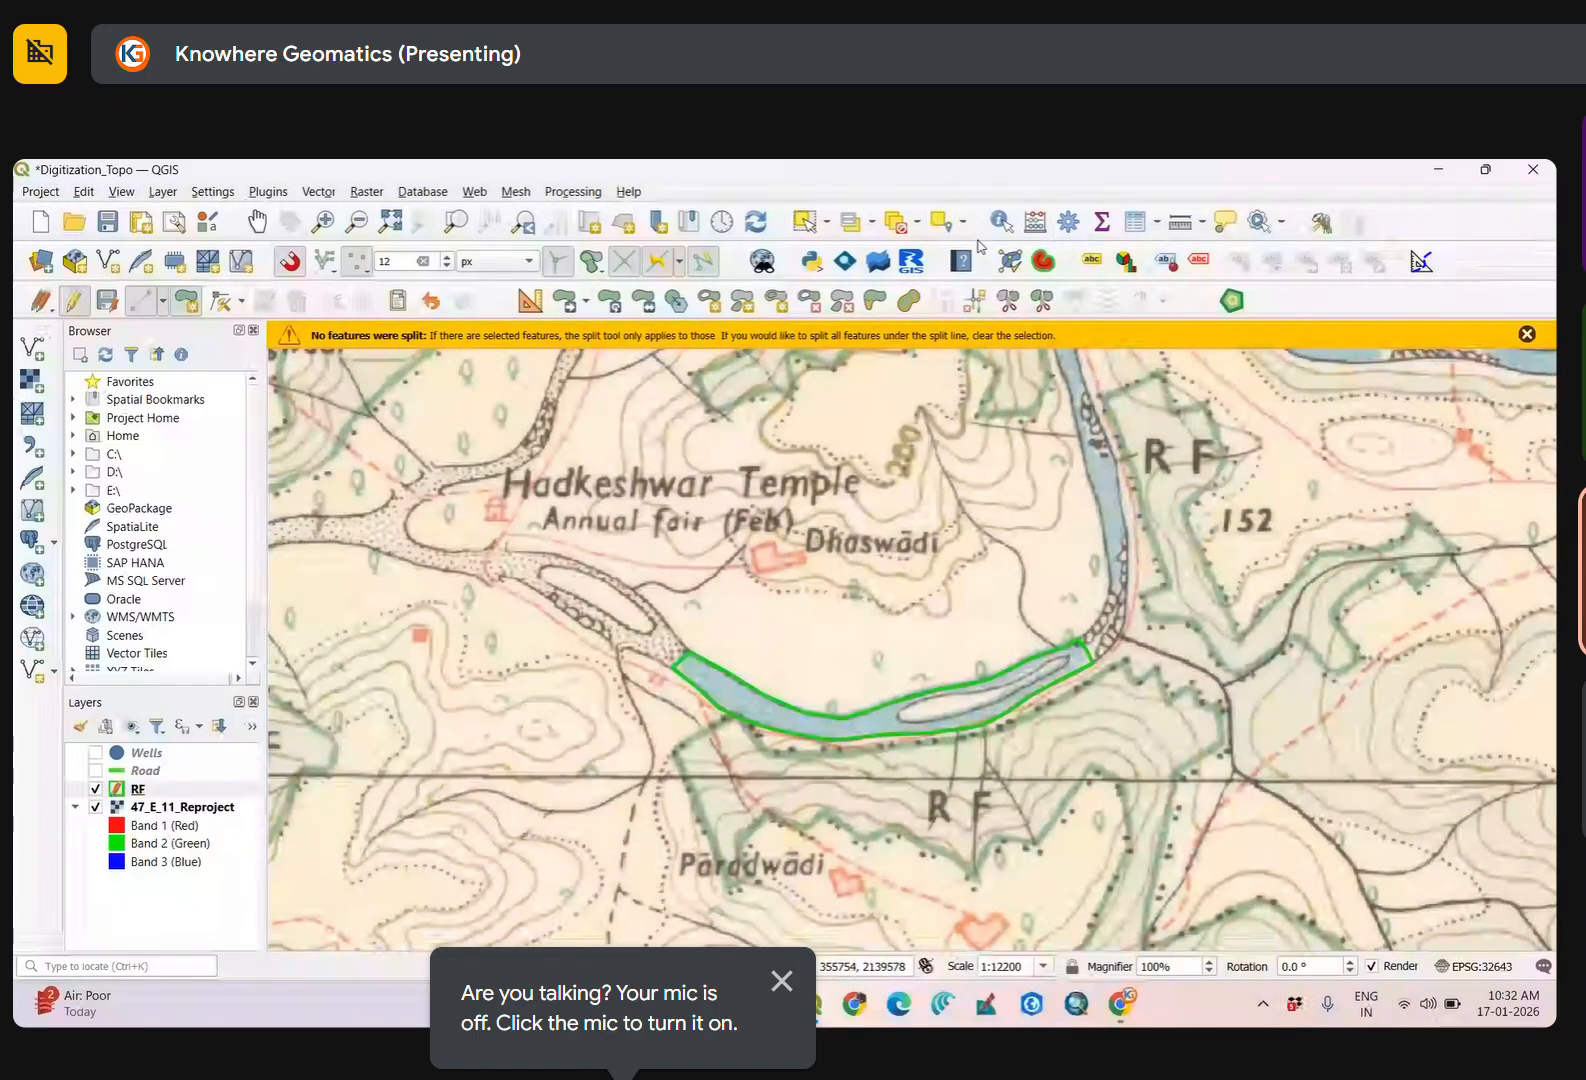
{"action": "left_click", "coordinate": [804, 221]}
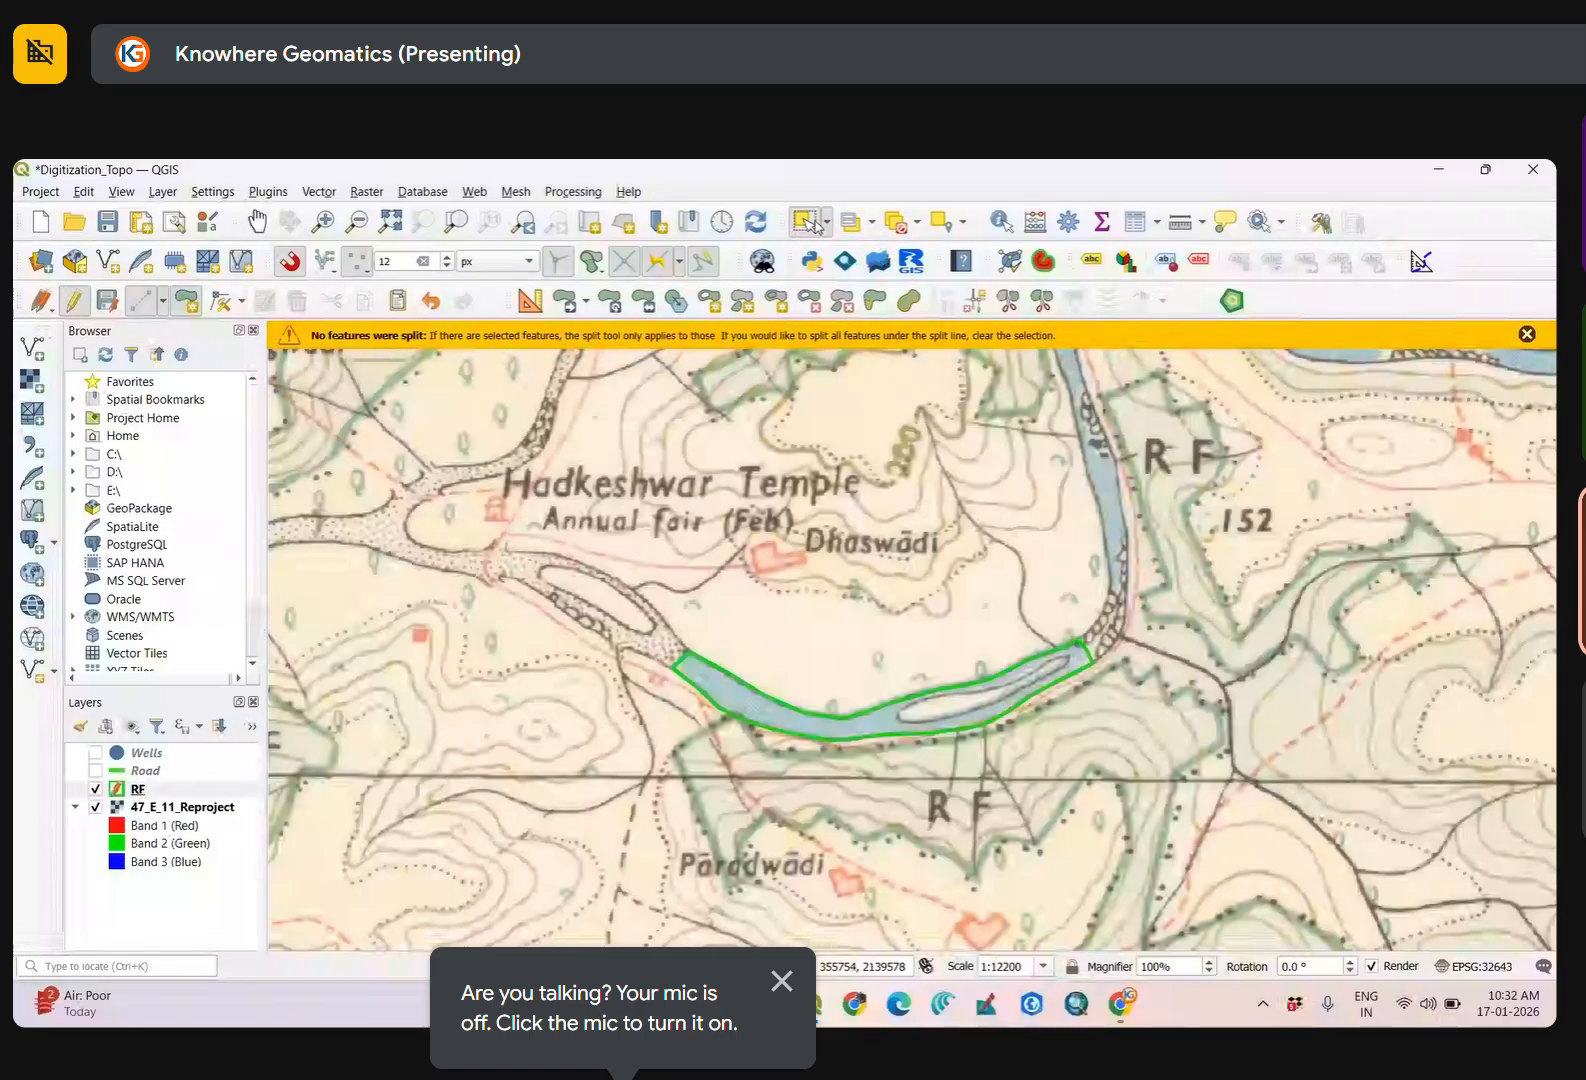
{"action": "left_click", "coordinate": [912, 733]}
{"action": "scroll", "coordinate": [968, 708], "scroll_direction": "up", "scroll_amount": 2}
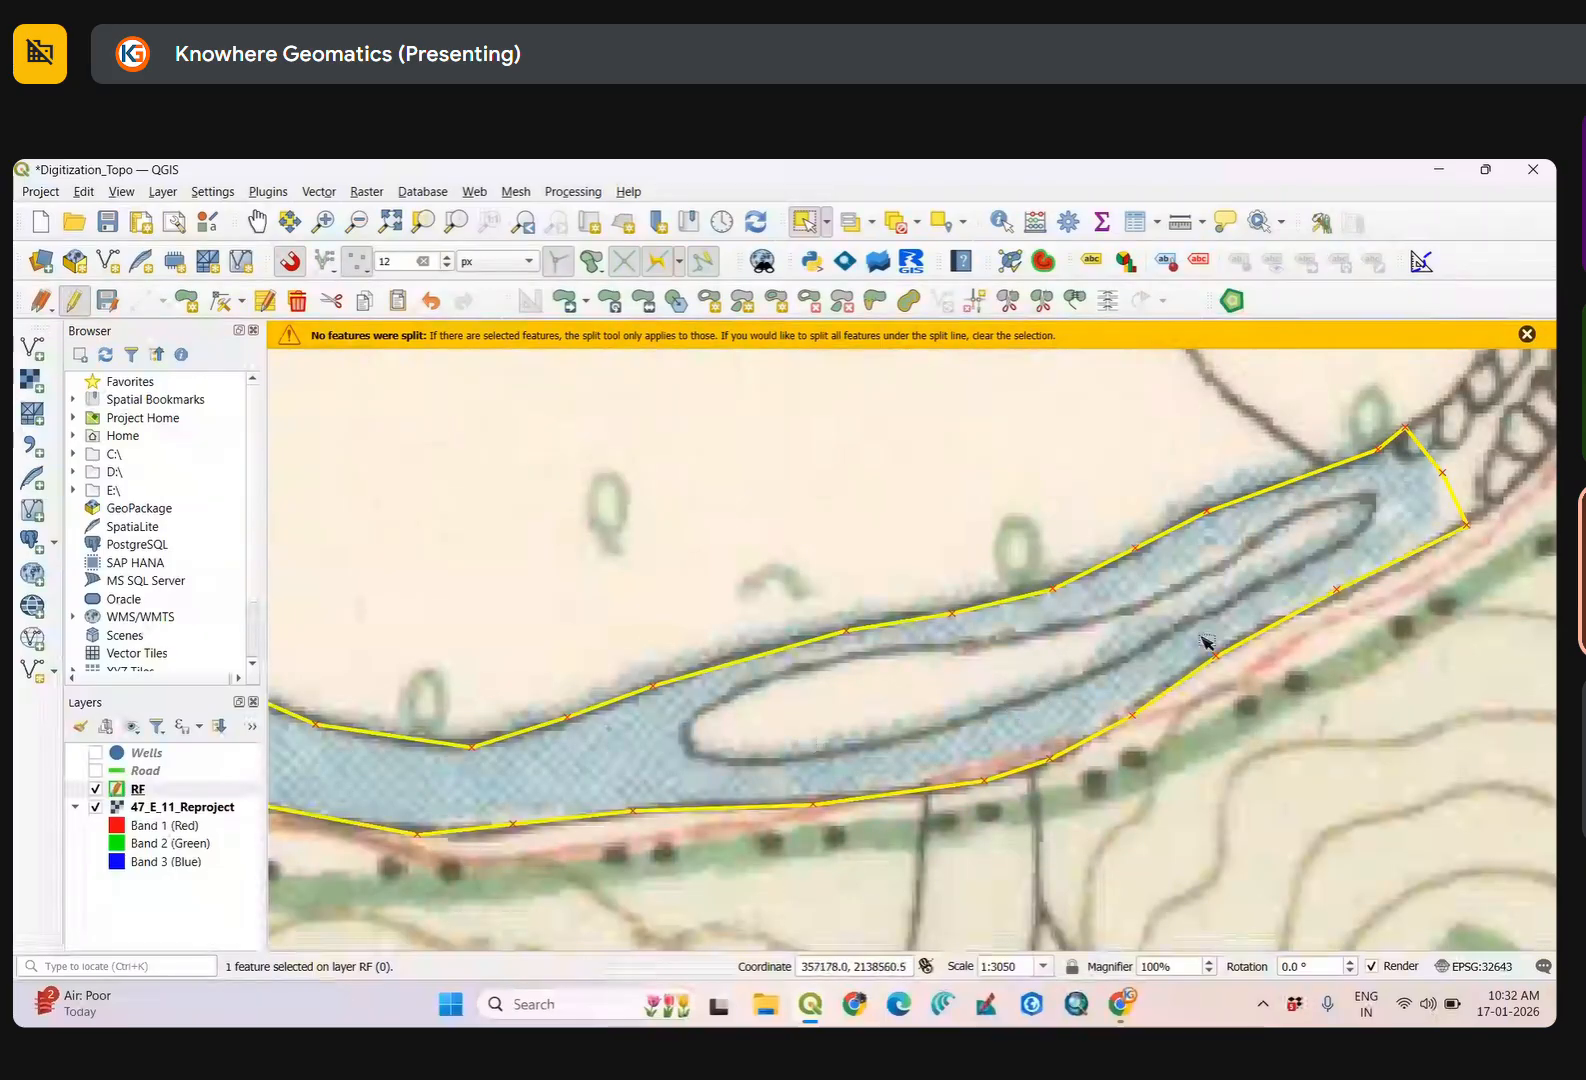
{"action": "left_click", "coordinate": [949, 526]}
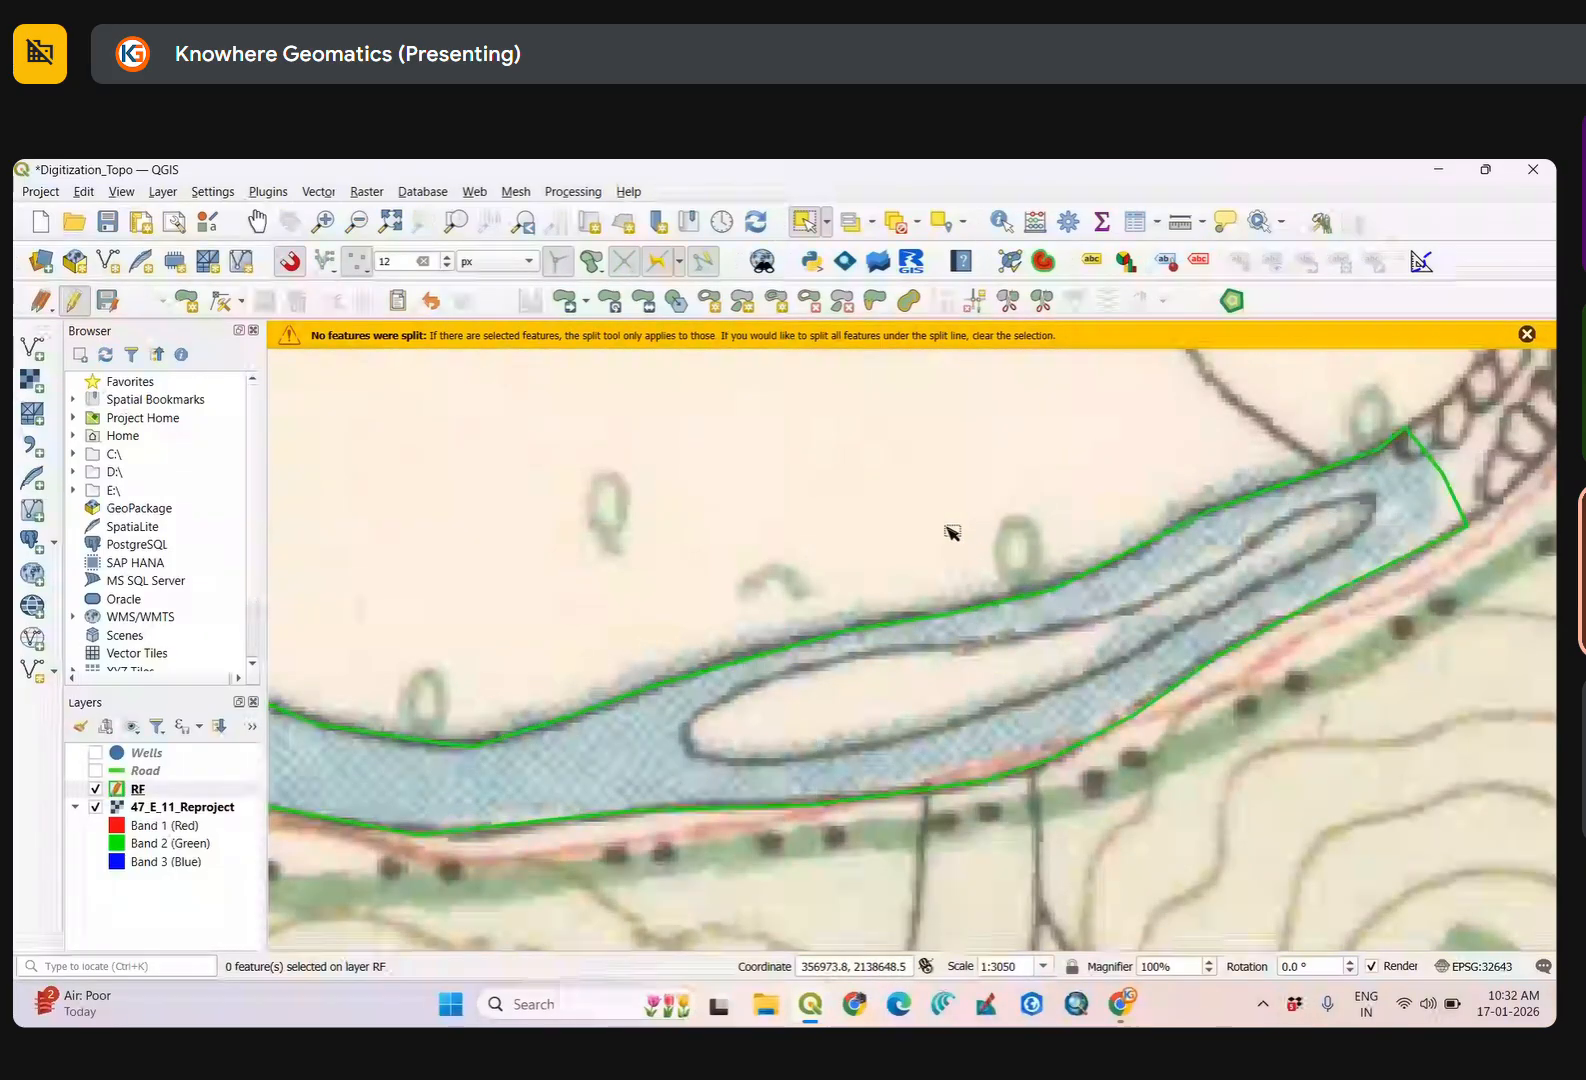
{"action": "left_click", "coordinate": [631, 736]}
{"action": "scroll", "coordinate": [757, 697], "scroll_direction": "down", "scroll_amount": 2}
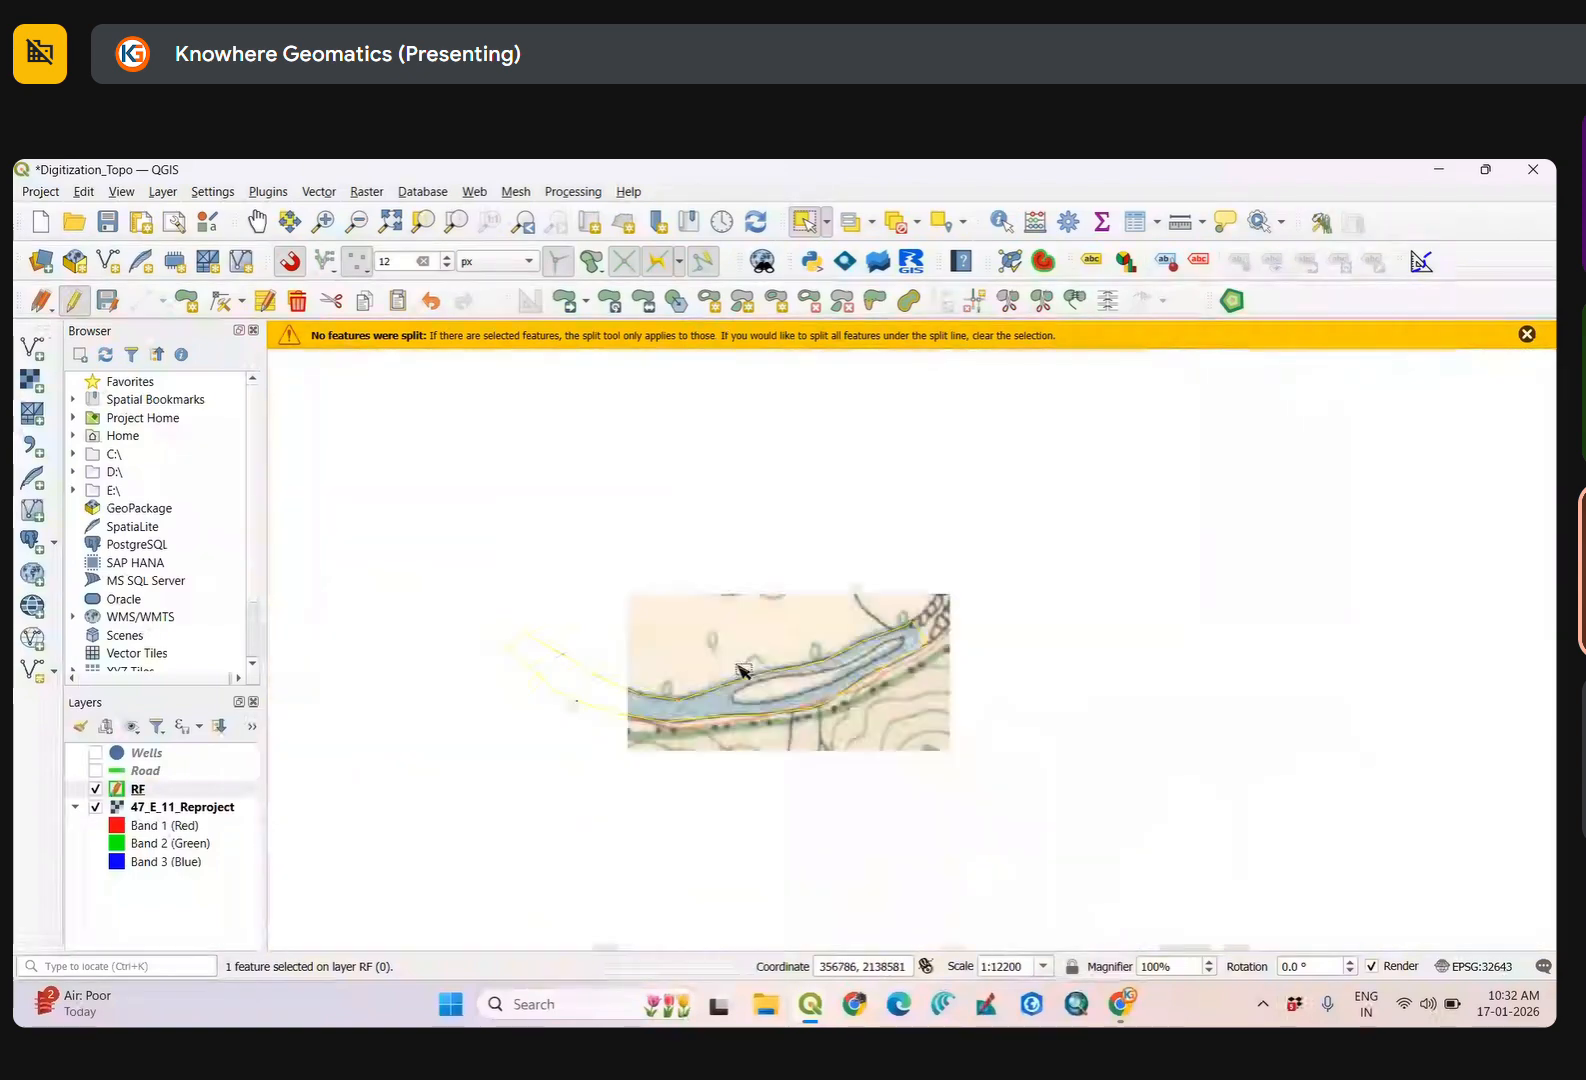
Examine the island area enclosed by the selected river polygon, keeping the polygon selected.
{"action": "scroll", "coordinate": [775, 690], "scroll_direction": "up", "scroll_amount": 2}
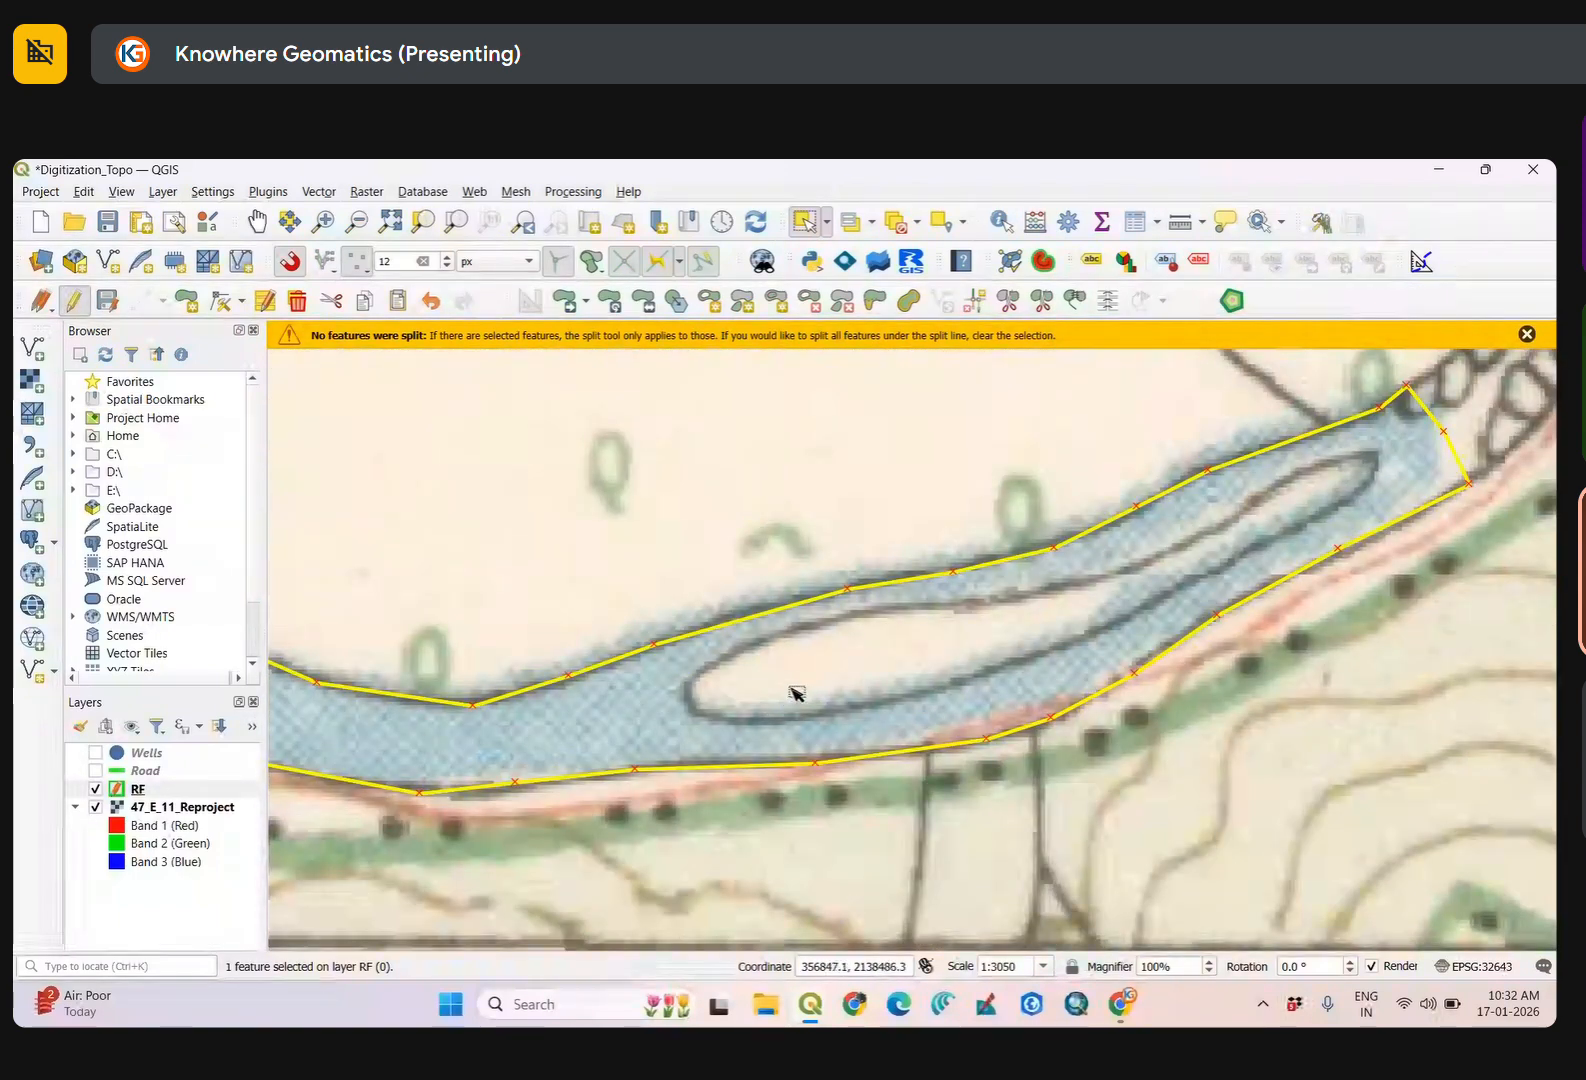
{"action": "left_click", "coordinate": [754, 591]}
{"action": "left_click", "coordinate": [821, 669]}
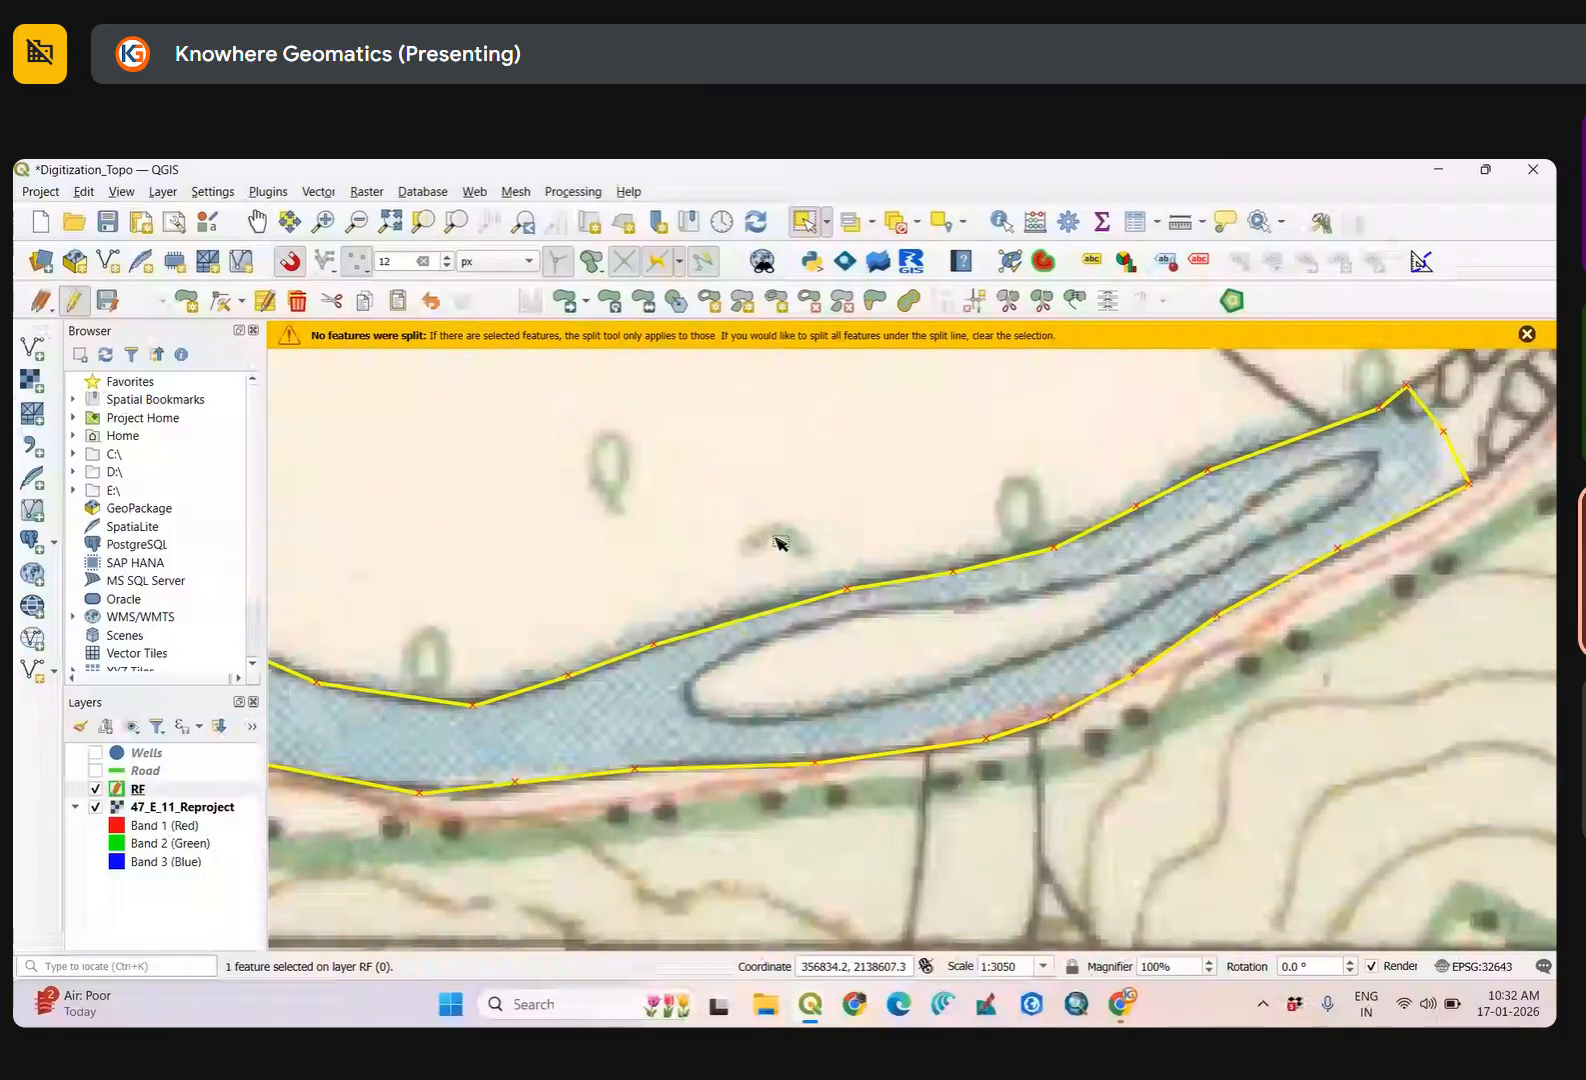
{"action": "scroll", "coordinate": [790, 545], "scroll_direction": "down", "scroll_amount": 2}
{"action": "scroll", "coordinate": [793, 556], "scroll_direction": "up", "scroll_amount": 2}
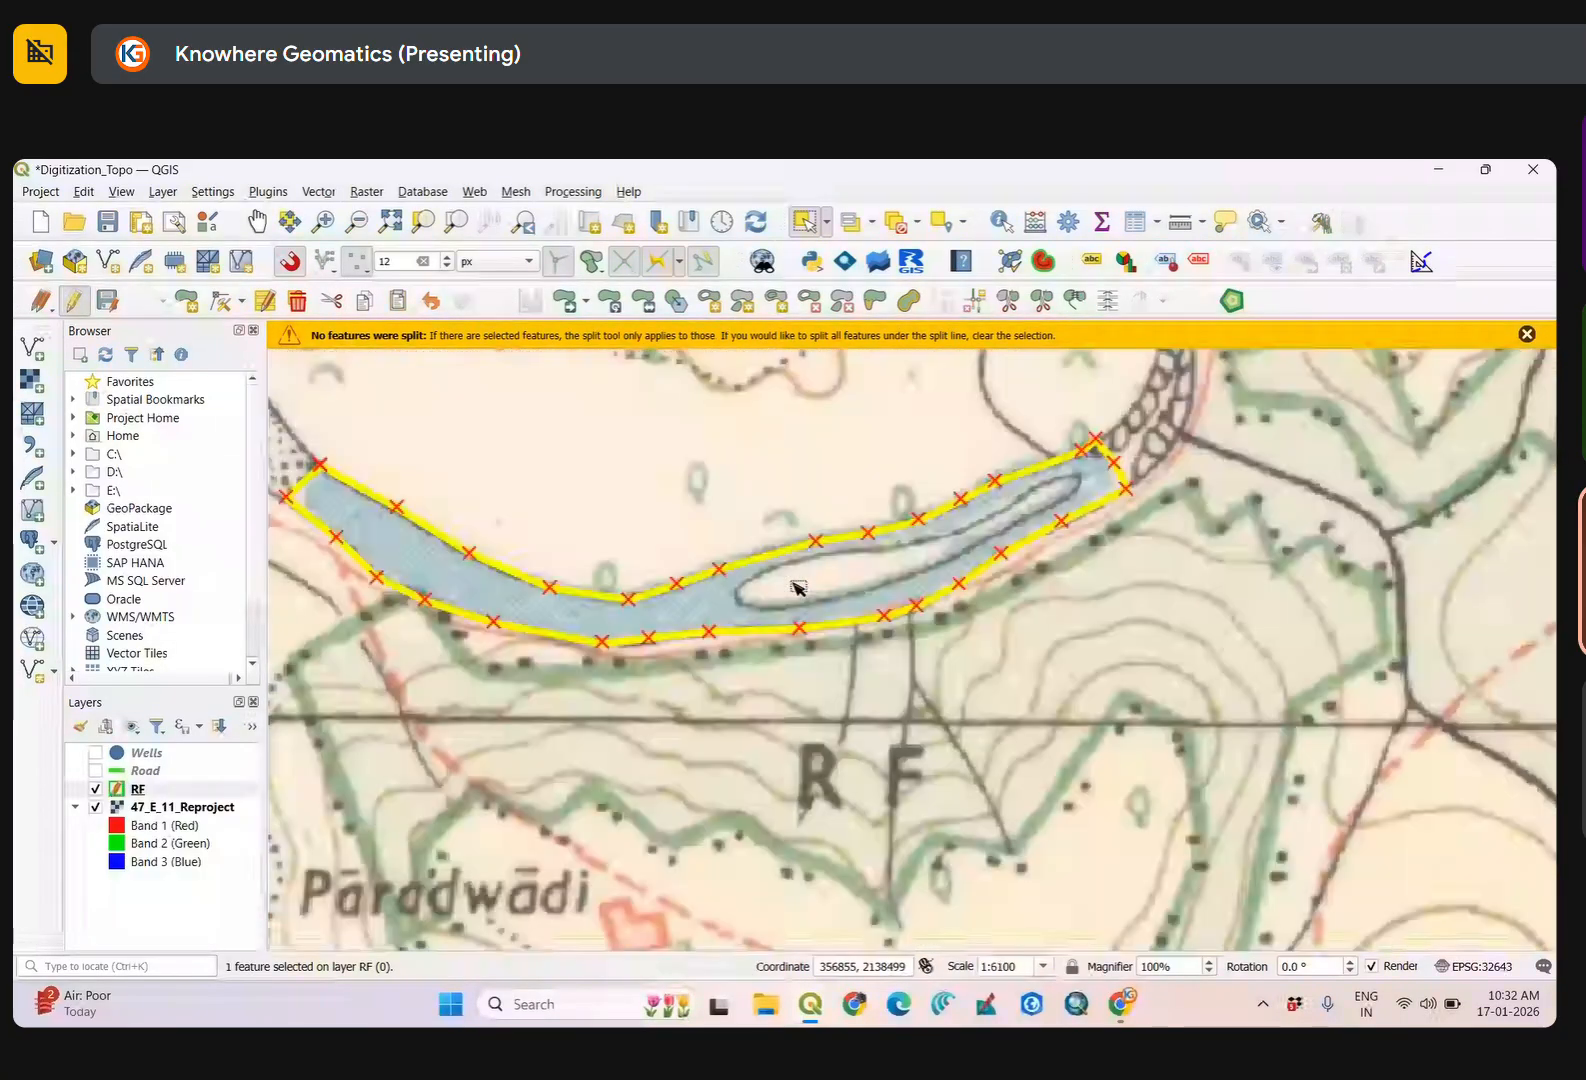
{"action": "left_click", "coordinate": [777, 462]}
{"action": "left_click", "coordinate": [818, 592]}
{"action": "scroll", "coordinate": [836, 517], "scroll_direction": "down", "scroll_amount": 1}
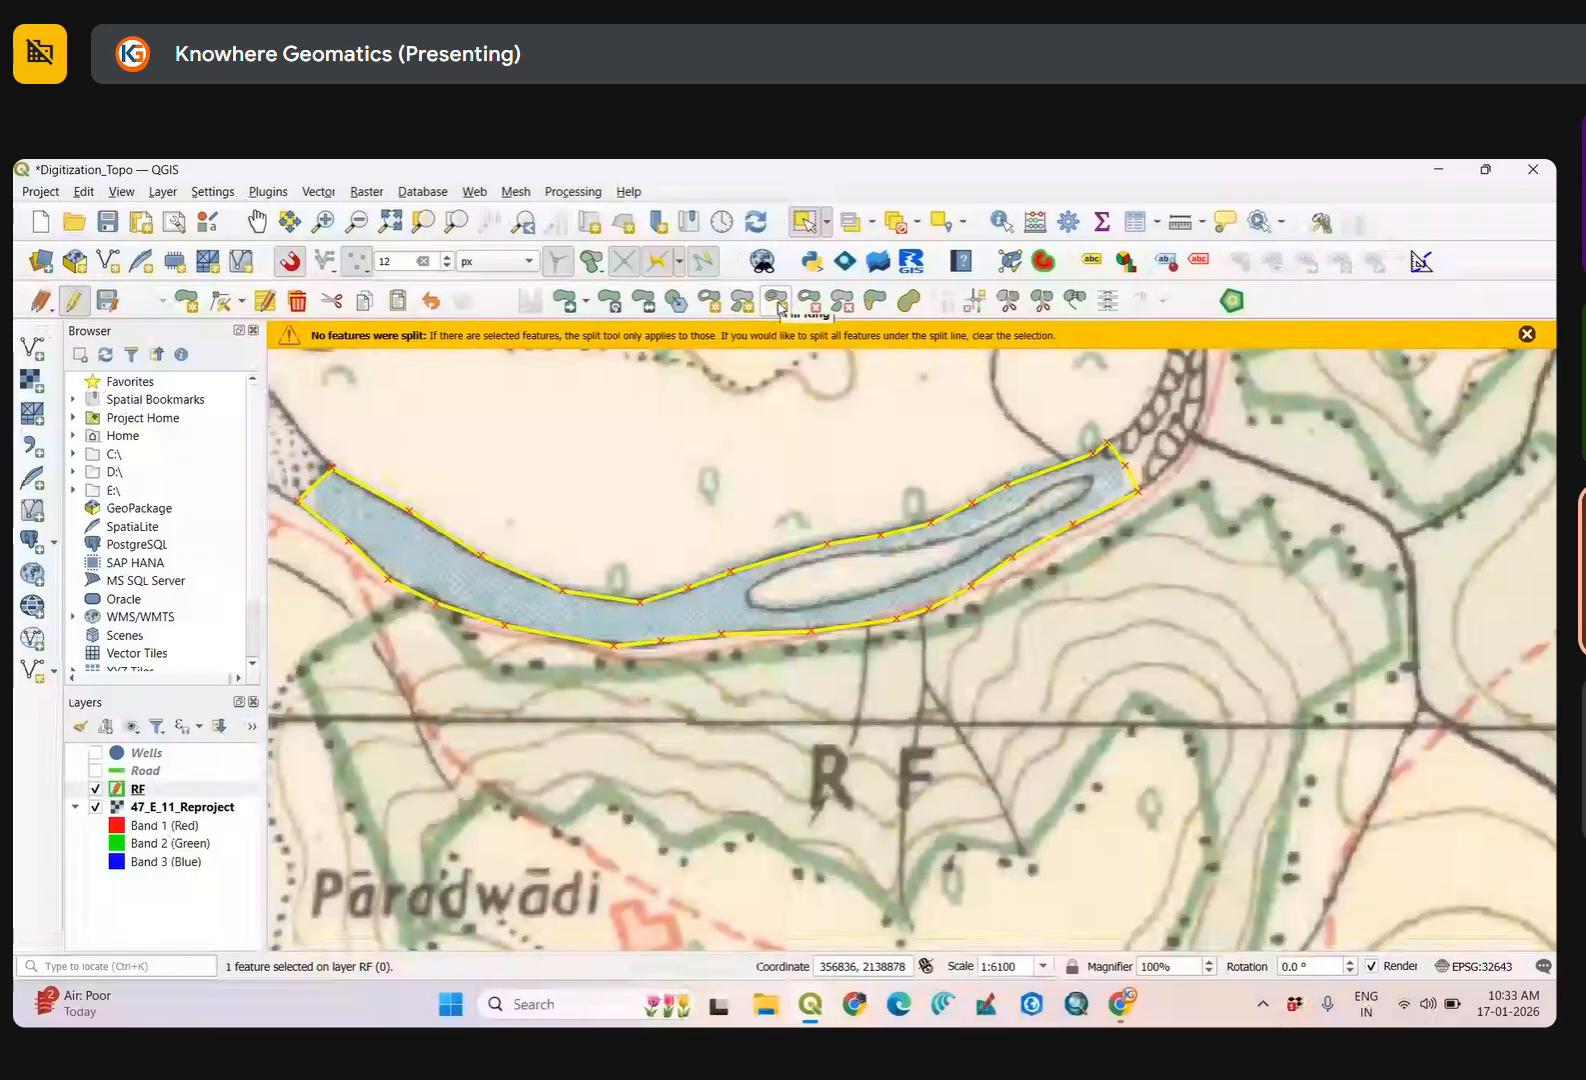
Start an Add Ring outline in the selected river polygon and trace around the island's western tip.
{"action": "left_click", "coordinate": [708, 300]}
{"action": "scroll", "coordinate": [805, 545], "scroll_direction": "up", "scroll_amount": 2}
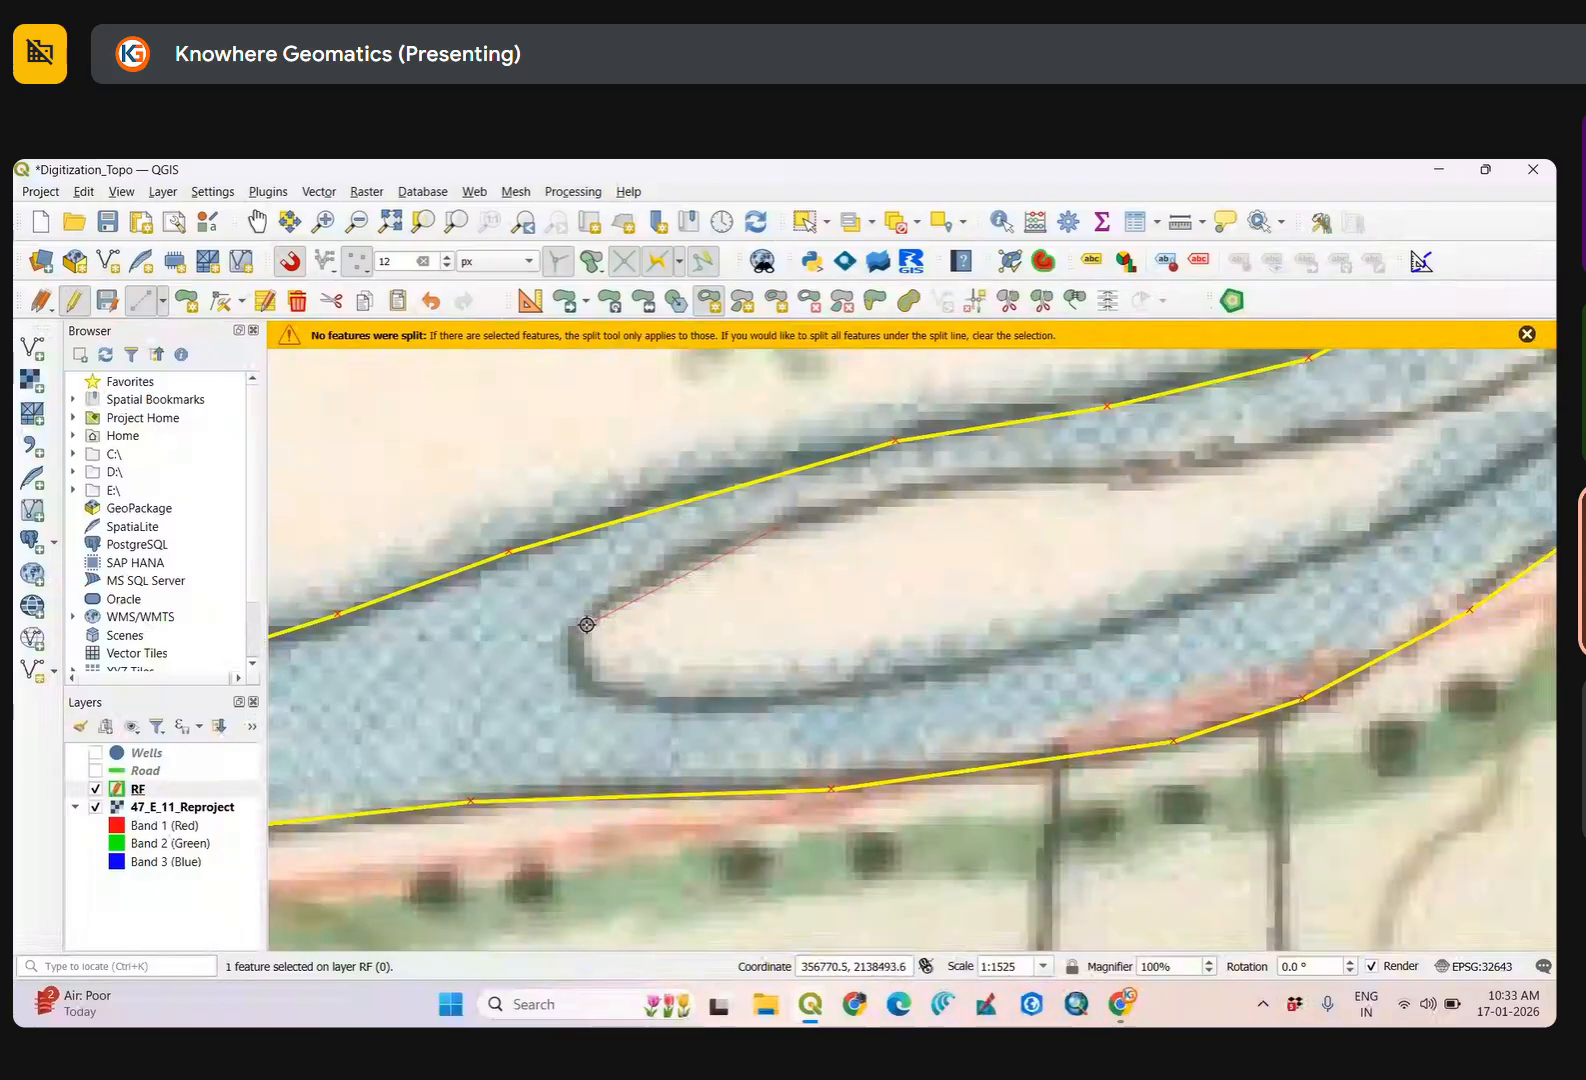
{"action": "left_click", "coordinate": [777, 529]}
{"action": "left_click", "coordinate": [582, 626]}
{"action": "left_click", "coordinate": [584, 661]}
{"action": "left_click", "coordinate": [597, 689]}
{"action": "left_click", "coordinate": [739, 690]}
{"action": "left_click", "coordinate": [796, 691]}
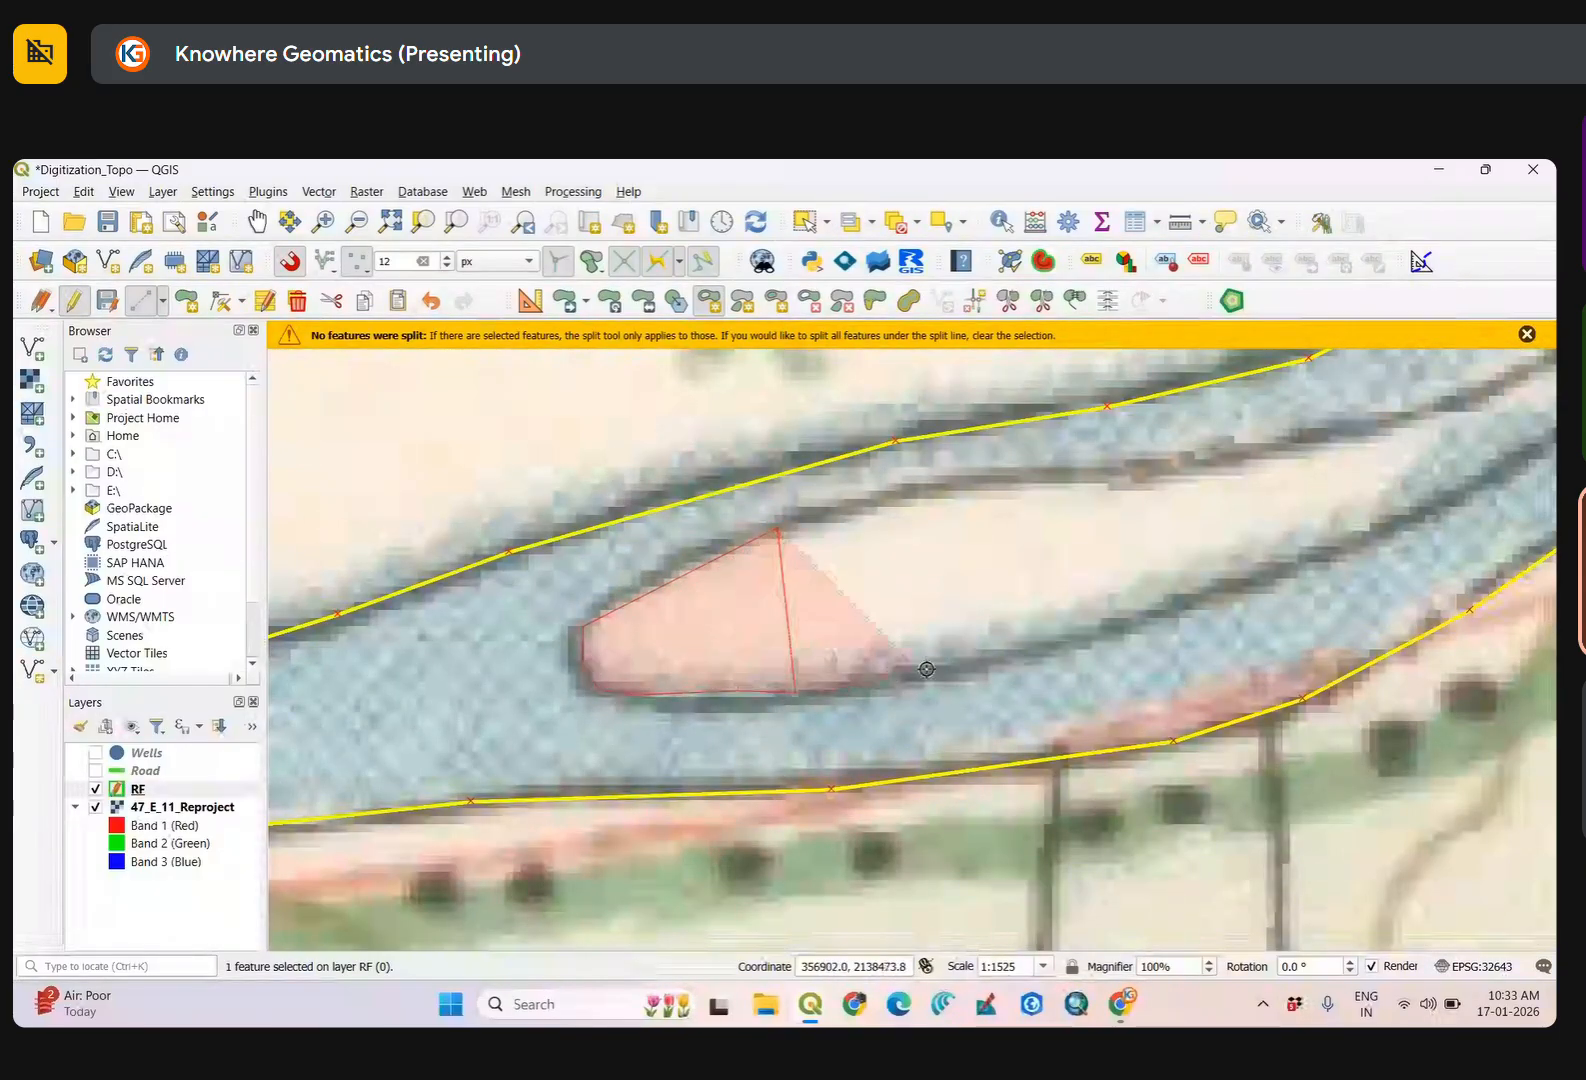
Continue the ring along the island's southern edge and around its eastern tip.
{"action": "left_click", "coordinate": [1108, 625]}
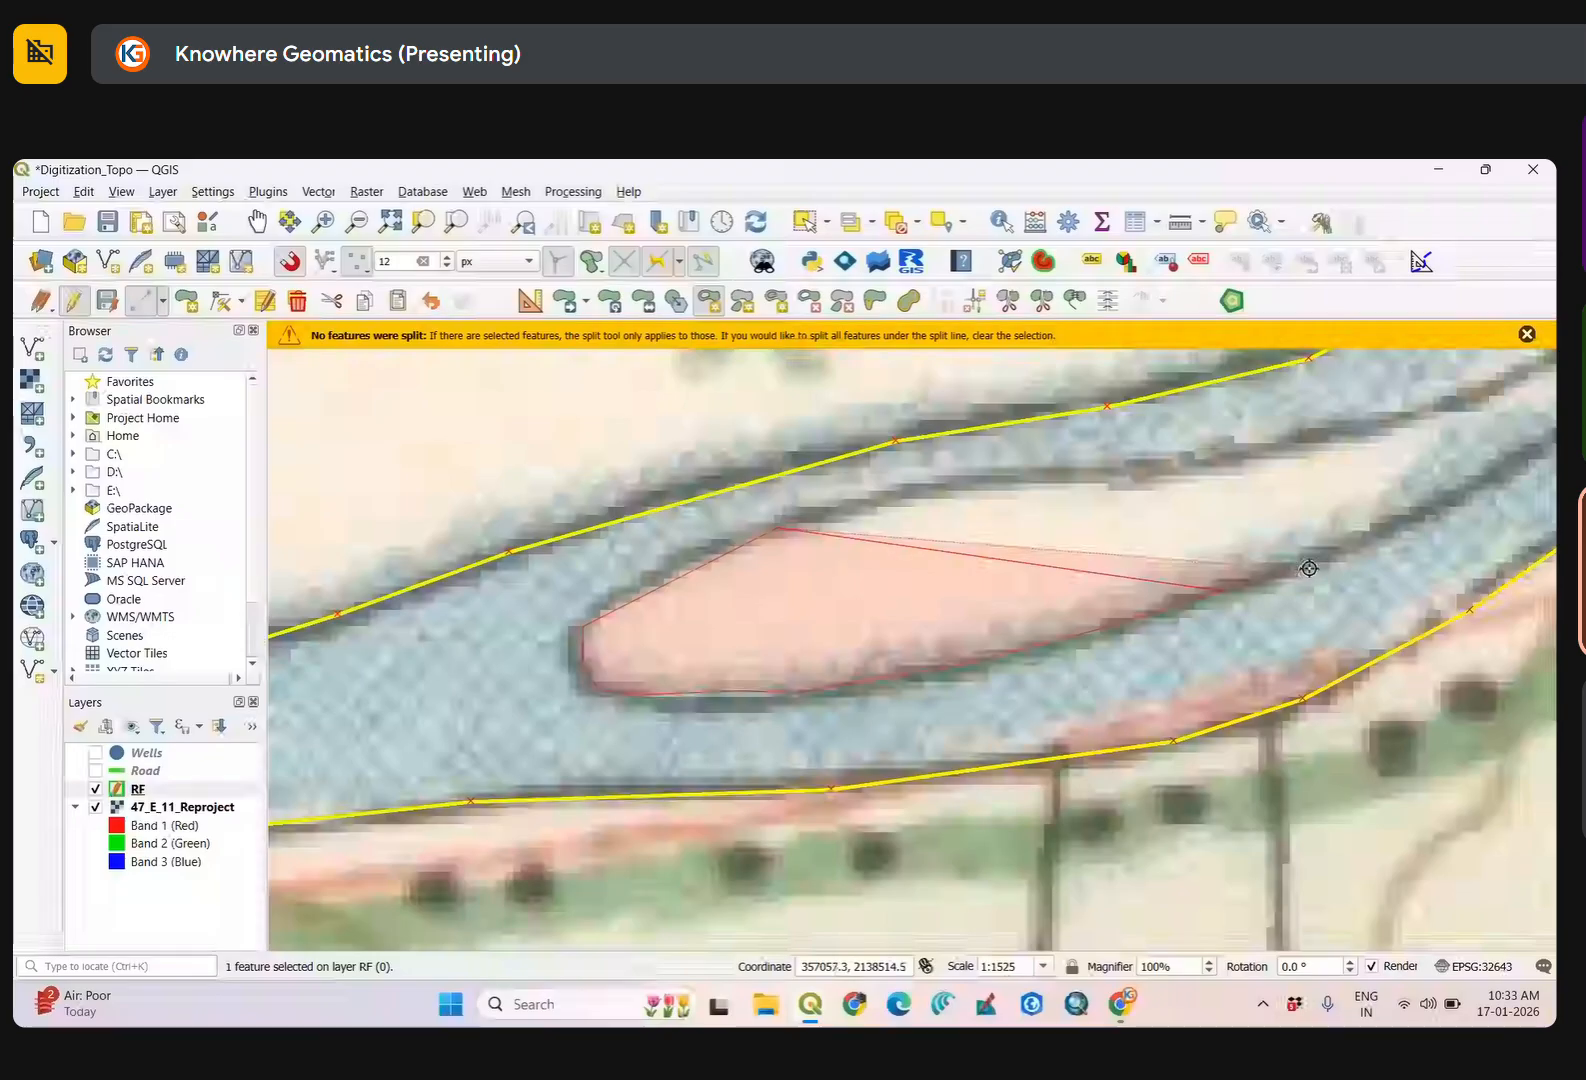
{"action": "left_click_drag", "start_coordinate": [1310, 566], "coordinate": [980, 673]}
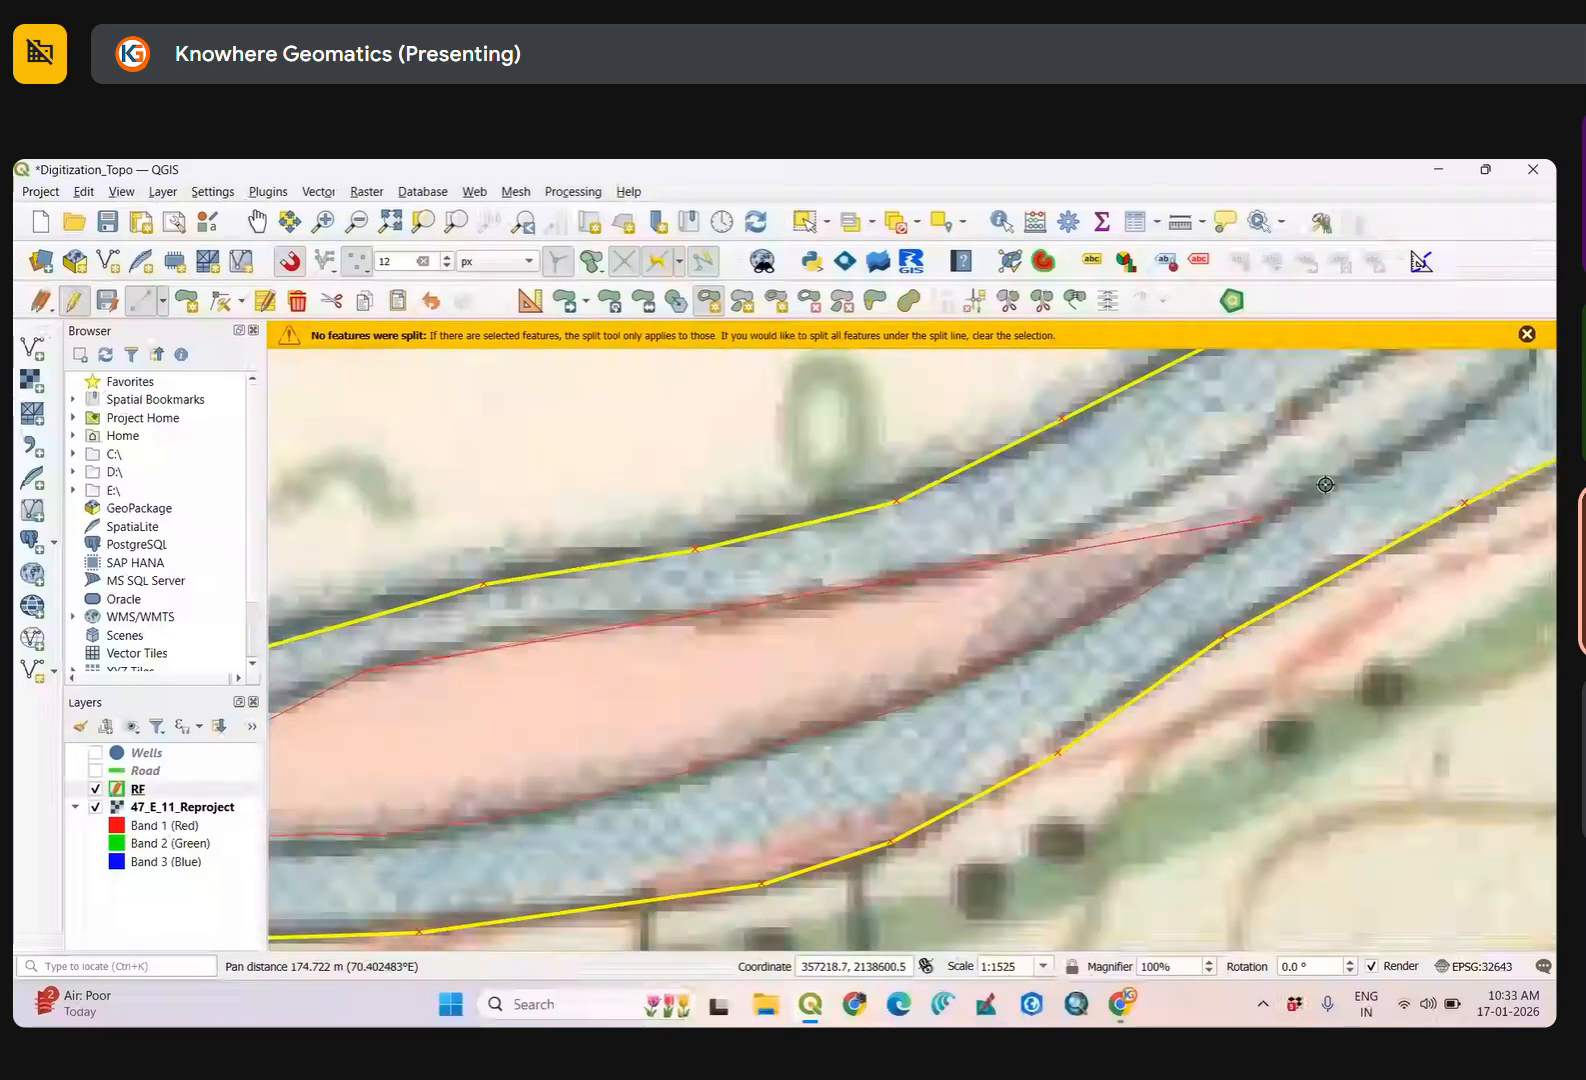
{"action": "left_click_drag", "start_coordinate": [1429, 434], "coordinate": [1126, 602]}
{"action": "left_click", "coordinate": [1140, 592]}
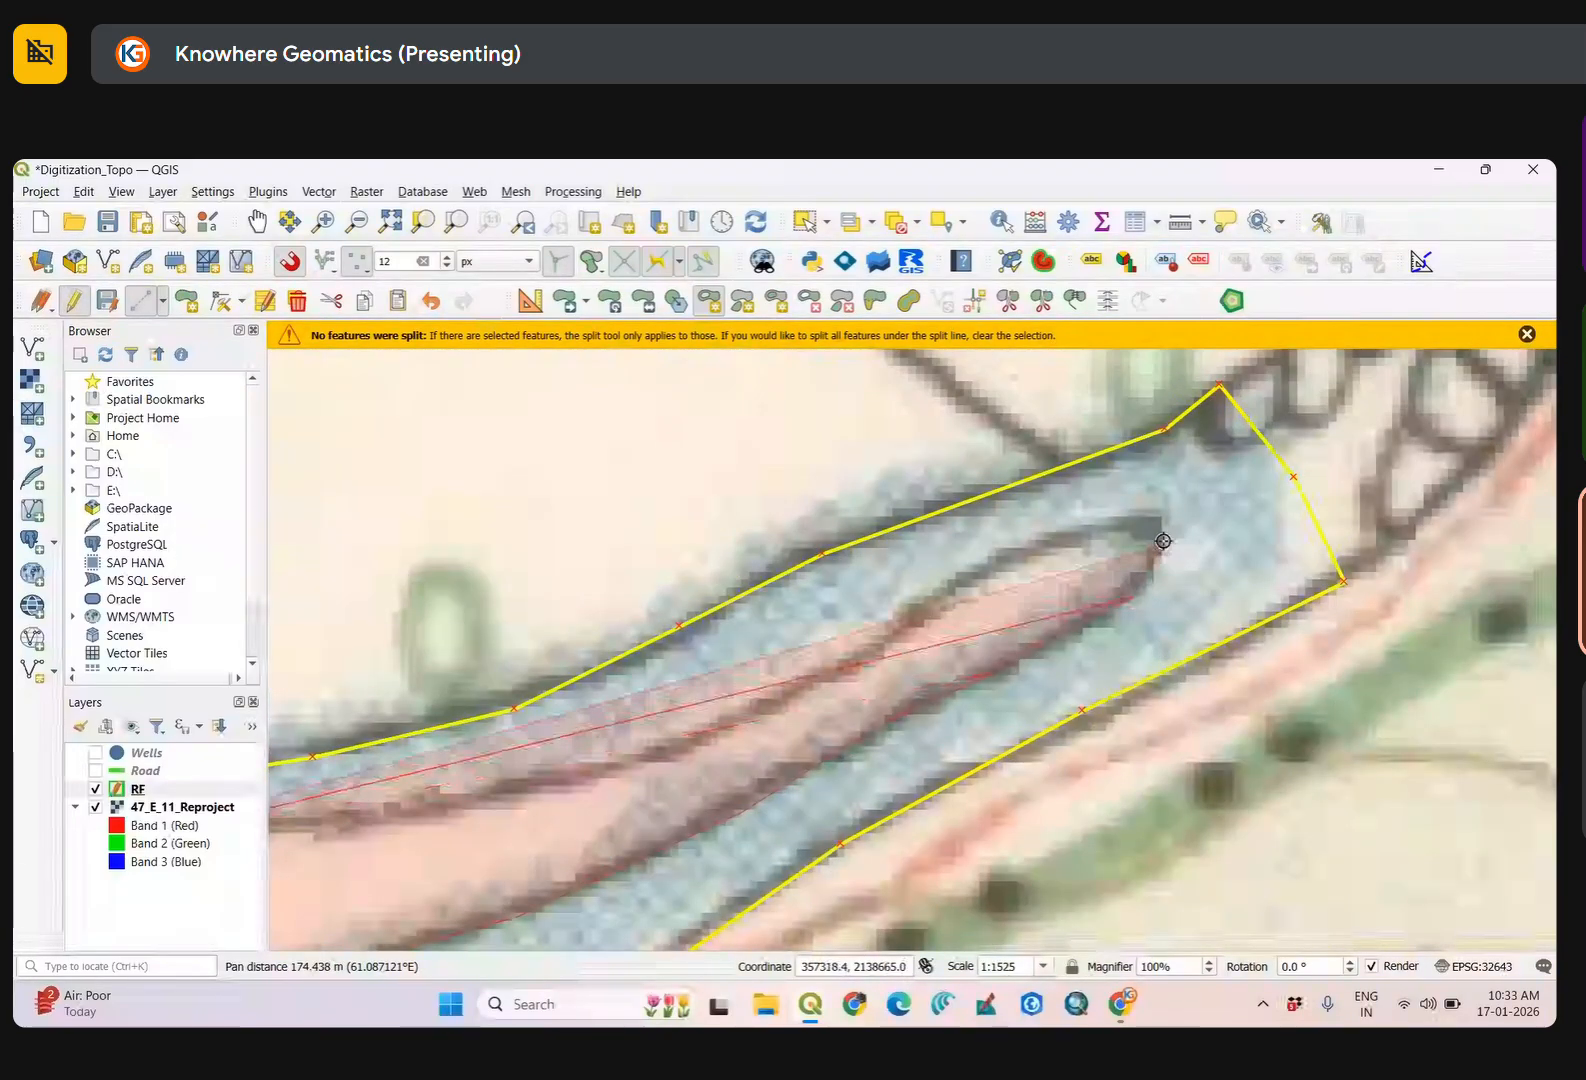
{"action": "left_click", "coordinate": [1158, 535]}
{"action": "left_click", "coordinate": [1115, 520]}
Trace the ring back along the island's northern edge and finish it to cut the island out of the river polygon.
{"action": "left_click", "coordinate": [960, 573]}
{"action": "left_click", "coordinate": [910, 618]}
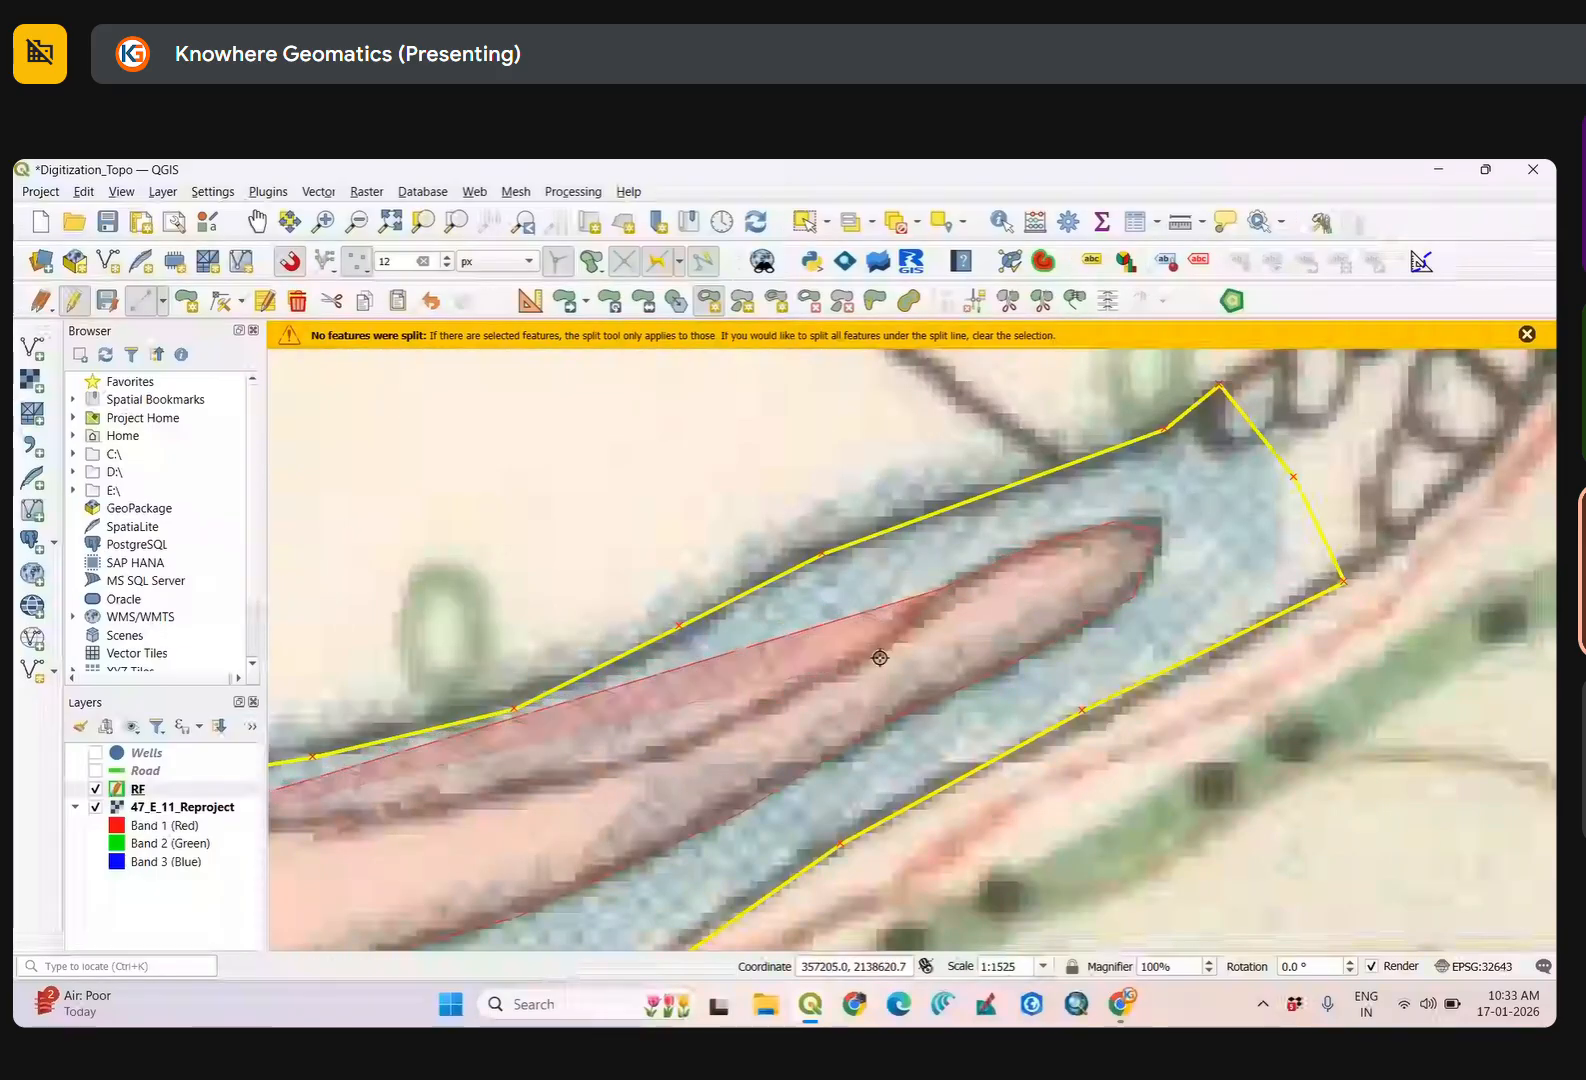
{"action": "left_click", "coordinate": [842, 662]}
{"action": "left_click_drag", "start_coordinate": [833, 700], "coordinate": [1293, 560]}
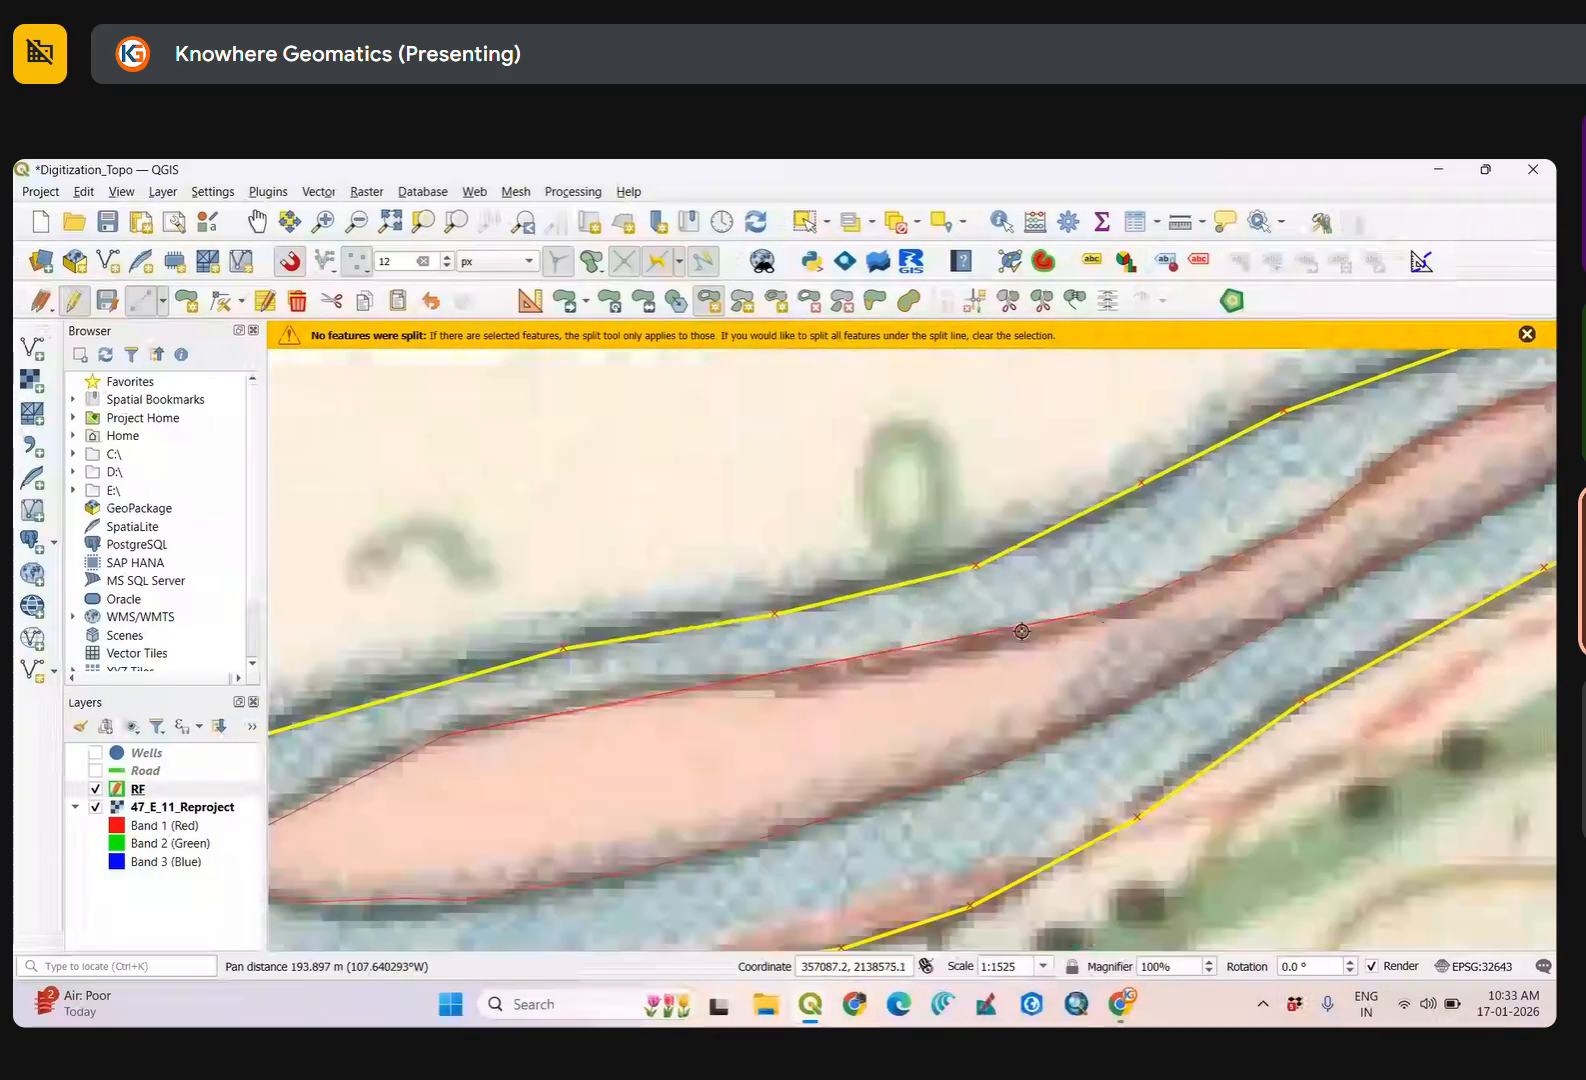
{"action": "left_click", "coordinate": [603, 693]}
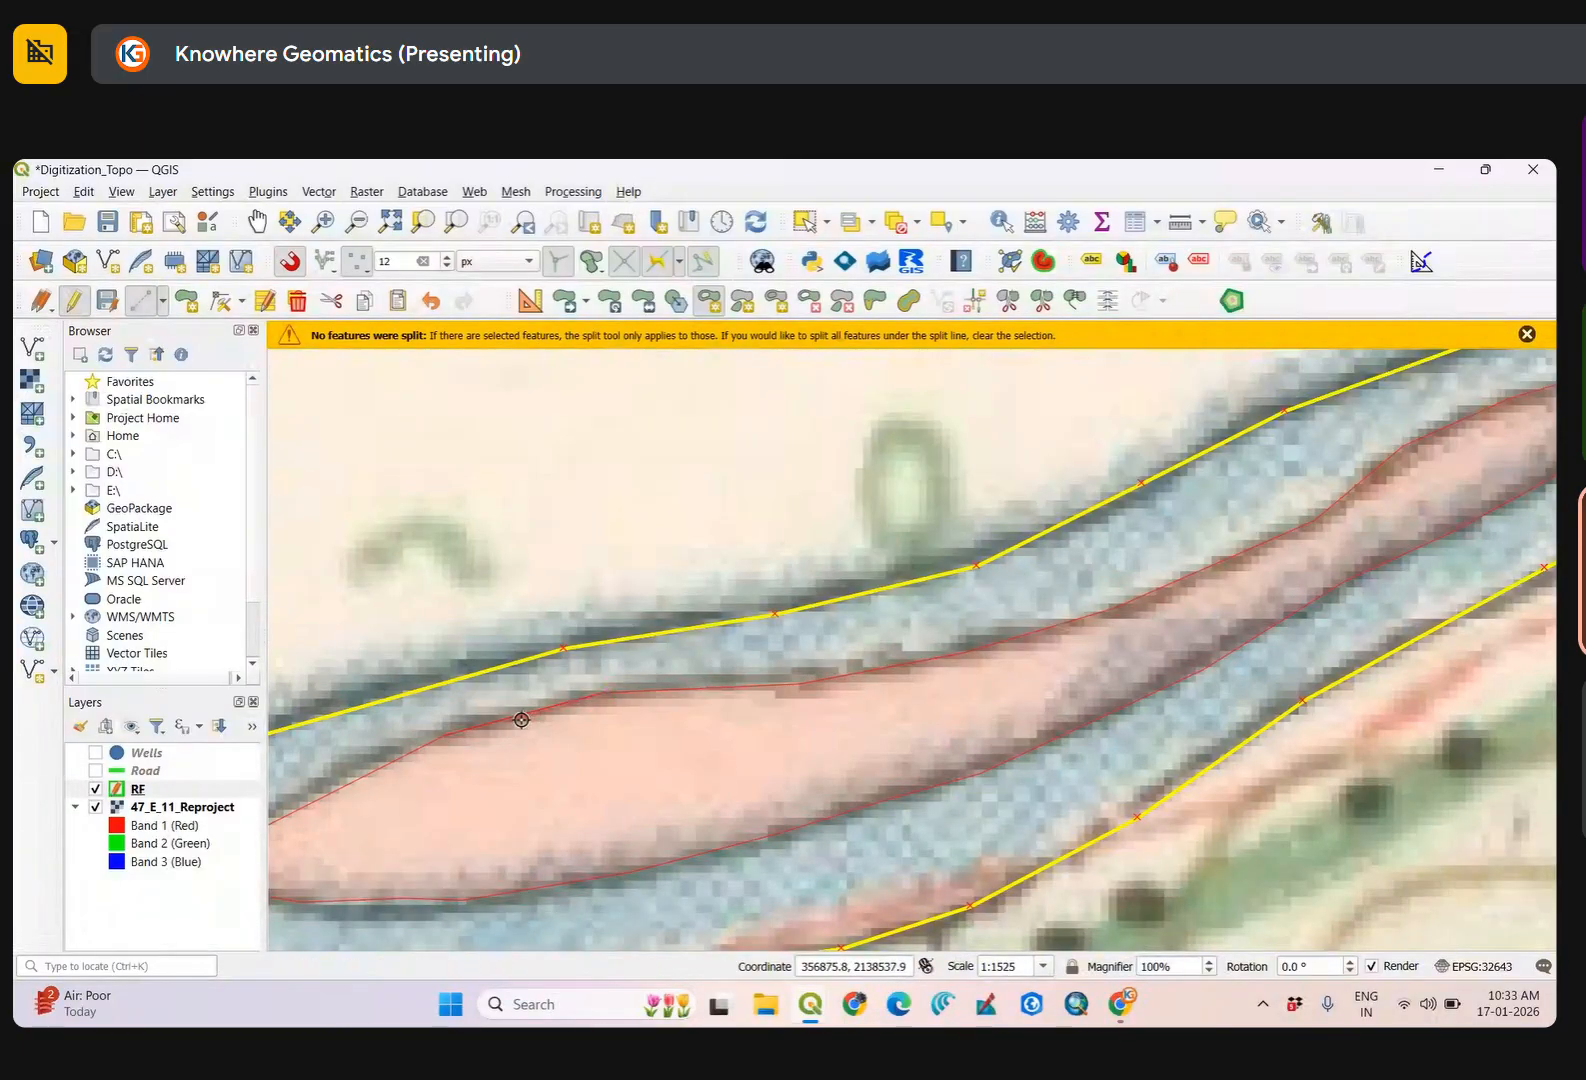
{"action": "left_click", "coordinate": [523, 718]}
{"action": "right_click", "coordinate": [523, 718]}
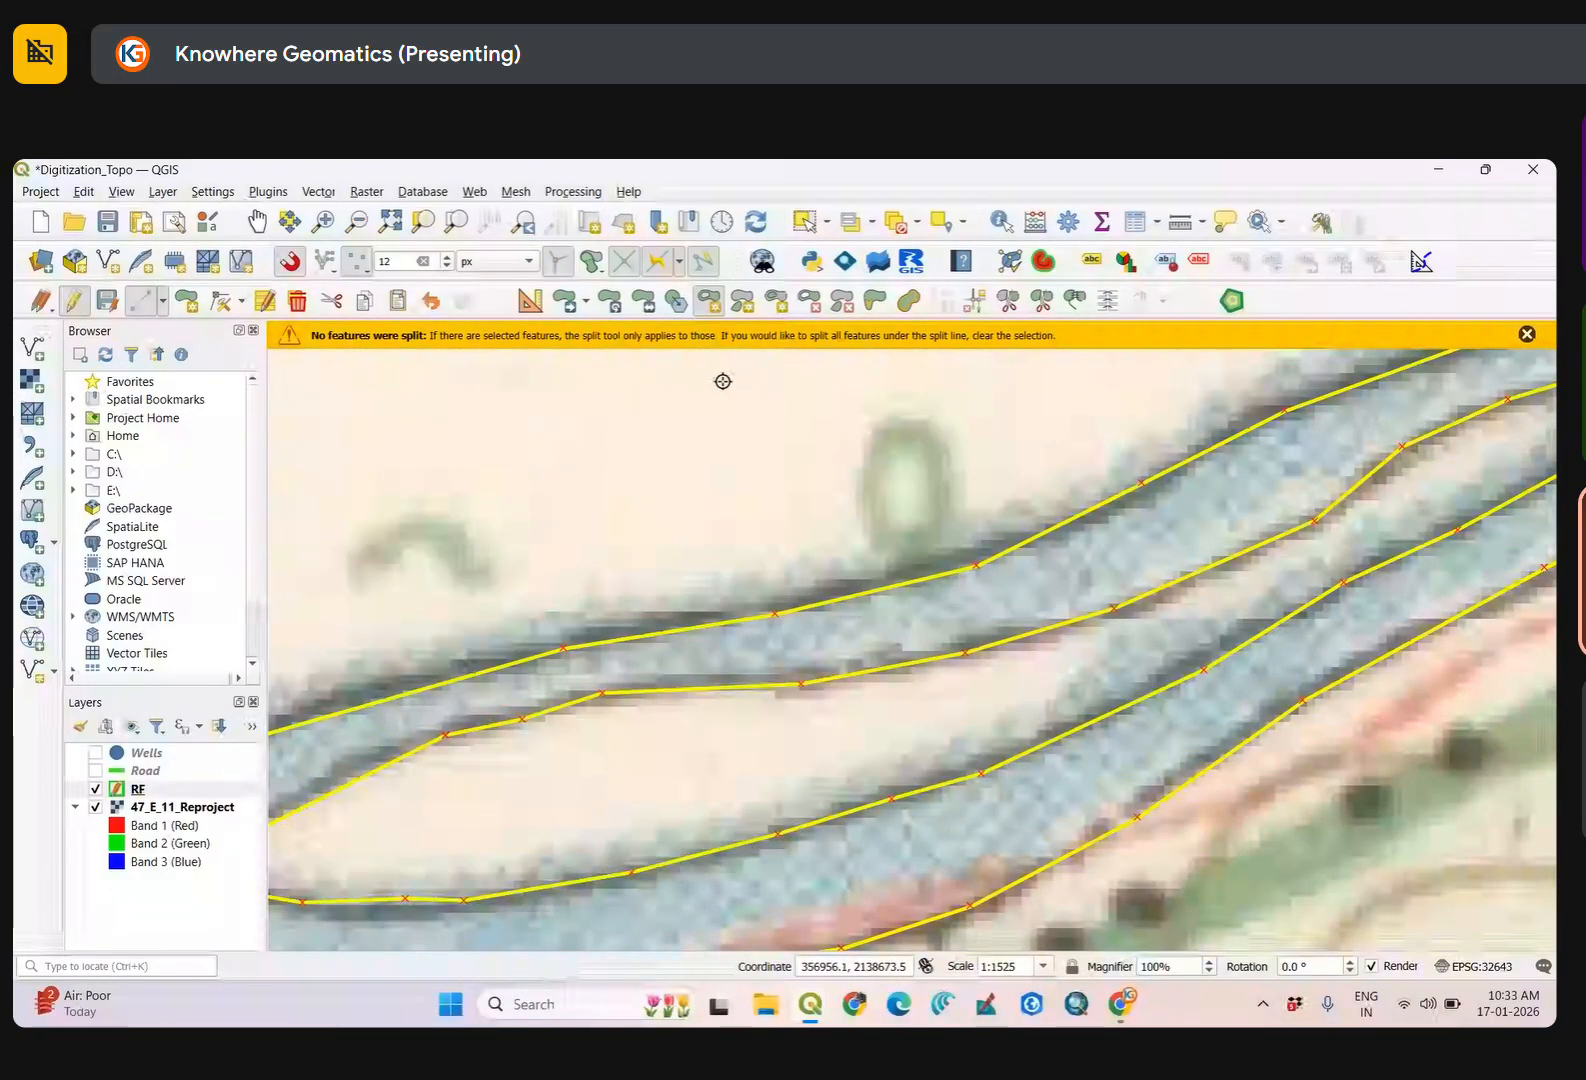
Check the island hole by repeatedly clearing and selecting the river polygon, leaving nothing selected.
{"action": "scroll", "coordinate": [723, 381], "scroll_direction": "down", "scroll_amount": 2}
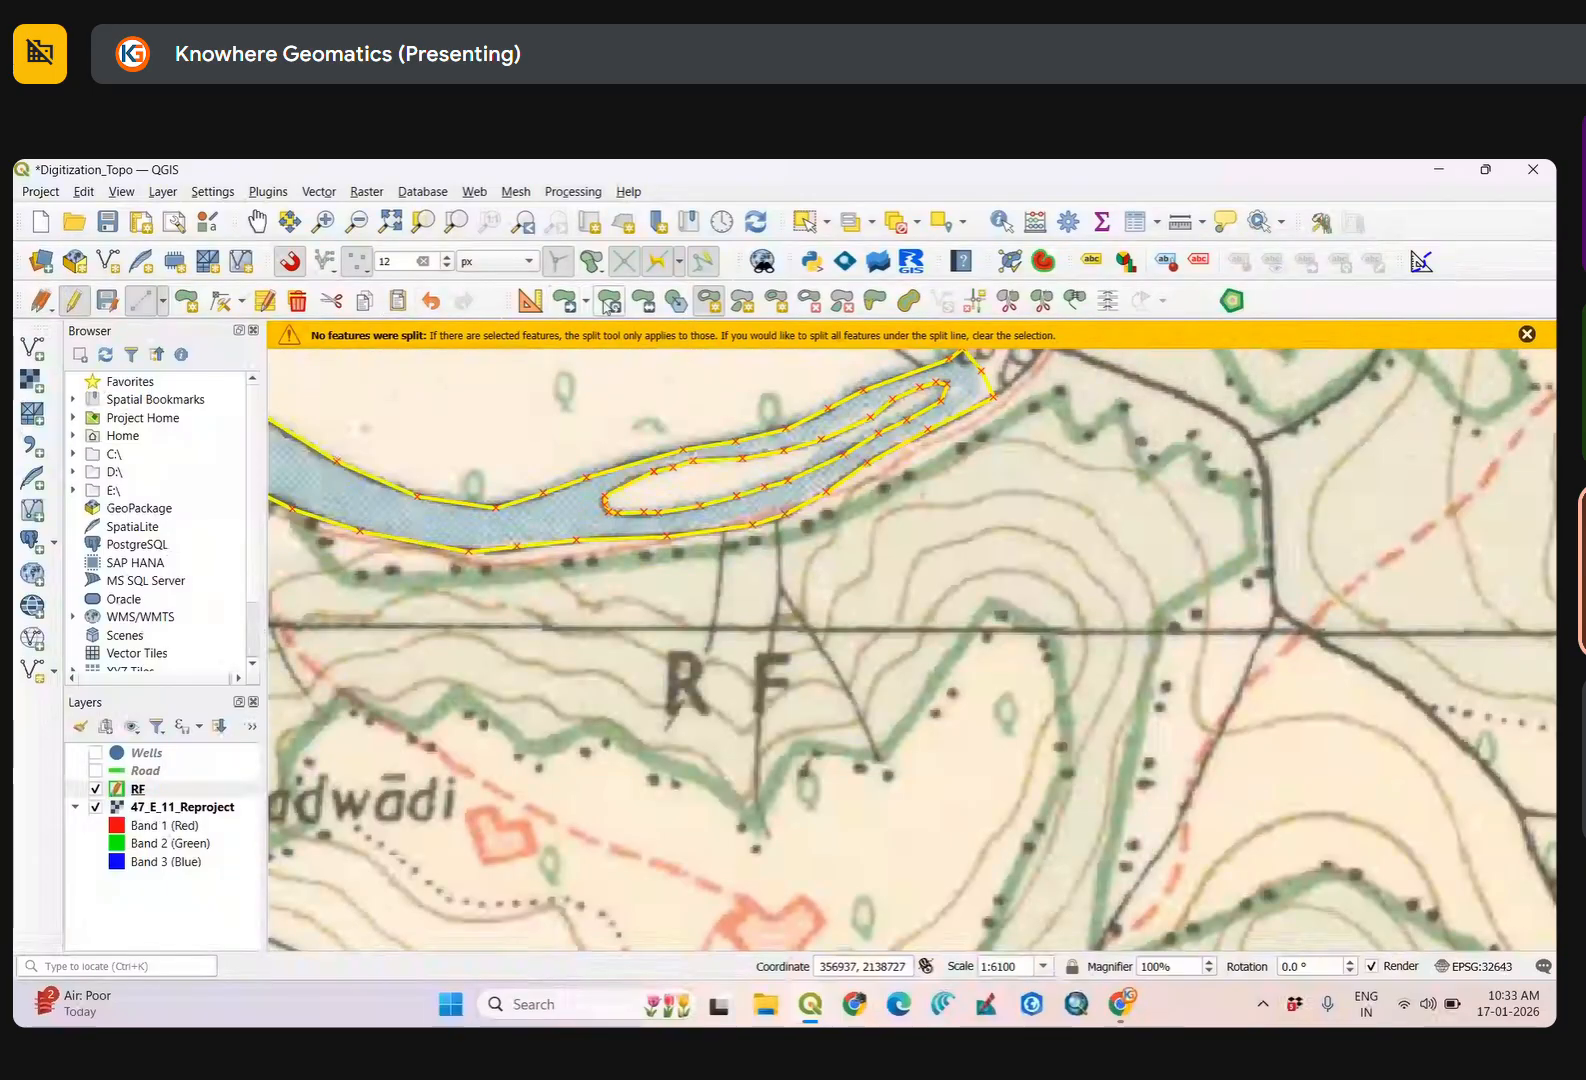
{"action": "left_click", "coordinate": [805, 221]}
{"action": "left_click", "coordinate": [773, 621]}
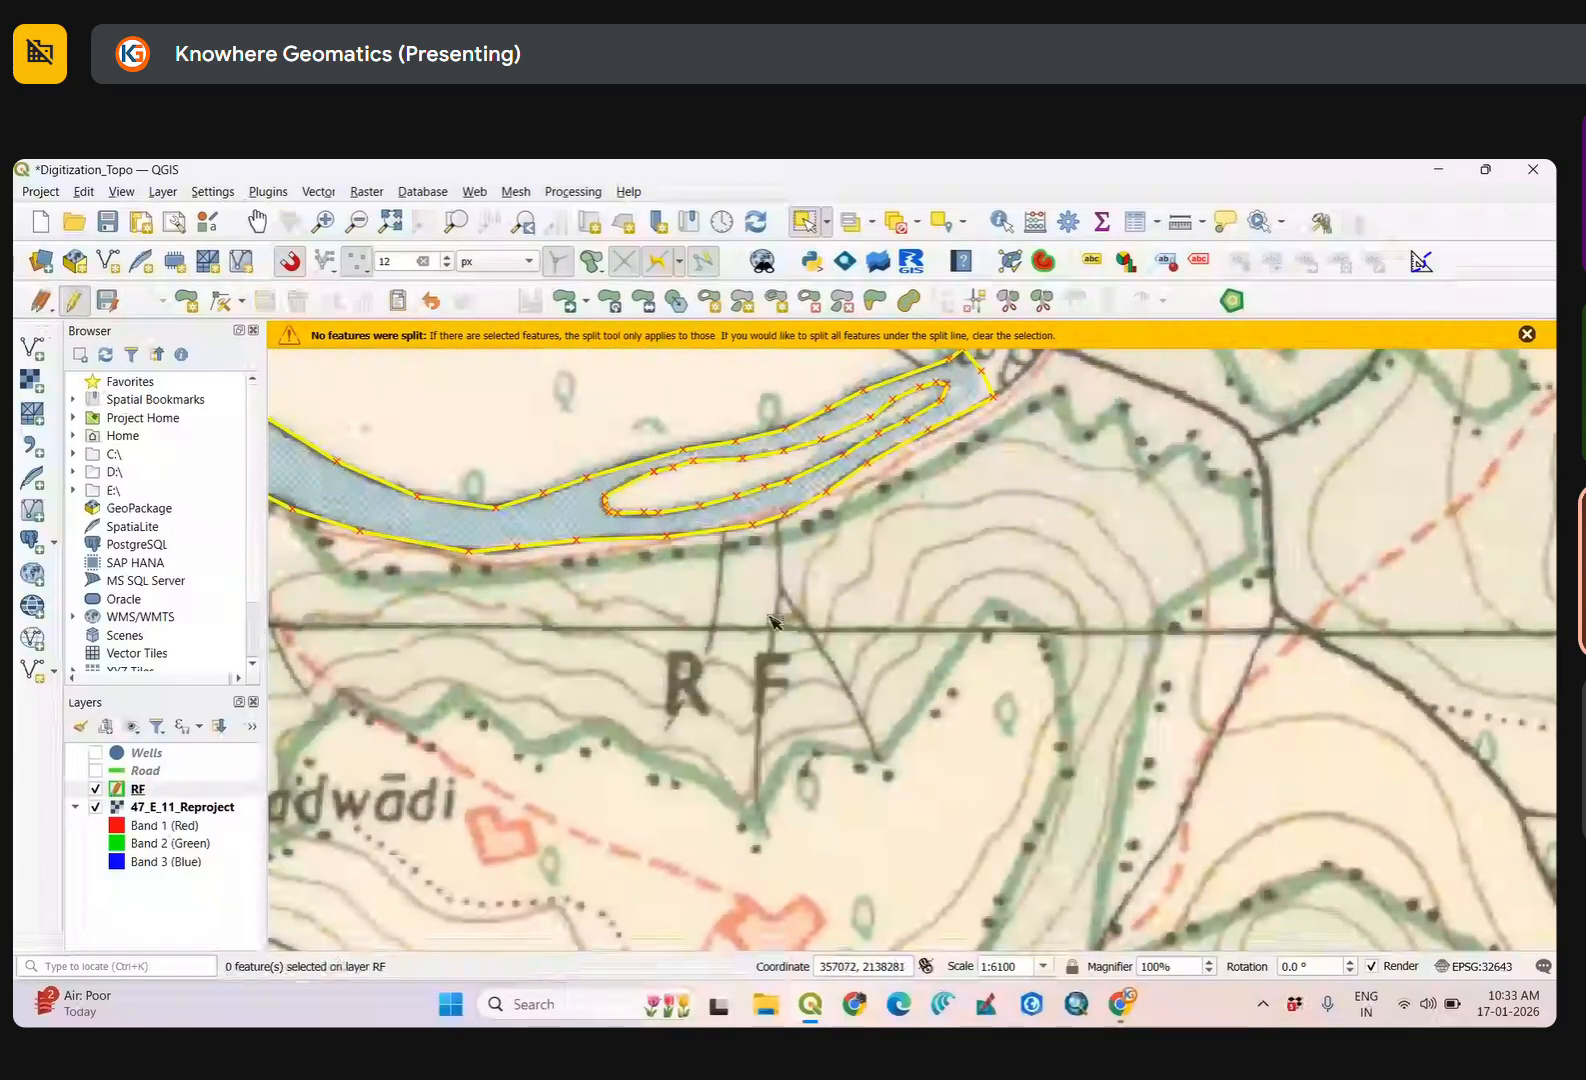
{"action": "left_click_drag", "start_coordinate": [588, 544], "coordinate": [989, 620]}
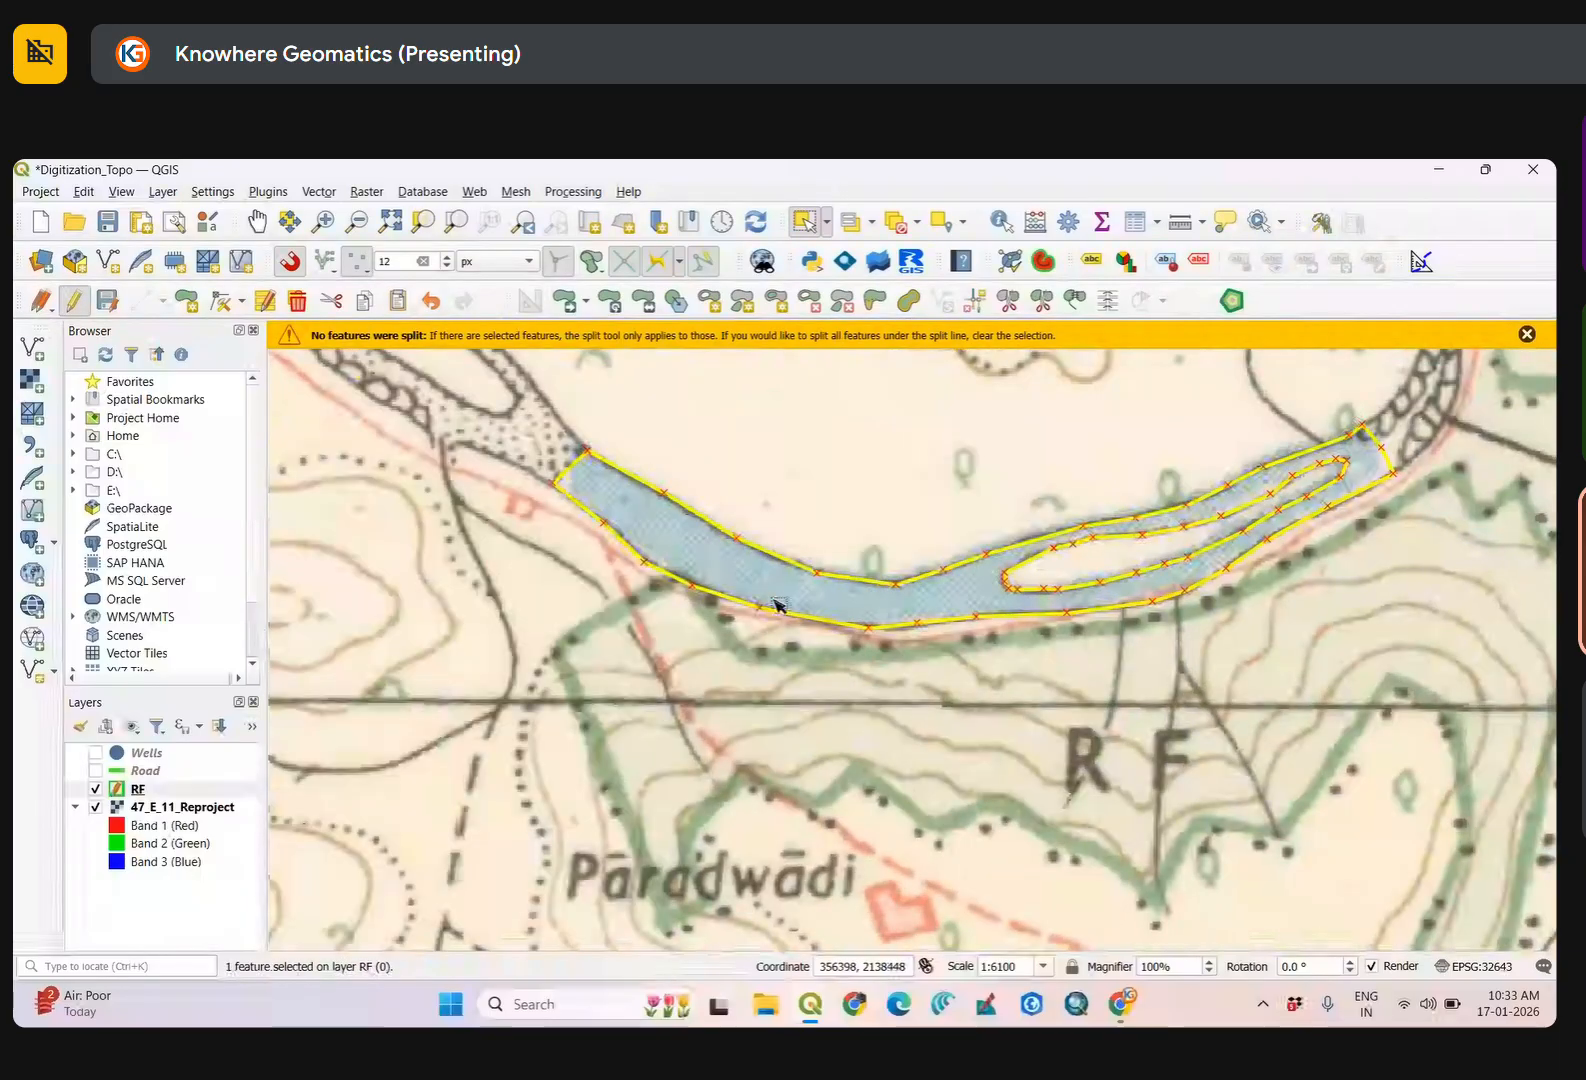
{"action": "left_click", "coordinate": [1052, 676]}
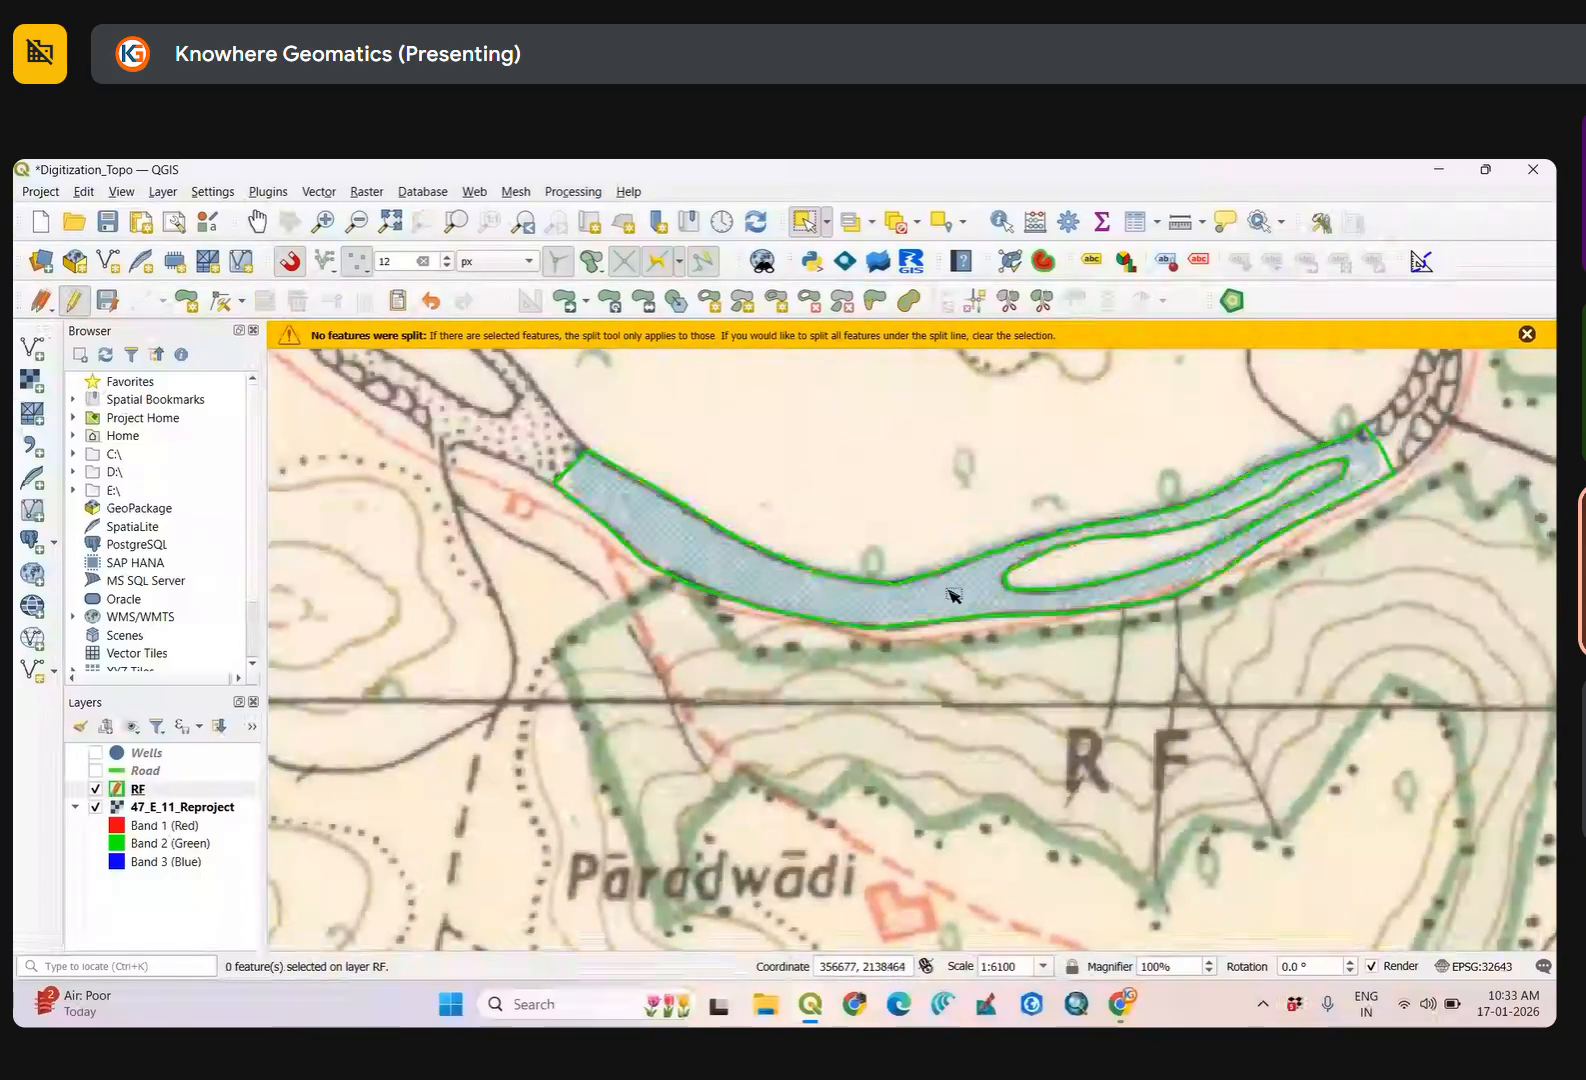
{"action": "left_click", "coordinate": [880, 602]}
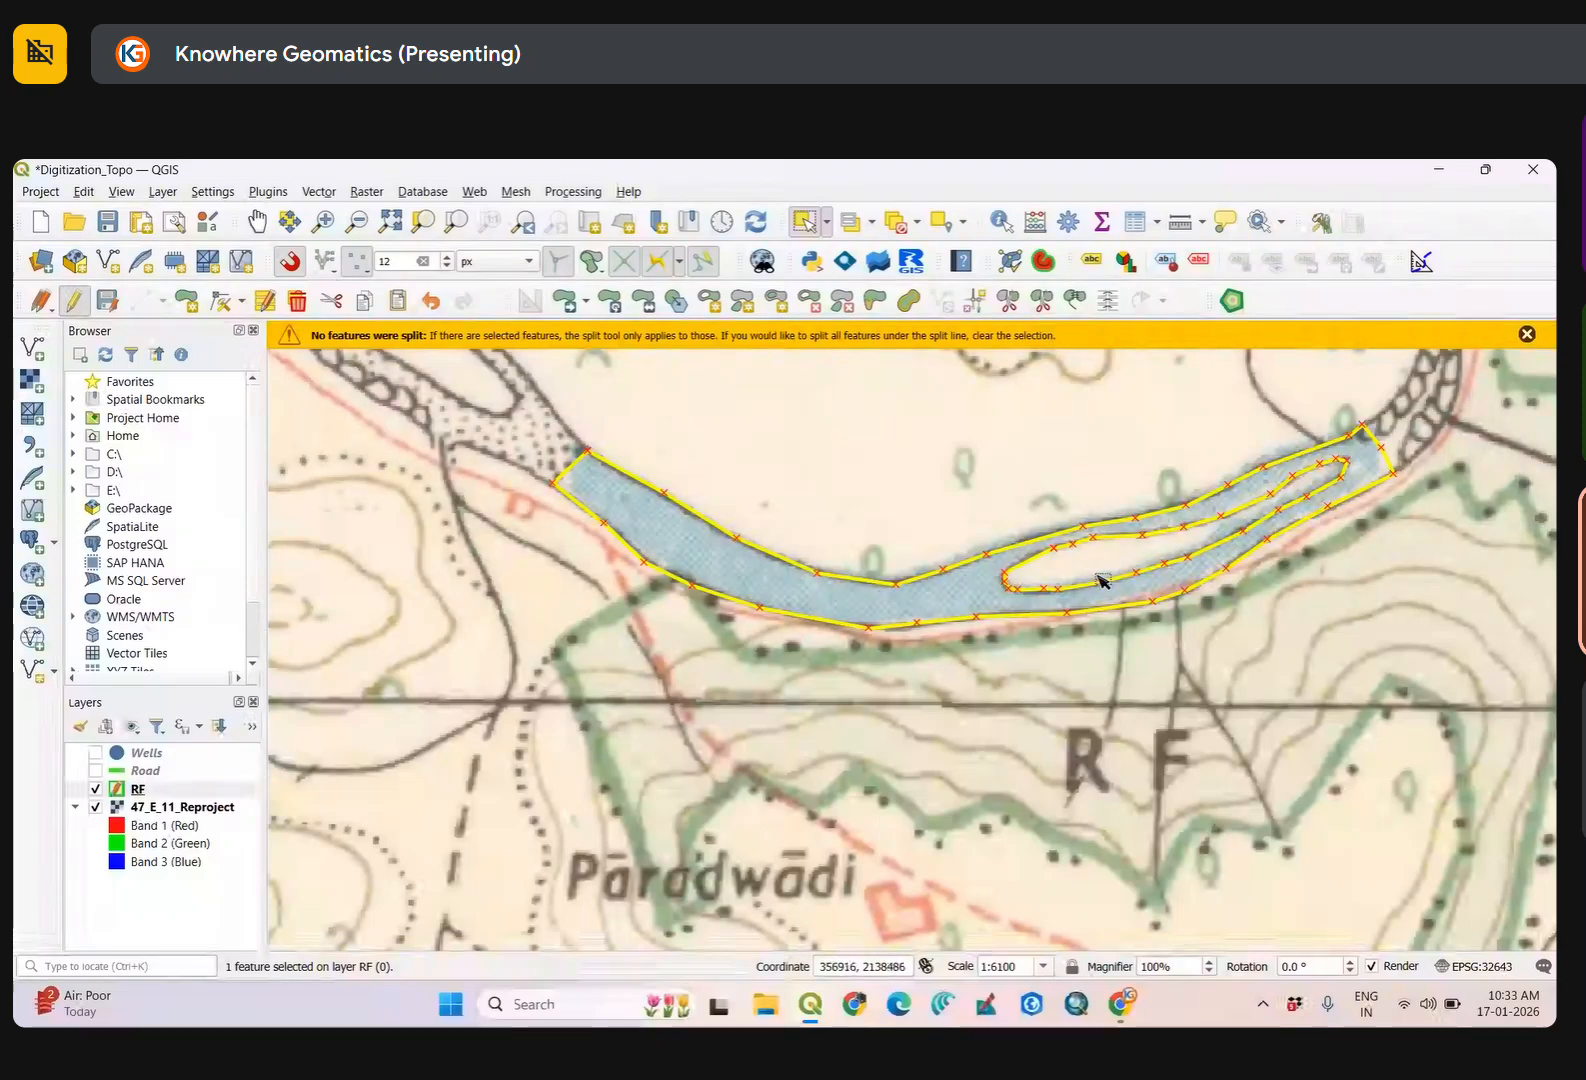
{"action": "left_click", "coordinate": [1060, 522]}
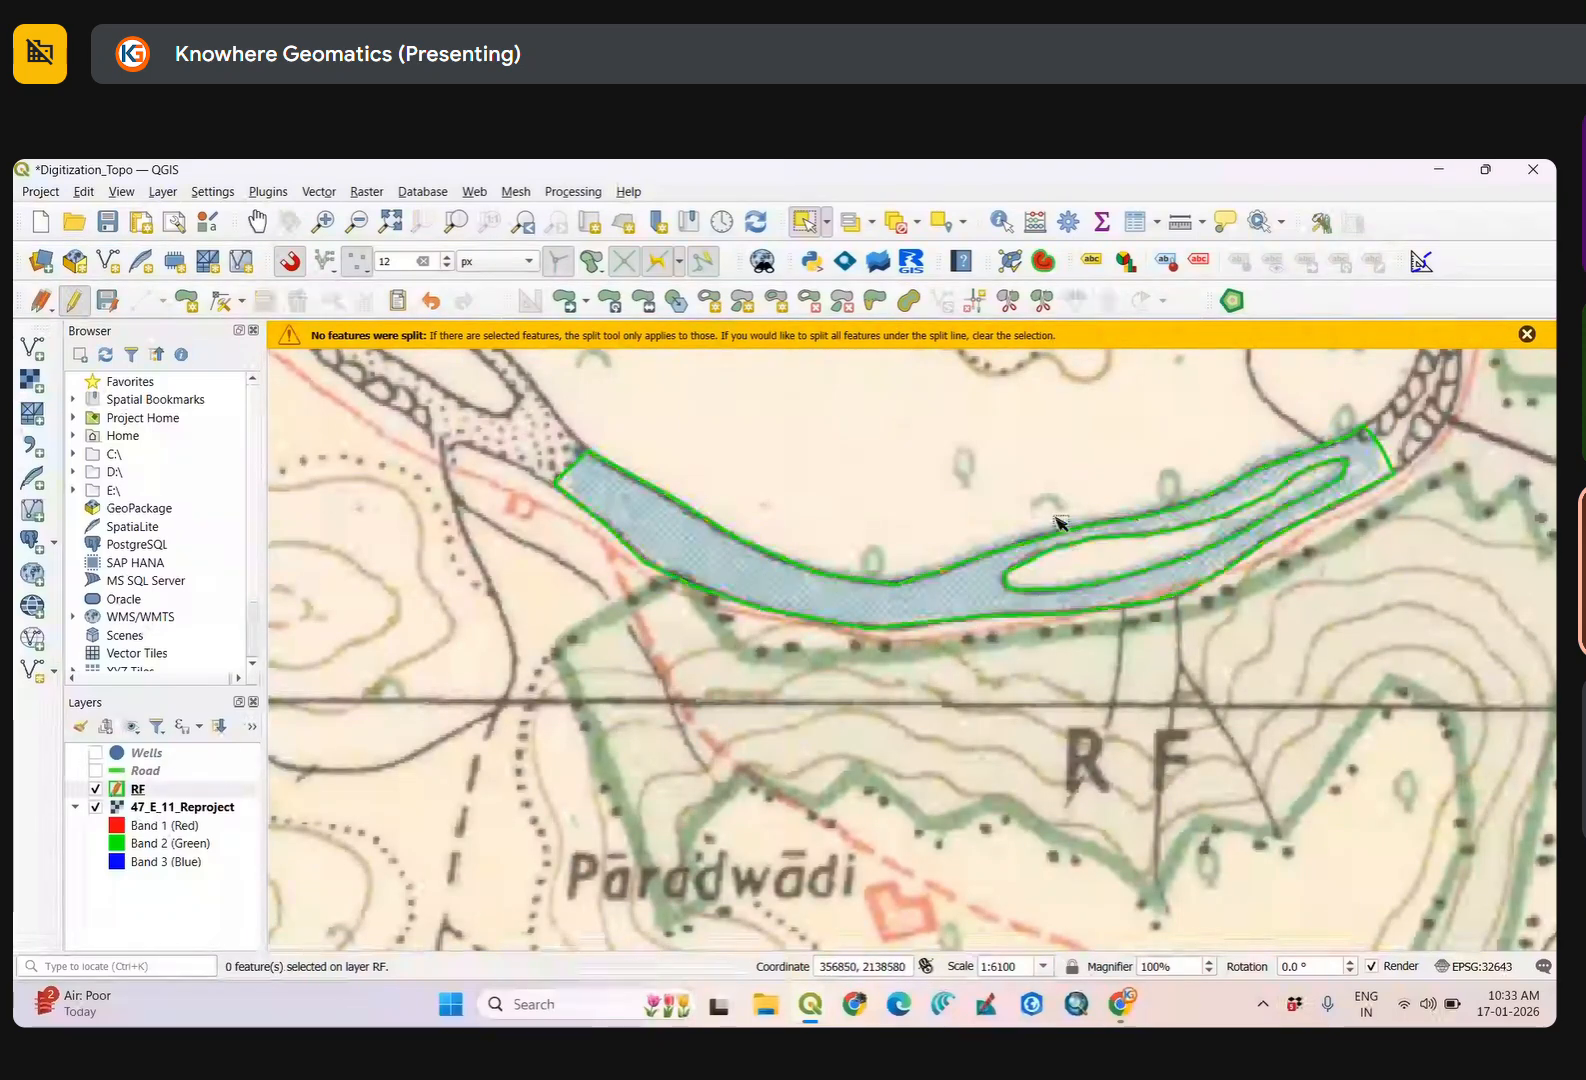
Inspect the river polygon around the island hole, toggling its selection and leaving the polygon selected.
{"action": "left_click", "coordinate": [1090, 578]}
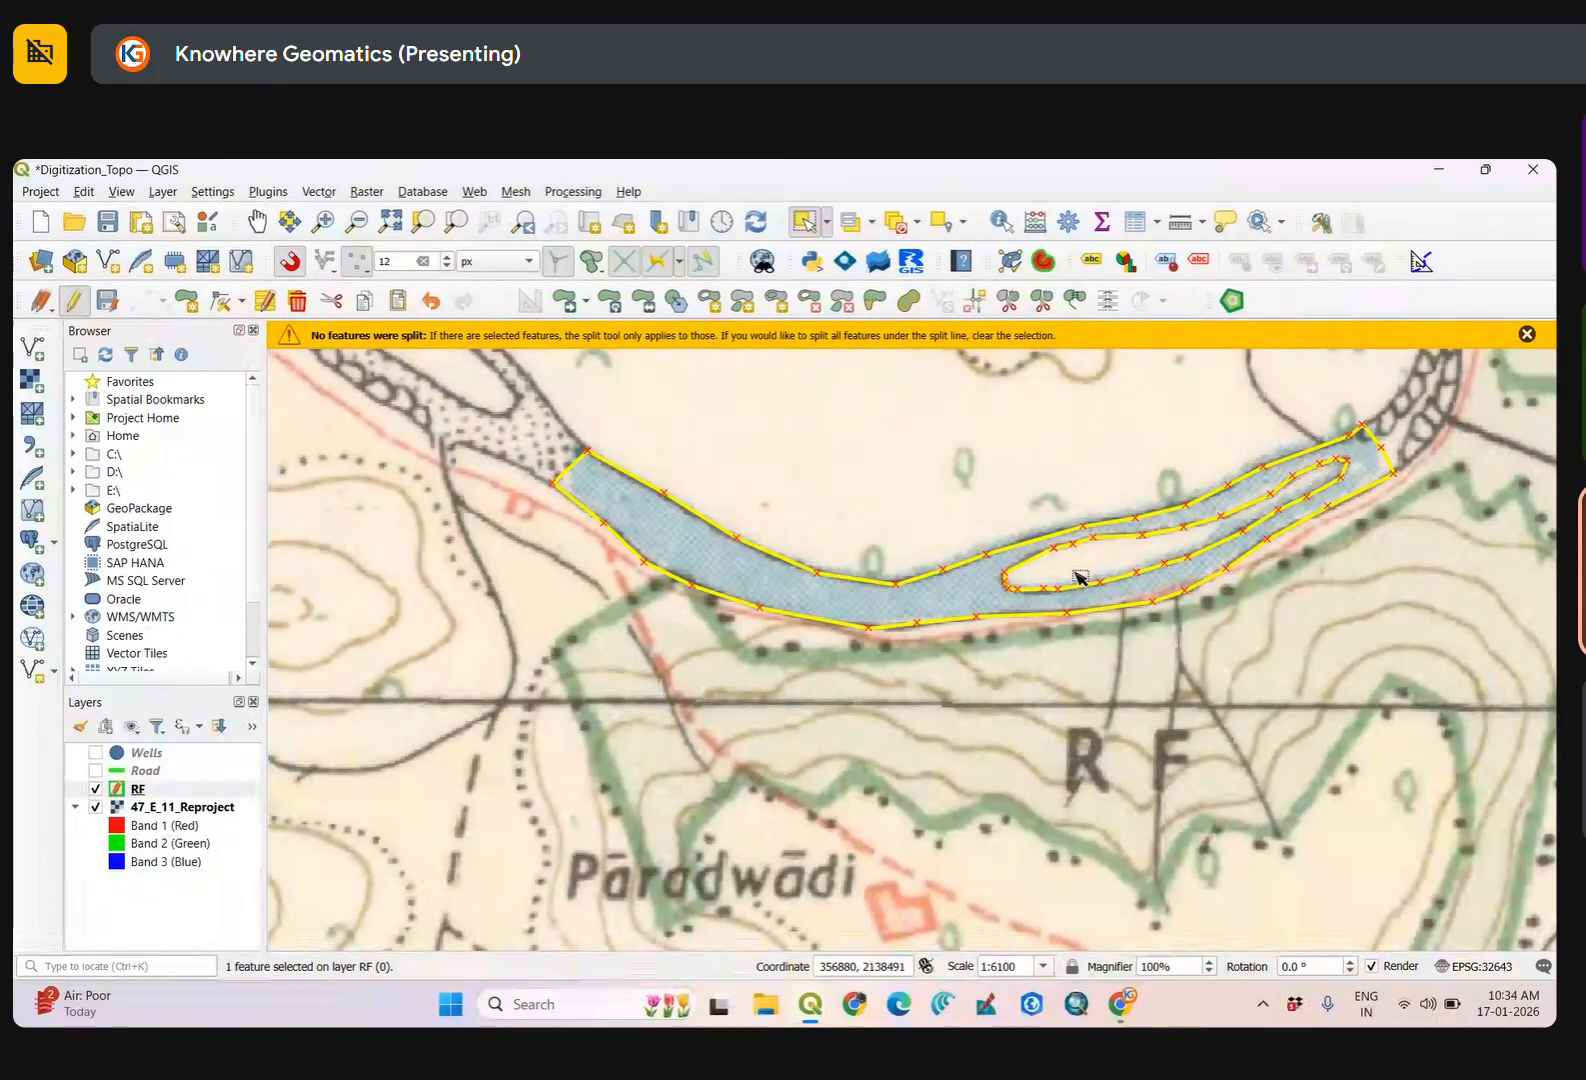
{"action": "left_click_drag", "start_coordinate": [1138, 683], "coordinate": [883, 850]}
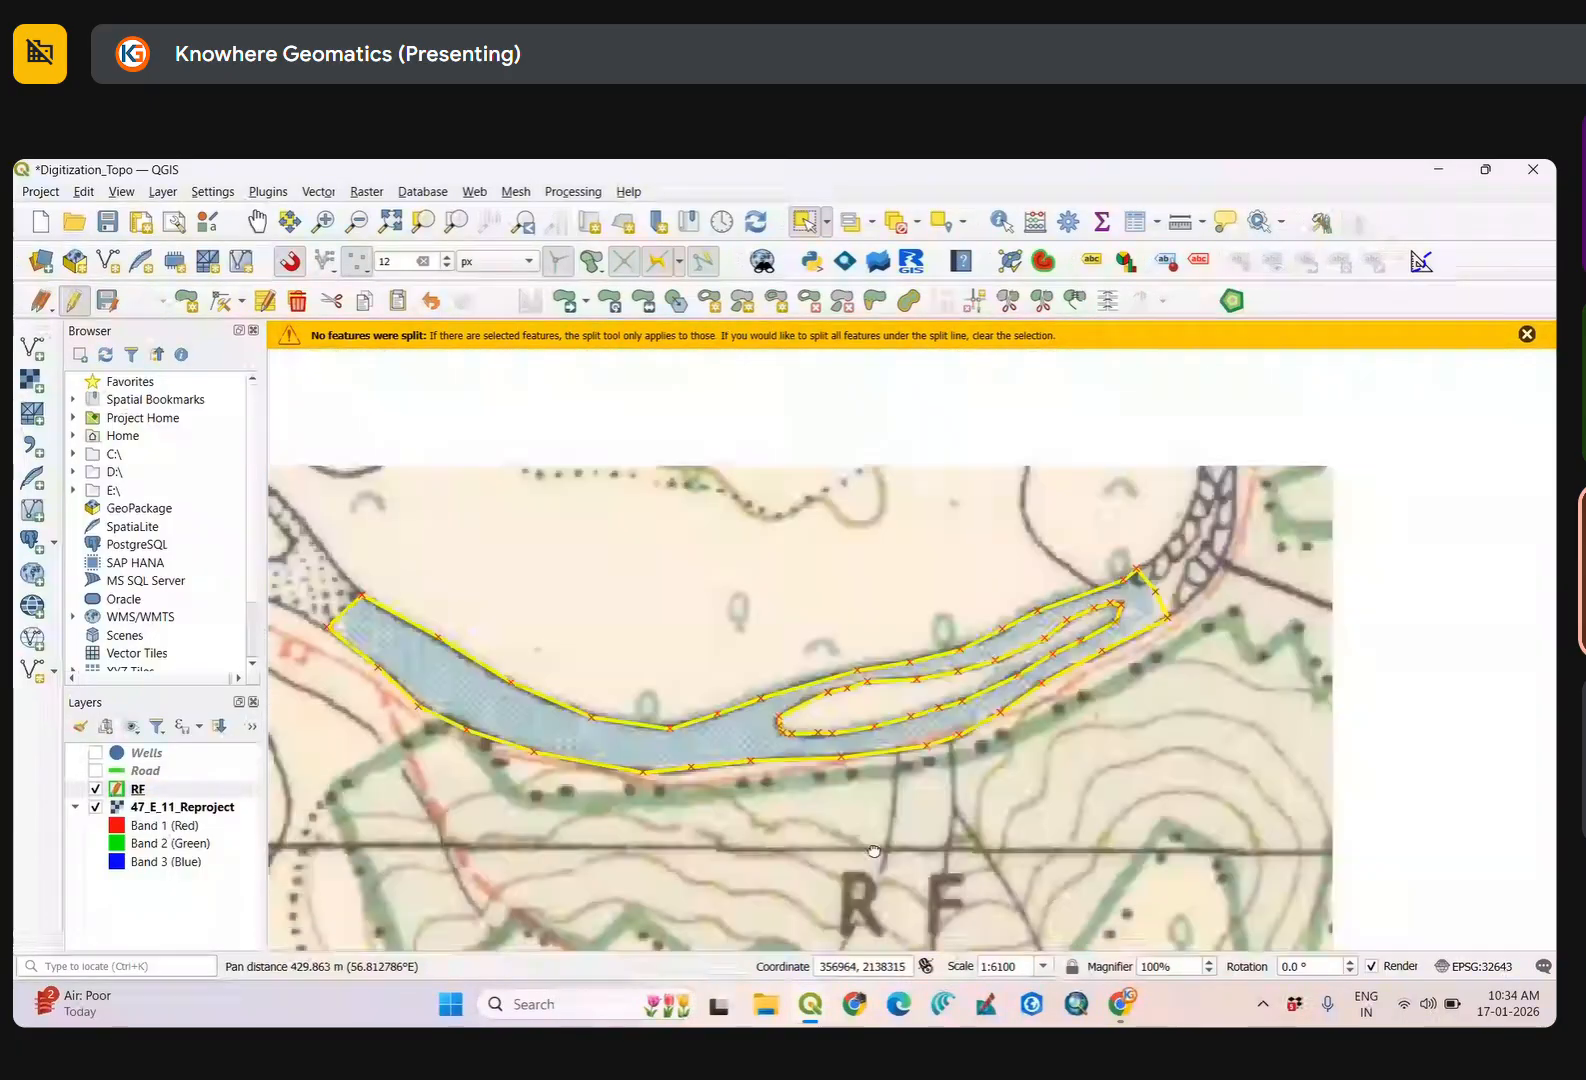
{"action": "left_click", "coordinate": [928, 641]}
{"action": "left_click", "coordinate": [624, 774]}
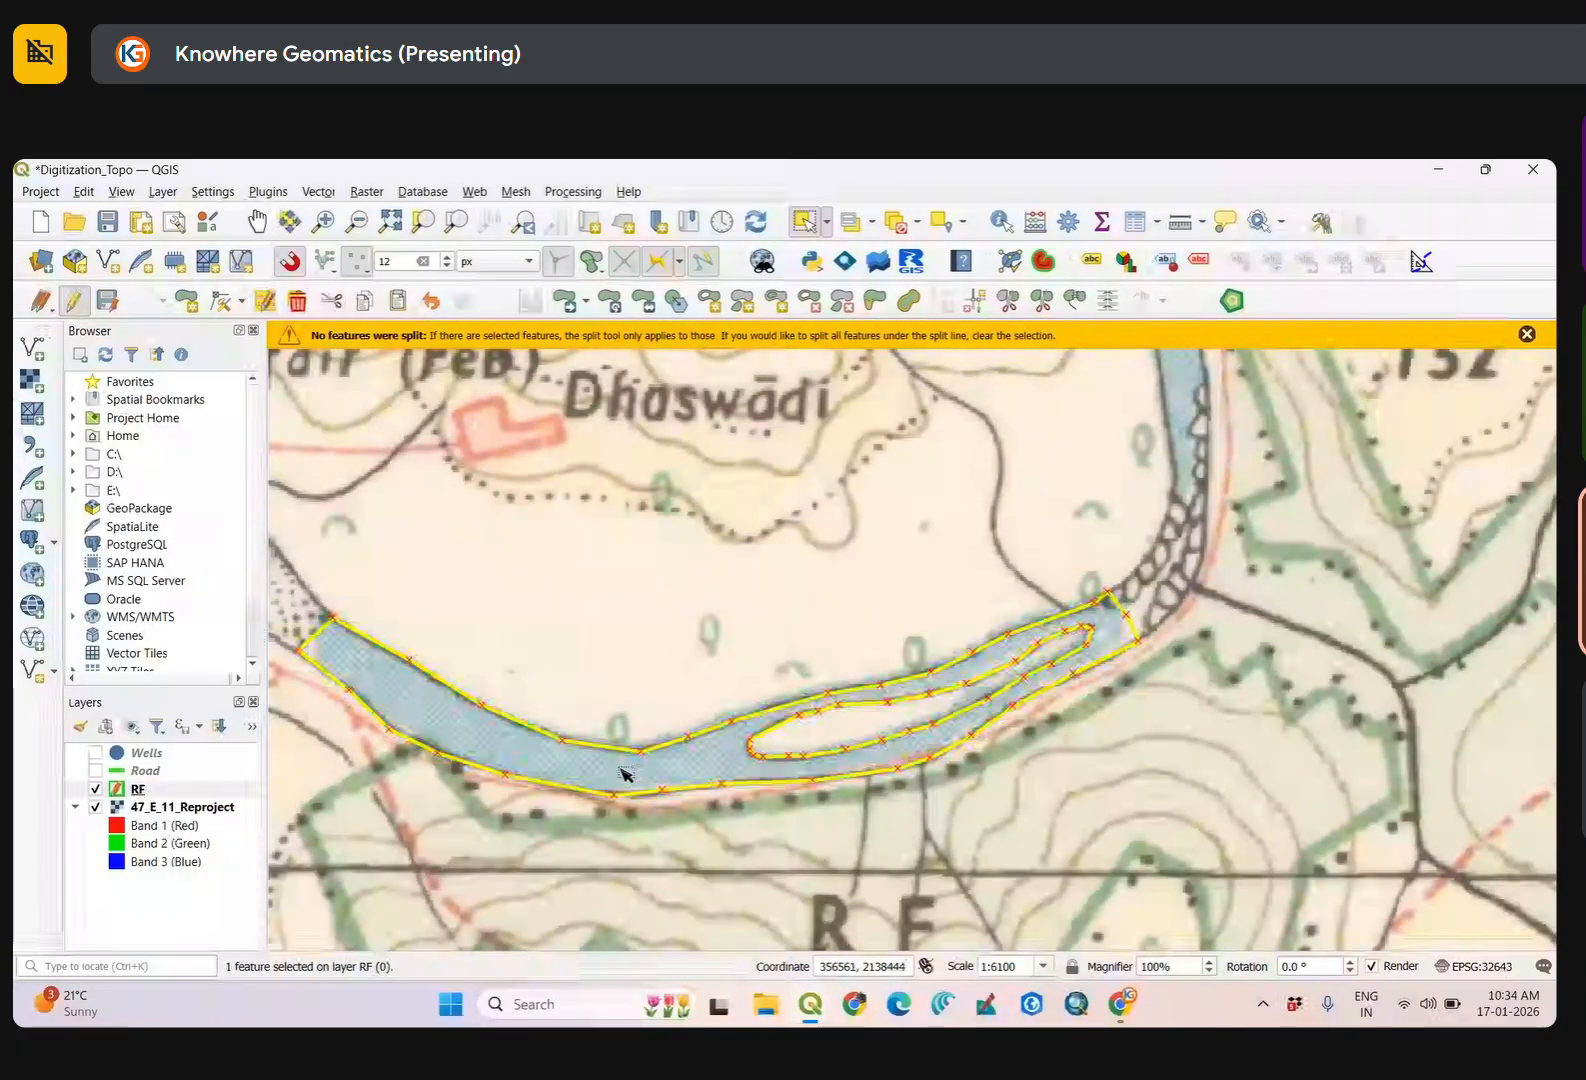
{"action": "left_click", "coordinate": [775, 591]}
{"action": "left_click", "coordinate": [496, 754]}
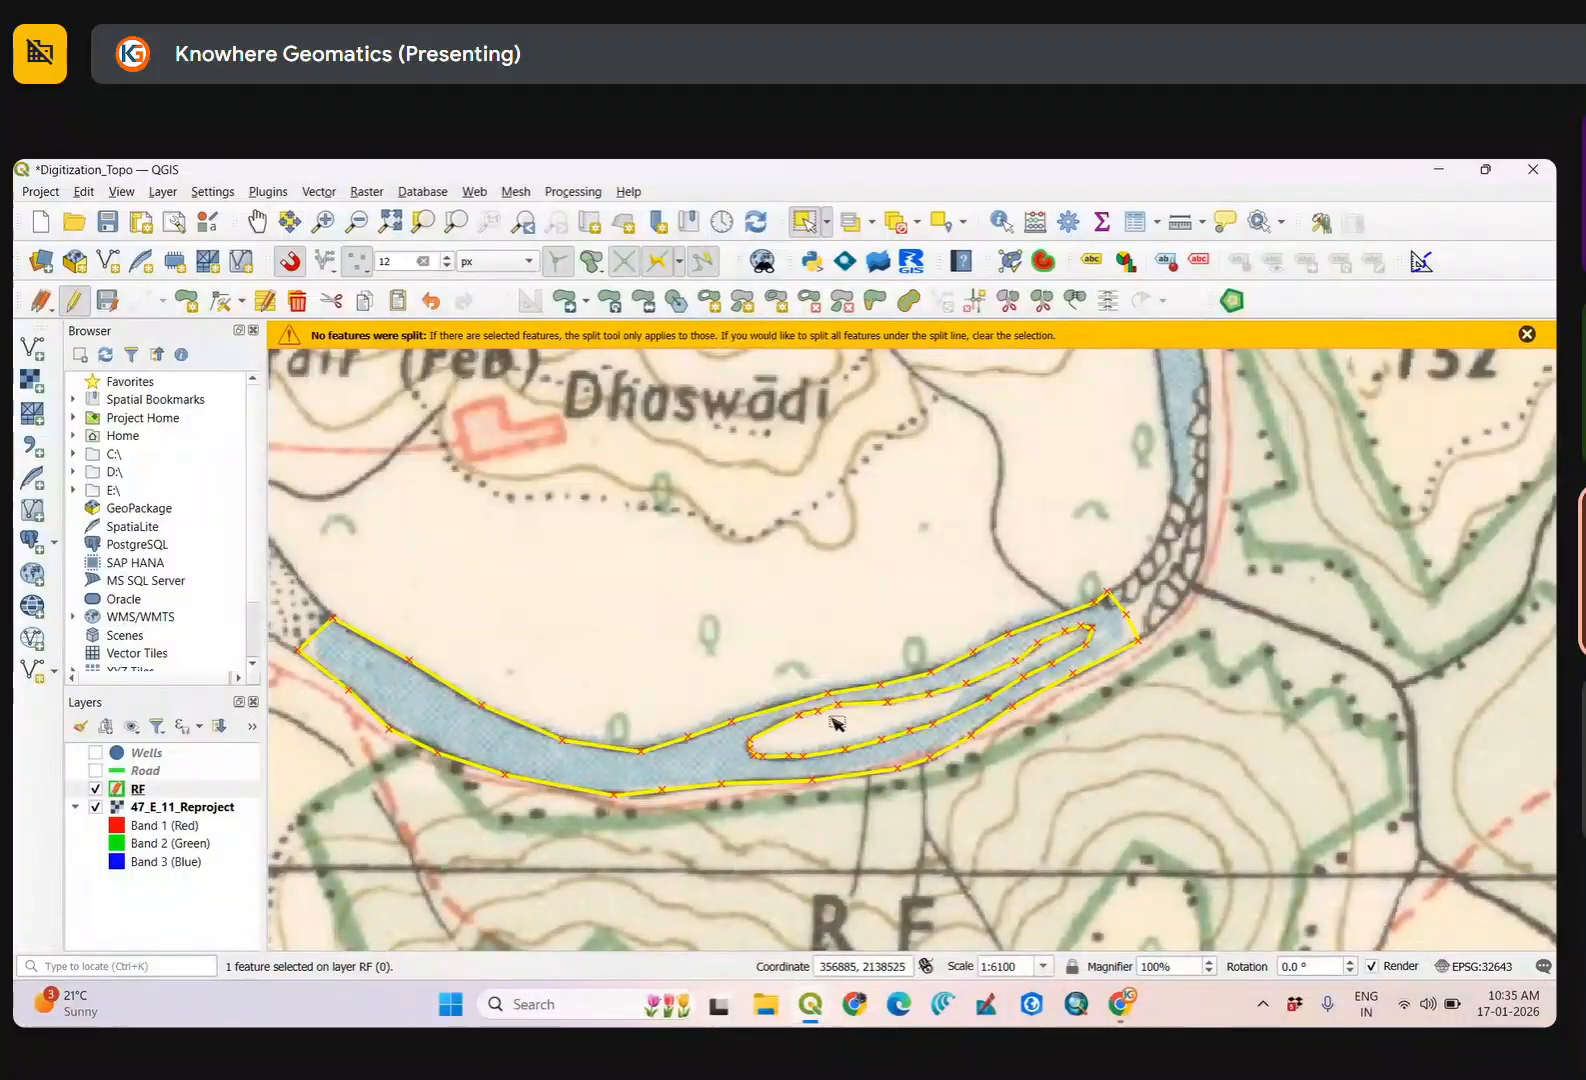
Remove the island hole from the river polygon with Delete Ring and undo the removal.
{"action": "left_click", "coordinate": [810, 302]}
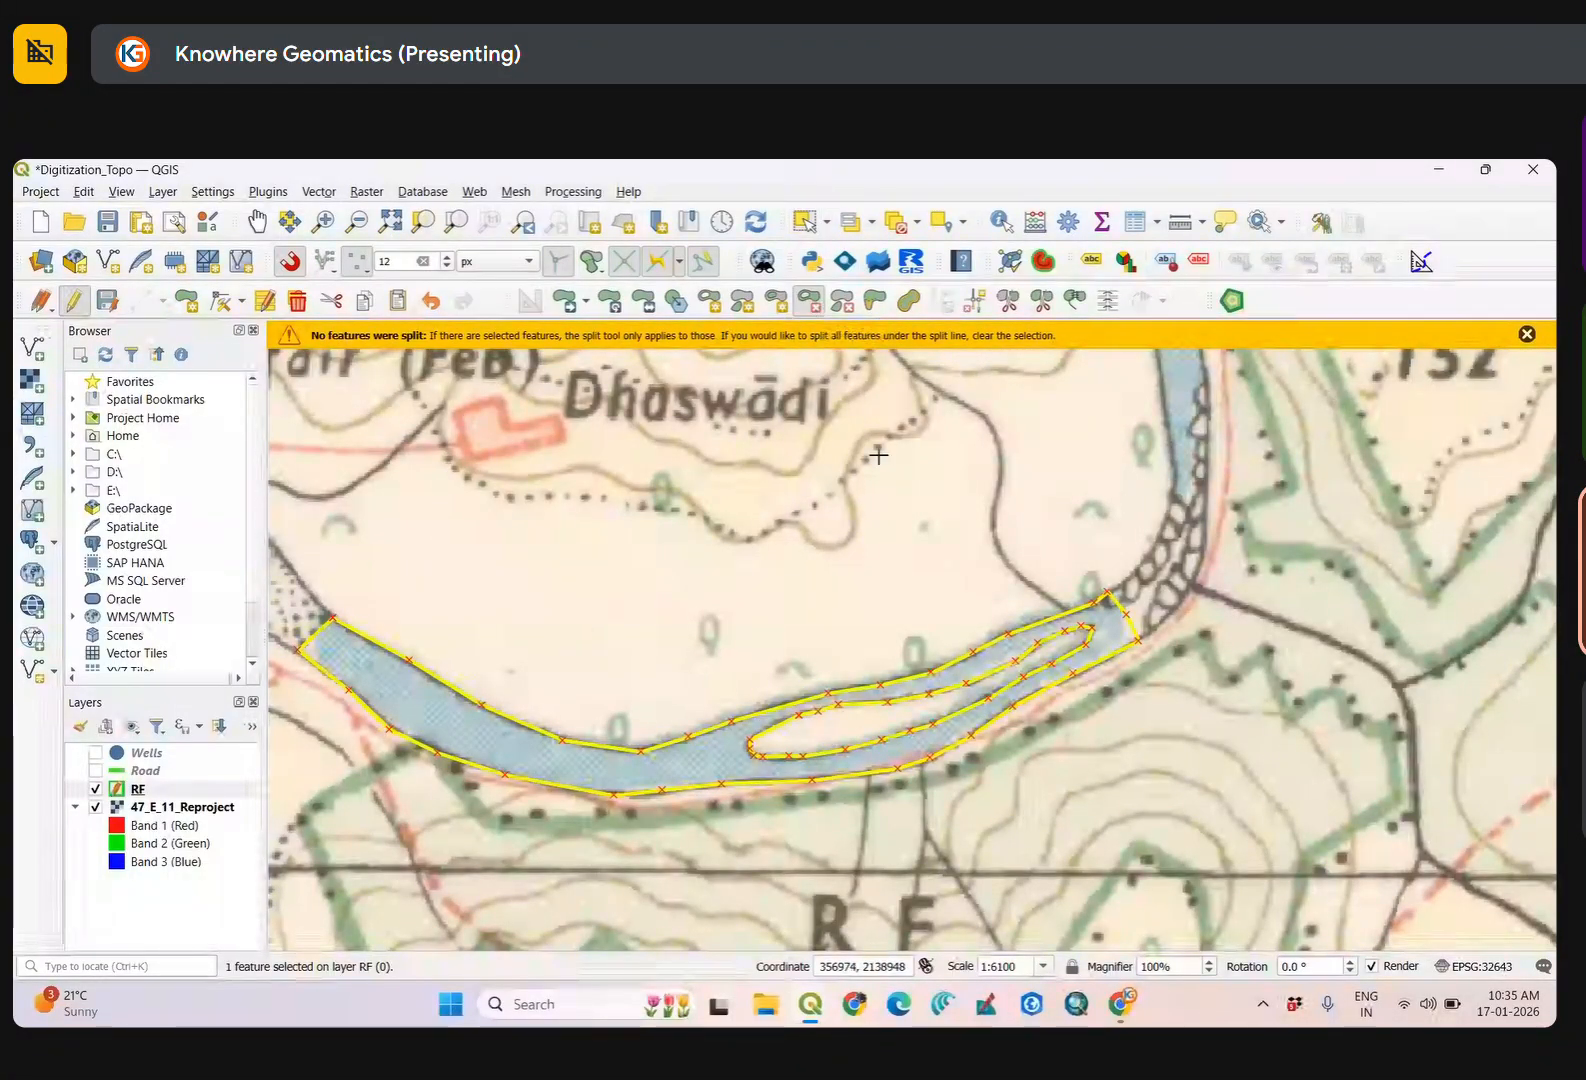
{"action": "left_click", "coordinate": [846, 727]}
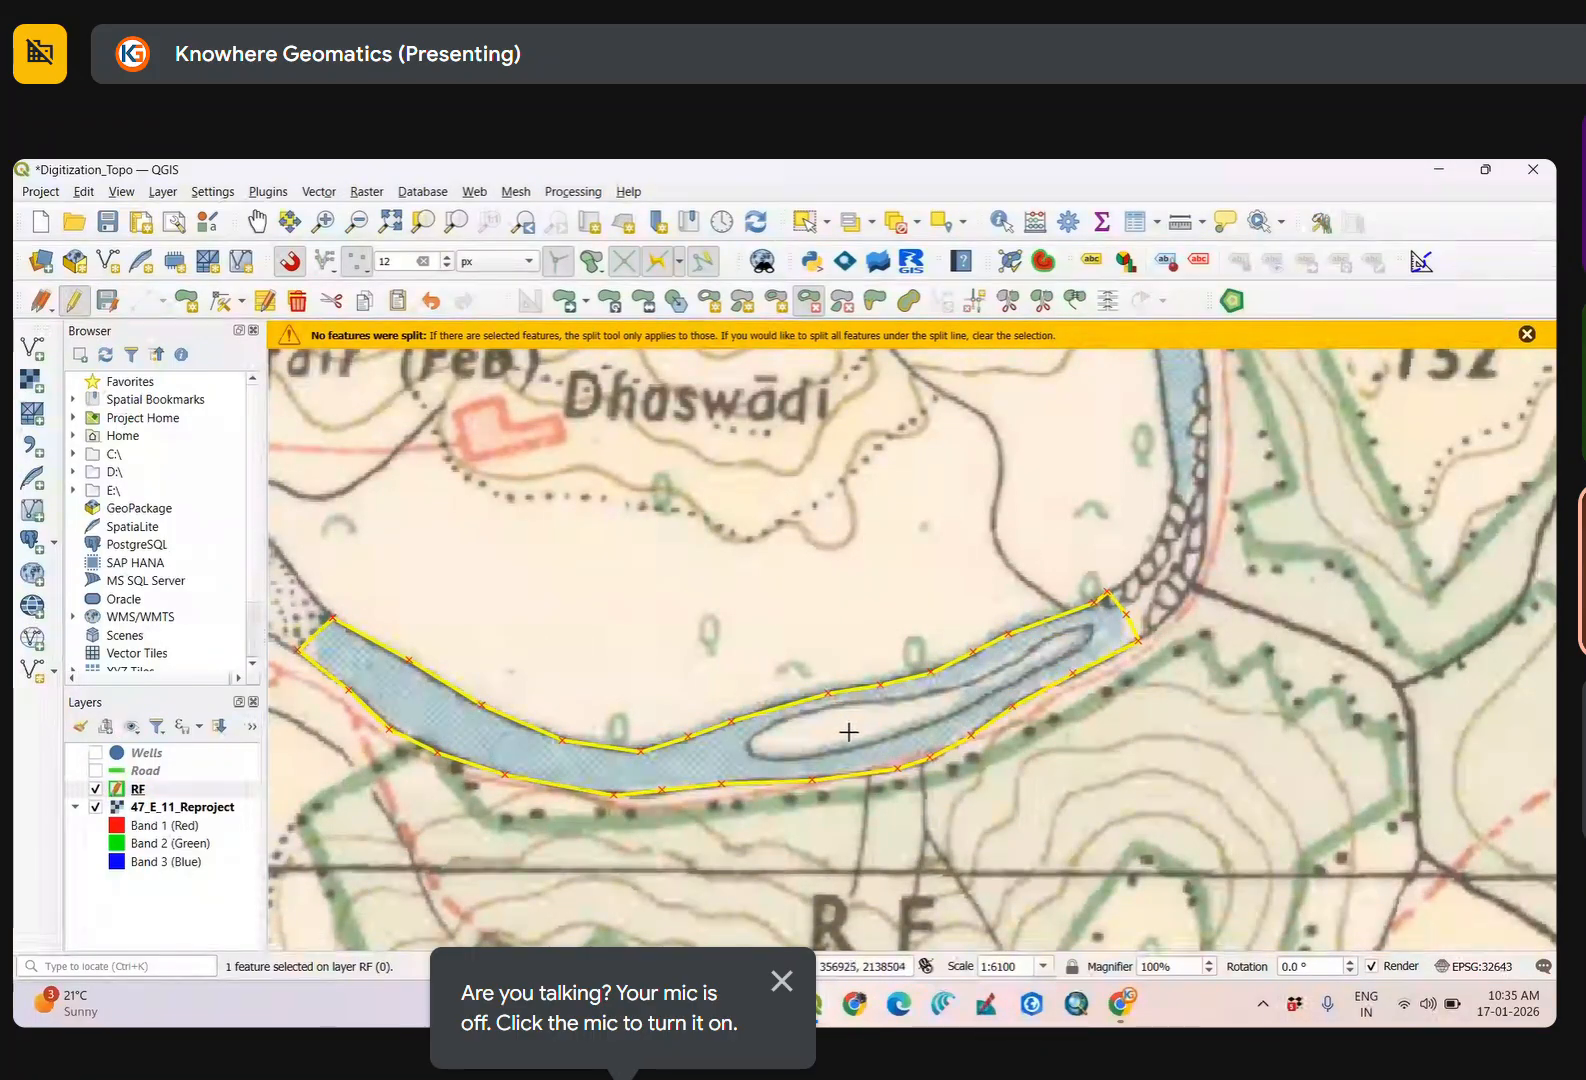
{"action": "left_click", "coordinate": [430, 301]}
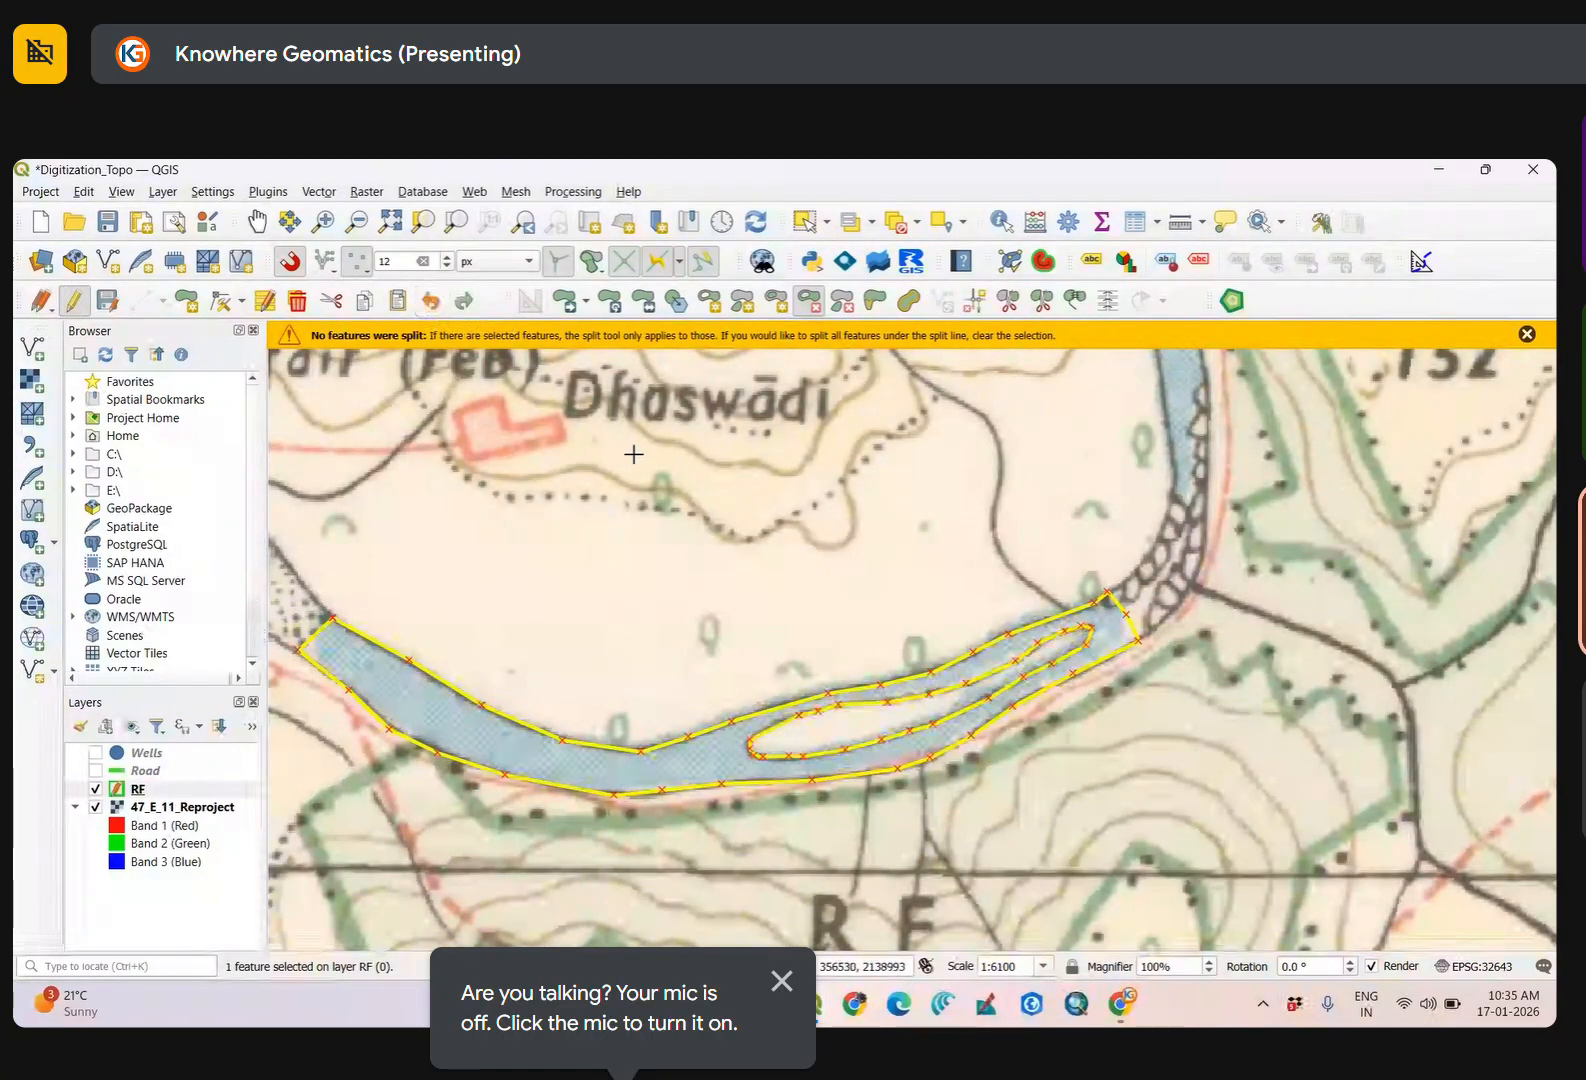
Return to feature selection and clear the selection of the river polygon.
{"action": "left_click", "coordinate": [805, 221]}
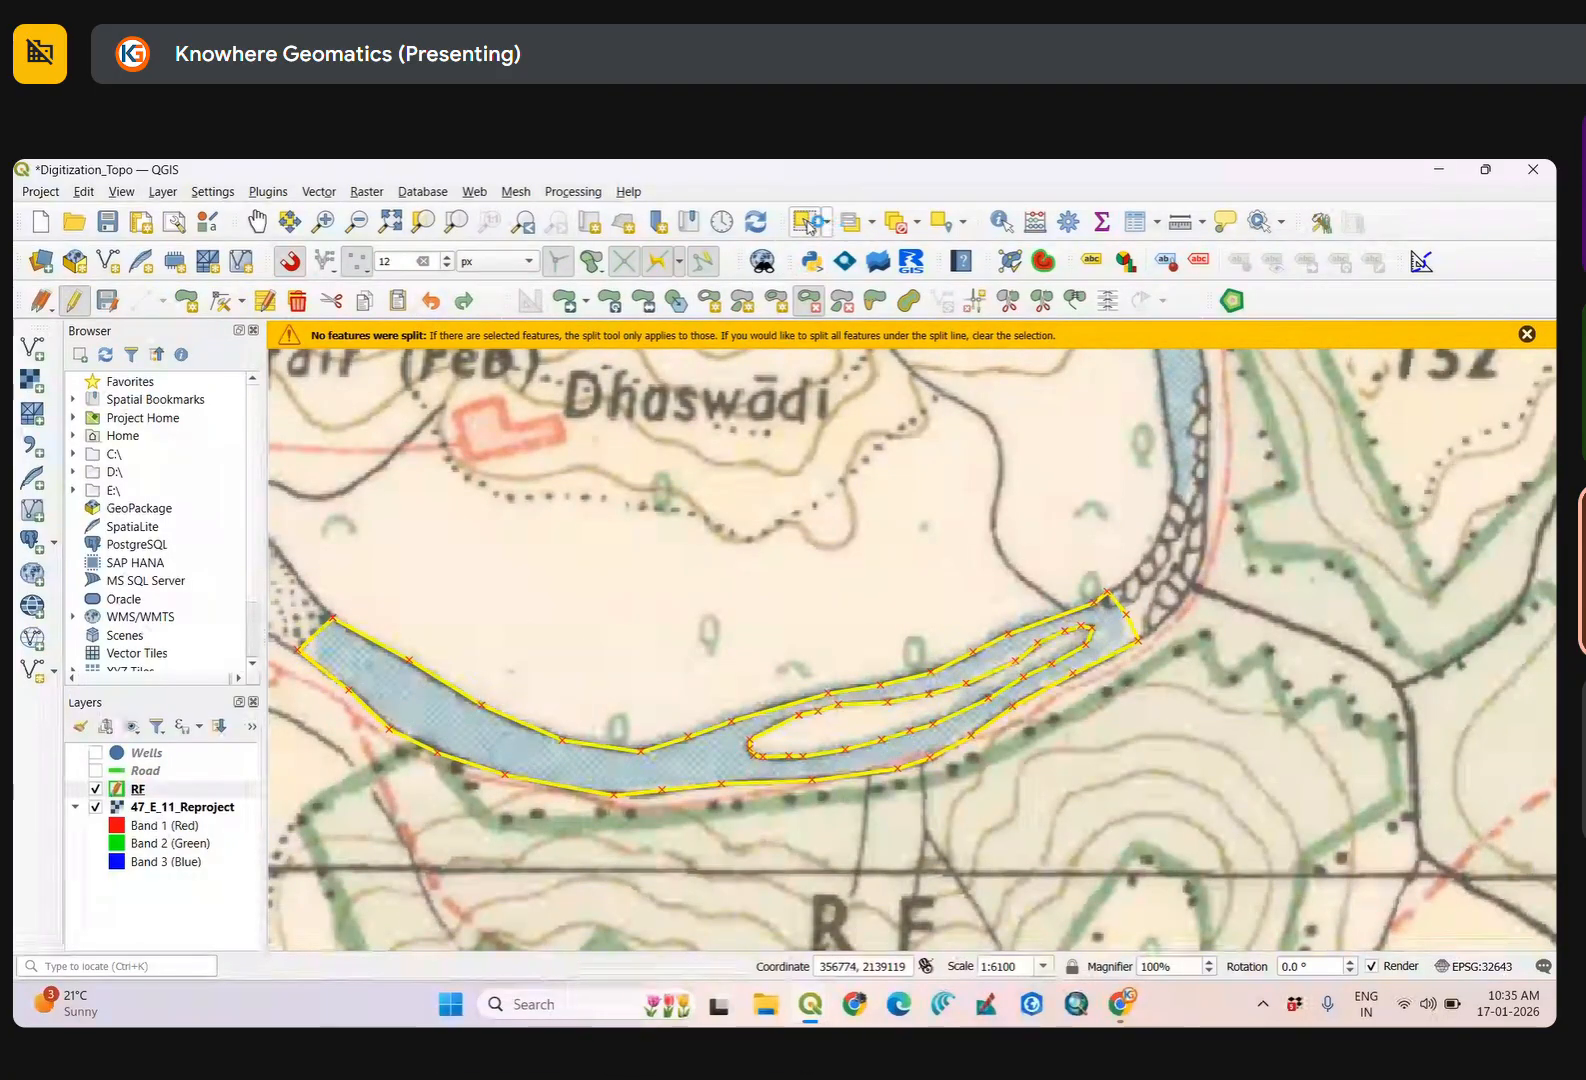
{"action": "left_click", "coordinate": [680, 800]}
{"action": "left_click", "coordinate": [688, 782]}
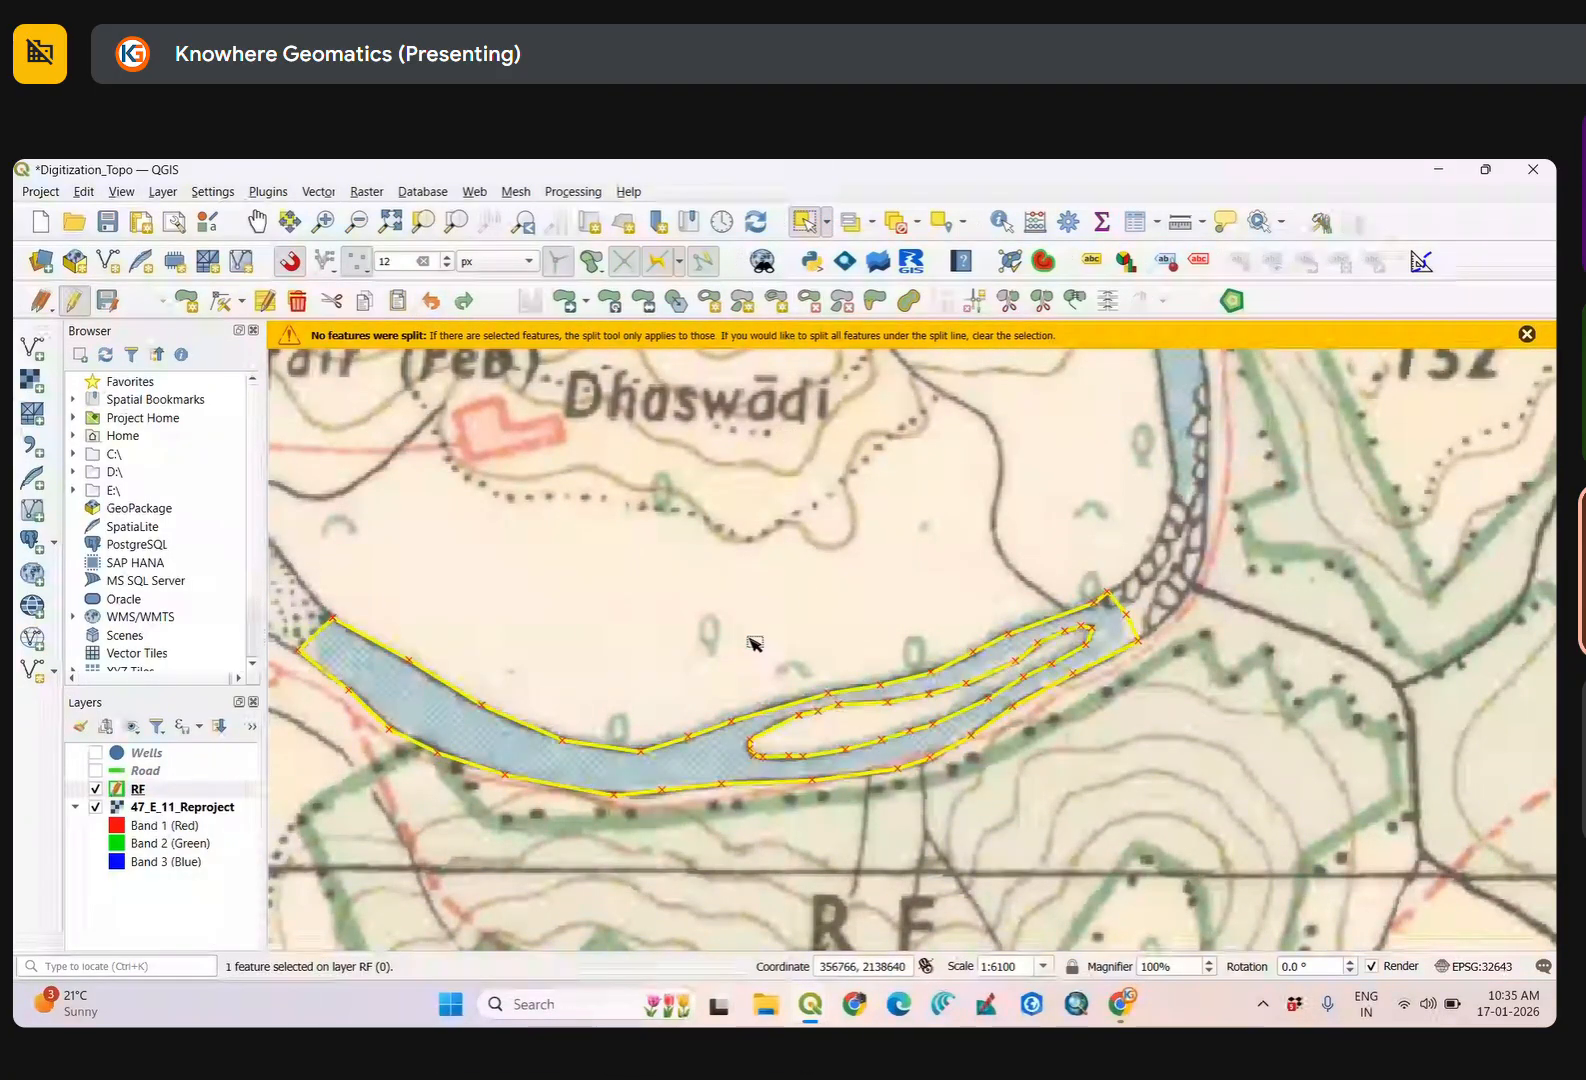
{"action": "left_click", "coordinate": [770, 610]}
{"action": "scroll", "coordinate": [845, 624], "scroll_direction": "down", "scroll_amount": 1}
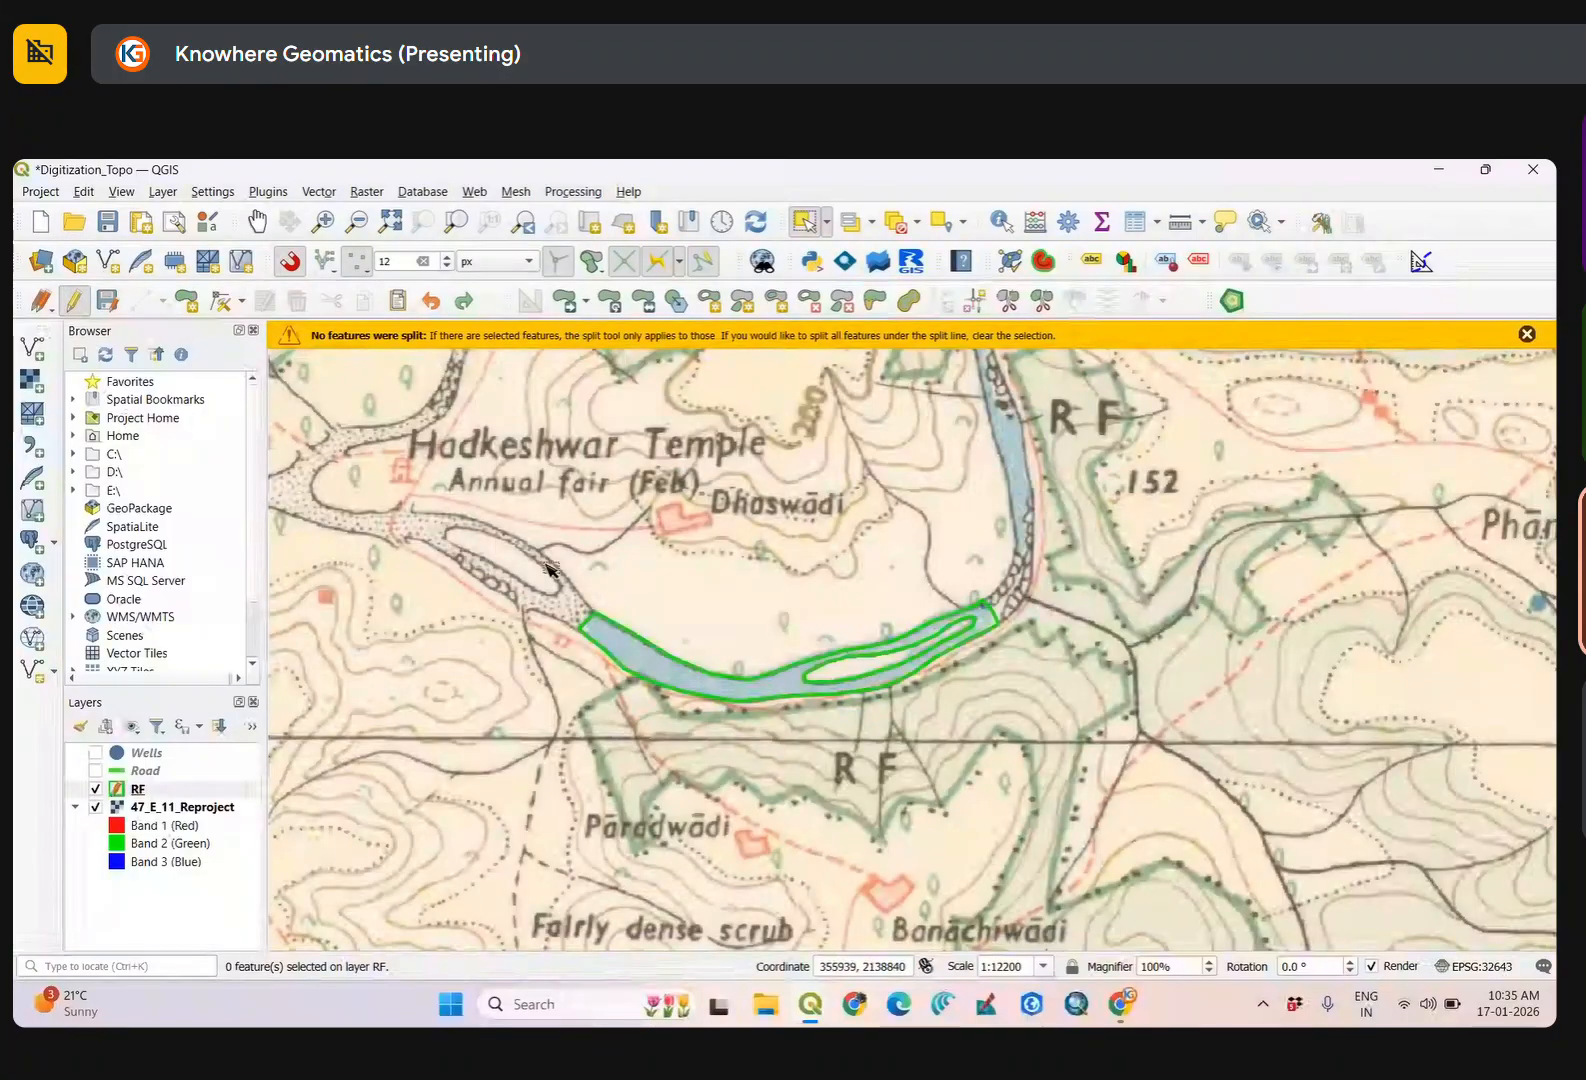
Save the RF layer edits and end the editing session by cancelling current edits for all layers.
{"action": "left_click", "coordinate": [110, 303]}
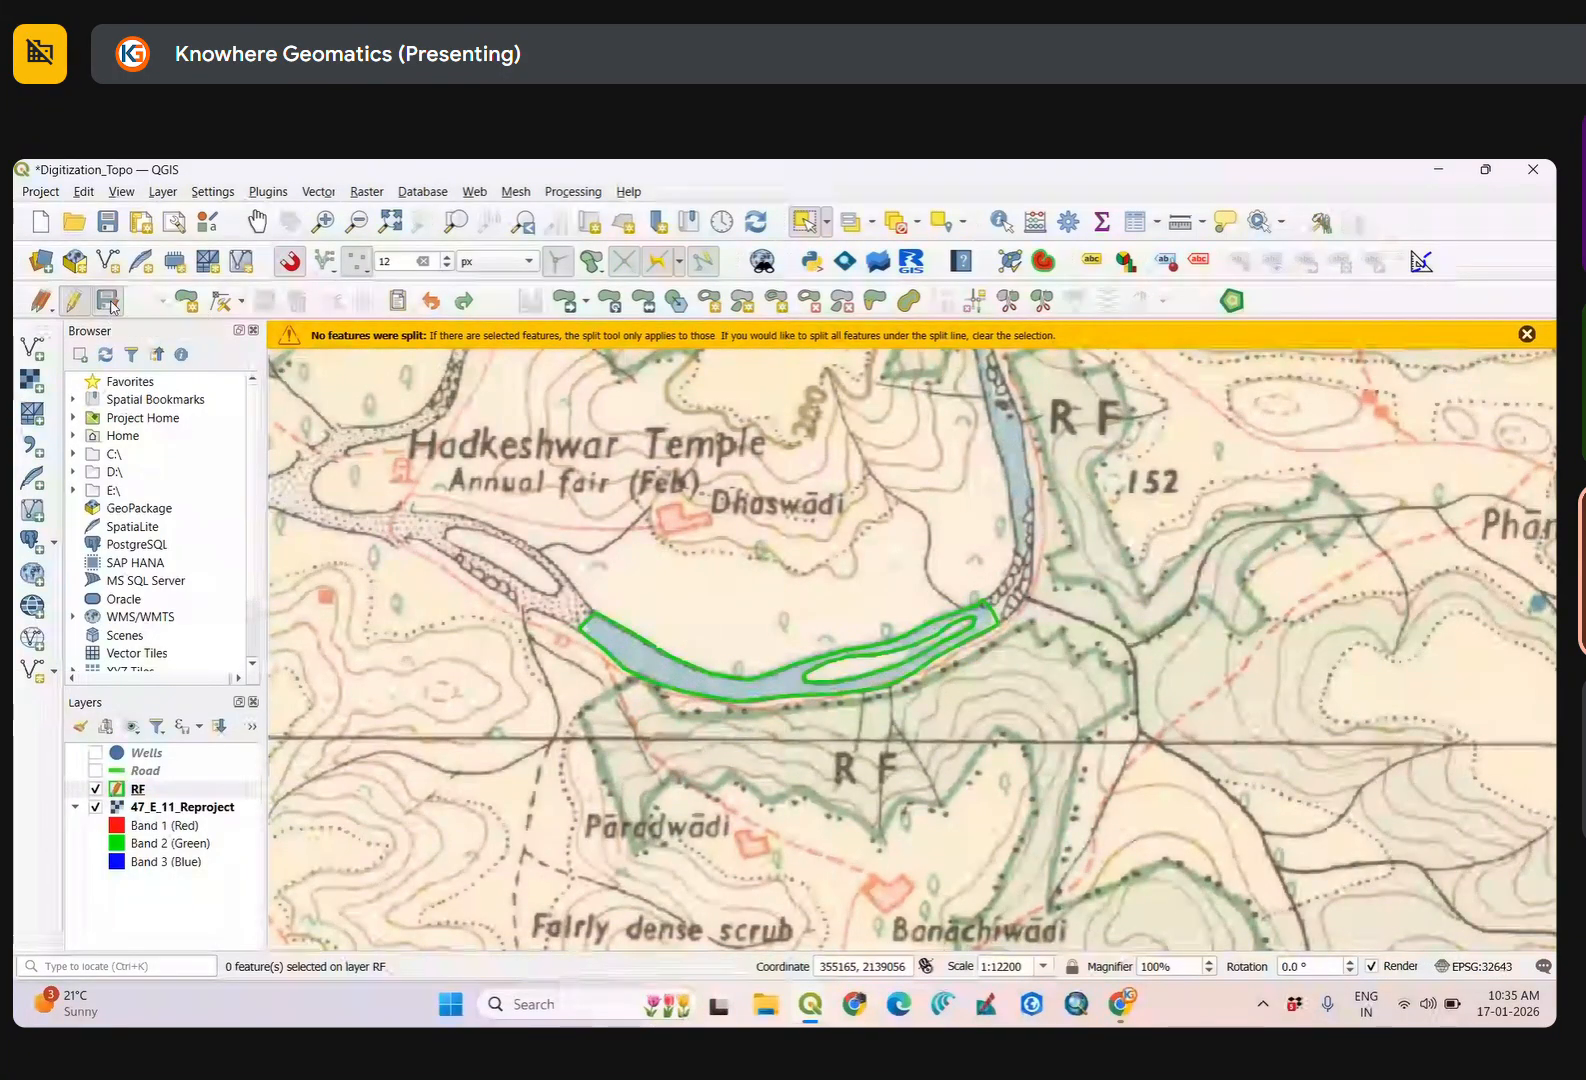
{"action": "left_click", "coordinate": [40, 300]}
{"action": "left_click", "coordinate": [122, 452]}
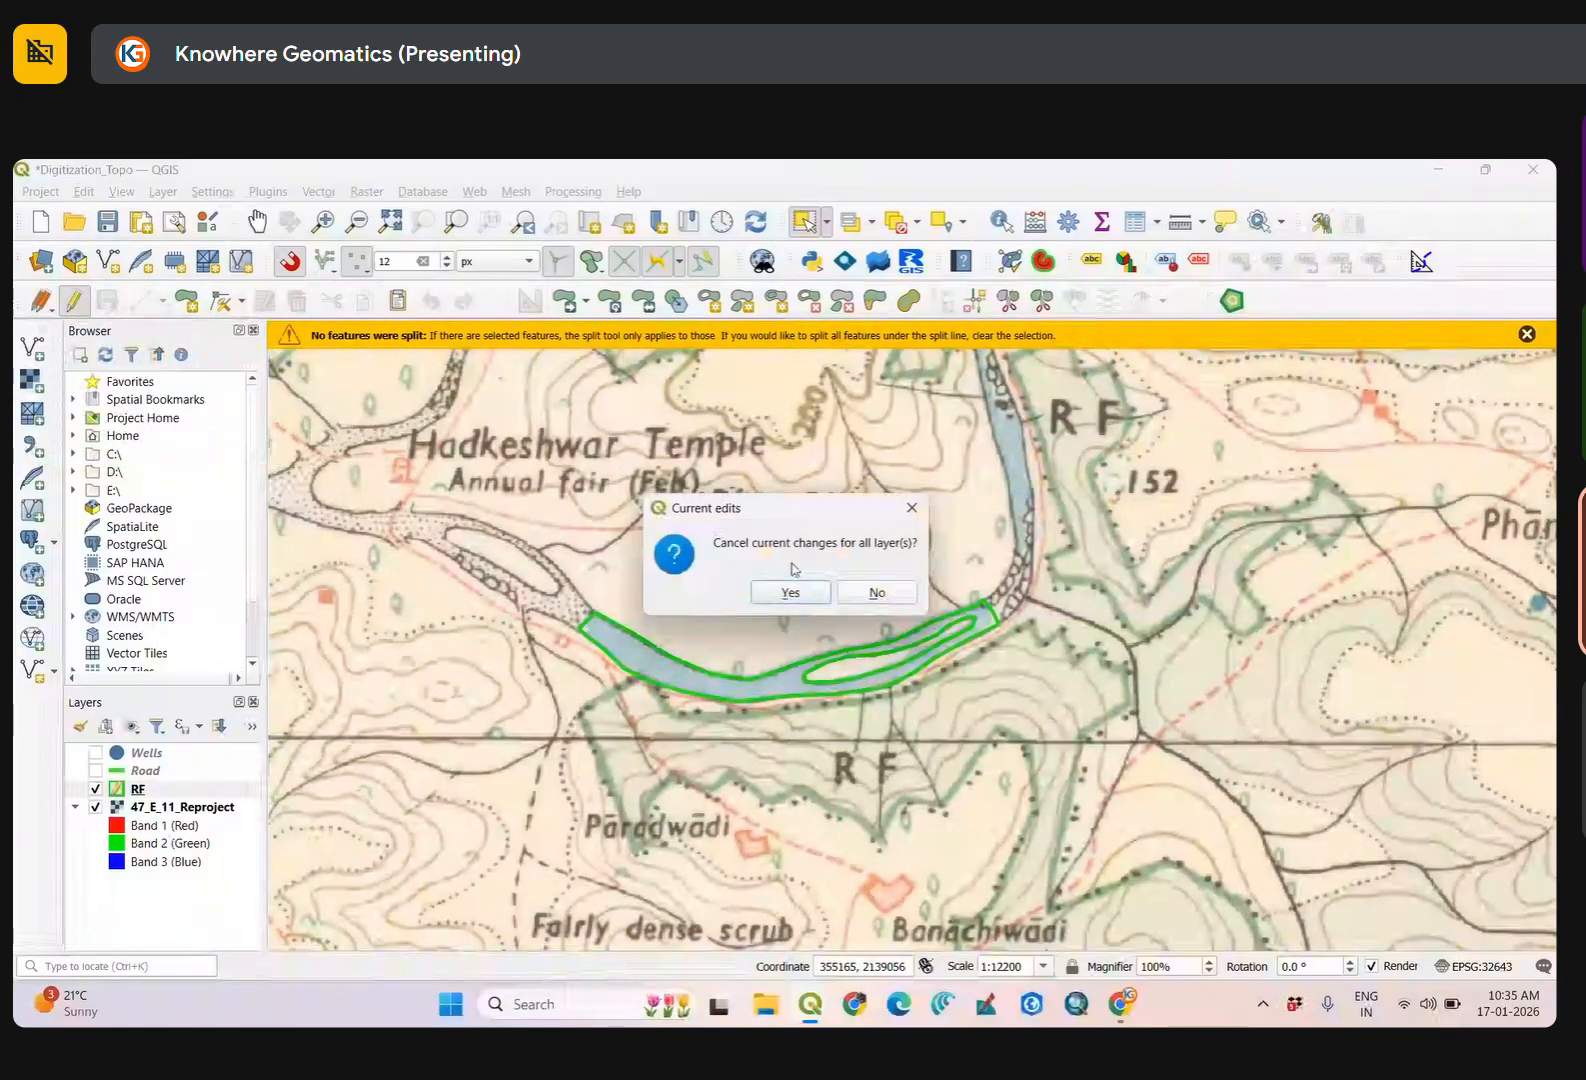
{"action": "left_click", "coordinate": [800, 598]}
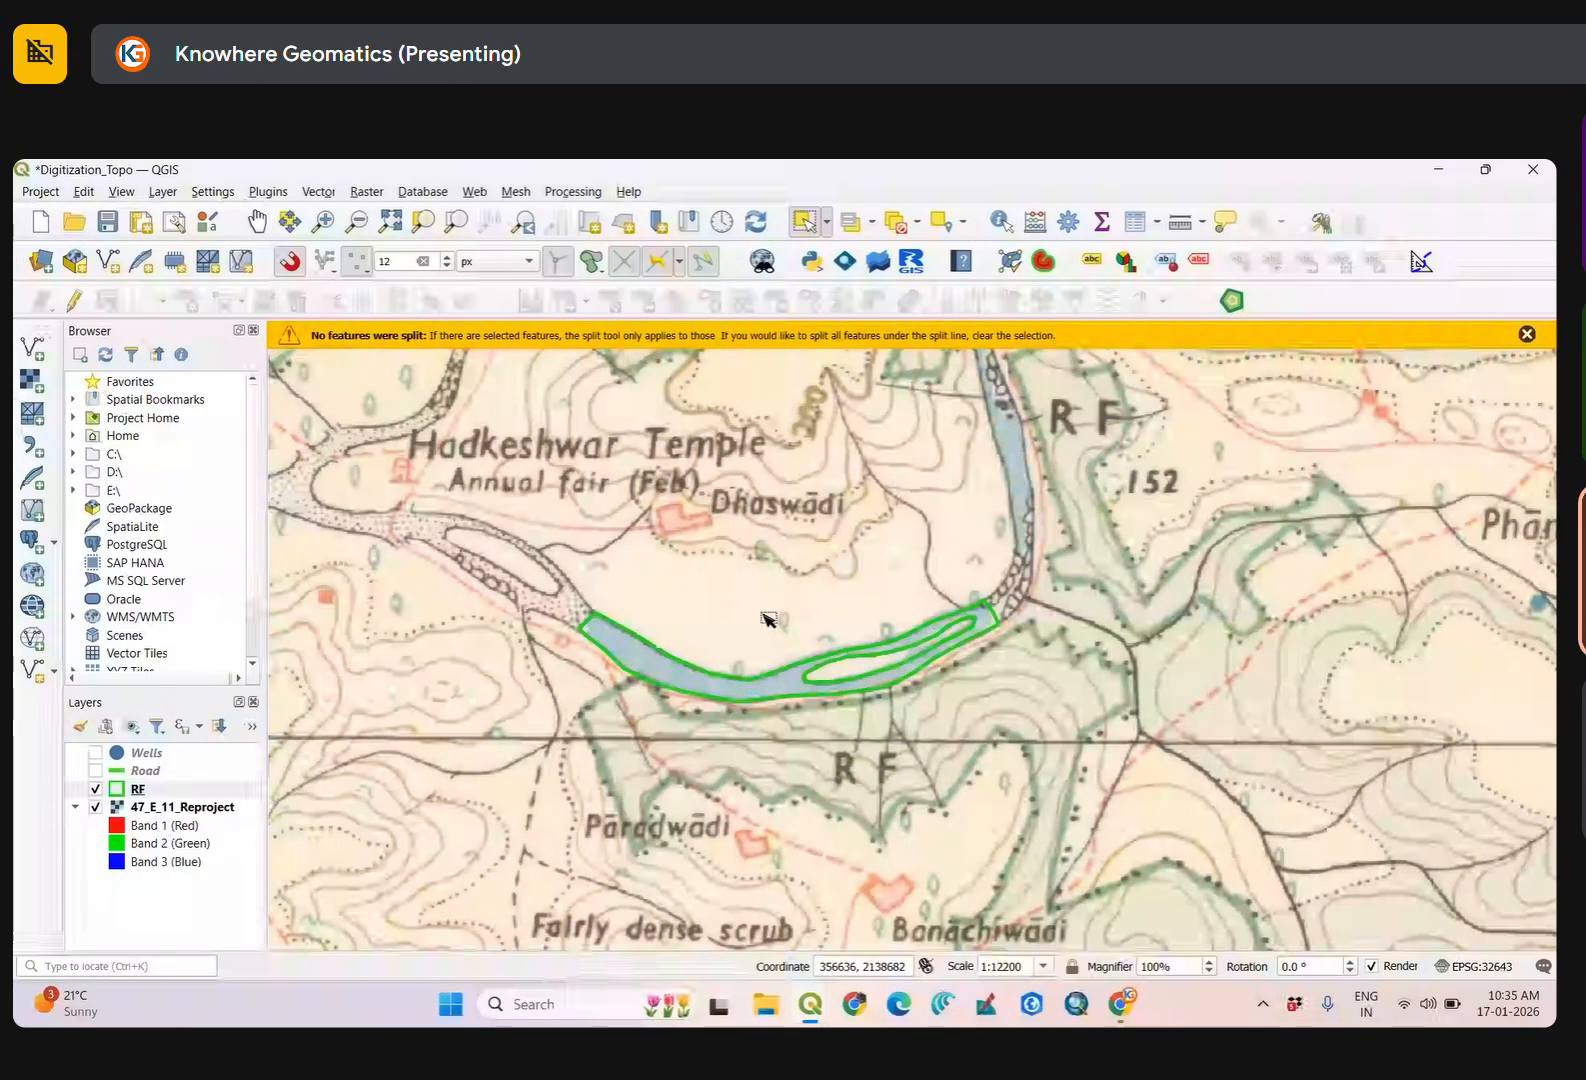
Review the digitized RF polygons on the toposheet and dismiss the split warning message.
{"action": "scroll", "coordinate": [765, 620], "scroll_direction": "down", "scroll_amount": 2}
{"action": "left_click_drag", "start_coordinate": [838, 680], "coordinate": [957, 692]}
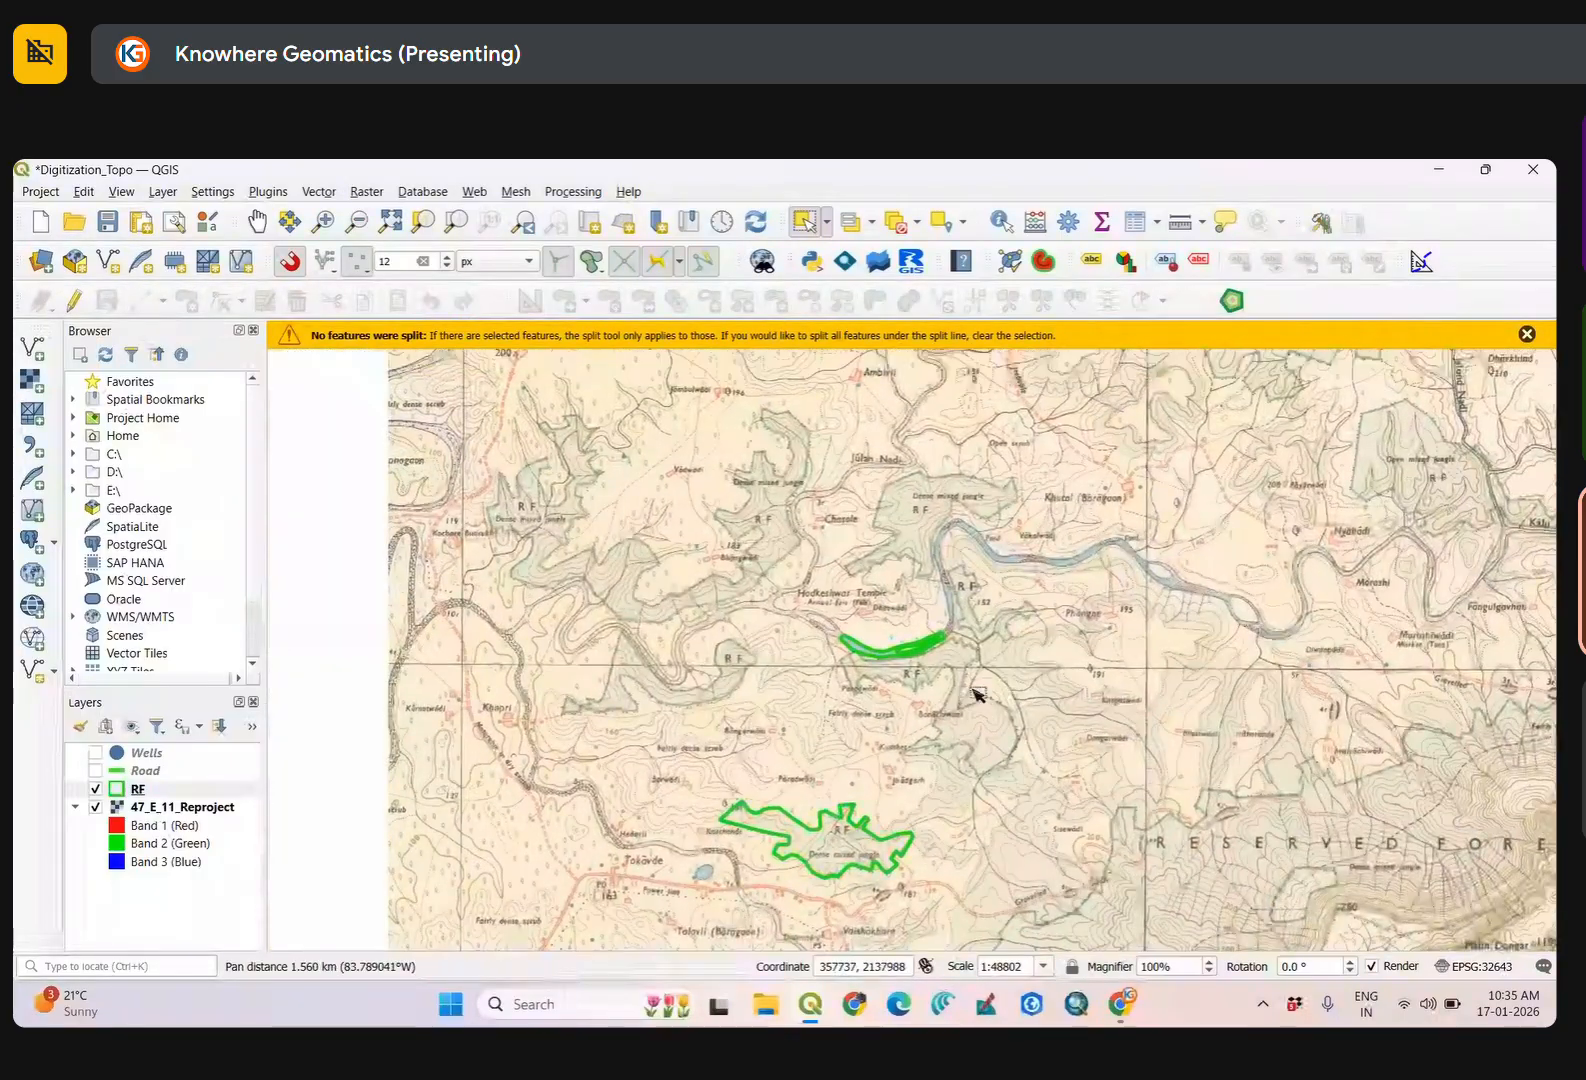
{"action": "scroll", "coordinate": [903, 662], "scroll_direction": "up", "scroll_amount": 2}
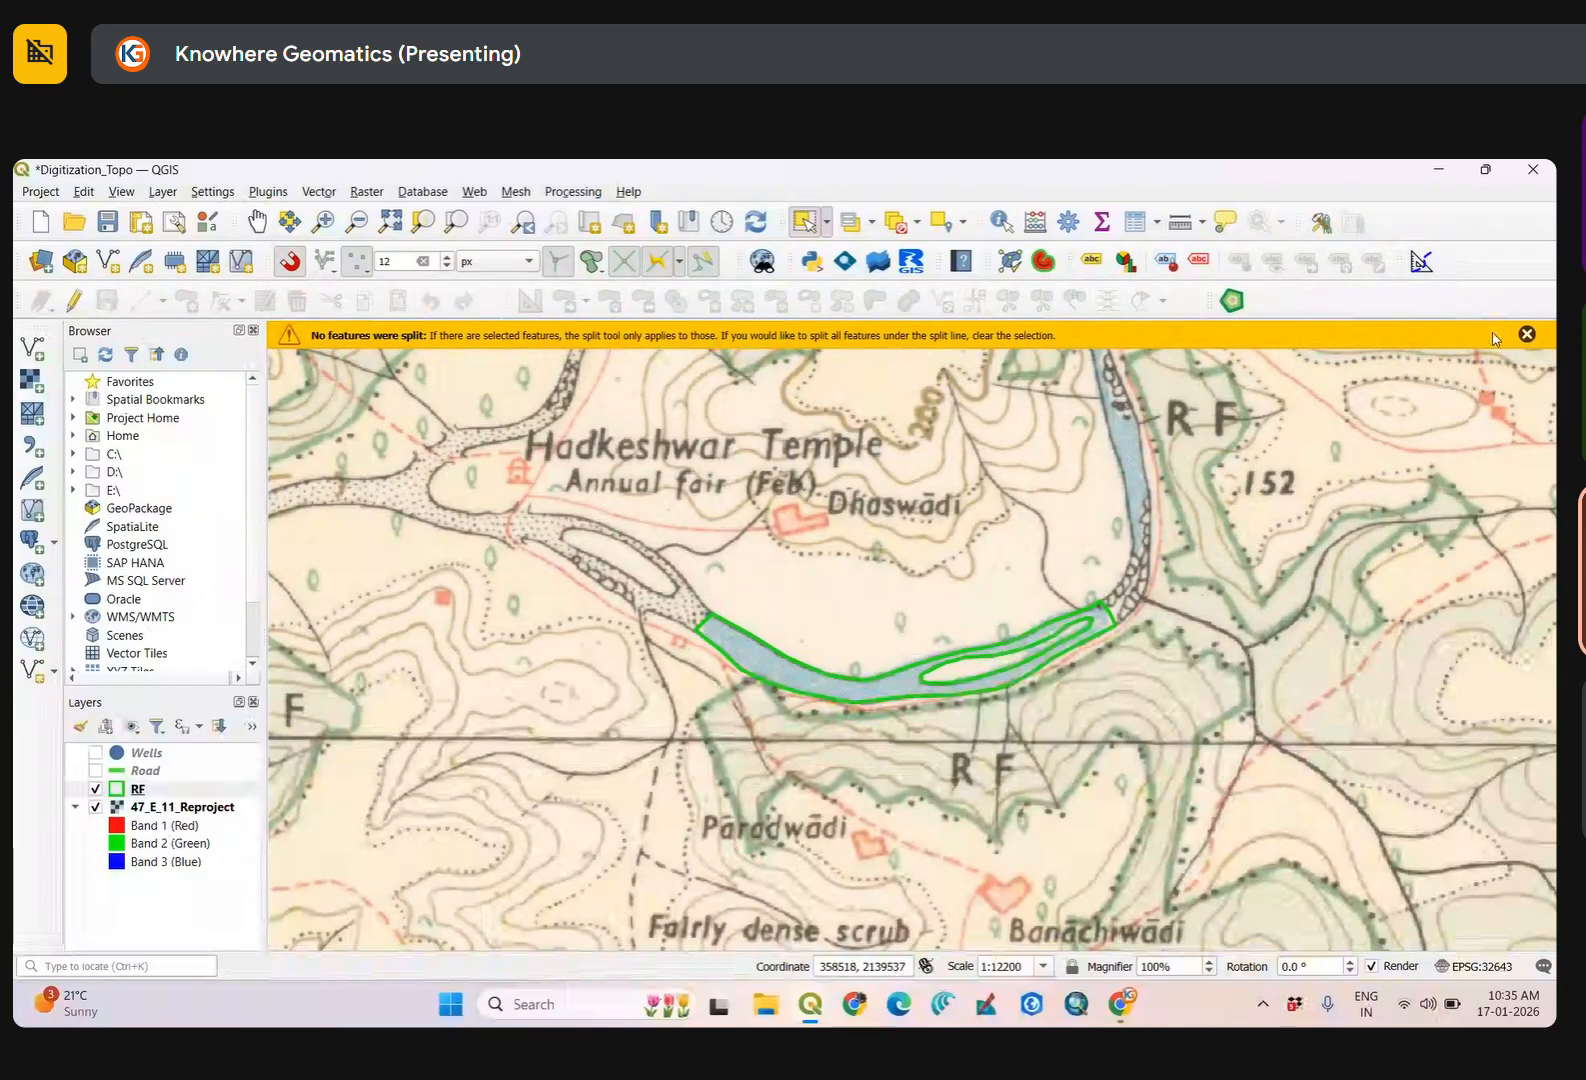
{"action": "left_click", "coordinate": [1527, 335]}
{"action": "scroll", "coordinate": [790, 735], "scroll_direction": "down", "scroll_amount": 1}
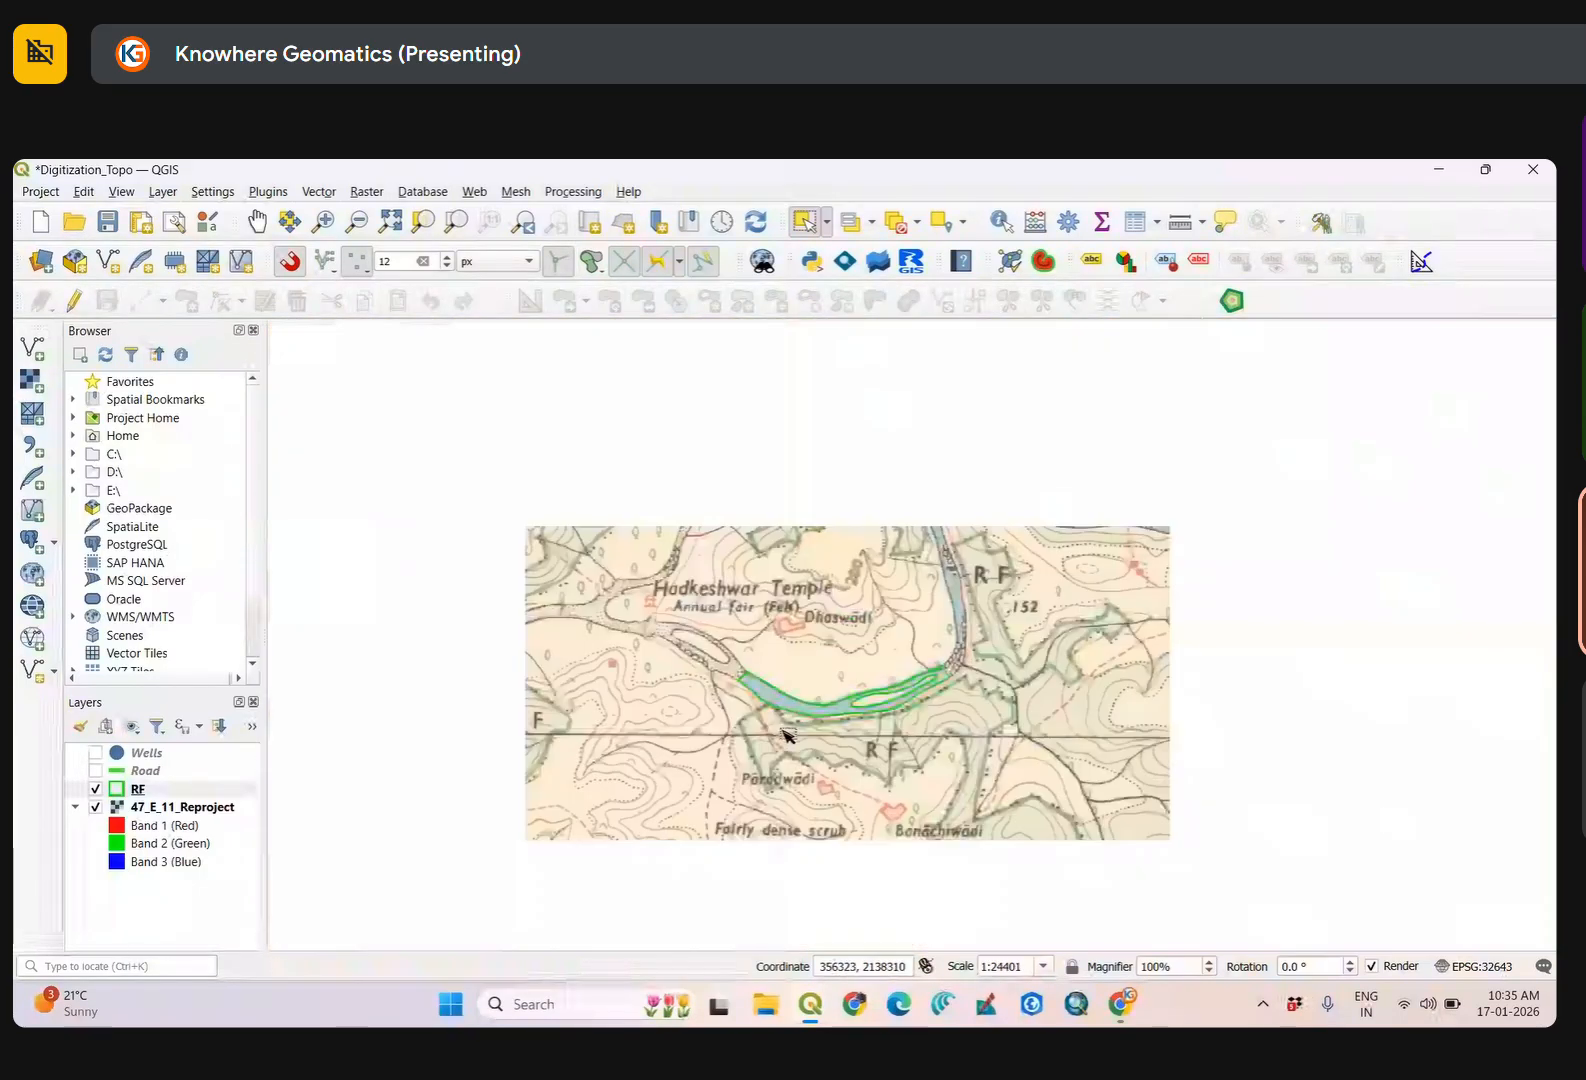
Show the Wells layer, leave RF and Road hidden, and zoom to the extent of the Wells layer.
{"action": "left_click", "coordinate": [95, 789]}
{"action": "left_click", "coordinate": [95, 752]}
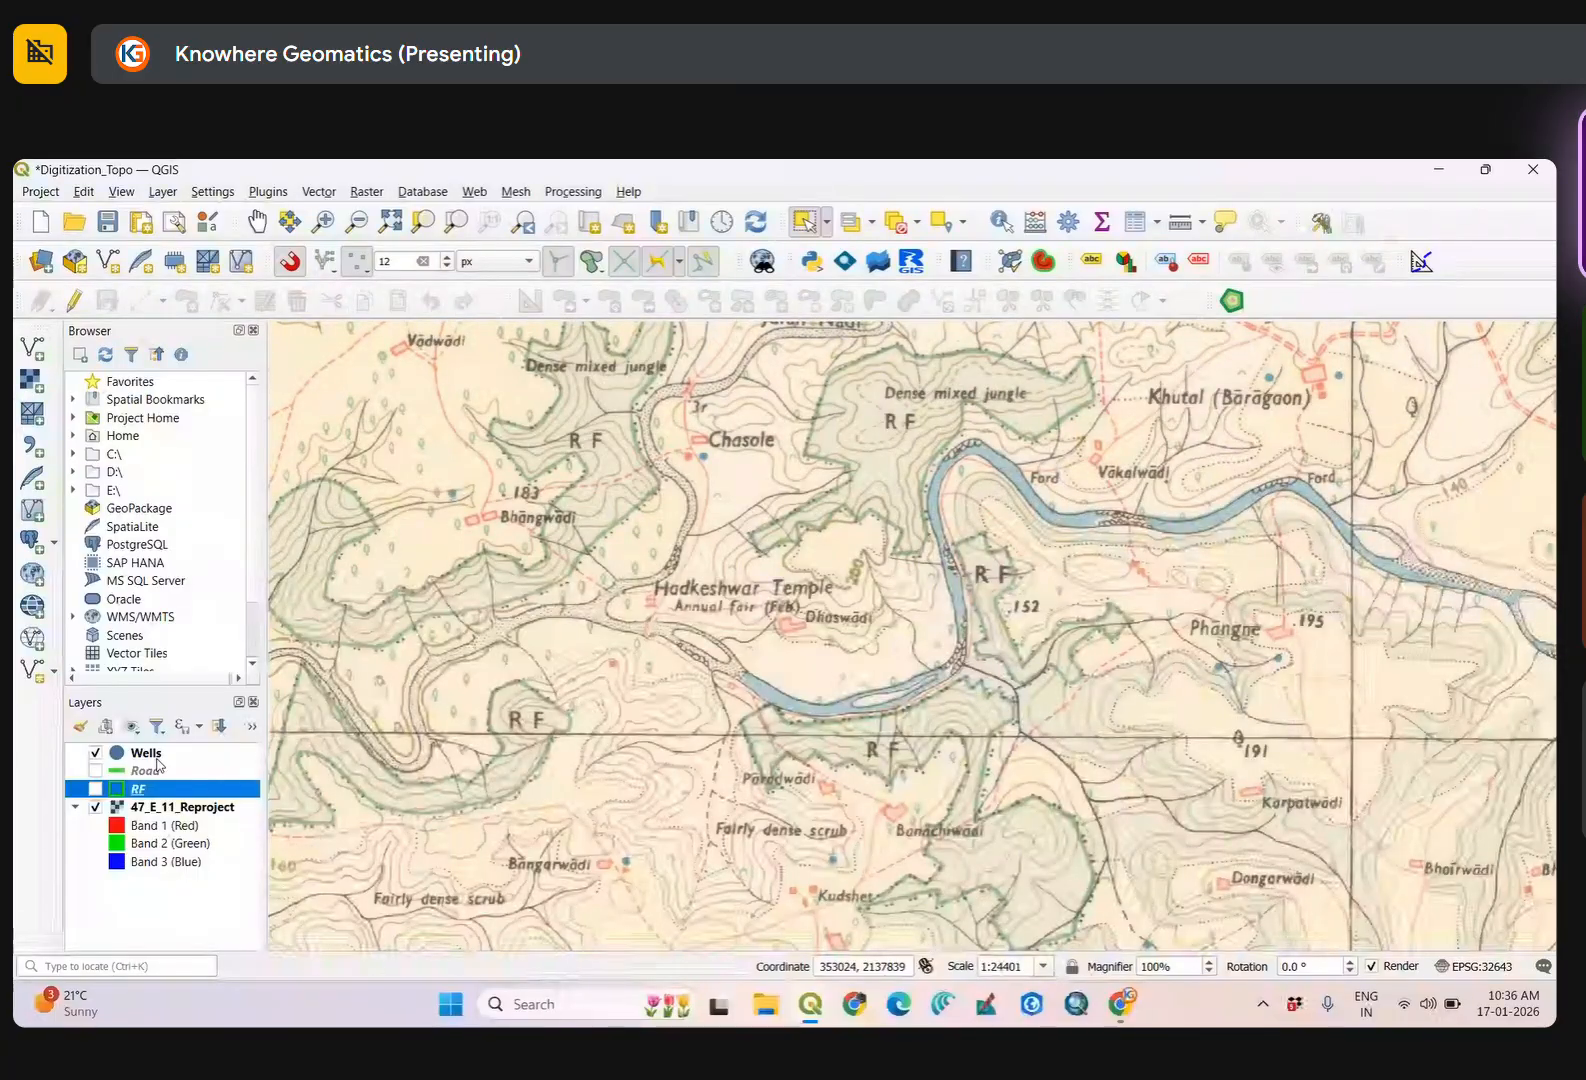
{"action": "left_click", "coordinate": [96, 789]}
{"action": "left_click", "coordinate": [96, 770]}
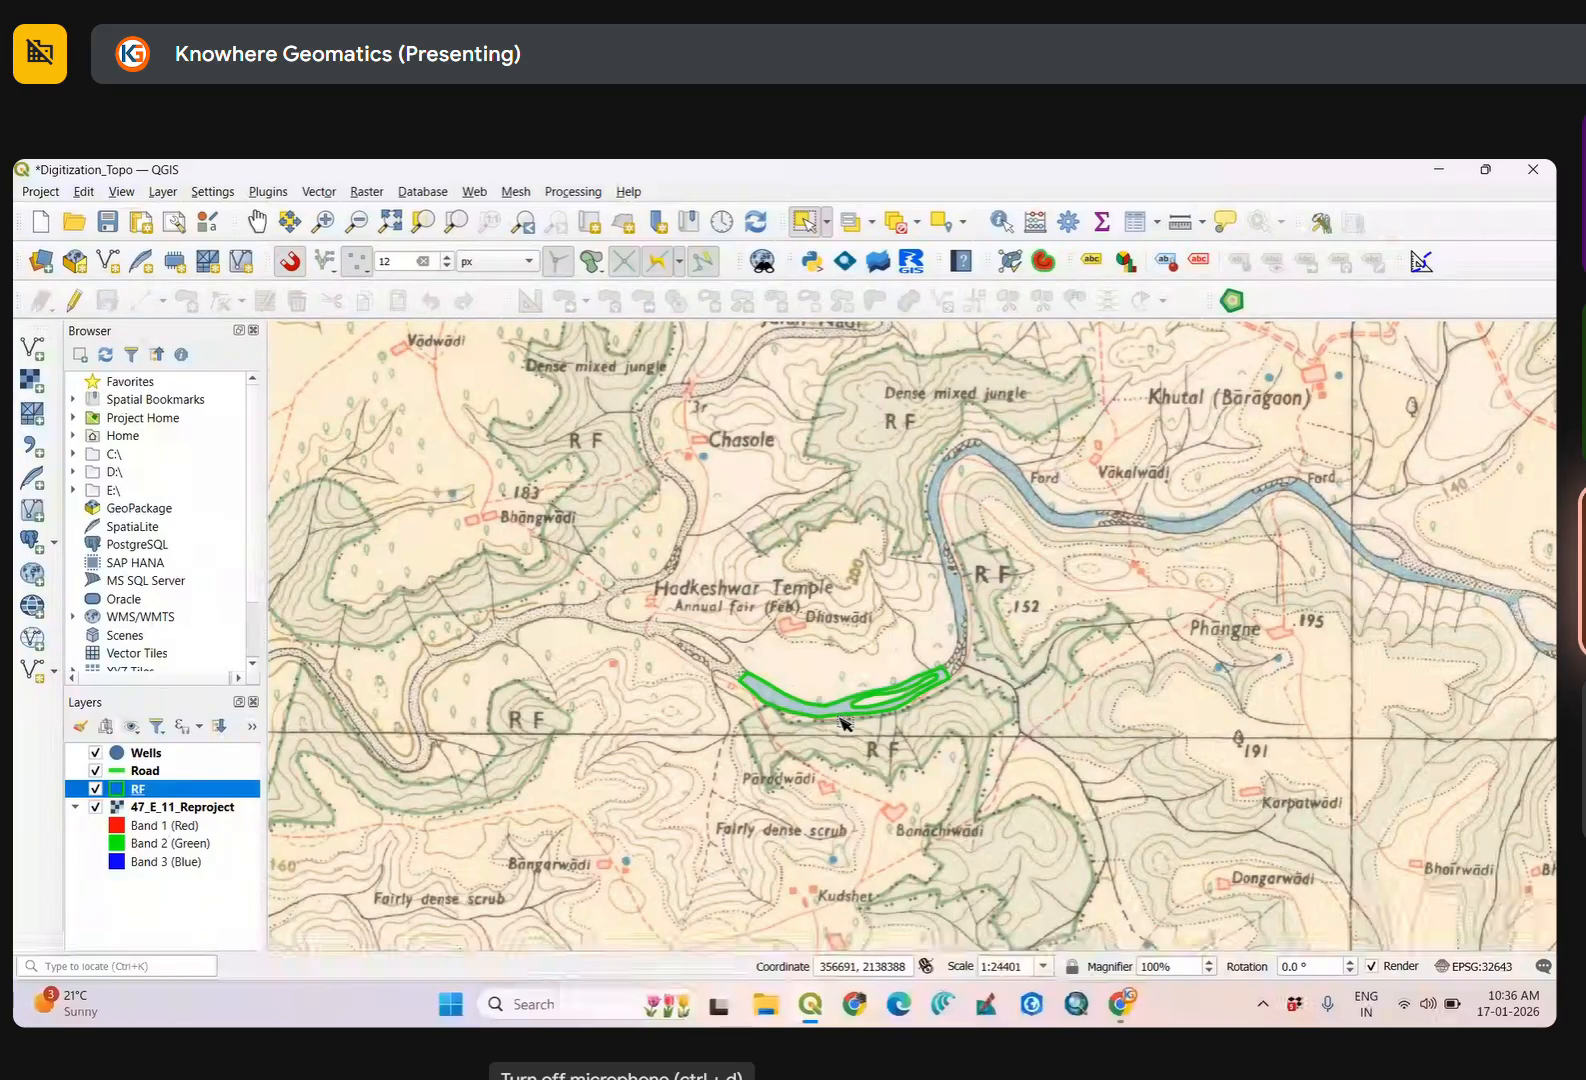
{"action": "left_click", "coordinate": [95, 788]}
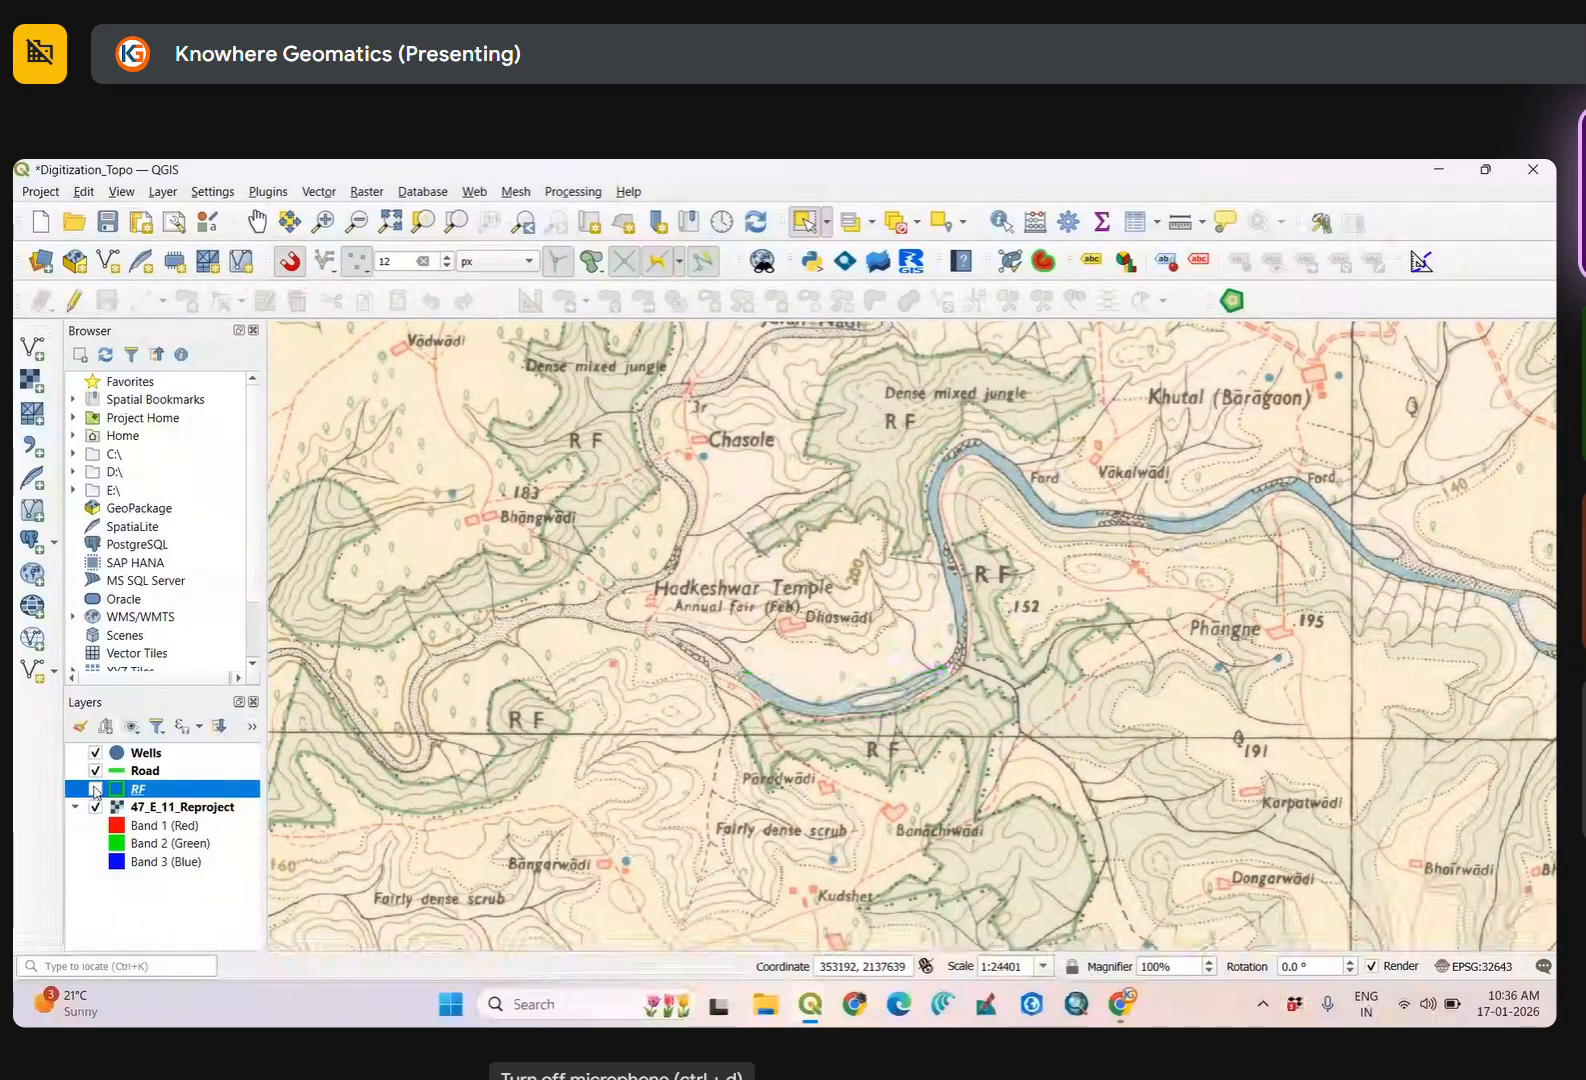
{"action": "left_click", "coordinate": [95, 770]}
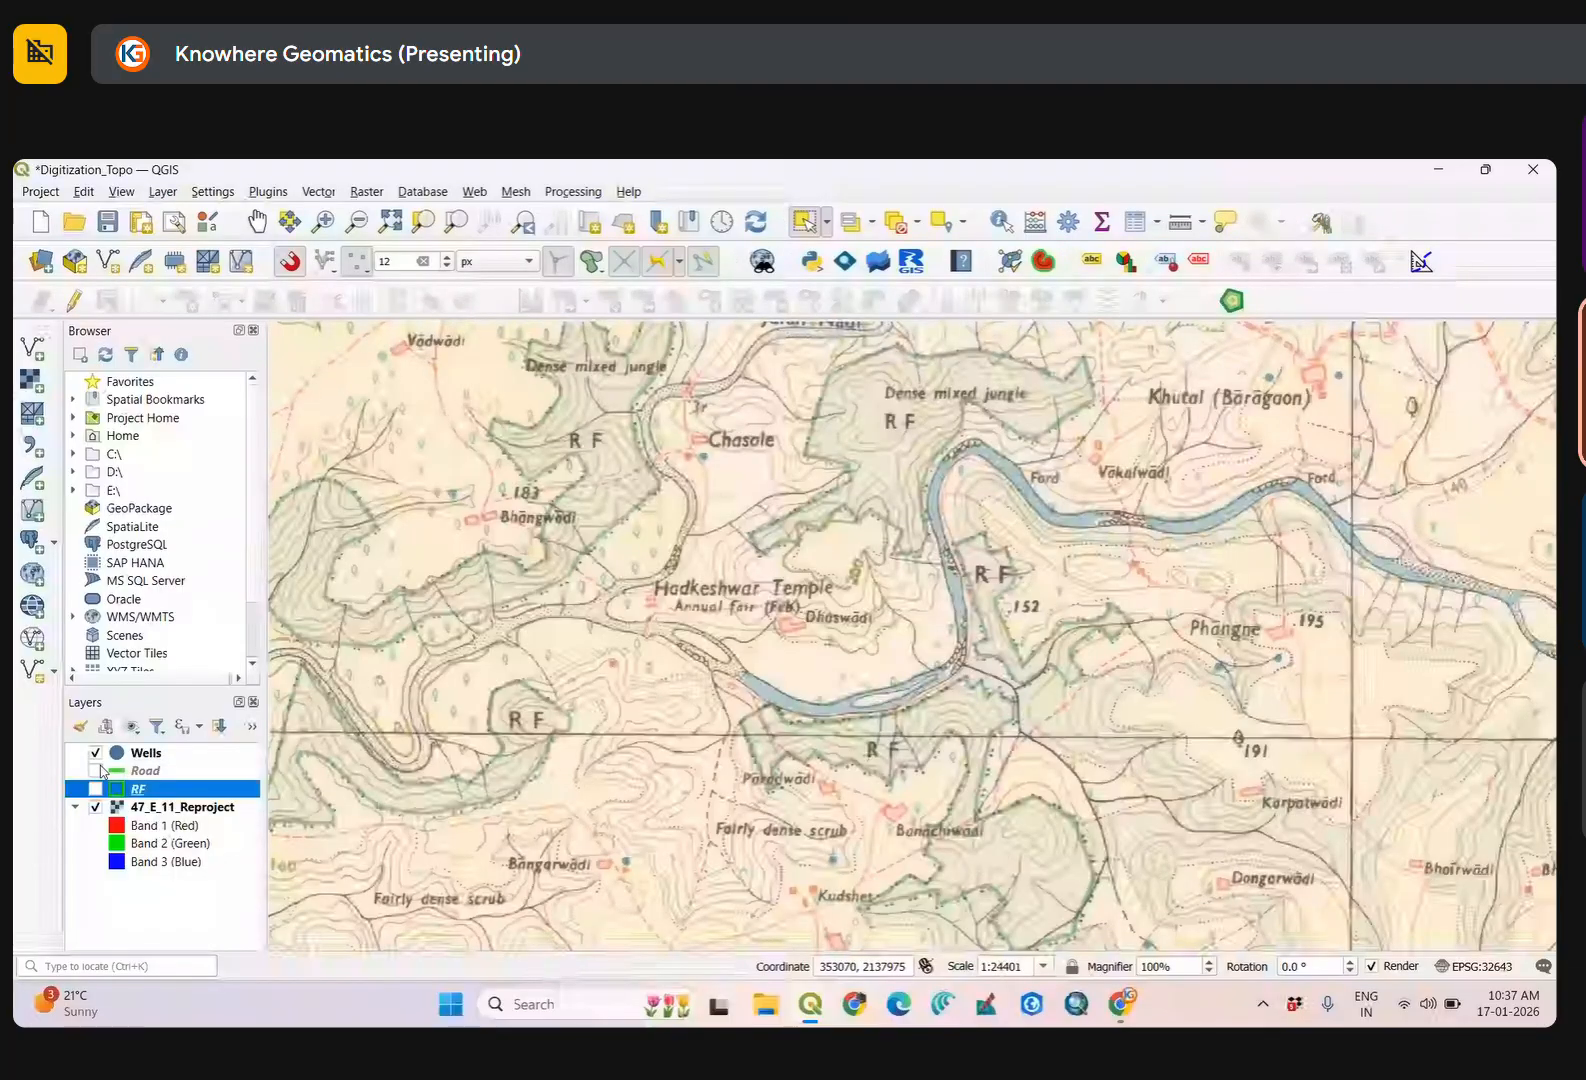
{"action": "right_click", "coordinate": [143, 753]}
{"action": "left_click", "coordinate": [250, 264]}
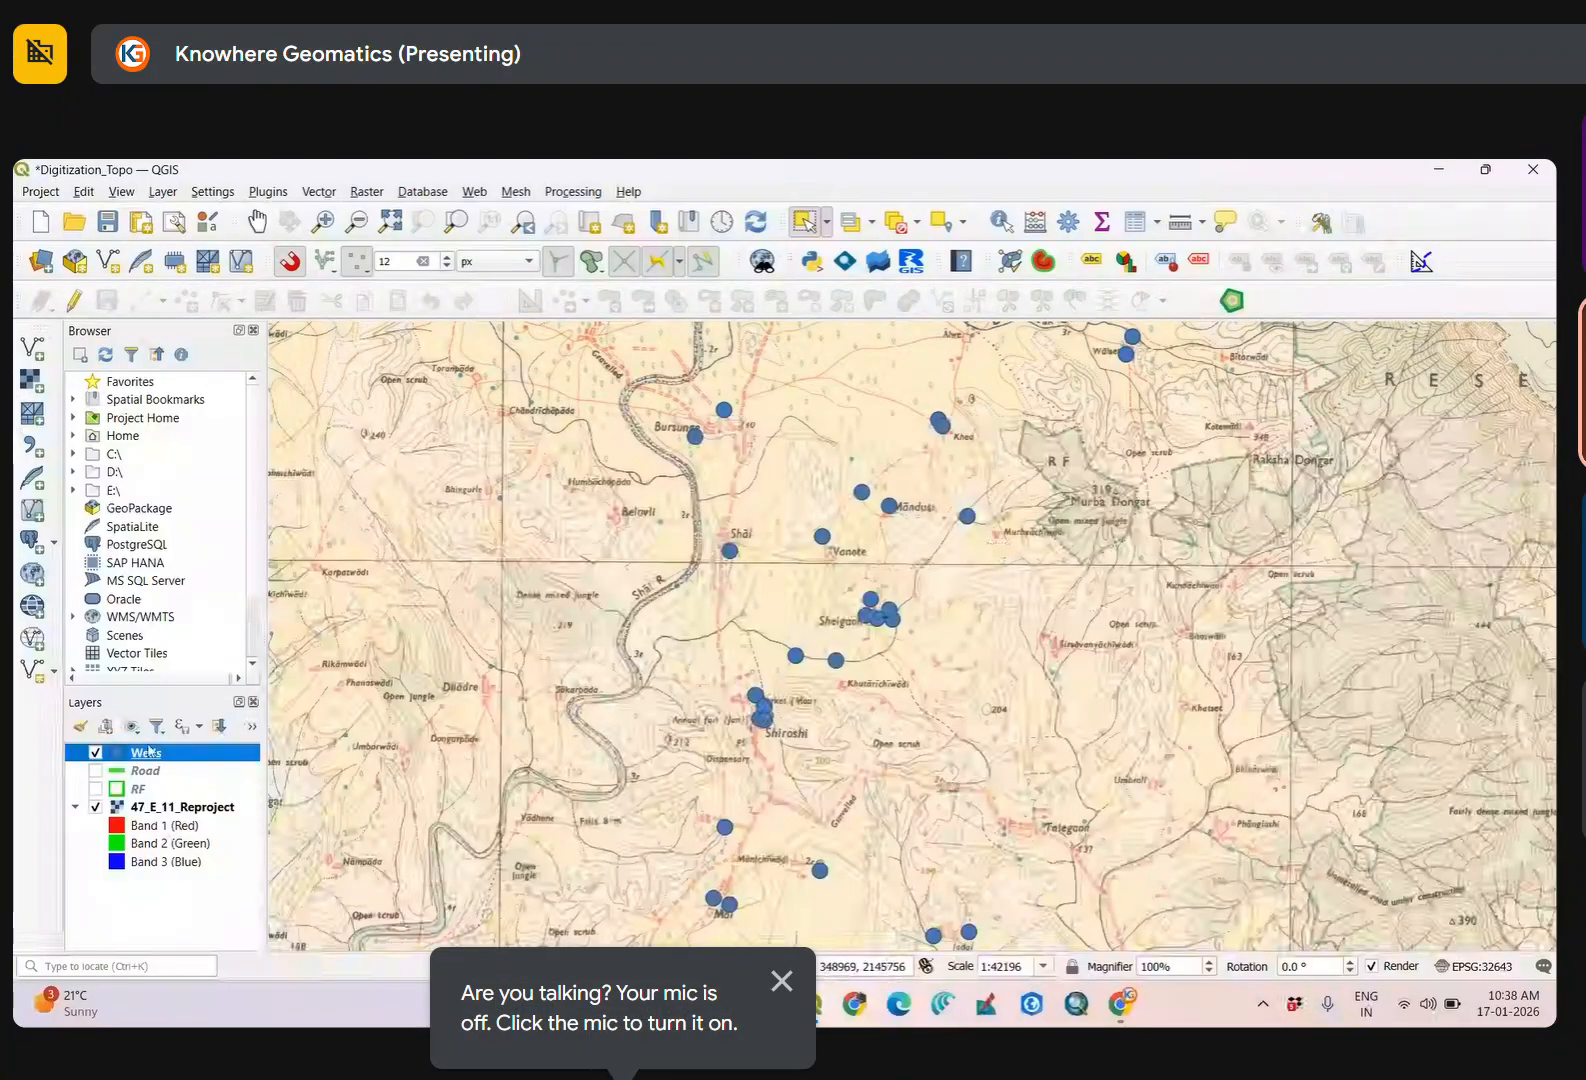
Open the Wells attribute table to examine its id field beside the map, and close the table.
{"action": "right_click", "coordinate": [143, 756]}
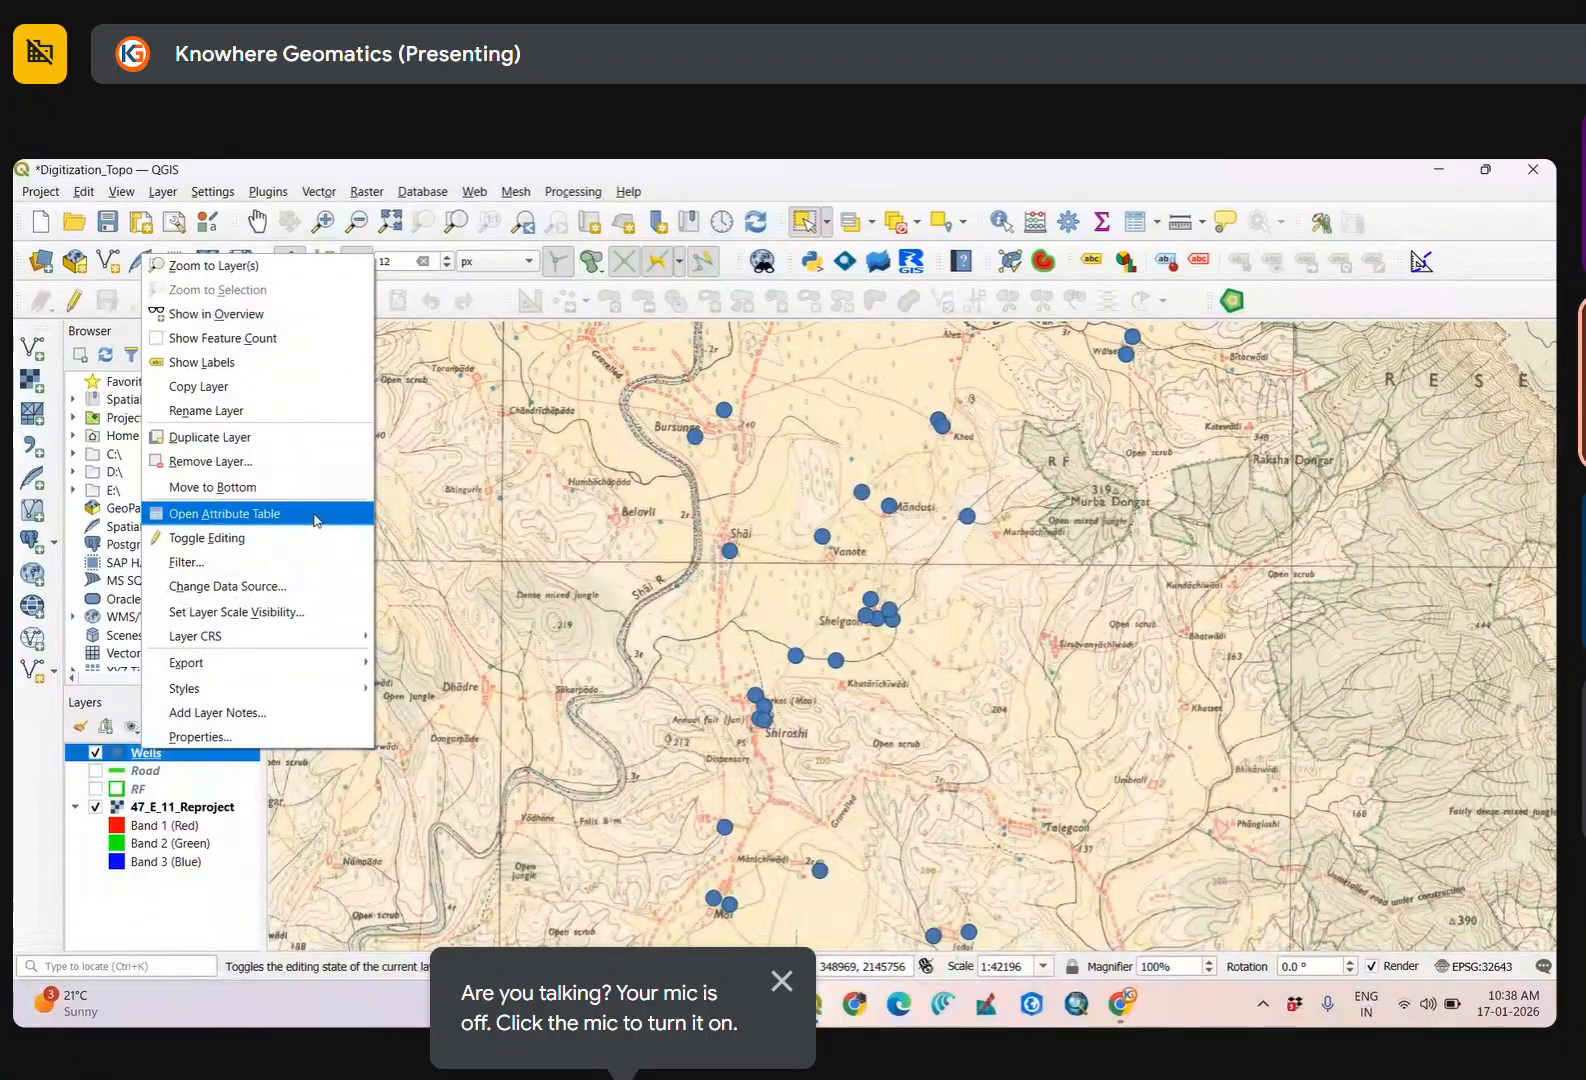
{"action": "left_click", "coordinate": [316, 518]}
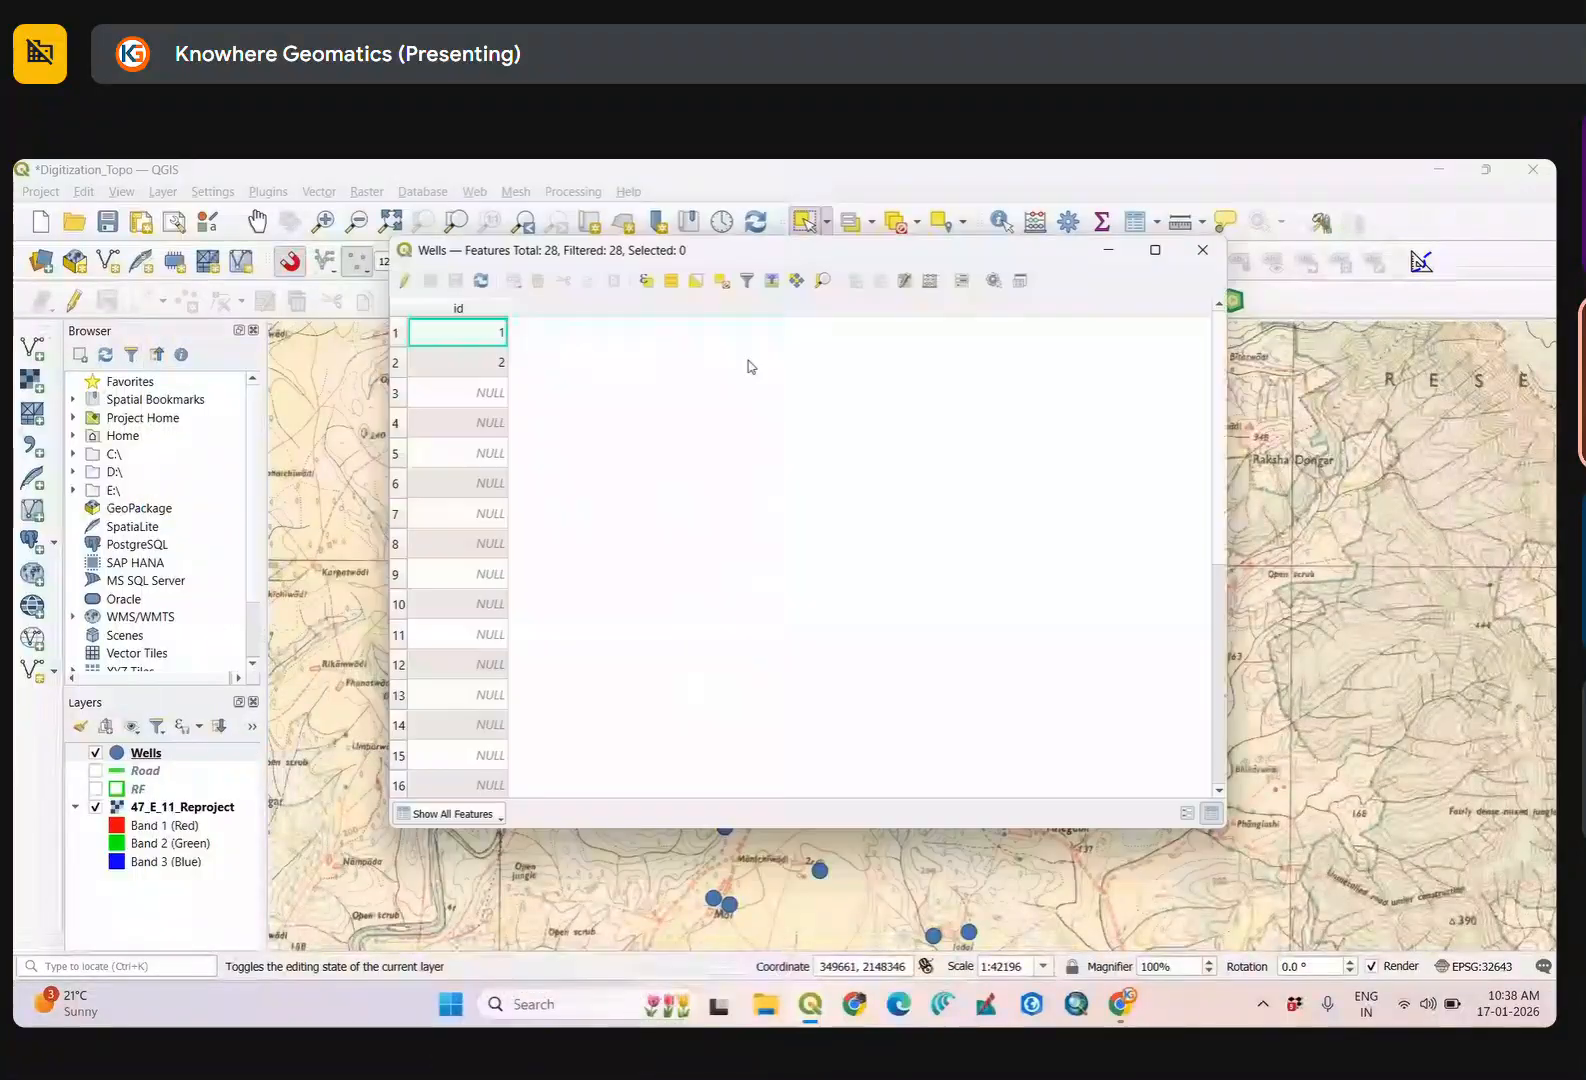
{"action": "left_click_drag", "start_coordinate": [896, 255], "coordinate": [1368, 365]}
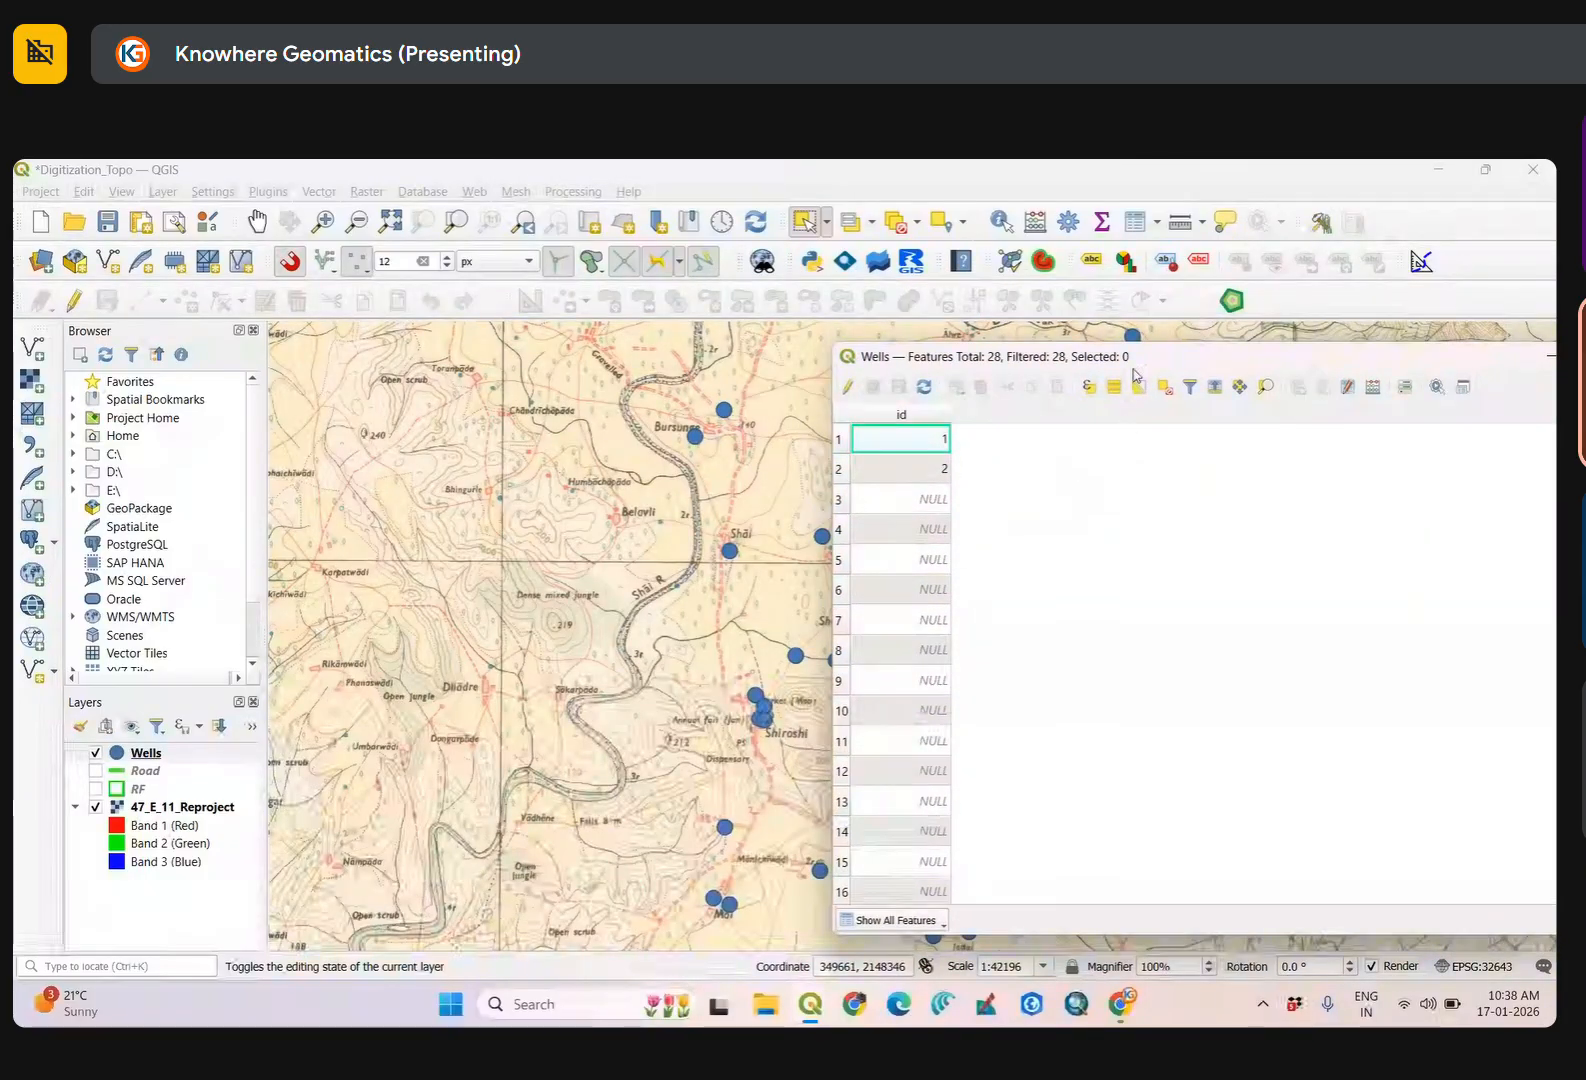
{"action": "left_click_drag", "start_coordinate": [1134, 370], "coordinate": [1037, 323]}
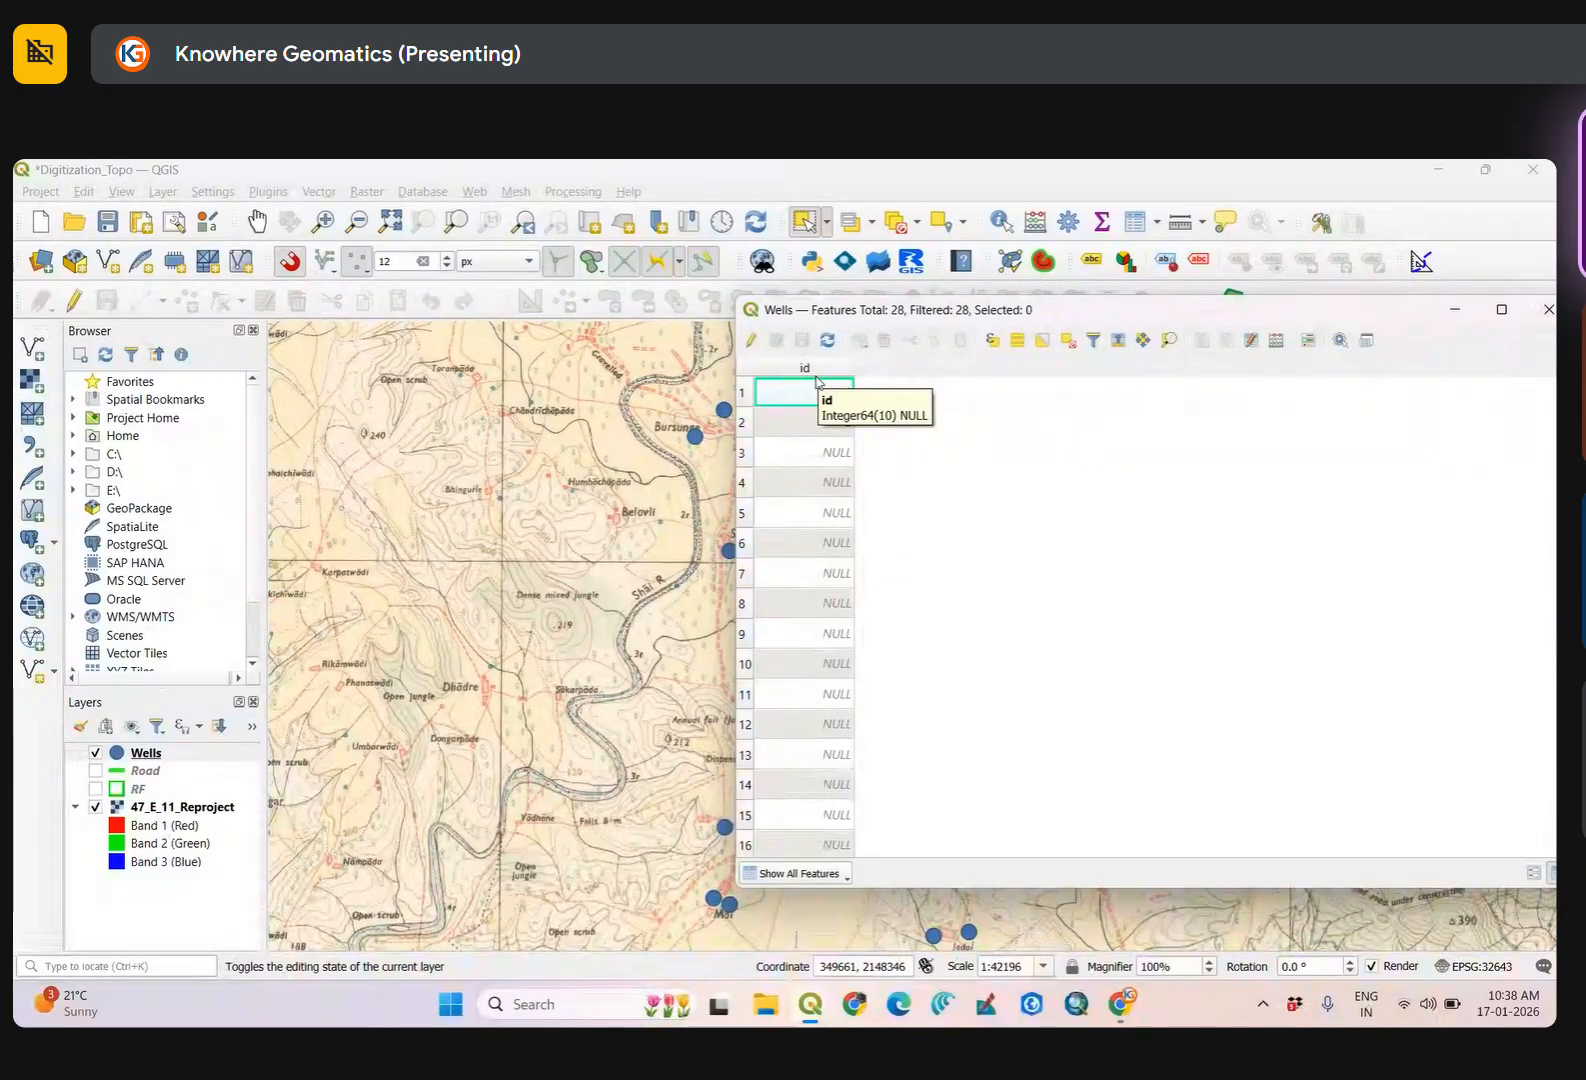
{"action": "left_click", "coordinate": [1548, 309]}
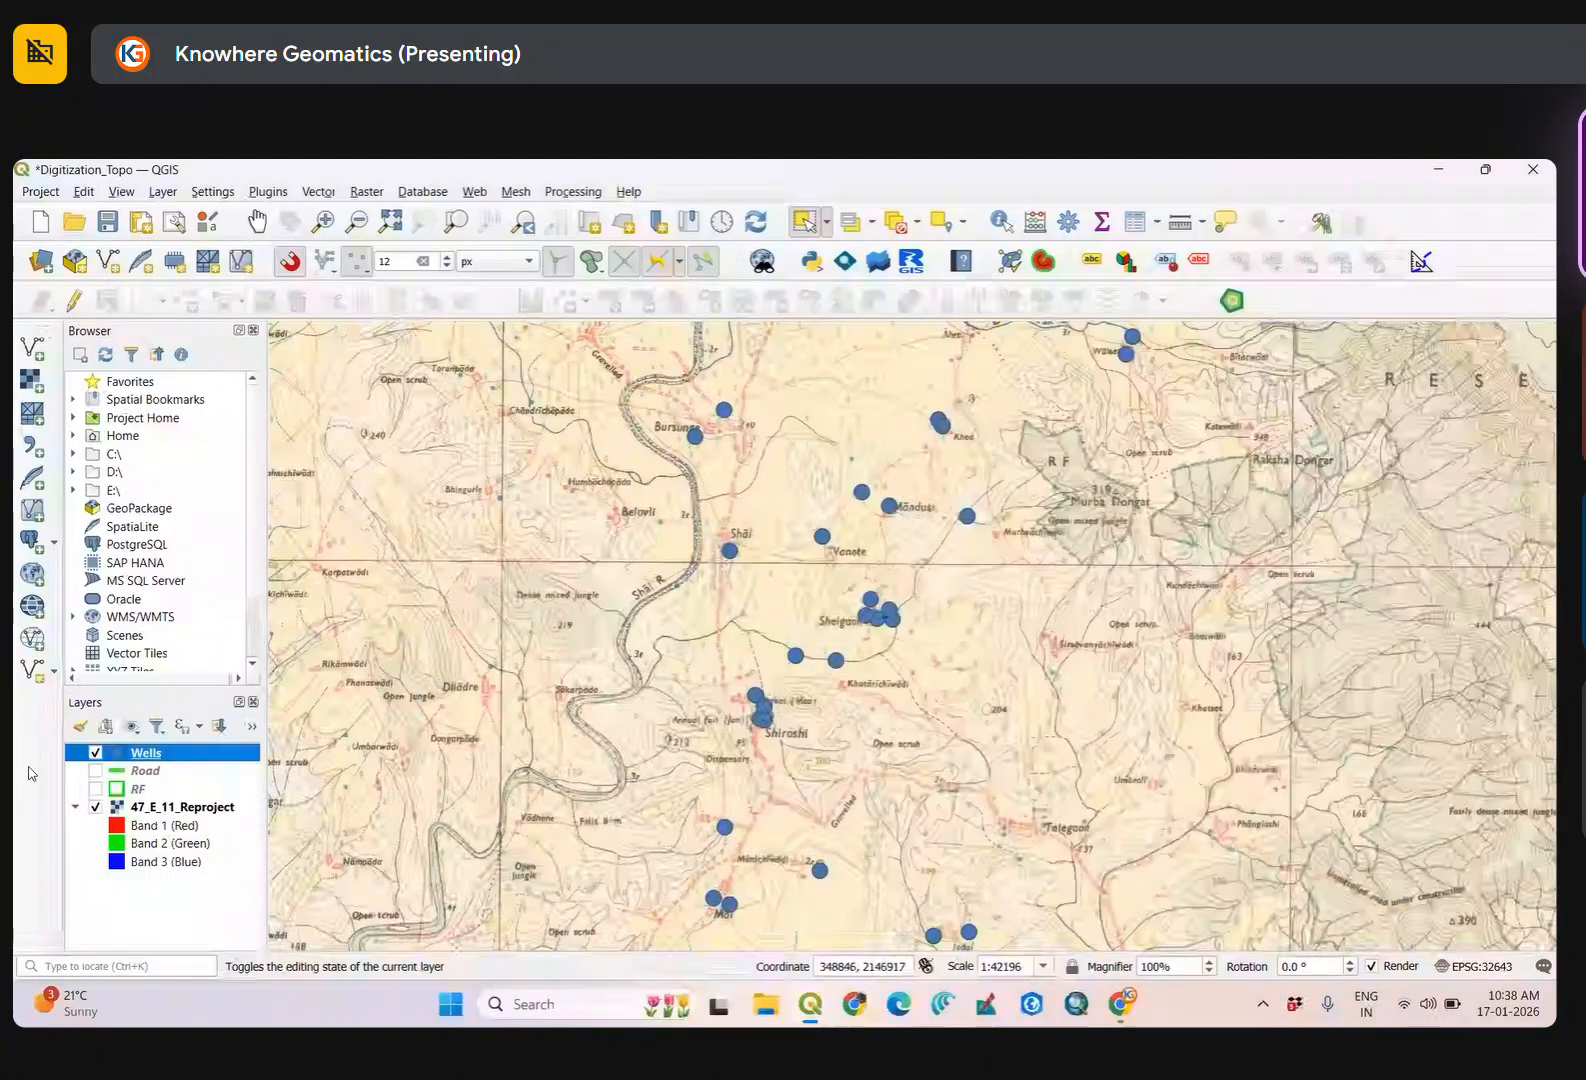
Reopen the Wells attribute table and sort its records by id in descending order.
{"action": "right_click", "coordinate": [148, 756]}
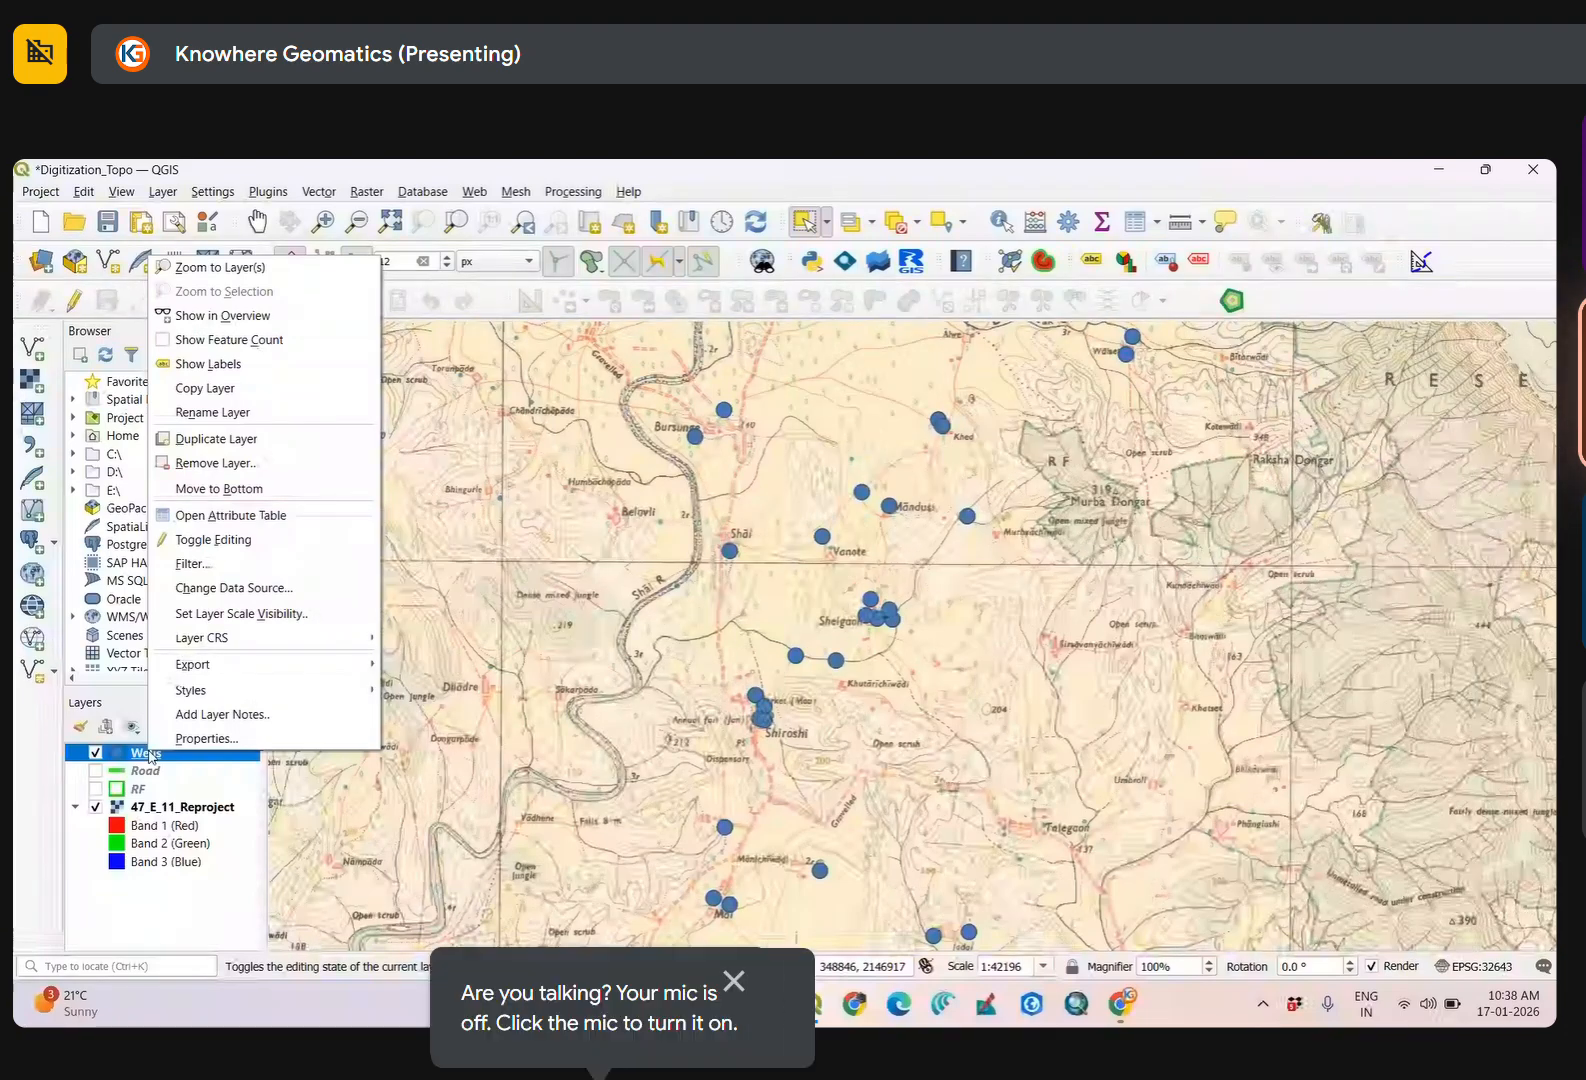
{"action": "left_click", "coordinate": [308, 516]}
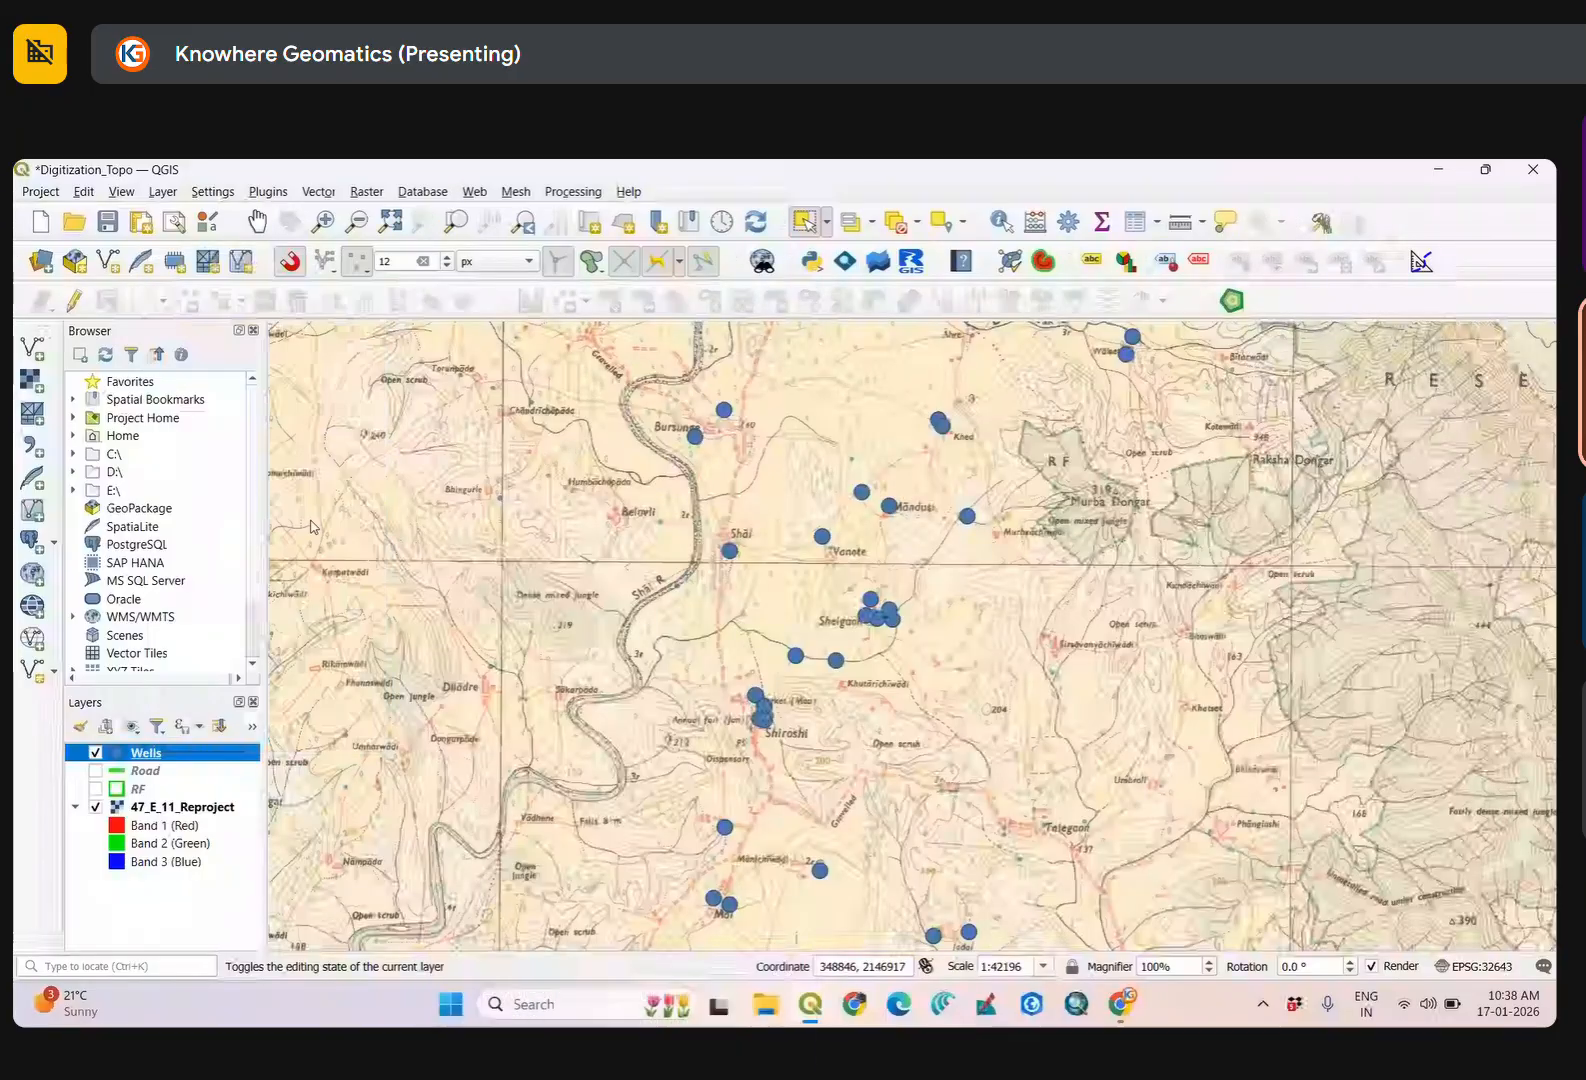
{"action": "left_click_drag", "start_coordinate": [1079, 326], "coordinate": [903, 249]}
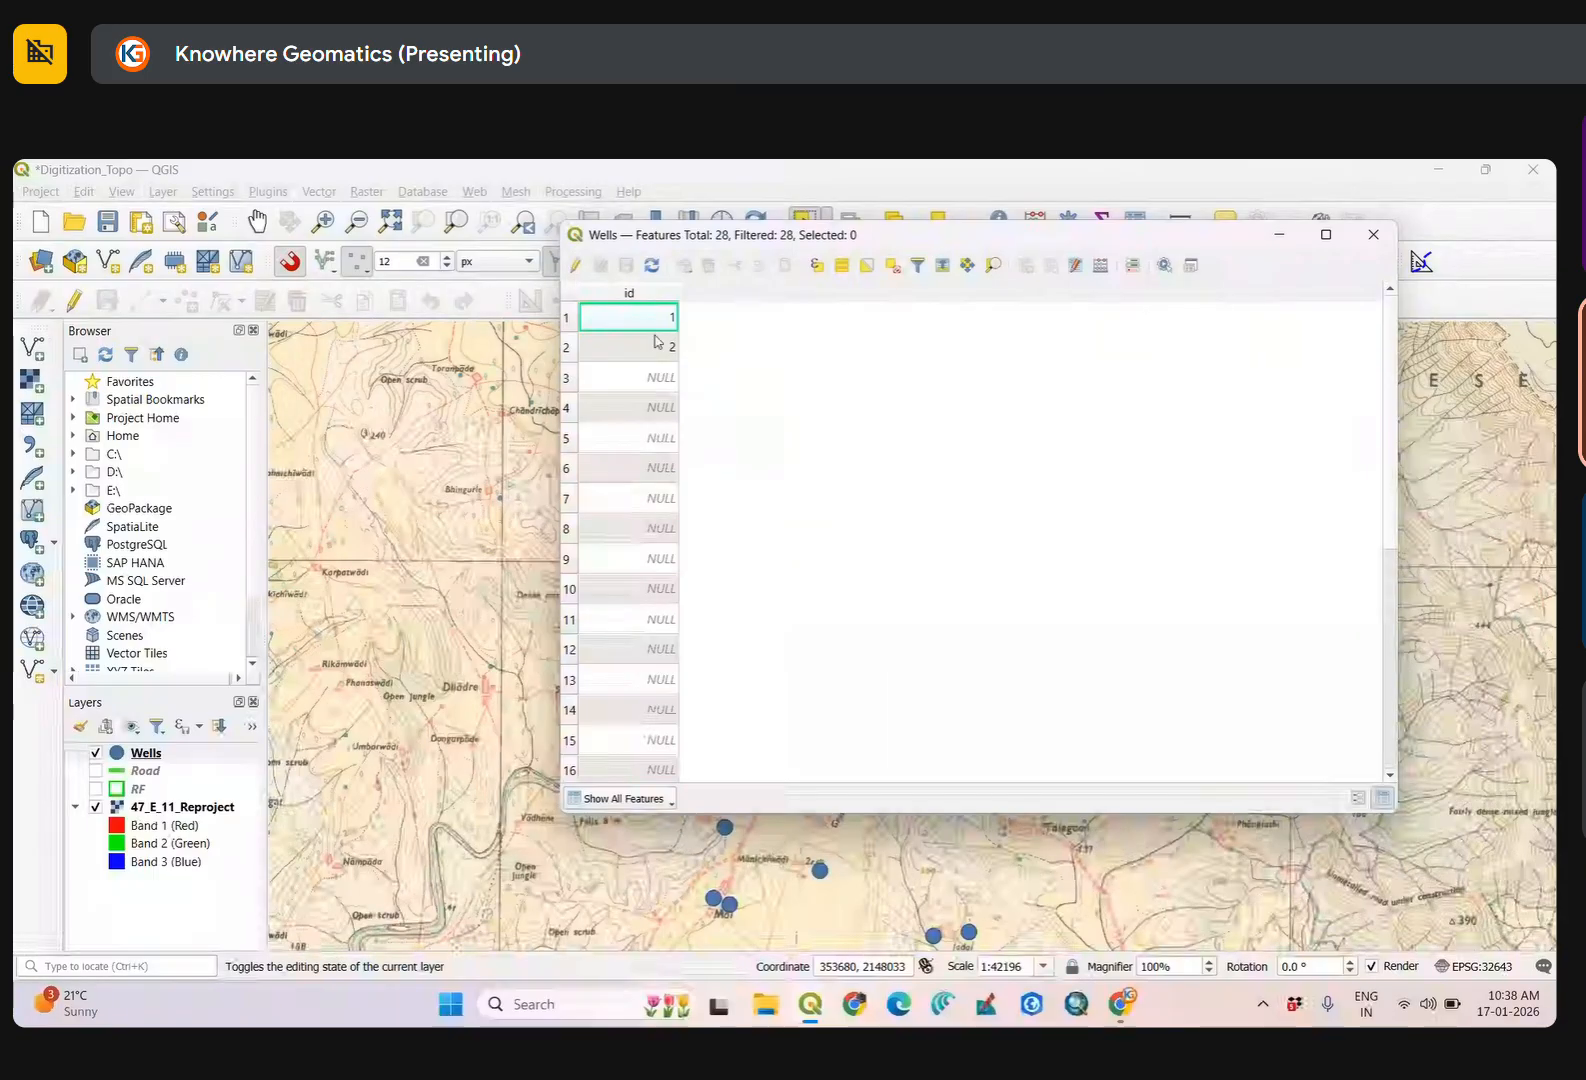
{"action": "left_click", "coordinate": [642, 297]}
{"action": "left_click", "coordinate": [648, 297]}
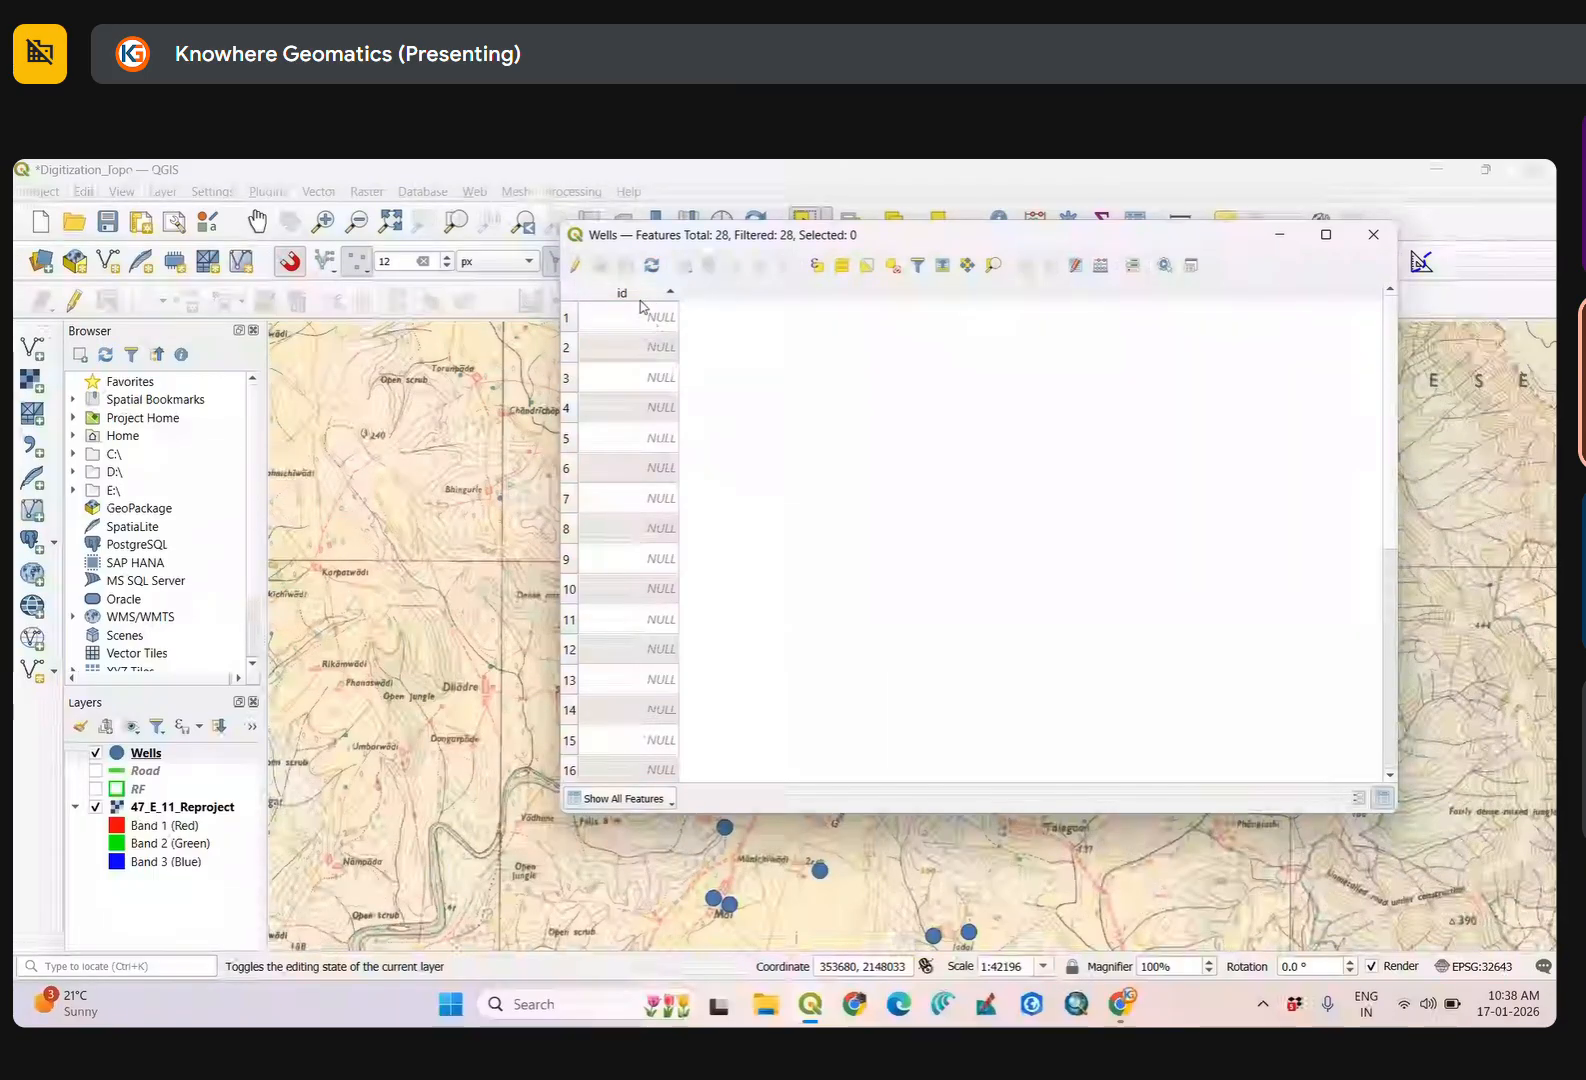
{"action": "left_click", "coordinate": [650, 347]}
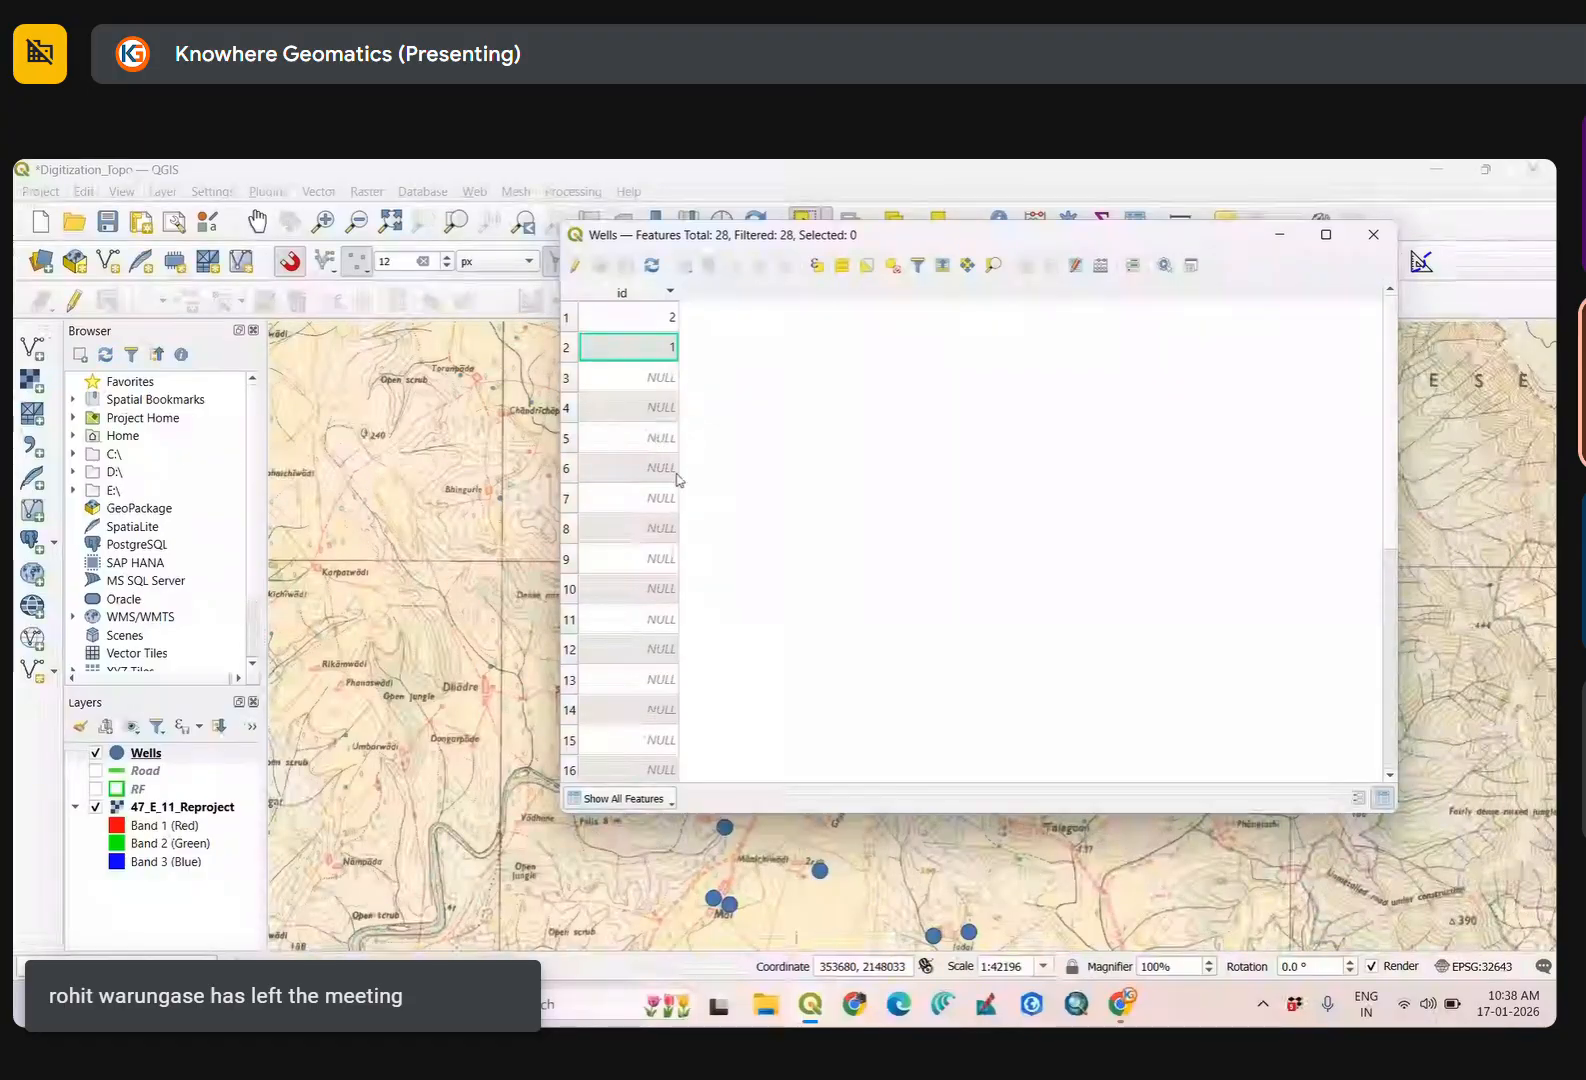
Enable editing on the Wells layer and add a field named Depth of type Decimal number (real) to its attribute table.
{"action": "left_click_drag", "start_coordinate": [893, 237], "coordinate": [1194, 287]}
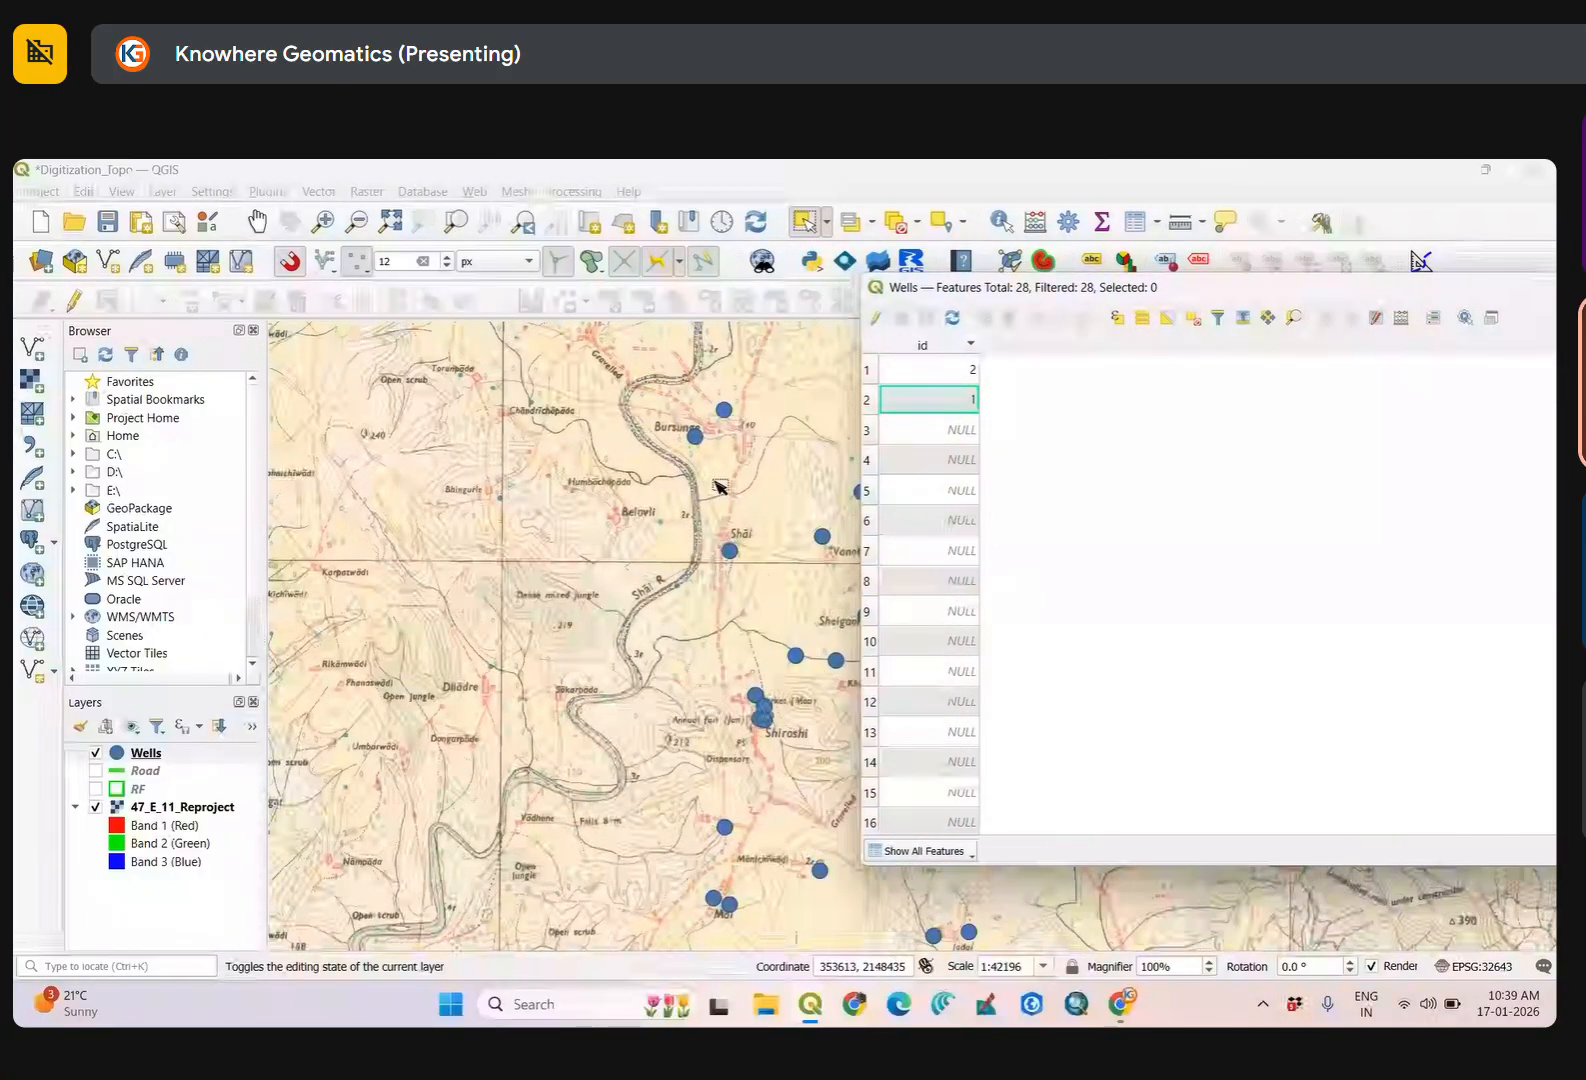
{"action": "left_click_drag", "start_coordinate": [1236, 286], "coordinate": [1178, 213]}
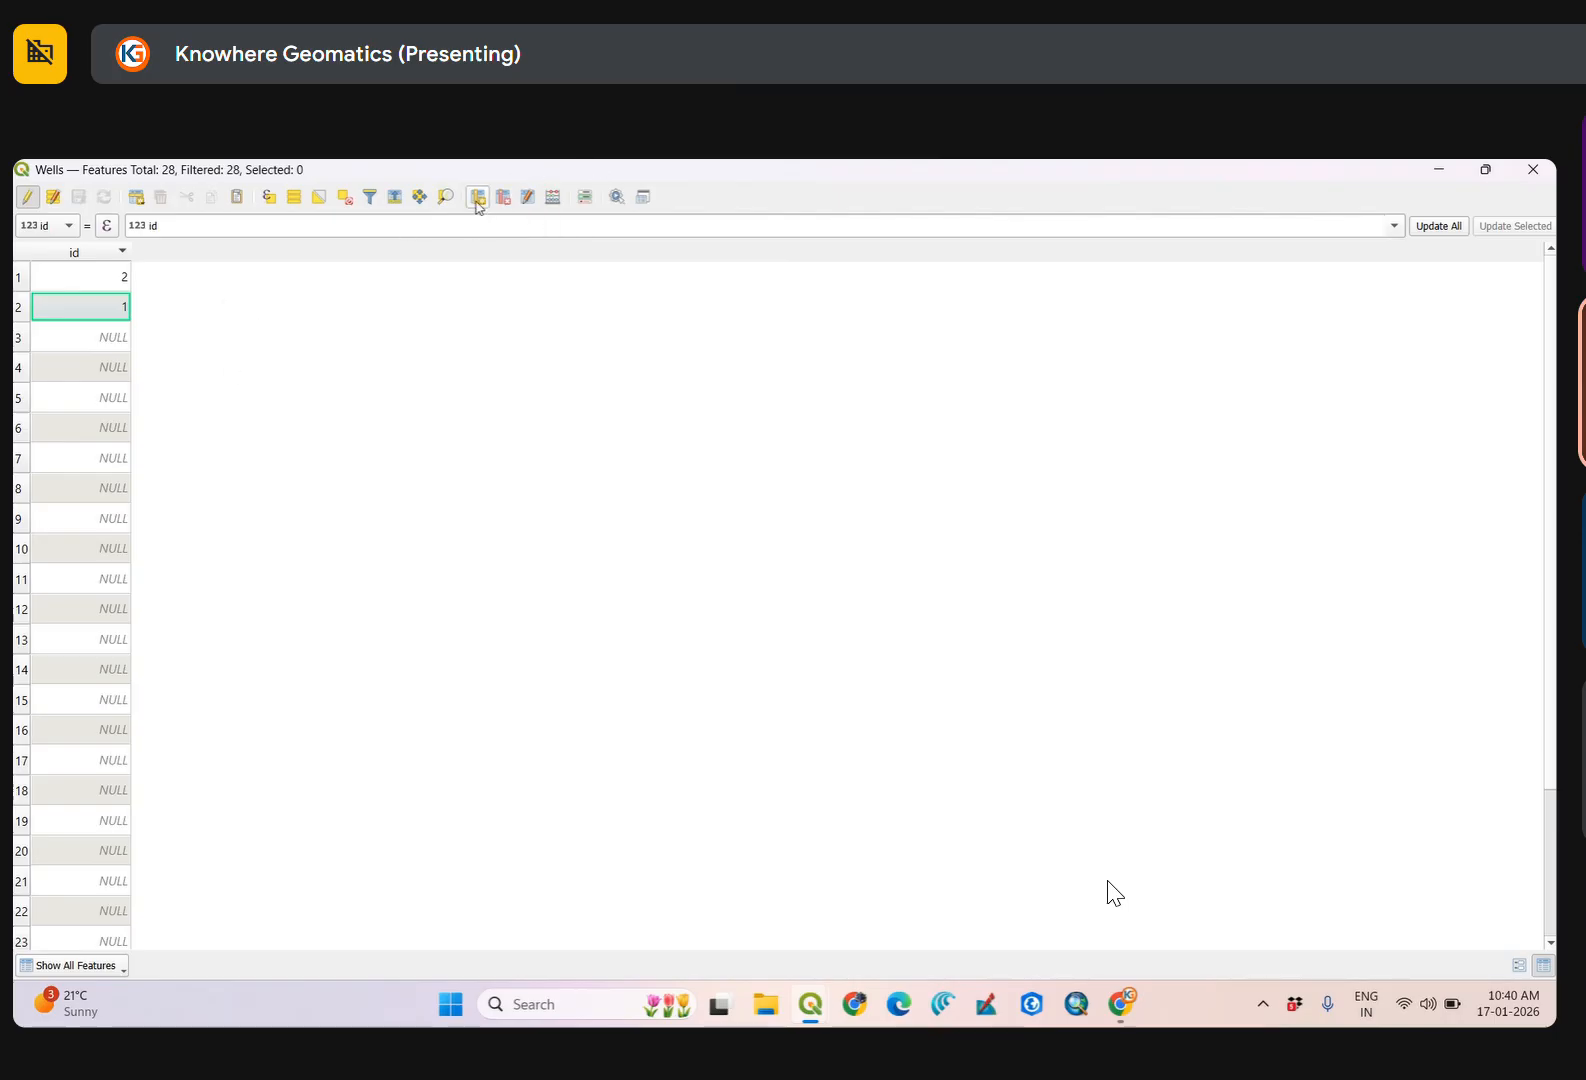
{"action": "left_click", "coordinate": [478, 198]}
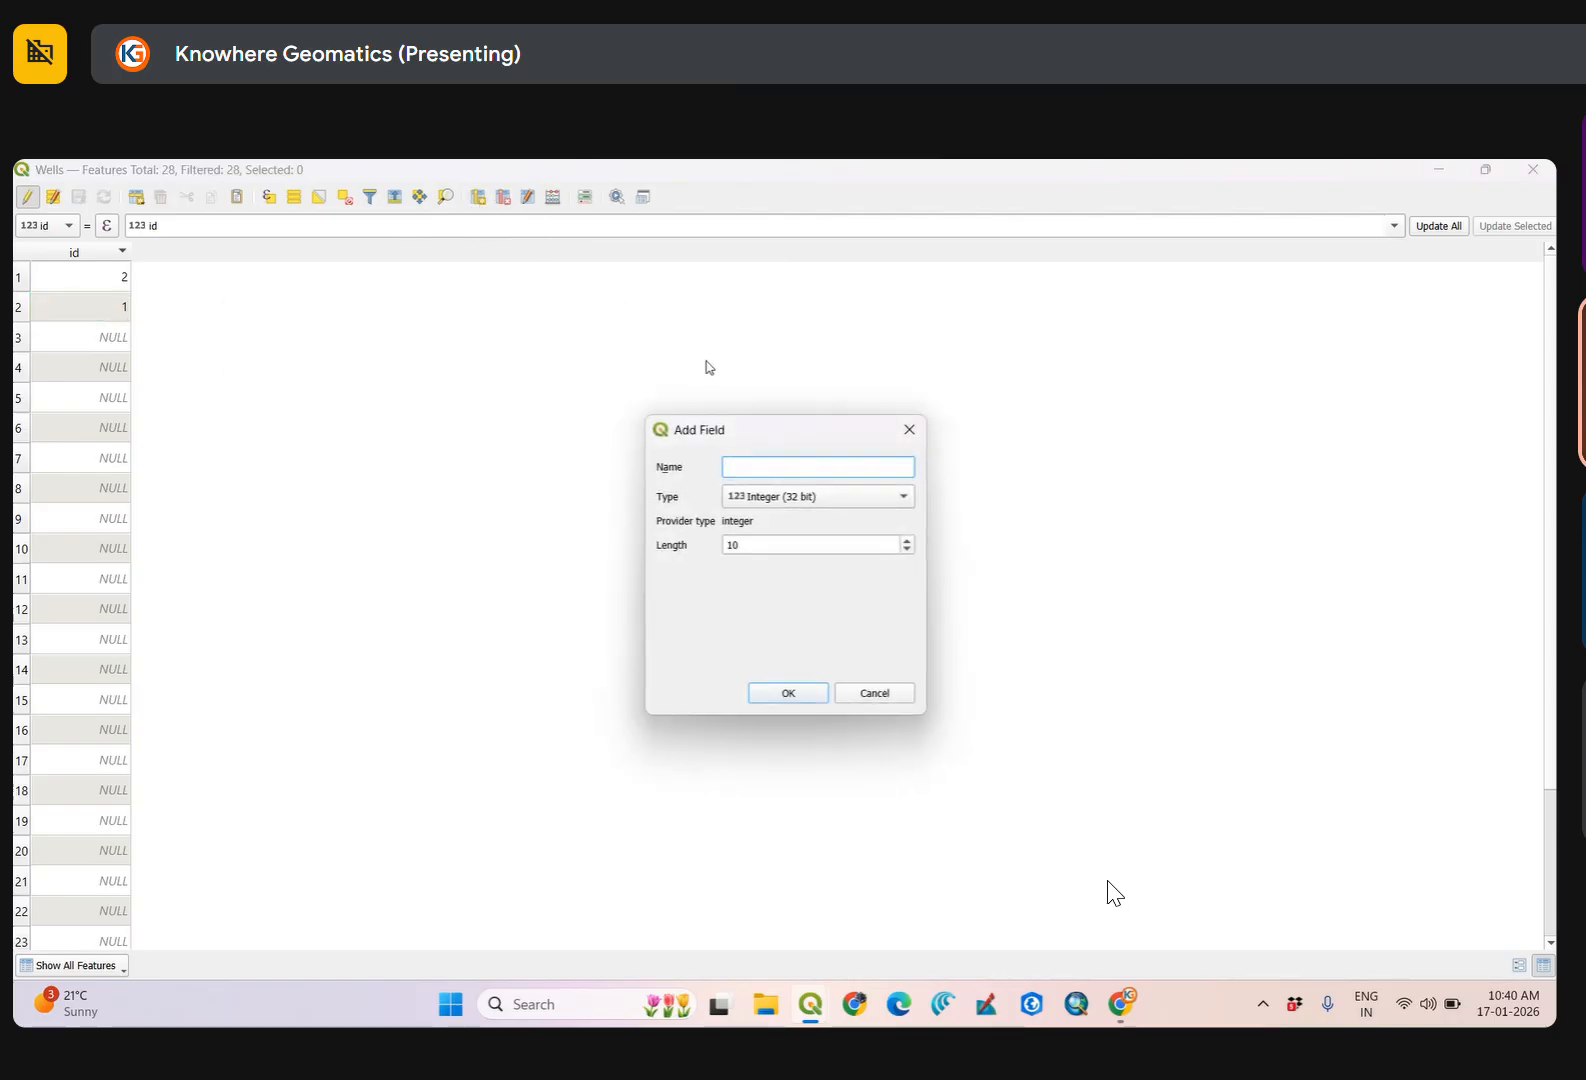
{"action": "left_click_drag", "start_coordinate": [721, 435], "coordinate": [797, 309]}
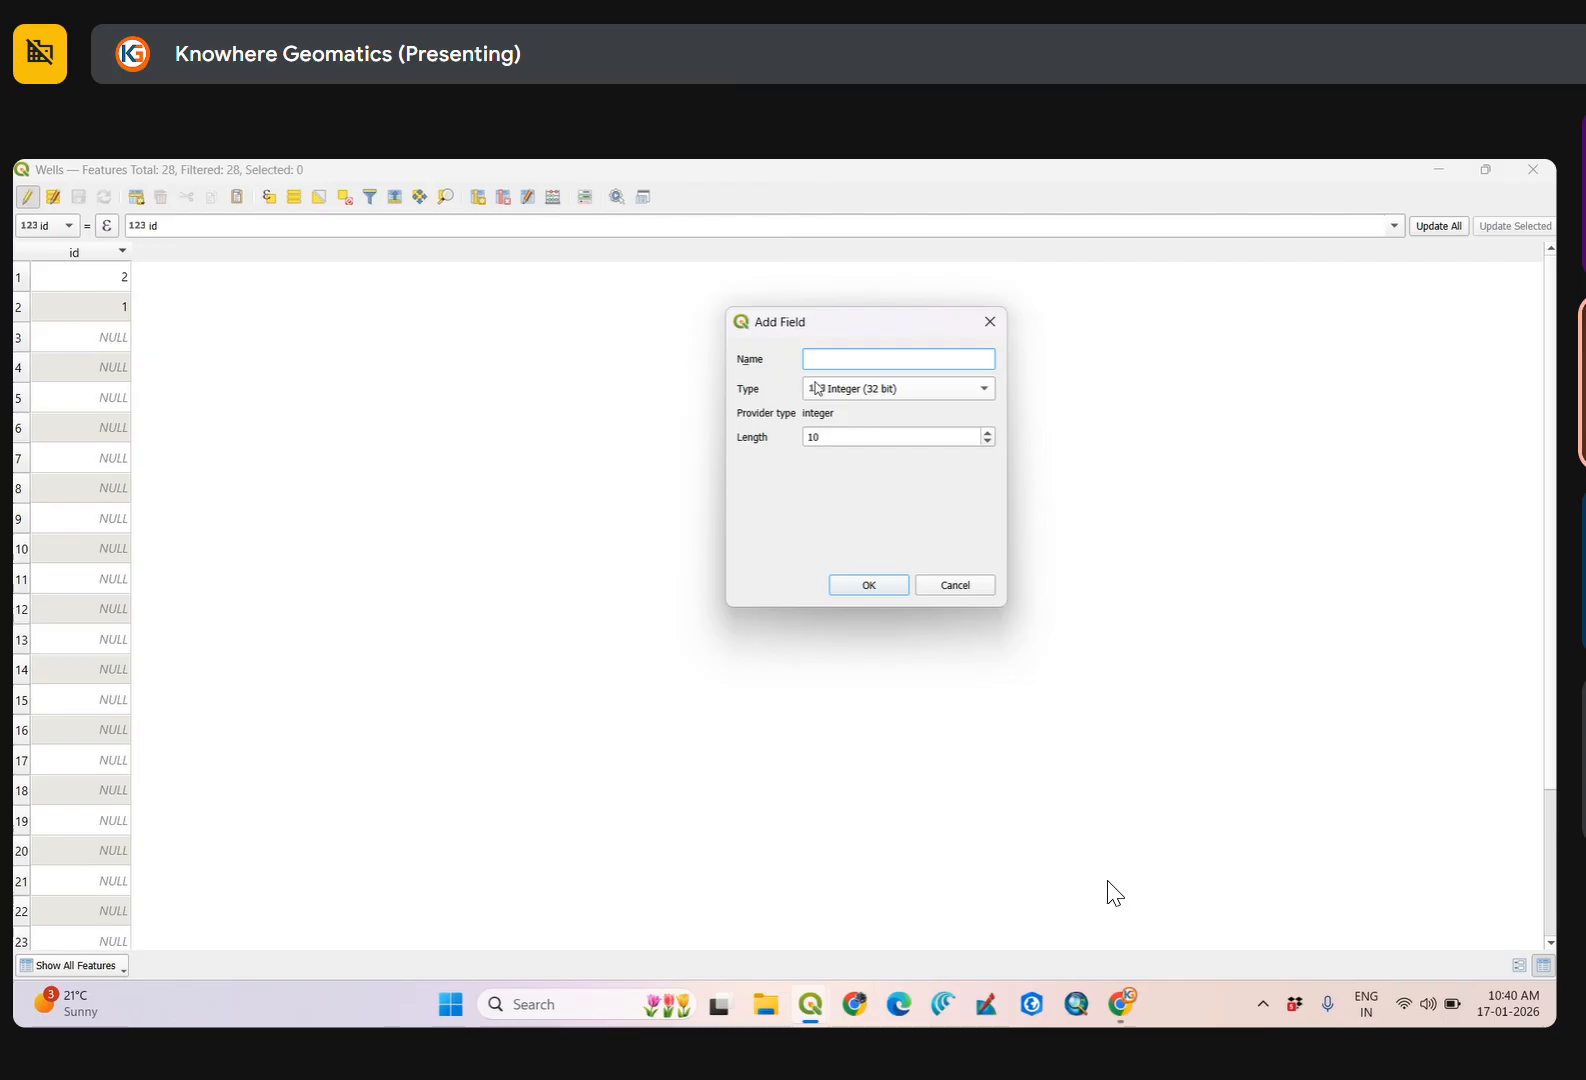
{"action": "key", "text": "BackSpace"}
{"action": "key", "text": "BackSpace"}
{"action": "key", "text": "BackSpace"}
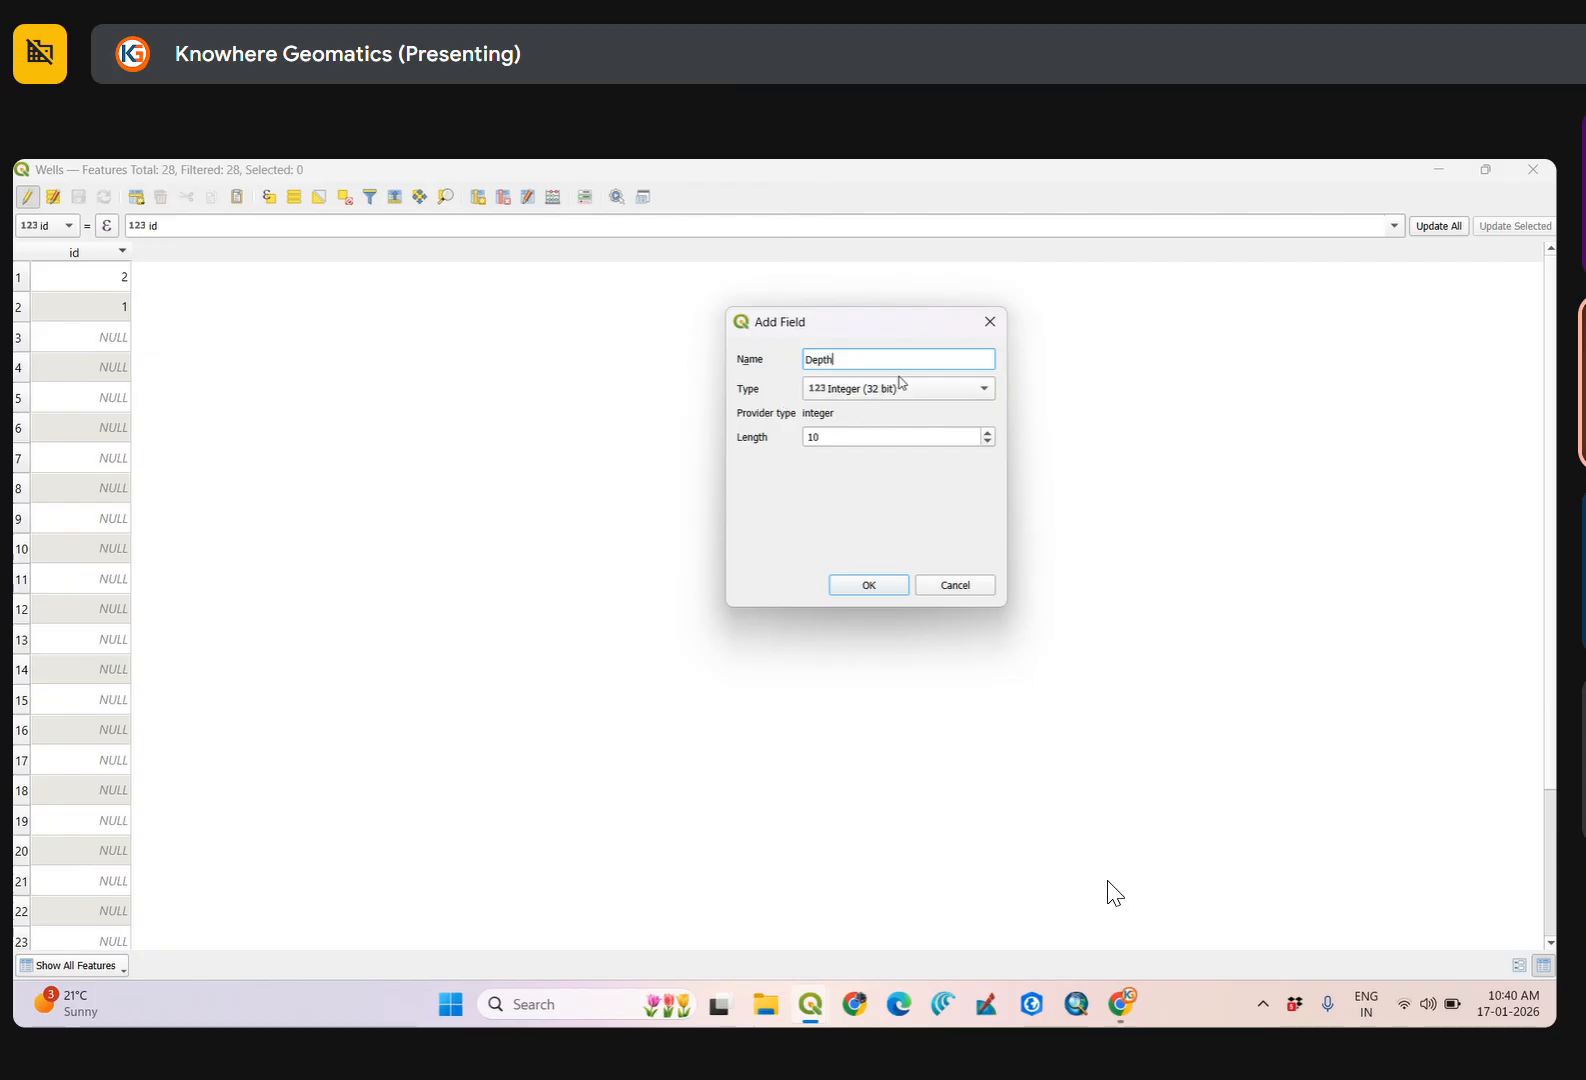
{"action": "left_click_drag", "start_coordinate": [906, 330], "coordinate": [777, 347]}
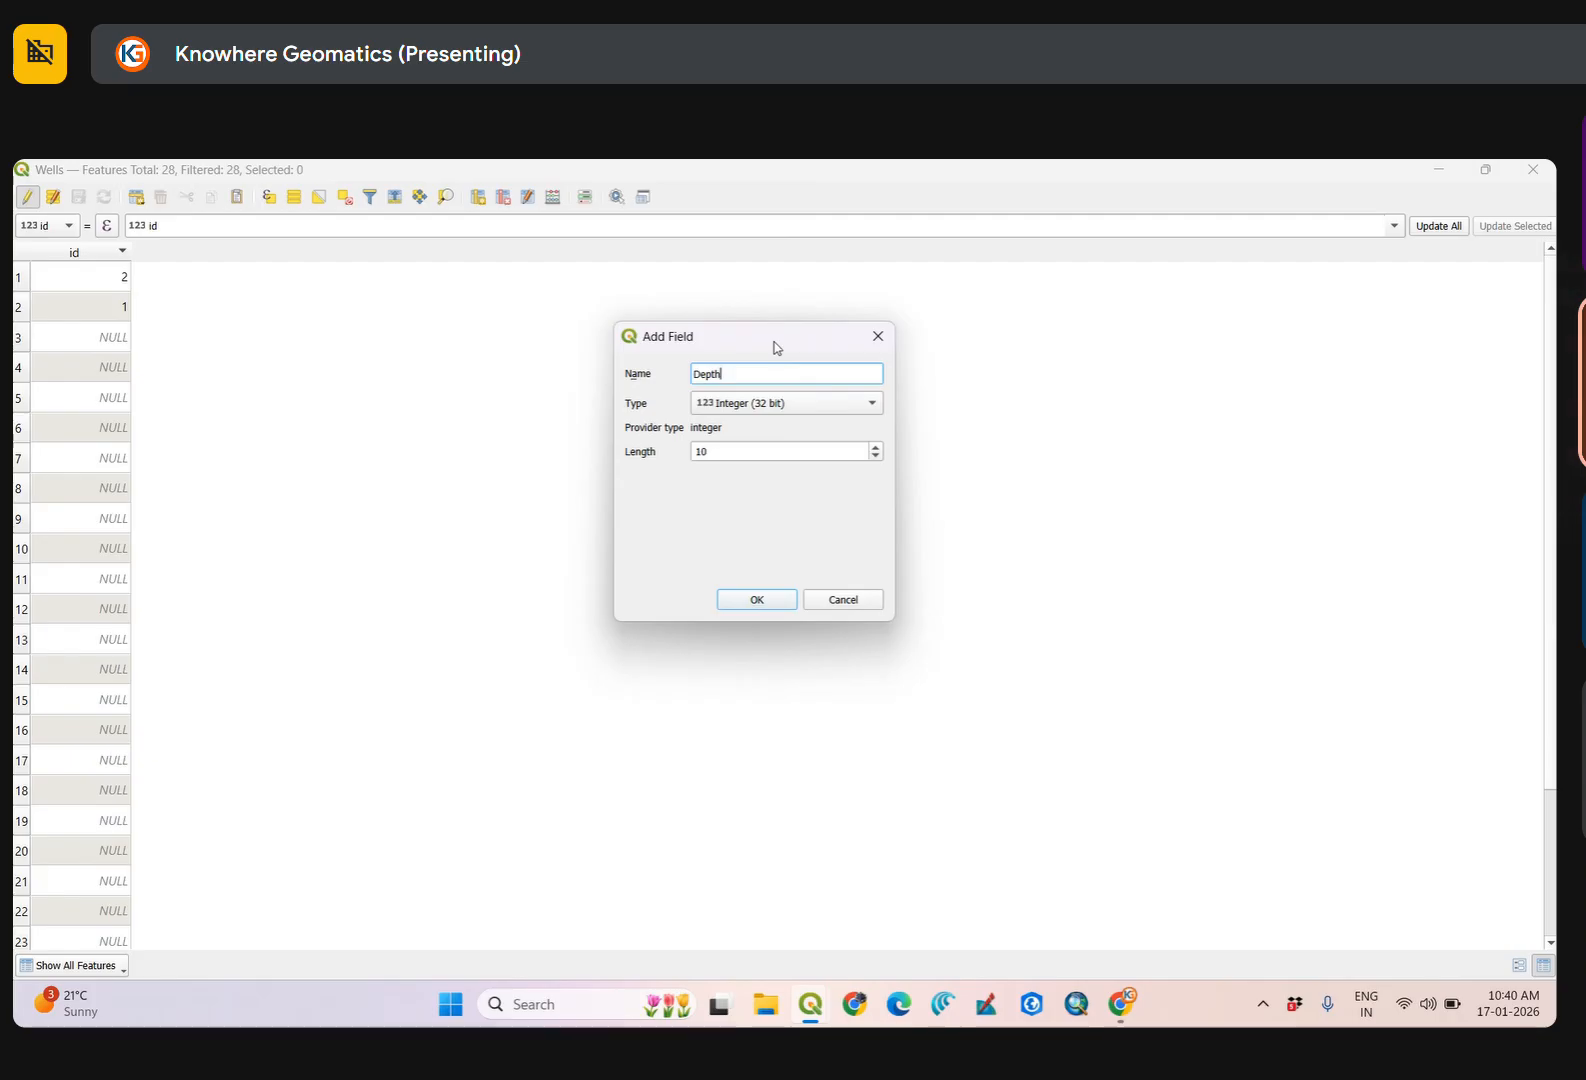
{"action": "left_click", "coordinate": [750, 410]}
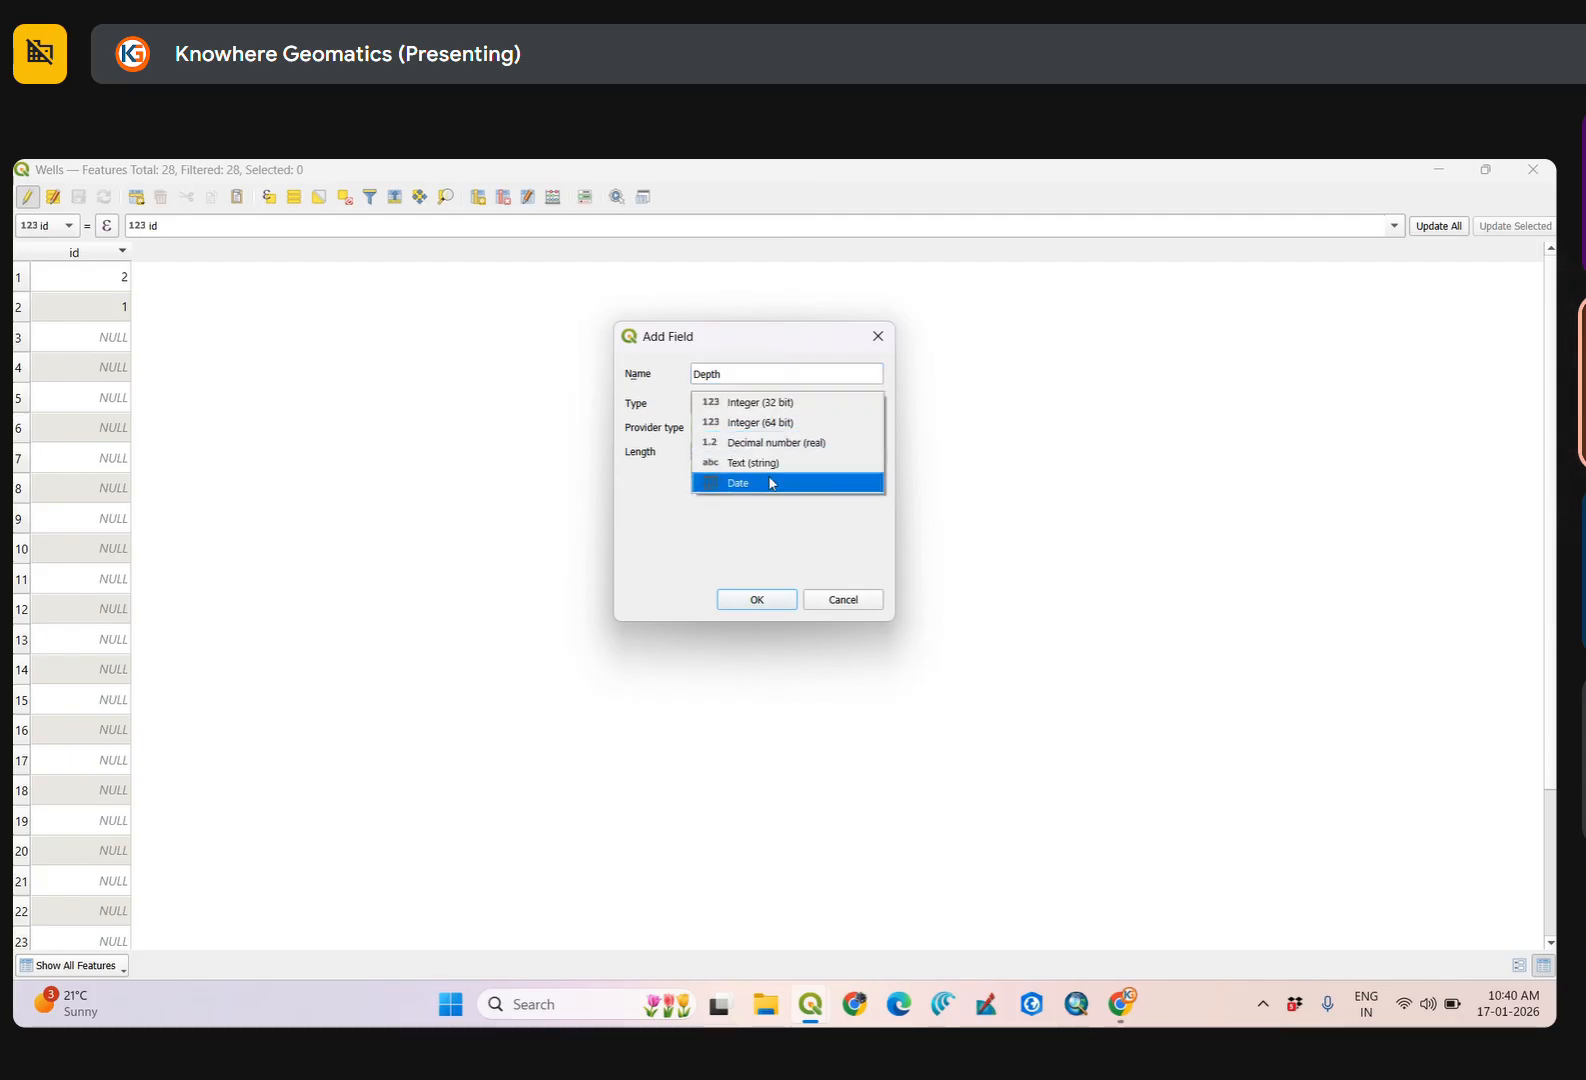
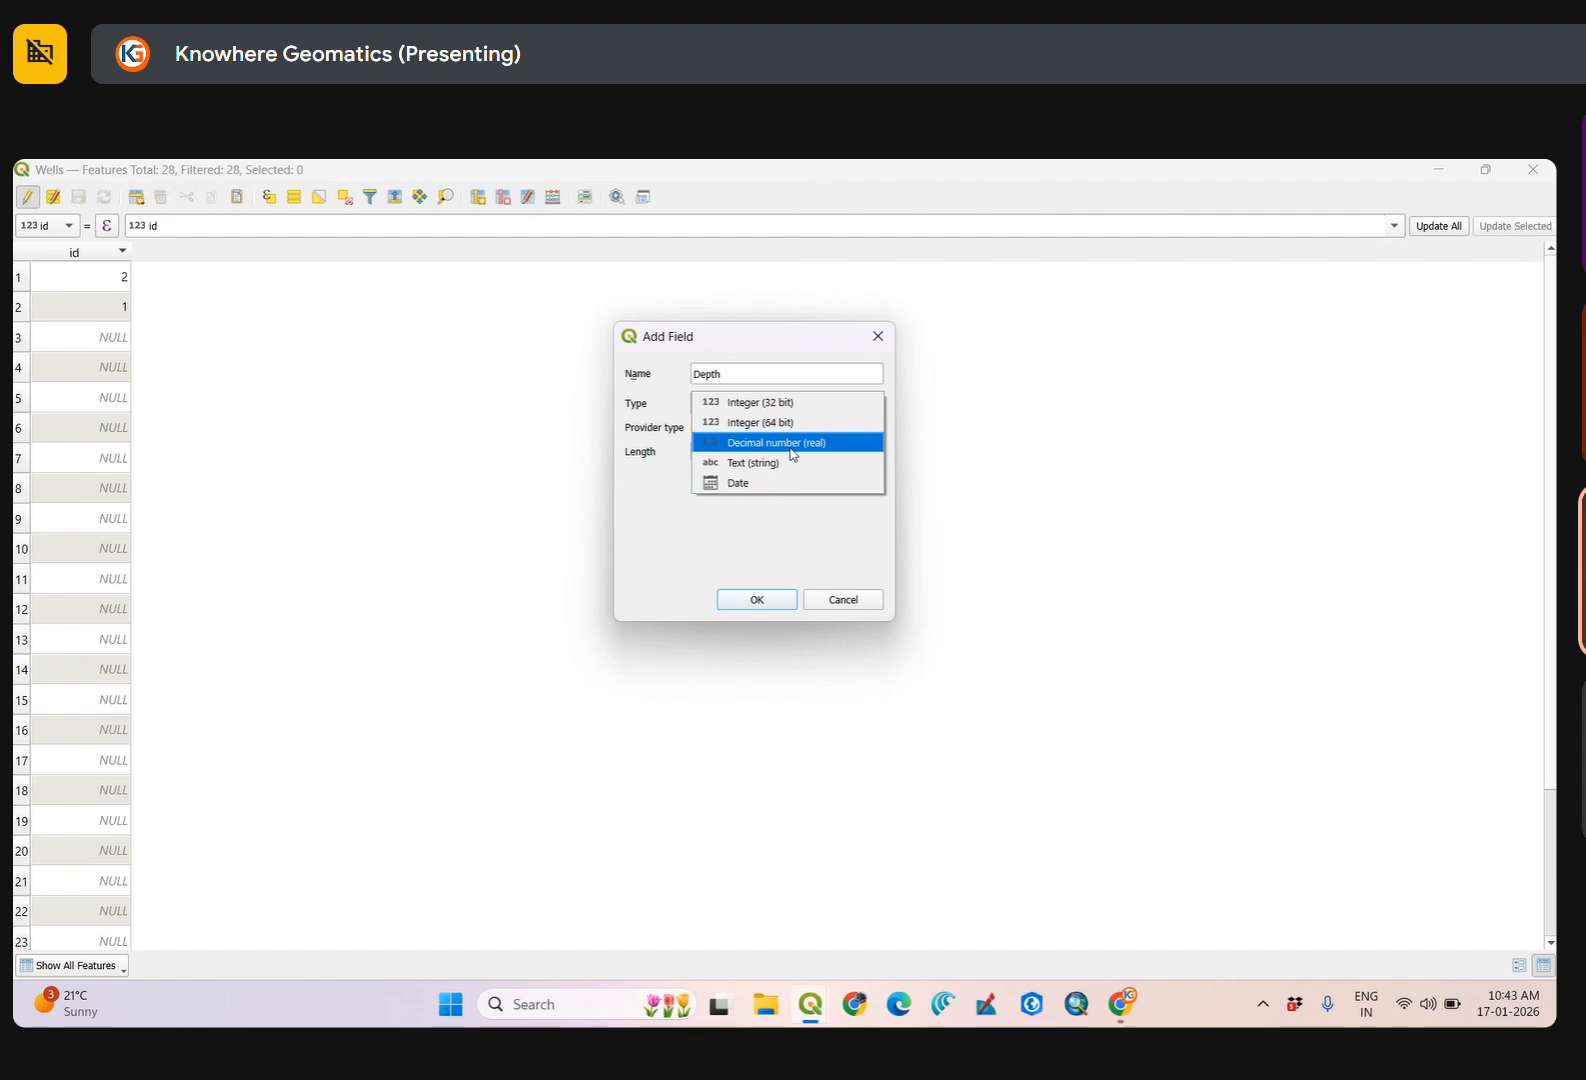
{"action": "left_click", "coordinate": [791, 445]}
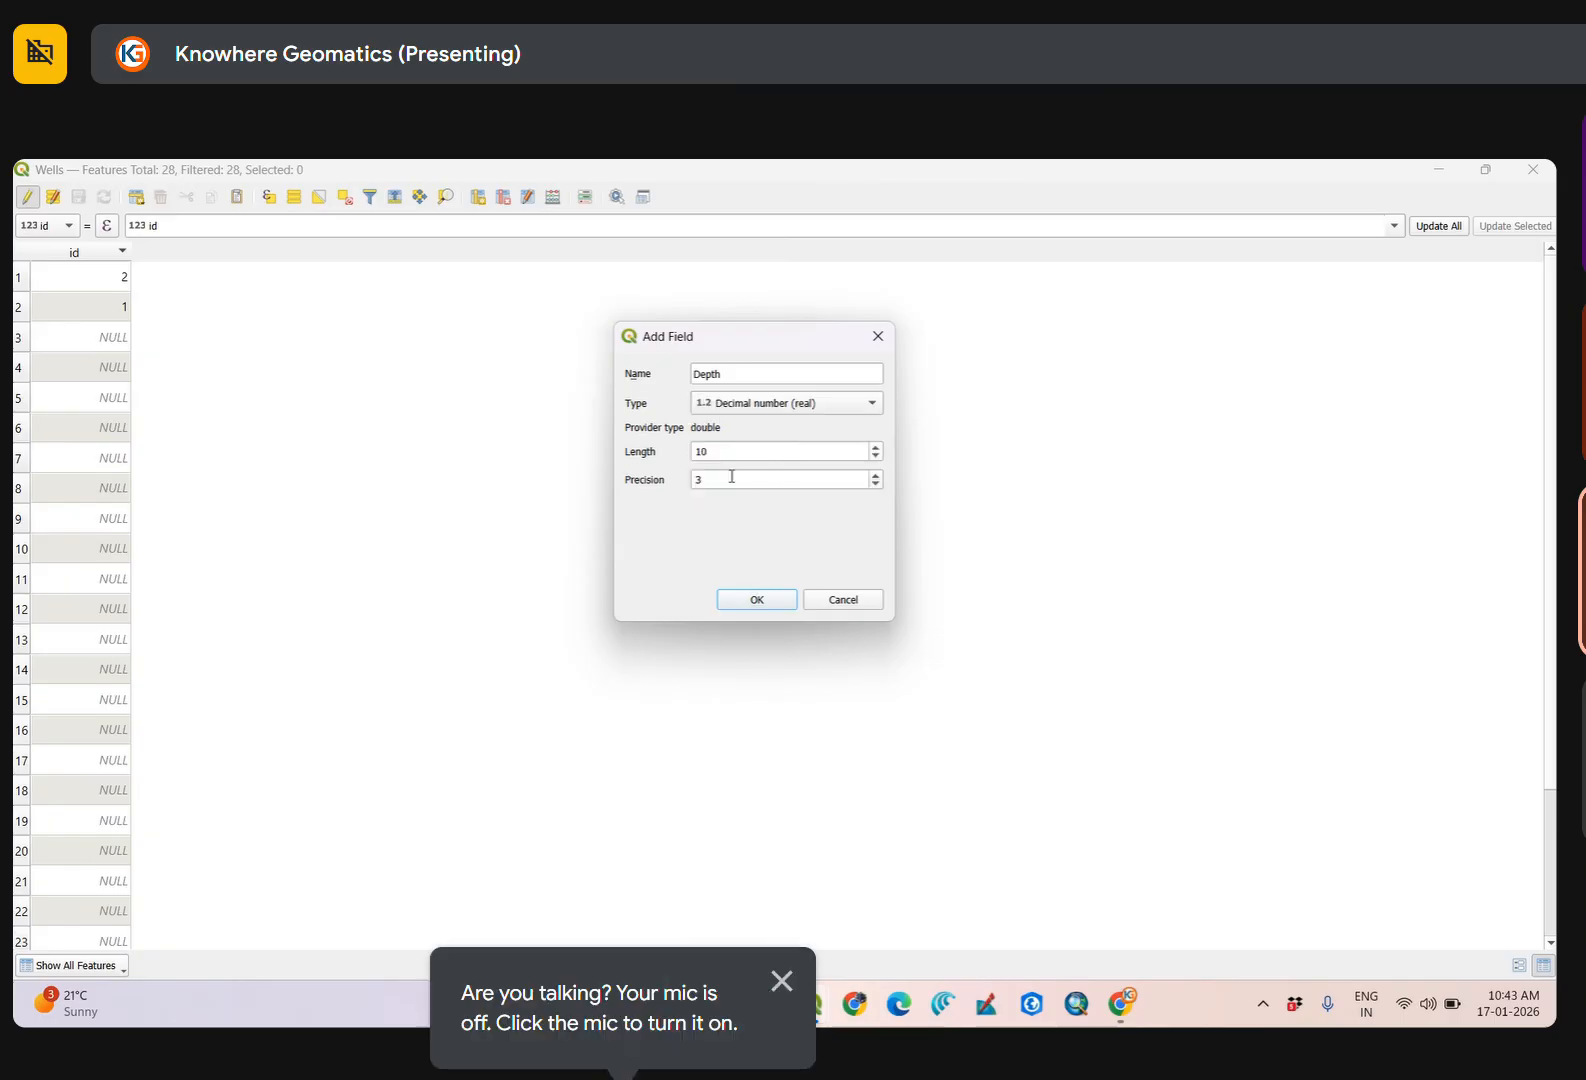
{"action": "left_click", "coordinate": [740, 606]}
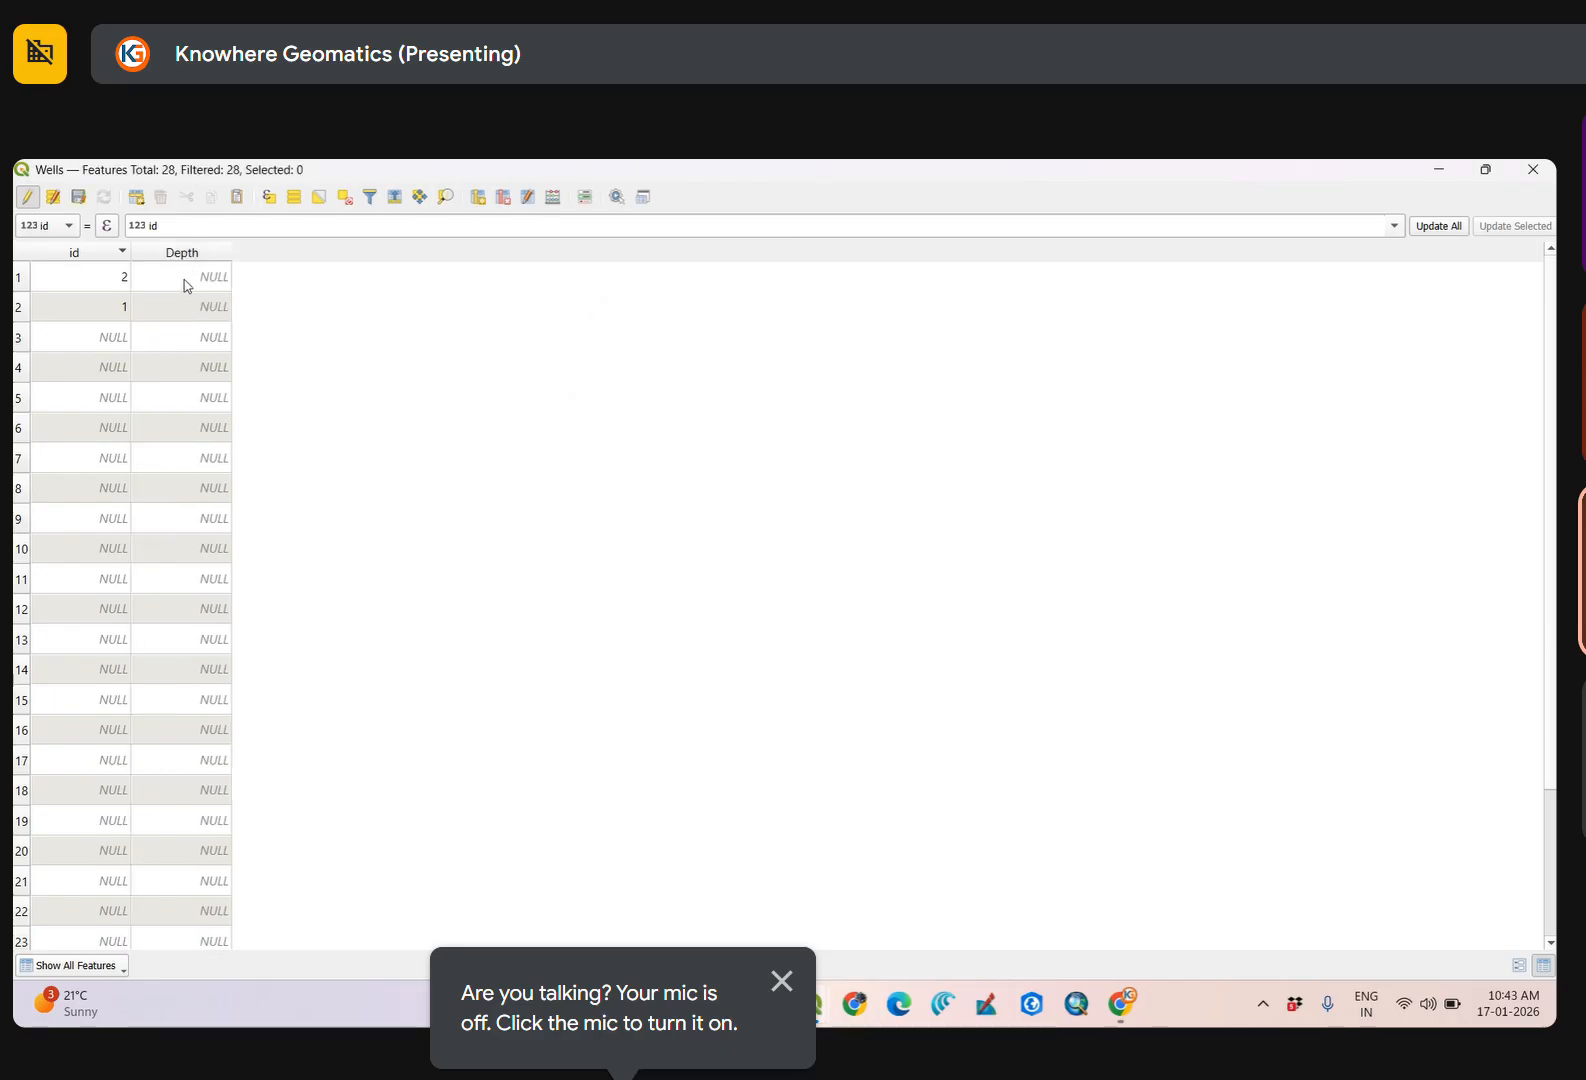
Restore the Wells attribute table to a smaller floating window, narrow it, and place it clear of the wells on the map.
{"action": "left_click", "coordinate": [1486, 171]}
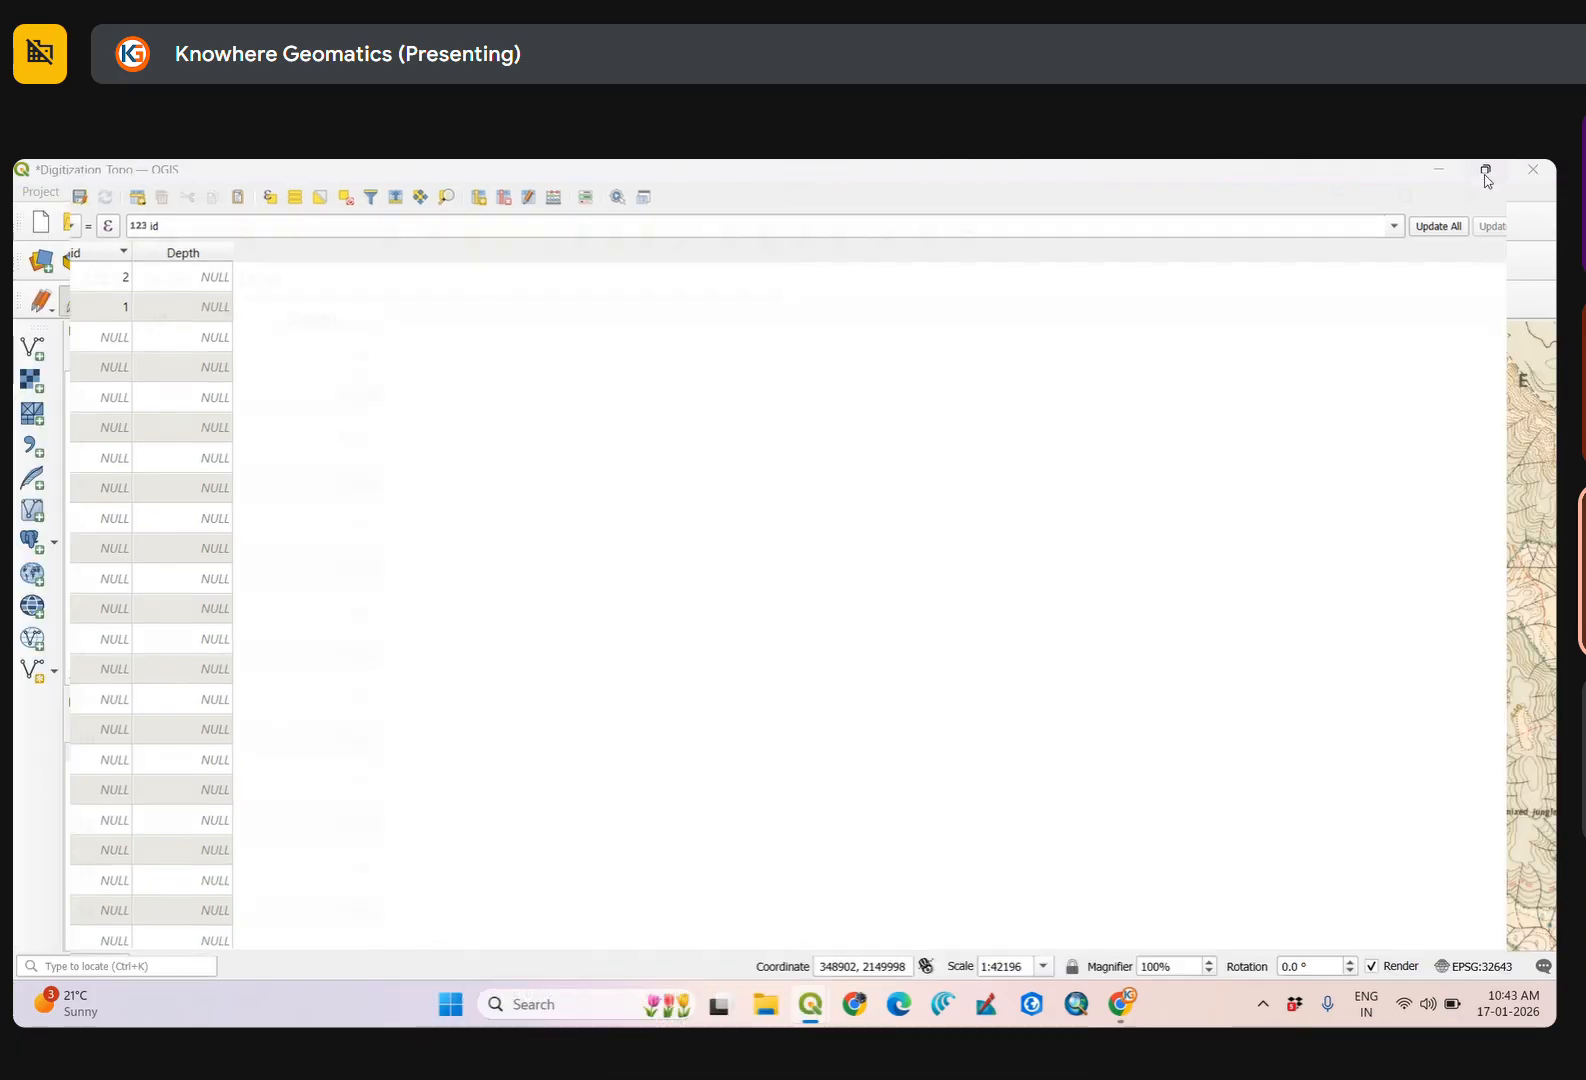
{"action": "left_click_drag", "start_coordinate": [1224, 250], "coordinate": [1427, 263]}
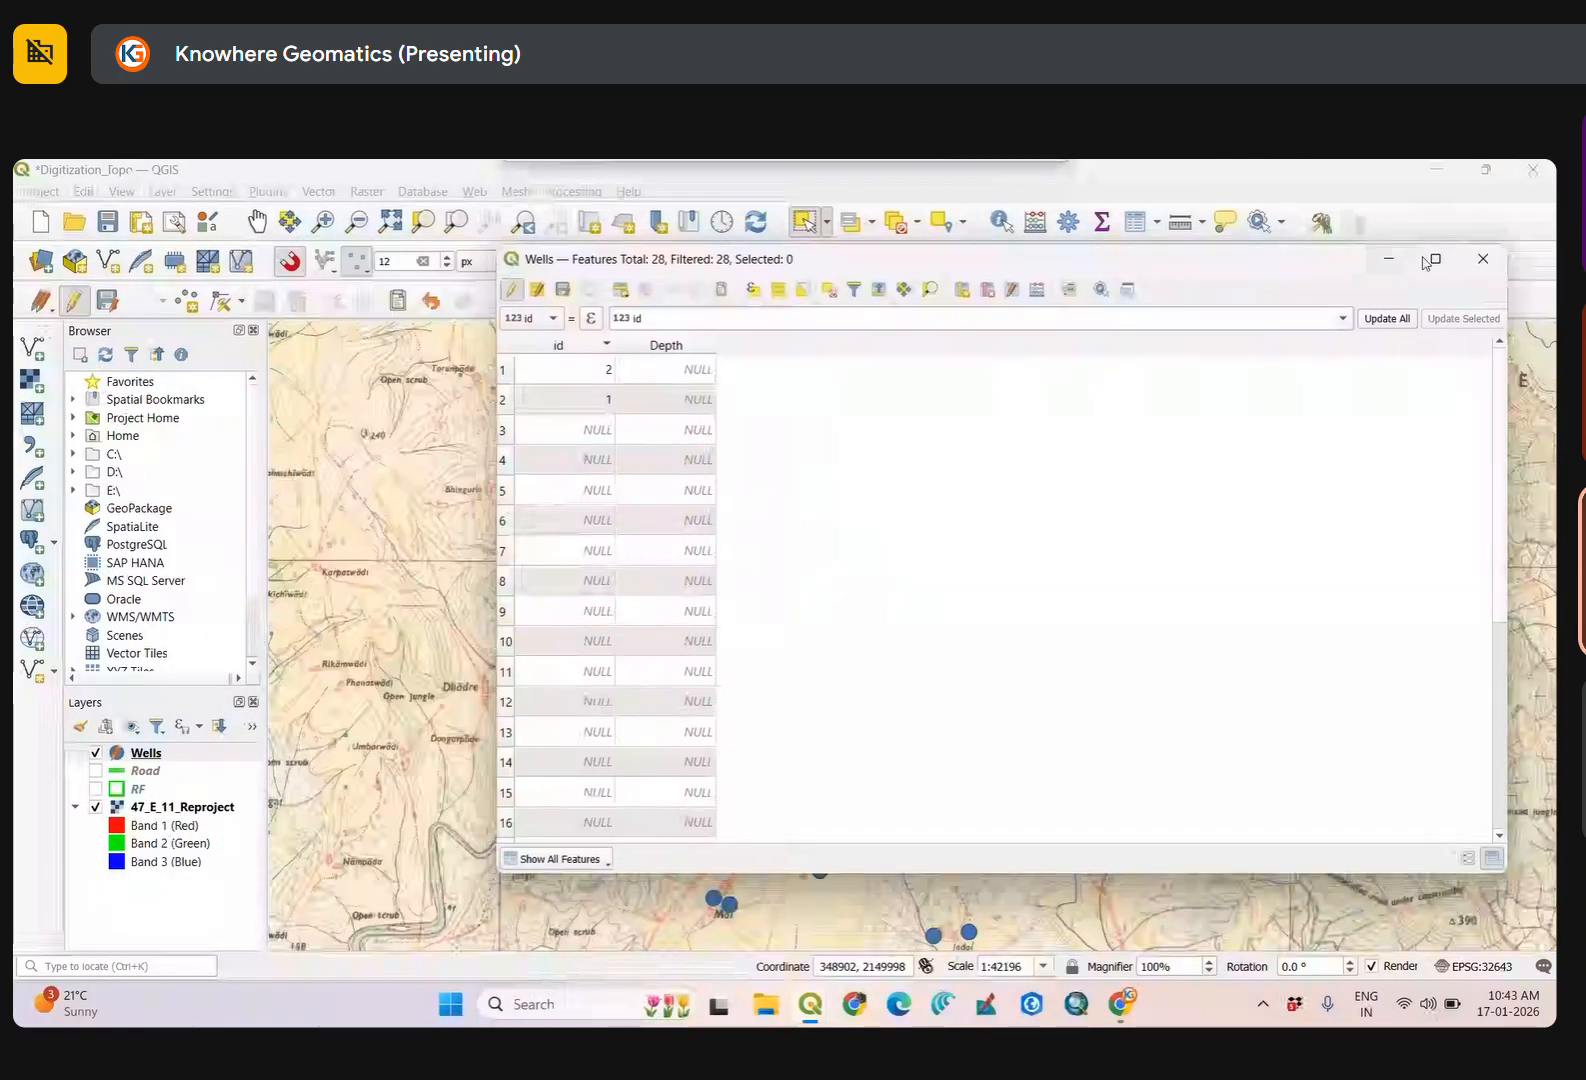
{"action": "left_click", "coordinate": [1433, 259]}
{"action": "left_click", "coordinate": [1476, 172]}
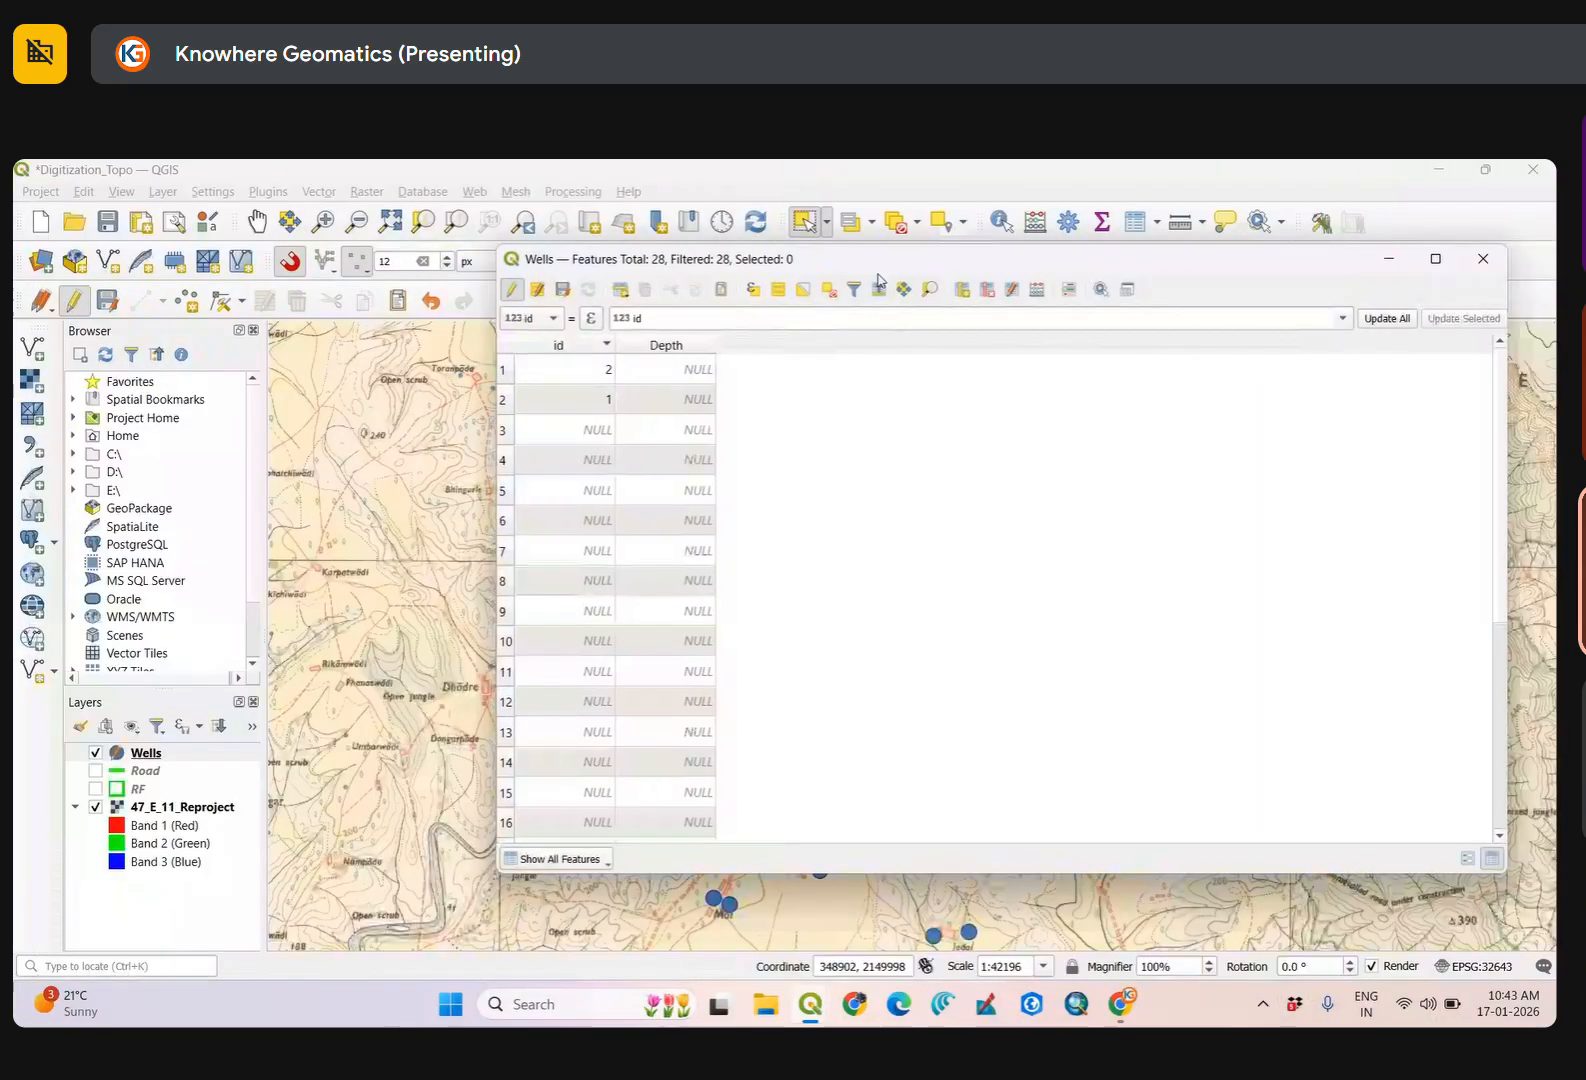
{"action": "left_click_drag", "start_coordinate": [798, 260], "coordinate": [813, 470]}
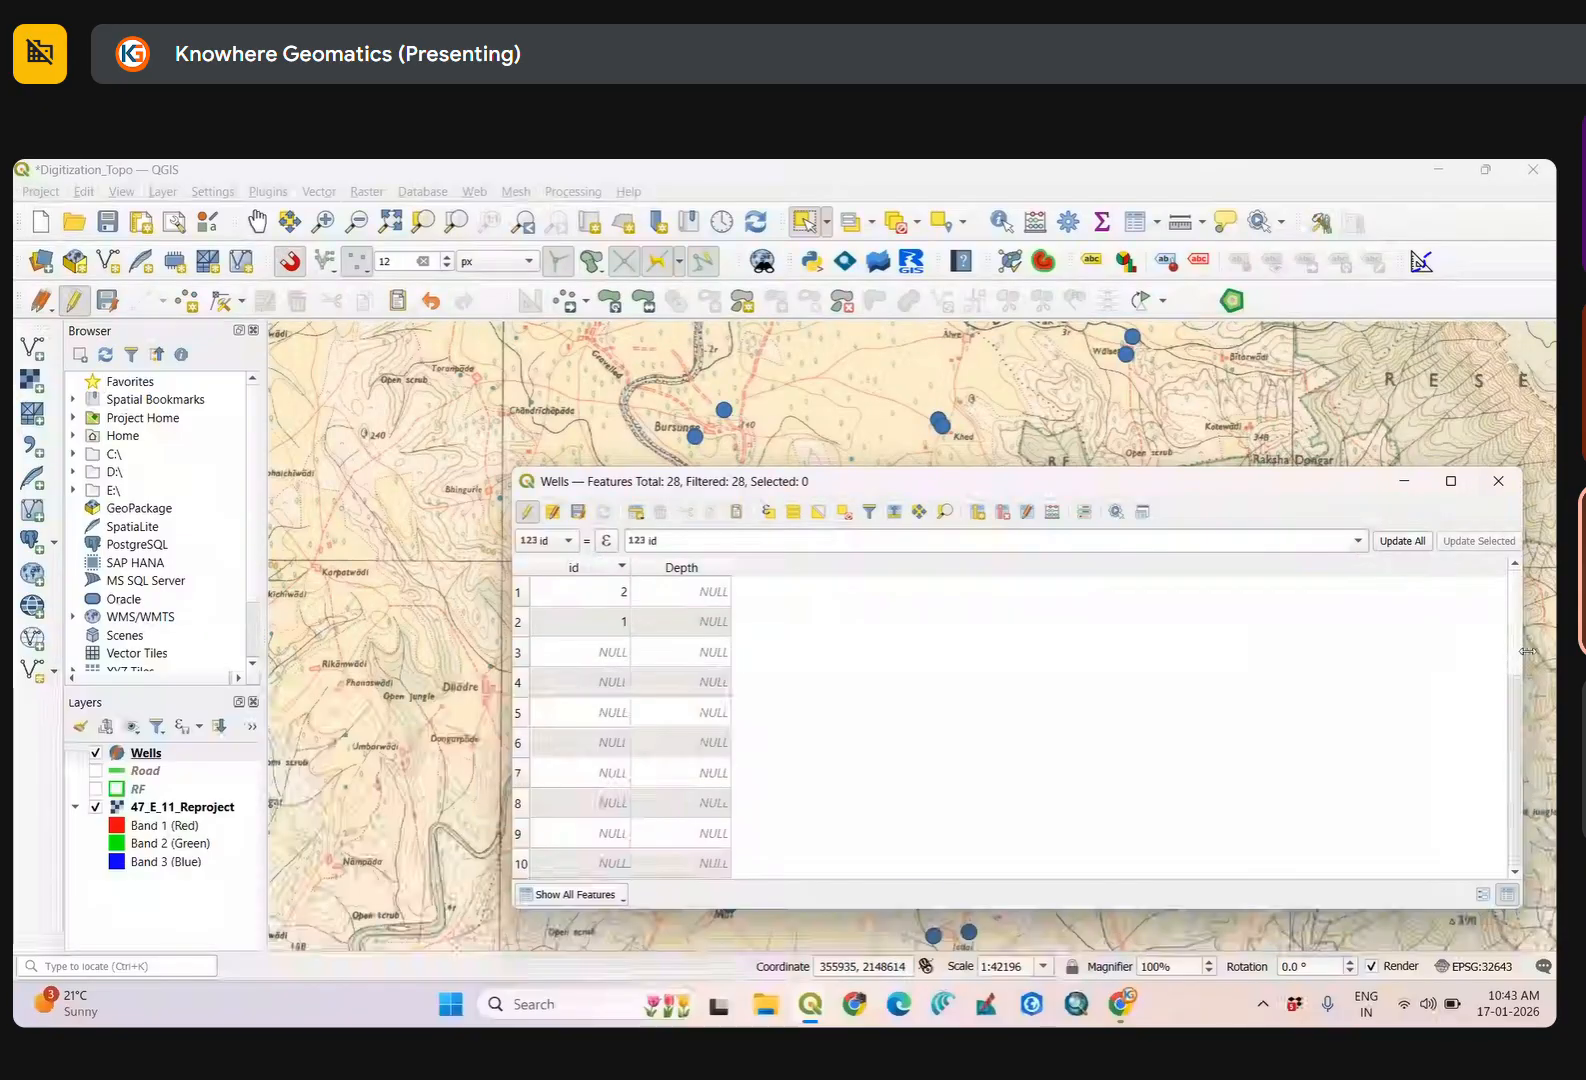
{"action": "left_click_drag", "start_coordinate": [1527, 651], "coordinate": [942, 650]}
{"action": "left_click_drag", "start_coordinate": [691, 483], "coordinate": [1268, 468]}
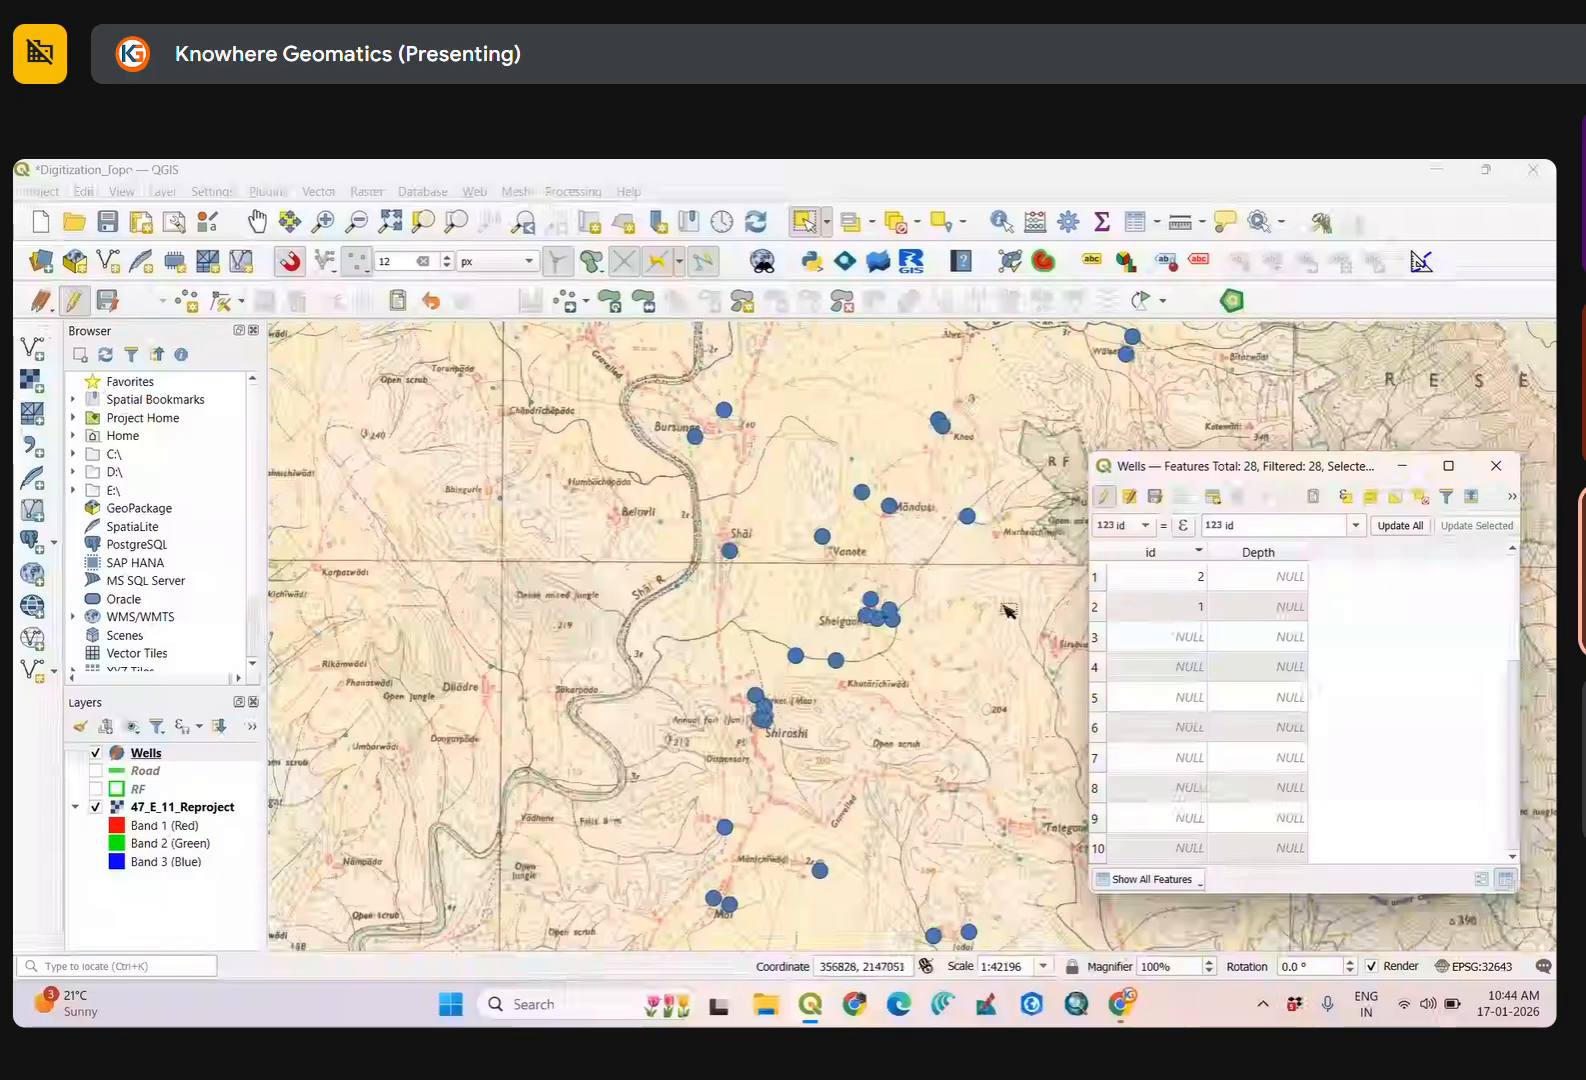
Shift the map so the wells lie beside the Wells attribute table, and bring the table back in front of the map.
{"action": "left_click_drag", "start_coordinate": [1008, 611], "coordinate": [839, 642]}
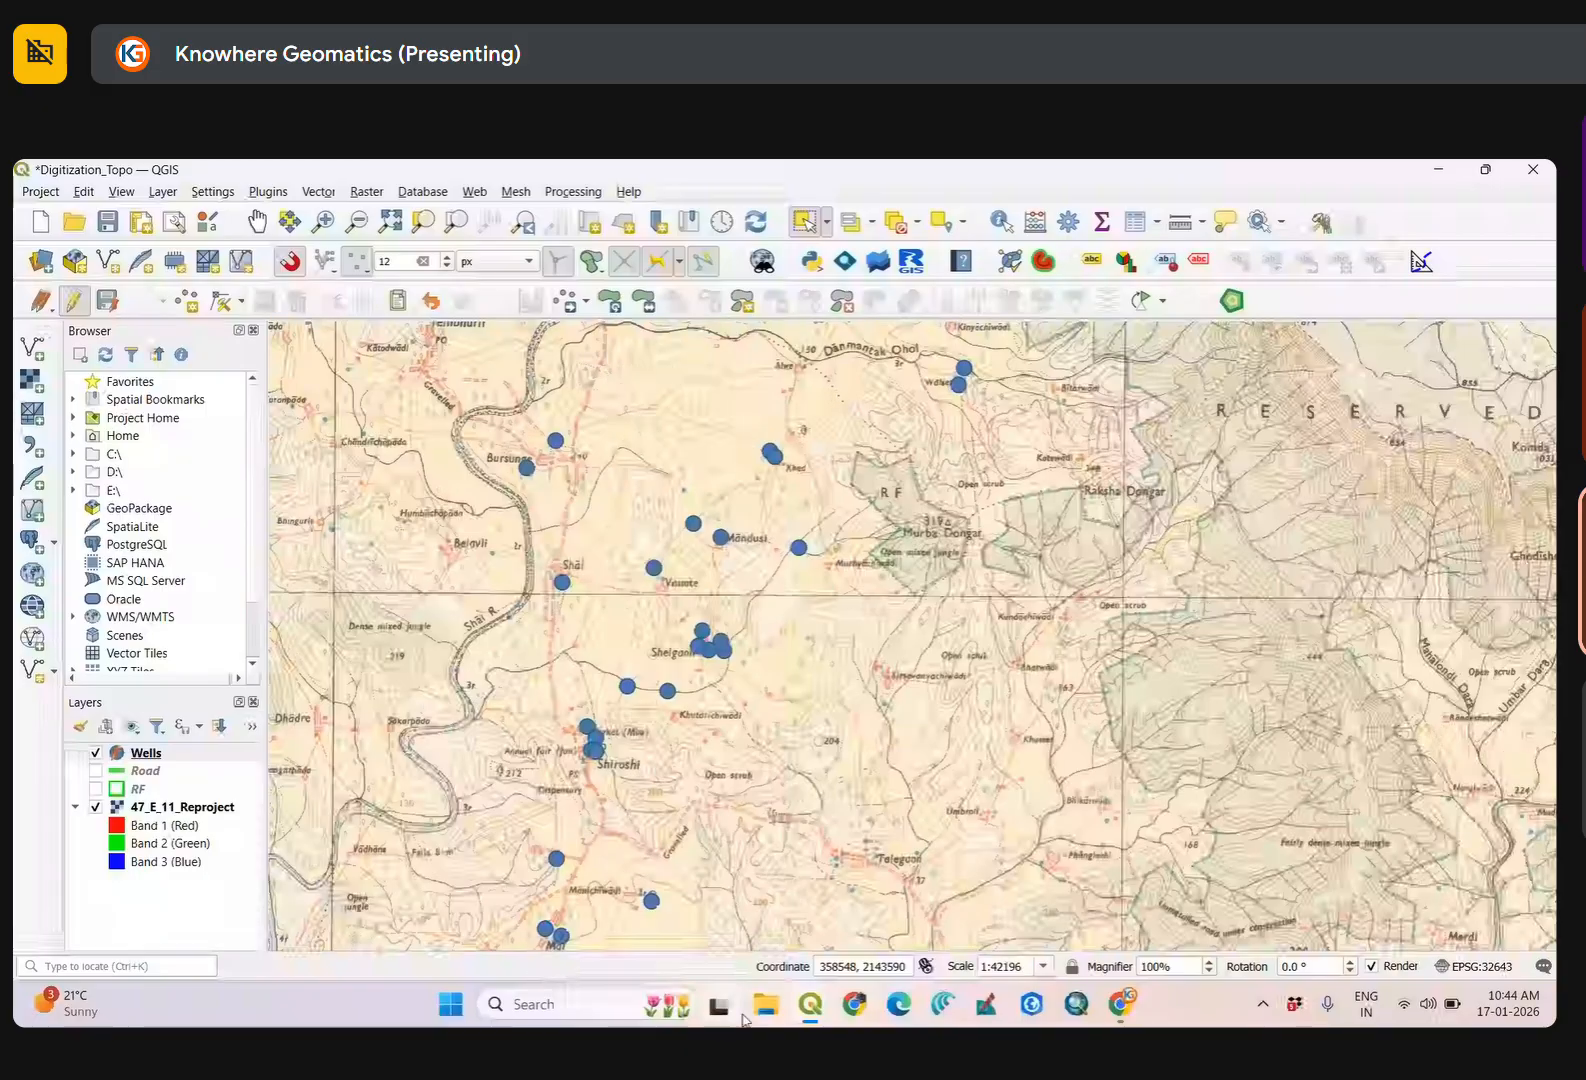
{"action": "mouse_move", "coordinate": [810, 1004]}
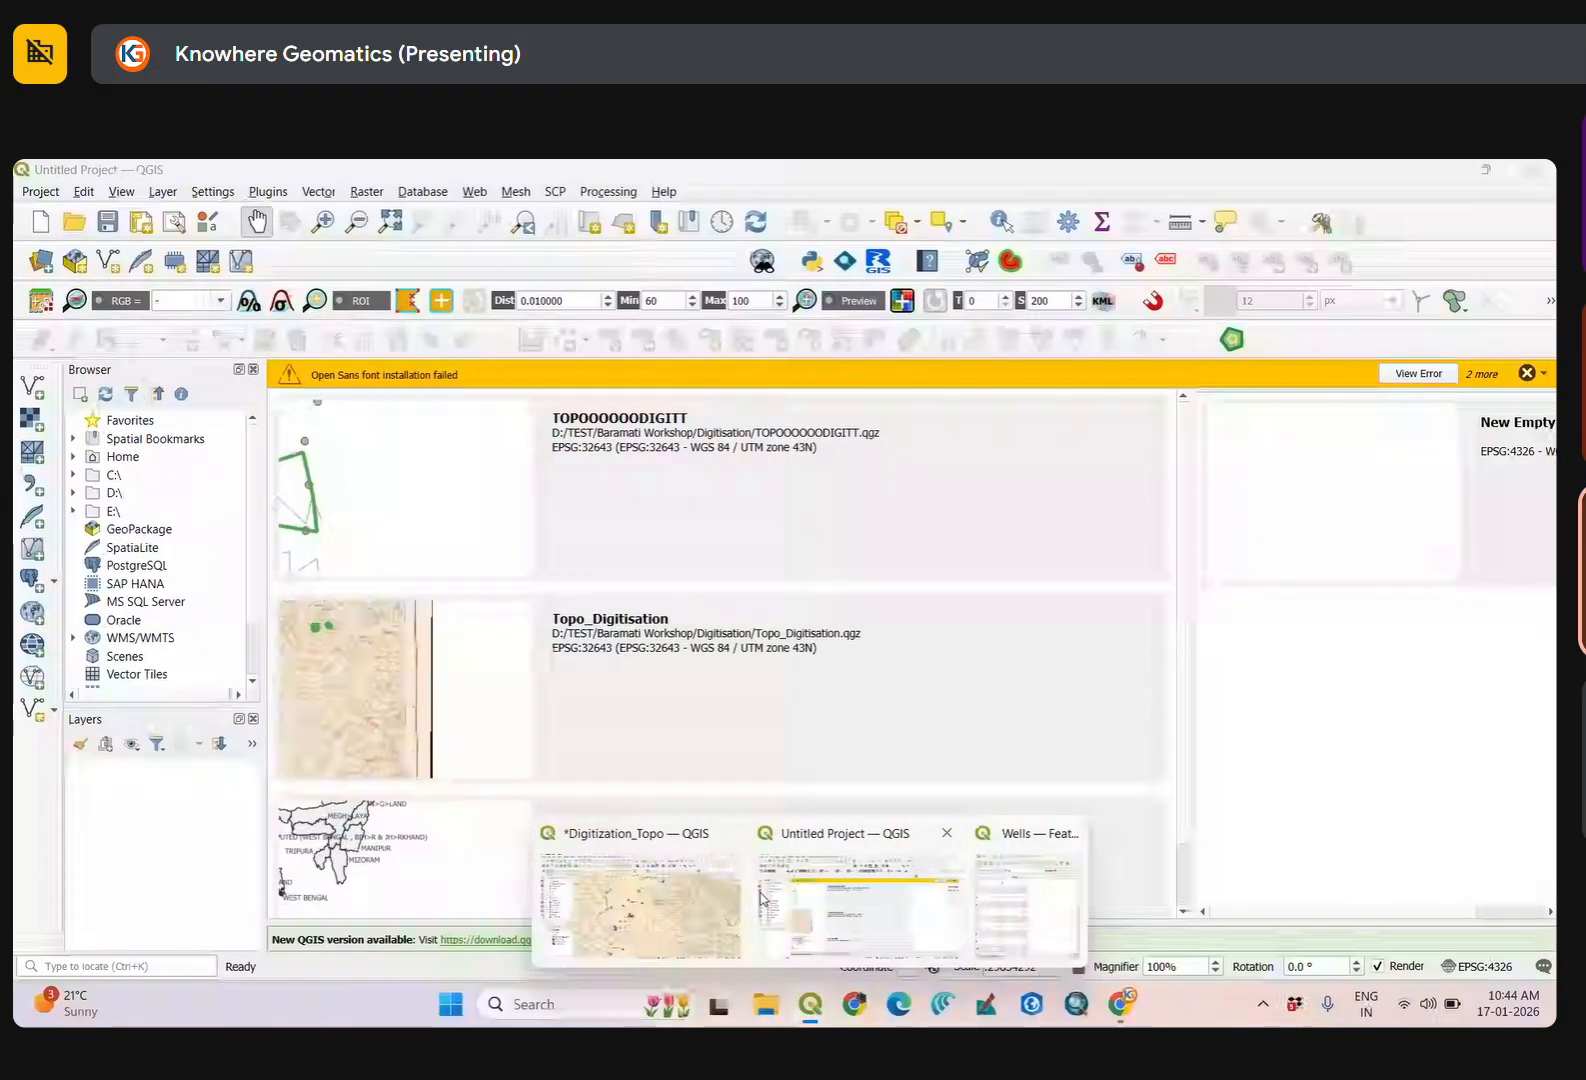
{"action": "left_click", "coordinate": [762, 897]}
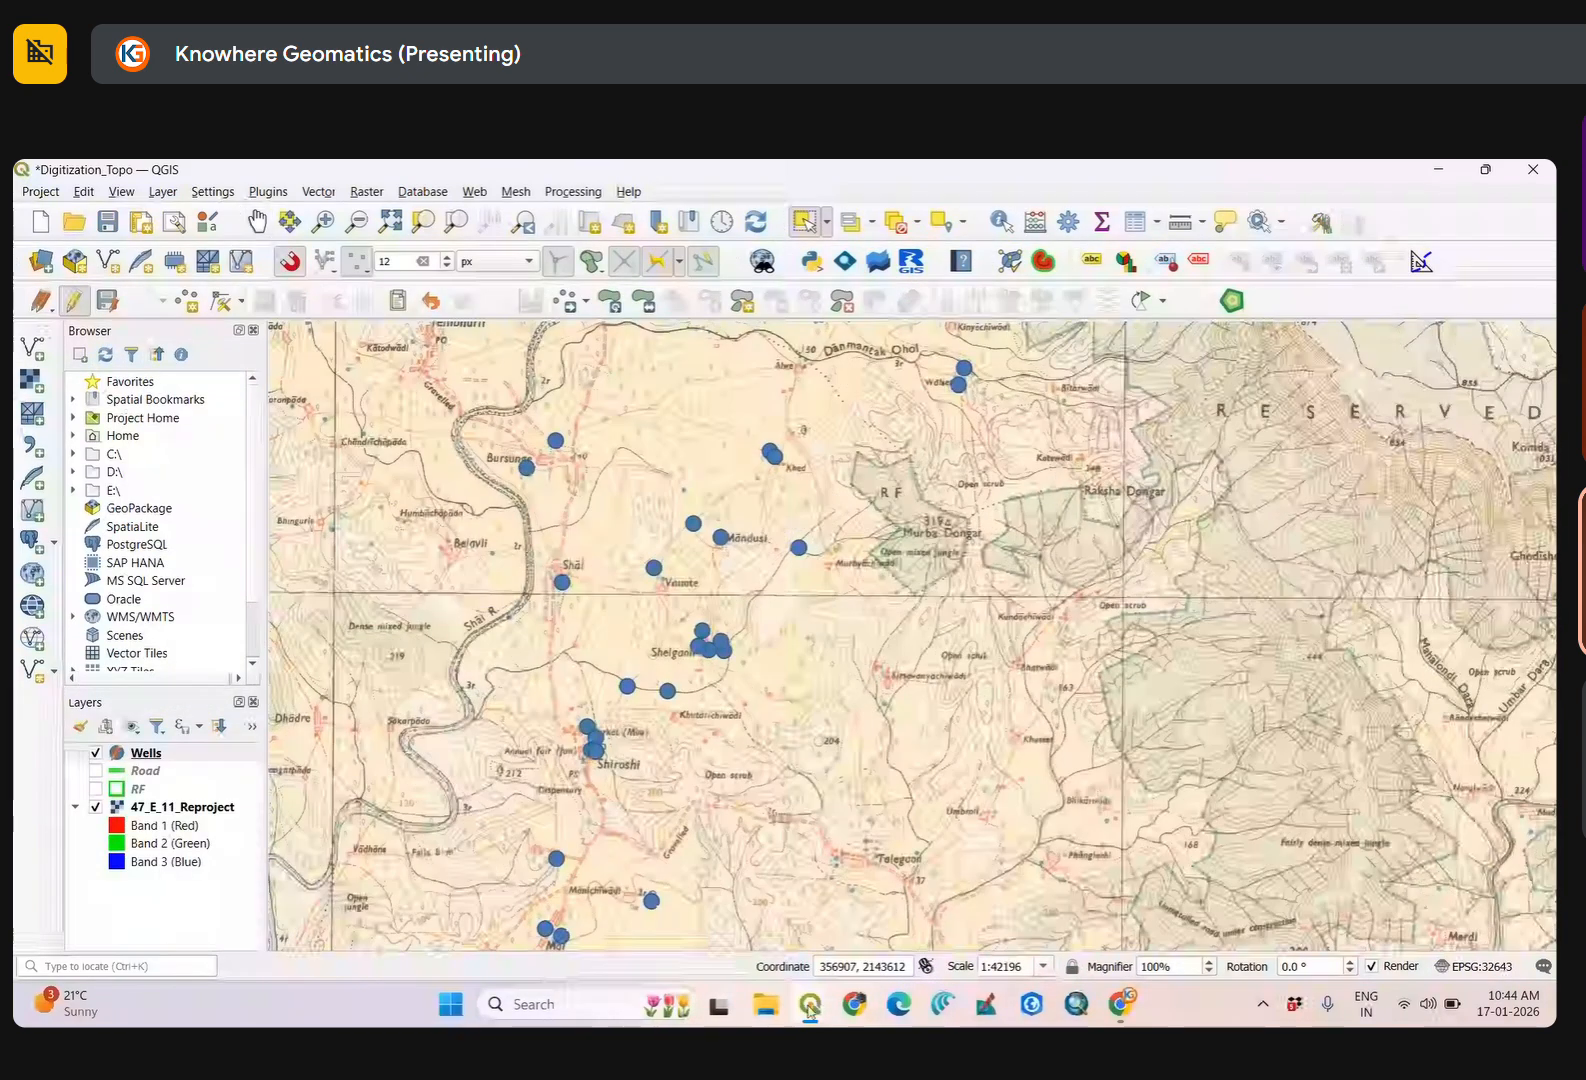
{"action": "mouse_move", "coordinate": [810, 1004]}
{"action": "left_click", "coordinate": [935, 895]}
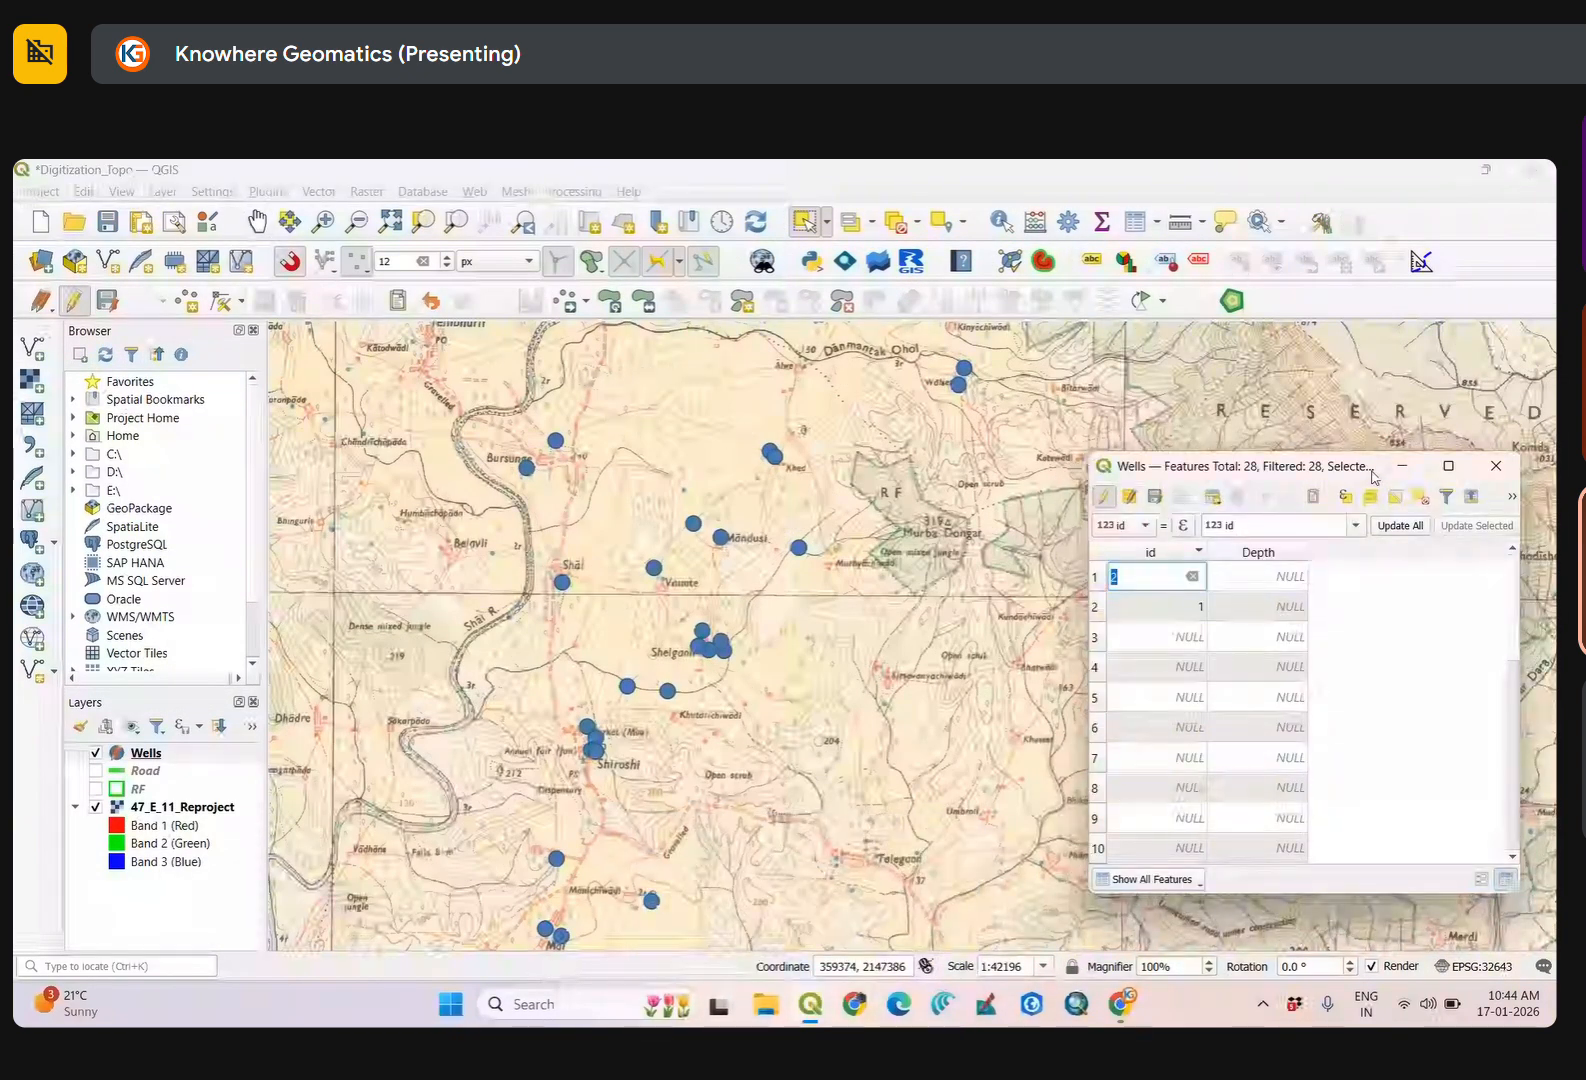
{"action": "left_click_drag", "start_coordinate": [1240, 466], "coordinate": [1248, 450]}
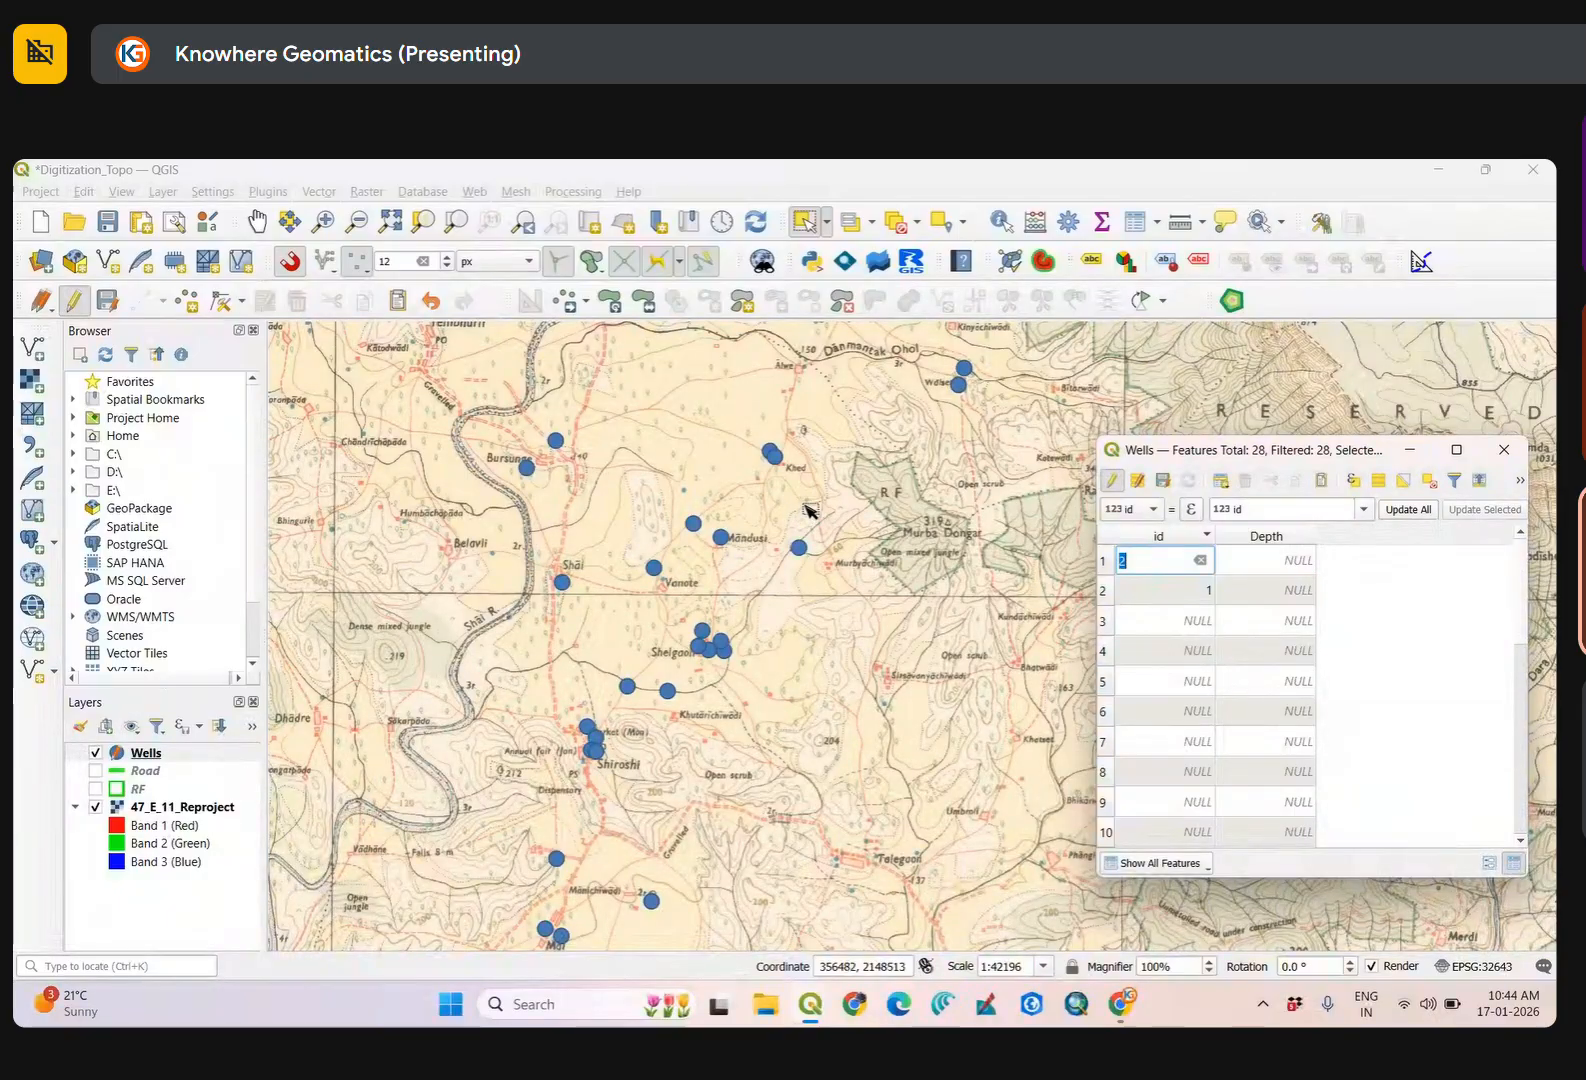
Examine the digitized well point between Māndusi and Murbyāchīwādi and its surroundings on the toposheet.
{"action": "scroll", "coordinate": [810, 512], "scroll_direction": "up", "scroll_amount": 4}
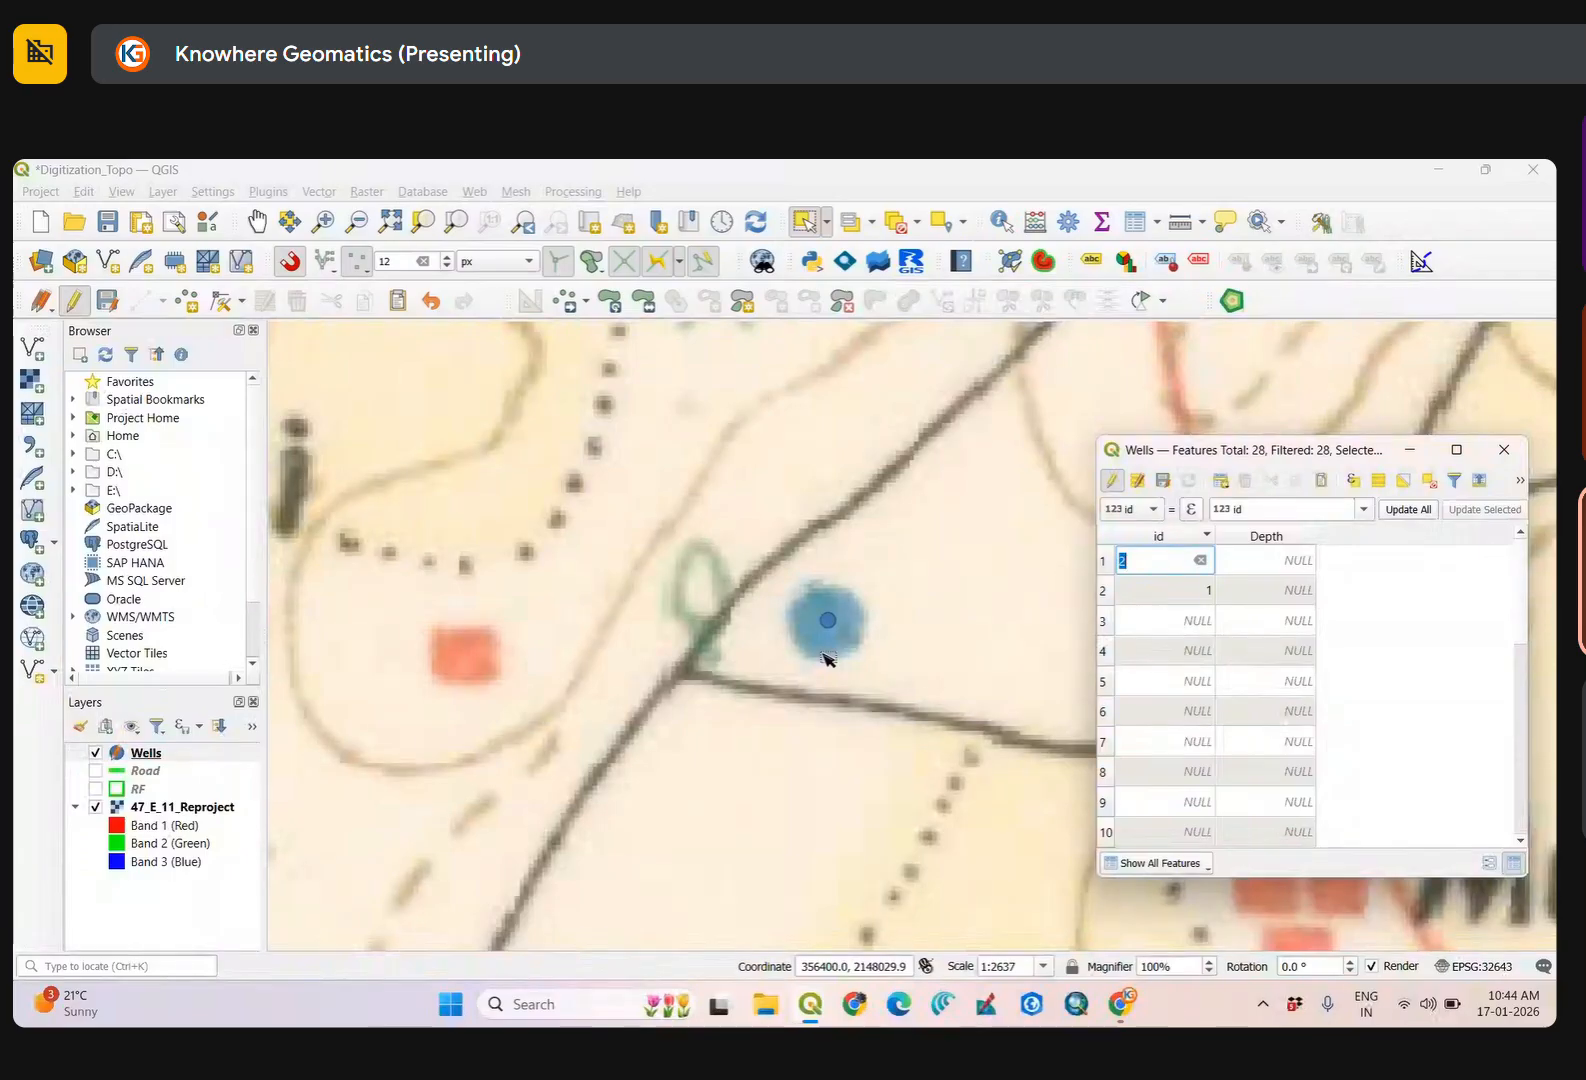
{"action": "scroll", "coordinate": [836, 676], "scroll_direction": "down", "scroll_amount": 1}
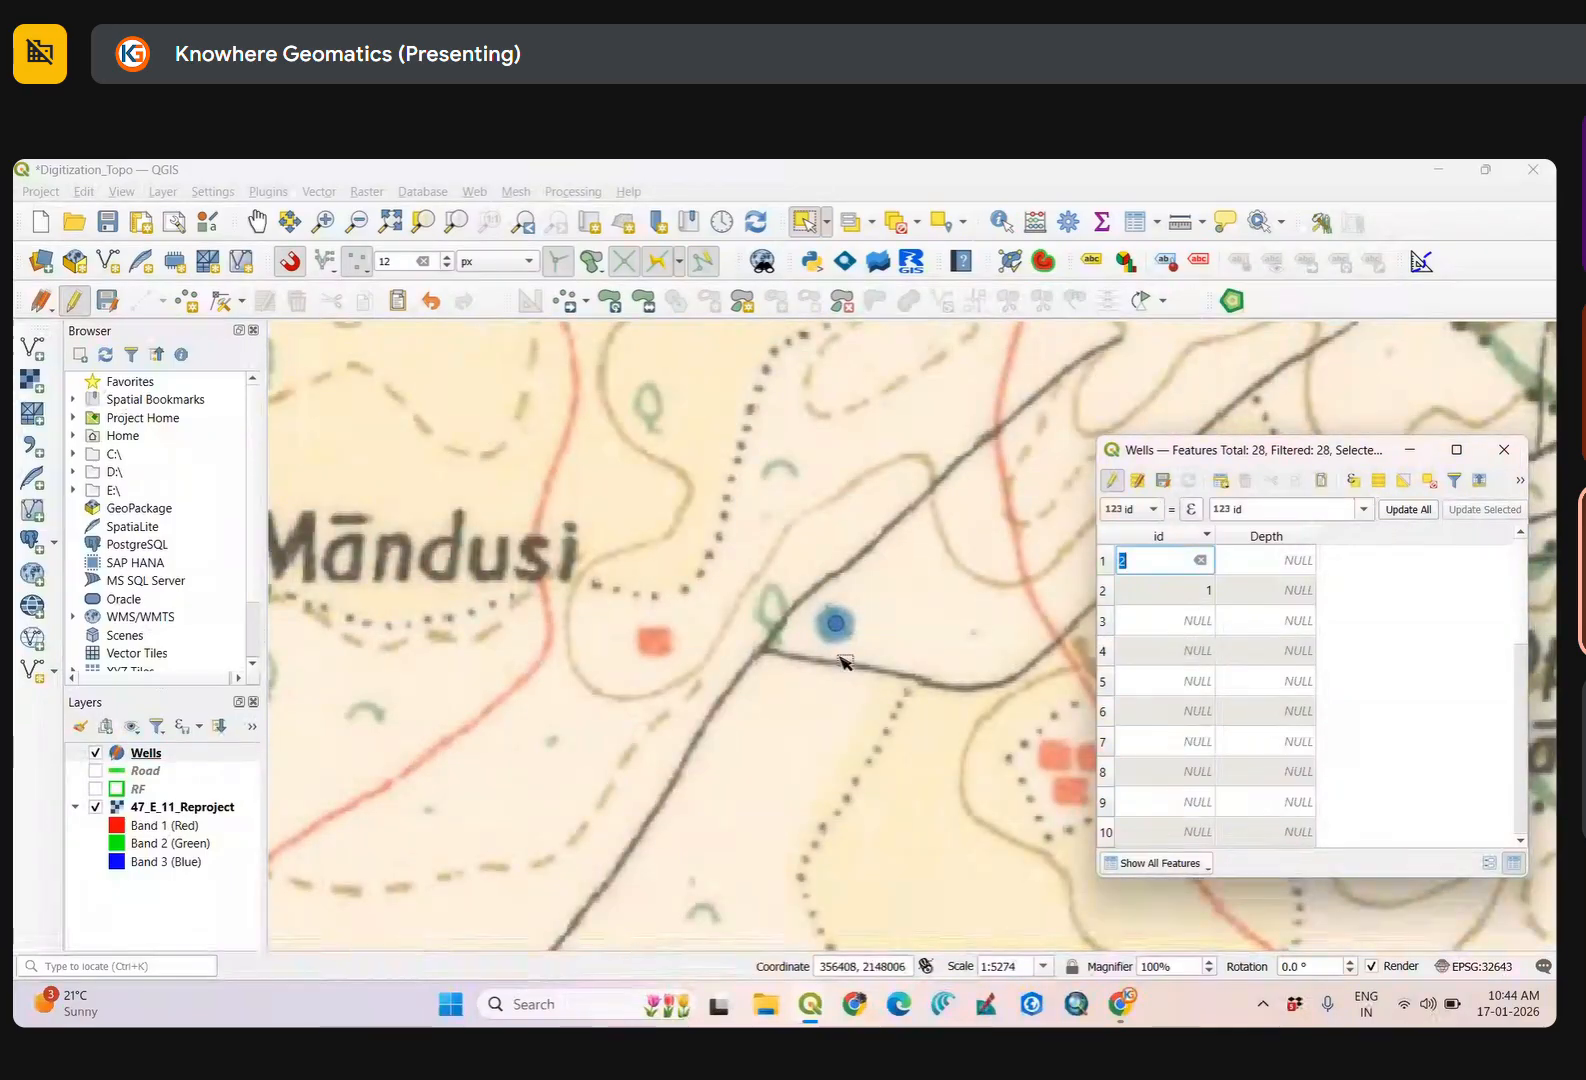
{"action": "scroll", "coordinate": [838, 657], "scroll_direction": "down", "scroll_amount": 2}
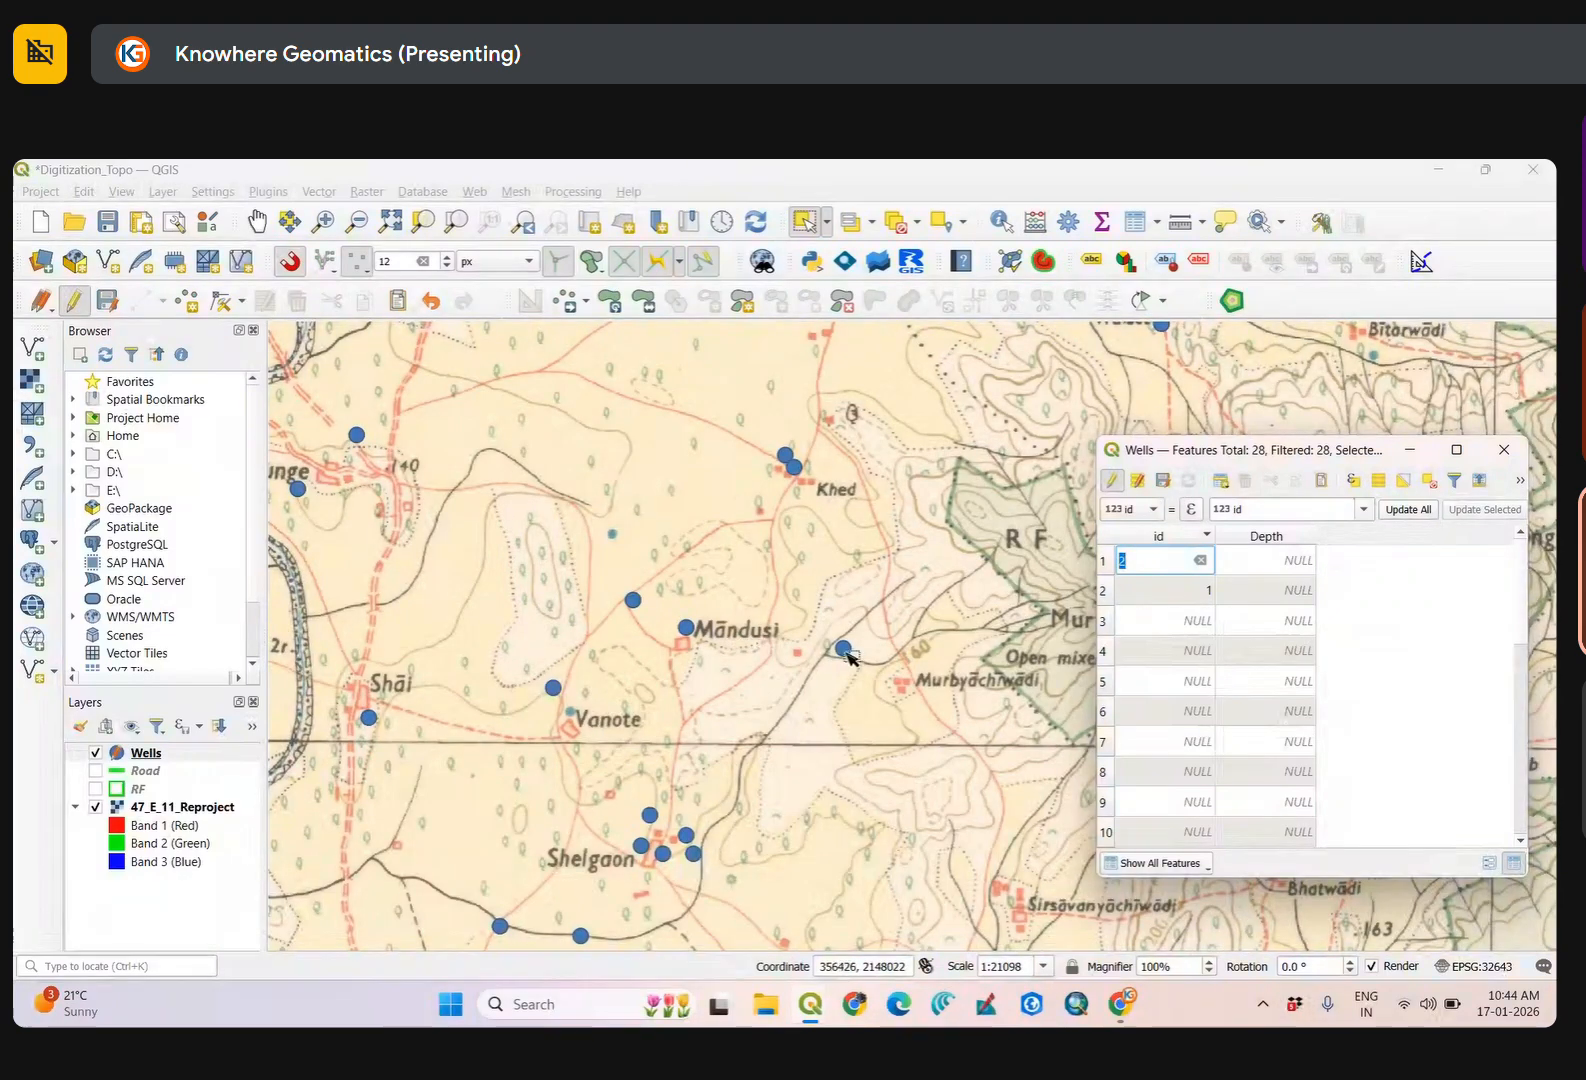
{"action": "scroll", "coordinate": [843, 650], "scroll_direction": "up", "scroll_amount": 2}
{"action": "scroll", "coordinate": [812, 652], "scroll_direction": "down", "scroll_amount": 2}
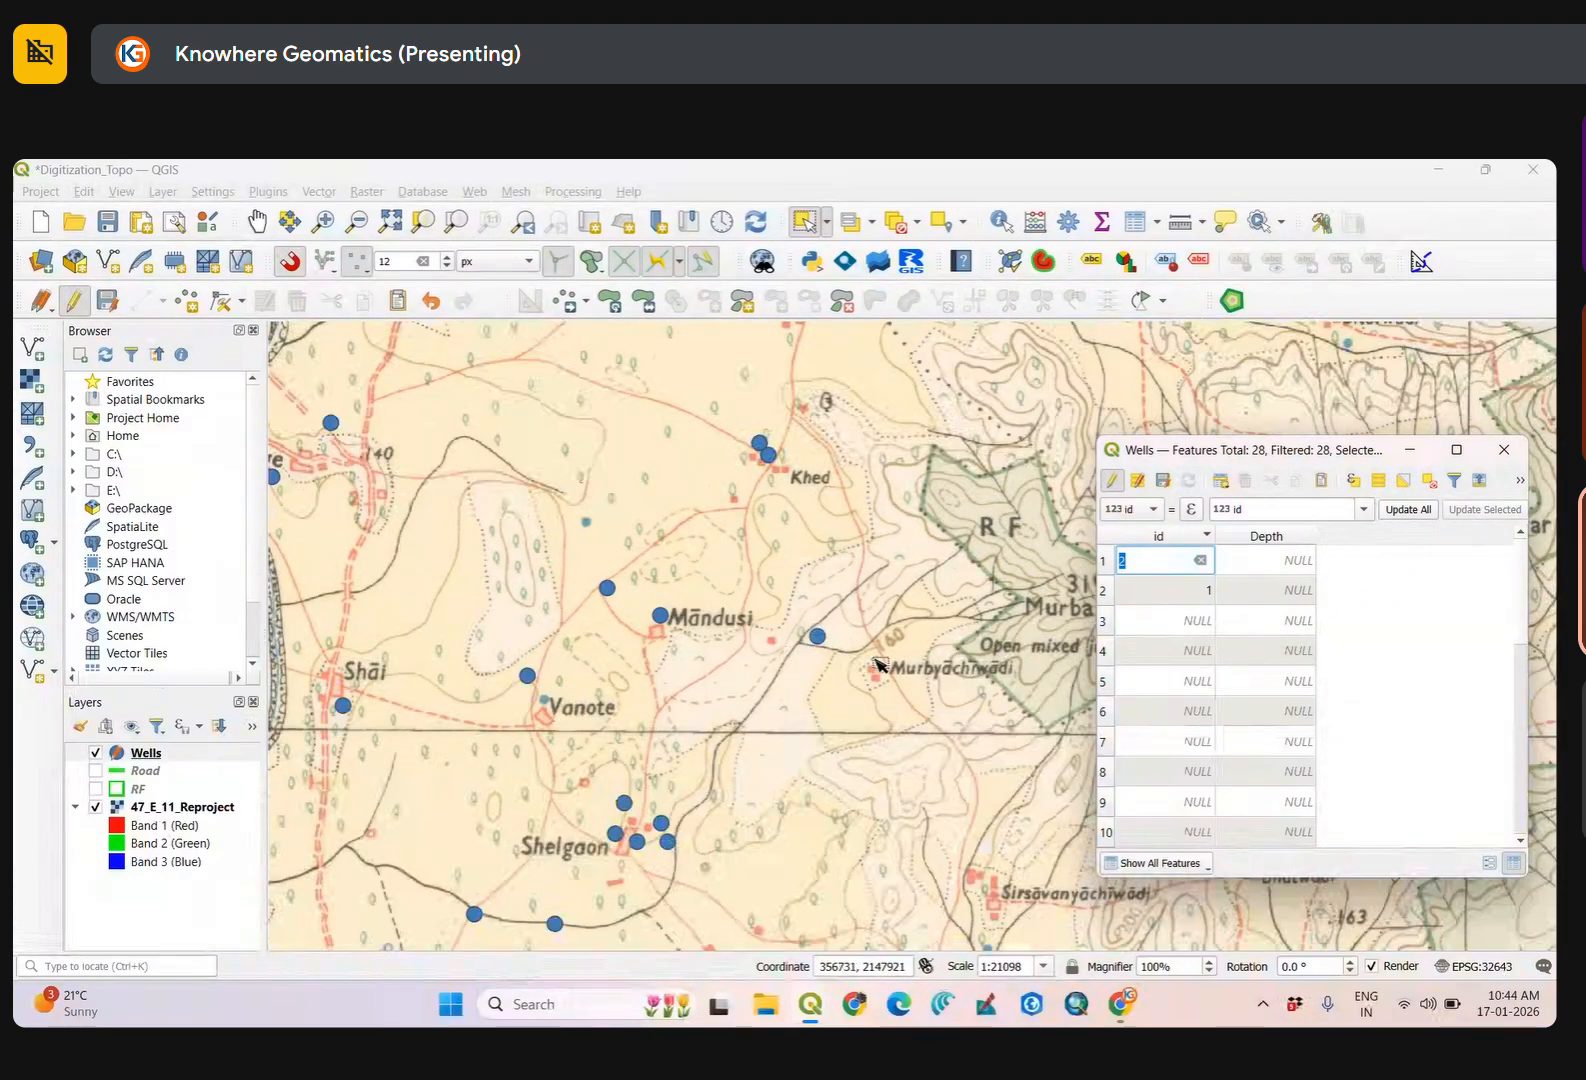
{"action": "scroll", "coordinate": [880, 665], "scroll_direction": "up", "scroll_amount": 1}
{"action": "left_click_drag", "start_coordinate": [880, 665], "coordinate": [795, 685]}
{"action": "scroll", "coordinate": [697, 705], "scroll_direction": "down", "scroll_amount": 2}
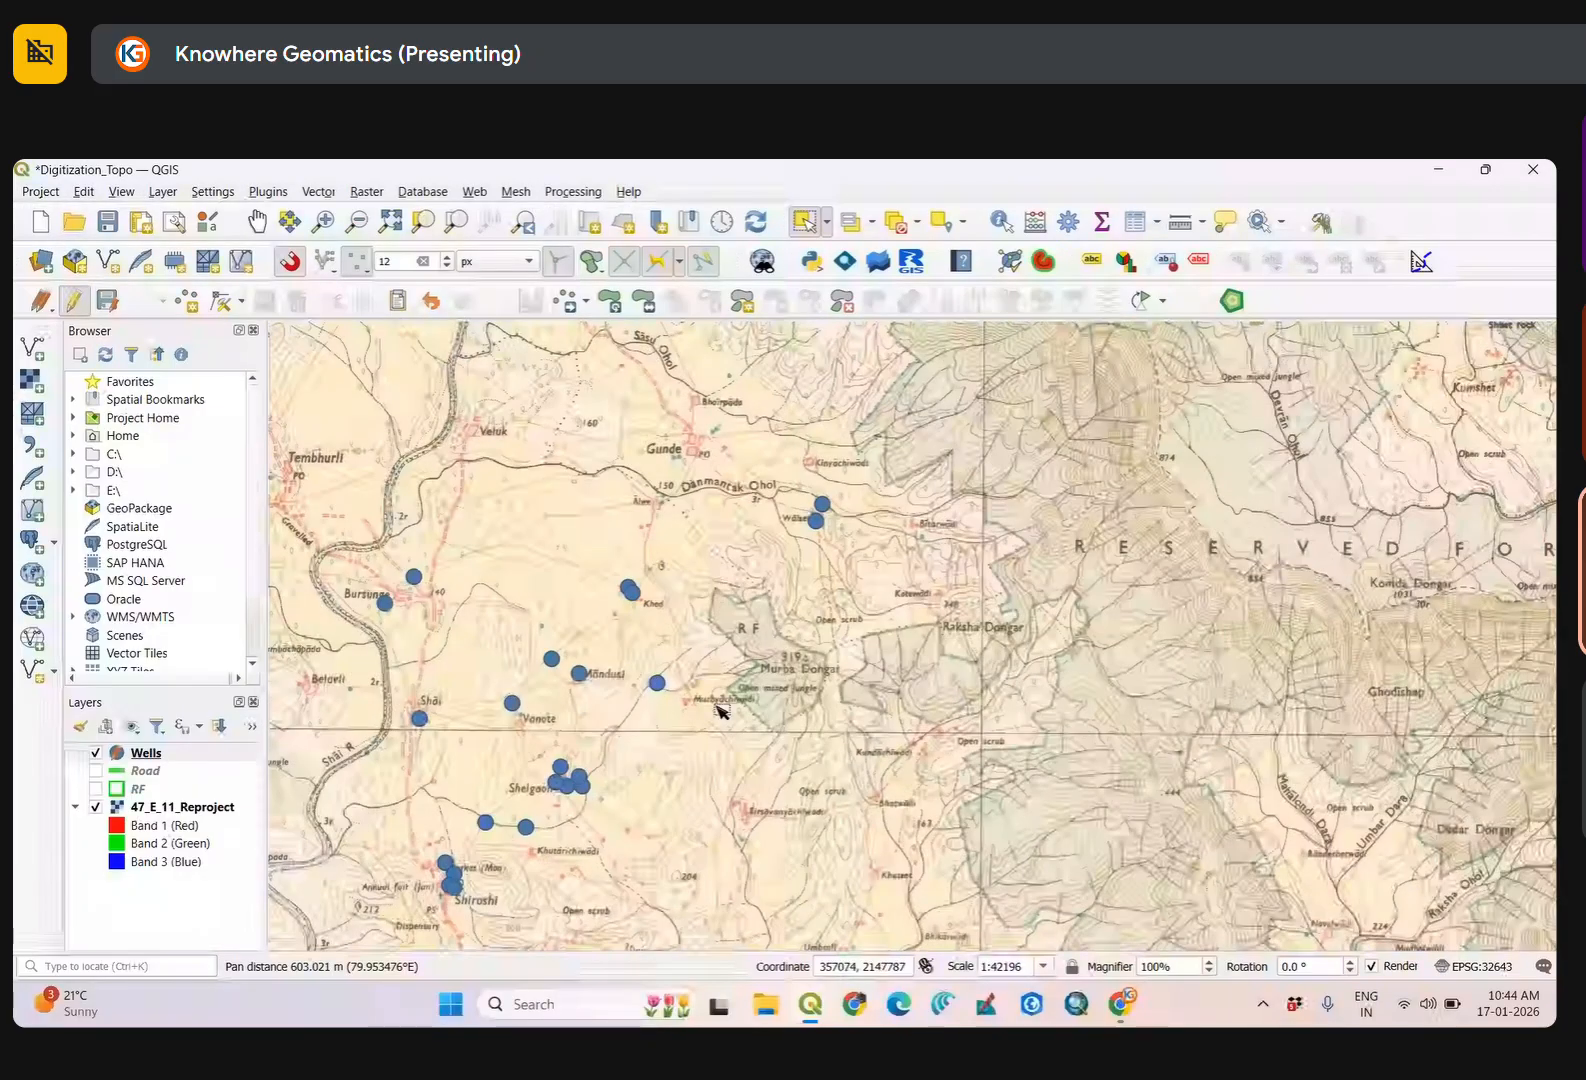
{"action": "mouse_move", "coordinate": [1122, 1013]}
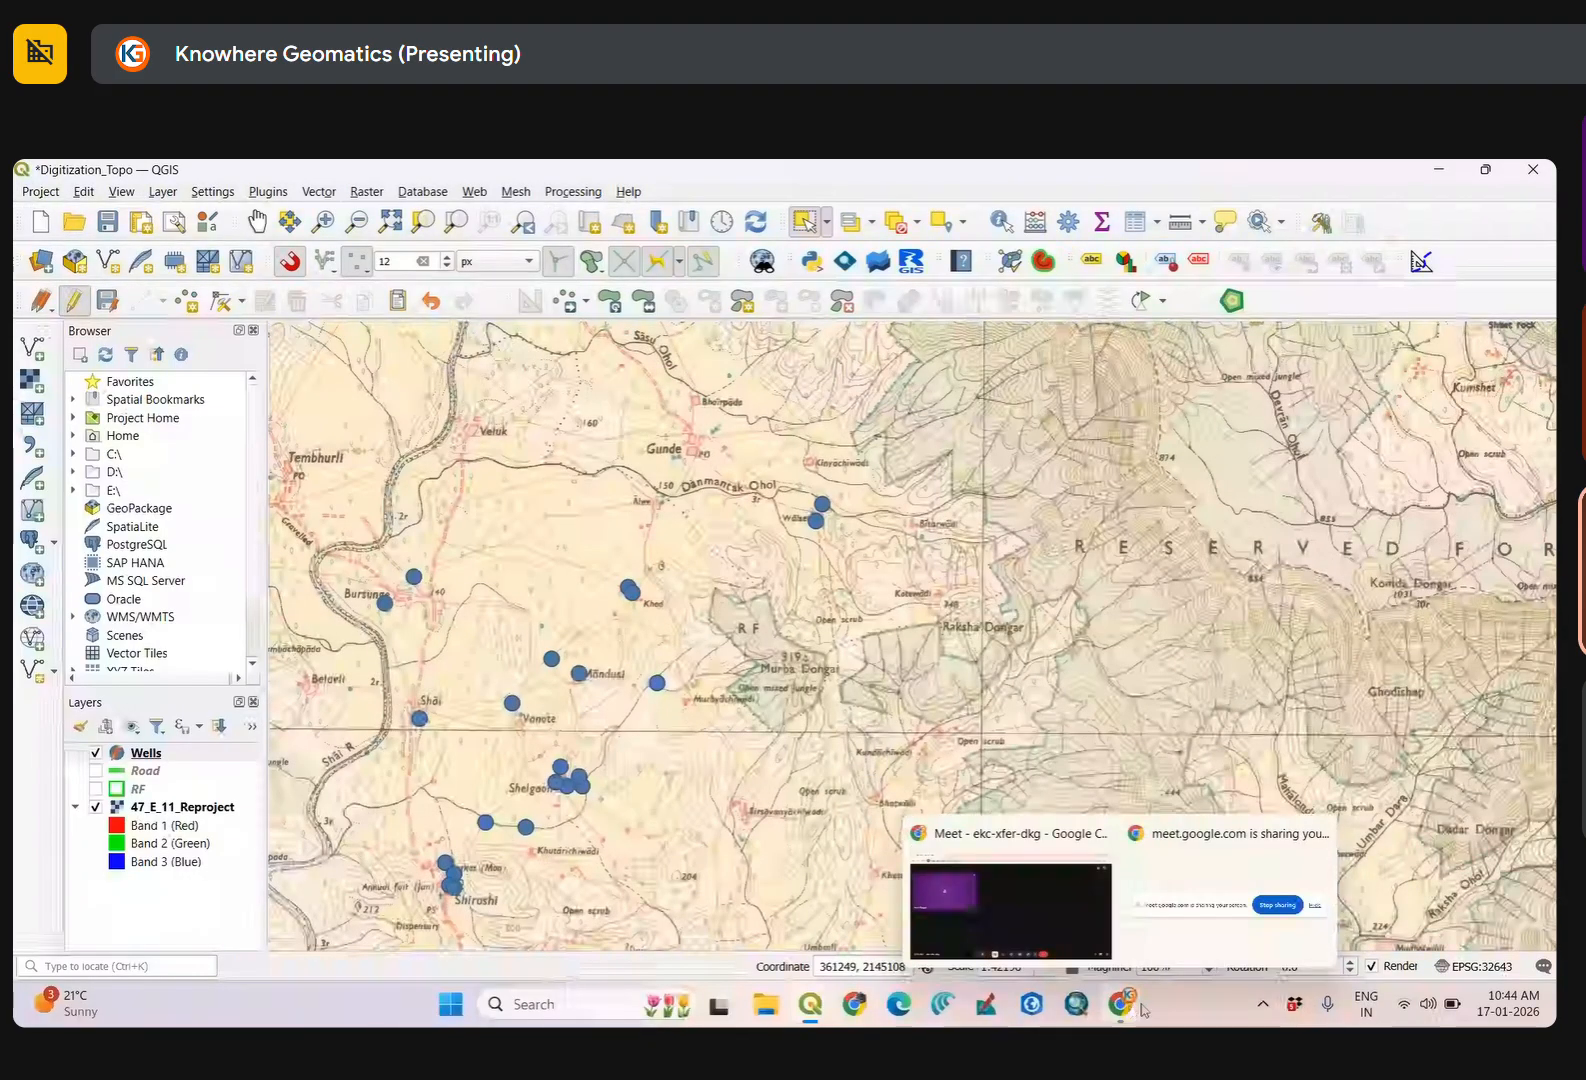
{"action": "scroll", "coordinate": [662, 680], "scroll_direction": "up", "scroll_amount": 2}
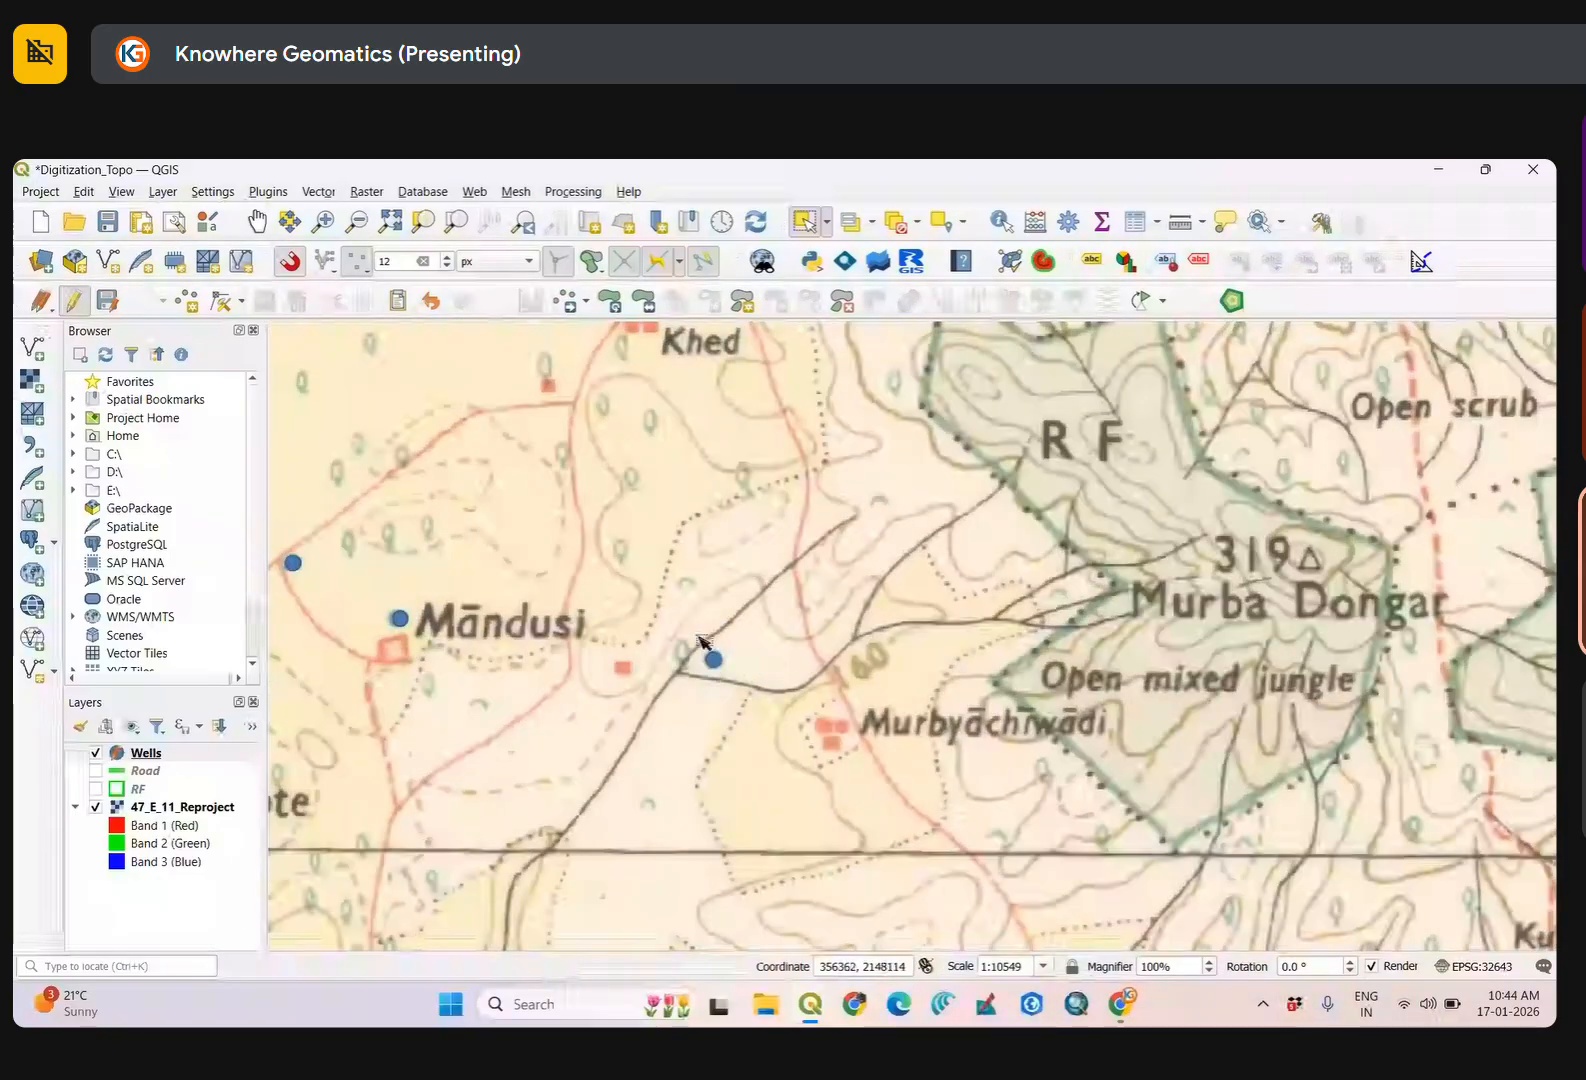
Bring the Wells attribute table back, select the record with id 2, and locate its highlighted point on the map up close.
{"action": "left_click", "coordinate": [1122, 1018]}
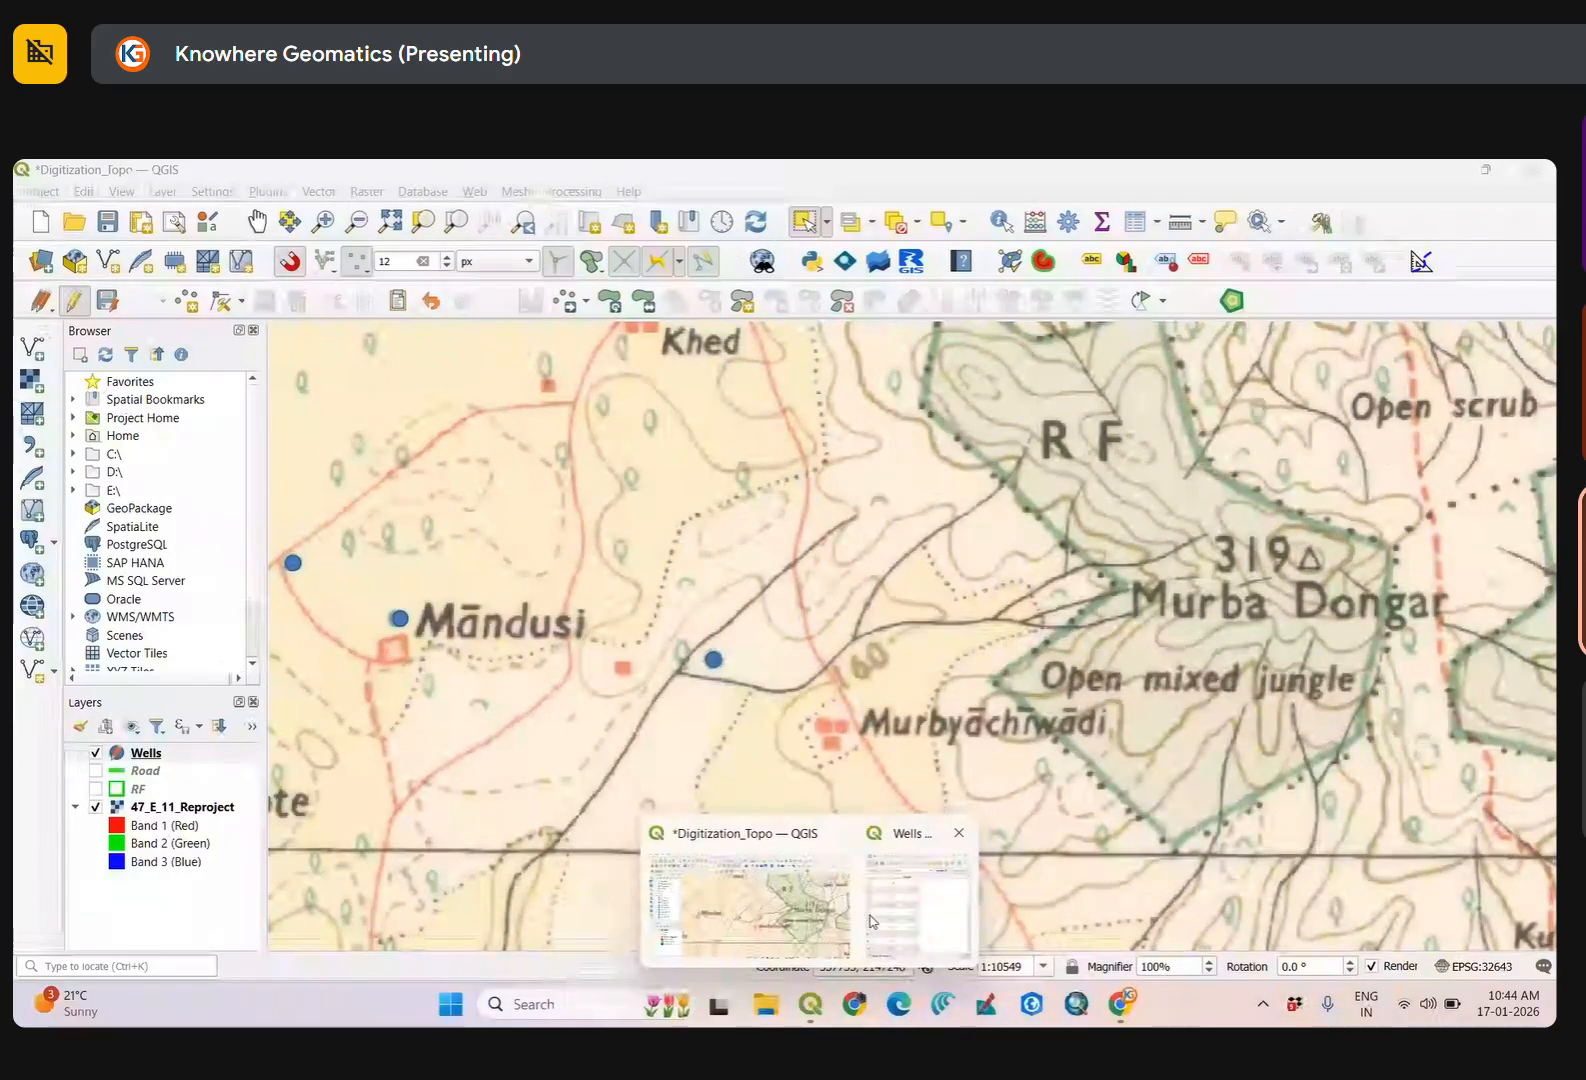
{"action": "left_click", "coordinate": [866, 918]}
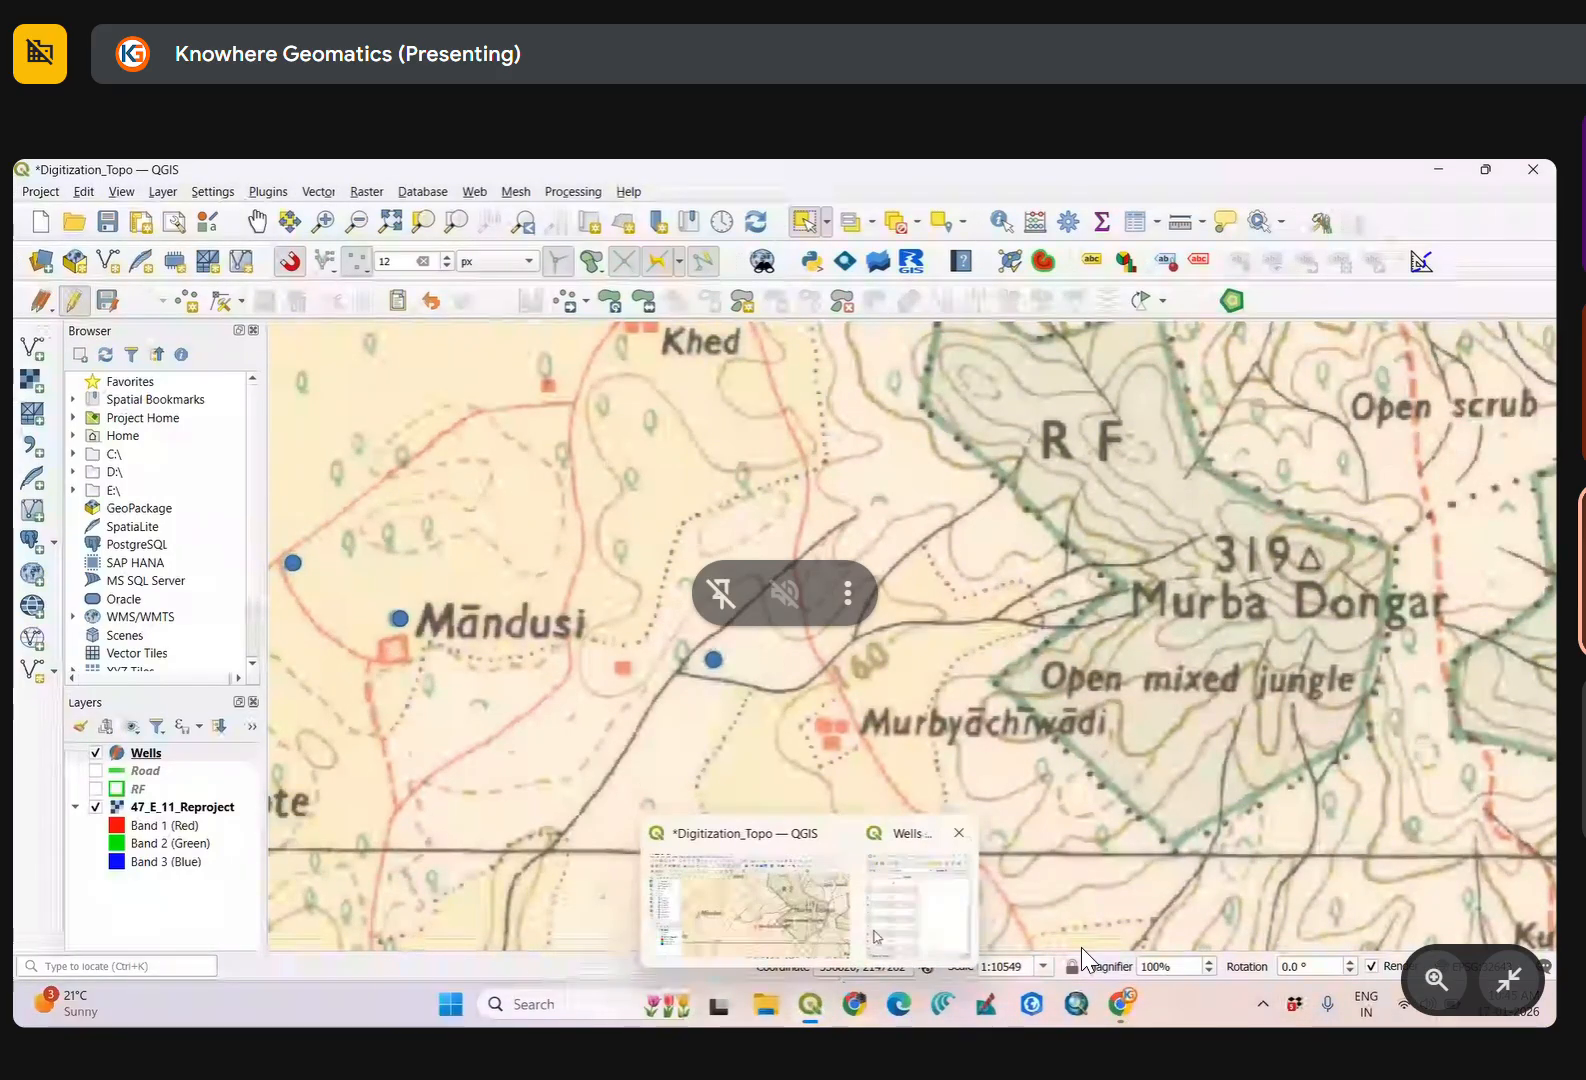
{"action": "left_click", "coordinate": [875, 936]}
{"action": "left_click_drag", "start_coordinate": [977, 517], "coordinate": [1054, 485]}
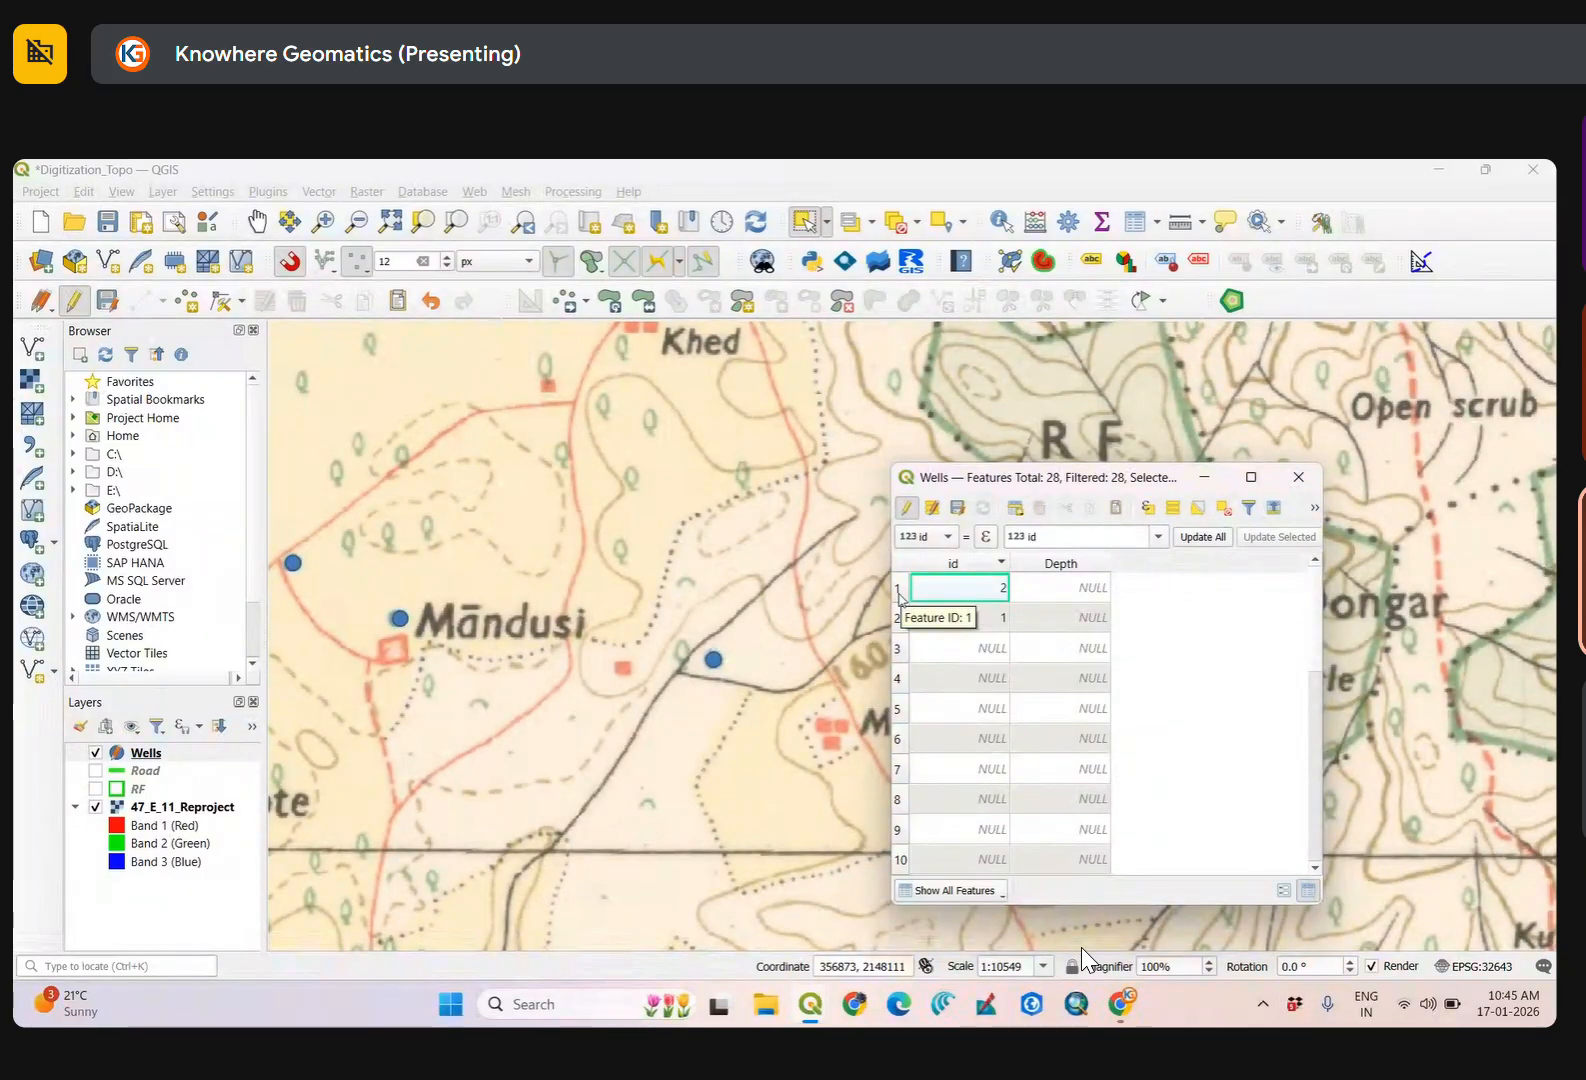
{"action": "left_click", "coordinate": [898, 590]}
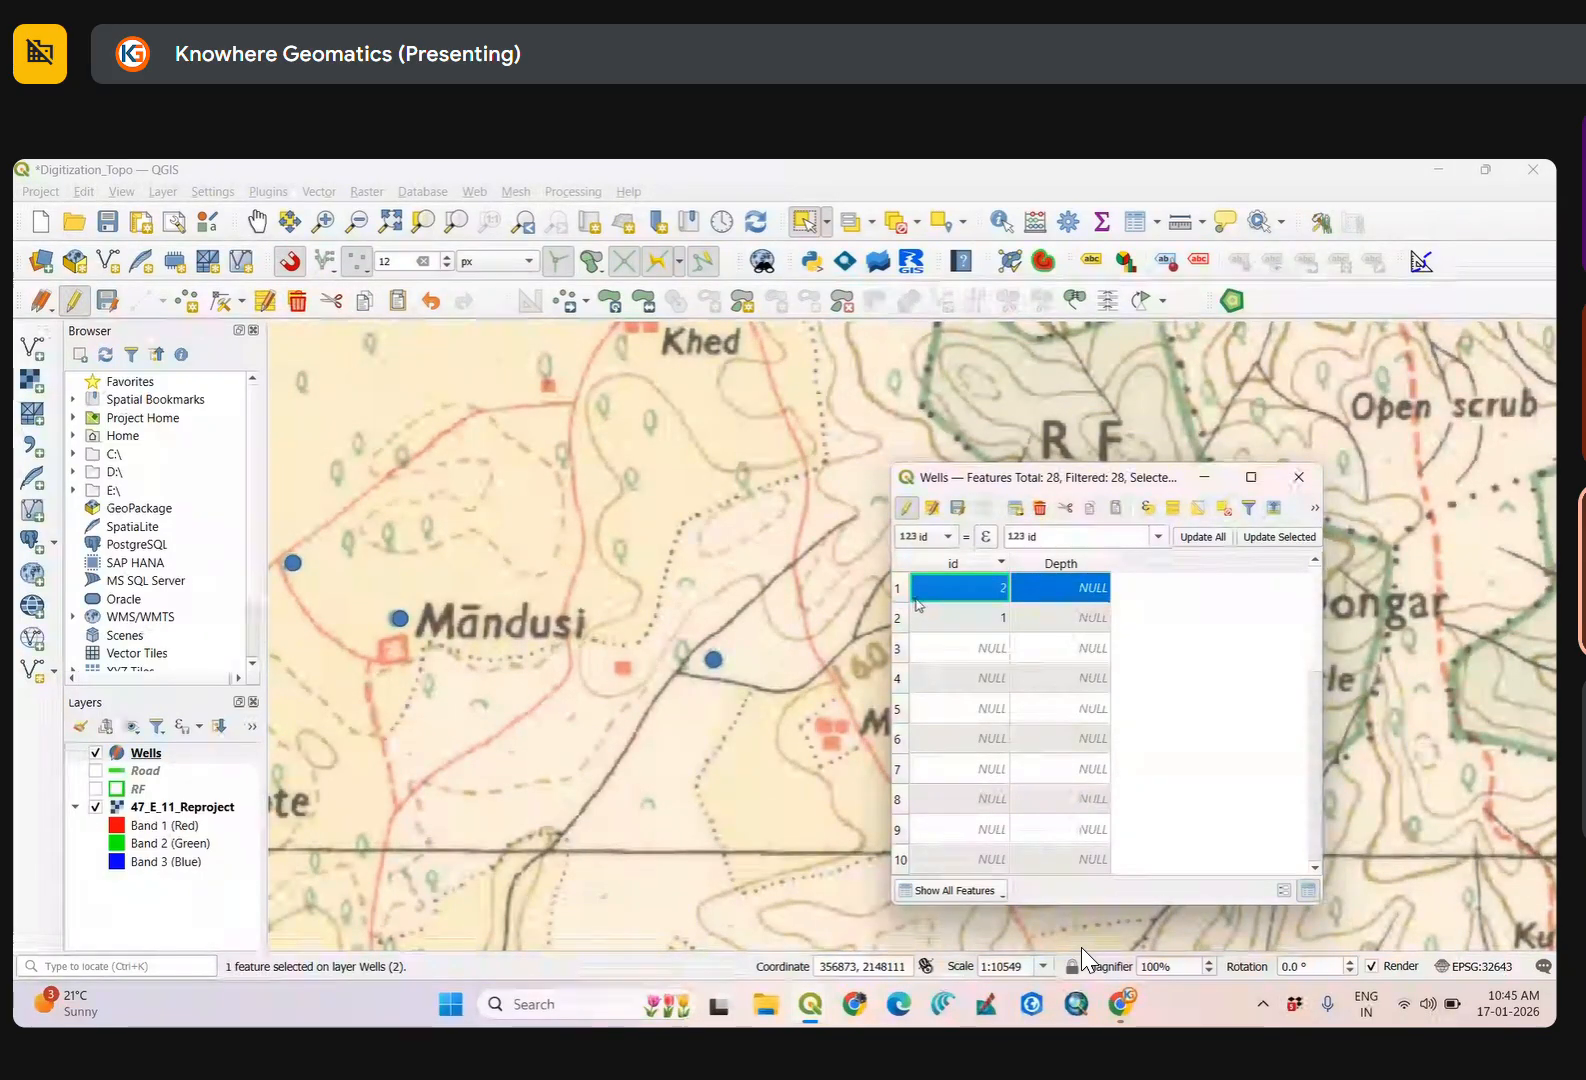
{"action": "scroll", "coordinate": [708, 673], "scroll_direction": "down", "scroll_amount": 3}
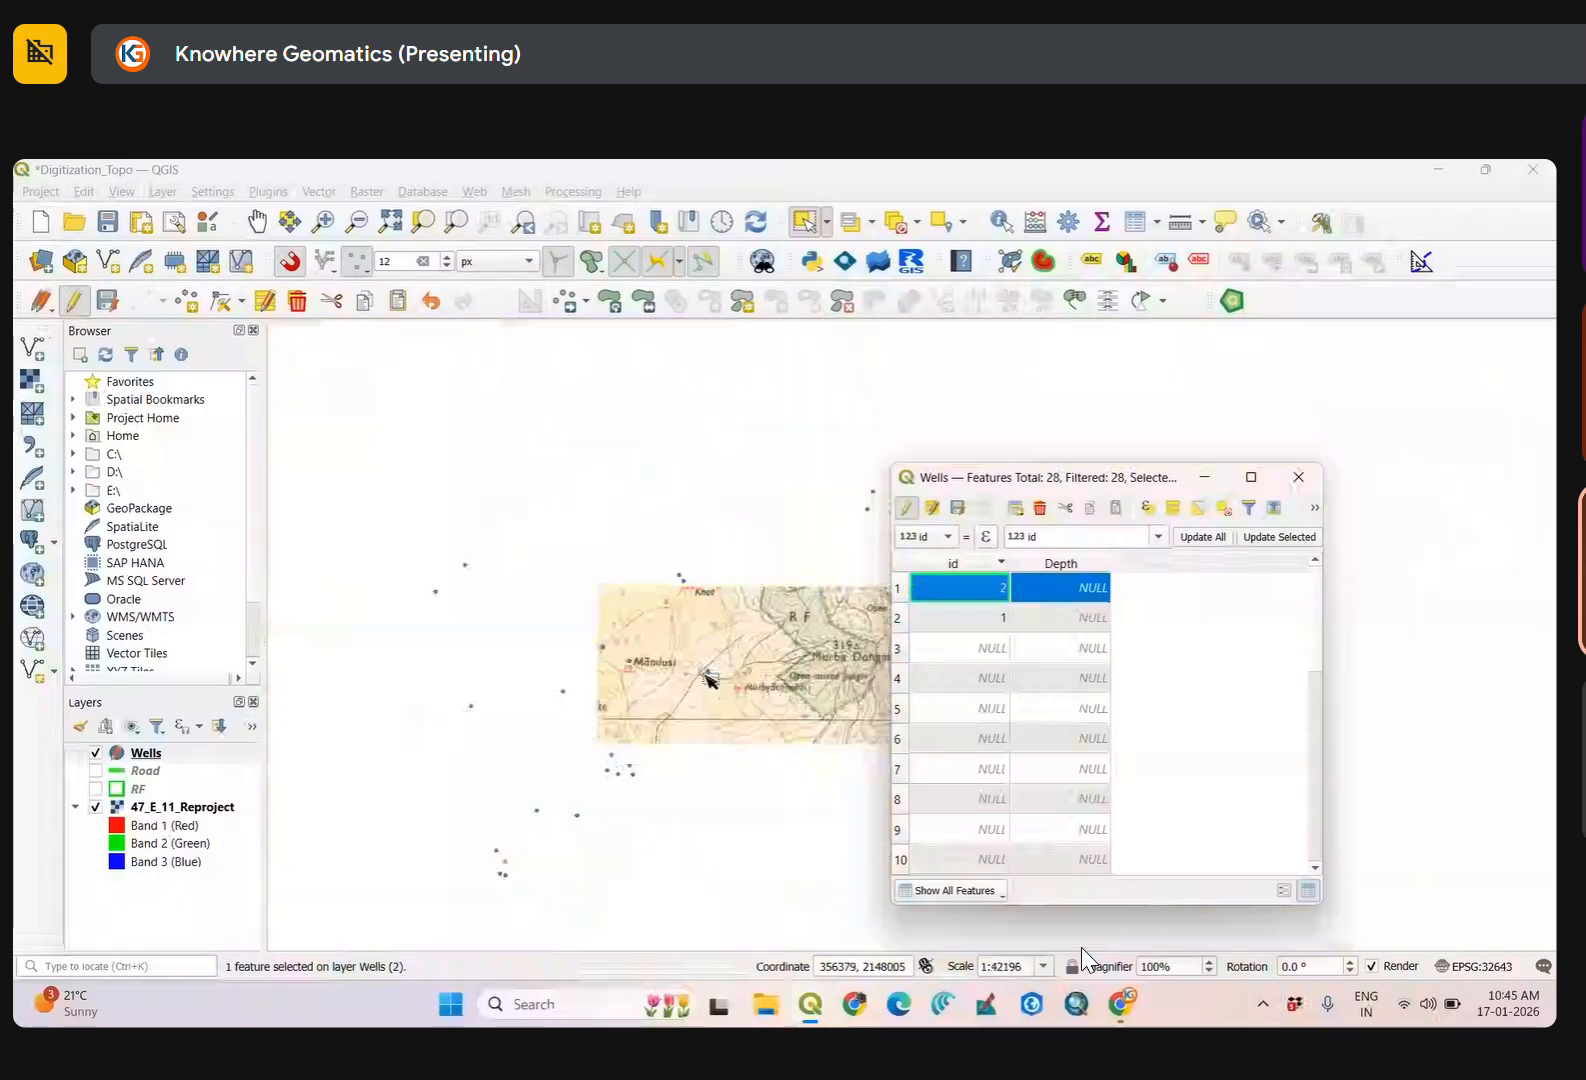
{"action": "scroll", "coordinate": [612, 710], "scroll_direction": "up", "scroll_amount": 6}
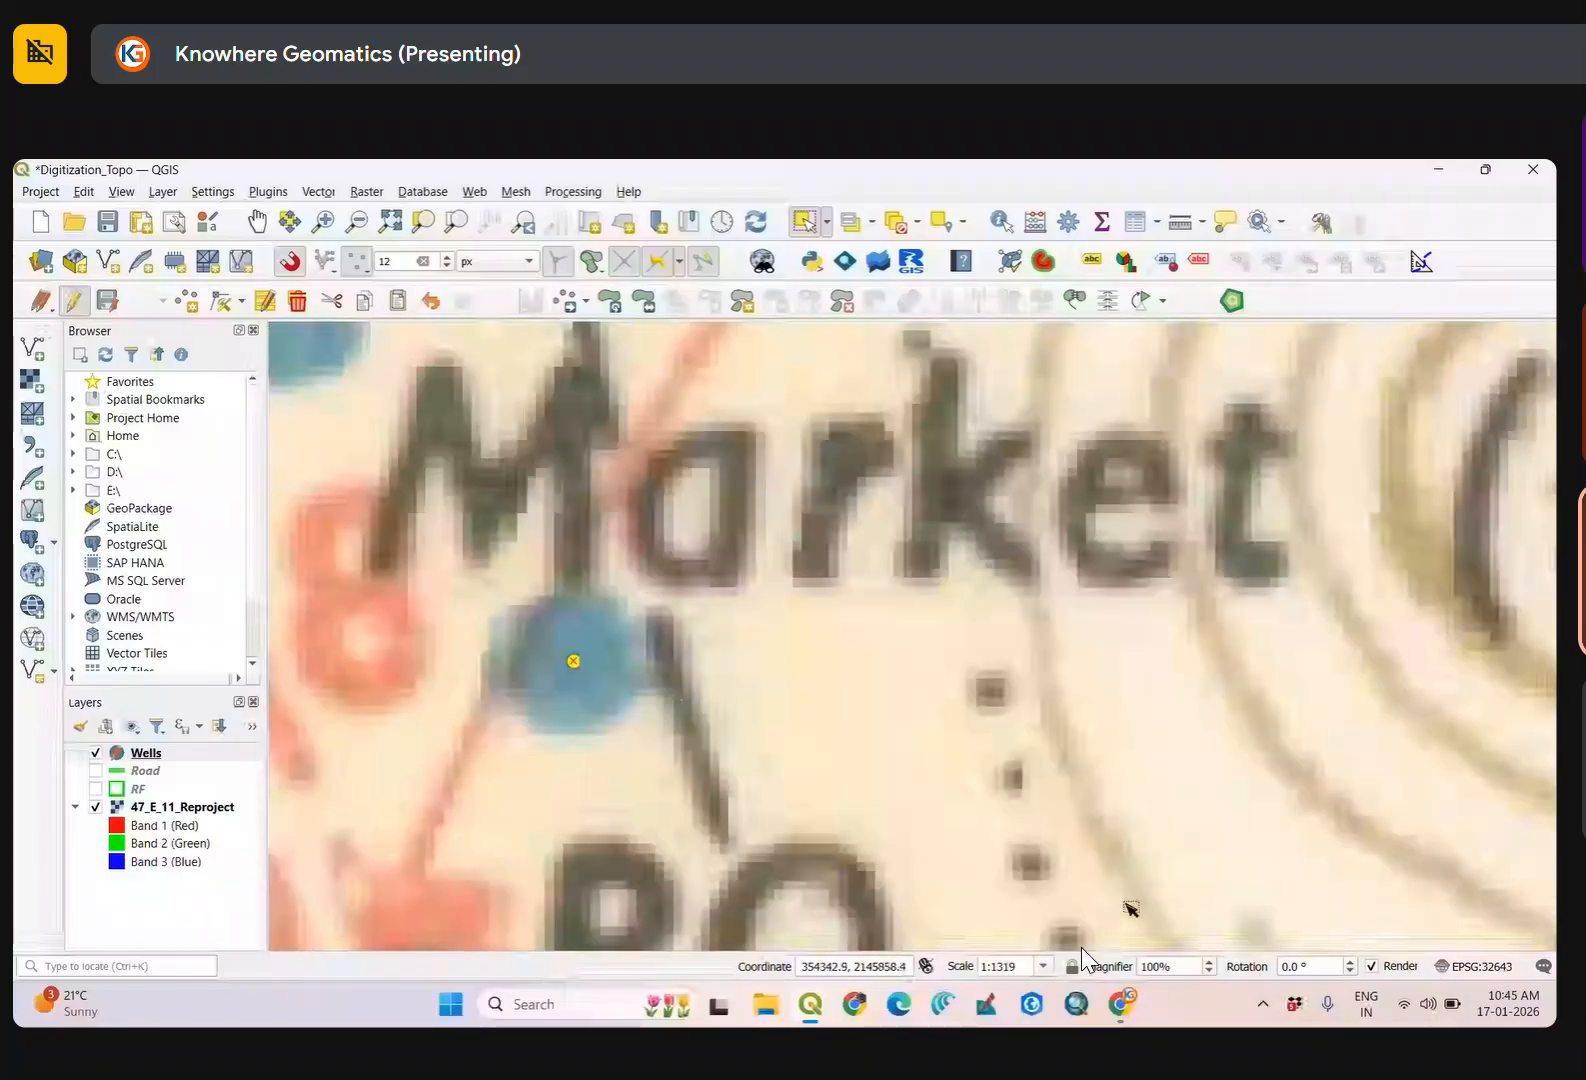
Bring the Wells attribute table back and set the Depth of the record with id 2 to 24.5.
{"action": "mouse_move", "coordinate": [811, 1008]}
{"action": "left_click", "coordinate": [882, 912]}
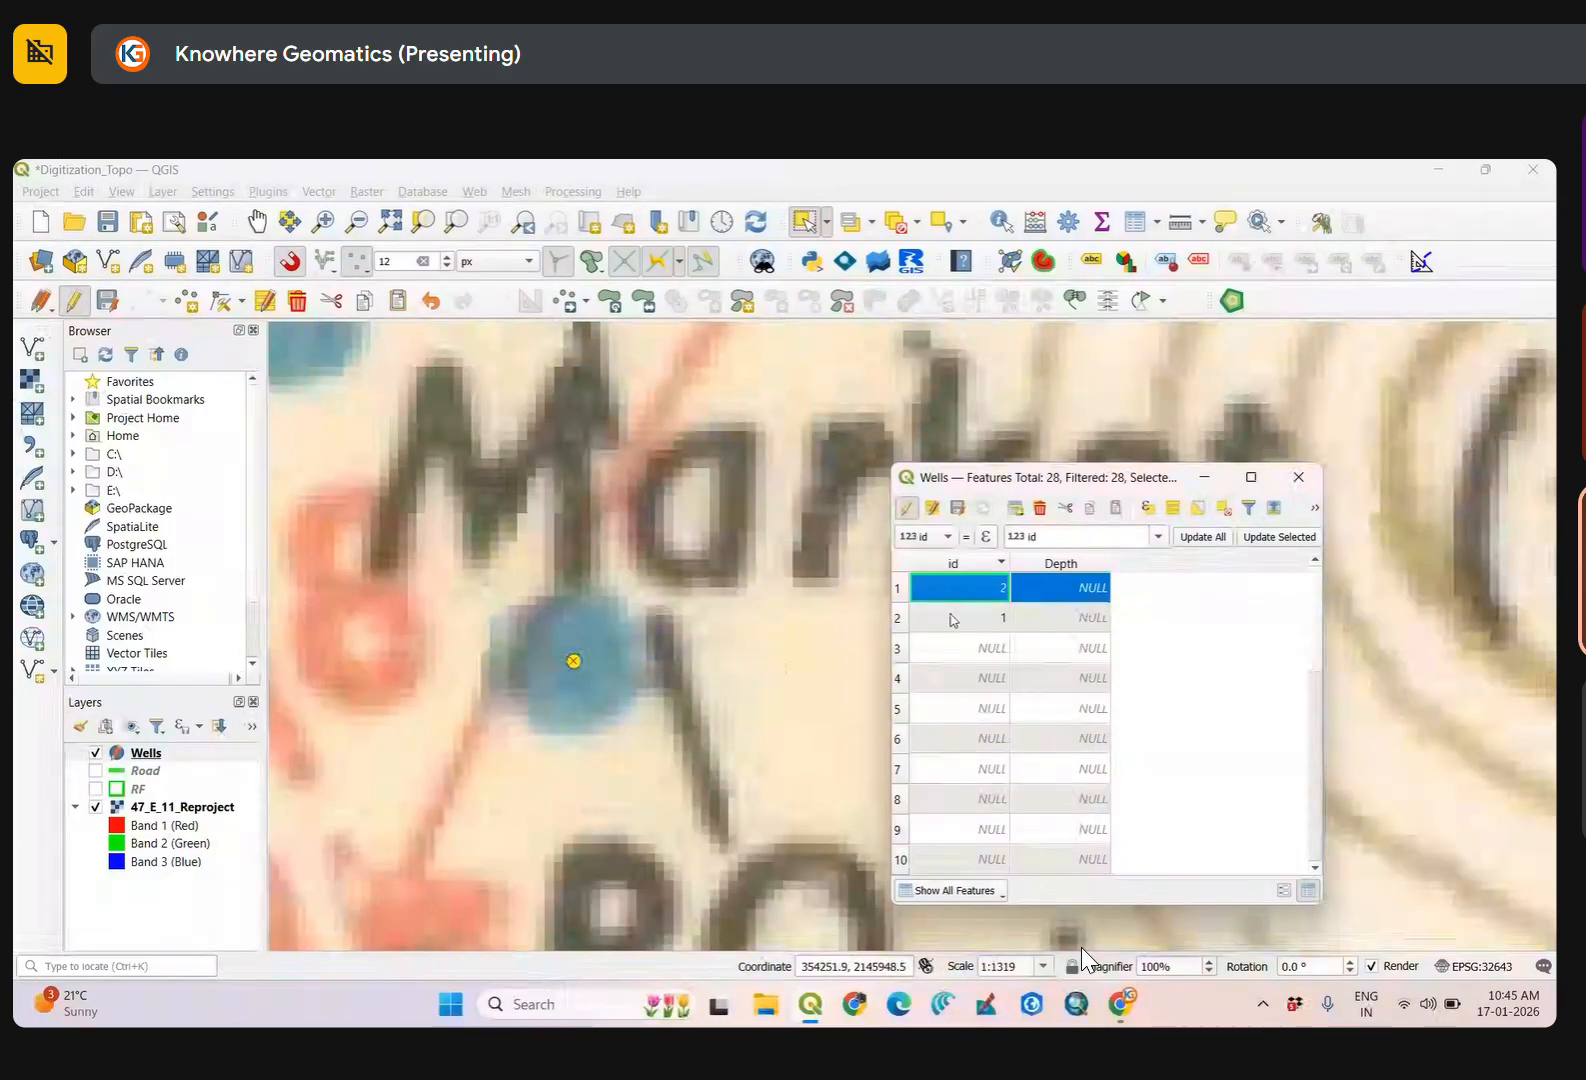
{"action": "double_click", "coordinate": [1097, 584]}
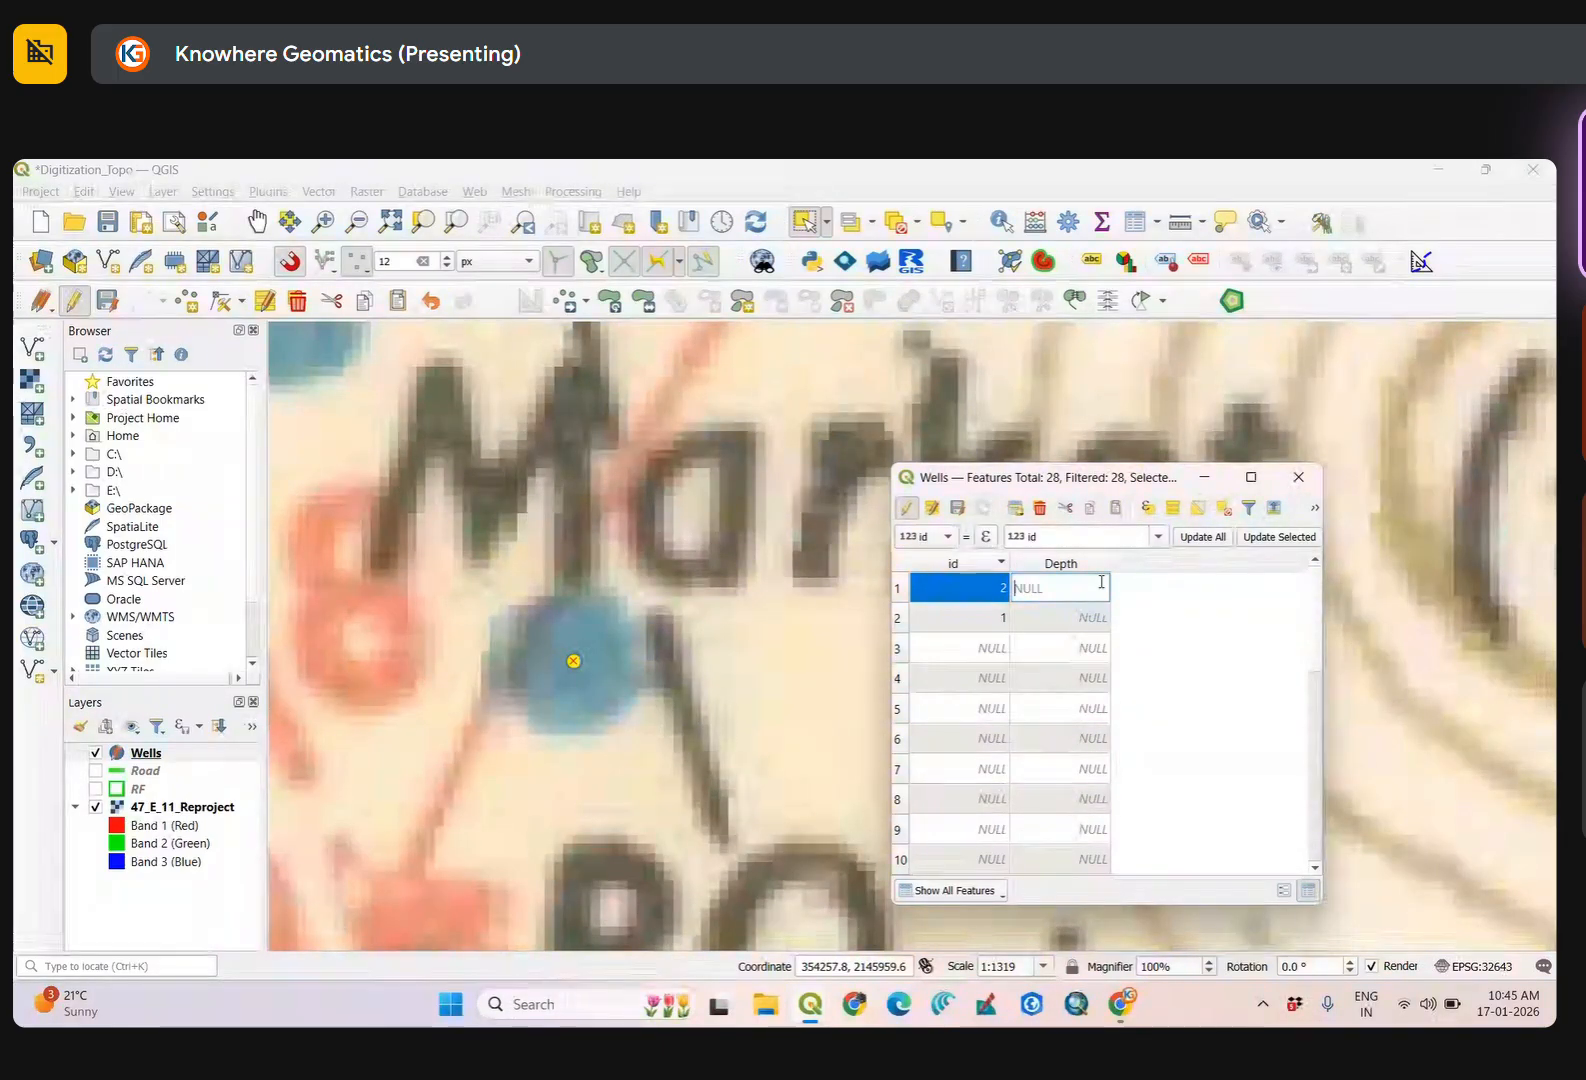
{"action": "type", "text": "2"}
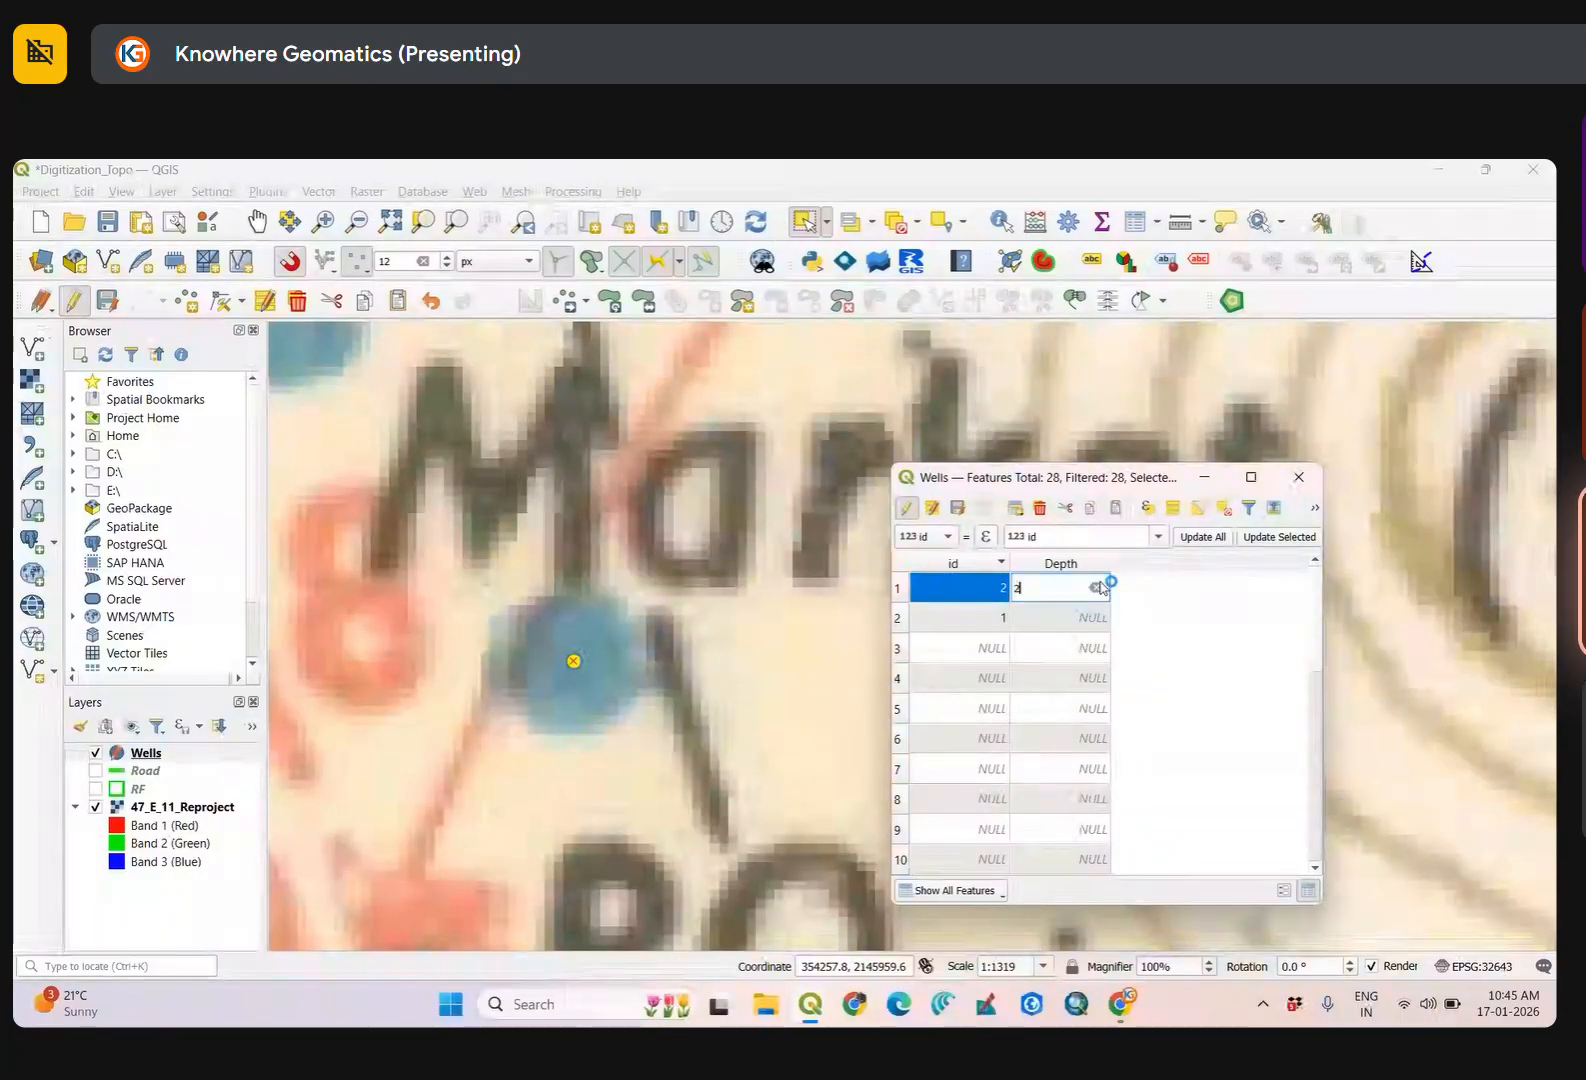
{"action": "type", "text": "4.5"}
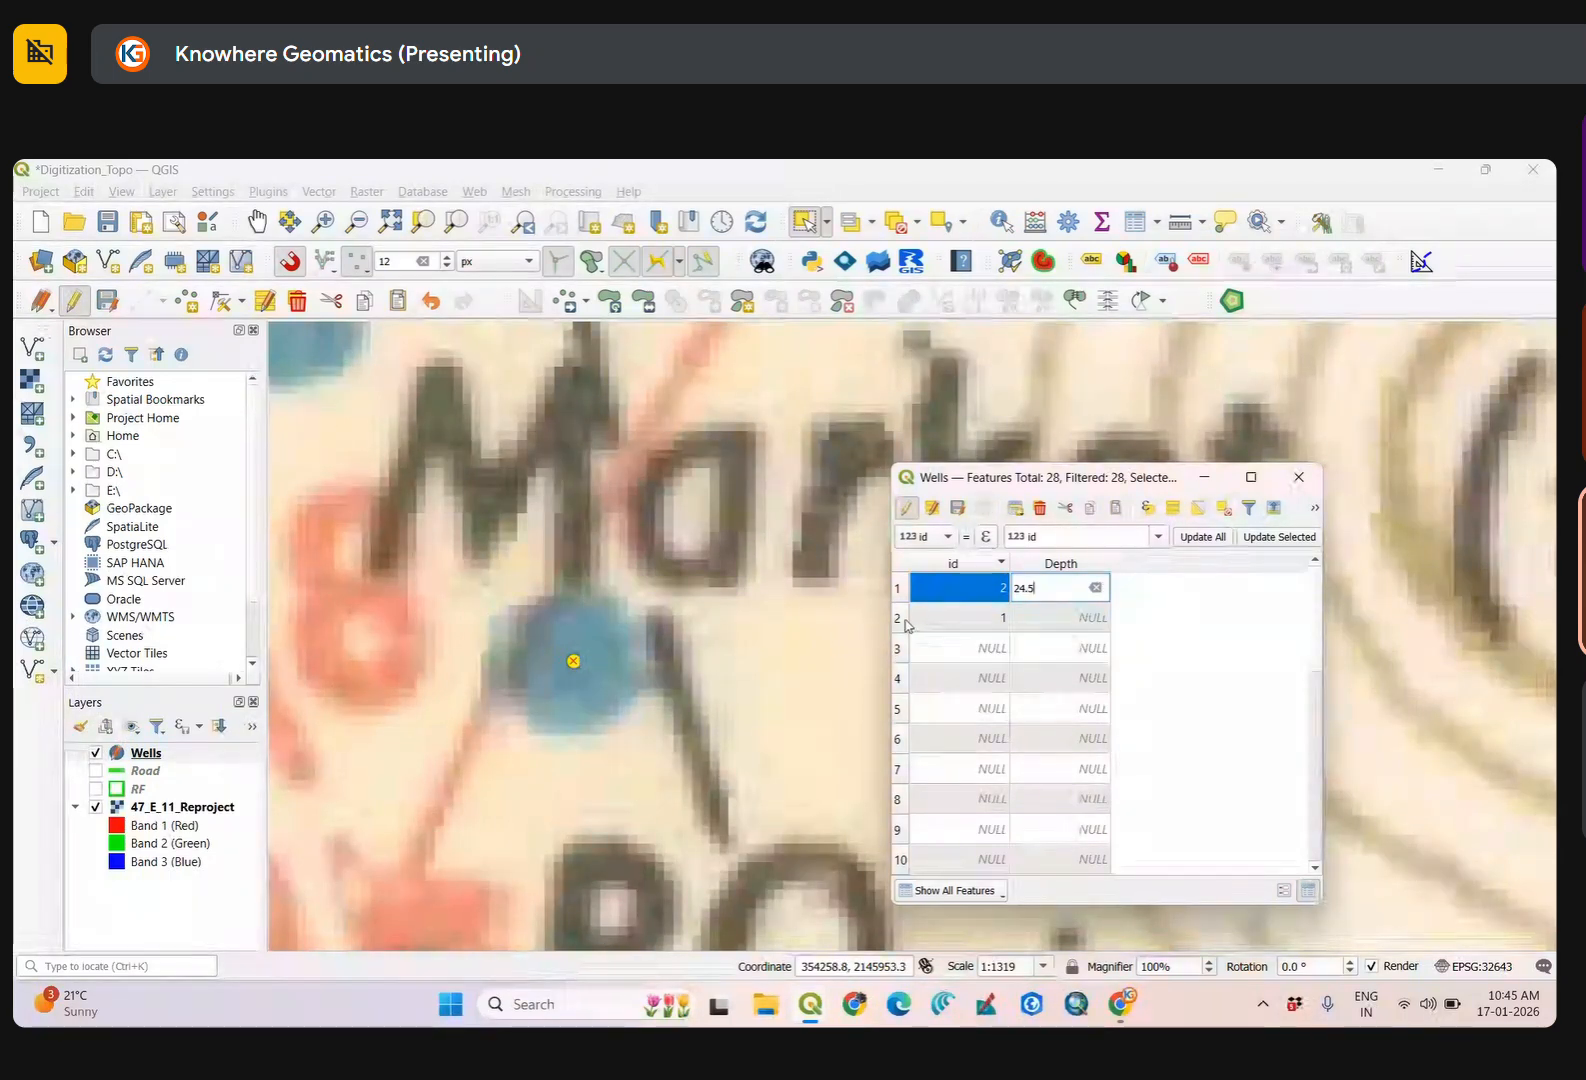
{"action": "key", "text": "Tab"}
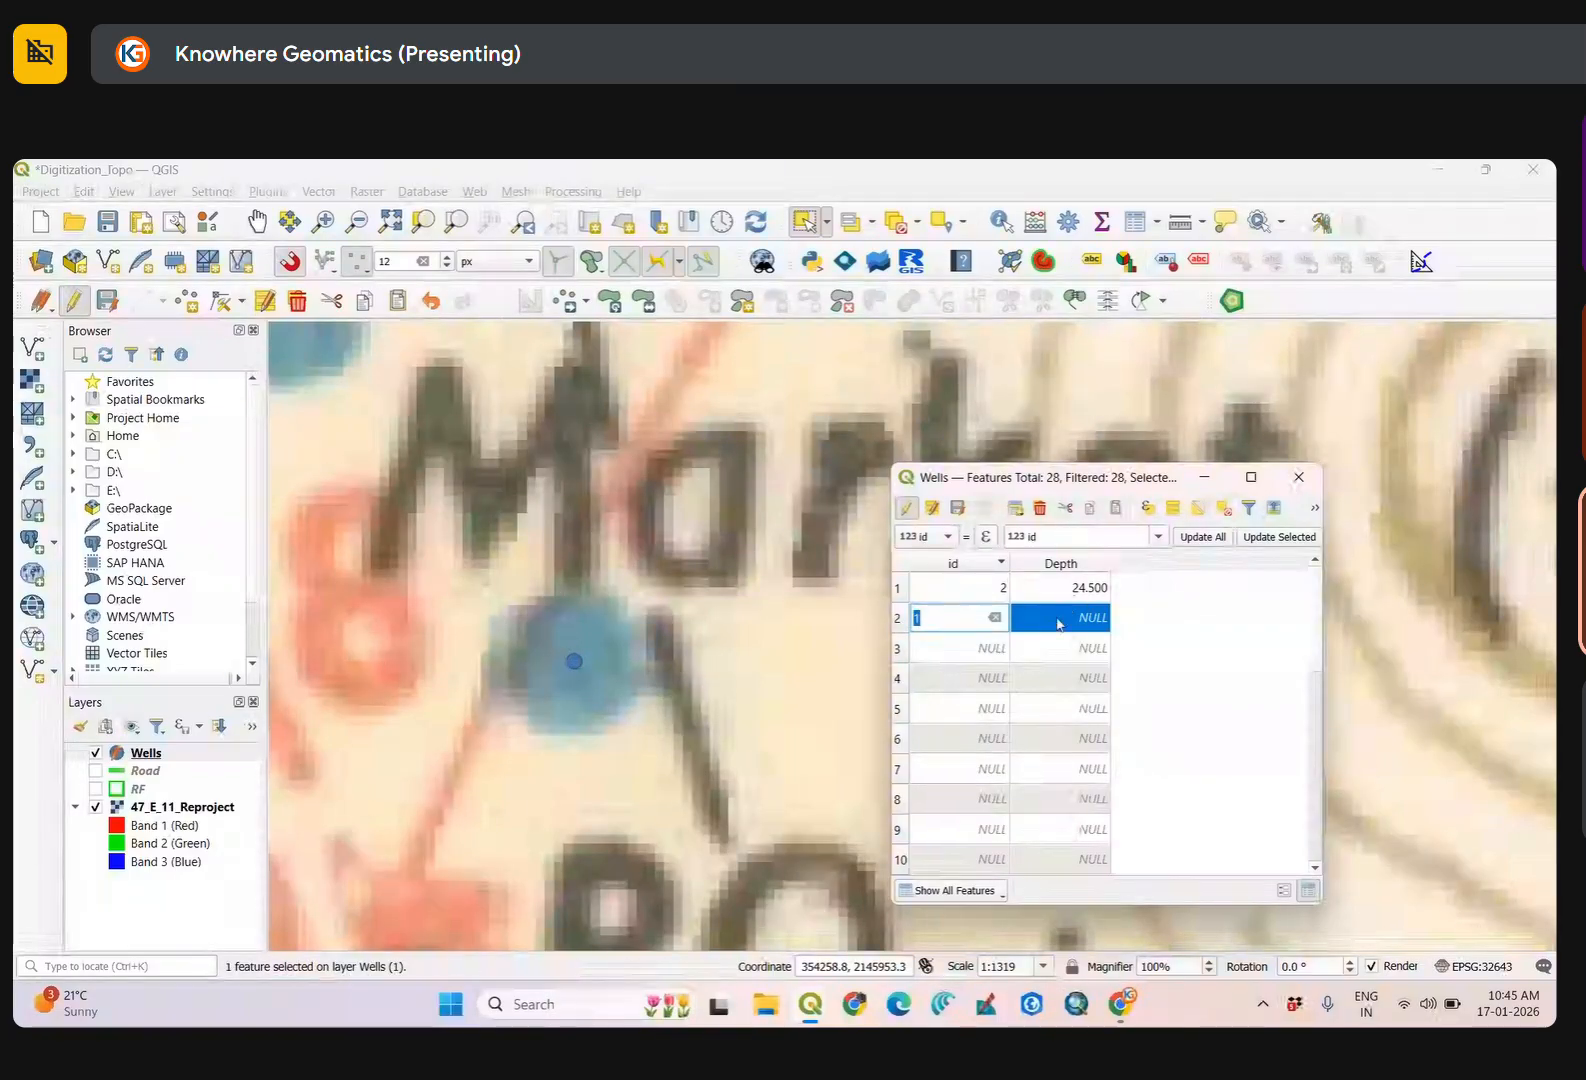
Set the Depth of the record with id 1 to 22 and of the third record to 19.8.
{"action": "left_click", "coordinate": [1058, 621]}
{"action": "type", "text": "22"}
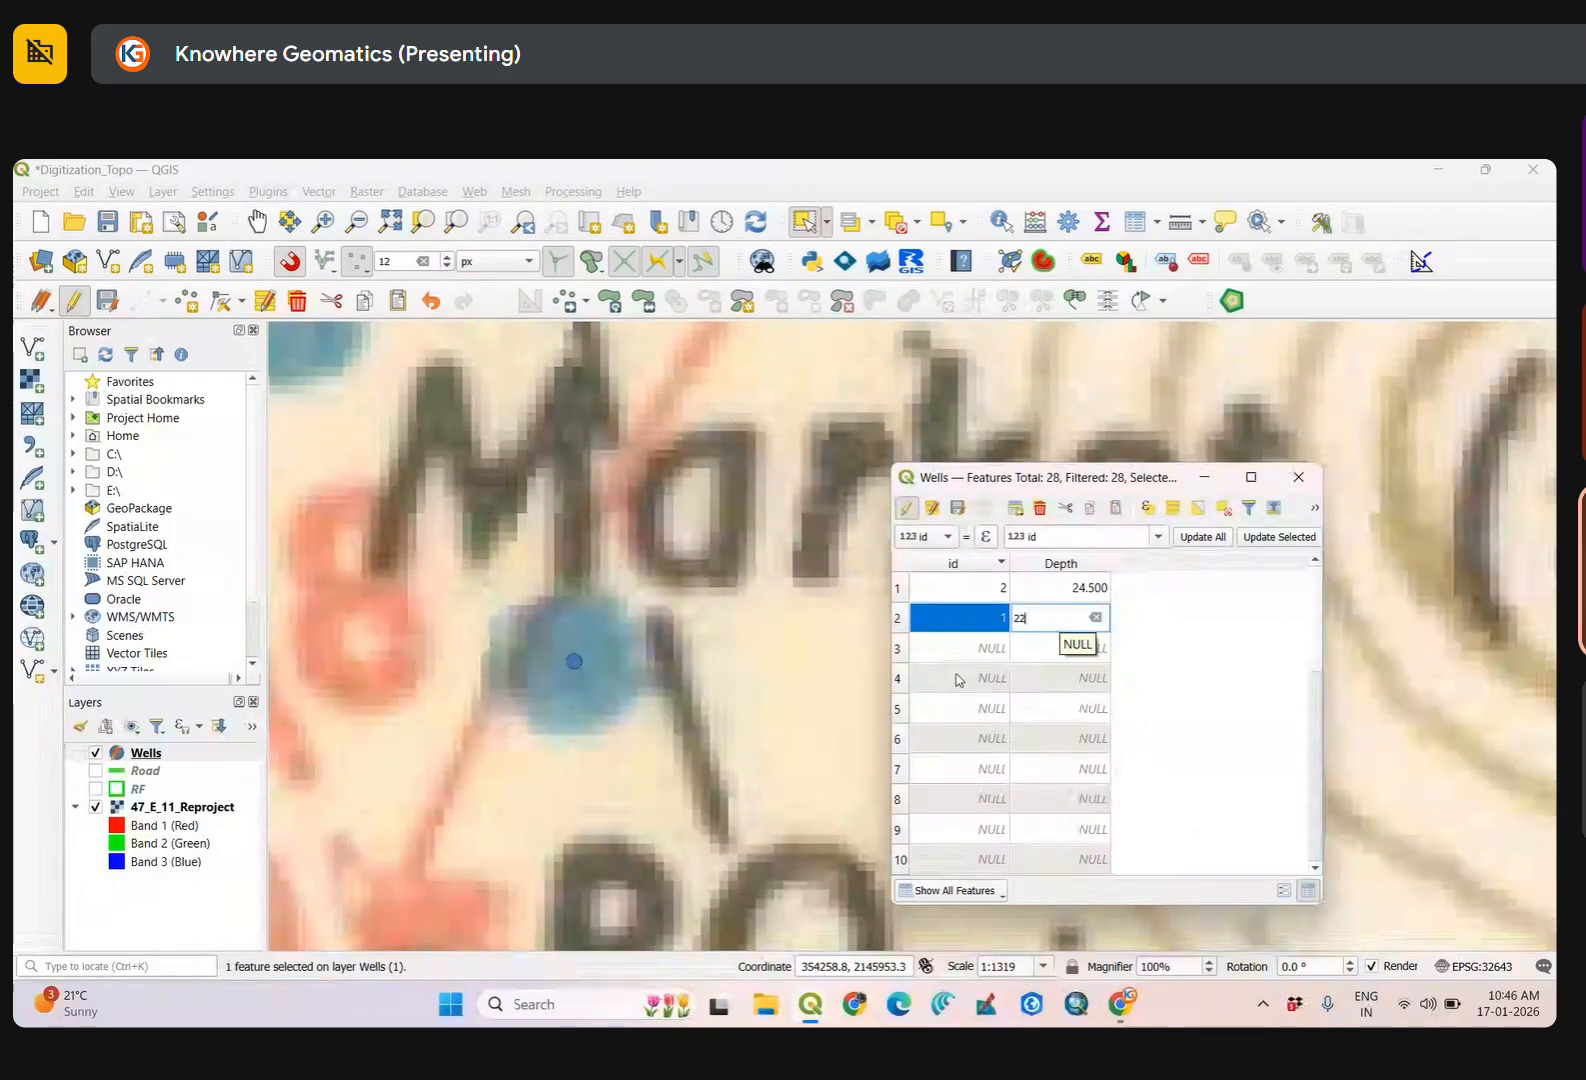
{"action": "left_click", "coordinate": [899, 650]}
{"action": "left_click", "coordinate": [1060, 649]}
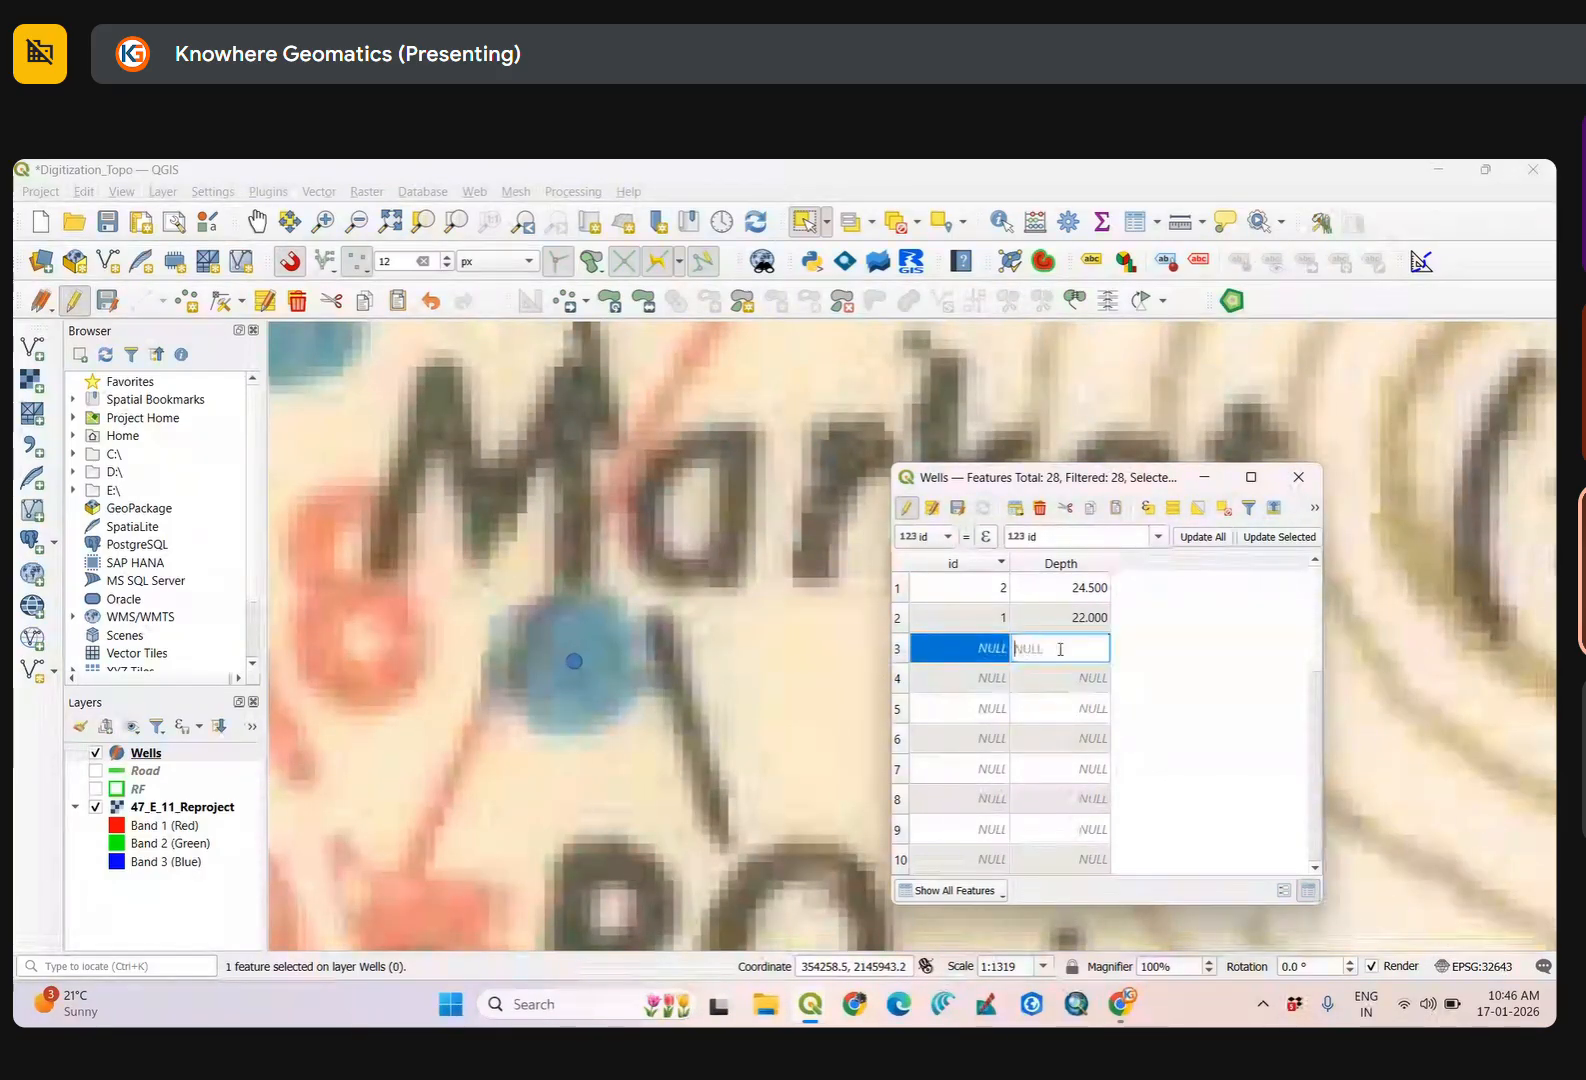
{"action": "type", "text": "19."}
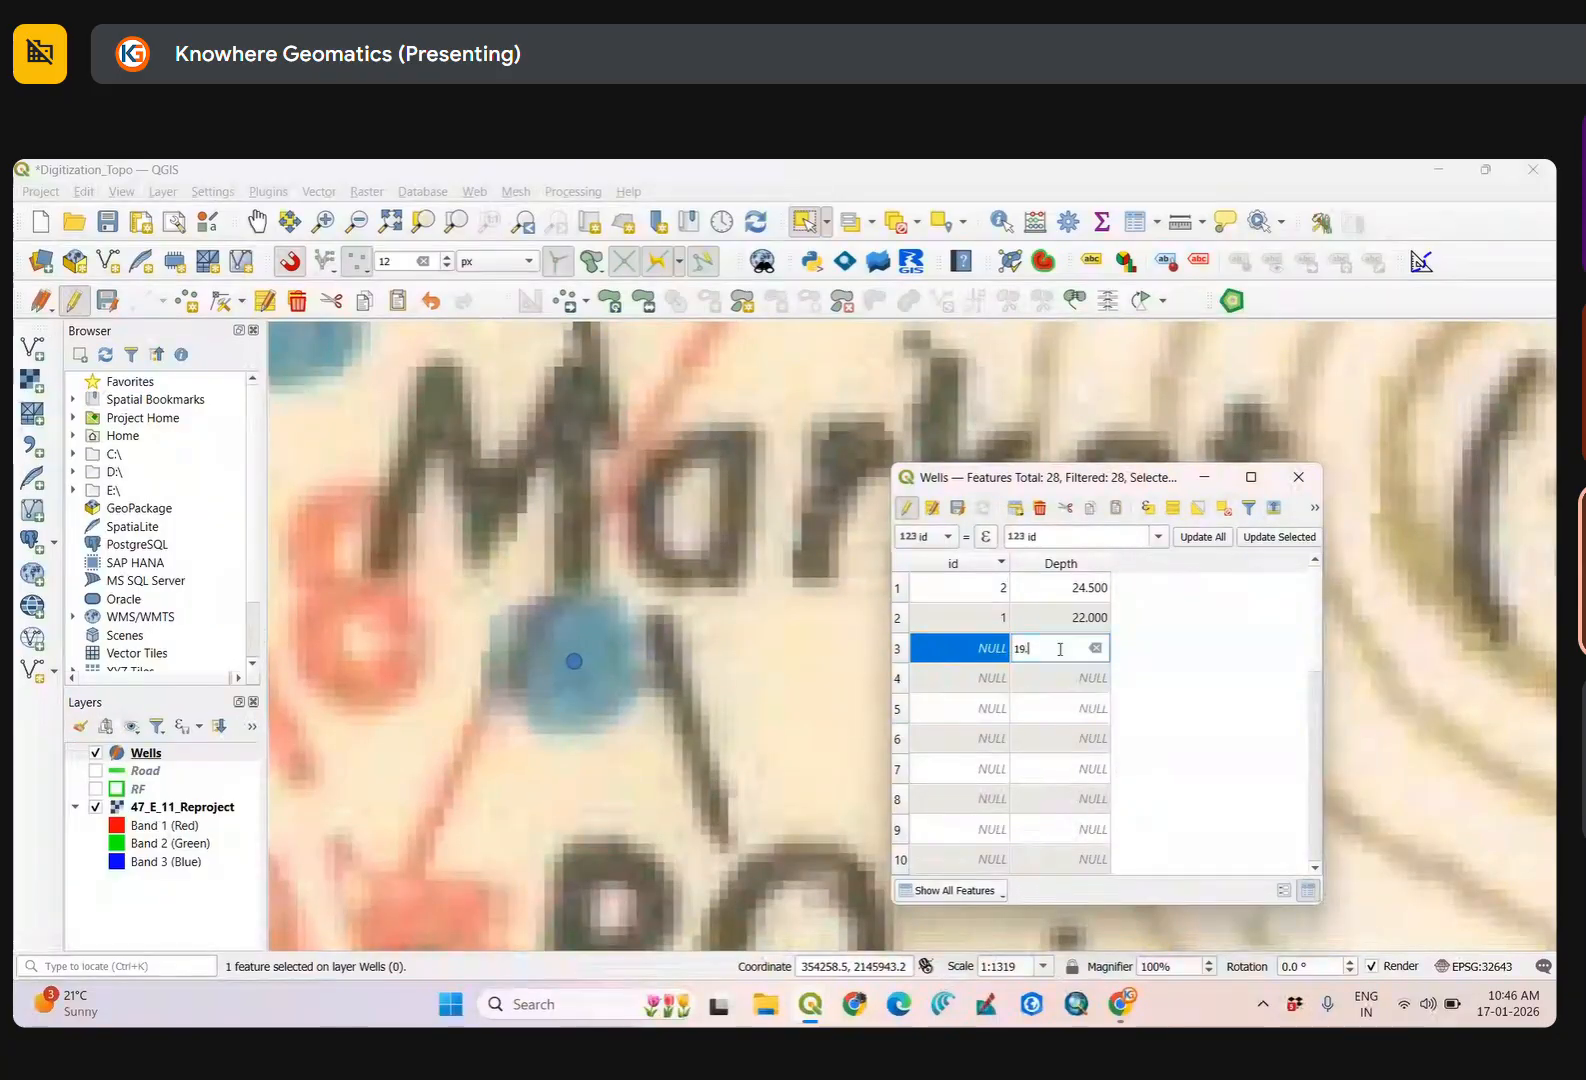
{"action": "type", "text": "8"}
{"action": "left_click", "coordinate": [898, 680]}
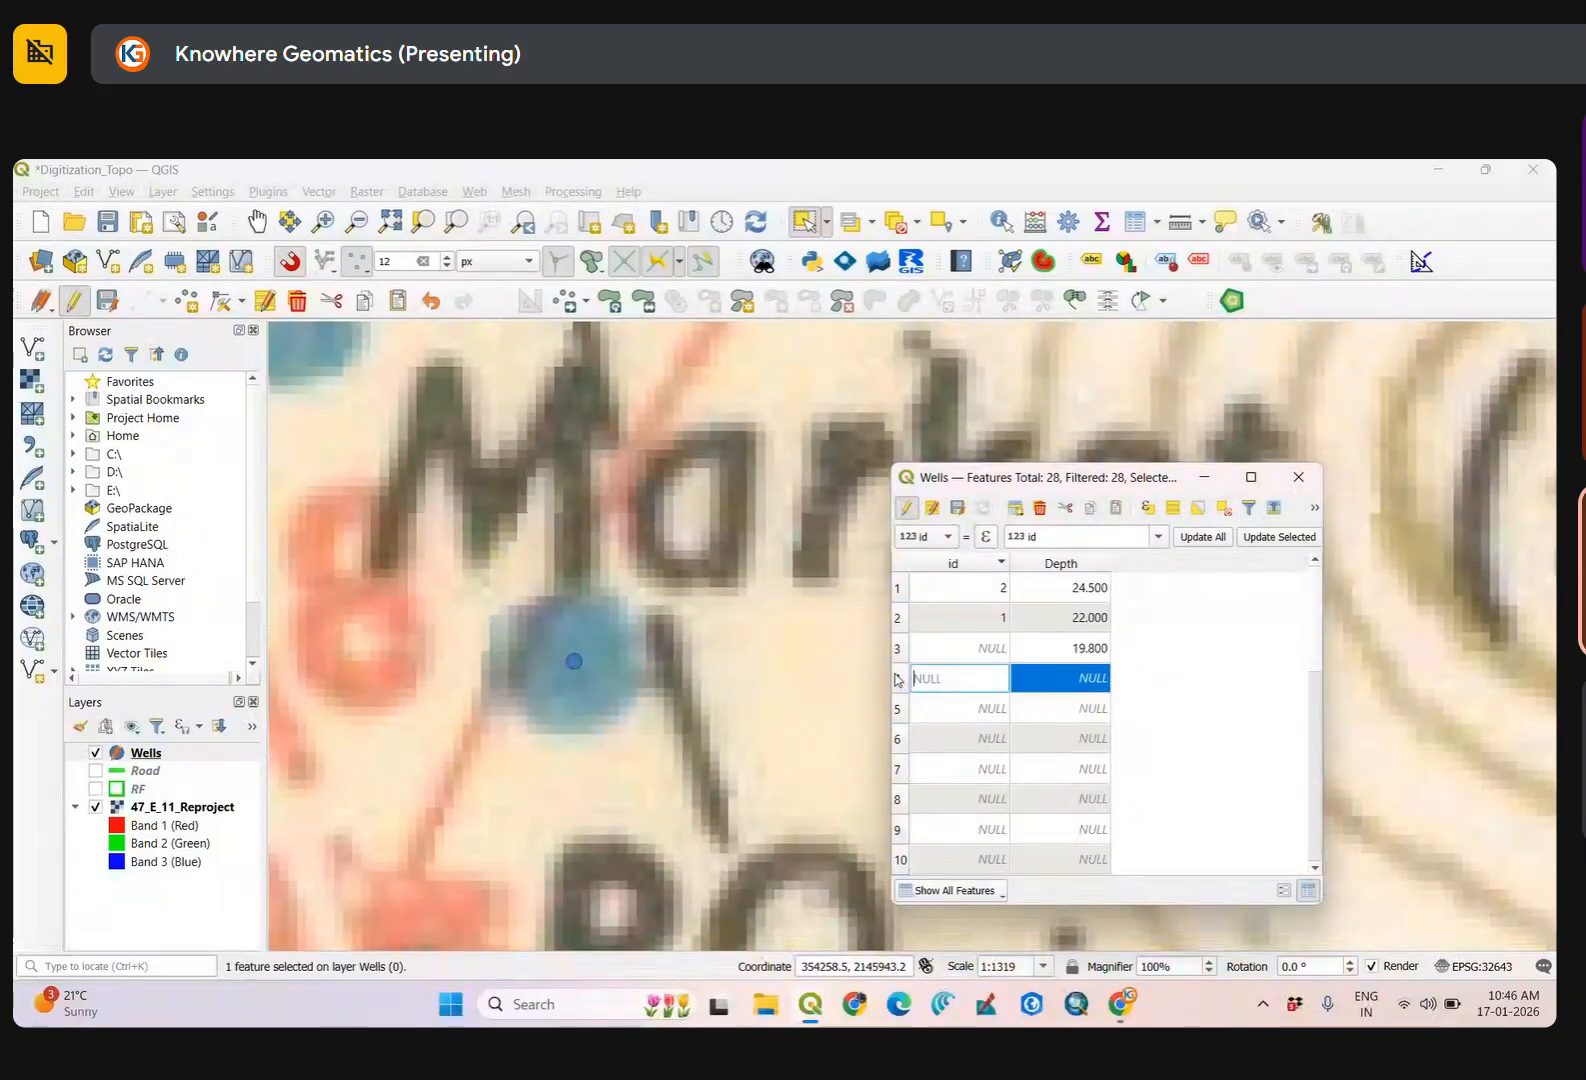
Select the record with id 1, locate its well on the wider map, and return to the third record in the attribute table.
{"action": "left_click", "coordinate": [1100, 672]}
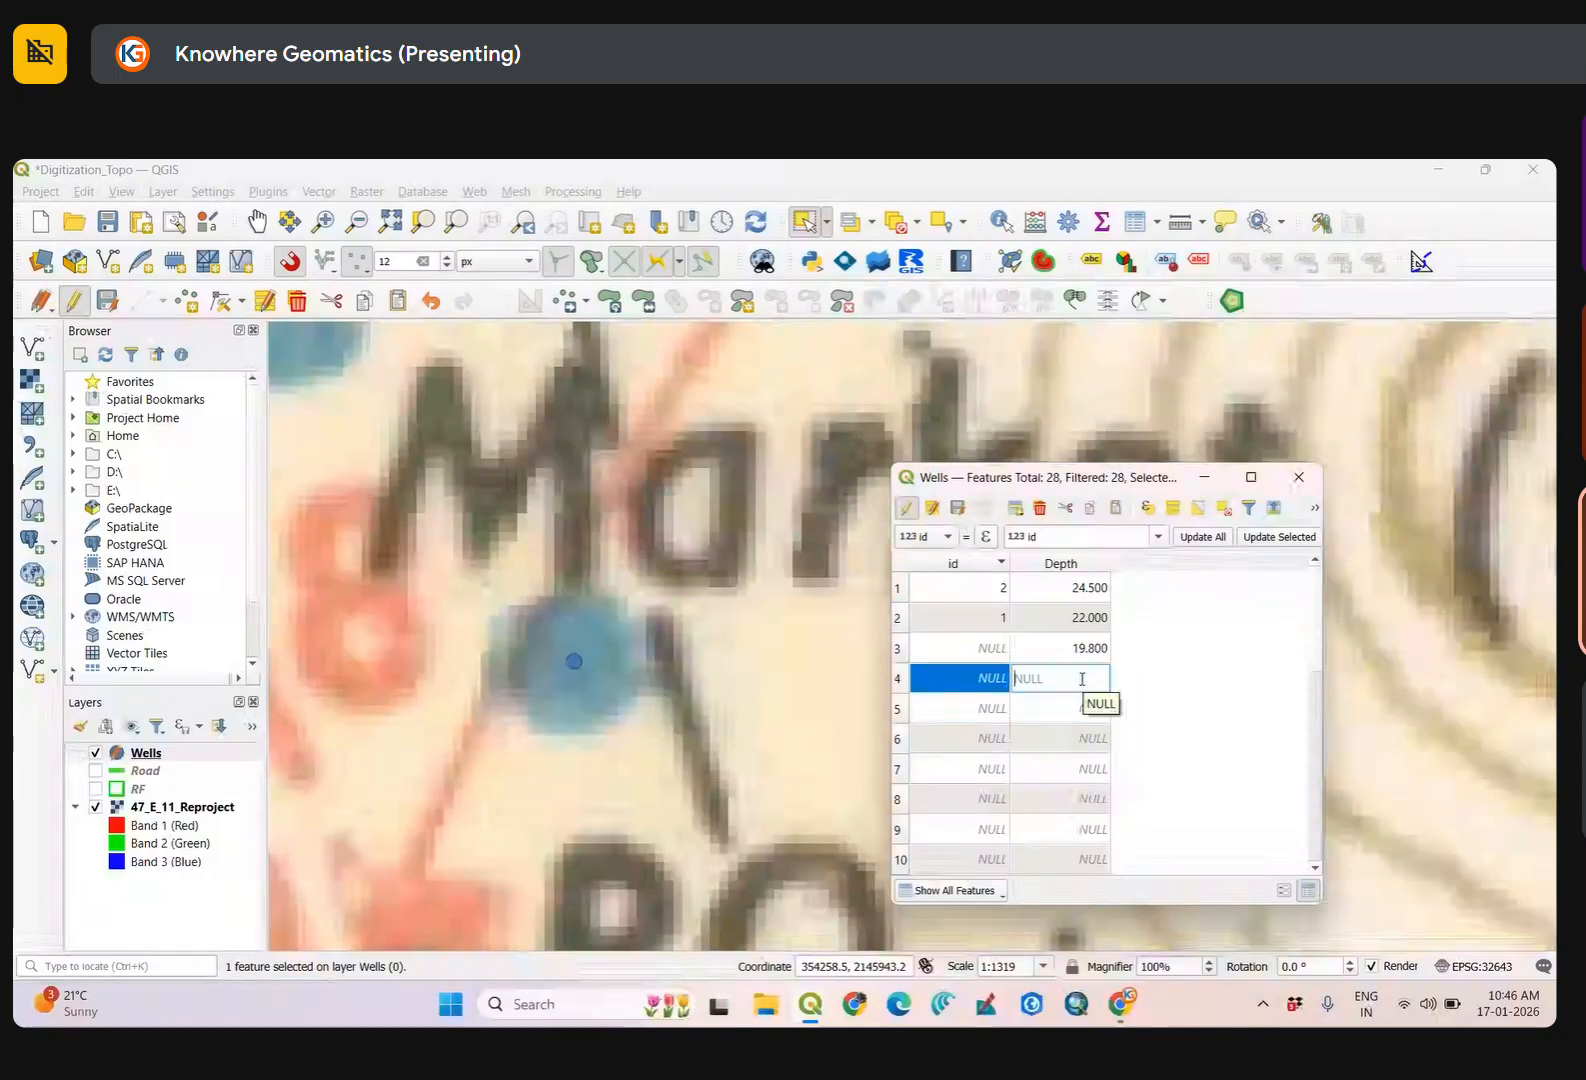
{"action": "left_click", "coordinate": [899, 622]}
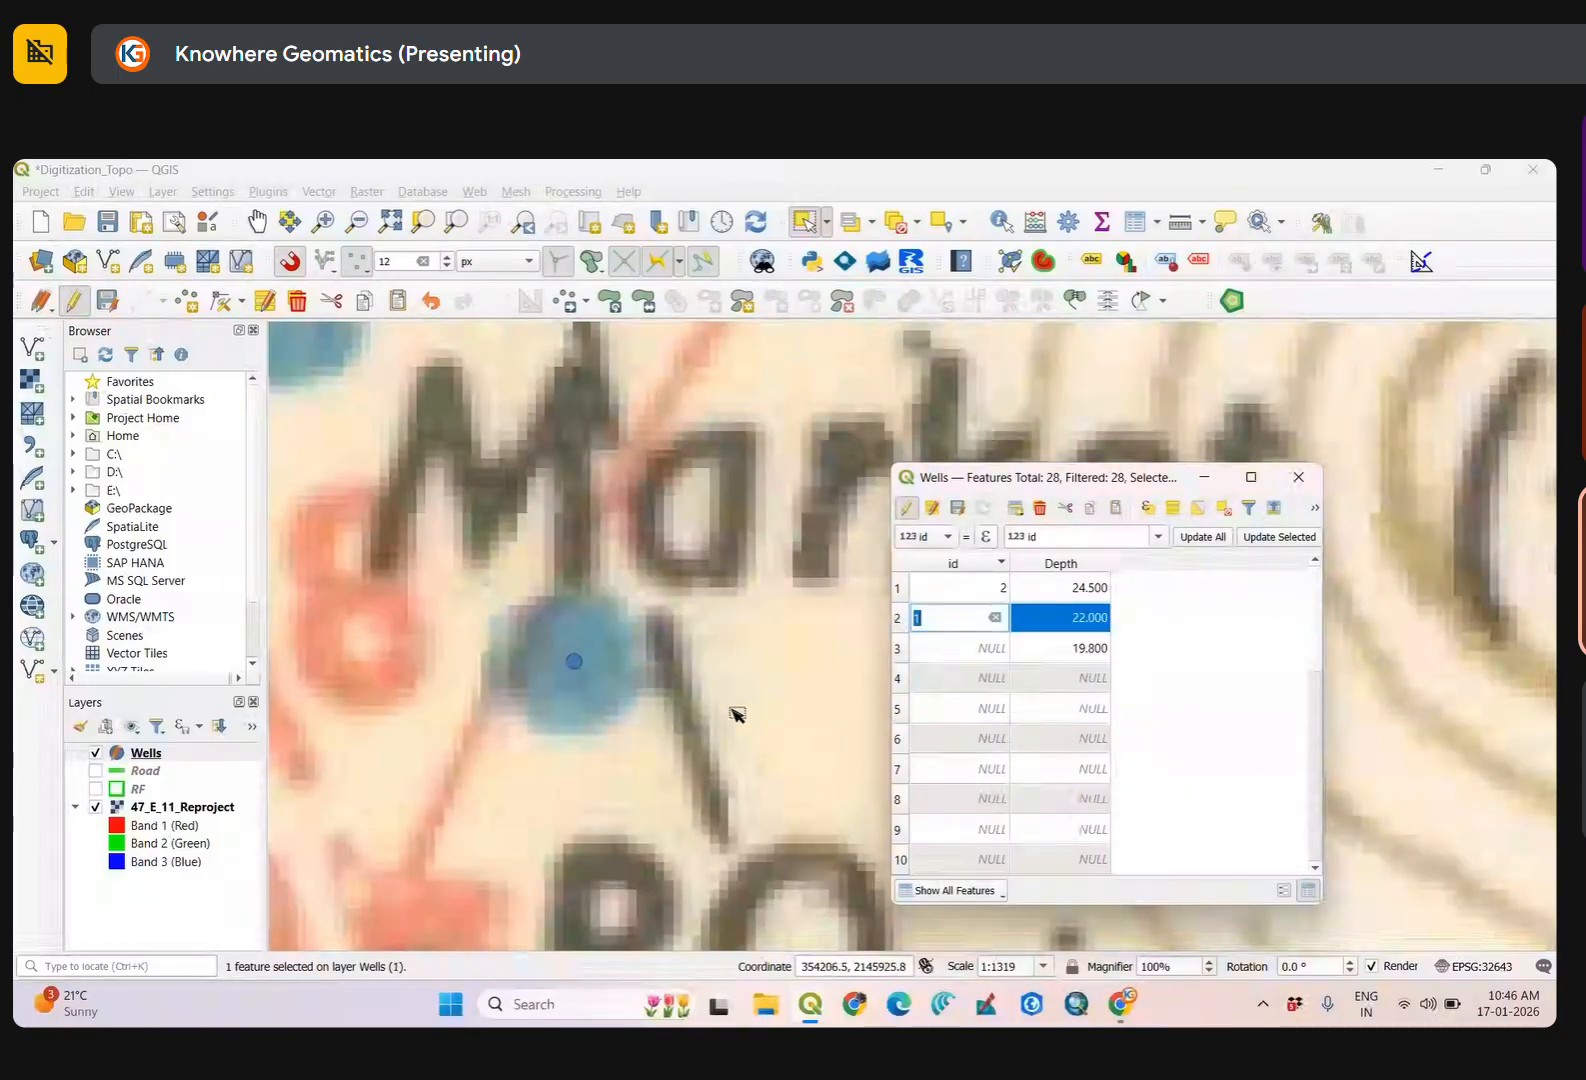
{"action": "scroll", "coordinate": [736, 712], "scroll_direction": "down", "scroll_amount": 3}
{"action": "scroll", "coordinate": [736, 713], "scroll_direction": "down", "scroll_amount": 2}
{"action": "left_click_drag", "start_coordinate": [738, 728], "coordinate": [704, 691]}
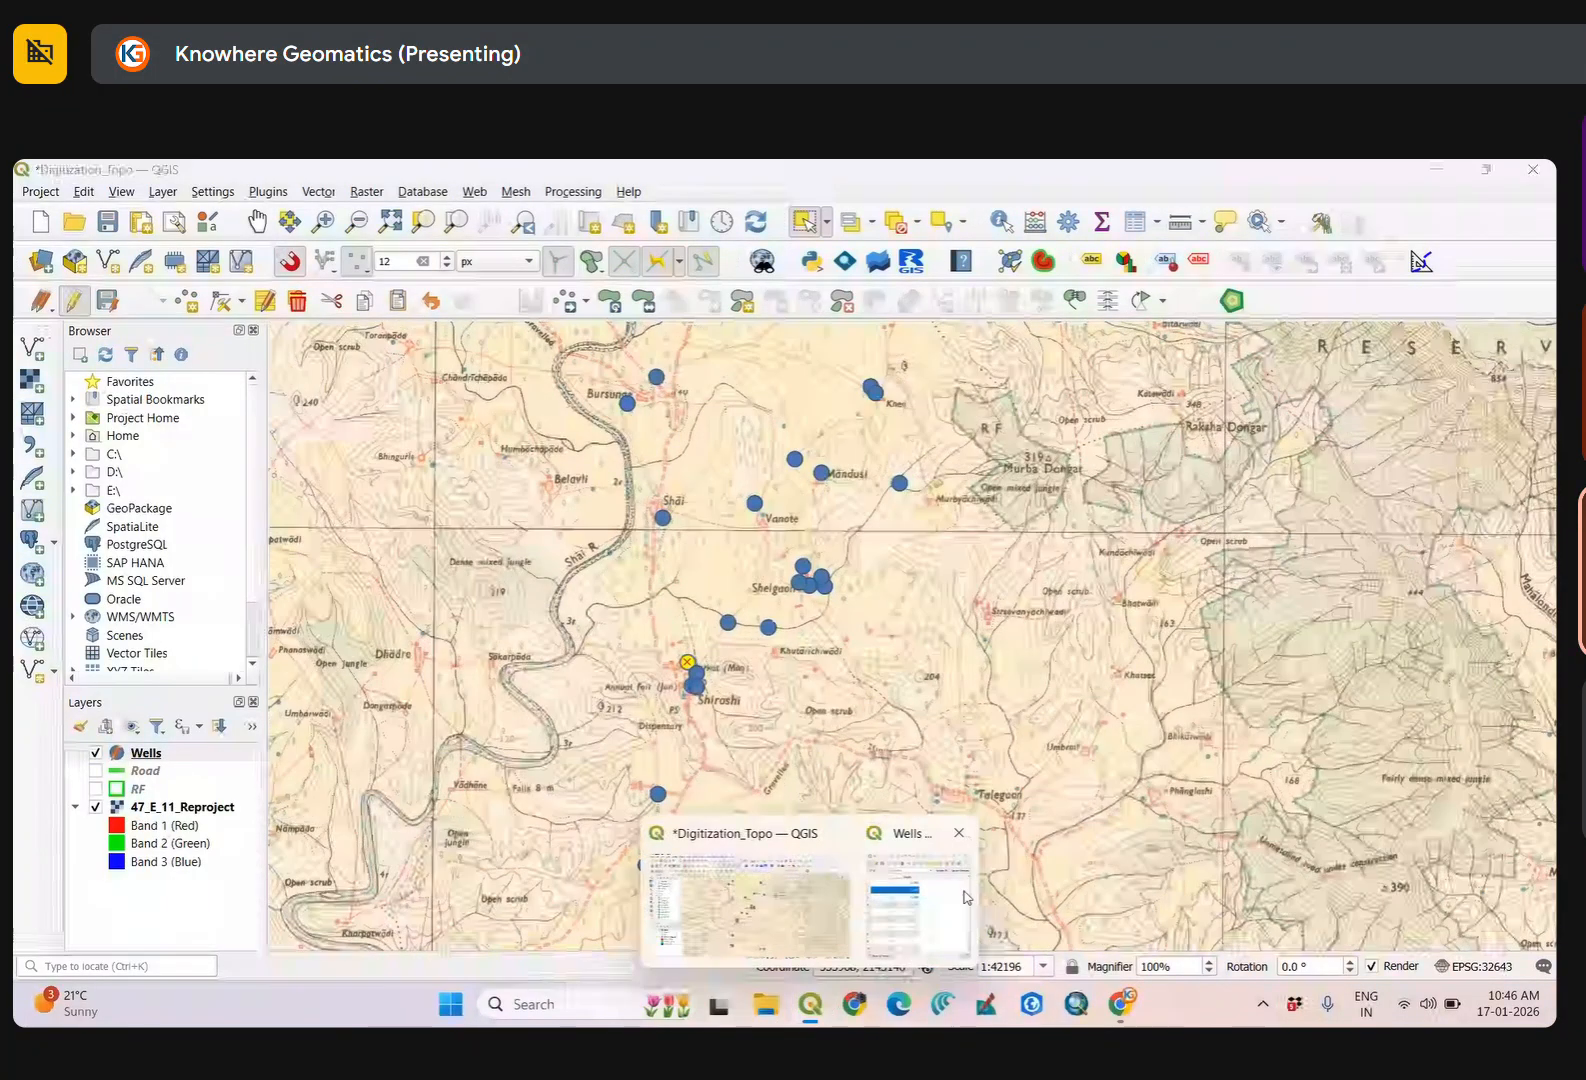
{"action": "left_click", "coordinate": [925, 880]}
{"action": "left_click", "coordinate": [1060, 648]}
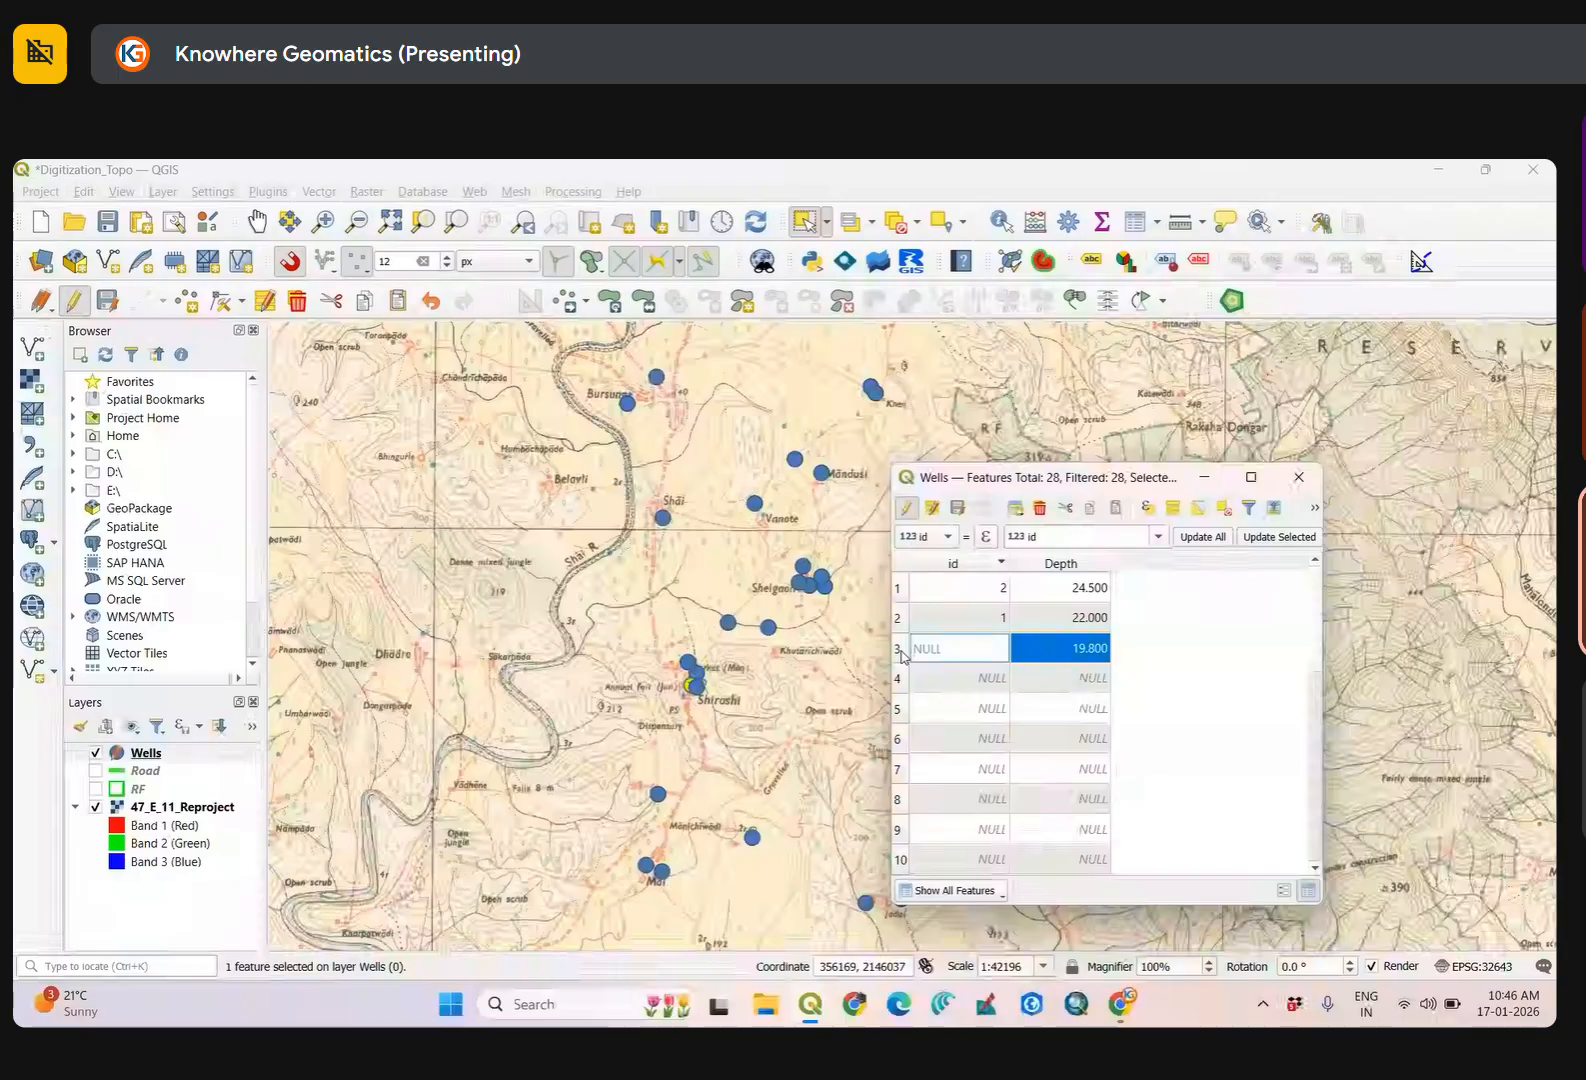
Set the Depth of the fourth well record to 14.6 and of the fifth to 22.4.
{"action": "left_click", "coordinate": [1068, 680]}
{"action": "left_click", "coordinate": [1068, 680]}
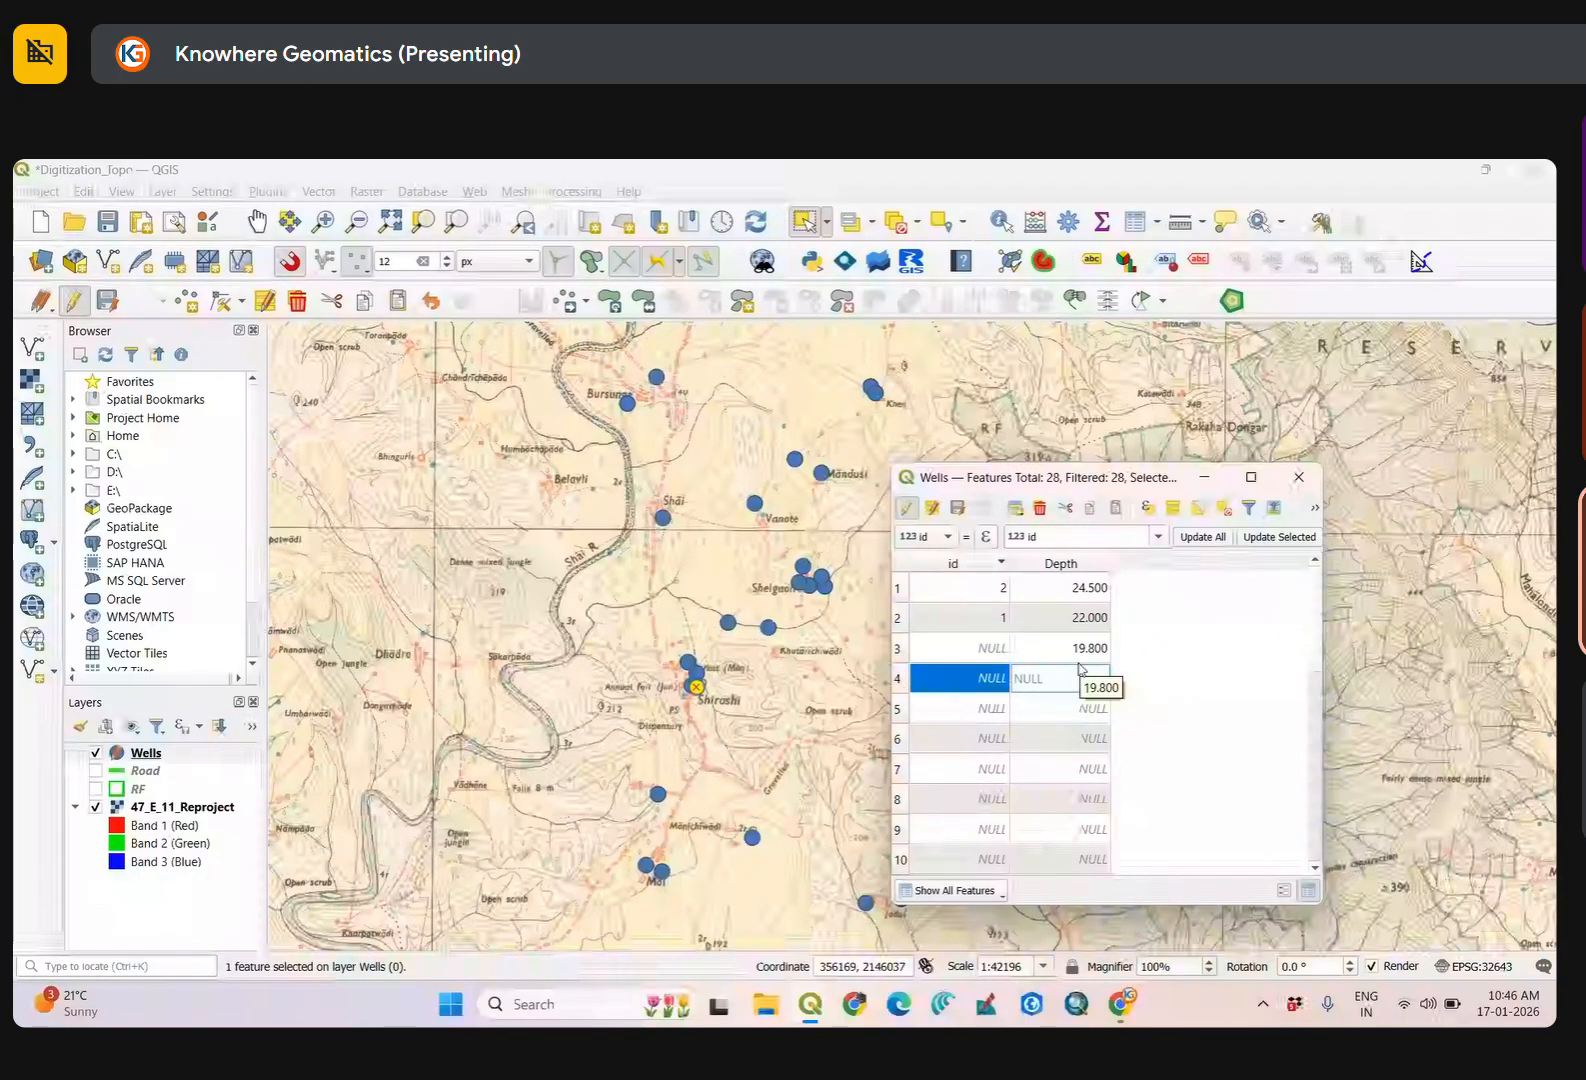
{"action": "type", "text": "14"}
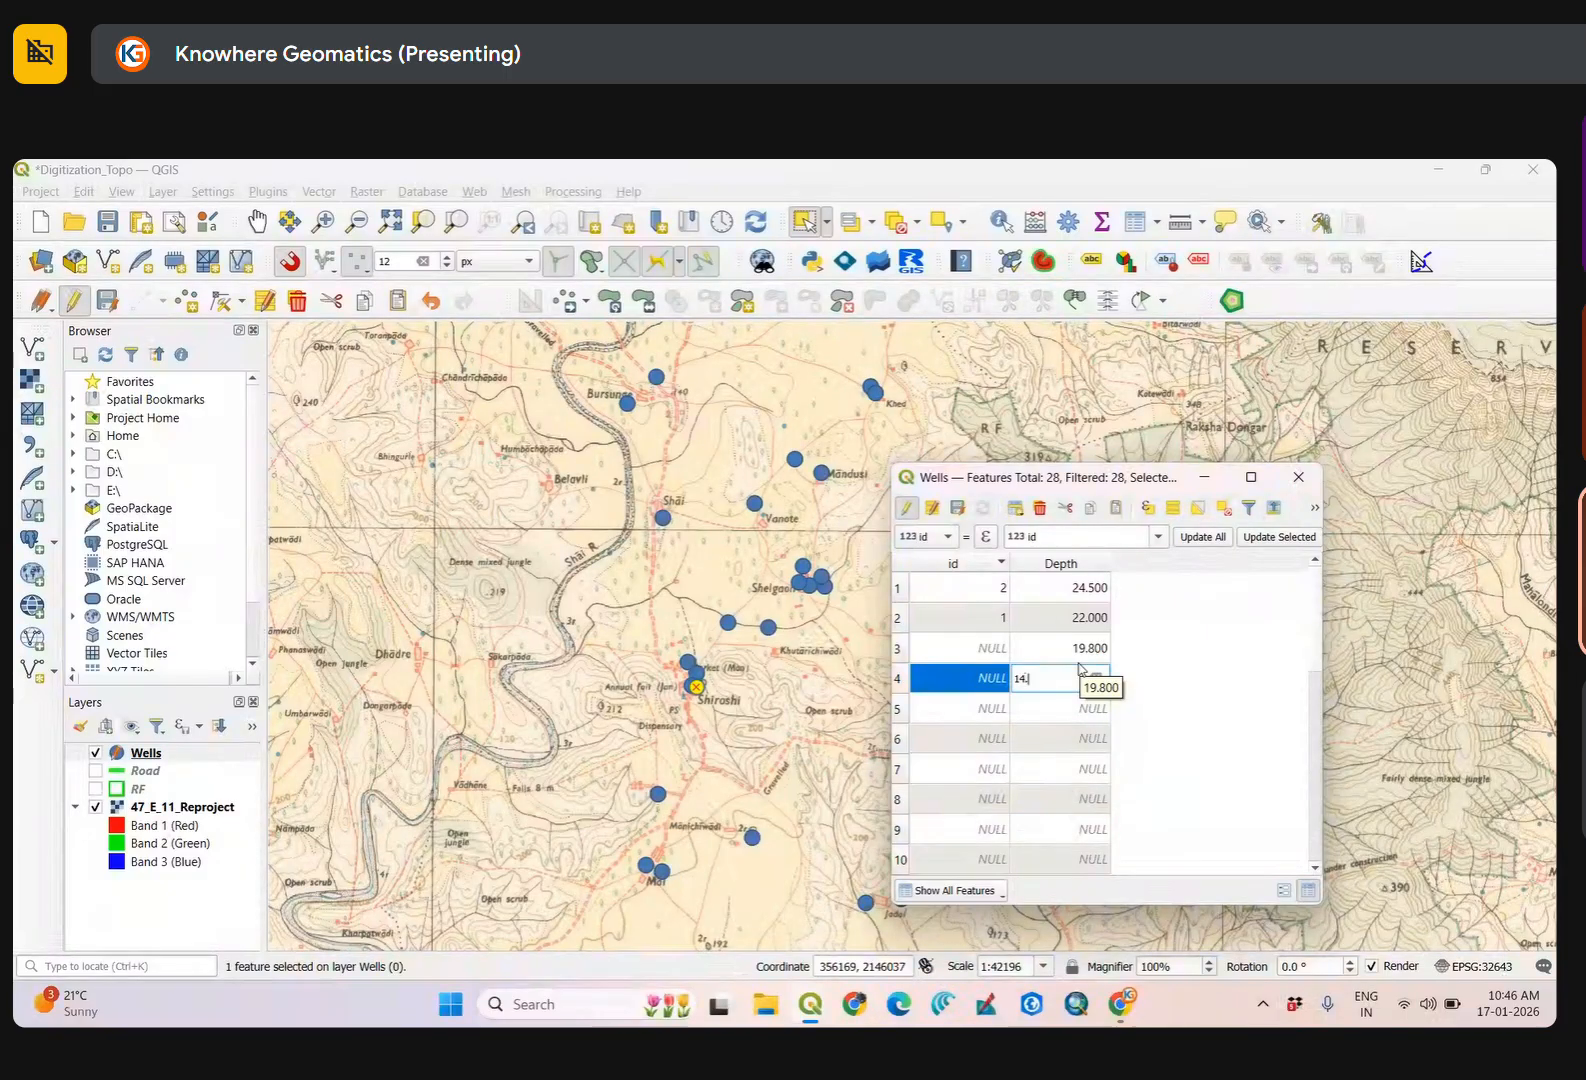
{"action": "type", "text": ".6"}
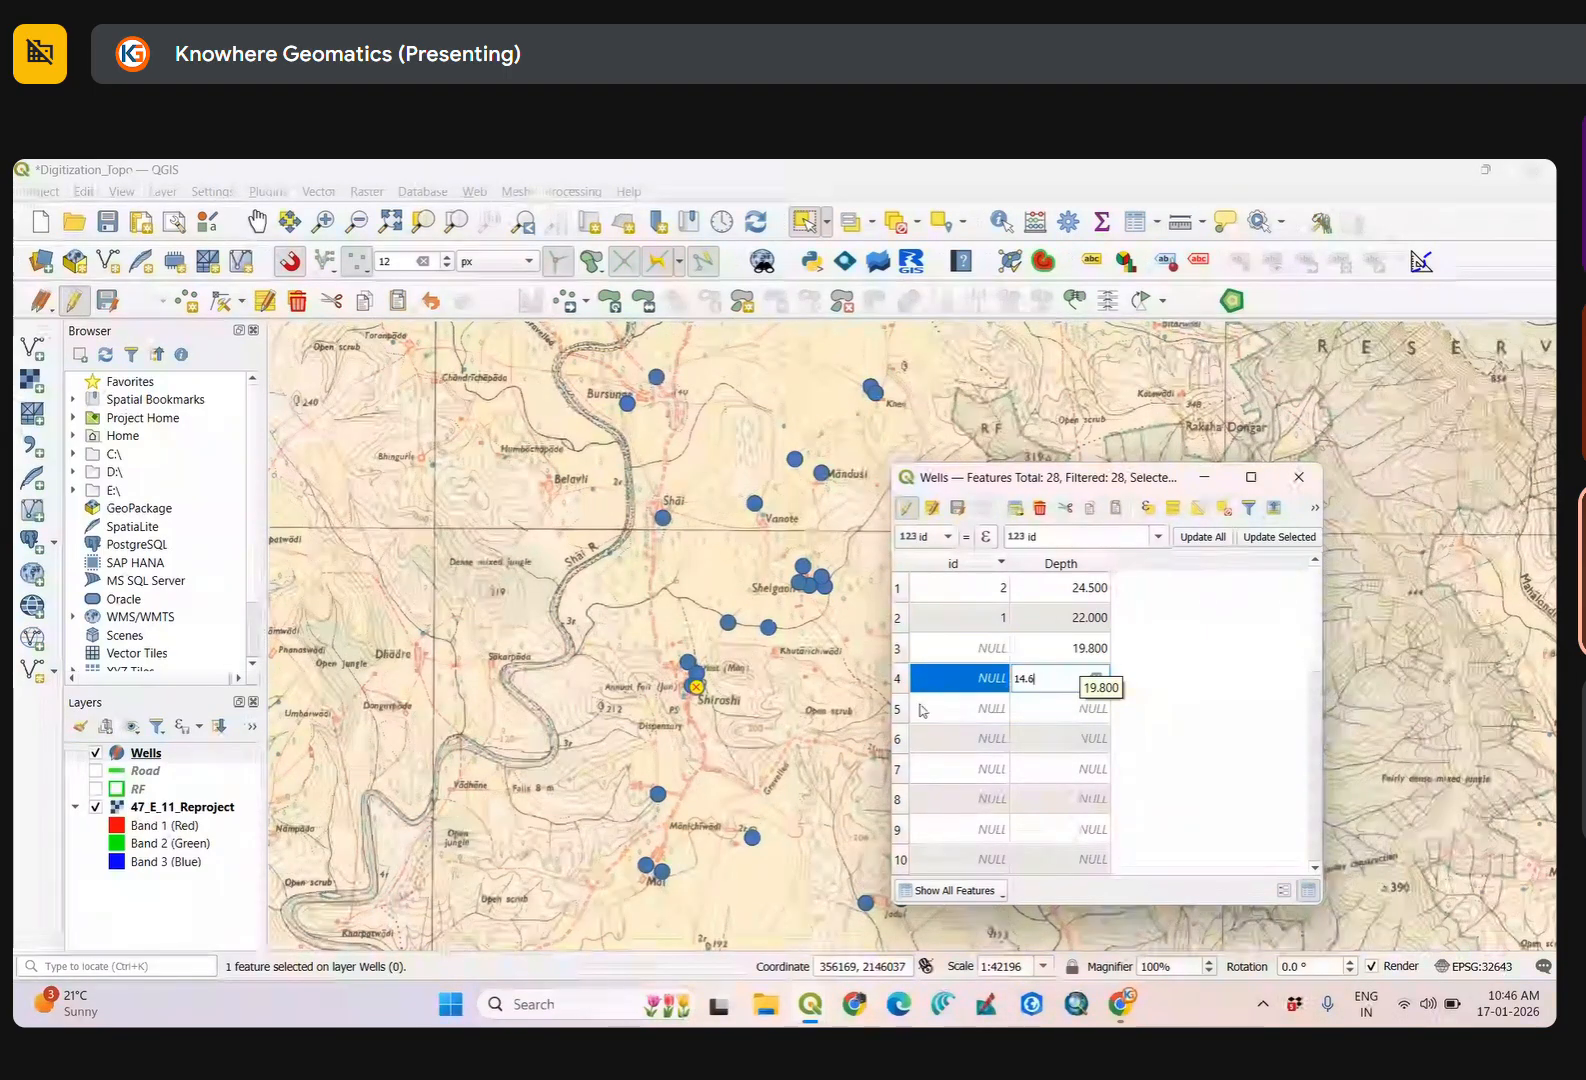
{"action": "left_click", "coordinate": [1062, 708]}
{"action": "left_click", "coordinate": [1068, 708]}
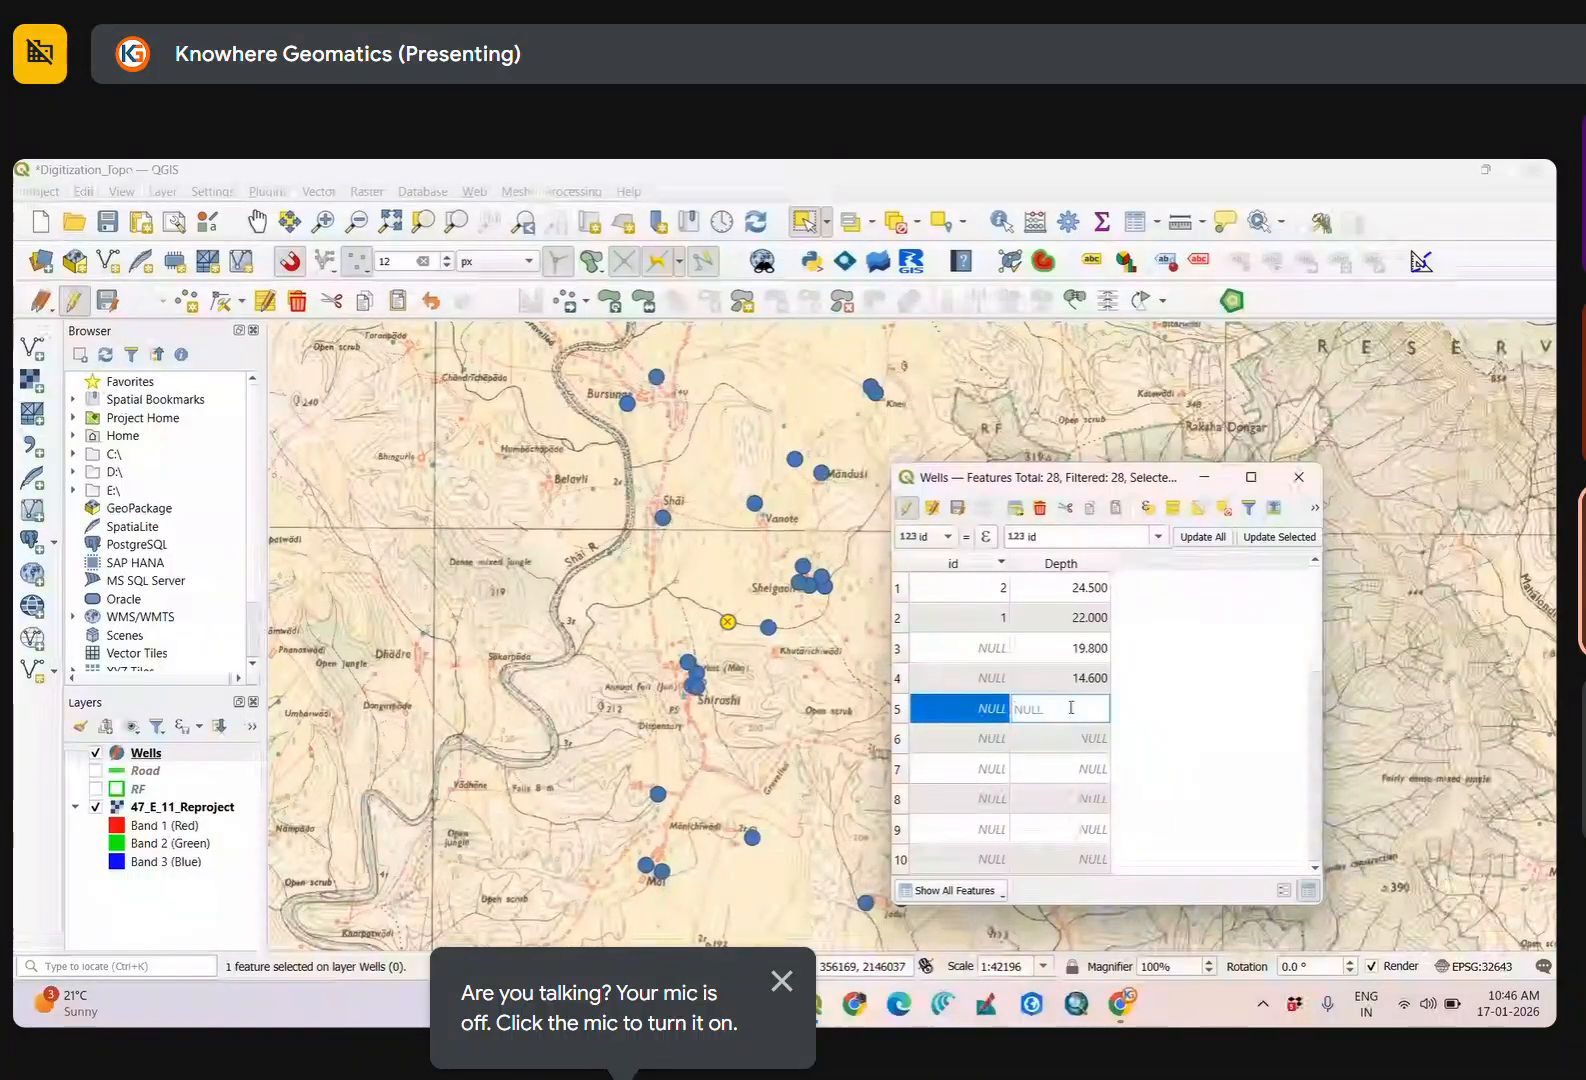
{"action": "type", "text": "22"}
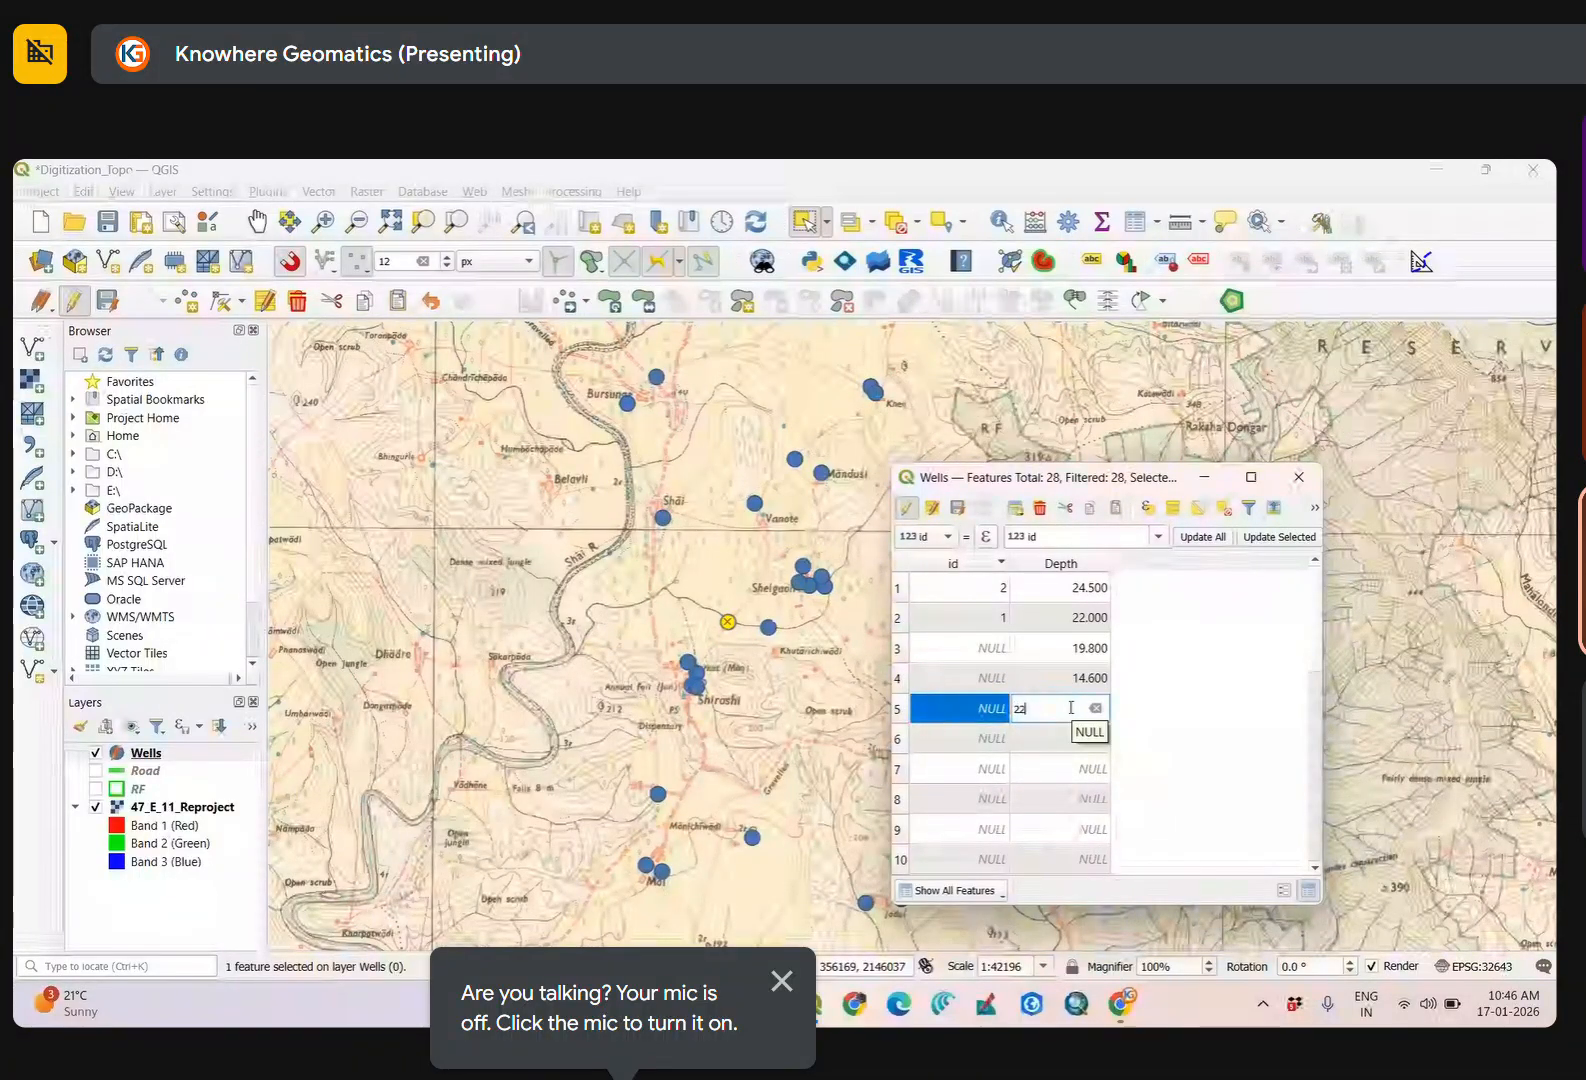
{"action": "type", "text": ".4"}
Set the Depth of the sixth well record to 27.4, and save and end the Wells layer's edit session.
{"action": "left_click", "coordinate": [981, 750]}
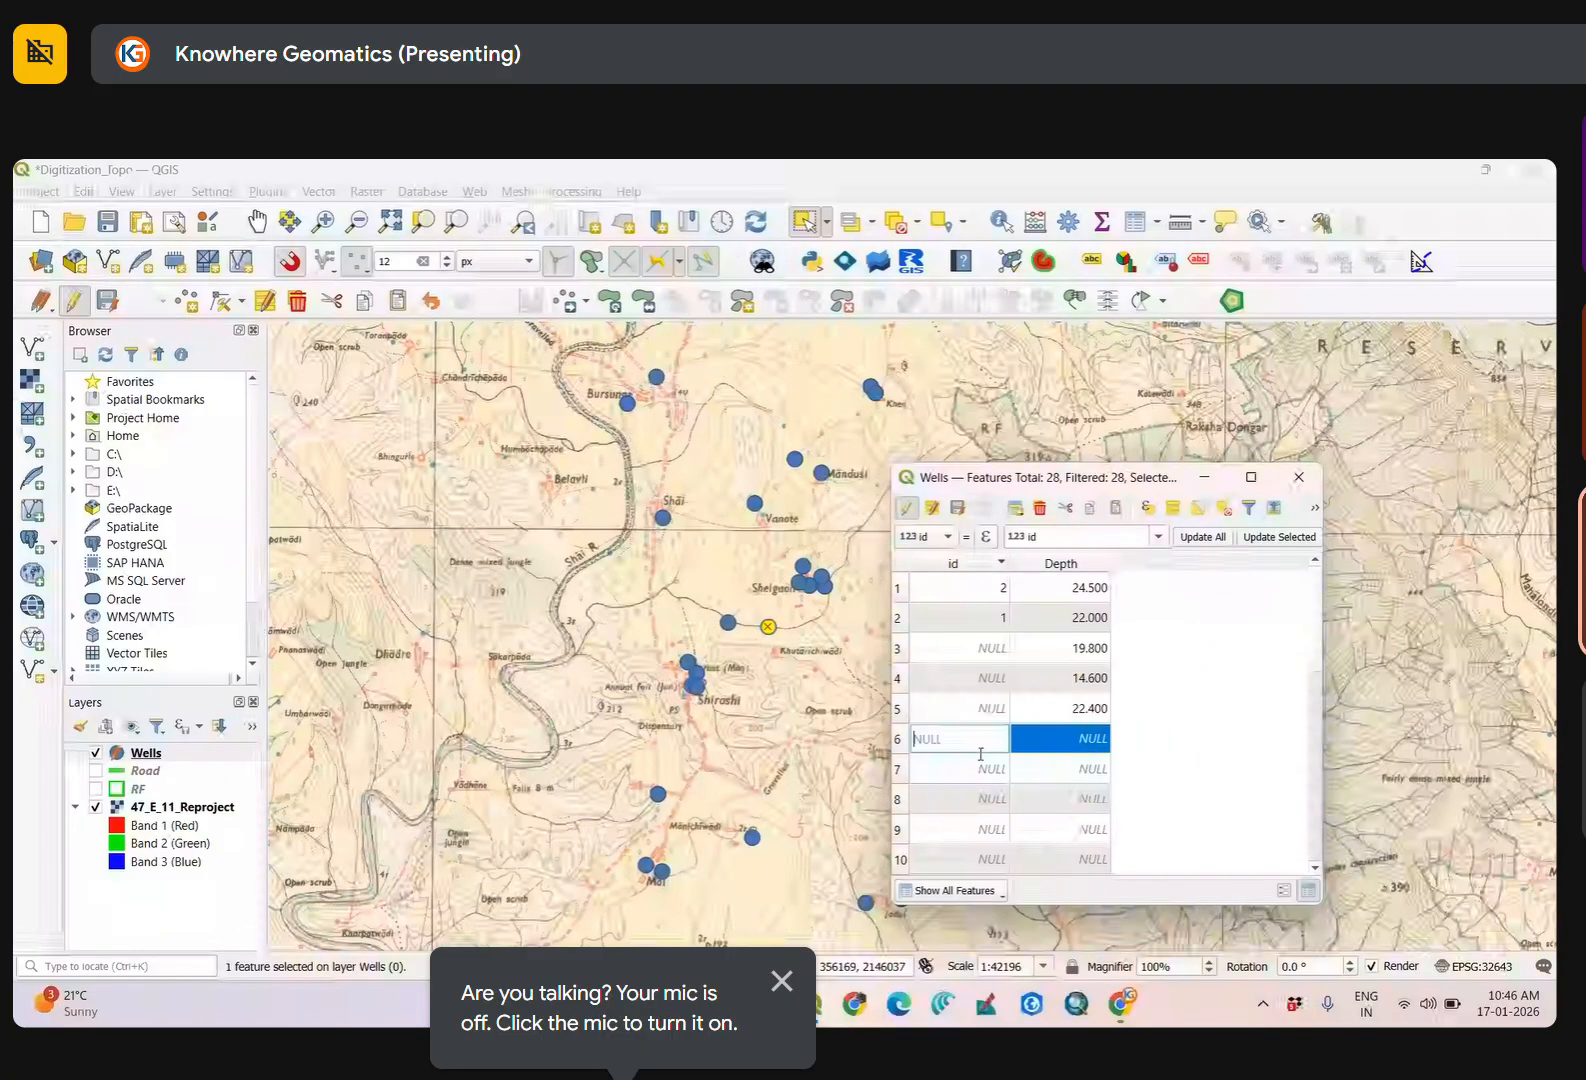
{"action": "left_click", "coordinate": [1060, 750]}
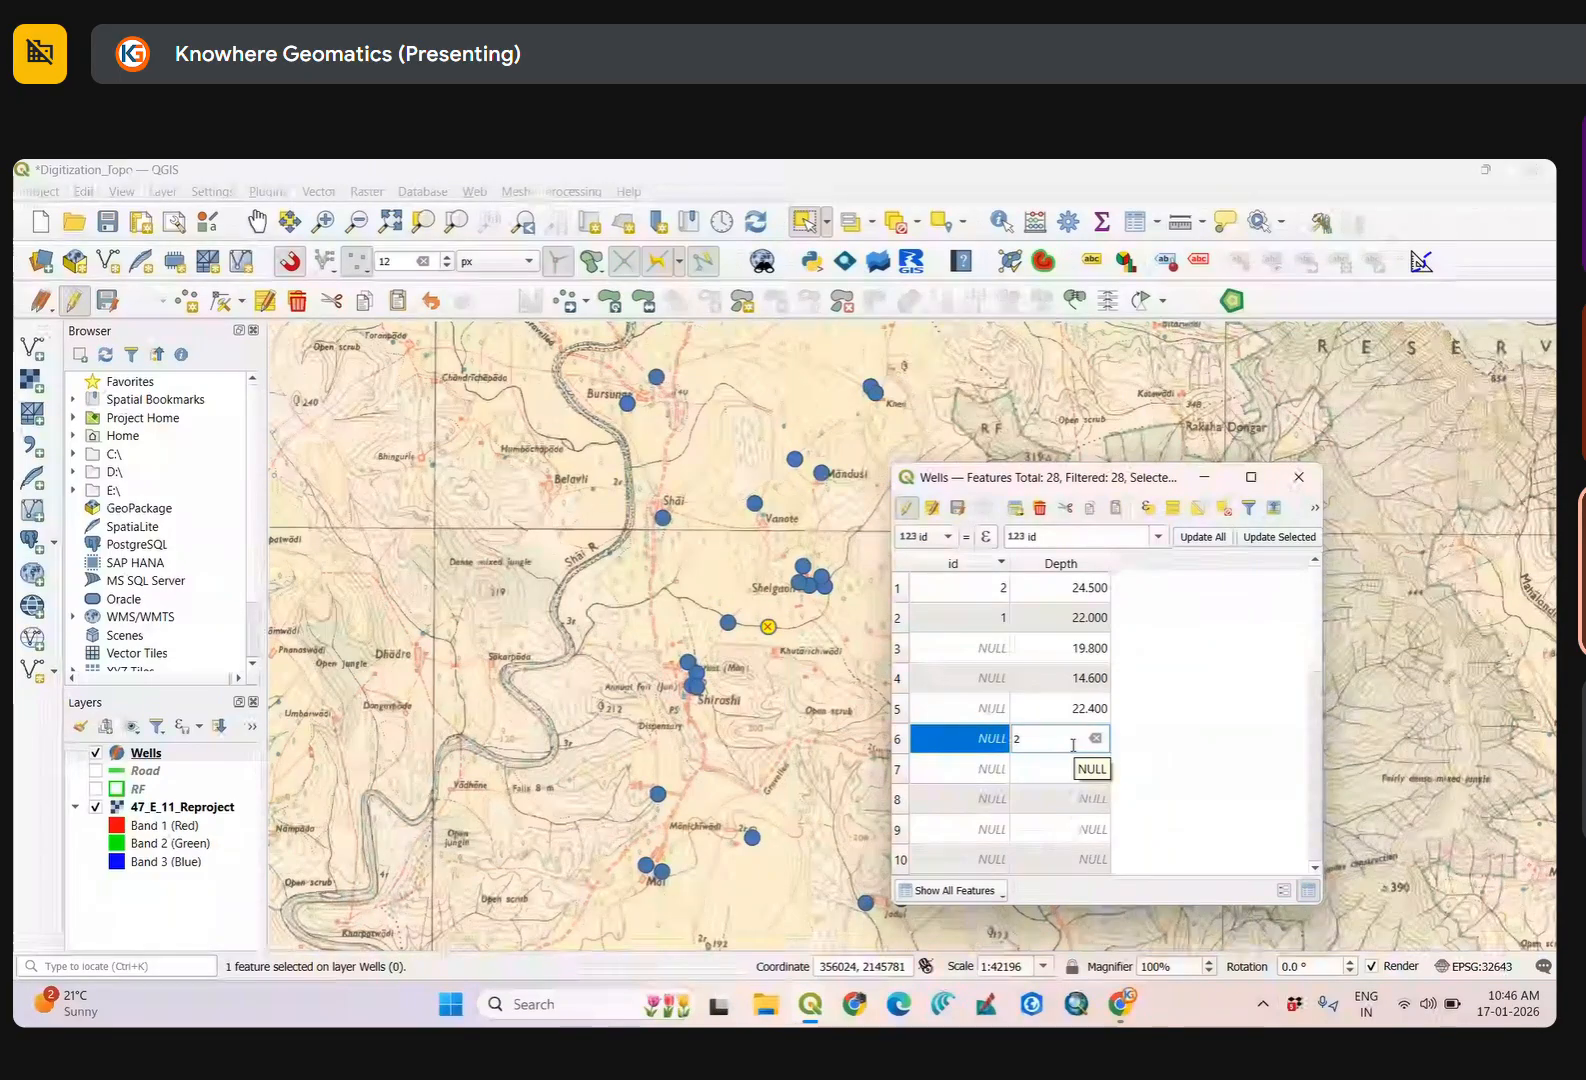
{"action": "type", "text": "."}
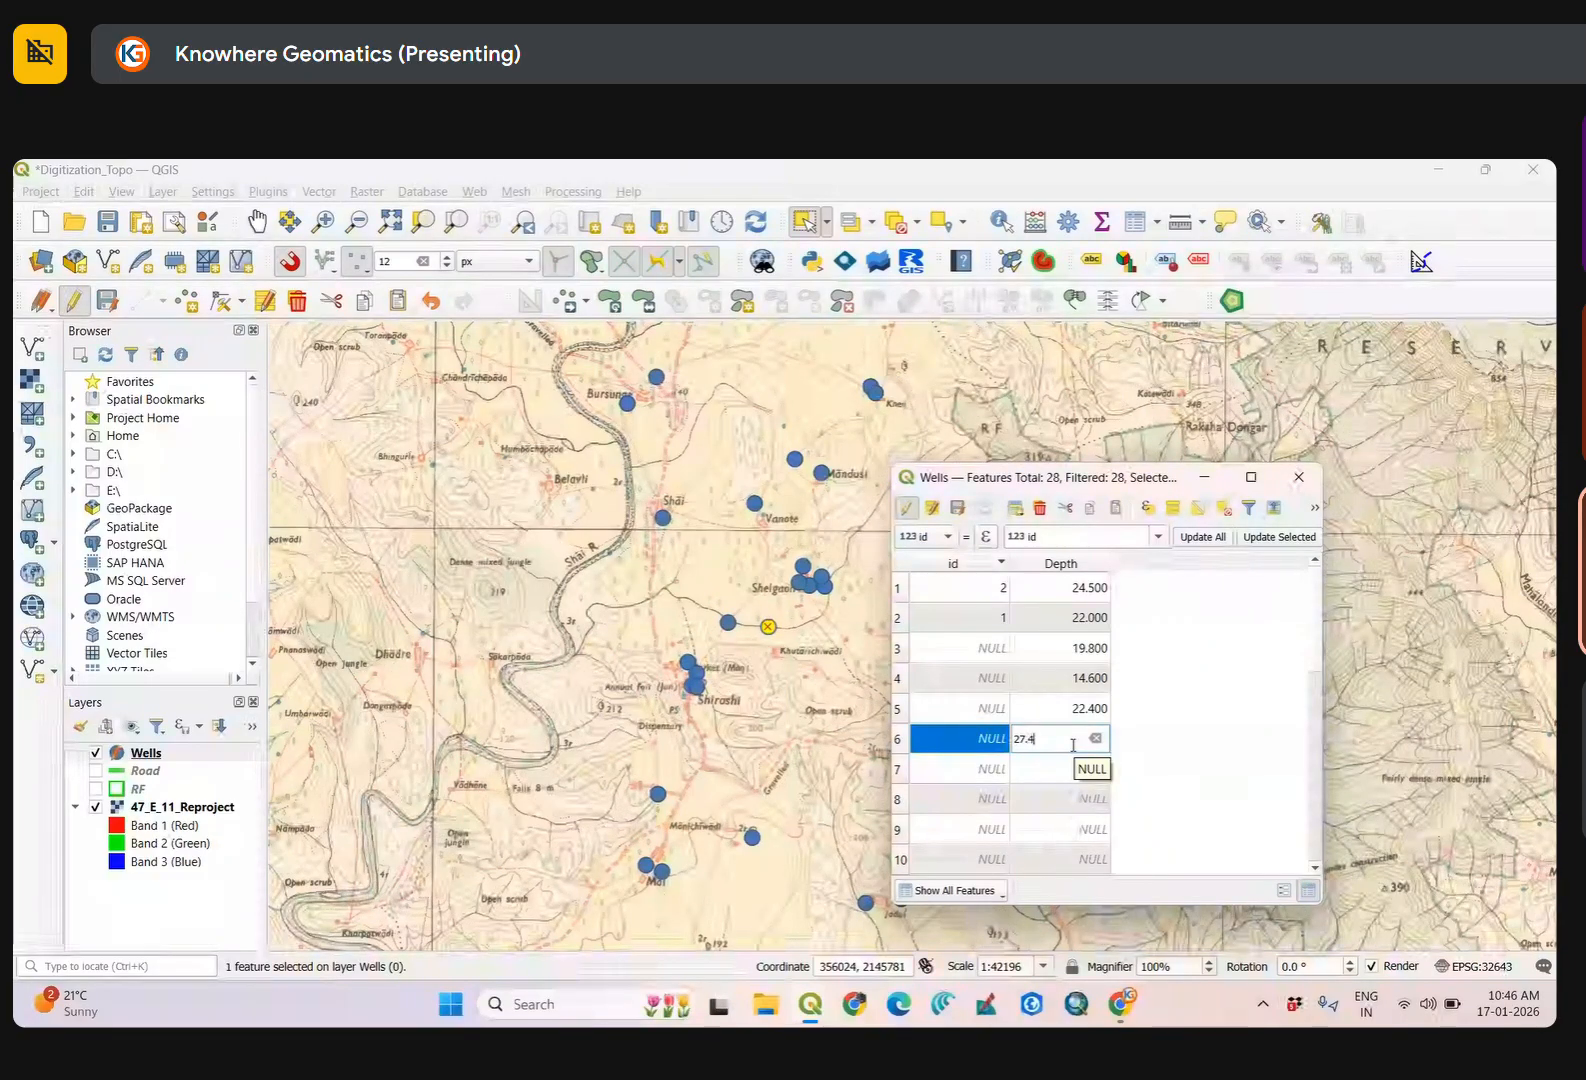
{"action": "type", "text": "4"}
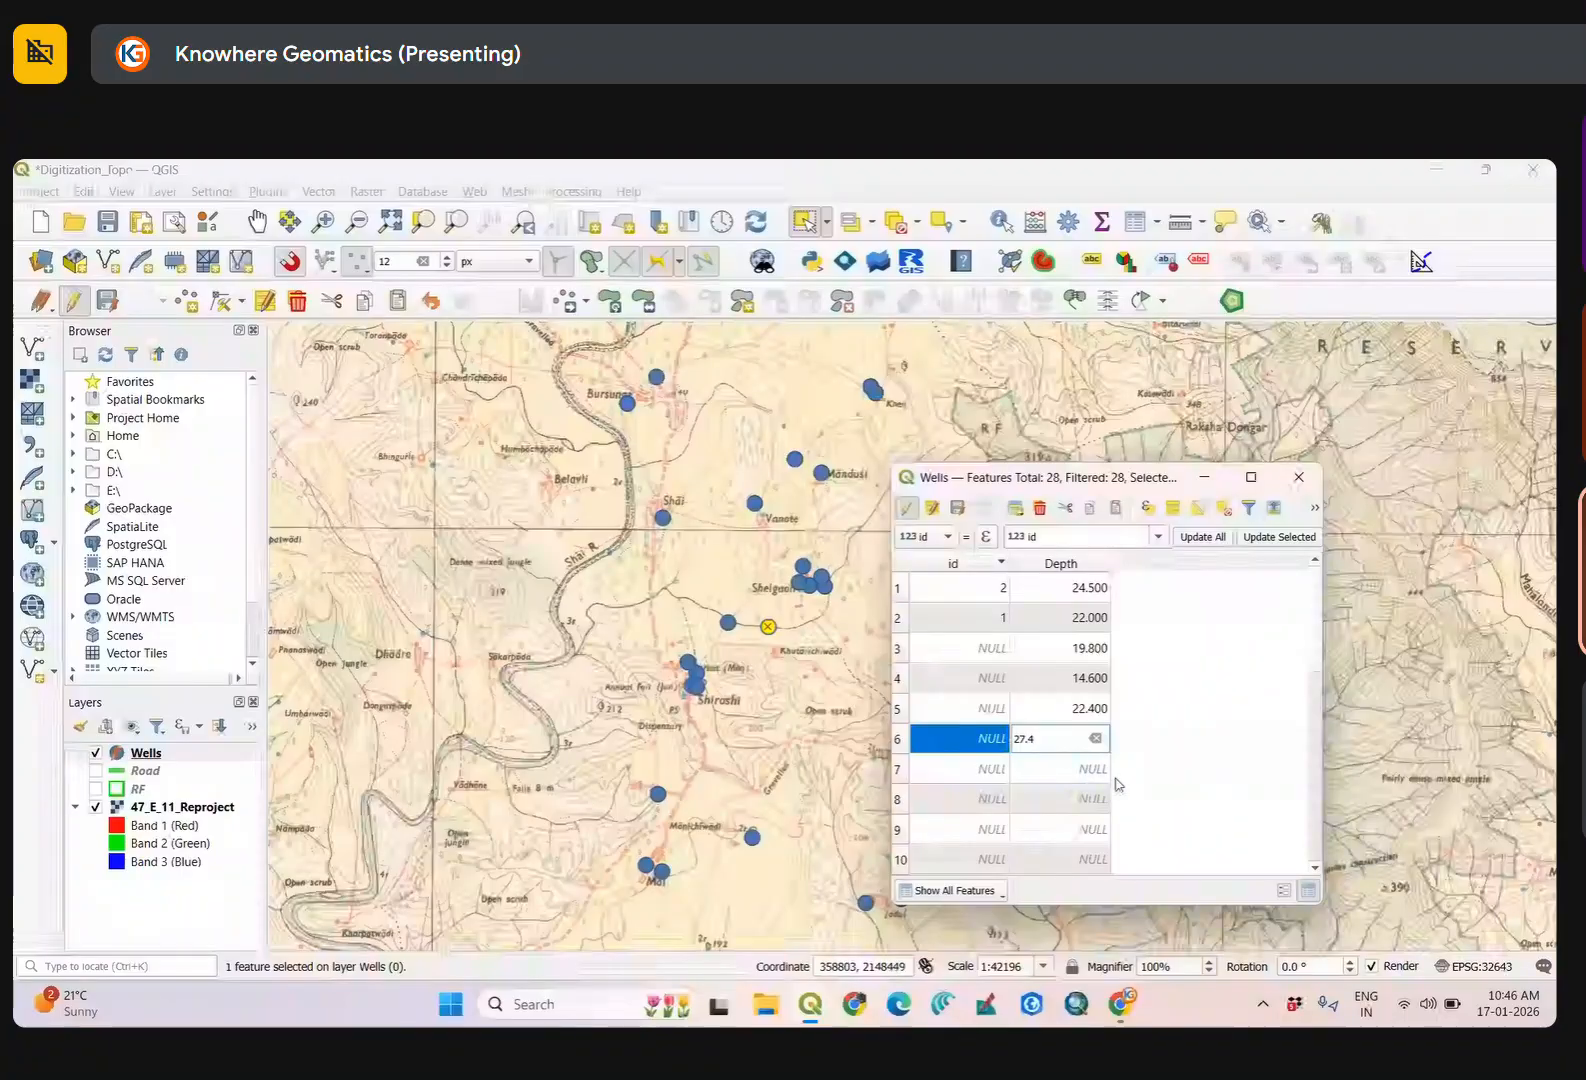
{"action": "key", "text": "Return"}
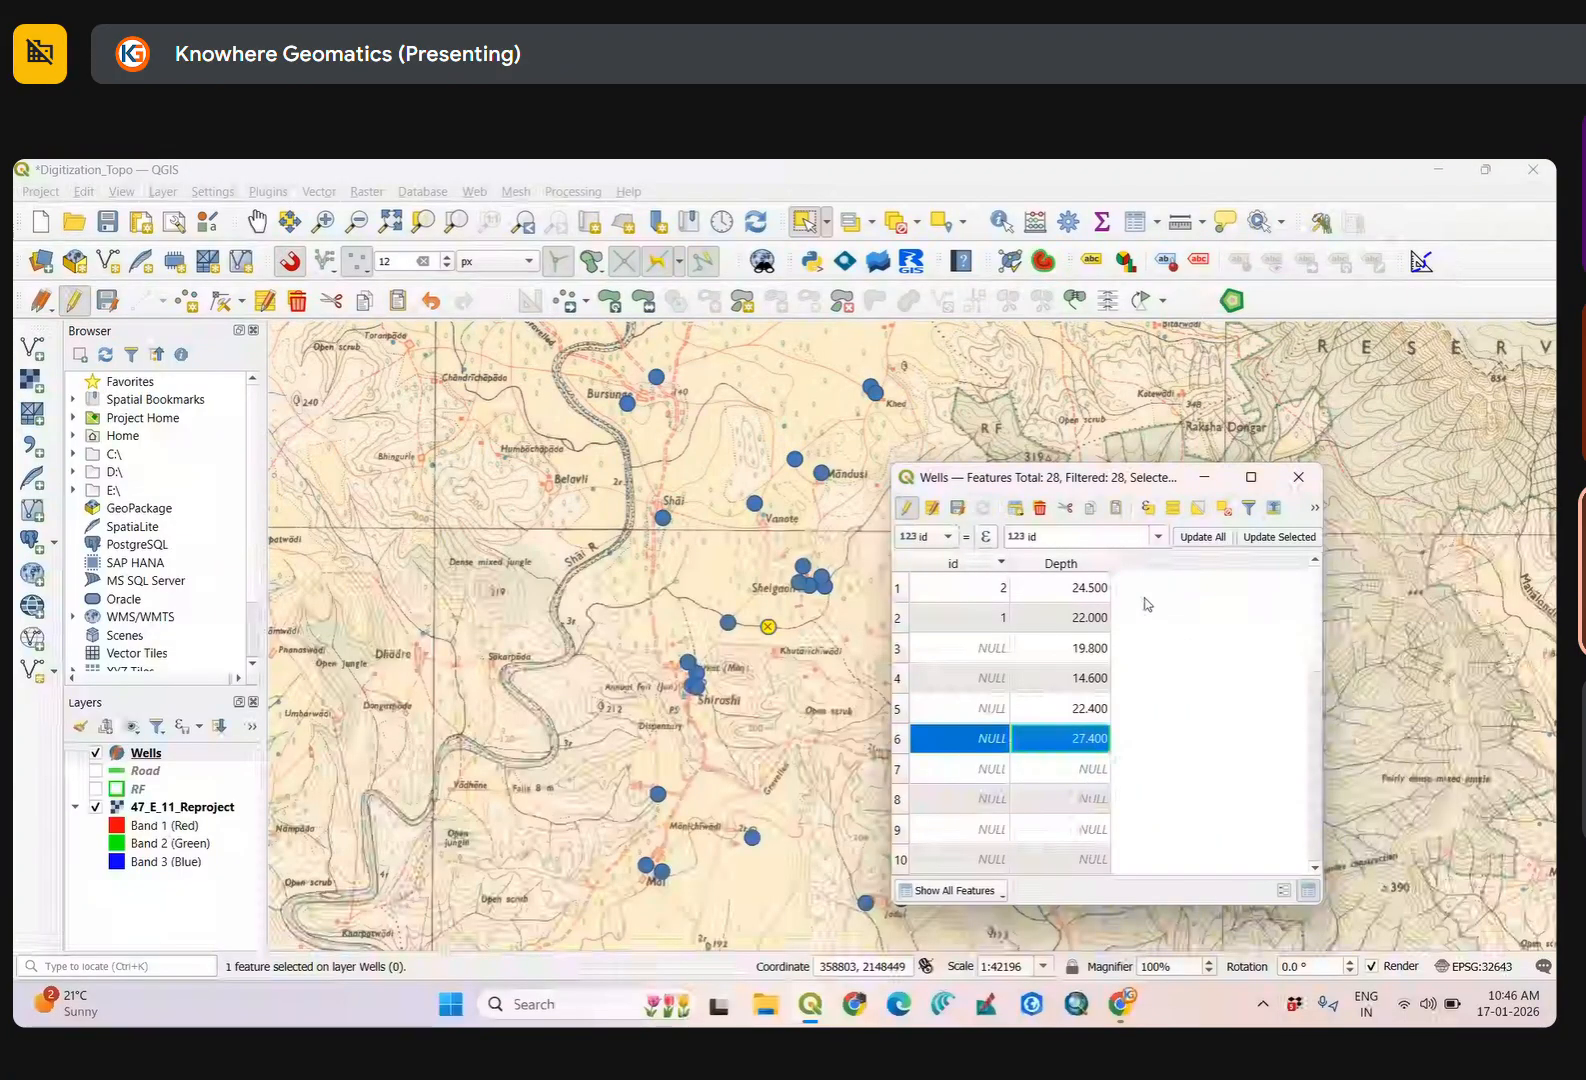
{"action": "left_click", "coordinate": [960, 510]}
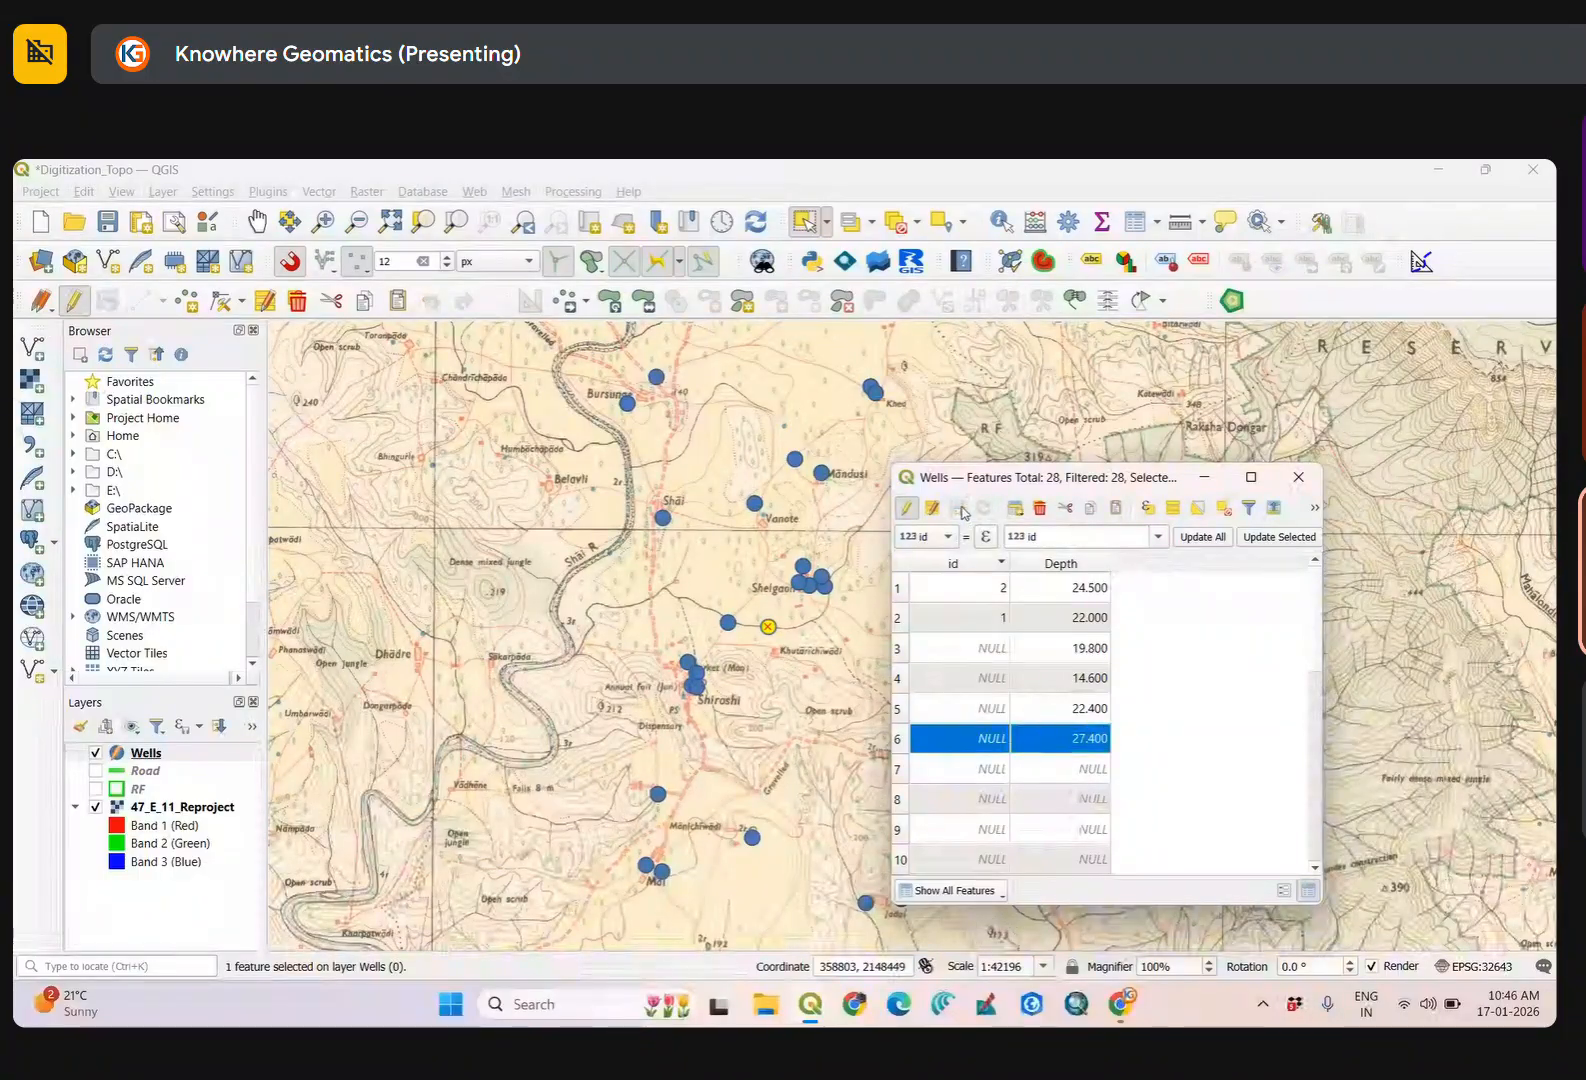
{"action": "left_click", "coordinate": [907, 508]}
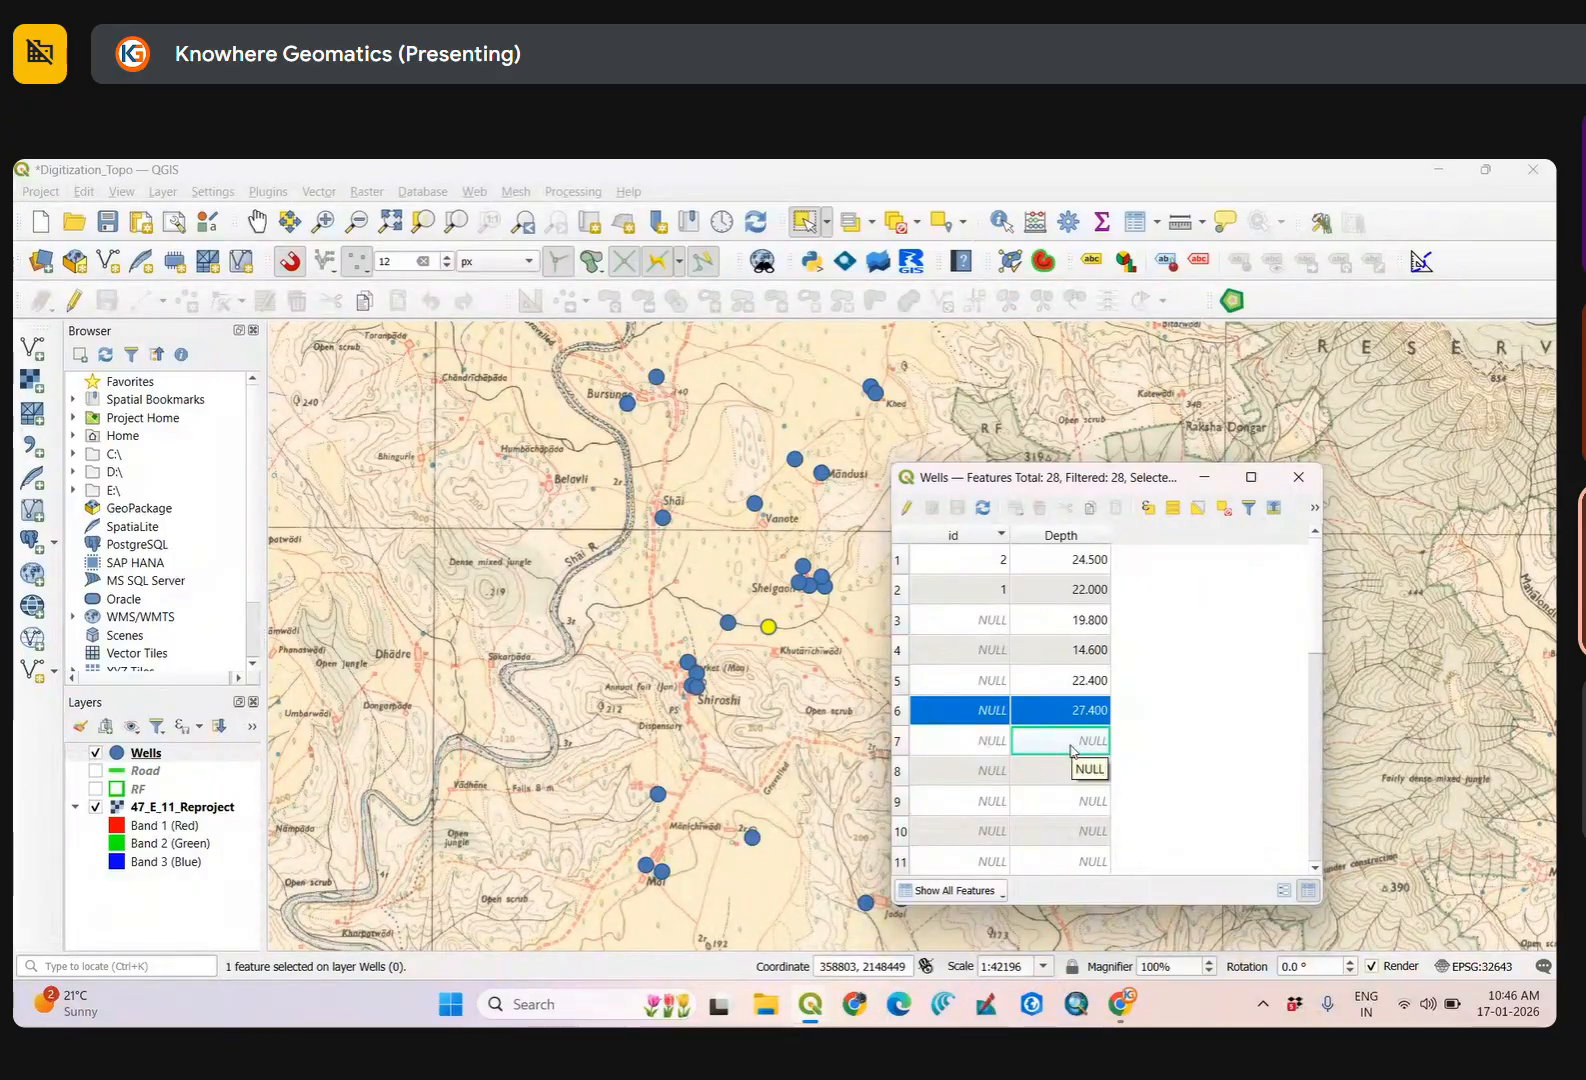
Select the seventh well record, re-enable editing on the Wells layer, and open the record's Depth value for editing.
{"action": "left_click", "coordinate": [935, 745]}
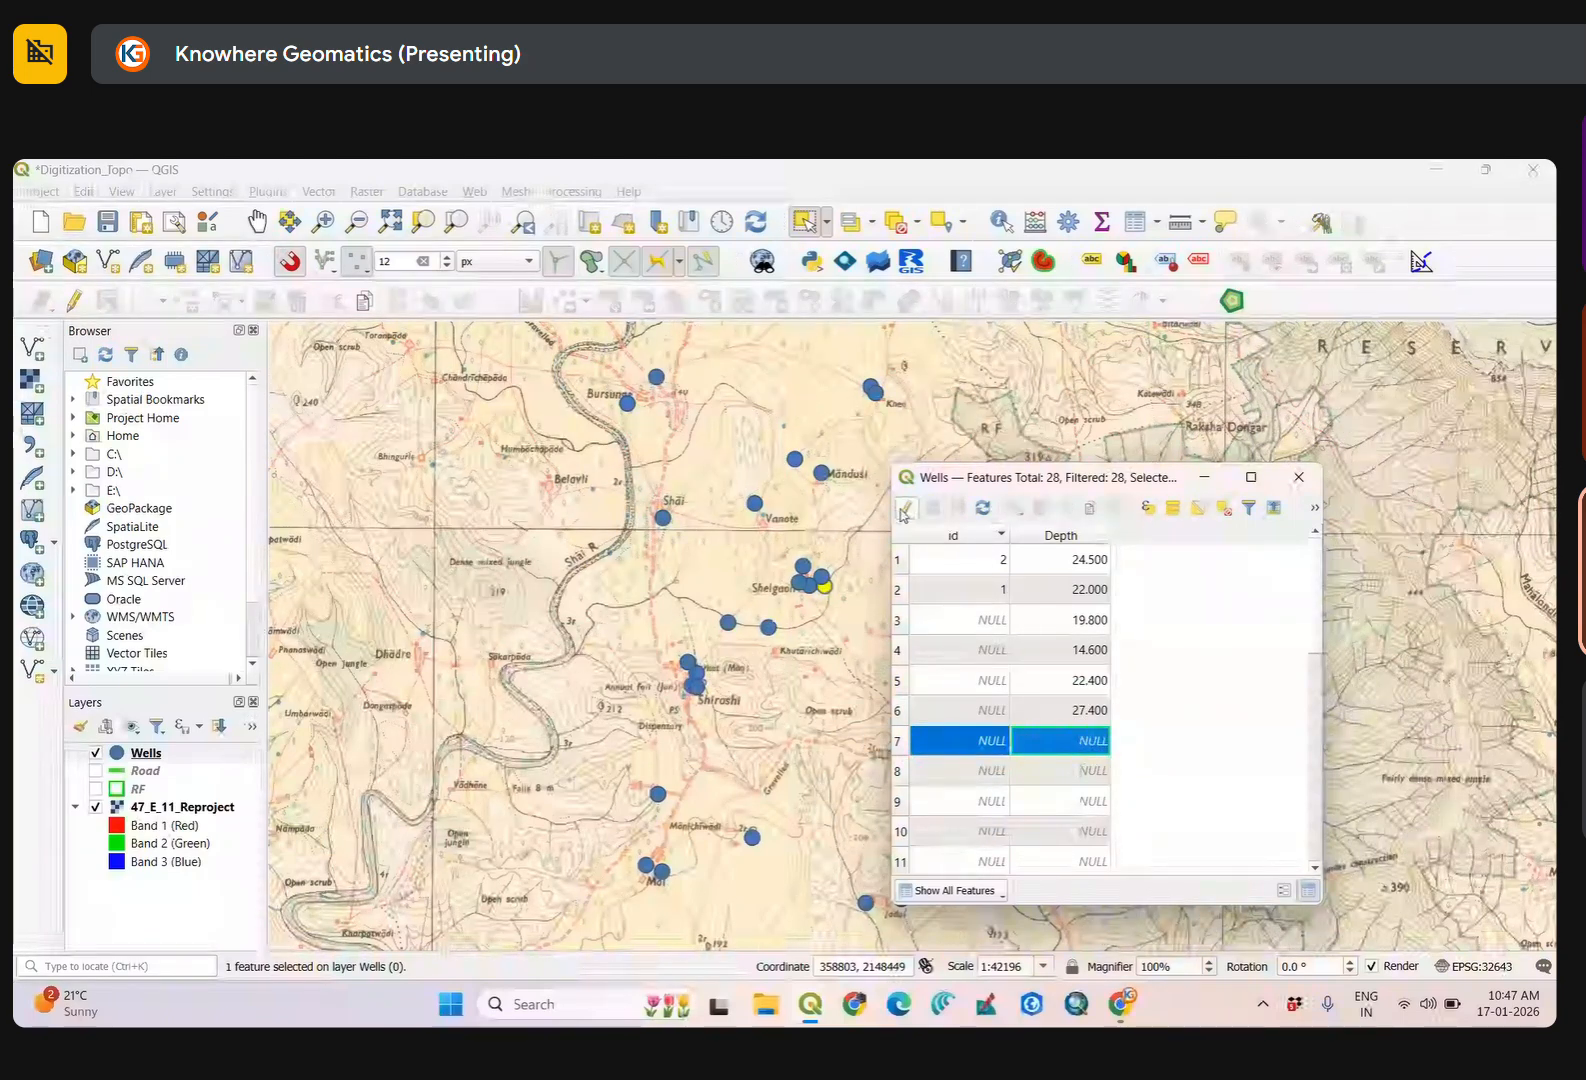
{"action": "left_click", "coordinate": [905, 510]}
{"action": "double_click", "coordinate": [1071, 770]}
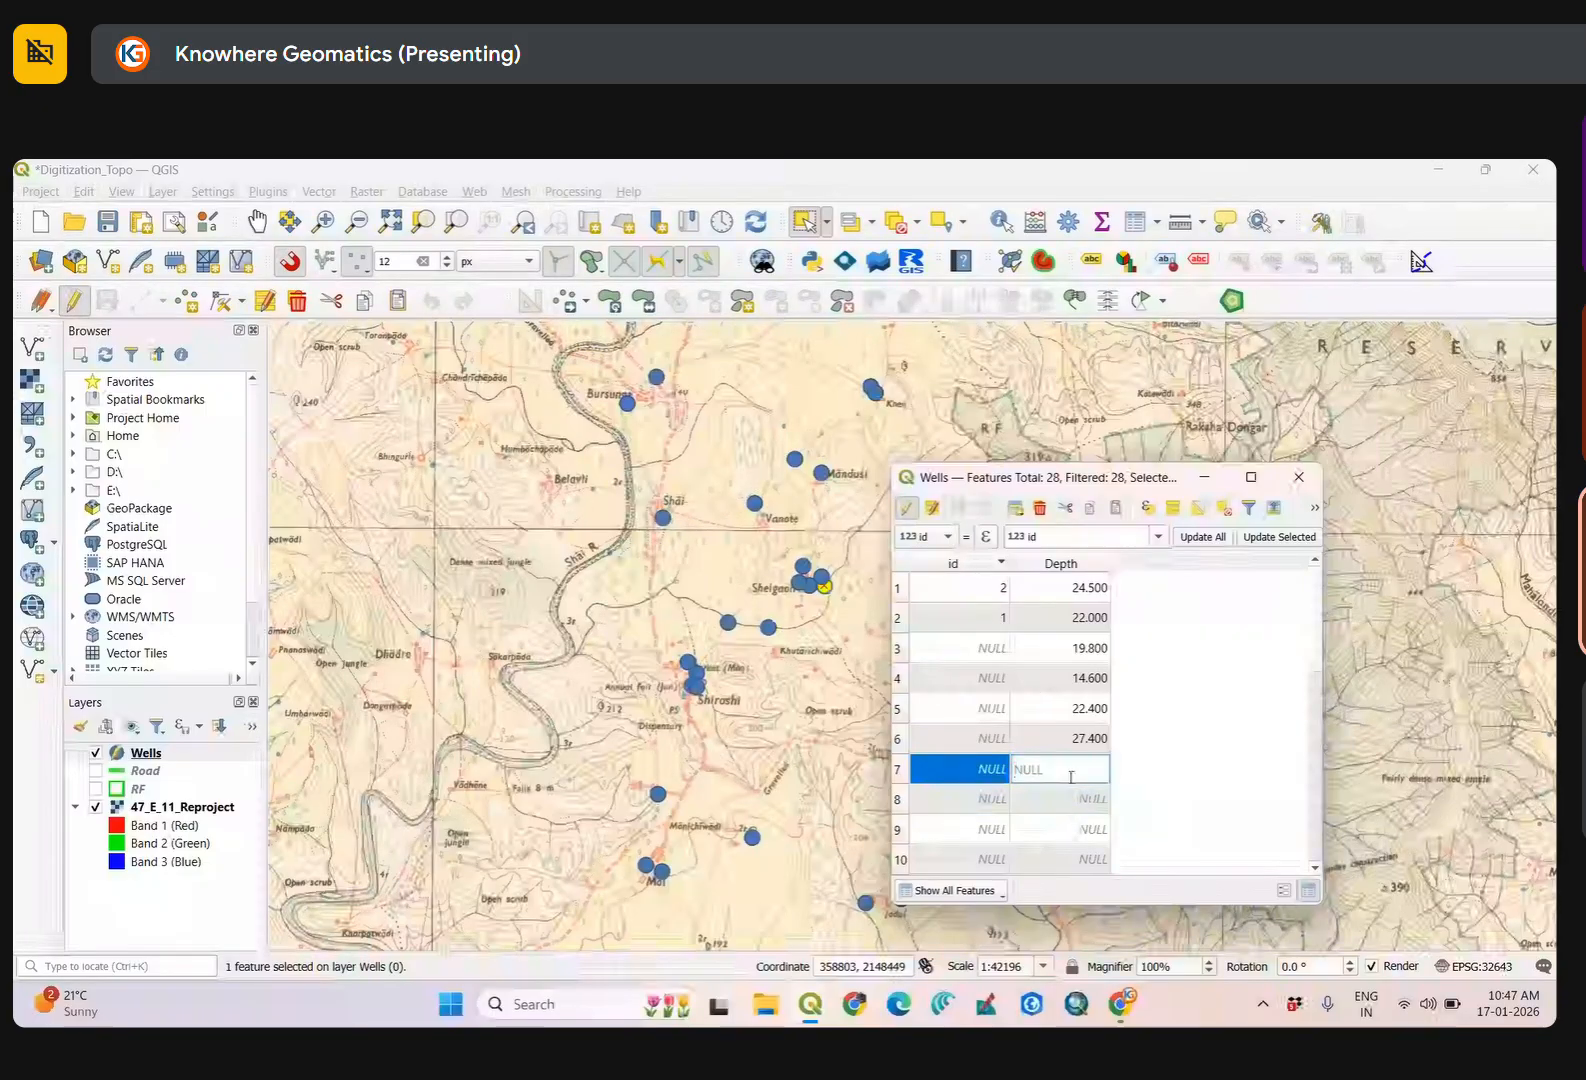
Set the seventh well's Depth to 21.8, then end editing of the Wells layer and close its attribute table.
{"action": "type", "text": "2"}
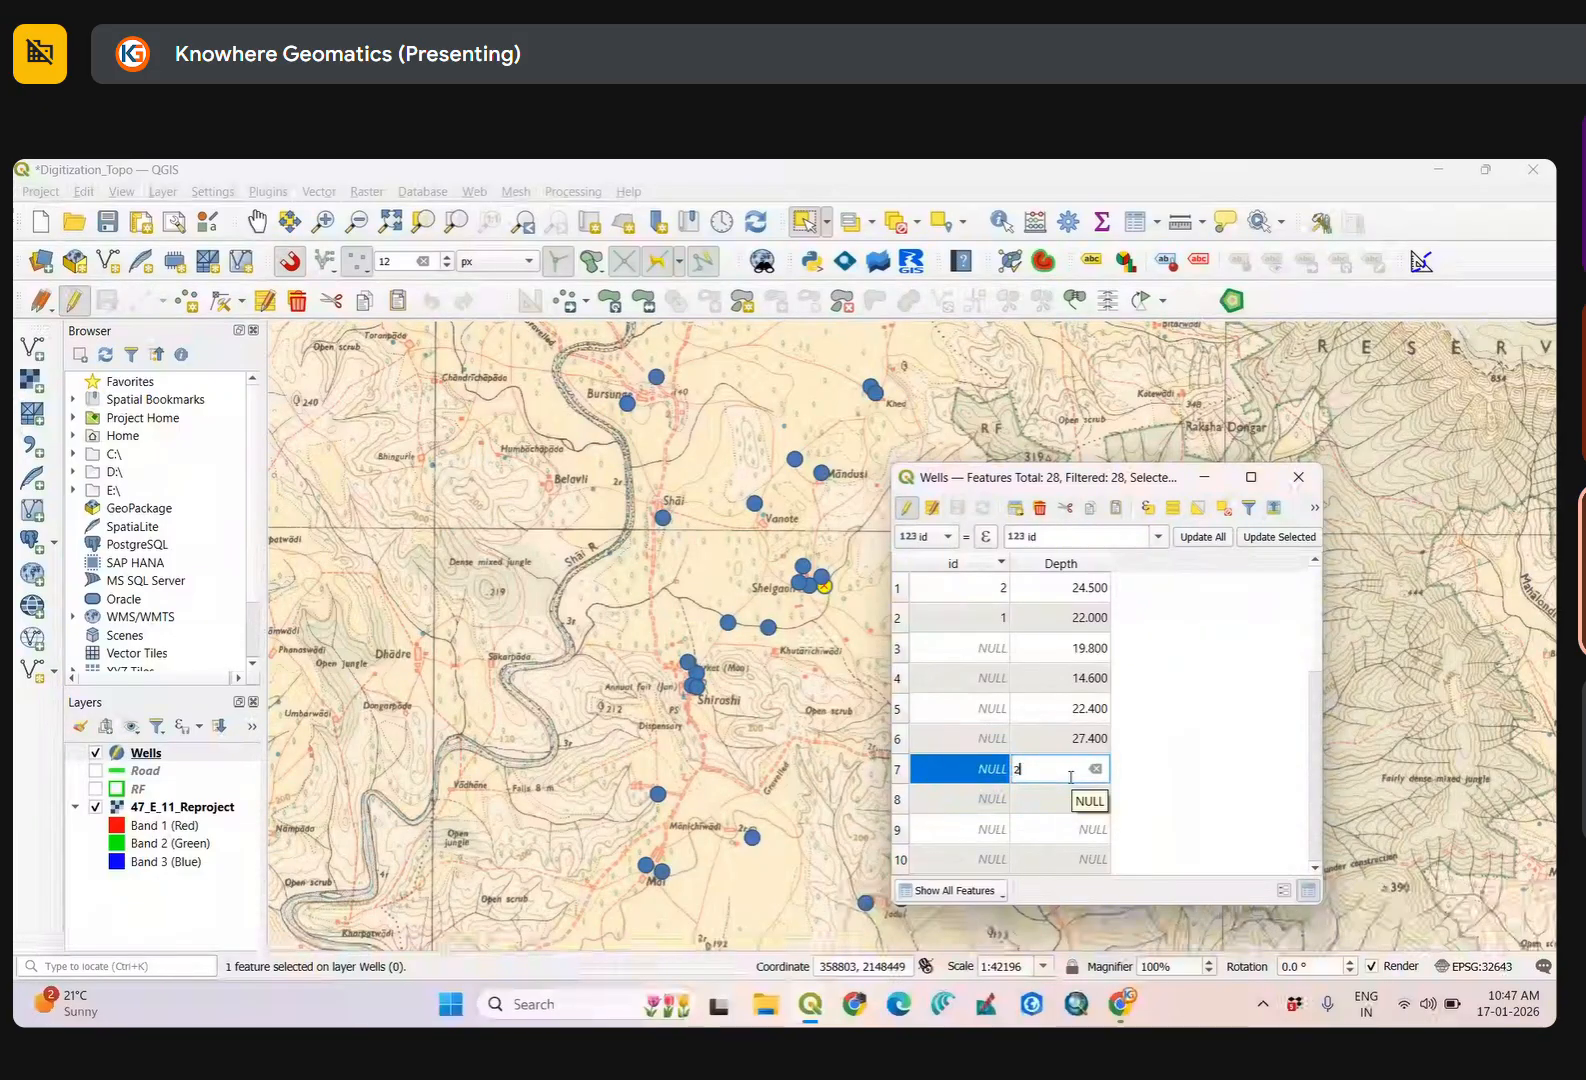
{"action": "type", "text": "1"}
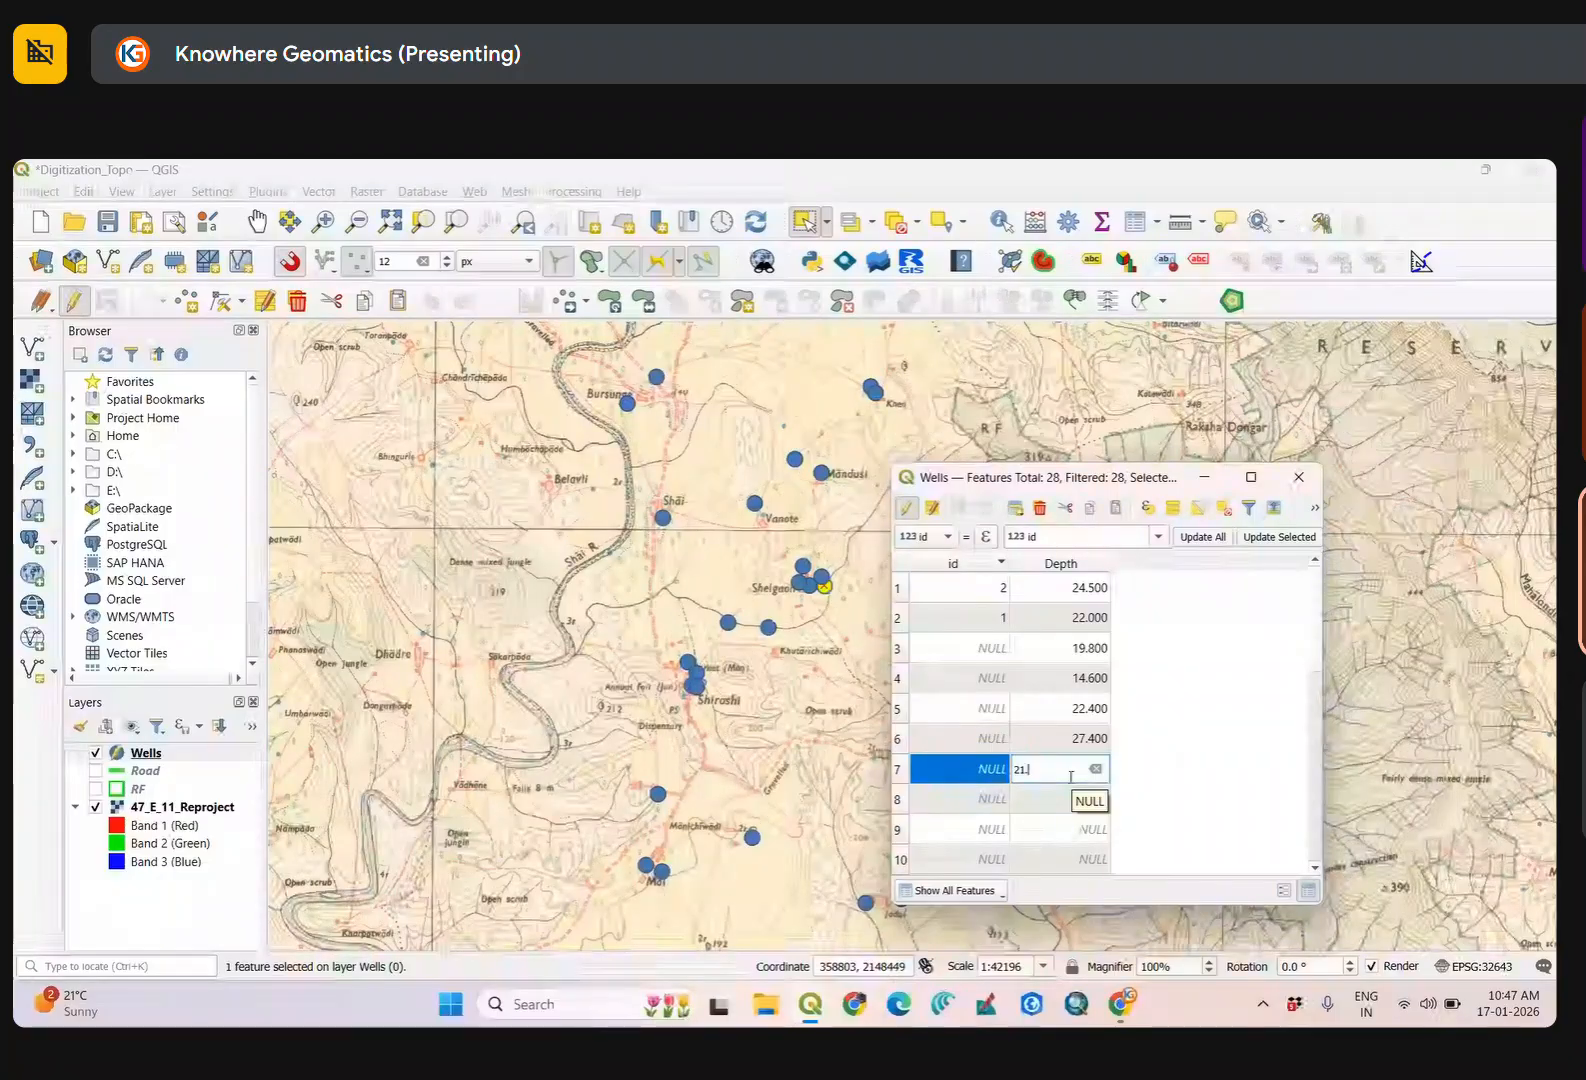
{"action": "type", "text": ".8"}
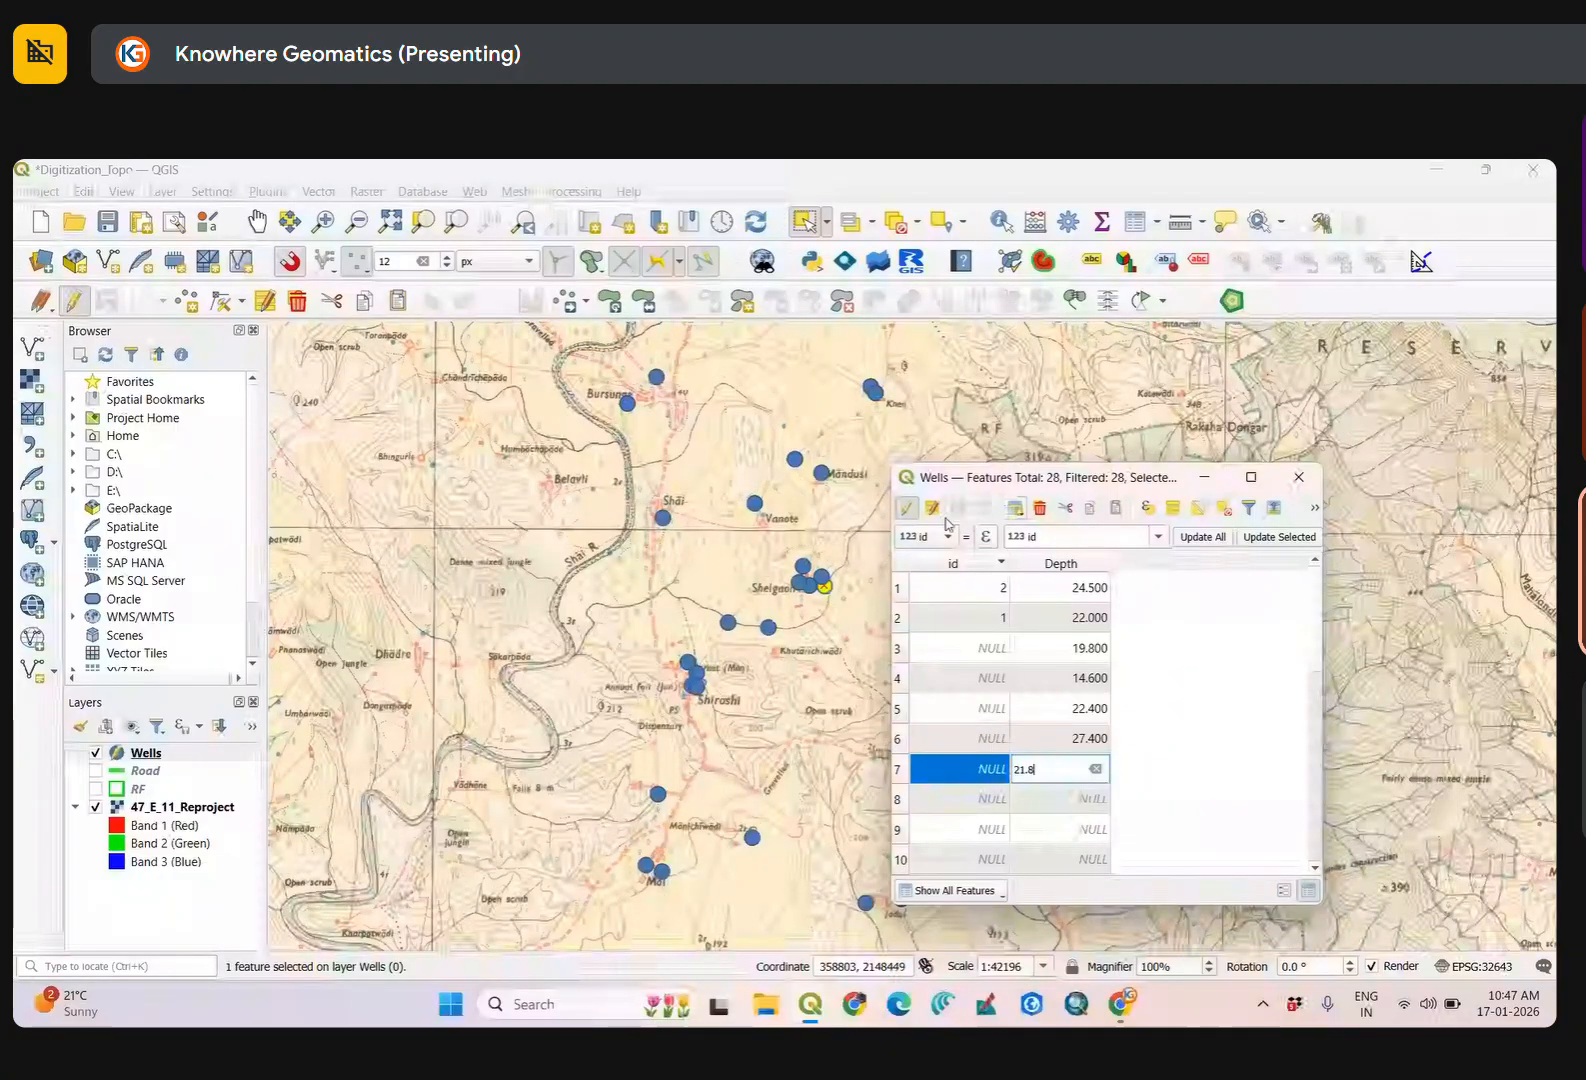
{"action": "key", "text": "Down"}
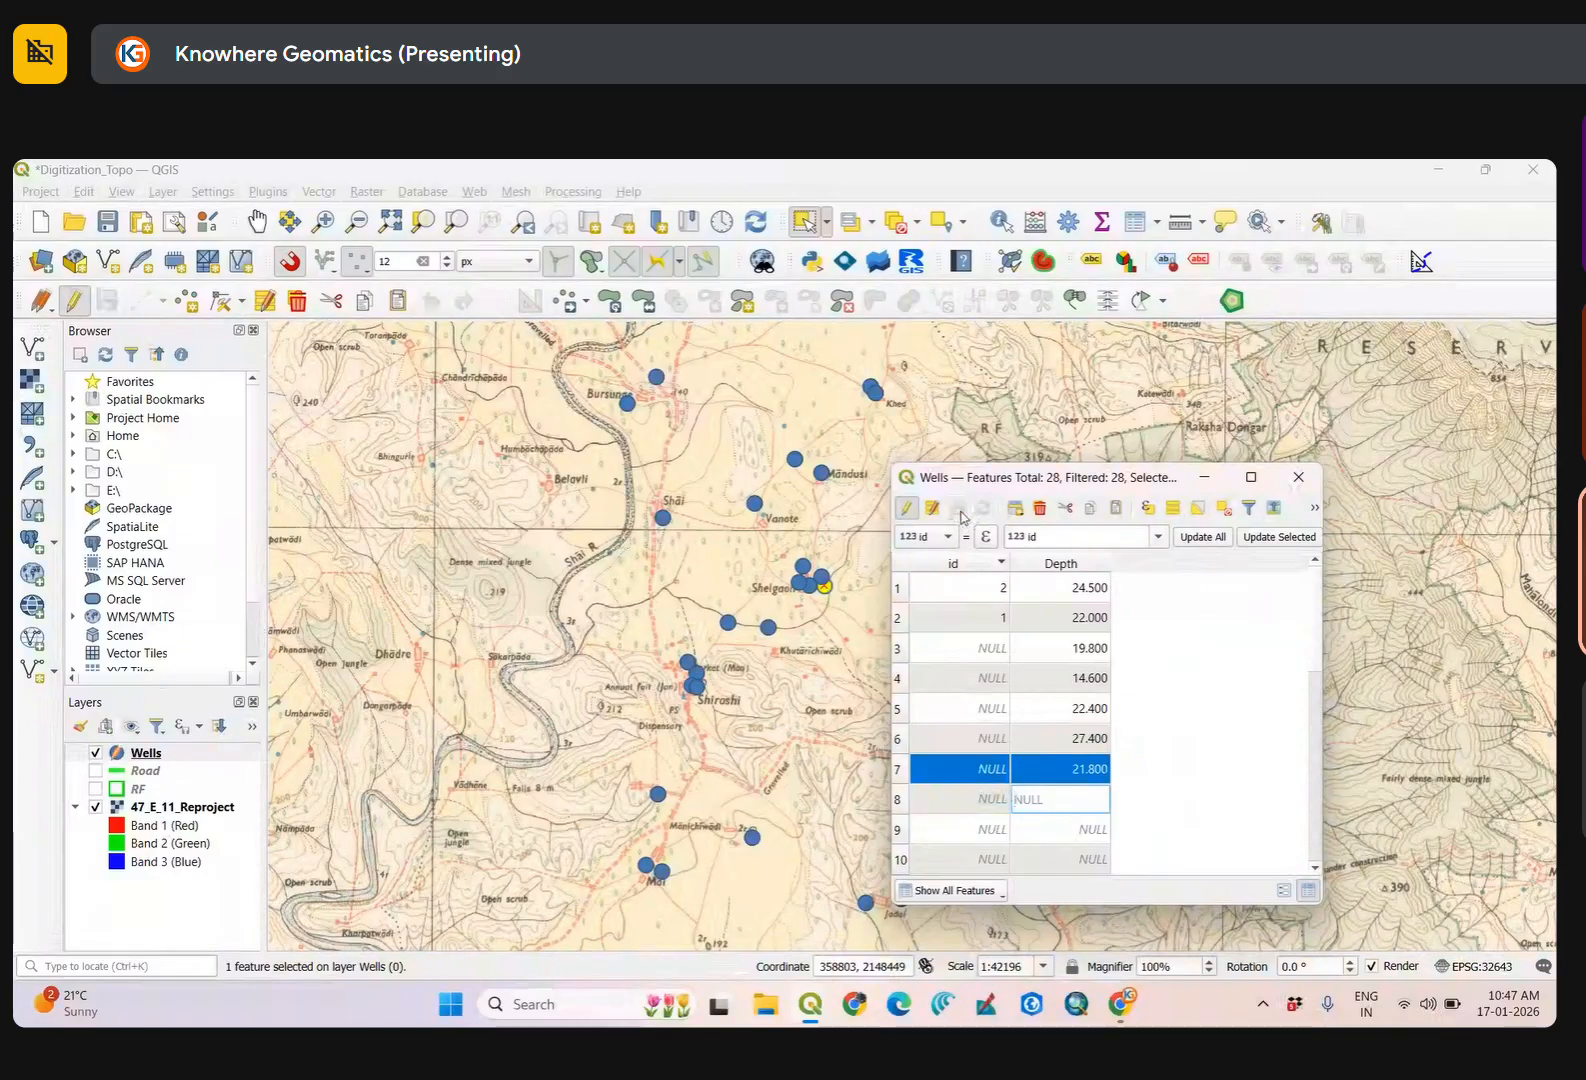
{"action": "left_click", "coordinate": [907, 509]}
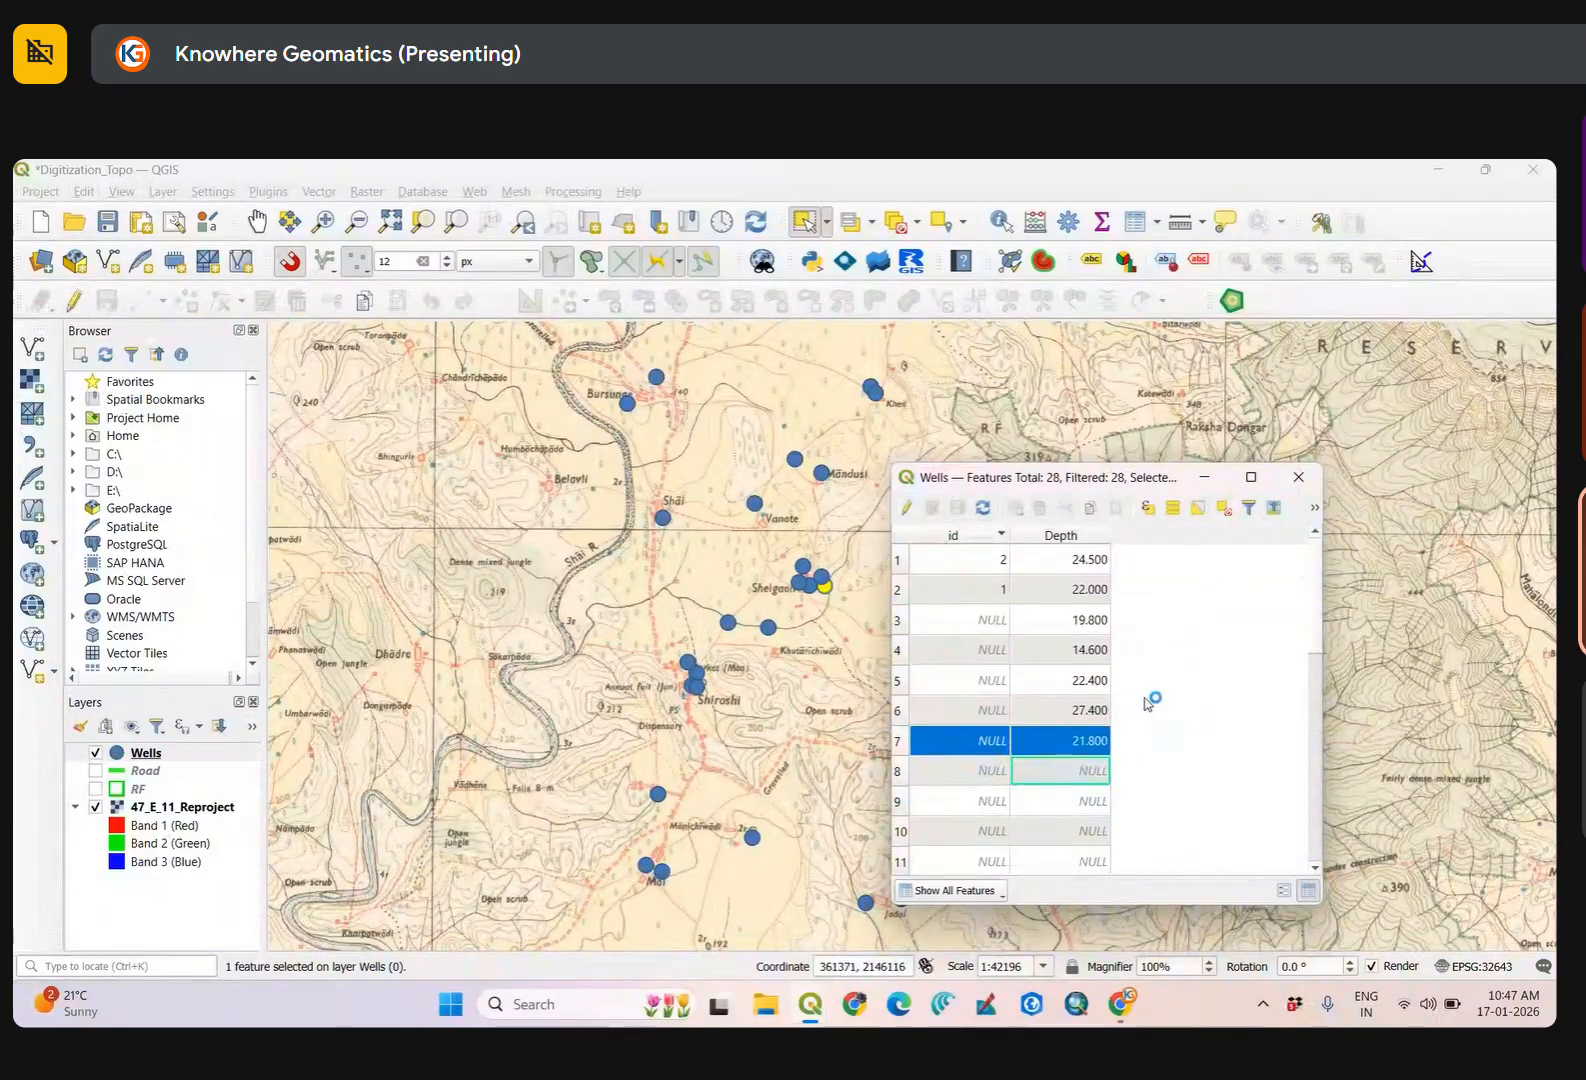
{"action": "left_click", "coordinate": [1299, 477]}
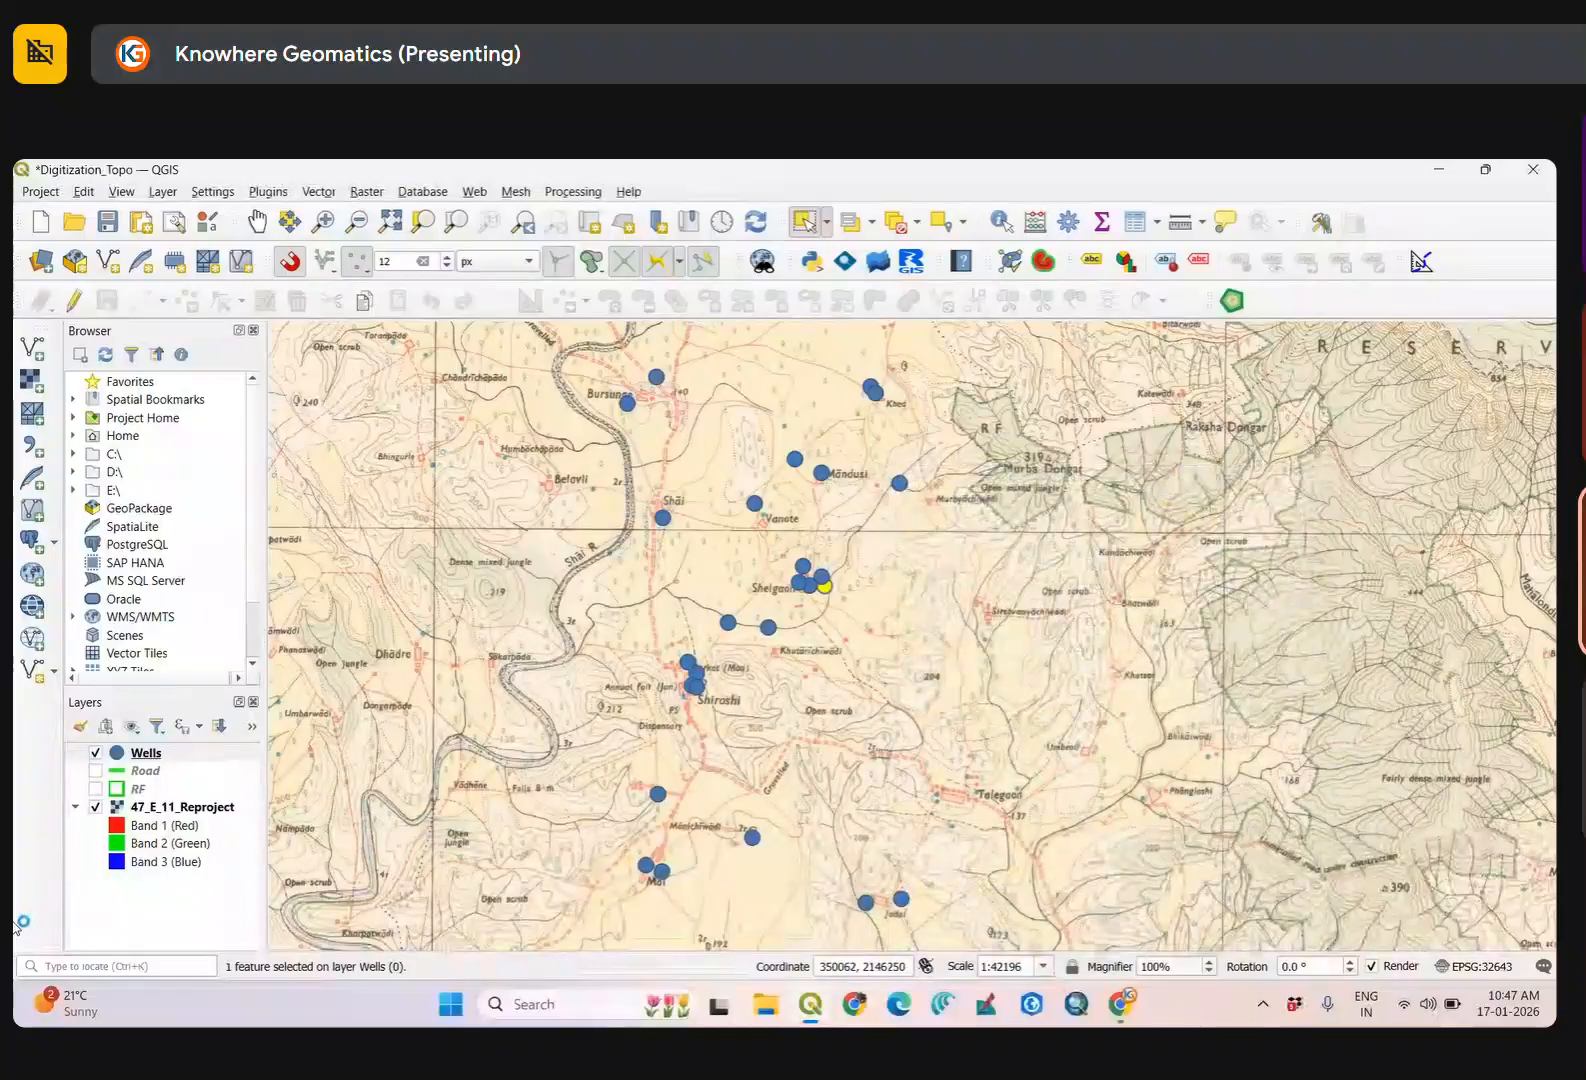
Switch the visible vector layer from Wells to Road and open Road's attribute table.
{"action": "left_click", "coordinate": [95, 752]}
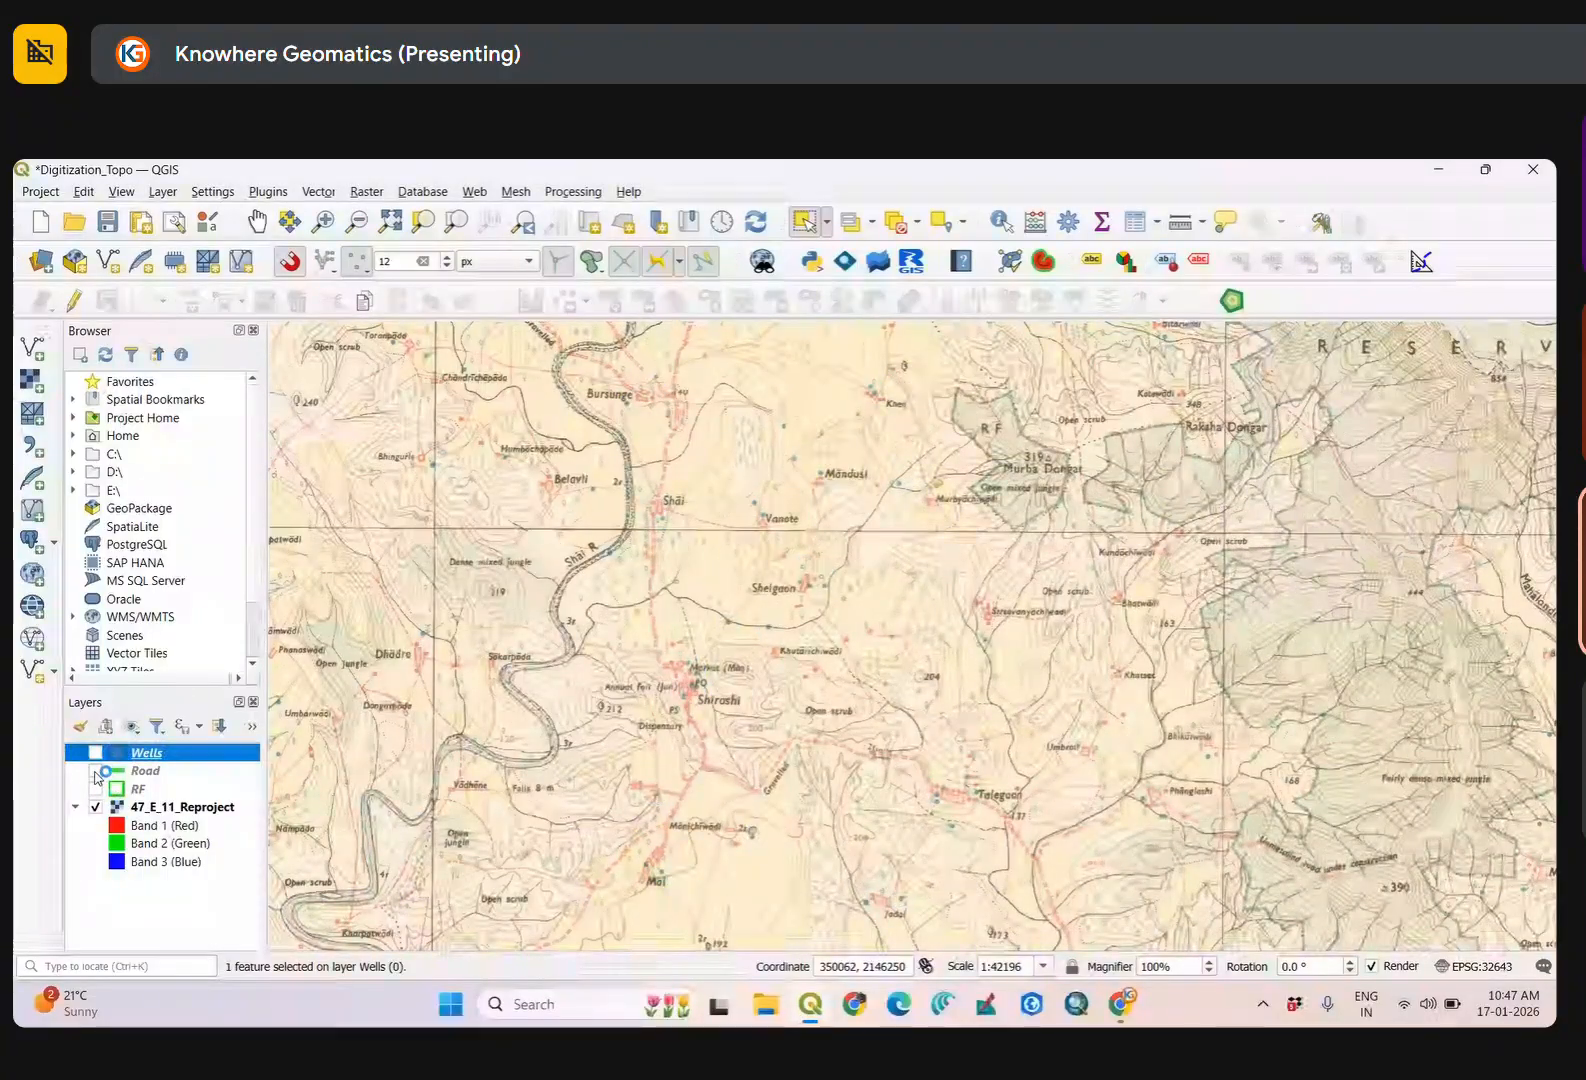
{"action": "left_click", "coordinate": [95, 770]}
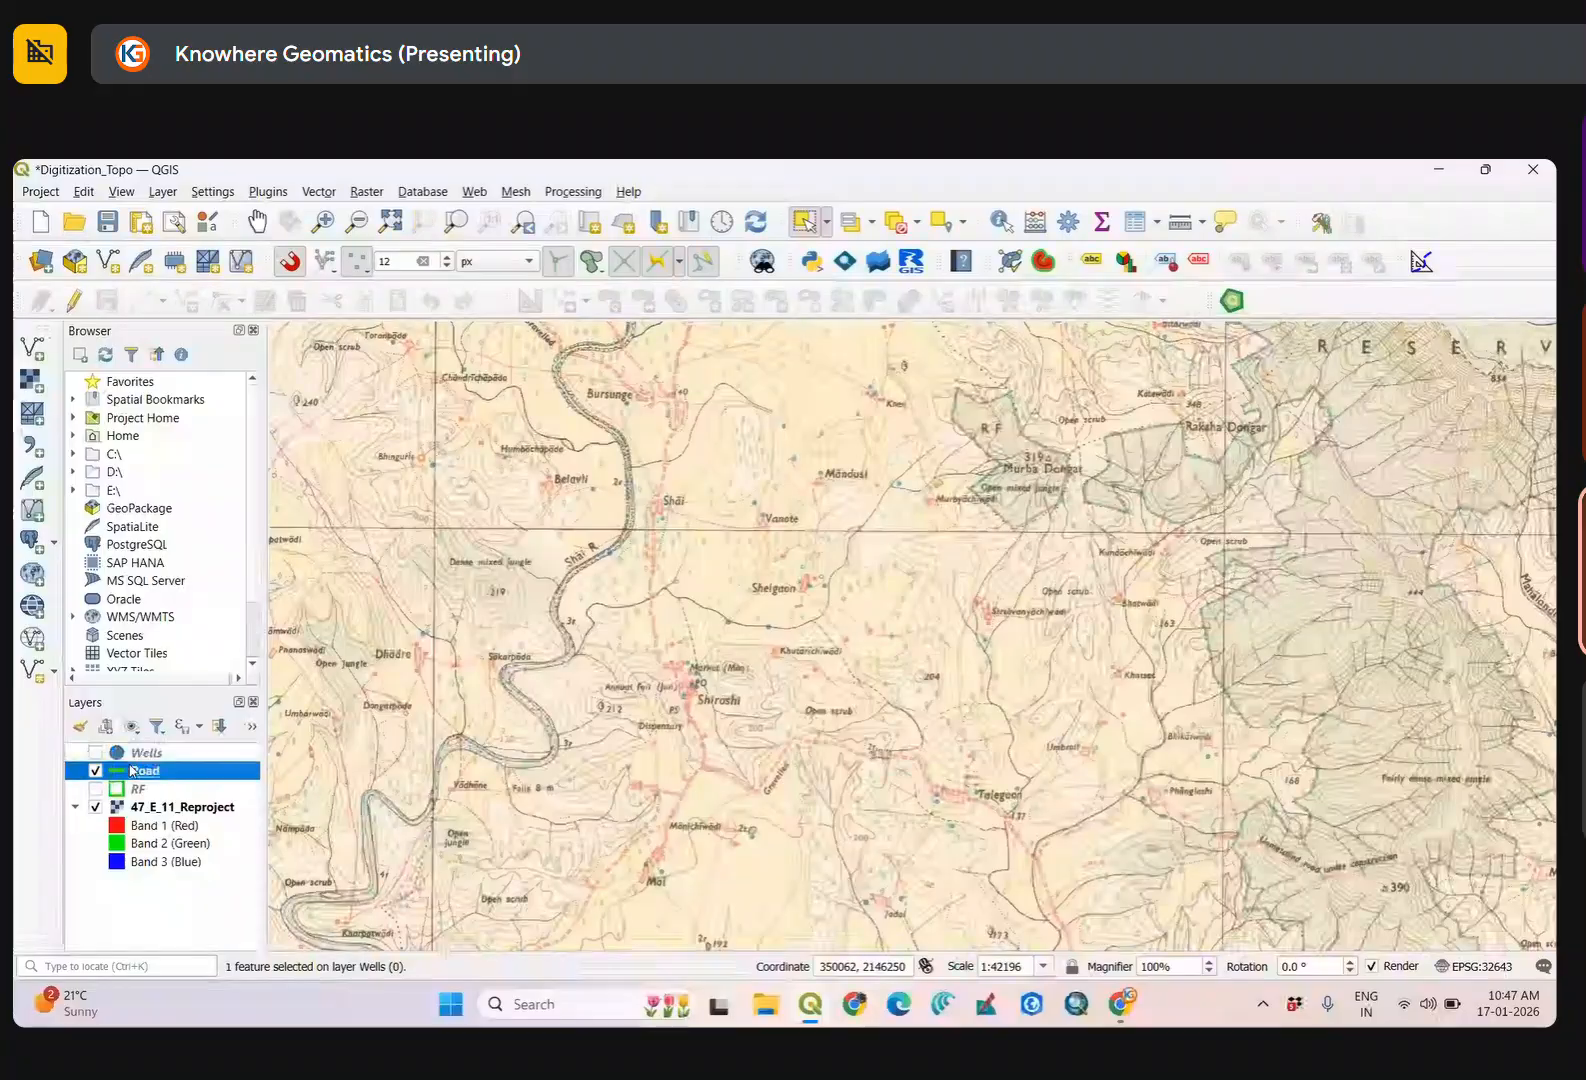
{"action": "right_click", "coordinate": [131, 770]}
{"action": "left_click", "coordinate": [200, 529]}
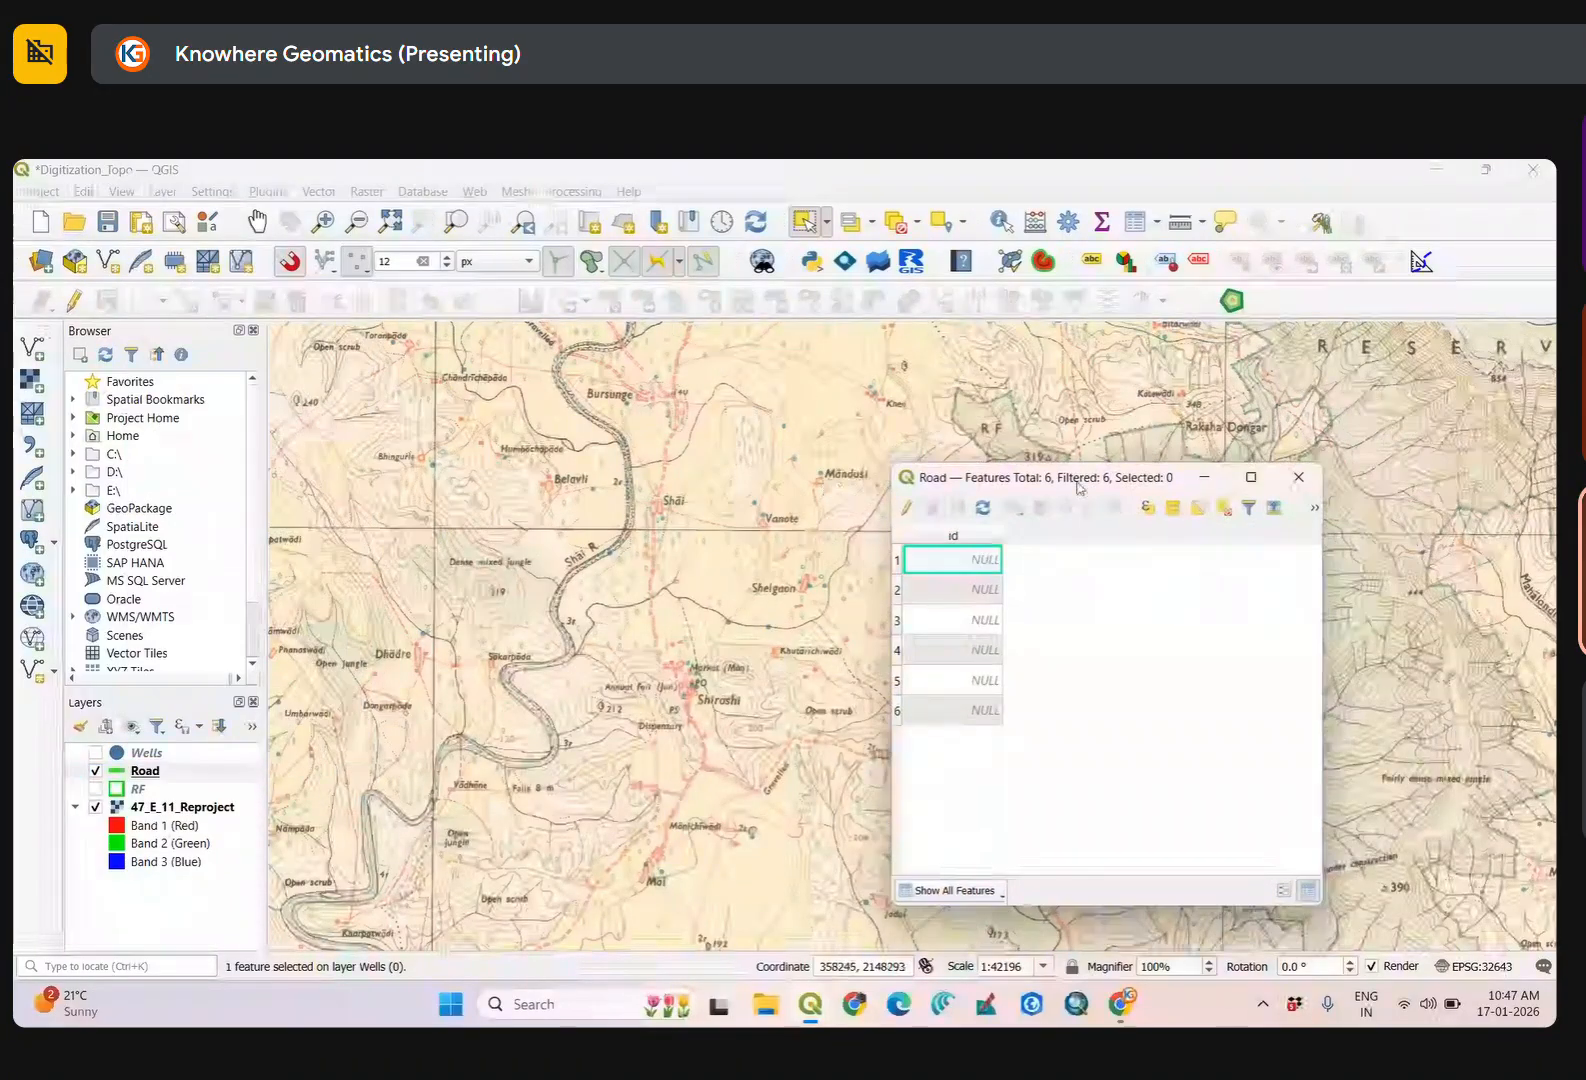
{"action": "left_click_drag", "start_coordinate": [1048, 487], "coordinate": [1215, 543]}
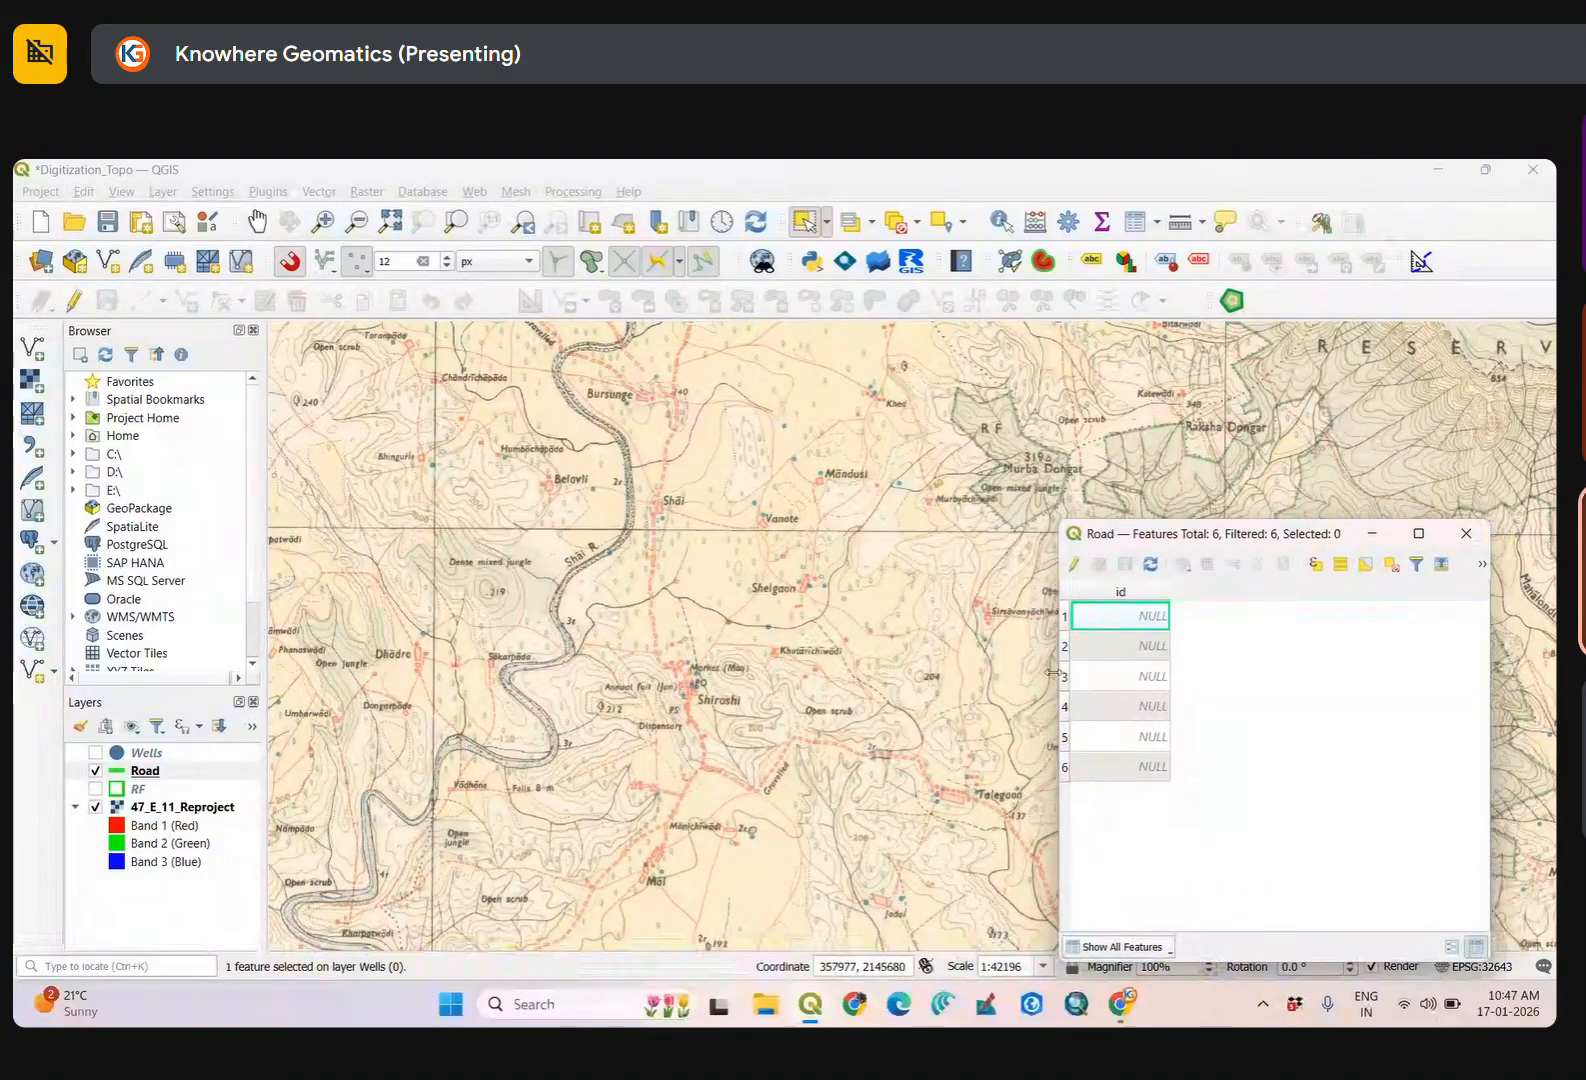
Zoom to the Road layer and bring all its digitized lines into view on the toposheet.
{"action": "left_click", "coordinate": [152, 771]}
{"action": "right_click", "coordinate": [156, 771]}
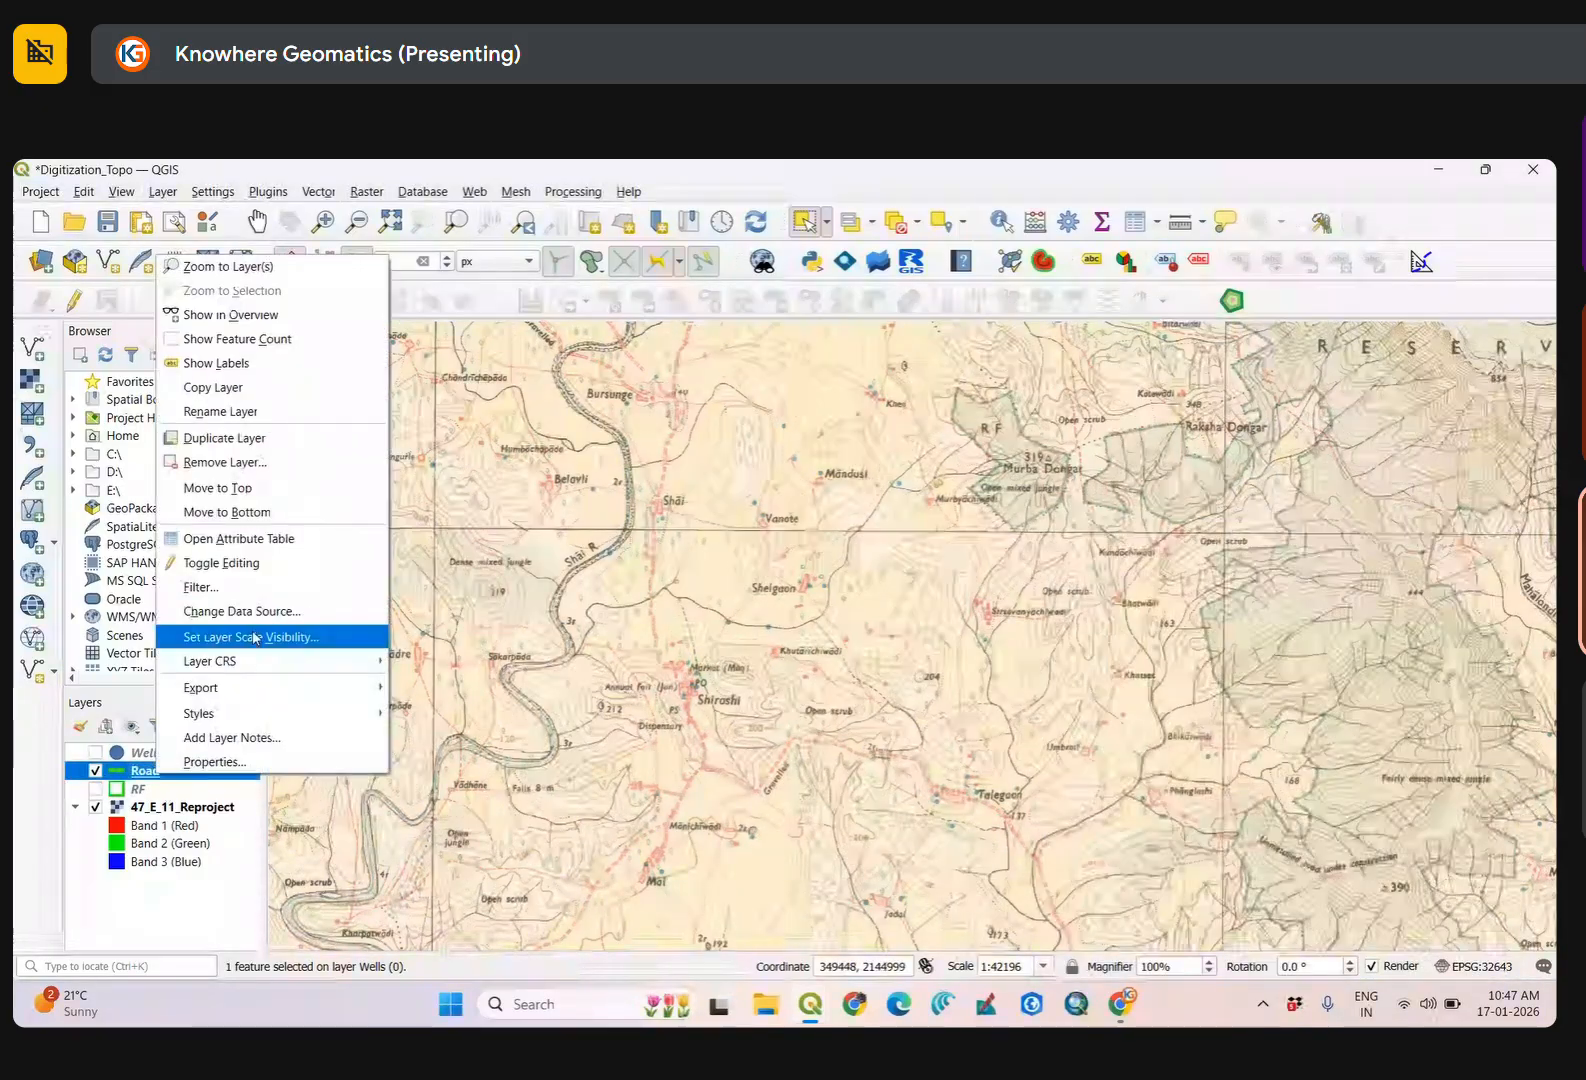
{"action": "left_click", "coordinate": [270, 266]}
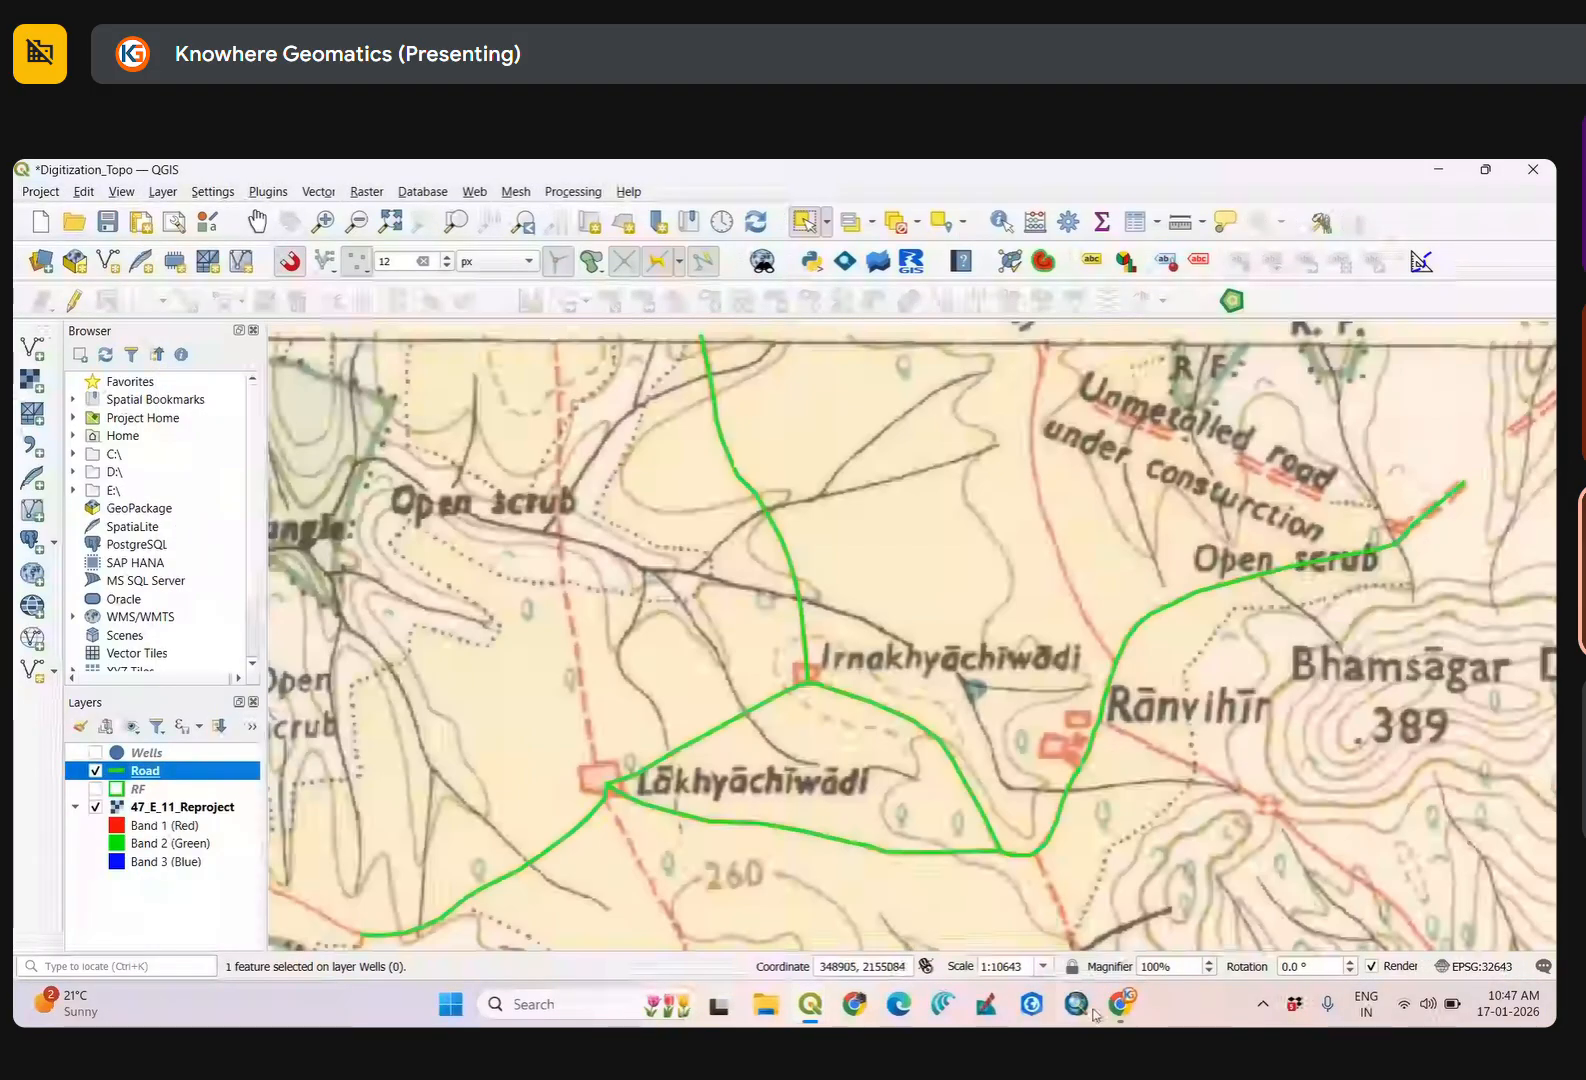
{"action": "mouse_move", "coordinate": [818, 1016]}
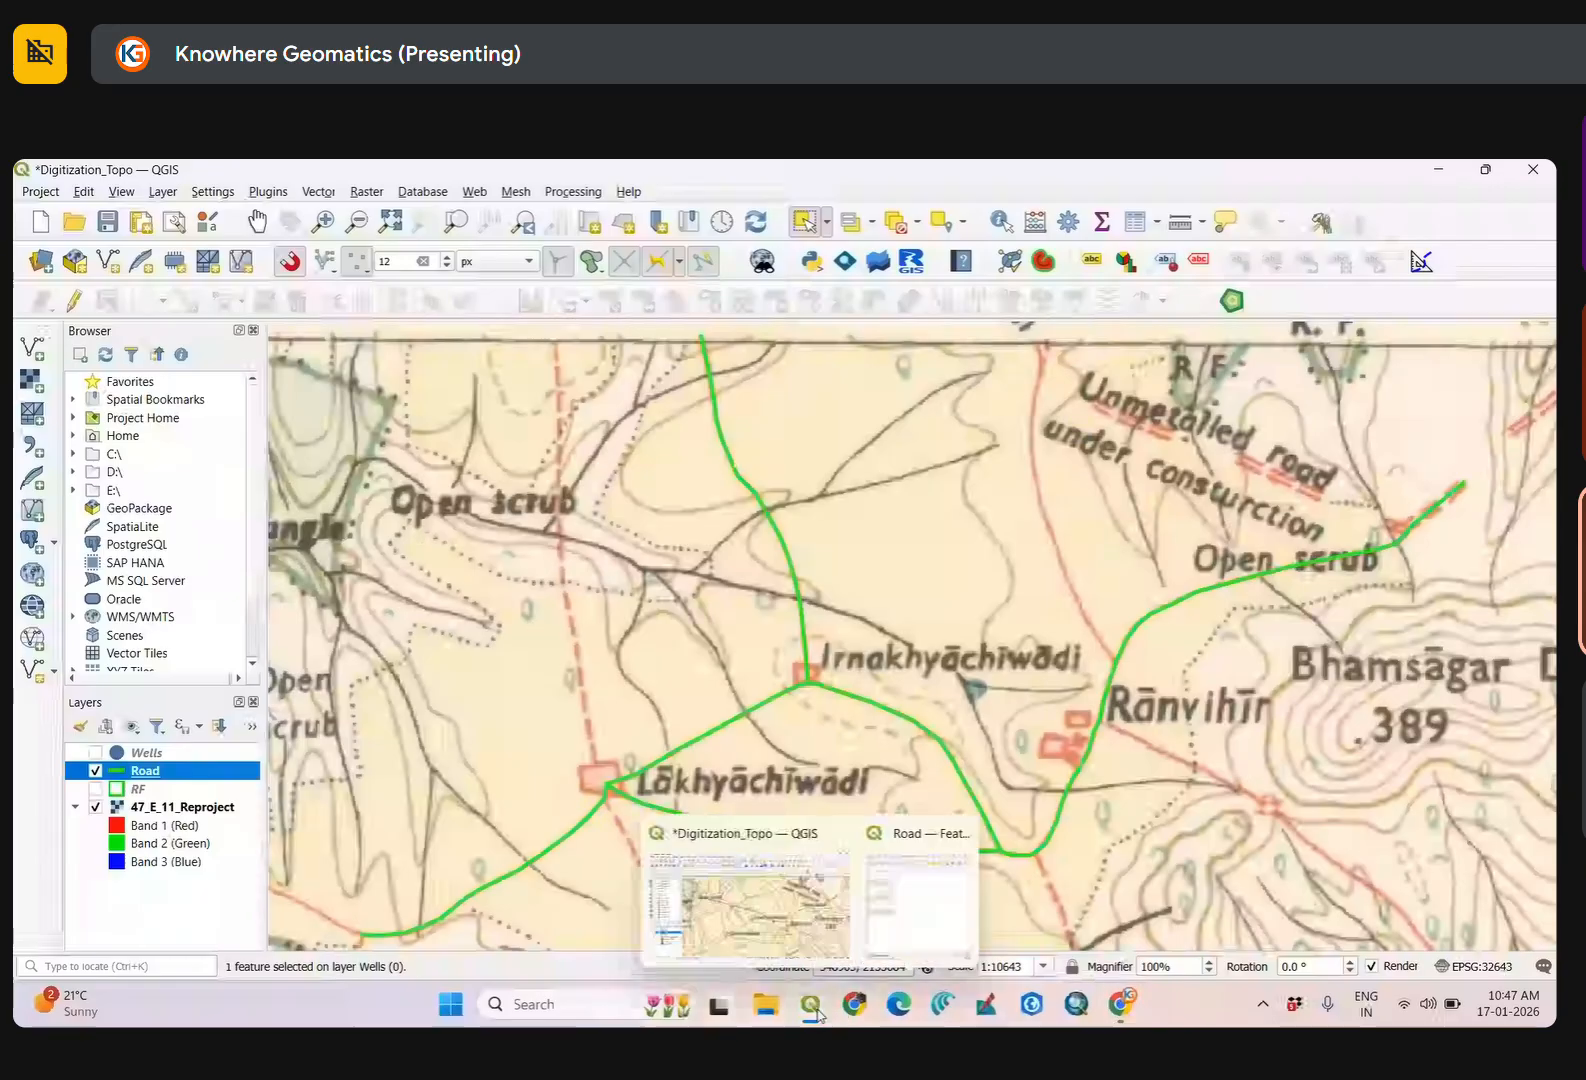
{"action": "left_click", "coordinate": [918, 890]}
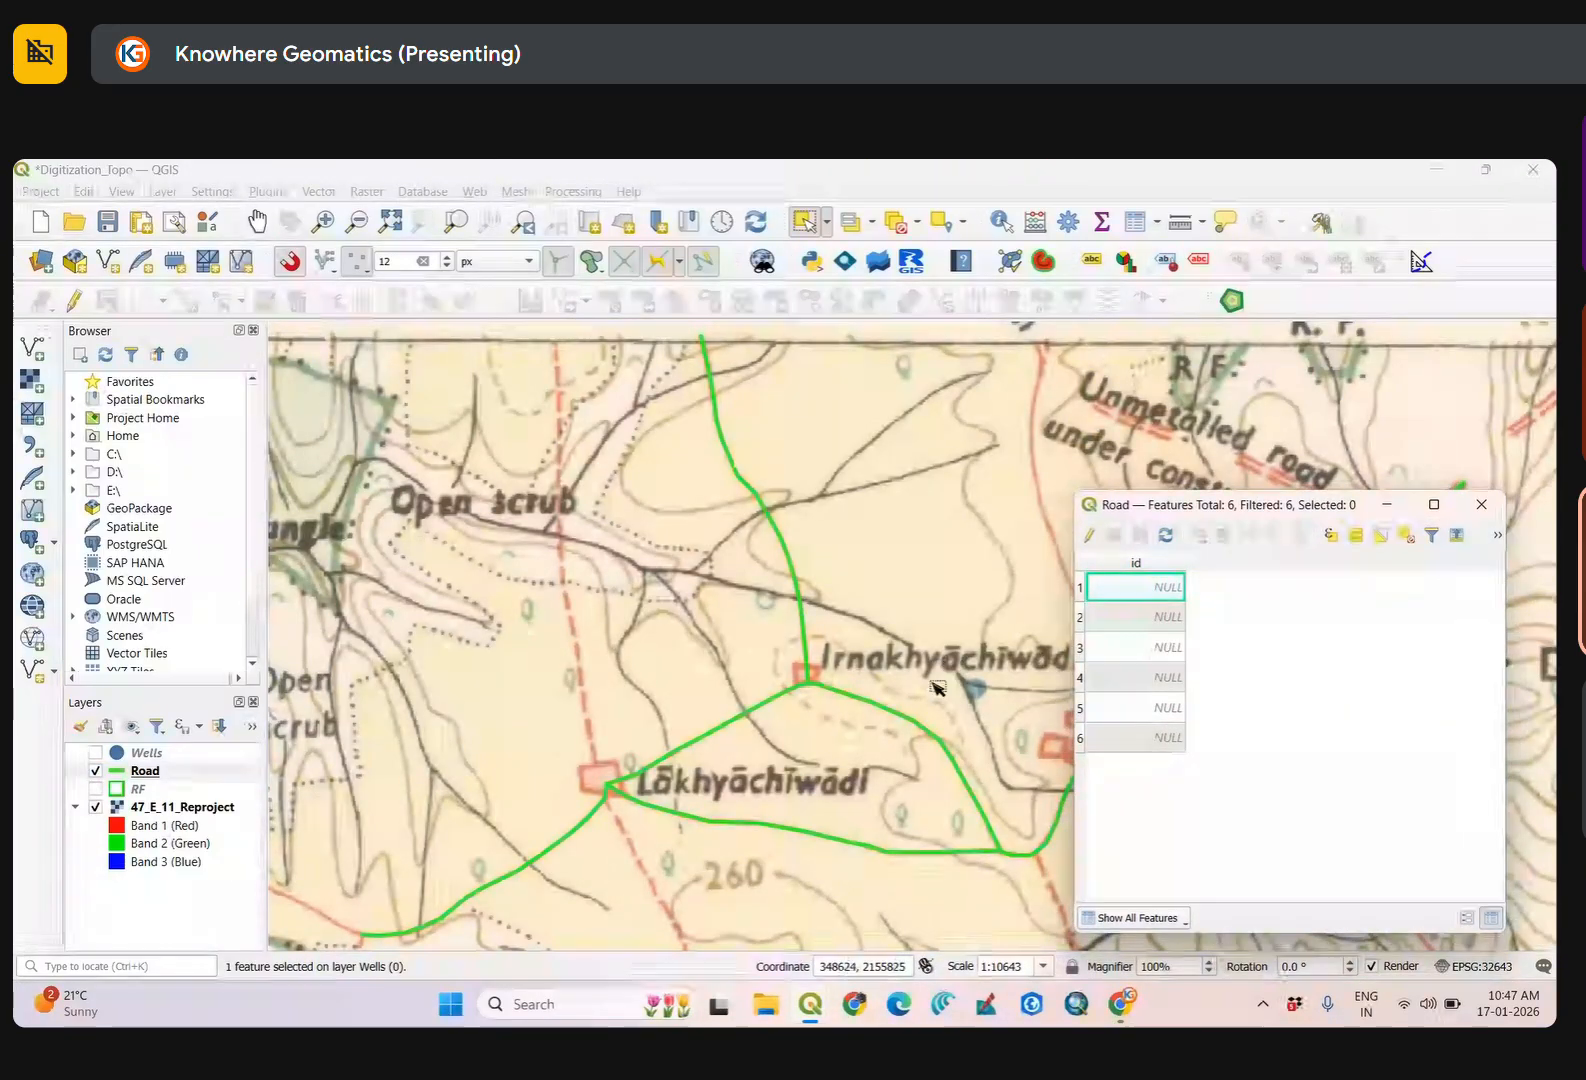
{"action": "scroll", "coordinate": [936, 687], "scroll_direction": "down", "scroll_amount": 1}
{"action": "left_click_drag", "start_coordinate": [934, 693], "coordinate": [700, 697]}
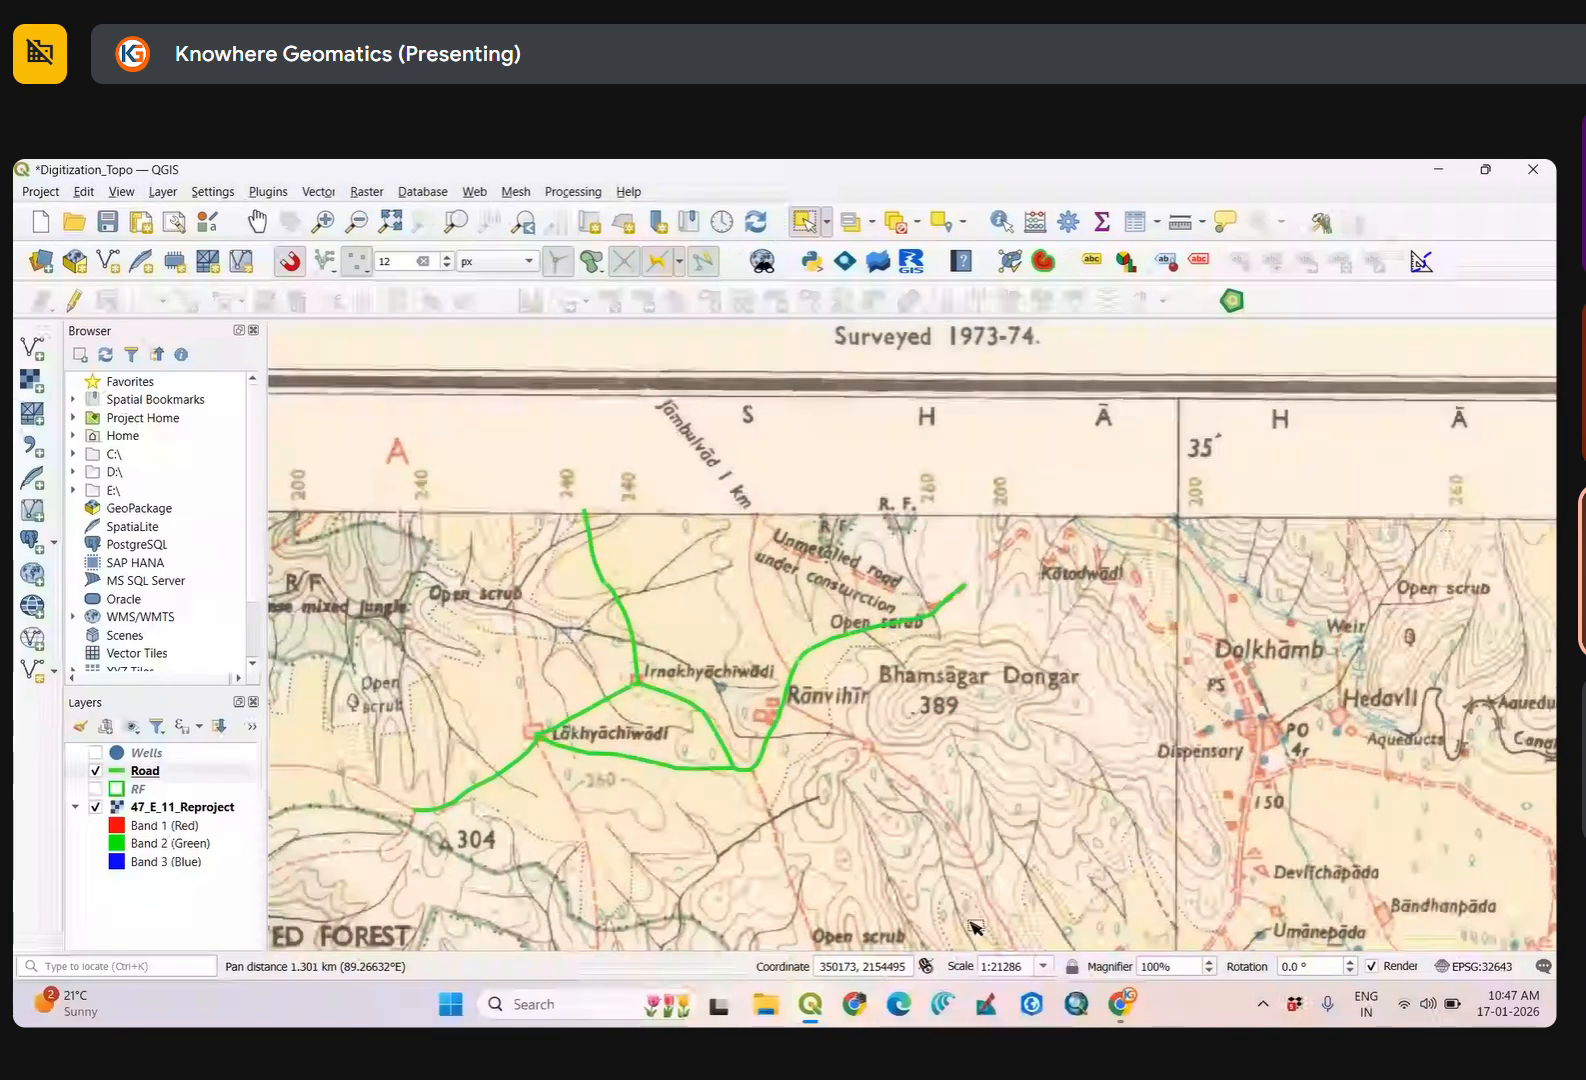
Bring back the Road attribute table, enable editing for the layer and maximize the table window.
{"action": "mouse_move", "coordinate": [811, 1005]}
{"action": "left_click", "coordinate": [928, 905]}
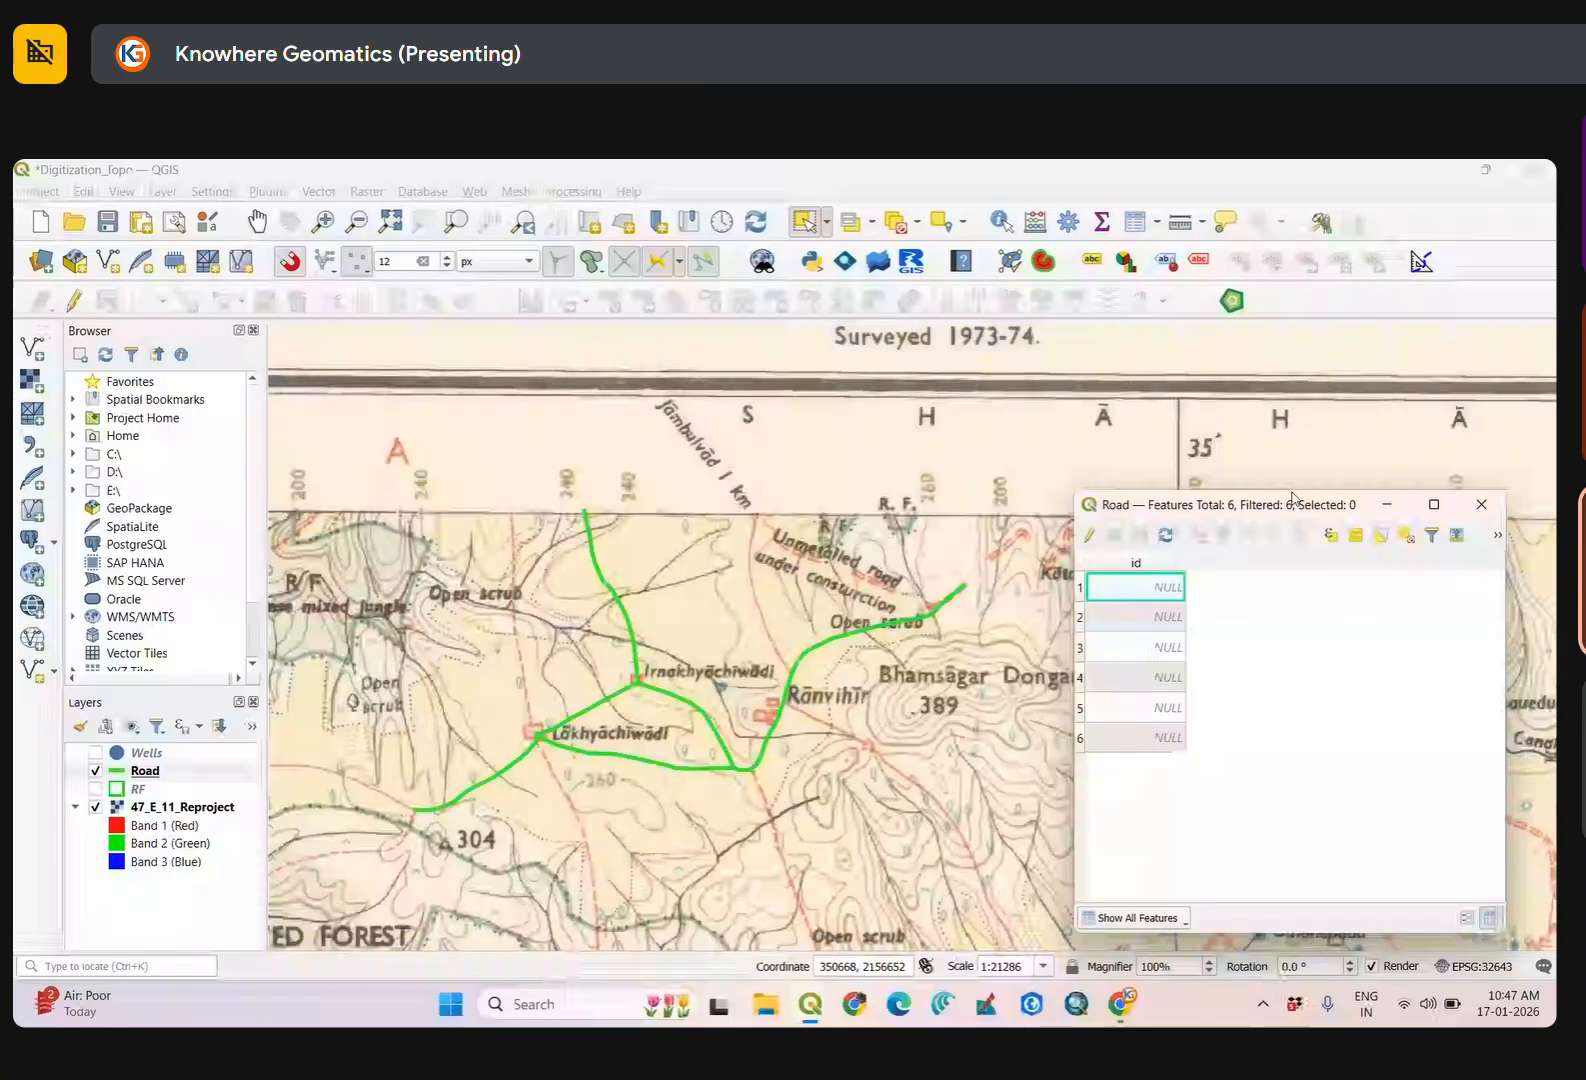
{"action": "left_click_drag", "start_coordinate": [1292, 497], "coordinate": [1283, 456]}
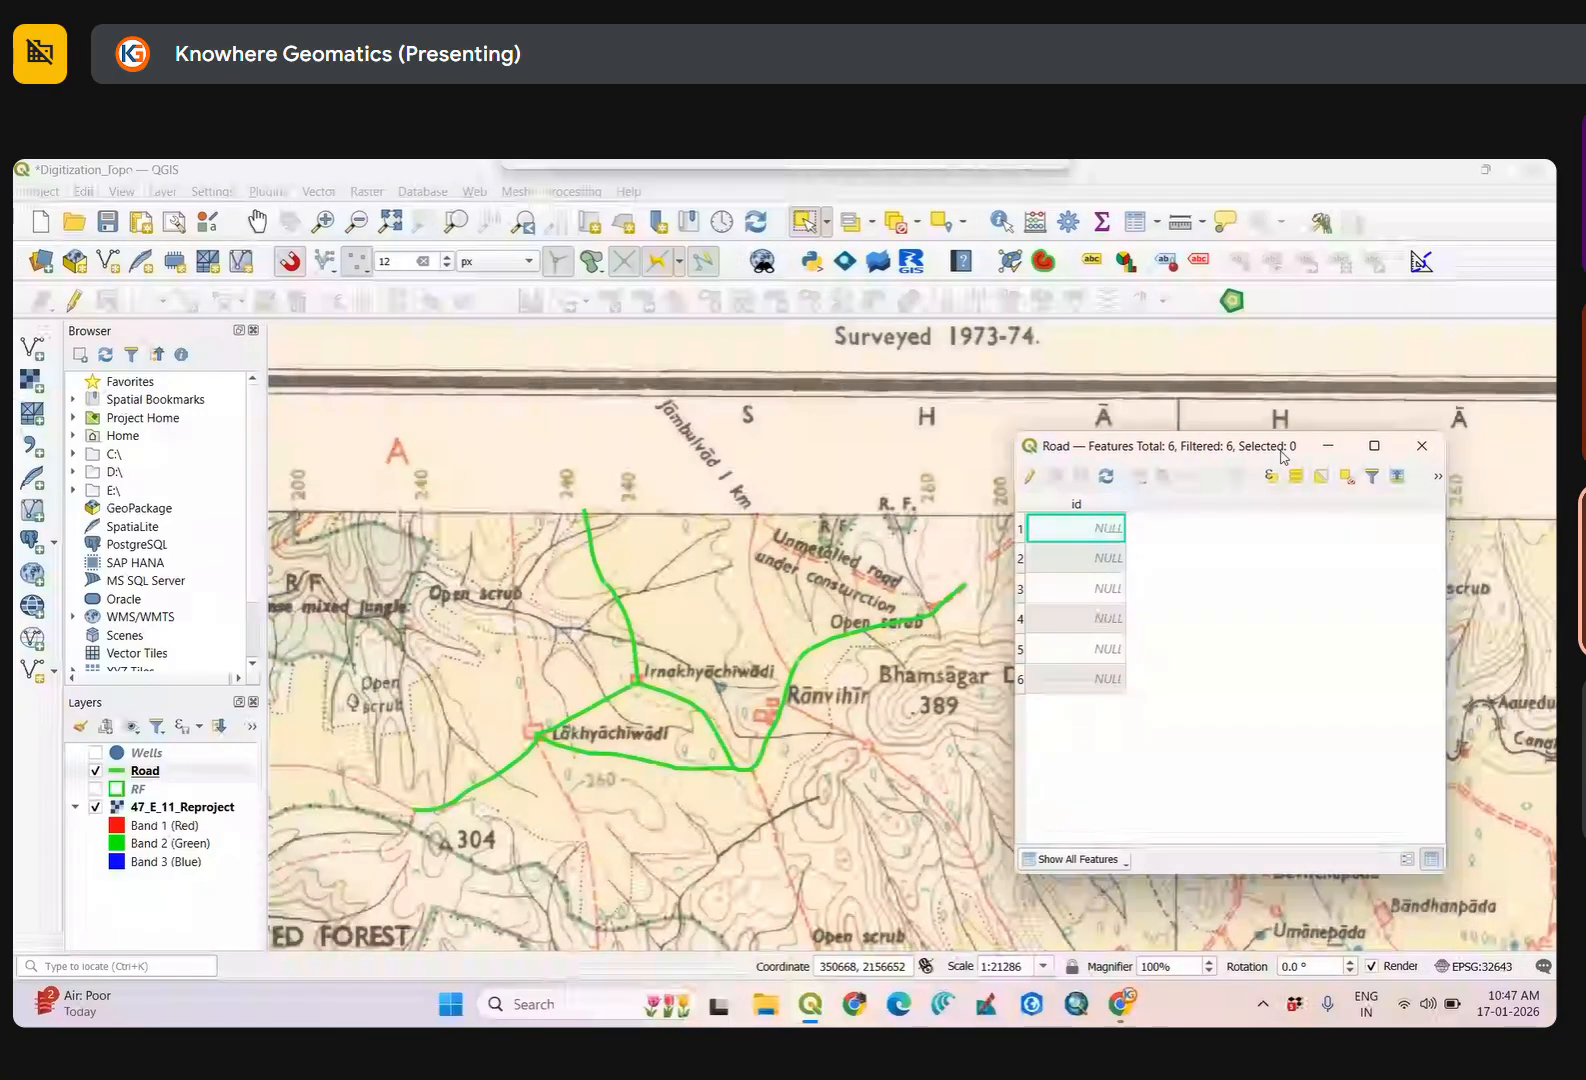
{"action": "left_click", "coordinate": [1031, 478]}
{"action": "left_click_drag", "start_coordinate": [1145, 448], "coordinate": [813, 347]}
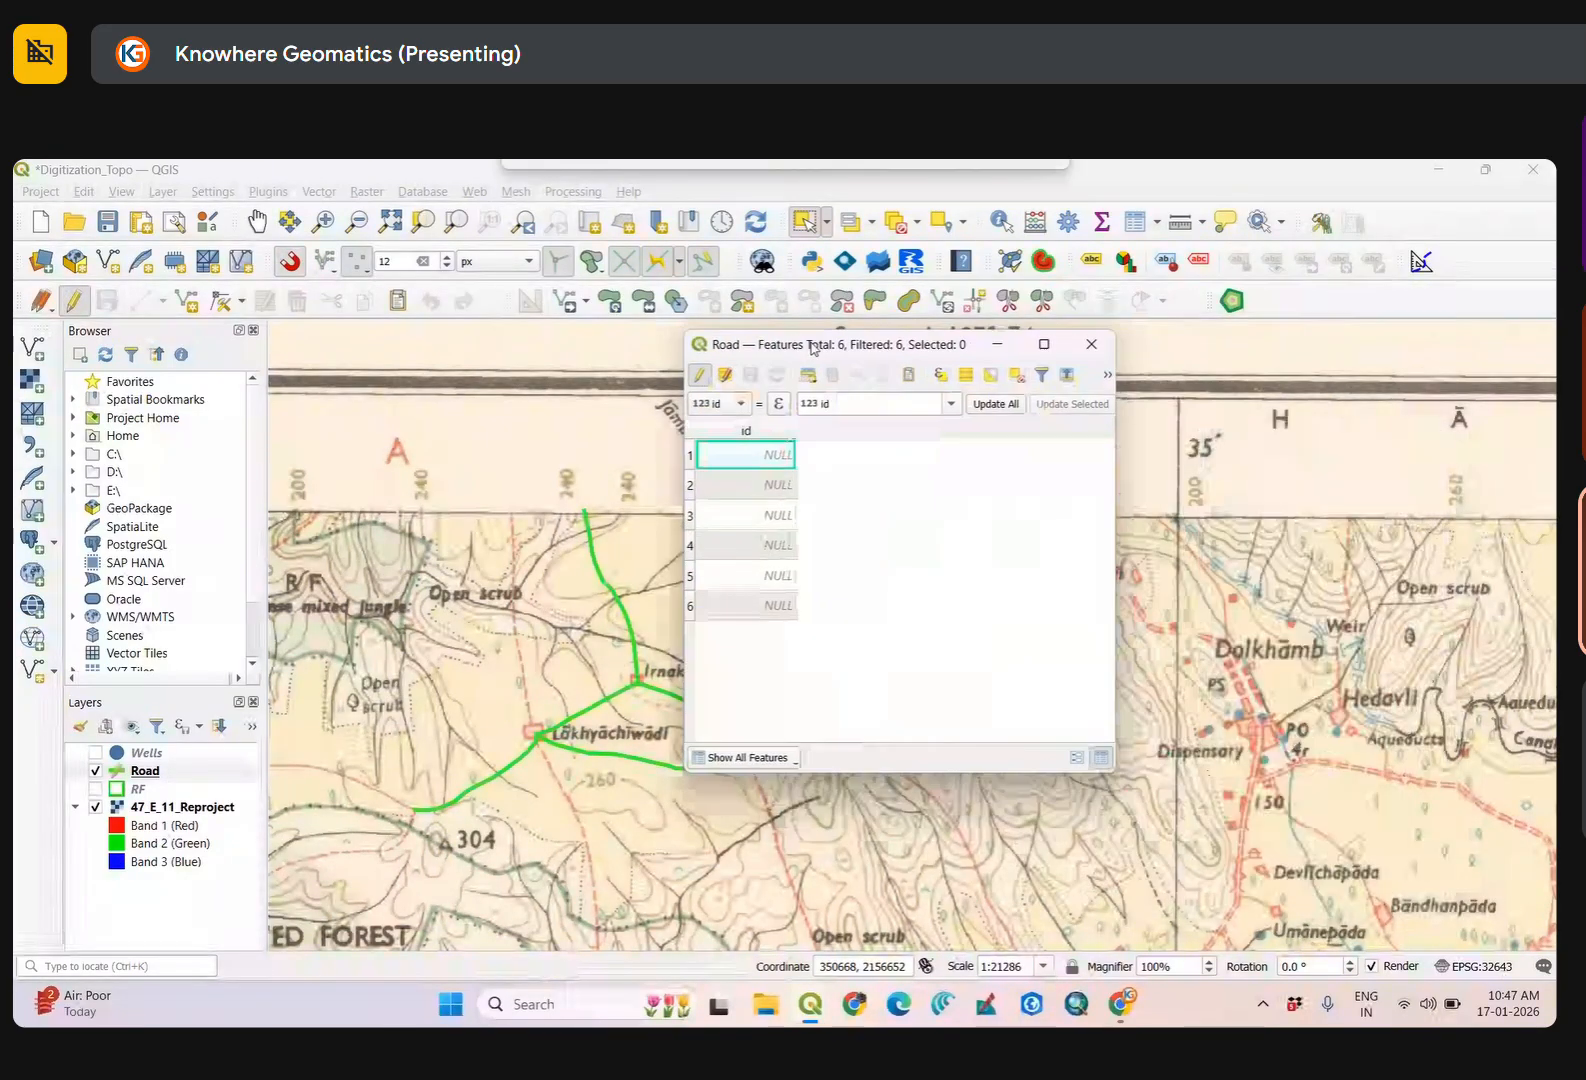
{"action": "left_click", "coordinate": [1043, 344]}
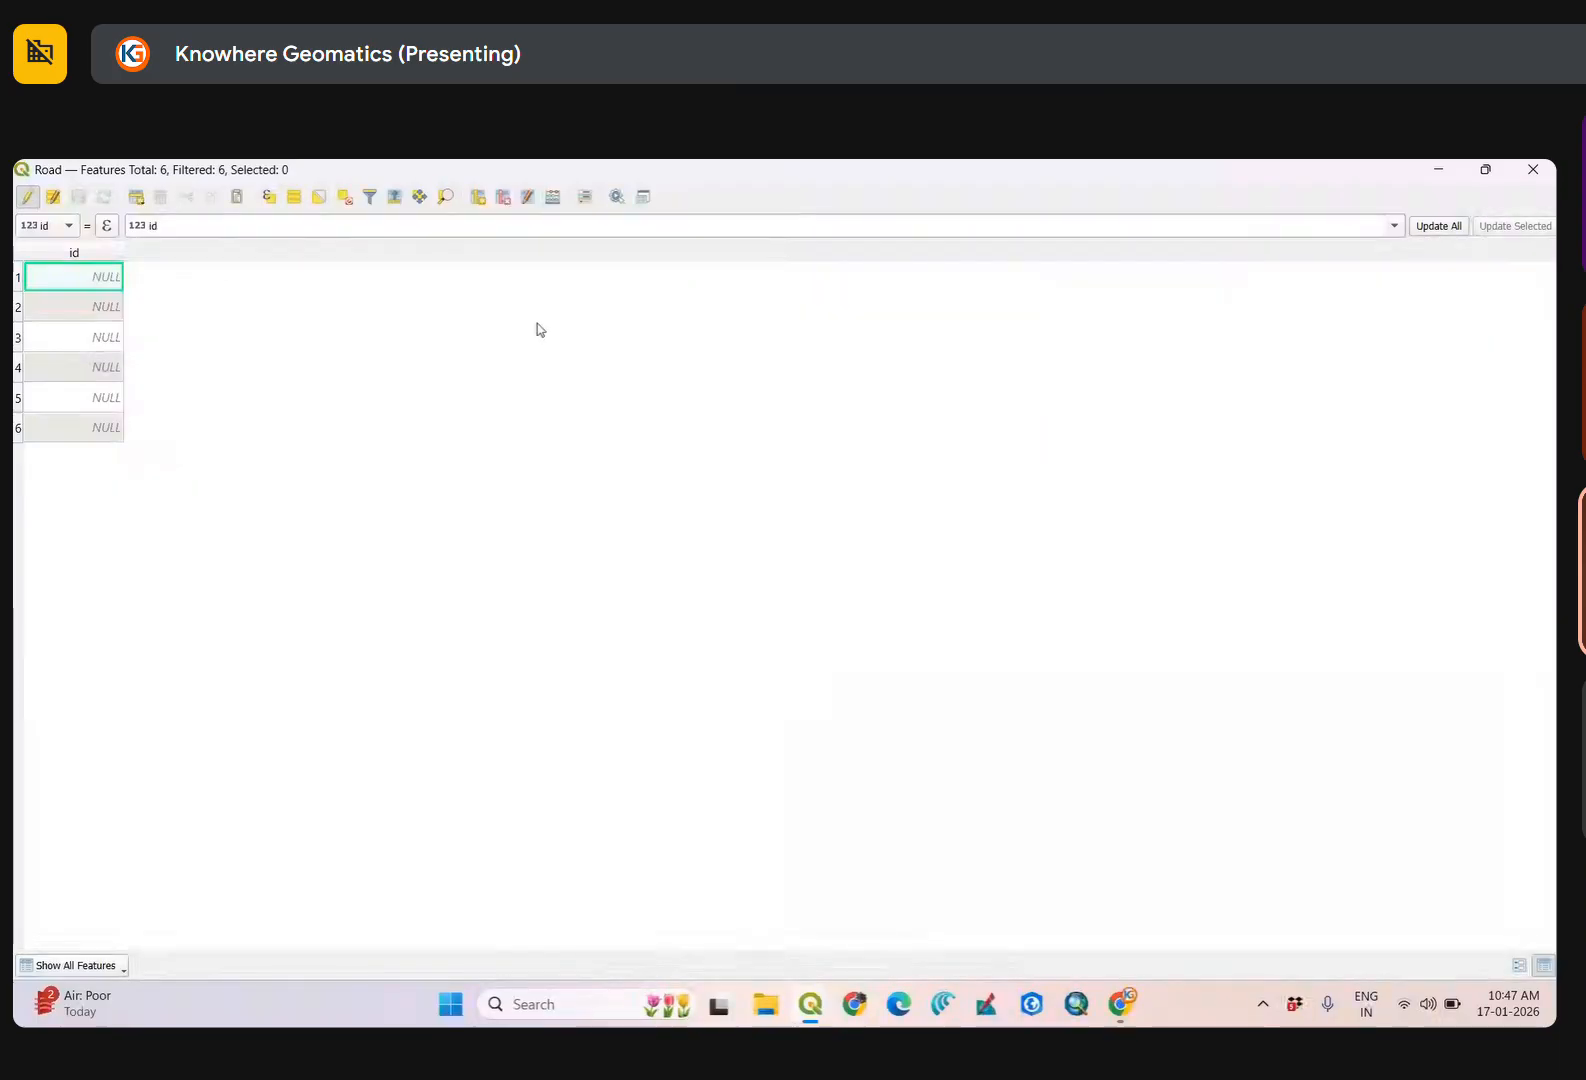
Add a Text (string) field named Type with a length of 30 to the Road attribute table.
{"action": "left_click", "coordinate": [485, 200]}
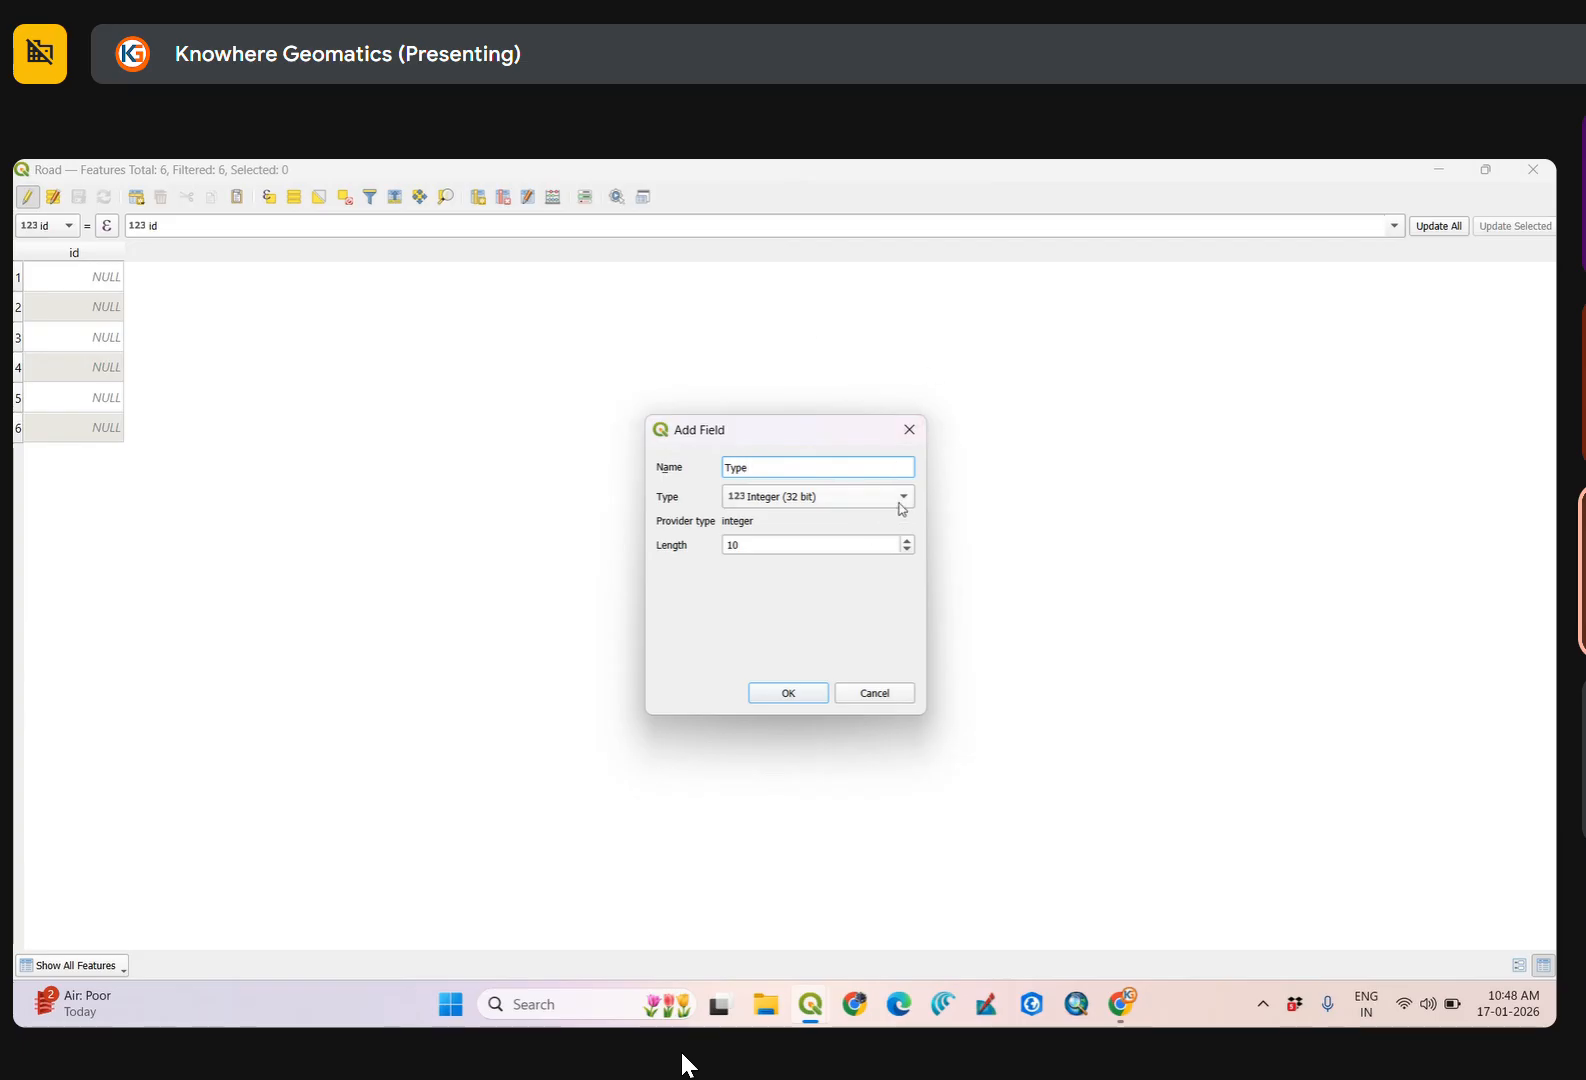
{"action": "left_click", "coordinate": [836, 500]}
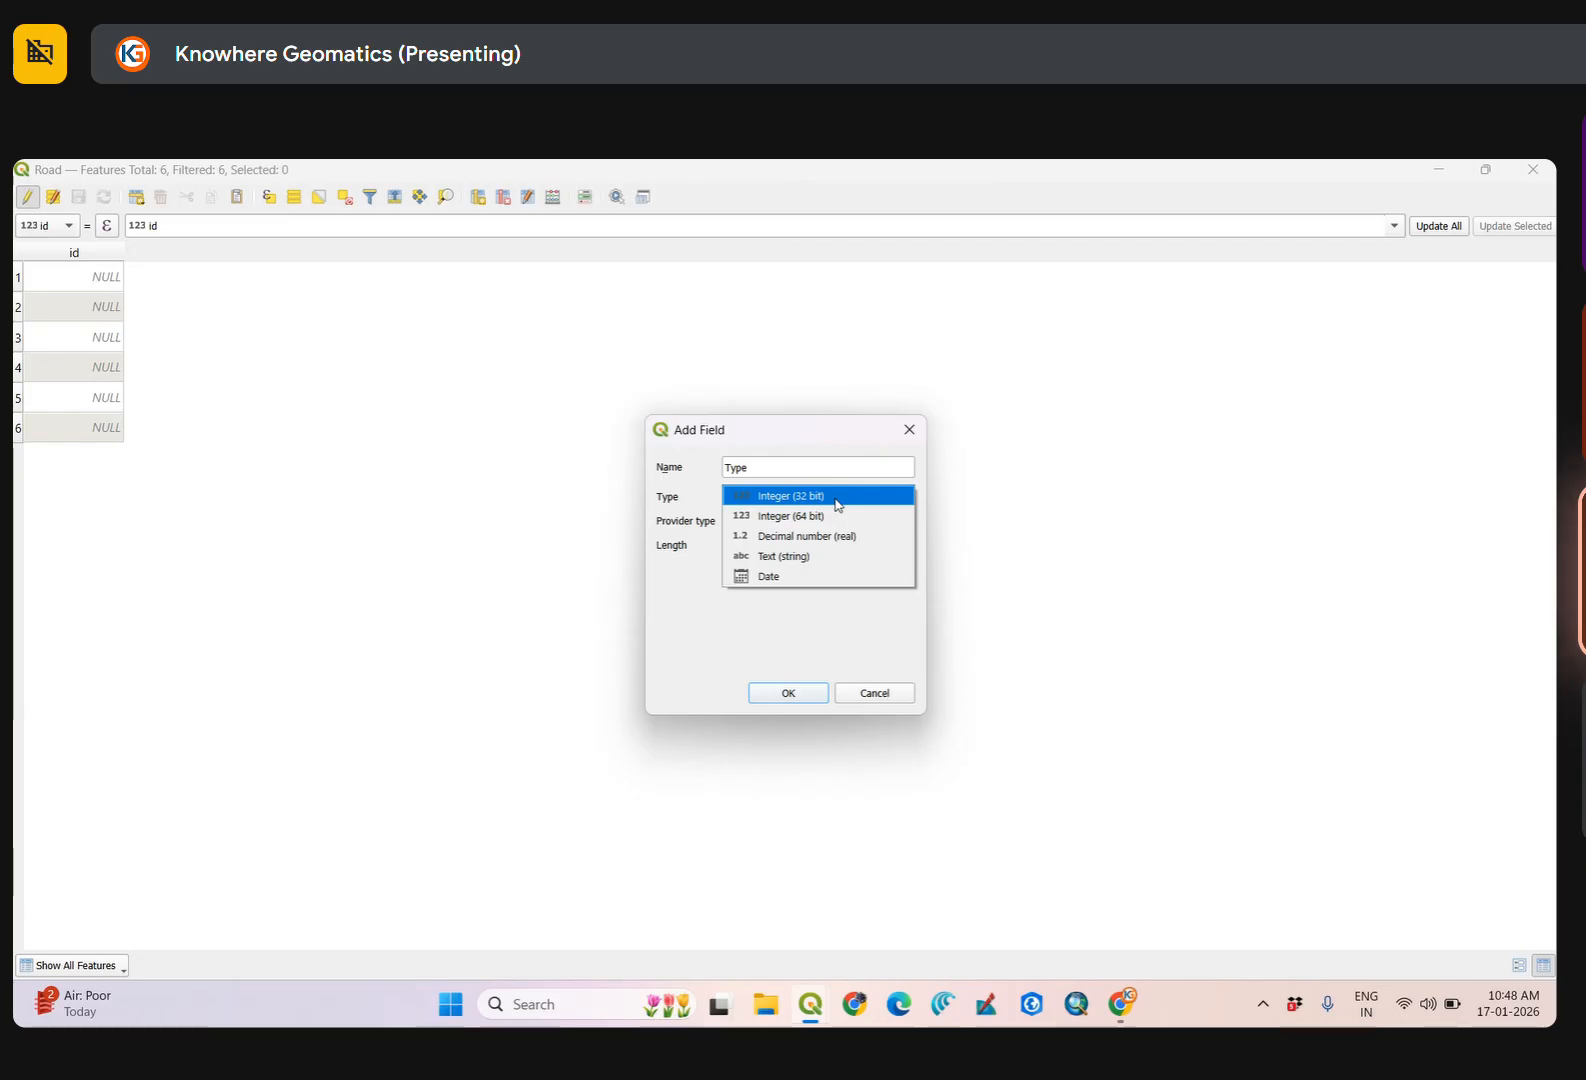
{"action": "left_click", "coordinate": [799, 558]}
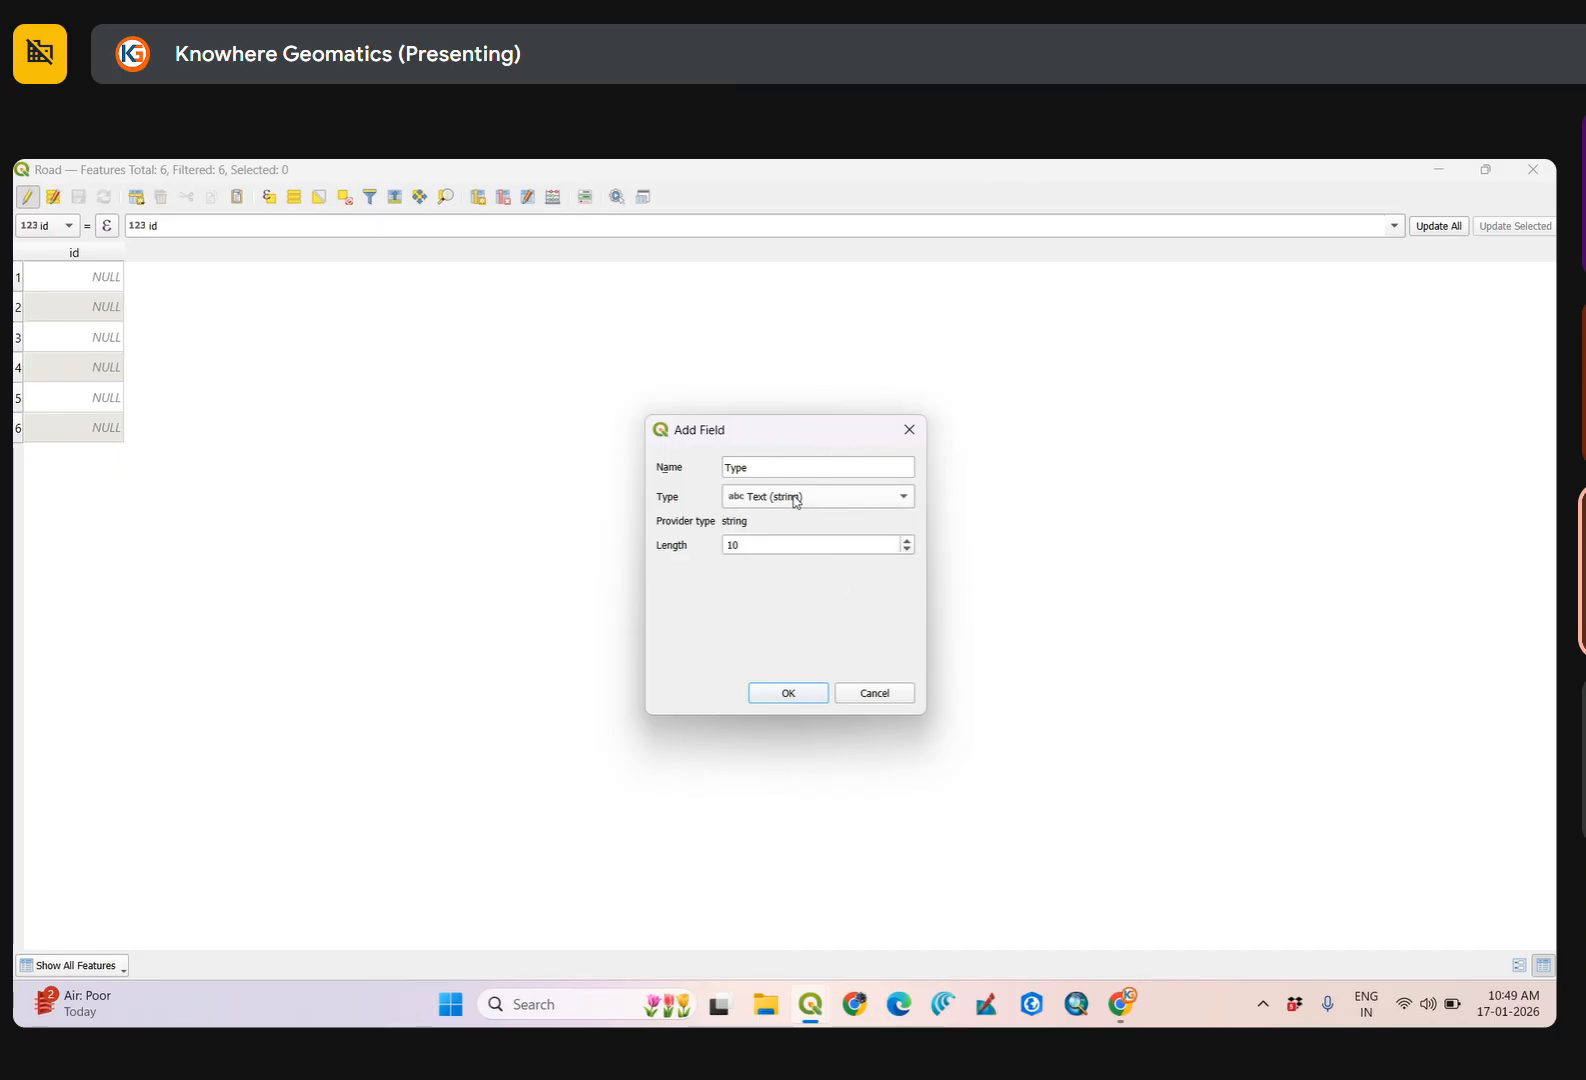
{"action": "double_click", "coordinate": [729, 552]}
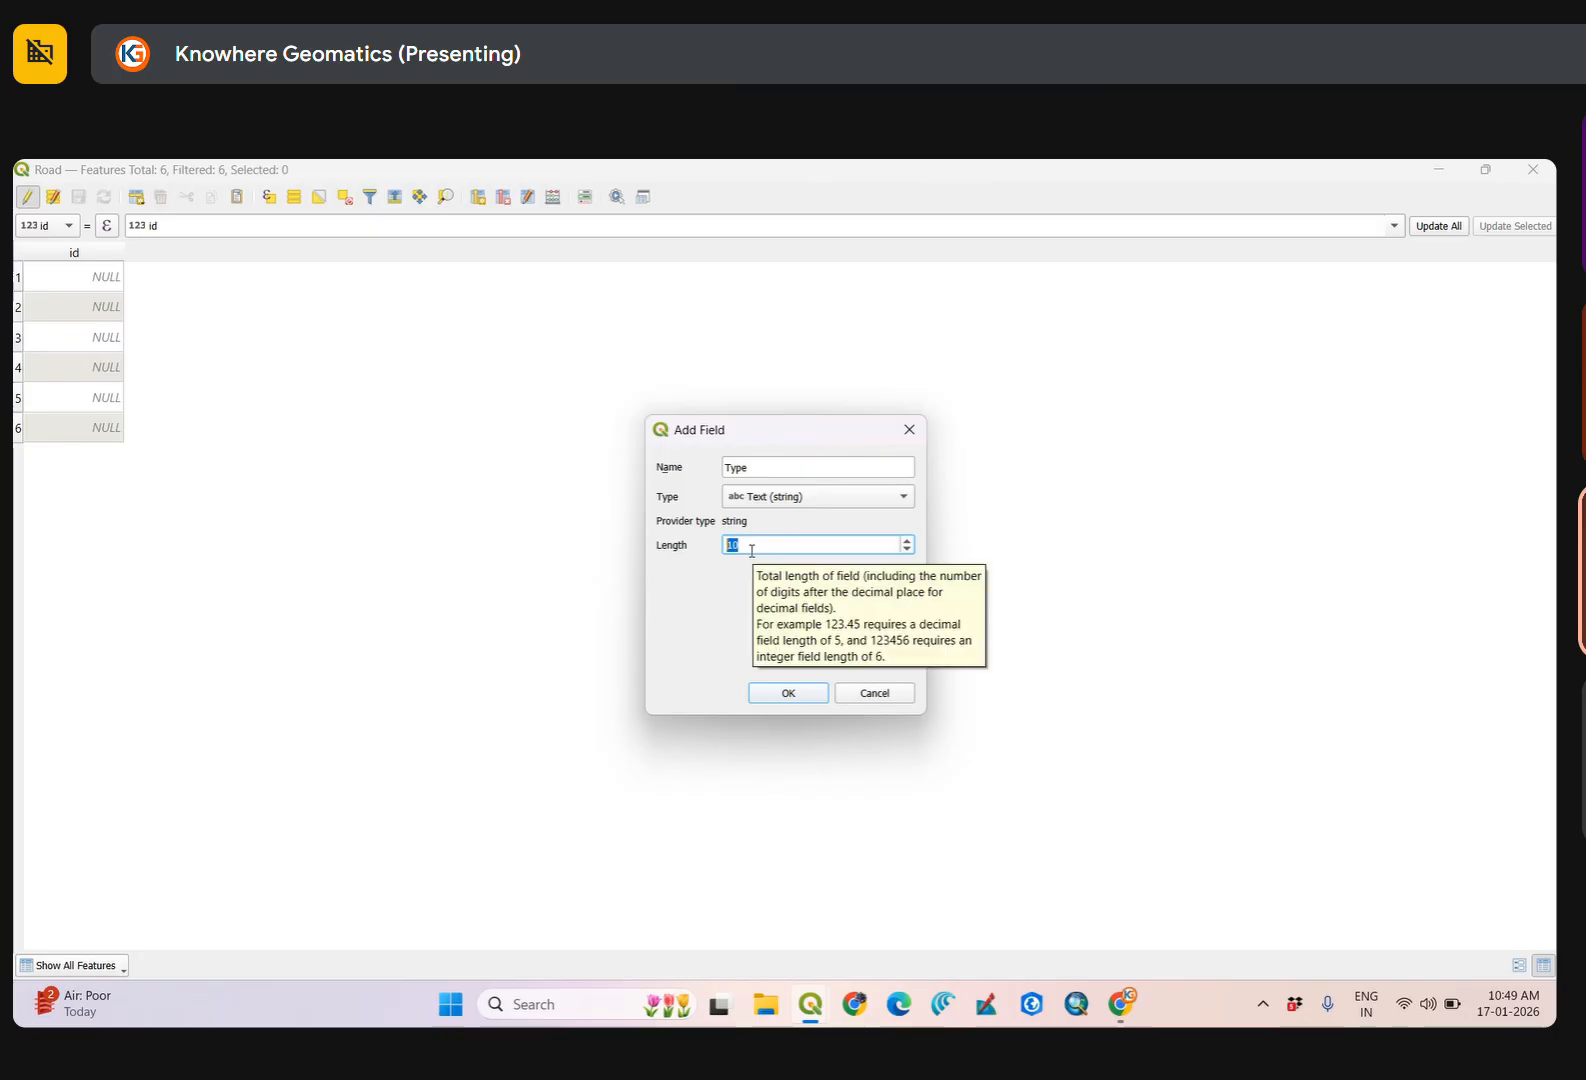
{"action": "left_click", "coordinate": [744, 549]}
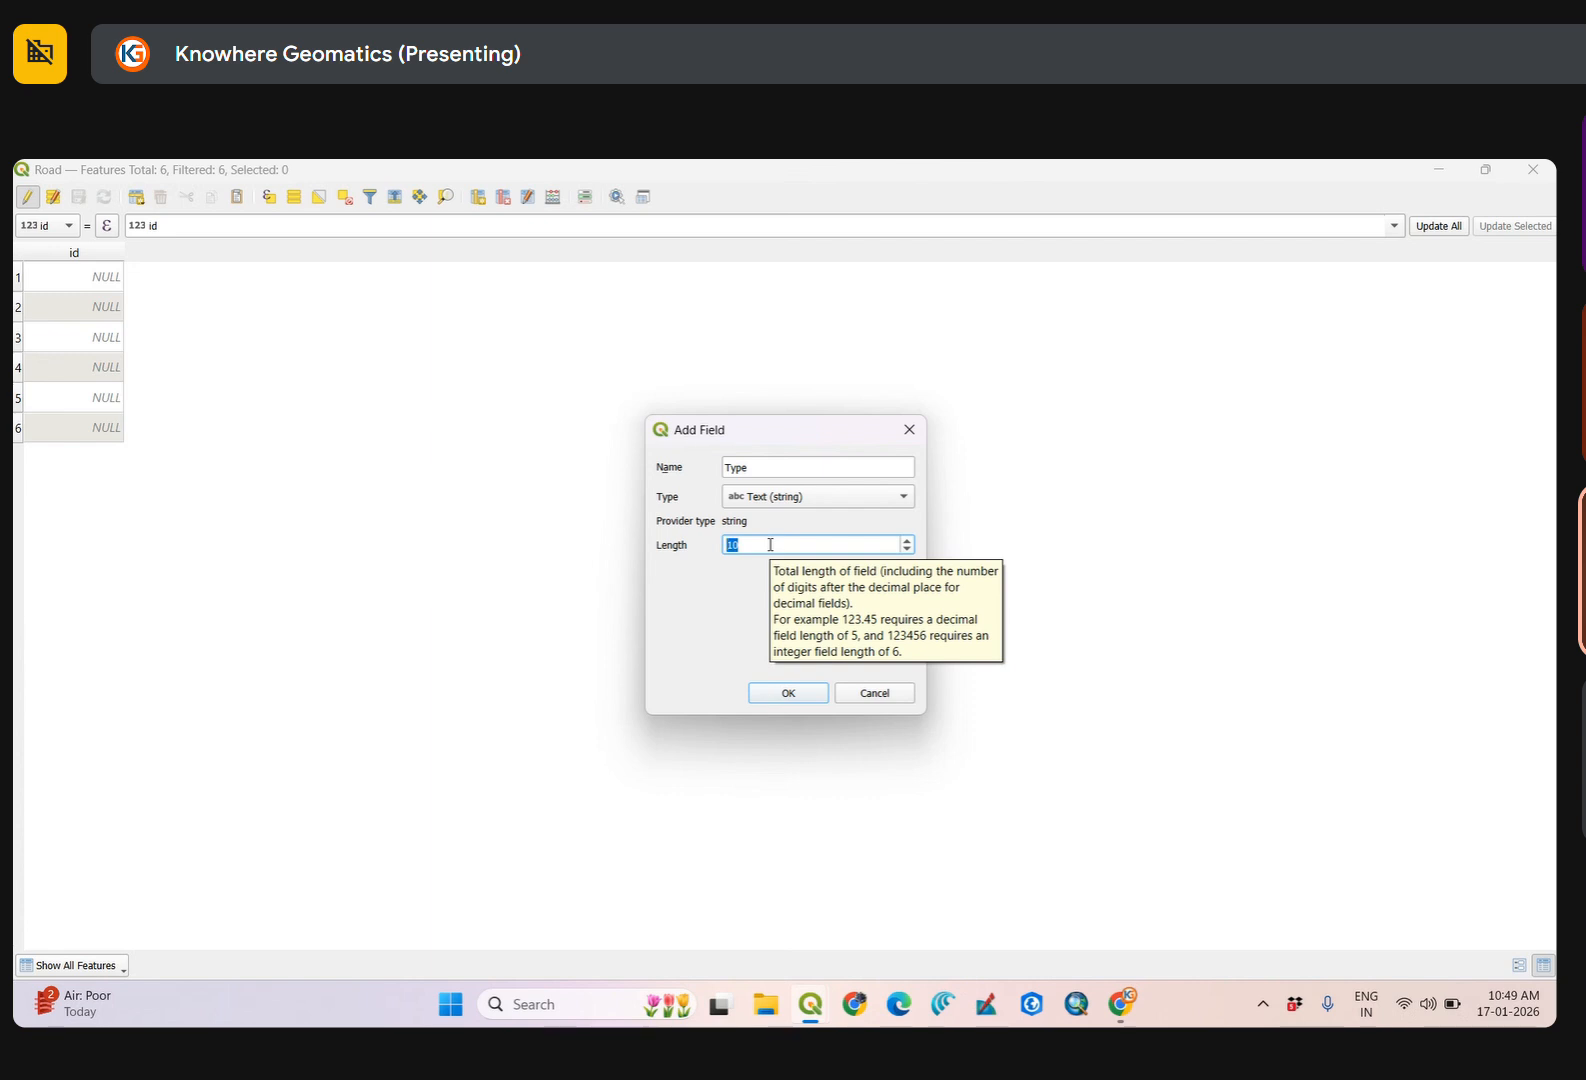
{"action": "type", "text": "3"}
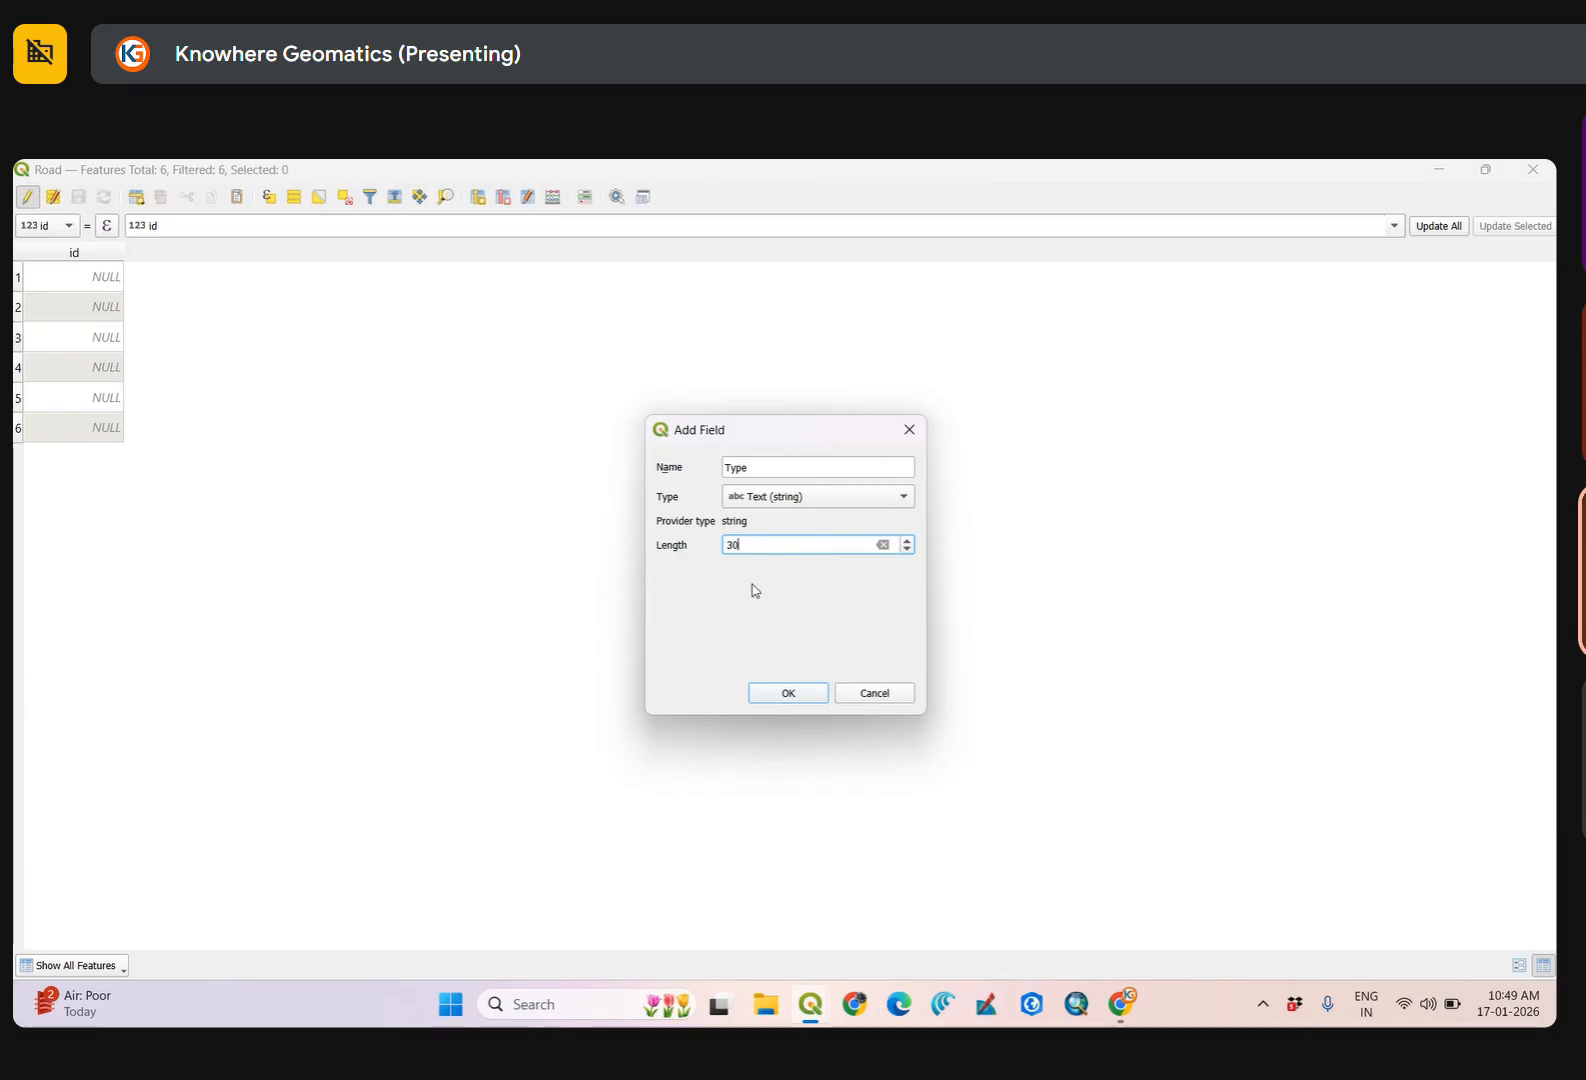
{"action": "left_click", "coordinate": [789, 693]}
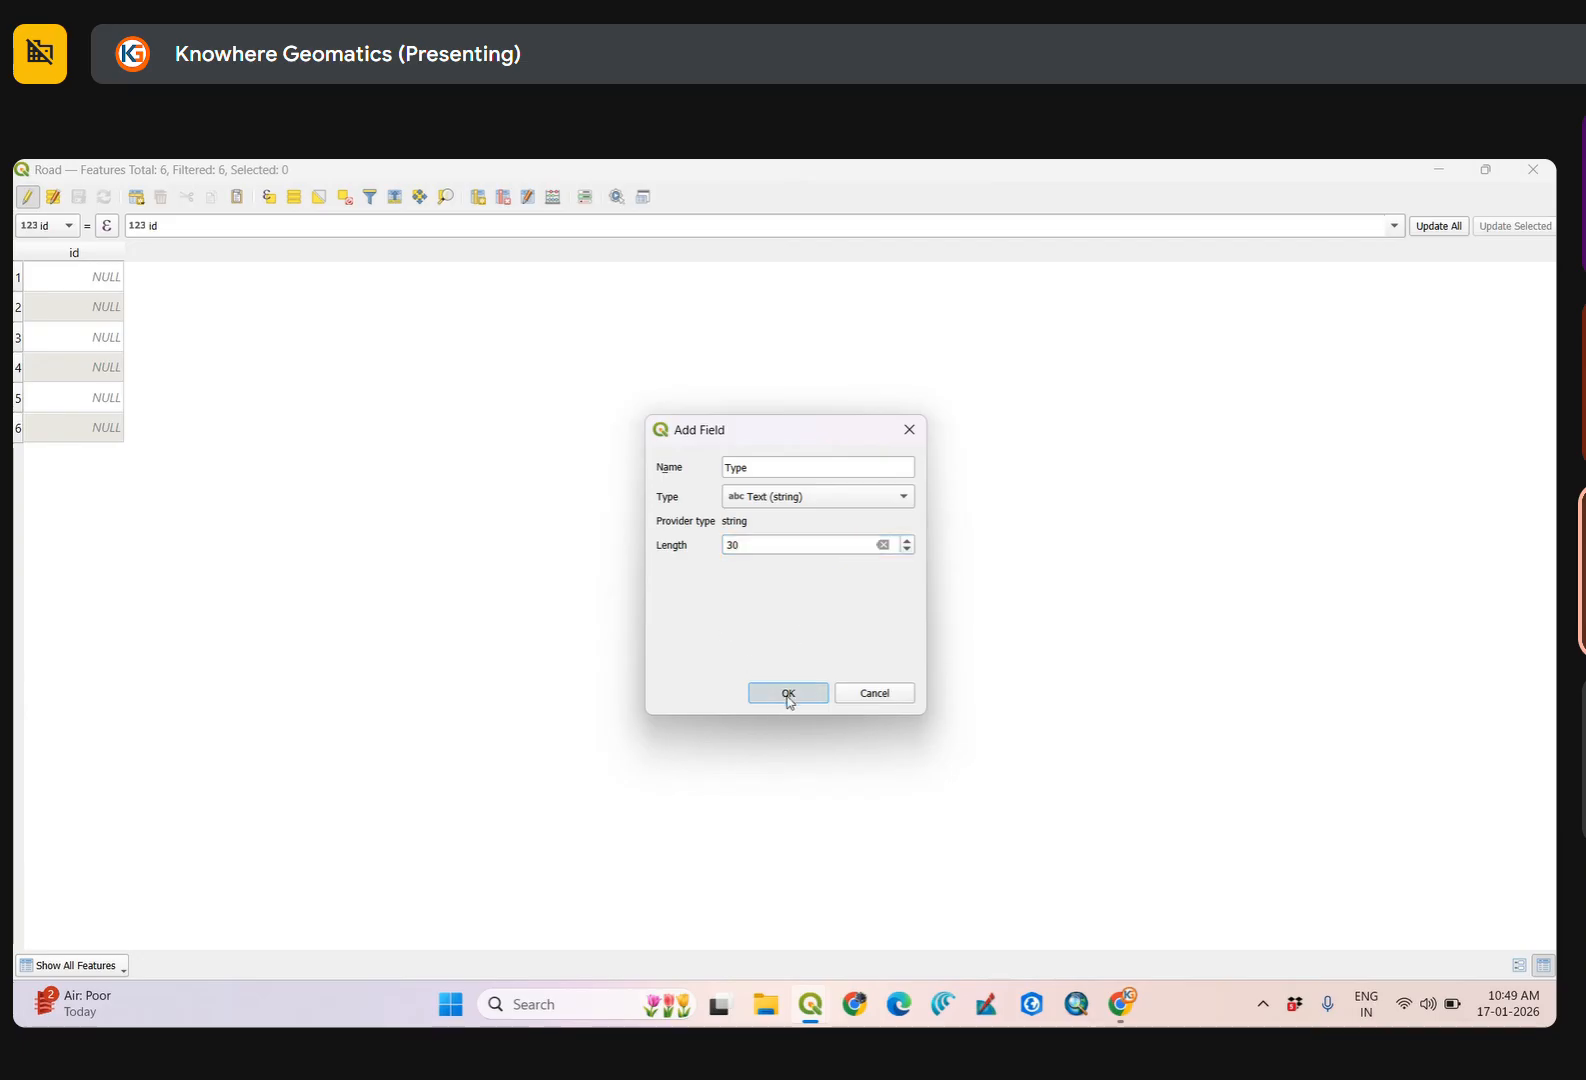
Restore the Road attribute table to a smaller window and bring the digitized roads clearly into view.
{"action": "left_click", "coordinate": [1485, 169]}
{"action": "left_click_drag", "start_coordinate": [830, 355], "coordinate": [1008, 376]}
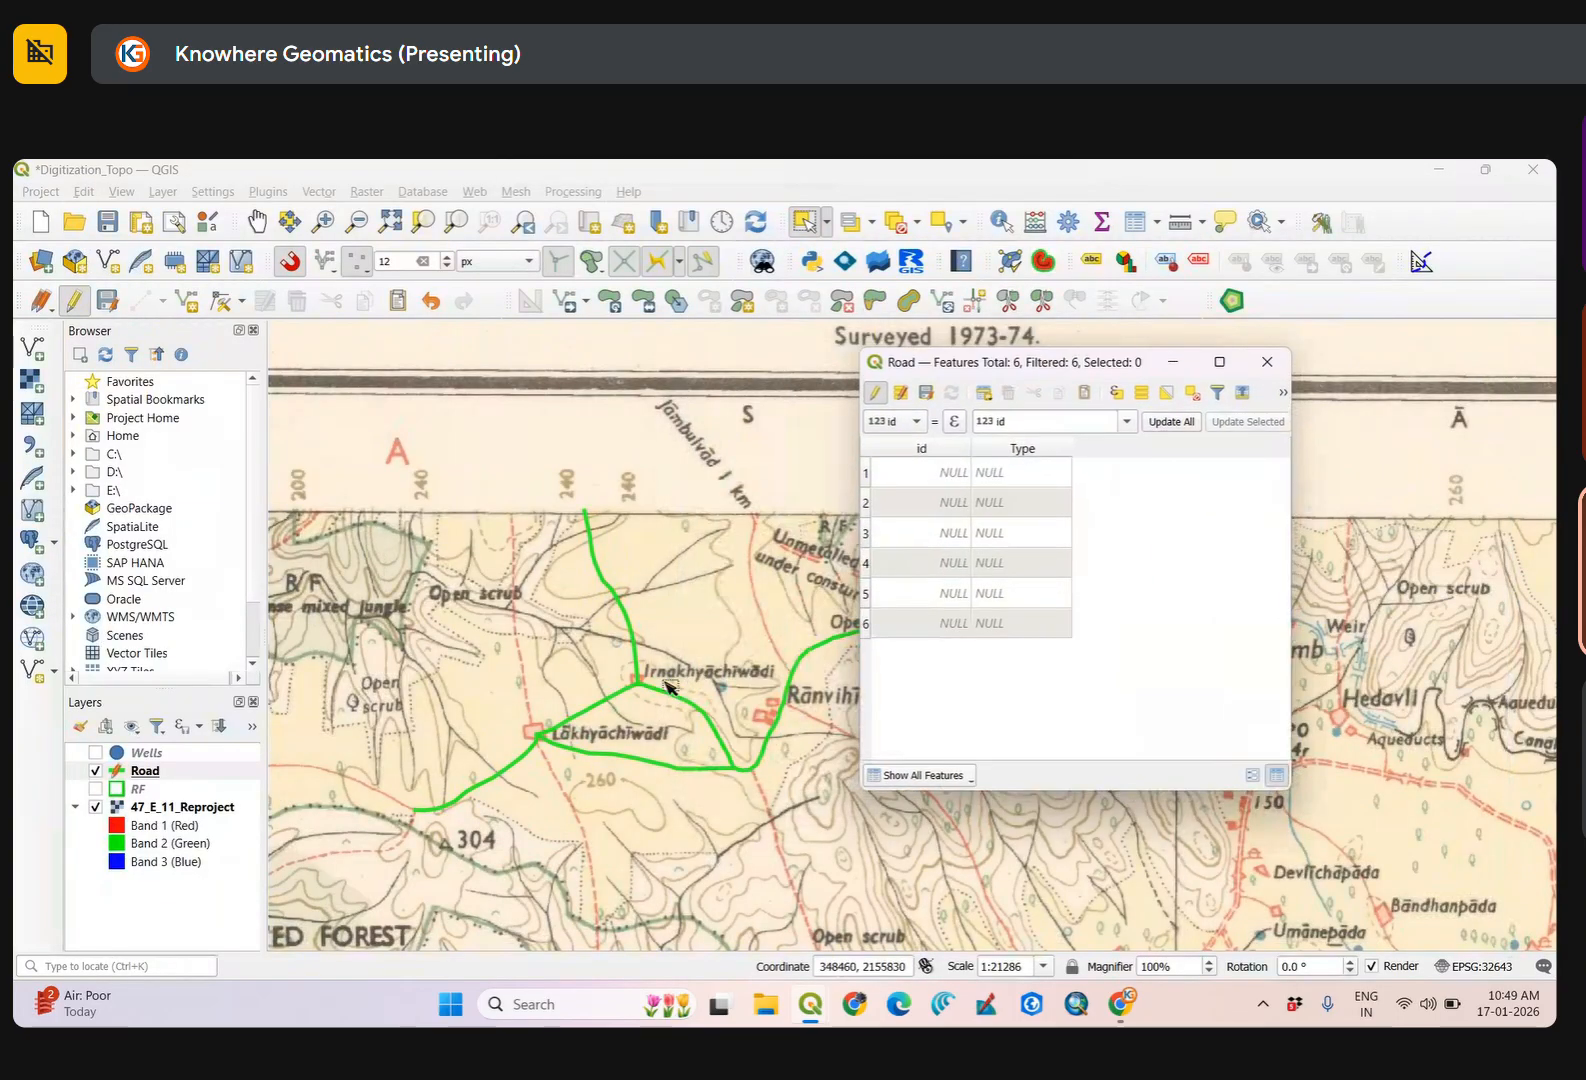
{"action": "left_click_drag", "start_coordinate": [618, 733], "coordinate": [560, 695]}
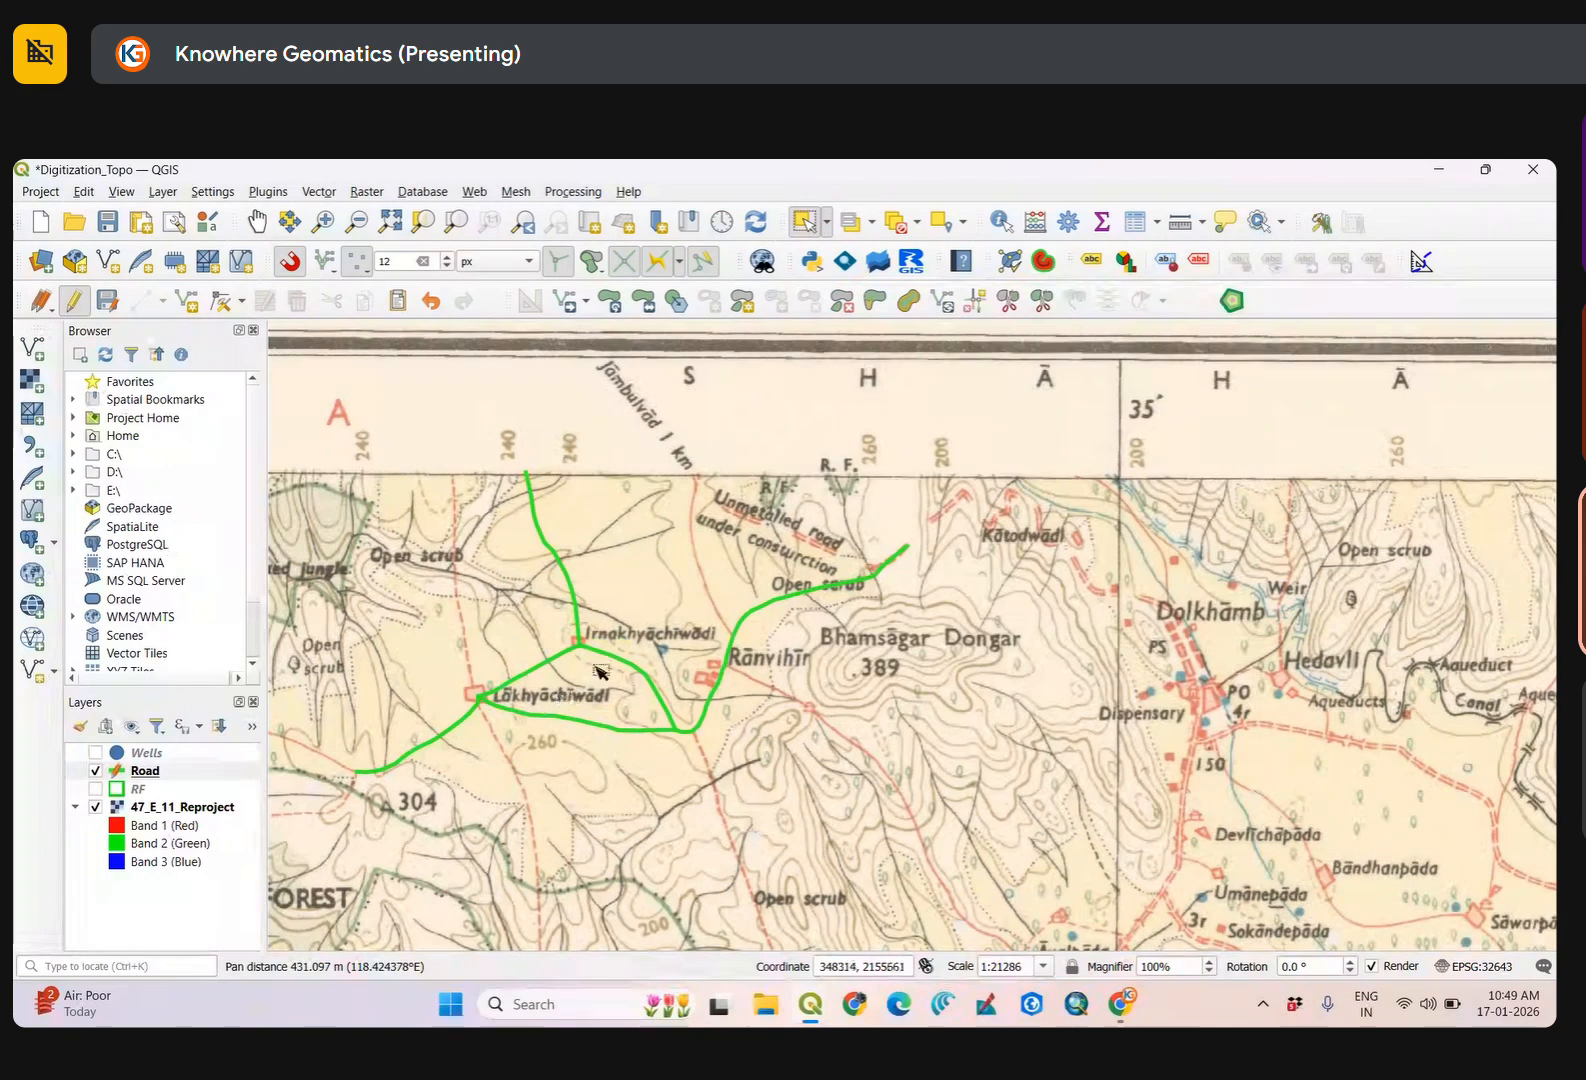
Hide the Road layer and examine the road line symbols around Lākhyāchīwādī, Irnakhyāchīwādī and Rānvihīr on the toposheet.
{"action": "left_click", "coordinate": [127, 774]}
{"action": "left_click", "coordinate": [95, 770]}
{"action": "scroll", "coordinate": [584, 566], "scroll_direction": "up", "scroll_amount": 1}
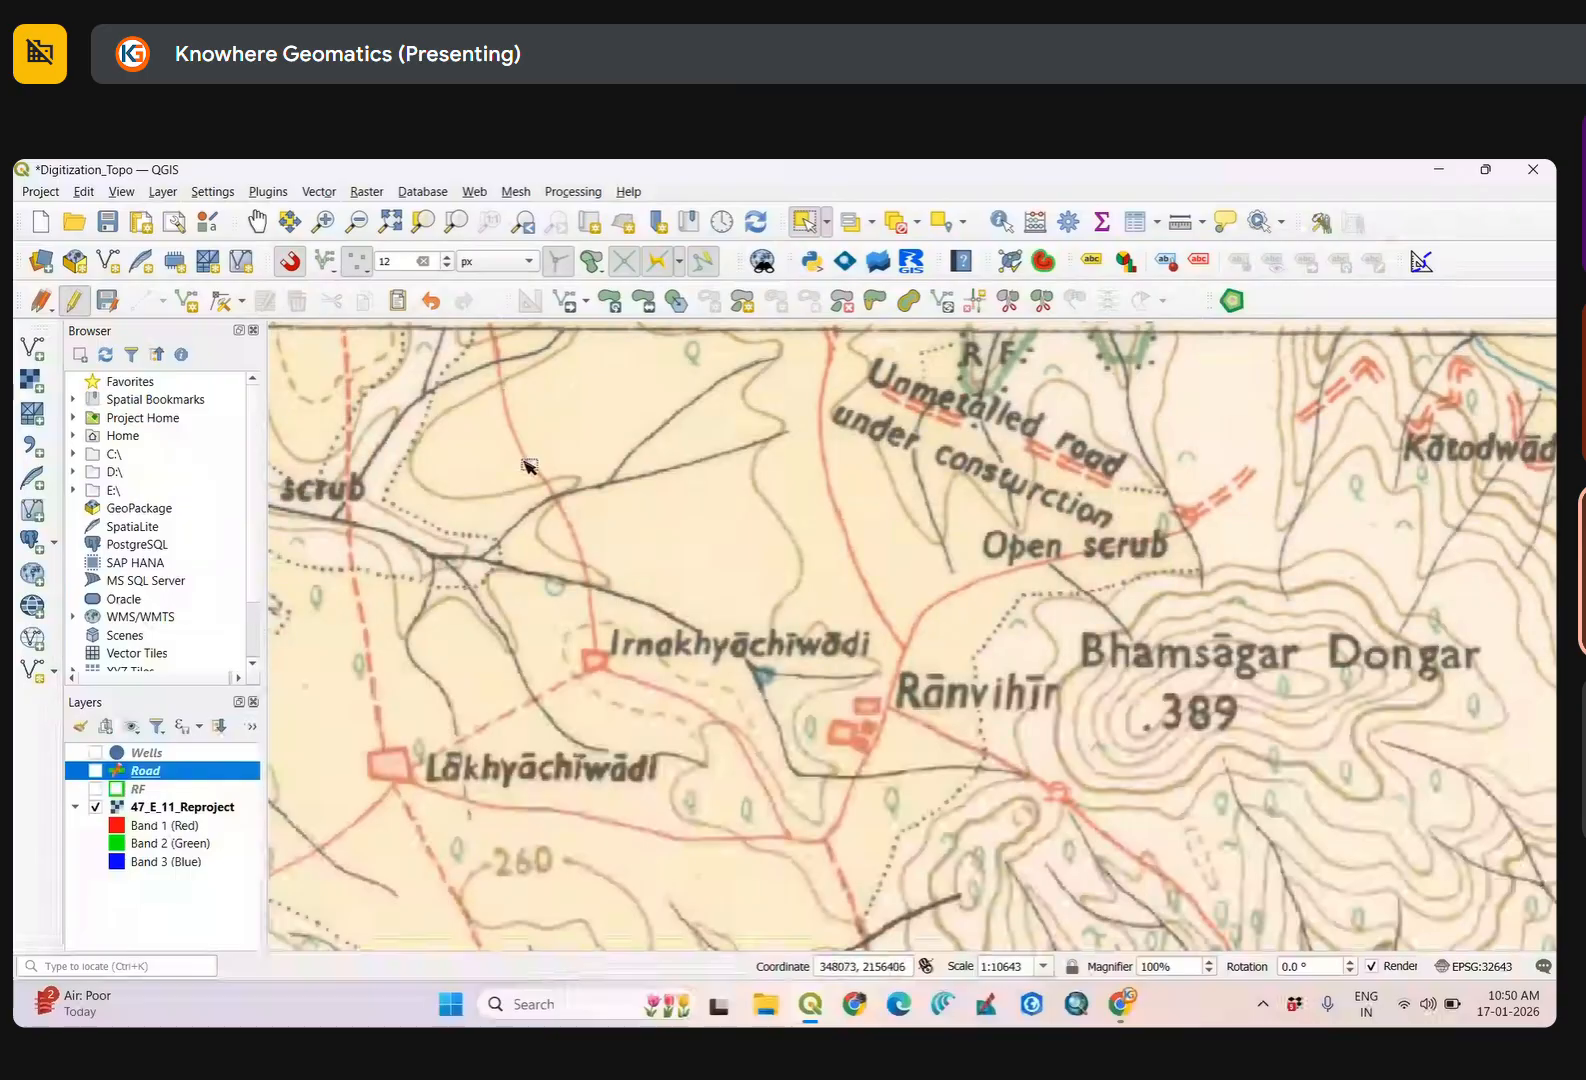
{"action": "left_click_drag", "start_coordinate": [552, 729], "coordinate": [740, 612]}
{"action": "scroll", "coordinate": [697, 640], "scroll_direction": "up", "scroll_amount": 2}
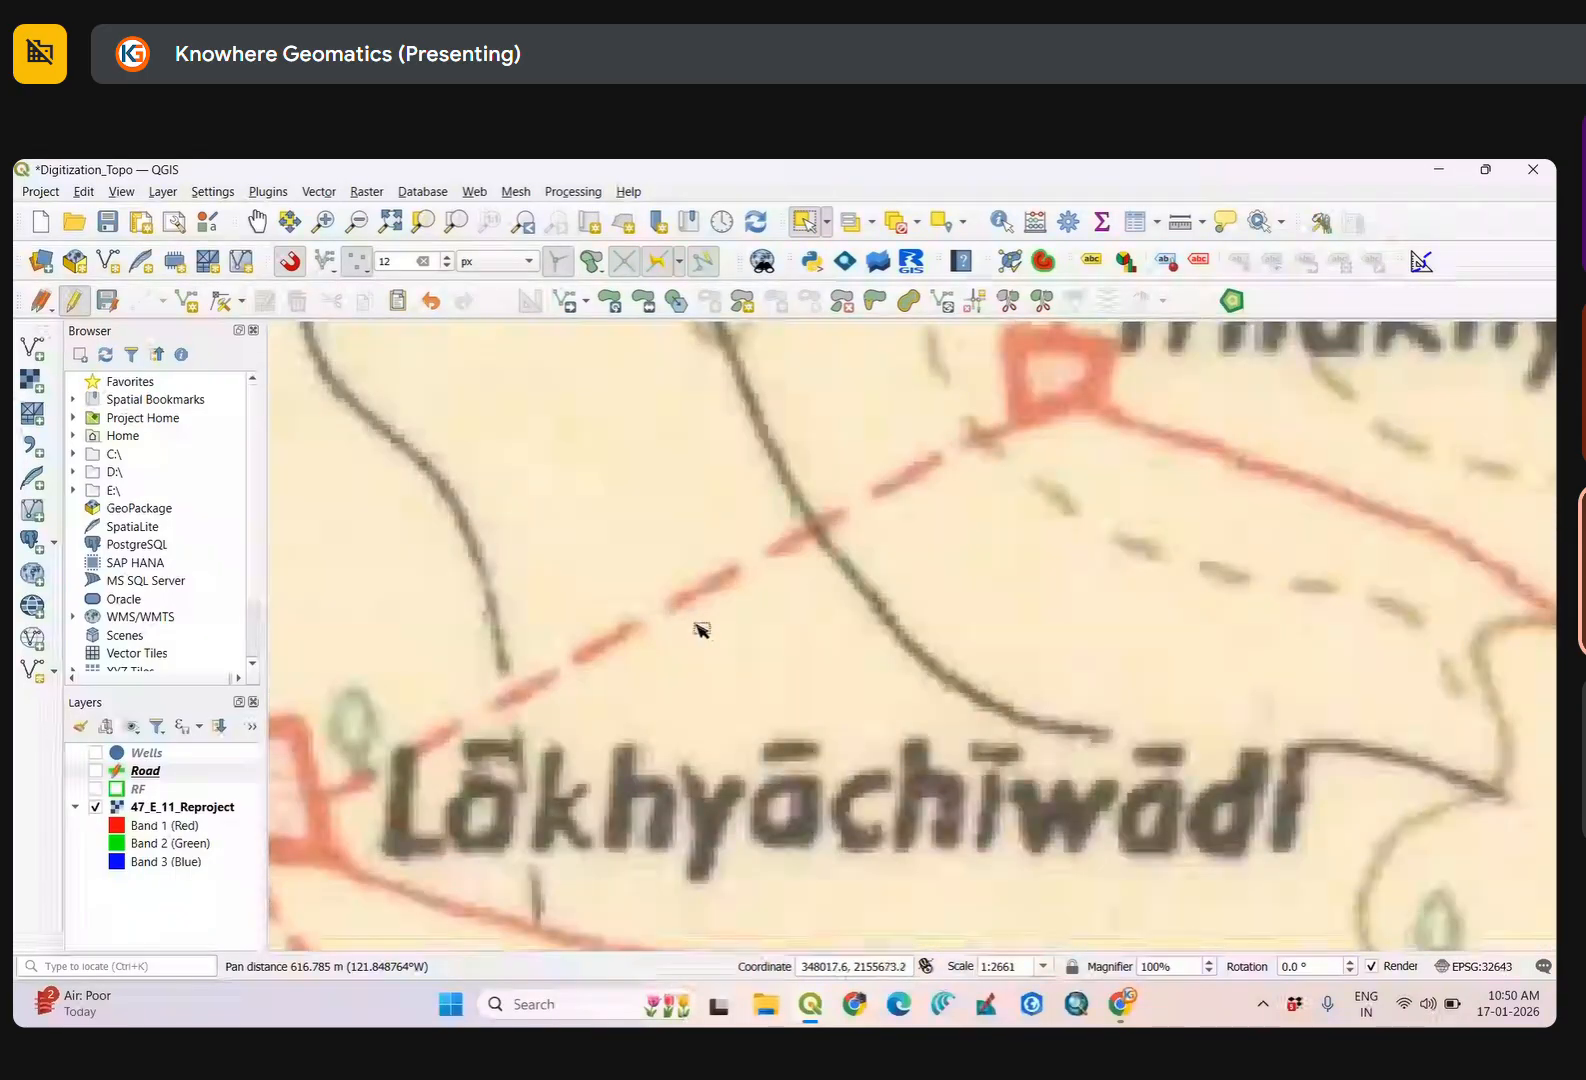
{"action": "scroll", "coordinate": [697, 630], "scroll_direction": "down", "scroll_amount": 2}
{"action": "left_click_drag", "start_coordinate": [1050, 640], "coordinate": [840, 780]}
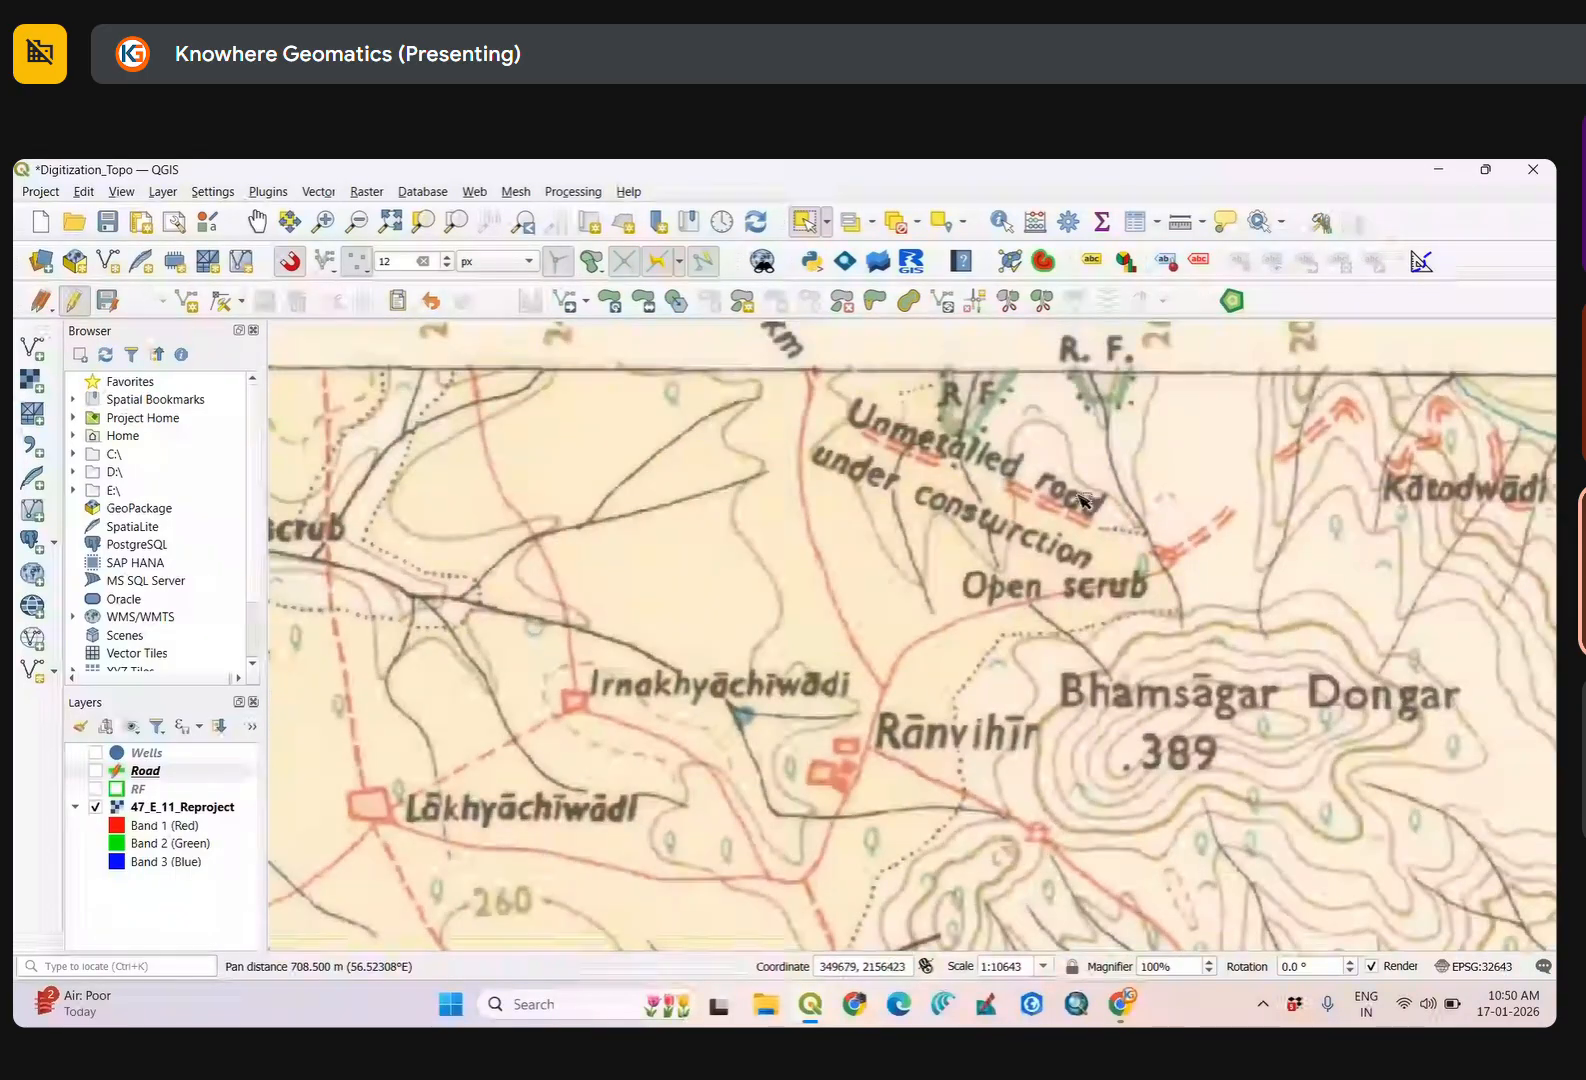
{"action": "scroll", "coordinate": [1090, 500], "scroll_direction": "up", "scroll_amount": 1}
{"action": "scroll", "coordinate": [1045, 535], "scroll_direction": "down", "scroll_amount": 2}
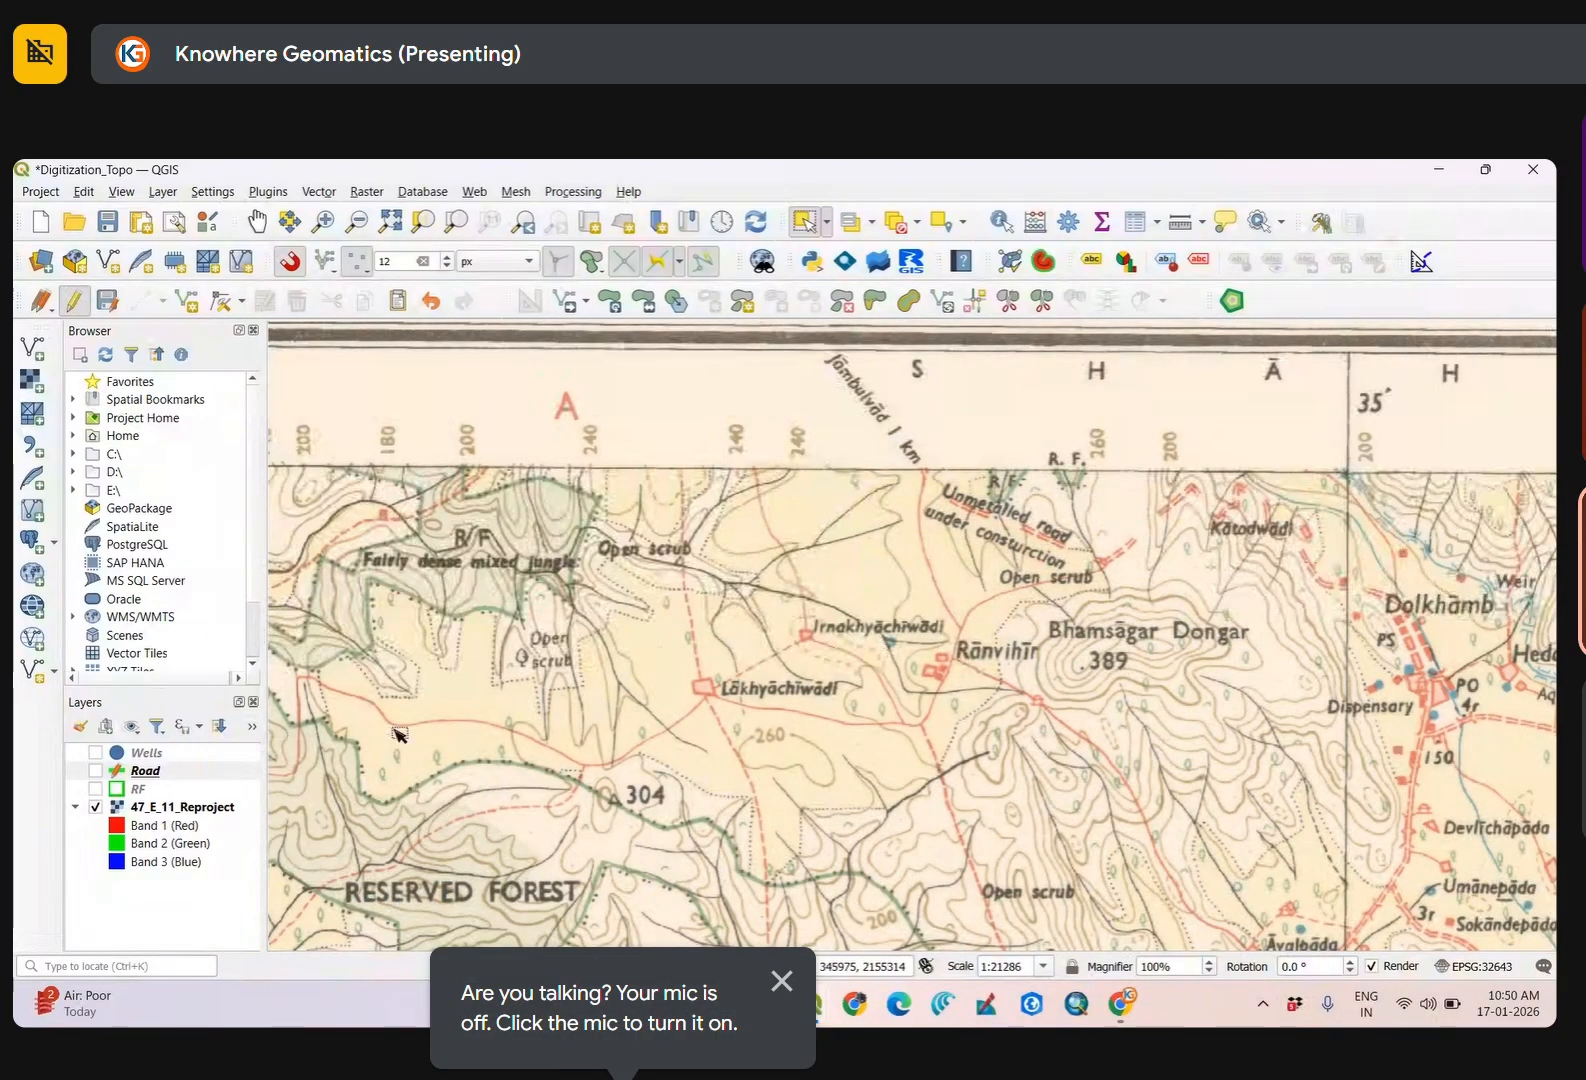
Show the Road layer again and examine the road symbols in the toposheet's legend.
{"action": "left_click", "coordinate": [96, 771]}
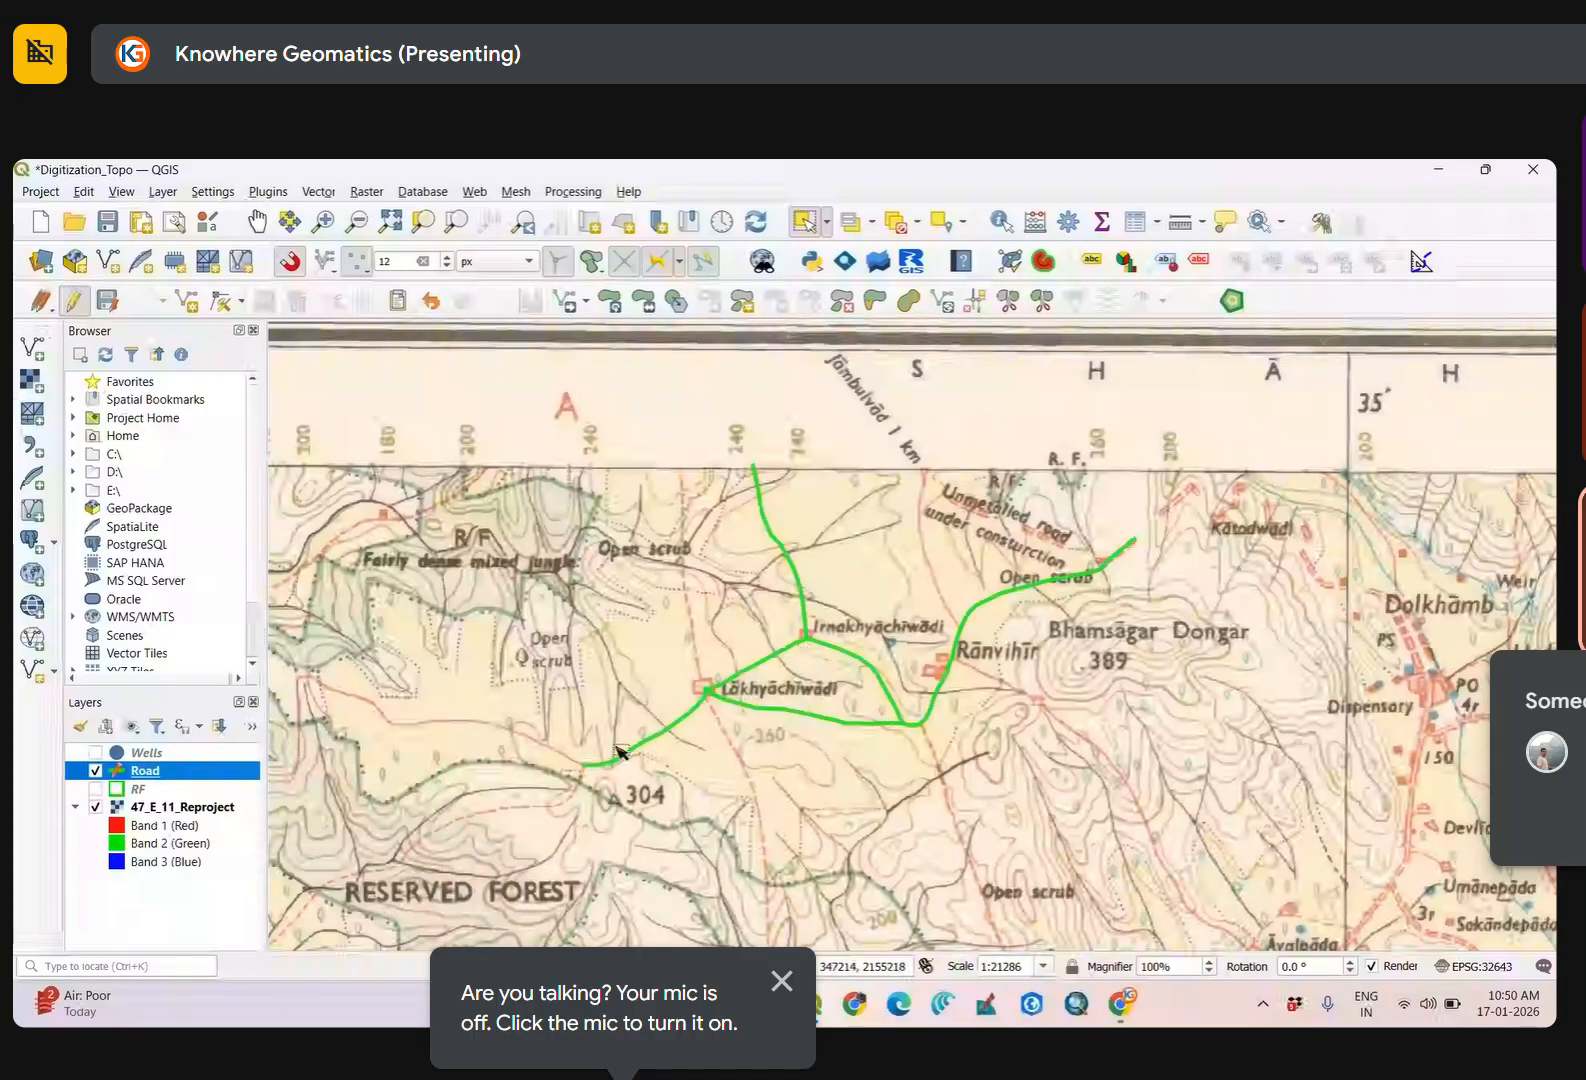
{"action": "left_click_drag", "start_coordinate": [617, 750], "coordinate": [640, 1005]}
{"action": "scroll", "coordinate": [915, 560], "scroll_direction": "down", "scroll_amount": 3}
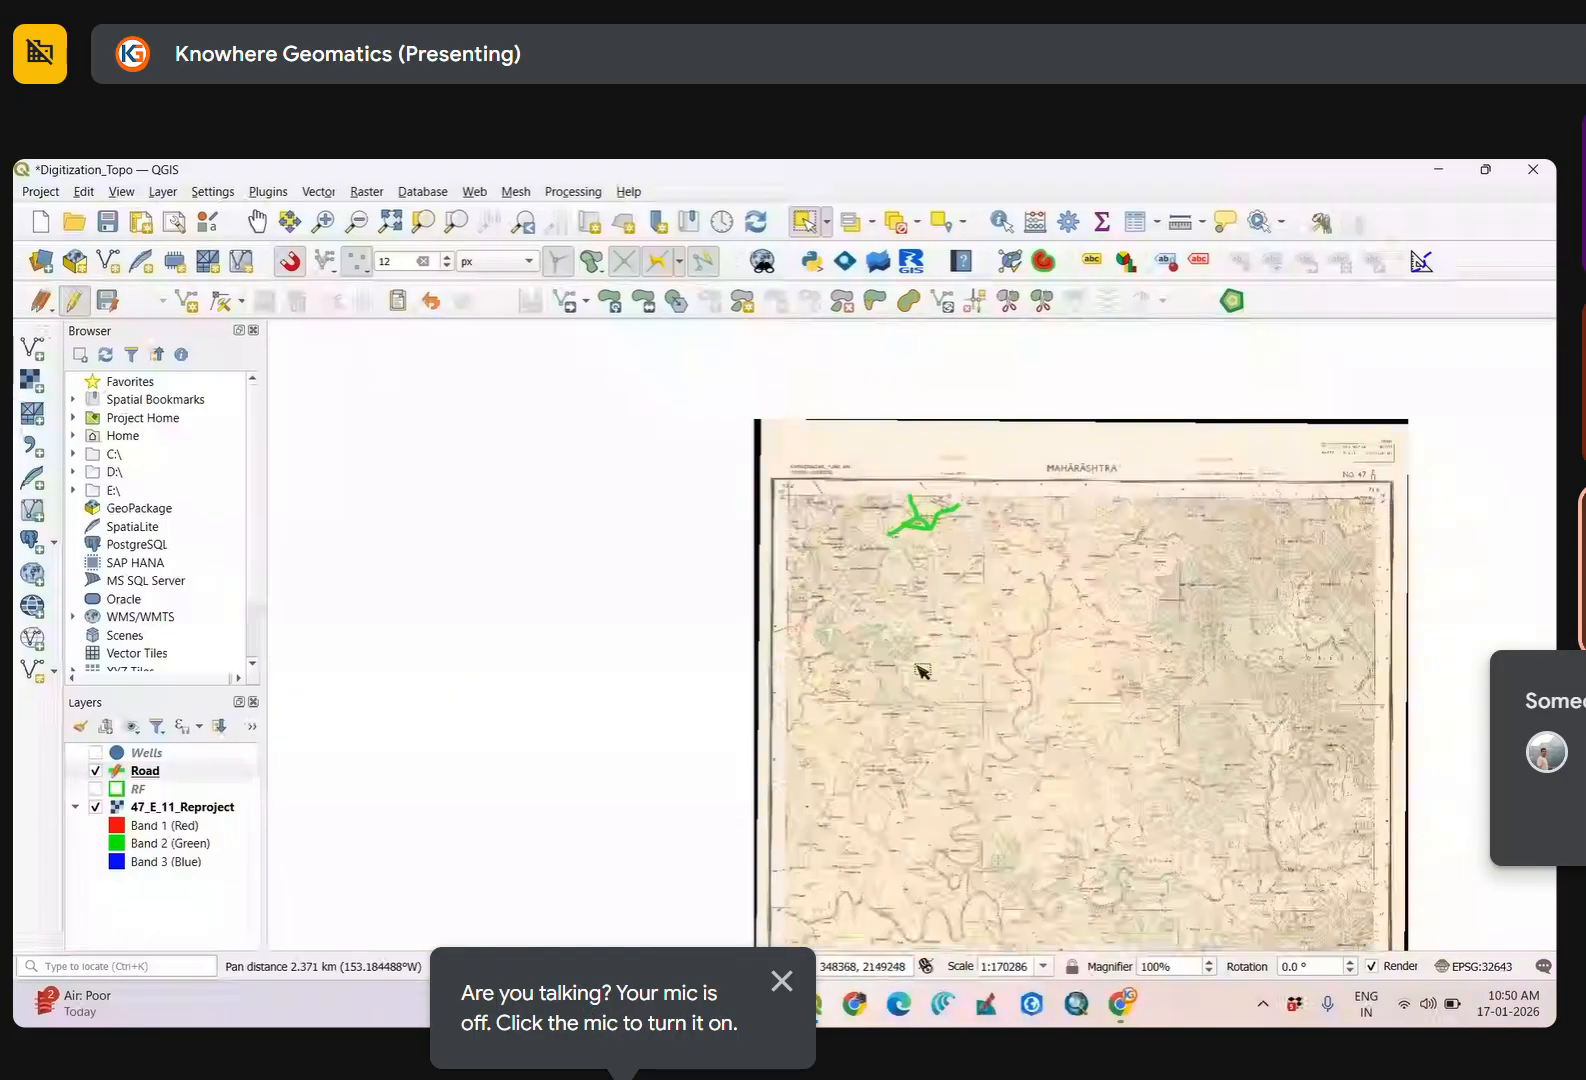
{"action": "left_click_drag", "start_coordinate": [922, 670], "coordinate": [905, 460]}
{"action": "scroll", "coordinate": [683, 772], "scroll_direction": "up", "scroll_amount": 4}
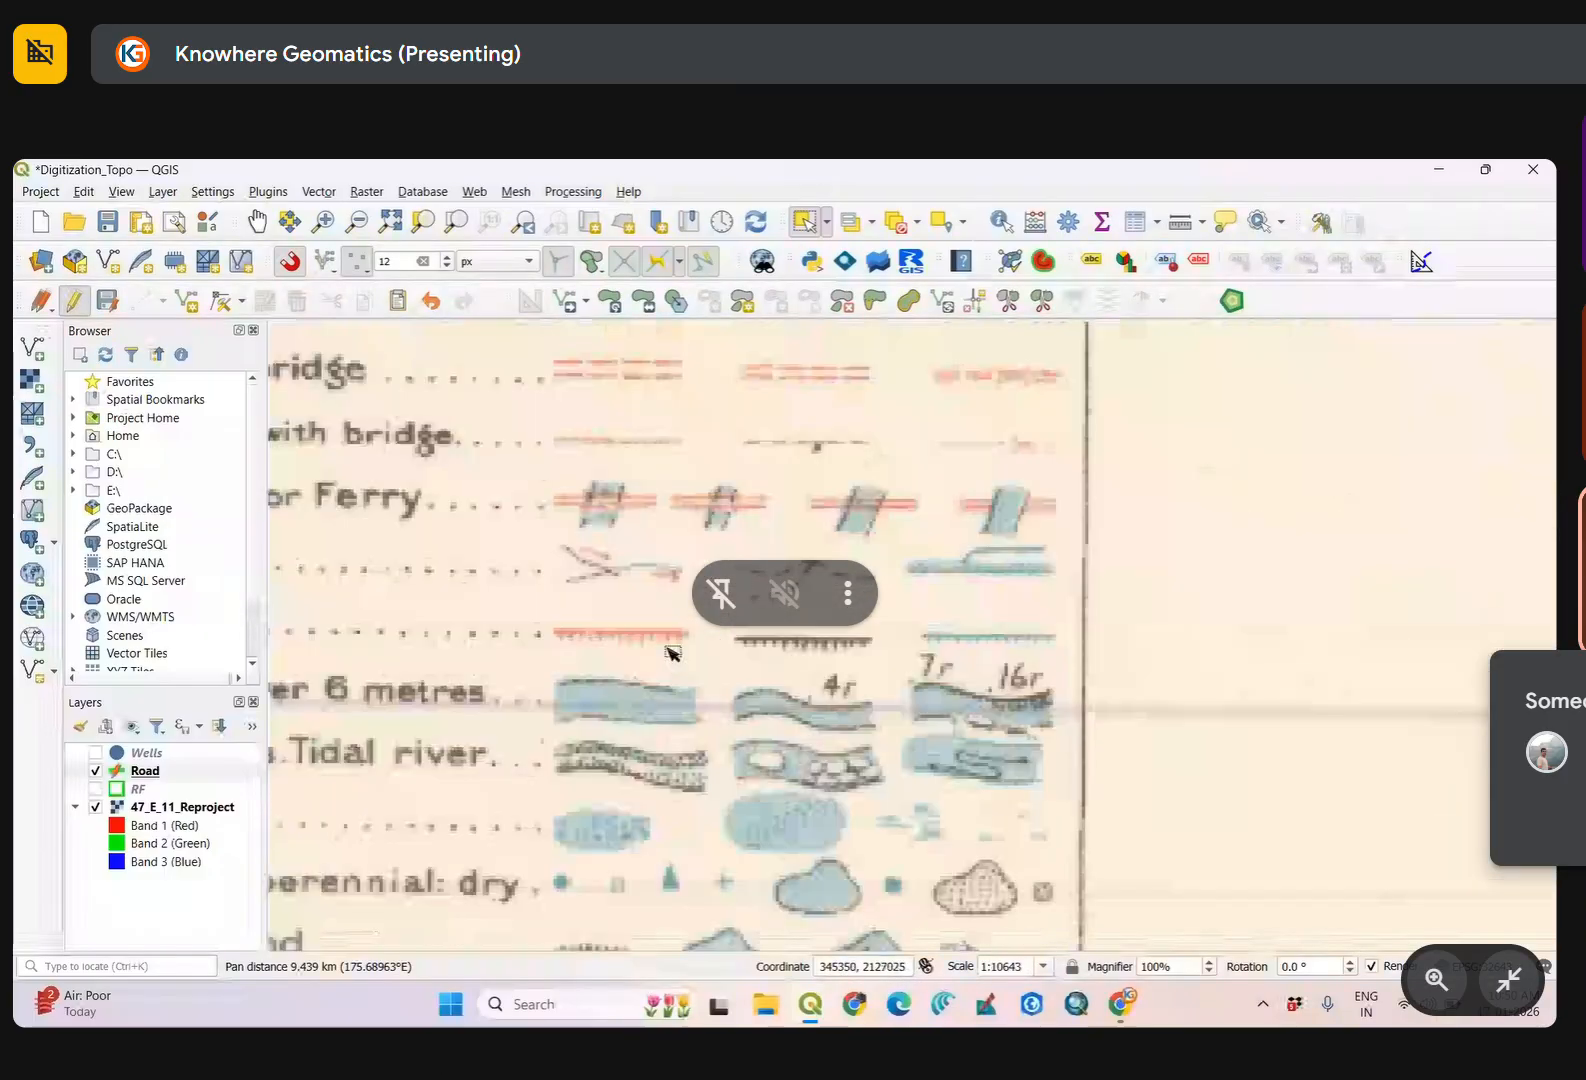
Compare the cart-track, pack-track and foot-path entries in the toposheet's legend with their line symbols.
{"action": "scroll", "coordinate": [672, 591], "scroll_direction": "up", "scroll_amount": 1}
{"action": "scroll", "coordinate": [802, 668], "scroll_direction": "down", "scroll_amount": 2}
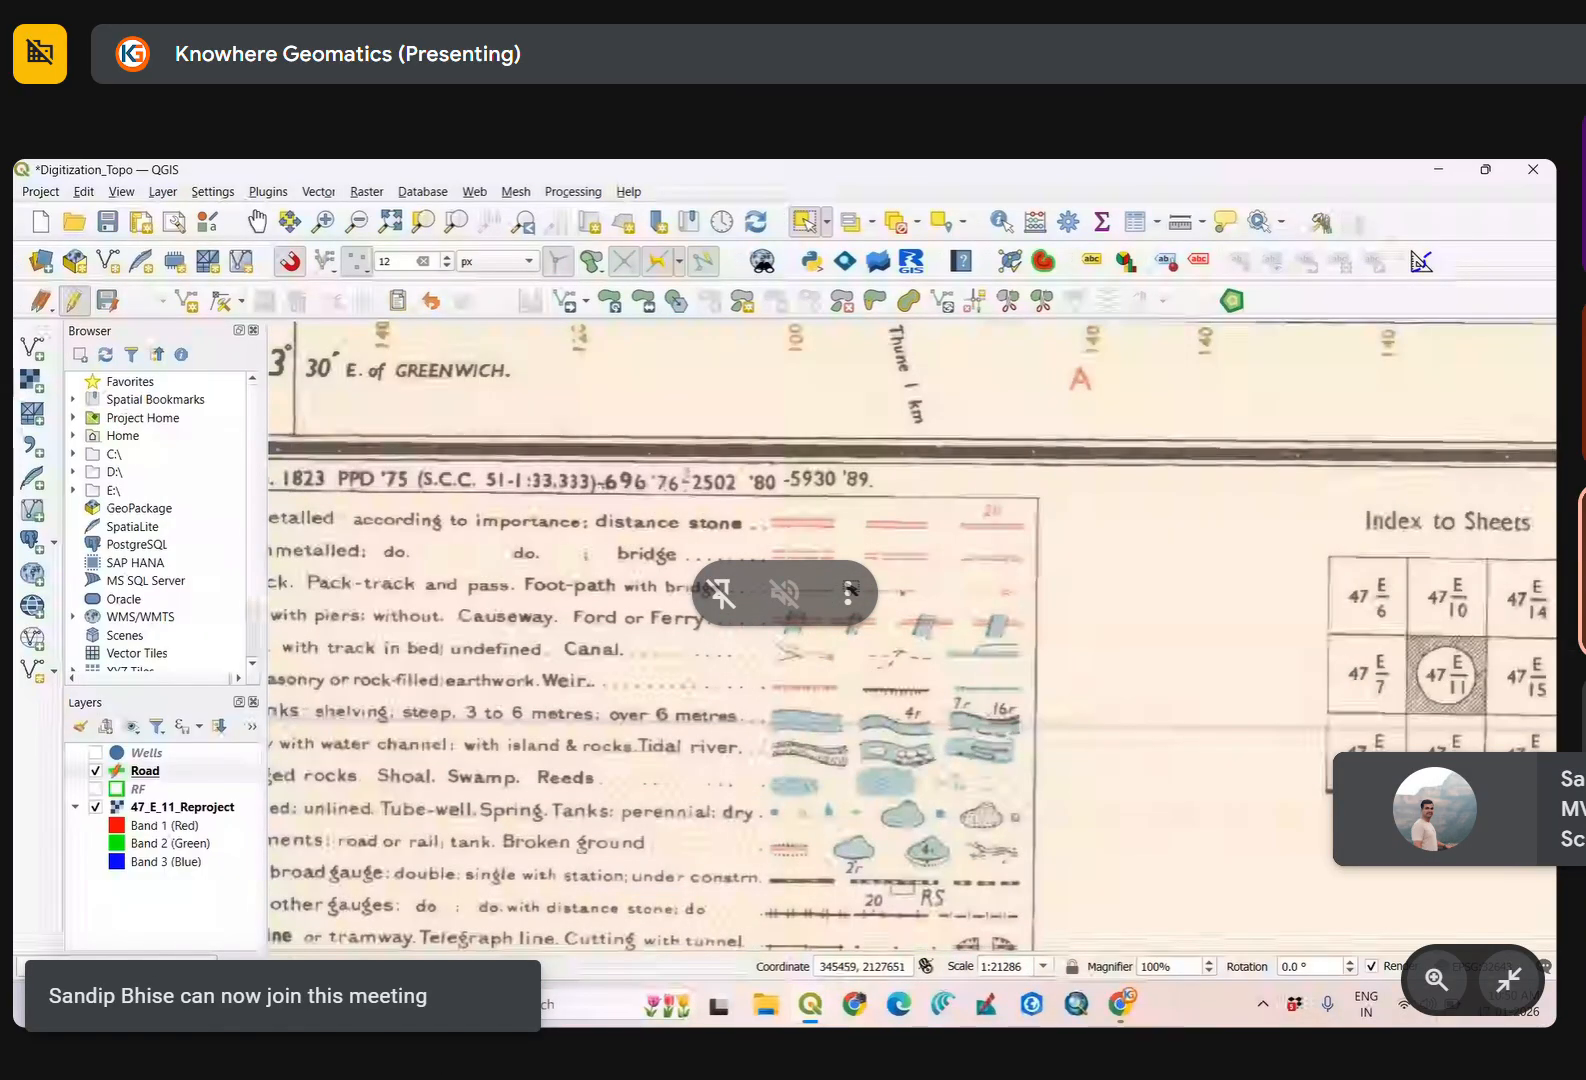
{"action": "scroll", "coordinate": [912, 540], "scroll_direction": "up", "scroll_amount": 1}
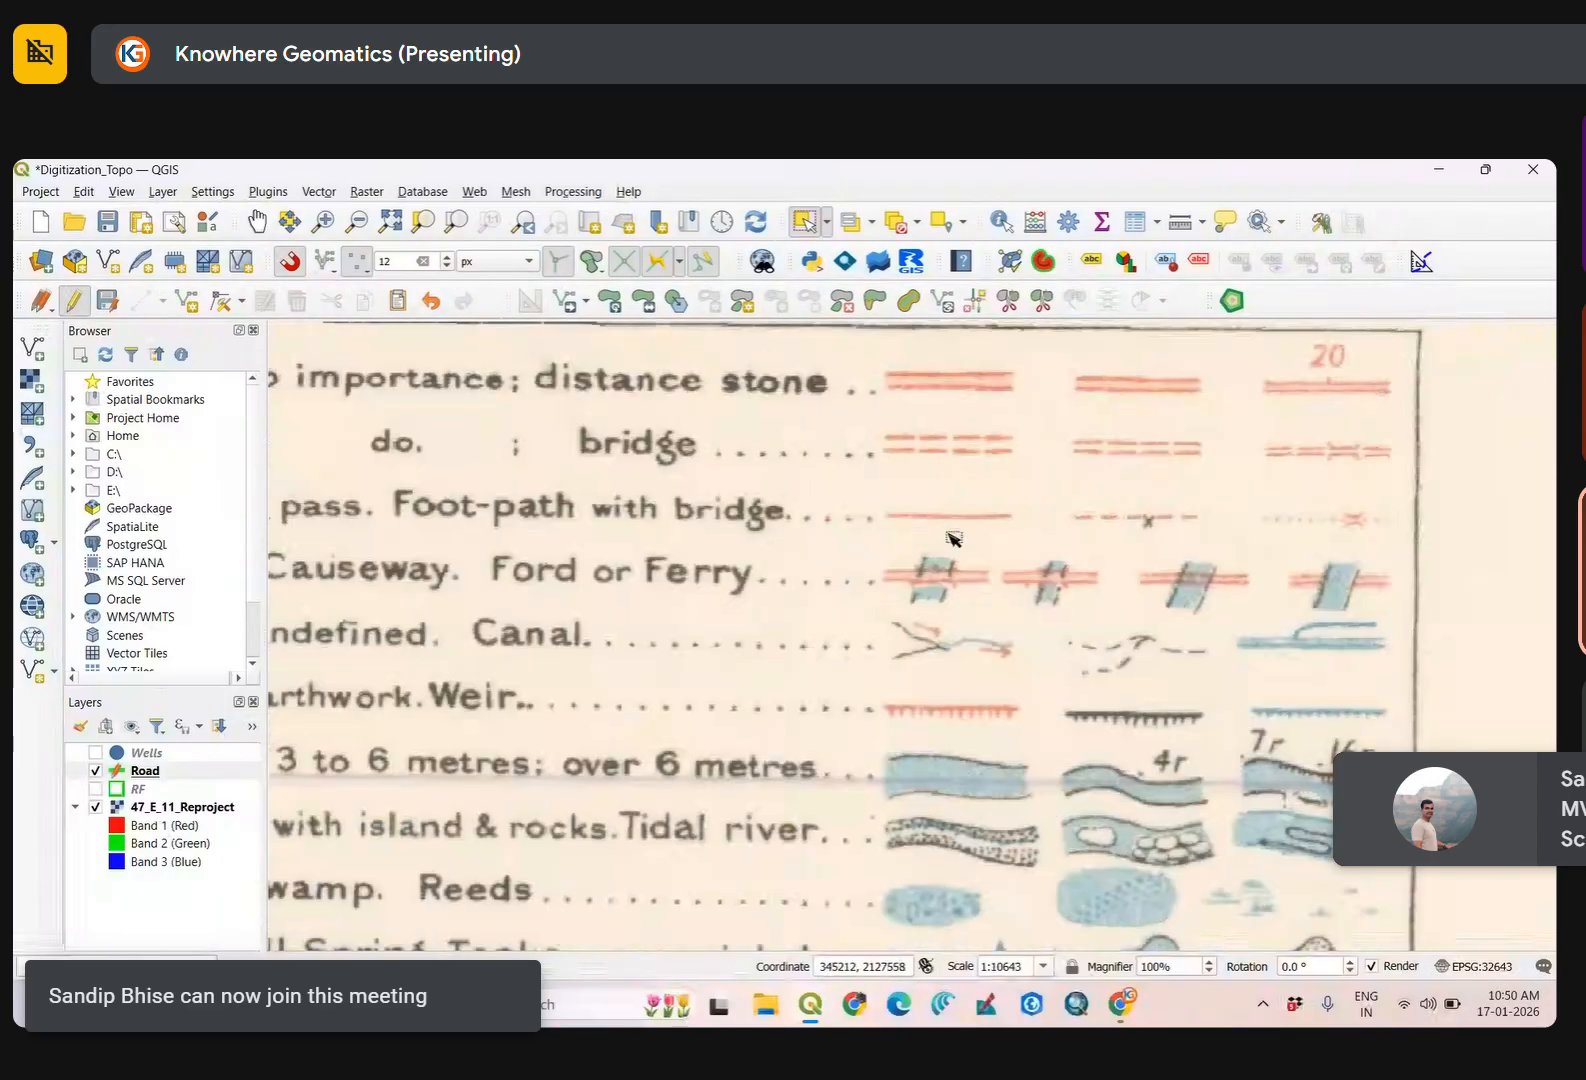
{"action": "left_click_drag", "start_coordinate": [765, 550], "coordinate": [655, 556]}
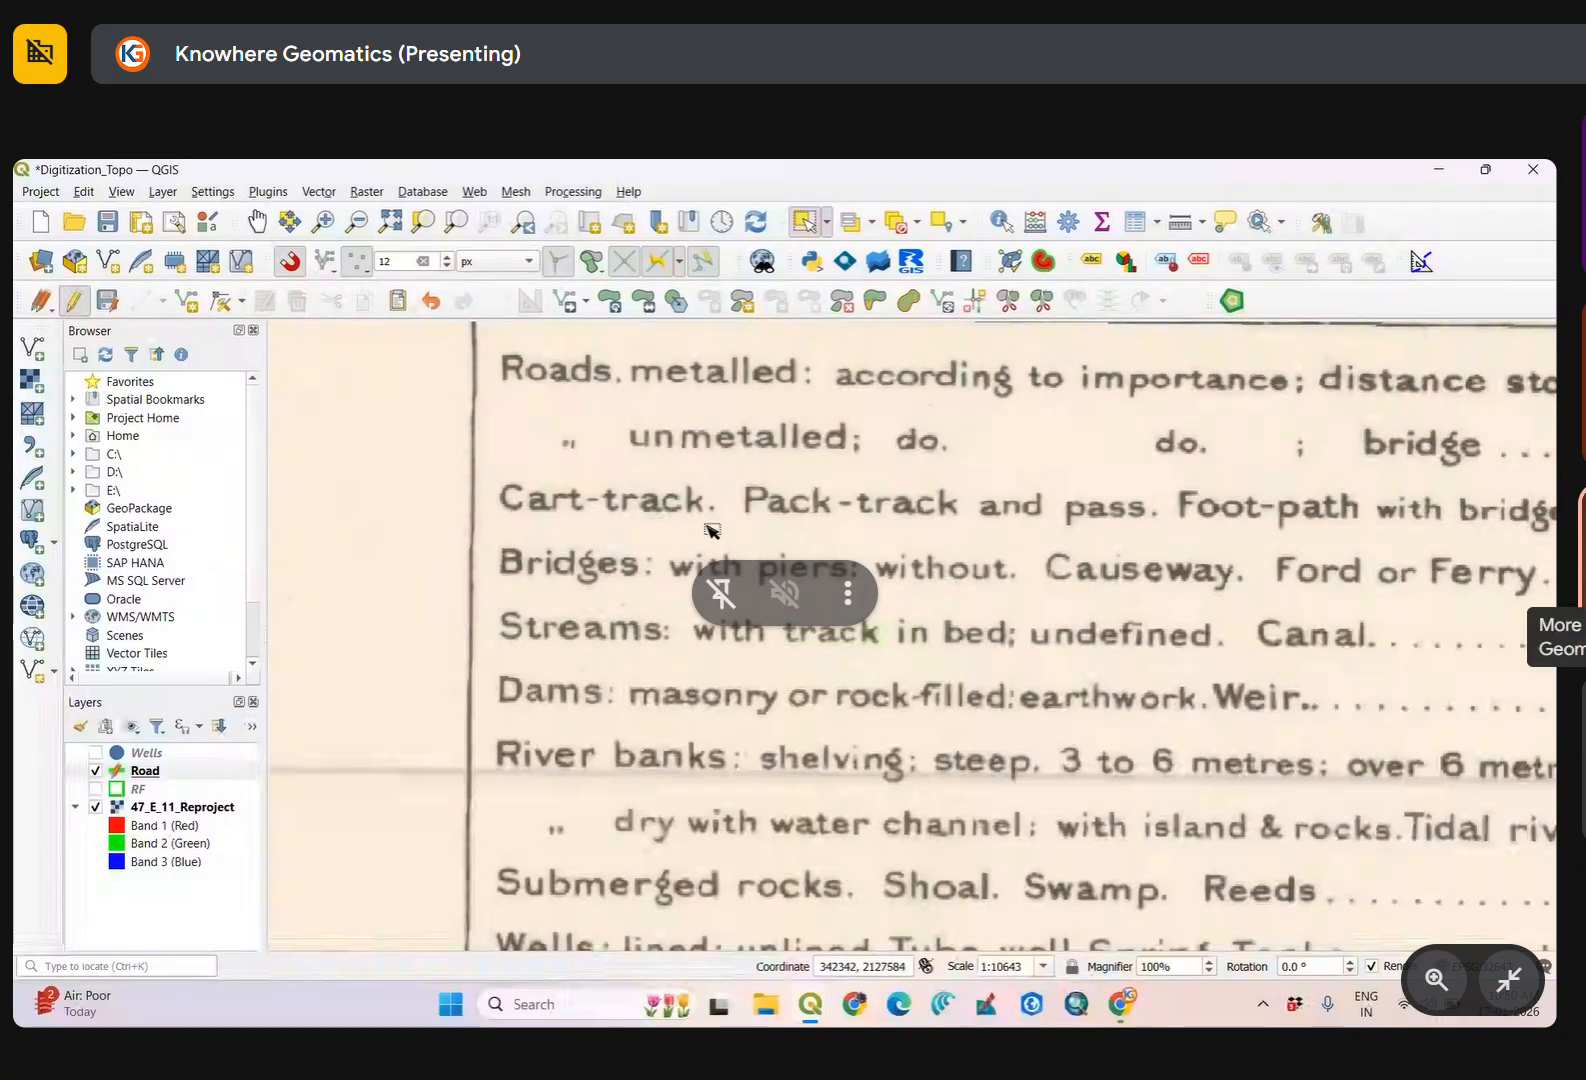
{"action": "left_click_drag", "start_coordinate": [896, 536], "coordinate": [606, 649]}
{"action": "scroll", "coordinate": [612, 592], "scroll_direction": "down", "scroll_amount": 1}
{"action": "scroll", "coordinate": [1125, 590], "scroll_direction": "up", "scroll_amount": 1}
{"action": "left_click_drag", "start_coordinate": [310, 623], "coordinate": [590, 598]}
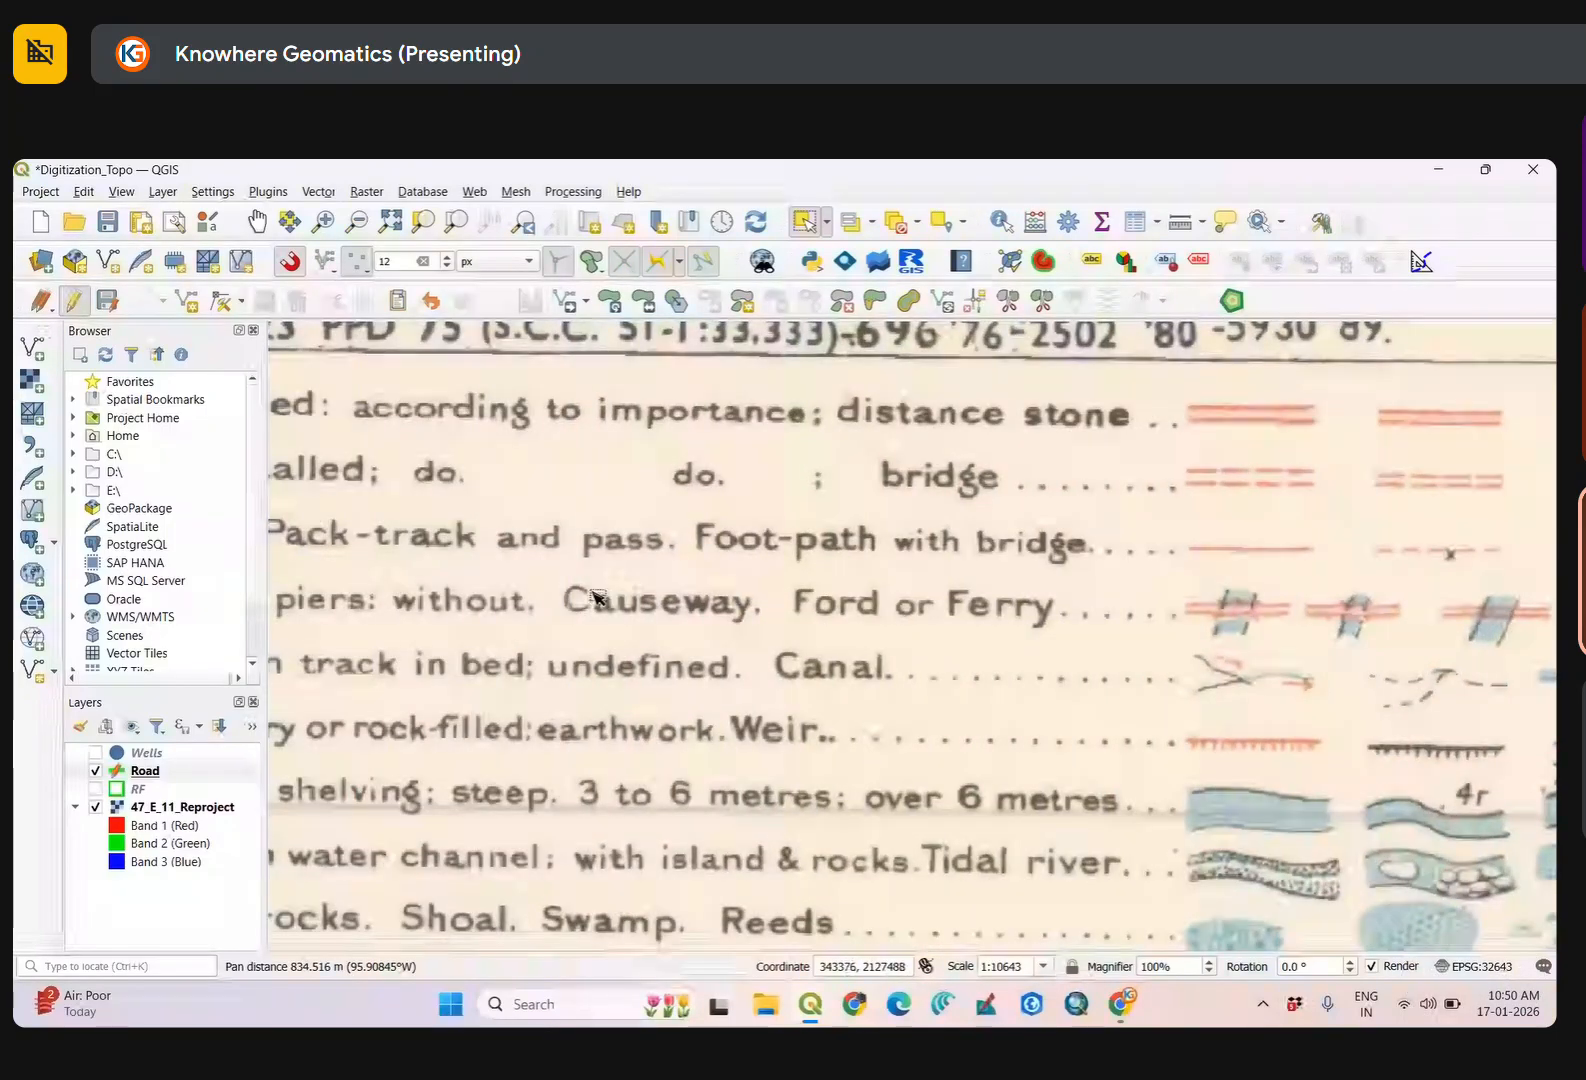
{"action": "left_click_drag", "start_coordinate": [325, 585], "coordinate": [617, 598]}
{"action": "left_click_drag", "start_coordinate": [1199, 556], "coordinate": [917, 618]}
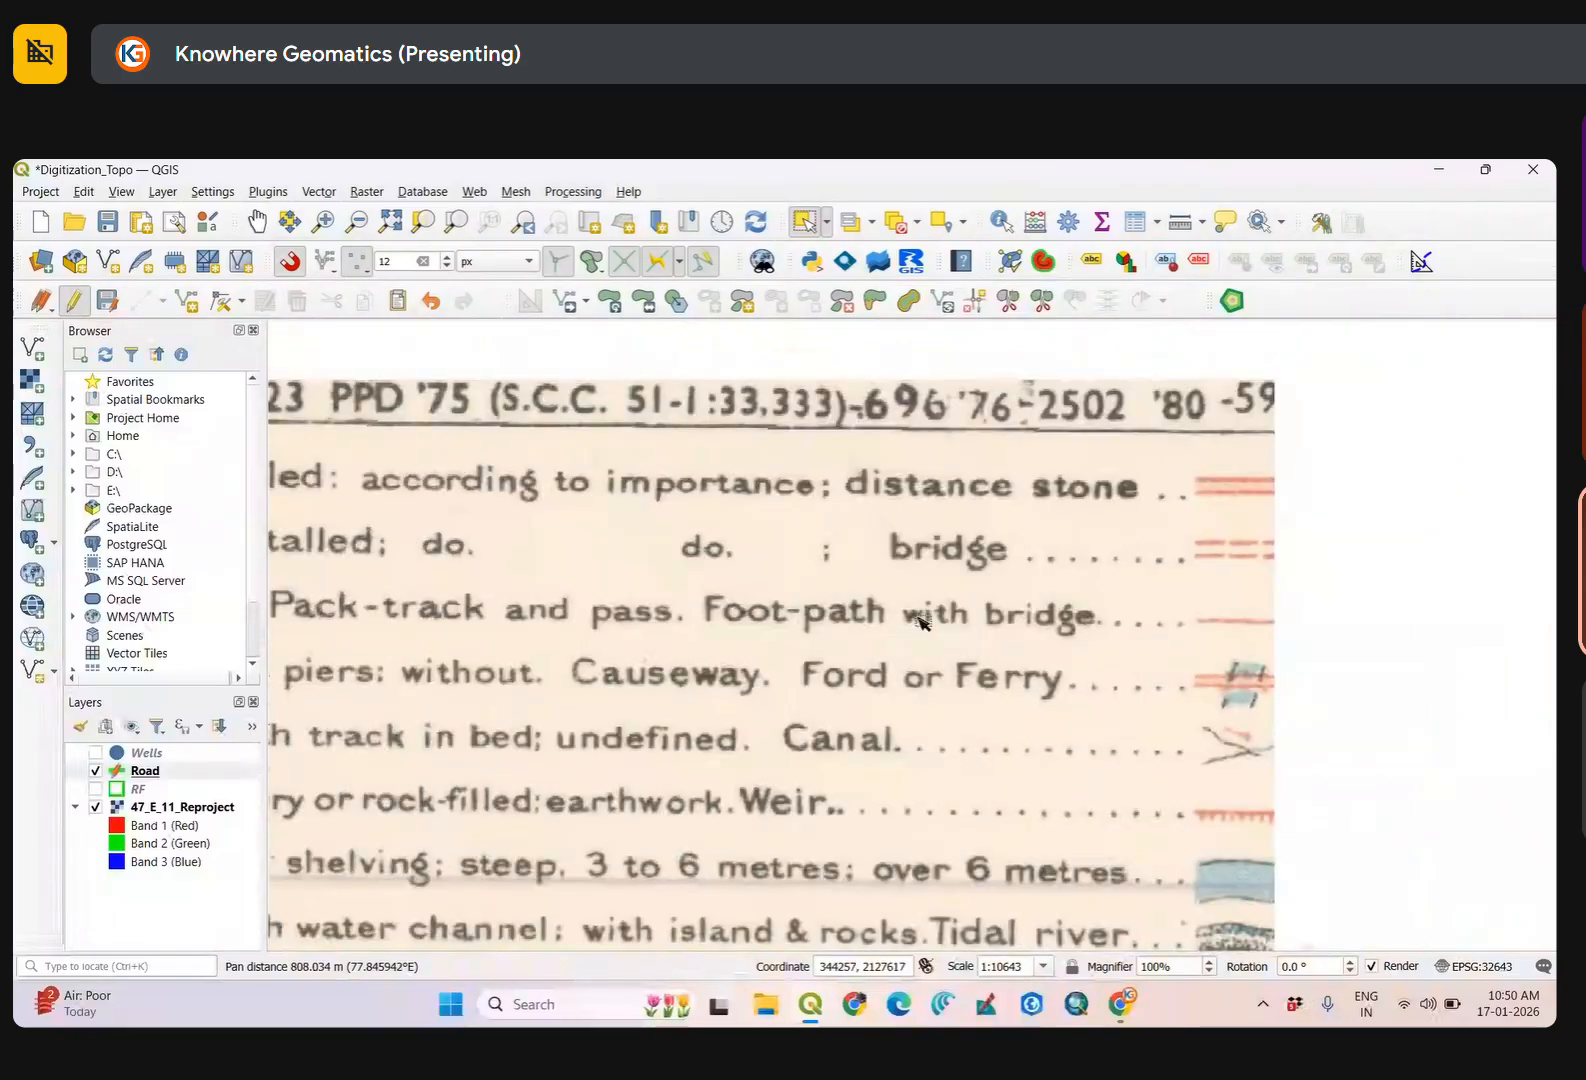
{"action": "left_click_drag", "start_coordinate": [1143, 618], "coordinate": [853, 638]}
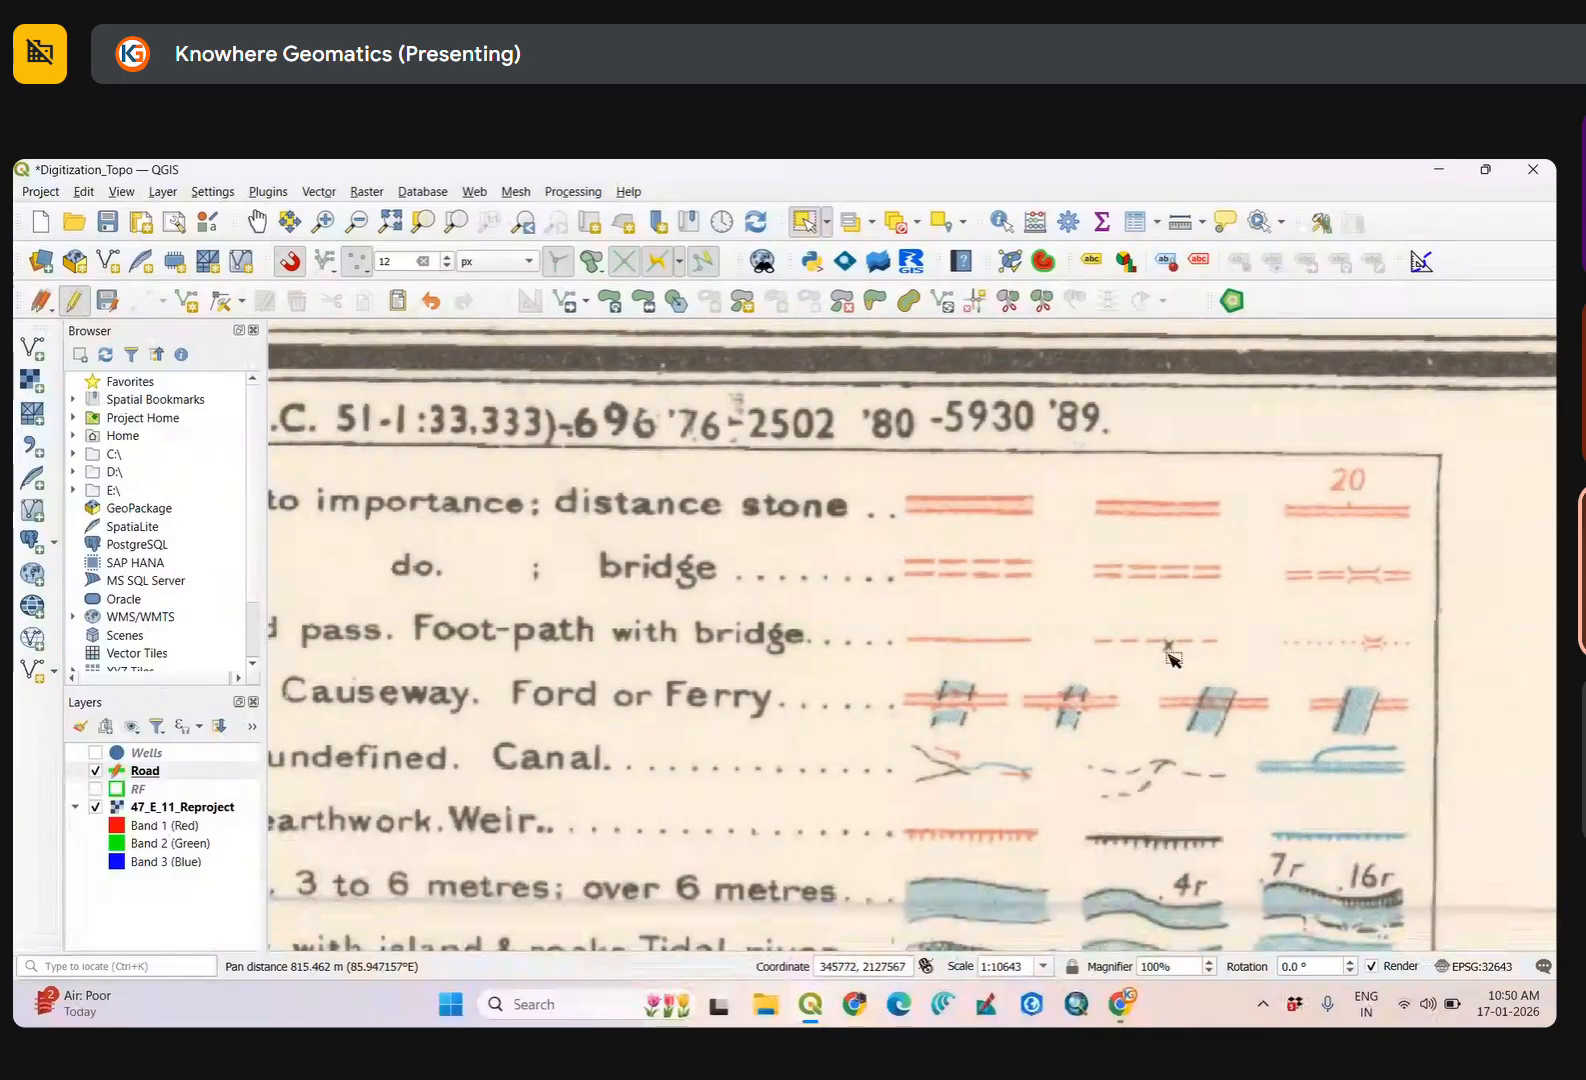
{"action": "left_click_drag", "start_coordinate": [944, 688], "coordinate": [716, 702]}
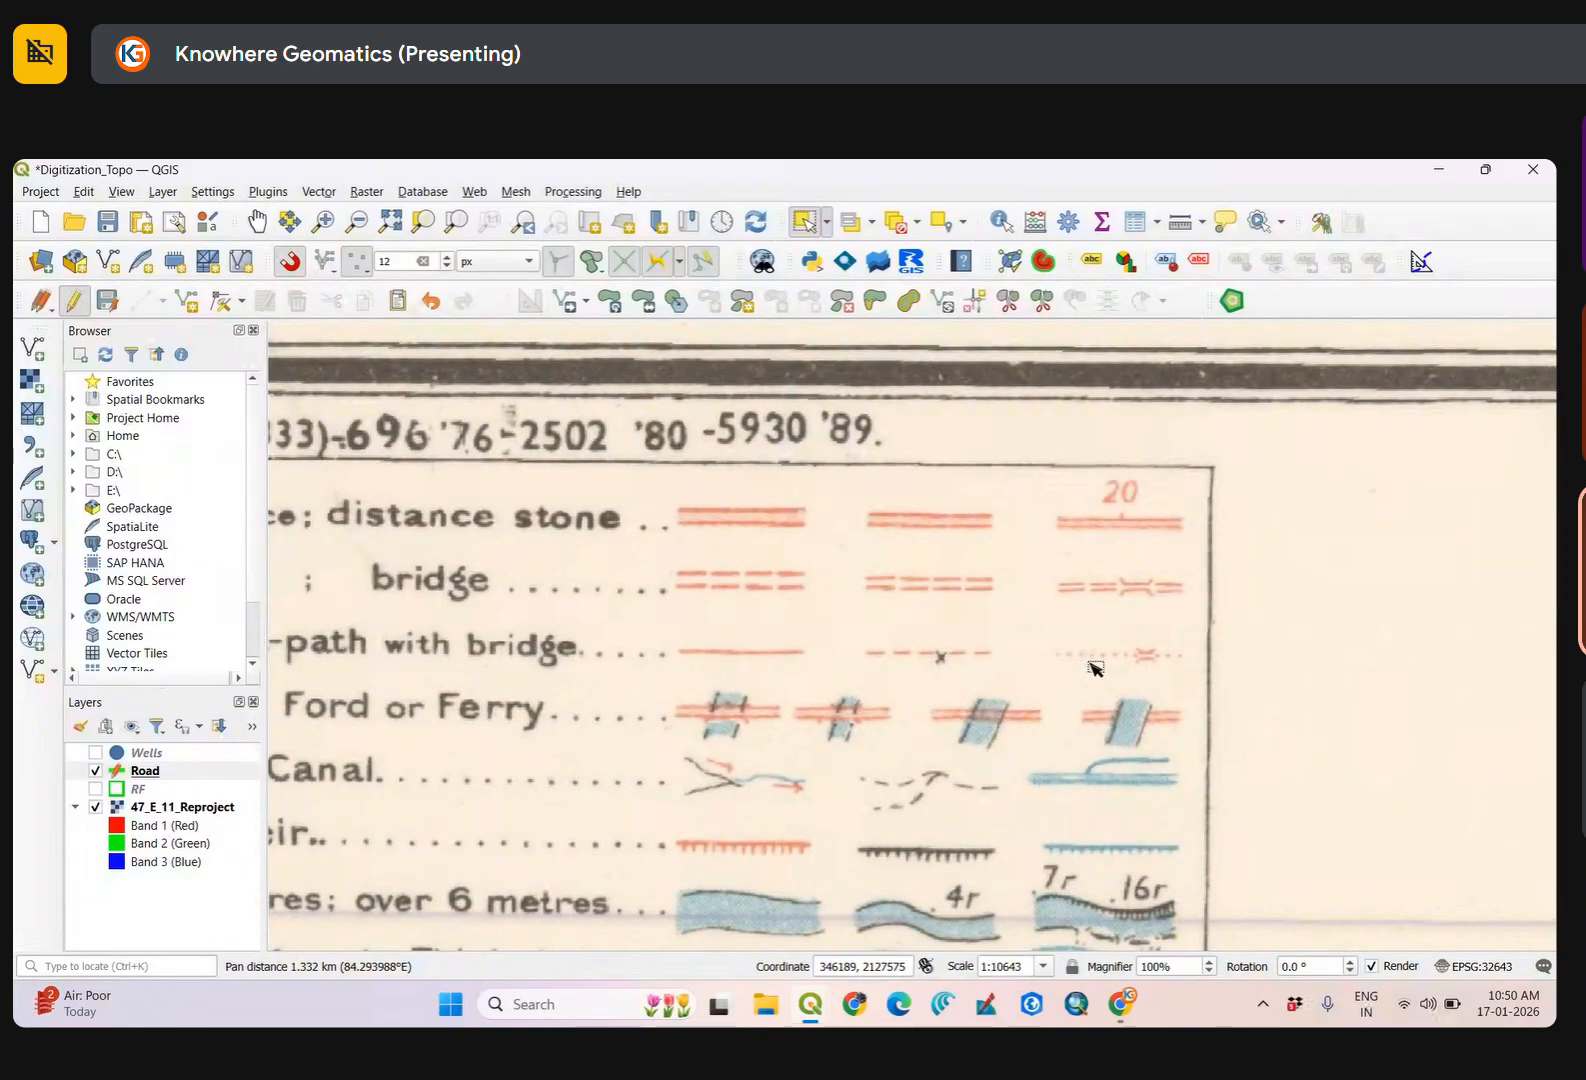
{"action": "left_click_drag", "start_coordinate": [977, 673], "coordinate": [922, 680]}
{"action": "left_click_drag", "start_coordinate": [273, 664], "coordinate": [578, 660]}
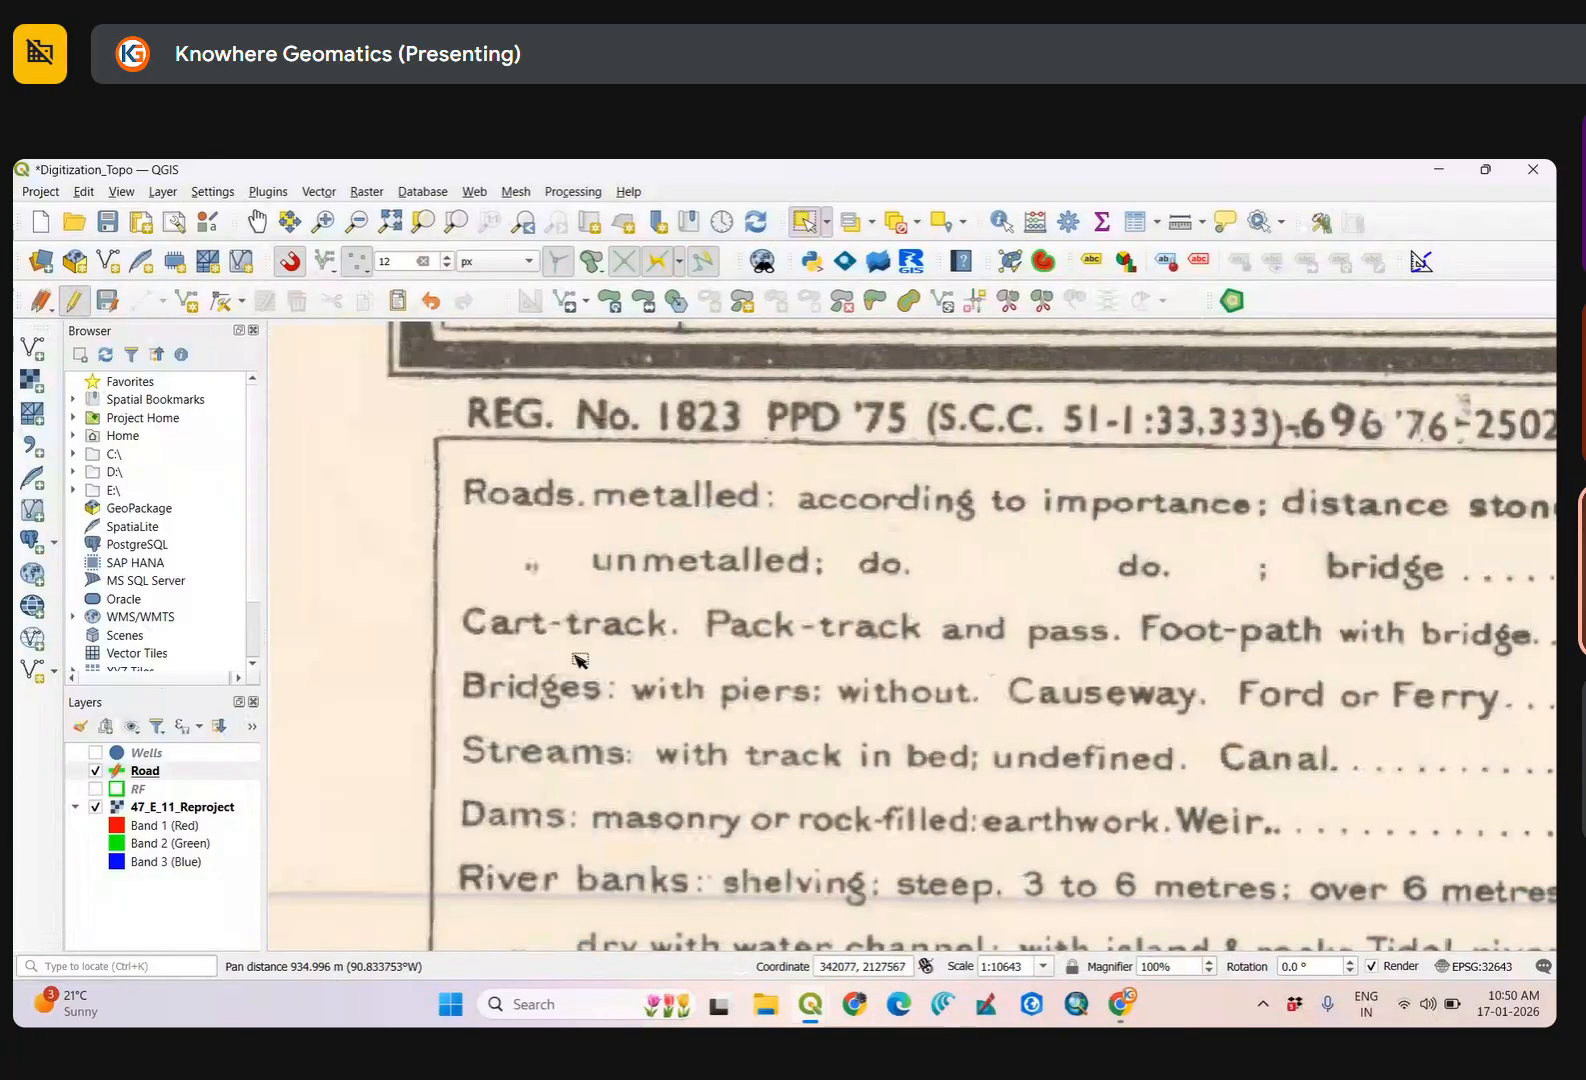
{"action": "left_click_drag", "start_coordinate": [1180, 700], "coordinate": [590, 580]}
{"action": "left_click_drag", "start_coordinate": [1289, 665], "coordinate": [716, 742]}
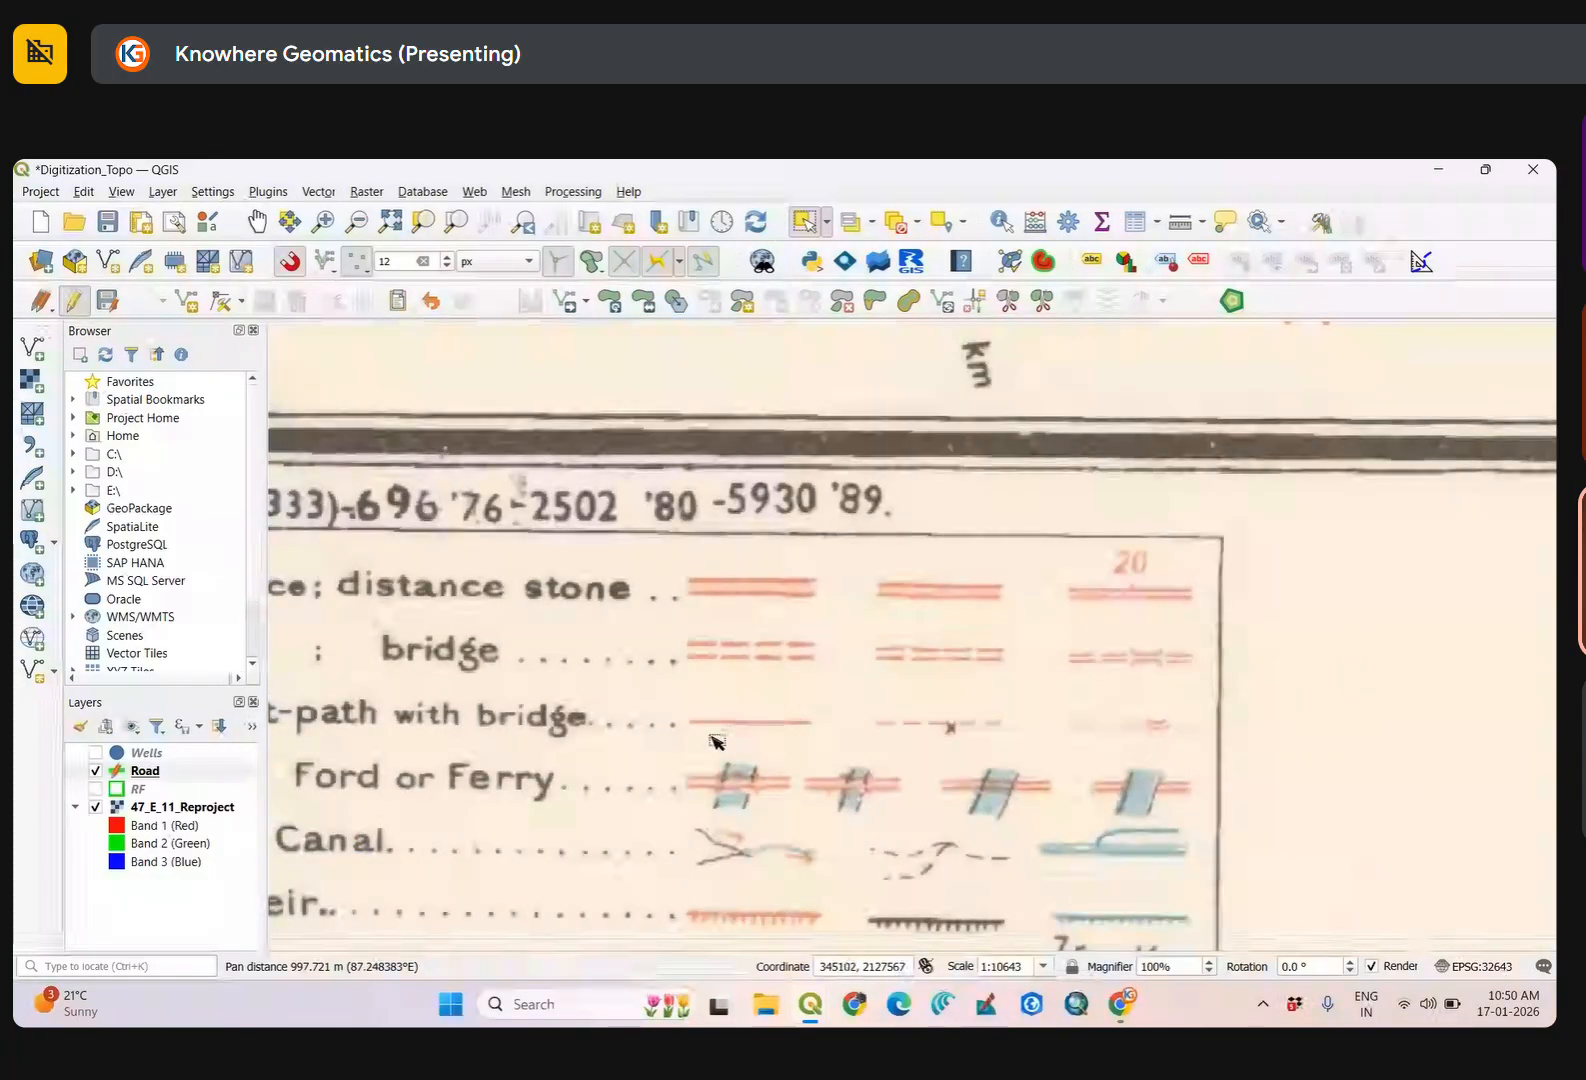
Examine the solid and dashed red line symbols in the legend up close and match them to the track and unmetalled road labels.
{"action": "scroll", "coordinate": [765, 729], "scroll_direction": "up", "scroll_amount": 2}
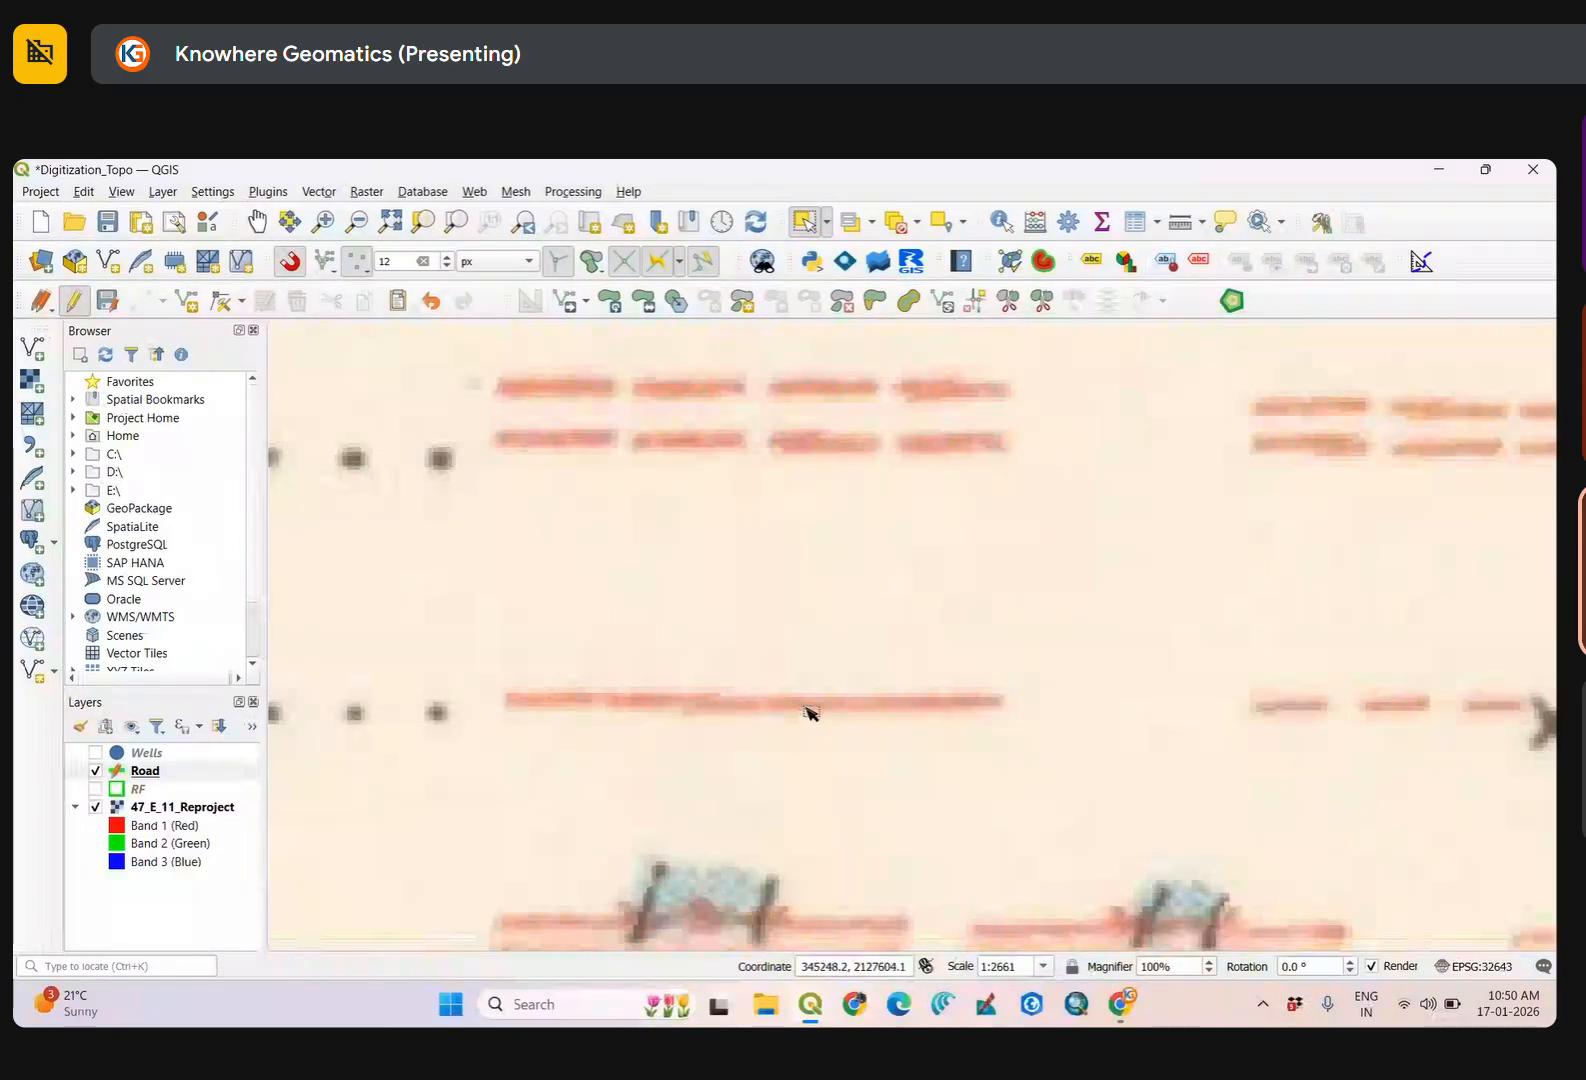
{"action": "left_click_drag", "start_coordinate": [680, 708], "coordinate": [895, 723]}
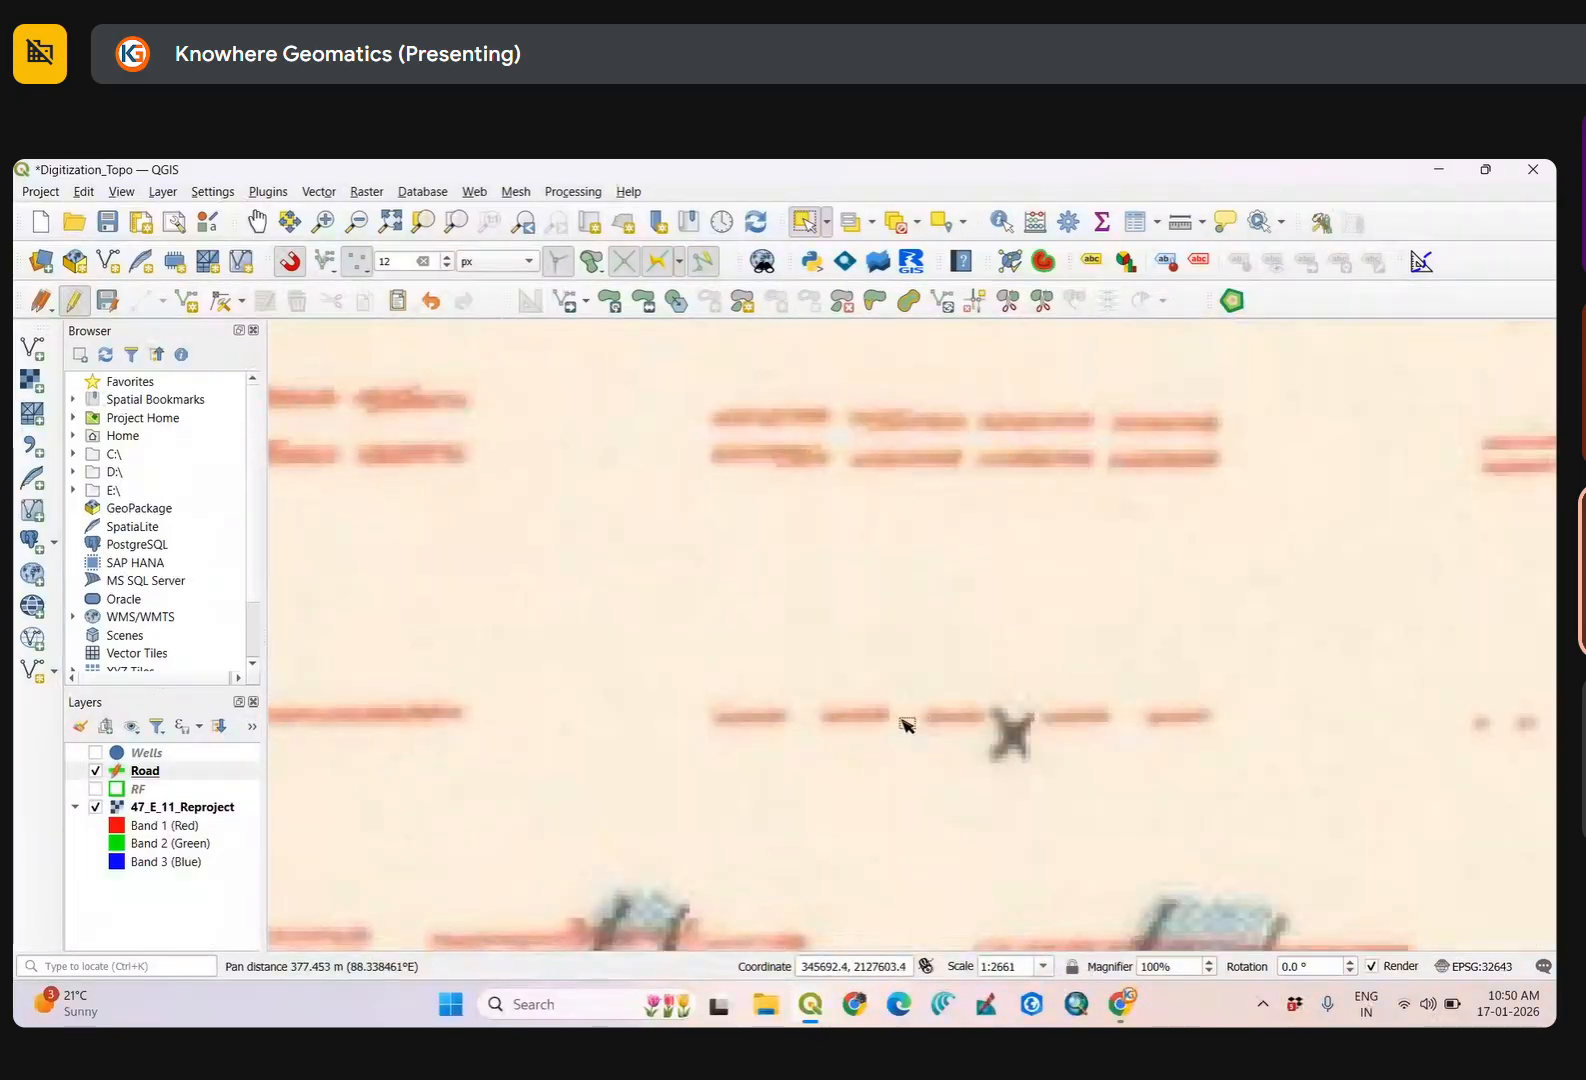
{"action": "scroll", "coordinate": [905, 724], "scroll_direction": "down", "scroll_amount": 2}
{"action": "left_click_drag", "start_coordinate": [350, 615], "coordinate": [670, 708]}
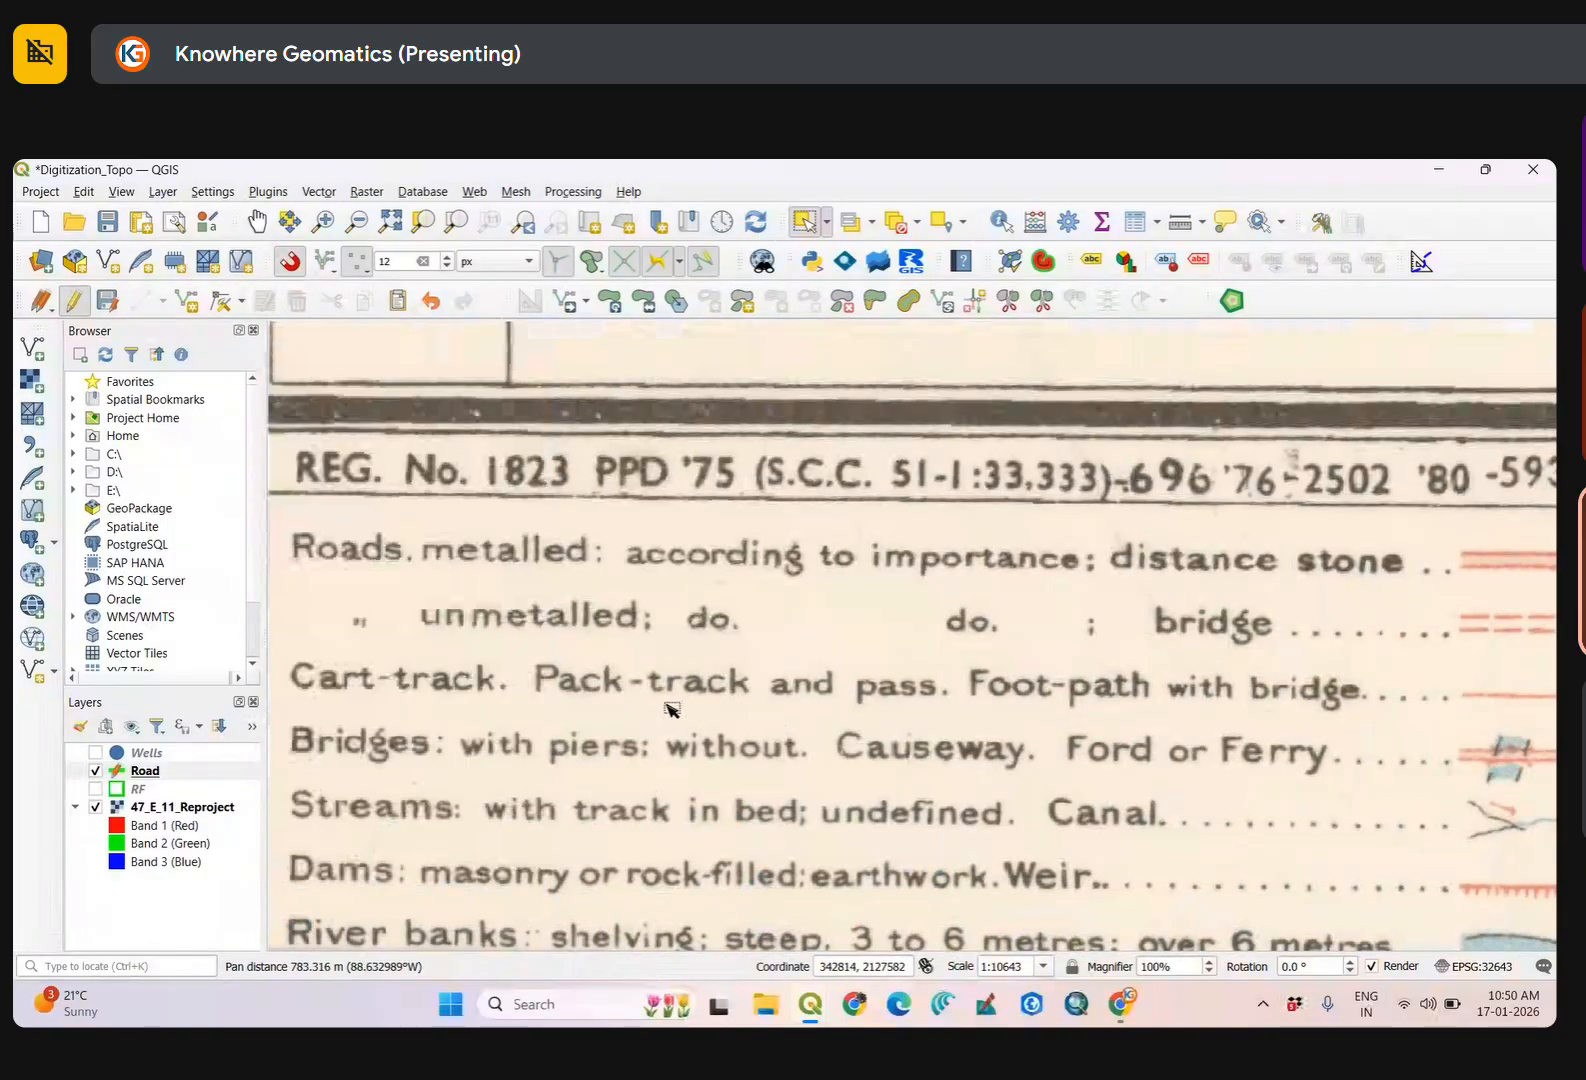
{"action": "scroll", "coordinate": [782, 690], "scroll_direction": "down", "scroll_amount": 2}
{"action": "scroll", "coordinate": [975, 683], "scroll_direction": "up", "scroll_amount": 2}
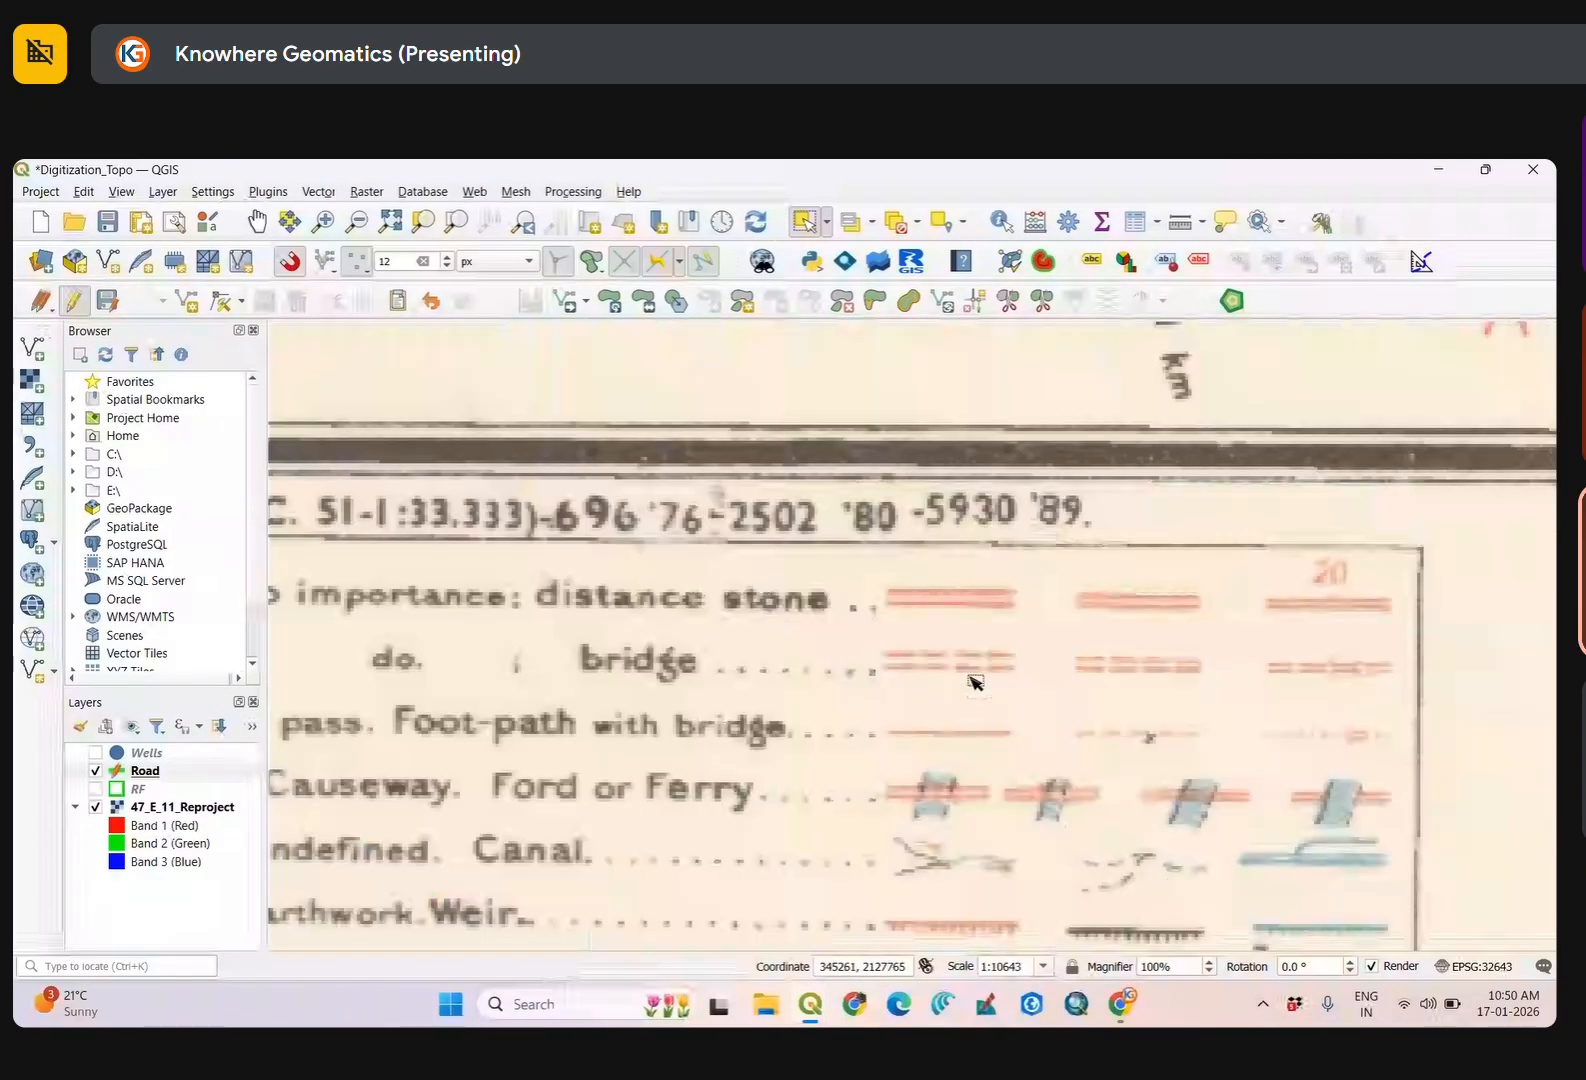
{"action": "left_click_drag", "start_coordinate": [835, 694], "coordinate": [1220, 700]}
{"action": "left_click_drag", "start_coordinate": [330, 720], "coordinate": [600, 725]}
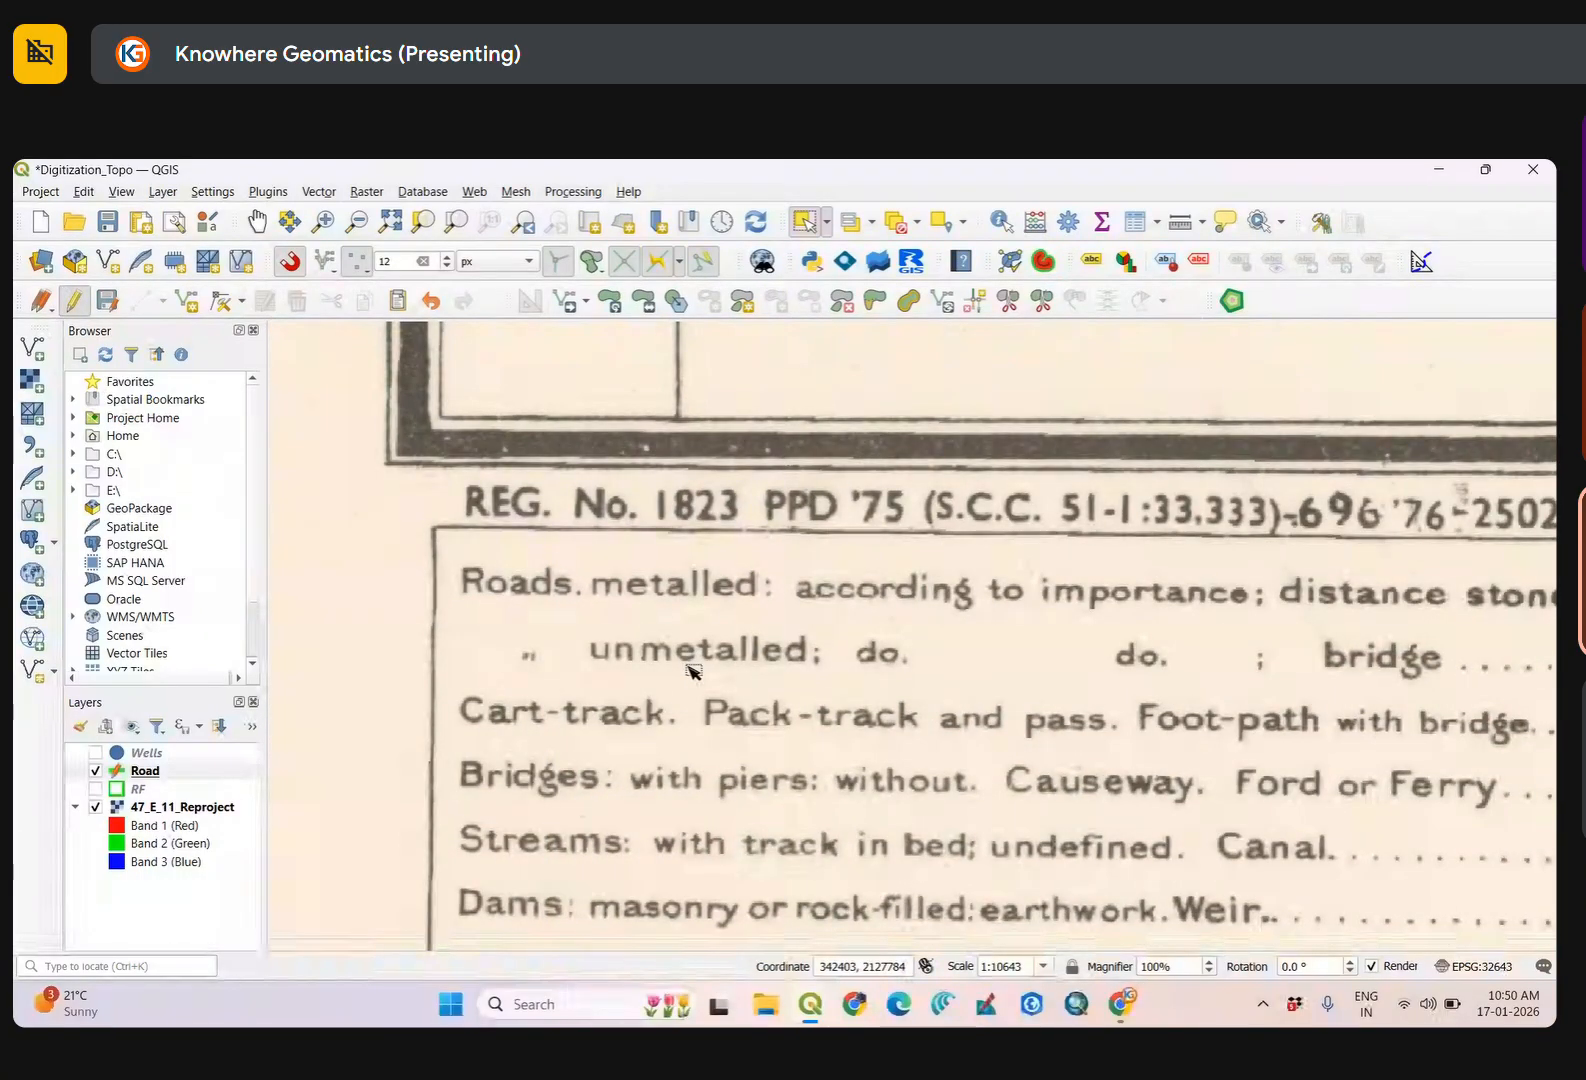
{"action": "scroll", "coordinate": [950, 705], "scroll_direction": "down", "scroll_amount": 1}
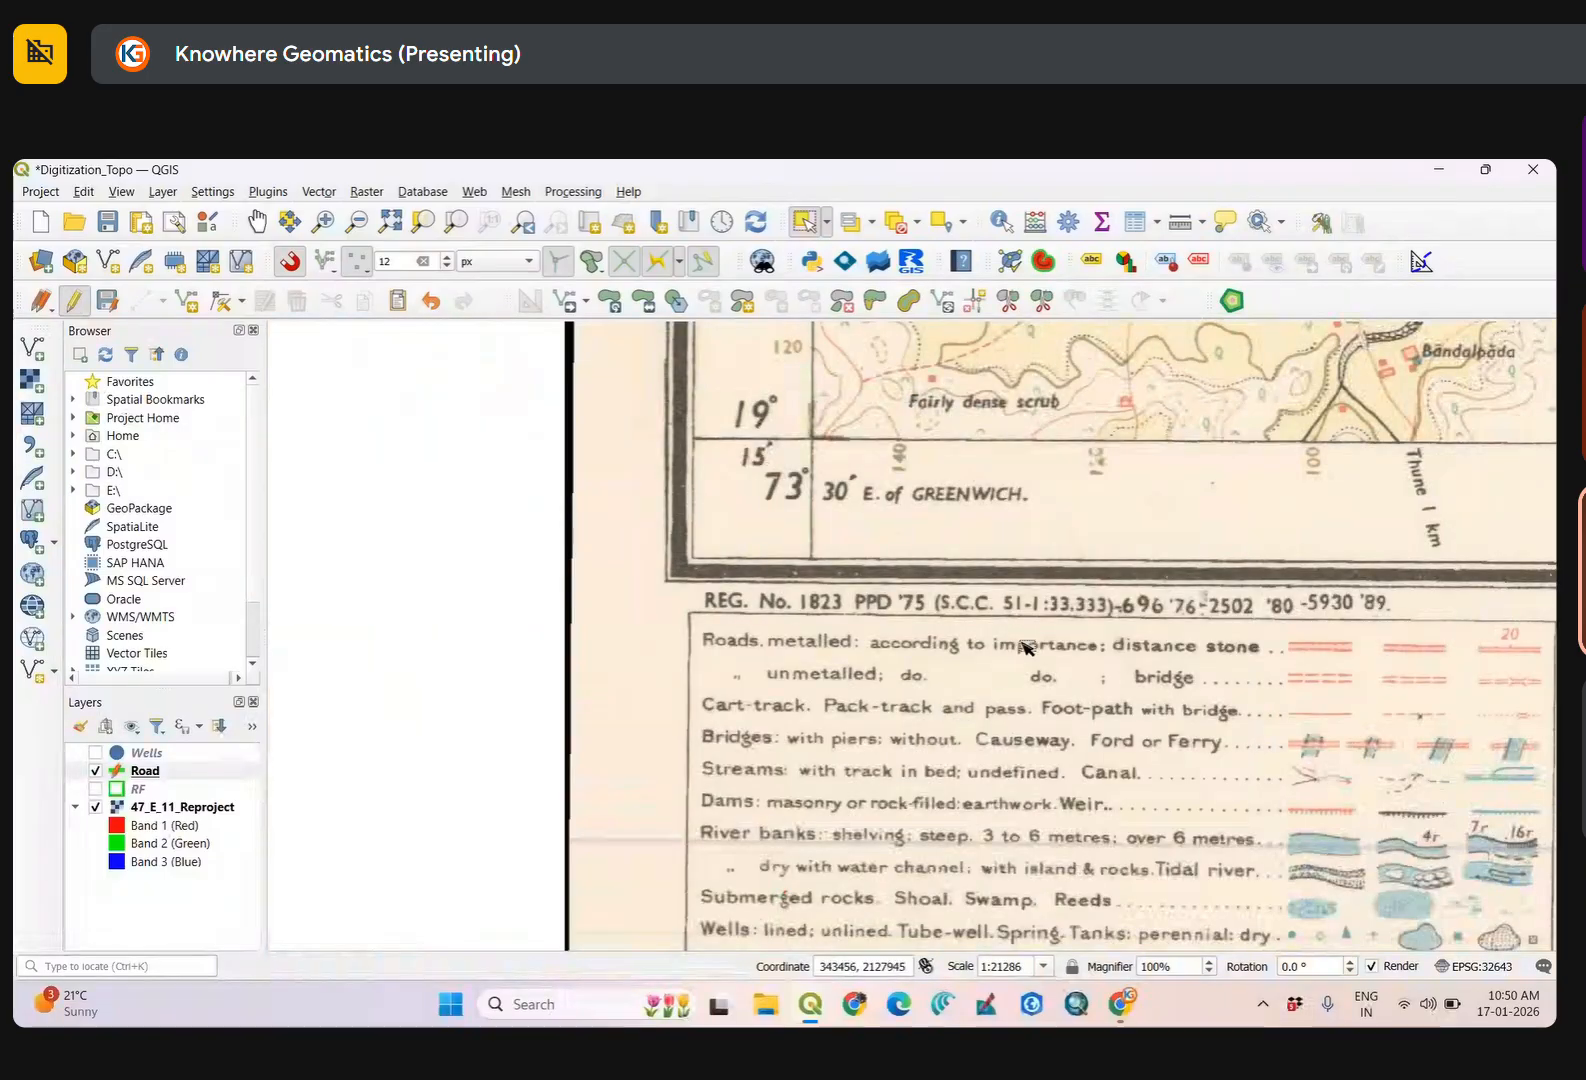
Return to the digitized roads, bring up the Road attribute table beside them and select its first record.
{"action": "left_click_drag", "start_coordinate": [1138, 683], "coordinate": [785, 755]}
{"action": "scroll", "coordinate": [785, 755], "scroll_direction": "down", "scroll_amount": 1}
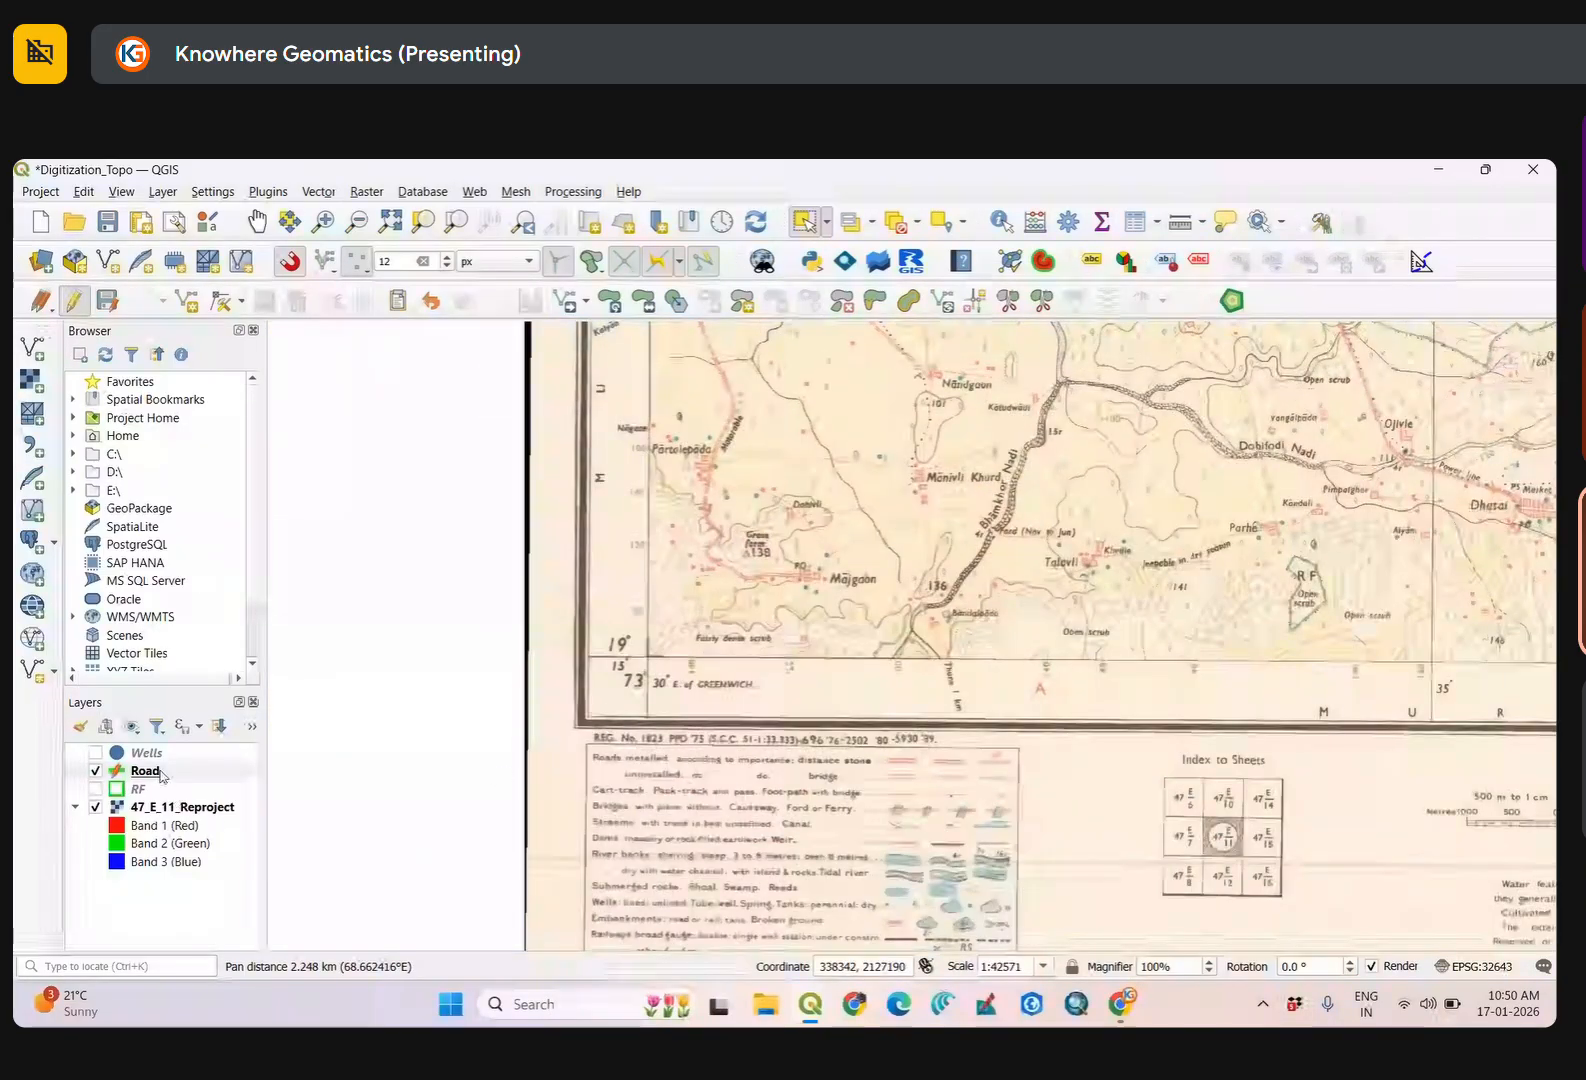
{"action": "scroll", "coordinate": [1255, 524], "scroll_direction": "up", "scroll_amount": 1}
{"action": "left_click_drag", "start_coordinate": [1255, 524], "coordinate": [910, 940]}
{"action": "scroll", "coordinate": [920, 925], "scroll_direction": "down", "scroll_amount": 1}
{"action": "scroll", "coordinate": [1066, 704], "scroll_direction": "down", "scroll_amount": 1}
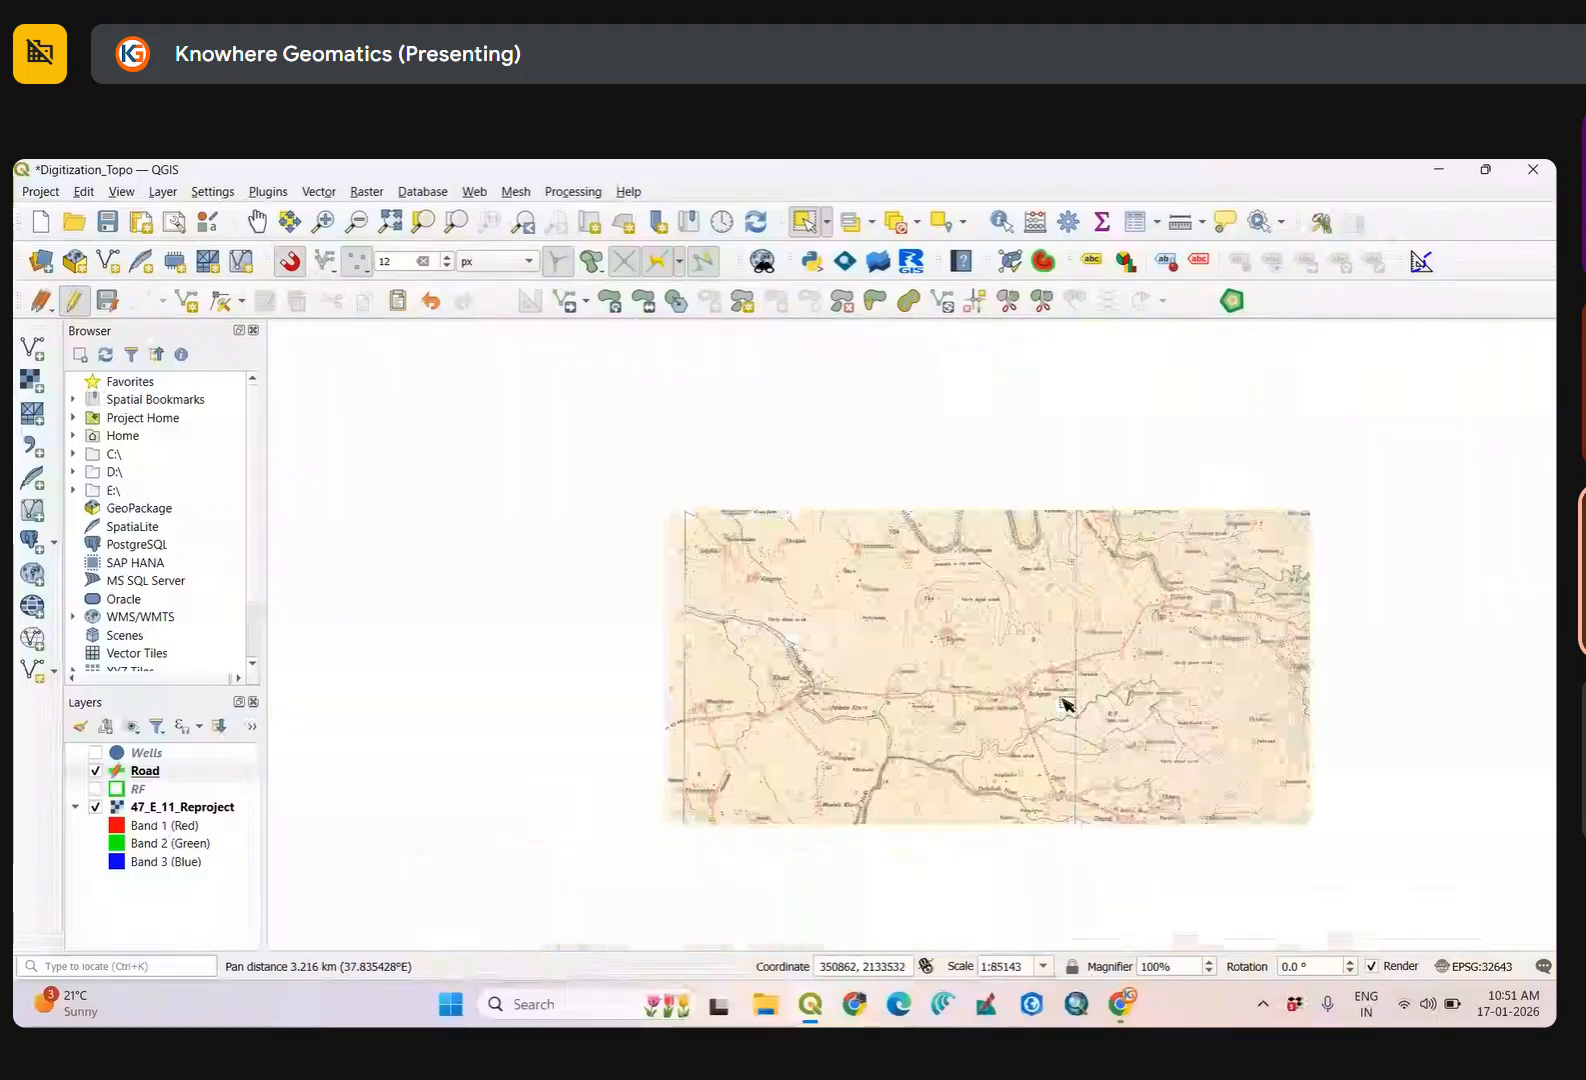
{"action": "left_click_drag", "start_coordinate": [1105, 418], "coordinate": [799, 791]}
{"action": "left_click_drag", "start_coordinate": [909, 480], "coordinate": [790, 882]}
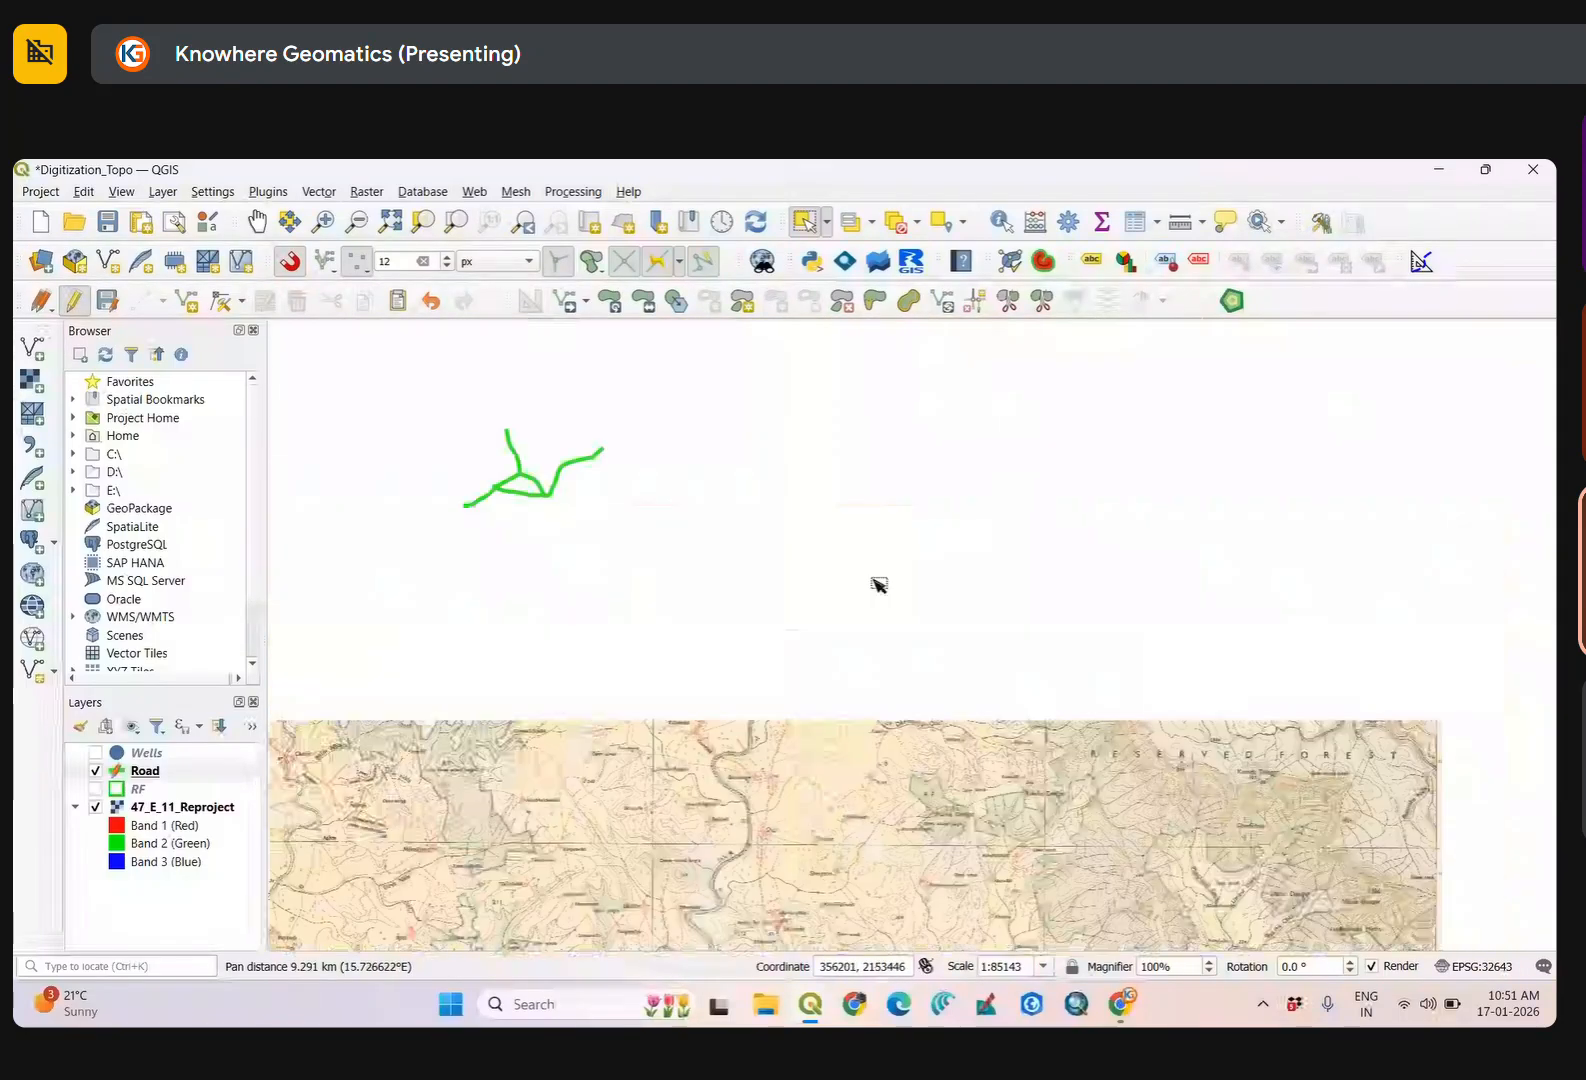
{"action": "left_click_drag", "start_coordinate": [609, 477], "coordinate": [843, 556]}
{"action": "scroll", "coordinate": [760, 560], "scroll_direction": "up", "scroll_amount": 3}
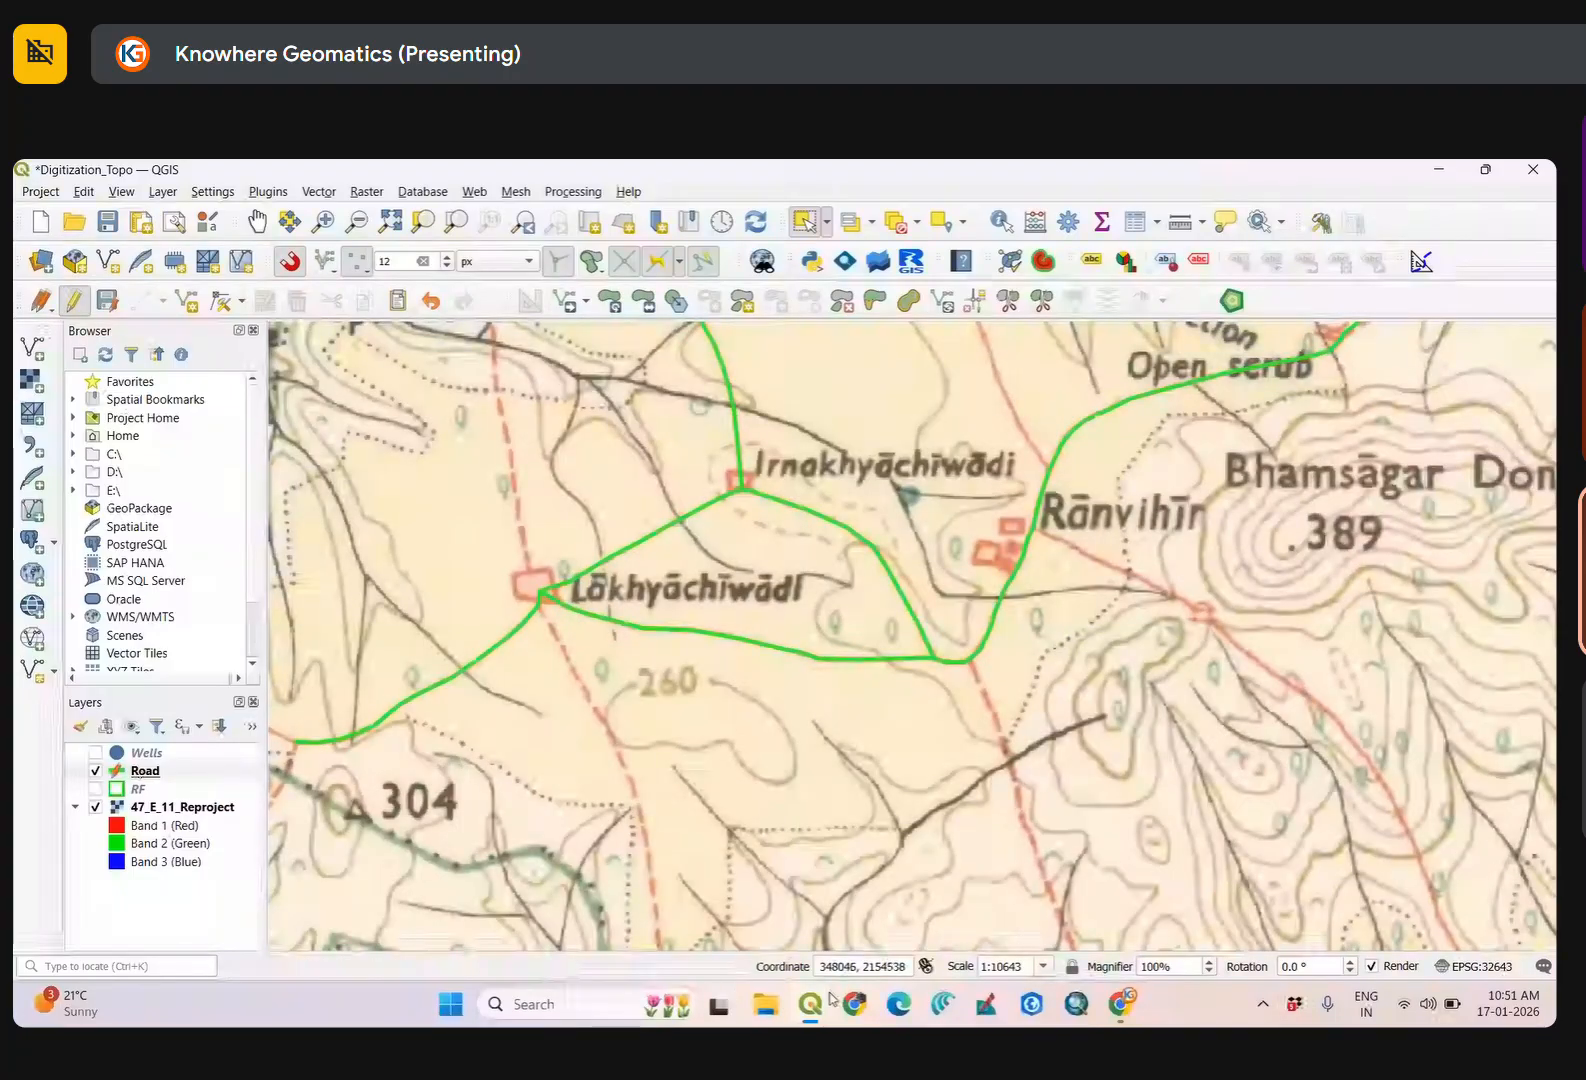
{"action": "mouse_move", "coordinate": [829, 1003]}
{"action": "left_click", "coordinate": [917, 900]}
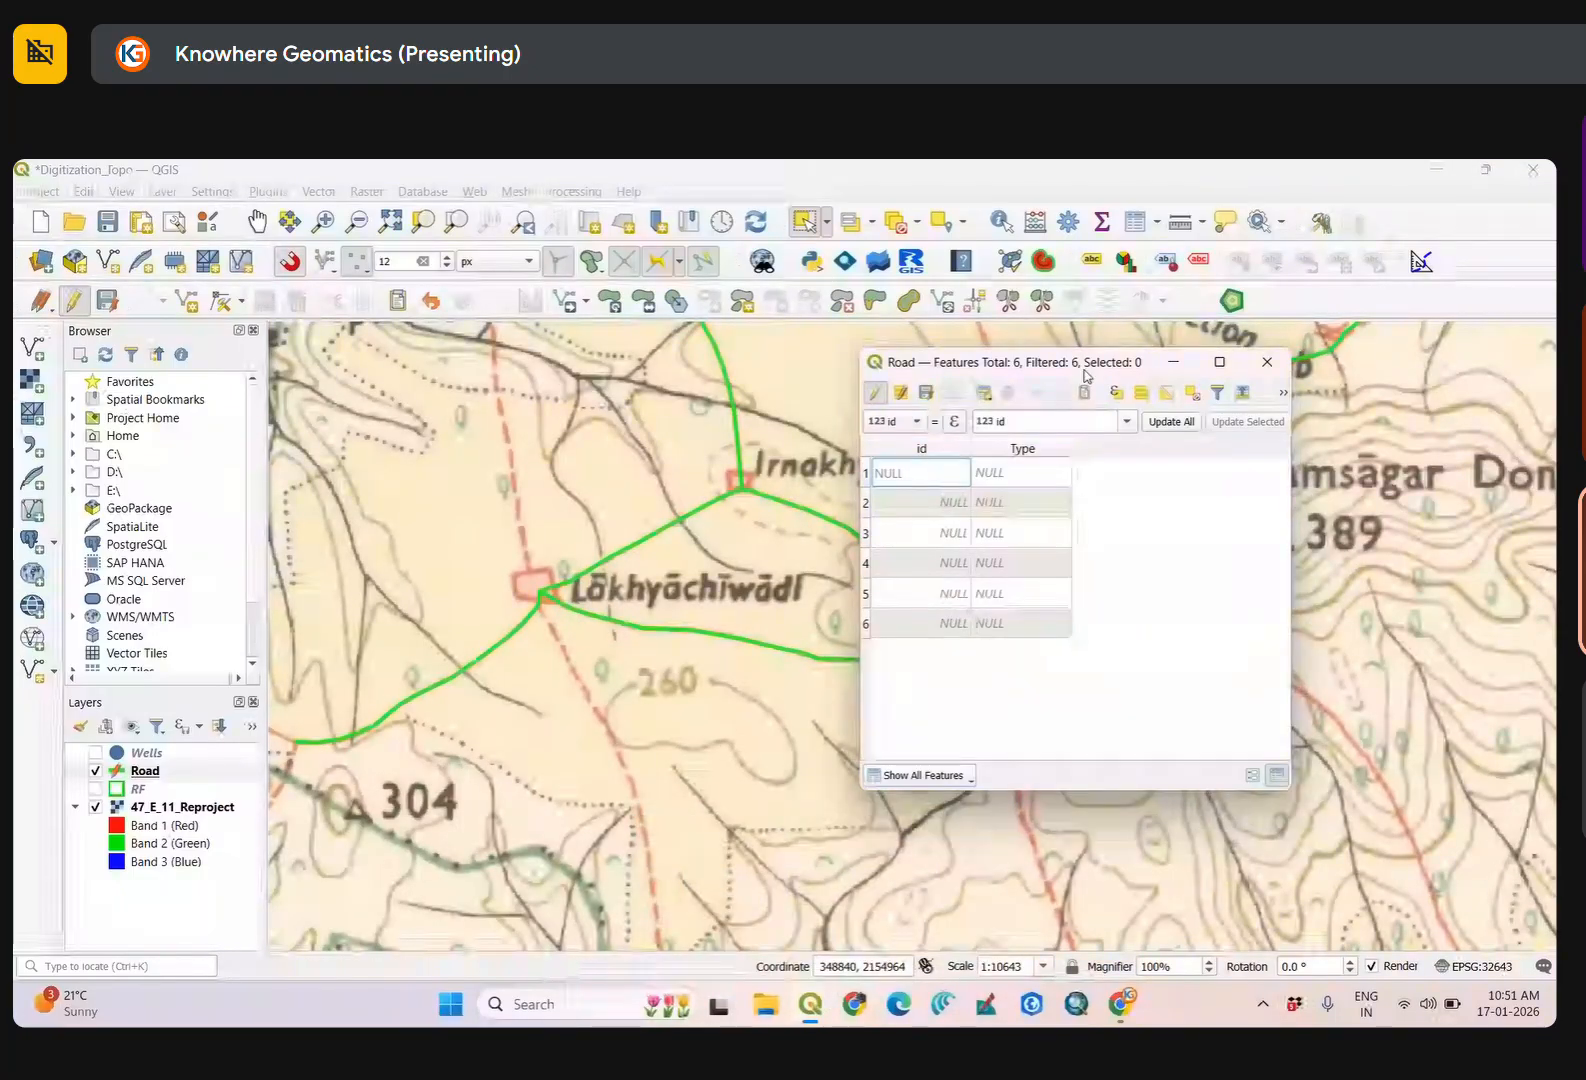
{"action": "left_click_drag", "start_coordinate": [1087, 365], "coordinate": [1211, 418]}
{"action": "left_click", "coordinate": [995, 525]}
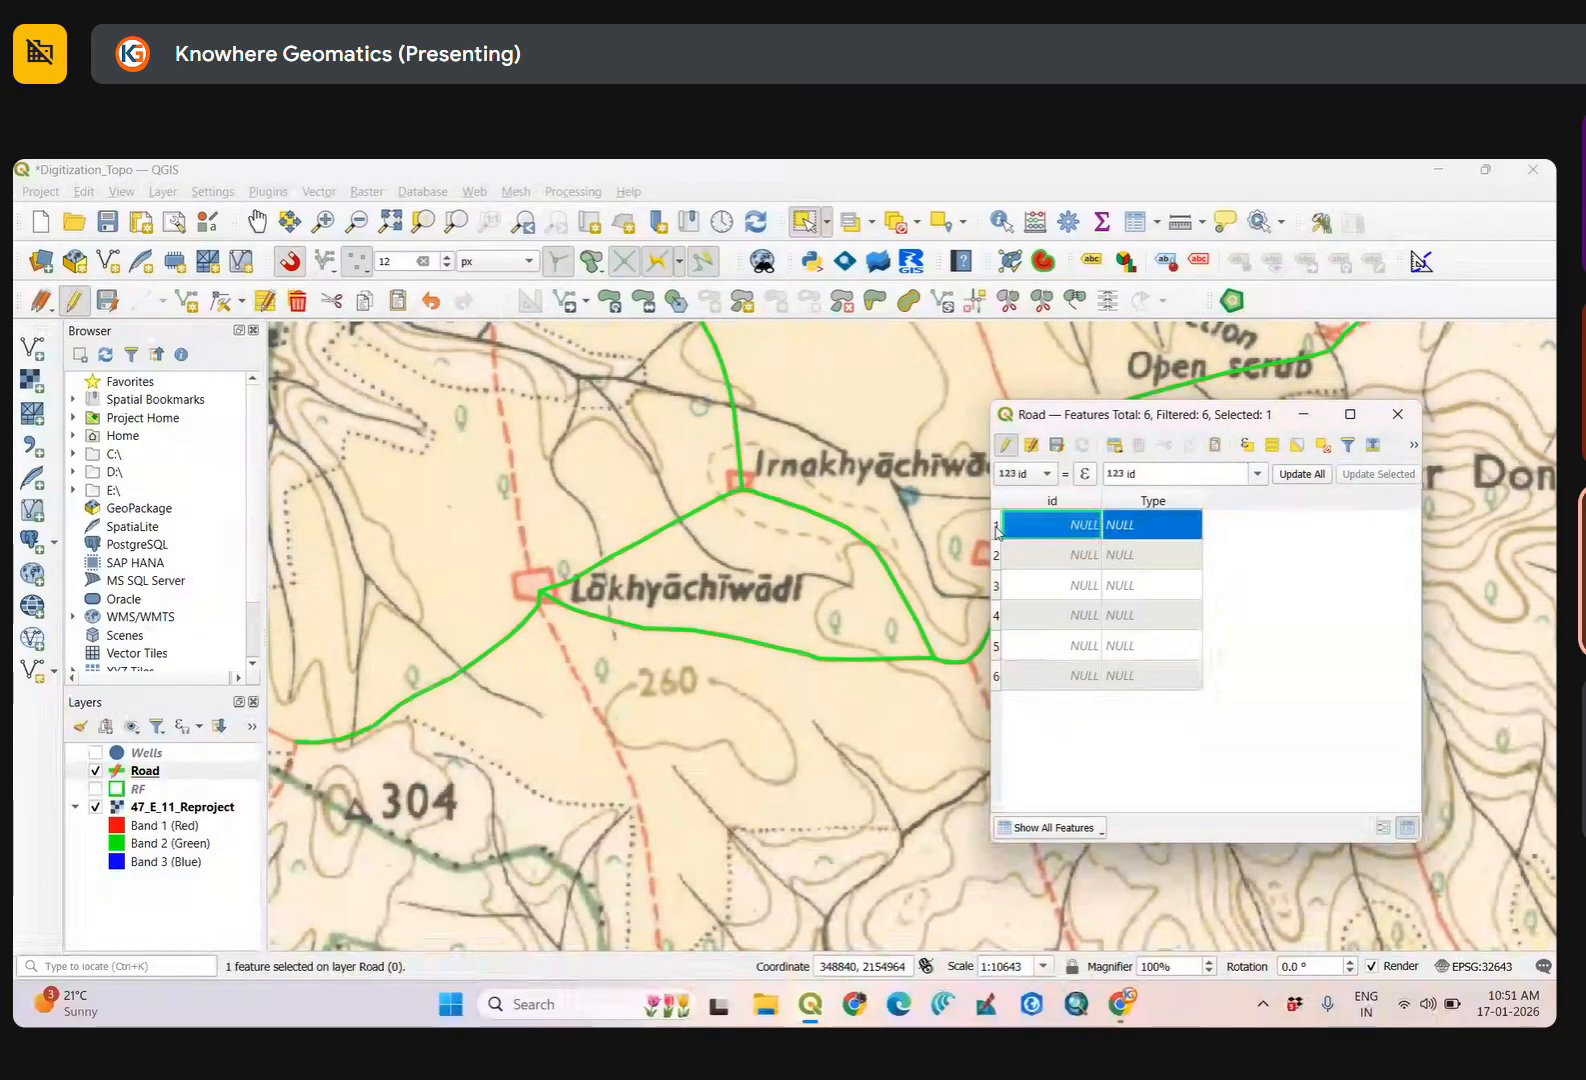
Hide and show the Road layer to compare the selected road north of Irnakhyāchīwādī with the toposheet's line symbol.
{"action": "left_click_drag", "start_coordinate": [700, 407], "coordinate": [665, 549]}
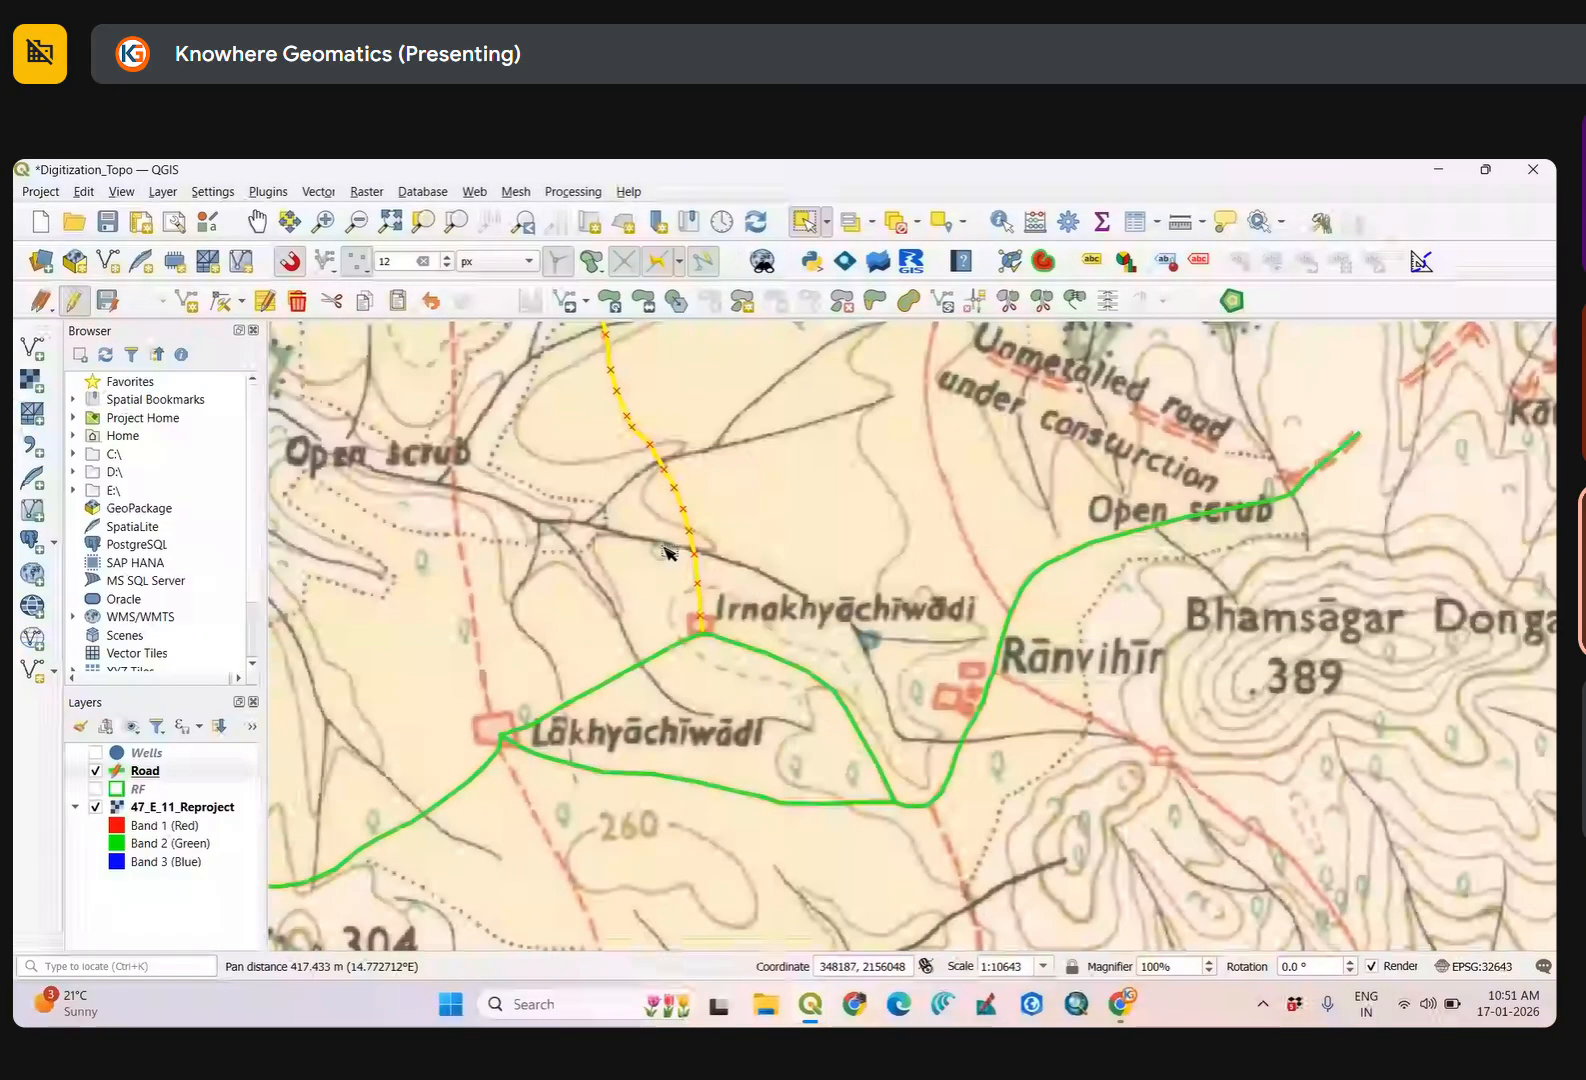
{"action": "left_click", "coordinate": [96, 771]}
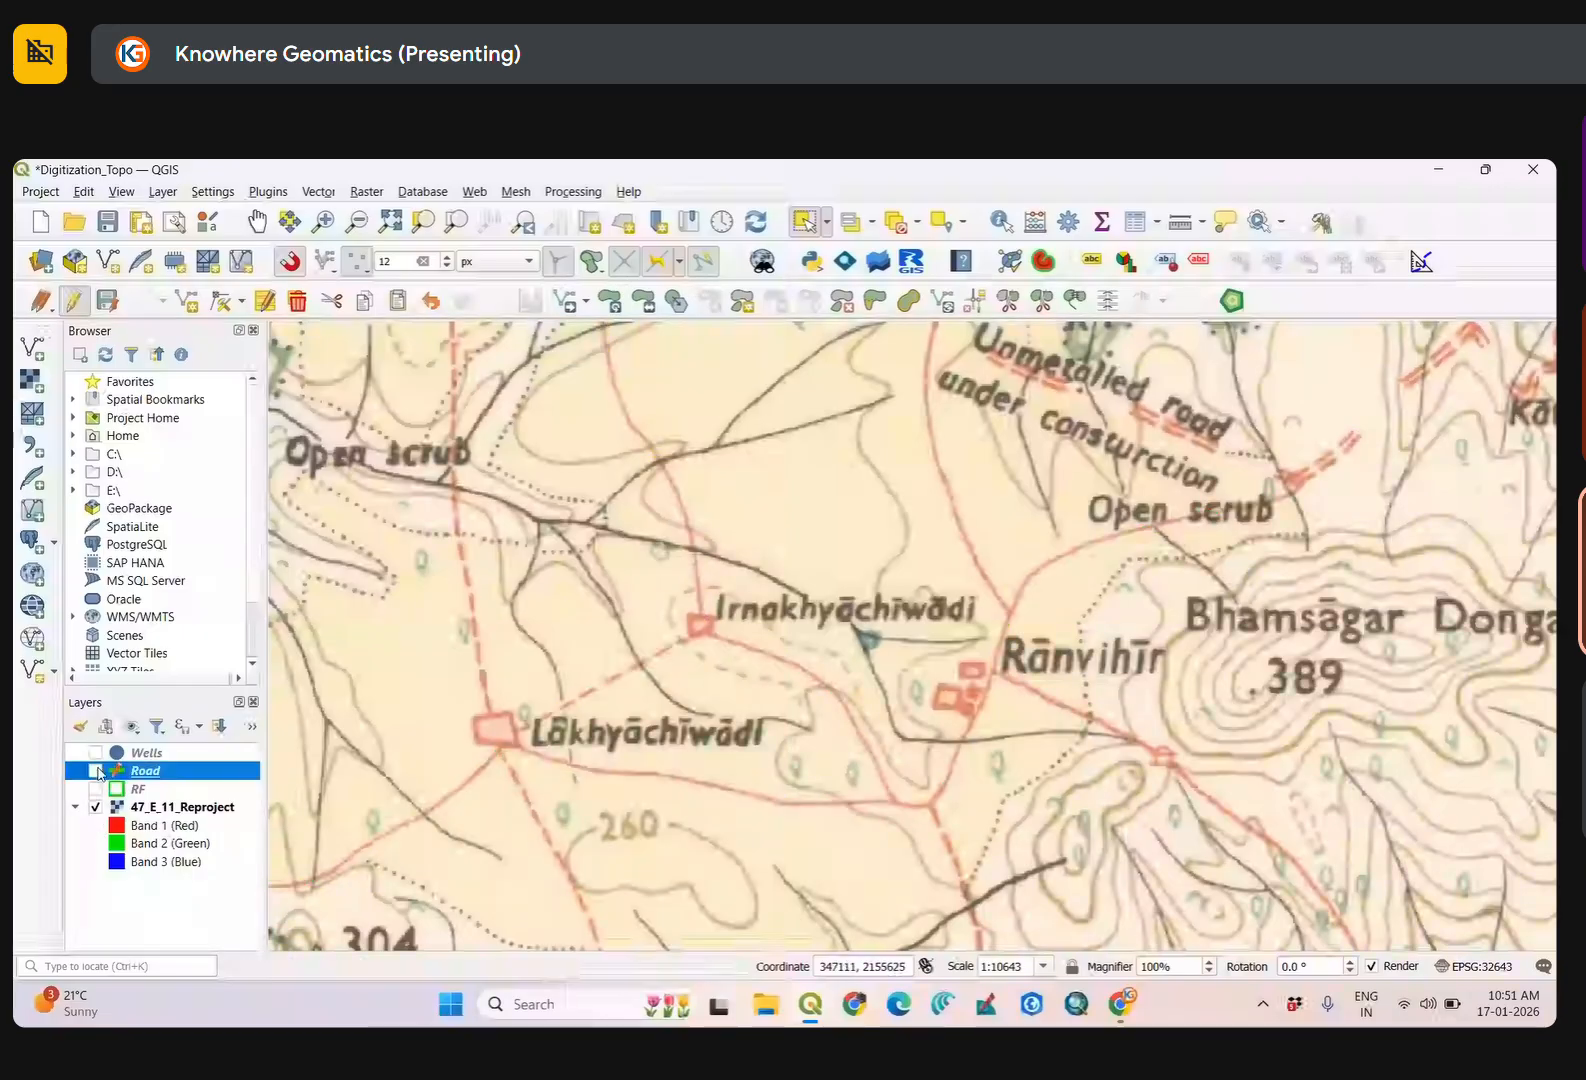
{"action": "left_click", "coordinate": [96, 771]}
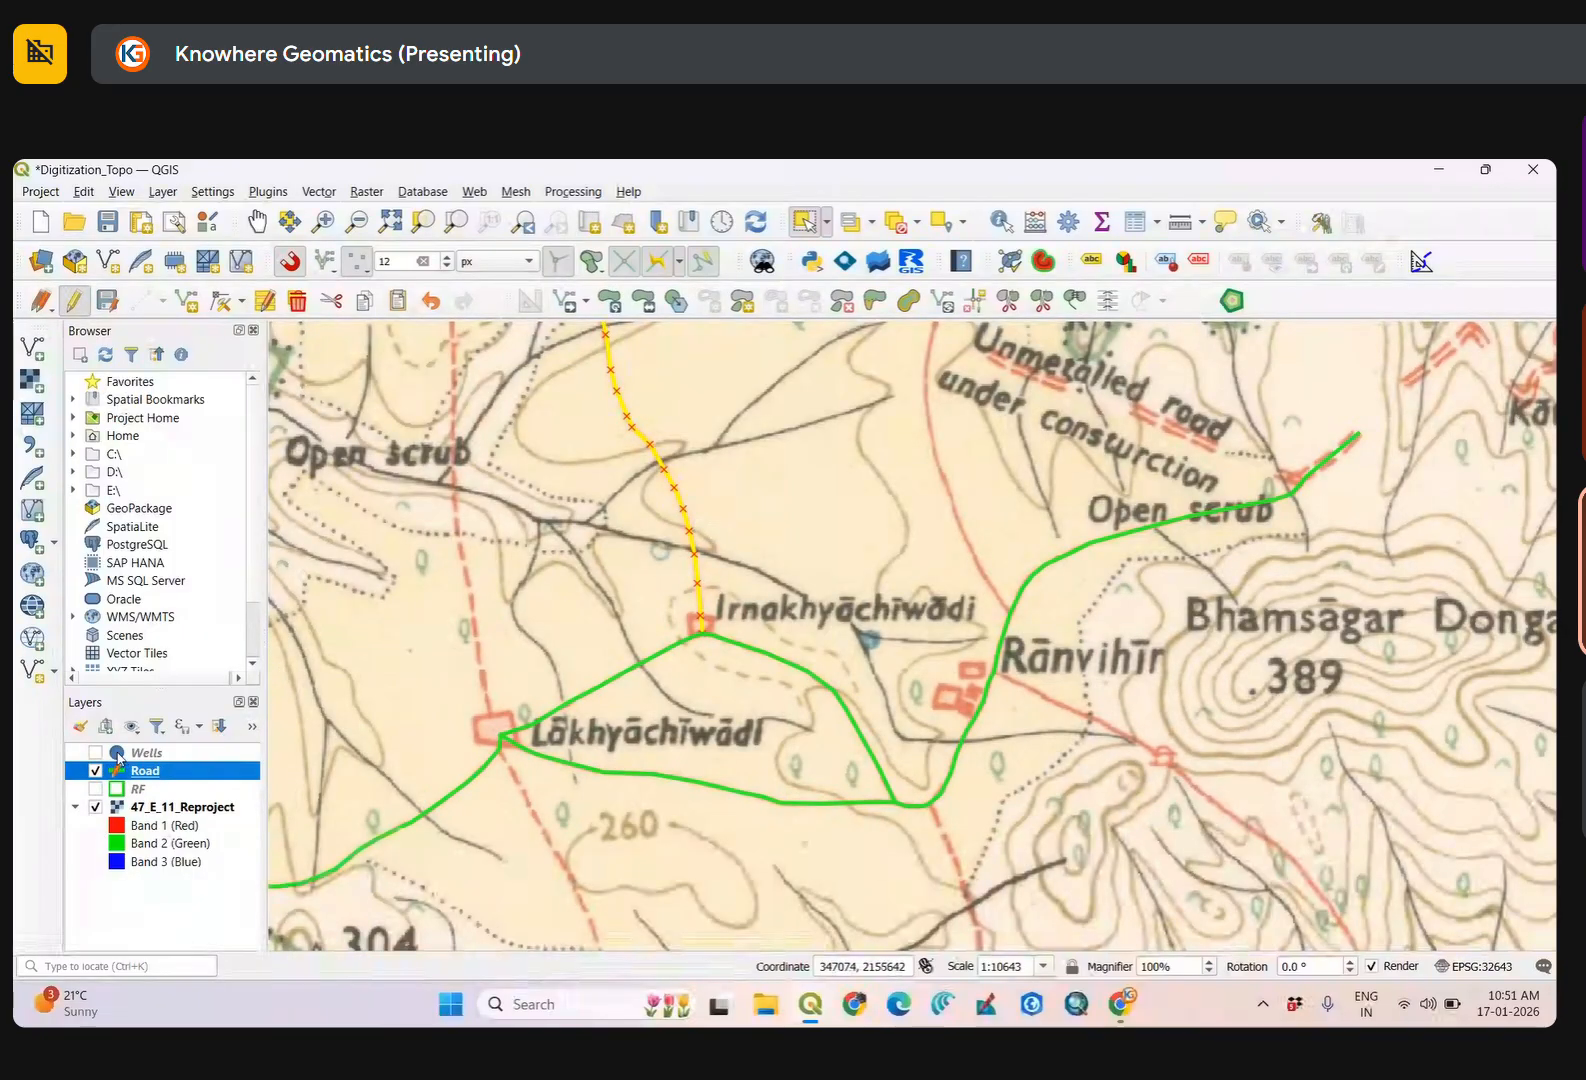
{"action": "left_click", "coordinate": [96, 771]}
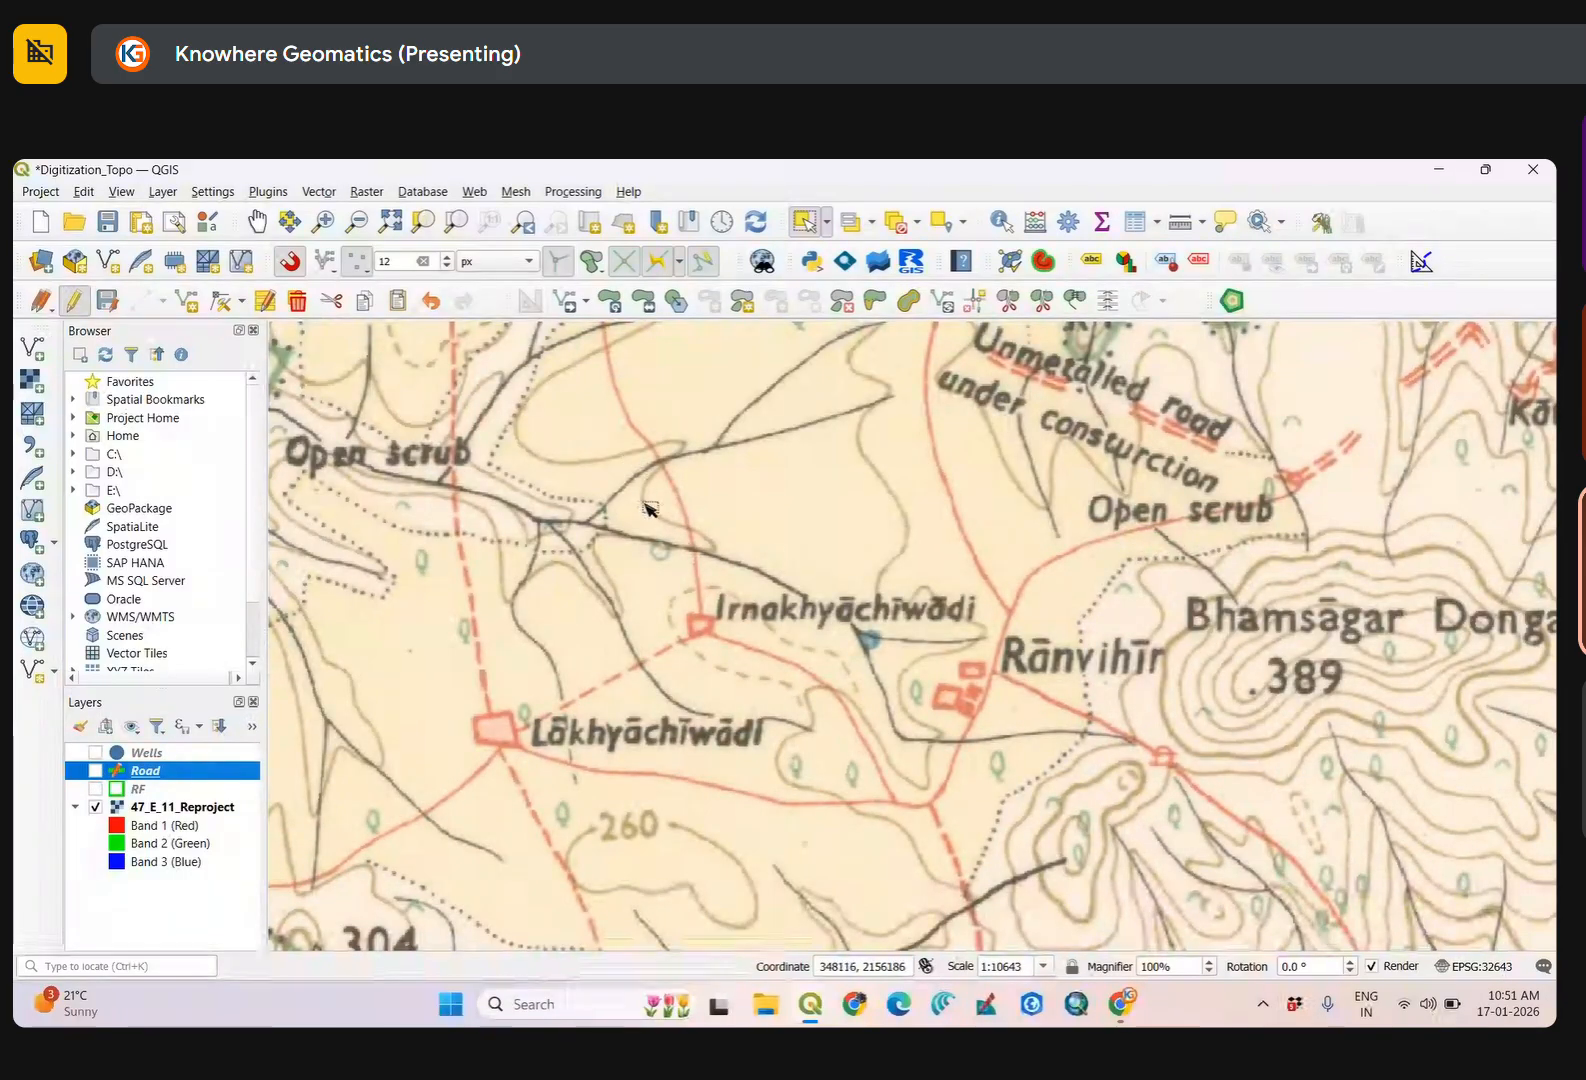
{"action": "left_click", "coordinate": [96, 771]}
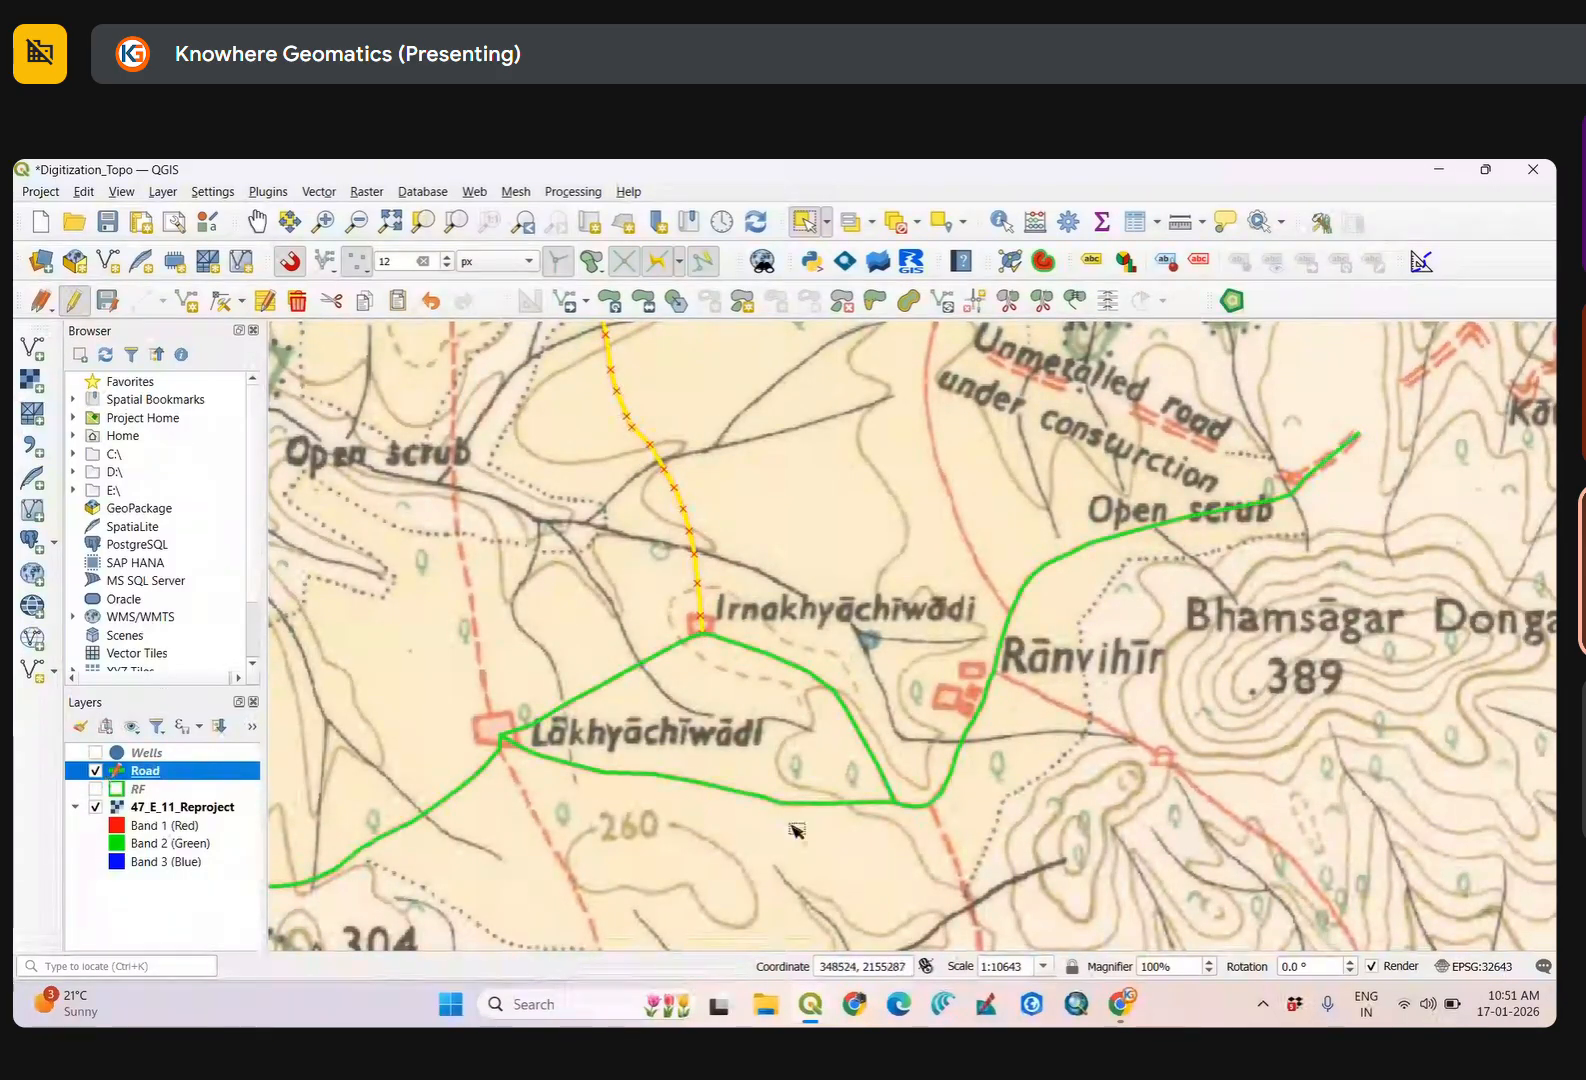
Set the Type of the first record in the Road attribute table to Cart Track.
{"action": "mouse_move", "coordinate": [810, 1004]}
{"action": "left_click", "coordinate": [915, 900]}
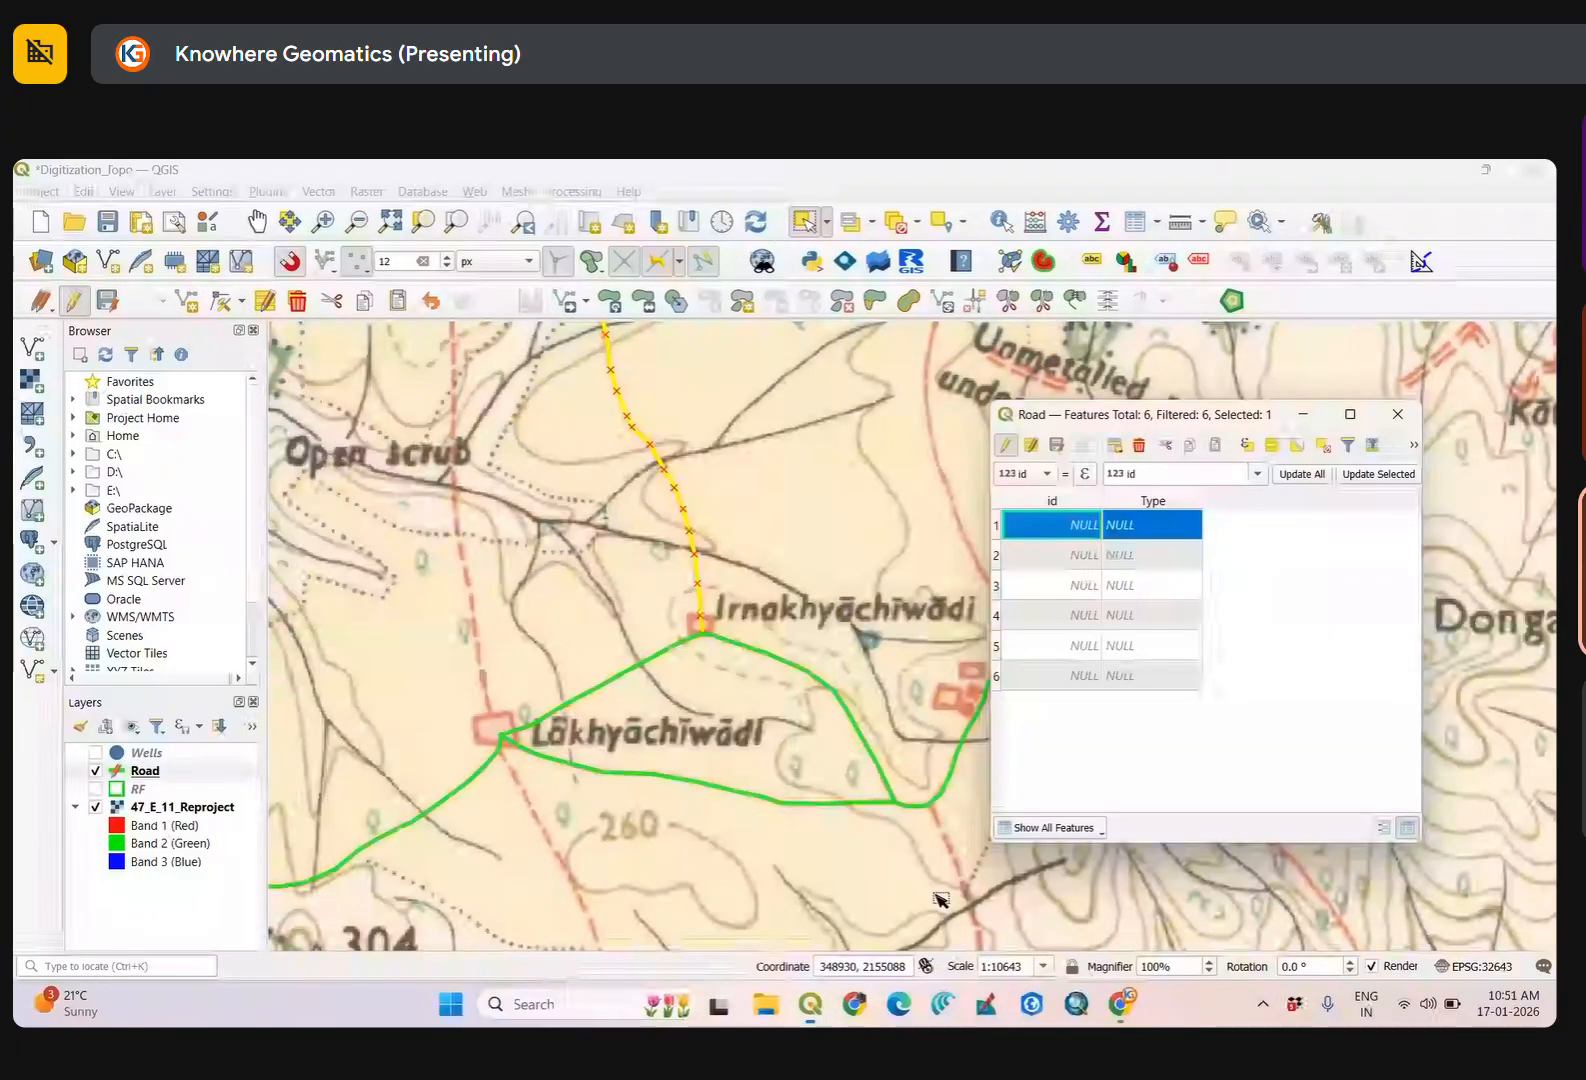
{"action": "double_click", "coordinate": [1127, 525]}
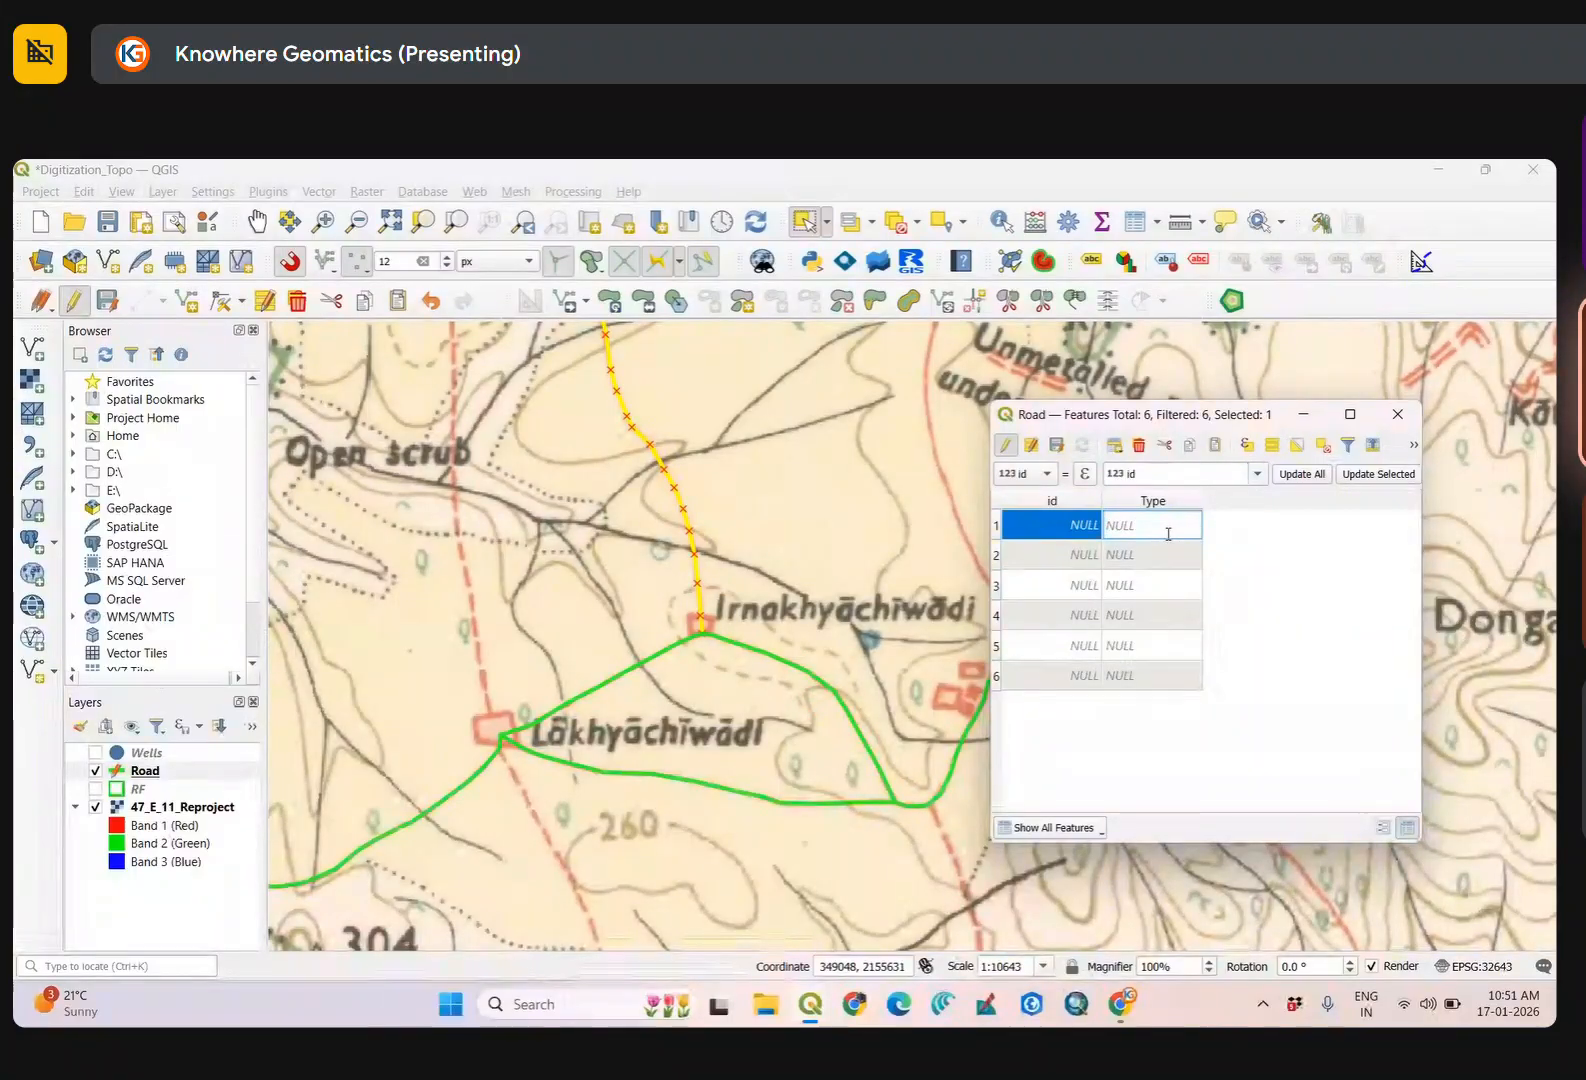
{"action": "type", "text": "Ca"}
{"action": "key", "text": "BackSpace"}
{"action": "key", "text": "BackSpace"}
{"action": "key", "text": "BackSpace"}
{"action": "key", "text": "BackSpace"}
{"action": "key", "text": "BackSpace"}
{"action": "key", "text": "BackSpace"}
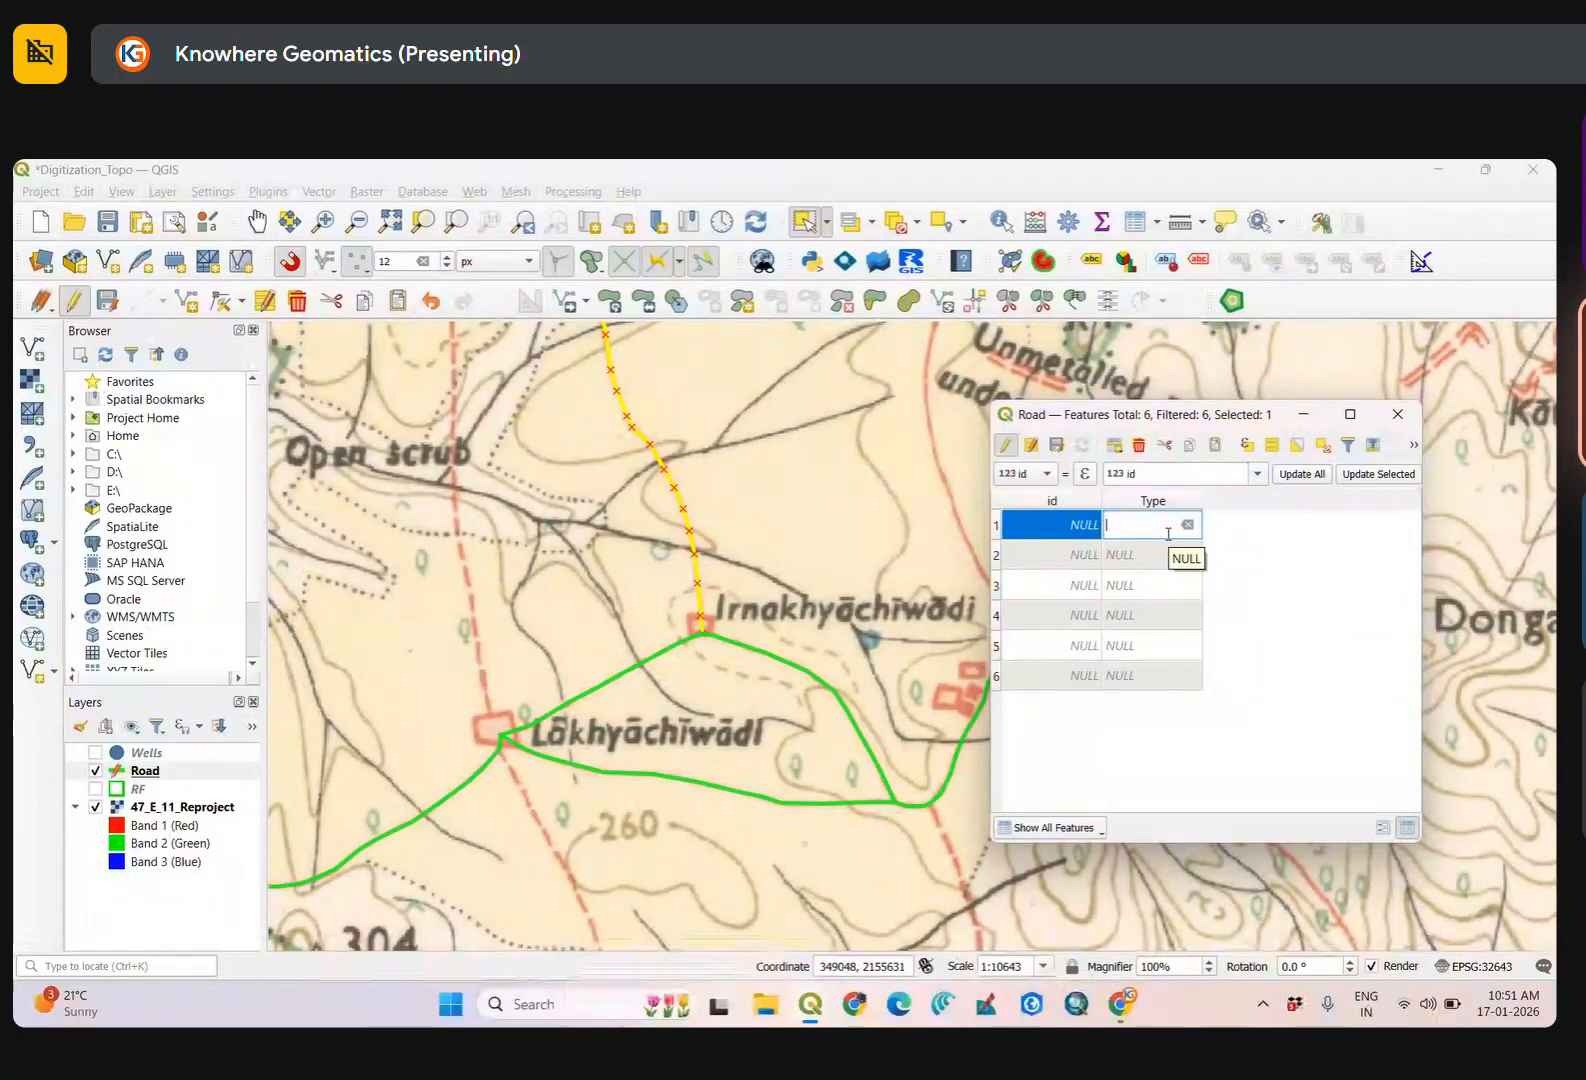
{"action": "type", "text": "Cart"}
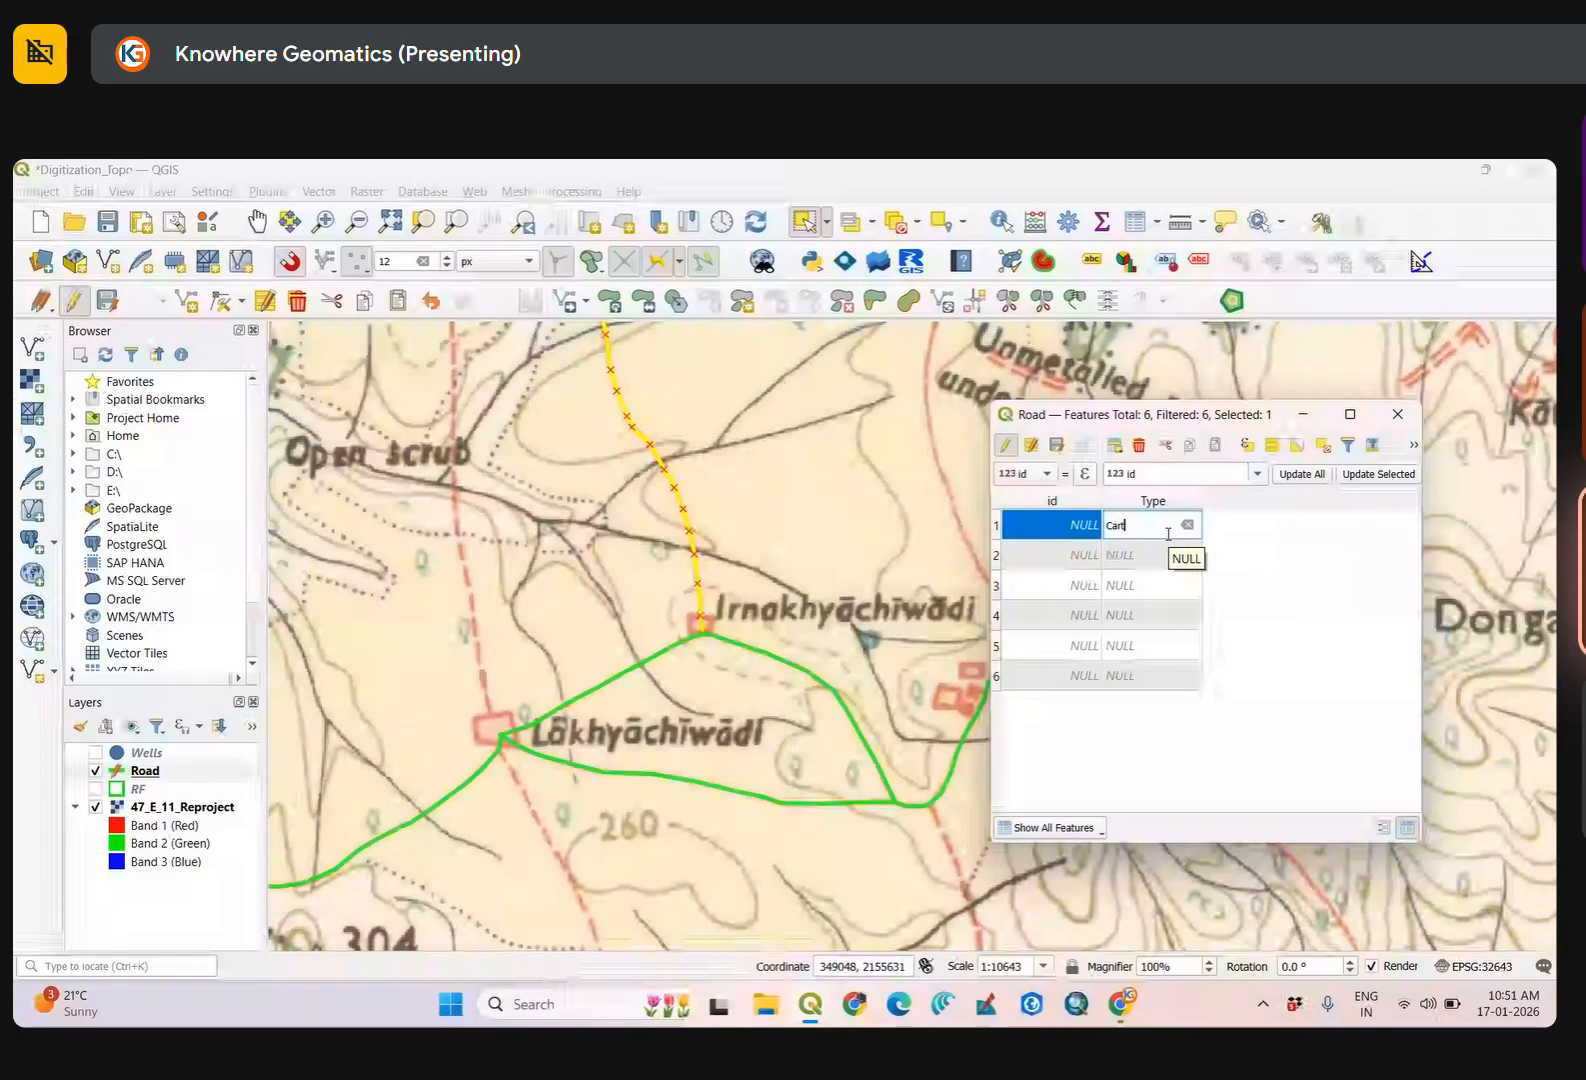
{"action": "type", "text": " Track"}
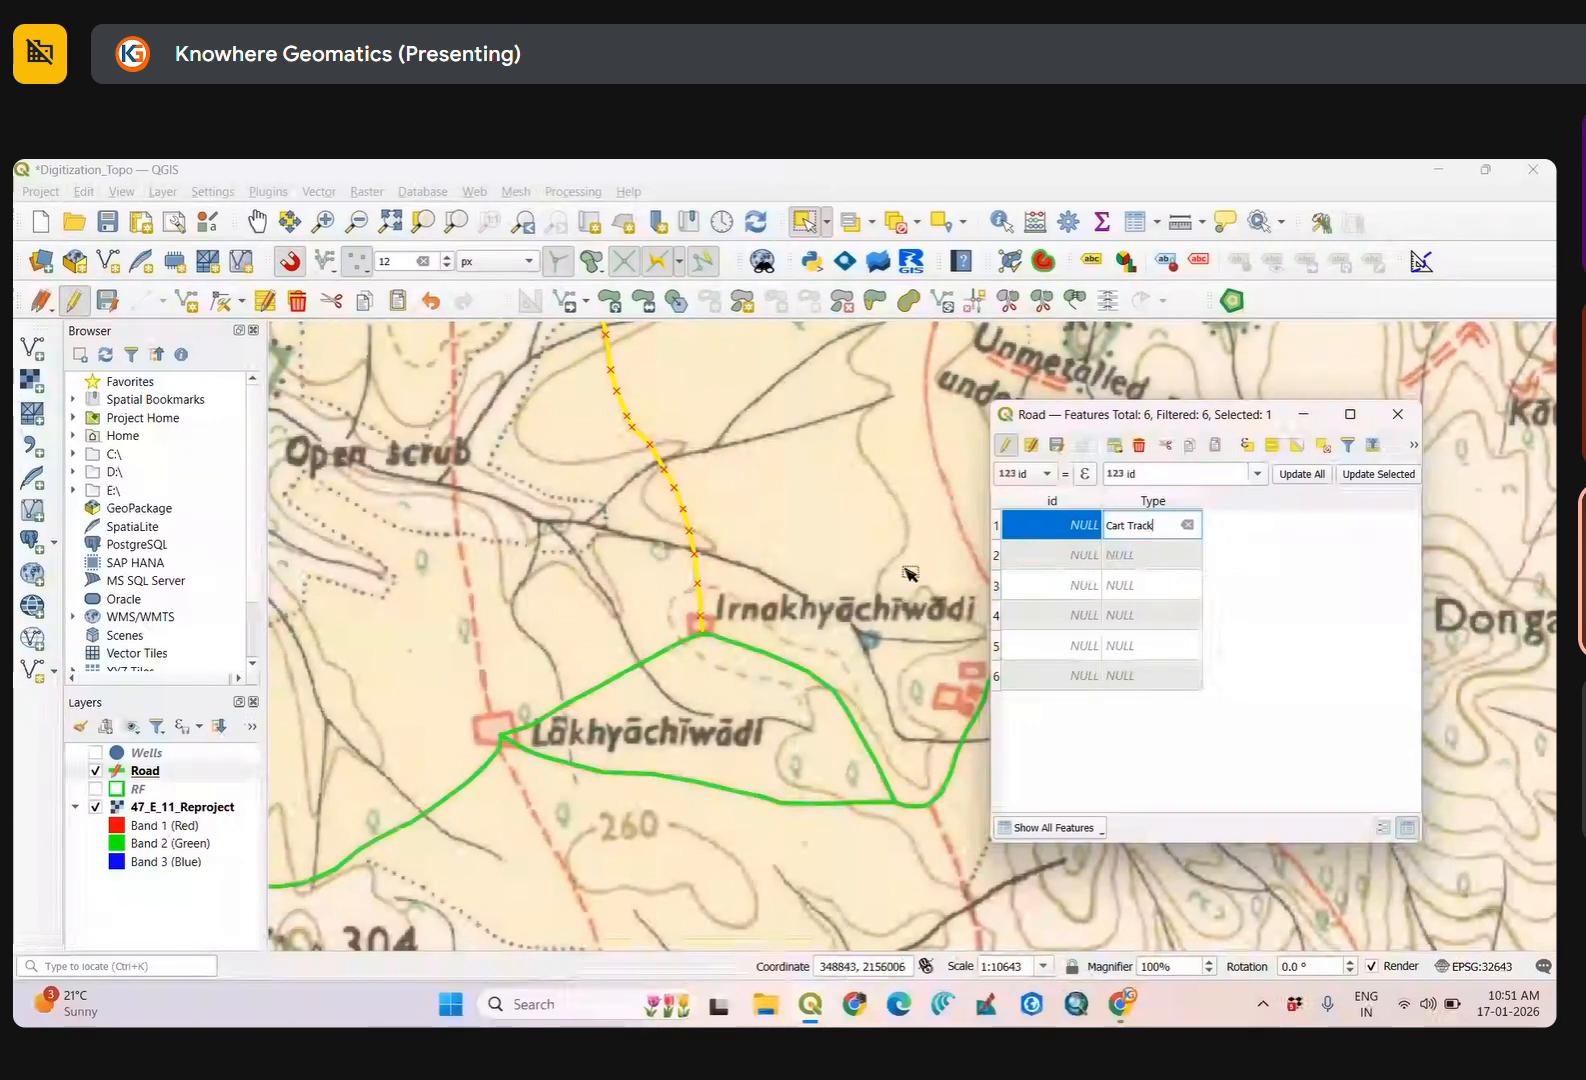
Compare the second road record, southeast of Irnakhyāchīwādī, with the toposheet's line and copy the Cart Track type into it from the first record.
{"action": "left_click", "coordinate": [1000, 556]}
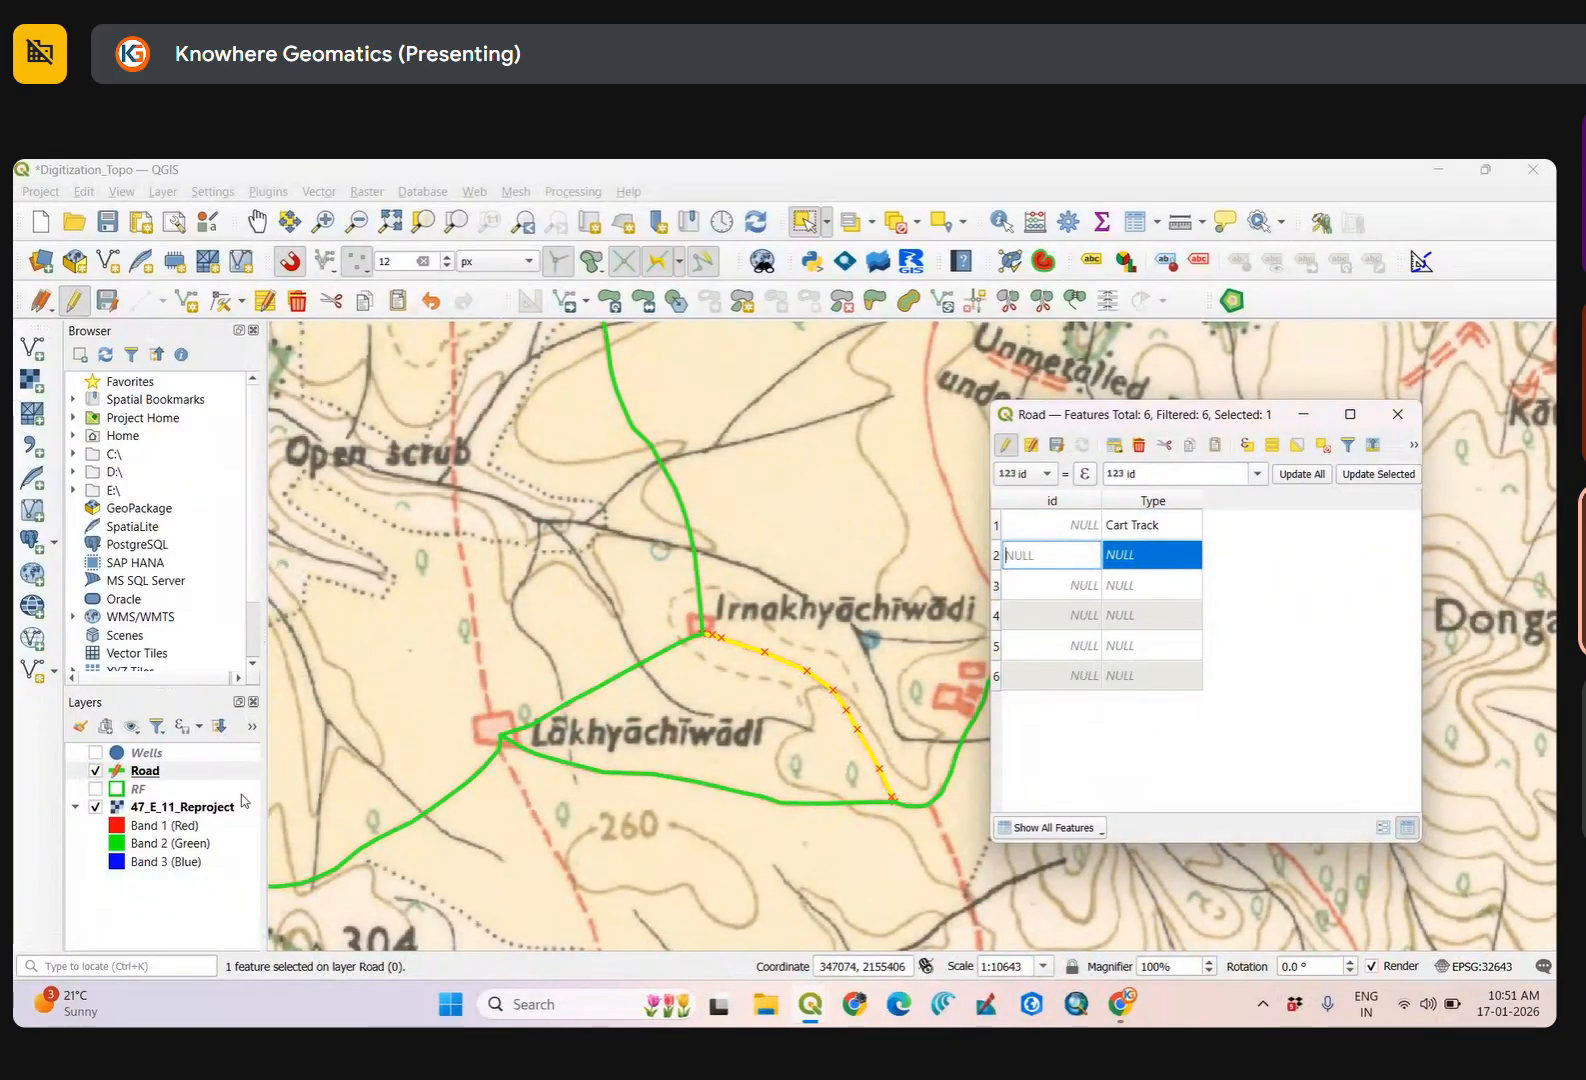
{"action": "double_click", "coordinate": [95, 774]}
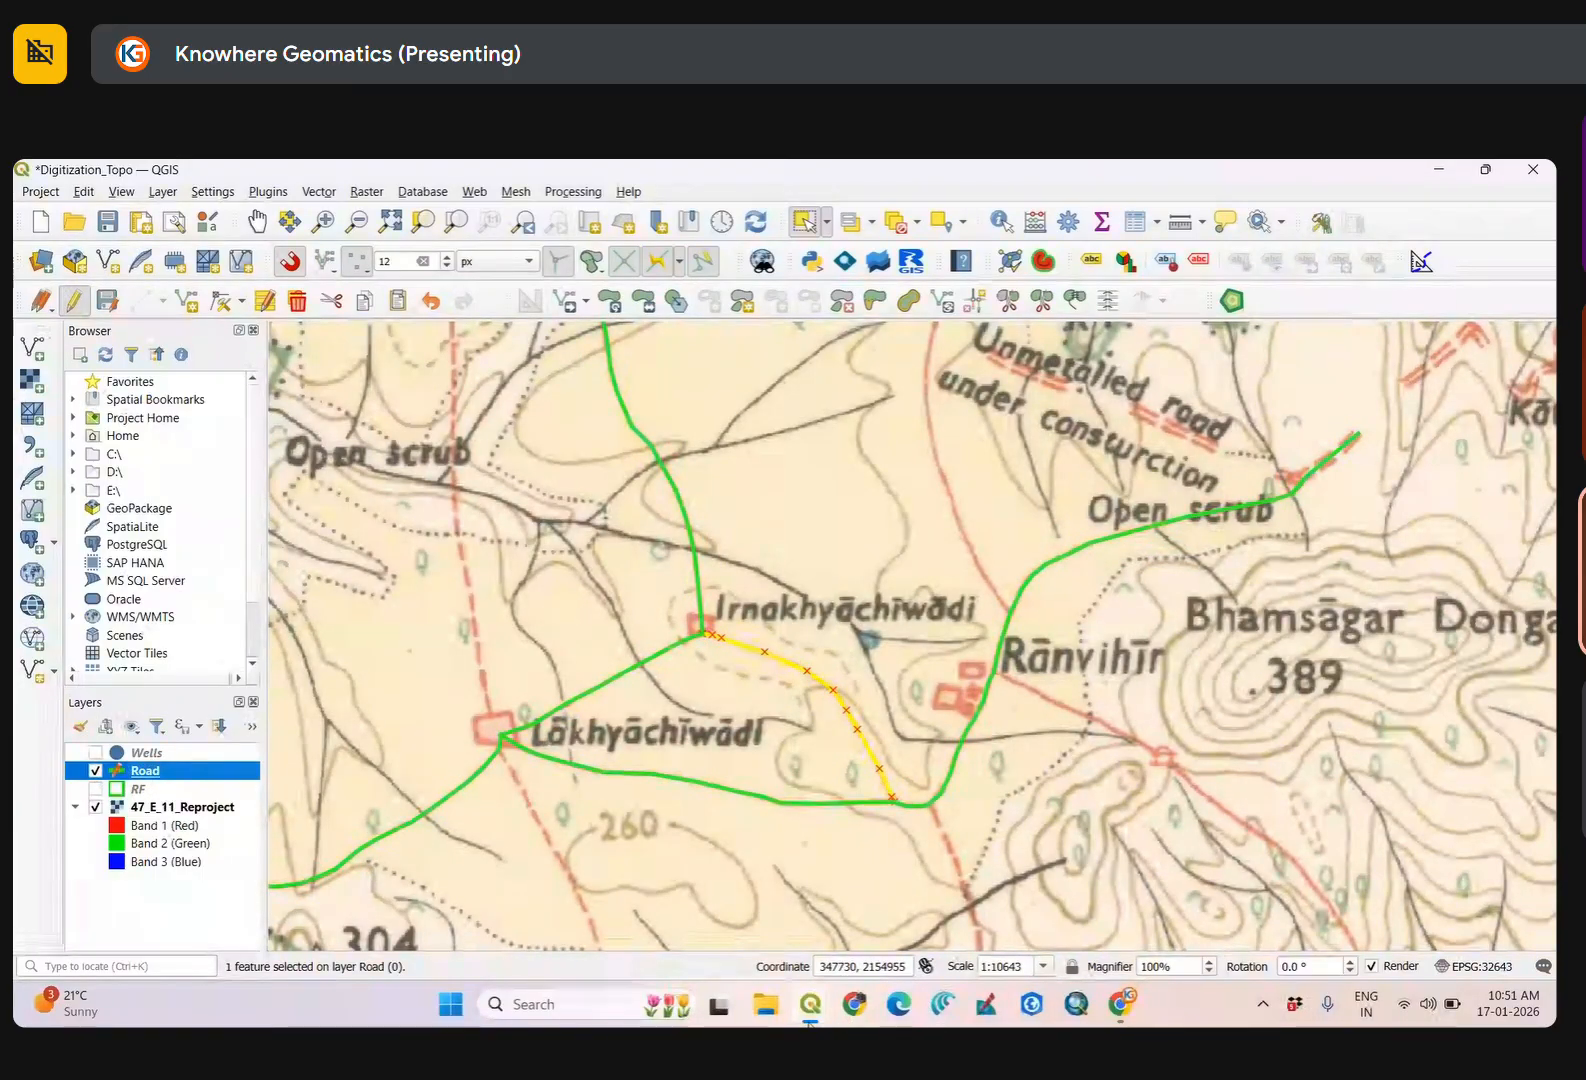
{"action": "mouse_move", "coordinate": [810, 1004]}
{"action": "left_click", "coordinate": [913, 900]}
{"action": "double_click", "coordinate": [1140, 530]}
{"action": "key", "text": "ctrl+c"}
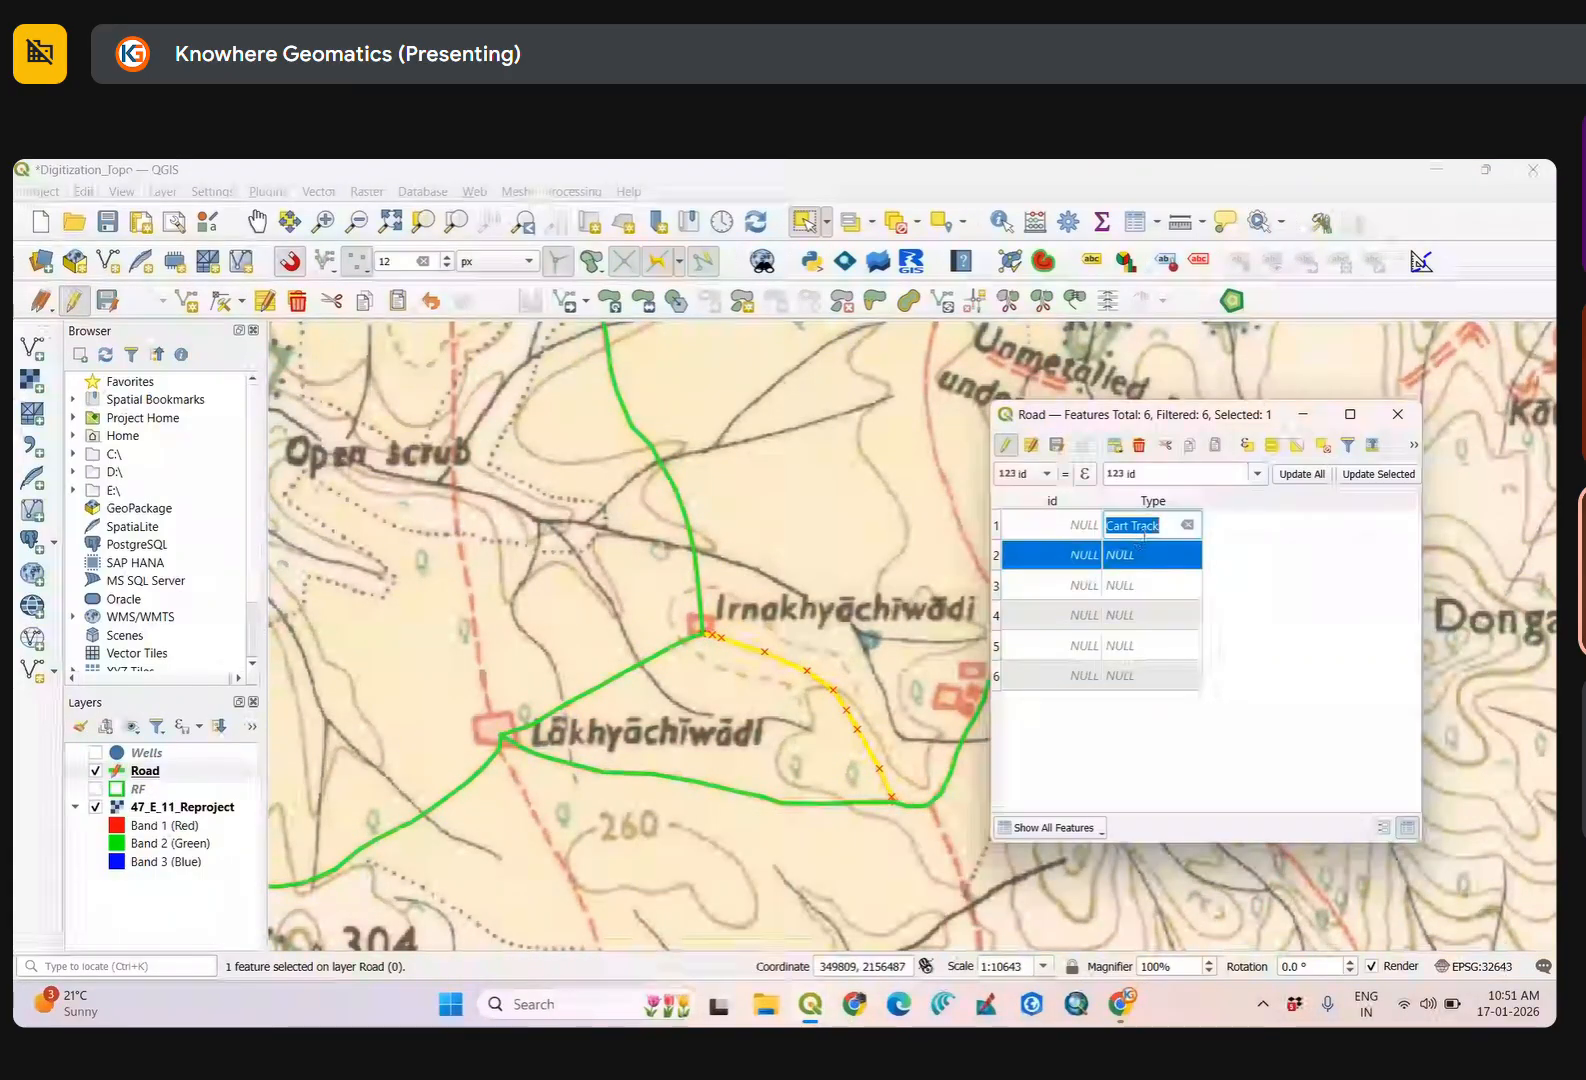
{"action": "right_click", "coordinate": [1145, 532]}
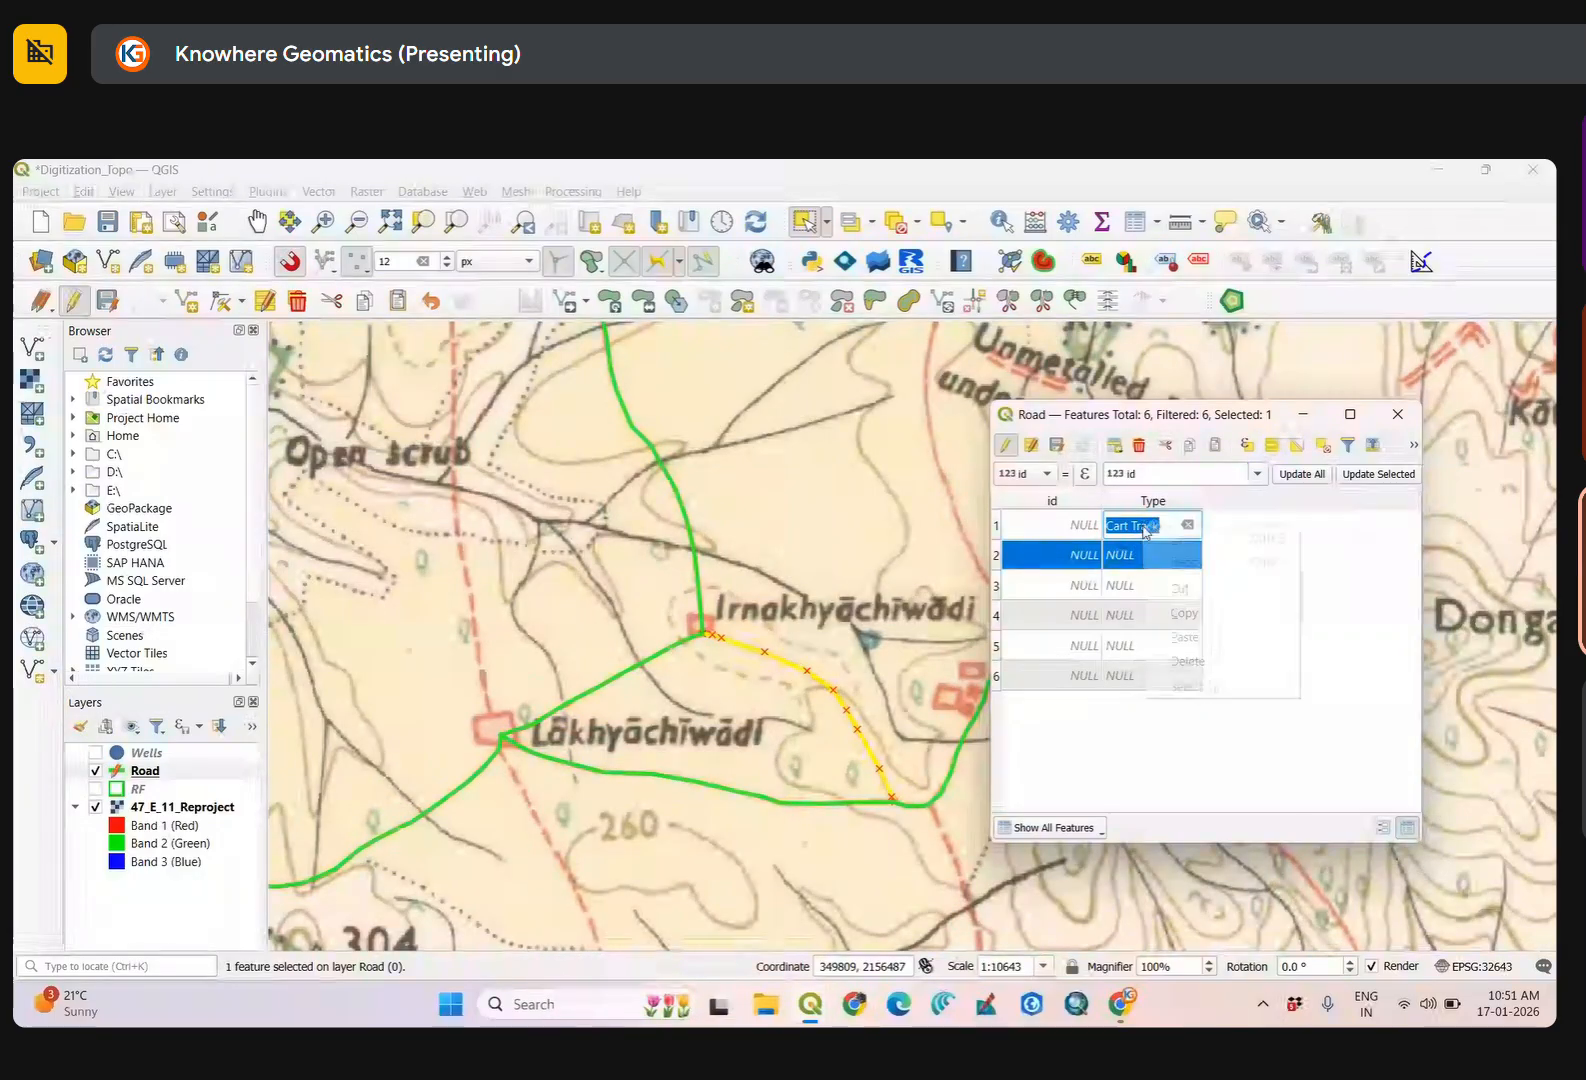
{"action": "left_click", "coordinate": [1182, 611]}
{"action": "double_click", "coordinate": [1148, 556]}
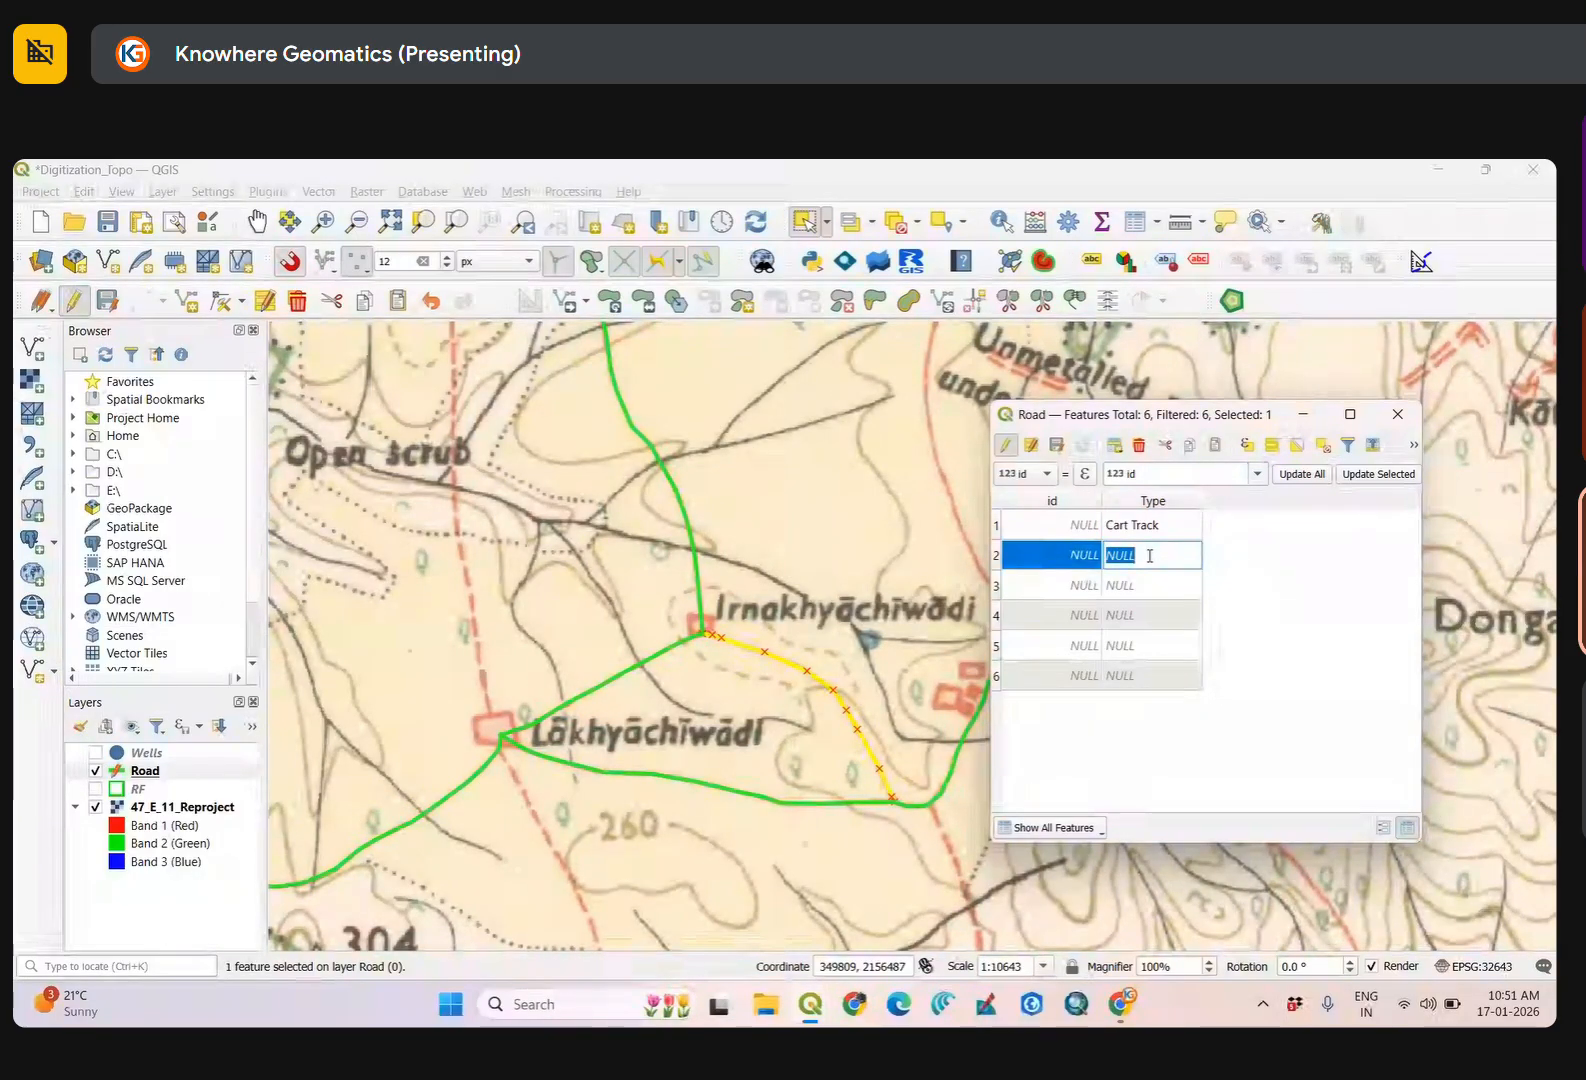
{"action": "key", "text": "ctrl+v"}
Check the third road record, between Irnakhyāchīwādī and Lākhyāchīwādī, against the toposheet's line and set its Type to Pack Track.
{"action": "left_click", "coordinate": [997, 586]}
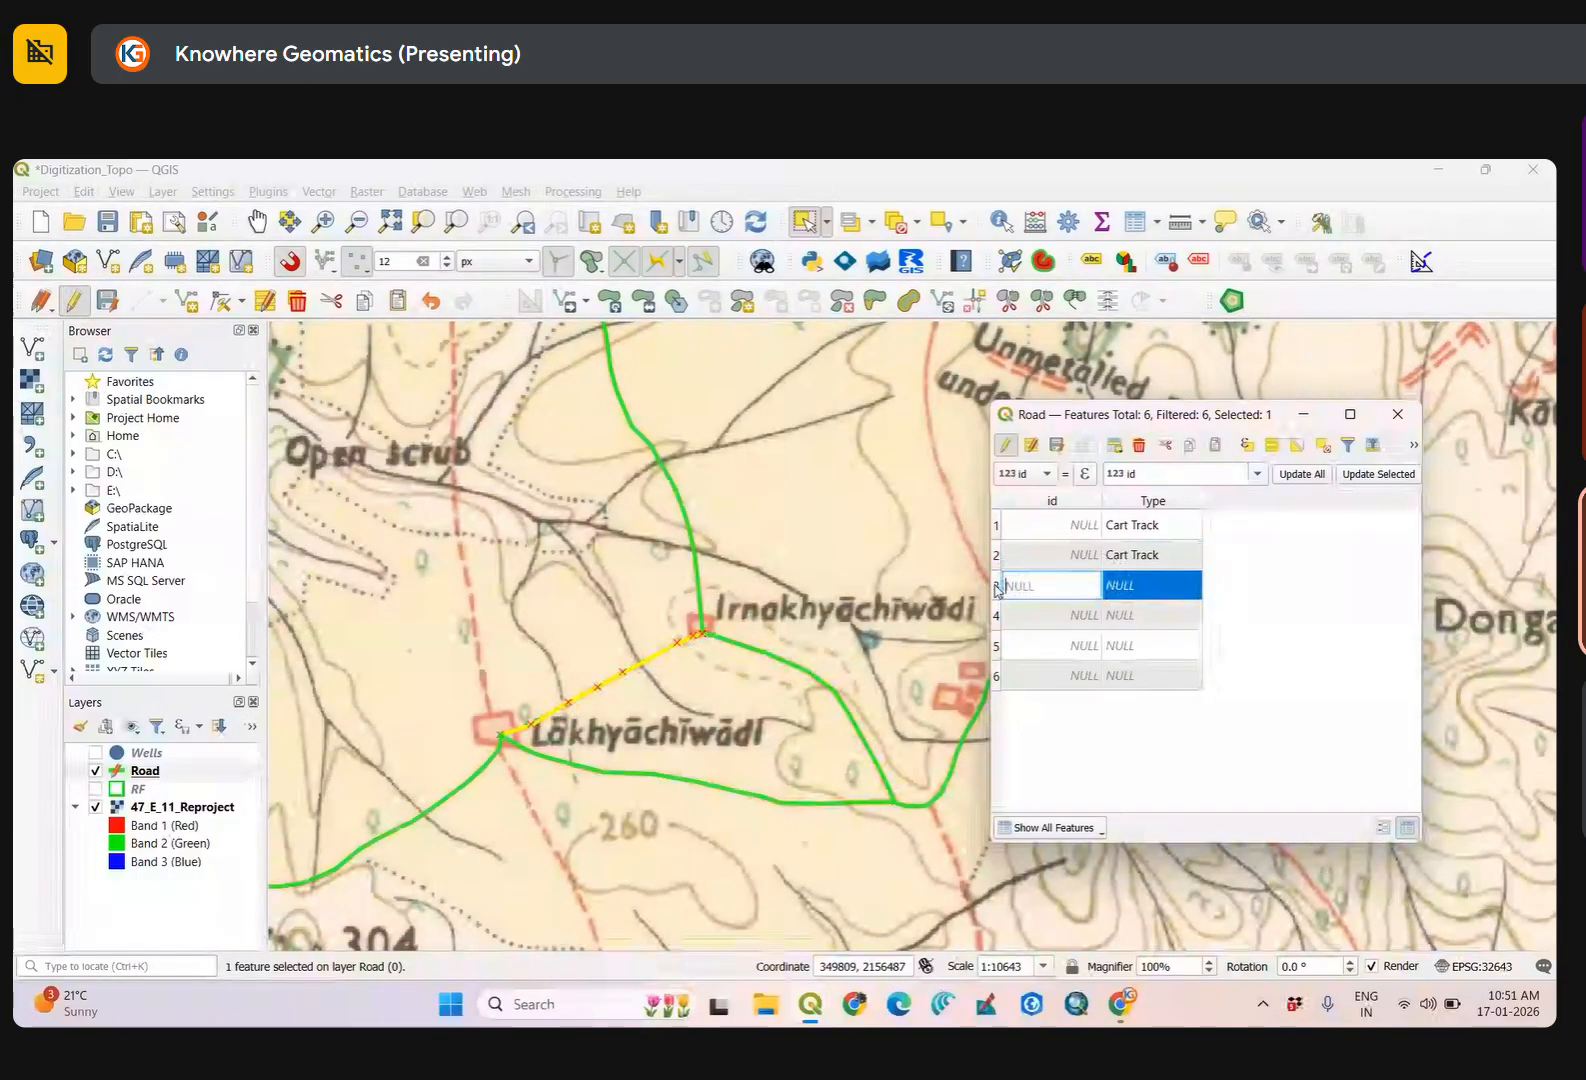
{"action": "left_click", "coordinate": [96, 776]}
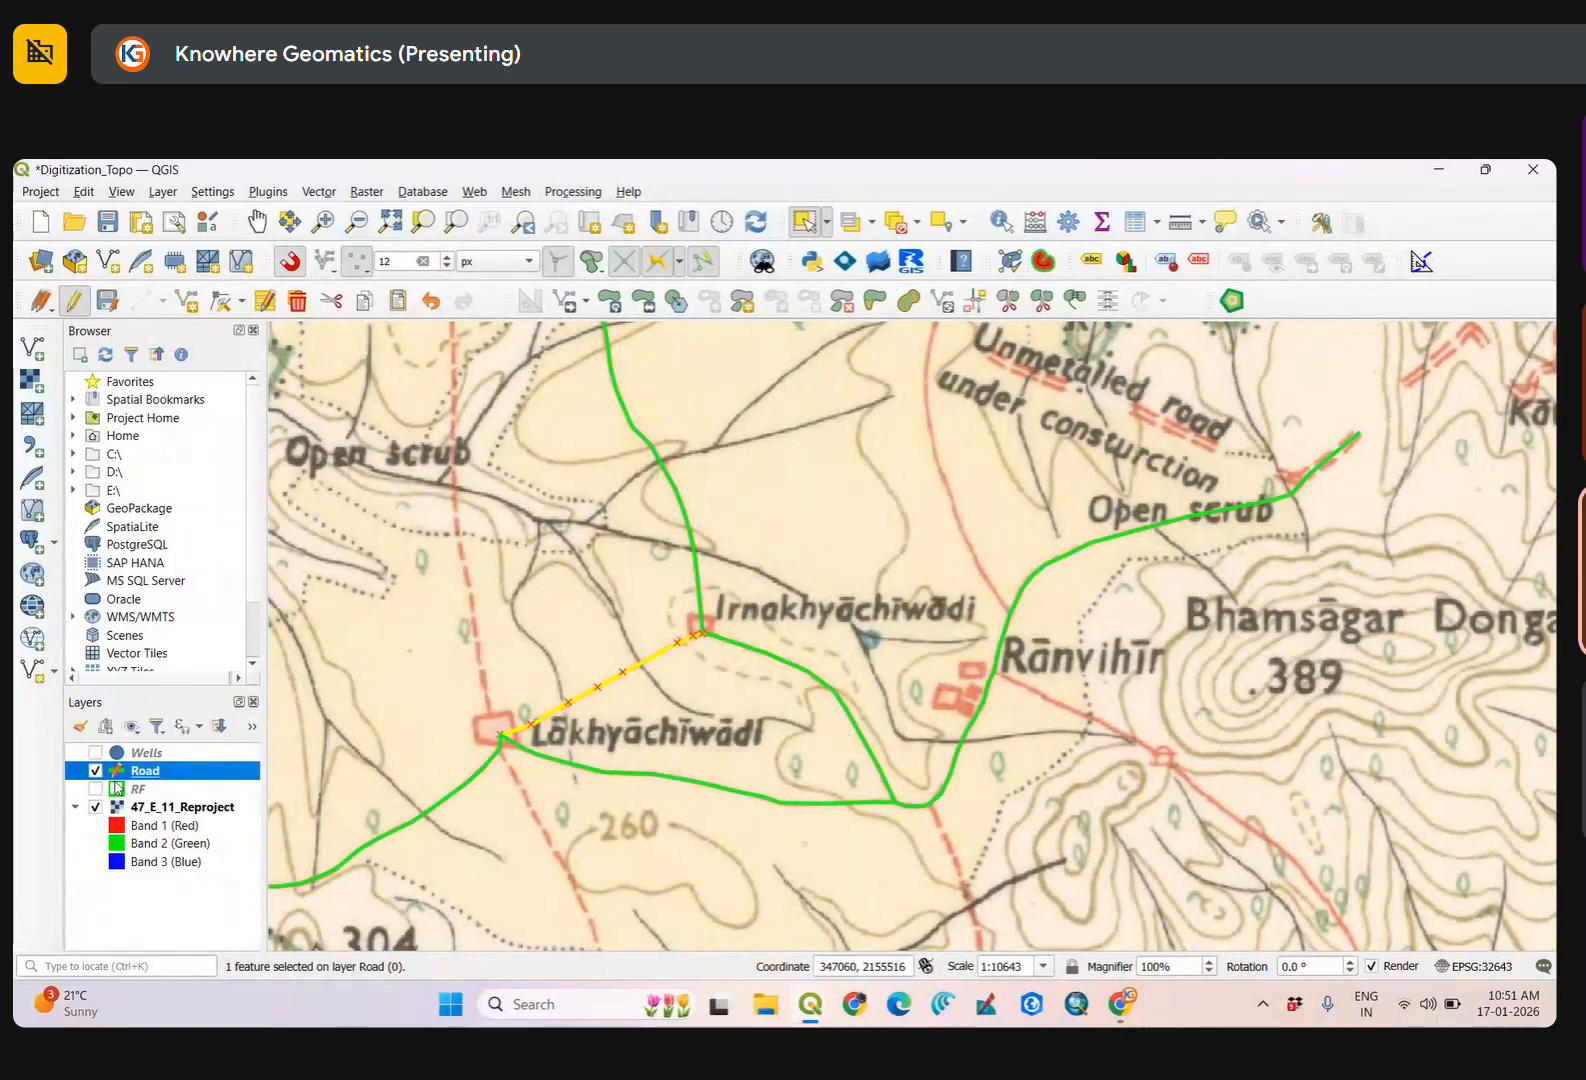
{"action": "mouse_move", "coordinate": [810, 1003]}
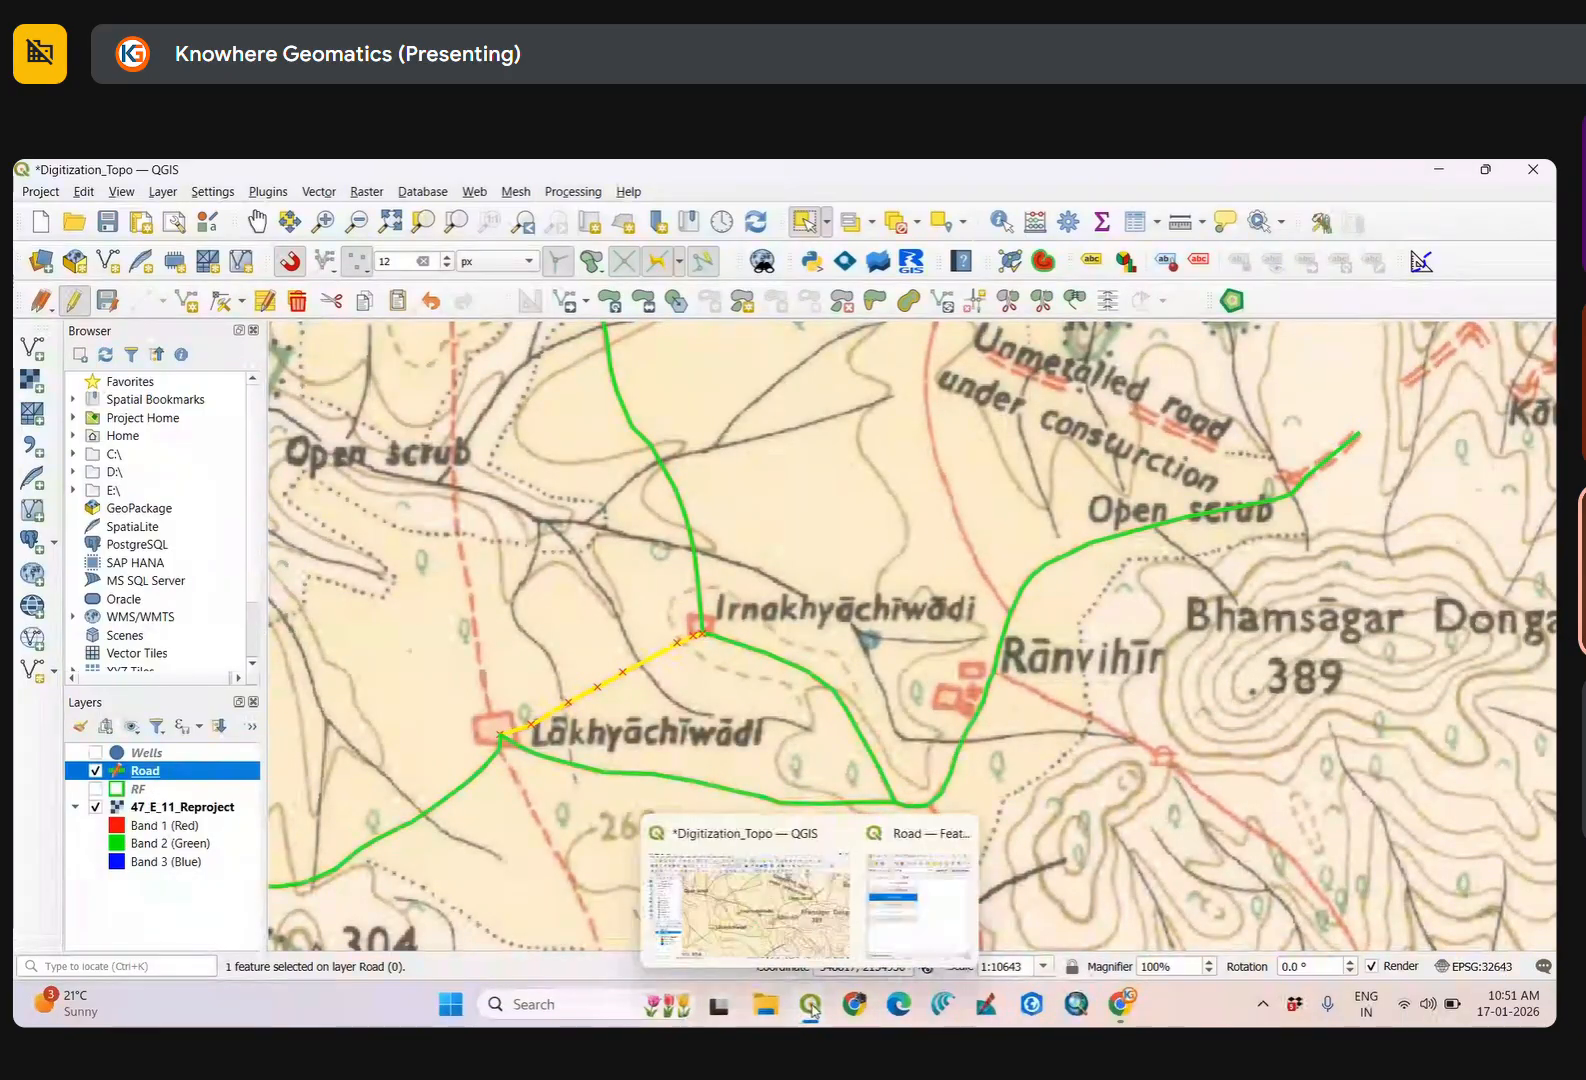
{"action": "left_click", "coordinate": [904, 897]}
{"action": "left_click", "coordinate": [1146, 589]}
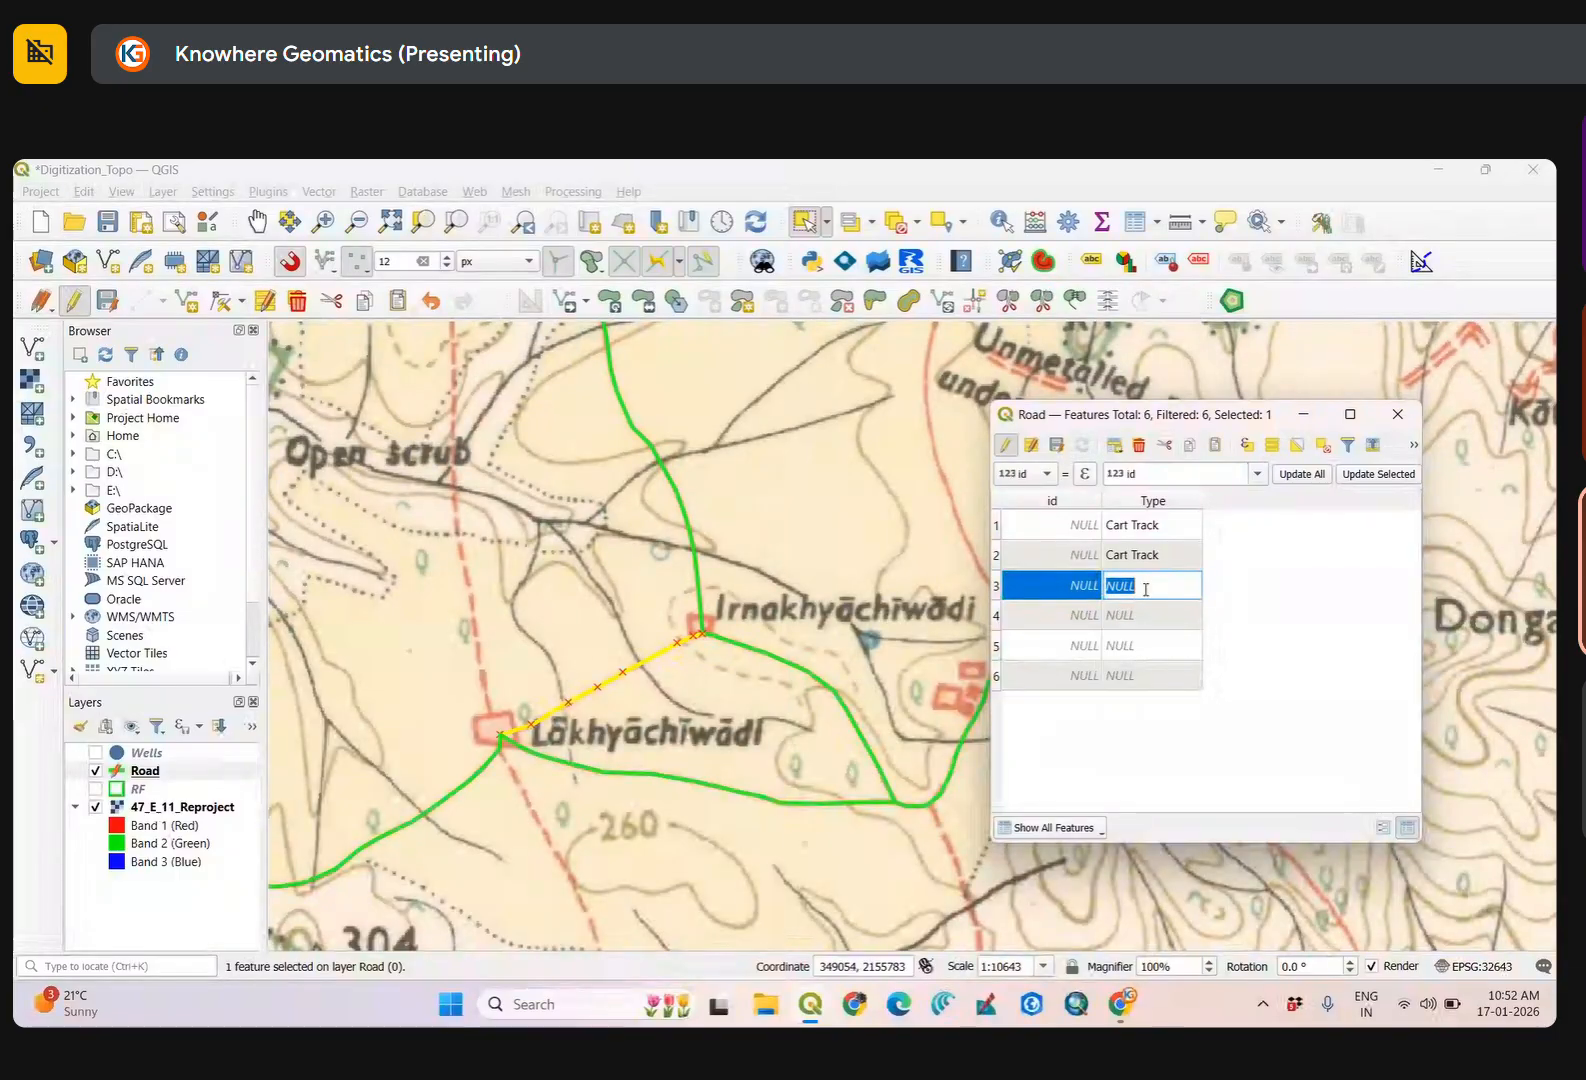
{"action": "left_click", "coordinate": [1152, 587]}
{"action": "type", "text": "Pack"}
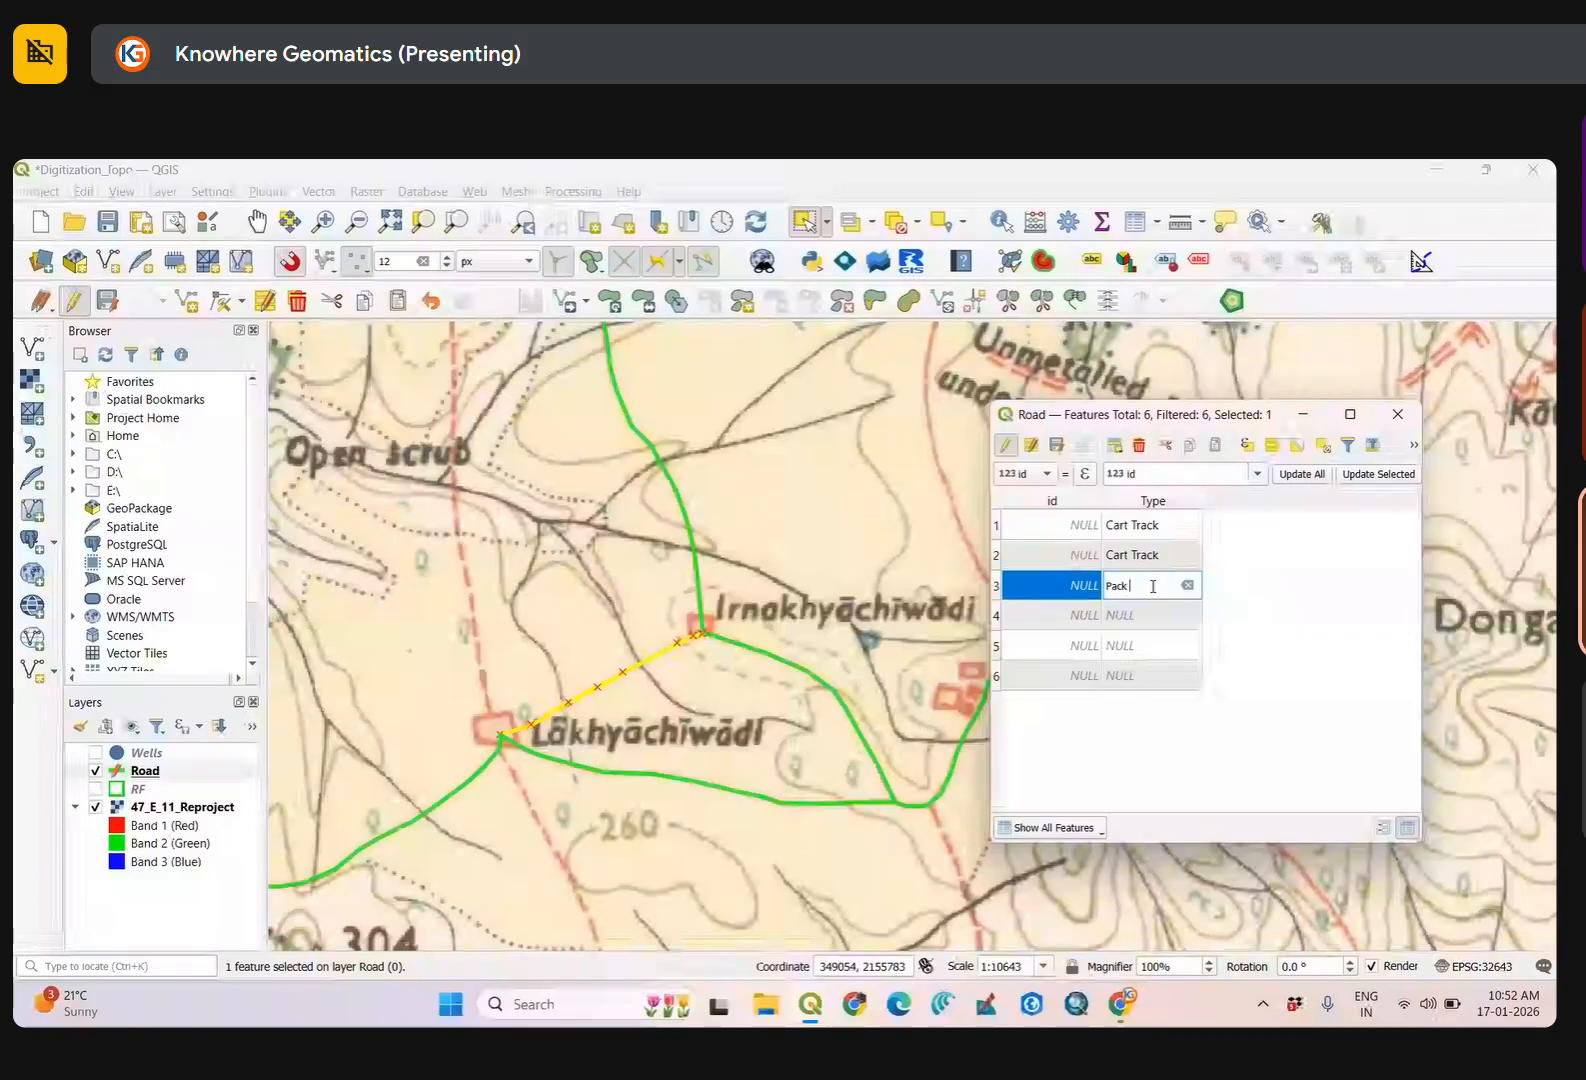
{"action": "type", "text": " Track"}
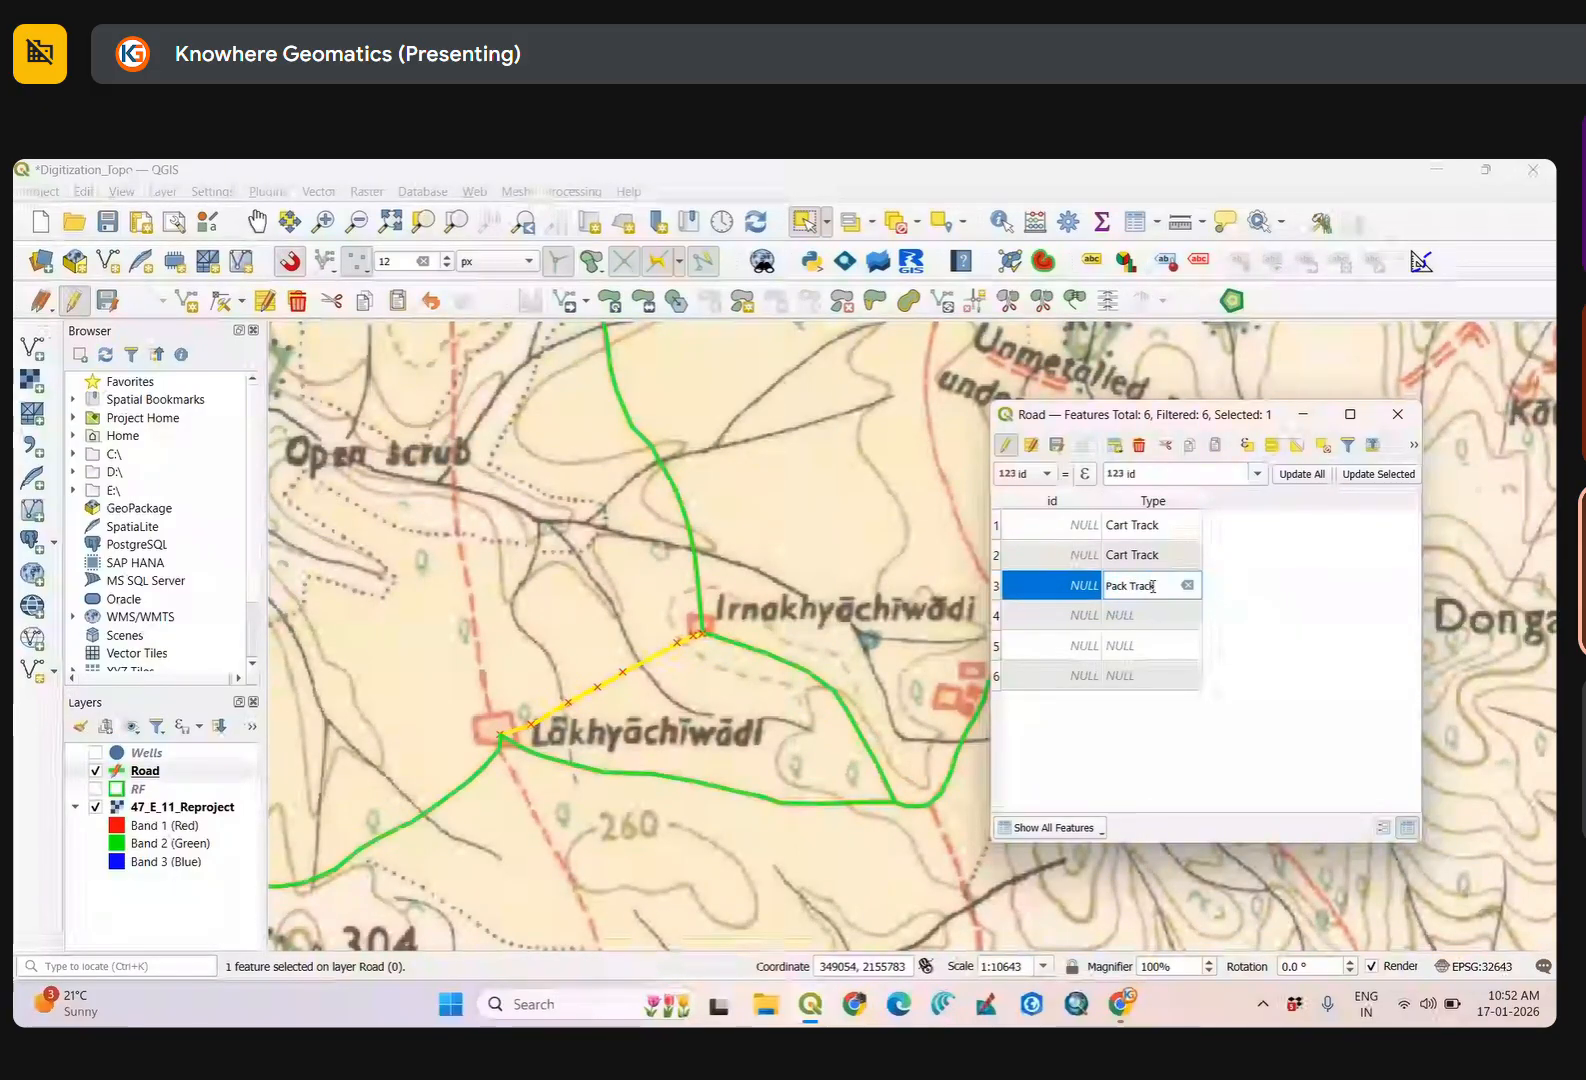
Check the fourth road record, southwest of Lākhyāchīwādī, against the toposheet's line and copy the Cart Track type into it from the second record.
{"action": "left_click", "coordinate": [996, 618]}
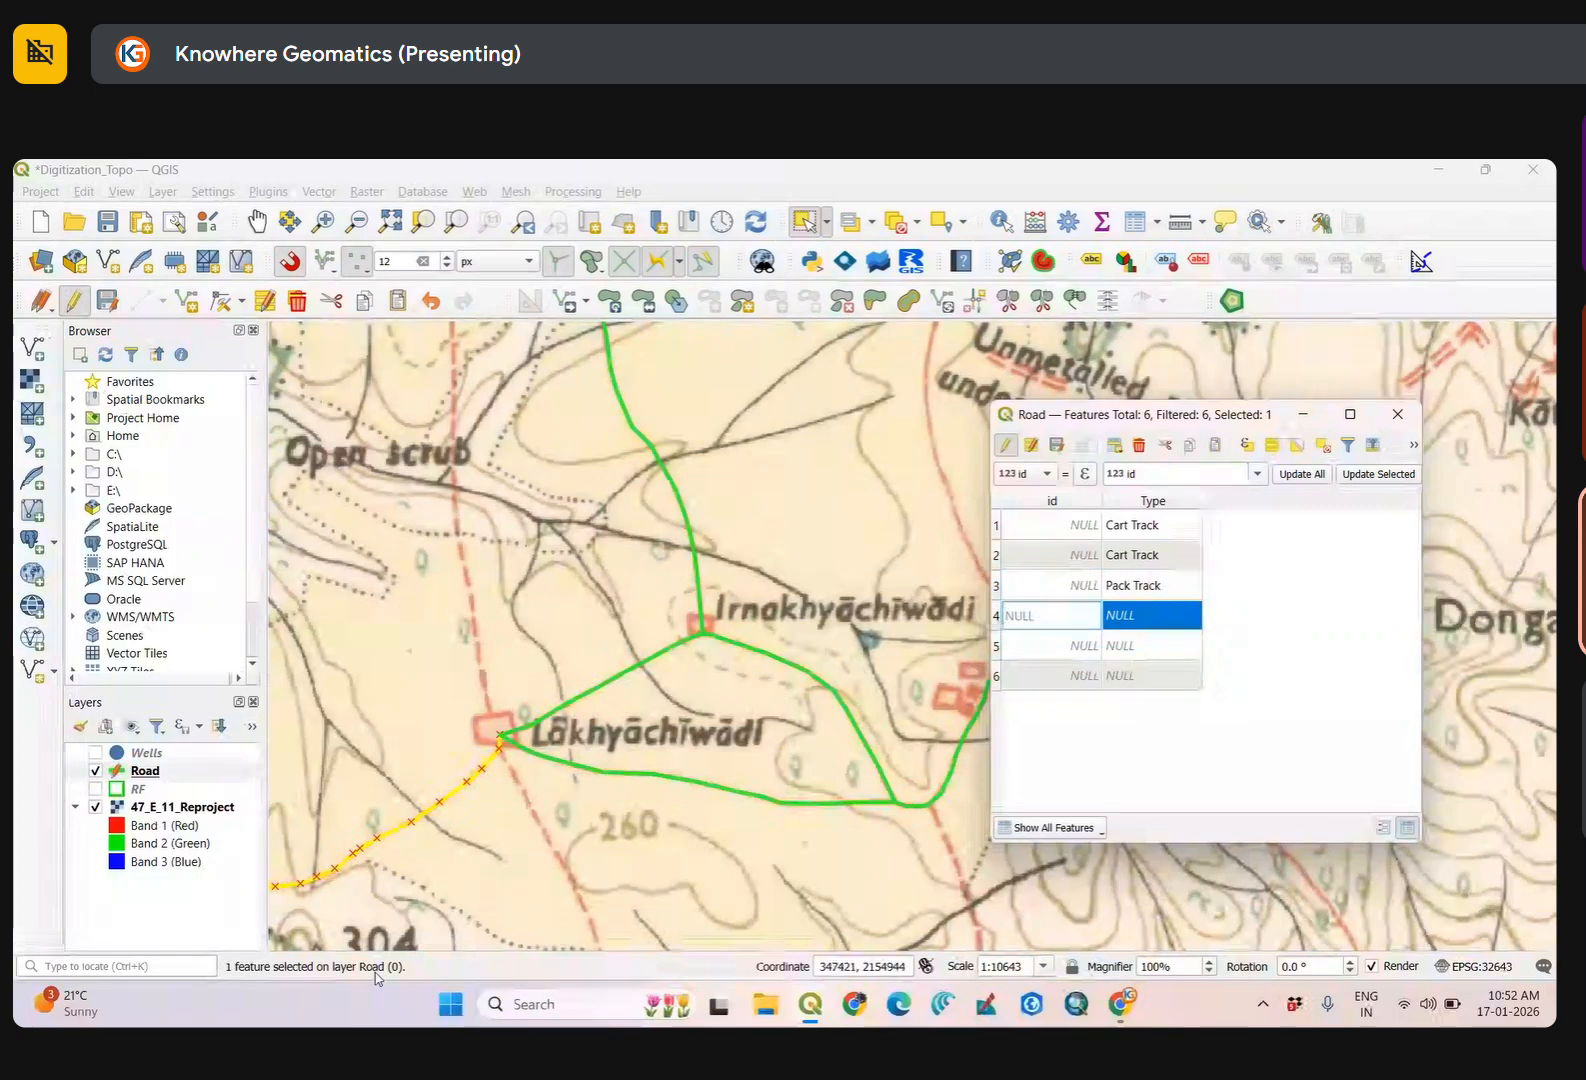
{"action": "middle_click", "coordinate": [627, 761]}
{"action": "left_click_drag", "start_coordinate": [450, 824], "coordinate": [547, 772]}
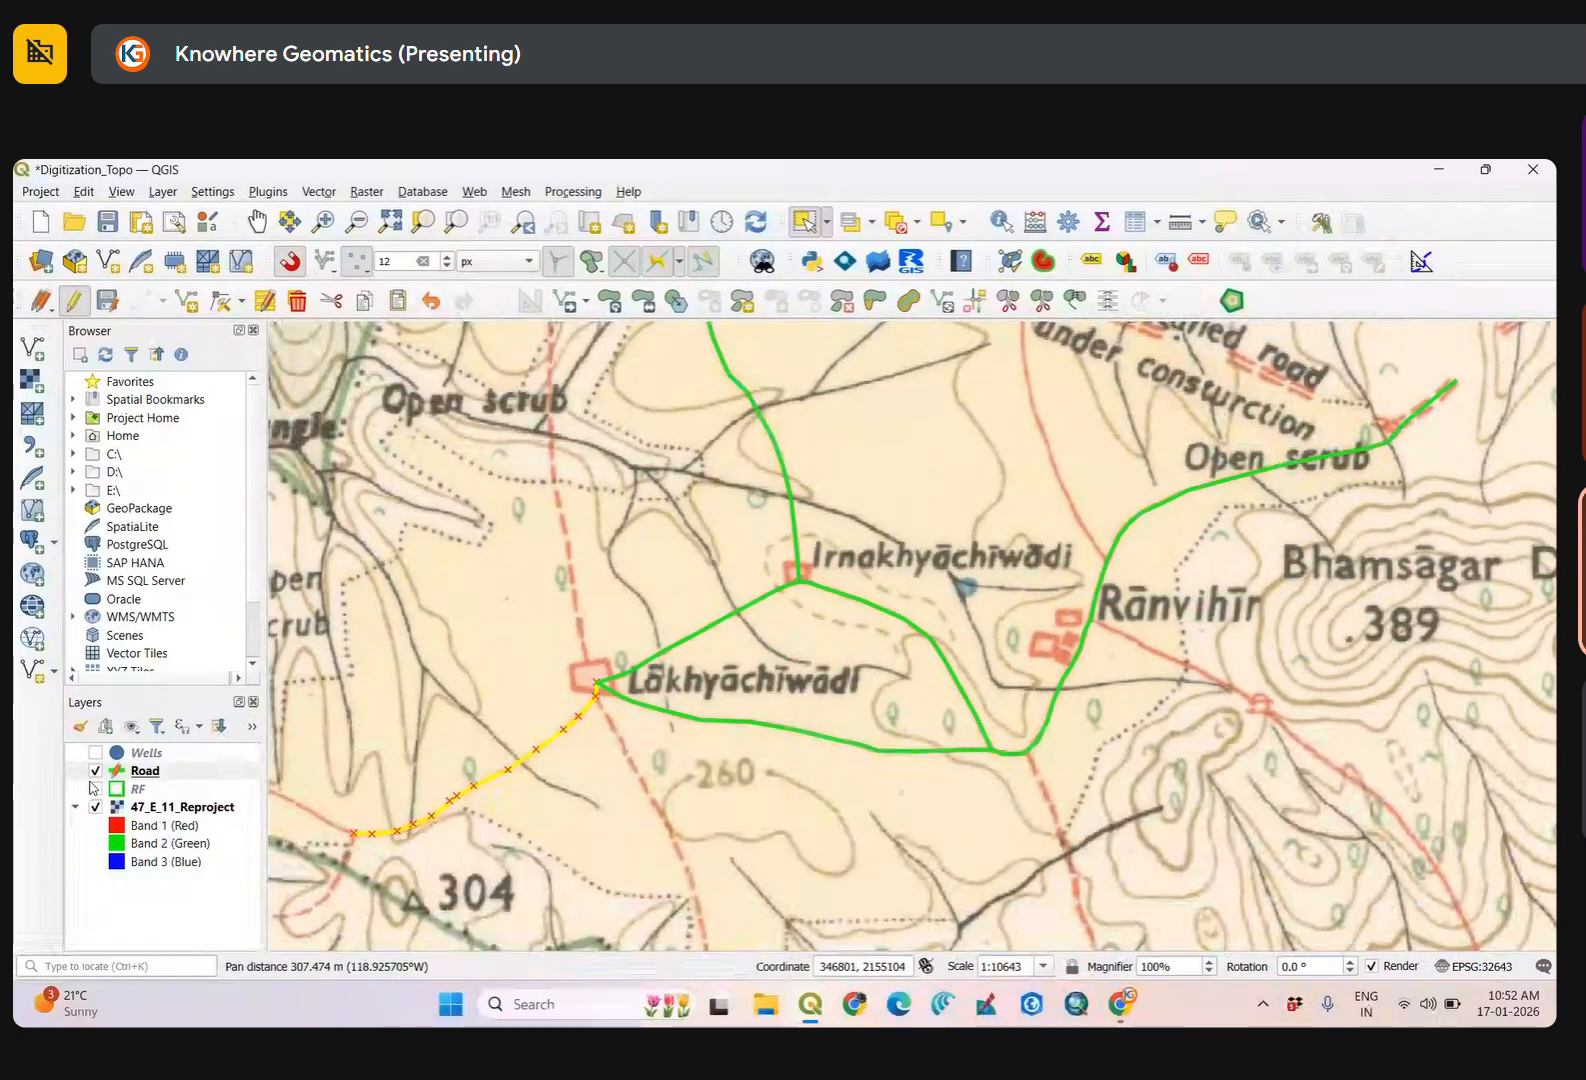
{"action": "left_click", "coordinate": [96, 771]}
{"action": "left_click", "coordinate": [96, 771]}
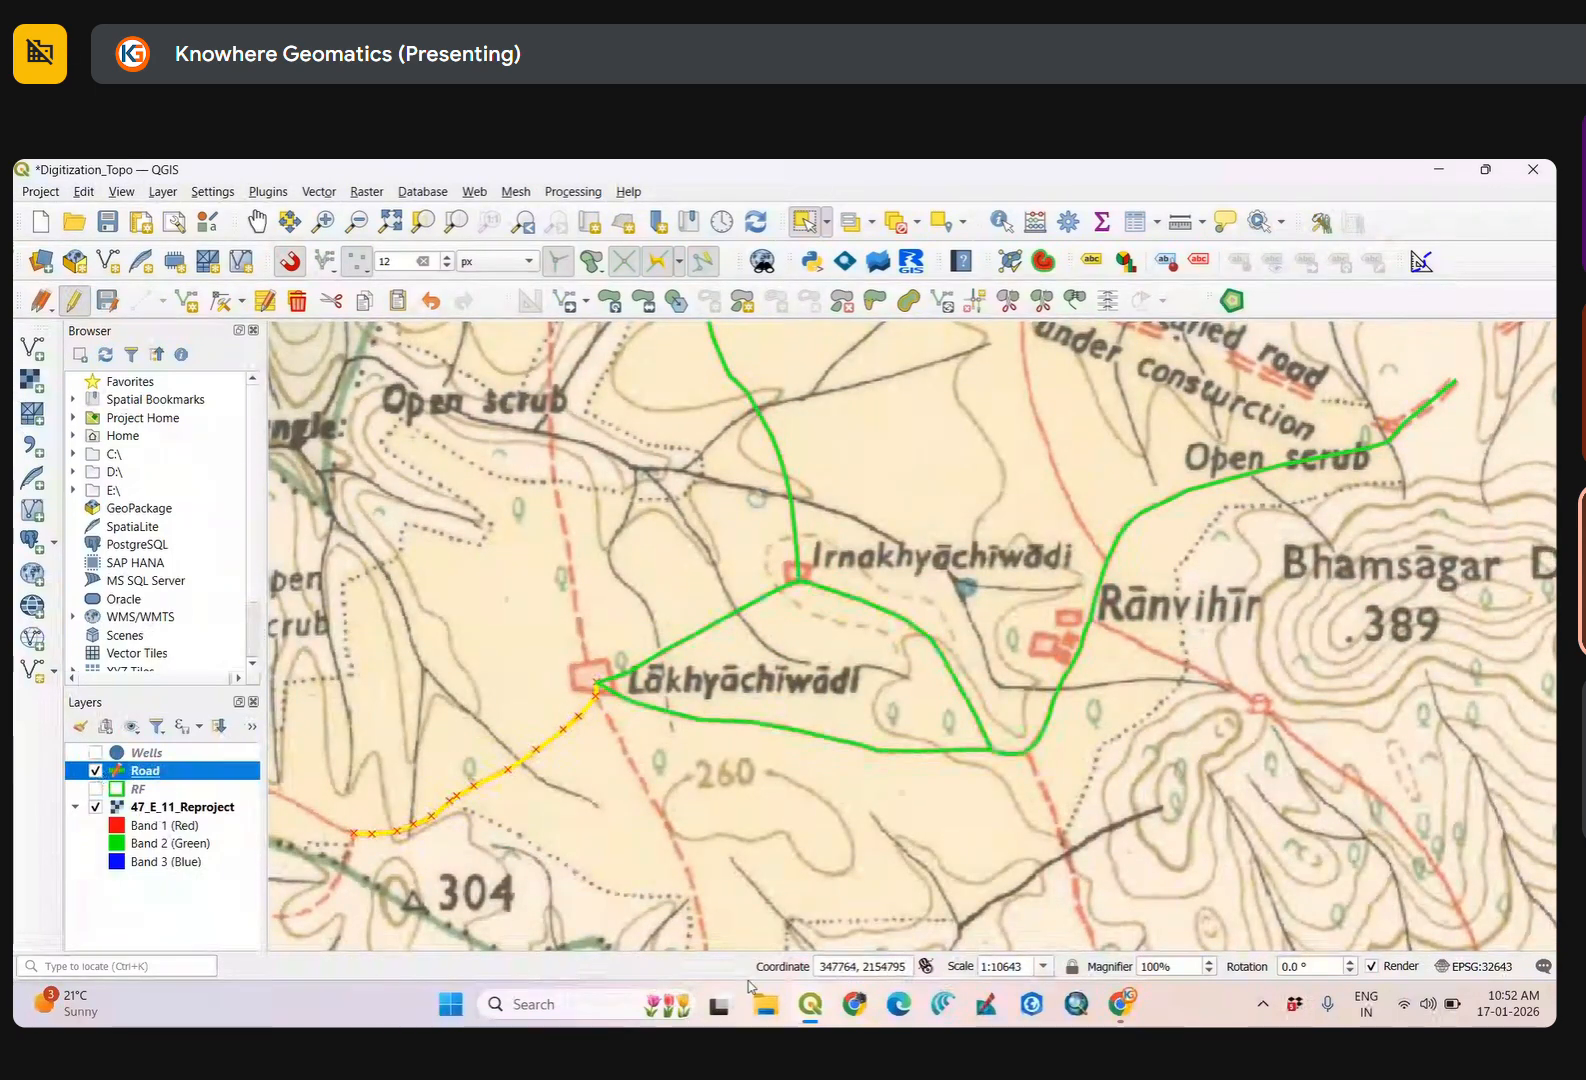
{"action": "mouse_move", "coordinate": [811, 1016]}
{"action": "left_click", "coordinate": [915, 900]}
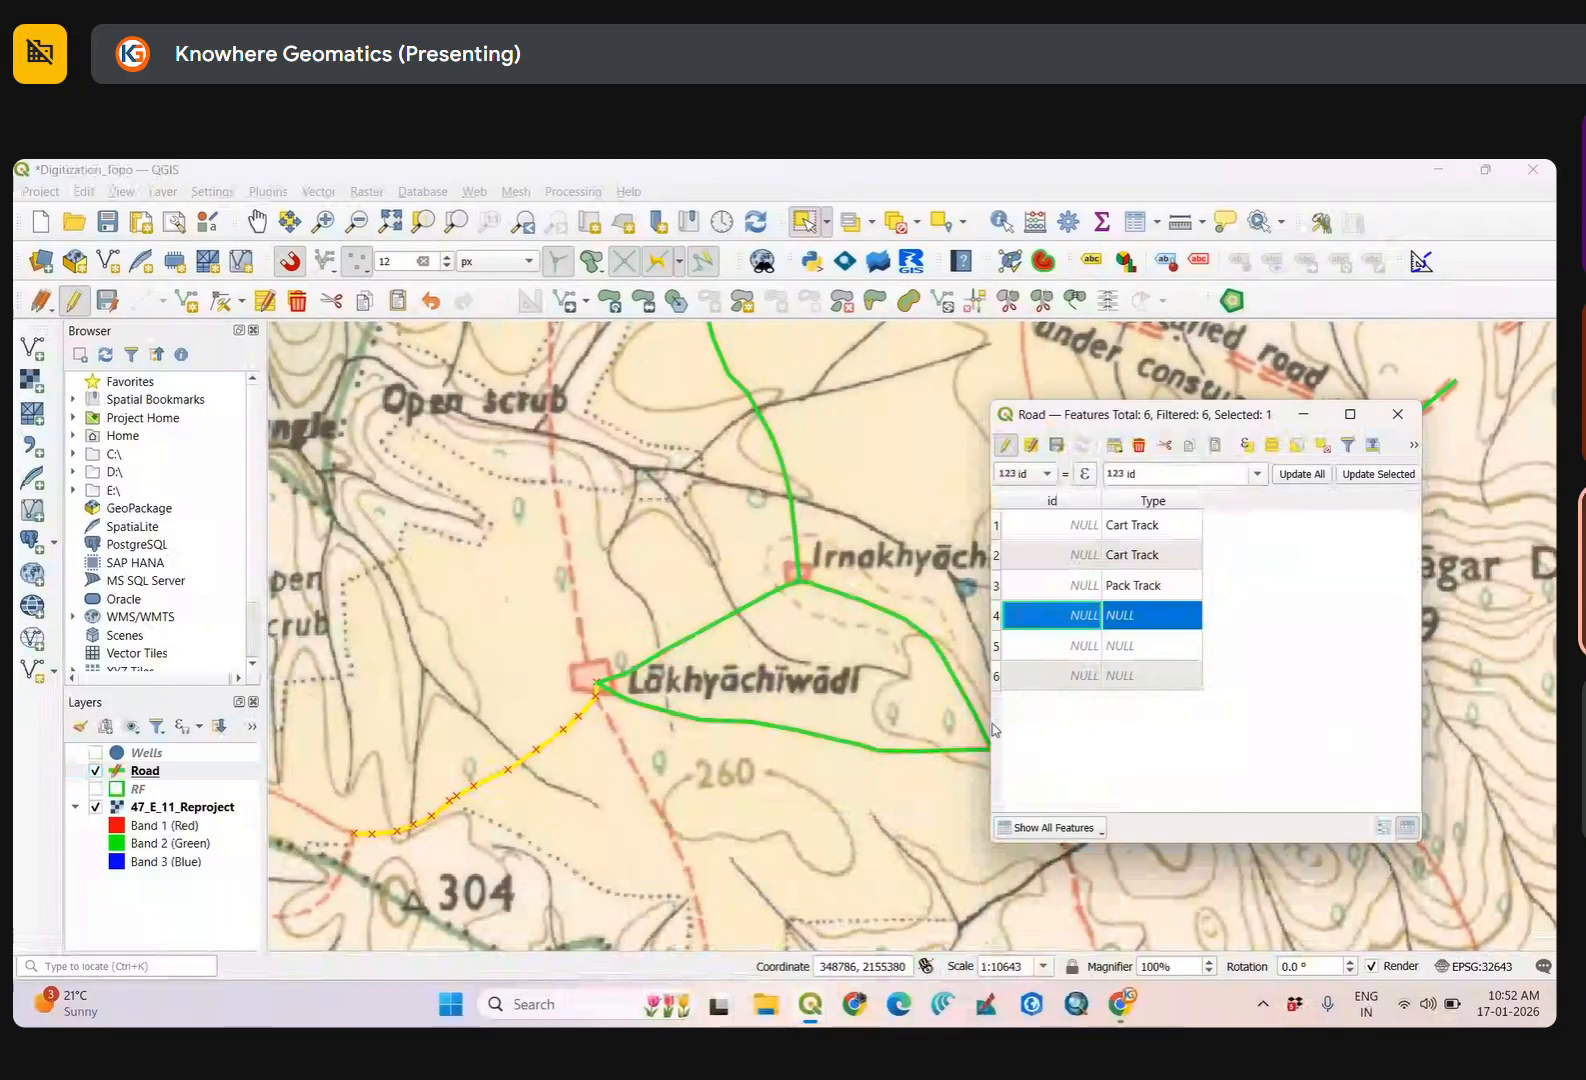
{"action": "double_click", "coordinate": [1160, 556]}
{"action": "key", "text": "ctrl+c"}
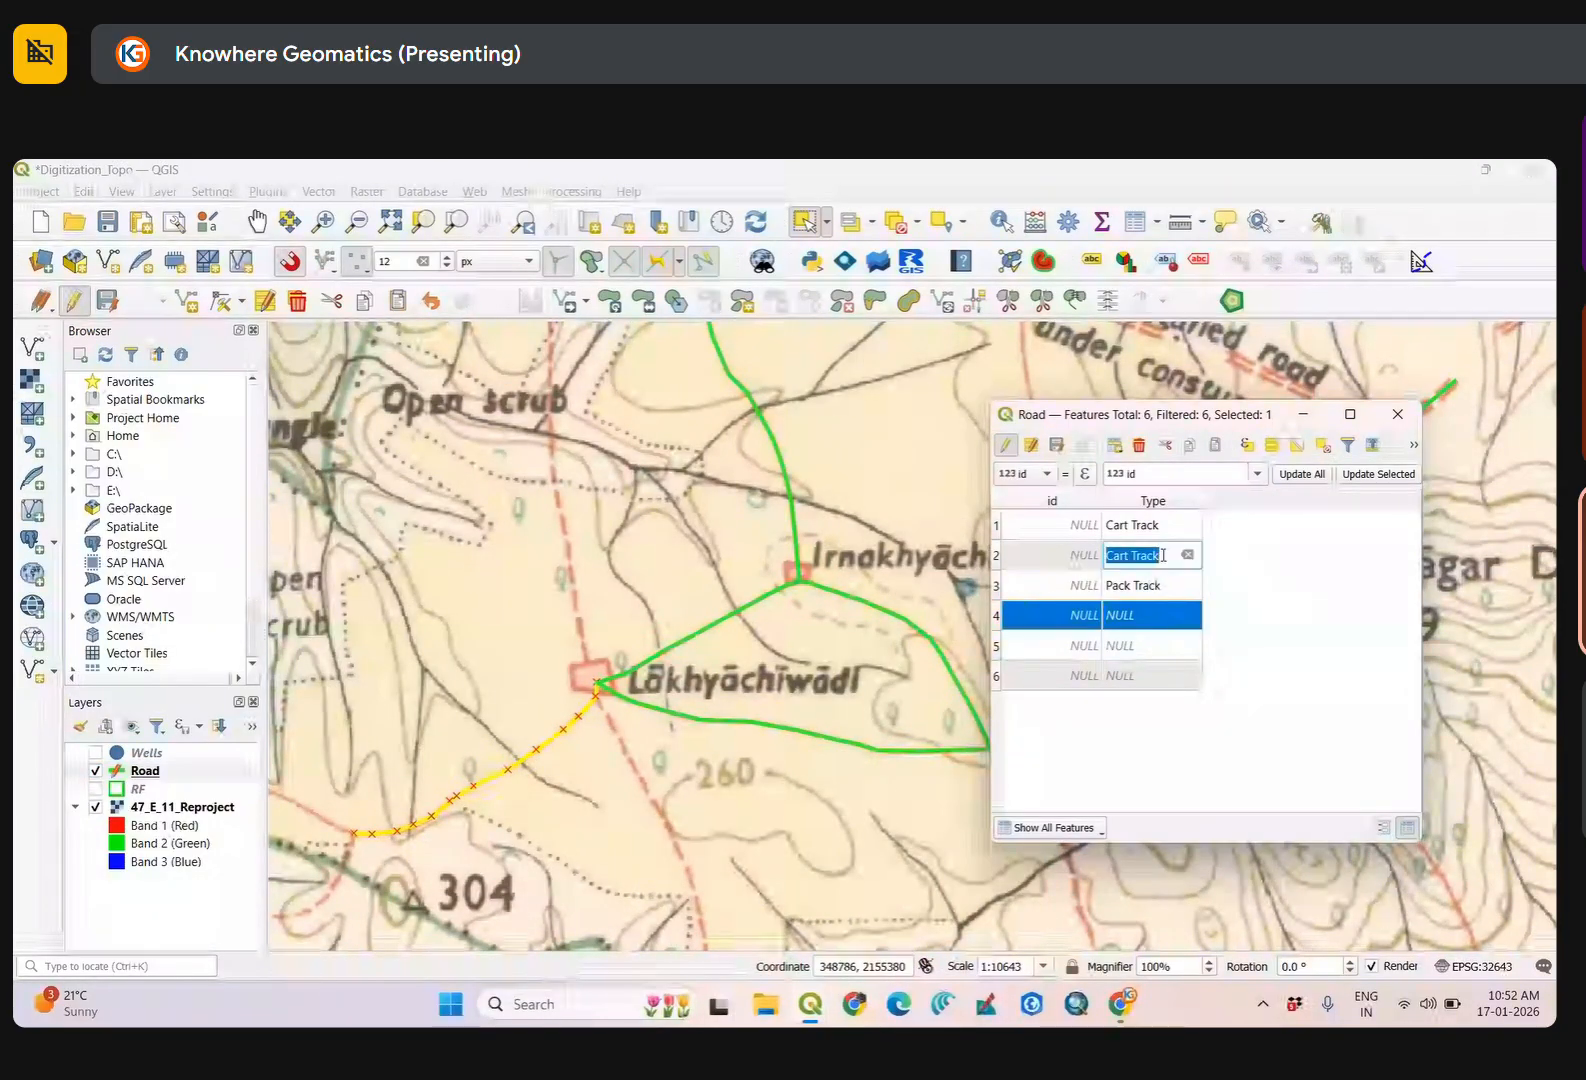
{"action": "double_click", "coordinate": [1148, 615]}
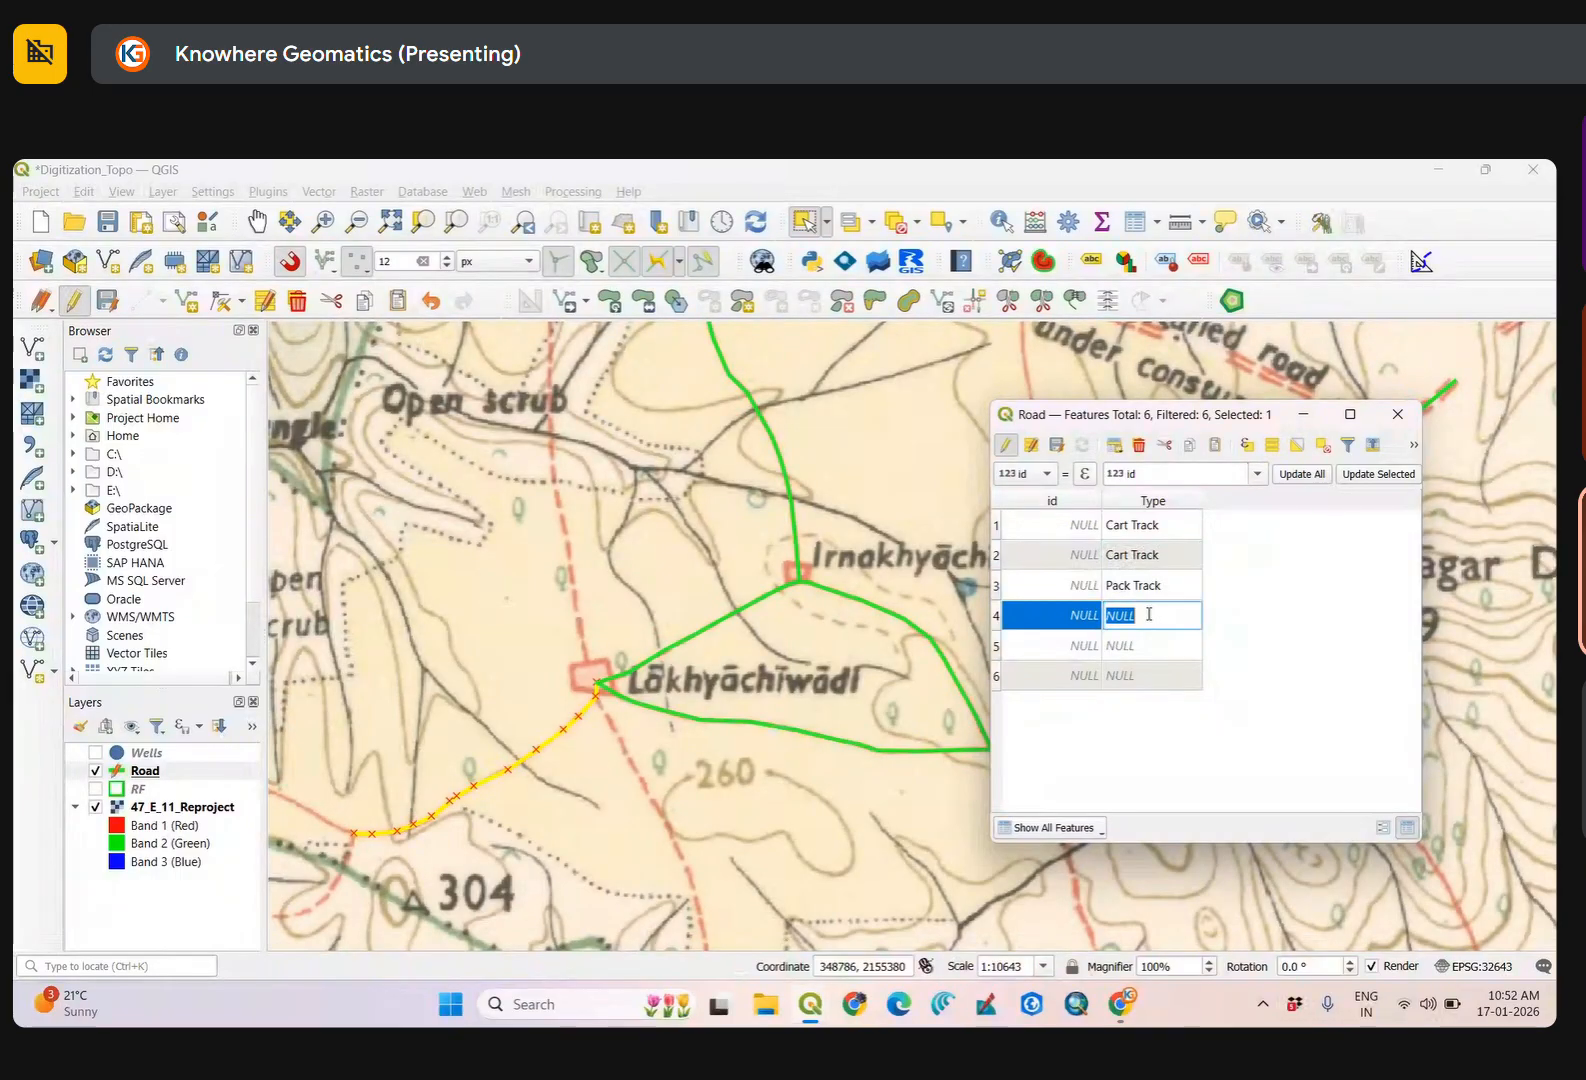
{"action": "key", "text": "ctrl+v"}
Check the fifth road record, running east from Lākhyāchīwādī, against the toposheet's line and set its Type to Cart Track.
{"action": "left_click", "coordinate": [998, 647]}
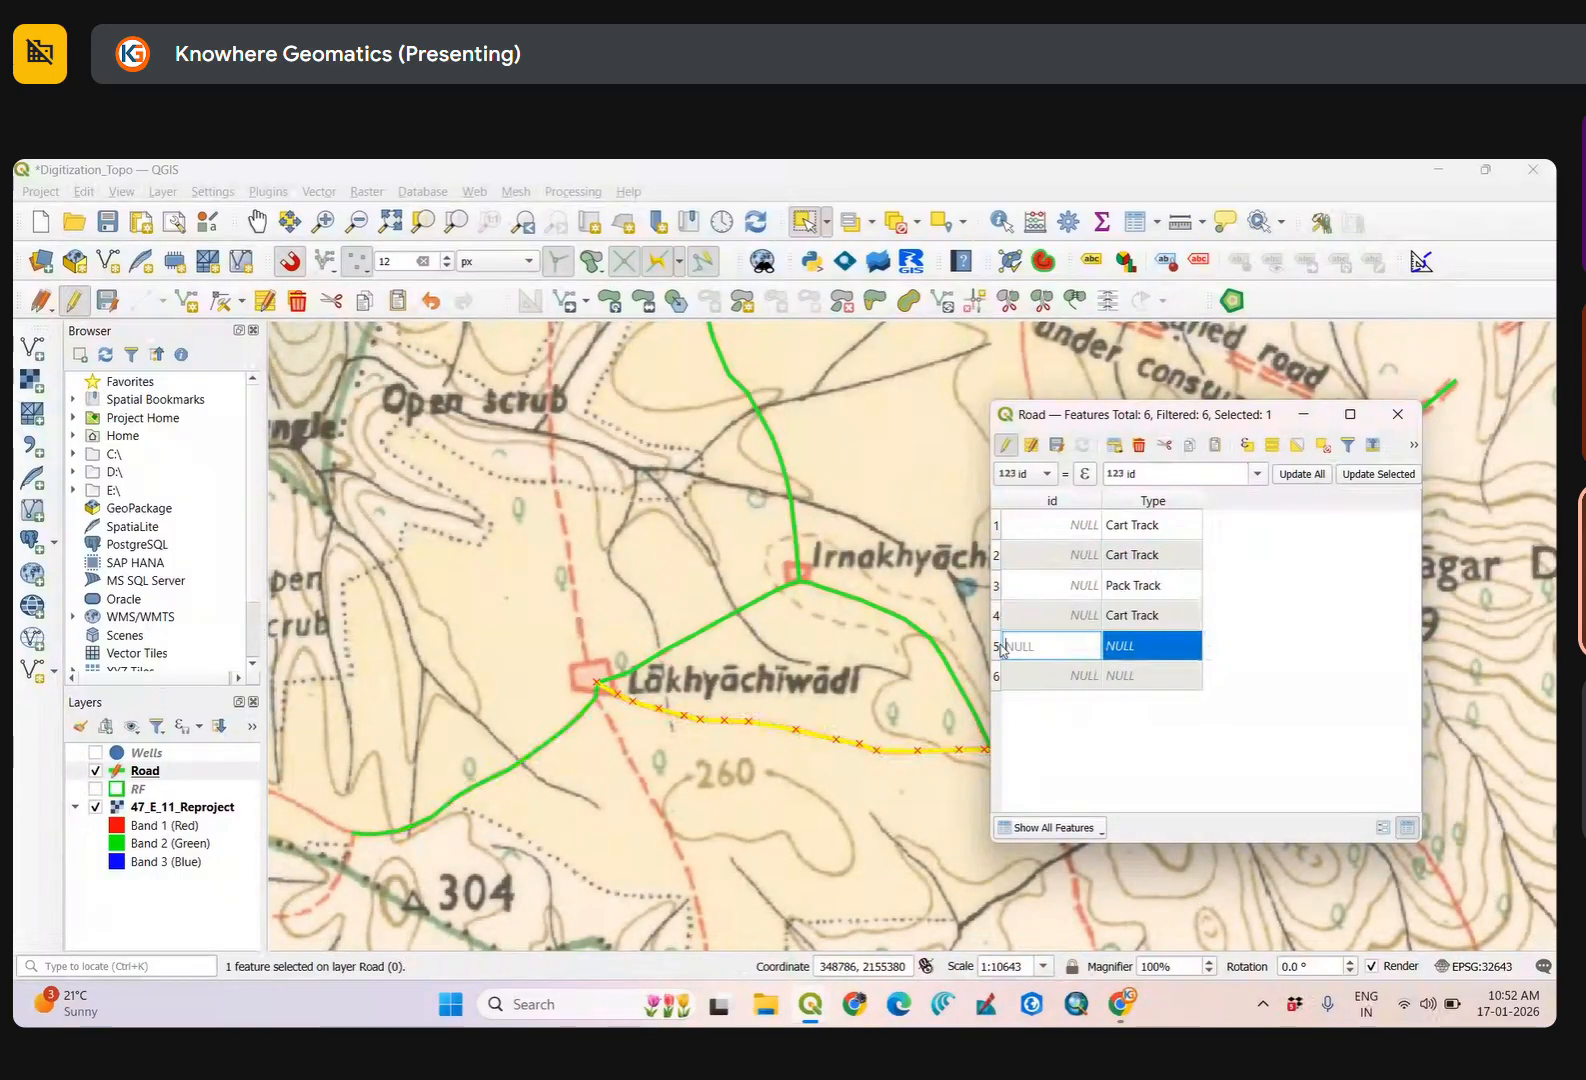
{"action": "left_click_drag", "start_coordinate": [755, 739], "coordinate": [671, 716]}
{"action": "left_click", "coordinate": [96, 771]}
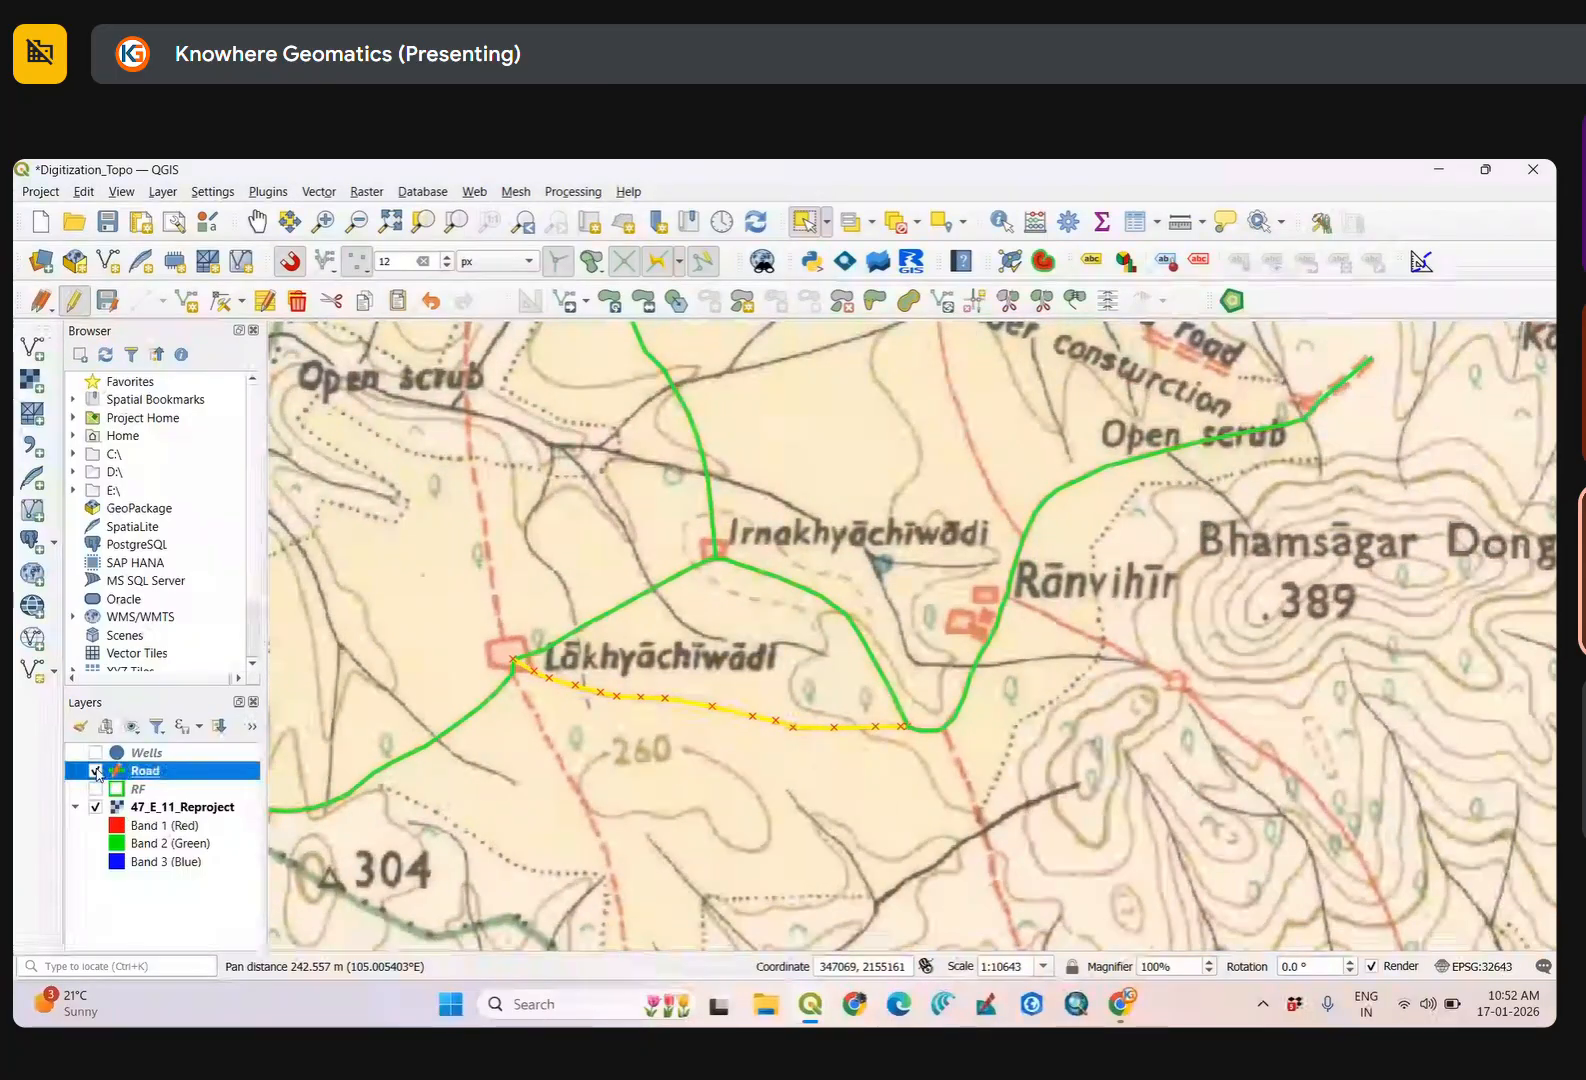
{"action": "left_click", "coordinate": [96, 771]}
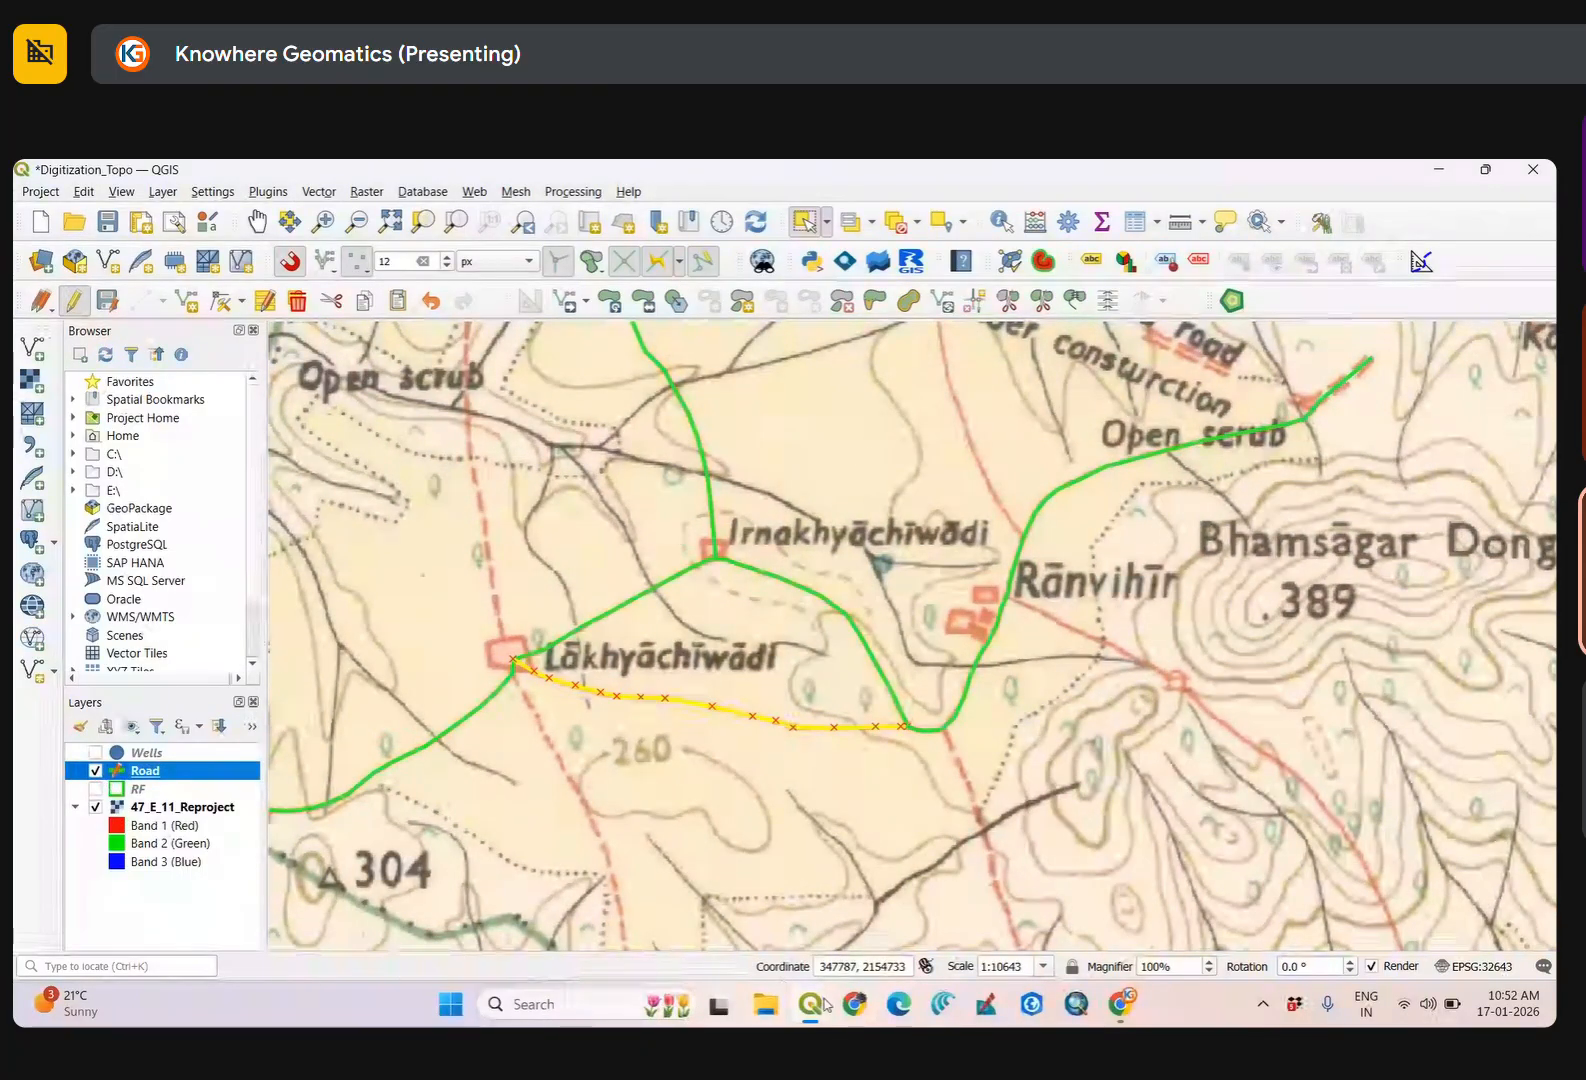
{"action": "mouse_move", "coordinate": [812, 1003]}
{"action": "left_click", "coordinate": [932, 924]}
{"action": "double_click", "coordinate": [1160, 645]}
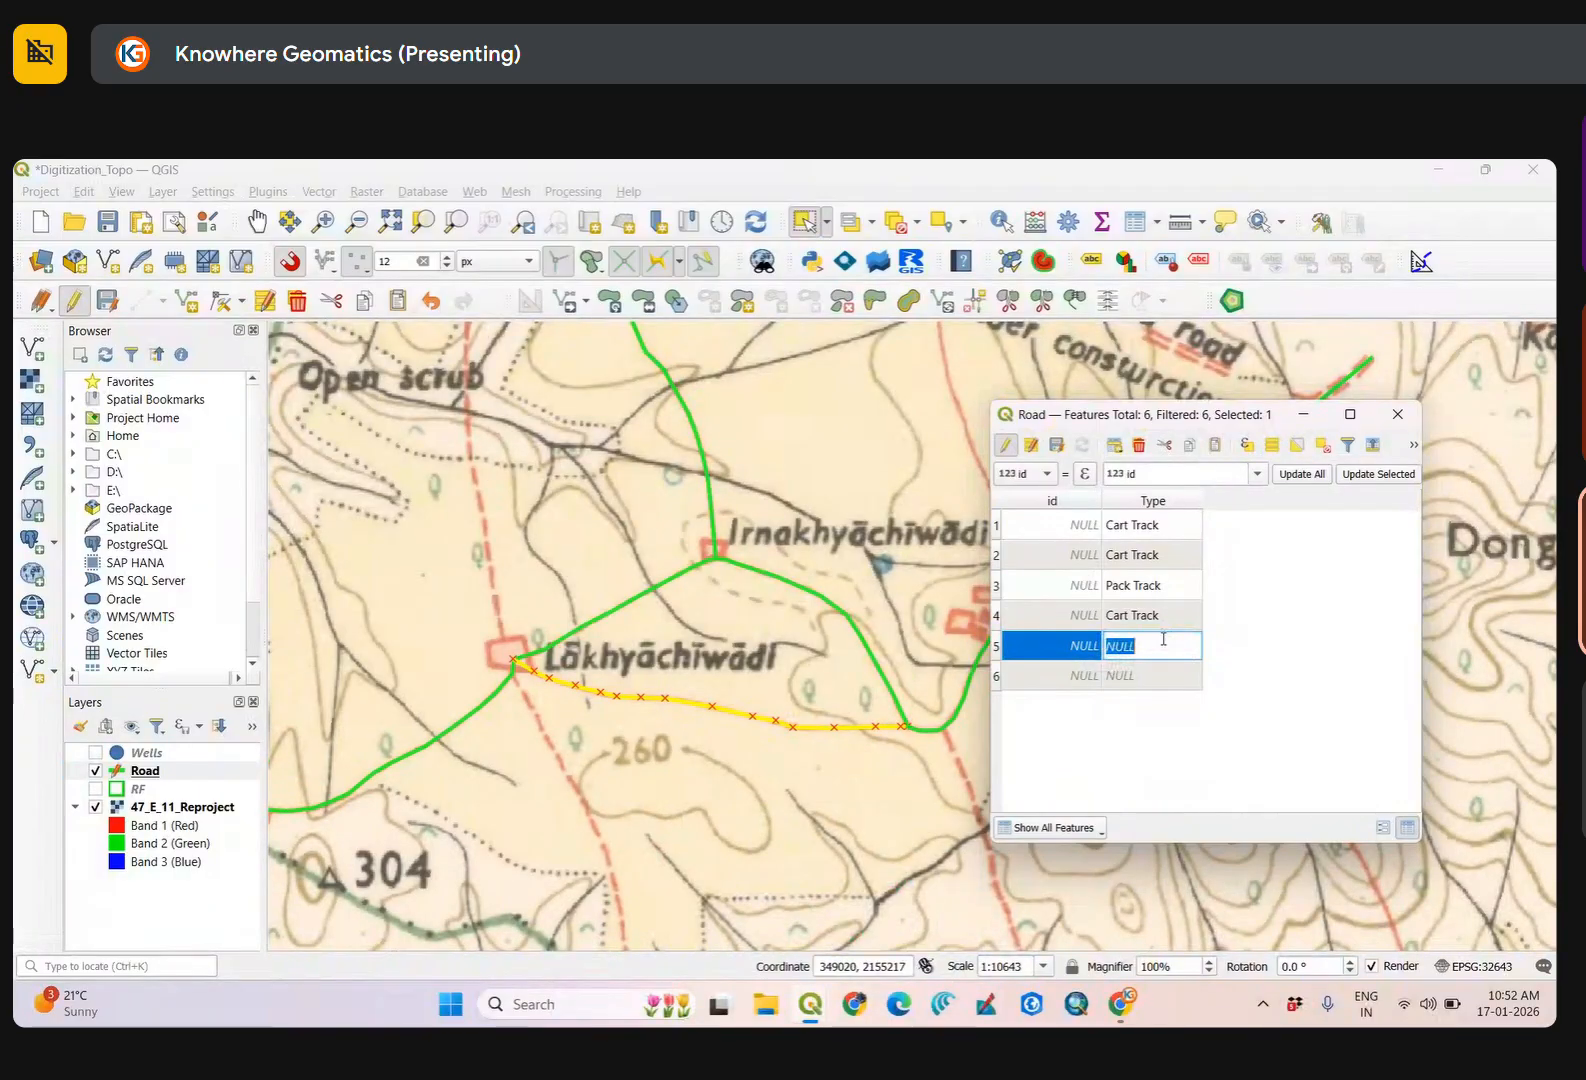
{"action": "type", "text": "Cart Track"}
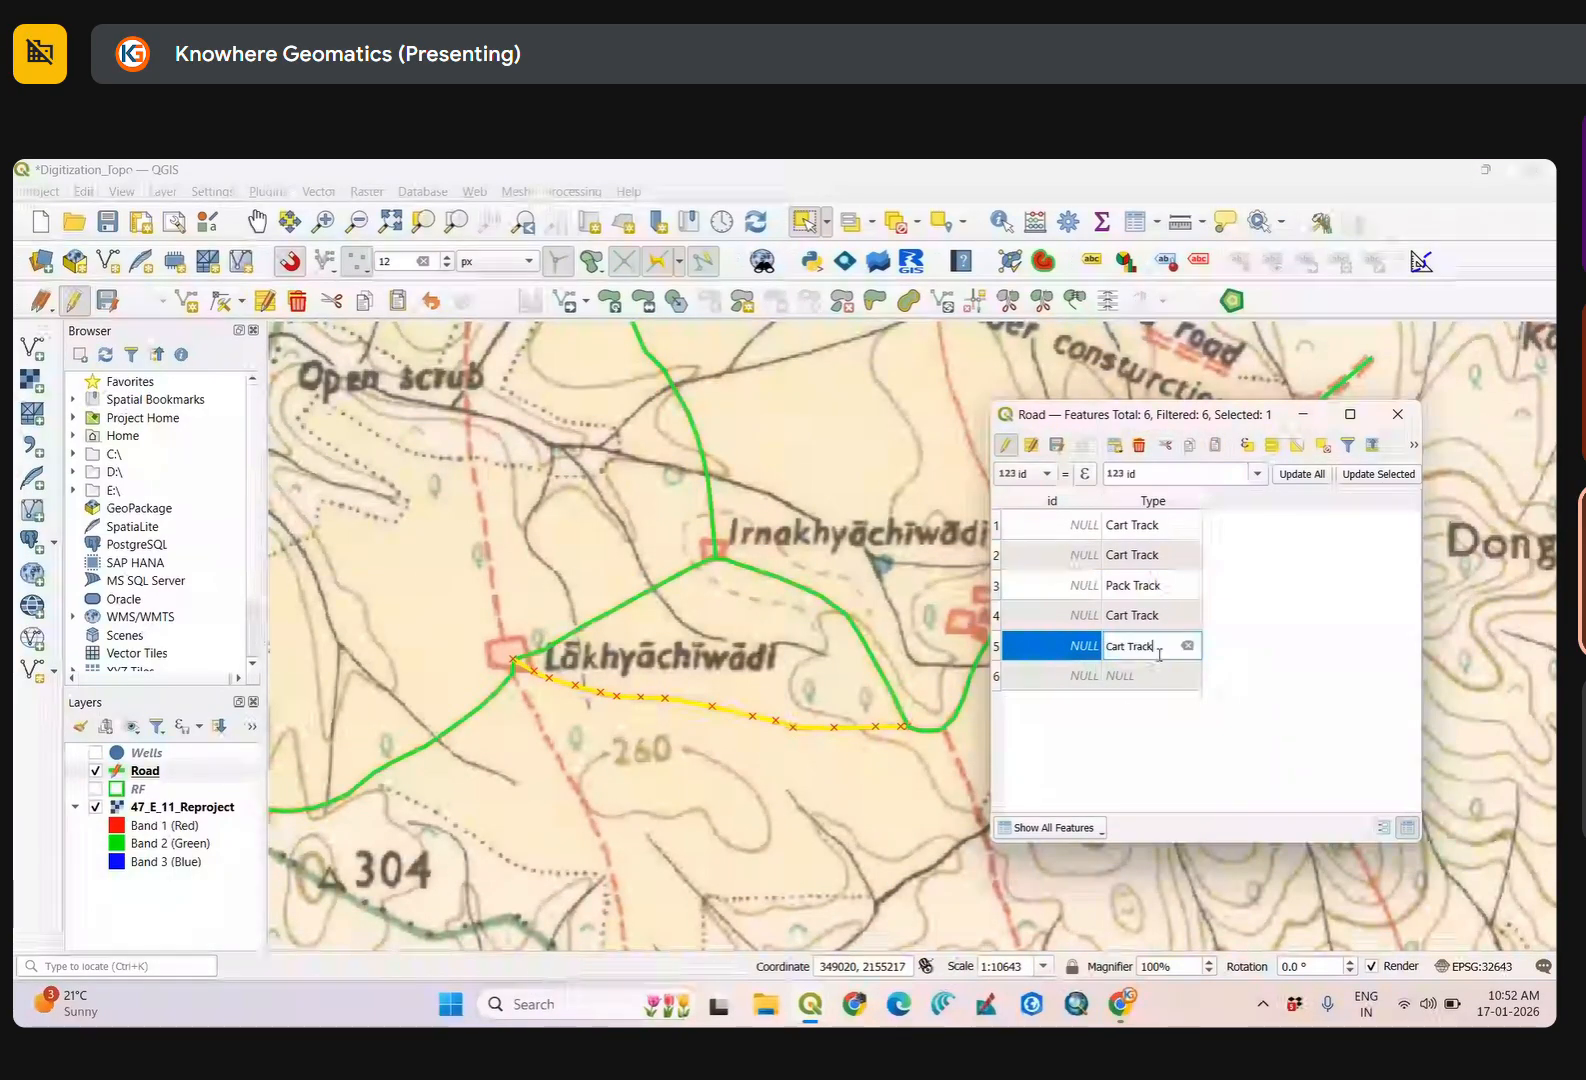
Select the sixth road record and hide and show the Road layer to compare the road past Rānvihīr with the toposheet's line symbol.
{"action": "left_click", "coordinate": [996, 676]}
{"action": "middle_click", "coordinate": [790, 736]}
{"action": "left_click_drag", "start_coordinate": [1171, 544], "coordinate": [768, 817]}
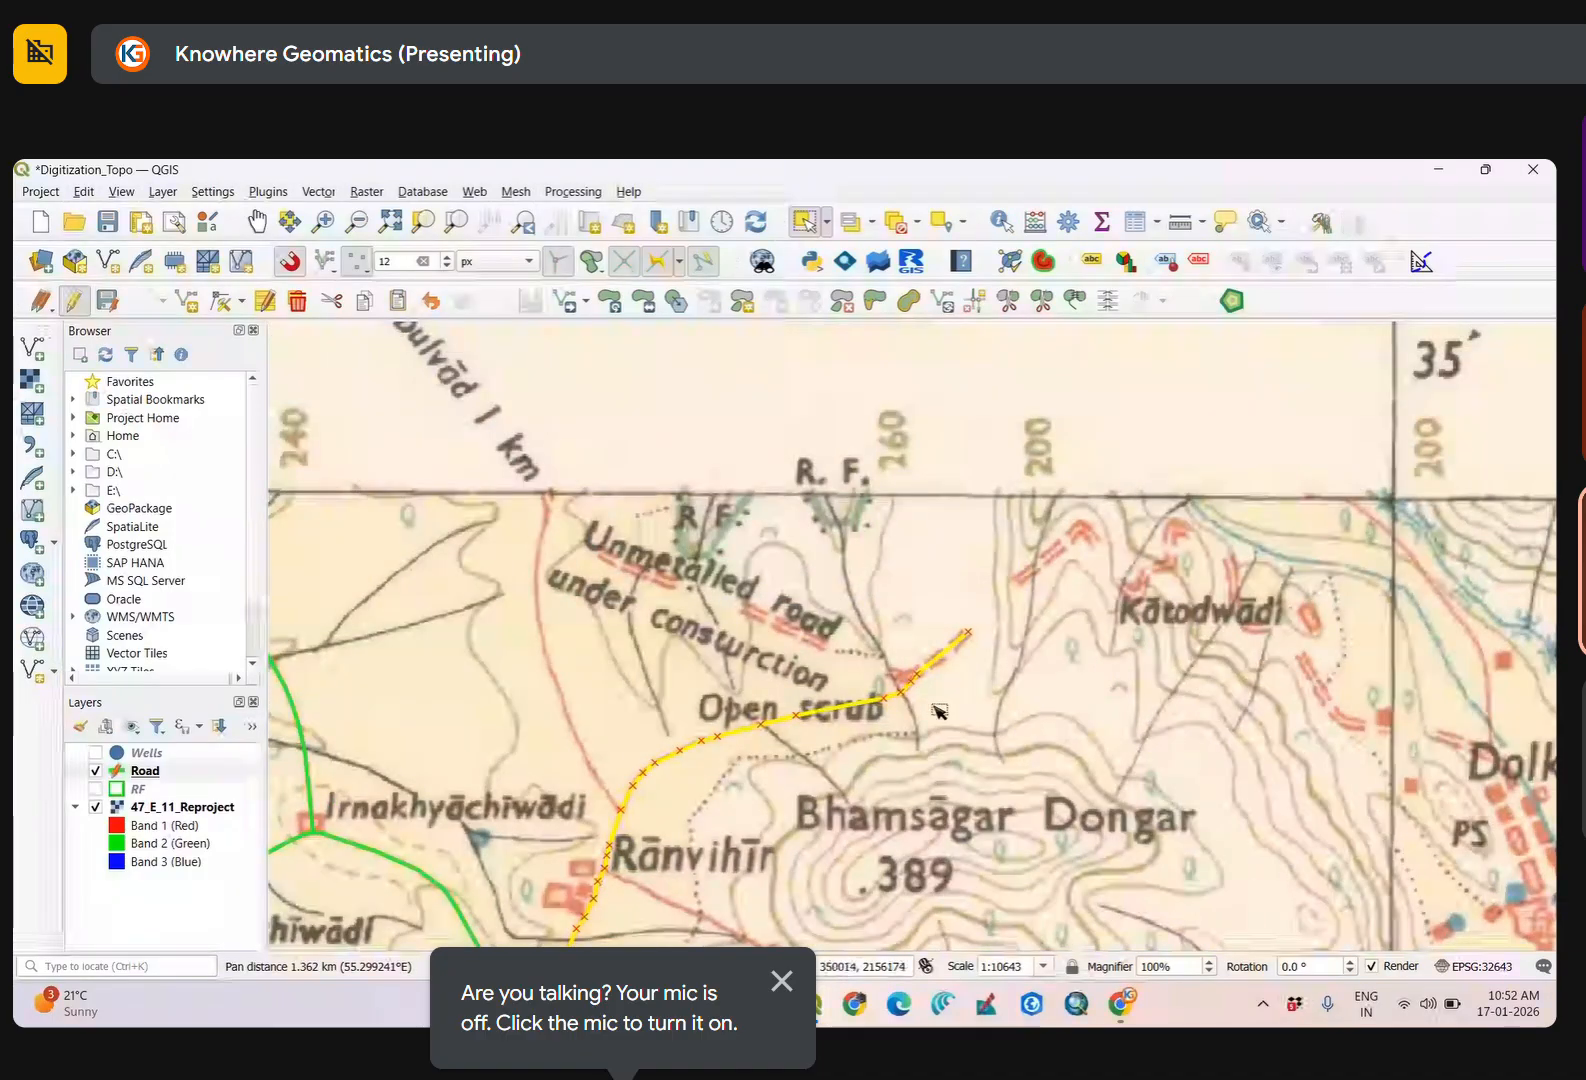
{"action": "left_click_drag", "start_coordinate": [666, 745], "coordinate": [628, 665]}
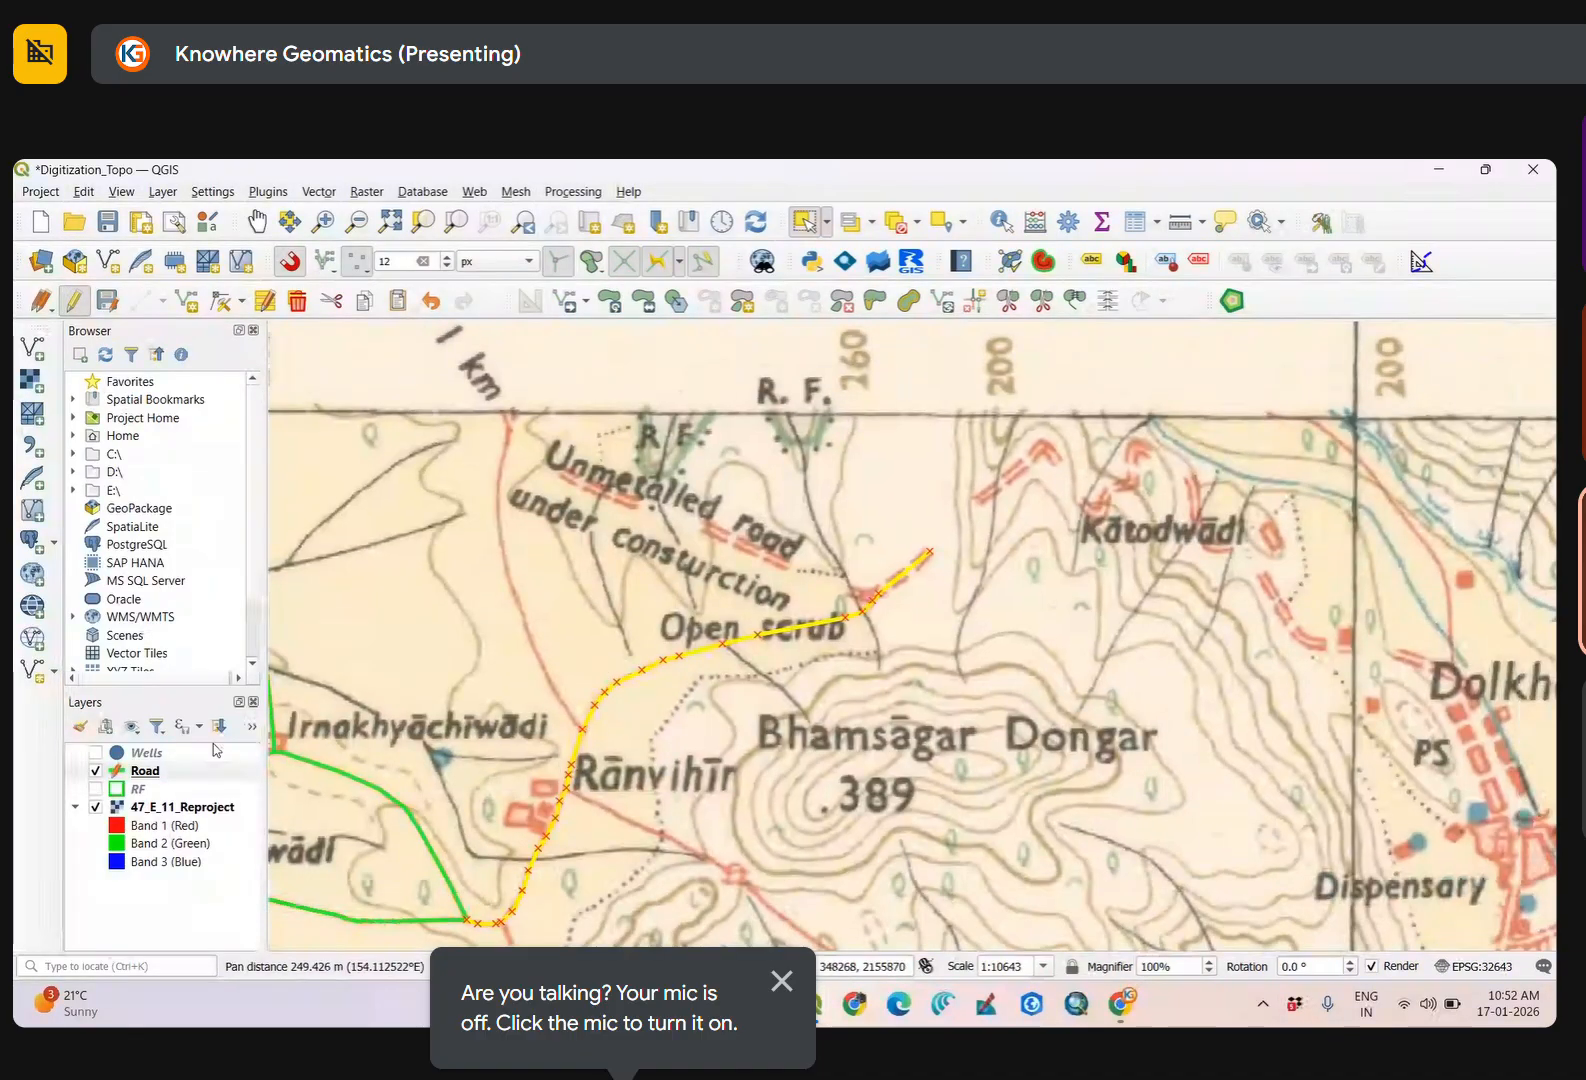
{"action": "left_click", "coordinate": [100, 776]}
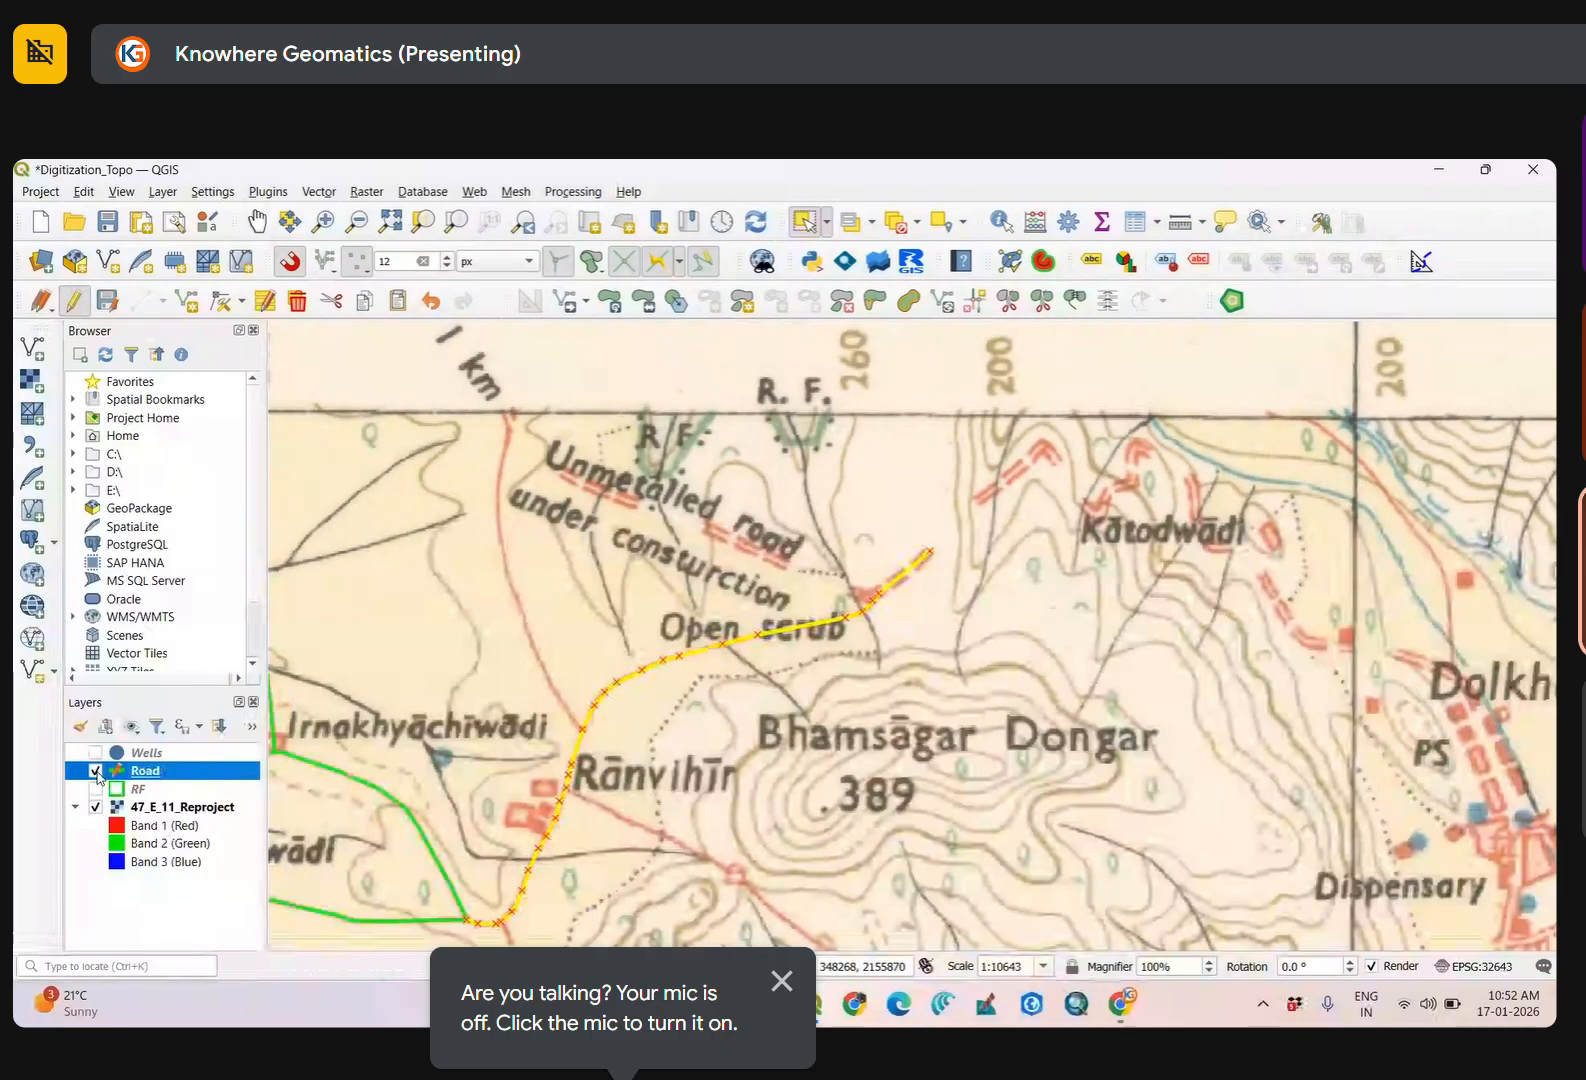
{"action": "left_click", "coordinate": [97, 773]}
{"action": "left_click", "coordinate": [97, 773]}
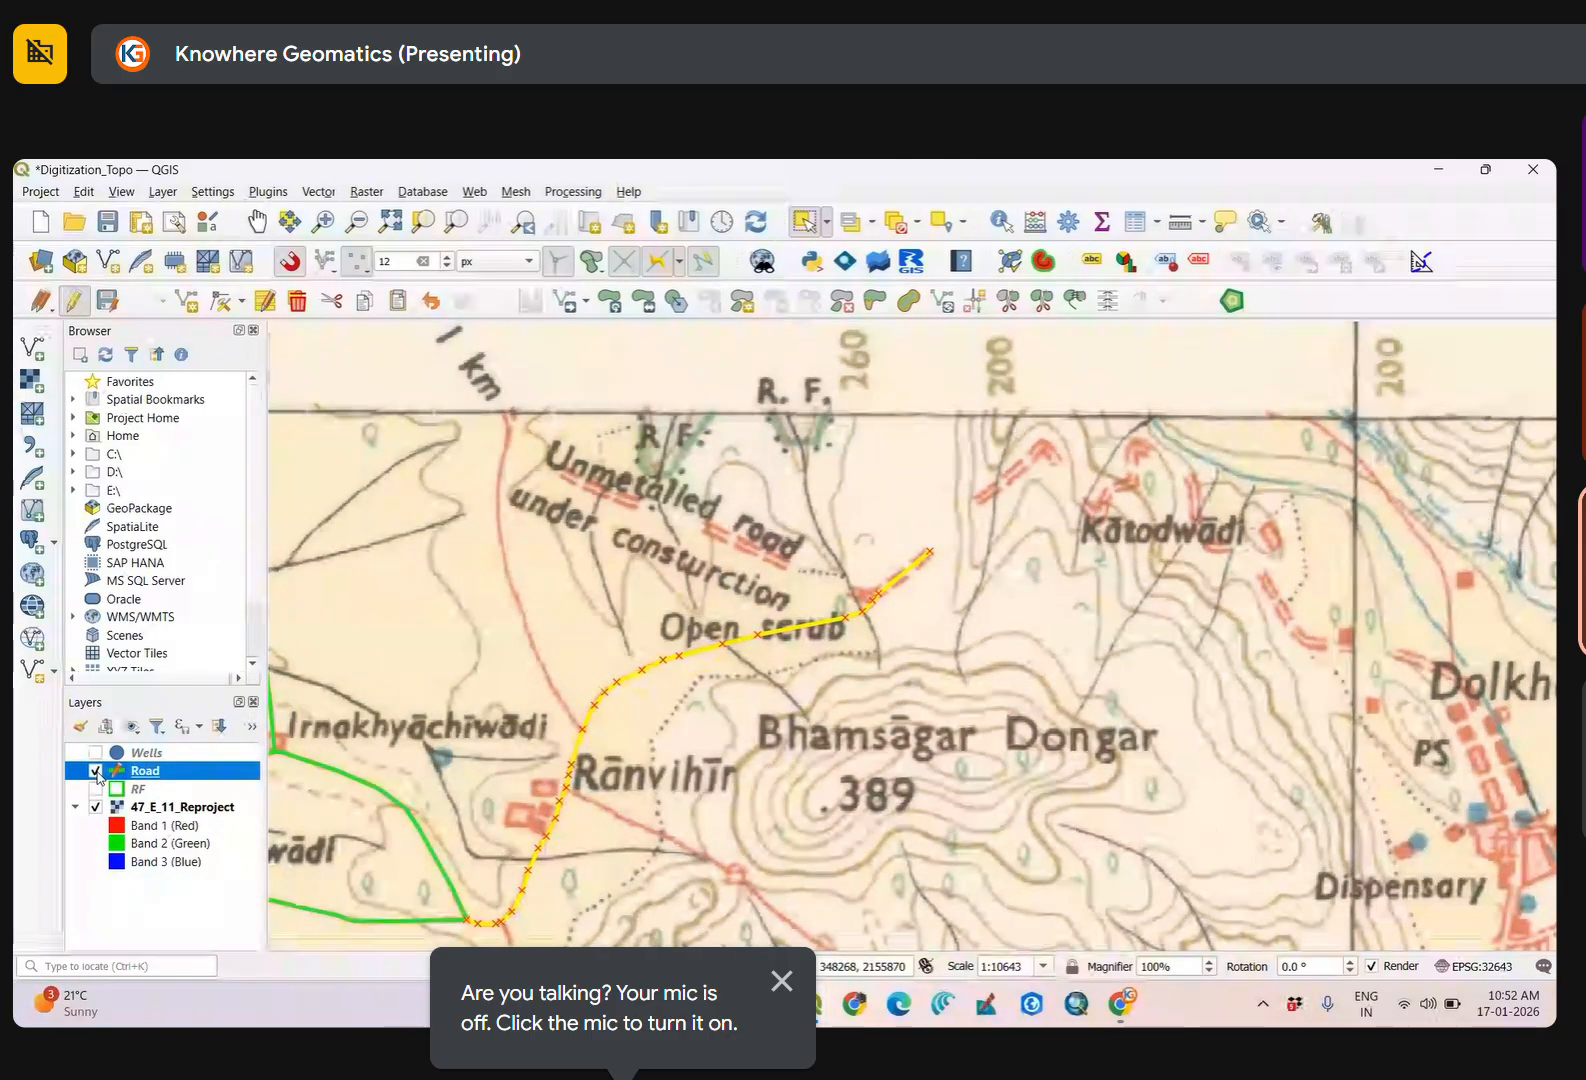
{"action": "scroll", "coordinate": [918, 573], "scroll_direction": "up", "scroll_amount": 1}
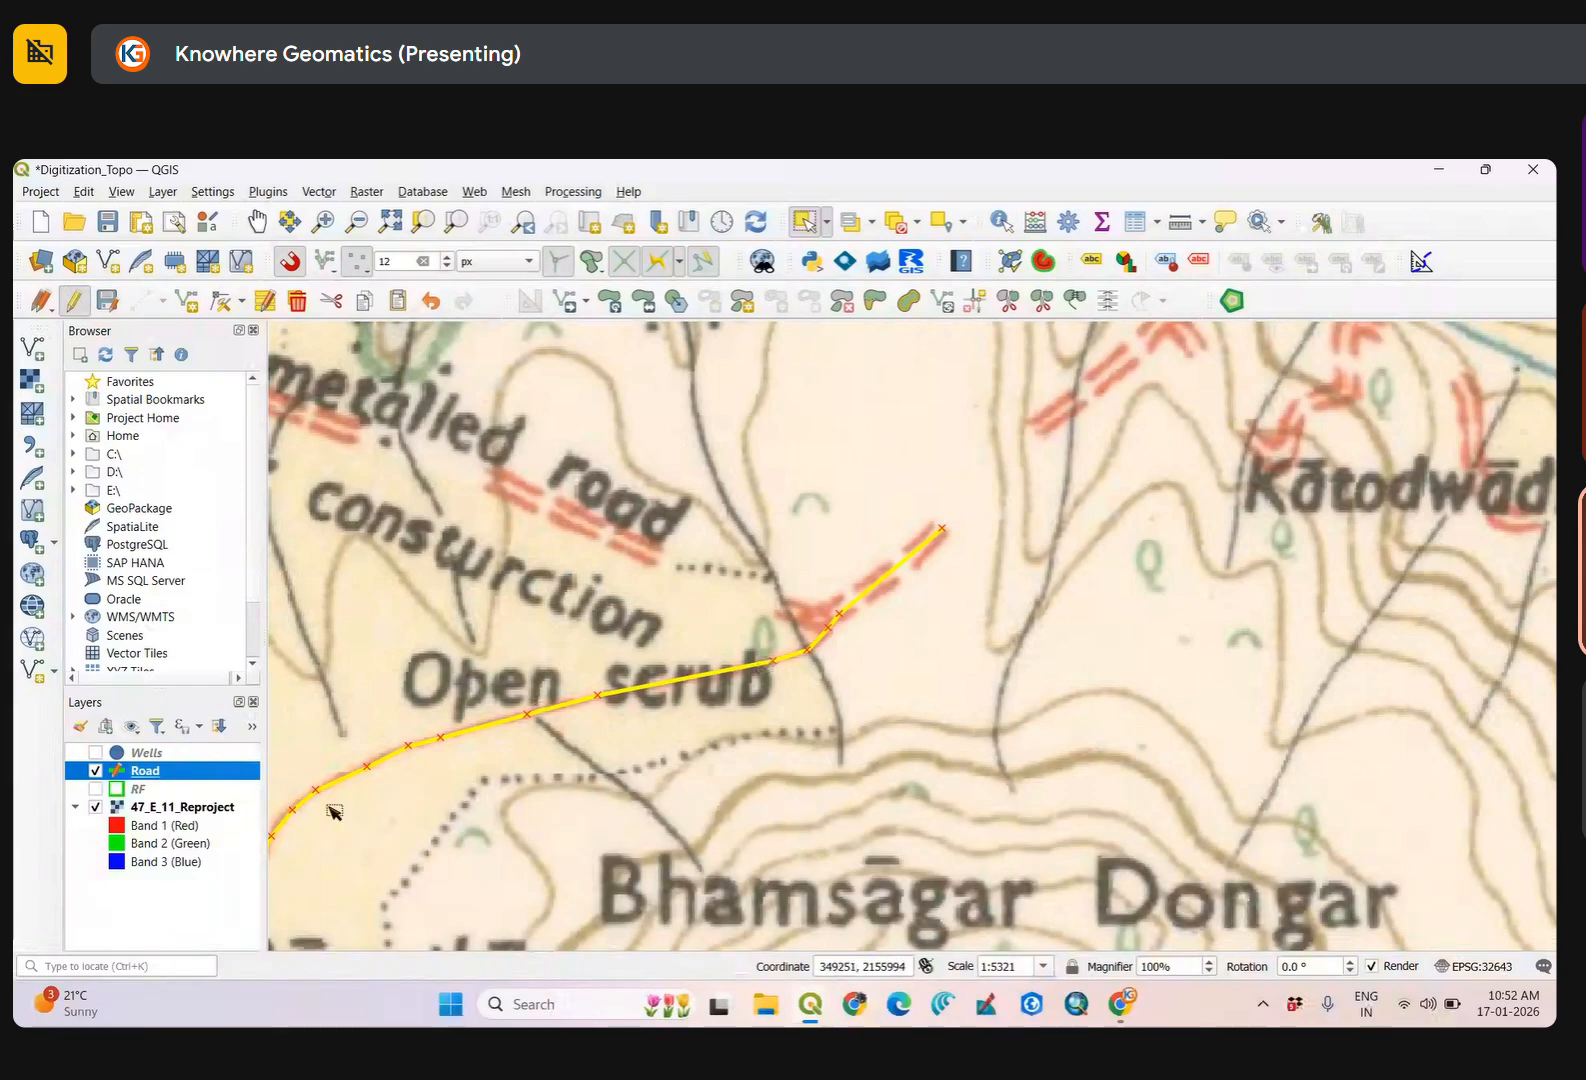
Bring the Road attribute table back up and set the Type of the sixth record to Unmetalled Road.
{"action": "right_click", "coordinate": [158, 773]}
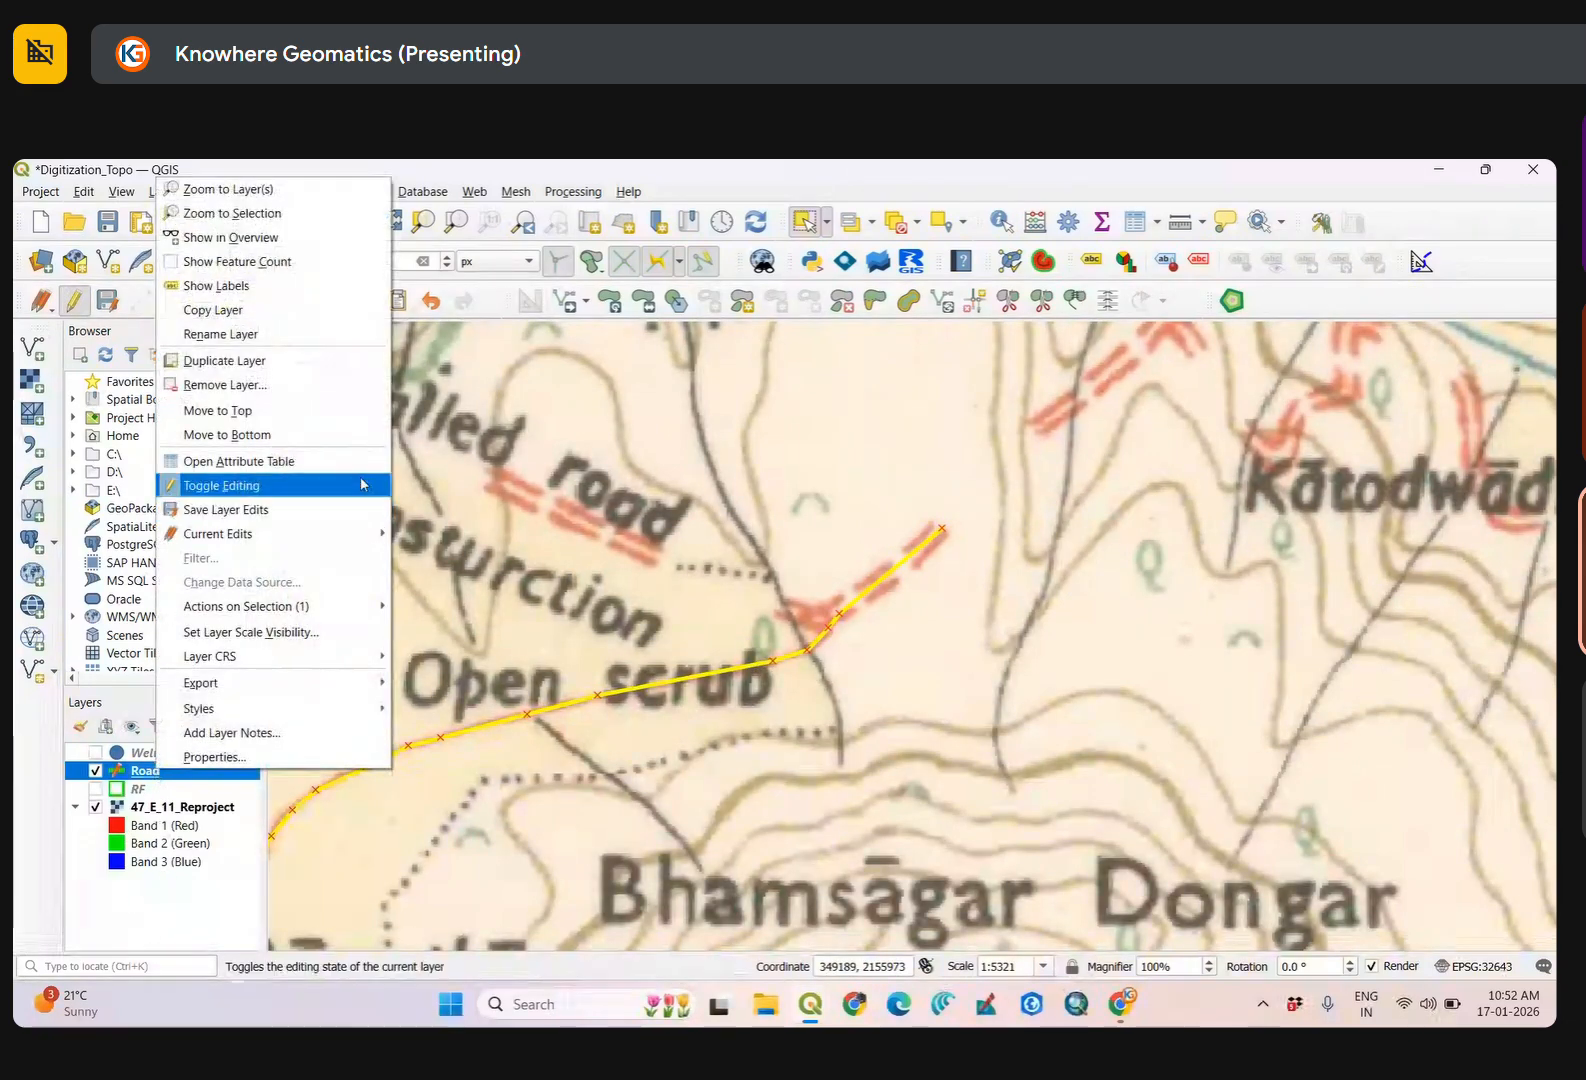
{"action": "left_click", "coordinate": [812, 1006]}
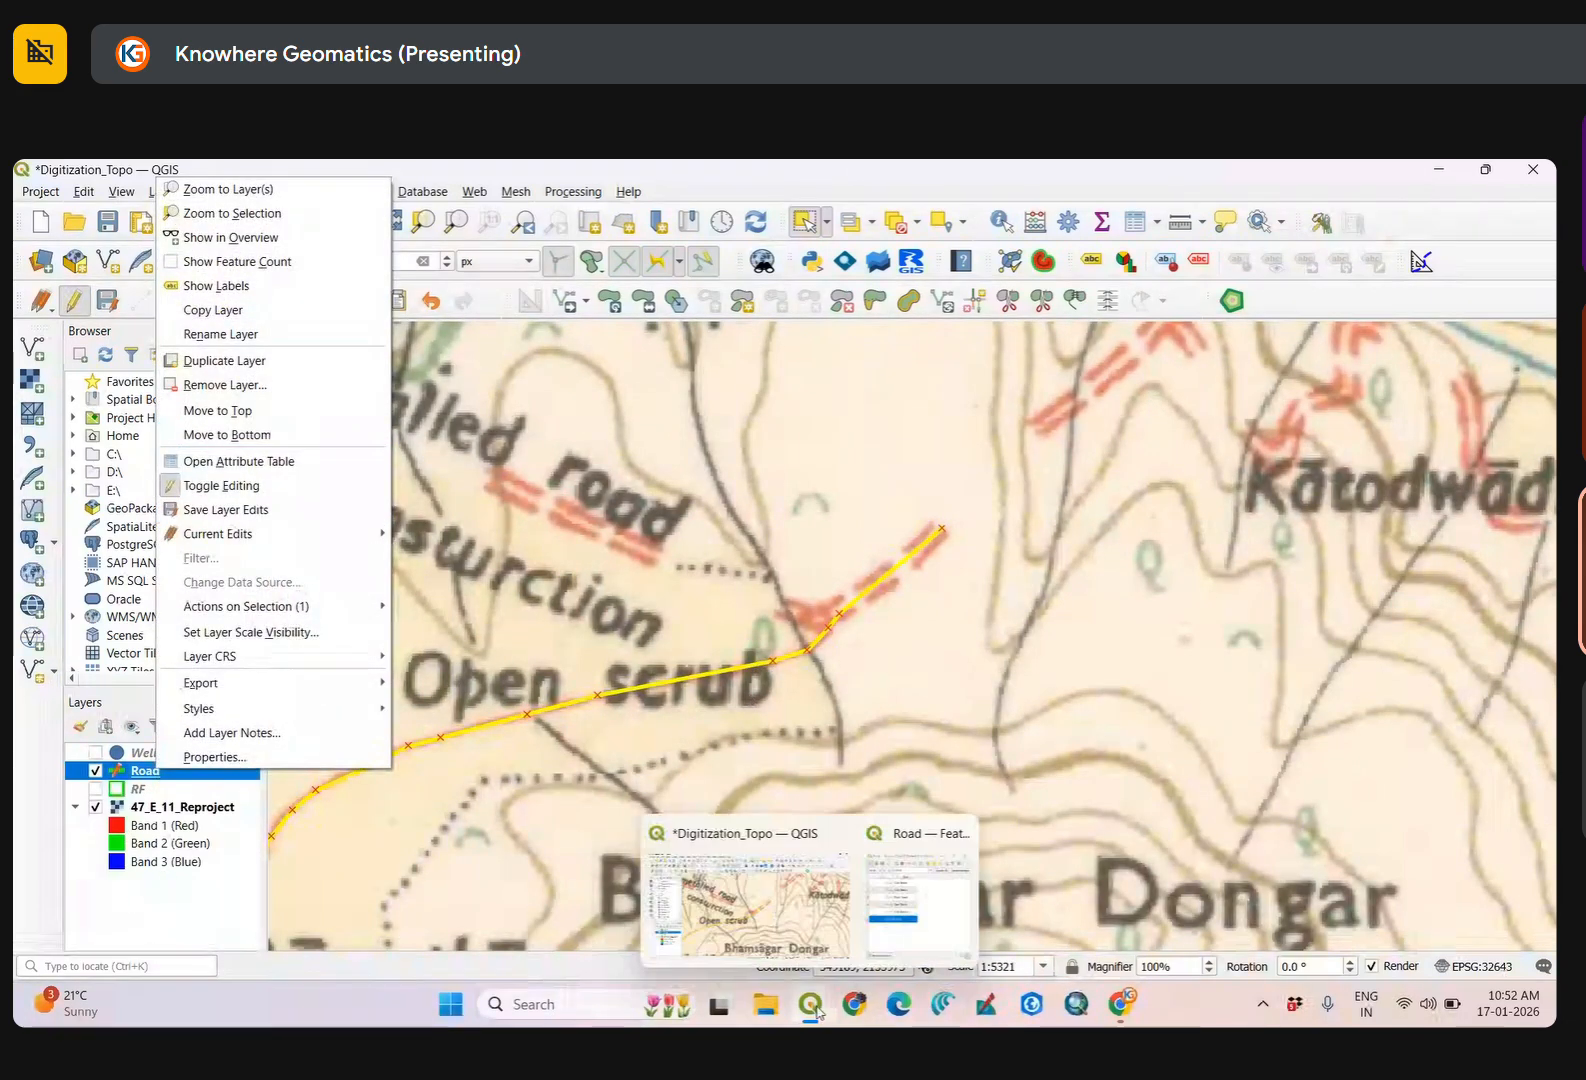
{"action": "left_click", "coordinate": [936, 896]}
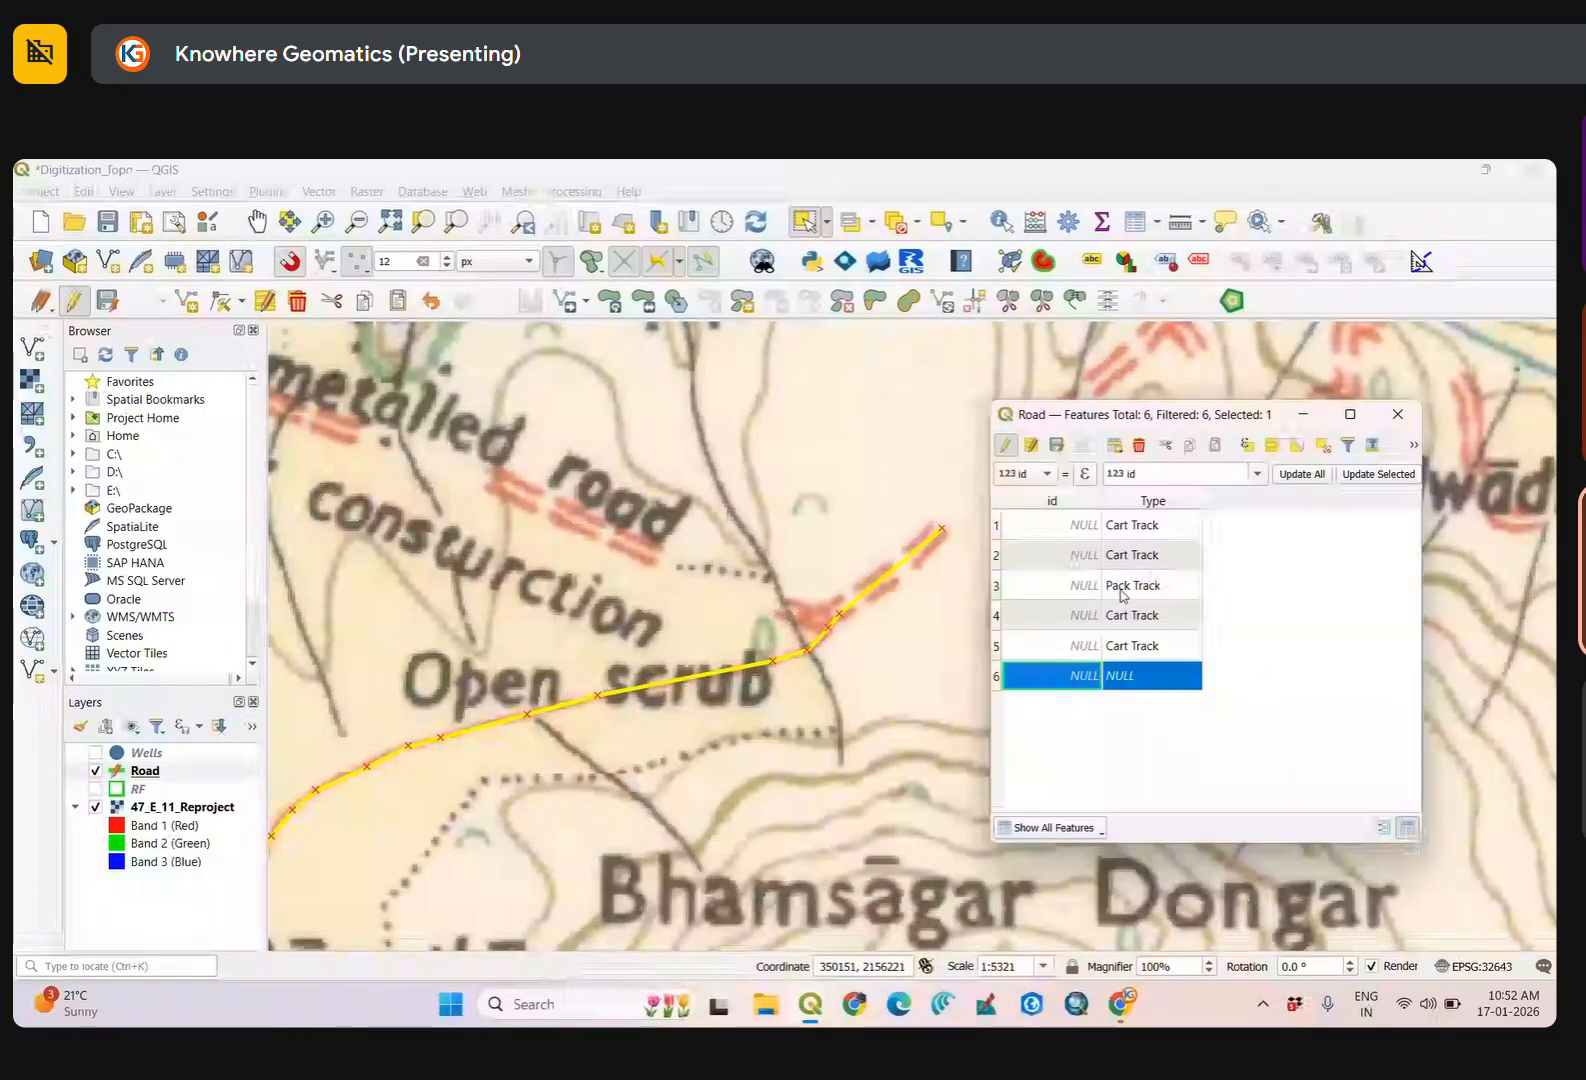
{"action": "double_click", "coordinate": [1128, 667]}
{"action": "type", "text": "Un"}
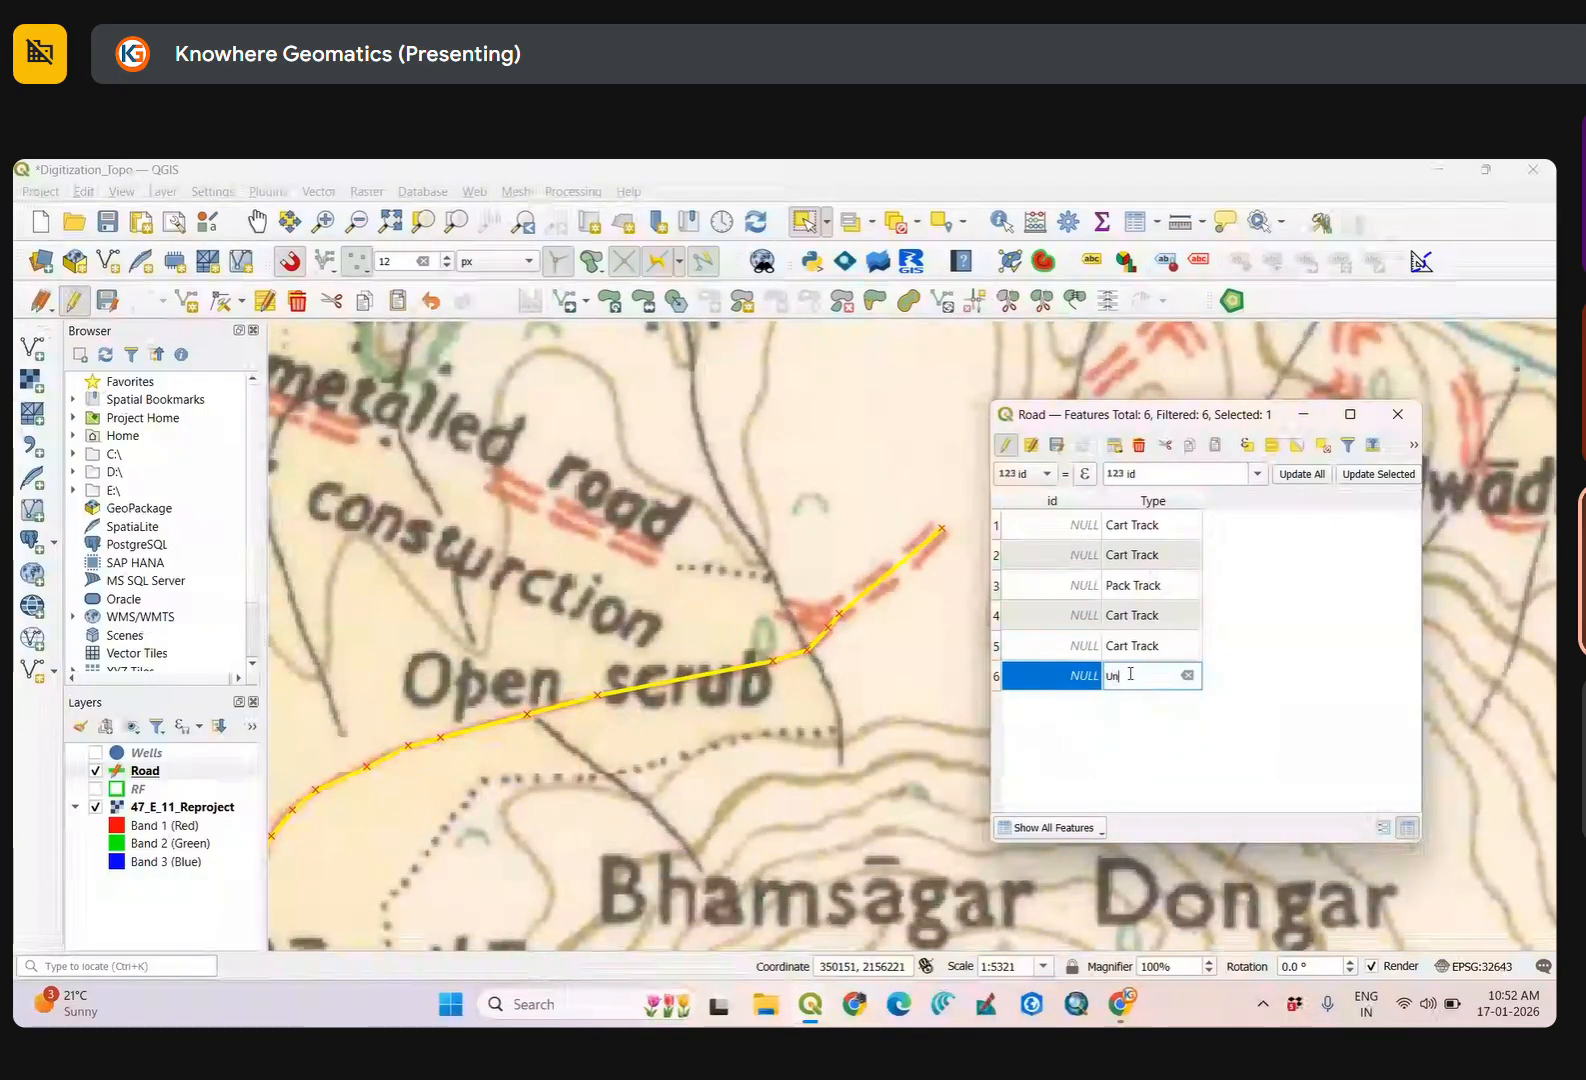
{"action": "type", "text": "metalled Road"}
{"action": "key", "text": "Return"}
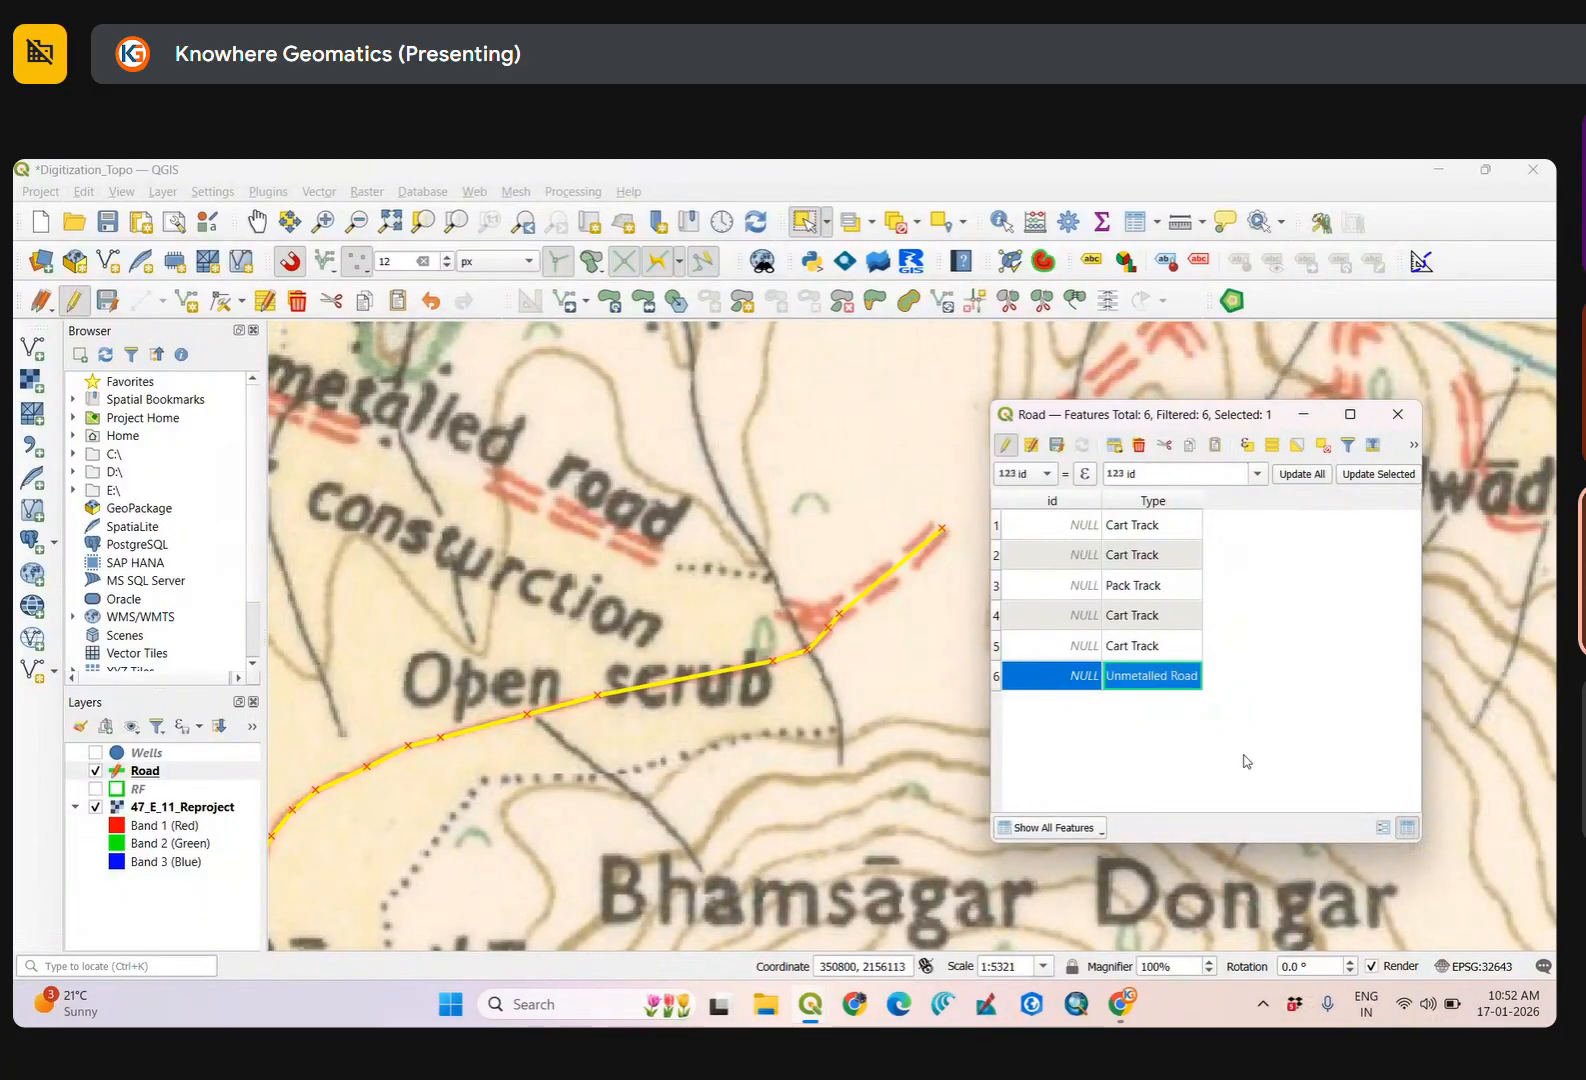
Save the Road layer's edits, turn off its editing mode and close the attribute table.
{"action": "left_click", "coordinate": [1056, 444]}
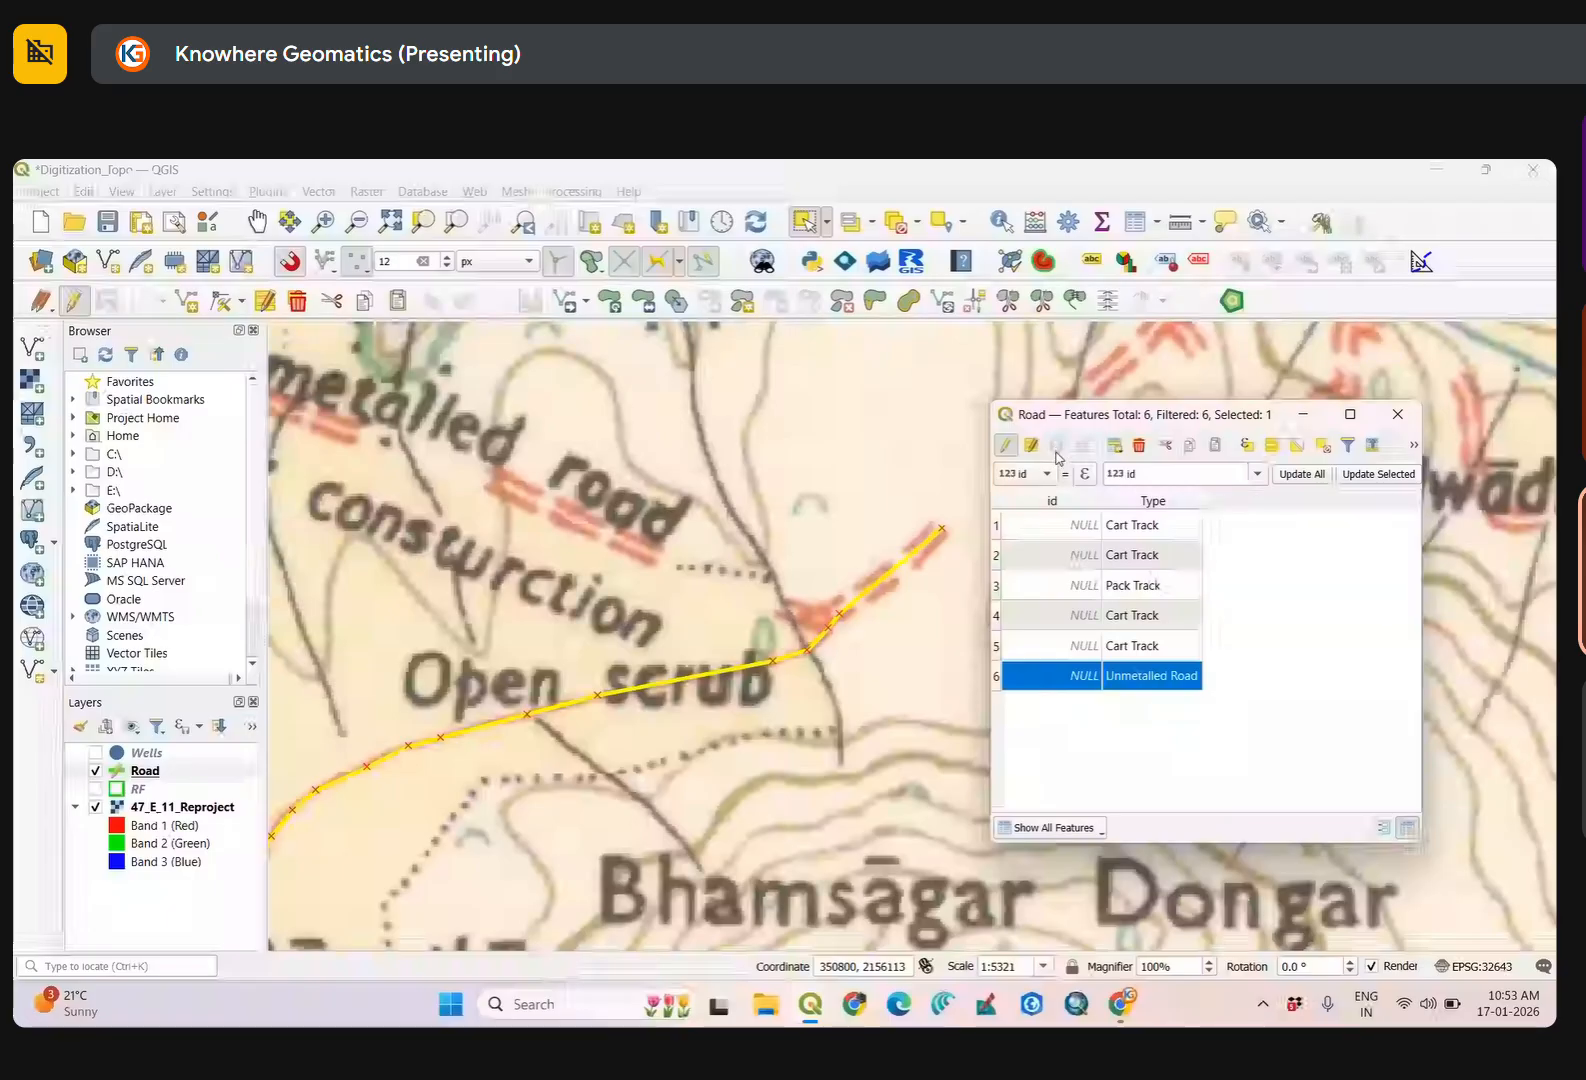
{"action": "left_click", "coordinate": [1005, 444]}
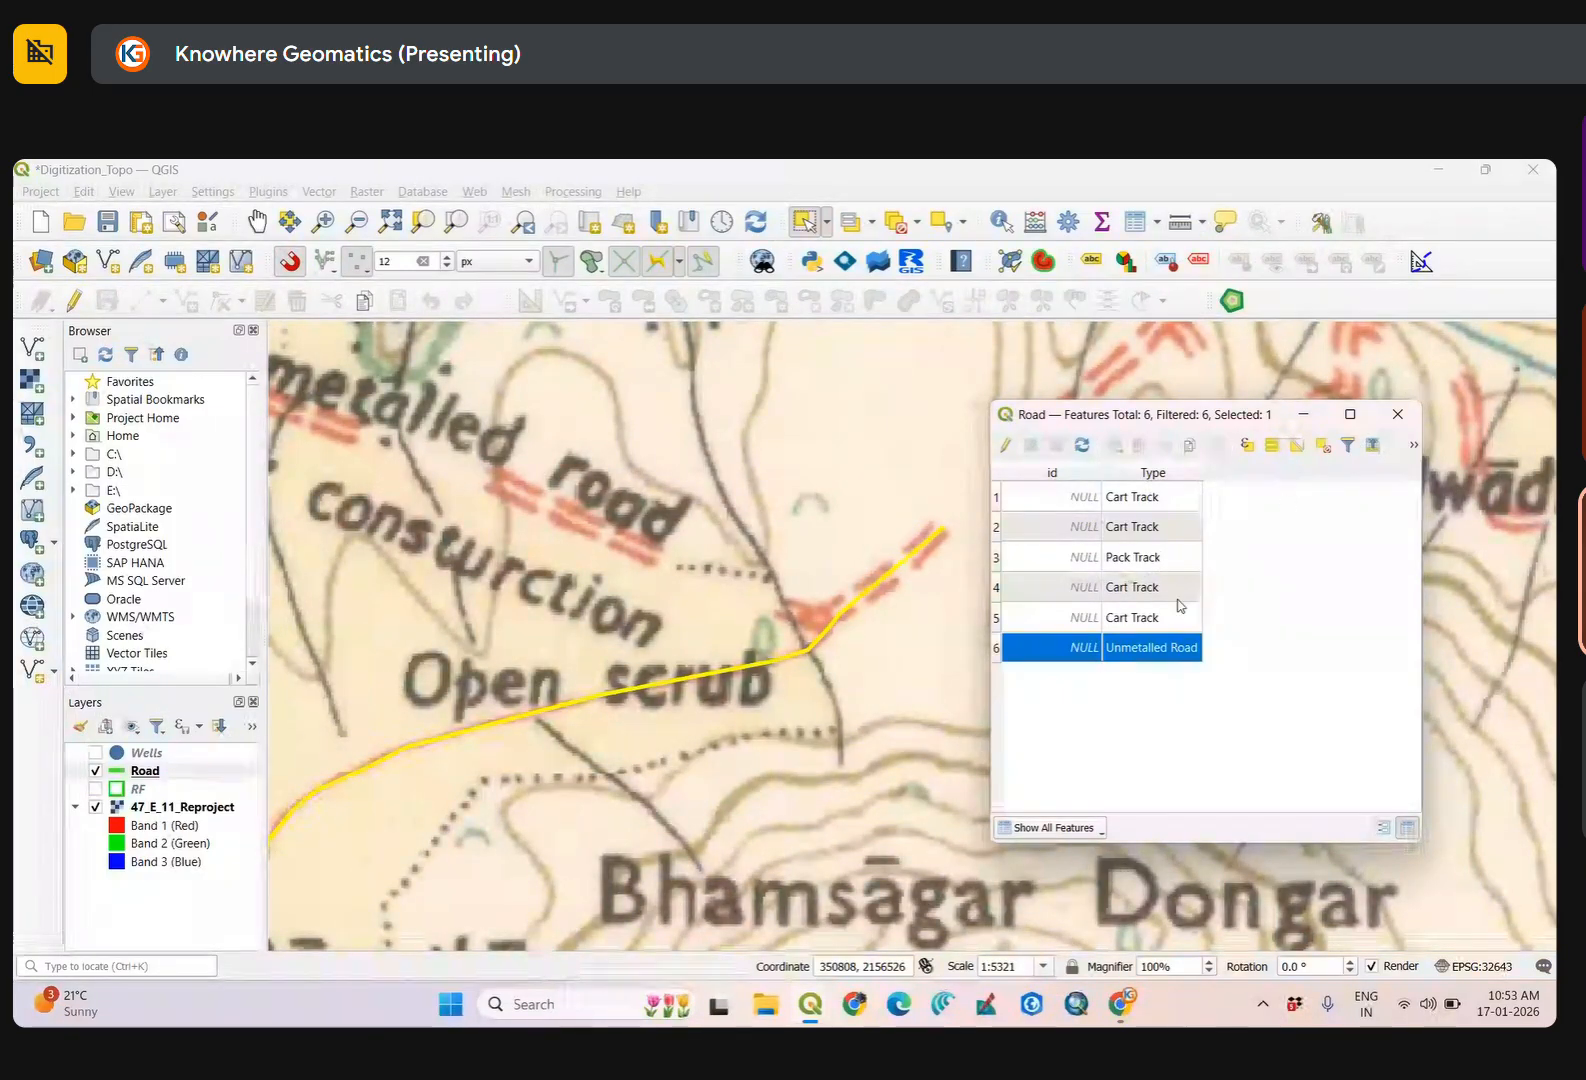
{"action": "left_click", "coordinate": [1410, 425]}
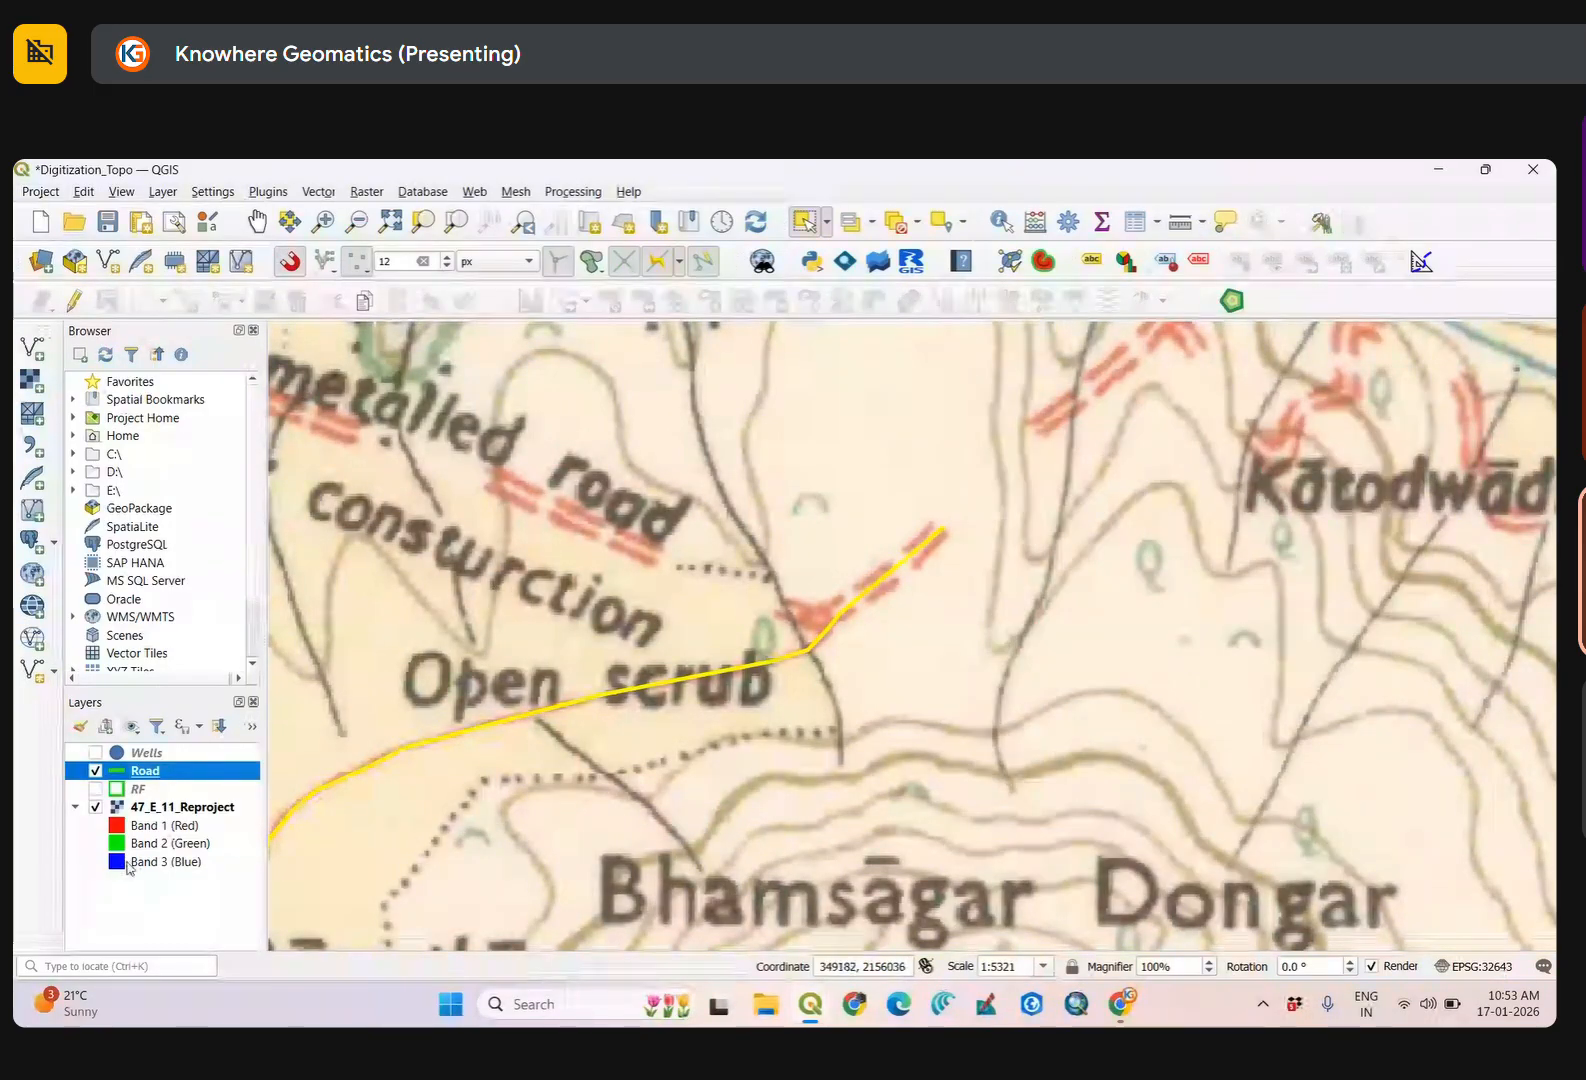
Hide the Road layer, show the RF layer, and open RF's attribute table in editing mode with a new field started.
{"action": "left_click", "coordinate": [95, 771]}
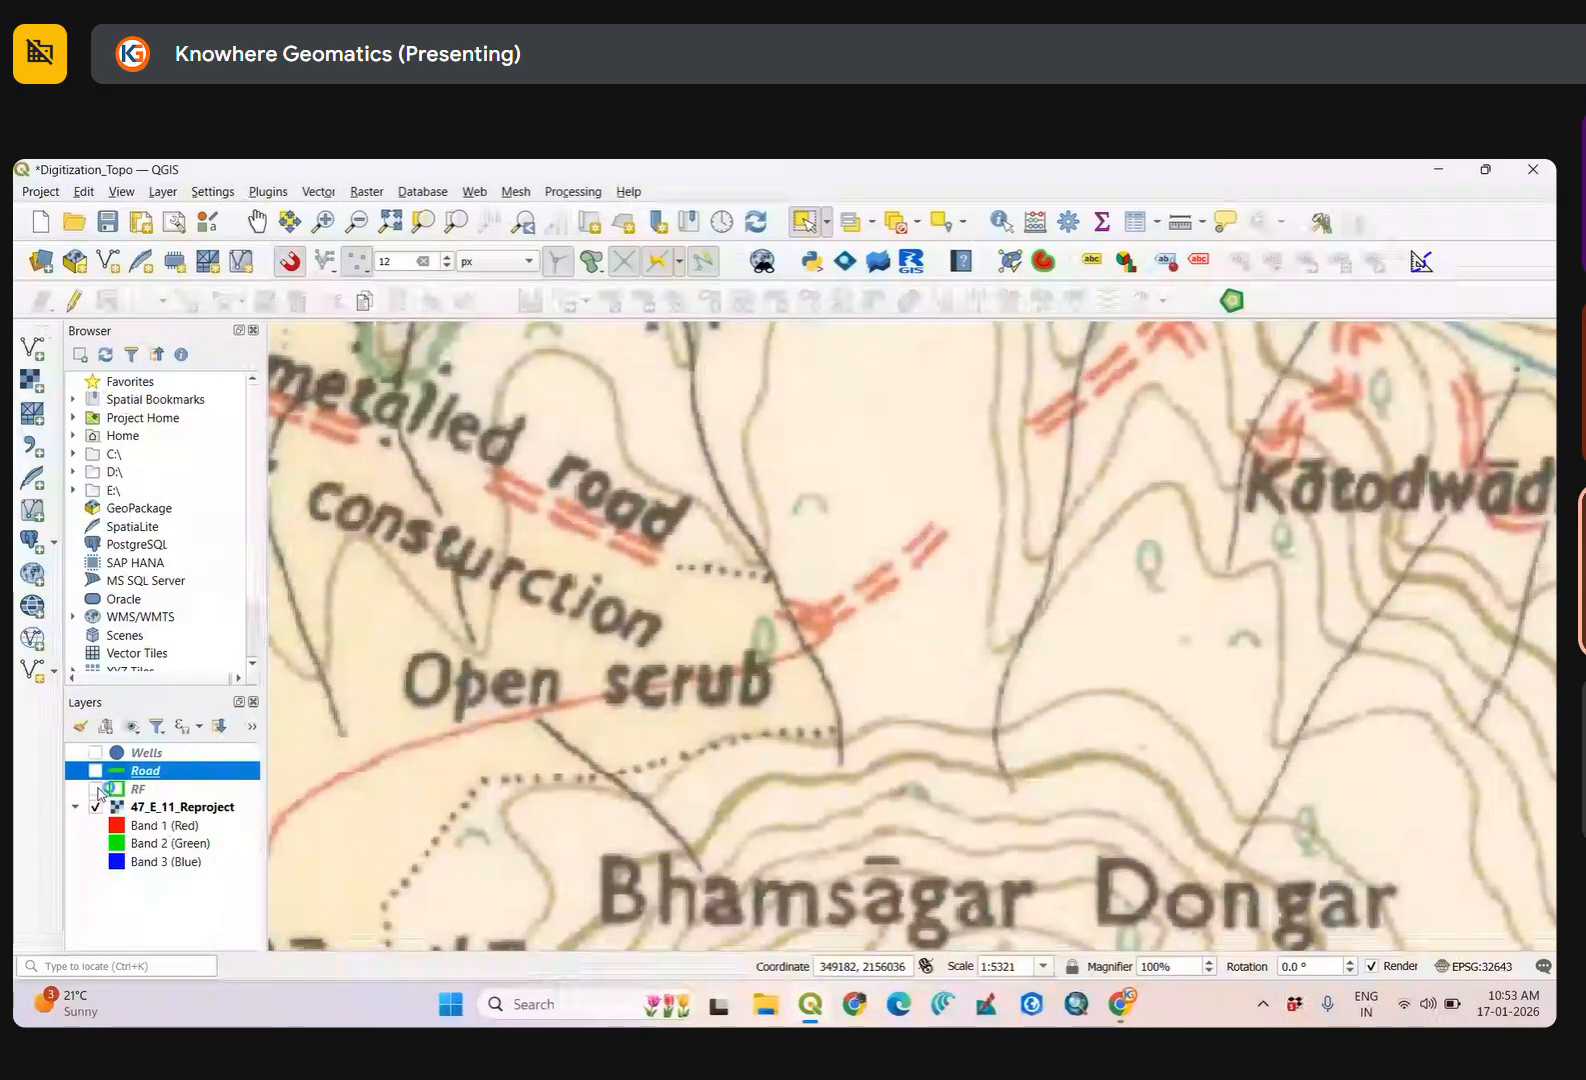
{"action": "left_click", "coordinate": [96, 789]}
{"action": "right_click", "coordinate": [133, 789]}
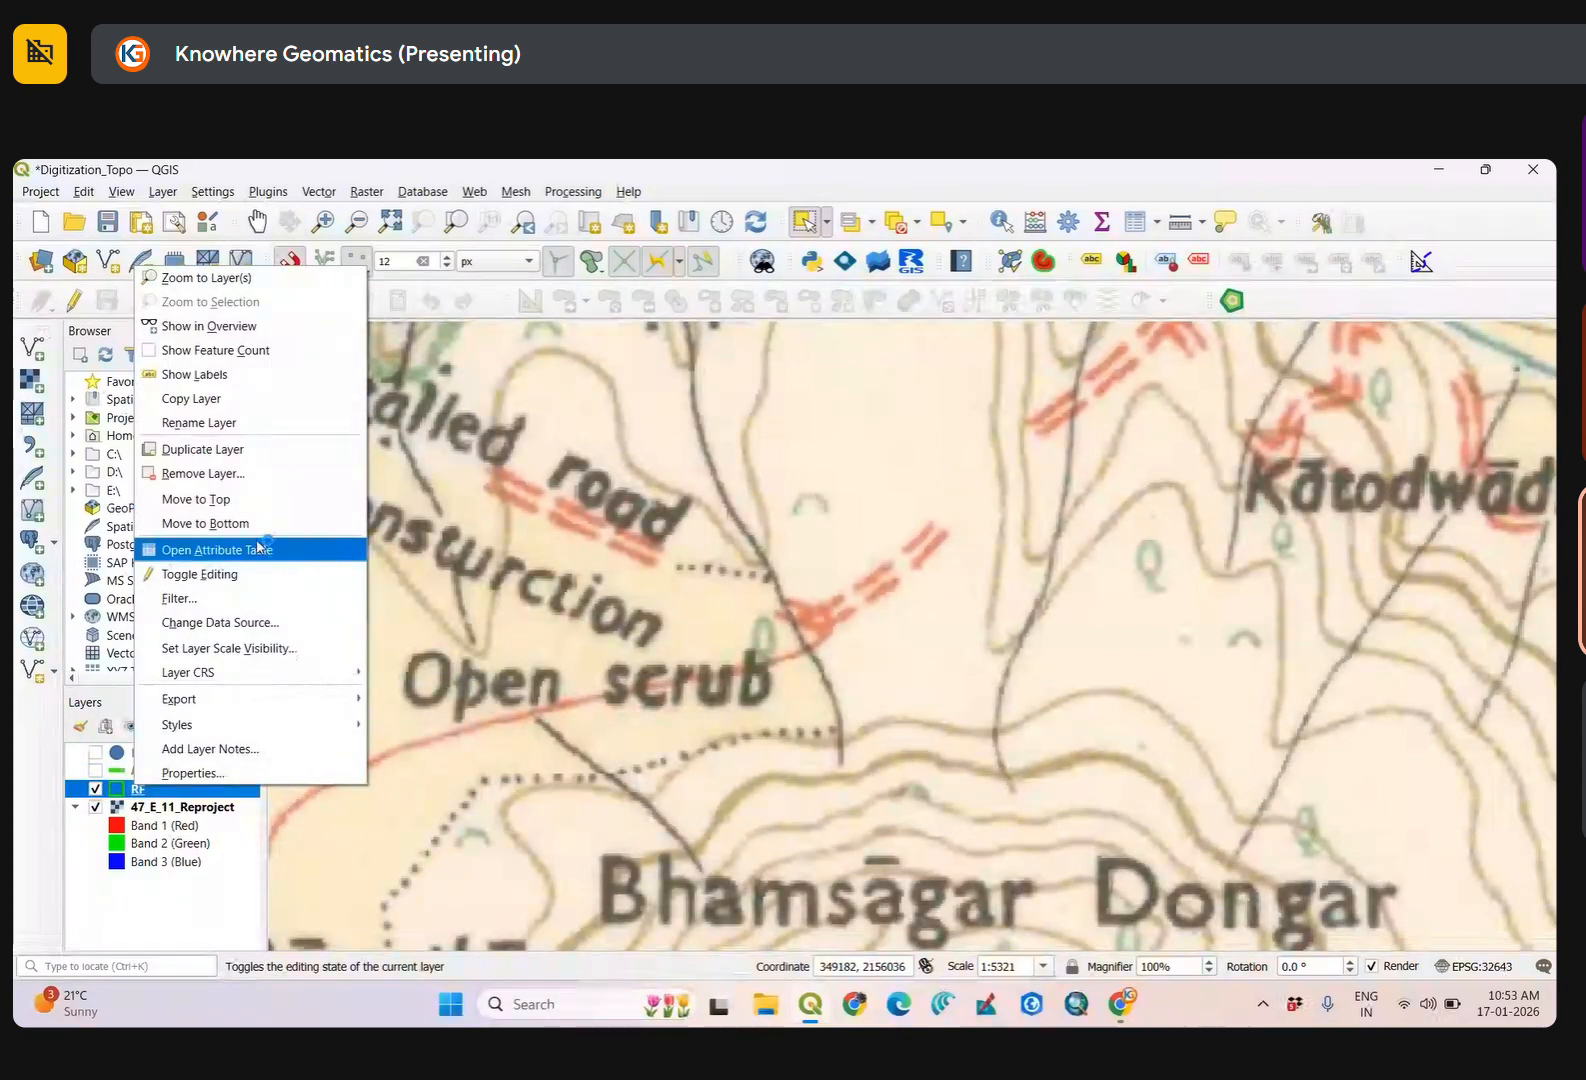
{"action": "left_click", "coordinate": [258, 547]}
{"action": "left_click_drag", "start_coordinate": [1119, 411], "coordinate": [784, 437]}
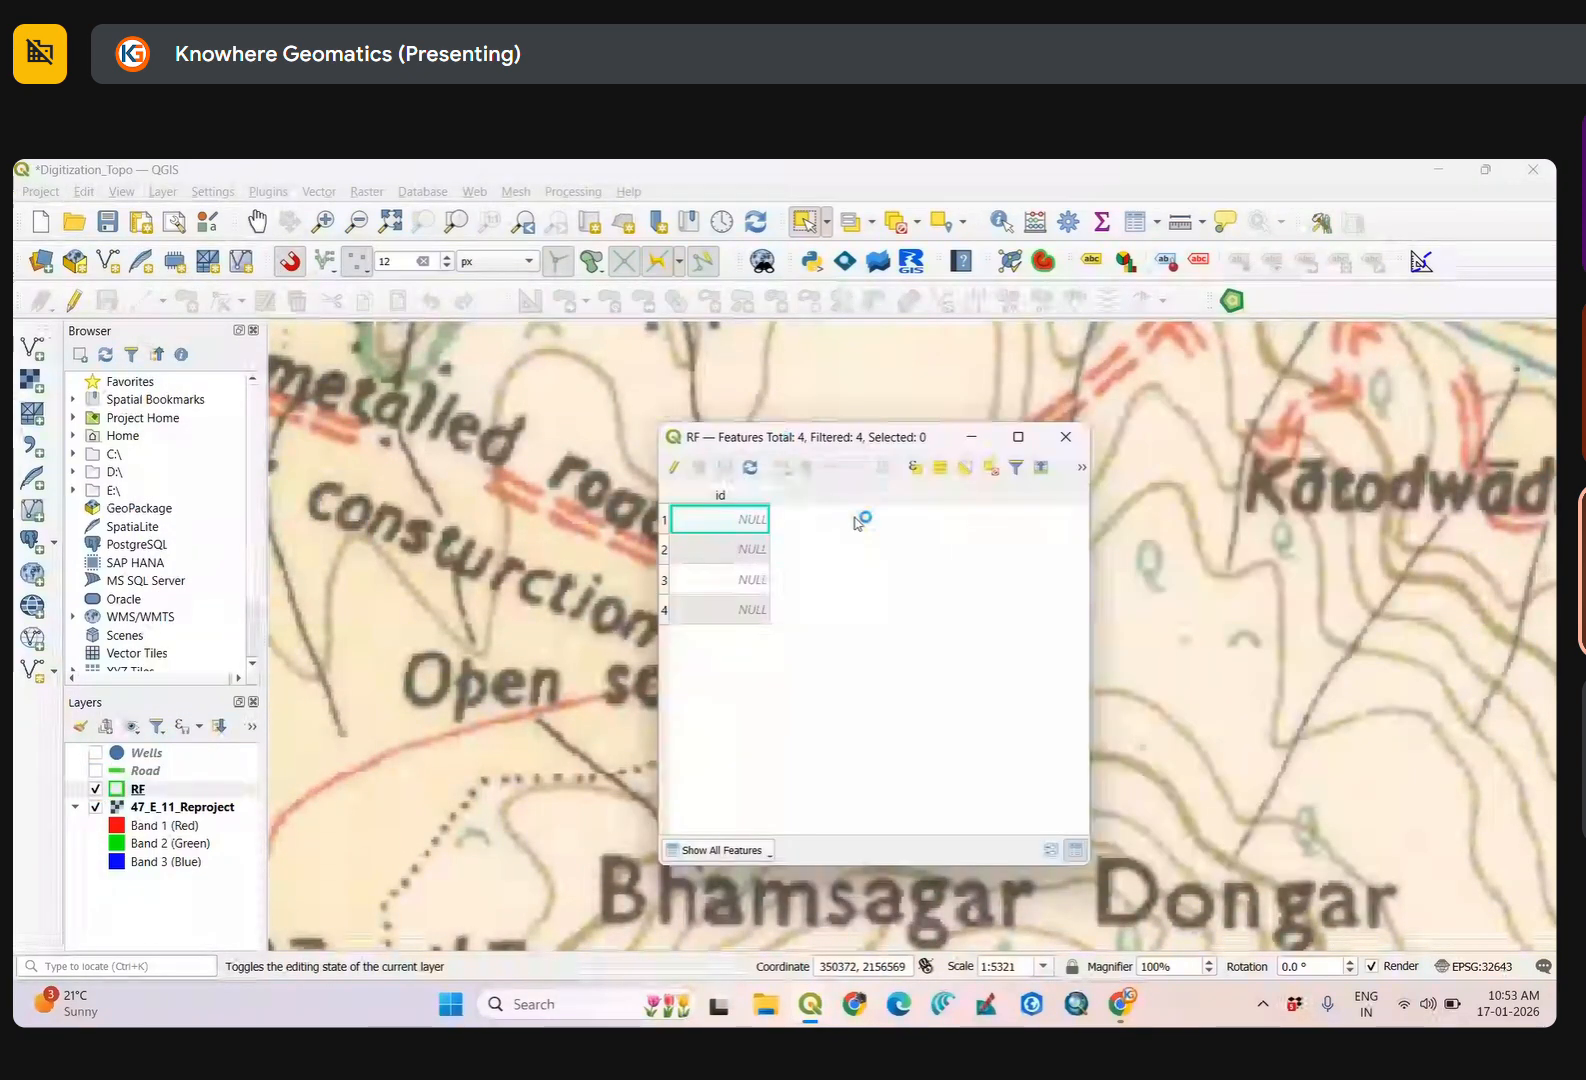
{"action": "left_click", "coordinate": [675, 467]}
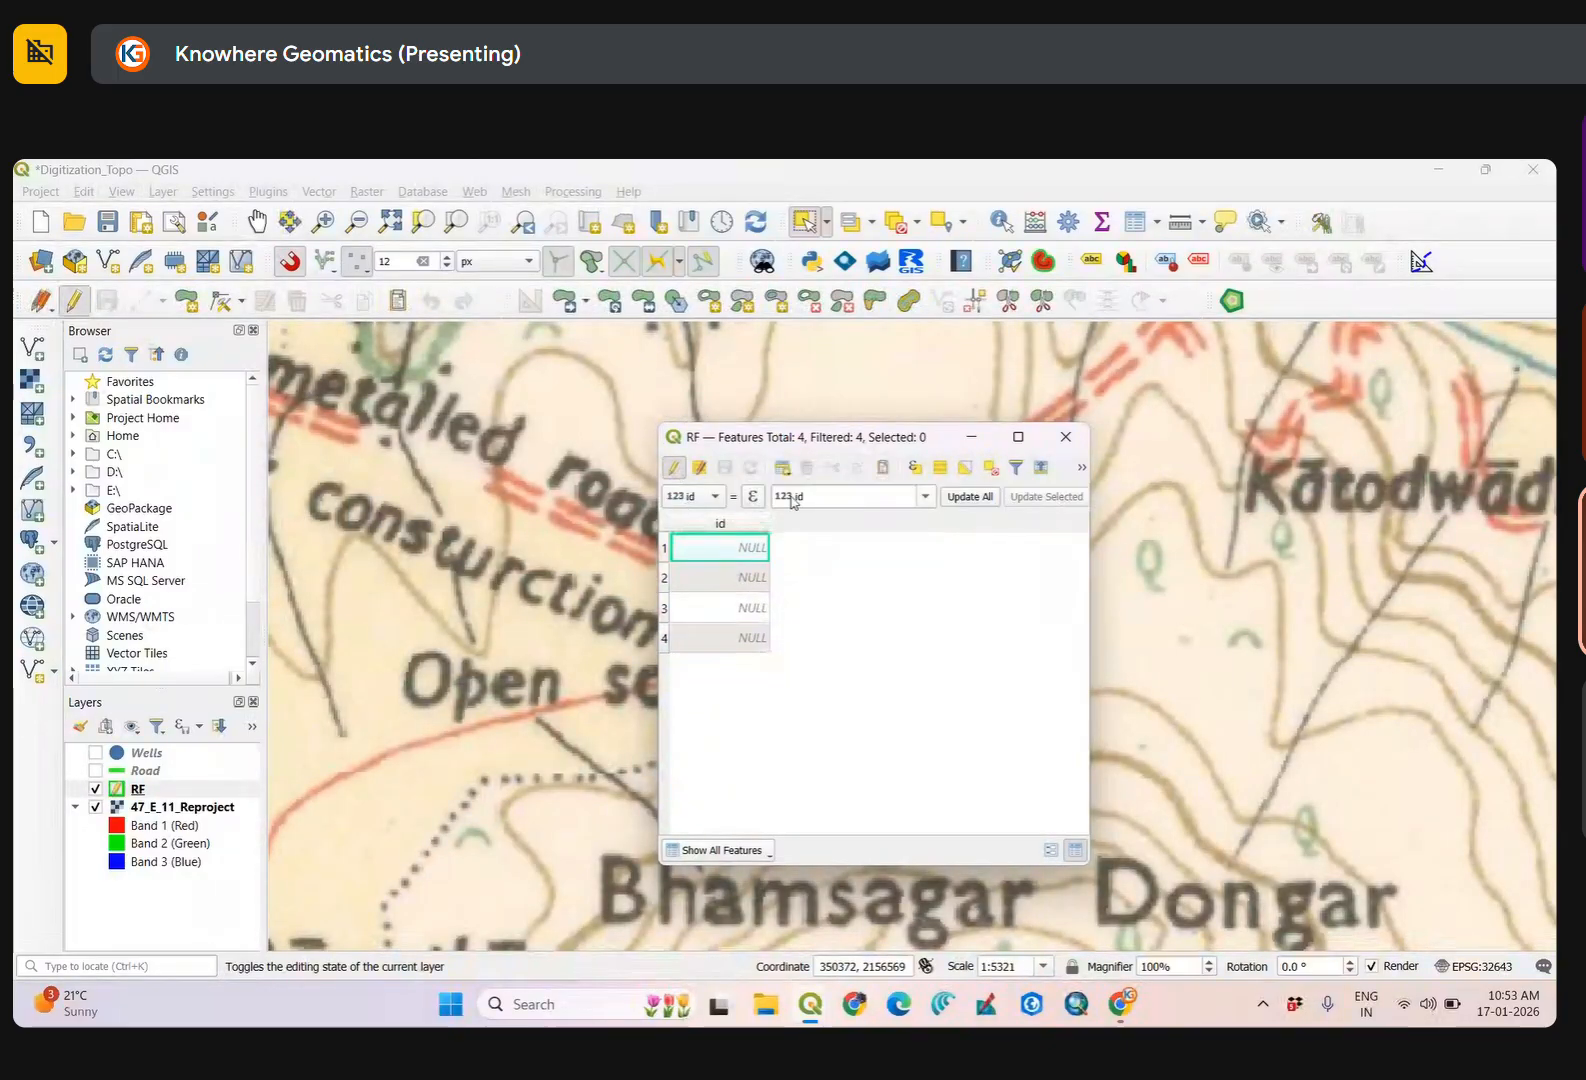
{"action": "left_click", "coordinate": [1018, 437]}
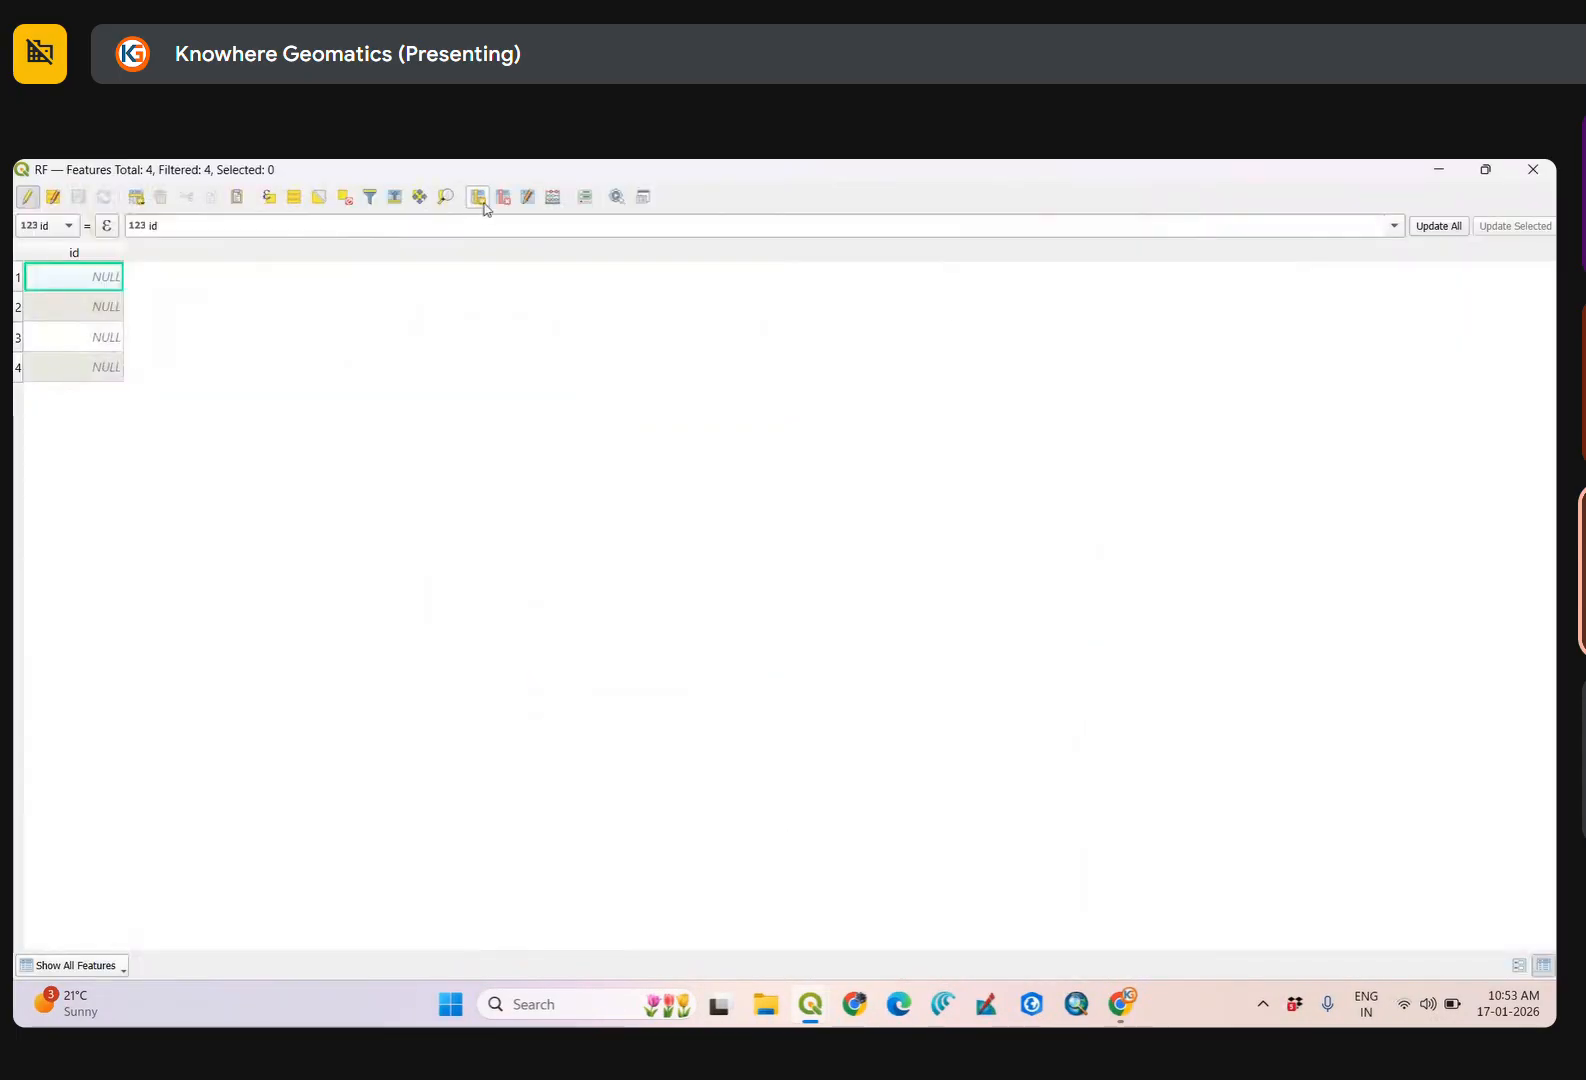
{"action": "left_click", "coordinate": [484, 205]}
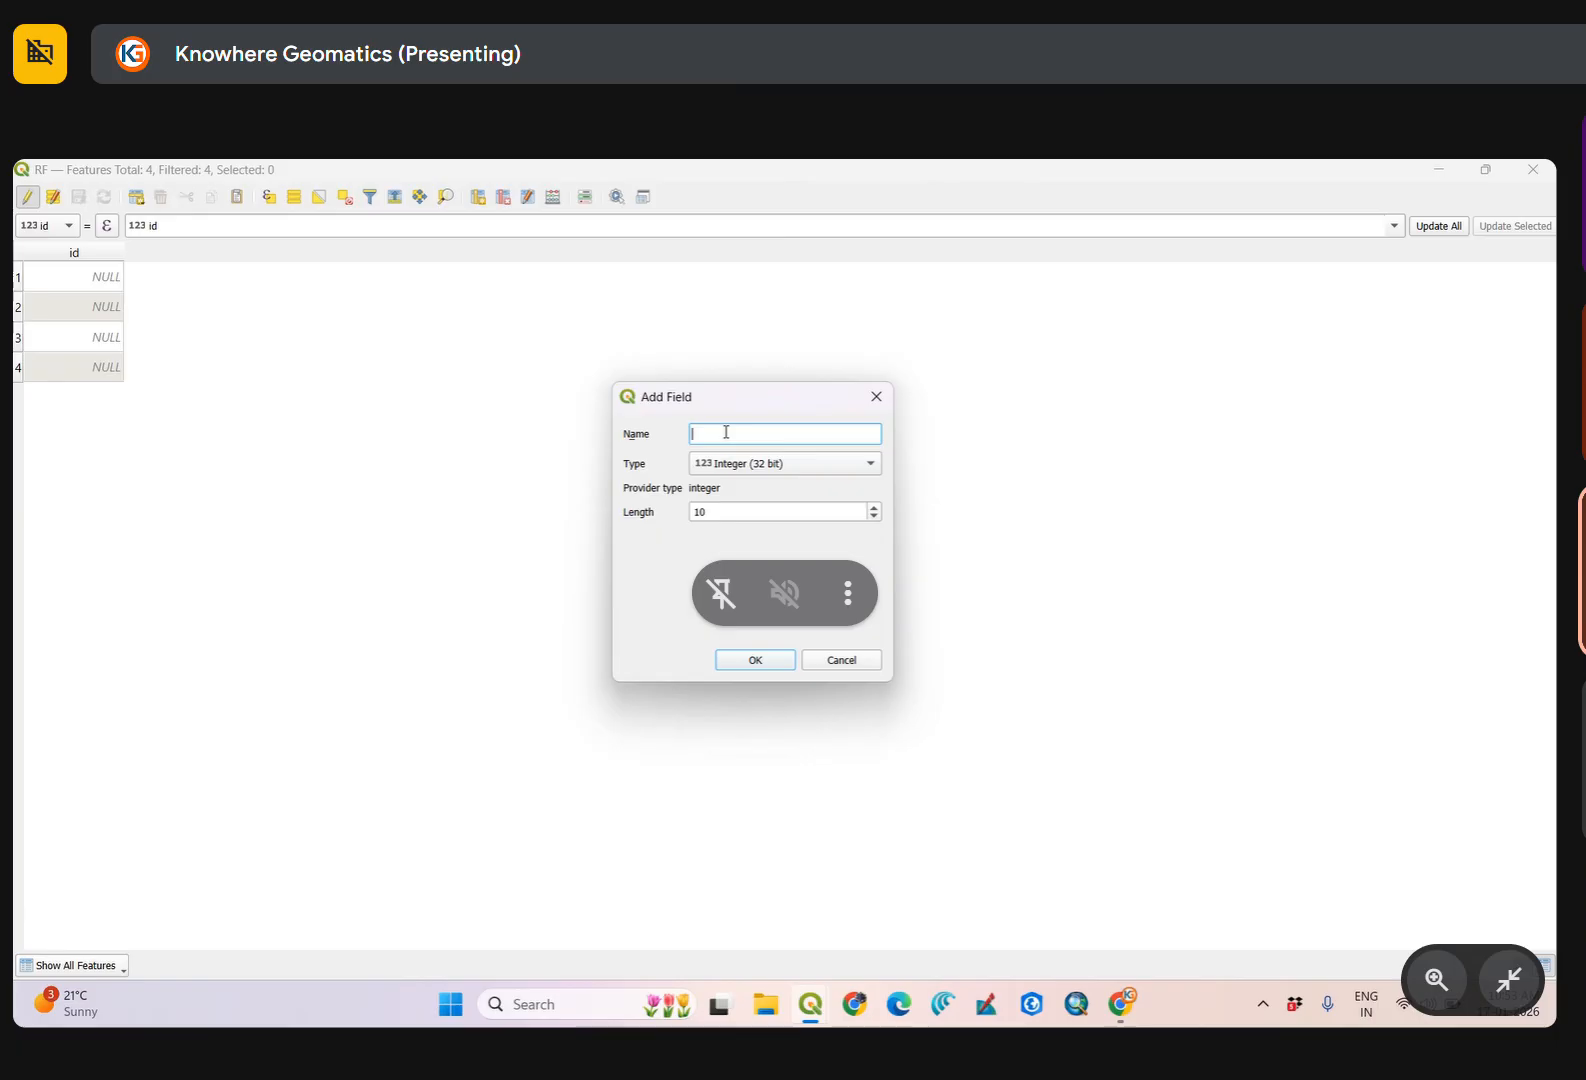
{"action": "type", "text": "Area"}
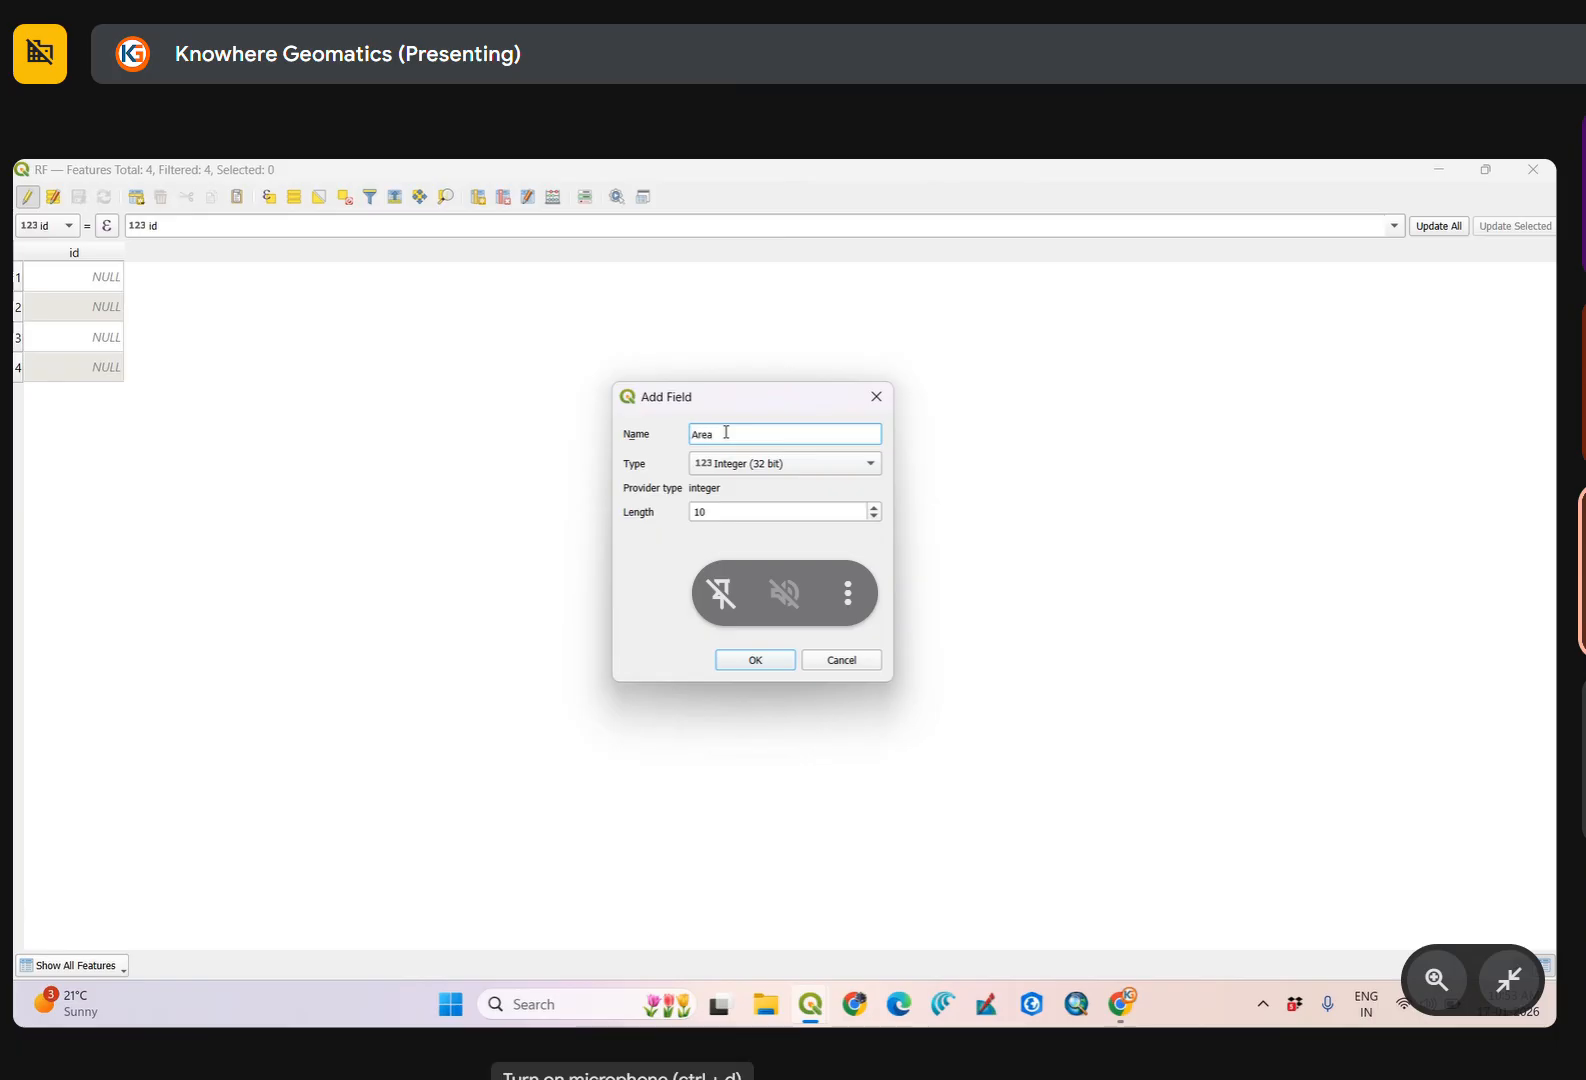
{"action": "left_click", "coordinate": [739, 465]}
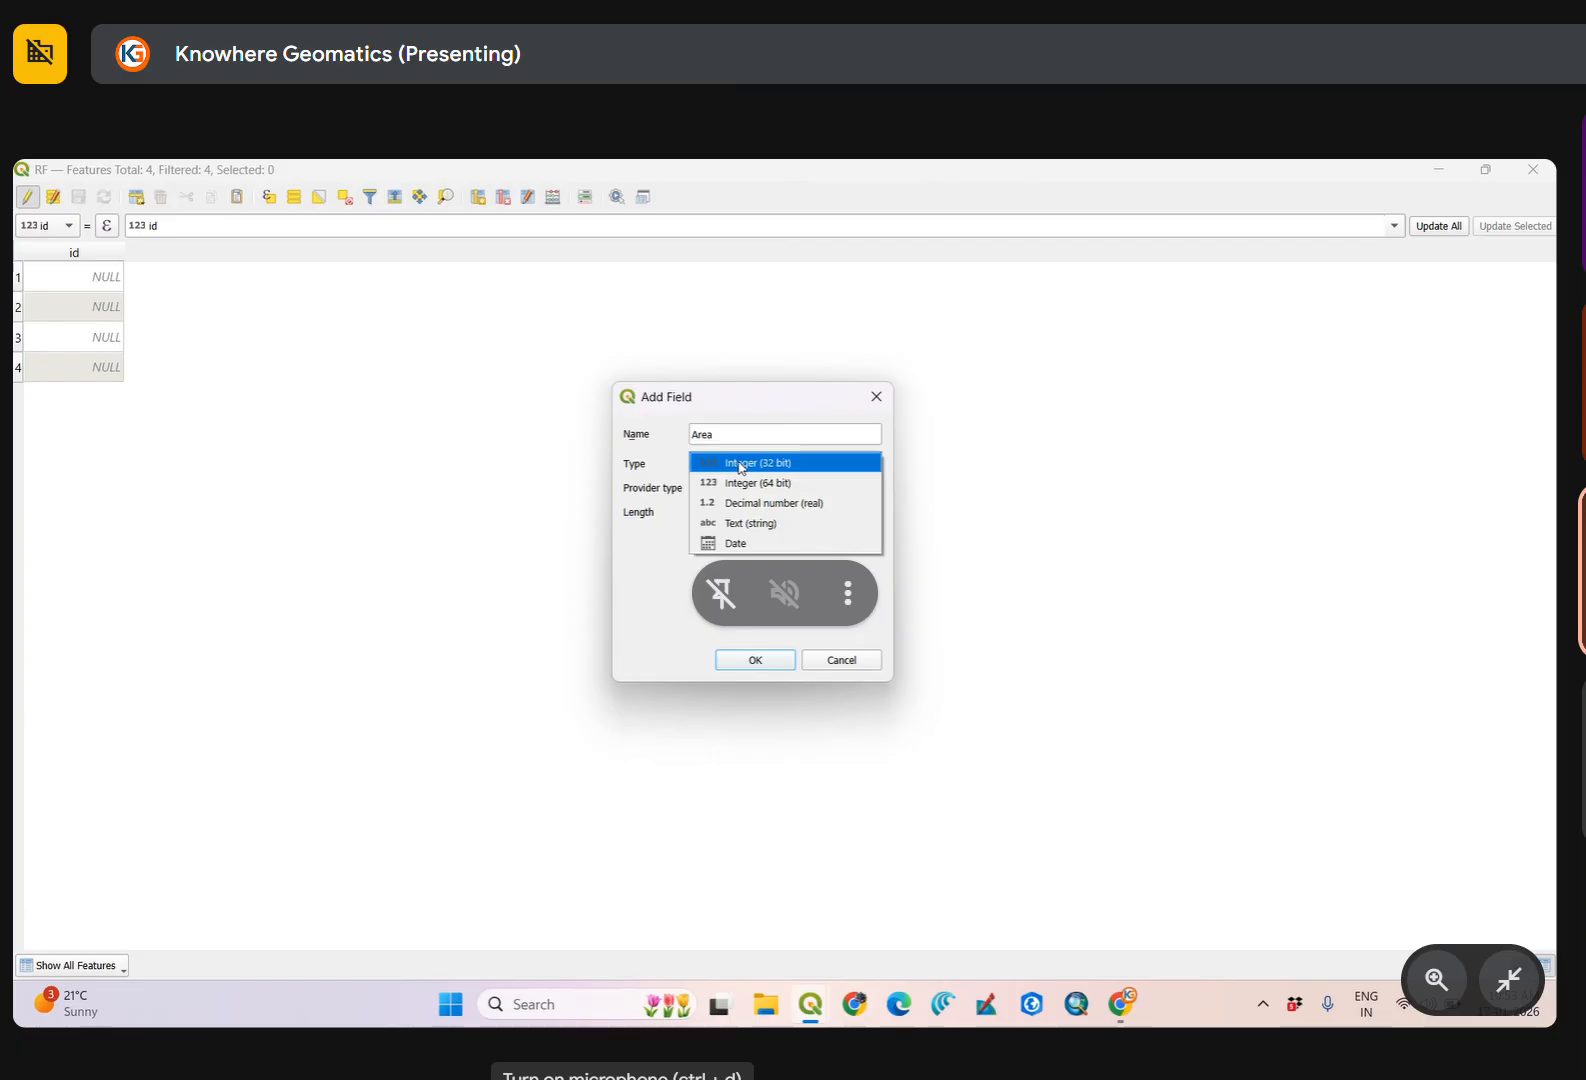
{"action": "left_click", "coordinate": [652, 470]}
{"action": "left_click", "coordinate": [737, 470]}
{"action": "left_click", "coordinate": [737, 460]}
{"action": "left_click", "coordinate": [751, 466]}
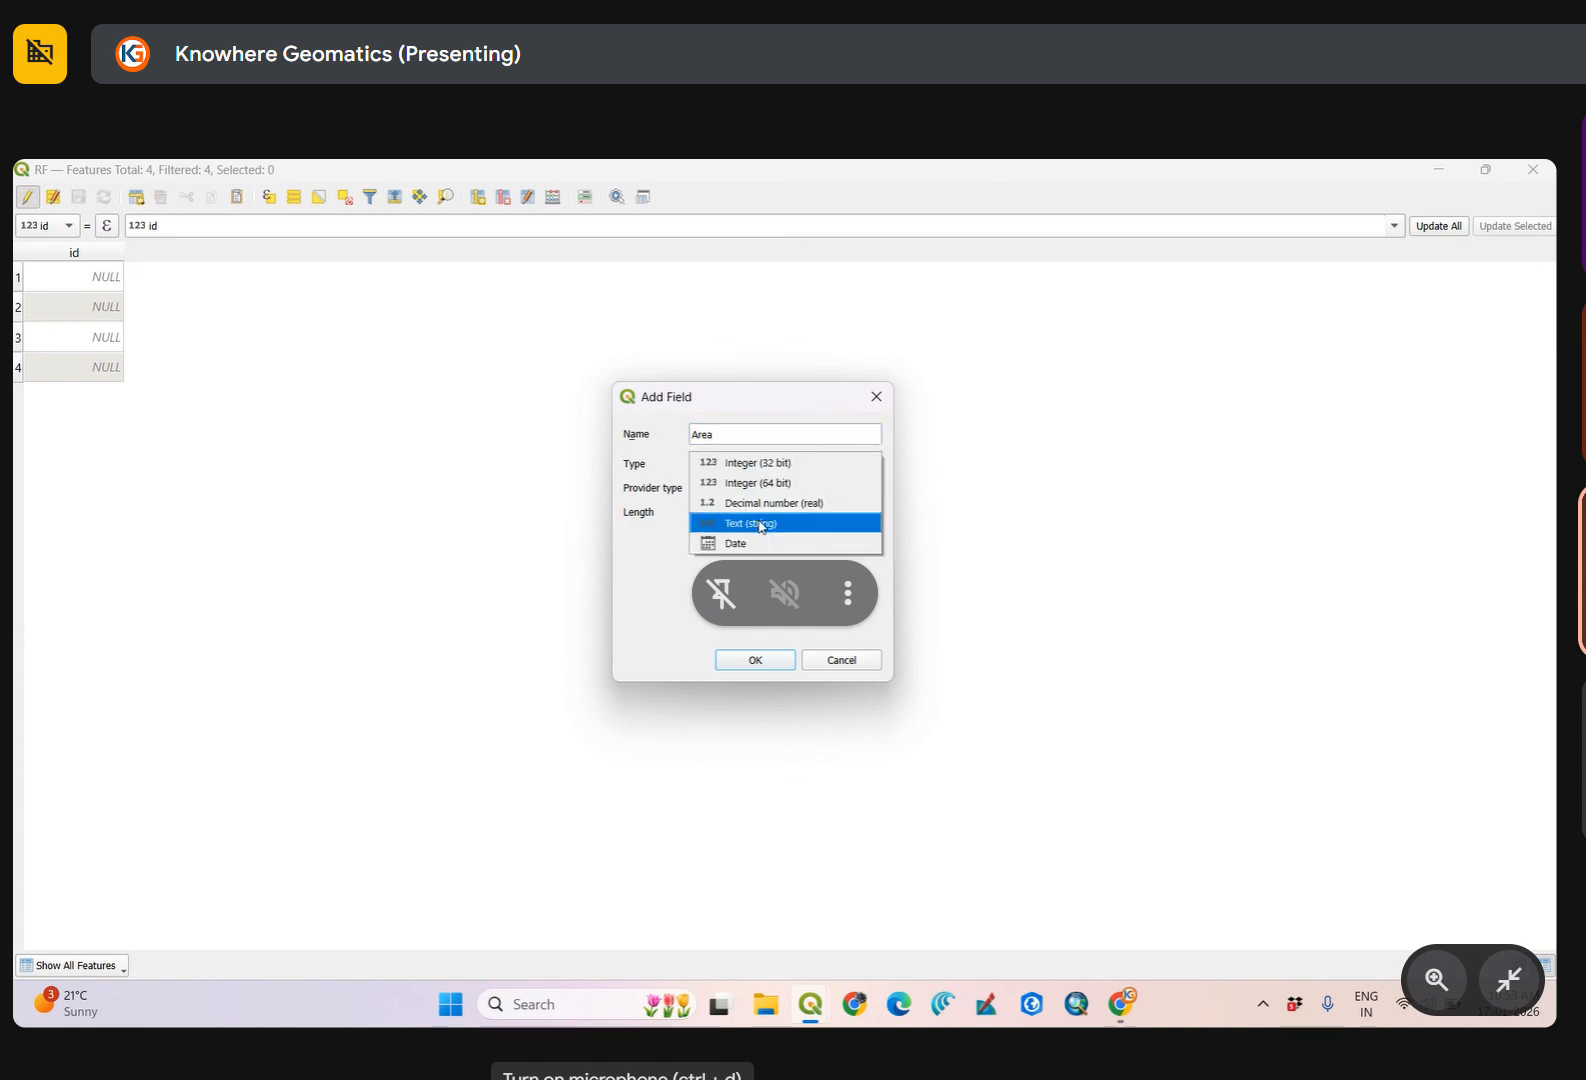
{"action": "left_click", "coordinate": [738, 502]}
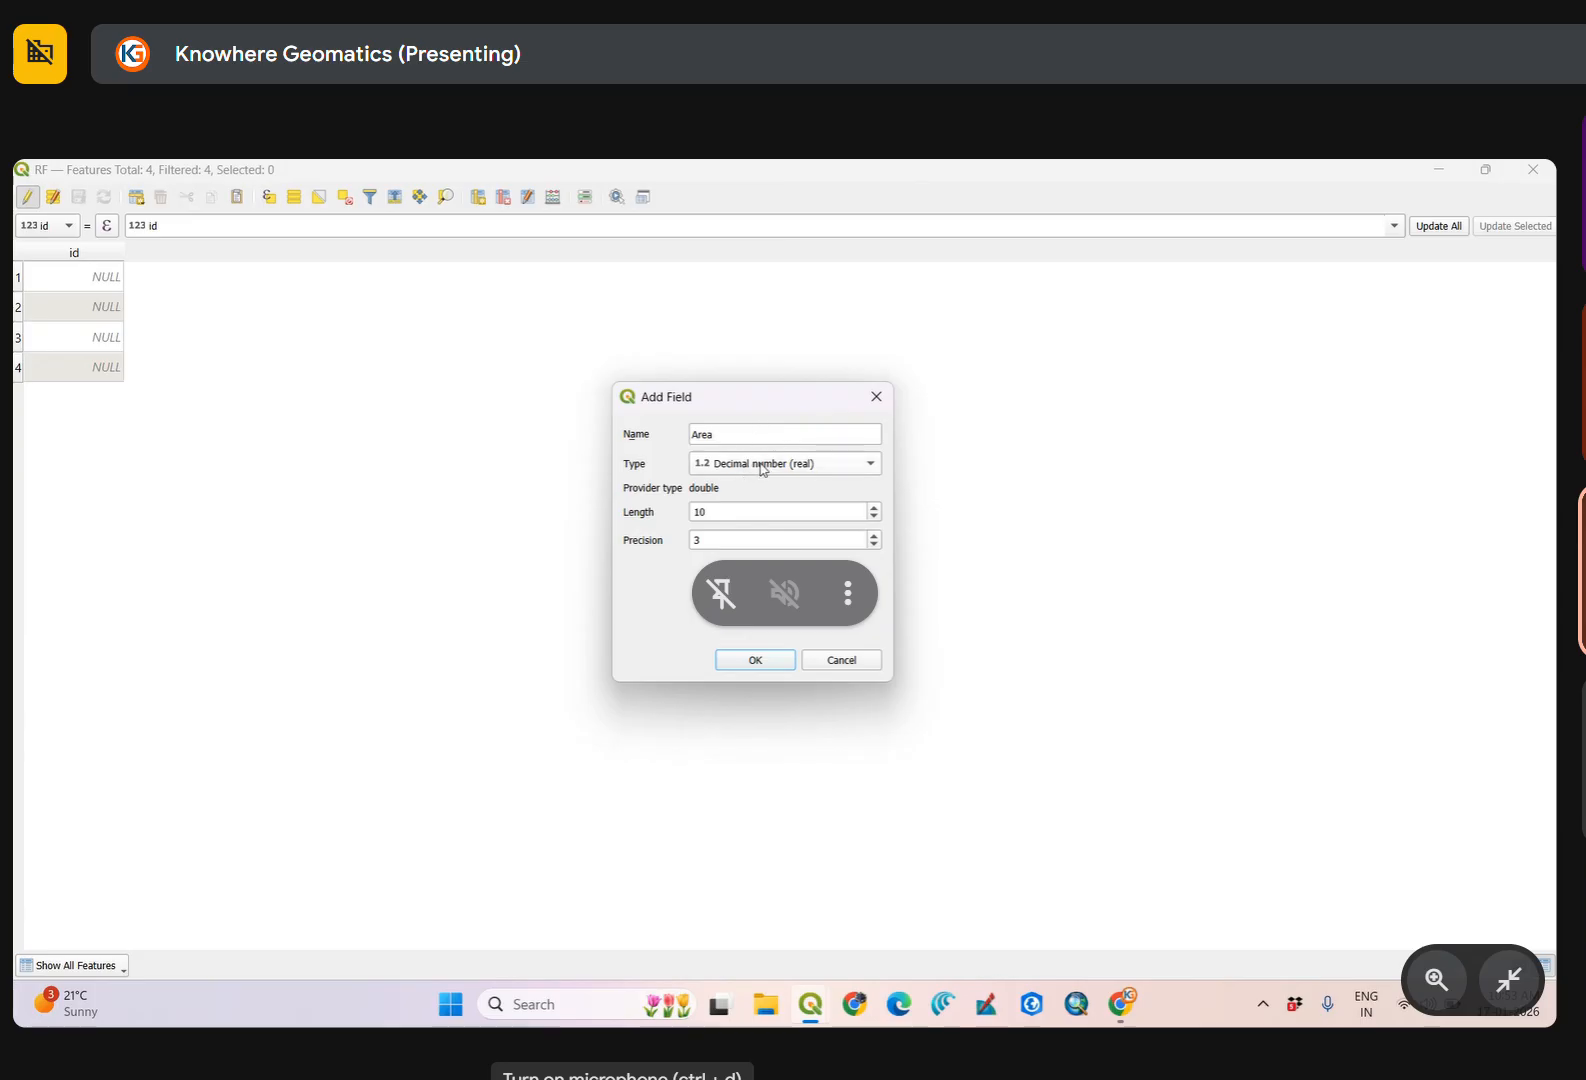
Add a field named Type to the RF layer as Text (string) with a length of 30.
{"action": "left_click", "coordinate": [762, 469]}
{"action": "left_click", "coordinate": [759, 481]}
{"action": "left_click_drag", "start_coordinate": [734, 440], "coordinate": [648, 438]}
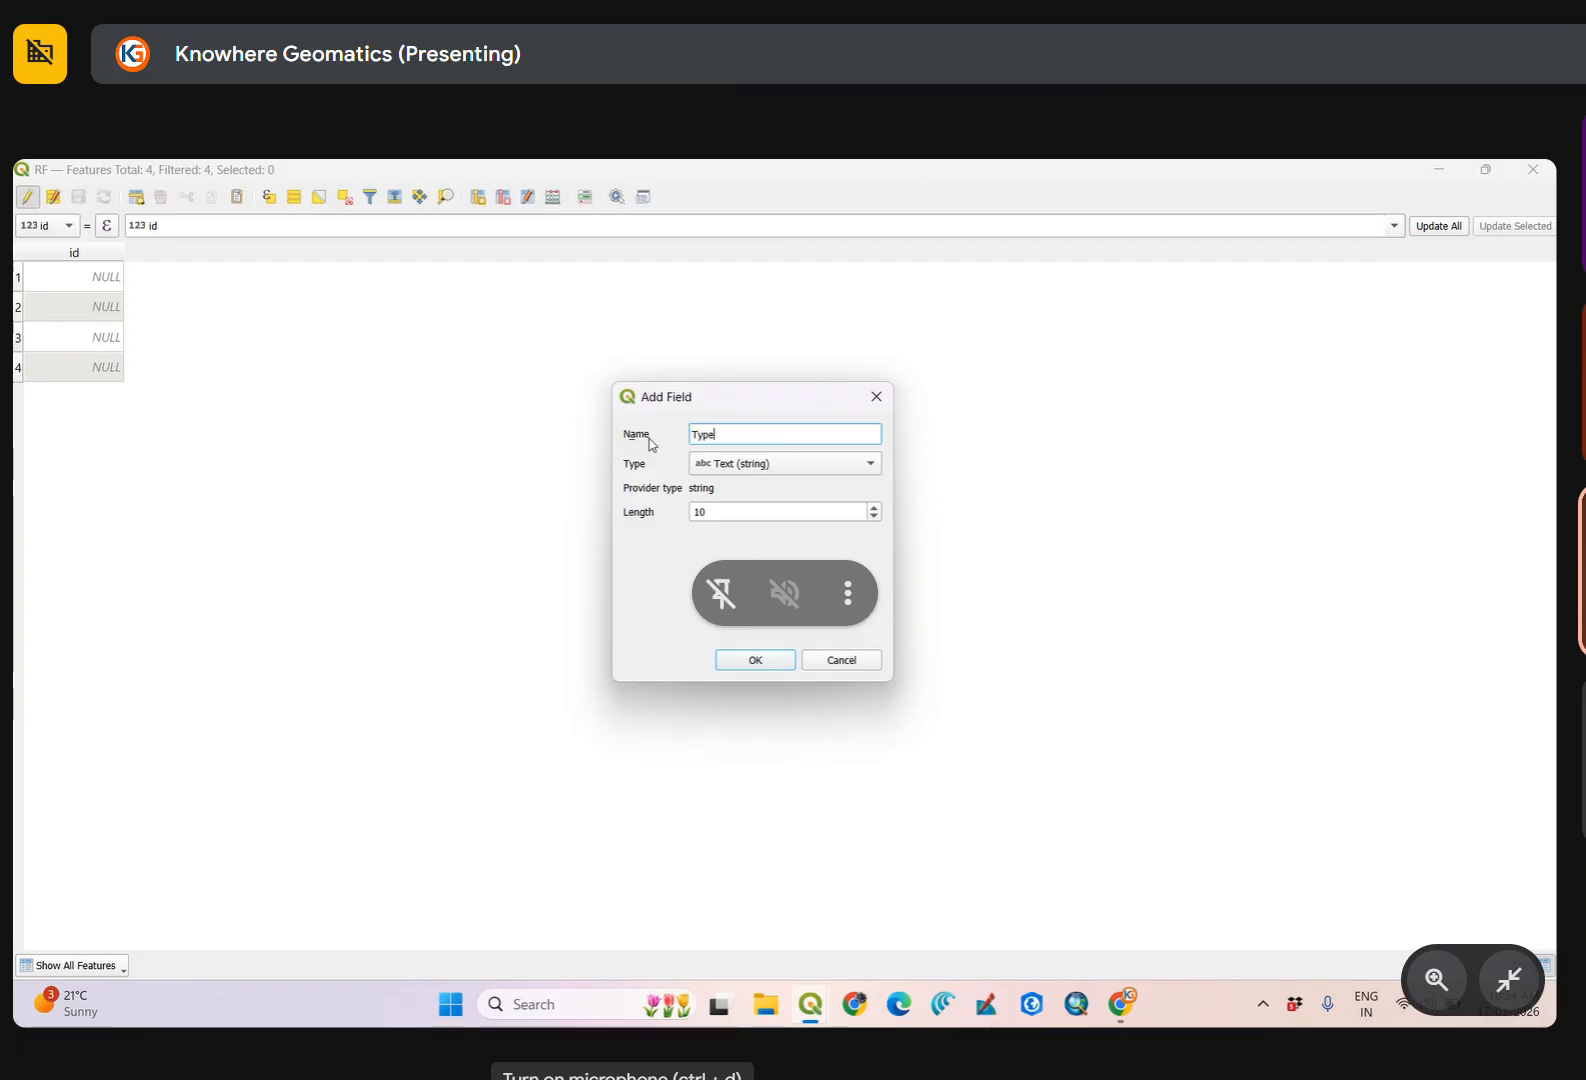
{"action": "left_click_drag", "start_coordinate": [770, 510], "coordinate": [624, 520]}
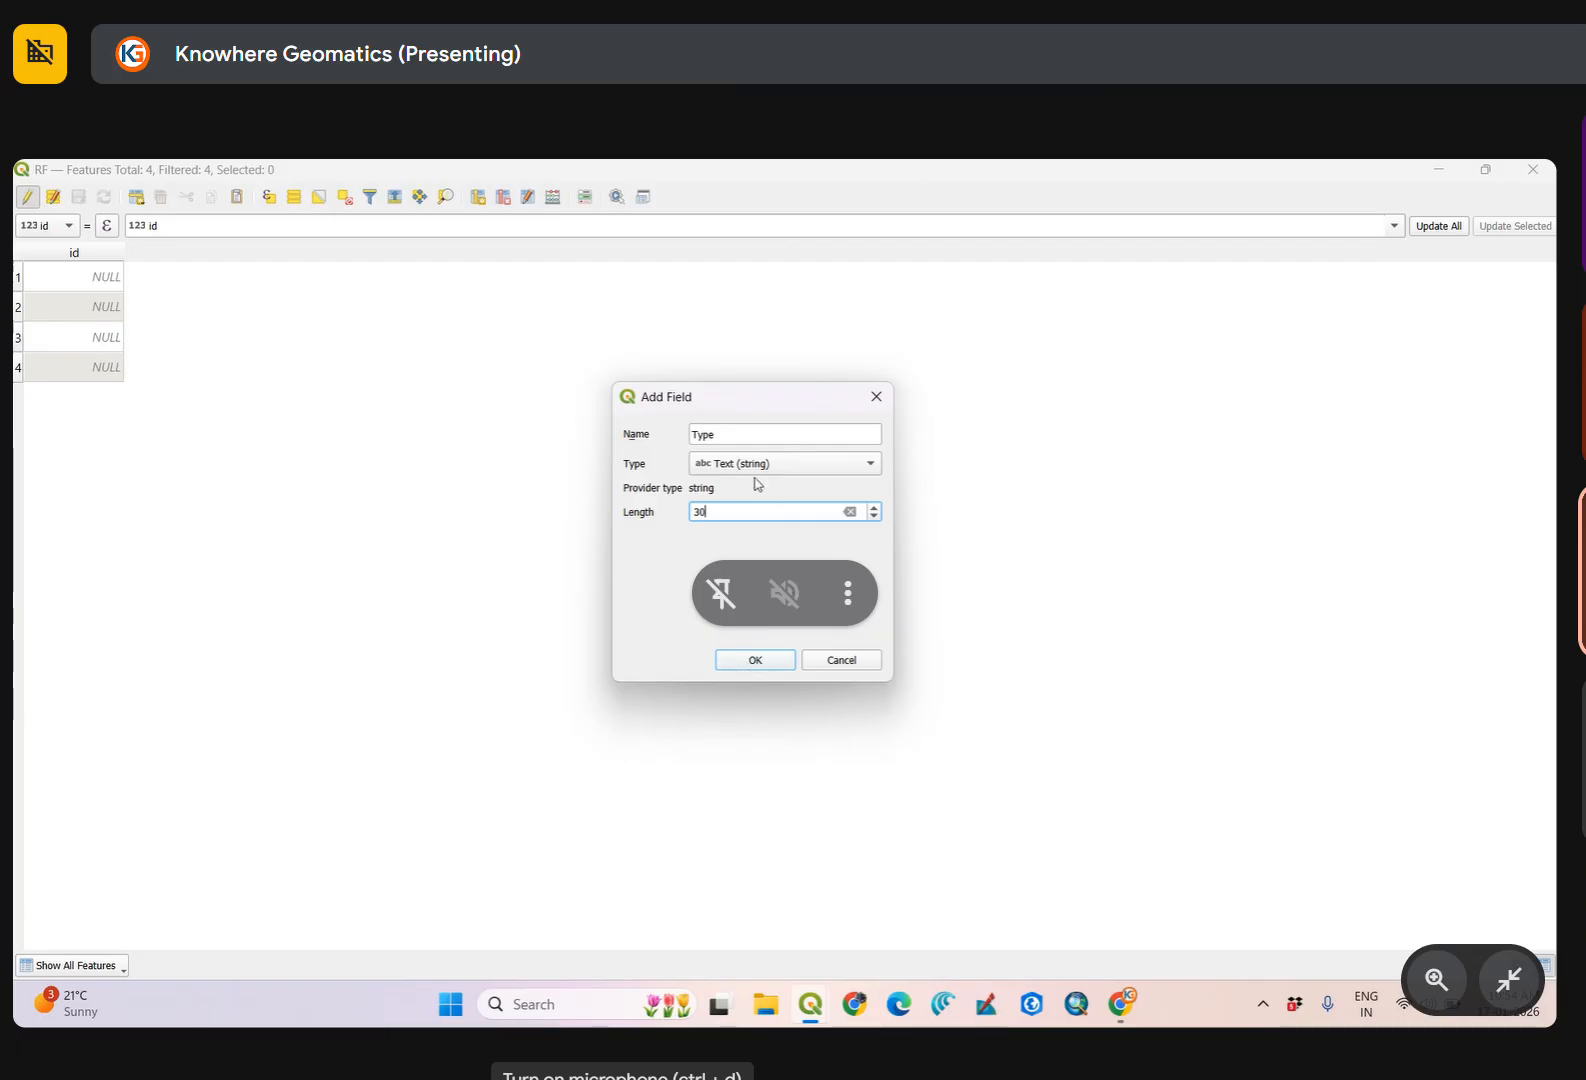
{"action": "left_click", "coordinate": [752, 661]}
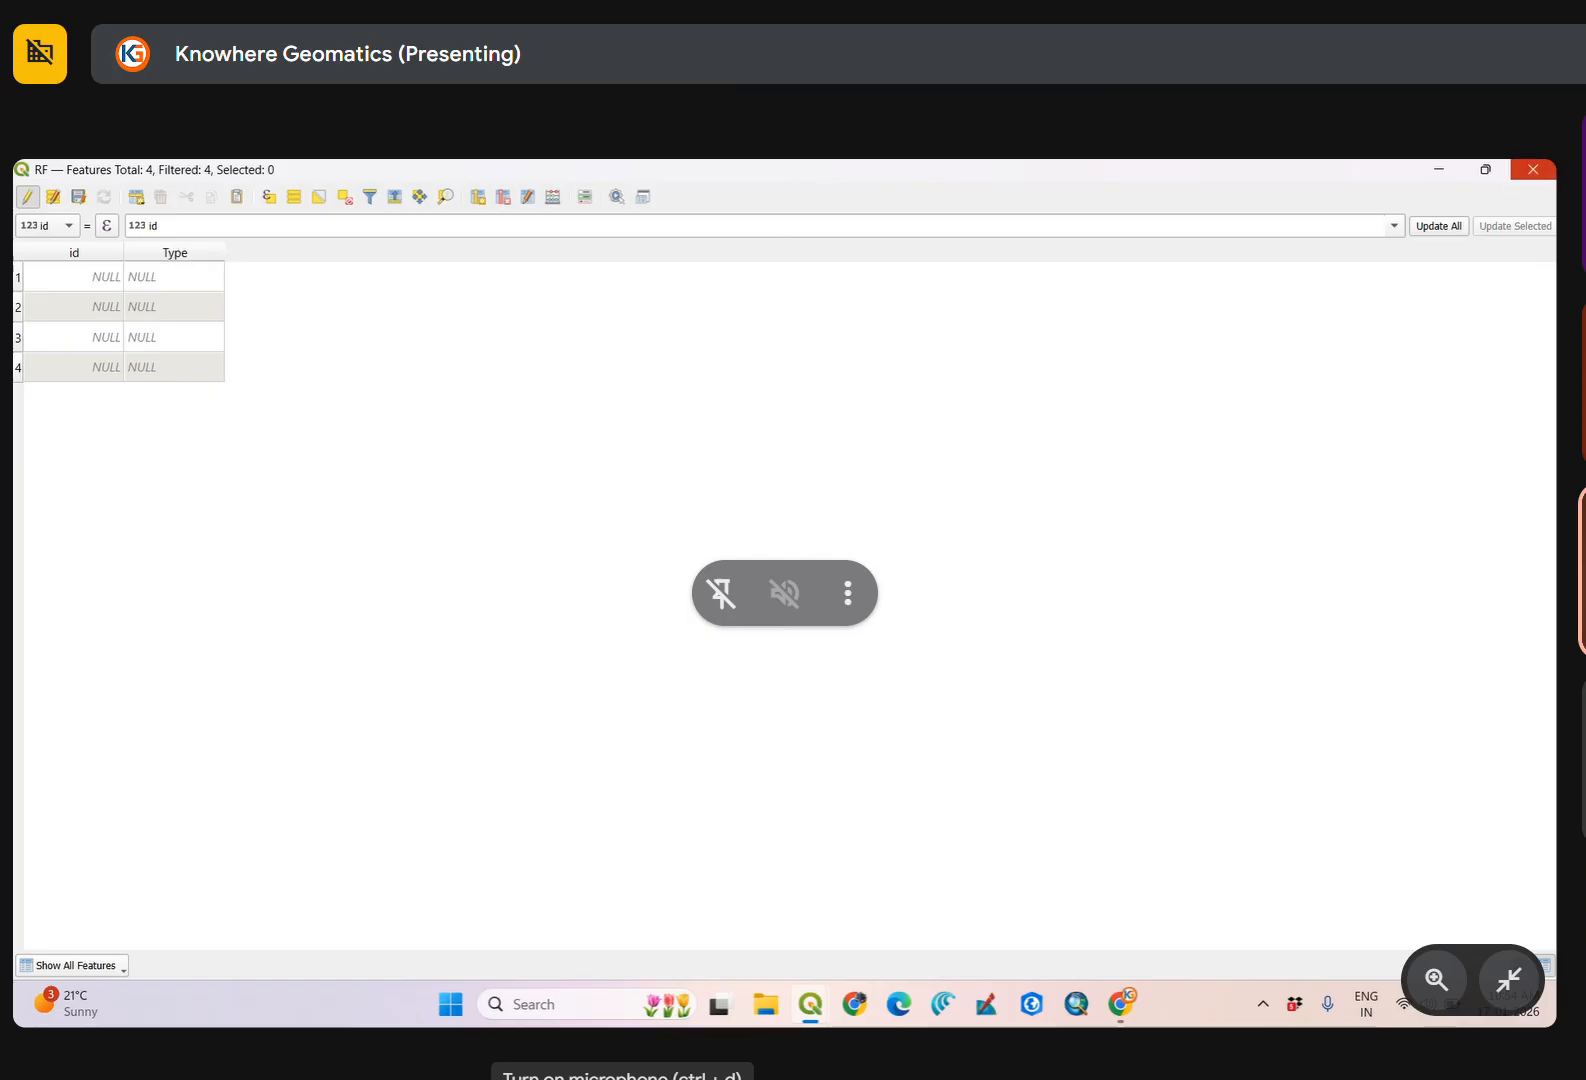
Shrink the attribute table, zoom to the RF layer's extent and examine the forest polygon around Murba Dongar.
{"action": "left_click", "coordinate": [1490, 169]}
{"action": "left_click_drag", "start_coordinate": [812, 440], "coordinate": [1156, 427]}
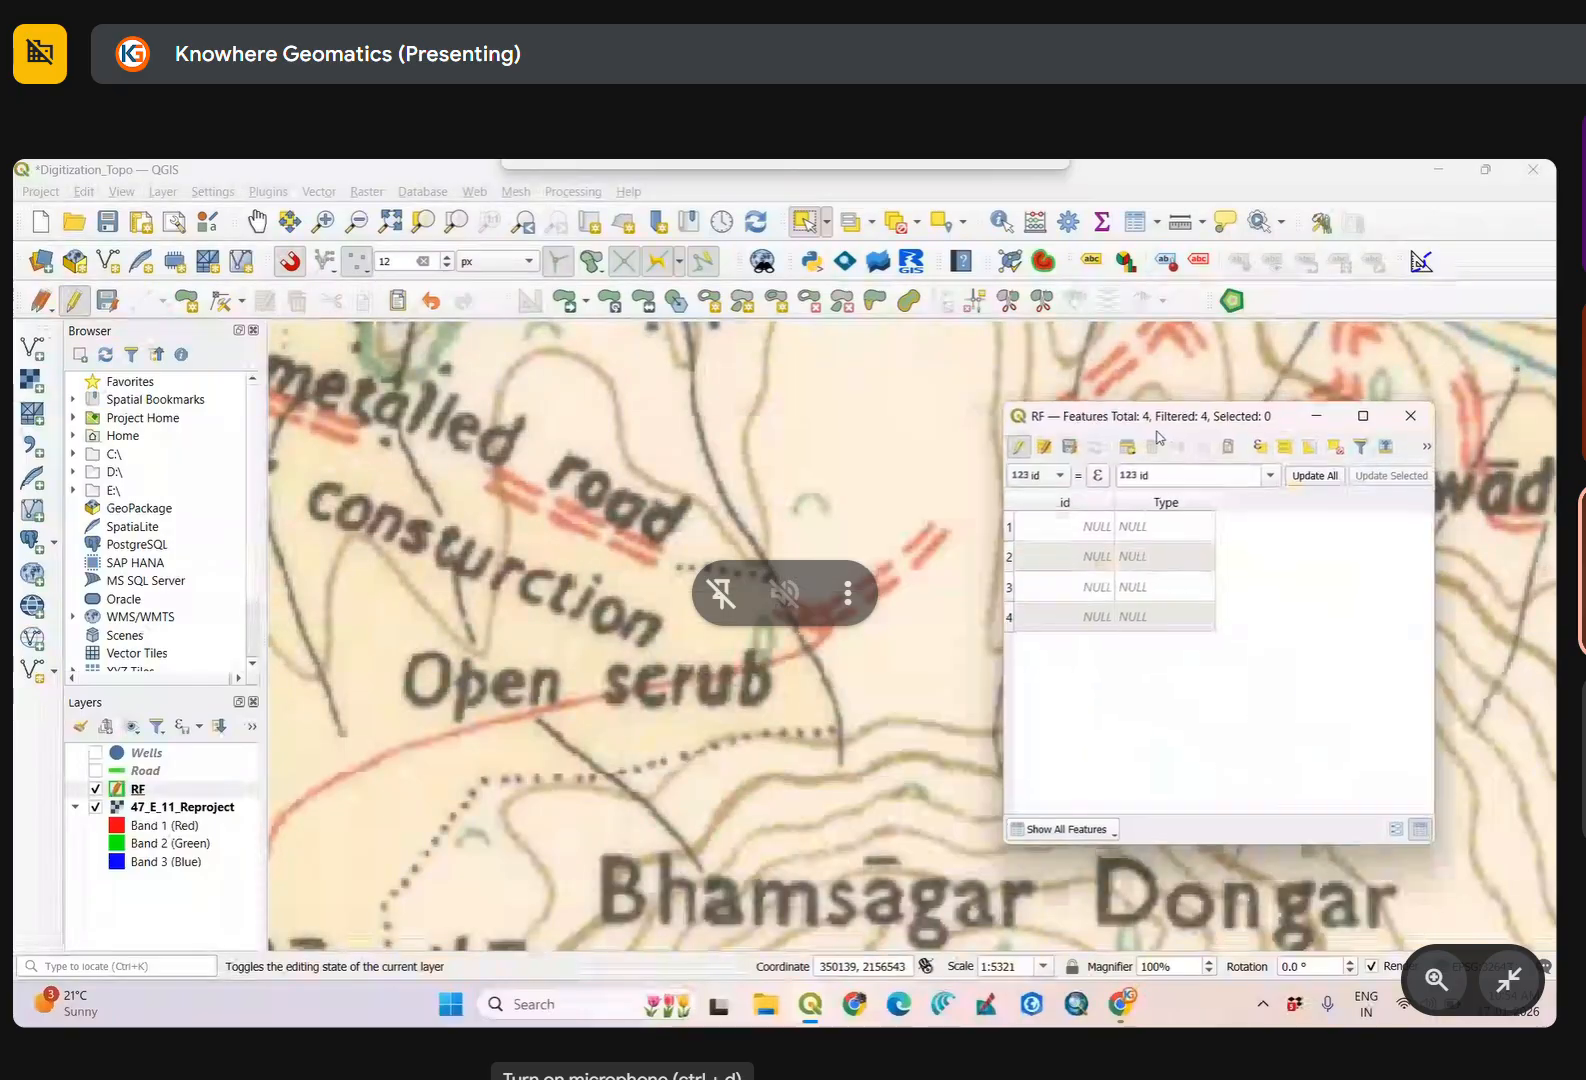
{"action": "right_click", "coordinate": [103, 795]}
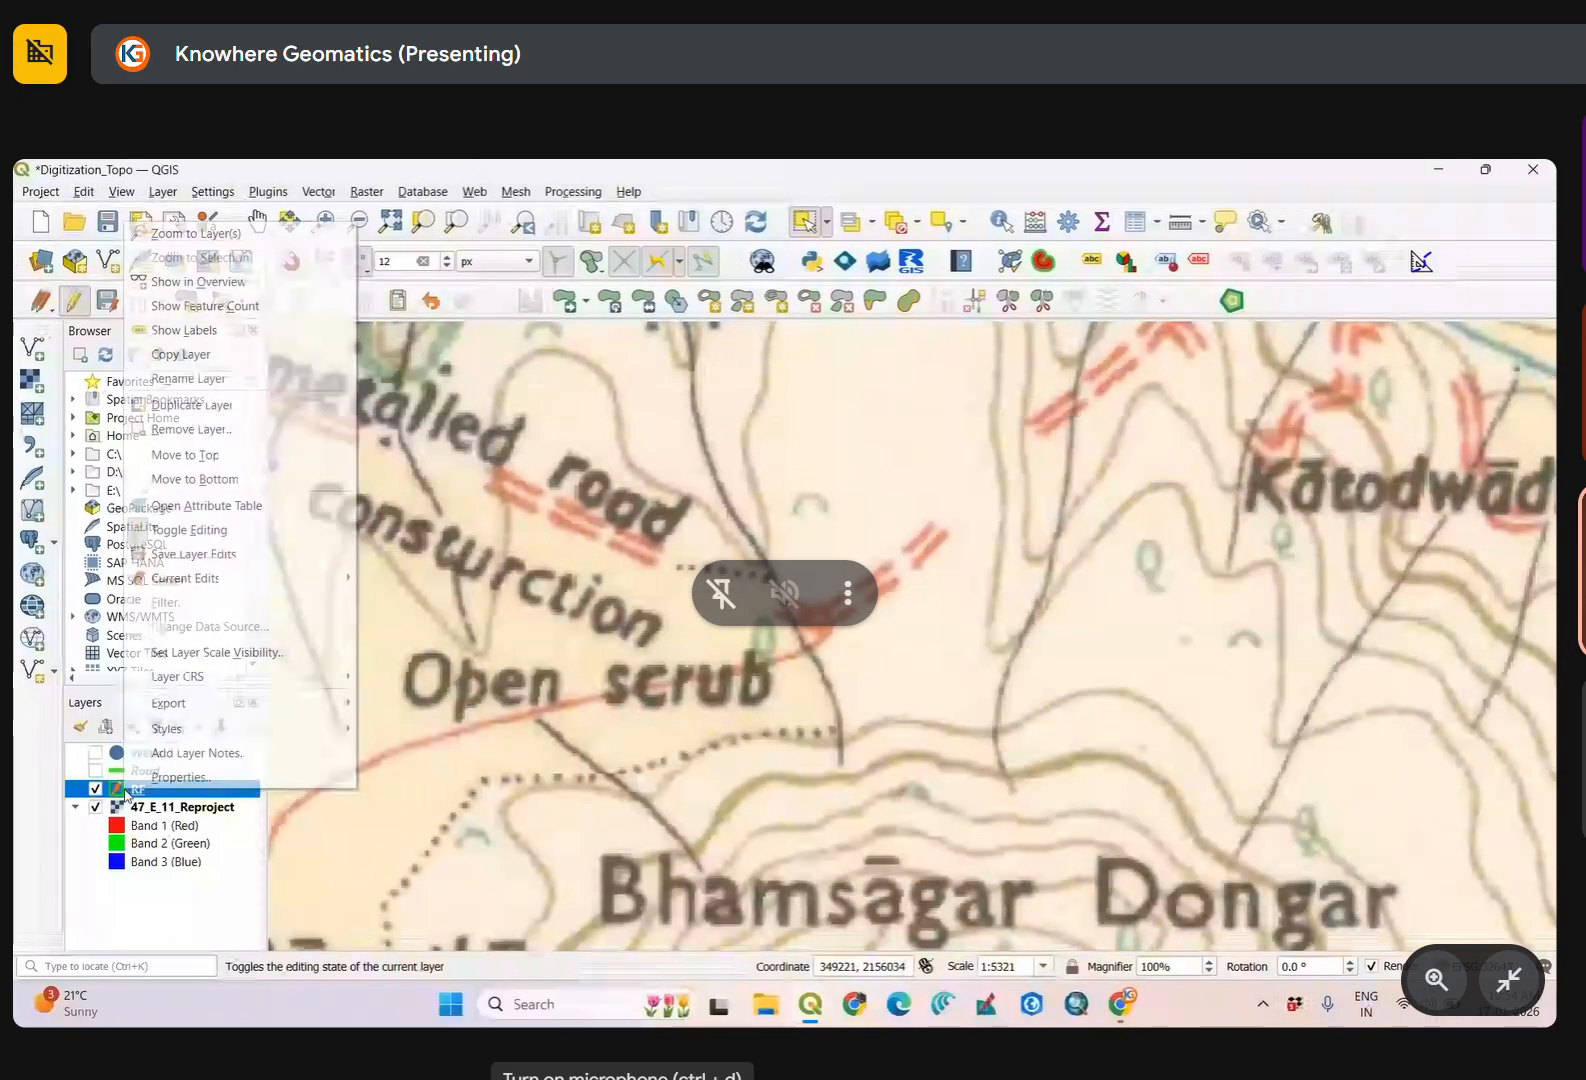
{"action": "left_click", "coordinate": [265, 232]}
{"action": "left_click_drag", "start_coordinate": [471, 366], "coordinate": [655, 439]}
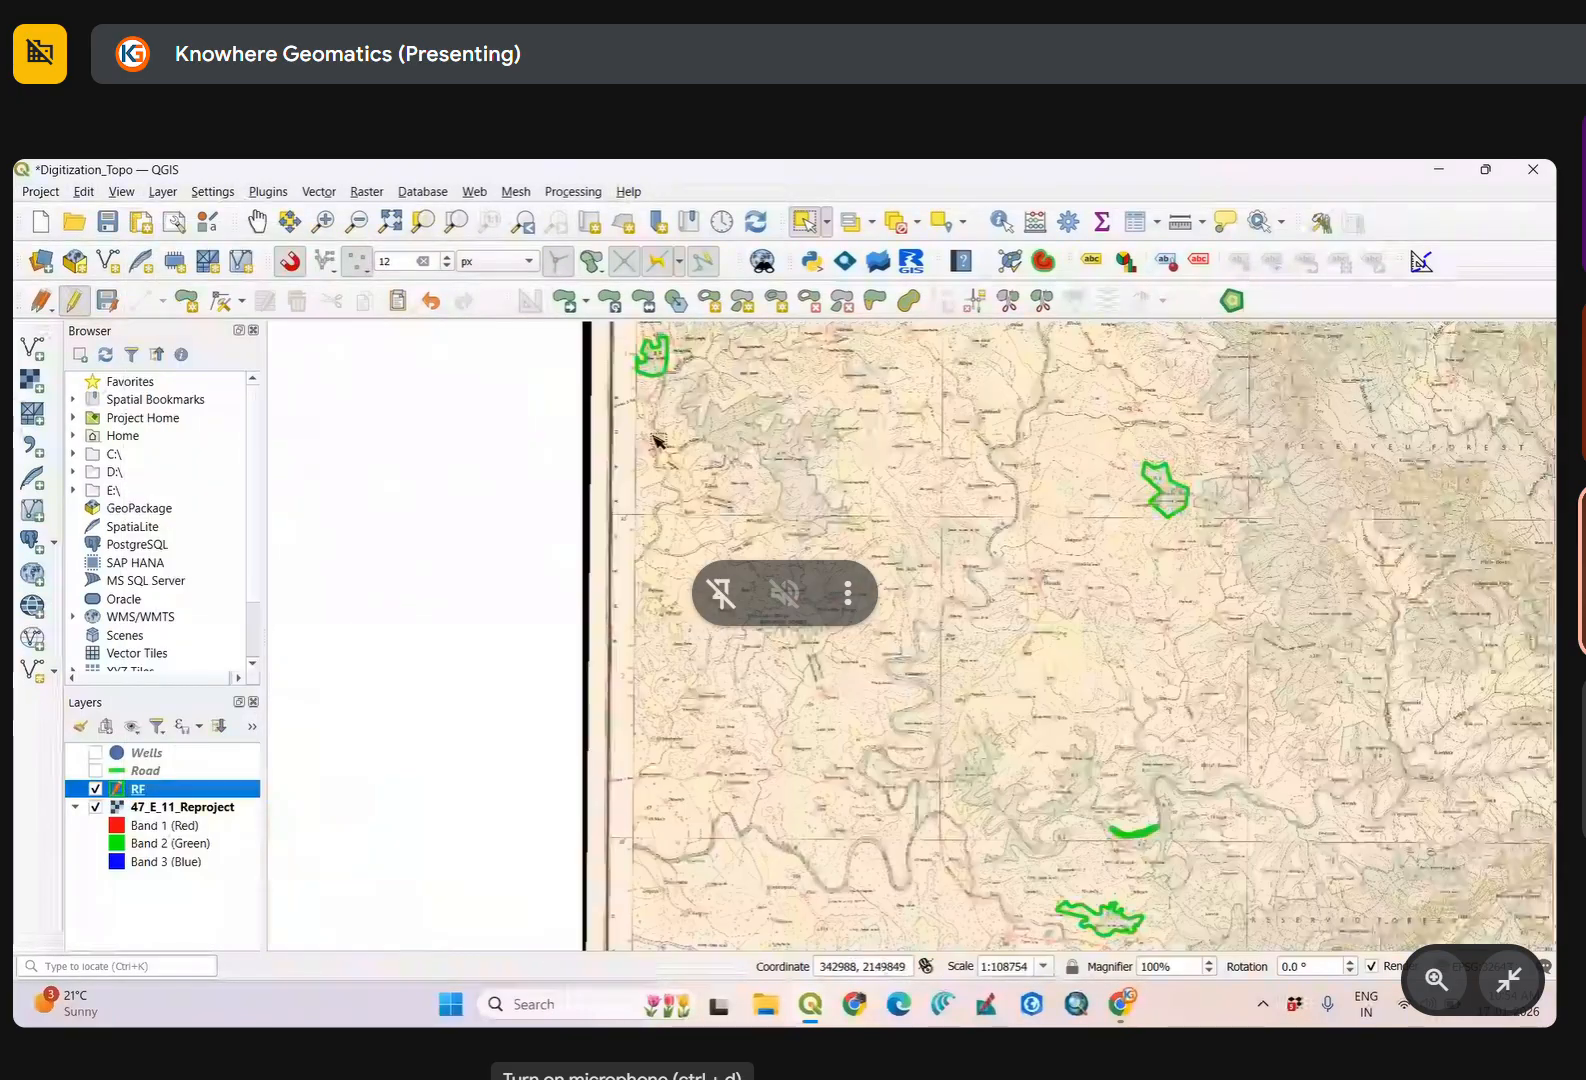
{"action": "scroll", "coordinate": [1080, 690], "scroll_direction": "up", "scroll_amount": 2}
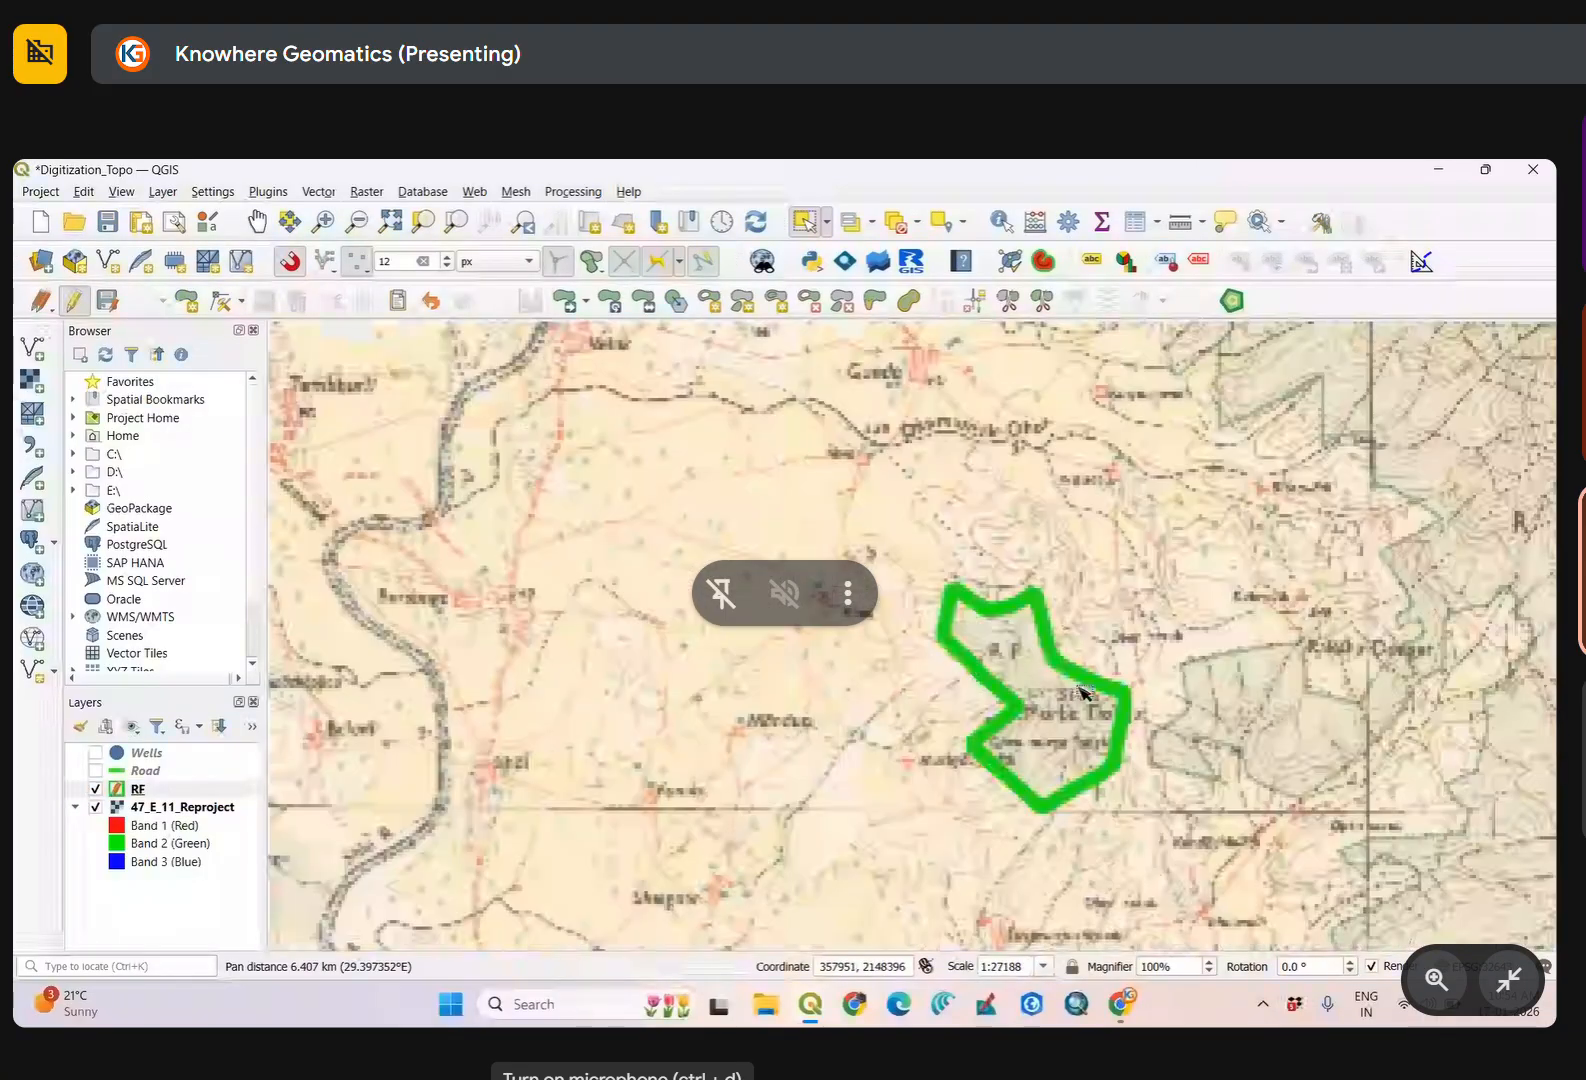
{"action": "scroll", "coordinate": [1080, 690], "scroll_direction": "up", "scroll_amount": 1}
{"action": "scroll", "coordinate": [1009, 726], "scroll_direction": "up", "scroll_amount": 1}
{"action": "scroll", "coordinate": [1005, 726], "scroll_direction": "down", "scroll_amount": 1}
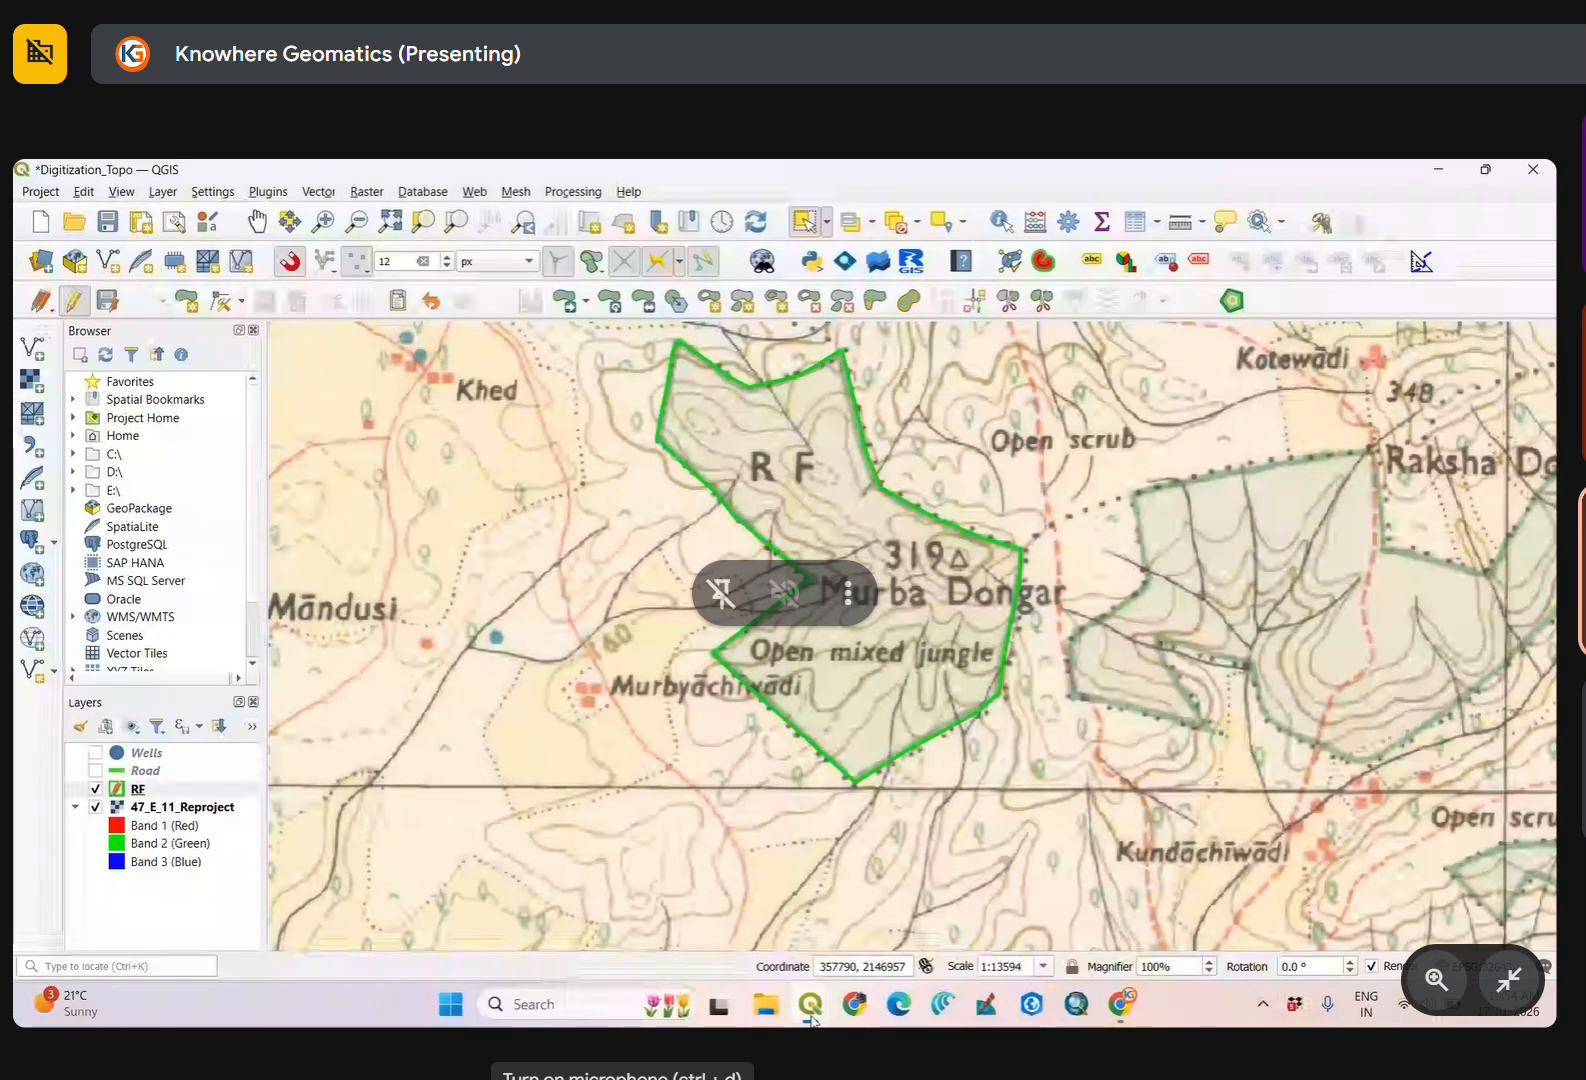
Select the second RF record, the polygon at Murba Dongar, and set its Type to Open Mixed Jungle.
{"action": "mouse_move", "coordinate": [810, 1018]}
{"action": "left_click", "coordinate": [885, 900]}
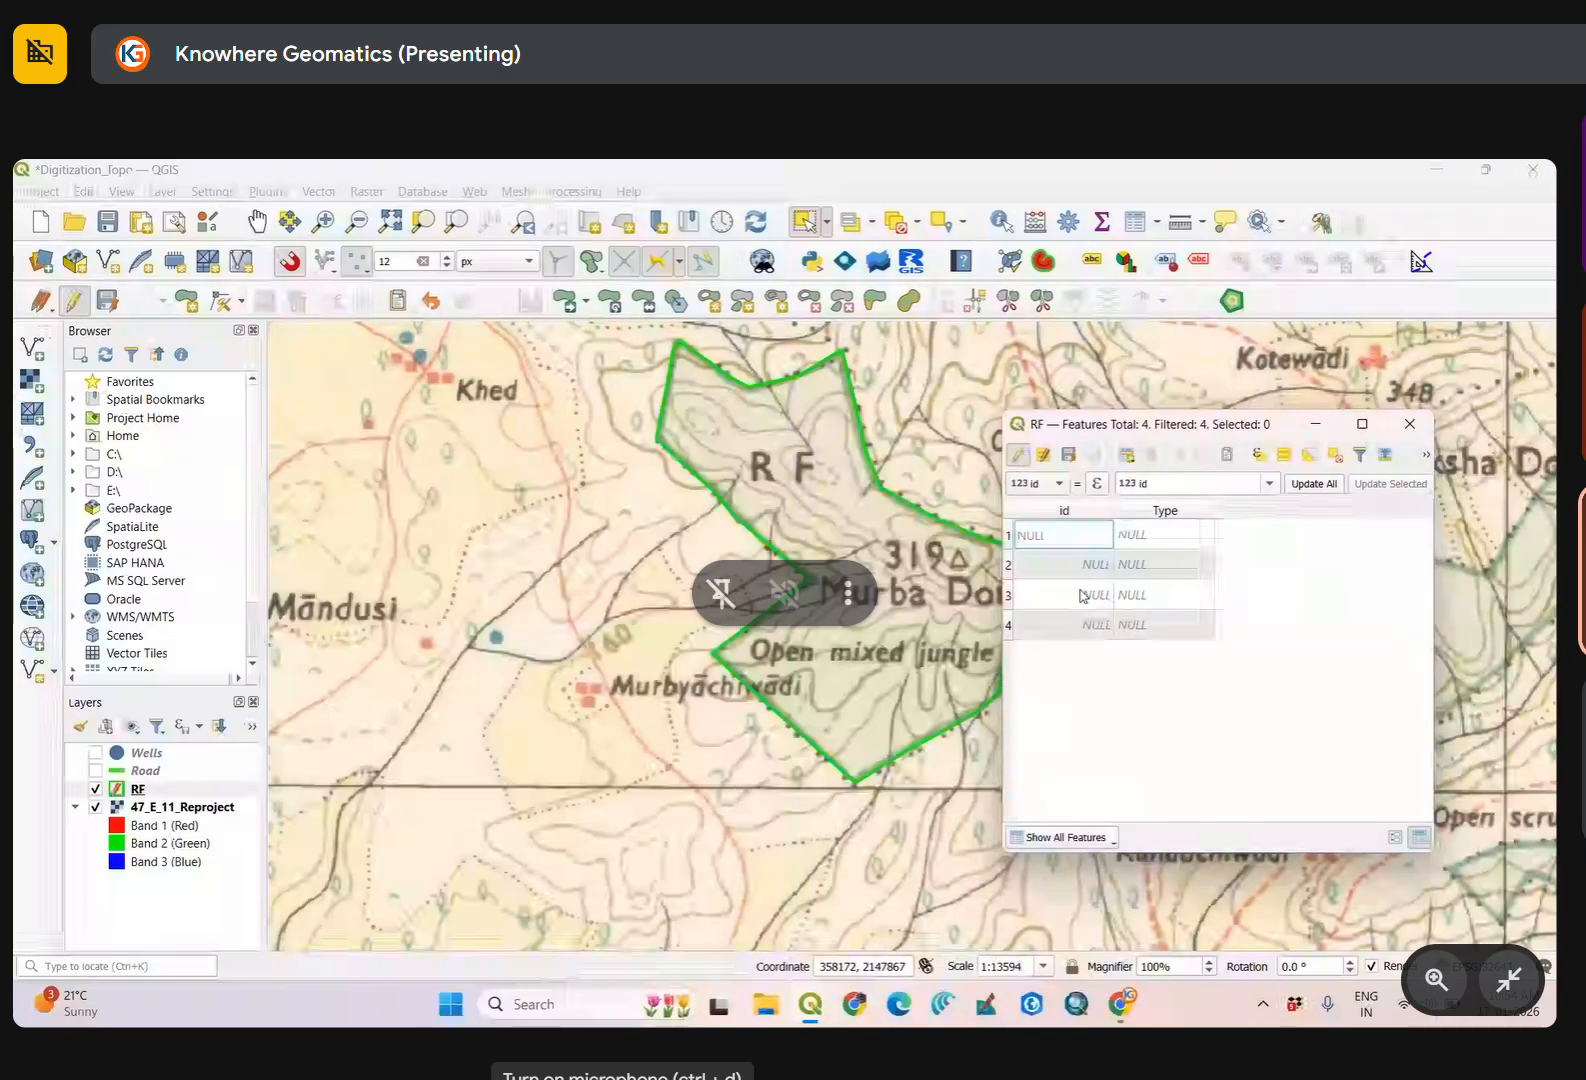
{"action": "left_click", "coordinate": [1008, 535]}
{"action": "left_click", "coordinate": [1008, 566]}
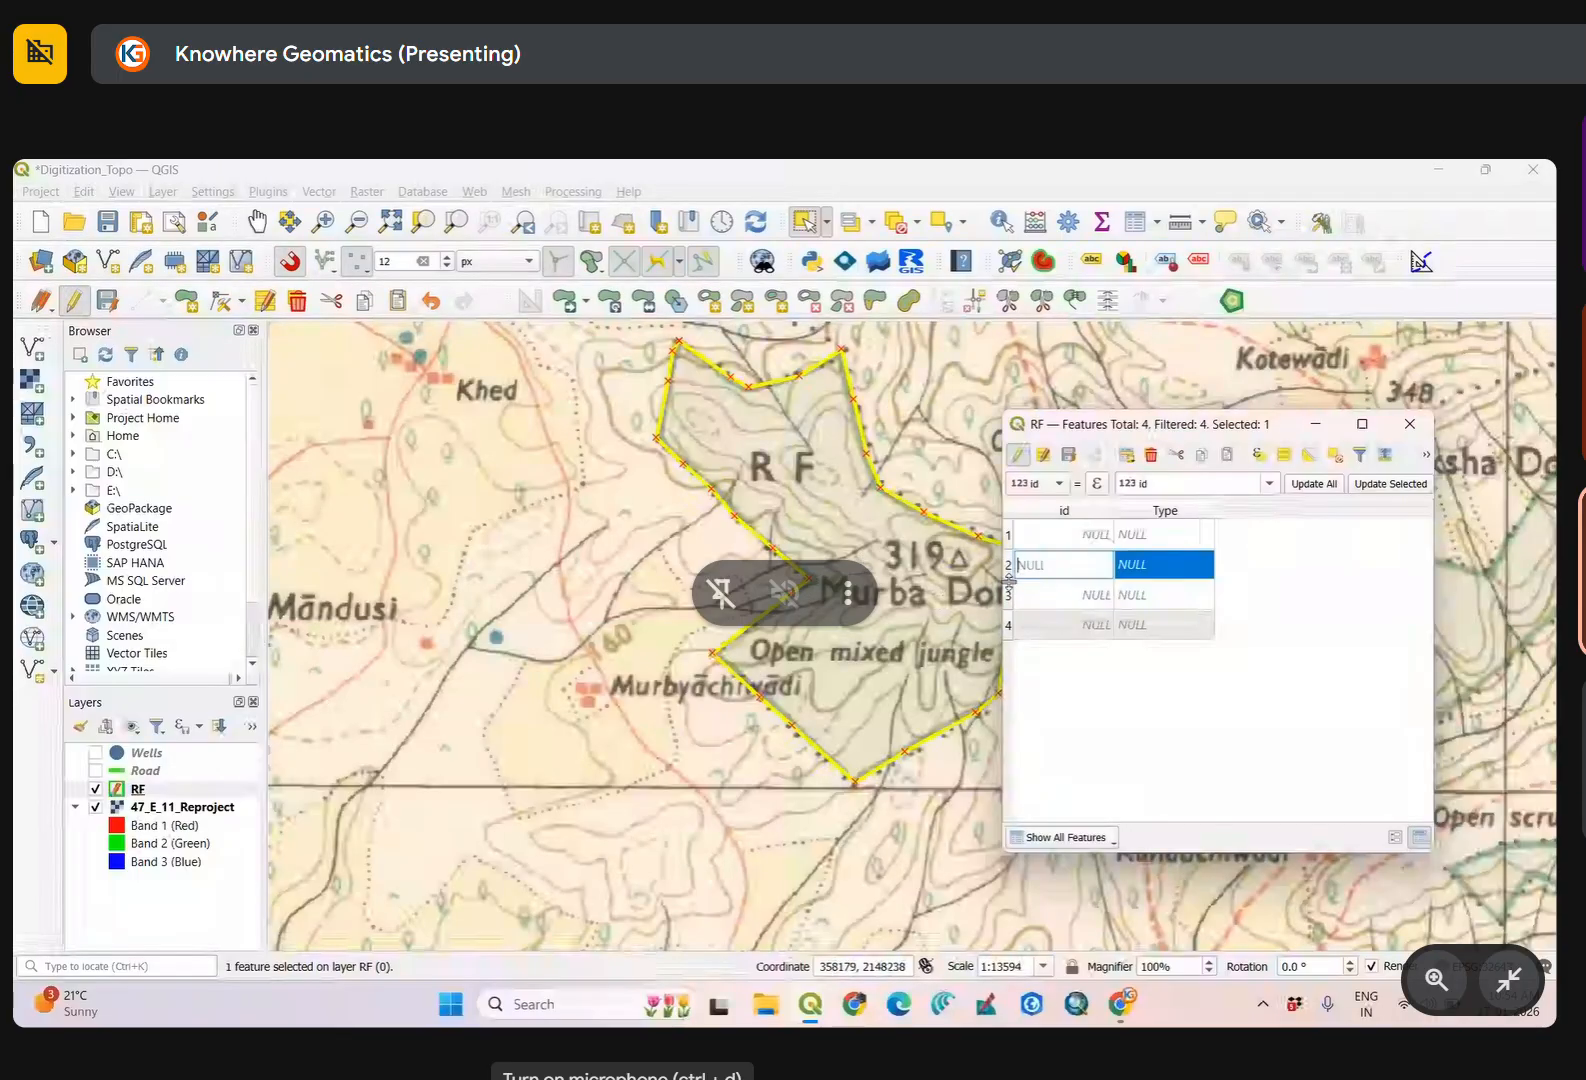
{"action": "double_click", "coordinate": [1156, 566]}
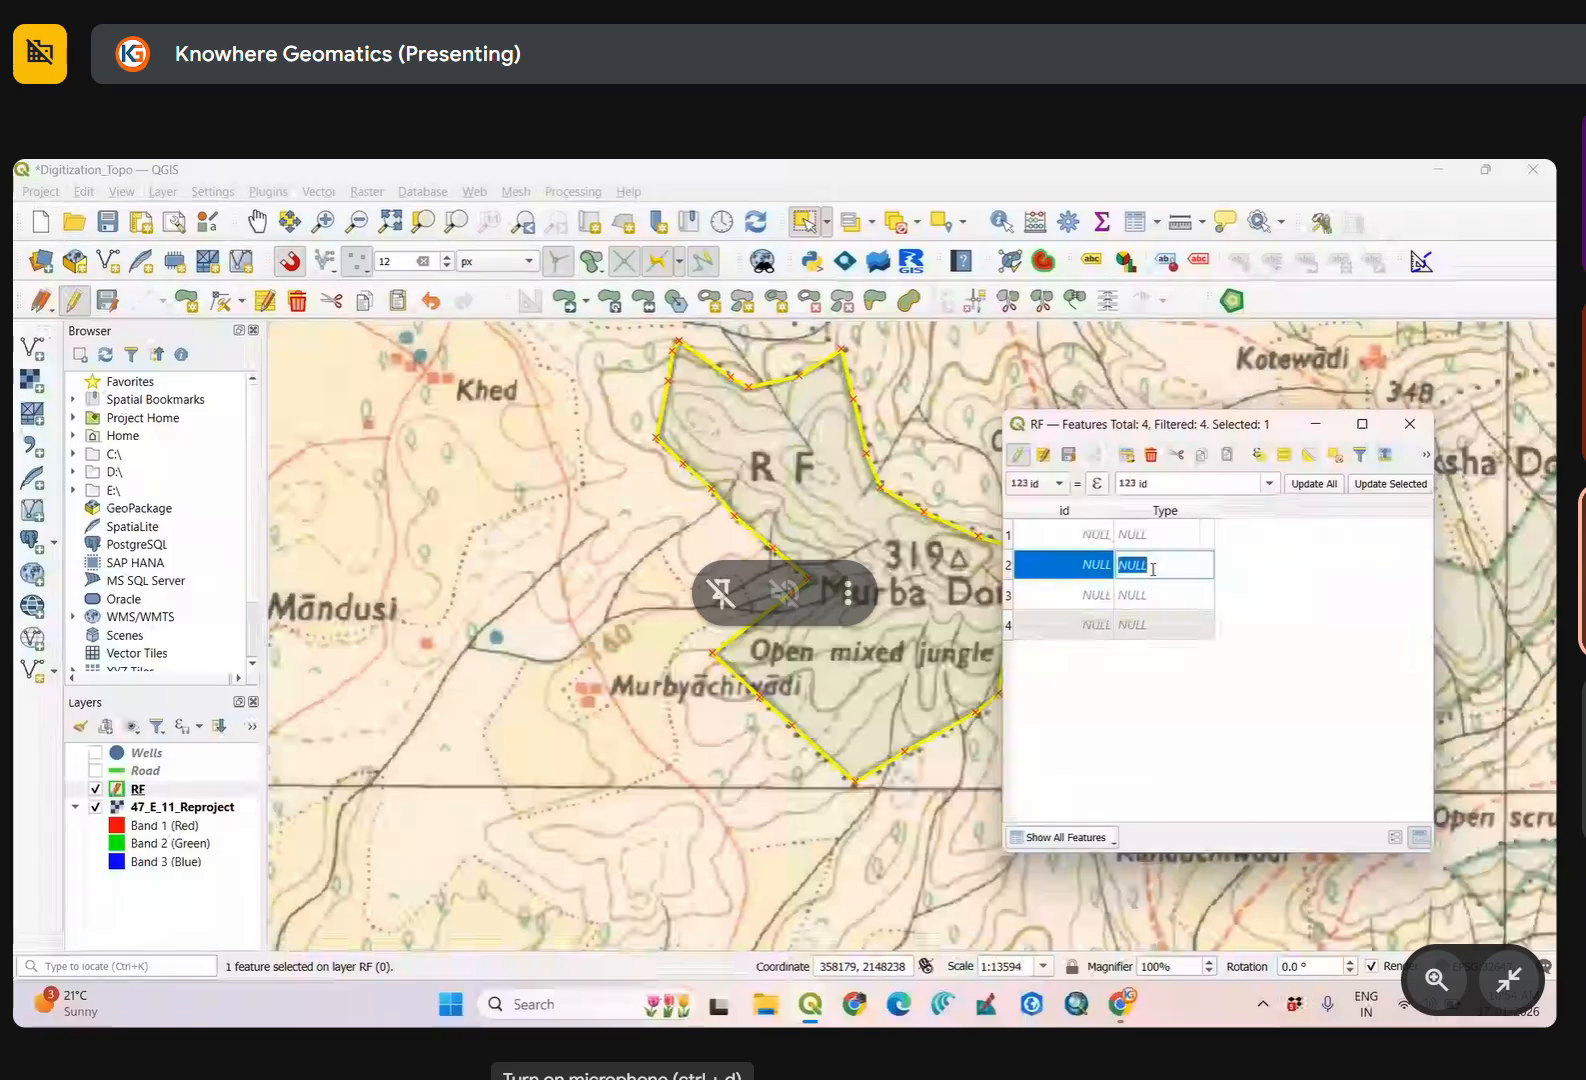
{"action": "left_click_drag", "start_coordinate": [1206, 436], "coordinate": [1297, 447]}
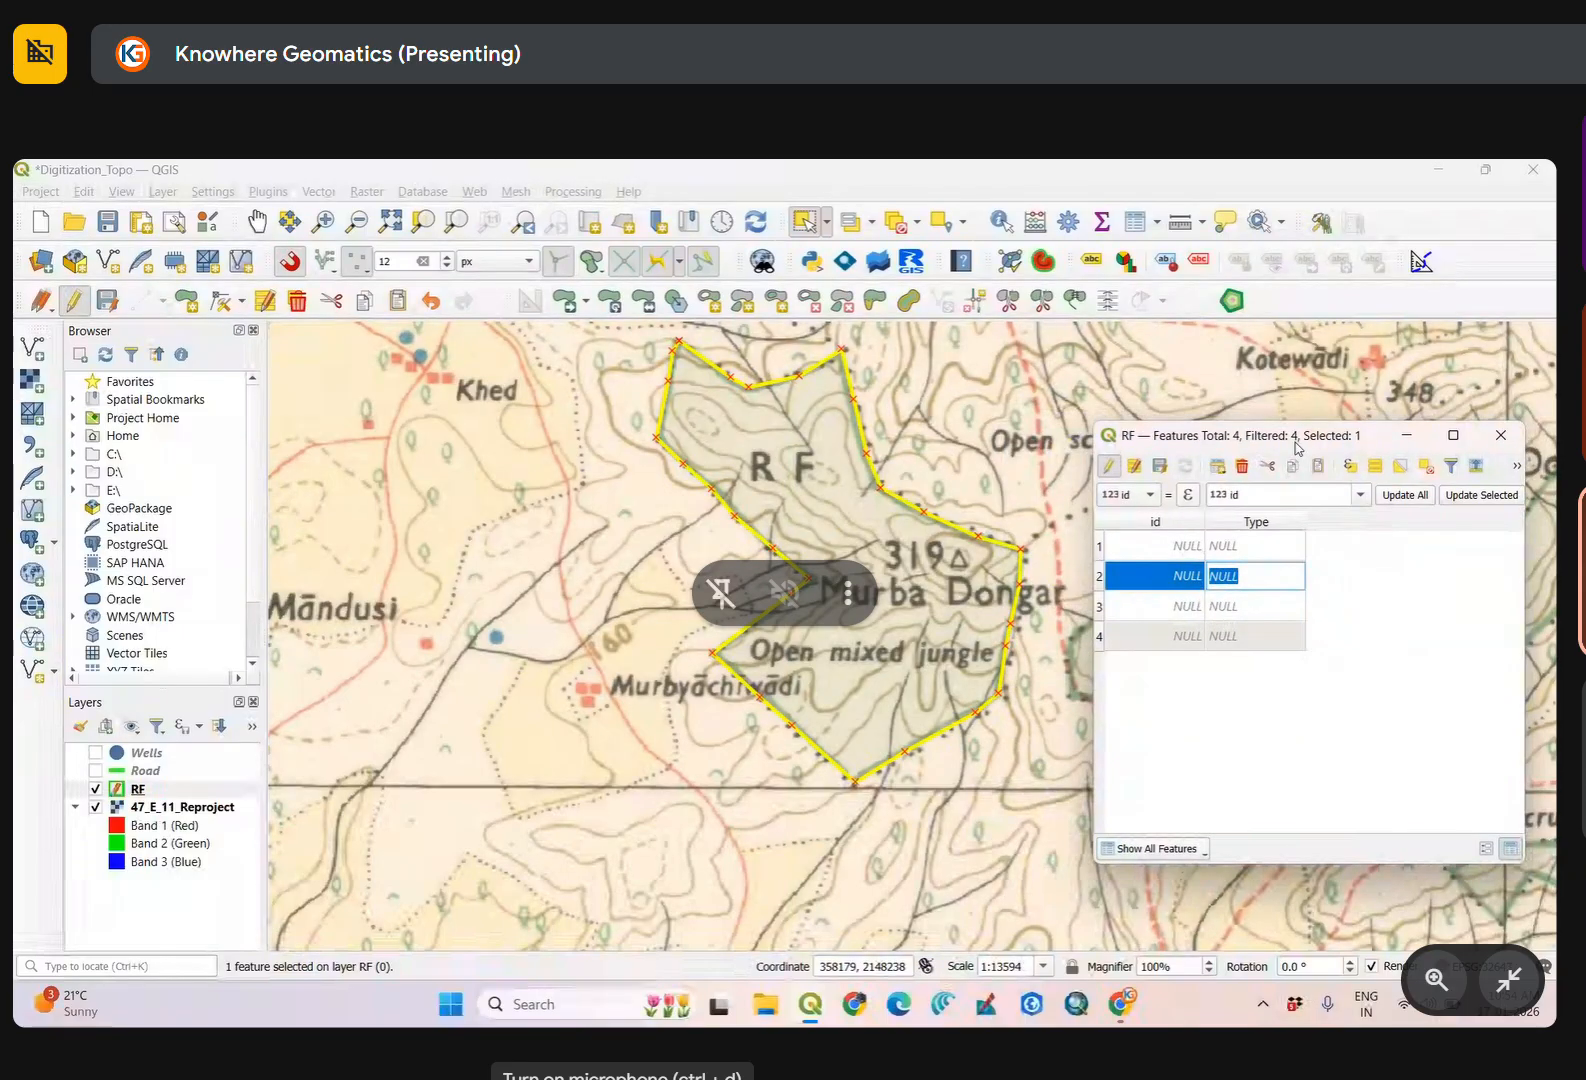
{"action": "type", "text": "0pen Mi"}
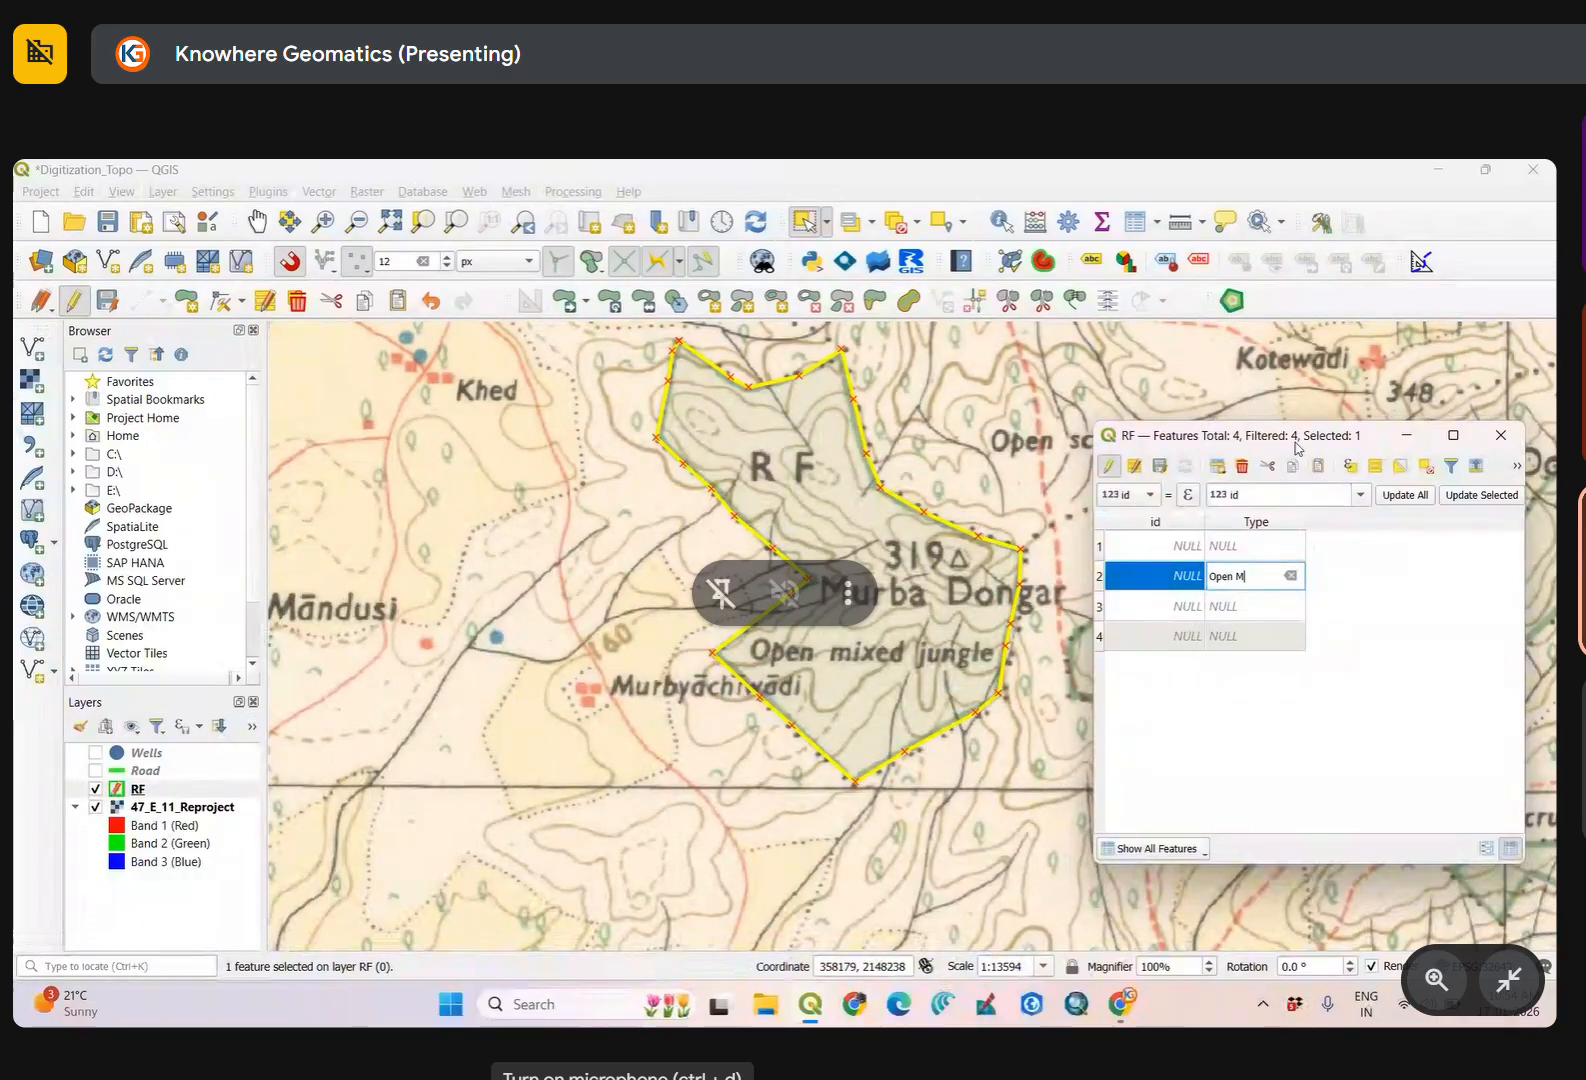
{"action": "type", "text": "xed"}
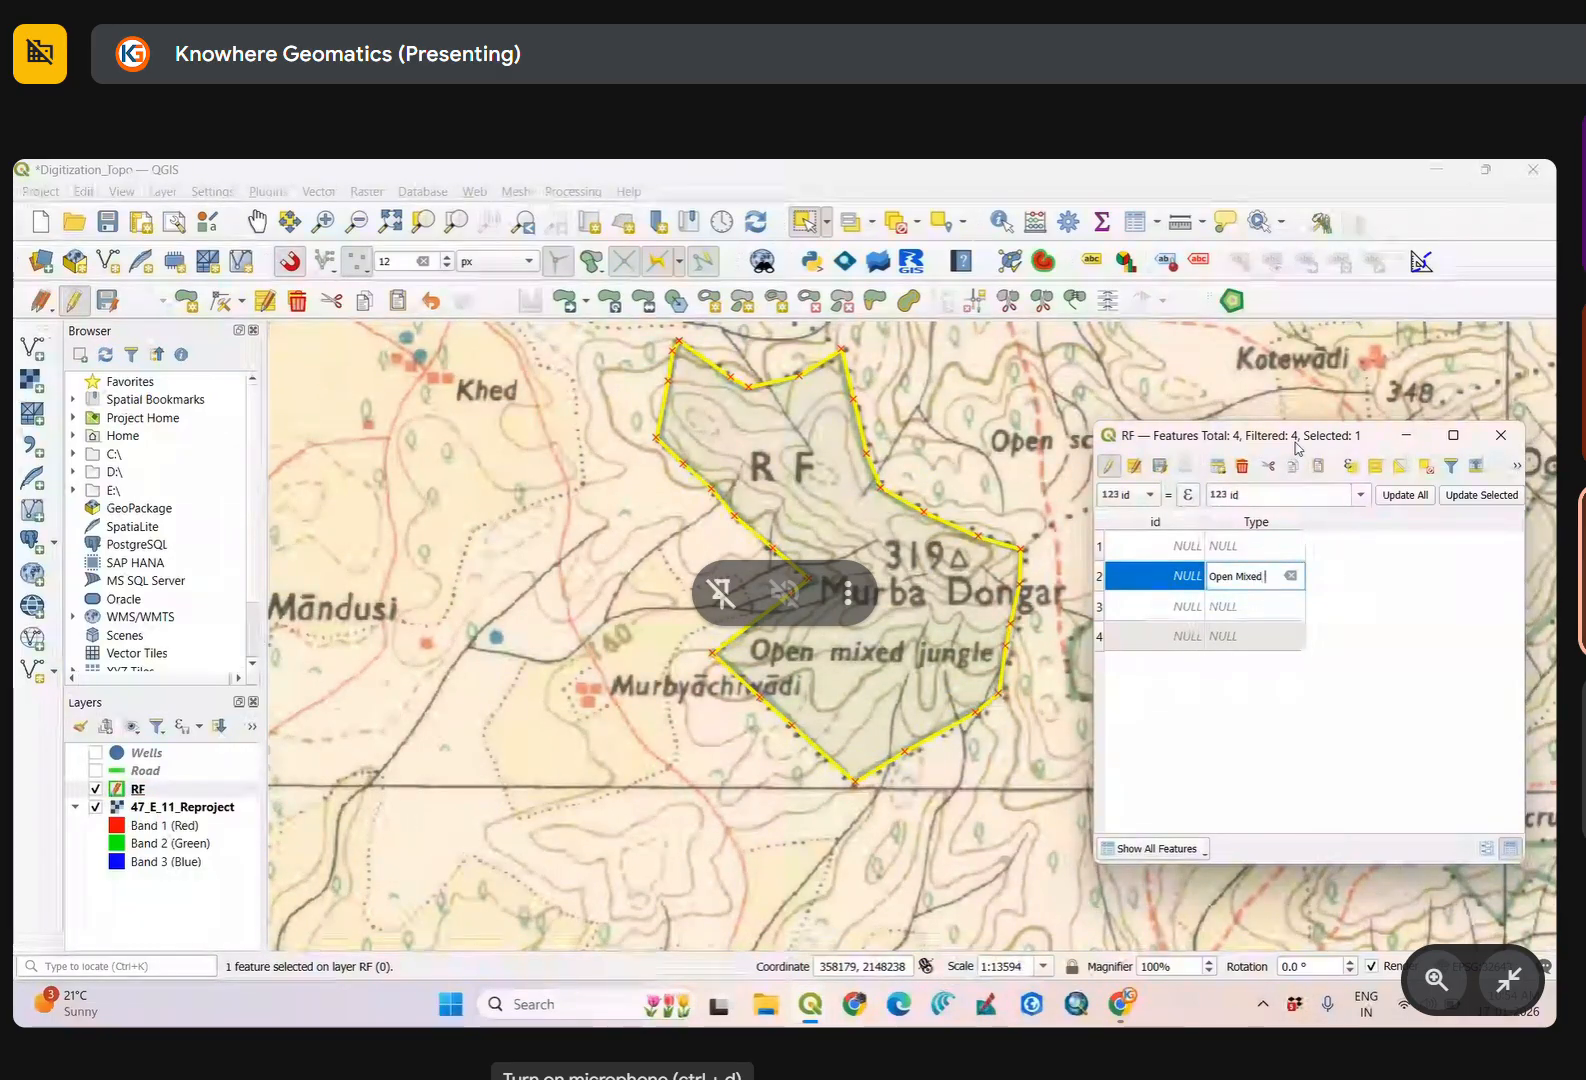
{"action": "type", "text": " Jungle"}
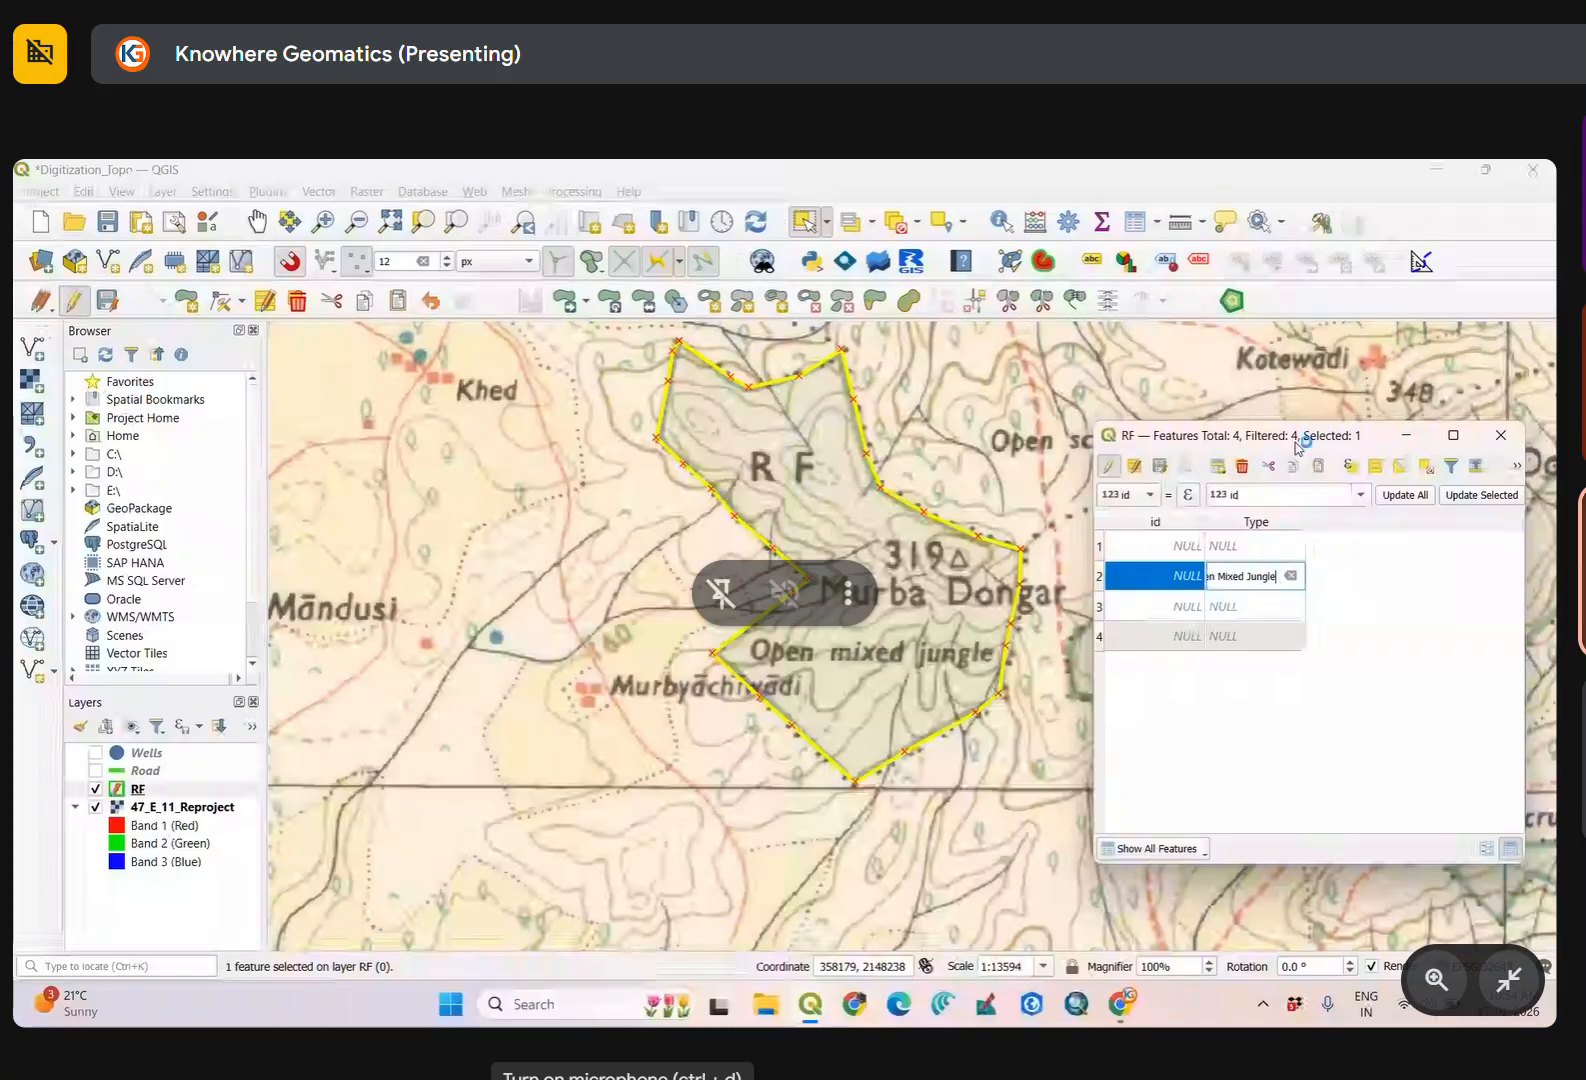
Locate the third RF record's polygon on the toposheet and set its Type to Dense Mixed Jungle.
{"action": "left_click", "coordinate": [1106, 607]}
{"action": "scroll", "coordinate": [688, 768], "scroll_direction": "up", "scroll_amount": 5}
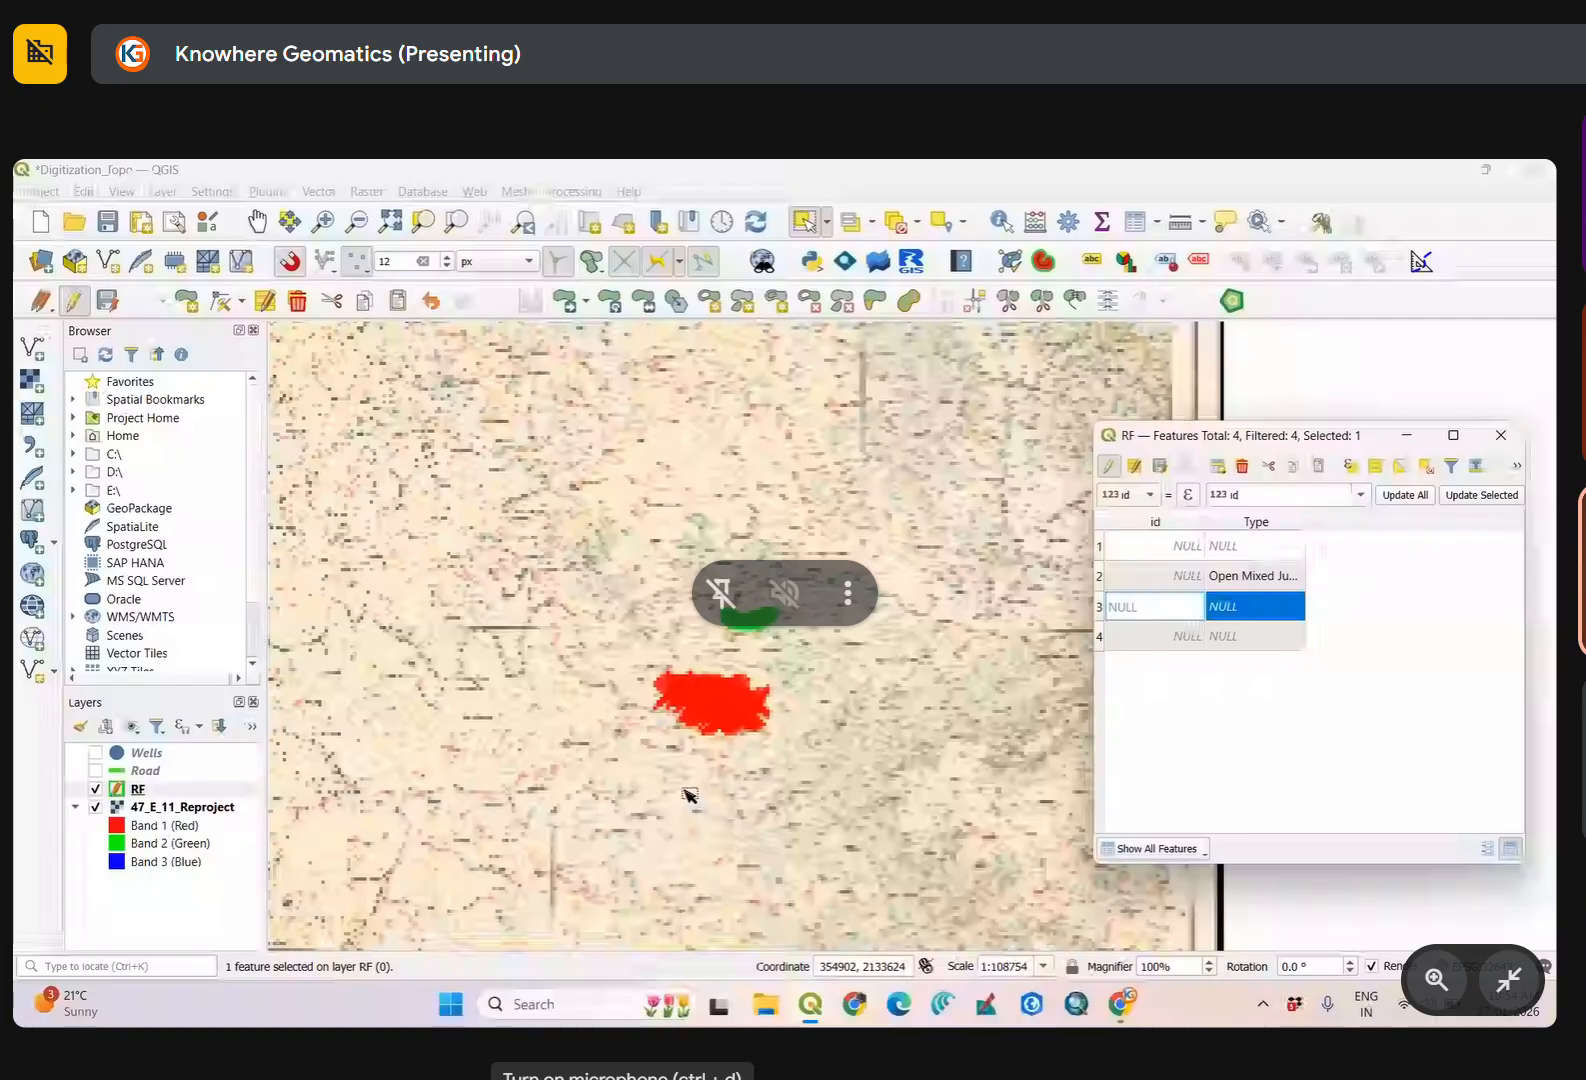
{"action": "scroll", "coordinate": [713, 642], "scroll_direction": "up", "scroll_amount": 1}
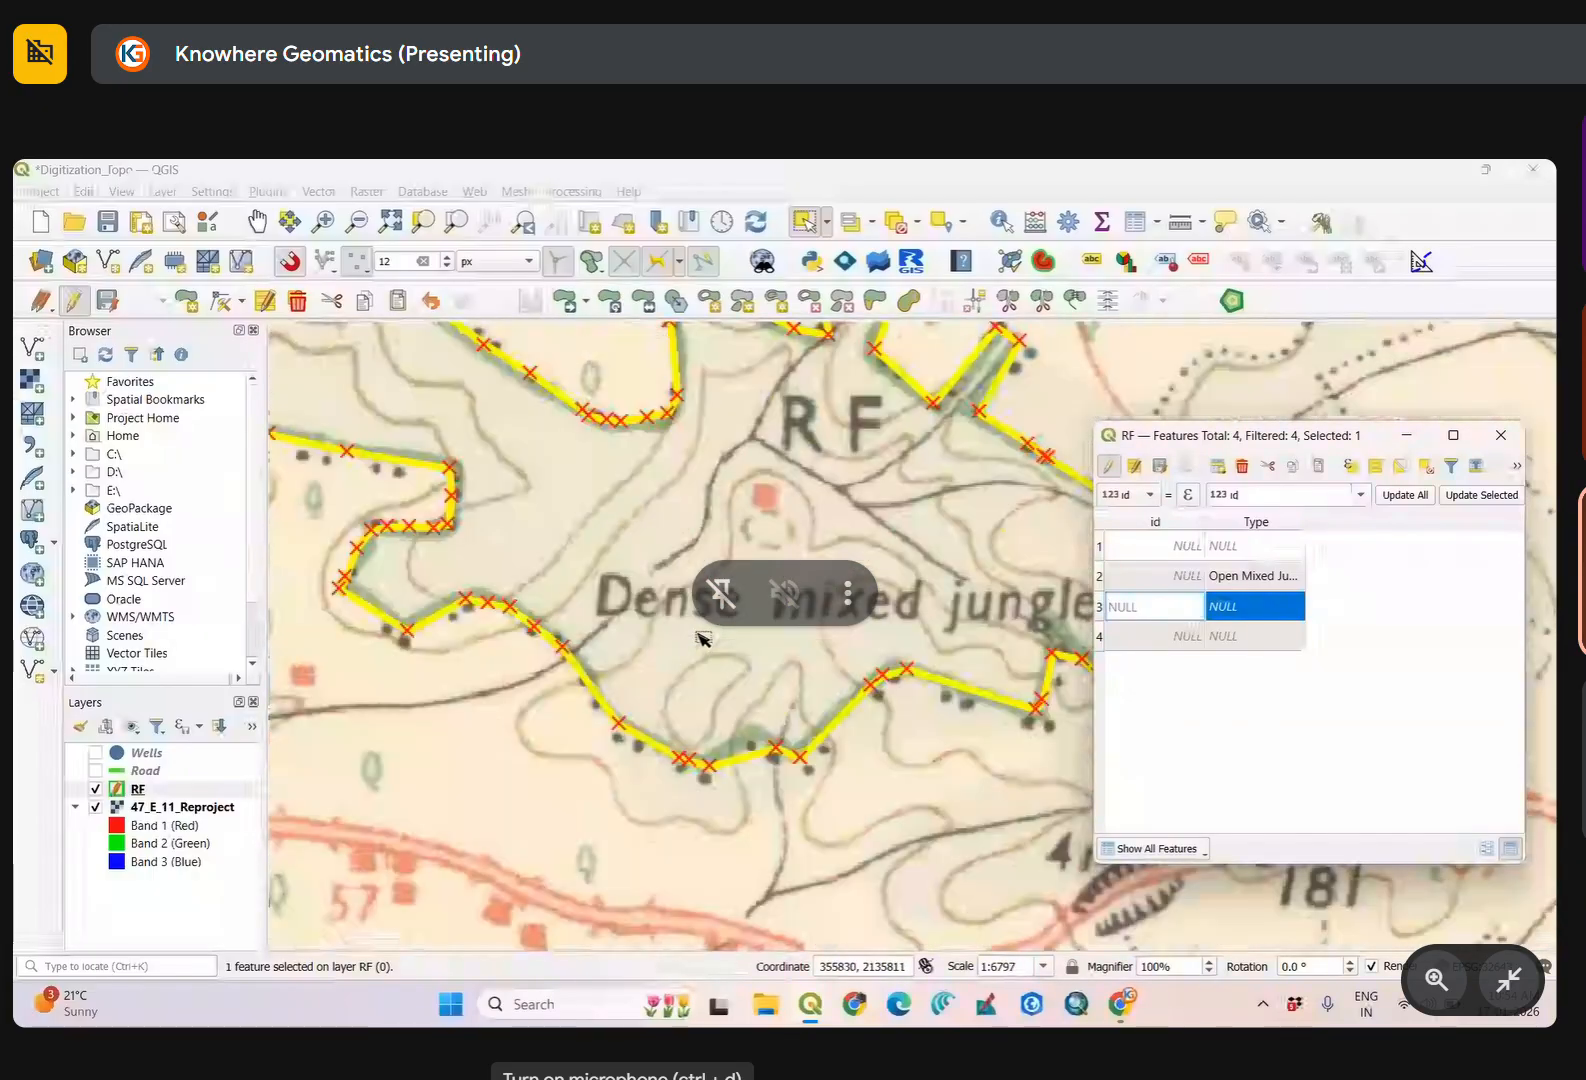
{"action": "left_click_drag", "start_coordinate": [660, 638], "coordinate": [392, 653]}
{"action": "mouse_move", "coordinate": [810, 1003]}
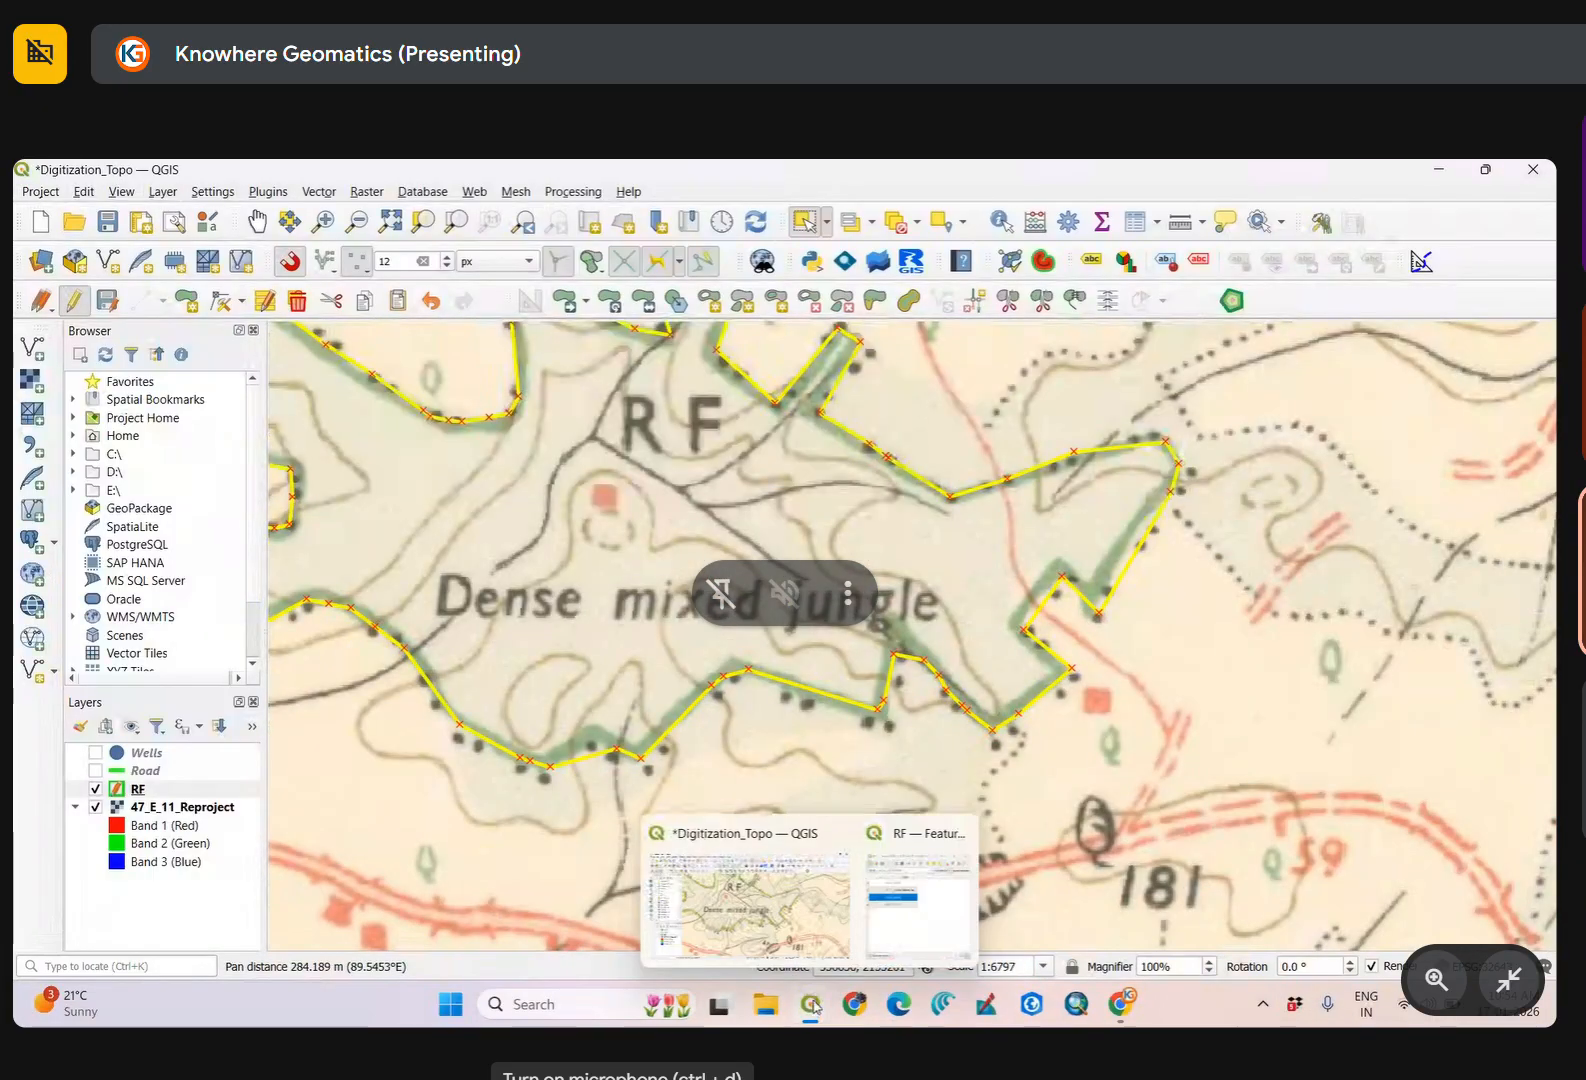
{"action": "left_click", "coordinate": [920, 903]}
{"action": "double_click", "coordinate": [1246, 604]}
{"action": "type", "text": "De"}
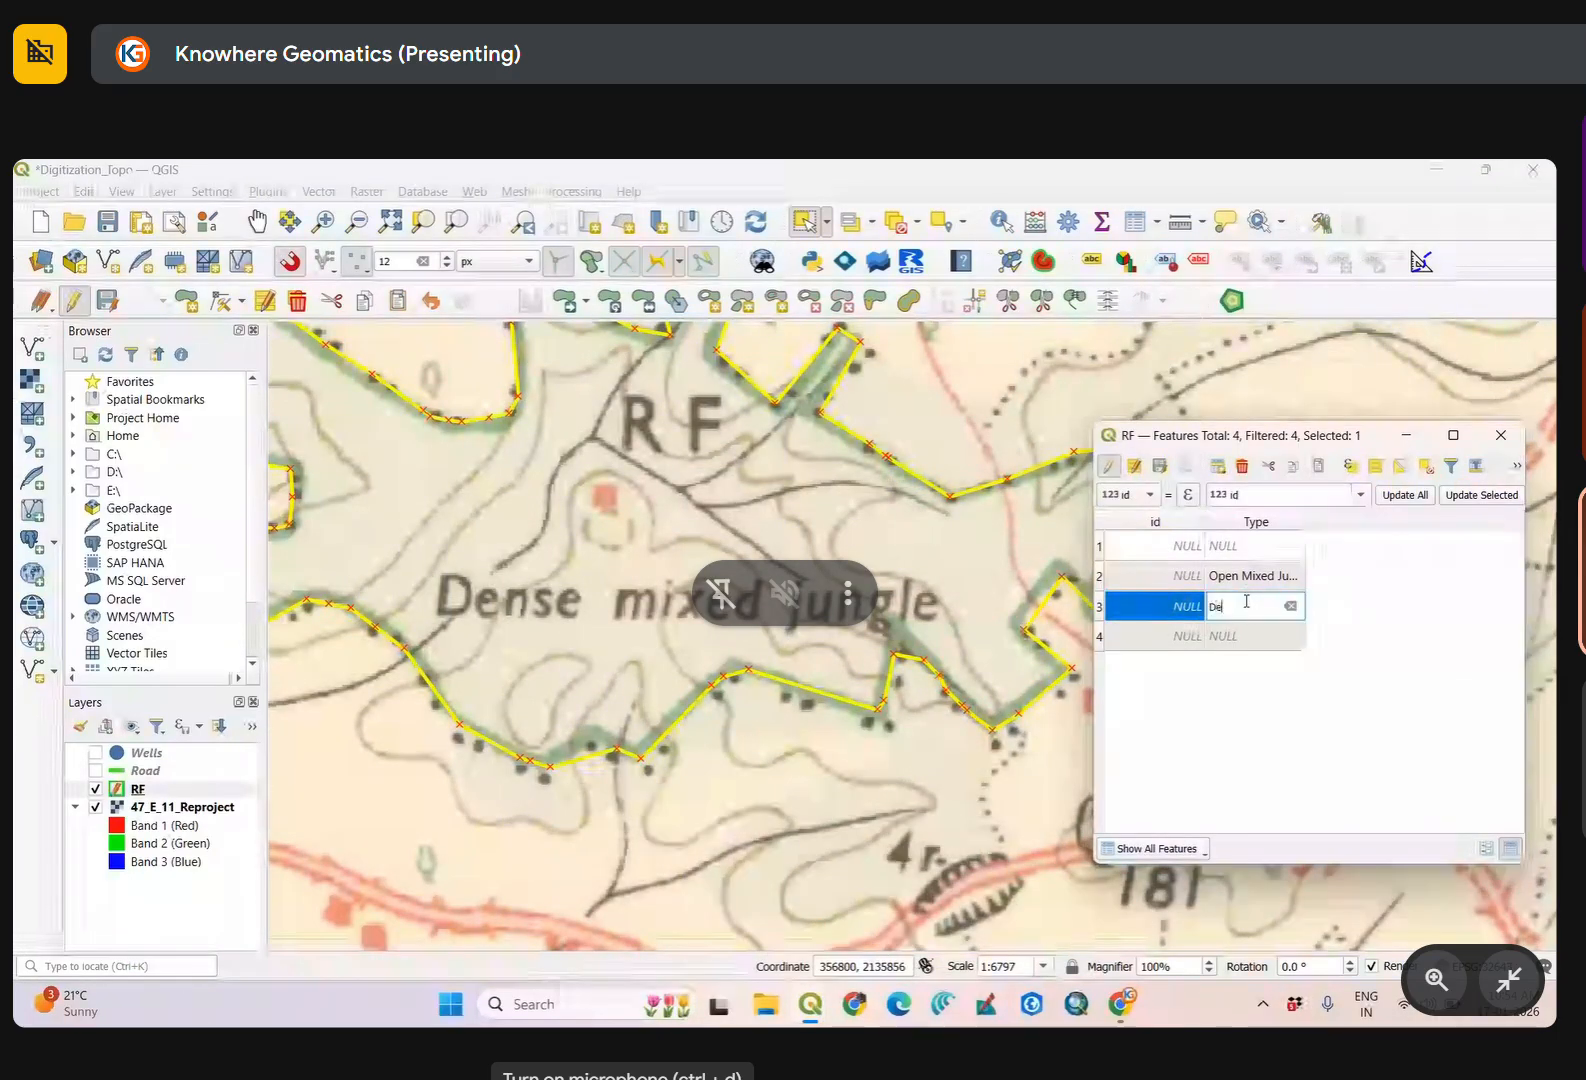
{"action": "type", "text": "nse Mixed "}
{"action": "type", "text": "Jun"}
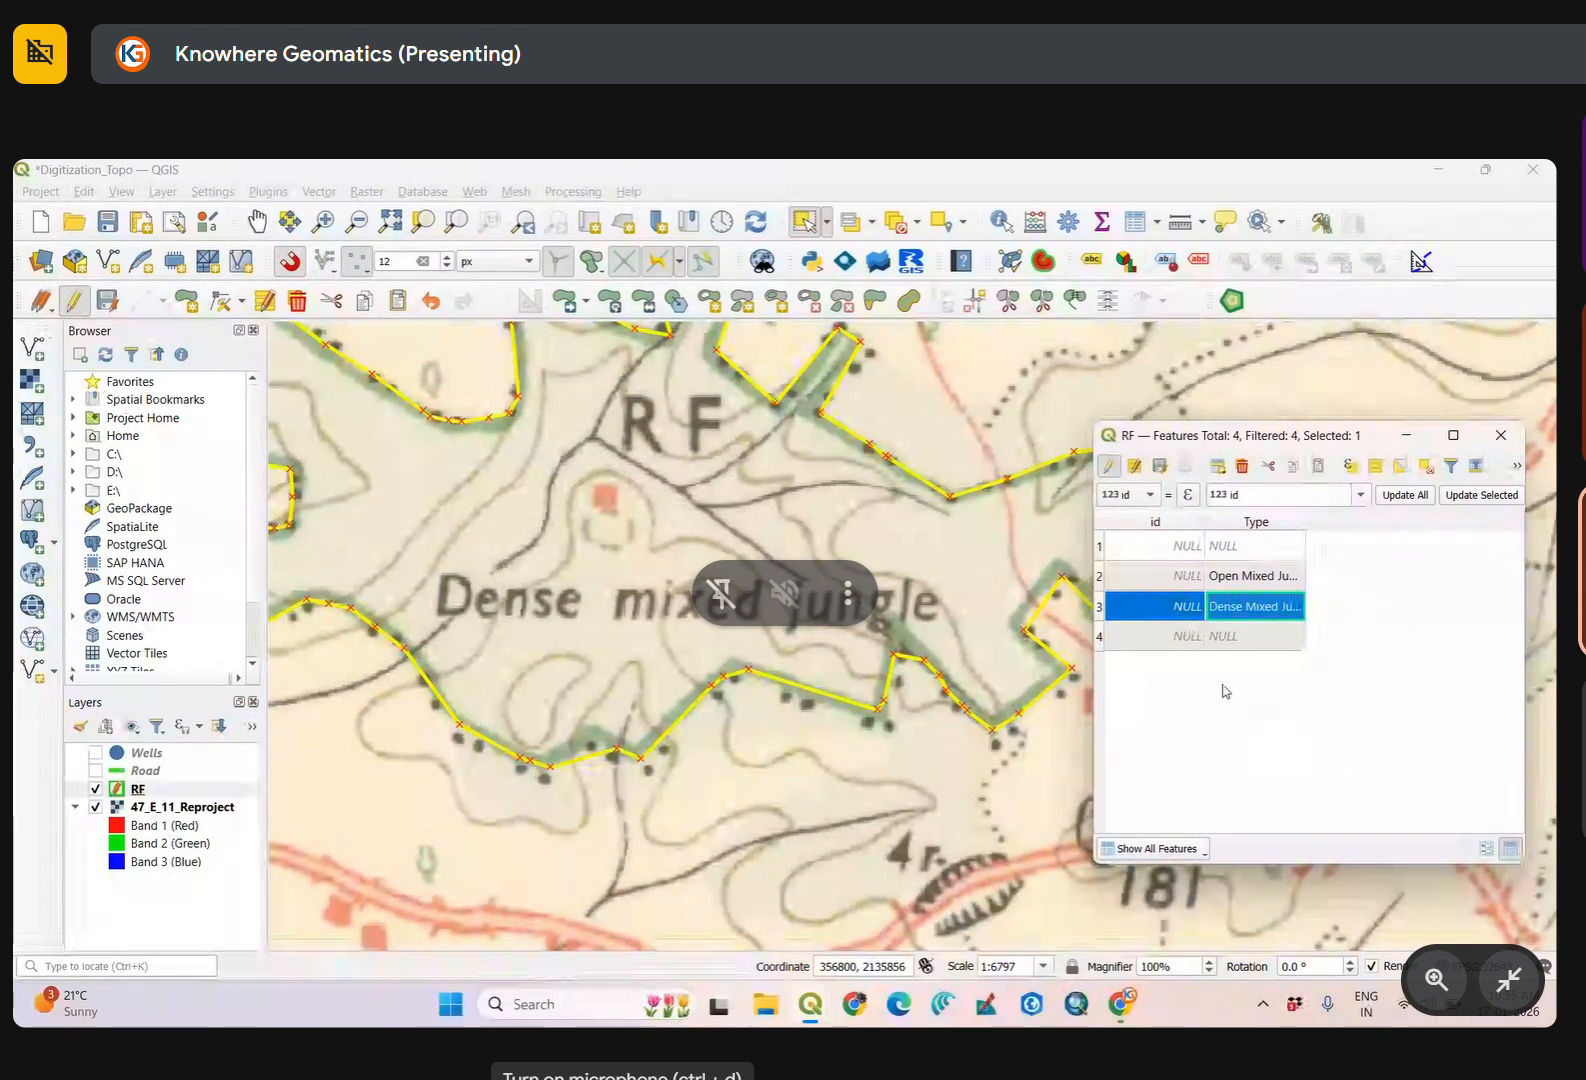
Select the fourth RF record and check the toposheet around its polygon south of Hadkeshwar Temple for a forest label.
{"action": "left_click", "coordinate": [1118, 637]}
{"action": "scroll", "coordinate": [848, 694], "scroll_direction": "down", "scroll_amount": 5}
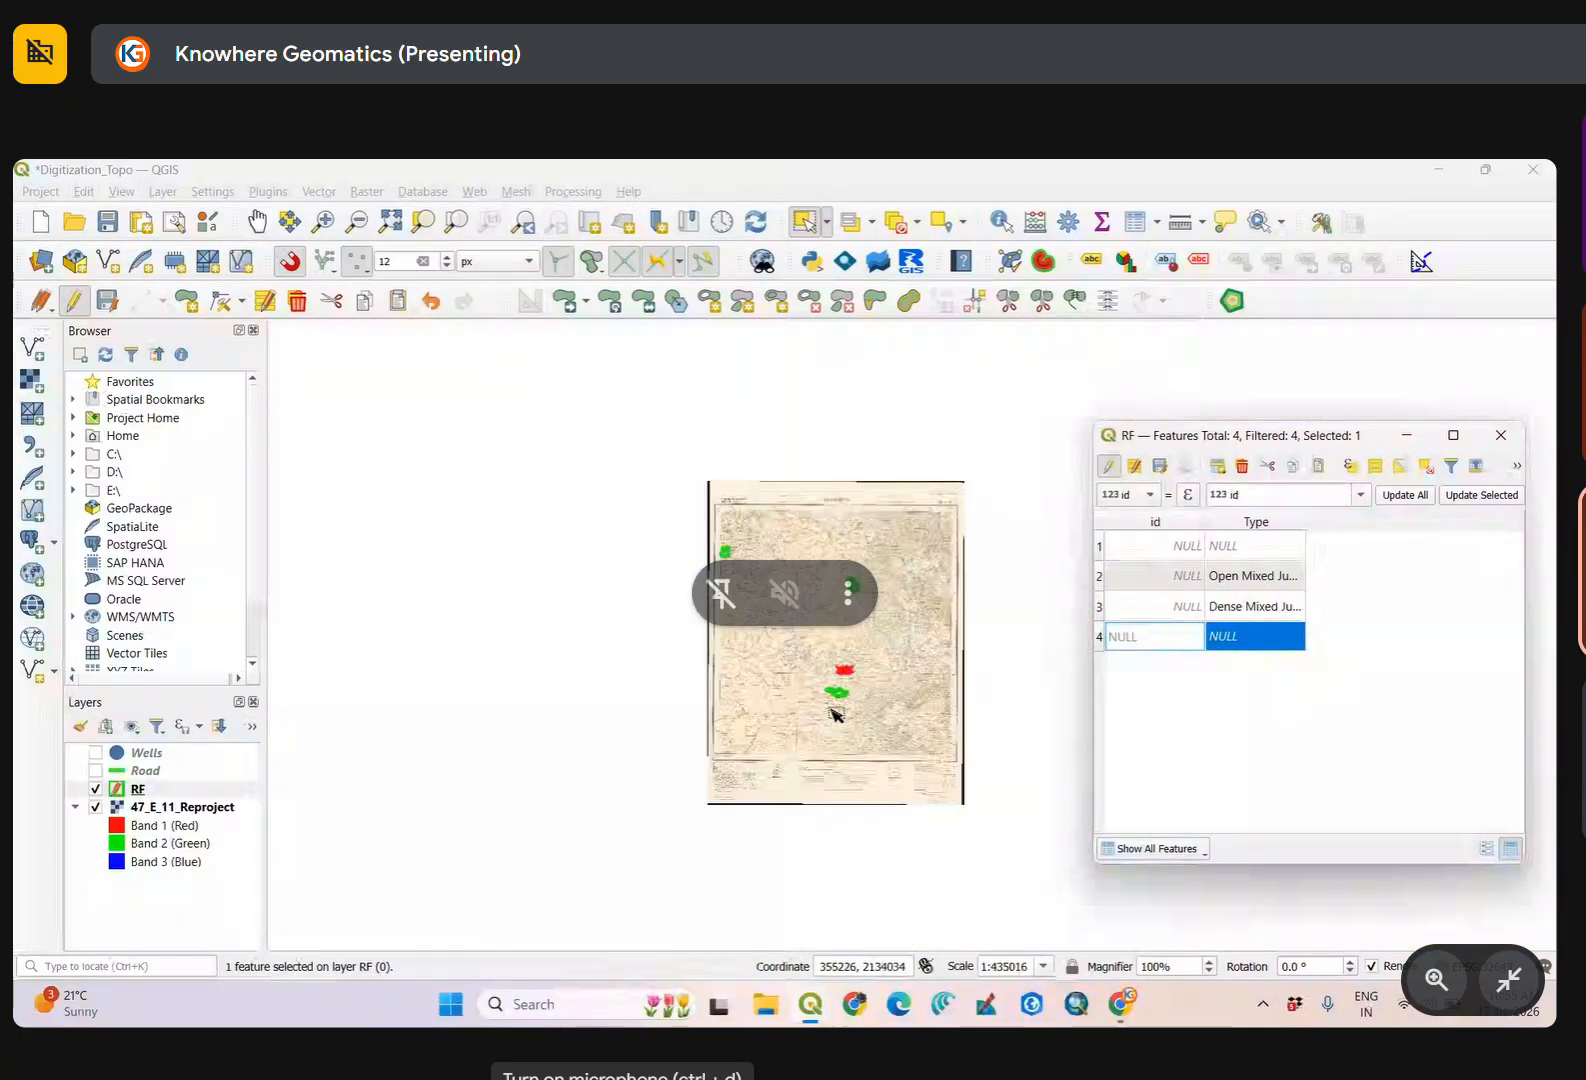
{"action": "scroll", "coordinate": [860, 650], "scroll_direction": "up", "scroll_amount": 4}
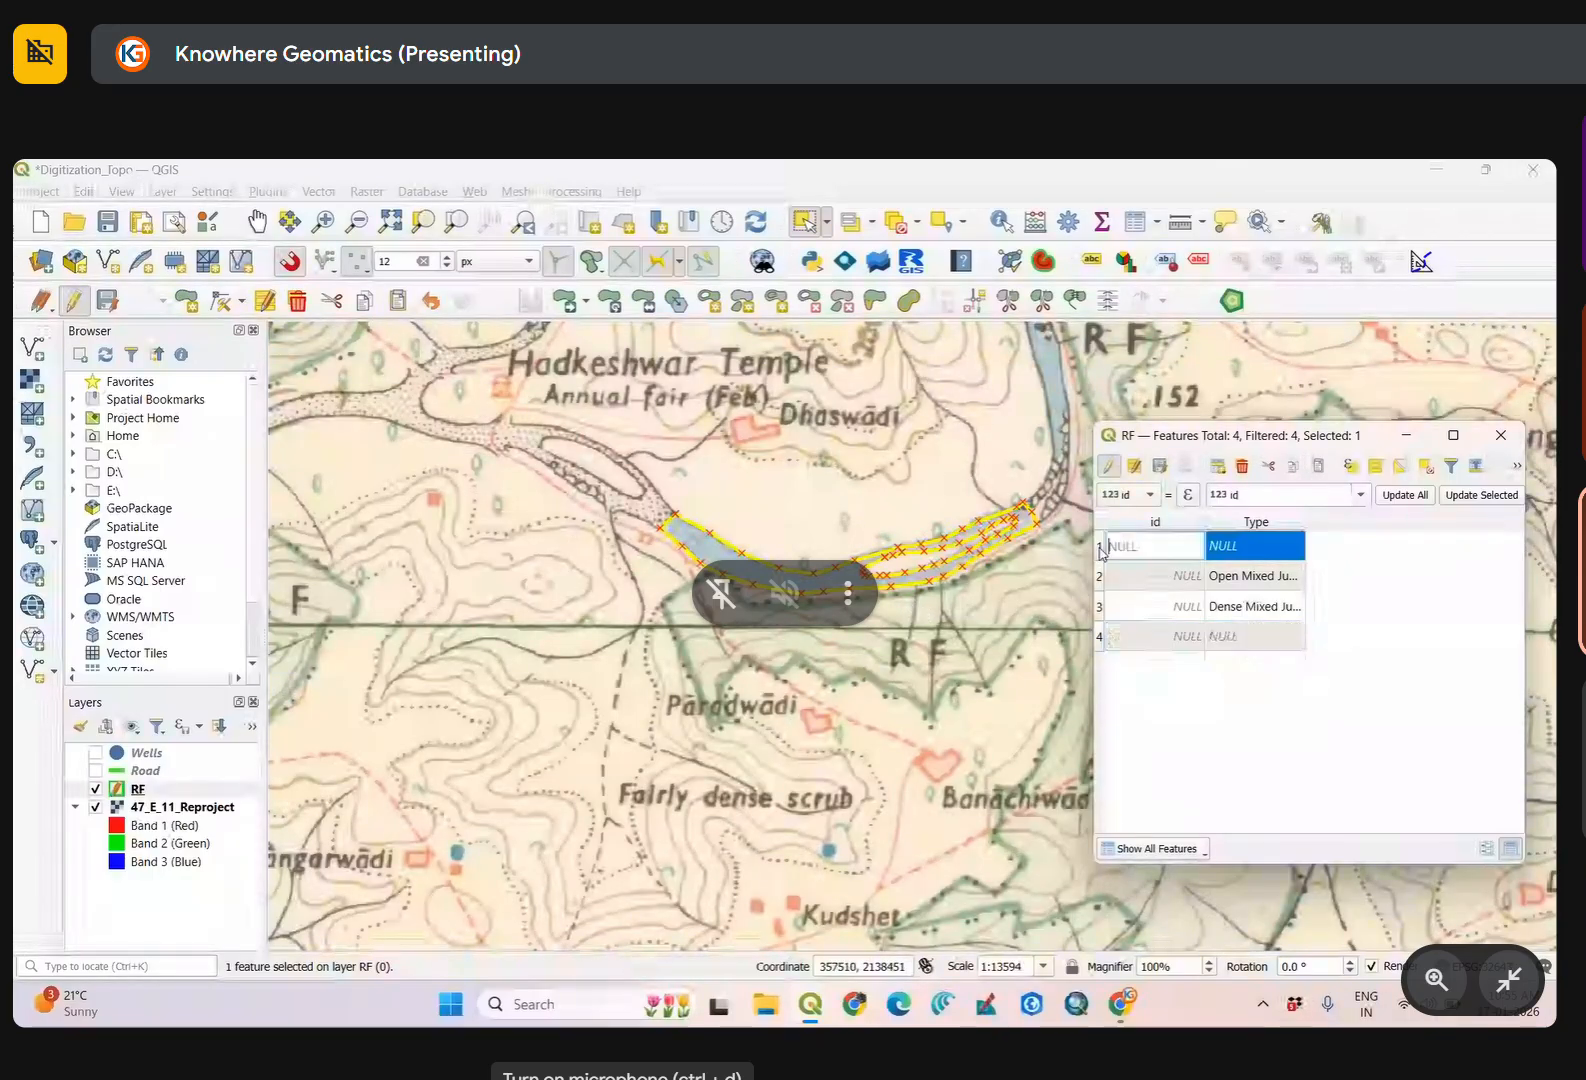
Locate the first RF record's polygon south of Kātyāchīwādī and set its Type to Open Jungle.
{"action": "scroll", "coordinate": [838, 730], "scroll_direction": "down", "scroll_amount": 5}
{"action": "scroll", "coordinate": [833, 733], "scroll_direction": "up", "scroll_amount": 5}
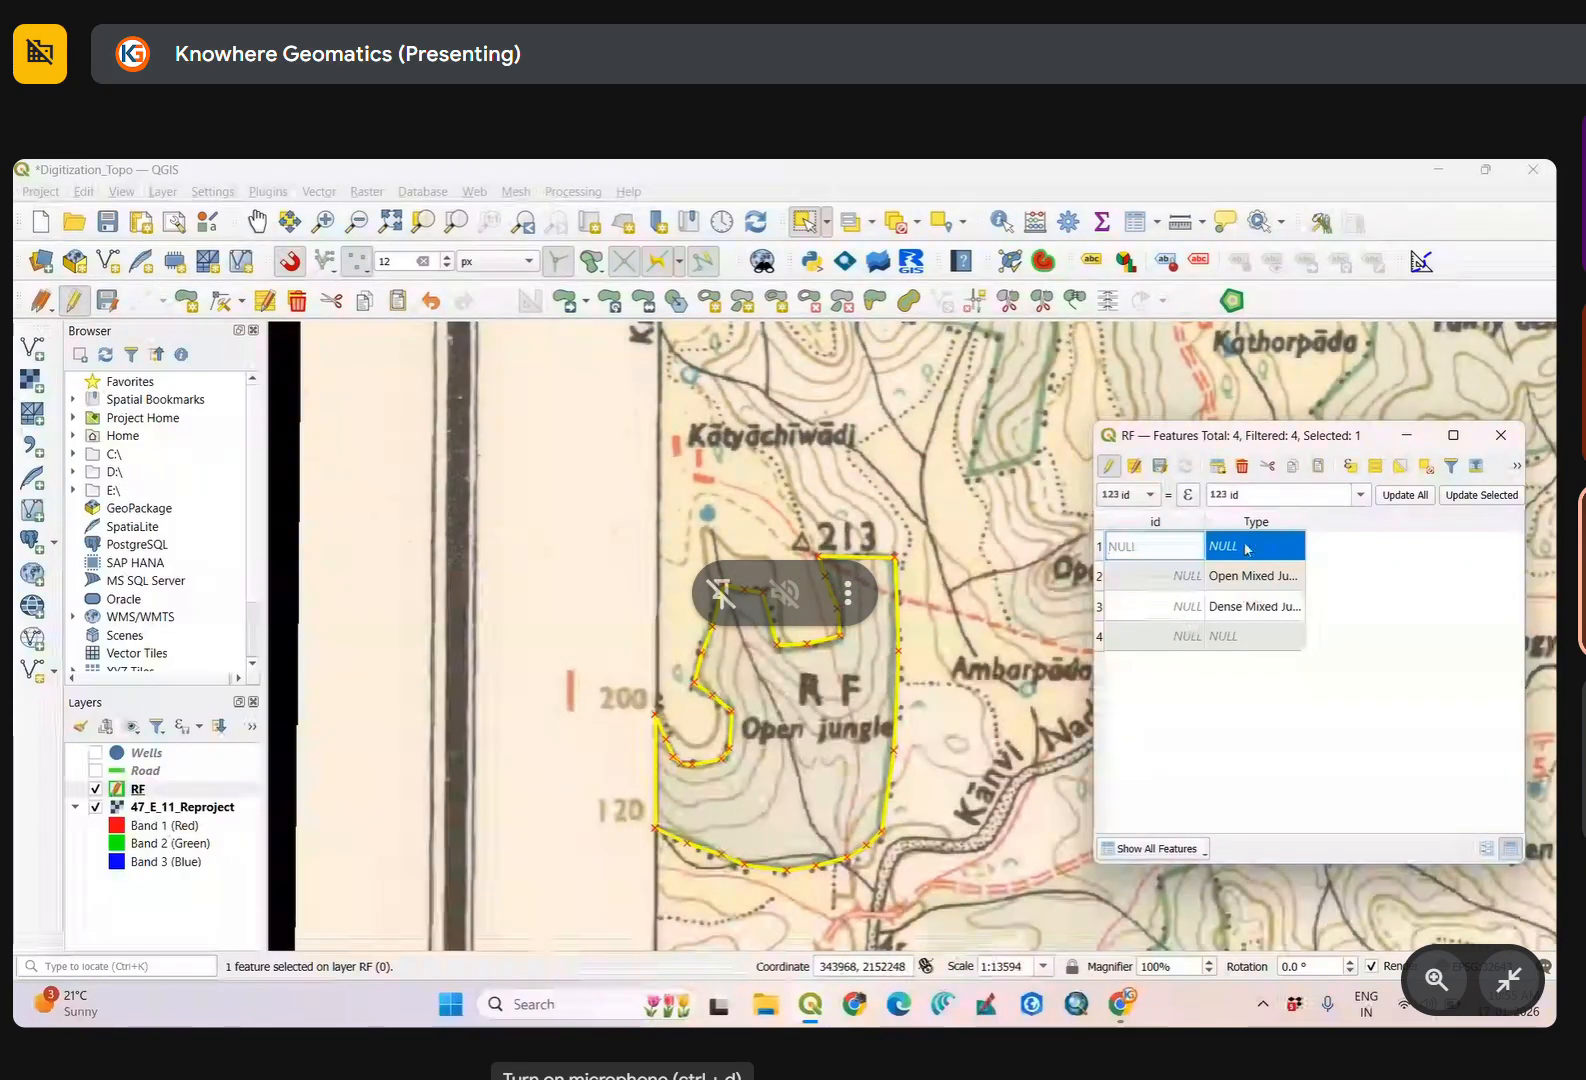
{"action": "left_click", "coordinate": [1247, 547]}
{"action": "type", "text": "Open"}
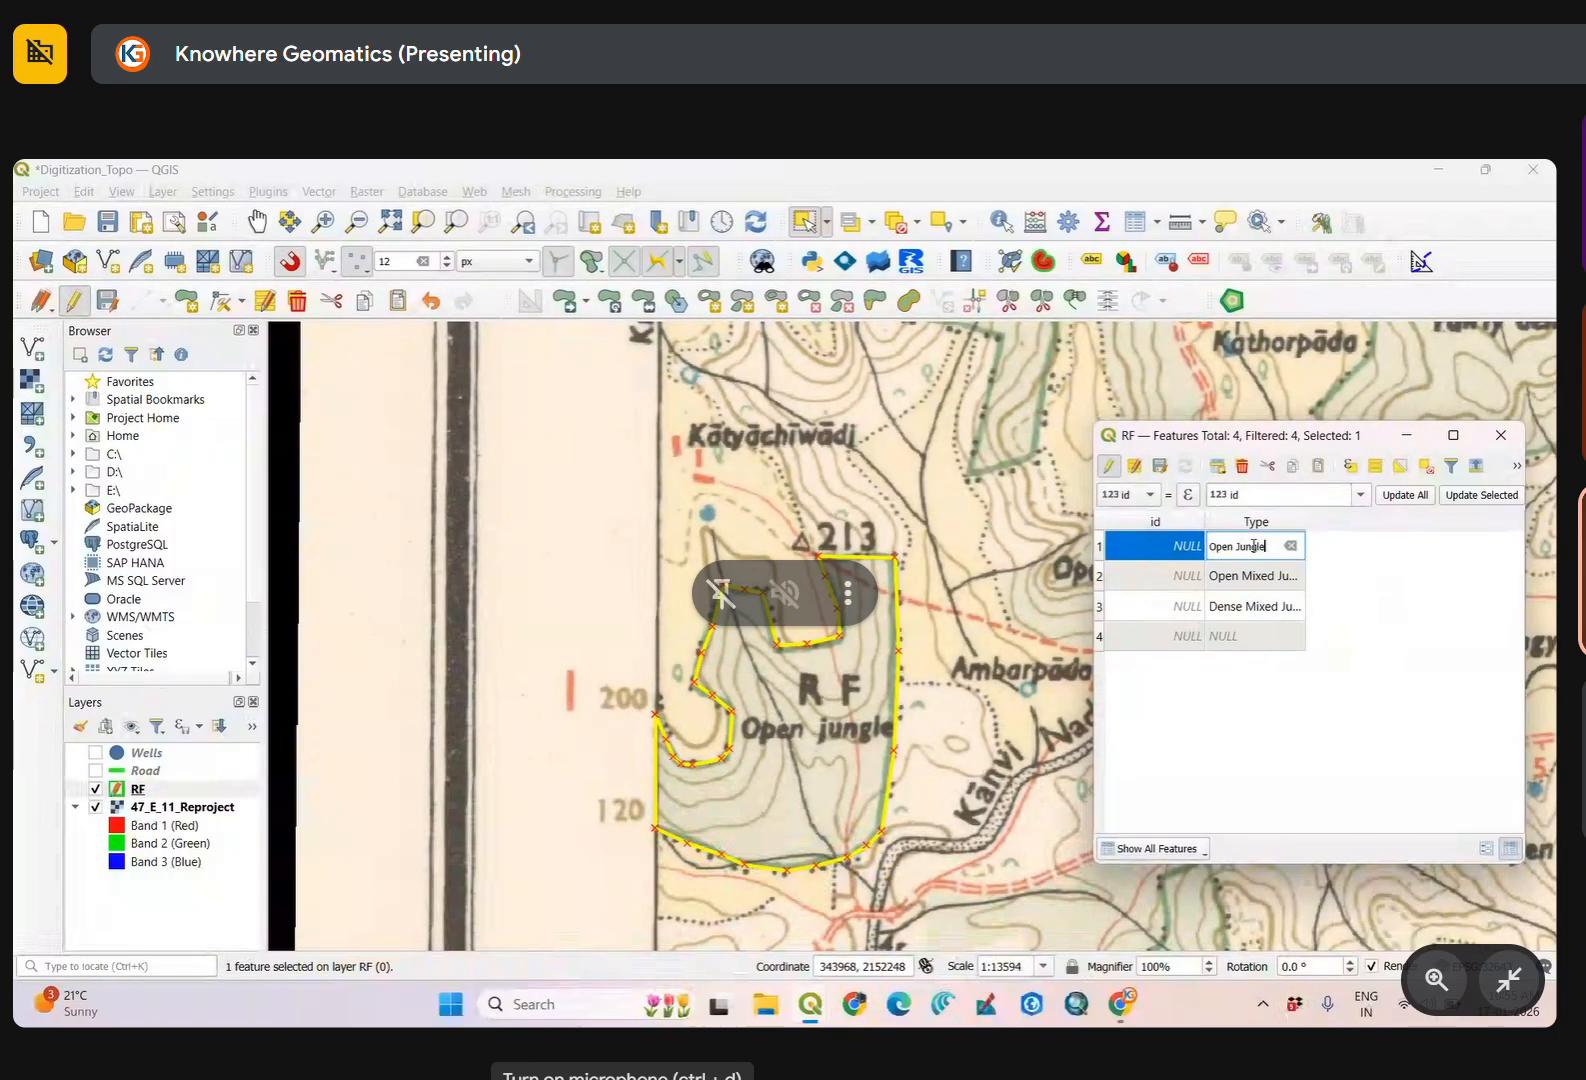
{"action": "type", "text": " Jungle"}
{"action": "key", "text": "Return"}
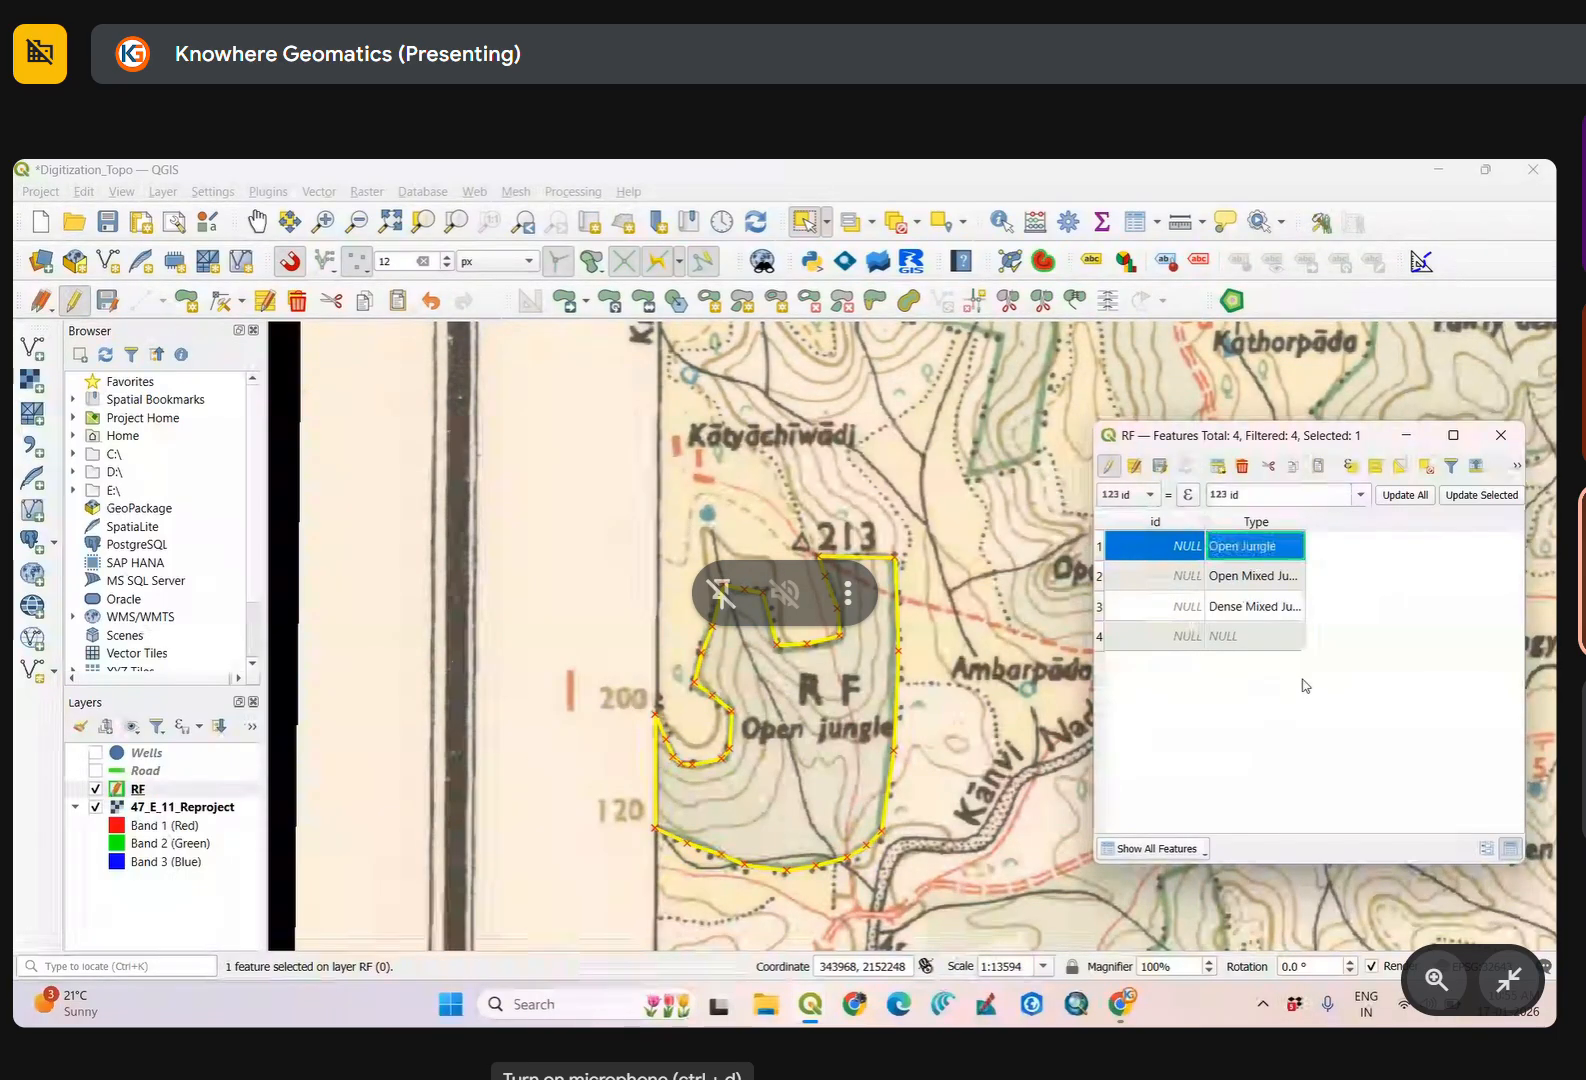
Save the RF layer's edits, end its editing session and close its attribute table.
{"action": "left_click", "coordinate": [1162, 466]}
{"action": "left_click", "coordinate": [1108, 466]}
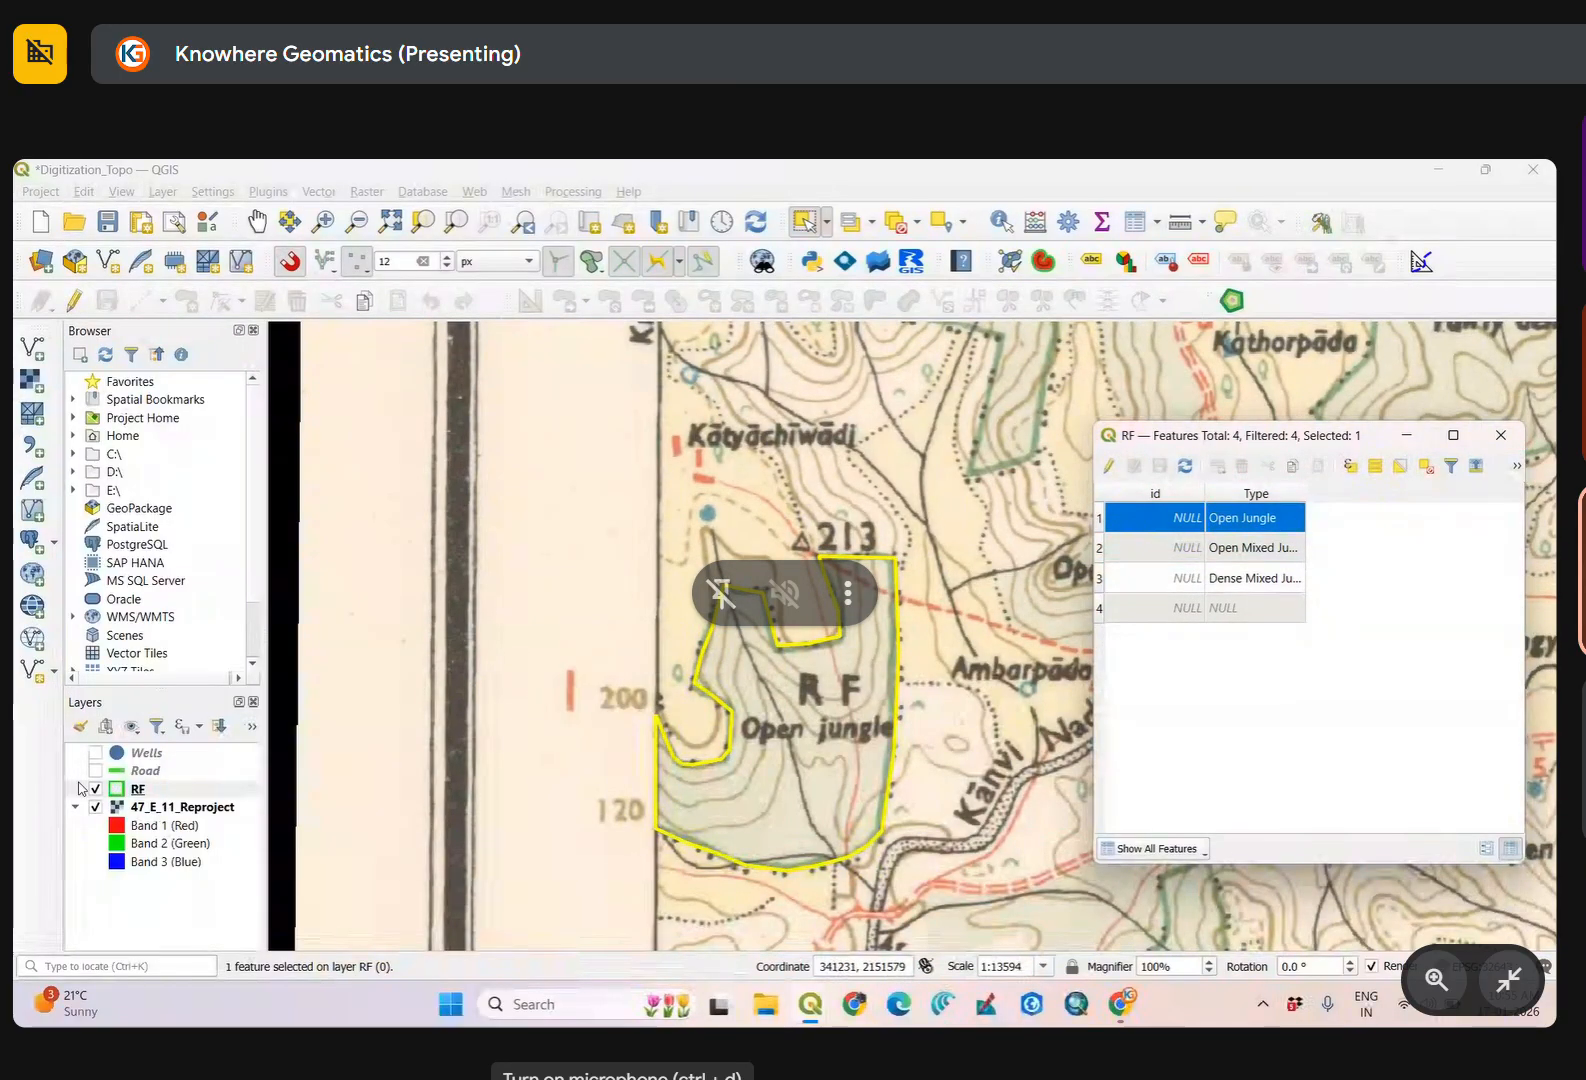
{"action": "left_click", "coordinate": [1500, 434]}
Display only the Wells layer, hiding RF and the 47_E_11_Reproject toposheet, zoom to the wells and clear their selection.
{"action": "left_click", "coordinate": [95, 807]}
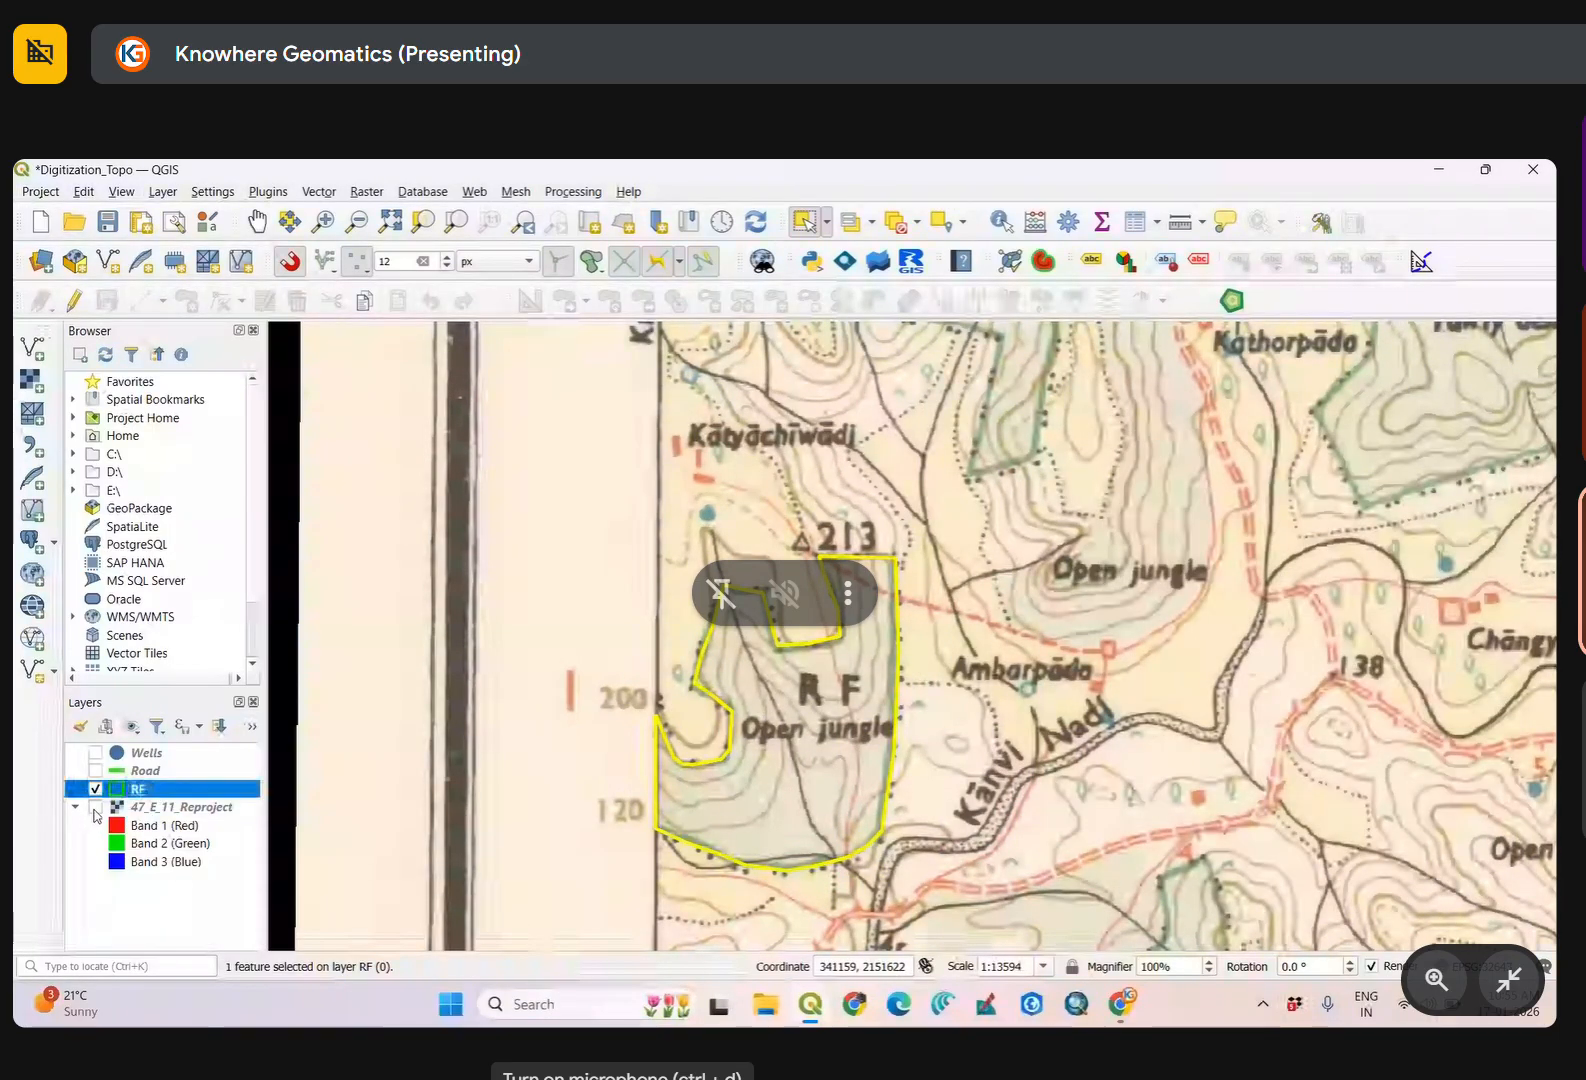
{"action": "left_click", "coordinate": [95, 789]}
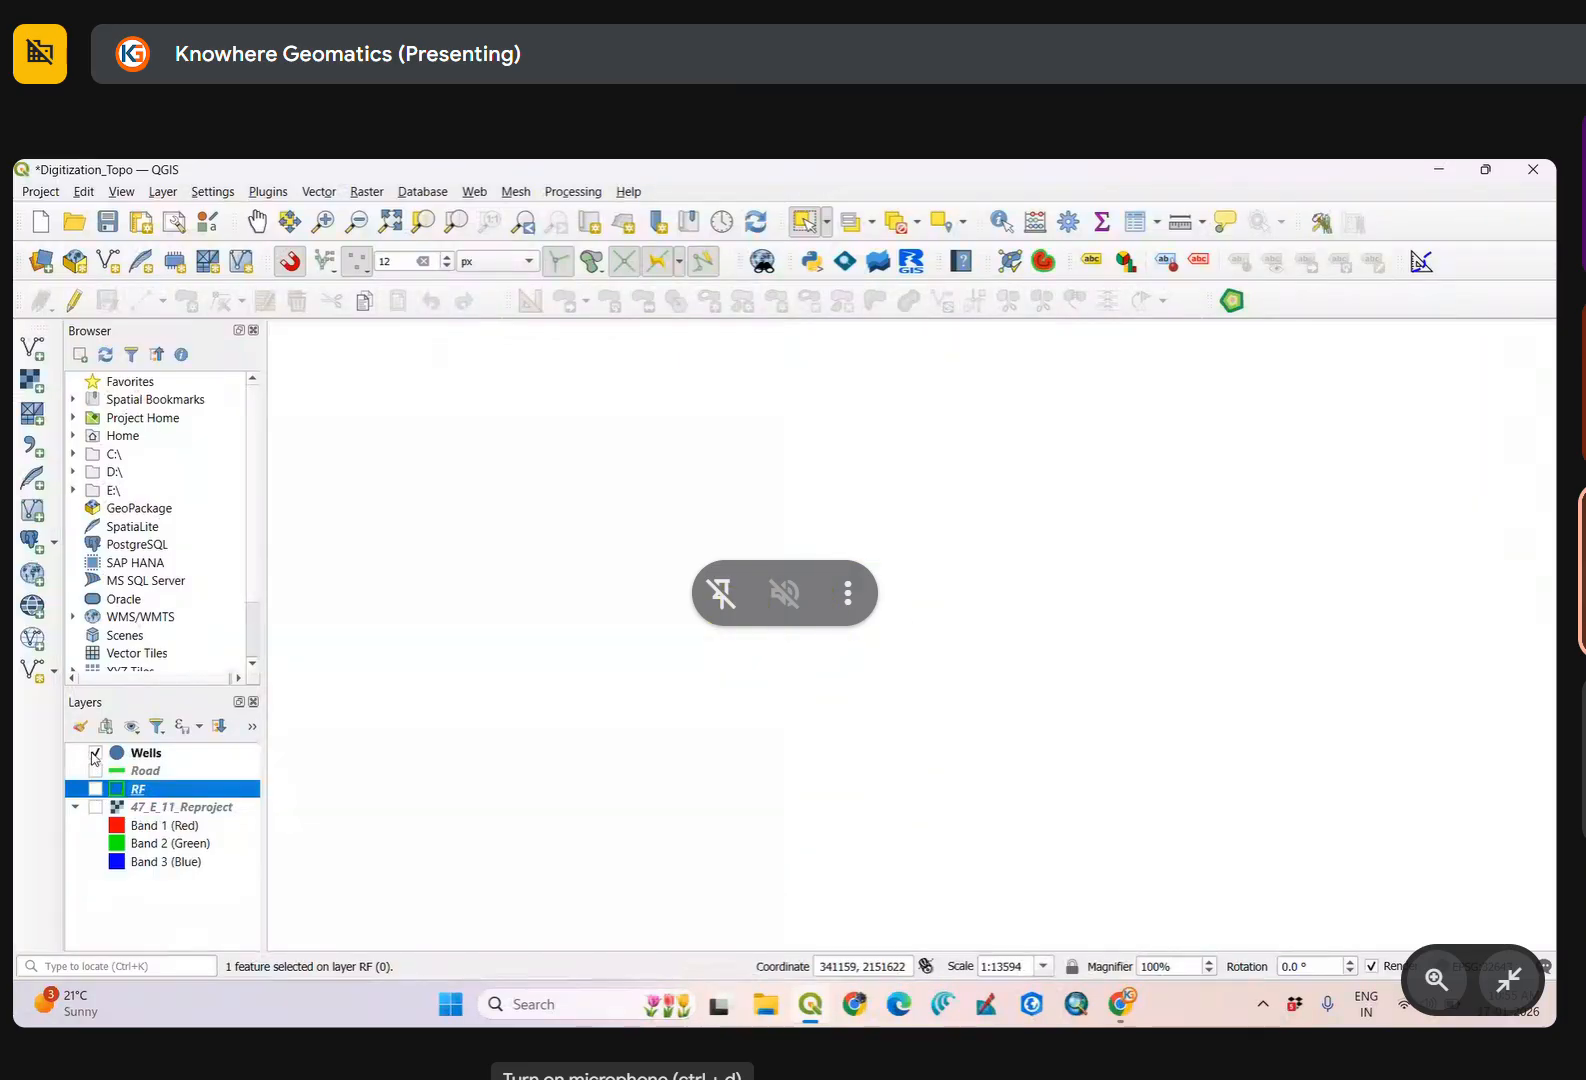
{"action": "left_click", "coordinate": [95, 807]}
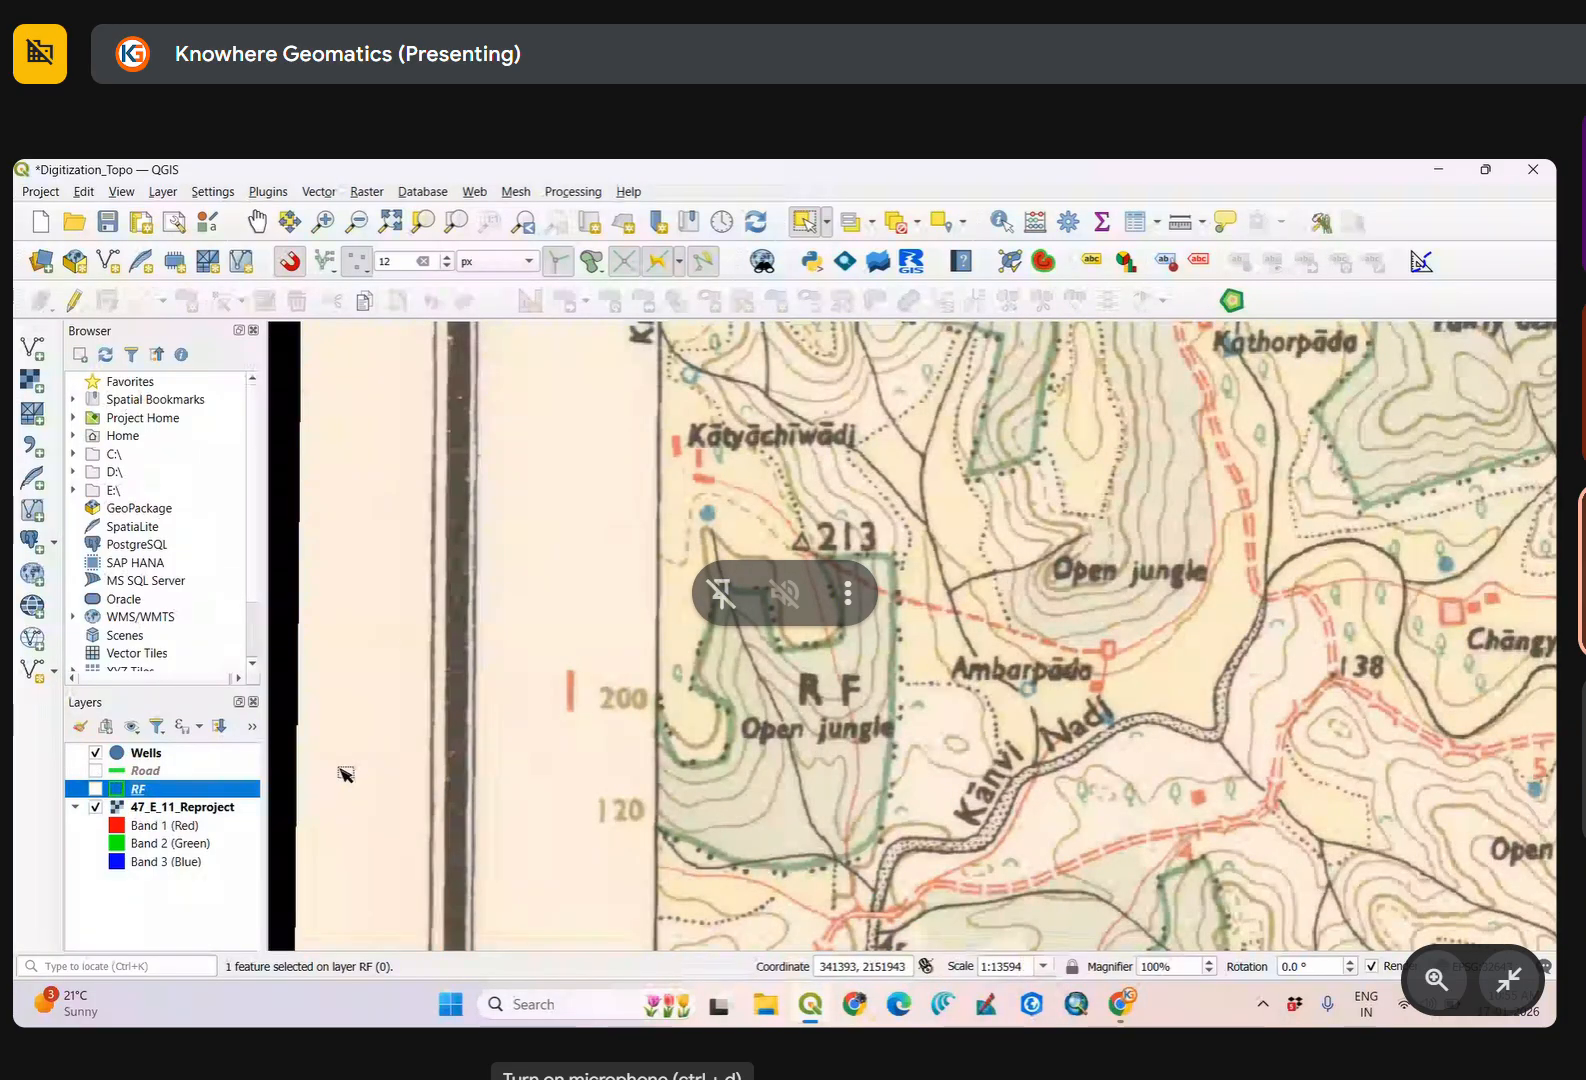
{"action": "right_click", "coordinate": [146, 752]}
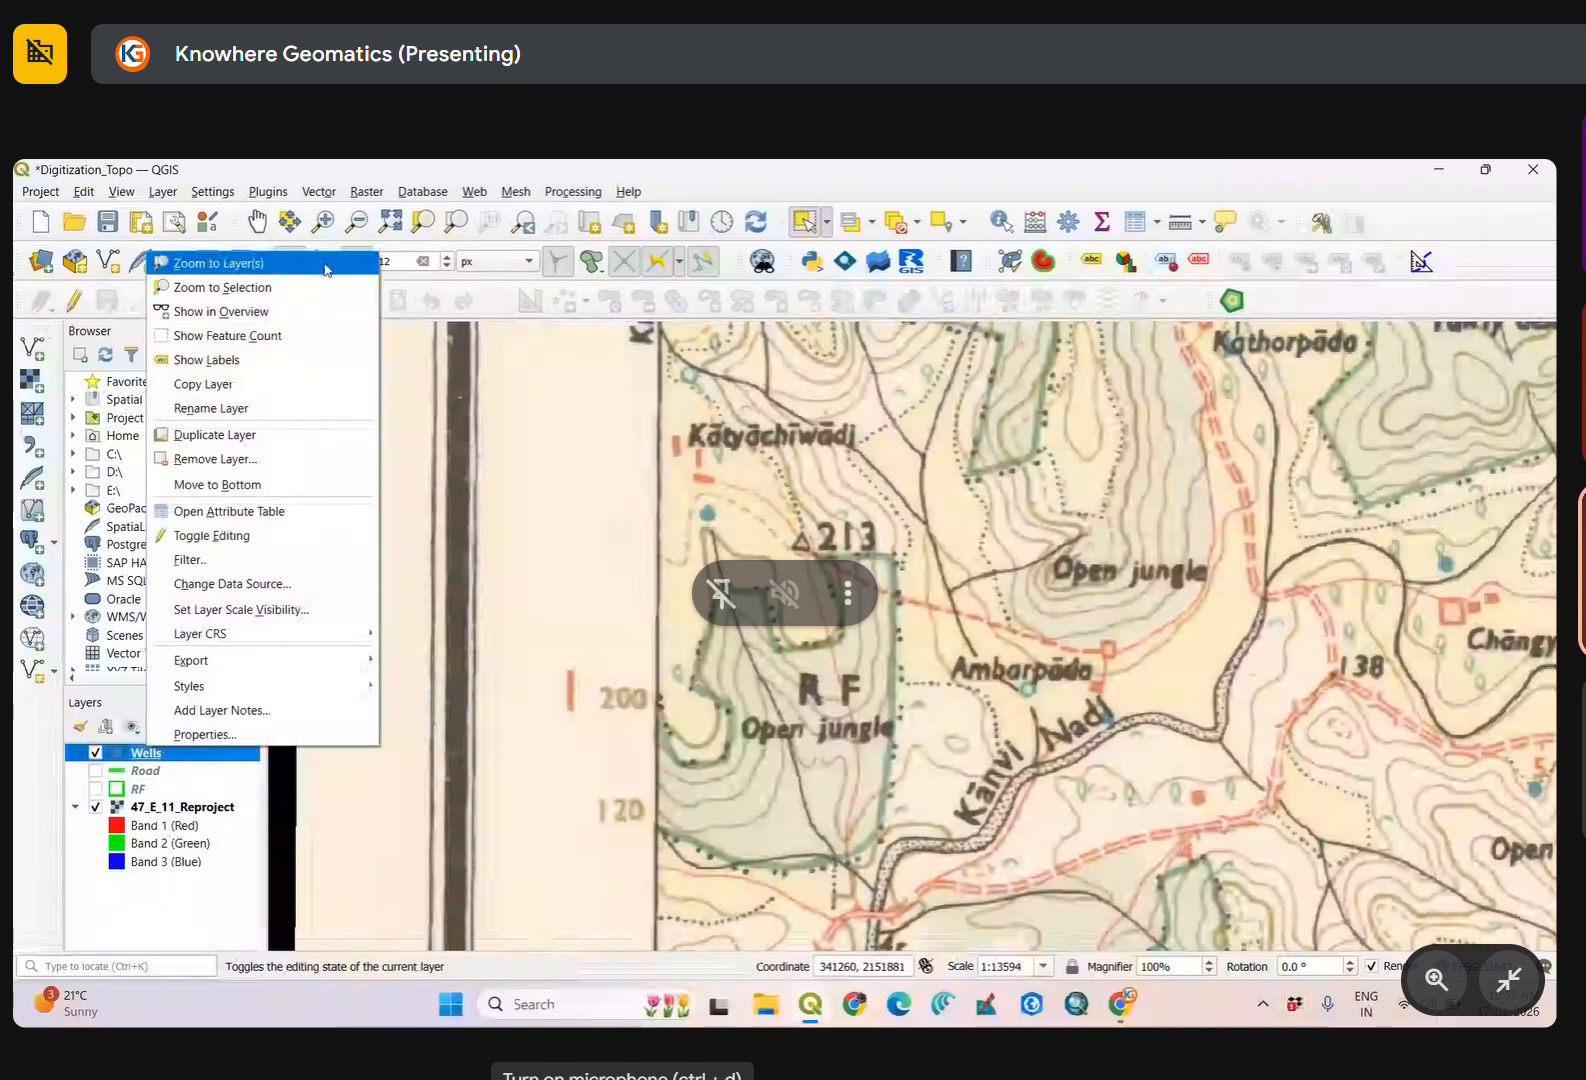
{"action": "left_click", "coordinate": [325, 264]}
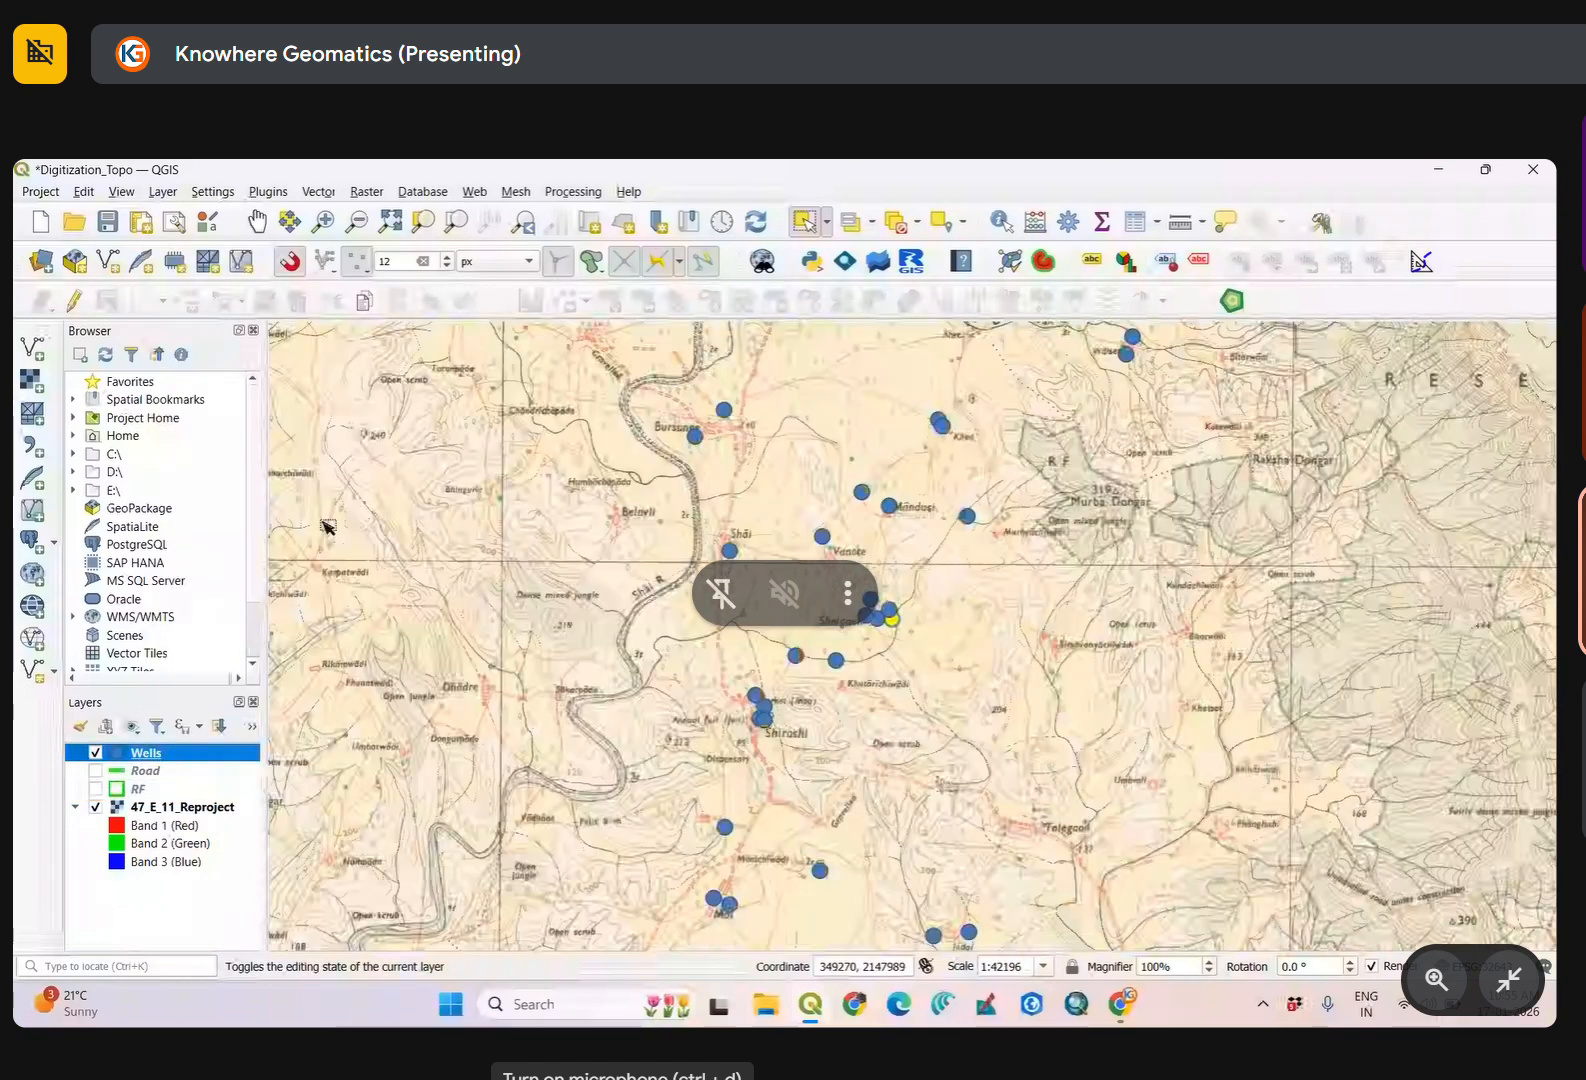
{"action": "left_click", "coordinate": [95, 807]}
{"action": "left_click", "coordinate": [848, 650]}
{"action": "scroll", "coordinate": [848, 650], "scroll_direction": "down", "scroll_amount": 1}
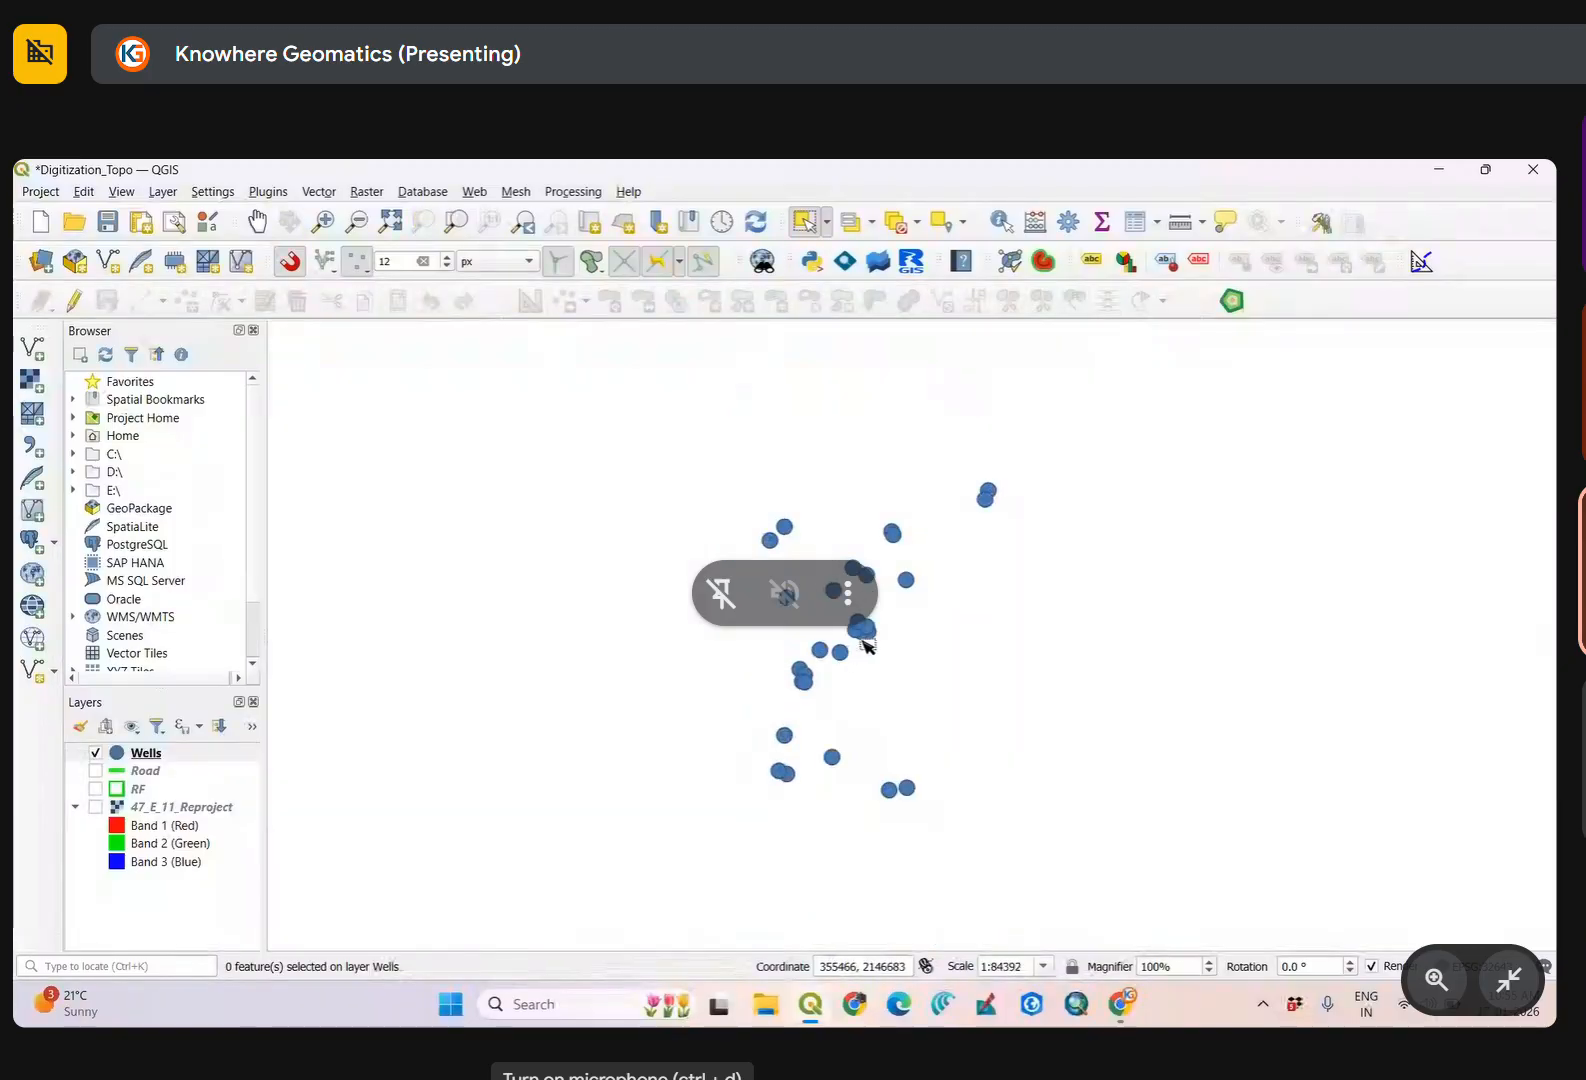
{"action": "right_click", "coordinate": [149, 756]}
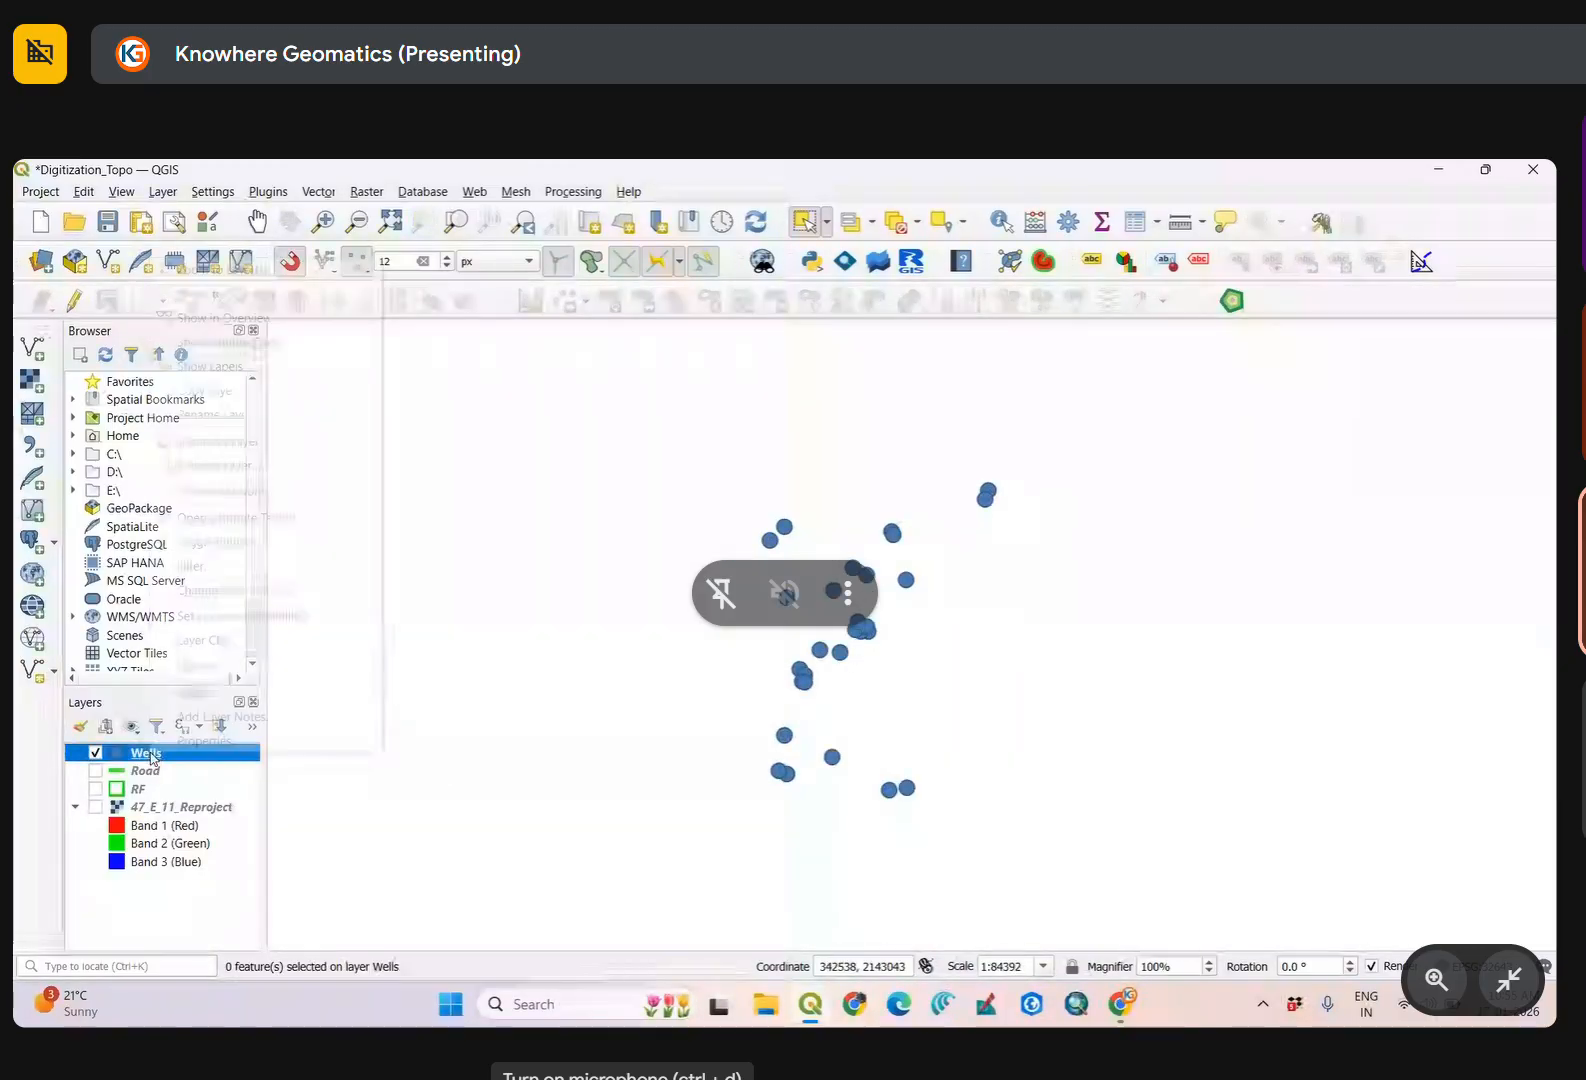
{"action": "left_click", "coordinate": [225, 741]}
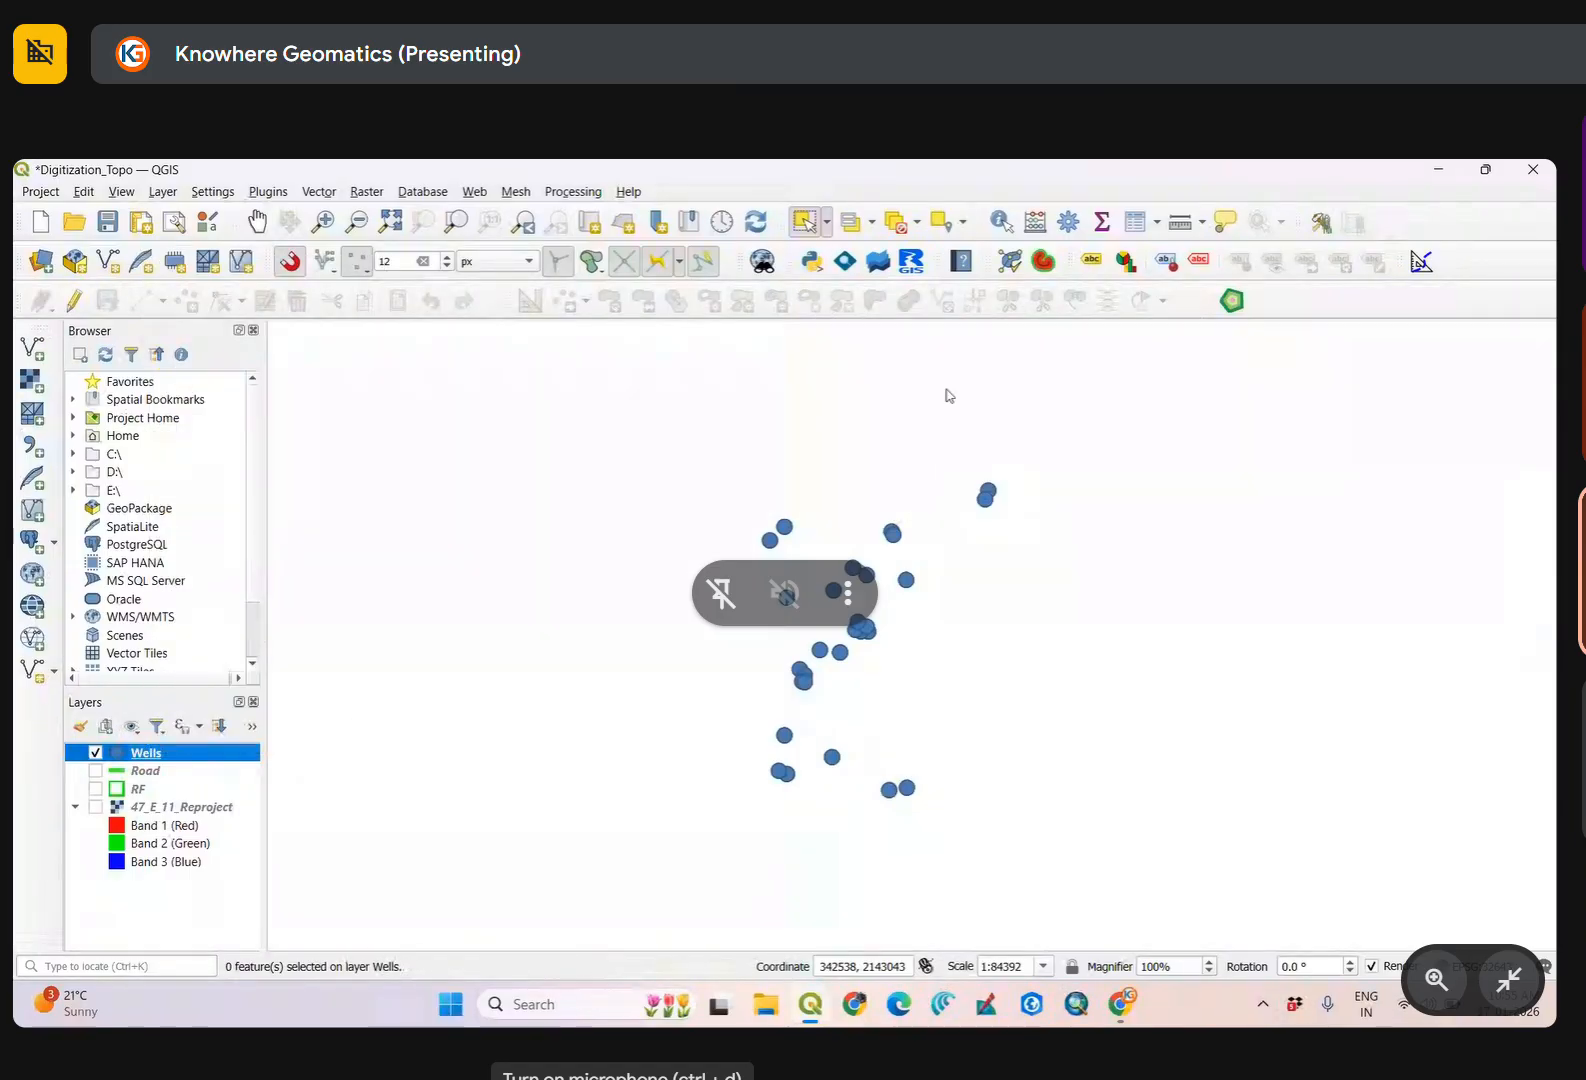
{"action": "left_click", "coordinate": [1224, 175]}
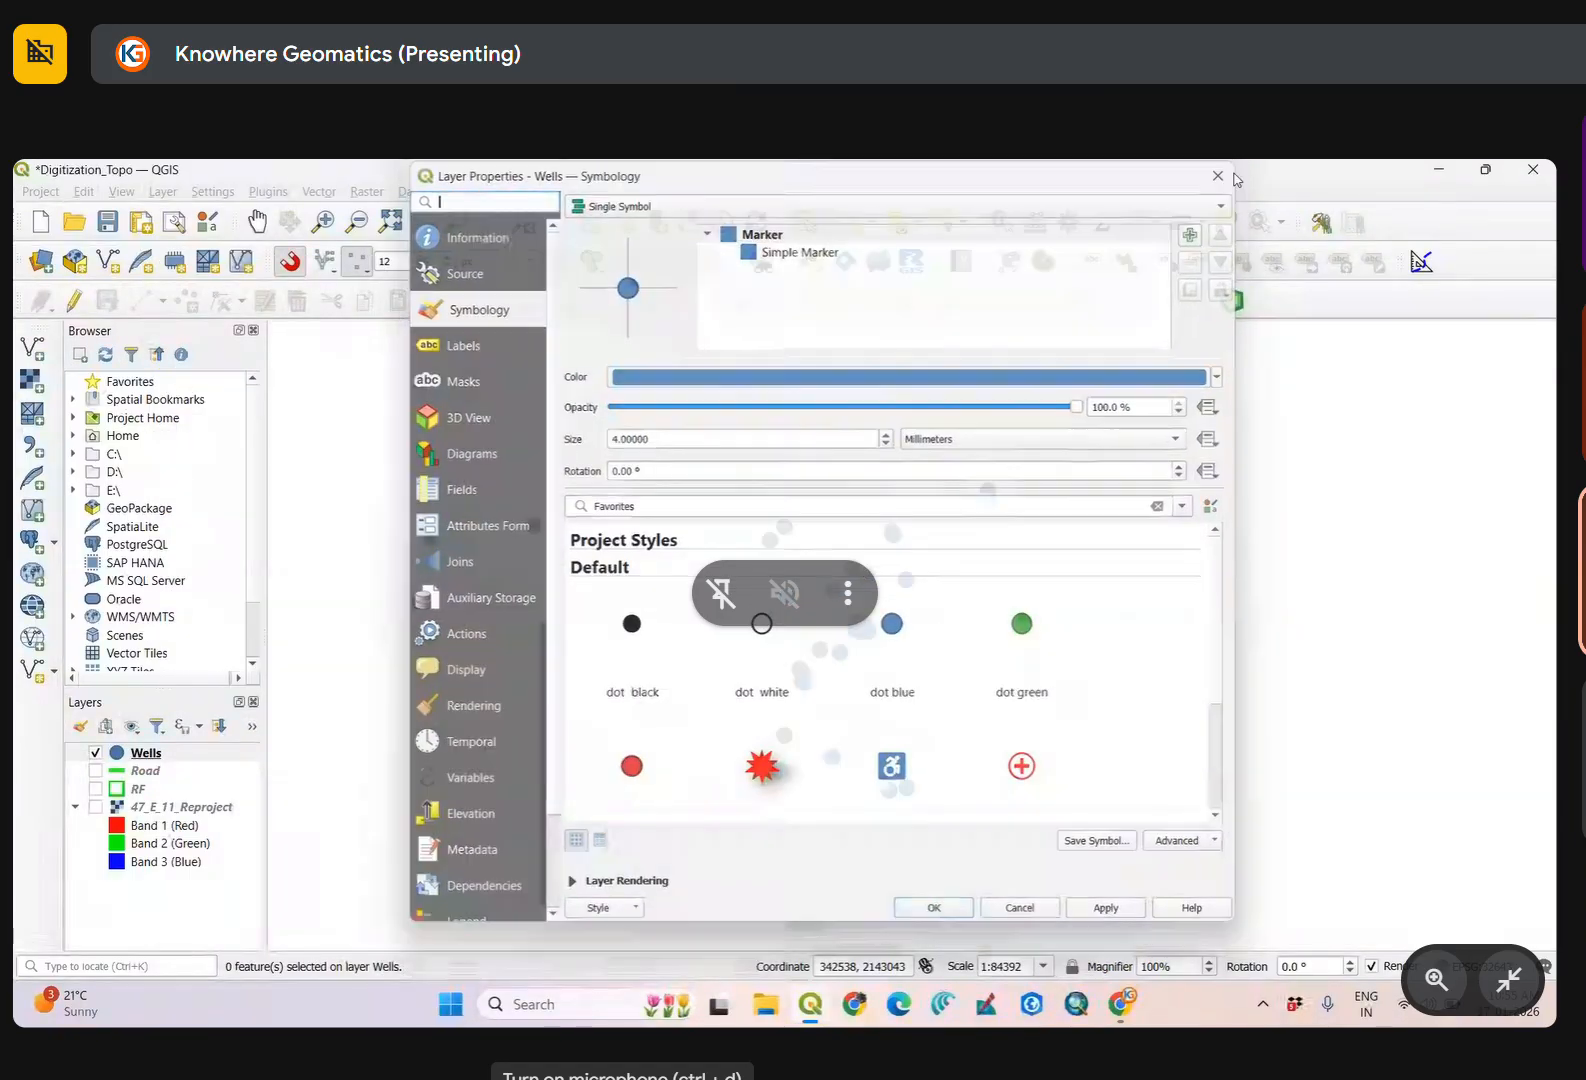
{"action": "left_click_drag", "start_coordinate": [566, 762], "coordinate": [479, 770]}
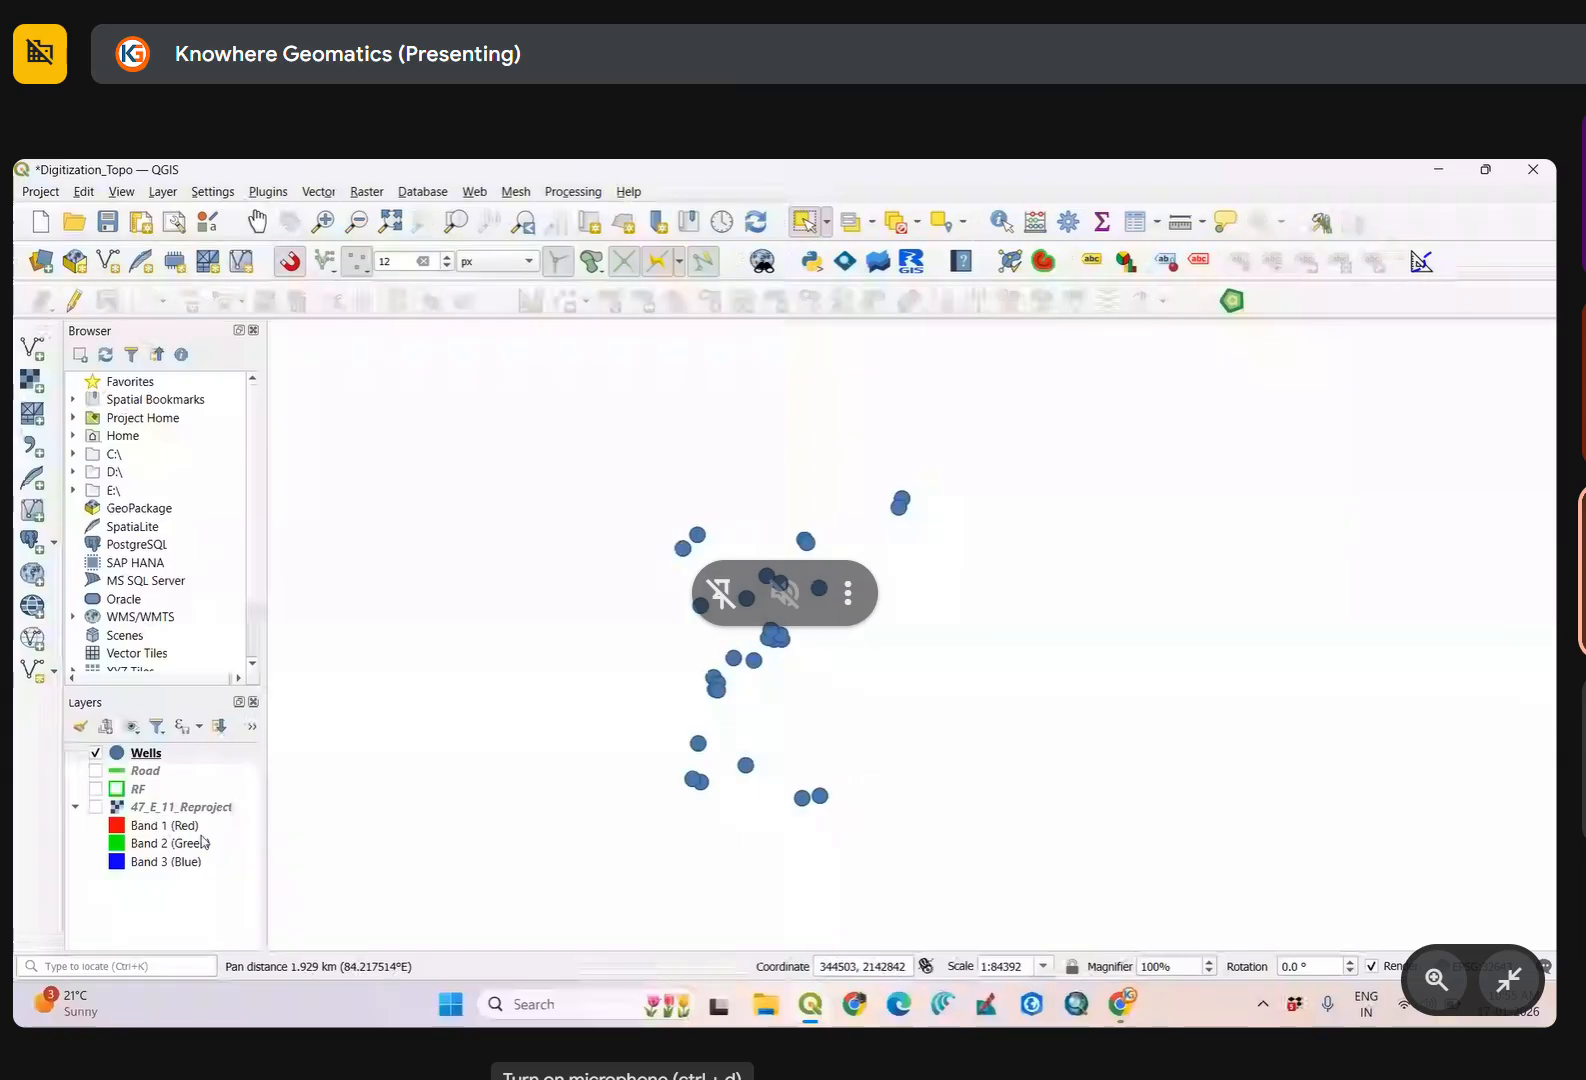
Review the id and Depth fields in the Wells layer's attribute table, and close the table.
{"action": "right_click", "coordinate": [152, 758]}
{"action": "left_click", "coordinate": [245, 515]}
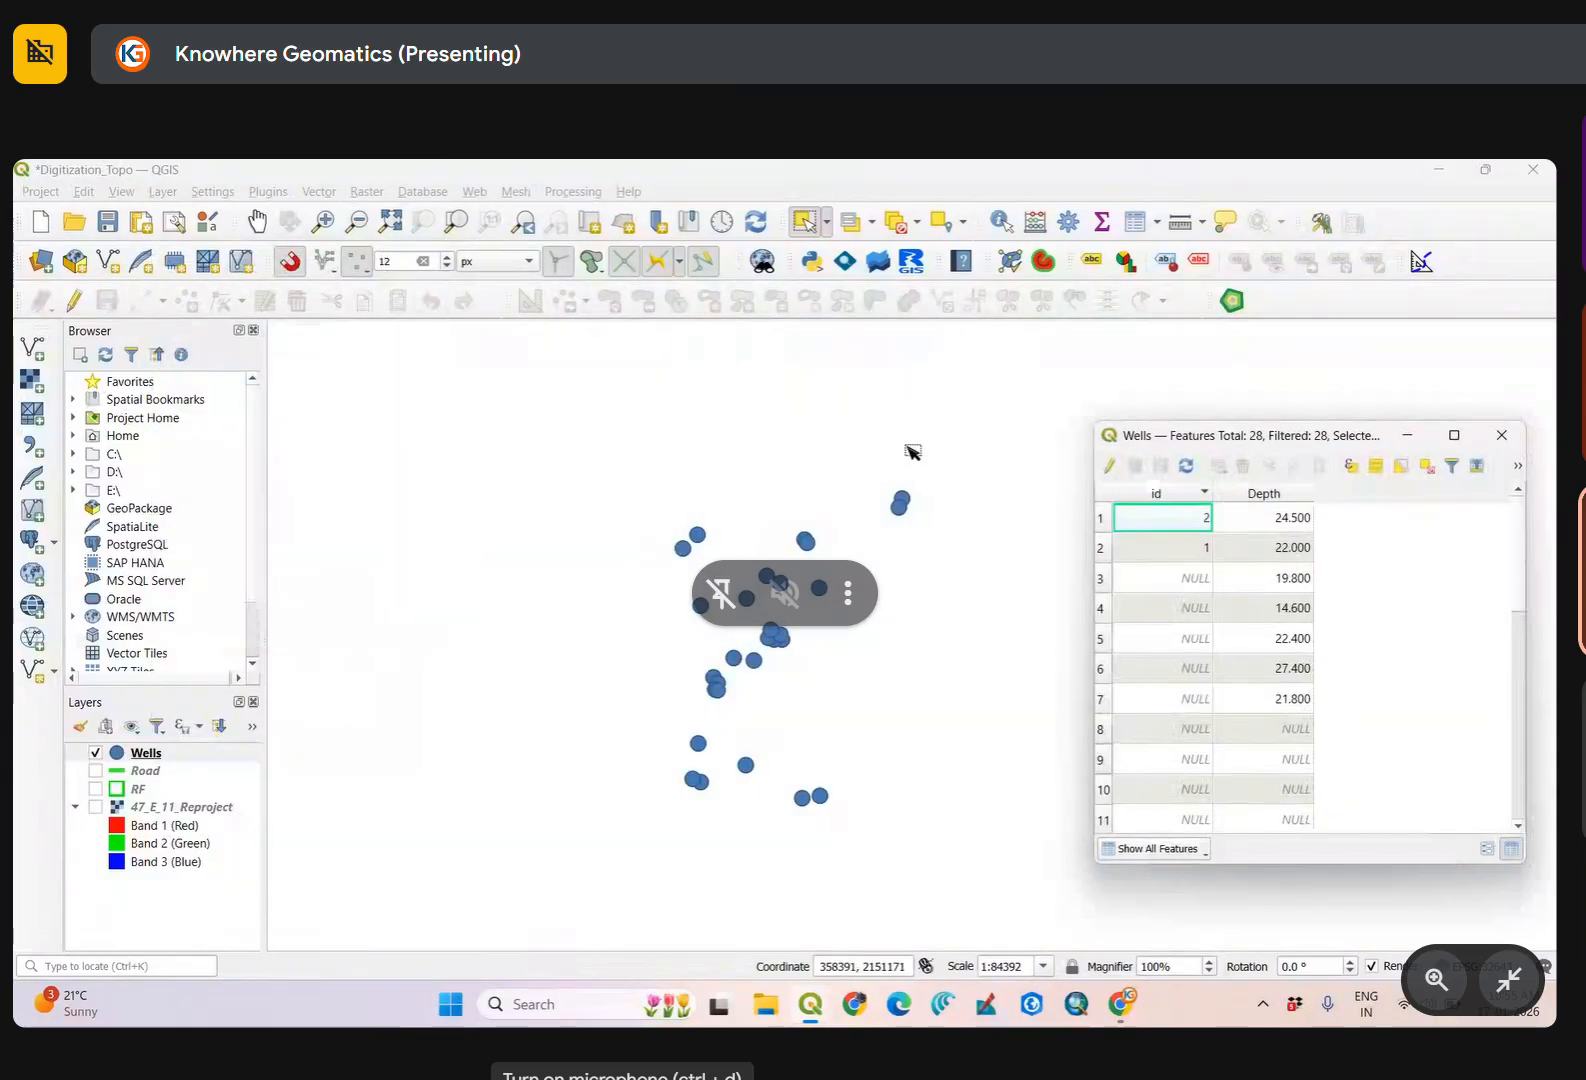
{"action": "left_click", "coordinate": [1501, 435]}
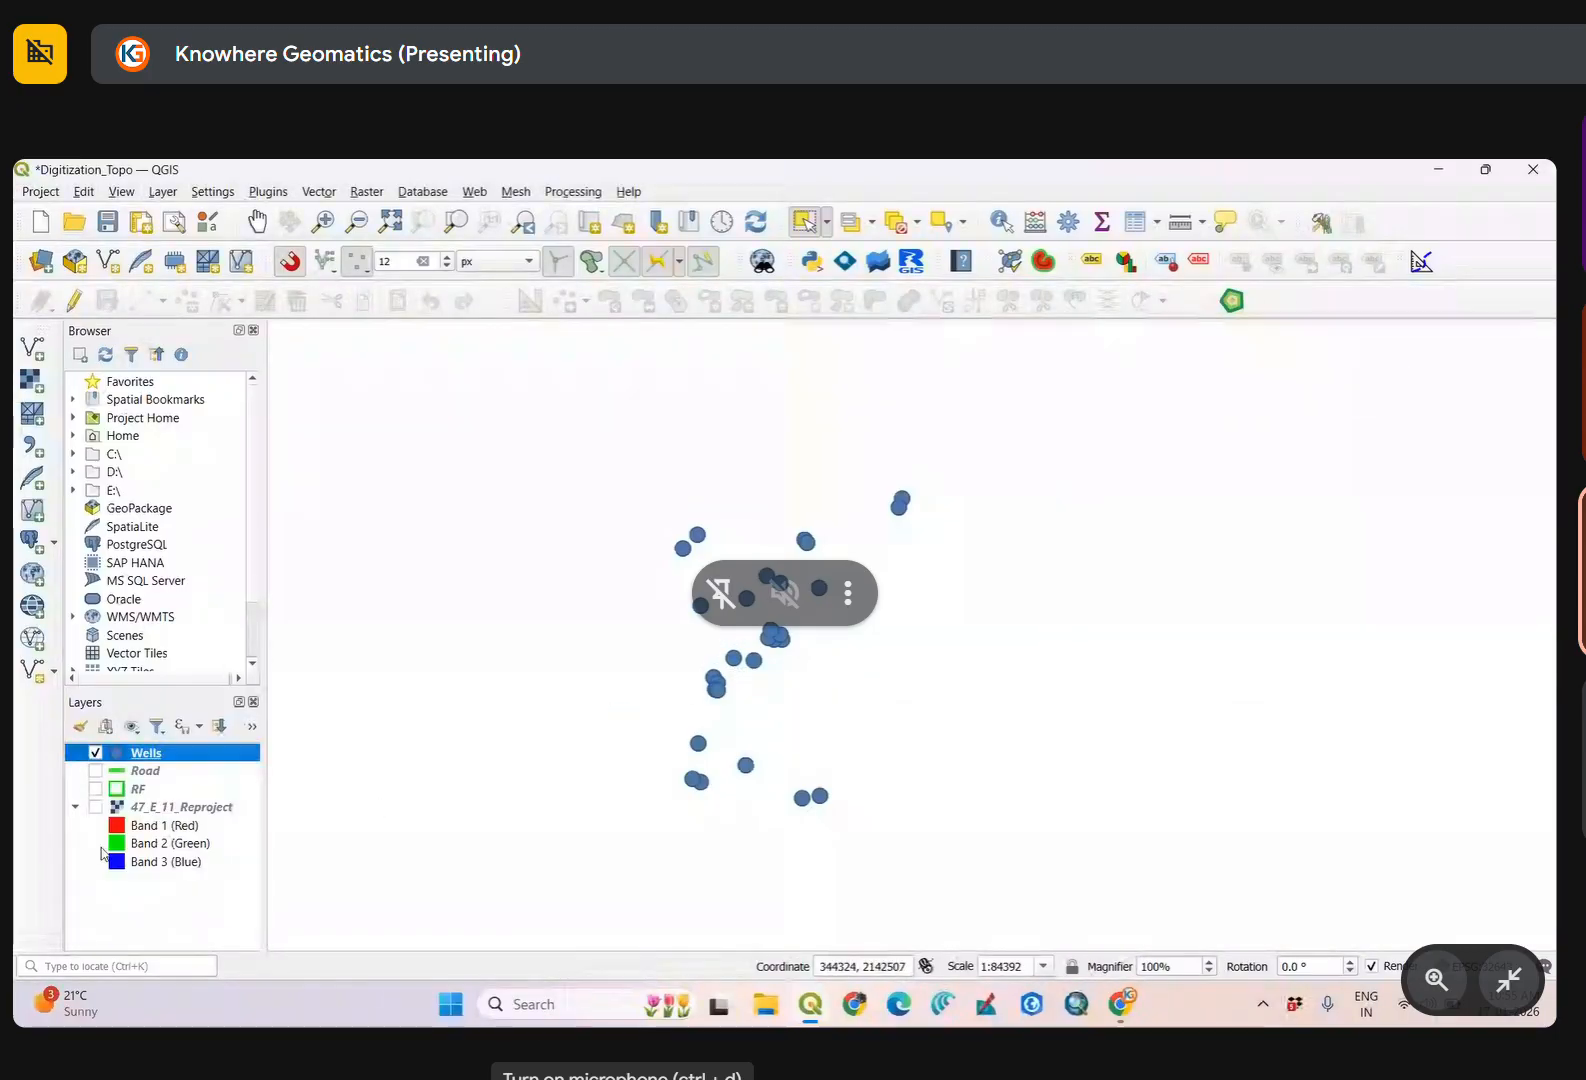
Label the wells with Single Labels using the Depth field, and inspect the labels on the map.
{"action": "right_click", "coordinate": [166, 762]}
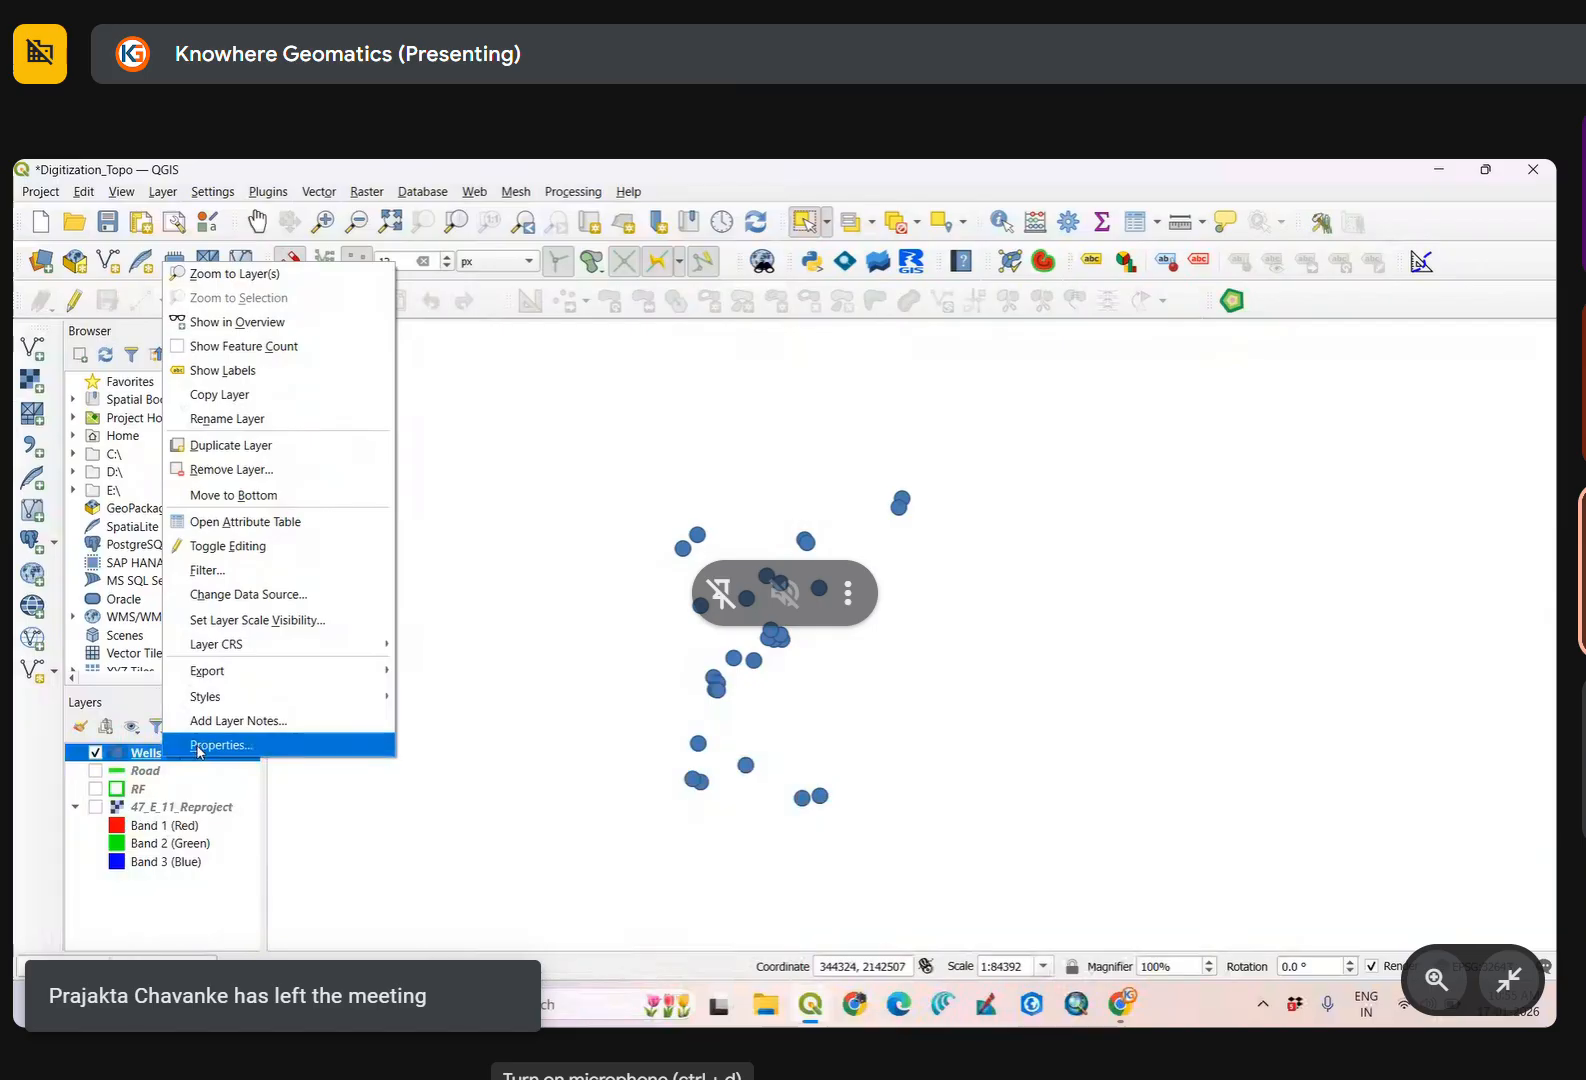
{"action": "left_click", "coordinate": [201, 747]}
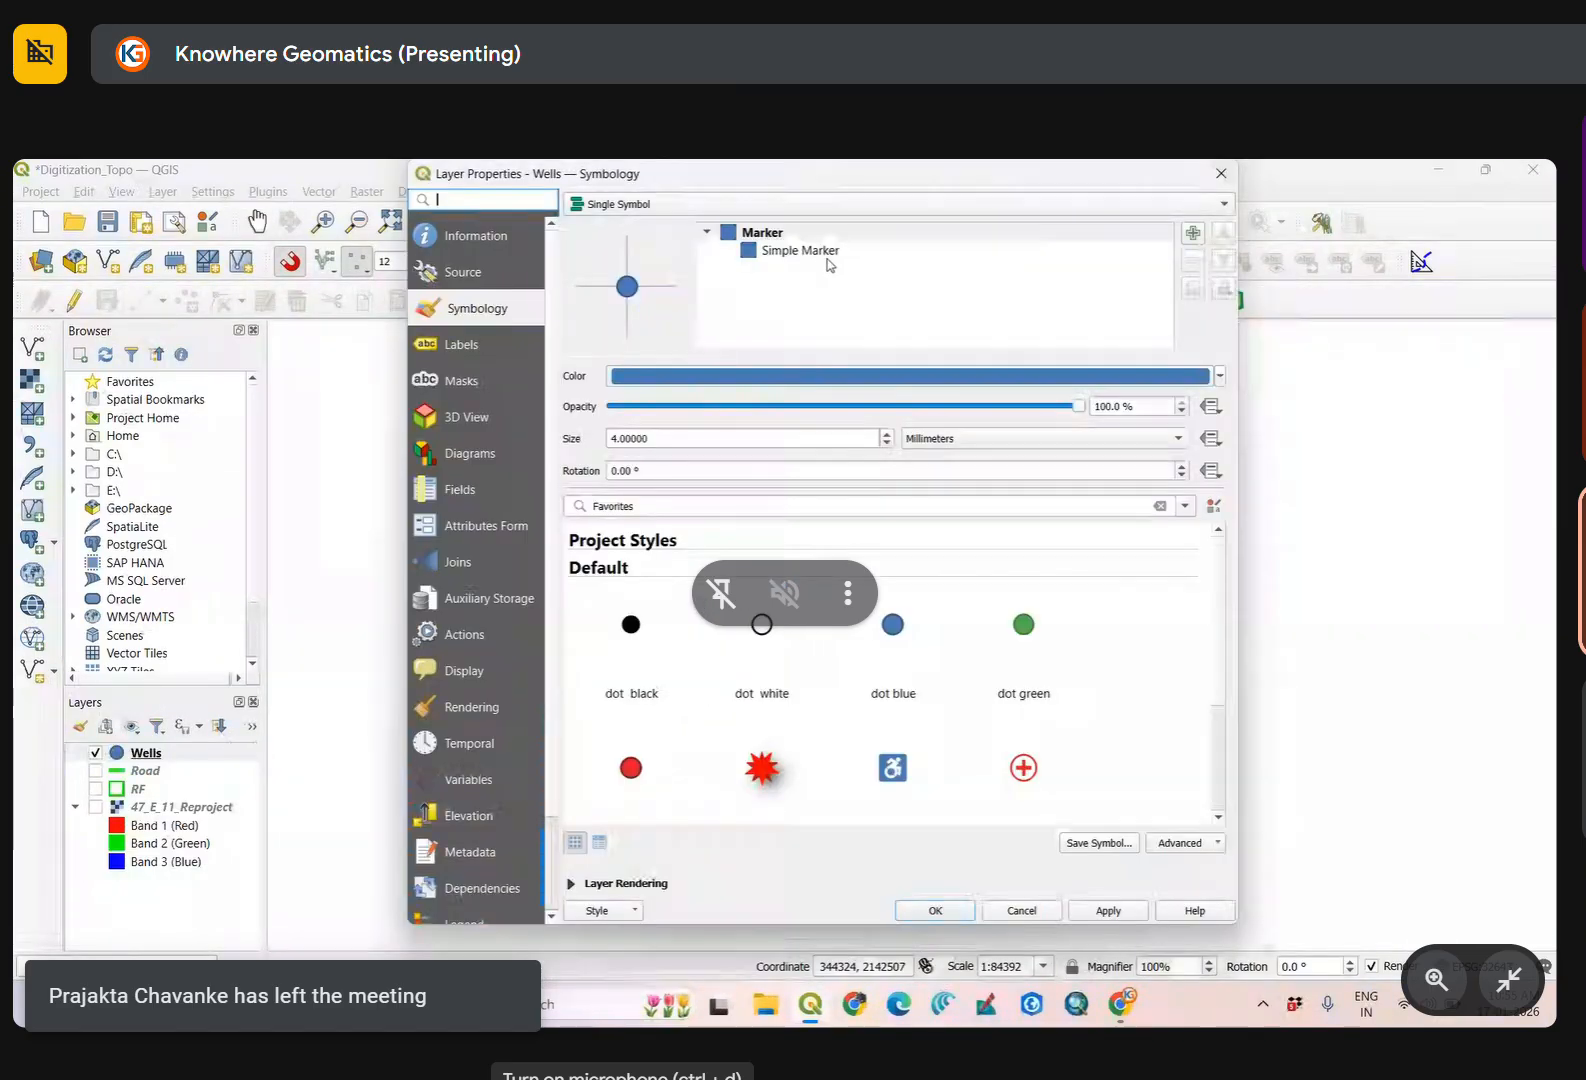
{"action": "left_click", "coordinate": [538, 358]}
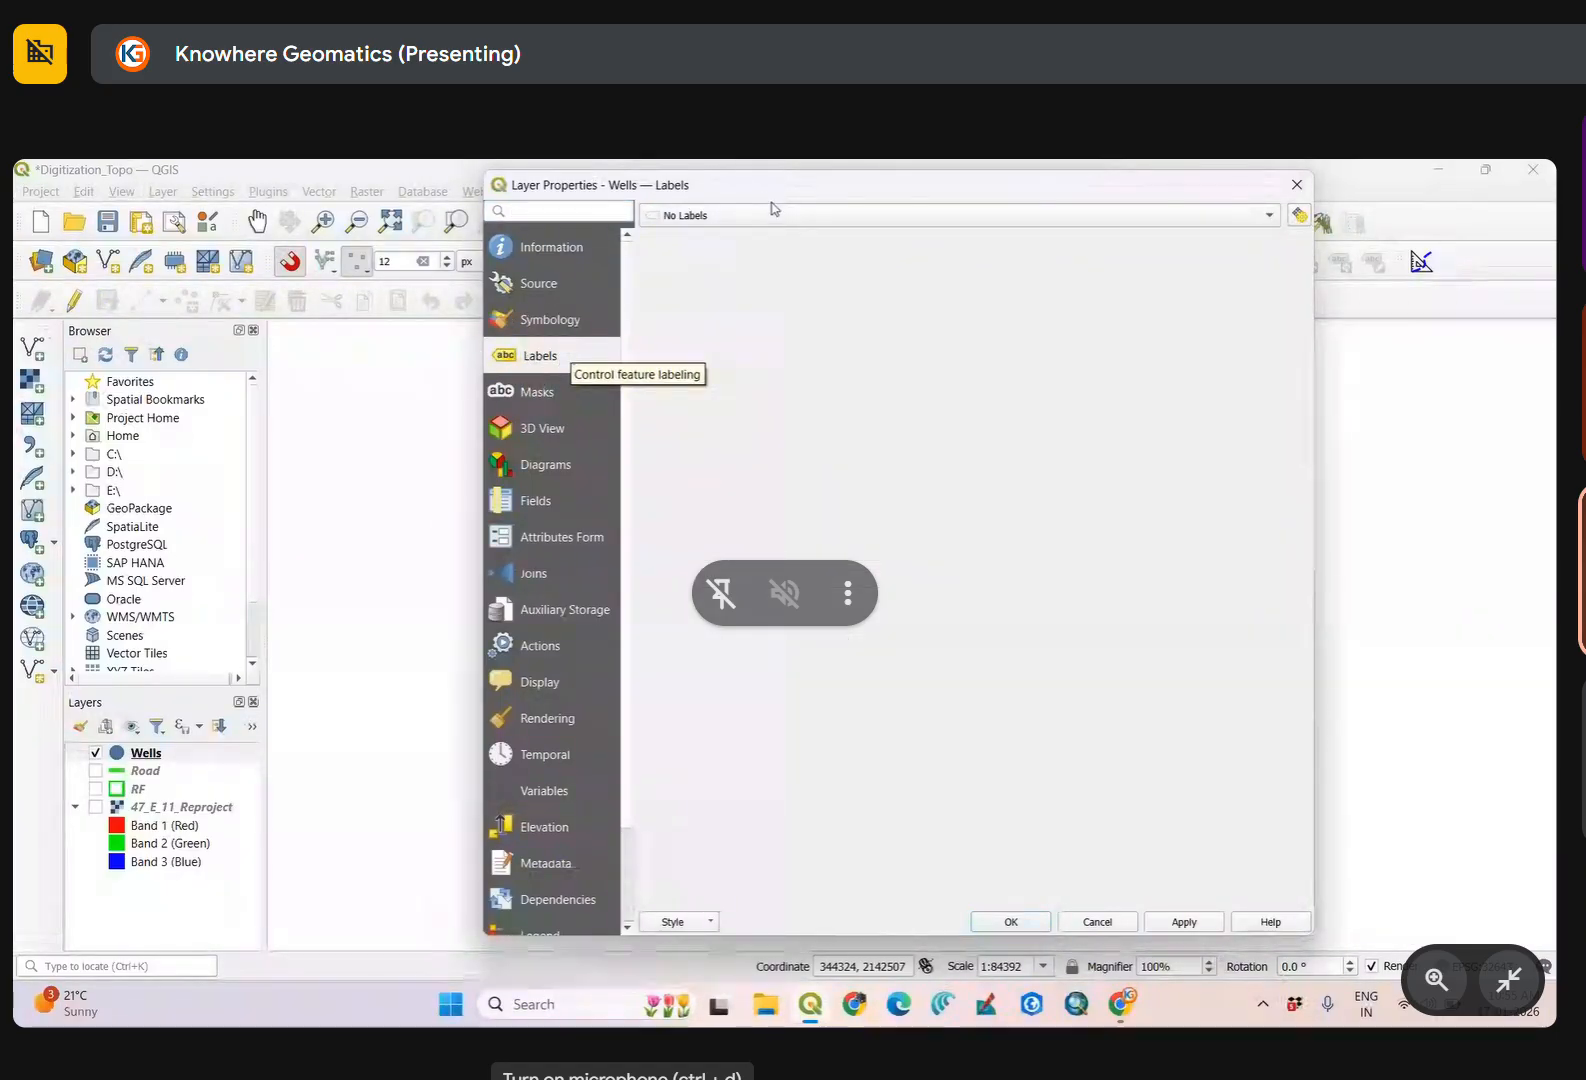
{"action": "left_click", "coordinate": [1195, 217]}
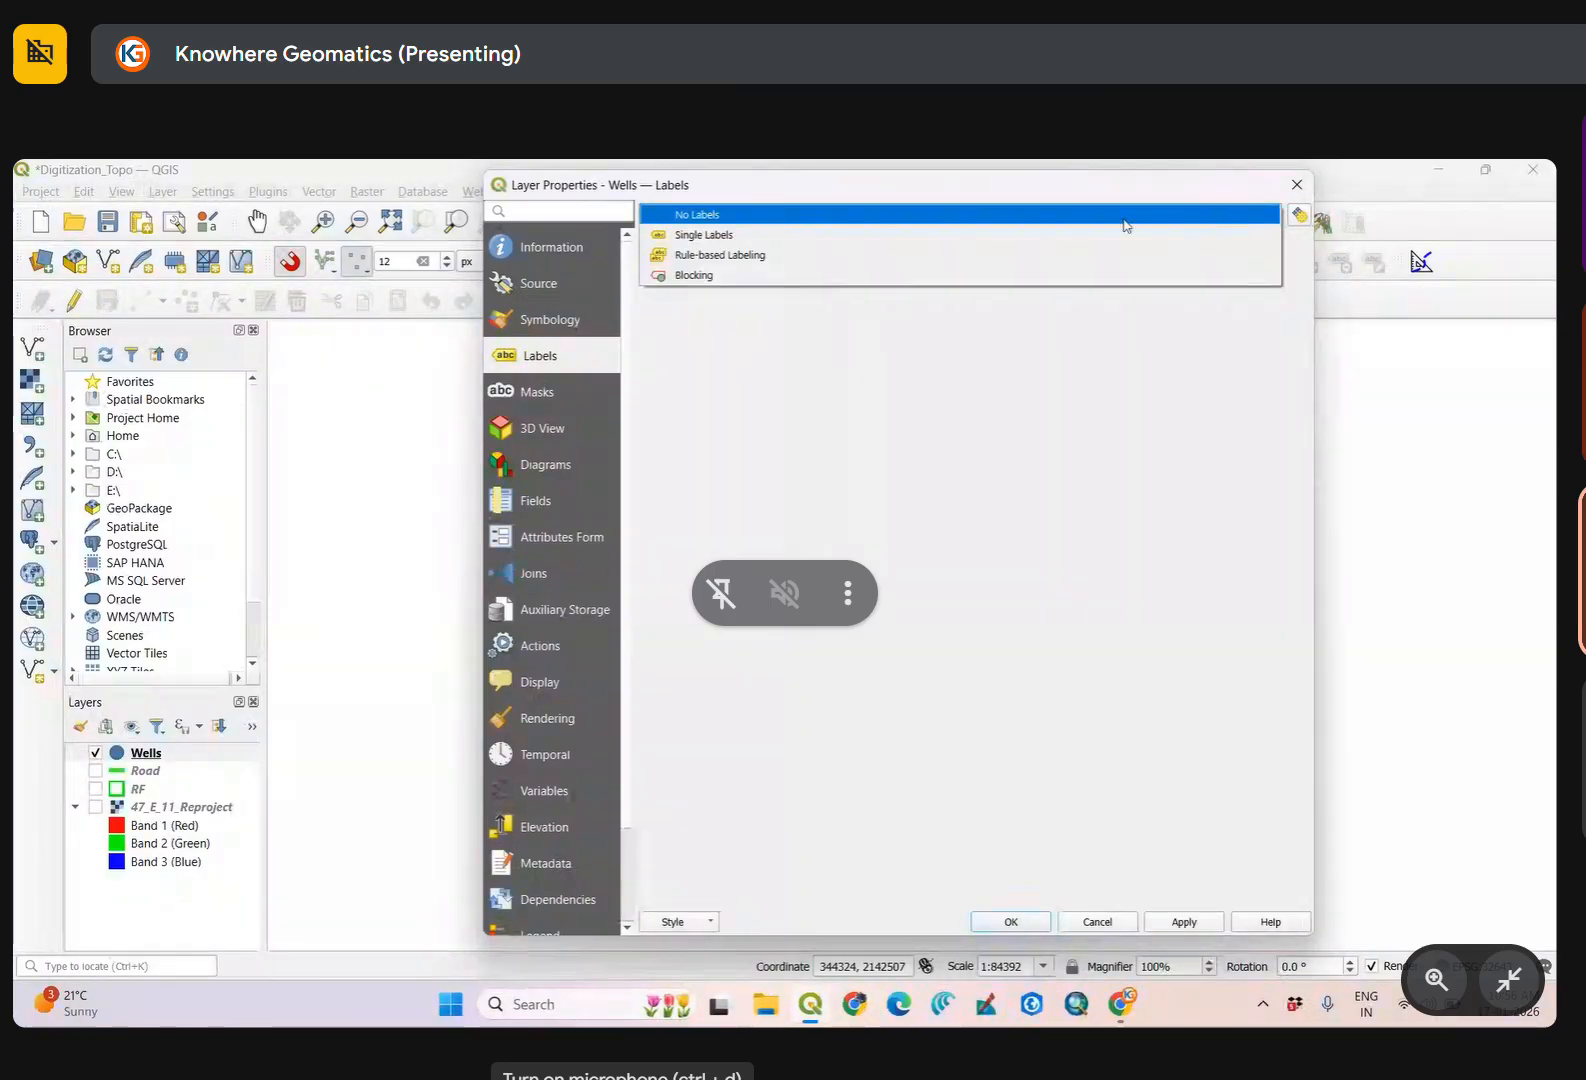
{"action": "left_click", "coordinate": [838, 236]}
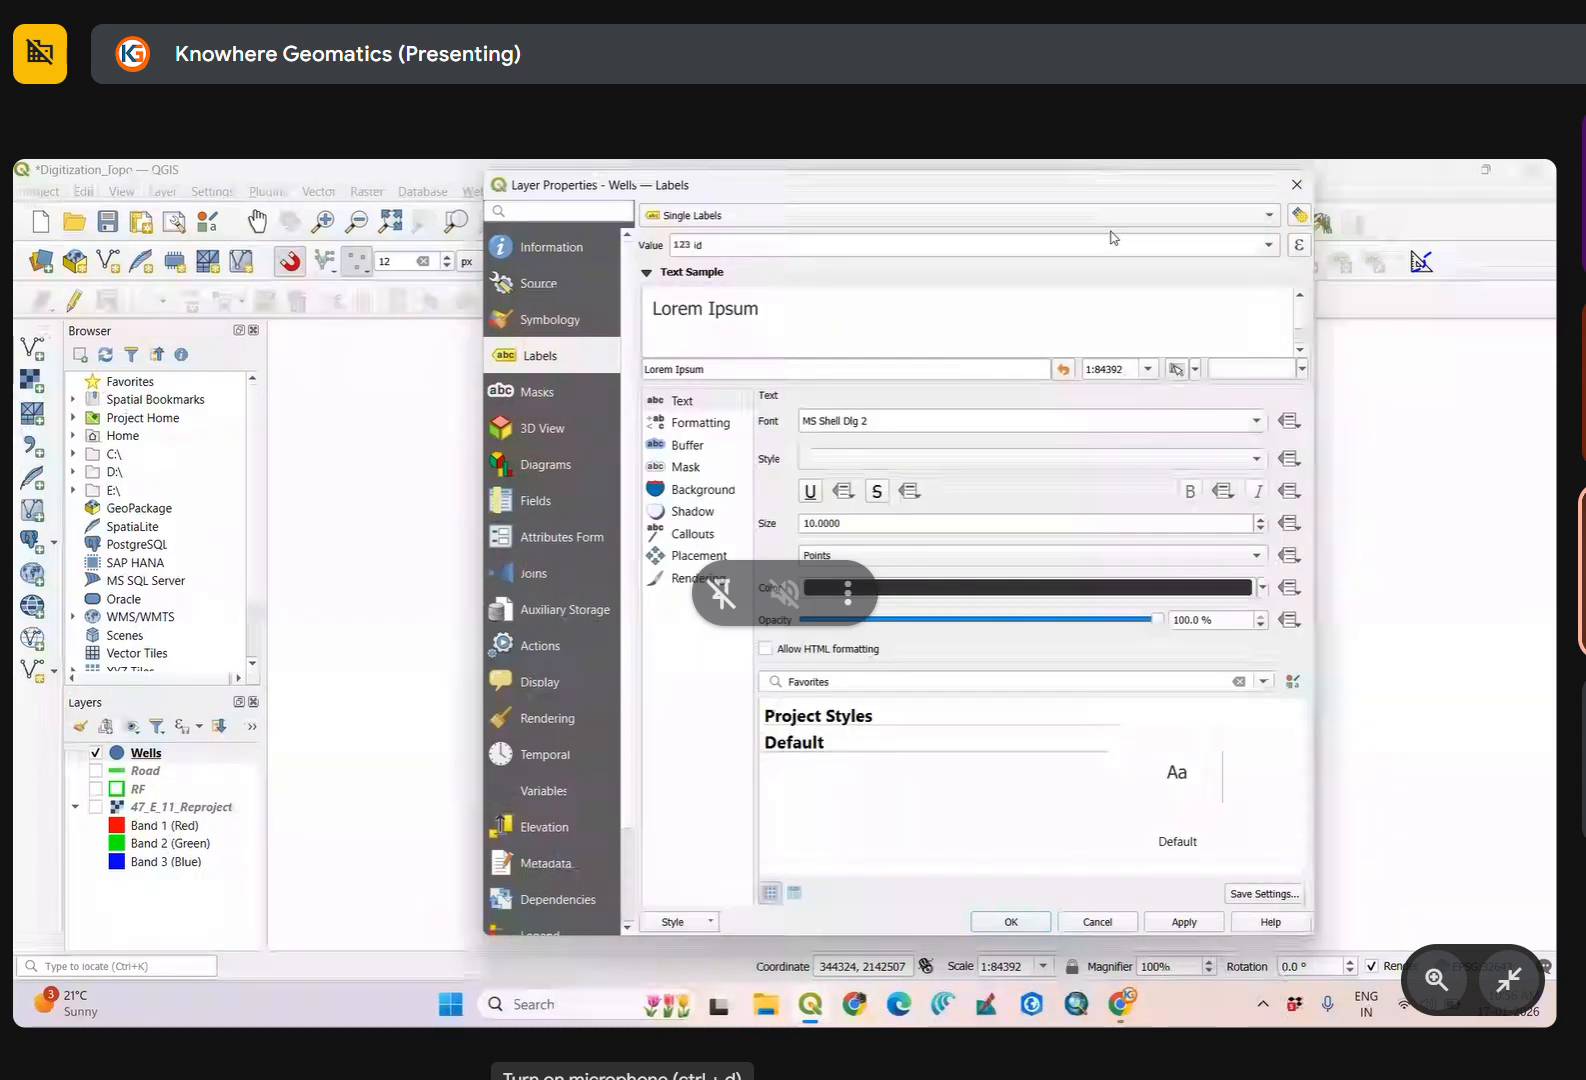
{"action": "left_click", "coordinate": [890, 245]}
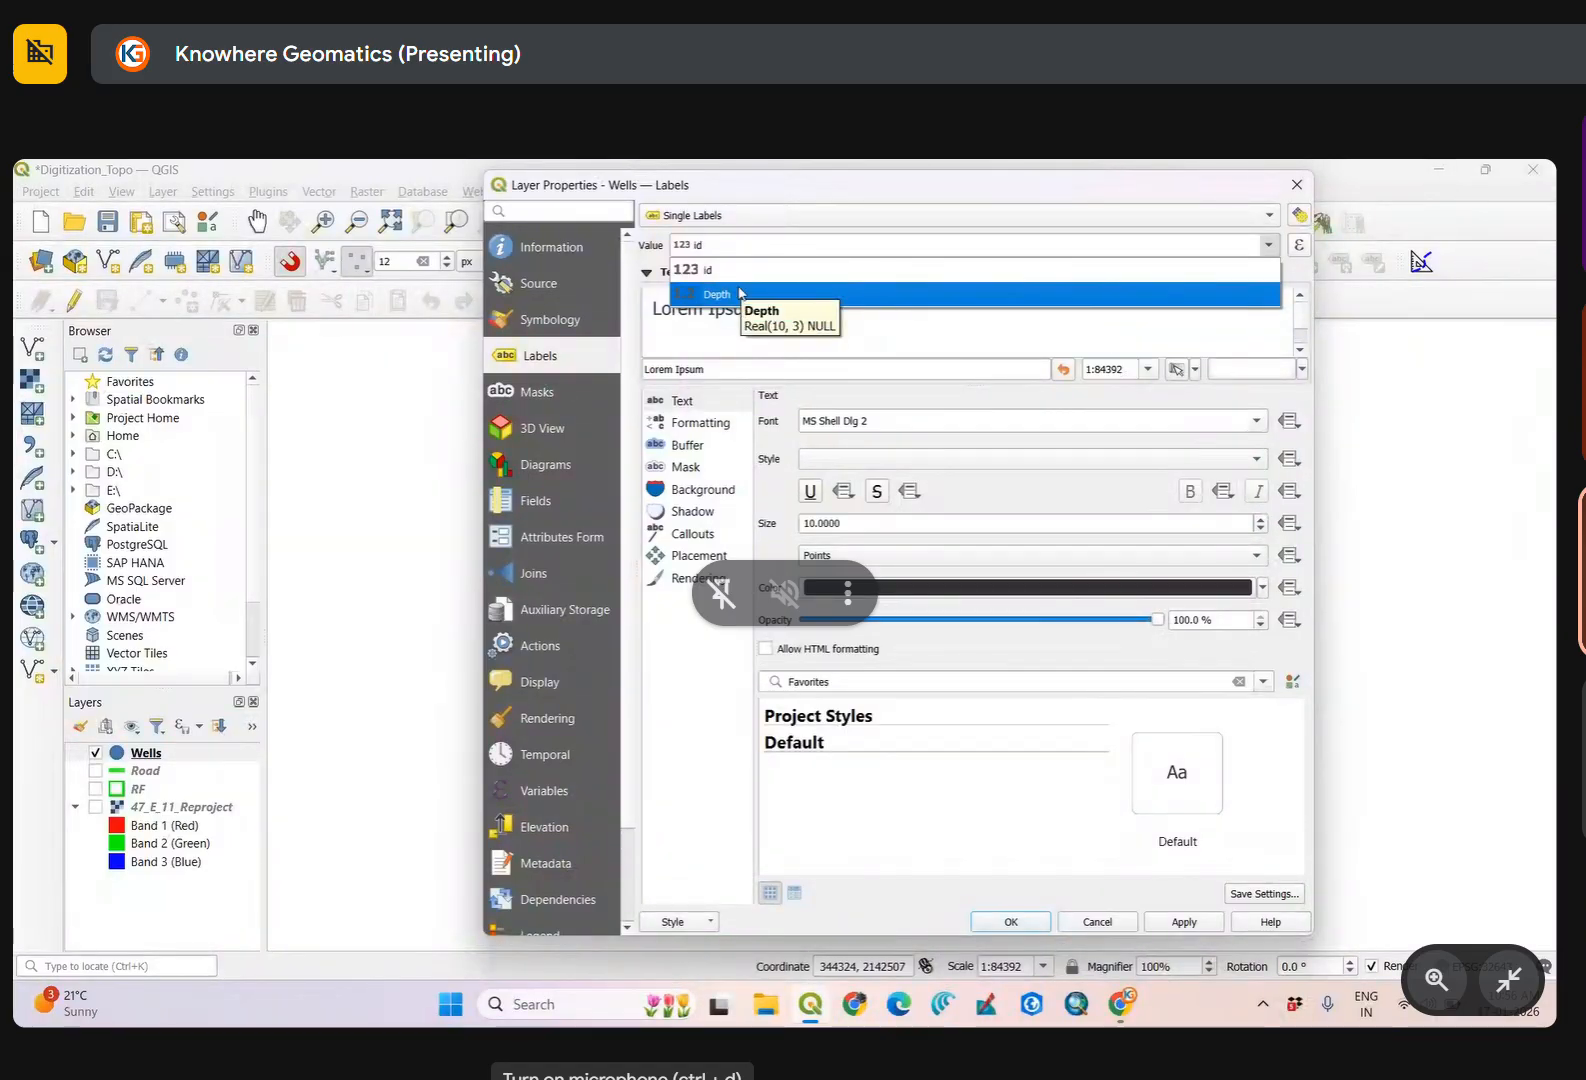
{"action": "left_click", "coordinate": [740, 292]}
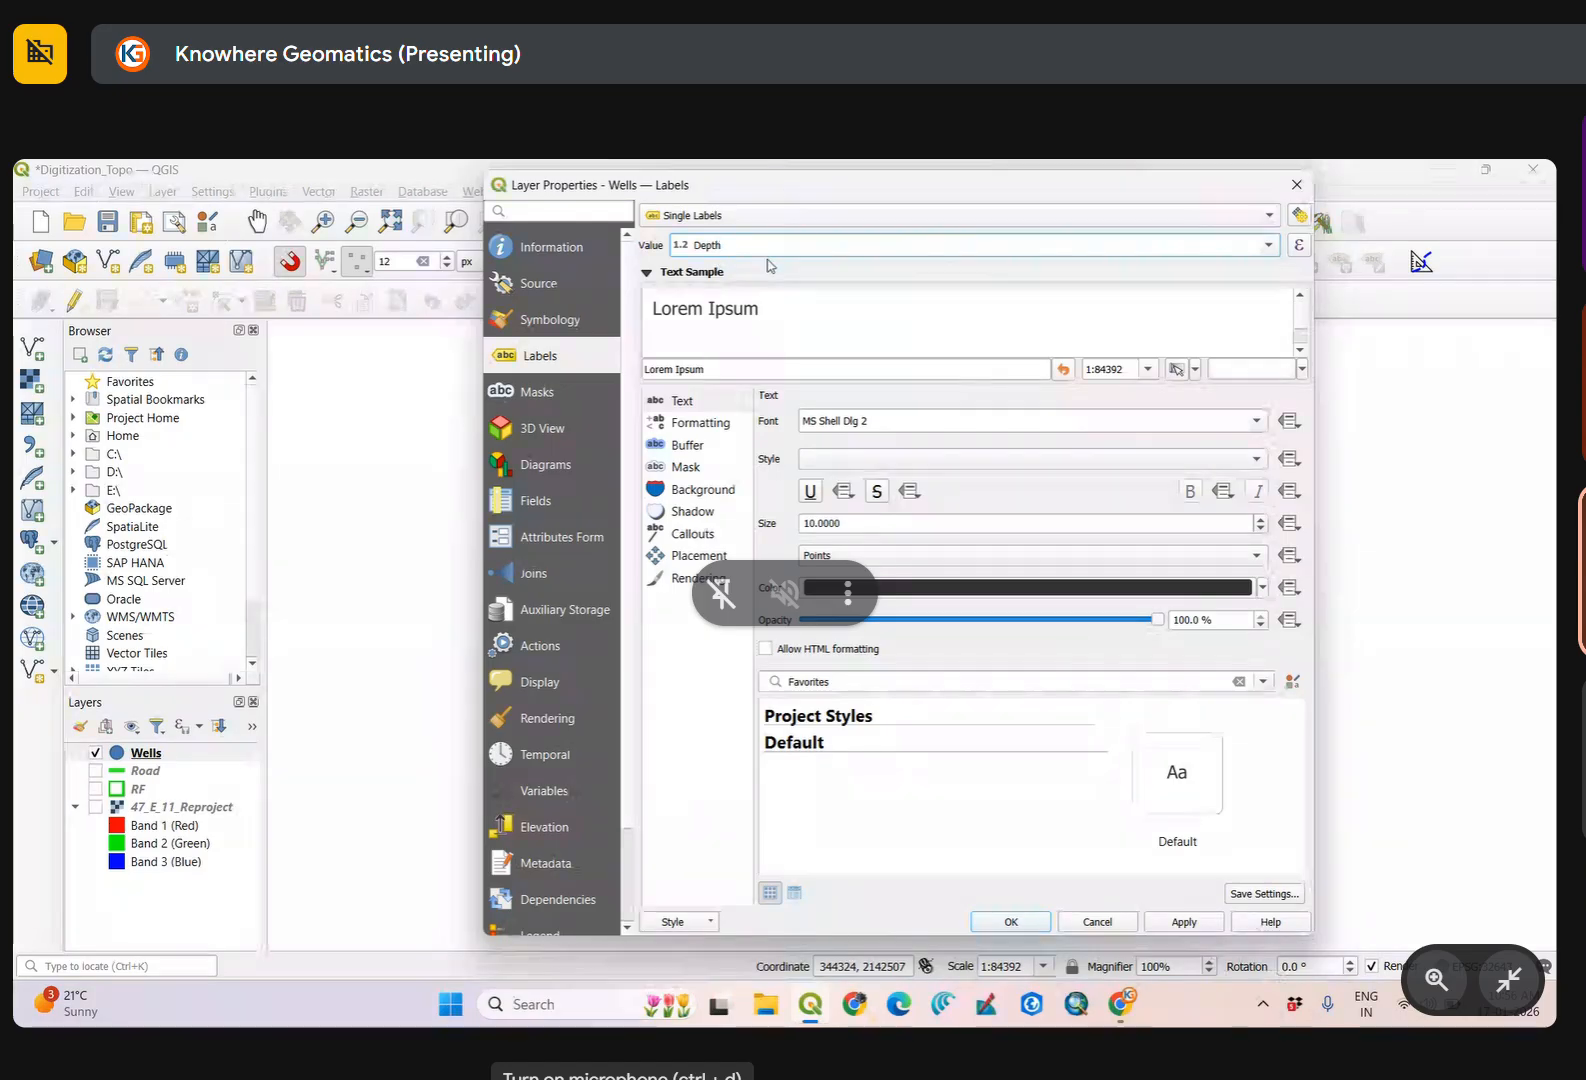
{"action": "left_click", "coordinate": [1010, 921]}
{"action": "scroll", "coordinate": [715, 678], "scroll_direction": "up", "scroll_amount": 2}
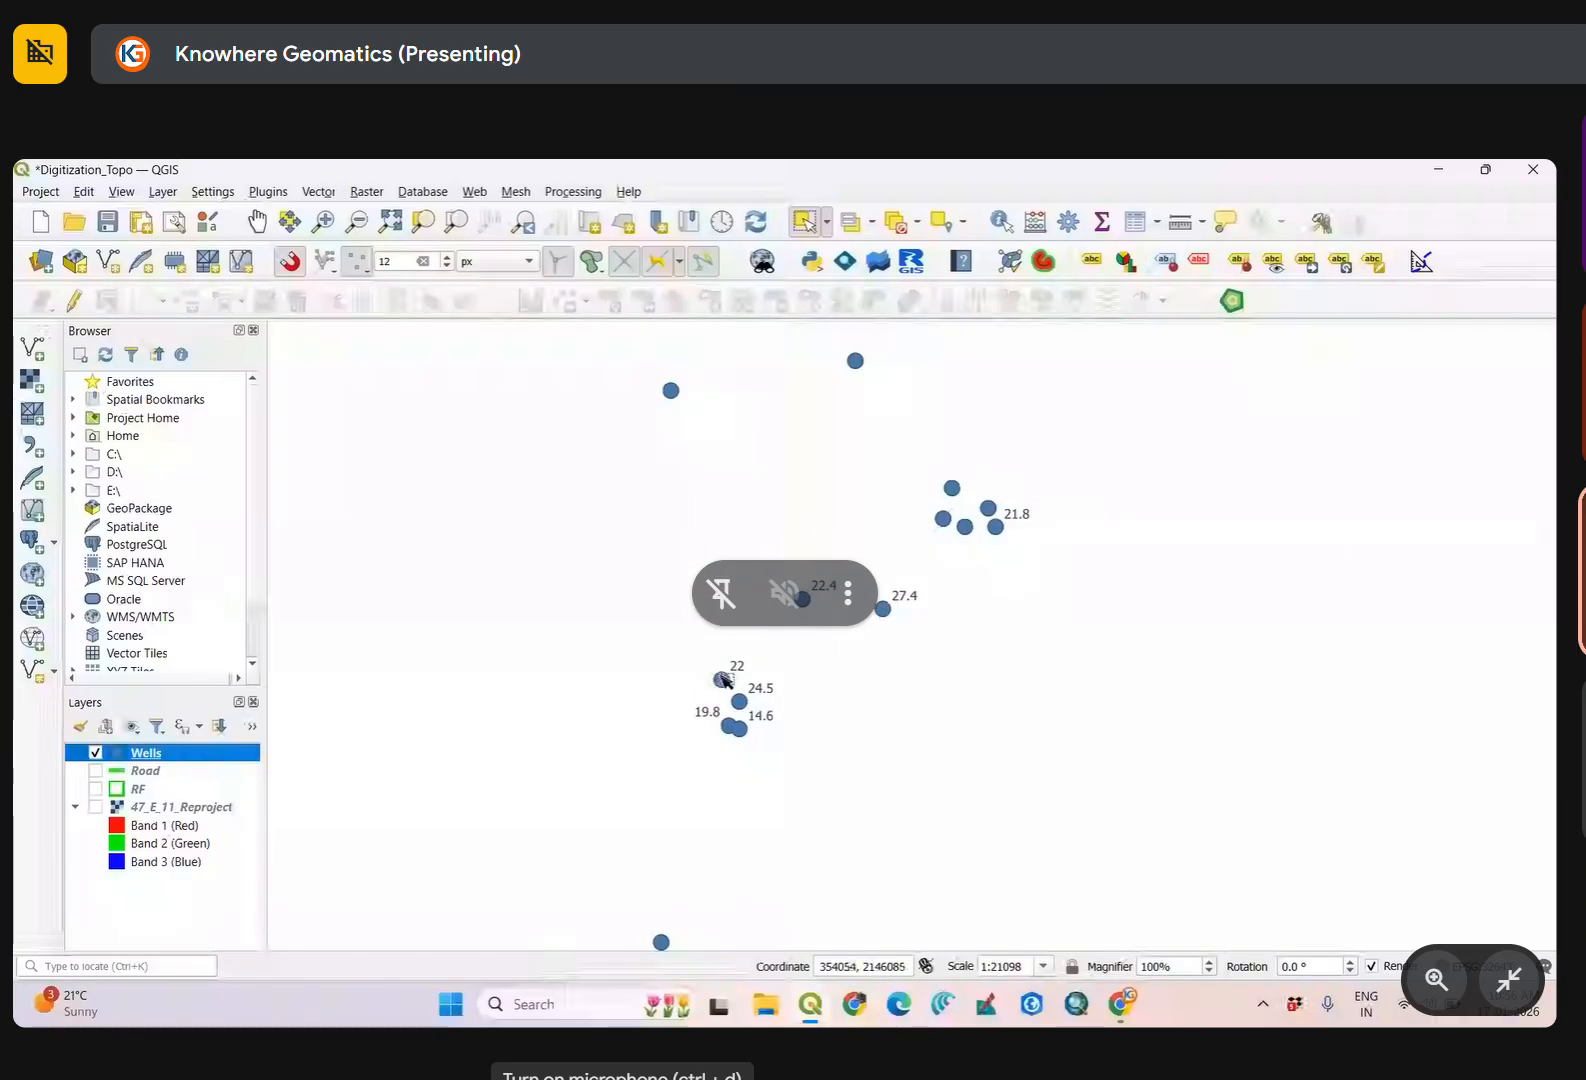
{"action": "scroll", "coordinate": [1033, 543], "scroll_direction": "up", "scroll_amount": 1}
{"action": "left_click_drag", "start_coordinate": [657, 651], "coordinate": [905, 581]}
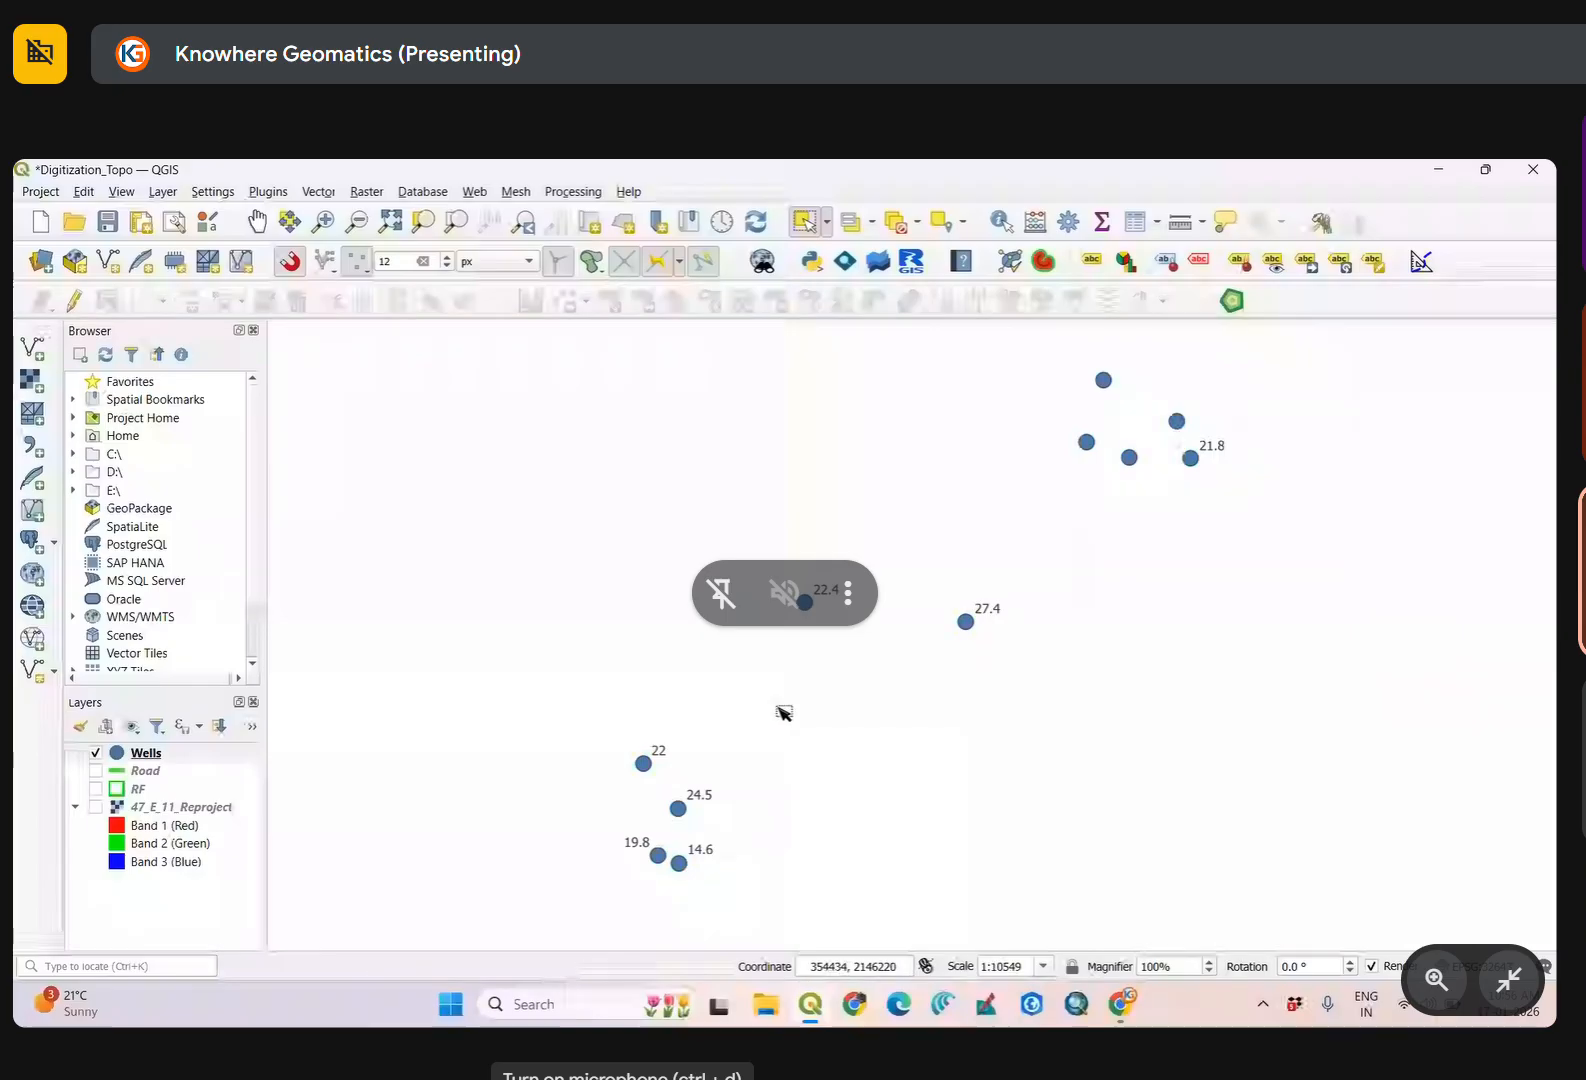
{"action": "scroll", "coordinate": [775, 717], "scroll_direction": "down", "scroll_amount": 1}
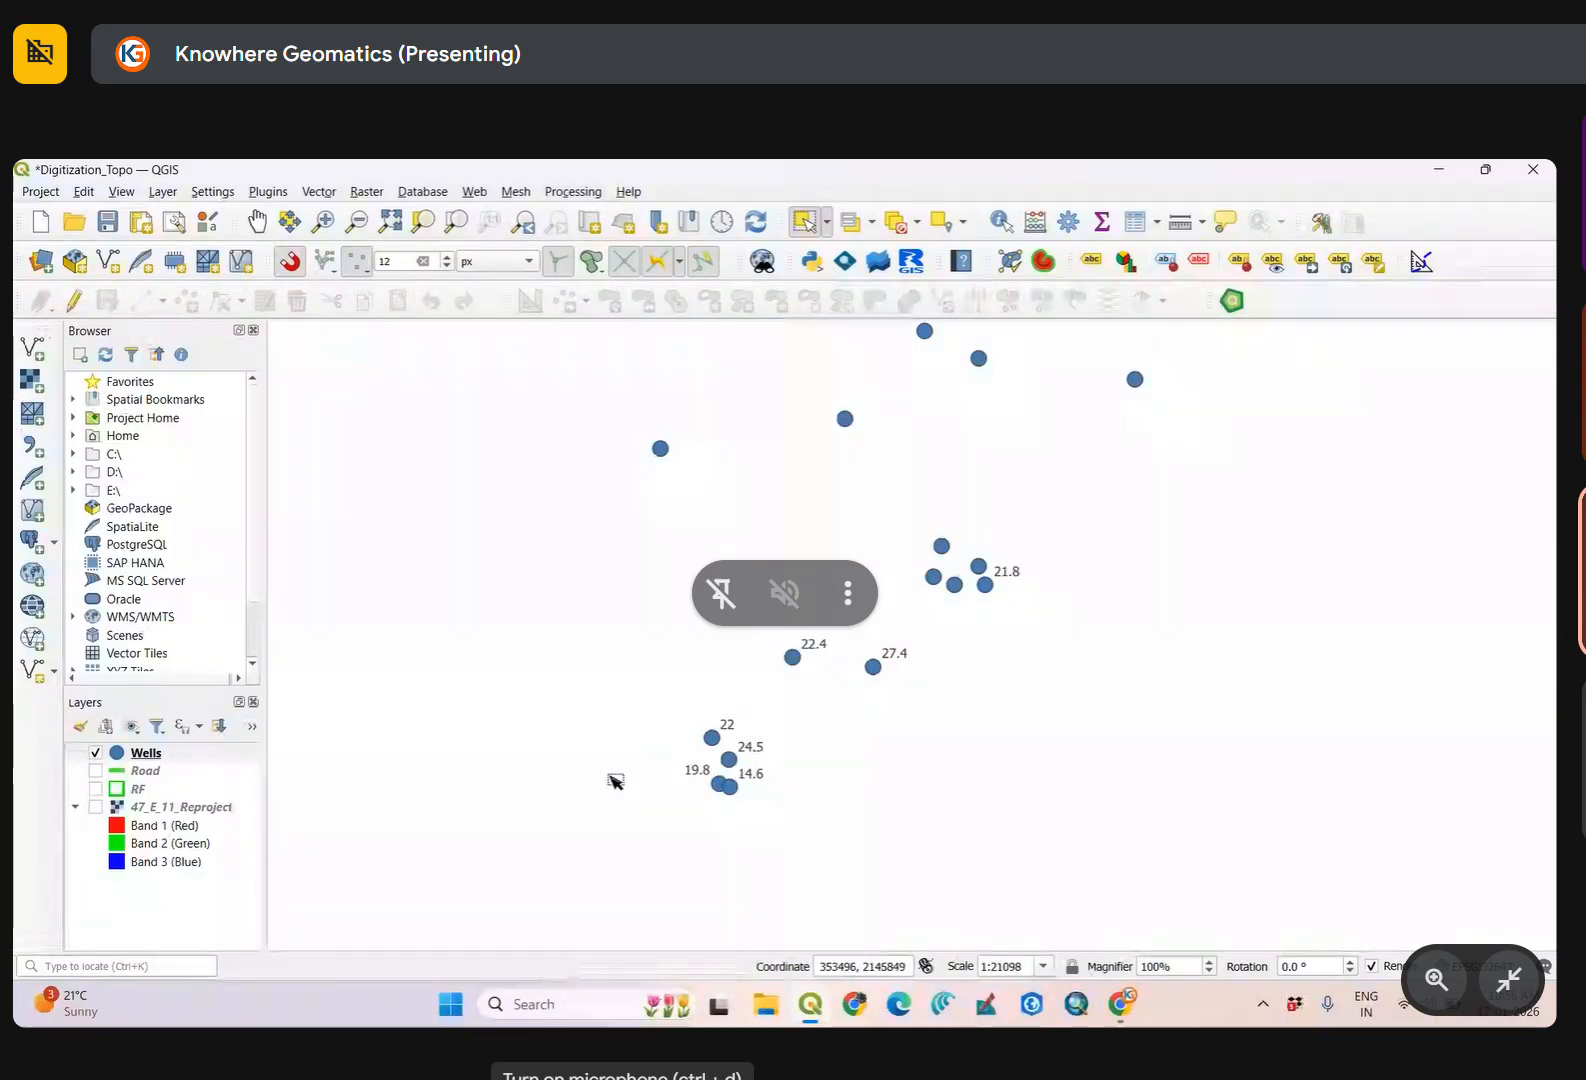
Hide the Wells layer, display the Road layer at its full extent and clear the road selection.
{"action": "left_click", "coordinate": [95, 752]}
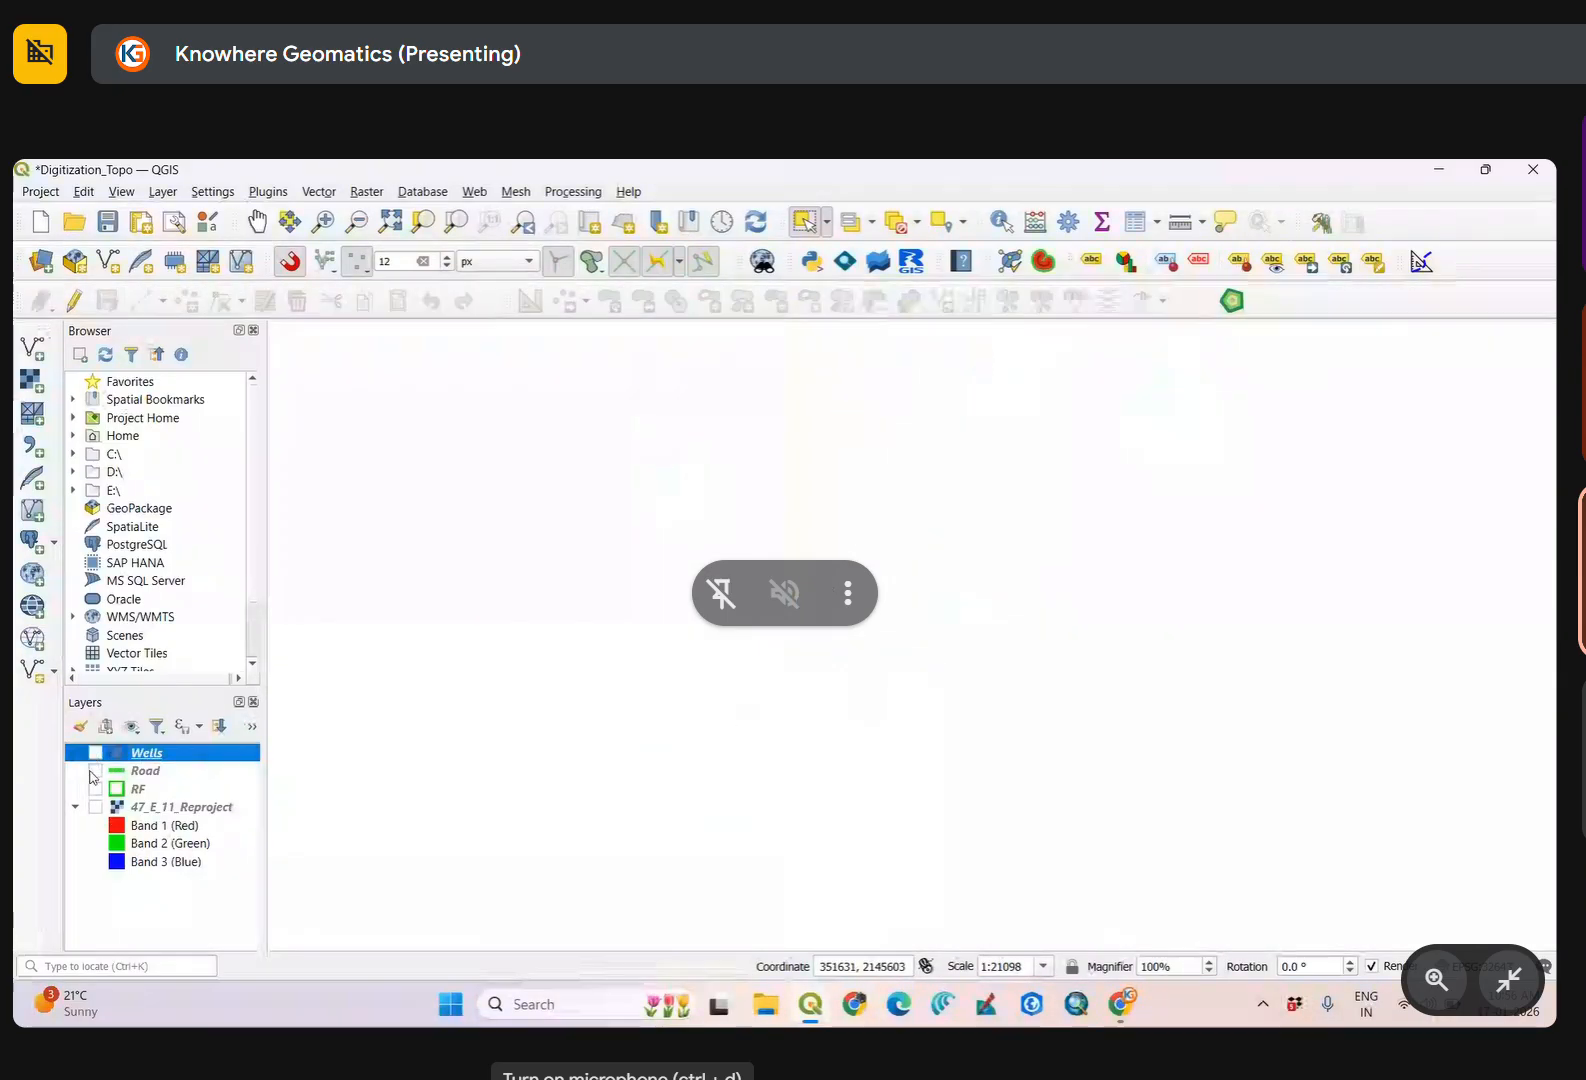
{"action": "left_click", "coordinate": [95, 770]}
{"action": "right_click", "coordinate": [135, 770]}
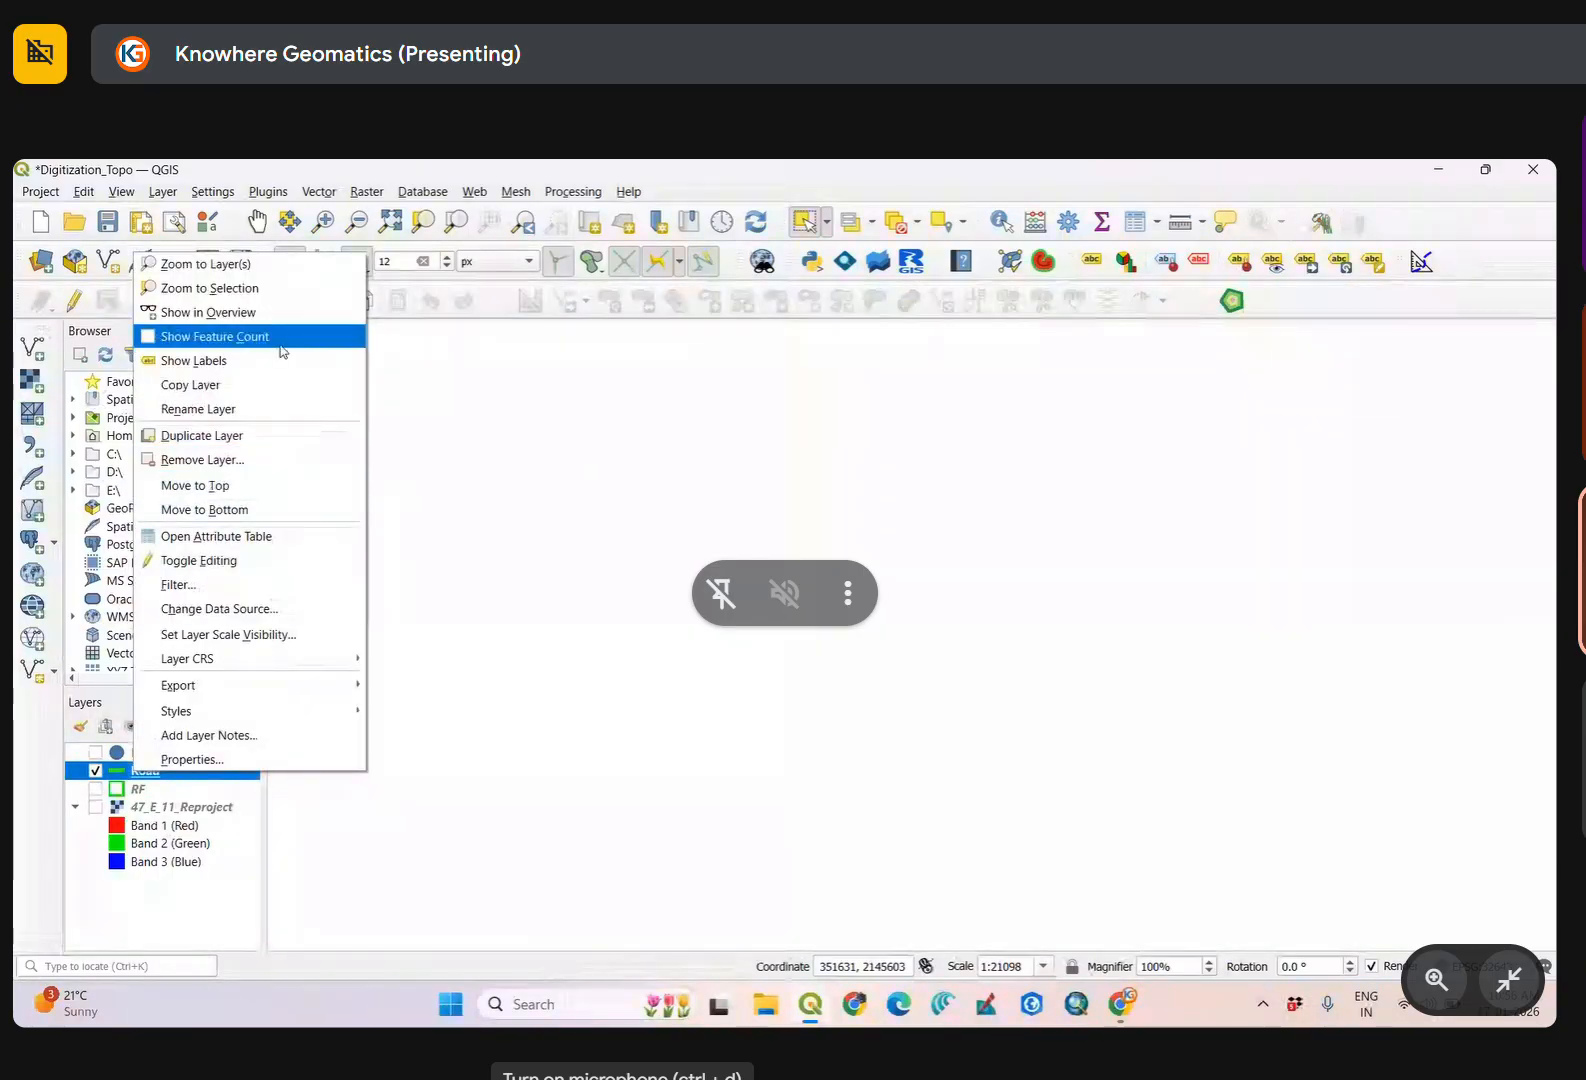
{"action": "left_click", "coordinate": [220, 264]}
{"action": "left_click", "coordinate": [745, 620]}
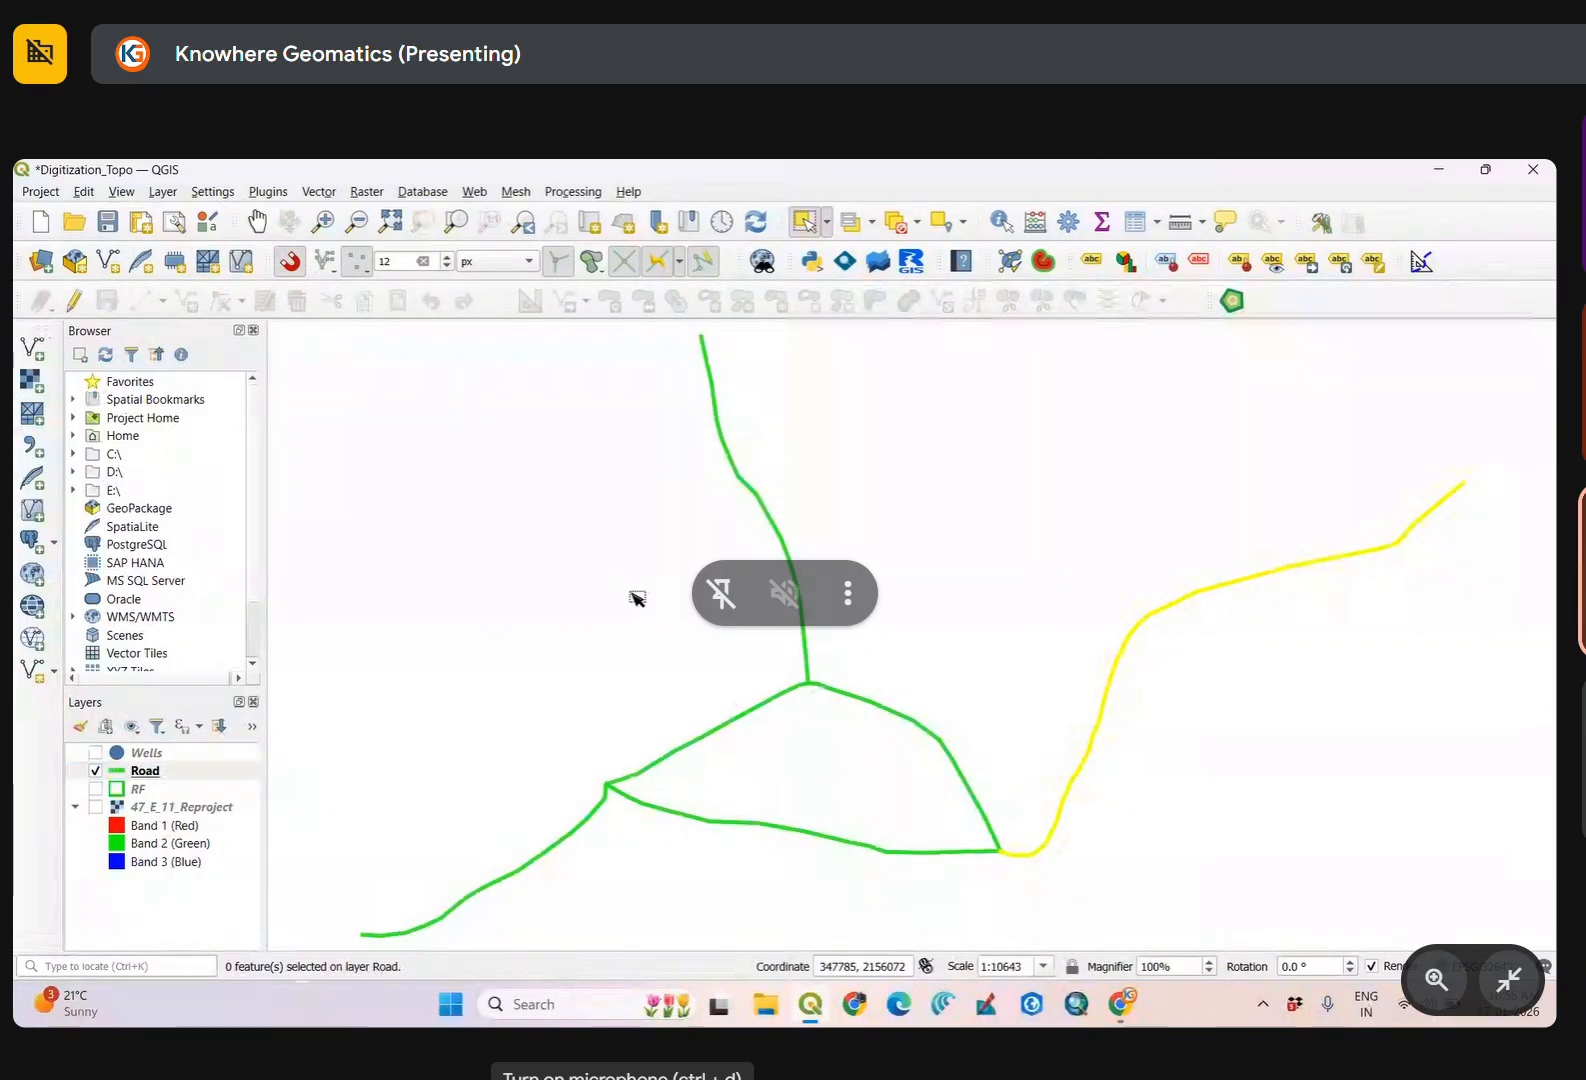
Label the roads with Single Labels using the Type field.
{"action": "left_click", "coordinate": [137, 774]}
{"action": "right_click", "coordinate": [137, 774]}
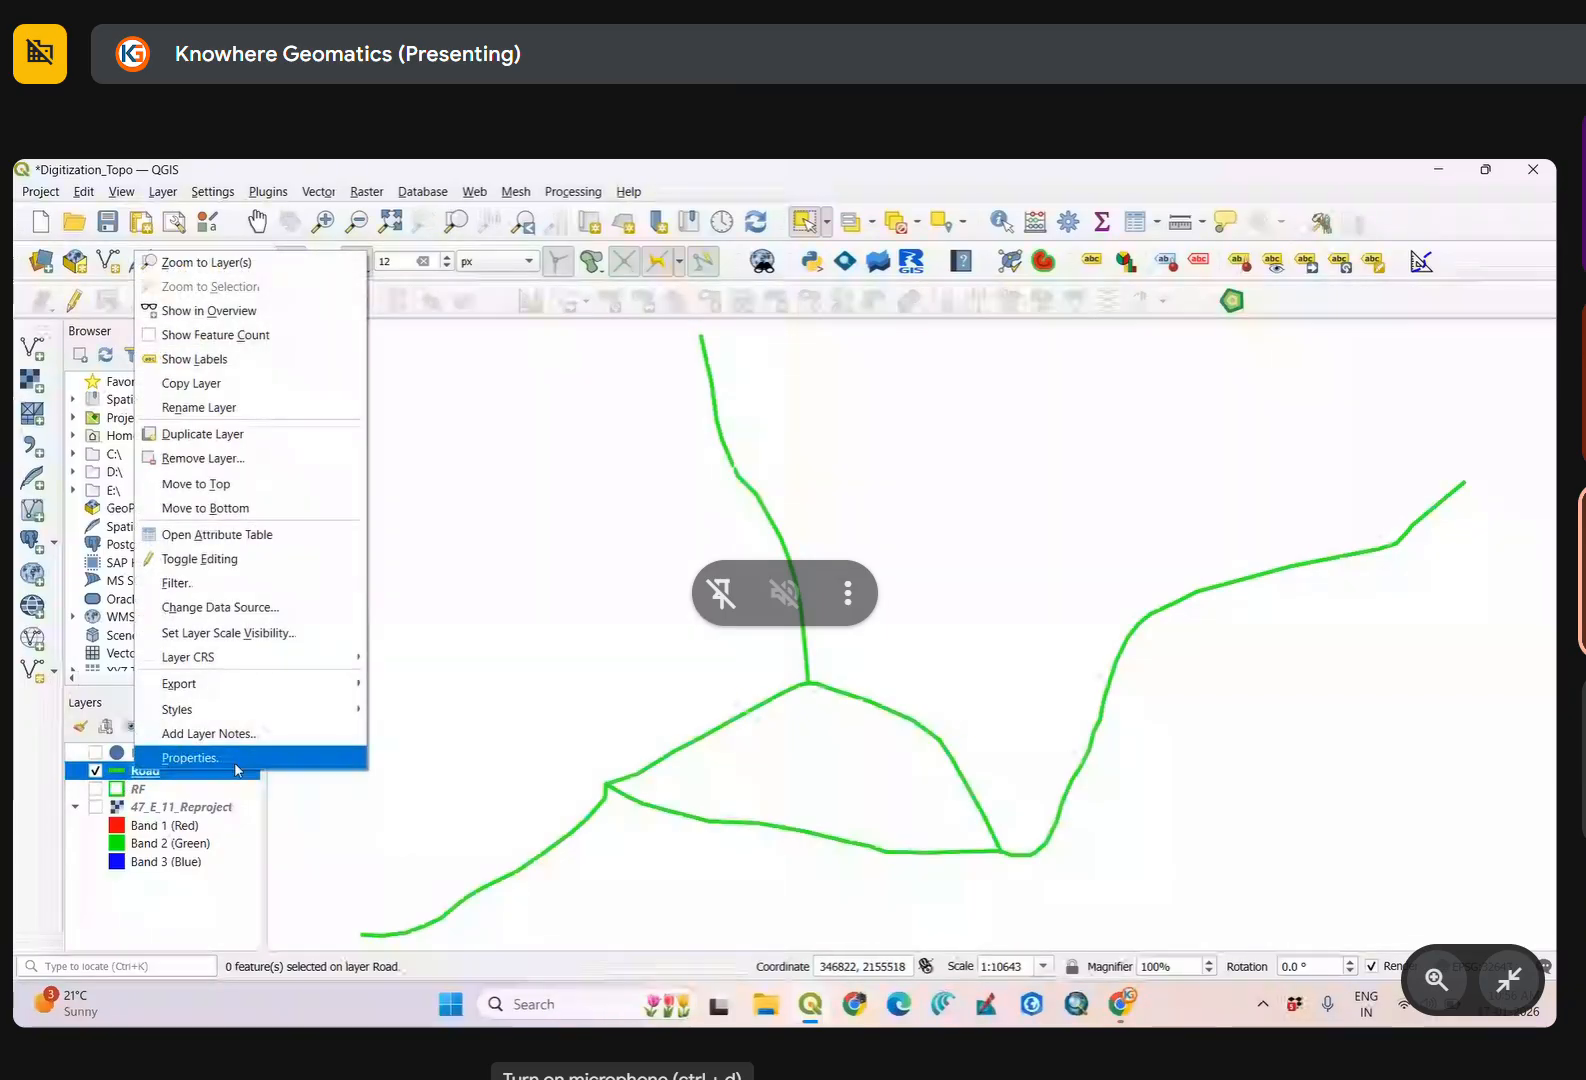
{"action": "left_click", "coordinate": [777, 540]}
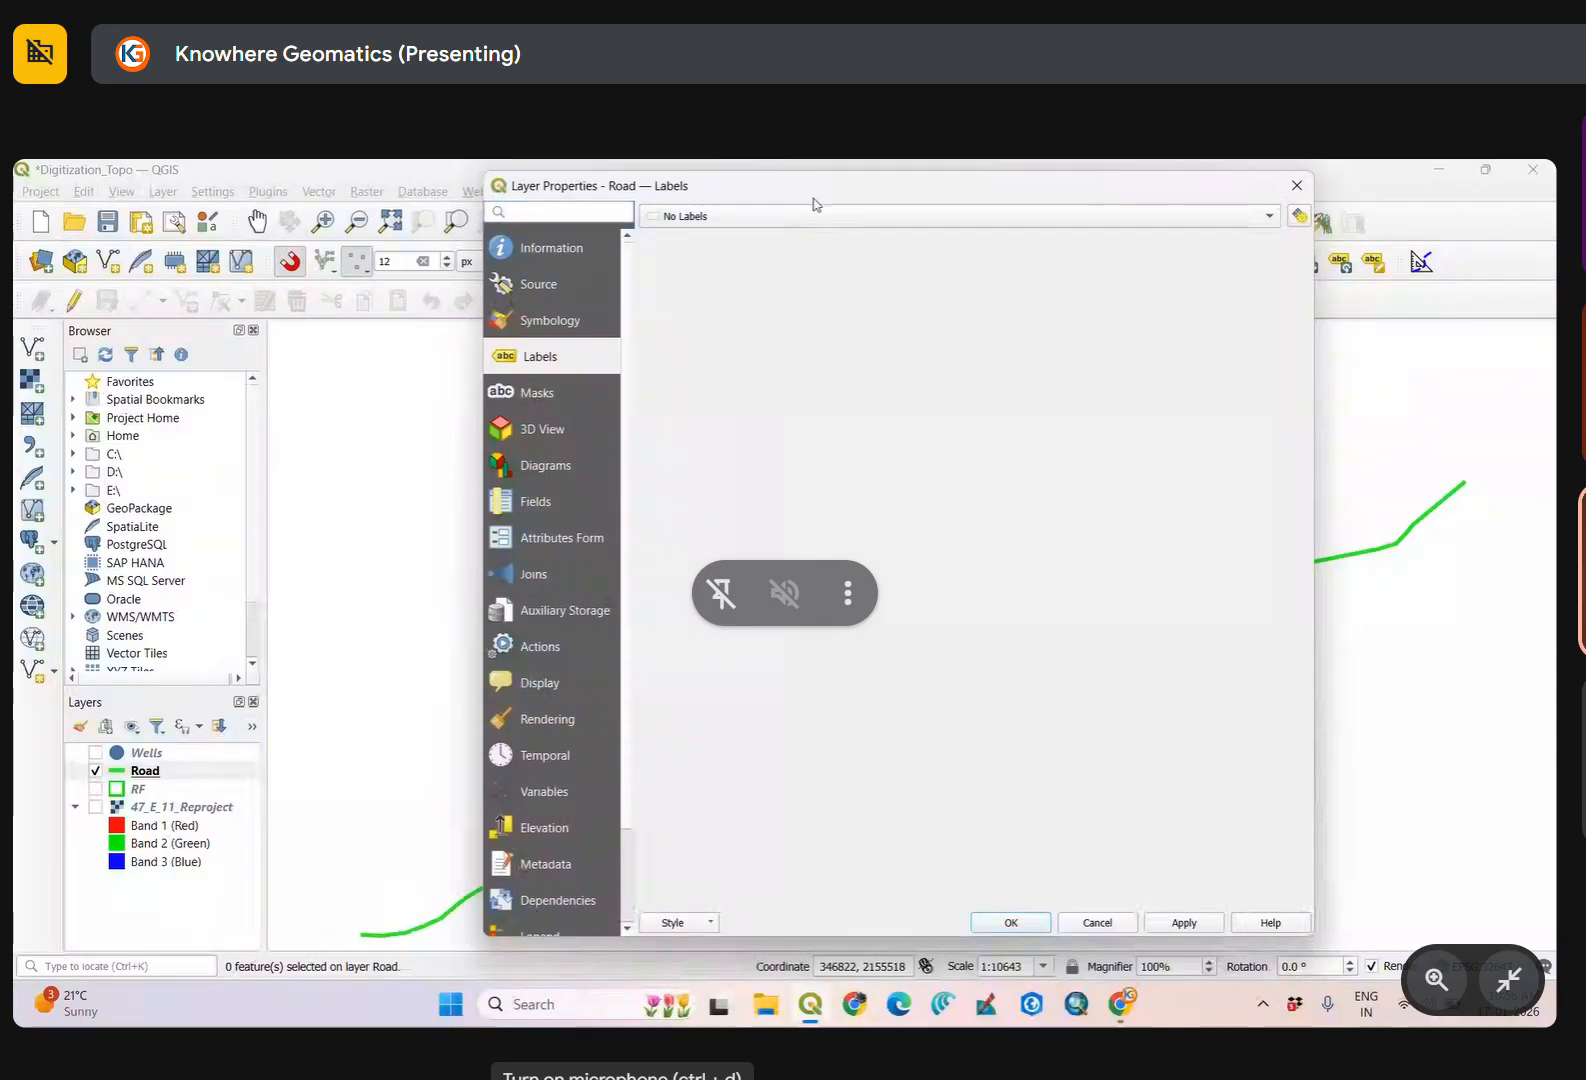
{"action": "left_click", "coordinate": [813, 210]}
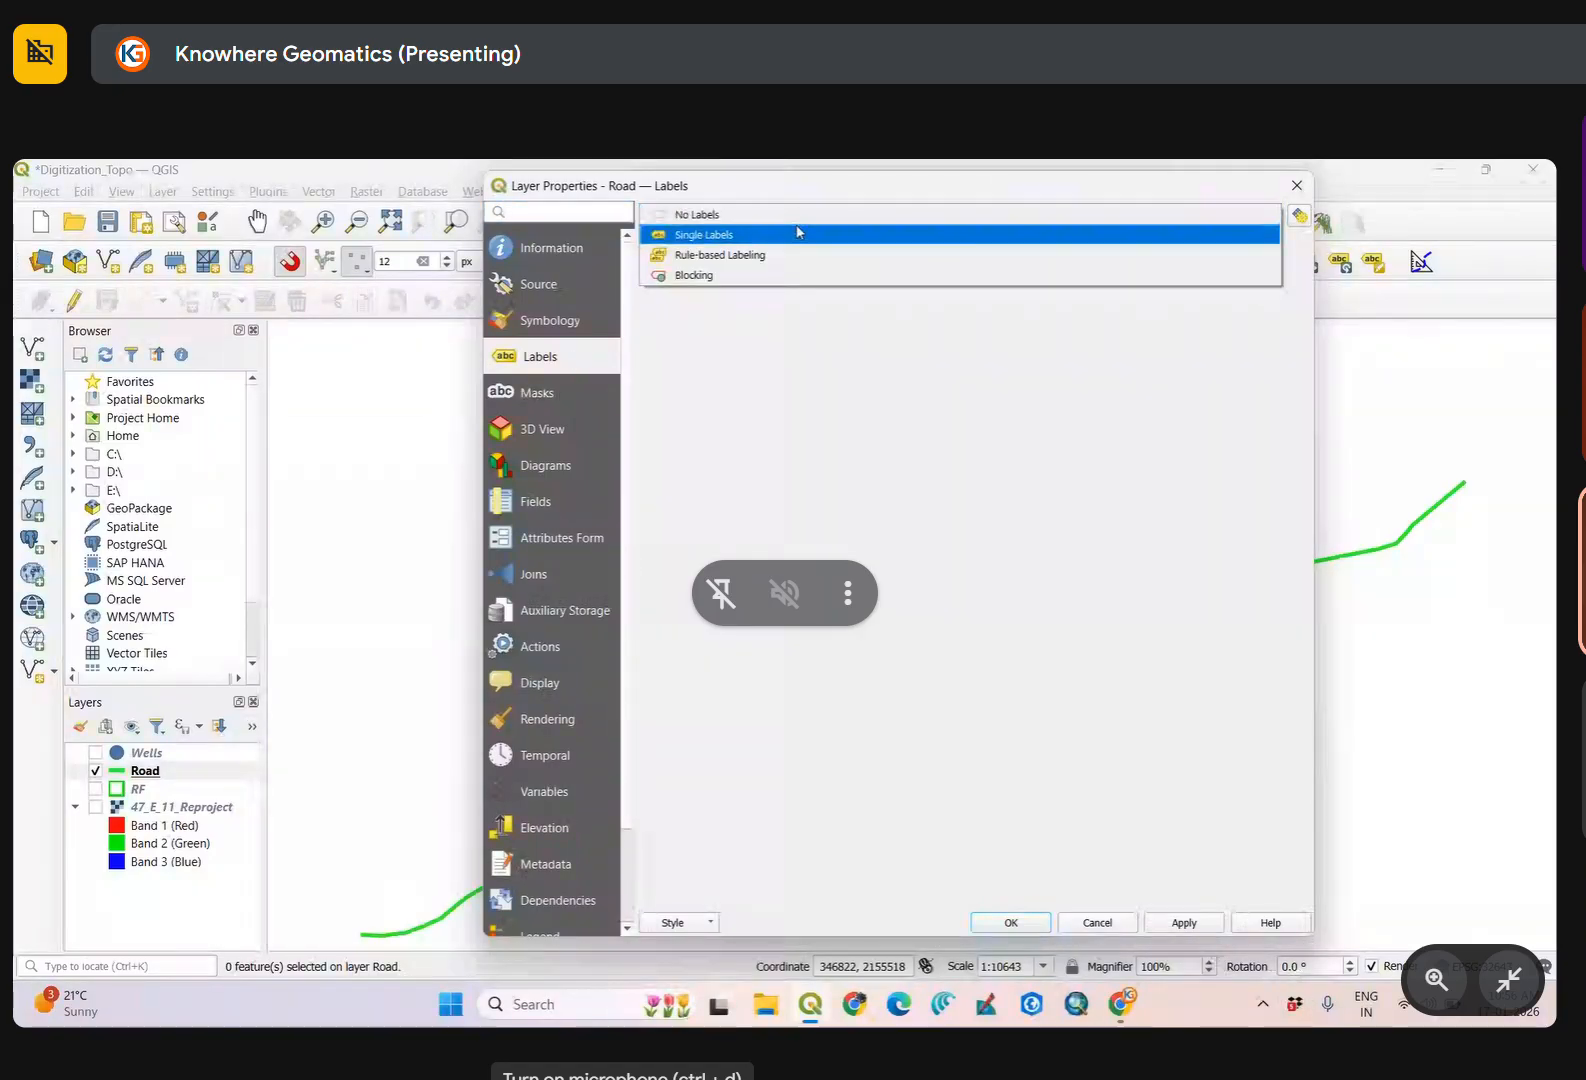
{"action": "scroll", "coordinate": [1071, 228], "scroll_direction": "down", "scroll_amount": 1}
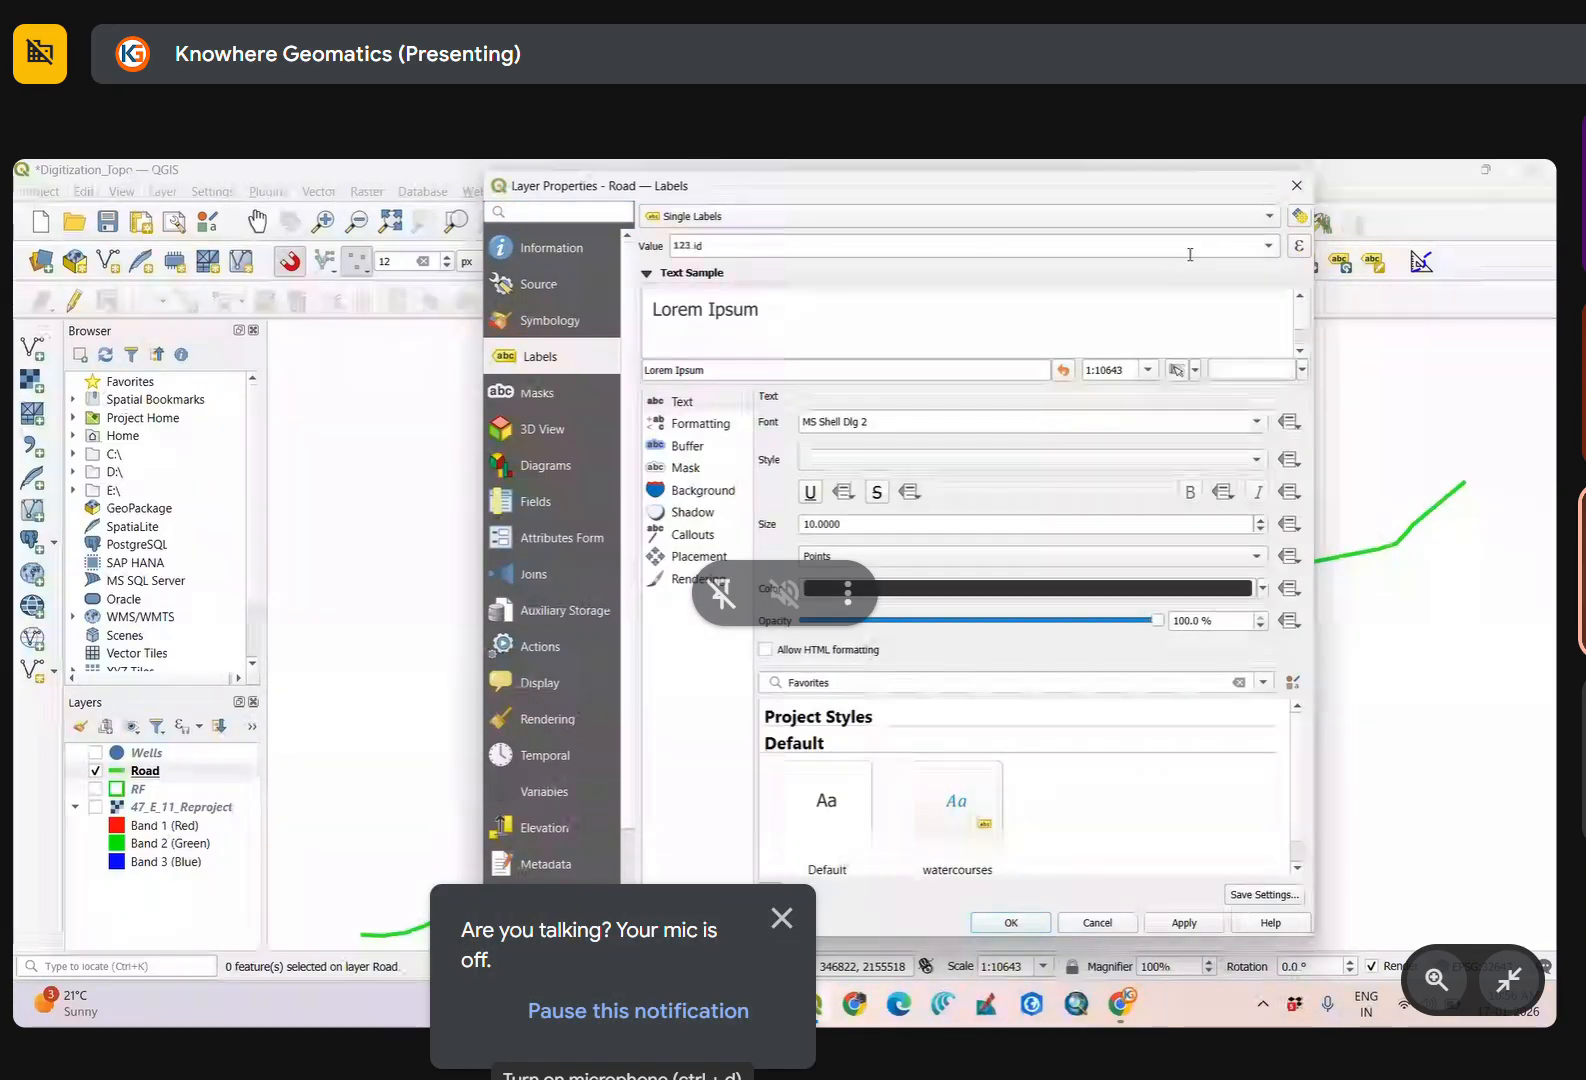
{"action": "left_click", "coordinate": [1030, 245]}
{"action": "left_click", "coordinate": [862, 295]}
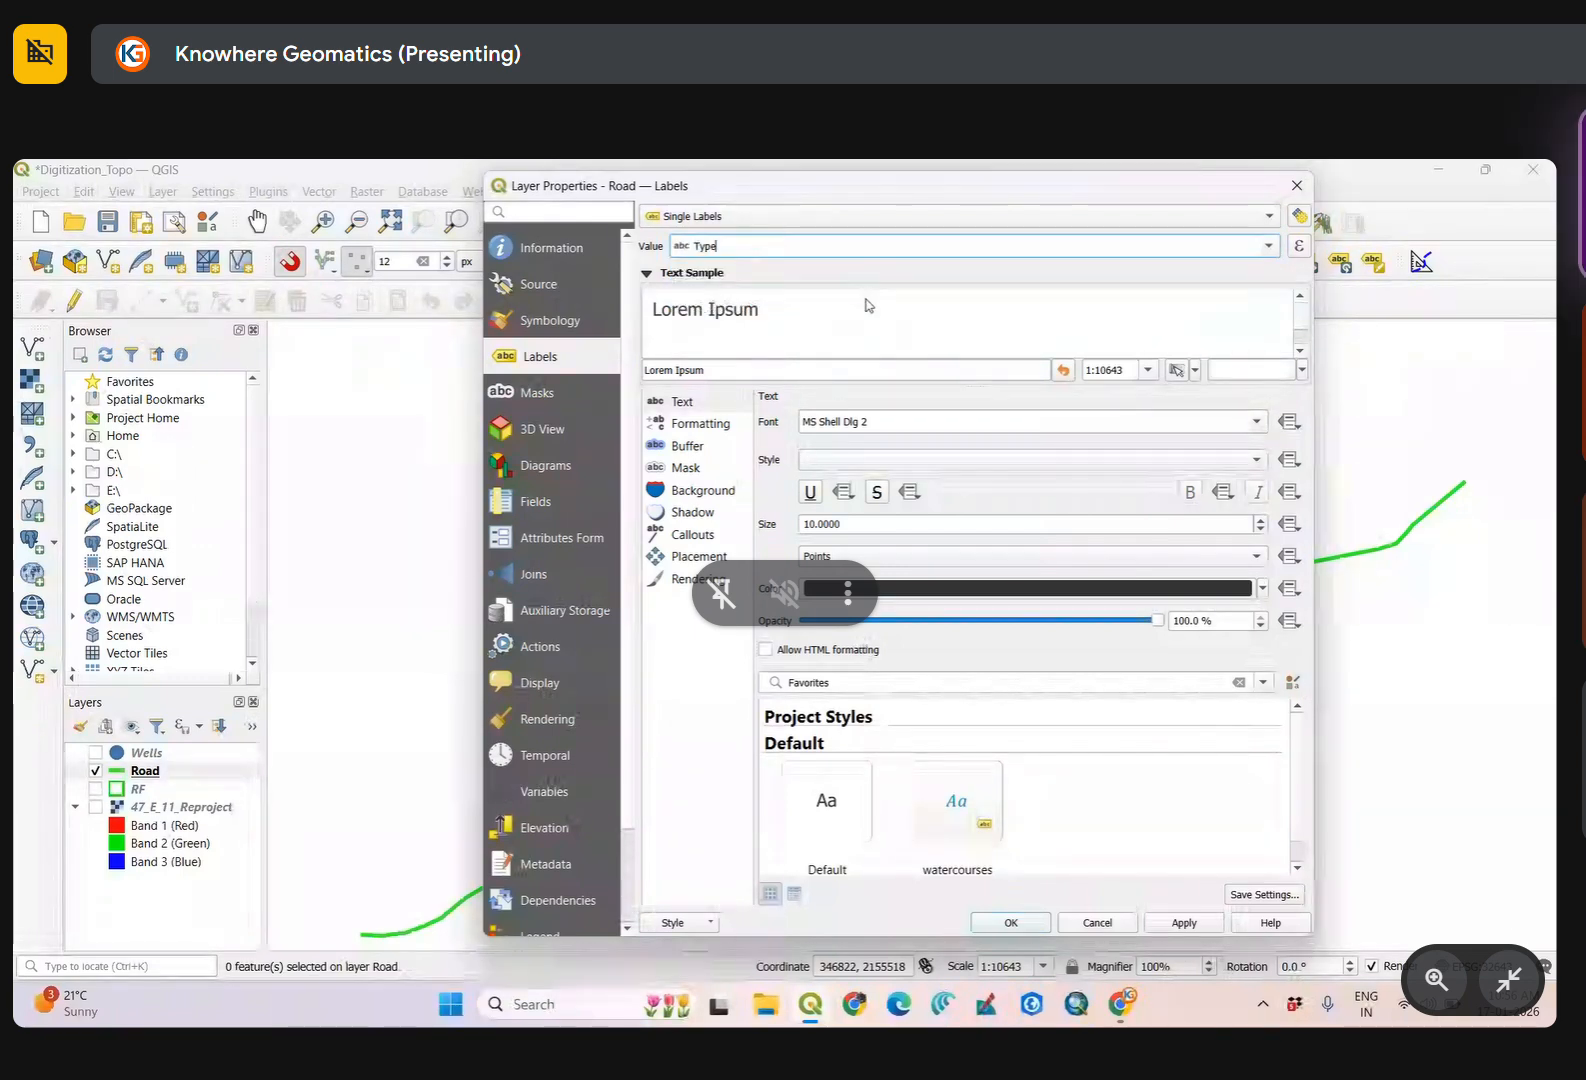
{"action": "left_click", "coordinate": [1010, 922]}
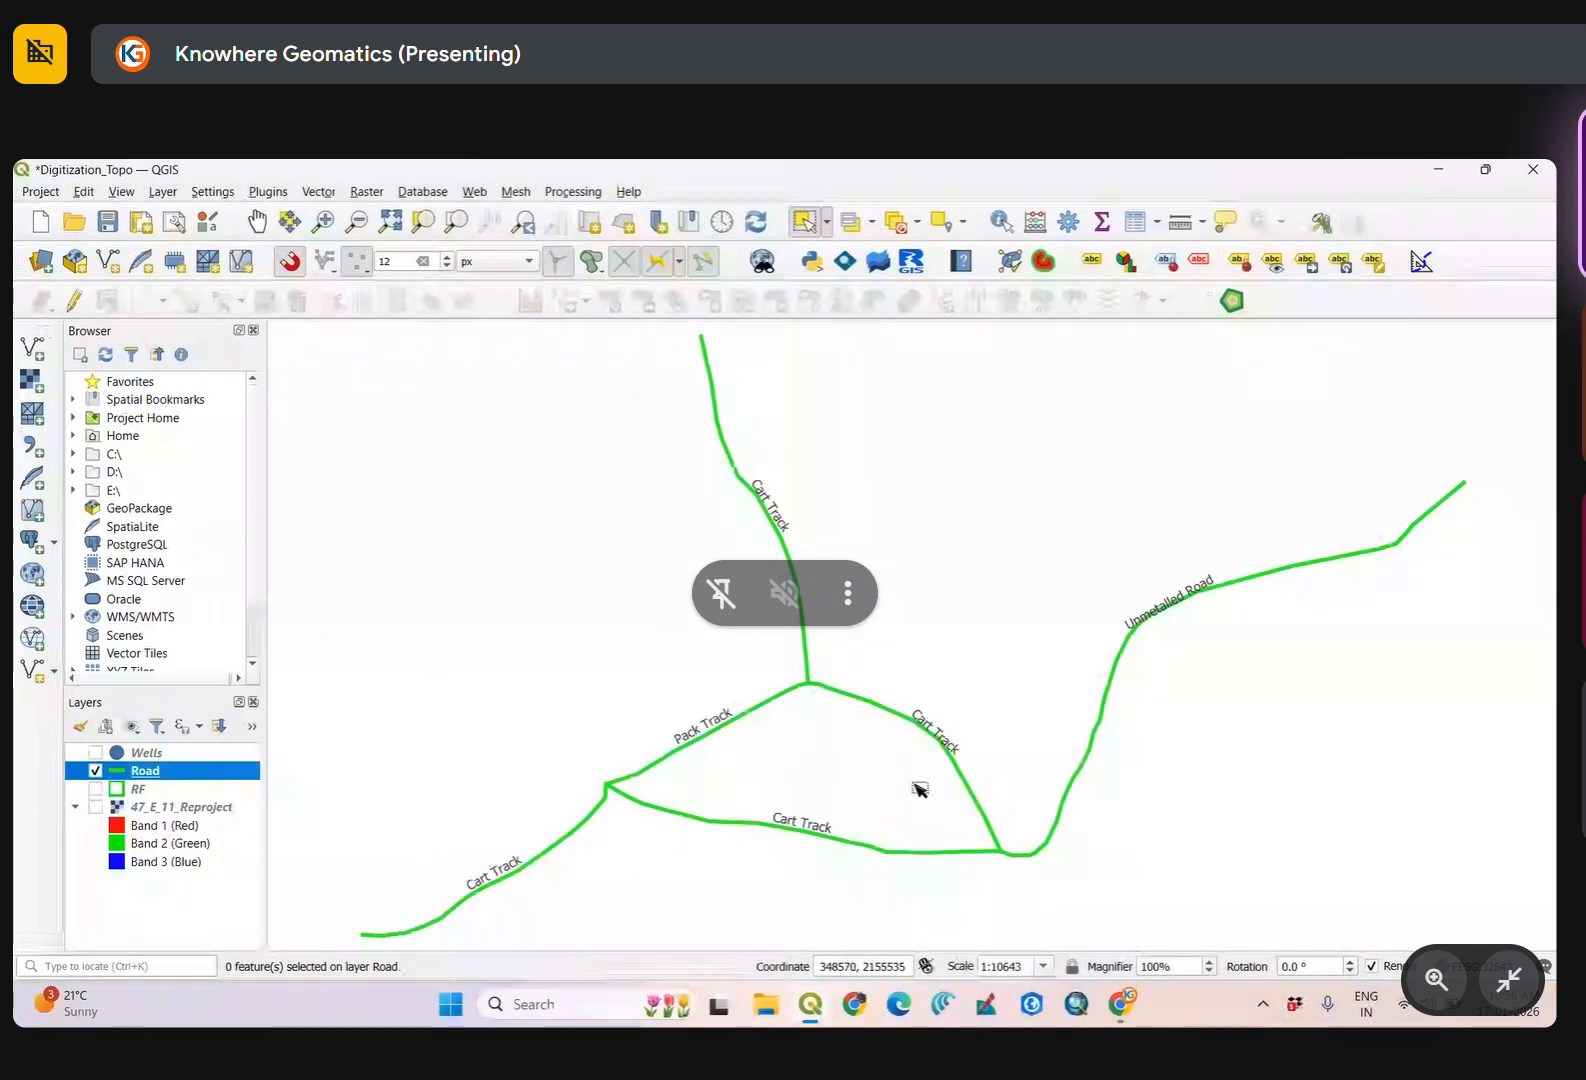
{"action": "scroll", "coordinate": [935, 773], "scroll_direction": "down", "scroll_amount": 1}
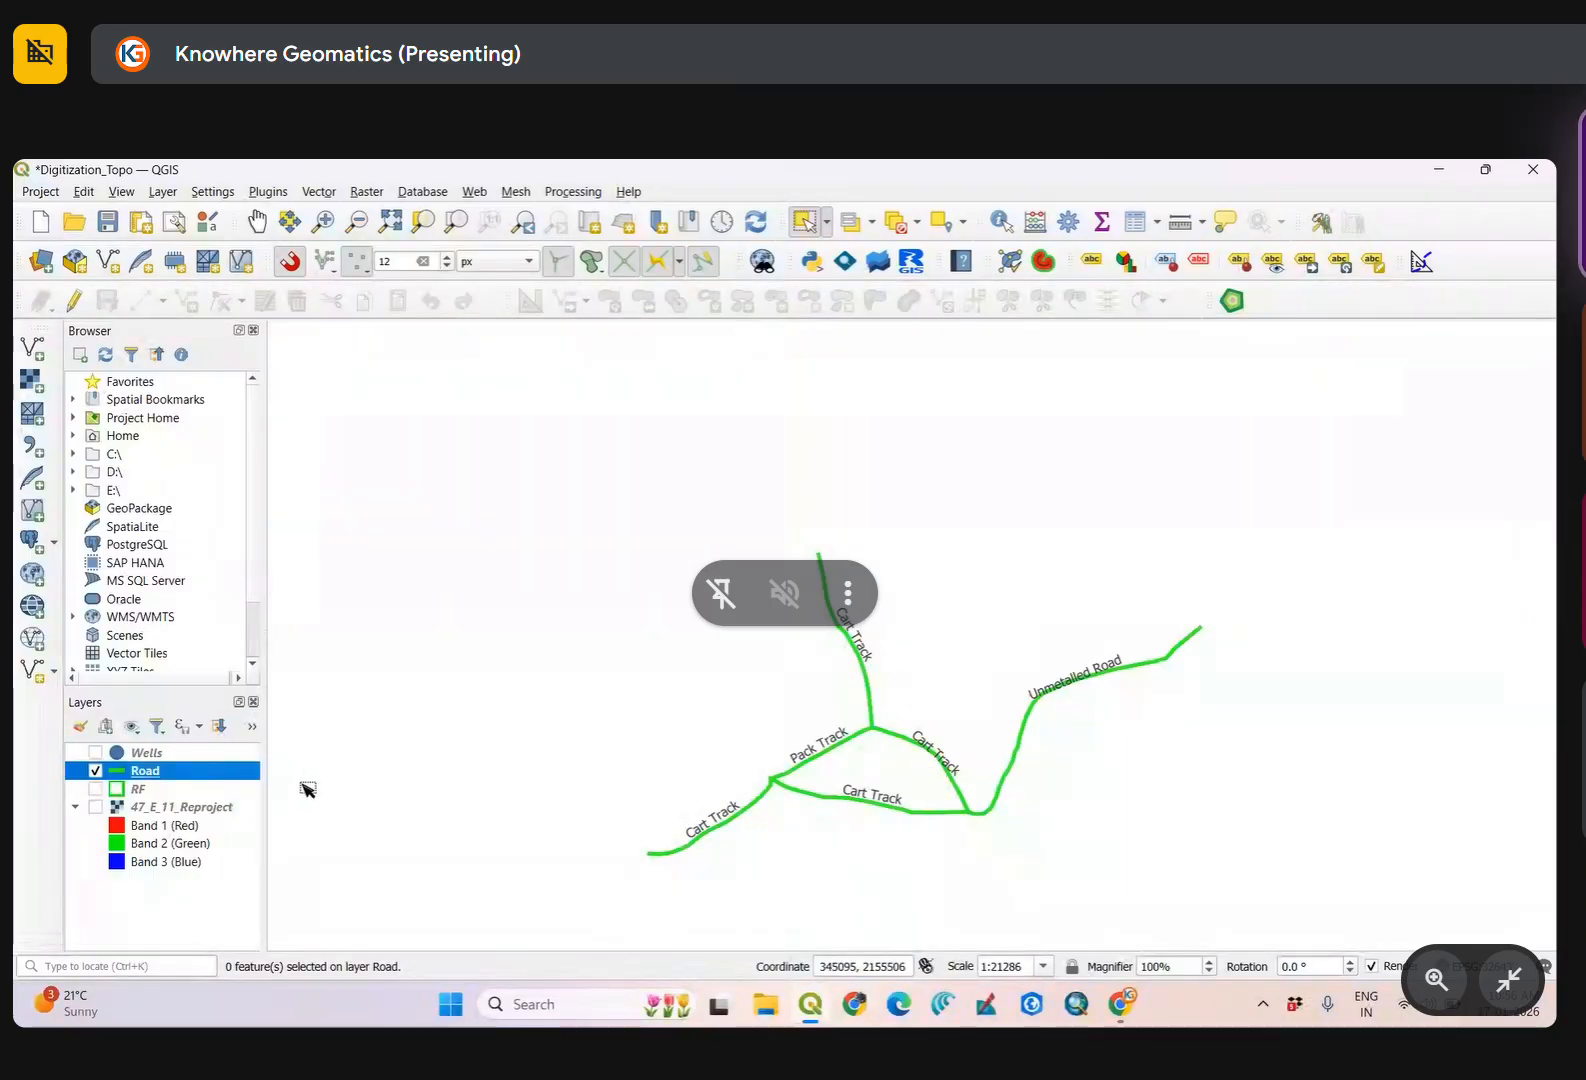
Hide the Road layer and display the Wells layer again, zoomed to its full extent.
{"action": "left_click", "coordinate": [95, 771]}
{"action": "left_click", "coordinate": [95, 752]}
{"action": "right_click", "coordinate": [146, 753]}
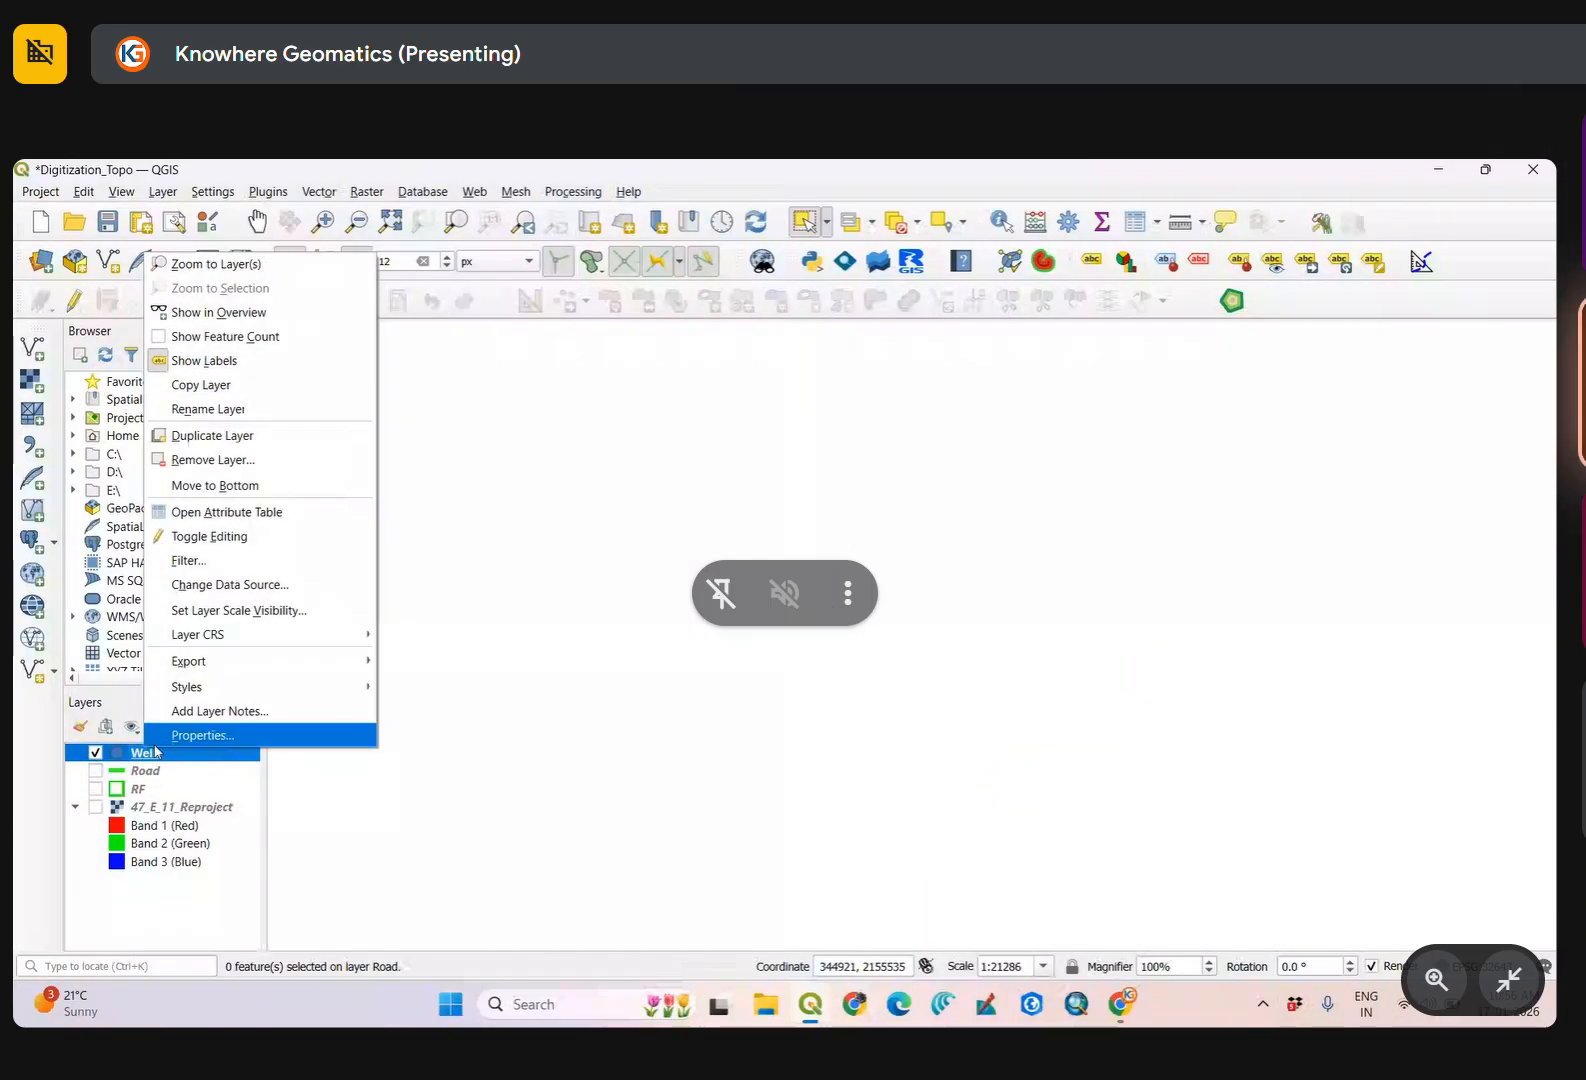
{"action": "left_click", "coordinate": [330, 264]}
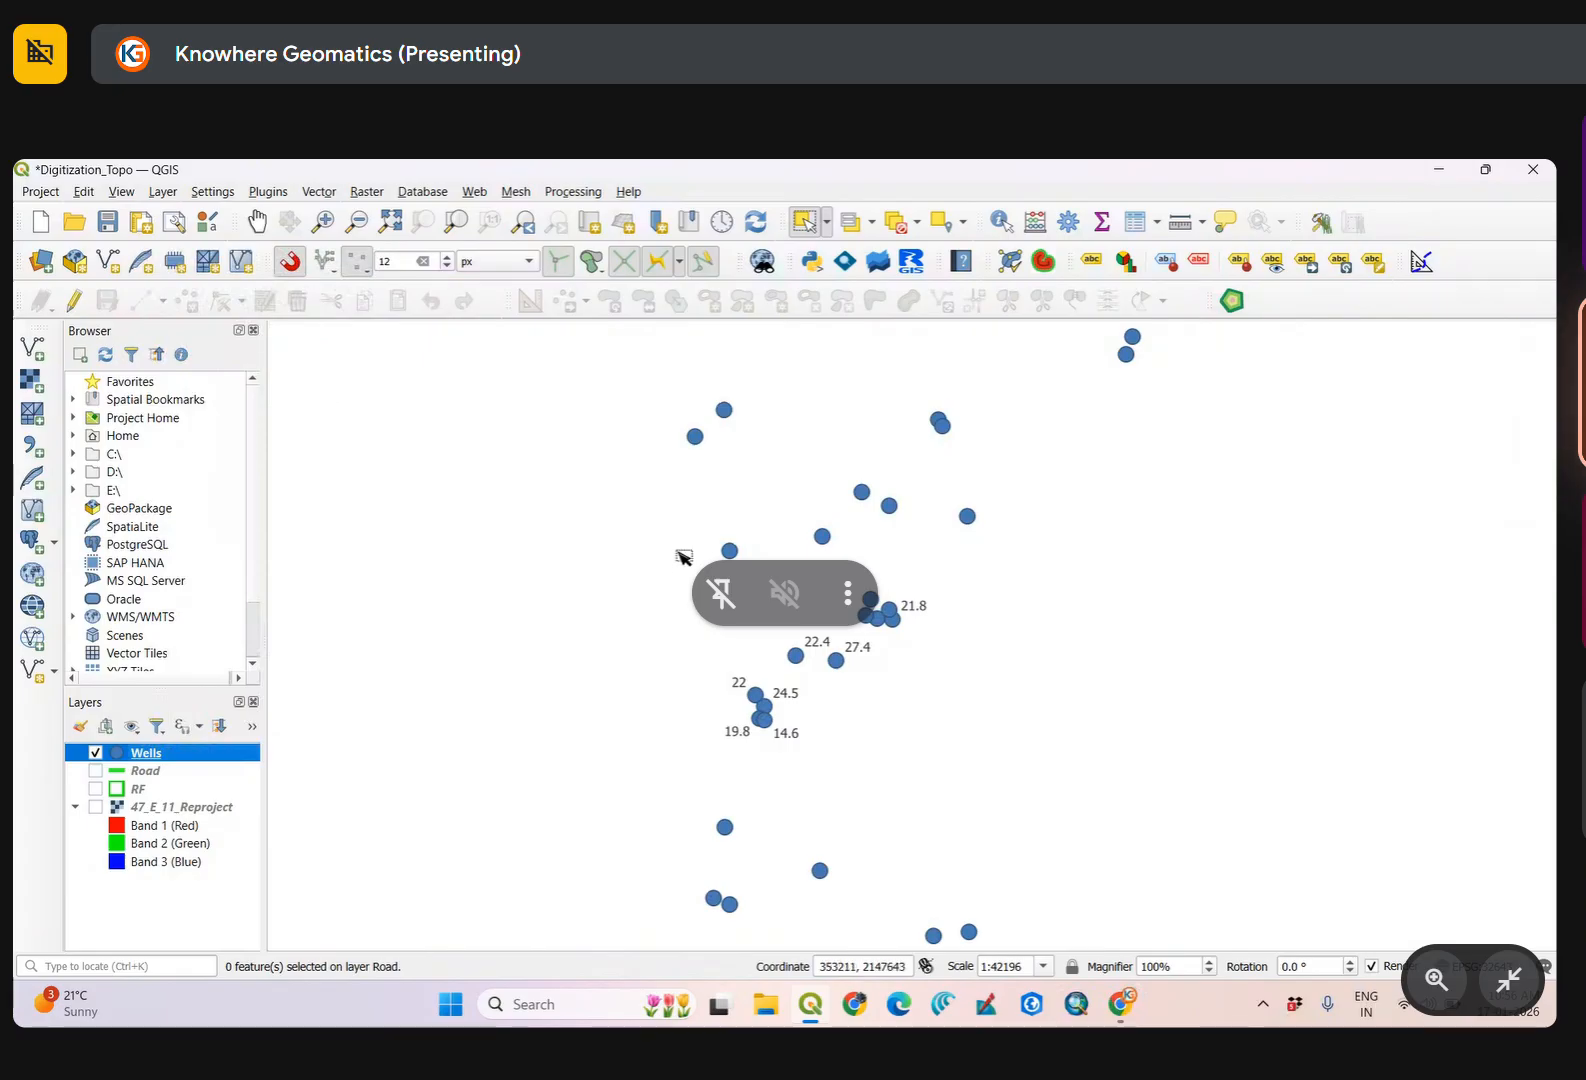
Check the id and Depth values in the Wells attribute table, switching editing on and back off, and close the table.
{"action": "right_click", "coordinate": [137, 759]}
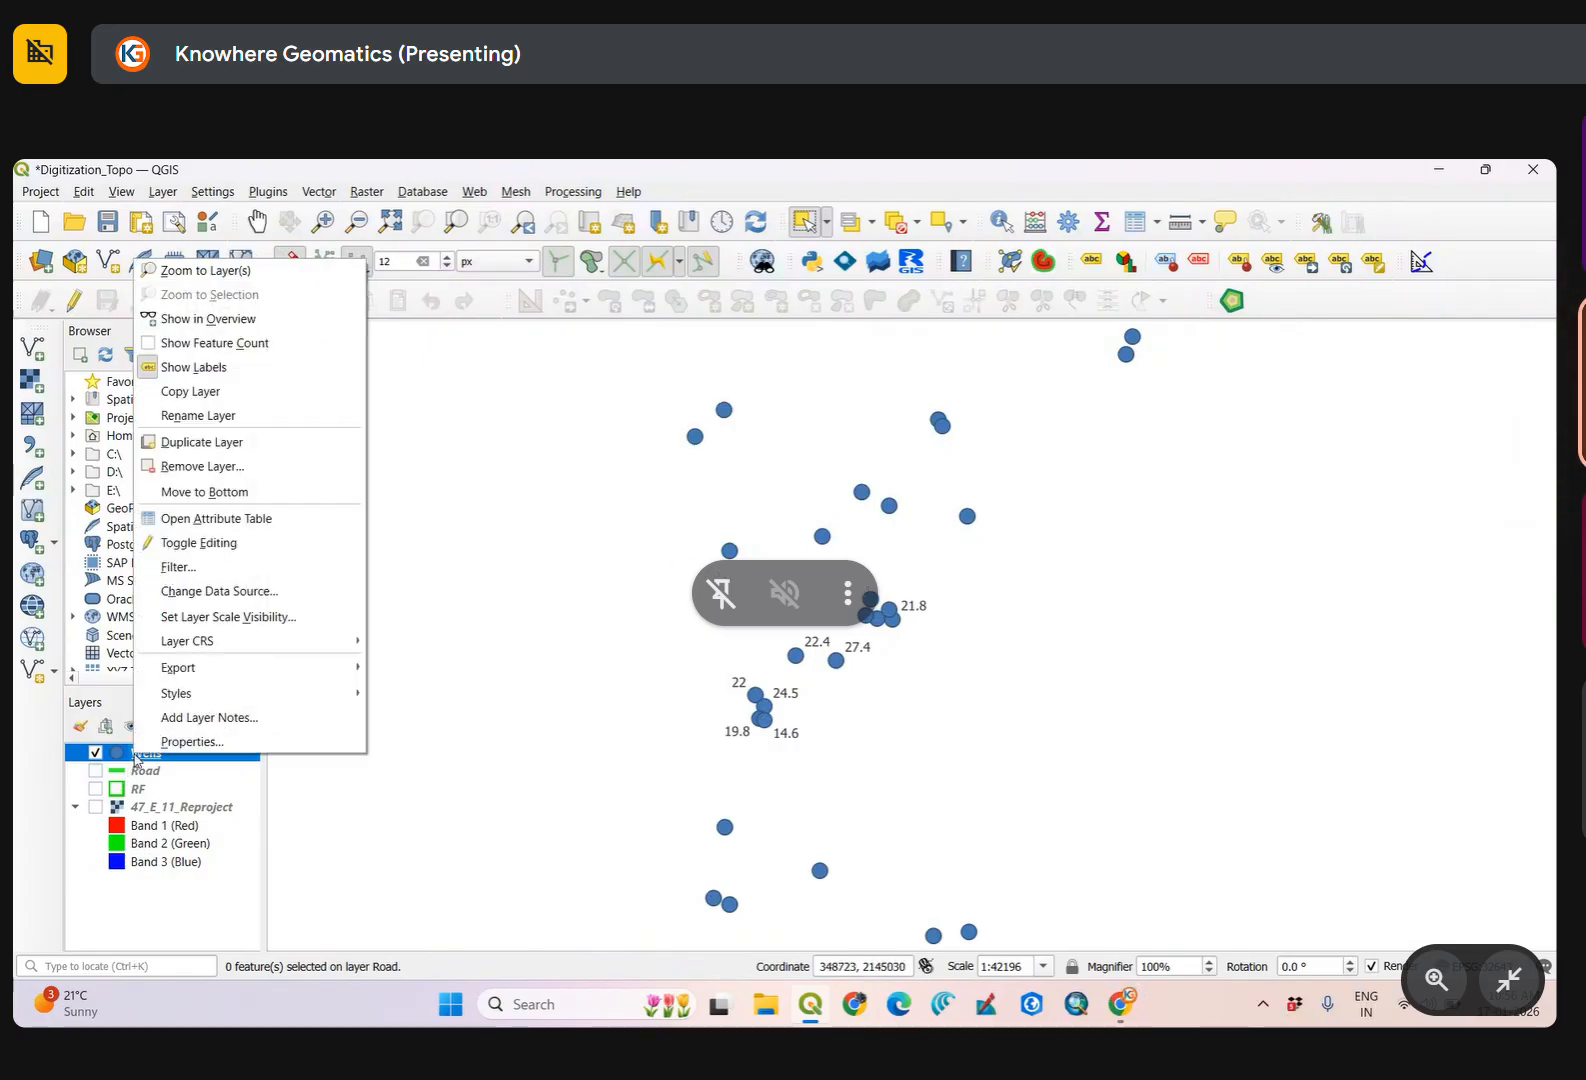
{"action": "left_click", "coordinate": [243, 540]}
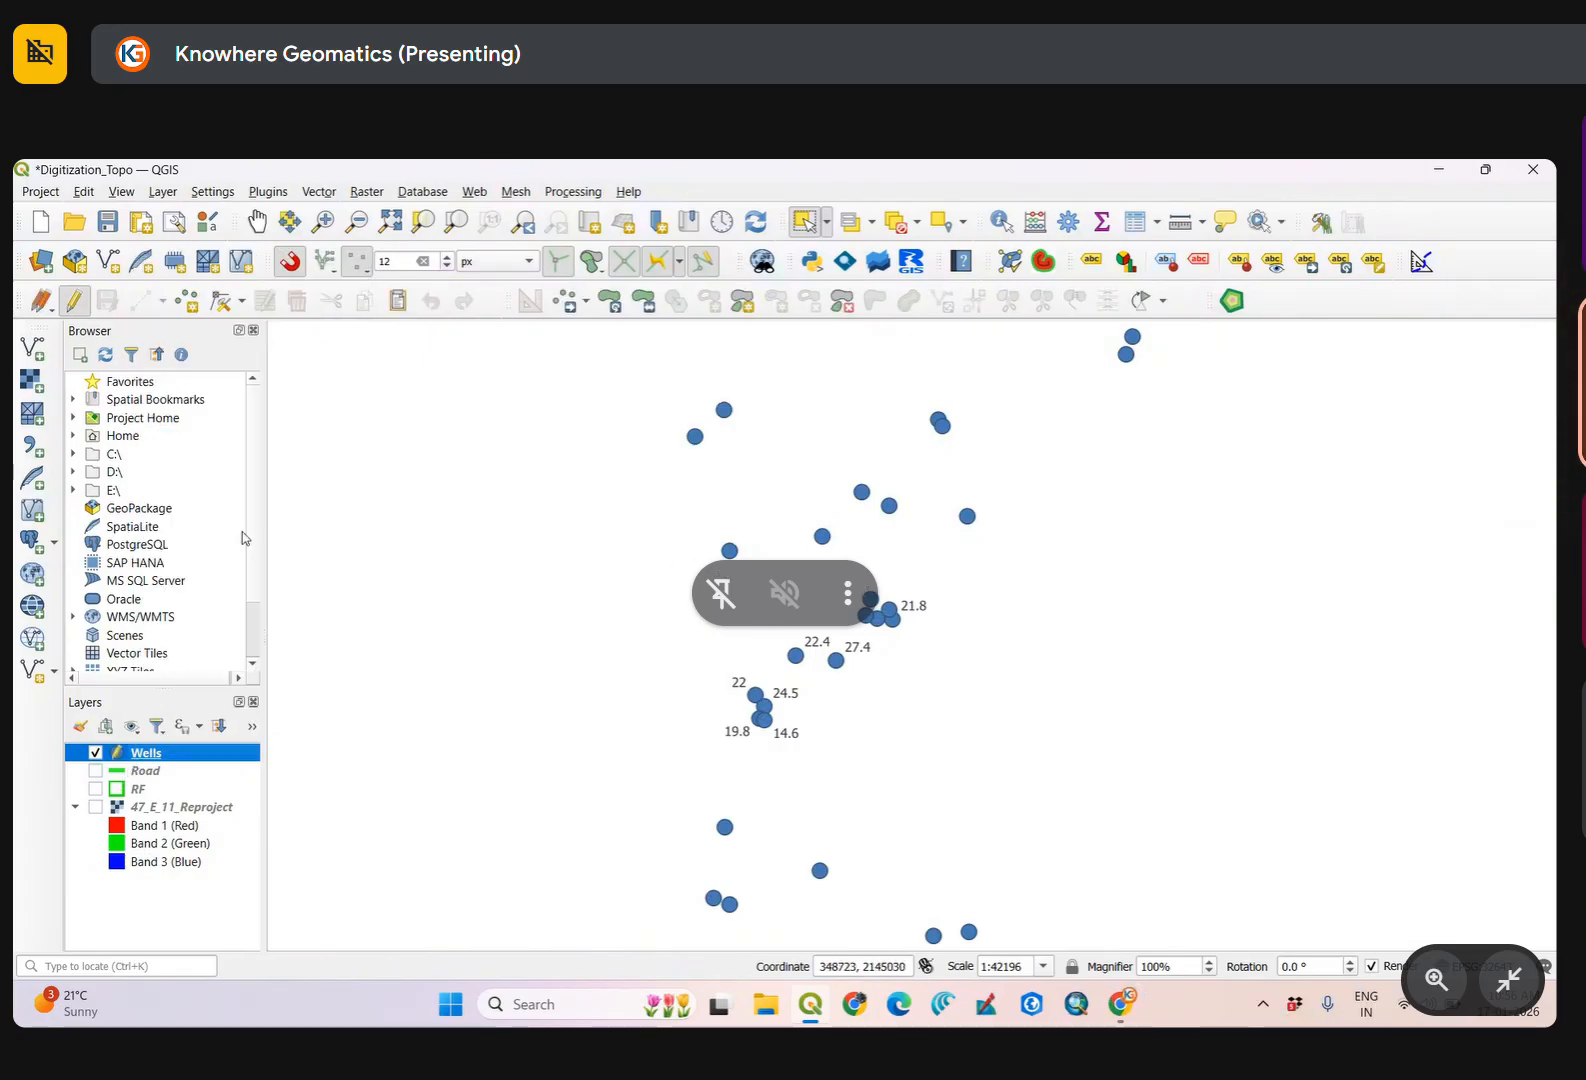
{"action": "right_click", "coordinate": [150, 757]}
{"action": "left_click", "coordinate": [300, 494]}
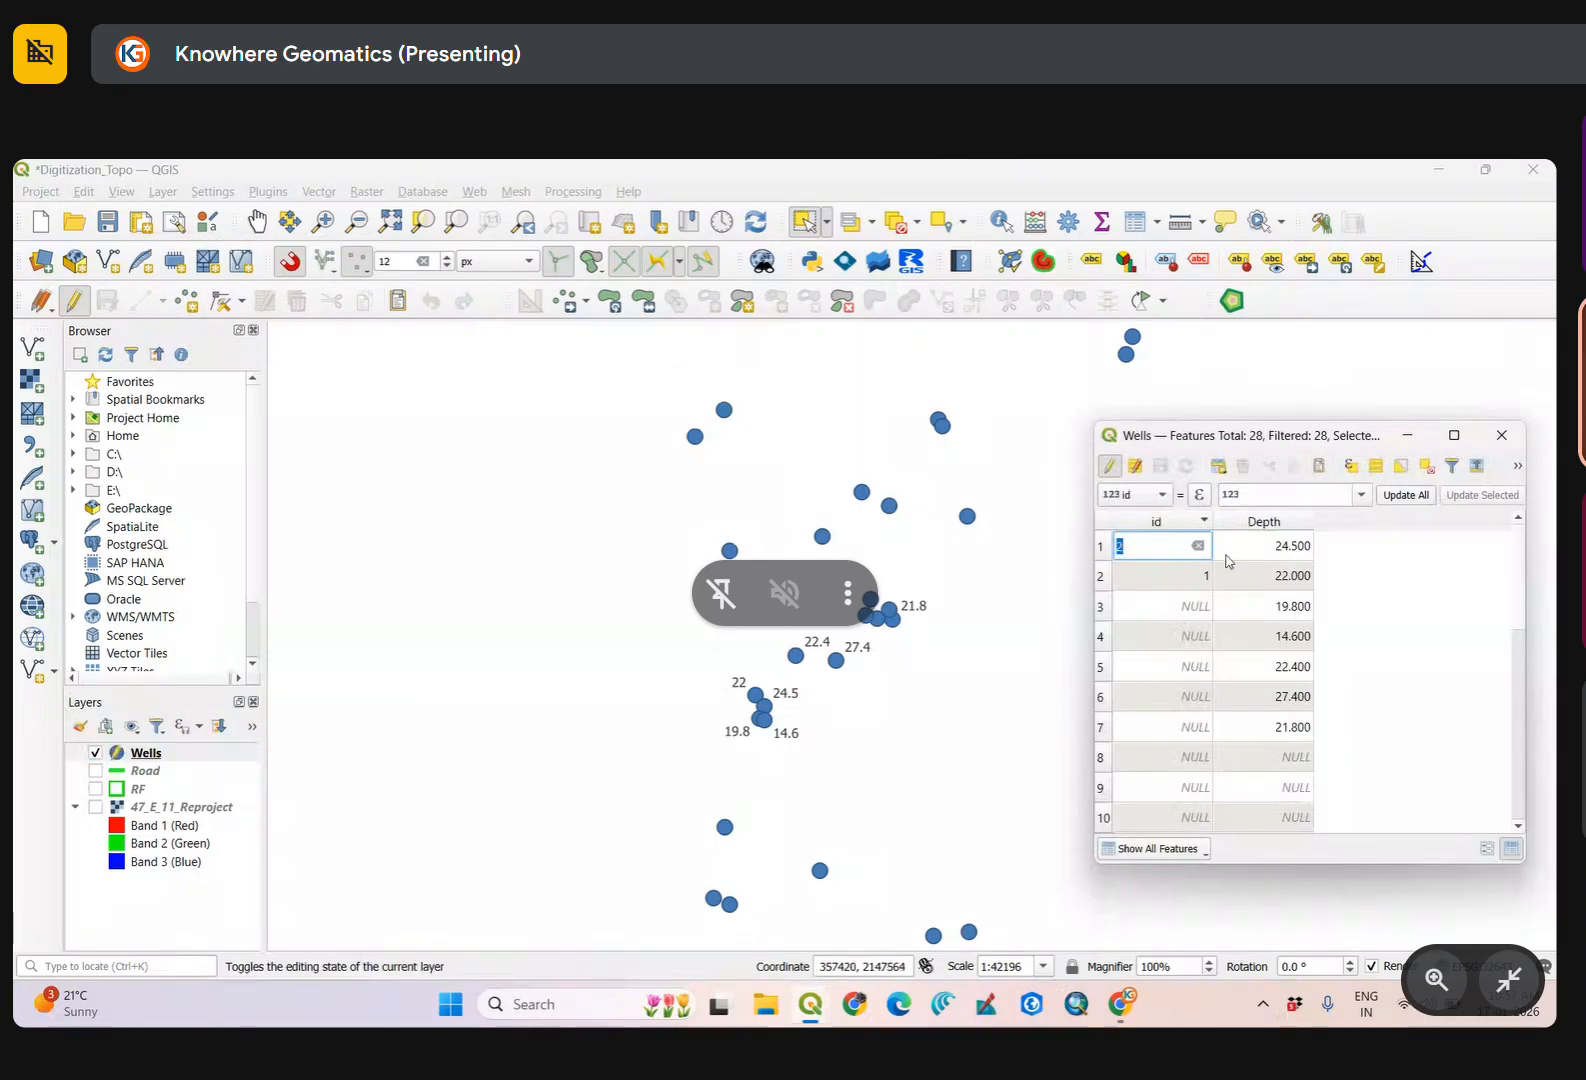
{"action": "left_click", "coordinate": [1108, 465]}
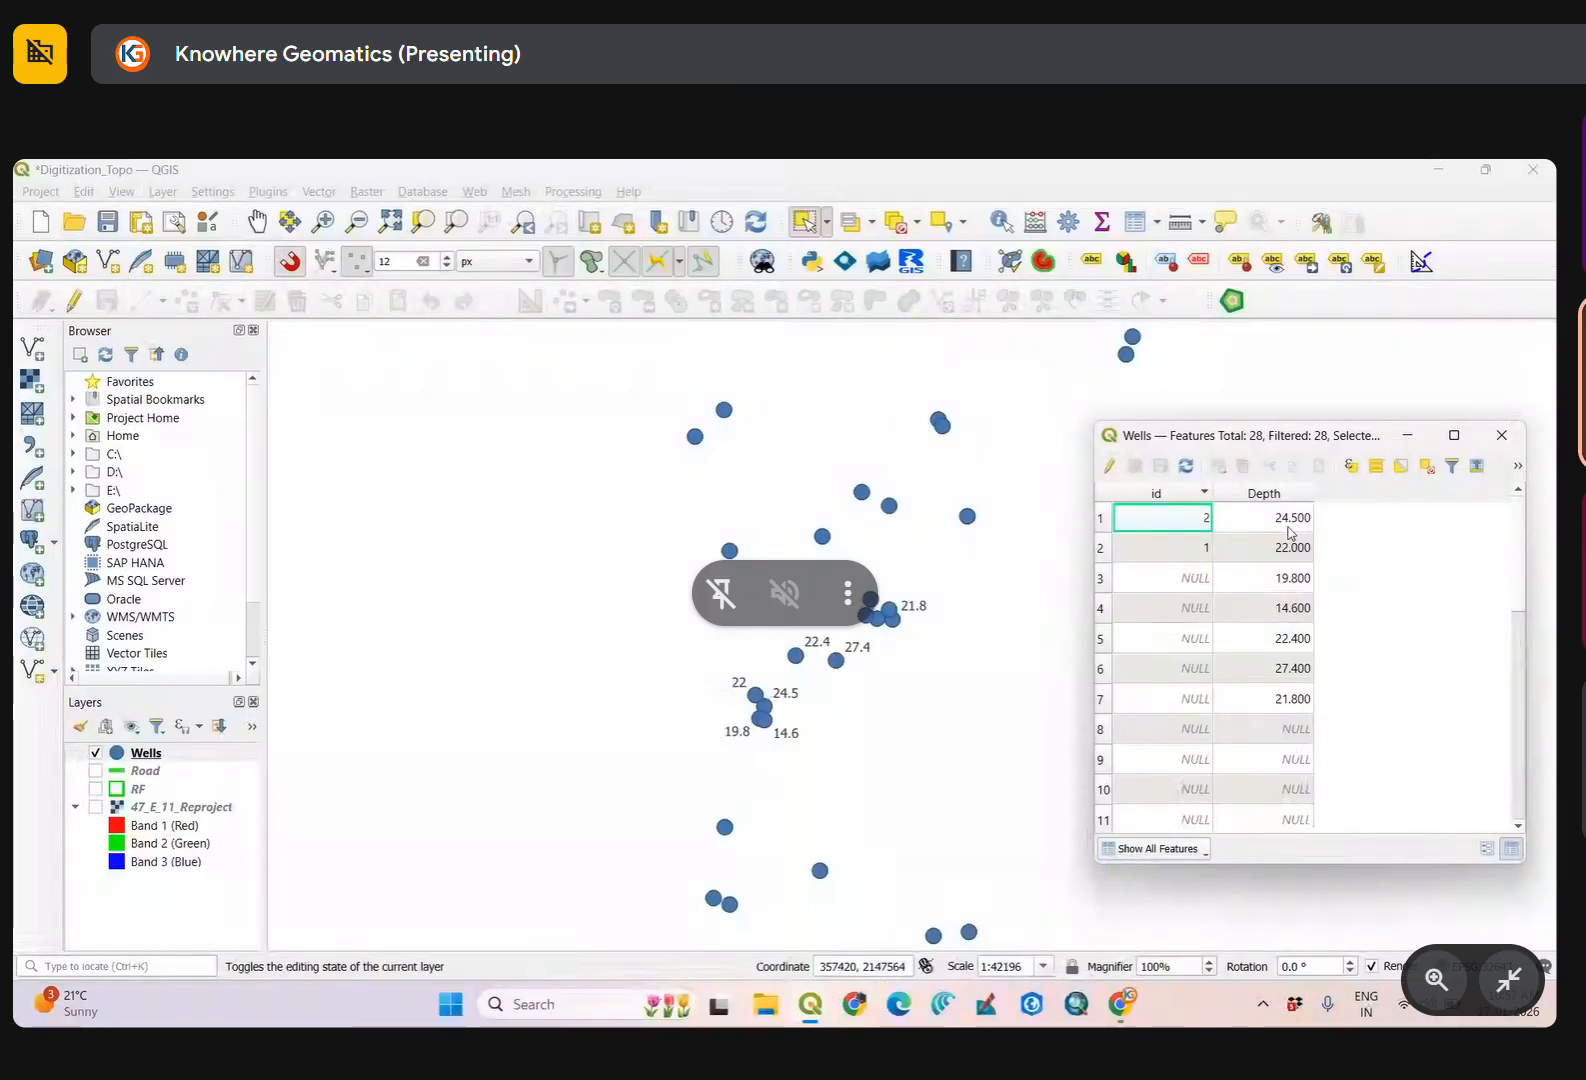
{"action": "left_click", "coordinate": [1501, 435]}
Review the label settings of the Wells layer and compare the wells with the 47_E_11_Reproject toposheet, hiding the toposheet again.
{"action": "right_click", "coordinate": [118, 760]}
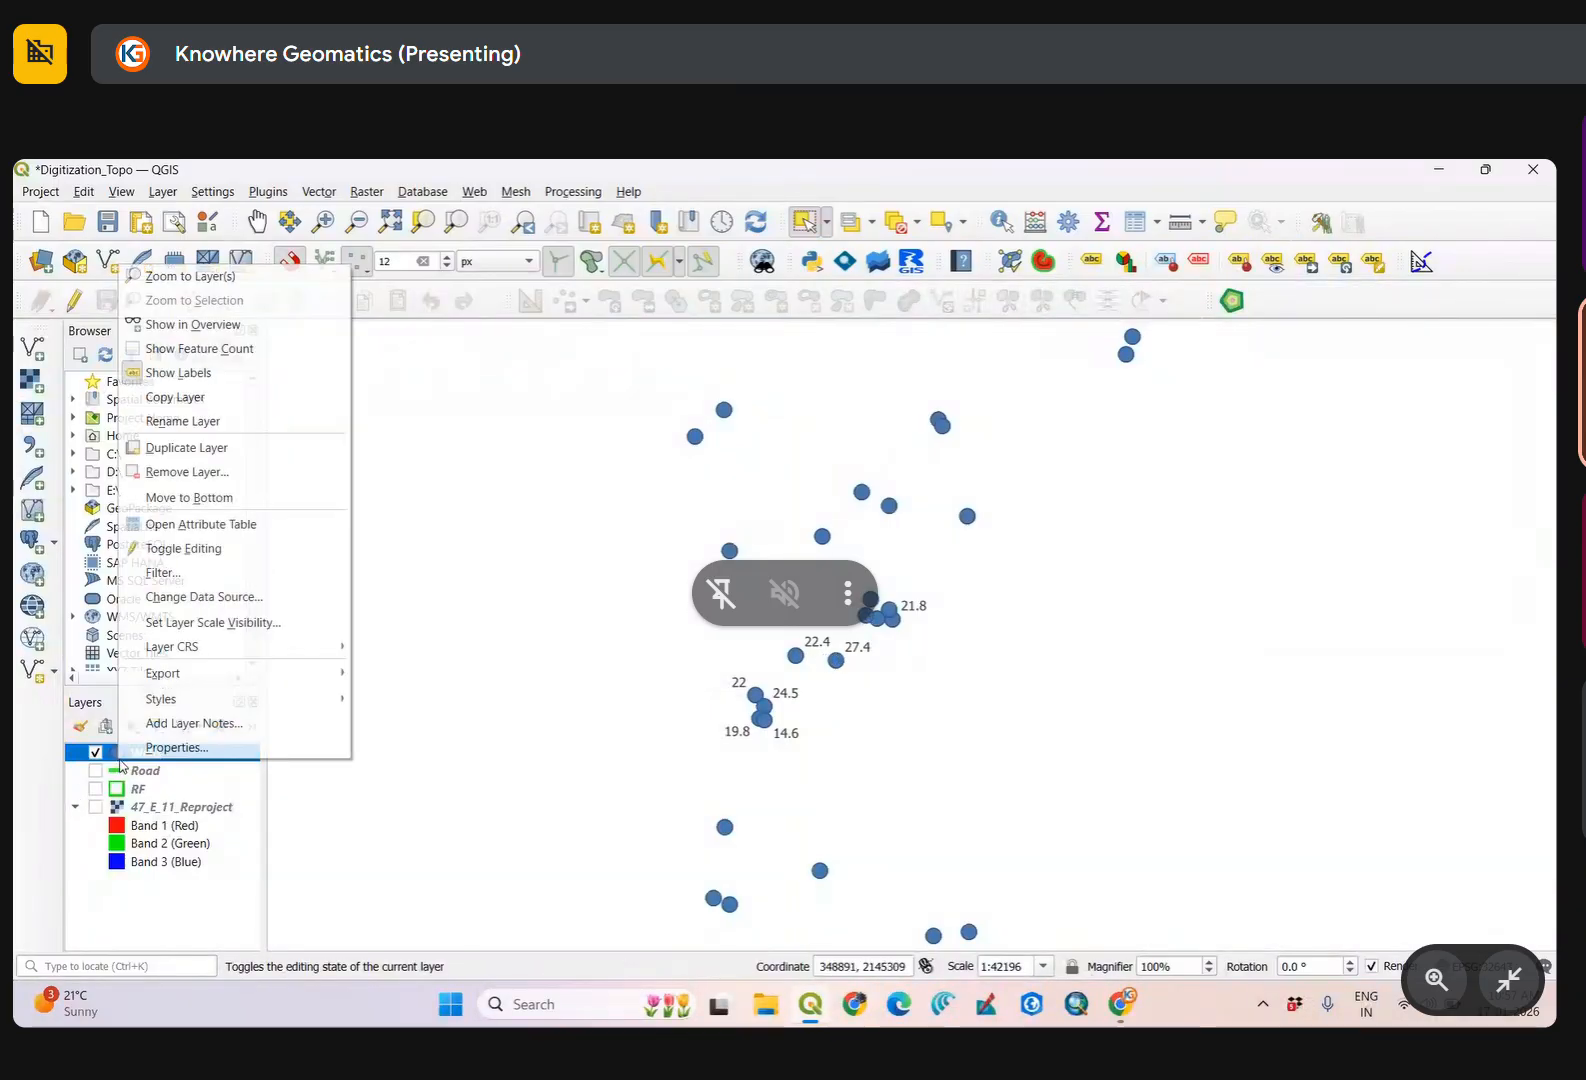
{"action": "left_click", "coordinate": [191, 746]}
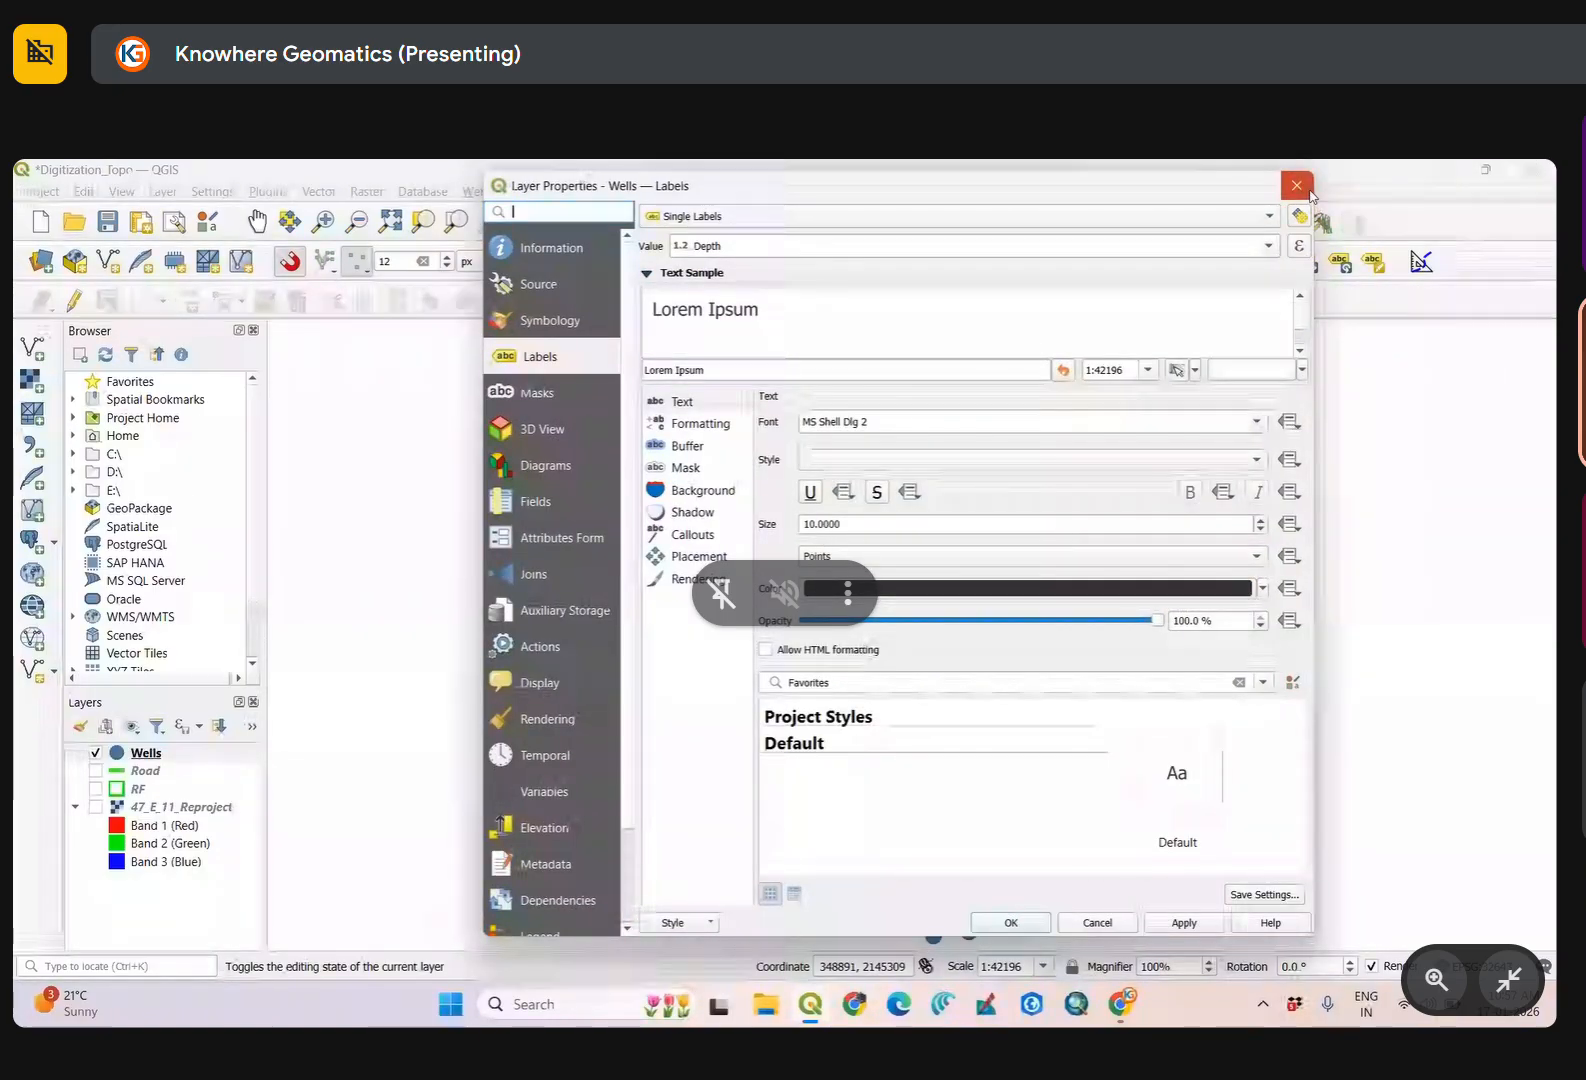
{"action": "left_click", "coordinate": [1309, 193]}
{"action": "left_click", "coordinate": [96, 807]}
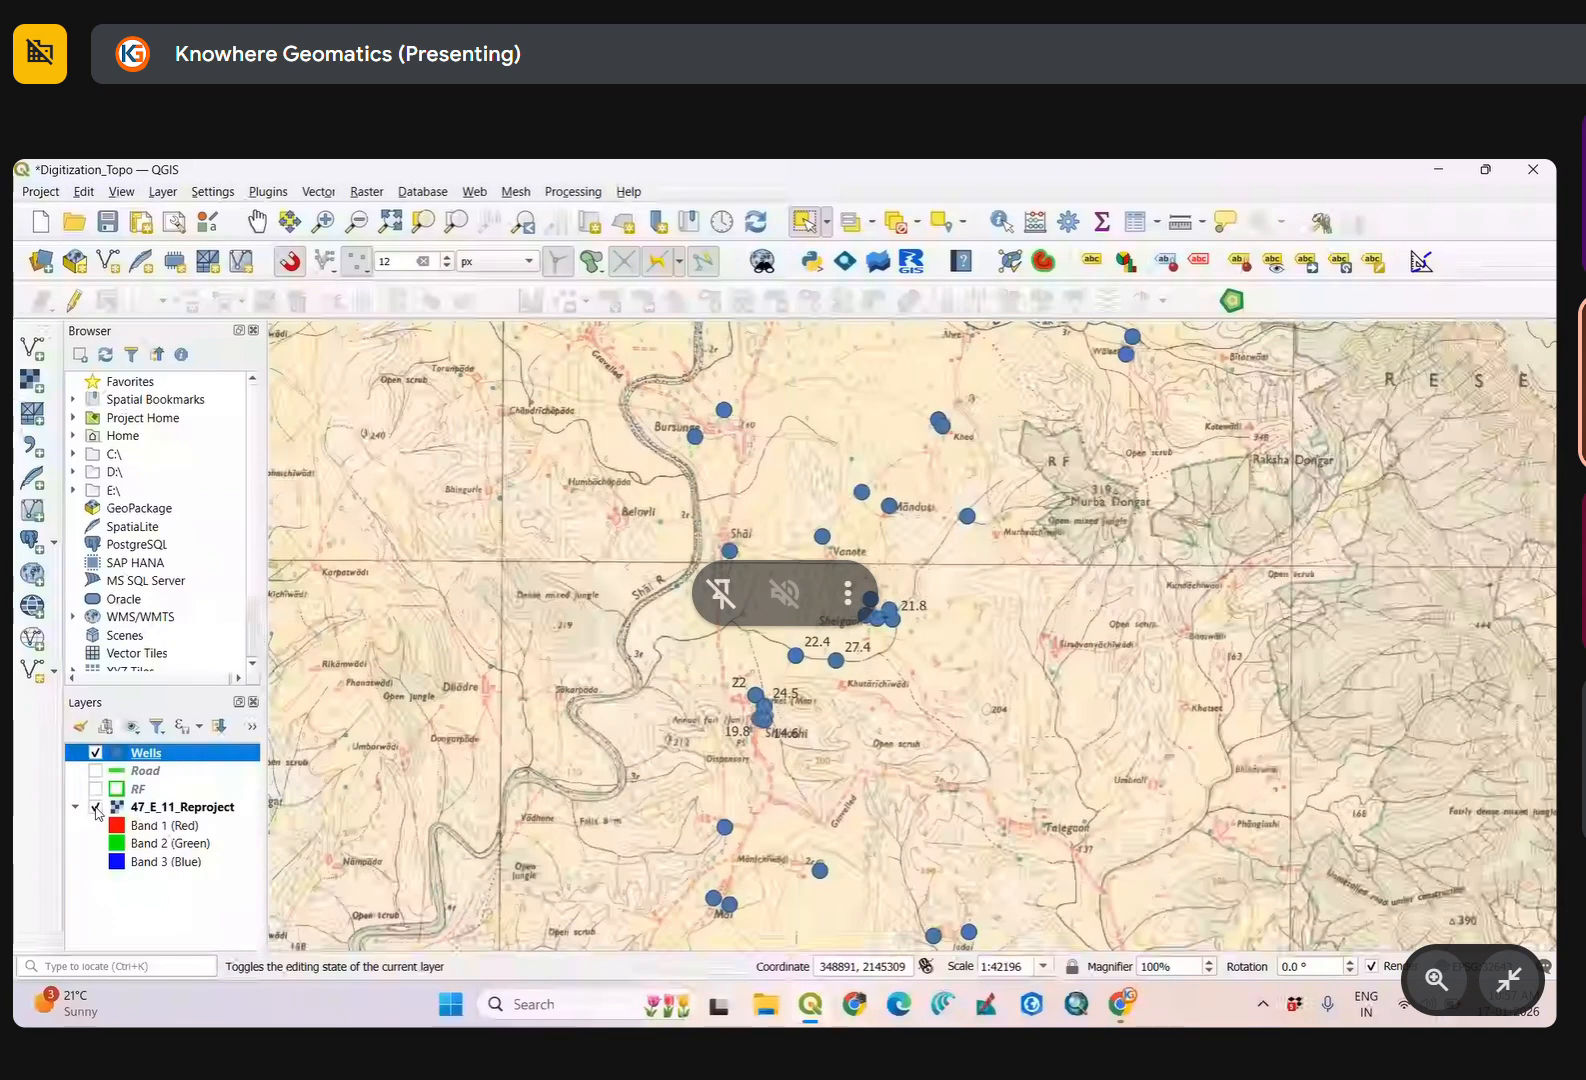
{"action": "left_click", "coordinate": [96, 807]}
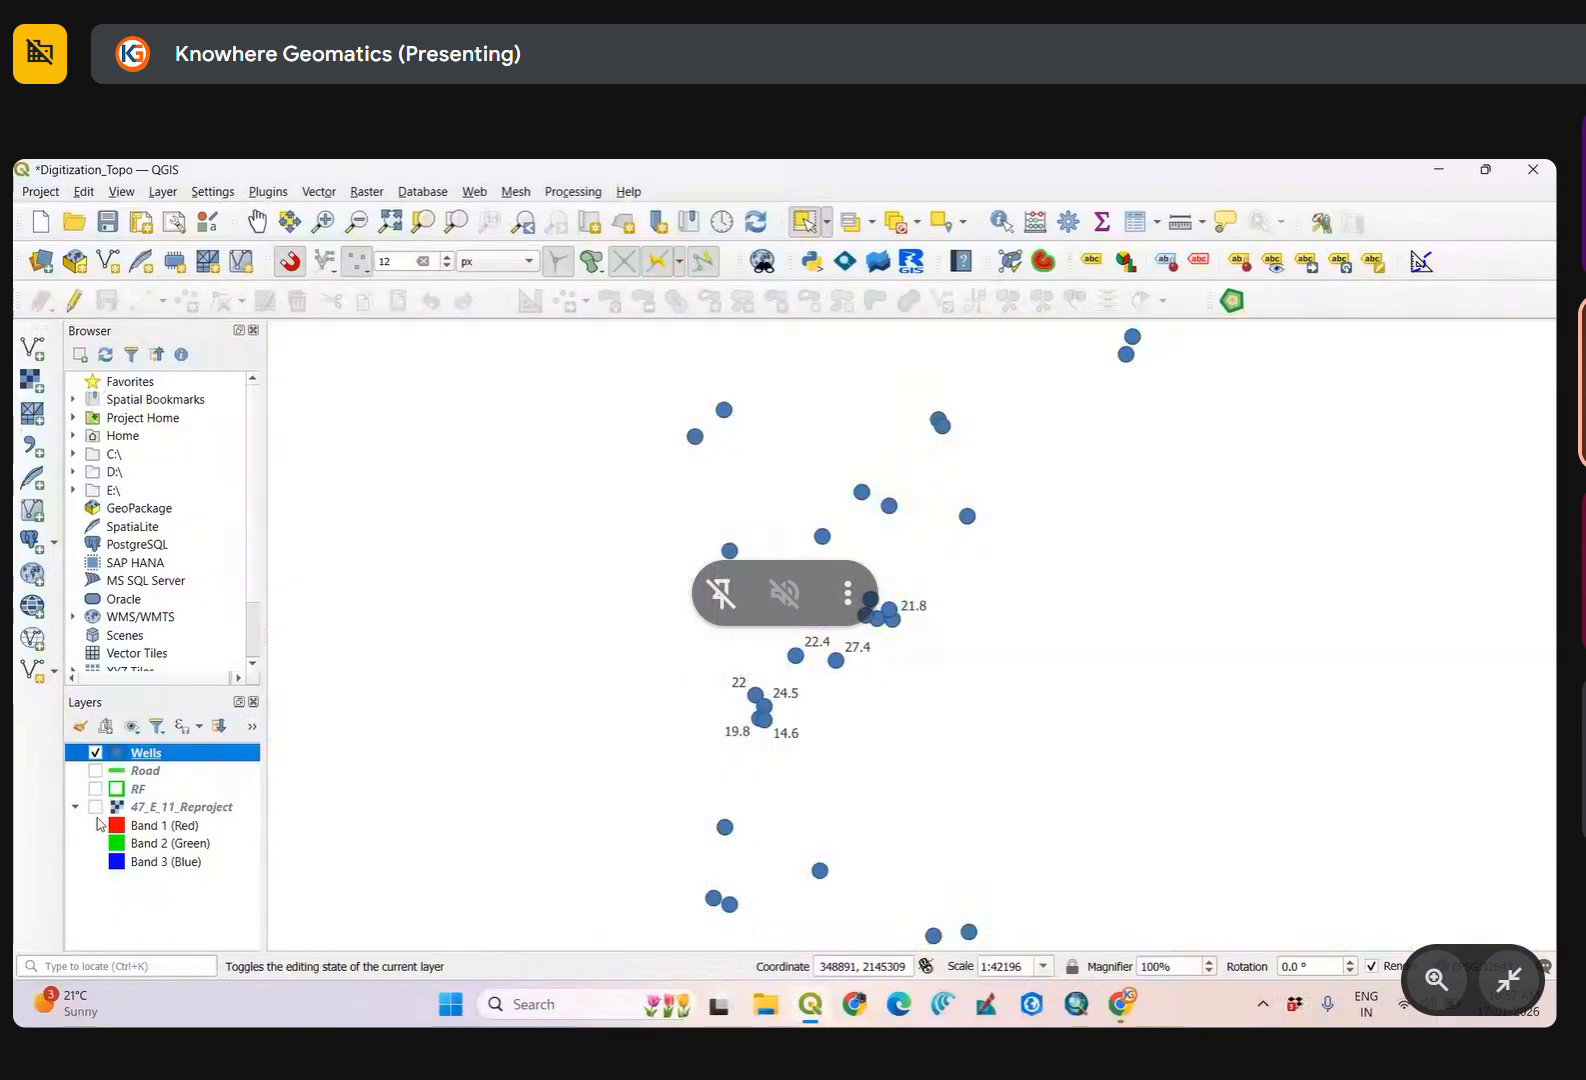
Reapply Single Labels to the Wells layer with the Depth field as the label value.
{"action": "right_click", "coordinate": [144, 758]}
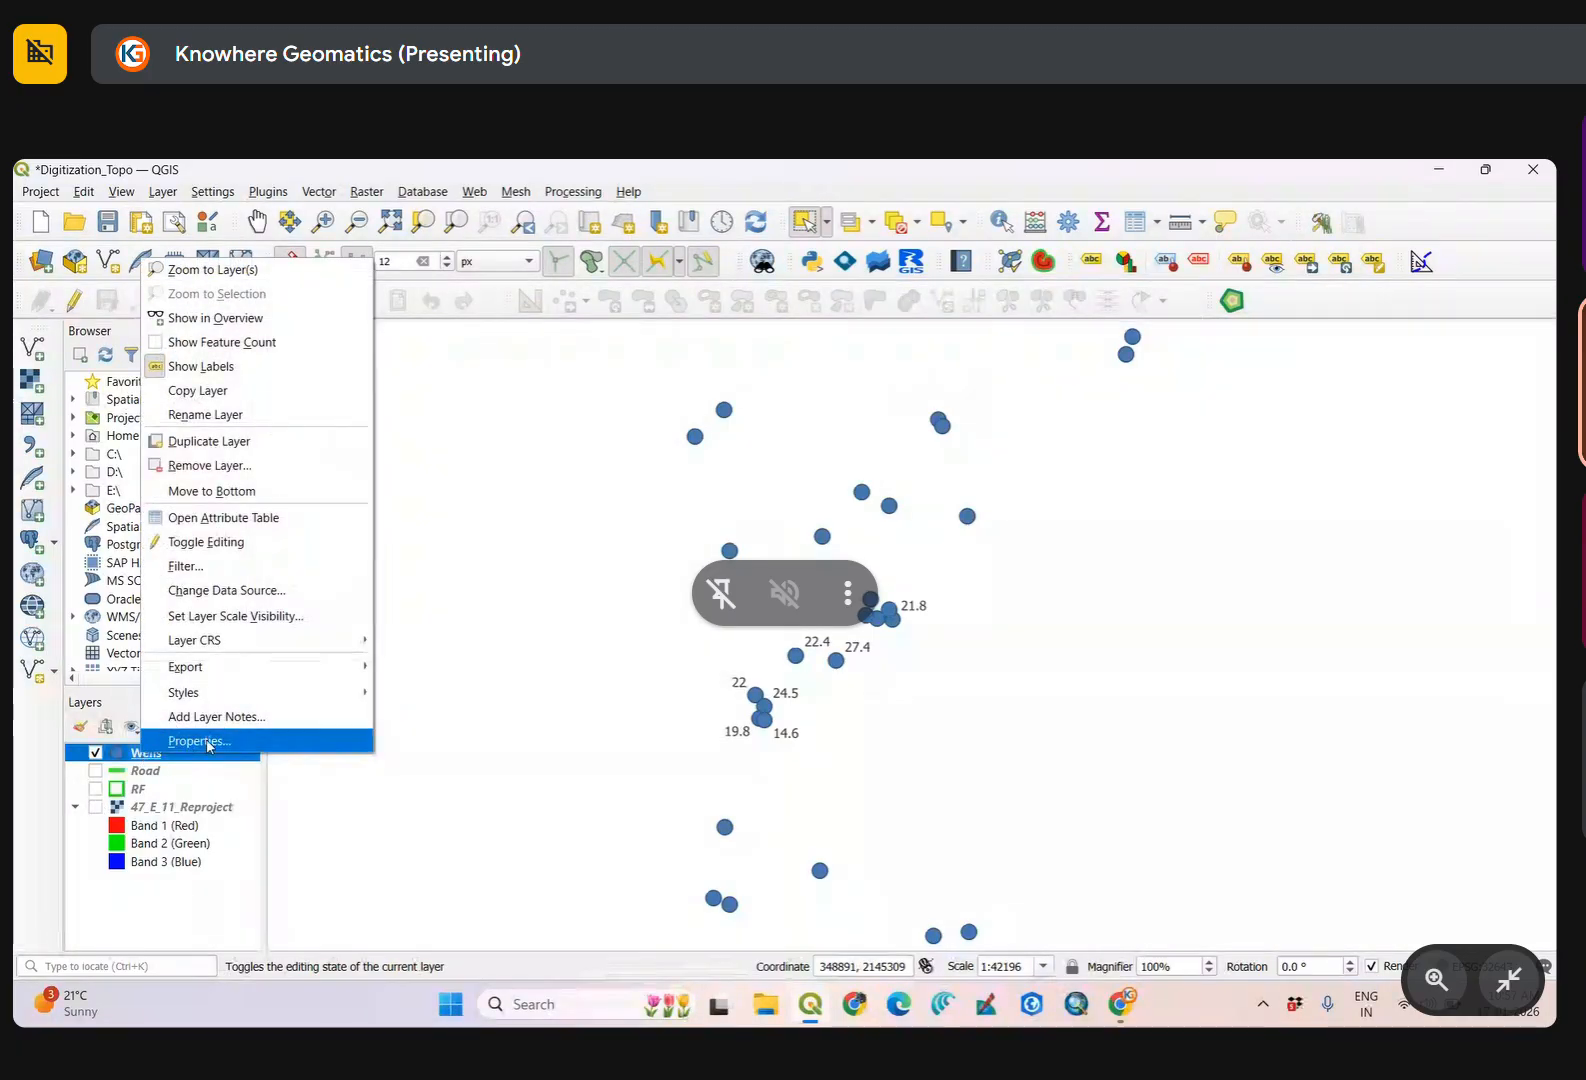
{"action": "left_click", "coordinate": [209, 742]}
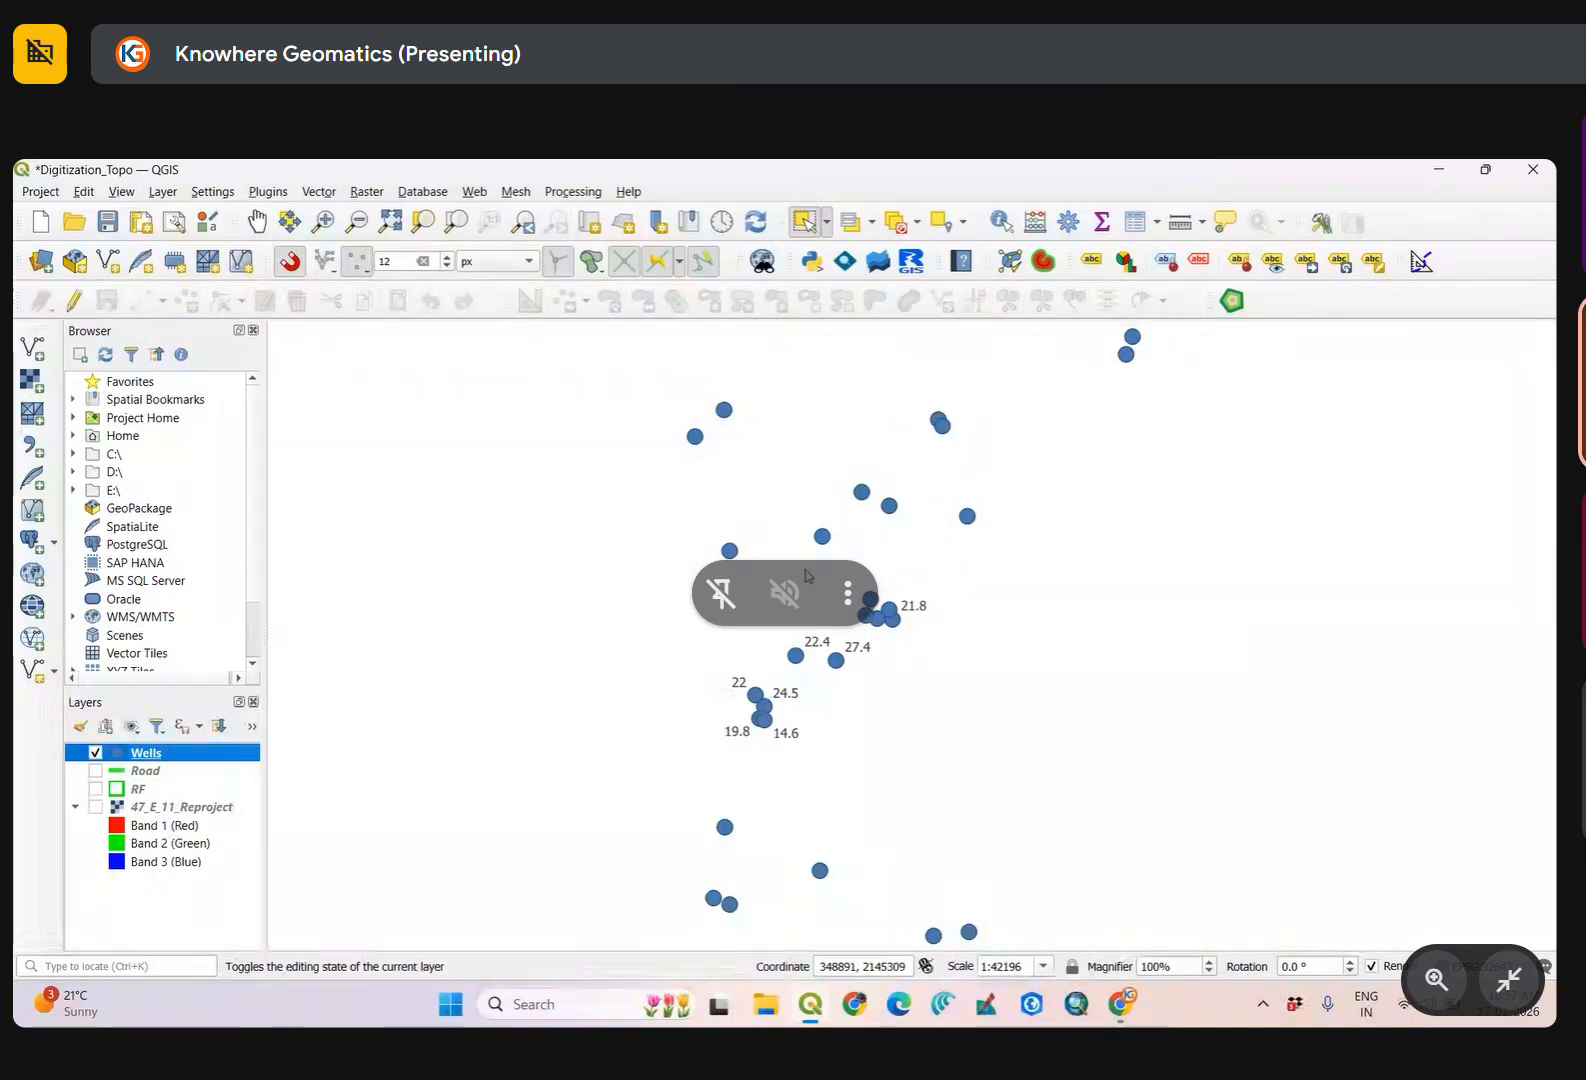
{"action": "left_click", "coordinate": [552, 320]}
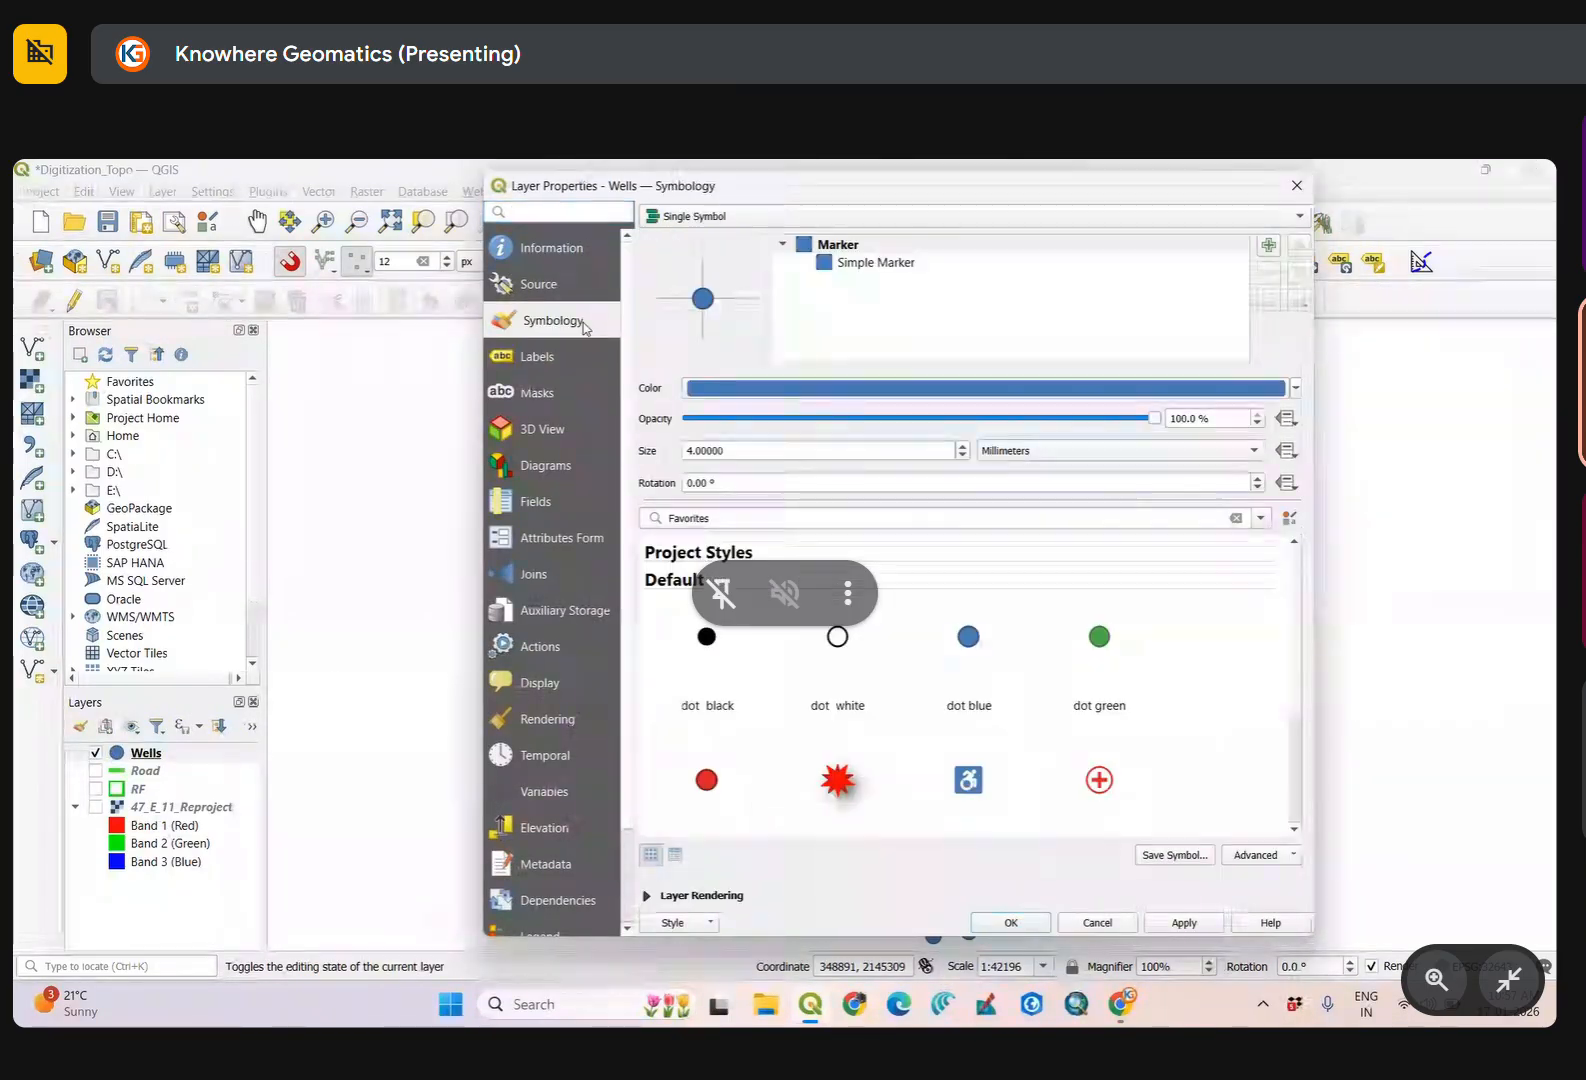
{"action": "left_click", "coordinate": [533, 360]}
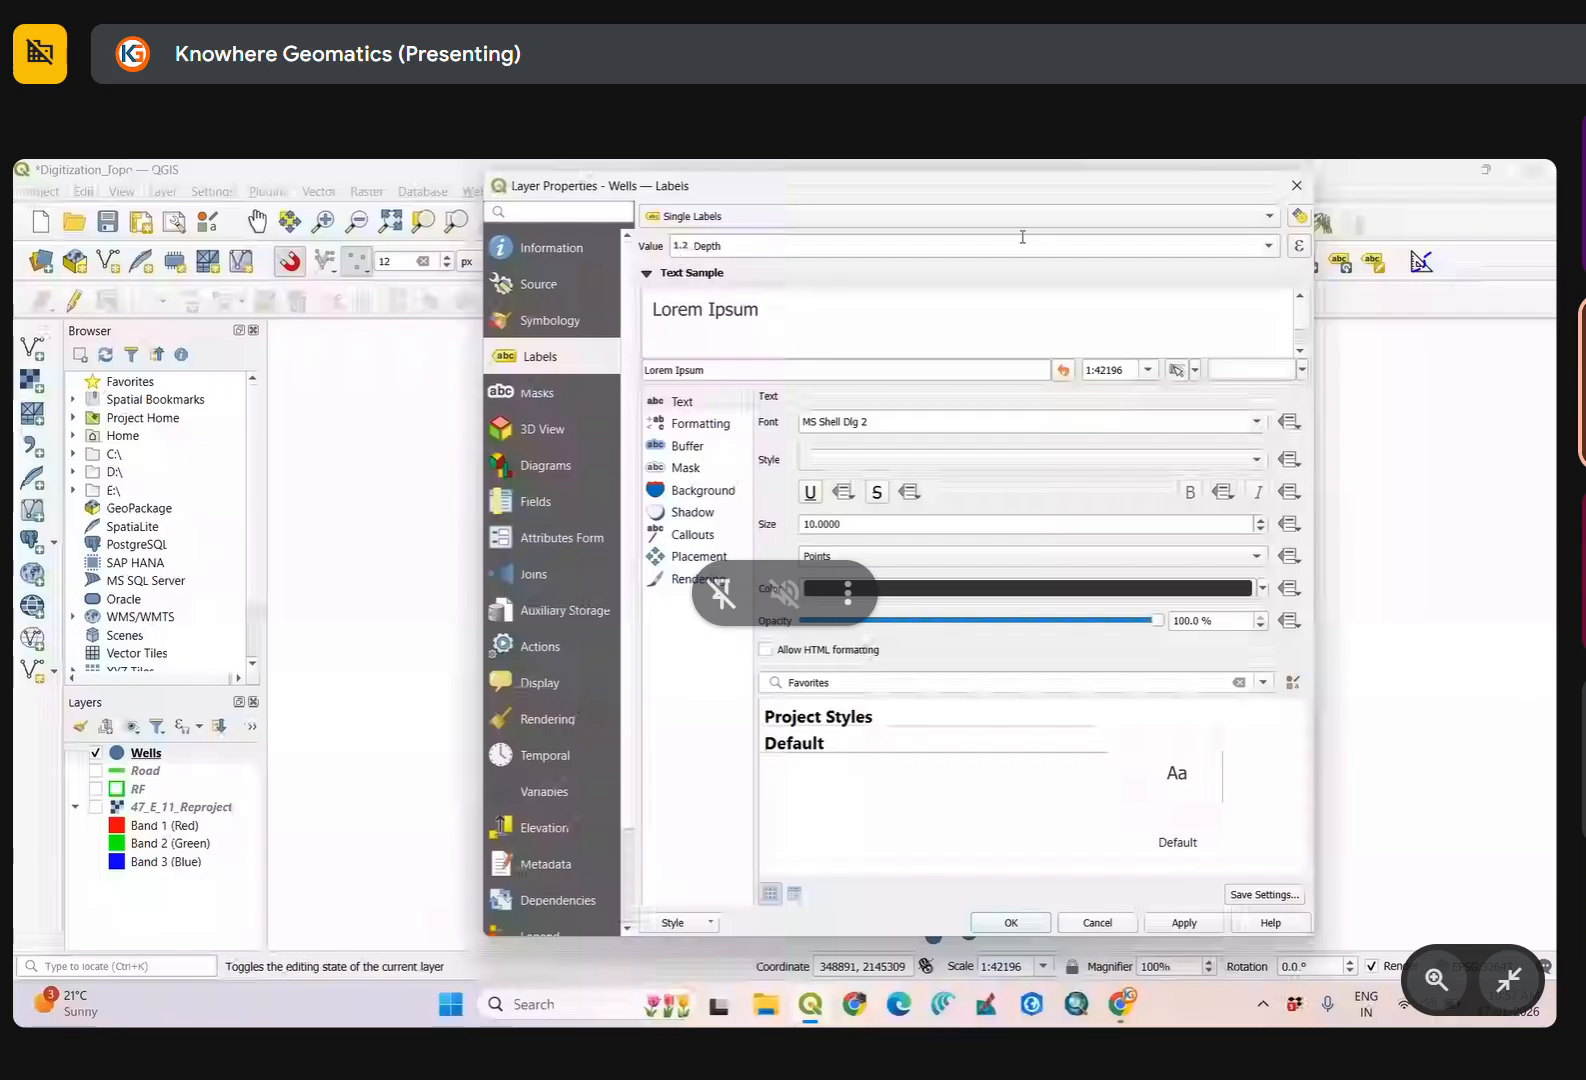
{"action": "left_click", "coordinate": [1270, 245]}
{"action": "left_click", "coordinate": [790, 259]}
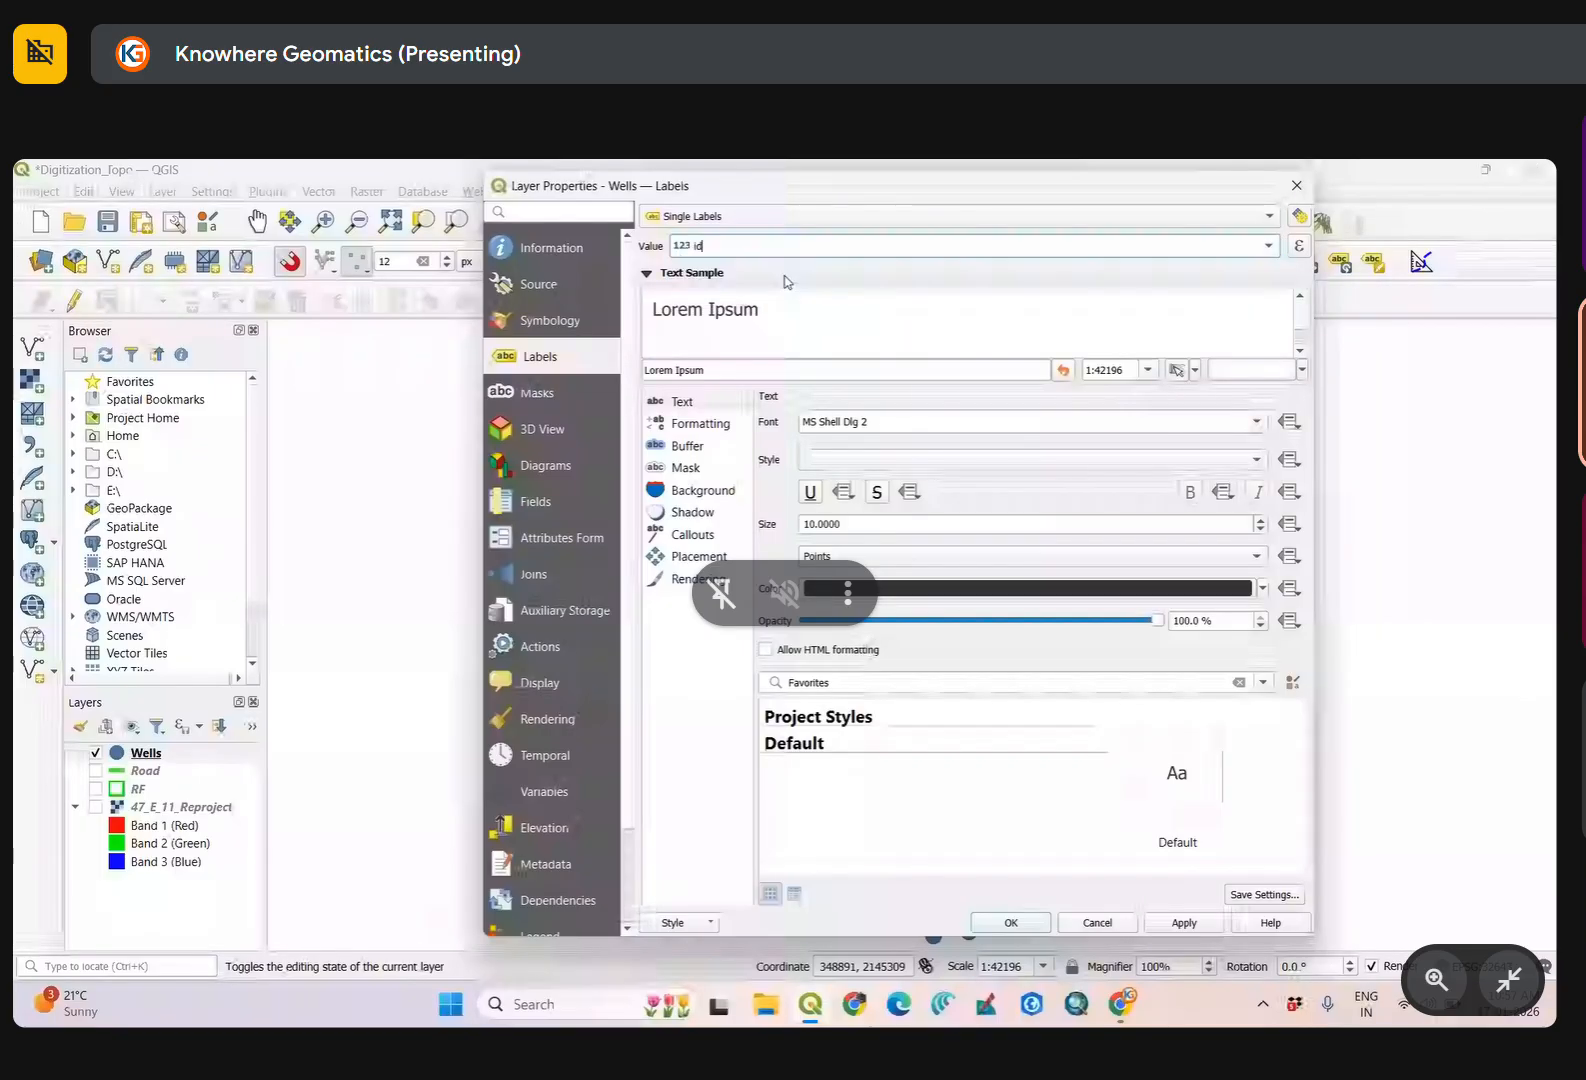
{"action": "left_click", "coordinate": [1270, 245]}
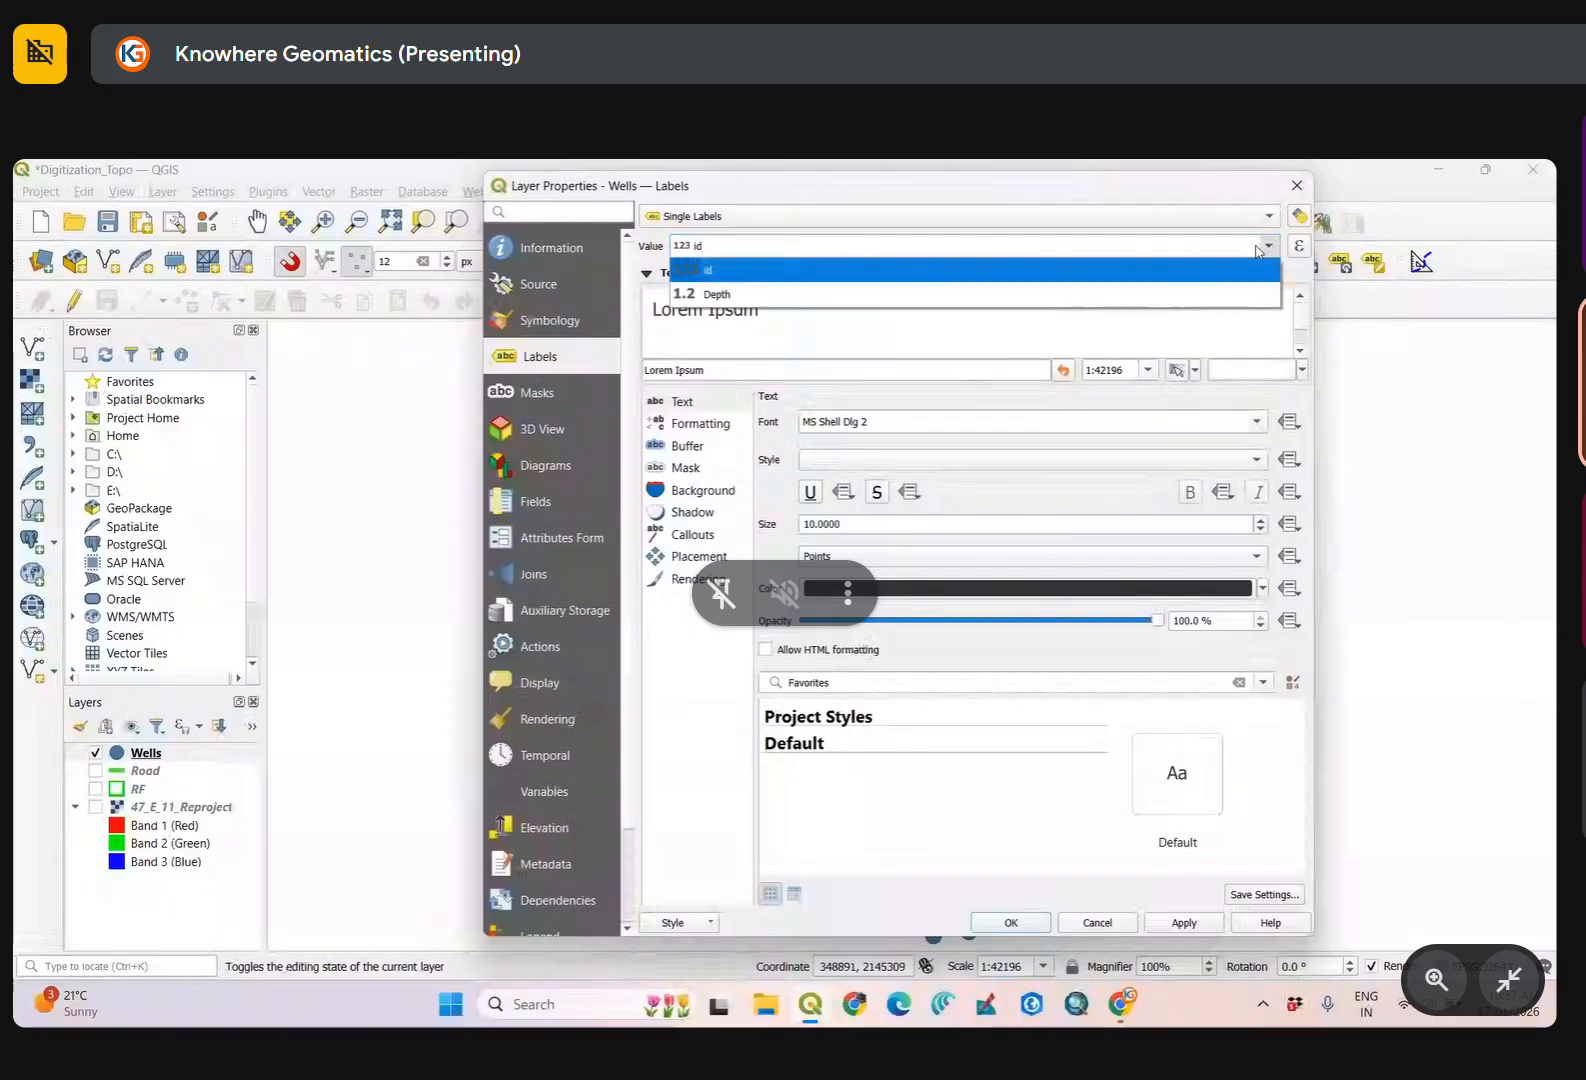
{"action": "left_click", "coordinate": [863, 296]}
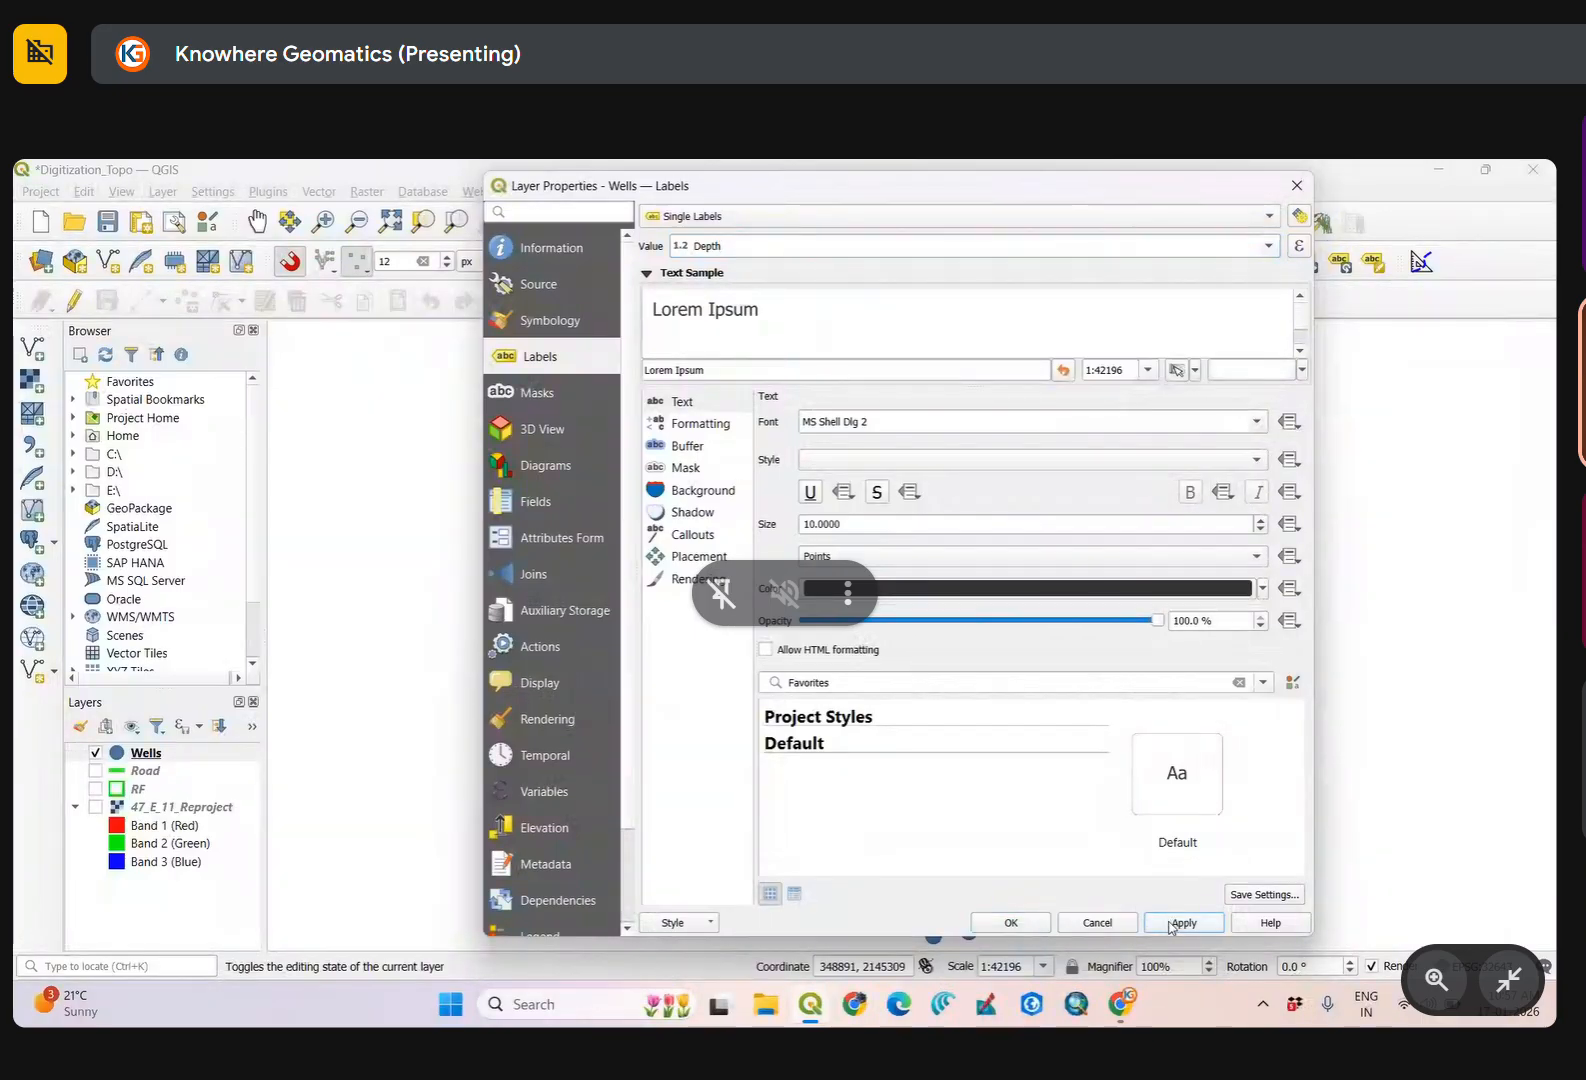
{"action": "left_click", "coordinate": [1011, 923]}
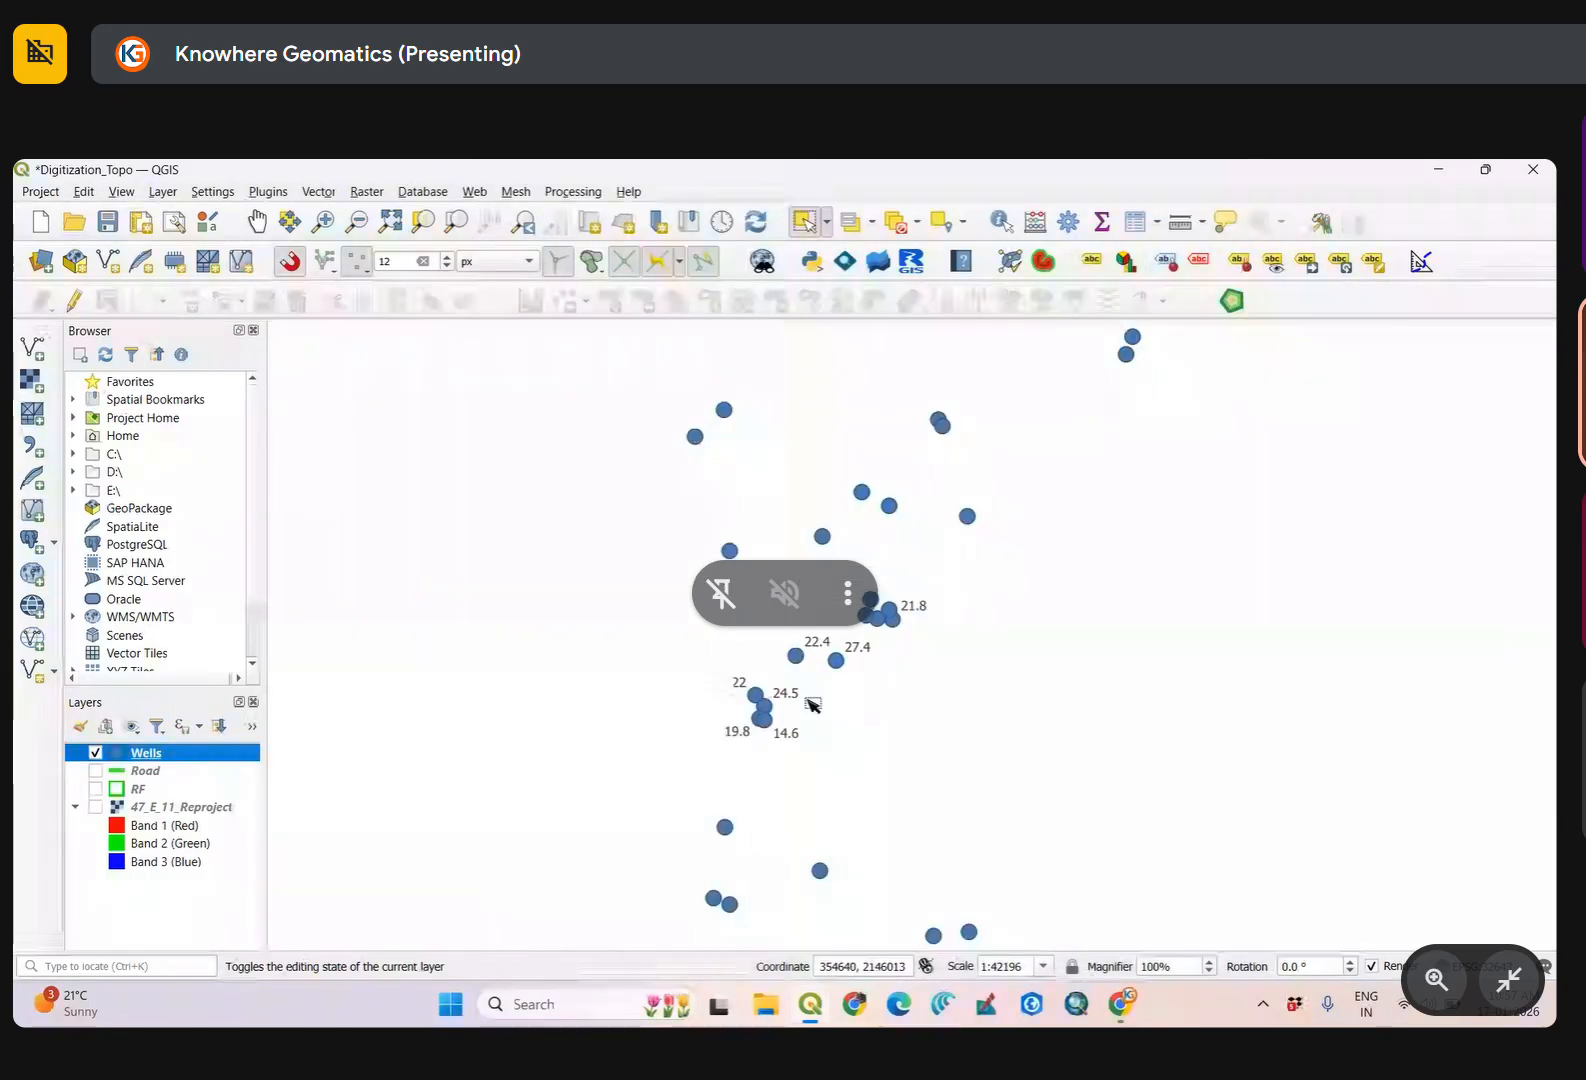
Hide the Wells layer and display the Road layer at its full extent.
{"action": "scroll", "coordinate": [810, 700], "scroll_direction": "up", "scroll_amount": 1}
{"action": "scroll", "coordinate": [819, 645], "scroll_direction": "up", "scroll_amount": 1}
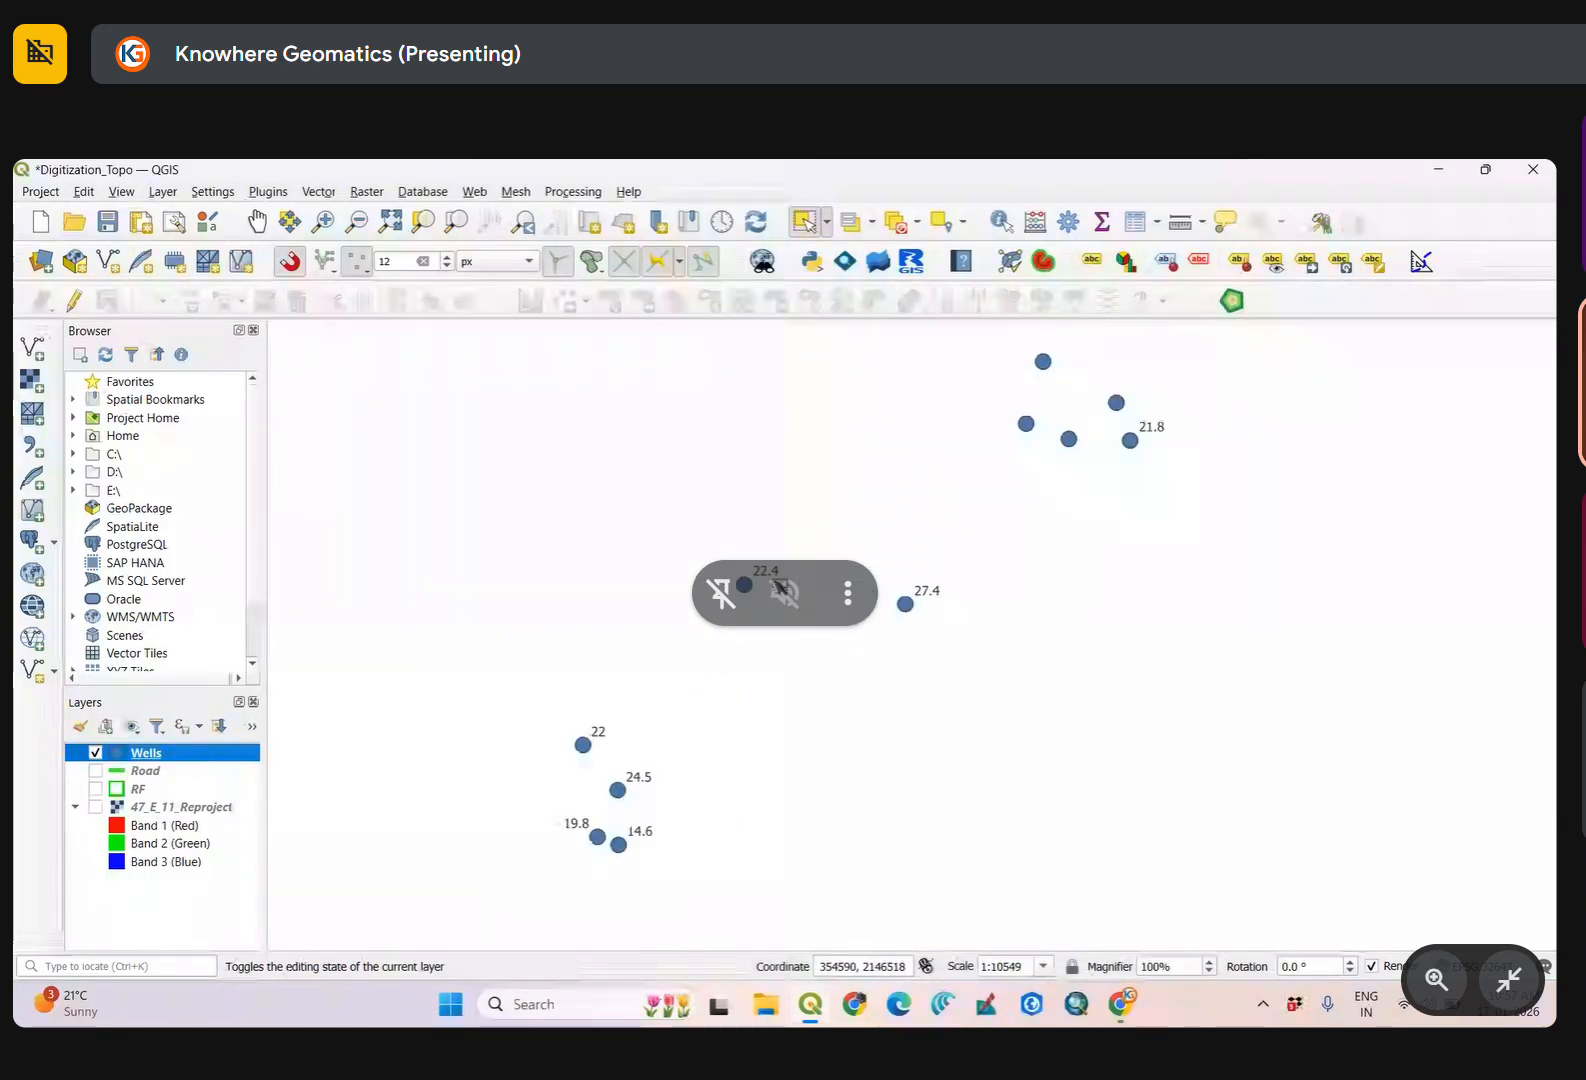
{"action": "scroll", "coordinate": [740, 622], "scroll_direction": "up", "scroll_amount": 1}
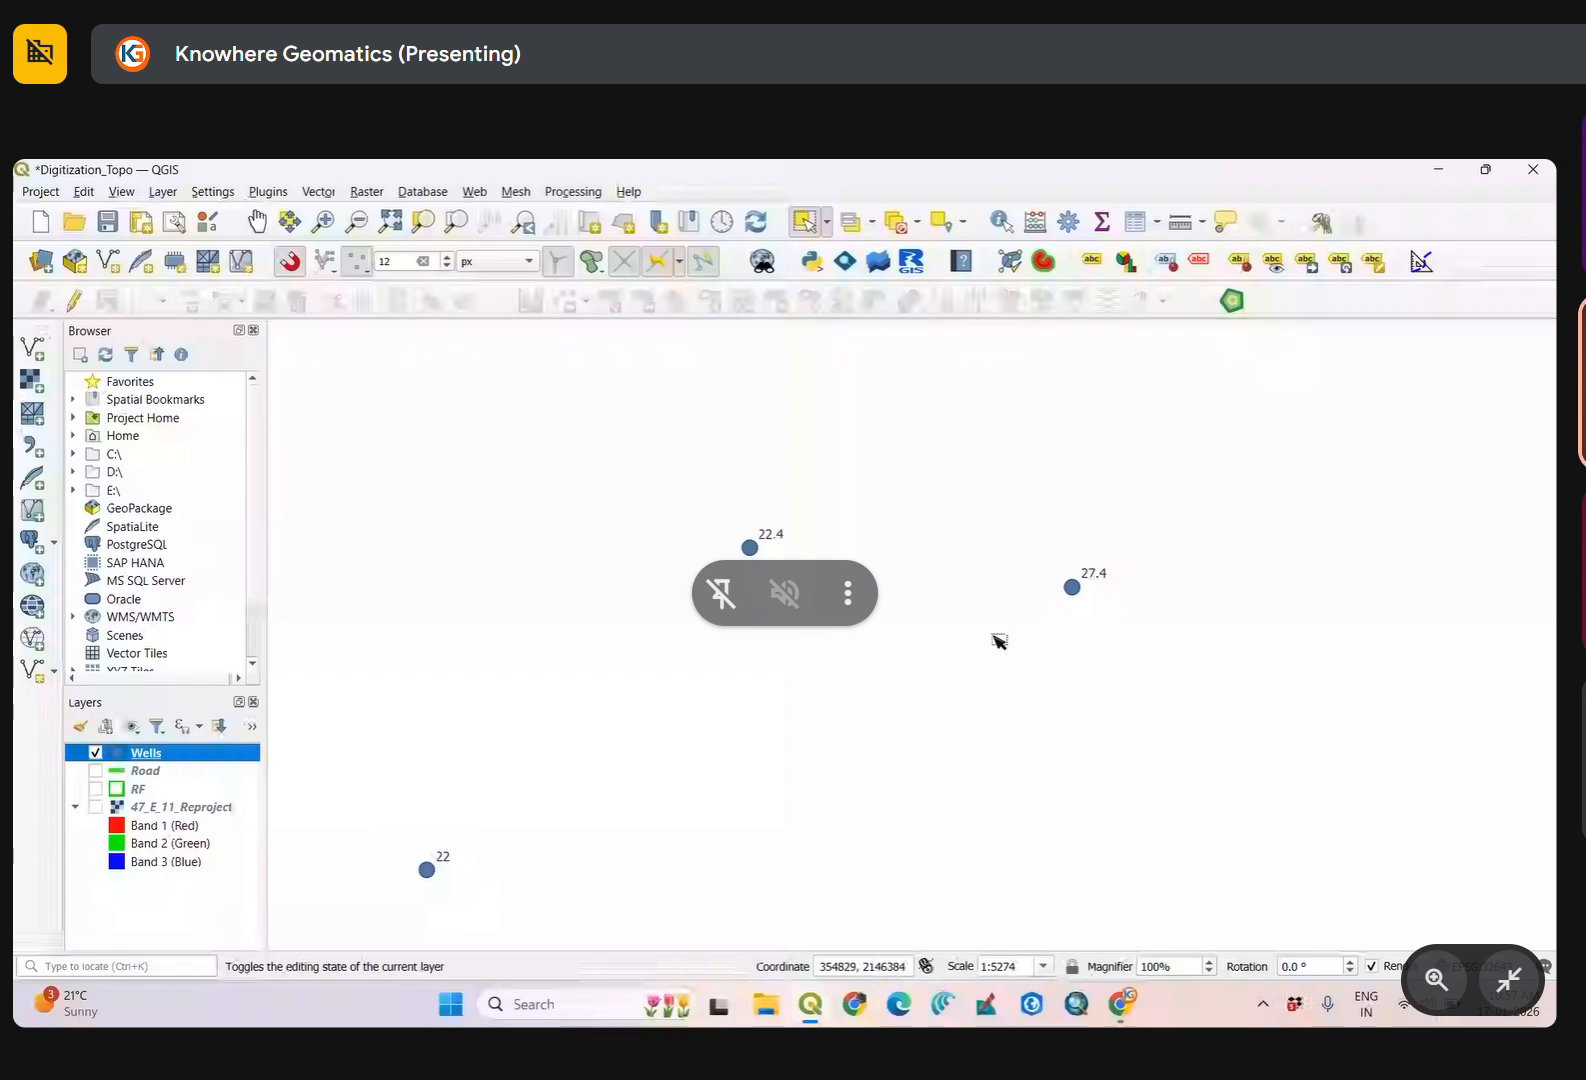
{"action": "scroll", "coordinate": [1023, 641], "scroll_direction": "down", "scroll_amount": 2}
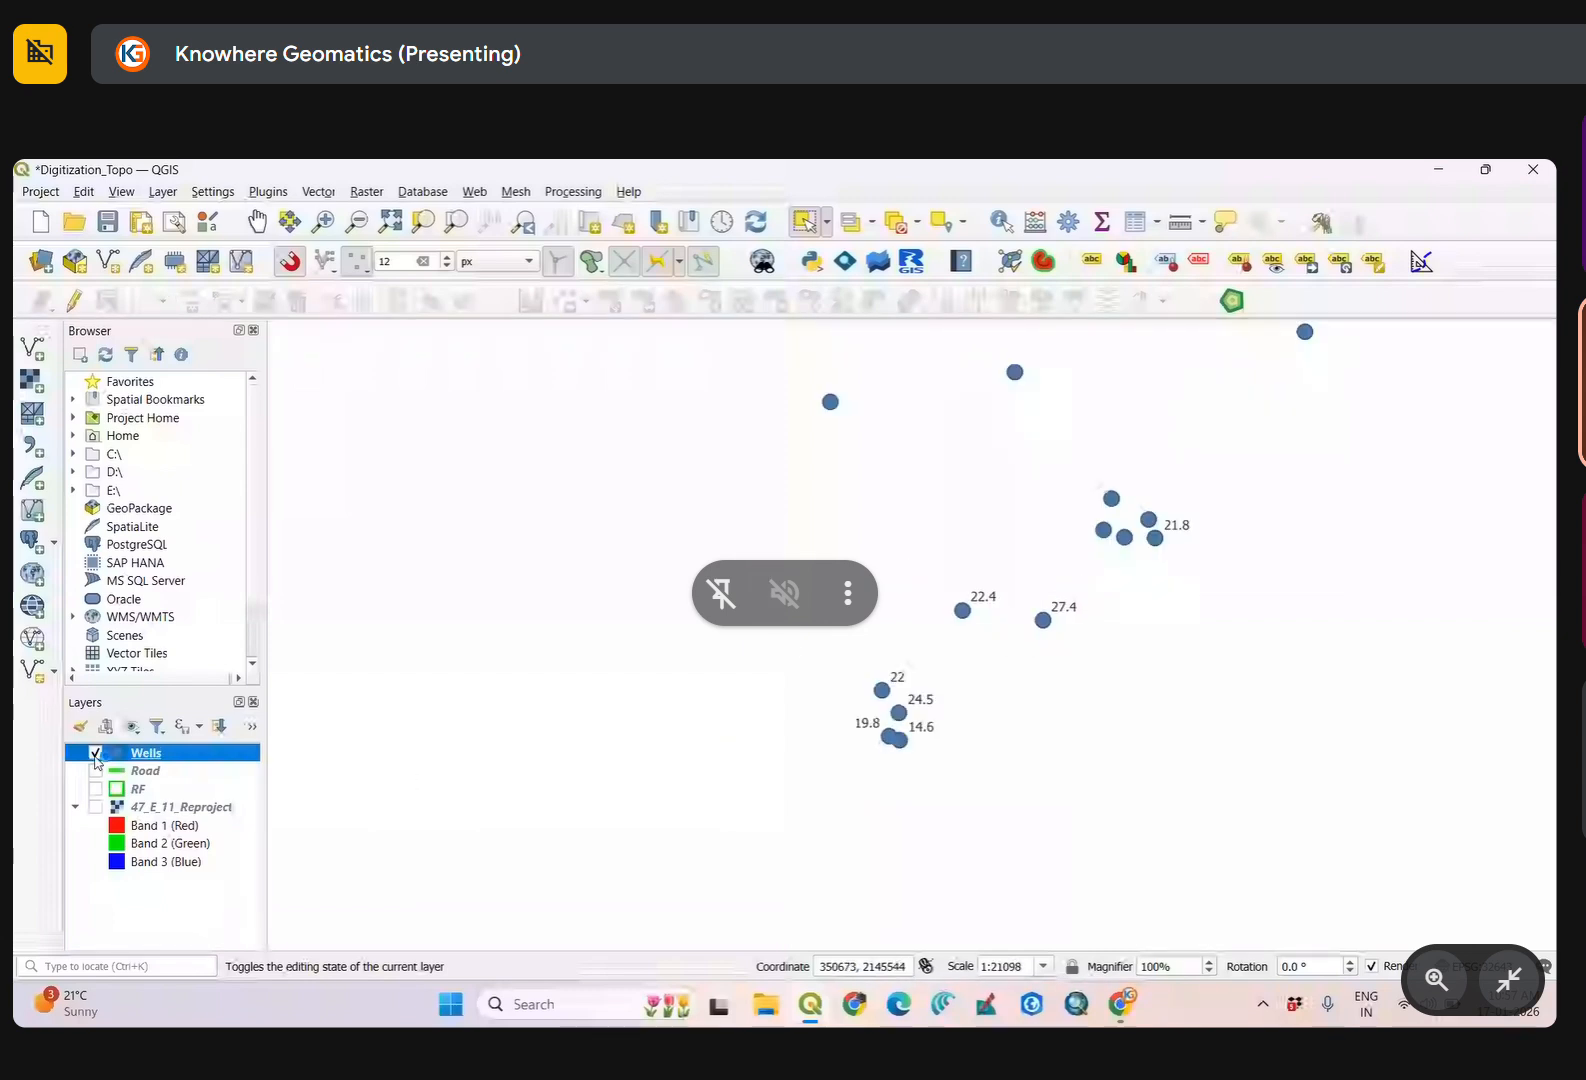
{"action": "left_click", "coordinate": [96, 752]}
{"action": "left_click", "coordinate": [96, 770]}
{"action": "right_click", "coordinate": [129, 770]}
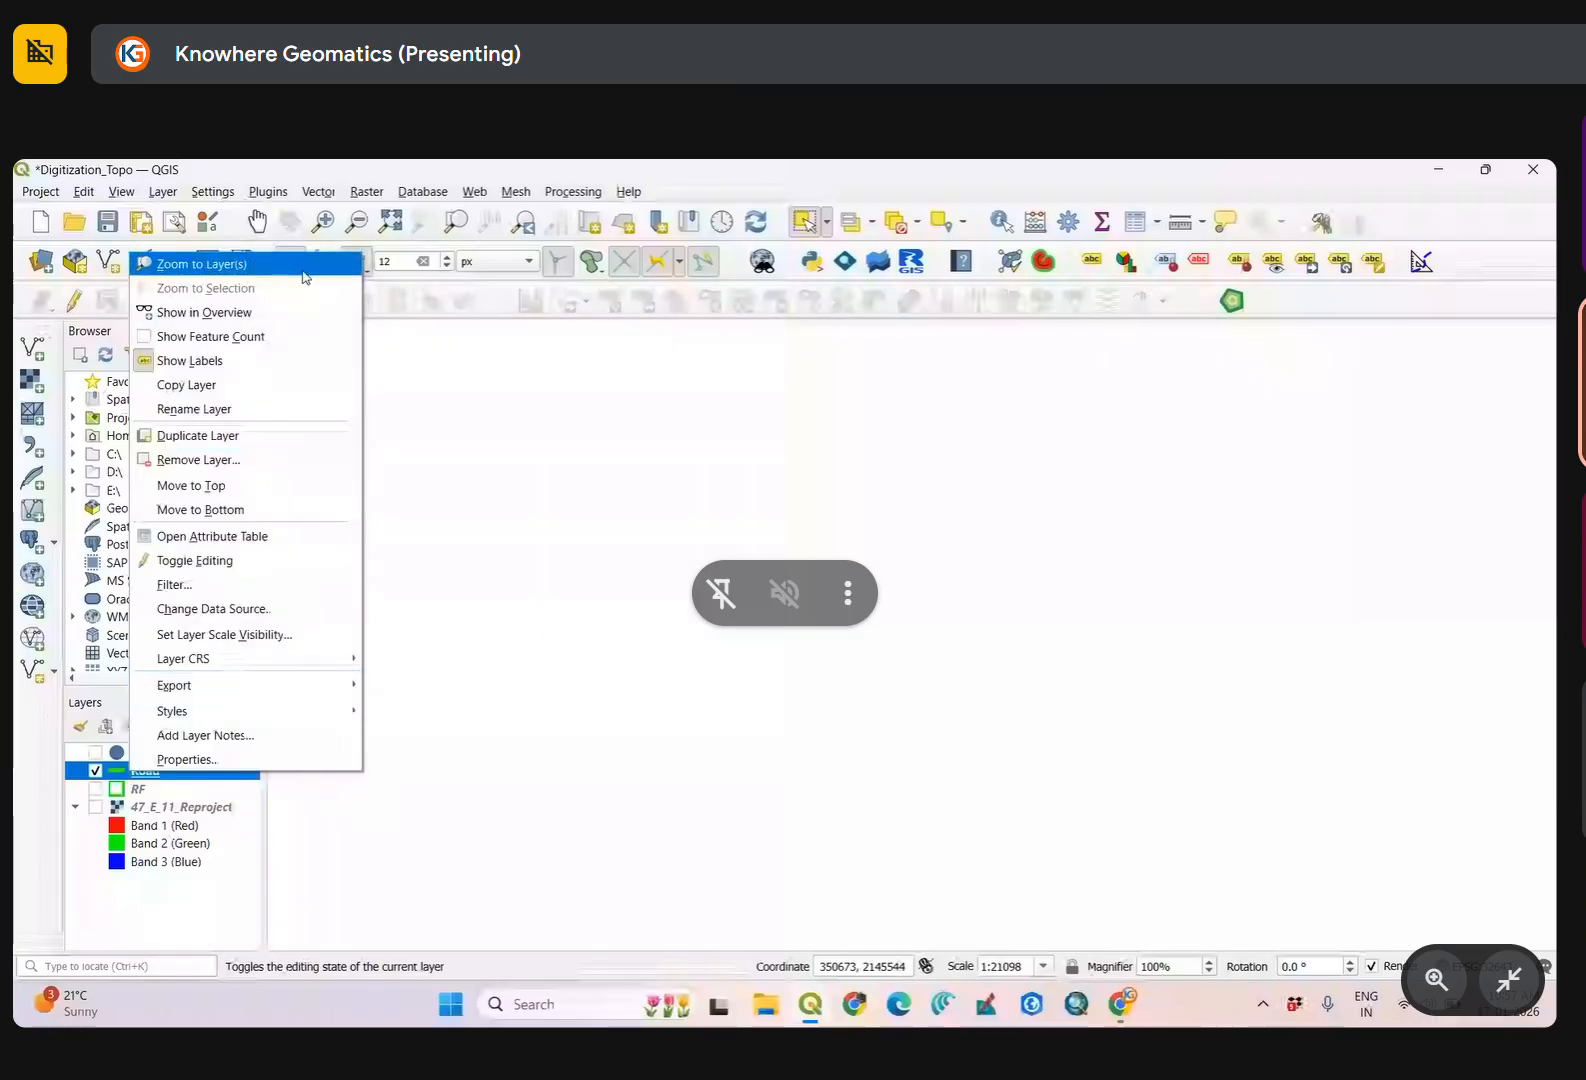
{"action": "left_click", "coordinate": [305, 265]}
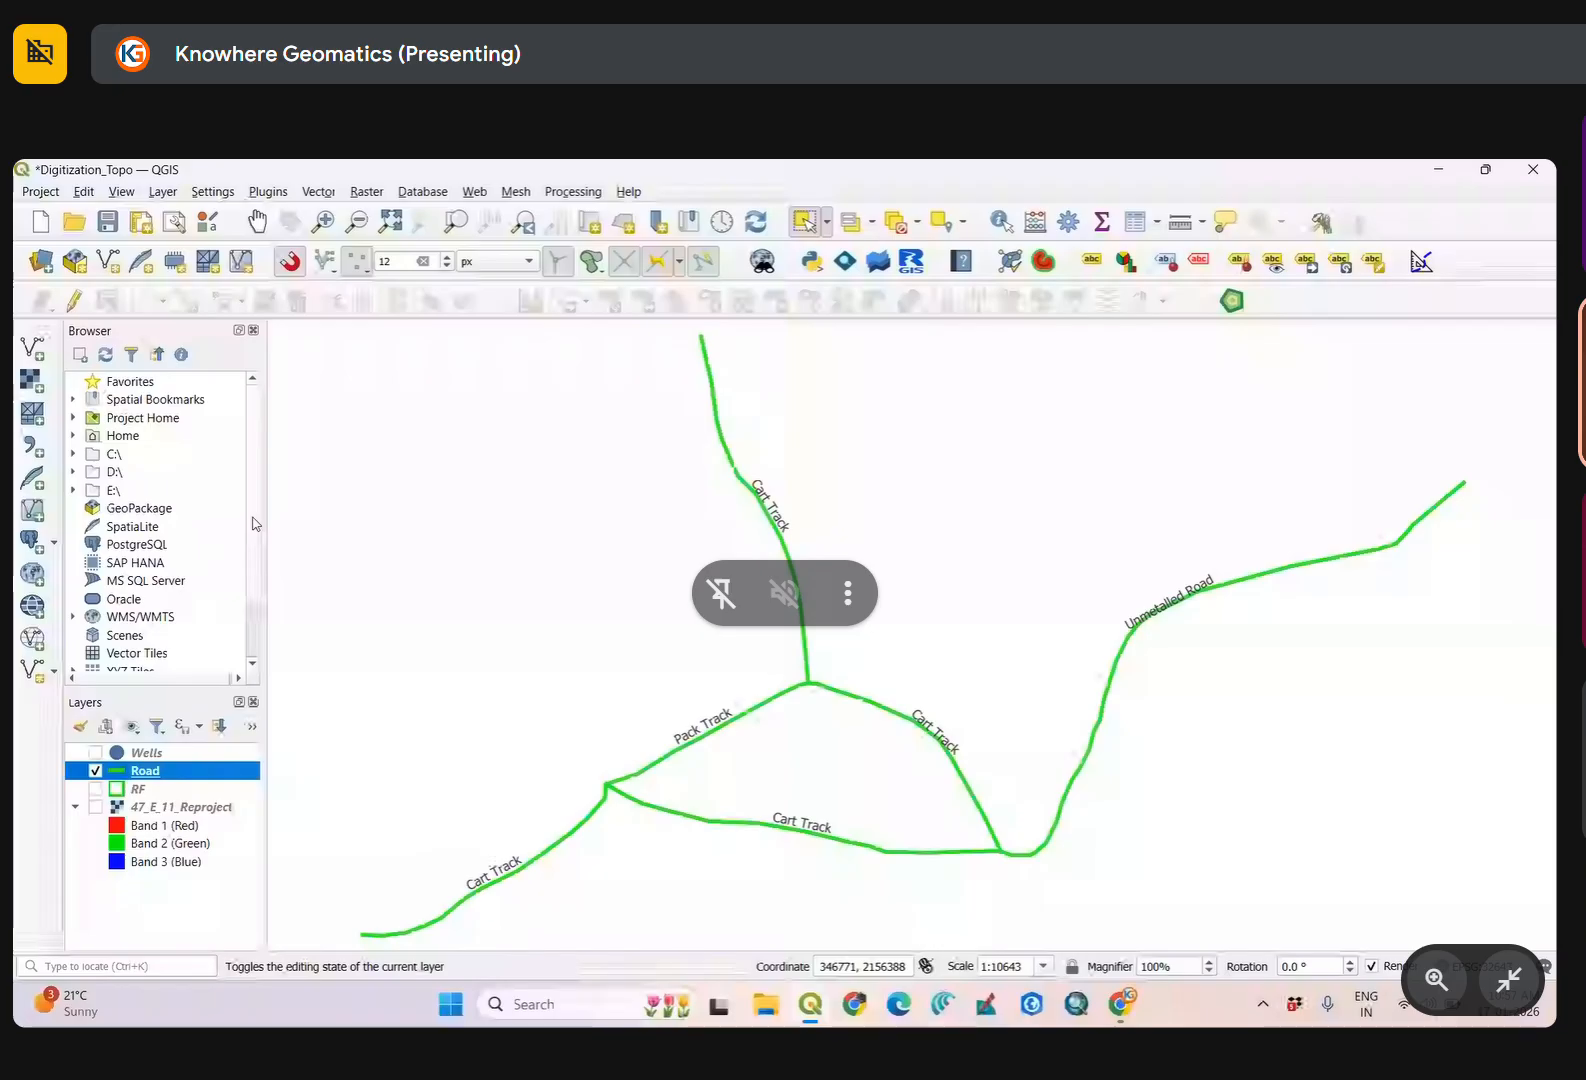
Reapply Single Labels to the Road layer with the Type field as the label value.
{"action": "right_click", "coordinate": [166, 779]}
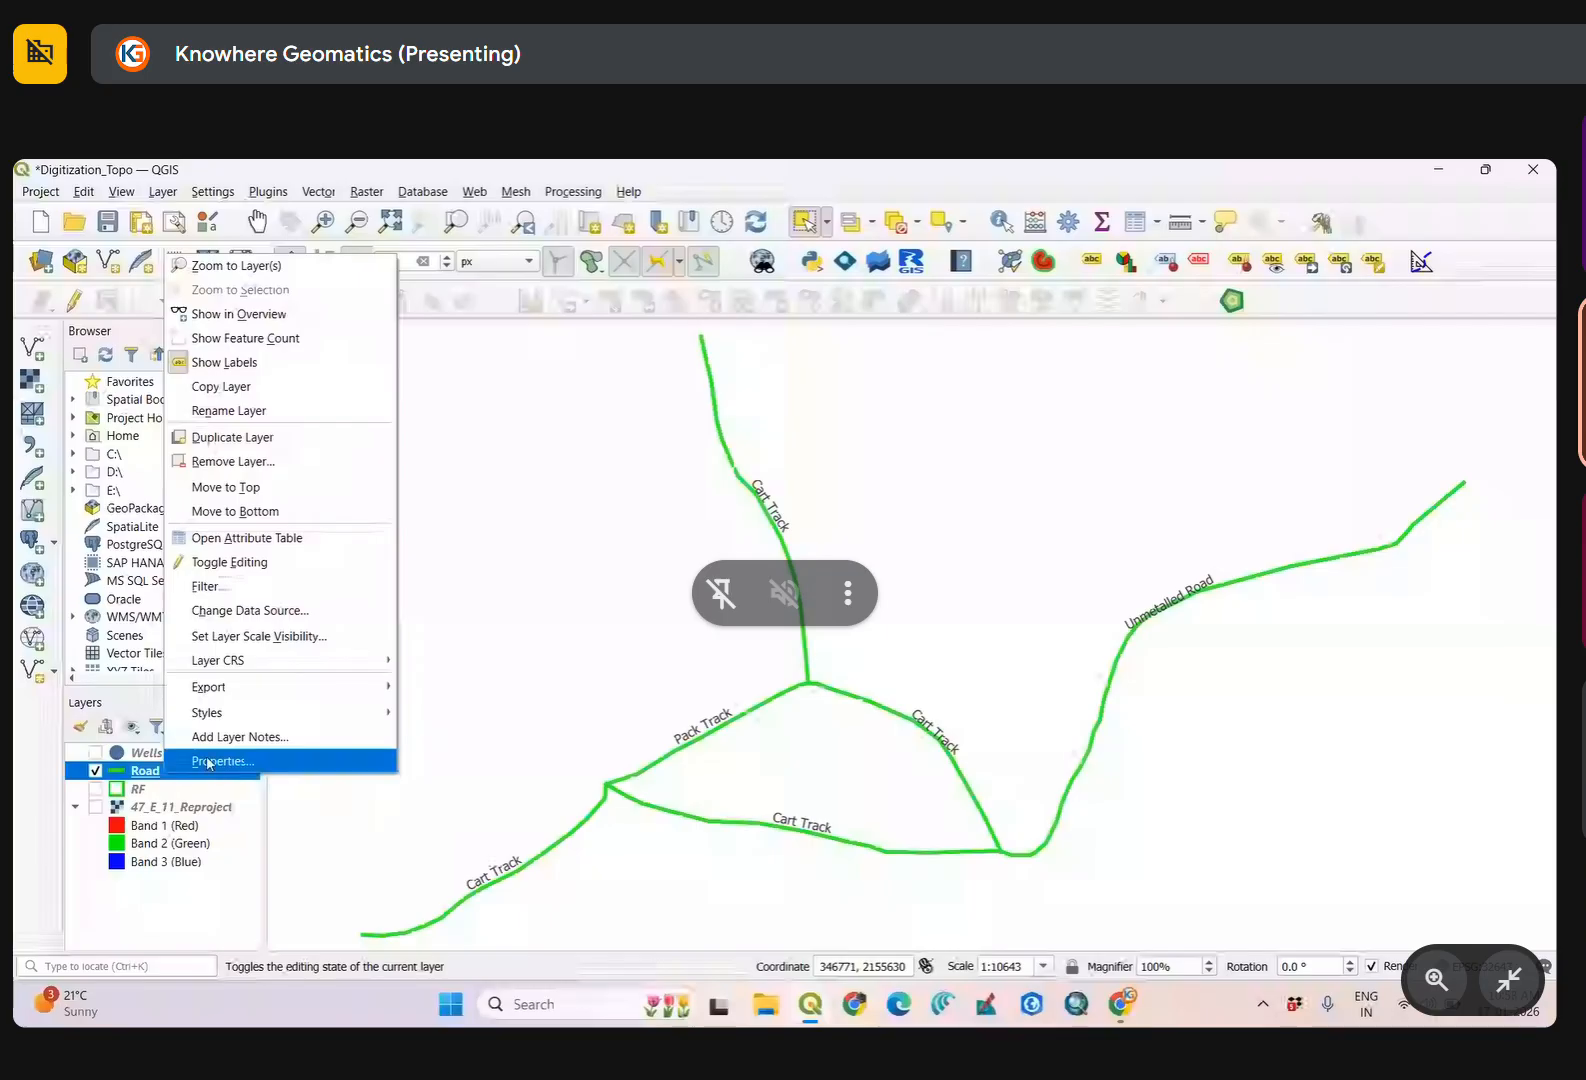
{"action": "left_click", "coordinate": [208, 763]}
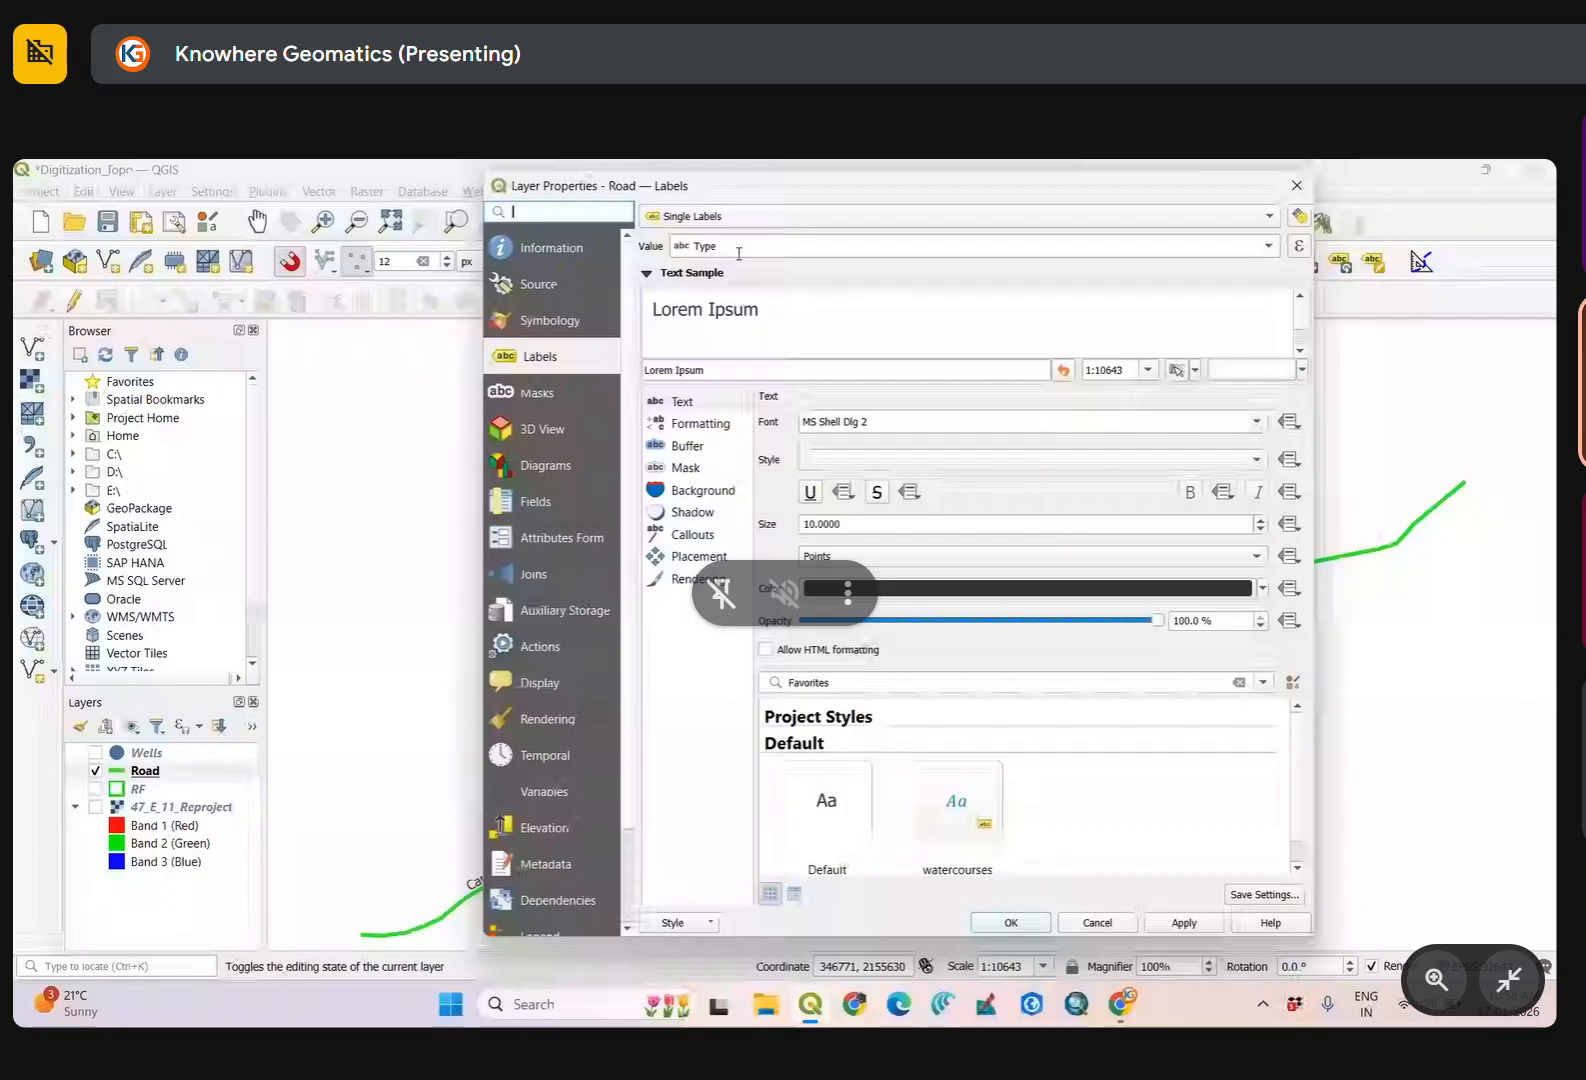
{"action": "left_click", "coordinate": [739, 250]}
{"action": "left_click", "coordinate": [870, 293]}
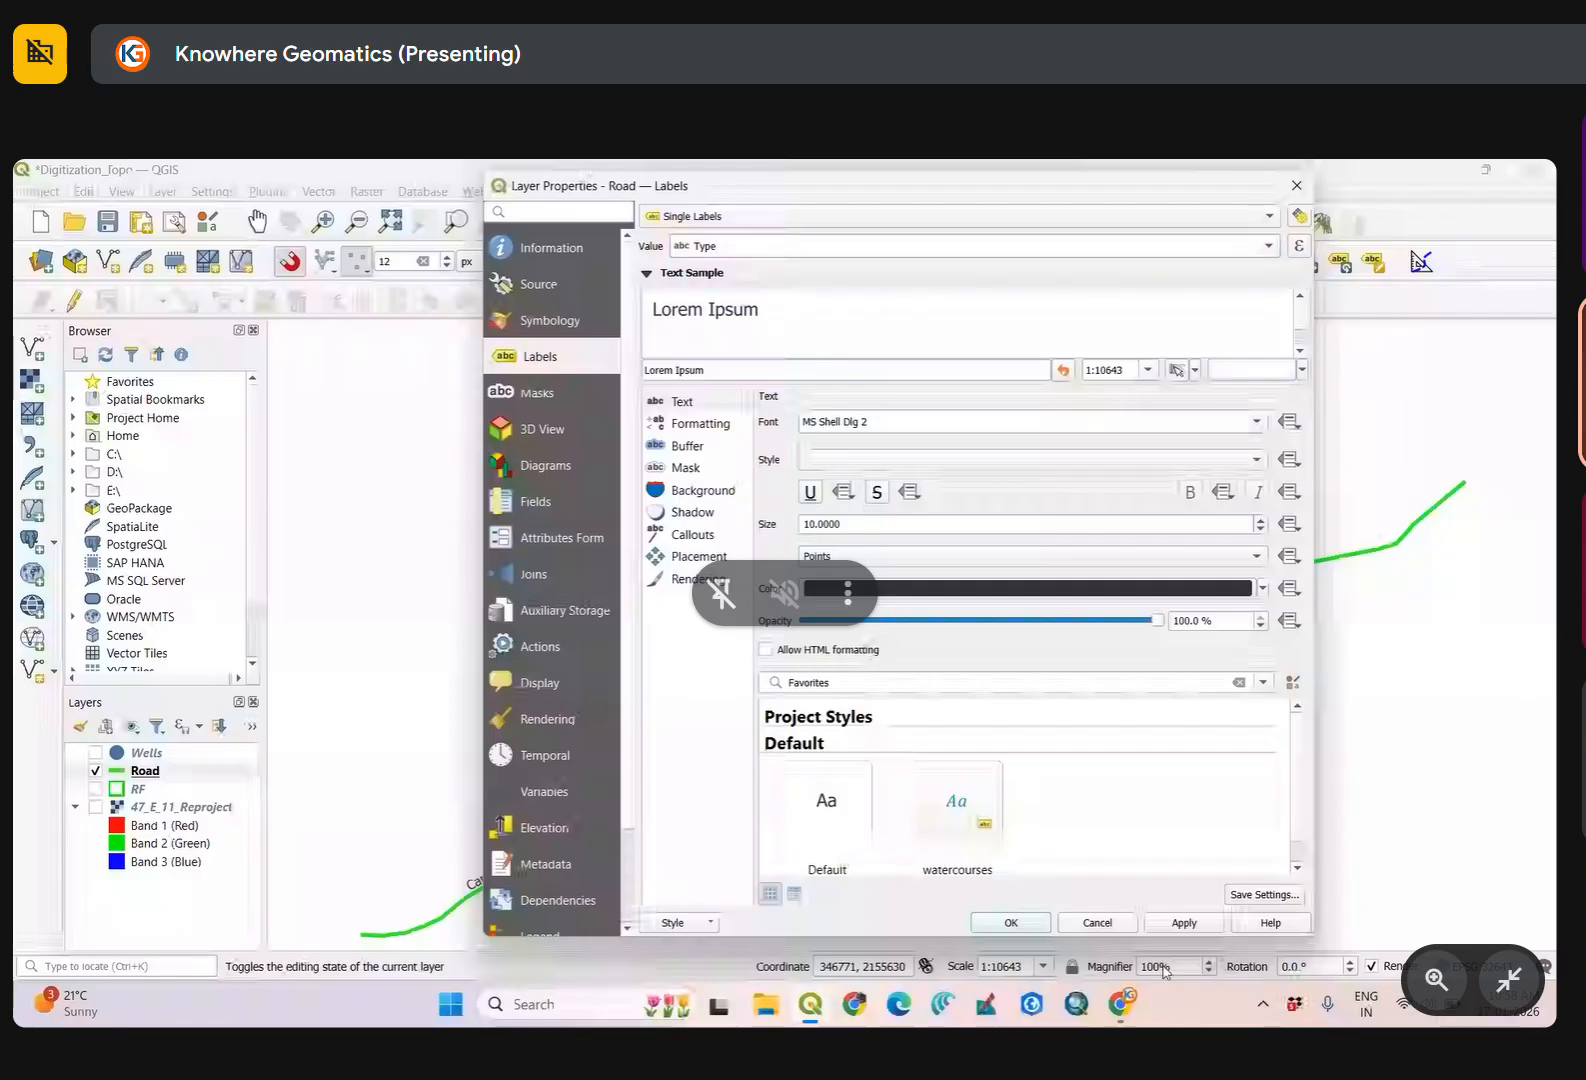
{"action": "left_click", "coordinate": [1011, 922]}
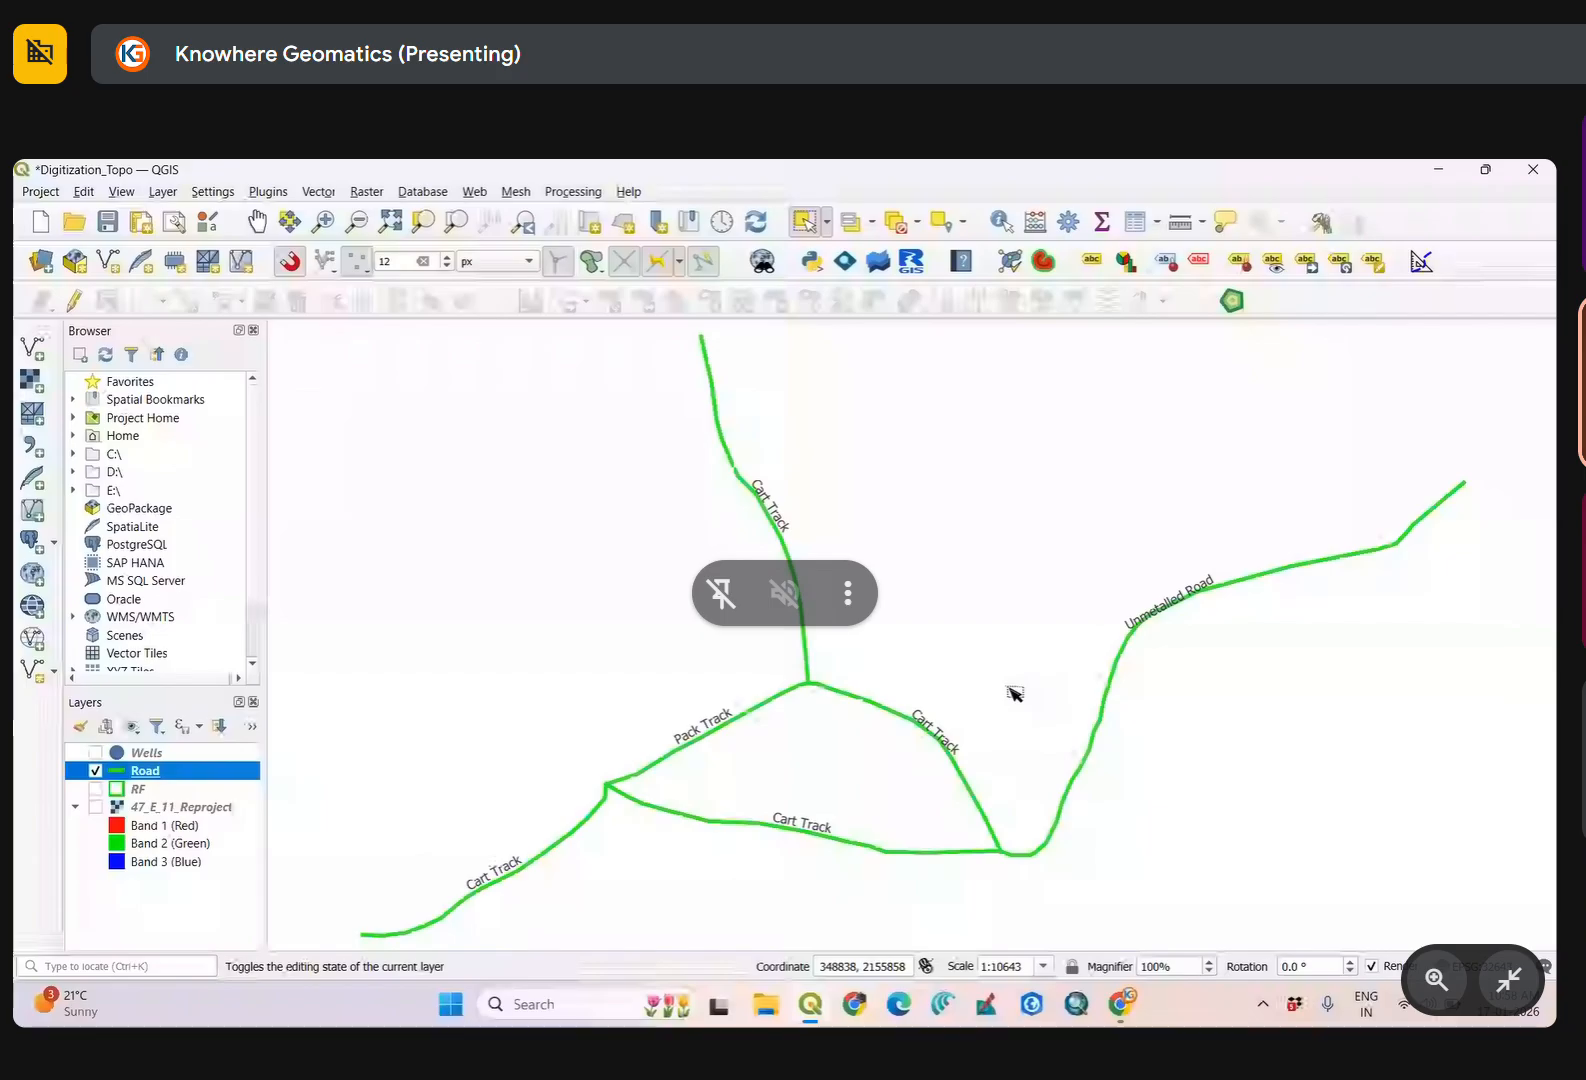
{"action": "left_click_drag", "start_coordinate": [1013, 692], "coordinate": [991, 656]}
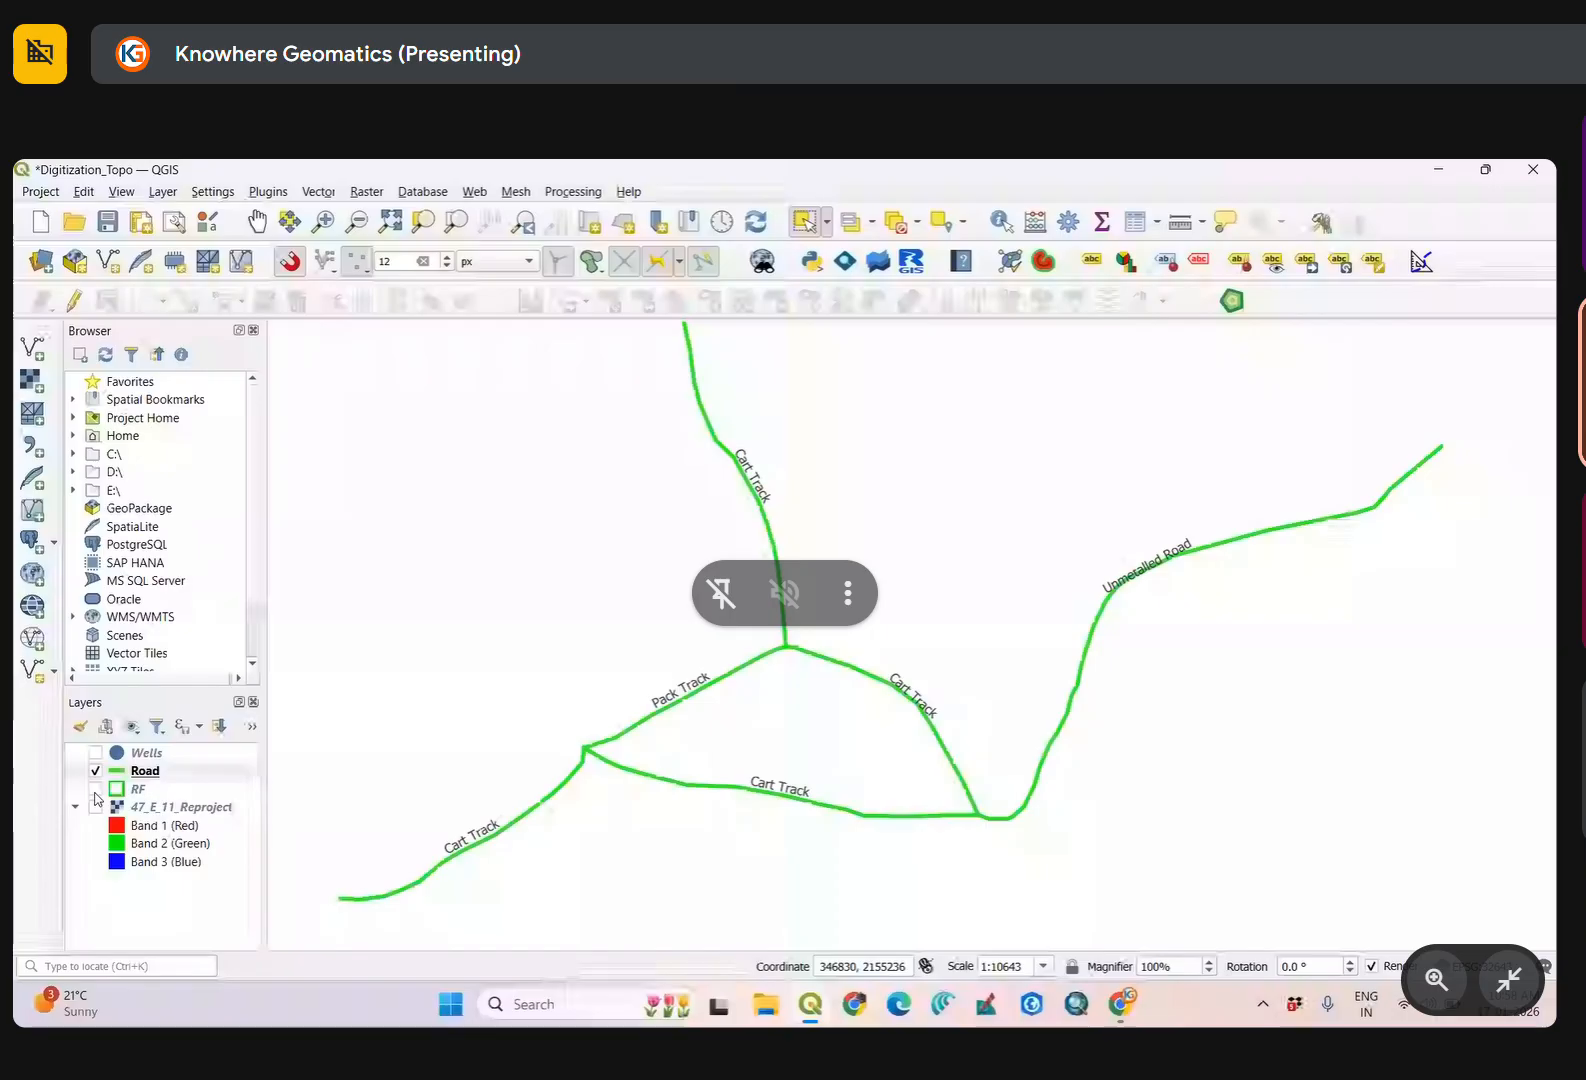
Display the RF layer alongside the roads and label its polygons with Single Labels using the Type field.
{"action": "right_click", "coordinate": [124, 789]}
{"action": "left_click", "coordinate": [294, 290]}
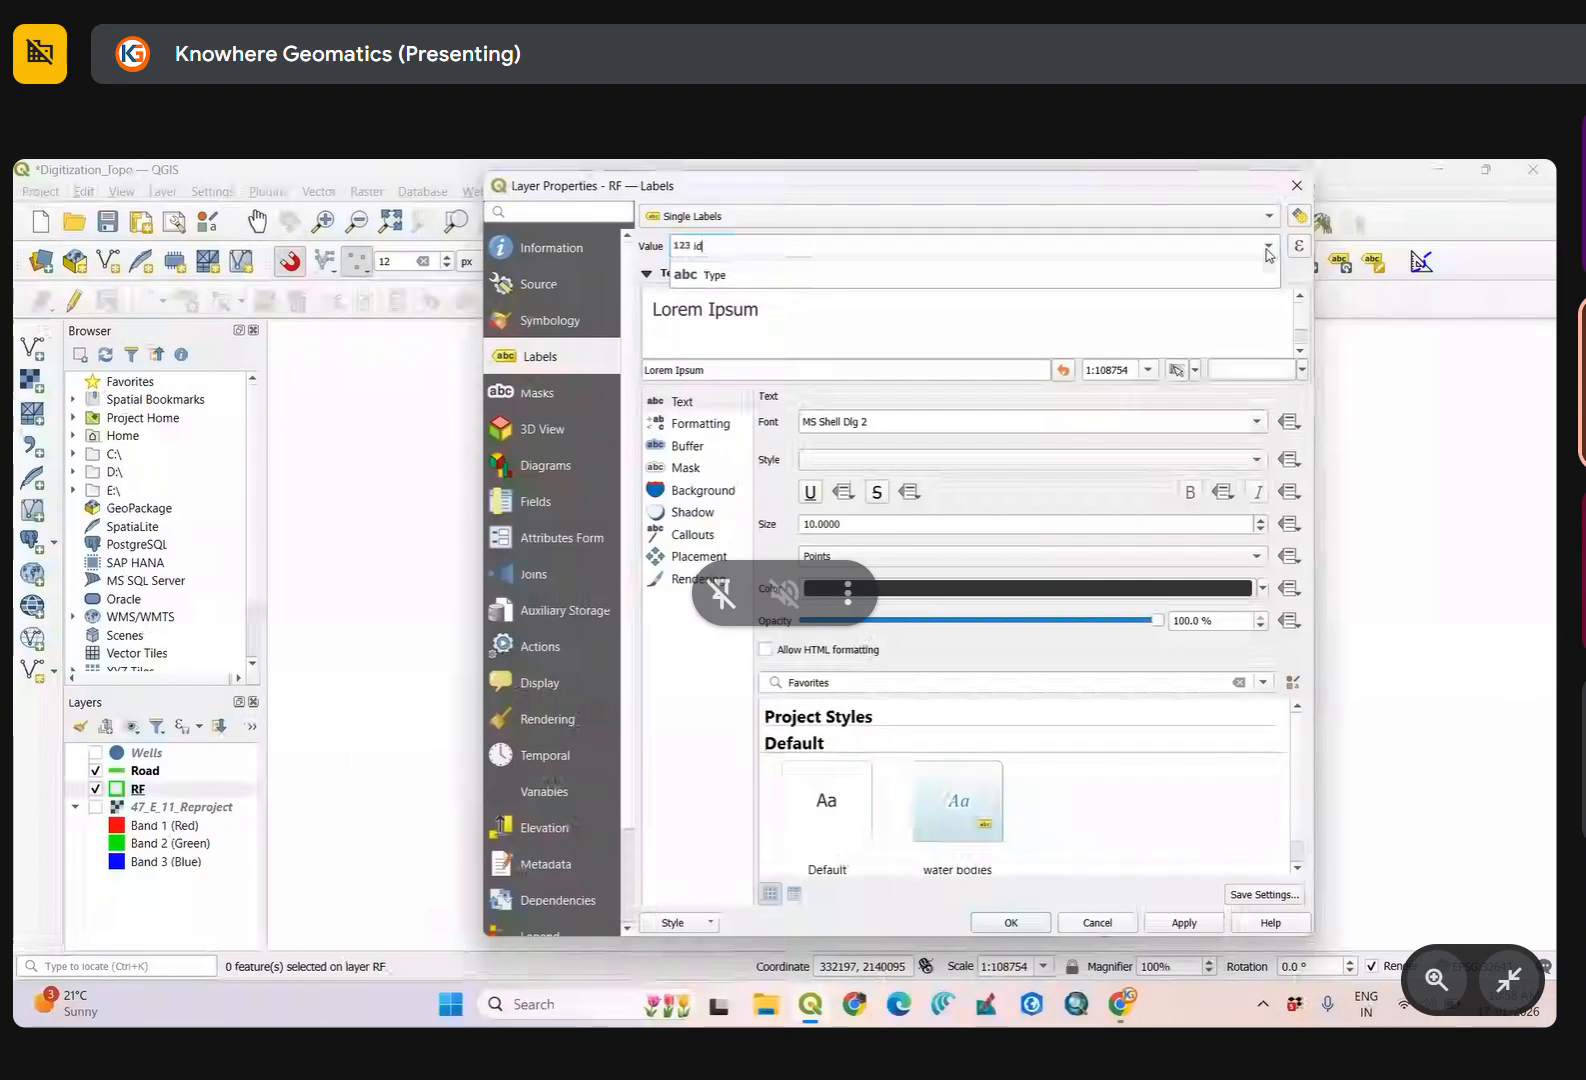
{"action": "left_click", "coordinate": [1268, 246]}
{"action": "left_click", "coordinate": [853, 295]}
{"action": "left_click", "coordinate": [1009, 922]}
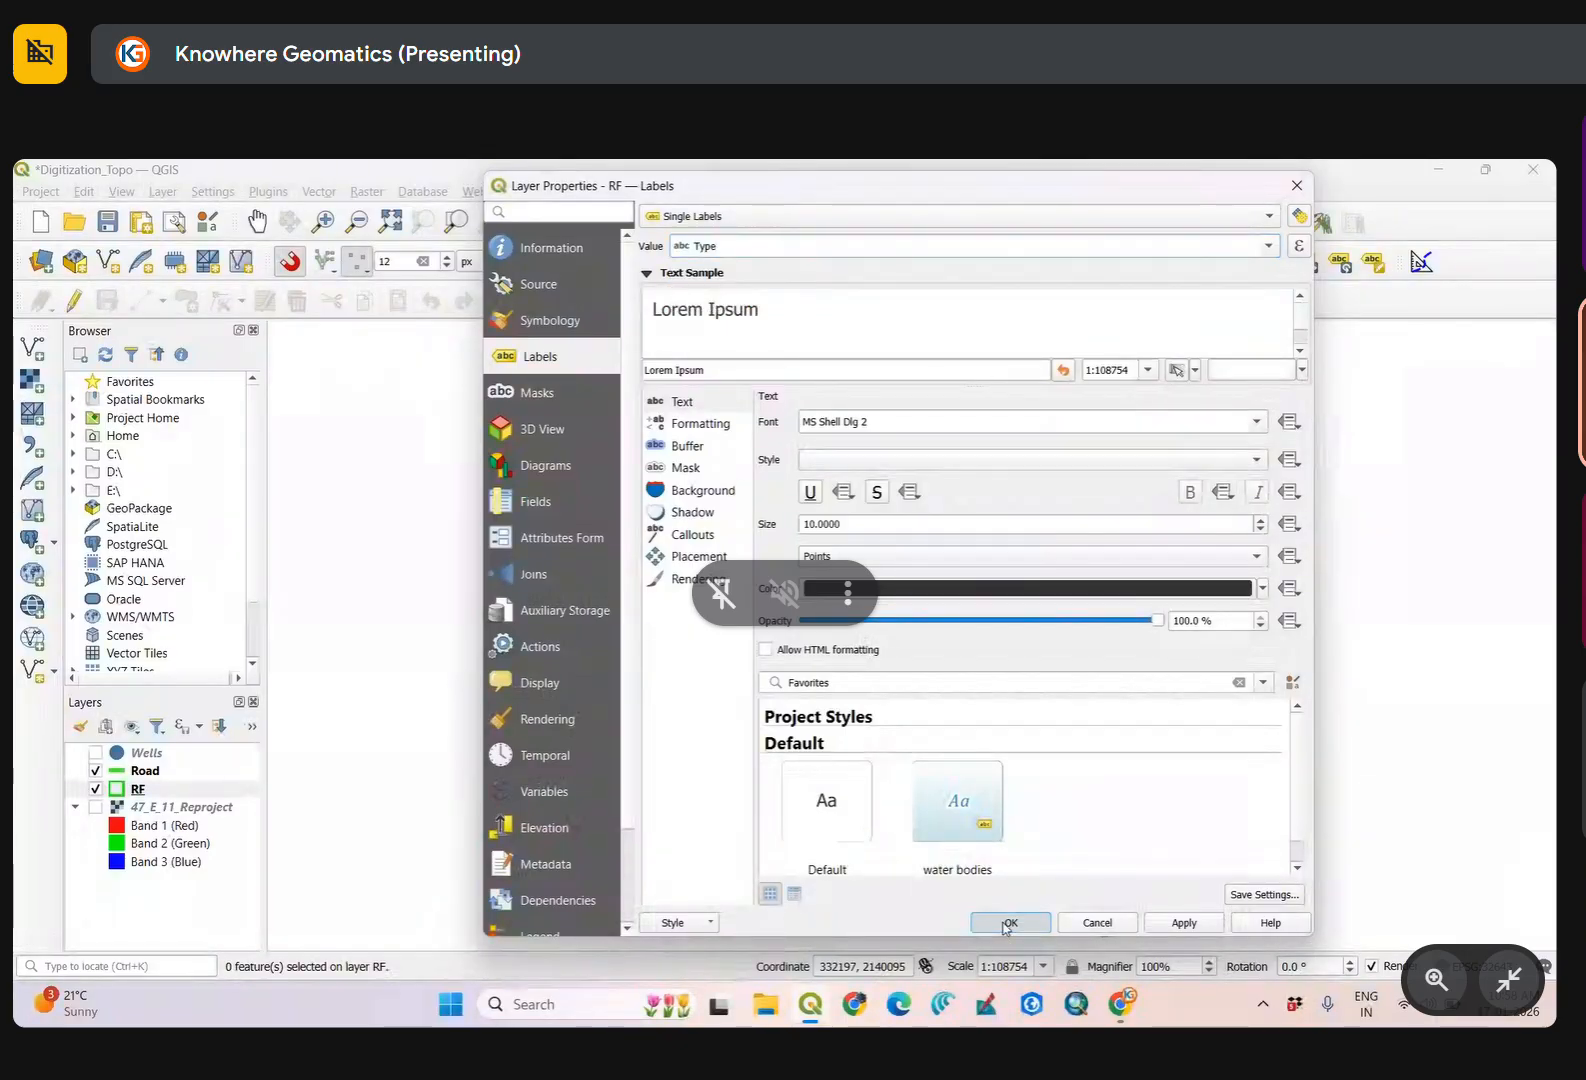
Examine the type labels on the RF polygons and on the roads across the map.
{"action": "left_click_drag", "start_coordinate": [1128, 638], "coordinate": [963, 602]}
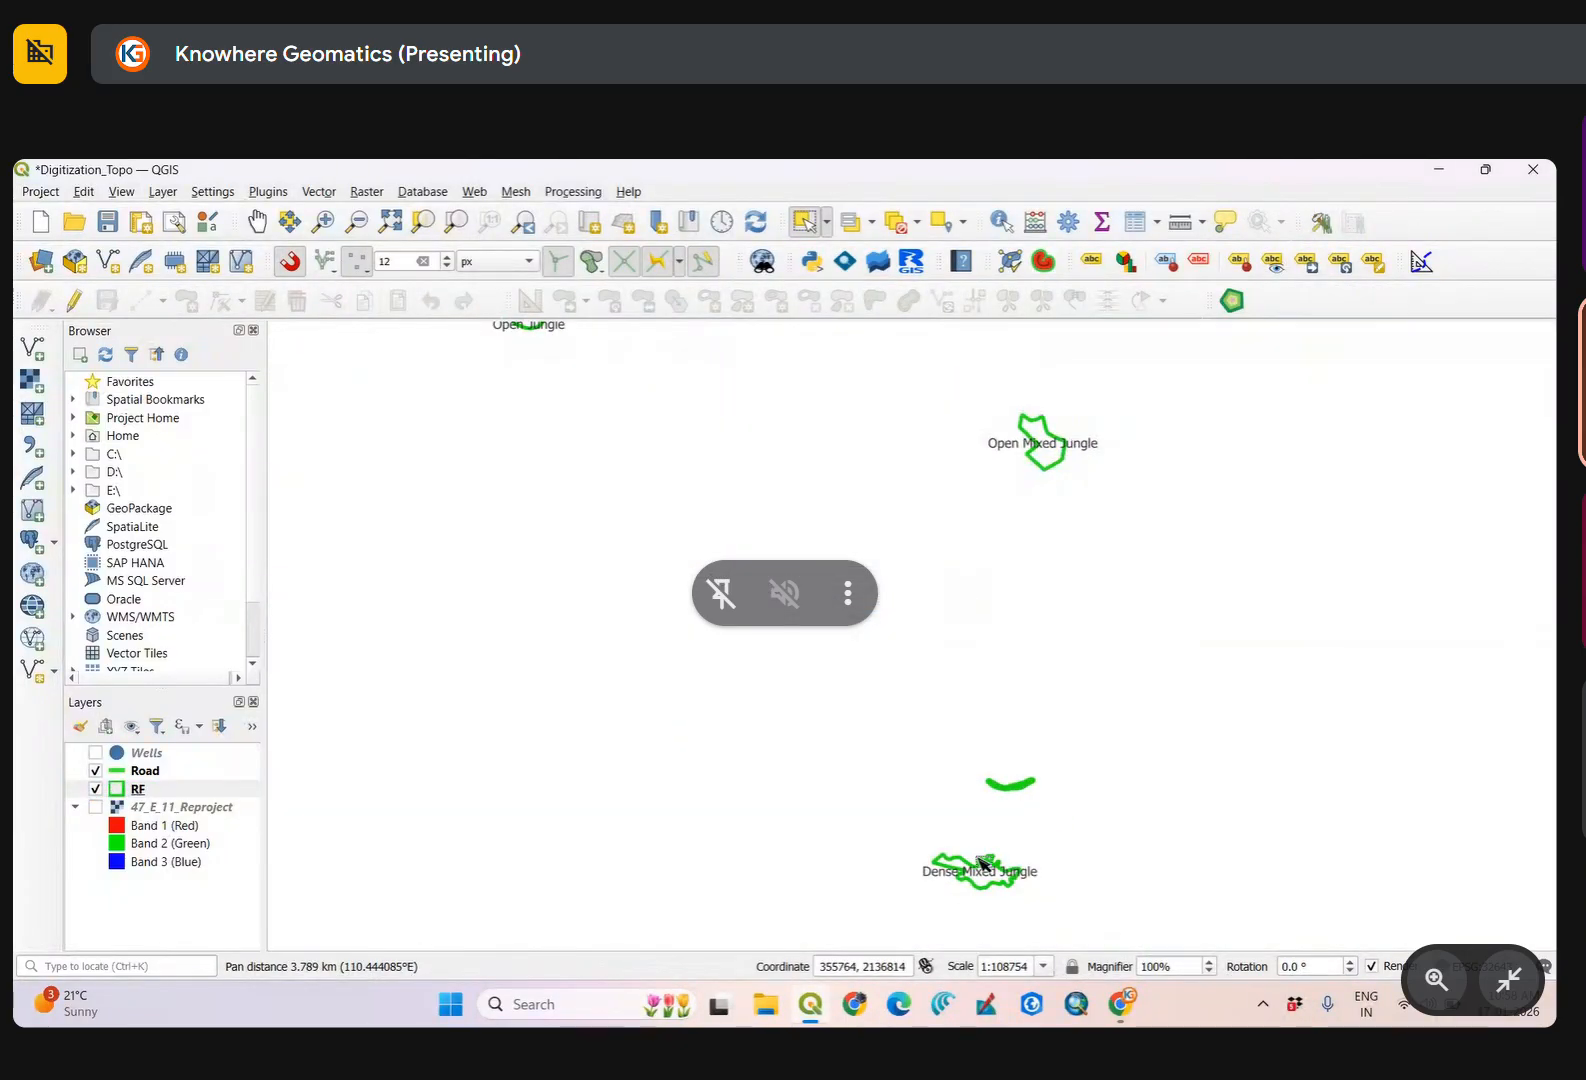
{"action": "scroll", "coordinate": [994, 787], "scroll_direction": "down", "scroll_amount": 2}
{"action": "scroll", "coordinate": [962, 690], "scroll_direction": "up", "scroll_amount": 2}
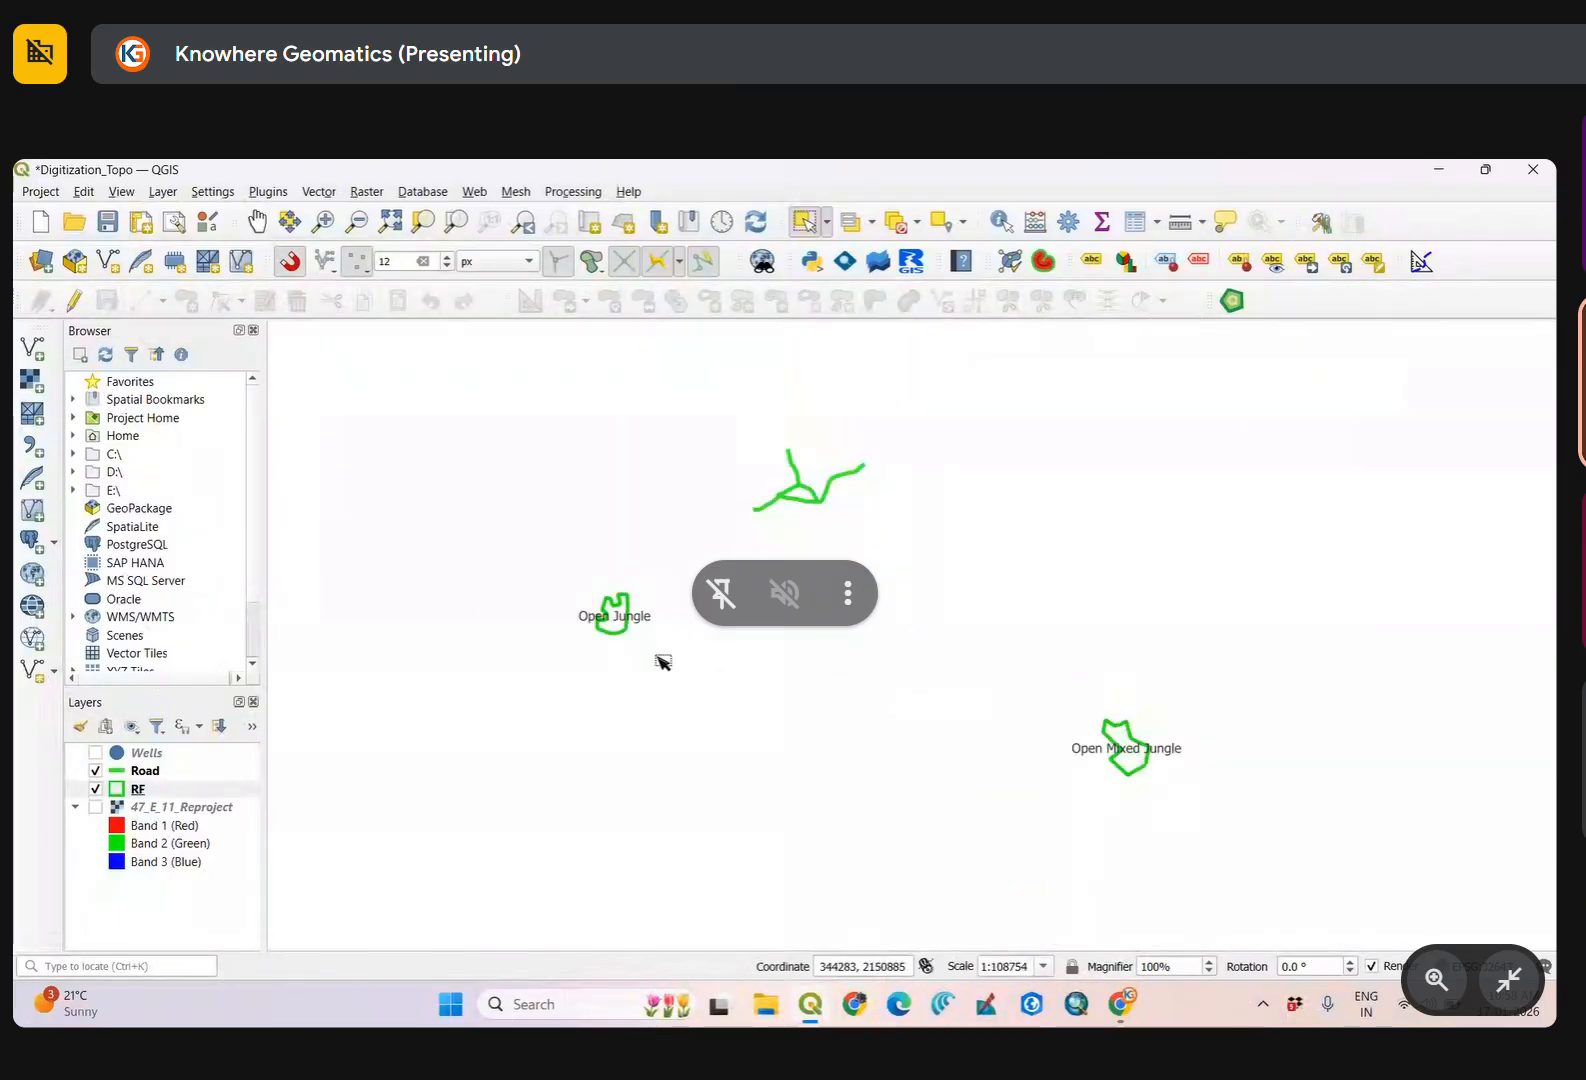
{"action": "scroll", "coordinate": [615, 625], "scroll_direction": "up", "scroll_amount": 2}
{"action": "scroll", "coordinate": [655, 584], "scroll_direction": "down", "scroll_amount": 1}
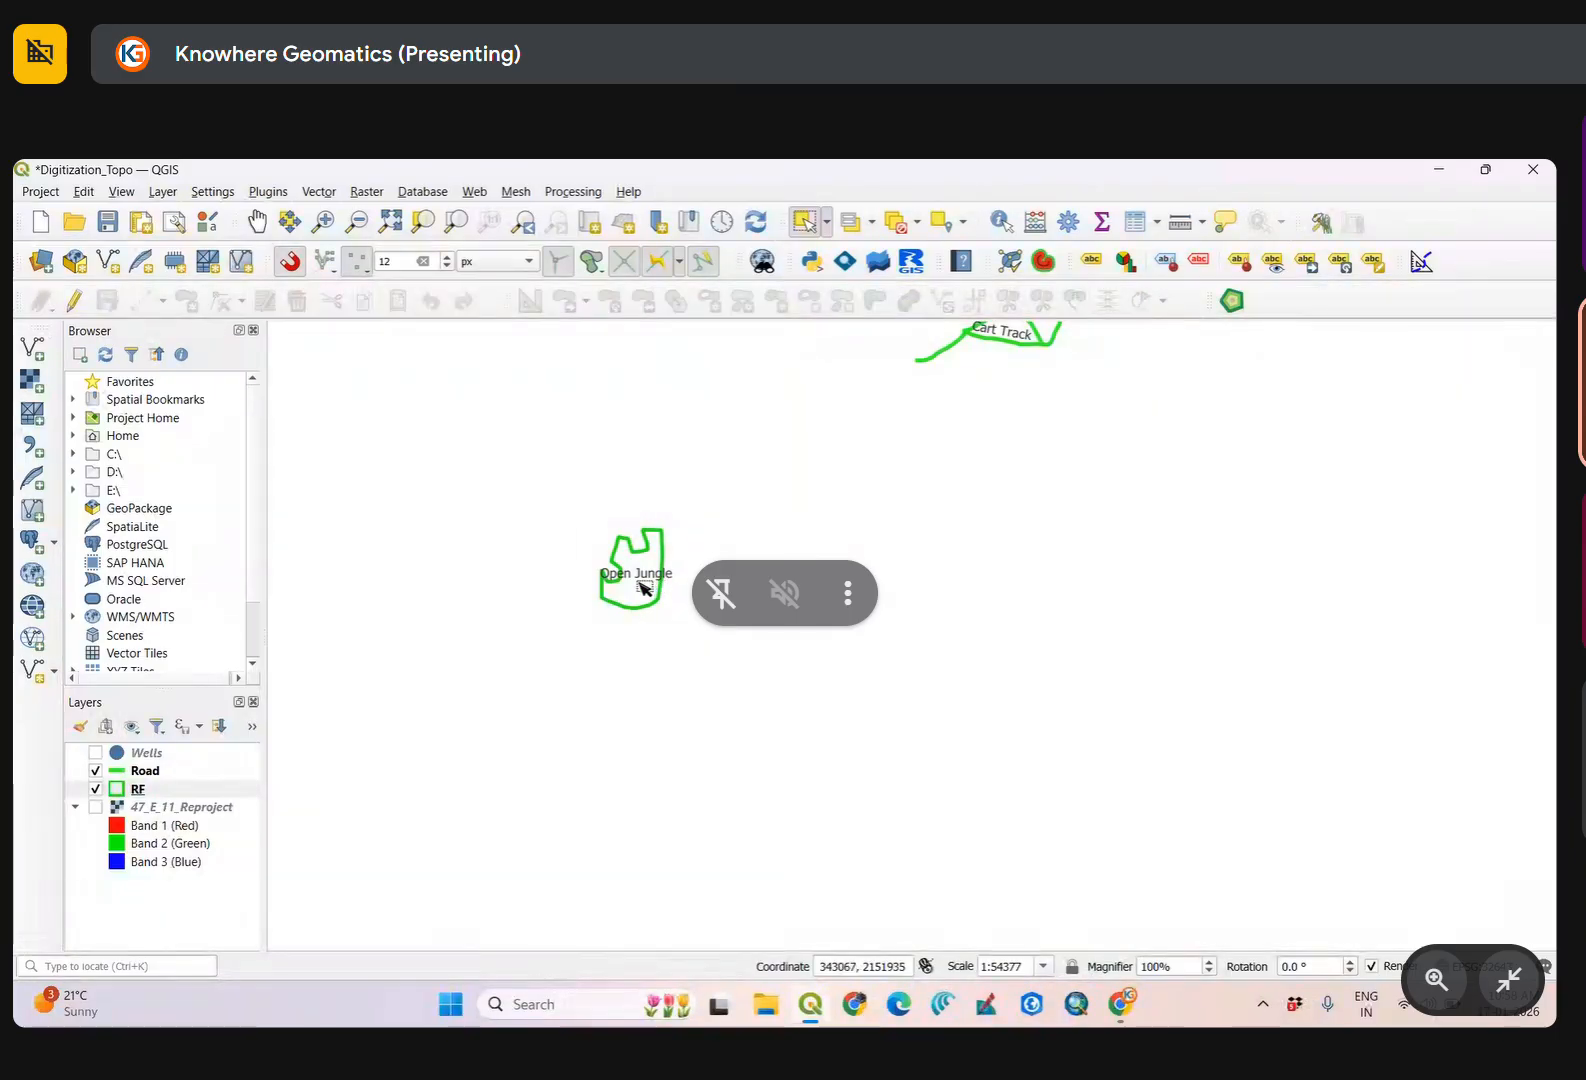
{"action": "scroll", "coordinate": [640, 585], "scroll_direction": "up", "scroll_amount": 1}
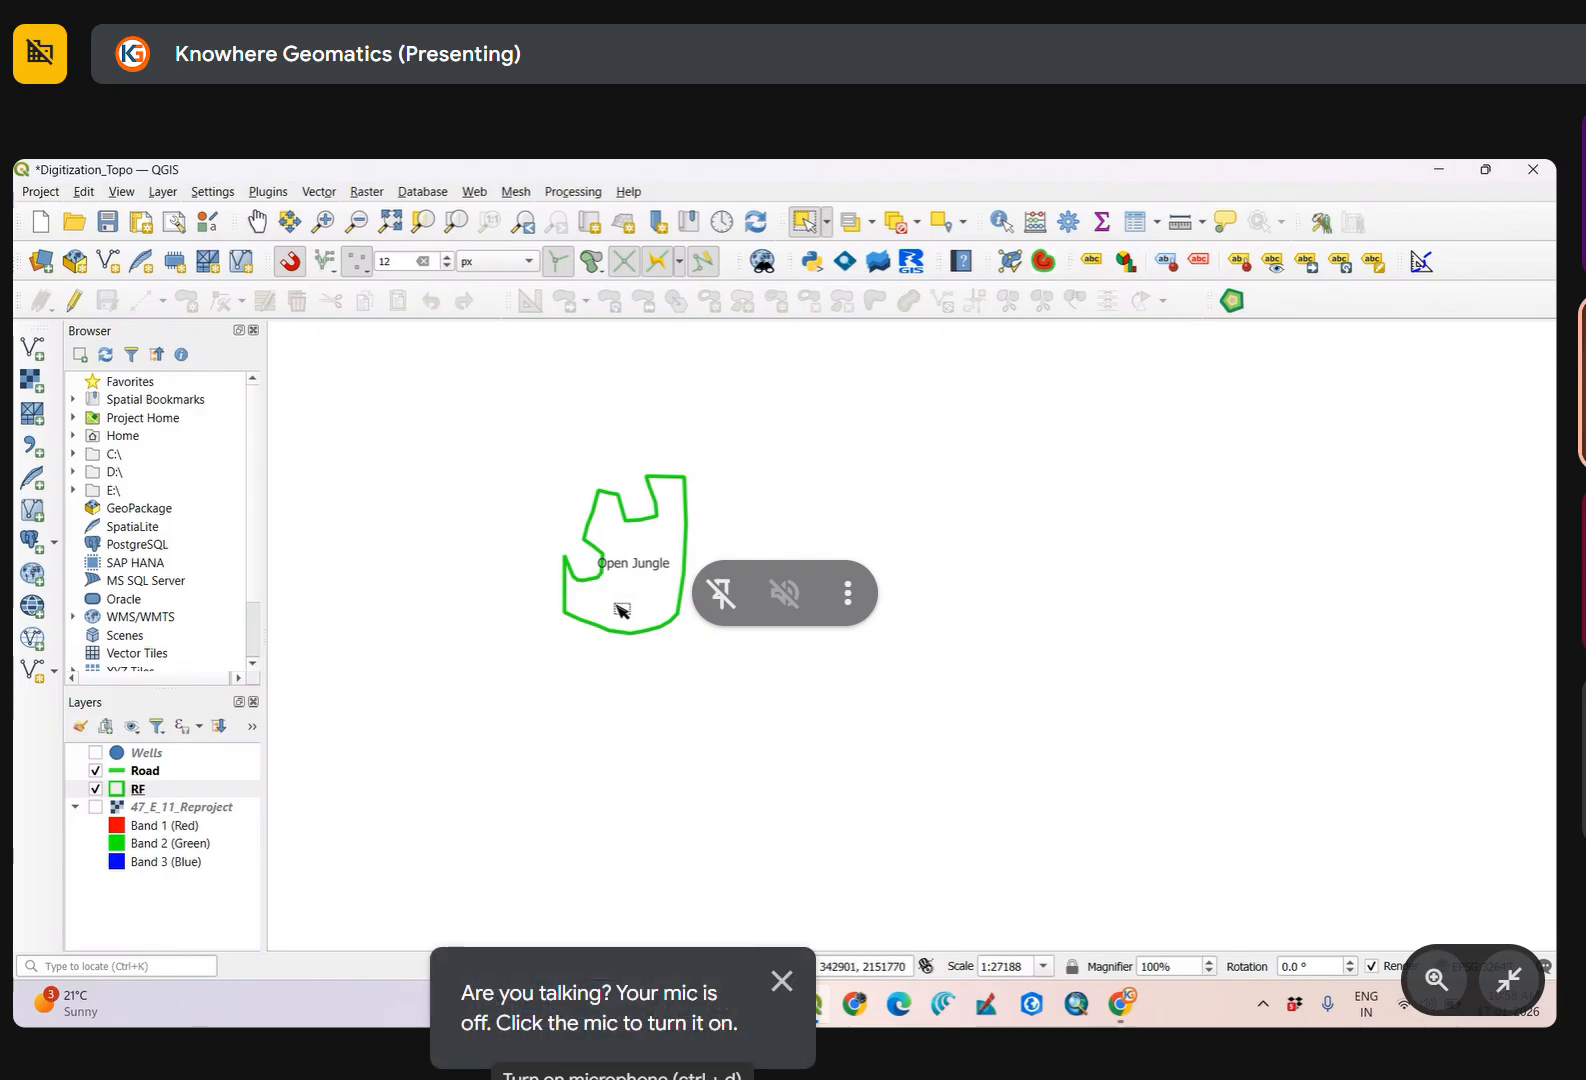
{"action": "scroll", "coordinate": [650, 592], "scroll_direction": "down", "scroll_amount": 1}
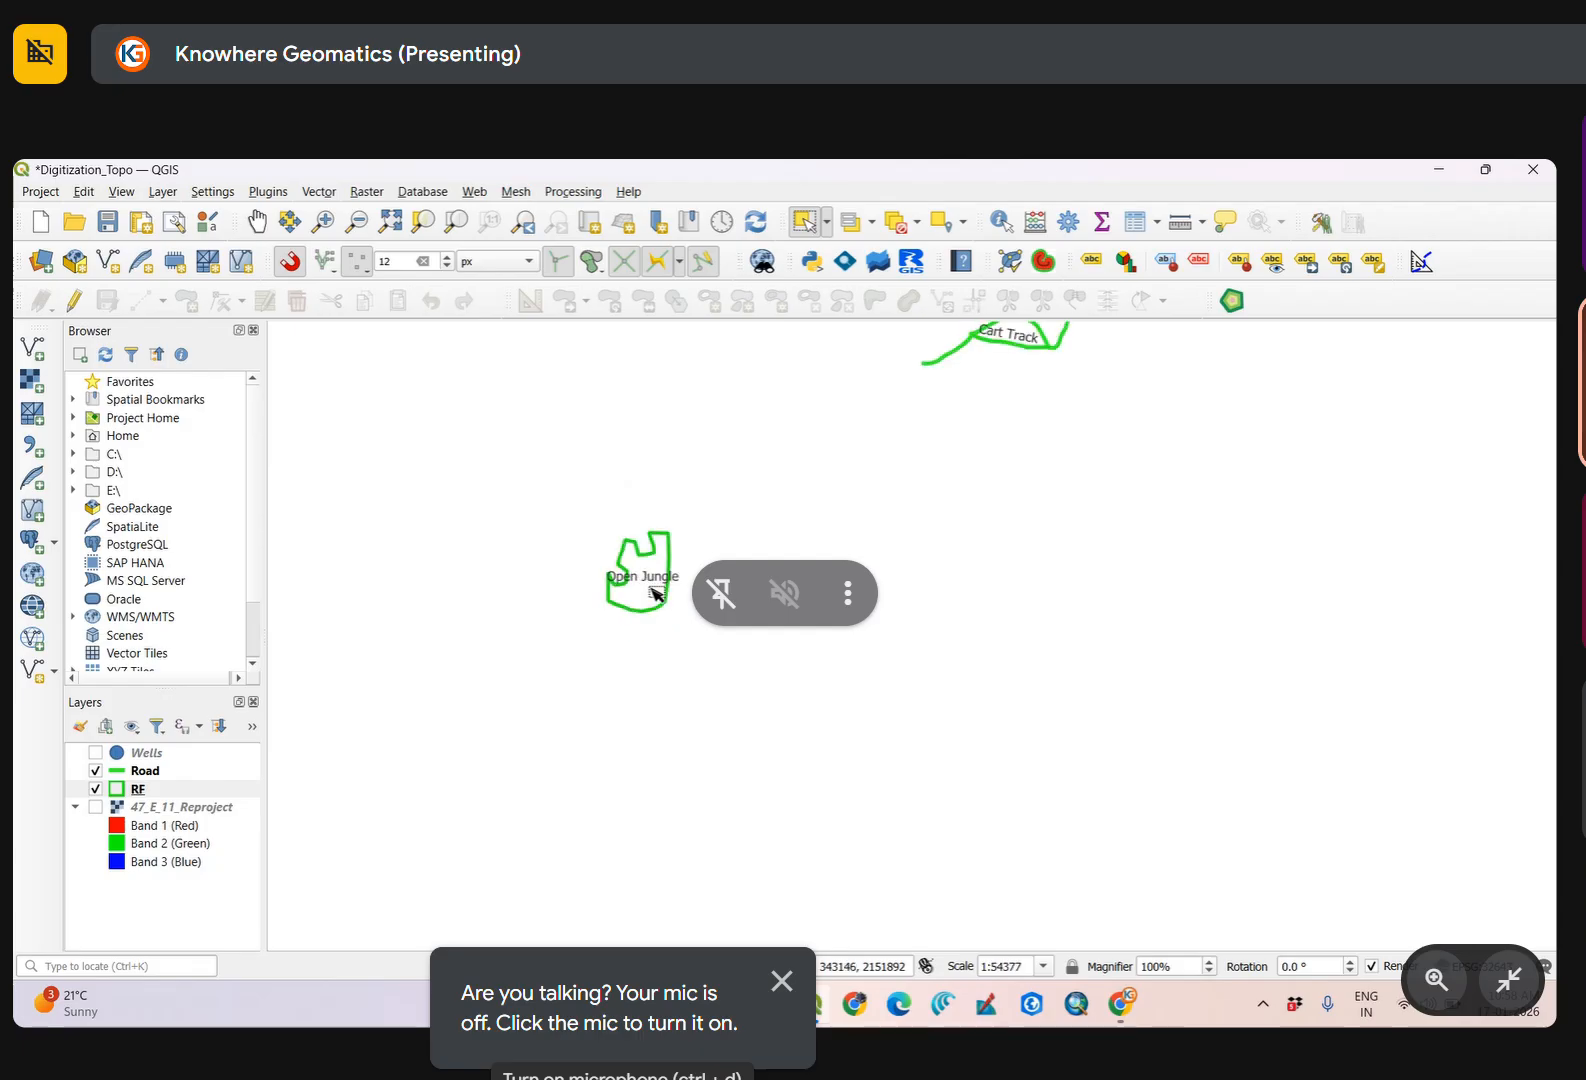
{"action": "left_click_drag", "start_coordinate": [1025, 384], "coordinate": [753, 646]}
{"action": "scroll", "coordinate": [840, 572], "scroll_direction": "up", "scroll_amount": 2}
{"action": "left_click_drag", "start_coordinate": [784, 554], "coordinate": [1064, 550]}
{"action": "scroll", "coordinate": [1064, 551], "scroll_direction": "down", "scroll_amount": 1}
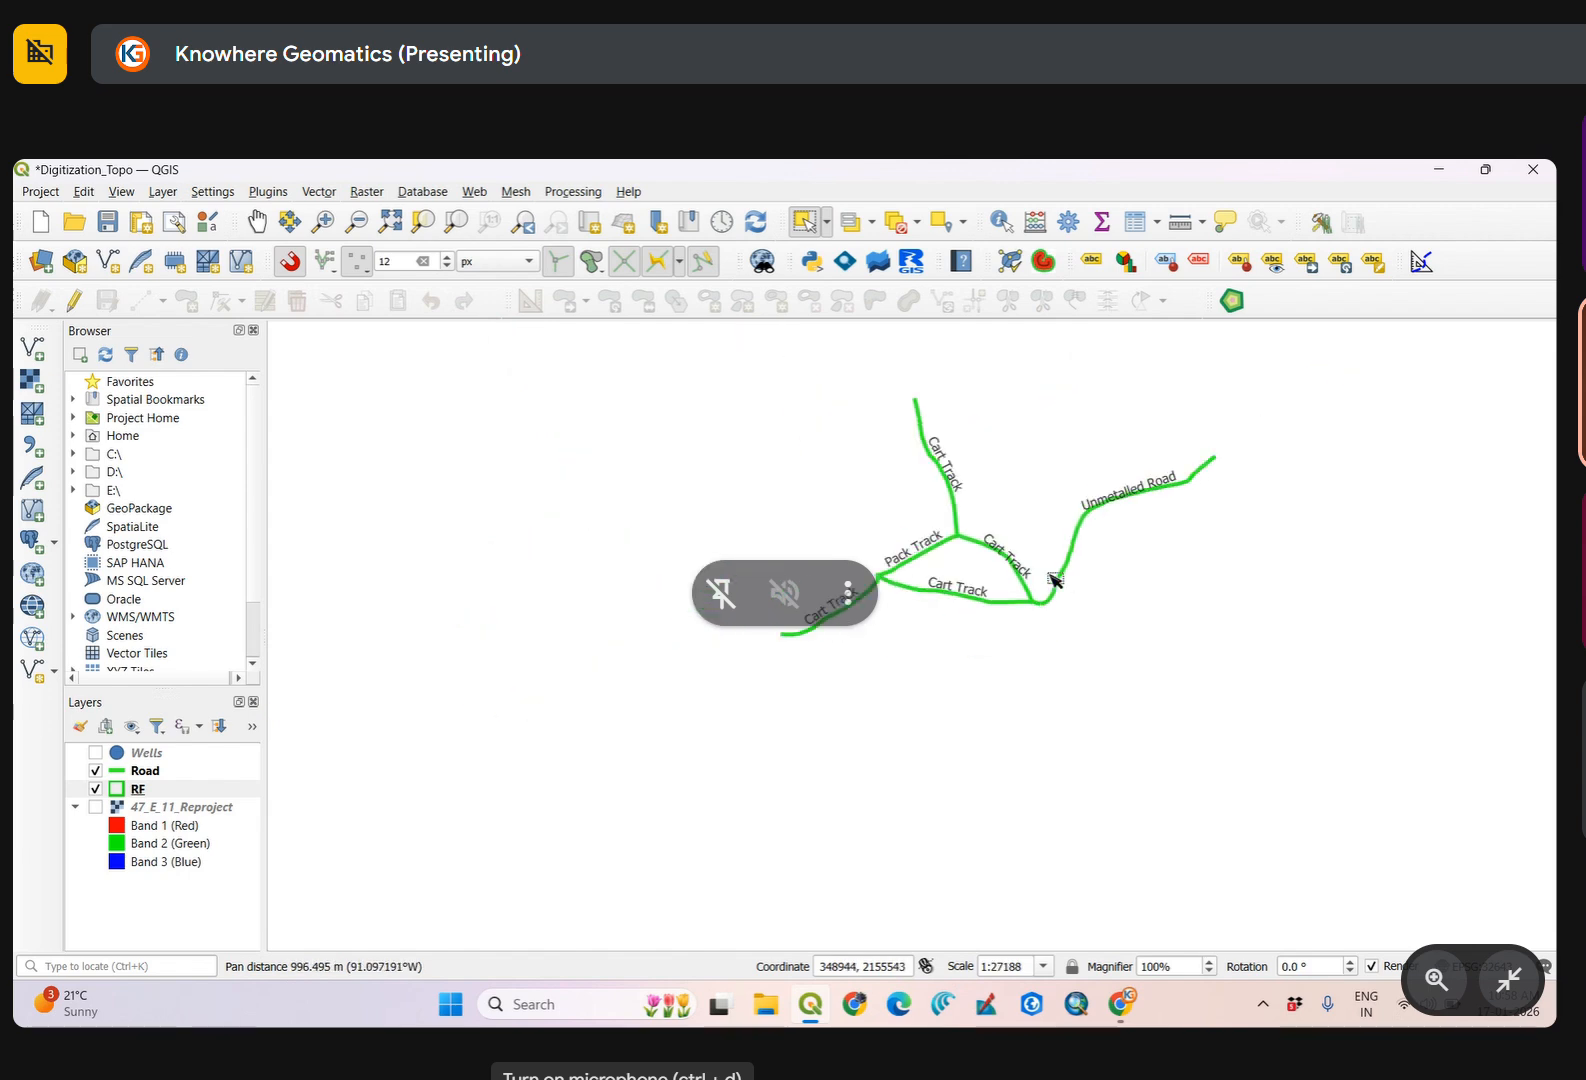
{"action": "left_click_drag", "start_coordinate": [1030, 624], "coordinate": [976, 653]}
{"action": "scroll", "coordinate": [975, 572], "scroll_direction": "up", "scroll_amount": 2}
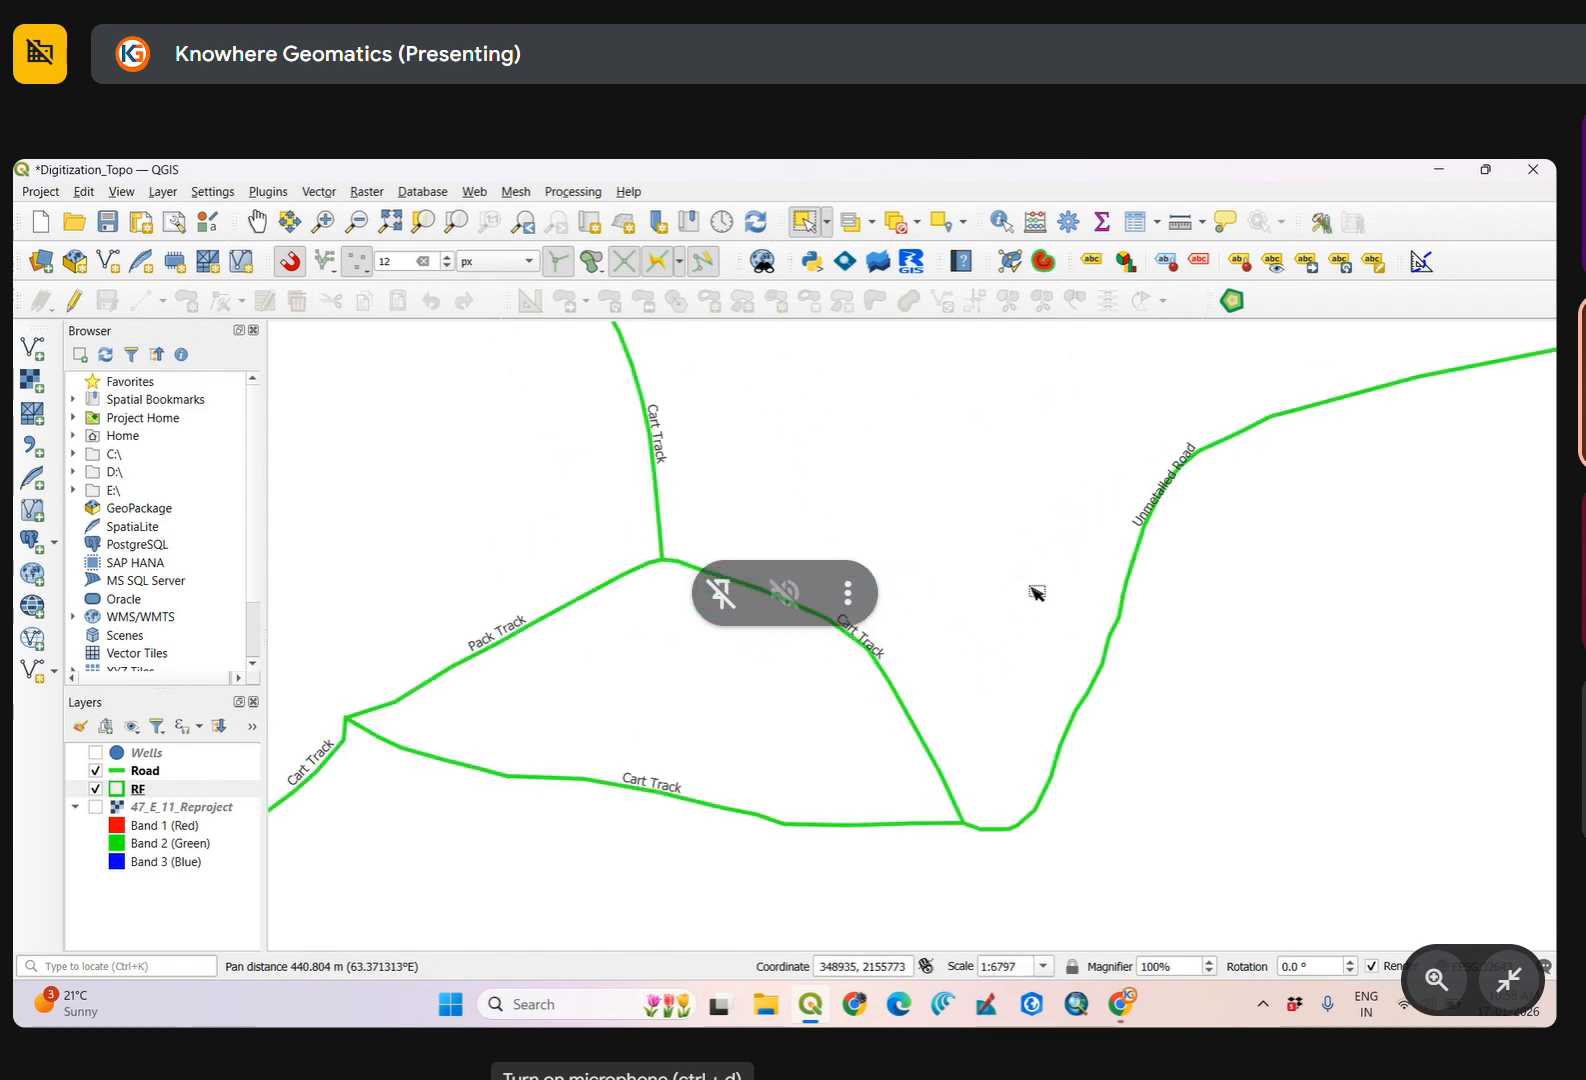
{"action": "scroll", "coordinate": [1034, 600], "scroll_direction": "down", "scroll_amount": 1}
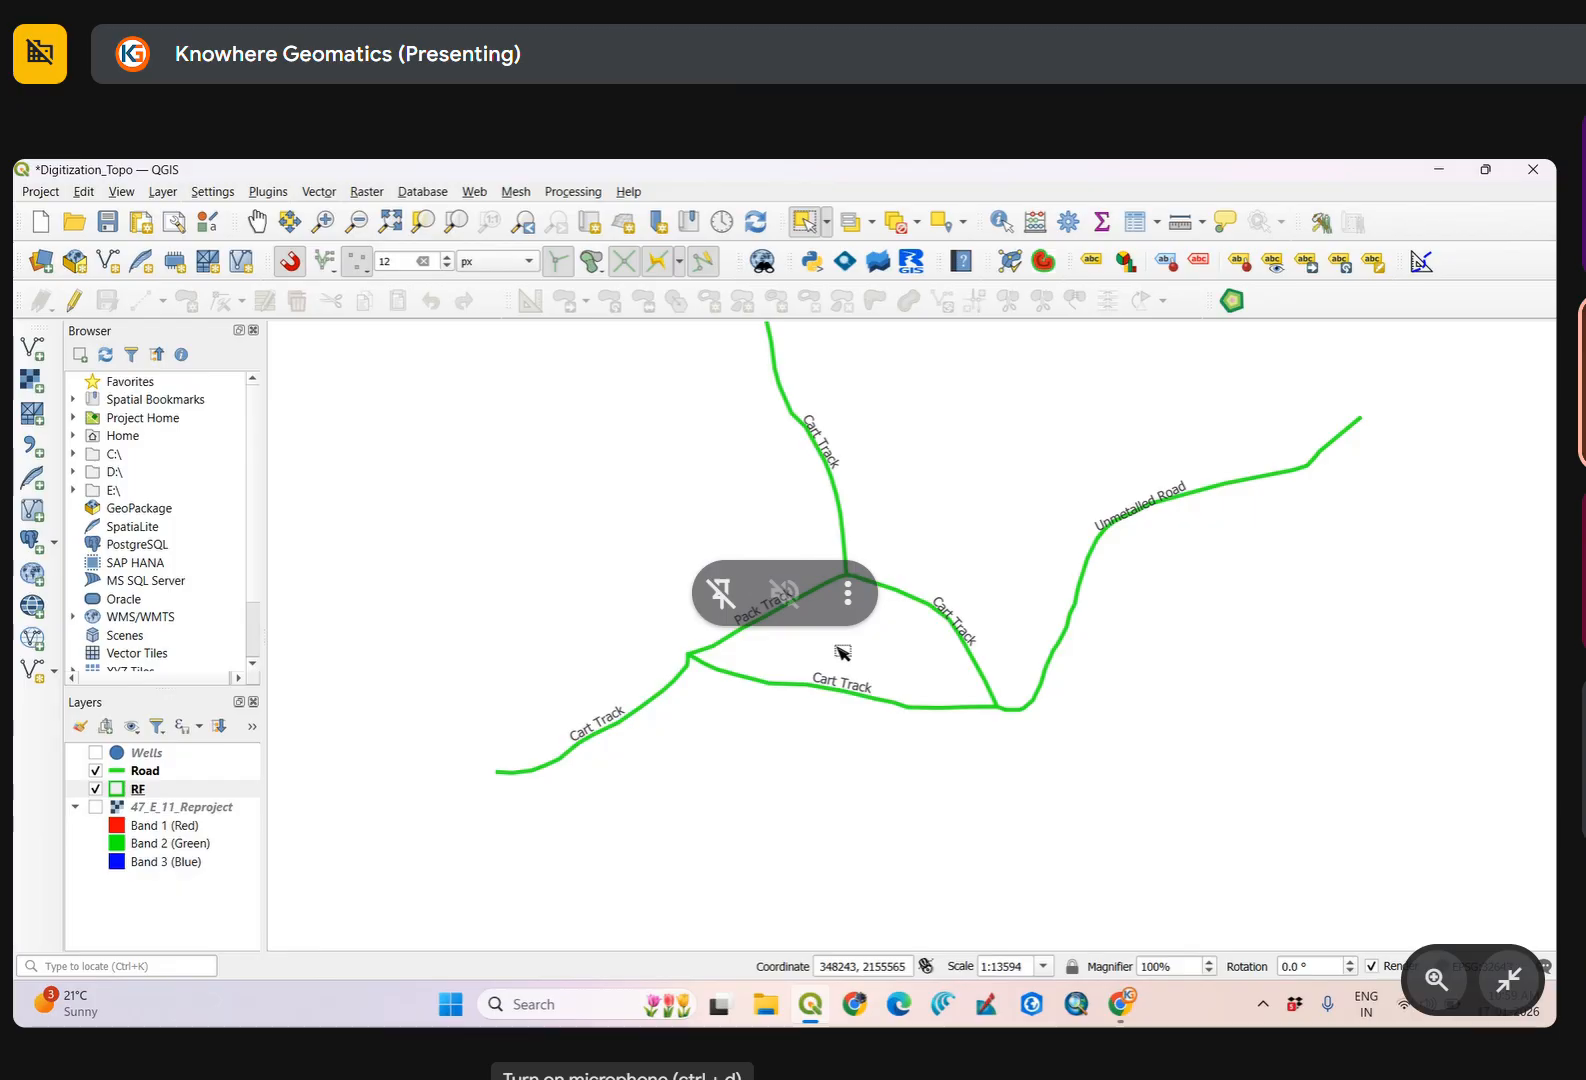
{"action": "left_click_drag", "start_coordinate": [1077, 578], "coordinate": [1005, 657]}
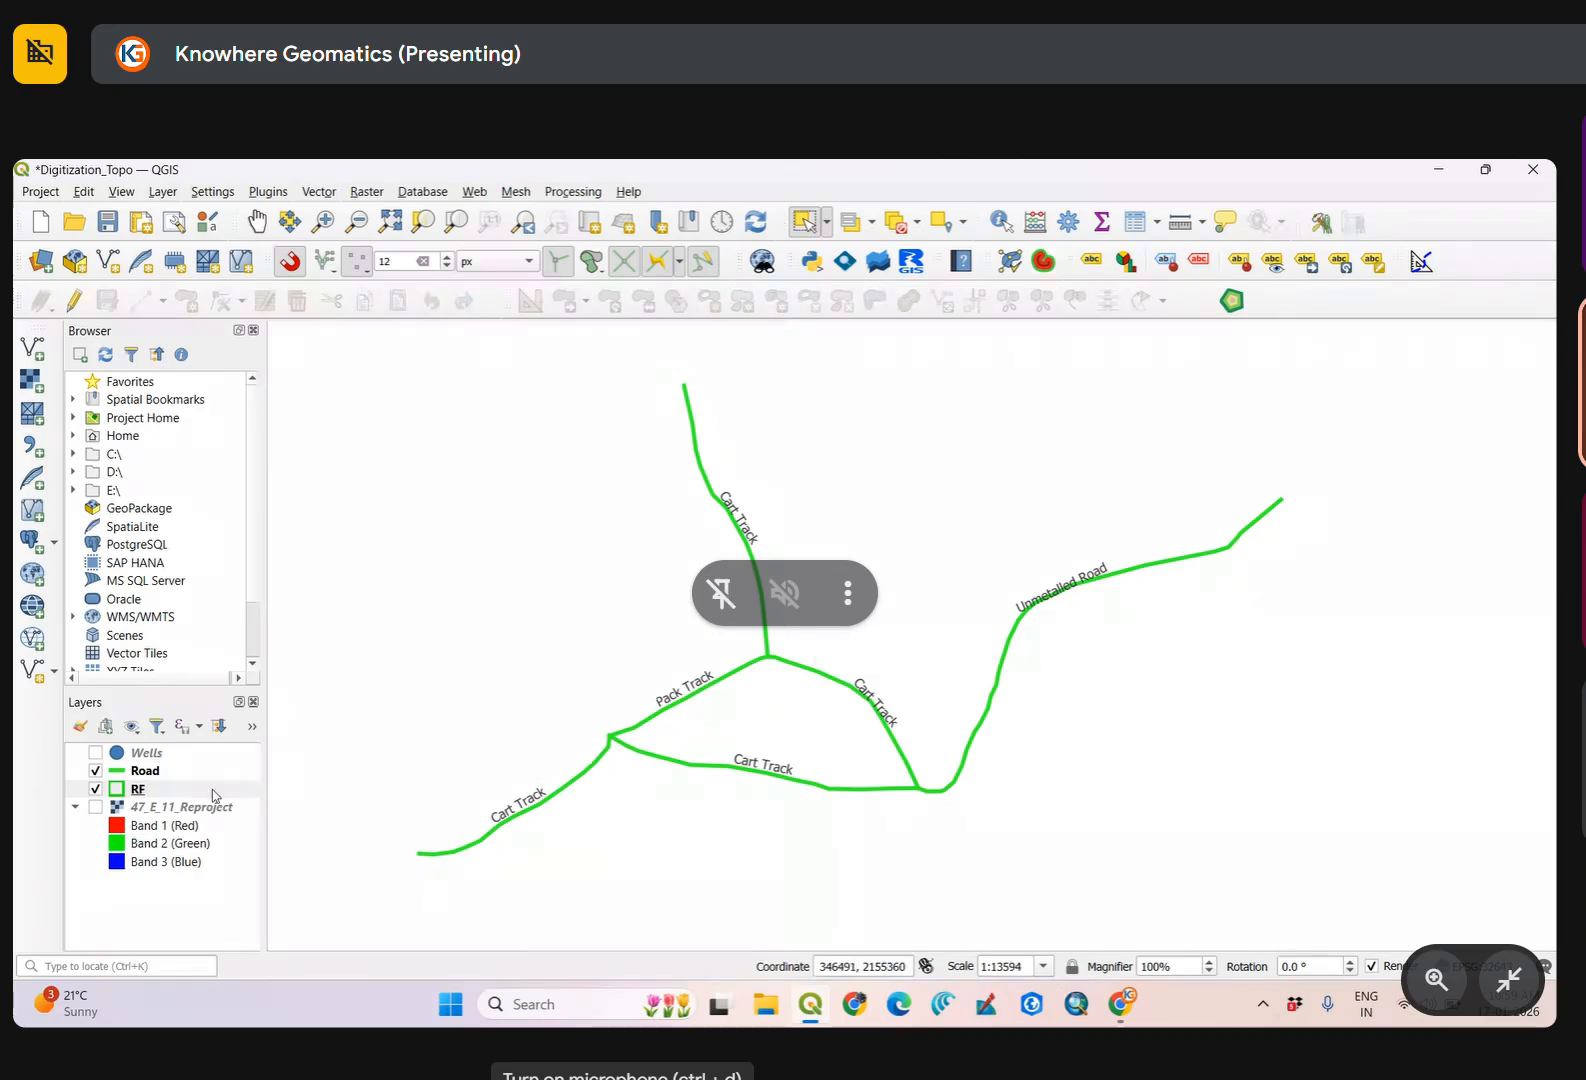
{"action": "right_click", "coordinate": [131, 772]}
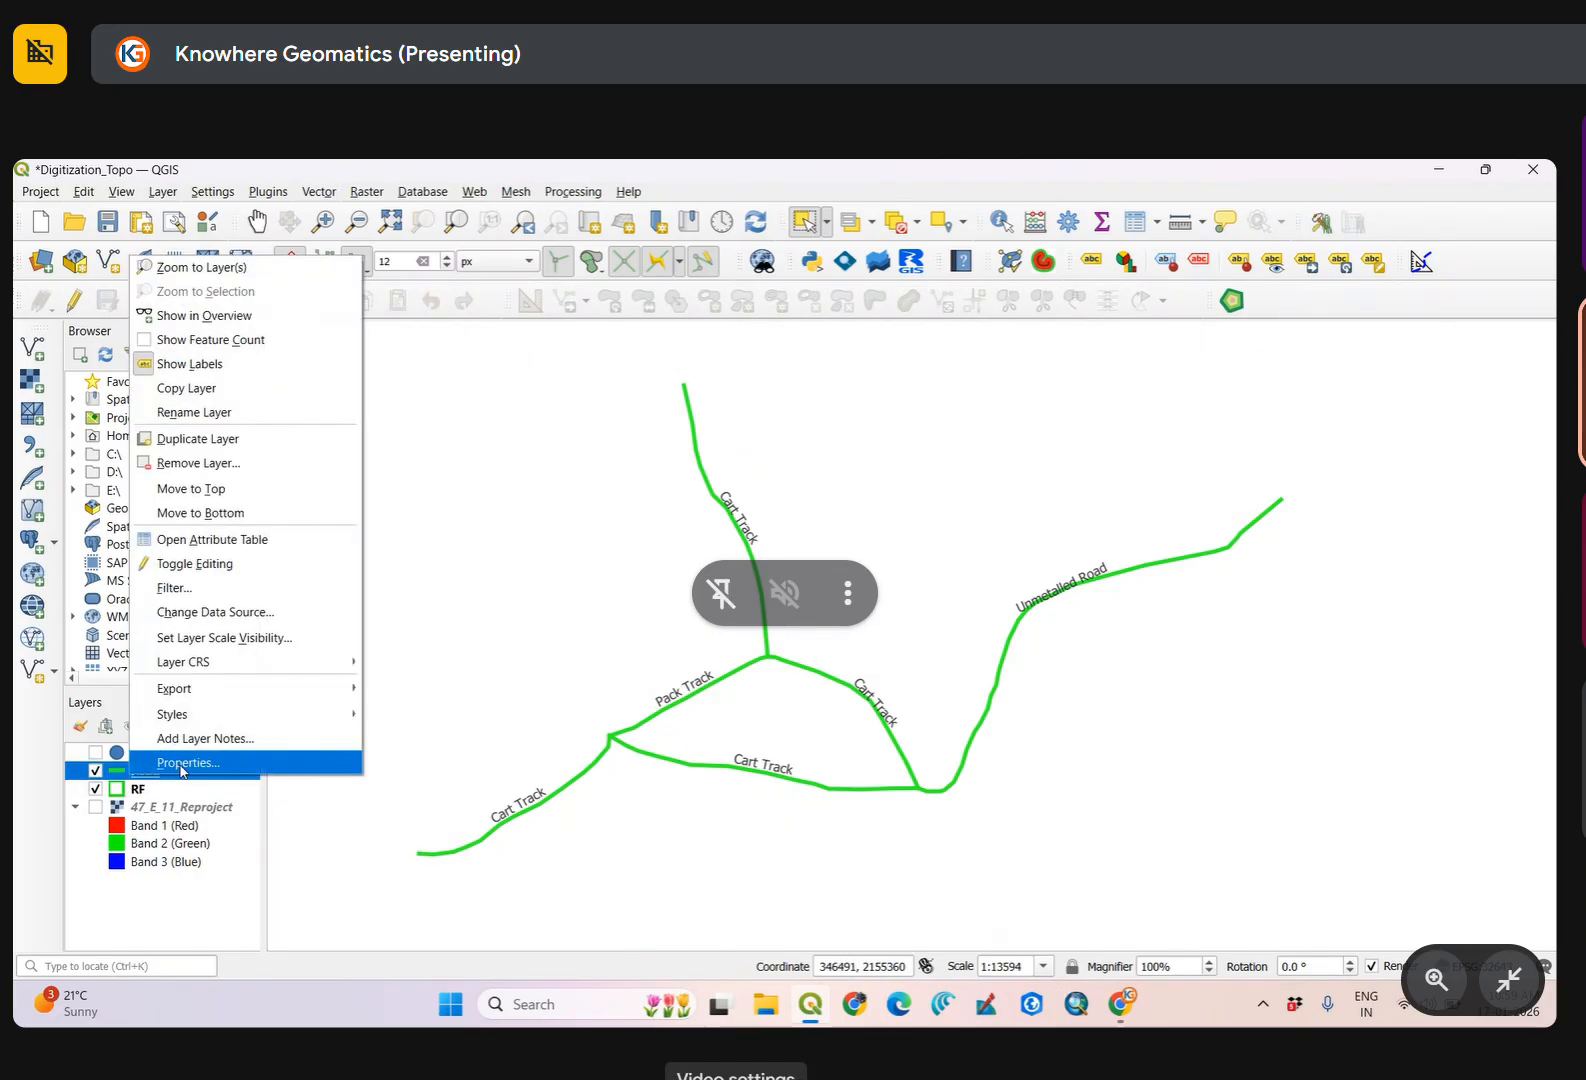
{"action": "left_click", "coordinate": [182, 764]}
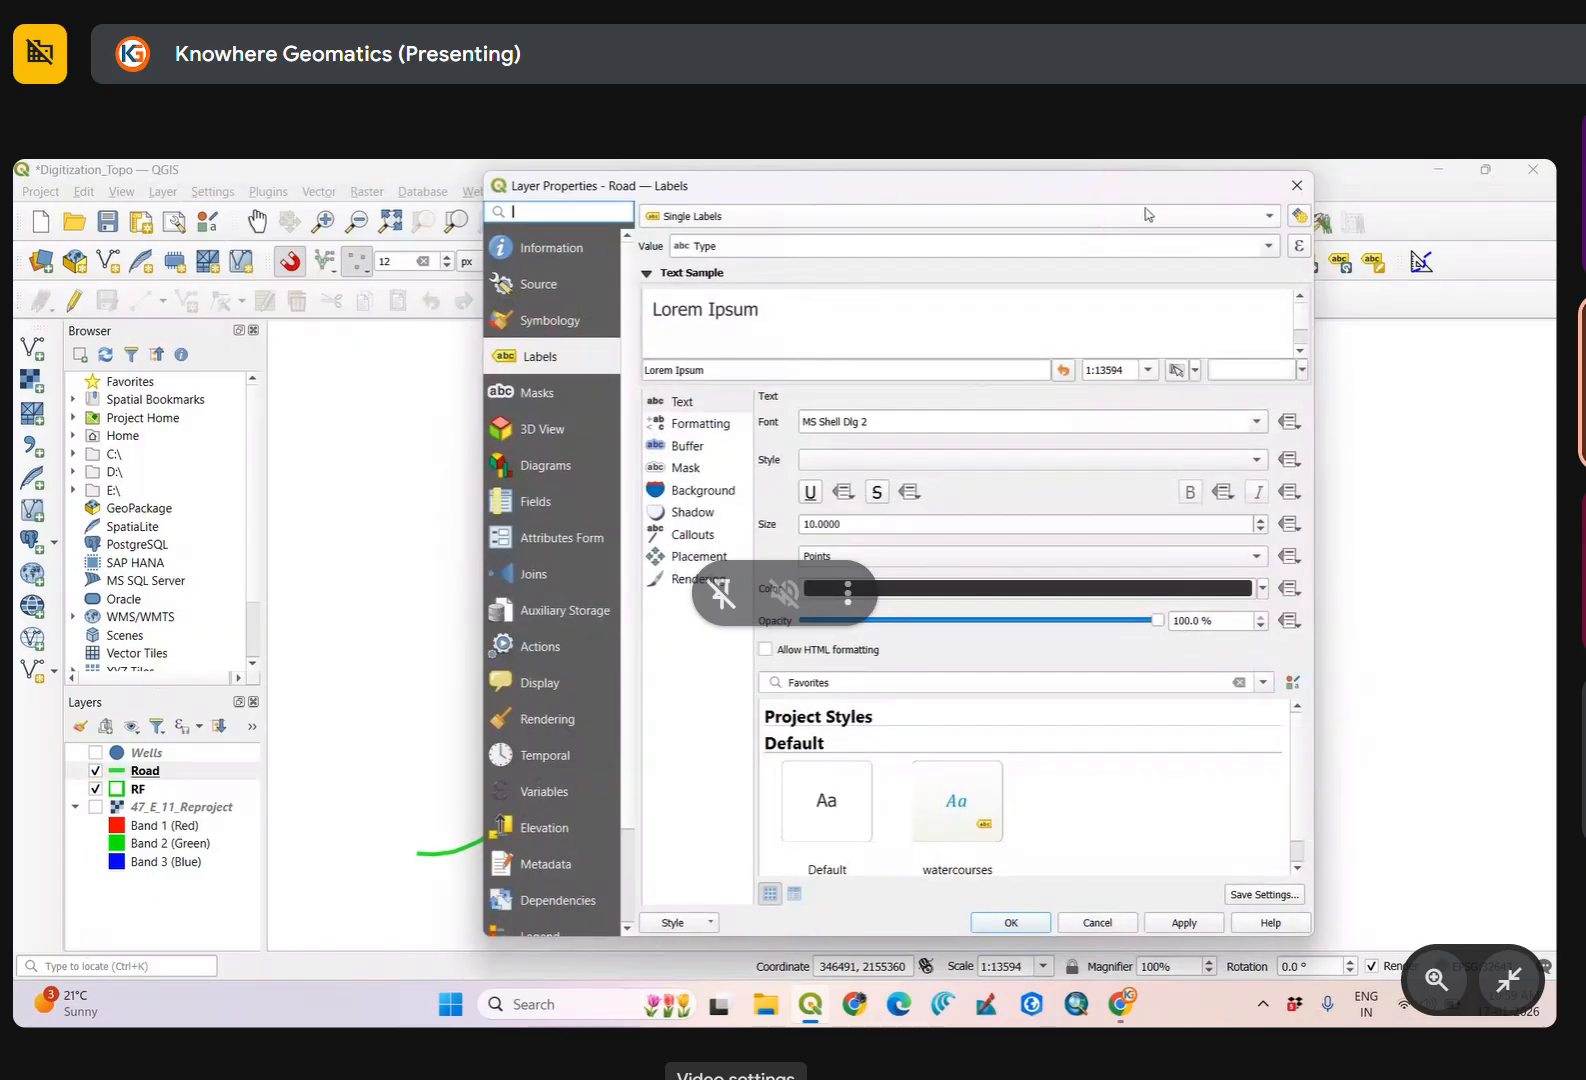
{"action": "left_click_drag", "start_coordinate": [1122, 197], "coordinate": [1343, 295]}
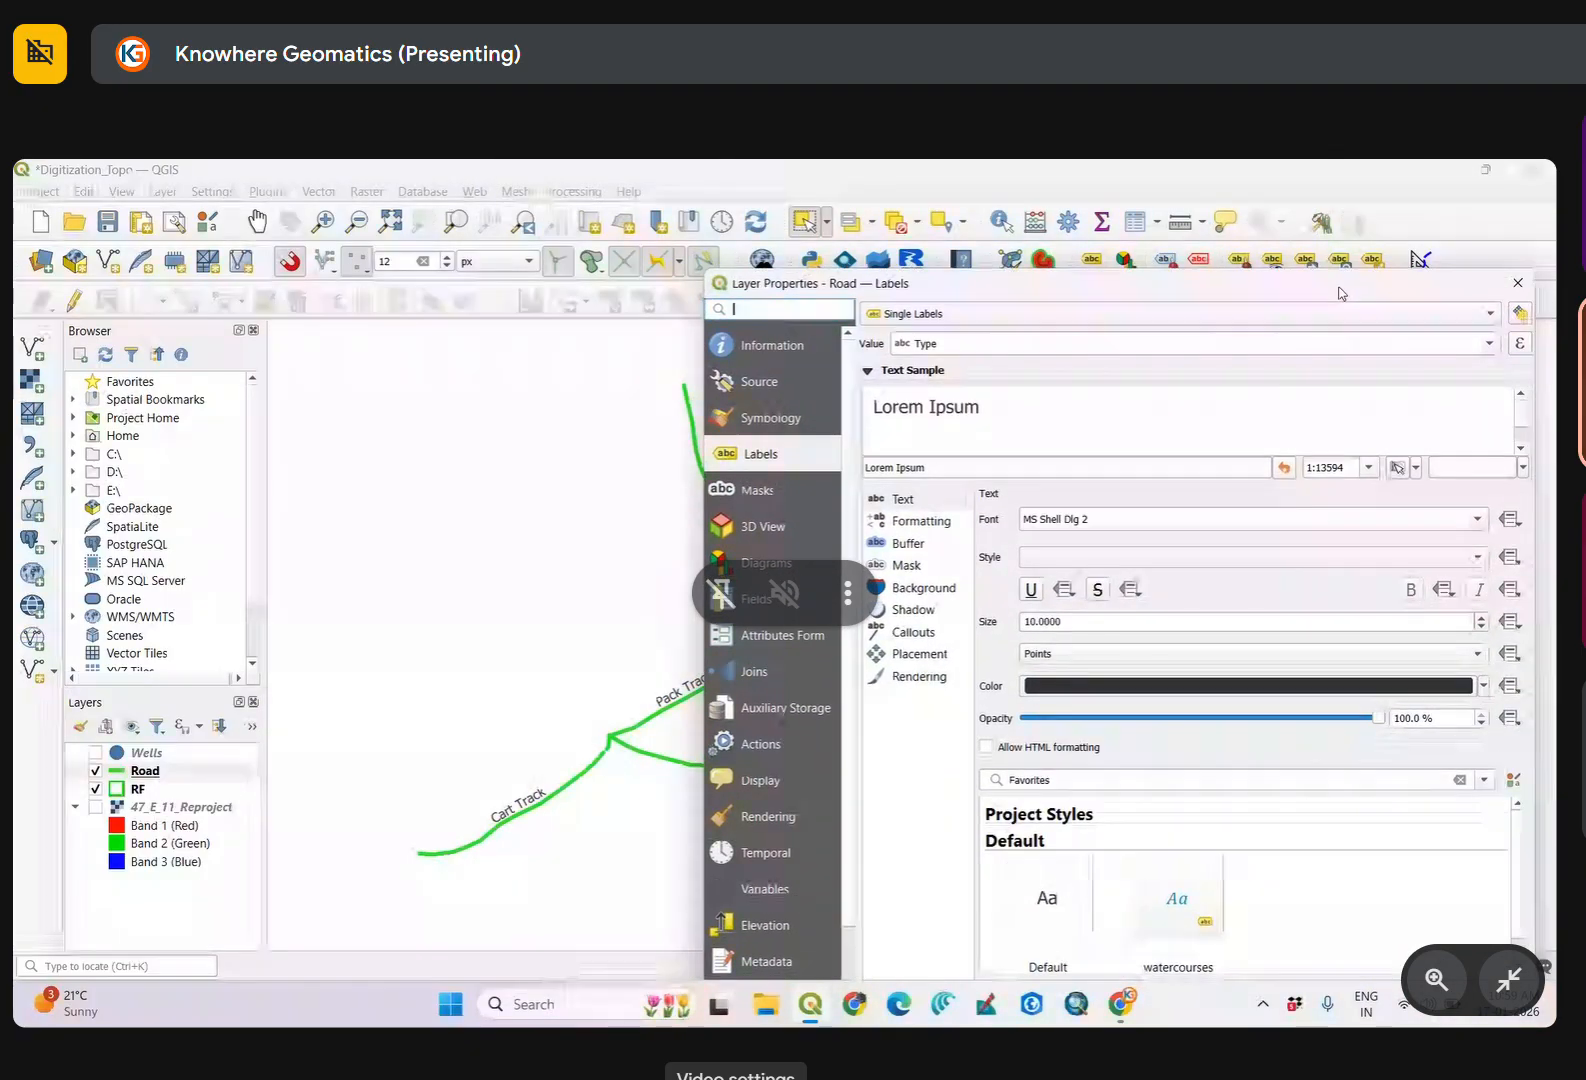
{"action": "left_click", "coordinate": [790, 425]}
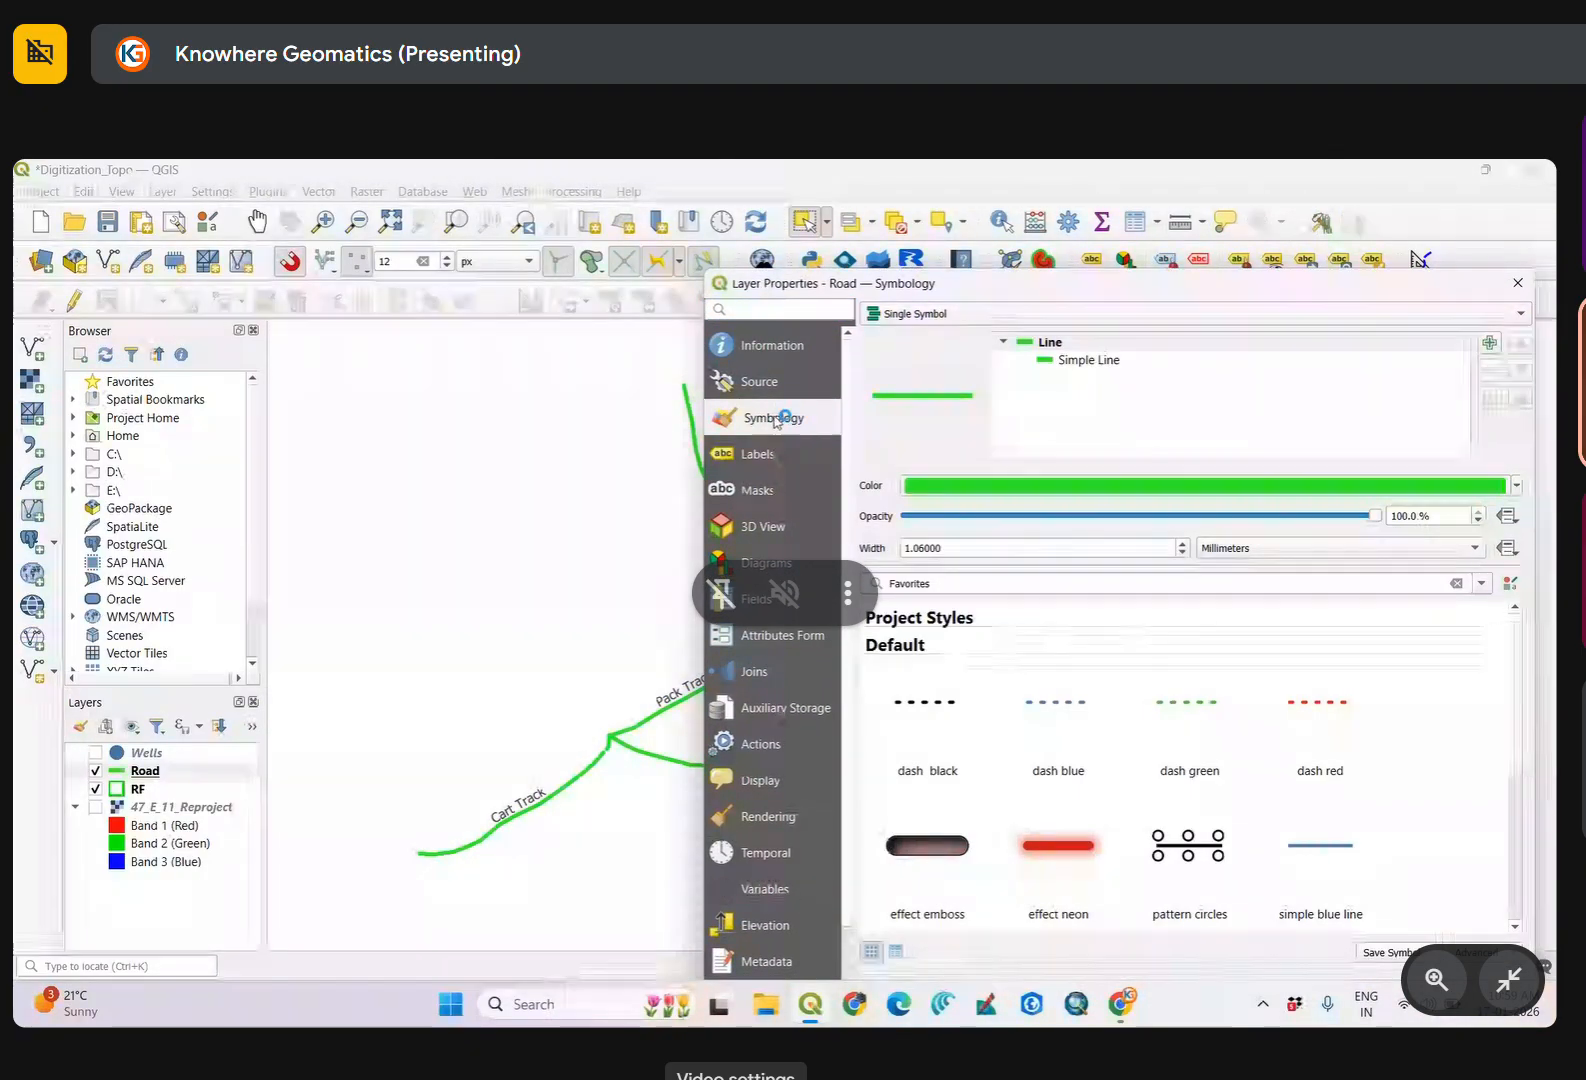
{"action": "left_click", "coordinate": [1180, 314]}
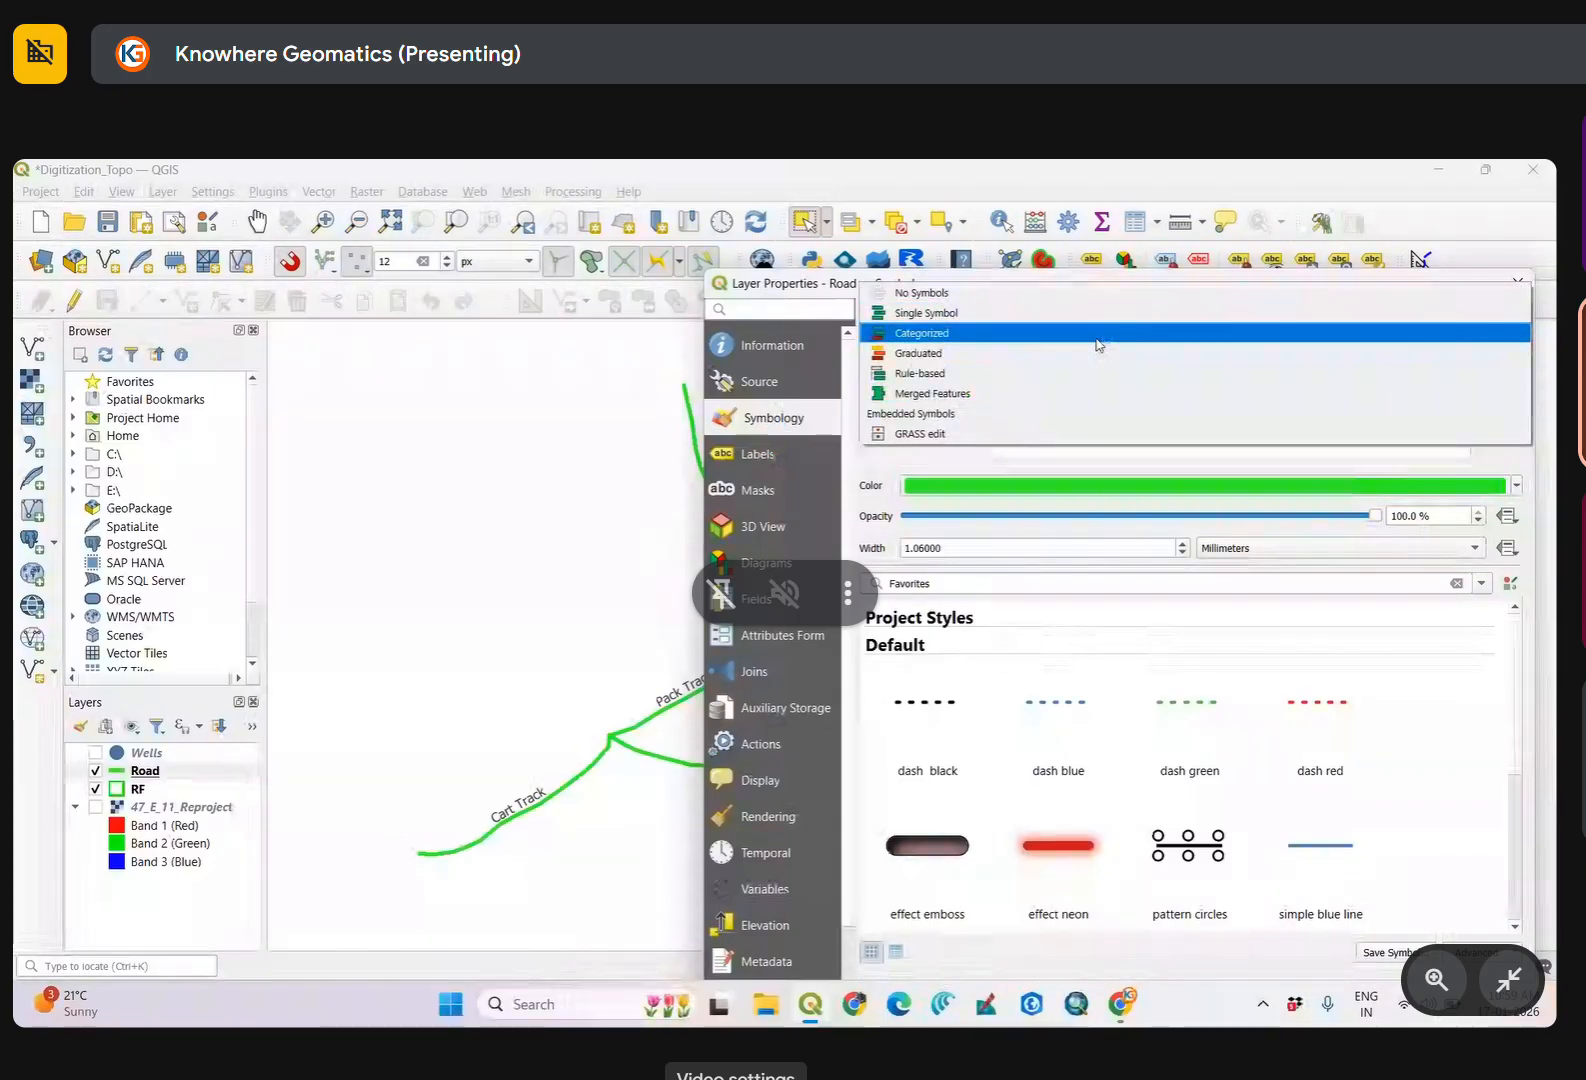
{"action": "left_click", "coordinate": [1383, 265]}
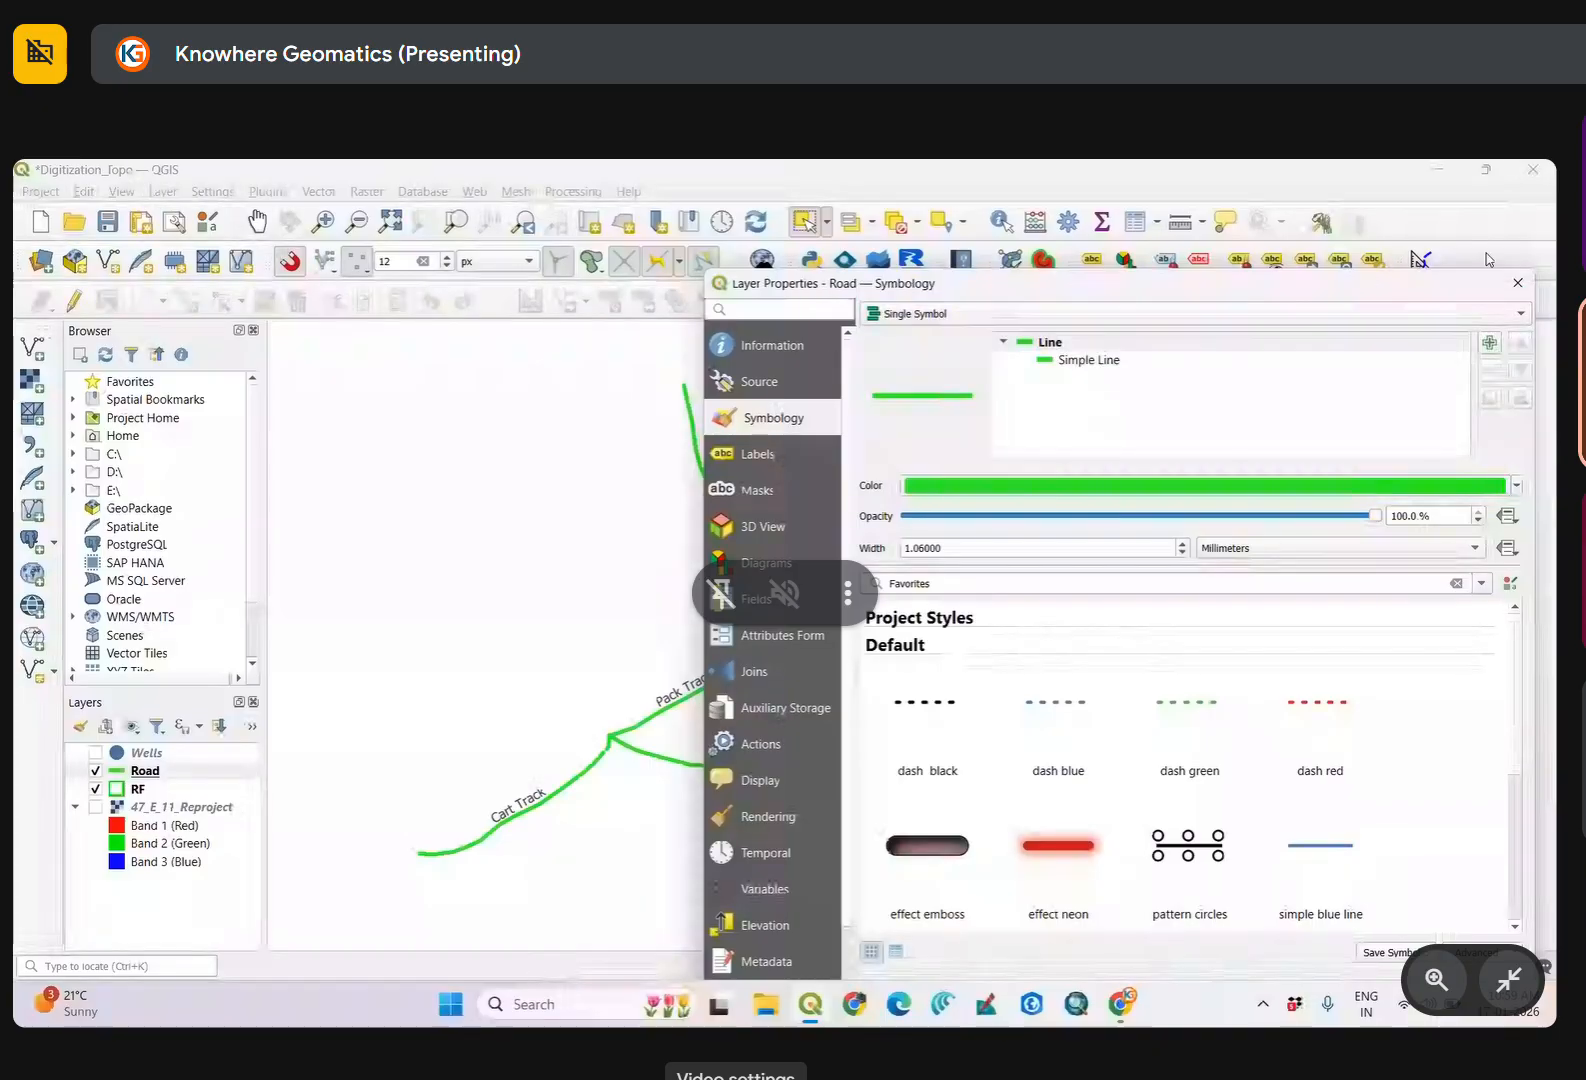
{"action": "left_click", "coordinate": [1515, 290]}
{"action": "left_click_drag", "start_coordinate": [723, 693], "coordinate": [1180, 588]}
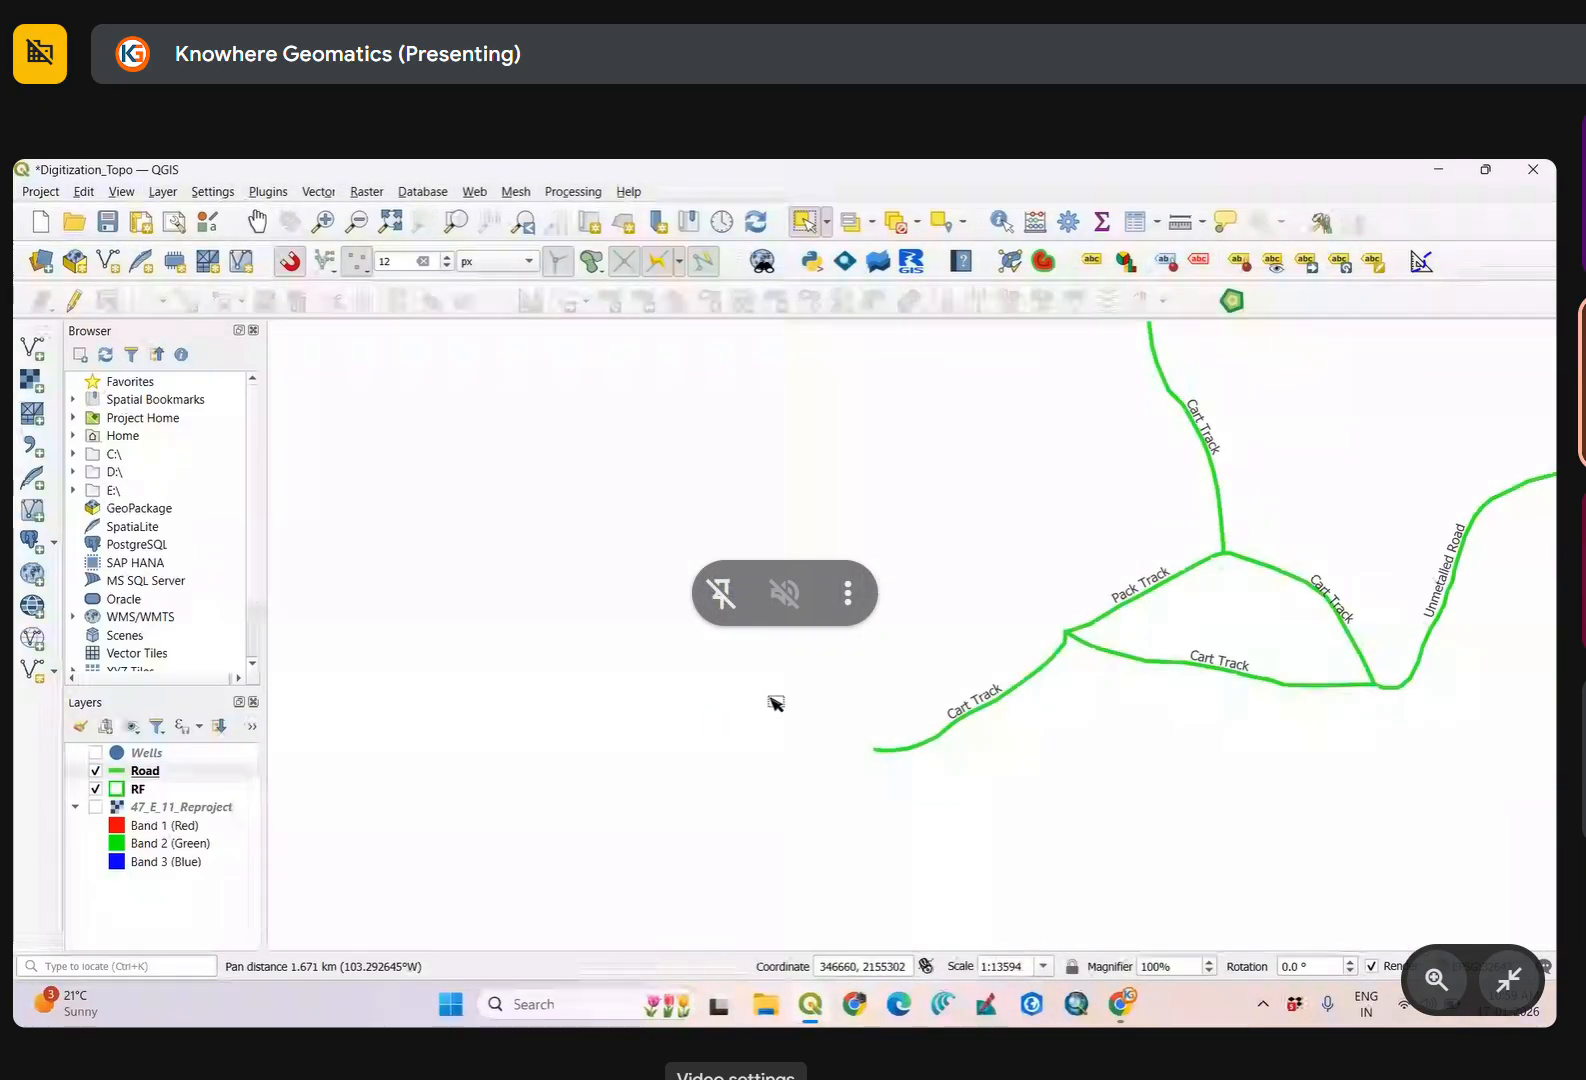
{"action": "left_click_drag", "start_coordinate": [1062, 614], "coordinate": [503, 758]}
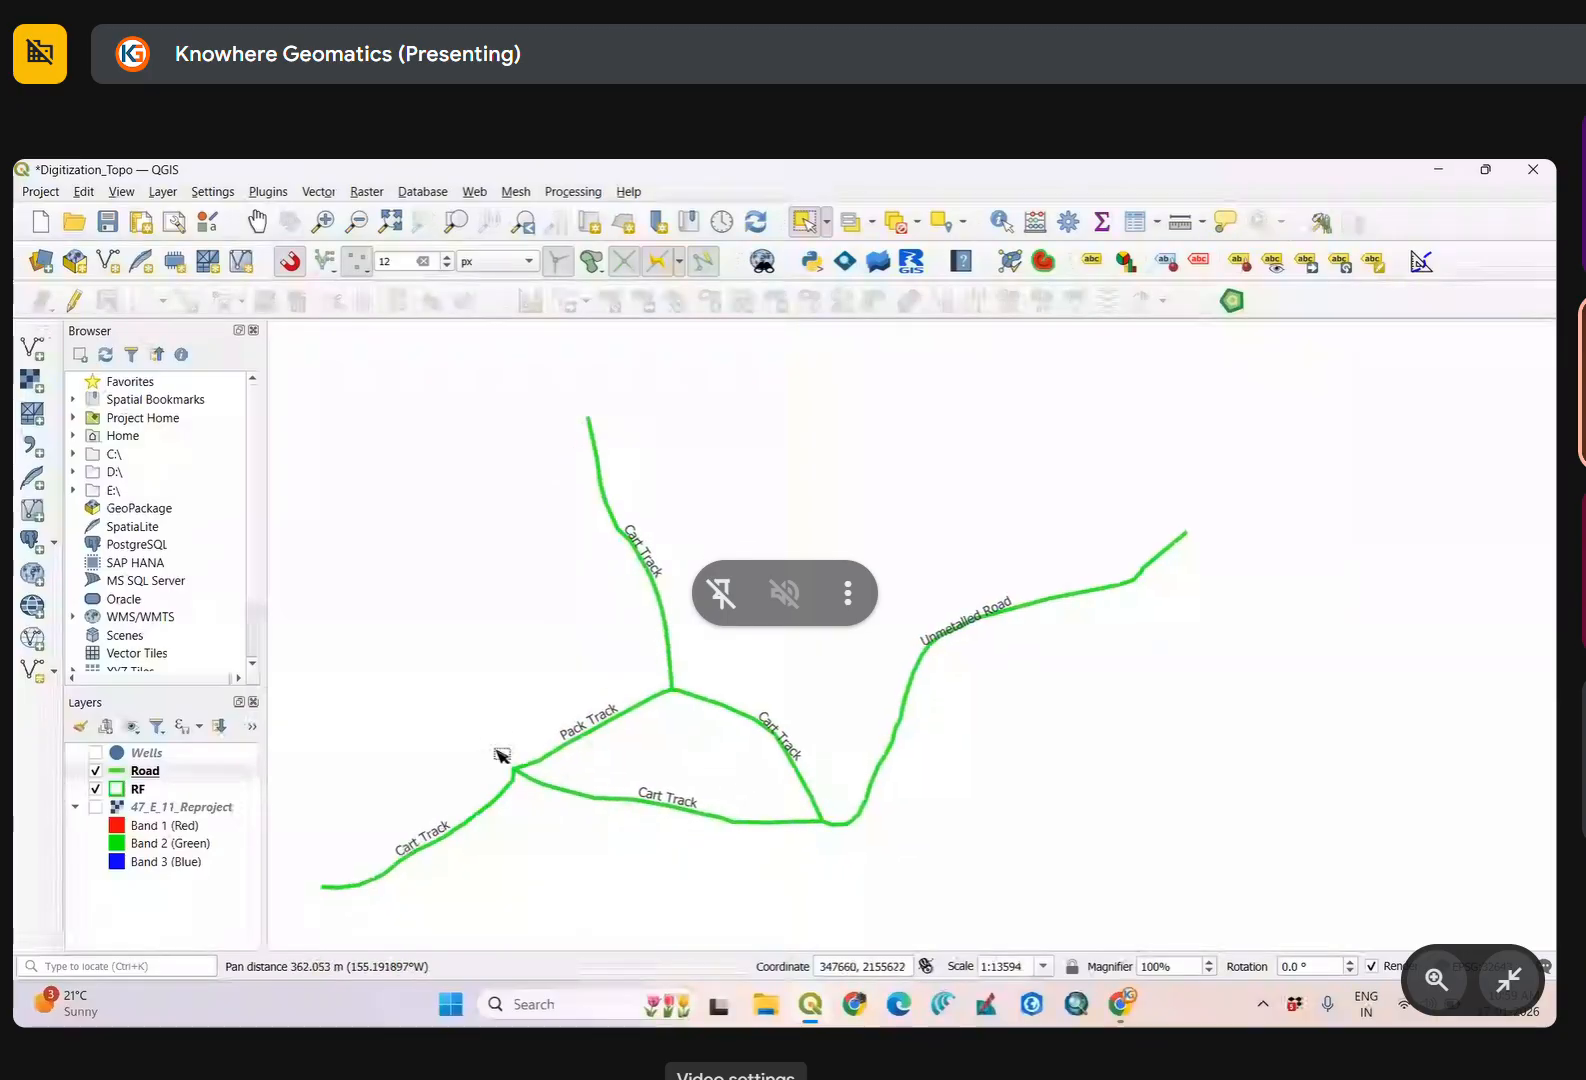
Switch the Road layer's symbology to Categorized, using the Type field and classifying all road types.
{"action": "left_click", "coordinate": [166, 774]}
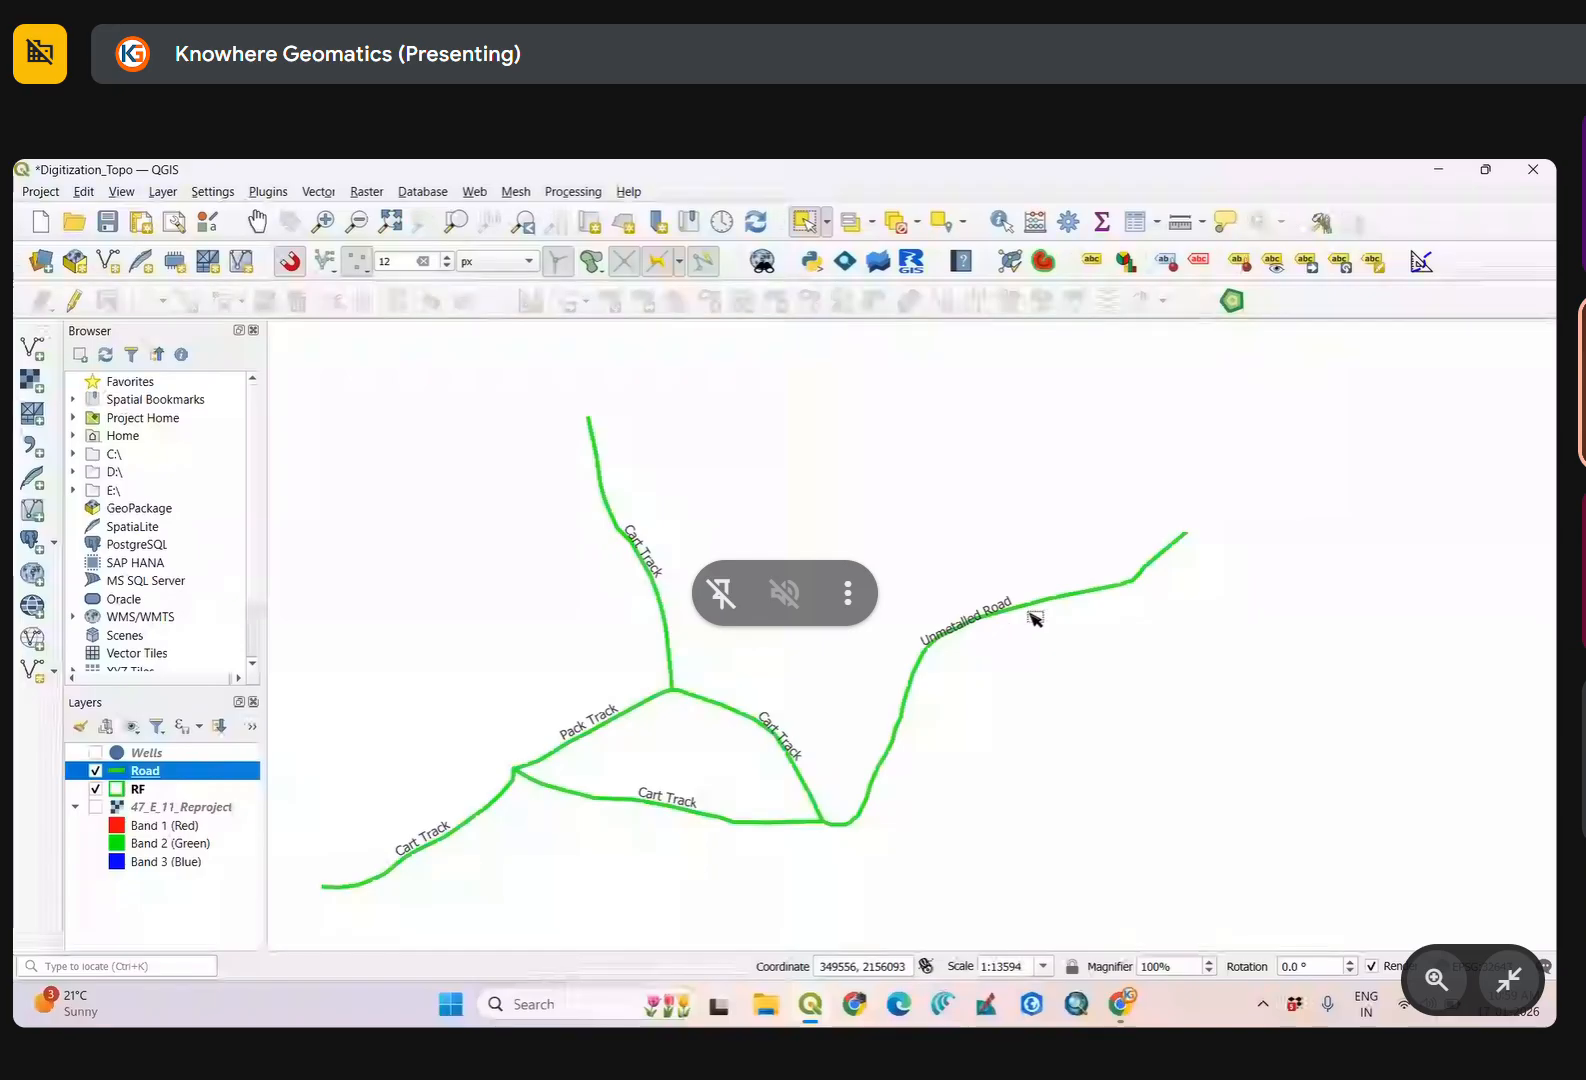
{"action": "right_click", "coordinate": [155, 772]}
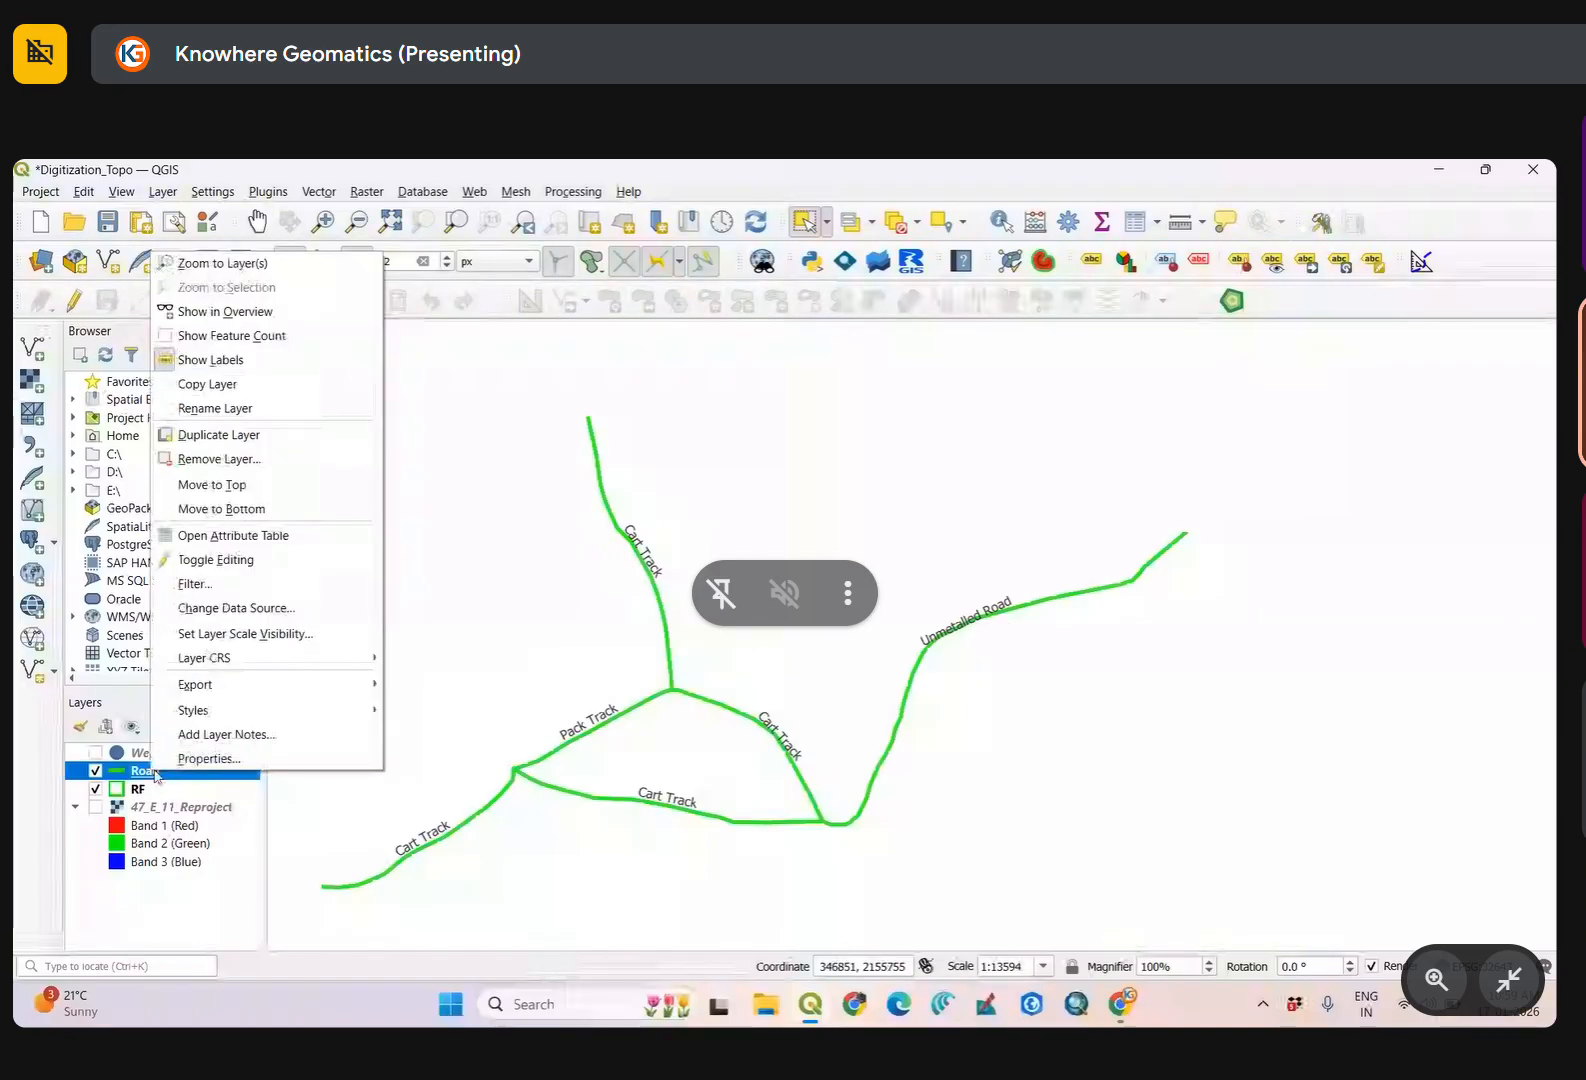
{"action": "left_click", "coordinate": [210, 758]}
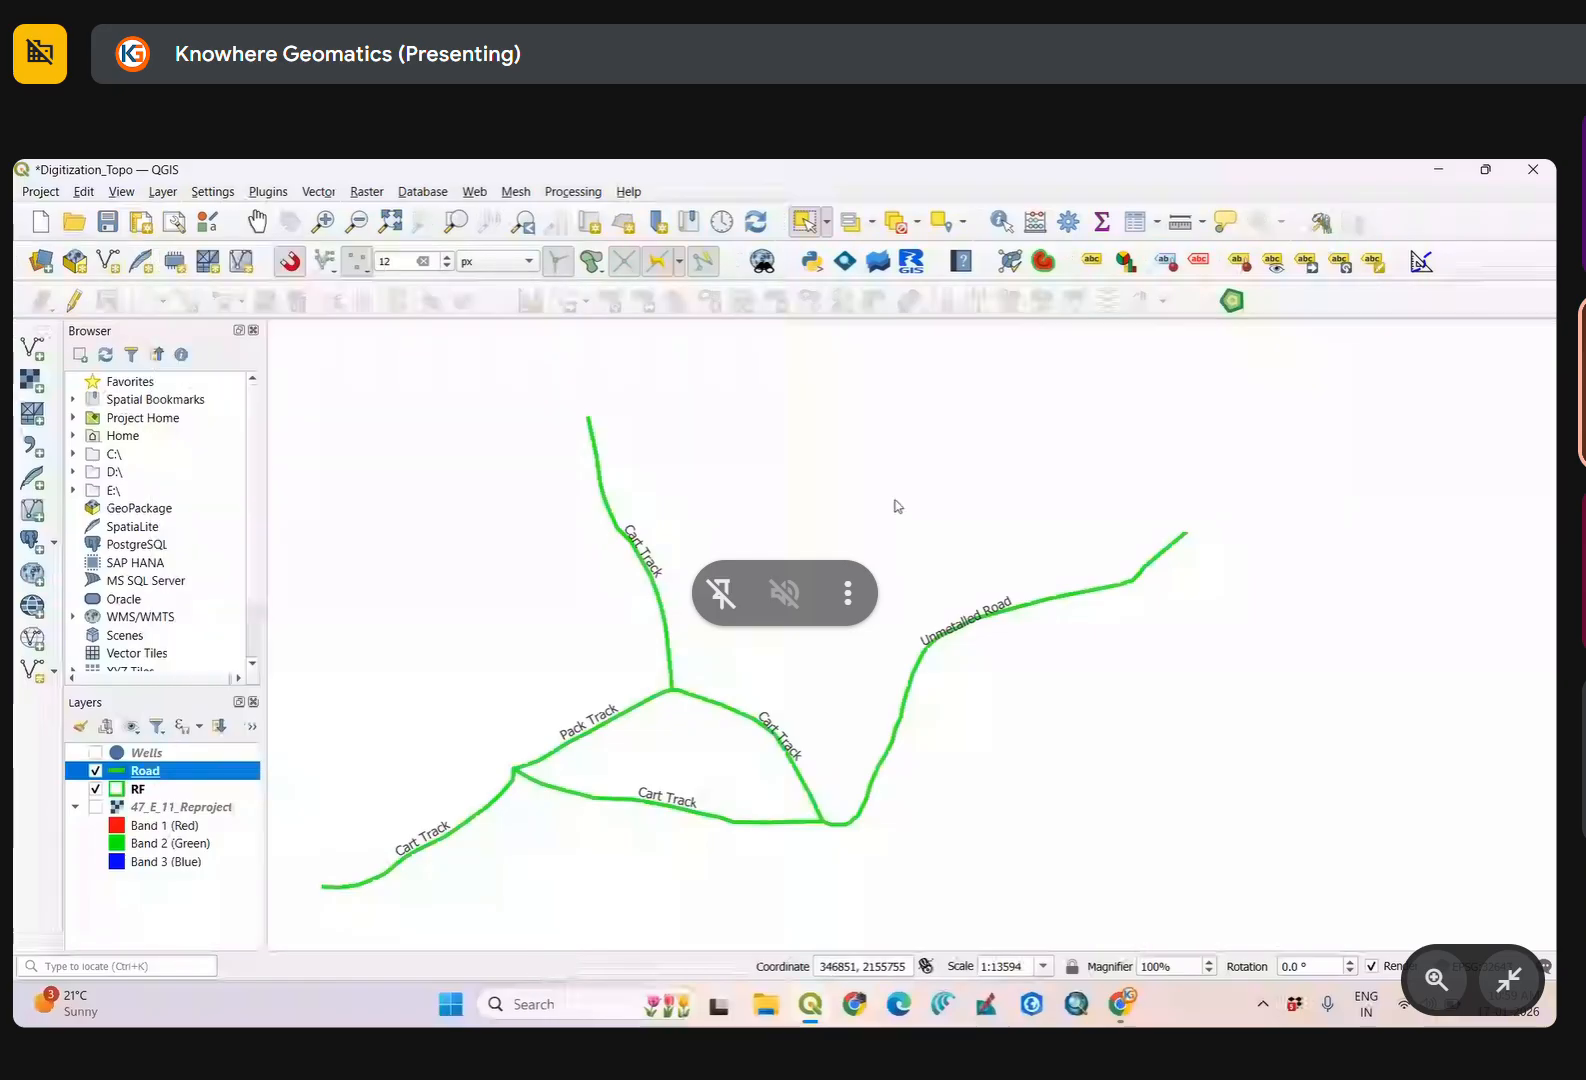
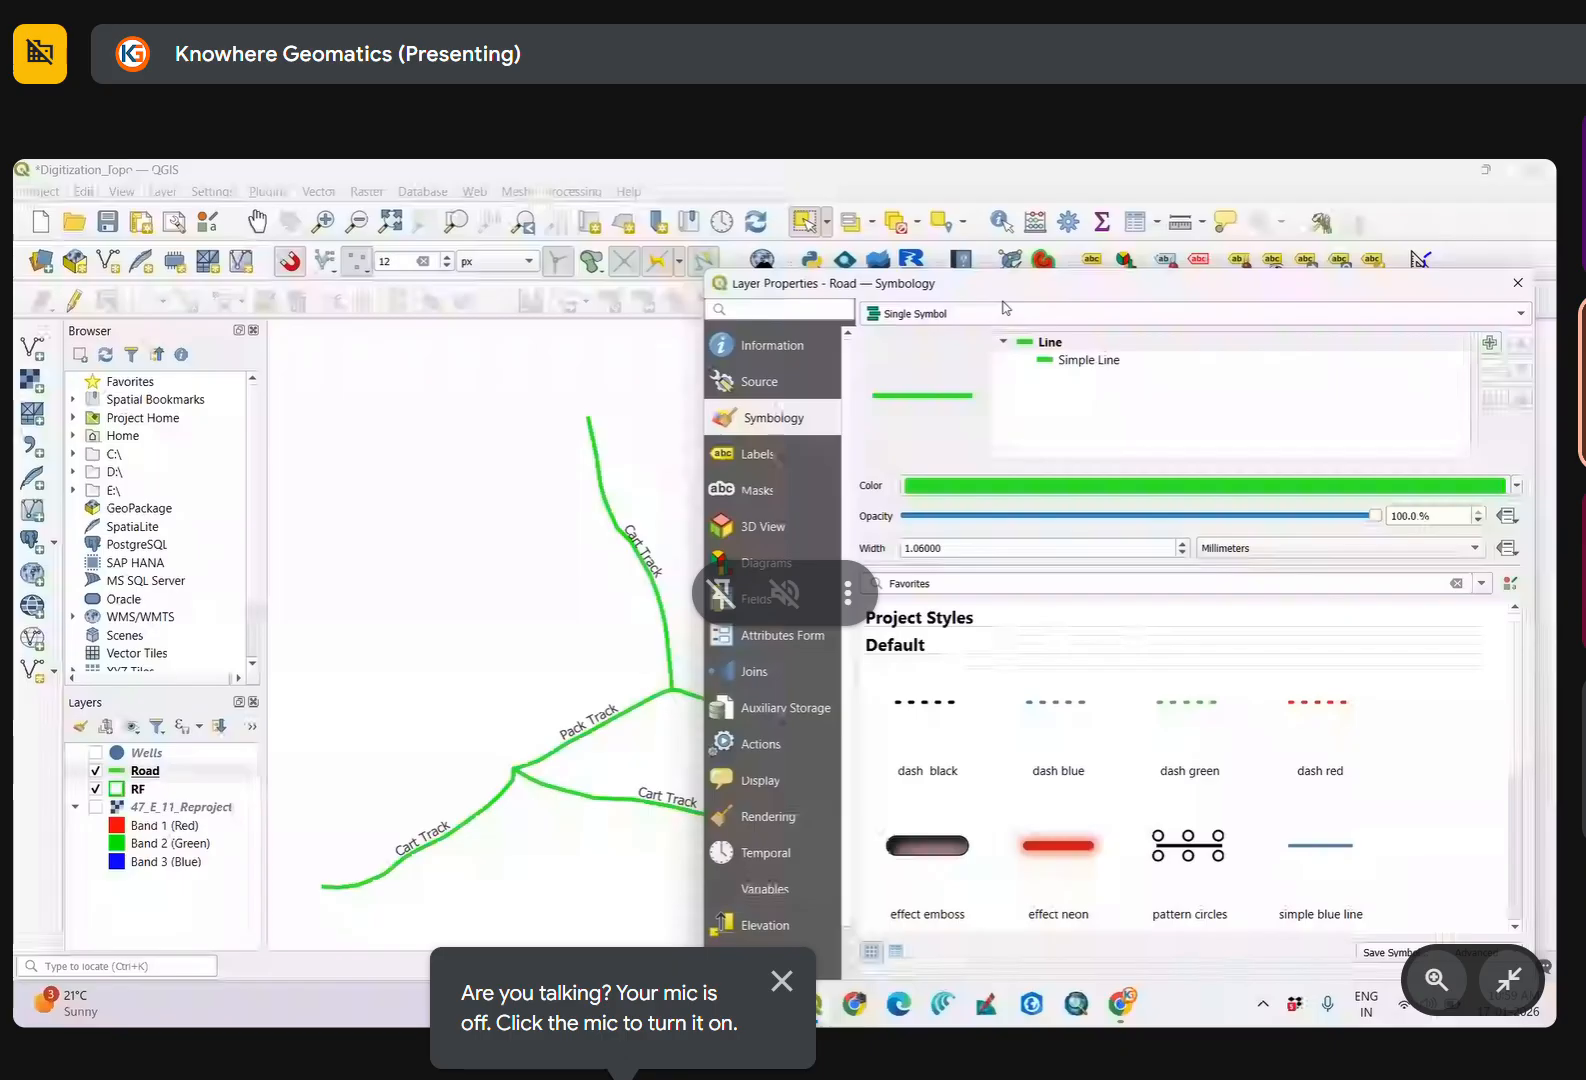
{"action": "left_click", "coordinate": [1006, 312]}
{"action": "left_click", "coordinate": [1045, 343]}
{"action": "left_click", "coordinate": [1107, 400]}
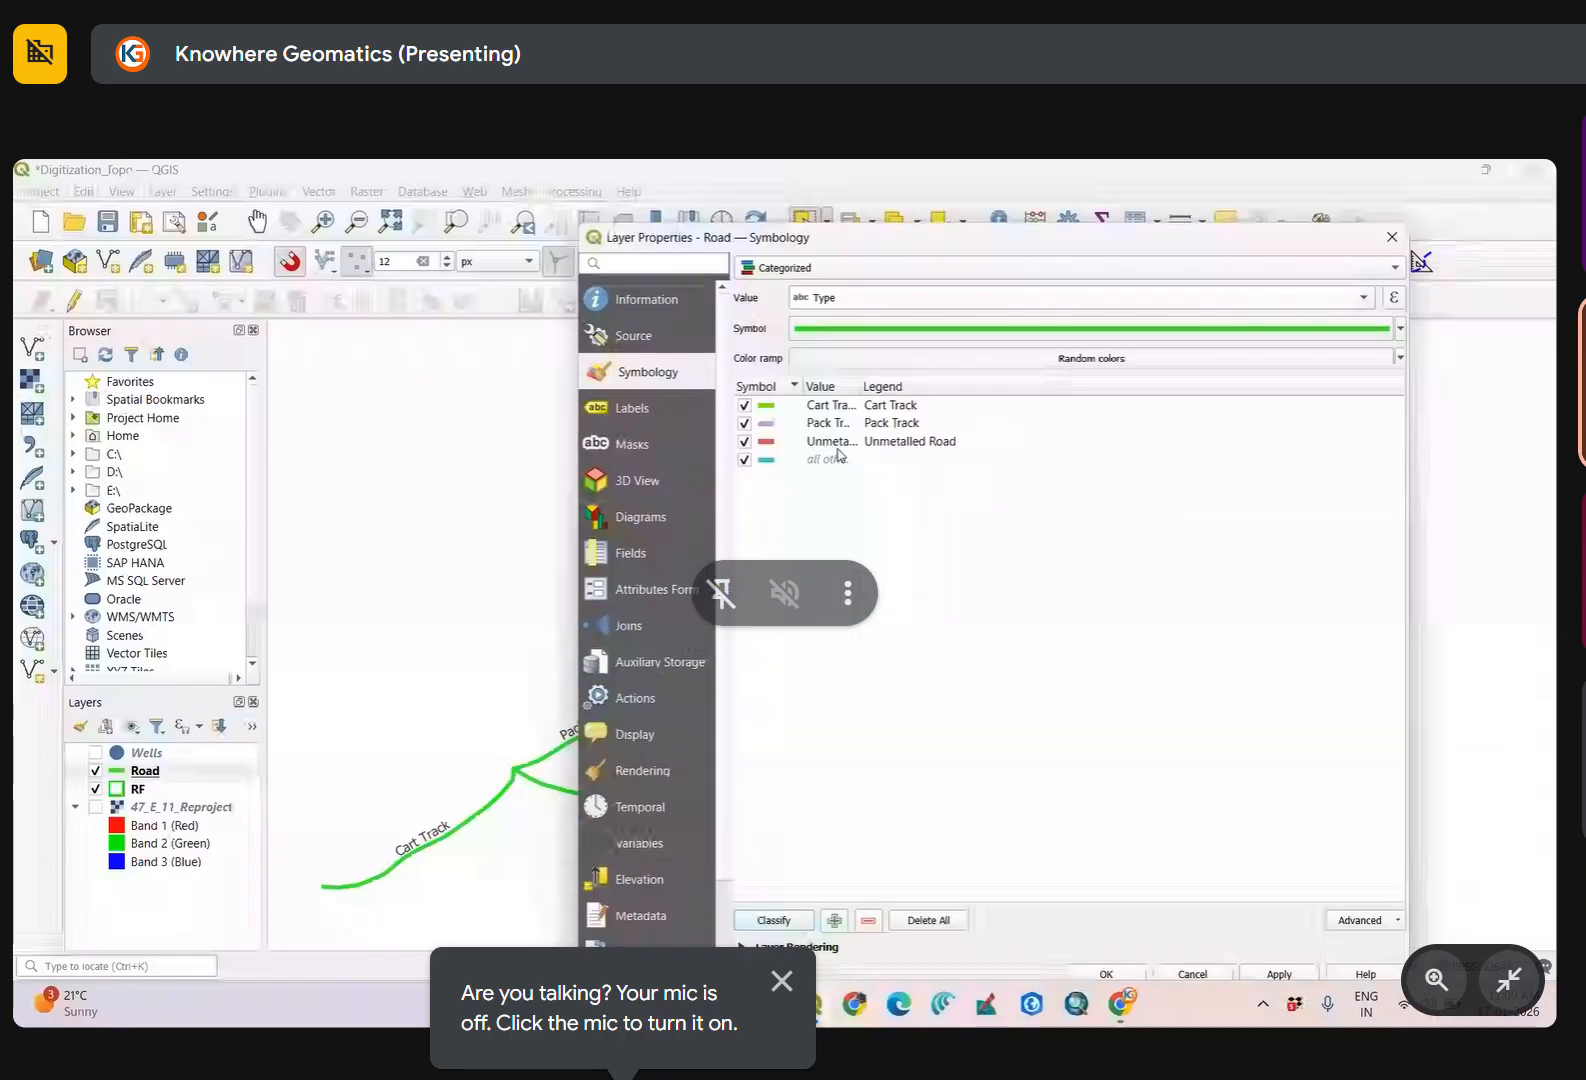
Change the Cart Track category's line symbol colour to orange-red.
{"action": "double_click", "coordinate": [776, 409]}
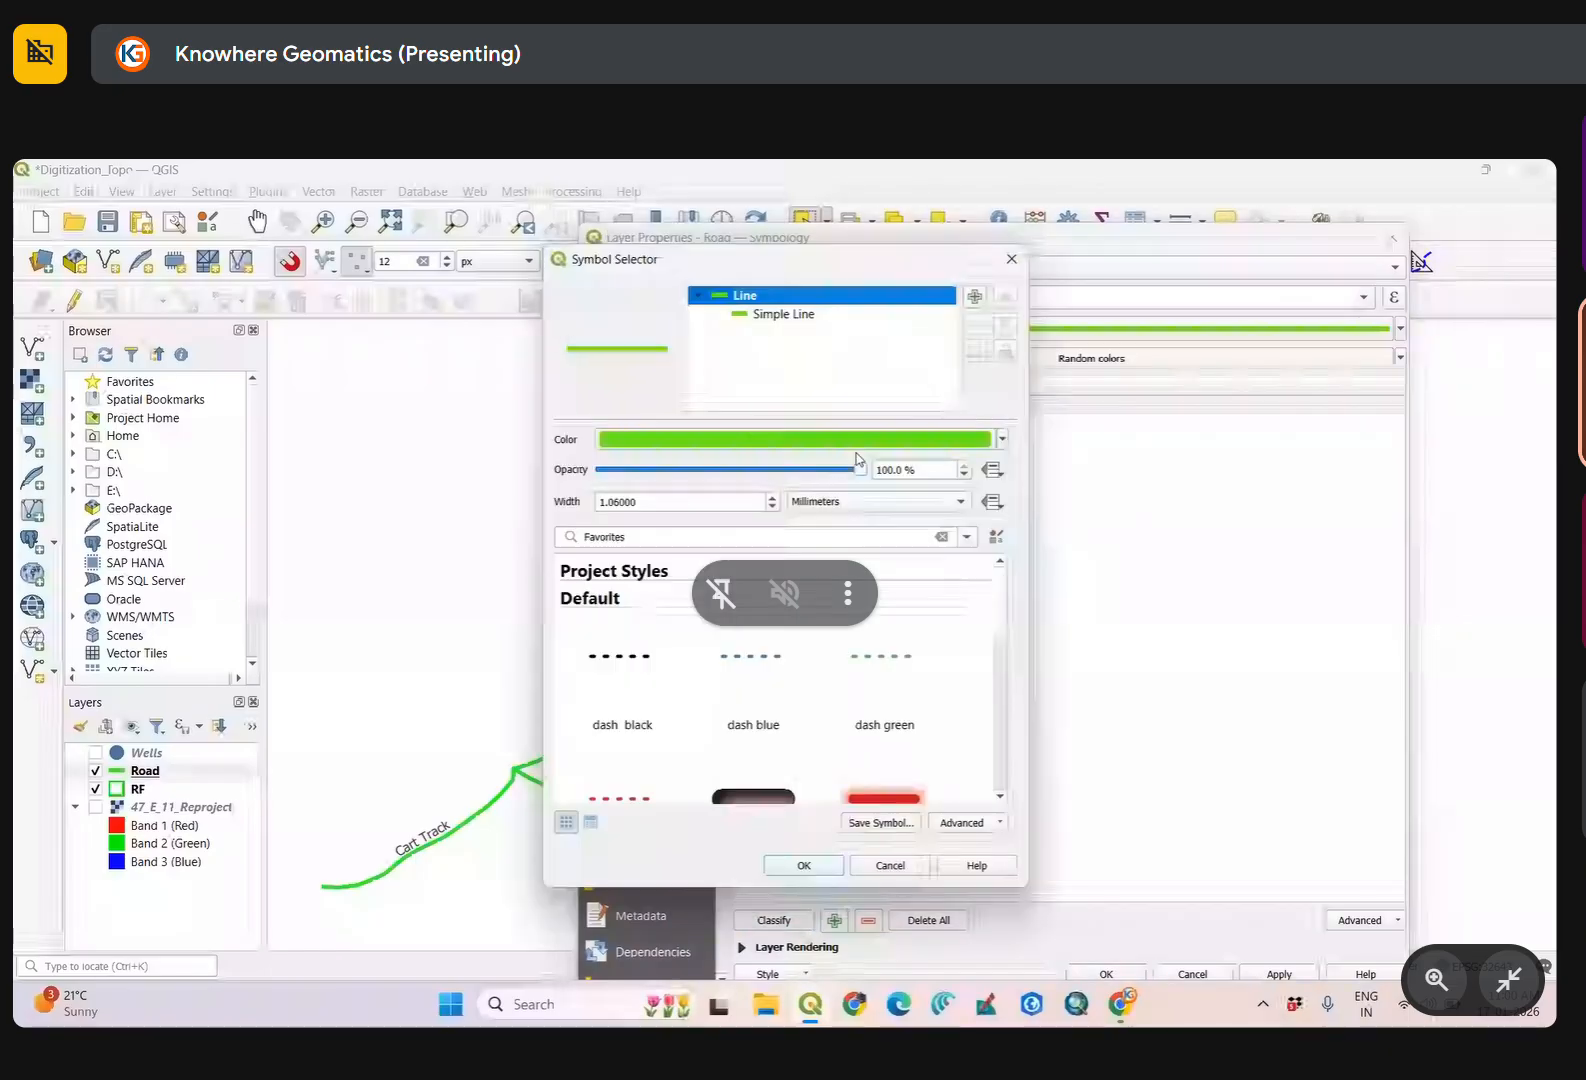
{"action": "left_click", "coordinate": [1001, 440]}
{"action": "left_click", "coordinate": [789, 540]}
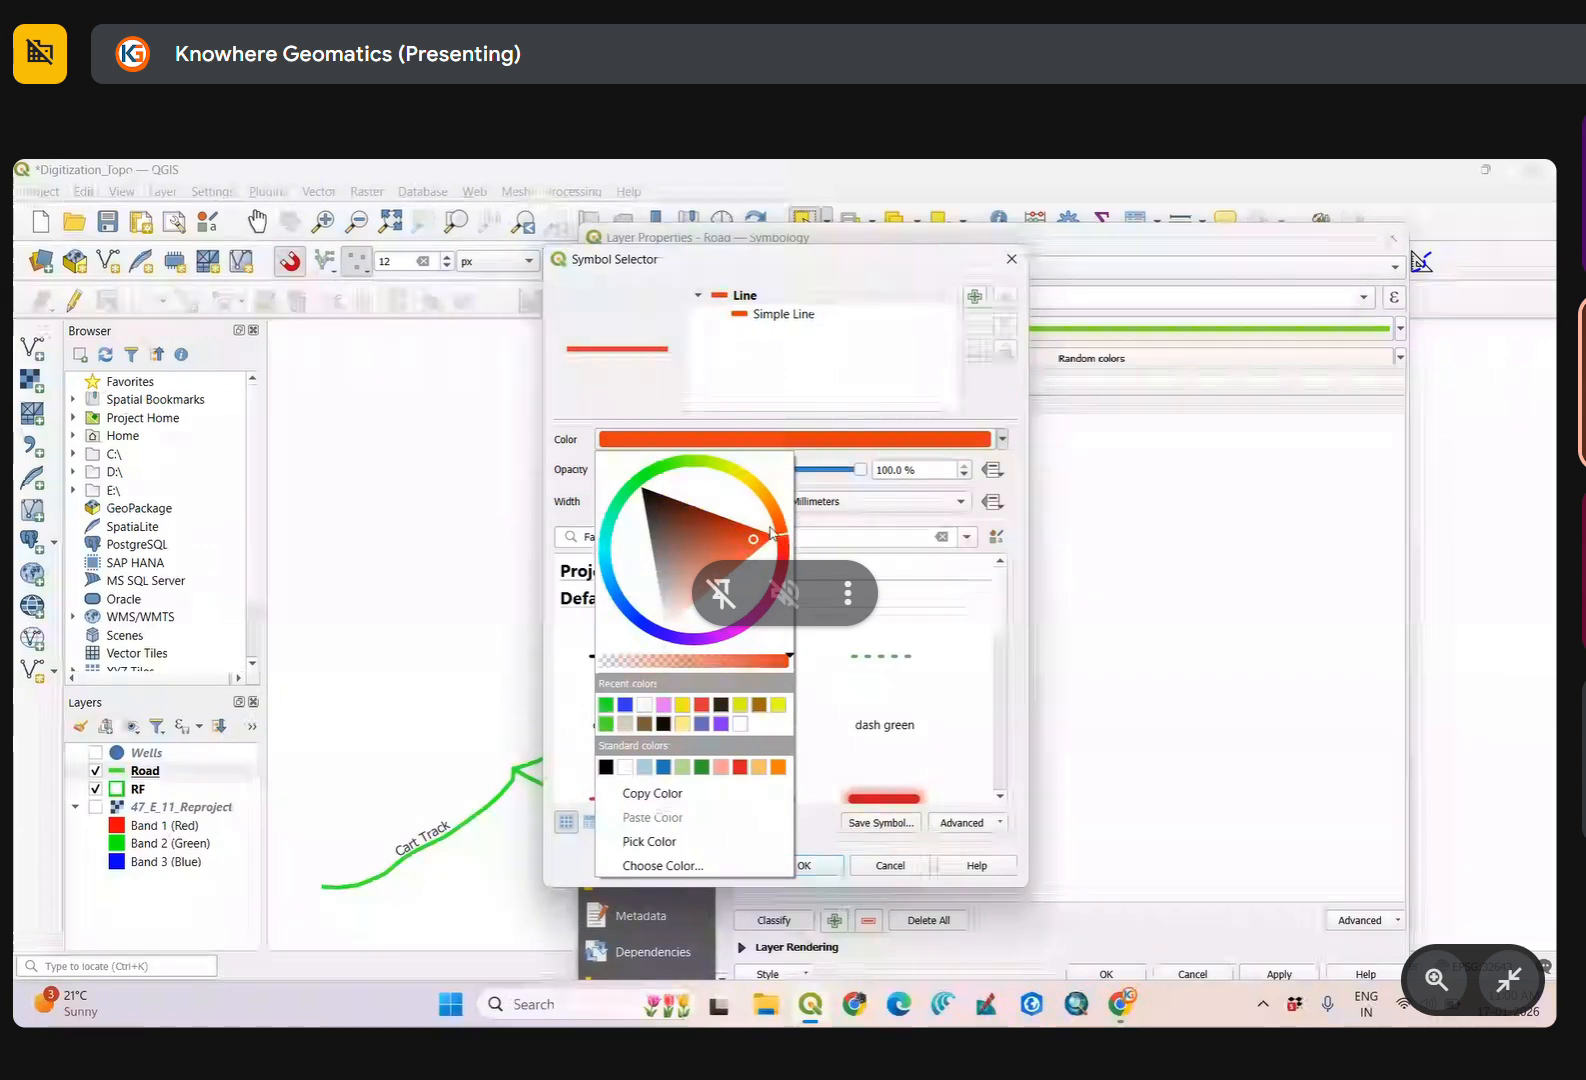
{"action": "left_click", "coordinate": [833, 870]}
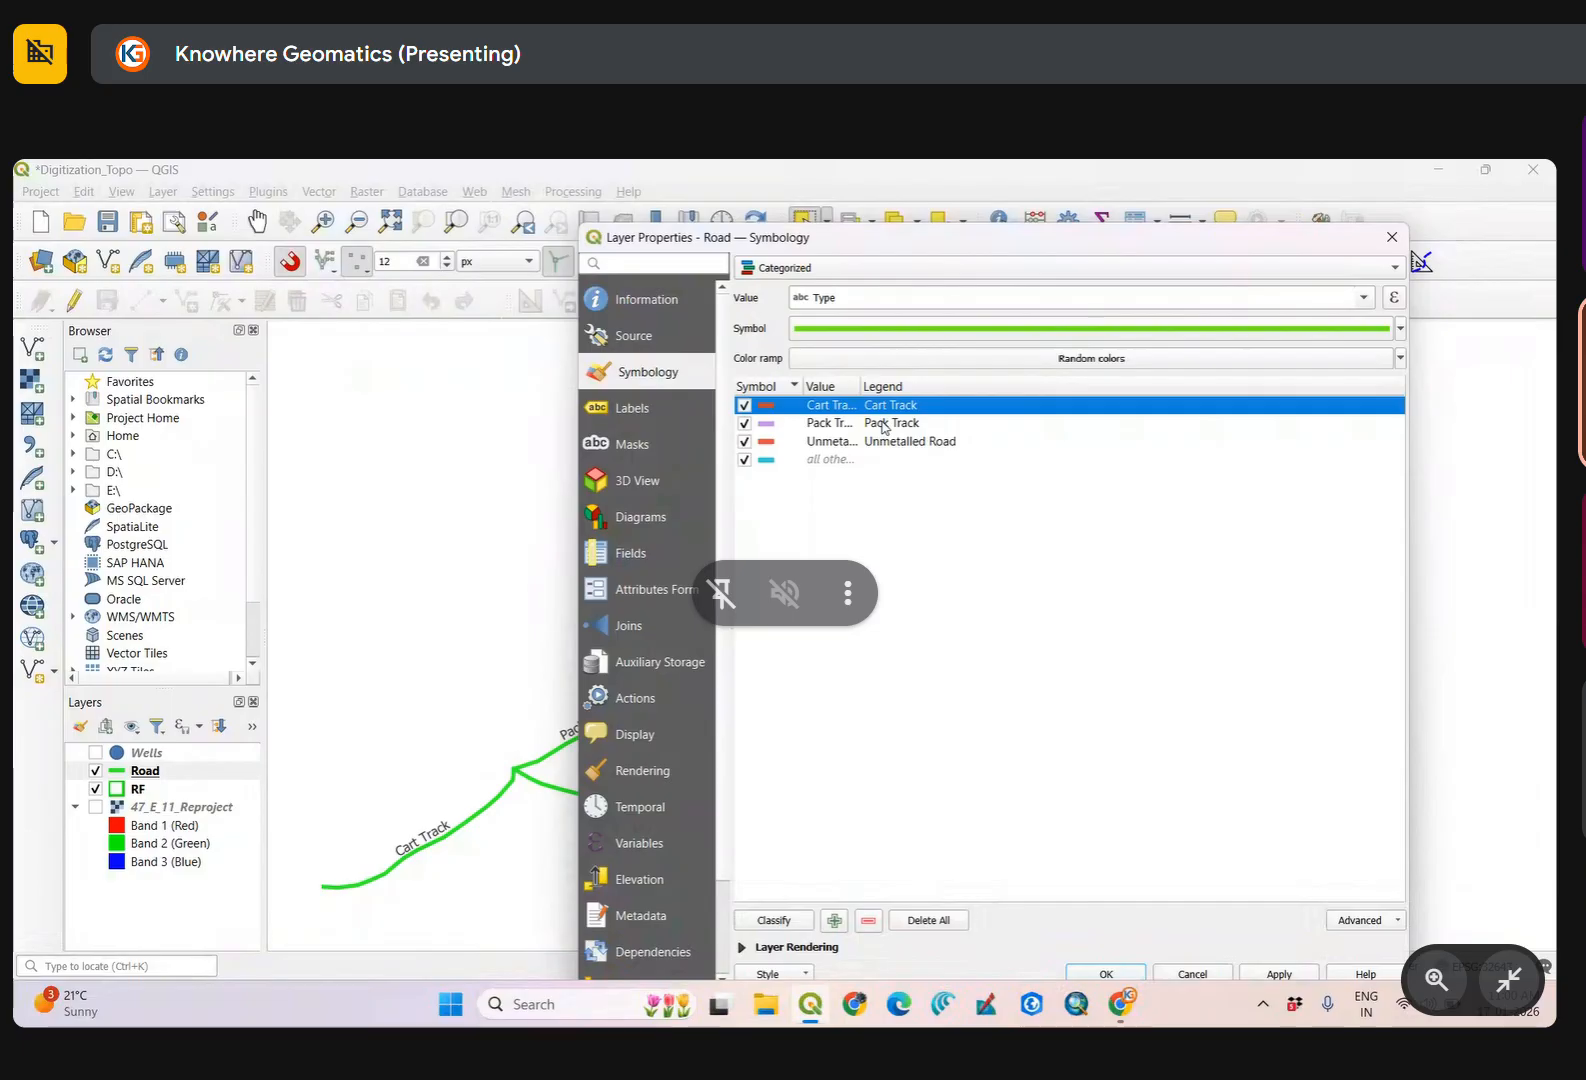
Give the Pack Track category the dash blue line symbol and recolour it orange-red.
{"action": "left_click", "coordinate": [884, 424]}
{"action": "double_click", "coordinate": [775, 432]}
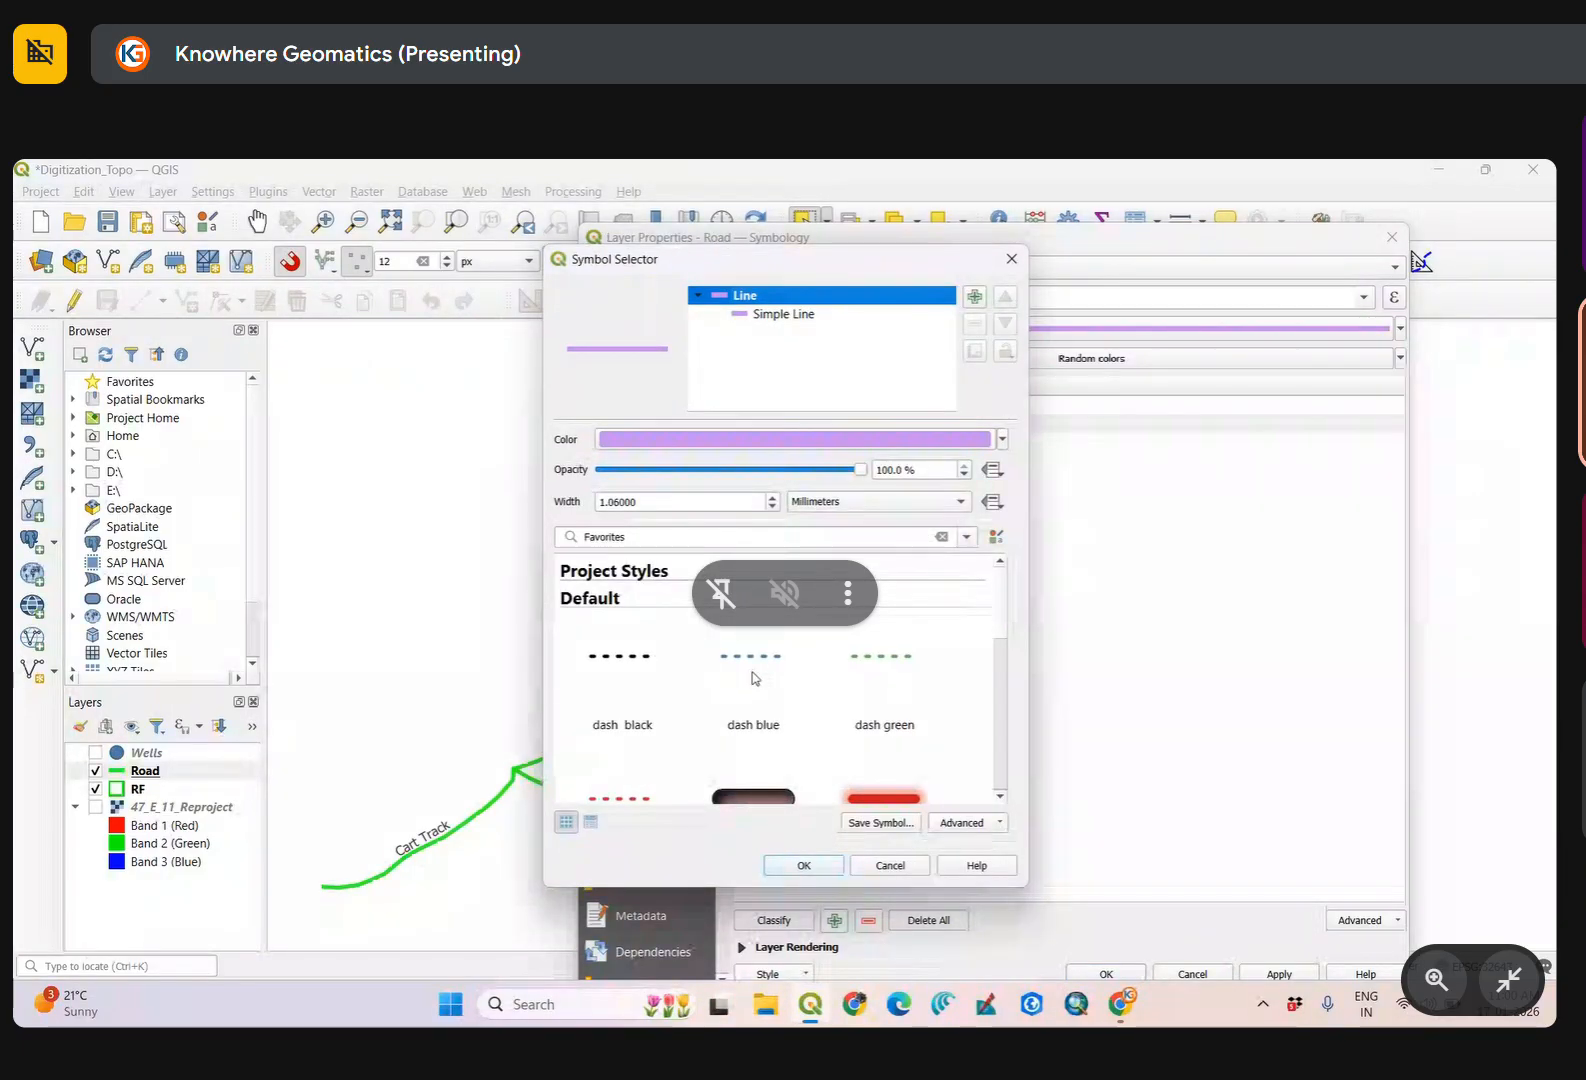
{"action": "left_click", "coordinate": [753, 675]}
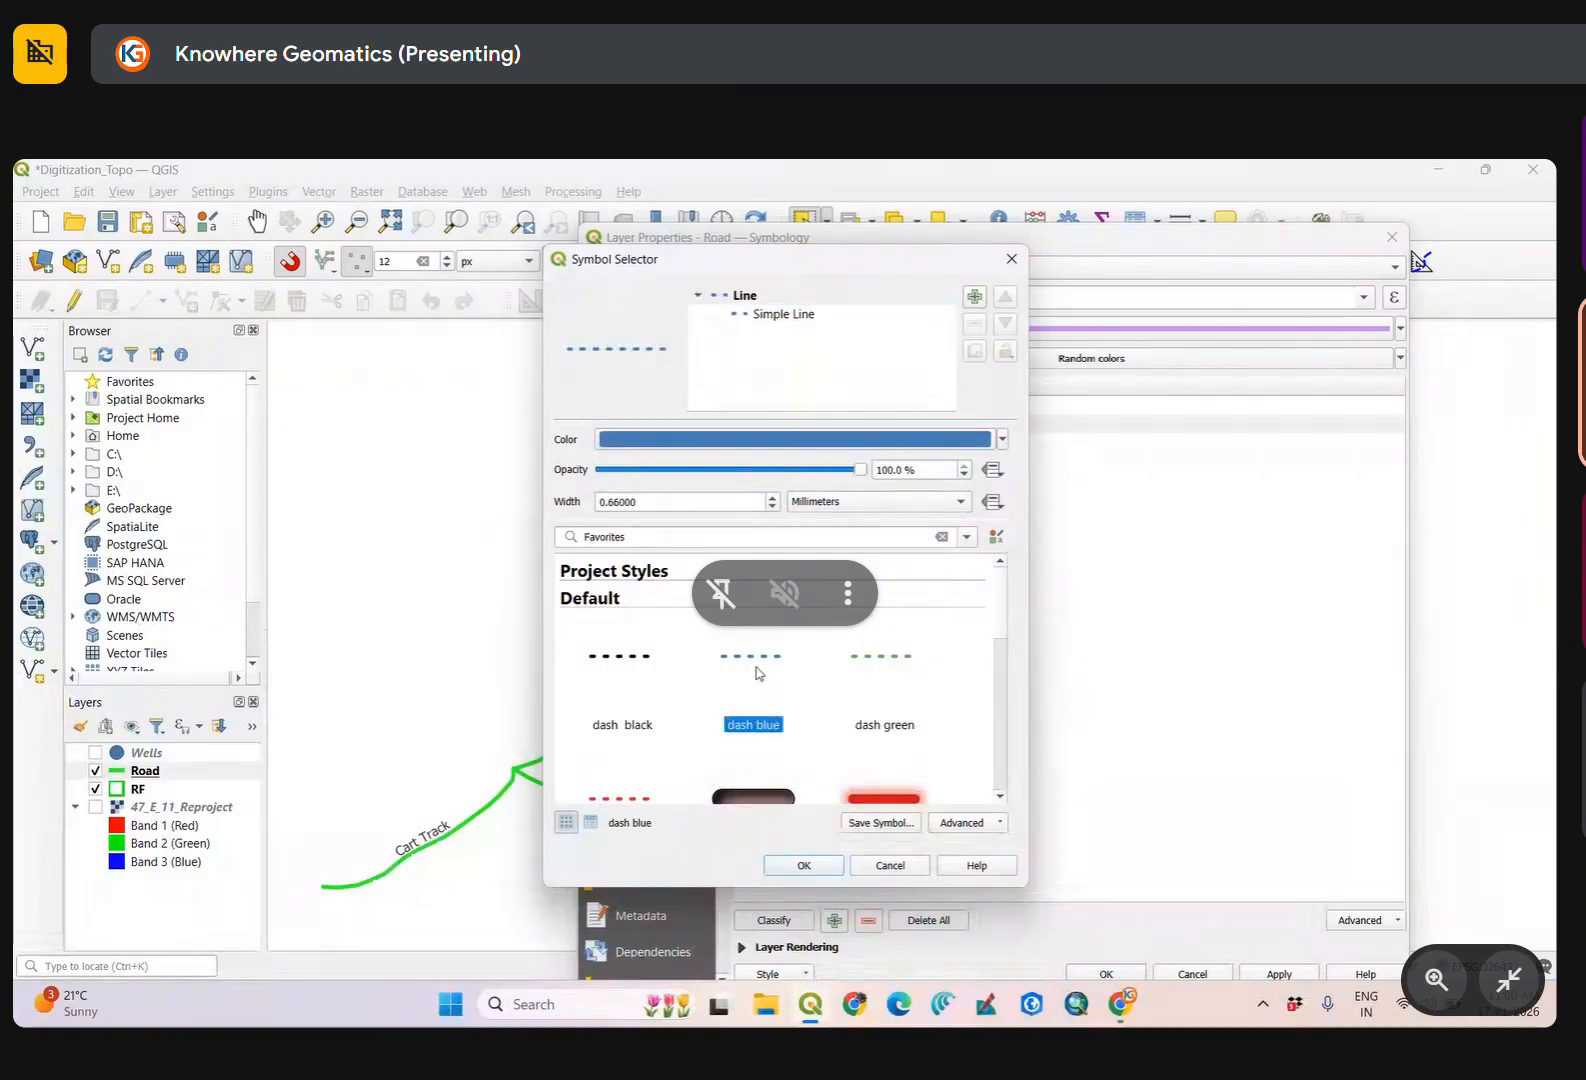
{"action": "left_click", "coordinate": [1002, 439]}
{"action": "left_click", "coordinate": [788, 544]}
{"action": "left_click", "coordinate": [726, 537]}
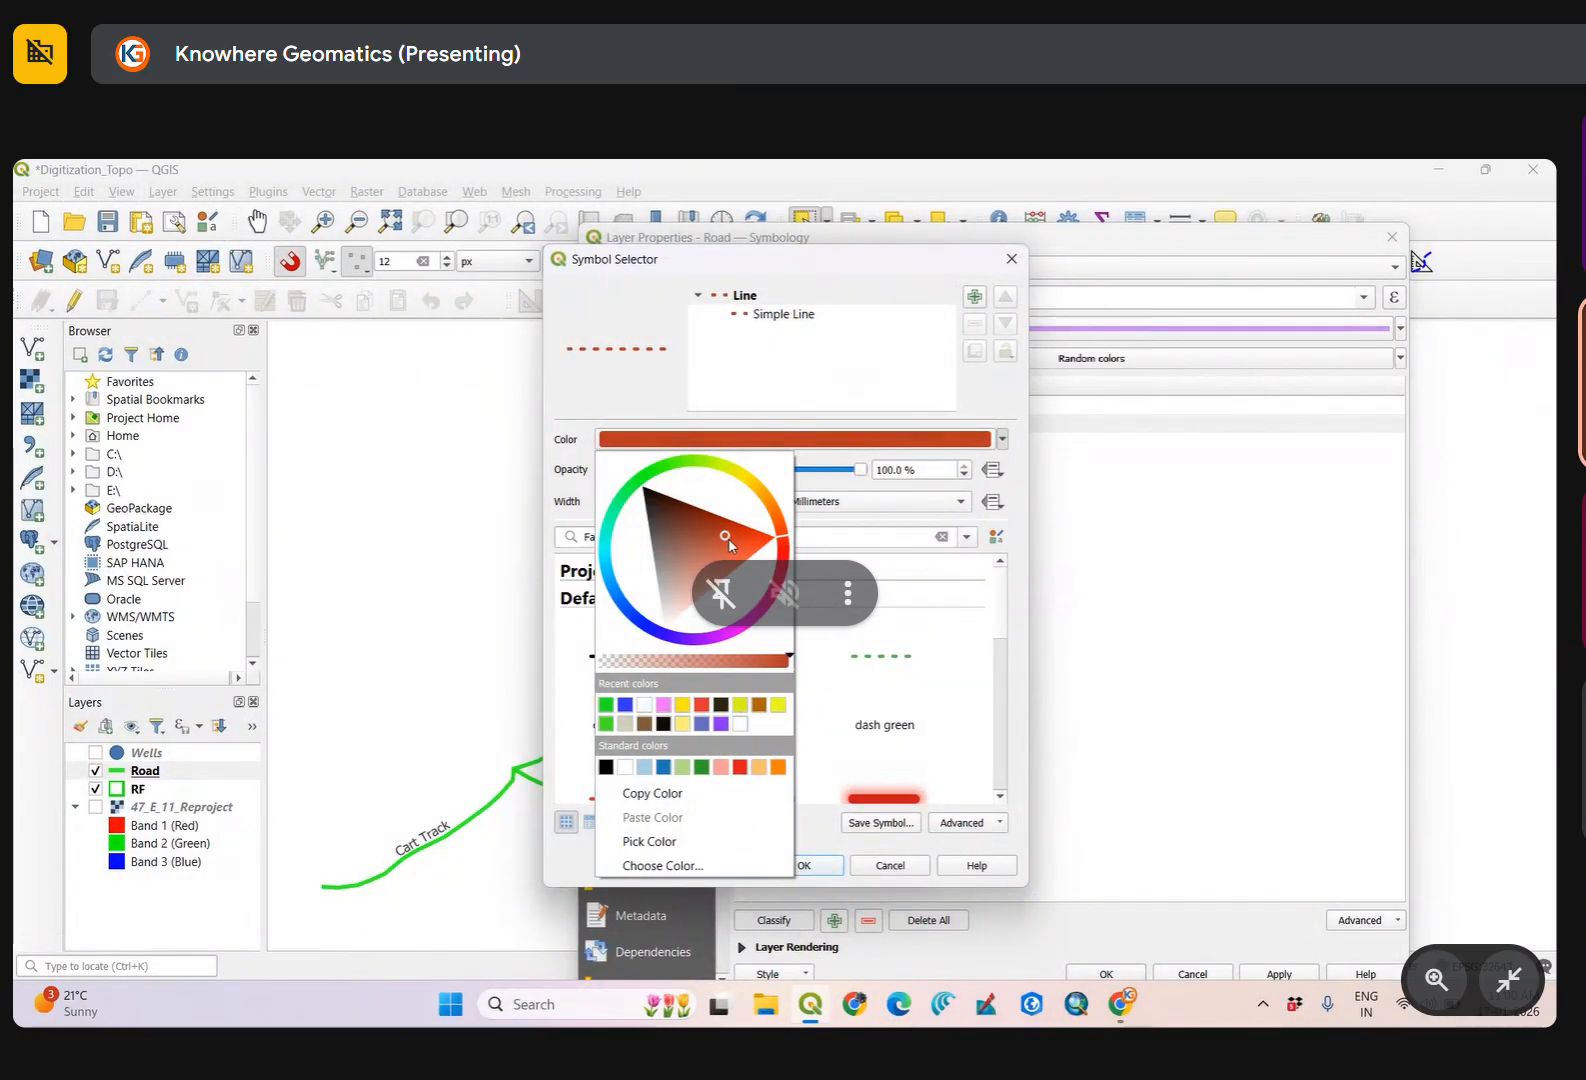
{"action": "left_click_drag", "start_coordinate": [729, 538], "coordinate": [757, 548]}
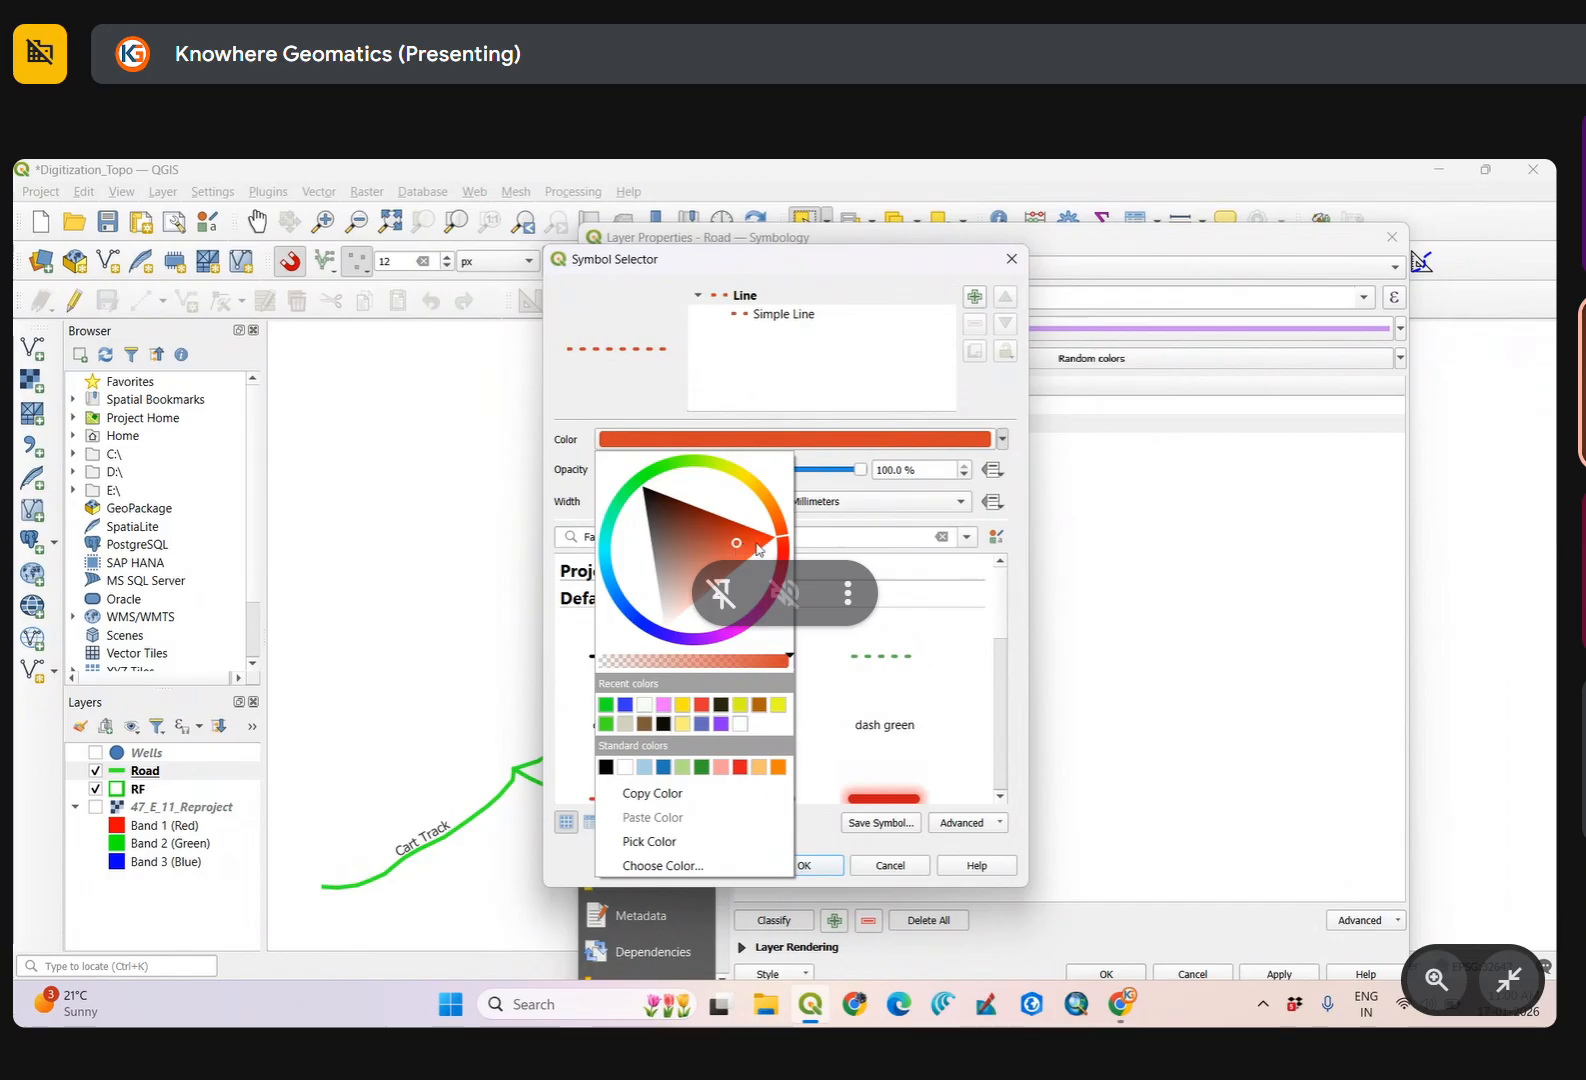
{"action": "left_click", "coordinate": [824, 870]}
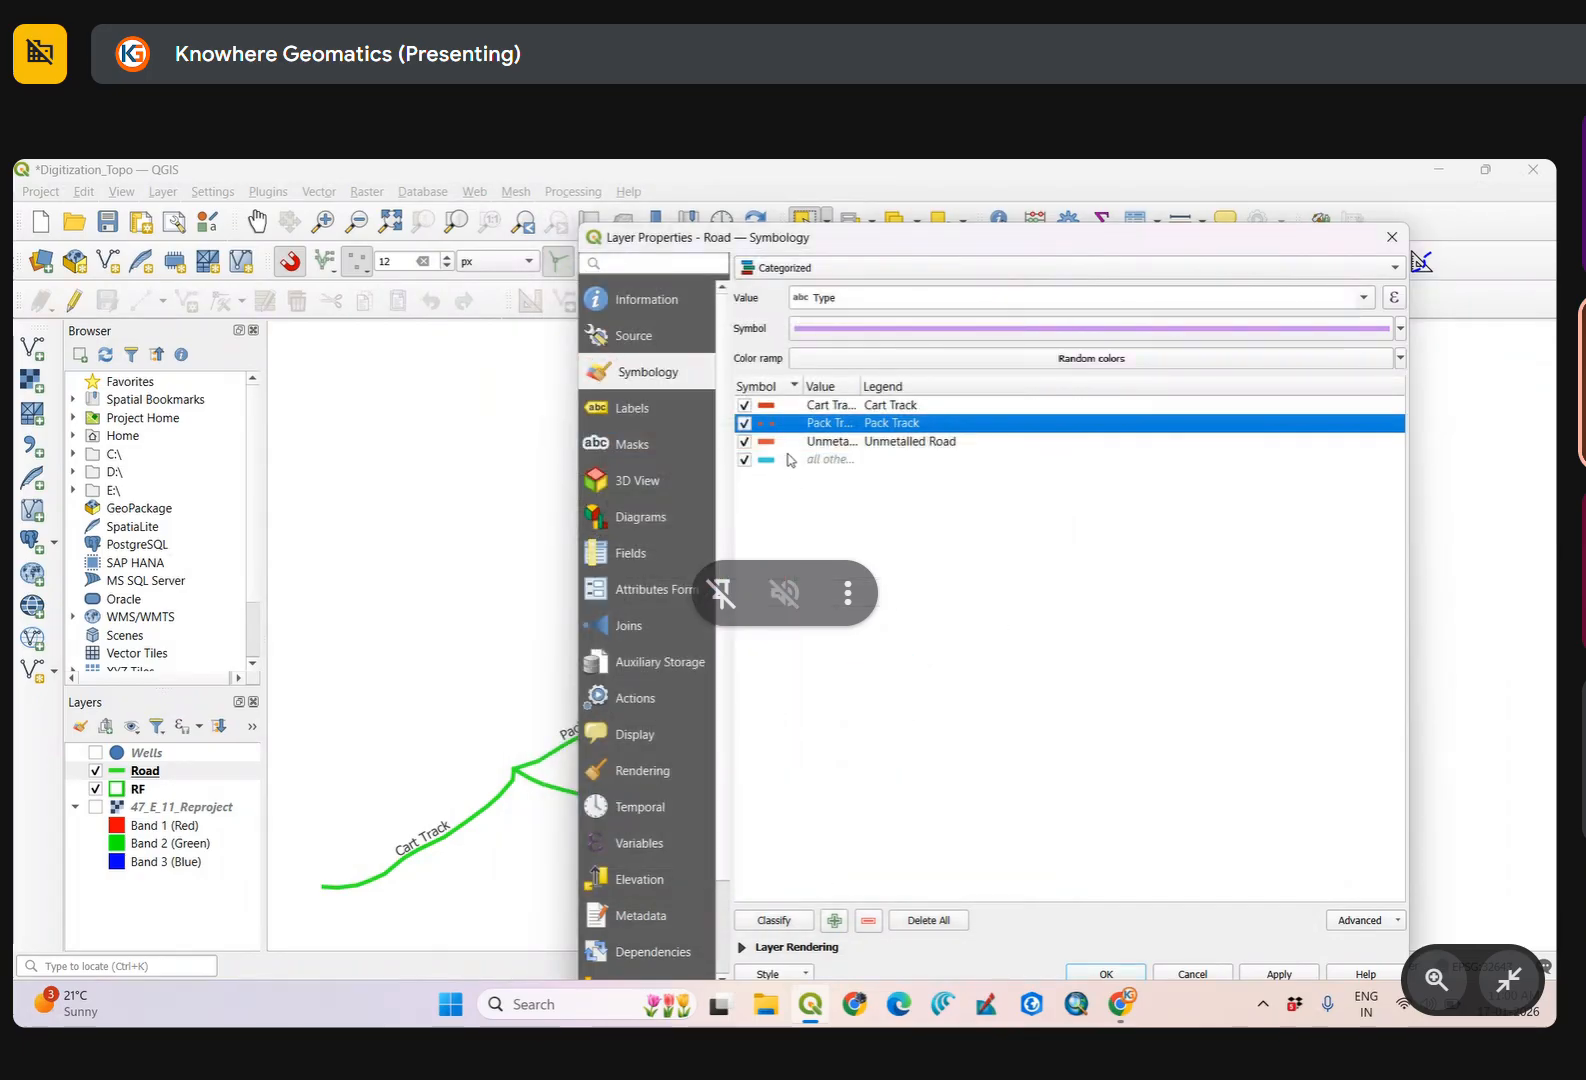
Open the Unmetalled Road category's symbol settings and browse the line presets under All Symbols.
{"action": "left_click", "coordinate": [766, 443]}
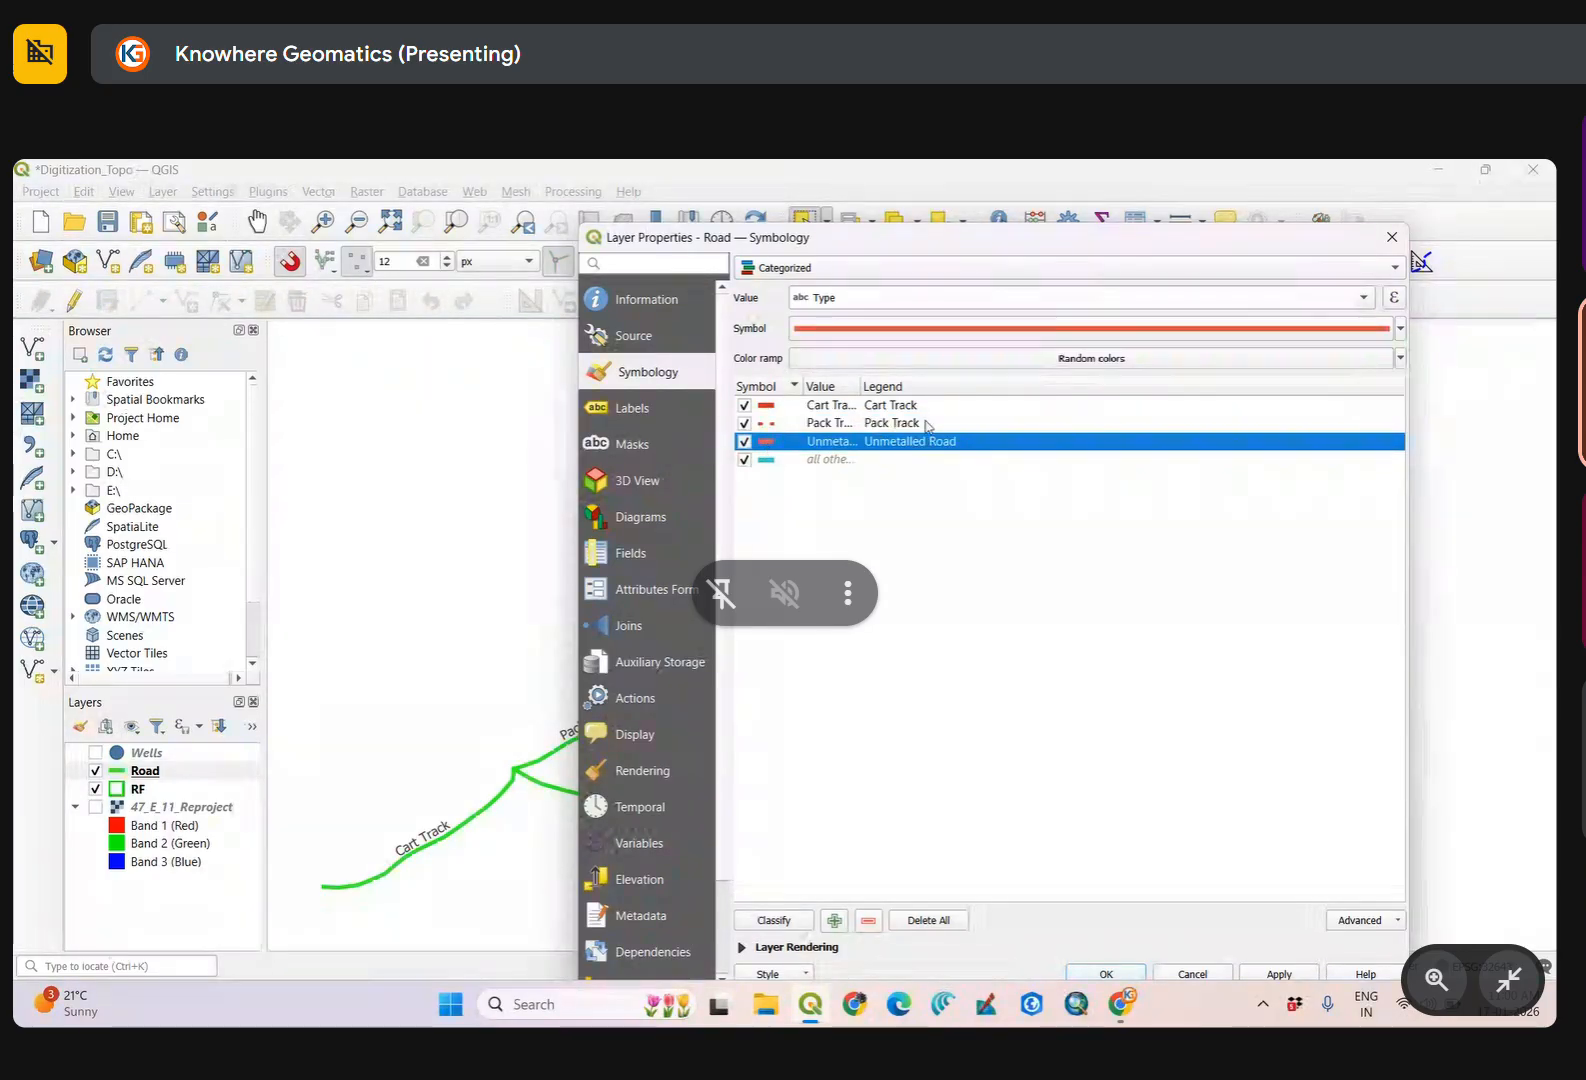
{"action": "double_click", "coordinate": [766, 441]}
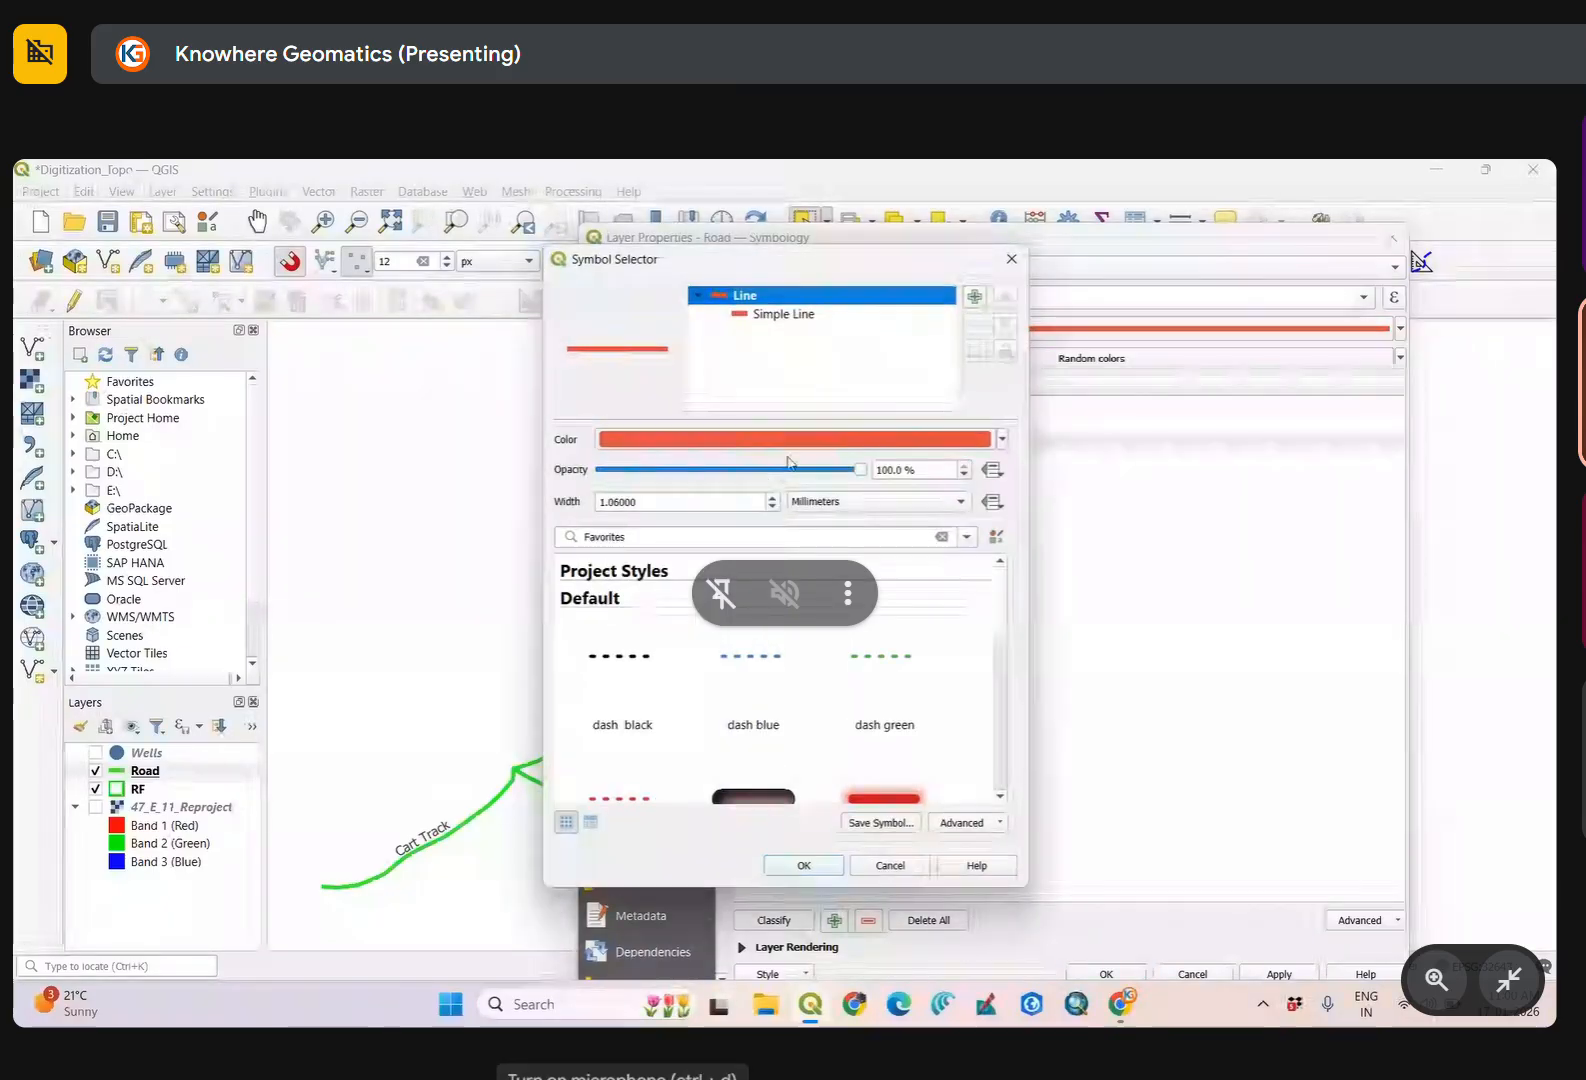
{"action": "scroll", "coordinate": [810, 690], "scroll_direction": "down", "scroll_amount": 8}
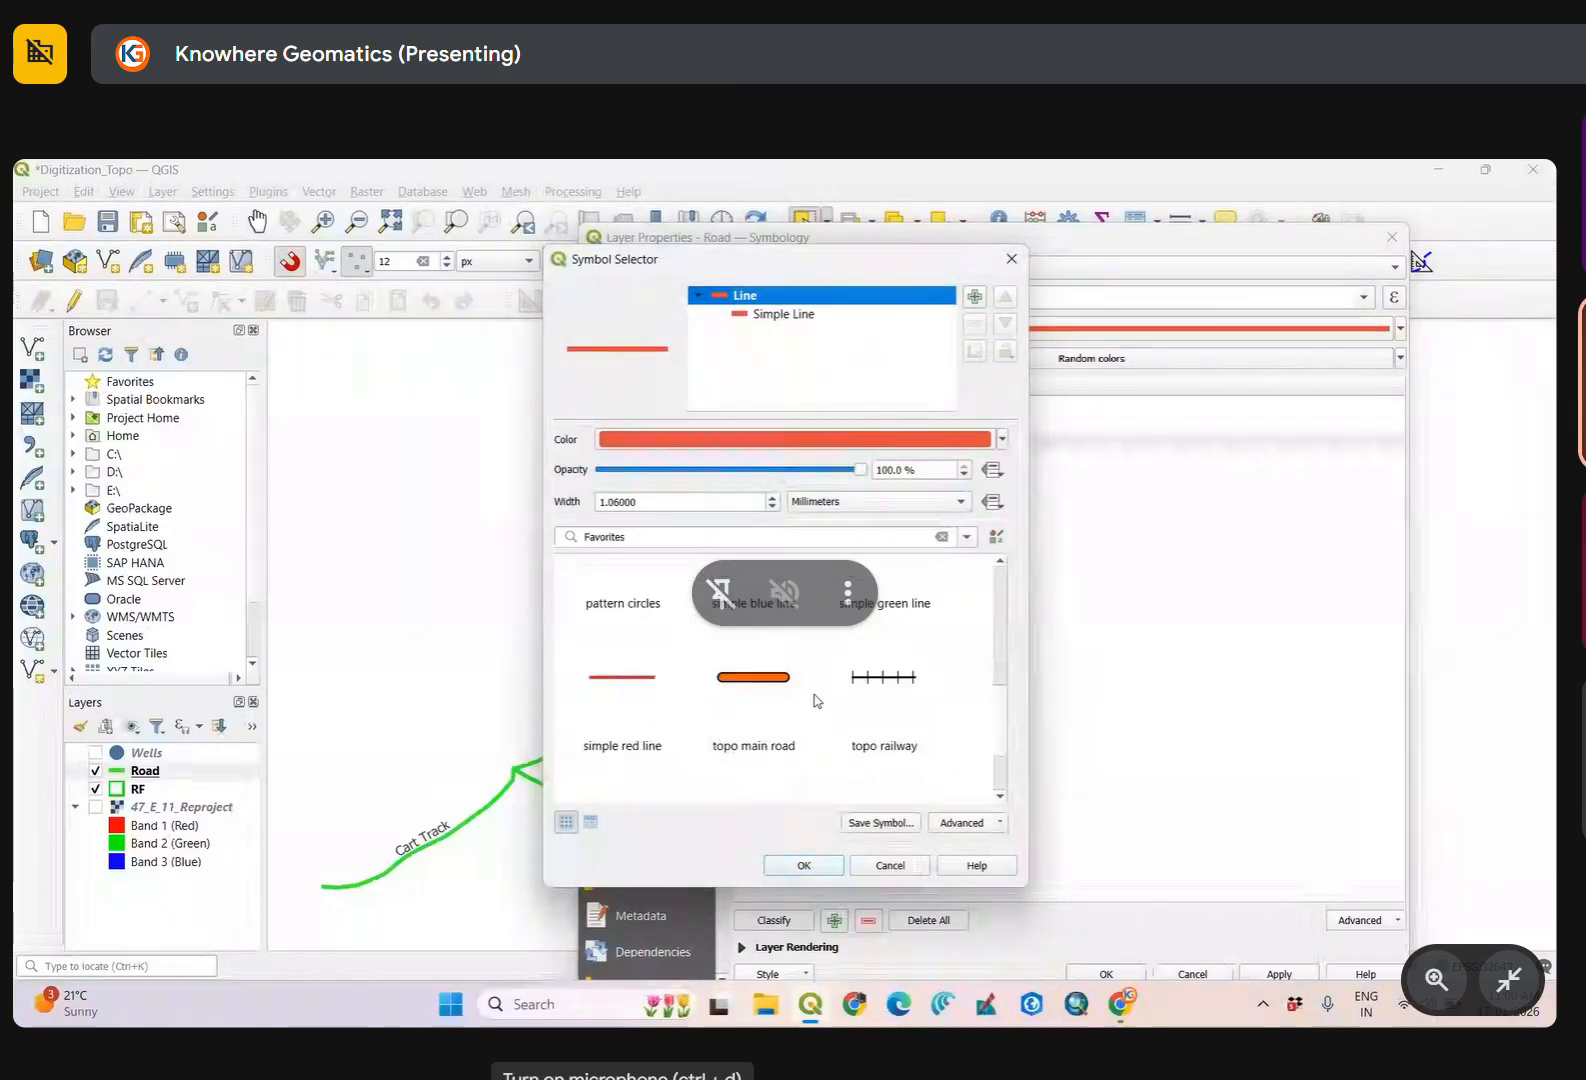
{"action": "scroll", "coordinate": [812, 702], "scroll_direction": "down", "scroll_amount": 6}
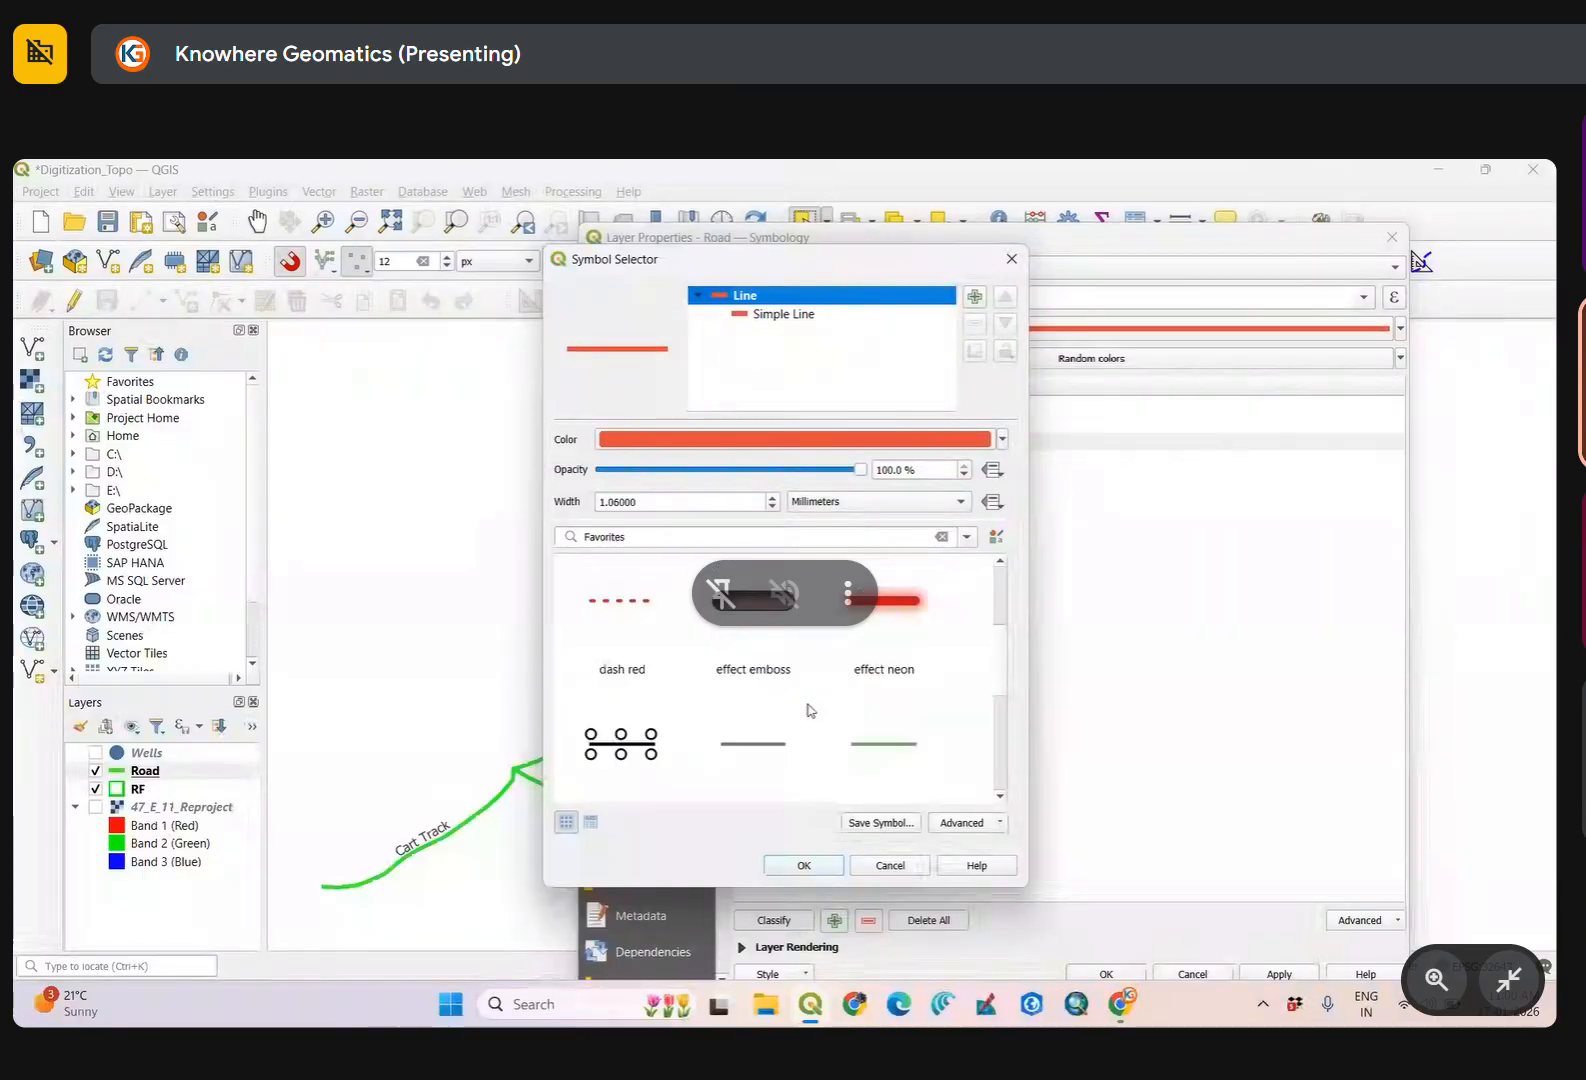
{"action": "scroll", "coordinate": [765, 692], "scroll_direction": "down", "scroll_amount": 6}
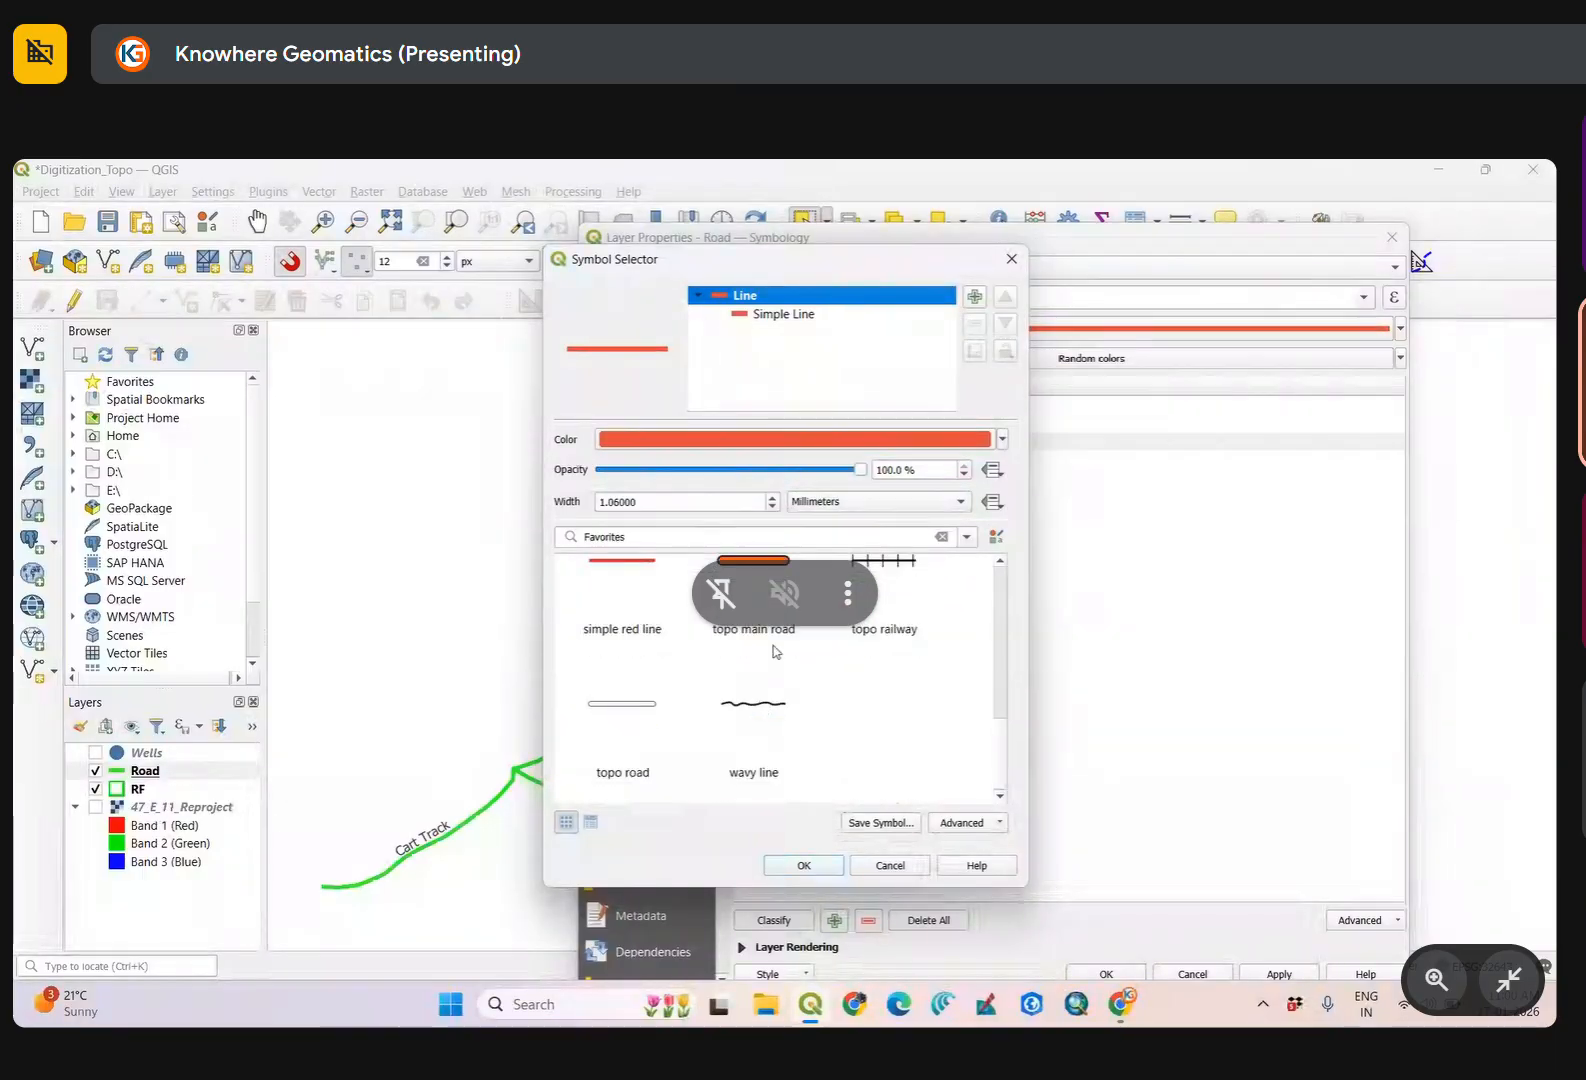
{"action": "left_click", "coordinate": [924, 538]}
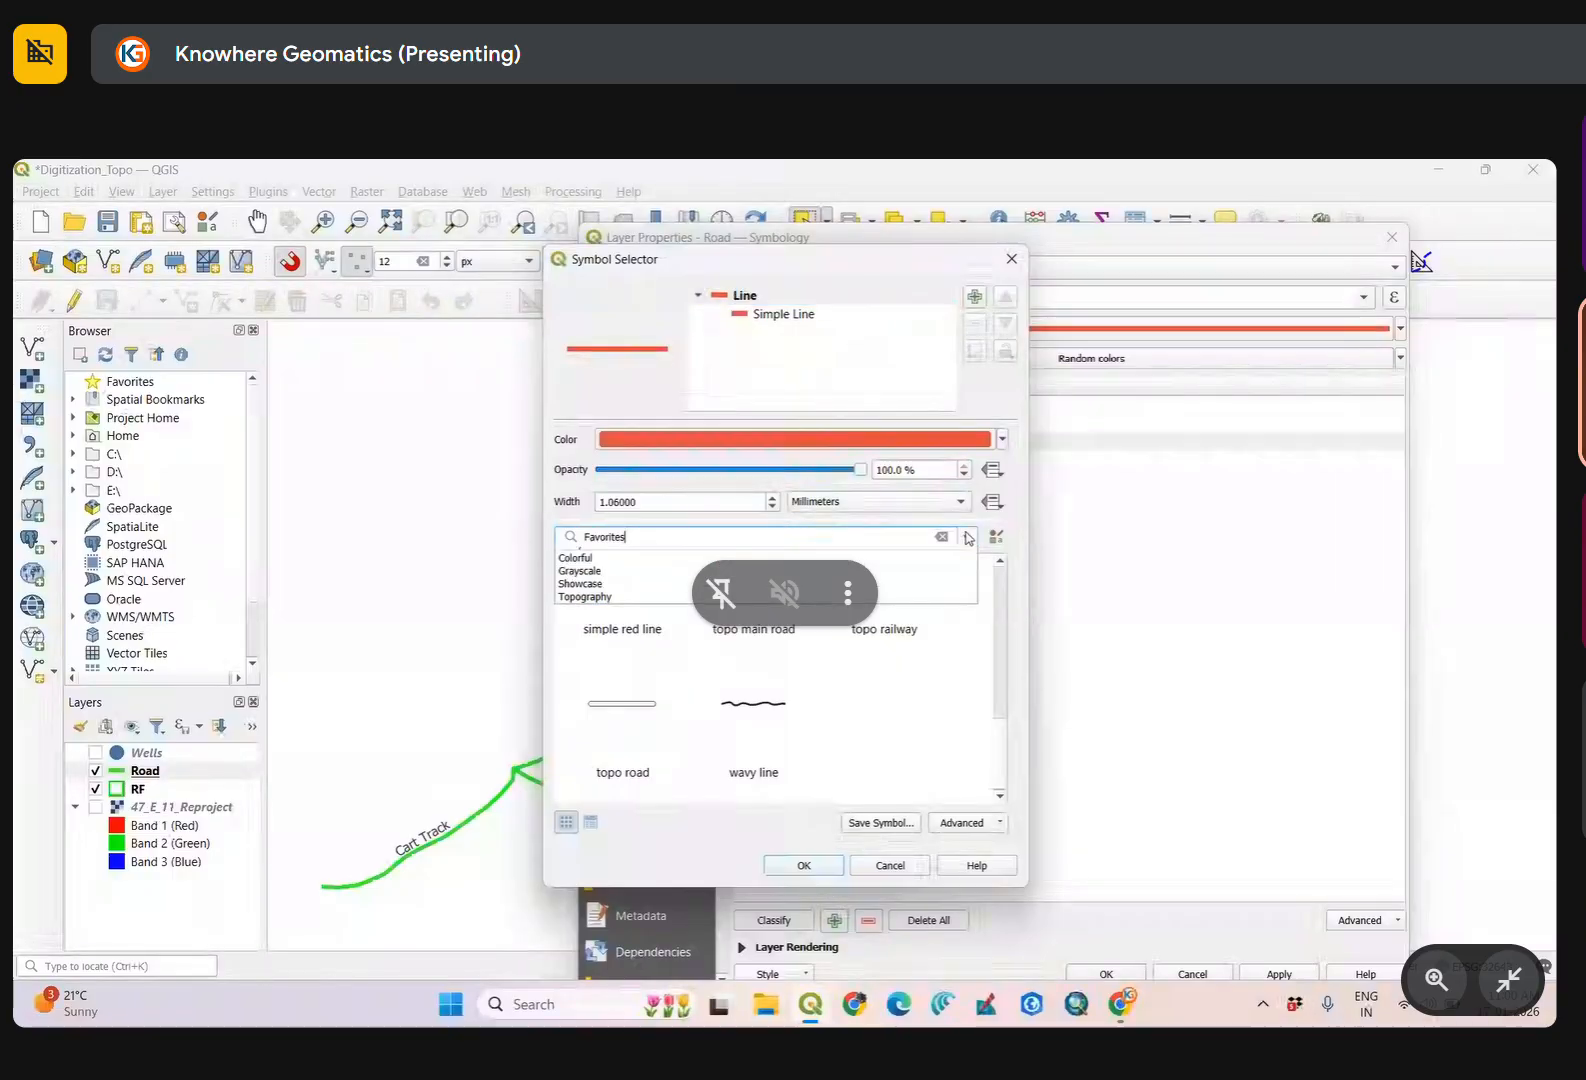
{"action": "left_click", "coordinate": [756, 568]}
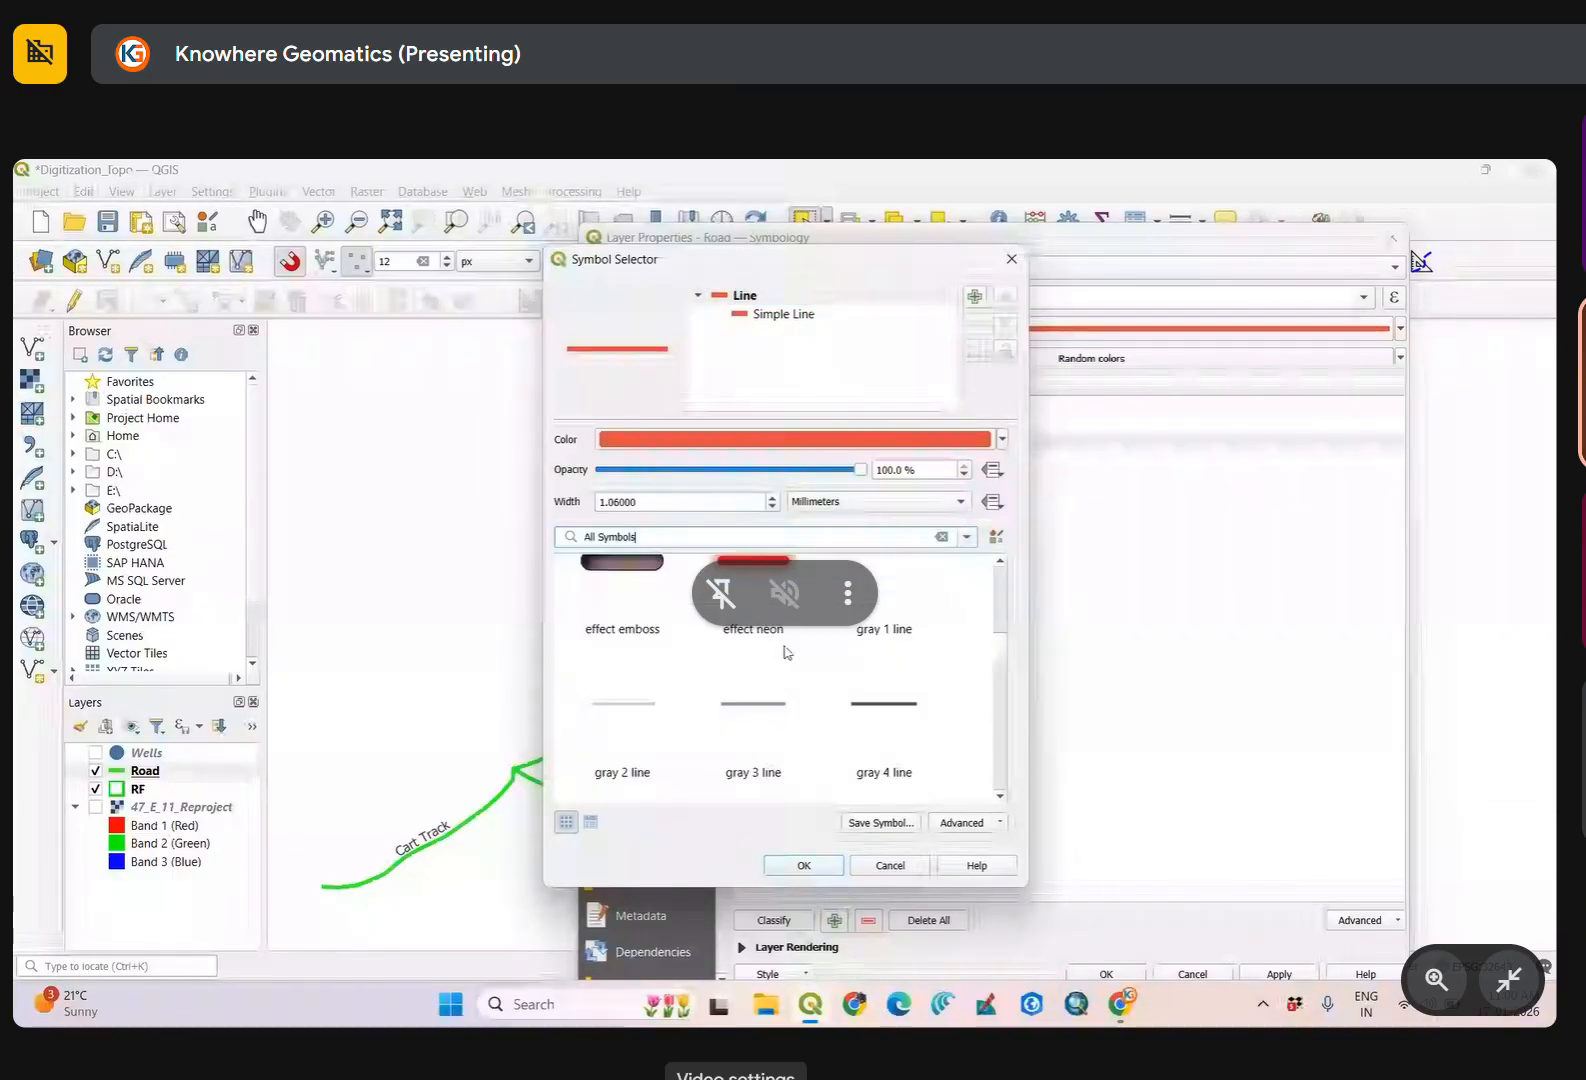
{"action": "scroll", "coordinate": [820, 662], "scroll_direction": "down", "scroll_amount": 5}
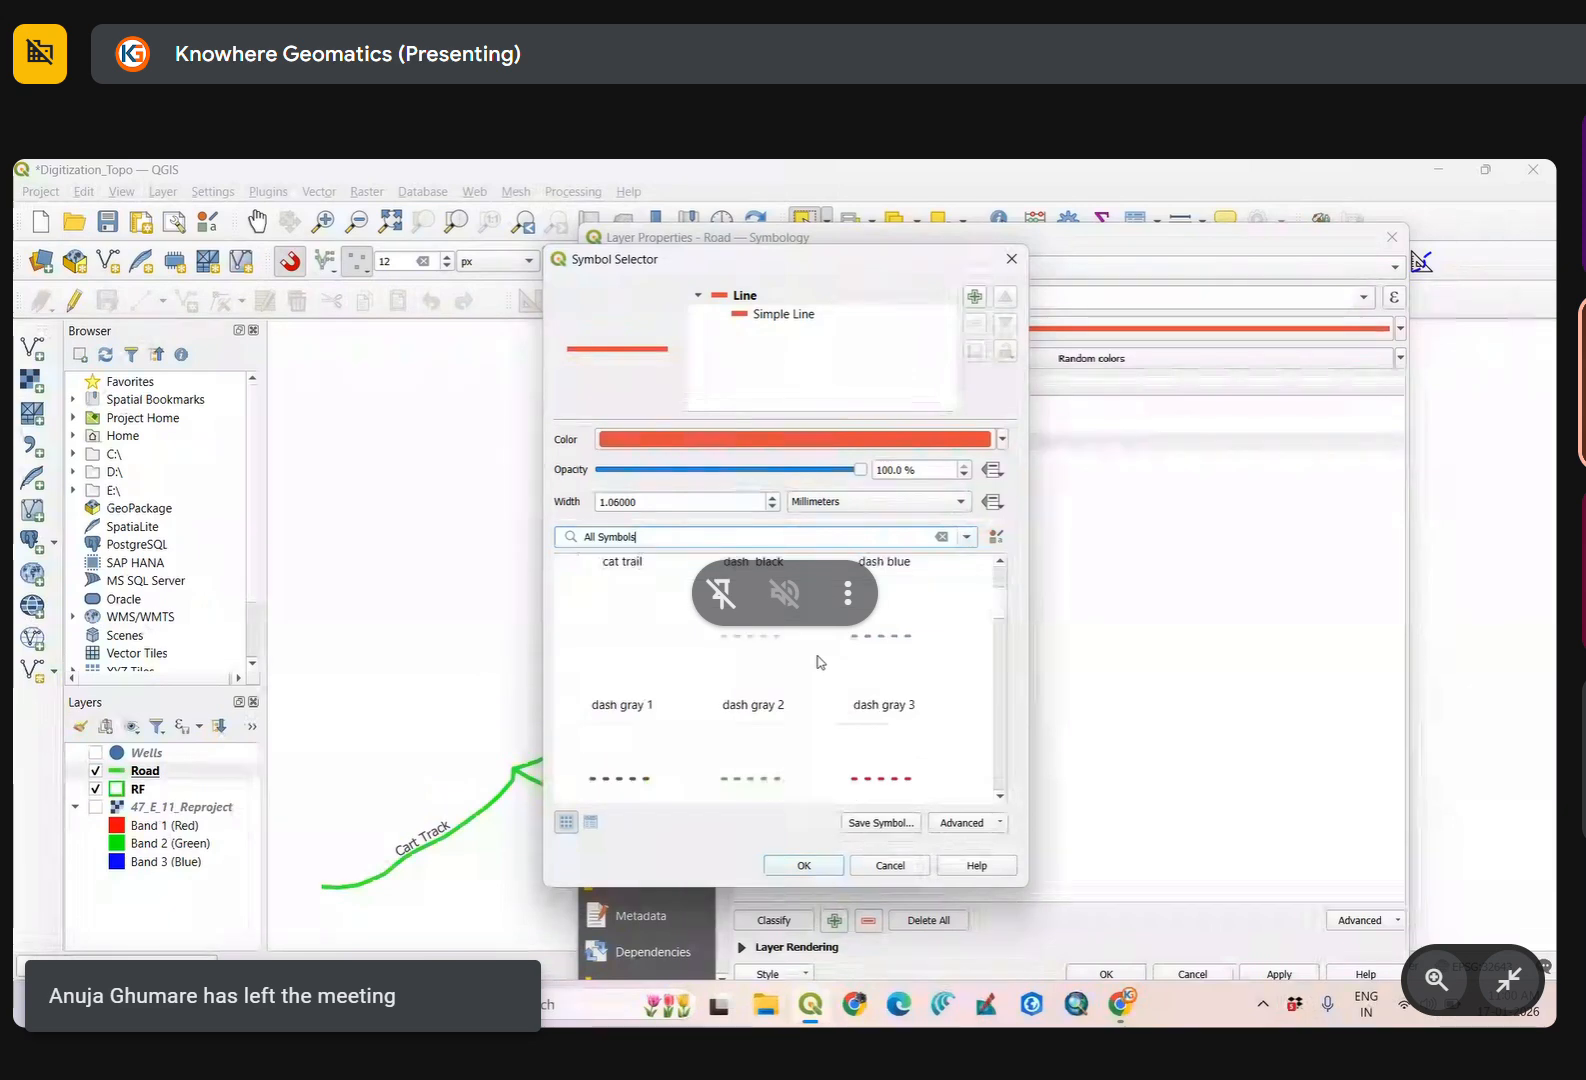
{"action": "scroll", "coordinate": [820, 662], "scroll_direction": "down", "scroll_amount": 5}
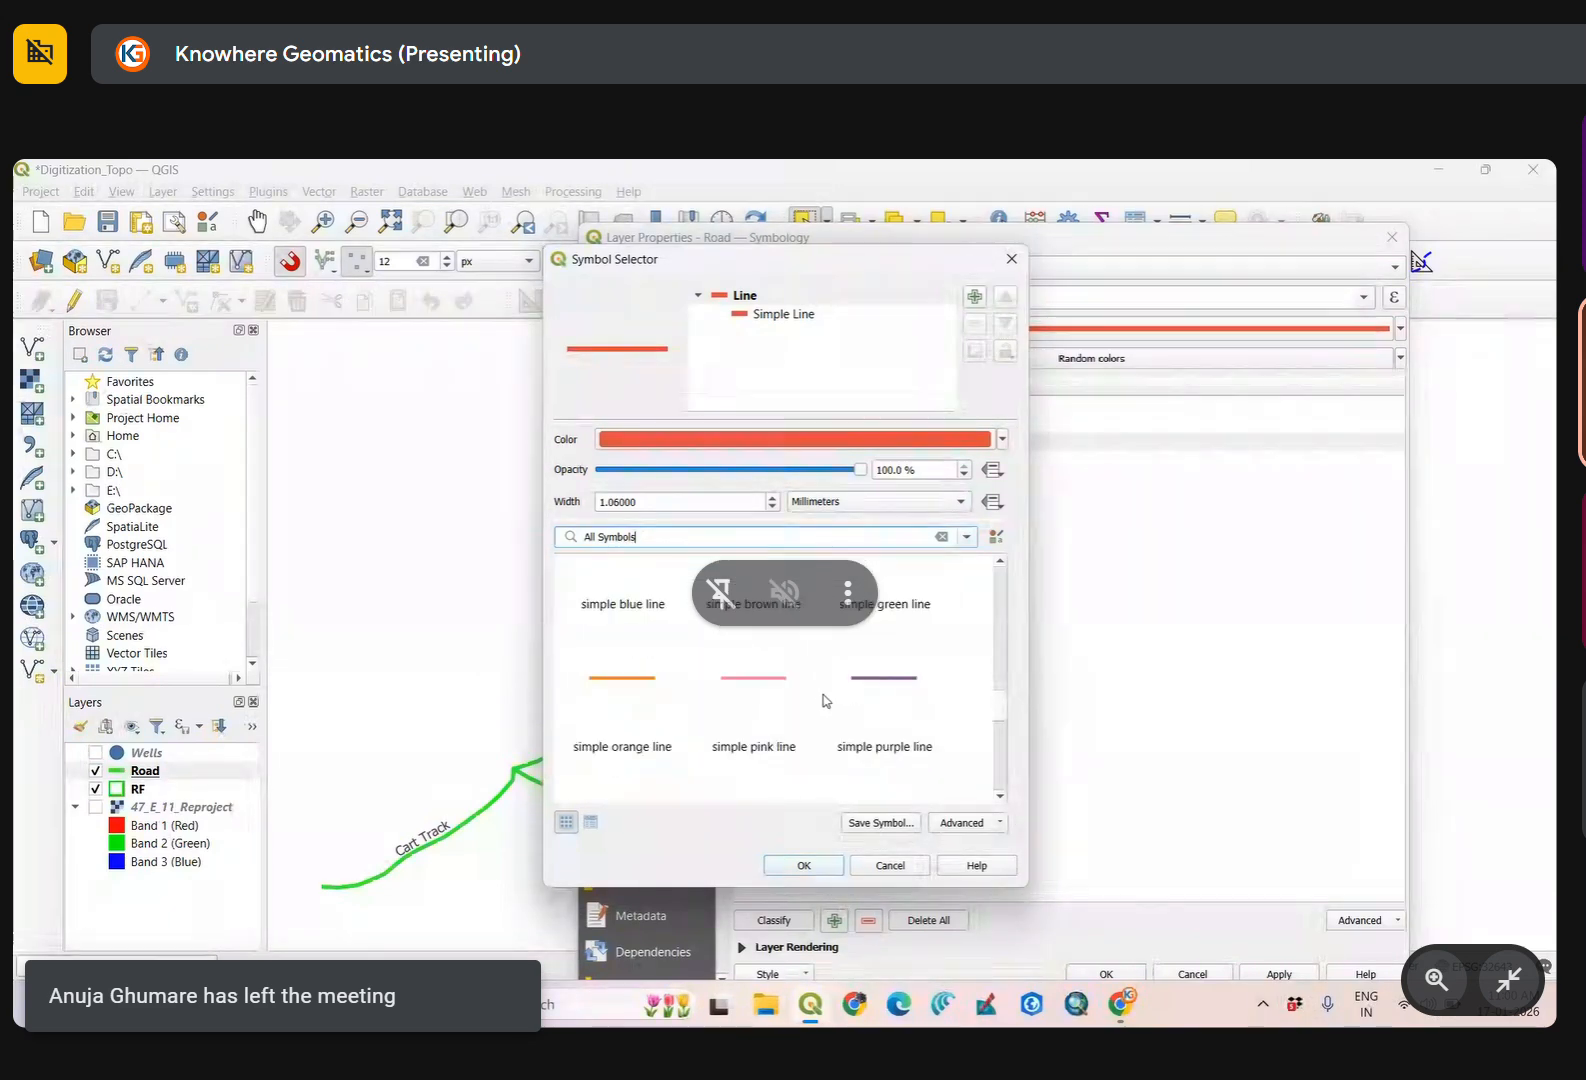
{"action": "scroll", "coordinate": [829, 705], "scroll_direction": "down", "scroll_amount": 5}
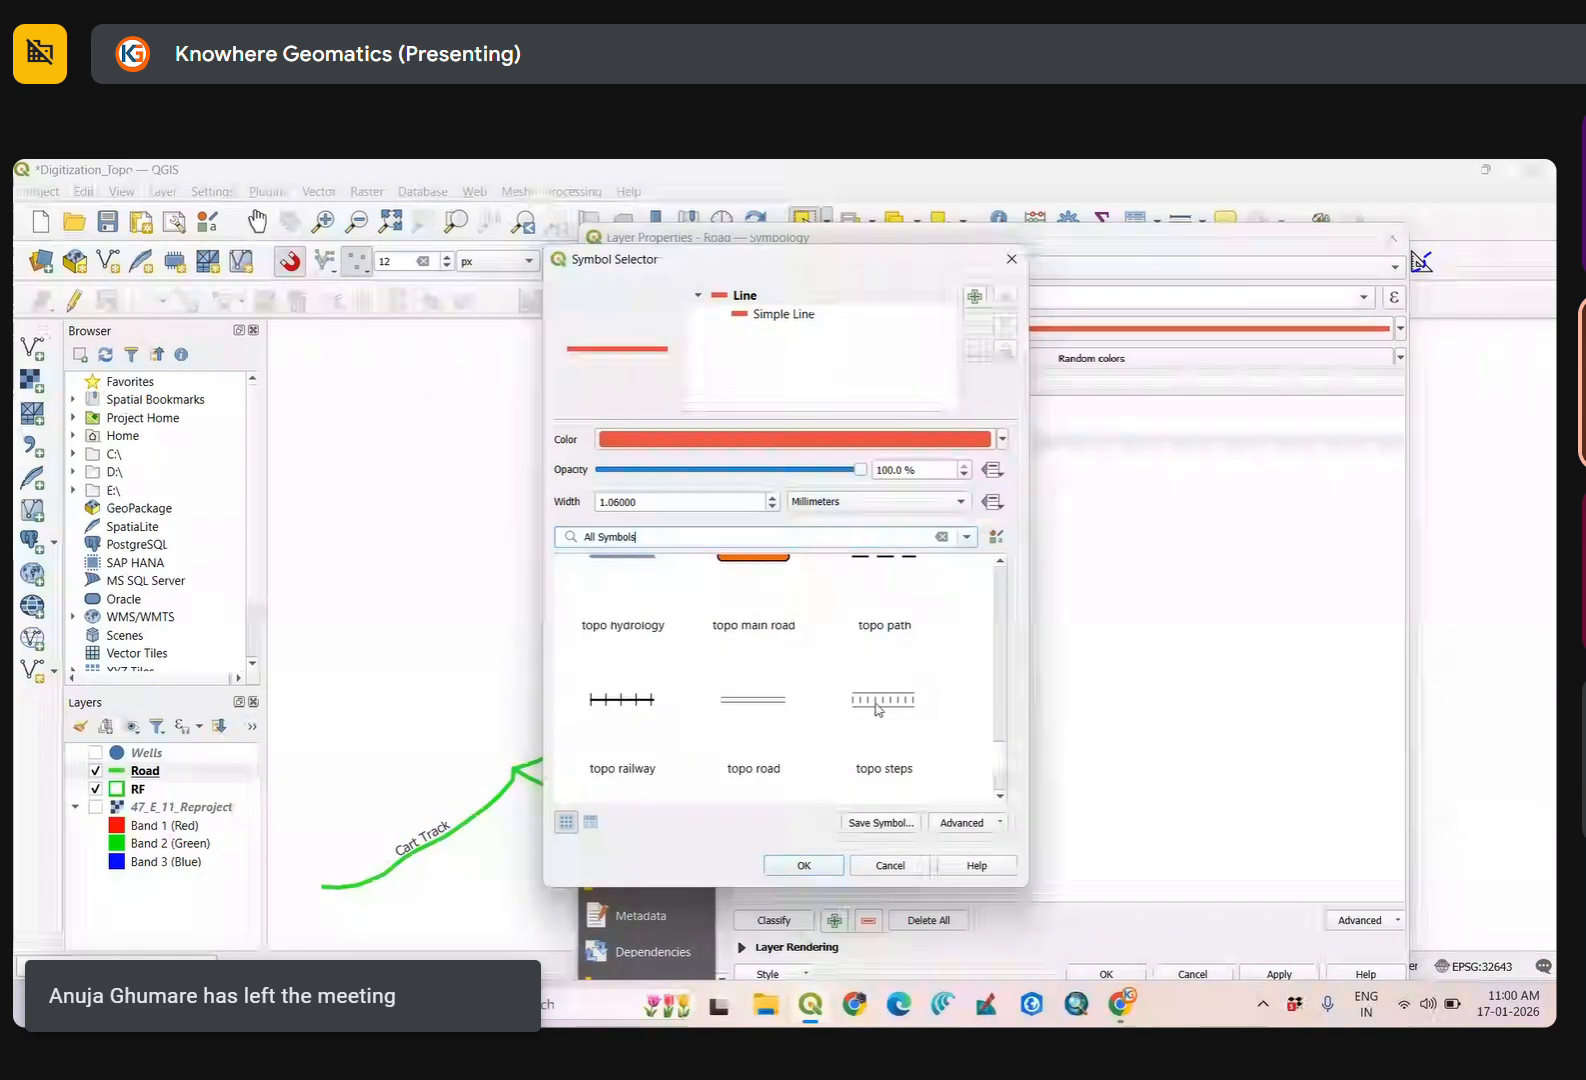
{"action": "scroll", "coordinate": [790, 718], "scroll_direction": "down", "scroll_amount": 2}
{"action": "scroll", "coordinate": [895, 668], "scroll_direction": "up", "scroll_amount": 1}
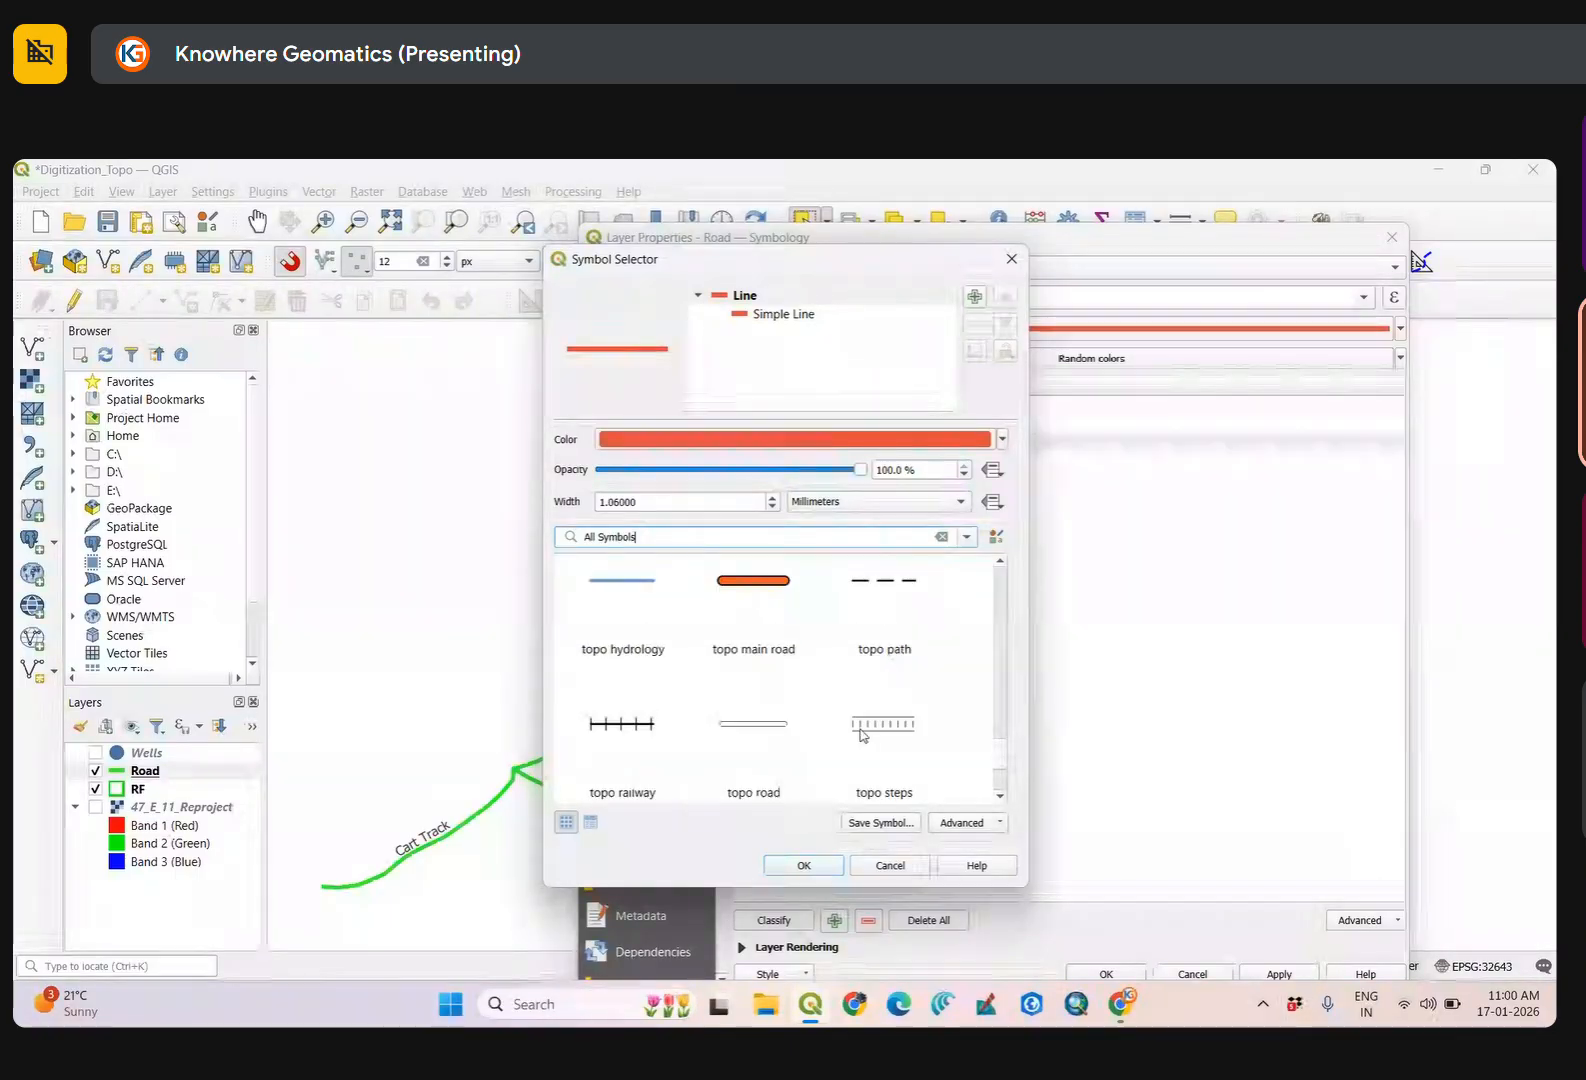
Try the topo railway, topo steps and simple red line presets on the Unmetalled Road category.
{"action": "left_click", "coordinate": [640, 728]}
{"action": "scroll", "coordinate": [640, 726], "scroll_direction": "down", "scroll_amount": 1}
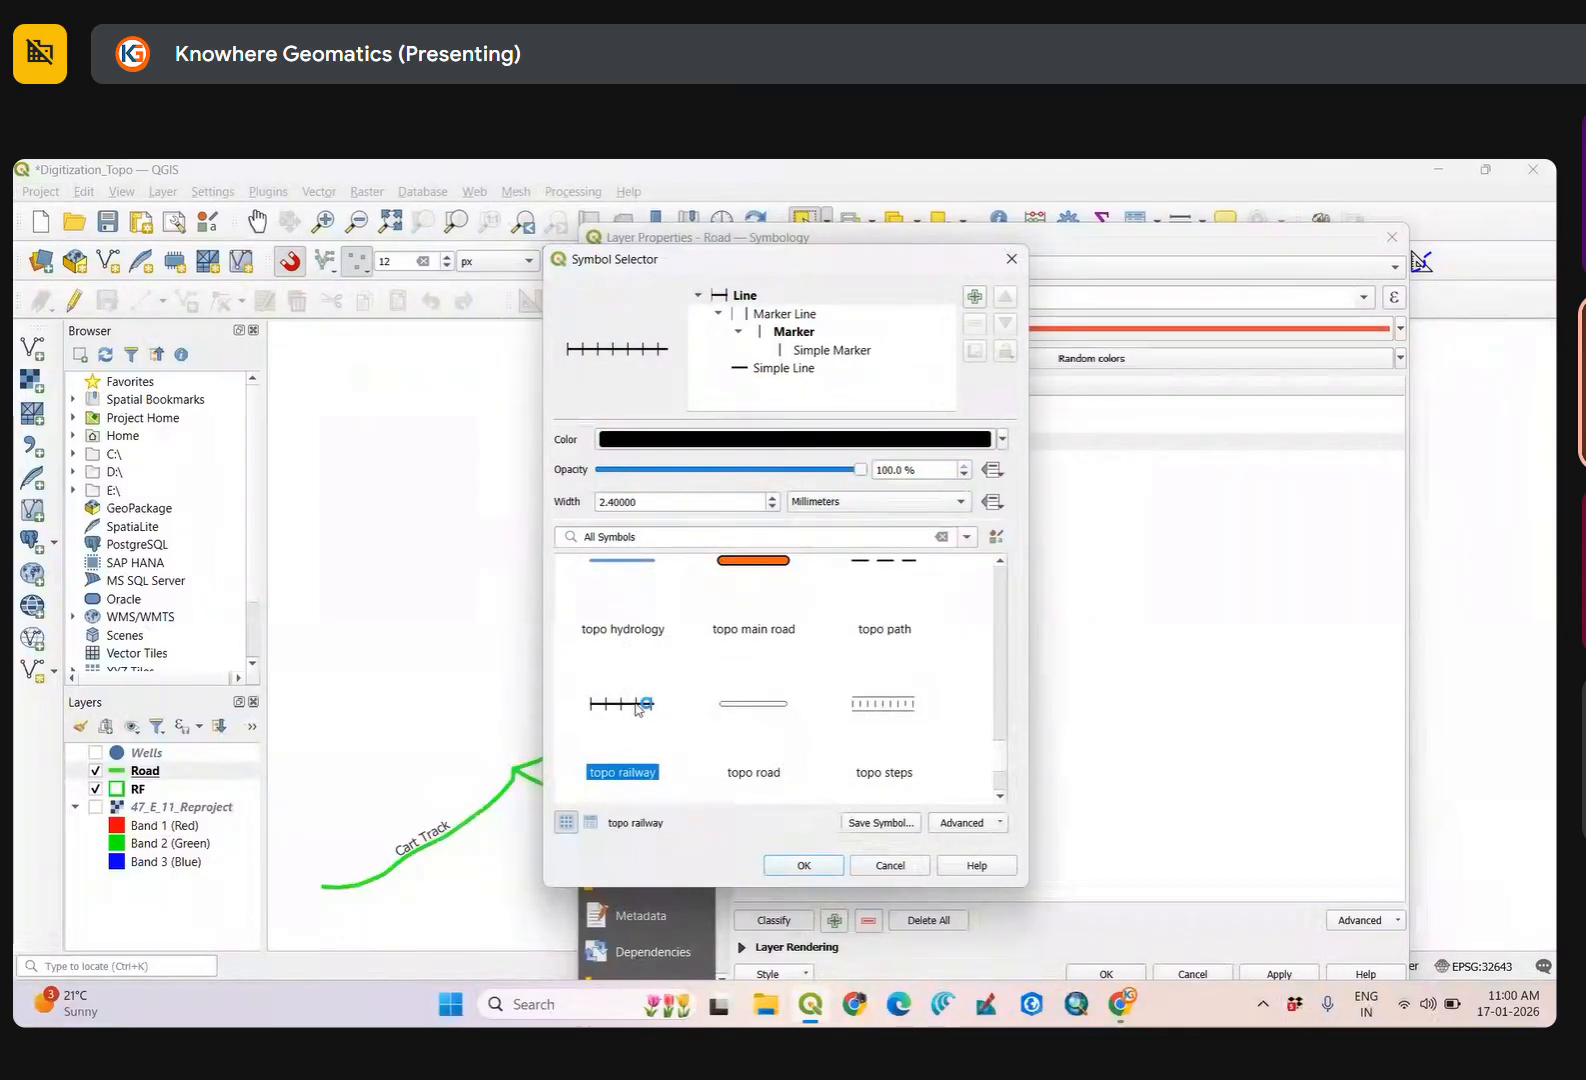
{"action": "left_click", "coordinate": [895, 700]}
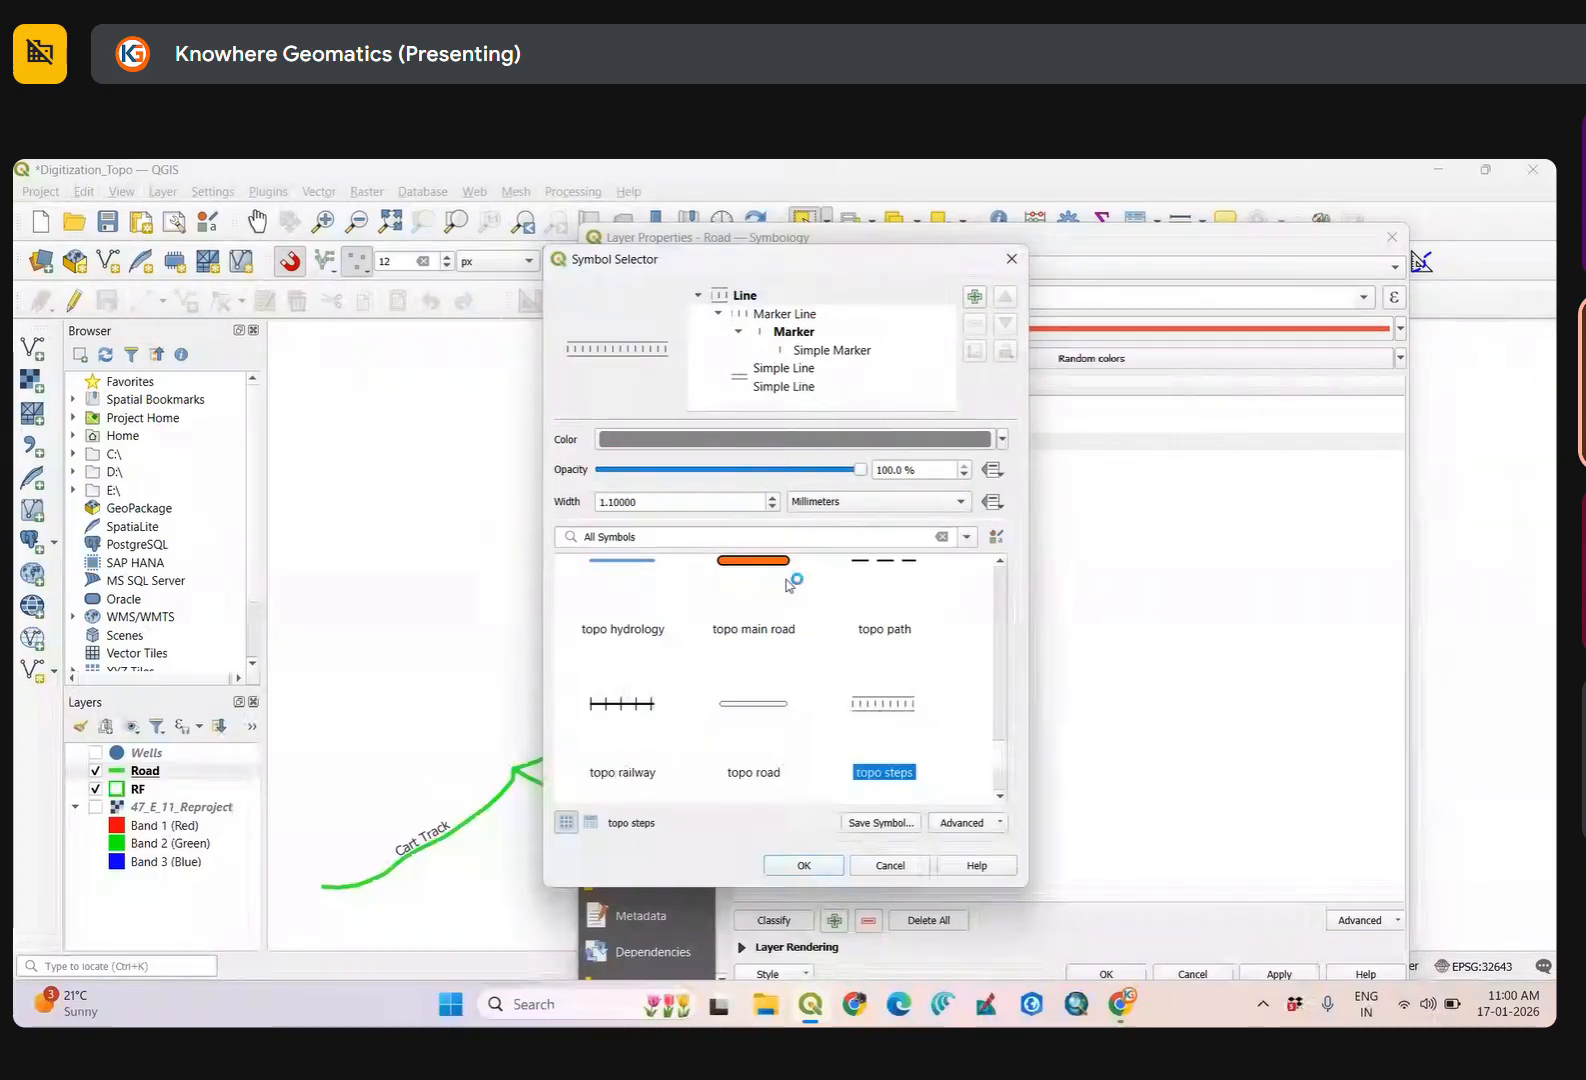
{"action": "scroll", "coordinate": [908, 660], "scroll_direction": "up", "scroll_amount": 1}
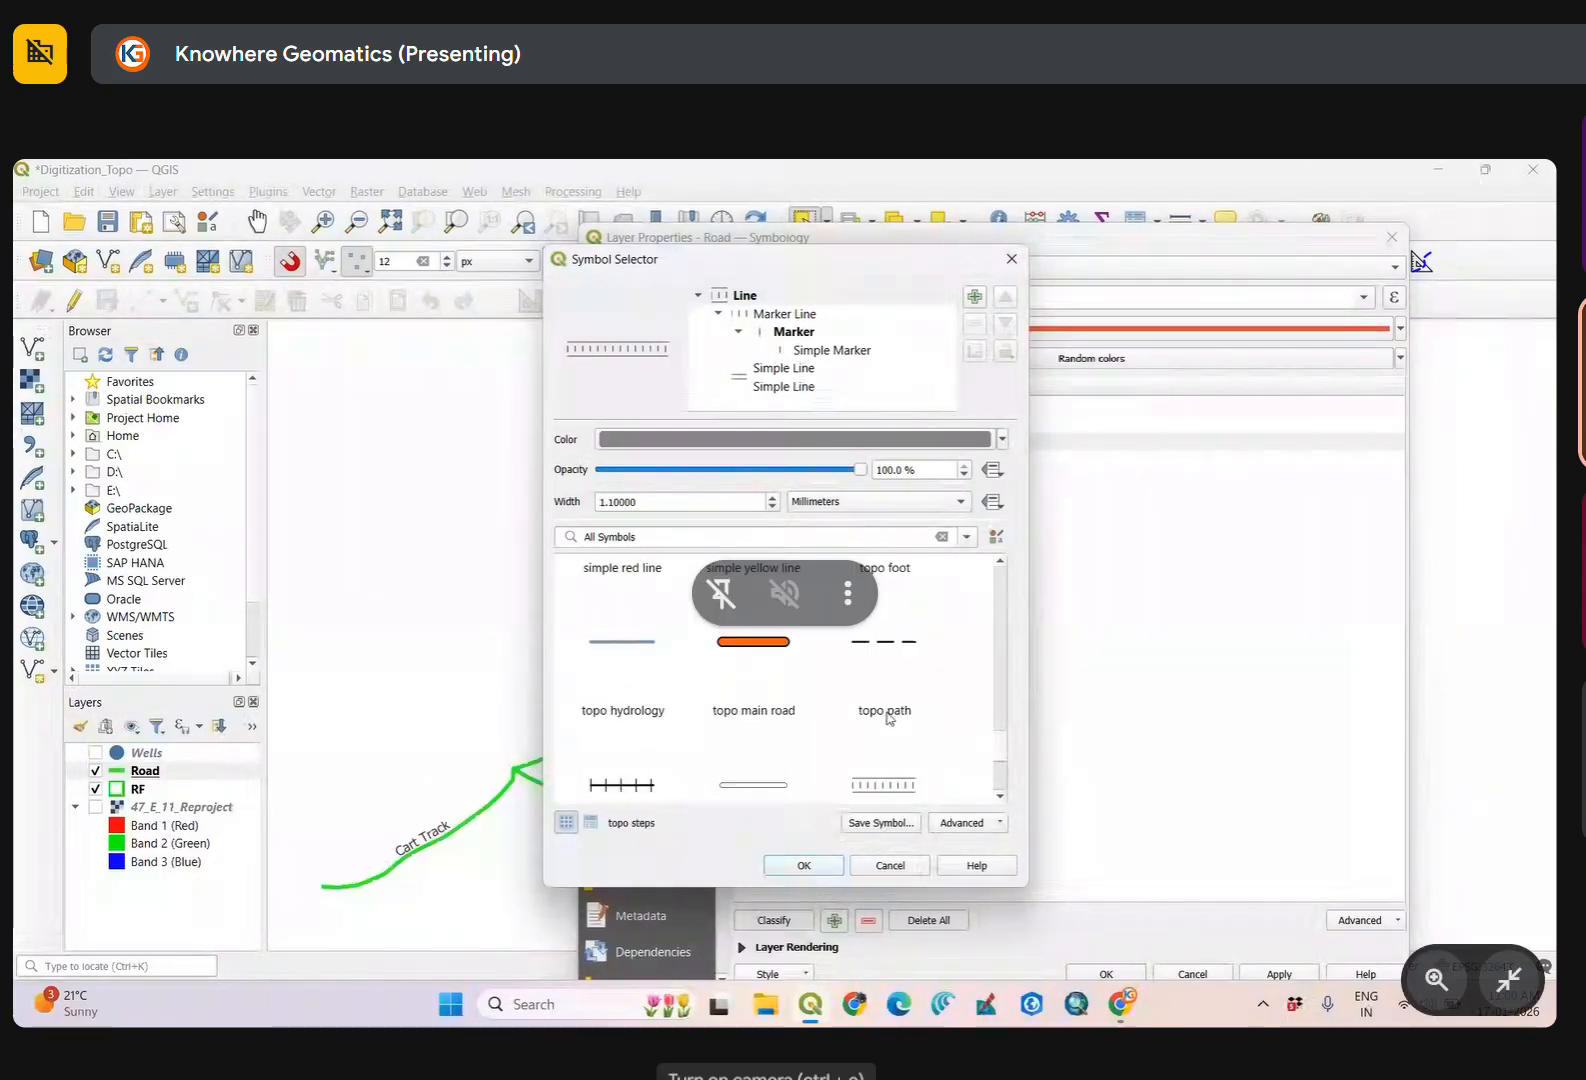
{"action": "scroll", "coordinate": [745, 655], "scroll_direction": "up", "scroll_amount": 1}
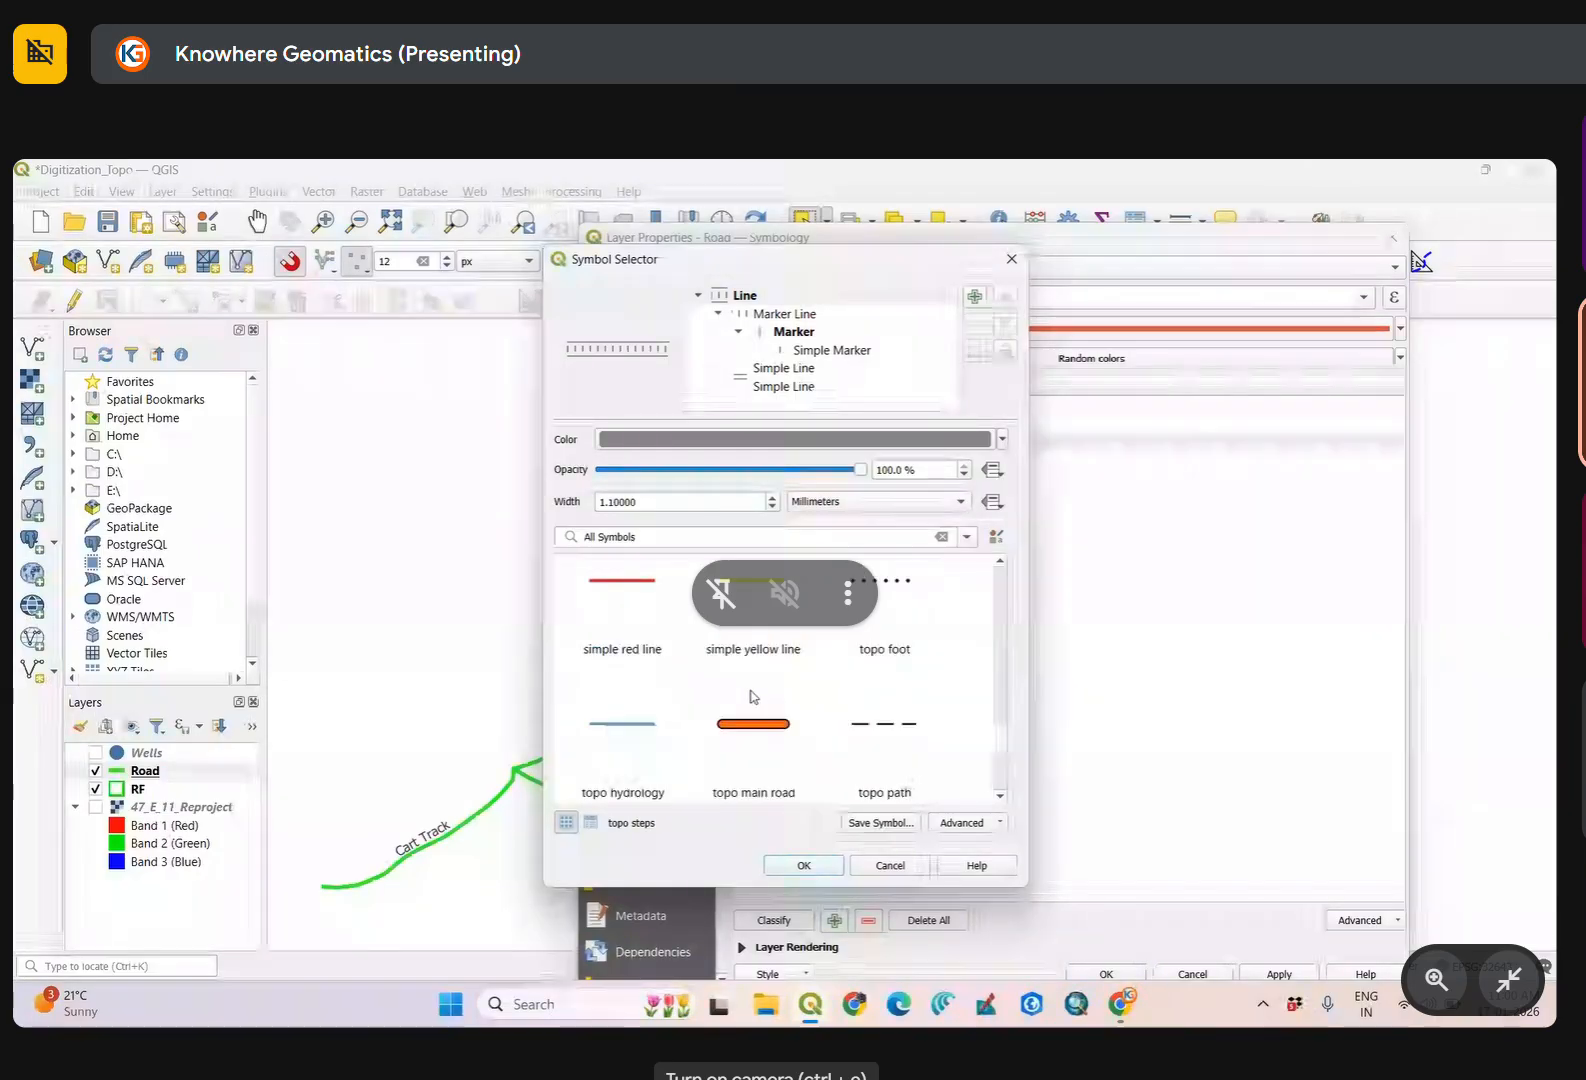
{"action": "scroll", "coordinate": [752, 672], "scroll_direction": "up", "scroll_amount": 1}
{"action": "left_click", "coordinate": [659, 673]}
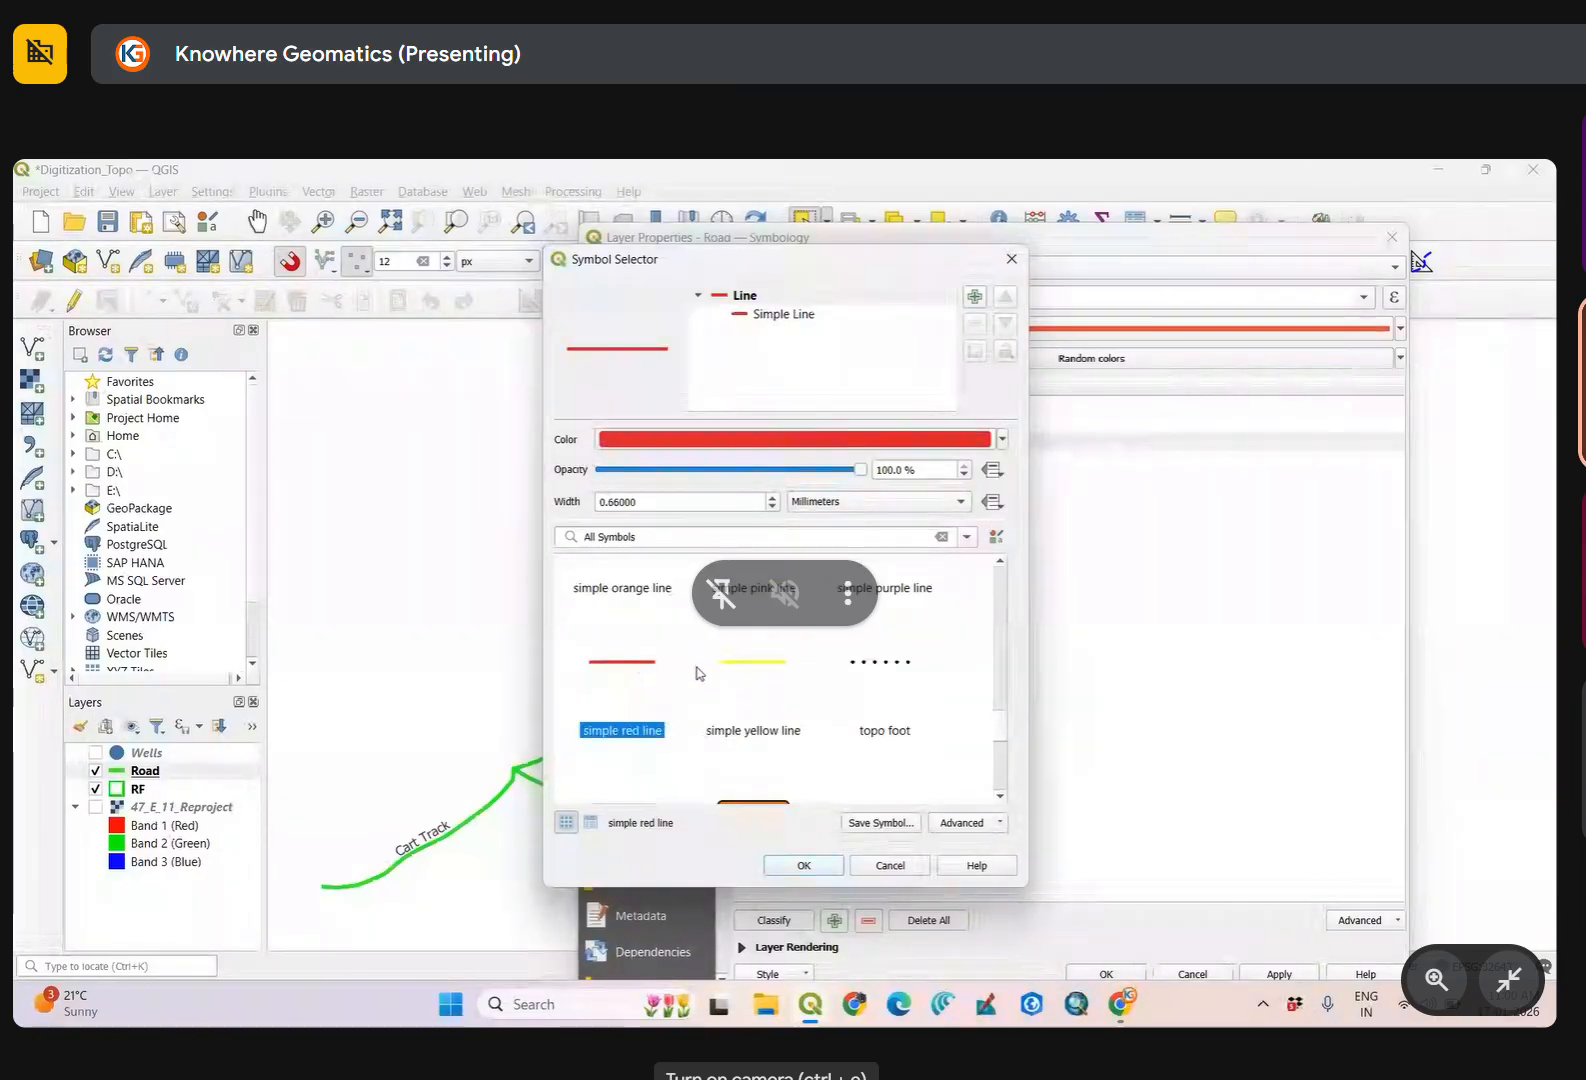
Give the Unmetalled Road category the topo foot symbol and set its colour to orange-red.
{"action": "scroll", "coordinate": [913, 670], "scroll_direction": "down", "scroll_amount": 1}
{"action": "left_click", "coordinate": [930, 600]}
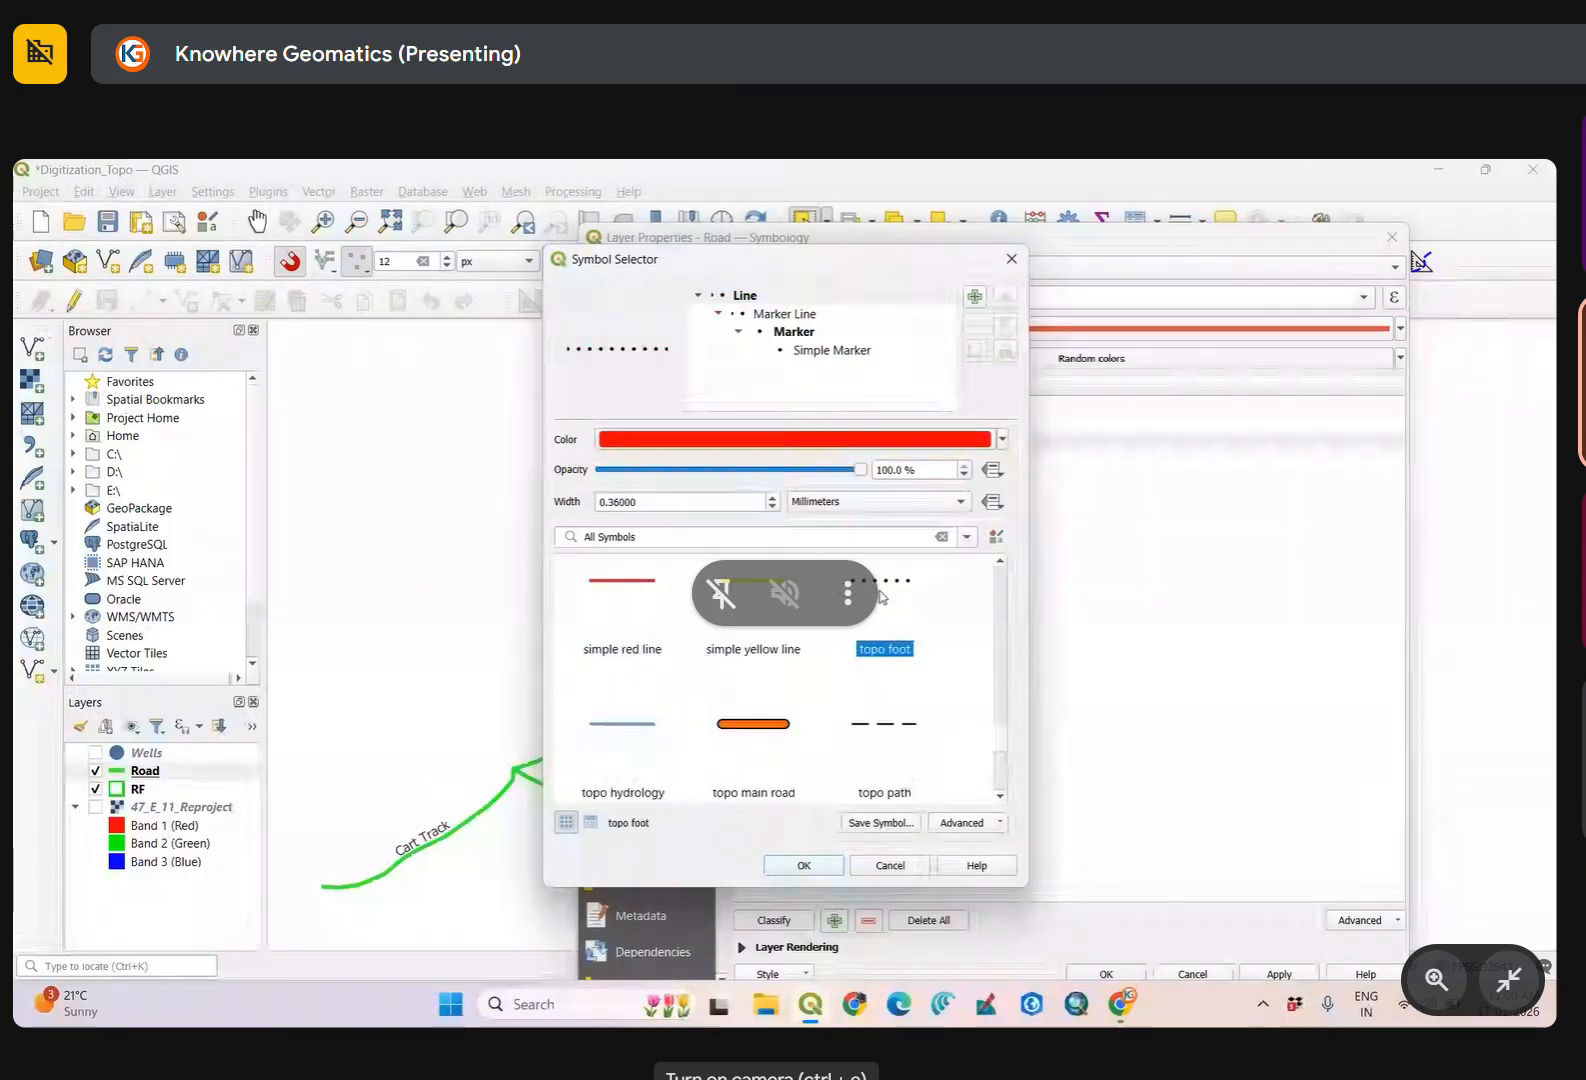
{"action": "scroll", "coordinate": [883, 606], "scroll_direction": "up", "scroll_amount": 1}
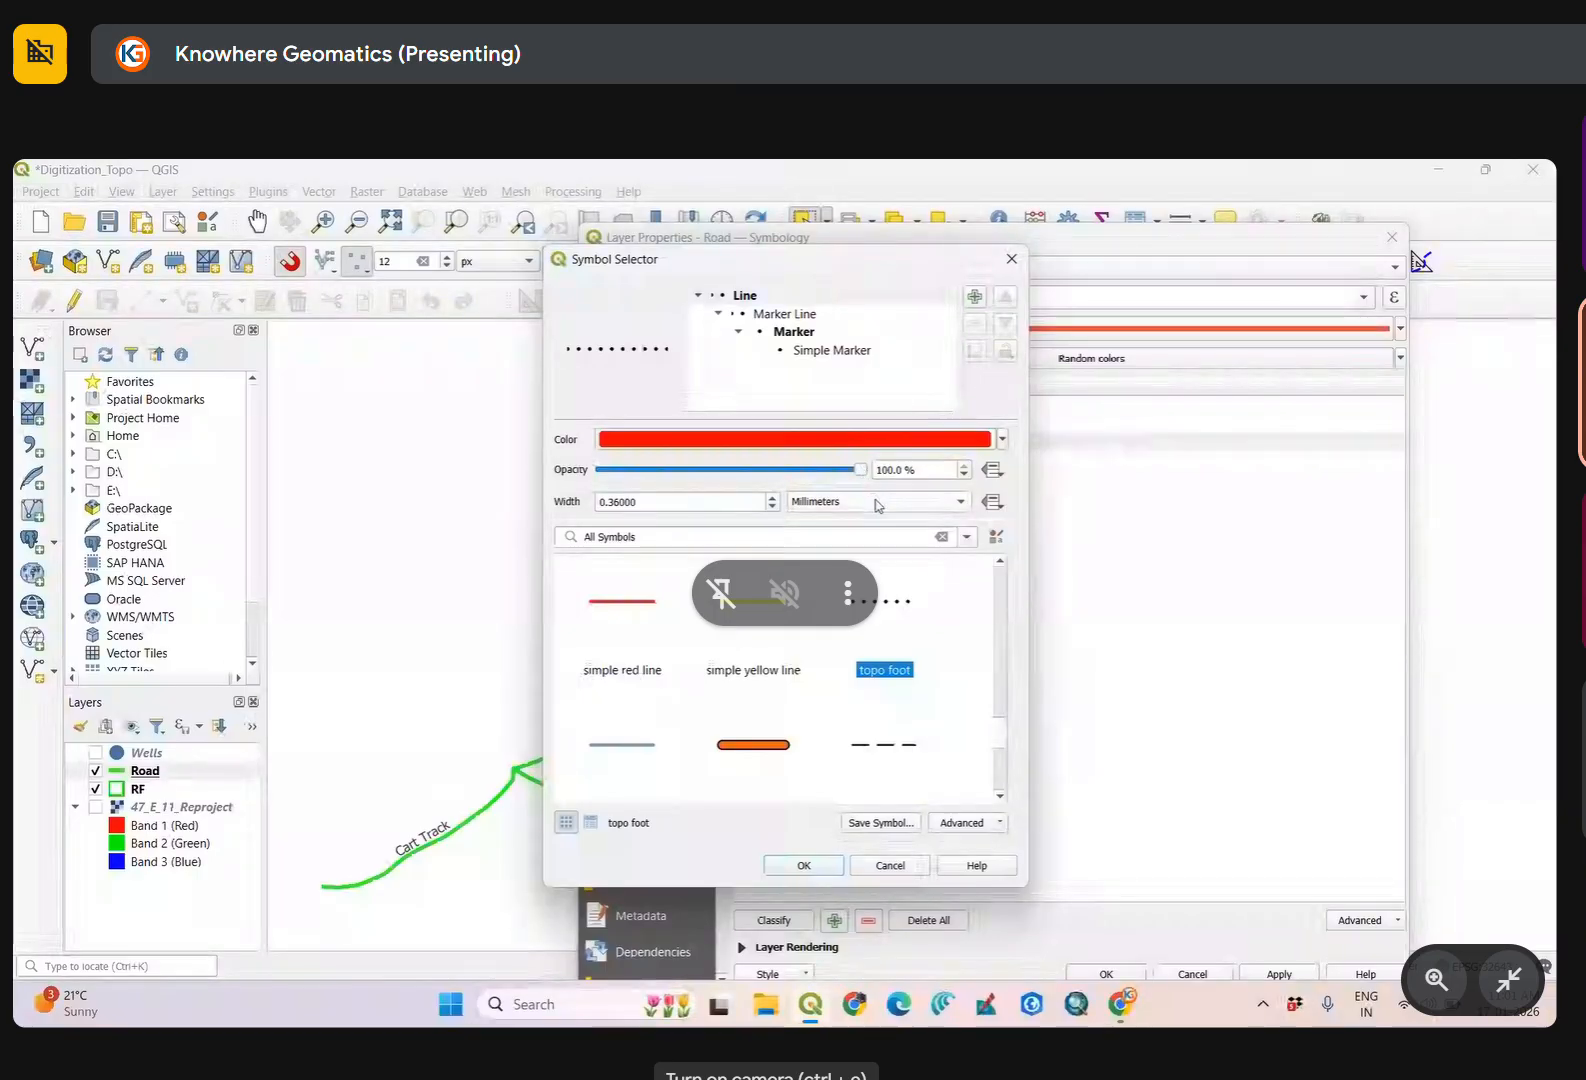
{"action": "left_click", "coordinate": [1002, 439]}
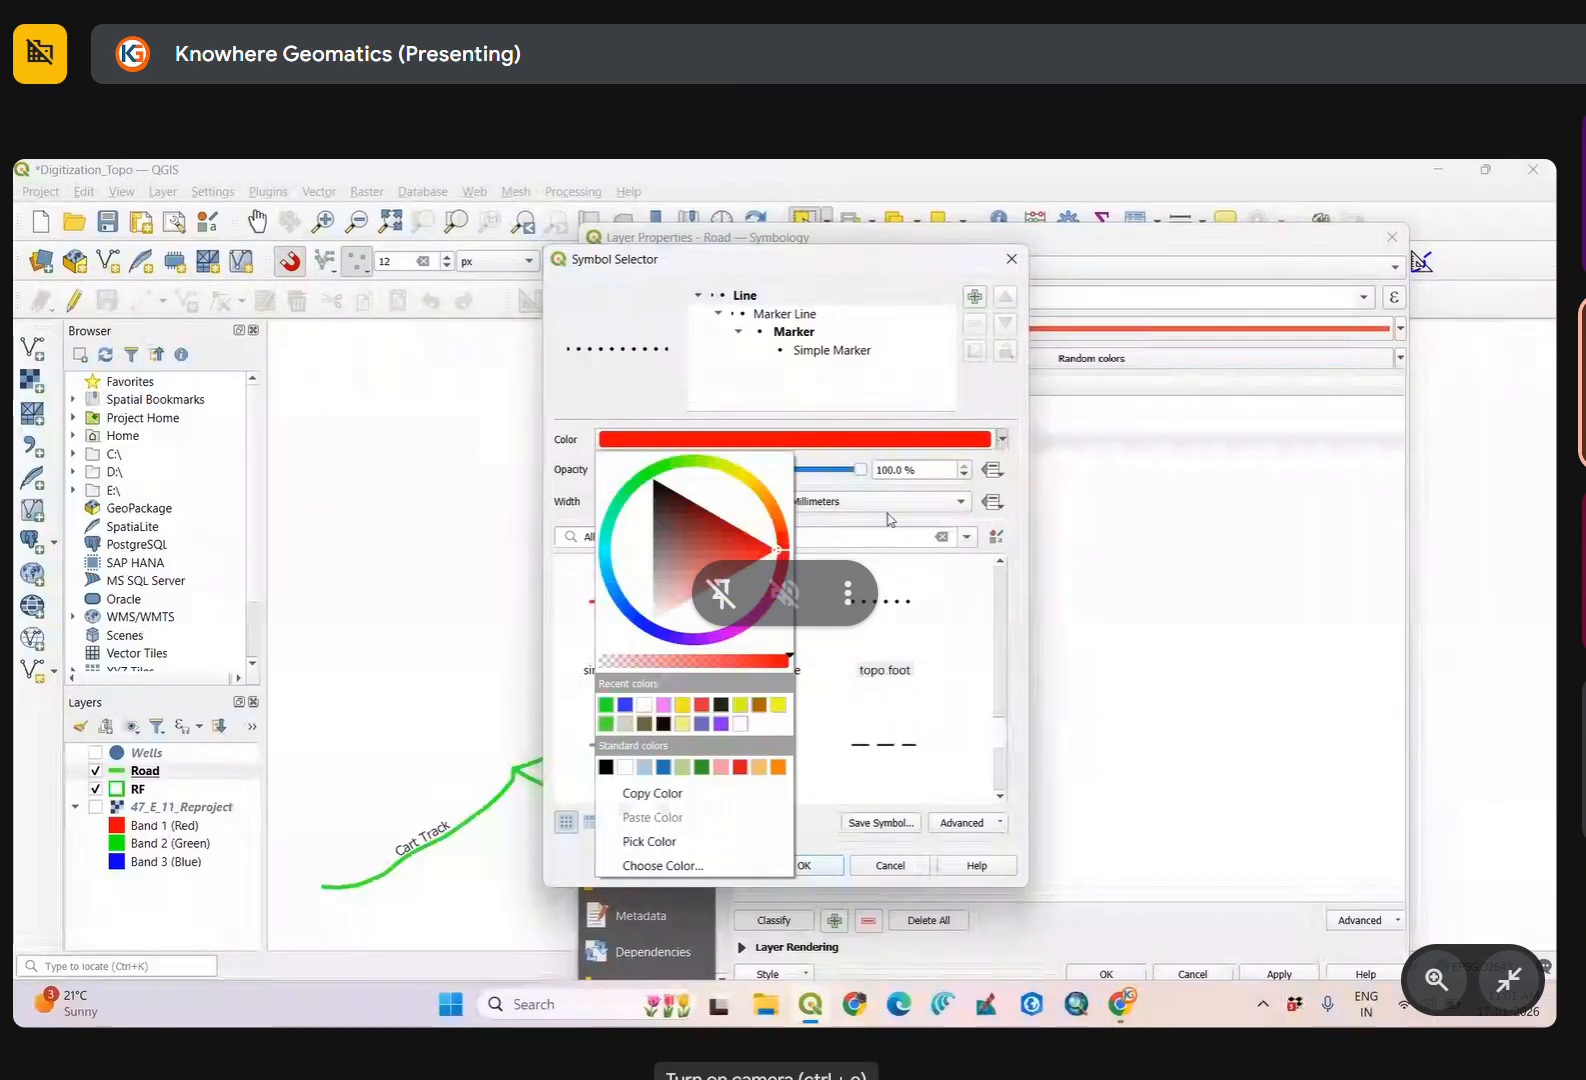
{"action": "left_click", "coordinate": [733, 551]}
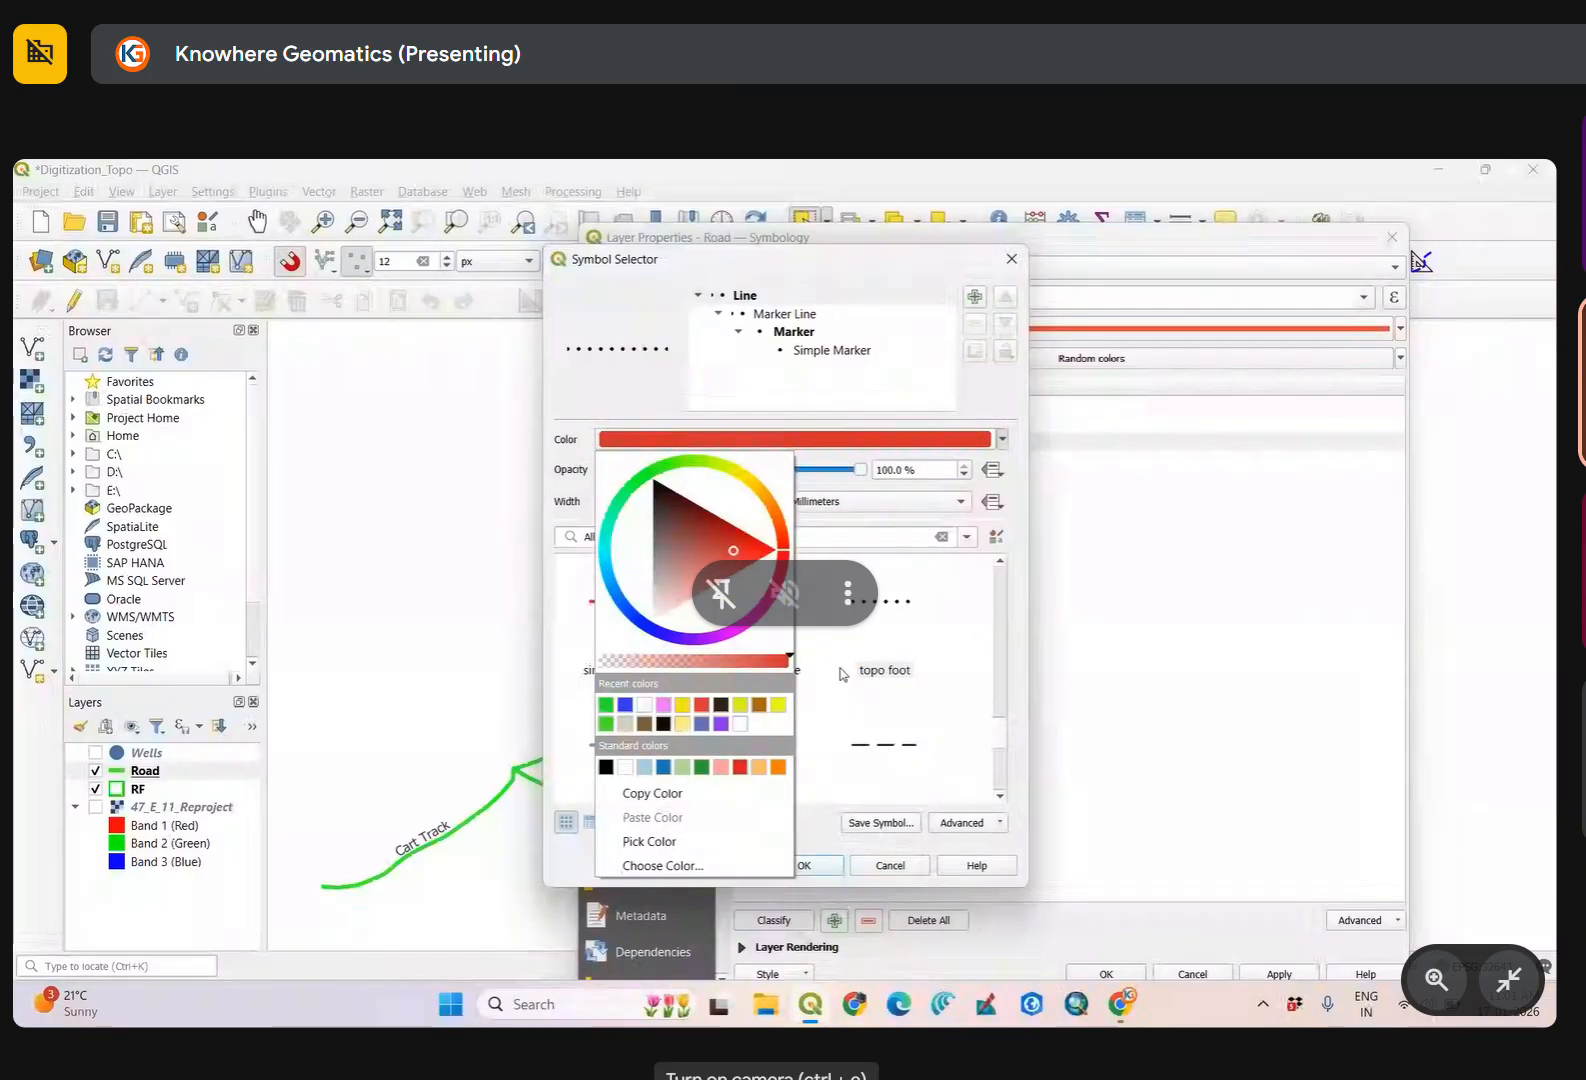
{"action": "left_click", "coordinate": [739, 558]}
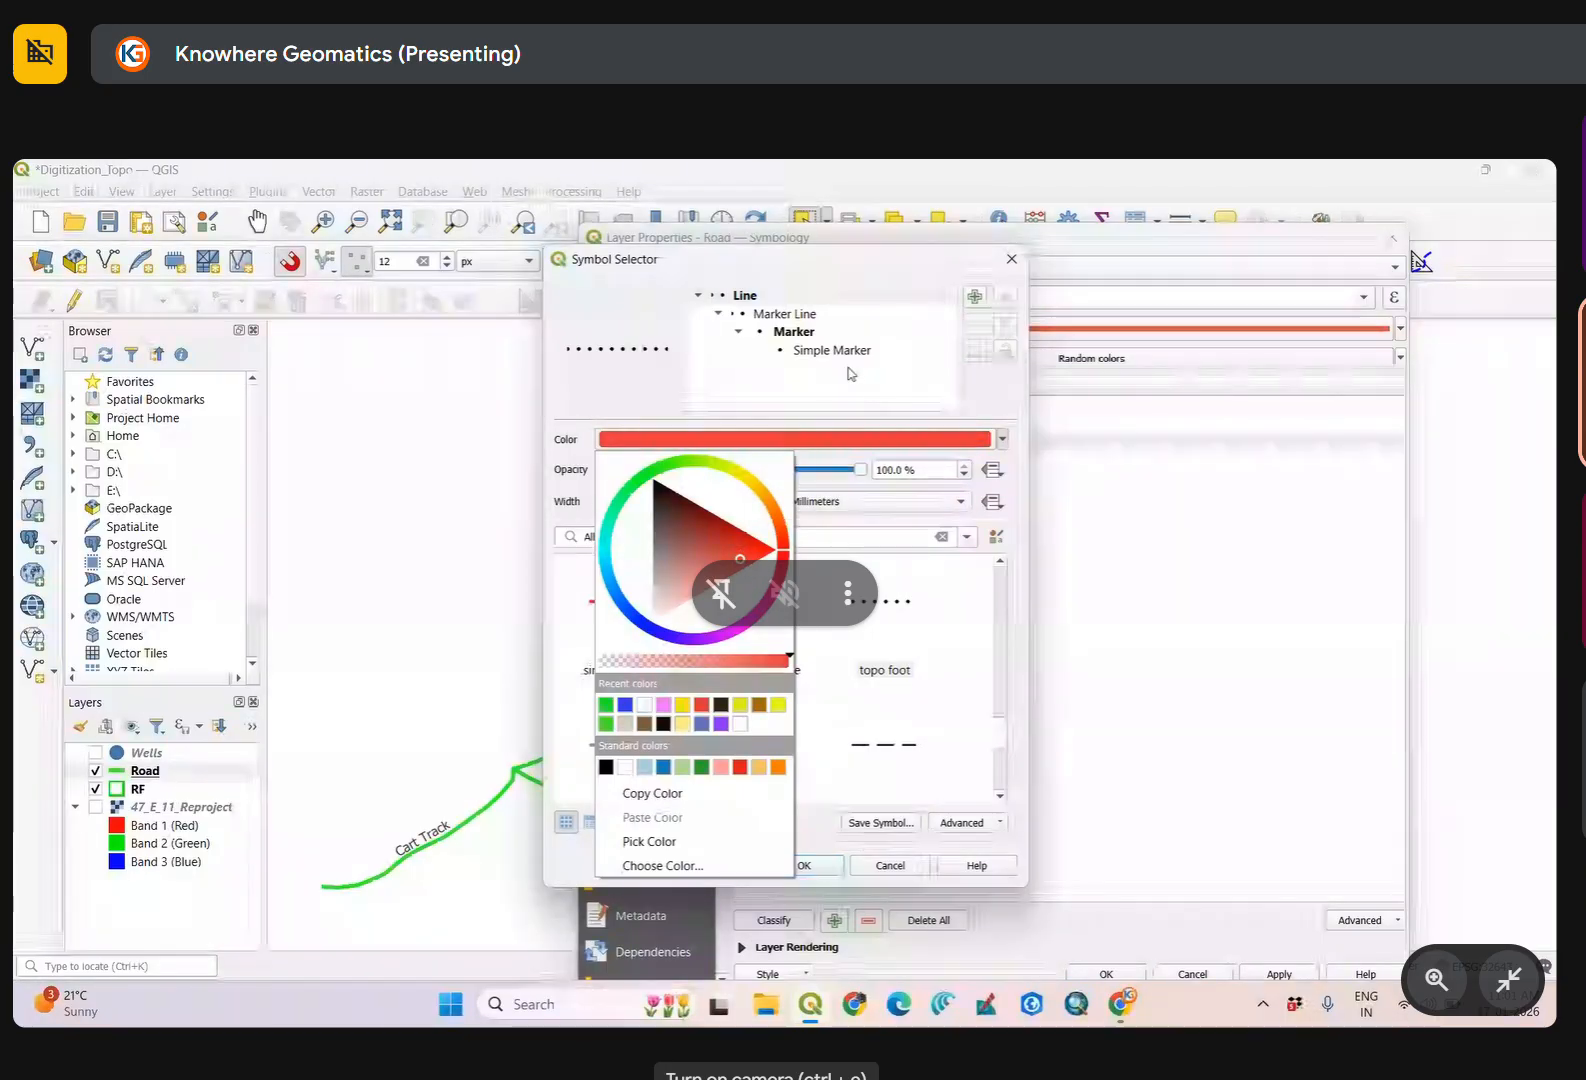
Set the stroke colour of the Unmetalled Road symbol's simple marker to red and accept the symbol.
{"action": "left_click", "coordinate": [806, 351]}
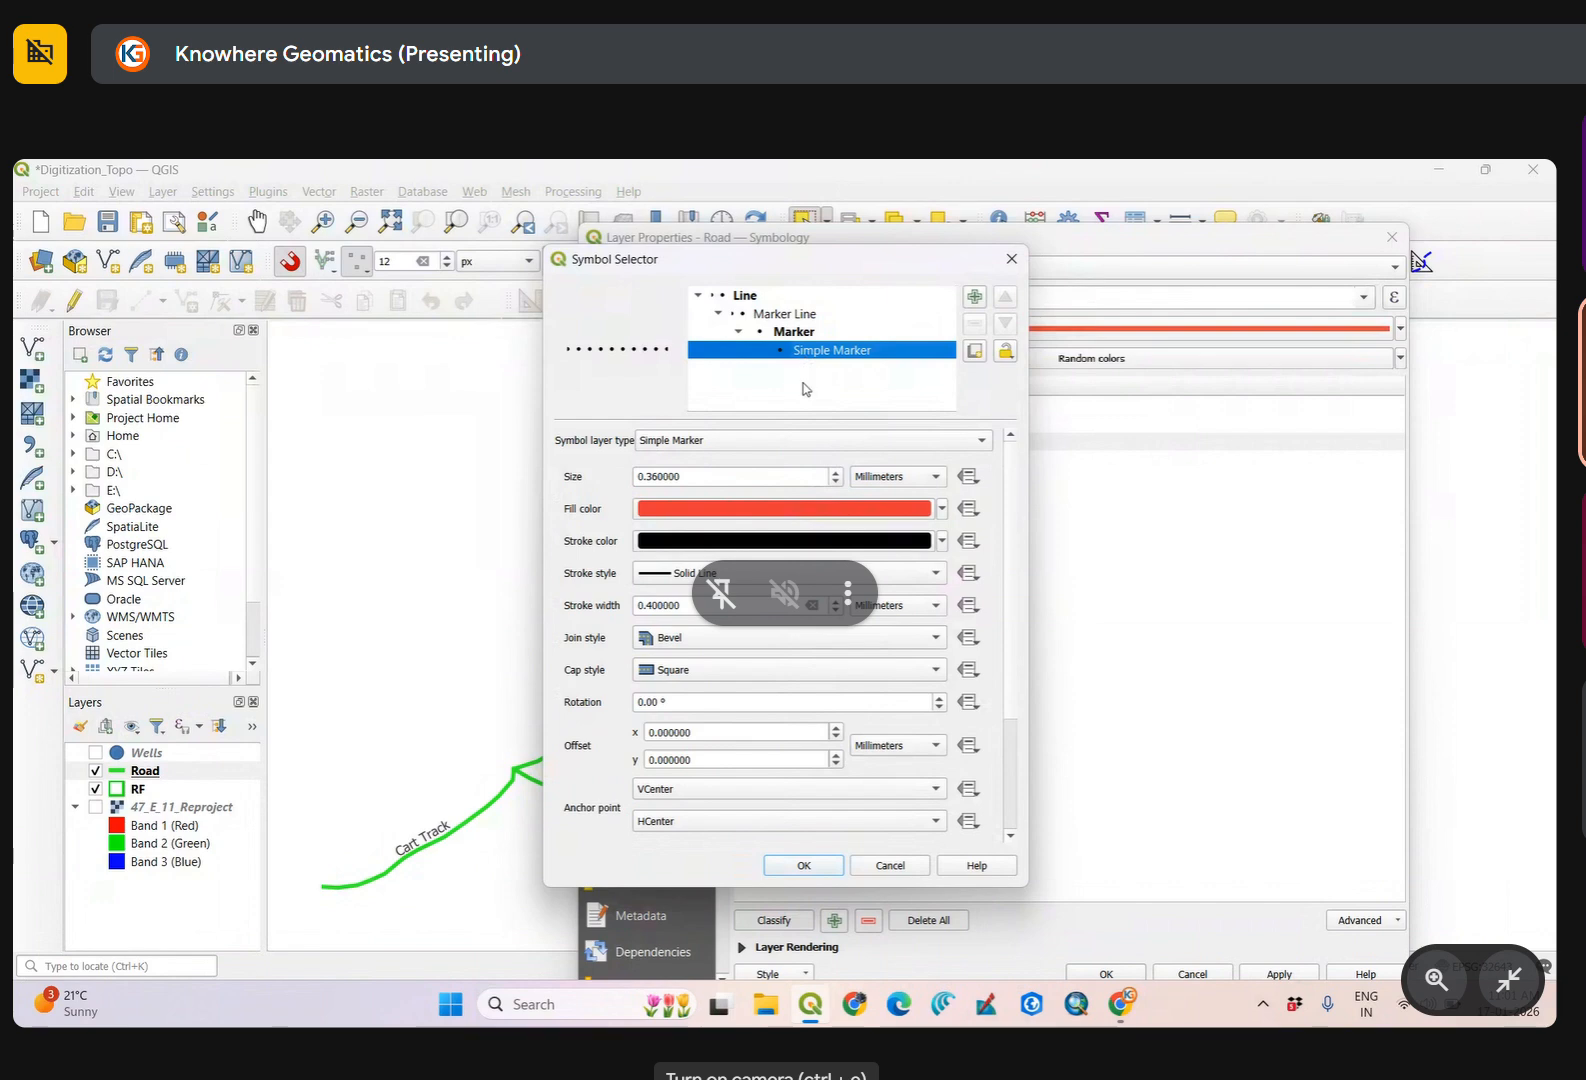
{"action": "left_click", "coordinate": [942, 541]}
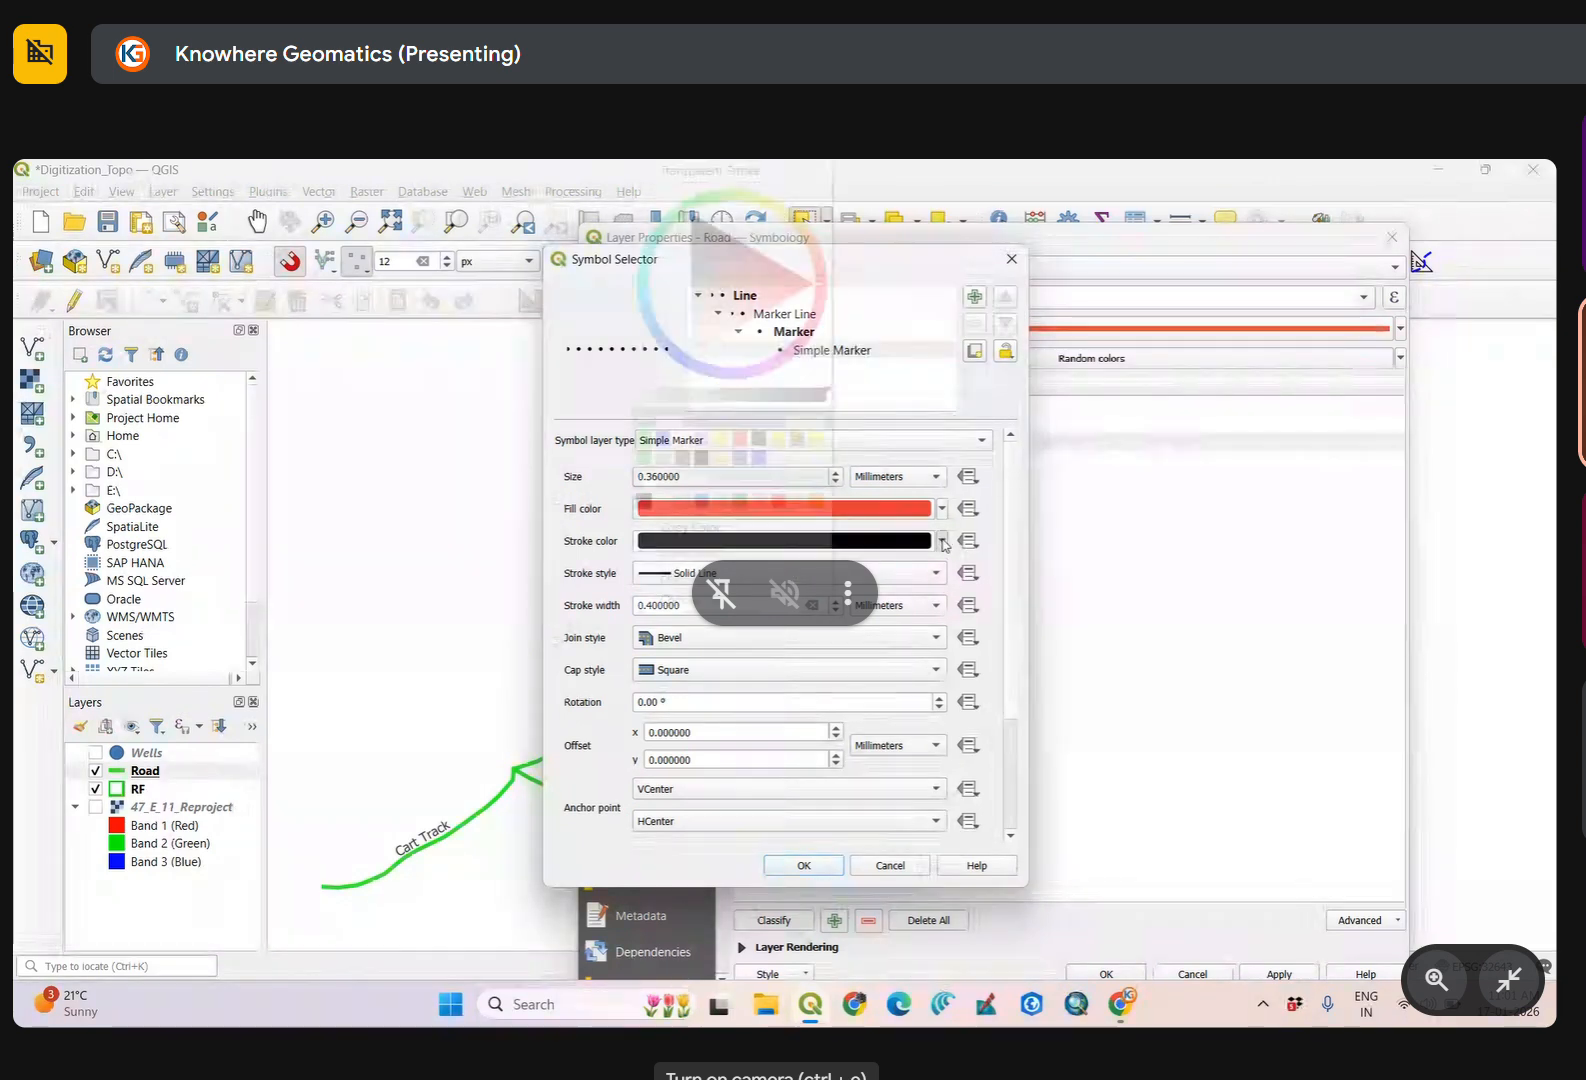
{"action": "left_click", "coordinate": [778, 500]}
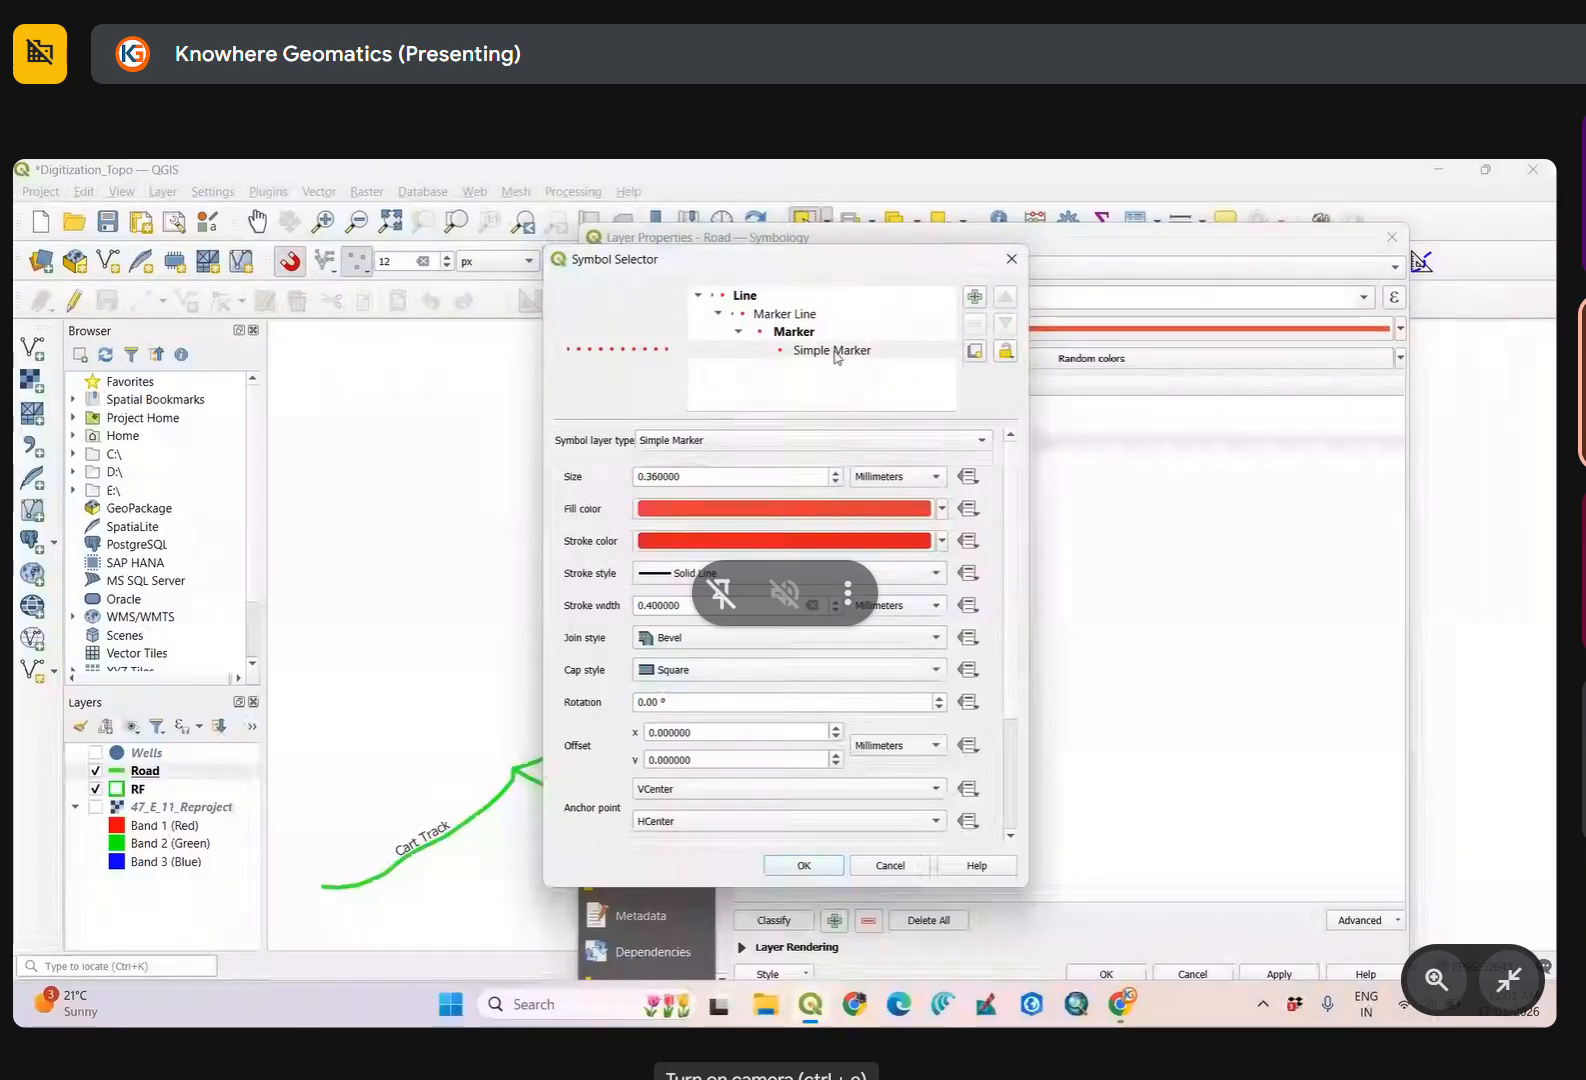
{"action": "left_click", "coordinate": [799, 352]}
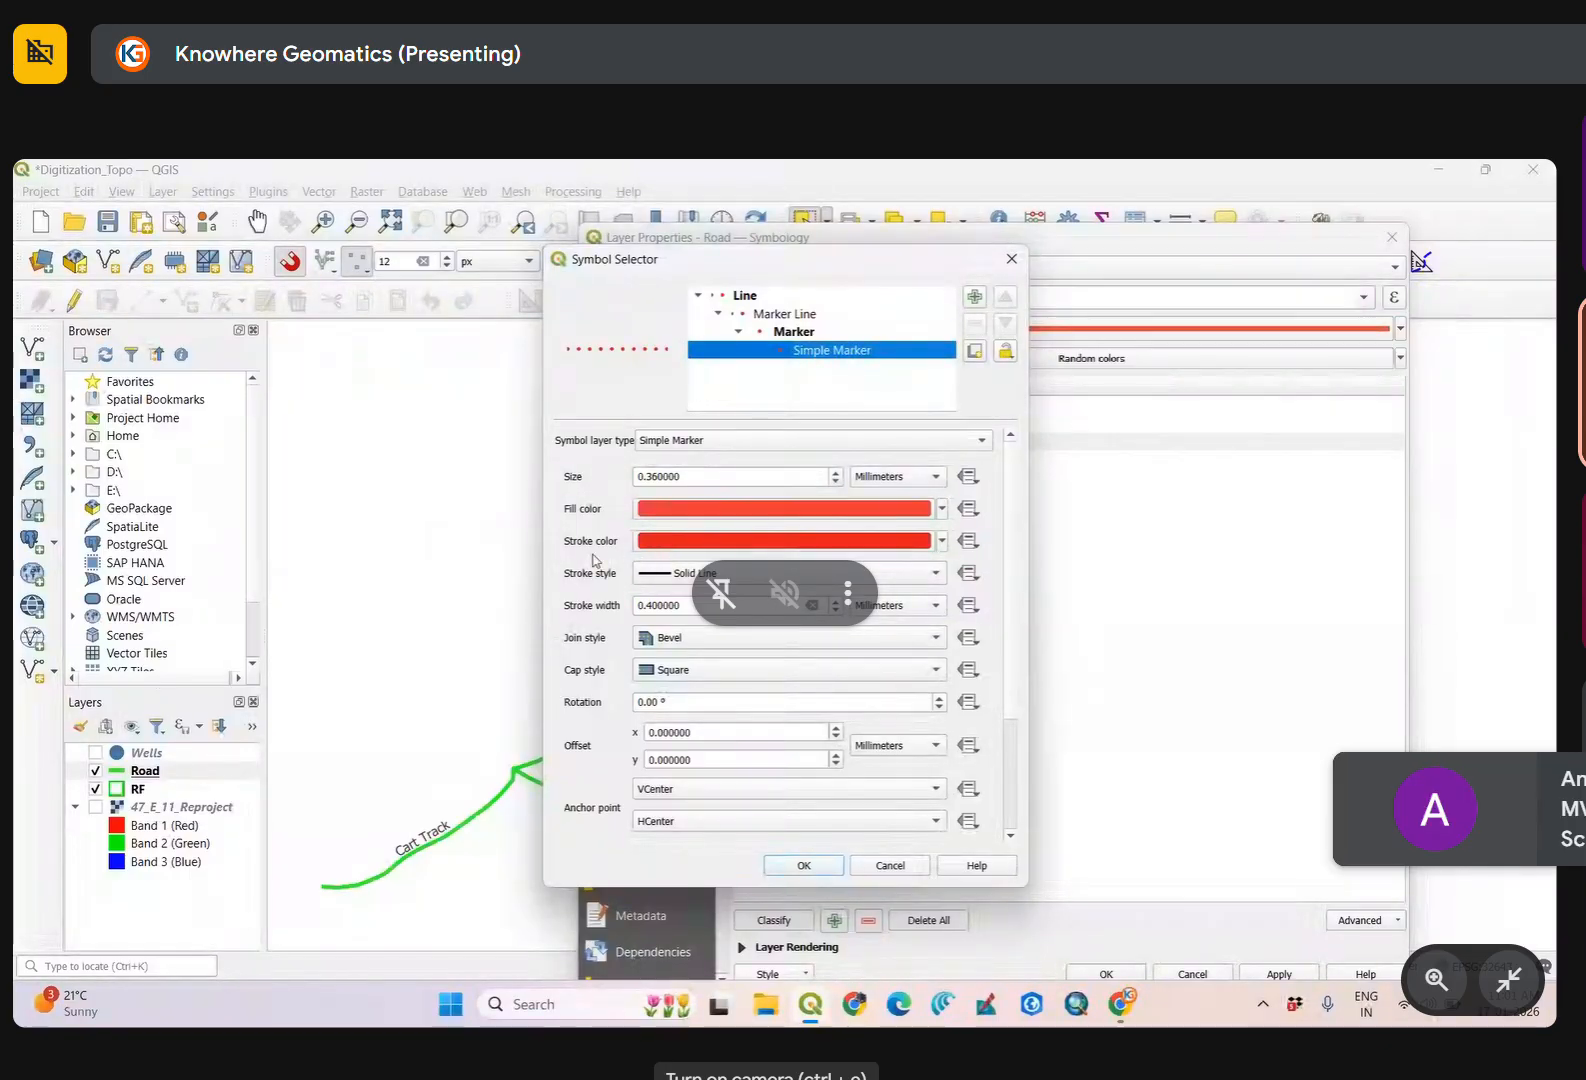
{"action": "left_click", "coordinate": [815, 868]}
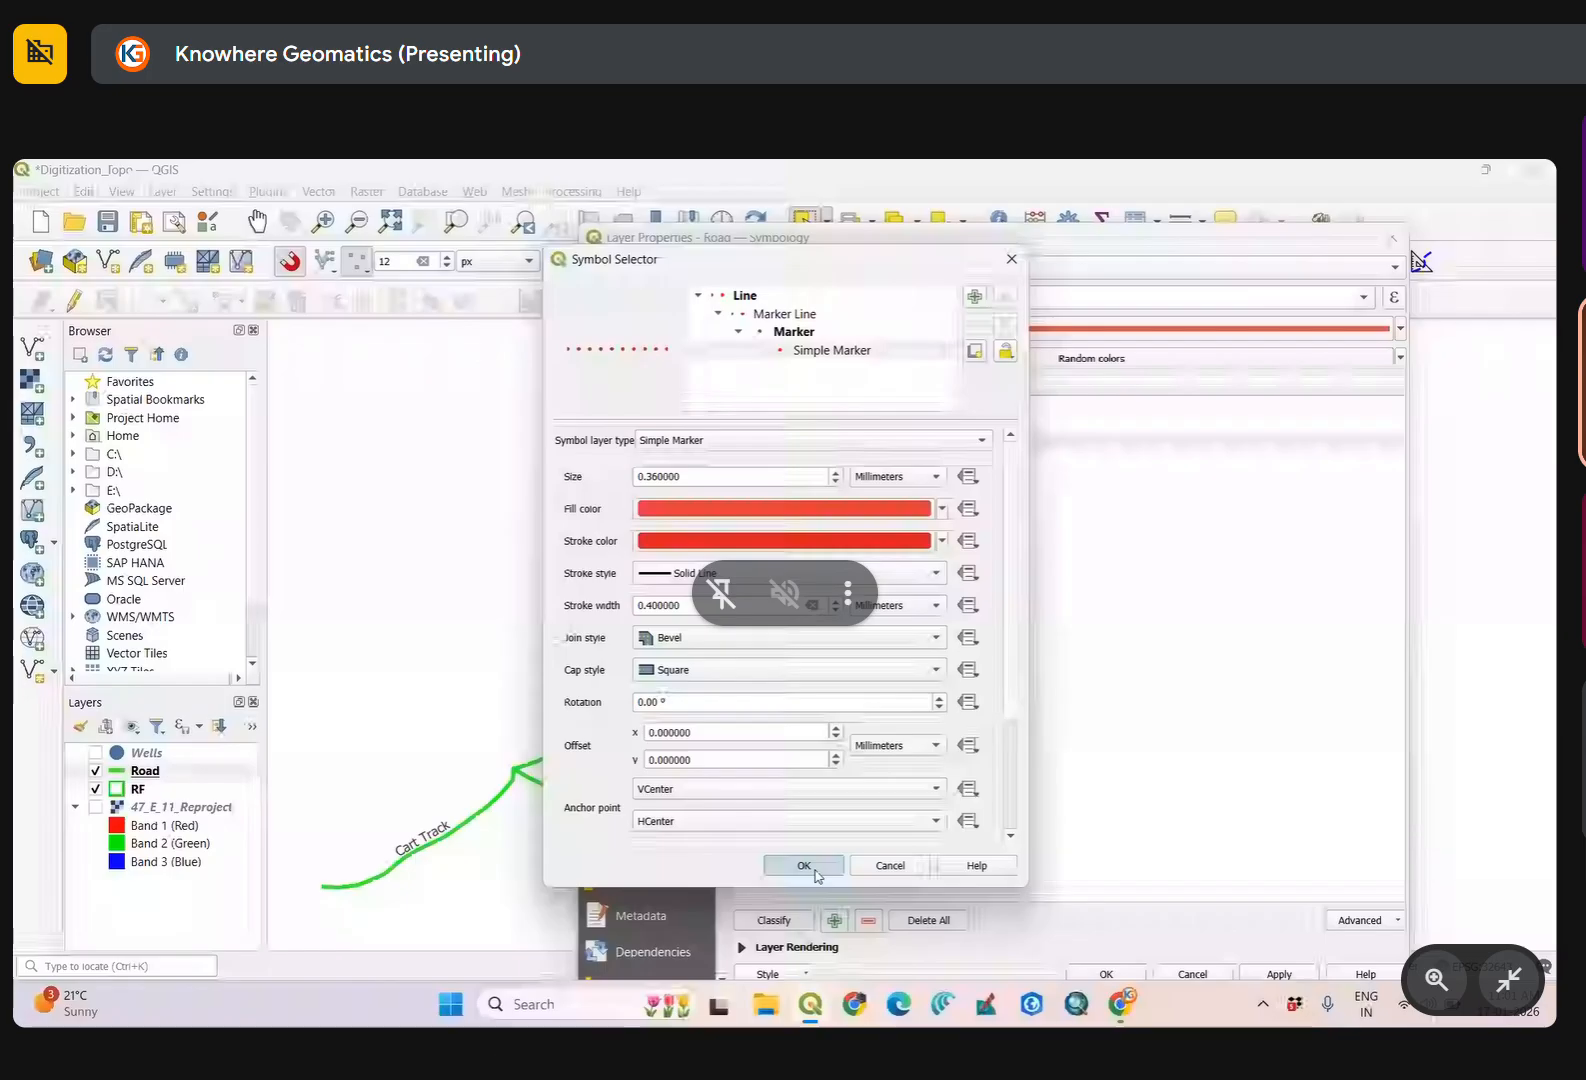
{"action": "left_click", "coordinate": [815, 870]}
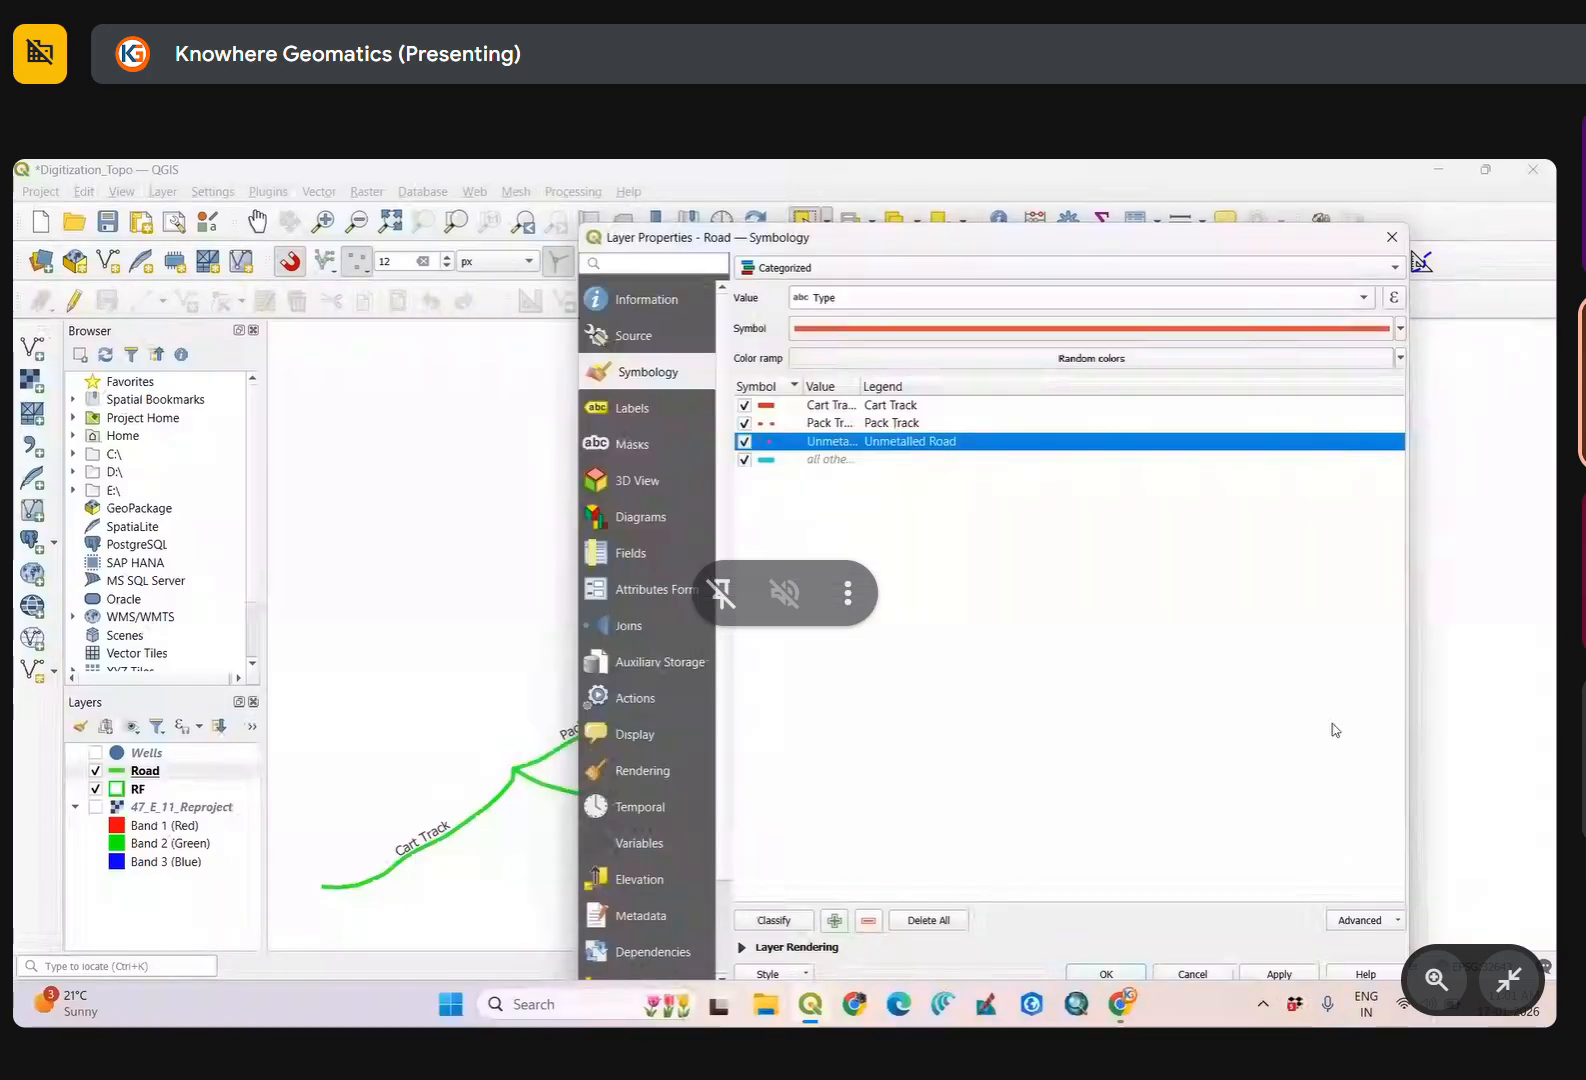
Apply the categorized symbology to the Road layer and inspect the styled roads on the map.
{"action": "left_click_drag", "start_coordinate": [1274, 245], "coordinate": [1178, 206]}
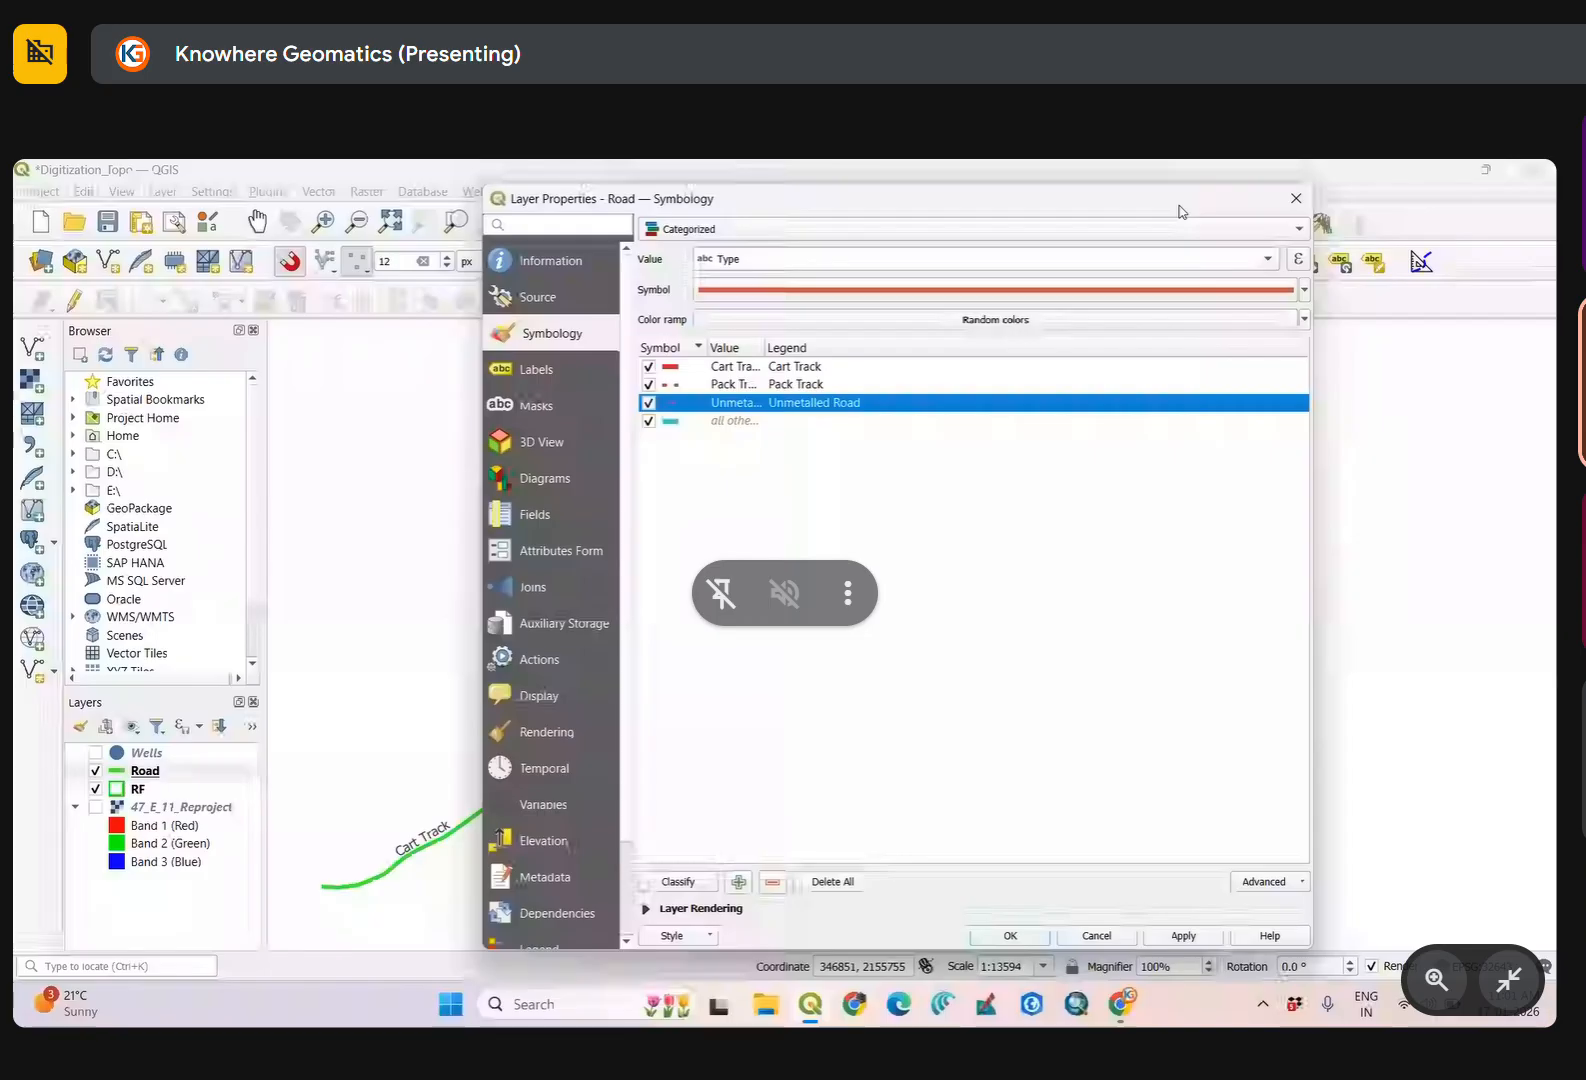
{"action": "left_click", "coordinate": [1160, 938]}
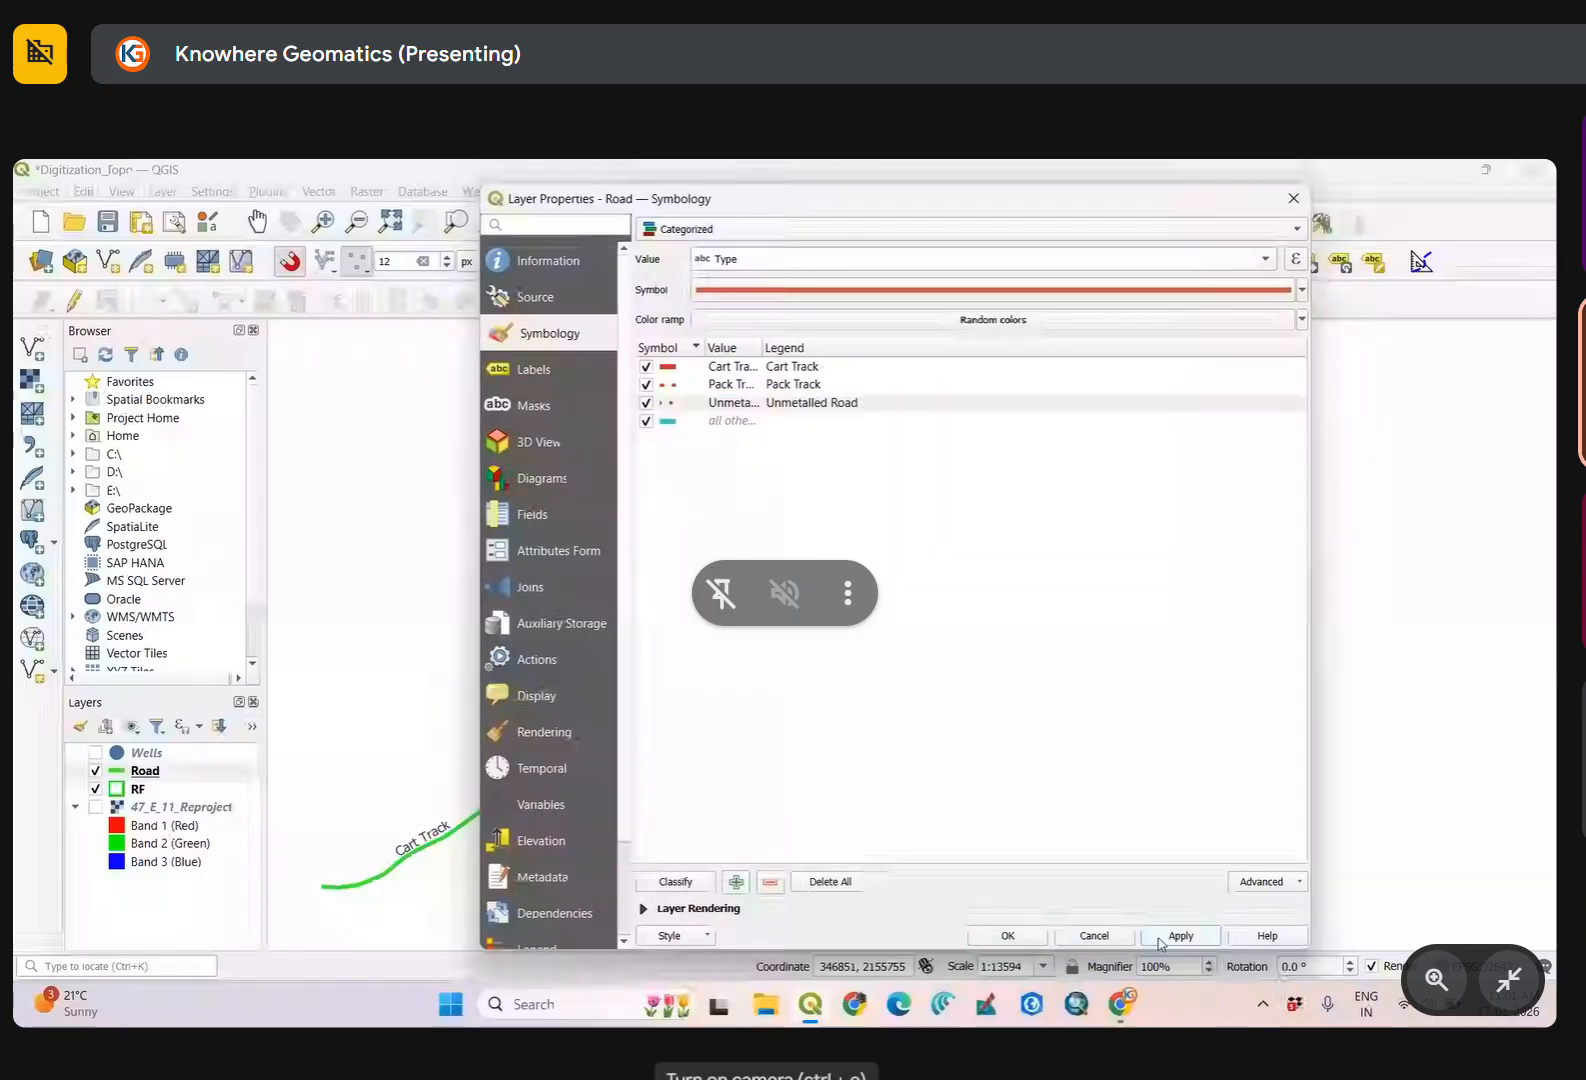
{"action": "left_click", "coordinate": [1007, 935]}
{"action": "left_click_drag", "start_coordinate": [630, 777], "coordinate": [875, 637]}
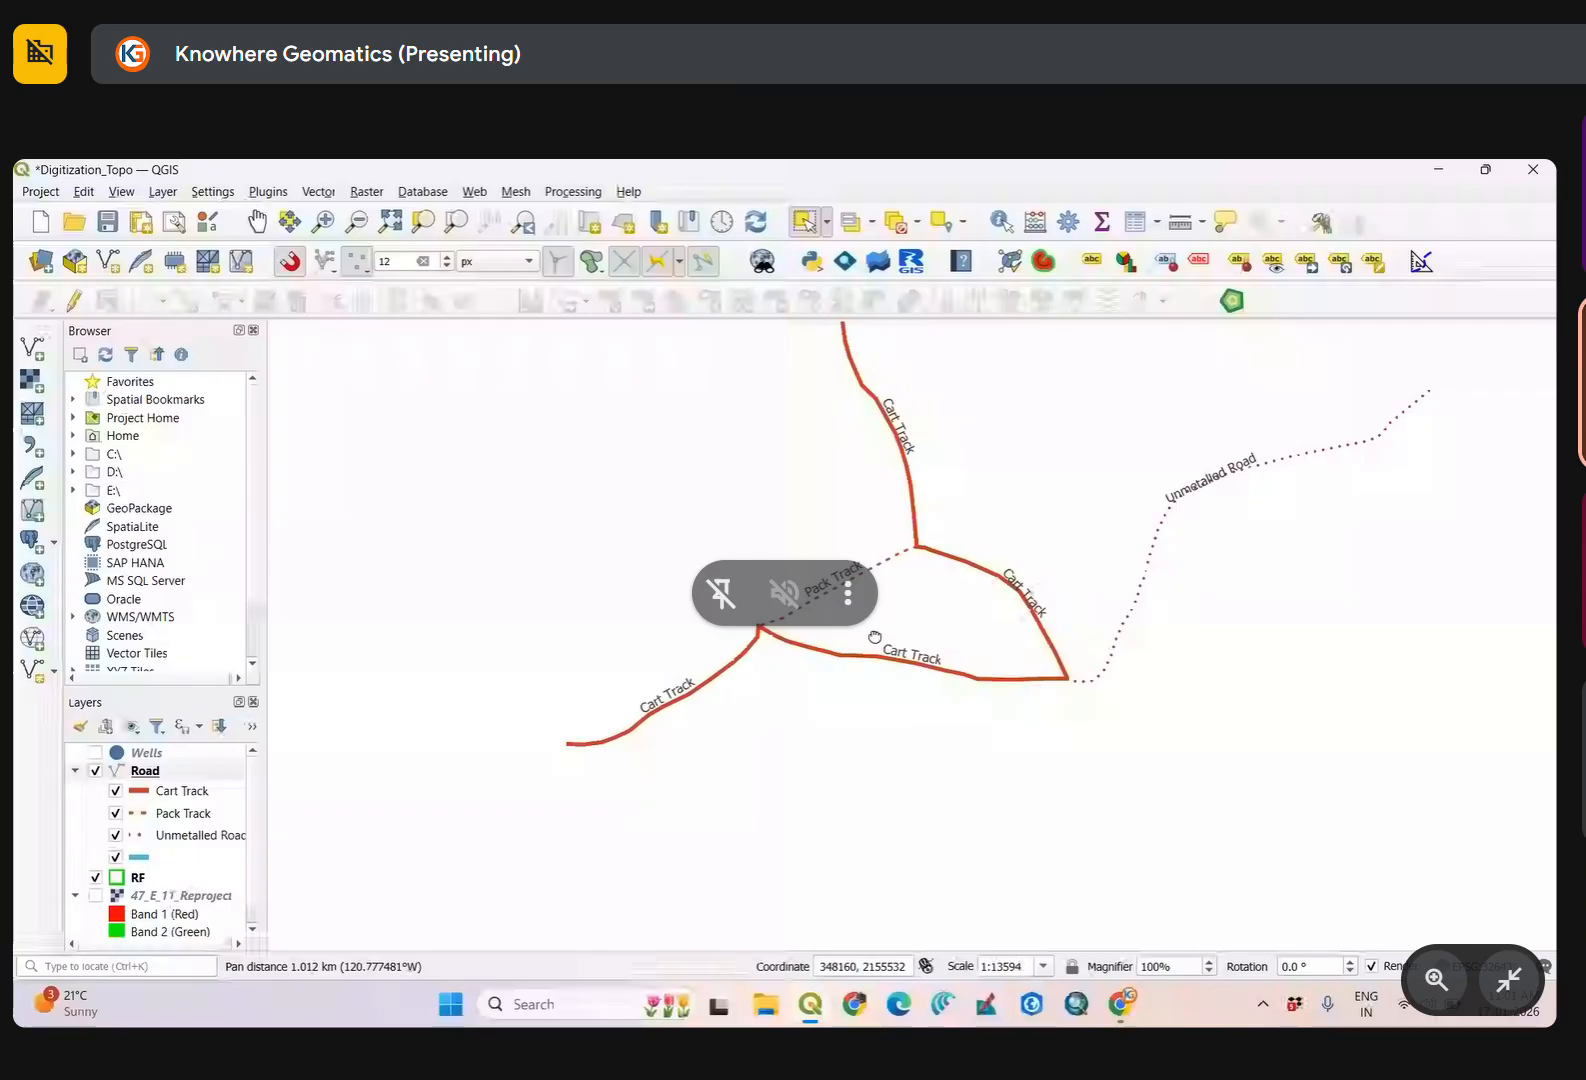
{"action": "scroll", "coordinate": [880, 645], "scroll_direction": "up", "scroll_amount": 1}
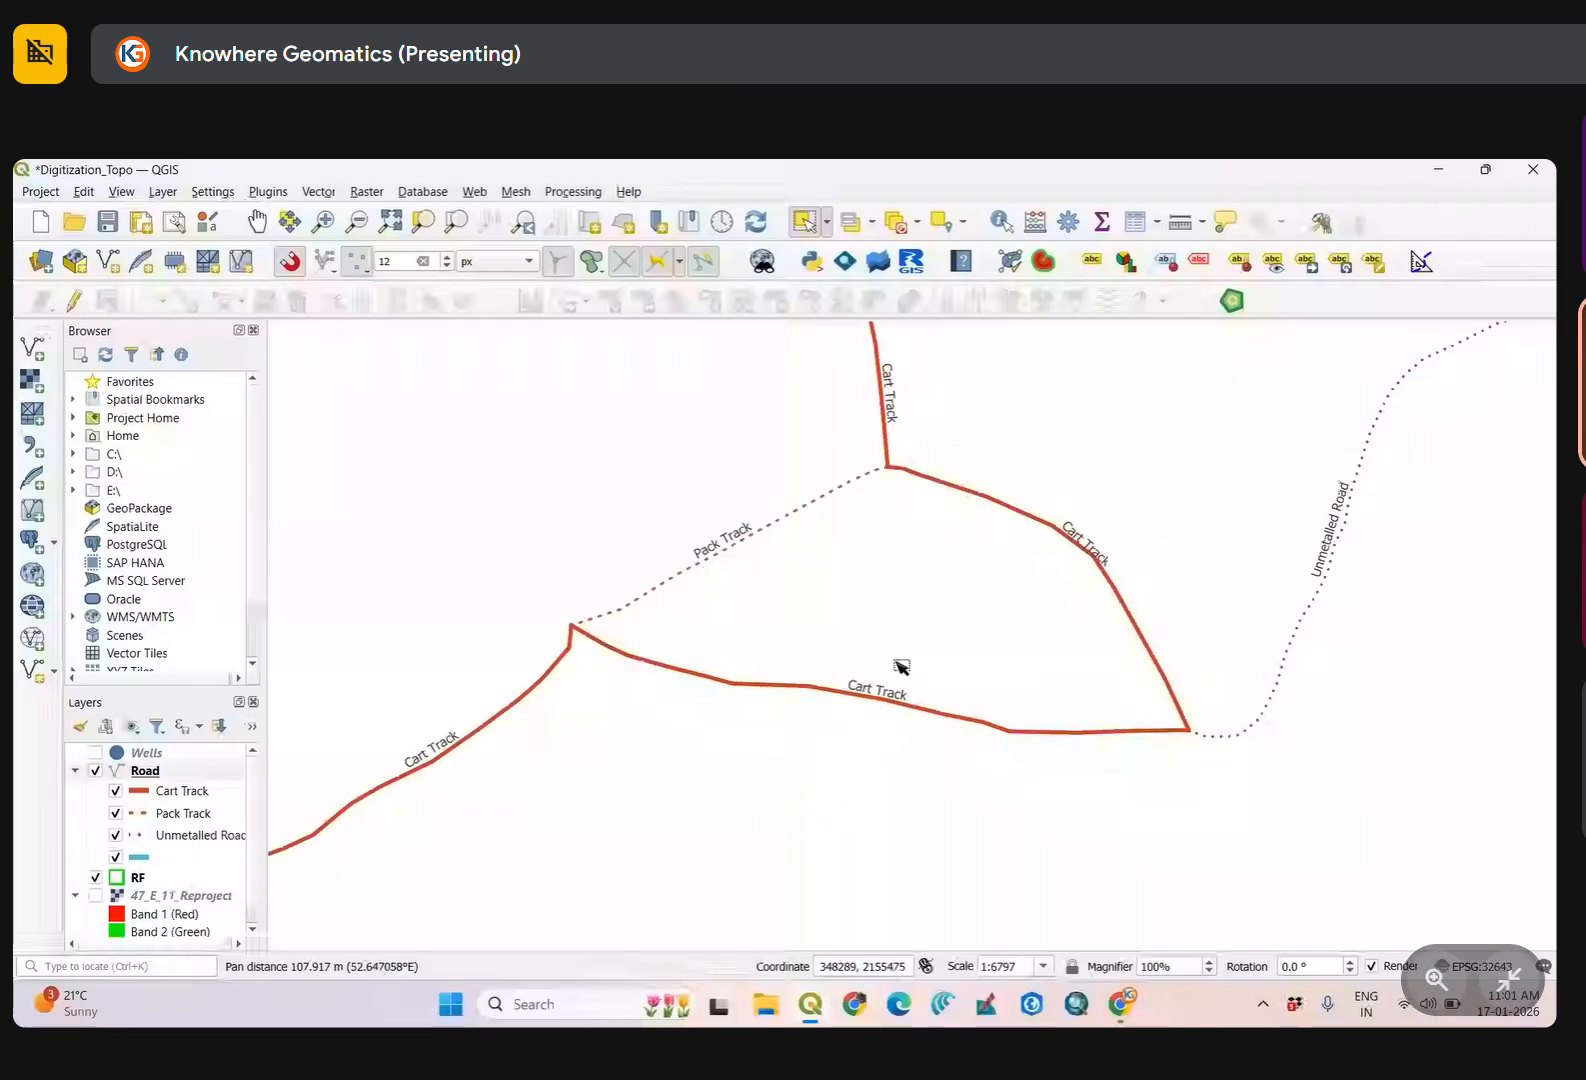
{"action": "scroll", "coordinate": [899, 662], "scroll_direction": "down", "scroll_amount": 1}
Set the Pack Track category's dashed line width to 0.26 mm and apply the Road layer's symbology.
{"action": "double_click", "coordinate": [145, 770]}
{"action": "double_click", "coordinate": [668, 385]}
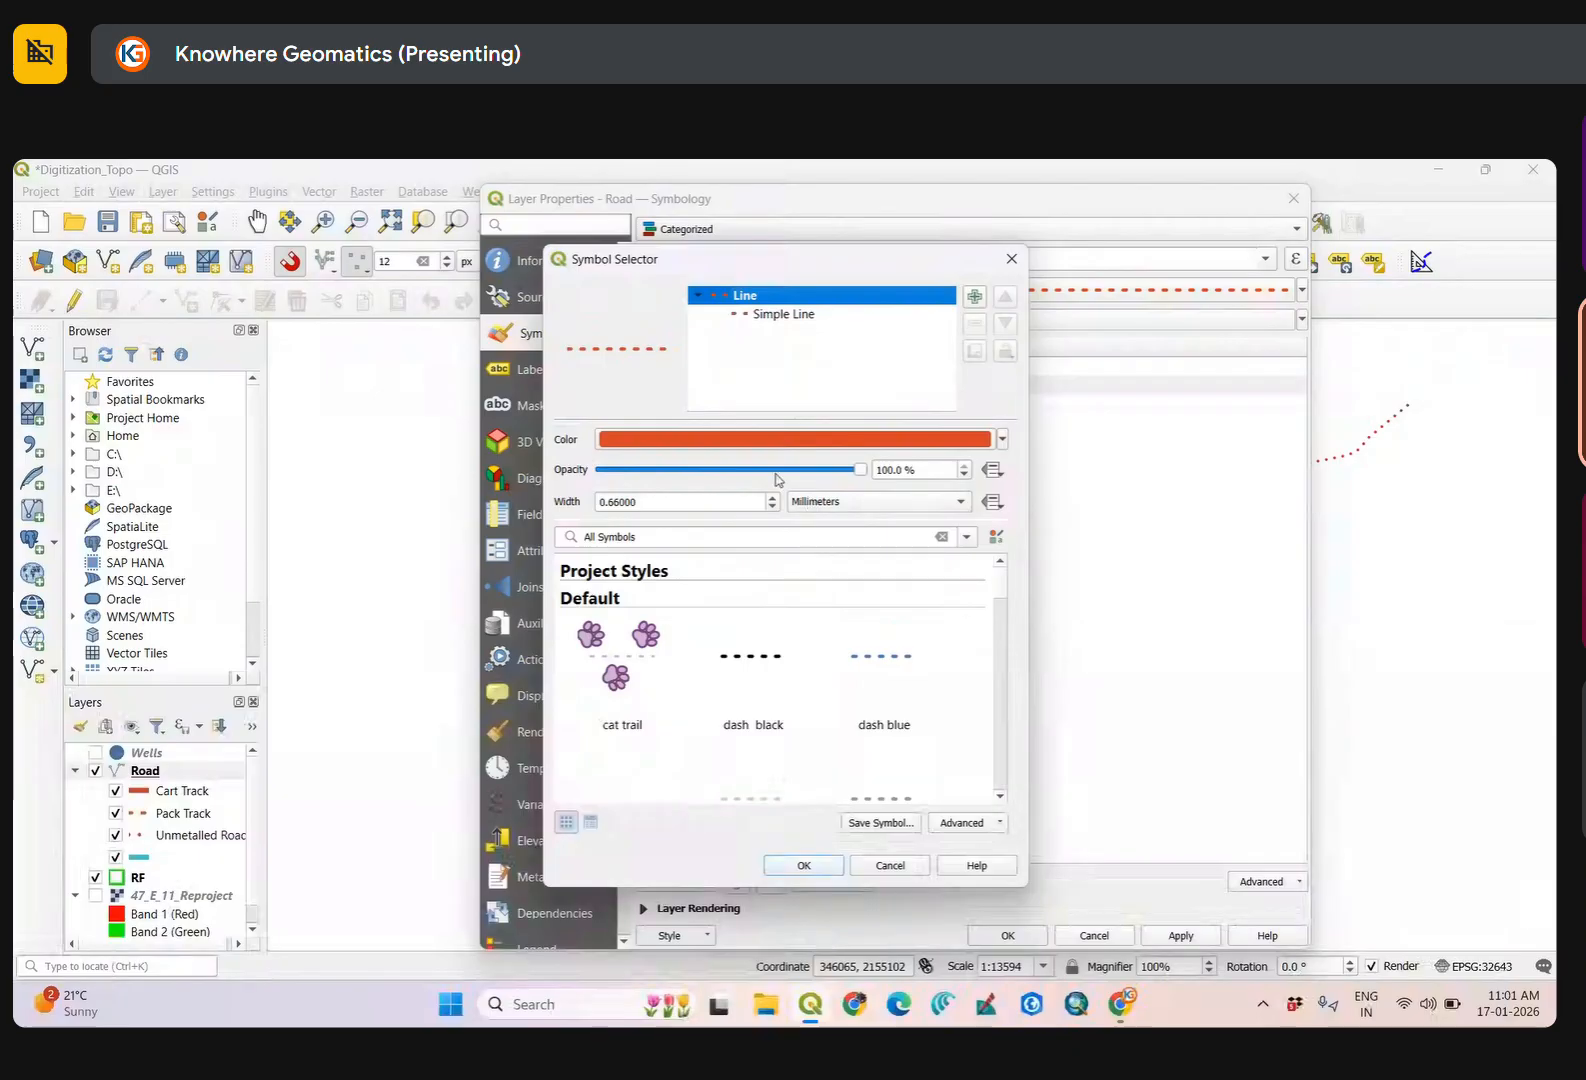
{"action": "scroll", "coordinate": [776, 532], "scroll_direction": "down", "scroll_amount": 1}
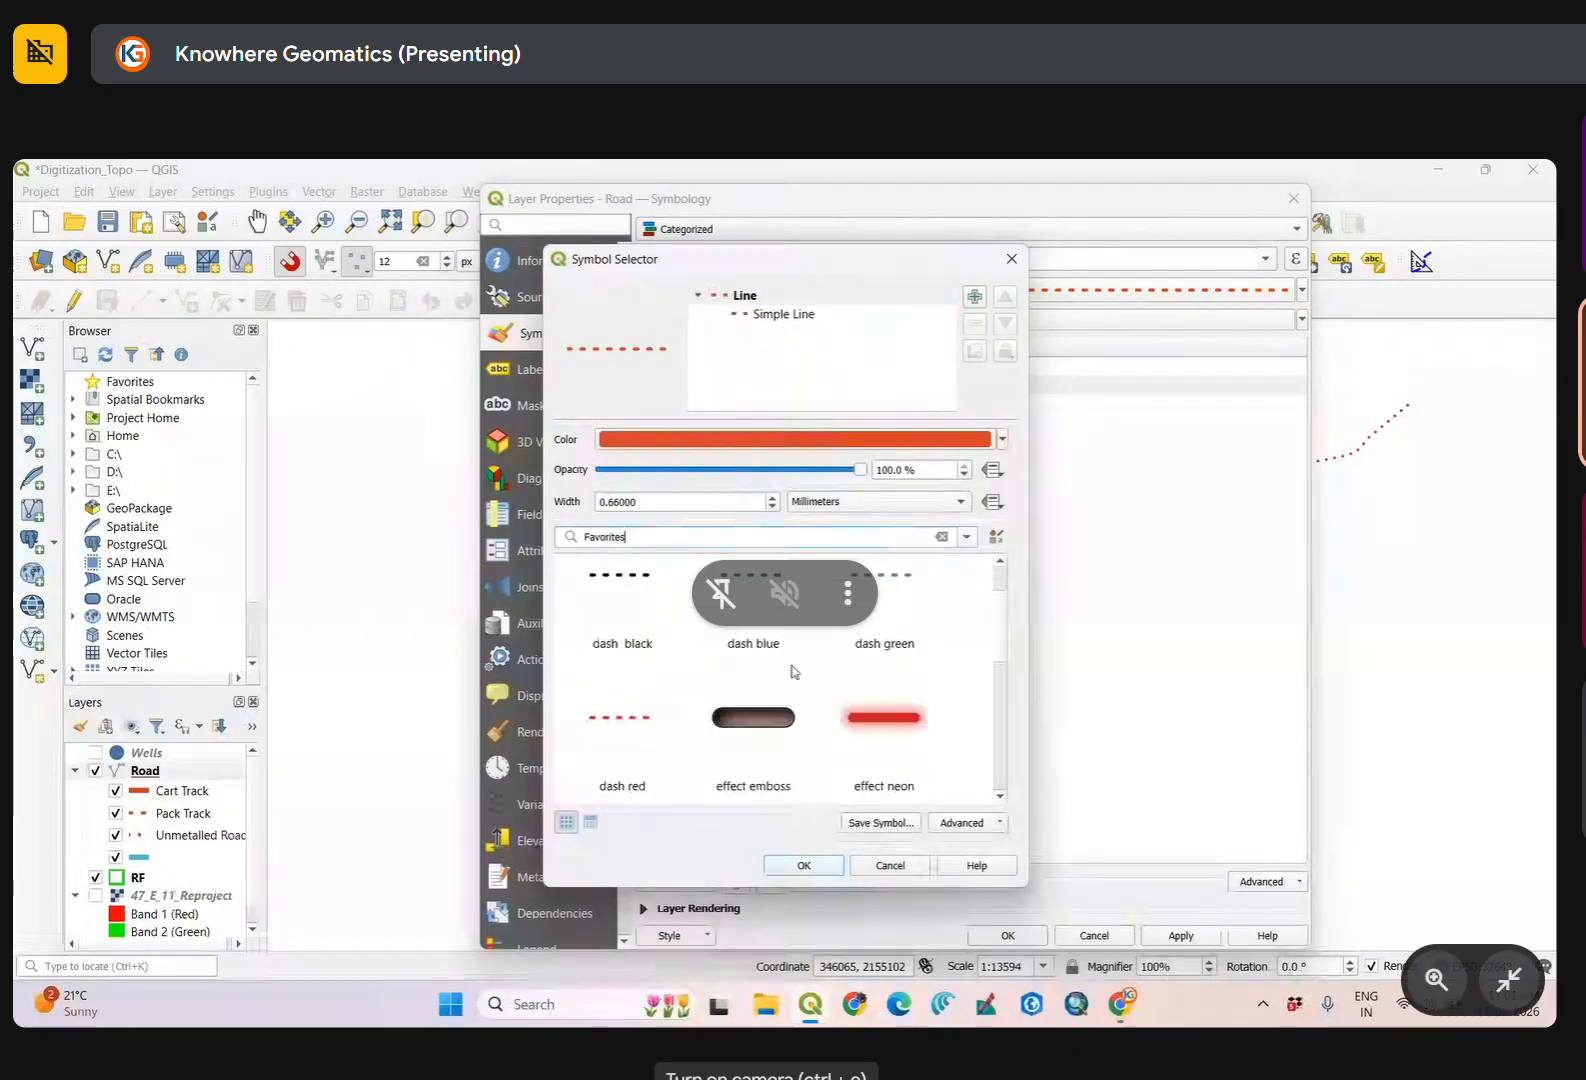
{"action": "scroll", "coordinate": [782, 733], "scroll_direction": "down", "scroll_amount": 2}
{"action": "scroll", "coordinate": [781, 733], "scroll_direction": "up", "scroll_amount": 5}
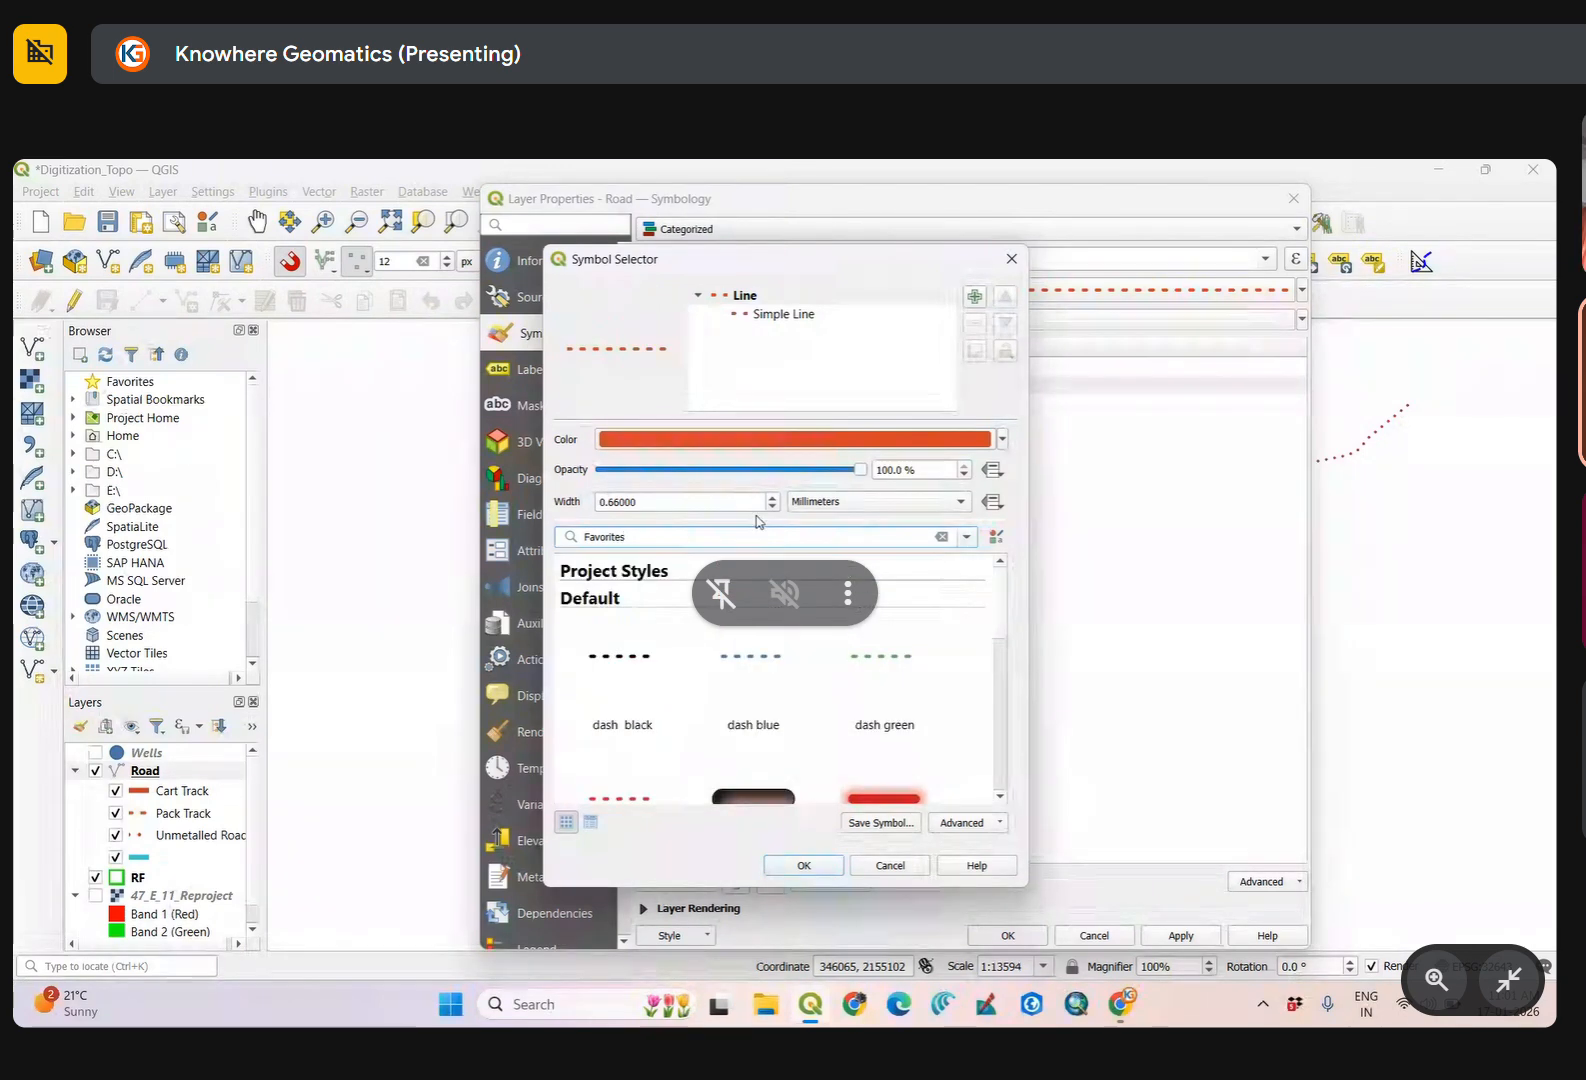
{"action": "left_click", "coordinate": [774, 507]}
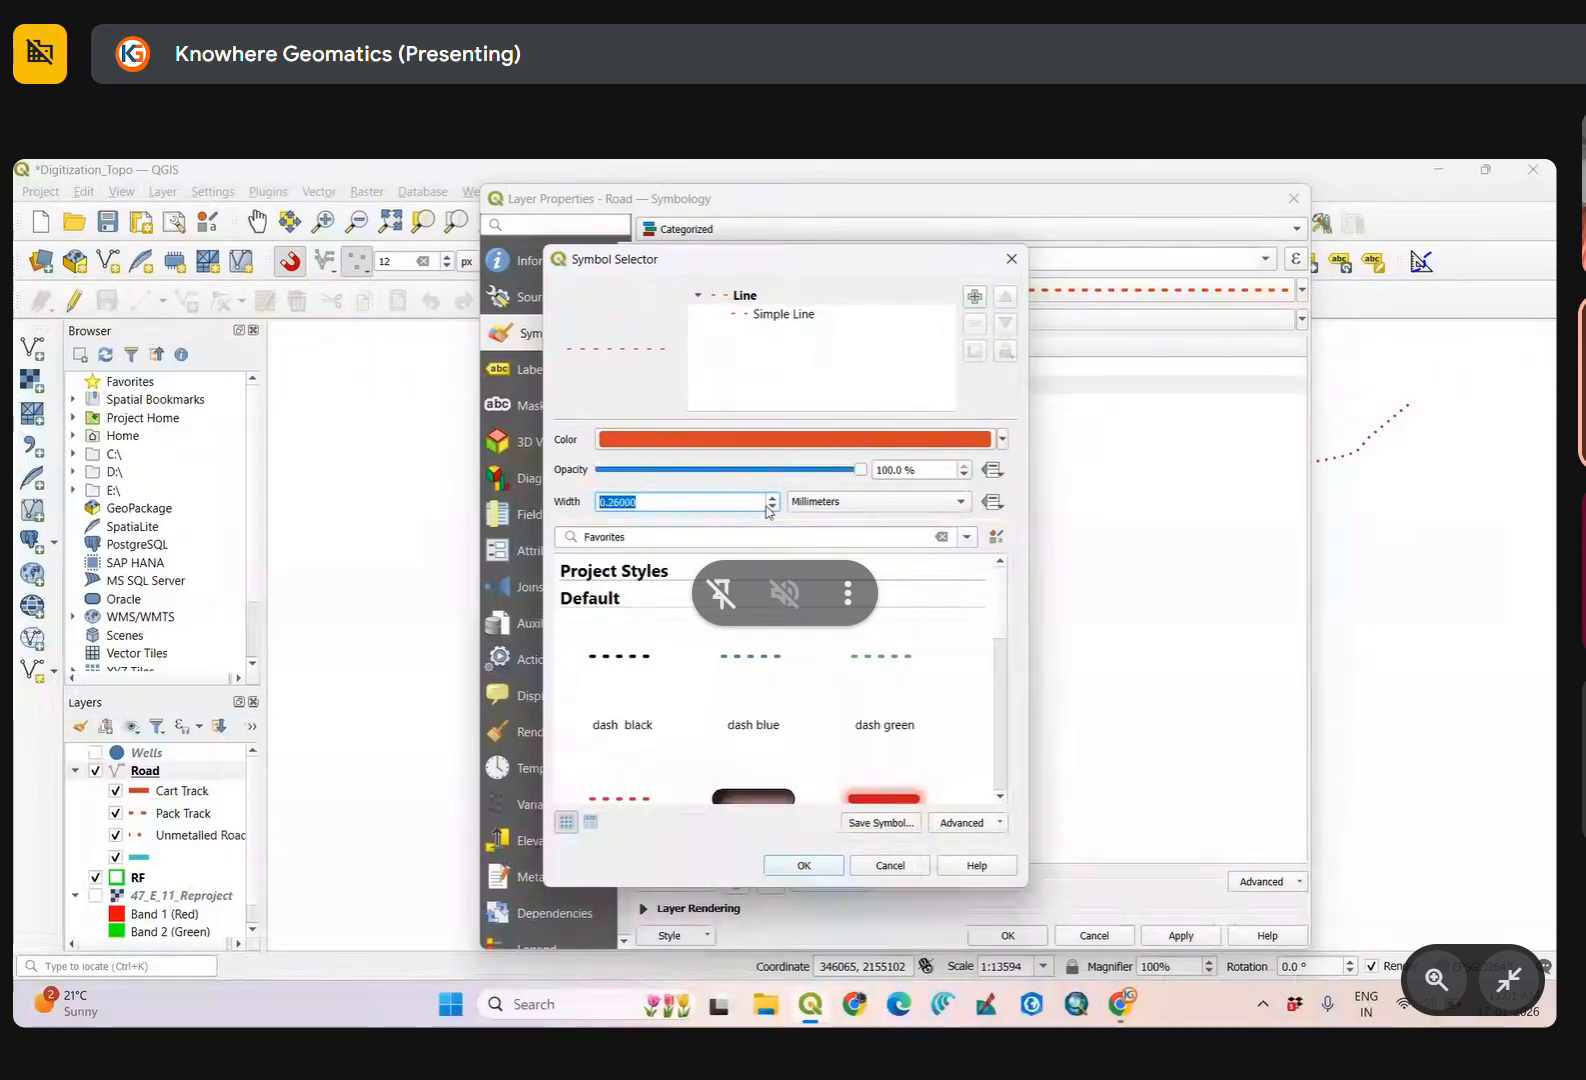
{"action": "left_click", "coordinate": [797, 866]}
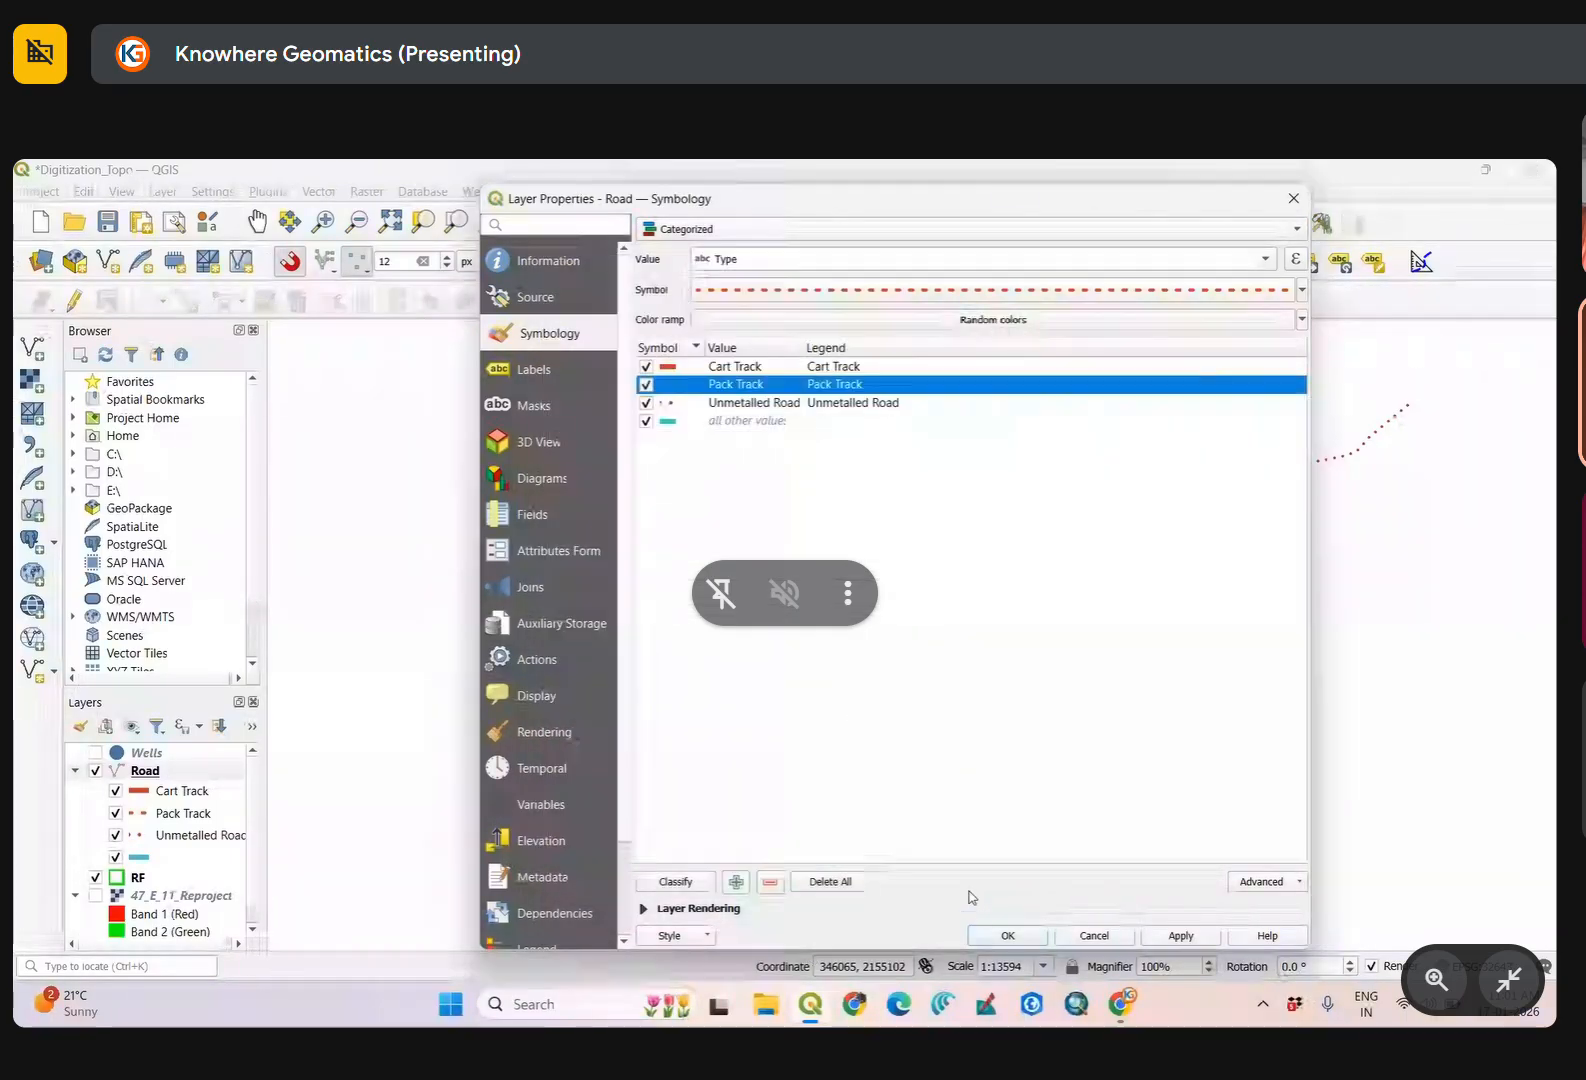
{"action": "left_click", "coordinate": [1004, 933]}
Examine the styled Pack Track, Cart Track and Unmetalled Road lines on the map at several scales.
{"action": "scroll", "coordinate": [915, 632], "scroll_direction": "up", "scroll_amount": 2}
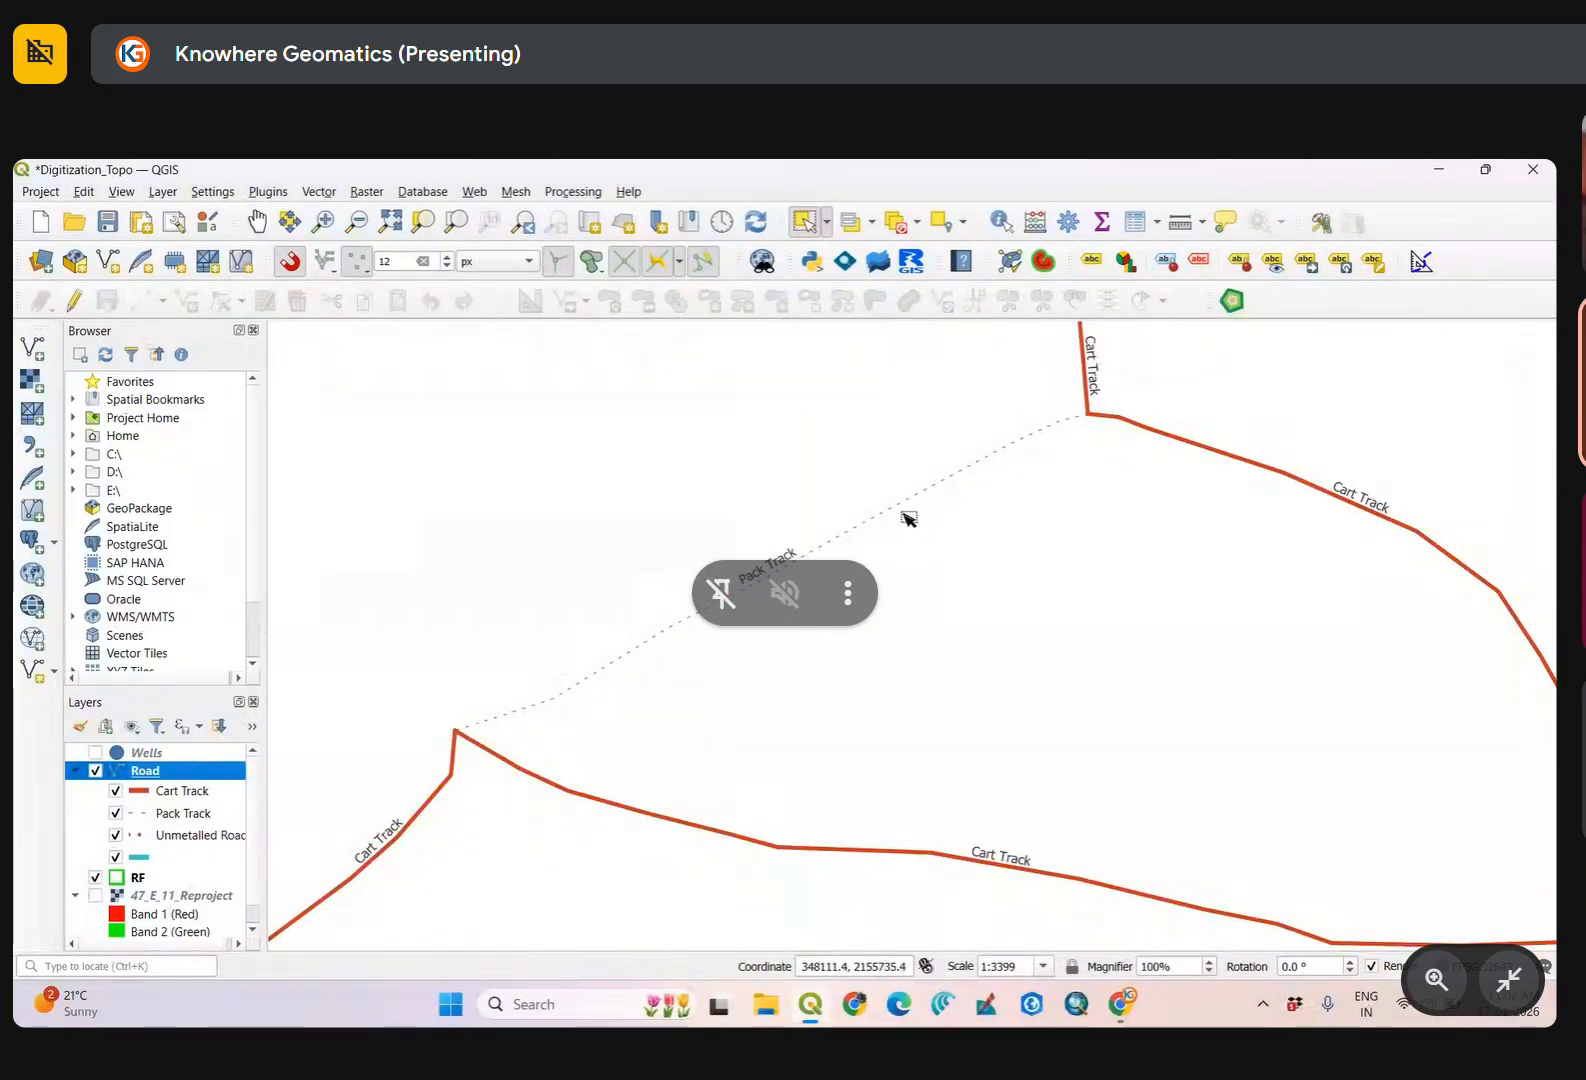
{"action": "scroll", "coordinate": [913, 537], "scroll_direction": "down", "scroll_amount": 2}
{"action": "scroll", "coordinate": [1009, 492], "scroll_direction": "up", "scroll_amount": 2}
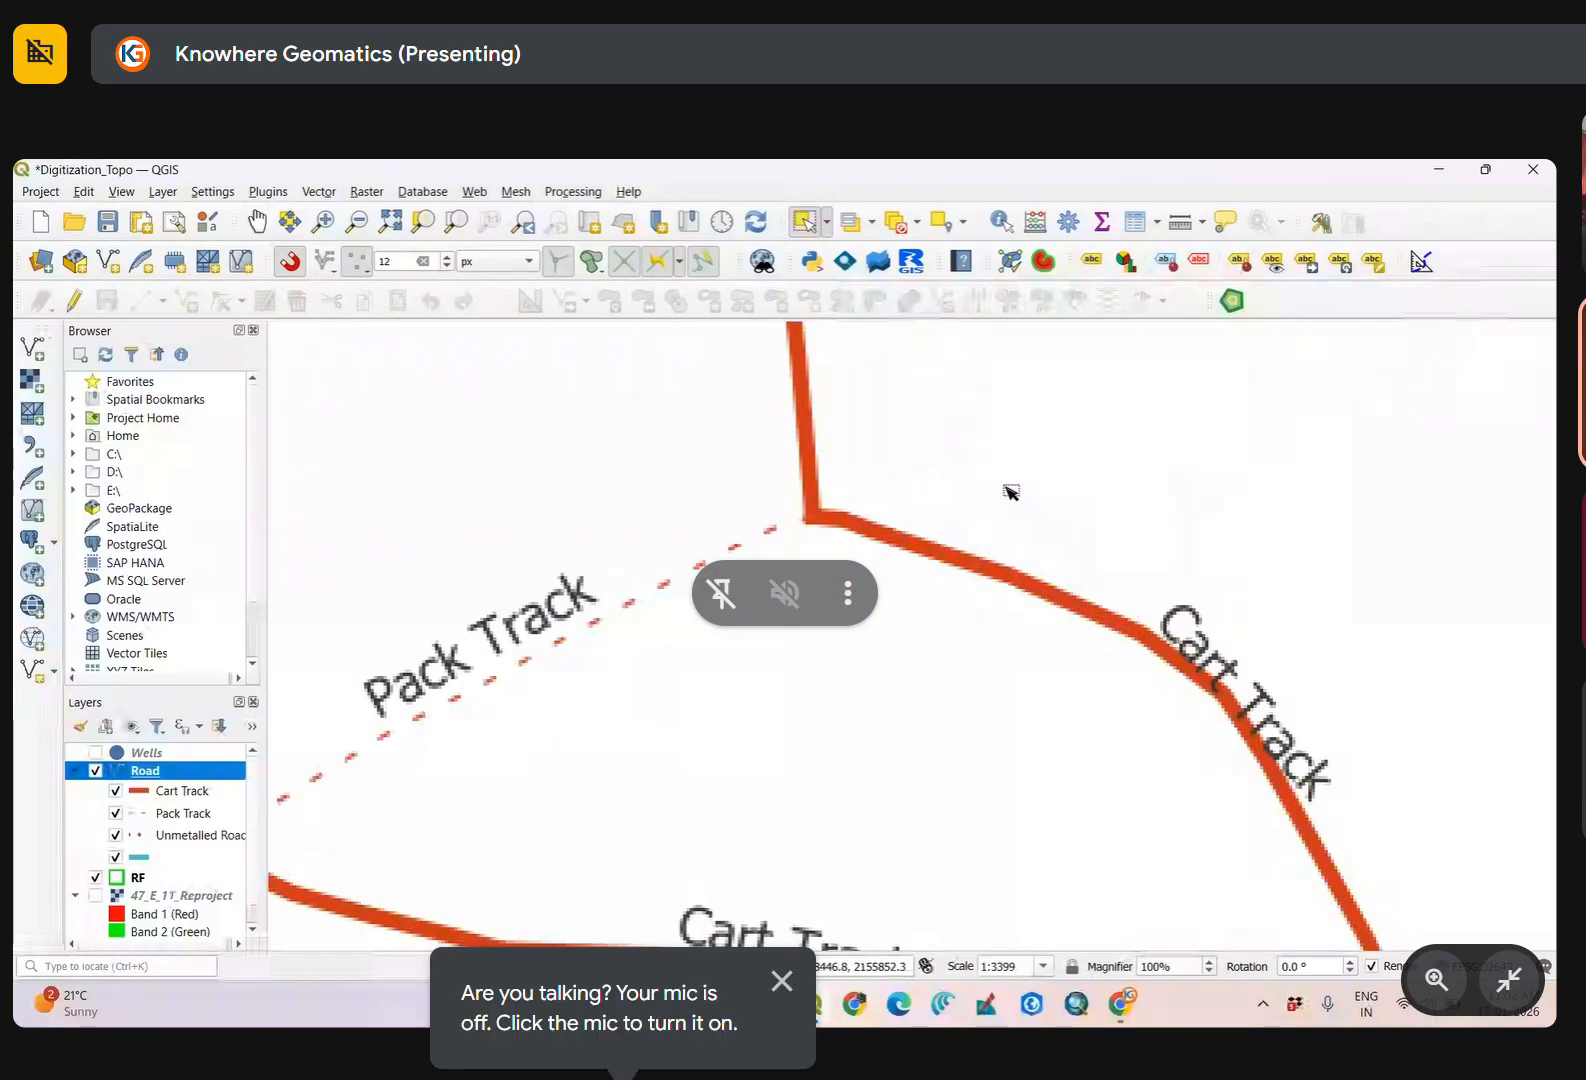
{"action": "scroll", "coordinate": [1031, 538], "scroll_direction": "down", "scroll_amount": 2}
{"action": "scroll", "coordinate": [1031, 538], "scroll_direction": "up", "scroll_amount": 3}
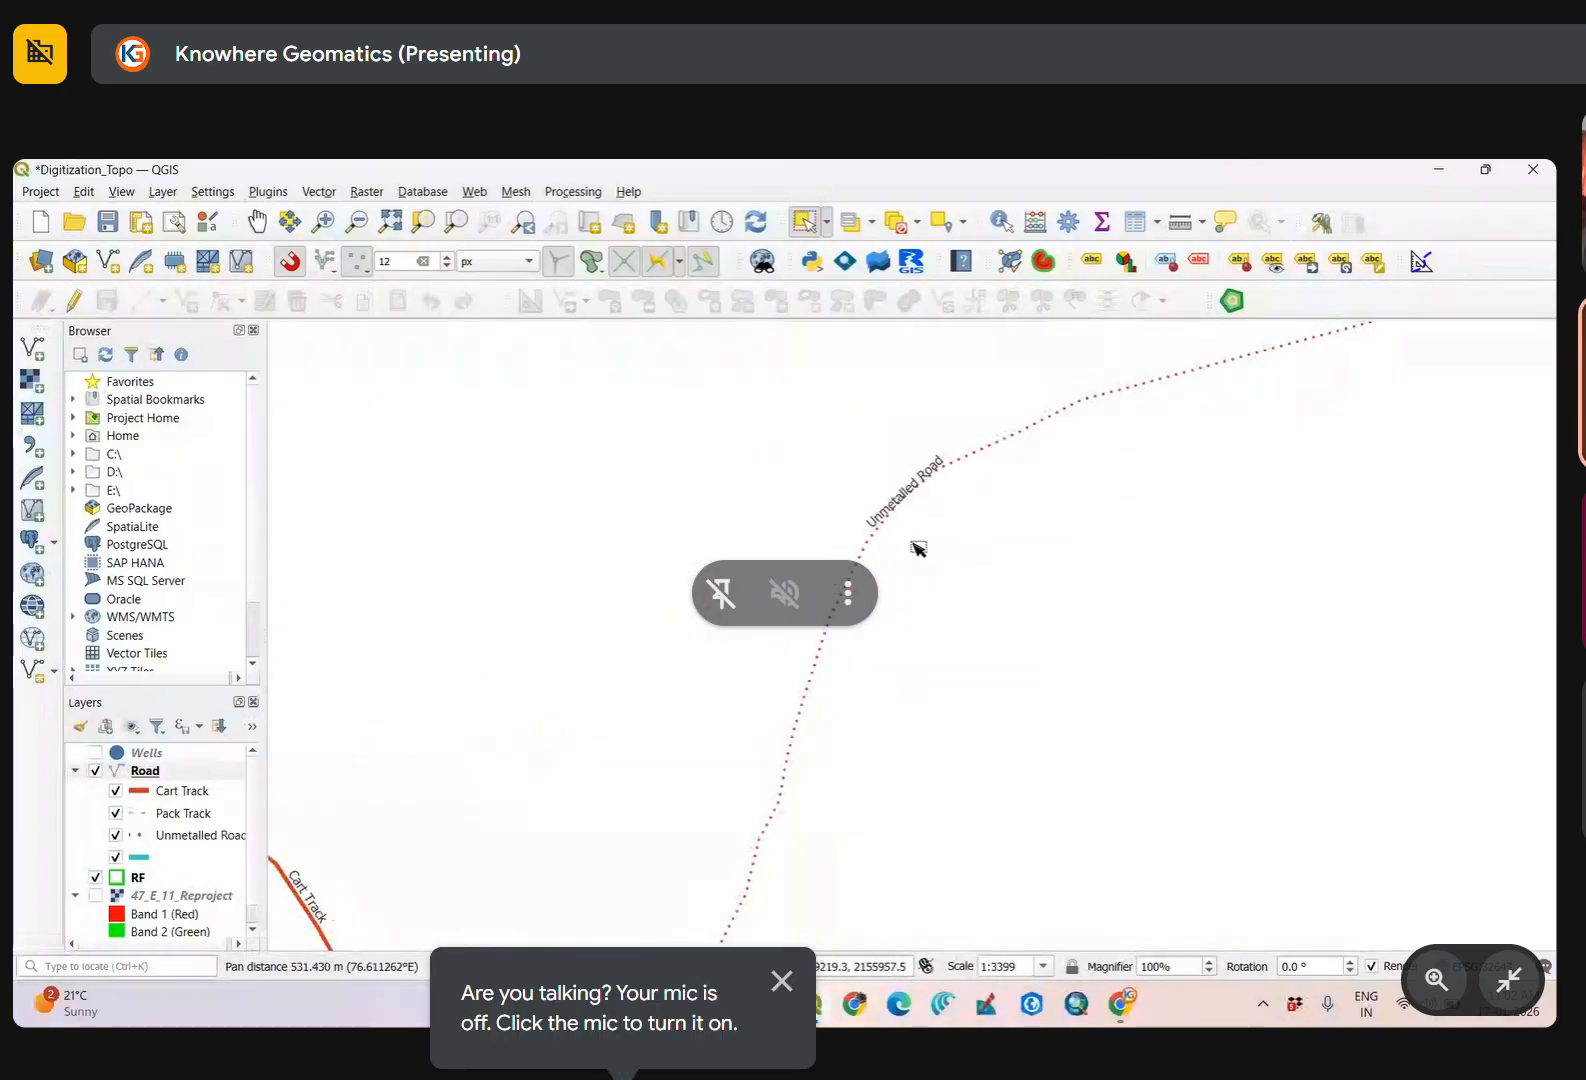
{"action": "scroll", "coordinate": [876, 585], "scroll_direction": "down", "scroll_amount": 3}
{"action": "scroll", "coordinate": [786, 602], "scroll_direction": "up", "scroll_amount": 2}
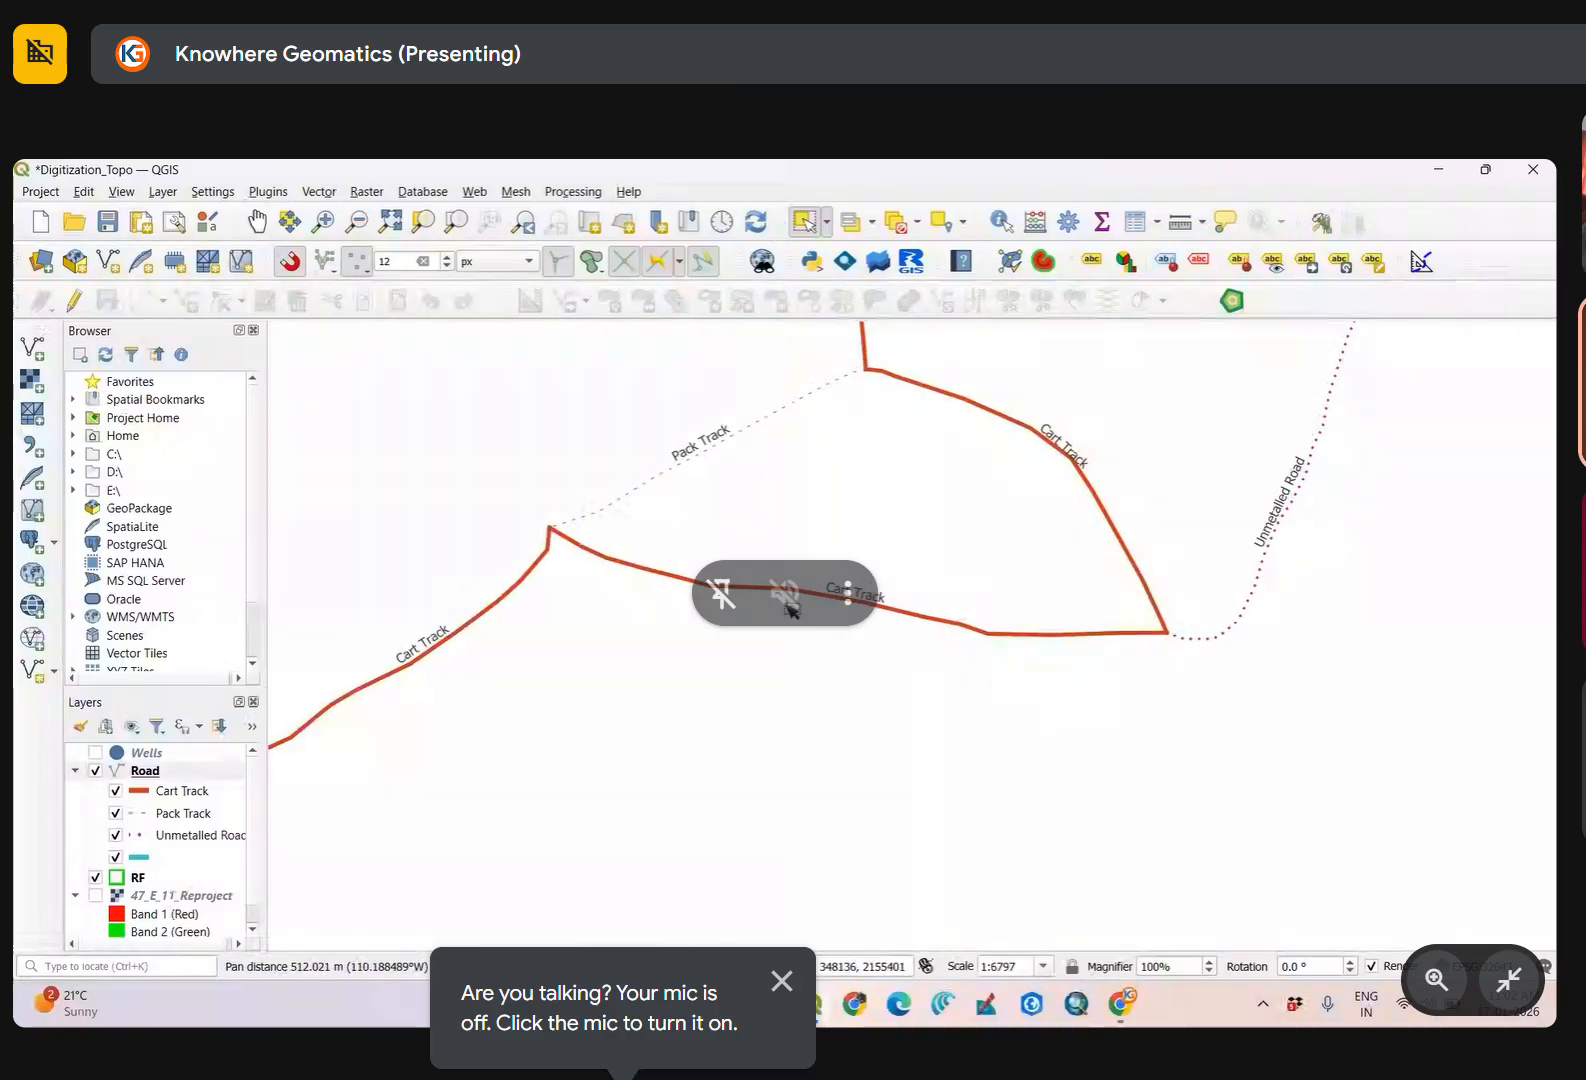
{"action": "scroll", "coordinate": [786, 602], "scroll_direction": "down", "scroll_amount": 1}
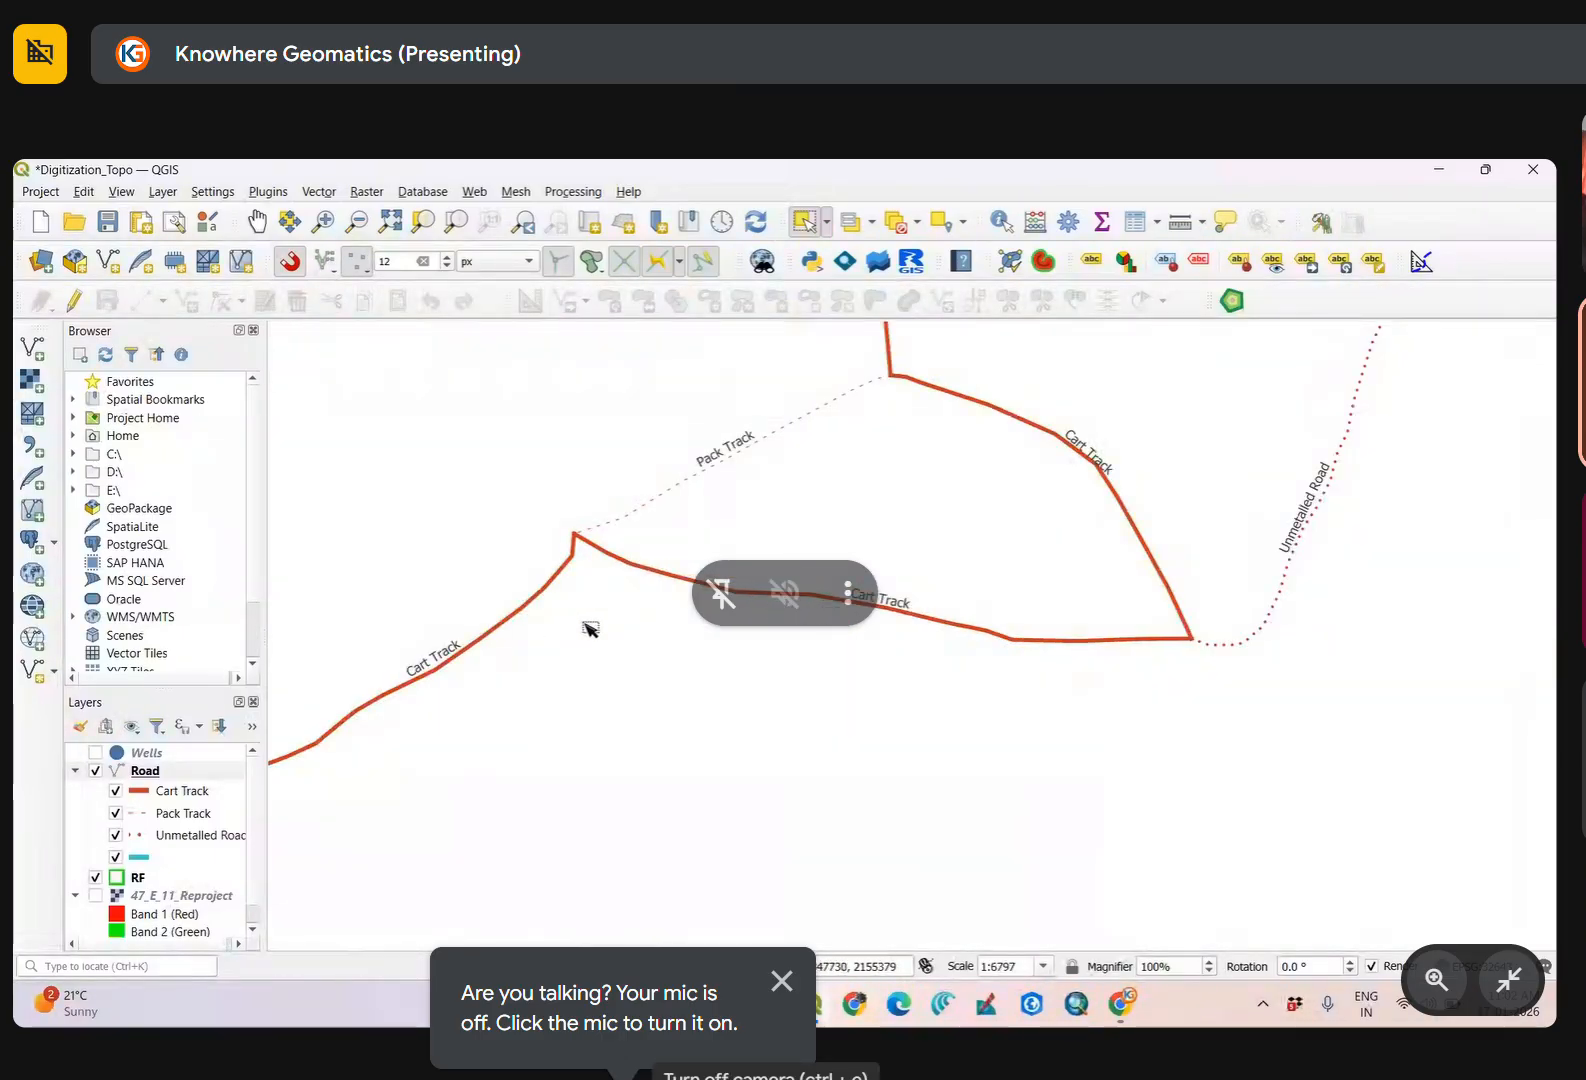
{"action": "scroll", "coordinate": [589, 629], "scroll_direction": "down", "scroll_amount": 1}
{"action": "left_click_drag", "start_coordinate": [680, 588], "coordinate": [715, 648]}
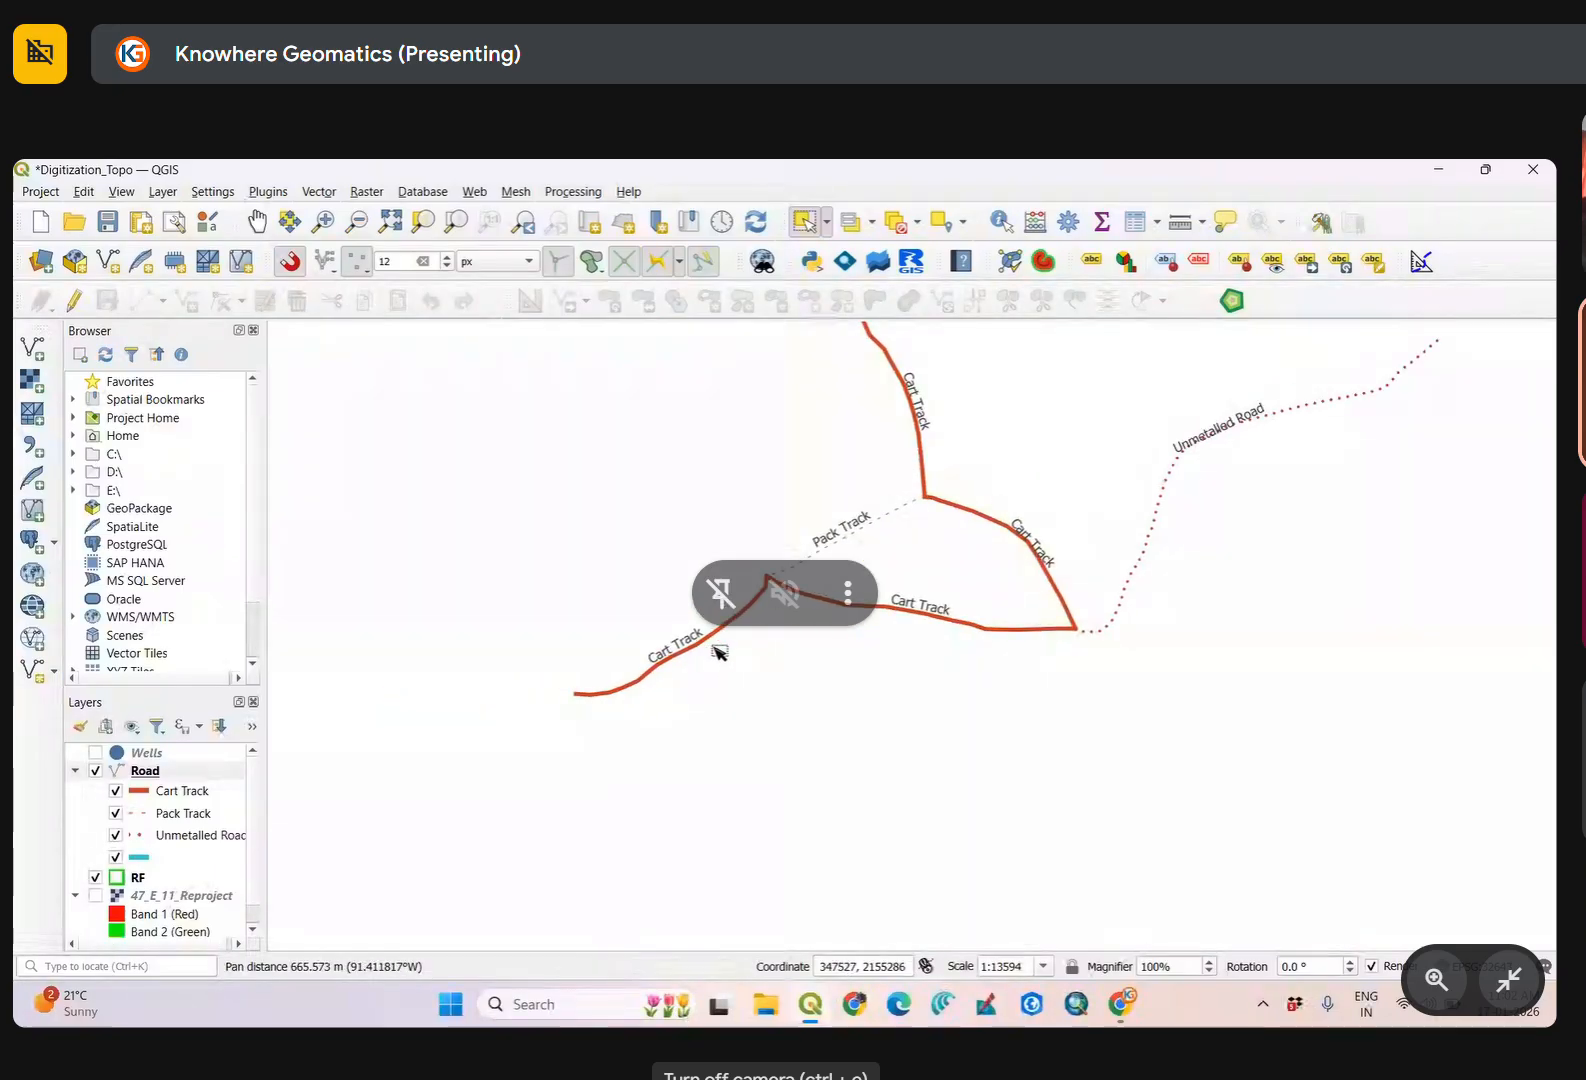
{"action": "left_click_drag", "start_coordinate": [903, 559], "coordinate": [773, 690]}
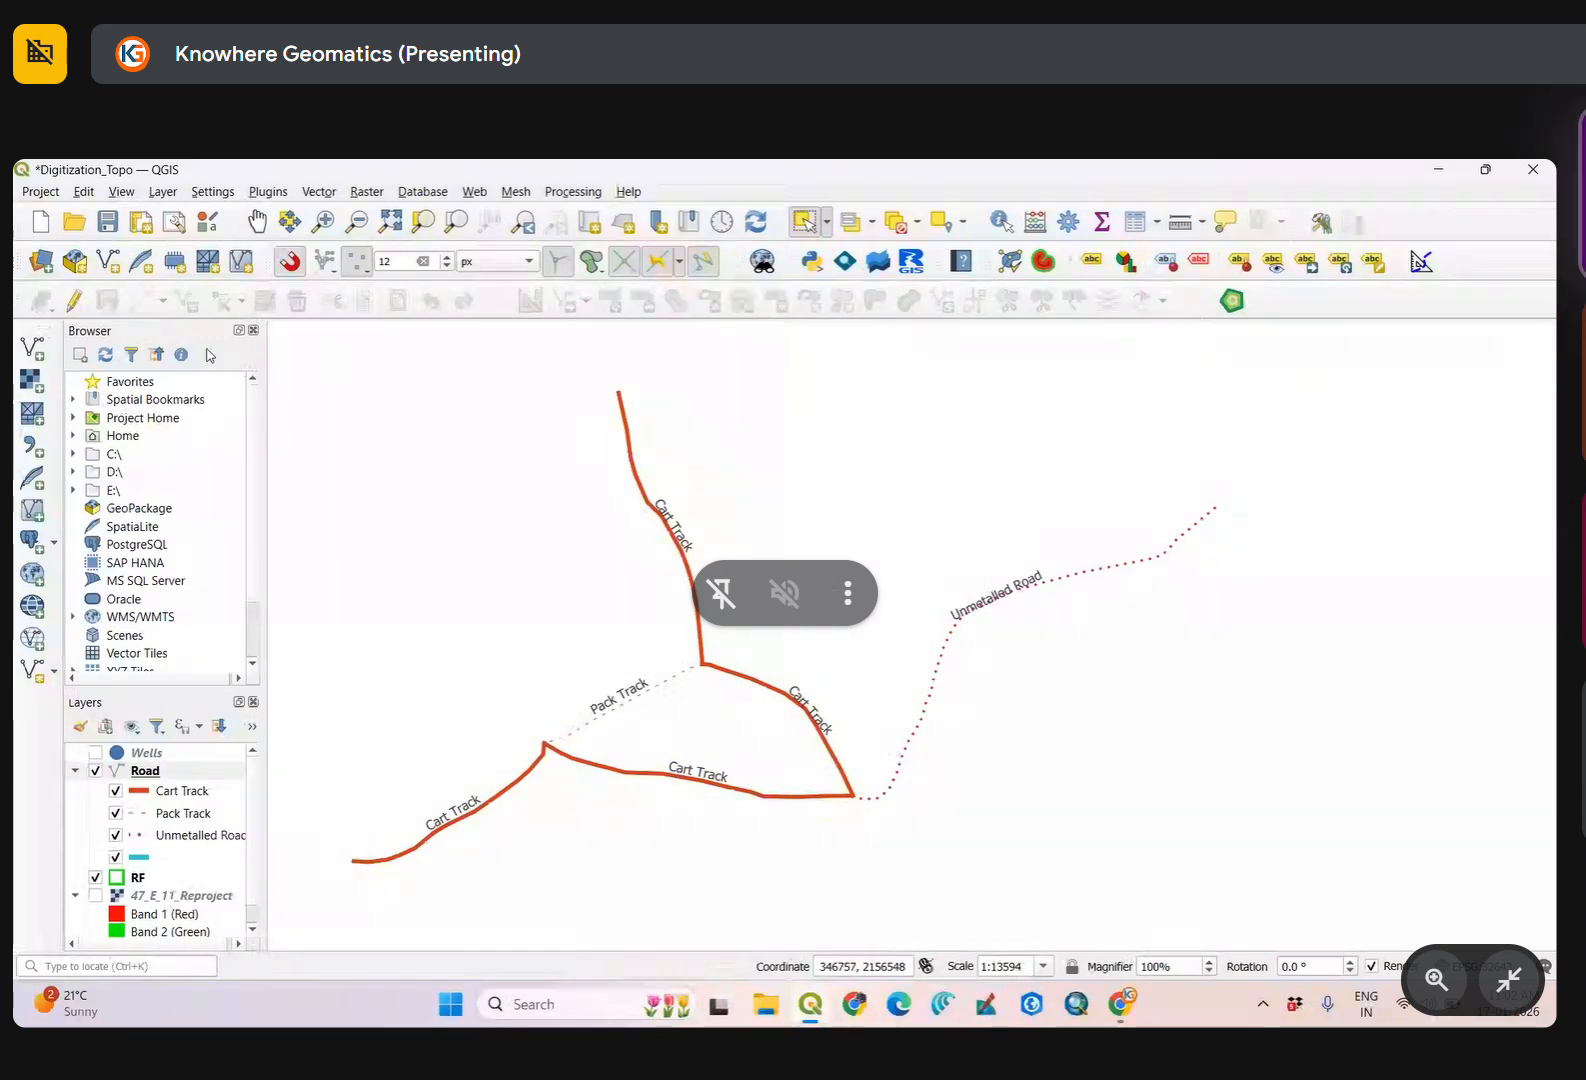
Save the Digitization_Topo project and switch to the Google Meet window.
{"action": "left_click", "coordinate": [103, 222]}
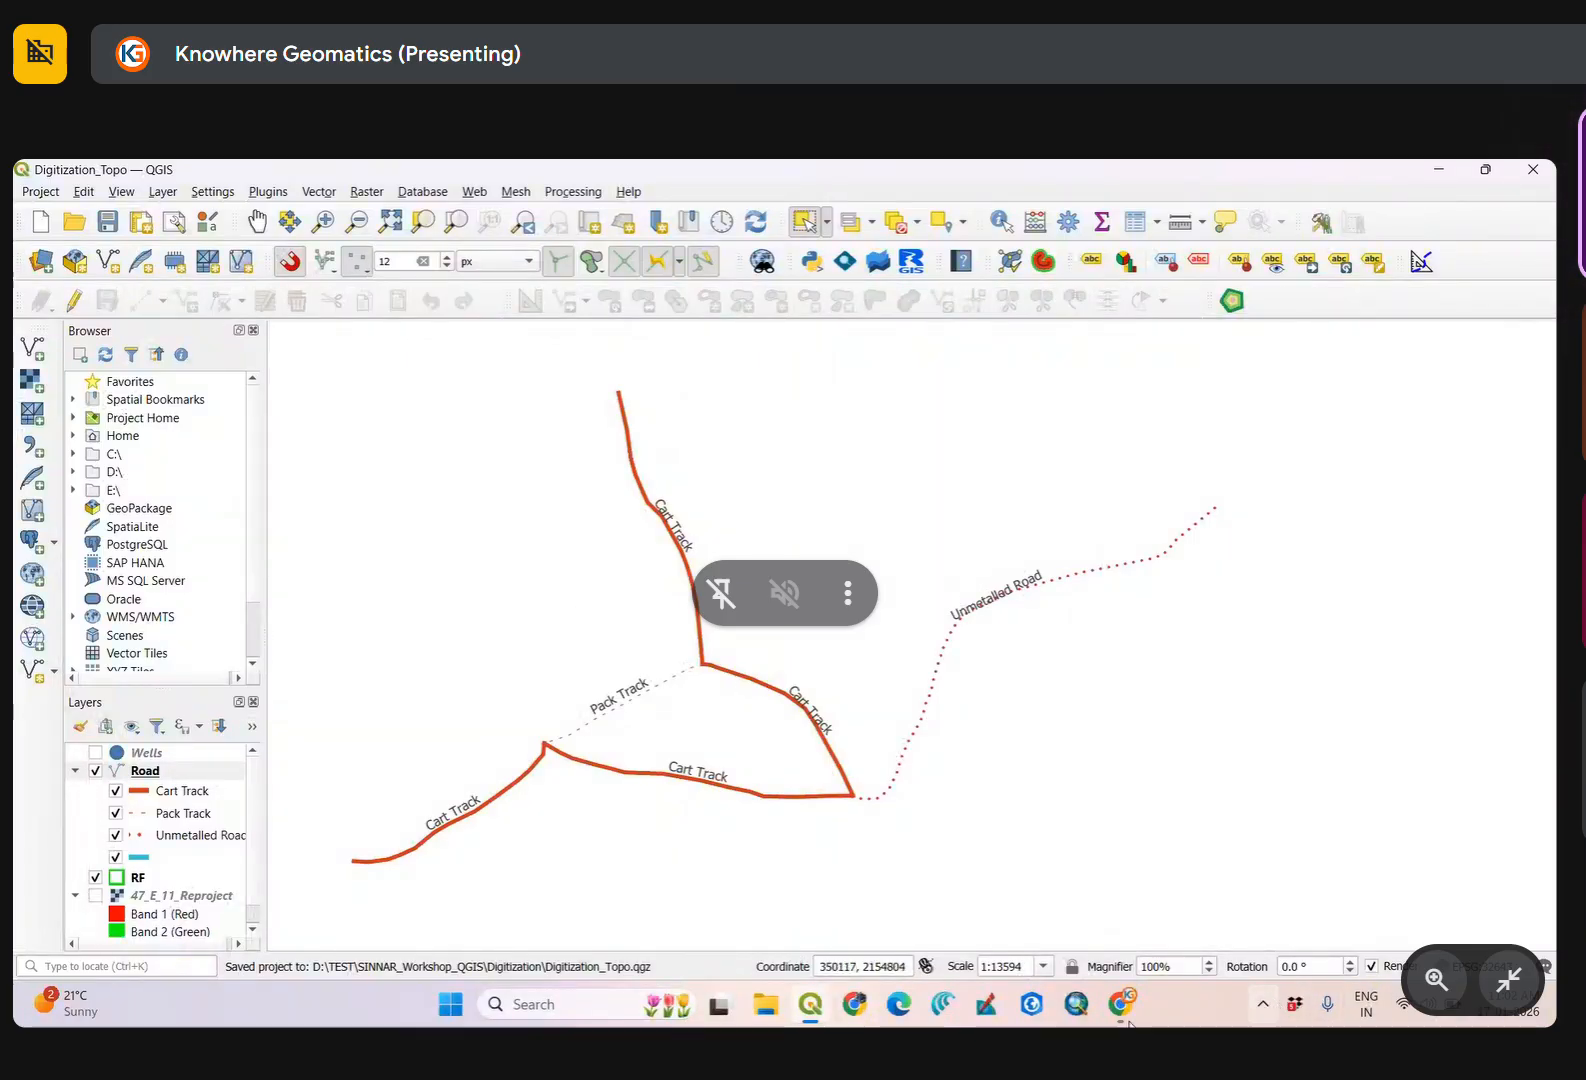
{"action": "mouse_move", "coordinate": [1125, 1005]}
{"action": "left_click", "coordinate": [1070, 880]}
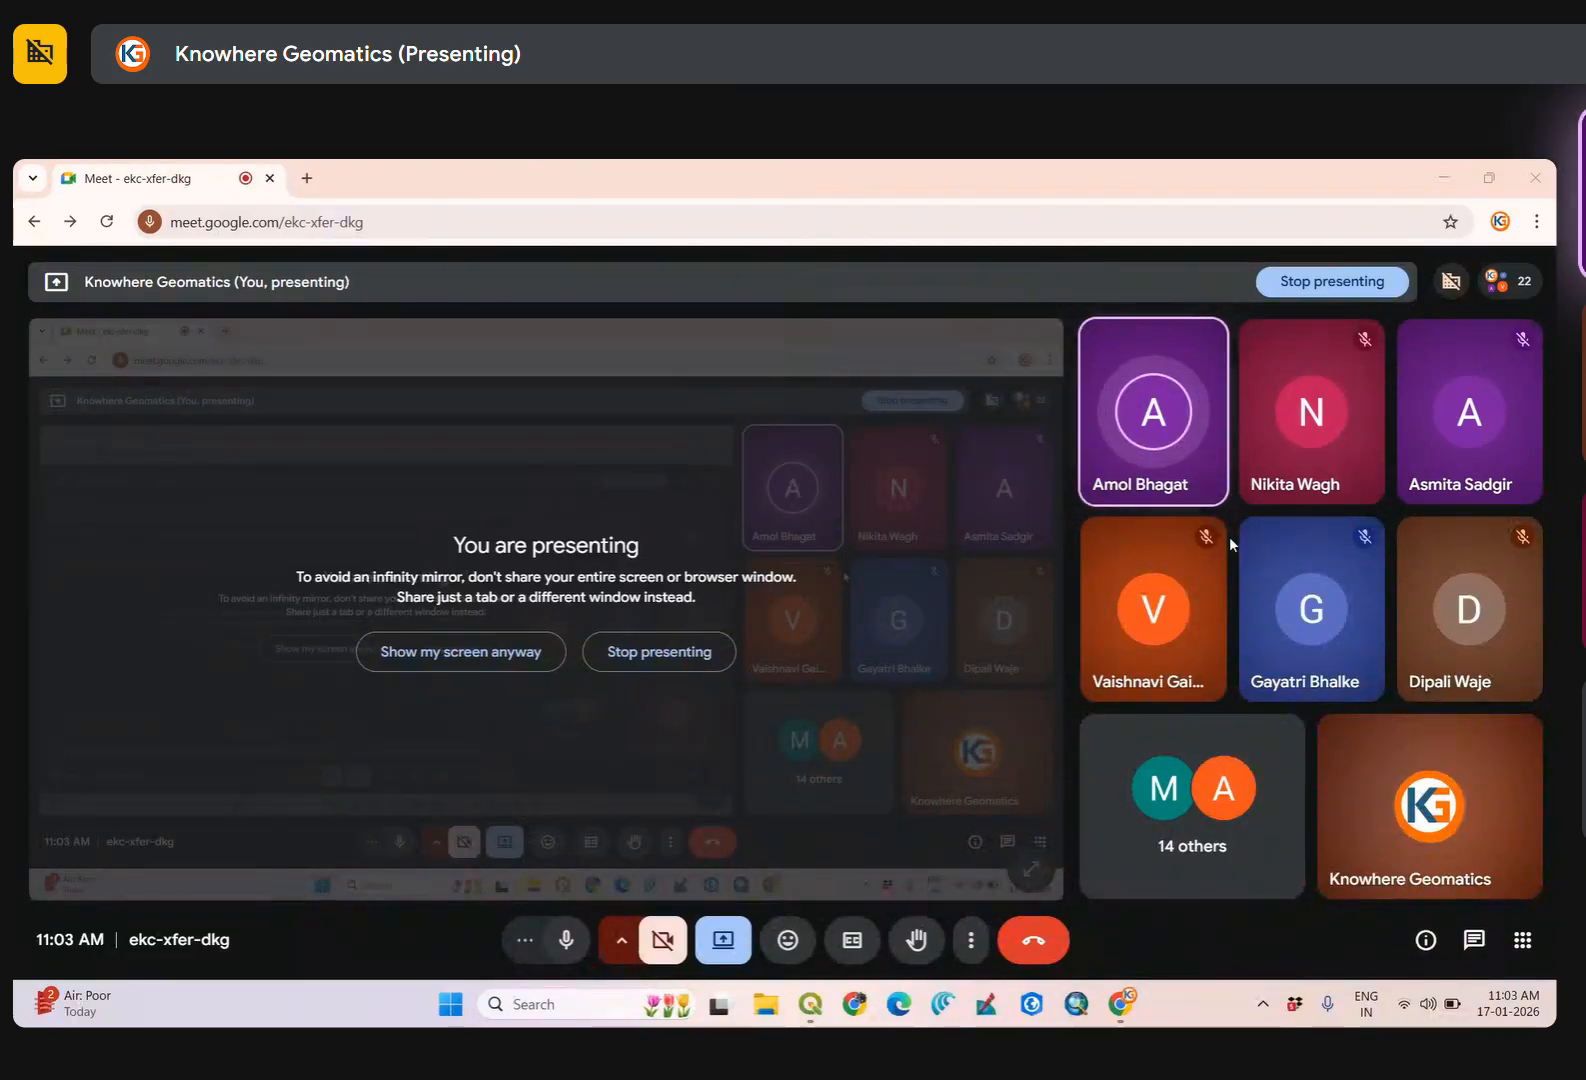
Stop presenting the screen and leave the enlarged presentation view of the meeting.
{"action": "mouse_move", "coordinate": [1346, 546]}
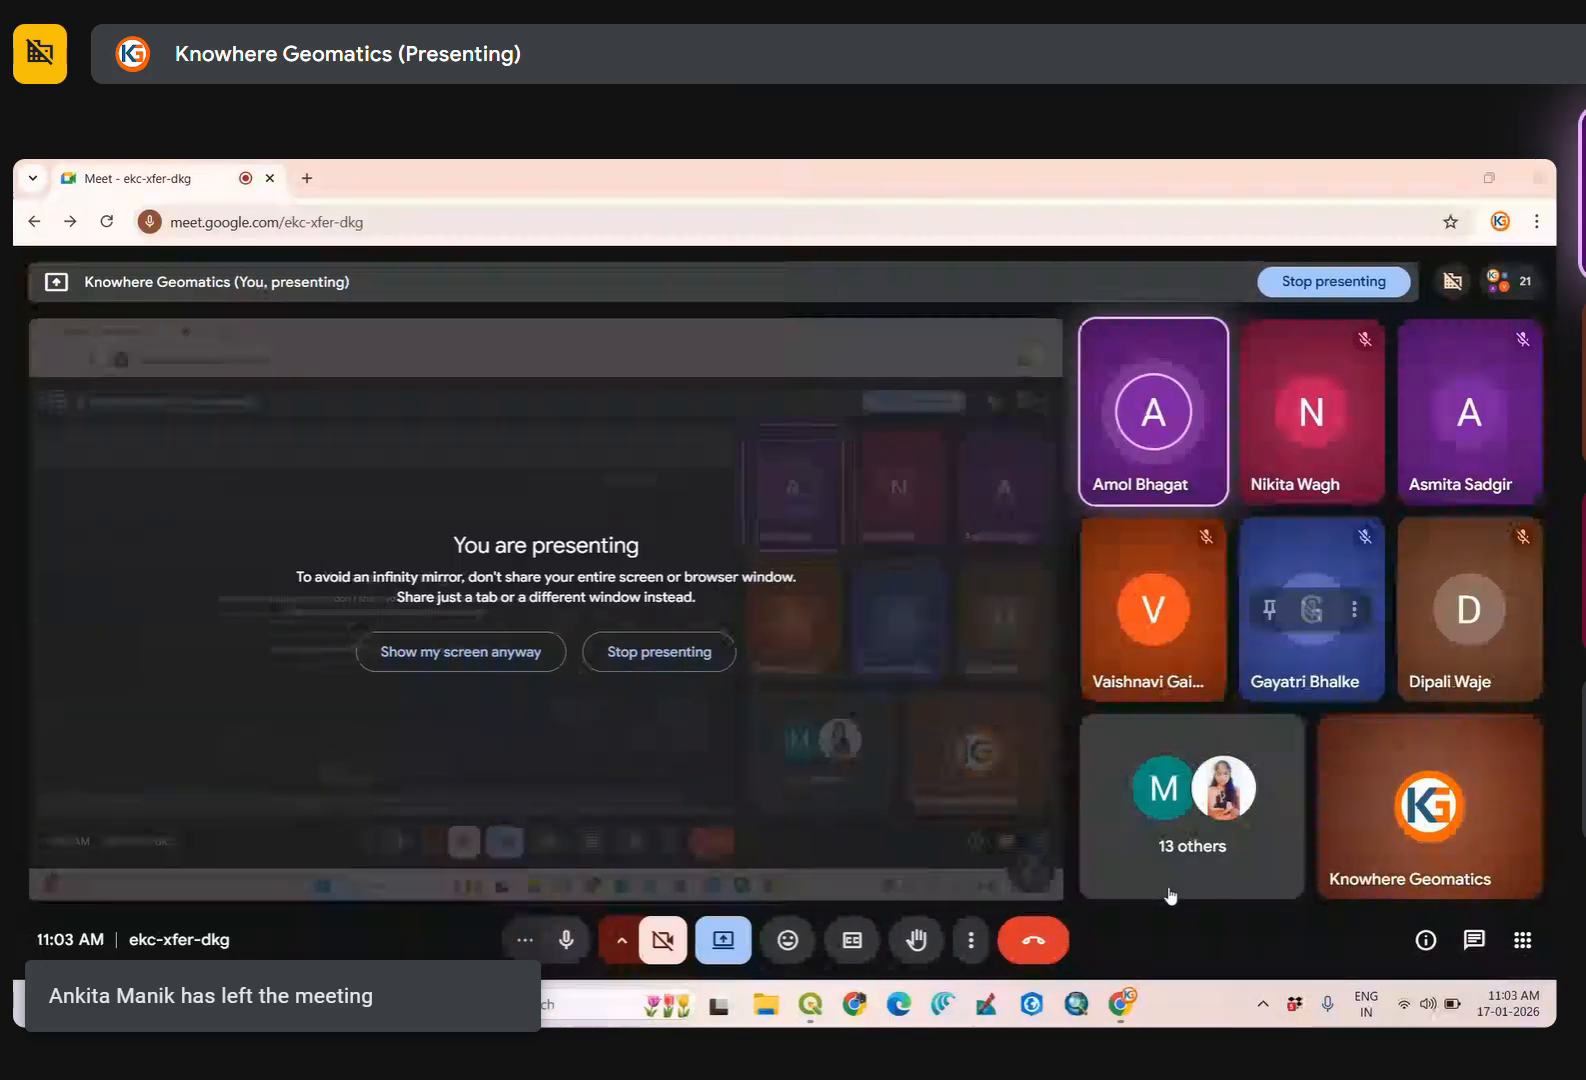
{"action": "left_click", "coordinate": [1030, 869]}
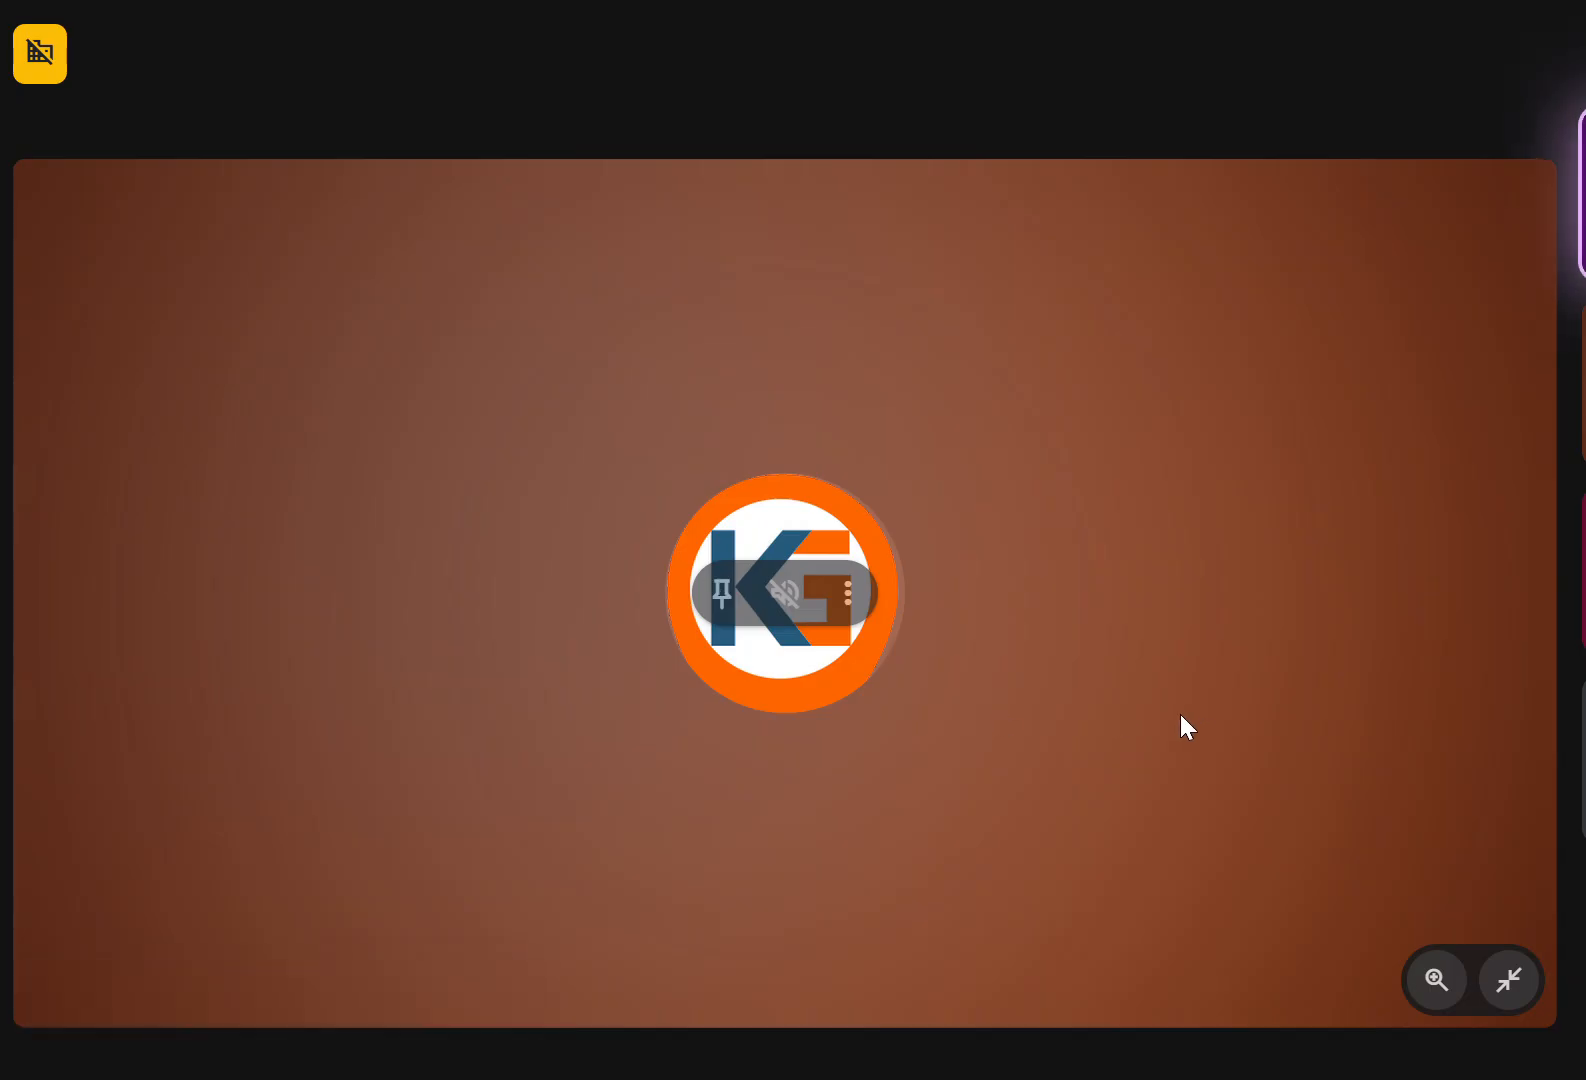
{"action": "key", "text": "Escape"}
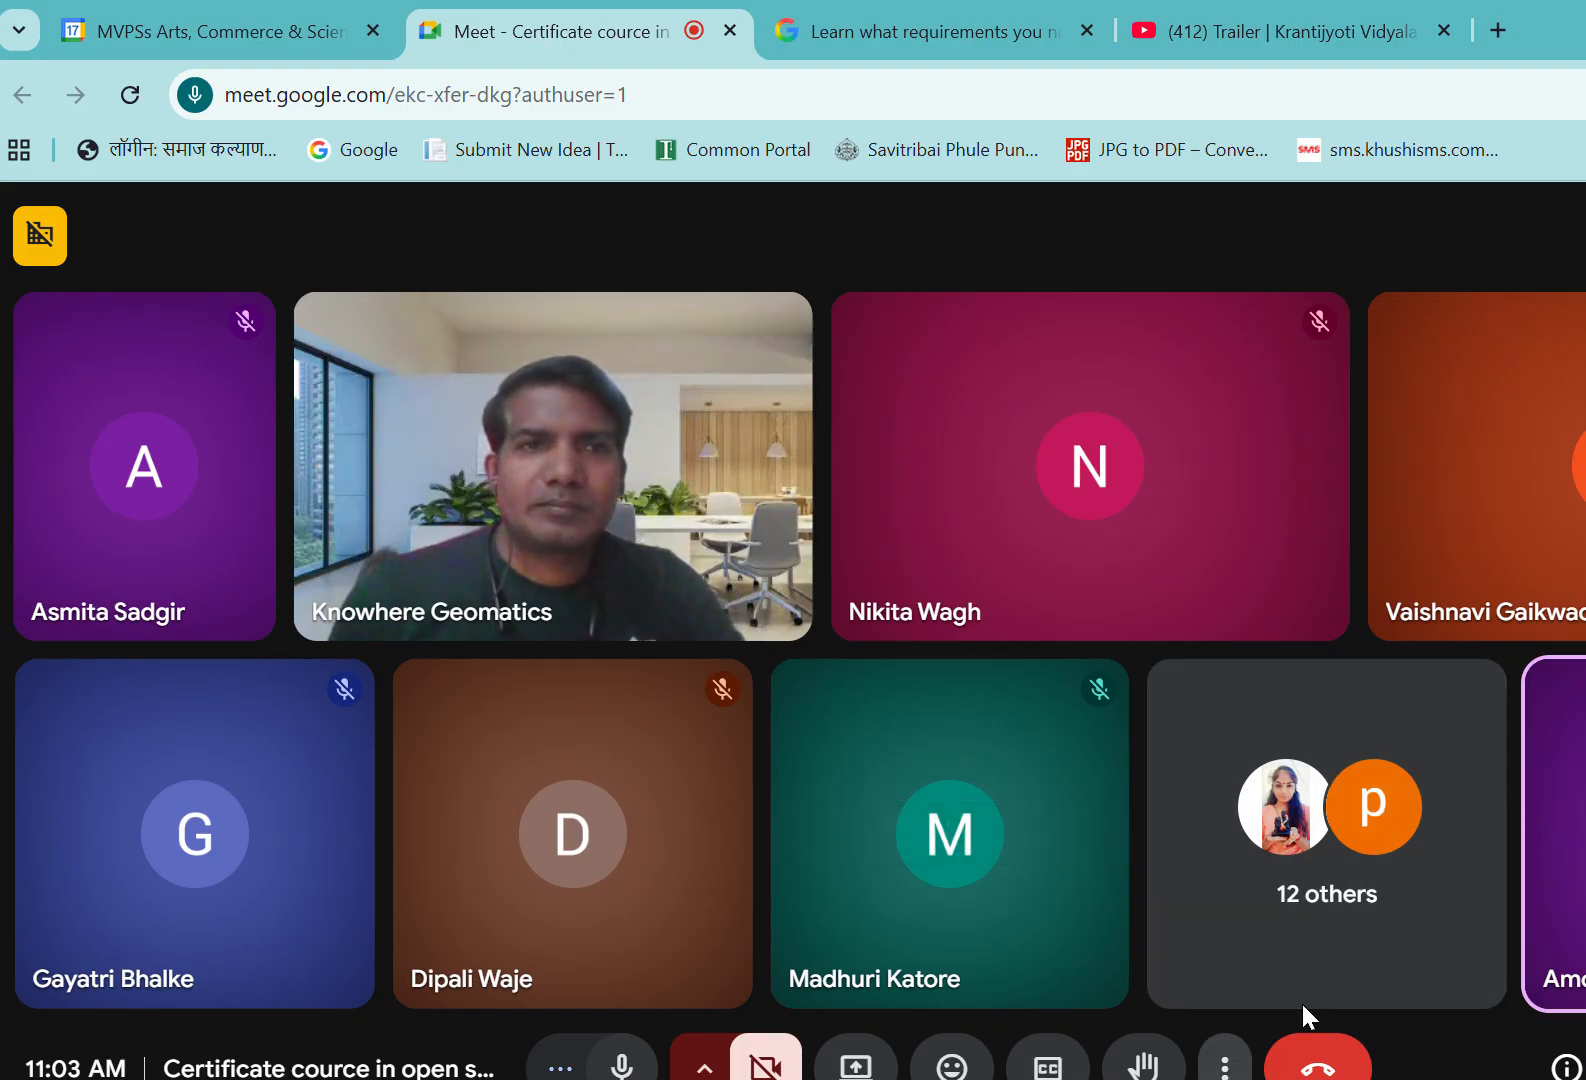
Open the meeting's participant list and look through all contributors.
{"action": "left_click", "coordinate": [1328, 882]}
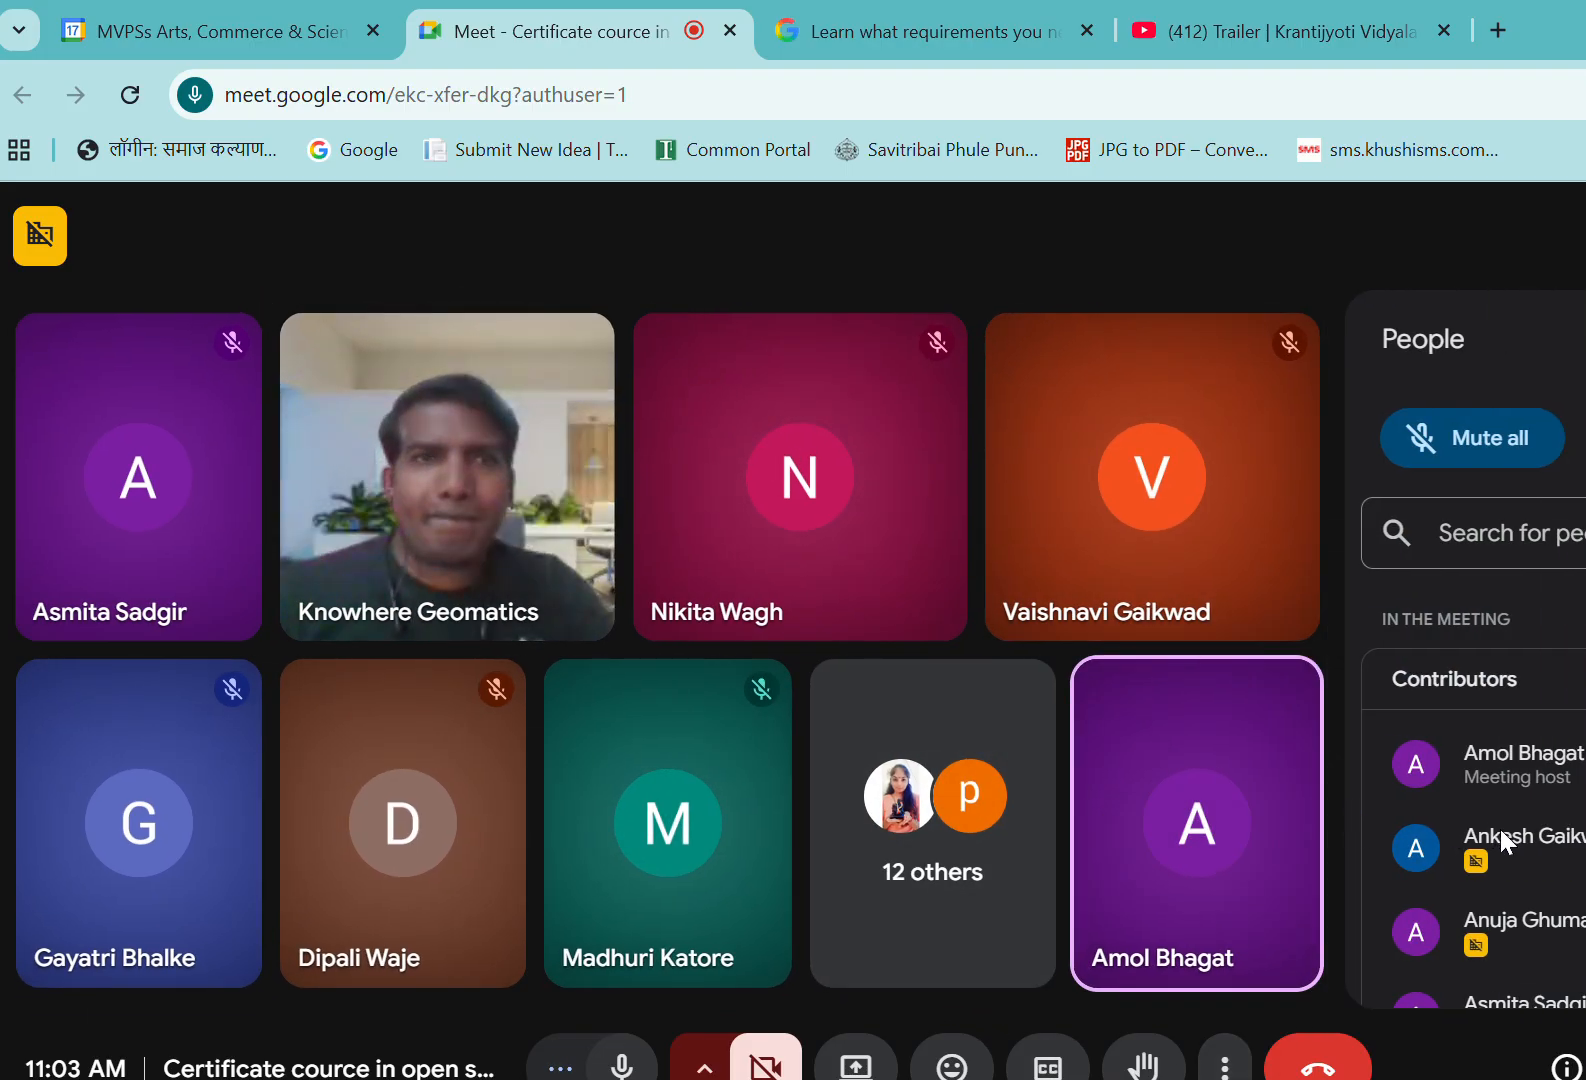
{"action": "scroll", "coordinate": [1501, 829], "scroll_direction": "down", "scroll_amount": 3}
{"action": "scroll", "coordinate": [1548, 818], "scroll_direction": "down", "scroll_amount": 3}
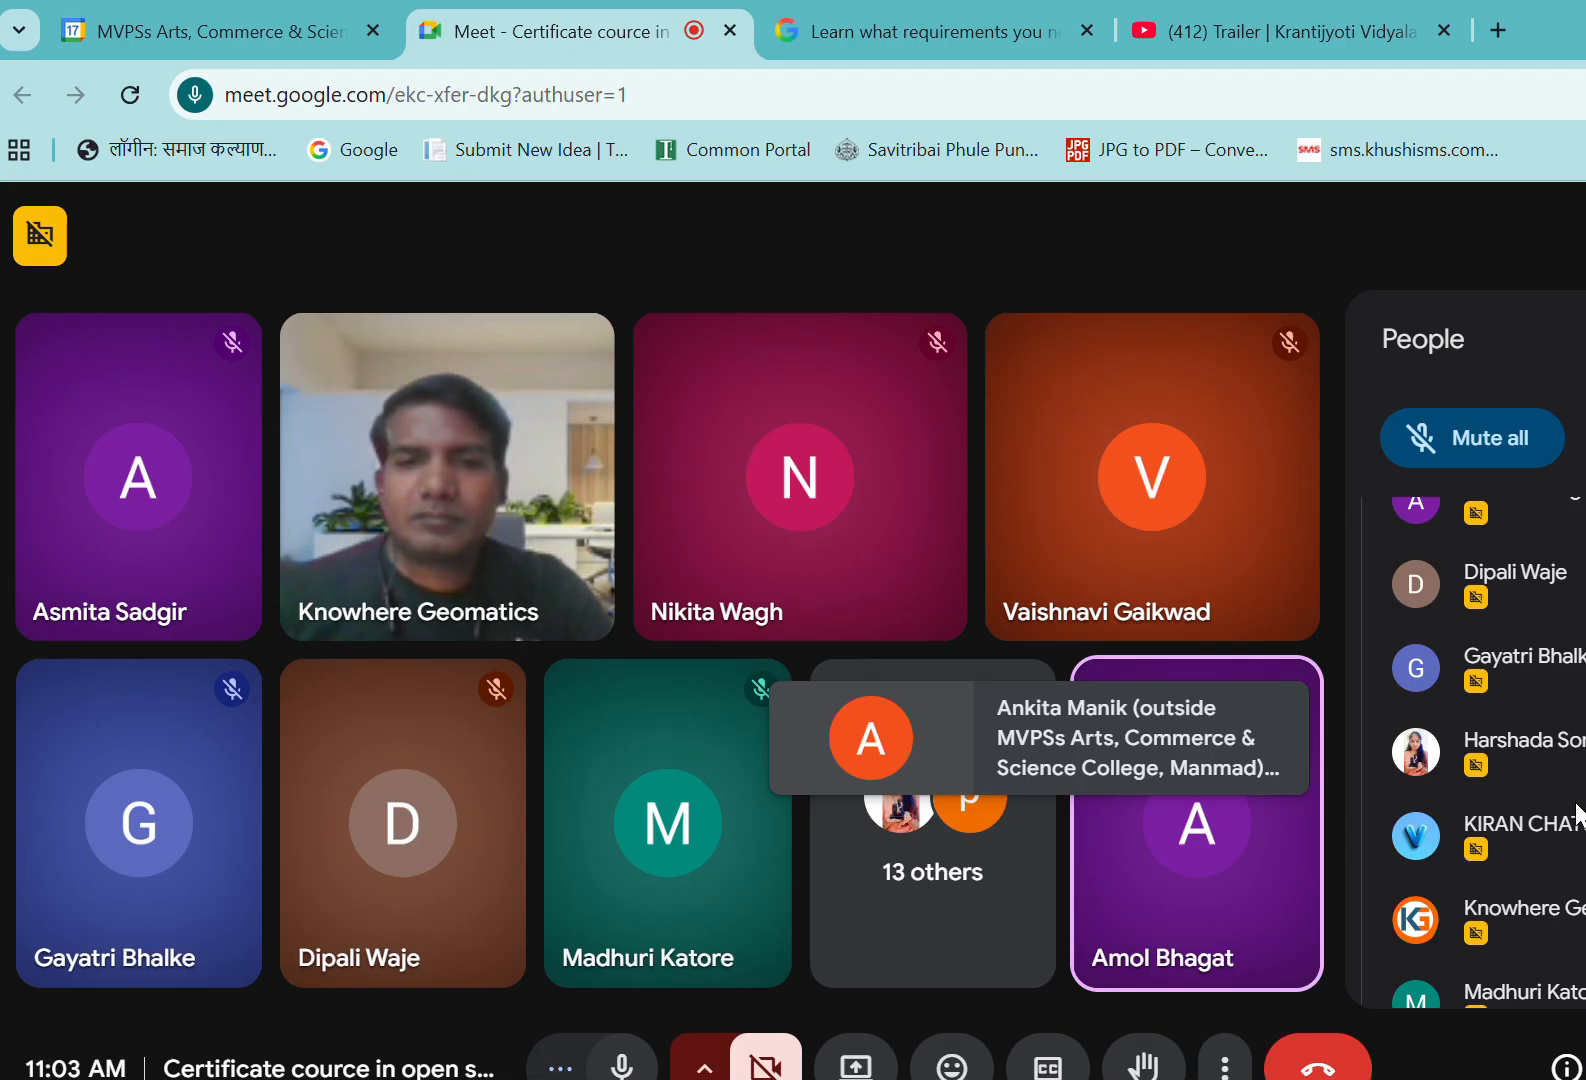
{"action": "scroll", "coordinate": [1580, 815], "scroll_direction": "down", "scroll_amount": 5}
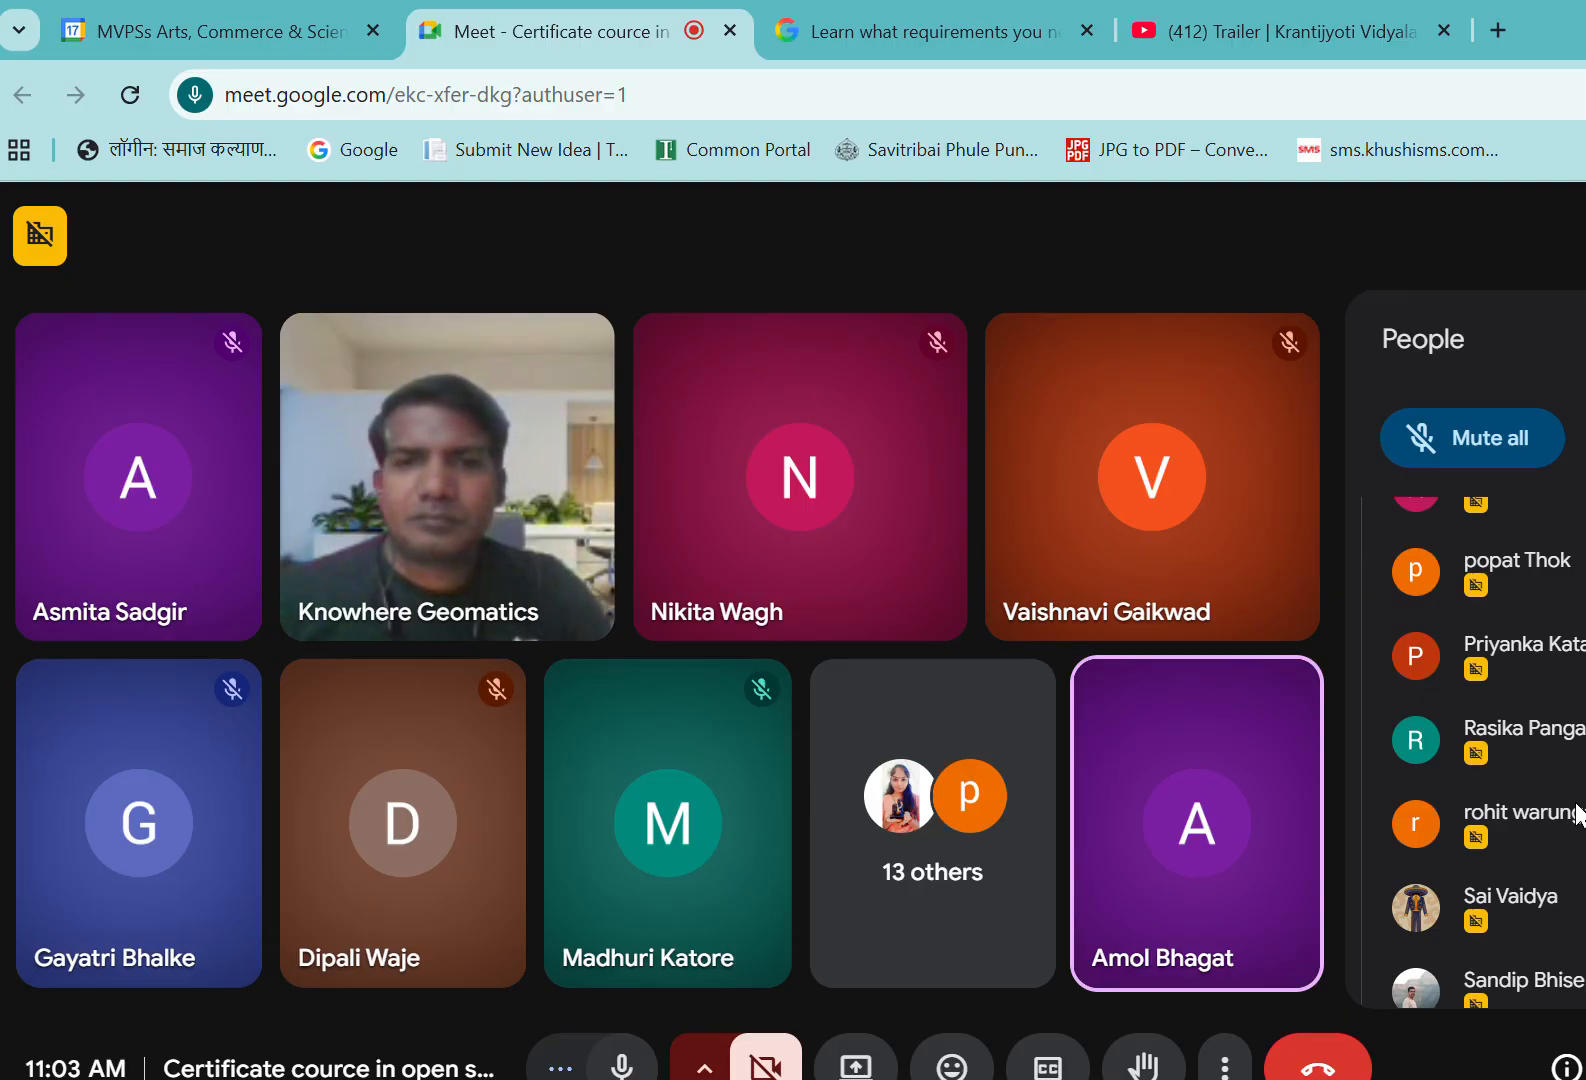
{"action": "scroll", "coordinate": [1580, 815], "scroll_direction": "down", "scroll_amount": 3}
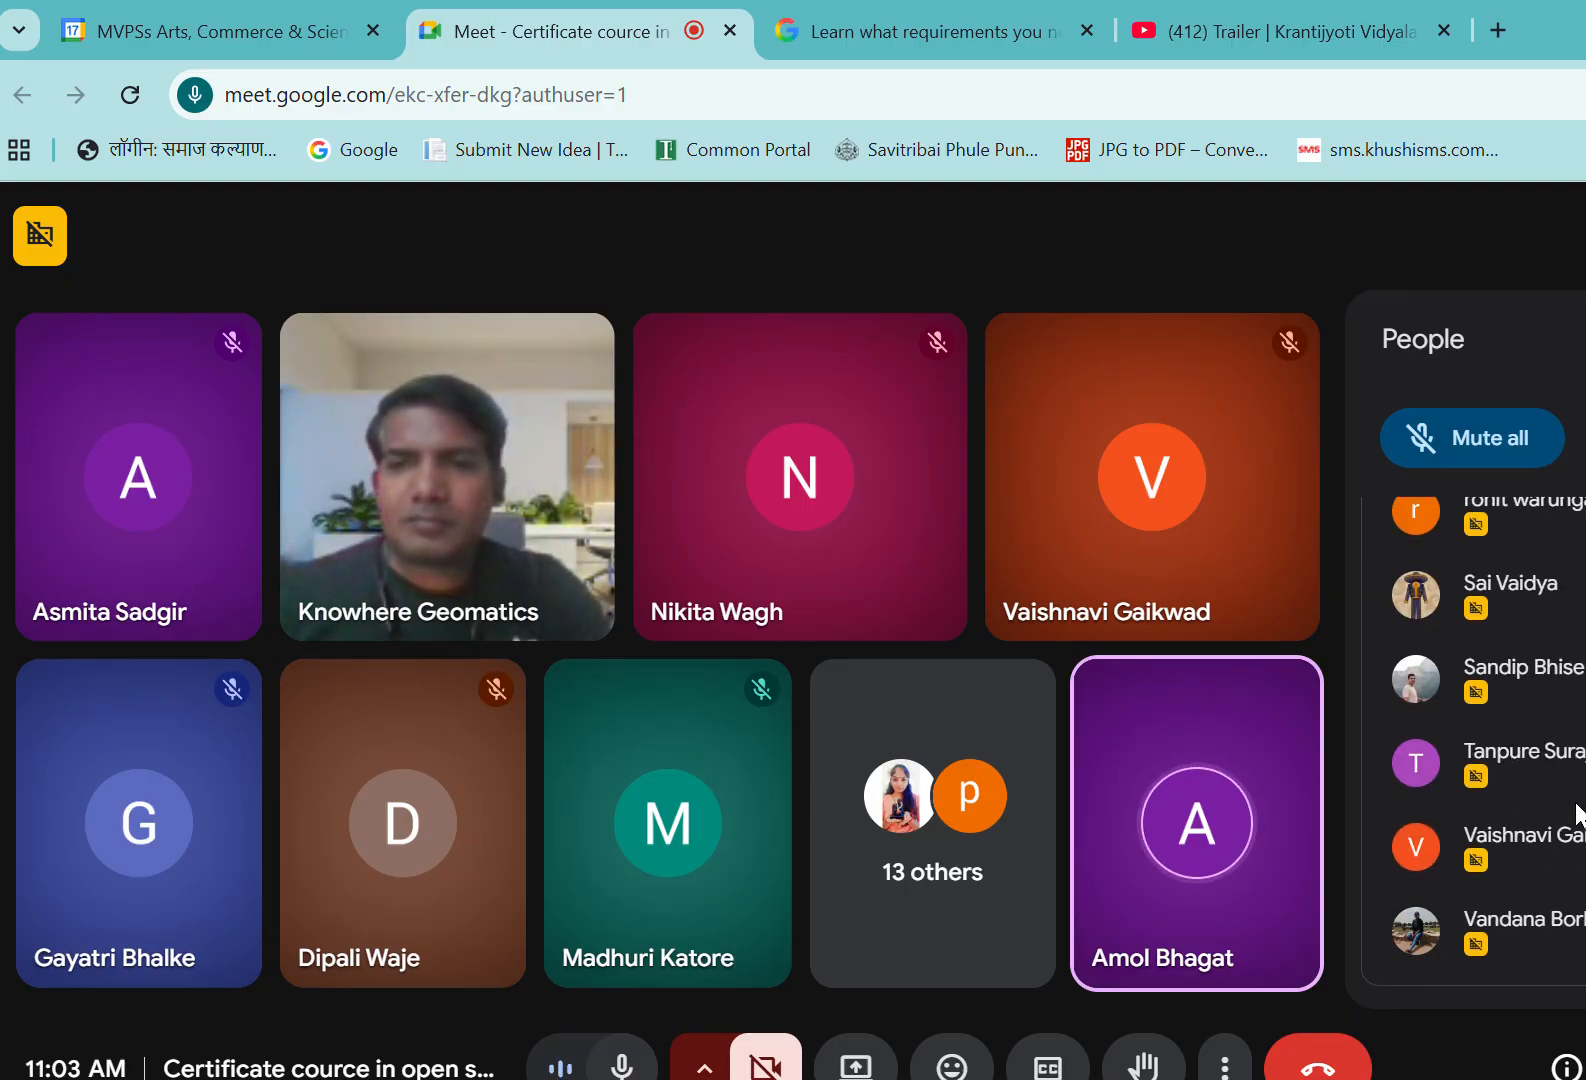